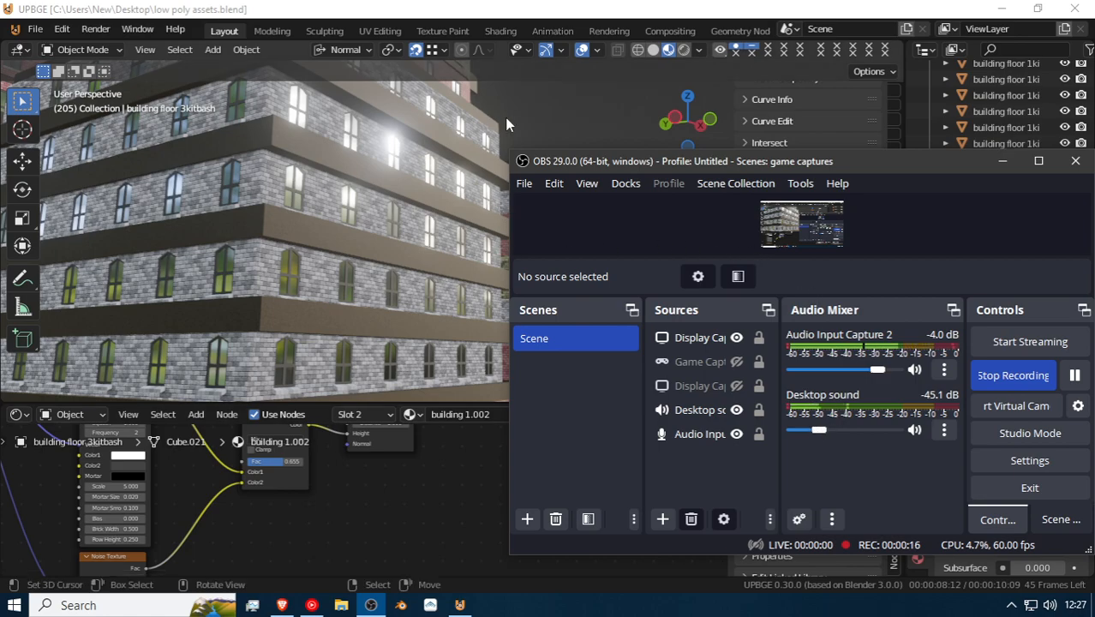
Step: Examine the textured multi-storey buildings and the row of modular wall pieces they are built from
{"action": "left_click", "coordinate": [562, 102]}
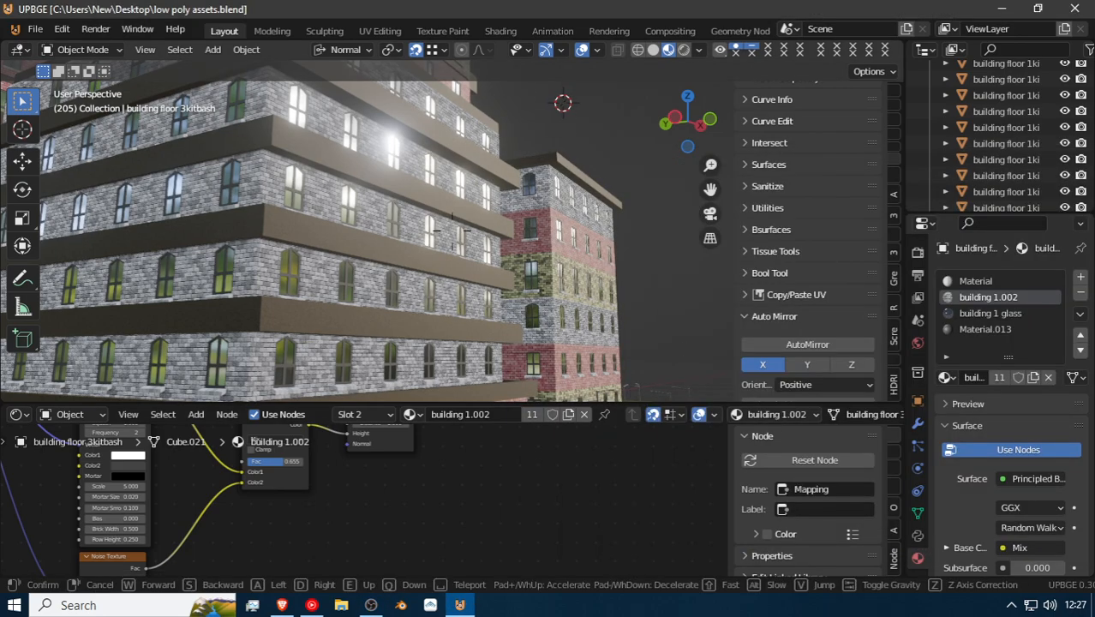
{"action": "key", "text": "a"}
{"action": "key", "text": "d"}
{"action": "key", "text": "a"}
{"action": "key", "text": "d"}
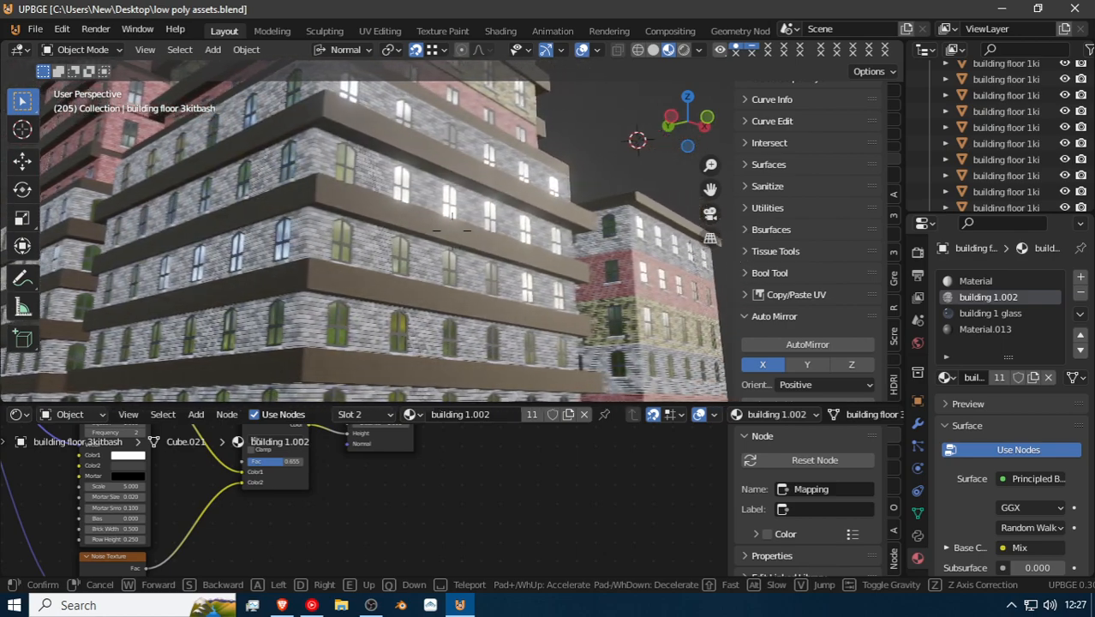
{"action": "key", "text": "a"}
{"action": "key", "text": "s"}
{"action": "key", "text": "w"}
{"action": "key", "text": "d"}
{"action": "key", "text": "s"}
{"action": "left_click", "coordinate": [452, 230]}
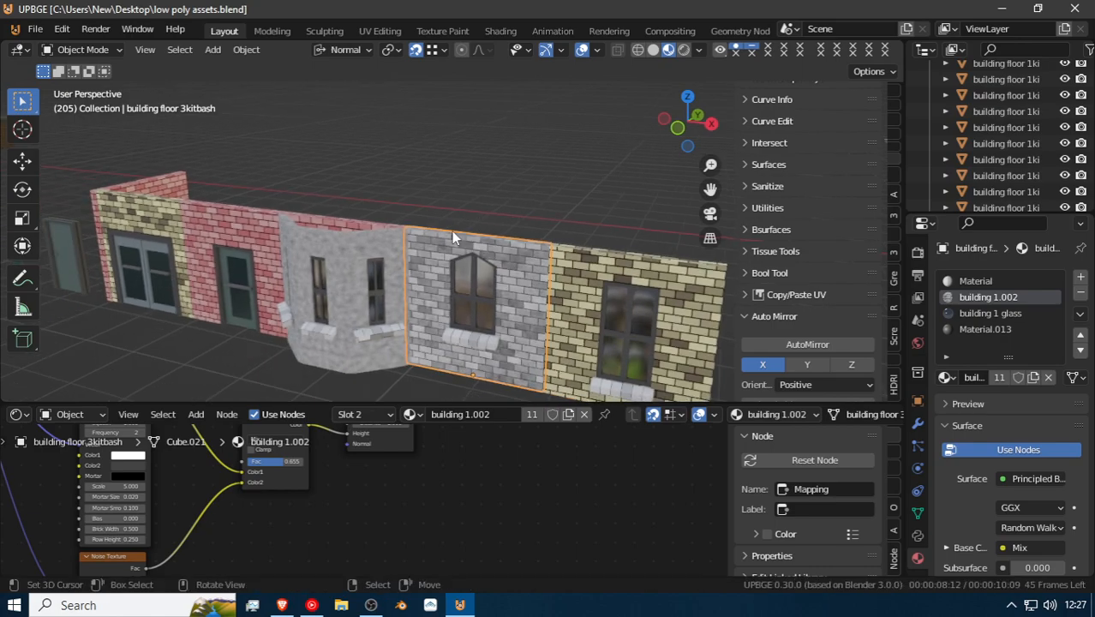
Step: Try to move the curved cement bay-window piece along its X axis, then freely within the row of wall modules
{"action": "left_click", "coordinate": [356, 239]}
{"action": "key", "text": "g"}
{"action": "key", "text": "x"}
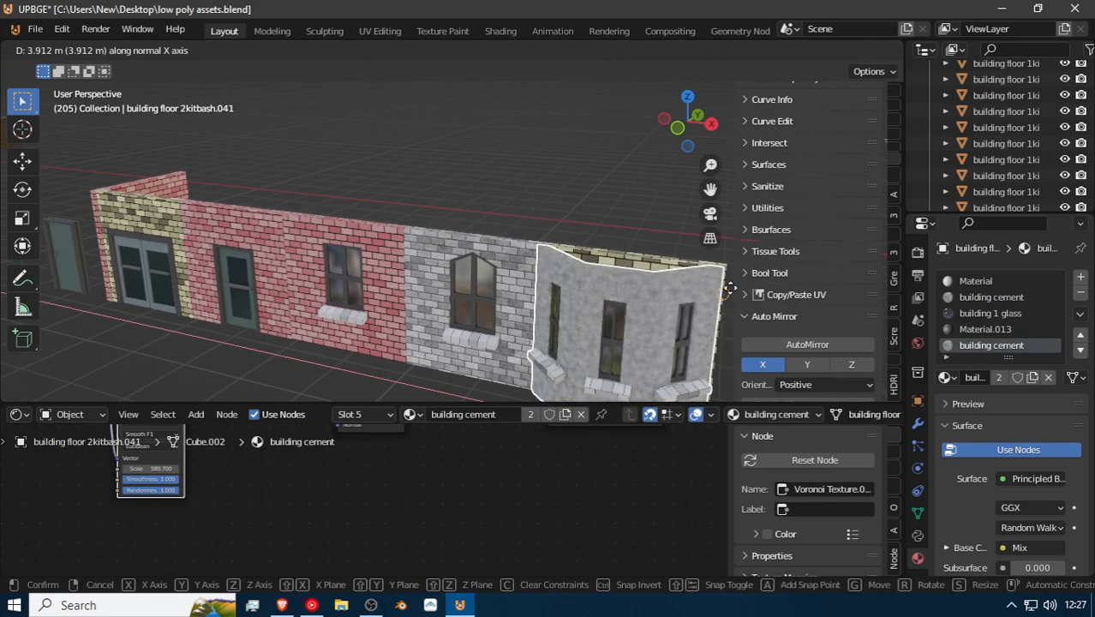
{"action": "left_click", "coordinate": [712, 266]}
{"action": "key", "text": "shift+grave"}
{"action": "key", "text": "s"}
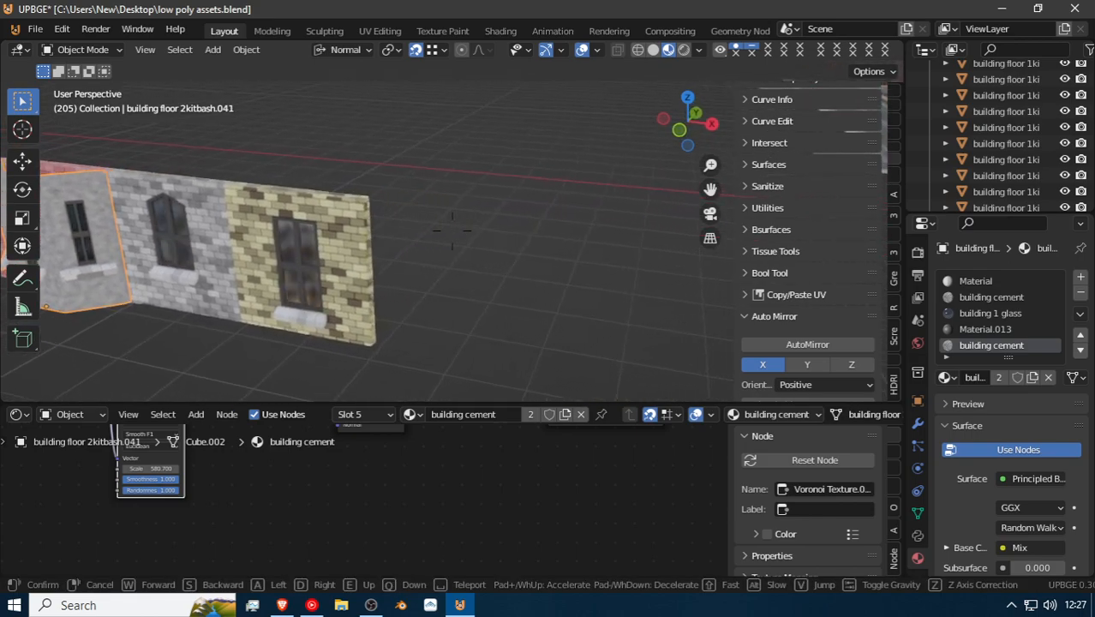
{"action": "left_click", "coordinate": [451, 230]}
{"action": "key", "text": "g"}
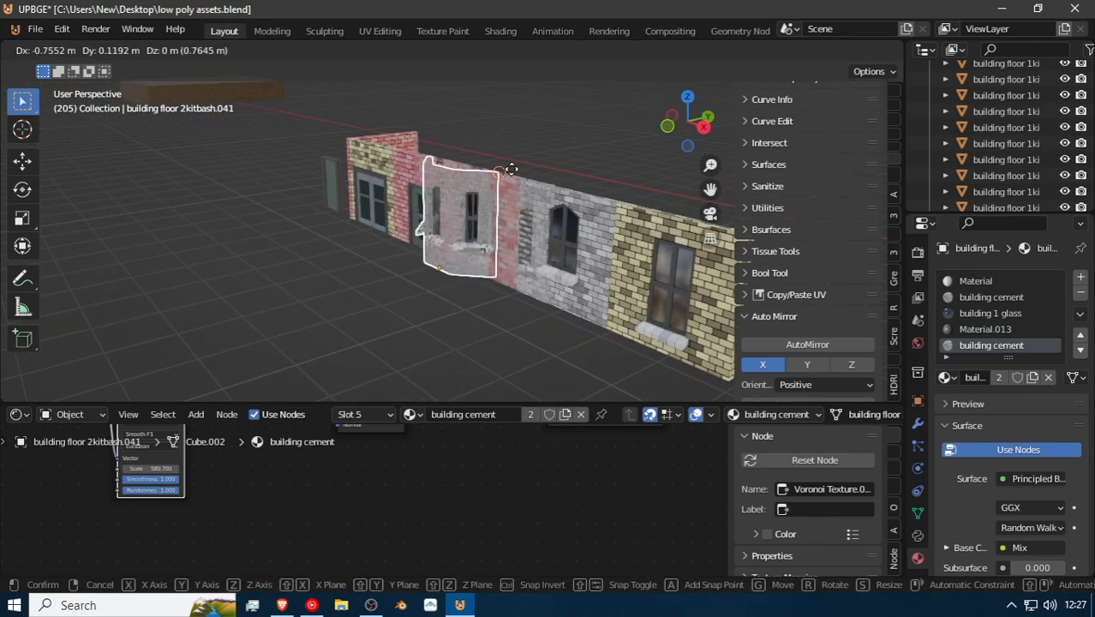
{"action": "right_click", "coordinate": [47, 106]}
Step: Examine the row of wall modules, the flat roof slab and the tall brick towers from several angles
{"action": "key", "text": "shift+grave"}
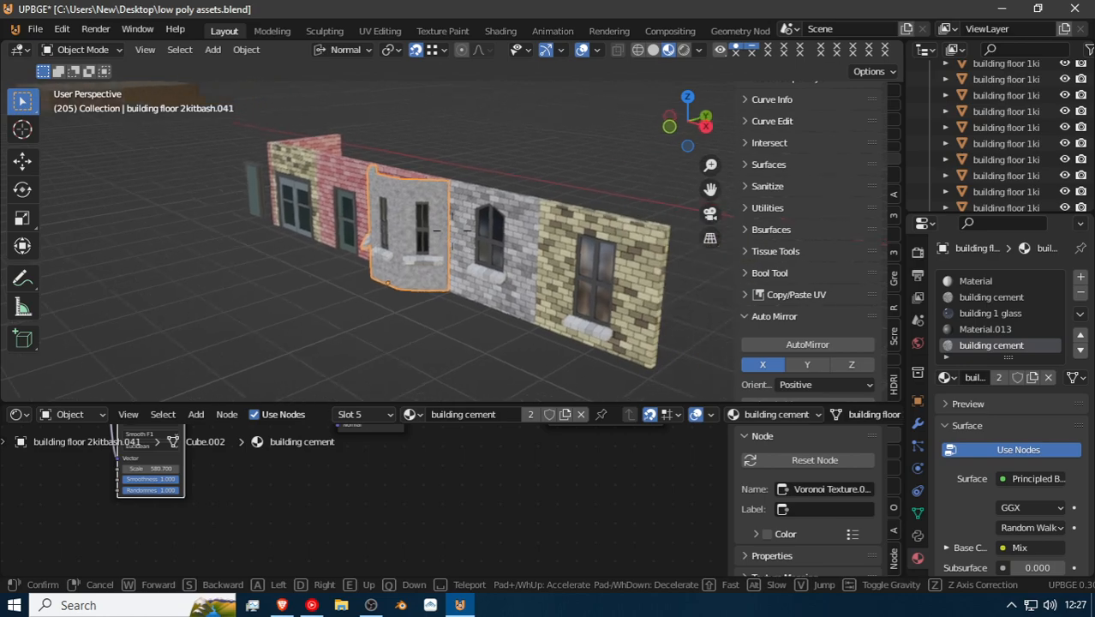
{"action": "left_click", "coordinate": [467, 217]}
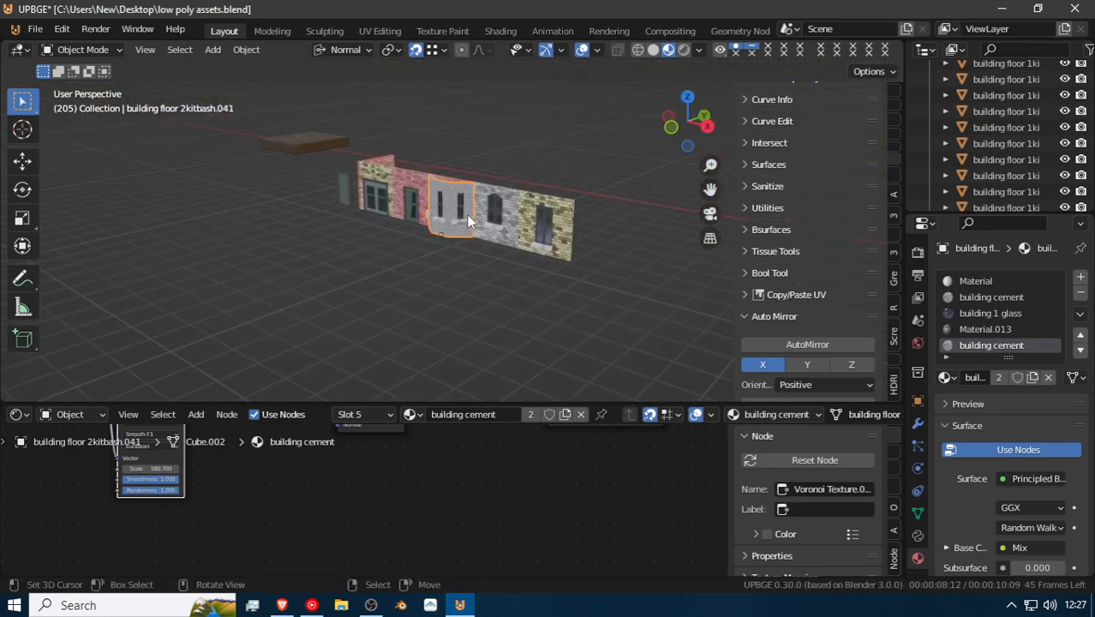
{"action": "key", "text": "w"}
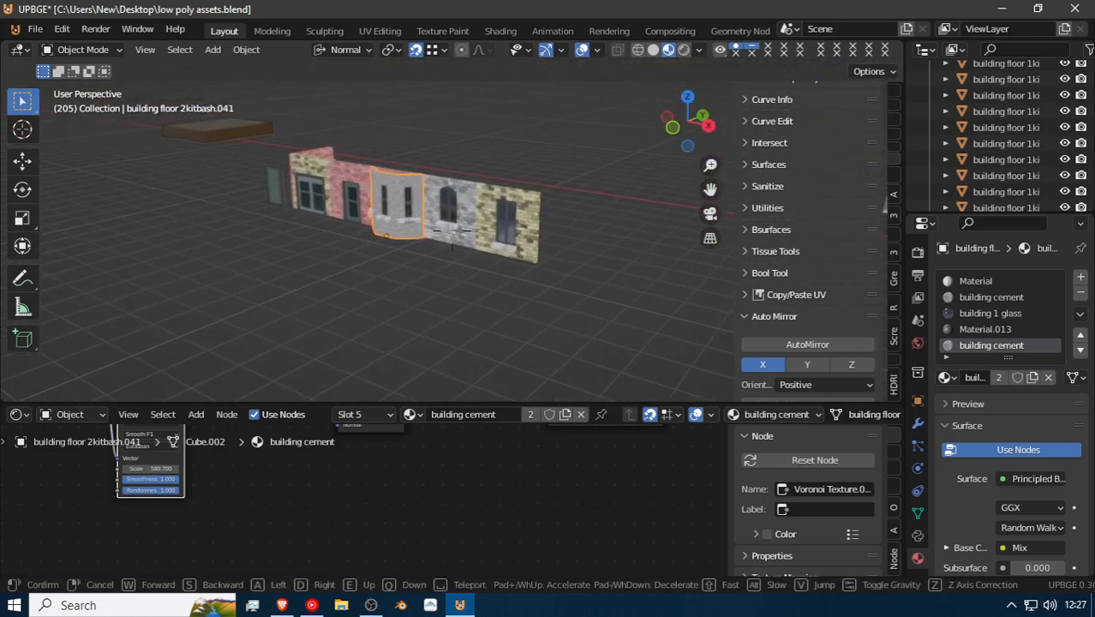
{"action": "key", "text": "a"}
{"action": "key", "text": "w"}
{"action": "key", "text": "e"}
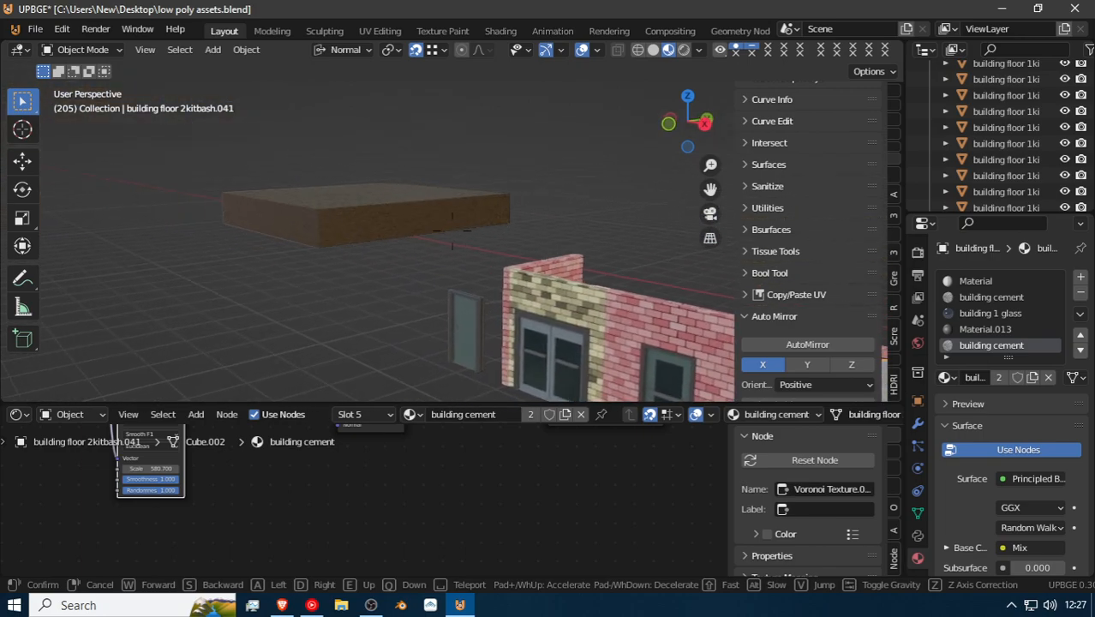
{"action": "key", "text": "w"}
{"action": "key", "text": "w"}
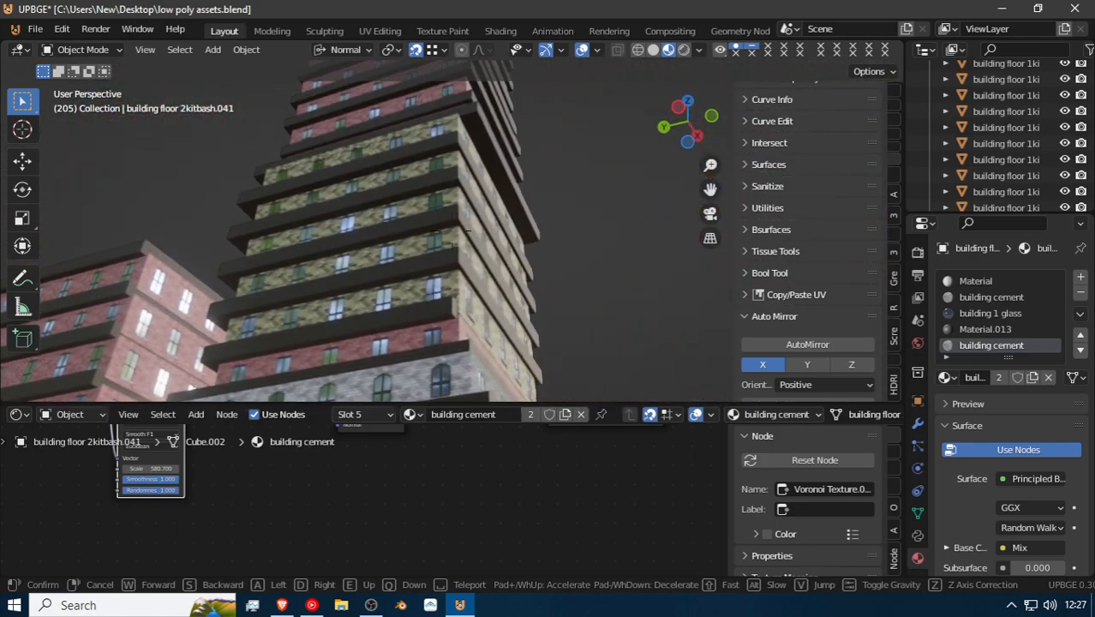
{"action": "key", "text": "w"}
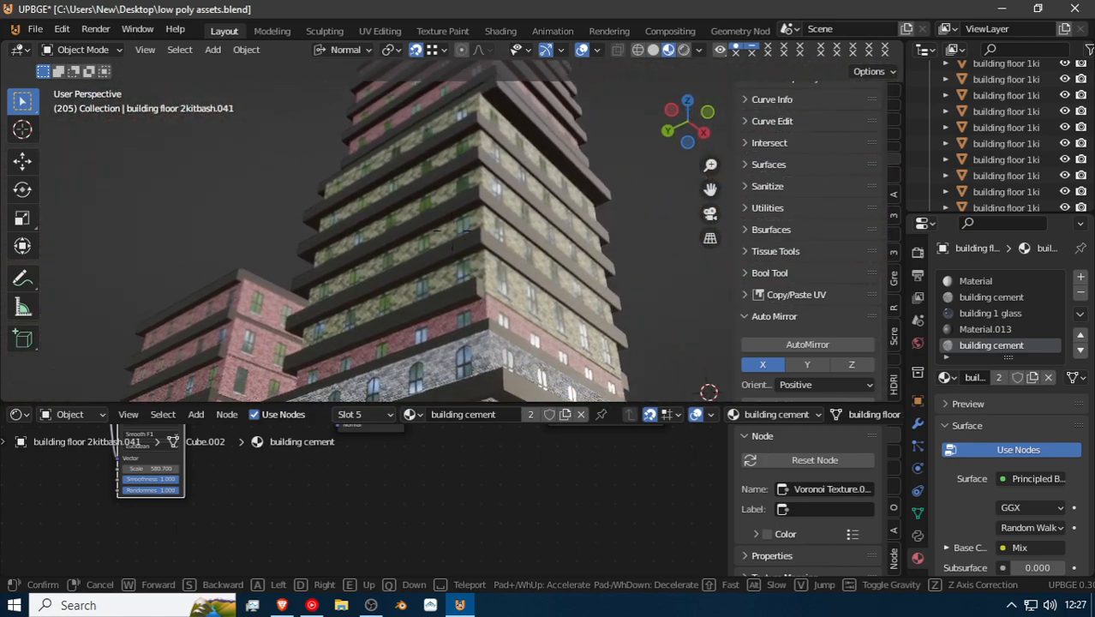
{"action": "key", "text": "w"}
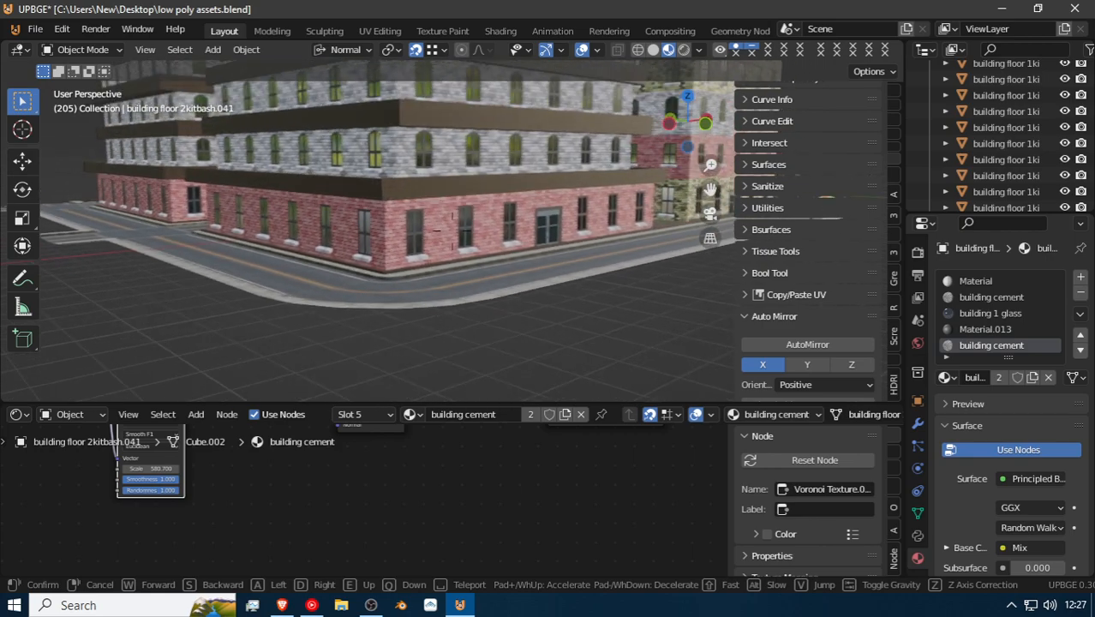
Step: Select the road segment beside the red brick building and add the trash bin and trash bag on the sidewalk to the selection
{"action": "left_click", "coordinate": [469, 306]}
{"action": "left_click", "coordinate": [470, 308]}
{"action": "key", "text": "shift+grave"}
{"action": "key", "text": "w"}
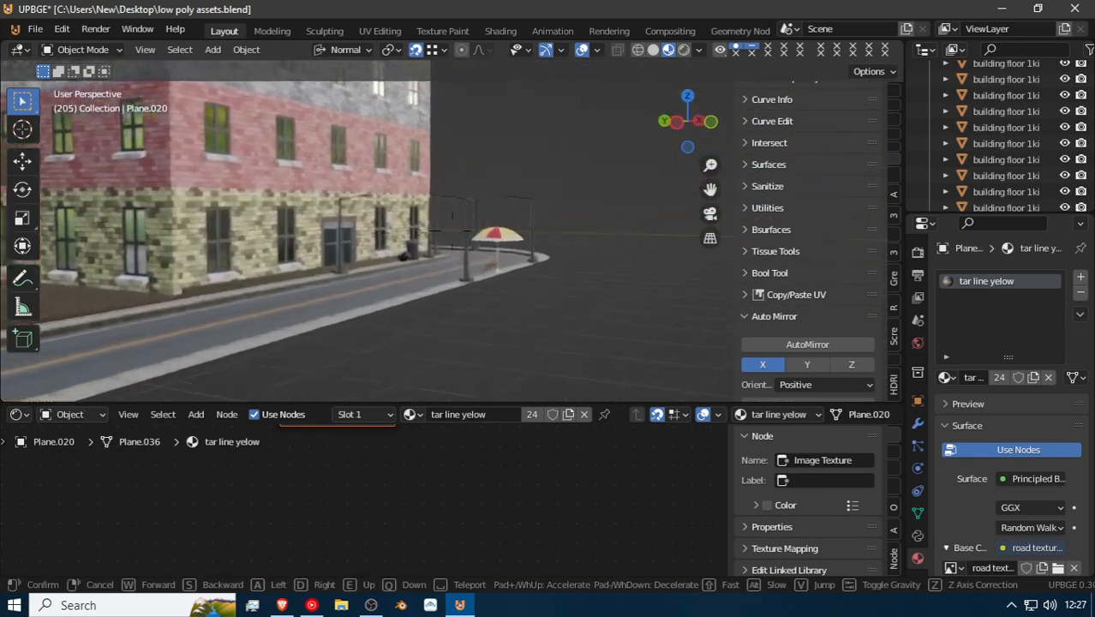
{"action": "key", "text": "w"}
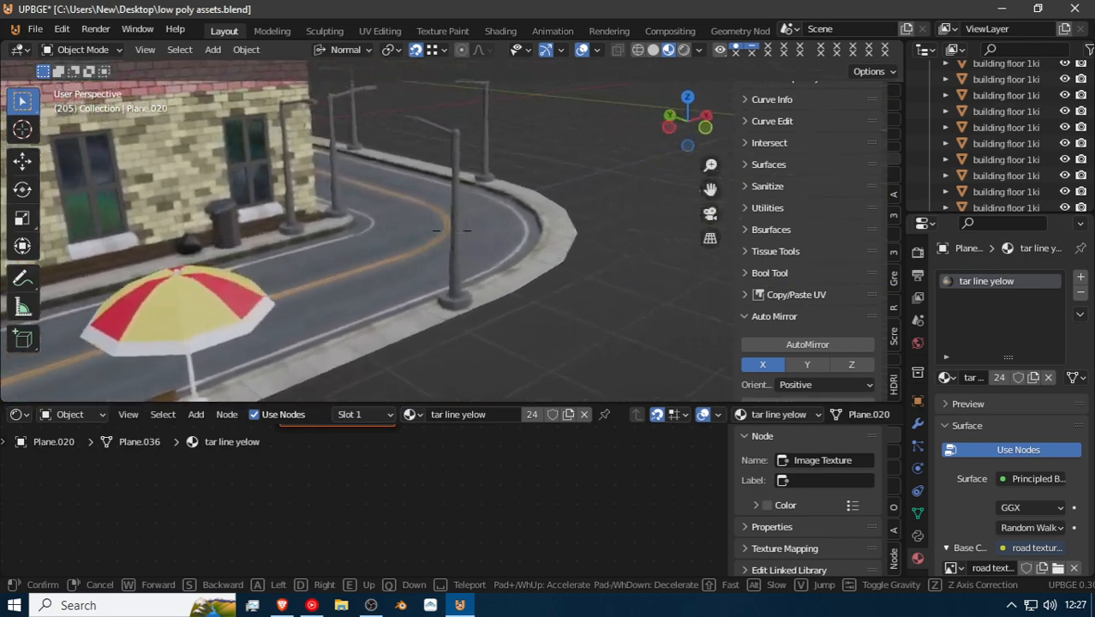
{"action": "key", "text": "w"}
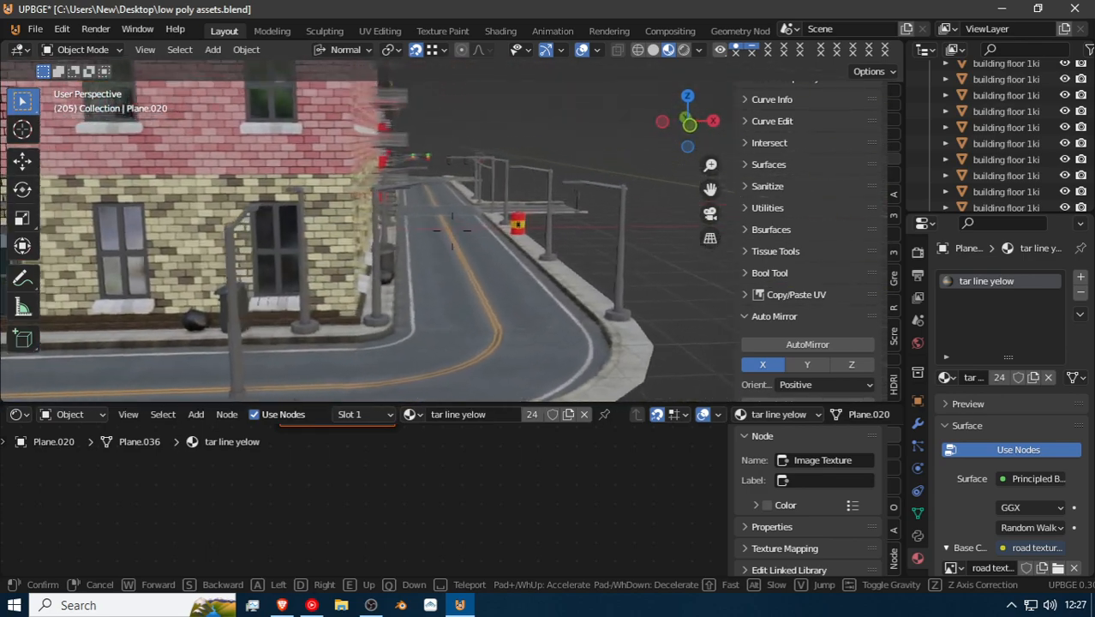
{"action": "key", "text": "w"}
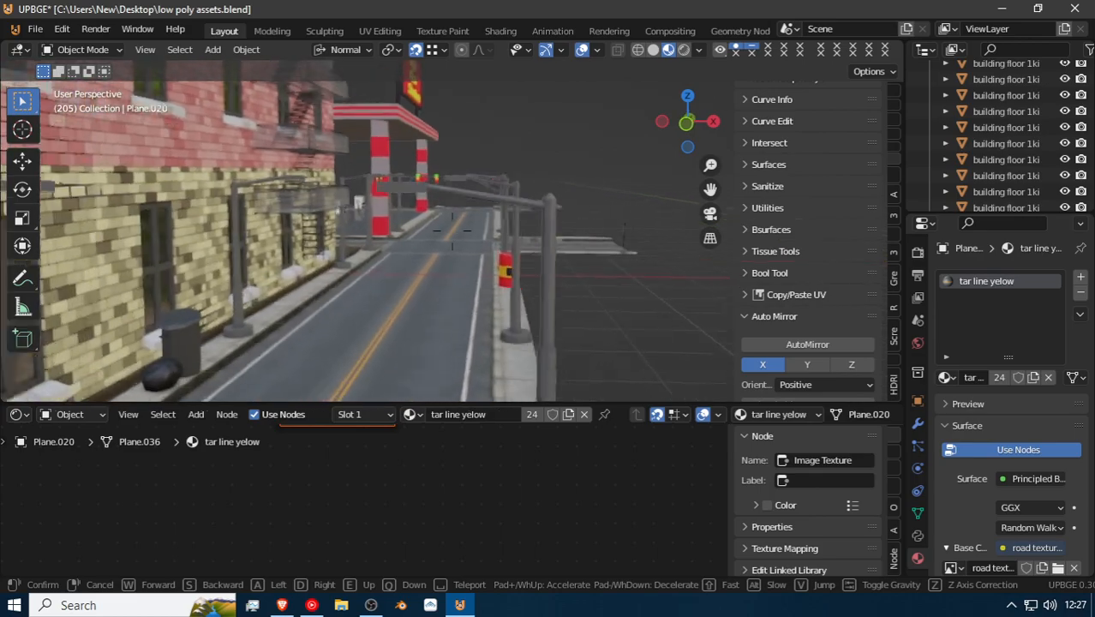
{"action": "key", "text": "w"}
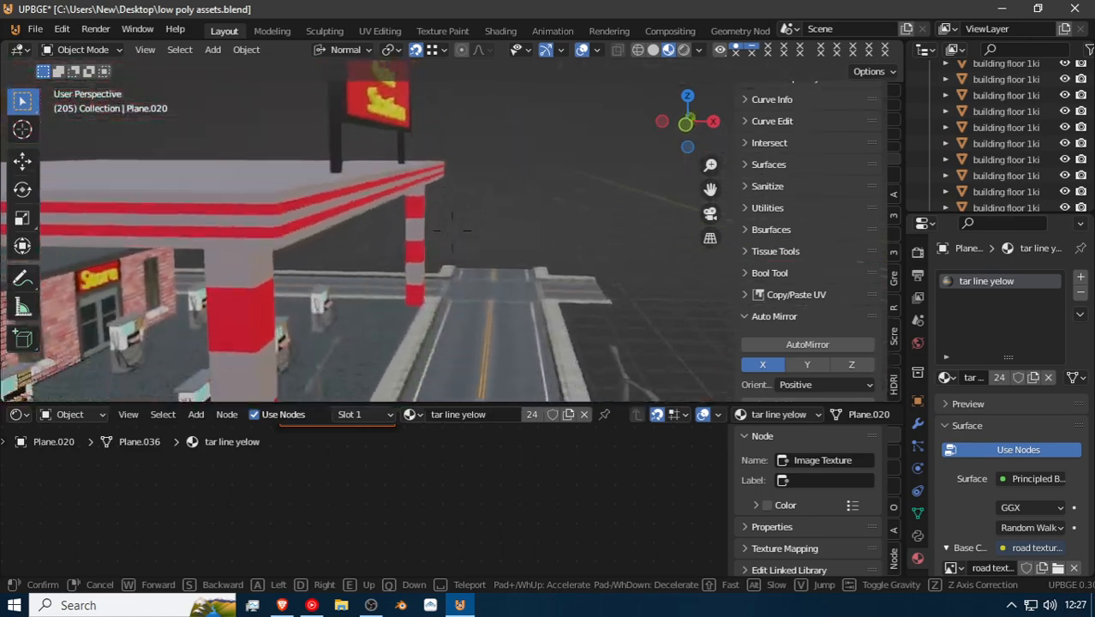
{"action": "key", "text": "w"}
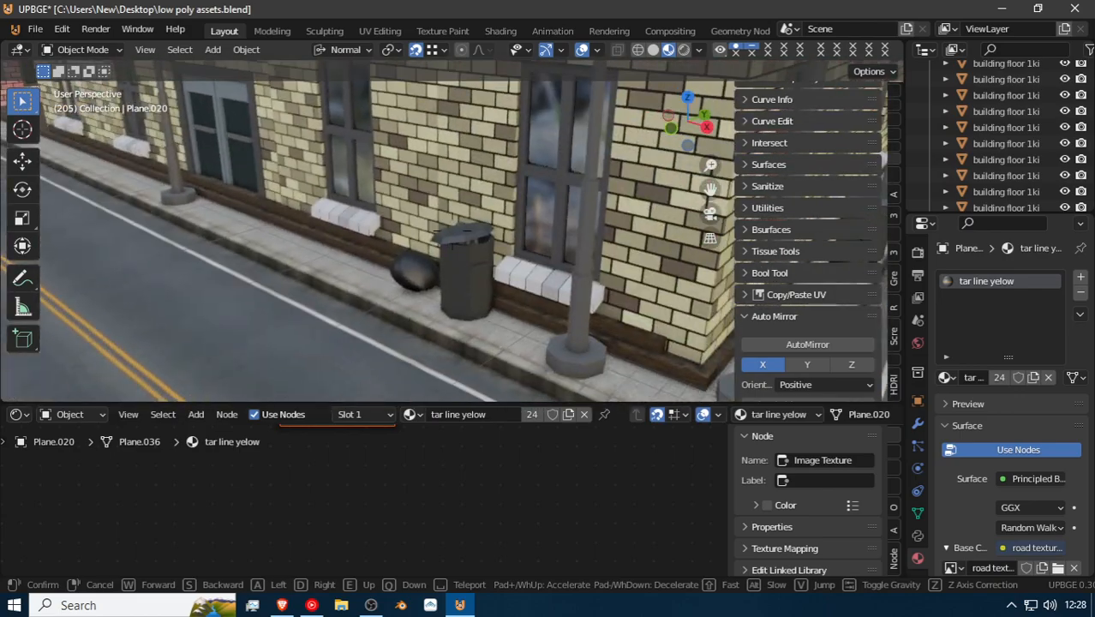
{"action": "left_click", "coordinate": [451, 247]}
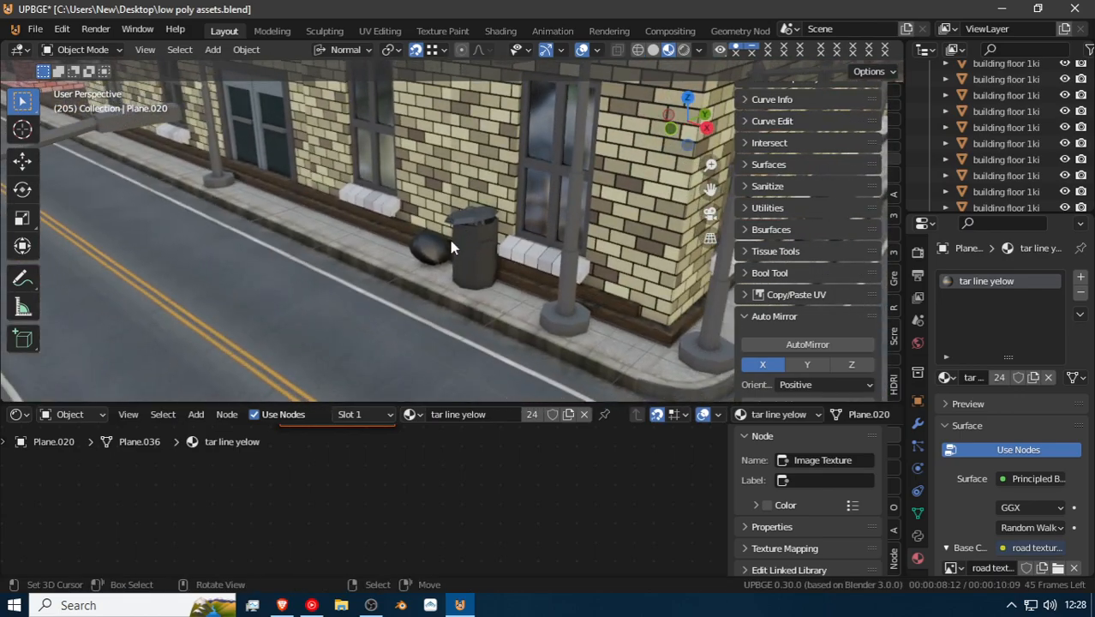
{"action": "left_click", "coordinate": [474, 249]}
Step: Add the street lamp at the outer side of the road bend to the selection
{"action": "key", "text": "shift+grave"}
{"action": "key", "text": "s"}
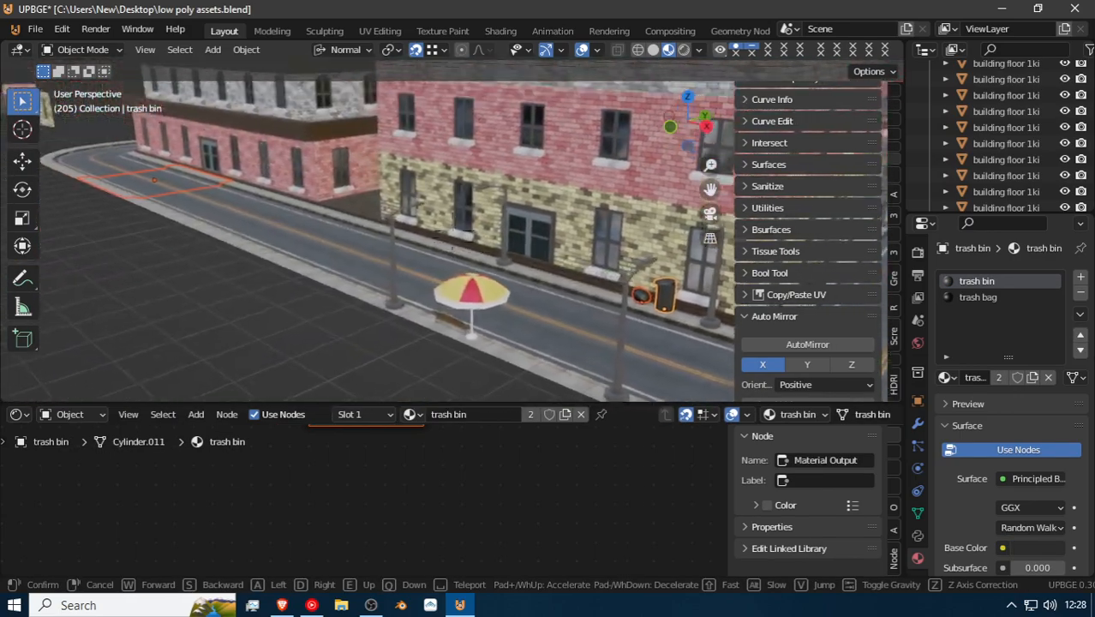
{"action": "key", "text": "shift+grave"}
{"action": "key", "text": "w"}
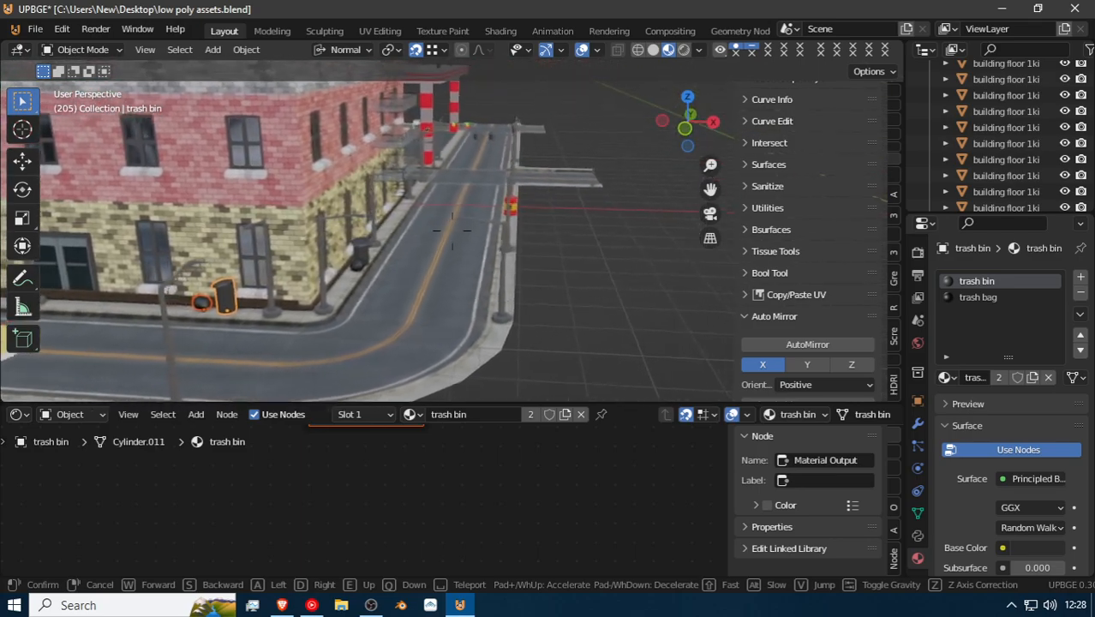
{"action": "left_click", "coordinate": [503, 257]}
{"action": "left_click", "coordinate": [511, 256]}
Step: Add the whole row of modular wall pieces, with the doors and roof slab, to the selection
{"action": "key", "text": "shift+grave"}
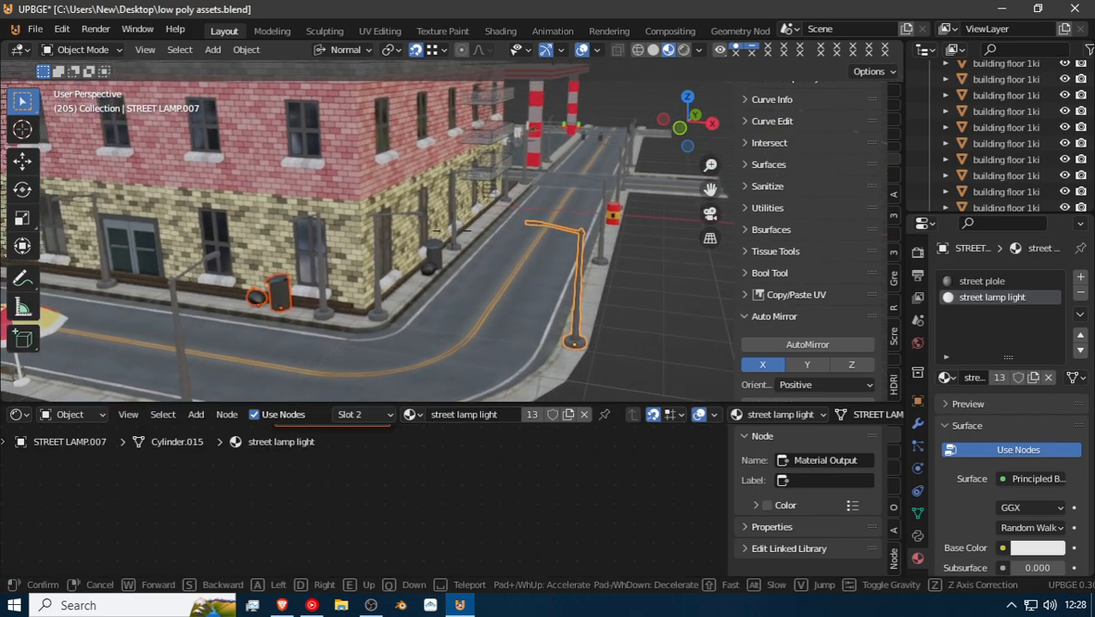
{"action": "key", "text": "w"}
{"action": "key", "text": "e"}
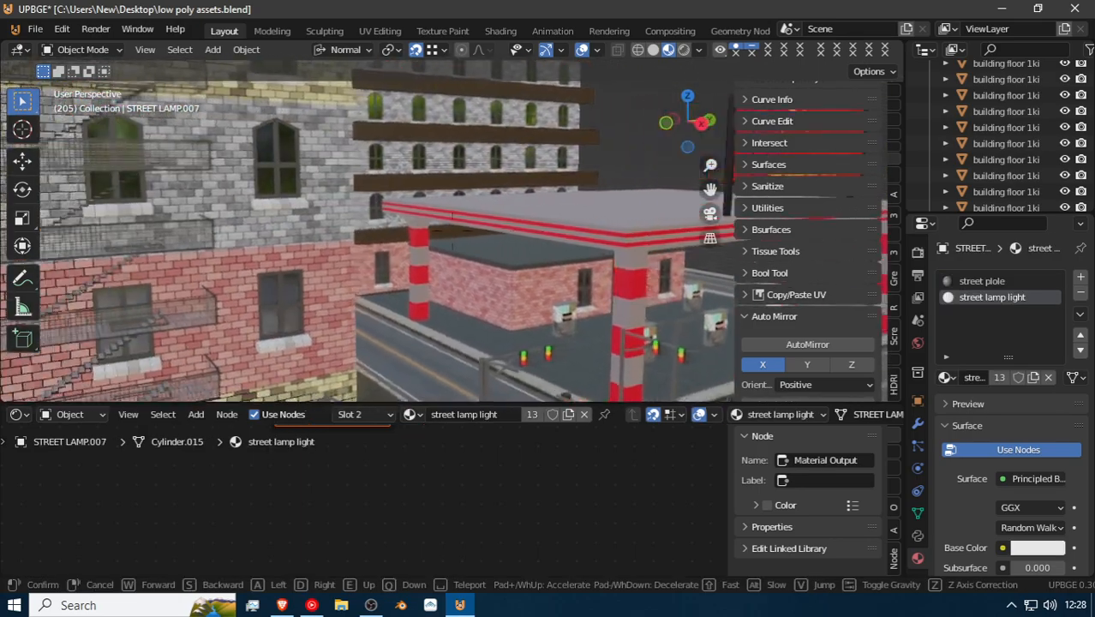
{"action": "key", "text": "w"}
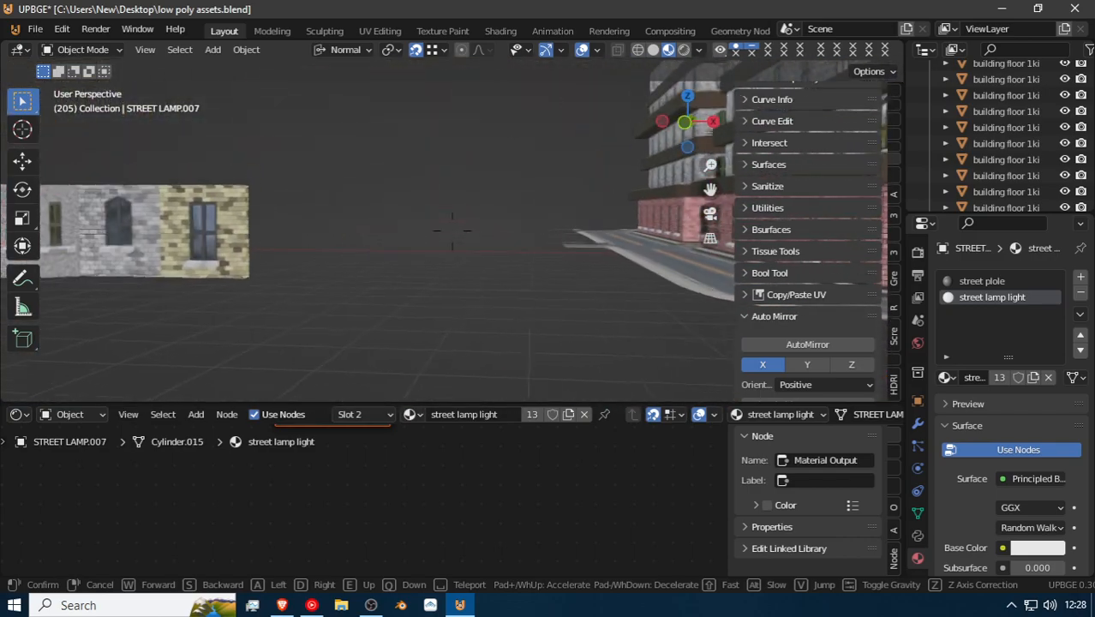
{"action": "key", "text": "e"}
{"action": "left_click", "coordinate": [451, 233]}
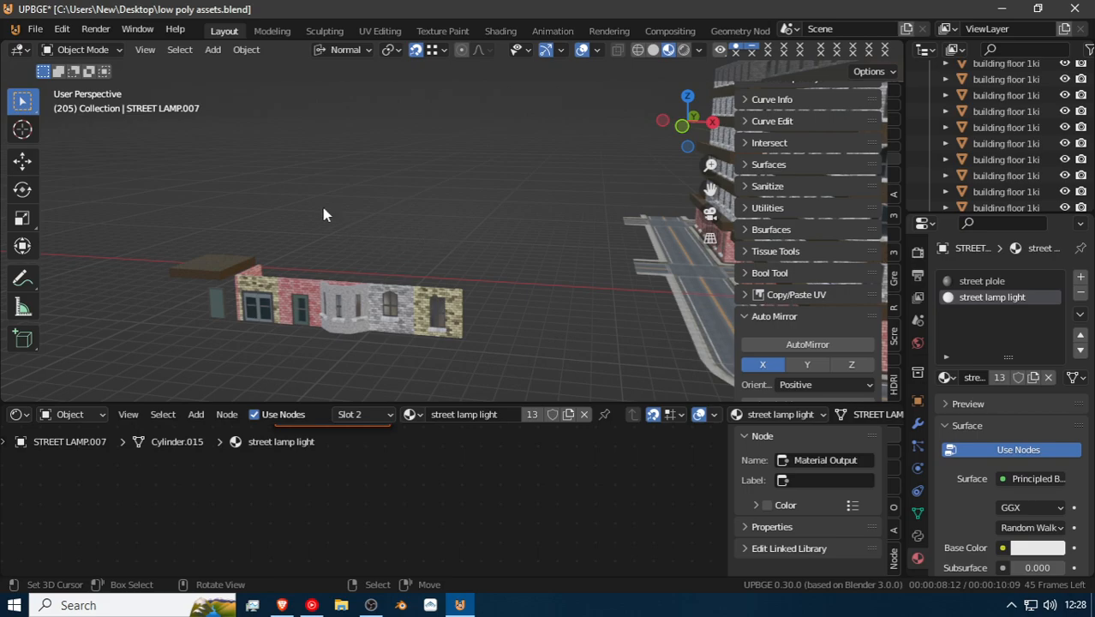
{"action": "left_click_drag", "start_coordinate": [231, 280], "coordinate": [471, 346]}
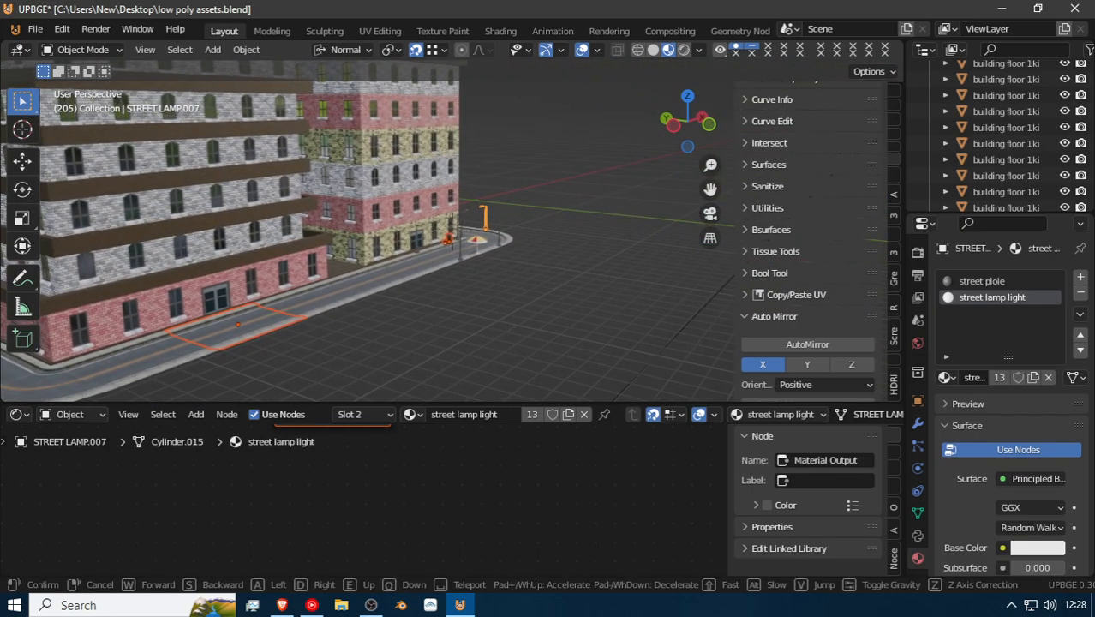
Step: Delete every object except the selected road segment, trash bin and bag, street lamp and modular building pieces
{"action": "left_click", "coordinate": [451, 230]}
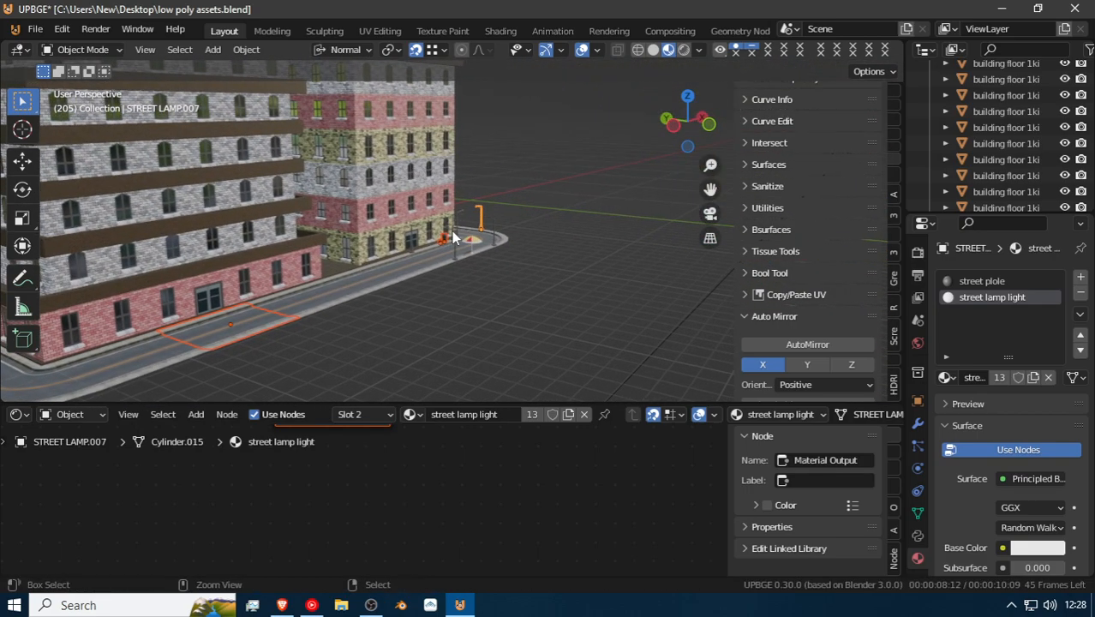
{"action": "key", "text": "x"}
{"action": "left_click", "coordinate": [408, 237]}
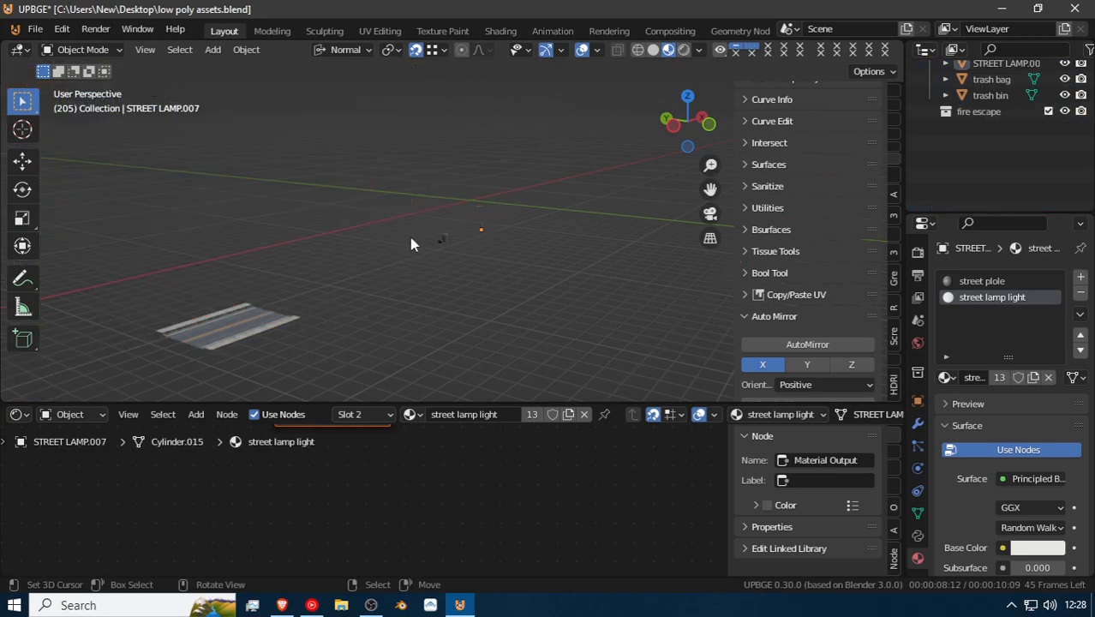
Step: Select all the modular building pieces, including the wall modules, doors and roof slab, without the road segment
{"action": "key", "text": "shift+grave"}
{"action": "key", "text": "s"}
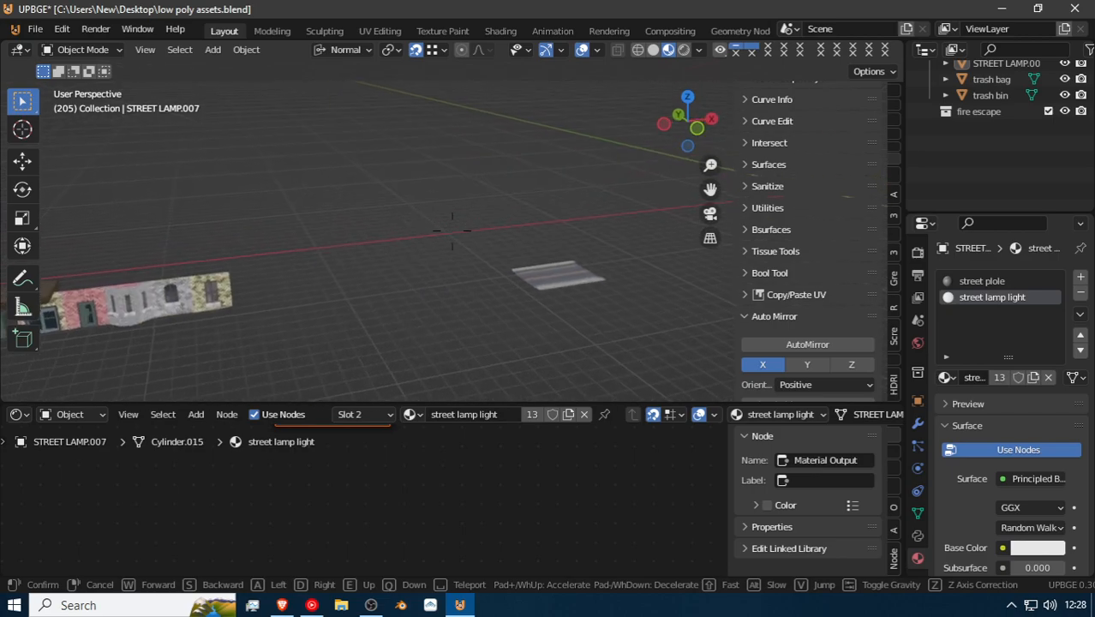
{"action": "key", "text": "s"}
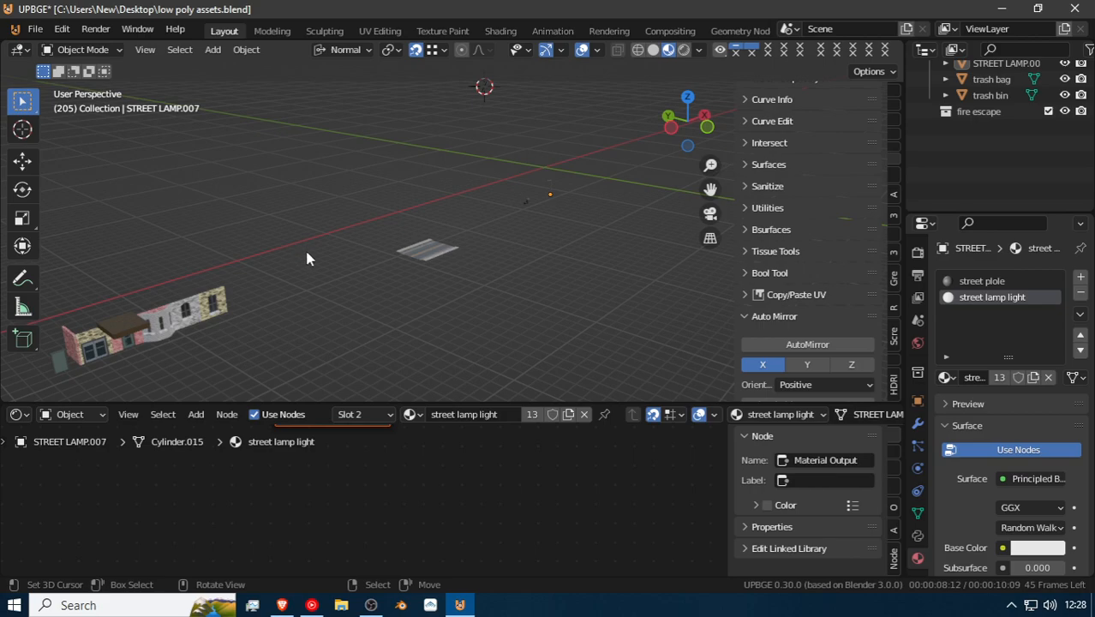
{"action": "key", "text": "shift+grave"}
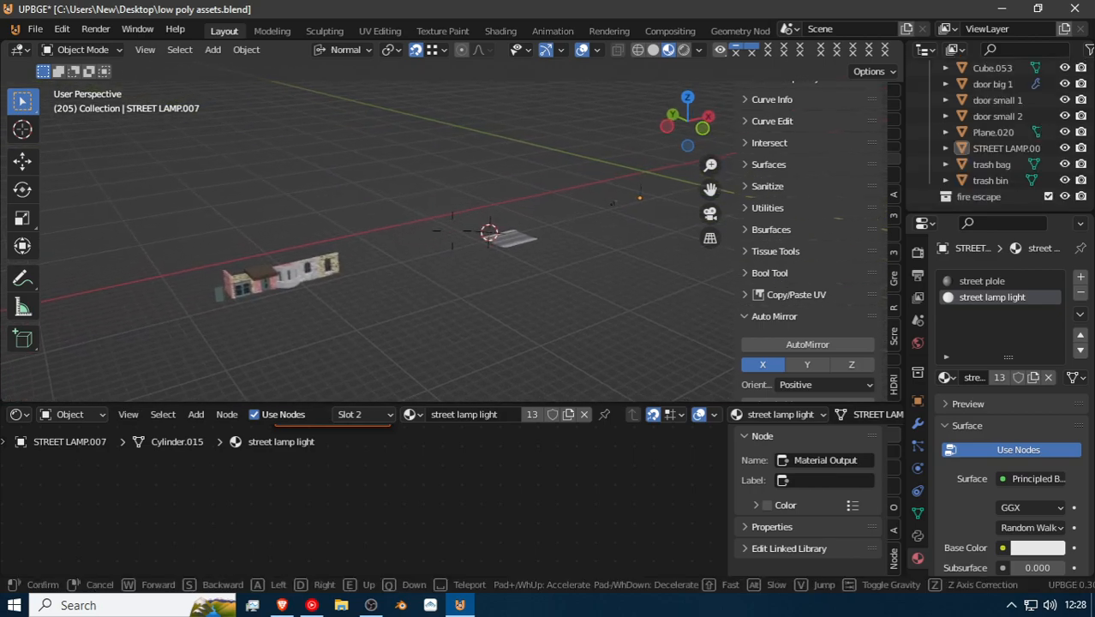
{"action": "left_click", "coordinate": [247, 283]}
{"action": "left_click_drag", "start_coordinate": [276, 237], "coordinate": [1, 384]}
{"action": "key", "text": "g"}
{"action": "key", "text": "x"}
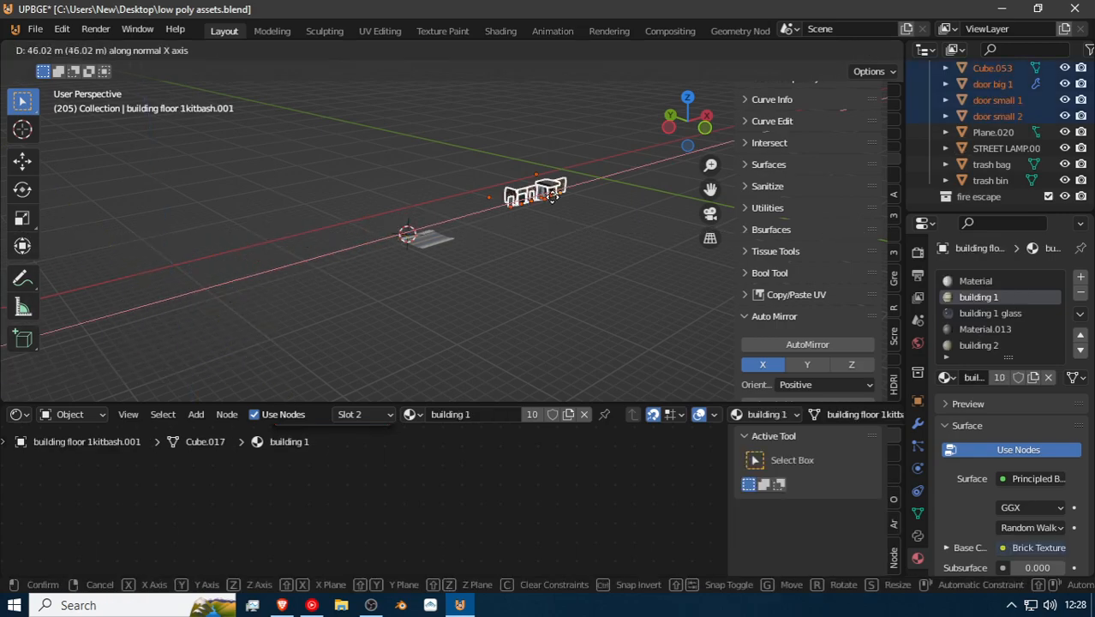
{"action": "right_click", "coordinate": [566, 195]}
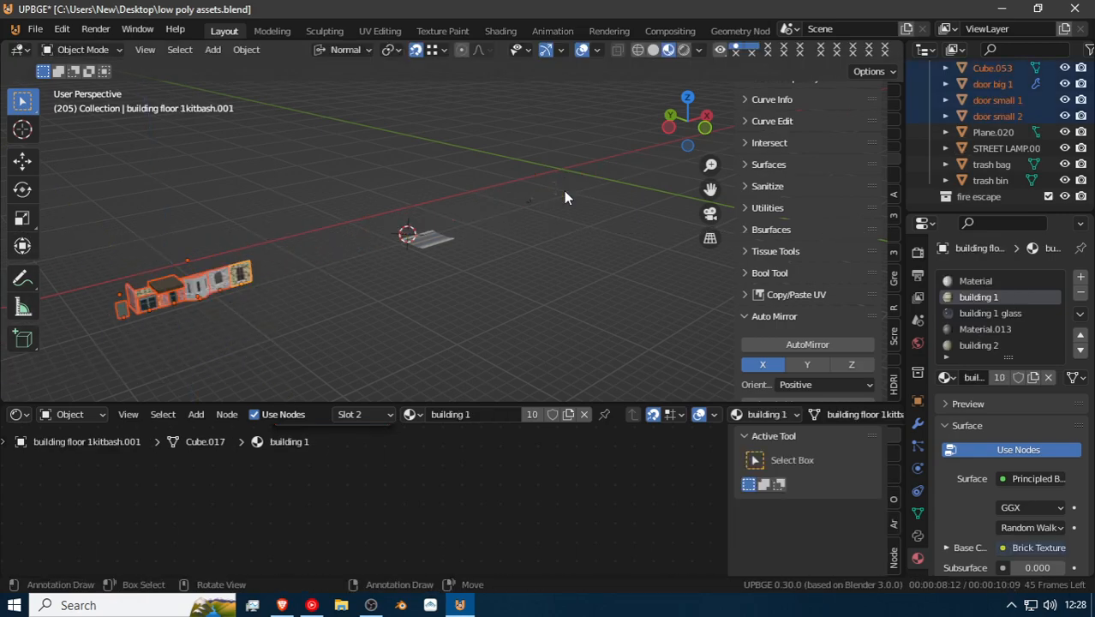
Step: Switch snapping to increments and move the selected building modules 56 m along their X axis
{"action": "left_click", "coordinate": [443, 50]}
{"action": "left_click", "coordinate": [423, 101]}
{"action": "key", "text": "g"}
{"action": "key", "text": "x"}
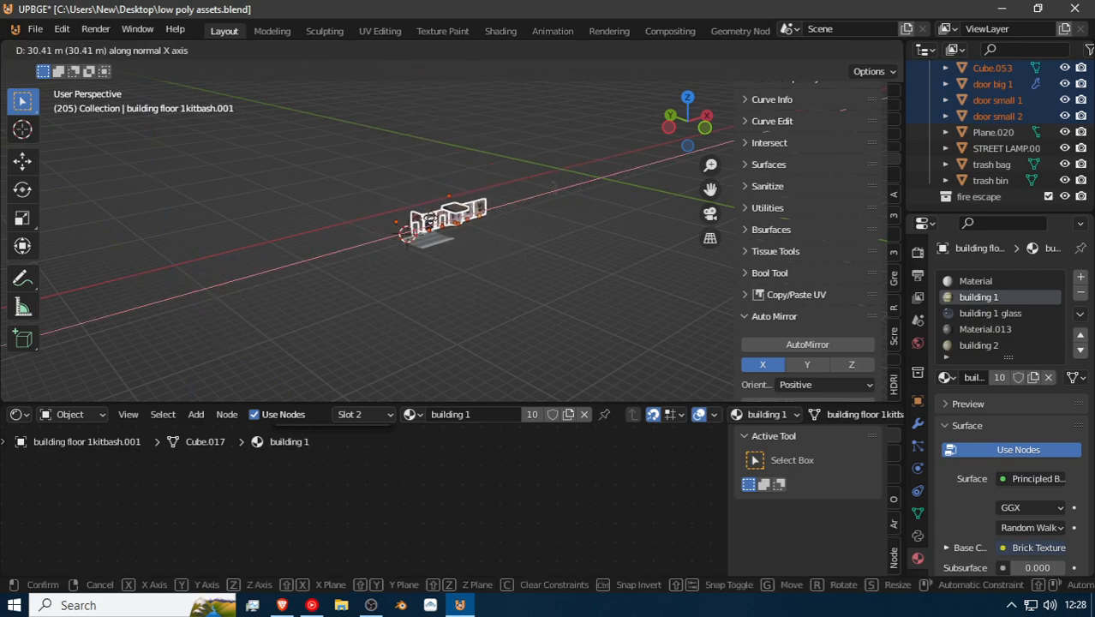
{"action": "right_click", "coordinate": [587, 91]}
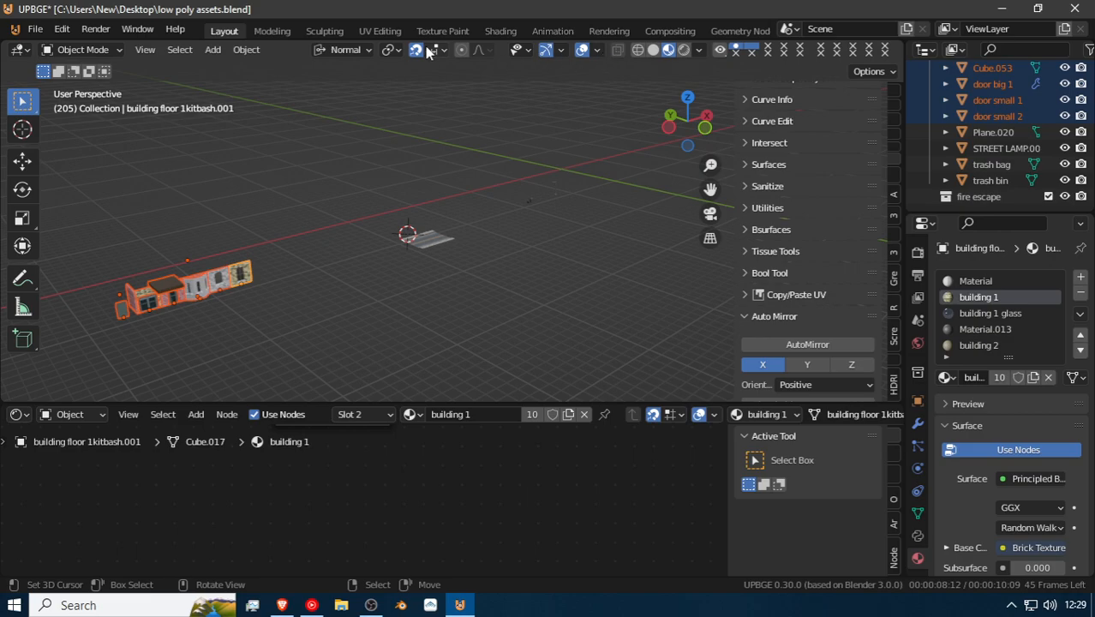
{"action": "left_click", "coordinate": [452, 229]}
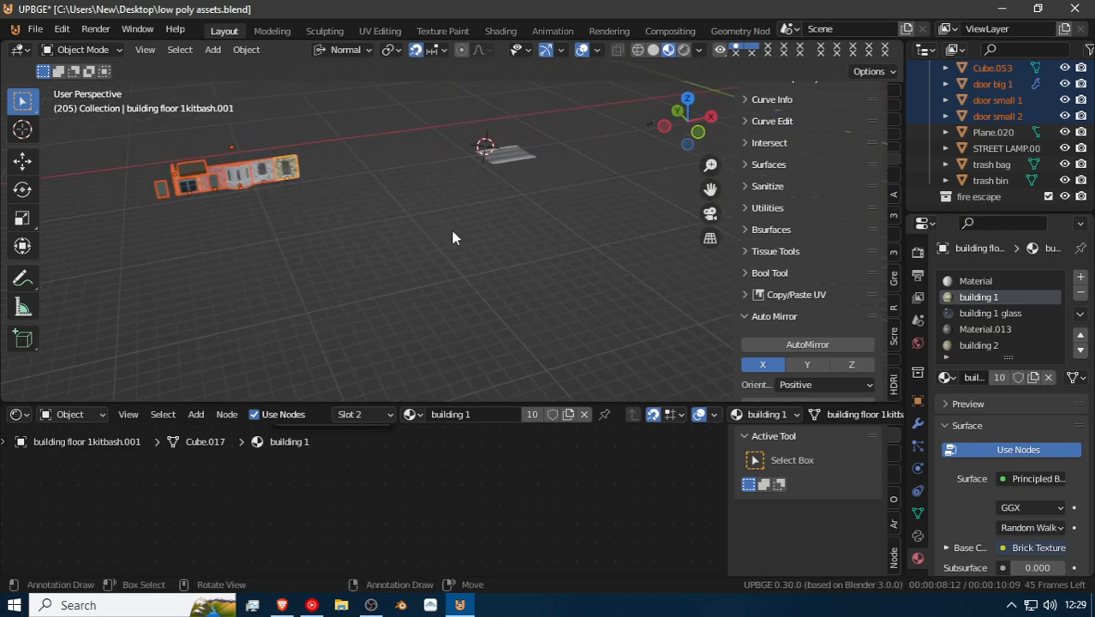
{"action": "key", "text": "g"}
{"action": "key", "text": "x"}
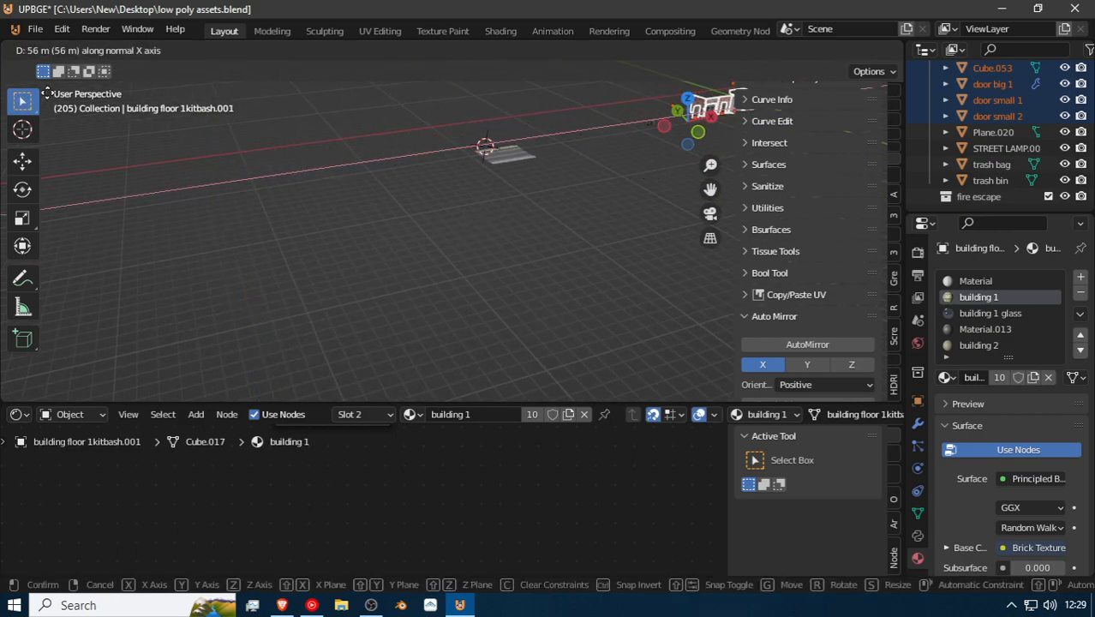
{"action": "left_click", "coordinate": [48, 92]}
Step: Shift the selected building modules along their Y axis and about 5 m further along X, beyond the street lamp
{"action": "key", "text": "shift+grave"}
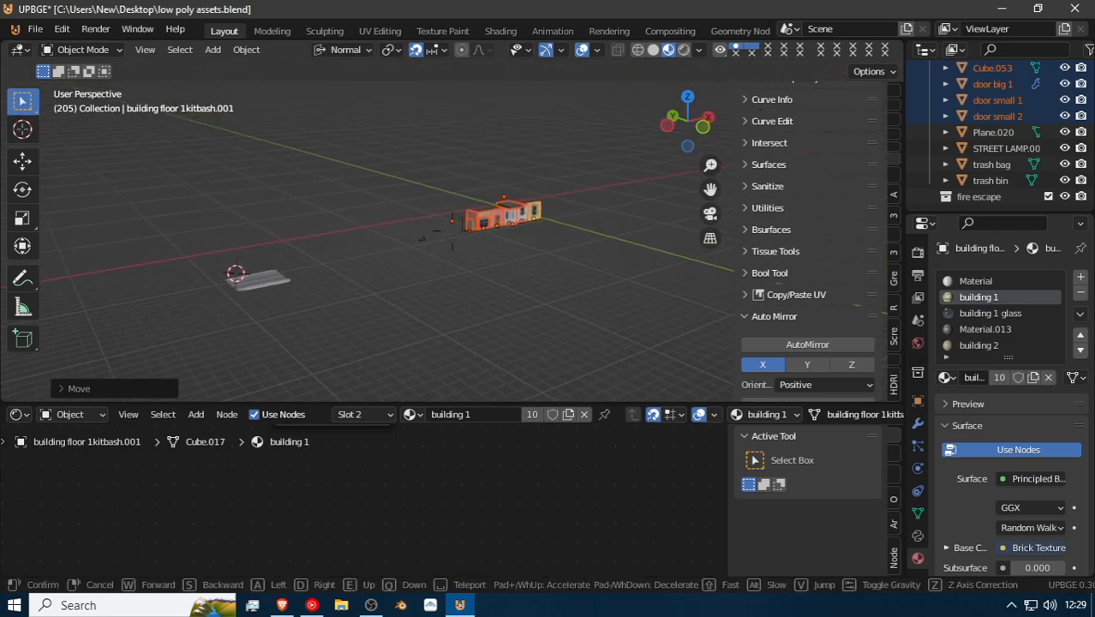
{"action": "left_click", "coordinate": [451, 230]}
{"action": "key", "text": "g"}
{"action": "key", "text": "y"}
{"action": "key", "text": "y"}
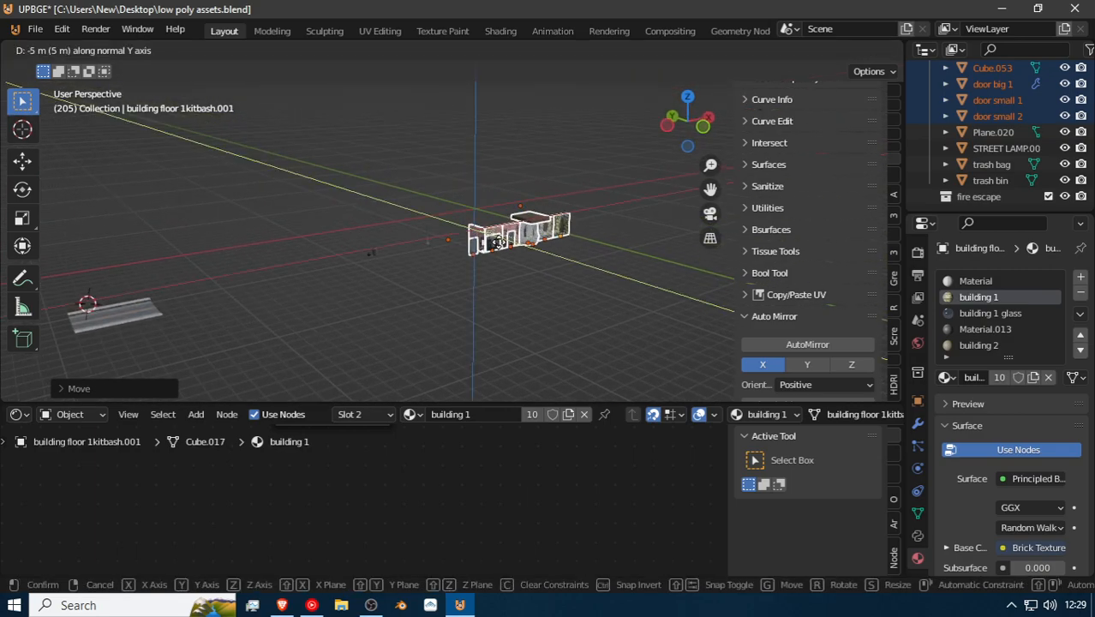
{"action": "left_click", "coordinate": [462, 191]}
{"action": "key", "text": "g"}
{"action": "key", "text": "x"}
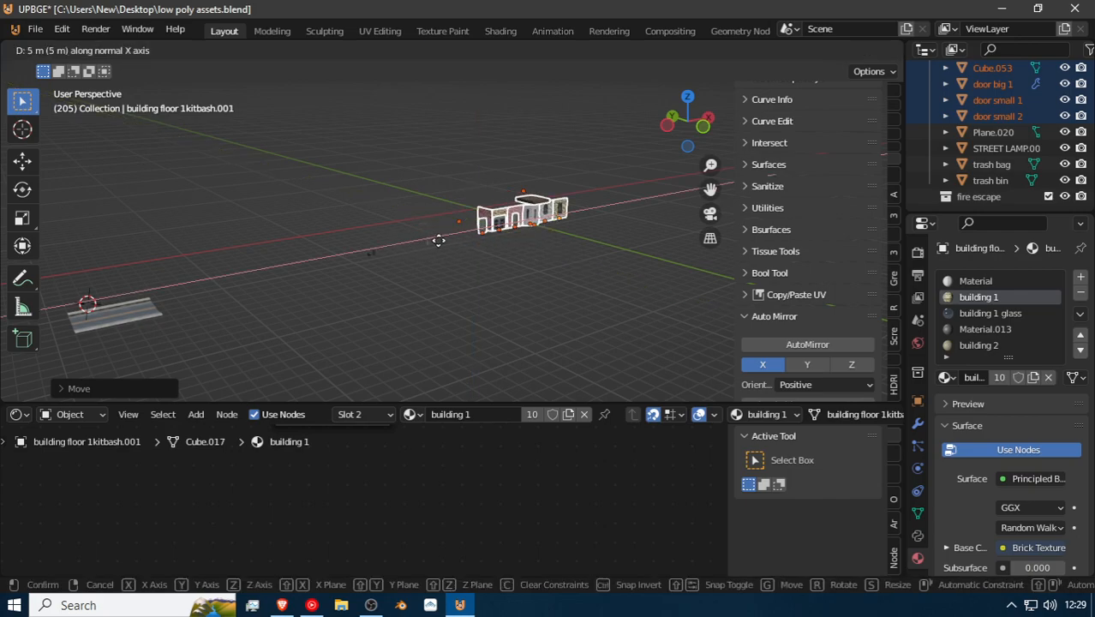
{"action": "left_click", "coordinate": [432, 229]}
Step: Move the red brick window wall that overlaps the grey bay window module along X to the far end of the row
{"action": "key", "text": "shift+grave"}
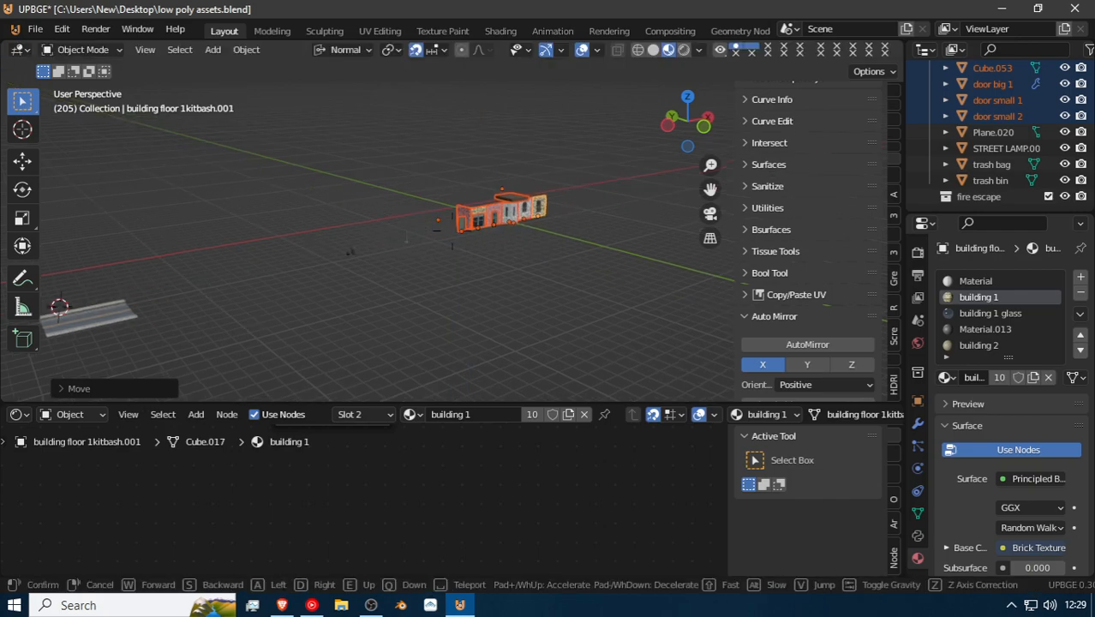
{"action": "key", "text": "w"}
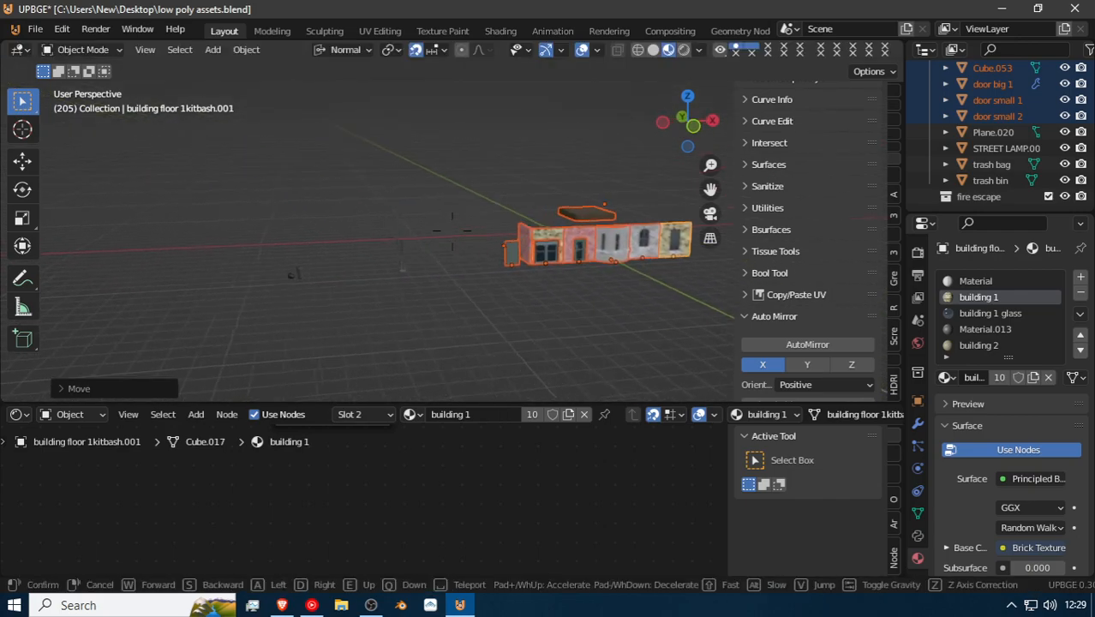
{"action": "key", "text": "d"}
{"action": "key", "text": "w"}
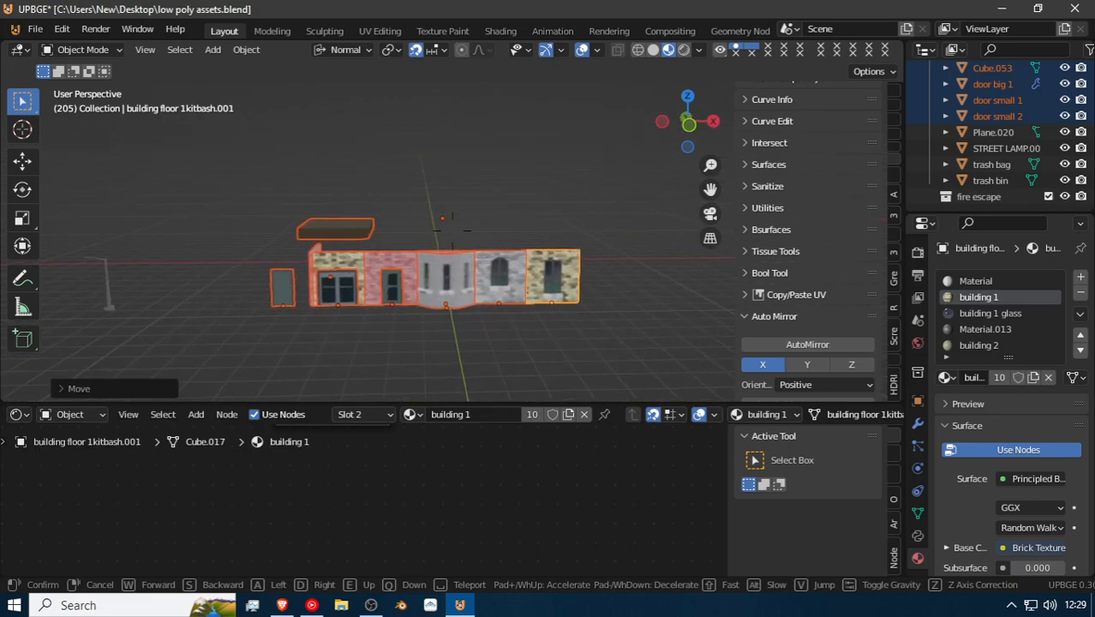
{"action": "key", "text": "d"}
{"action": "key", "text": "w"}
{"action": "key", "text": "d"}
{"action": "key", "text": "w"}
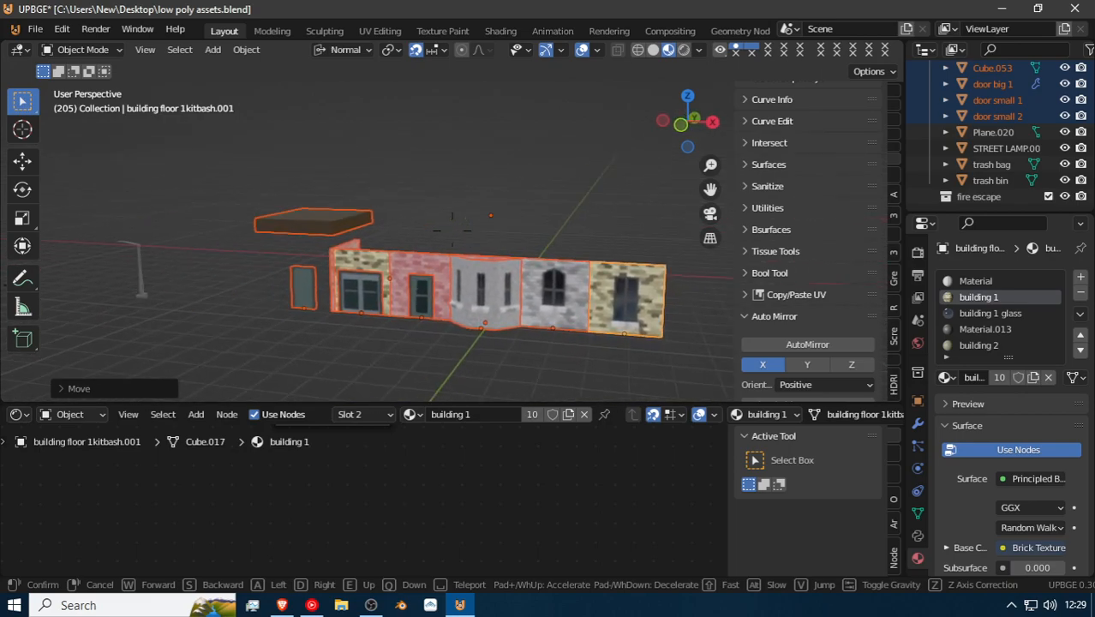
{"action": "key", "text": "d"}
{"action": "key", "text": "w"}
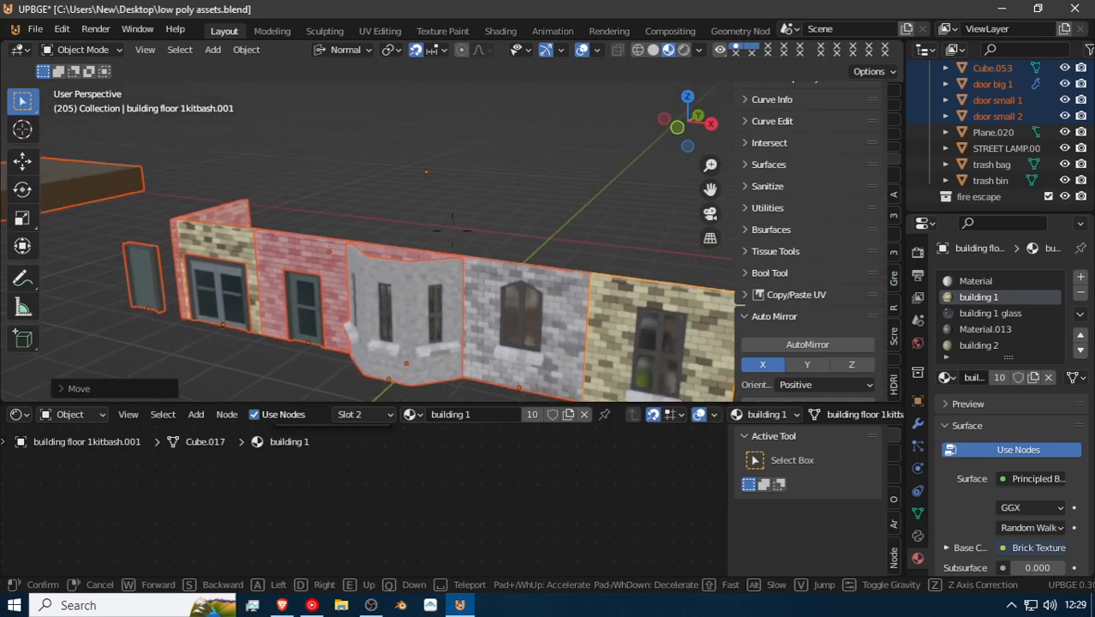
{"action": "left_click", "coordinate": [452, 231]}
{"action": "left_click", "coordinate": [439, 231]}
{"action": "left_click", "coordinate": [548, 282]}
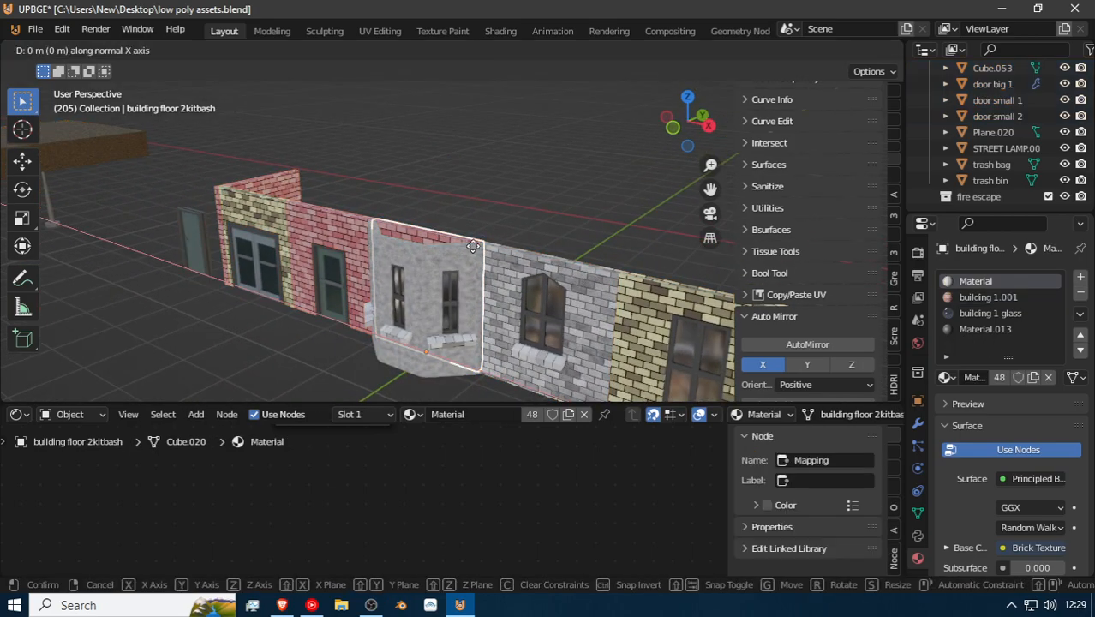
{"action": "key", "text": "g"}
{"action": "key", "text": "x"}
{"action": "left_click", "coordinate": [865, 71]}
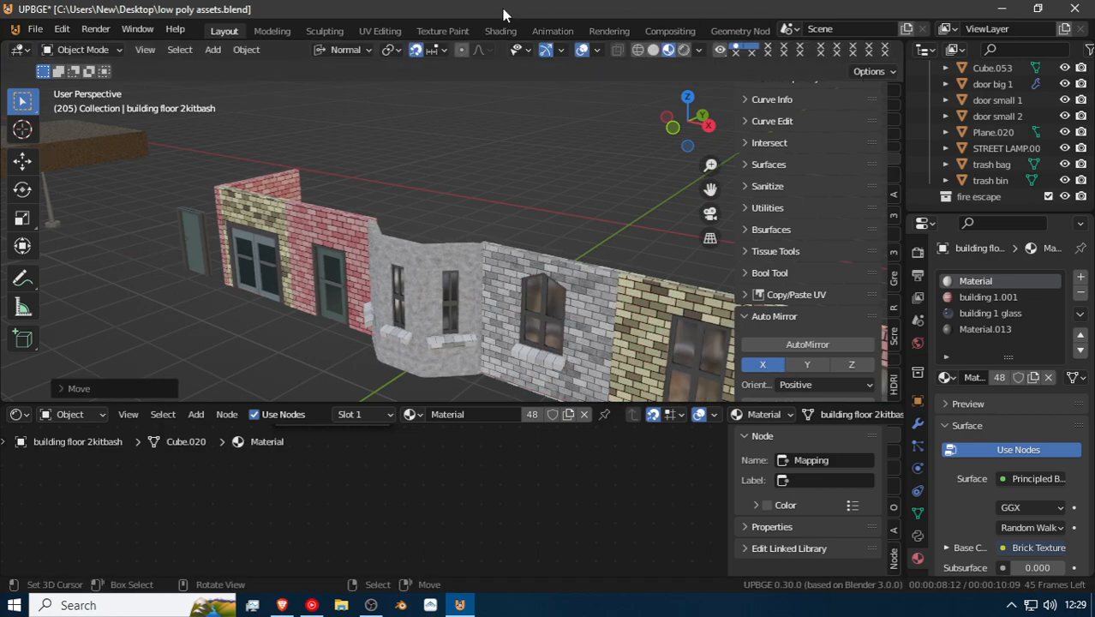
{"action": "key", "text": "s"}
{"action": "right_click", "coordinate": [707, 272]}
Step: Examine the cement surface and its bump texture up close on the grey bay window module
{"action": "key", "text": "shift+grave"}
{"action": "key", "text": "d"}
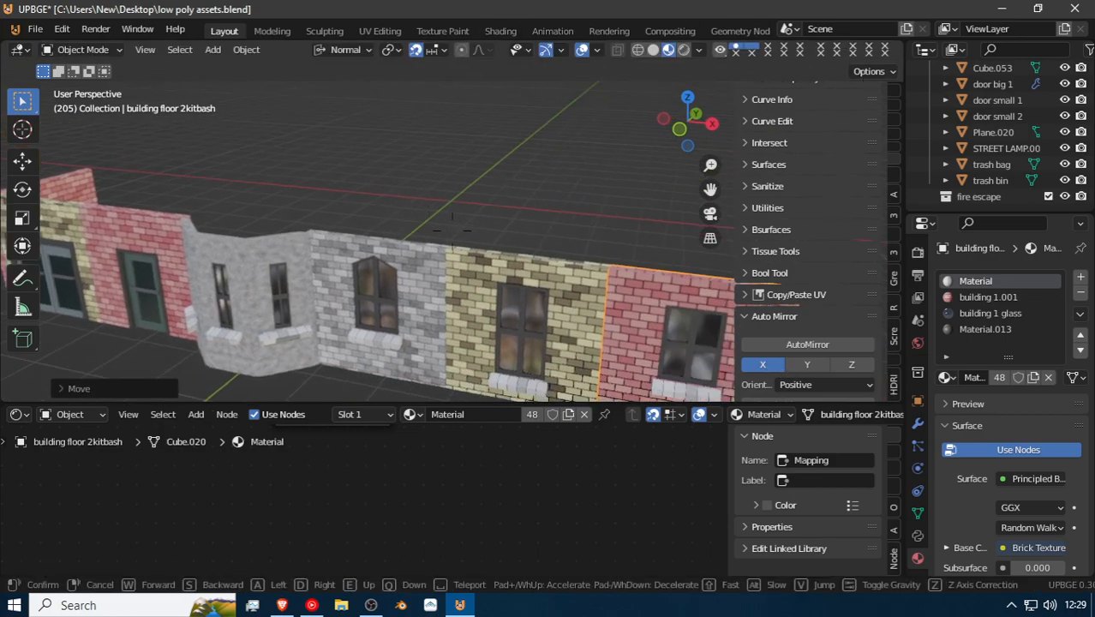
{"action": "key", "text": "a"}
{"action": "left_click", "coordinate": [451, 230]}
{"action": "key", "text": "shift+grave"}
{"action": "key", "text": "d"}
{"action": "key", "text": "w"}
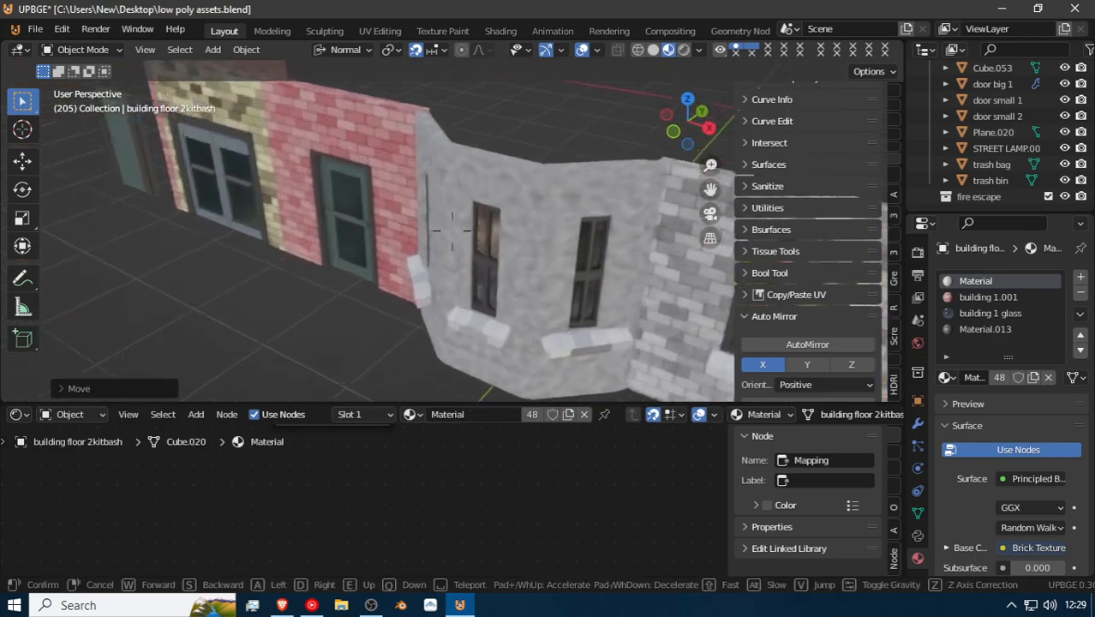
{"action": "left_click", "coordinate": [438, 237]}
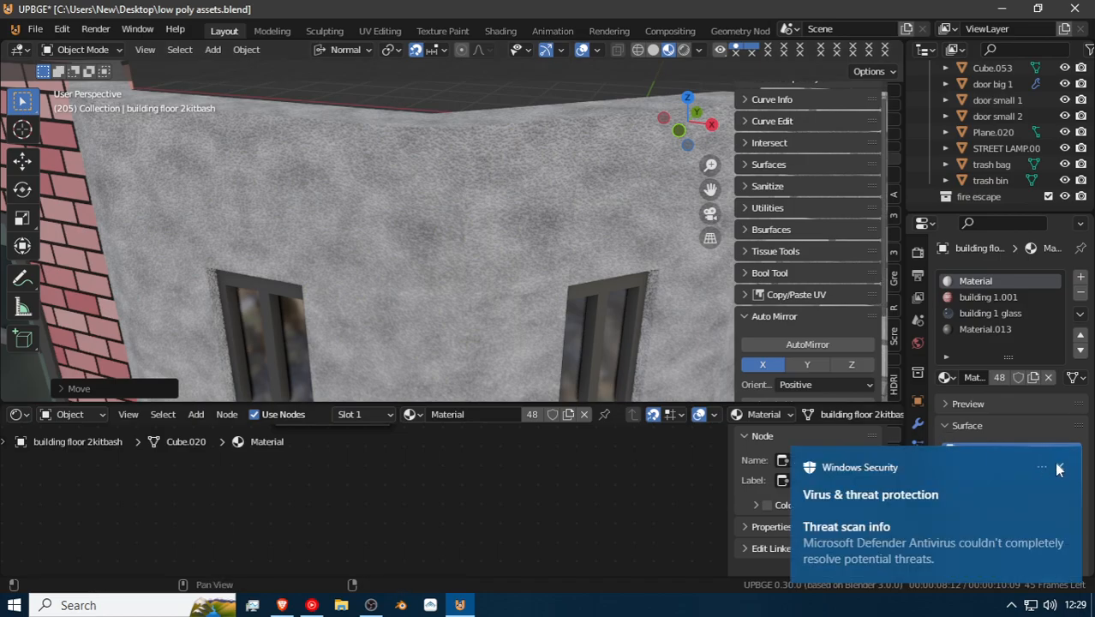
{"action": "left_click", "coordinate": [1059, 469]}
{"action": "key", "text": "shift+grave"}
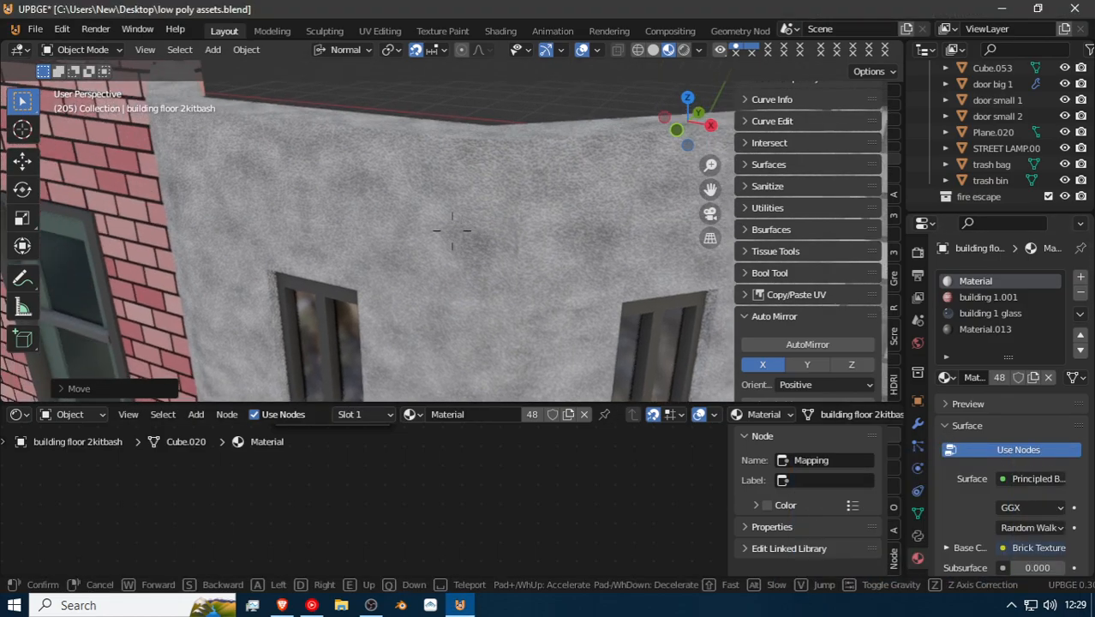
{"action": "key", "text": "w"}
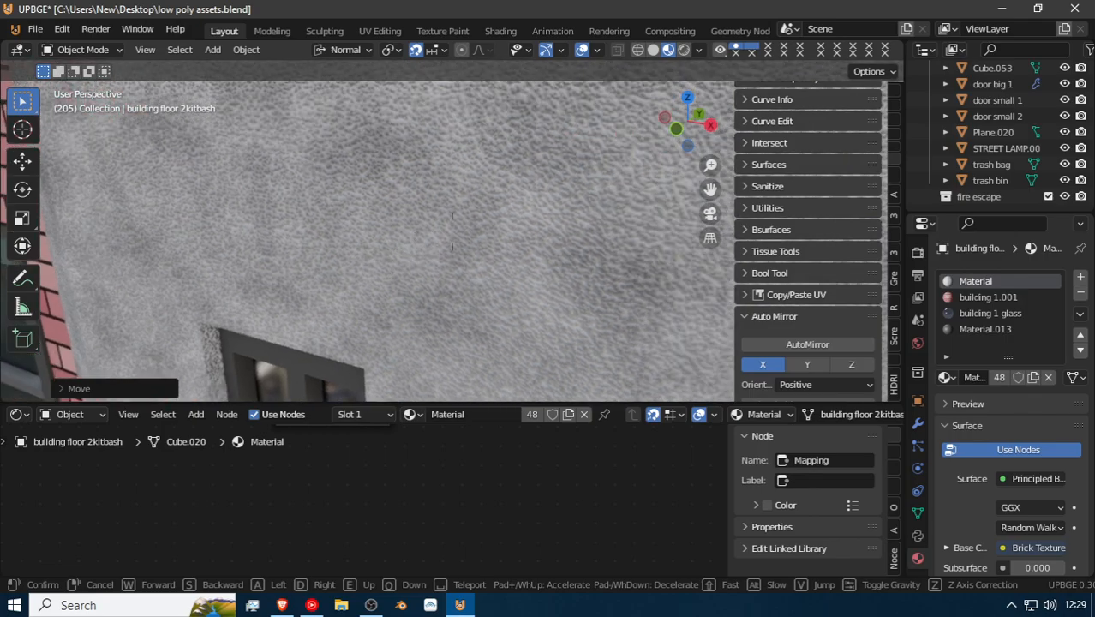
{"action": "key", "text": "s"}
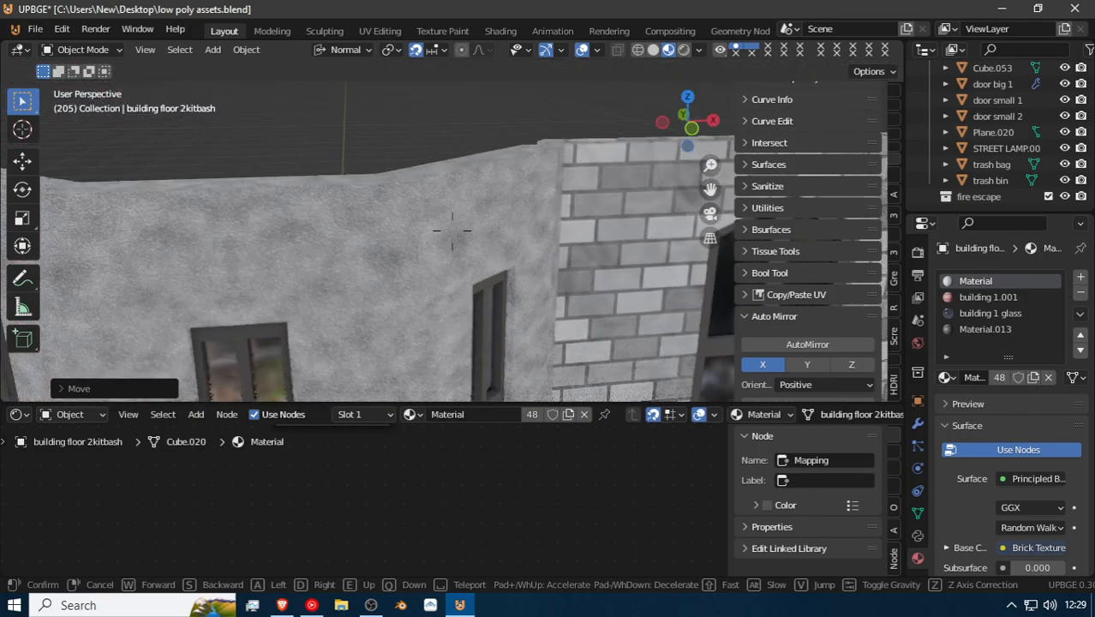
{"action": "key", "text": "w"}
{"action": "left_click", "coordinate": [452, 231]}
Step: Inspect the brick textures of the grey arched-window wall and the neighbouring yellow wall up close, including the bump detail
{"action": "key", "text": "shift+grave"}
{"action": "key", "text": "d"}
{"action": "key", "text": "w"}
{"action": "key", "text": "a"}
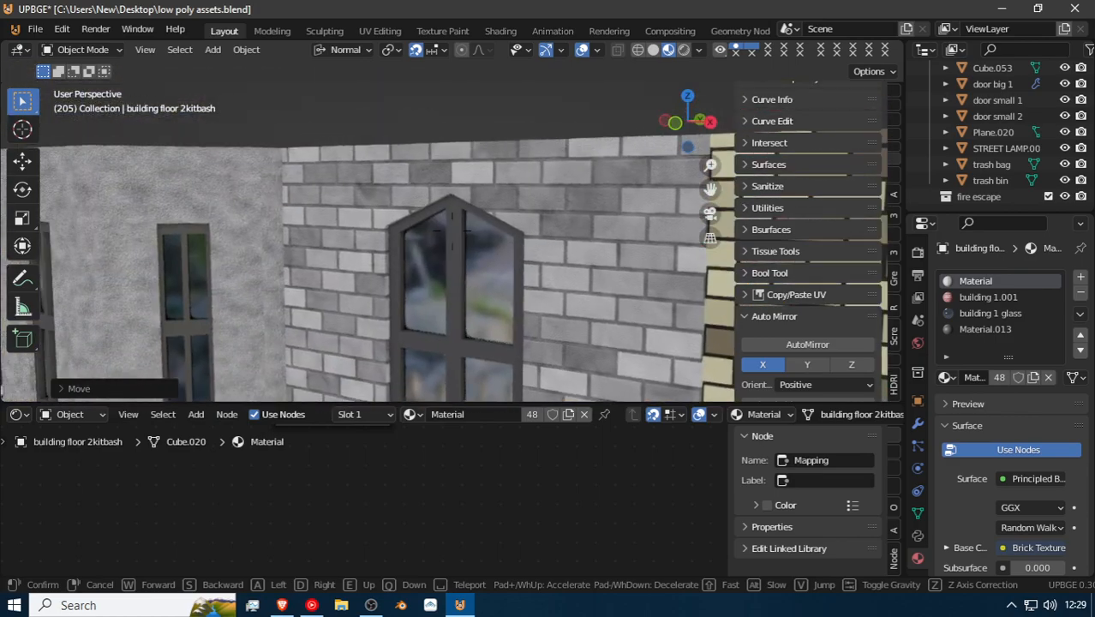
{"action": "key", "text": "d"}
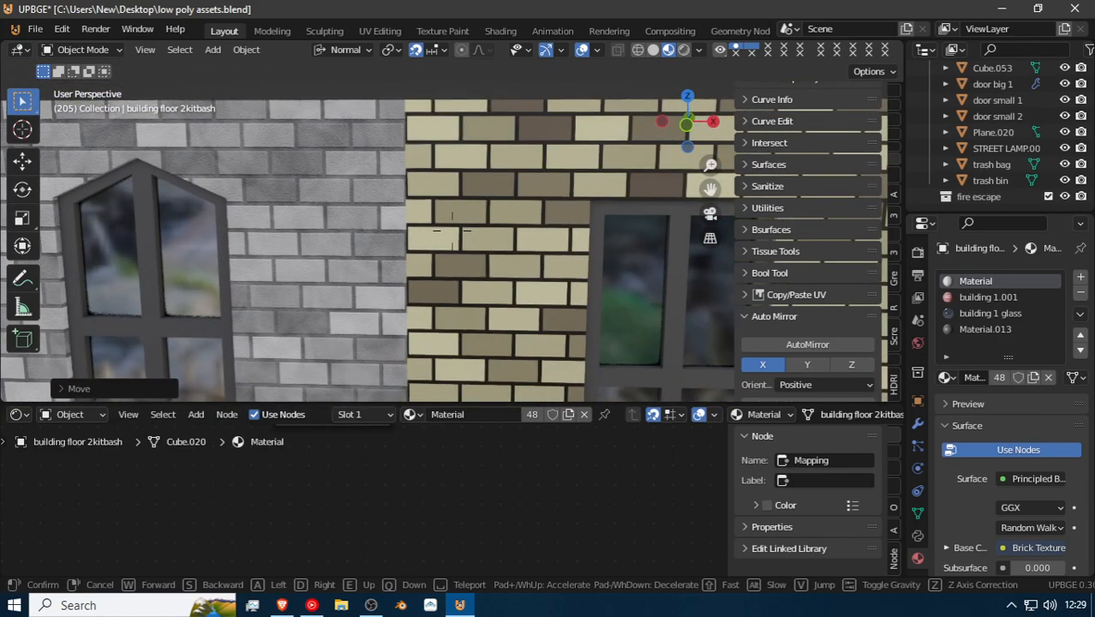
{"action": "key", "text": "w"}
{"action": "key", "text": "w"}
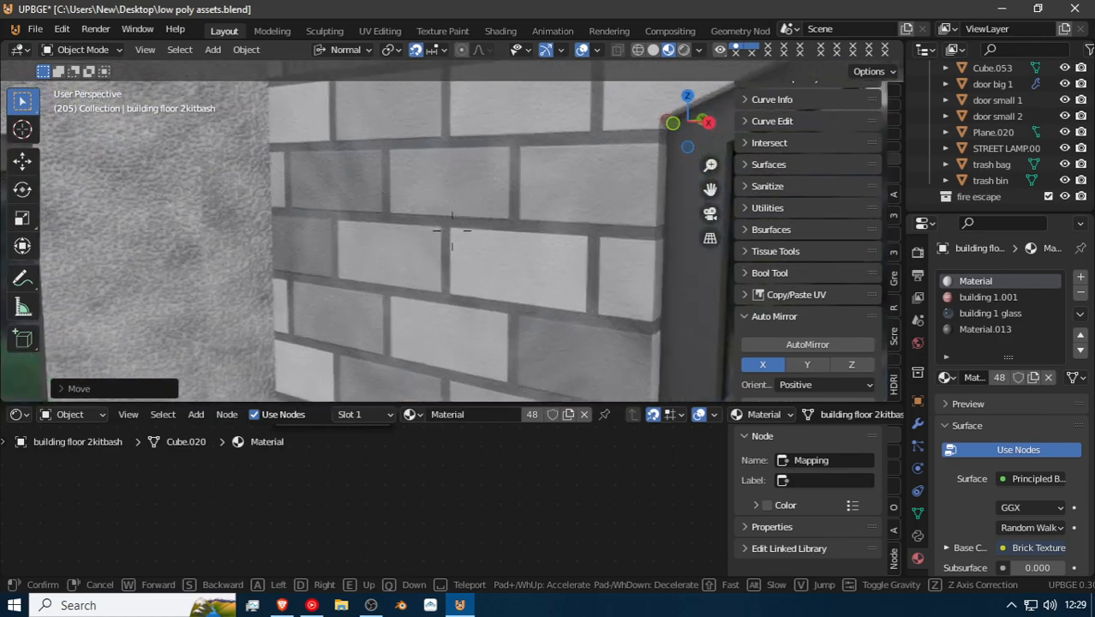
{"action": "left_click", "coordinate": [470, 244]}
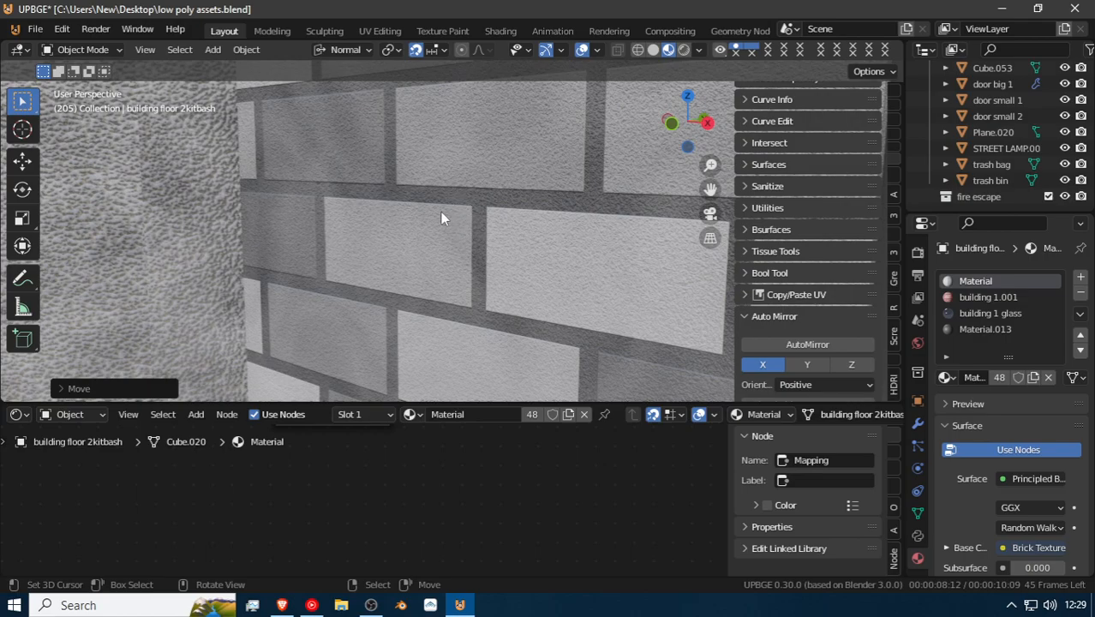
{"action": "key", "text": "shift+grave"}
{"action": "key", "text": "s"}
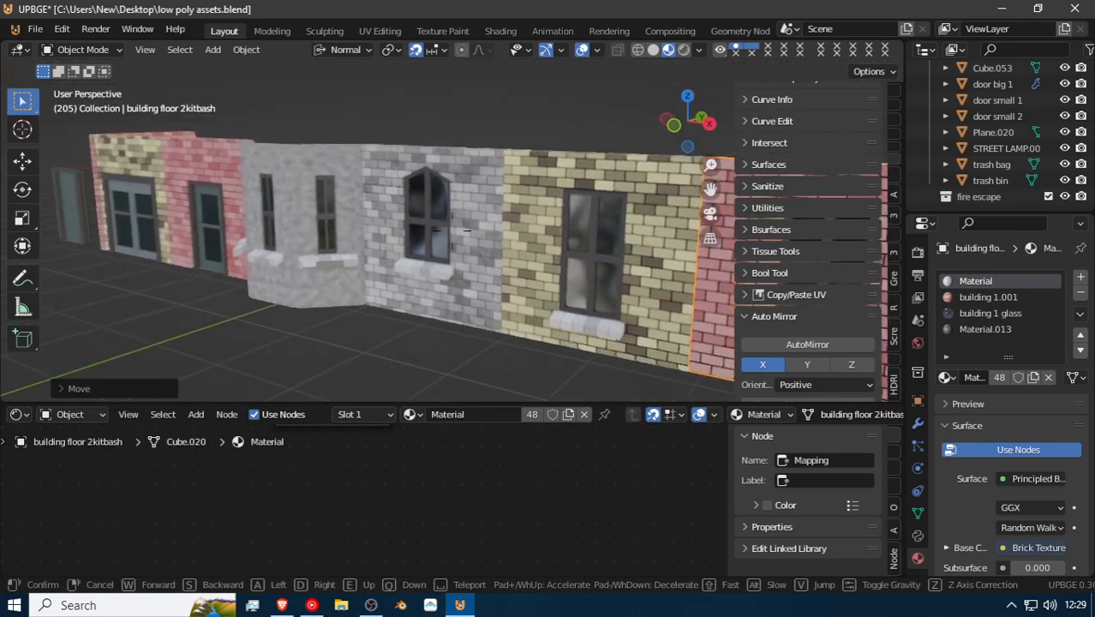
{"action": "left_click", "coordinate": [461, 225]}
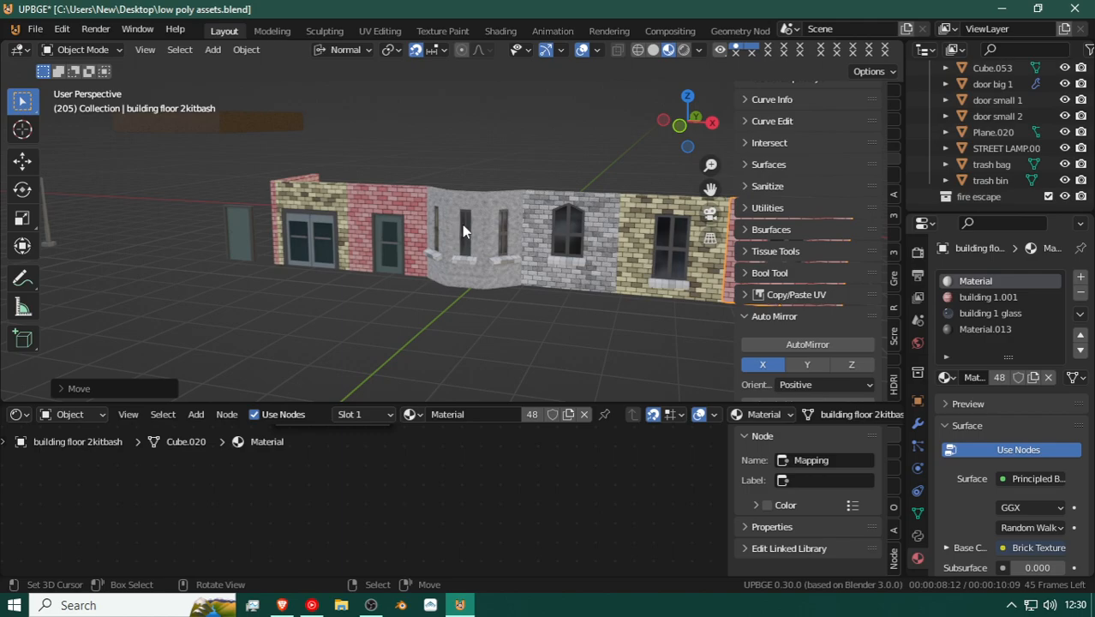
Step: Select the grey bay window module and show its building cement node tree in a maximized shader editor
{"action": "left_click", "coordinate": [478, 221]}
{"action": "key", "text": "Home"}
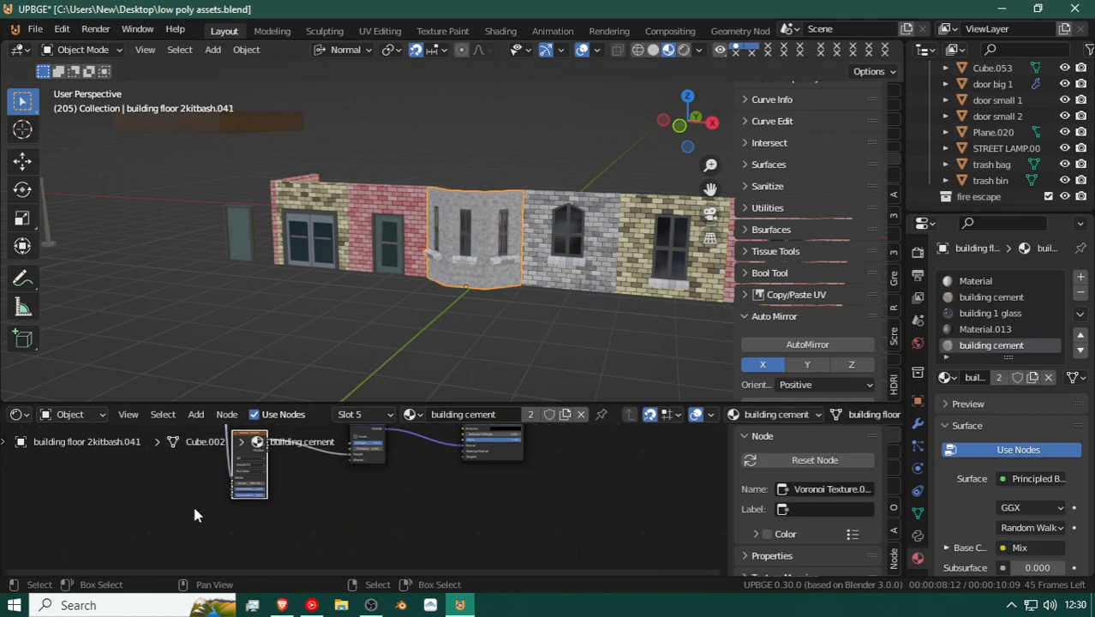
{"action": "left_click_drag", "start_coordinate": [377, 403], "coordinate": [377, 173]}
{"action": "middle_click_drag", "start_coordinate": [375, 289], "coordinate": [382, 345]}
{"action": "scroll", "coordinate": [376, 365], "scroll_direction": "up", "scroll_amount": 3}
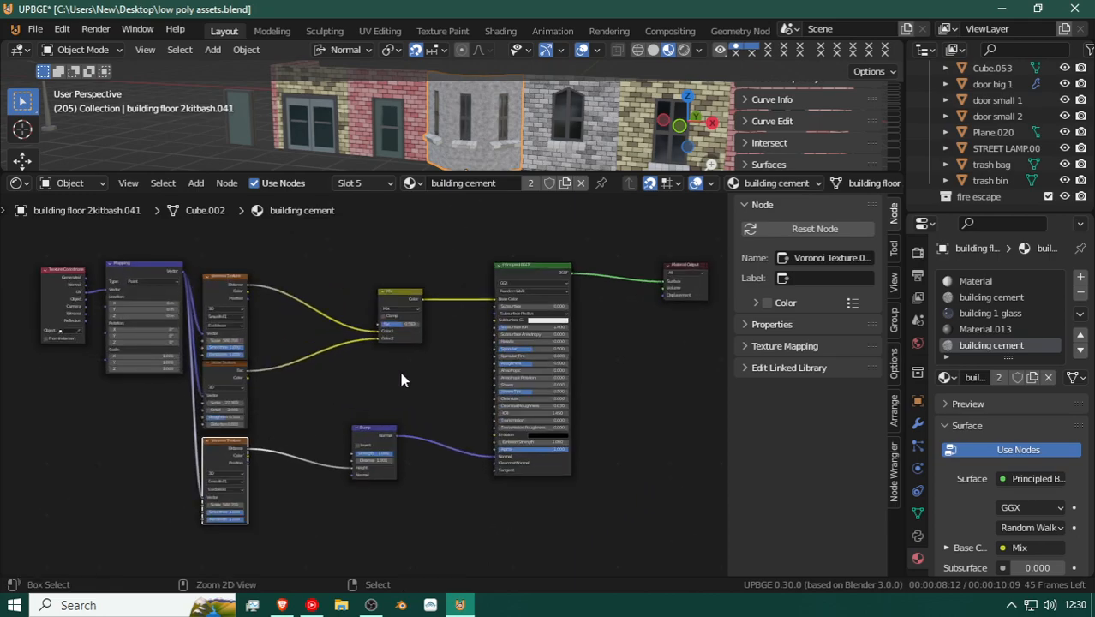
{"action": "key", "text": "ctrl+space"}
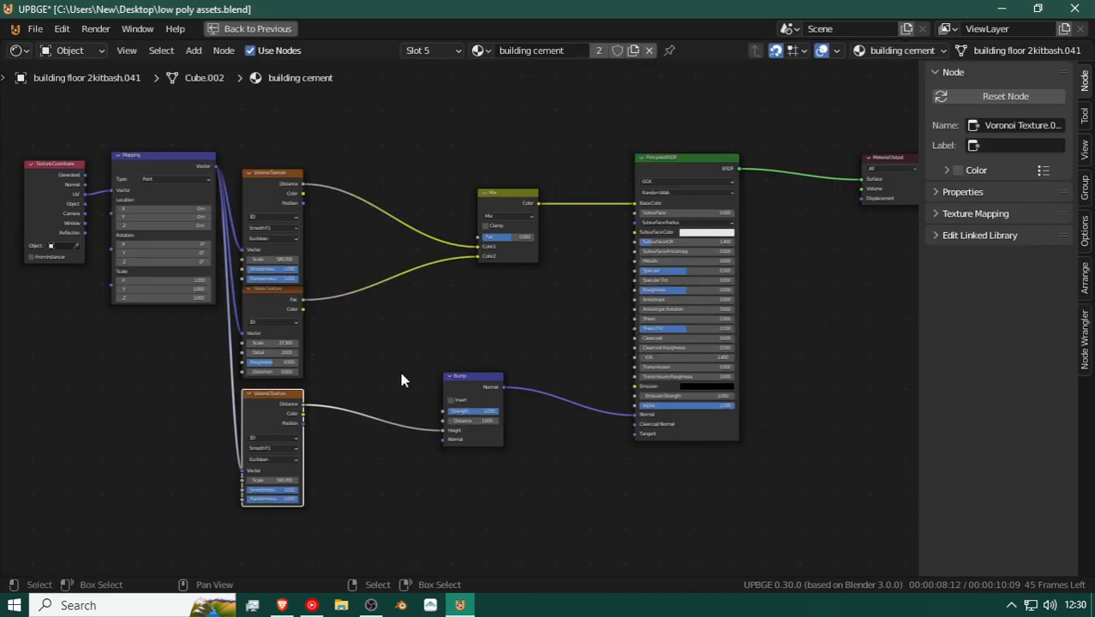
{"action": "scroll", "coordinate": [401, 380], "scroll_direction": "down", "scroll_amount": 1}
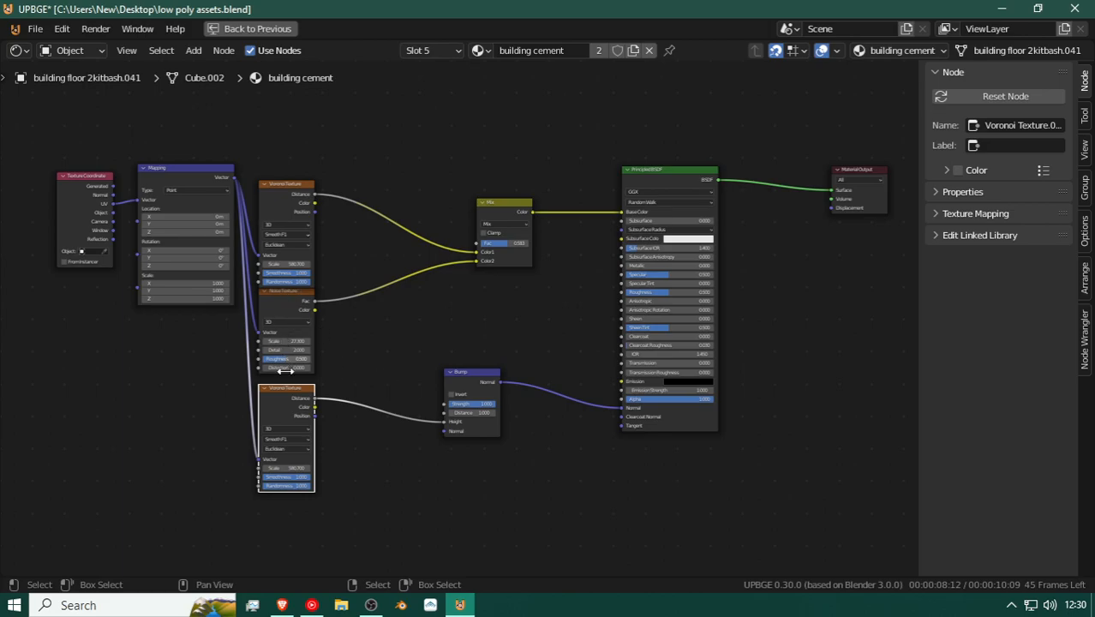
{"action": "scroll", "coordinate": [286, 415], "scroll_direction": "up", "scroll_amount": 1}
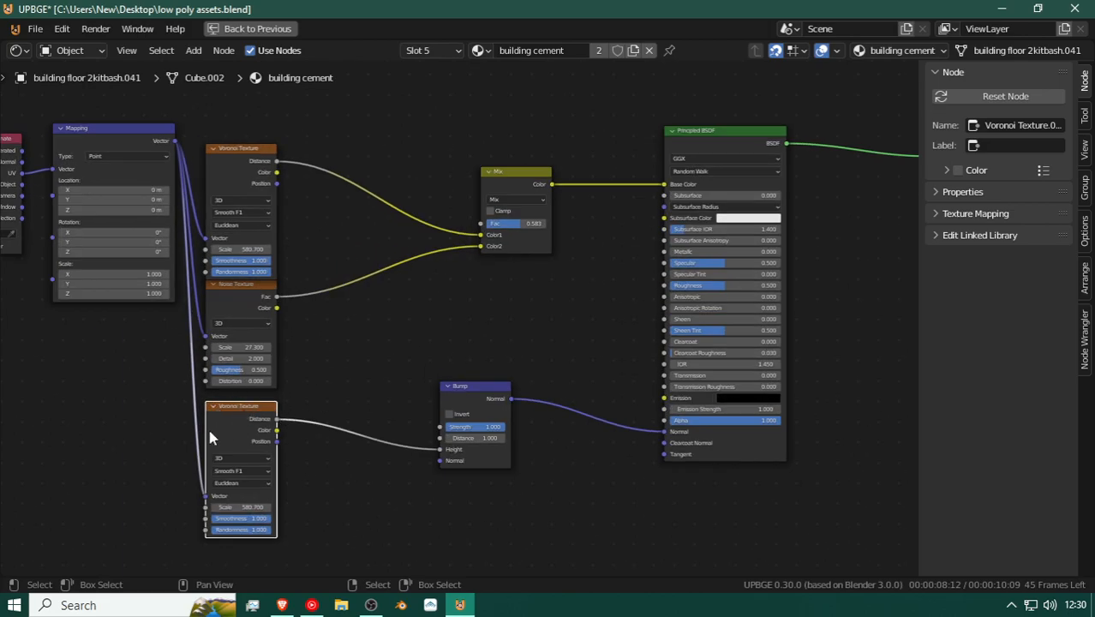
Step: Reposition the Texture Coordinate and Mapping nodes lower, beside the middle of the three texture nodes
{"action": "left_click", "coordinate": [244, 296]}
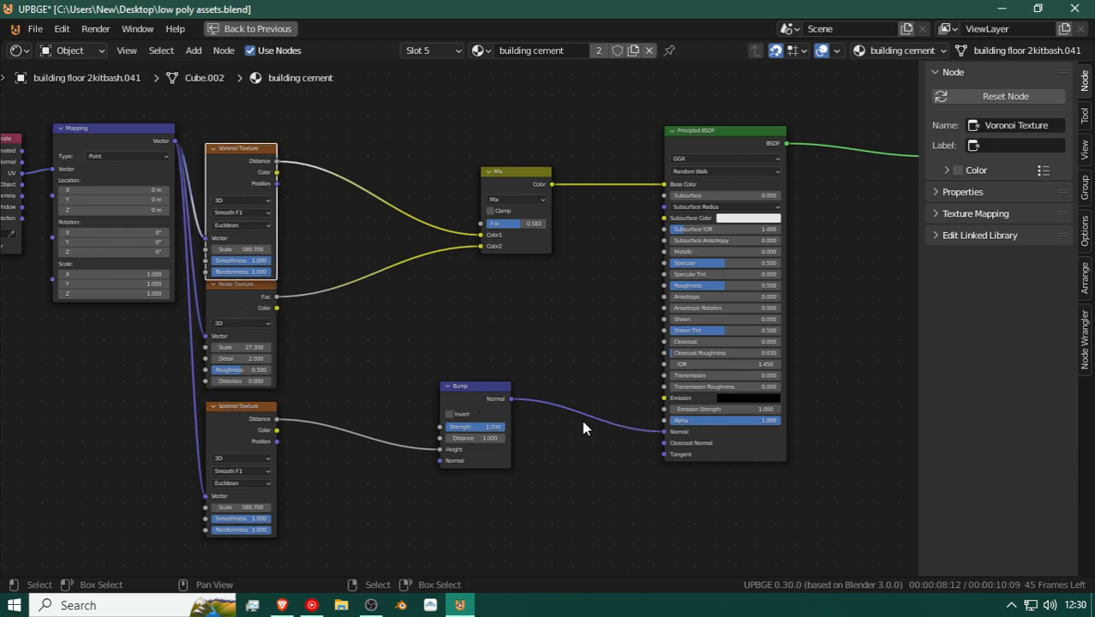
{"action": "middle_click_drag", "start_coordinate": [50, 279], "coordinate": [222, 299]}
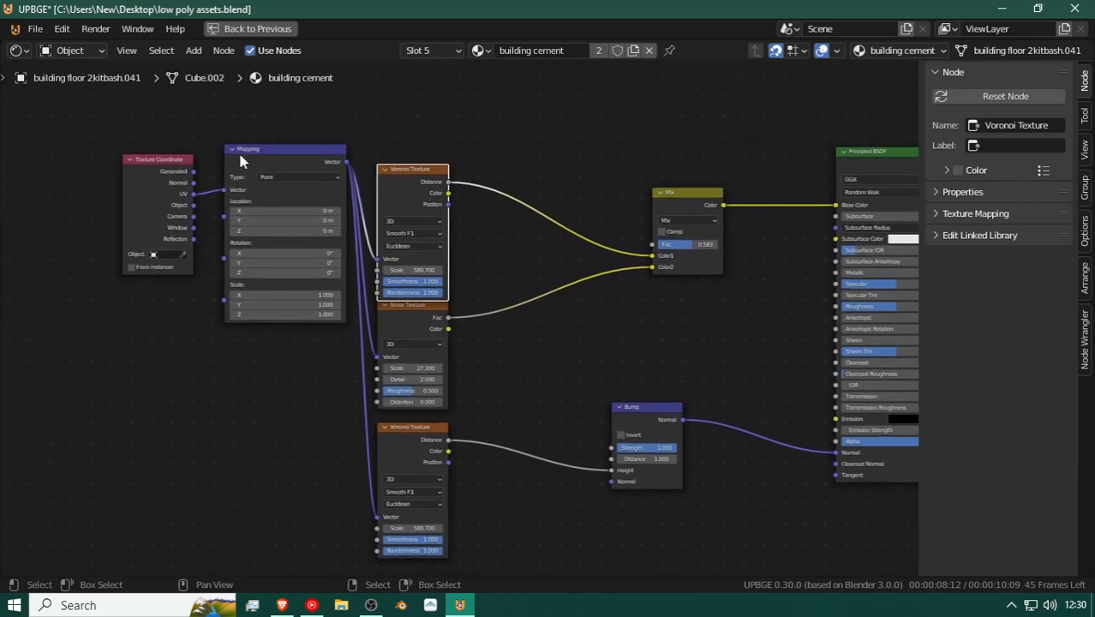
{"action": "left_click_drag", "start_coordinate": [186, 171], "coordinate": [113, 265]}
{"action": "left_click_drag", "start_coordinate": [255, 151], "coordinate": [206, 269]}
Step: Examine how the Mix node blends the Voronoi and Noise textures within the building cement node tree
{"action": "middle_click_drag", "start_coordinate": [467, 277], "coordinate": [349, 248]}
{"action": "left_click", "coordinate": [523, 195]}
{"action": "mouse_move", "coordinate": [529, 189]}
{"action": "left_mouse_down"}
{"action": "mouse_move", "coordinate": [464, 253]}
{"action": "mouse_move", "coordinate": [484, 254]}
{"action": "mouse_move", "coordinate": [446, 209]}
{"action": "mouse_move", "coordinate": [524, 192]}
{"action": "left_mouse_up"}
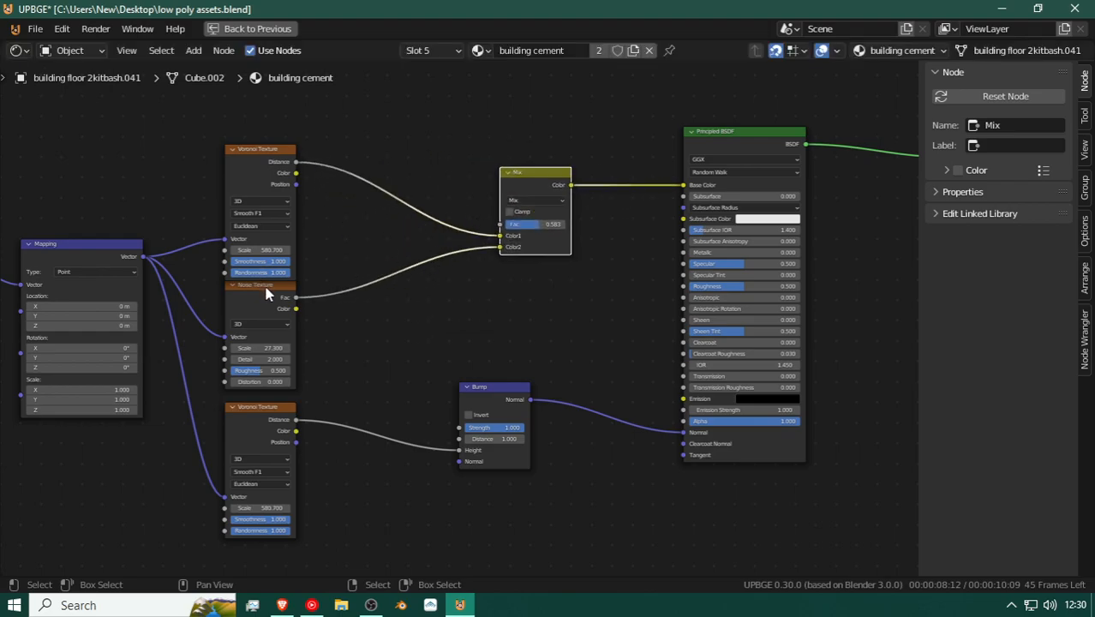
{"action": "mouse_move", "coordinate": [272, 291]}
{"action": "left_mouse_down"}
{"action": "mouse_move", "coordinate": [281, 290]}
{"action": "mouse_move", "coordinate": [269, 287]}
{"action": "left_mouse_up"}
{"action": "scroll", "coordinate": [460, 266], "scroll_direction": "down", "scroll_amount": 2}
{"action": "scroll", "coordinate": [459, 259], "scroll_direction": "down", "scroll_amount": 2}
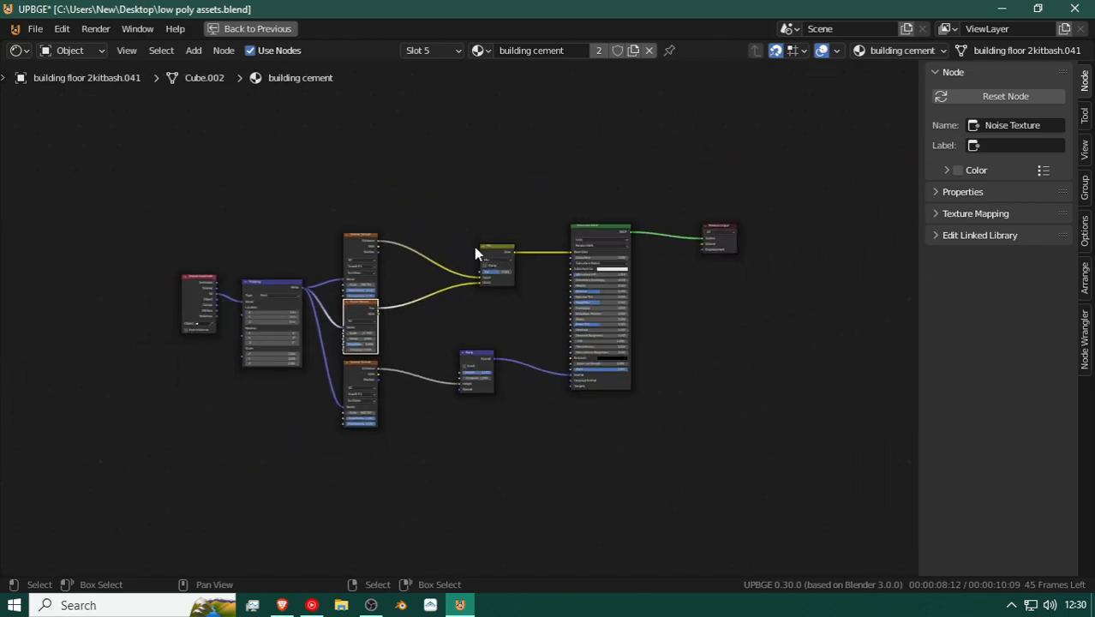
Step: Restore the full layout and enlarge the 3D viewport to show the row of wall modules above the shader editor
{"action": "key", "text": "ctrl+space"}
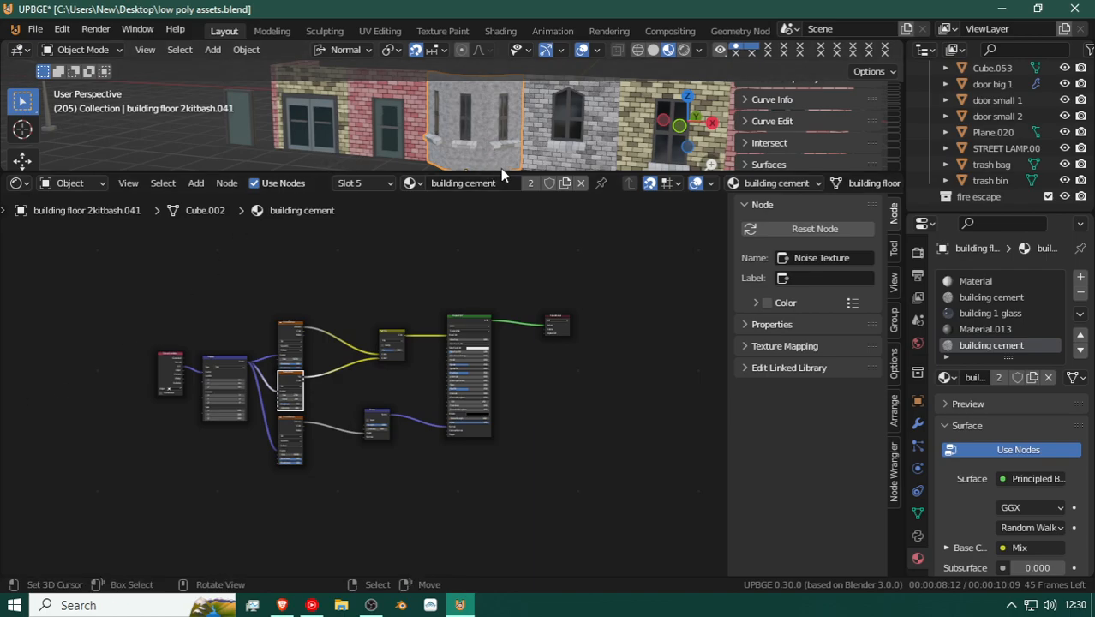
{"action": "left_click_drag", "start_coordinate": [501, 169], "coordinate": [437, 395]}
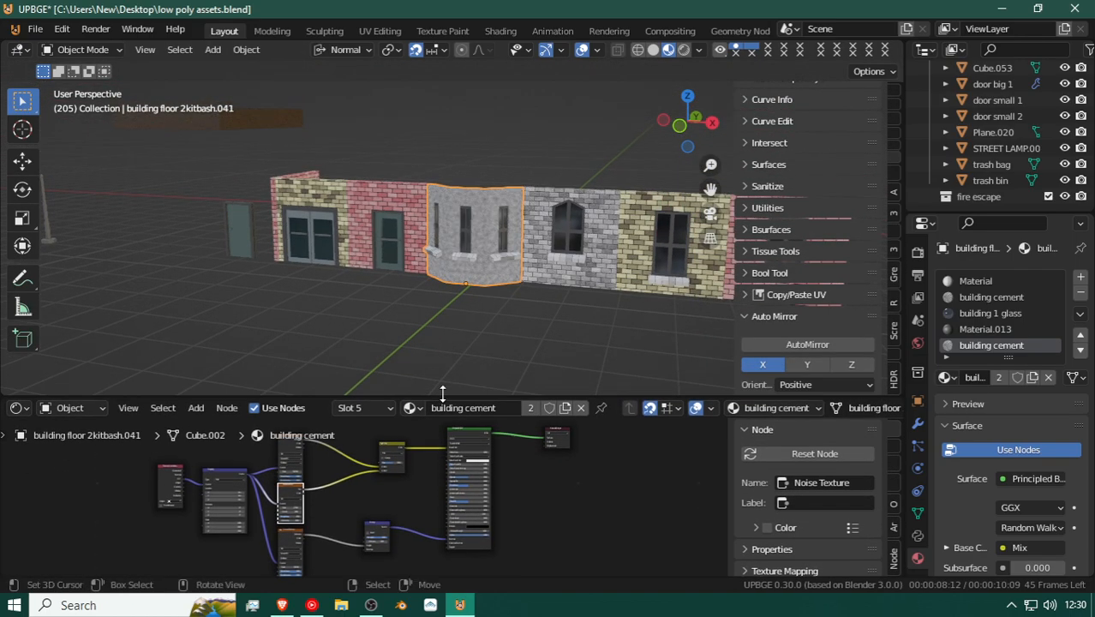
{"action": "key", "text": "shift+grave"}
{"action": "key", "text": "w"}
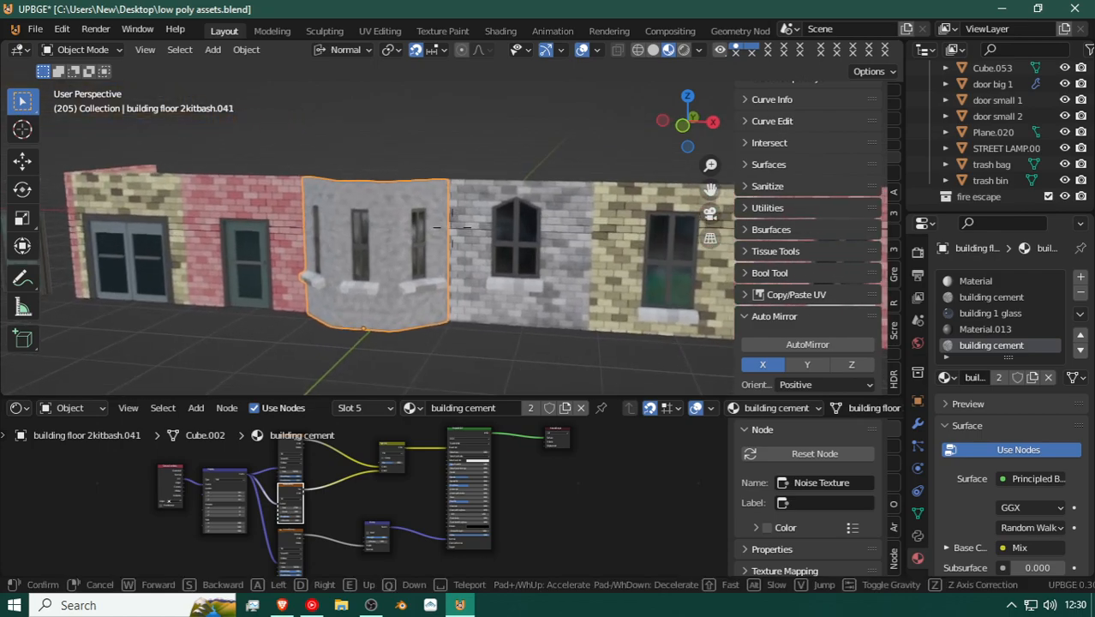
{"action": "left_click", "coordinate": [454, 234]}
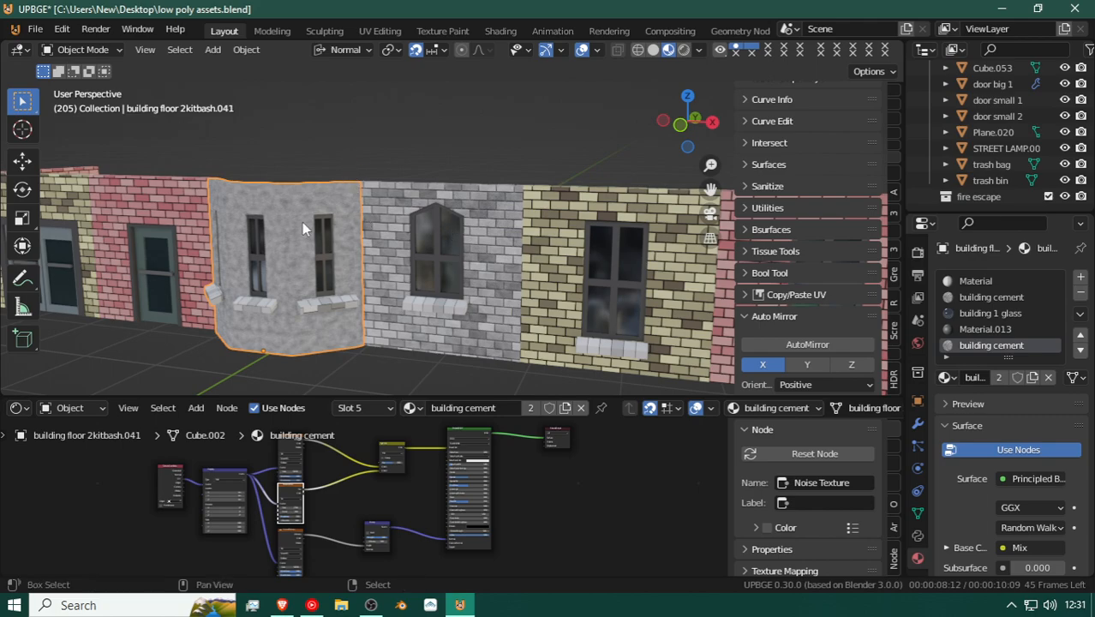
Step: Select the small glazed door set in the red brick wall
{"action": "key", "text": "shift+grave"}
{"action": "key", "text": "w"}
{"action": "key", "text": "w"}
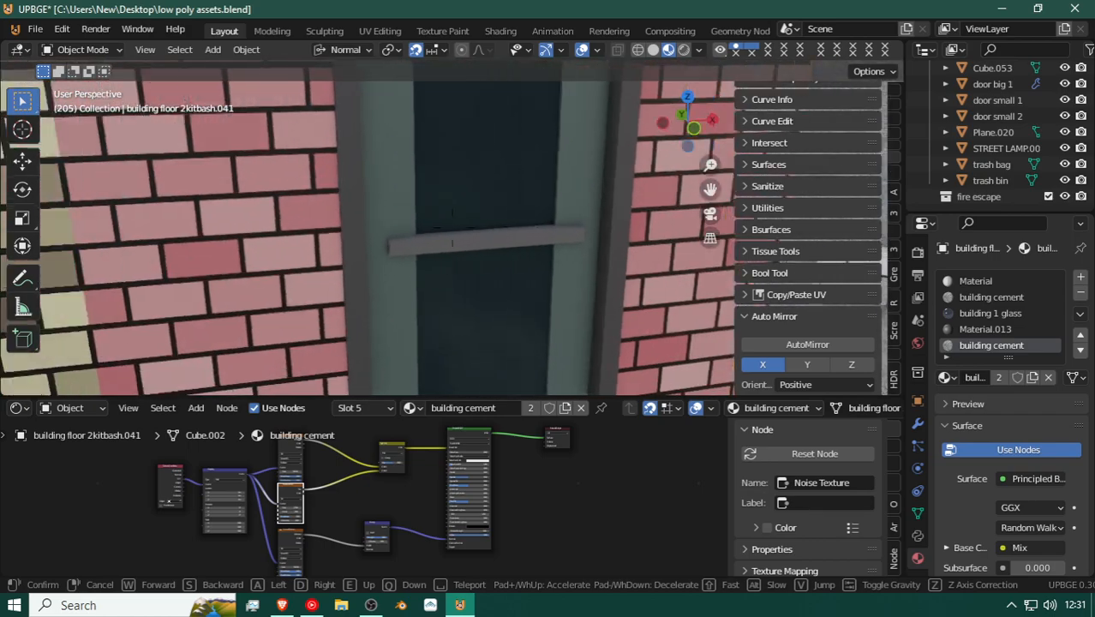
{"action": "left_click", "coordinate": [492, 234]}
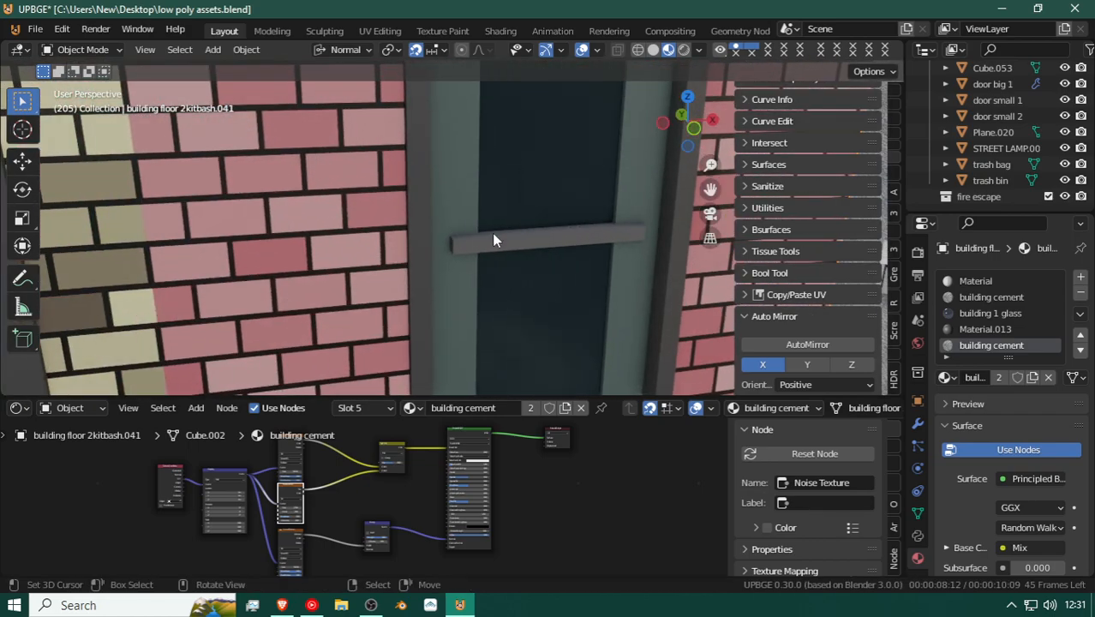
{"action": "left_click", "coordinate": [492, 234]}
{"action": "key", "text": "shift+grave"}
{"action": "key", "text": "s"}
{"action": "left_click", "coordinate": [451, 227]}
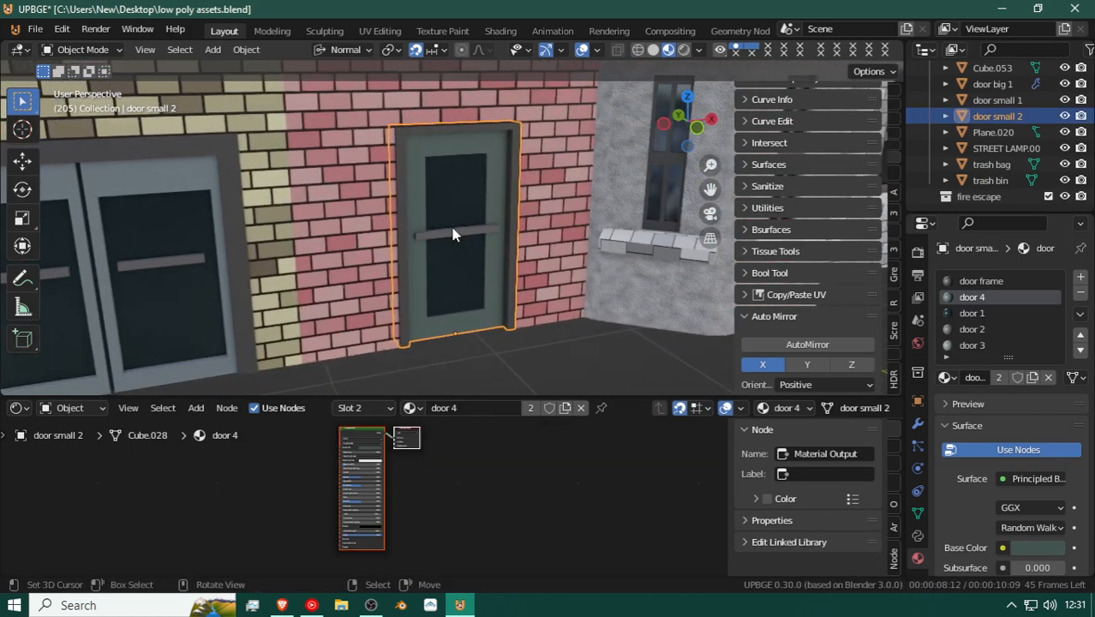
Step: Try to move the linked door leaf of the small glazed door separately from its frame in Edit Mode
{"action": "key", "text": "Tab"}
{"action": "key", "text": "shift+grave"}
{"action": "key", "text": "w"}
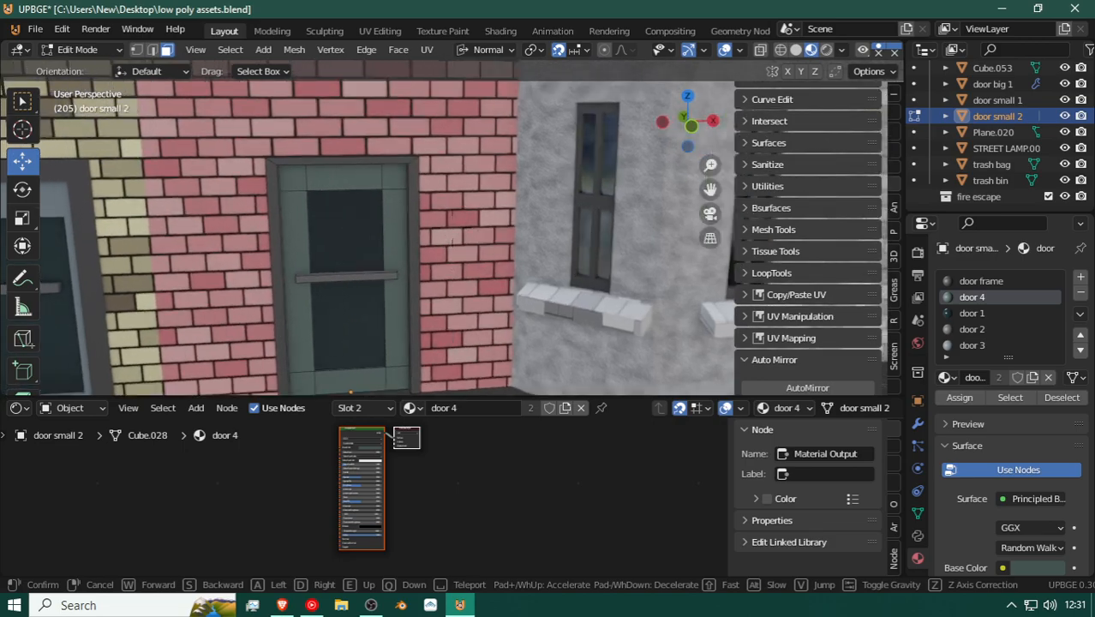
{"action": "left_click", "coordinate": [452, 227]}
{"action": "left_click", "coordinate": [378, 213]}
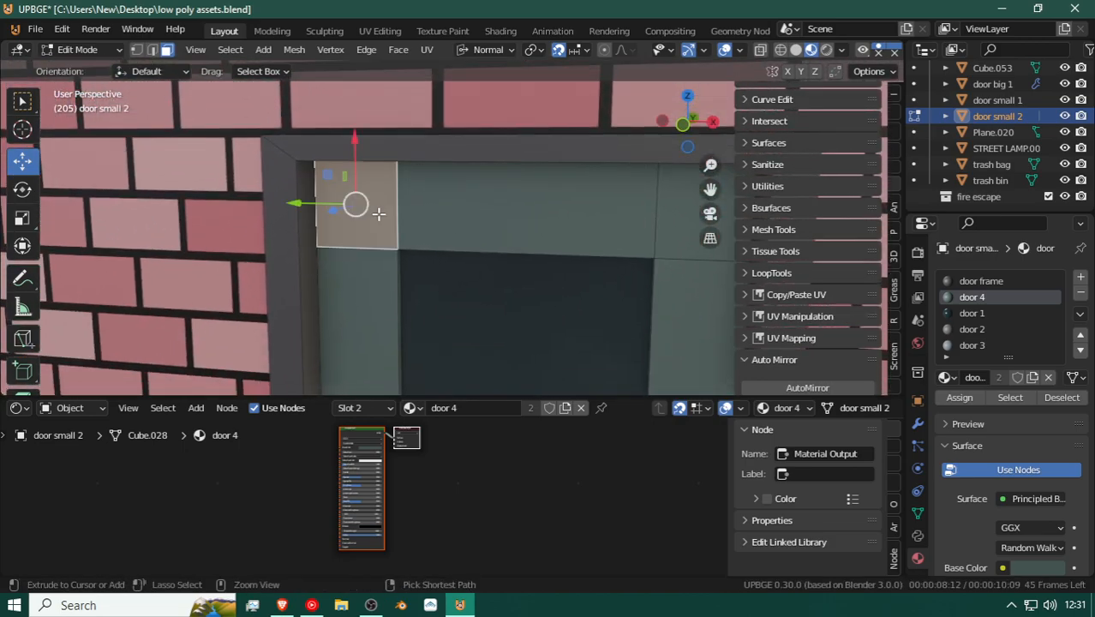
{"action": "key", "text": "ctrl+l"}
{"action": "key", "text": "shift+grave"}
{"action": "key", "text": "s"}
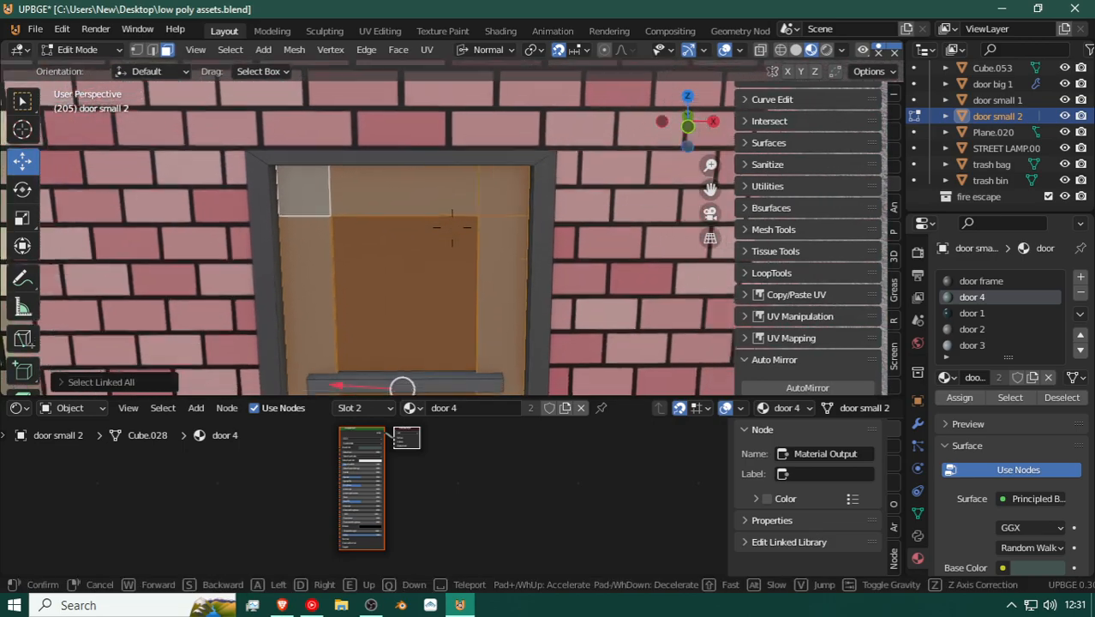
{"action": "left_click", "coordinate": [452, 227]}
{"action": "key", "text": "g"}
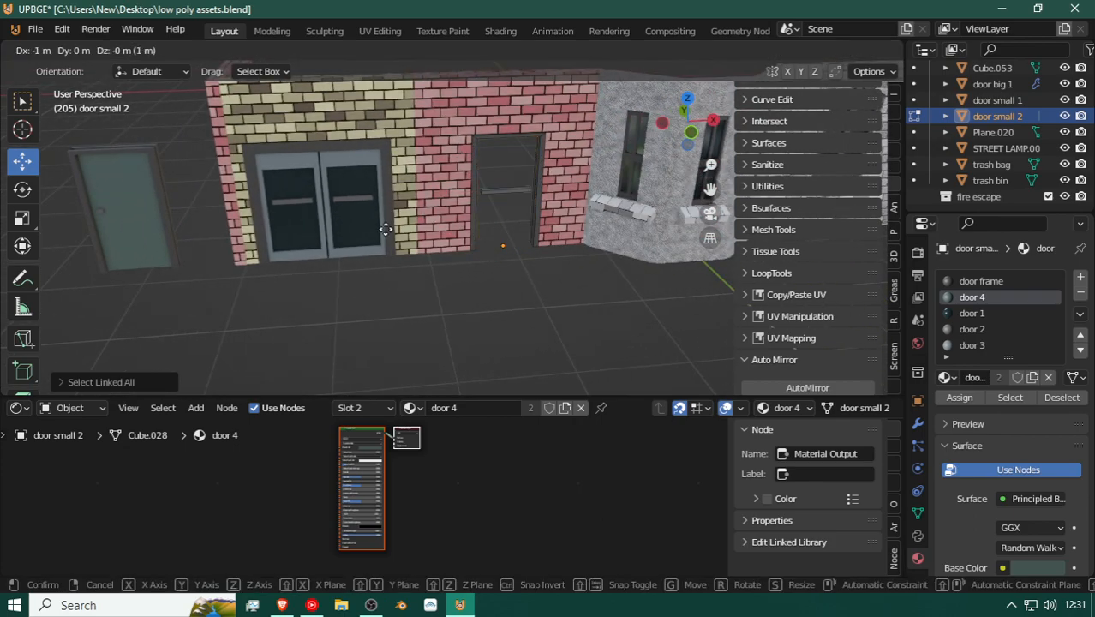
{"action": "key", "text": "Escape"}
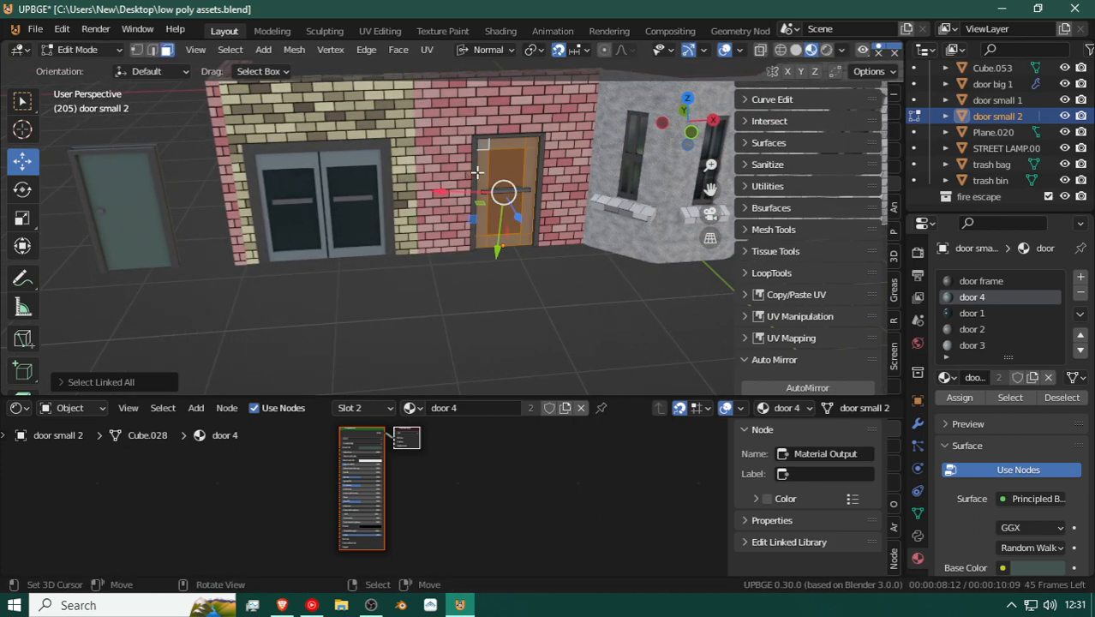
{"action": "key", "text": "shift+grave"}
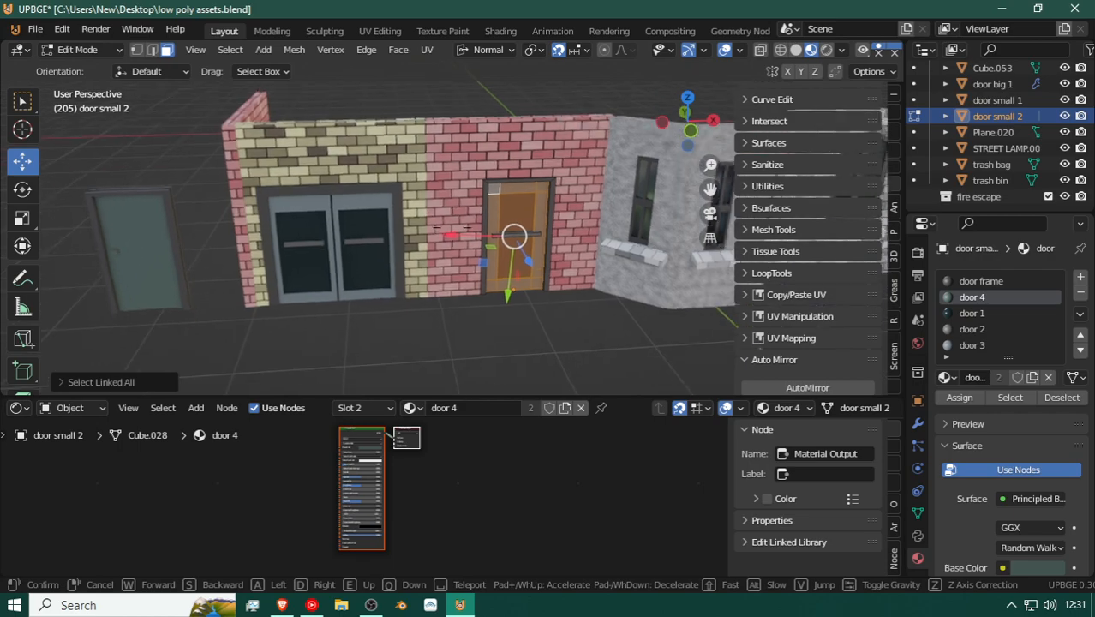
{"action": "left_click", "coordinate": [451, 227]}
{"action": "key", "text": "Tab"}
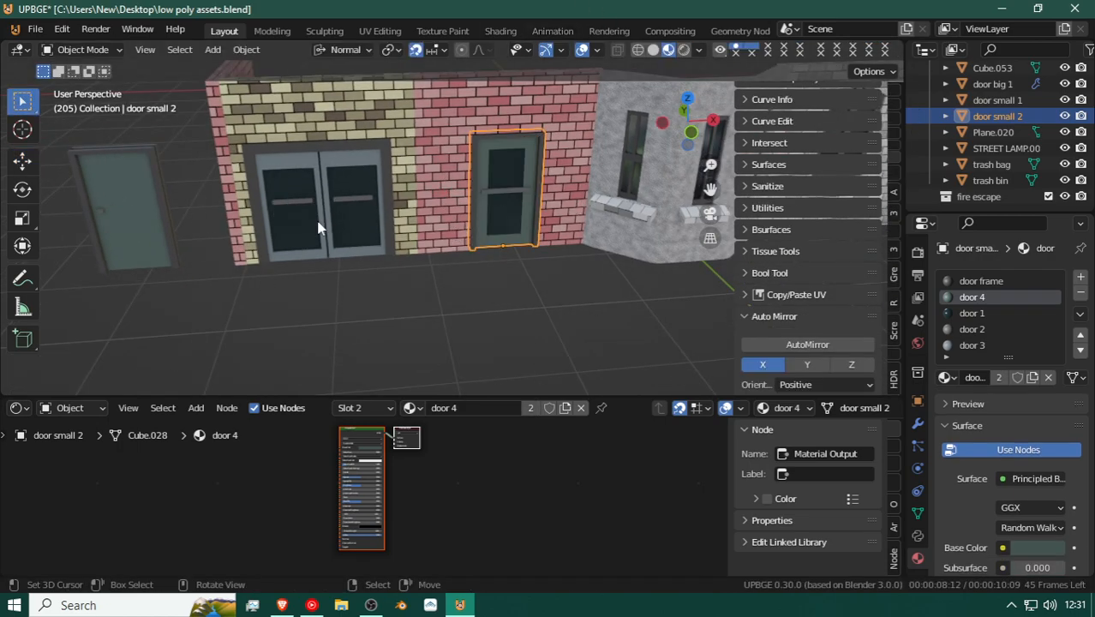
Step: Move the small glazed door along X out of the red wall to beside the free-standing plain door
{"action": "key", "text": "shift+grave"}
{"action": "left_click", "coordinate": [349, 214]}
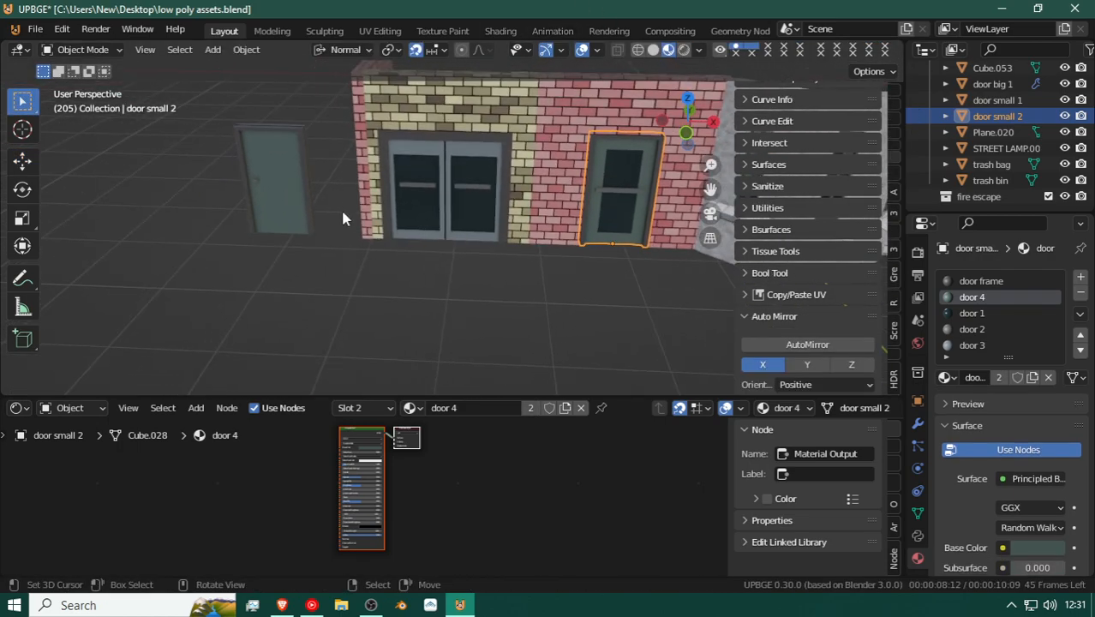
{"action": "left_click", "coordinate": [279, 197]}
{"action": "left_click", "coordinate": [619, 188]}
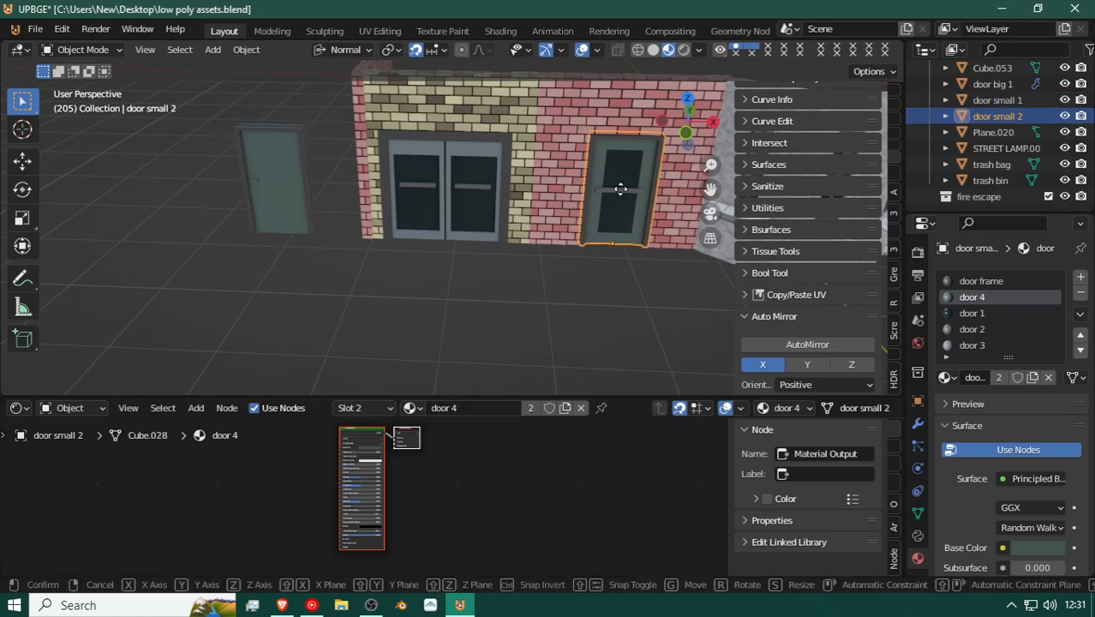
{"action": "key", "text": "g"}
{"action": "key", "text": "x"}
{"action": "left_click", "coordinate": [190, 167]}
Step: Divide the plain small door's leaf into a three-by-three grid with two vertical and two horizontal loop cuts
{"action": "left_click", "coordinate": [281, 157]}
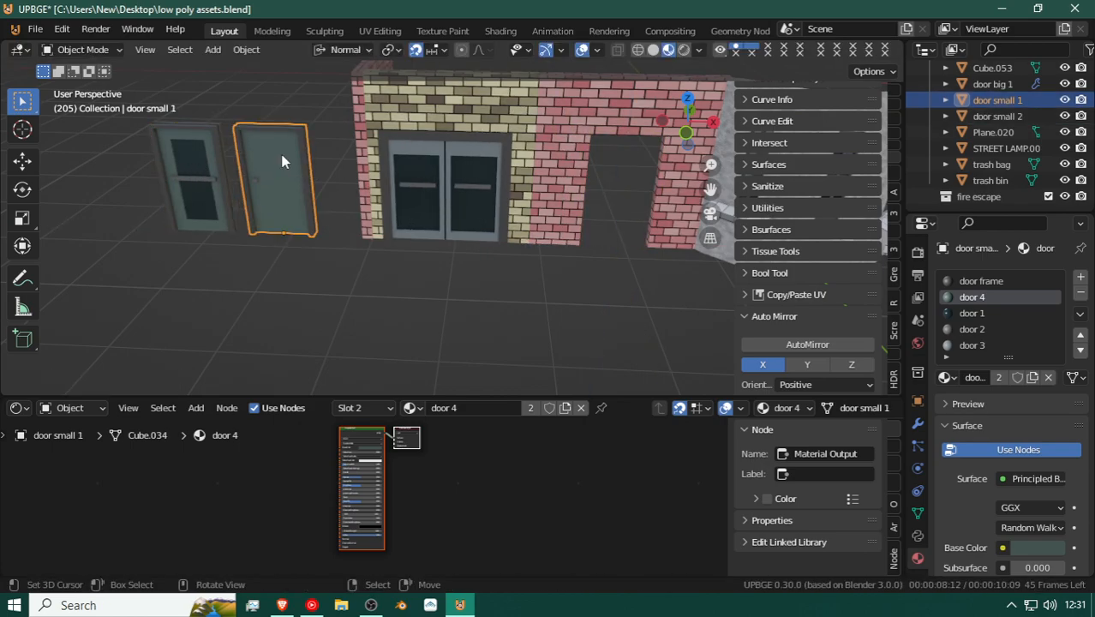
{"action": "key", "text": "Tab"}
{"action": "key", "text": "shift+grave"}
{"action": "key", "text": "w"}
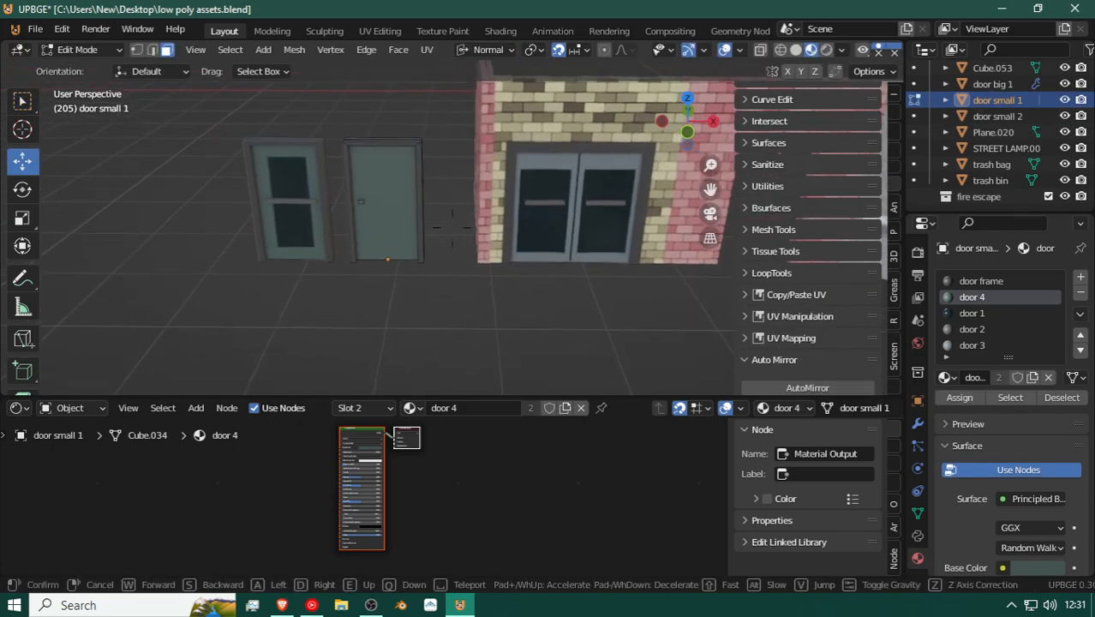
{"action": "left_click", "coordinate": [448, 227]}
{"action": "key", "text": "ctrl+r"}
{"action": "scroll", "coordinate": [426, 358], "scroll_direction": "up", "scroll_amount": 1}
{"action": "left_click", "coordinate": [426, 358]}
{"action": "right_click", "coordinate": [426, 358]}
{"action": "key", "text": "ctrl+r"}
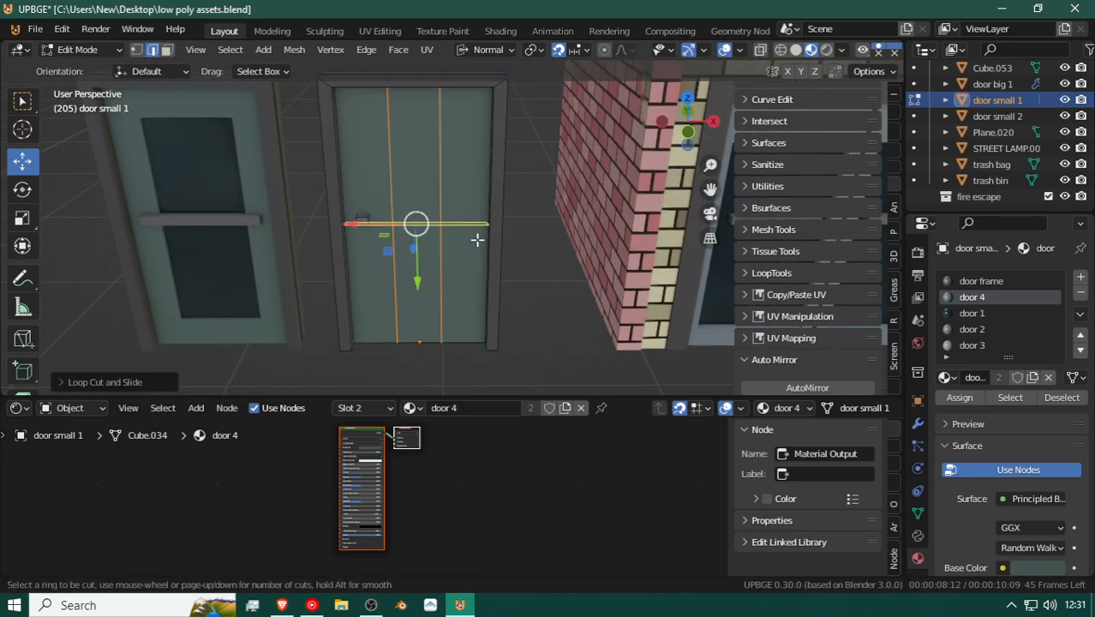
{"action": "left_click", "coordinate": [476, 237]}
{"action": "right_click", "coordinate": [476, 237]}
Step: Select all nine grid faces on the front of the plain door in face mode
{"action": "left_click", "coordinate": [167, 50]}
{"action": "left_click", "coordinate": [378, 120]}
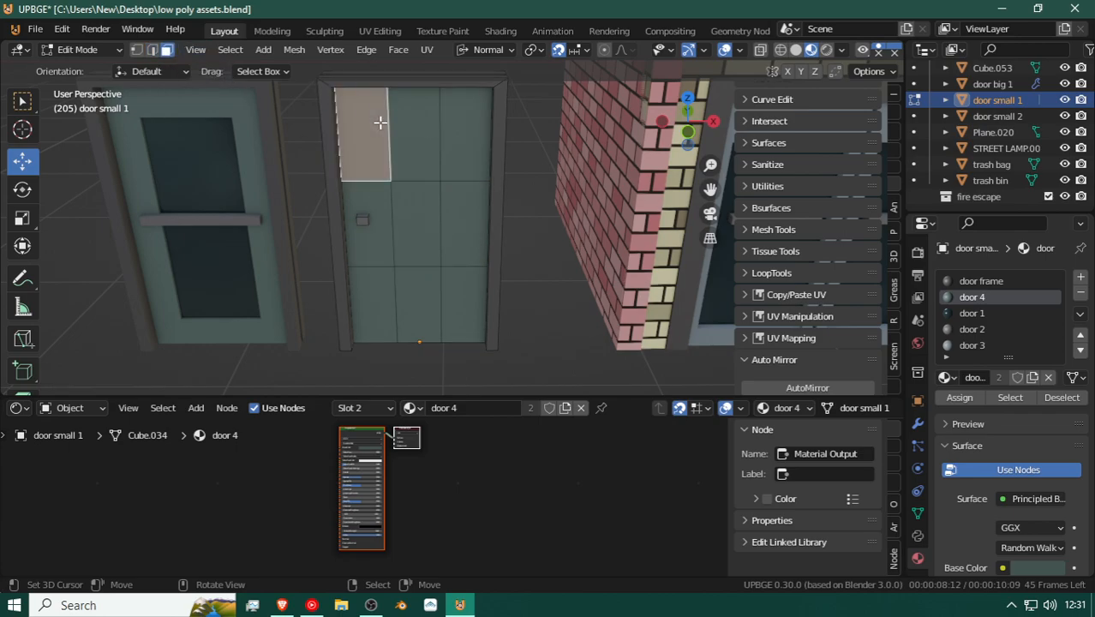
{"action": "left_click", "coordinate": [418, 130], "text": "shift"}
{"action": "left_click", "coordinate": [467, 135], "text": "shift"}
{"action": "left_click", "coordinate": [455, 200], "text": "shift"}
{"action": "left_click", "coordinate": [411, 221], "text": "shift"}
{"action": "left_click", "coordinate": [375, 233], "text": "shift"}
{"action": "left_click", "coordinate": [378, 301], "text": "shift"}
{"action": "left_click", "coordinate": [430, 296], "text": "shift"}
{"action": "left_click", "coordinate": [457, 291], "text": "shift"}
Step: Add the nine back faces to the selection and inset all the faces individually by about 0.06 m
{"action": "key", "text": "shift+grave"}
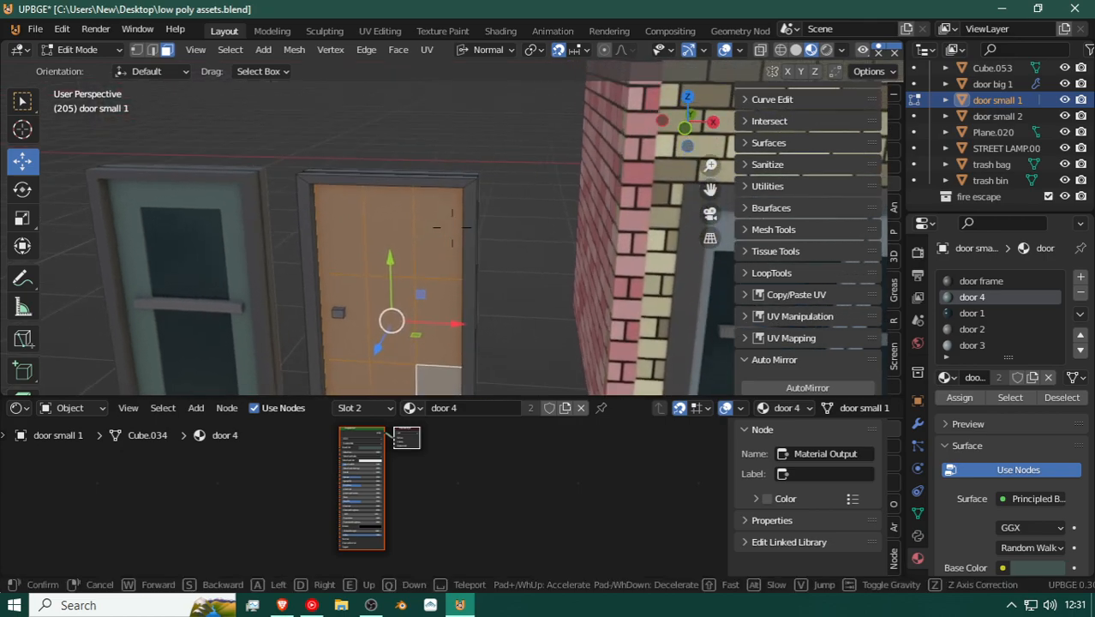
{"action": "key", "text": "w"}
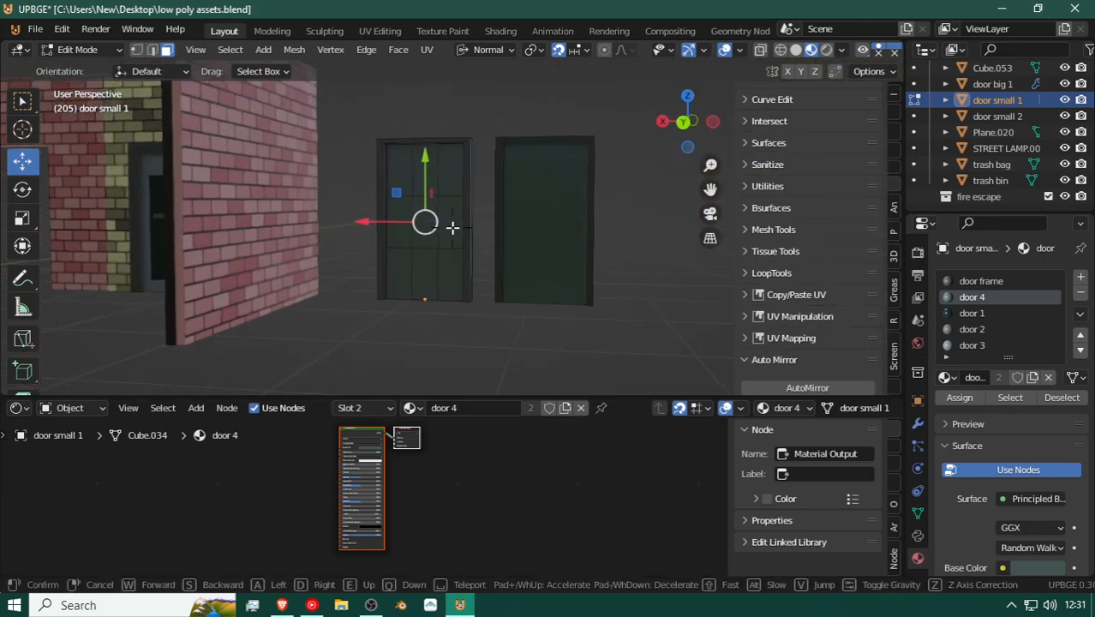
{"action": "left_click", "coordinate": [451, 178]}
{"action": "left_click", "coordinate": [451, 178]}
{"action": "left_click", "coordinate": [423, 185], "text": "shift"}
{"action": "left_click", "coordinate": [451, 182], "text": "shift"}
{"action": "left_click", "coordinate": [455, 219], "text": "shift"}
{"action": "left_click", "coordinate": [427, 215], "text": "shift"}
{"action": "left_click", "coordinate": [403, 225], "text": "shift"}
{"action": "left_click", "coordinate": [419, 273], "text": "shift"}
{"action": "left_click", "coordinate": [400, 276], "text": "shift"}
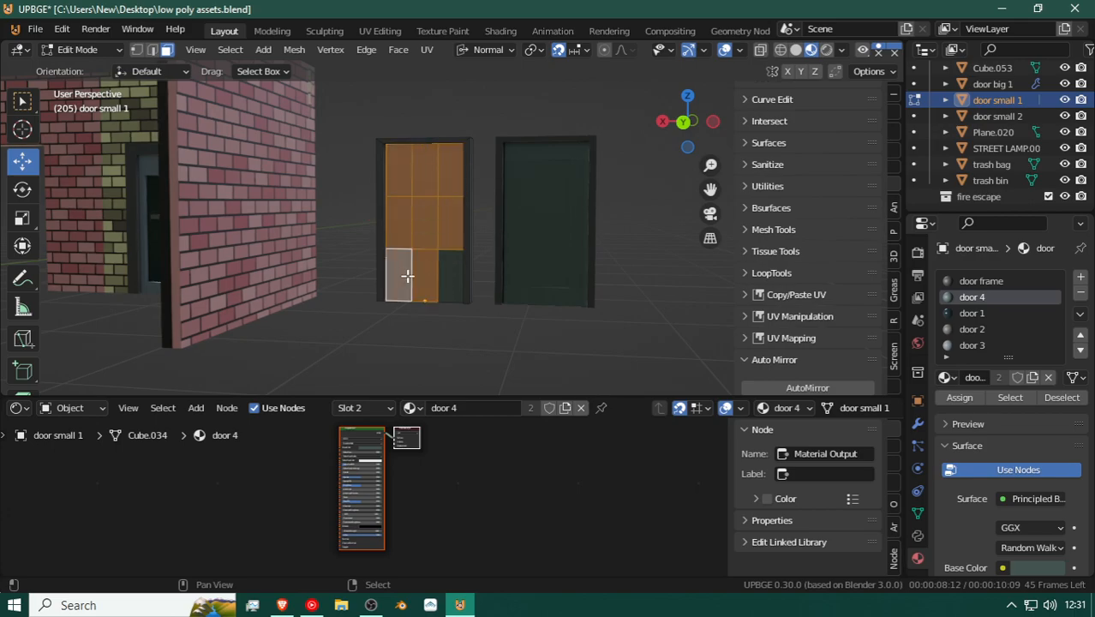
{"action": "left_click", "coordinate": [451, 268], "text": "shift"}
{"action": "key", "text": "i"}
{"action": "key", "text": "i"}
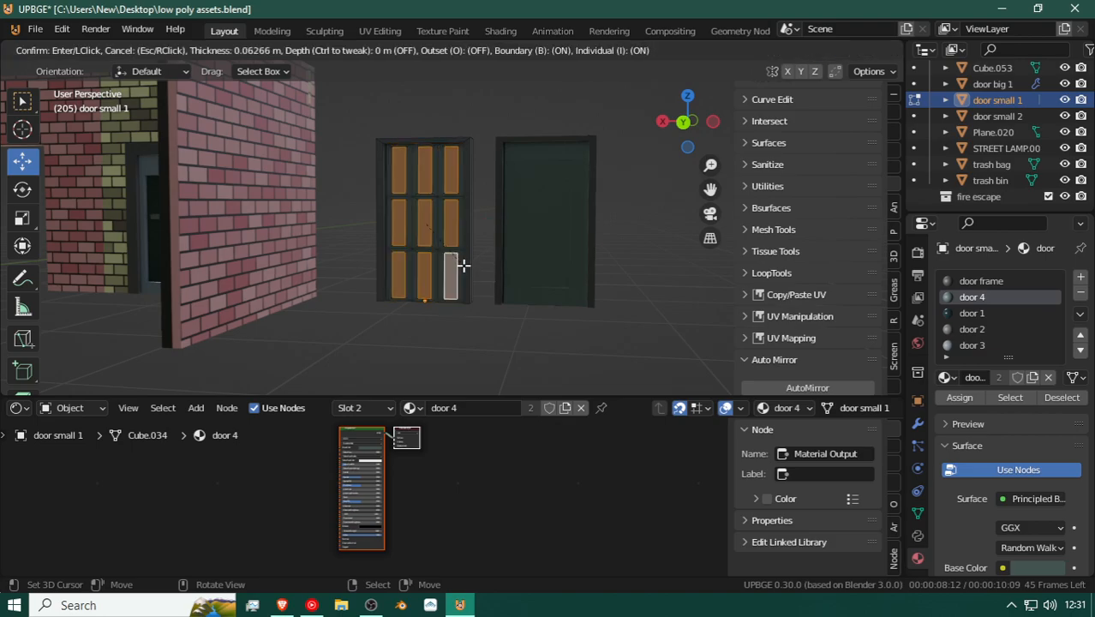
{"action": "left_click", "coordinate": [467, 265]}
Step: Extrude the inset door panels in place and scale them along the normal Z axis to raise them from the leaf
{"action": "key", "text": "shift+grave"}
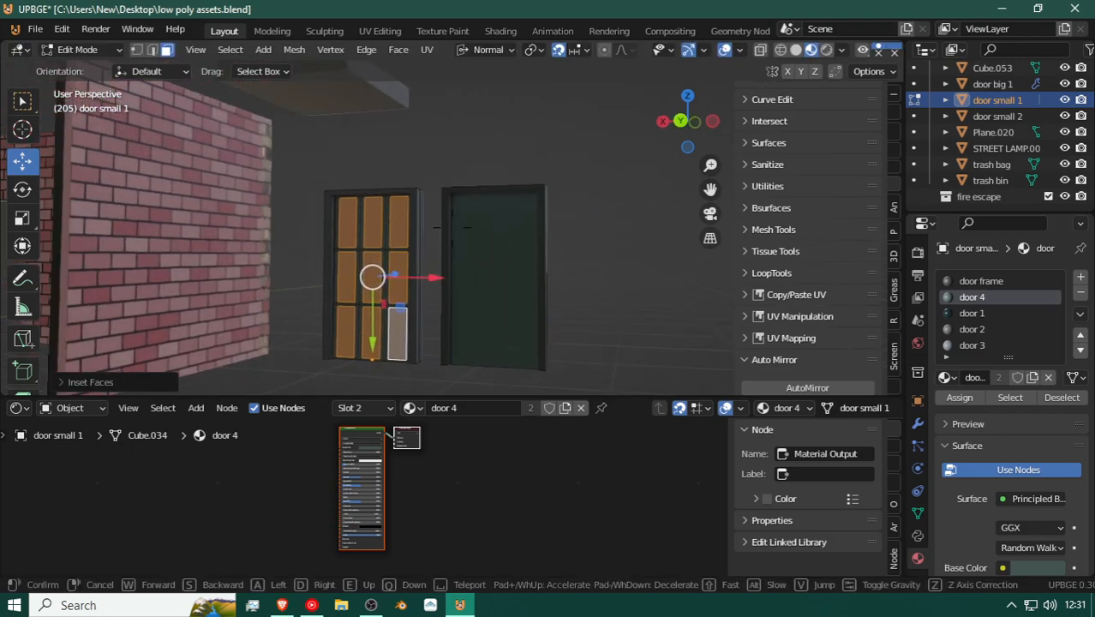
{"action": "key", "text": "s"}
{"action": "left_click", "coordinate": [452, 227]}
{"action": "key", "text": "e"}
{"action": "right_click", "coordinate": [452, 207]}
{"action": "key", "text": "s"}
{"action": "key", "text": "z"}
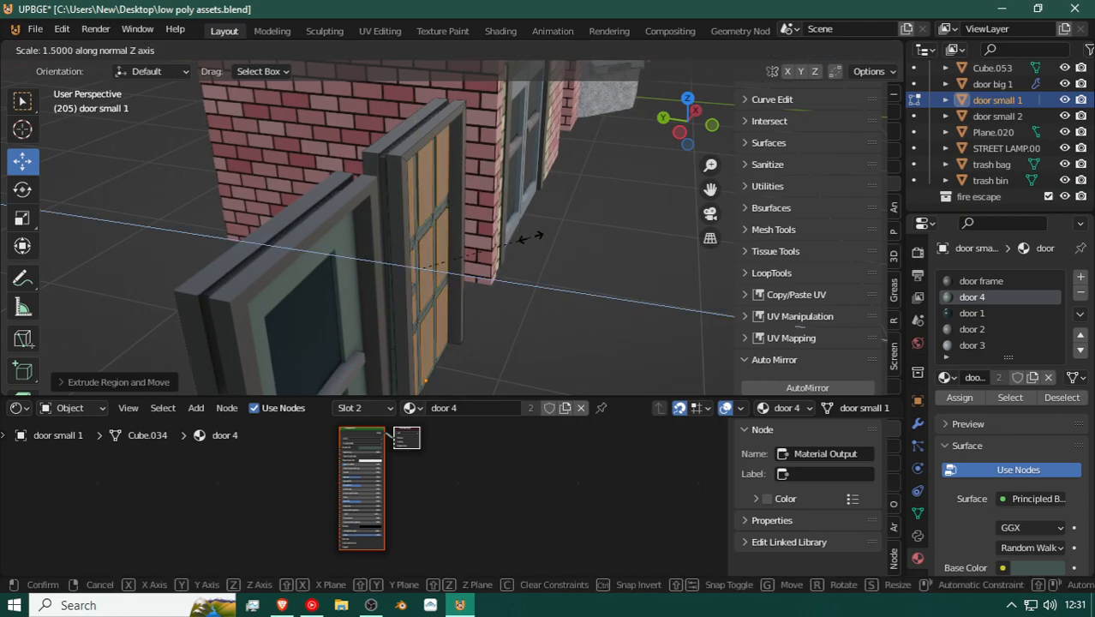
{"action": "left_click", "coordinate": [514, 228]}
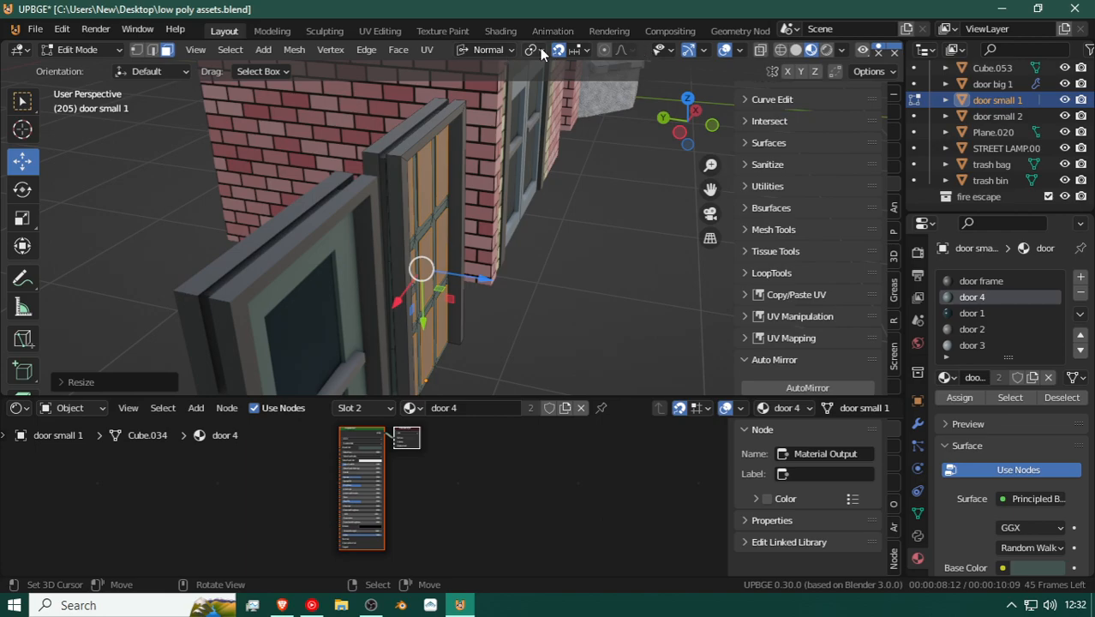
Step: Scale the extruded door panels down around their Individual Origins with Global transform orientation, and return to Object Mode
{"action": "left_click", "coordinate": [470, 49]}
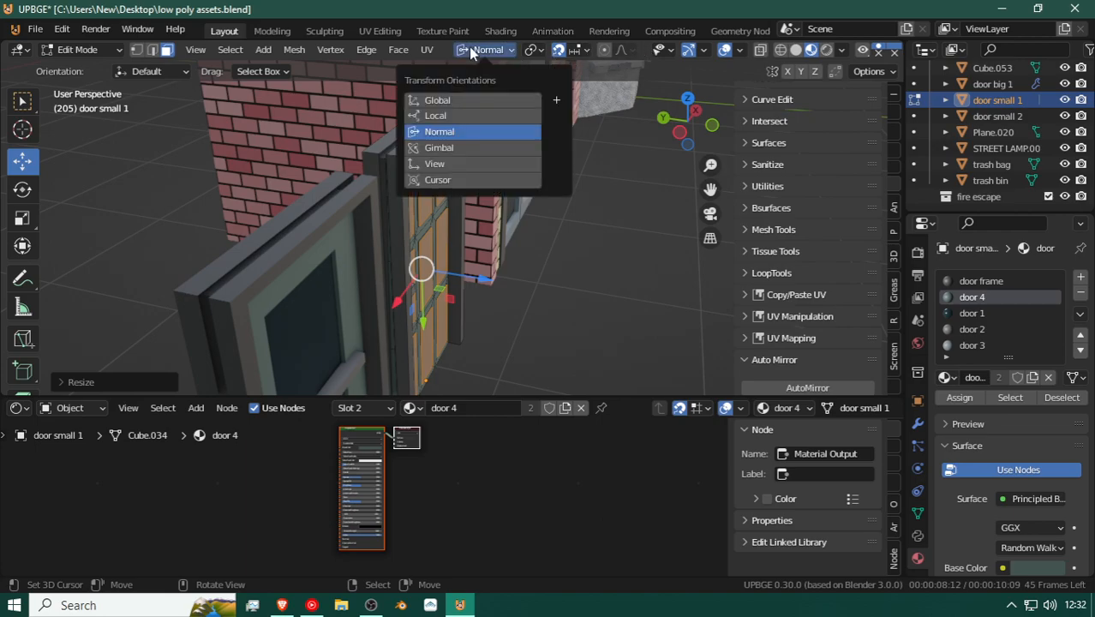
{"action": "left_click", "coordinate": [468, 47]}
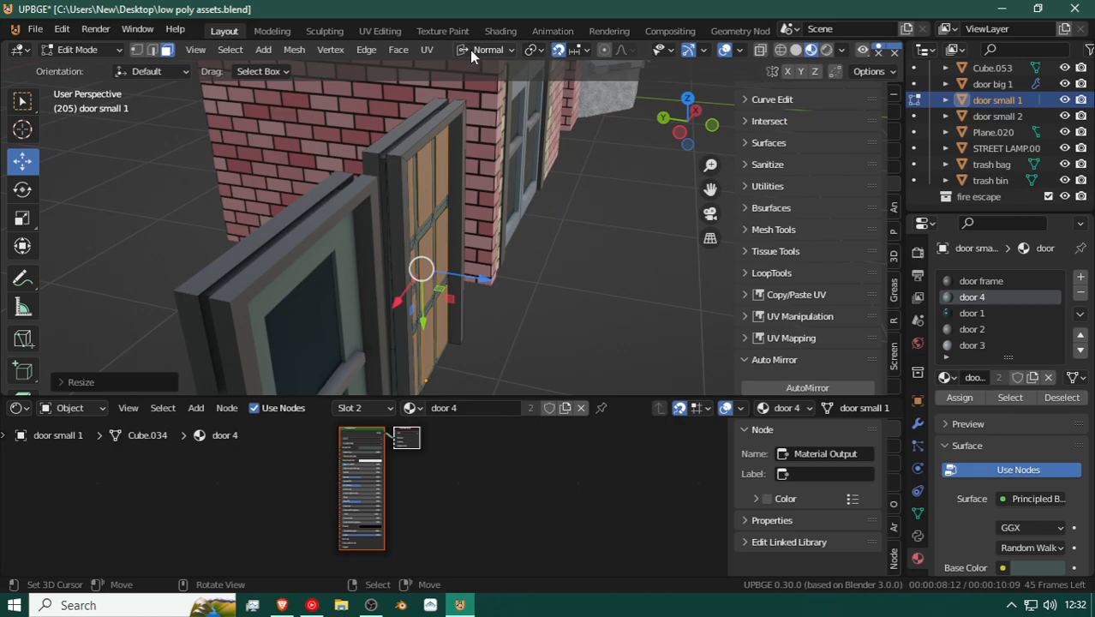
{"action": "left_click", "coordinate": [470, 49]}
{"action": "left_click", "coordinate": [469, 98]}
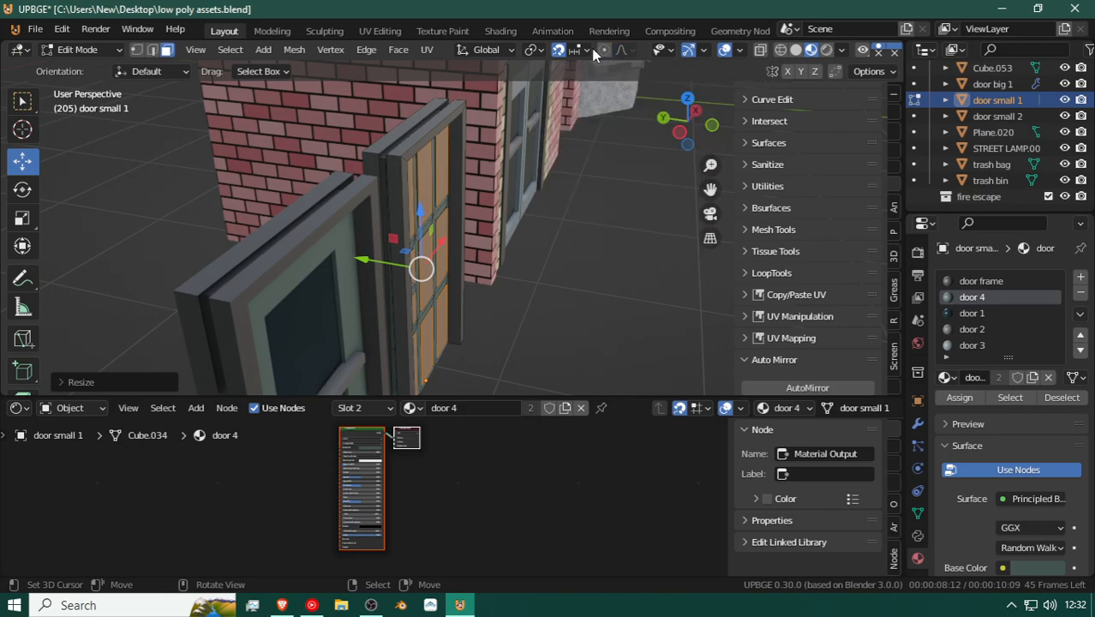
{"action": "left_click", "coordinate": [530, 50]}
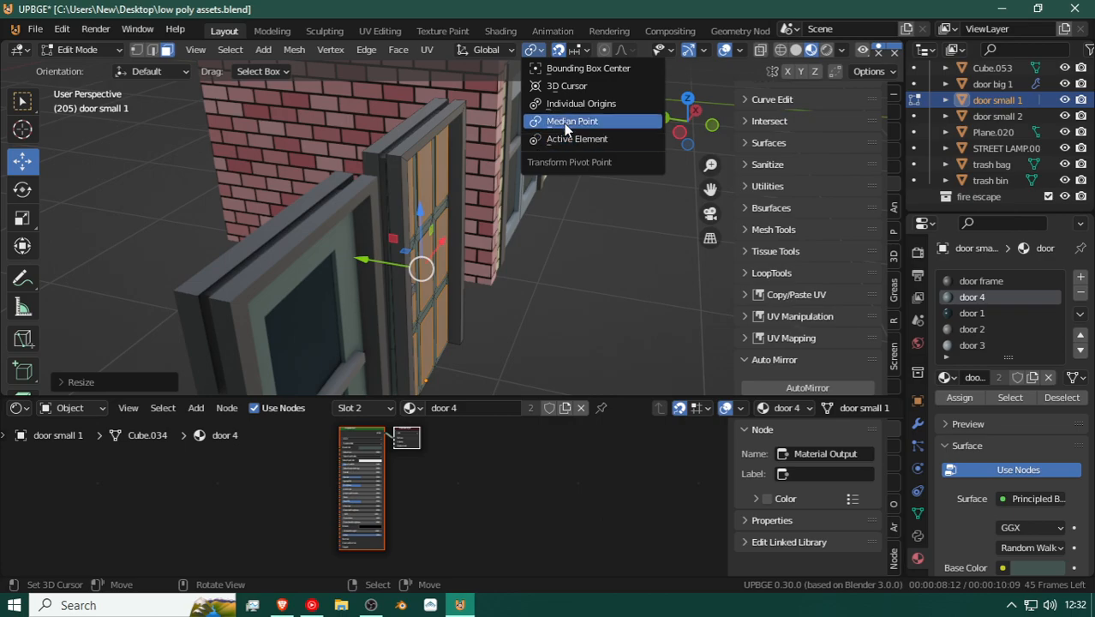
{"action": "left_click", "coordinate": [574, 102]}
{"action": "key", "text": "s"}
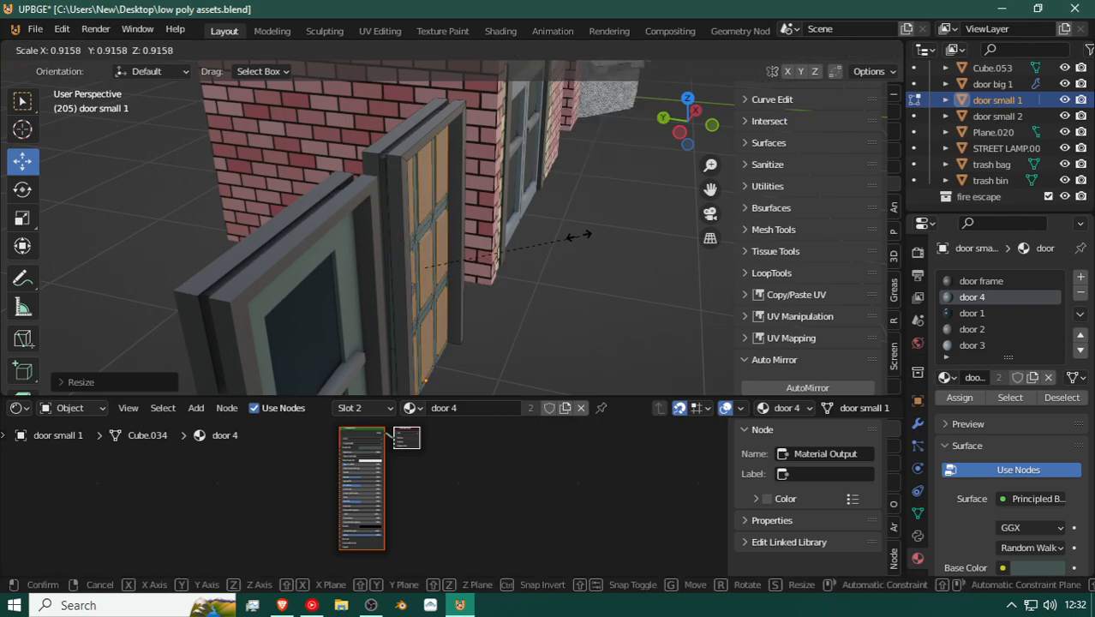
{"action": "left_click", "coordinate": [518, 189]}
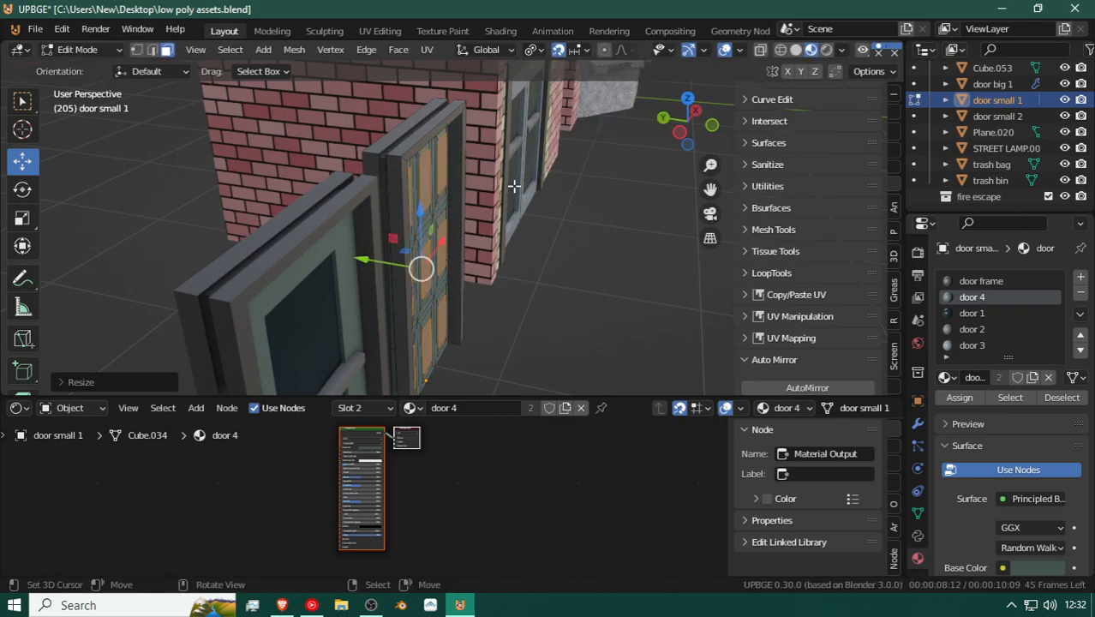
{"action": "key", "text": "Tab"}
{"action": "key", "text": "shift+grave"}
{"action": "key", "text": "w"}
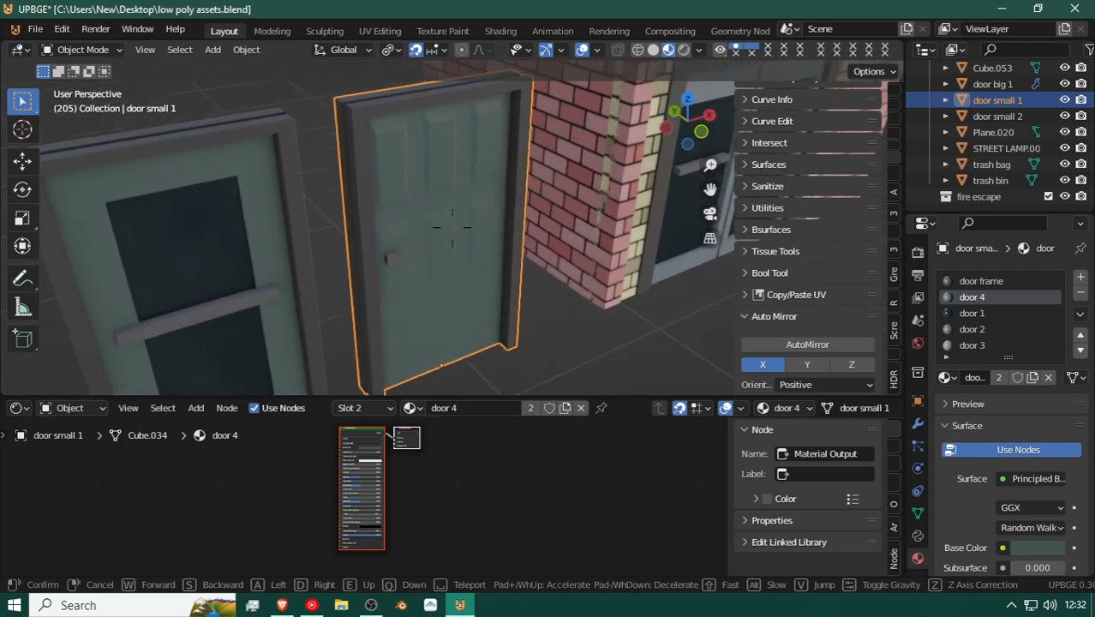
{"action": "left_click", "coordinate": [452, 227]}
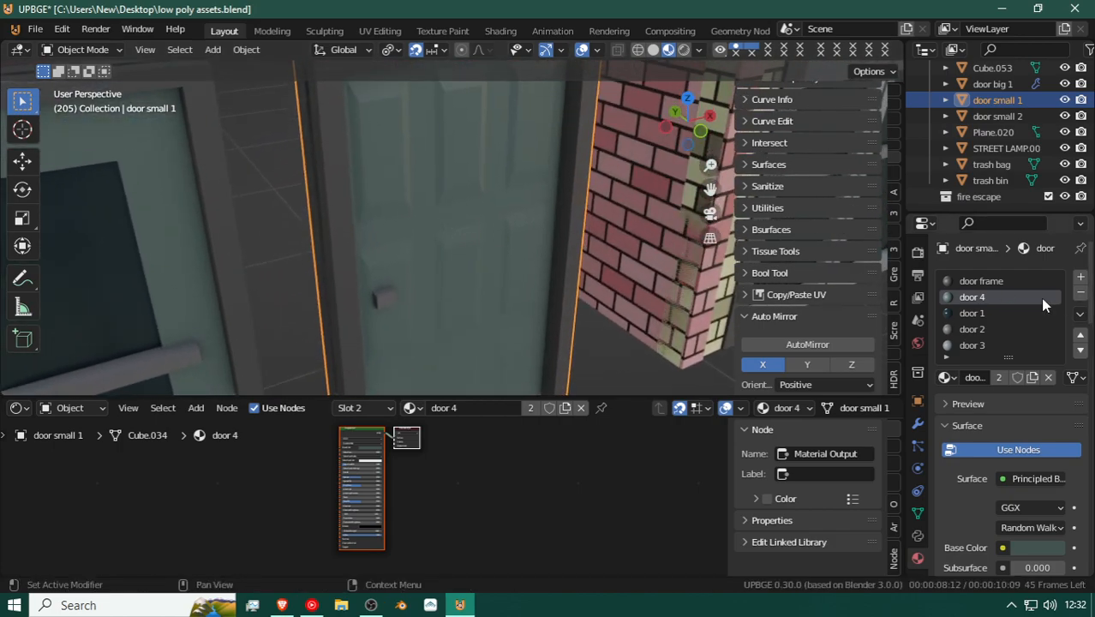
Step: Add a new material slot to the small door and name its new material door wood
{"action": "left_click", "coordinate": [1080, 279]}
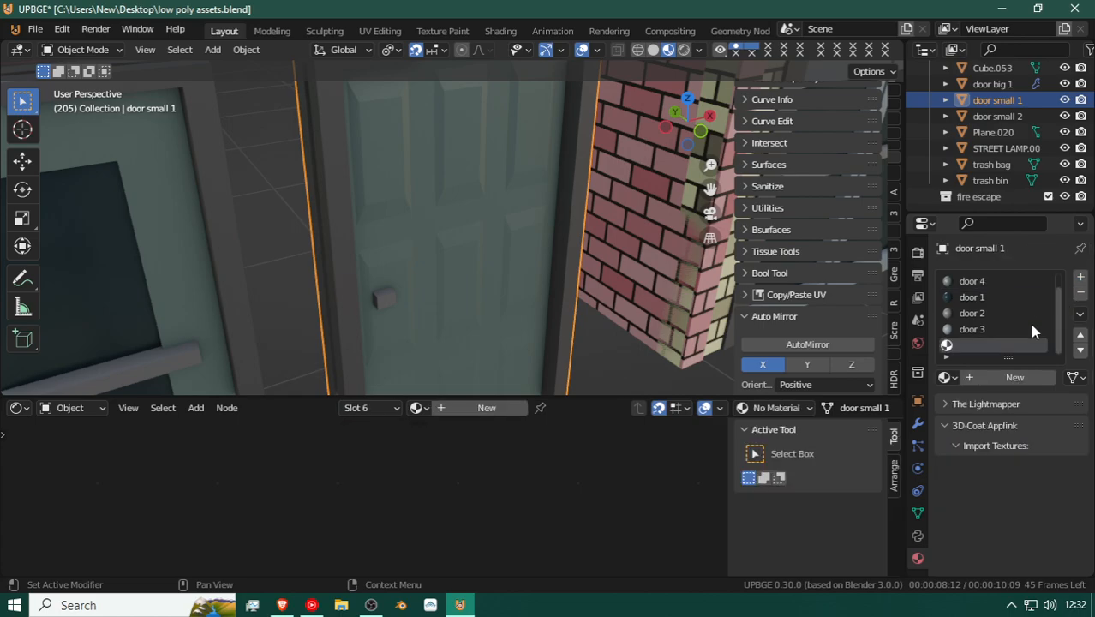
{"action": "left_click", "coordinate": [1007, 379]}
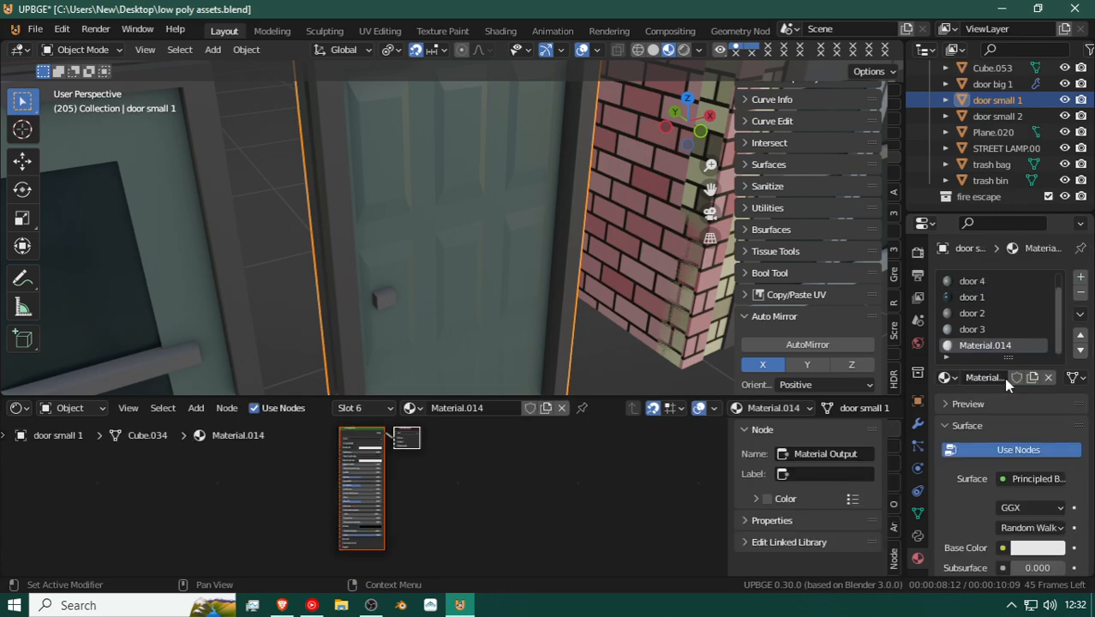
{"action": "double_click", "coordinate": [982, 346]}
{"action": "type", "text": "door wood"}
{"action": "key", "text": "Return"}
Step: Set the door wood material's base colour to a muted orange-brown and enter Edit Mode on the small door
{"action": "left_click", "coordinate": [1017, 550]}
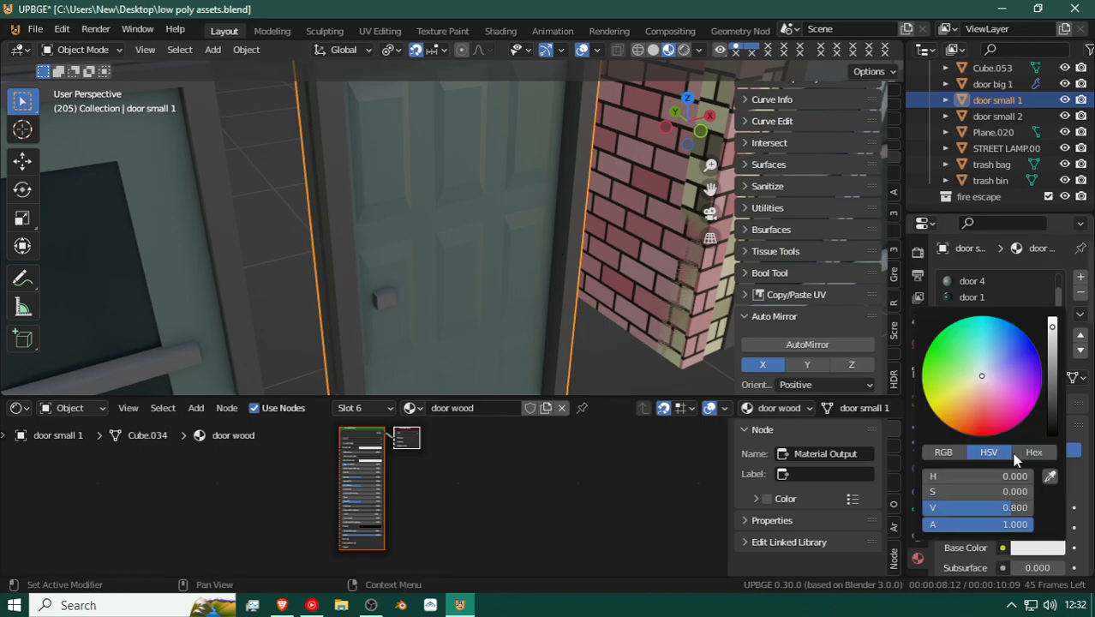
{"action": "left_click", "coordinate": [971, 400]}
{"action": "left_click_drag", "start_coordinate": [1054, 352], "coordinate": [1052, 366]}
{"action": "key", "text": "Tab"}
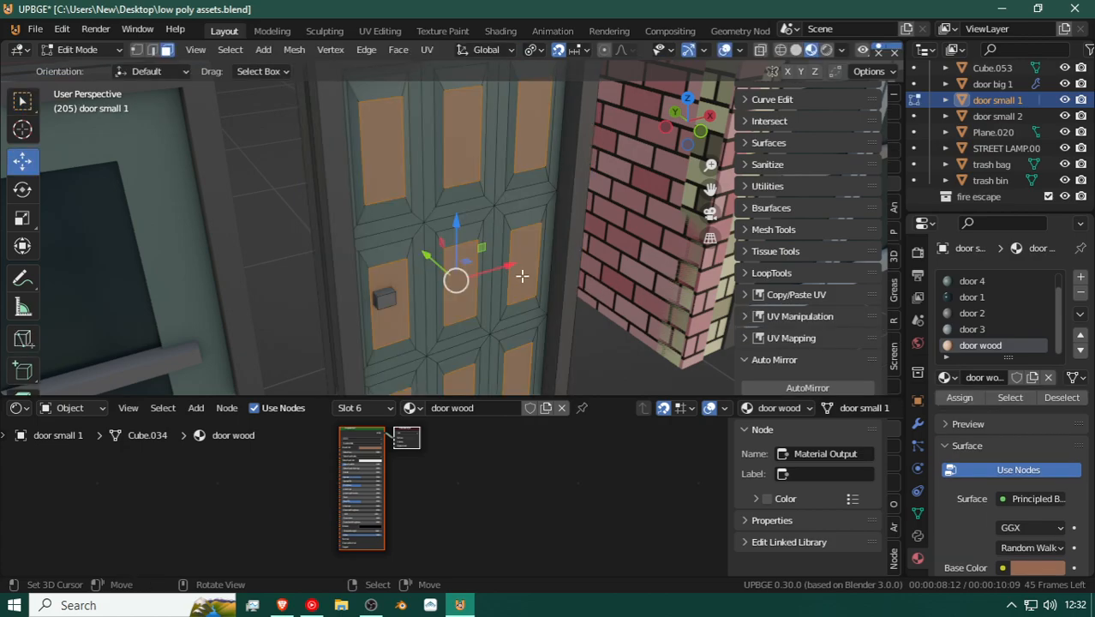
Step: Try to assign the door wood material to the door's whole mesh, including the frame and handle
{"action": "key", "text": "a"}
{"action": "left_click", "coordinate": [961, 399]}
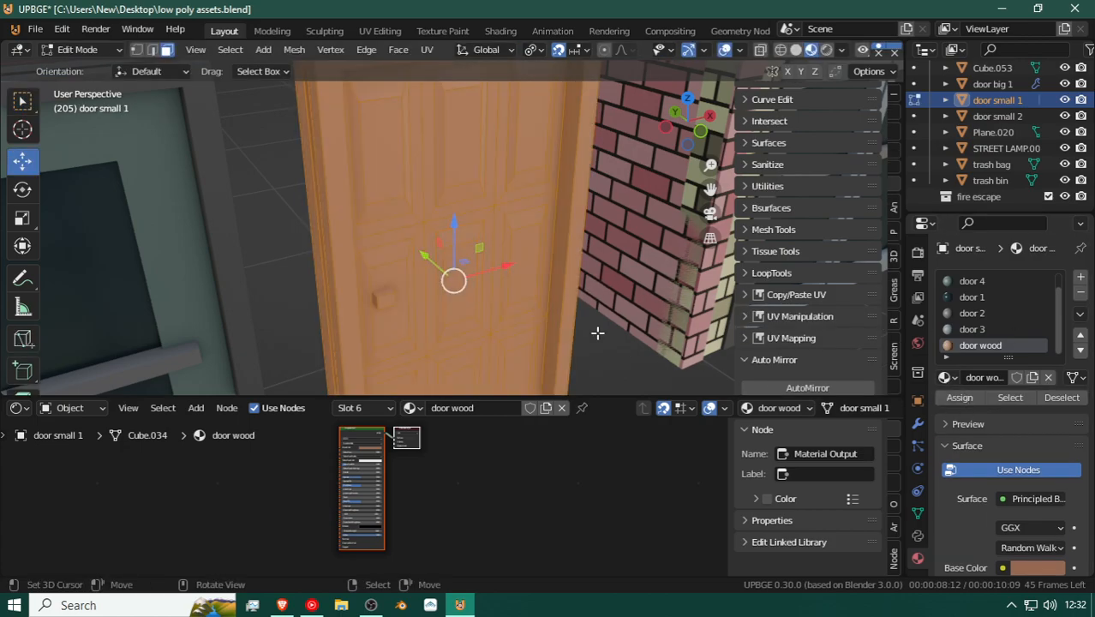
{"action": "key", "text": "ctrl+z"}
Step: Select all linked faces of the door leaf, assign the door wood material to them, and return to Object Mode
{"action": "left_click", "coordinate": [461, 231]}
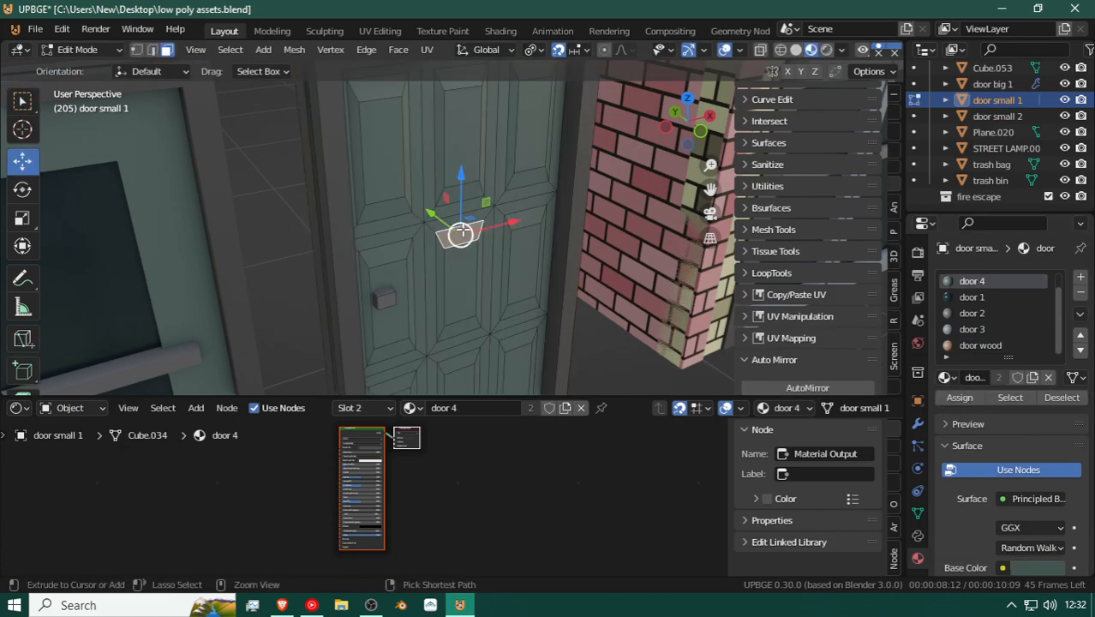
{"action": "key", "text": "ctrl+l"}
{"action": "left_click", "coordinate": [979, 345]}
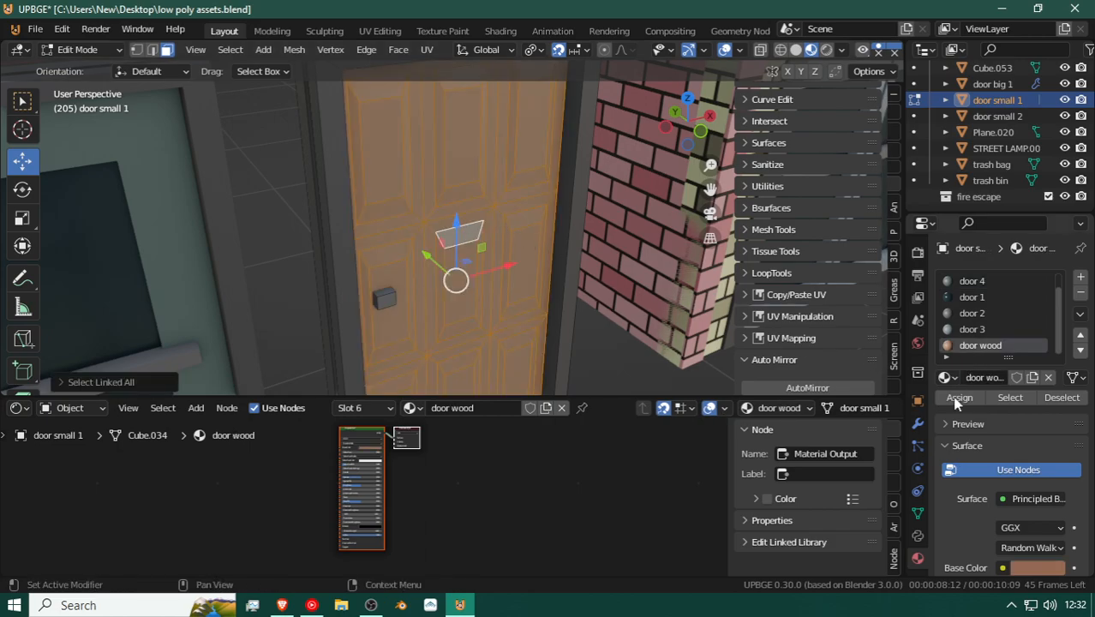
{"action": "left_click", "coordinate": [960, 398]}
{"action": "key", "text": "Tab"}
Step: Examine the wood-coloured panelled door from the front and side, next to the glass door and brick walls
{"action": "key", "text": "shift+grave"}
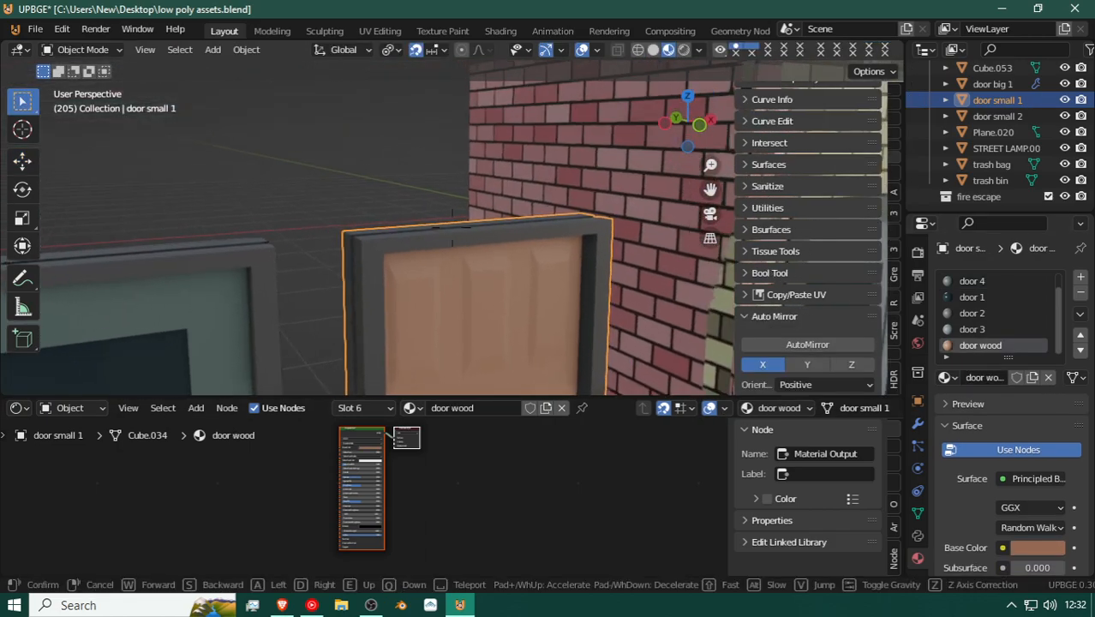
{"action": "key", "text": "w"}
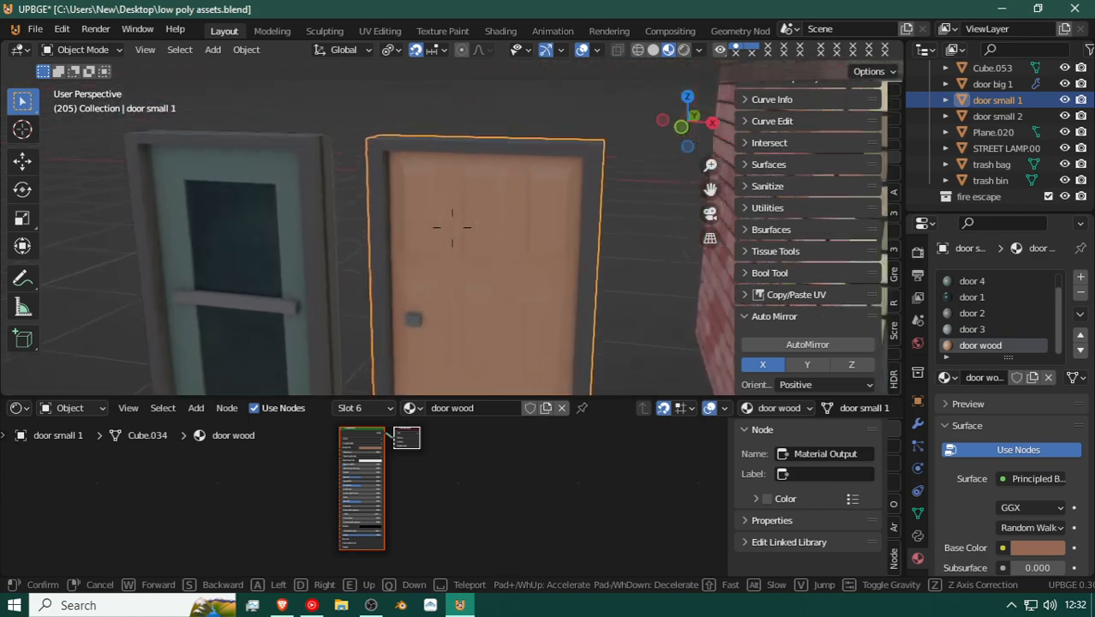
{"action": "key", "text": "s"}
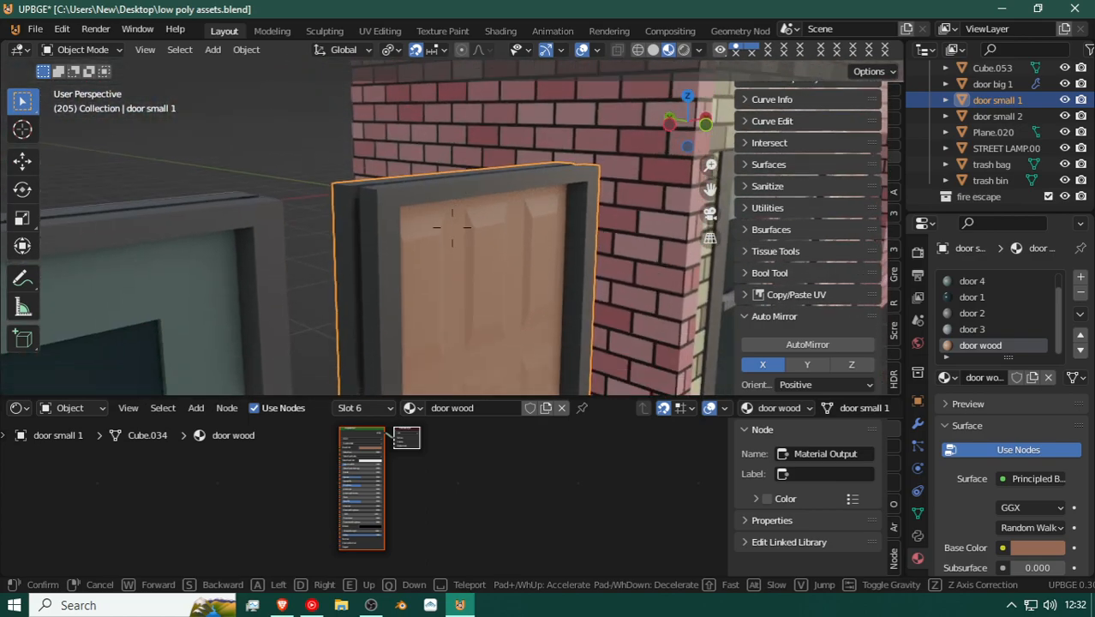
{"action": "left_click", "coordinate": [451, 227]}
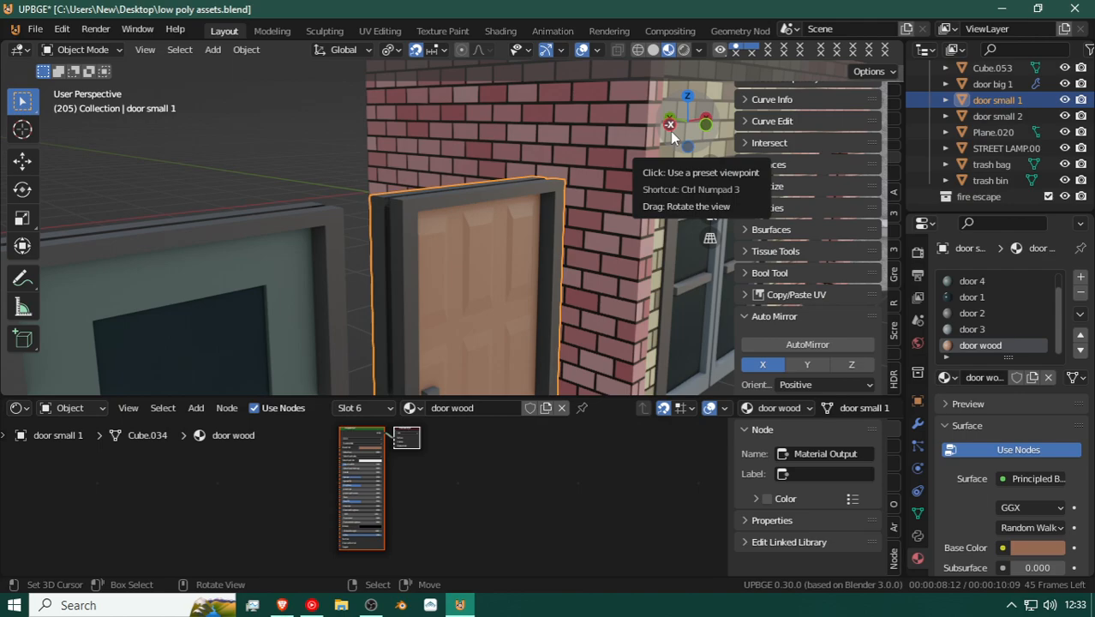
{"action": "key", "text": "shift+grave"}
{"action": "key", "text": "s"}
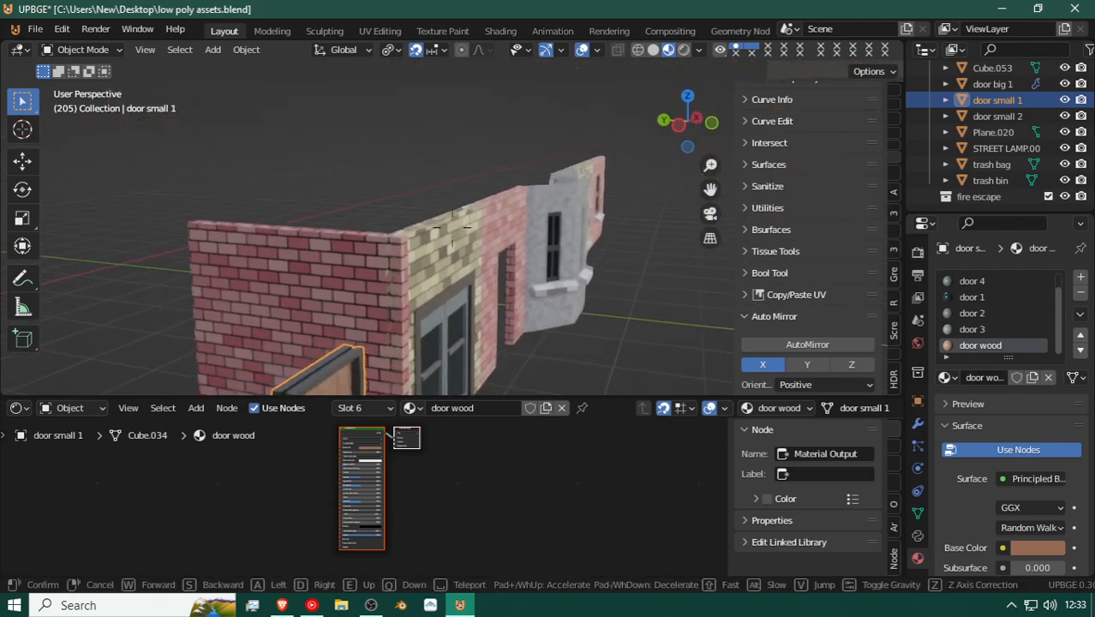
{"action": "left_click", "coordinate": [451, 229]}
Step: Move the plain red brick side wall by about -0.06 m along the global Y axis at the building corner
{"action": "left_click", "coordinate": [394, 195]}
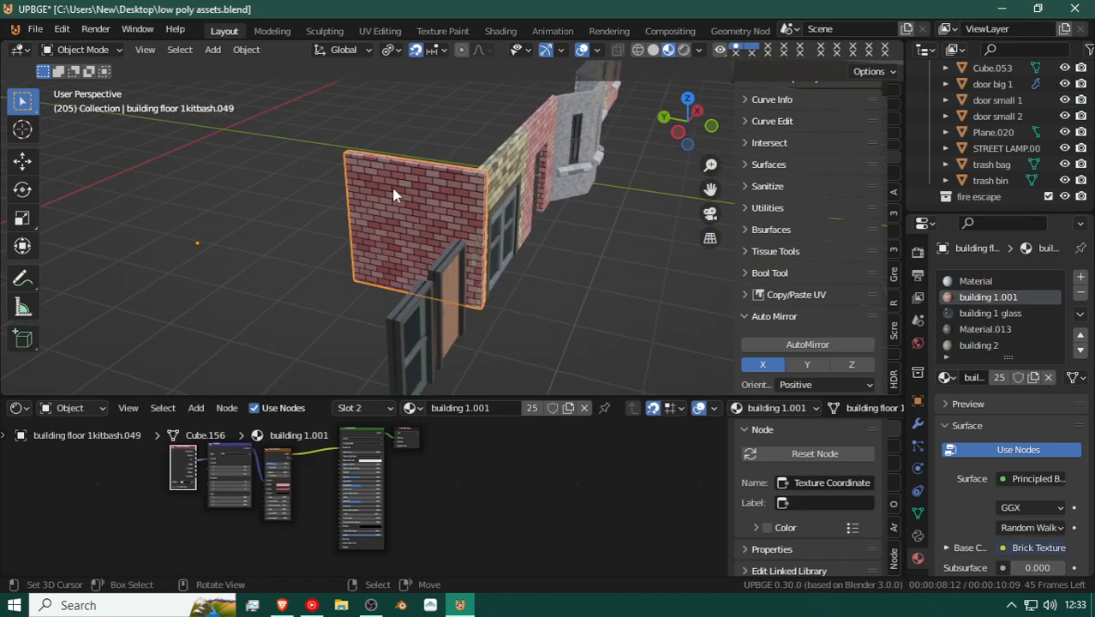
{"action": "key", "text": "shift+grave"}
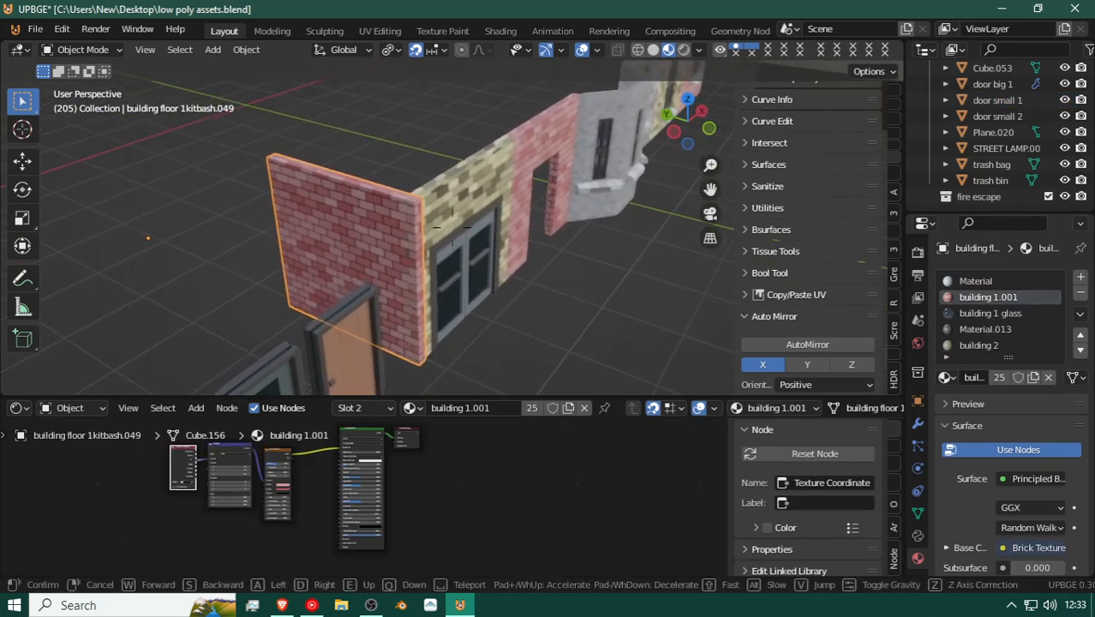
{"action": "left_click", "coordinate": [451, 228]}
{"action": "key", "text": "g"}
{"action": "key", "text": "y"}
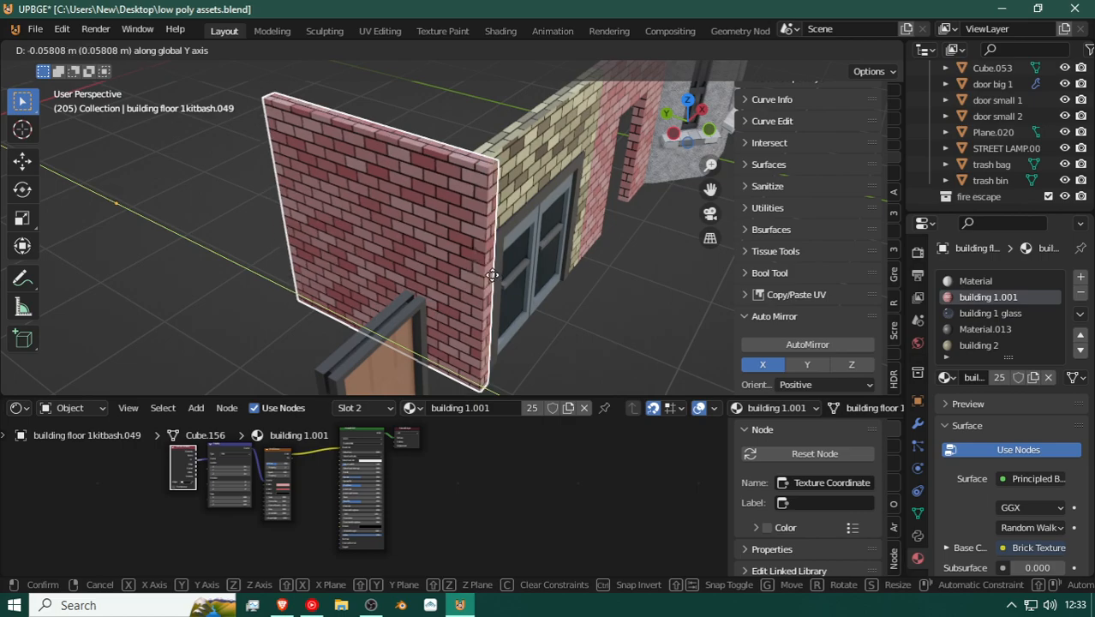
{"action": "left_click", "coordinate": [488, 285]}
Step: Nudge the red brick side wall about 0.016 m along the global Y axis to refine the corner joint
{"action": "key", "text": "shift+grave"}
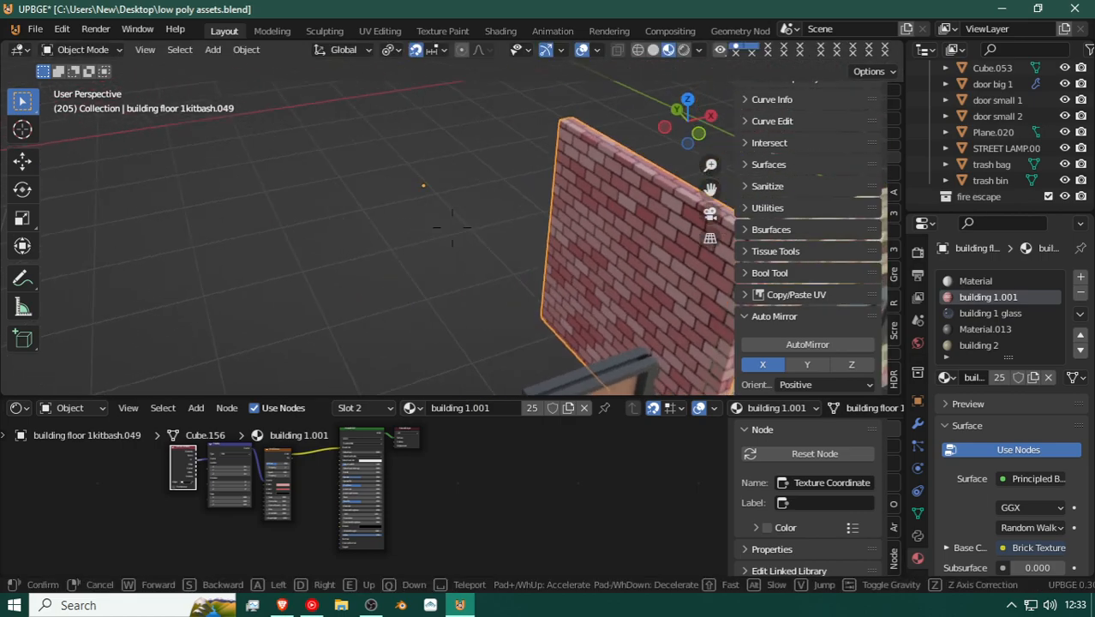
{"action": "key", "text": "d"}
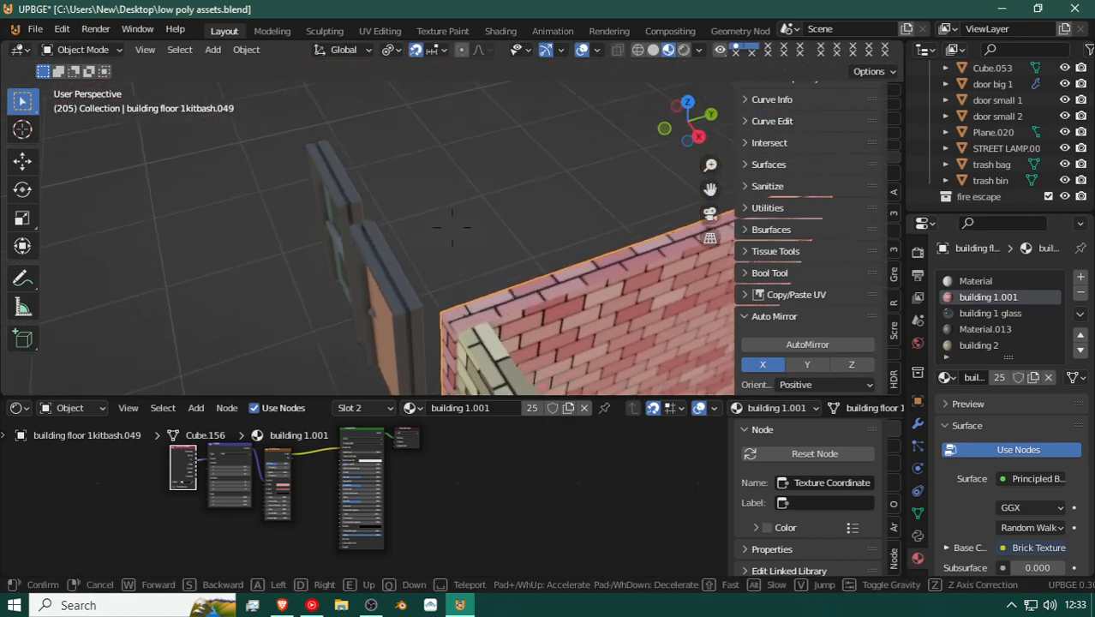
{"action": "left_click", "coordinate": [428, 238]}
{"action": "key", "text": "g"}
{"action": "key", "text": "y"}
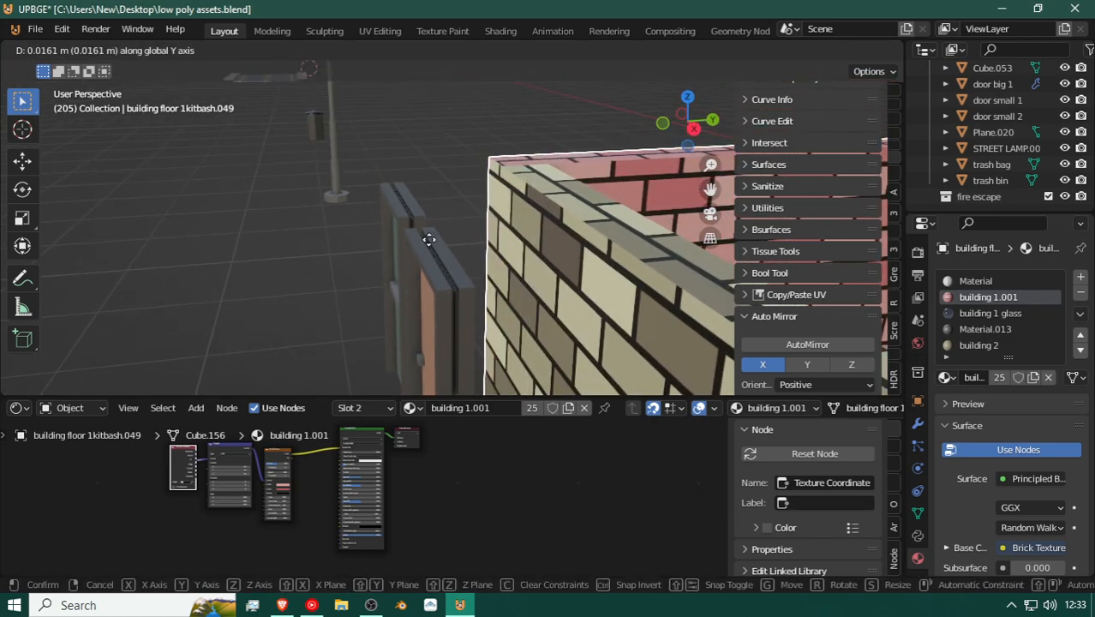
{"action": "left_click", "coordinate": [426, 238]}
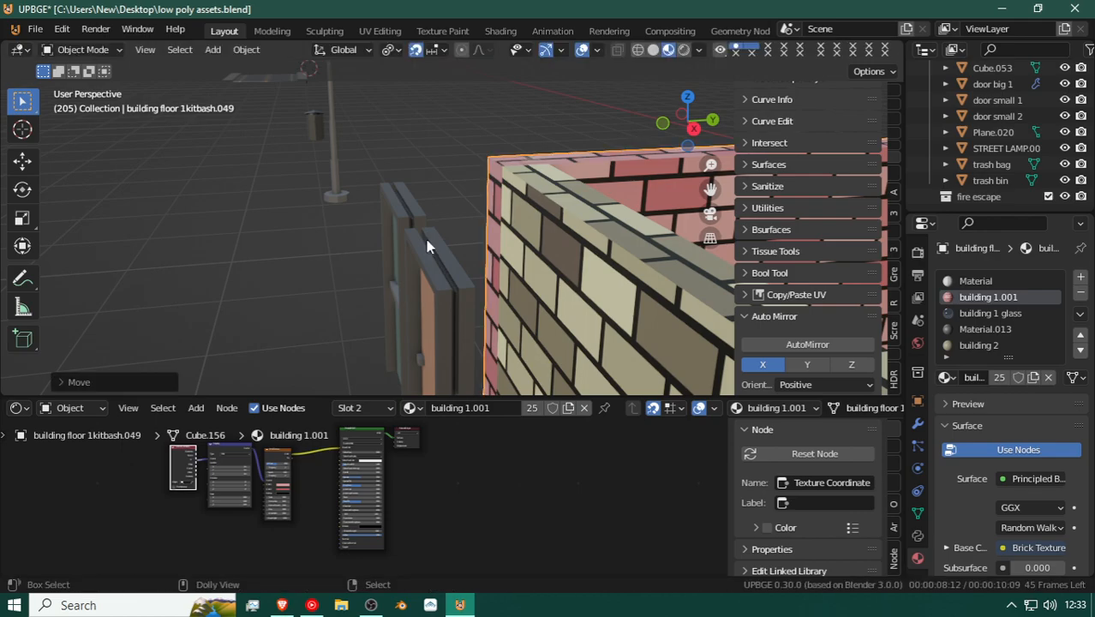
Step: Enable the Screencast Keys display and deselect all objects in the scene
{"action": "left_click", "coordinate": [894, 334]}
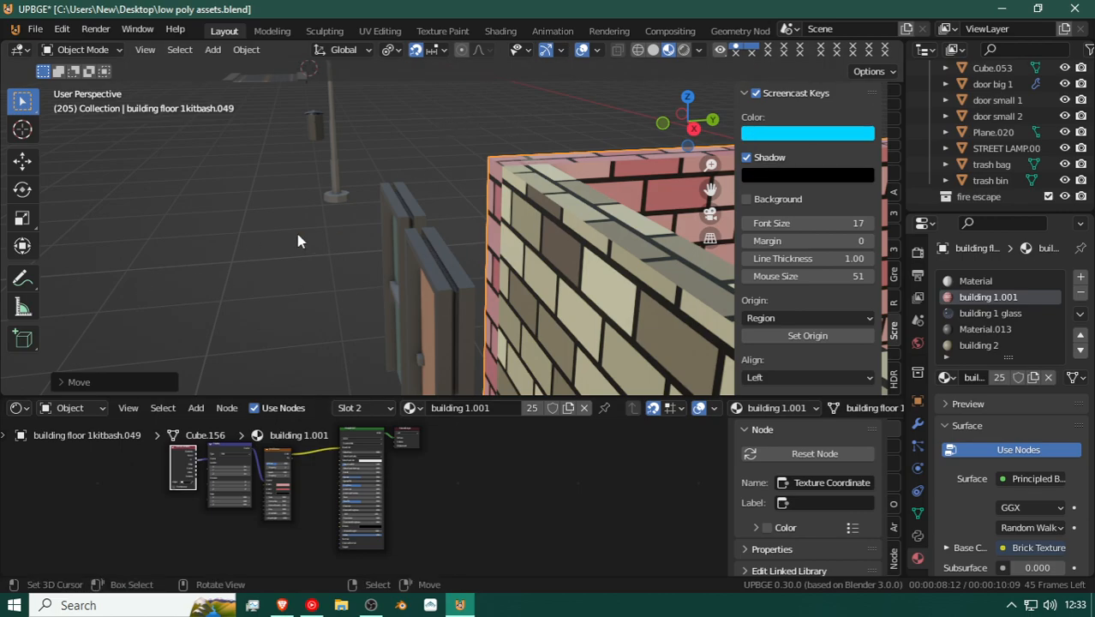
{"action": "key", "text": "a"}
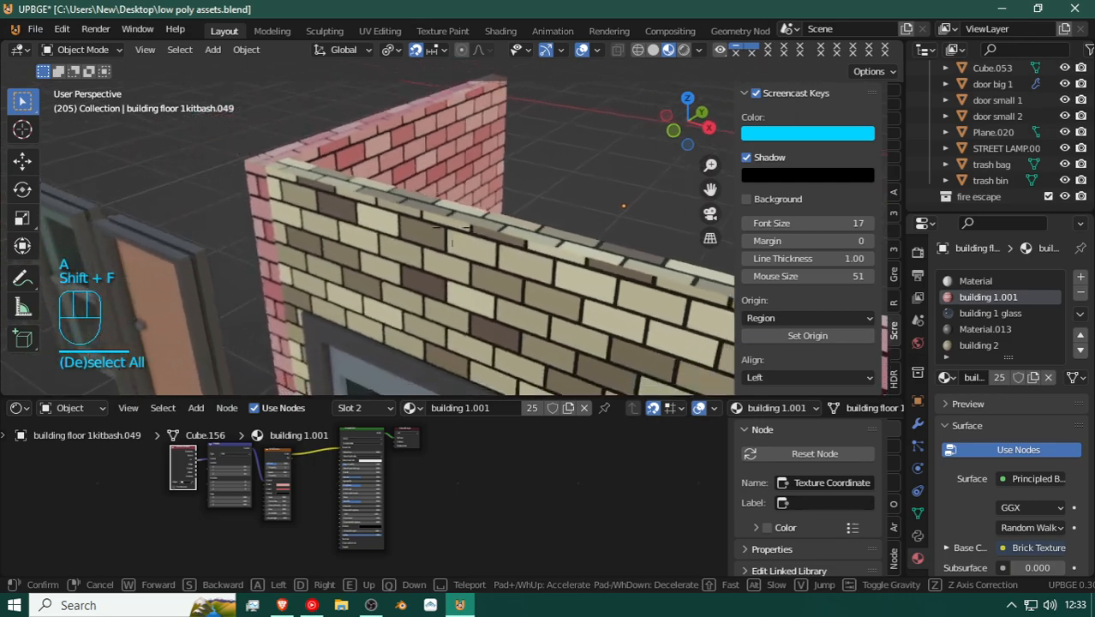
{"action": "key", "text": "w"}
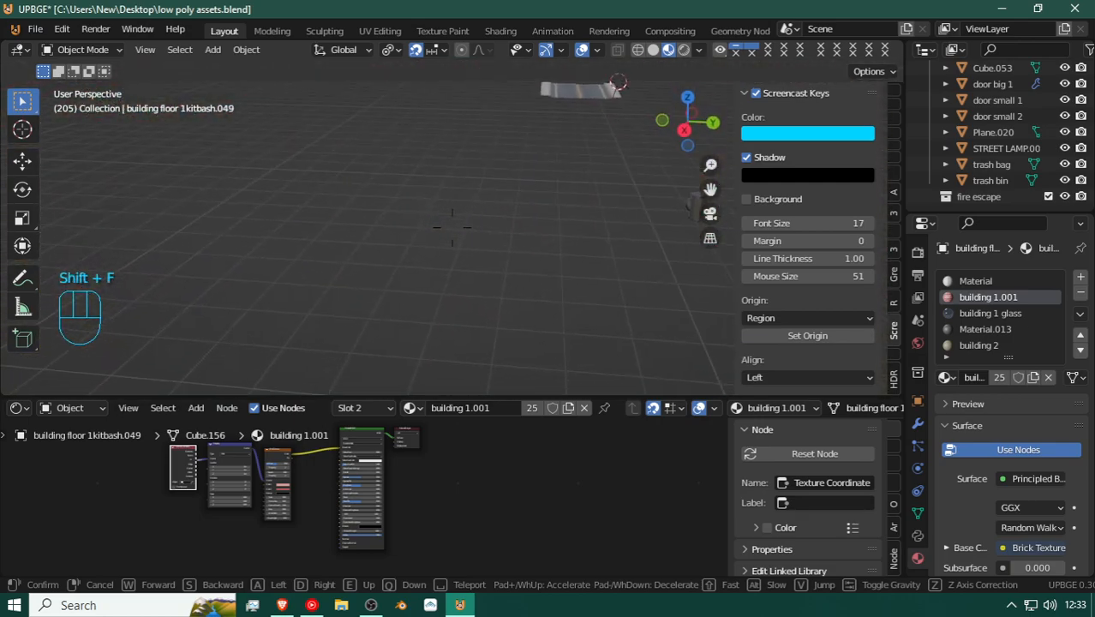
{"action": "key", "text": "s"}
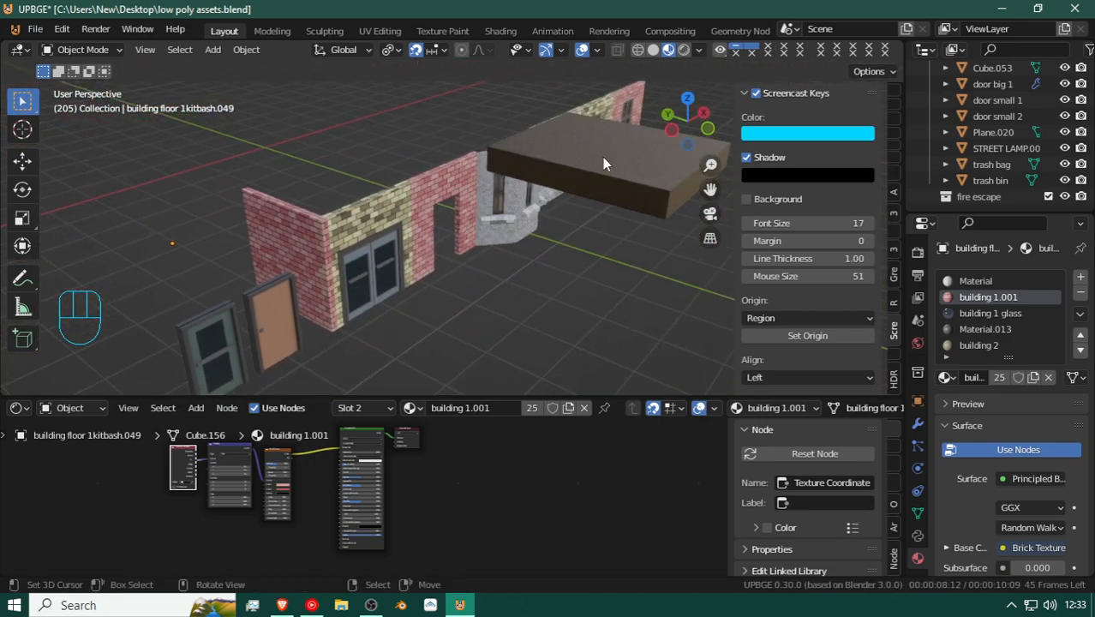
Step: Select the brown roof floor slab beside the row of wall pieces
{"action": "left_click", "coordinate": [602, 157]}
{"action": "key", "text": "shift+f"}
{"action": "key", "text": "s"}
{"action": "key", "text": "a"}
{"action": "left_click", "coordinate": [453, 229]}
{"action": "key", "text": "g"}
{"action": "key", "text": "y"}
{"action": "right_click", "coordinate": [421, 232]}
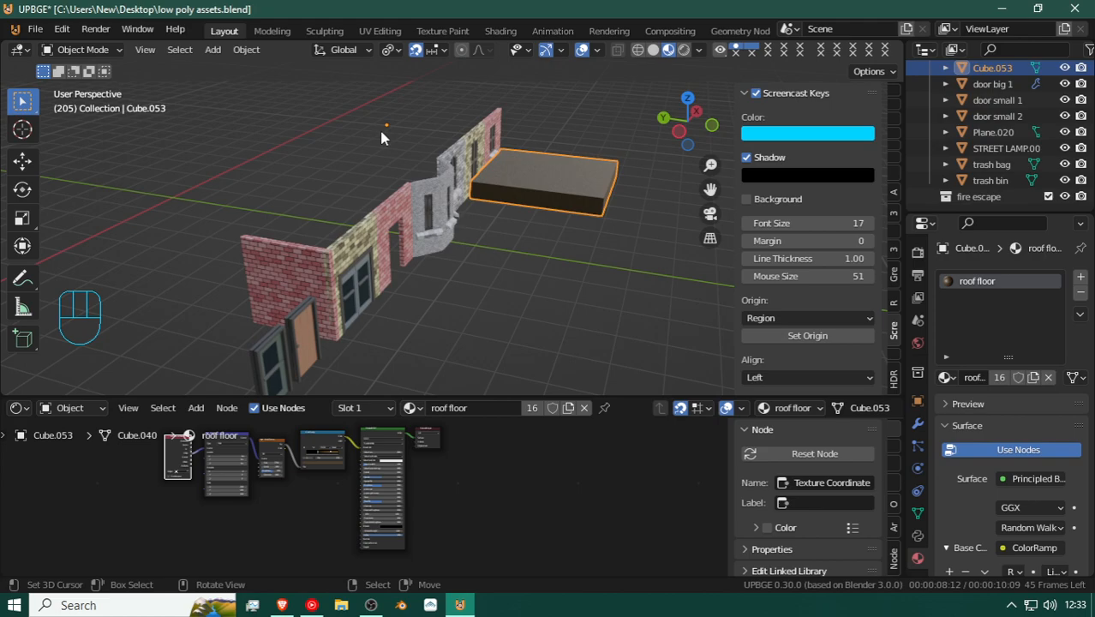
Step: Set the roof floor slab's origin to its geometry
{"action": "key", "text": "q"}
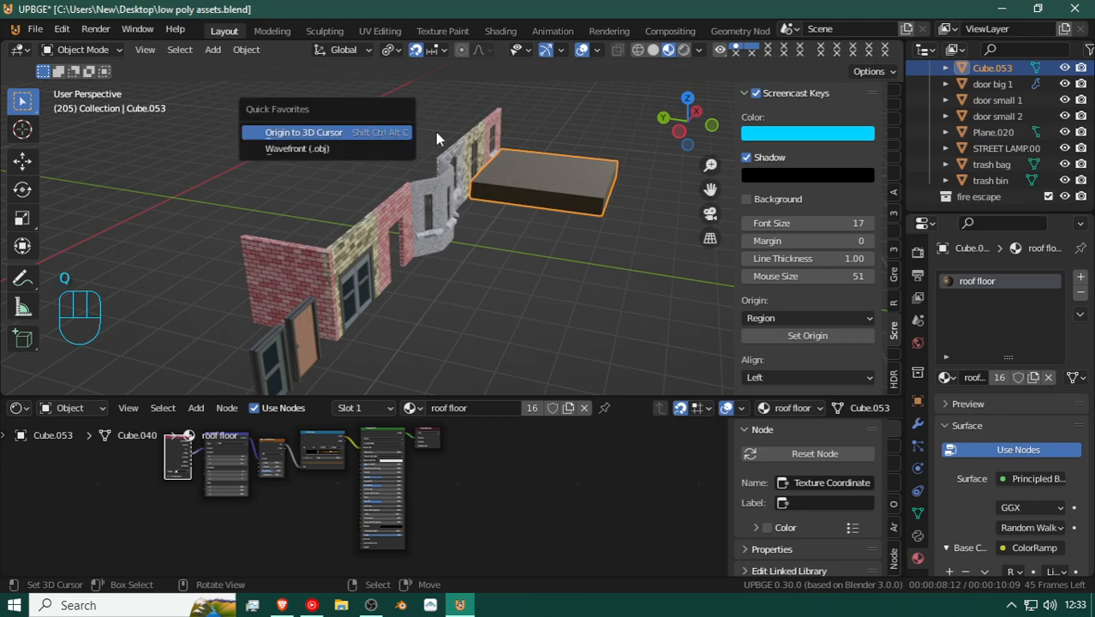
{"action": "left_click", "coordinate": [393, 137]}
{"action": "key", "text": "w"}
{"action": "mouse_move", "coordinate": [531, 244]}
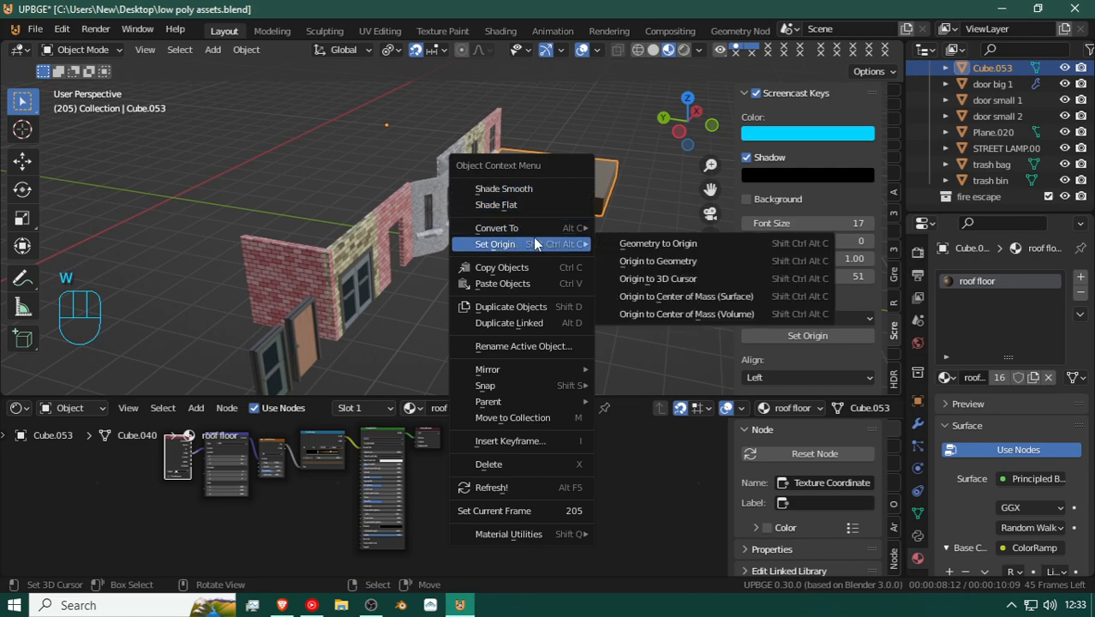
{"action": "left_click", "coordinate": [675, 259]}
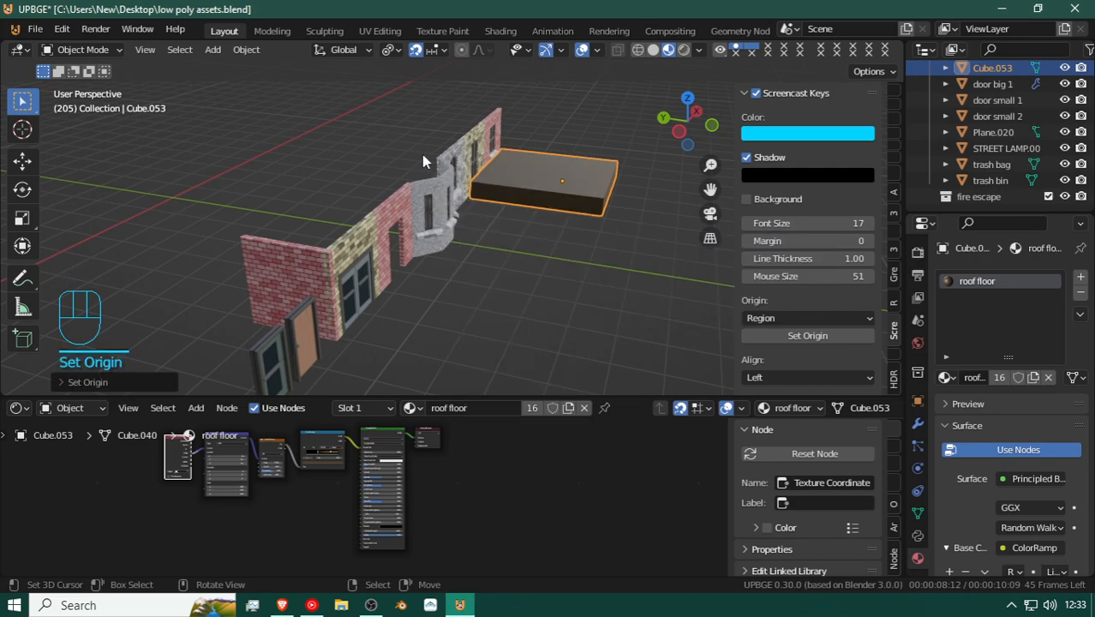
Step: In Edit Mode, select the roof slab's outer end face beside the narrow strip and edge-slide it inward to shorten the slab
{"action": "key", "text": "shift+f"}
{"action": "scroll", "coordinate": [452, 221], "scroll_direction": "up", "scroll_amount": 3}
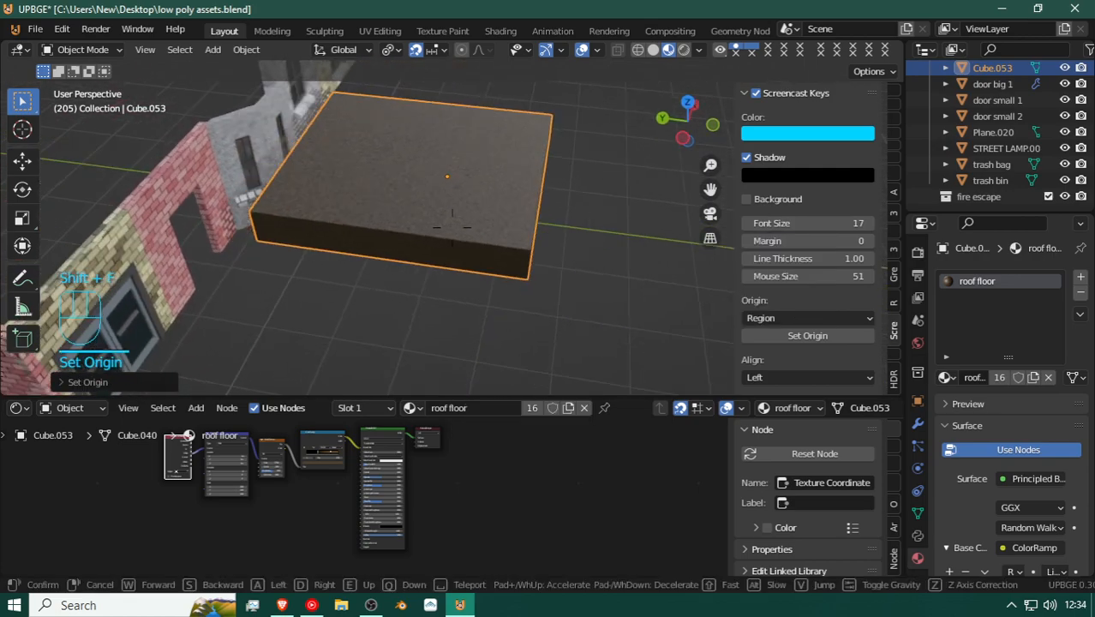
{"action": "left_click", "coordinate": [452, 227]}
{"action": "key", "text": "Tab"}
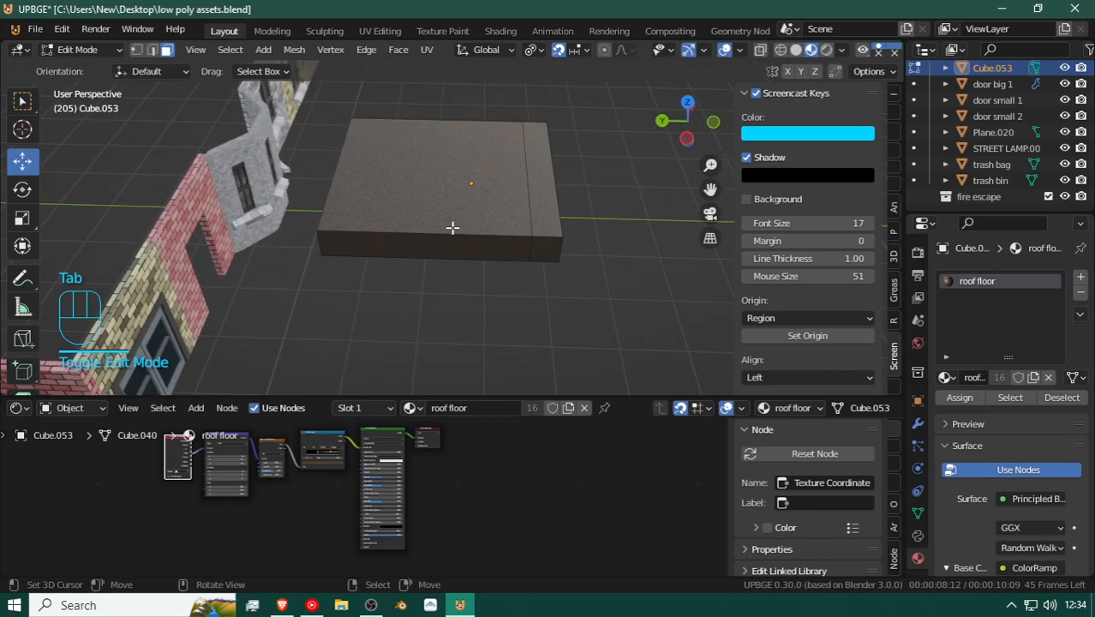
{"action": "left_click", "coordinate": [544, 238], "text": "alt"}
{"action": "key", "text": "shift+f"}
{"action": "left_click", "coordinate": [452, 227]}
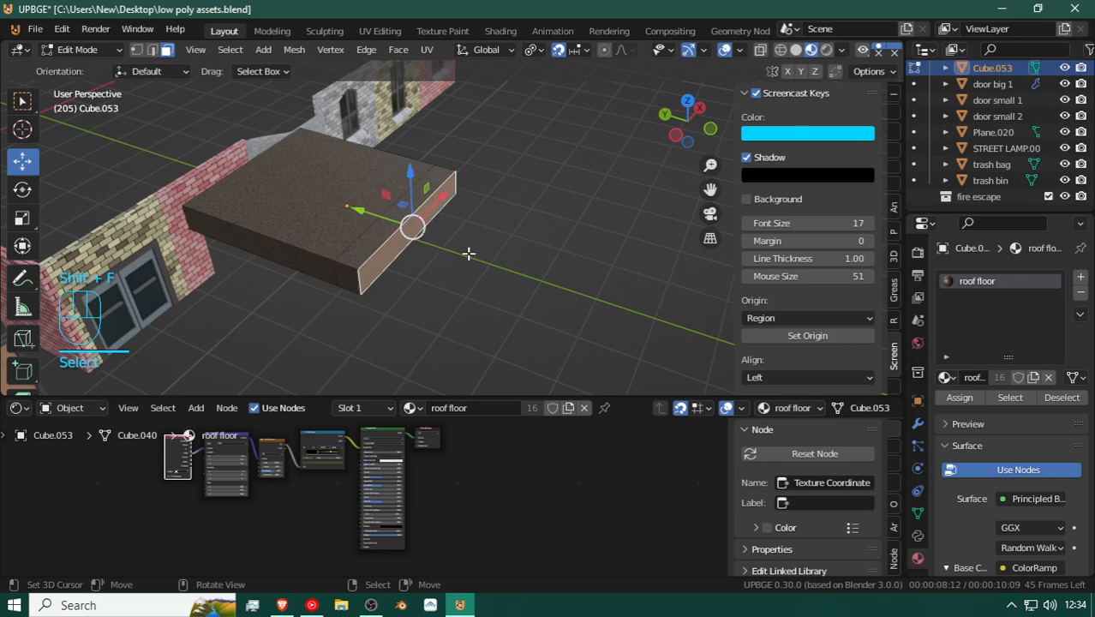
{"action": "key", "text": "g"}
{"action": "key", "text": "g"}
{"action": "left_click", "coordinate": [828, 136]}
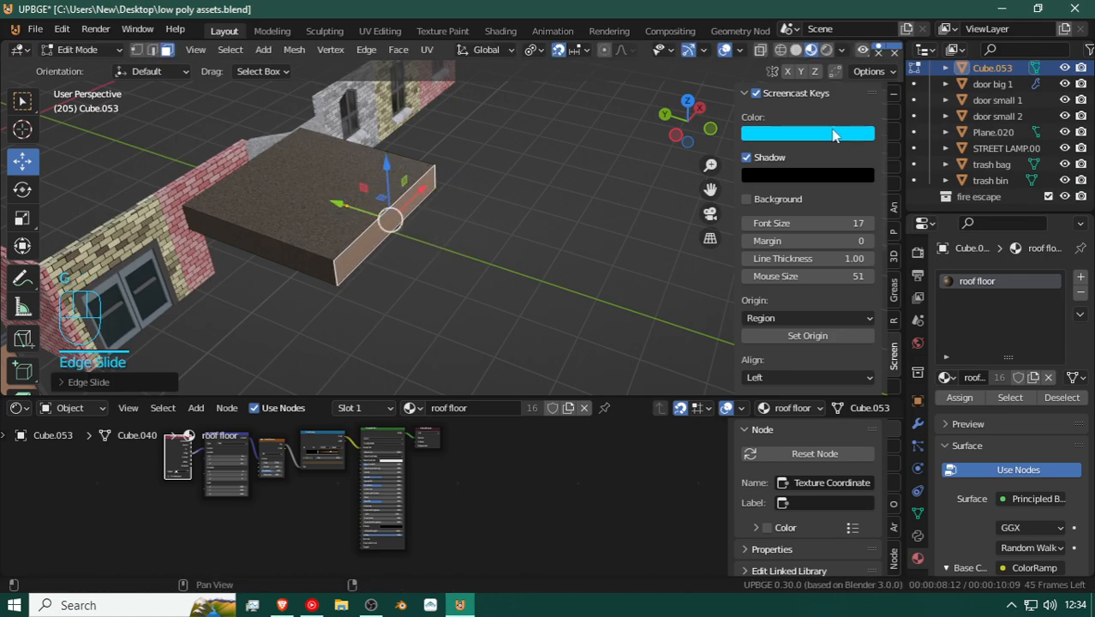
Step: Deselect all of the roof slab's mesh and return to Object Mode
{"action": "key", "text": "g"}
{"action": "left_click", "coordinate": [504, 221]}
{"action": "key", "text": "a"}
{"action": "key", "text": "a"}
{"action": "key", "text": "Tab"}
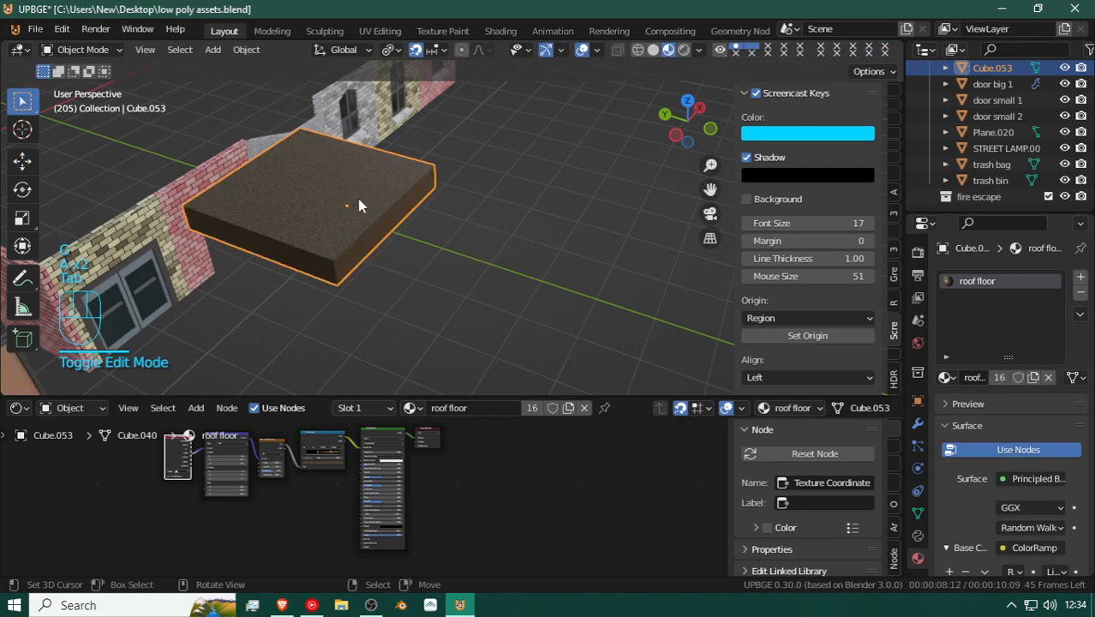
Step: Recentre the shortened roof floor slab's origin using Origin to Geometry
{"action": "key", "text": "q"}
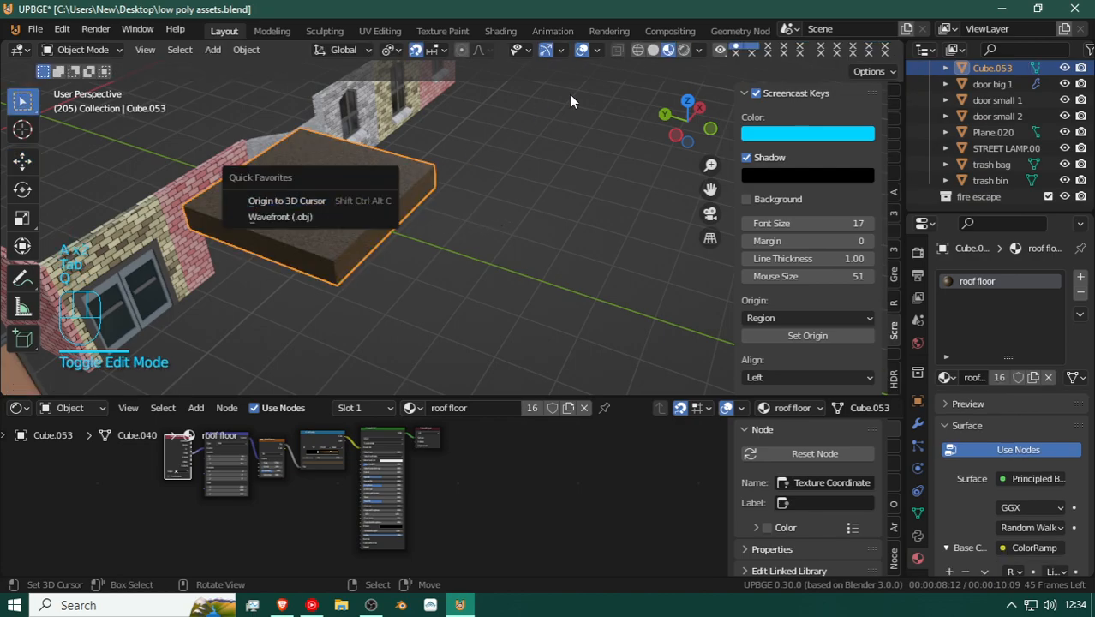
{"action": "key", "text": "Escape"}
{"action": "key", "text": "w"}
{"action": "mouse_move", "coordinate": [506, 239]}
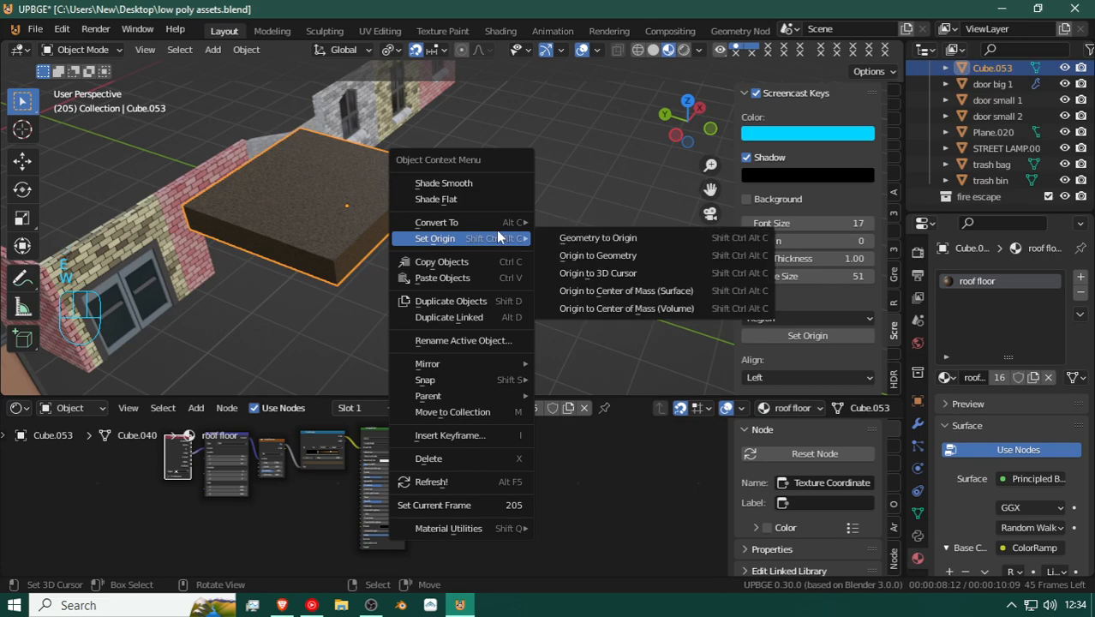
{"action": "left_click", "coordinate": [595, 255]}
{"action": "key", "text": "shift+f"}
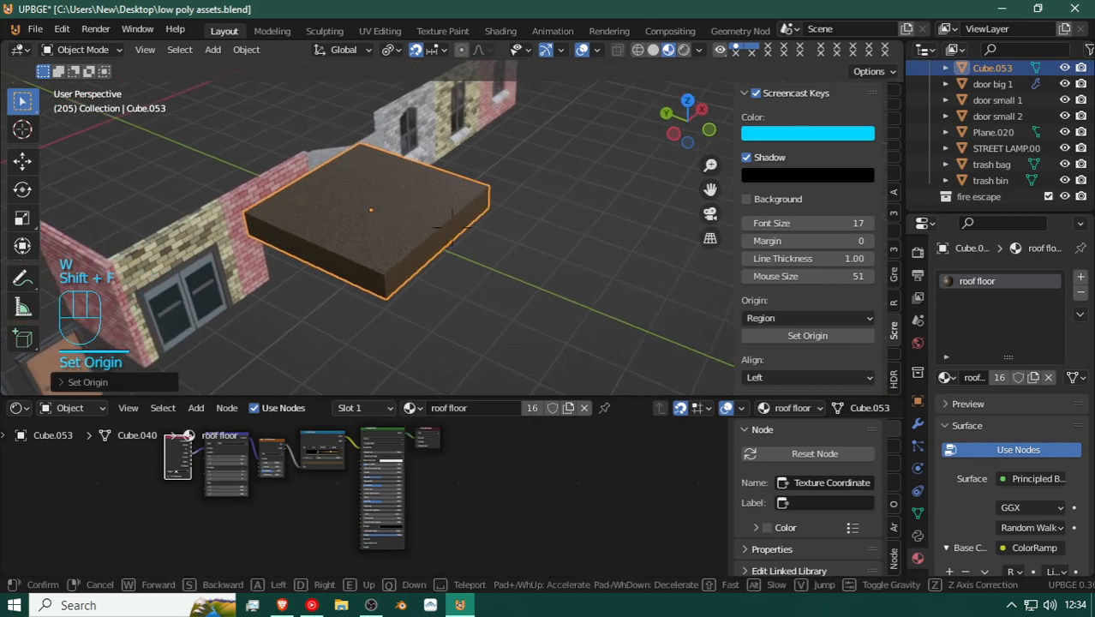
Step: Inspect the roof floor slab and the row of modular wall pieces from several angles
{"action": "key", "text": "w"}
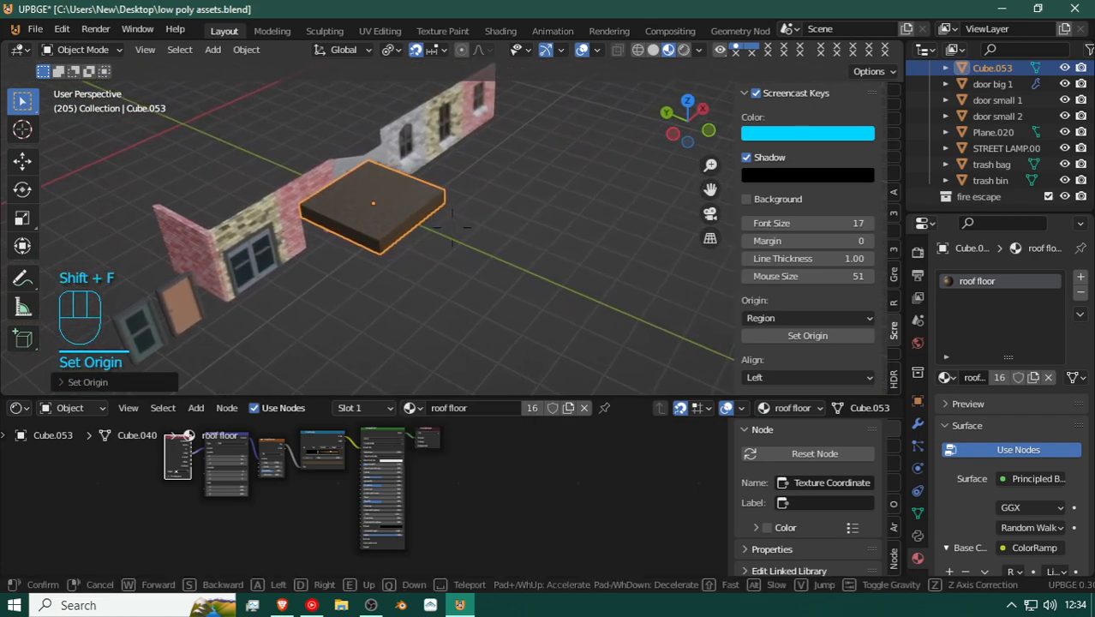
{"action": "key", "text": "shift+w"}
{"action": "key", "text": "a"}
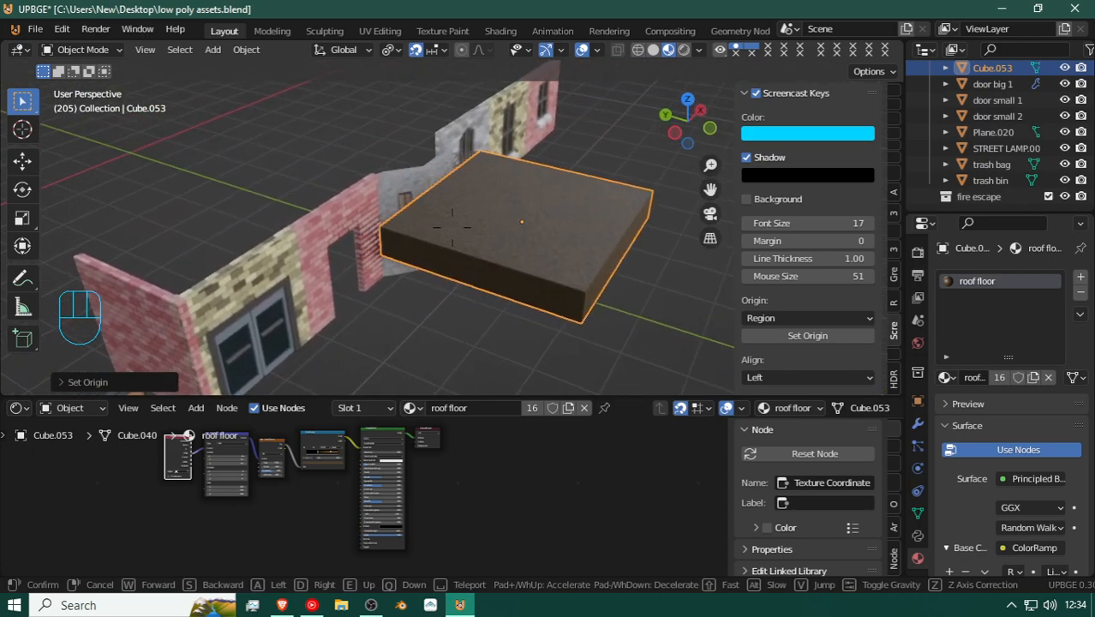
{"action": "key", "text": "q"}
{"action": "key", "text": "s"}
{"action": "key", "text": "s"}
{"action": "key", "text": "a"}
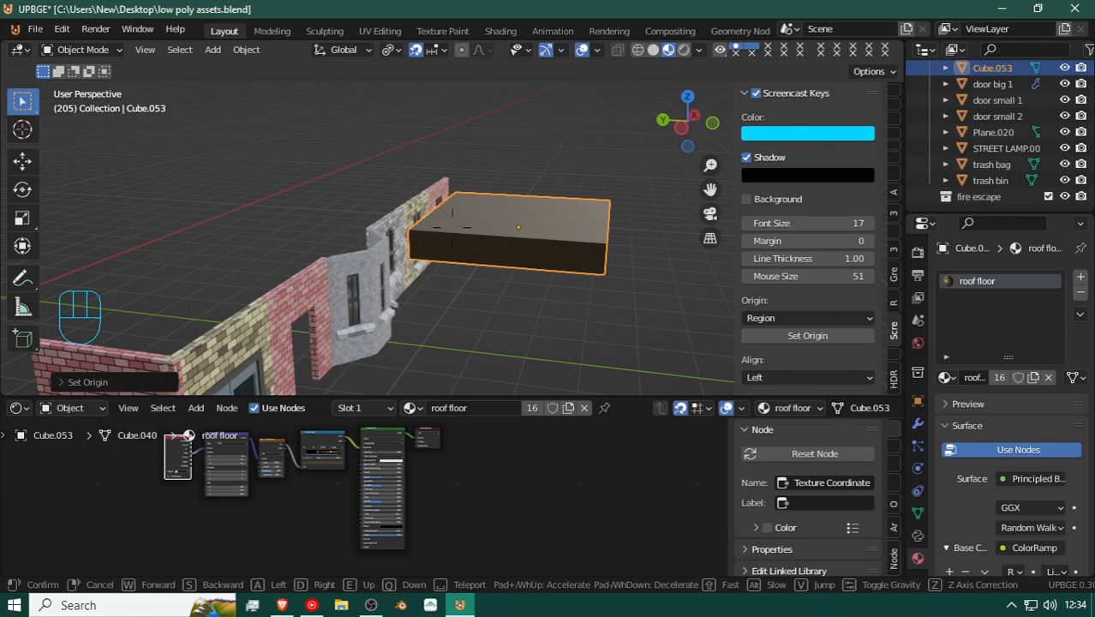
{"action": "key", "text": "shift+a"}
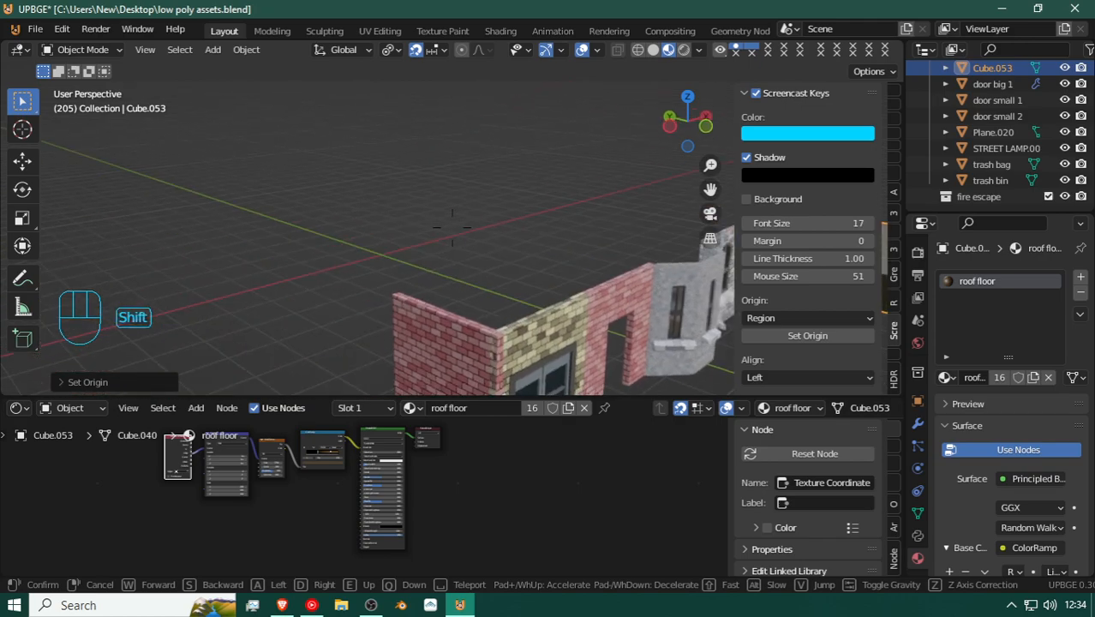
{"action": "key", "text": "shift+d"}
{"action": "key", "text": "w"}
{"action": "key", "text": "shift+d"}
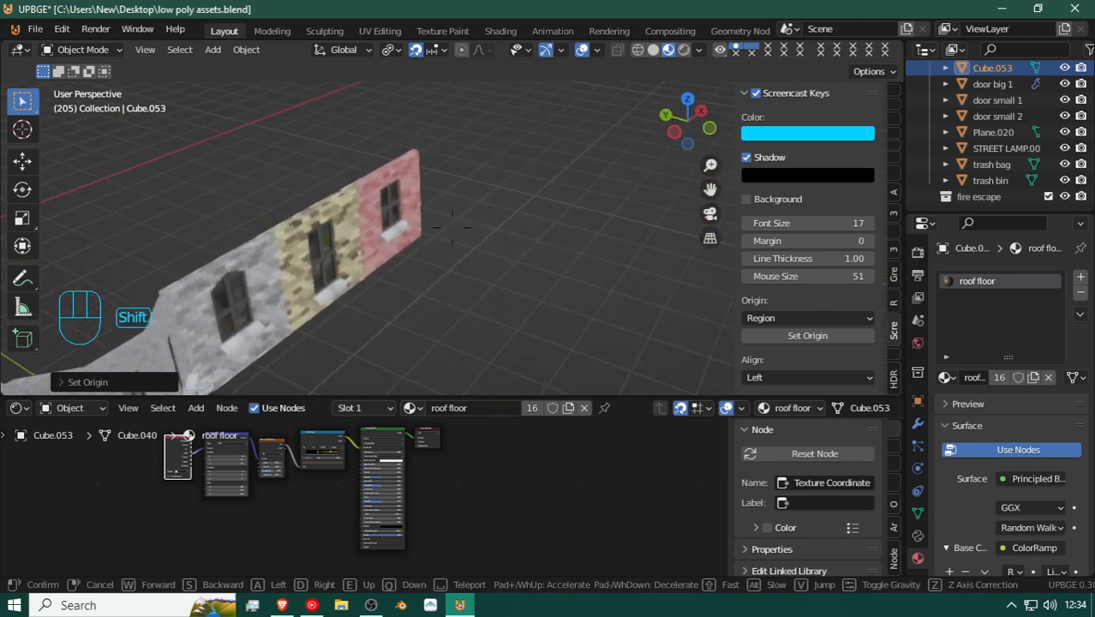
{"action": "key", "text": "s"}
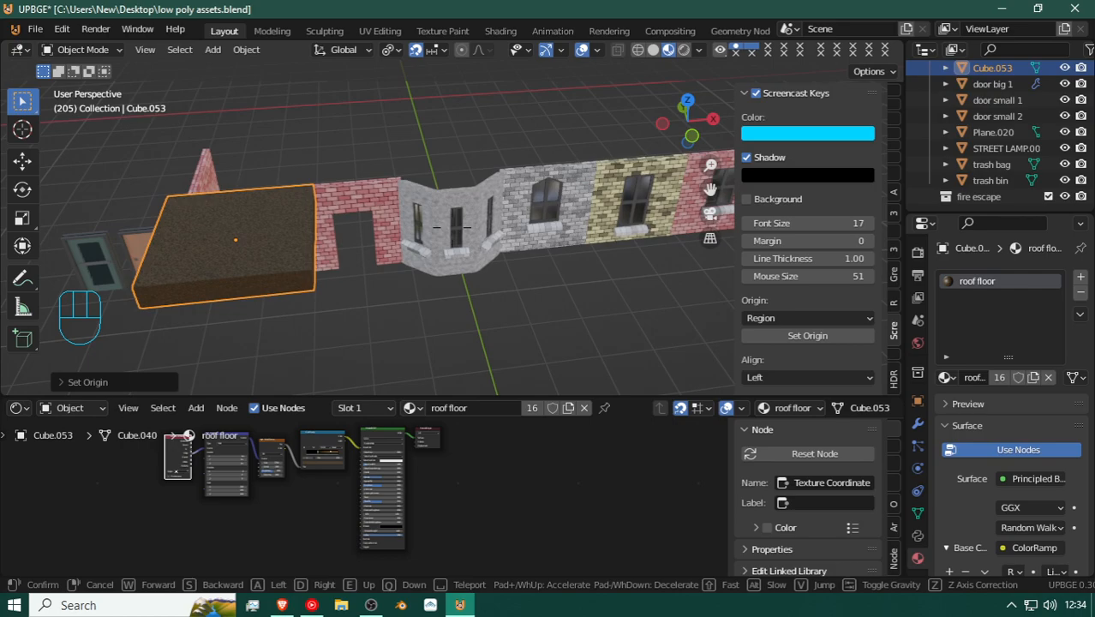
{"action": "left_click", "coordinate": [429, 238]}
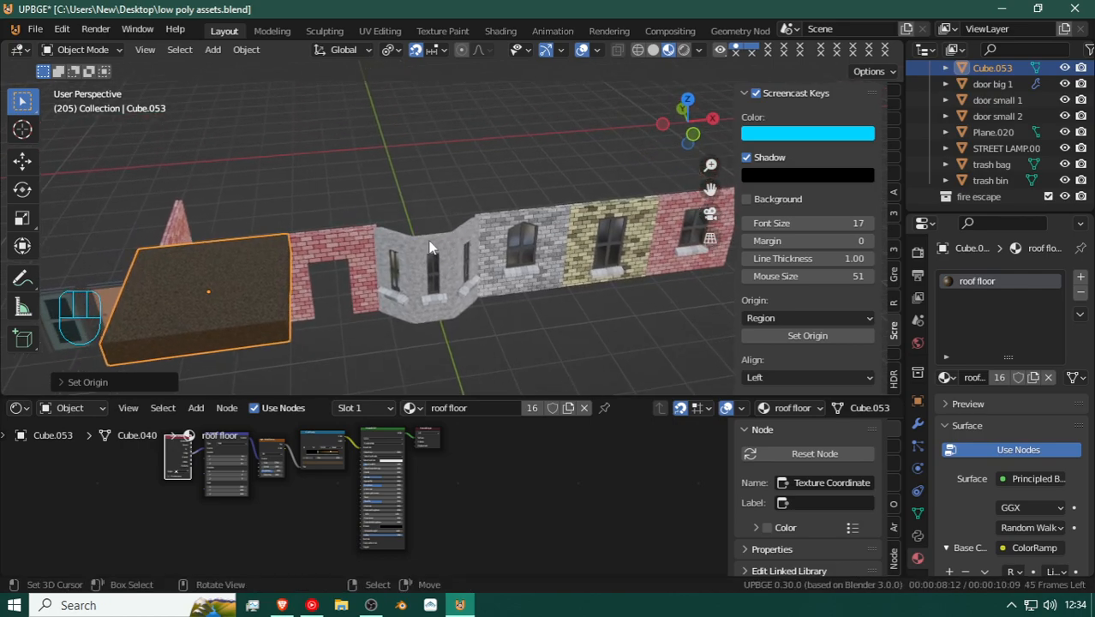
Step: Move the cement bay-window wall along the X axis to the far end of the wall row
{"action": "key", "text": "shift+f"}
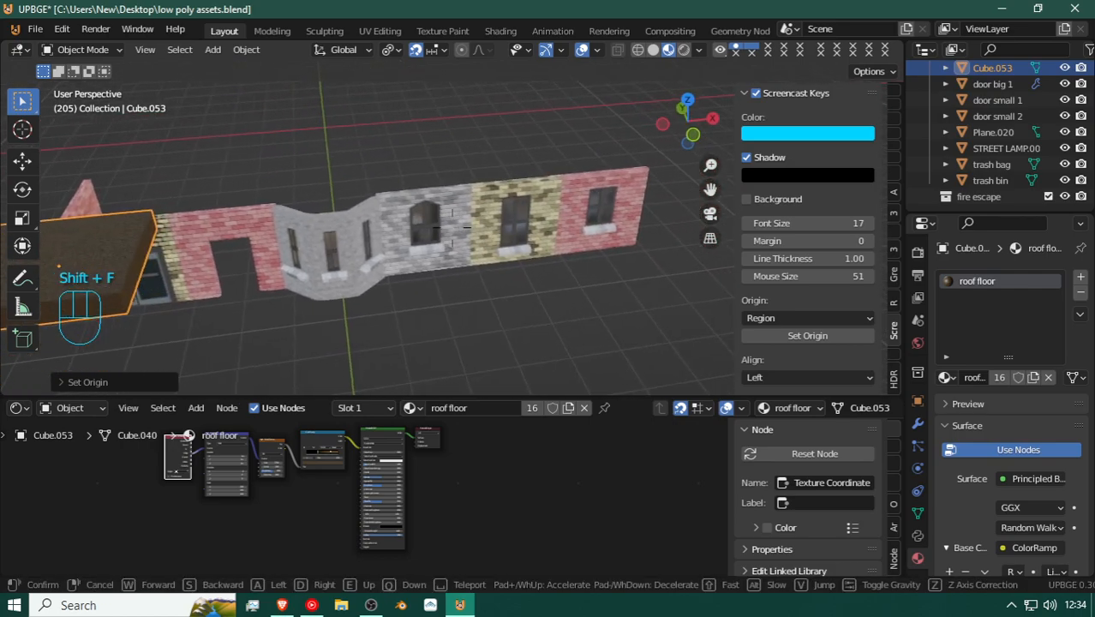
{"action": "left_click", "coordinate": [451, 227]}
{"action": "right_click", "coordinate": [452, 227]}
{"action": "key", "text": "g"}
{"action": "key", "text": "x"}
{"action": "left_click", "coordinate": [552, 235]}
Step: Select the grey brick wall with the arched window and enter Edit Mode on its mesh
{"action": "key", "text": "shift+f"}
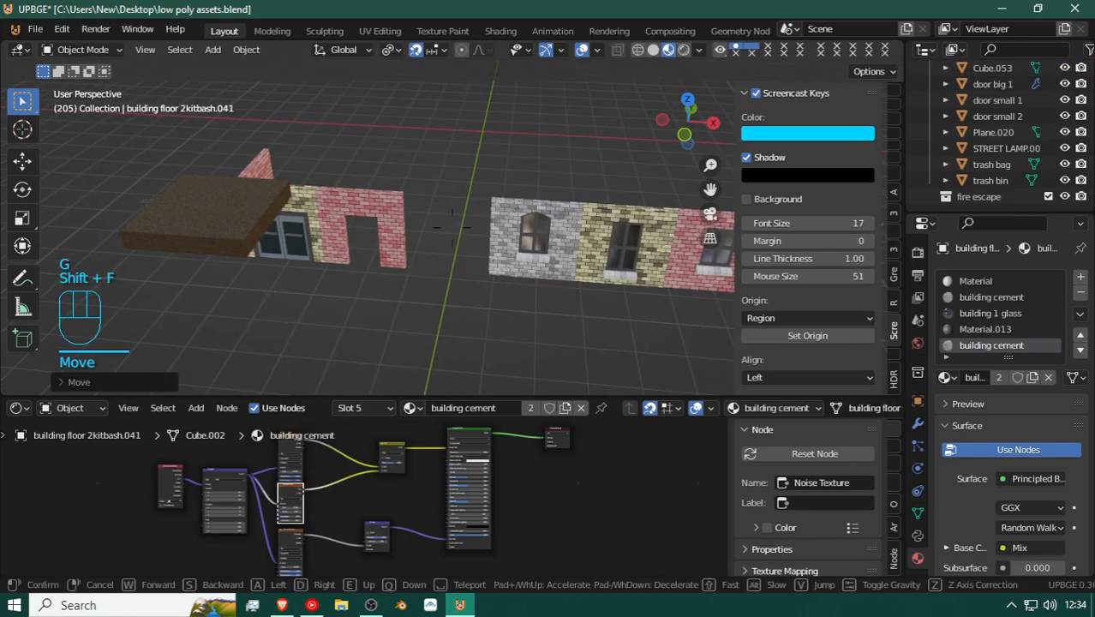
{"action": "key", "text": "shift+f"}
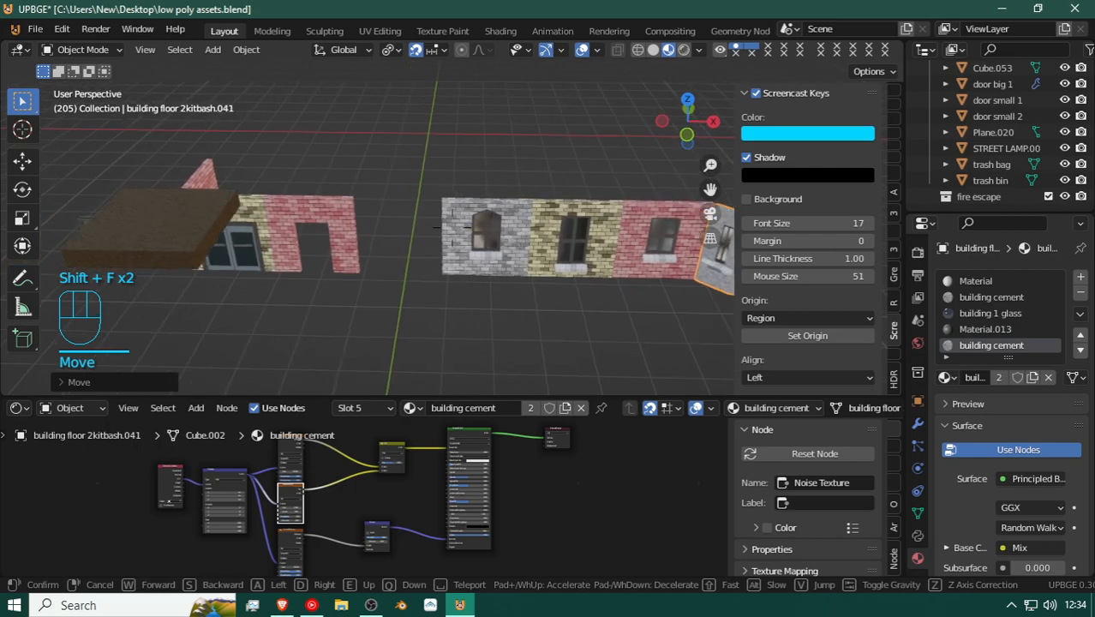
{"action": "left_click", "coordinate": [452, 227]}
{"action": "left_click", "coordinate": [450, 225]}
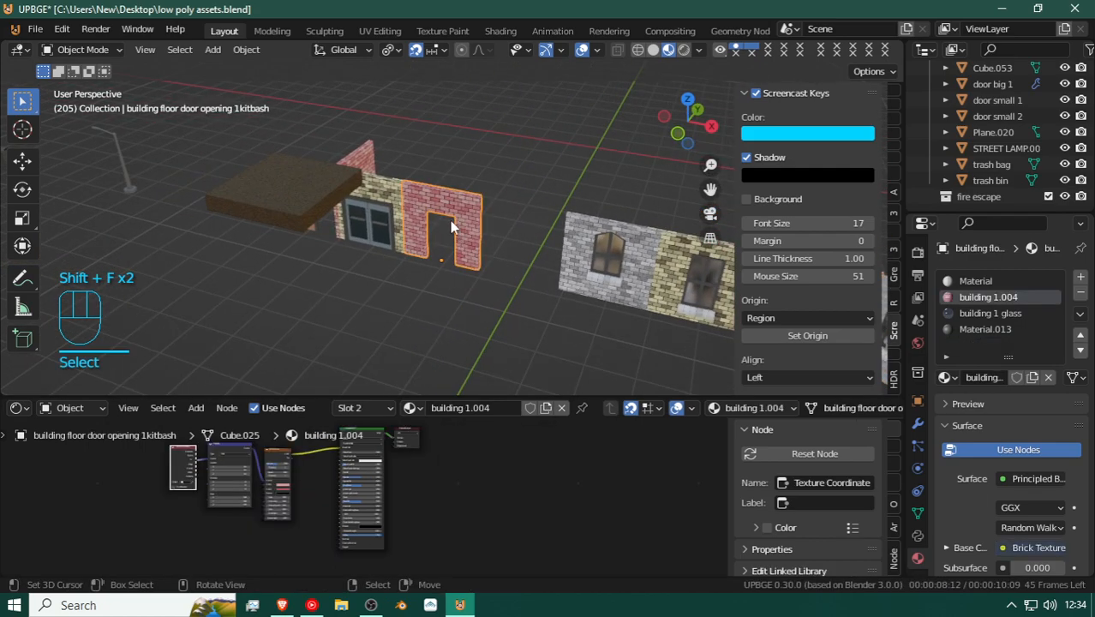
{"action": "left_click", "coordinate": [574, 248]}
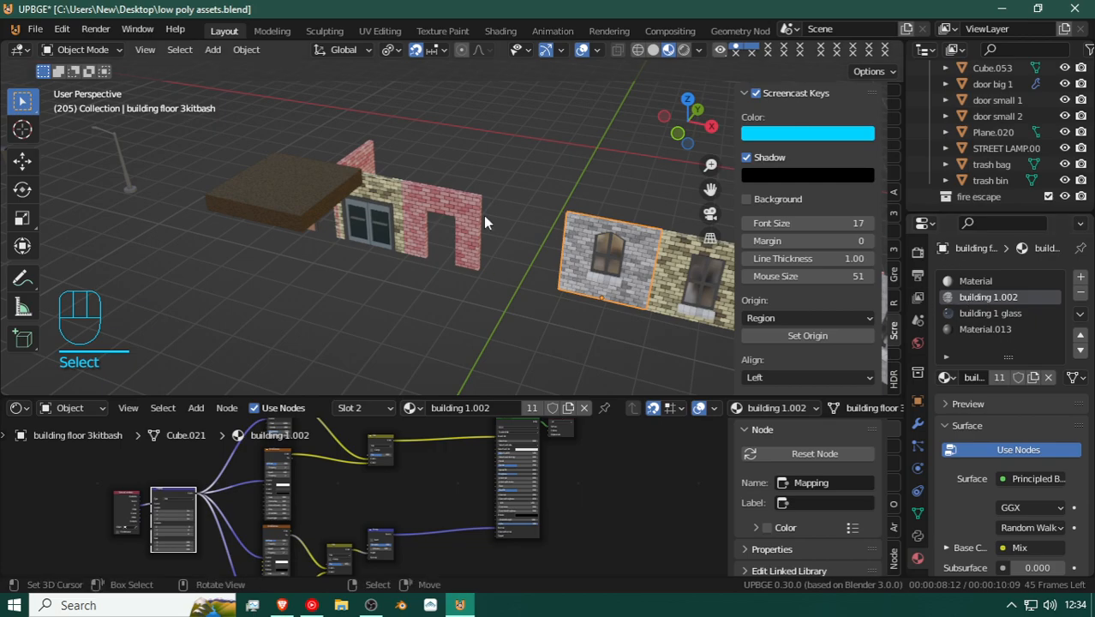
{"action": "key", "text": "shift+f"}
{"action": "key", "text": "d"}
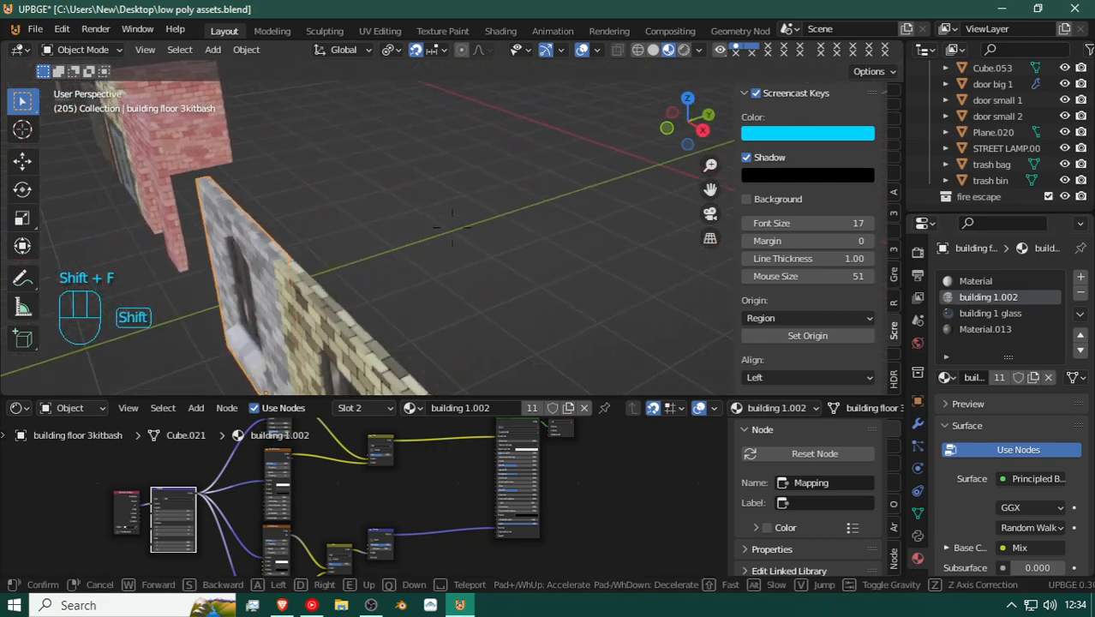
{"action": "key", "text": "a"}
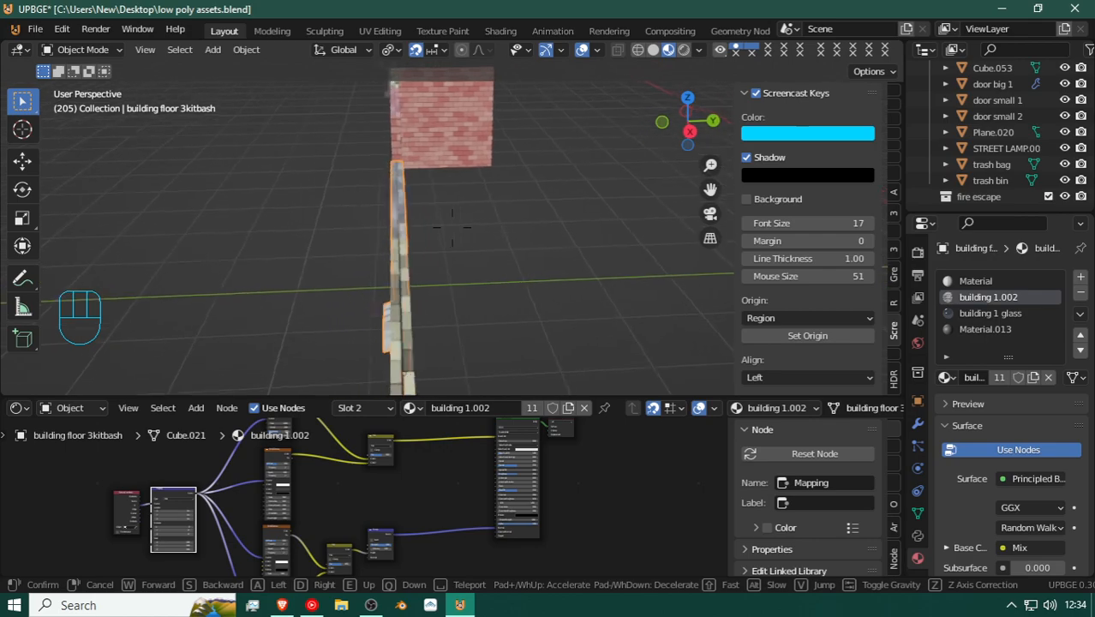
{"action": "key", "text": "w"}
{"action": "key", "text": "d"}
{"action": "left_click", "coordinate": [451, 226]}
{"action": "key", "text": "Tab"}
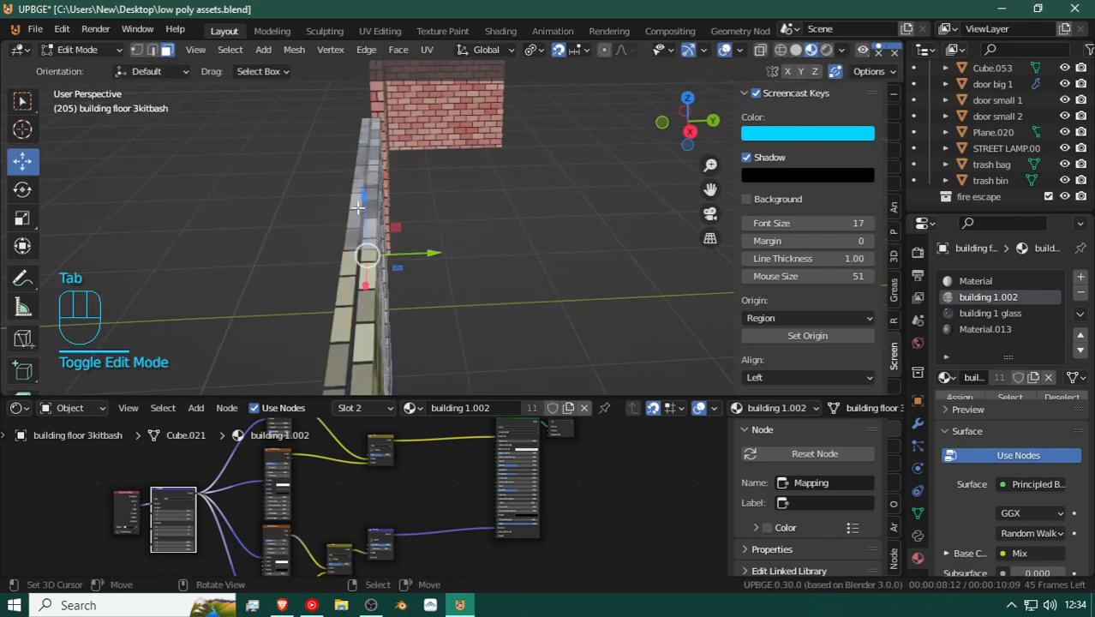
Step: Select the back faces along the grey brick wall's upper edge, above the arched window
{"action": "left_click", "coordinate": [362, 213]}
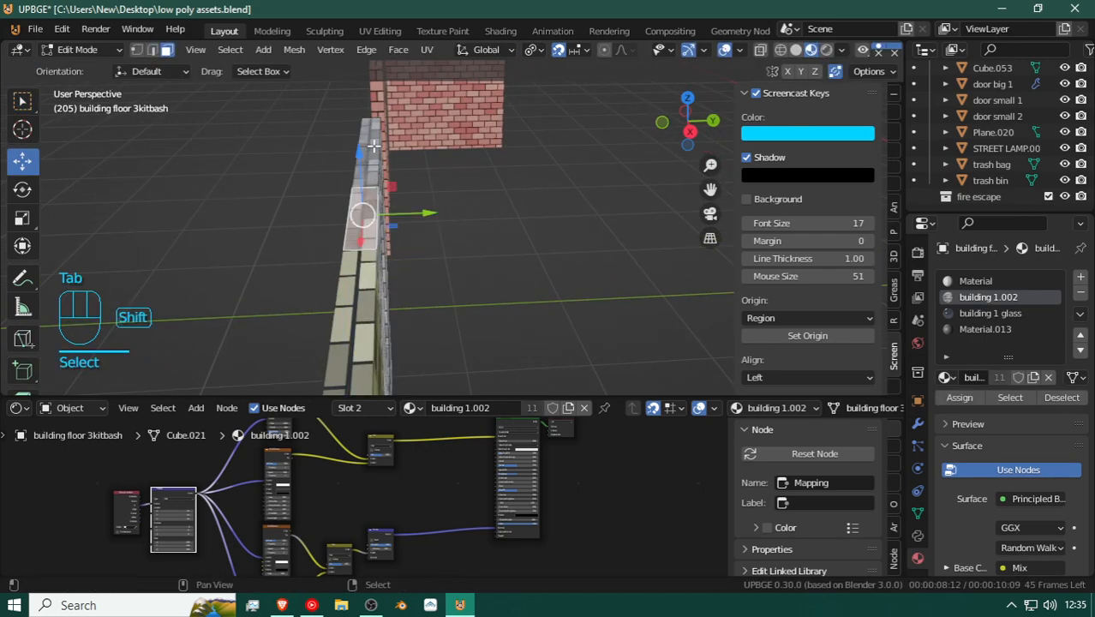
{"action": "key", "text": "shift+f"}
{"action": "left_click", "coordinate": [406, 241], "text": "shift"}
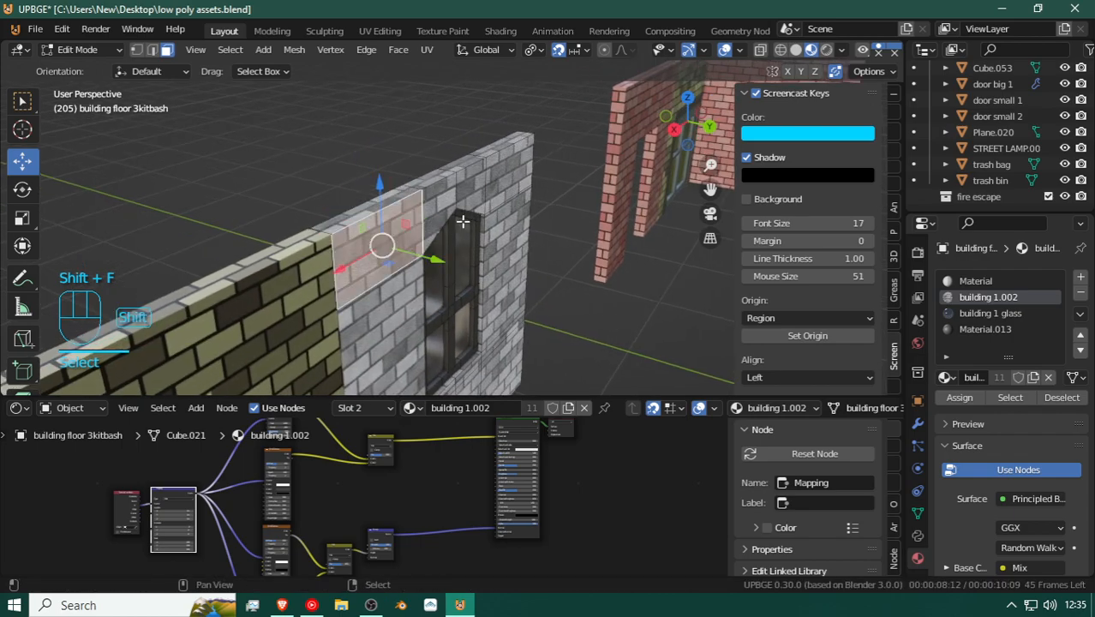
{"action": "left_click", "coordinate": [476, 188], "text": "shift"}
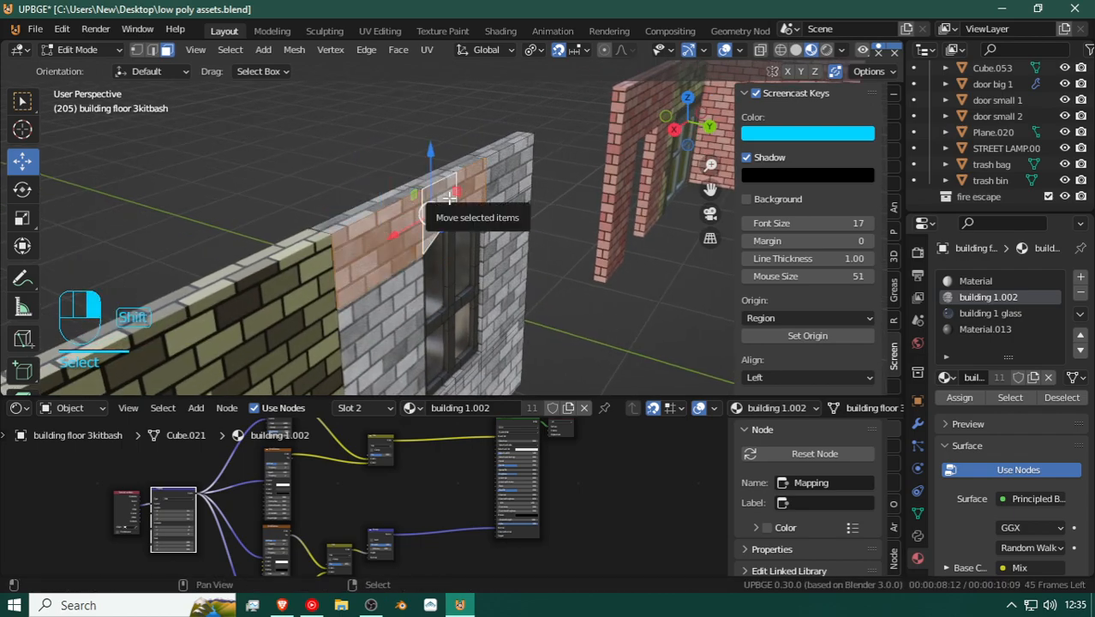
Step: Add the grey wall's back faces on one side of the arched window and beneath it to the selection
{"action": "key", "text": "shift+f"}
{"action": "key", "text": "d"}
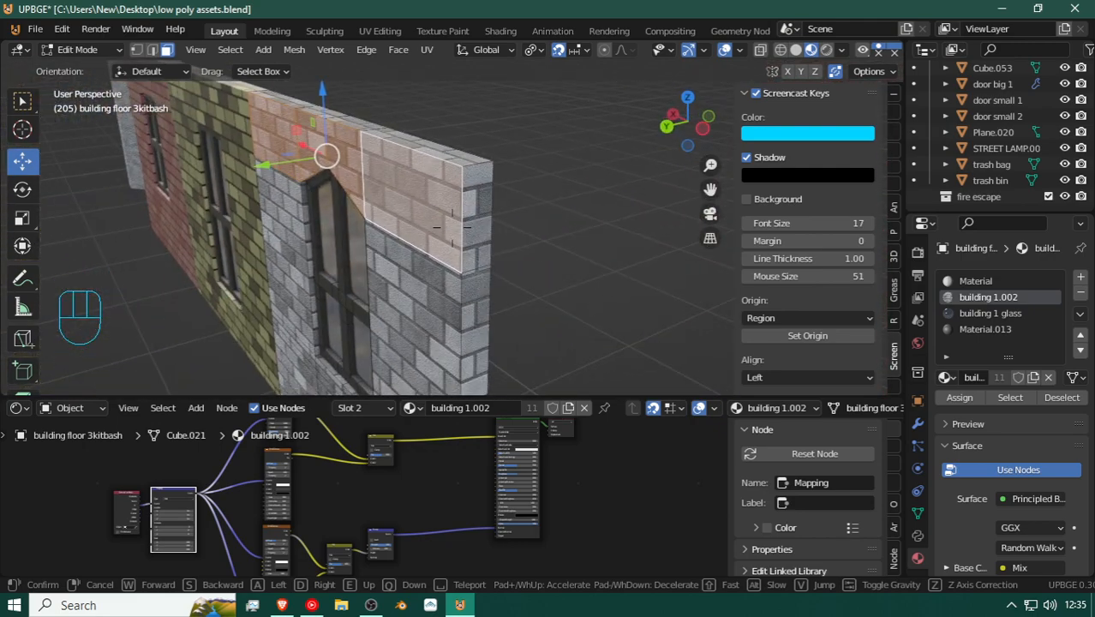
{"action": "key", "text": "a"}
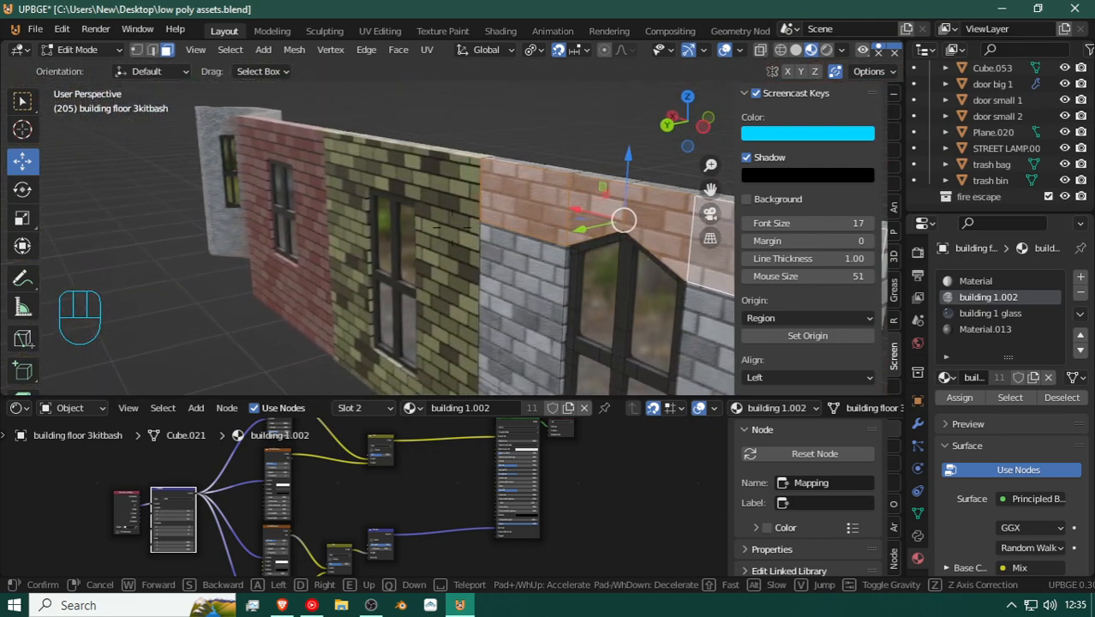
{"action": "left_click", "coordinate": [452, 228]}
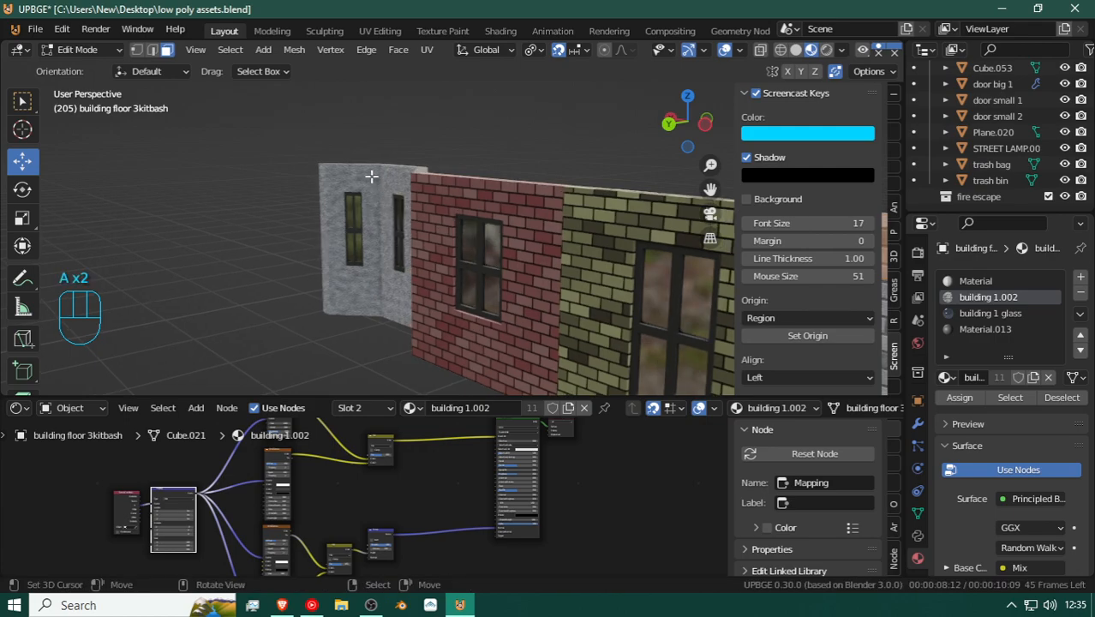
{"action": "key", "text": "shift+f"}
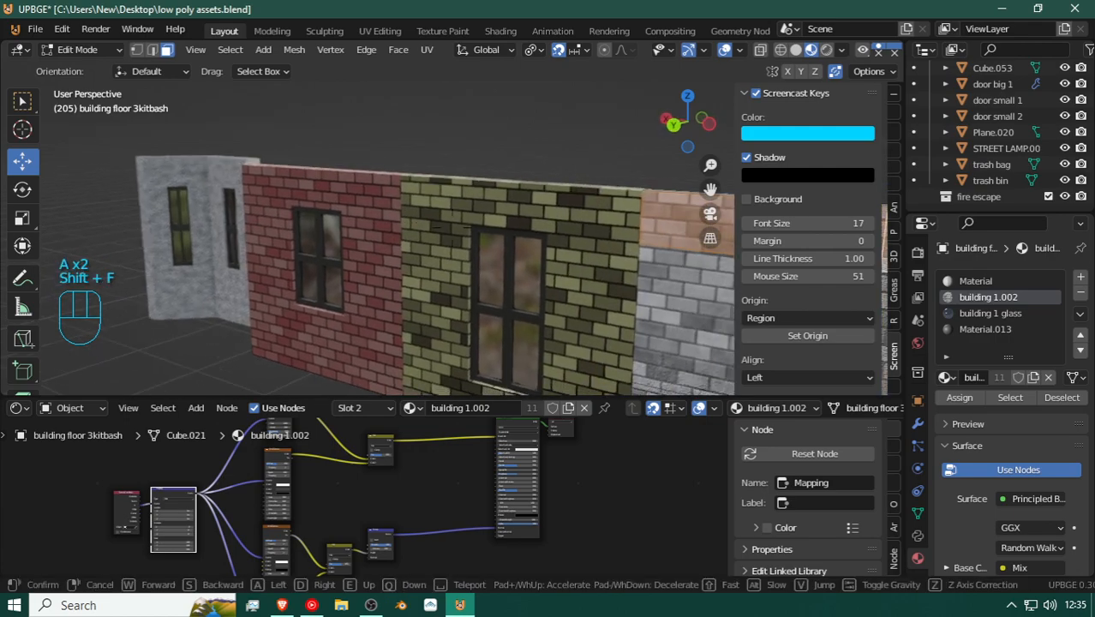
{"action": "key", "text": "s"}
{"action": "left_click", "coordinate": [453, 228]}
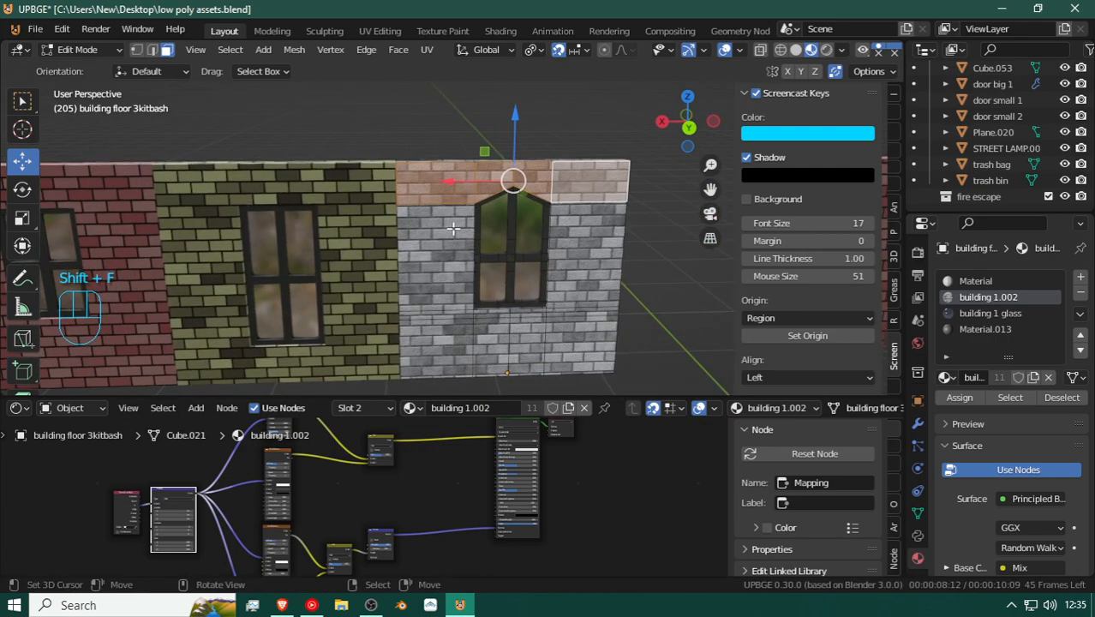
{"action": "left_click", "coordinate": [428, 276], "text": "shift"}
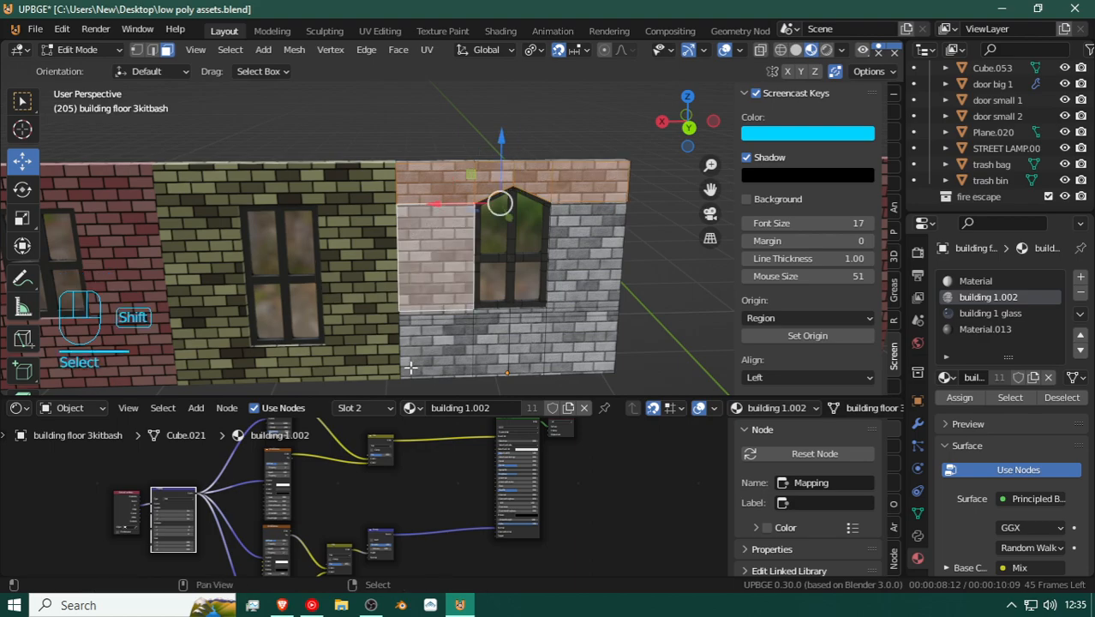
{"action": "left_click", "coordinate": [473, 341], "text": "shift"}
{"action": "left_click", "coordinate": [490, 334], "text": "shift"}
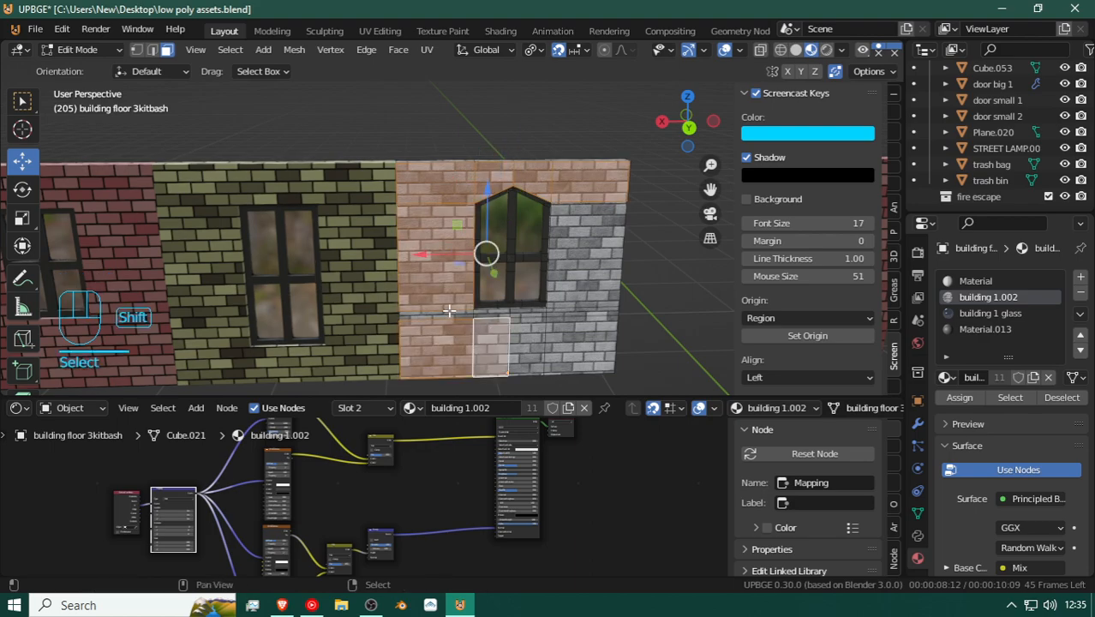
{"action": "left_click", "coordinate": [527, 330], "text": "shift"}
{"action": "left_click", "coordinate": [490, 315], "text": "shift"}
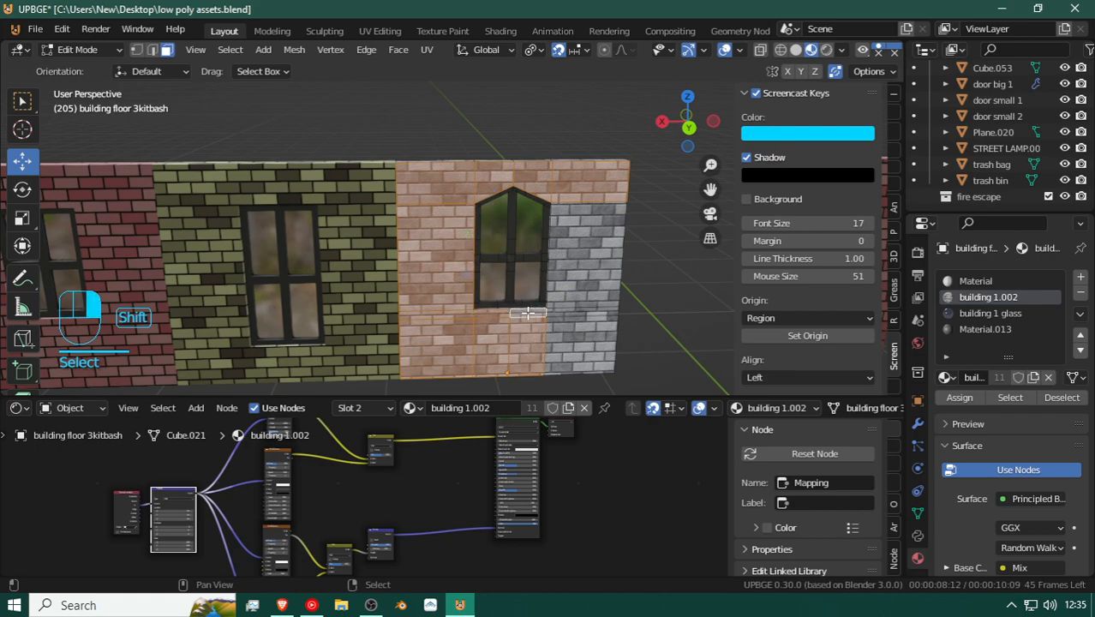
Step: Add the narrow faces on the grey wall's free end to the selection
{"action": "key", "text": "shift+f"}
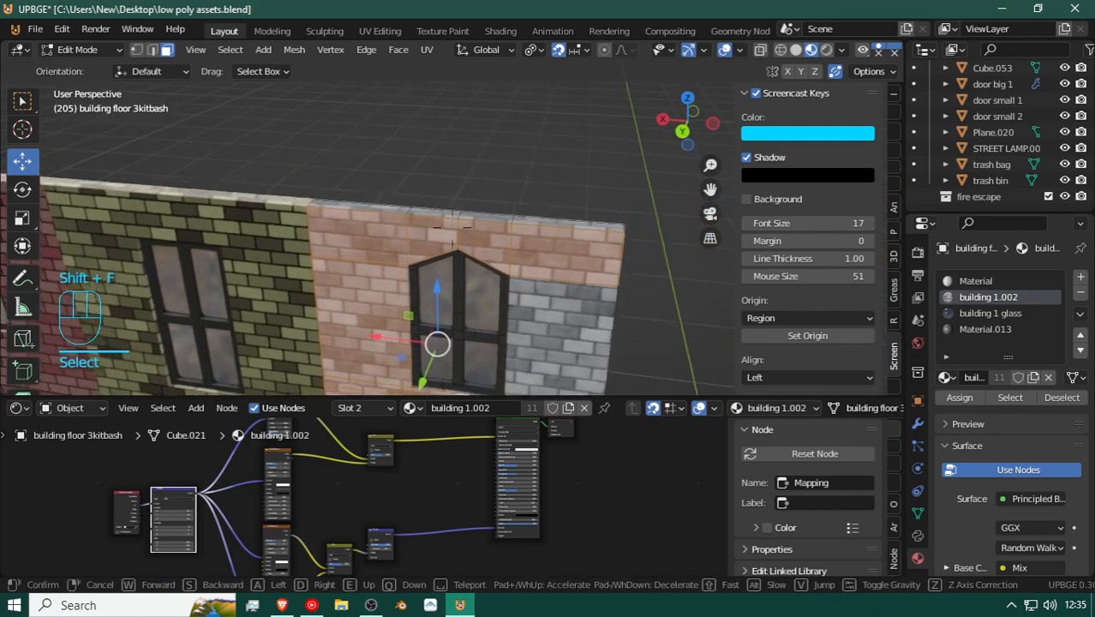
{"action": "left_click", "coordinate": [452, 225]}
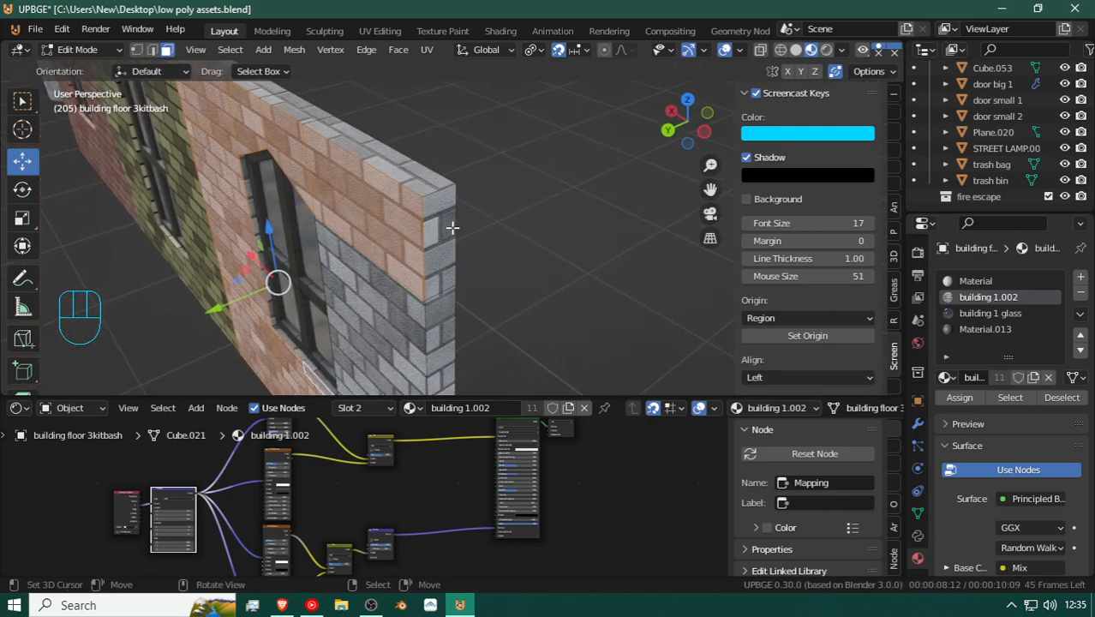
{"action": "left_click", "coordinate": [430, 229], "text": "shift"}
{"action": "key", "text": "shift+f"}
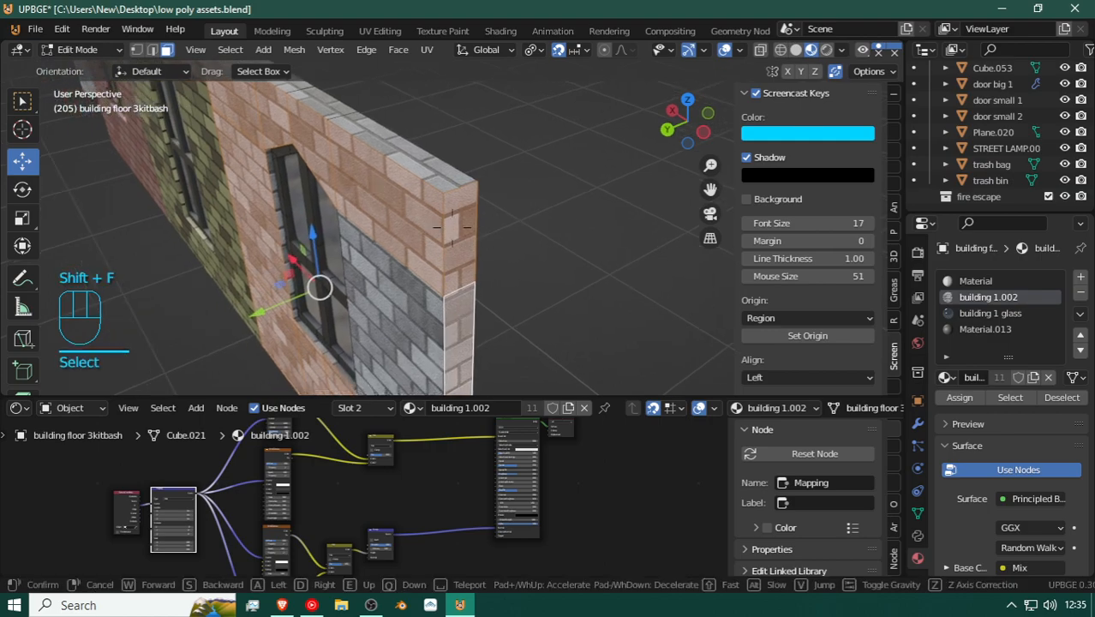
{"action": "left_click", "coordinate": [452, 227]}
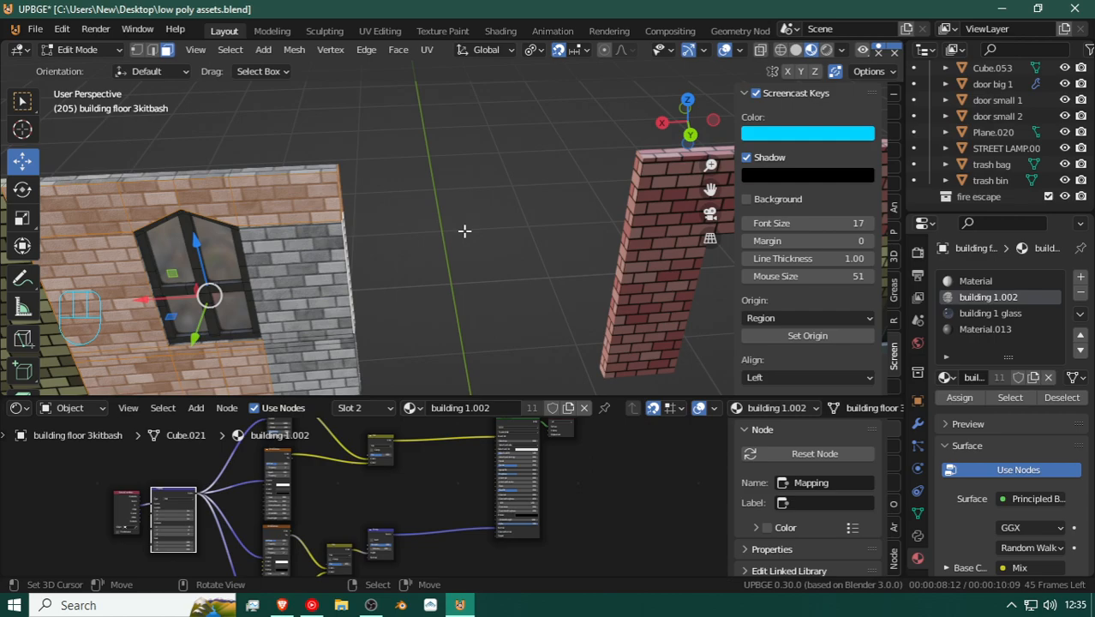
{"action": "key", "text": "shift+f"}
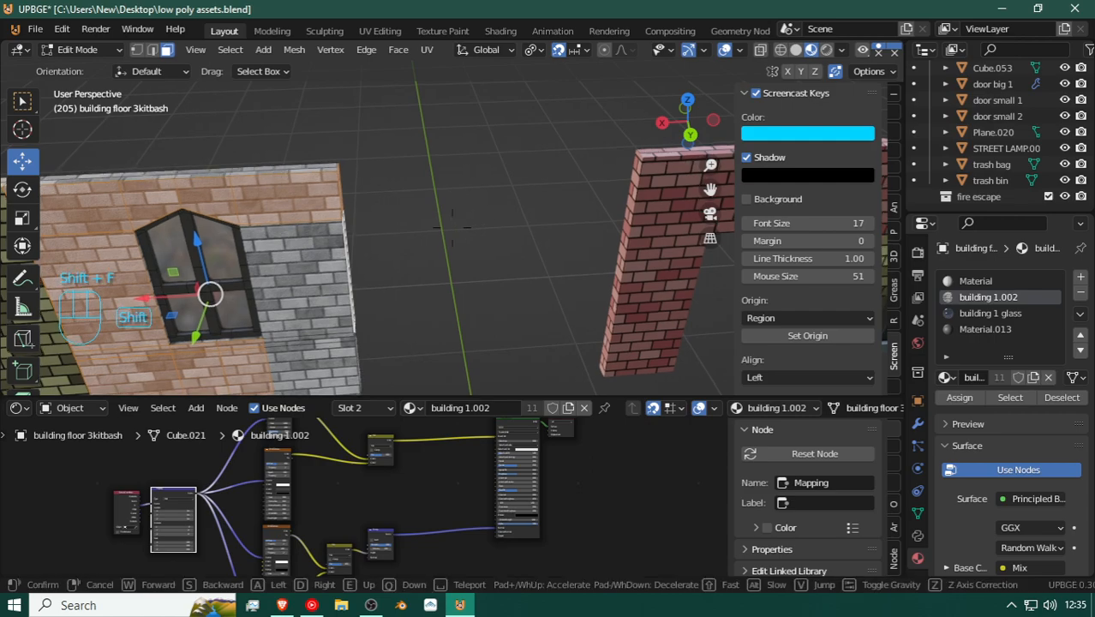
{"action": "key", "text": "d"}
{"action": "left_click", "coordinate": [452, 227]}
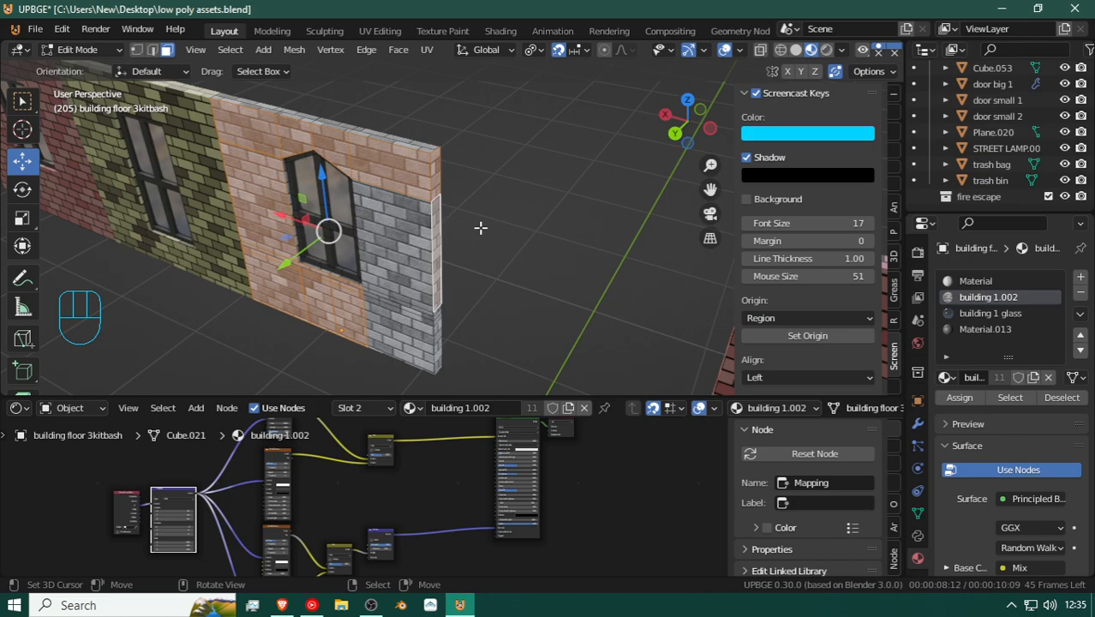
Step: Deselect the grey wall's narrow end faces and add the remaining back faces beside the window down to the lower corner
{"action": "key", "text": "shift"}
{"action": "left_click", "coordinate": [439, 218], "text": "shift"}
{"action": "left_click", "coordinate": [402, 272], "text": "shift"}
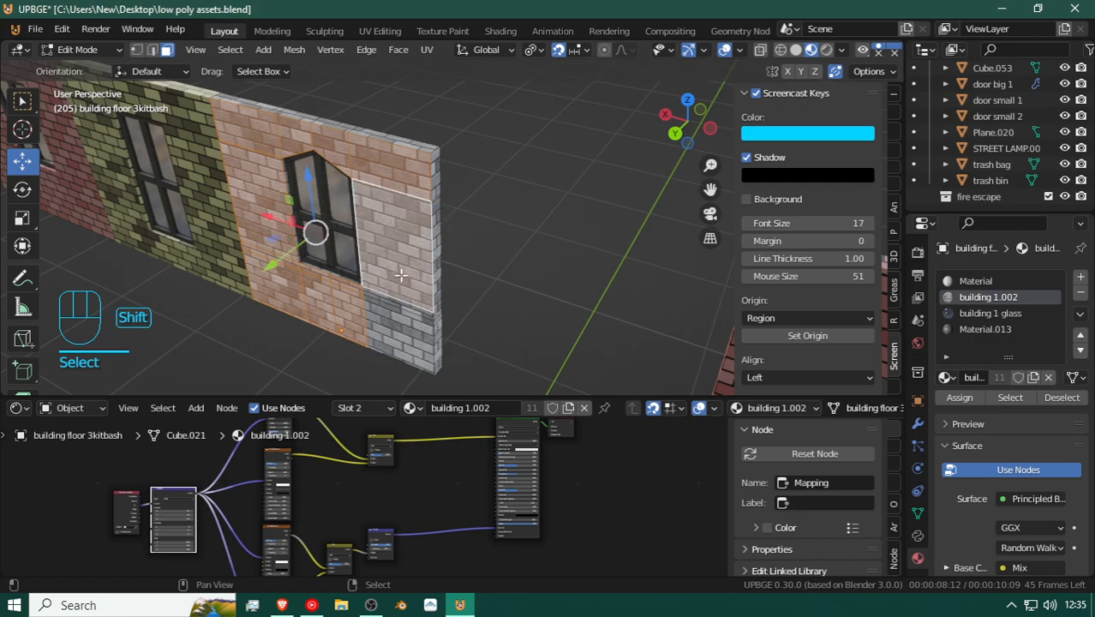
{"action": "left_click", "coordinate": [391, 319], "text": "ctrl"}
{"action": "key", "text": "shift+f"}
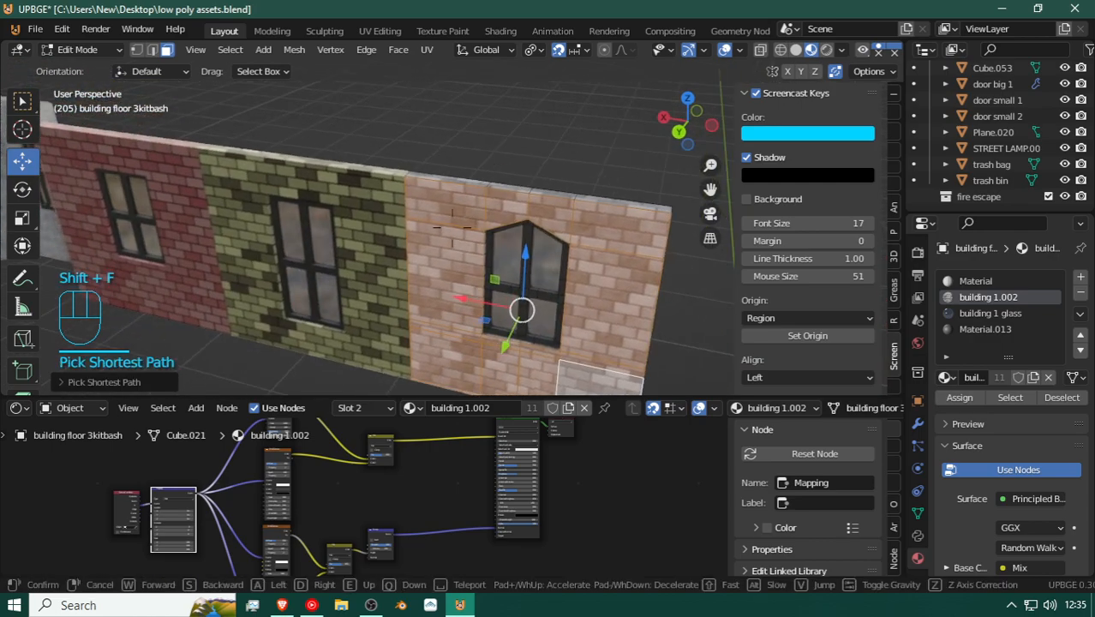
{"action": "key", "text": "w"}
{"action": "key", "text": "a"}
{"action": "key", "text": "s"}
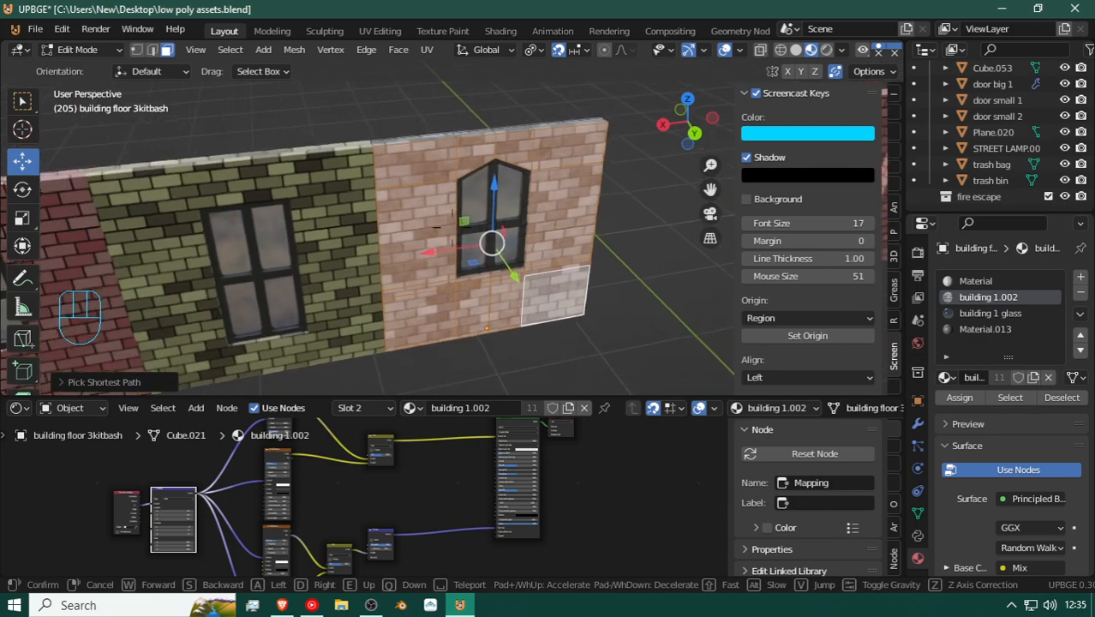
Step: Add an empty material slot to the grey brick wall and leave mesh editing
{"action": "left_click", "coordinate": [452, 227]}
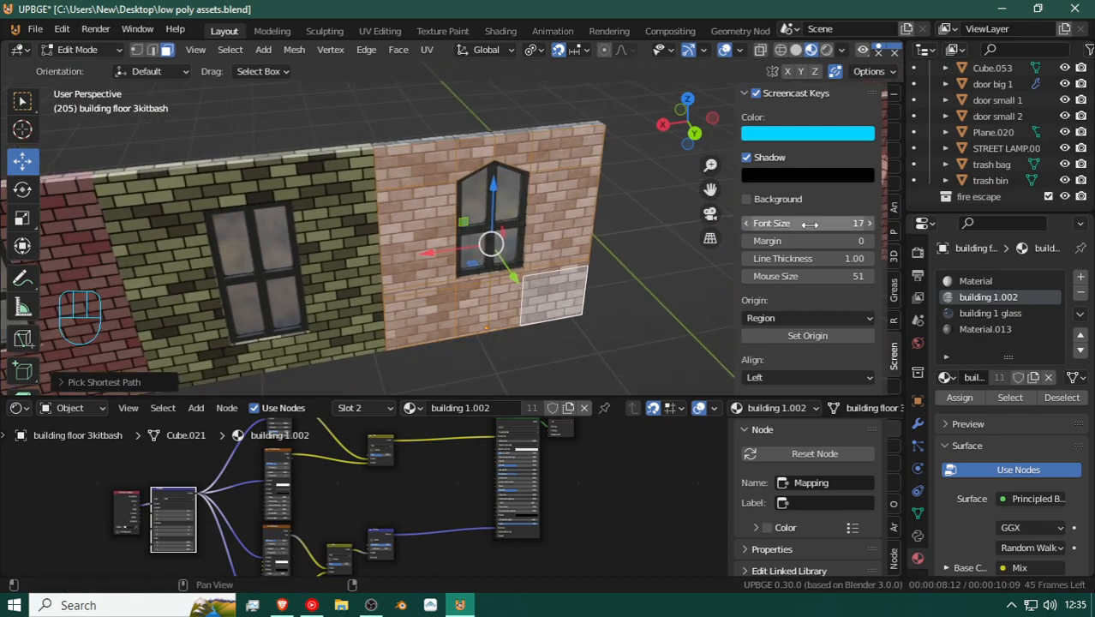
{"action": "left_click", "coordinate": [1080, 280]}
{"action": "key", "text": "shift+f"}
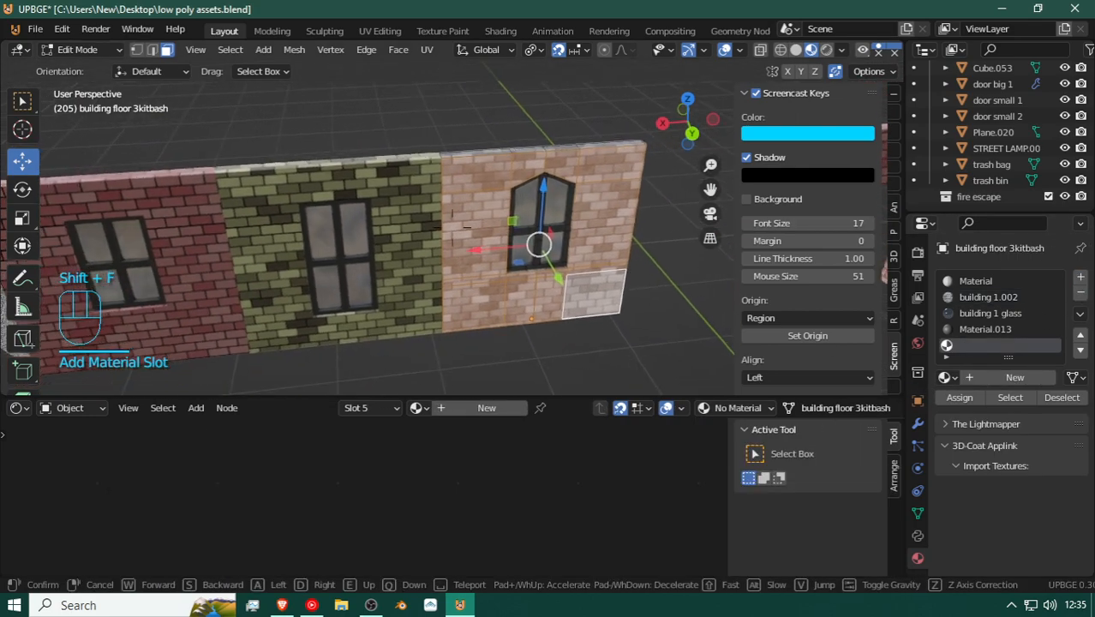
{"action": "key", "text": "s"}
{"action": "left_click", "coordinate": [452, 227]}
{"action": "key", "text": "Tab"}
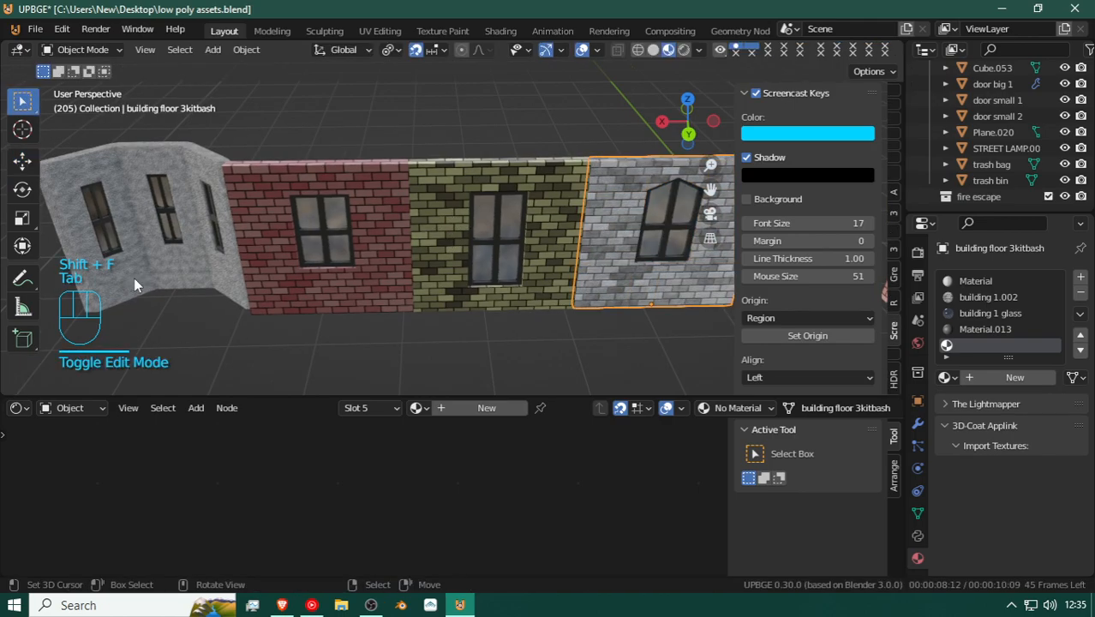
Step: Look up the material on the angled three-window wall and return to editing the grey brick wall's selected back faces
{"action": "left_click", "coordinate": [134, 277]}
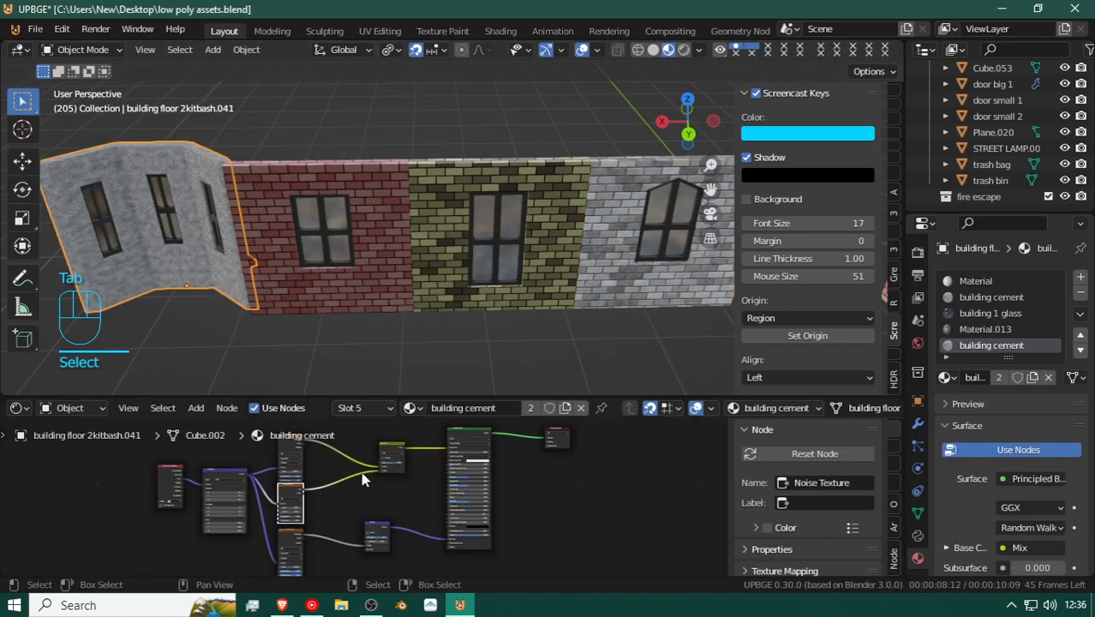
{"action": "scroll", "coordinate": [379, 426], "scroll_direction": "down", "scroll_amount": 1}
{"action": "left_click_drag", "start_coordinate": [417, 411], "coordinate": [535, 370]}
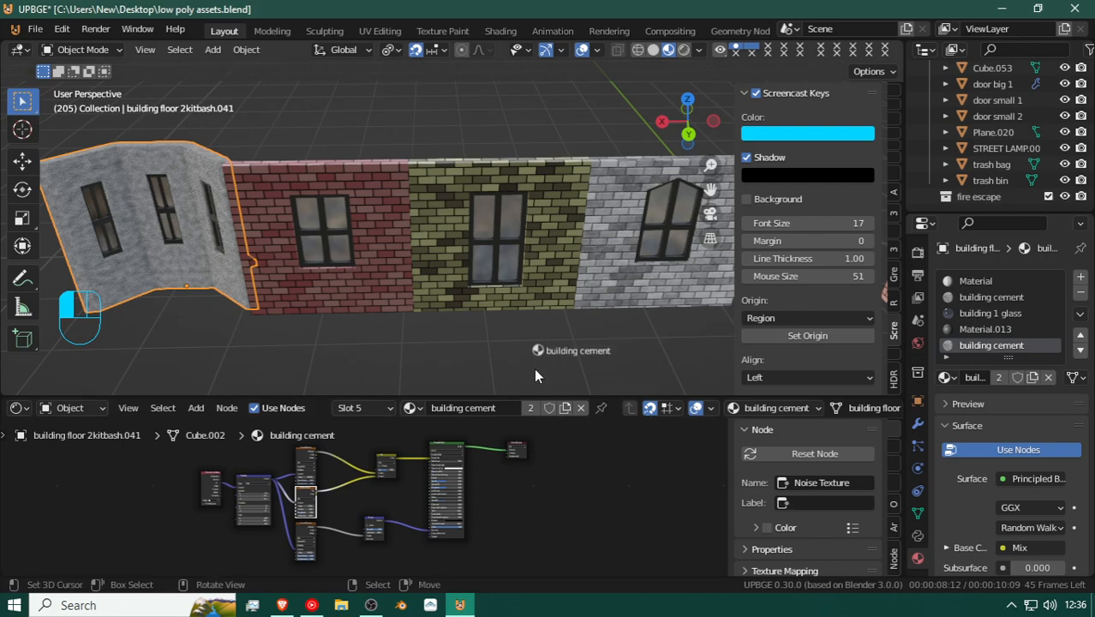
{"action": "left_click_drag", "start_coordinate": [505, 336], "coordinate": [181, 305]}
{"action": "left_click", "coordinate": [651, 270]}
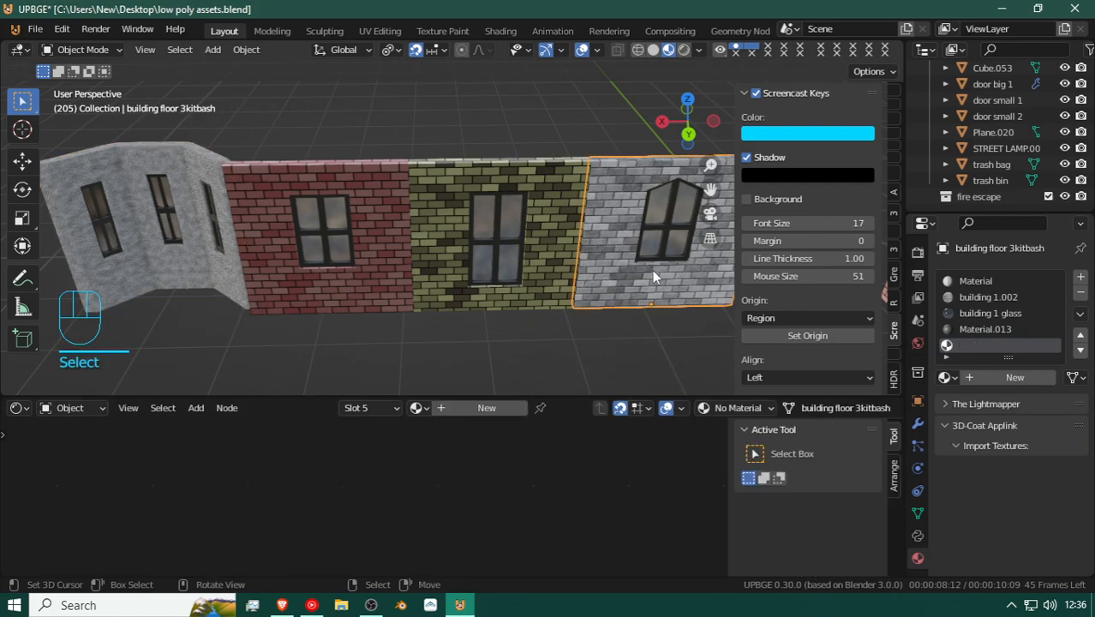
{"action": "key", "text": "Tab"}
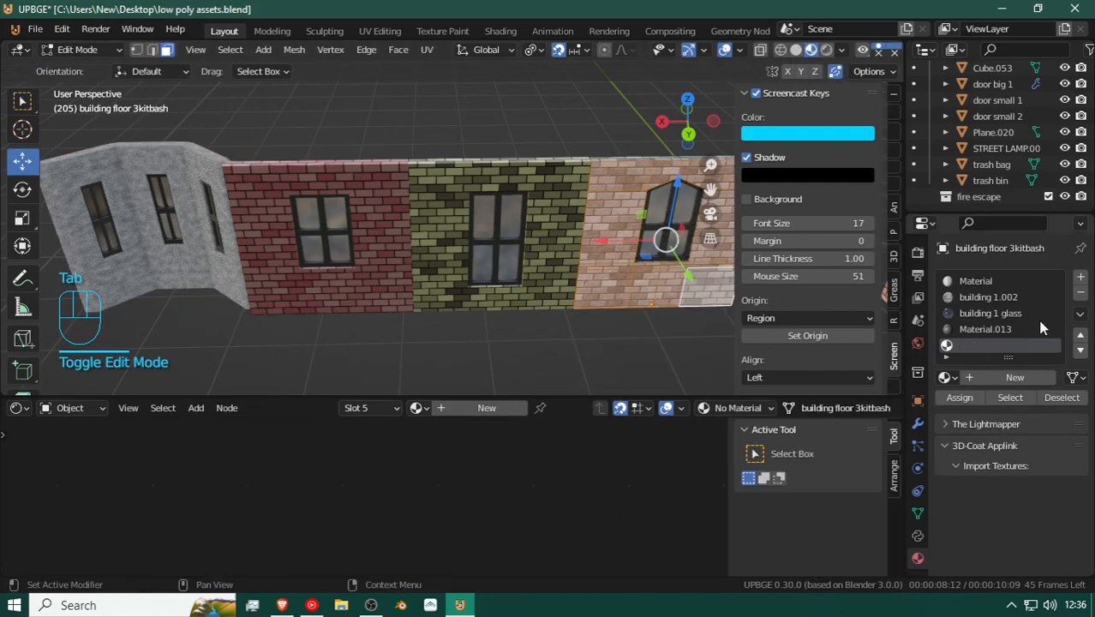
{"action": "left_click", "coordinate": [945, 377]}
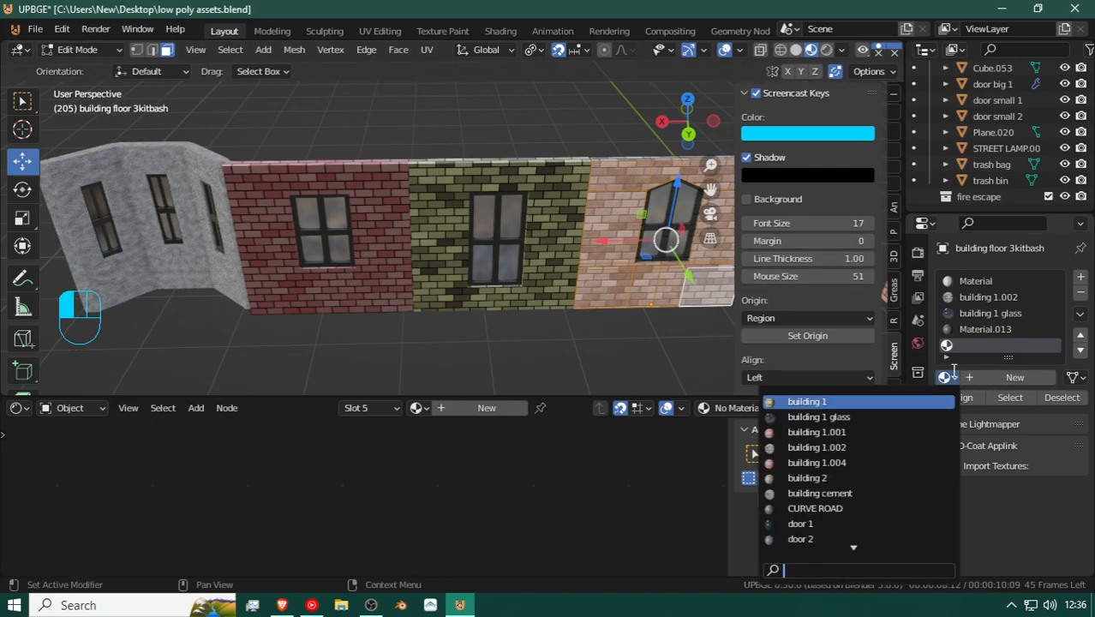
{"action": "type", "text": "co"}
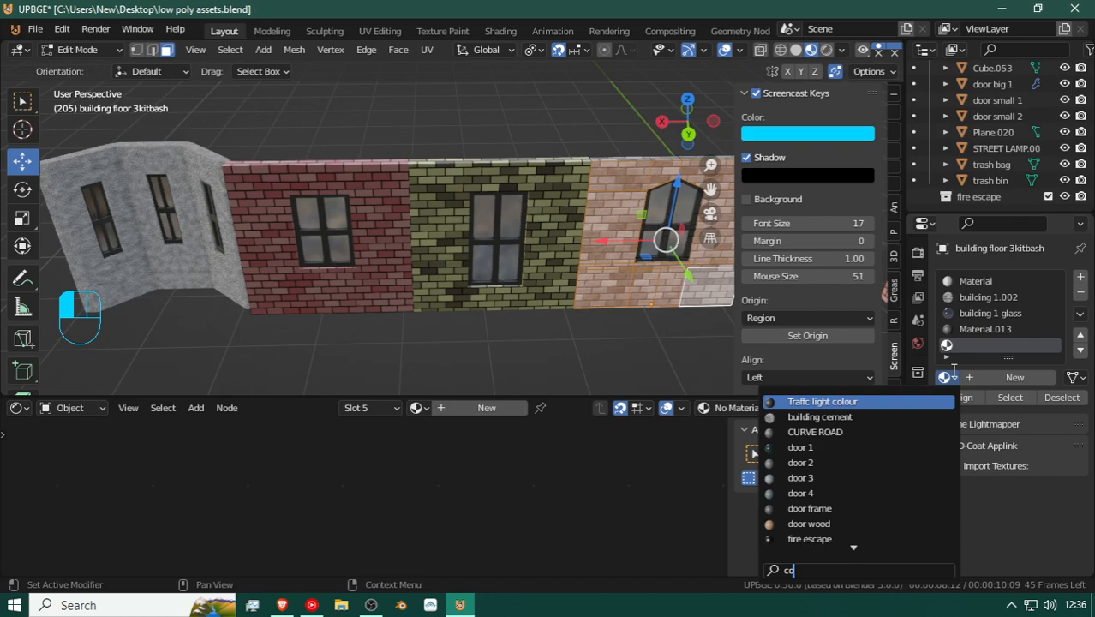
{"action": "key", "text": "Return"}
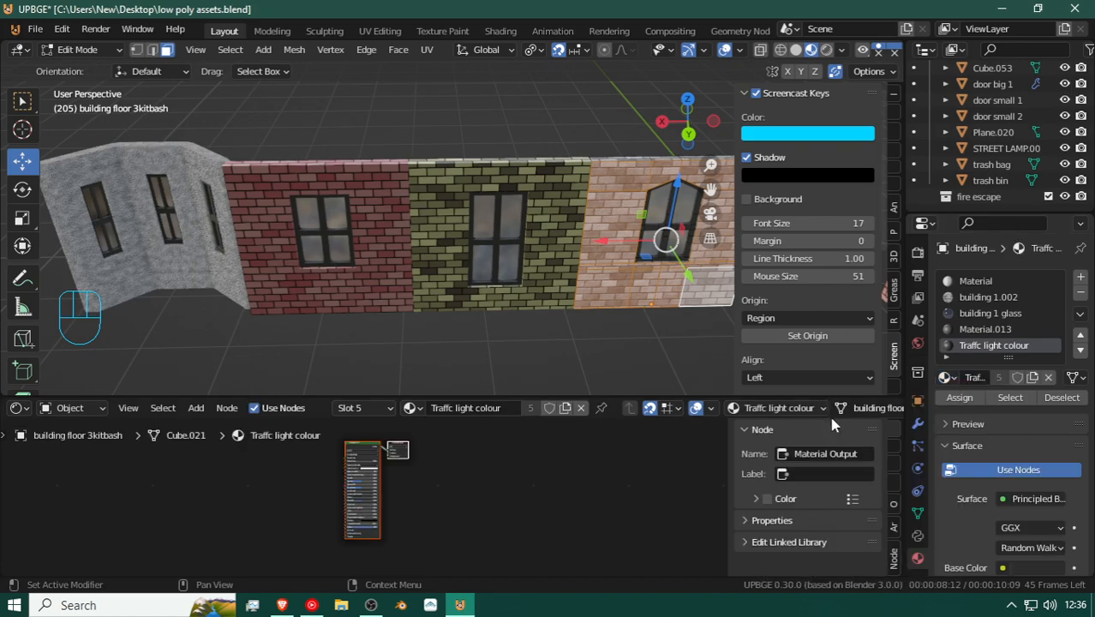
Step: Put the building cement material in the grey wall's new slot and assign it to the selected back faces
{"action": "left_click", "coordinate": [953, 382]}
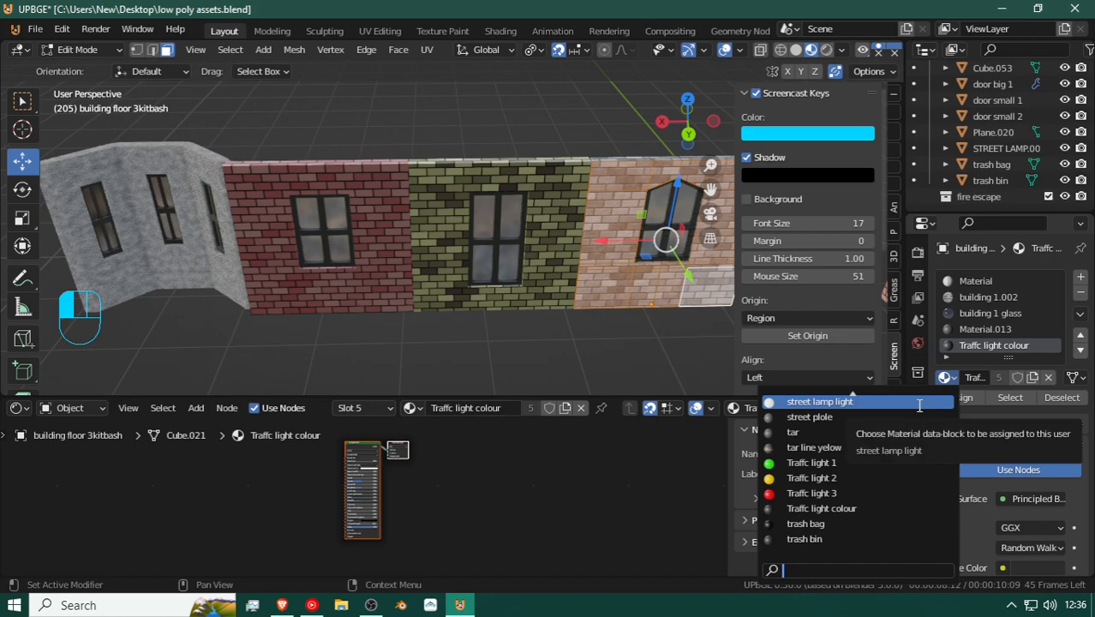
{"action": "type", "text": "b"}
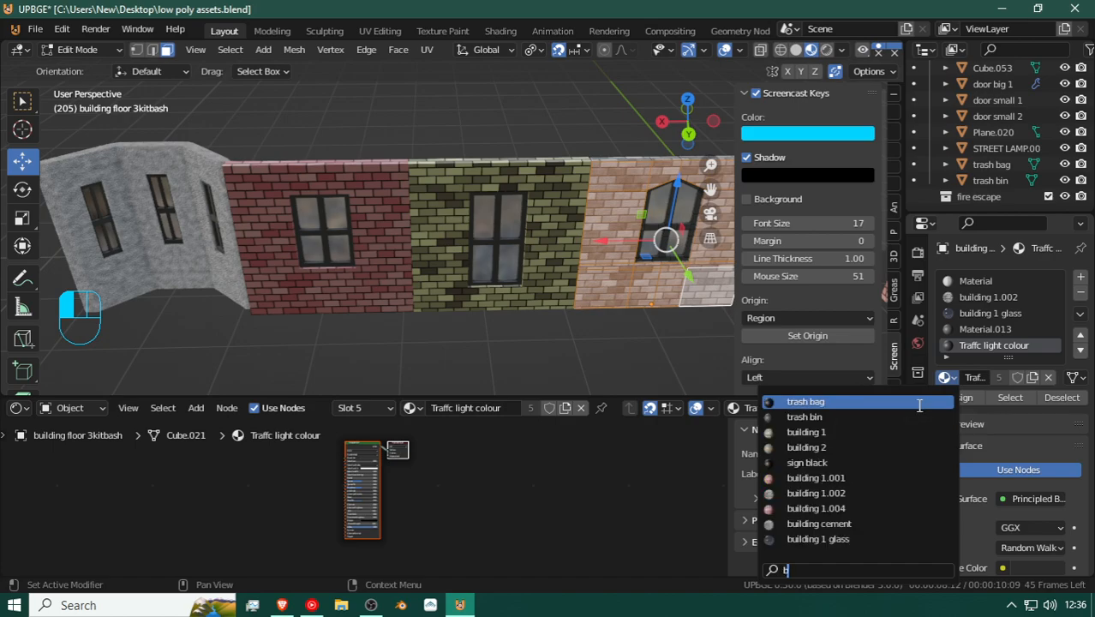
{"action": "type", "text": "uild"}
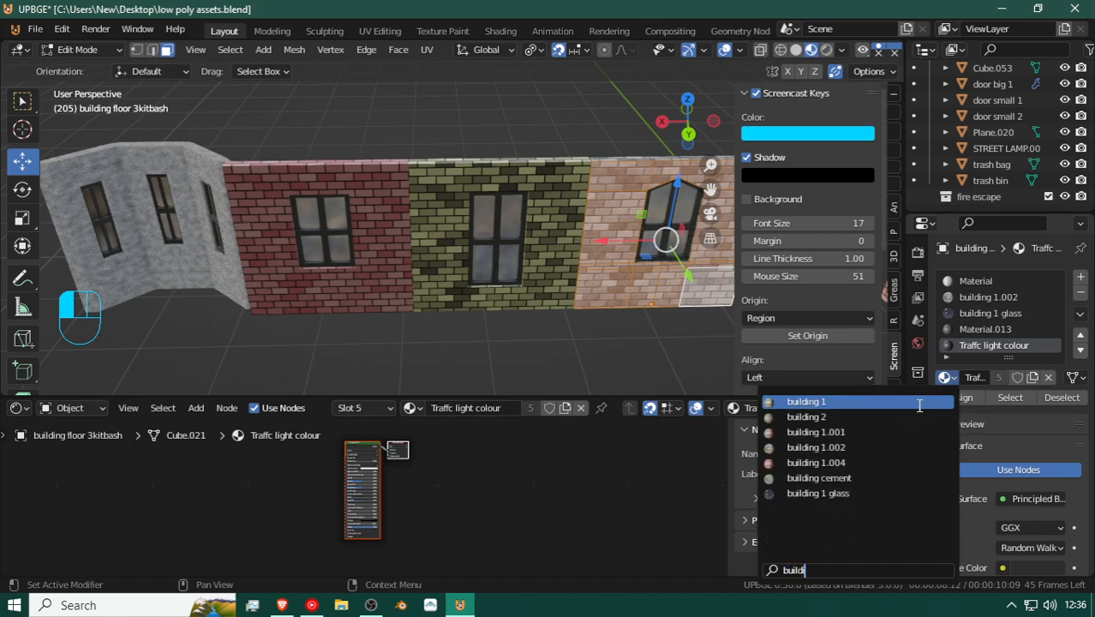
{"action": "key", "text": "Down"}
{"action": "key", "text": "Down"}
{"action": "key", "text": "Down"}
{"action": "key", "text": "Down"}
{"action": "key", "text": "Down"}
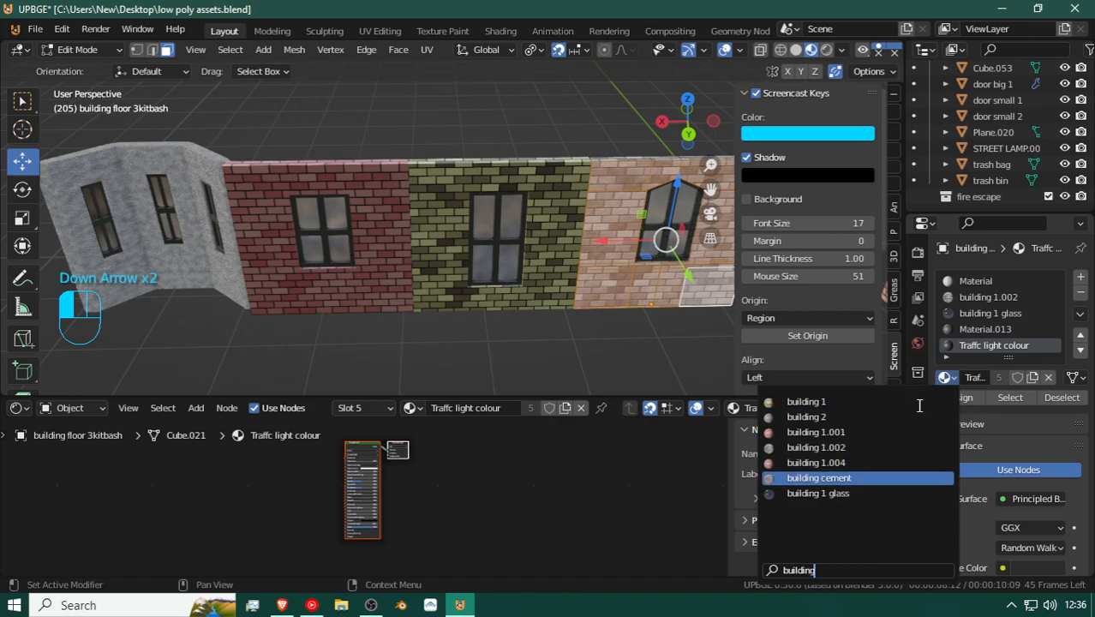
{"action": "key", "text": "Return"}
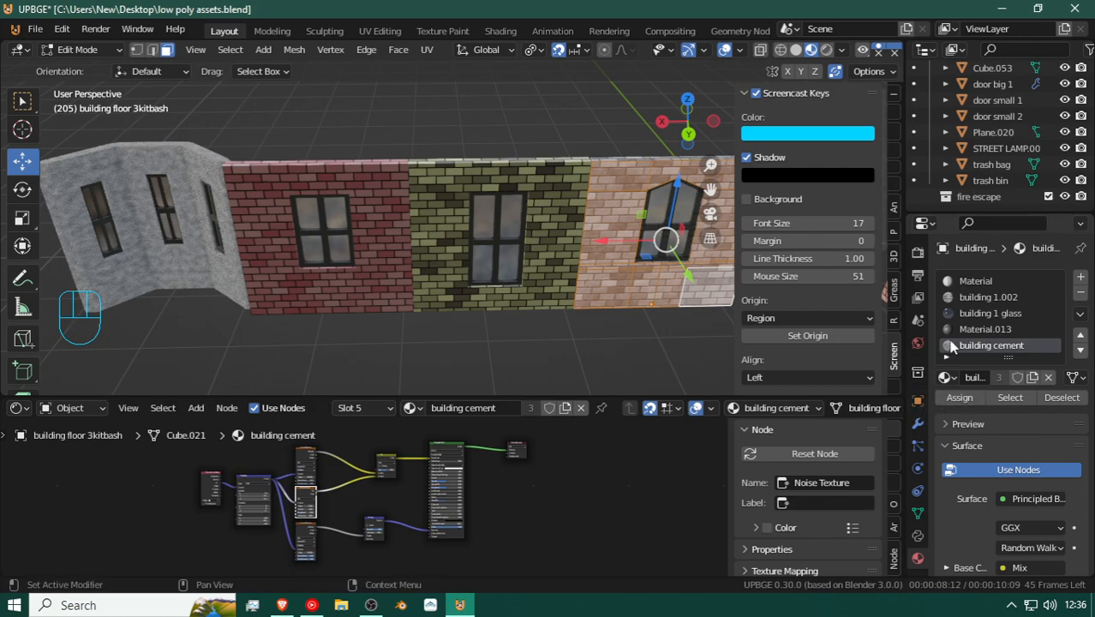
{"action": "left_click", "coordinate": [955, 399]}
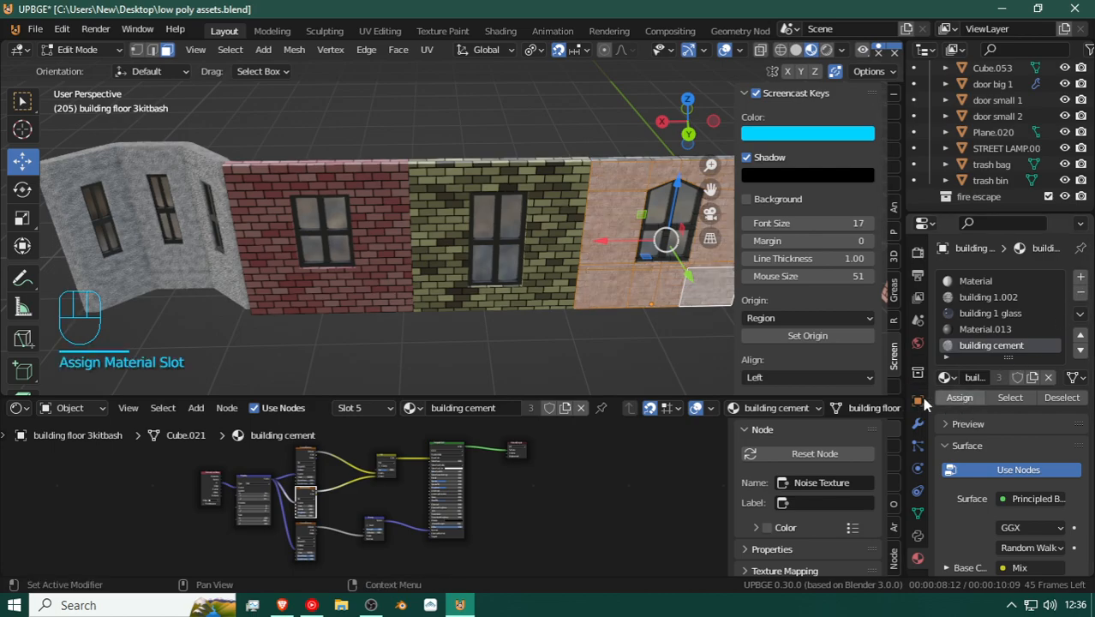
Step: Leave mesh editing and inspect the arched-window wall from its end, back and brick front
{"action": "key", "text": "shift+f"}
{"action": "key", "text": "s"}
{"action": "key", "text": "d"}
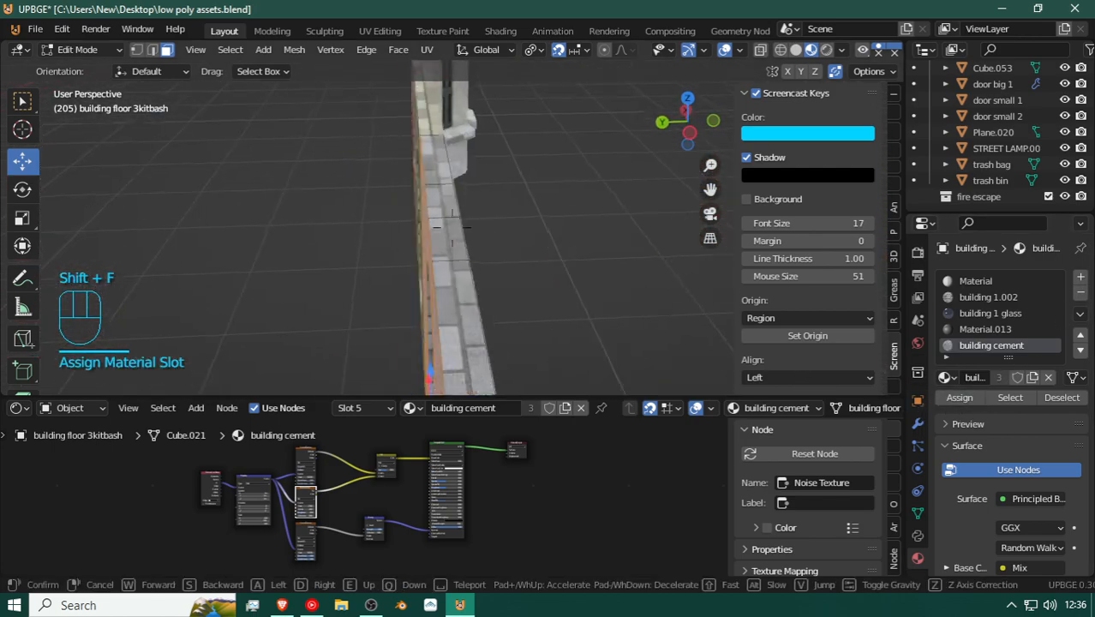
{"action": "left_click", "coordinate": [453, 227]}
{"action": "key", "text": "Tab"}
{"action": "key", "text": "shift+f"}
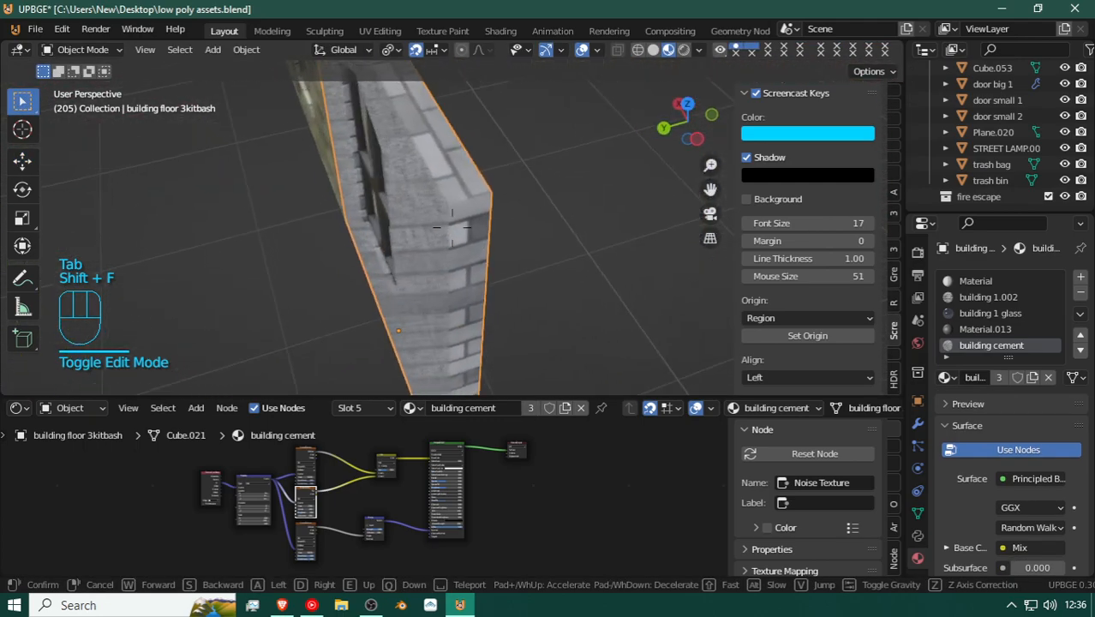
{"action": "key", "text": "s"}
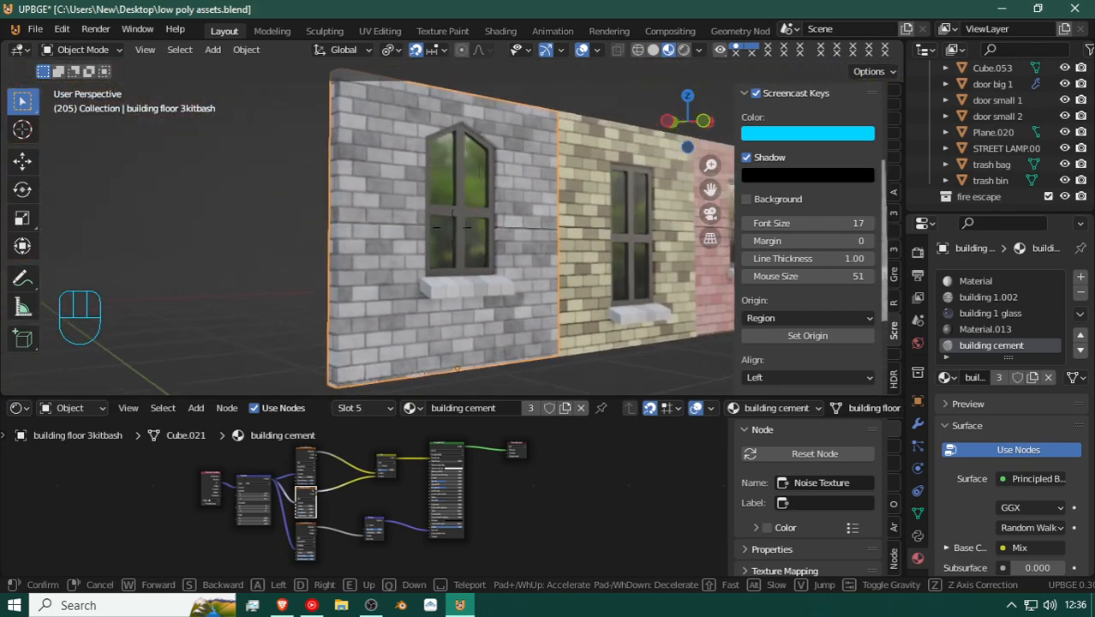
{"action": "key", "text": "a"}
{"action": "key", "text": "shift+a"}
{"action": "left_click", "coordinate": [453, 227]}
Step: Select the green and red brick walls together and open both for mesh editing from their back side
{"action": "left_click", "coordinate": [410, 210]}
{"action": "left_click", "coordinate": [193, 213], "text": "shift"}
{"action": "key", "text": "shift+f"}
{"action": "left_click", "coordinate": [454, 233]}
{"action": "key", "text": "Tab"}
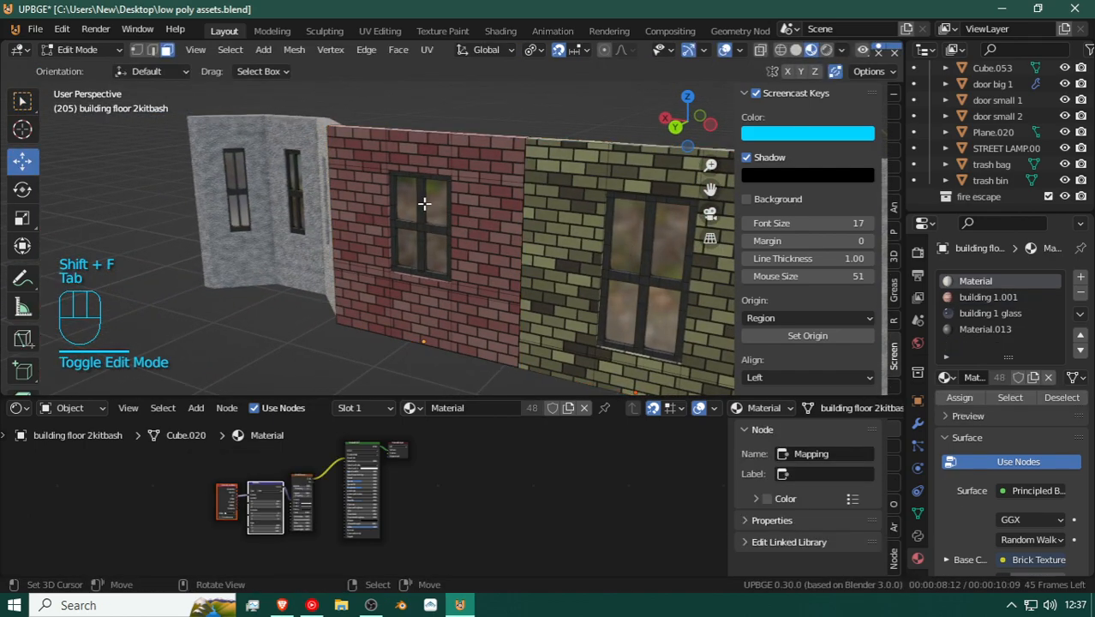
Step: Select the green wall's upper corner back face and give that wall a new material slot with building cement
{"action": "left_click", "coordinate": [545, 173]}
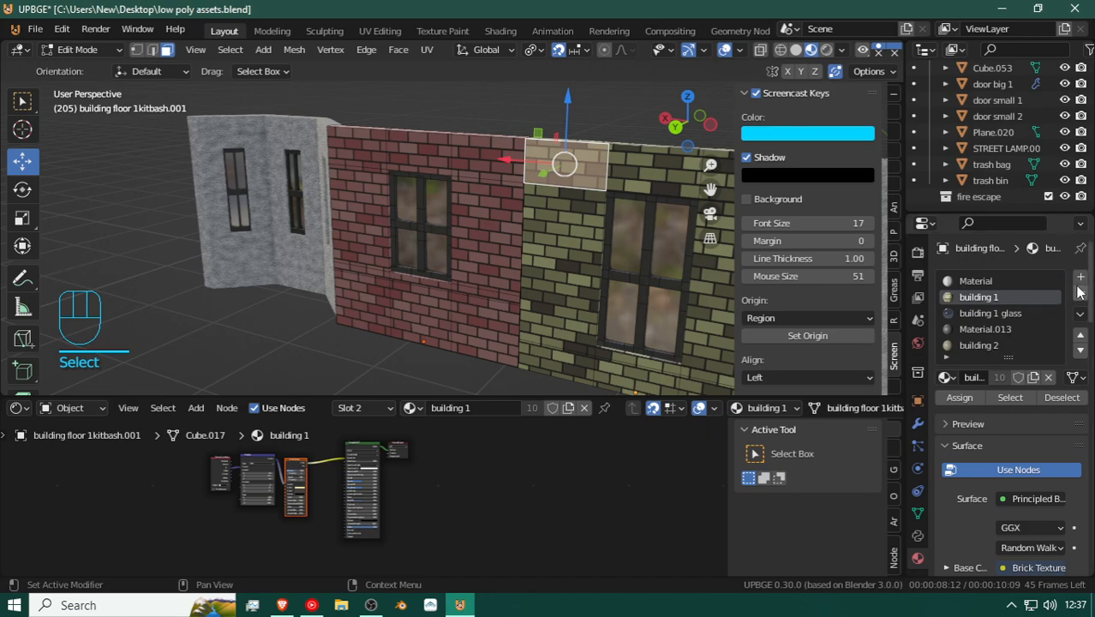
{"action": "left_click", "coordinate": [1080, 278]}
{"action": "left_click", "coordinate": [945, 376]}
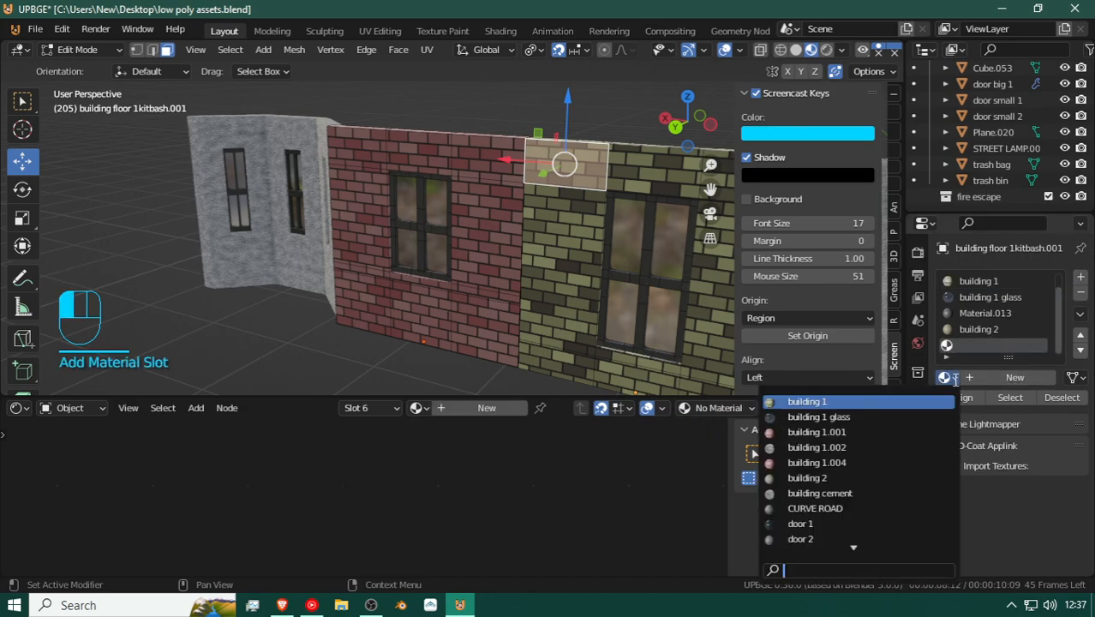
{"action": "left_click", "coordinate": [911, 492]}
Step: Select all back faces around the green wall's window, including the narrow strip beneath it, and assign building cement to them
{"action": "left_click", "coordinate": [544, 360], "text": "ctrl"}
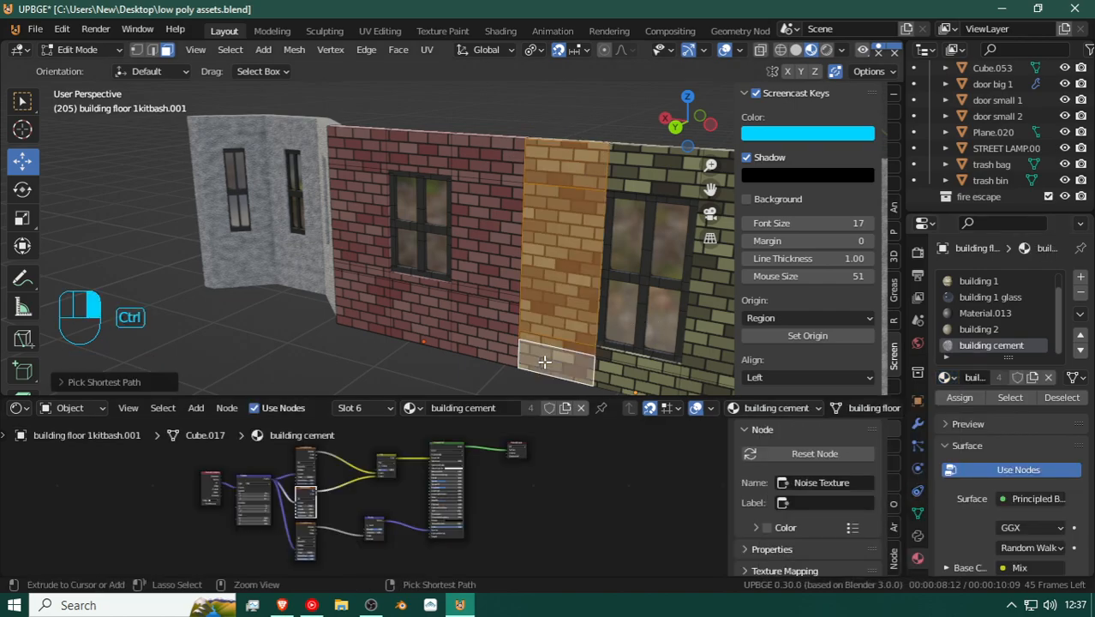
{"action": "key", "text": "shift+f"}
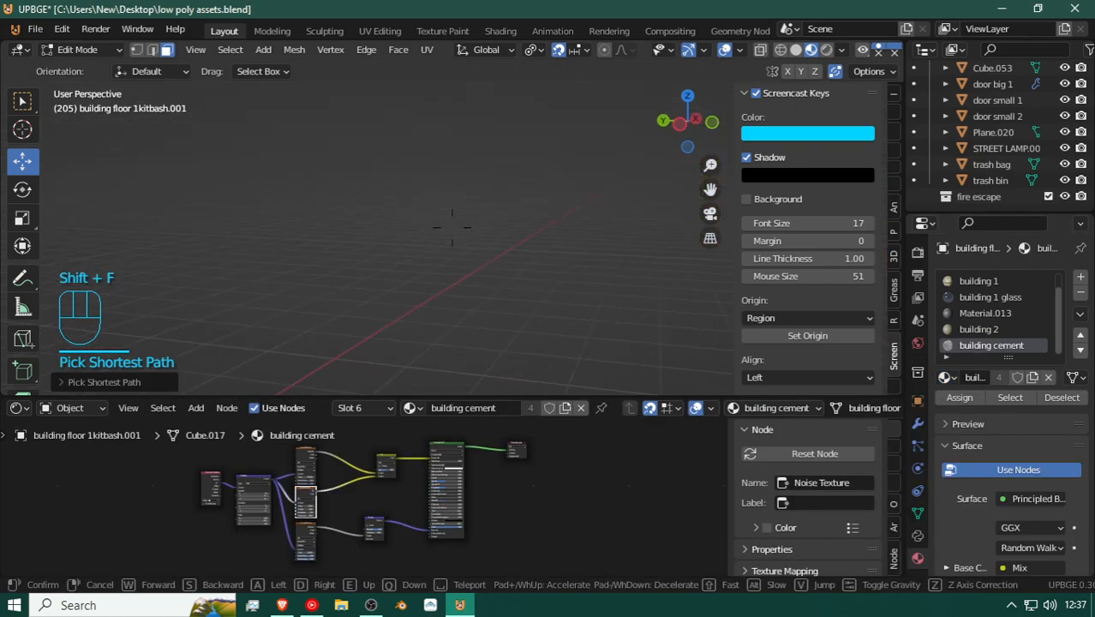
{"action": "left_click", "coordinate": [411, 318]}
{"action": "left_click", "coordinate": [463, 338], "text": "ctrl"}
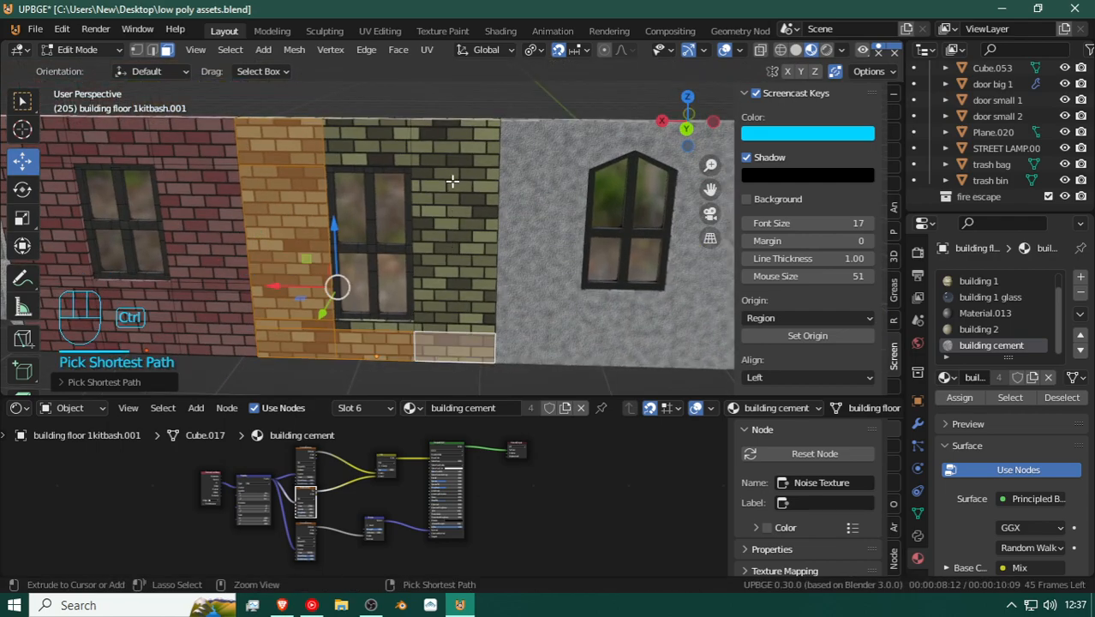
{"action": "left_click", "coordinate": [451, 146], "text": "ctrl"}
{"action": "left_click", "coordinate": [356, 143], "text": "ctrl"}
{"action": "left_click", "coordinate": [388, 324], "text": "shift"}
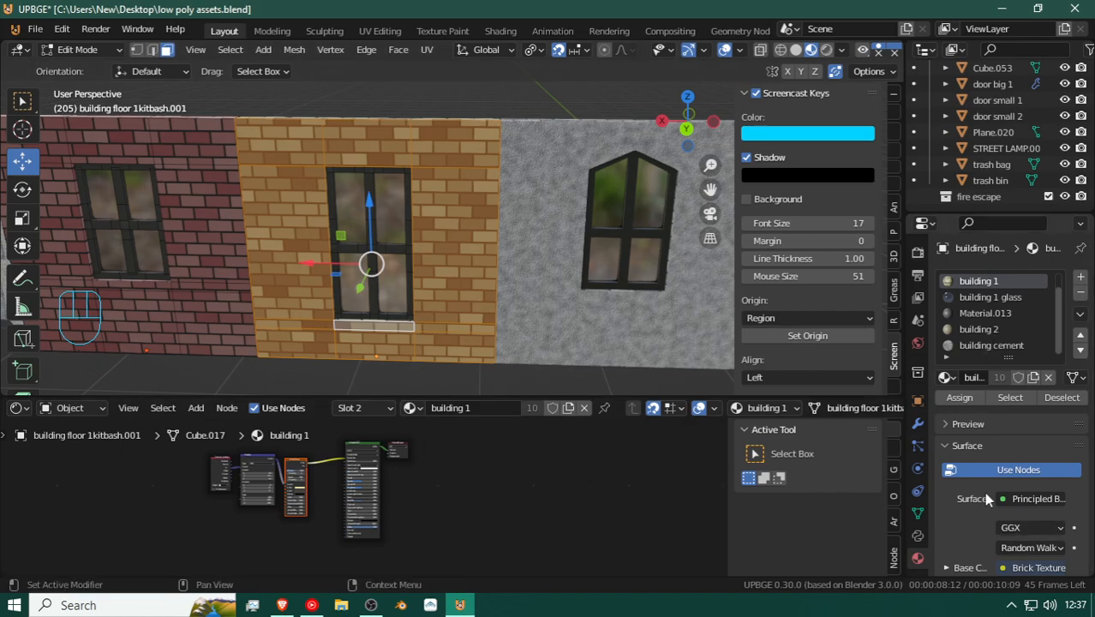
{"action": "left_click", "coordinate": [985, 345]}
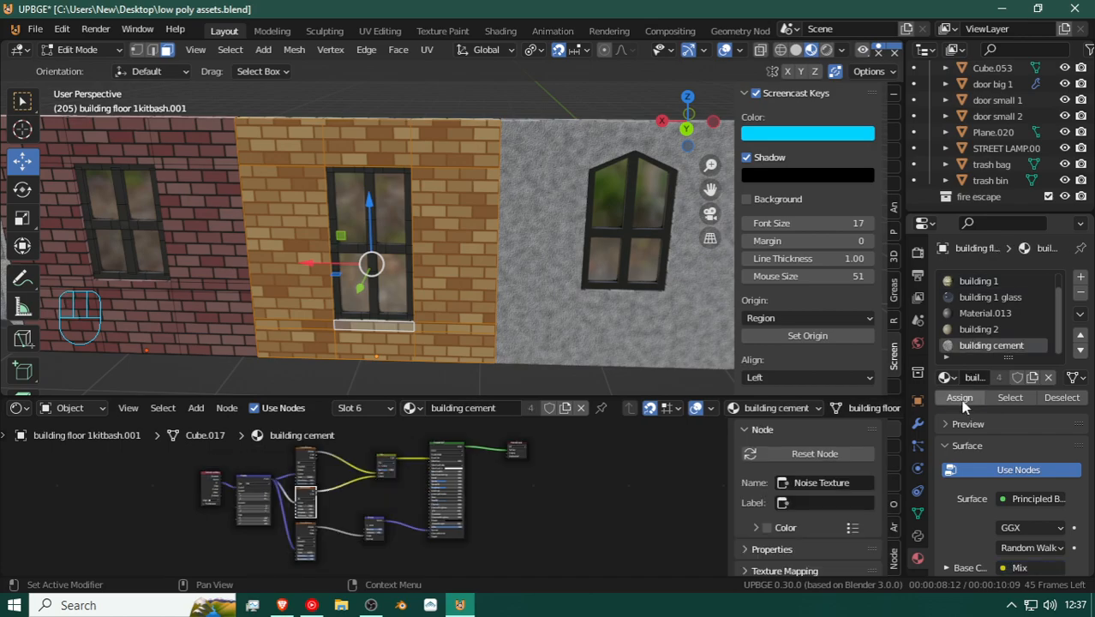
{"action": "left_click", "coordinate": [959, 398]}
Step: Select the red wall's large back faces on both sides of, below and above its window
{"action": "left_click", "coordinate": [165, 149]}
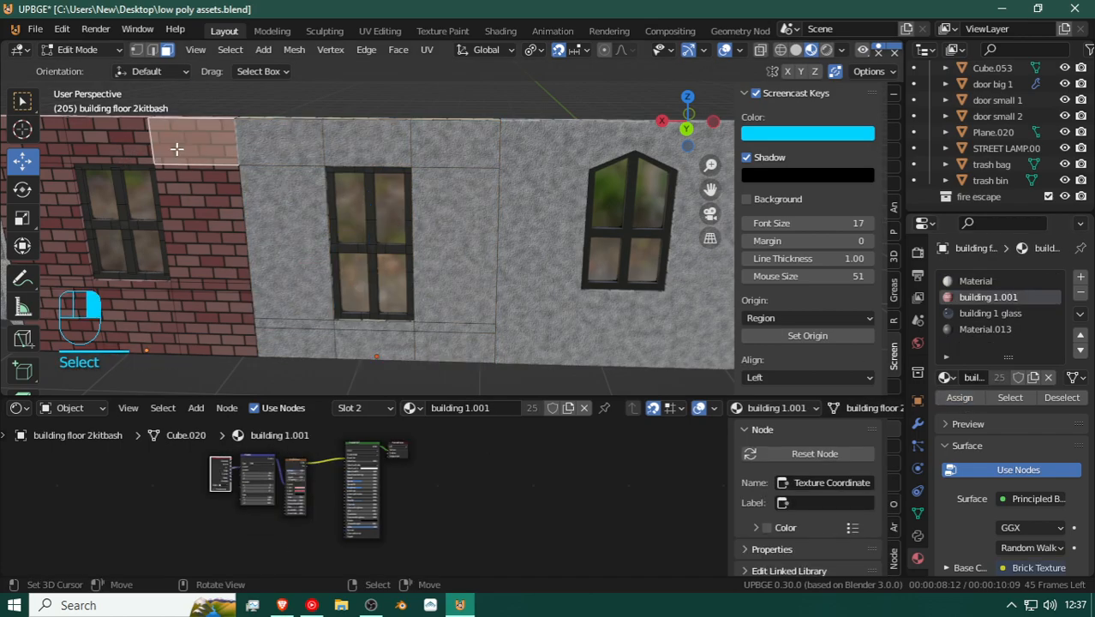
{"action": "left_click", "coordinate": [205, 318], "text": "ctrl"}
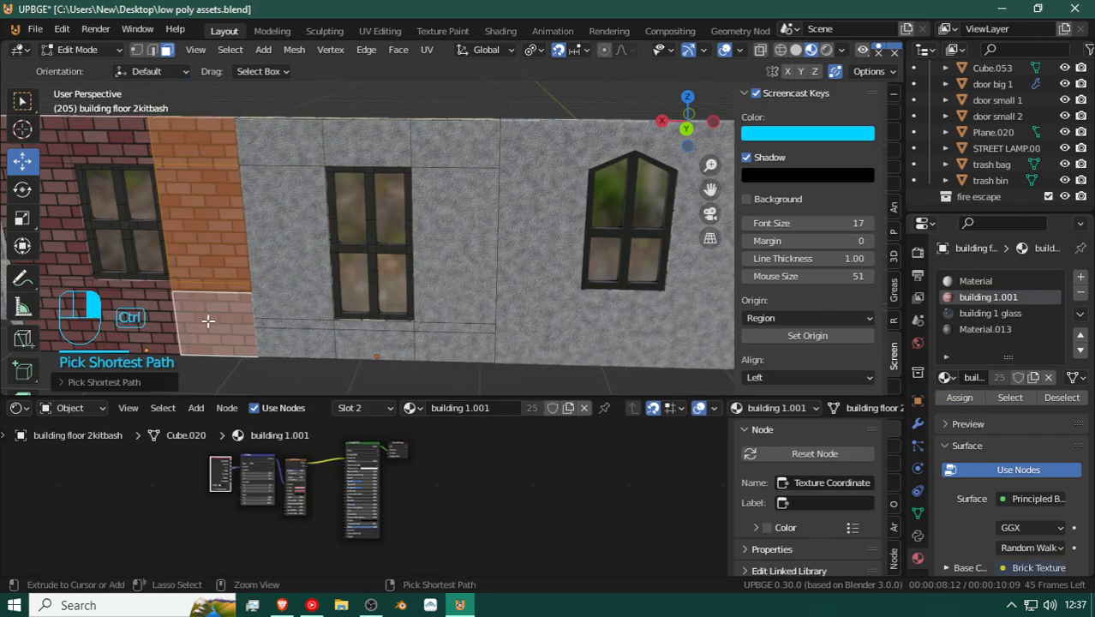
{"action": "left_click", "coordinate": [49, 316], "text": "ctrl"}
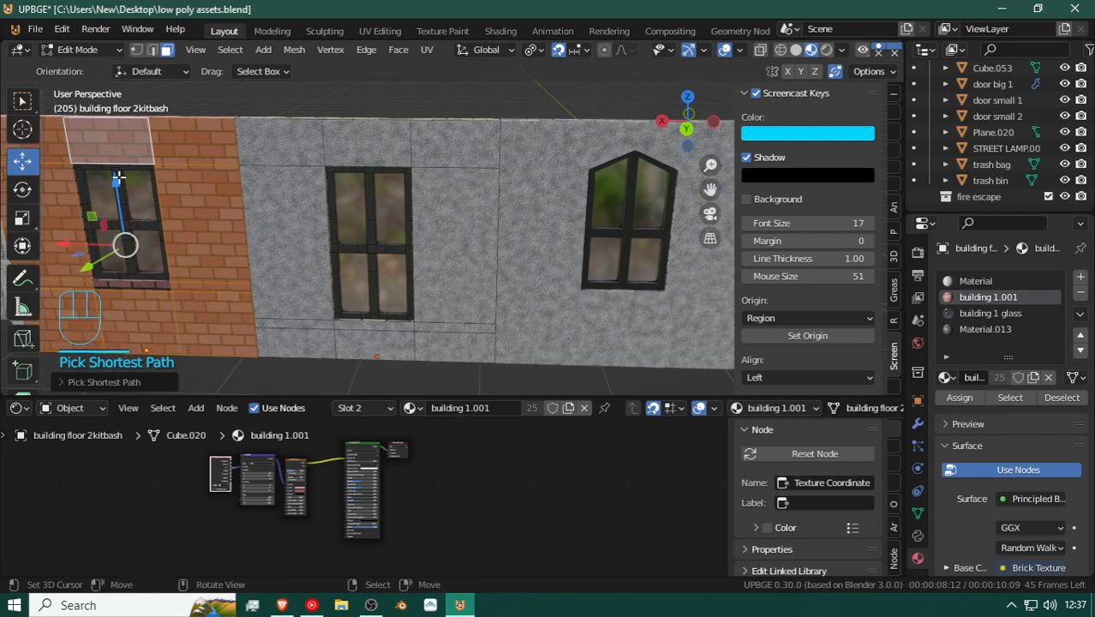
{"action": "key", "text": "shift+f"}
{"action": "left_click", "coordinate": [453, 227]}
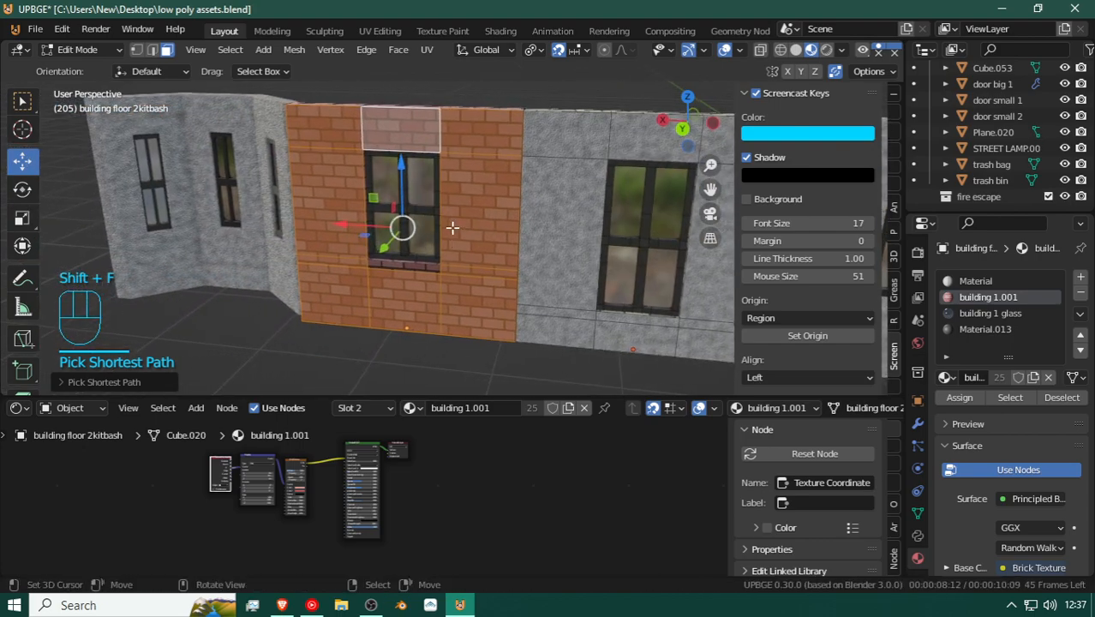
Step: Add a building cement material slot to the red wall, assign it to the selected back faces, and leave mesh editing
{"action": "left_click", "coordinate": [1081, 278]}
{"action": "left_click", "coordinate": [947, 378]}
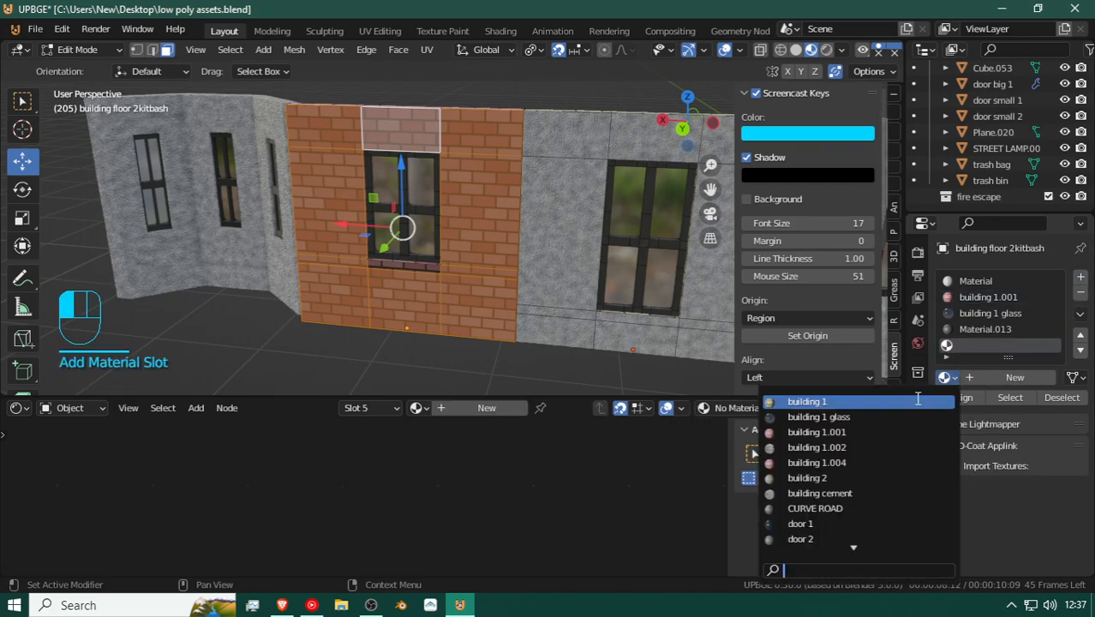
{"action": "type", "text": "cem"}
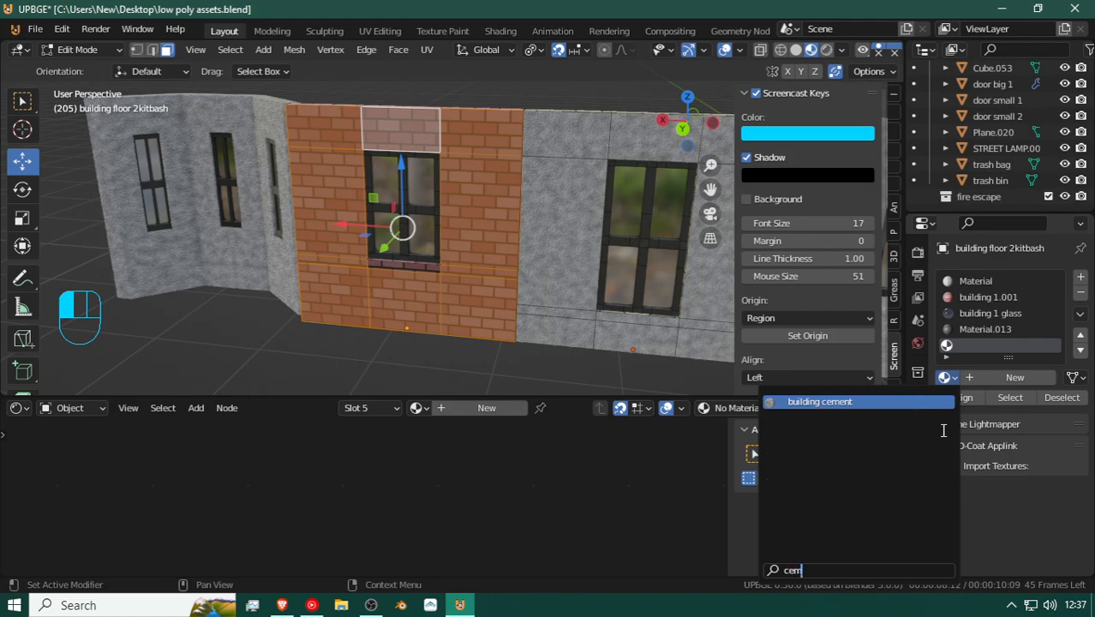
{"action": "left_click", "coordinate": [898, 401]}
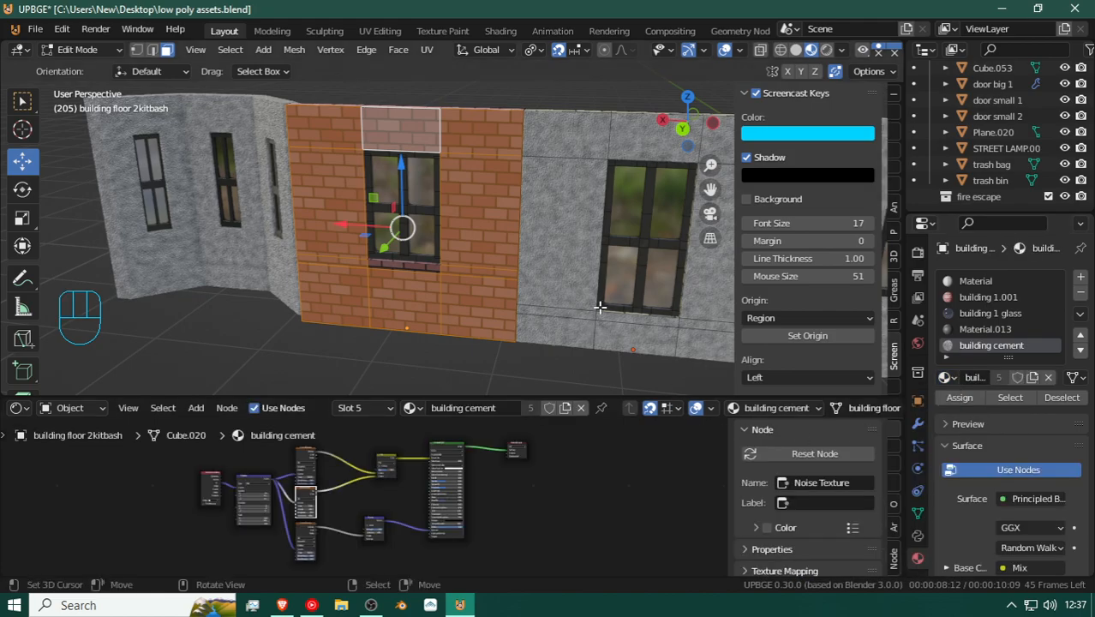
{"action": "left_click", "coordinate": [961, 398]}
{"action": "key", "text": "Tab"}
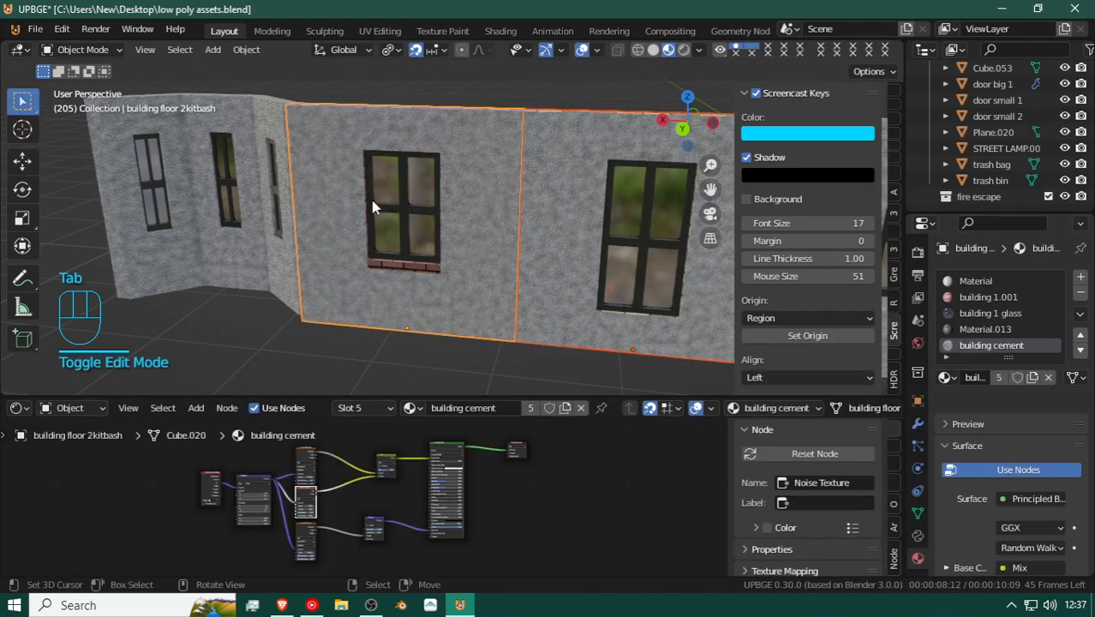
Step: Select the red brick wall with the door opening and open its mesh for editing
{"action": "key", "text": "shift+f"}
{"action": "key", "text": "shift+w"}
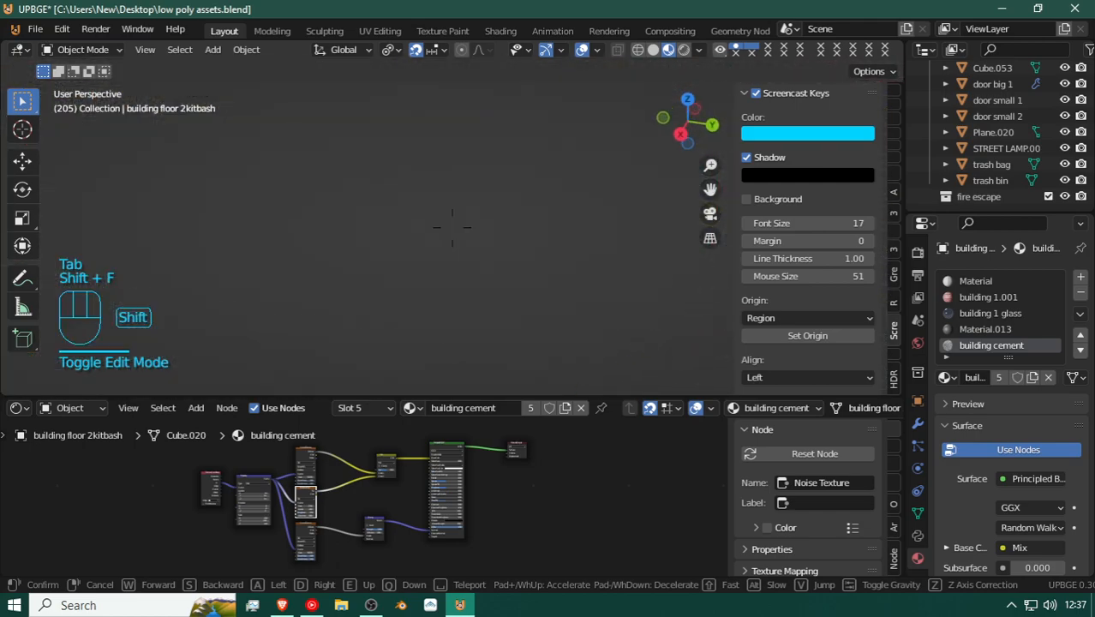
{"action": "key", "text": "shift"}
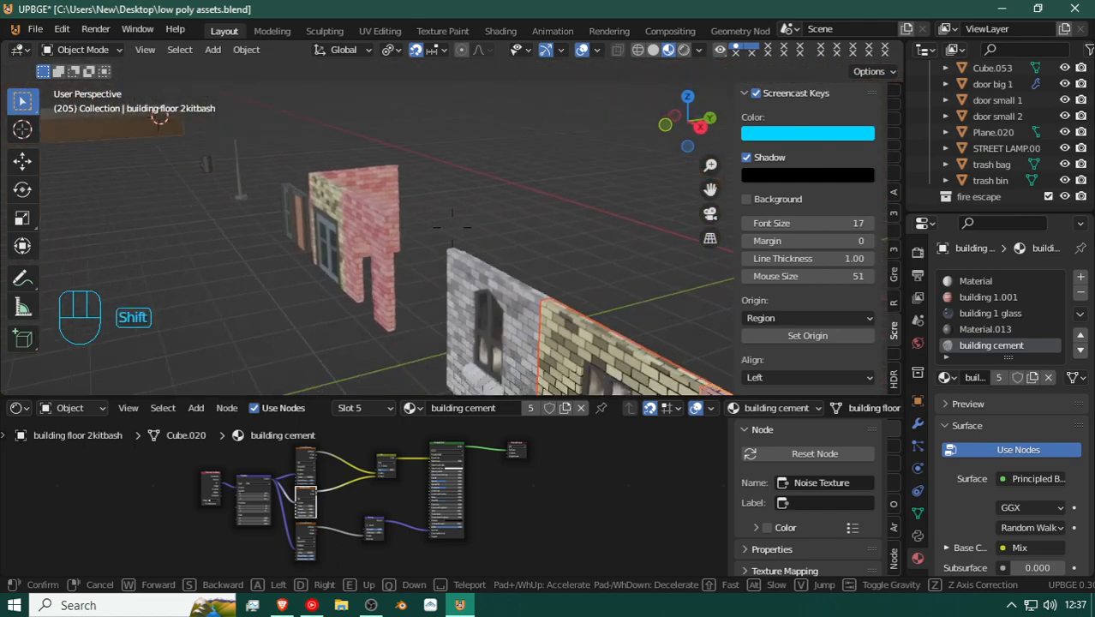
{"action": "key", "text": "shift+w"}
{"action": "key", "text": "shift+d"}
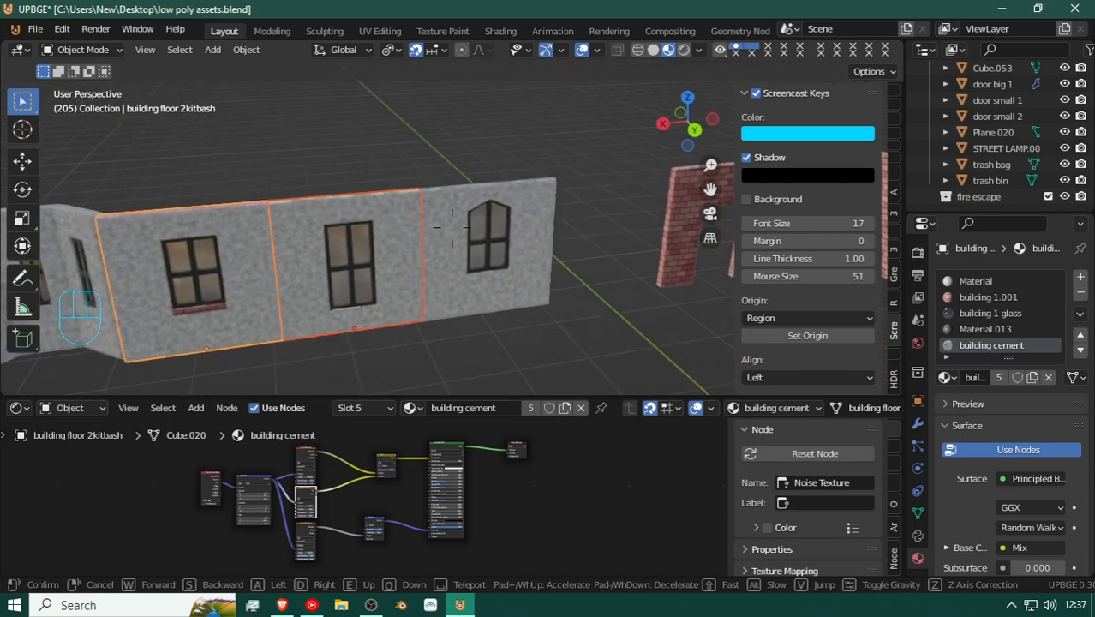
{"action": "key", "text": "s"}
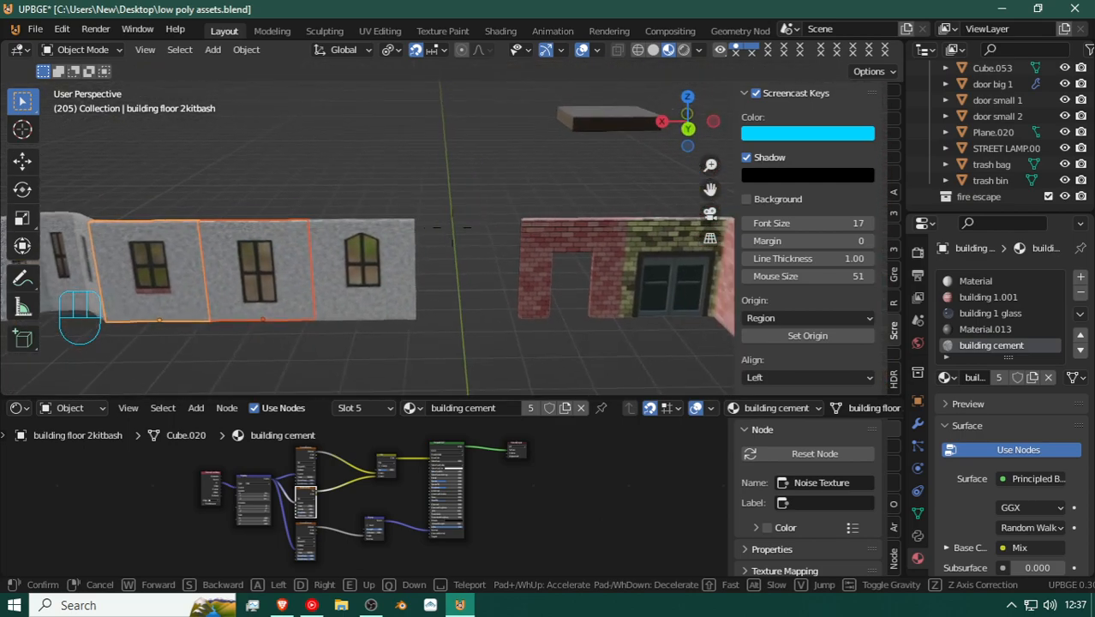
{"action": "left_click", "coordinate": [551, 220]}
{"action": "left_click", "coordinate": [550, 244]}
{"action": "key", "text": "Tab"}
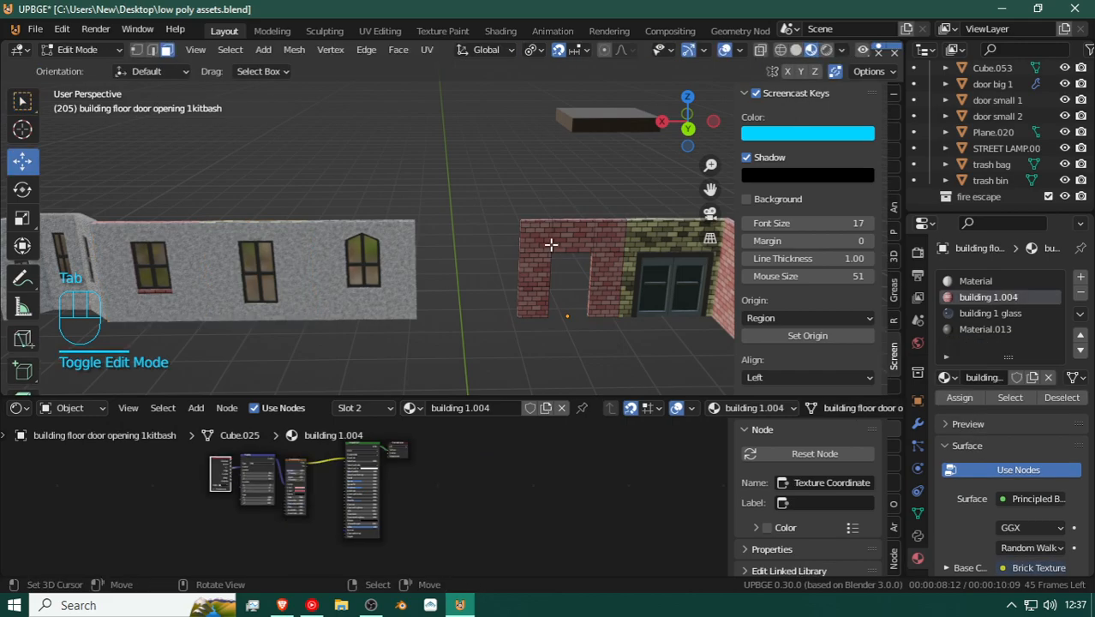
Step: Select the back faces on both sides of and above the red wall's door opening
{"action": "left_click", "coordinate": [537, 235]}
{"action": "right_click", "coordinate": [606, 233], "text": "ctrl"}
{"action": "right_click", "coordinate": [606, 272], "text": "ctrl"}
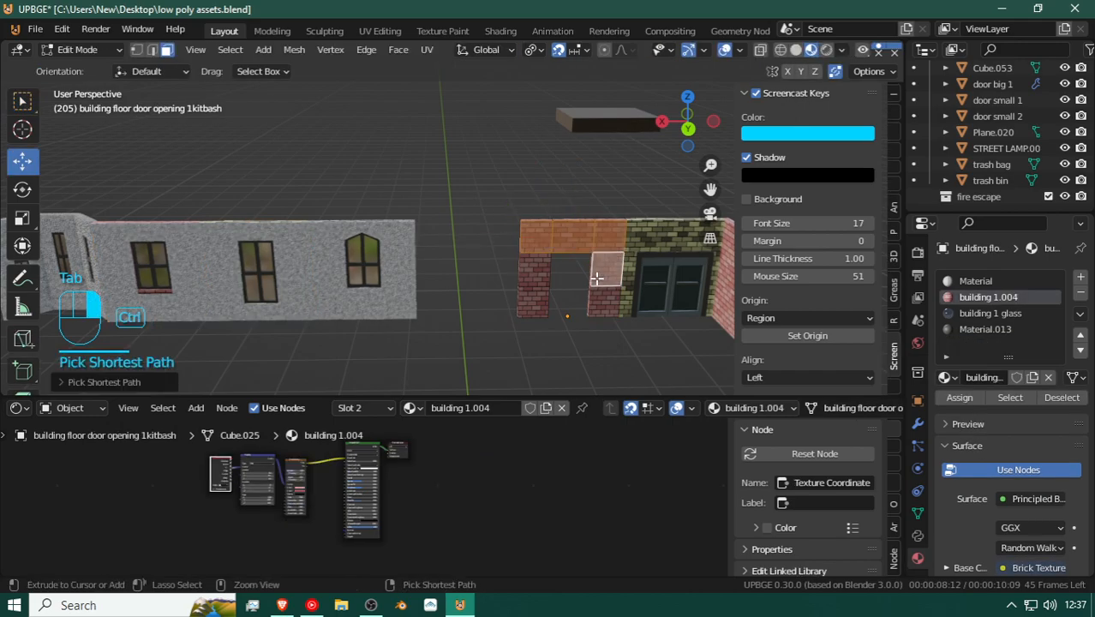
{"action": "right_click", "coordinate": [594, 302], "text": "ctrl"}
{"action": "right_click", "coordinate": [532, 294], "text": "ctrl"}
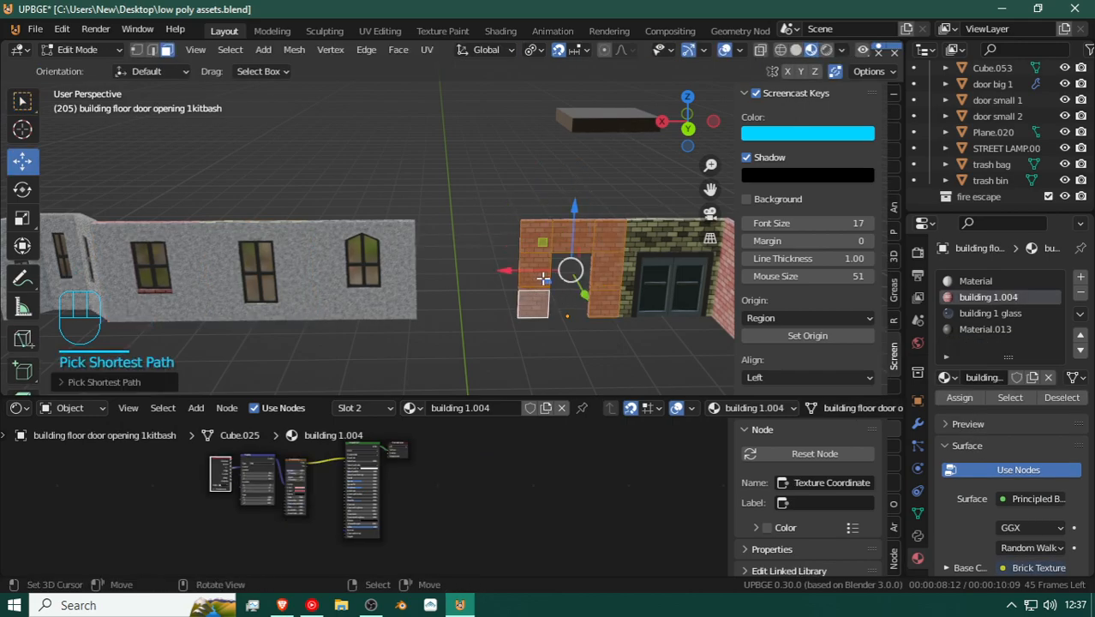
Step: Add the green door wall and the plain red brick wall to the selection and open all three meshes for editing together
{"action": "key", "text": "shift+f"}
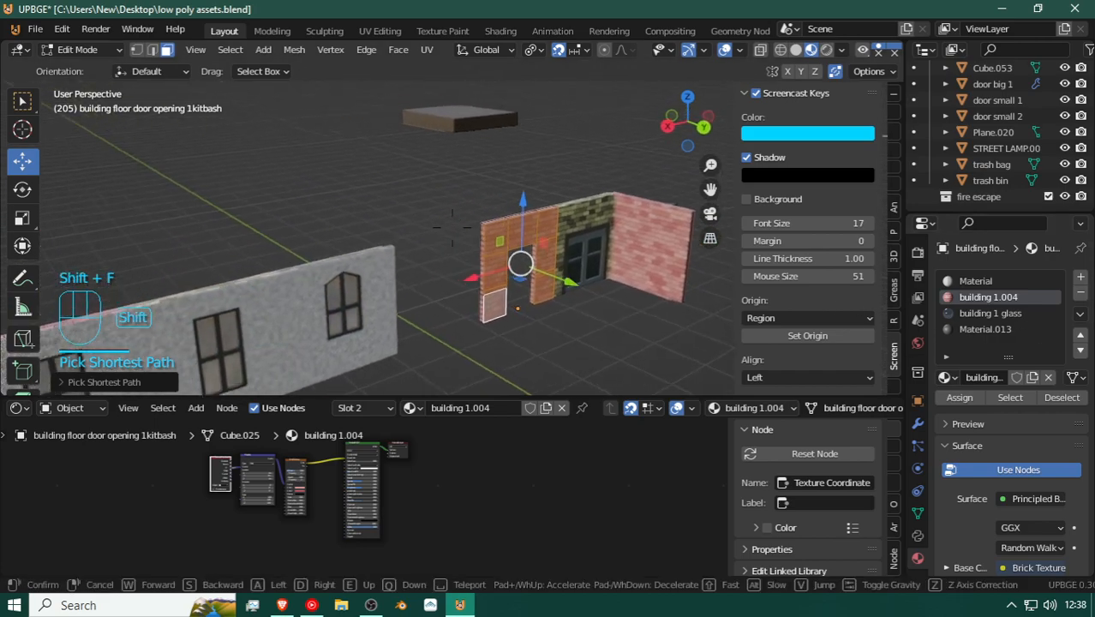
{"action": "left_click", "coordinate": [468, 229]}
{"action": "key", "text": "Tab"}
{"action": "left_click", "coordinate": [482, 212]}
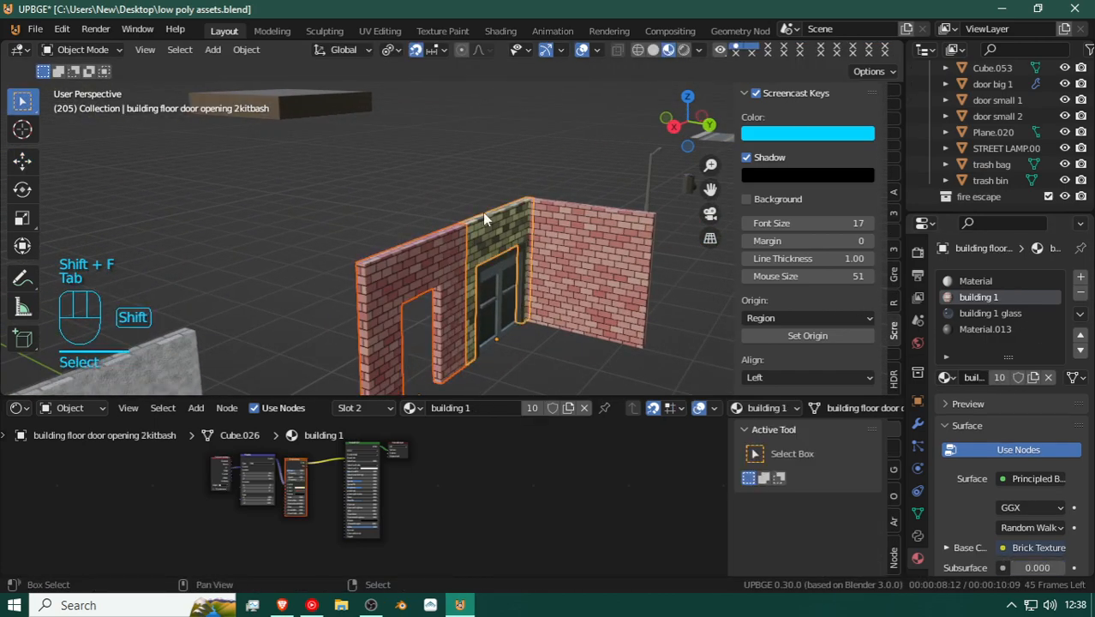
{"action": "left_click", "coordinate": [474, 269]}
{"action": "key", "text": "Tab"}
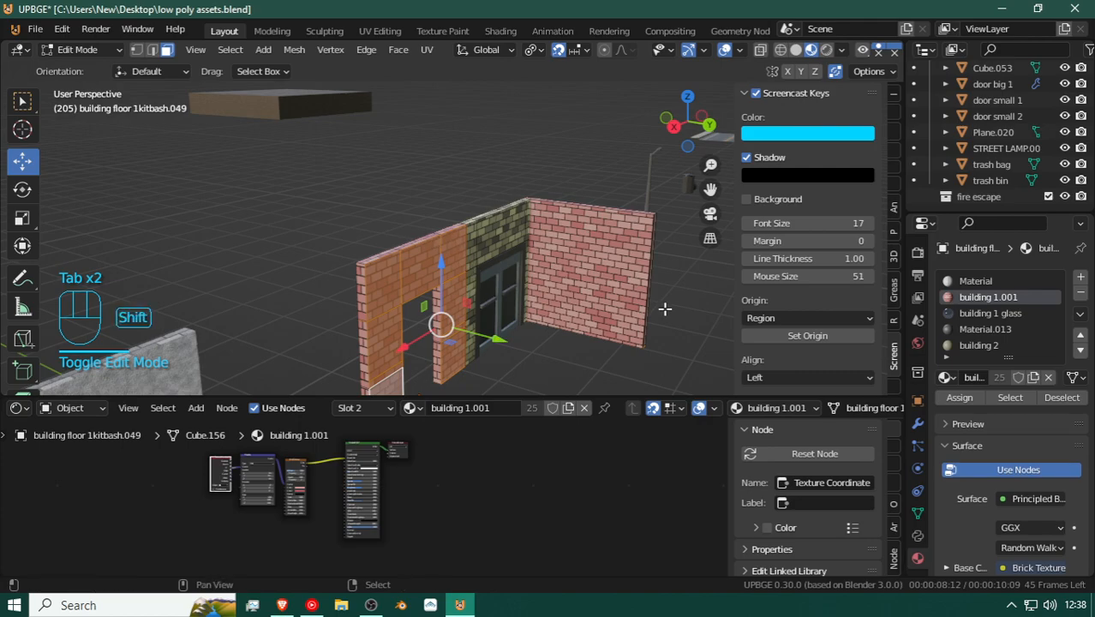
Step: Add a building cement material slot to the plain red wall, copy the material's name and assign it to the current face selection
{"action": "scroll", "coordinate": [1005, 336], "scroll_direction": "down", "scroll_amount": 4}
{"action": "scroll", "coordinate": [1005, 336], "scroll_direction": "up", "scroll_amount": 4}
{"action": "scroll", "coordinate": [1005, 317], "scroll_direction": "down", "scroll_amount": 1}
{"action": "scroll", "coordinate": [1005, 316], "scroll_direction": "up", "scroll_amount": 1}
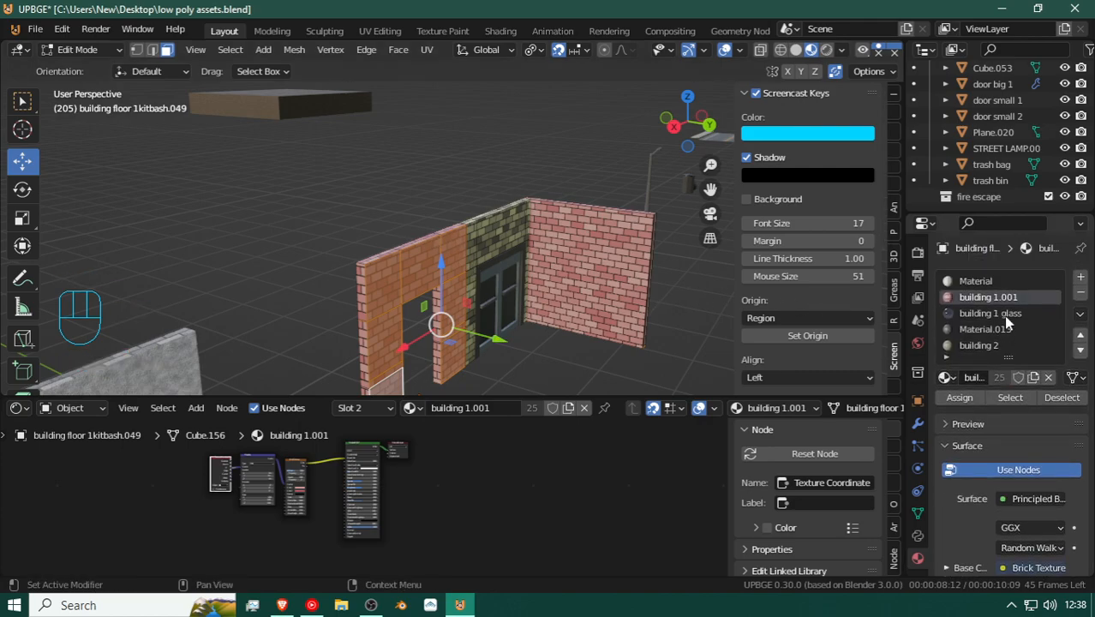
{"action": "left_click", "coordinate": [1080, 276]}
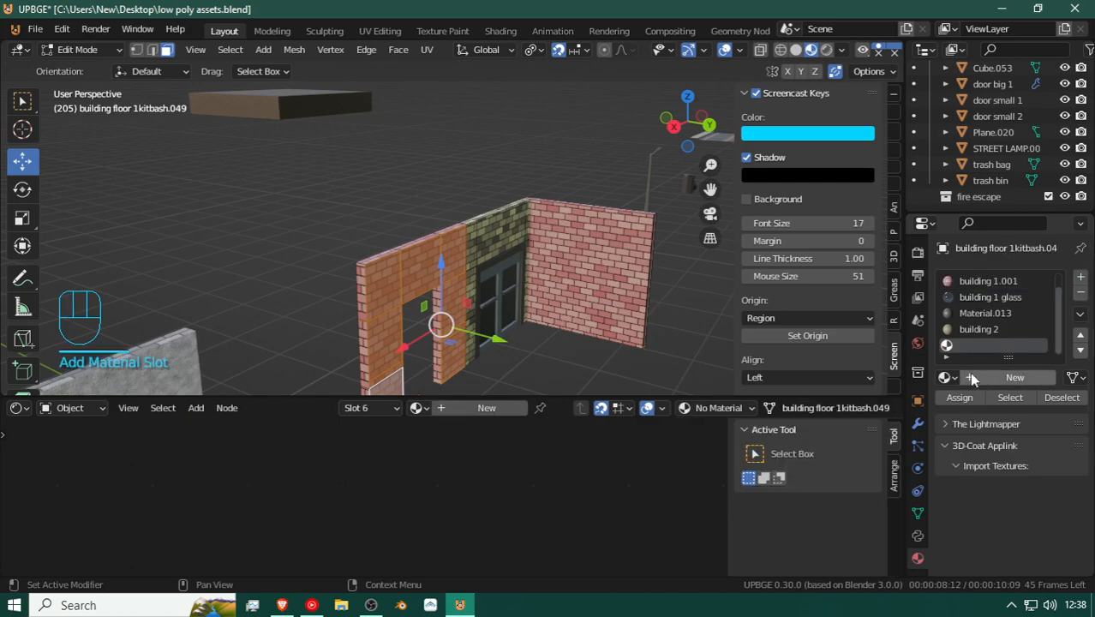
{"action": "left_click", "coordinate": [946, 377]}
{"action": "type", "text": "ce"}
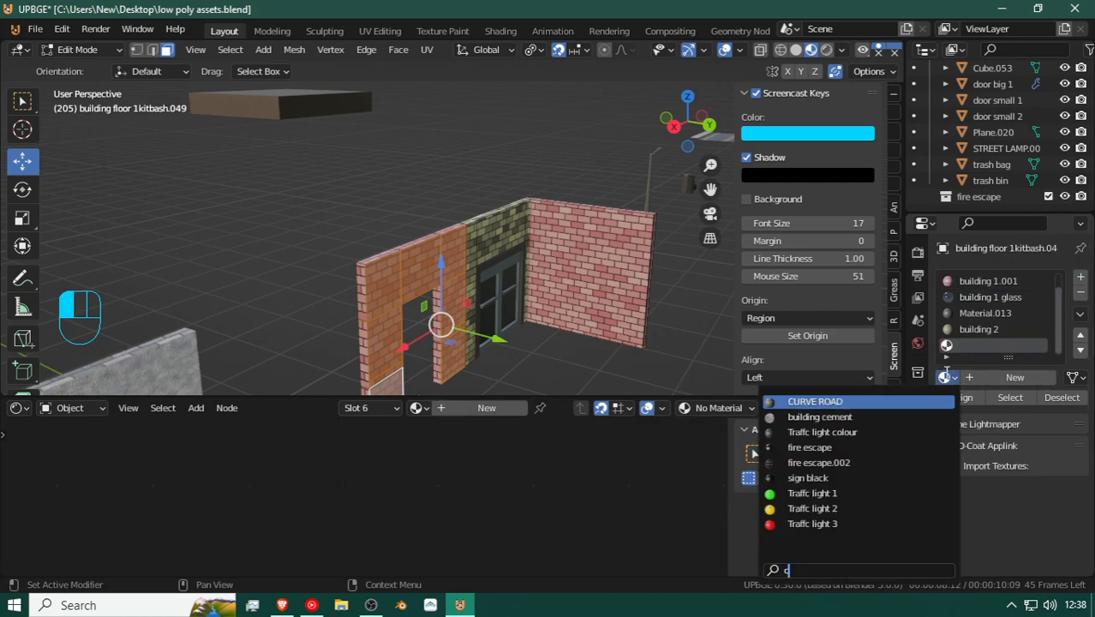
{"action": "left_click", "coordinate": [828, 402]}
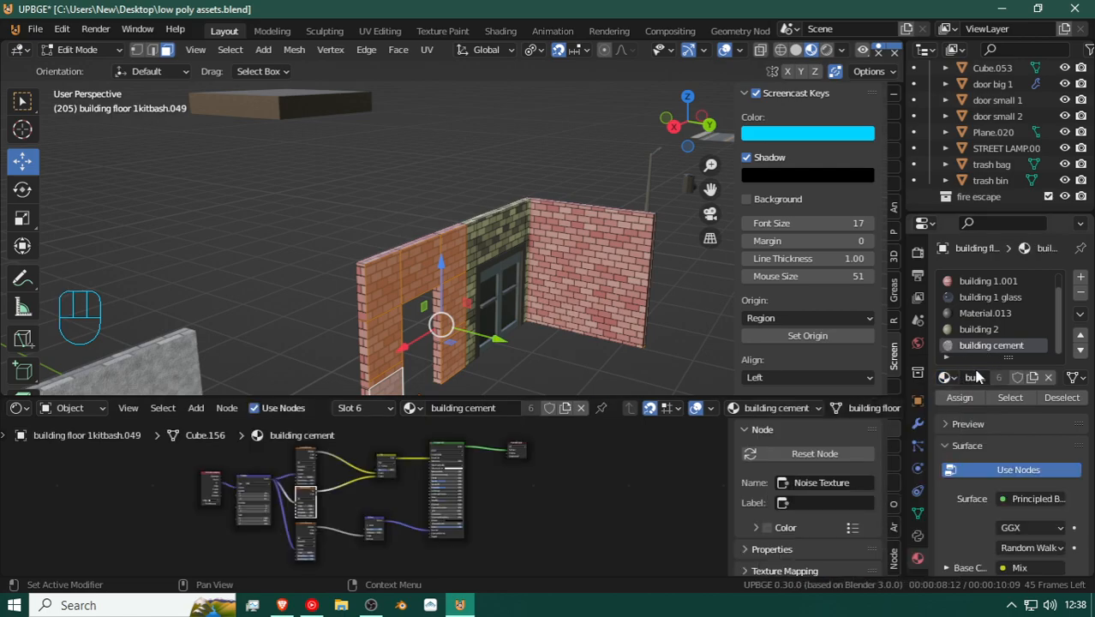
{"action": "left_click", "coordinate": [977, 377]}
{"action": "key", "text": "ctrl+c"}
{"action": "left_click", "coordinate": [960, 397]}
Step: Reselect the red door-opening wall's back faces, covering both side columns and the panel above the opening
{"action": "key", "text": "shift+f"}
{"action": "left_click", "coordinate": [452, 227]}
{"action": "left_click", "coordinate": [554, 225]}
{"action": "left_click", "coordinate": [558, 343], "text": "ctrl"}
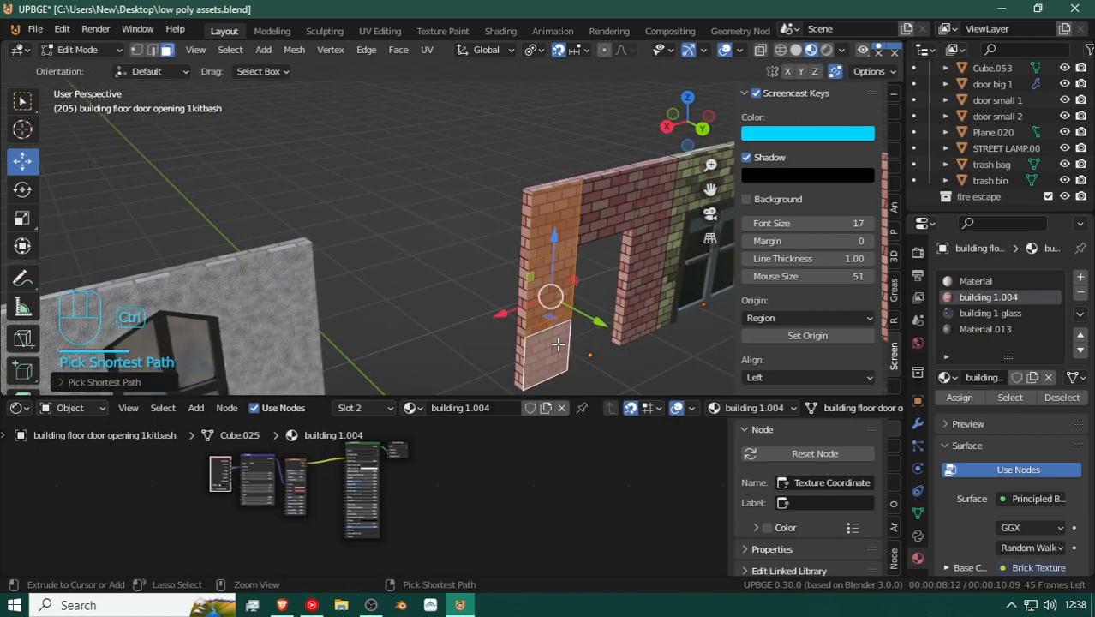
{"action": "left_click", "coordinate": [648, 203], "text": "ctrl"}
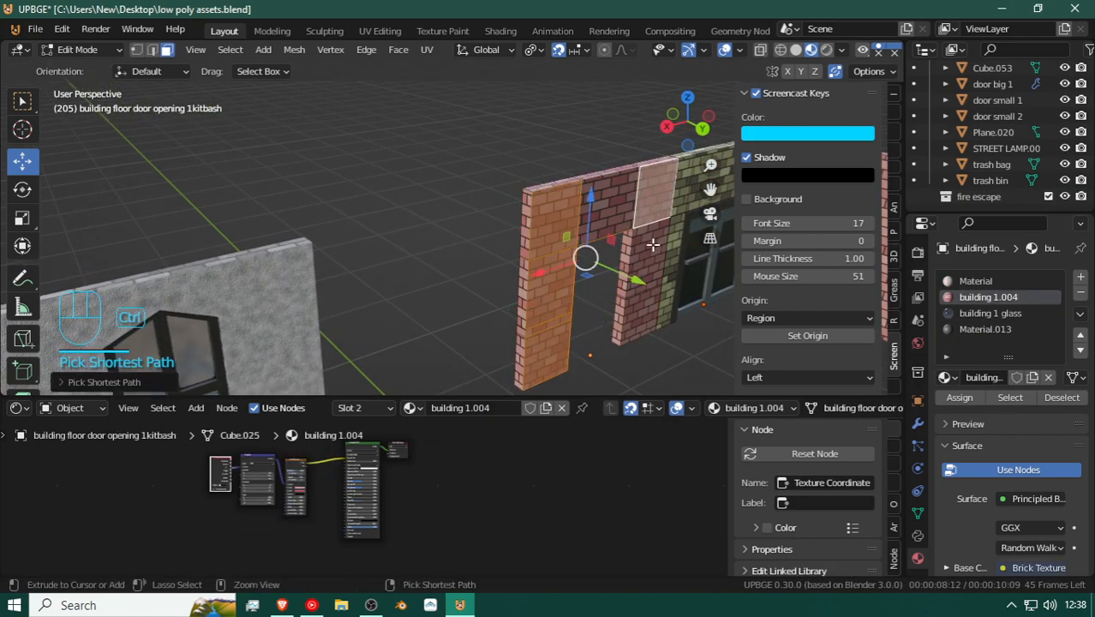
{"action": "left_click", "coordinate": [608, 197], "text": "shift"}
{"action": "key", "text": "shift+f"}
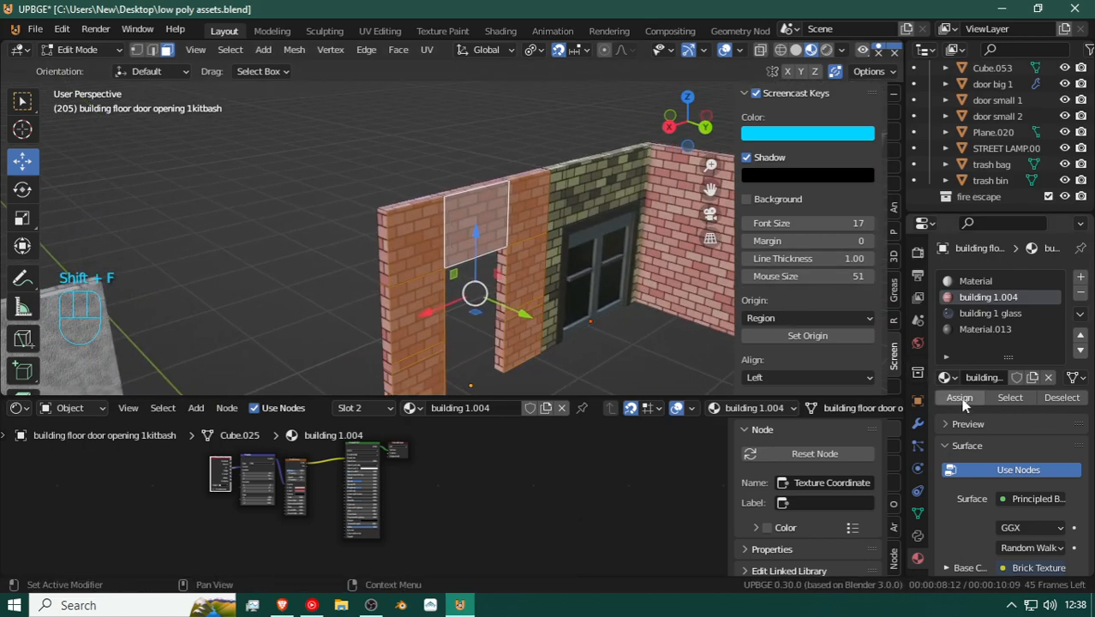
Step: Add a building cement material slot to the red door-opening wall and assign it to the selected back faces
{"action": "left_click", "coordinate": [1080, 277]}
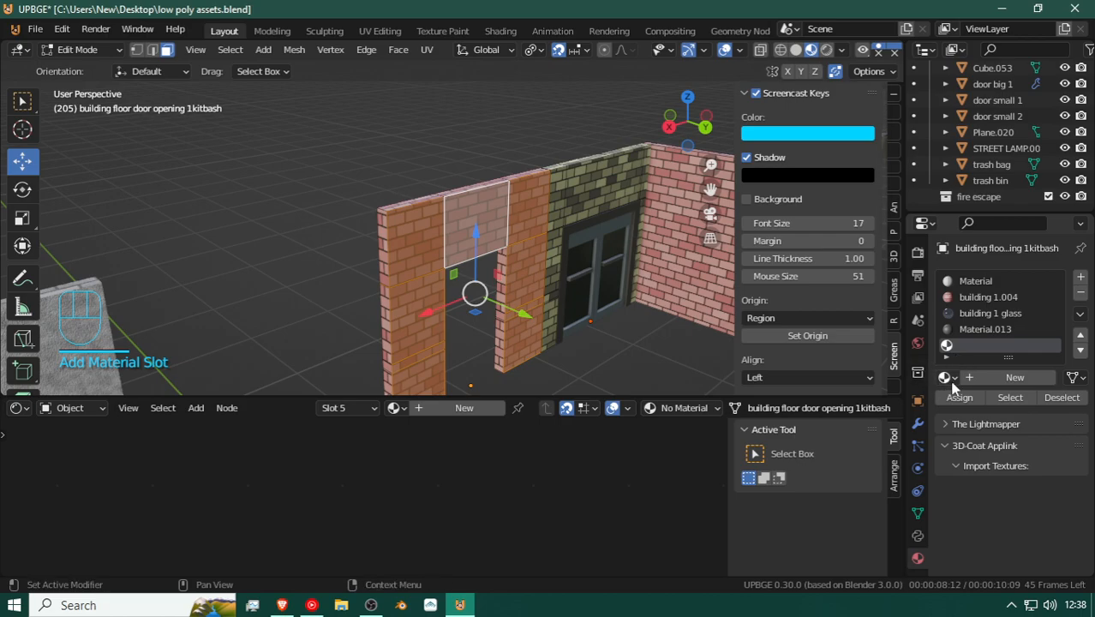
{"action": "left_click", "coordinate": [944, 379]}
{"action": "key", "text": "ctrl+v"}
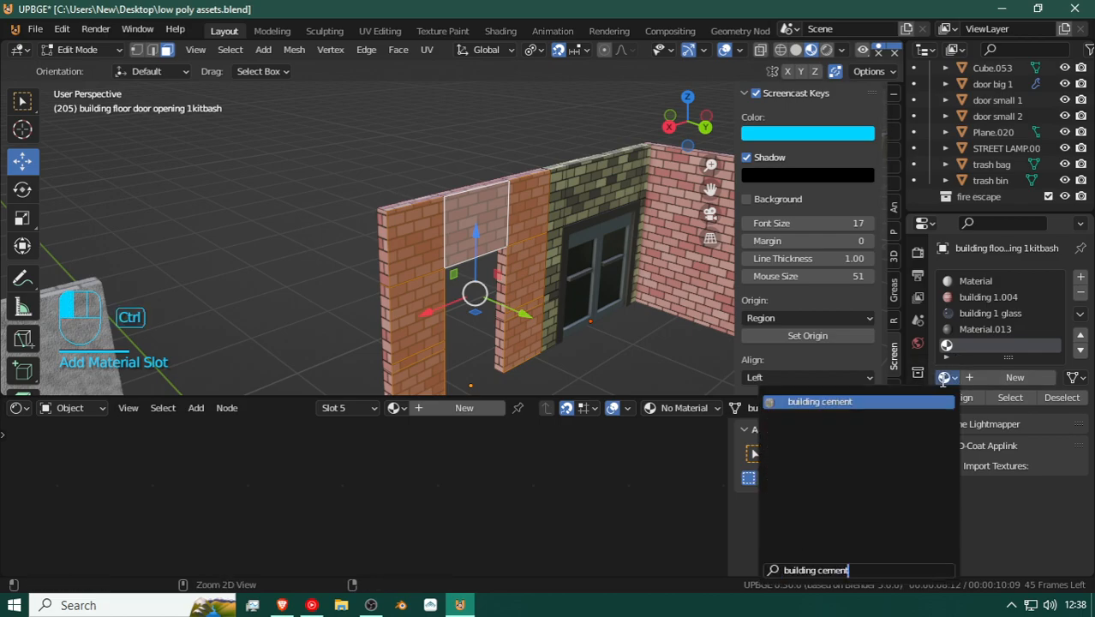
{"action": "left_click", "coordinate": [896, 403]}
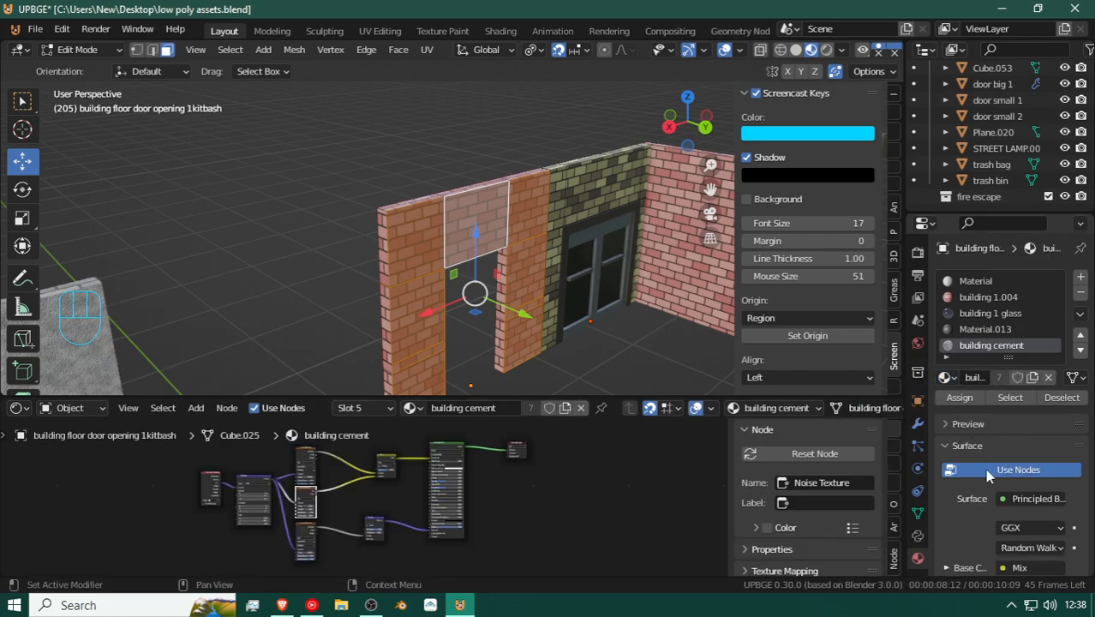
{"action": "left_click", "coordinate": [958, 398]}
Step: Select the green door wall's back faces on both sides of and above the double door, without the neighbouring plain wall
{"action": "left_click", "coordinate": [562, 198]}
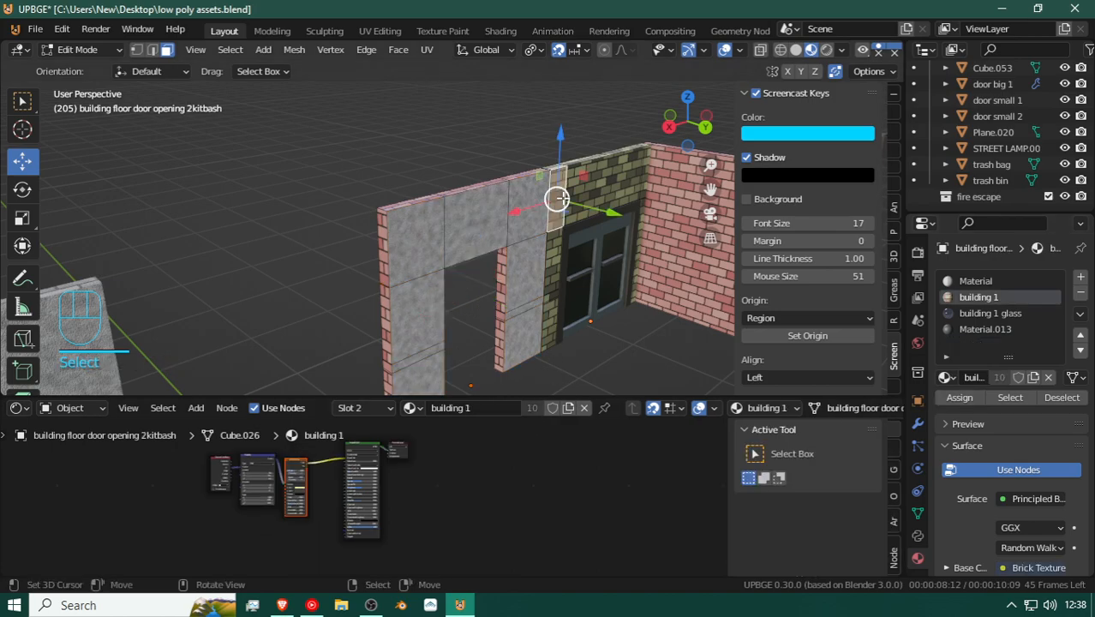
{"action": "left_click", "coordinate": [546, 321], "text": "ctrl"}
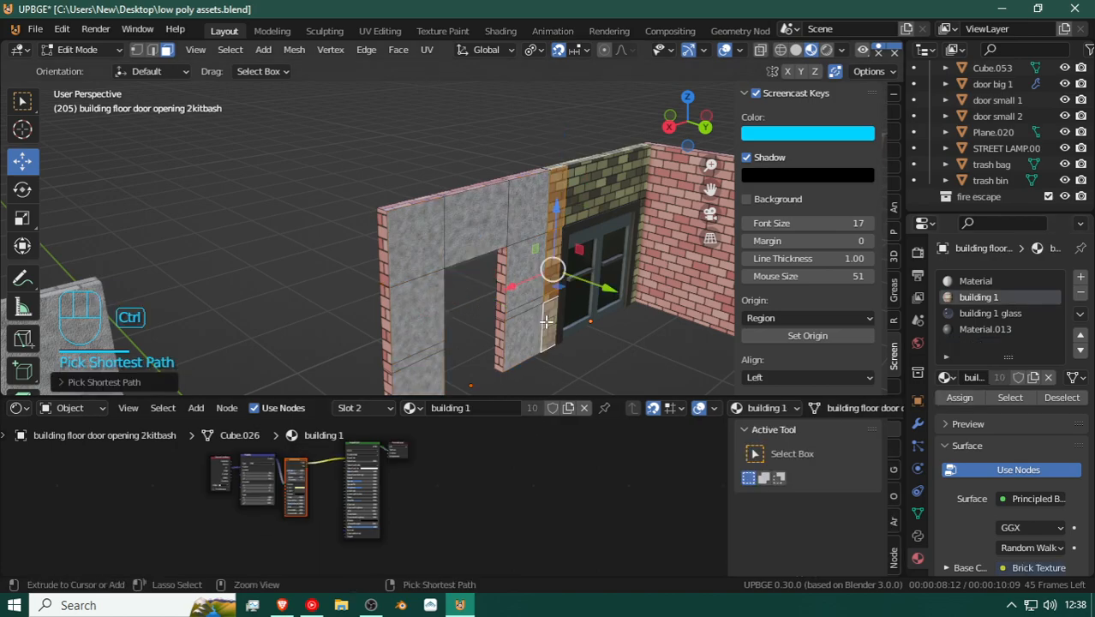
{"action": "left_click", "coordinate": [624, 193], "text": "shift"}
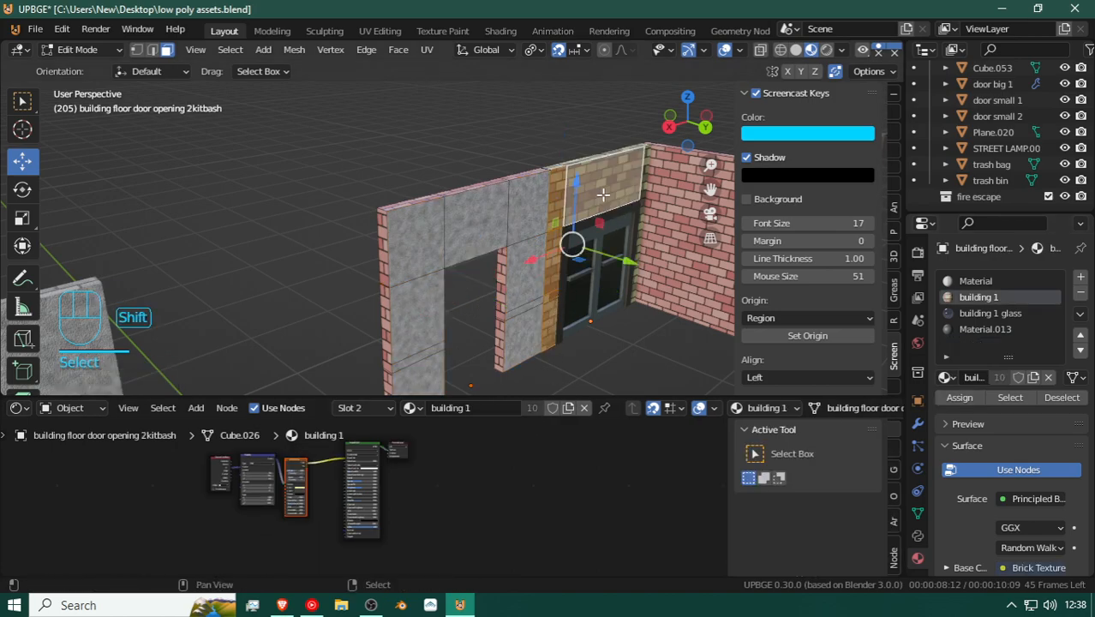
{"action": "left_click", "coordinate": [645, 167], "text": "ctrl"}
{"action": "left_click", "coordinate": [636, 271], "text": "ctrl"}
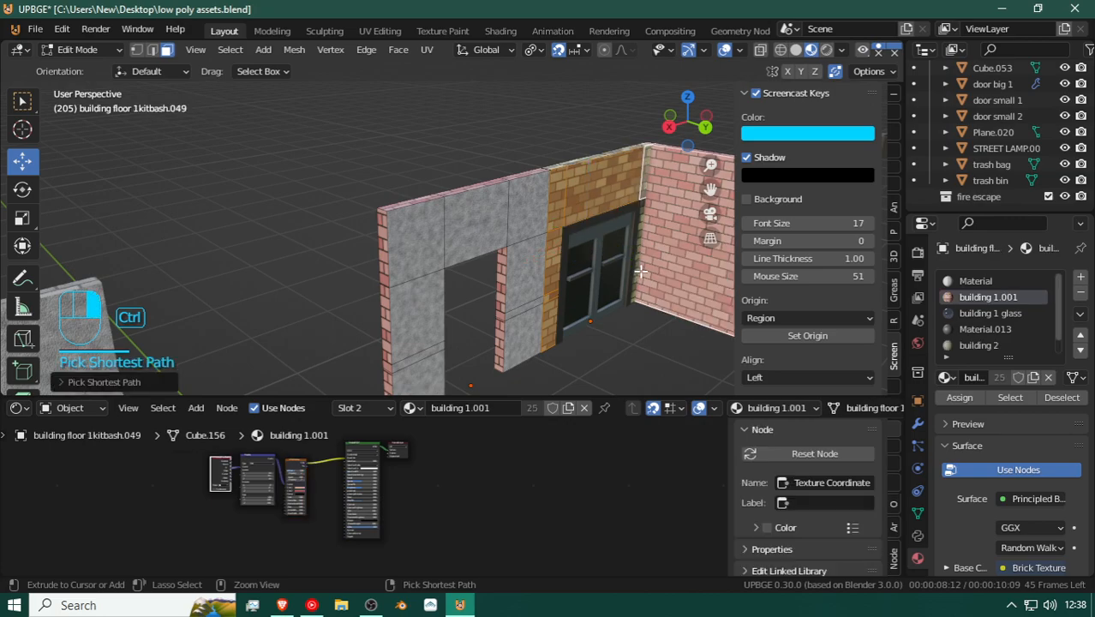
{"action": "key", "text": "ctrl+z"}
{"action": "left_click", "coordinate": [637, 270], "text": "ctrl"}
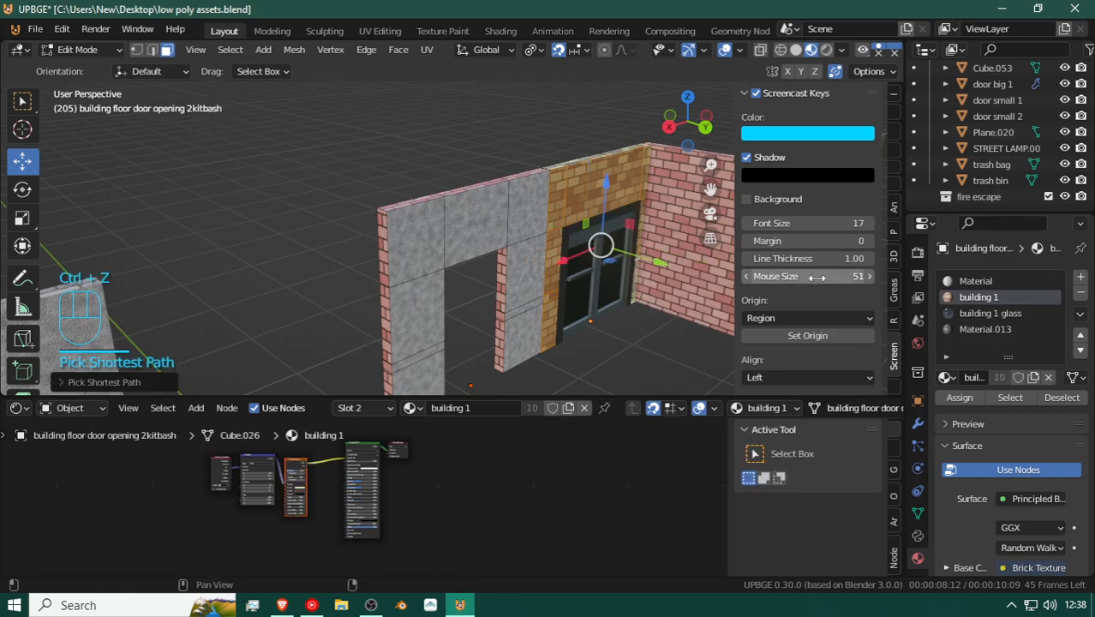
Step: Add a new material slot to the green door wall and set it to building cement
{"action": "left_click", "coordinate": [943, 378]}
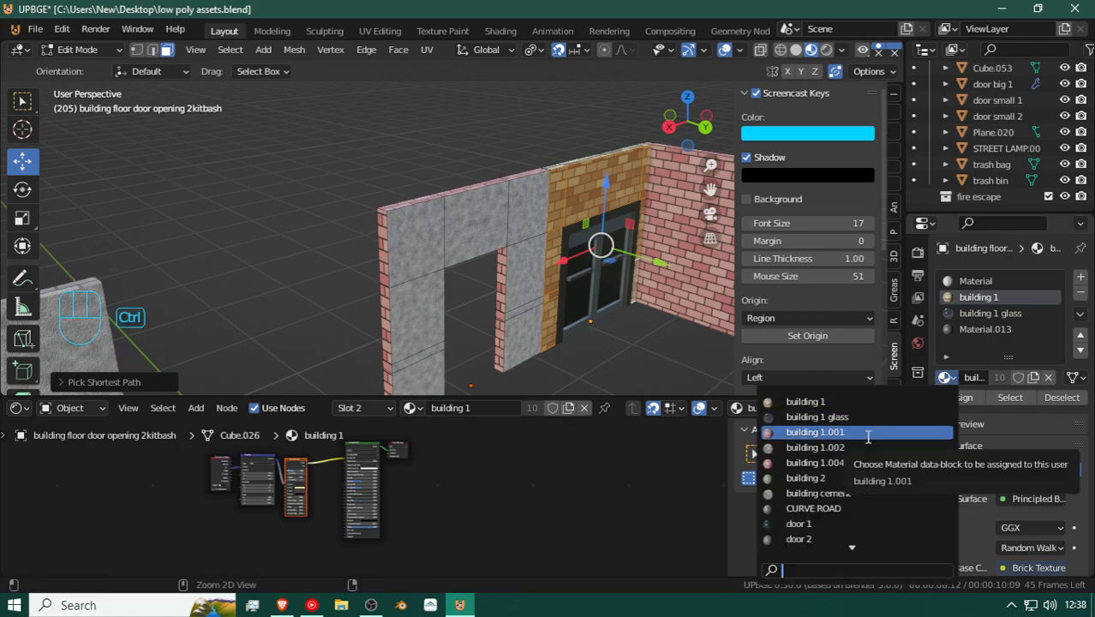
{"action": "type", "text": "building cement"}
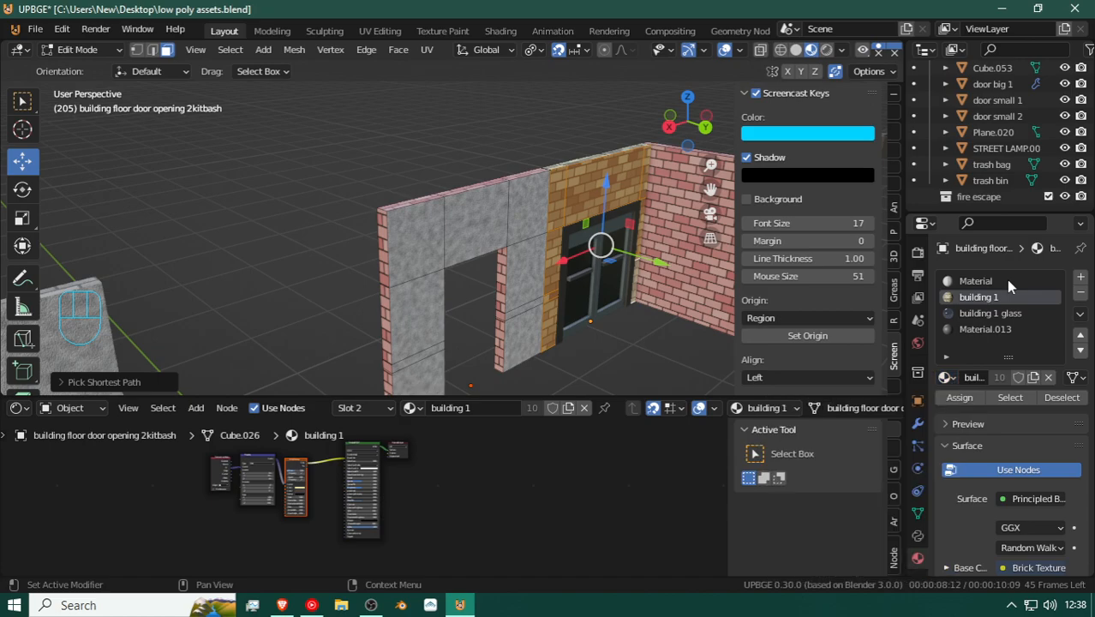
{"action": "left_click", "coordinate": [1080, 278]}
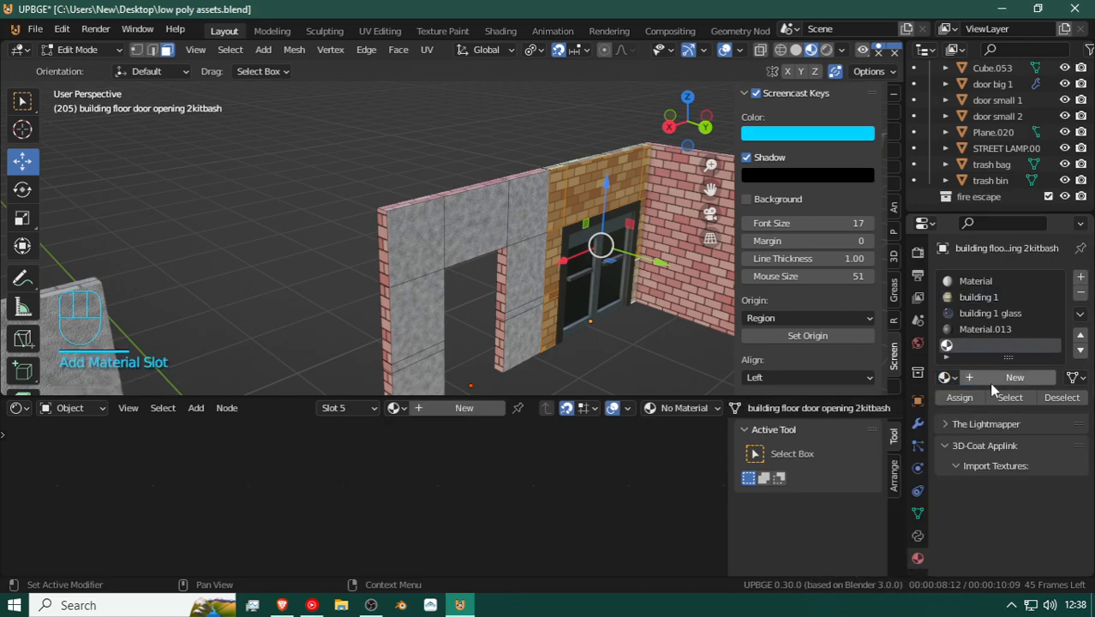
{"action": "left_click", "coordinate": [988, 381]}
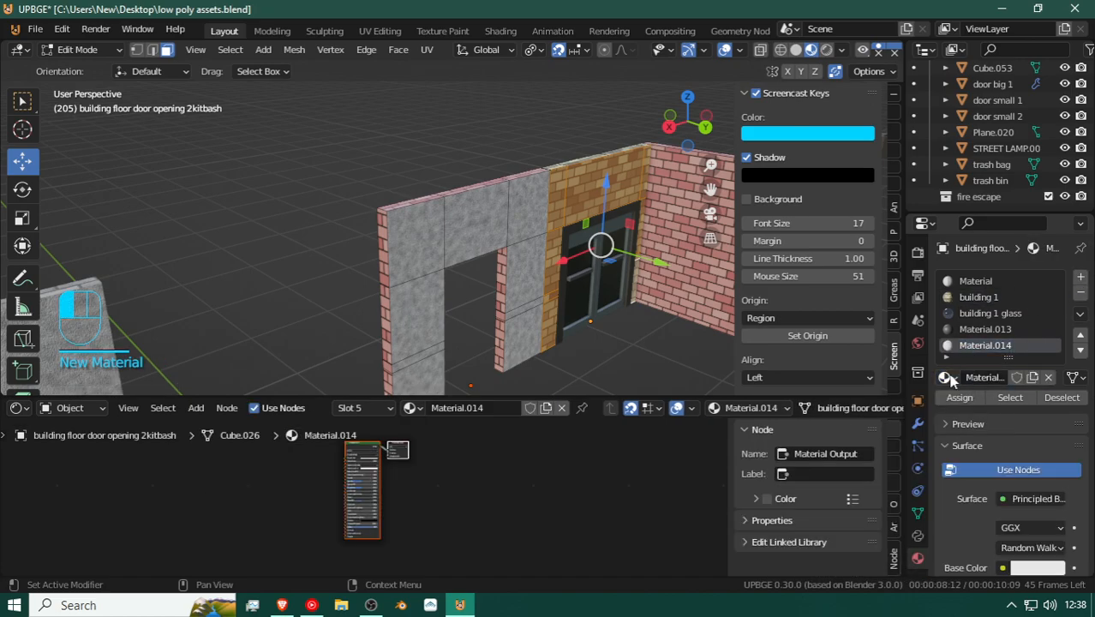
{"action": "left_click", "coordinate": [945, 377]}
{"action": "type", "text": "building cement"}
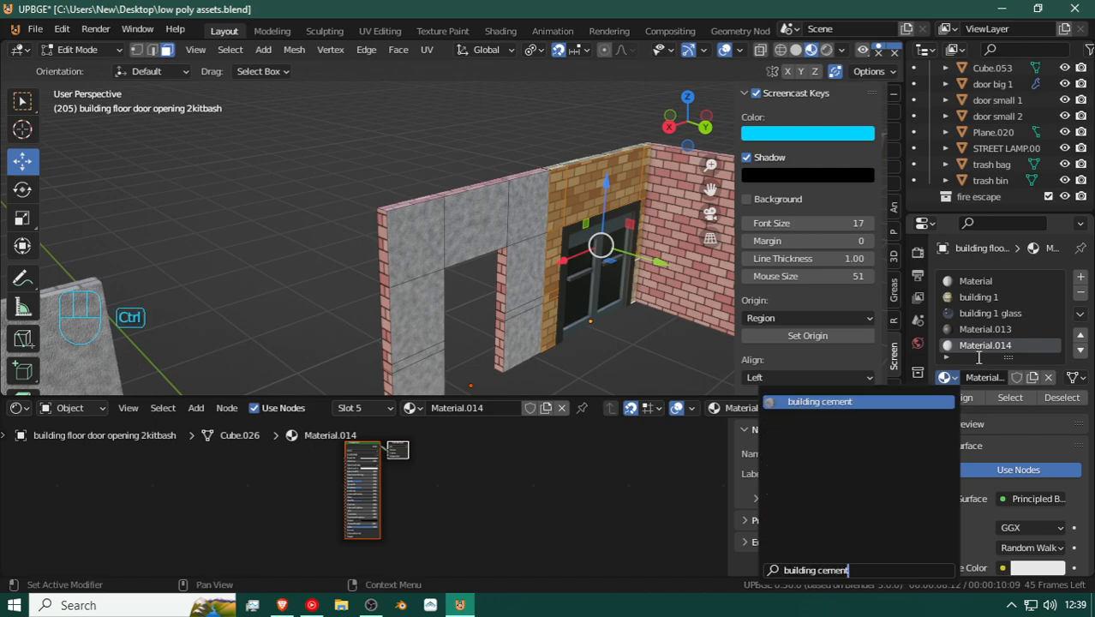
{"action": "left_click", "coordinate": [892, 403]}
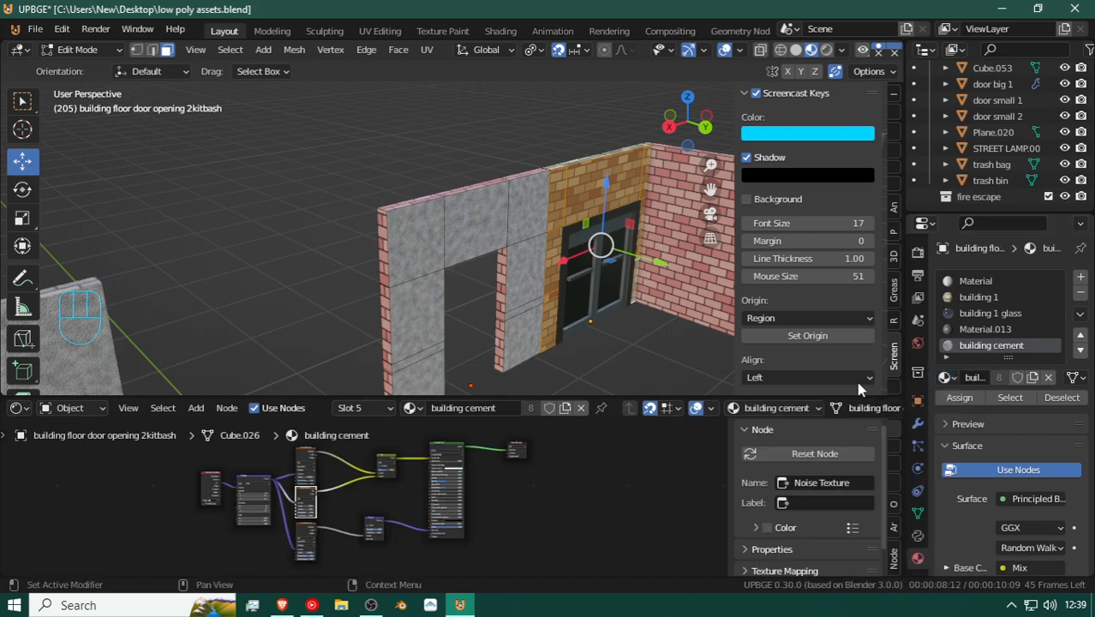
{"action": "key", "text": "Tab"}
{"action": "key", "text": "Tab"}
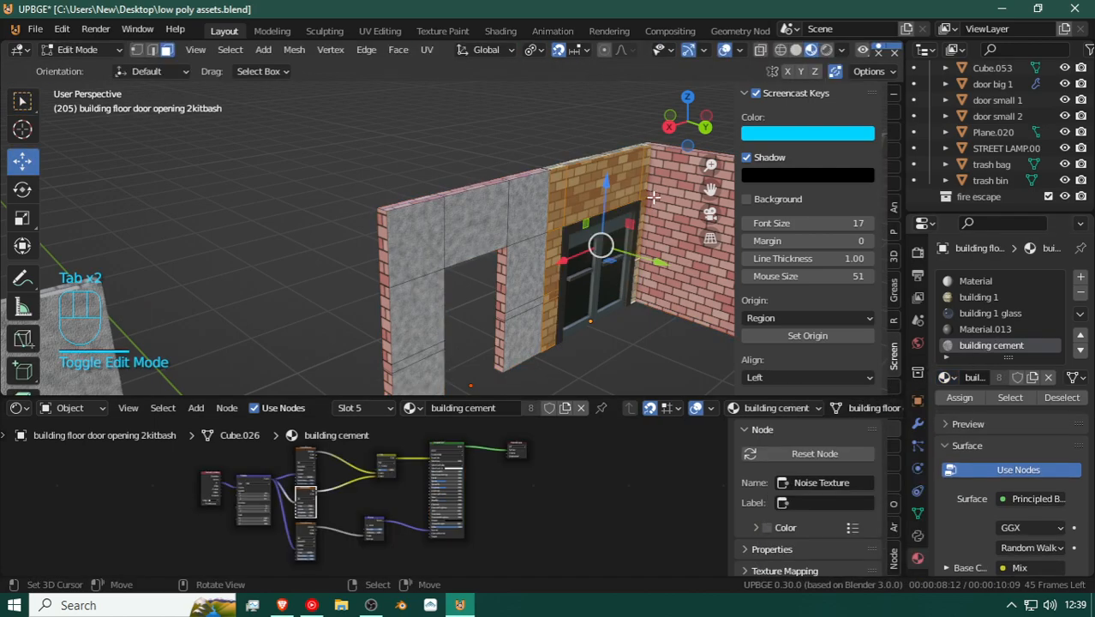
Step: Select the plain red wall's large back face and assign building cement to it
{"action": "left_click", "coordinate": [644, 197]}
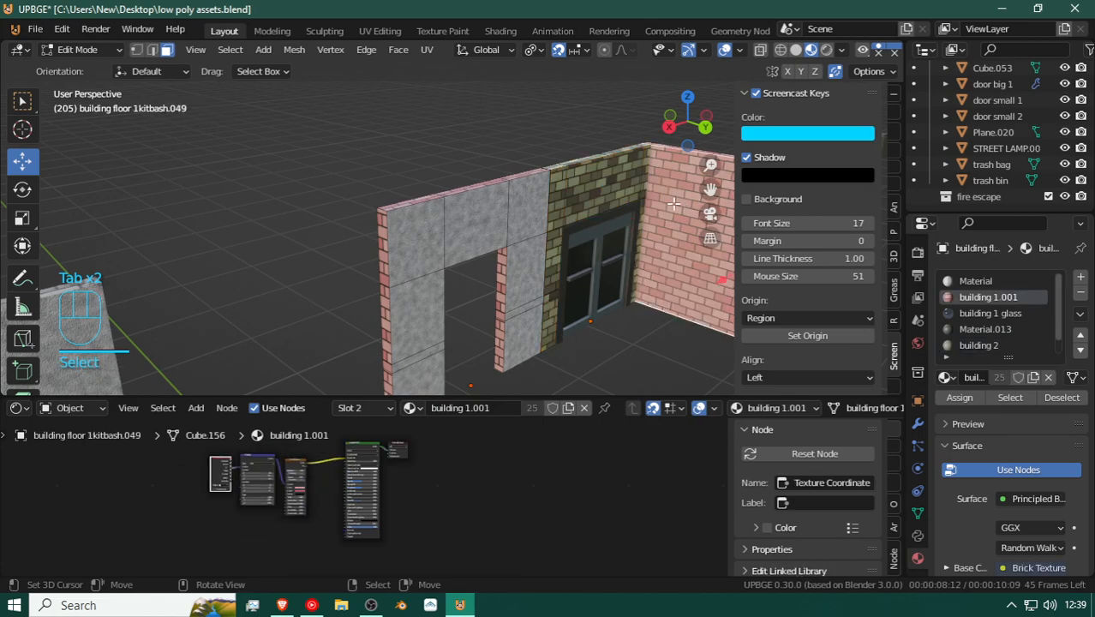
{"action": "scroll", "coordinate": [1007, 329], "scroll_direction": "down", "scroll_amount": 1}
{"action": "left_click", "coordinate": [1005, 344]}
{"action": "left_click", "coordinate": [959, 398]}
Step: Select the green door wall's back faces around the double door and assign building cement to them
{"action": "key", "text": "Tab"}
{"action": "key", "text": "Tab"}
{"action": "left_click", "coordinate": [612, 195]}
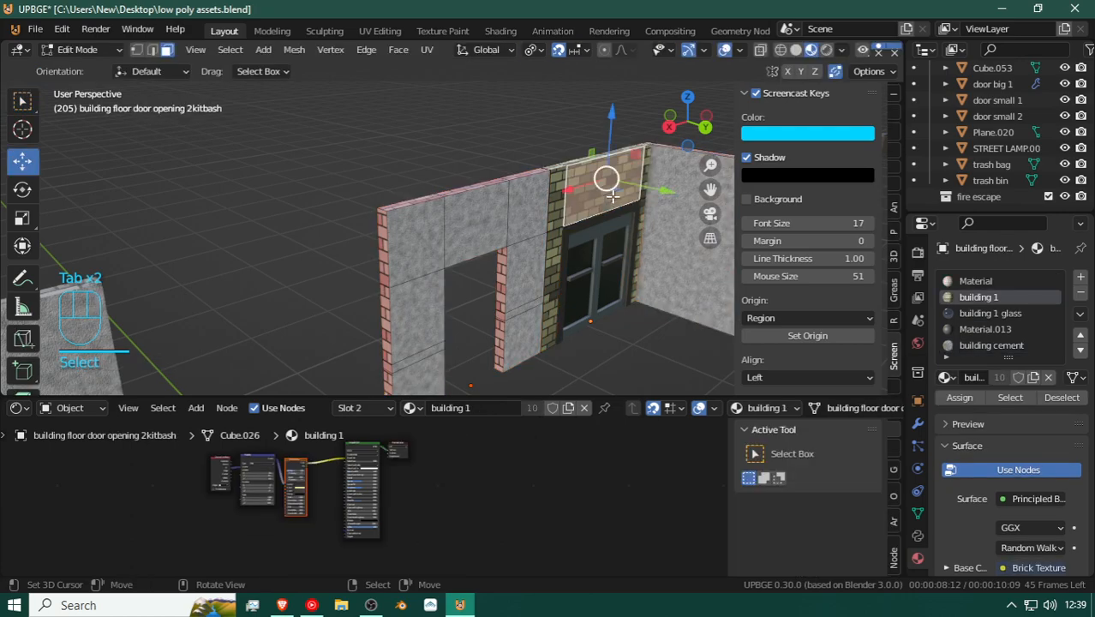
{"action": "left_click", "coordinate": [557, 205], "text": "shift"}
{"action": "right_click", "coordinate": [550, 335], "text": "ctrl"}
{"action": "right_click", "coordinate": [637, 286], "text": "shift"}
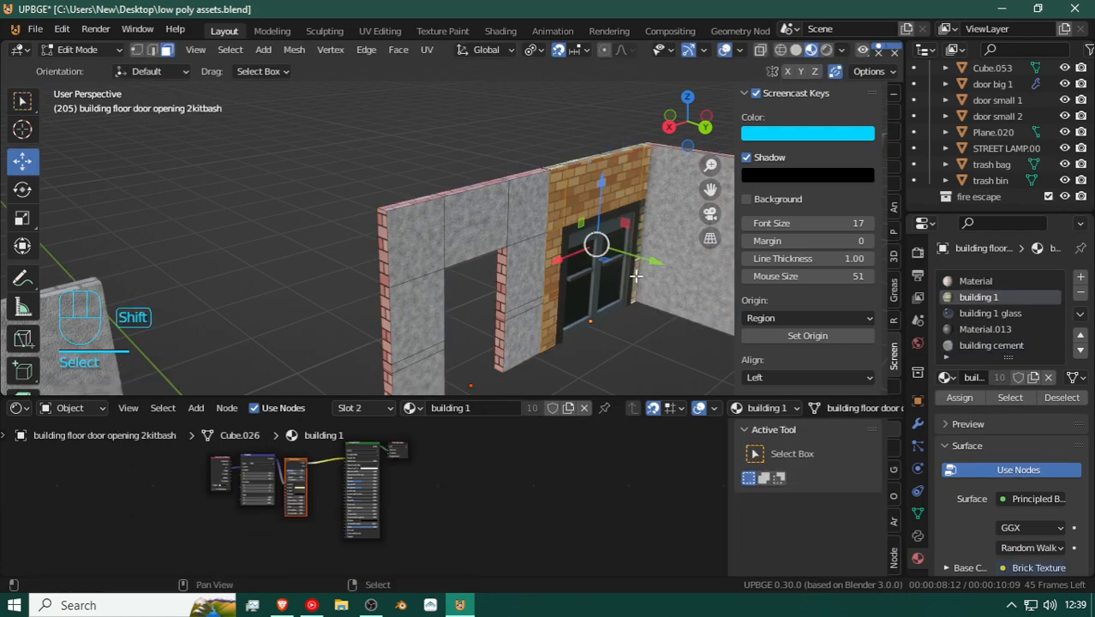
{"action": "right_click", "coordinate": [644, 202], "text": "ctrl"}
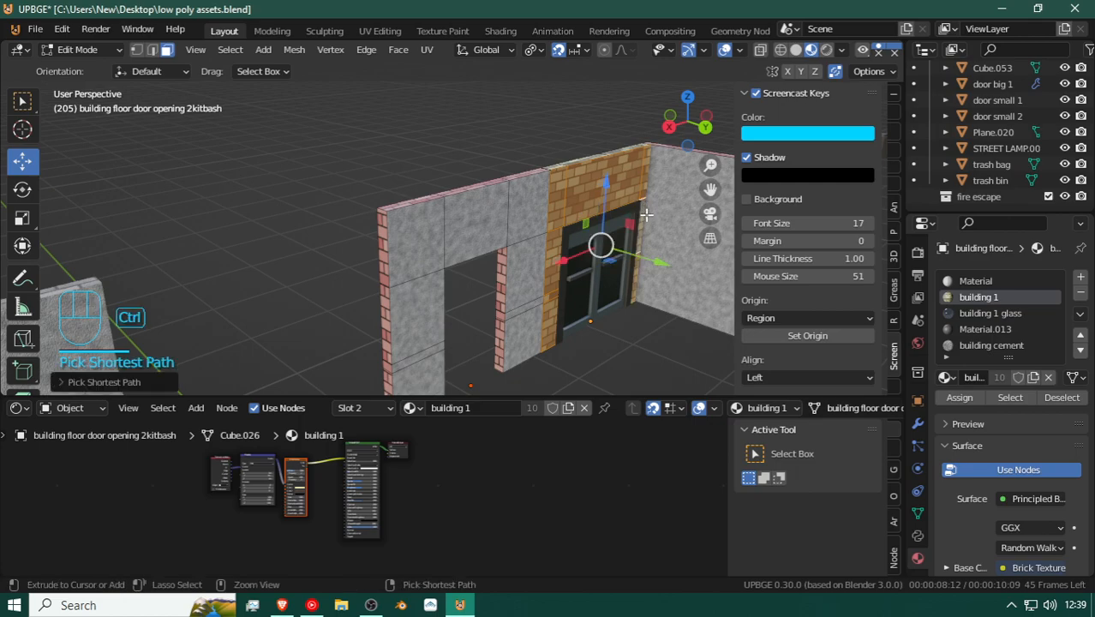
{"action": "left_click", "coordinate": [980, 346]}
{"action": "left_click", "coordinate": [958, 398]}
{"action": "key", "text": "a"}
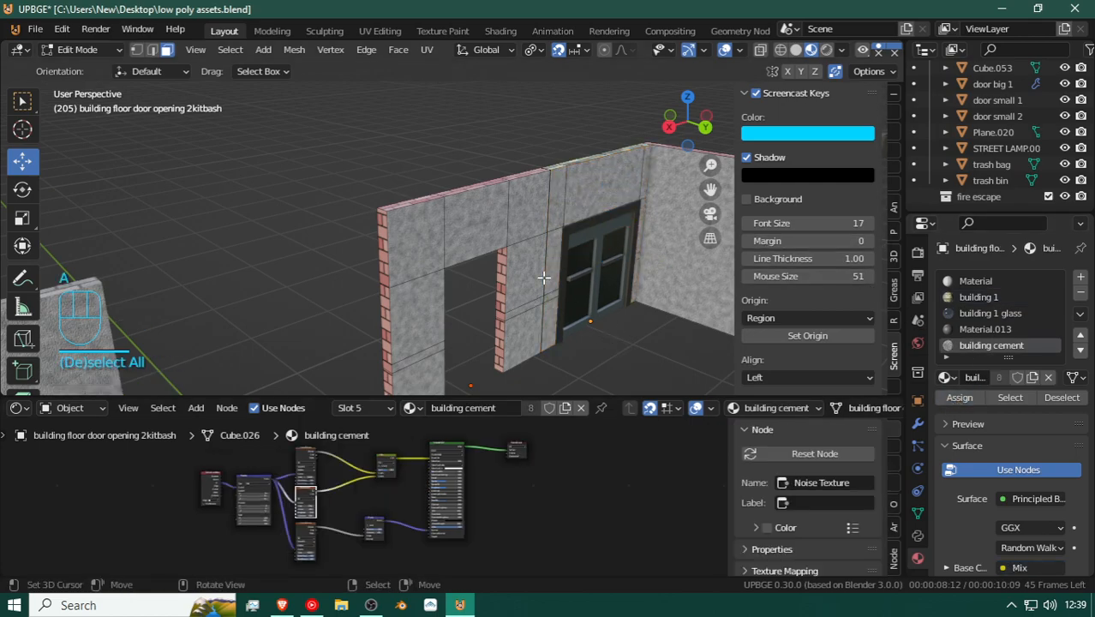
Step: Duplicate the plain wall beside the double door, placing the copy at the original's position
{"action": "key", "text": "shift+f"}
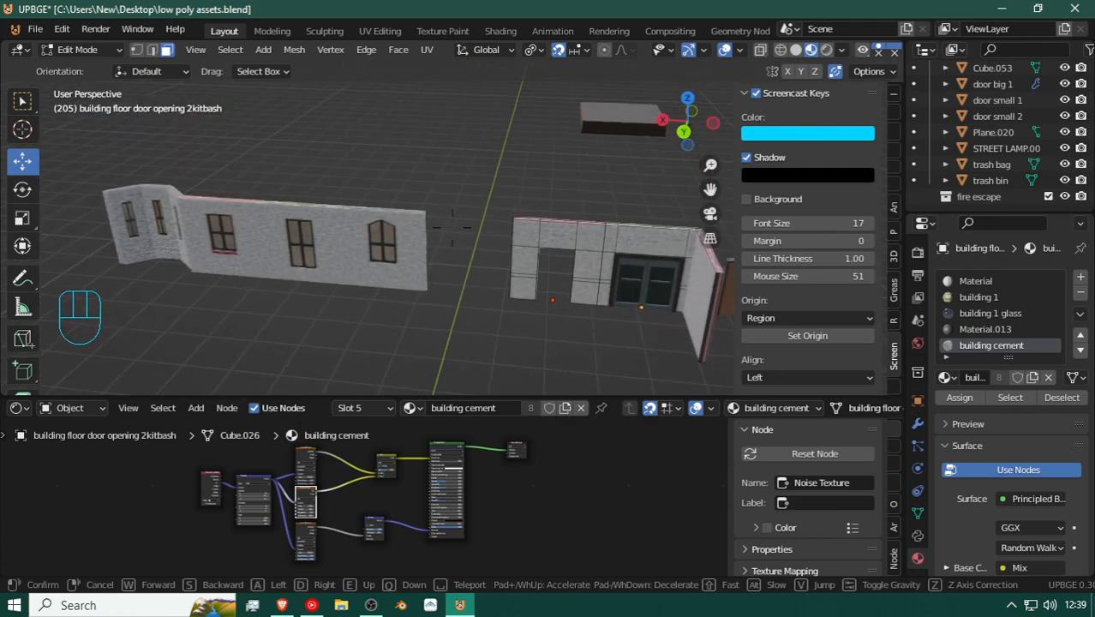
{"action": "left_click", "coordinate": [451, 227]}
{"action": "right_click", "coordinate": [585, 245]}
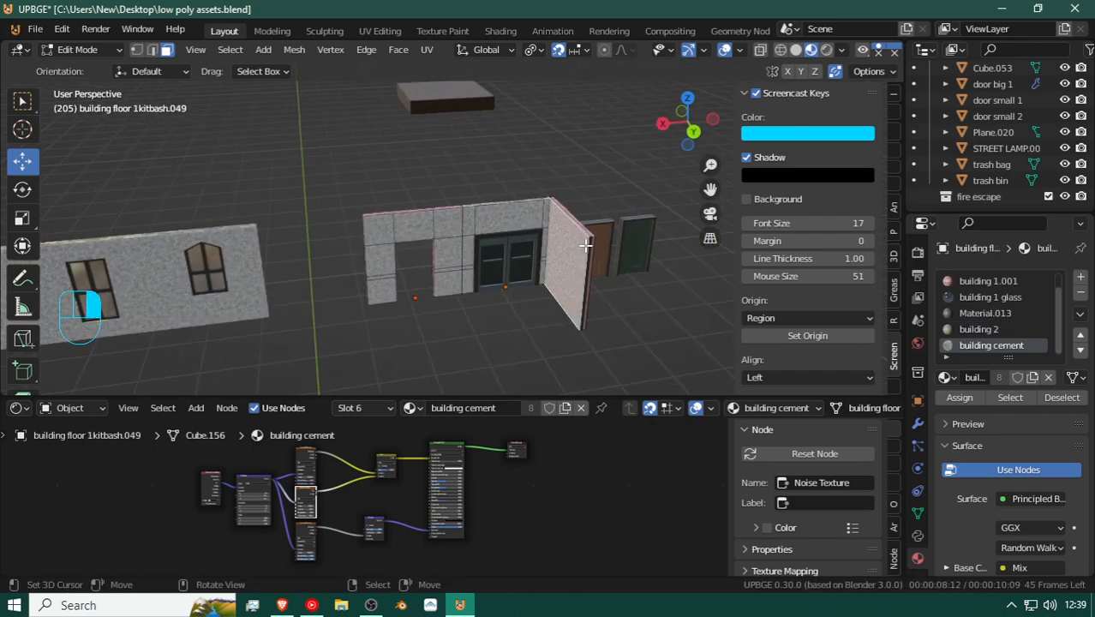
{"action": "key", "text": "Tab"}
{"action": "left_click", "coordinate": [591, 250]}
{"action": "left_click", "coordinate": [557, 237]}
{"action": "key", "text": "shift+f"}
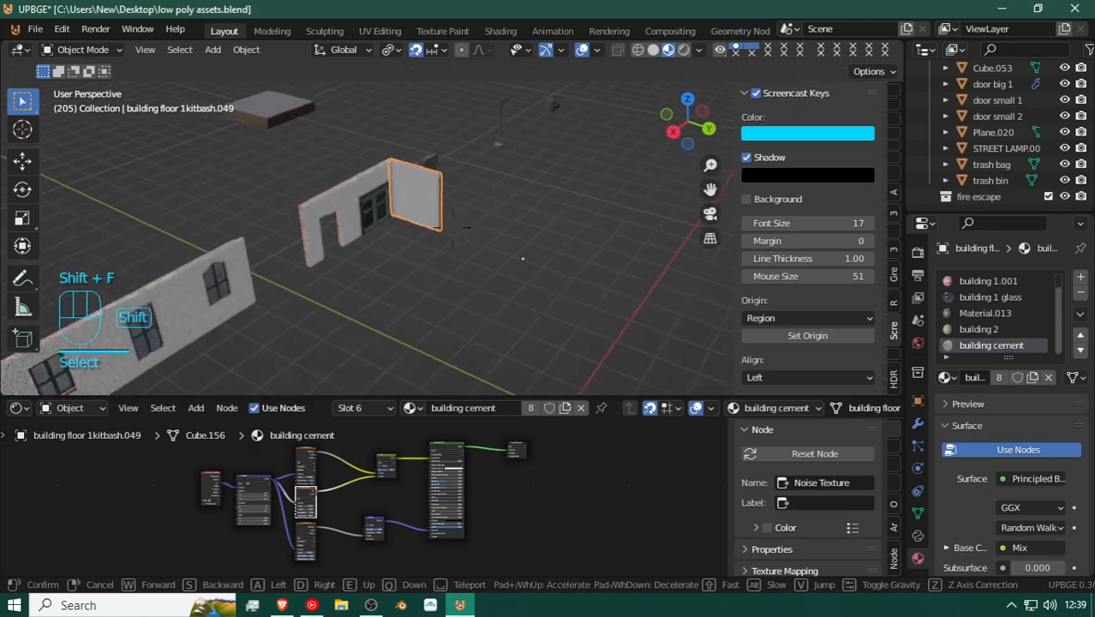
{"action": "left_click", "coordinate": [444, 228]}
{"action": "key", "text": "shift+d"}
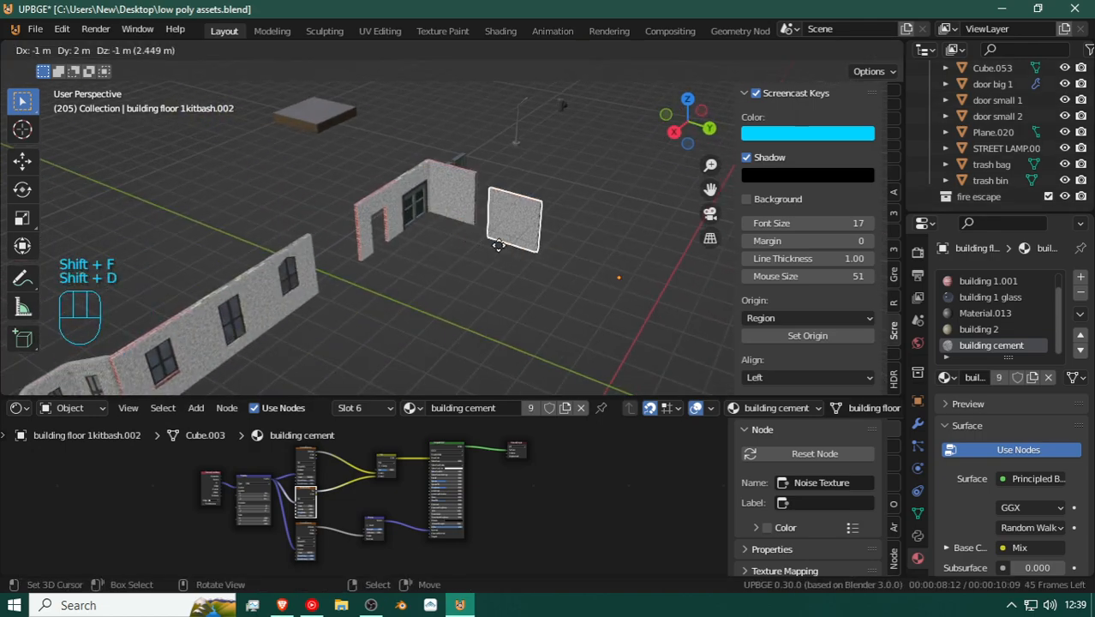
{"action": "left_click", "coordinate": [462, 240]}
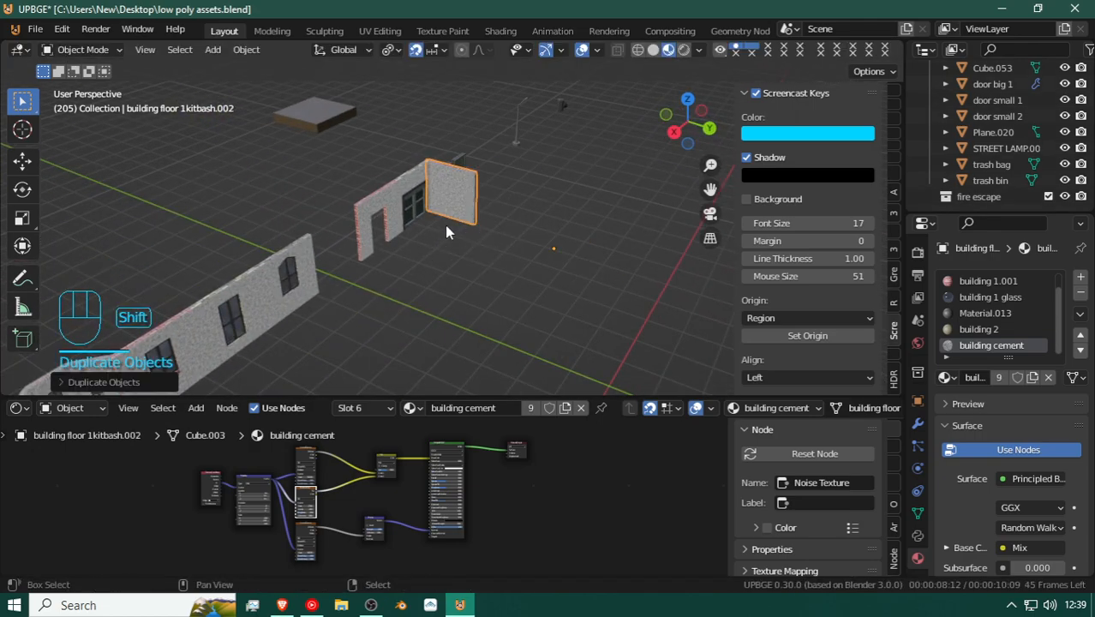
Step: Select the duplicated plain wall's bottom face and snap the 3D cursor to it
{"action": "key", "text": "shift+f"}
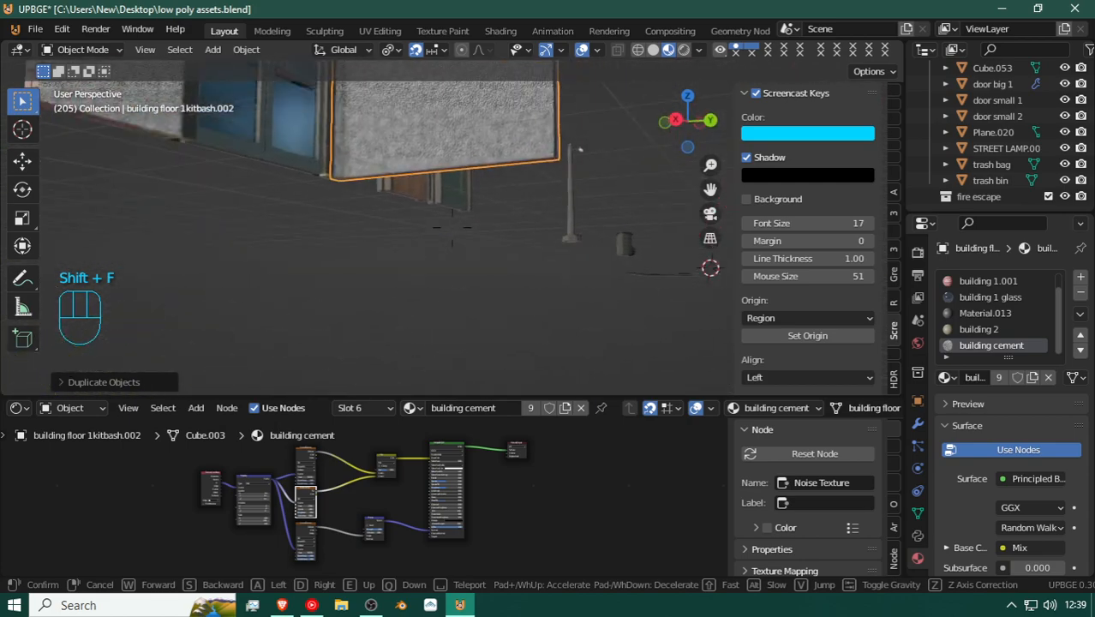
{"action": "left_click", "coordinate": [459, 227]}
{"action": "key", "text": "Tab"}
{"action": "left_click", "coordinate": [422, 319]}
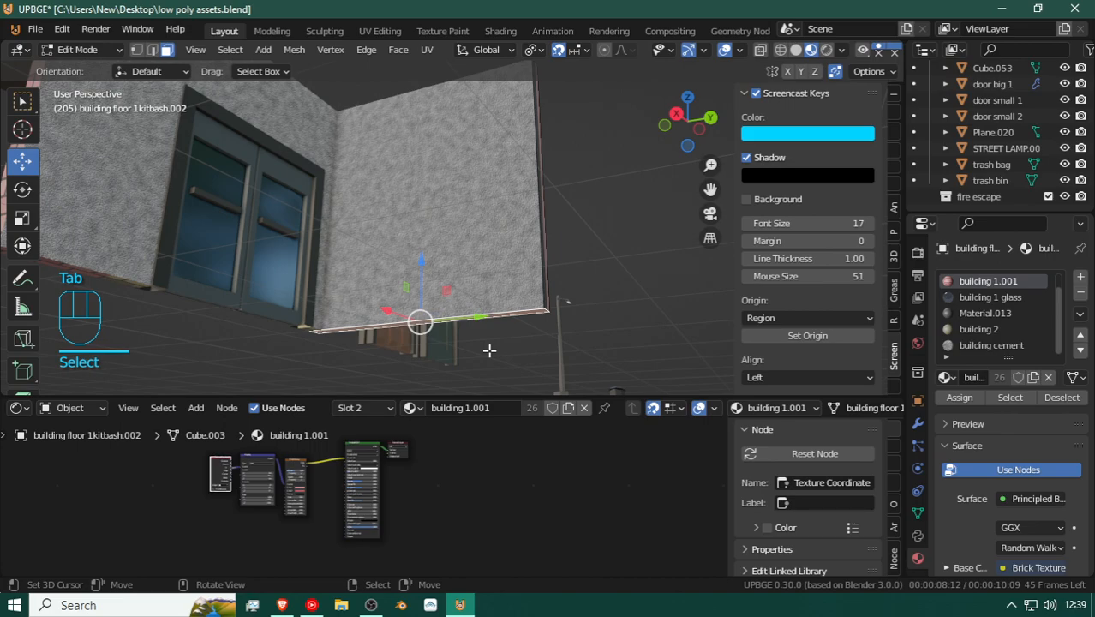
{"action": "key", "text": "q"}
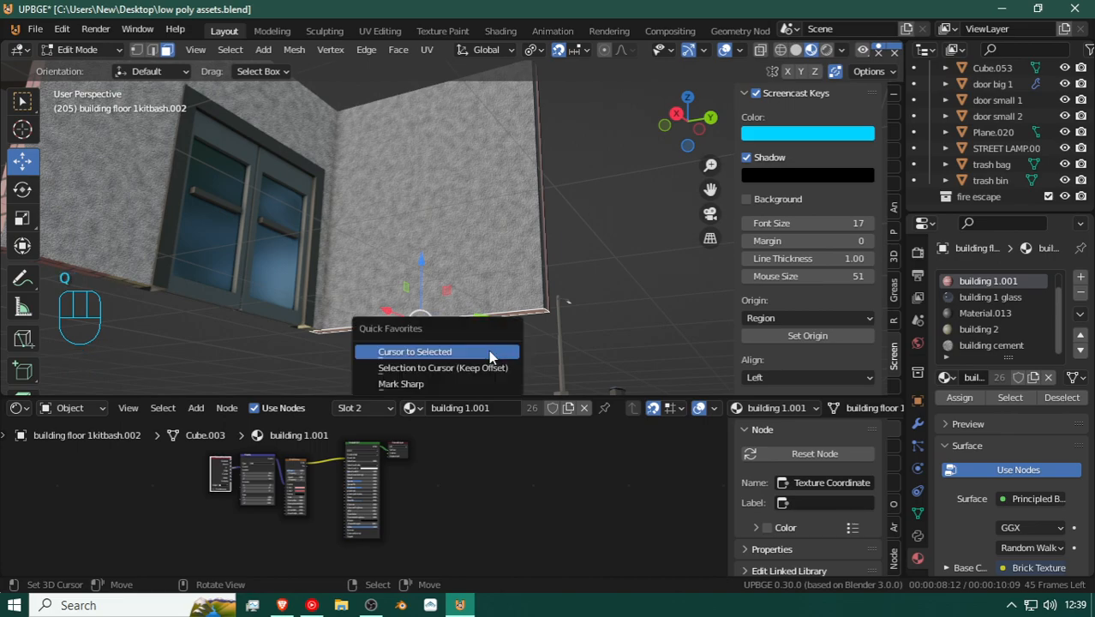
{"action": "left_click", "coordinate": [464, 358]}
{"action": "key", "text": "q"}
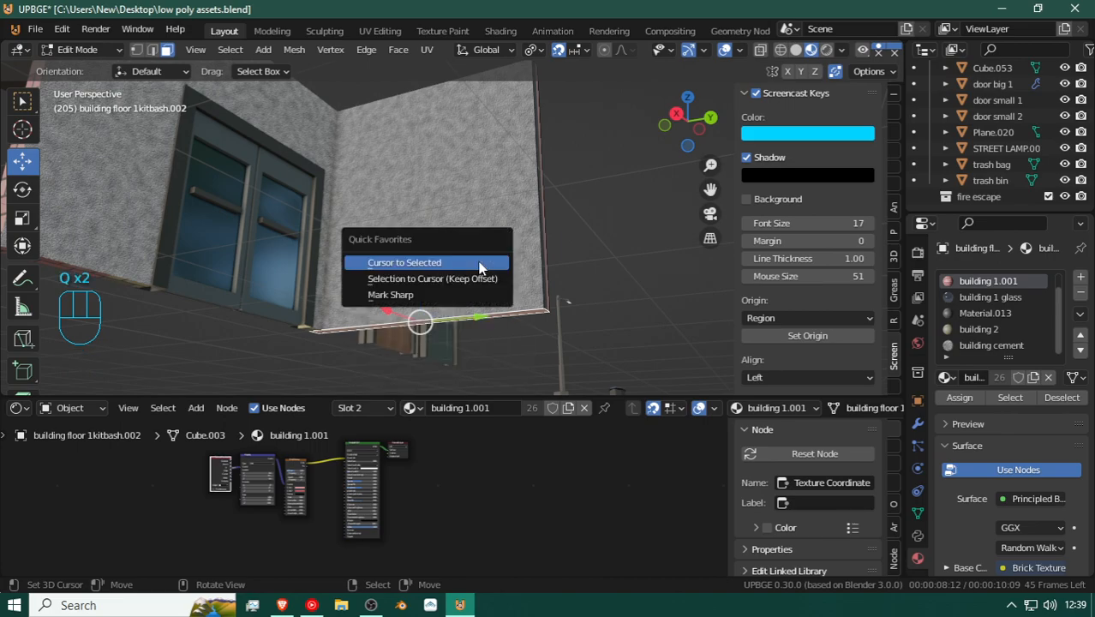
{"action": "left_click", "coordinate": [479, 265]}
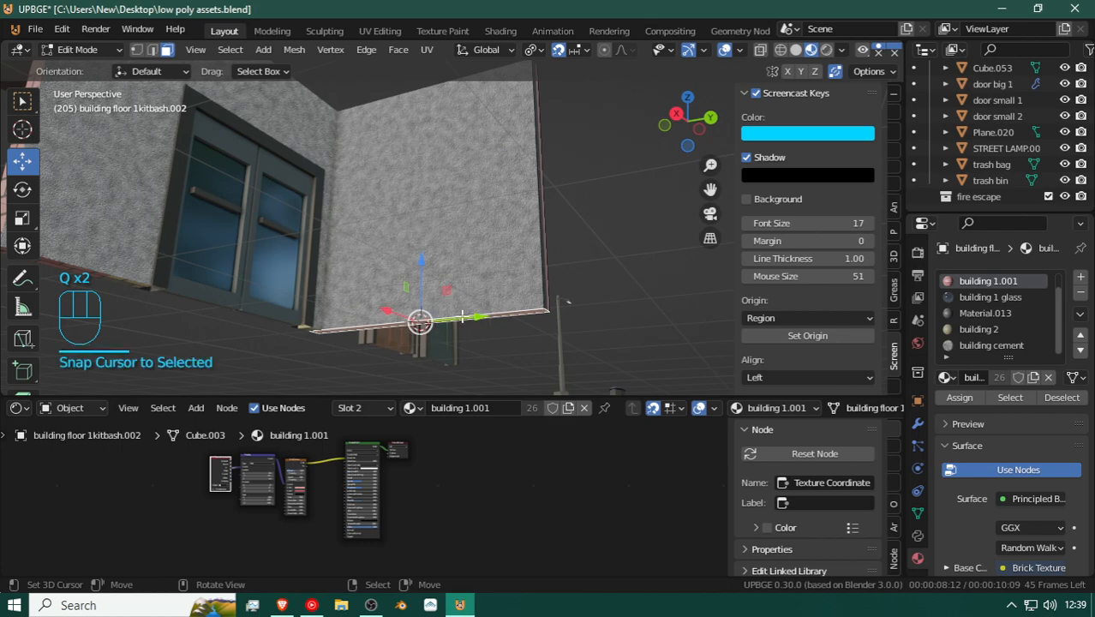
Step: Examine the Snap commands for the selection and 3D cursor, including their Quick Favorites options
{"action": "key", "text": "shift"}
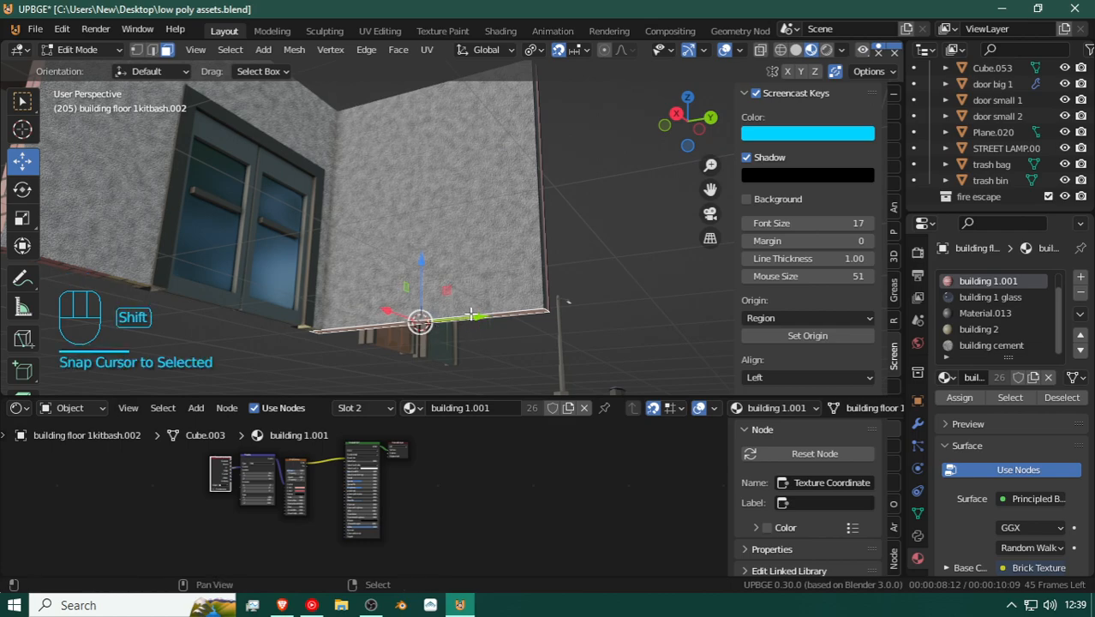
{"action": "key", "text": "shift+a"}
{"action": "key", "text": "shift+s"}
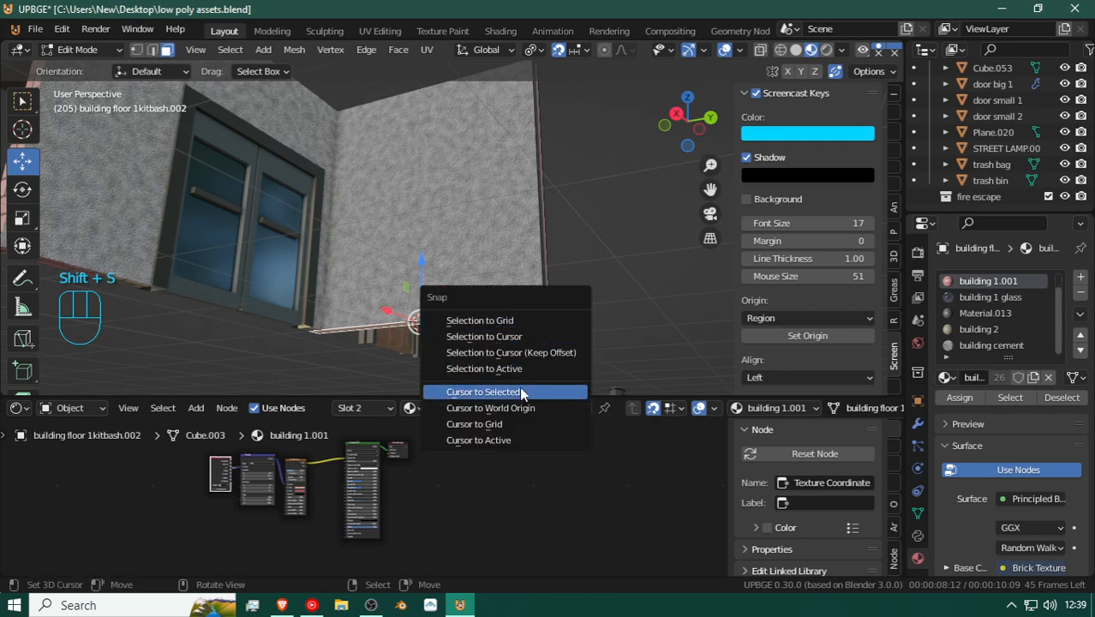
{"action": "right_click", "coordinate": [493, 394]}
{"action": "right_click", "coordinate": [529, 351]}
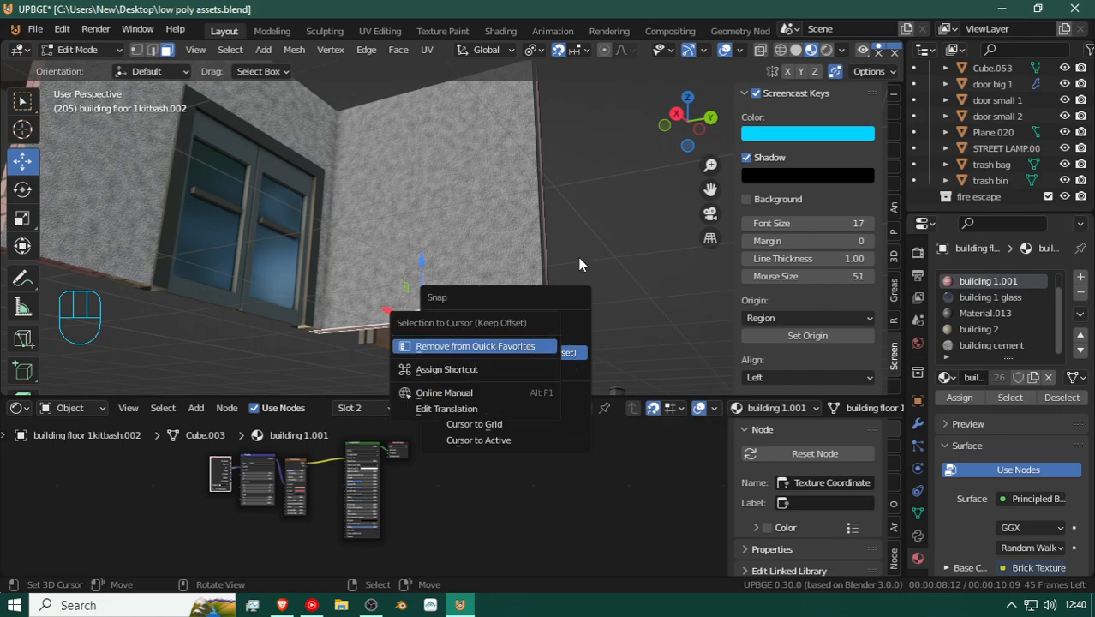
{"action": "key", "text": "shift+s"}
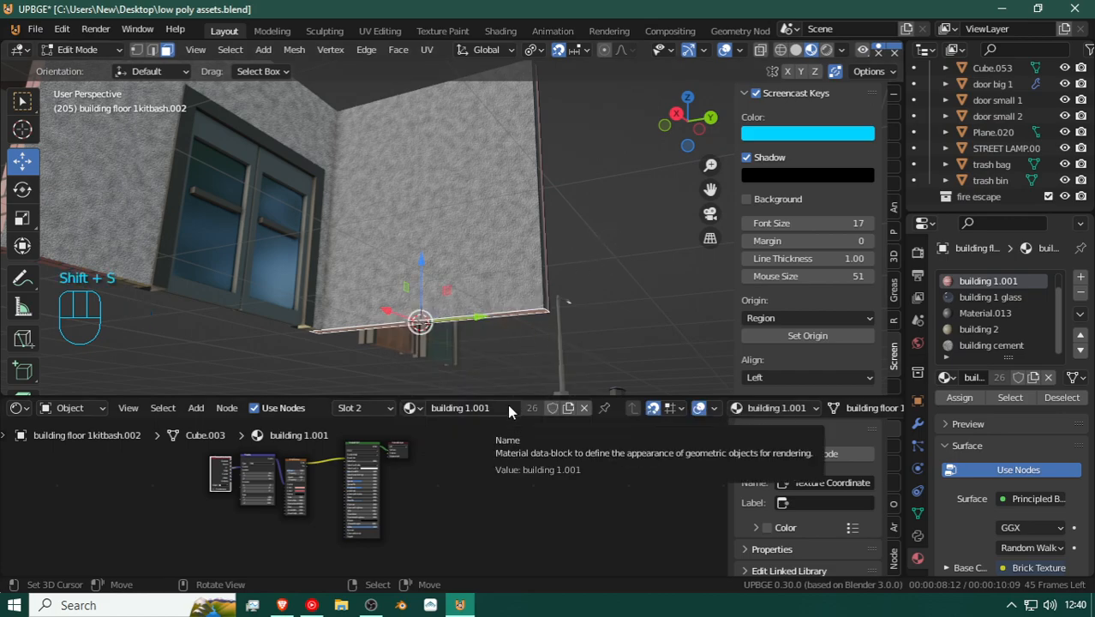
{"action": "key", "text": "shift+s"}
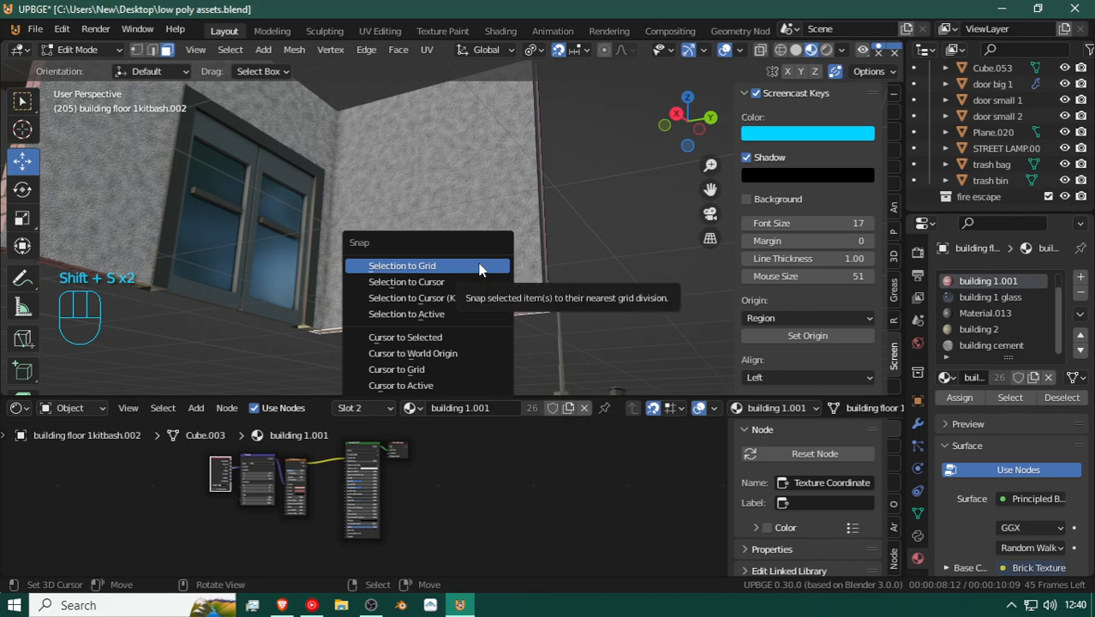
{"action": "right_click", "coordinate": [478, 269]}
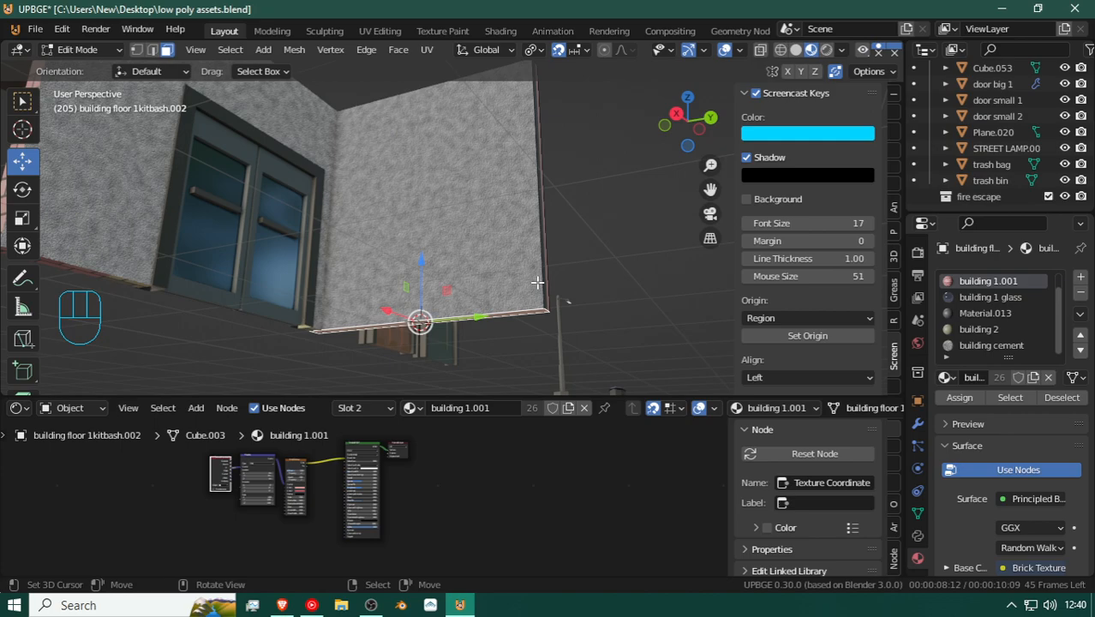
Step: Set the duplicated plain wall's origin to the 3D cursor at its bottom edge
{"action": "key", "text": "Tab"}
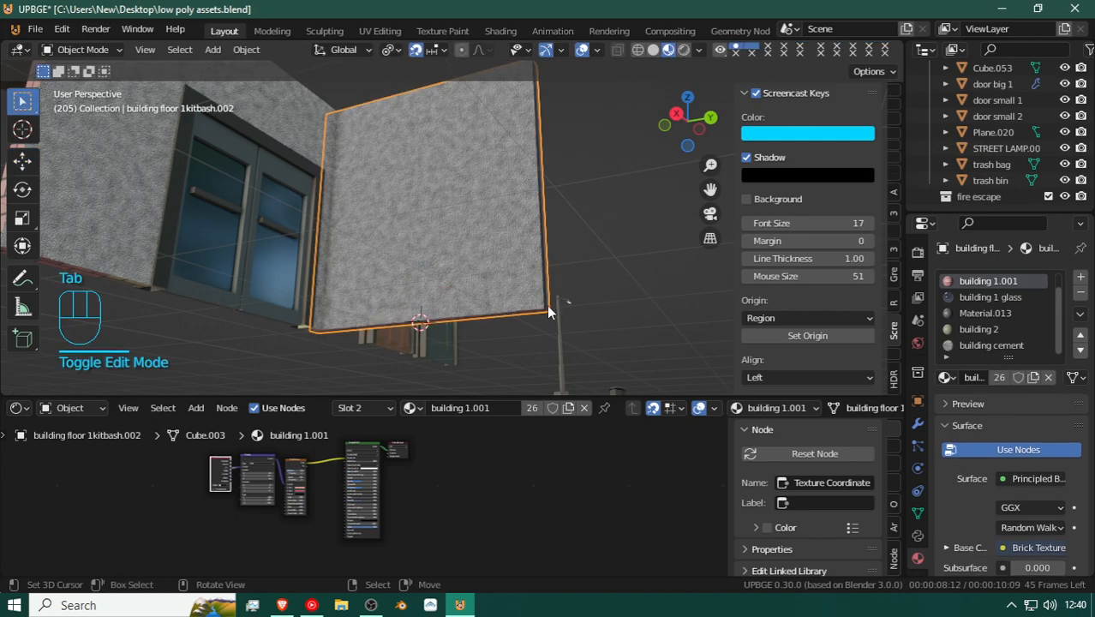
{"action": "key", "text": "q"}
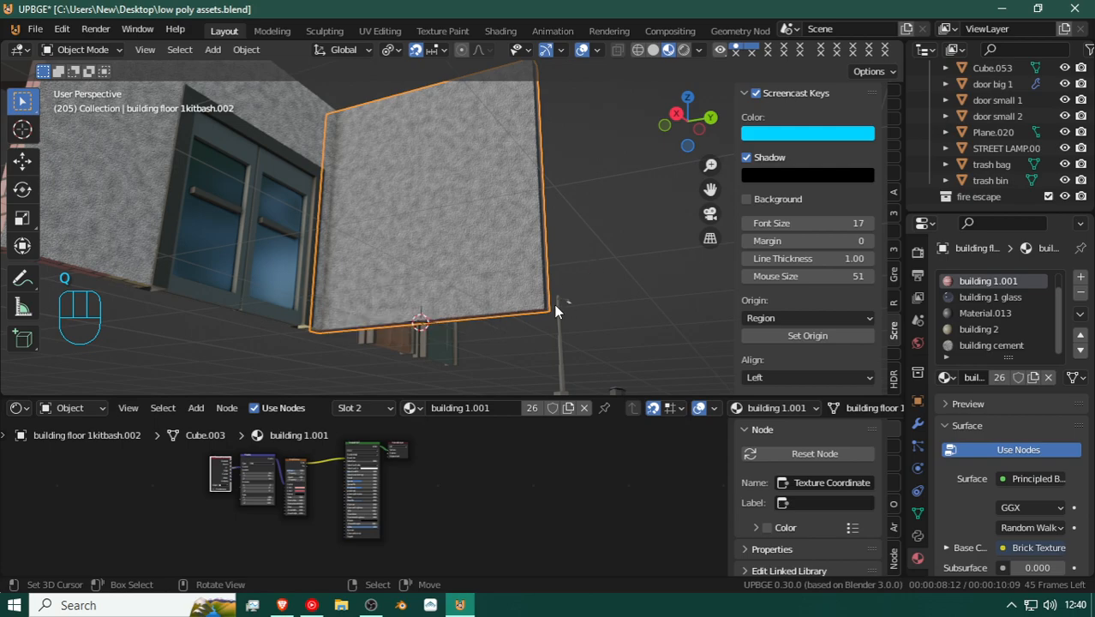
{"action": "key", "text": "w"}
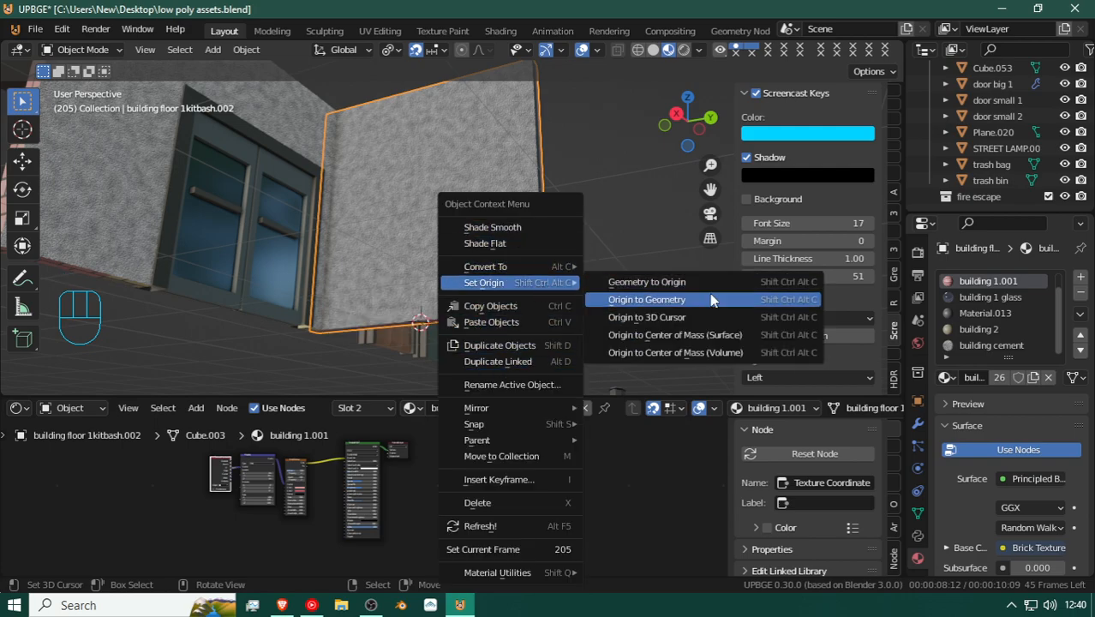
{"action": "right_click", "coordinate": [695, 317]}
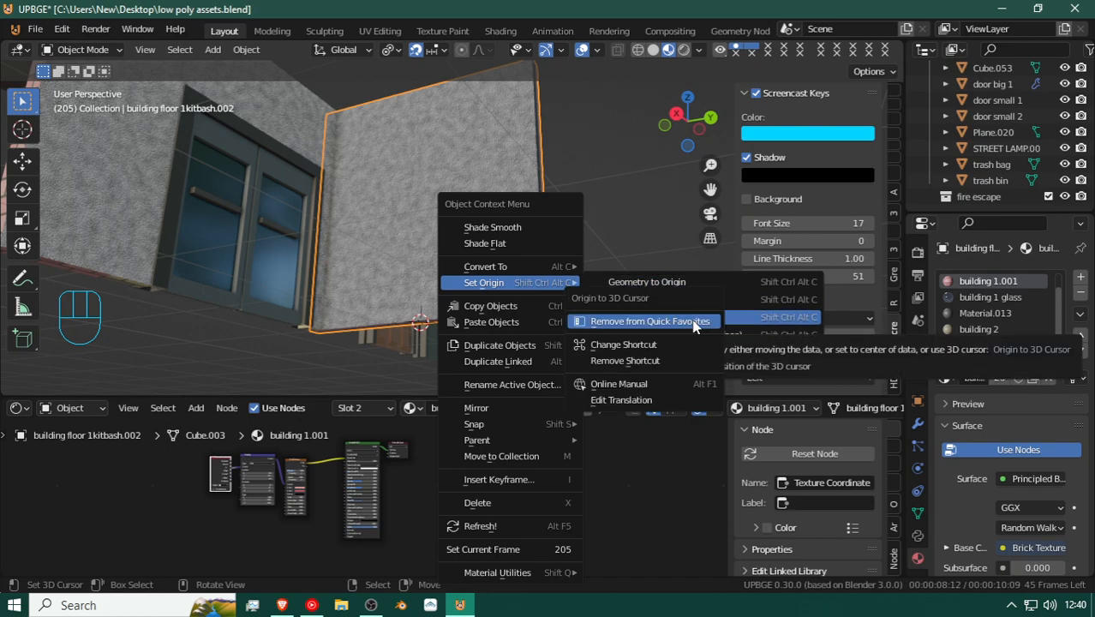
{"action": "key", "text": "q"}
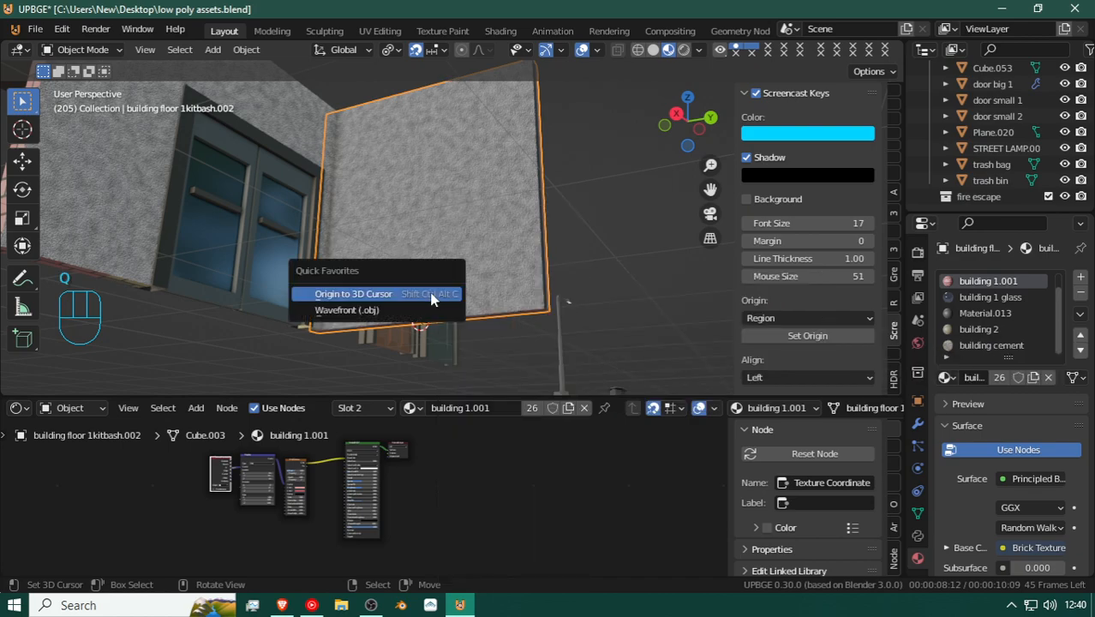
{"action": "left_click", "coordinate": [431, 295]}
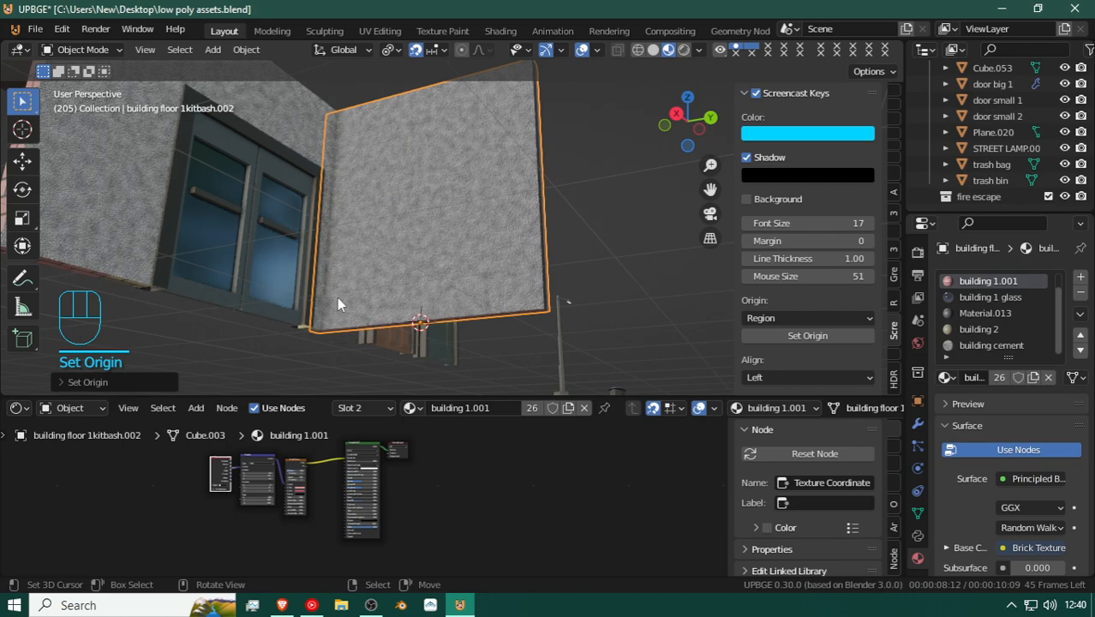
Step: Move the duplicated plain wall 0.4 m in the negative X direction and delete it
{"action": "key", "text": "shift+f"}
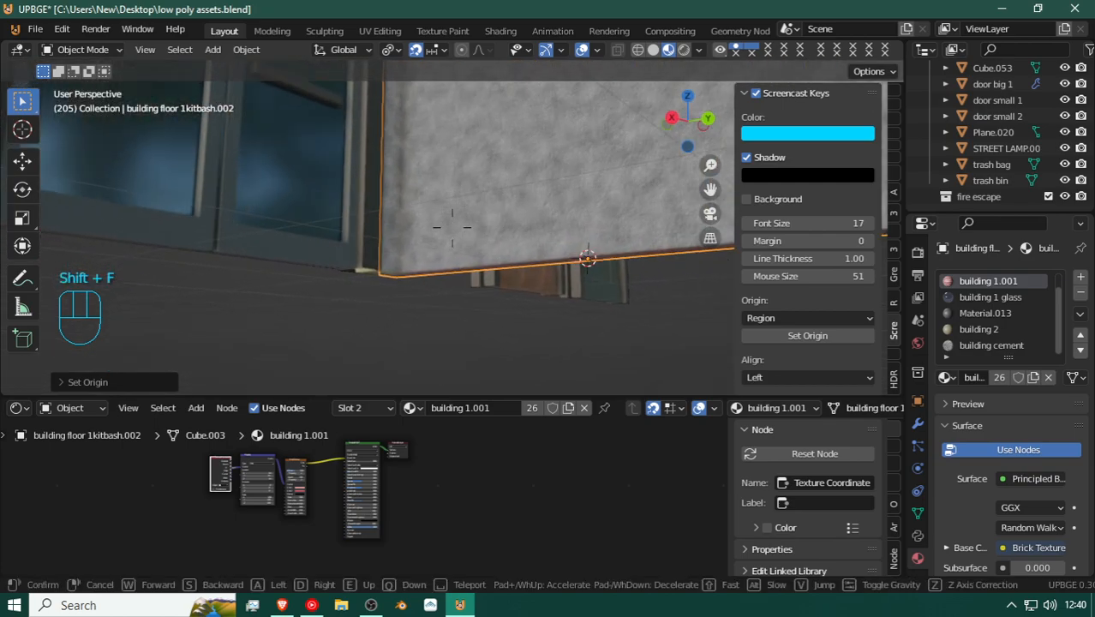
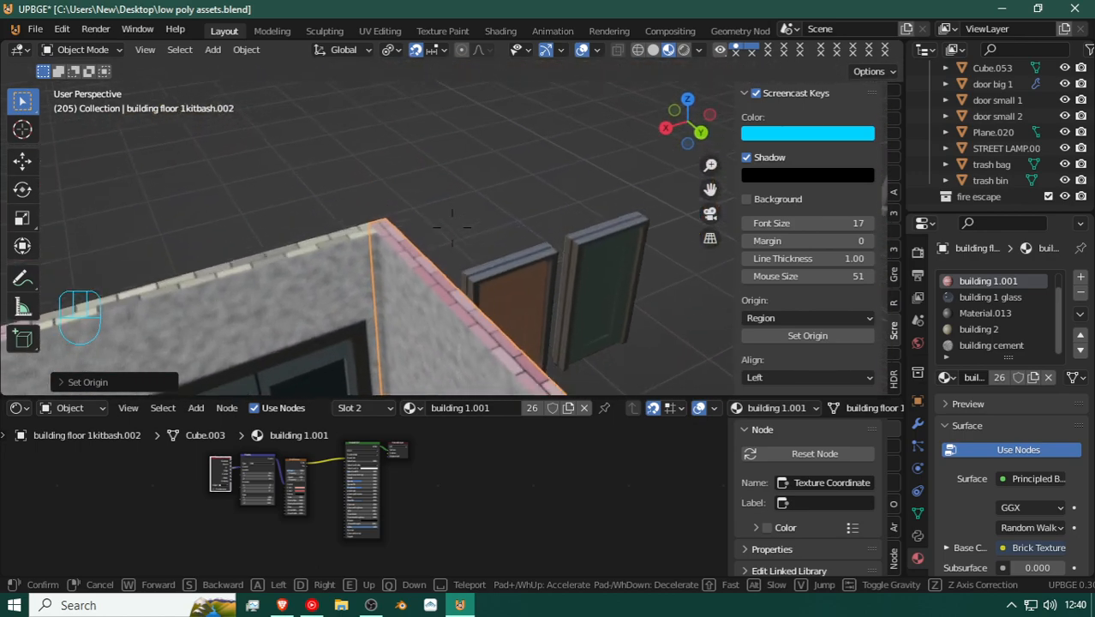
{"action": "key", "text": "w"}
{"action": "left_click", "coordinate": [451, 227]}
{"action": "key", "text": "g"}
{"action": "middle_click_drag", "start_coordinate": [481, 222], "coordinate": [494, 220]}
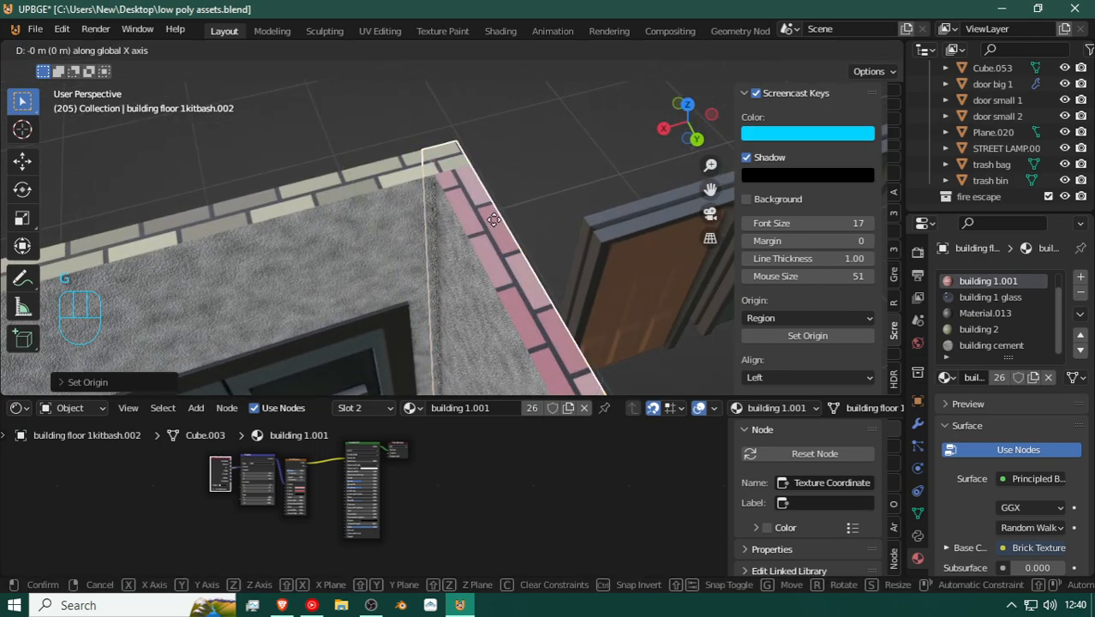
{"action": "key", "text": "shift"}
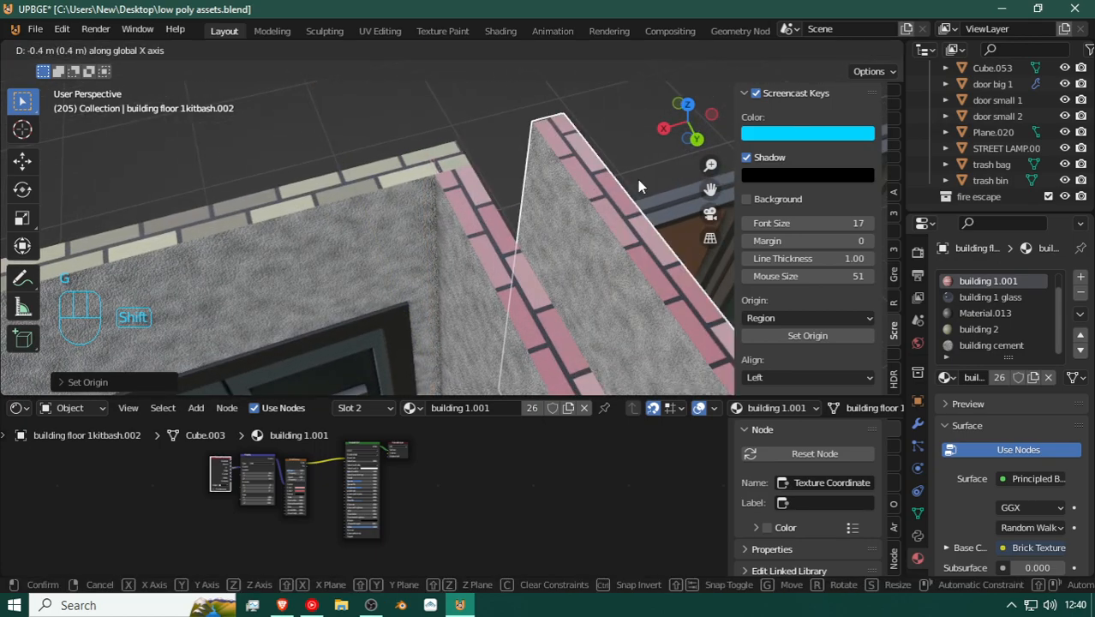
{"action": "left_click", "coordinate": [637, 181]}
{"action": "key", "text": "x"}
Step: Move the original plain wall about 0.118 m in the negative X direction, flush against the green door wall's end
{"action": "left_click", "coordinate": [476, 205]}
{"action": "left_click", "coordinate": [474, 224]}
{"action": "key", "text": "g"}
{"action": "middle_click_drag", "start_coordinate": [530, 211], "coordinate": [557, 204]}
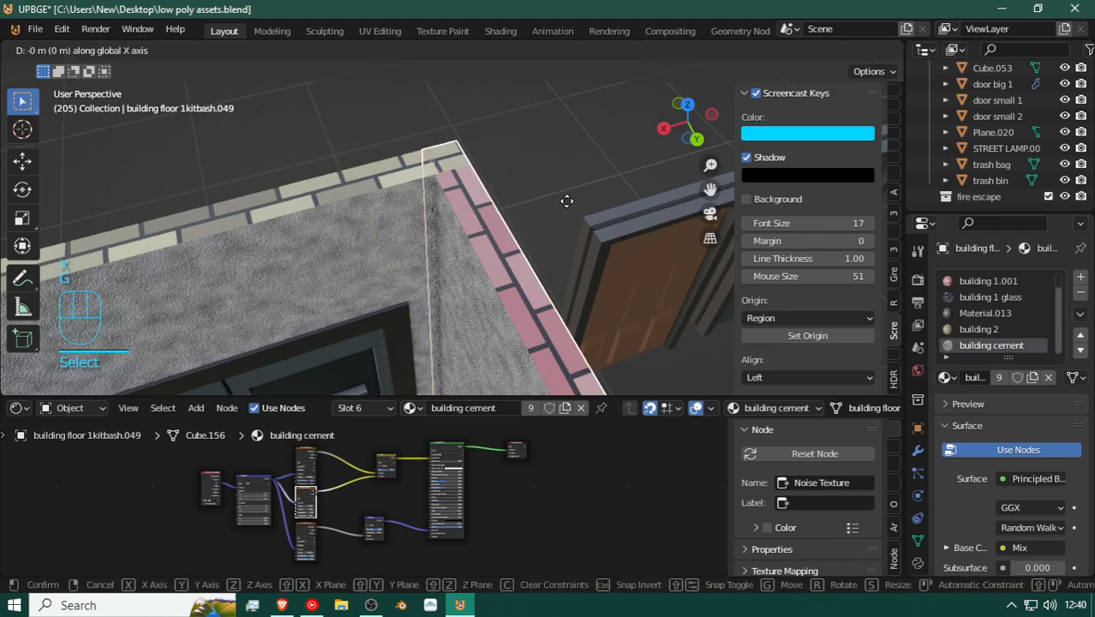
{"action": "key", "text": "shift"}
{"action": "key", "text": "ctrl"}
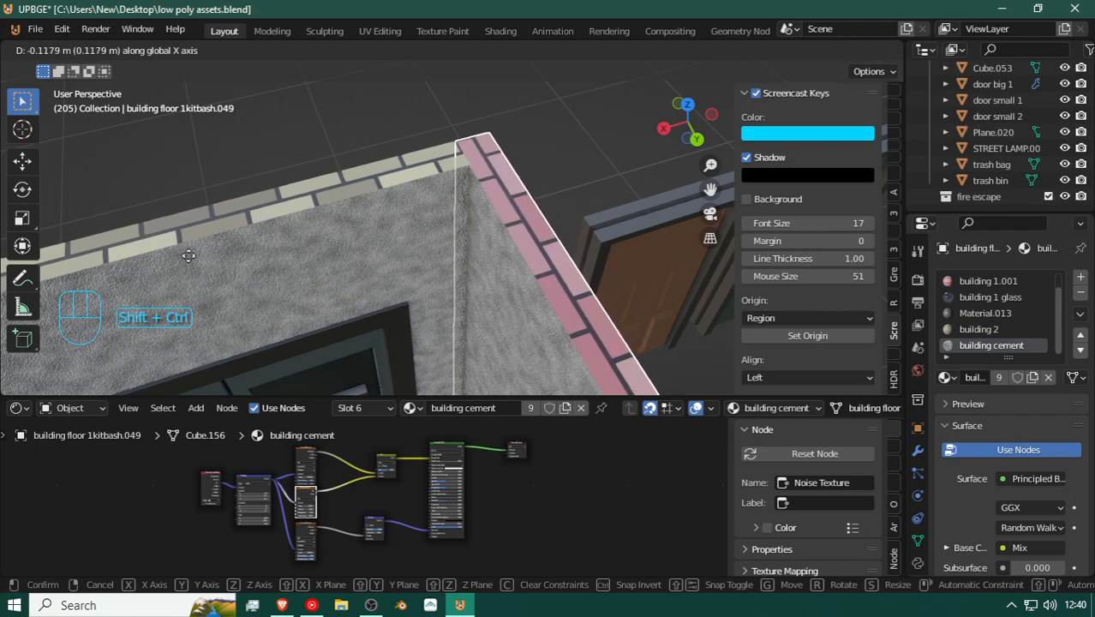
{"action": "left_click", "coordinate": [246, 244]}
Step: Move the small wooden door along the X axis into the door opening of the pink brick wall
{"action": "key", "text": "shift+f"}
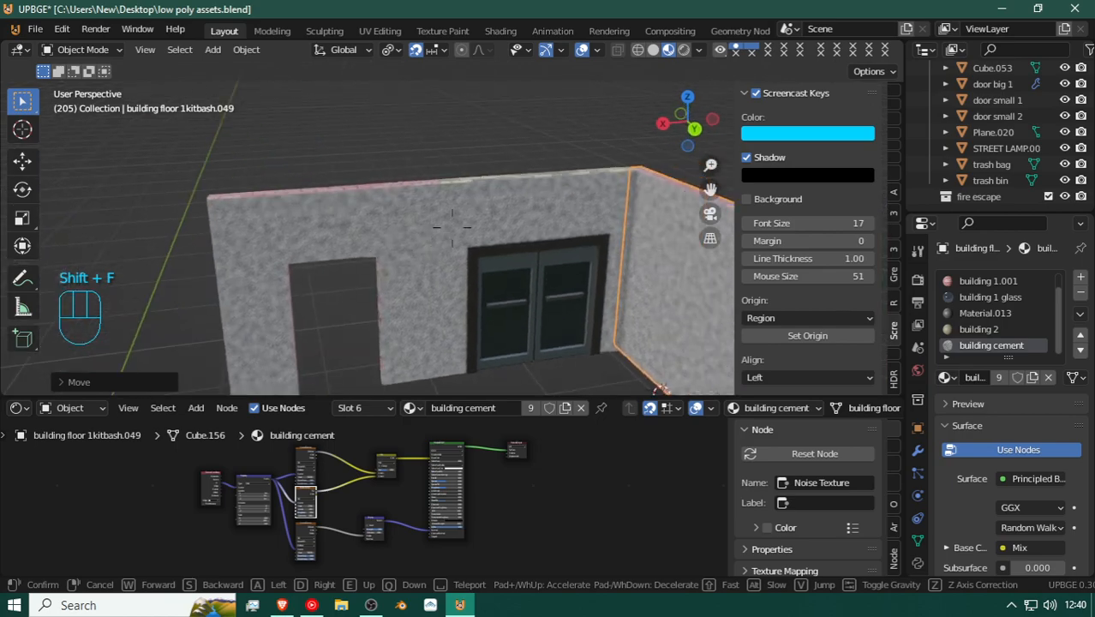
{"action": "key", "text": "a"}
{"action": "key", "text": "shift"}
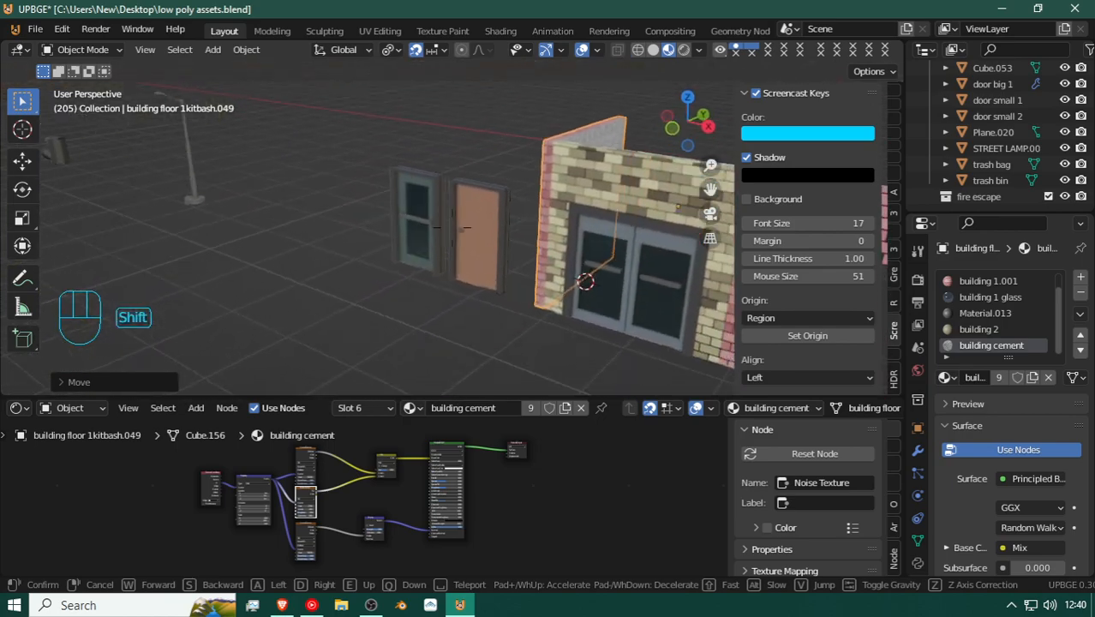
{"action": "left_click", "coordinate": [380, 216]}
{"action": "left_click", "coordinate": [346, 200]}
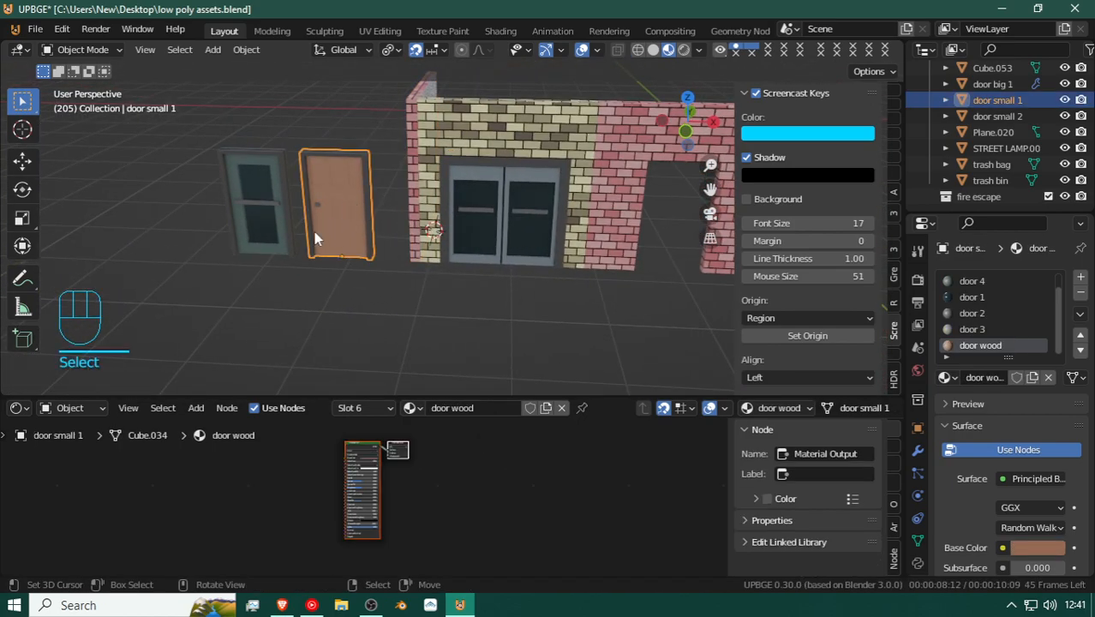
{"action": "key", "text": "d"}
{"action": "middle_click_drag", "start_coordinate": [313, 231], "coordinate": [421, 260]}
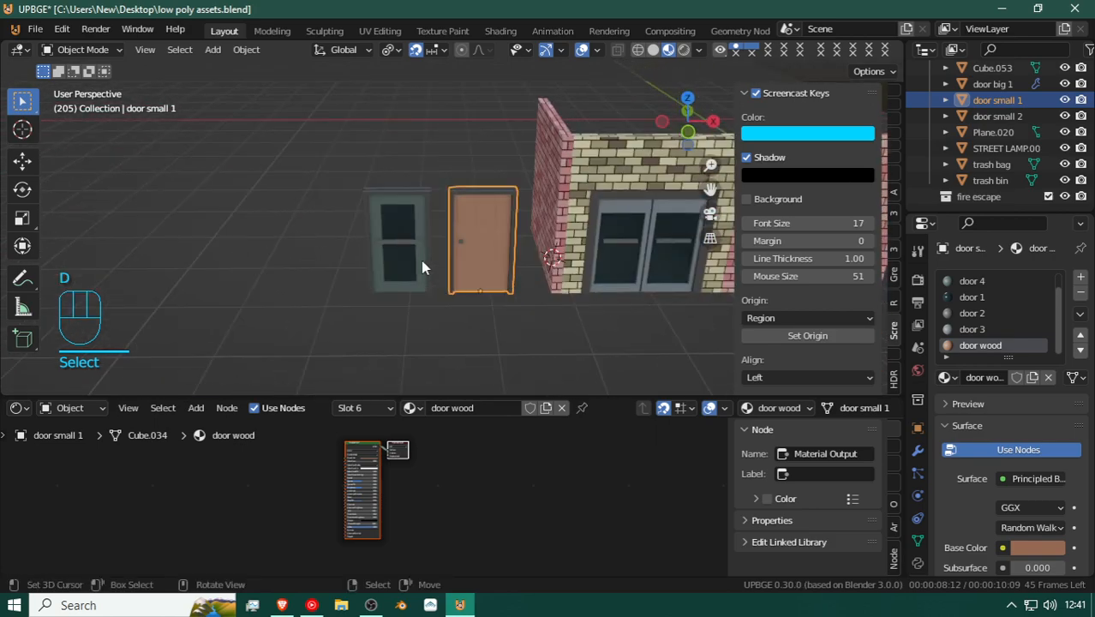
{"action": "key", "text": "g"}
{"action": "key", "text": "x"}
{"action": "left_click", "coordinate": [730, 259]}
{"action": "middle_click_drag", "start_coordinate": [729, 258], "coordinate": [604, 257], "text": "shift"}
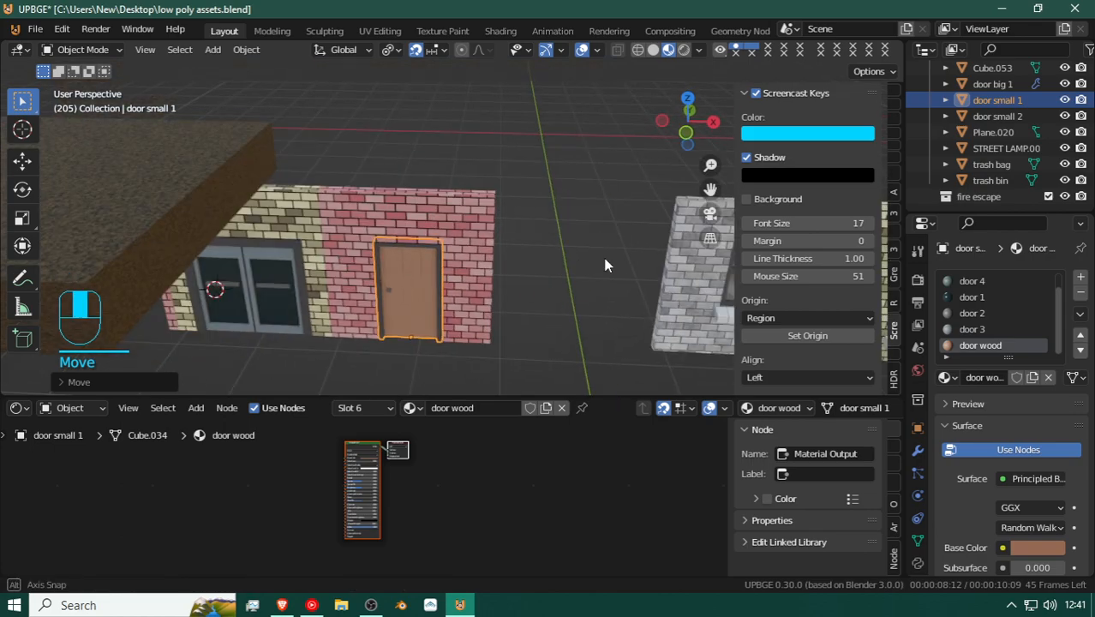
Step: Examine how the wooden door fits the pink wall's opening from the outside at several angles
{"action": "scroll", "coordinate": [604, 258], "scroll_direction": "up", "scroll_amount": 1}
{"action": "key", "text": "shift+f"}
{"action": "key", "text": "d"}
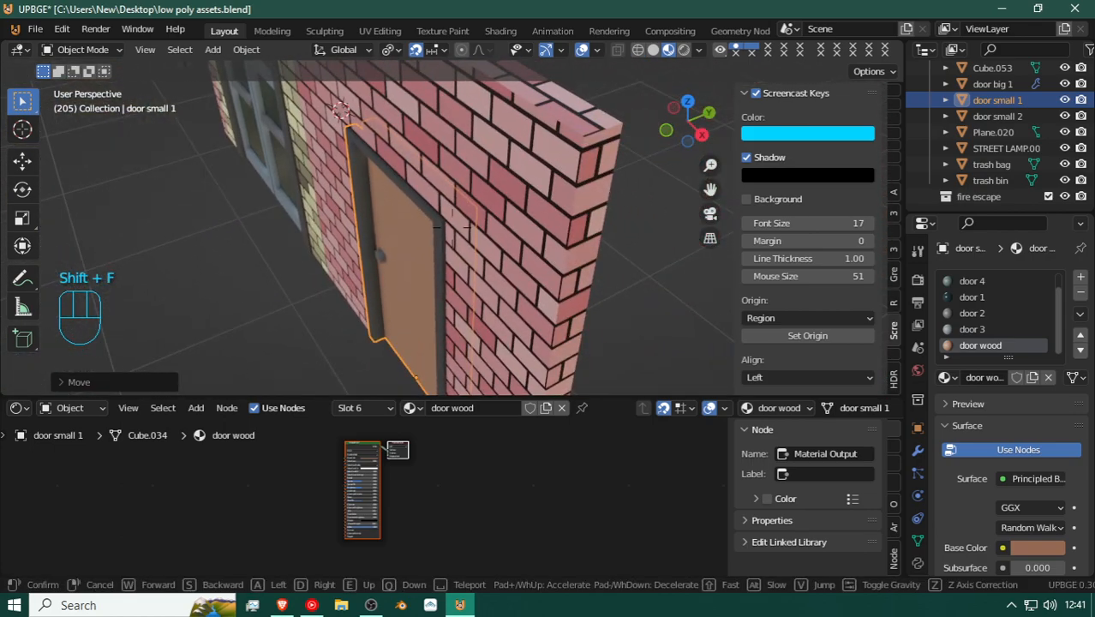
{"action": "left_click", "coordinate": [428, 233]}
{"action": "key", "text": "shift+f"}
{"action": "key", "text": "a"}
{"action": "key", "text": "a"}
{"action": "left_click", "coordinate": [469, 227]}
{"action": "key", "text": "g"}
{"action": "key", "text": "x"}
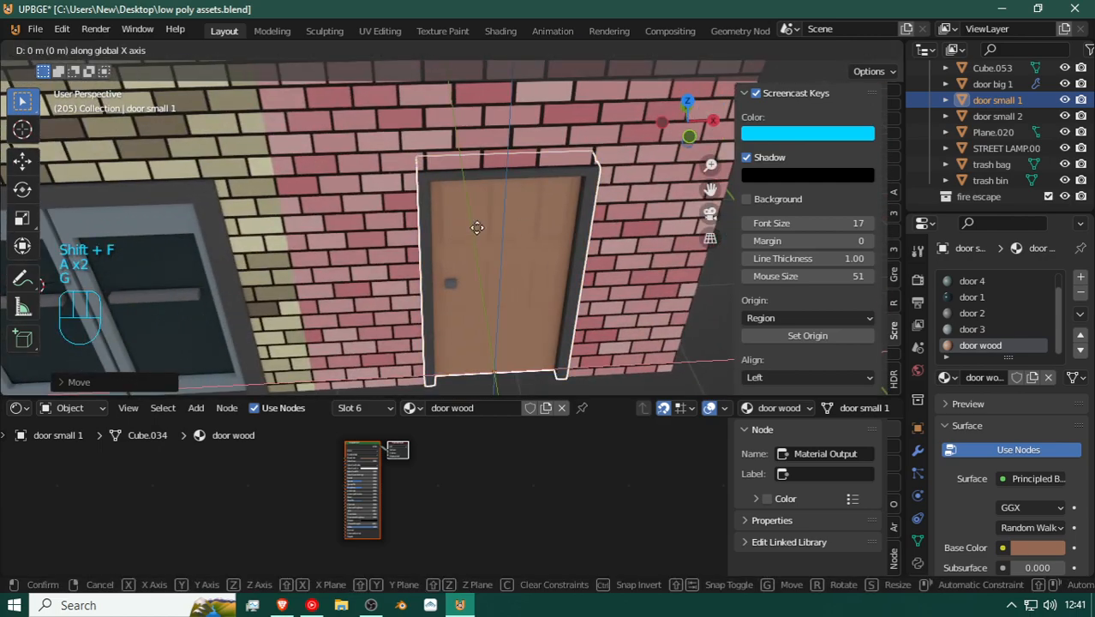
{"action": "left_click", "coordinate": [440, 288]}
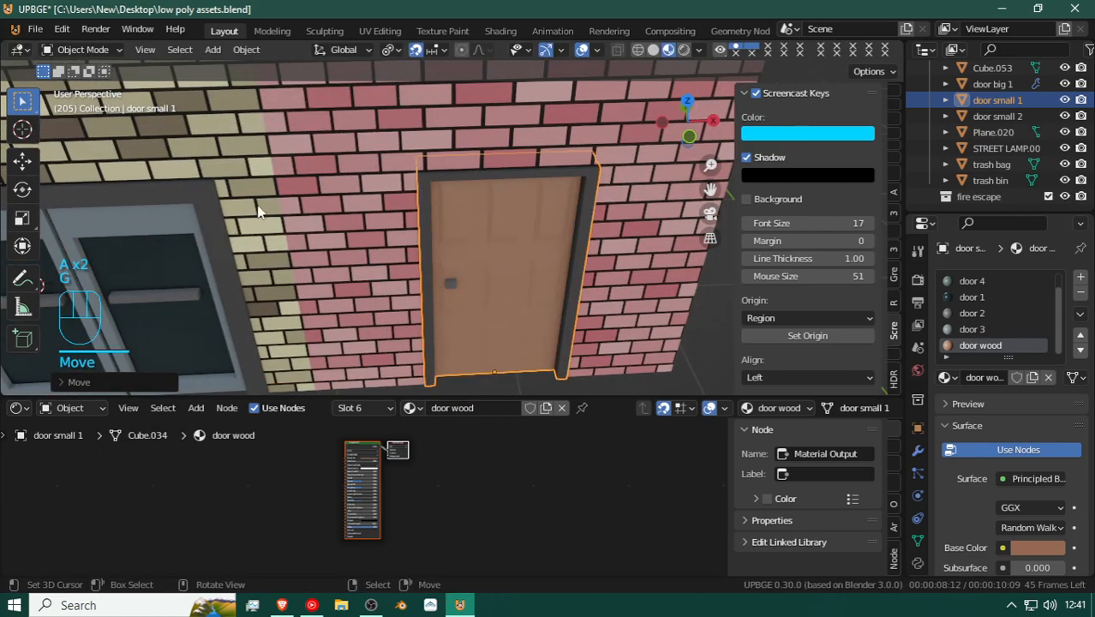
Step: Move the green brick wall with its double door in the negative X direction, beyond the brown slab
{"action": "key", "text": "shift+f"}
{"action": "key", "text": "s"}
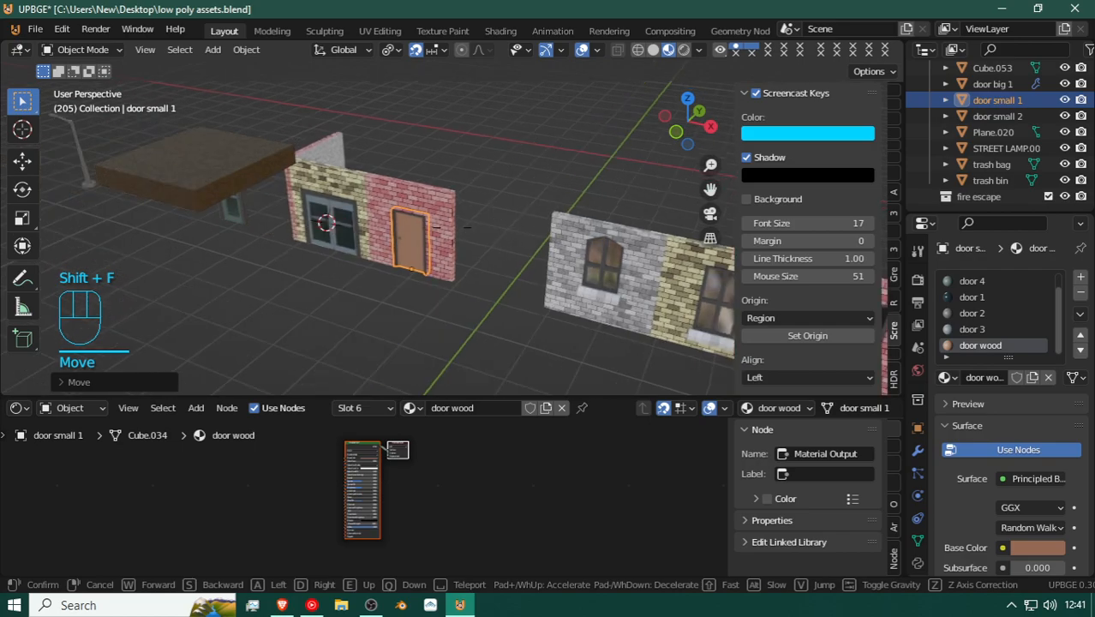
{"action": "left_click", "coordinate": [371, 211]}
{"action": "left_click", "coordinate": [351, 186]}
{"action": "key", "text": "g"}
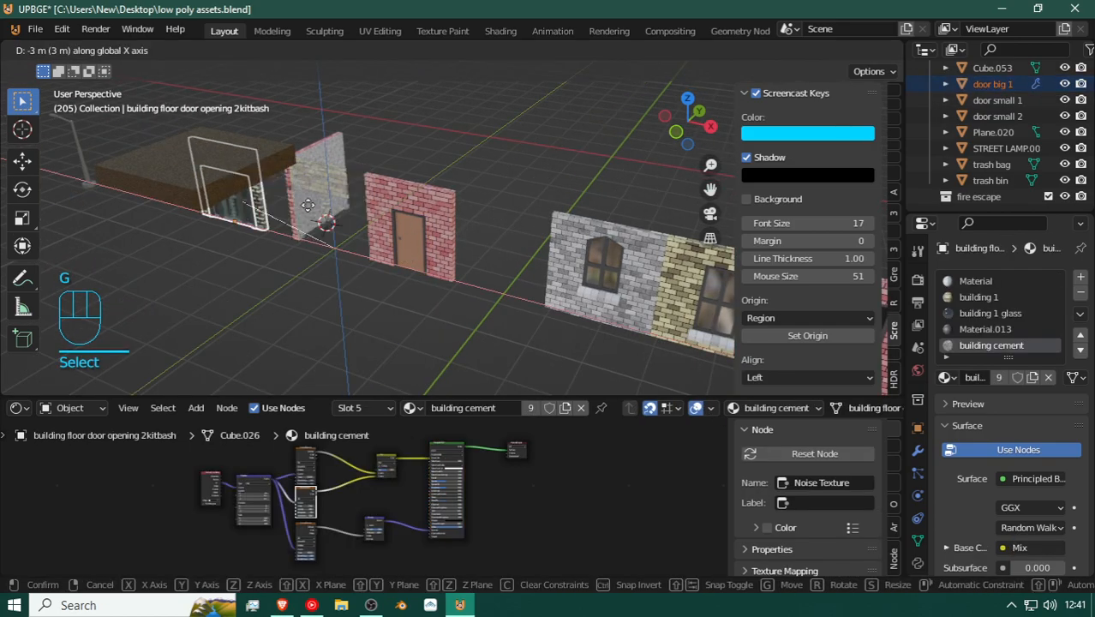
{"action": "left_click", "coordinate": [254, 207]}
Step: Move the plain side wall along the X axis to the end of the pink door wall, forming a corner
{"action": "left_click", "coordinate": [296, 183]}
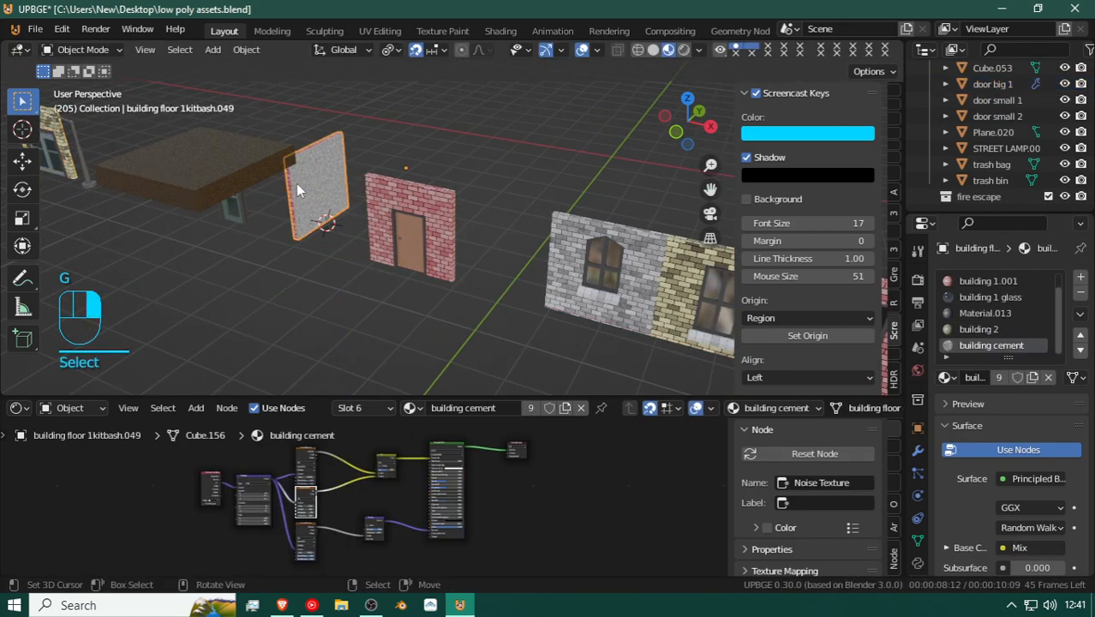
{"action": "key", "text": "g"}
{"action": "key", "text": "x"}
{"action": "left_click", "coordinate": [353, 226]}
{"action": "key", "text": "shift+f"}
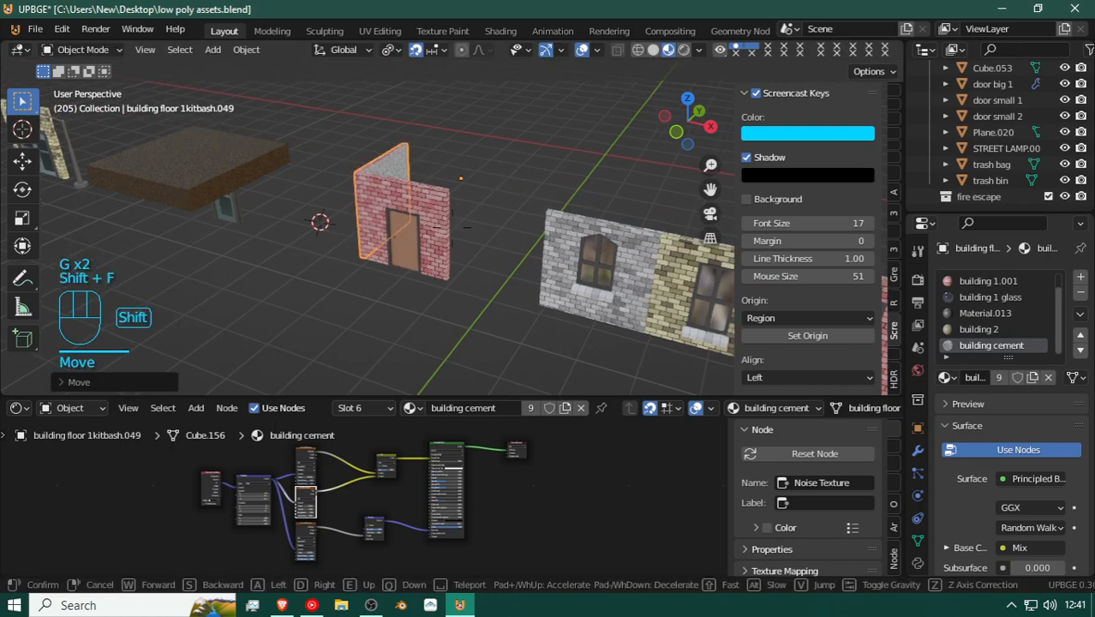
{"action": "key", "text": "s"}
{"action": "key", "text": "a"}
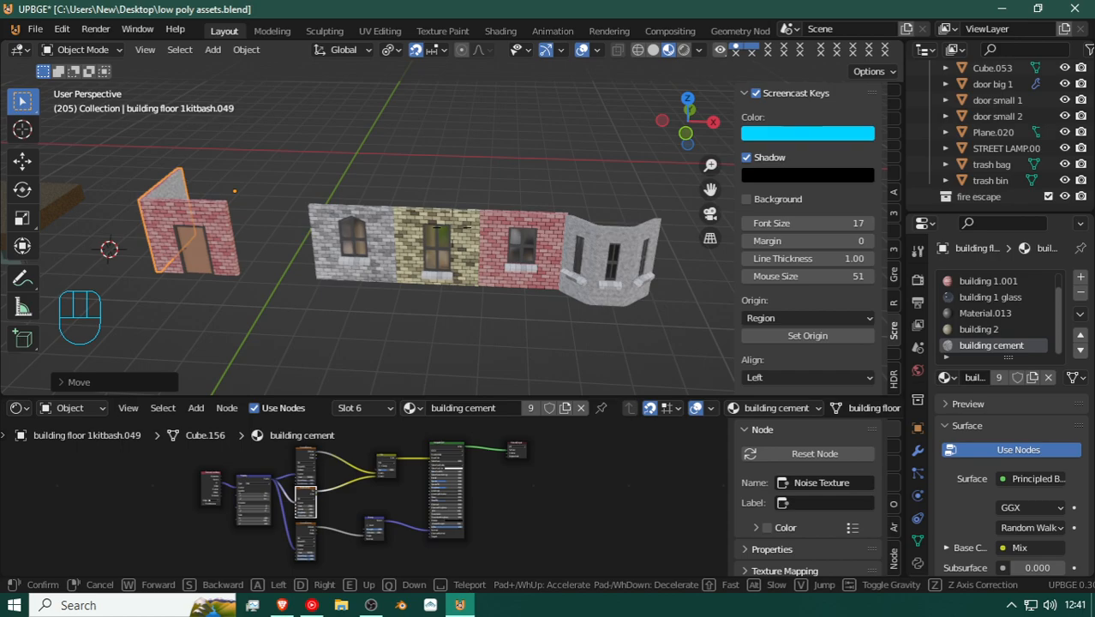
{"action": "left_click", "coordinate": [454, 233]}
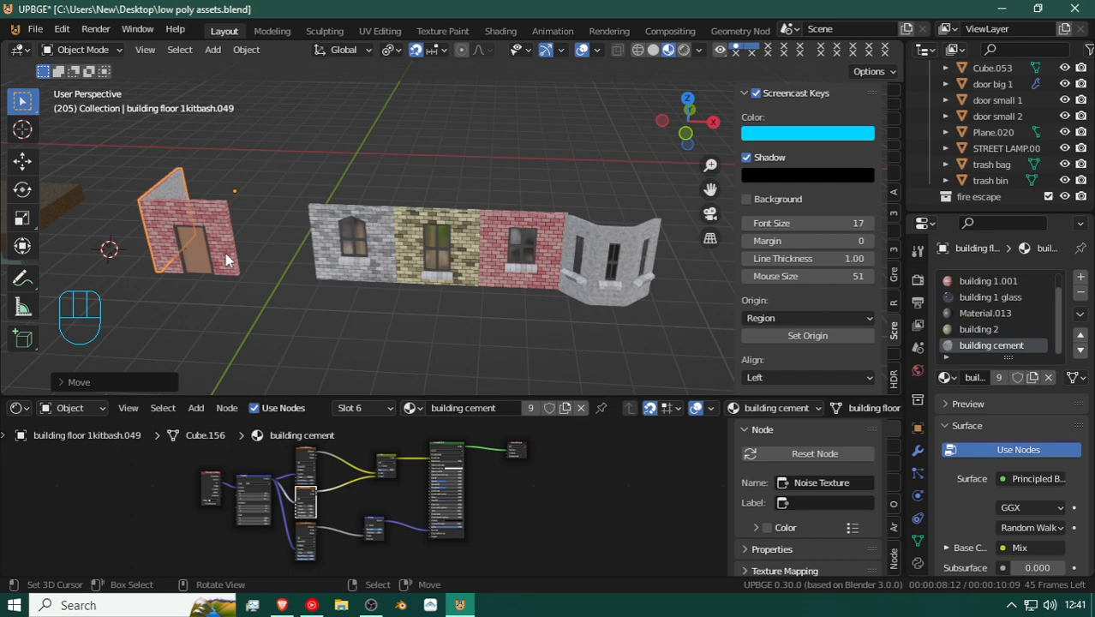
Step: Try applying the grey arched-window wall's building cement material to the pink door wall, and undo it
{"action": "left_click", "coordinate": [379, 224]}
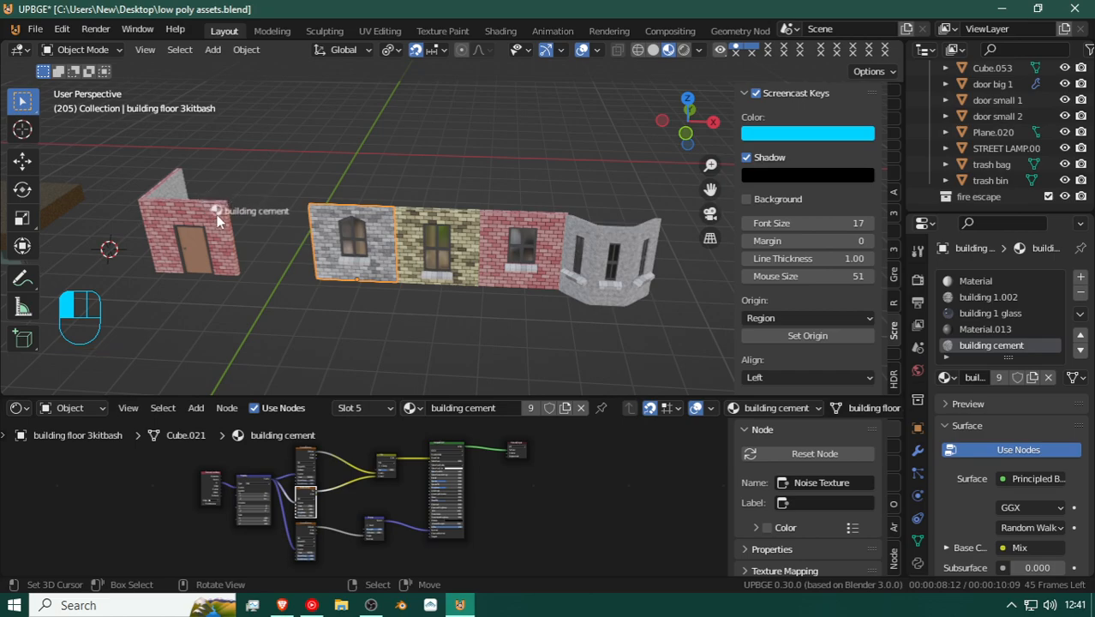
{"action": "left_click_drag", "start_coordinate": [217, 221], "coordinate": [217, 217]}
{"action": "key", "text": "shift+f"}
{"action": "key", "text": "w"}
{"action": "left_click", "coordinate": [453, 234]}
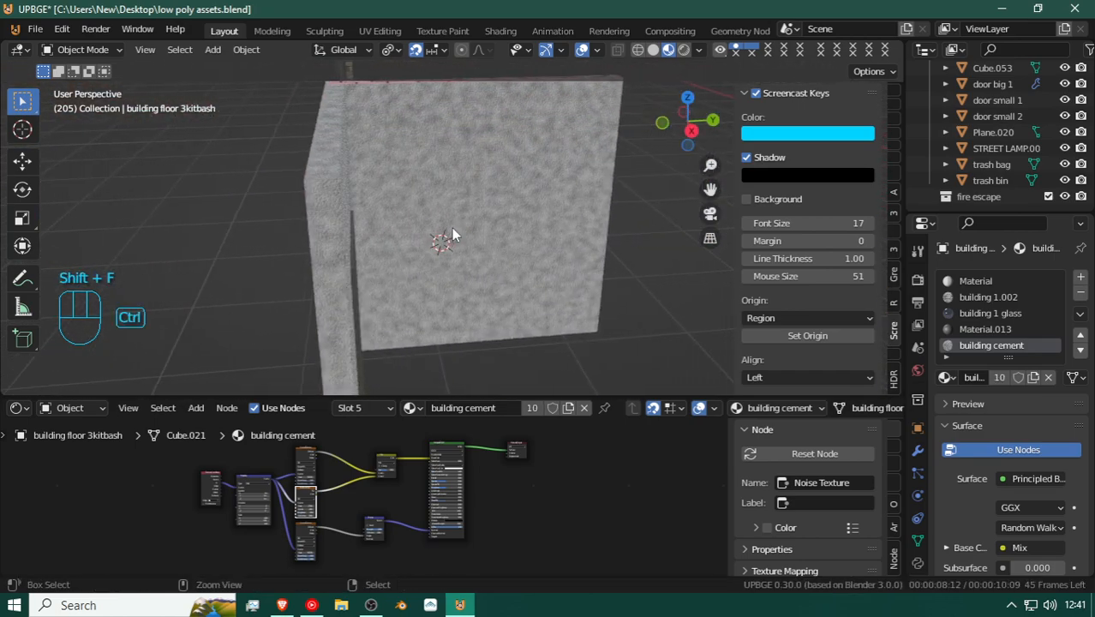
{"action": "key", "text": "ctrl+z"}
Step: Apply the arched-window wall's building 1.002 grey brick material to the outside of the pink door wall
{"action": "key", "text": "shift+f"}
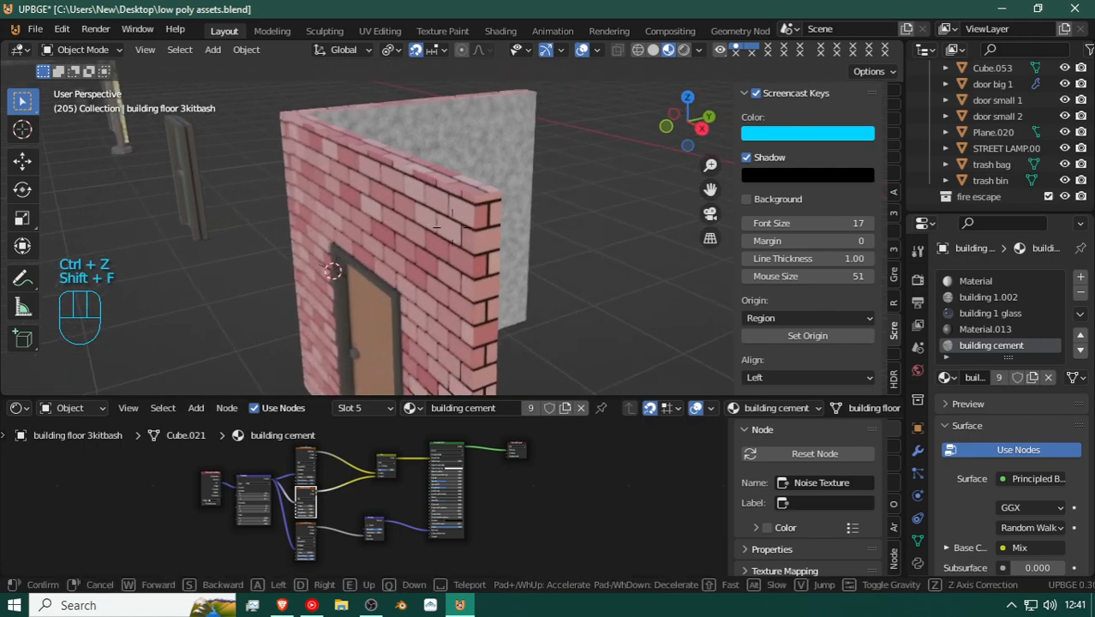
{"action": "left_click", "coordinate": [453, 227]}
{"action": "left_click", "coordinate": [985, 298]}
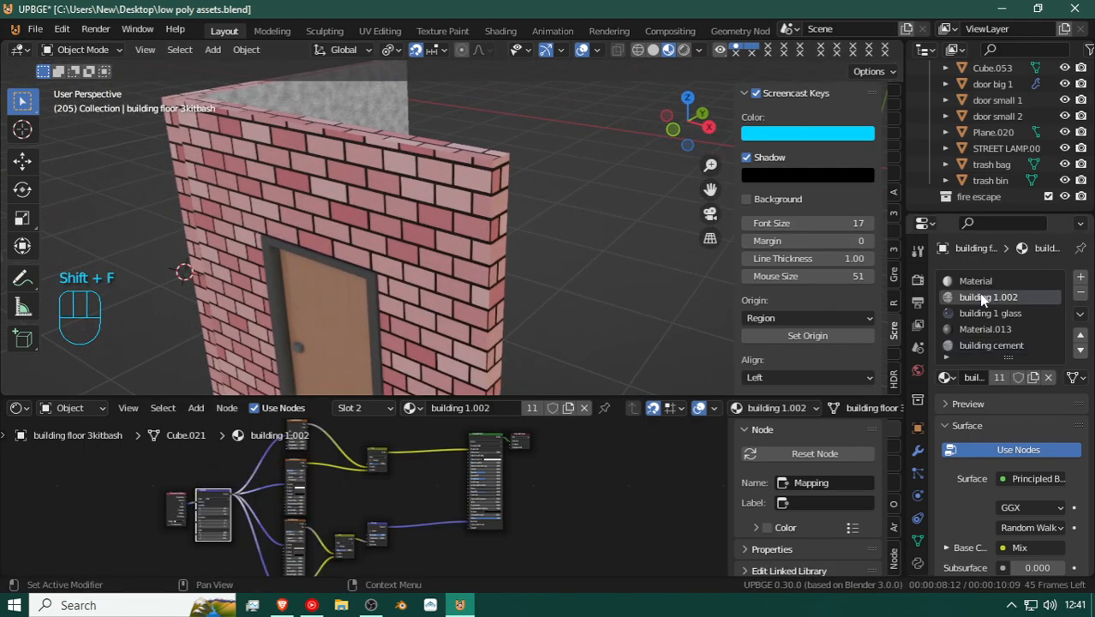
{"action": "left_click_drag", "start_coordinate": [385, 190], "coordinate": [386, 187]}
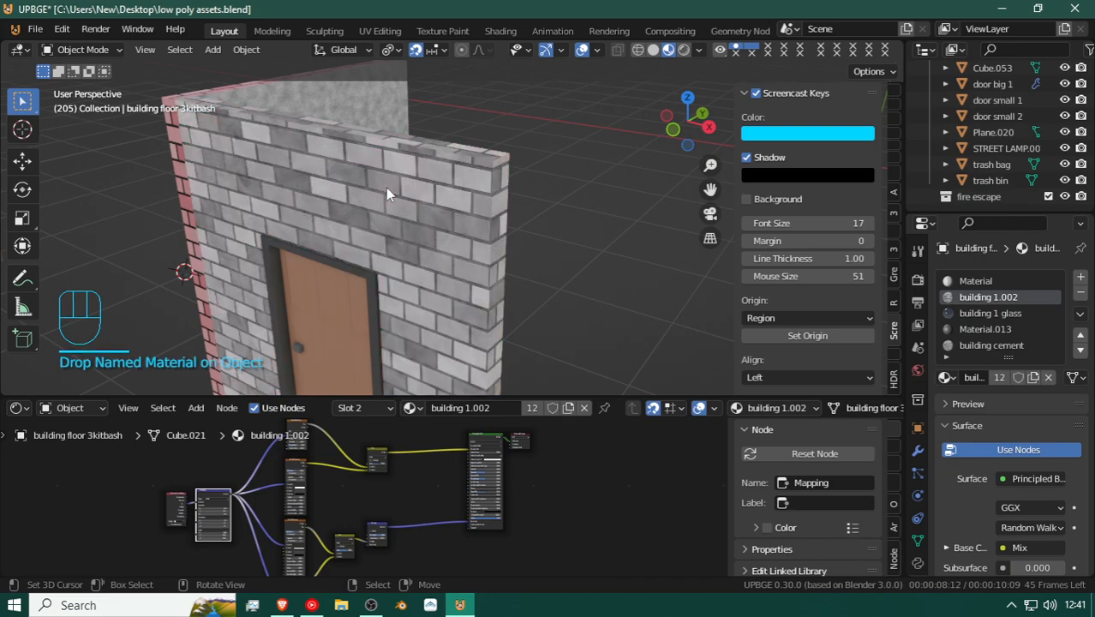
Step: Apply the building 1.002 material to the pink side wall adjoining the door wall
{"action": "key", "text": "shift+f"}
{"action": "key", "text": "d"}
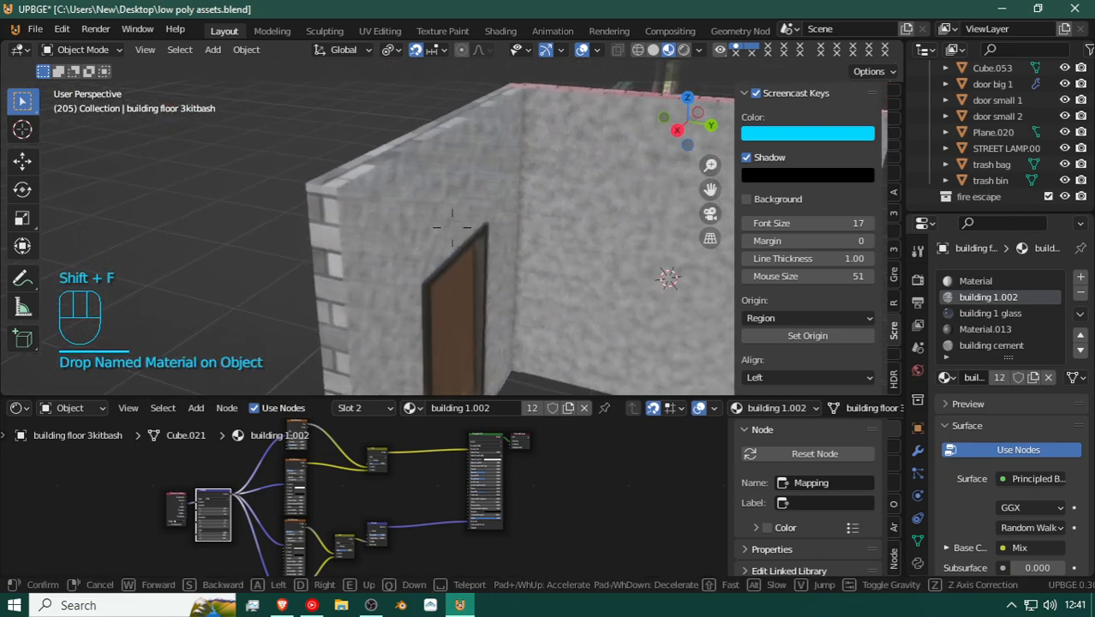
{"action": "key", "text": "a"}
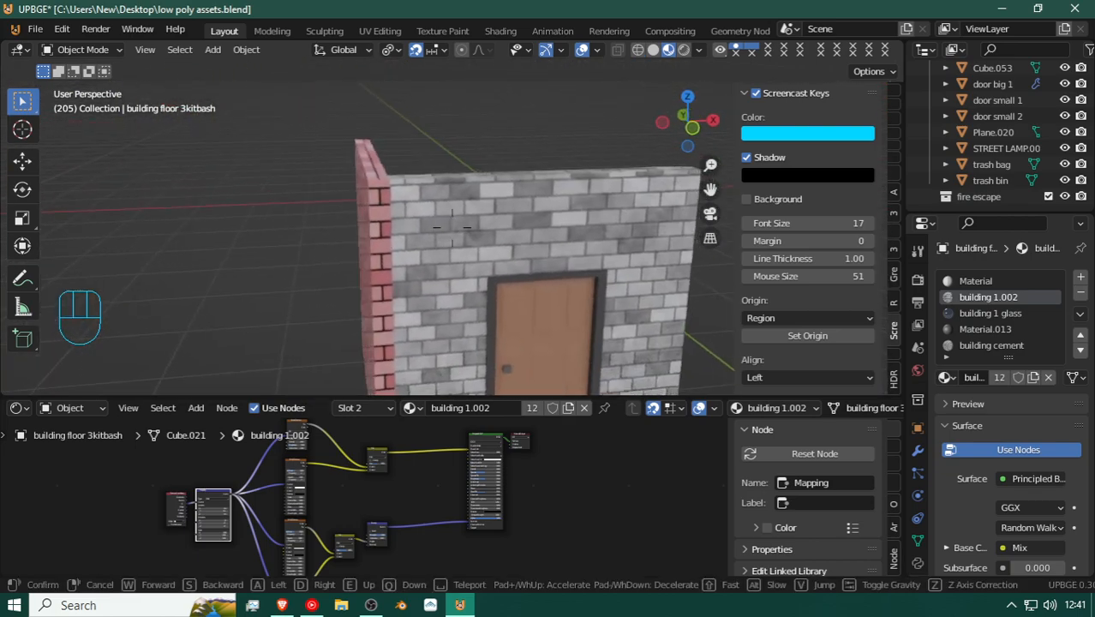
{"action": "left_click", "coordinate": [818, 281]}
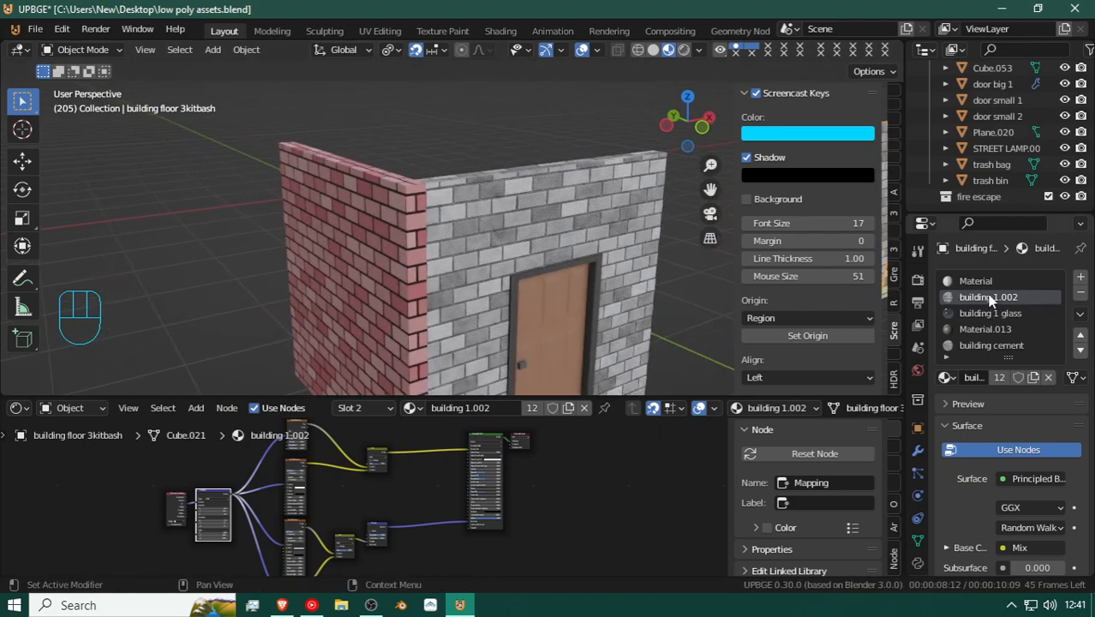
{"action": "left_click_drag", "start_coordinate": [319, 231], "coordinate": [322, 226]}
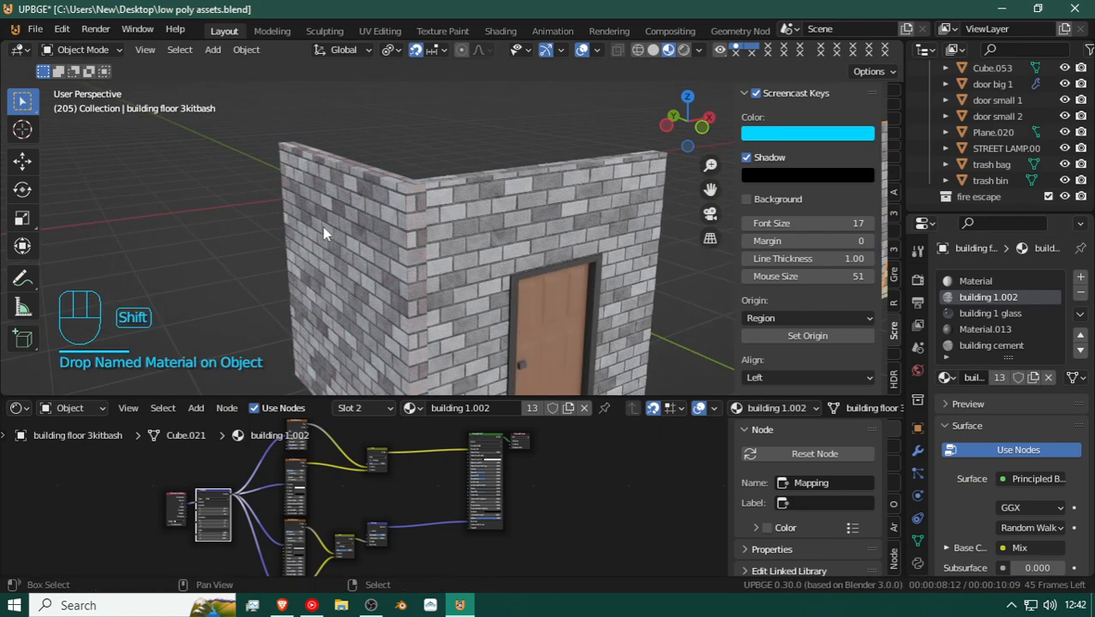
Step: Apply the building 1.002 material to the green brick window wall beside the arched-window wall
{"action": "key", "text": "shift+f"}
{"action": "left_click", "coordinate": [481, 225]}
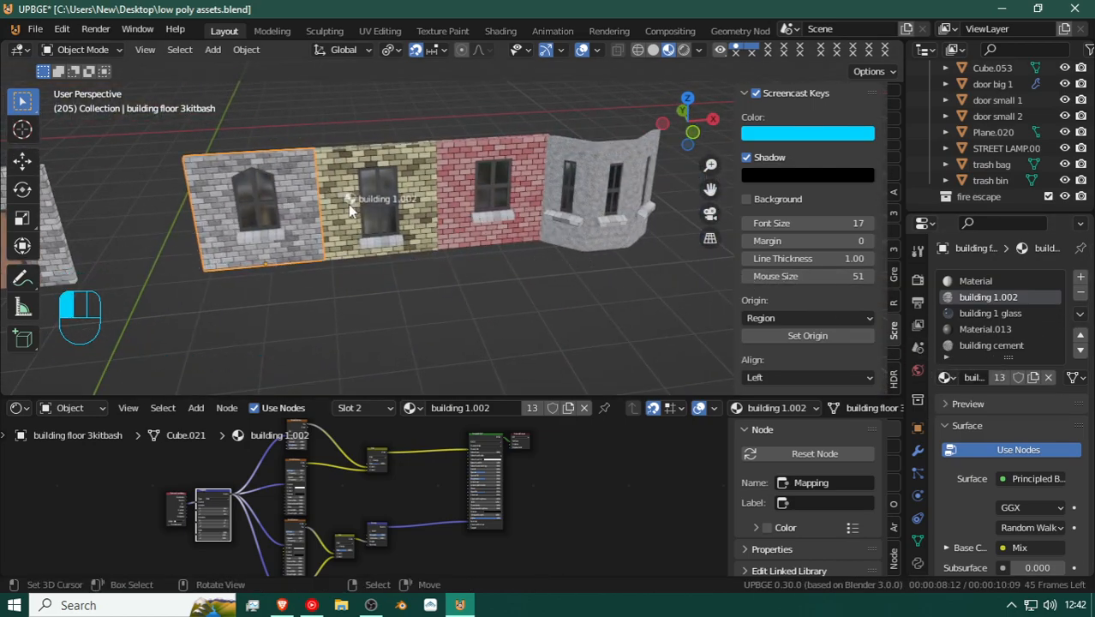
{"action": "left_click_drag", "start_coordinate": [340, 207], "coordinate": [342, 210]}
{"action": "key", "text": "shift+f"}
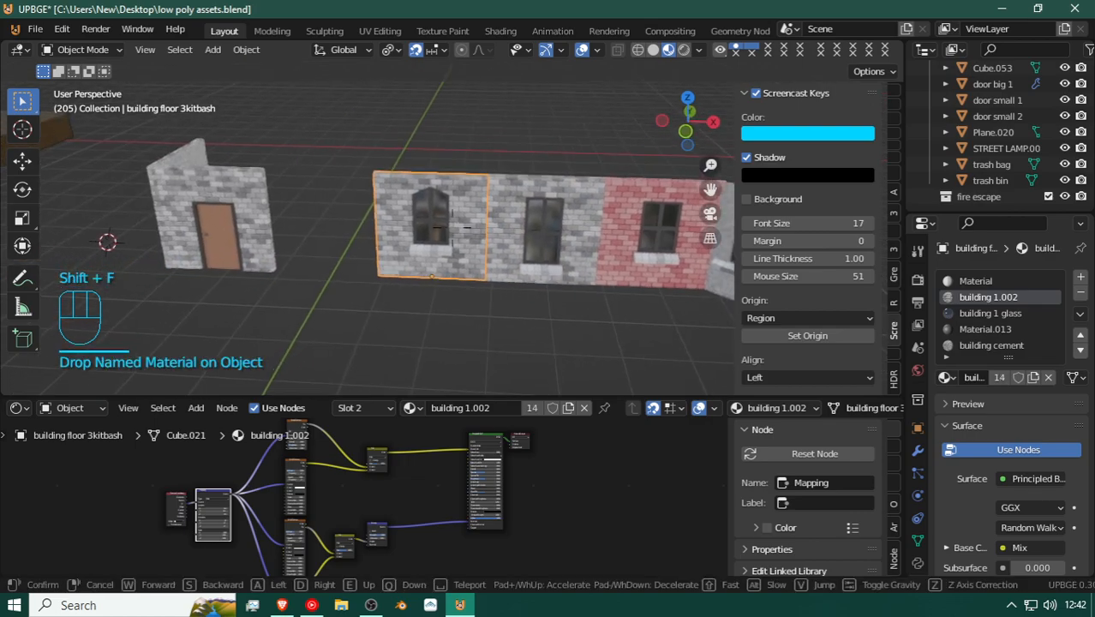
{"action": "left_click", "coordinate": [454, 235]}
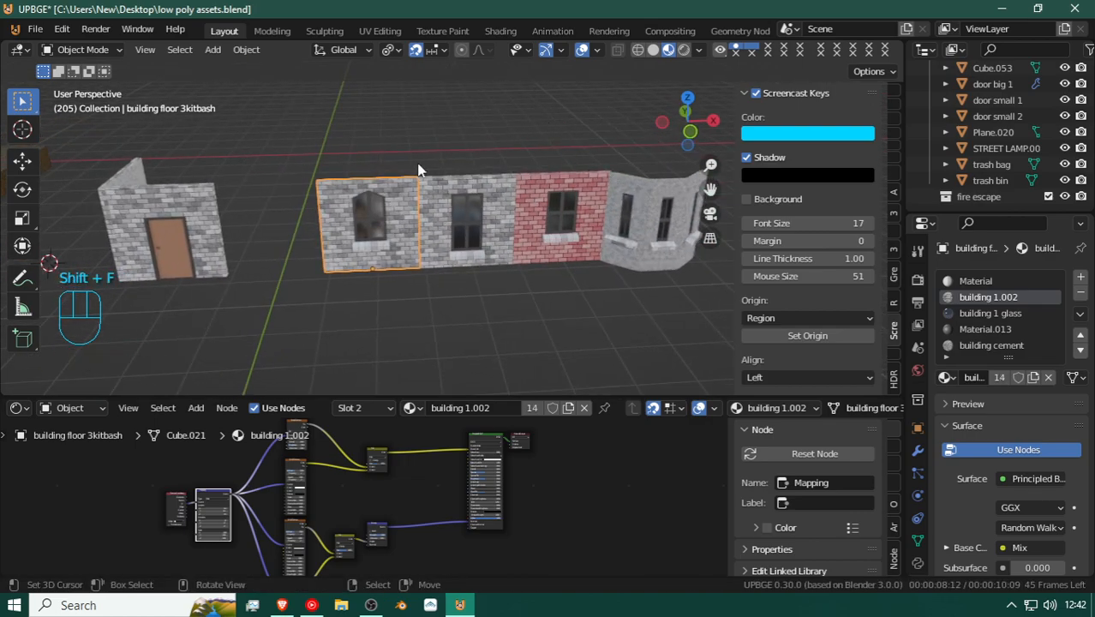
{"action": "key", "text": "shift+f"}
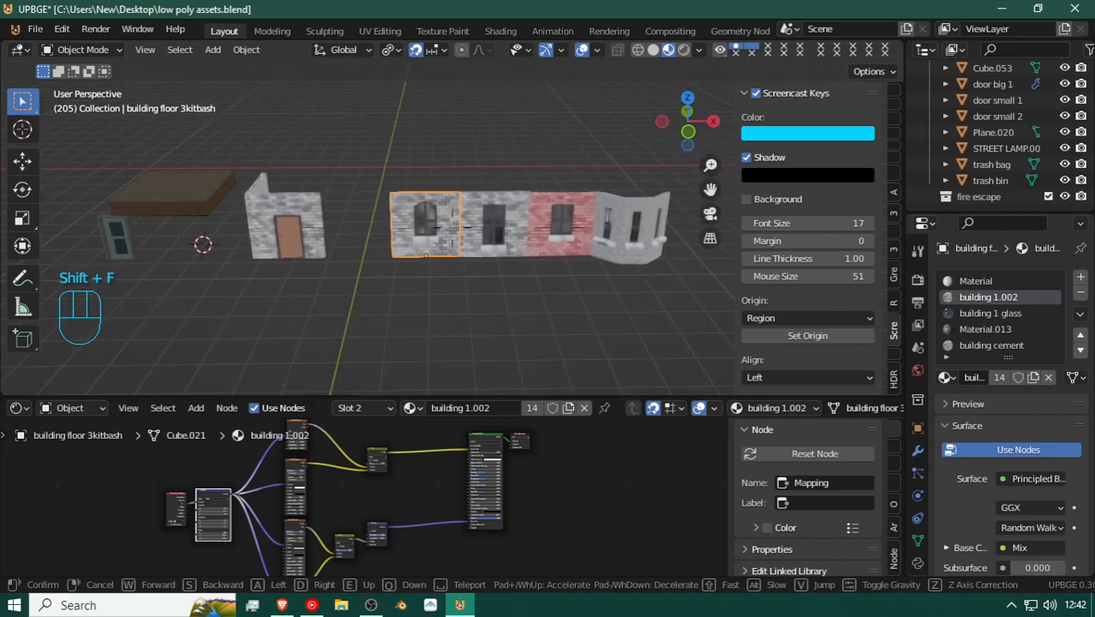
{"action": "left_click", "coordinate": [440, 237]}
{"action": "left_click", "coordinate": [278, 208]}
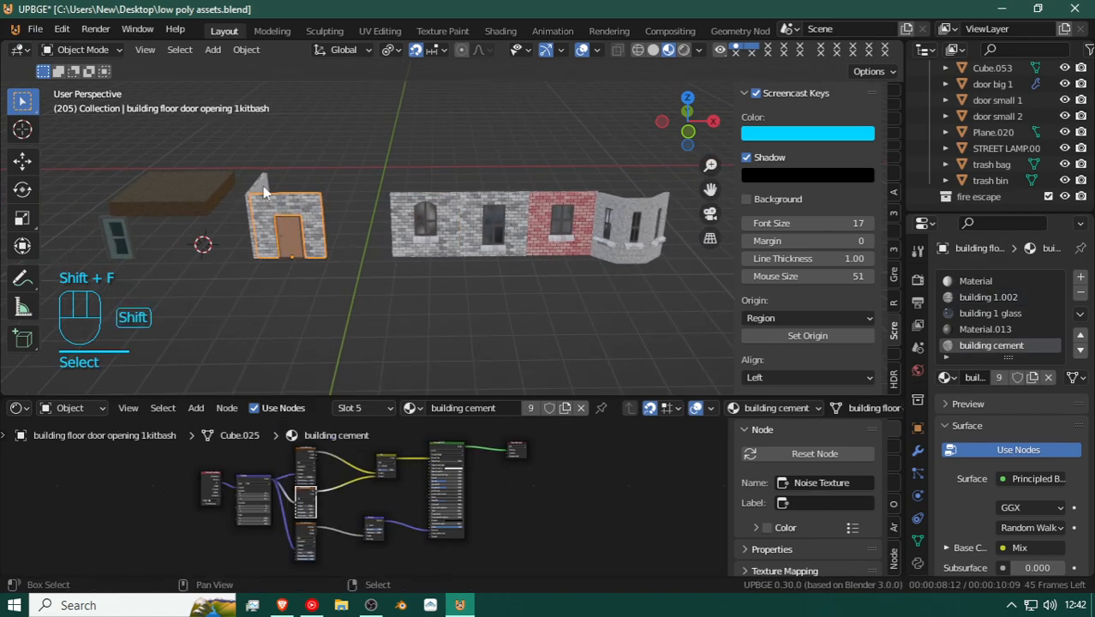
{"action": "left_click", "coordinate": [264, 193]}
{"action": "key", "text": "g"}
{"action": "key", "text": "x"}
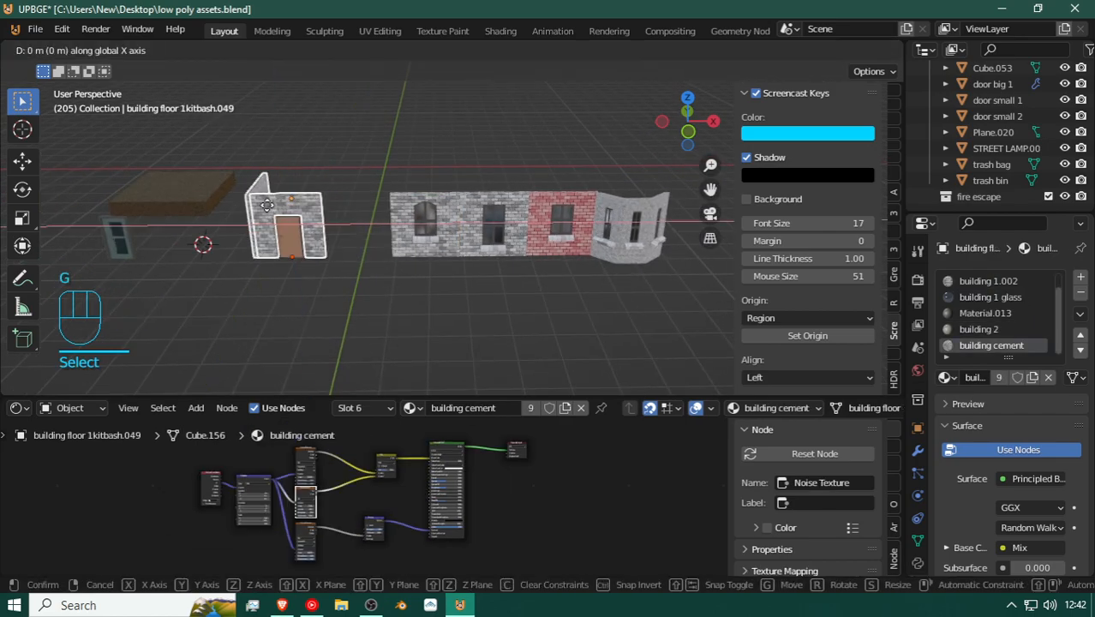
{"action": "left_click", "coordinate": [261, 219]}
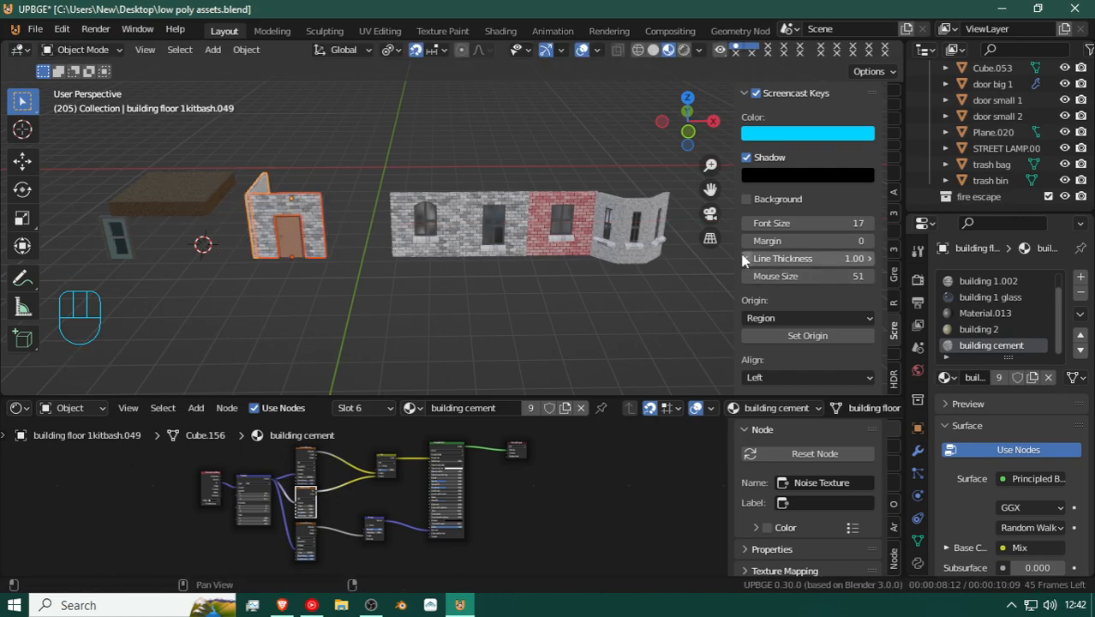
Step: Move the bay window wall in the negative X direction to the far side of the door wall, near the brown slab
{"action": "left_click", "coordinate": [648, 255]}
{"action": "key", "text": "g"}
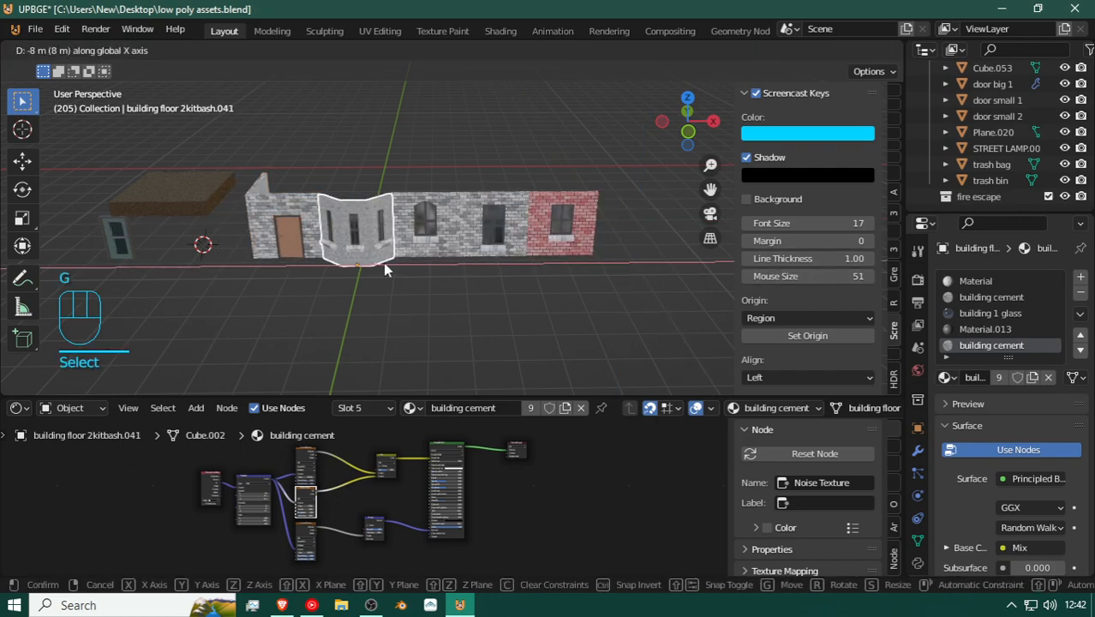
{"action": "left_click", "coordinate": [379, 340]}
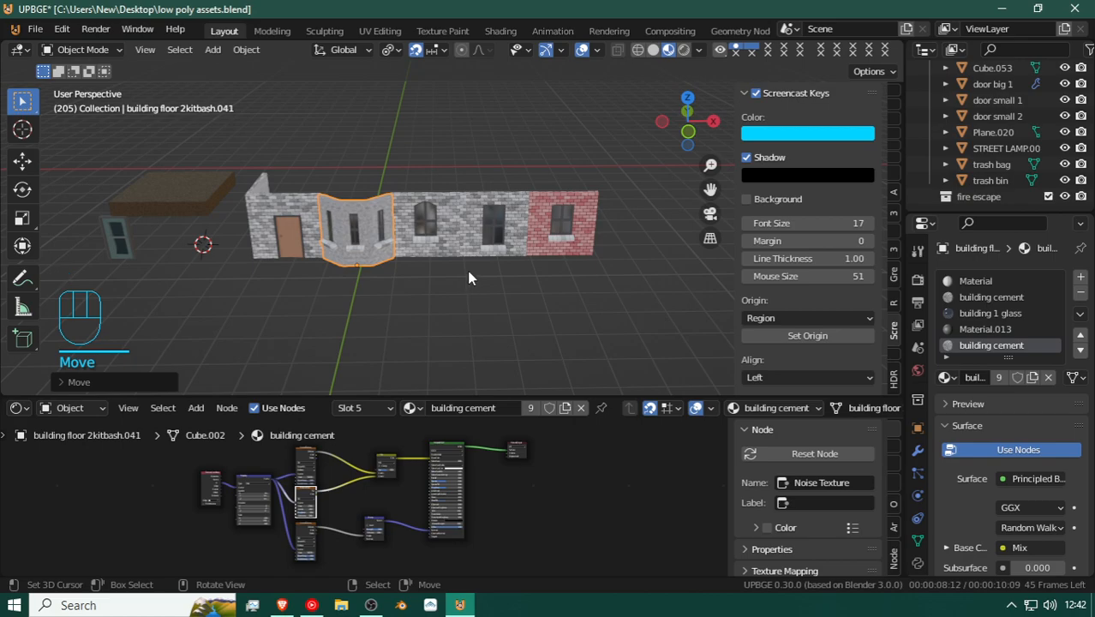
{"action": "key", "text": "g"}
{"action": "left_click", "coordinate": [222, 207]}
Step: Move the door wall and its side wall together along the X axis until they meet the arched-window wall
{"action": "left_click", "coordinate": [260, 190], "text": "shift"}
{"action": "left_click", "coordinate": [260, 188]}
{"action": "key", "text": "g"}
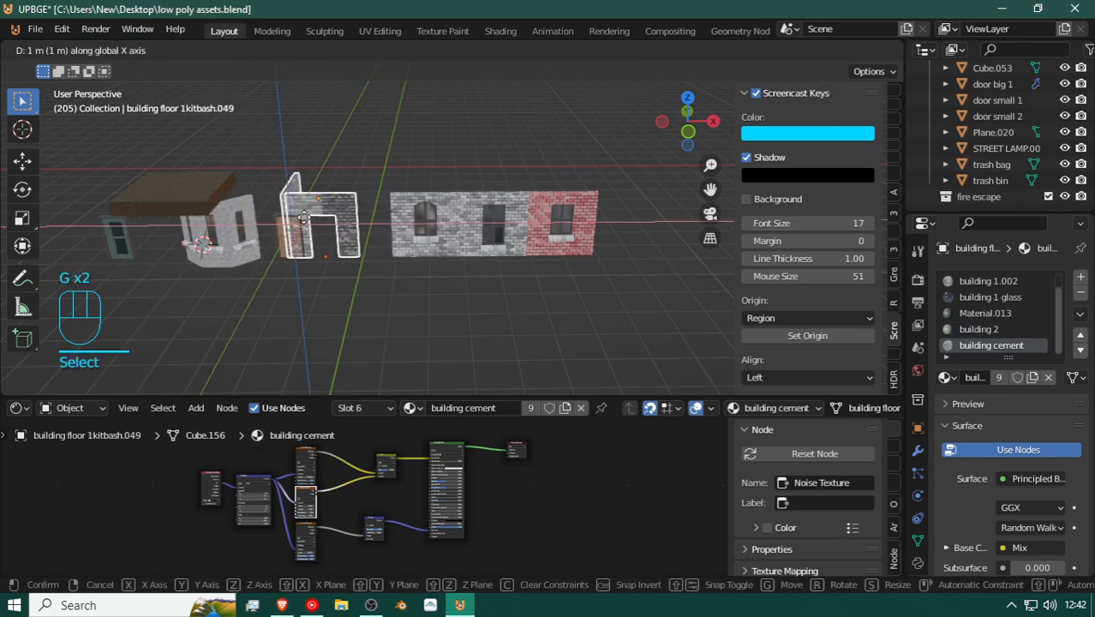
{"action": "left_click", "coordinate": [345, 224]}
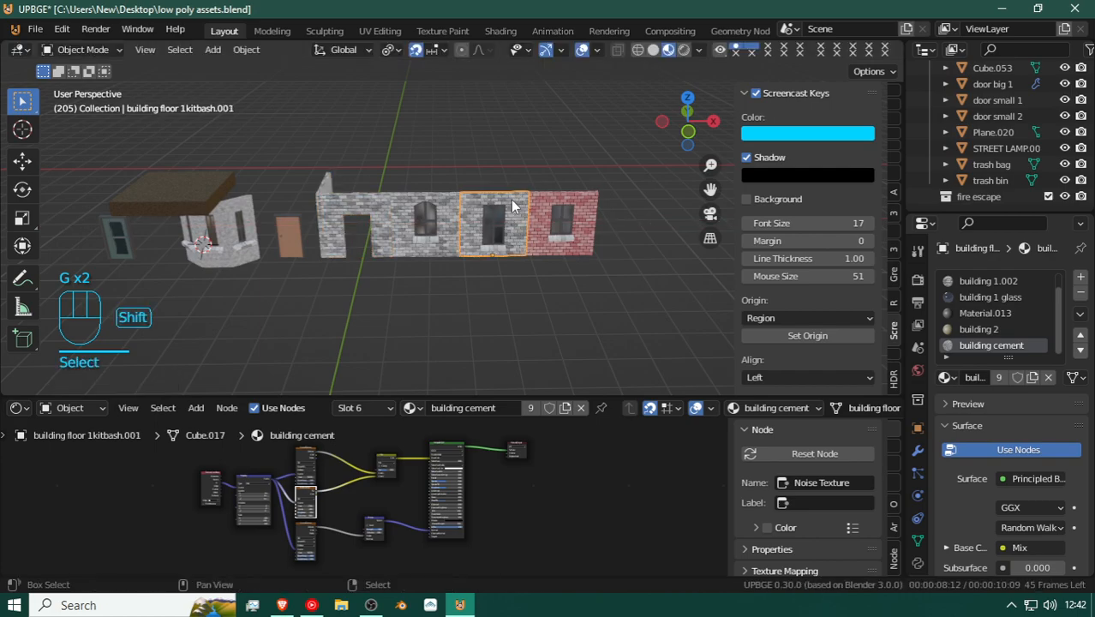
Step: Move the tall-window, red brick and arched-window walls together along the X axis to leave a gap beside the door wall
{"action": "left_click", "coordinate": [545, 217], "text": "shift"}
{"action": "left_click", "coordinate": [453, 215], "text": "shift"}
{"action": "key", "text": "g"}
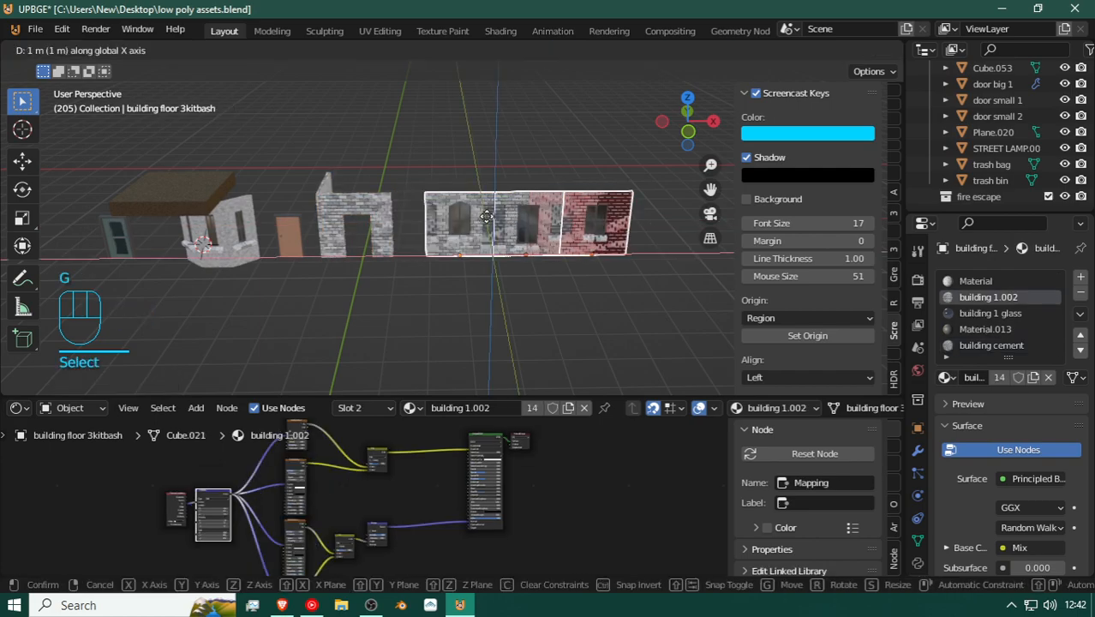
{"action": "left_click", "coordinate": [507, 222]}
Step: Move the bay window wall 6 m along the X axis into the gap between the door wall and the arched-window wall
{"action": "left_click", "coordinate": [246, 249]}
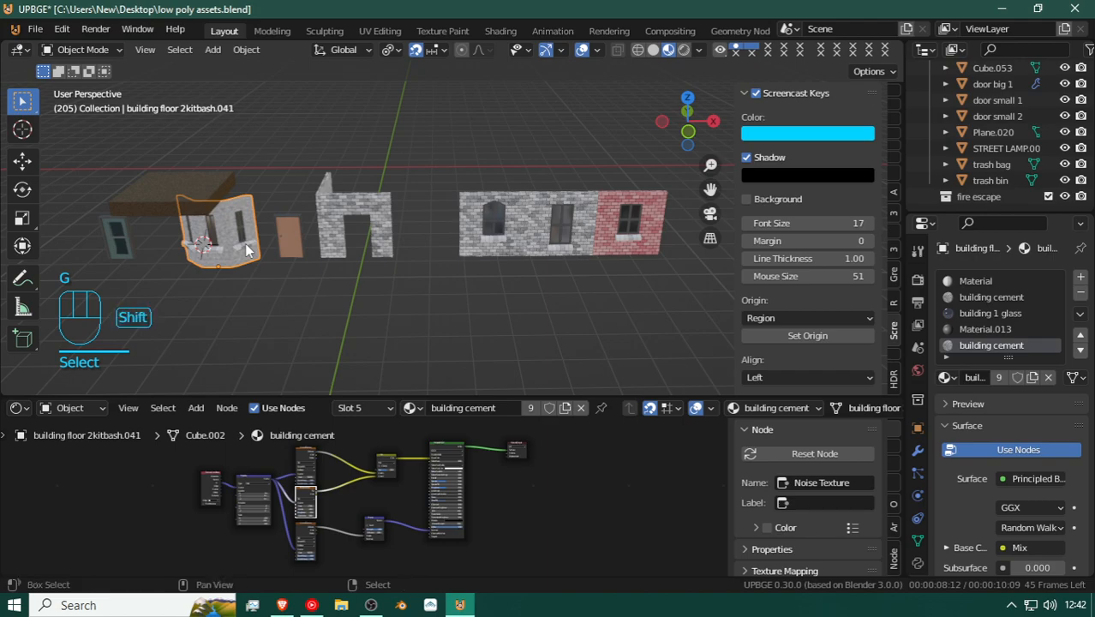
{"action": "key", "text": "g"}
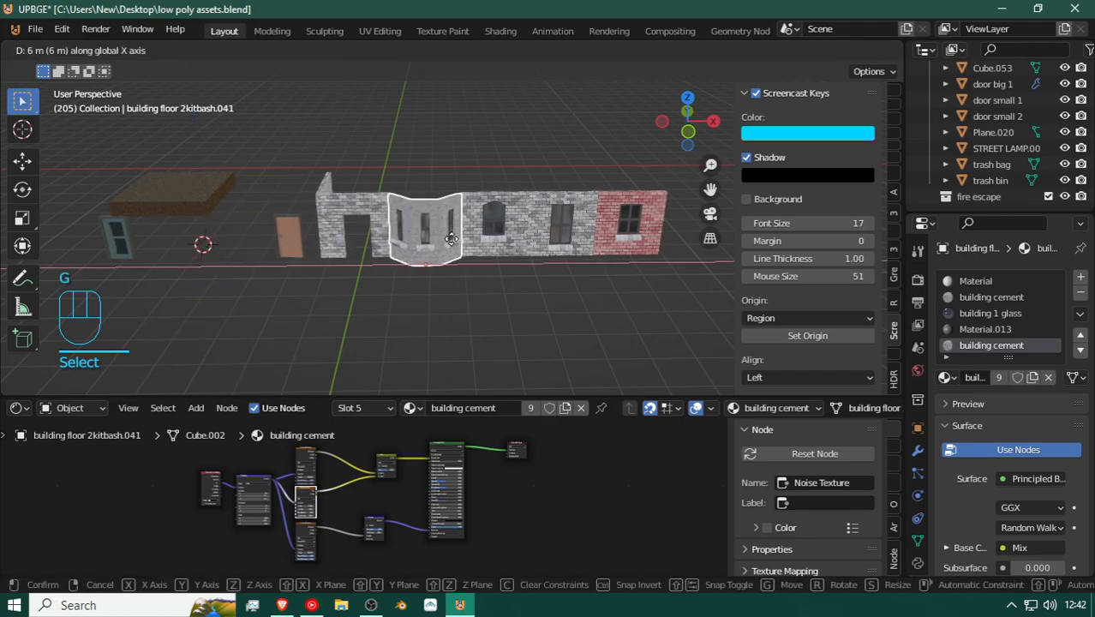
{"action": "left_click", "coordinate": [378, 249]}
Step: Move the small brown door along the X axis into the opening of the door wall
{"action": "left_click", "coordinate": [292, 248]}
{"action": "key", "text": "g"}
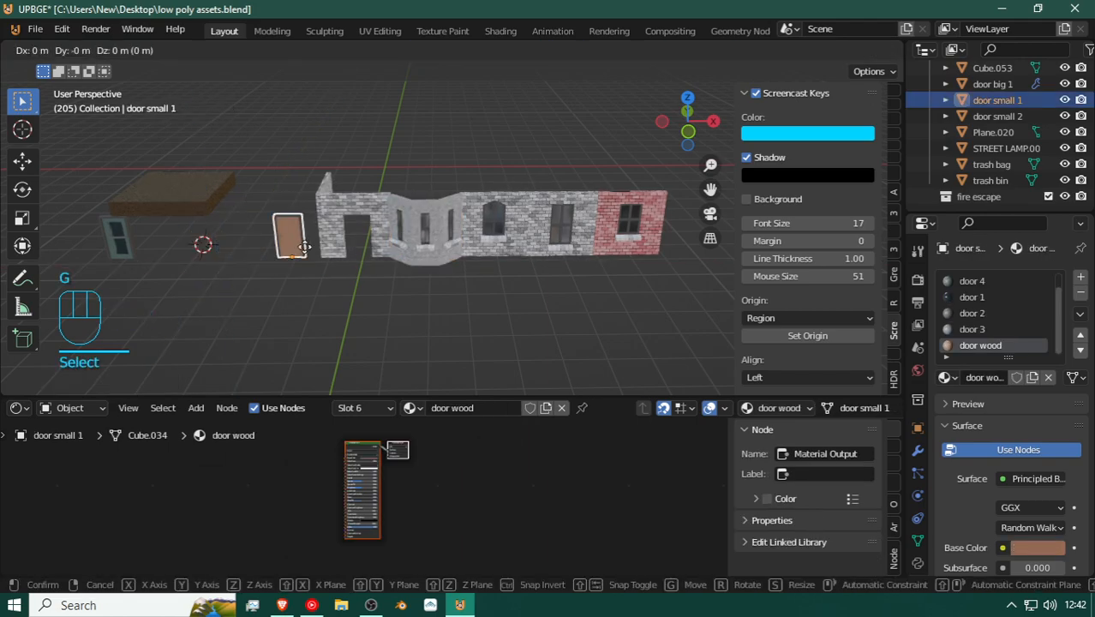
{"action": "key", "text": "x"}
{"action": "left_click", "coordinate": [371, 247]}
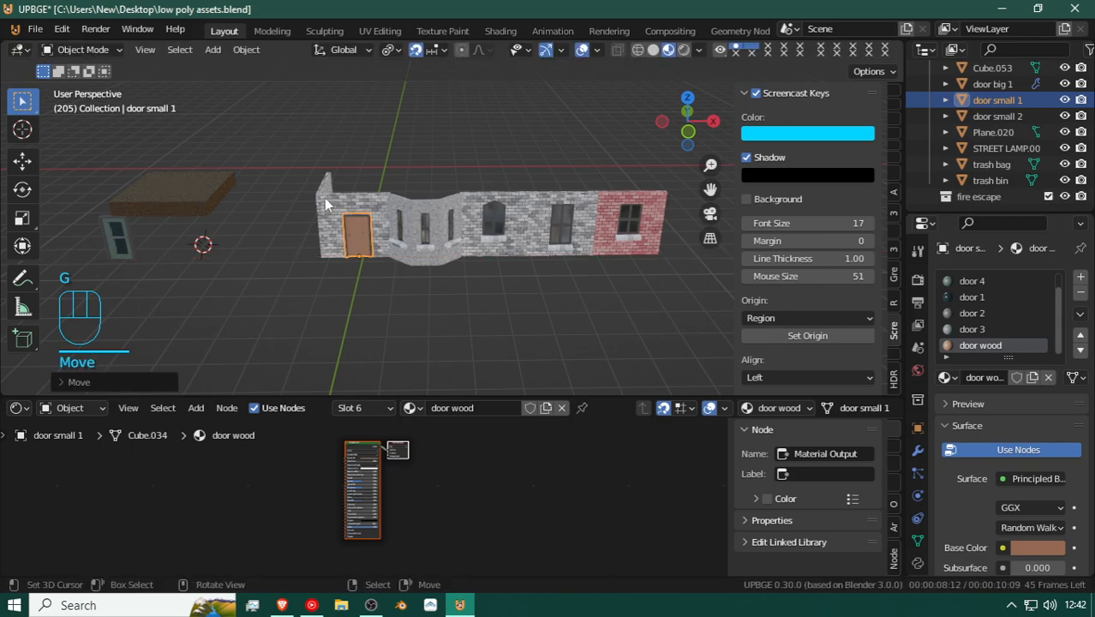
Step: Move the plain side wall in the negative X direction, one wall width away from the door wall
{"action": "left_click", "coordinate": [526, 247]}
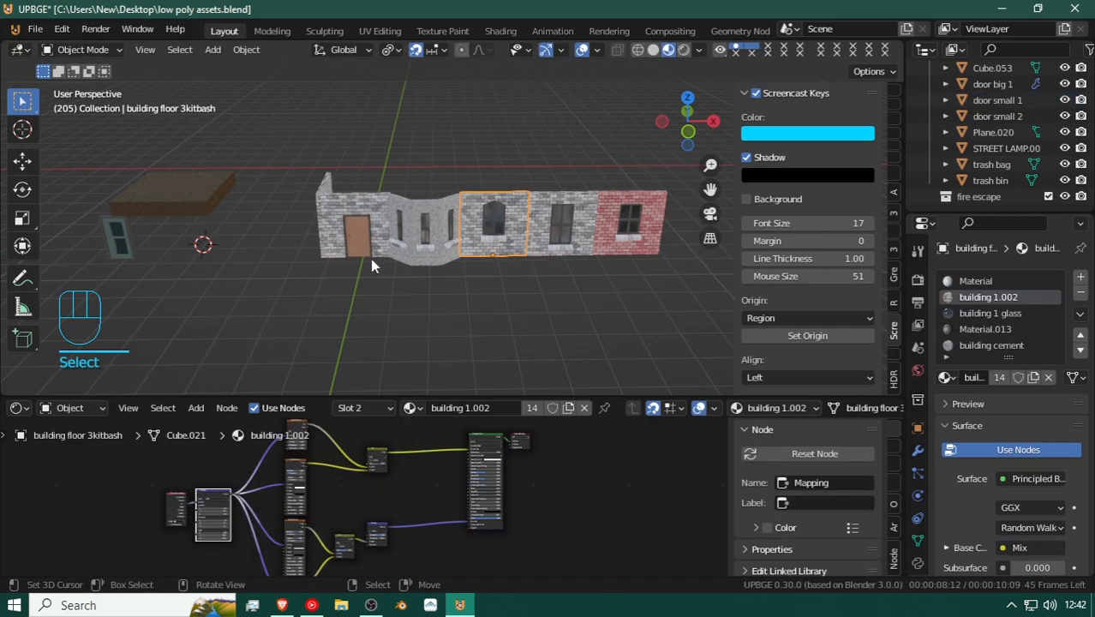
{"action": "left_click", "coordinate": [324, 187]}
{"action": "key", "text": "g"}
{"action": "left_click", "coordinate": [255, 184]}
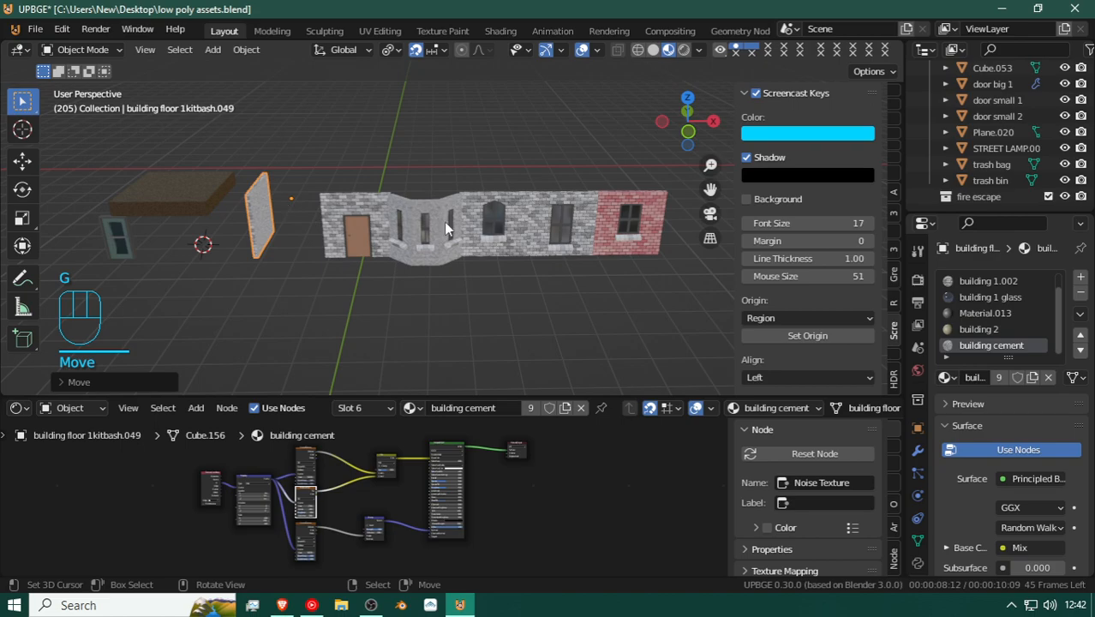
Step: Duplicate the grey tall-window wall and place the copy between the plain side wall and the door wall
{"action": "left_click", "coordinate": [548, 243]}
{"action": "key", "text": "shift+d"}
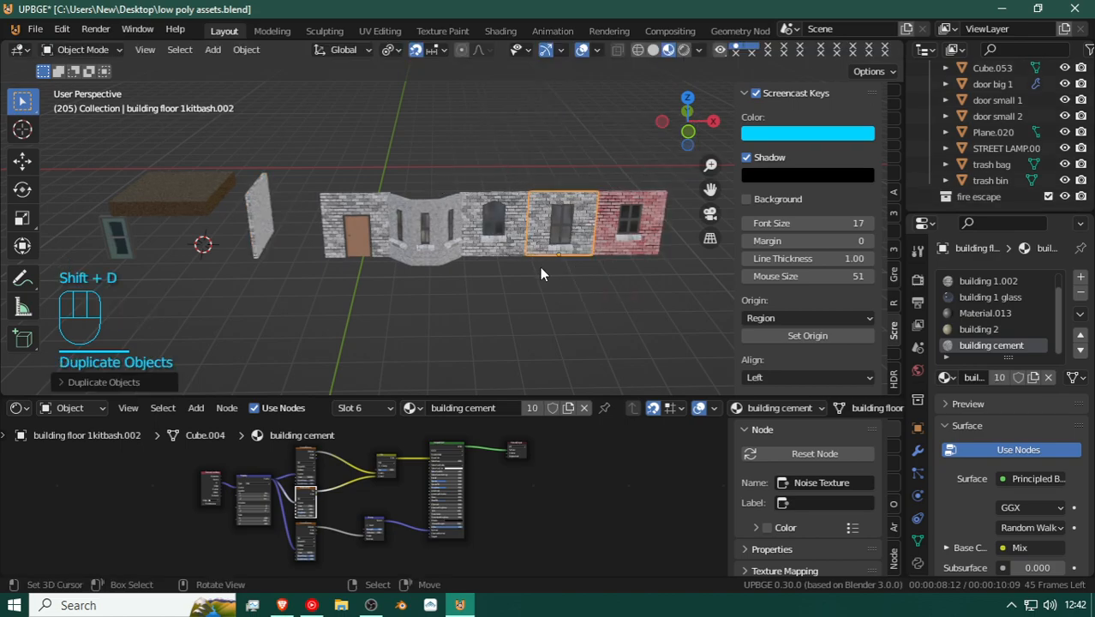
{"action": "key", "text": "g"}
{"action": "left_click", "coordinate": [273, 270]}
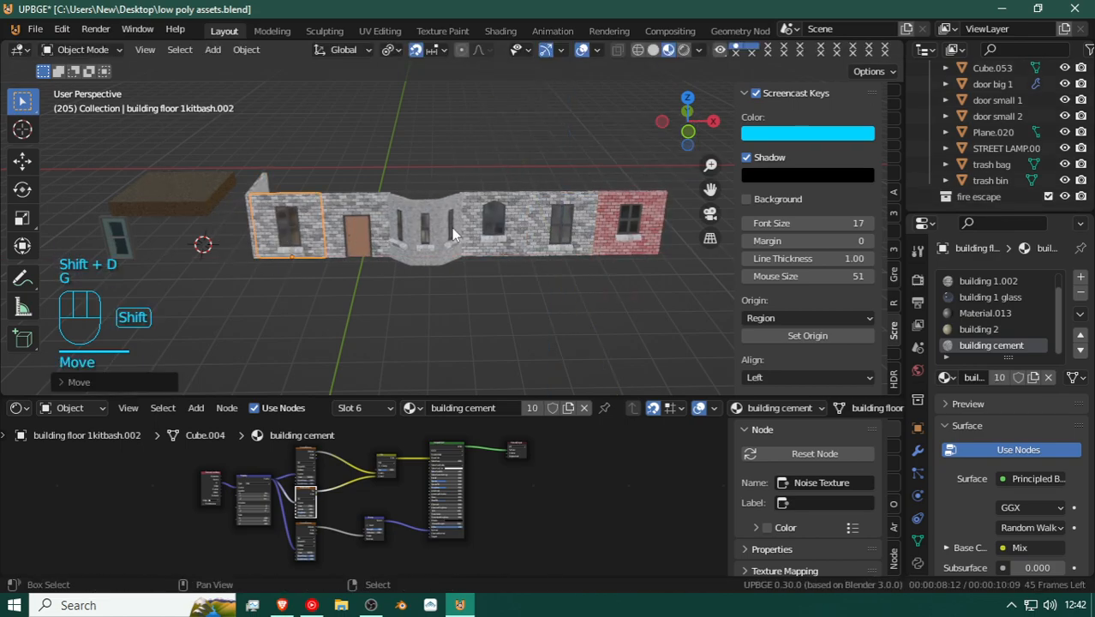
Step: Move the arched-window wall along the X axis to the far side of the red brick wall
{"action": "key", "text": "shift+f"}
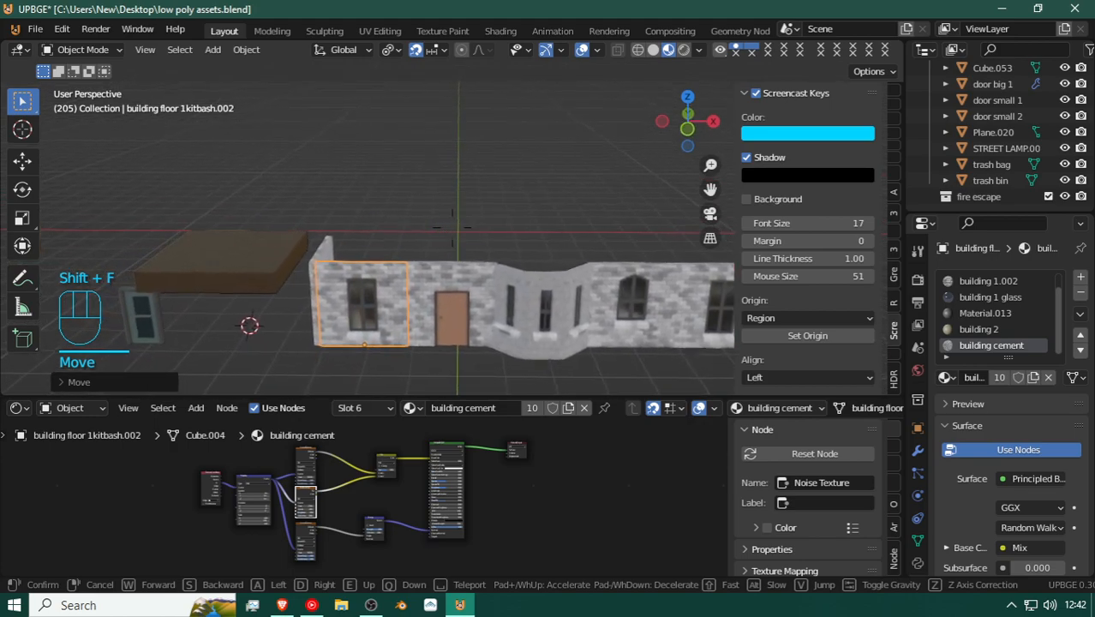
{"action": "key", "text": "w"}
{"action": "key", "text": "d"}
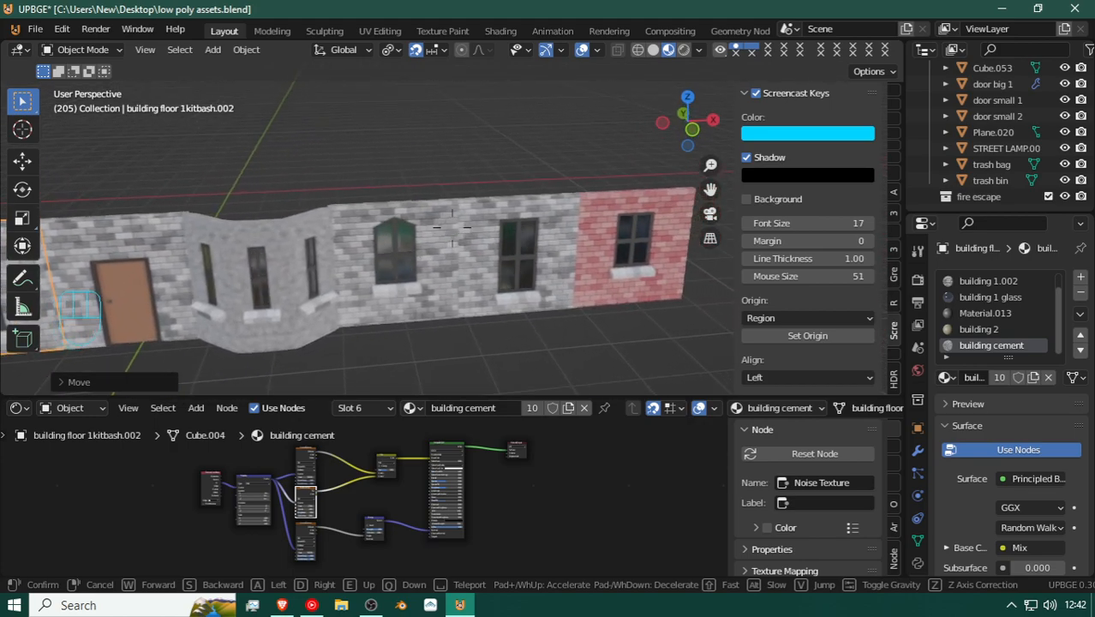
{"action": "key", "text": "s"}
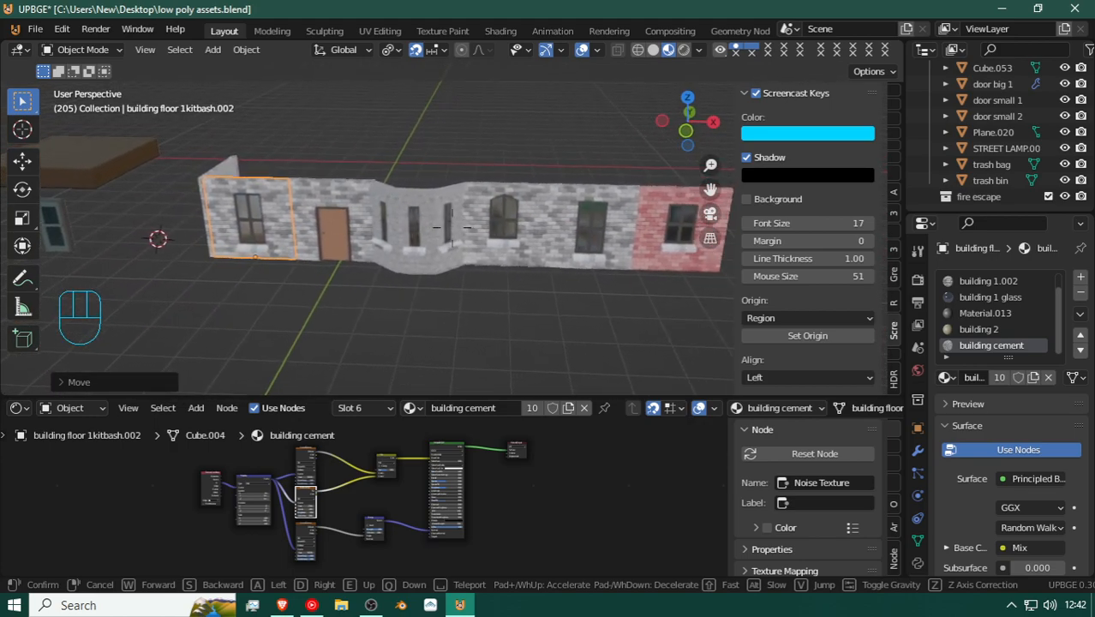
{"action": "left_click", "coordinate": [578, 218]}
{"action": "left_click", "coordinate": [510, 221]}
{"action": "key", "text": "g"}
{"action": "key", "text": "x"}
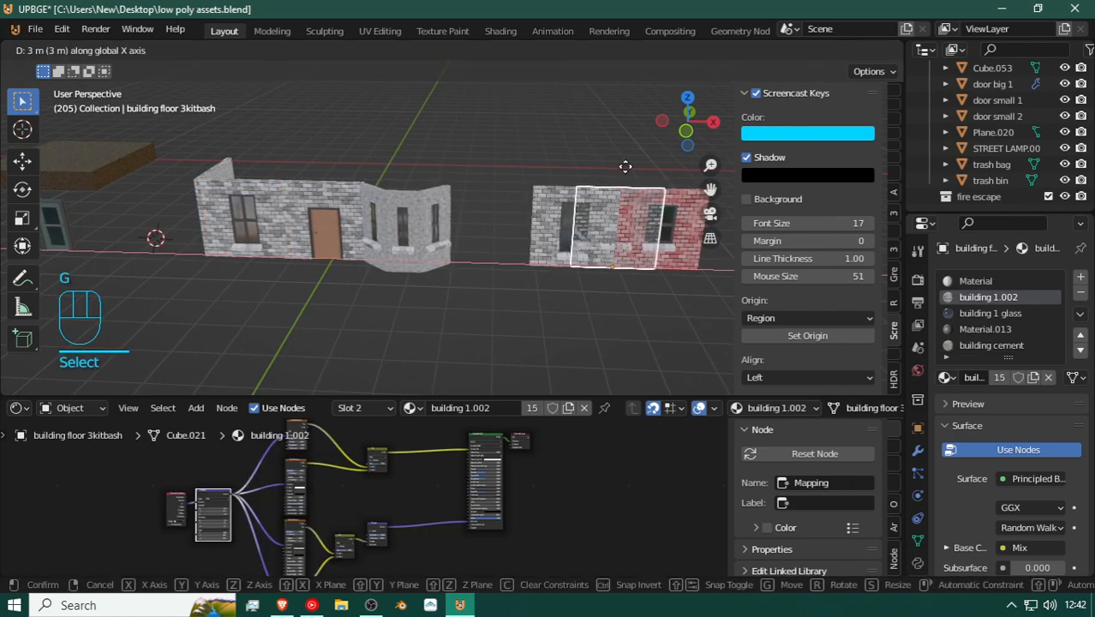
{"action": "left_click", "coordinate": [746, 180]}
Step: Move the tall-window wall beside the red brick wall in the negative X direction until it meets the bay window wall
{"action": "left_click", "coordinate": [570, 237]}
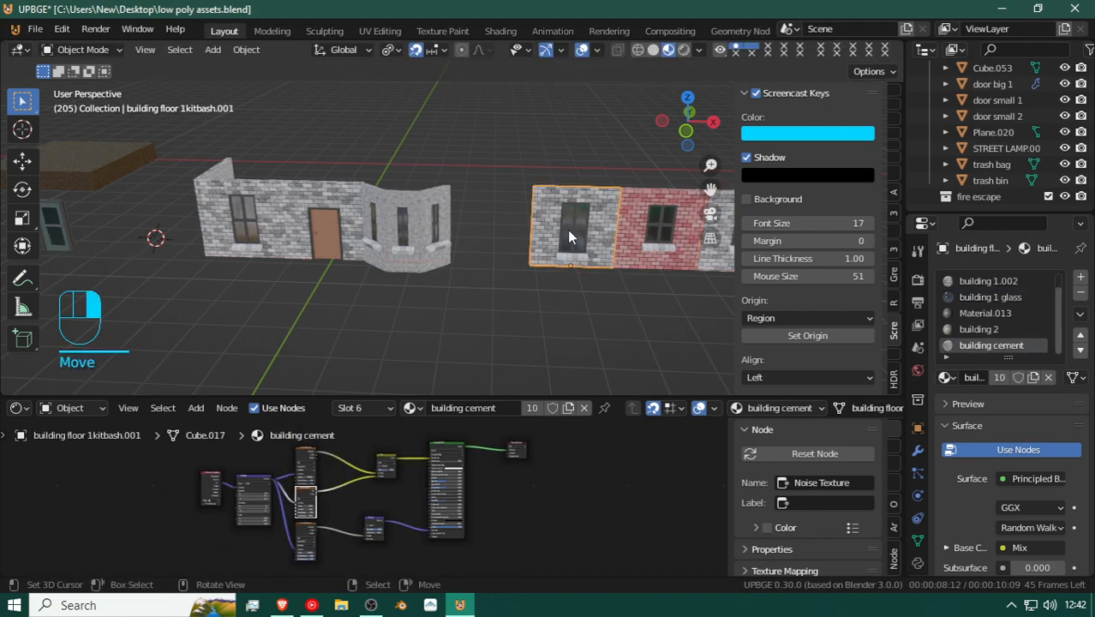
{"action": "key", "text": "g"}
{"action": "key", "text": "x"}
{"action": "left_click", "coordinate": [491, 238]}
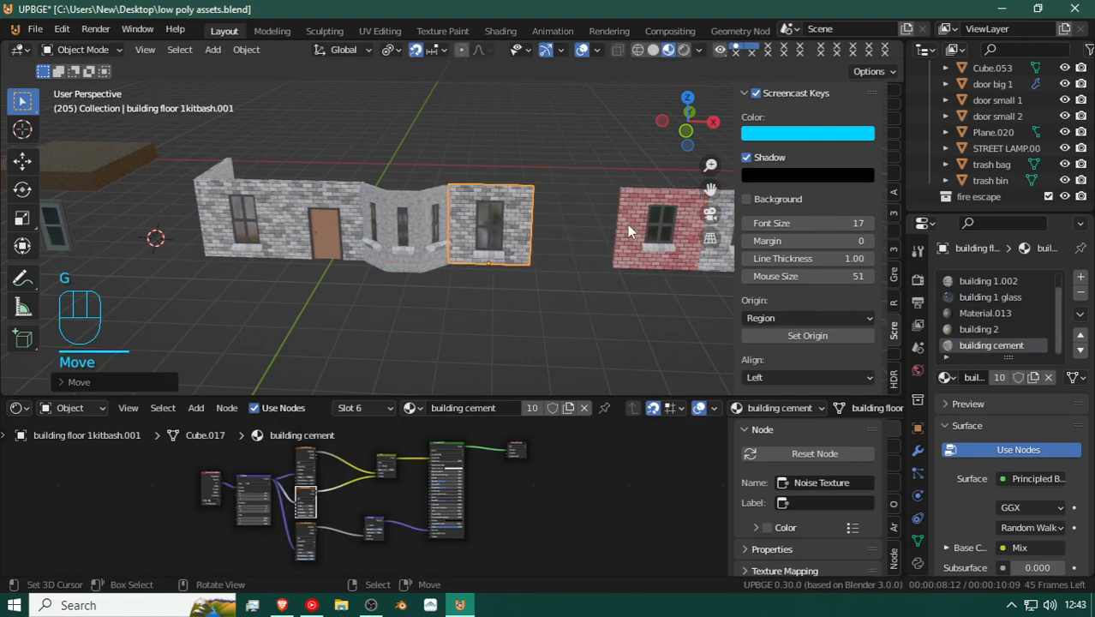
Step: Move the plain side wall and its adjoining tall-window wall together 2 m in the negative X direction, away from the door wall
{"action": "left_click", "coordinate": [717, 257]}
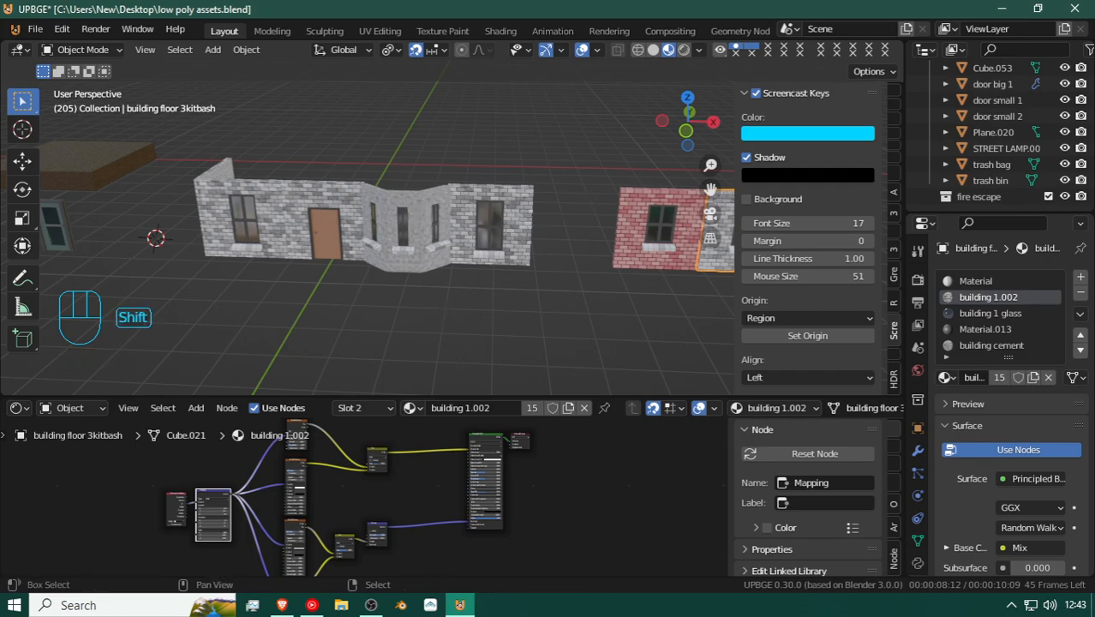
{"action": "key", "text": "shift+f"}
{"action": "key", "text": "s"}
{"action": "left_click", "coordinate": [453, 229]}
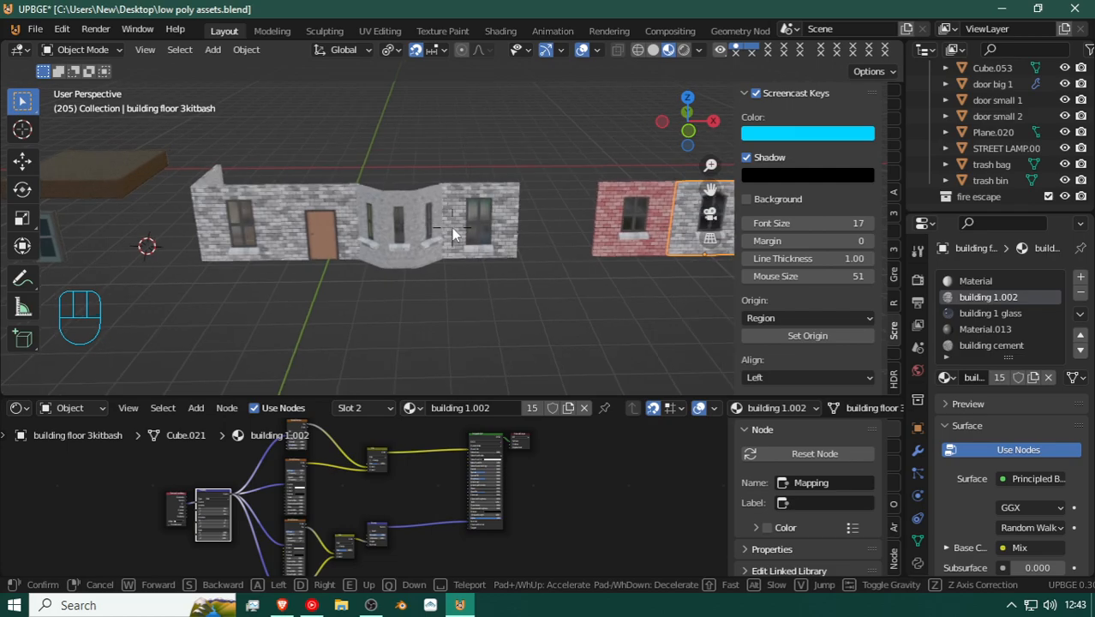
{"action": "left_click", "coordinate": [259, 207]}
{"action": "key", "text": "g"}
{"action": "key", "text": "x"}
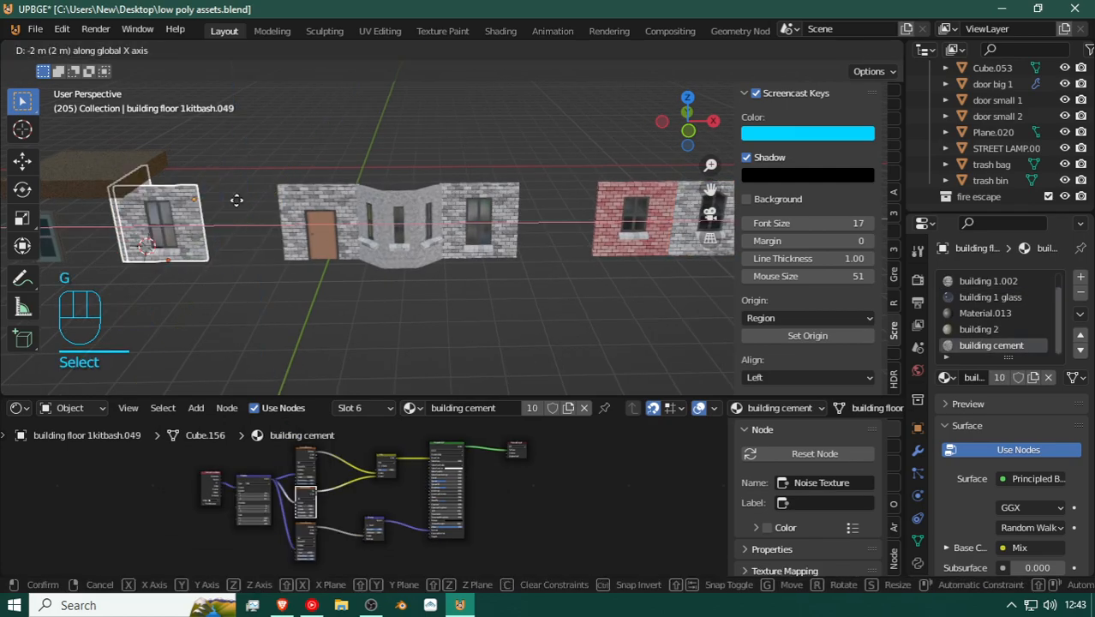
{"action": "left_click", "coordinate": [238, 207]}
Step: Duplicate the bay window wall and place the copy in the gap on the other side of the door wall
{"action": "left_click", "coordinate": [403, 210]}
{"action": "key", "text": "shift+d"}
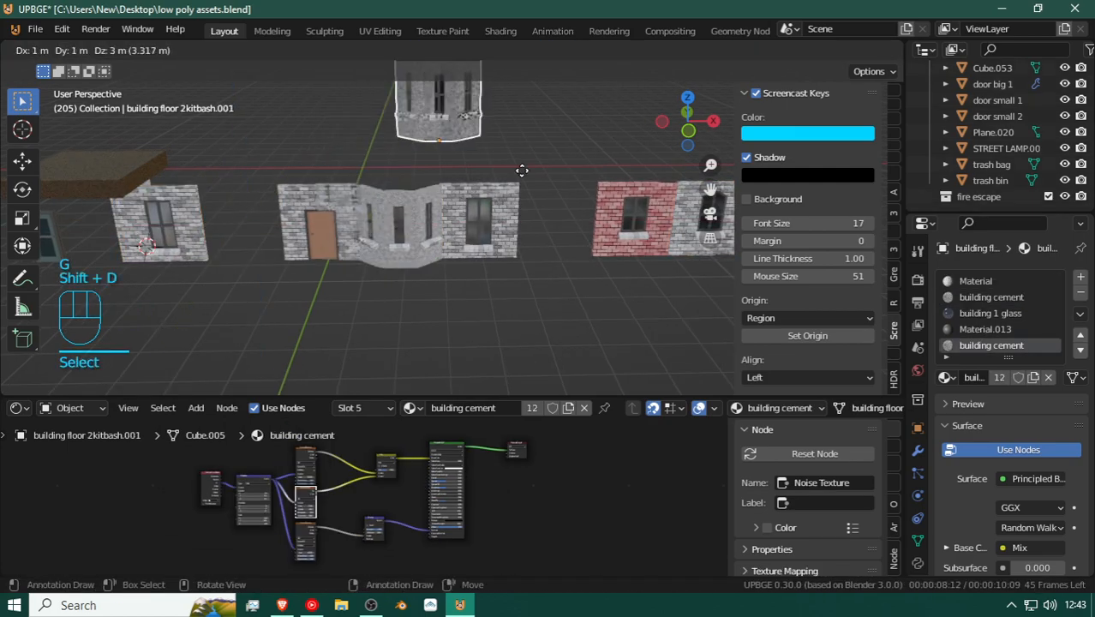
{"action": "key", "text": "g"}
{"action": "left_click", "coordinate": [321, 220]}
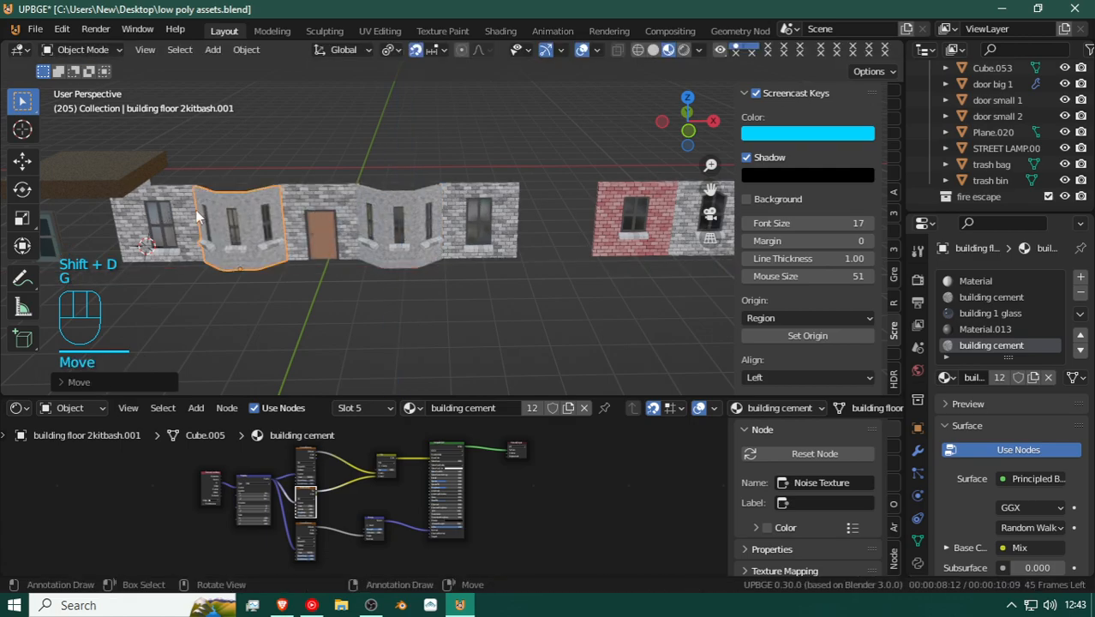
Step: Duplicate the plain side wall and move the copy along the X axis to the opposite end of the building front
{"action": "key", "text": "shift+f"}
{"action": "key", "text": "d"}
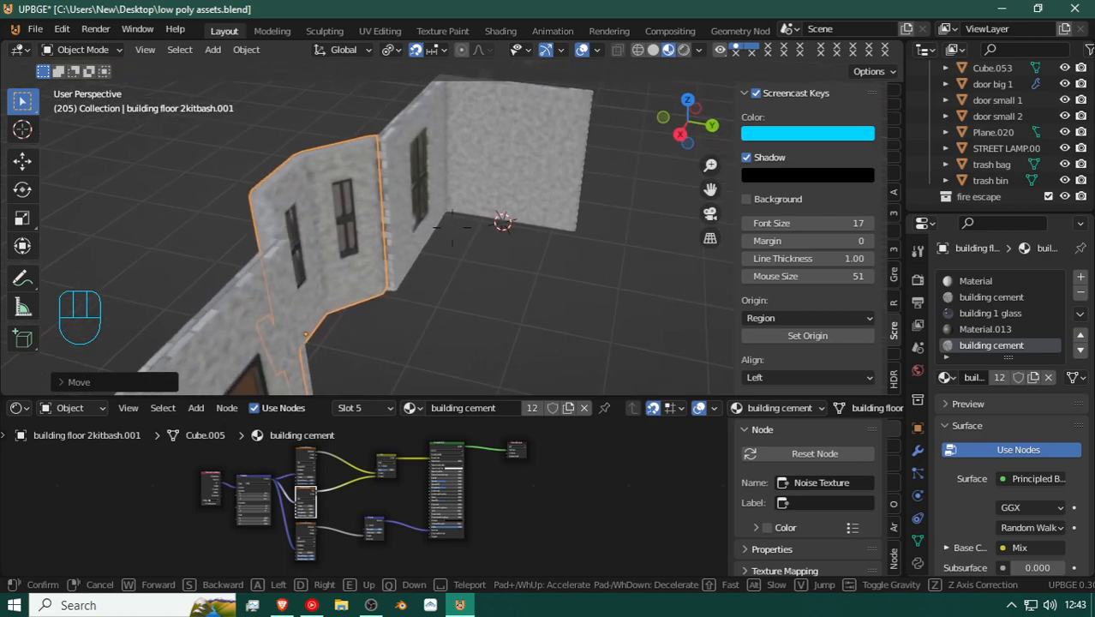
{"action": "key", "text": "d"}
{"action": "key", "text": "w"}
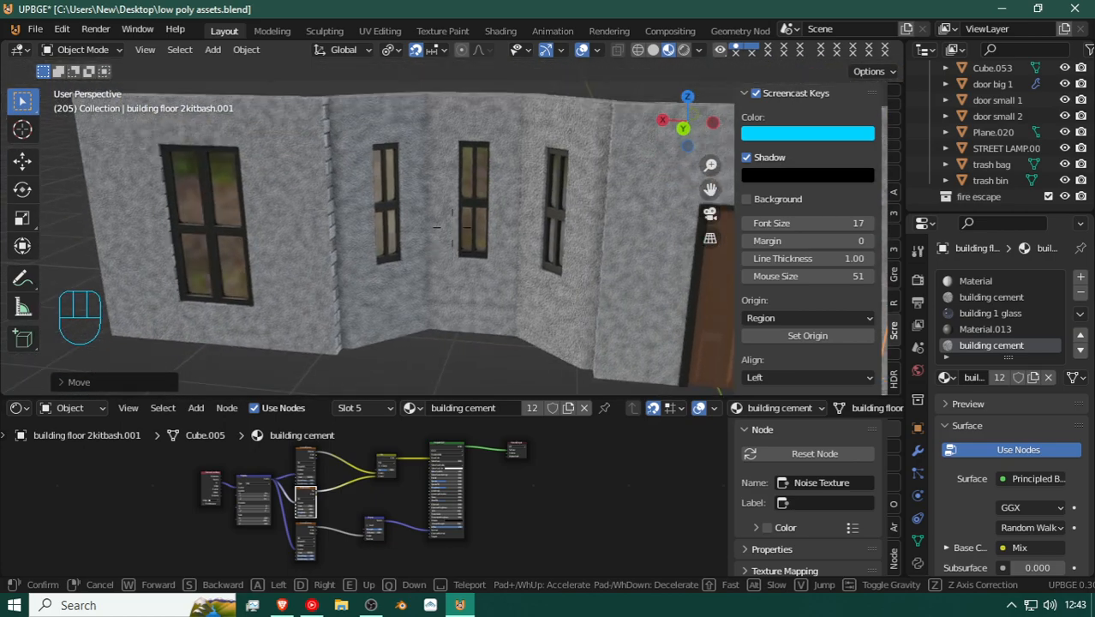
{"action": "key", "text": "s"}
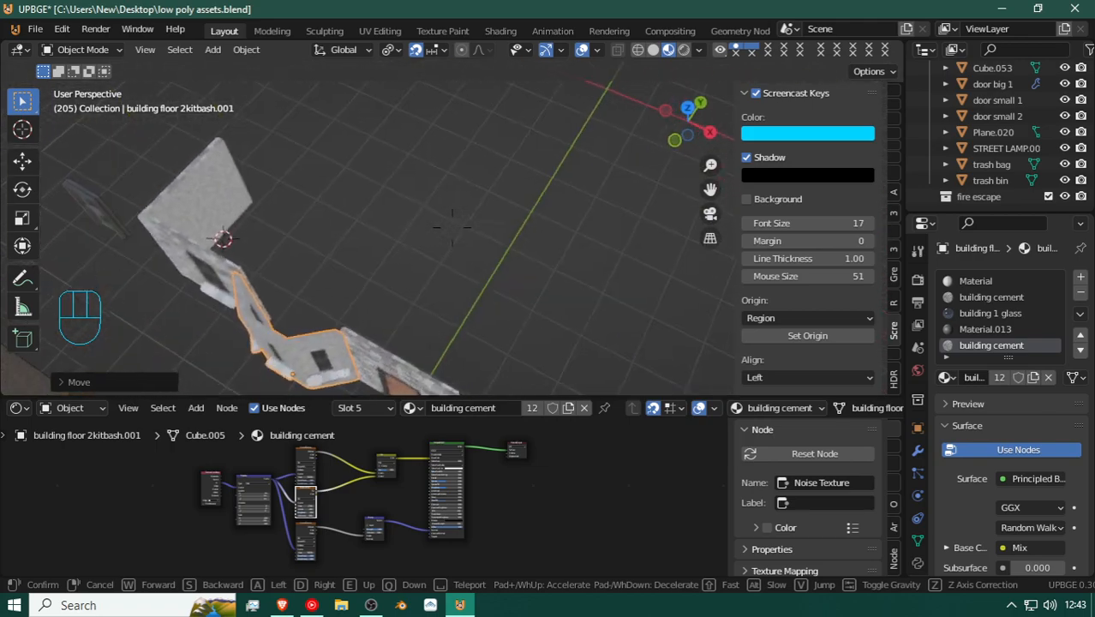
{"action": "left_click", "coordinate": [37, 197]}
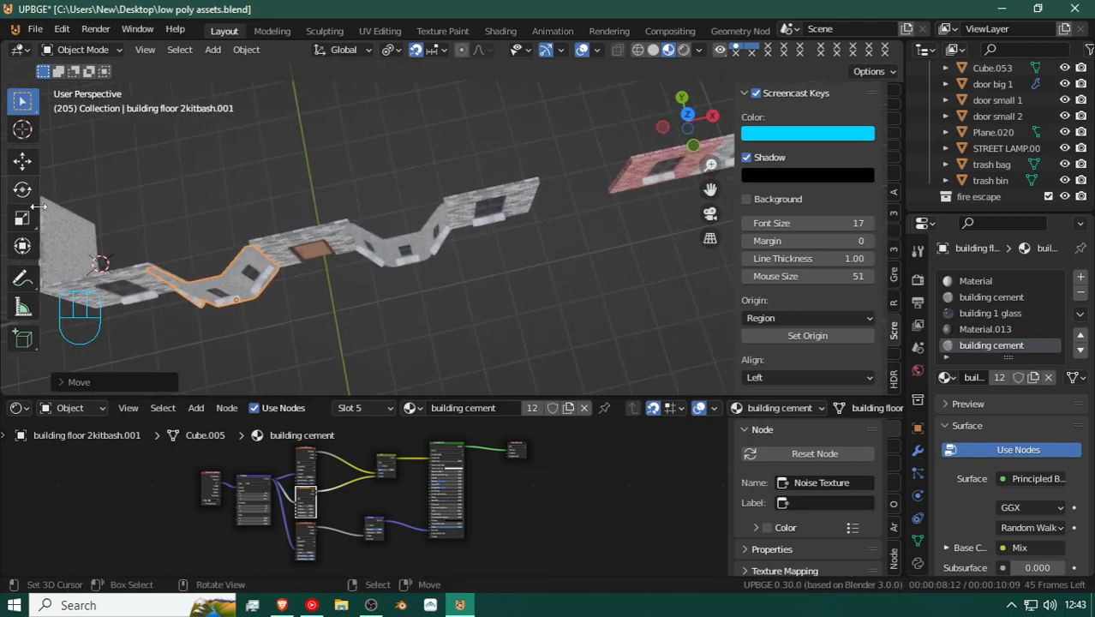
{"action": "left_click", "coordinate": [64, 226]}
{"action": "key", "text": "shift+d"}
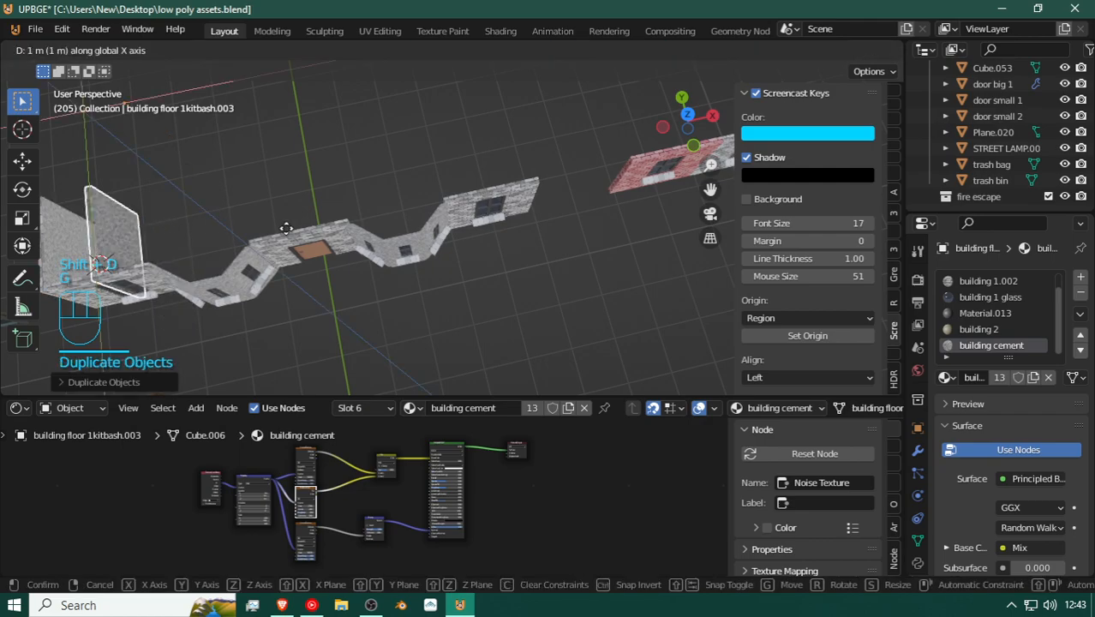
{"action": "left_click", "coordinate": [589, 230]}
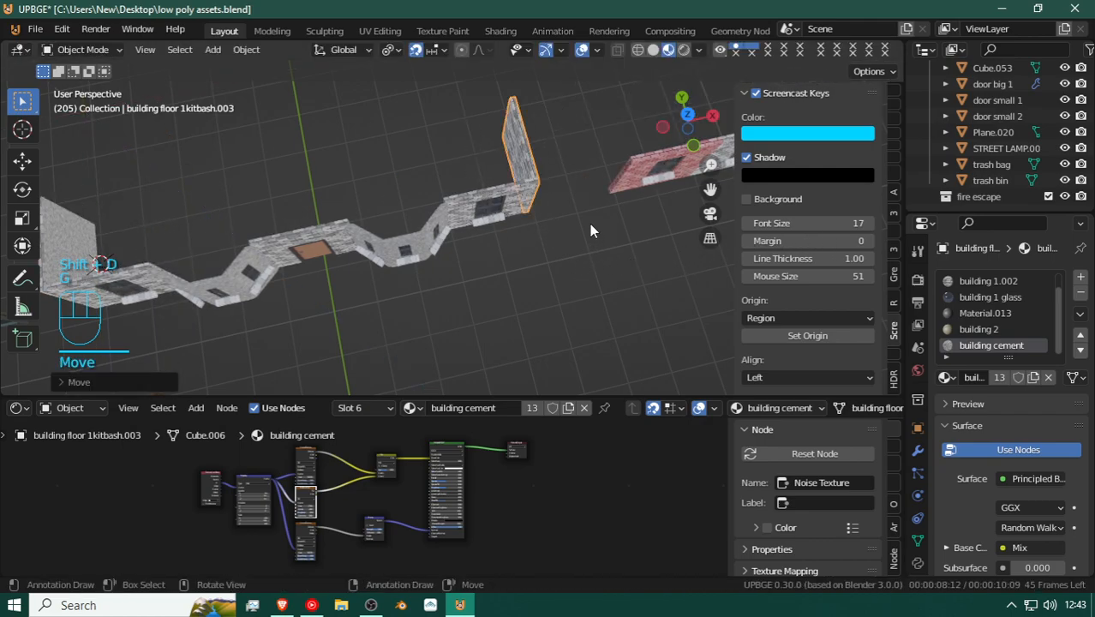
Step: Duplicate the arched-window wall, move the copy clear of the row and rotate it 90 degrees about the Z axis
{"action": "key", "text": "shift+f"}
{"action": "left_click", "coordinate": [541, 189]}
{"action": "left_click", "coordinate": [542, 195]}
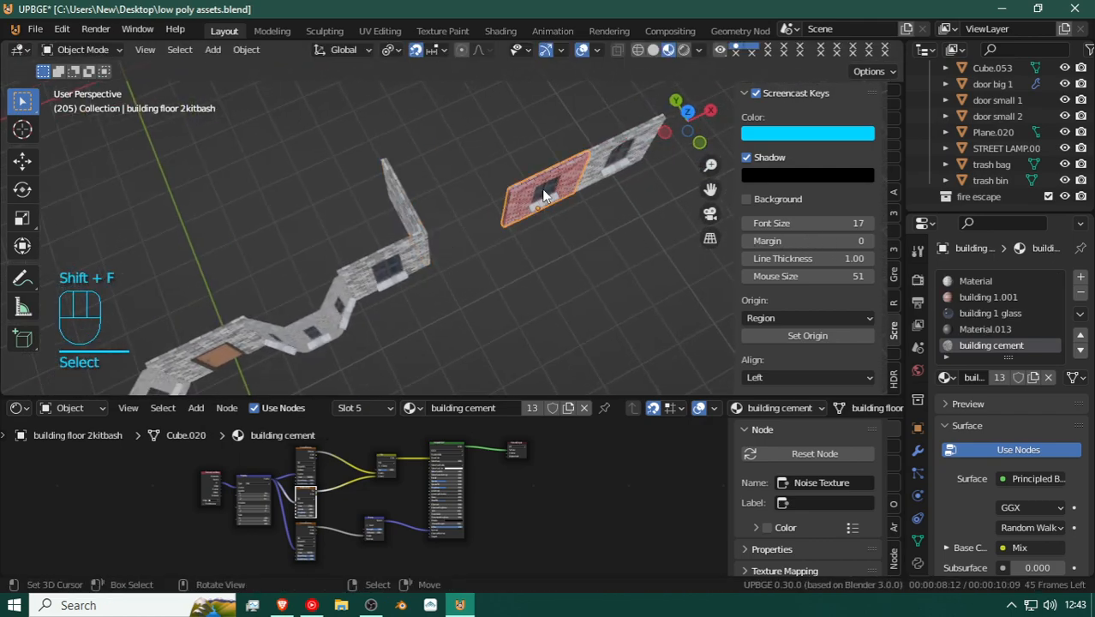
{"action": "left_click", "coordinate": [629, 159]}
{"action": "key", "text": "shift+d"}
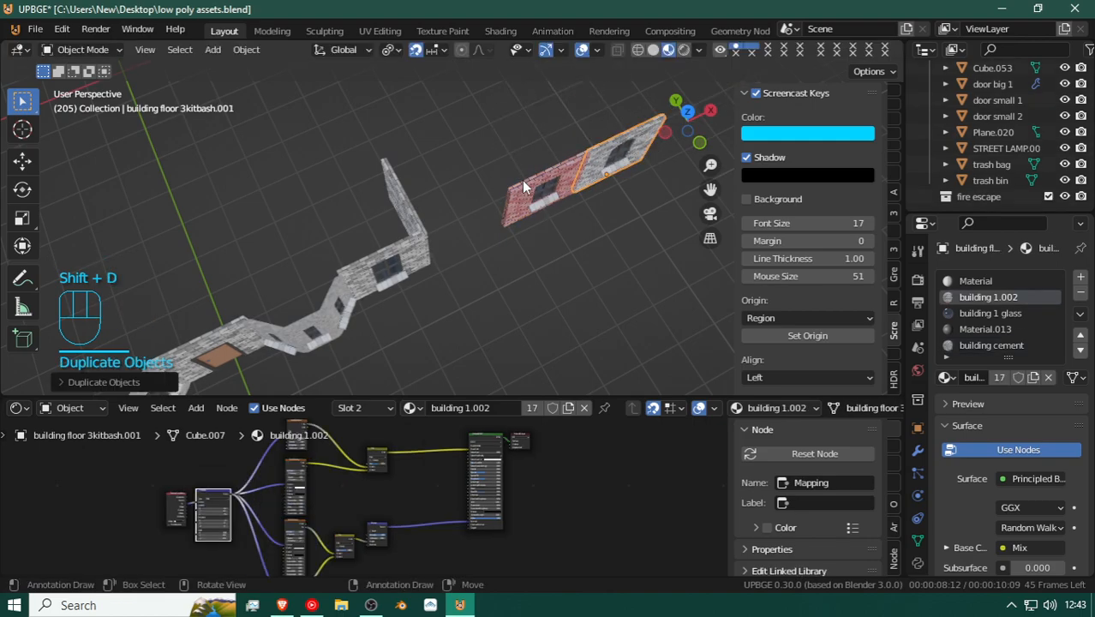
{"action": "key", "text": "g"}
{"action": "key", "text": "r"}
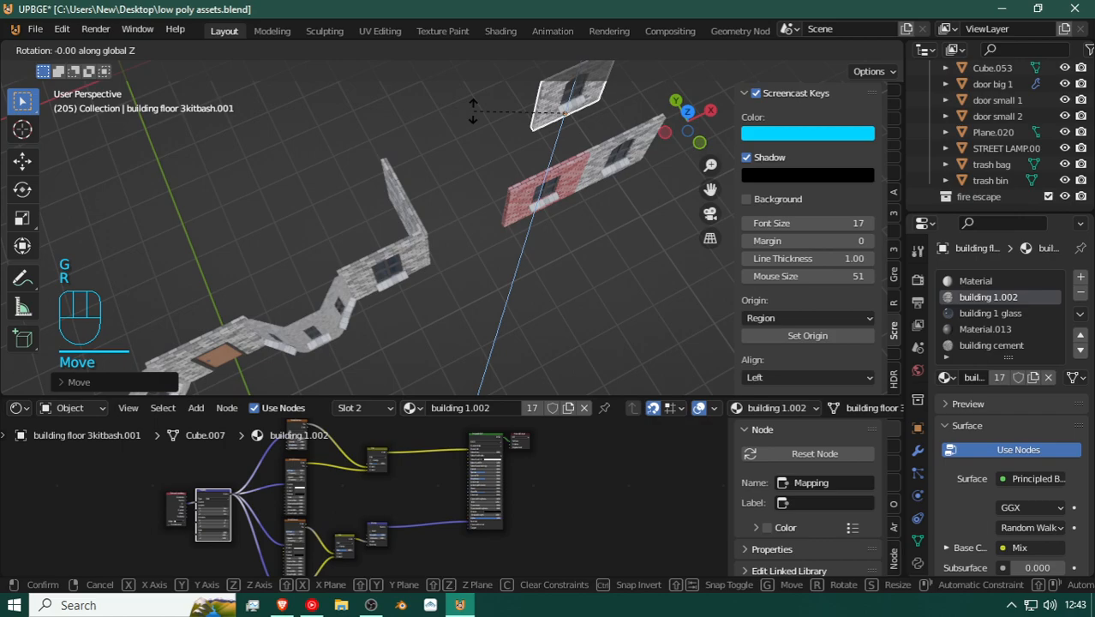
{"action": "type", "text": "90"}
Step: Move the rotated arched-window copy along the X and Y axes to continue the line of the copied side wall
{"action": "key", "text": "g"}
{"action": "key", "text": "x"}
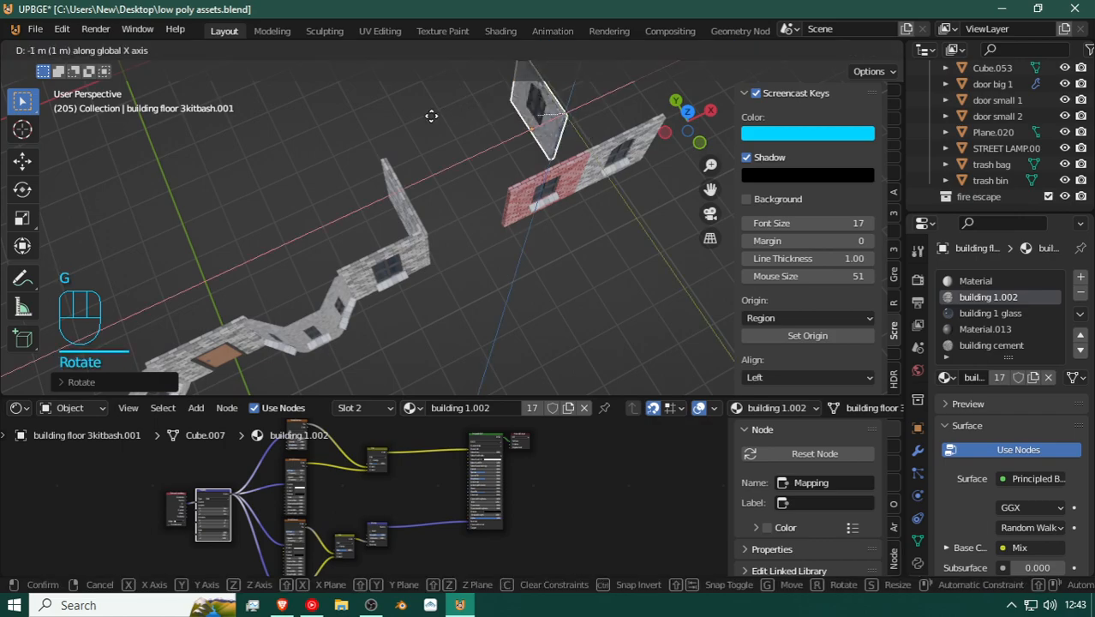
{"action": "left_click", "coordinate": [305, 142]}
{"action": "key", "text": "g"}
{"action": "key", "text": "y"}
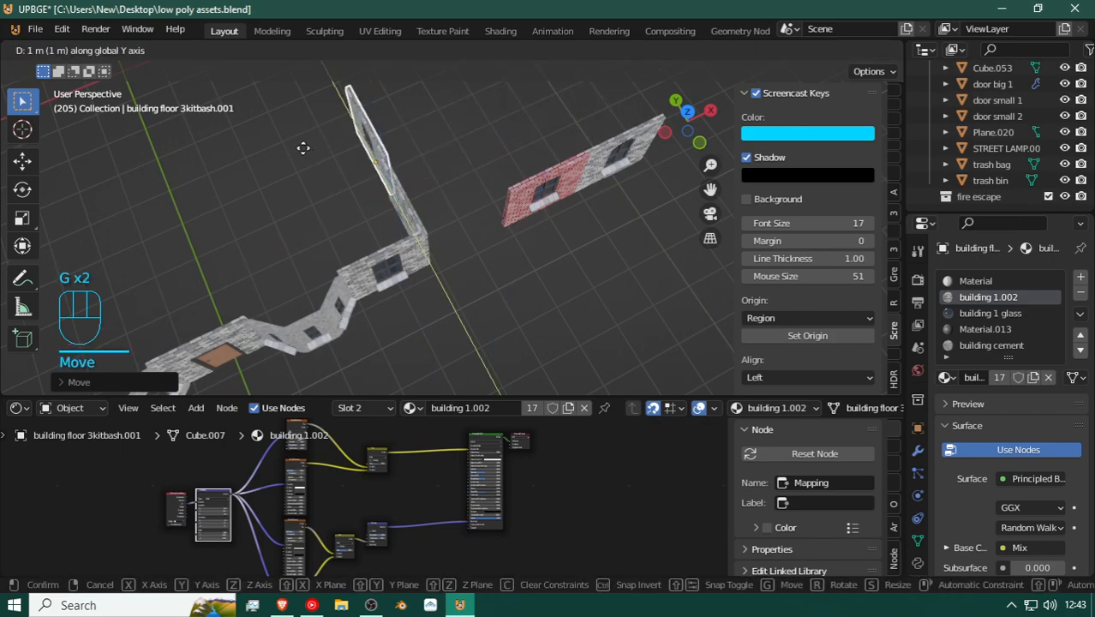
{"action": "left_click", "coordinate": [291, 143]}
Step: Rotate the copied plain side wall beside the arched-window wall 180 degrees about the Z axis
{"action": "key", "text": "shift+f"}
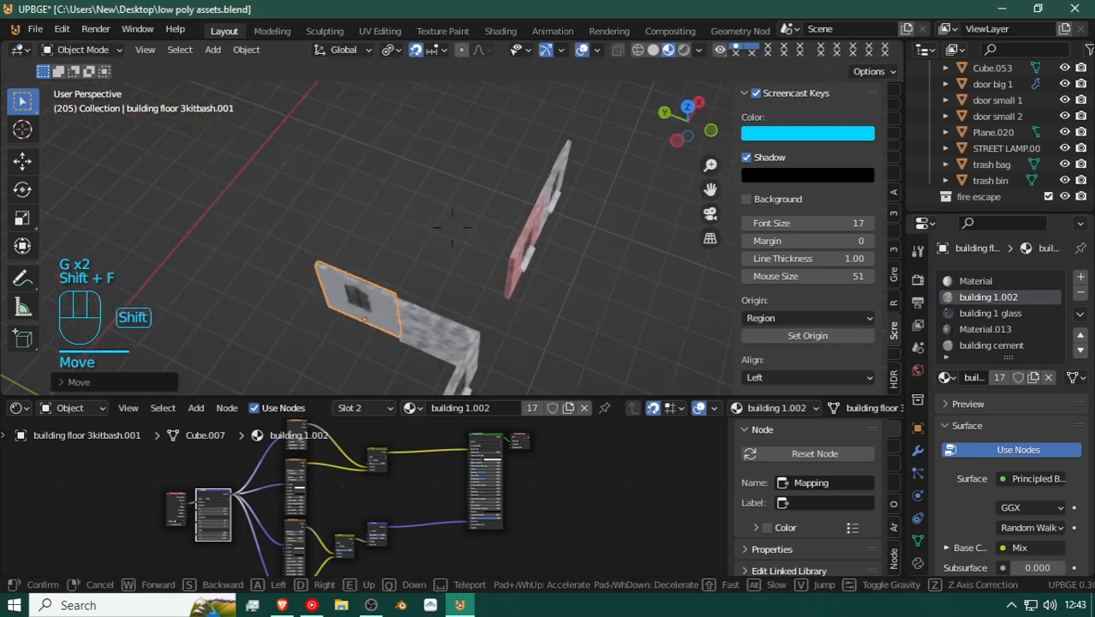
{"action": "key", "text": "w"}
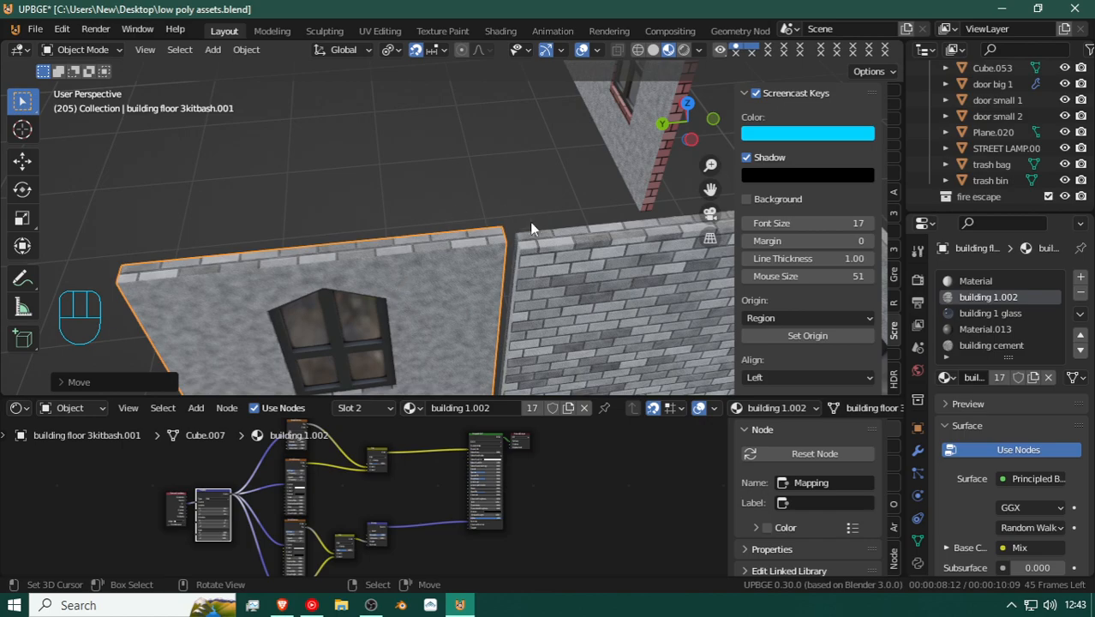
{"action": "key", "text": "shift+f"}
{"action": "key", "text": "a"}
{"action": "left_click", "coordinate": [452, 227]}
{"action": "left_click", "coordinate": [453, 227]}
{"action": "key", "text": "r"}
{"action": "key", "text": "s"}
{"action": "key", "text": "z"}
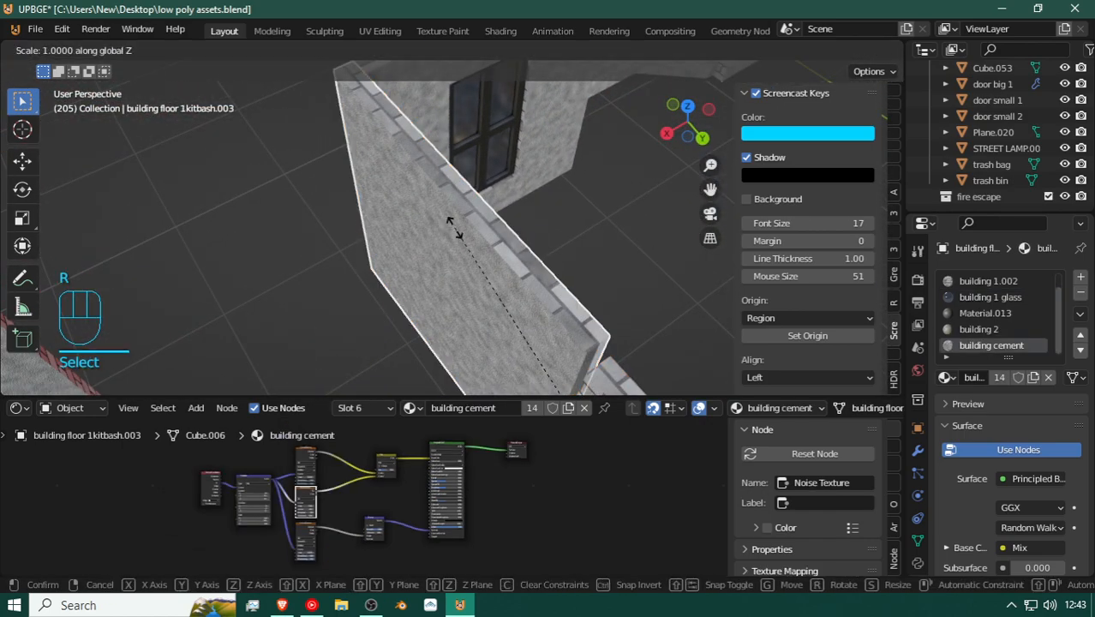
{"action": "left_click", "coordinate": [453, 227]}
{"action": "key", "text": "r"}
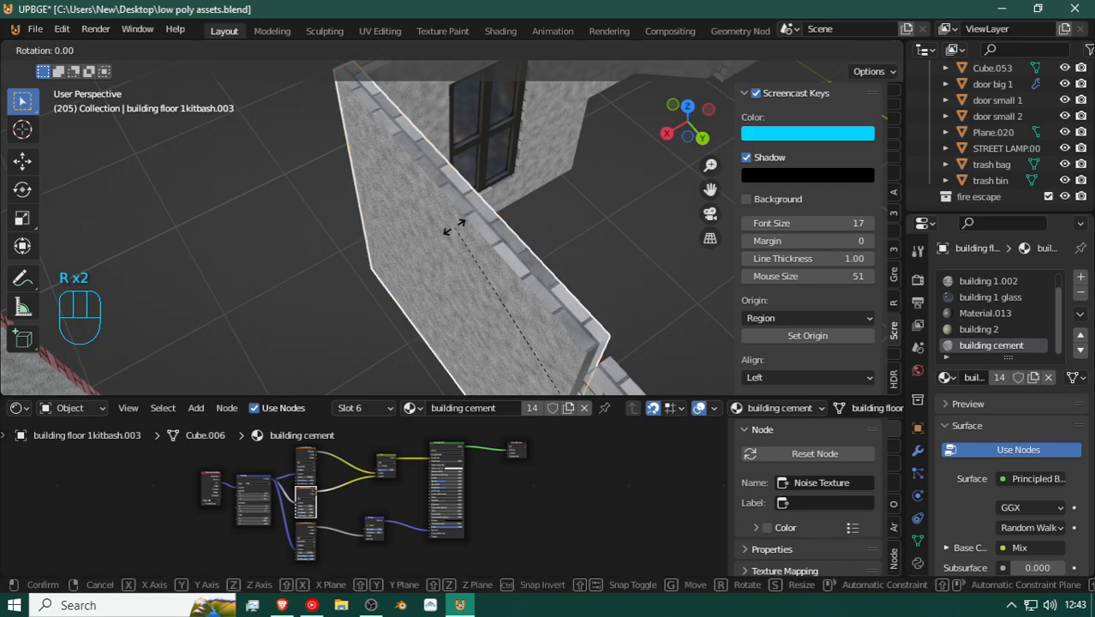
{"action": "type", "text": "180"}
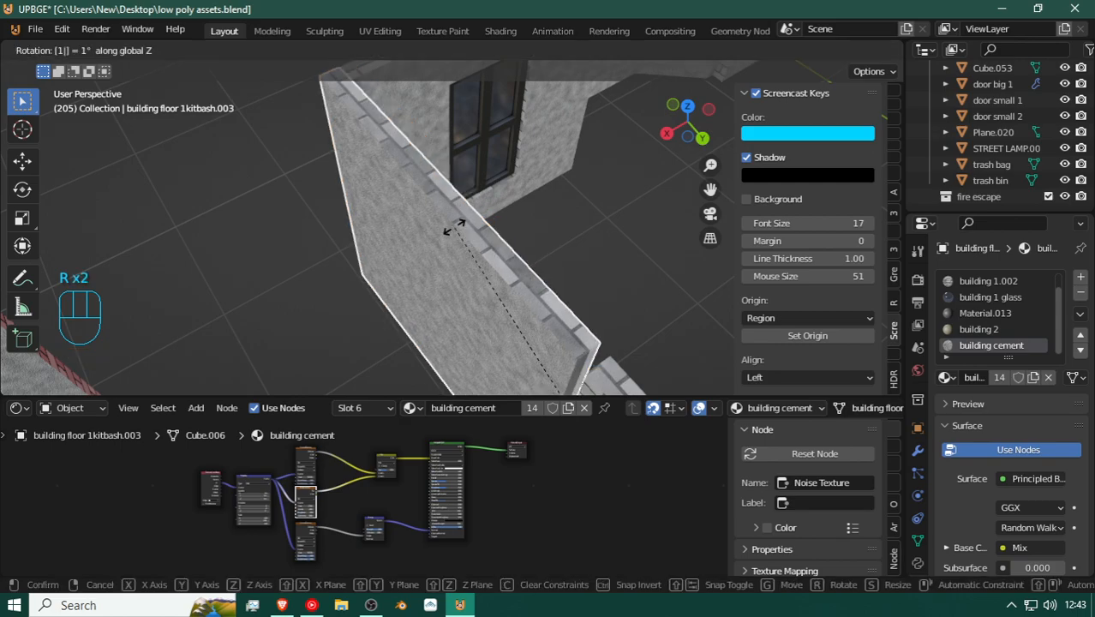
{"action": "left_click", "coordinate": [455, 234]}
Step: Move the rotated plain side wall copy -8 m along the Y axis, back between the building front and the arched-window wall
{"action": "scroll", "coordinate": [455, 233], "scroll_direction": "down", "scroll_amount": 5}
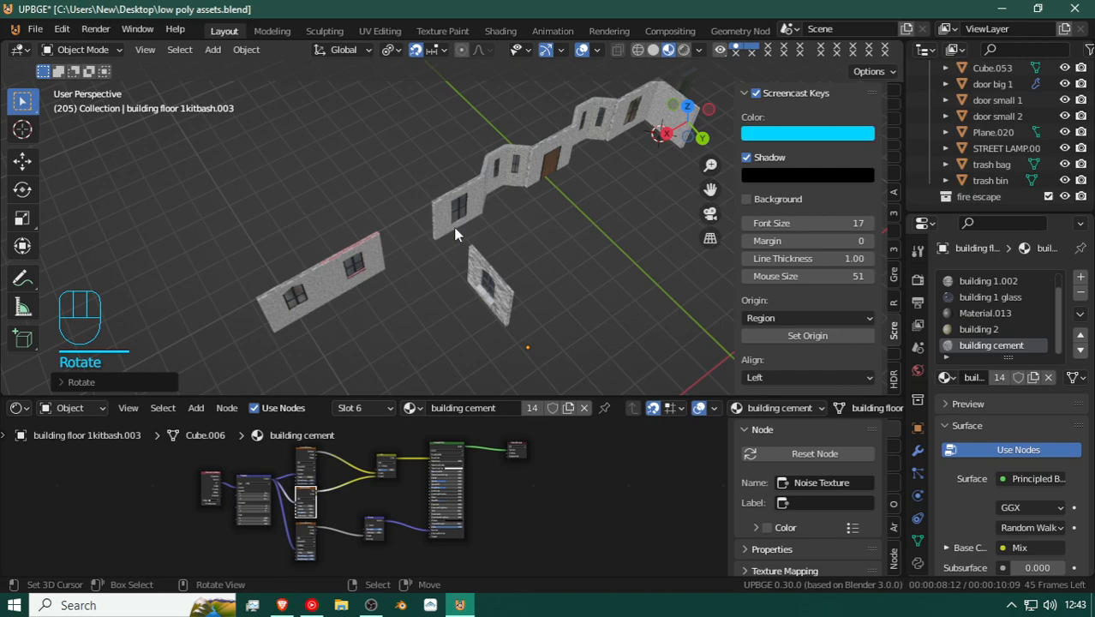
{"action": "scroll", "coordinate": [455, 234], "scroll_direction": "down", "scroll_amount": 3}
{"action": "scroll", "coordinate": [455, 234], "scroll_direction": "up", "scroll_amount": 2}
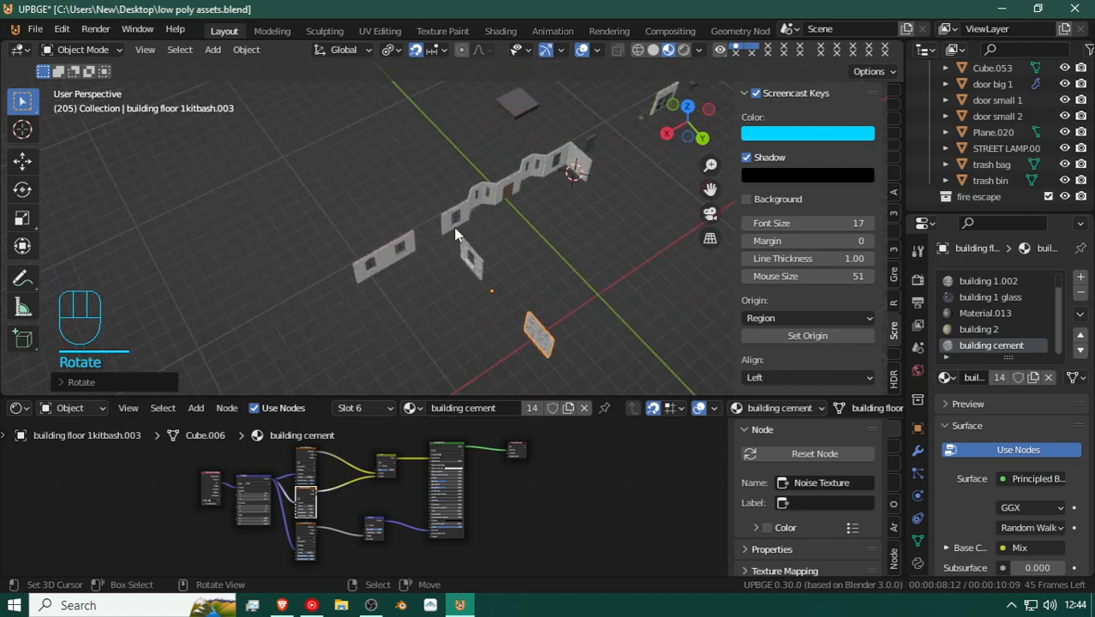
{"action": "key", "text": "g"}
{"action": "key", "text": "y"}
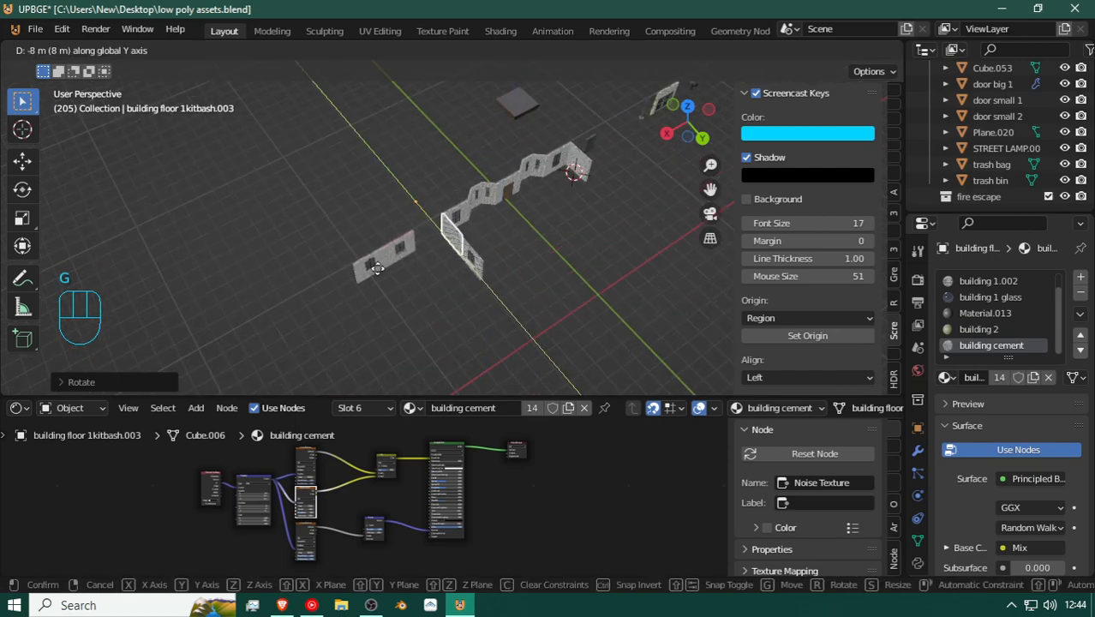
{"action": "left_click", "coordinate": [377, 270]}
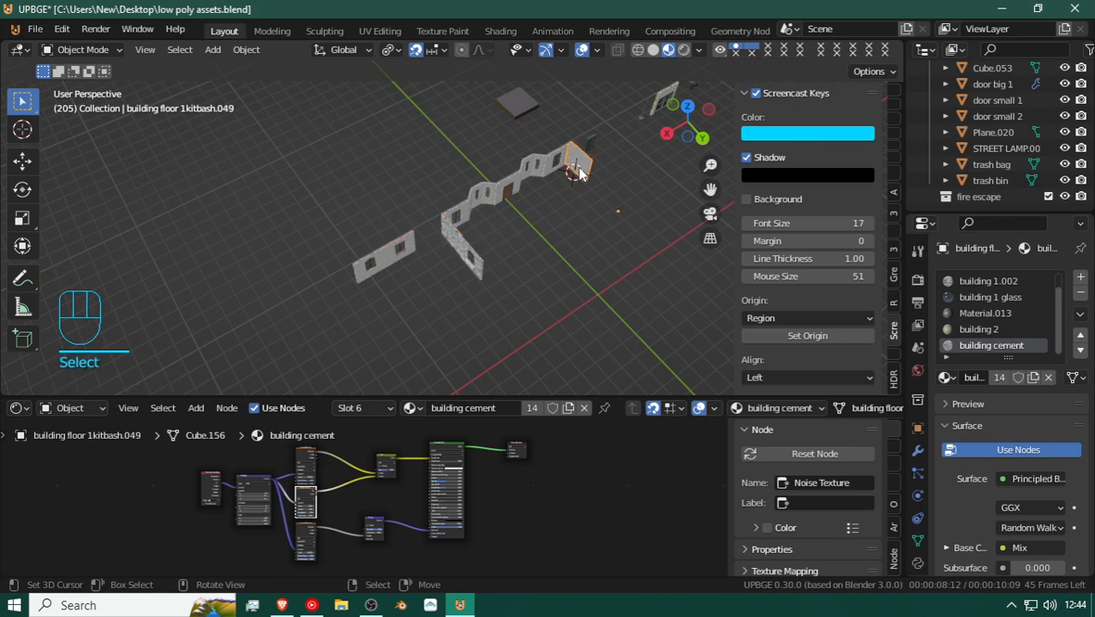
Step: Snap the 3D cursor to the bottom face of the original plain side wall and set the wall's origin to the cursor
{"action": "key", "text": "shift+f"}
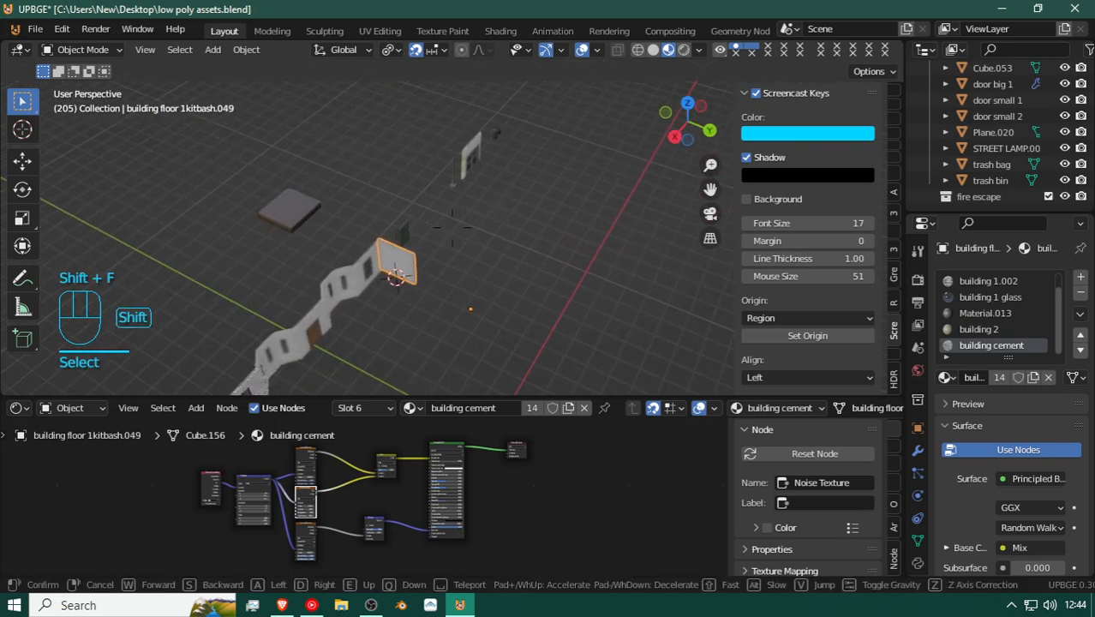
{"action": "key", "text": "Tab"}
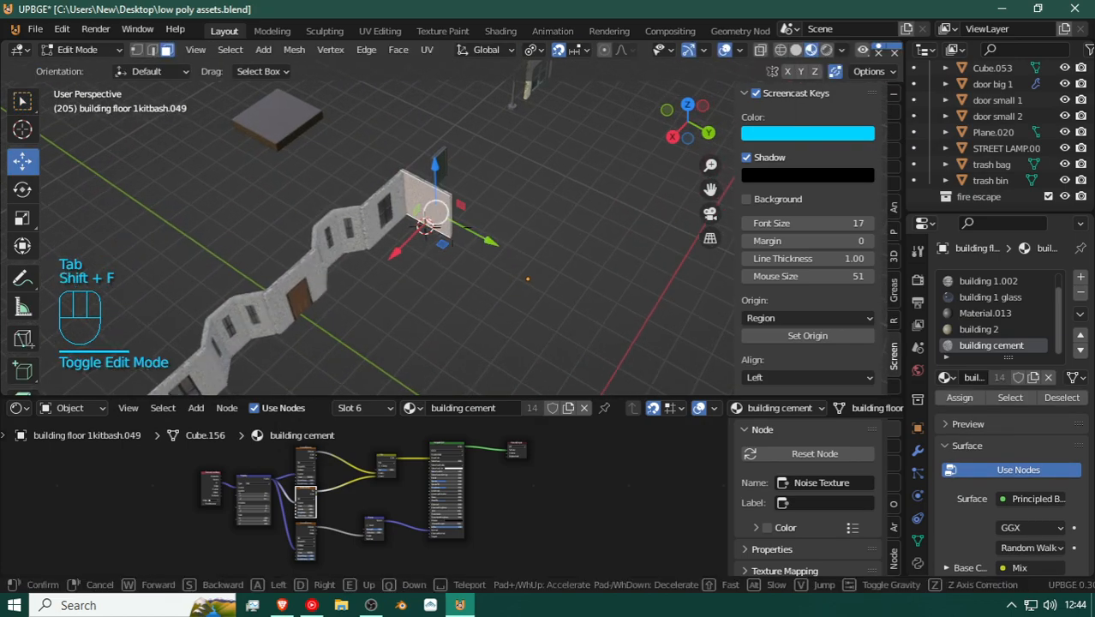
{"action": "key", "text": "shift+w"}
{"action": "left_click", "coordinate": [443, 235]}
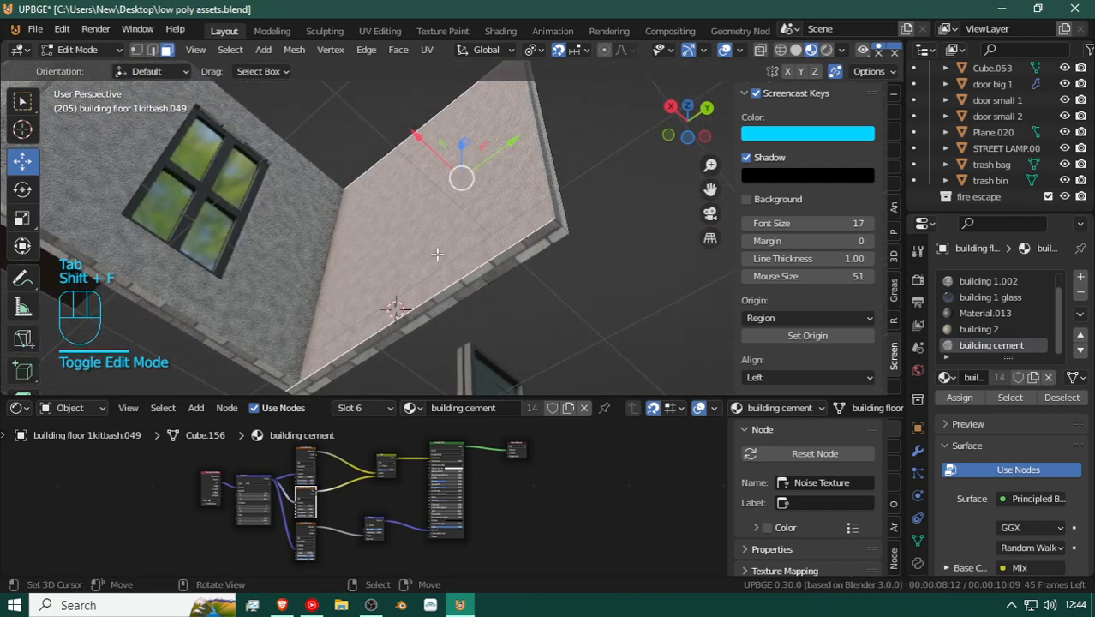
{"action": "left_click", "coordinate": [413, 326]}
{"action": "key", "text": "shift+s"}
{"action": "left_click", "coordinate": [415, 319]}
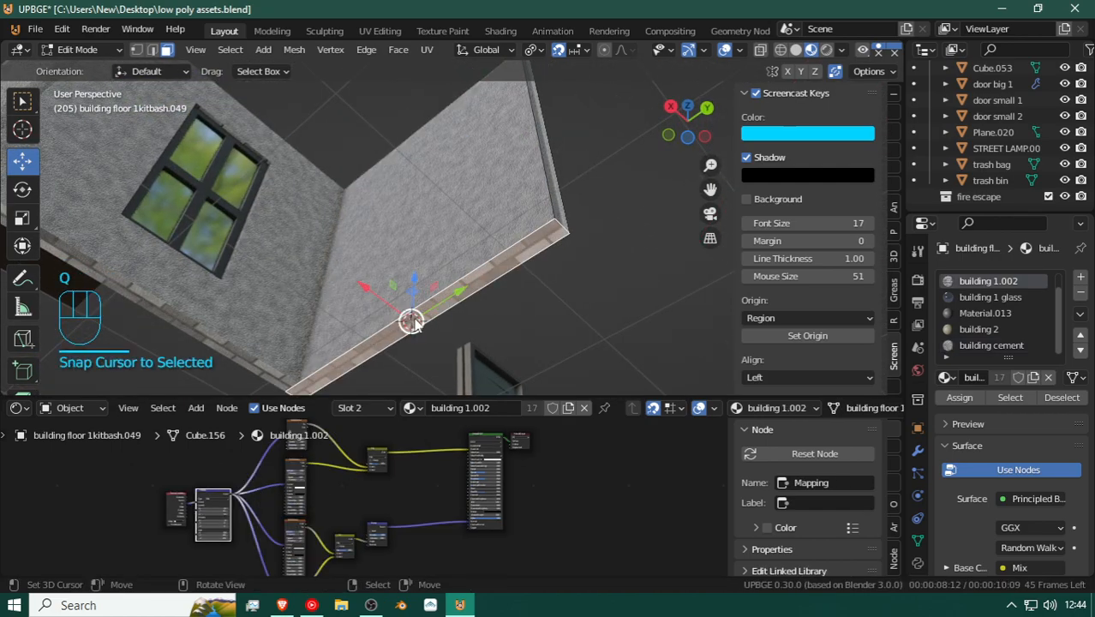
{"action": "key", "text": "Tab"}
{"action": "key", "text": "q"}
{"action": "left_click", "coordinate": [414, 320]}
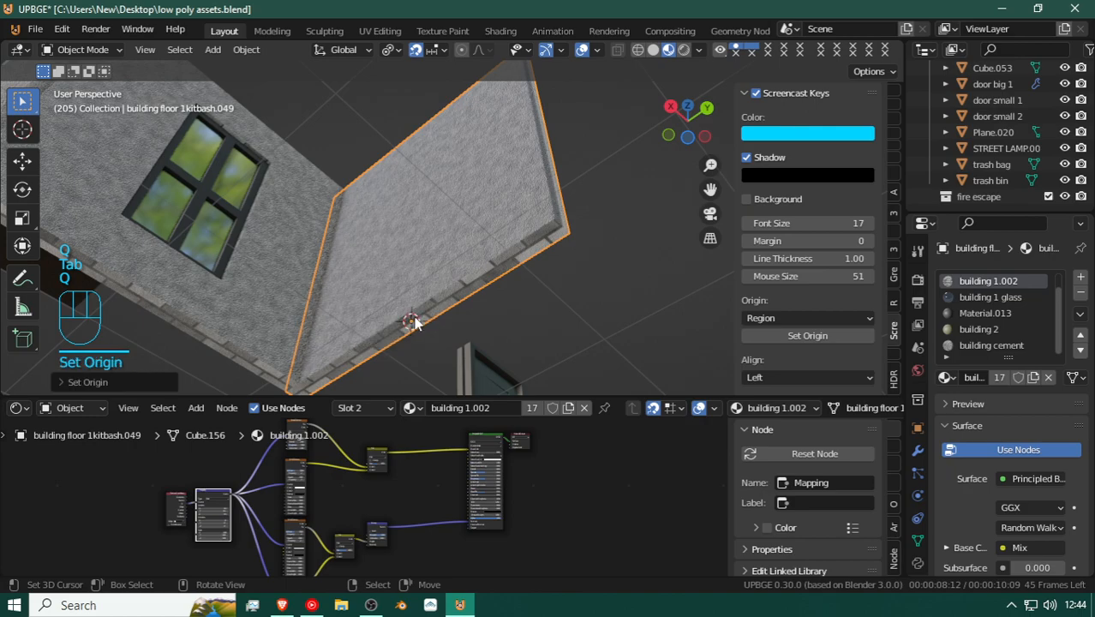
Step: Delete the plain side wall copy that adjoins the arched-window wall
{"action": "key", "text": "shift+f"}
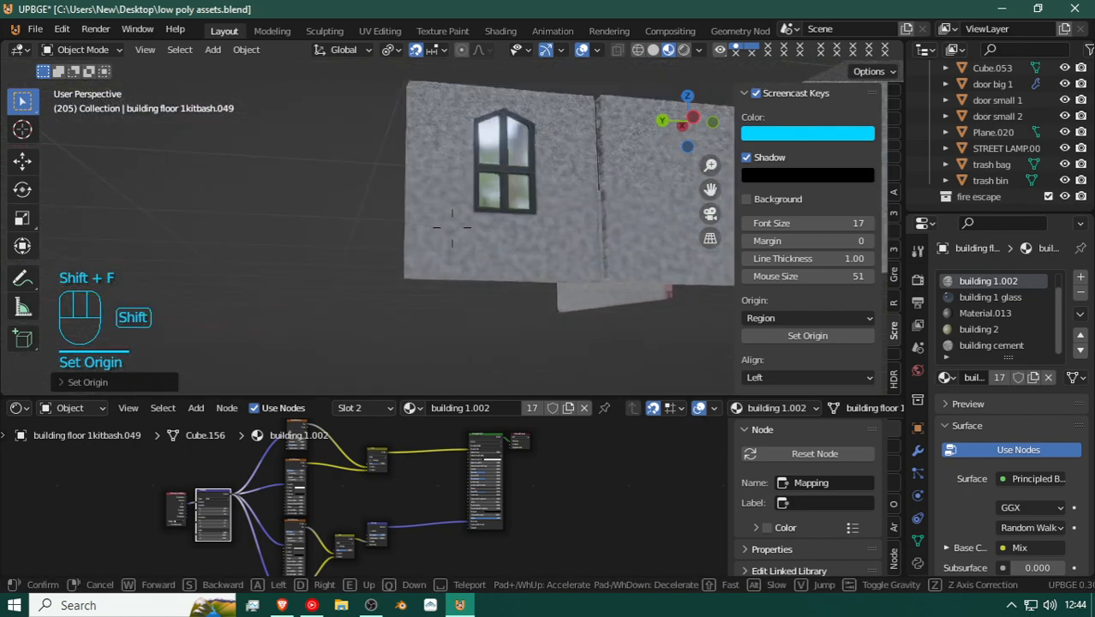
{"action": "left_click", "coordinate": [476, 232]}
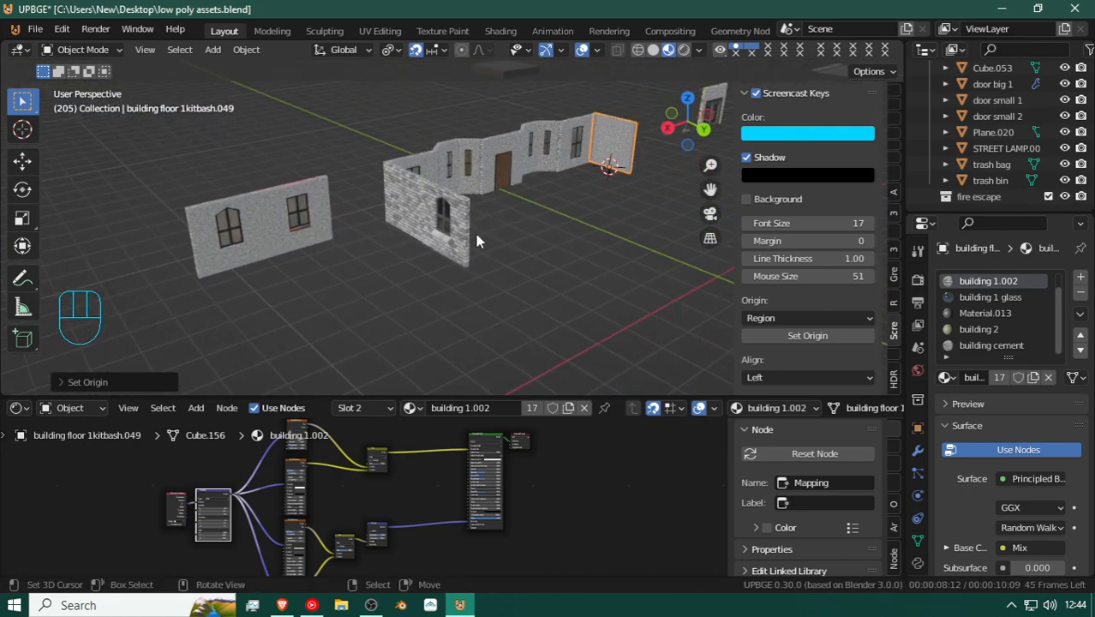
{"action": "key", "text": "Tab"}
{"action": "key", "text": "shift+f"}
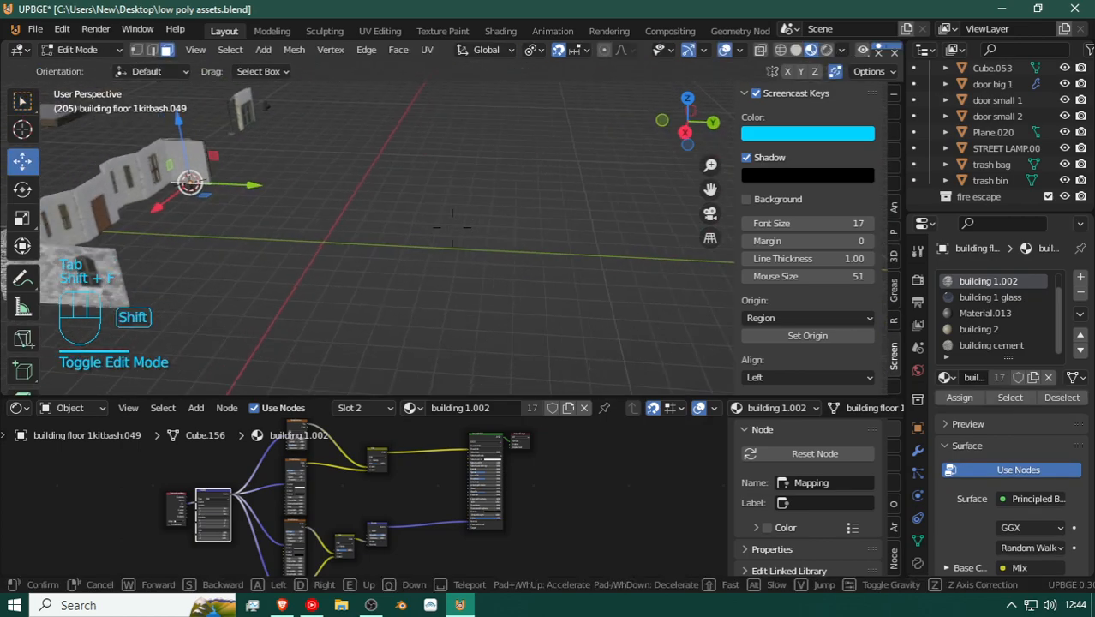
{"action": "key", "text": "Tab"}
{"action": "key", "text": "shift+f"}
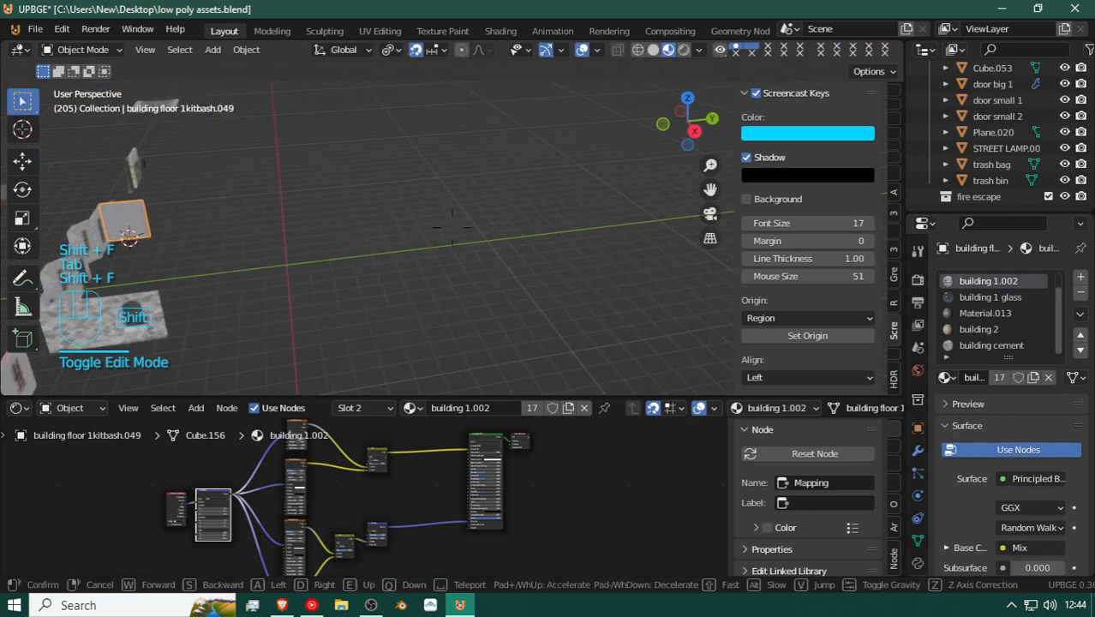
{"action": "left_click", "coordinate": [452, 232]}
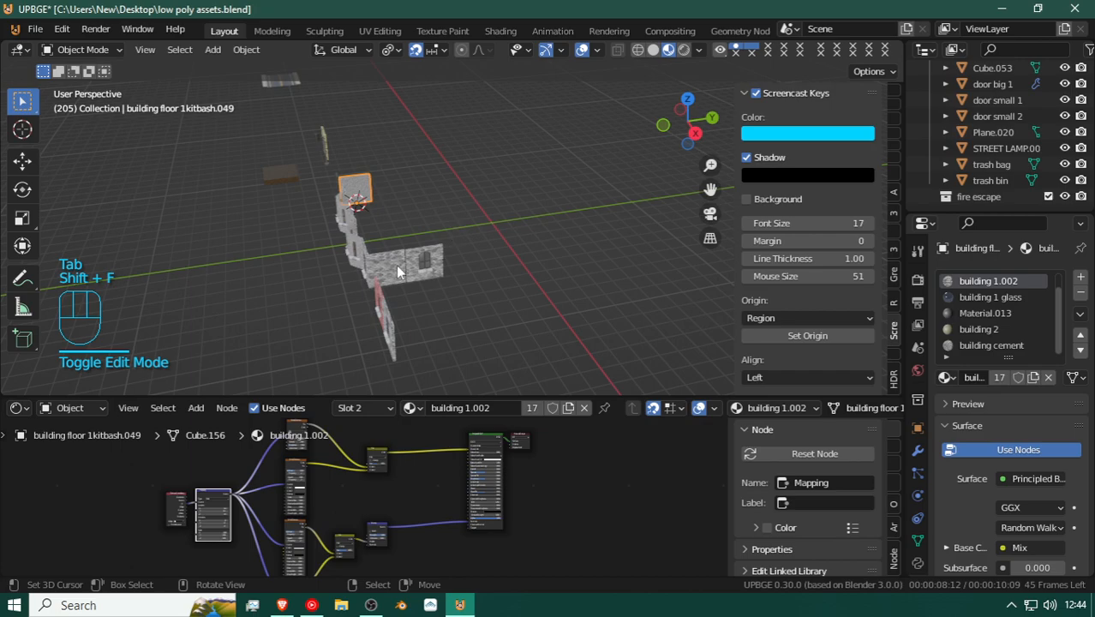
{"action": "left_click", "coordinate": [396, 264]}
{"action": "key", "text": "shift+f"}
{"action": "left_click", "coordinate": [454, 233]}
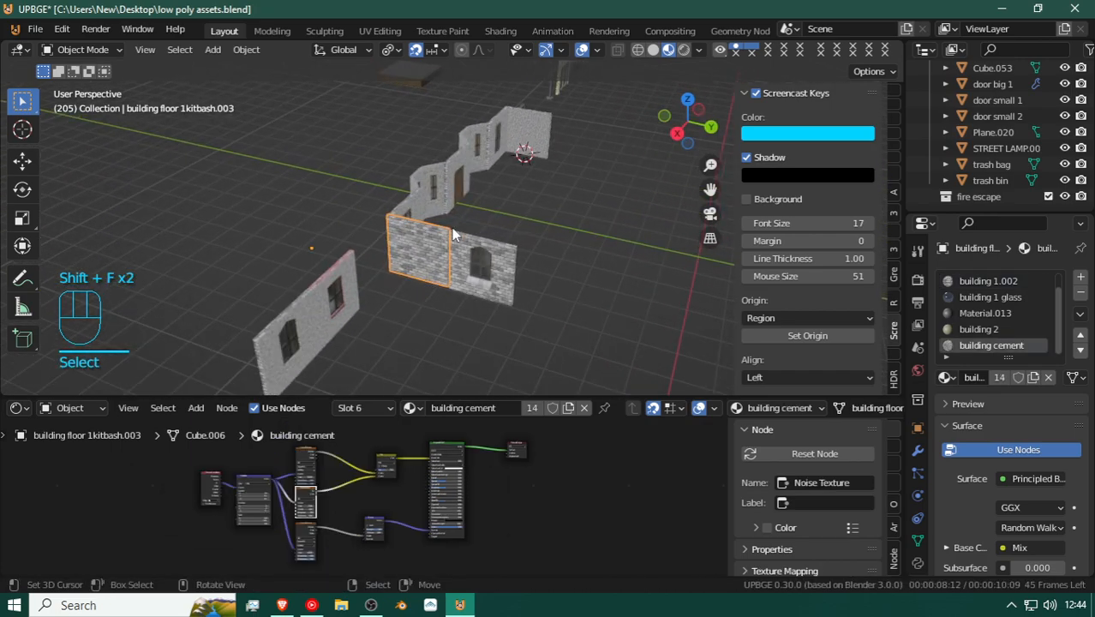
{"action": "key", "text": "x"}
{"action": "left_click", "coordinate": [451, 230]}
Step: Duplicate the re-centred plain side wall, move the copy along X beside the arched-window wall, and rotate it about Z so its bricks face outward
{"action": "left_click", "coordinate": [480, 256]}
{"action": "key", "text": "shift+d"}
{"action": "key", "text": "g"}
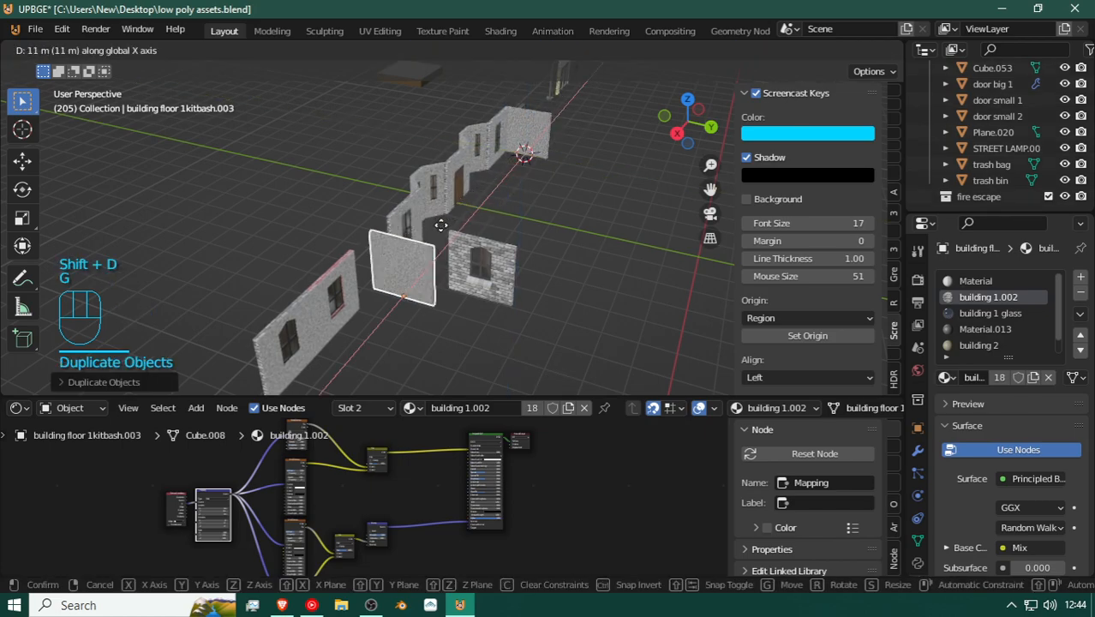
{"action": "key", "text": "r"}
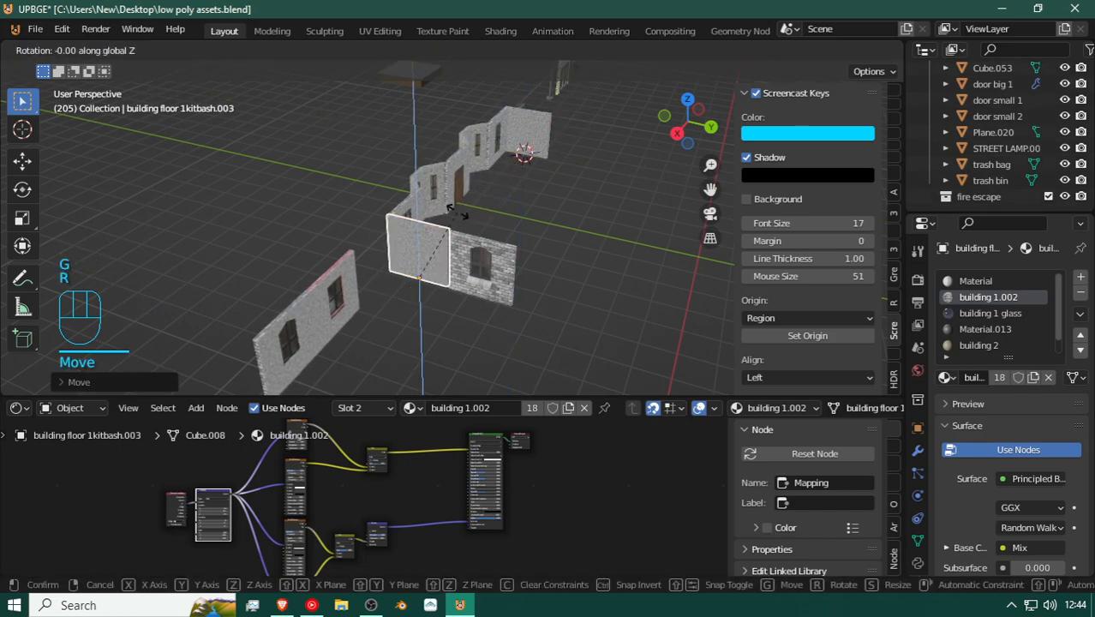
{"action": "left_click", "coordinate": [454, 211]}
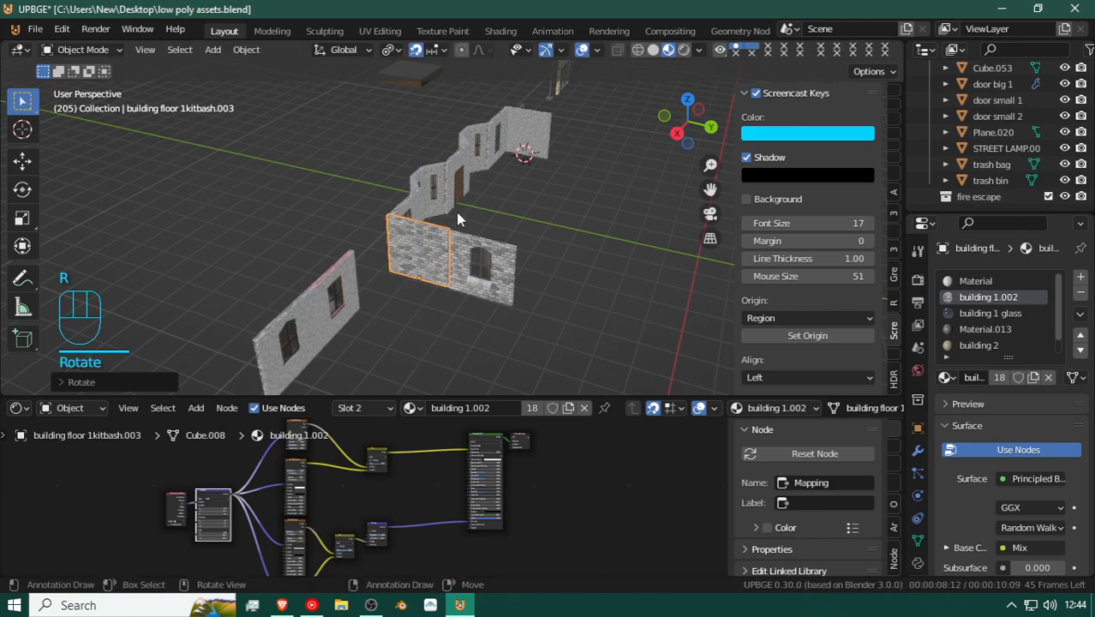
Step: Try to move the arched-window wall along the Y axis to close the gap to the plain side wall
{"action": "key", "text": "shift+f"}
{"action": "key", "text": "w"}
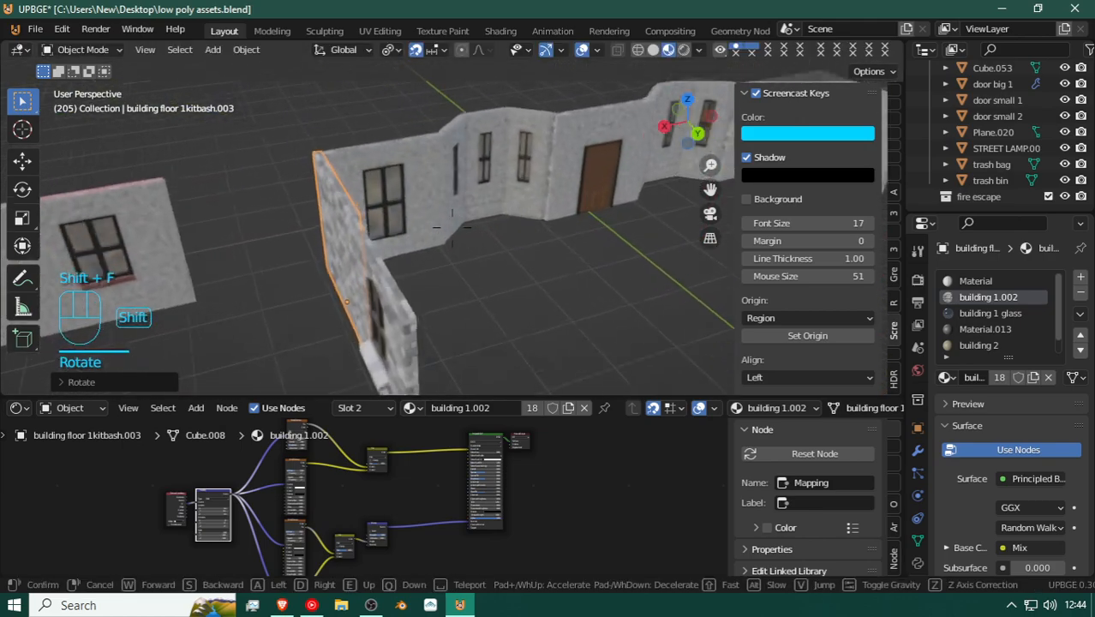
{"action": "key", "text": "a"}
{"action": "left_click", "coordinate": [452, 227]}
{"action": "left_click", "coordinate": [465, 224]}
{"action": "key", "text": "g"}
{"action": "key", "text": "y"}
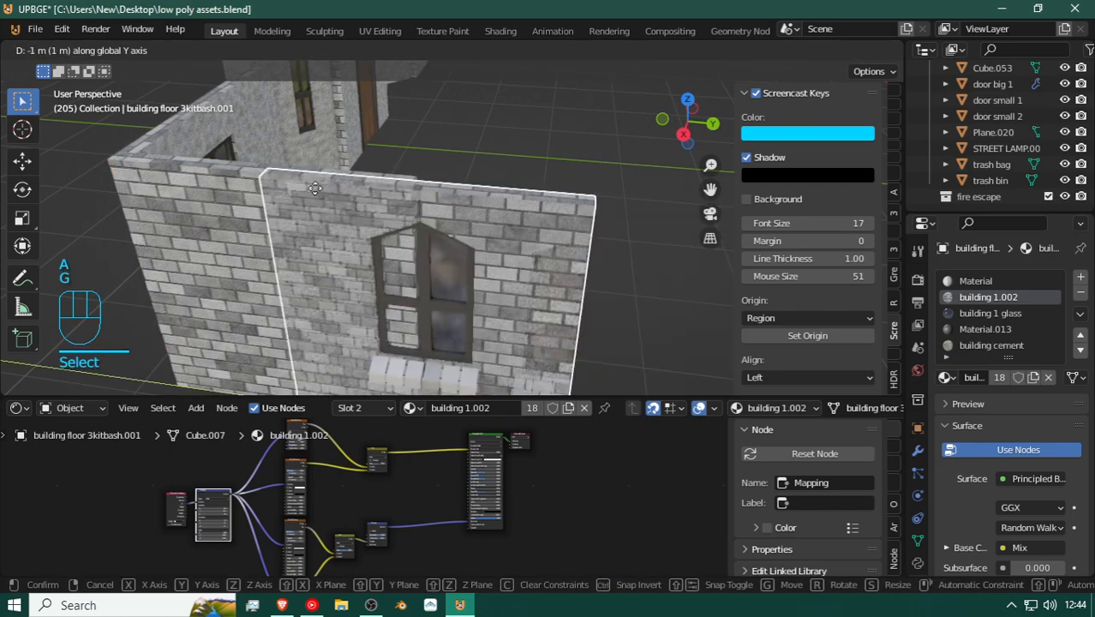
{"action": "right_click", "coordinate": [460, 212]}
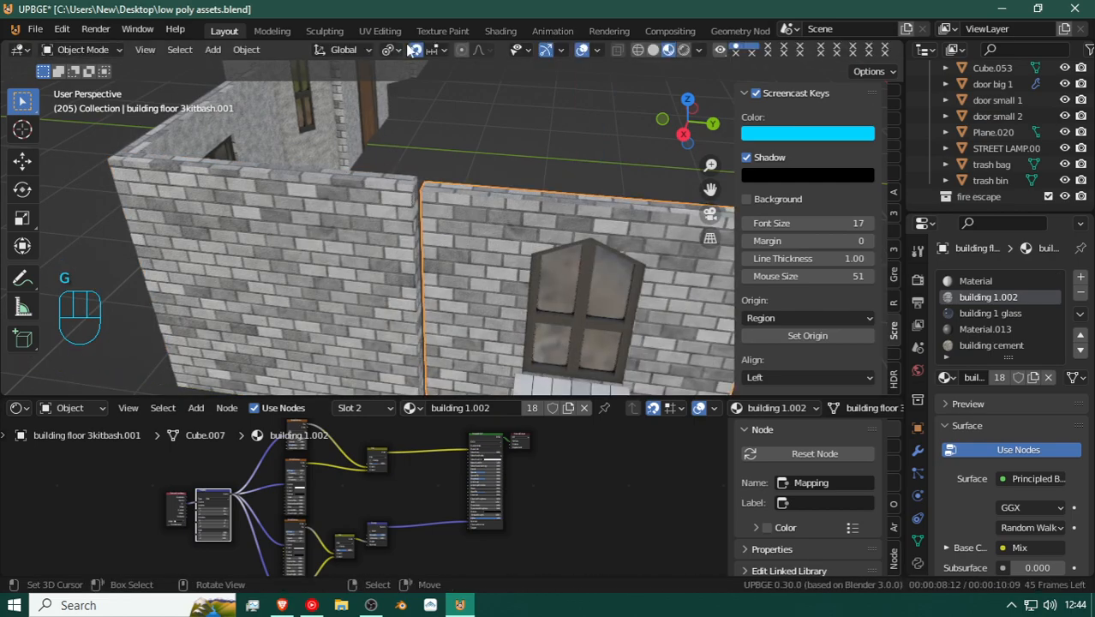
Step: Change the snapping target to Vertex and snap the arched-window wall's corner to the end of the plain side wall
{"action": "left_click", "coordinate": [436, 51]}
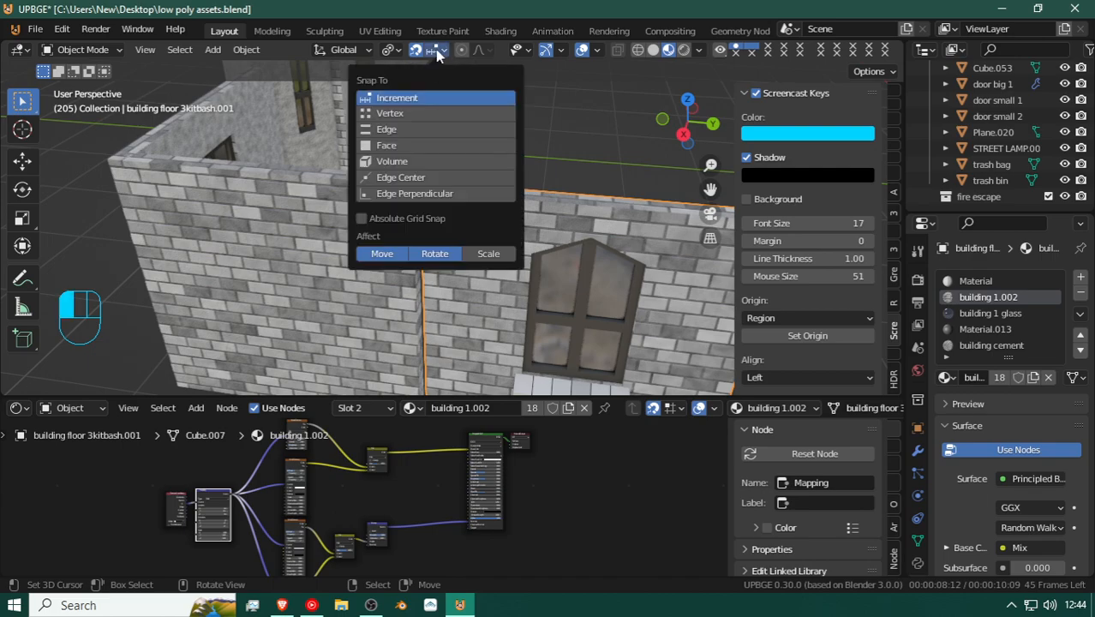
{"action": "left_click", "coordinate": [439, 112]}
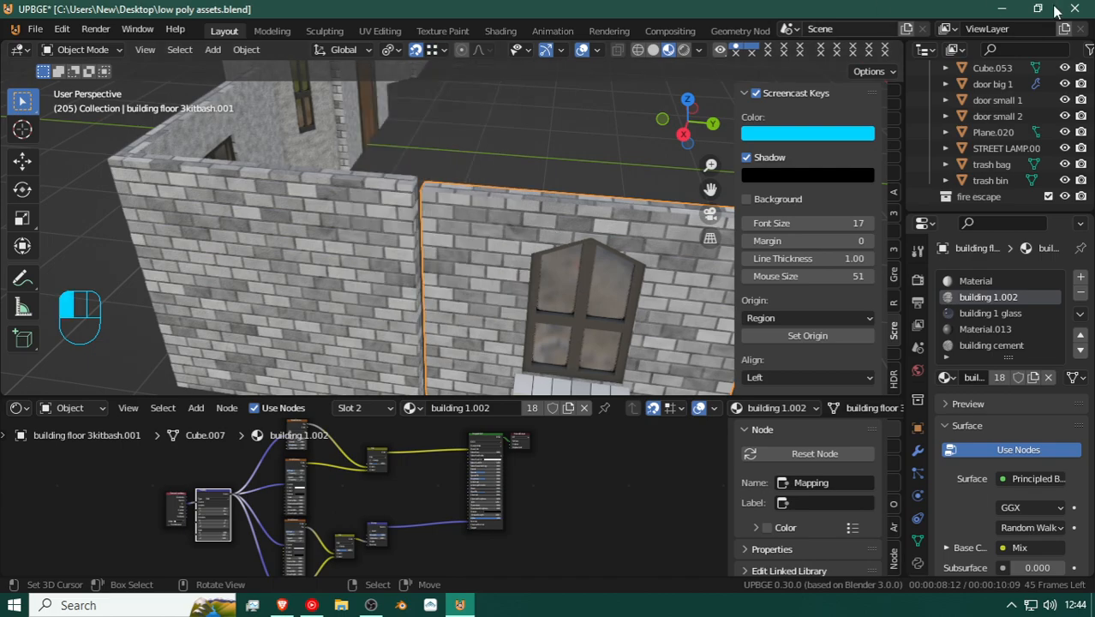
{"action": "key", "text": "g"}
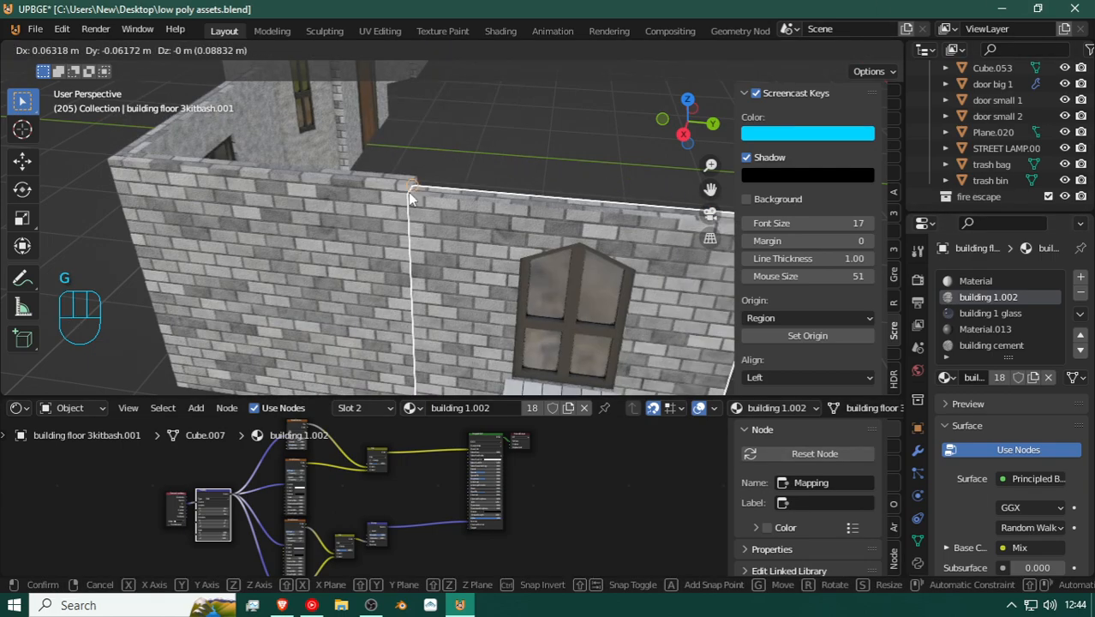
{"action": "left_click", "coordinate": [454, 261]}
Step: Move the arched-window wall along the X axis to line it up flush with the plain side wall
{"action": "key", "text": "shift+f"}
{"action": "key", "text": "w"}
{"action": "left_click", "coordinate": [390, 224]}
{"action": "key", "text": "shift+f"}
{"action": "left_click", "coordinate": [452, 224]}
{"action": "key", "text": "g"}
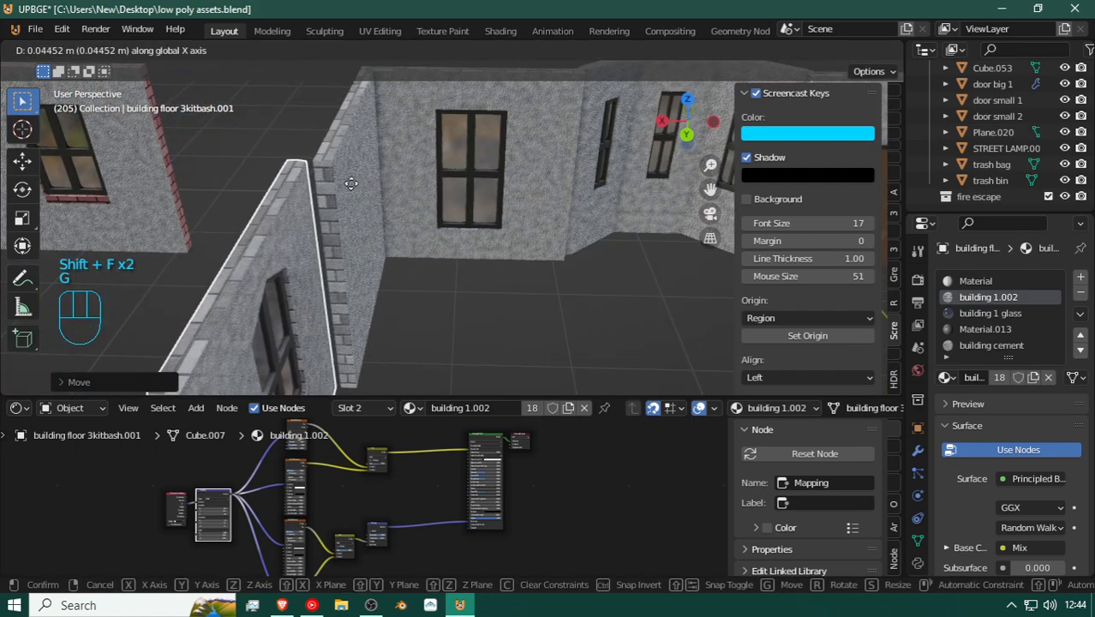
{"action": "left_click", "coordinate": [376, 208]}
Step: Change the snapping target back to Increment
{"action": "key", "text": "shift+f"}
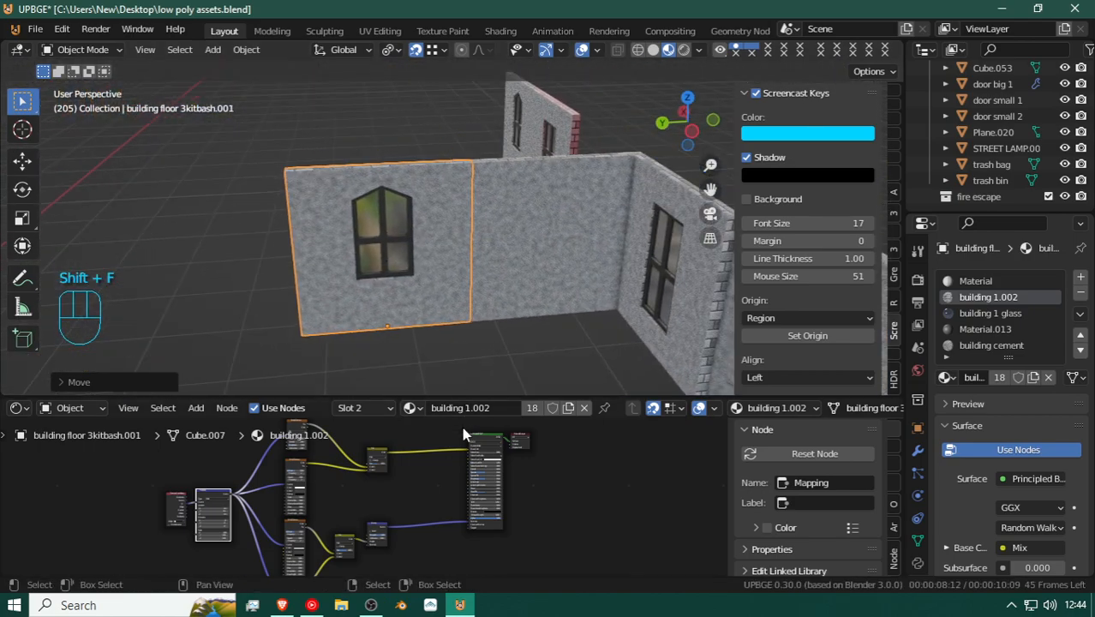
{"action": "left_click", "coordinate": [390, 51]}
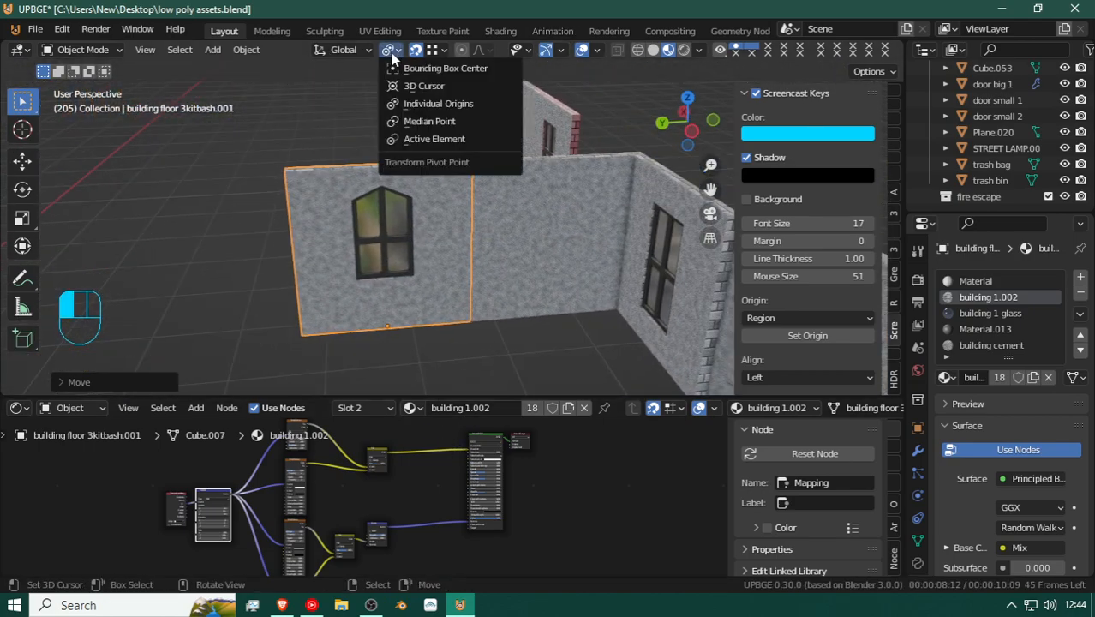
{"action": "left_click", "coordinate": [434, 53]}
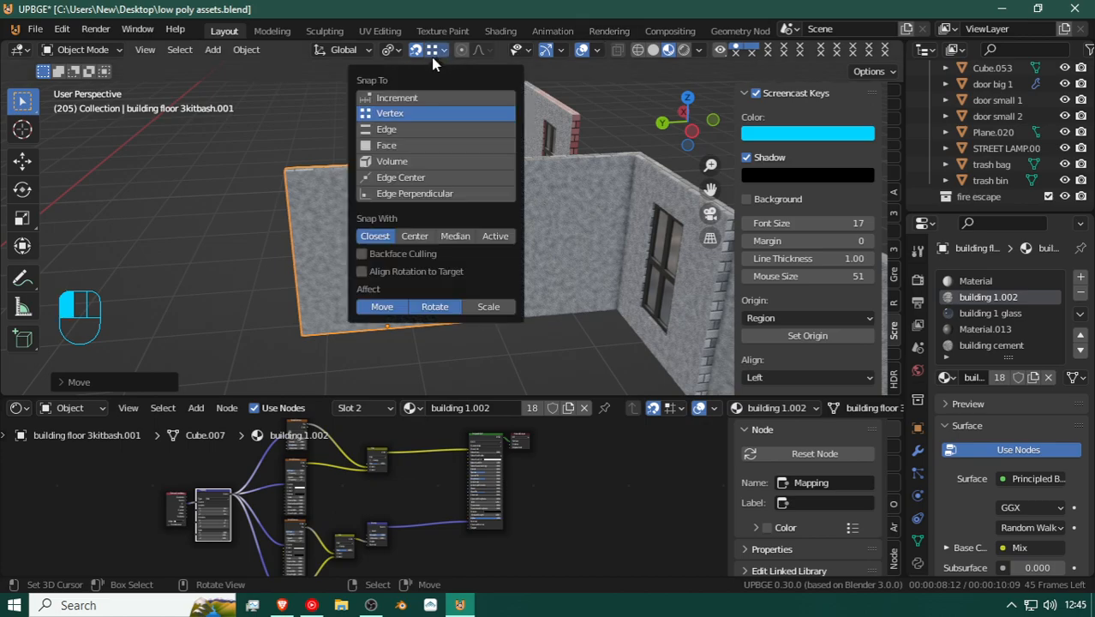
{"action": "left_click", "coordinate": [400, 98]}
{"action": "key", "text": "shift+f"}
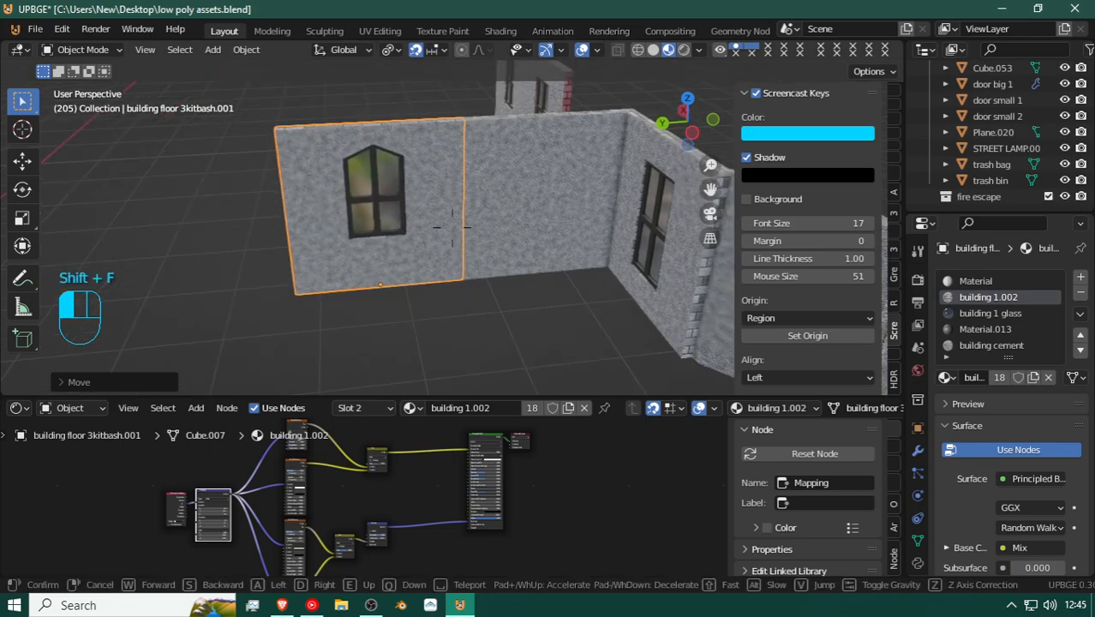
{"action": "left_click", "coordinate": [452, 227]}
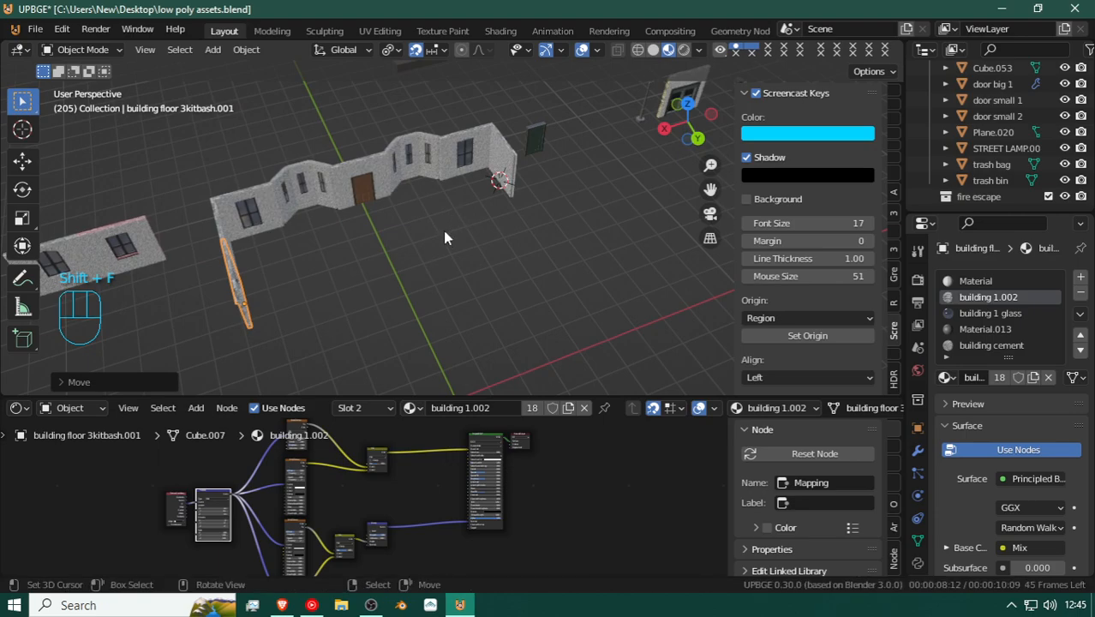
Step: Duplicate the arched-window side wall and move the copy along the X axis to the opposite side of the building
{"action": "key", "text": "shift+d"}
{"action": "key", "text": "shift+x"}
{"action": "right_click", "coordinate": [408, 273]}
{"action": "key", "text": "g"}
{"action": "key", "text": "x"}
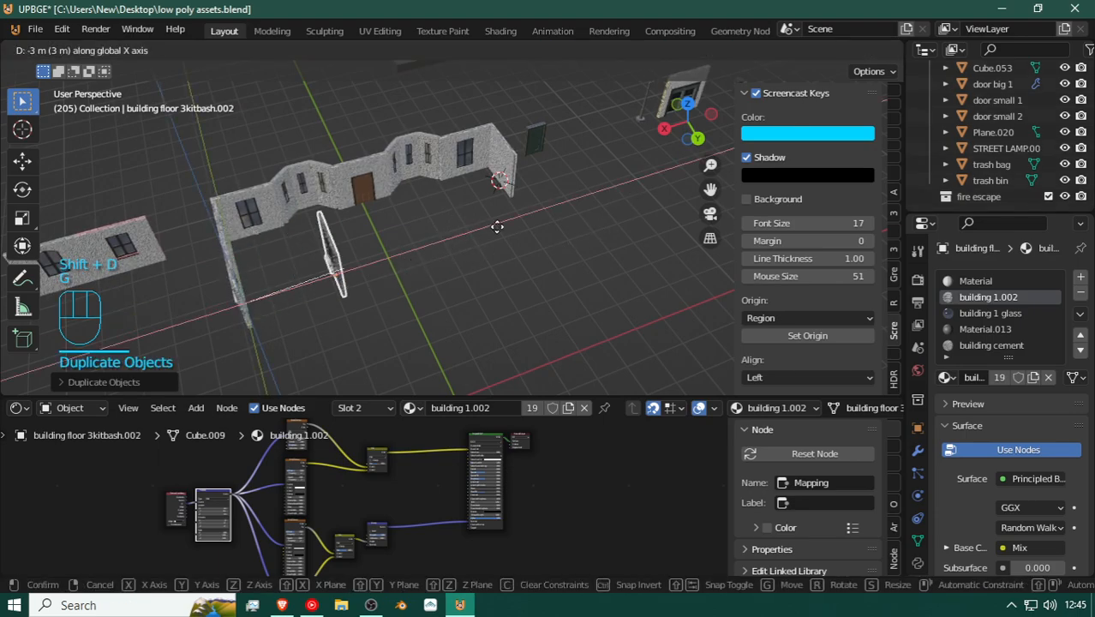
{"action": "left_click", "coordinate": [613, 197]}
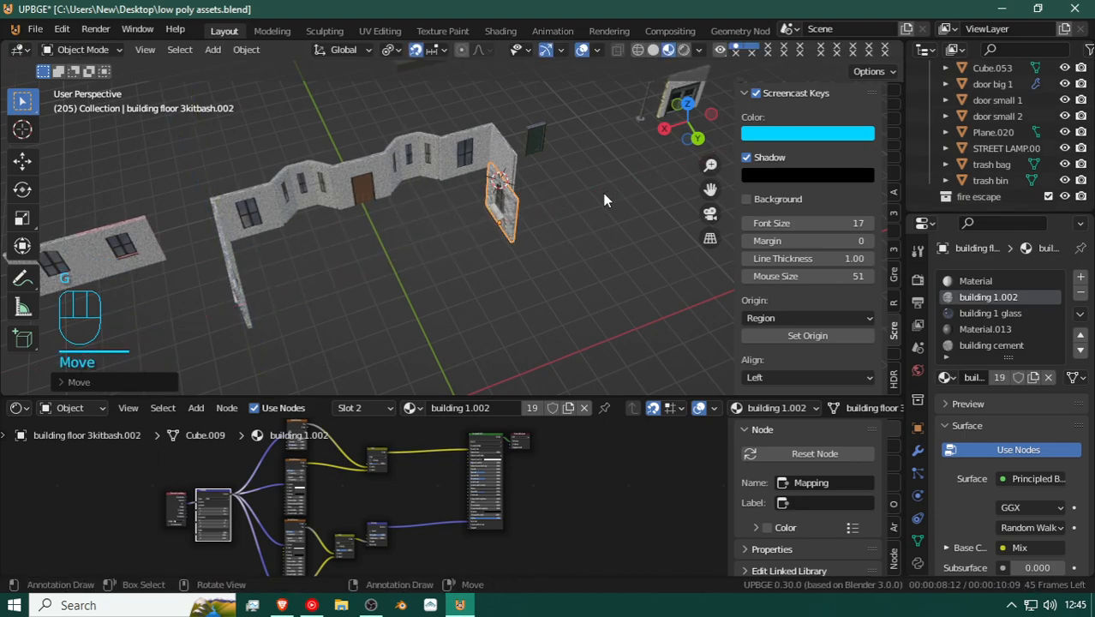
Step: Rotate the copied wall about the Z axis to face outward and move it flush against the end of the opposite plain side wall
{"action": "key", "text": "r"}
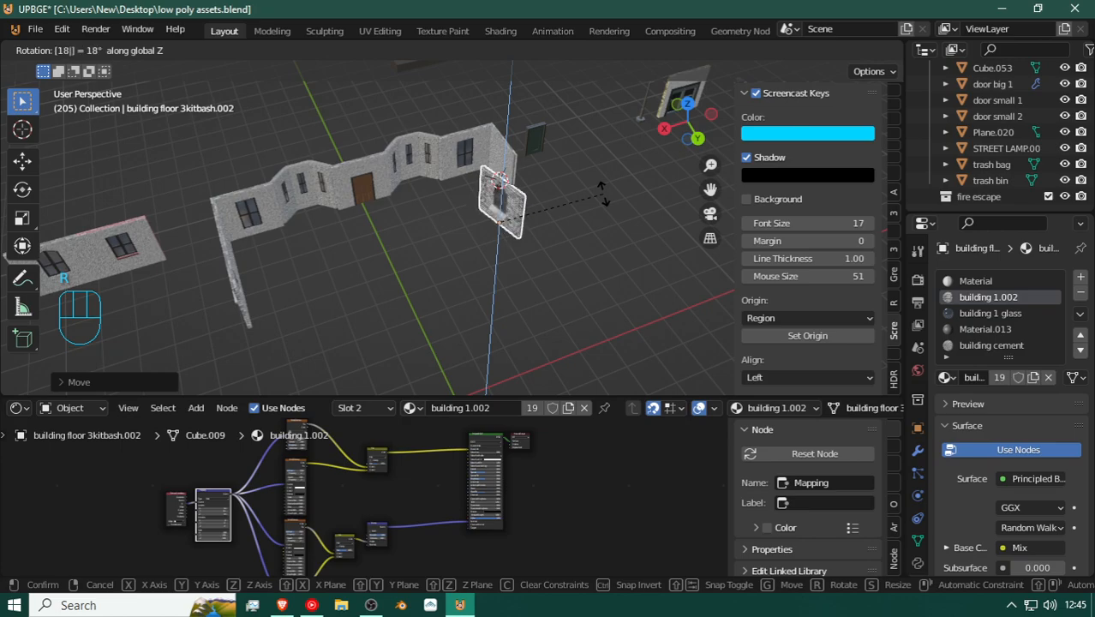
{"action": "left_click", "coordinate": [602, 195]}
{"action": "key", "text": "g"}
{"action": "middle_click_drag", "start_coordinate": [440, 241], "coordinate": [460, 237]}
{"action": "left_click", "coordinate": [461, 237]}
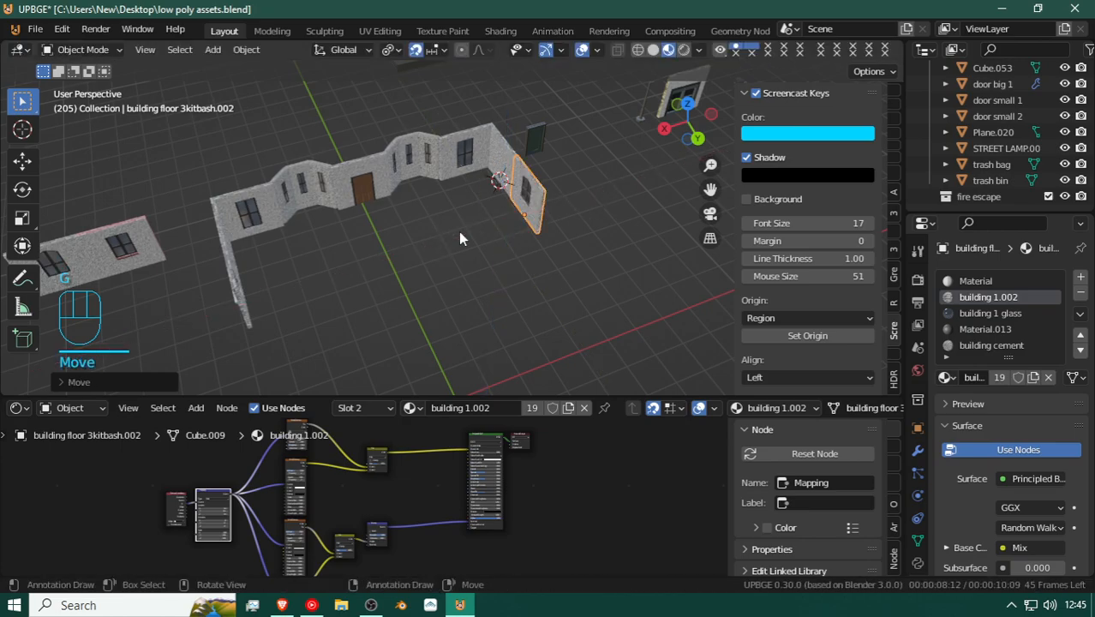
Step: Inspect both arched-window side walls up close and from a distance, checking their joins with the plain walls
{"action": "key", "text": "shift+f"}
{"action": "key", "text": "w"}
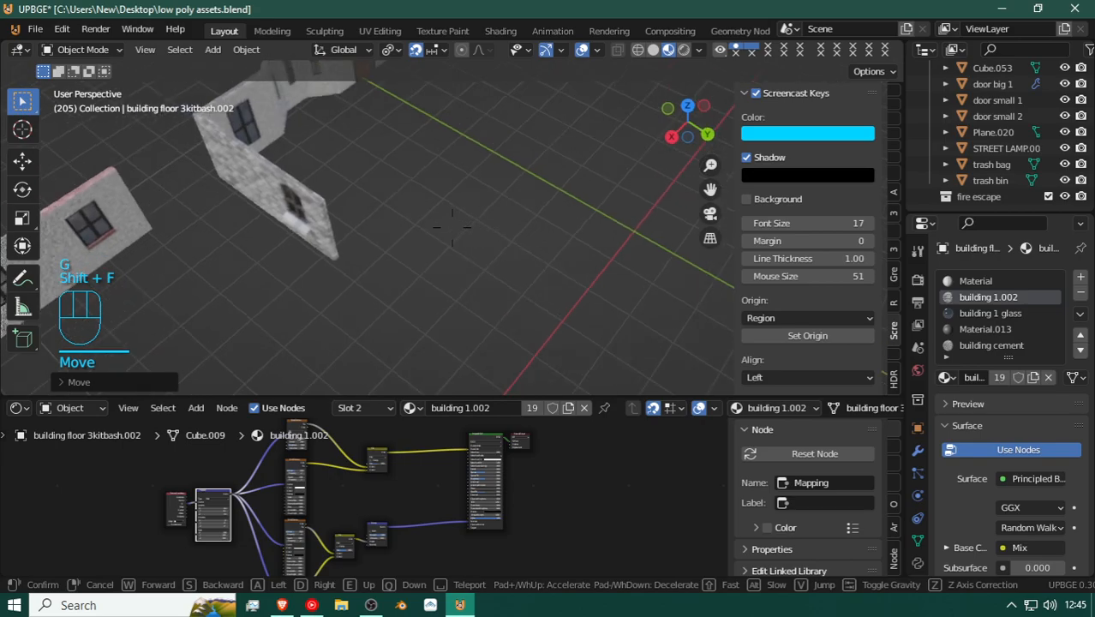
{"action": "key", "text": "w"}
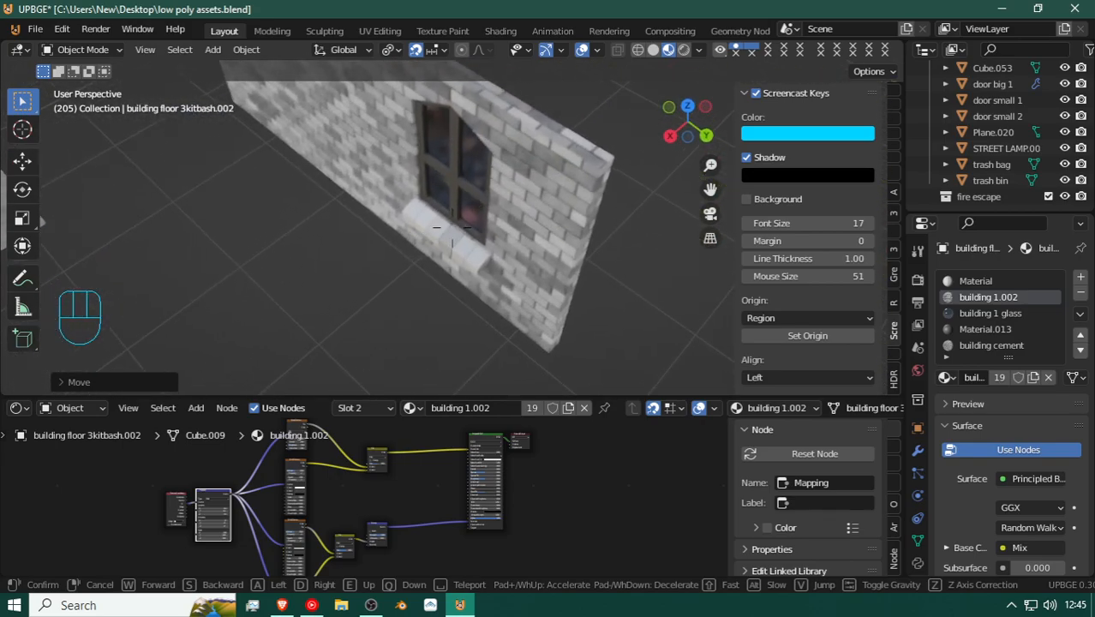
{"action": "key", "text": "shift+w"}
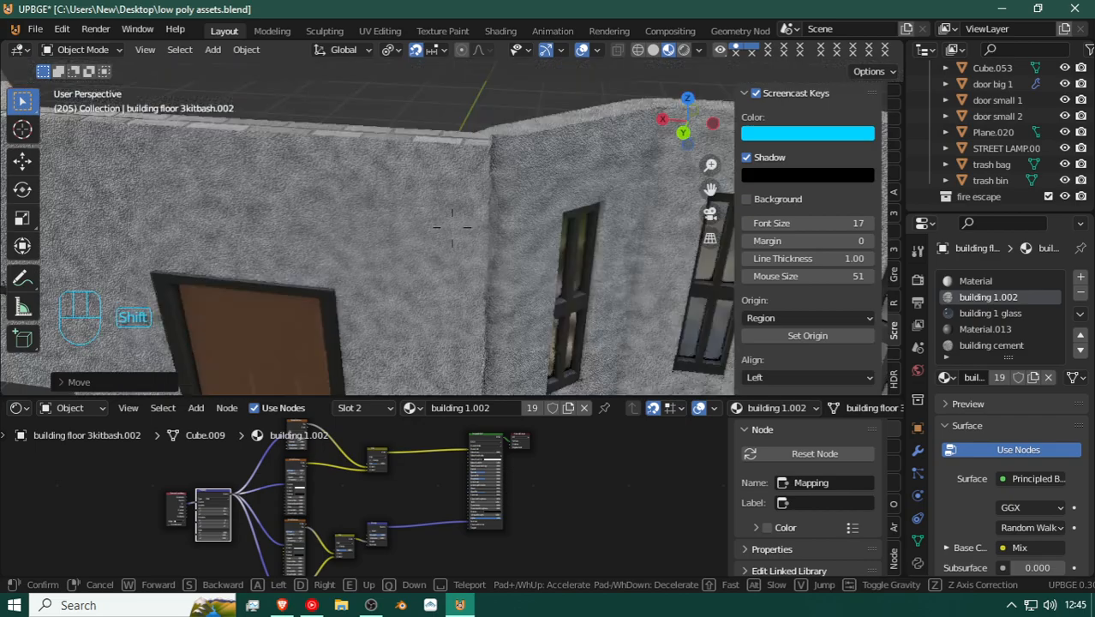
{"action": "key", "text": "shift+s"}
{"action": "key", "text": "shift+w"}
{"action": "left_click", "coordinate": [453, 227]}
{"action": "key", "text": "shift+f"}
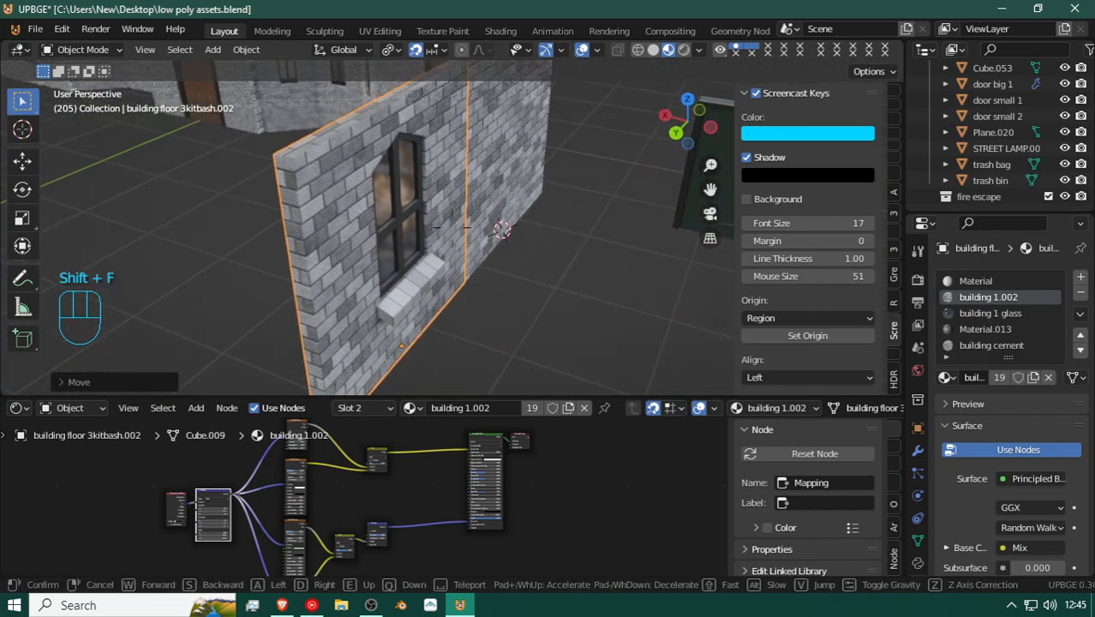
{"action": "key", "text": "s"}
{"action": "key", "text": "shift+w"}
{"action": "key", "text": "shift+s"}
{"action": "key", "text": "shift+d"}
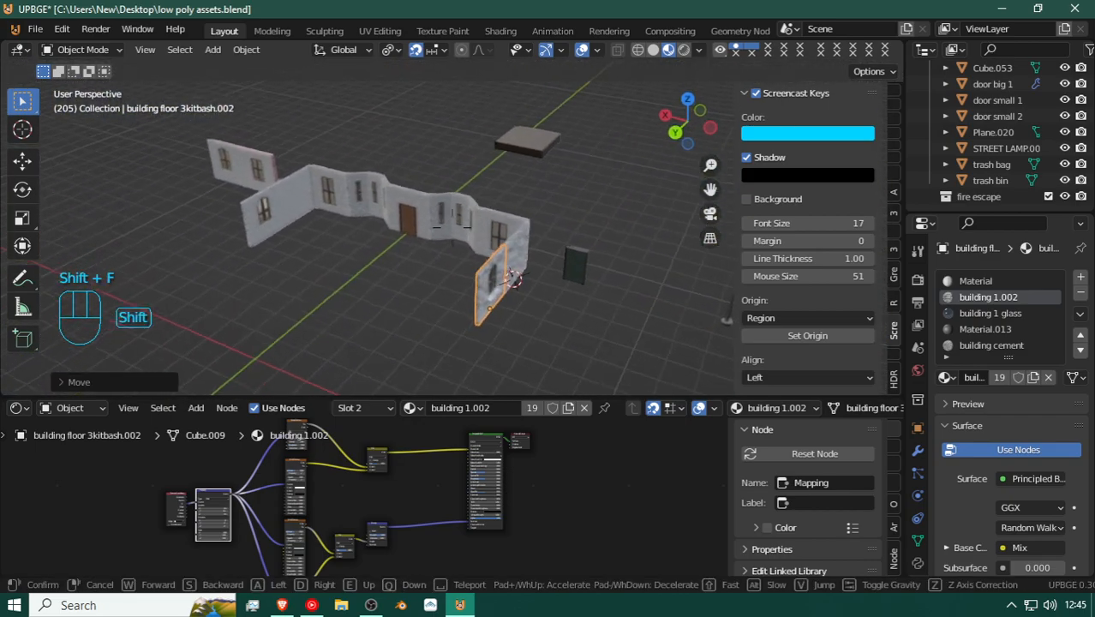
{"action": "left_click", "coordinate": [454, 233]}
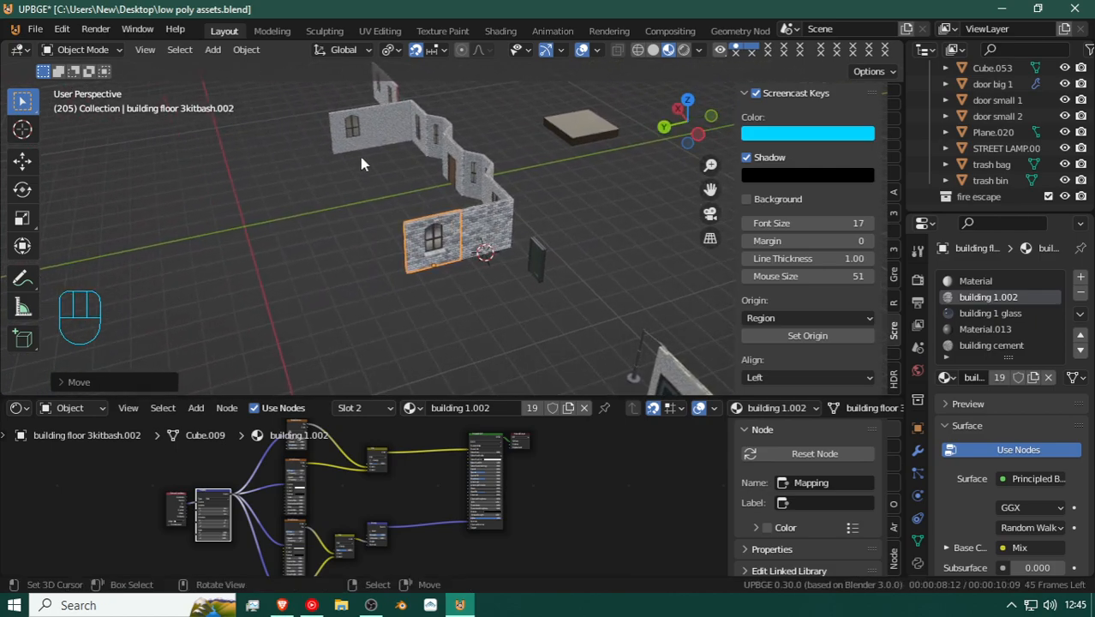
Step: Duplicate both plain side walls together and move the copies along the Y axis to the free ends of the arched-window walls
{"action": "key", "text": "shift+f"}
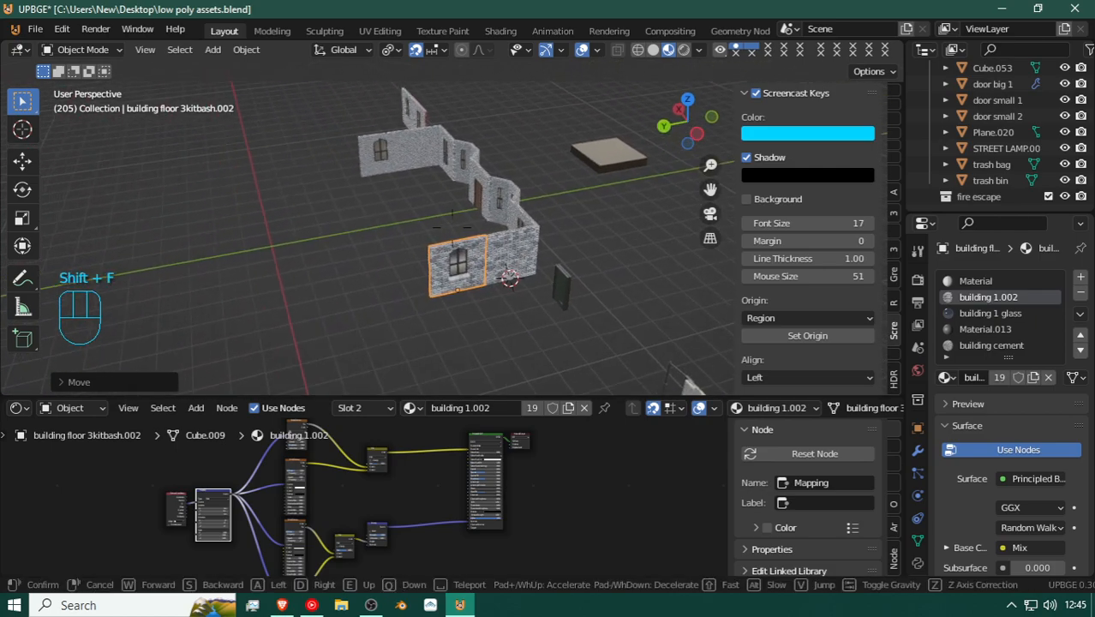
{"action": "key", "text": "shift+a"}
{"action": "left_click", "coordinate": [452, 228]}
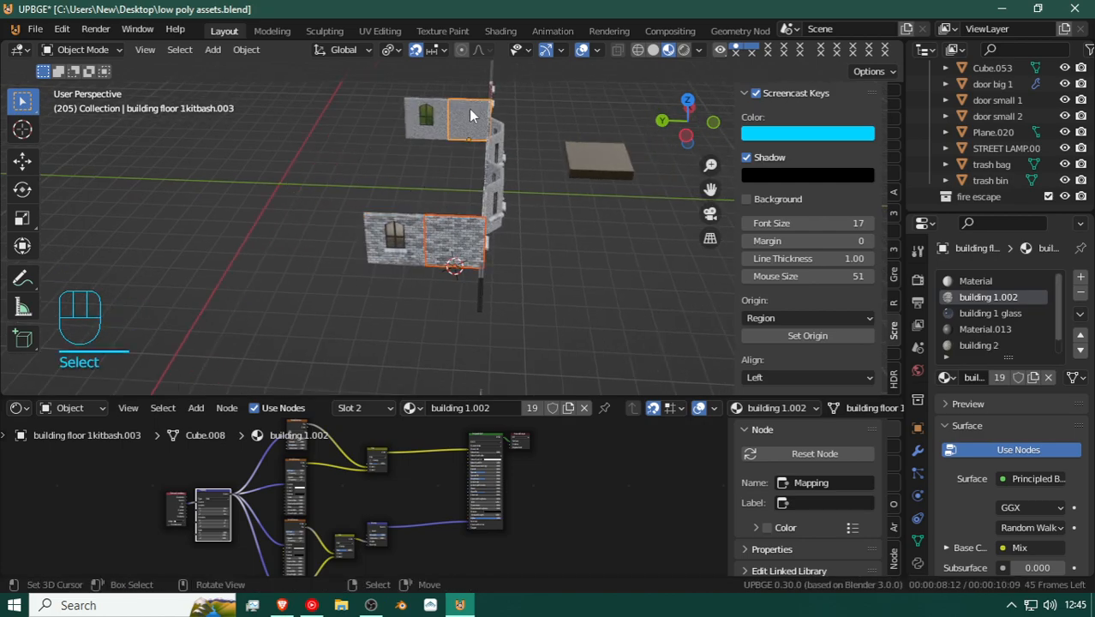
{"action": "key", "text": "shift+d"}
{"action": "key", "text": "g"}
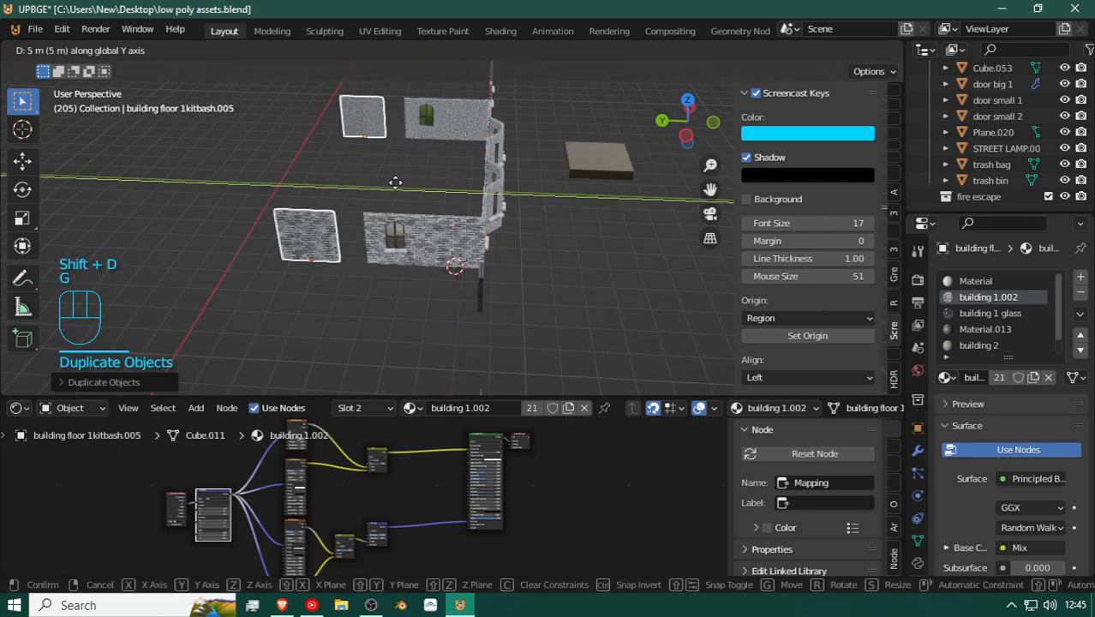
{"action": "left_click", "coordinate": [404, 183]}
Step: Examine the extended side walls and the front facade from several angles around the building
{"action": "key", "text": "shift+f"}
{"action": "key", "text": "shift"}
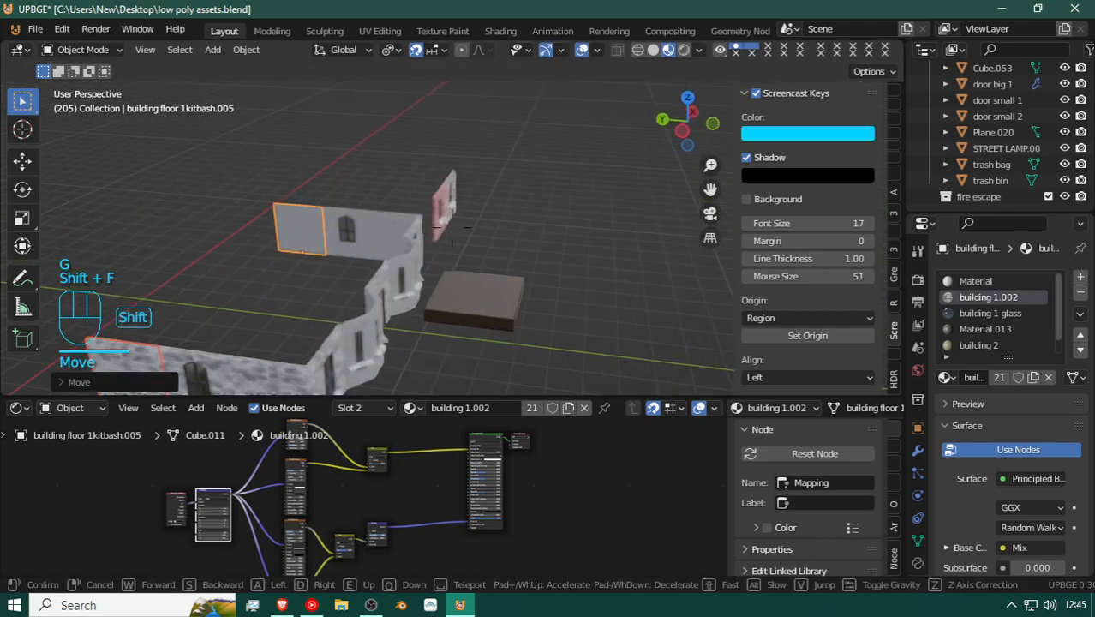
{"action": "key", "text": "shift+d"}
{"action": "key", "text": "shift+w"}
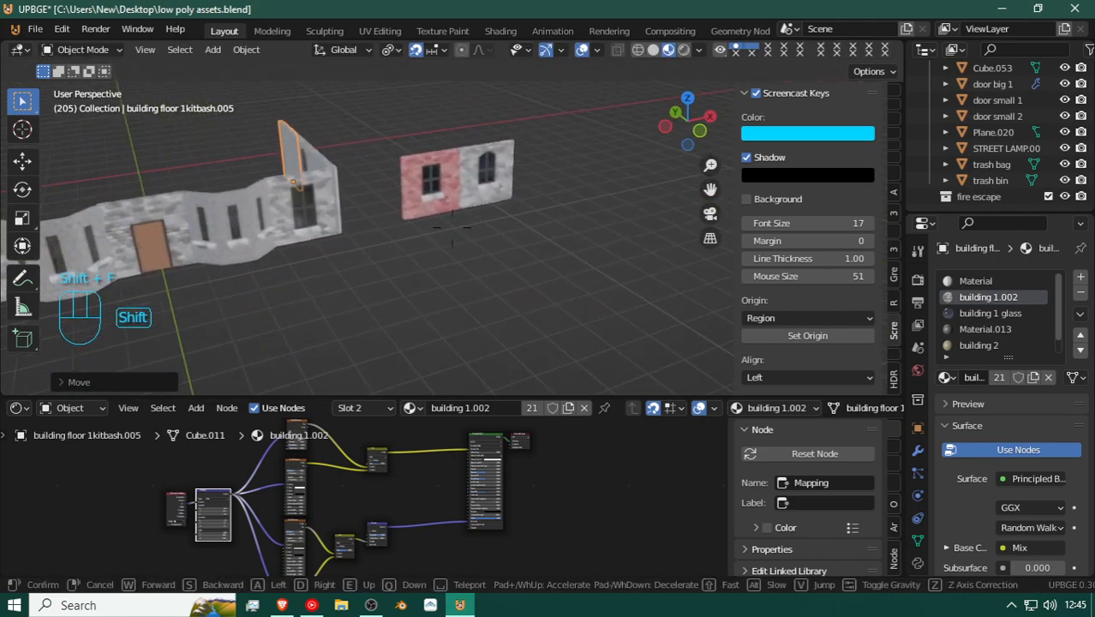
{"action": "key", "text": "s"}
{"action": "key", "text": "shift+w"}
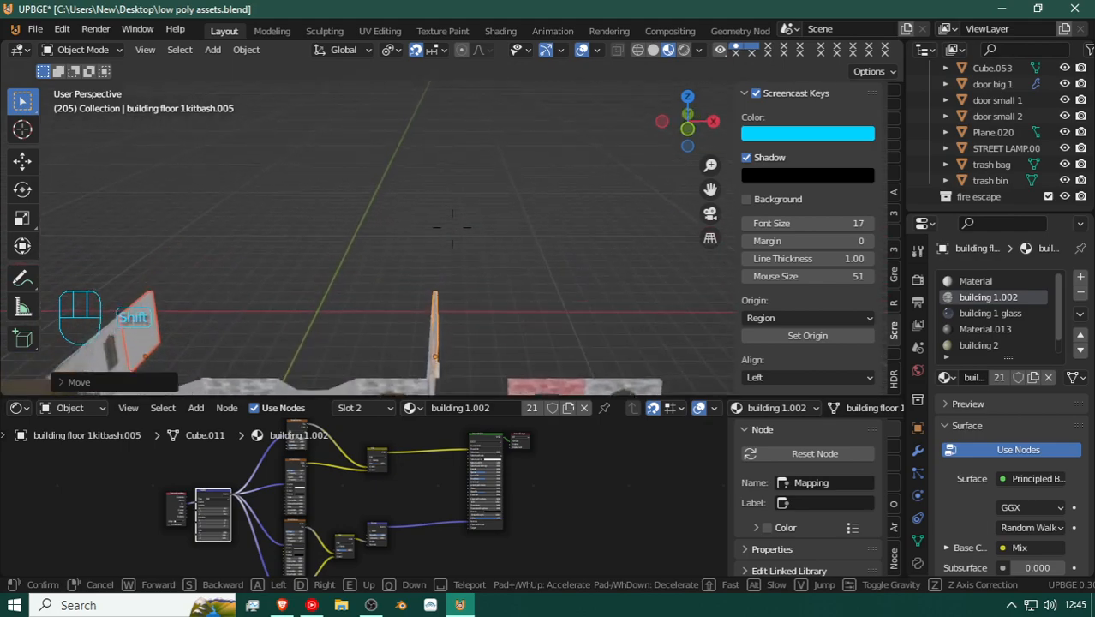
{"action": "key", "text": "shift+w"}
{"action": "left_click", "coordinate": [404, 200]}
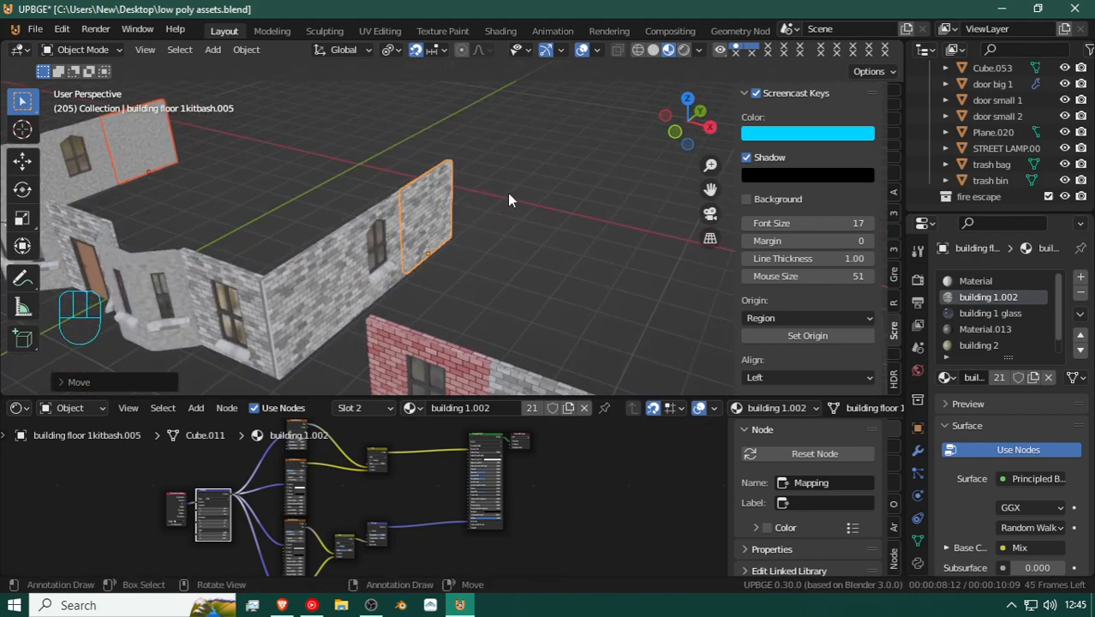
Step: Duplicate the grey arched-window wall beside the red brick wall and move the copy along the Y axis toward the back of the building
{"action": "key", "text": "shift+f"}
{"action": "key", "text": "shift+s"}
{"action": "left_click", "coordinate": [417, 263]}
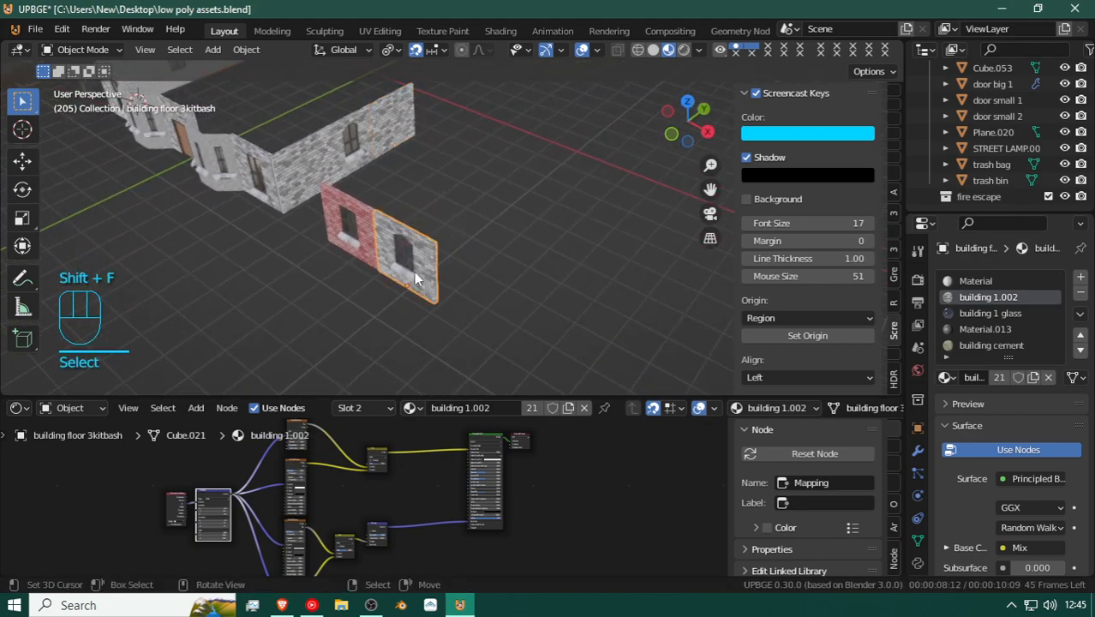
{"action": "key", "text": "shift+d"}
{"action": "key", "text": "g"}
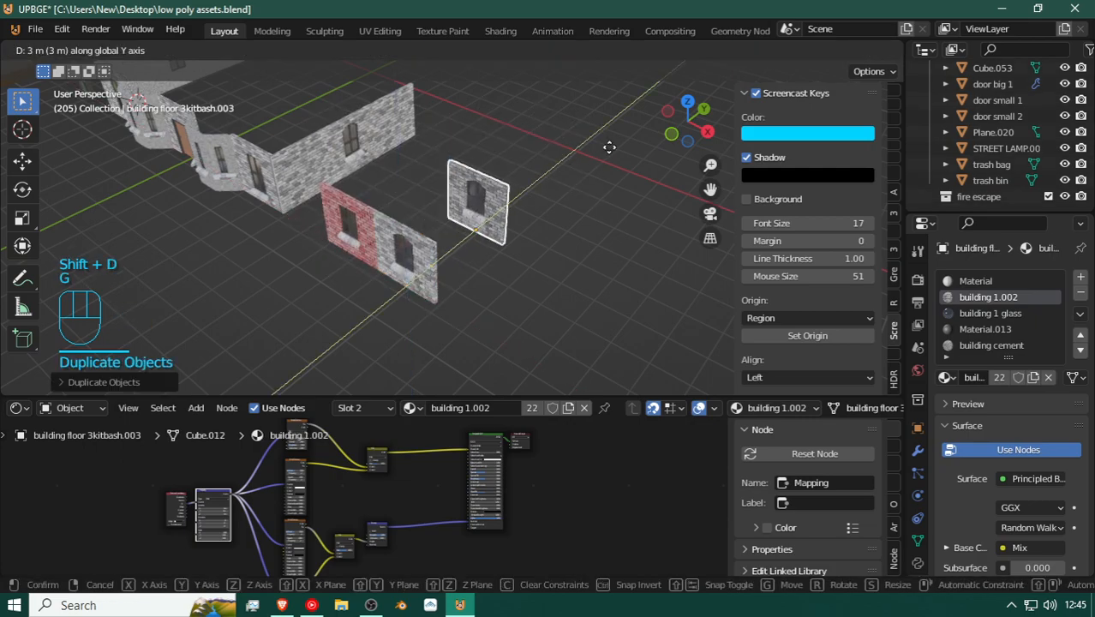
Step: Position the duplicated window wall at the far end of the long brick wall, moving it along Y and -4 m along X
{"action": "left_click", "coordinate": [652, 130]}
{"action": "key", "text": "g"}
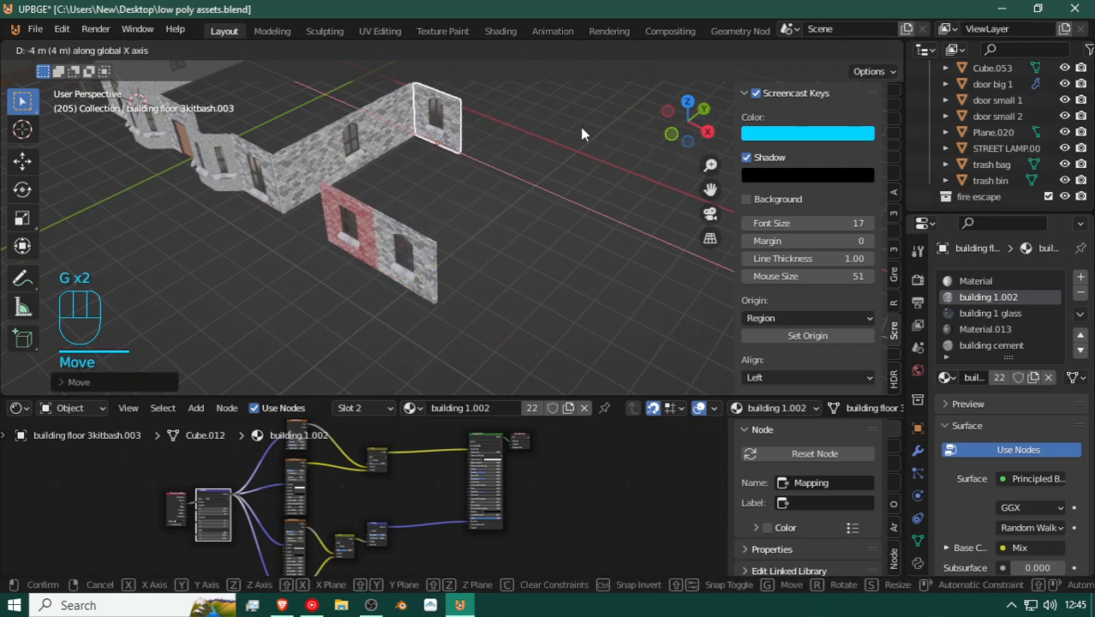
{"action": "left_click", "coordinate": [580, 128]}
Step: Duplicate a plain brick wall panel and move the copy beside the free end of the window wall
{"action": "key", "text": "shift+f"}
{"action": "key", "text": "shift+d"}
{"action": "left_click", "coordinate": [453, 229]}
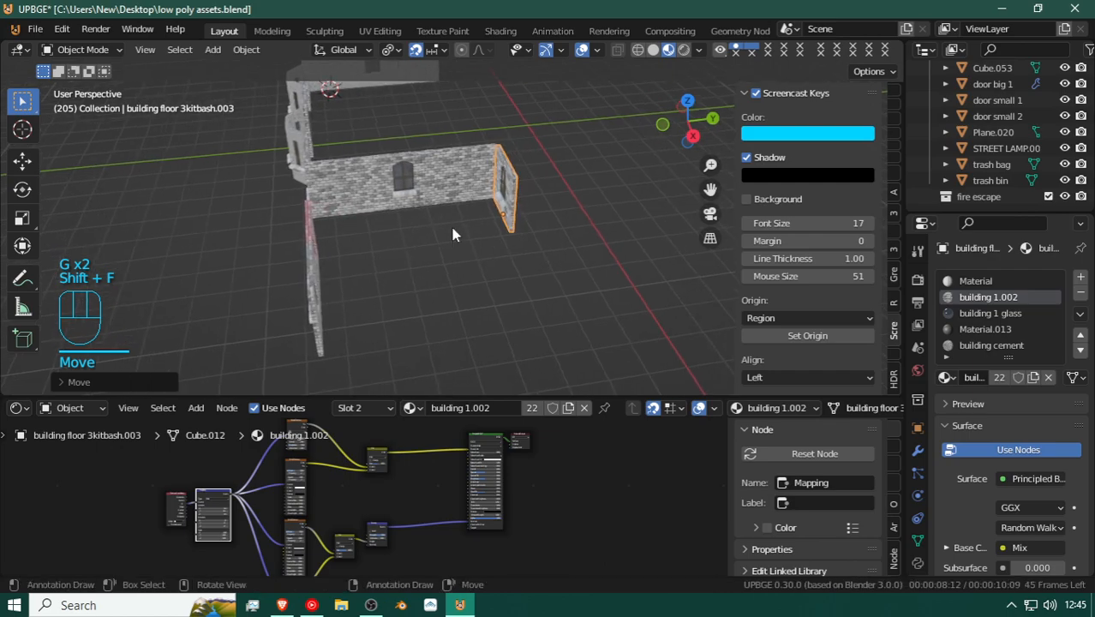
{"action": "key", "text": "shift+d"}
{"action": "key", "text": "g"}
{"action": "left_click", "coordinate": [452, 250]}
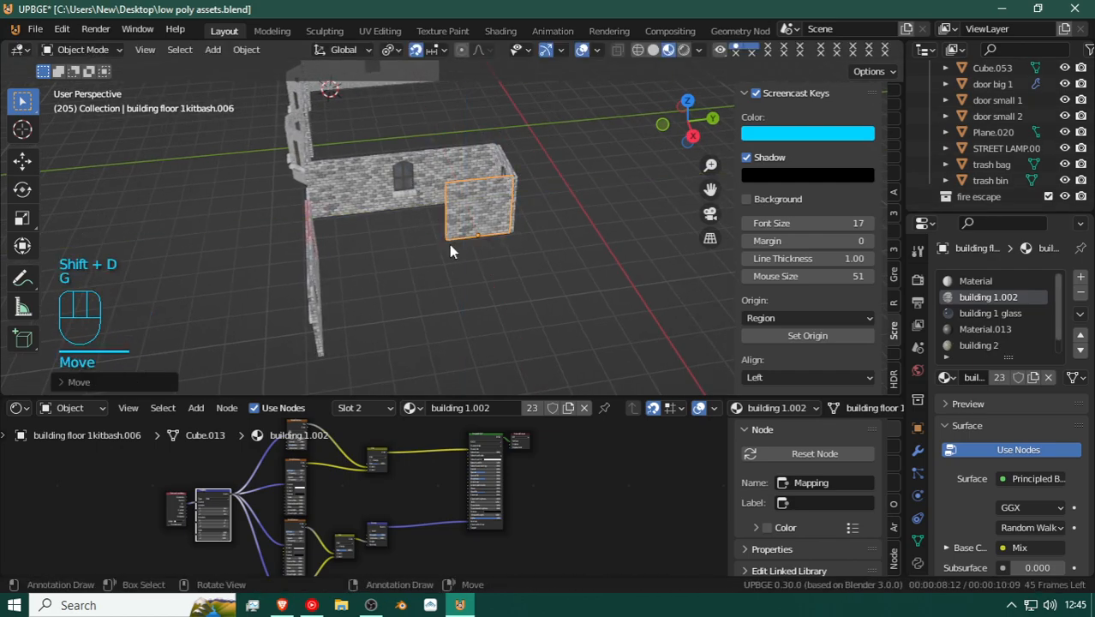
Step: Try to rotate the duplicated plain wall panel 90° about the Z axis
{"action": "key", "text": "r"}
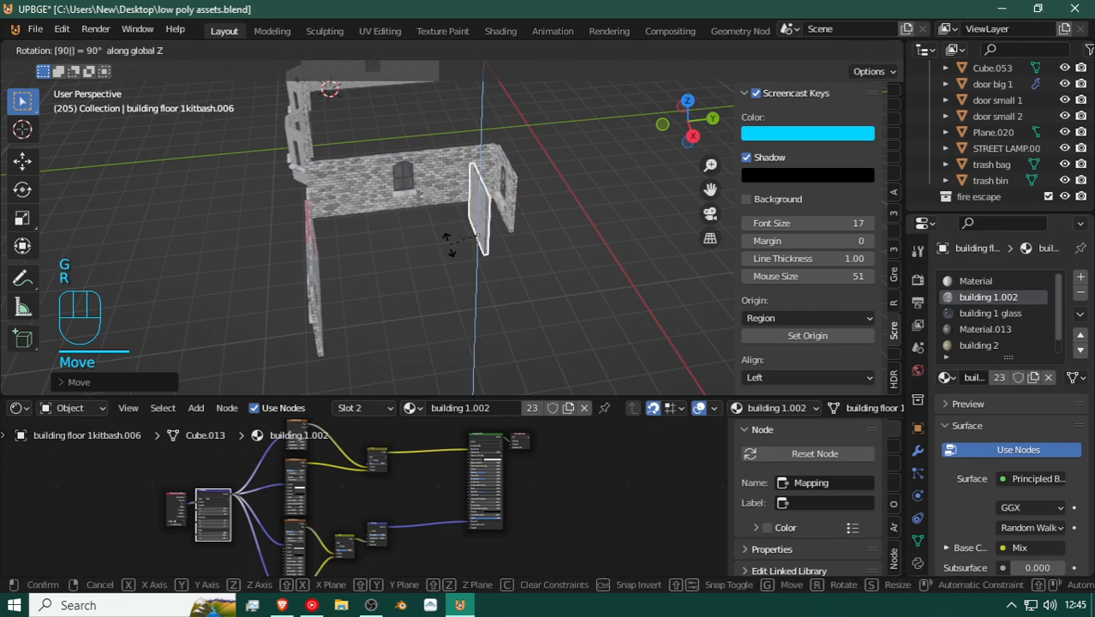
{"action": "left_click", "coordinate": [451, 246]}
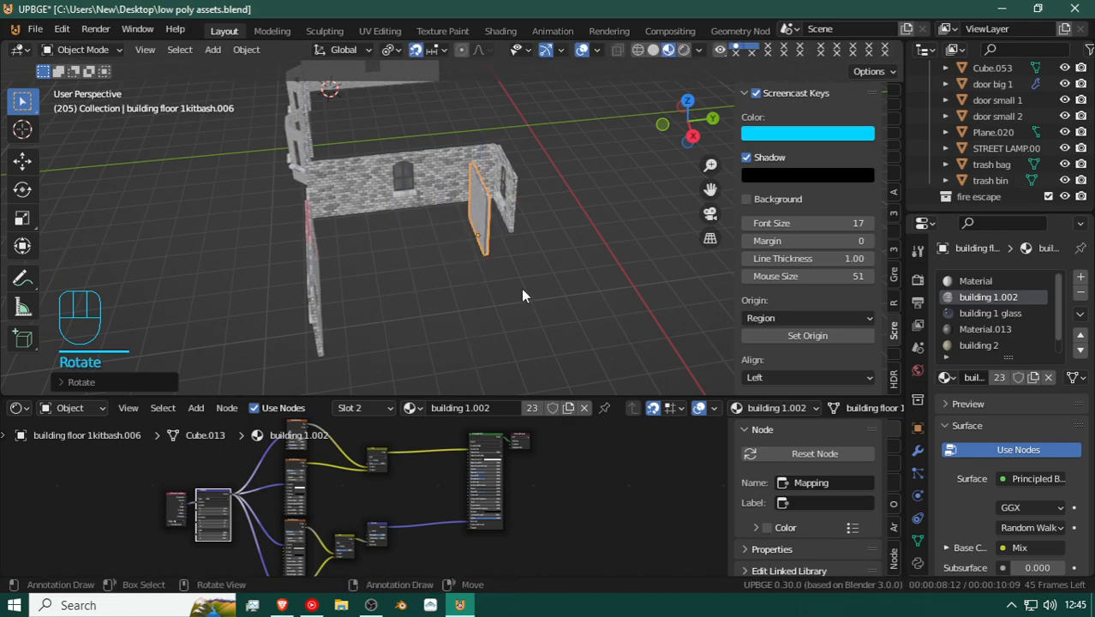
{"action": "key", "text": "r"}
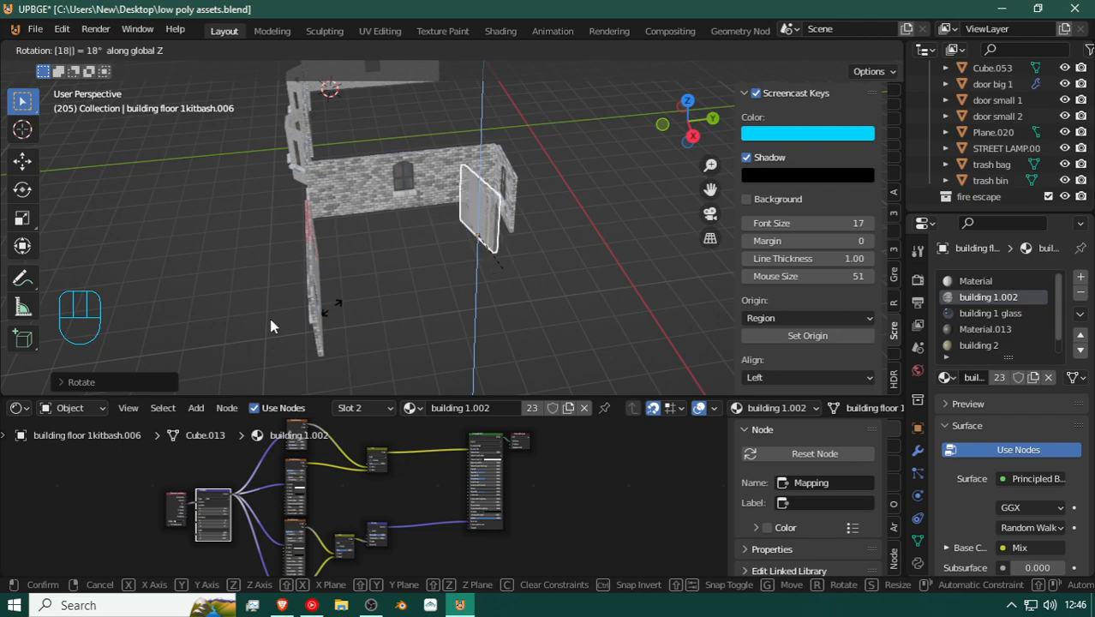
{"action": "left_click", "coordinate": [475, 297]}
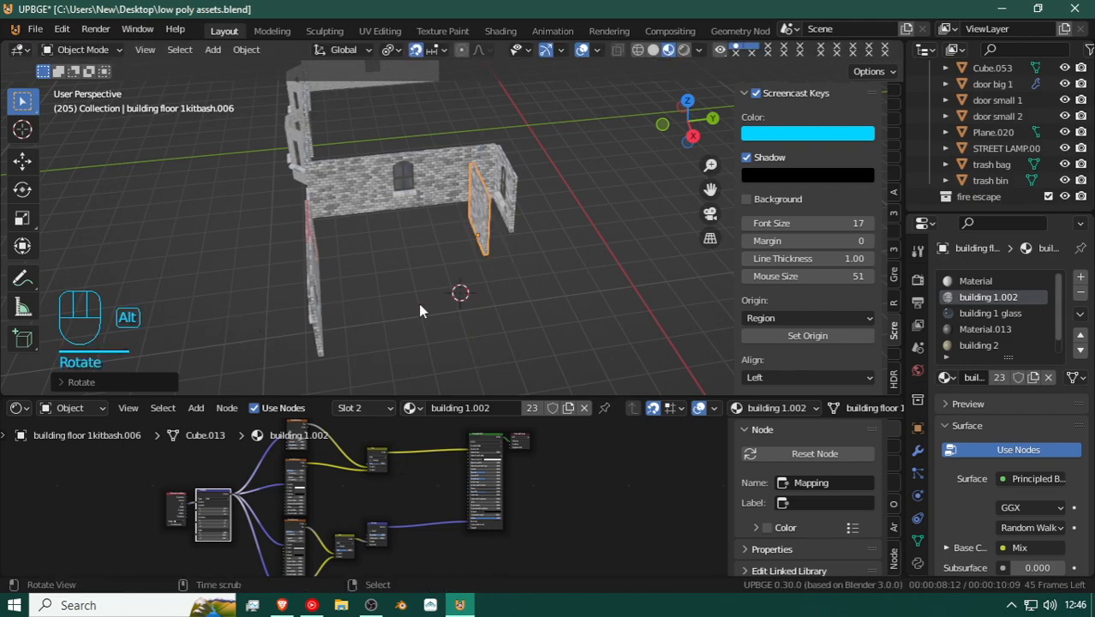
Step: Clear the plain panel's rotation and turn it about the Z axis until it runs parallel to the end window wall
{"action": "key", "text": "alt+r"}
{"action": "key", "text": "r"}
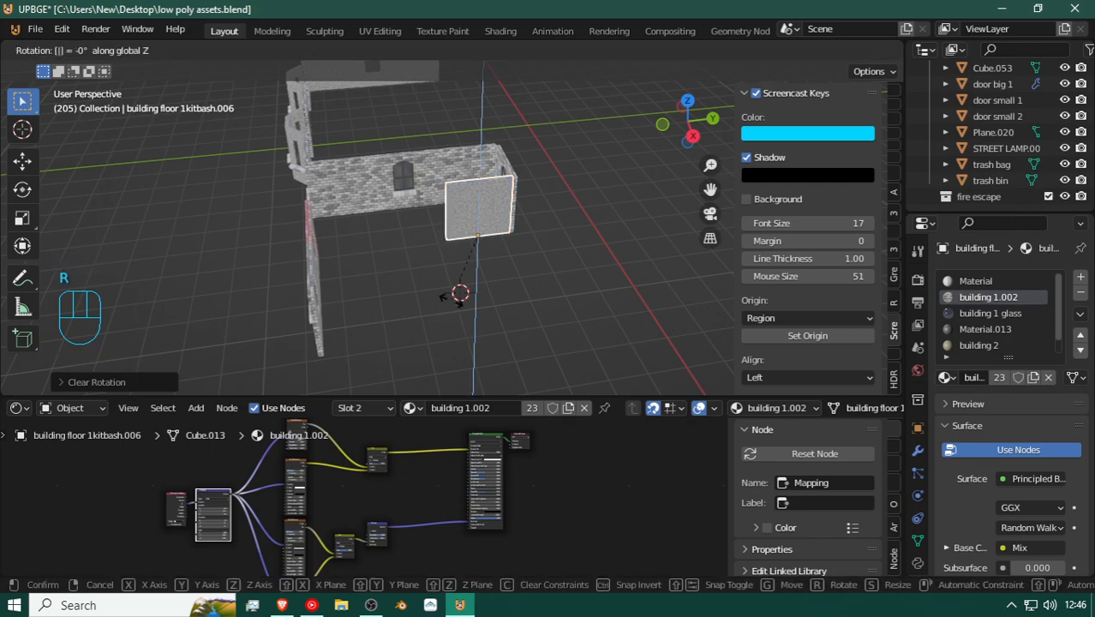
{"action": "left_click", "coordinate": [447, 298]}
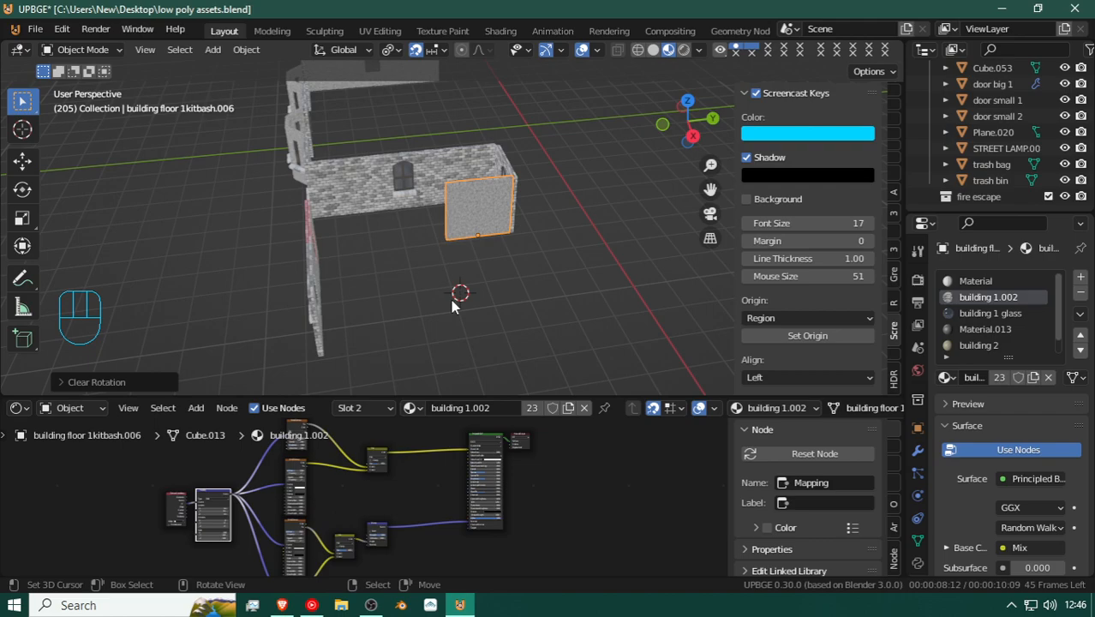
{"action": "key", "text": "r"}
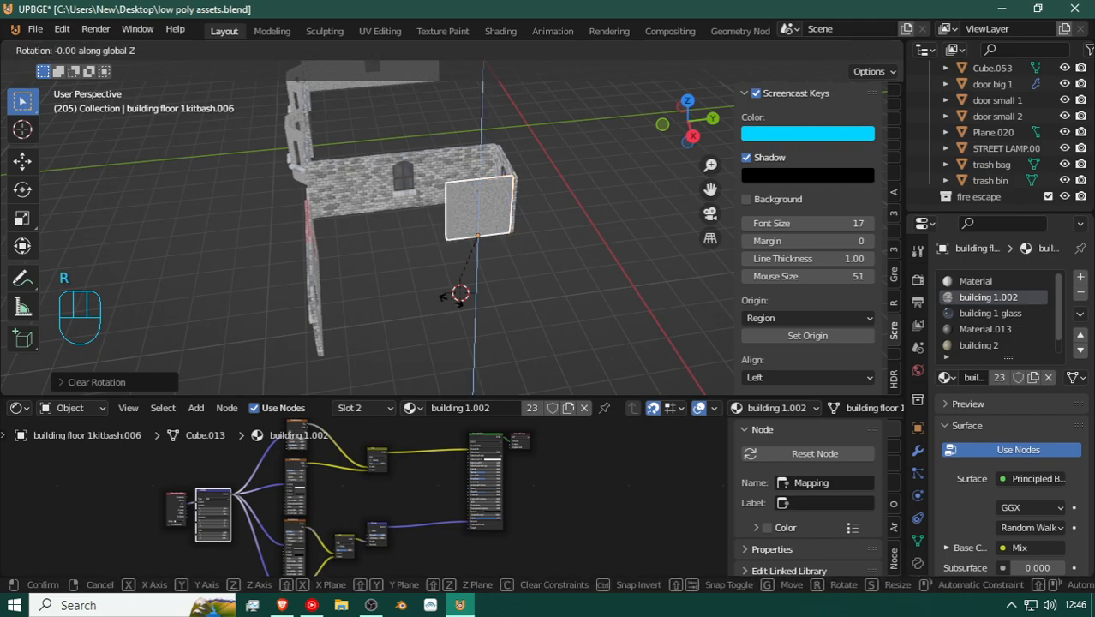
{"action": "left_click", "coordinate": [451, 299]}
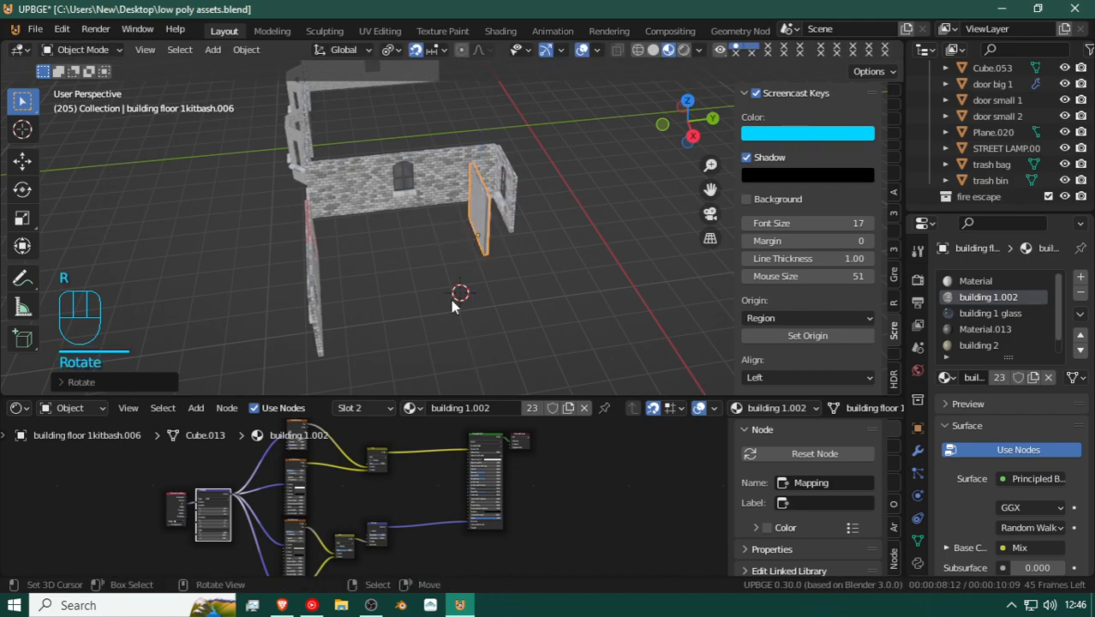
{"action": "key", "text": "r"}
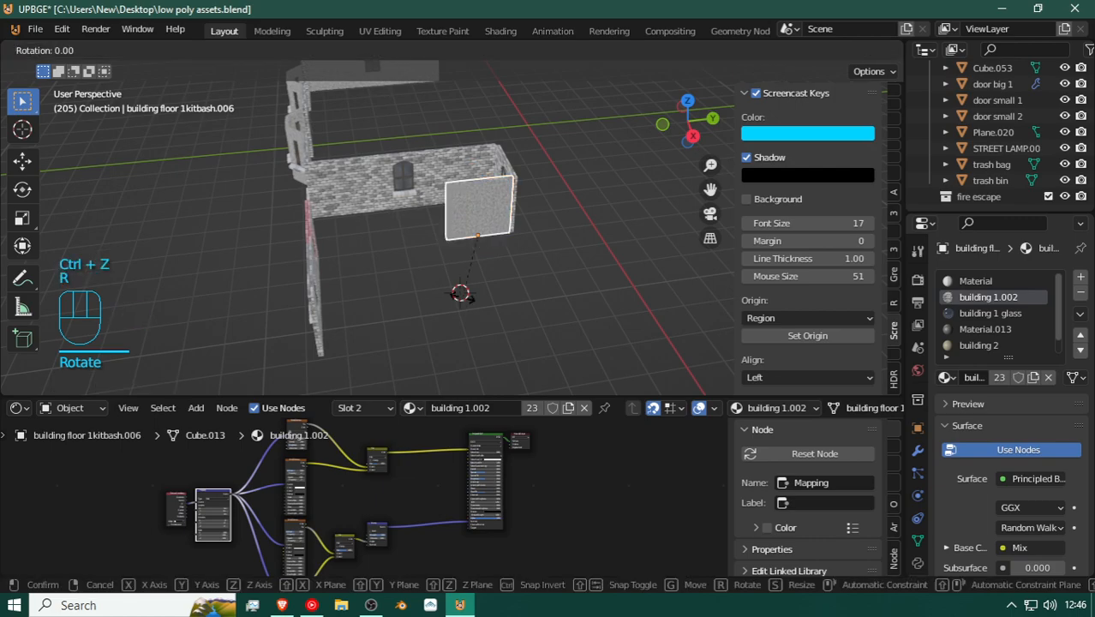
{"action": "left_click", "coordinate": [463, 297]}
Step: Move the plain panel along Y and against the window wall so that it extends the end wall
{"action": "key", "text": "g"}
{"action": "key", "text": "y"}
{"action": "left_click", "coordinate": [485, 294]}
{"action": "key", "text": "g"}
{"action": "left_click", "coordinate": [504, 312]}
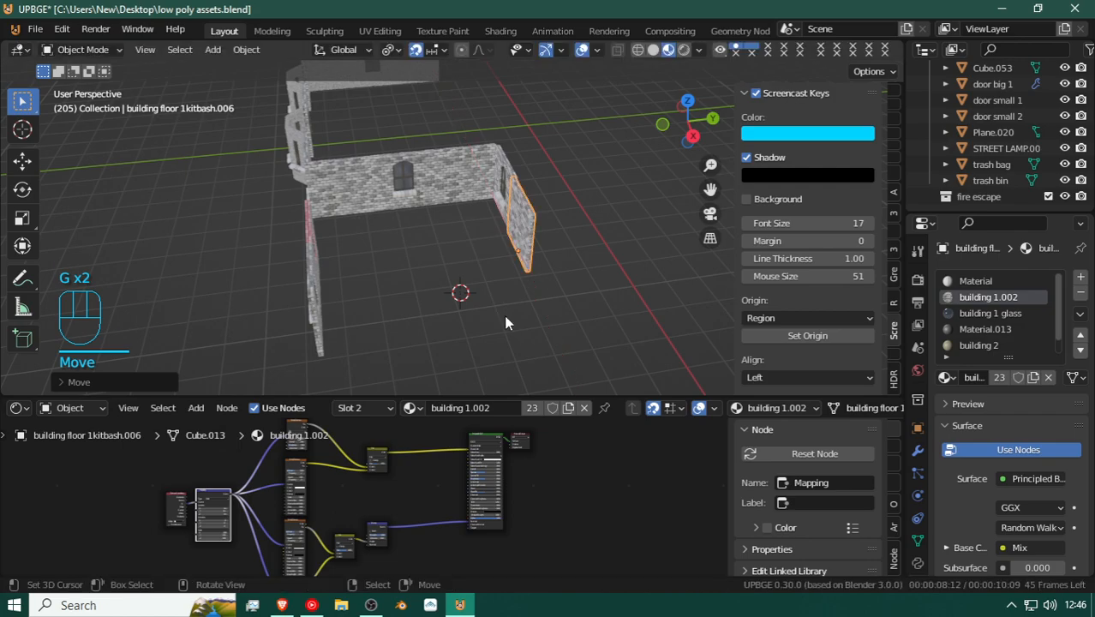
Step: Try to shift the plain panel along Y to line up with the face of the adjoining window wall
{"action": "key", "text": "shift+f"}
{"action": "key", "text": "w"}
{"action": "key", "text": "d"}
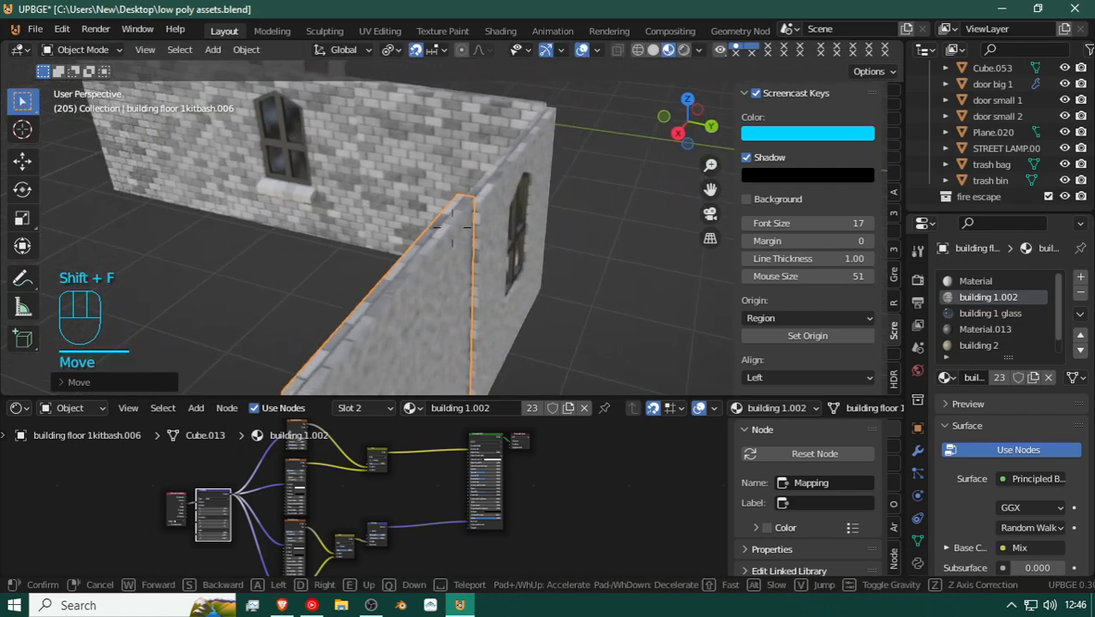
{"action": "key", "text": "w"}
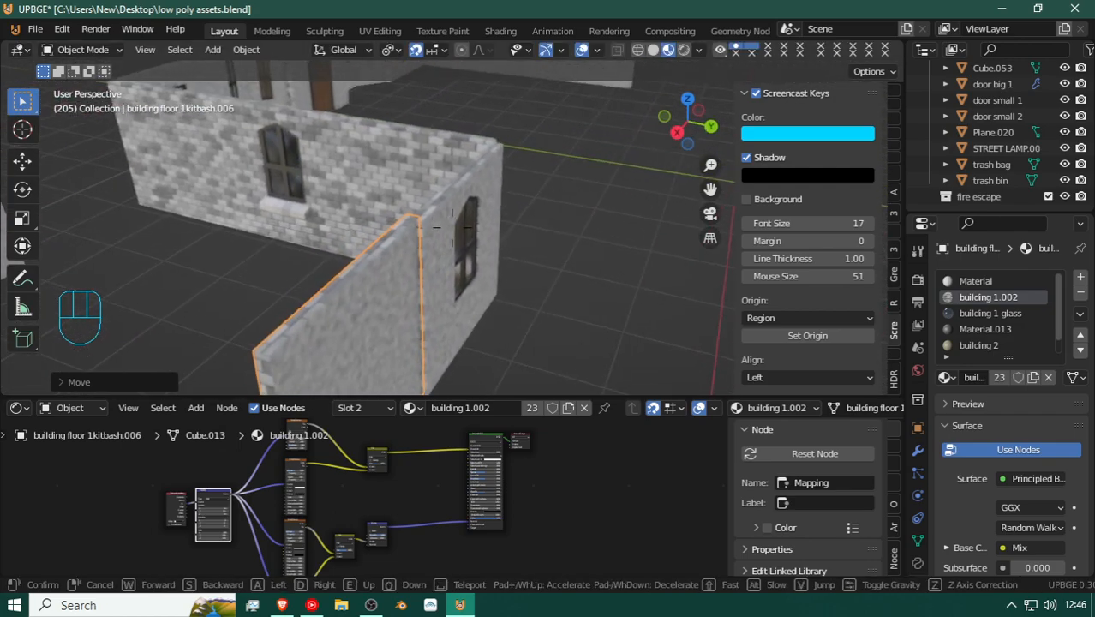
{"action": "left_click", "coordinate": [452, 227]}
{"action": "key", "text": "g"}
{"action": "key", "text": "y"}
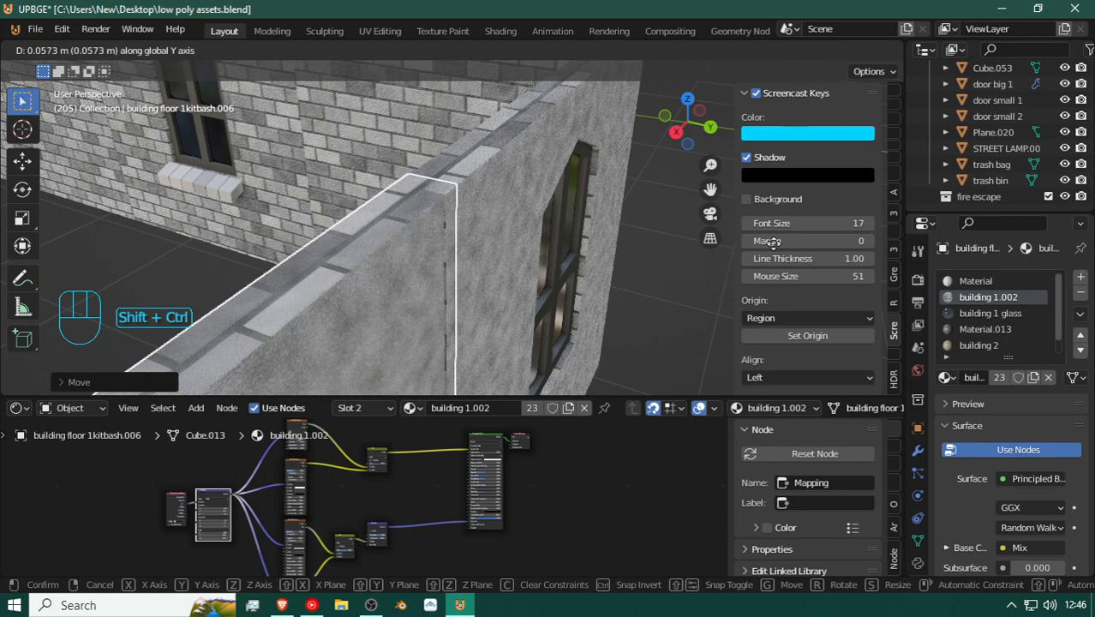
{"action": "left_click", "coordinate": [538, 249]}
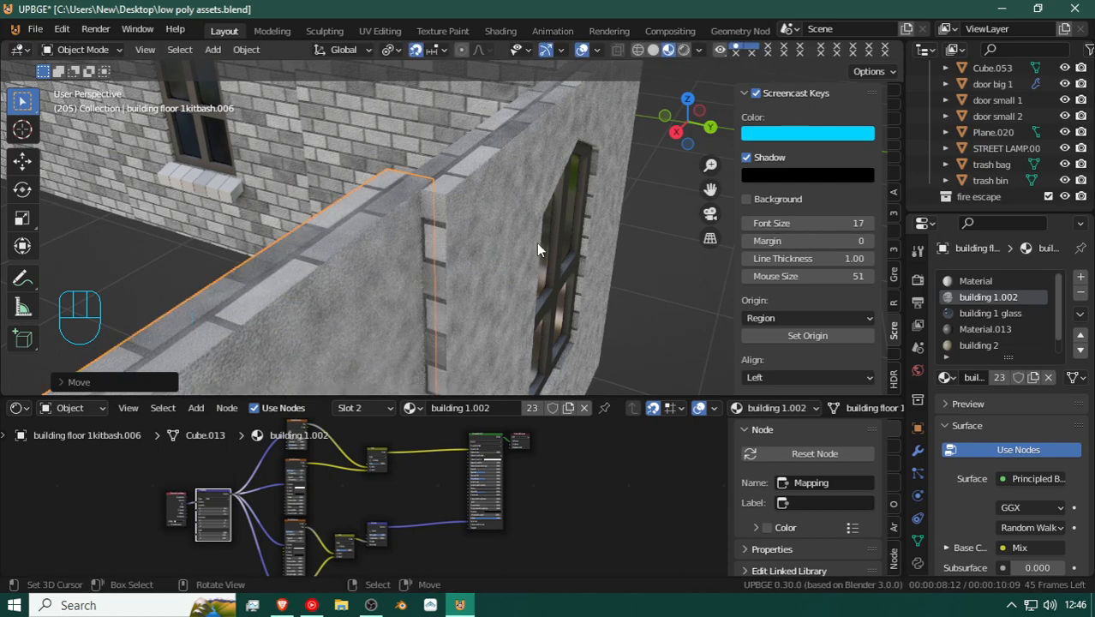
Step: Set snapping to Vertex and snap the plain panel to the adjoining window wall along Z and Y
{"action": "left_click", "coordinate": [430, 53]}
{"action": "left_click", "coordinate": [406, 113]}
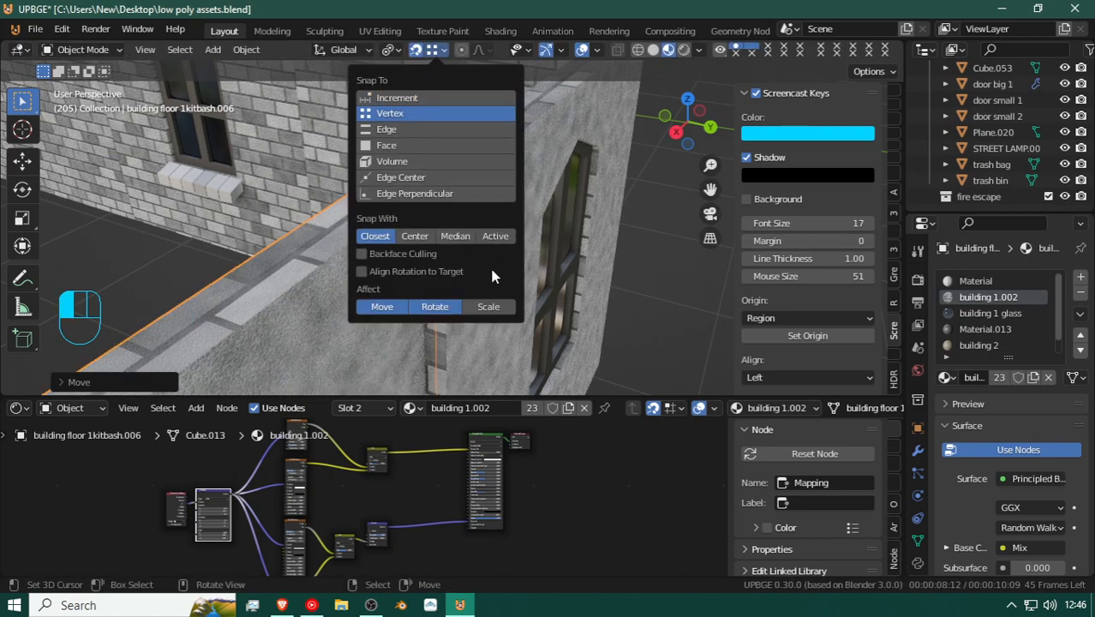
{"action": "key", "text": "g"}
{"action": "key", "text": "z"}
{"action": "left_click", "coordinate": [451, 175]}
{"action": "key", "text": "g"}
{"action": "key", "text": "y"}
{"action": "left_click", "coordinate": [430, 194]}
Step: Snap the plain panel along X so its end edge meets the edge of the window wall
{"action": "key", "text": "shift+f"}
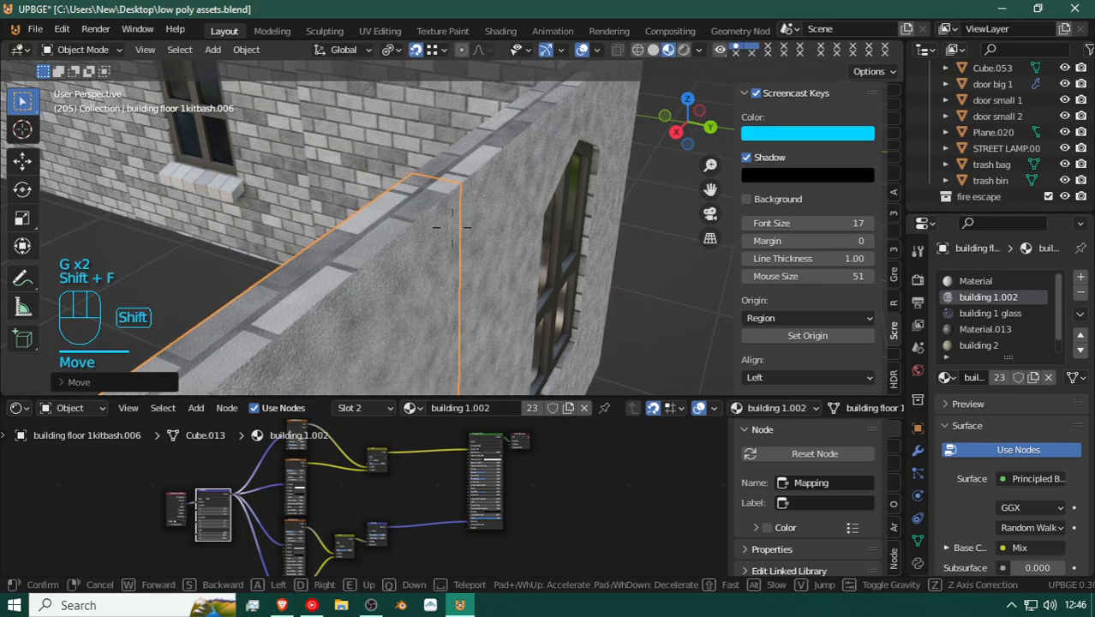
{"action": "key", "text": "d"}
{"action": "left_click", "coordinate": [452, 227]}
{"action": "key", "text": "g"}
{"action": "key", "text": "x"}
{"action": "left_click", "coordinate": [215, 228]}
{"action": "key", "text": "g"}
{"action": "key", "text": "x"}
{"action": "left_click", "coordinate": [211, 91]}
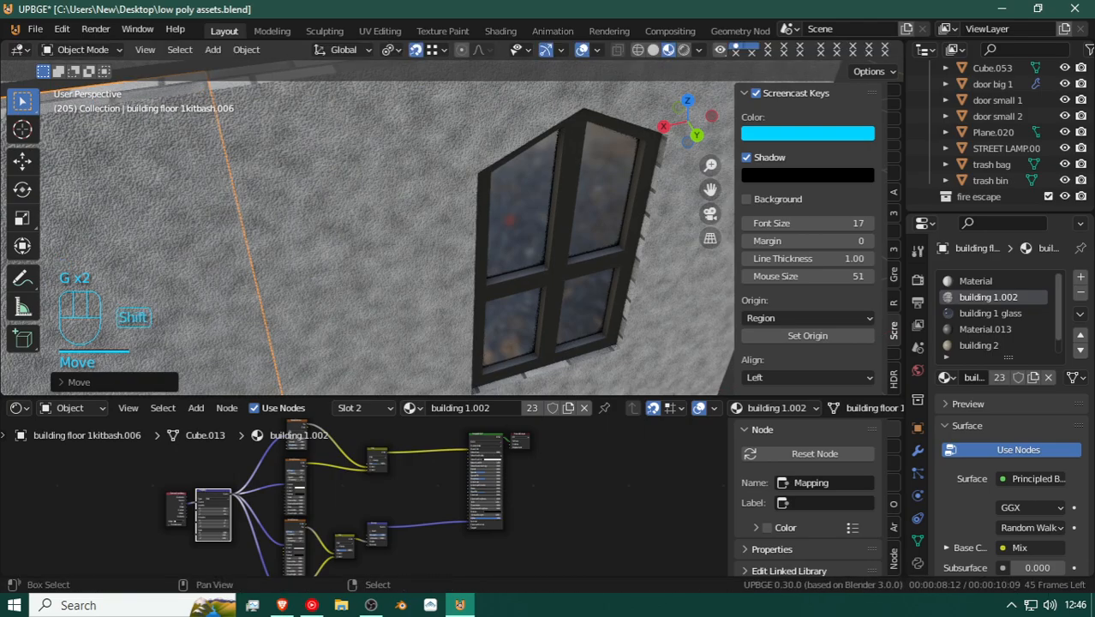
Step: Examine the joined end wall and the overall layout of the building's wall sections from several sides
{"action": "key", "text": "shift+f"}
{"action": "key", "text": "s"}
{"action": "key", "text": "d"}
{"action": "key", "text": "w"}
{"action": "key", "text": "a"}
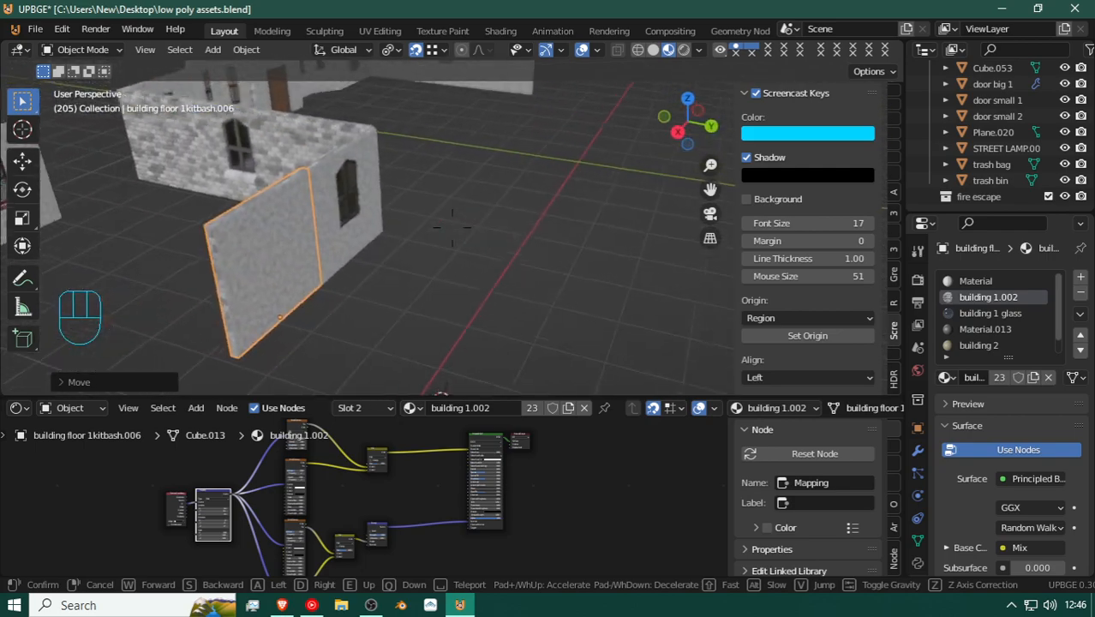
{"action": "key", "text": "w"}
{"action": "key", "text": "d"}
{"action": "key", "text": "shift+s"}
{"action": "key", "text": "a"}
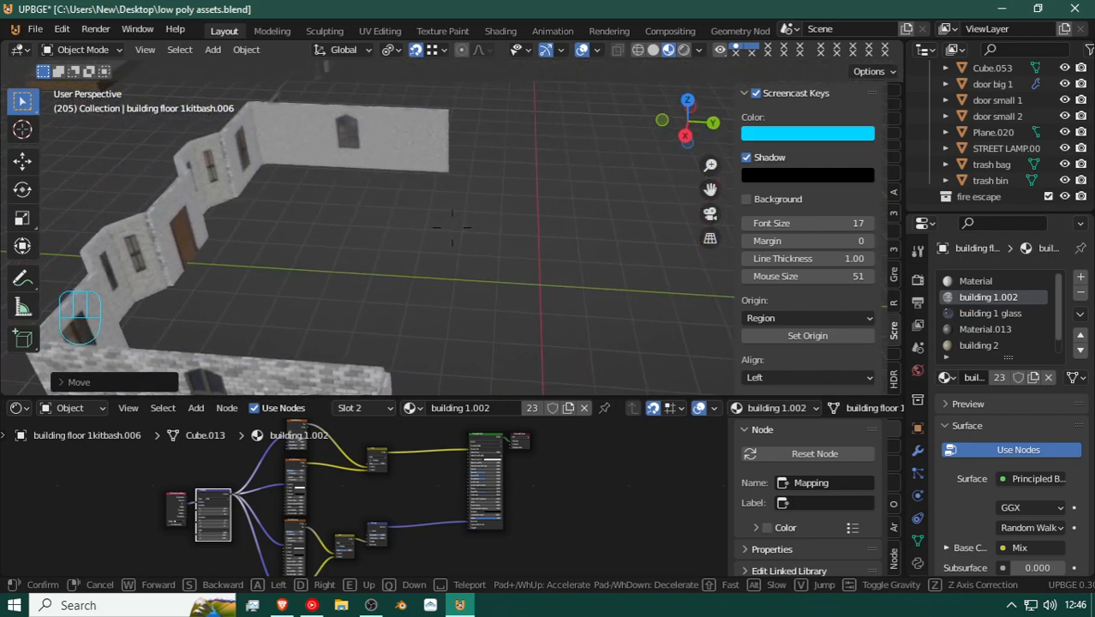
{"action": "key", "text": "s"}
{"action": "key", "text": "a"}
{"action": "left_click", "coordinate": [455, 229]}
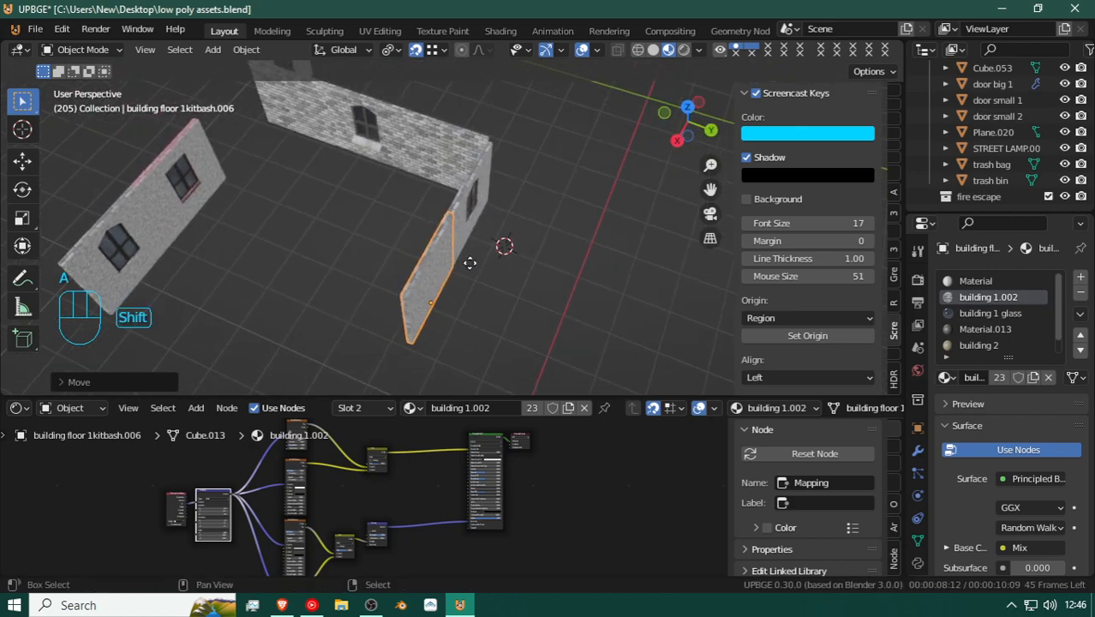
Step: Duplicate the plain end panel in place, leaving the copy at the original's position
{"action": "key", "text": "shift+d"}
{"action": "right_click", "coordinate": [517, 239]}
{"action": "key", "text": "g"}
{"action": "key", "text": "x"}
{"action": "right_click", "coordinate": [484, 233]}
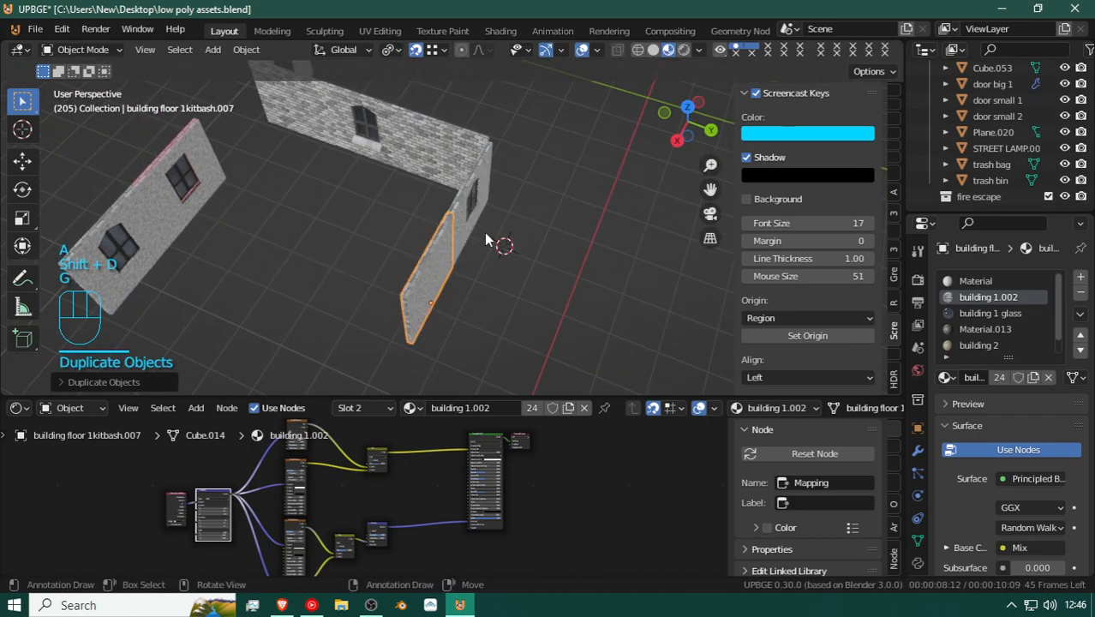
Step: Snap the 3D cursor to the panel's lower corner vertex next to the window wall and set the transform pivot to 3D Cursor
{"action": "key", "text": "Tab"}
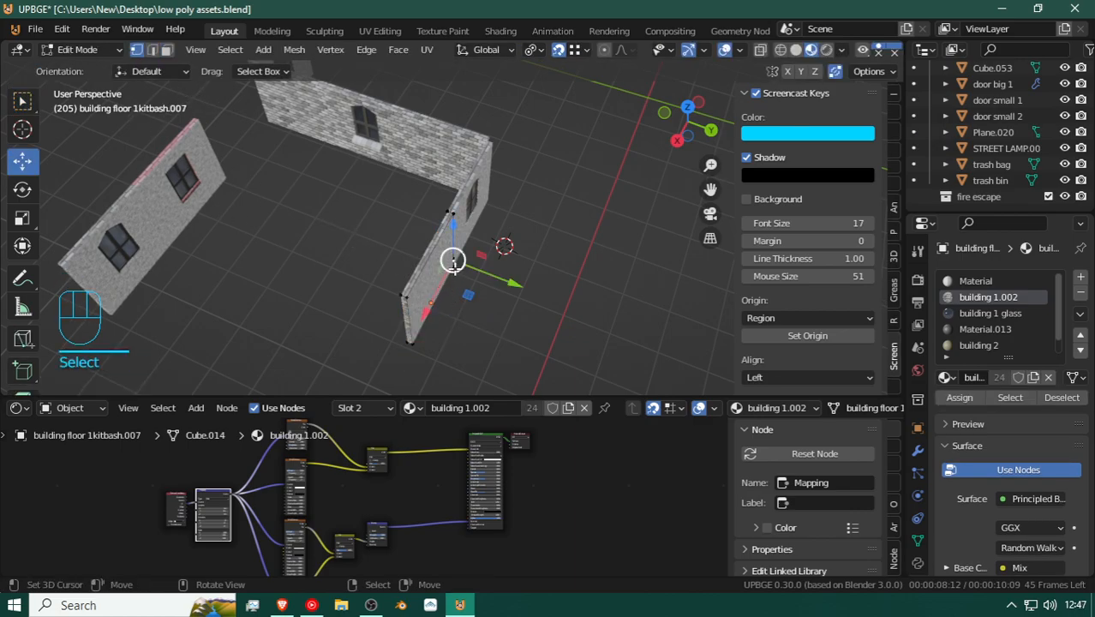
{"action": "key", "text": "q"}
{"action": "left_click", "coordinate": [481, 292]}
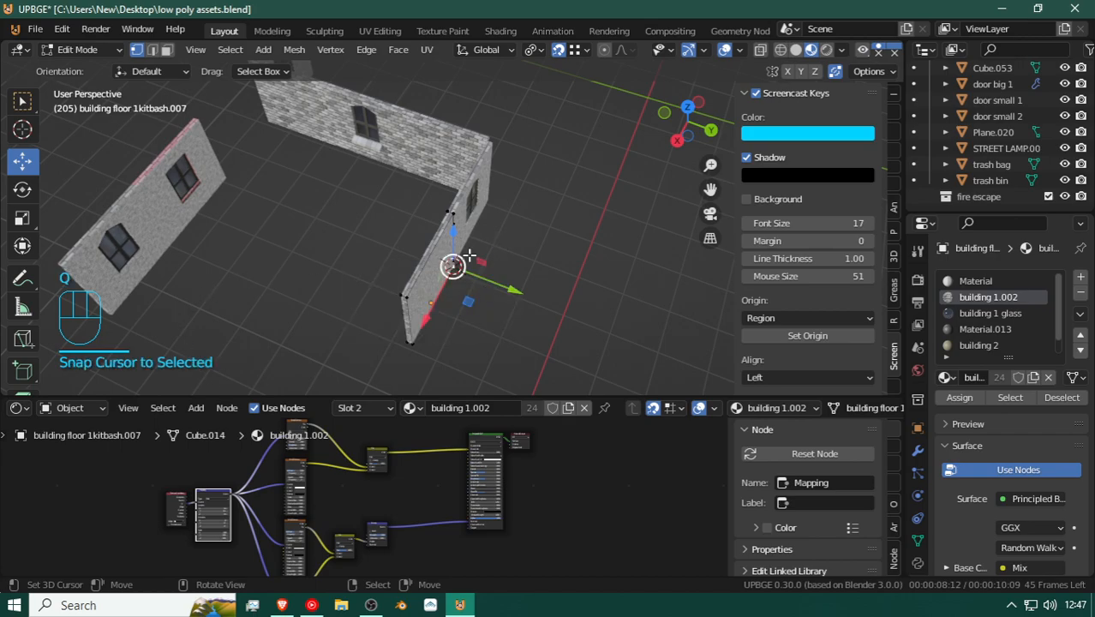
{"action": "left_click", "coordinate": [534, 49]}
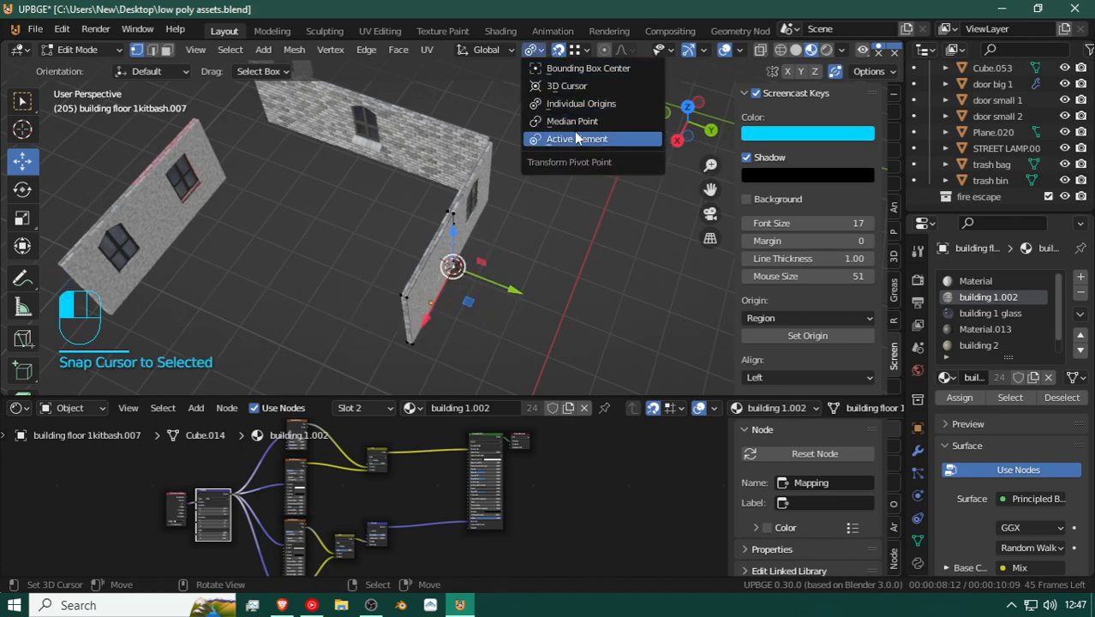
{"action": "left_click", "coordinate": [589, 87]}
{"action": "key", "text": "Tab"}
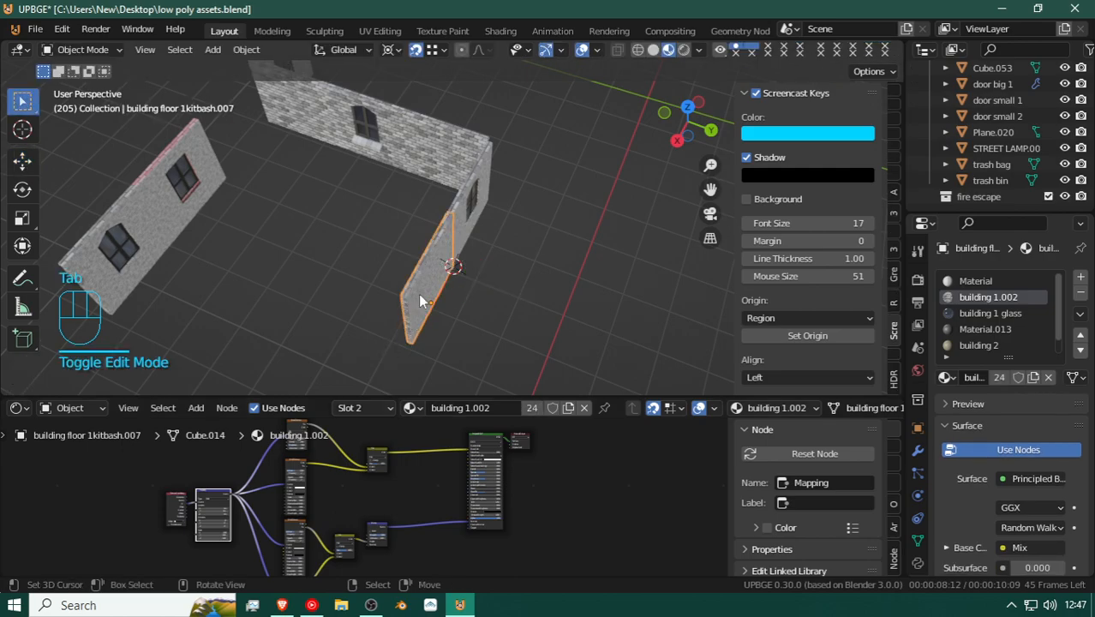
Step: Select the original of the two overlapping panels and rotate it 90° about the Z axis around the 3D cursor
{"action": "key", "text": "g"}
{"action": "right_click", "coordinate": [417, 305]}
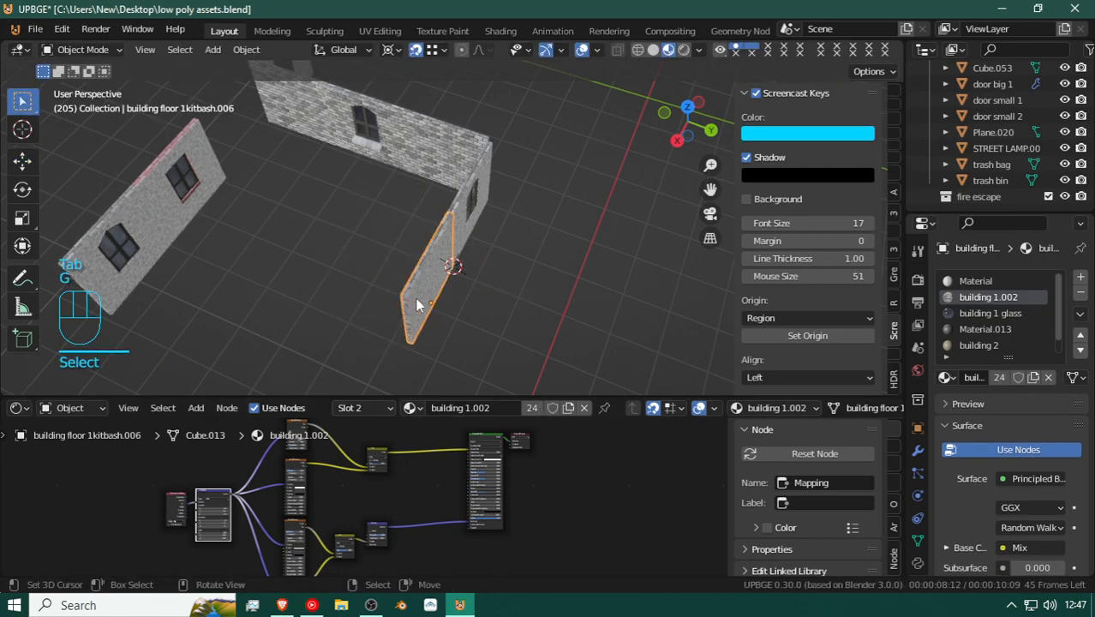
{"action": "key", "text": "r"}
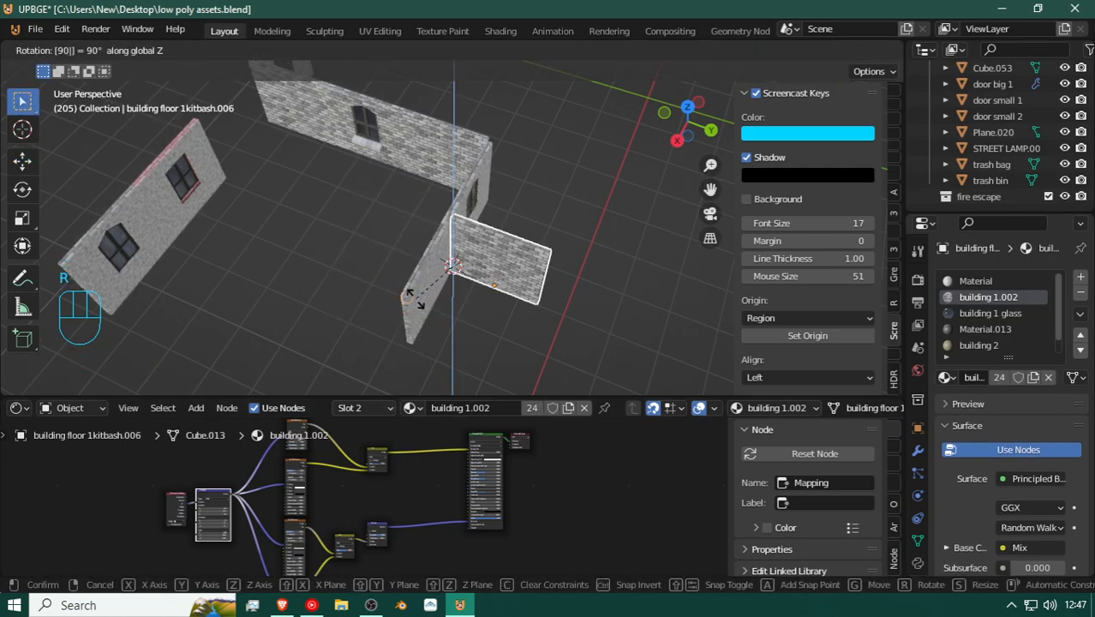
{"action": "left_click", "coordinate": [477, 299]}
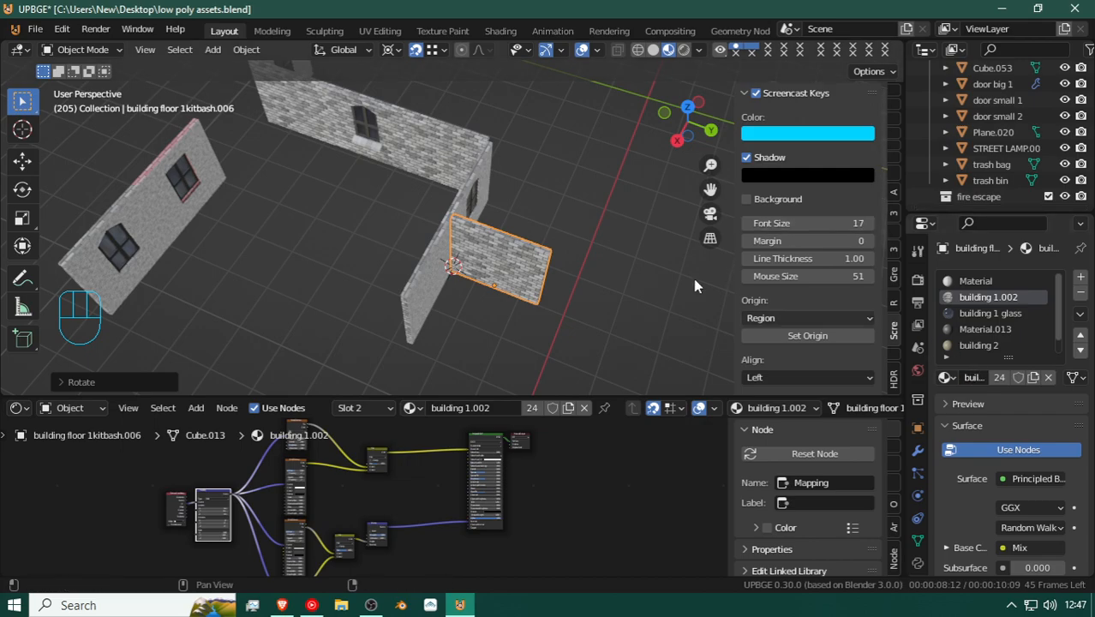
Step: Assign the building cement material to the rotated panel's entire mesh and return to Object Mode
{"action": "key", "text": "Tab"}
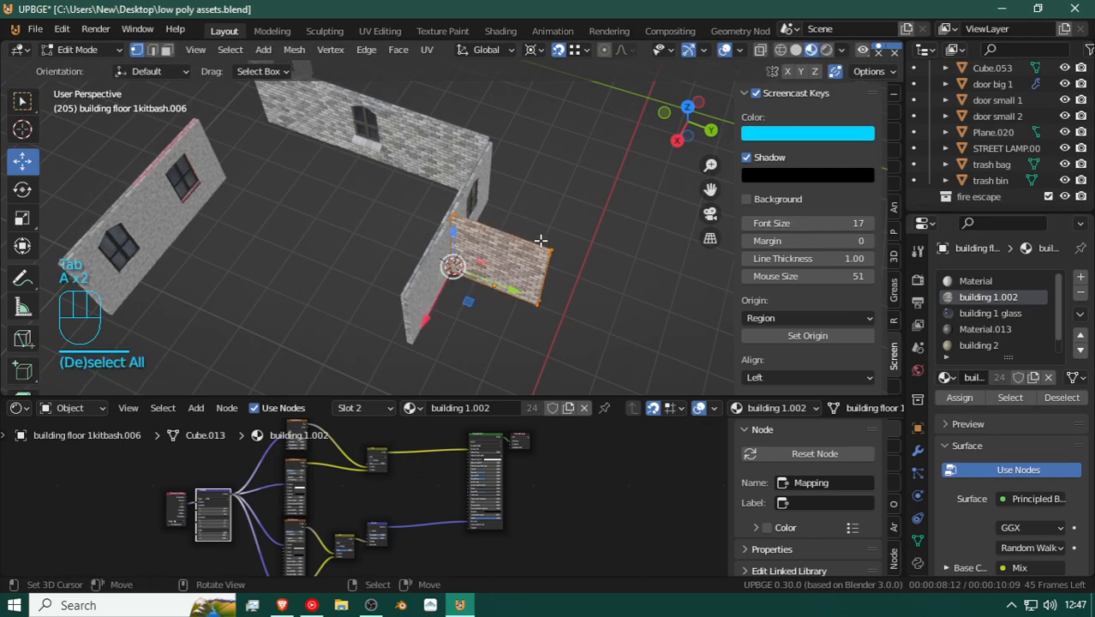
{"action": "left_click", "coordinate": [989, 345]}
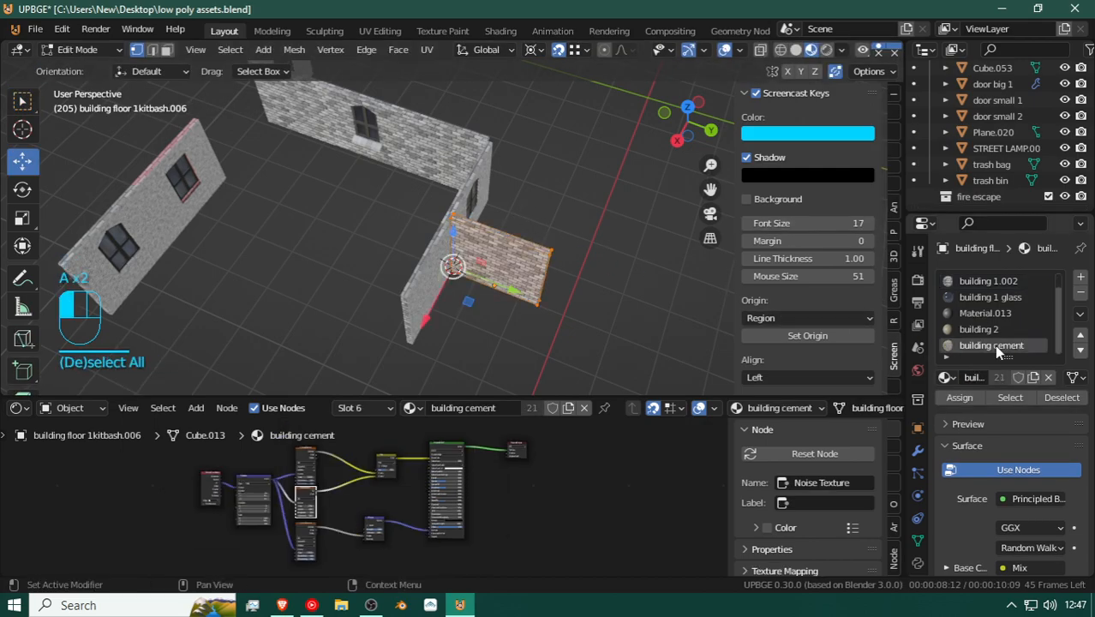
{"action": "left_click", "coordinate": [959, 397]}
{"action": "key", "text": "shift+f"}
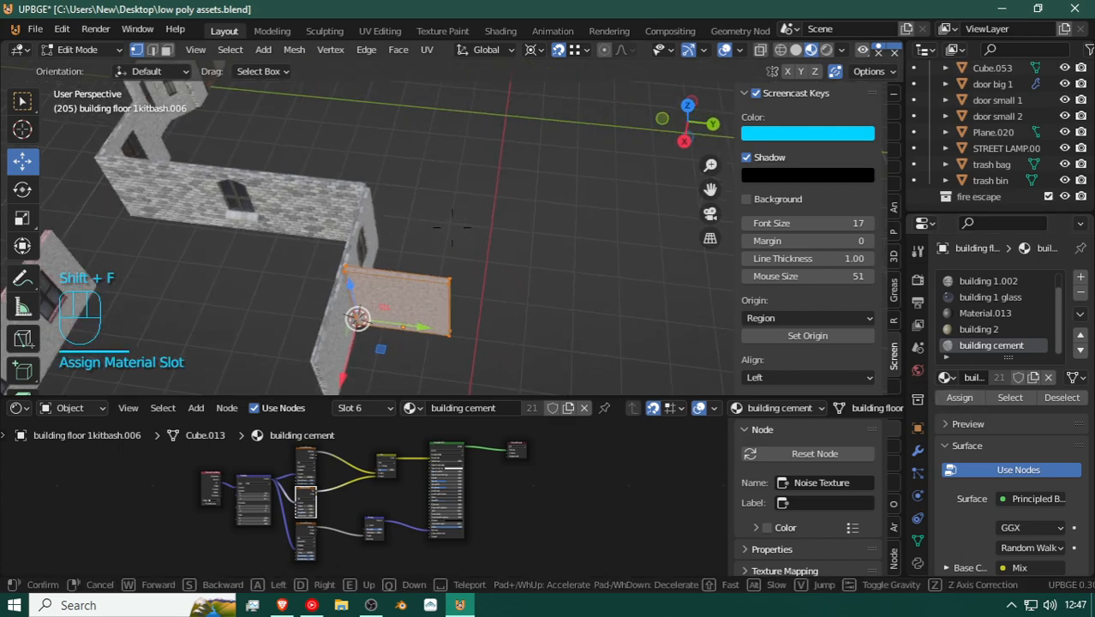
{"action": "key", "text": "Tab"}
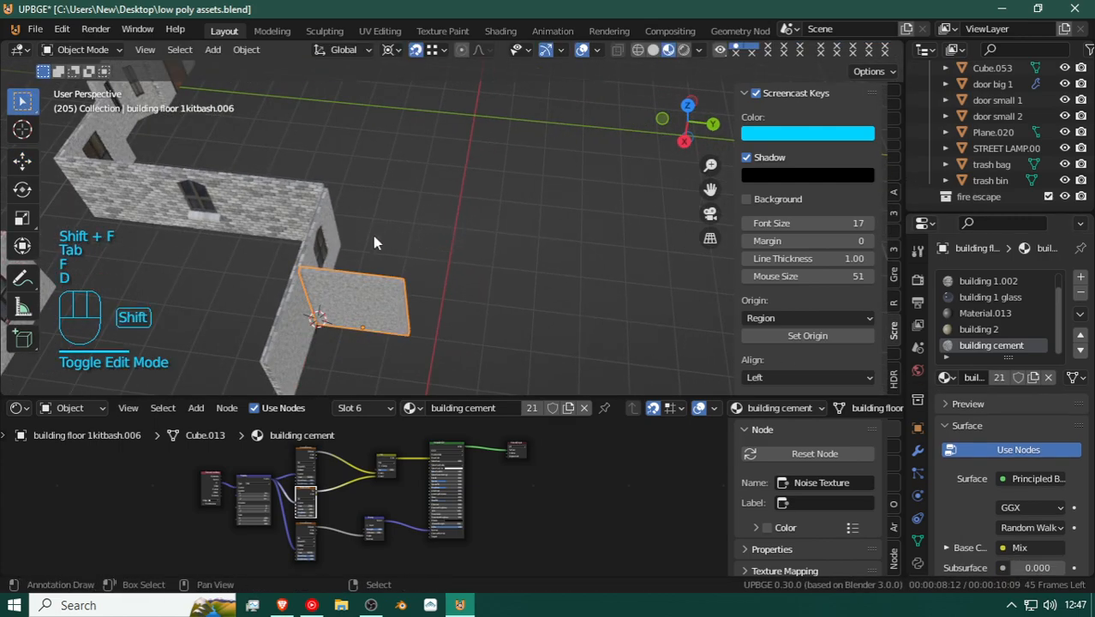
Step: Move the rotated cement panel along the X axis past the window to the brick-edged end of the window wall
{"action": "key", "text": "shift+f"}
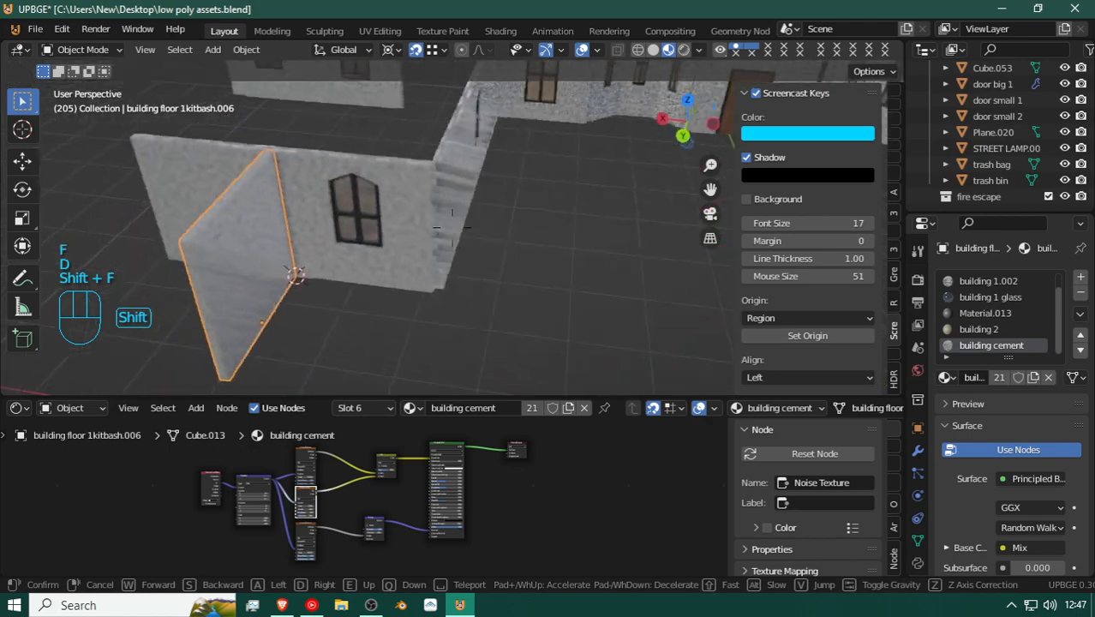
{"action": "key", "text": "d"}
{"action": "key", "text": "w"}
{"action": "key", "text": "a"}
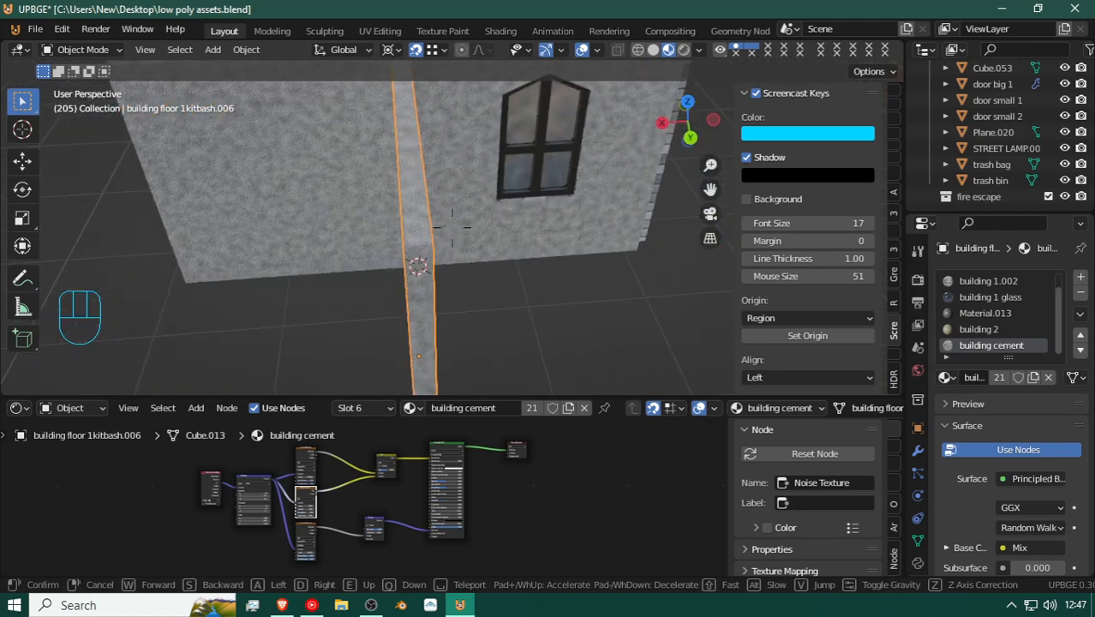
{"action": "key", "text": "d"}
{"action": "left_click", "coordinate": [452, 227]}
{"action": "key", "text": "g"}
{"action": "key", "text": "x"}
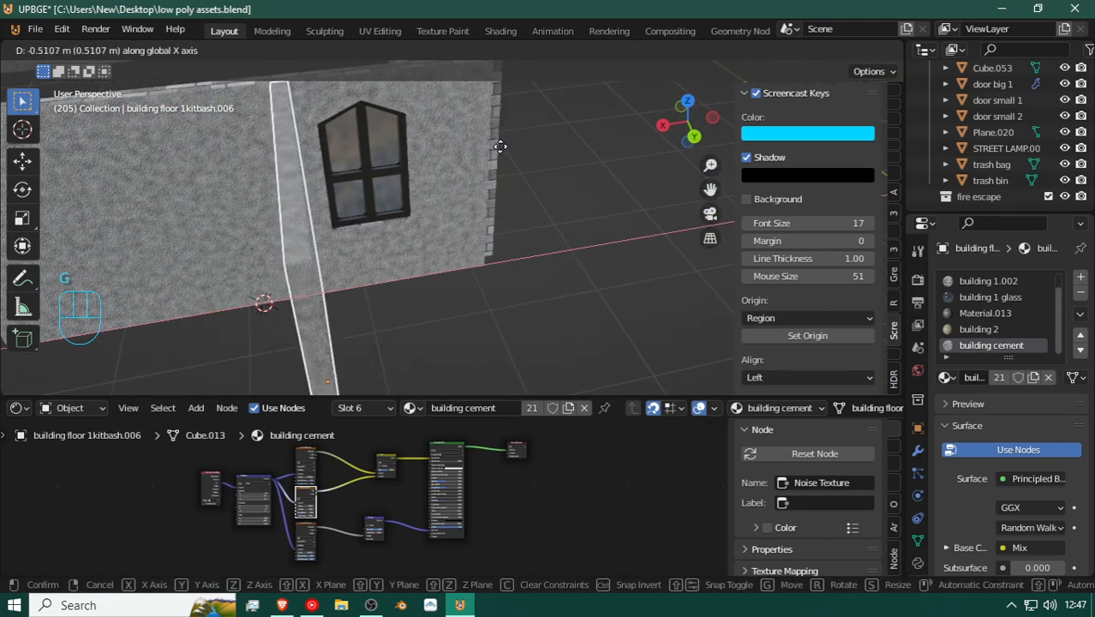
{"action": "left_click", "coordinate": [523, 152]}
Step: Fine-tune the cement panel along the X axis by snapping it to the upper corner vertex at the wall junction
{"action": "key", "text": "shift+f"}
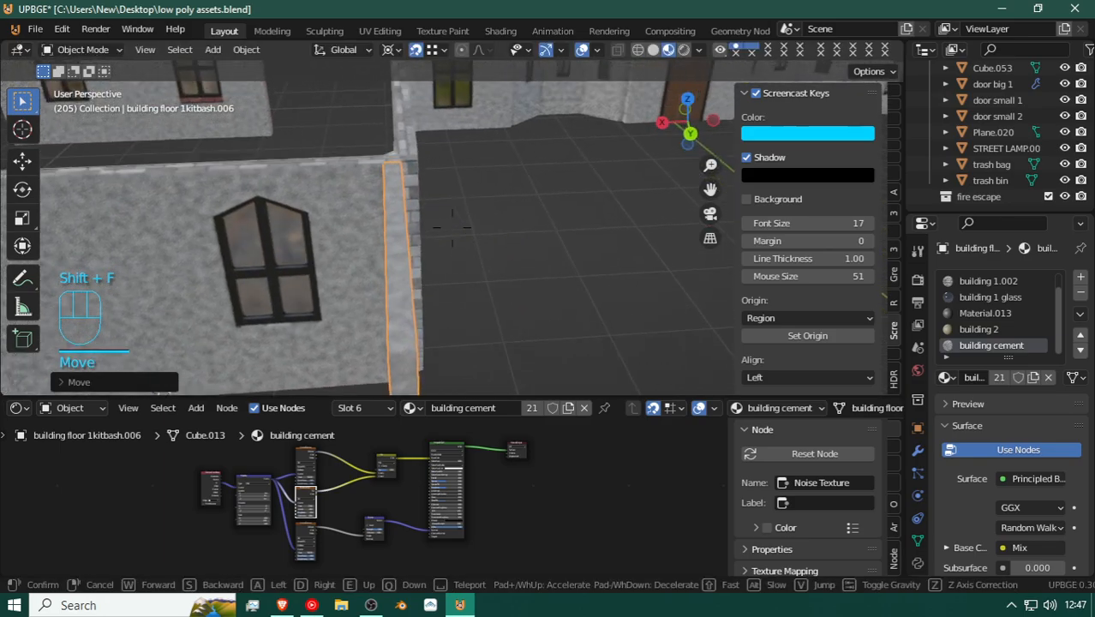
{"action": "left_click", "coordinate": [452, 227]}
{"action": "key", "text": "g"}
{"action": "key", "text": "x"}
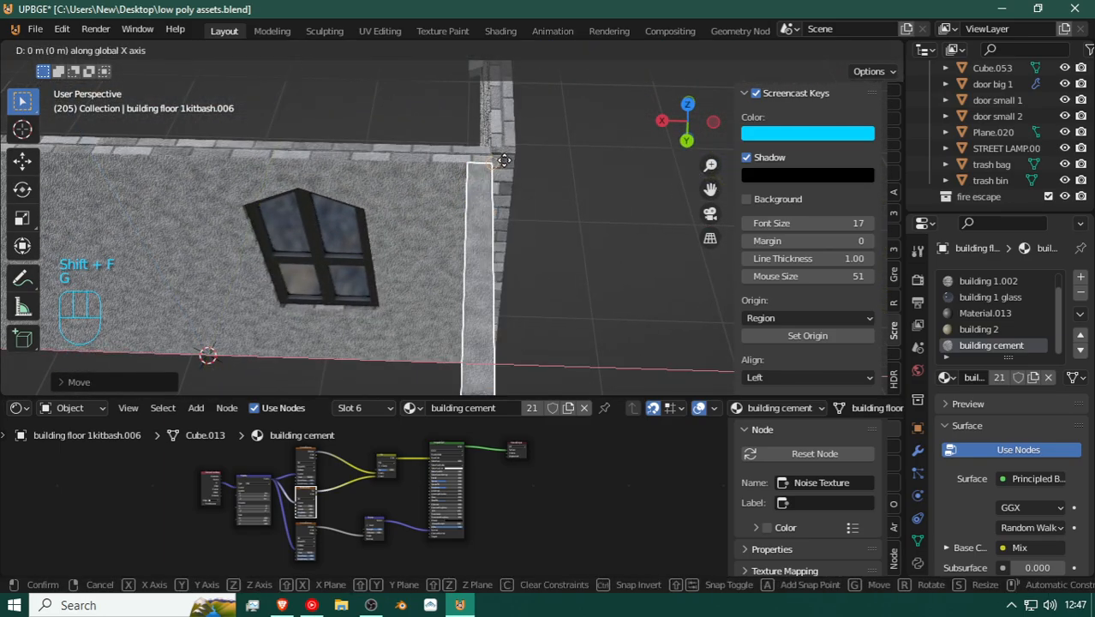
{"action": "left_click", "coordinate": [504, 161]}
Step: Examine the moved panel's corner joint and the surrounding wall layout from several sides
{"action": "key", "text": "shift+f"}
{"action": "key", "text": "d"}
{"action": "key", "text": "s"}
{"action": "key", "text": "a"}
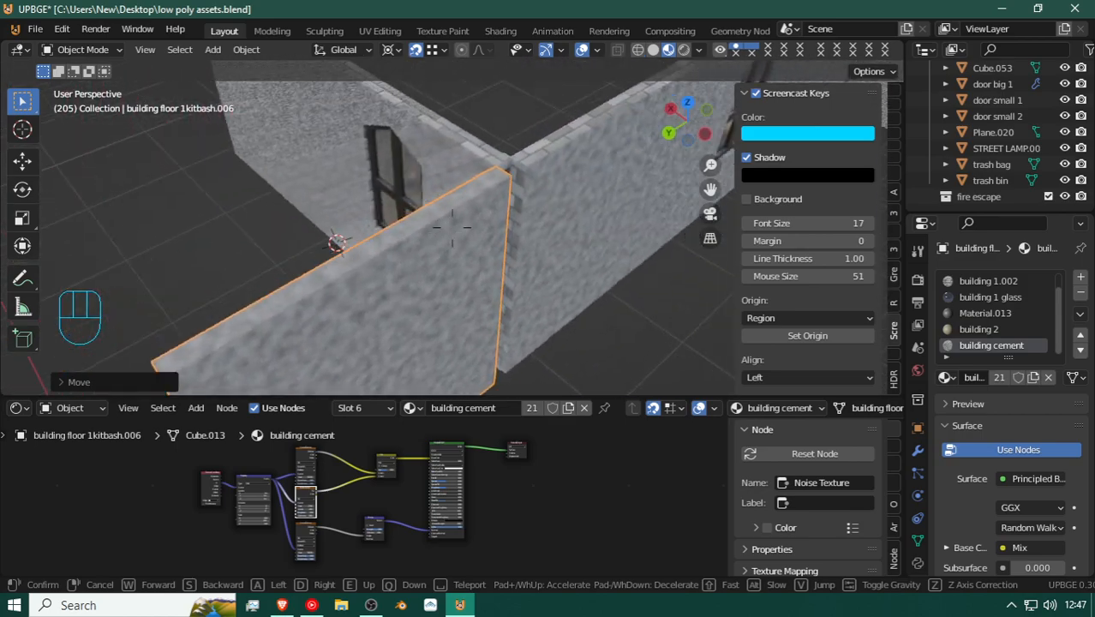
{"action": "left_click", "coordinate": [454, 236]}
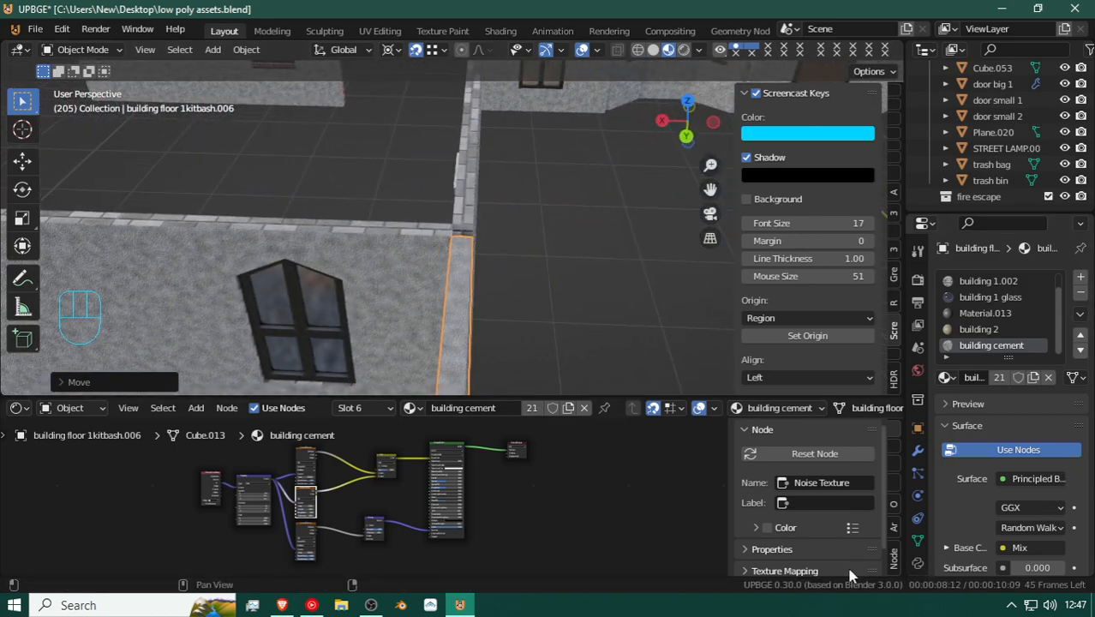
{"action": "key", "text": "shift+f"}
{"action": "key", "text": "s"}
{"action": "key", "text": "w"}
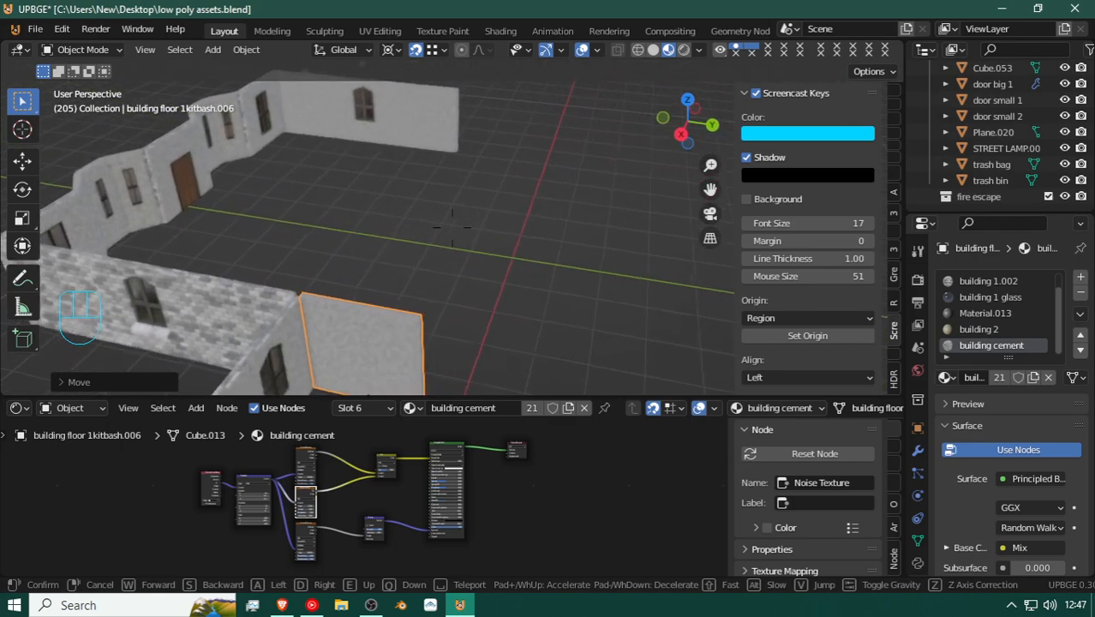
{"action": "left_click", "coordinate": [452, 227]}
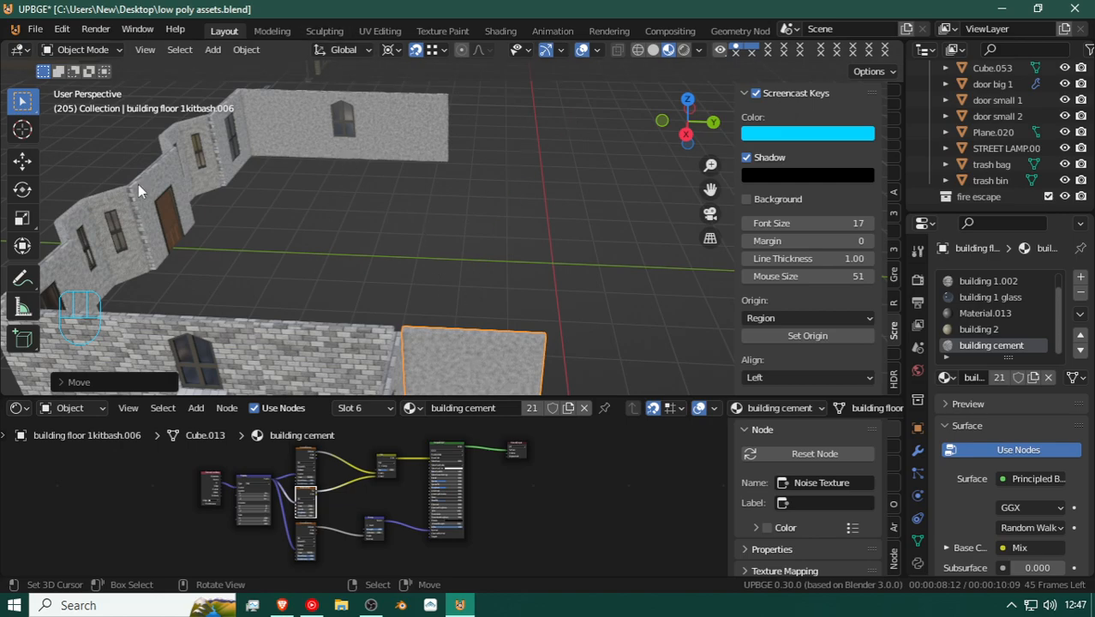
Step: Select the roof floor slab lying beyond the door wall
{"action": "key", "text": "shift+f"}
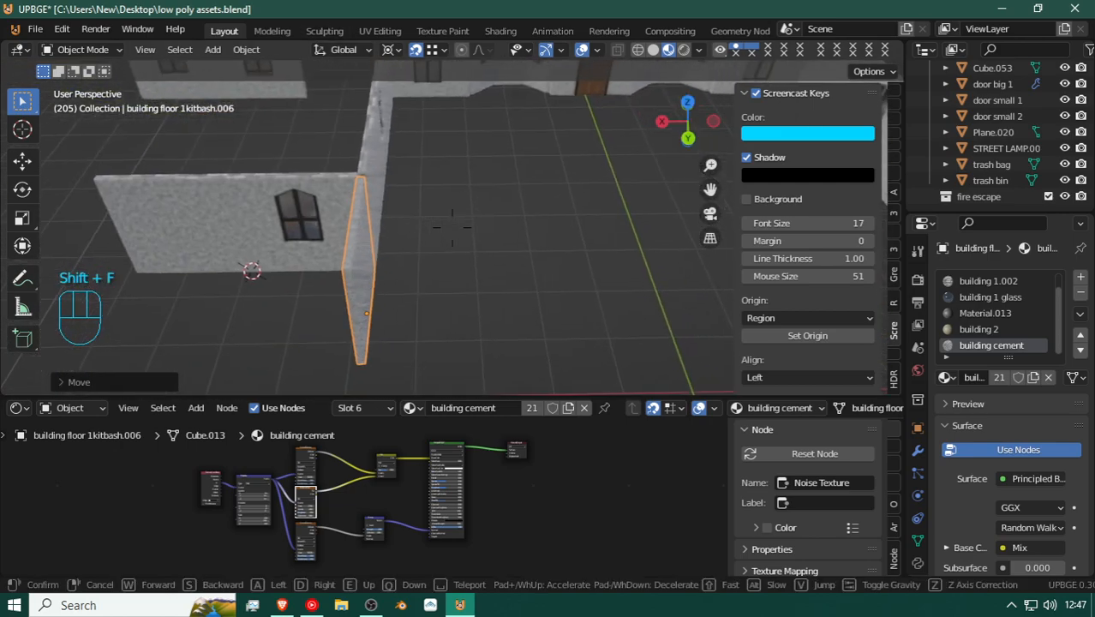
{"action": "key", "text": "s"}
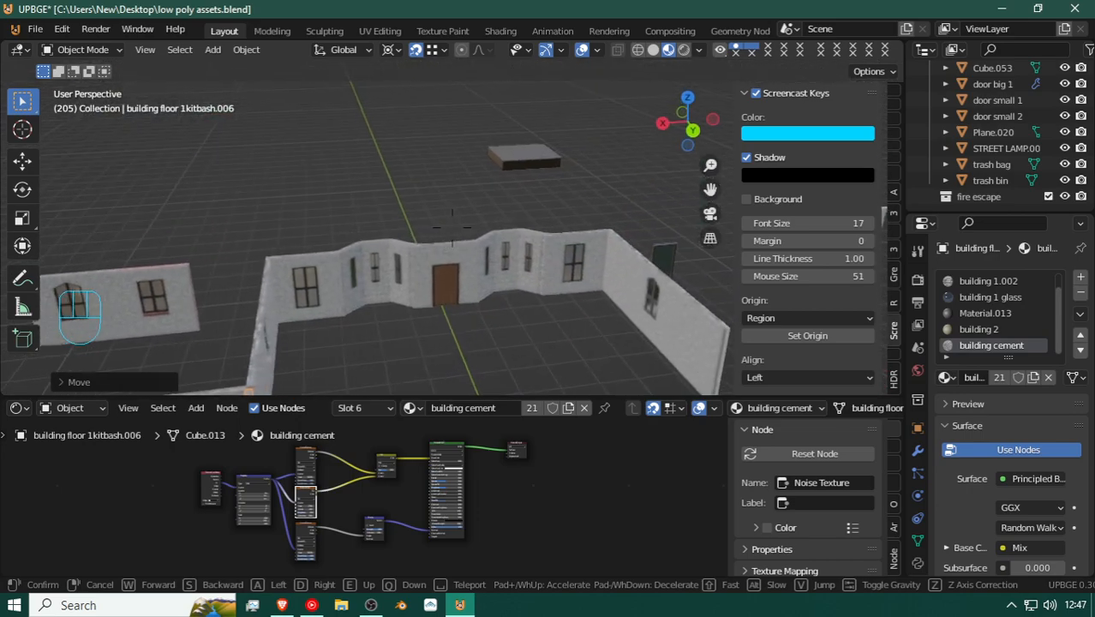
{"action": "left_click", "coordinate": [453, 227]}
{"action": "left_click", "coordinate": [511, 158]}
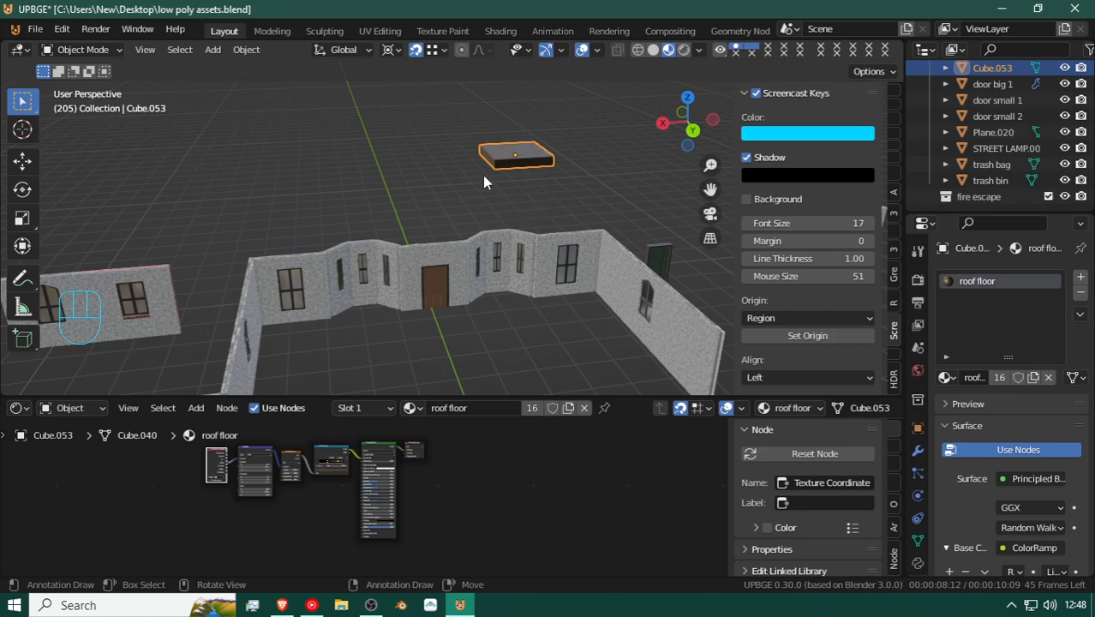
{"action": "key", "text": "s"}
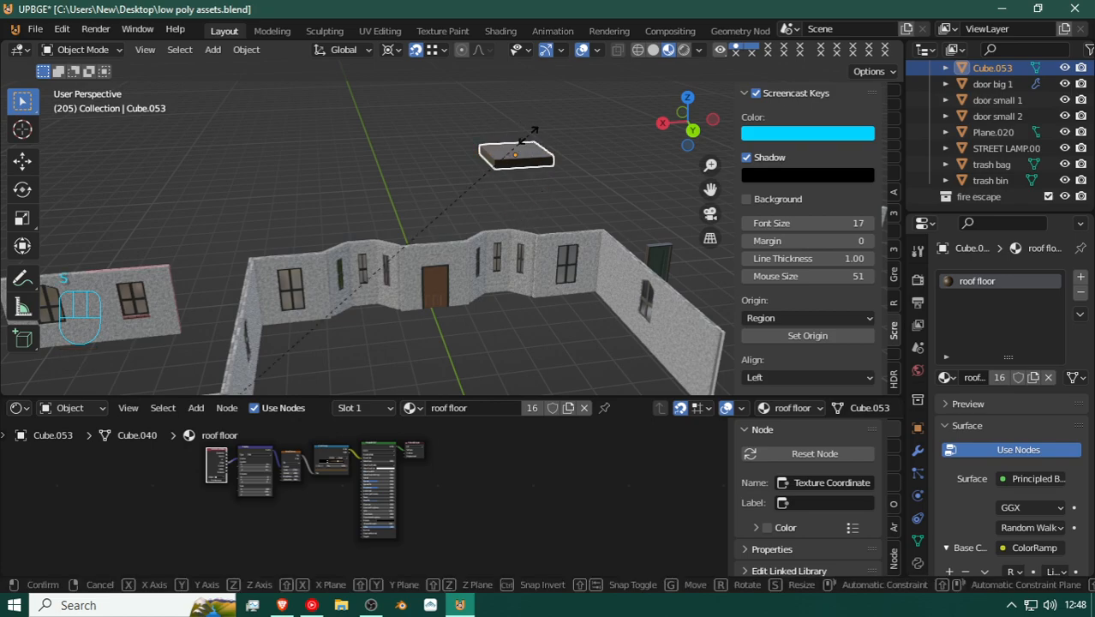
{"action": "key", "text": "z"}
{"action": "left_click", "coordinate": [518, 145]}
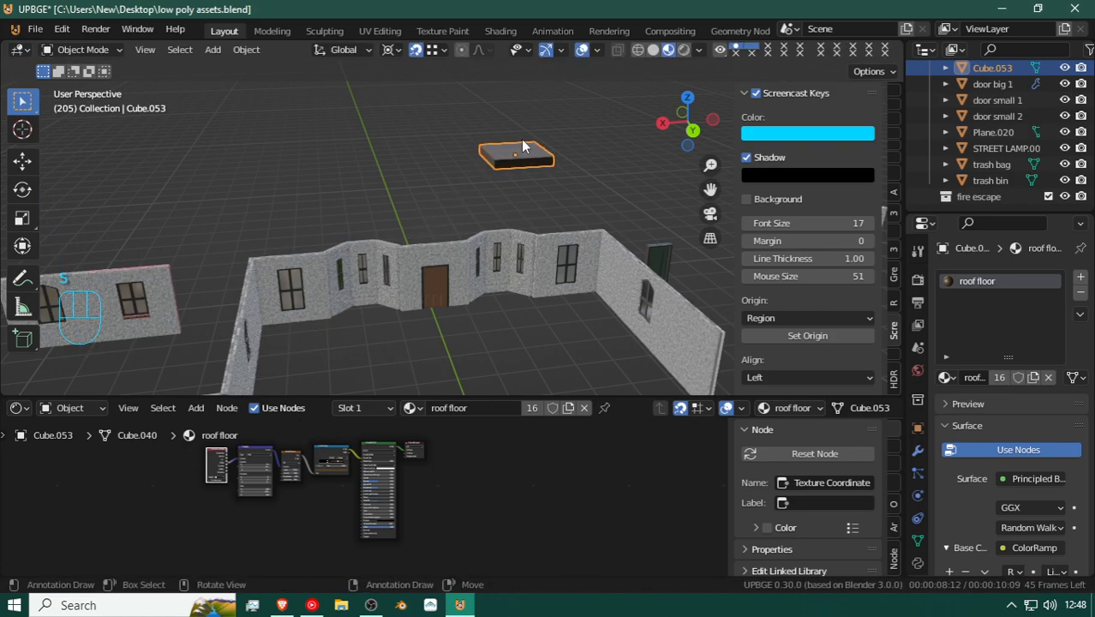
Step: With the transform pivot set to Median Point, flatten the roof floor slab to about 0.53 along Z and apply its scale
{"action": "left_click", "coordinate": [390, 50]}
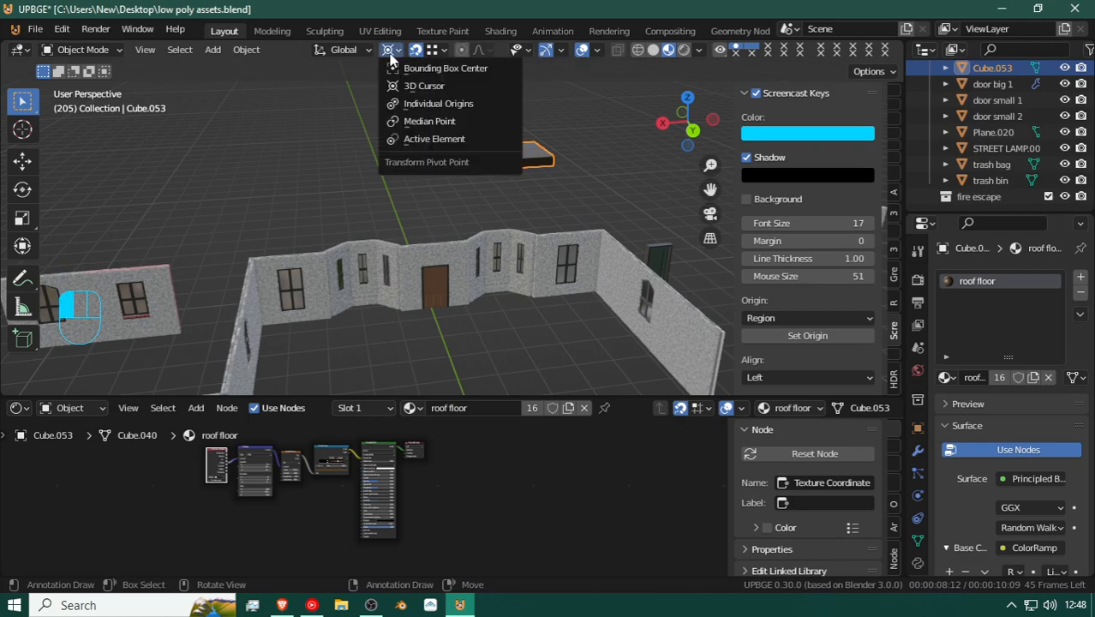
{"action": "left_click", "coordinate": [454, 121]}
{"action": "key", "text": "s"}
{"action": "key", "text": "z"}
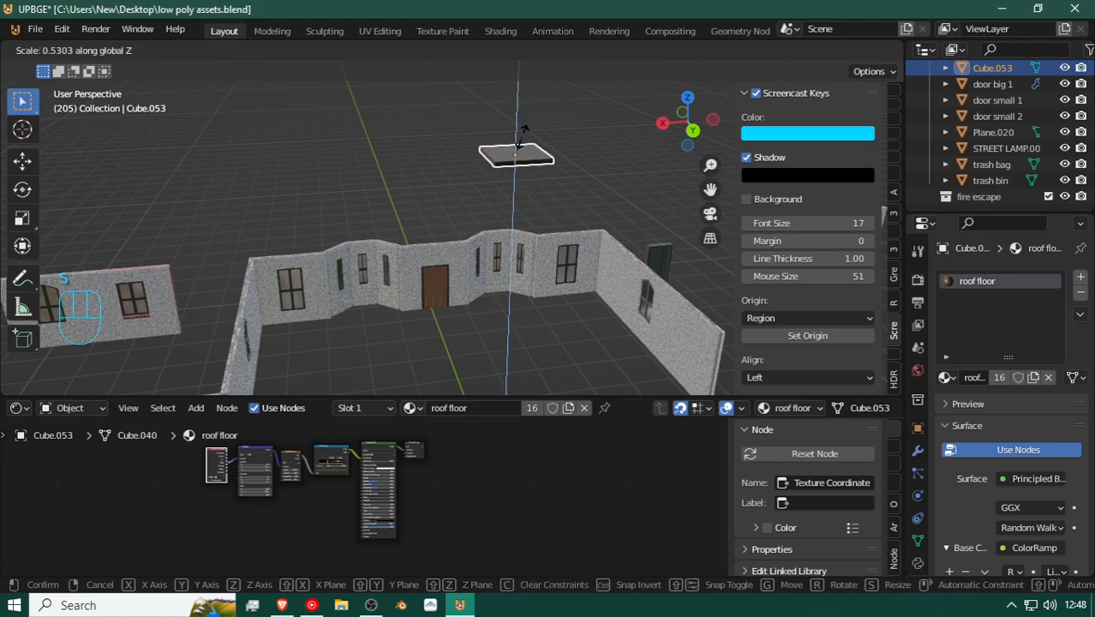
{"action": "left_click", "coordinate": [520, 140]}
{"action": "key", "text": "ctrl+a"}
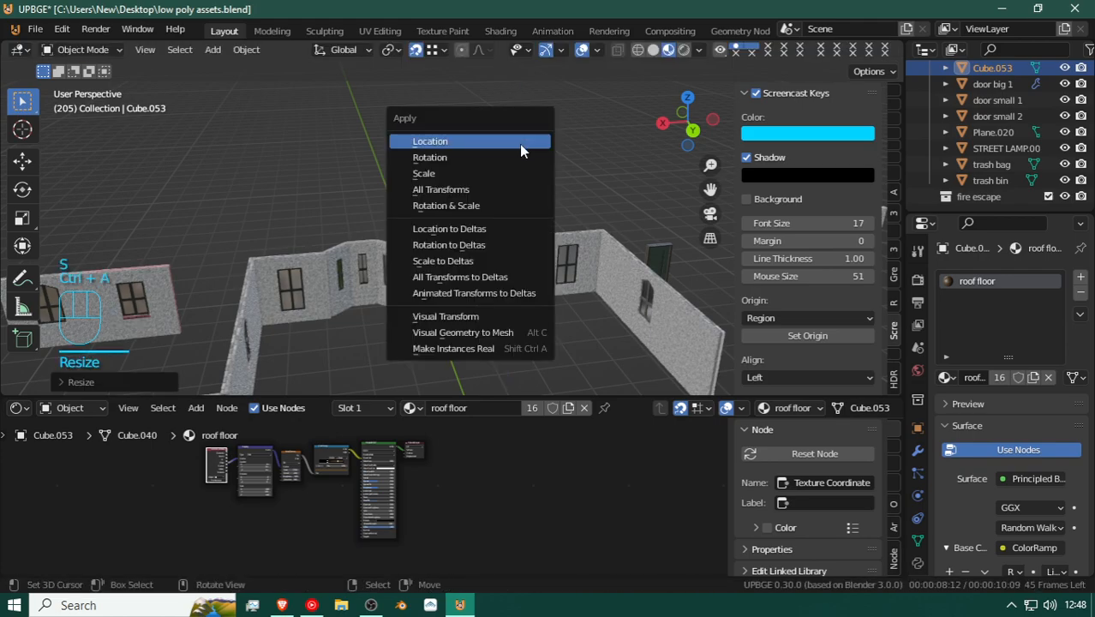
{"action": "left_click", "coordinate": [487, 173]}
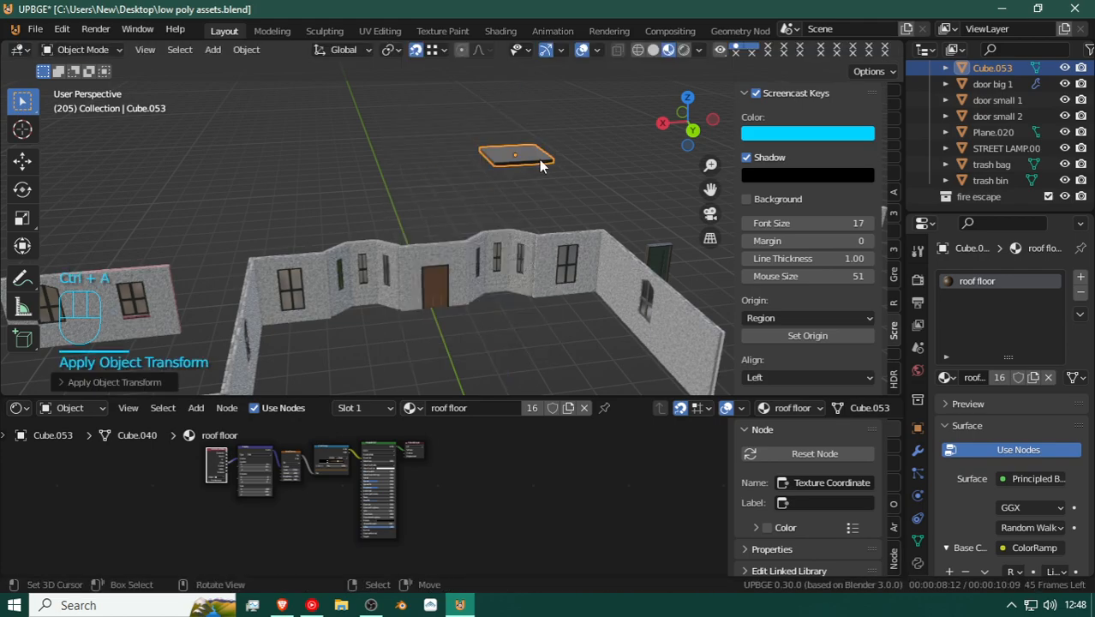
Step: Clear the slab's location and move it inside the building in front of the door
{"action": "key", "text": "alt+g"}
{"action": "scroll", "coordinate": [514, 206], "scroll_direction": "down", "scroll_amount": 5}
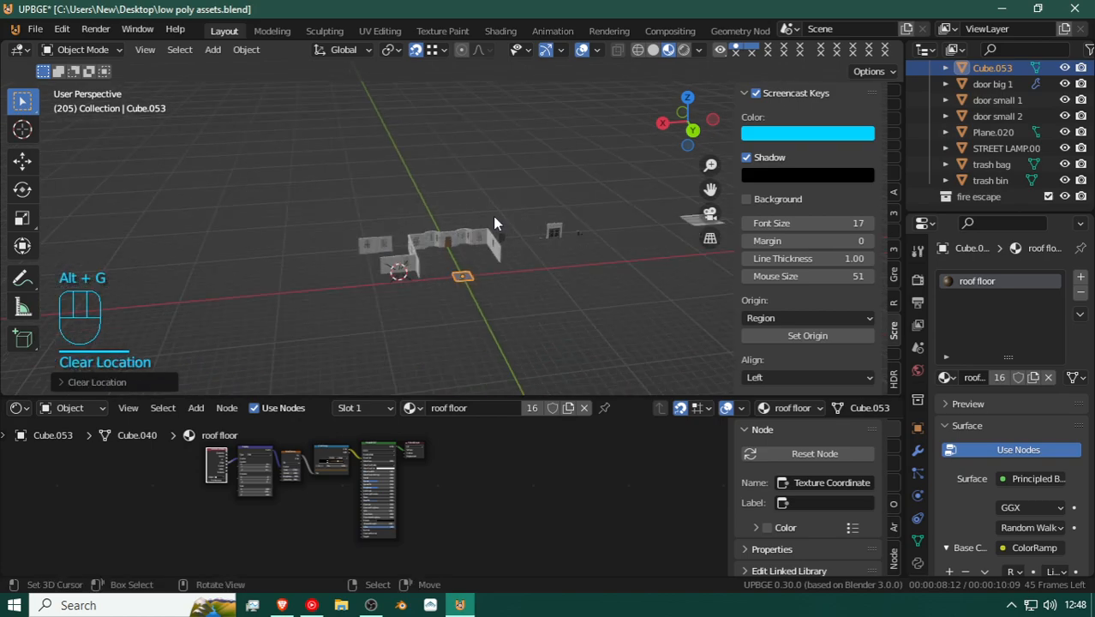
{"action": "scroll", "coordinate": [475, 295], "scroll_direction": "up", "scroll_amount": 5}
{"action": "scroll", "coordinate": [474, 309], "scroll_direction": "down", "scroll_amount": 3}
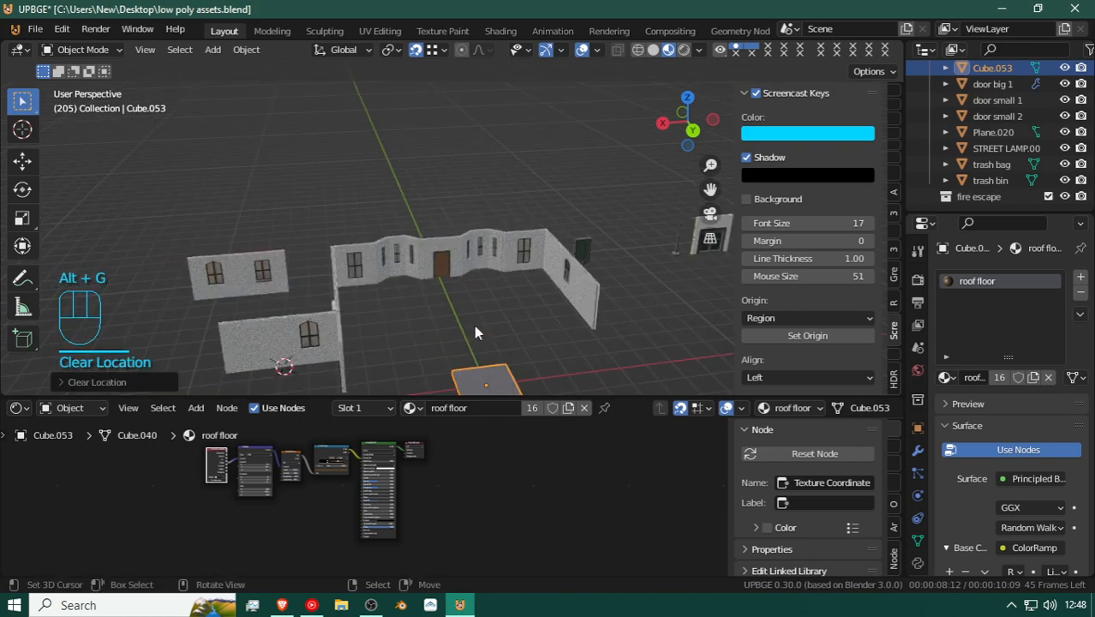
{"action": "key", "text": "g"}
{"action": "left_click", "coordinate": [470, 300]}
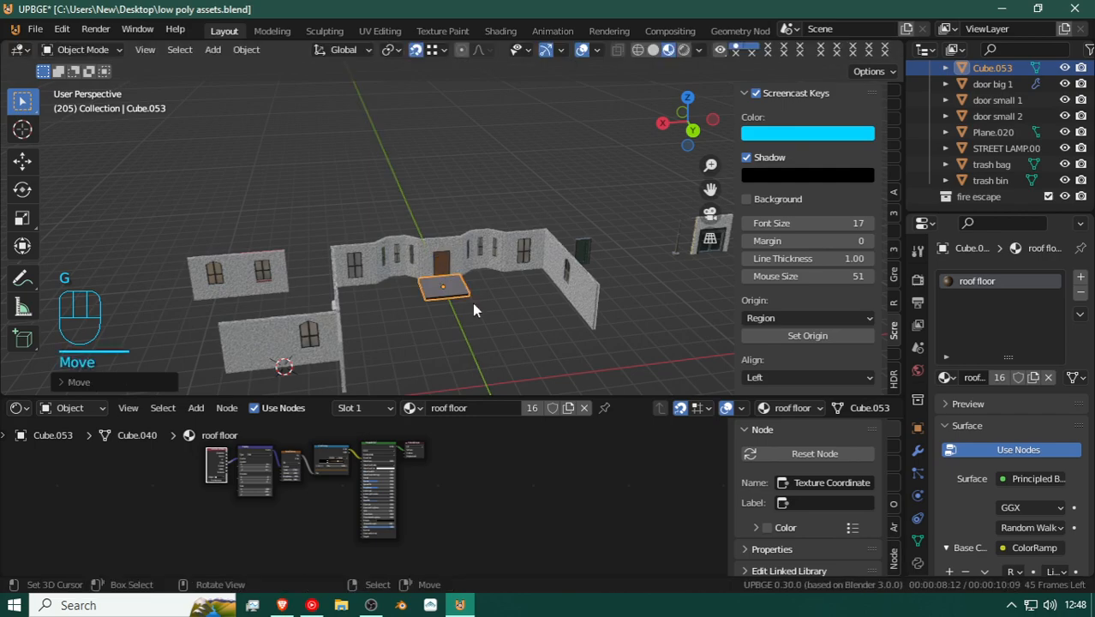
Step: Move the slab along the Z axis, snapping its height to the base of the wall beside the door
{"action": "scroll", "coordinate": [475, 303], "scroll_direction": "up", "scroll_amount": 3}
{"action": "key", "text": "shift+f"}
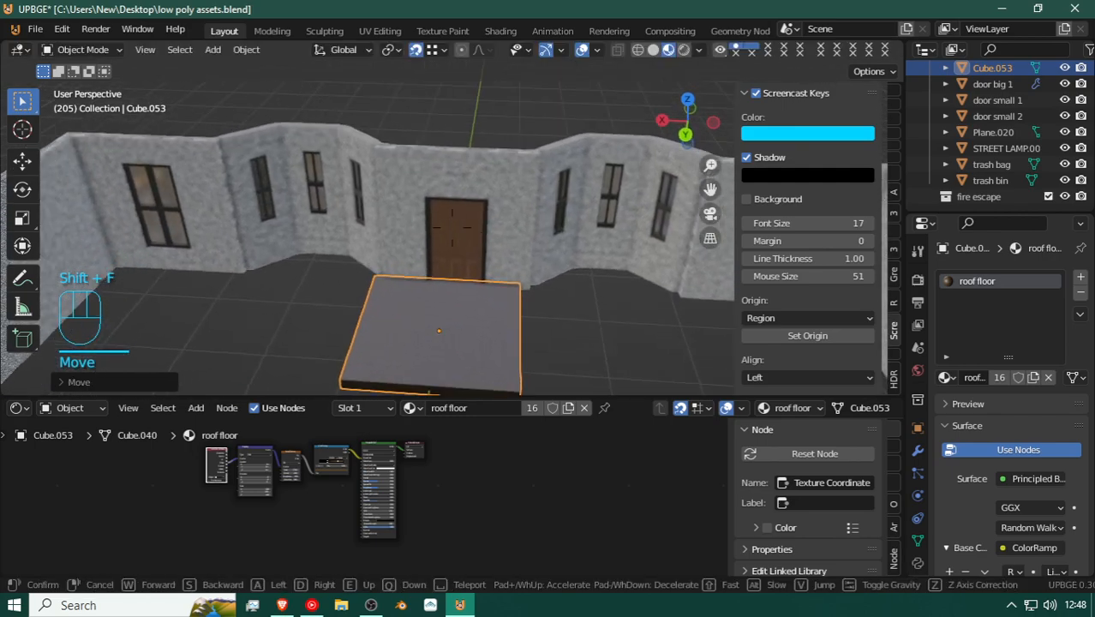
{"action": "key", "text": "w"}
{"action": "key", "text": "s"}
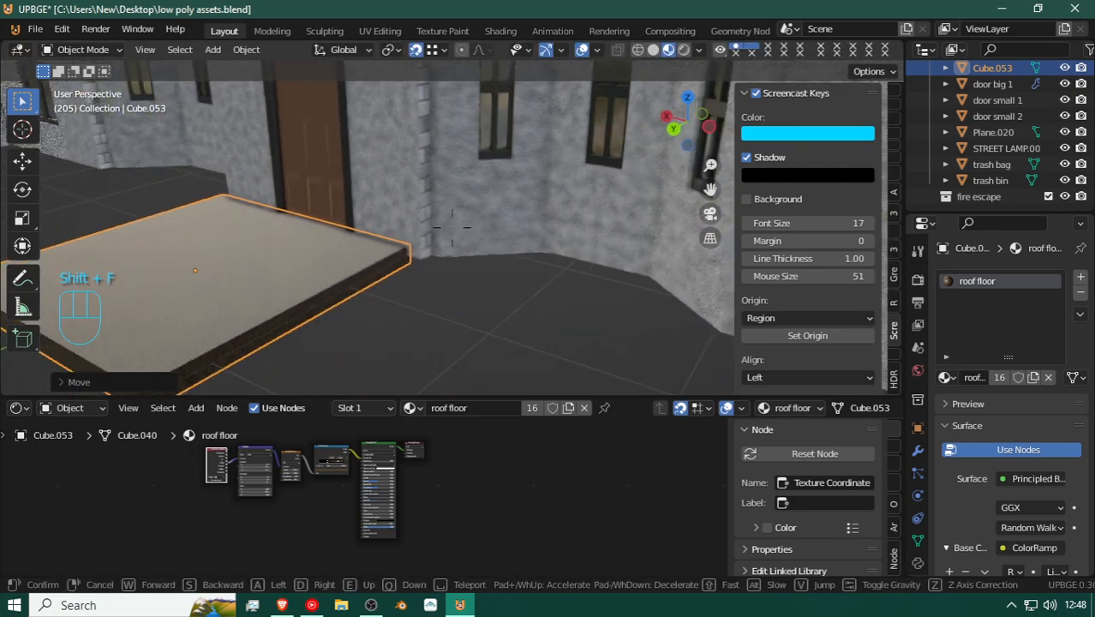
{"action": "left_click", "coordinate": [452, 227]}
{"action": "key", "text": "g"}
{"action": "key", "text": "z"}
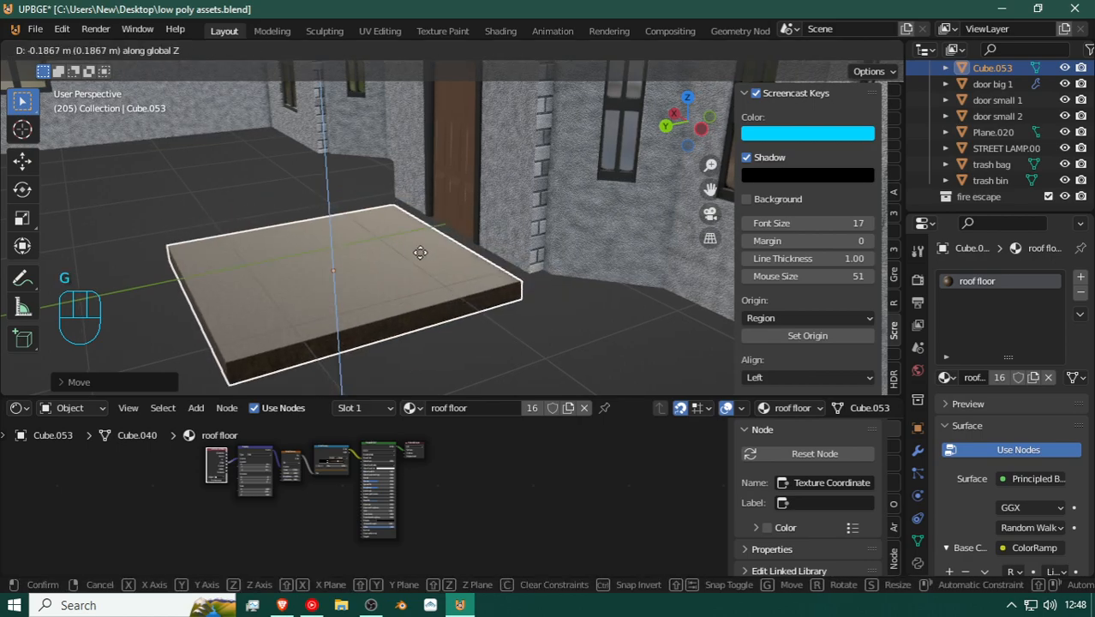
{"action": "left_click", "coordinate": [532, 271]}
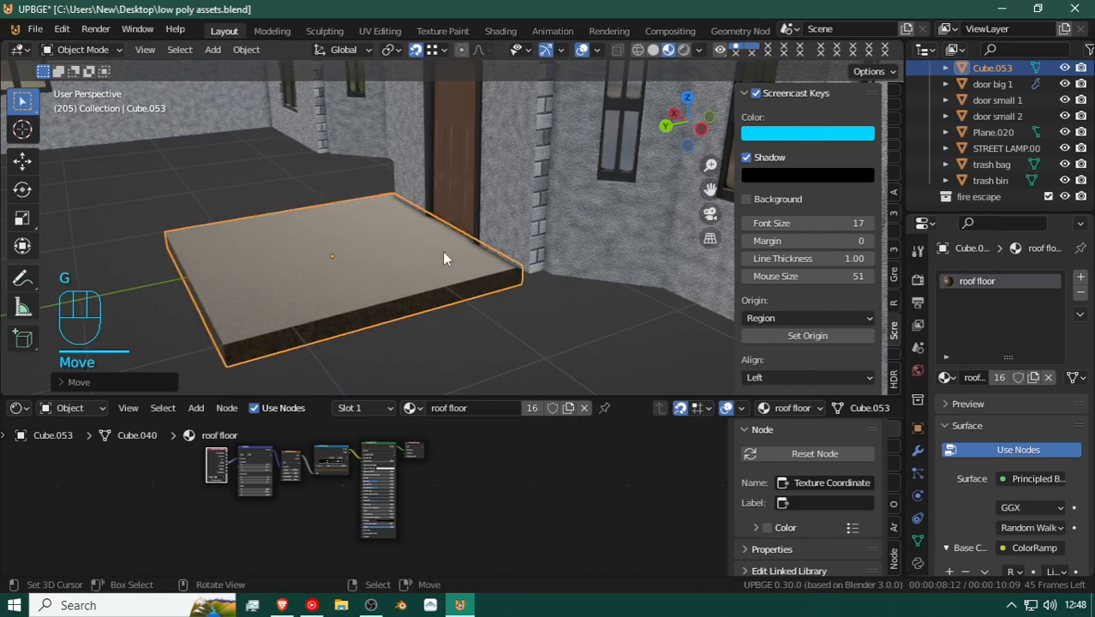
{"action": "key", "text": "g"}
{"action": "key", "text": "z"}
{"action": "left_click", "coordinate": [530, 286]}
Step: Inspect the slab's edge around the doorway and scale the slab thinner along the Z axis
{"action": "key", "text": "shift+f"}
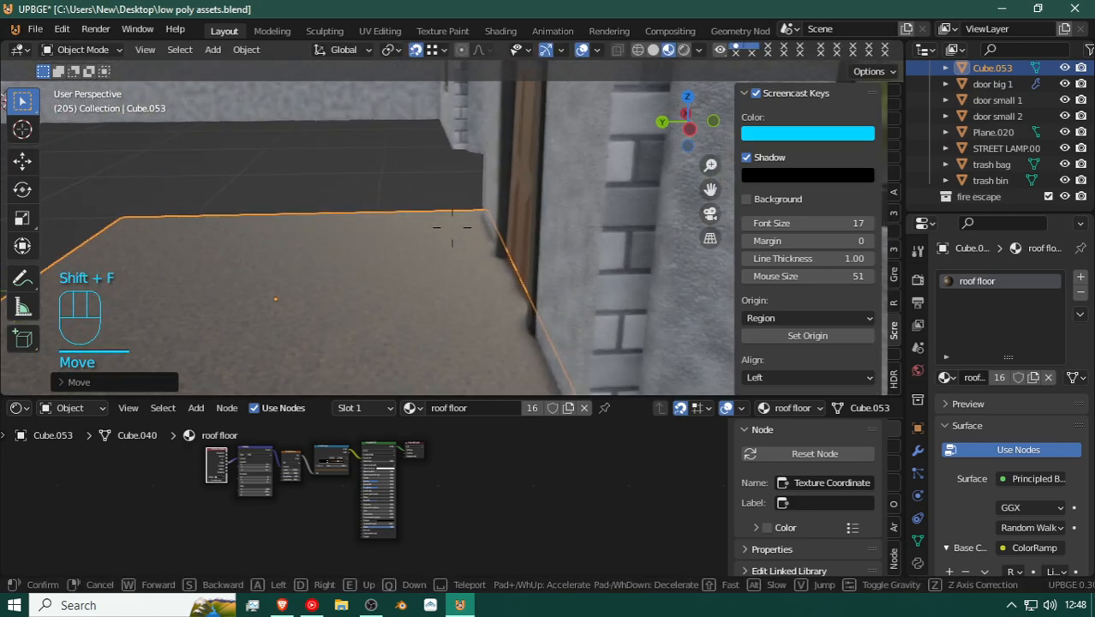
{"action": "key", "text": "d"}
{"action": "key", "text": "s"}
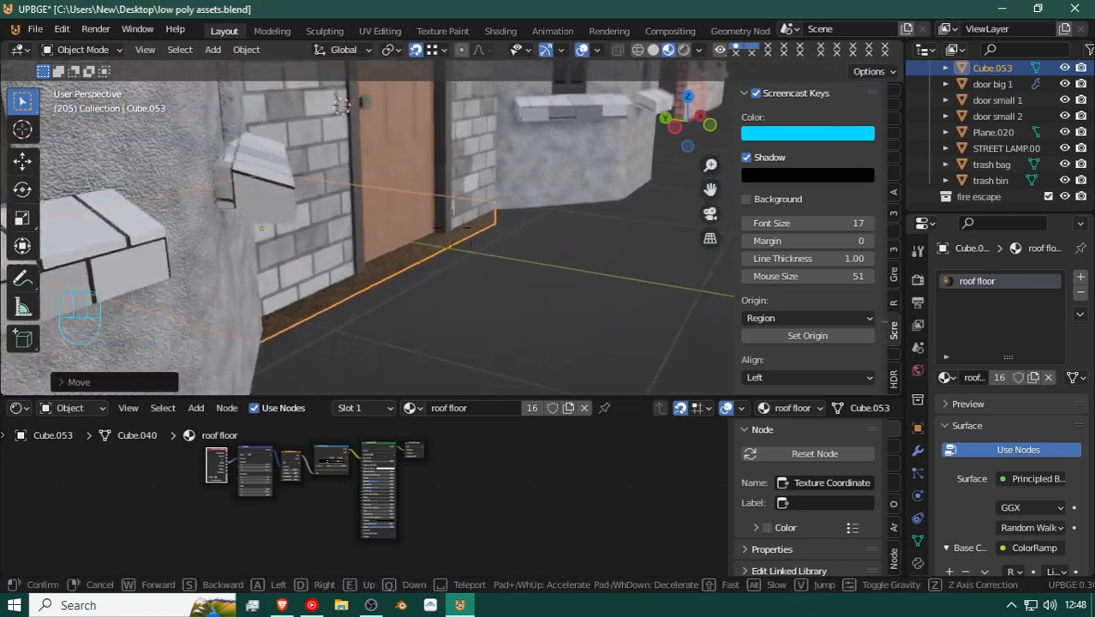
{"action": "key", "text": "w"}
{"action": "key", "text": "a"}
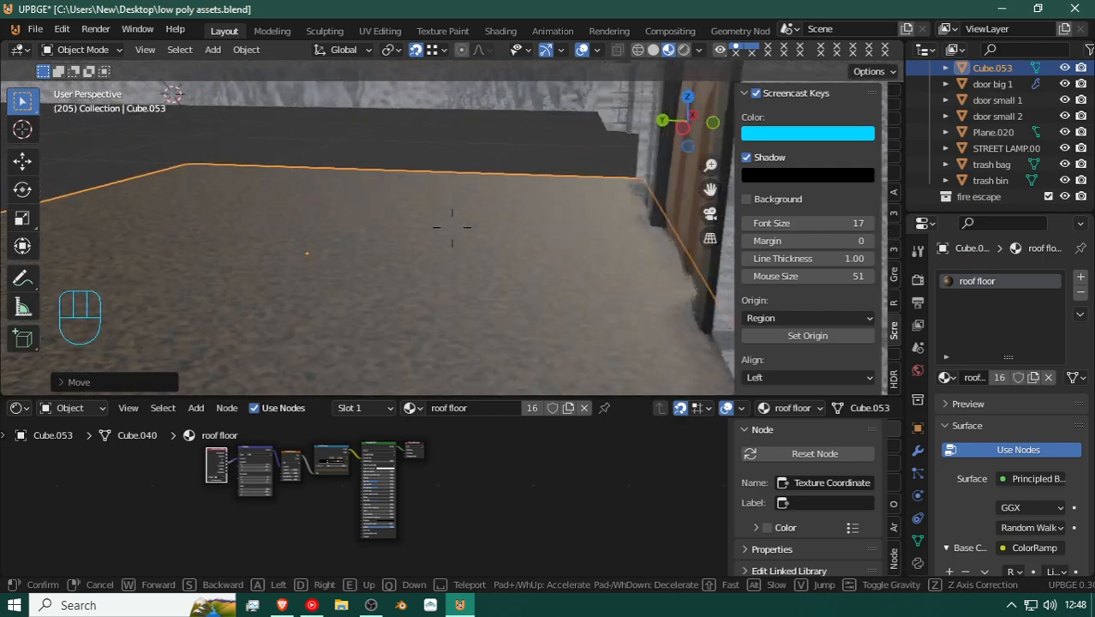
{"action": "key", "text": "s"}
{"action": "left_click", "coordinate": [452, 228]}
{"action": "key", "text": "s"}
{"action": "key", "text": "z"}
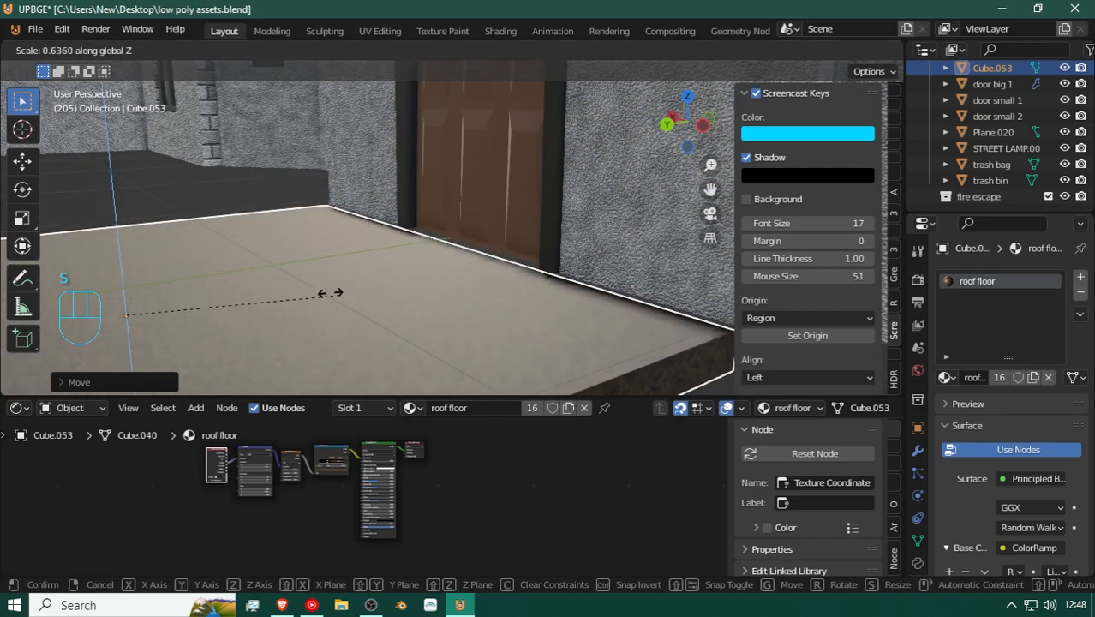
{"action": "left_click", "coordinate": [282, 274]}
Step: Raise the thinned slab along the Z axis, snapping it to the bottom of the door frame
{"action": "key", "text": "g"}
{"action": "key", "text": "z"}
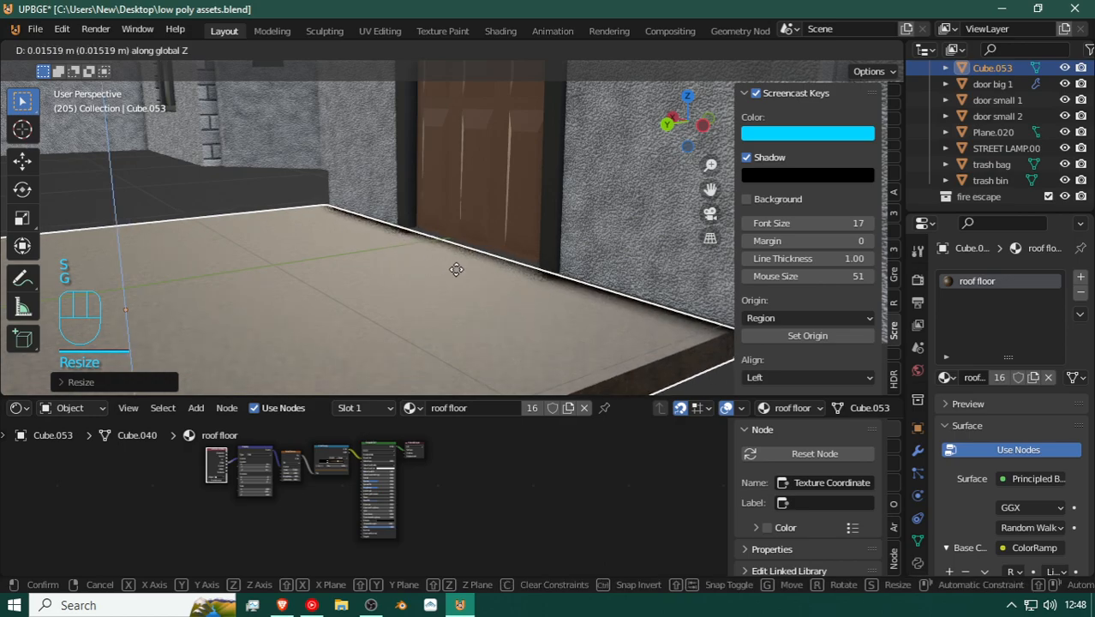
{"action": "left_click", "coordinate": [569, 274]}
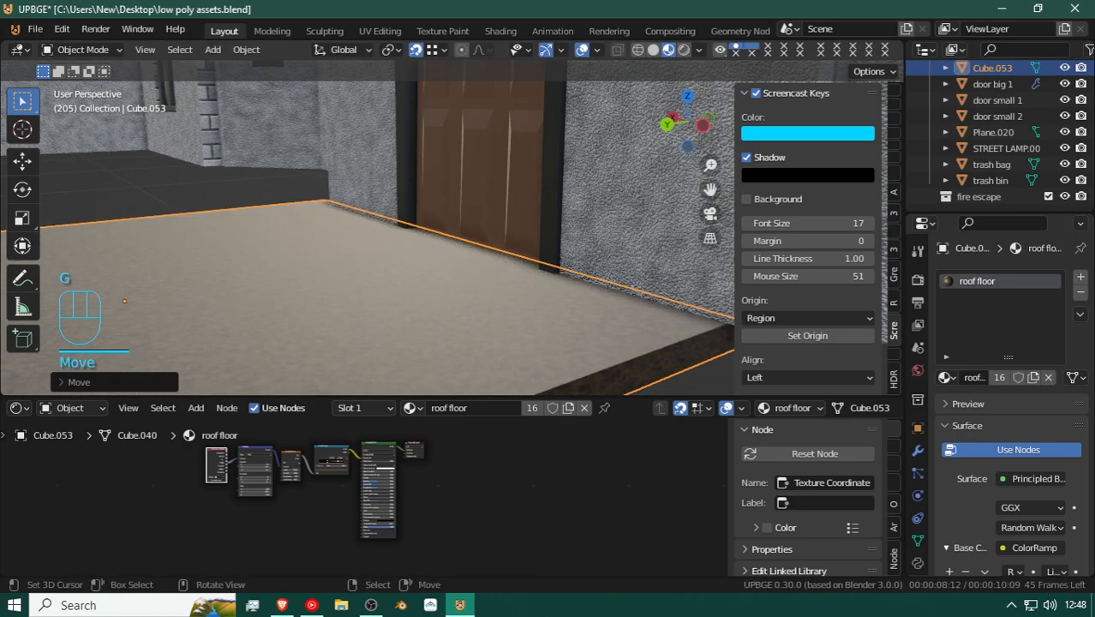
Step: Duplicate the floor slab and move the copy along the X axis, snapping it into the room corner below the large window
{"action": "key", "text": "shift+f"}
{"action": "key", "text": "s"}
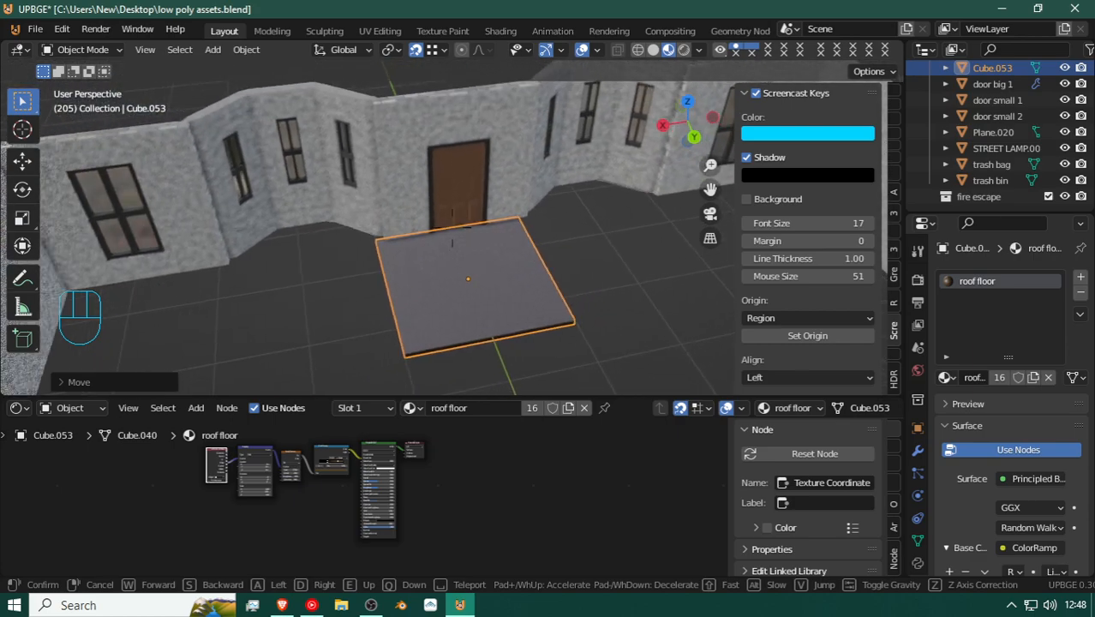
{"action": "left_click", "coordinate": [451, 228]}
{"action": "key", "text": "shift+d"}
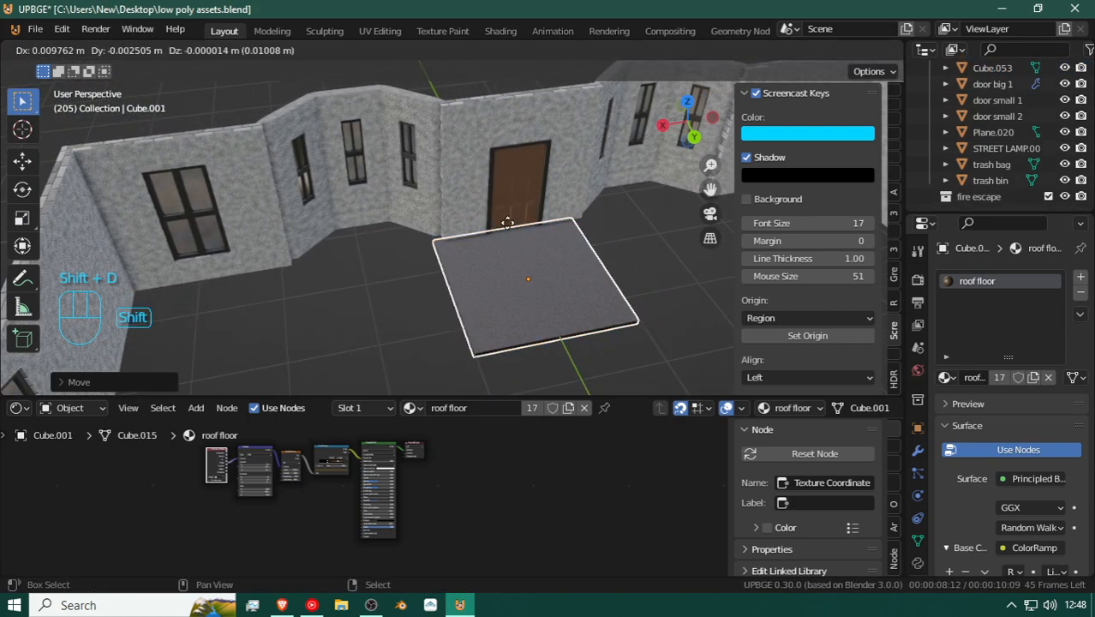
{"action": "key", "text": "g"}
{"action": "key", "text": "x"}
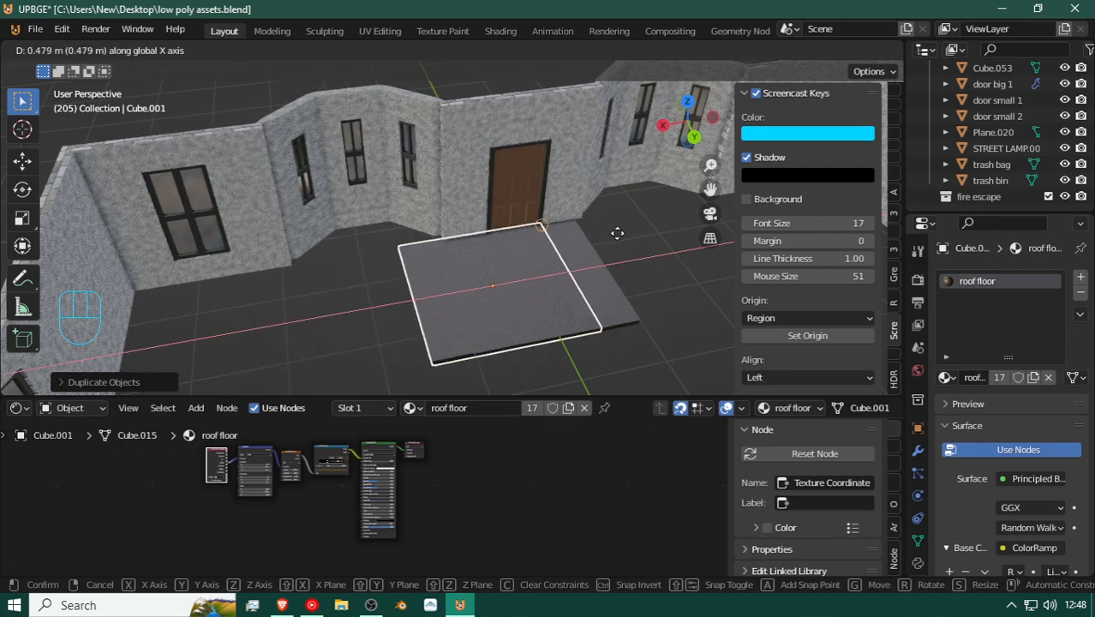
{"action": "left_click", "coordinate": [334, 335]}
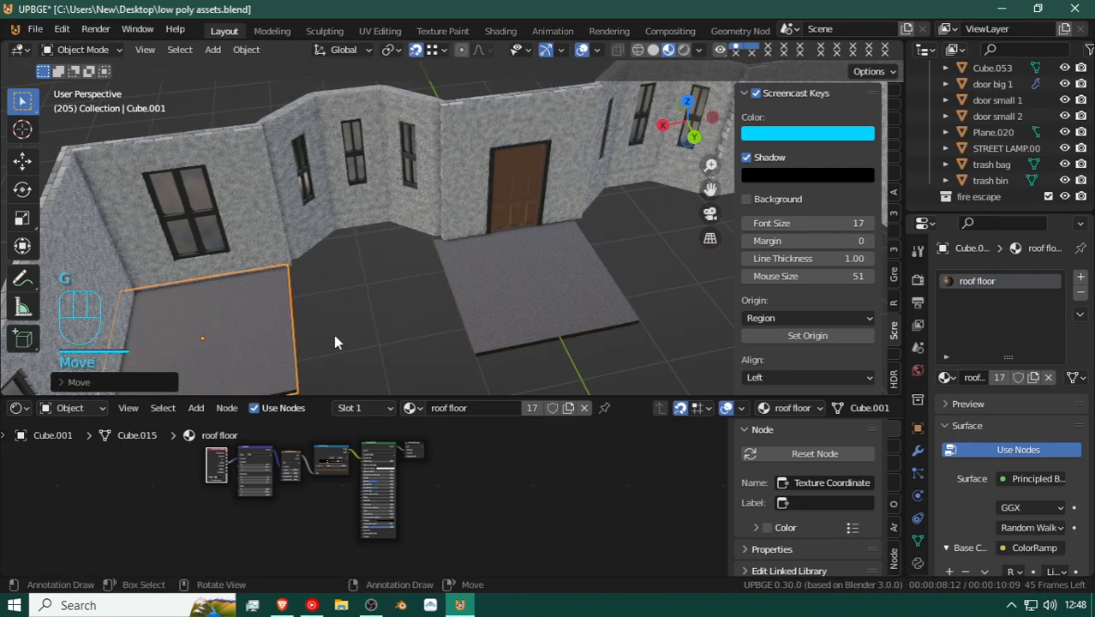
Step: Move the copied floor slab beside the door slab, snapping its corner to the base of the wall next to the bay
{"action": "key", "text": "g"}
{"action": "left_click", "coordinate": [427, 247]}
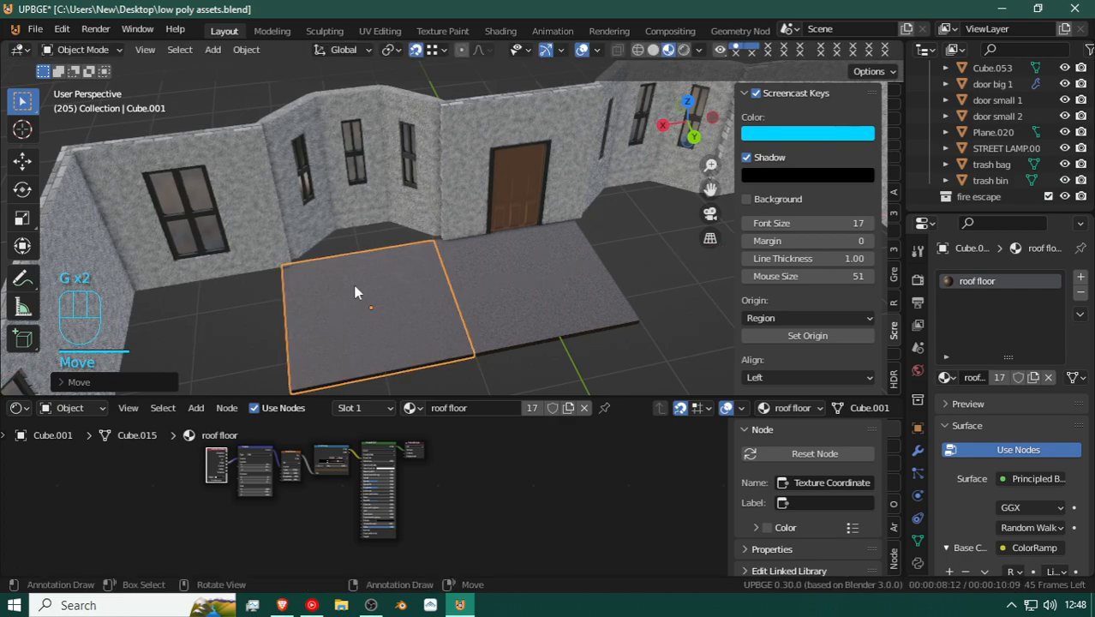
Step: Select the floor slab in front of the door and open its mesh for editing
{"action": "key", "text": "shift+f"}
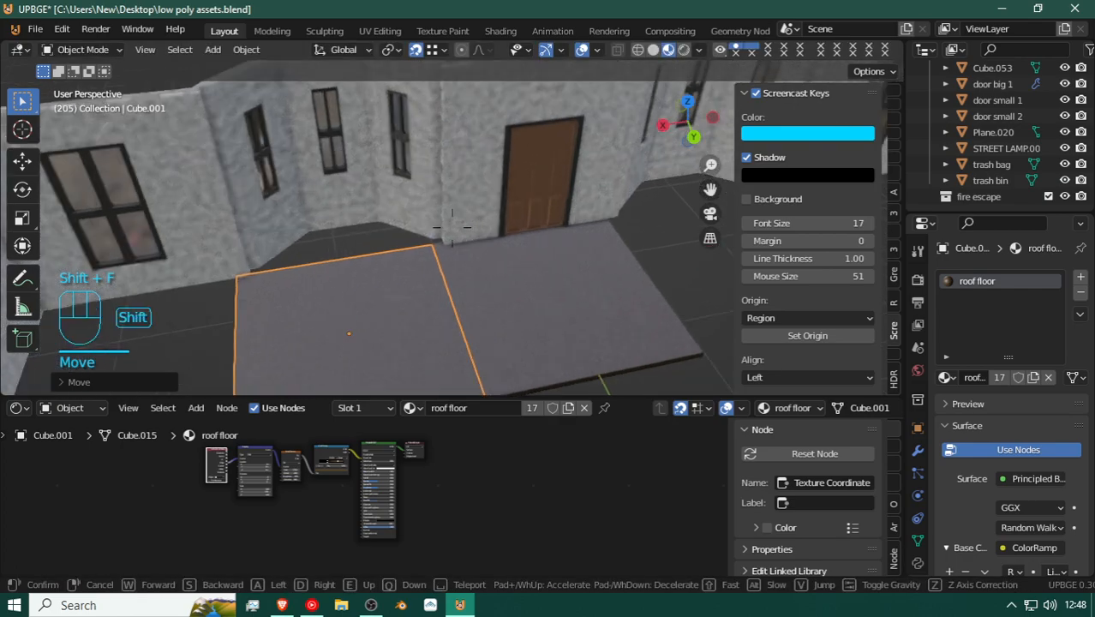
{"action": "left_click", "coordinate": [455, 256]}
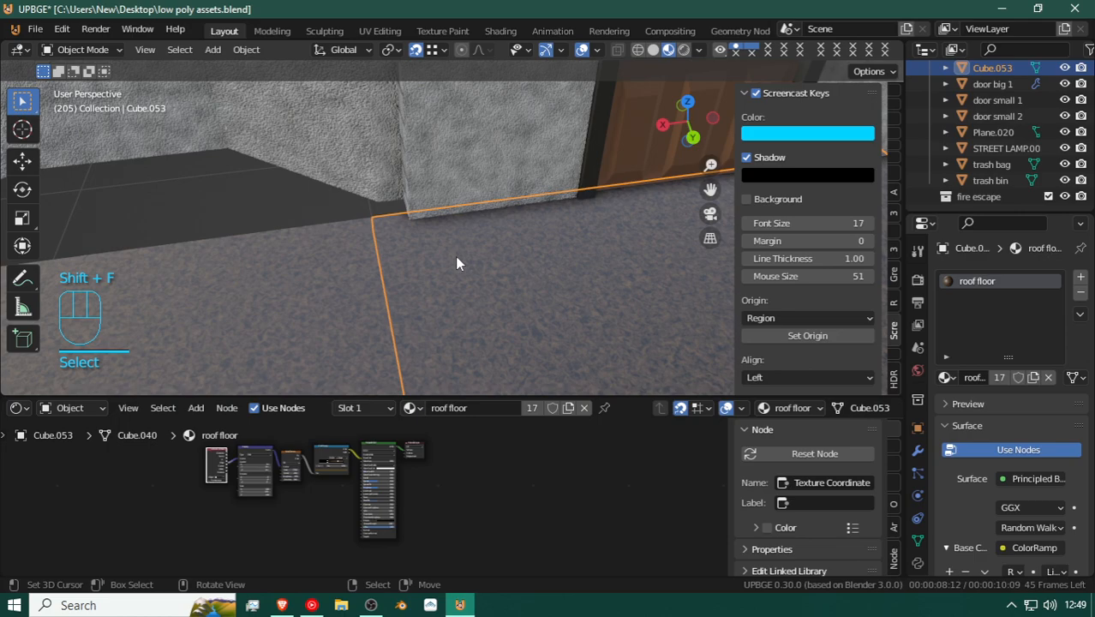
{"action": "key", "text": "Tab"}
{"action": "key", "text": "s"}
{"action": "key", "text": "x"}
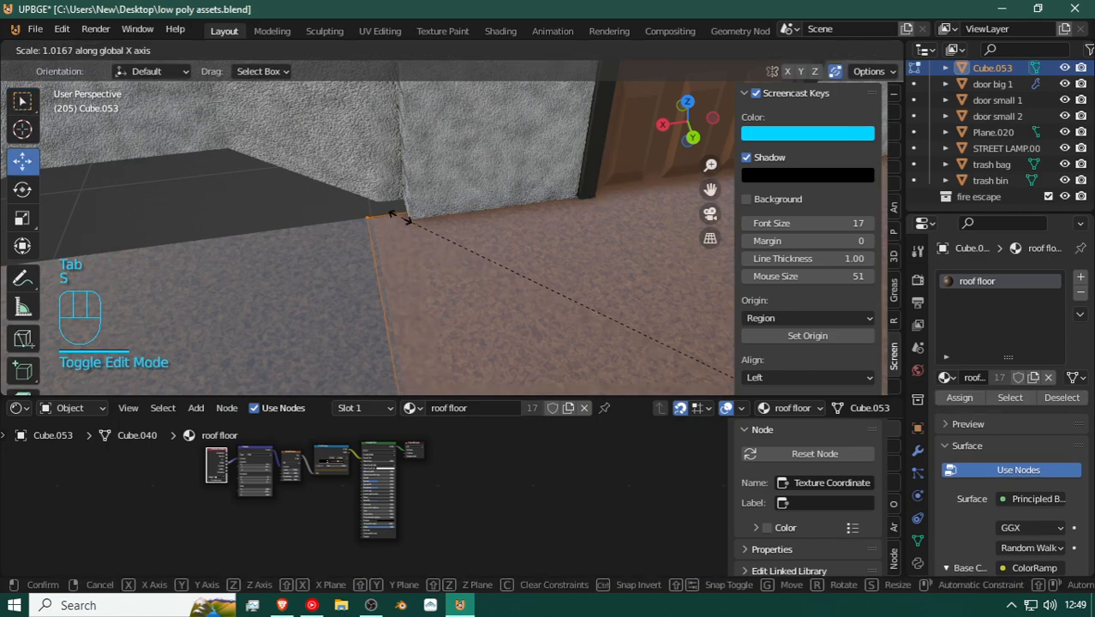
{"action": "left_click", "coordinate": [415, 221]}
{"action": "key", "text": "s"}
{"action": "key", "text": "x"}
{"action": "left_click", "coordinate": [410, 235]}
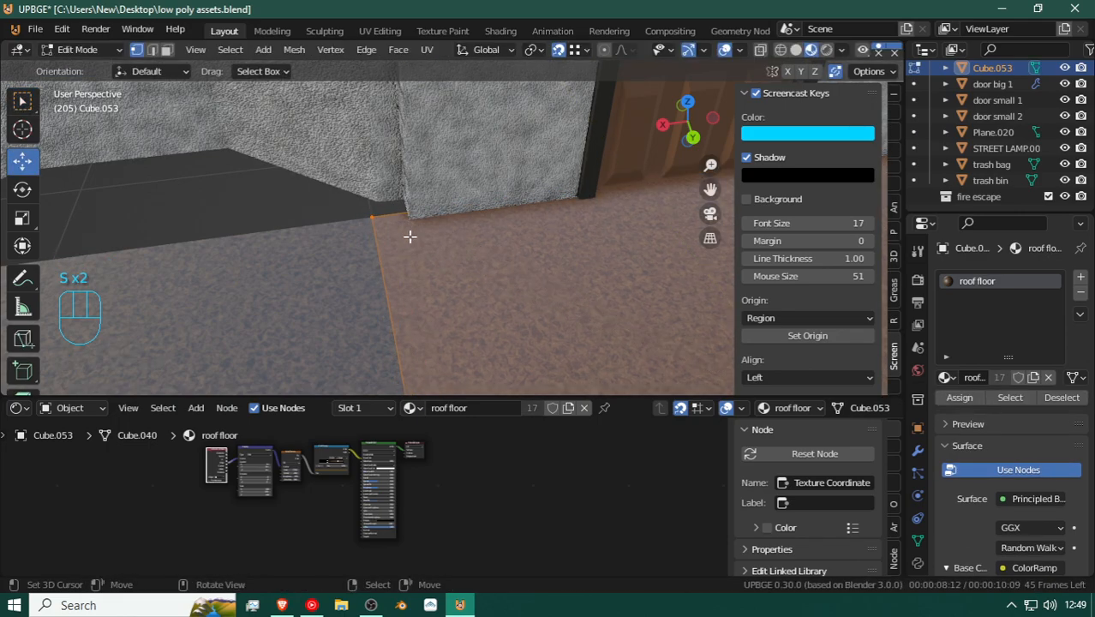
Step: Scale the door slab's whole mesh slightly narrower along the X axis
{"action": "scroll", "coordinate": [380, 234], "scroll_direction": "down", "scroll_amount": 10}
{"action": "scroll", "coordinate": [501, 252], "scroll_direction": "up", "scroll_amount": 3}
{"action": "key", "text": "s"}
{"action": "key", "text": "x"}
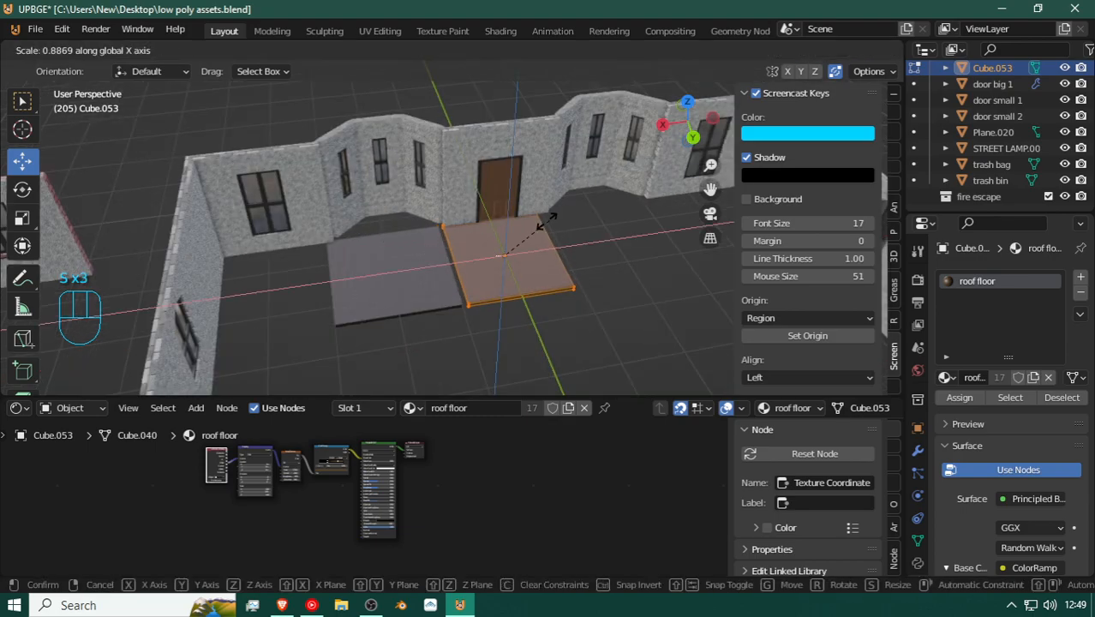
{"action": "left_click", "coordinate": [543, 224]}
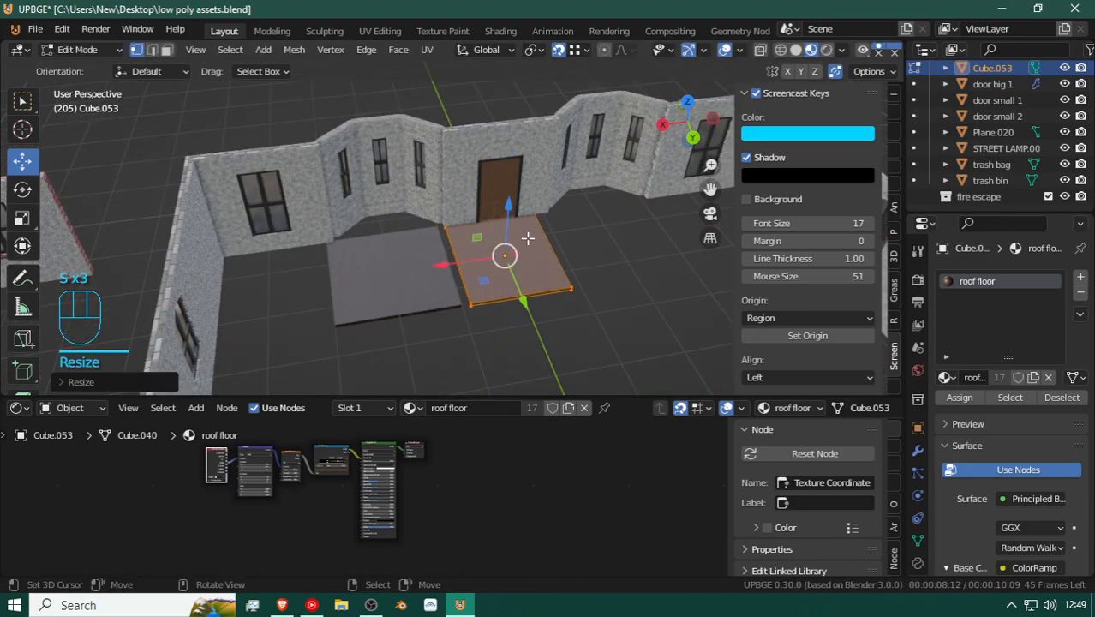
Step: In face selection, move the door slab's side face farthest from the copied slab along X, snapping it to the wall corner
{"action": "left_click", "coordinate": [571, 276], "text": "alt"}
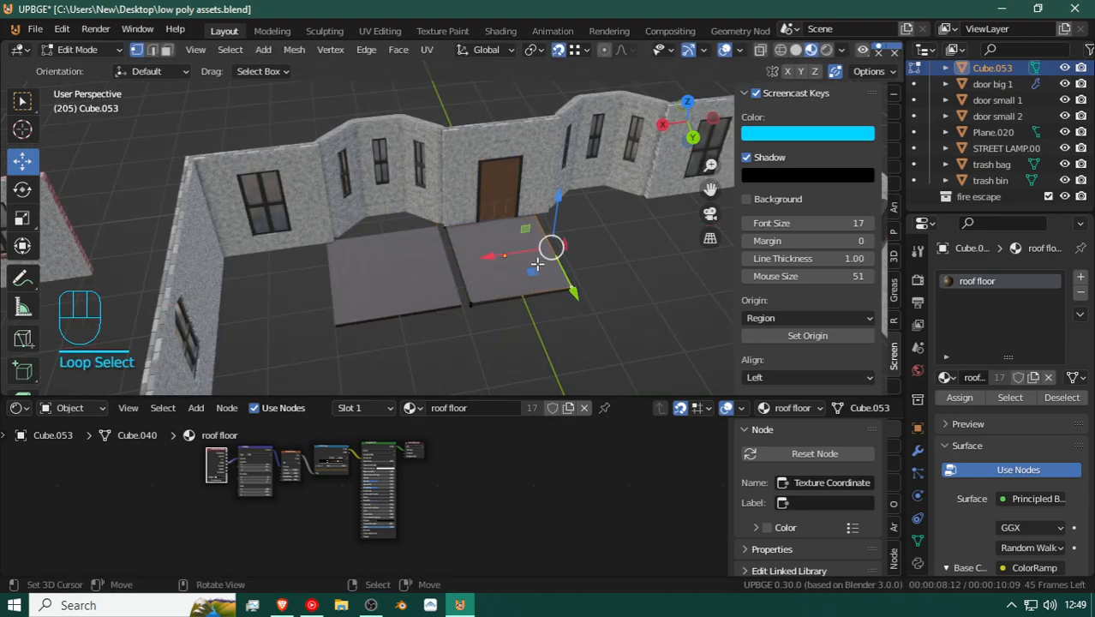
{"action": "key", "text": "shift+f"}
{"action": "left_click", "coordinate": [181, 64]}
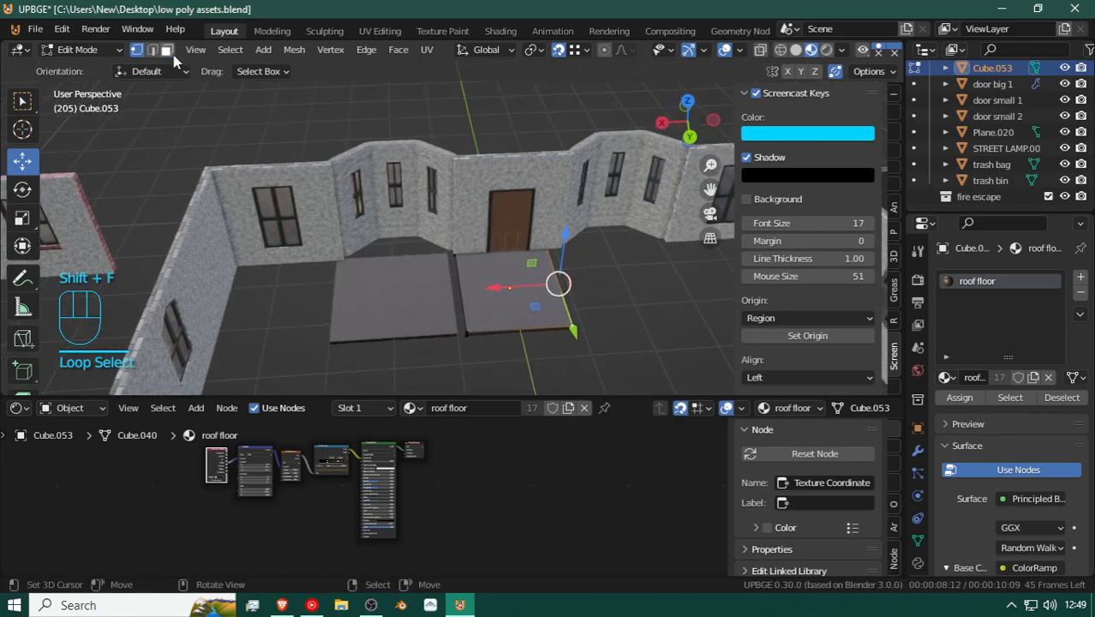
{"action": "key", "text": "shift+f"}
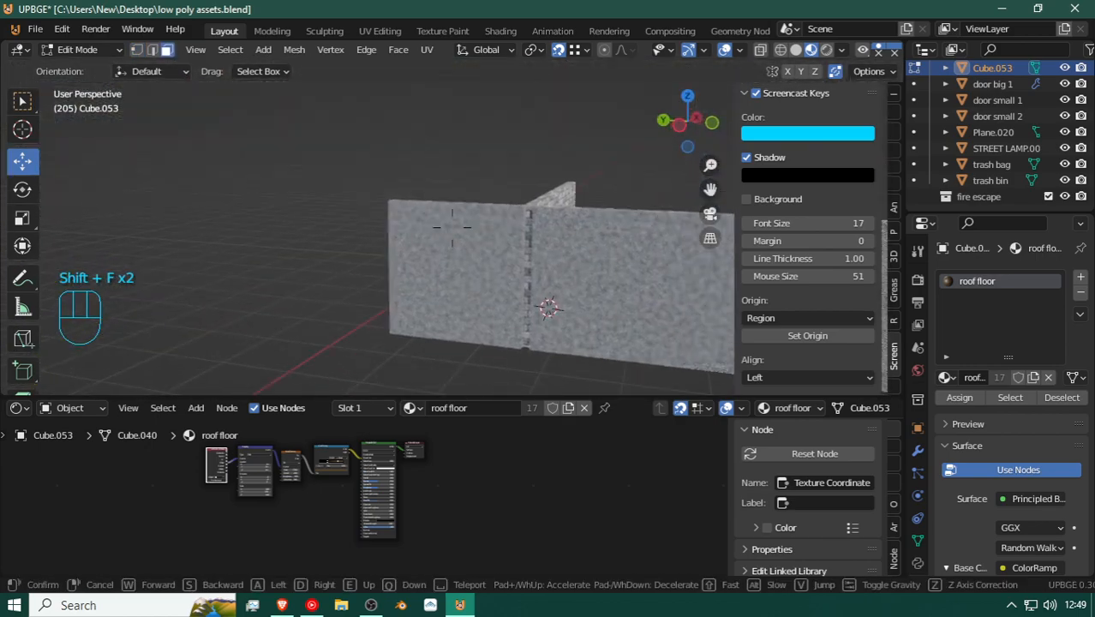
{"action": "left_click", "coordinate": [464, 276]}
{"action": "key", "text": "g"}
{"action": "key", "text": "x"}
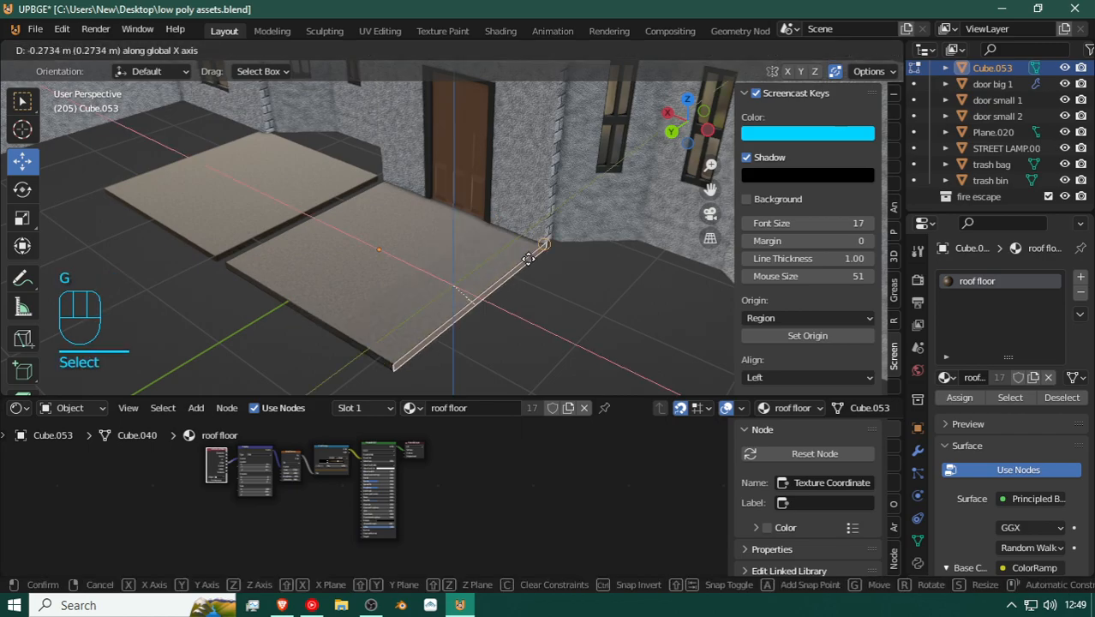
{"action": "left_click", "coordinate": [531, 258]}
Step: Move the door slab's side face facing the copied slab along X, snapping it to the wall corner beside the bay
{"action": "key", "text": "shift+f"}
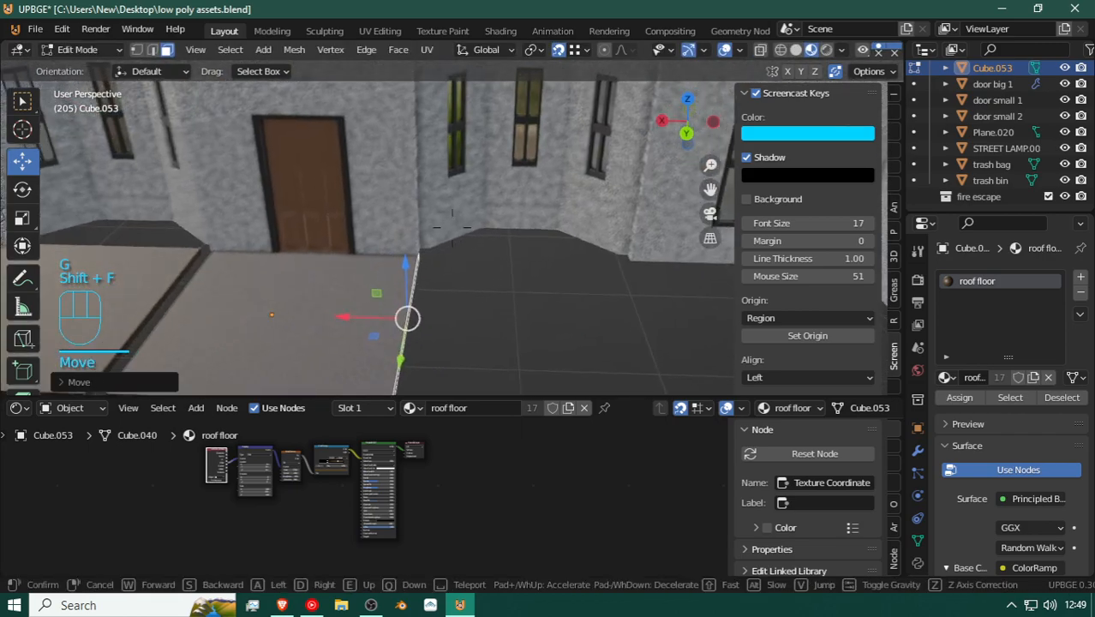
{"action": "key", "text": "a"}
{"action": "key", "text": "shift"}
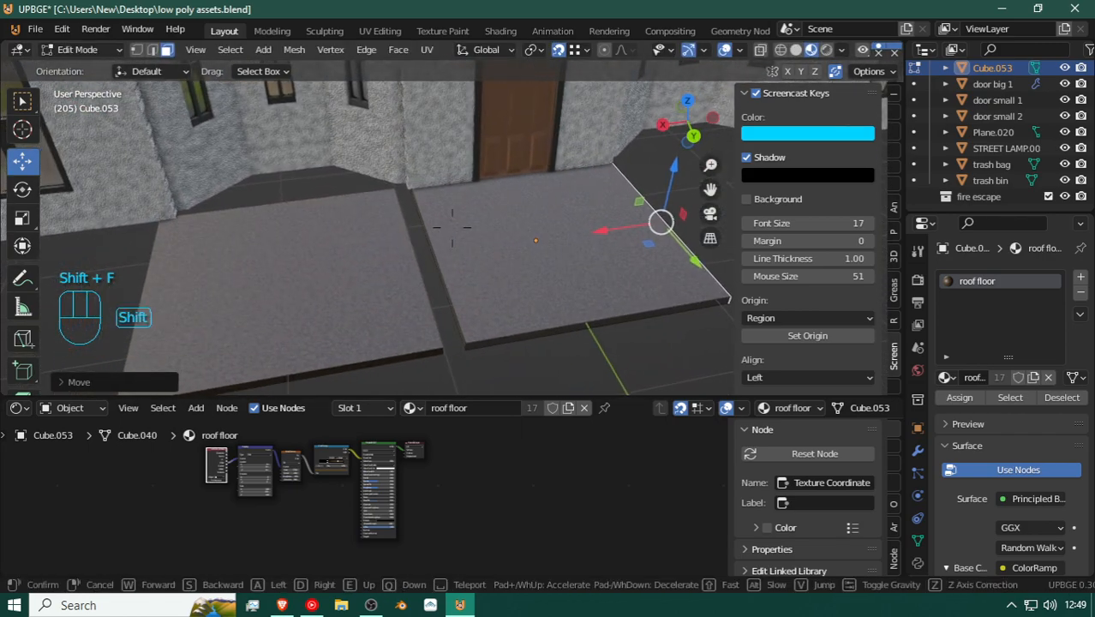
{"action": "left_click", "coordinate": [452, 227]}
{"action": "left_click", "coordinate": [452, 227]}
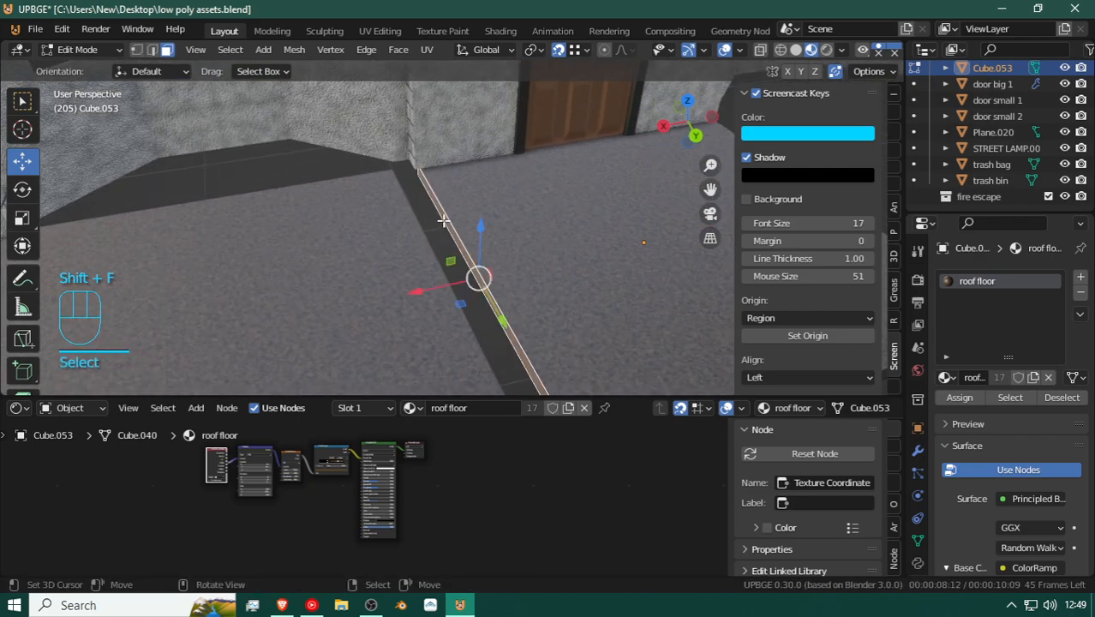
{"action": "key", "text": "g"}
{"action": "key", "text": "x"}
{"action": "left_click", "coordinate": [425, 195]}
Step: Finish editing the door slab and open the copied slab below the bay windows for mesh editing
{"action": "key", "text": "shift+f"}
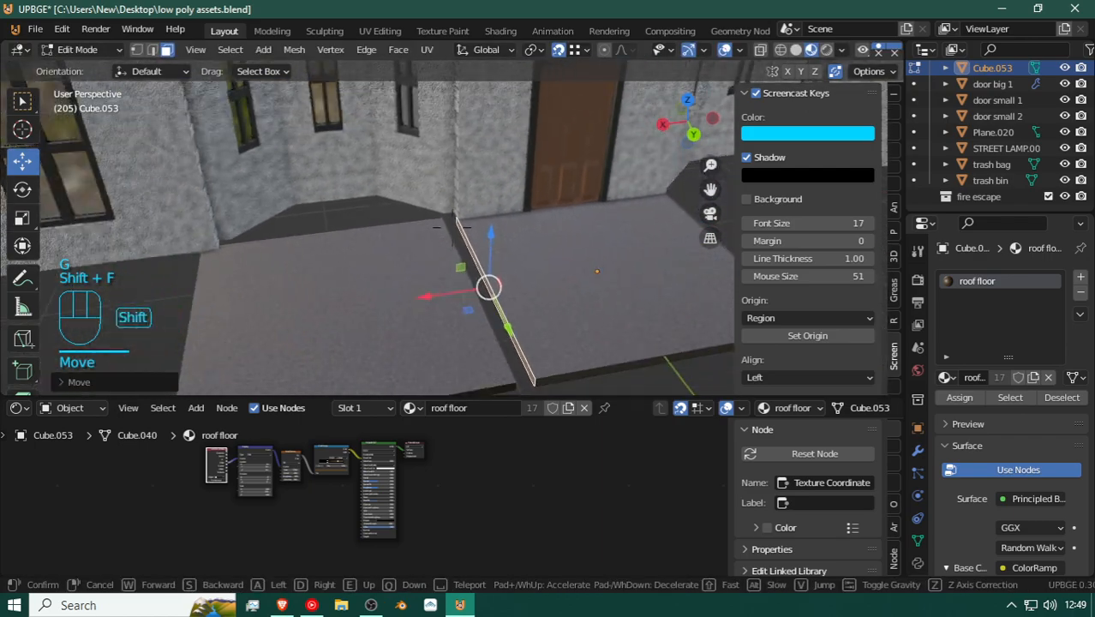
{"action": "left_click", "coordinate": [452, 227]}
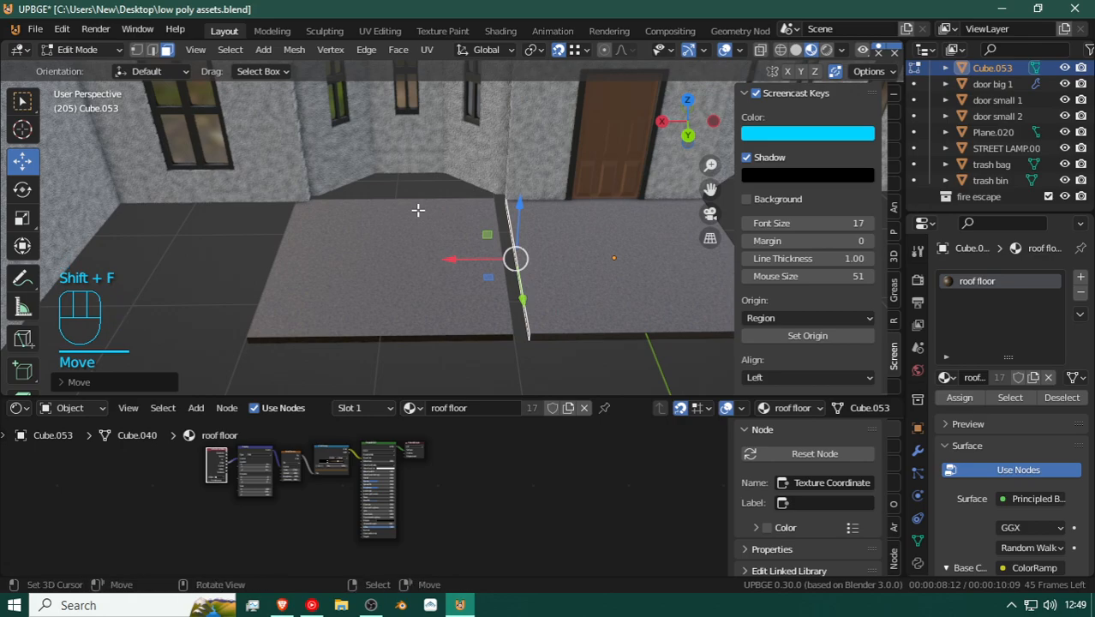
{"action": "key", "text": "Tab"}
{"action": "left_click", "coordinate": [424, 210]}
{"action": "key", "text": "Tab"}
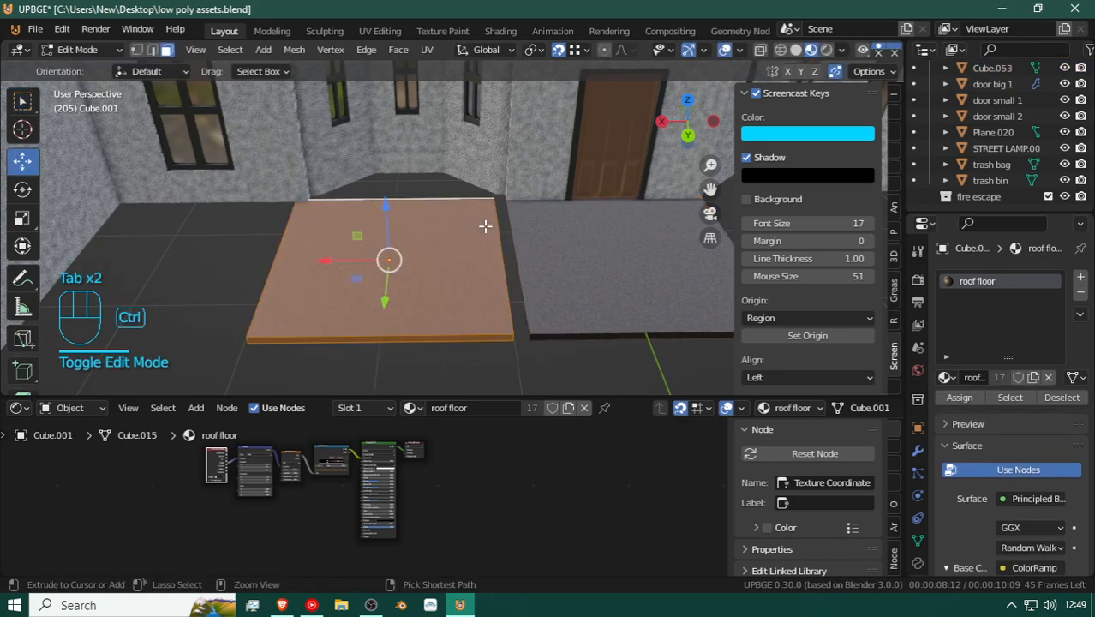
Step: Try two loop cuts across the bay slab with a slide, and undo them
{"action": "key", "text": "ctrl+r"}
{"action": "scroll", "coordinate": [485, 225], "scroll_direction": "up", "scroll_amount": 1}
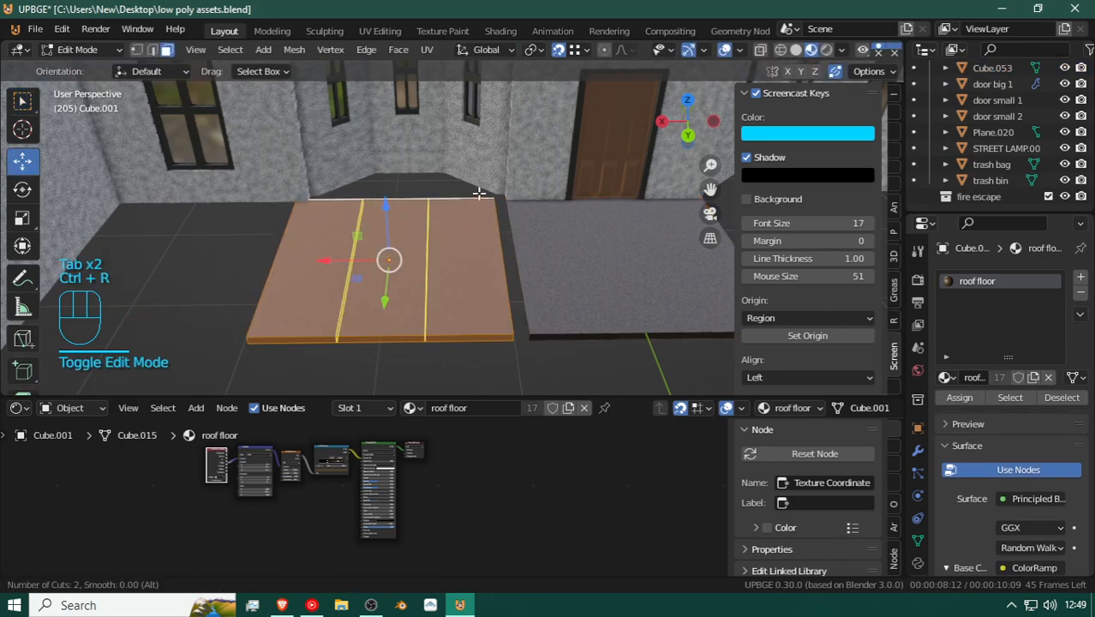
{"action": "left_click", "coordinate": [479, 193]}
{"action": "left_click", "coordinate": [493, 210]}
{"action": "key", "text": "ctrl+z"}
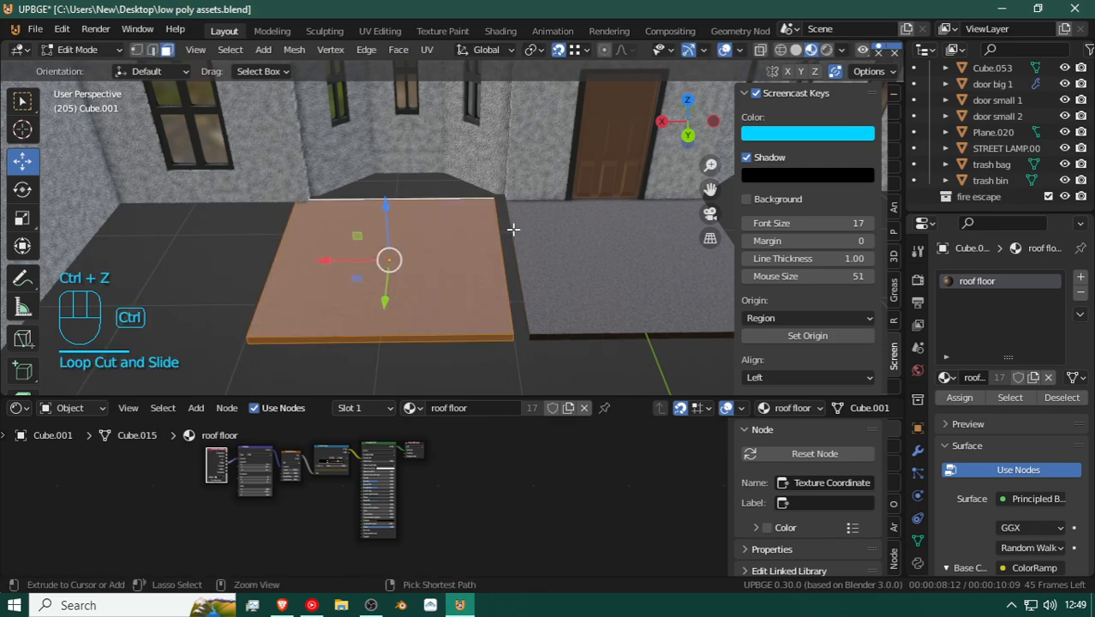
Step: Add two evenly spaced loop cuts running across the bay slab toward the bay wall, without sliding them
{"action": "left_click", "coordinate": [322, 217]}
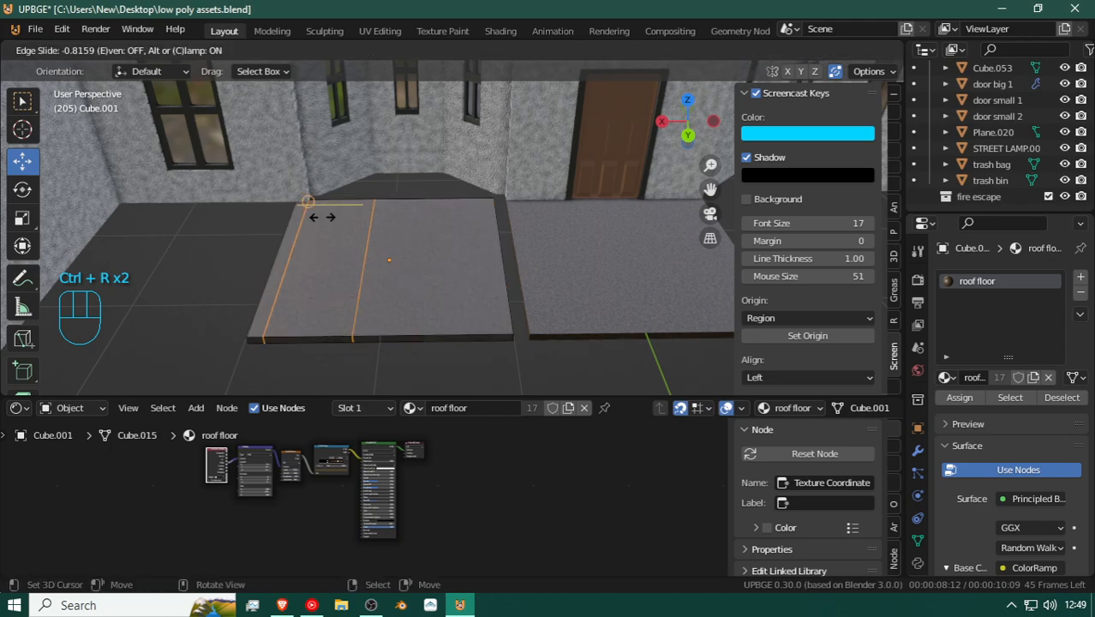
{"action": "right_click", "coordinate": [436, 238]}
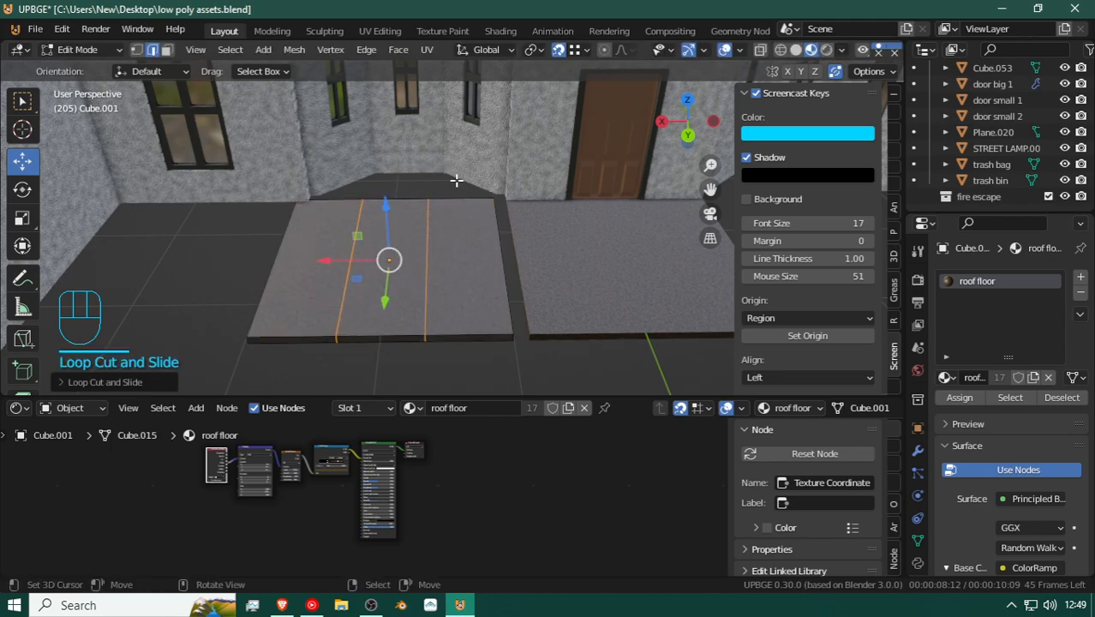
Step: Snap the short vertical edge of the loop cut farther from the door to the matching bend in the bay wall
{"action": "key", "text": "shift+f"}
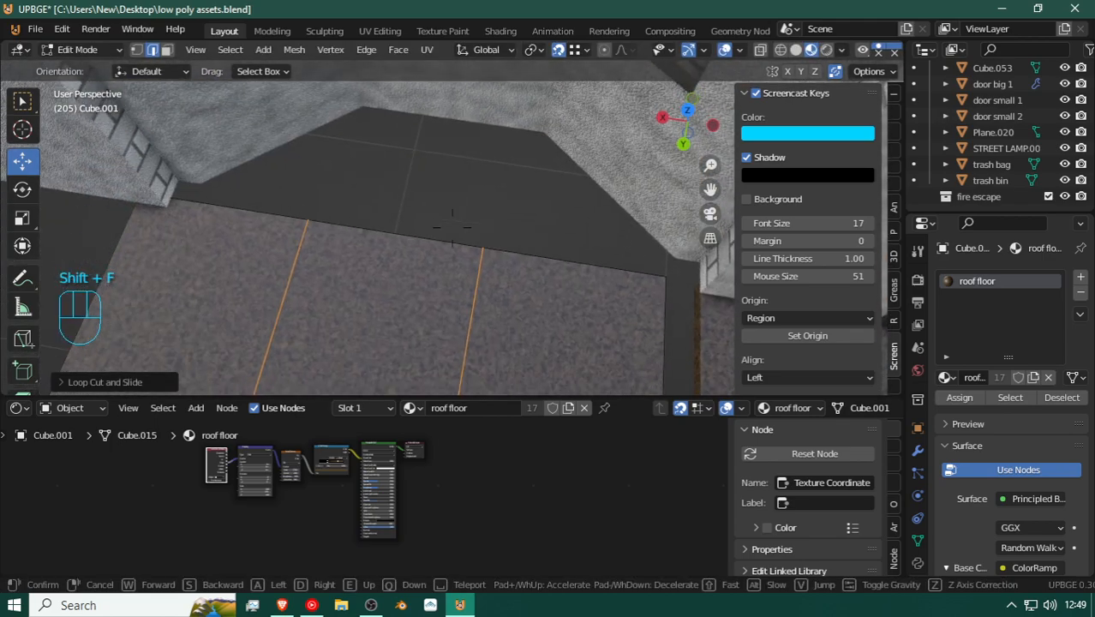
{"action": "left_click", "coordinate": [438, 229]}
{"action": "key", "text": "shift+f"}
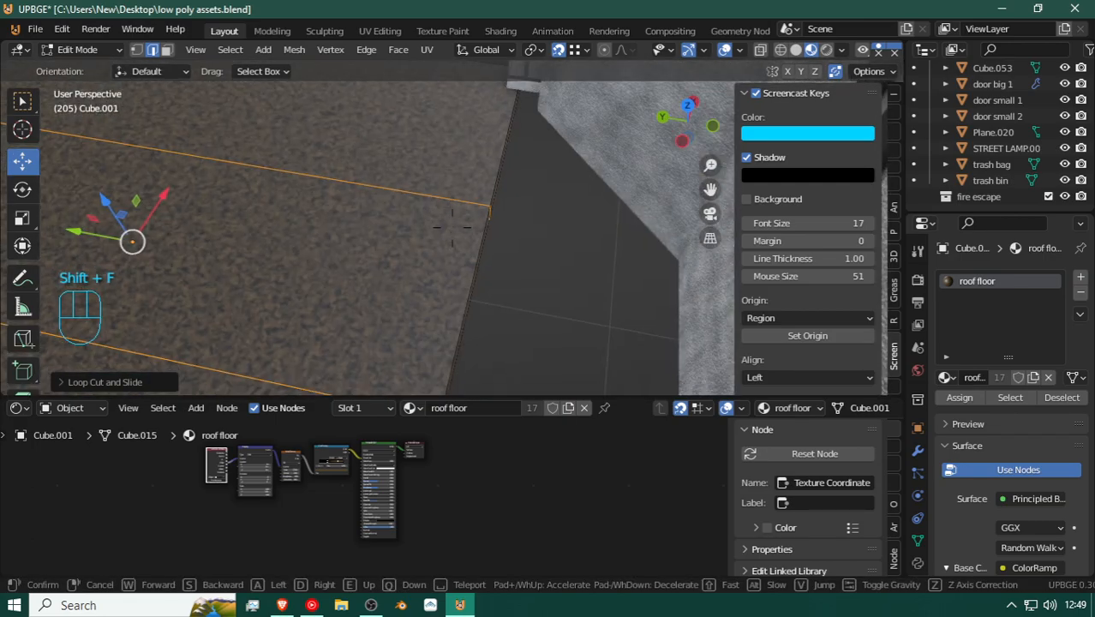
{"action": "left_click", "coordinate": [495, 217]}
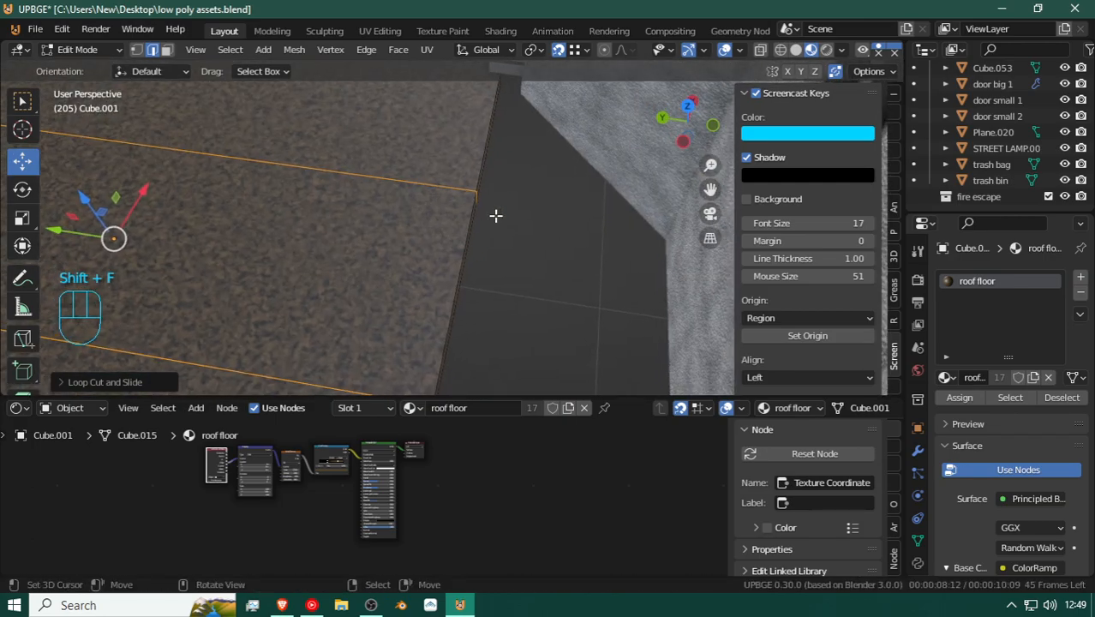
{"action": "left_click", "coordinate": [481, 200]}
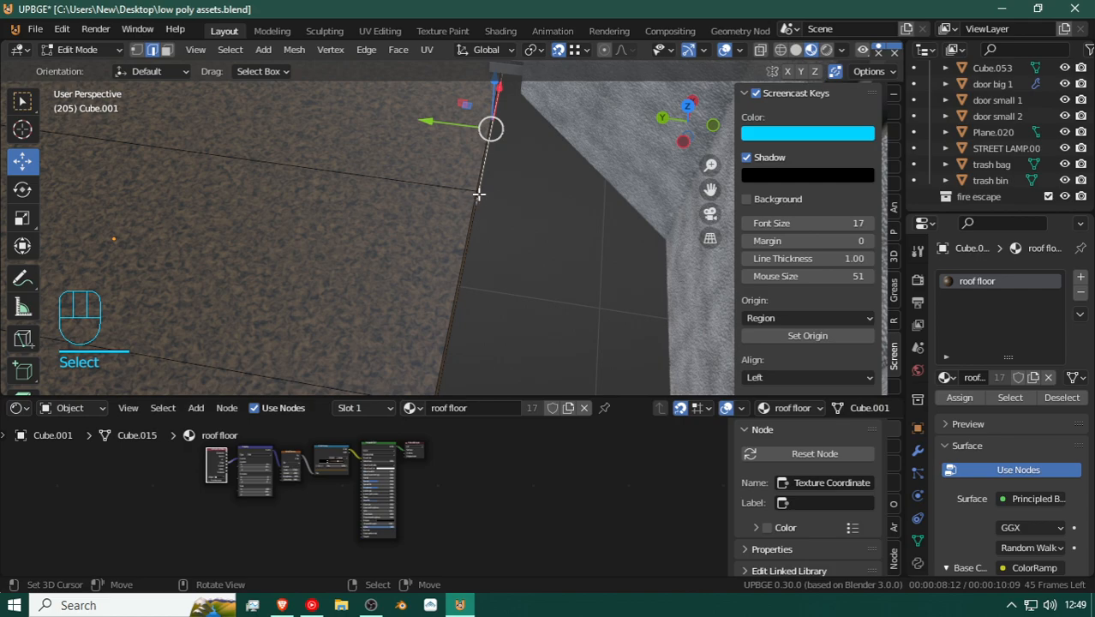
{"action": "key", "text": "shift+f"}
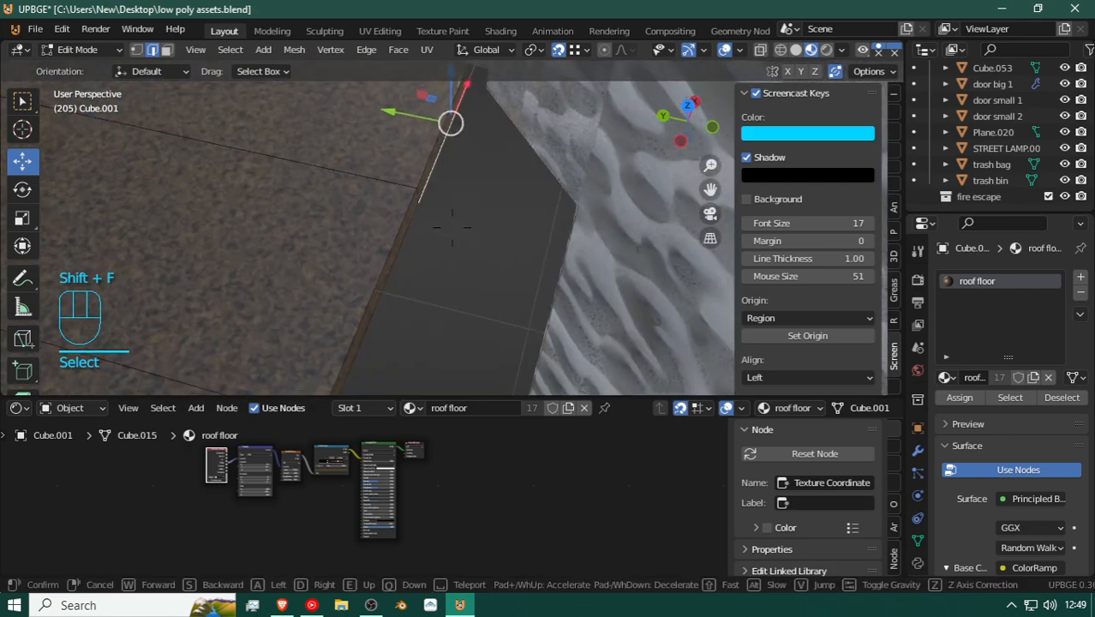
{"action": "left_click", "coordinate": [437, 200]}
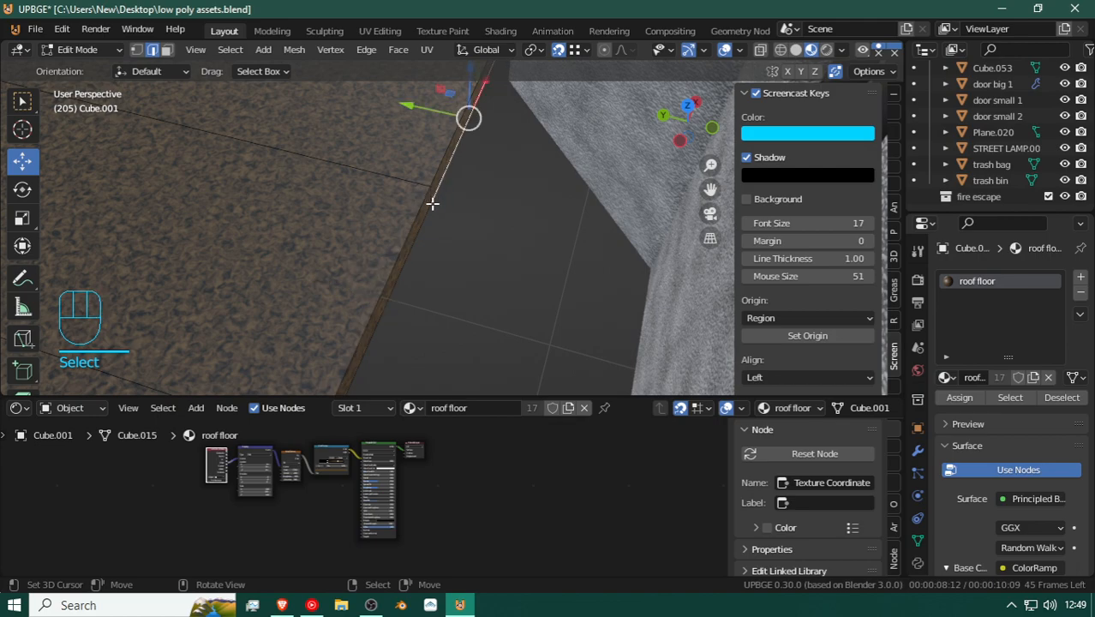
{"action": "key", "text": "g"}
{"action": "key", "text": "y"}
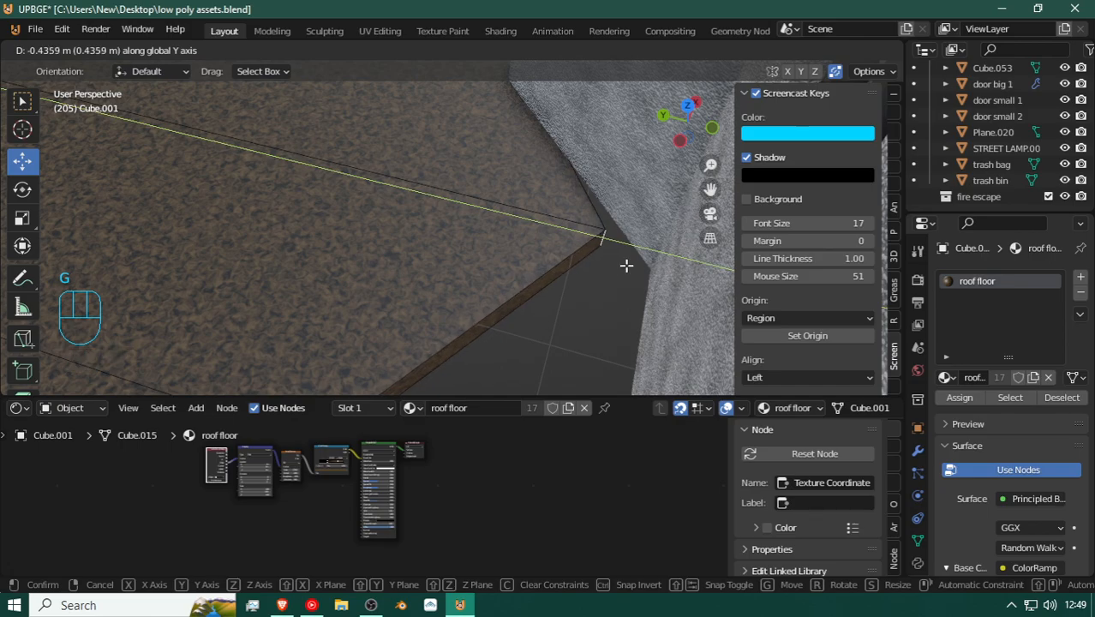
{"action": "right_click", "coordinate": [620, 263]}
{"action": "key", "text": "g"}
{"action": "left_click", "coordinate": [650, 271]}
Step: Snap the short vertical edge of the loop cut nearer the door to the other bend in the bay wall
{"action": "key", "text": "shift+f"}
{"action": "key", "text": "w"}
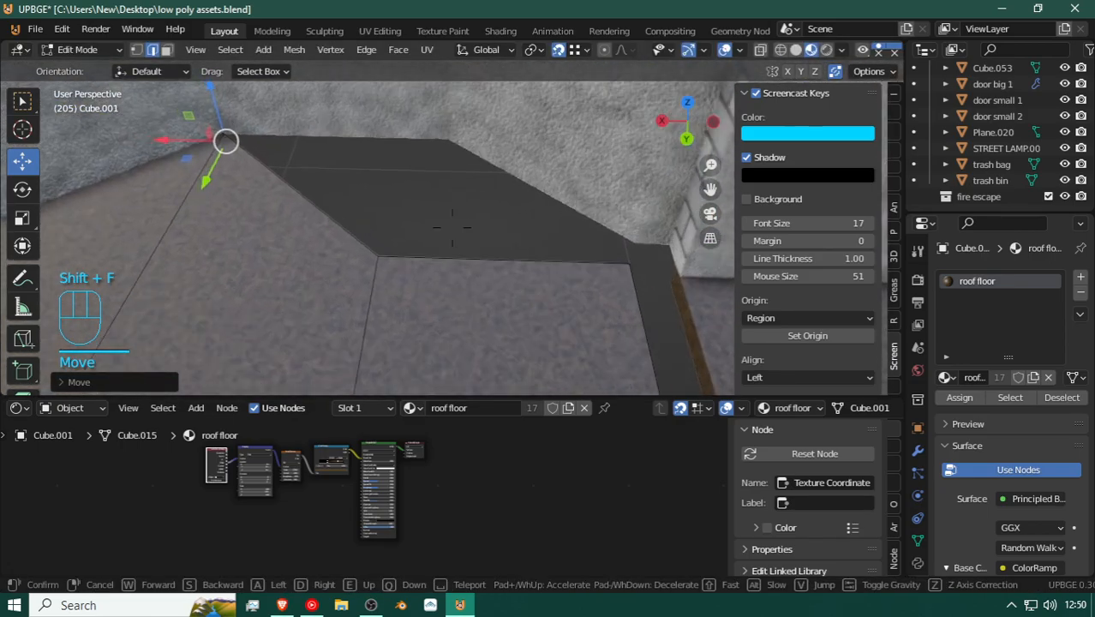
{"action": "key", "text": "w"}
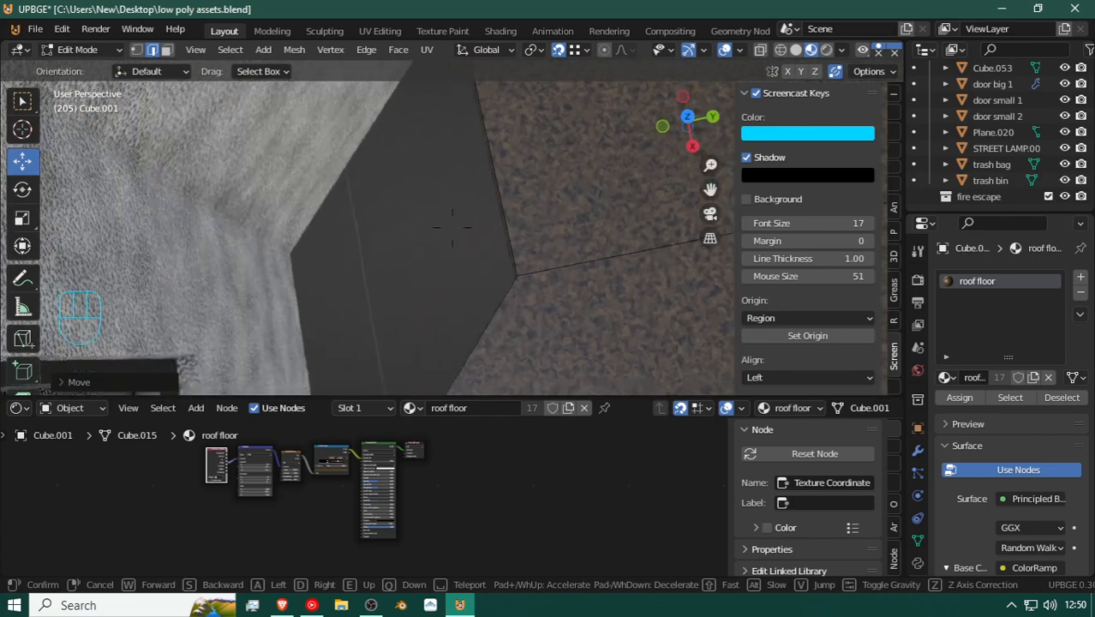
{"action": "left_click", "coordinate": [531, 241]}
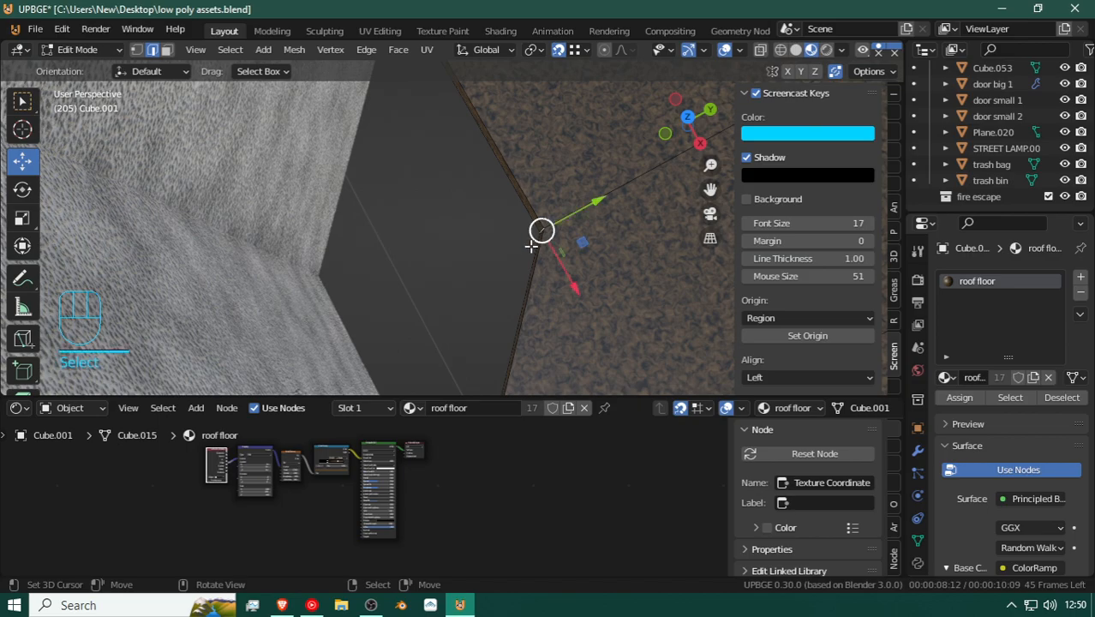
{"action": "key", "text": "g"}
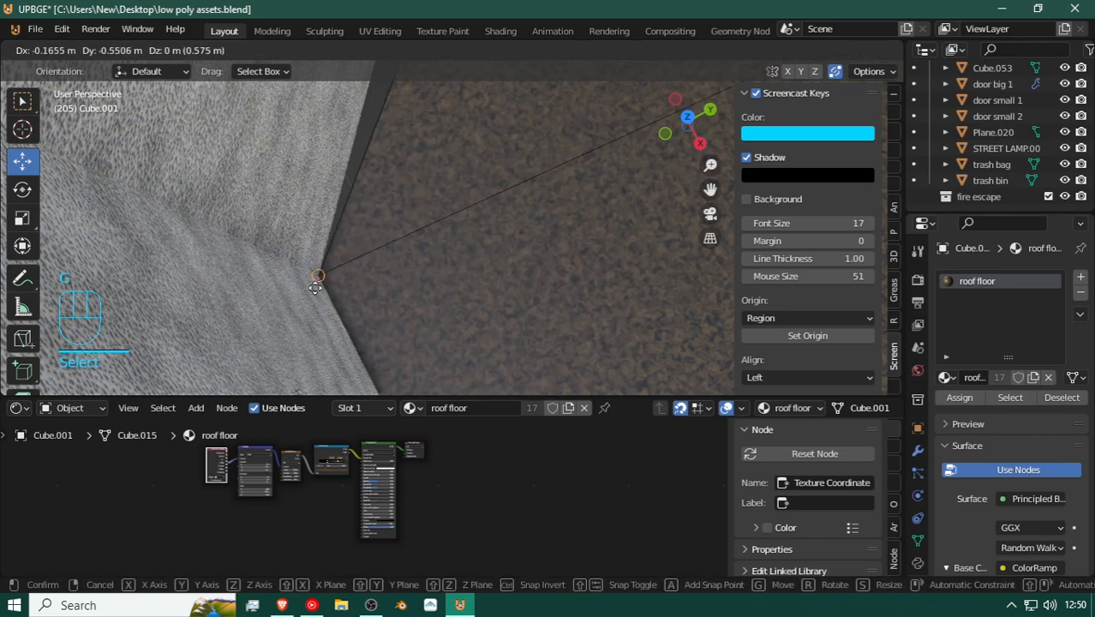
{"action": "left_click", "coordinate": [317, 283]}
Step: Snap the bay slab's corner edge beside the door slab to the near end of the bay wall and clear the selection
{"action": "key", "text": "shift+f"}
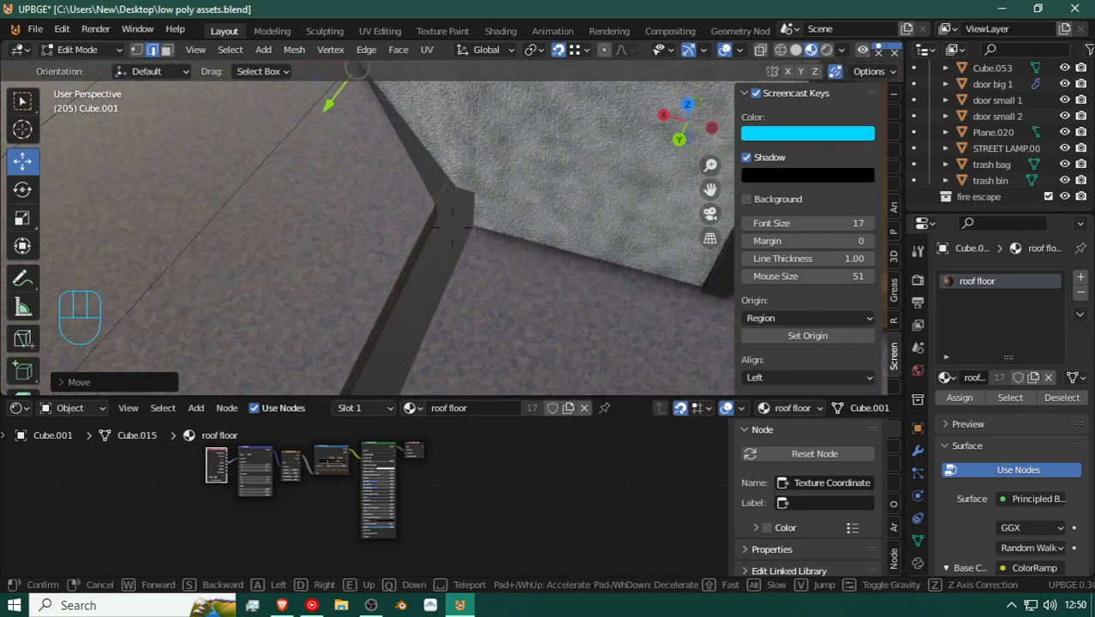
{"action": "left_click", "coordinate": [444, 216]}
{"action": "key", "text": "g"}
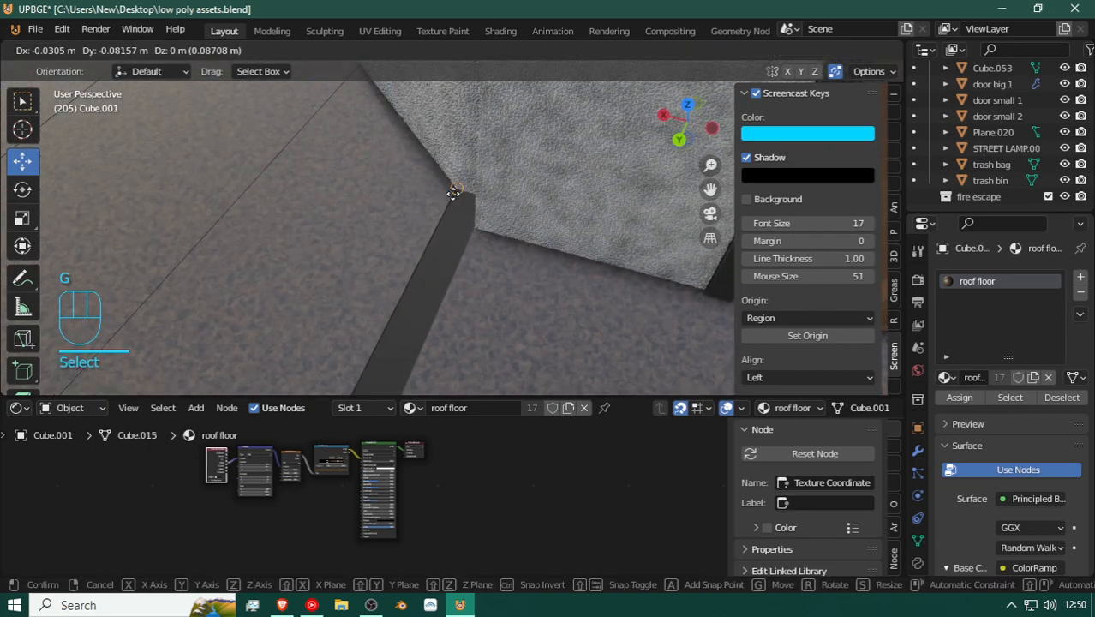
{"action": "left_click", "coordinate": [454, 191]}
{"action": "key", "text": "f"}
{"action": "key", "text": "shift+f"}
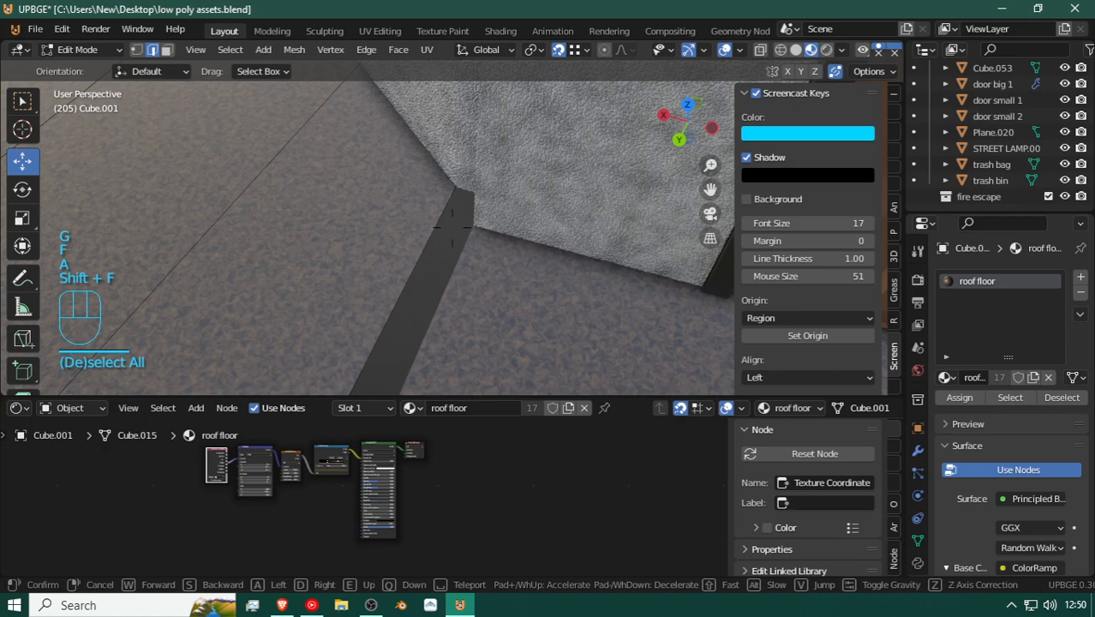
Step: Move the bay slab's long edges on the side away from the door along global X, snapped toward the bay wall's corner
{"action": "left_click", "coordinate": [453, 227]}
{"action": "key", "text": "shift+f"}
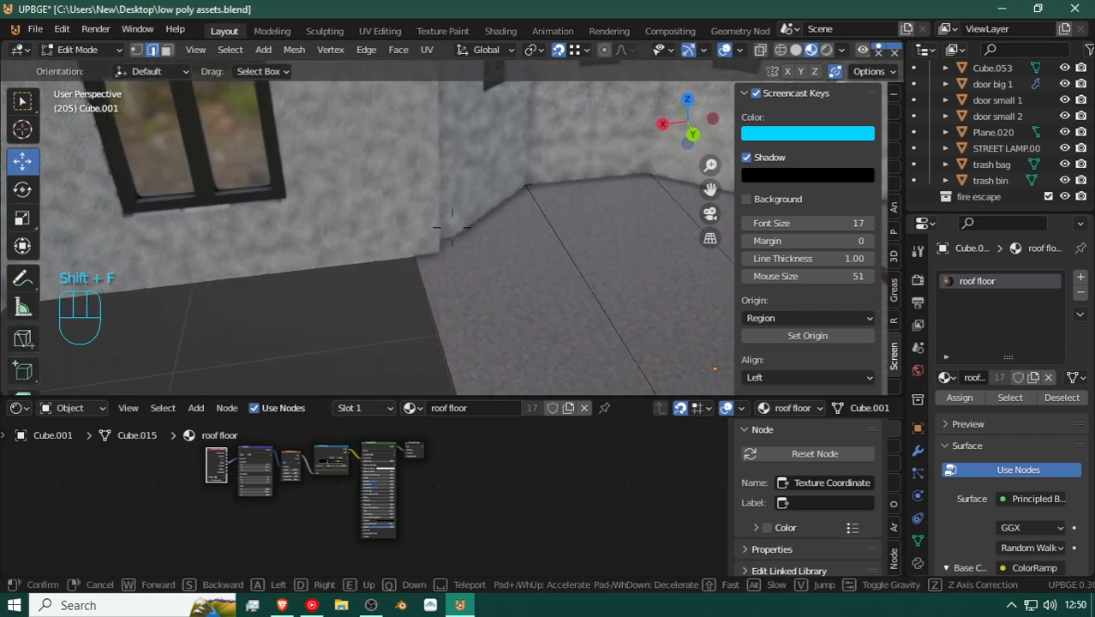
{"action": "left_click", "coordinate": [453, 227]}
{"action": "key", "text": "shift+f"}
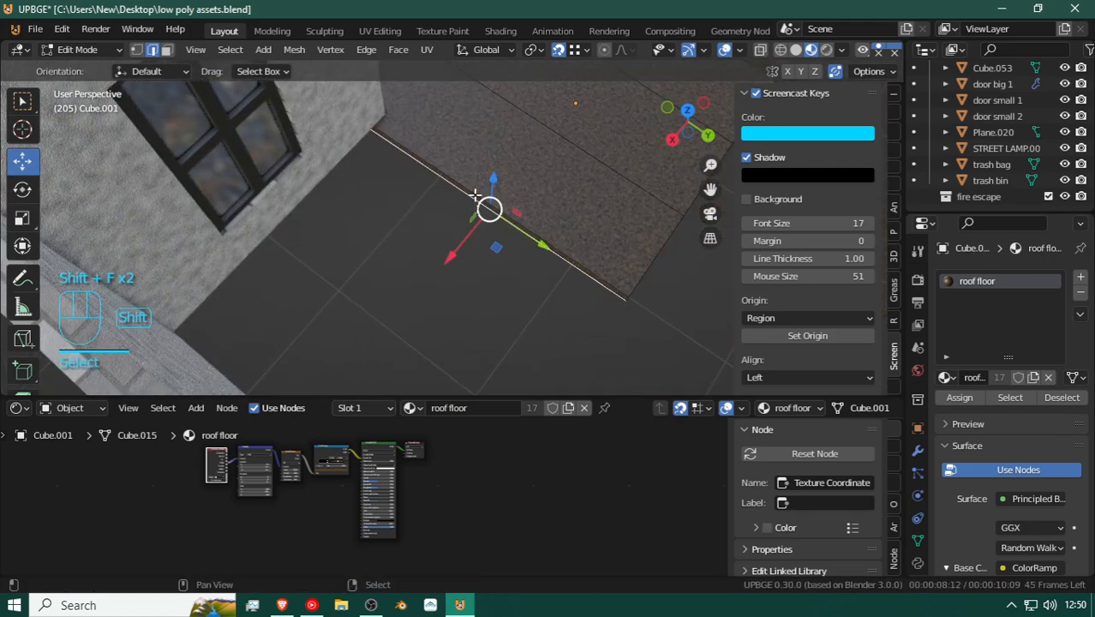
{"action": "key", "text": "g"}
{"action": "key", "text": "x"}
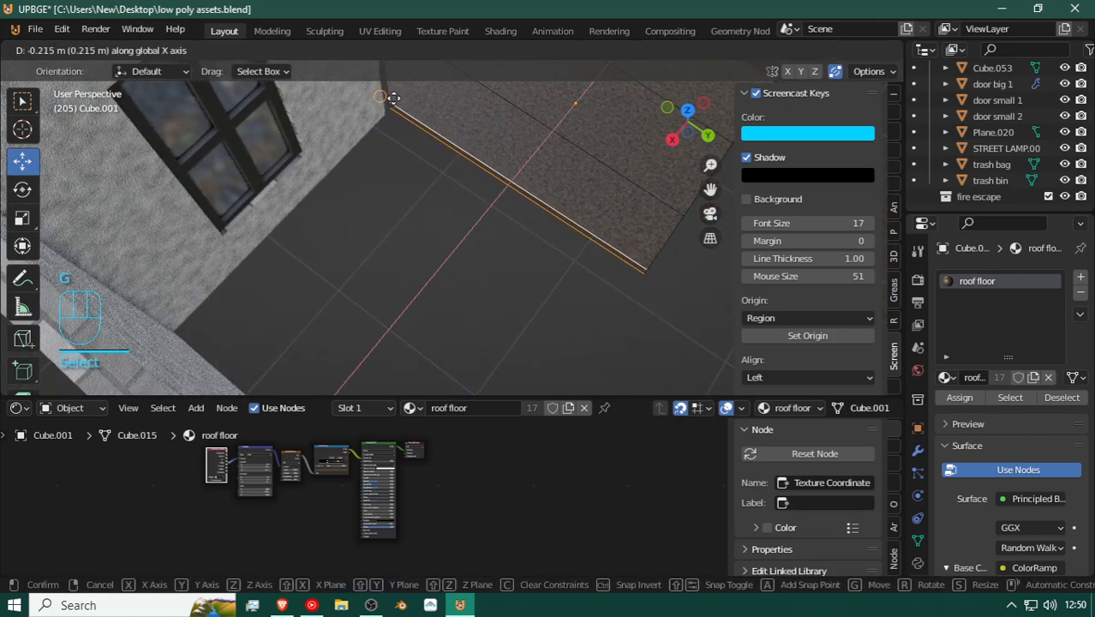
{"action": "left_click", "coordinate": [399, 112]}
{"action": "key", "text": "shift+f"}
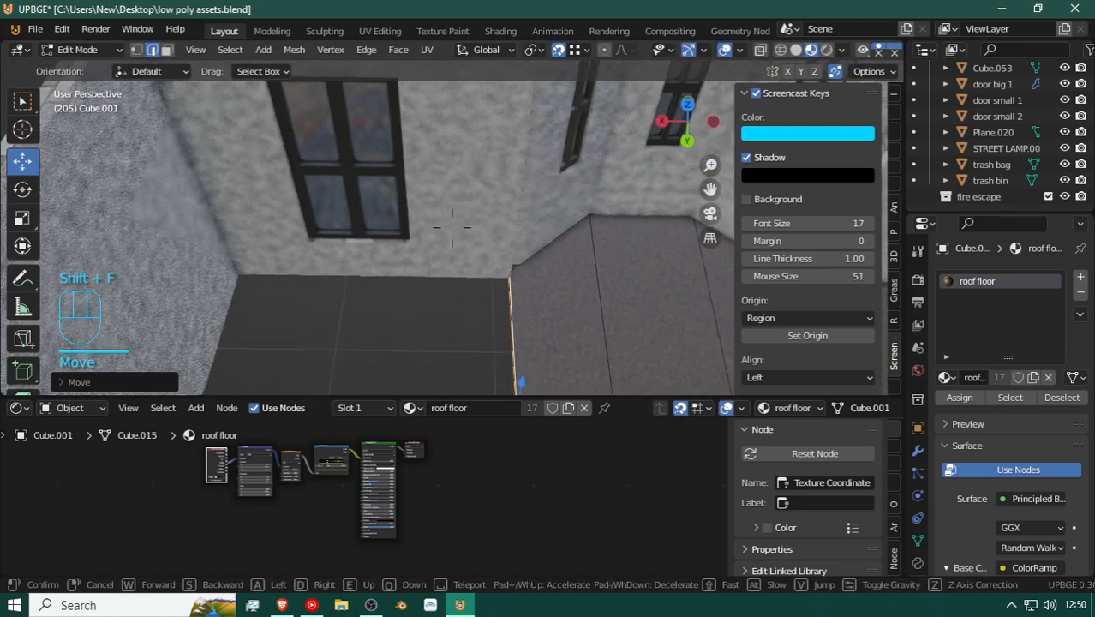
{"action": "left_click", "coordinate": [477, 240]}
{"action": "key", "text": "g"}
{"action": "key", "text": "x"}
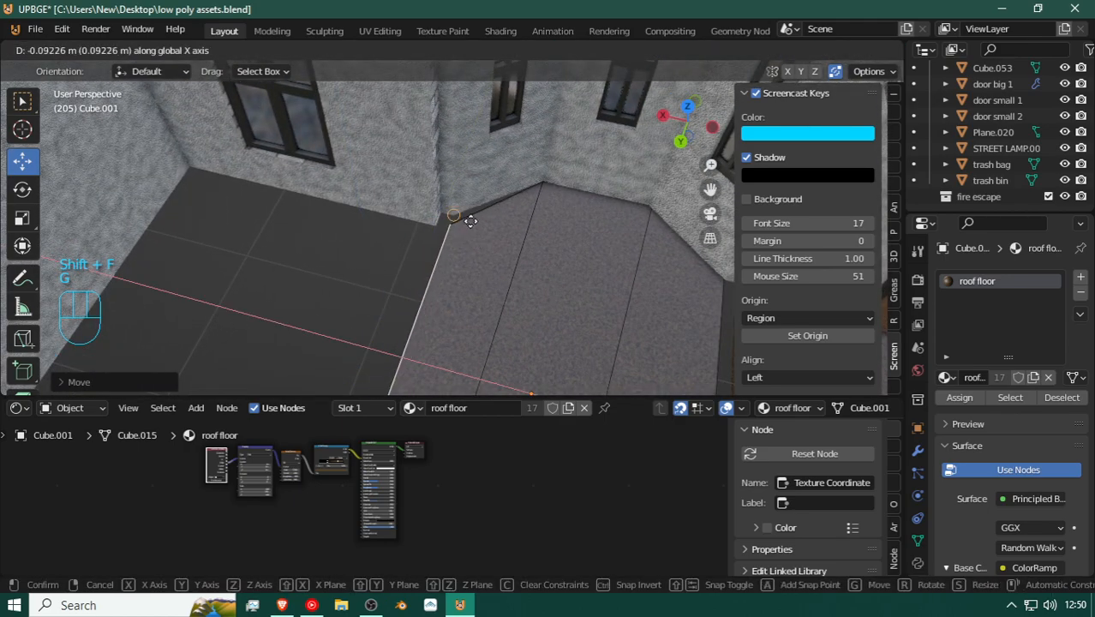
{"action": "left_click", "coordinate": [464, 223]}
Step: Extrude the bay slab's long side edges away from the door out to the end corner of the bay wall
{"action": "key", "text": "shift+f"}
{"action": "left_click", "coordinate": [418, 238]}
{"action": "key", "text": "e"}
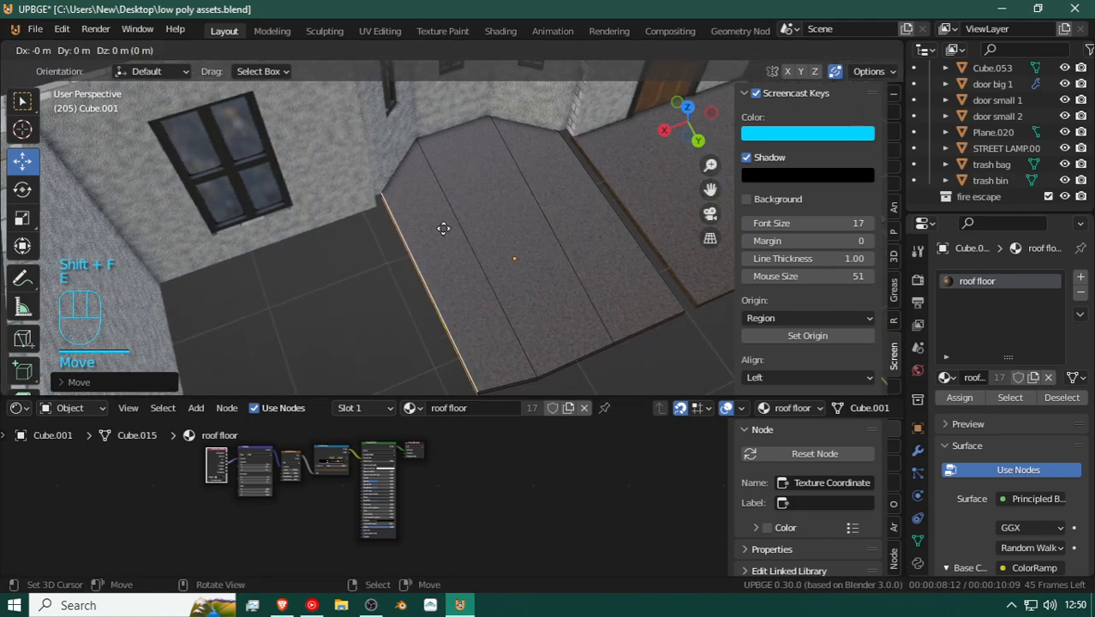
{"action": "left_click", "coordinate": [418, 244]}
Step: Extrude the bay slab's long door-side edge along global X to close the gap to the door slab
{"action": "key", "text": "shift+f"}
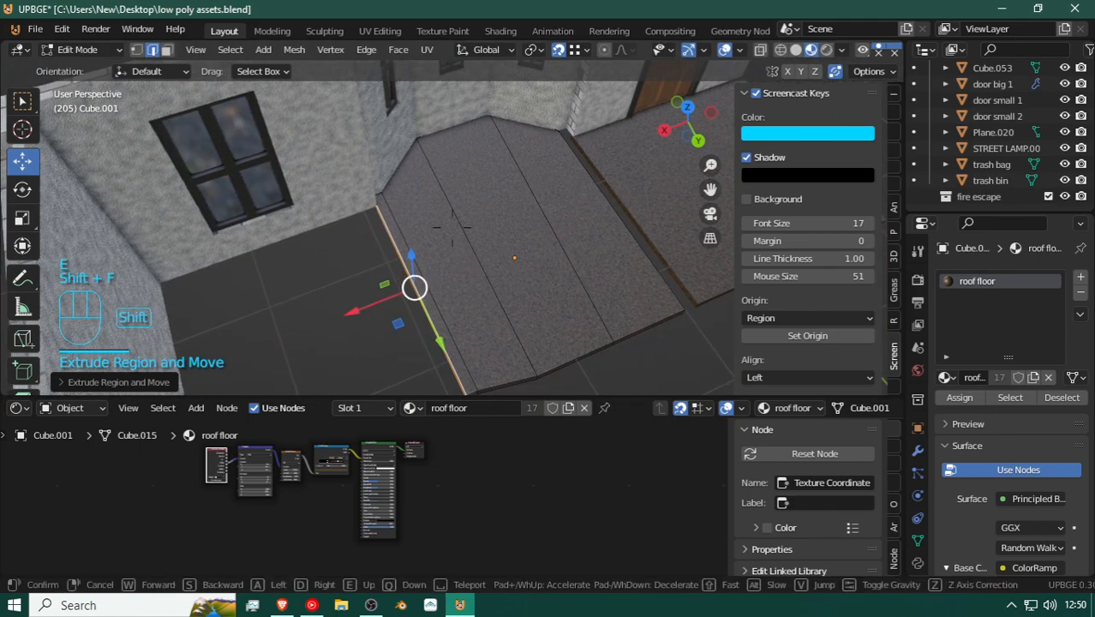
{"action": "left_click", "coordinate": [402, 231]}
{"action": "right_click", "coordinate": [402, 227]}
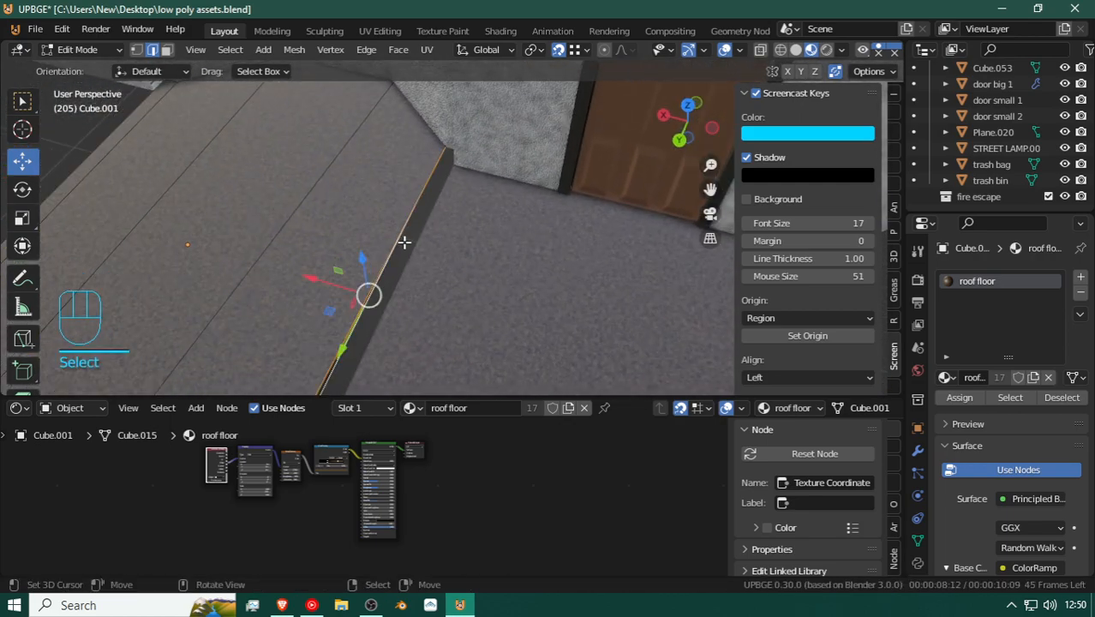
{"action": "key", "text": "e"}
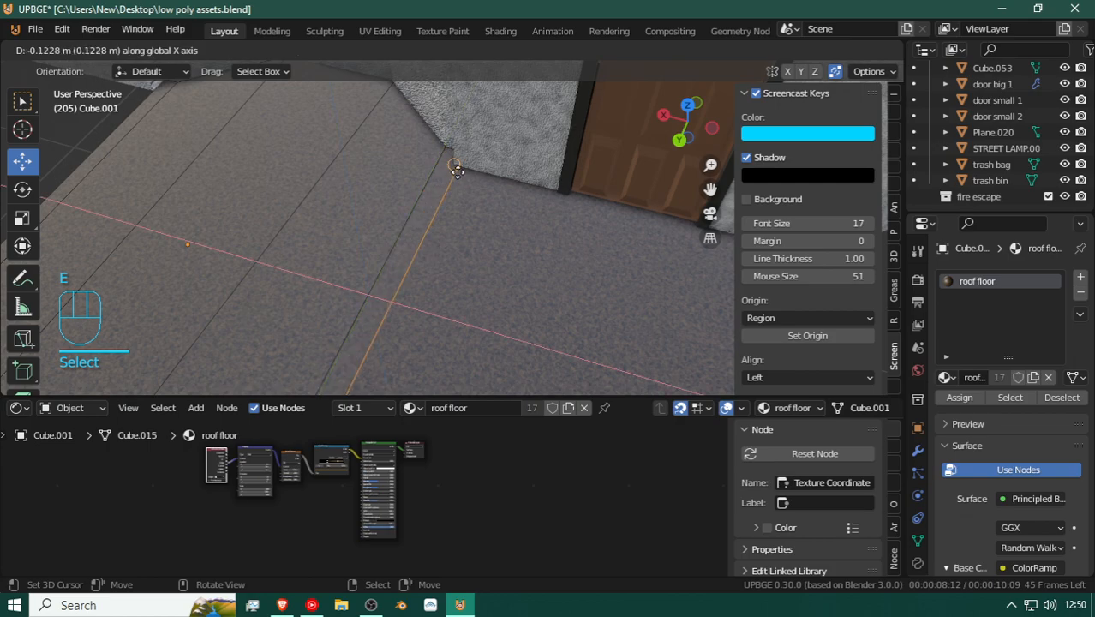
{"action": "left_click", "coordinate": [454, 166]}
Step: Fill the open faces of the extruded strip along the bay slab's side away from the door
{"action": "key", "text": "shift+f"}
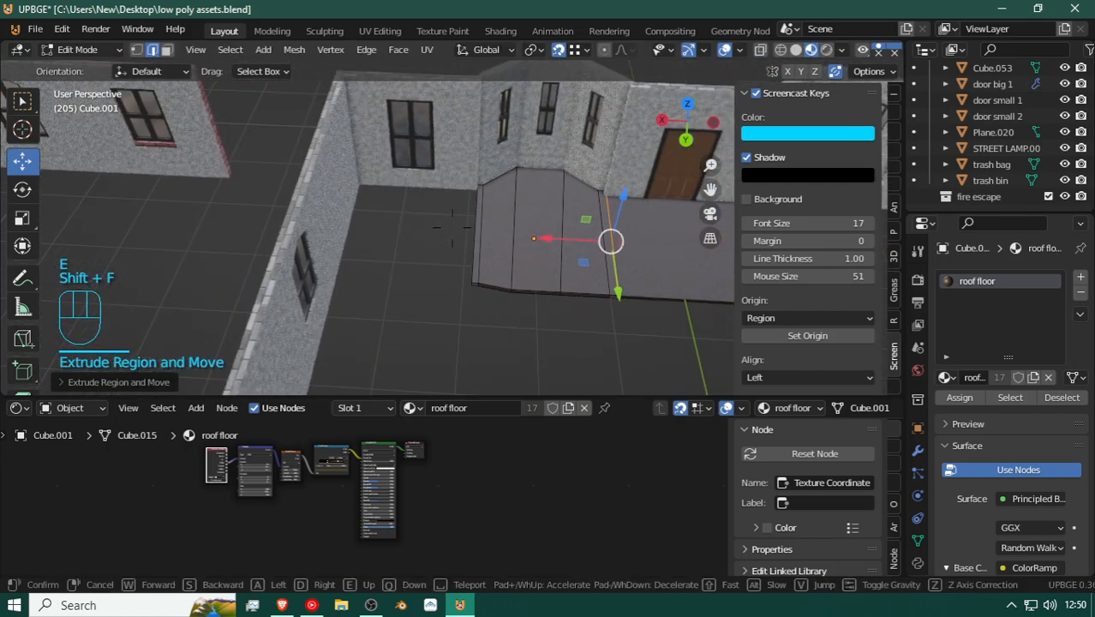
{"action": "left_click", "coordinate": [374, 246]}
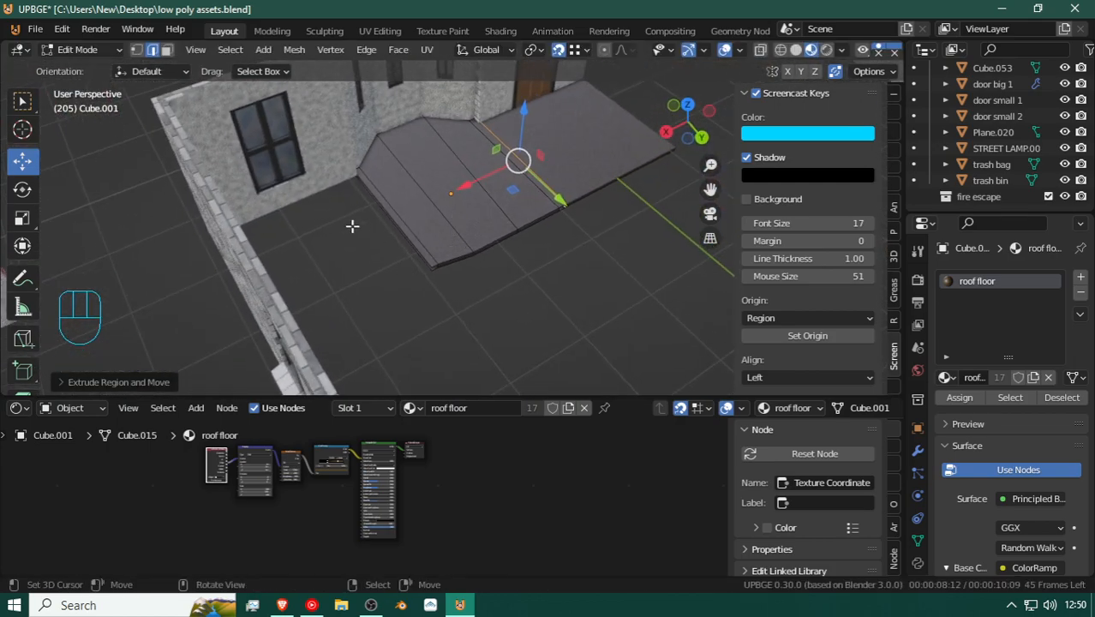
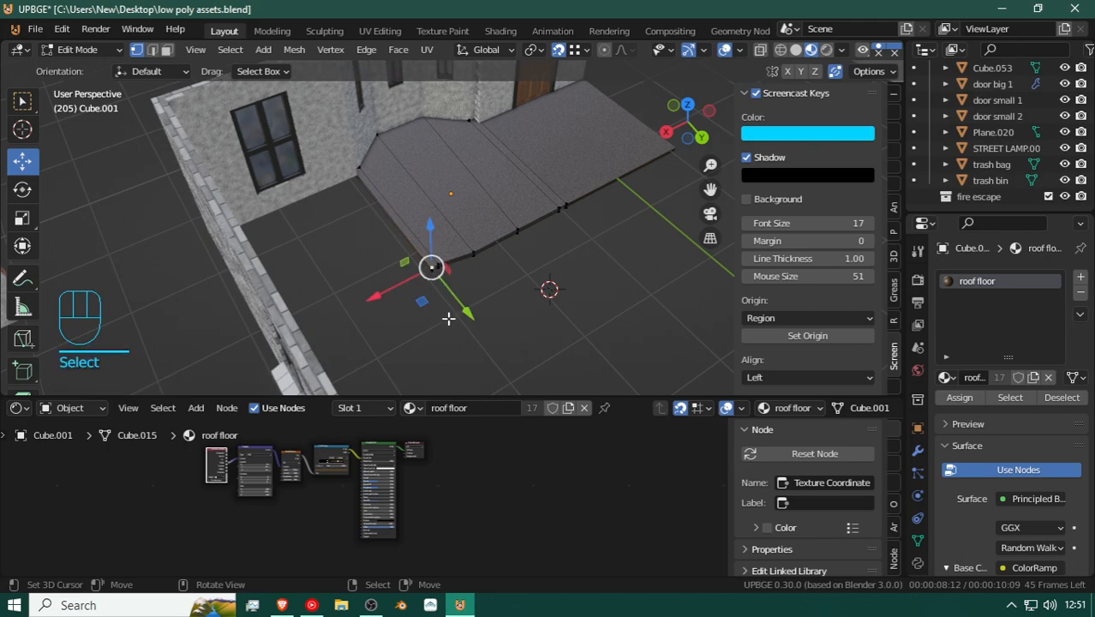
{"action": "key", "text": "KP_Decimal"}
{"action": "middle_click_drag", "start_coordinate": [446, 307], "coordinate": [404, 248]}
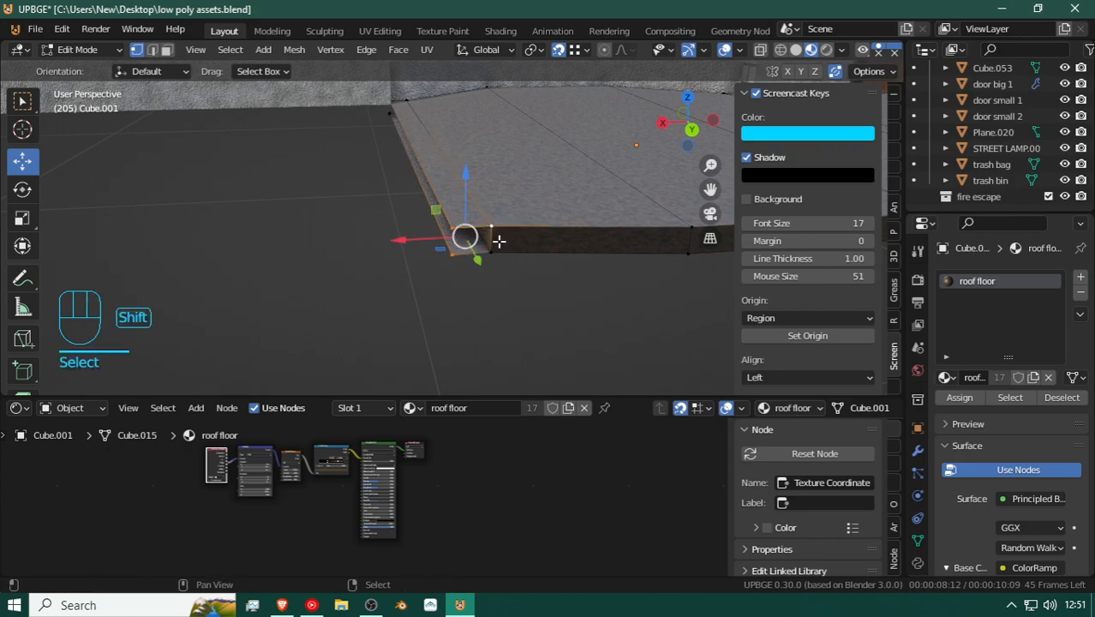
{"action": "left_click", "coordinate": [451, 227]}
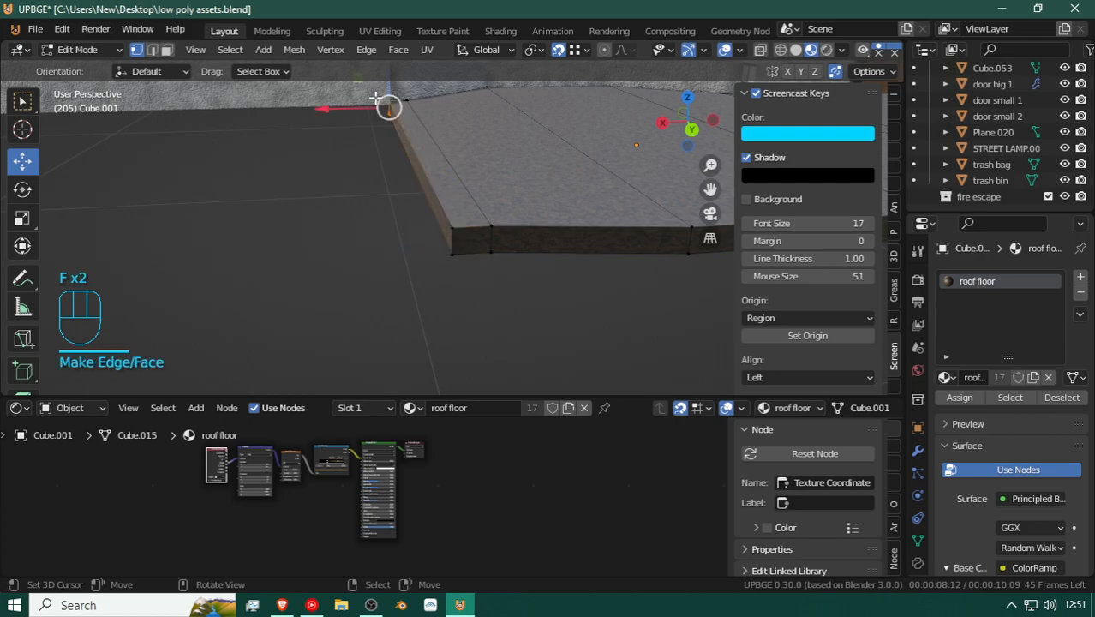
{"action": "key", "text": "shift+f"}
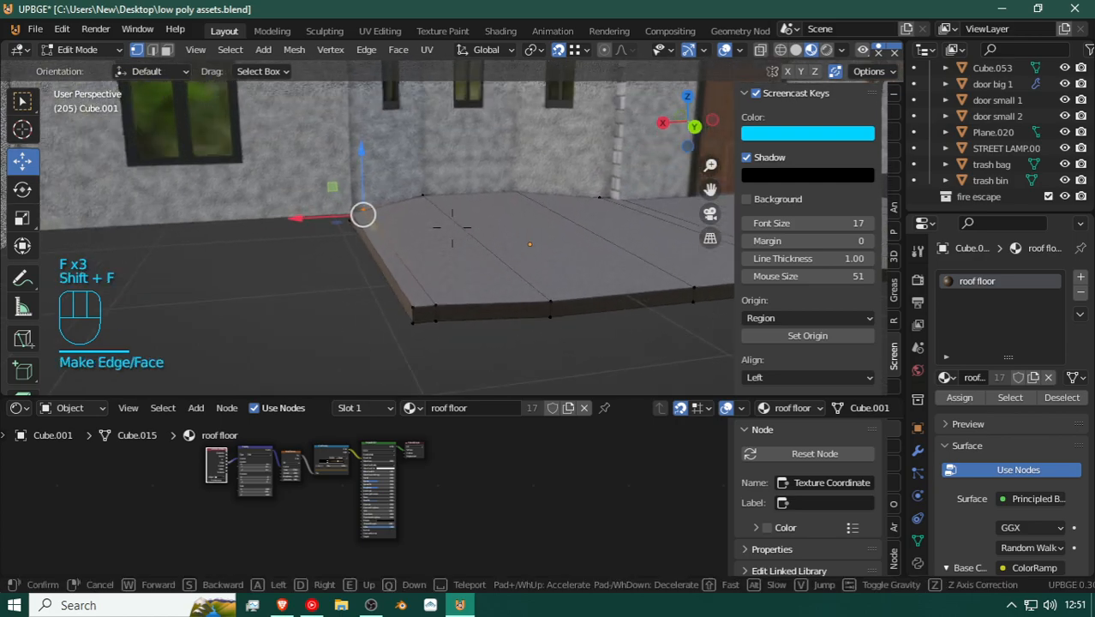
Step: Move the strip's open-end corner vertices about 0.08 m along global Y, snapped to the neighbouring vertex of the slab's front edge
{"action": "left_click", "coordinate": [349, 215], "text": "shift"}
{"action": "left_click", "coordinate": [363, 219], "text": "shift"}
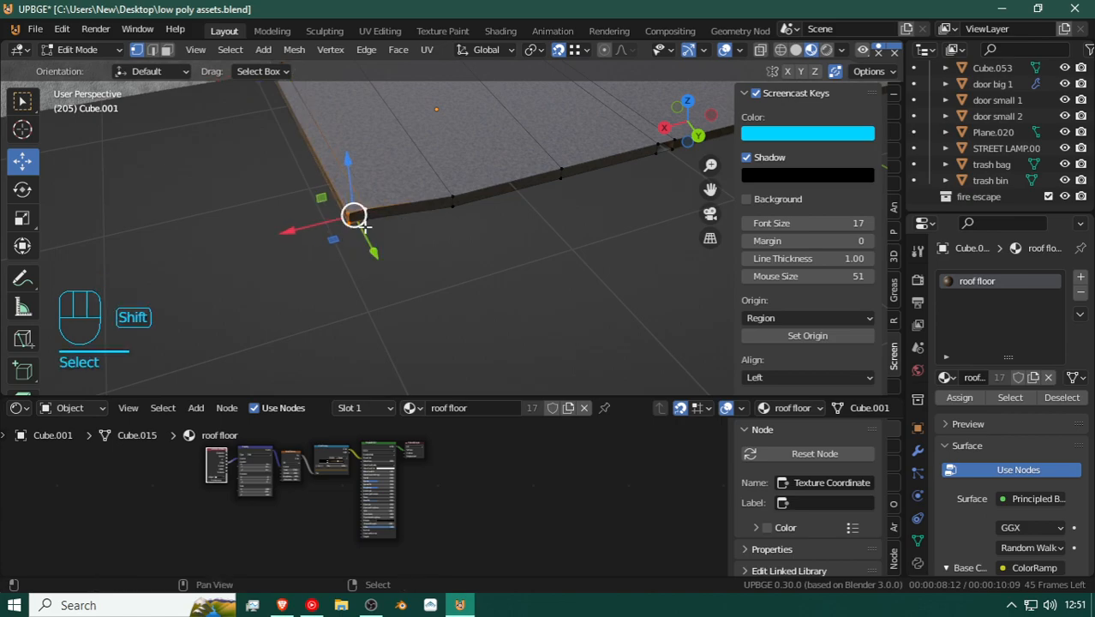
{"action": "key", "text": "g"}
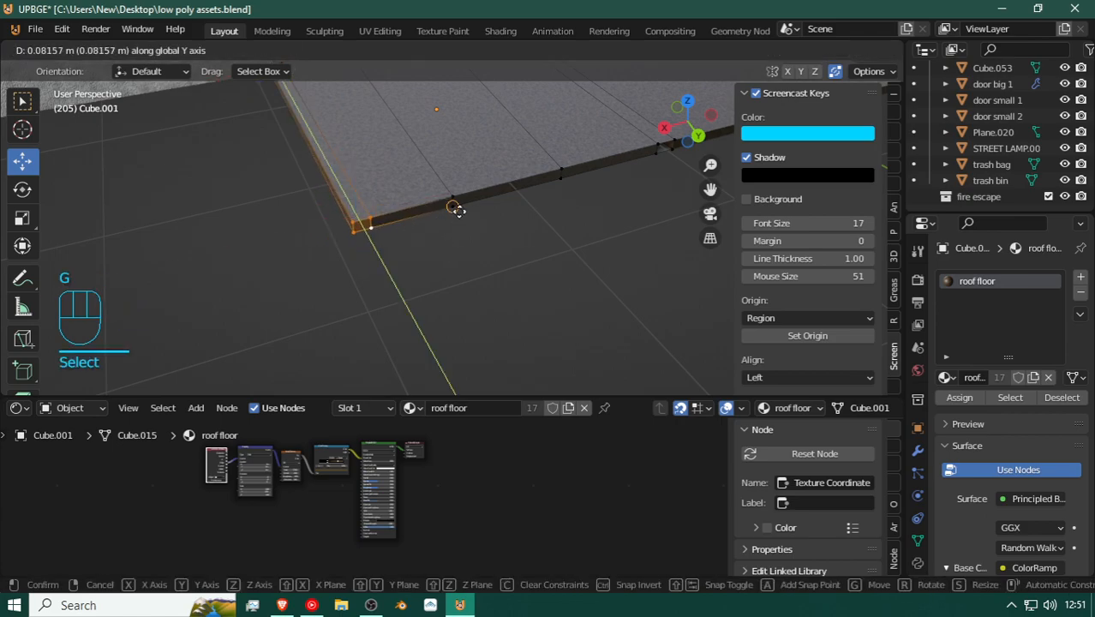
{"action": "left_click", "coordinate": [458, 214]}
Step: Inspect from several angles how the bay slab meets the bay wall and the uncovered floor area beside it
{"action": "key", "text": "shift+f"}
{"action": "key", "text": "w"}
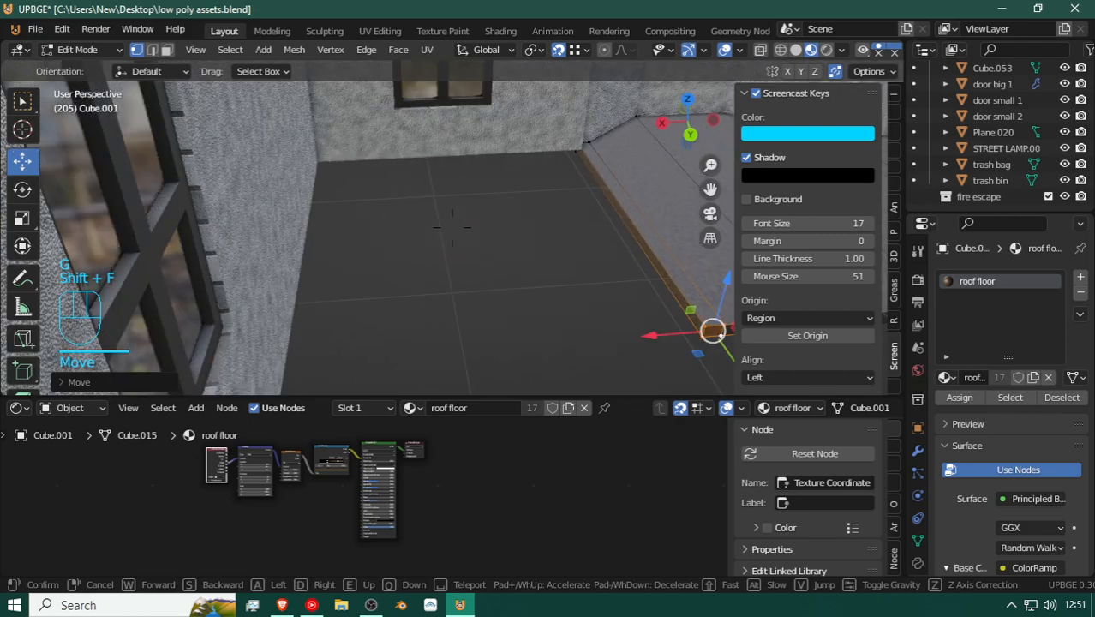
{"action": "key", "text": "d"}
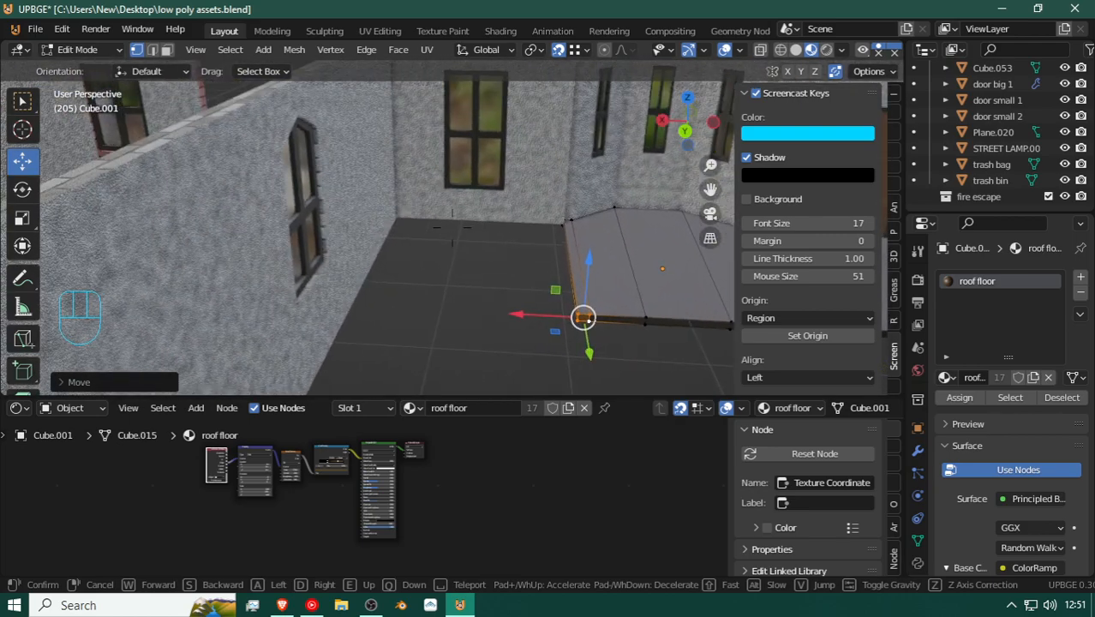
{"action": "left_click", "coordinate": [455, 227]}
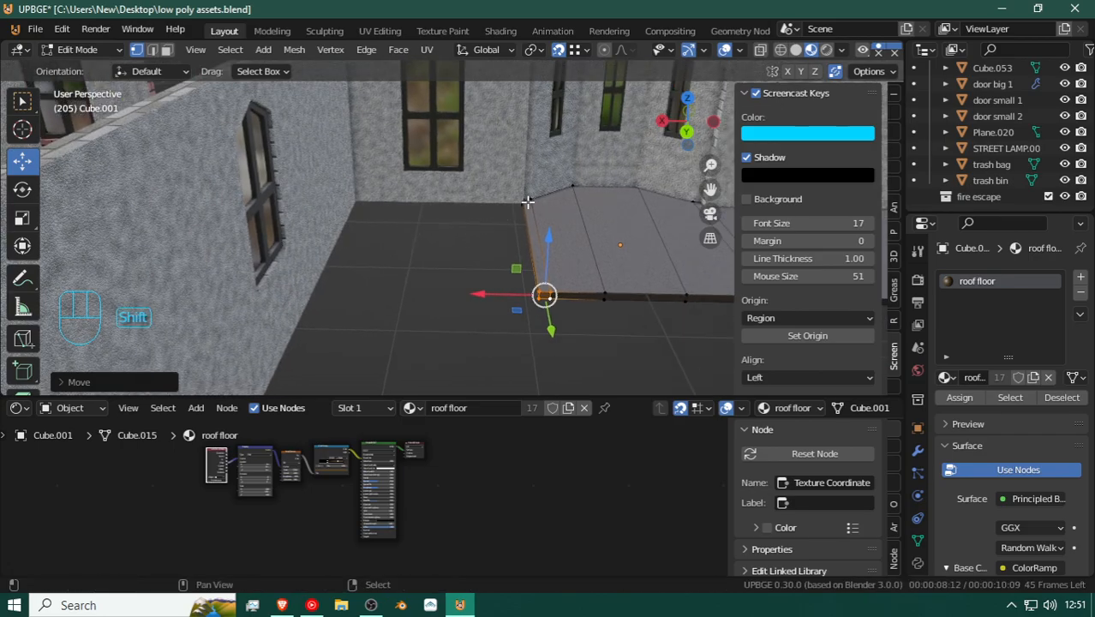
{"action": "key", "text": "shift+f"}
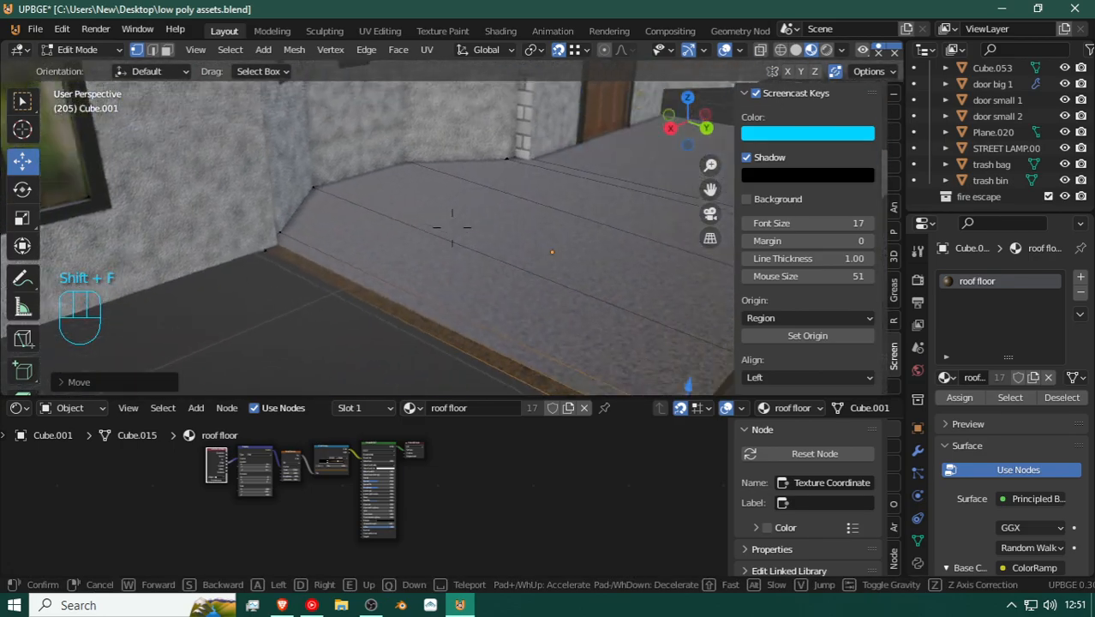
{"action": "left_click", "coordinate": [405, 256]}
{"action": "key", "text": "shift+f"}
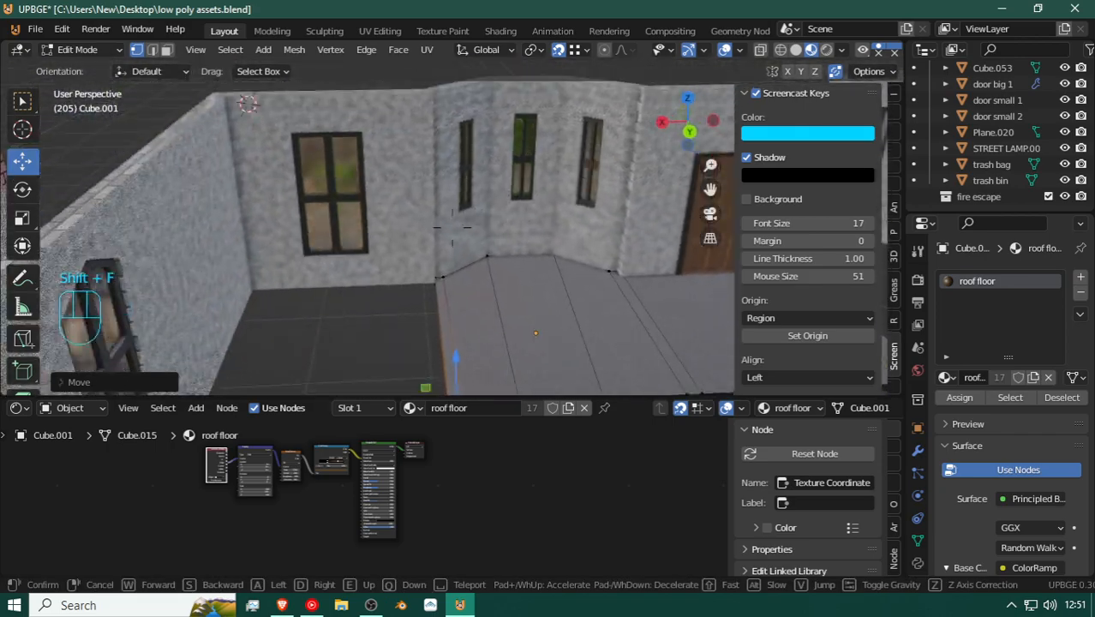
{"action": "left_click", "coordinate": [455, 235]}
Step: Leave mesh editing, duplicate the door slab and move the copy along global X, snapped against the bay slab's far side
{"action": "key", "text": "Tab"}
{"action": "key", "text": "shift+f"}
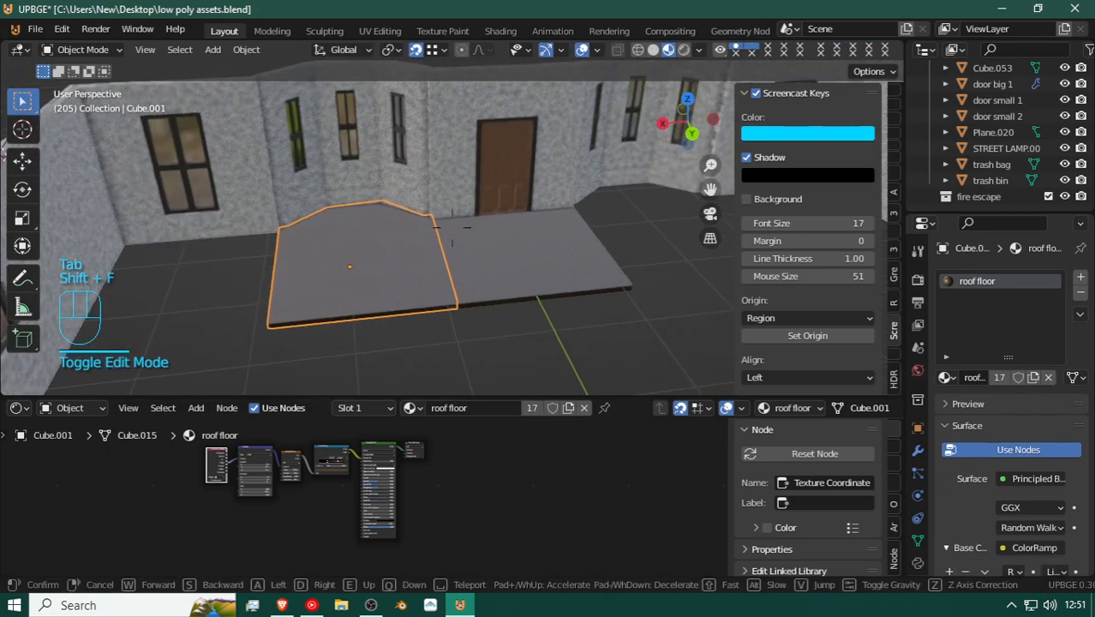
{"action": "left_click", "coordinate": [485, 237]}
{"action": "key", "text": "shift+d"}
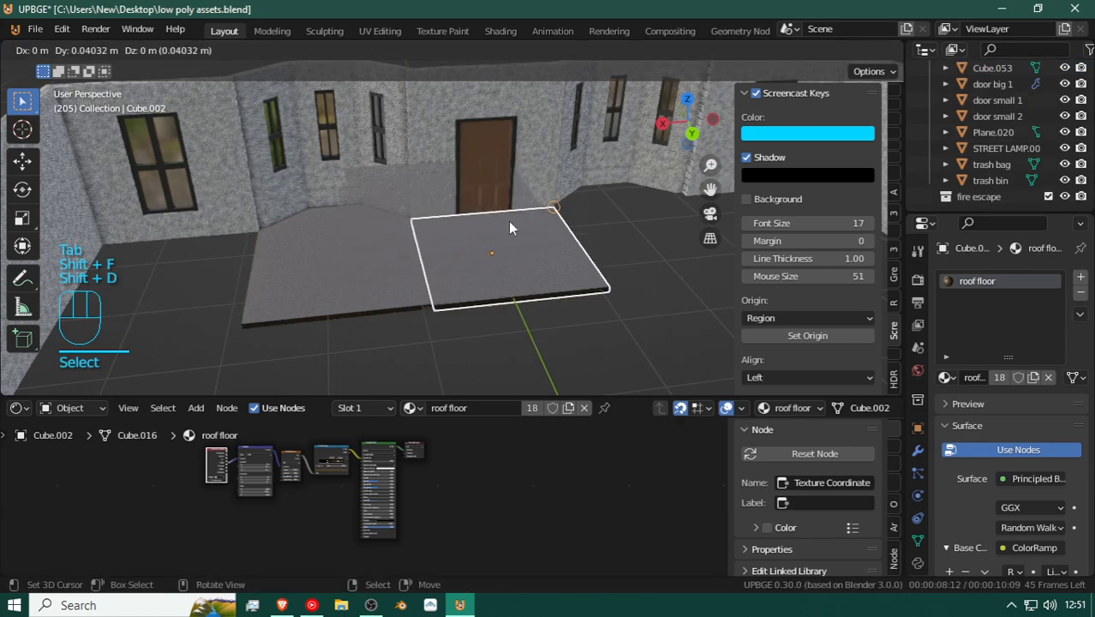
{"action": "key", "text": "g"}
{"action": "key", "text": "x"}
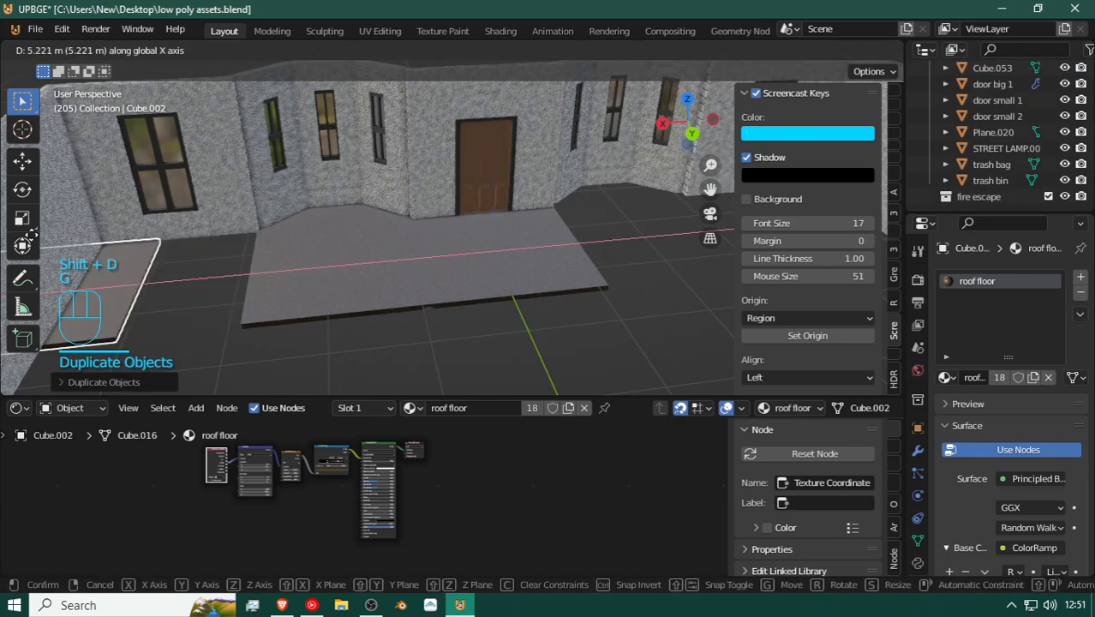
{"action": "left_click", "coordinate": [107, 255]}
{"action": "key", "text": "g"}
{"action": "key", "text": "x"}
{"action": "left_click", "coordinate": [261, 236]}
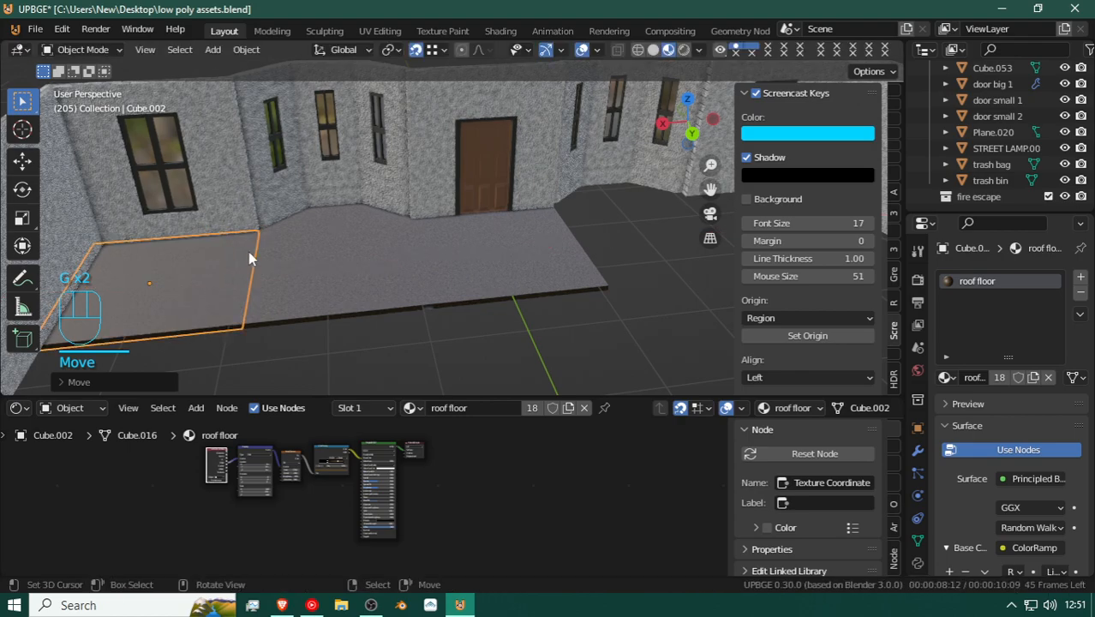
Step: Scale the copied slab along global X and shift it along X to fit between the side wall and the bay slab
{"action": "key", "text": "shift+f"}
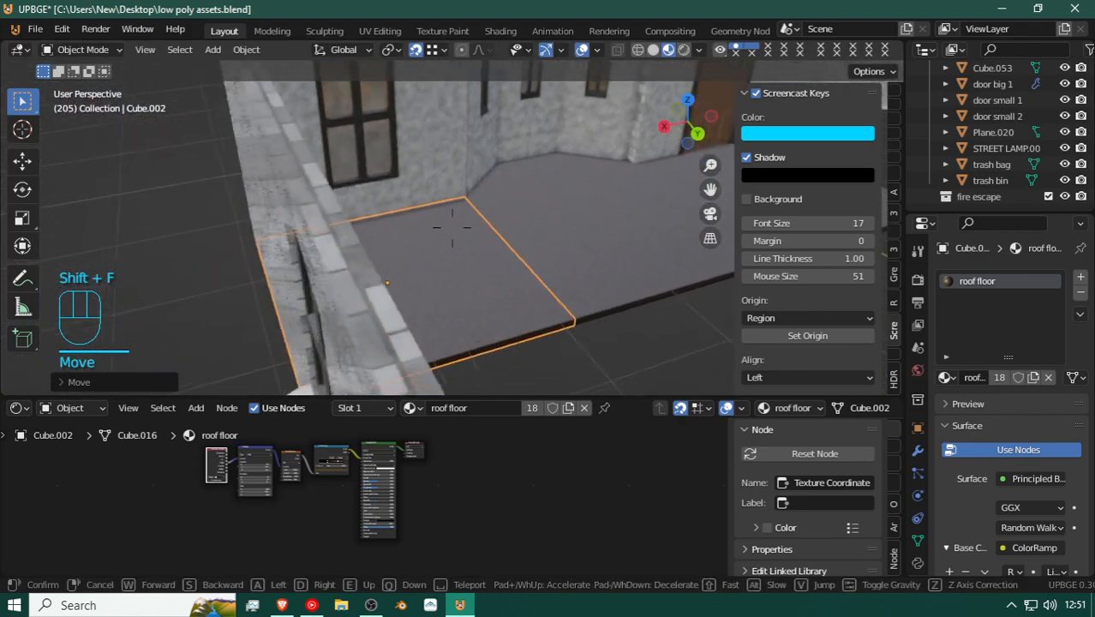
{"action": "key", "text": "d"}
{"action": "key", "text": "d"}
{"action": "left_click", "coordinate": [453, 233]}
{"action": "key", "text": "s"}
{"action": "key", "text": "x"}
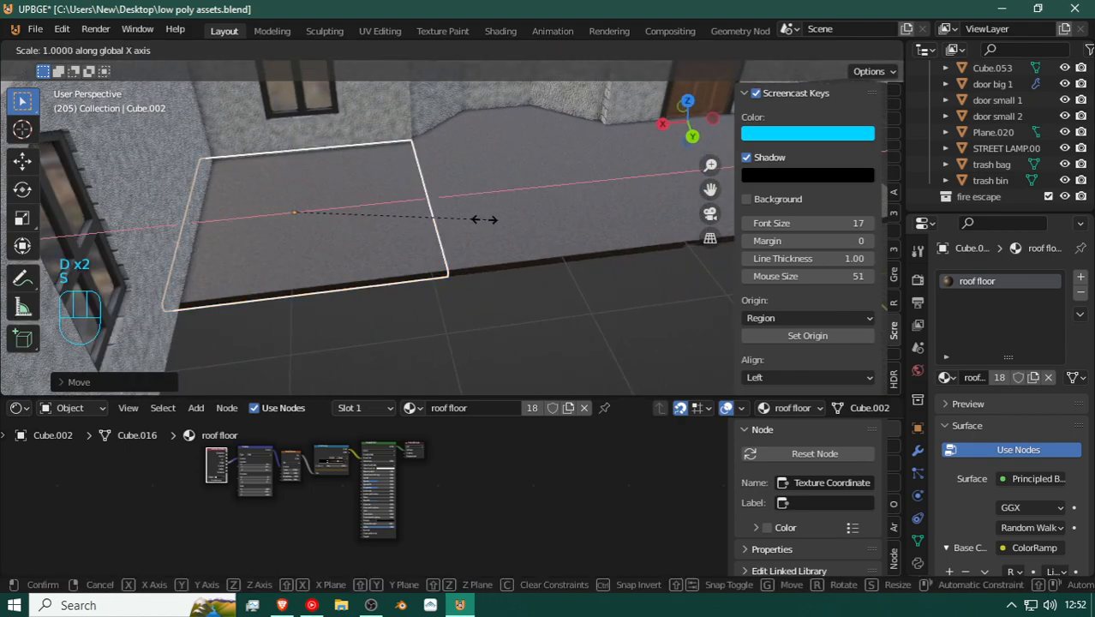
{"action": "left_click", "coordinate": [475, 223]}
{"action": "key", "text": "g"}
{"action": "key", "text": "x"}
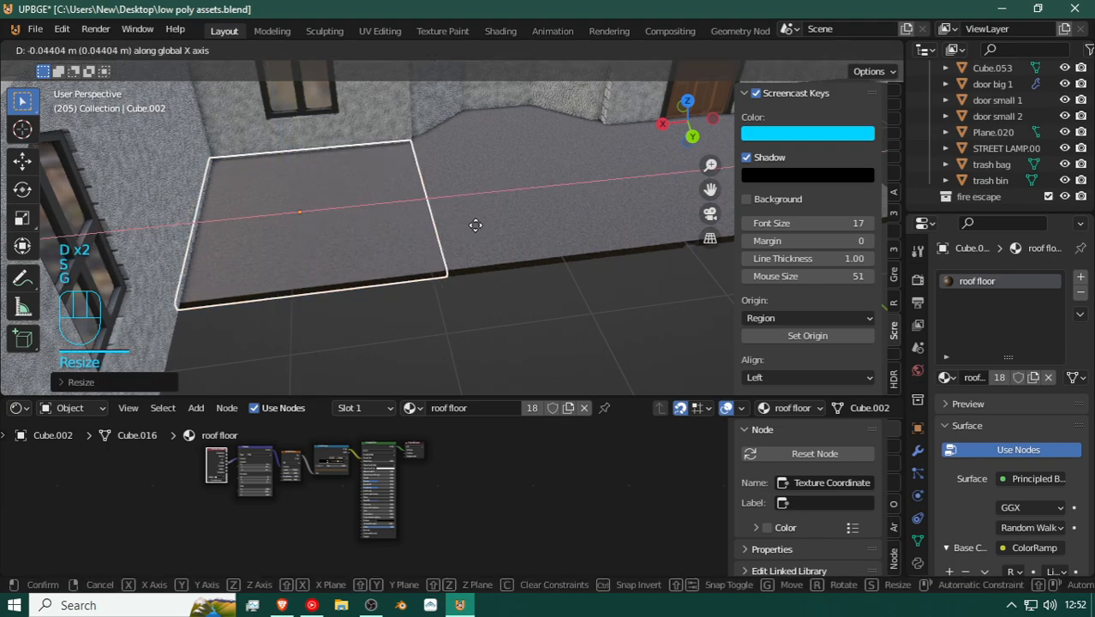
{"action": "left_click", "coordinate": [390, 280]}
Step: Duplicate the bay slab and move the copy along global X into the second bay, snapped against the door slab's far edge
{"action": "key", "text": "shift+f"}
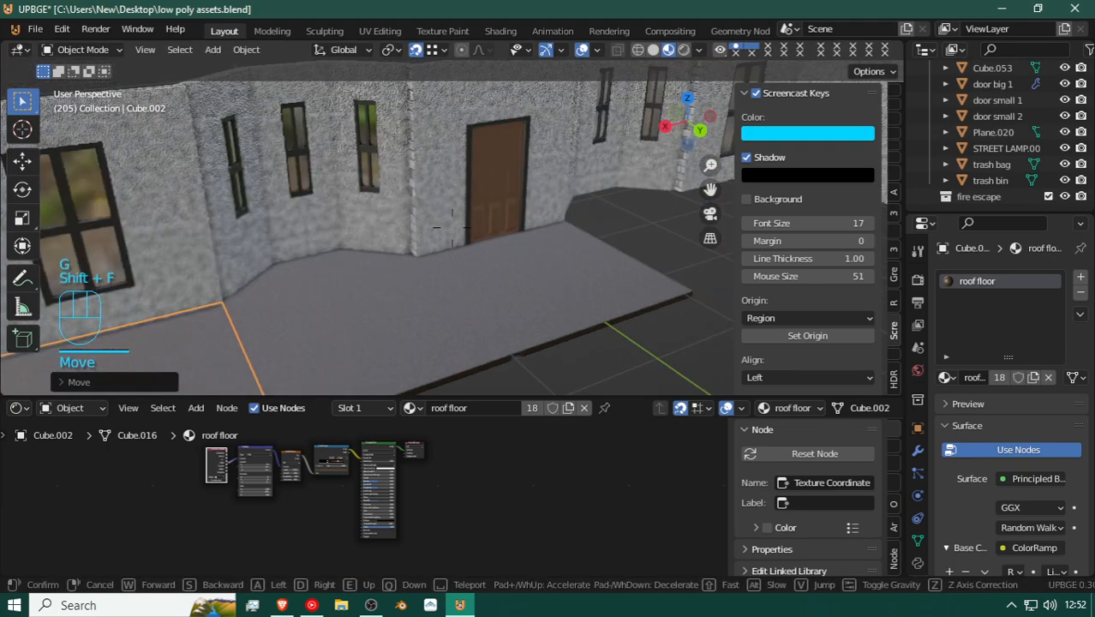
{"action": "left_click", "coordinate": [317, 263]}
{"action": "left_click", "coordinate": [332, 254]}
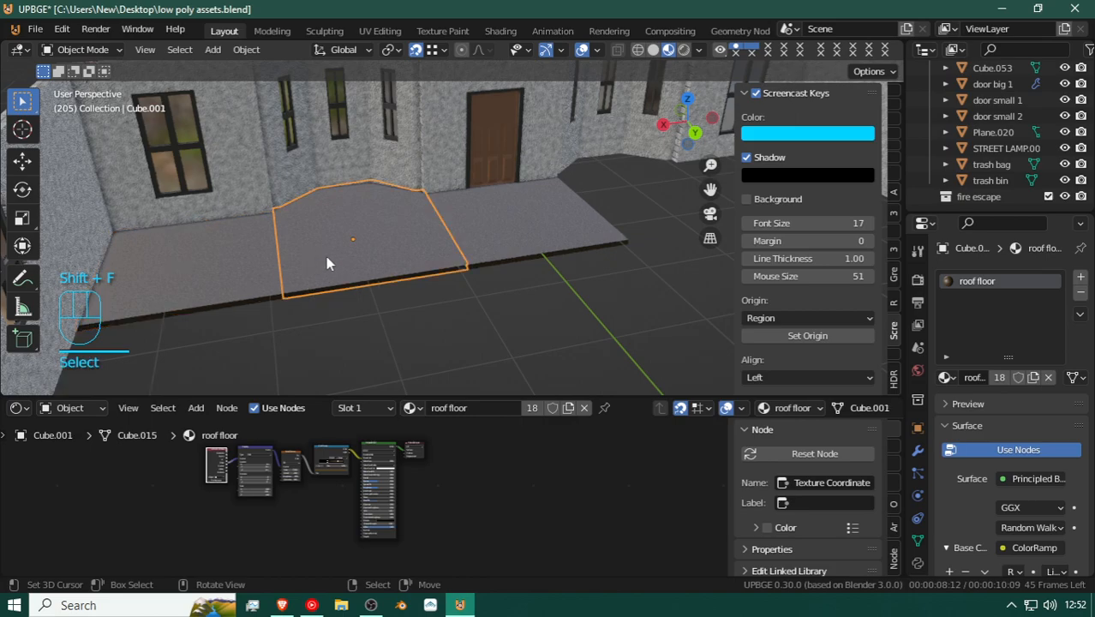
{"action": "key", "text": "shift+f"}
{"action": "right_click", "coordinate": [416, 231]}
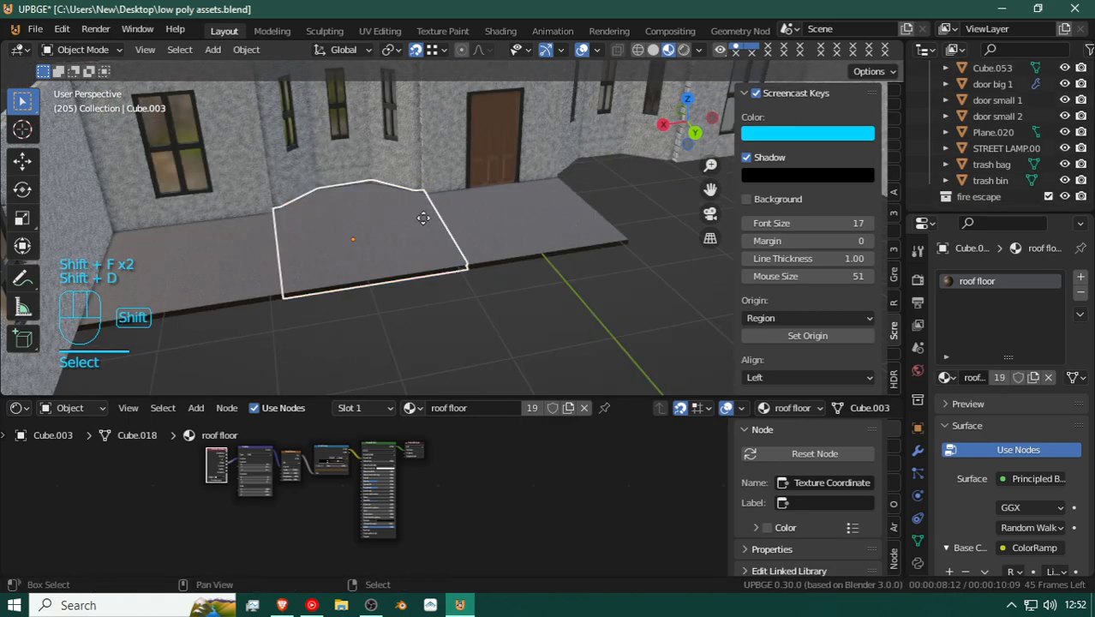
{"action": "right_click", "coordinate": [514, 208]}
{"action": "key", "text": "g"}
{"action": "key", "text": "x"}
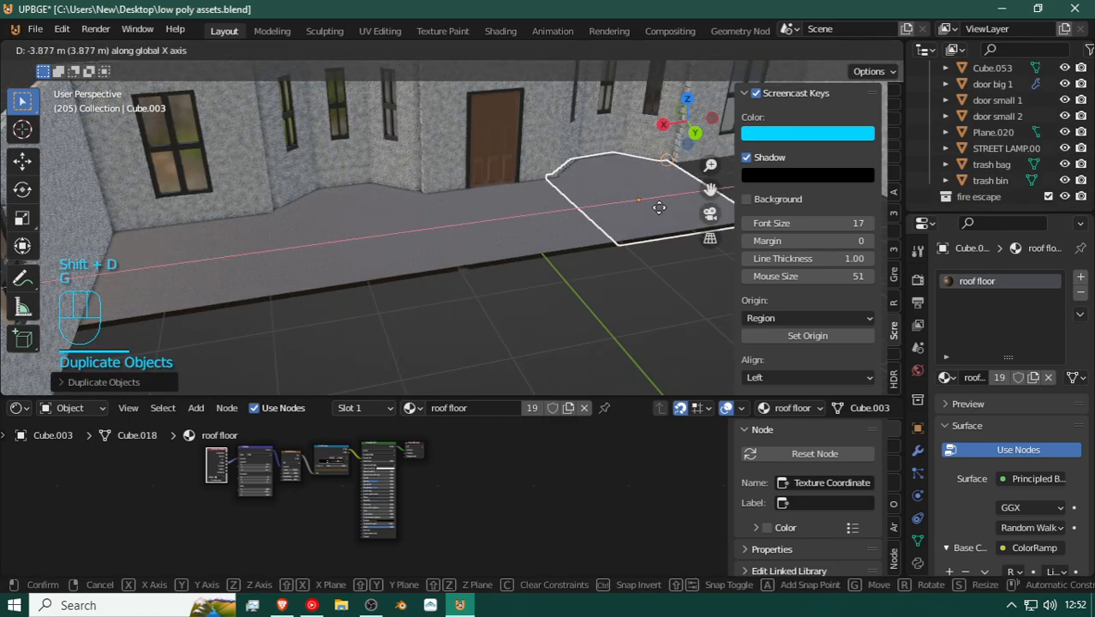
{"action": "left_click", "coordinate": [684, 168]}
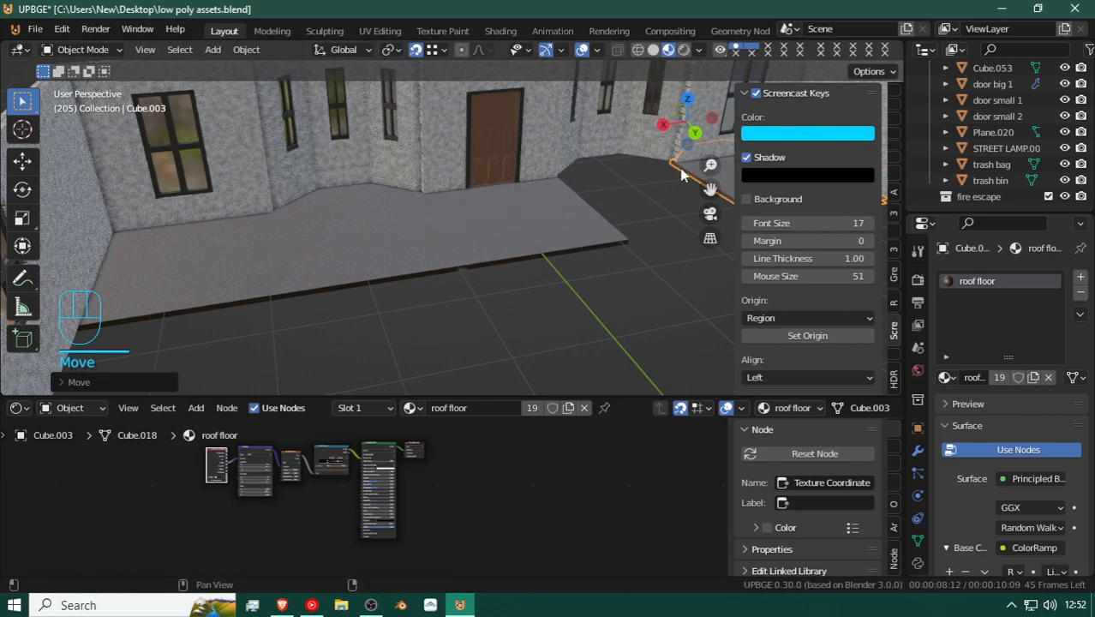
{"action": "key", "text": "g"}
{"action": "key", "text": "x"}
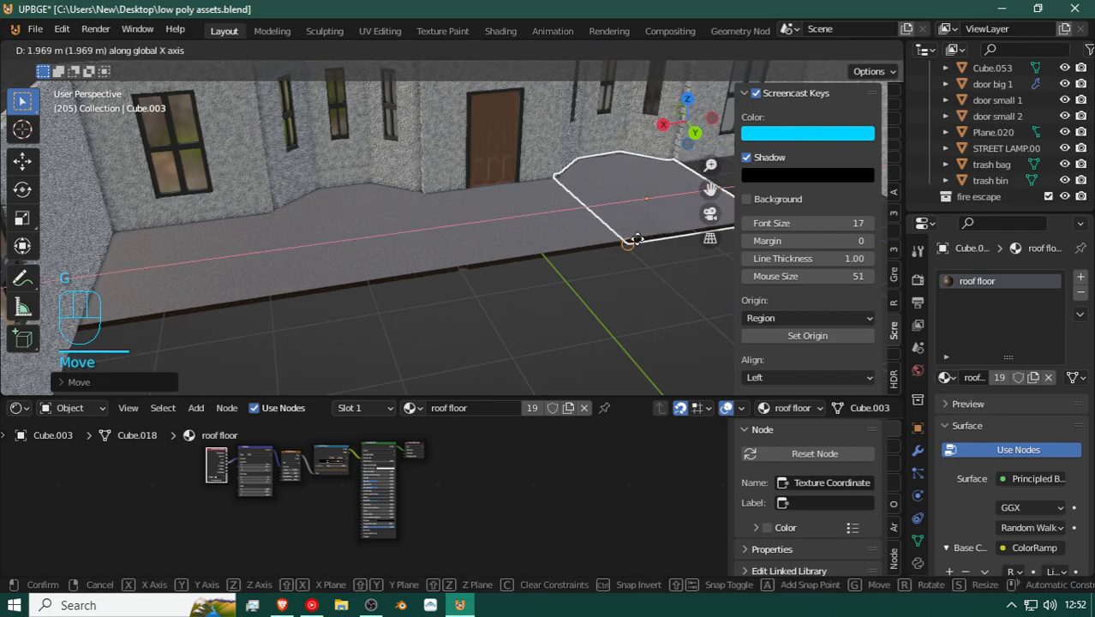
{"action": "left_click", "coordinate": [634, 238]}
Step: Duplicate the slab between the side wall and first bay, and move the copy along global X beyond the second bay slab
{"action": "key", "text": "shift+f"}
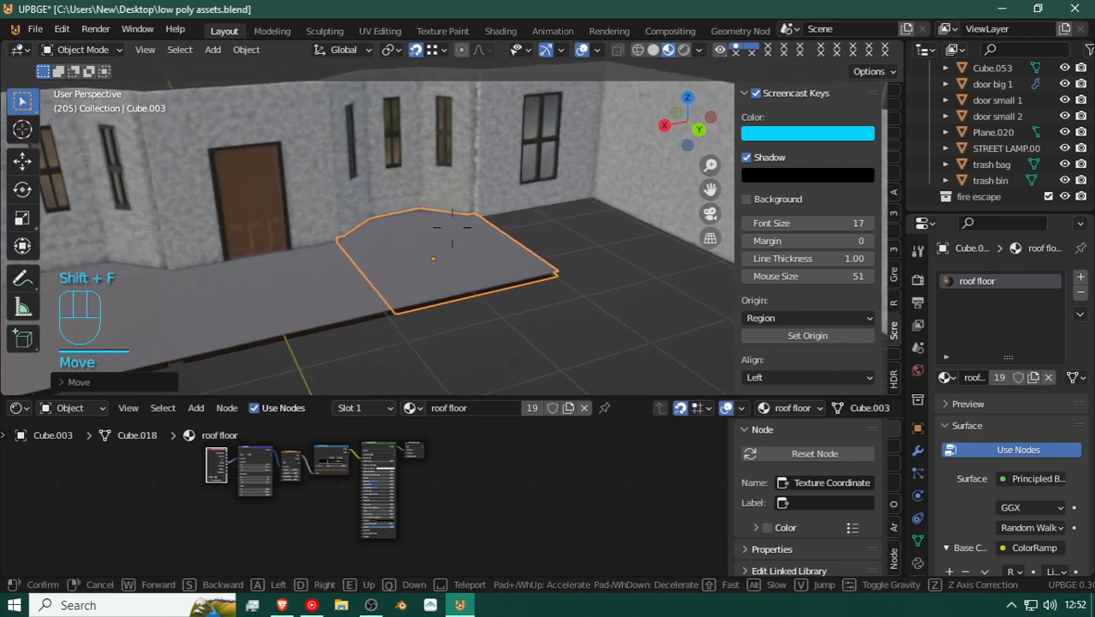
{"action": "key", "text": "w"}
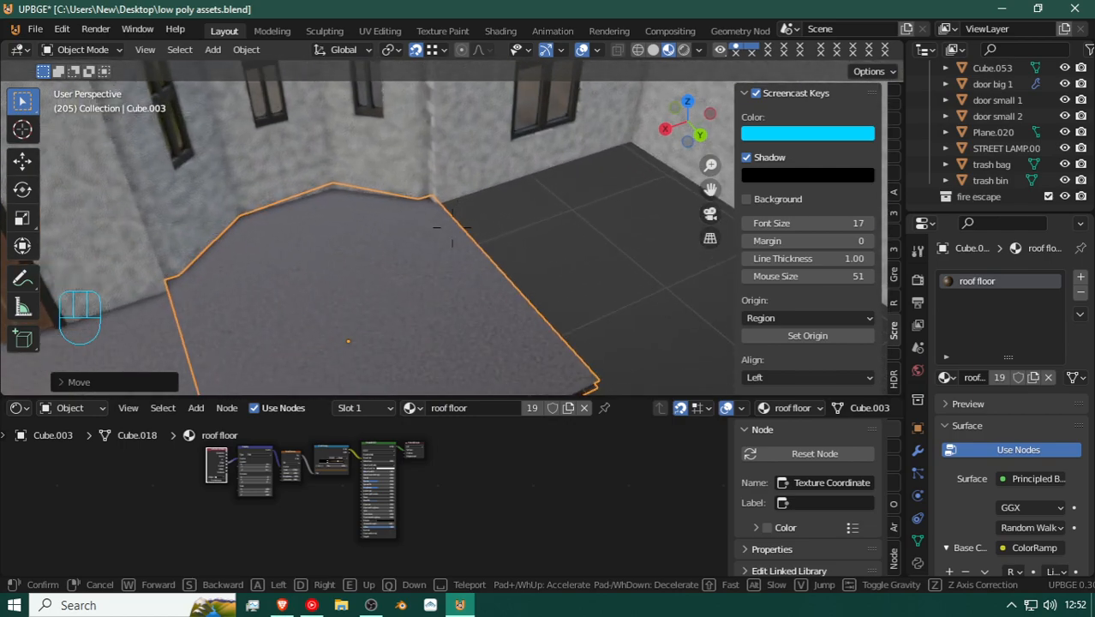
{"action": "key", "text": "shift+e"}
{"action": "key", "text": "shift+s"}
{"action": "left_click", "coordinate": [451, 227]}
{"action": "right_click", "coordinate": [286, 261]}
{"action": "key", "text": "shift+d"}
{"action": "right_click", "coordinate": [369, 271]}
{"action": "key", "text": "g"}
{"action": "key", "text": "x"}
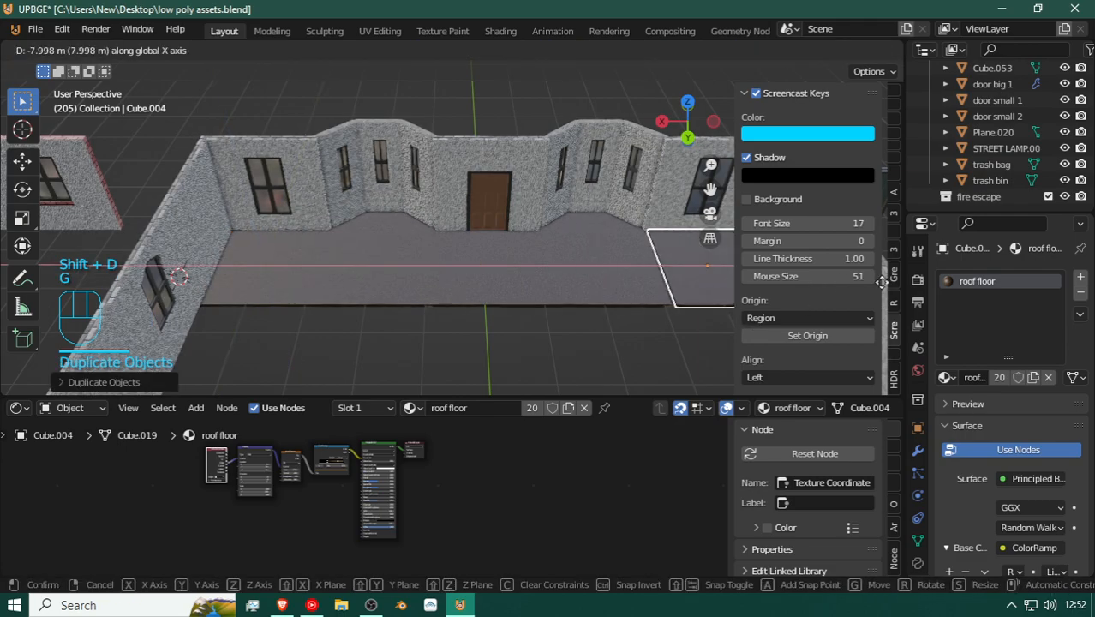
{"action": "left_click", "coordinate": [885, 289]}
Step: Shift the copied end slab along global X to close the gap against the second bay slab
{"action": "key", "text": "shift+f"}
{"action": "key", "text": "shift+d"}
{"action": "left_click", "coordinate": [468, 254]}
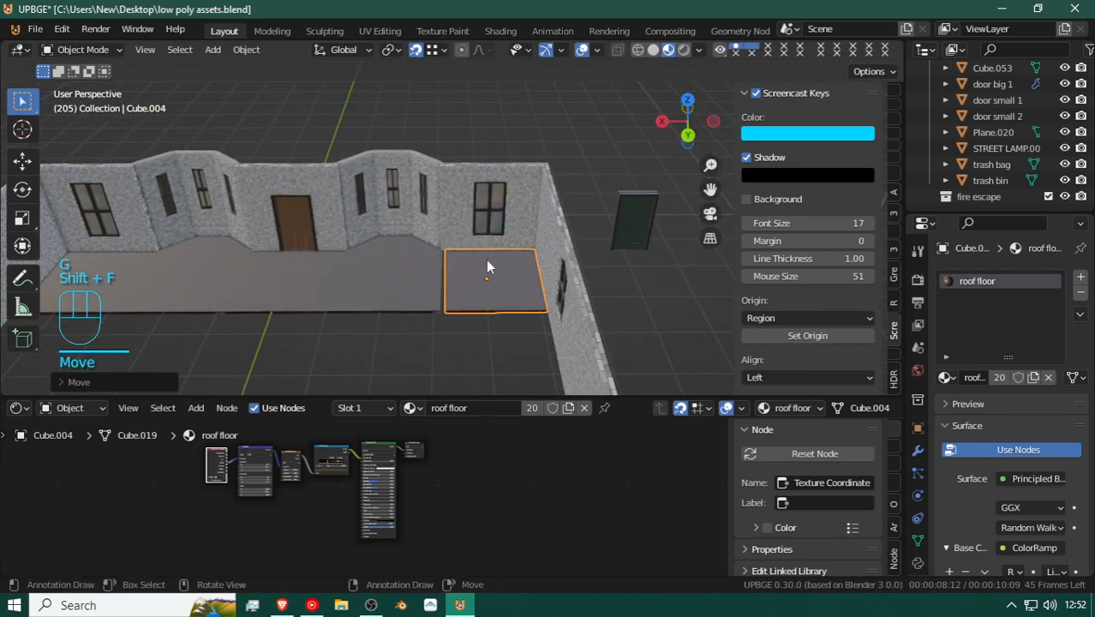
{"action": "key", "text": "g"}
{"action": "key", "text": "x"}
{"action": "left_click", "coordinate": [455, 261]}
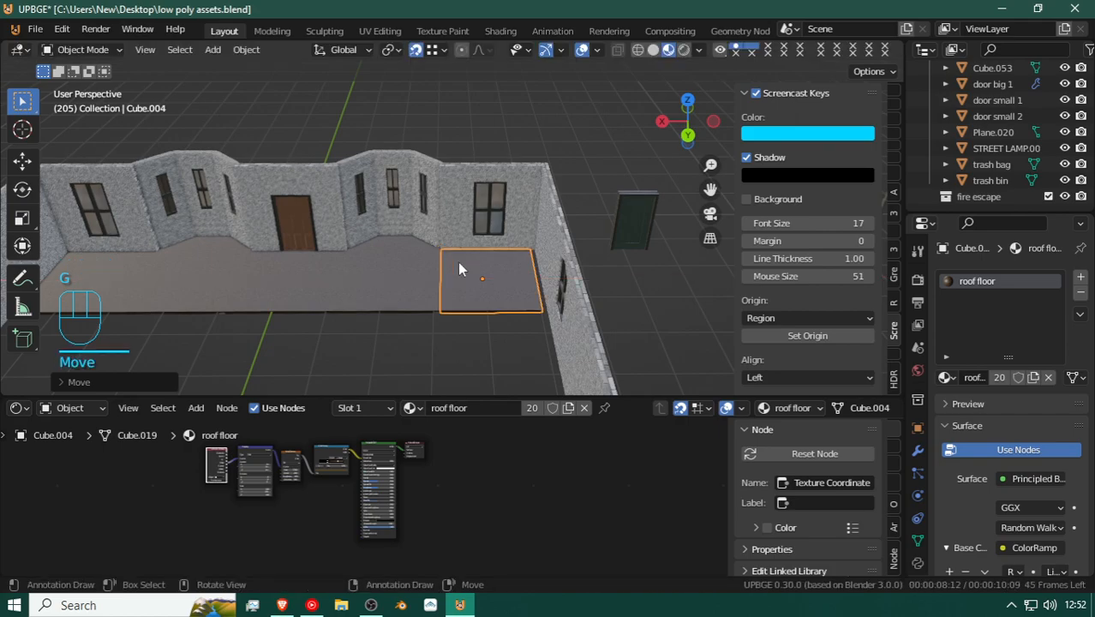
Step: Enter mesh editing on the end slab and select its thin side face facing the far side wall
{"action": "key", "text": "shift+f"}
{"action": "key", "text": "w"}
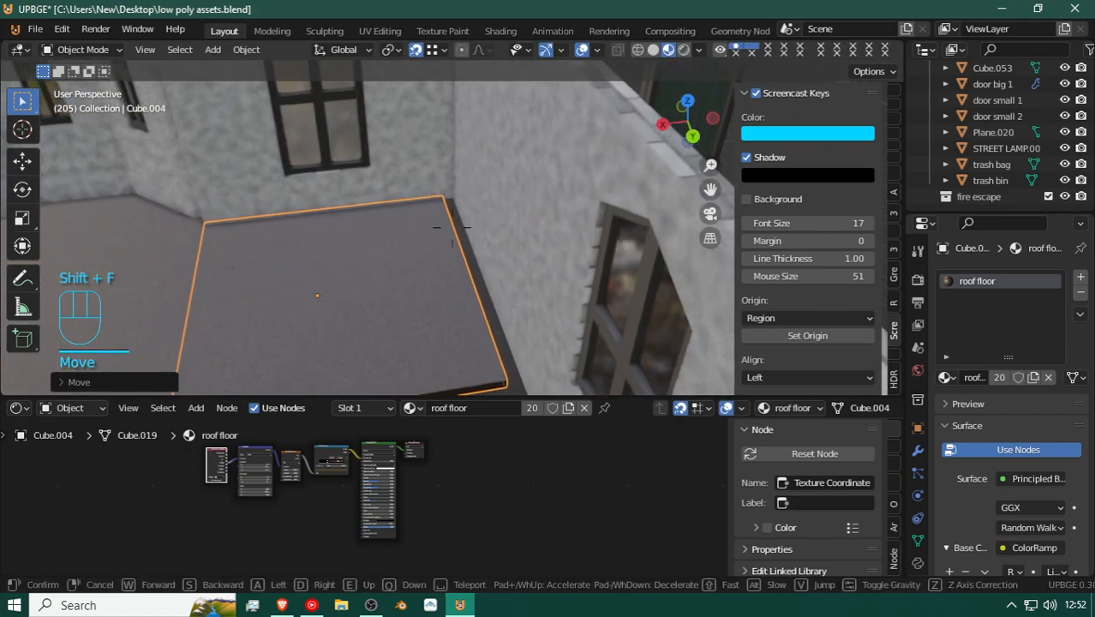
{"action": "key", "text": "a"}
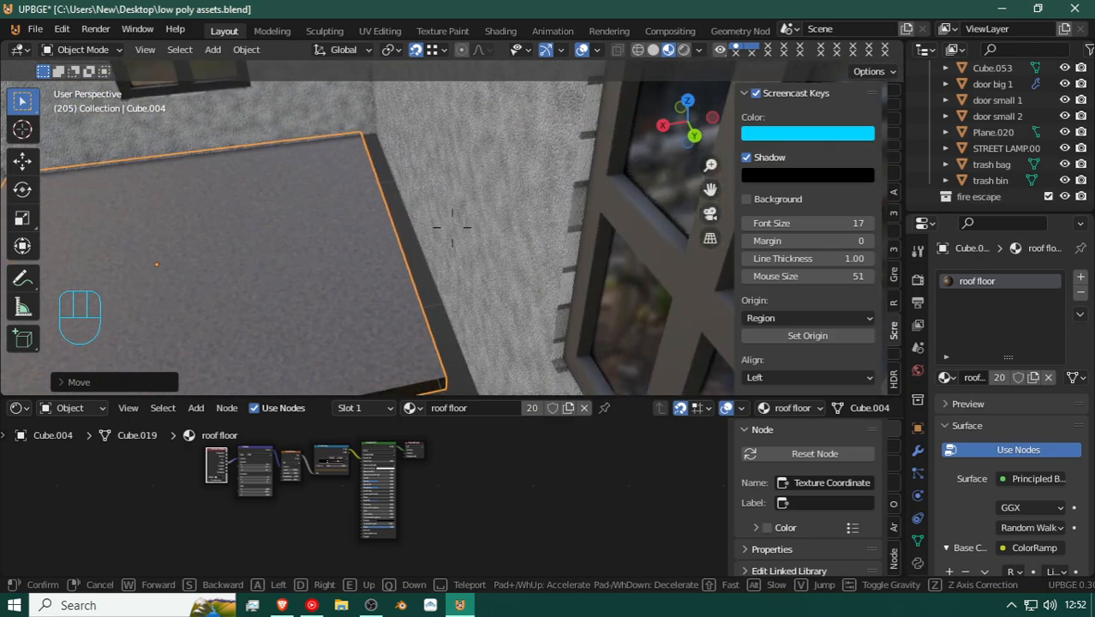
{"action": "left_click", "coordinate": [429, 275]}
{"action": "key", "text": "Tab"}
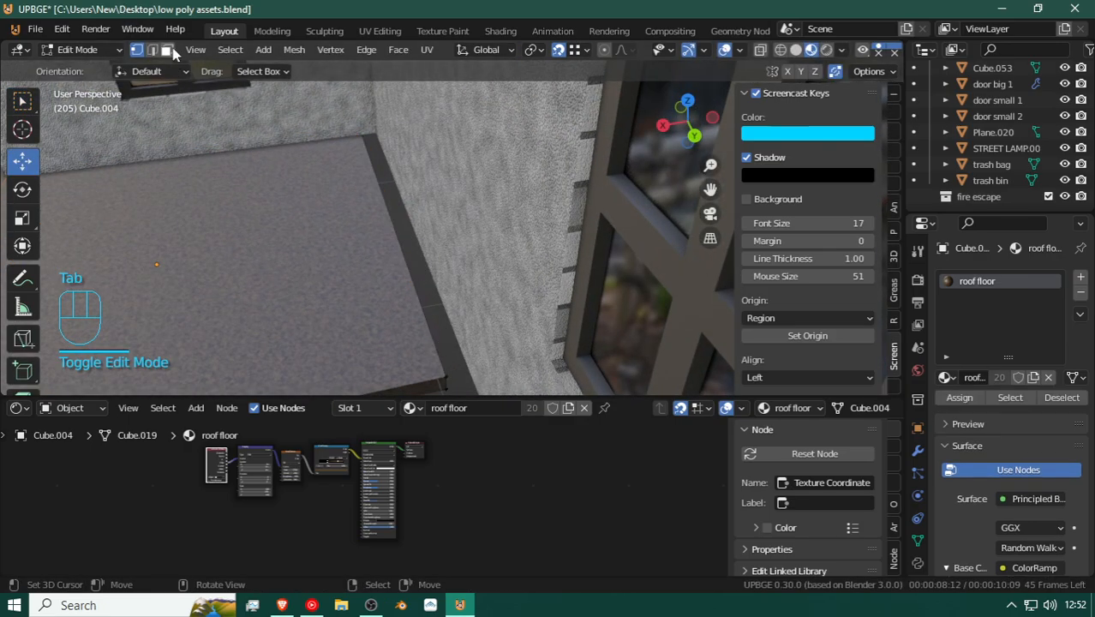
{"action": "key", "text": "shift+f"}
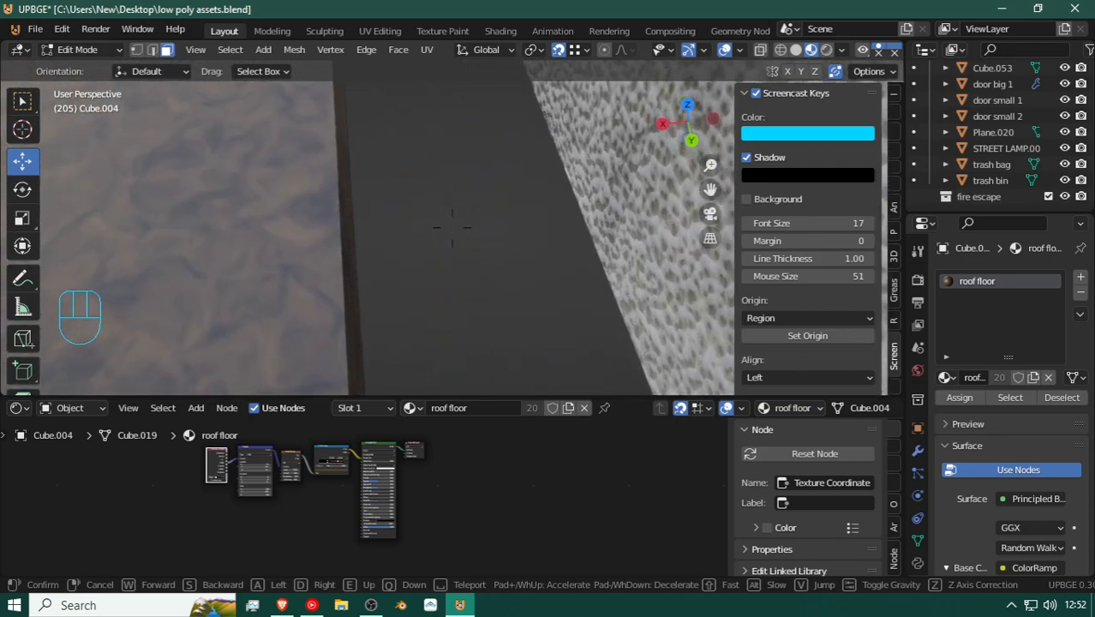
{"action": "left_click", "coordinate": [393, 255]}
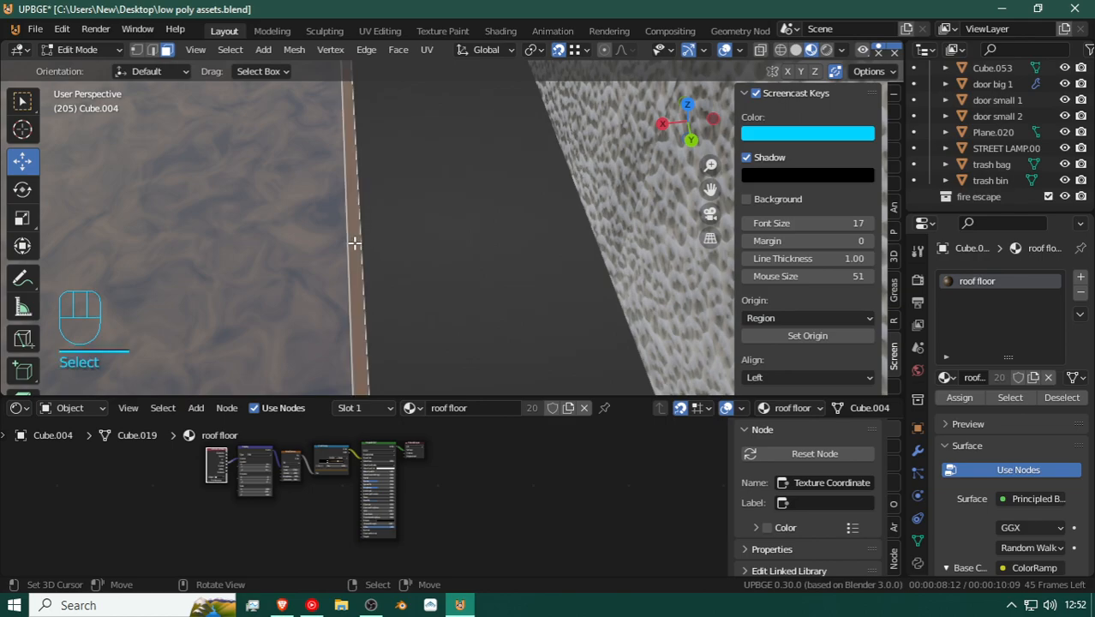
Step: Move the selected side face about -0.09 m along global X, snapped to the inner corner of the side wall
{"action": "key", "text": "shift+f"}
{"action": "left_click", "coordinate": [473, 229]}
{"action": "key", "text": "g"}
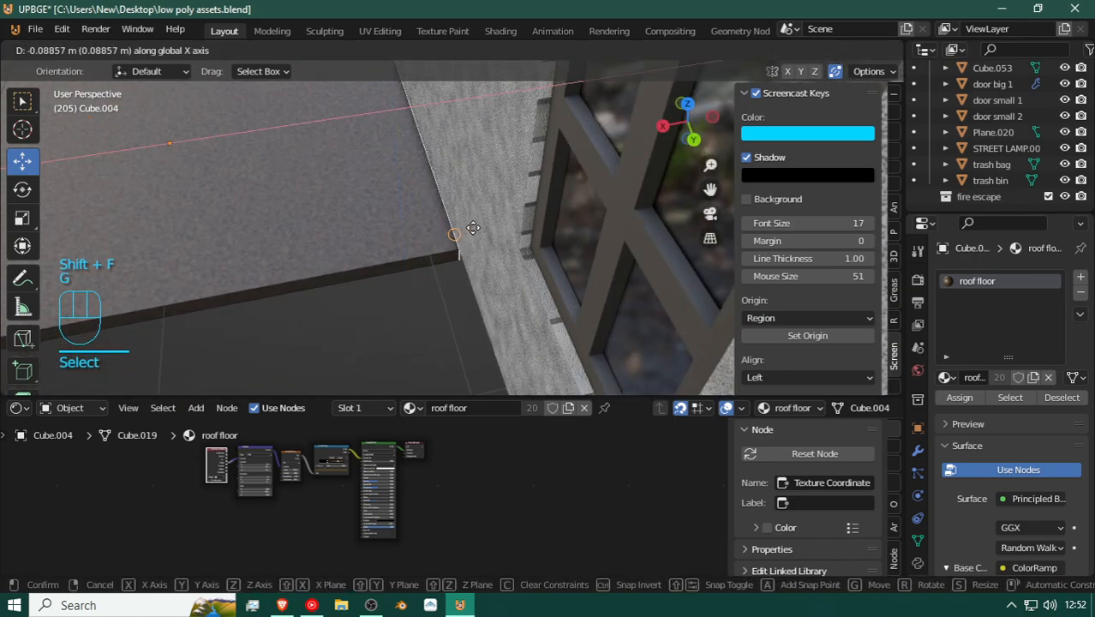
{"action": "left_click", "coordinate": [431, 207]}
{"action": "key", "text": "shift+f"}
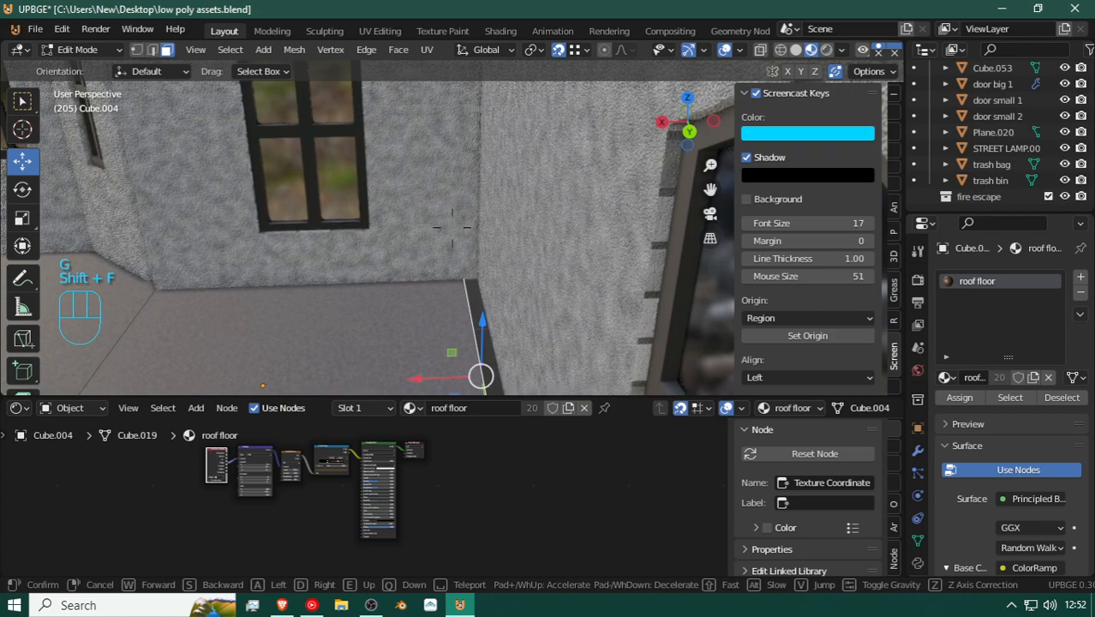
{"action": "left_click", "coordinate": [469, 367]}
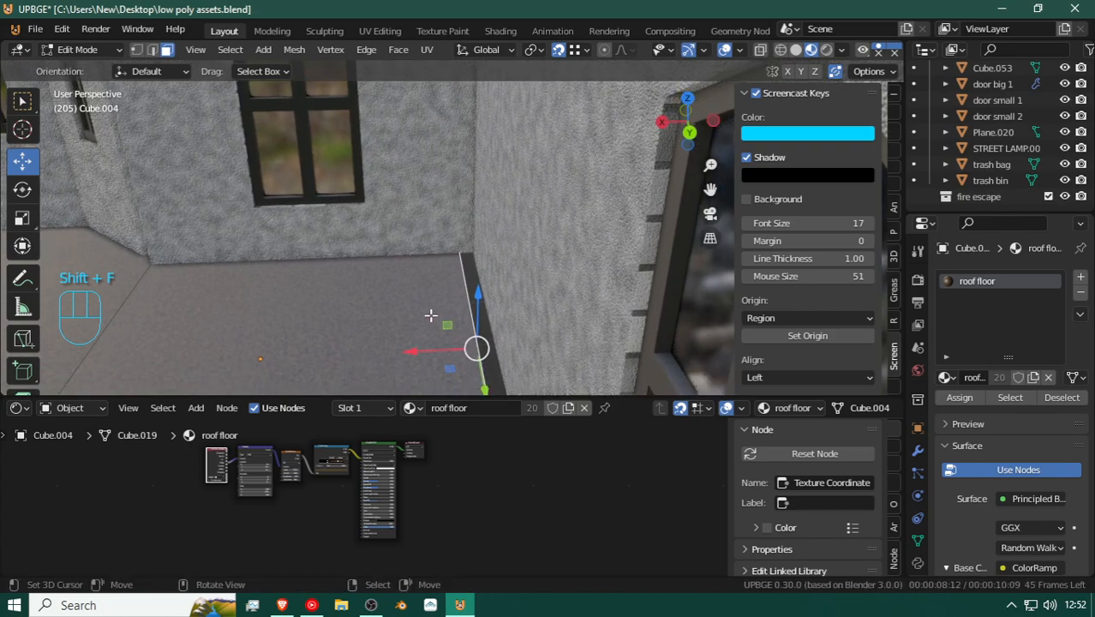
{"action": "key", "text": "g"}
{"action": "key", "text": "x"}
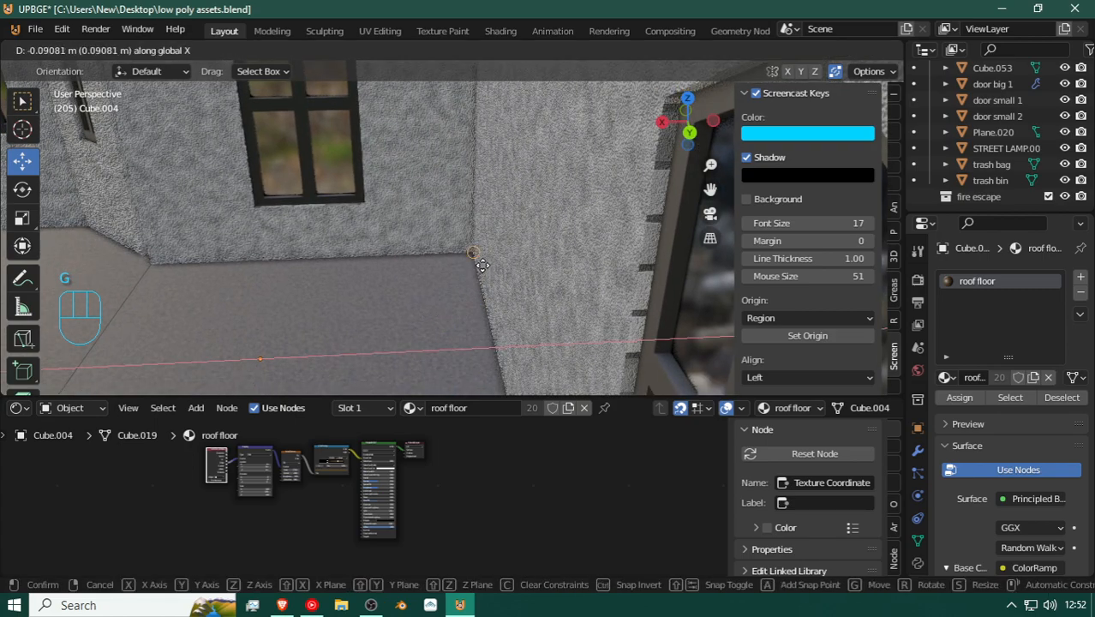
{"action": "left_click", "coordinate": [478, 256]}
Step: Inspect from outside and below how the slab edges meet the side wall, door wall and both bay walls
{"action": "key", "text": "shift+f"}
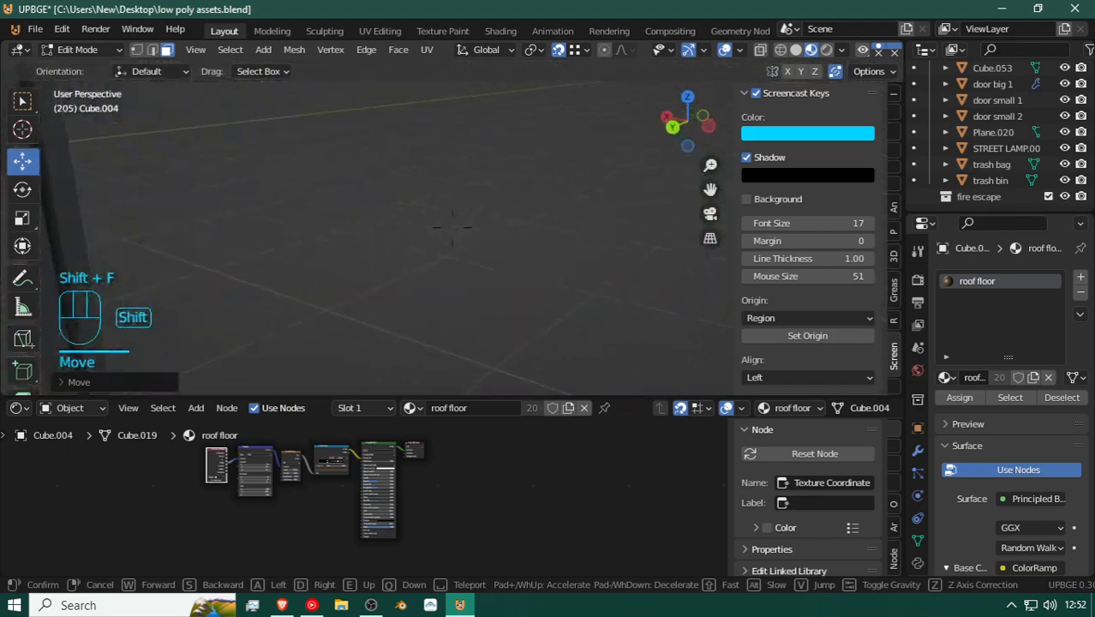
{"action": "key", "text": "w"}
{"action": "key", "text": "q"}
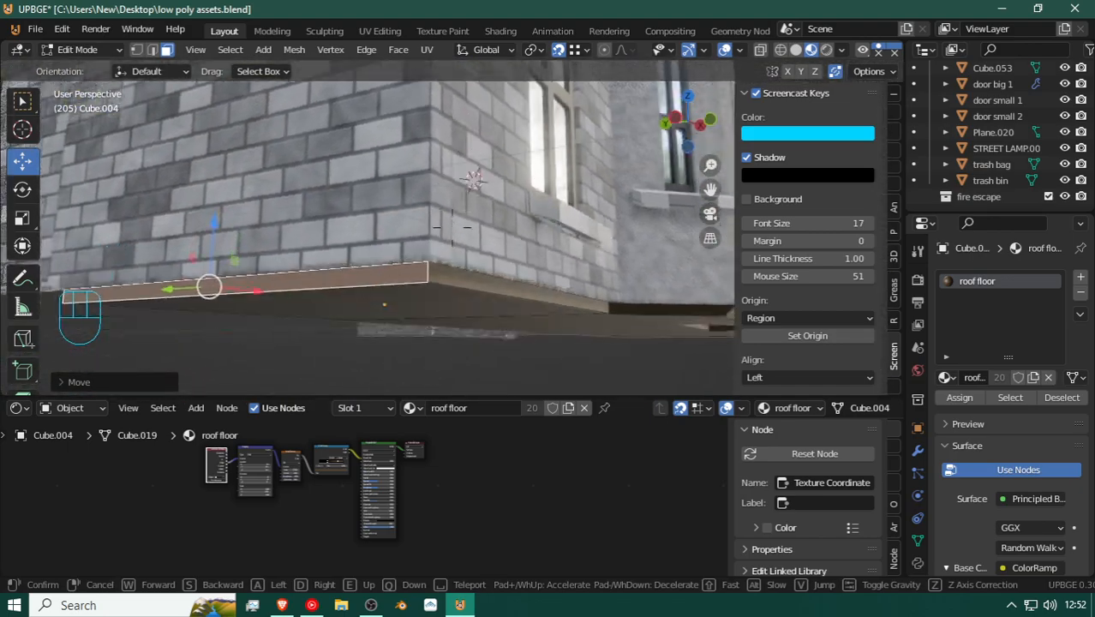
{"action": "left_click", "coordinate": [452, 229]}
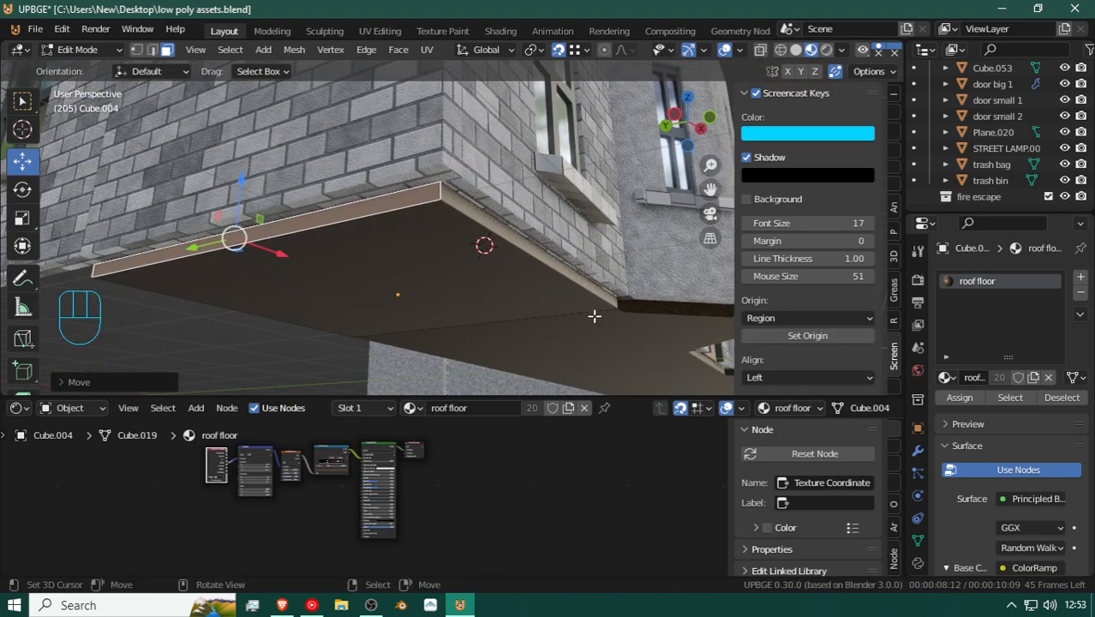
{"action": "key", "text": "shift+f"}
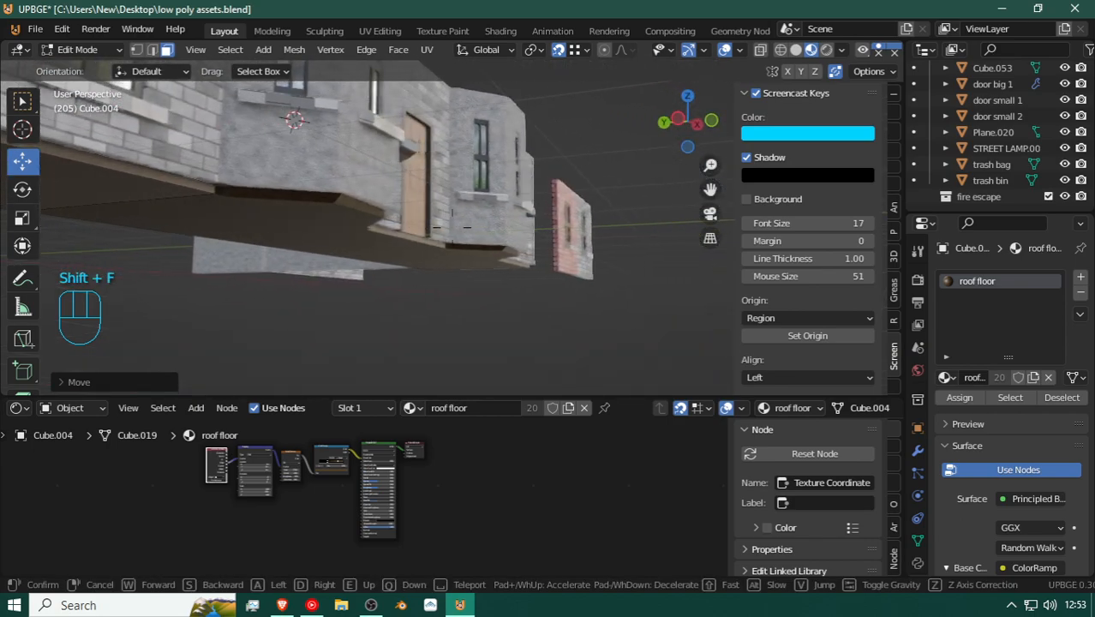
{"action": "key", "text": "w"}
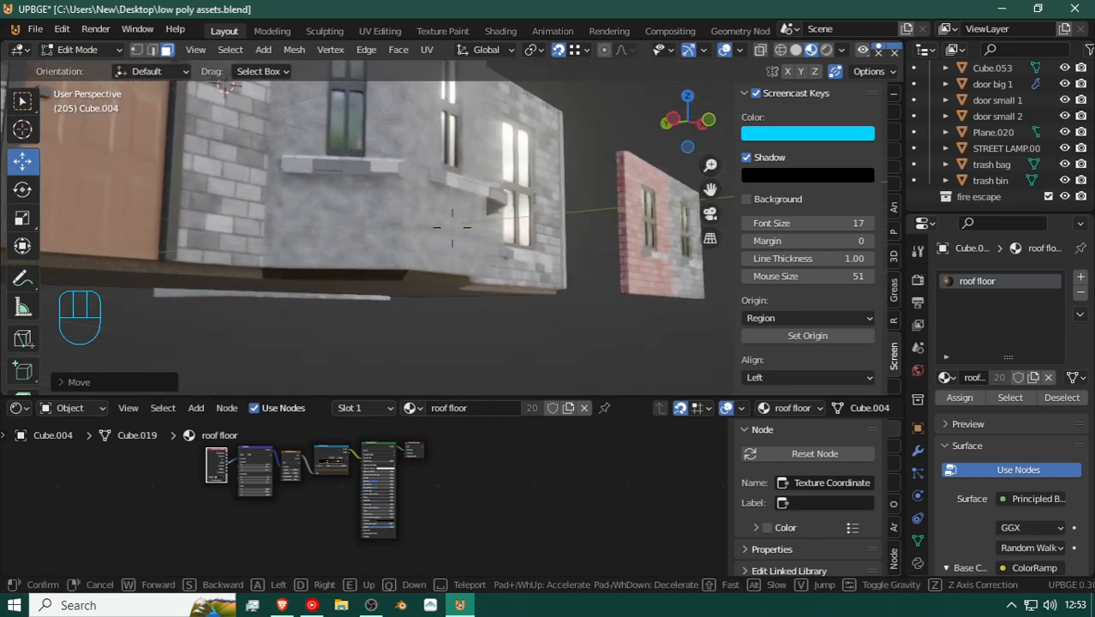
{"action": "key", "text": "q"}
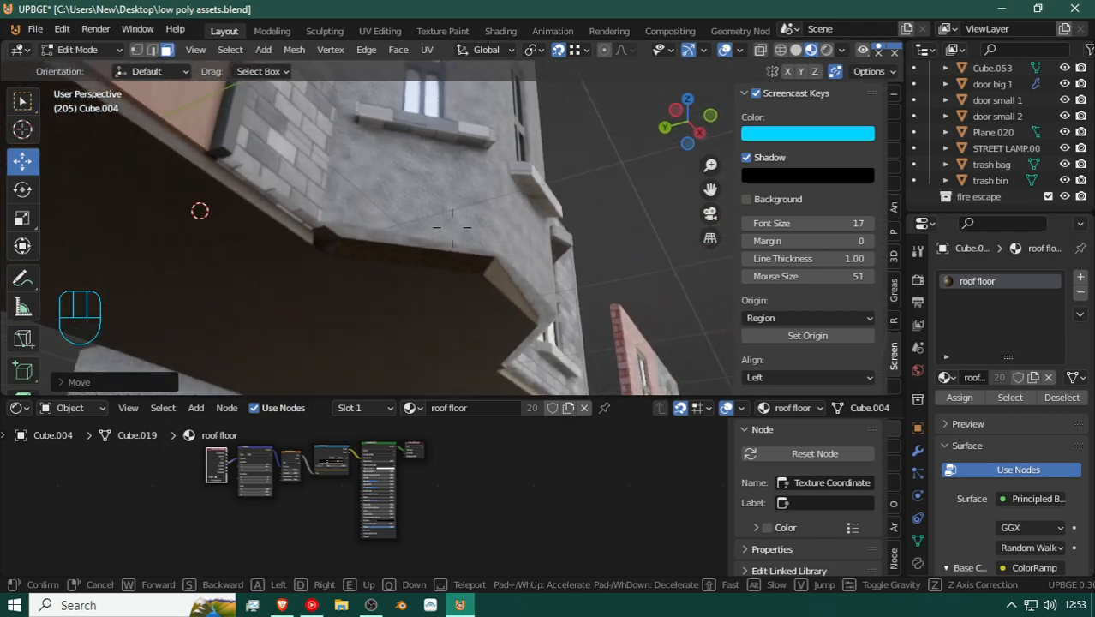
{"action": "left_click", "coordinate": [296, 191]}
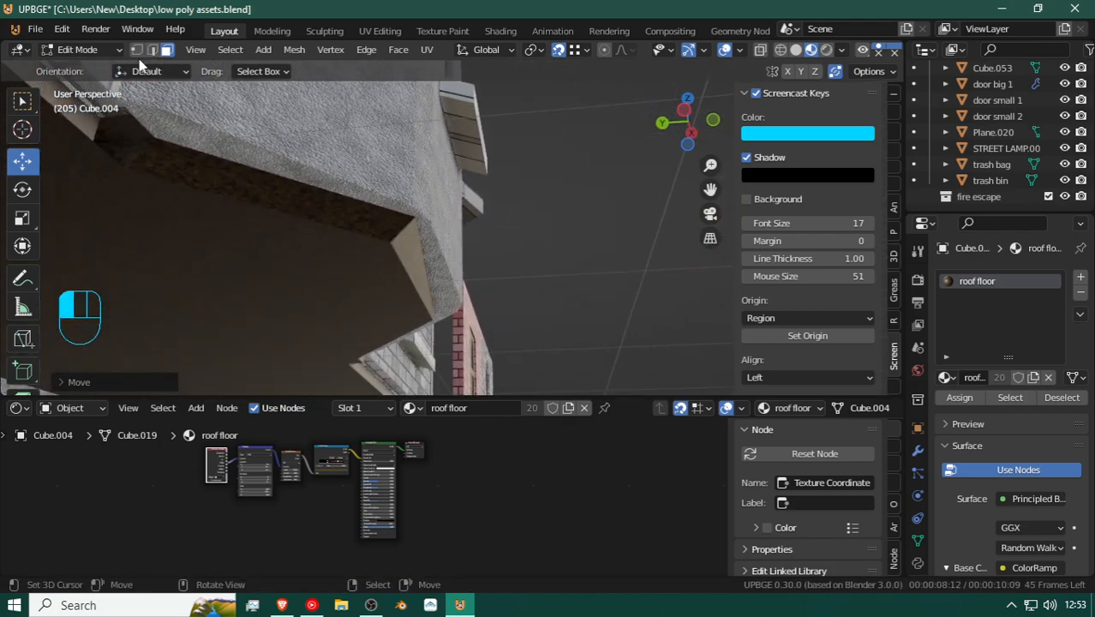
Step: Switch mesh editing to the first bay slab and move a lower outer corner vertex along global Y towards the bay wall
{"action": "key", "text": "Tab"}
{"action": "left_click", "coordinate": [354, 252]}
{"action": "key", "text": "Tab"}
{"action": "left_click", "coordinate": [388, 243]}
{"action": "key", "text": "g"}
{"action": "key", "text": "y"}
{"action": "right_click", "coordinate": [394, 237]}
{"action": "middle_click_drag", "start_coordinate": [395, 237], "coordinate": [379, 240]}
{"action": "key", "text": "g"}
{"action": "key", "text": "y"}
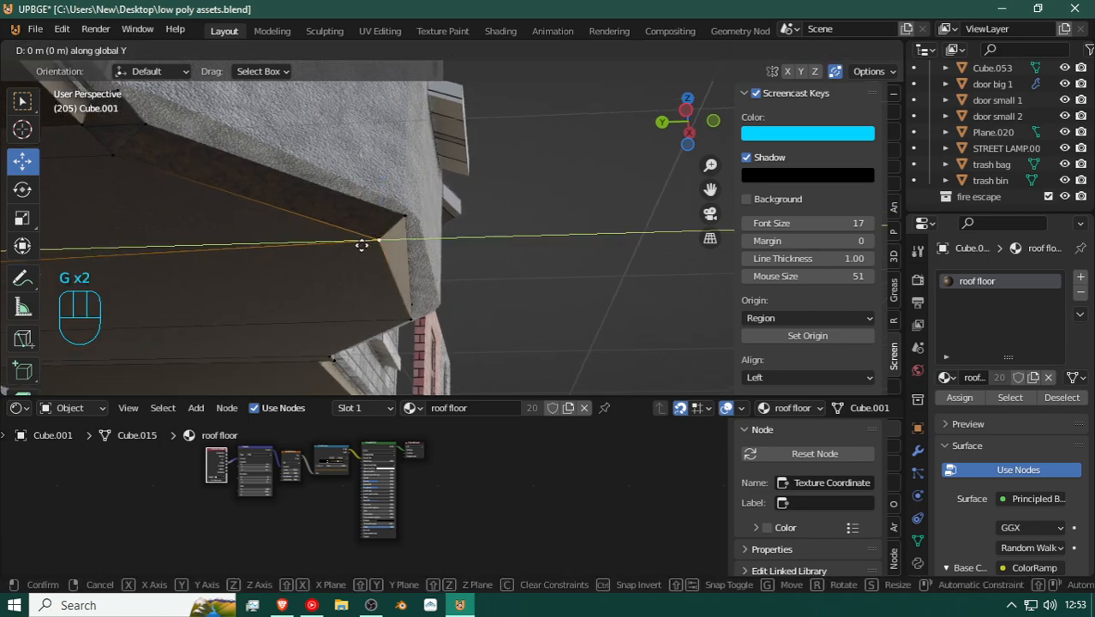
{"action": "left_click", "coordinate": [406, 237]}
Step: Move the bay slab's lower vertex beside the door wall along global Y towards the upper edge of the bay wall's base
{"action": "key", "text": "shift+f"}
{"action": "key", "text": "w"}
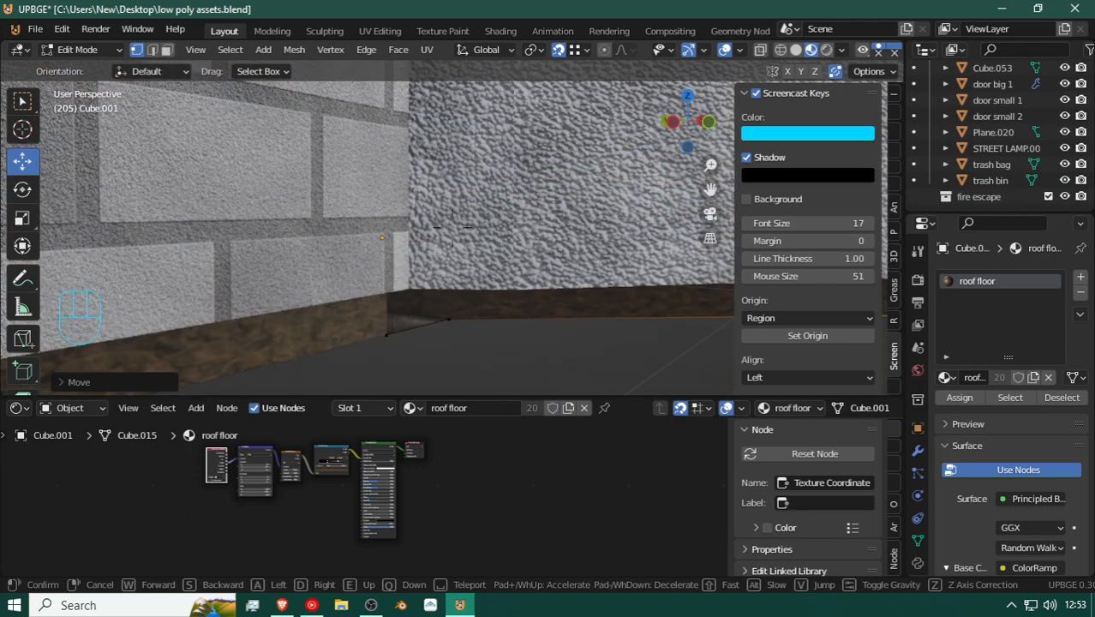
{"action": "left_click", "coordinate": [452, 227]}
{"action": "key", "text": "g"}
{"action": "key", "text": "y"}
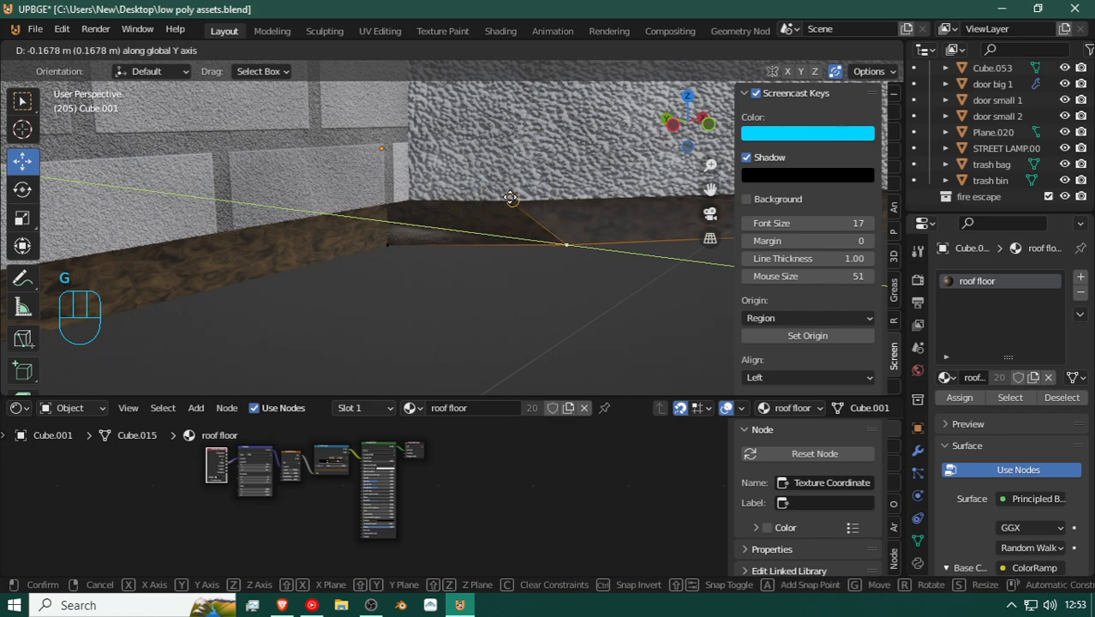
{"action": "left_click", "coordinate": [495, 197]}
{"action": "key", "text": "shift+f"}
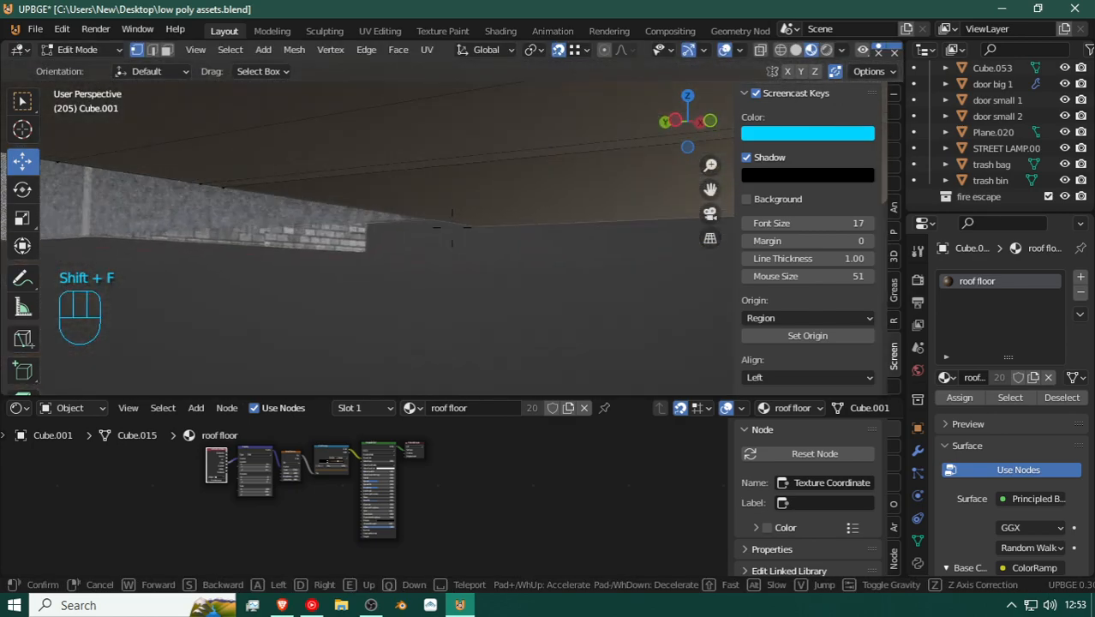
{"action": "left_click", "coordinate": [482, 227]}
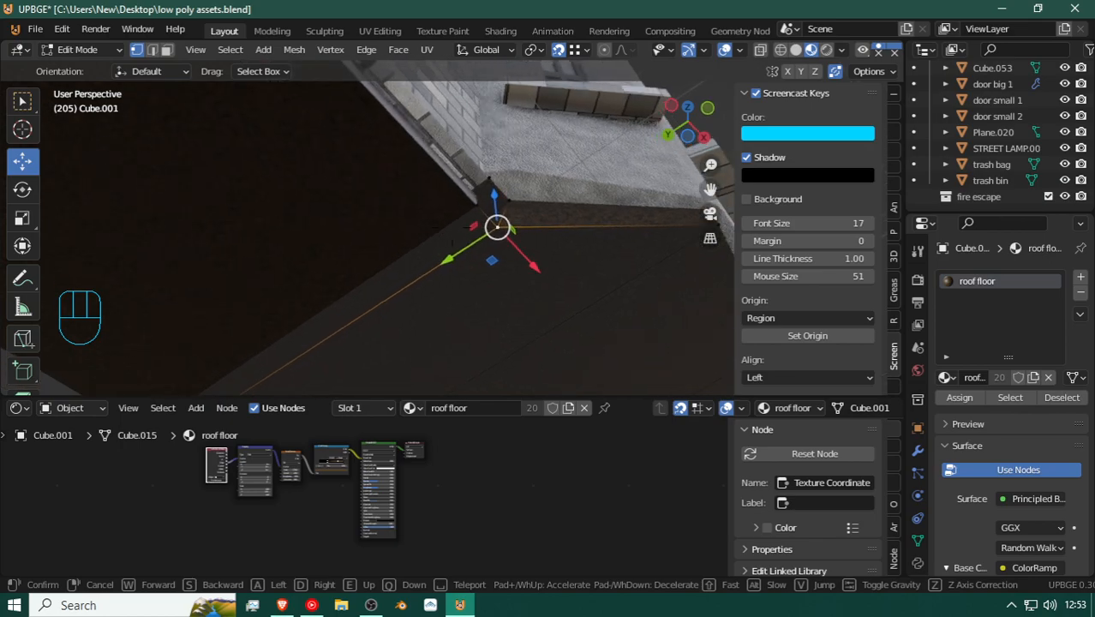
{"action": "key", "text": "g"}
{"action": "key", "text": "y"}
{"action": "left_click", "coordinate": [507, 214]}
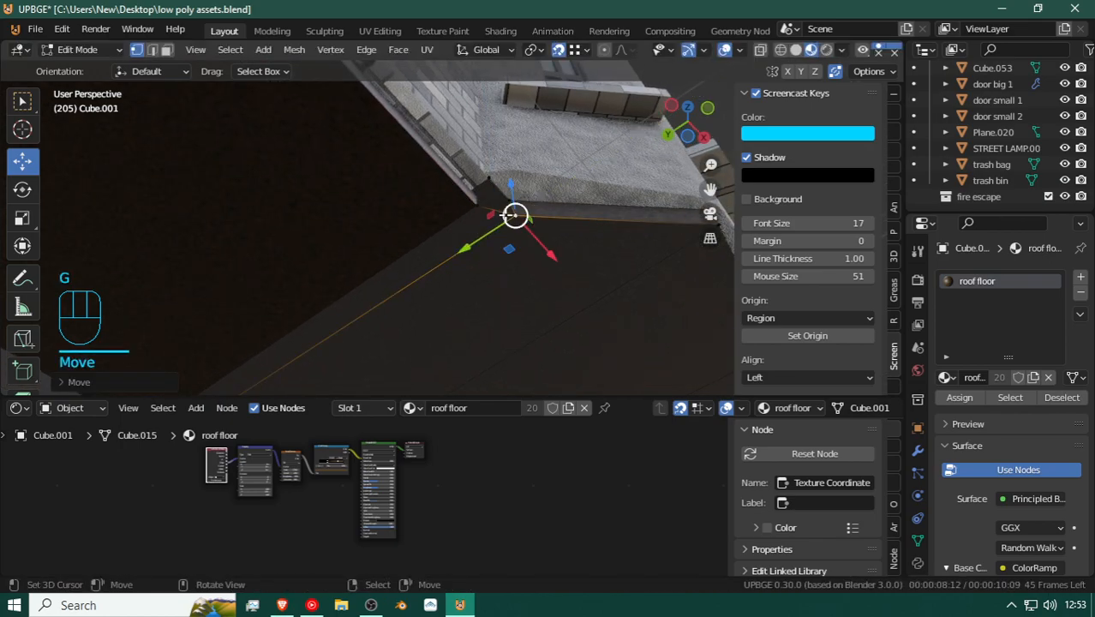
Step: Fill a face between the bay slab's corner vertices beside the door wall
{"action": "key", "text": "shift+f"}
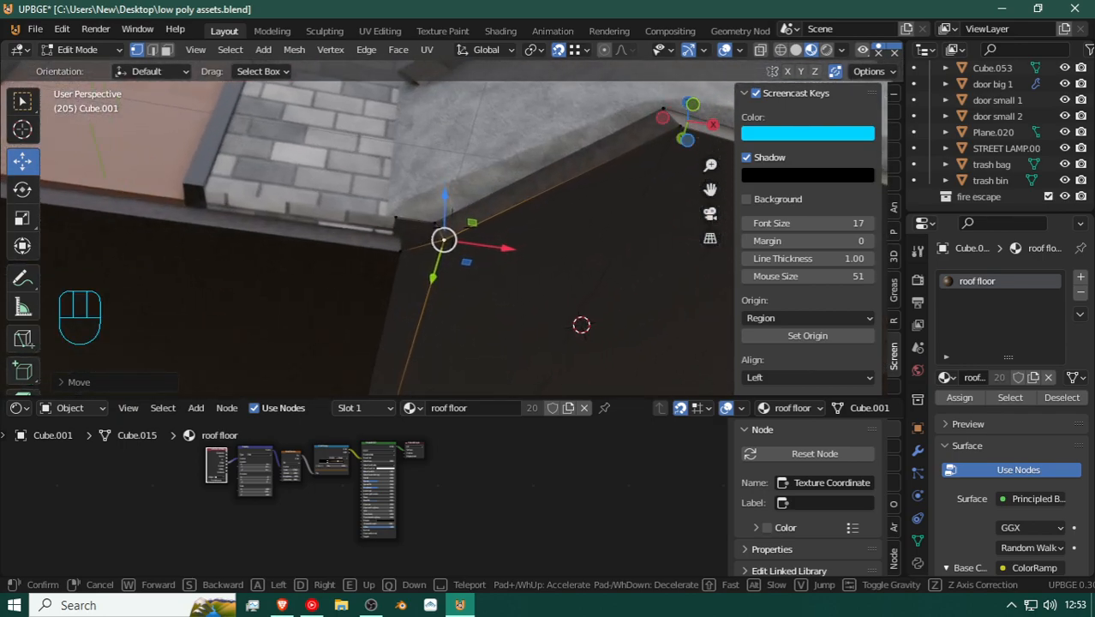
{"action": "left_click", "coordinate": [403, 224]}
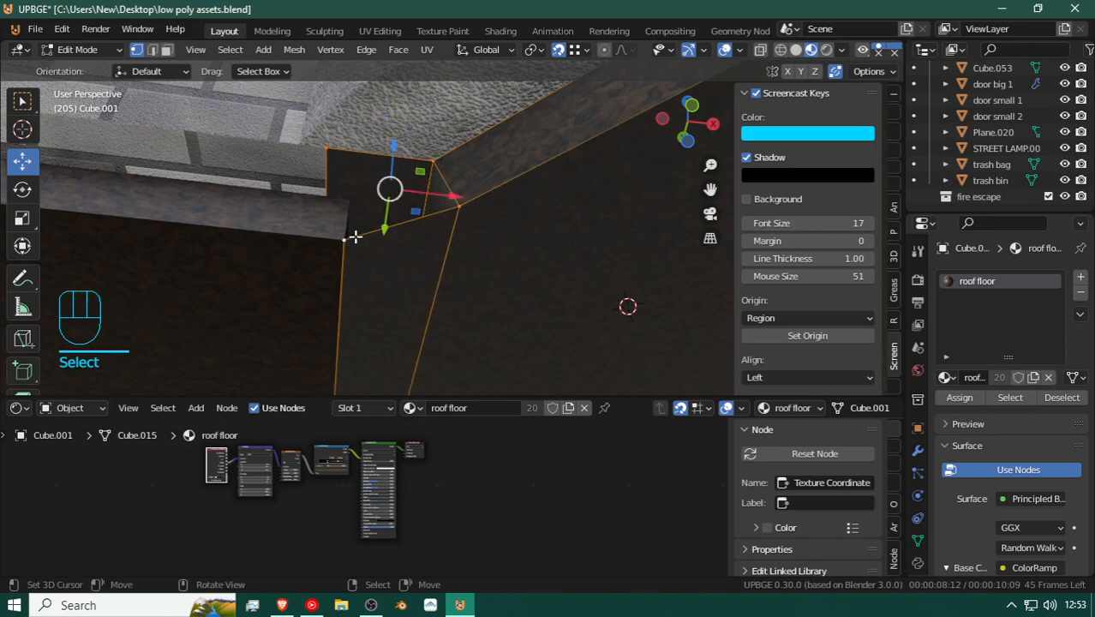
{"action": "key", "text": "f"}
Step: Move the new face's outer lower vertex along global Y towards the corner of the bay wall's base
{"action": "key", "text": "shift+f"}
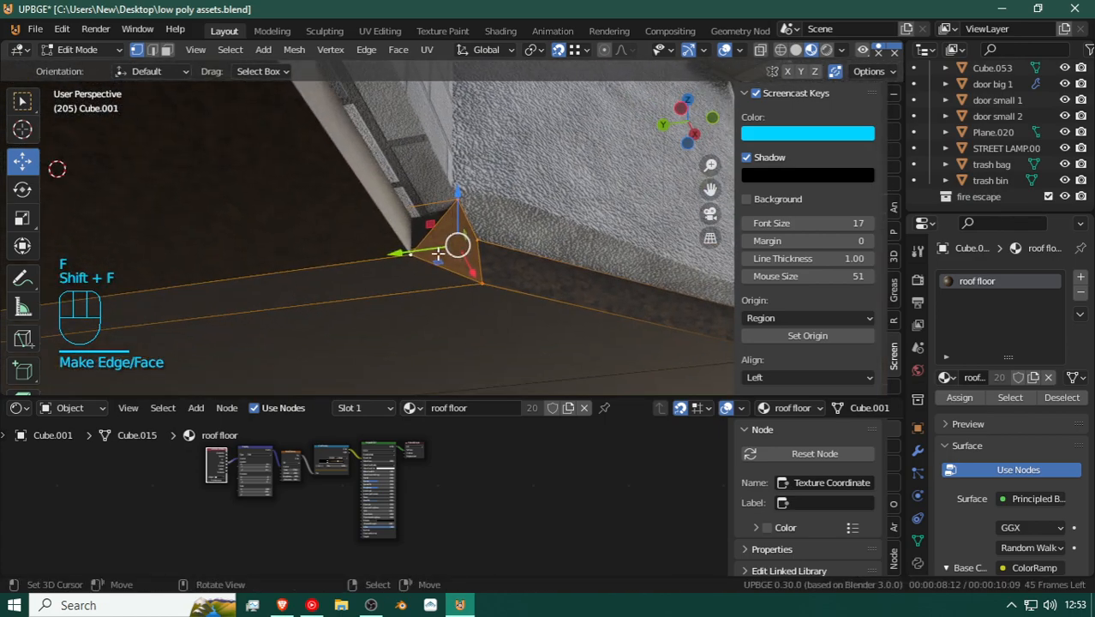
{"action": "left_click", "coordinate": [408, 252]}
{"action": "key", "text": "g"}
{"action": "key", "text": "y"}
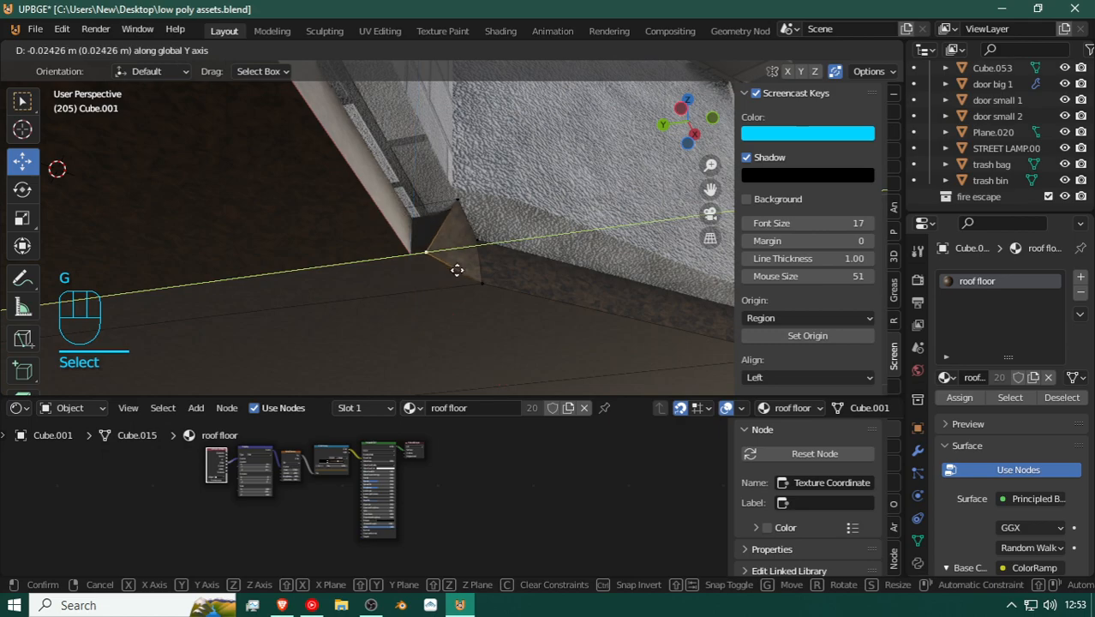
{"action": "left_click", "coordinate": [463, 247]}
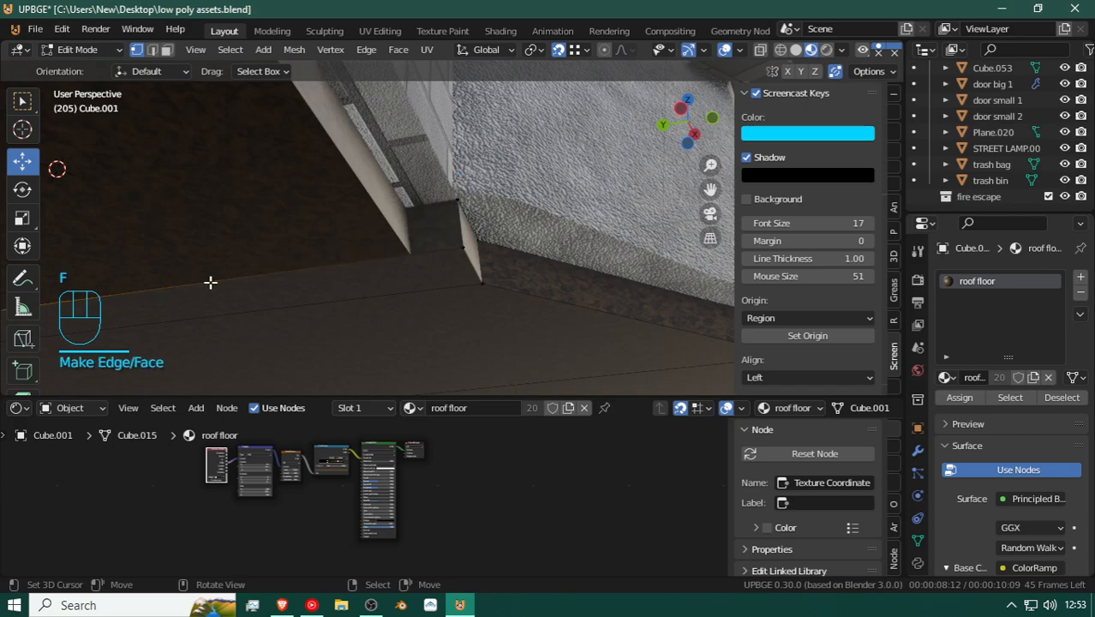
Step: Close the open gap in the bay slab's outer long edge with a new face
{"action": "key", "text": "shift+f"}
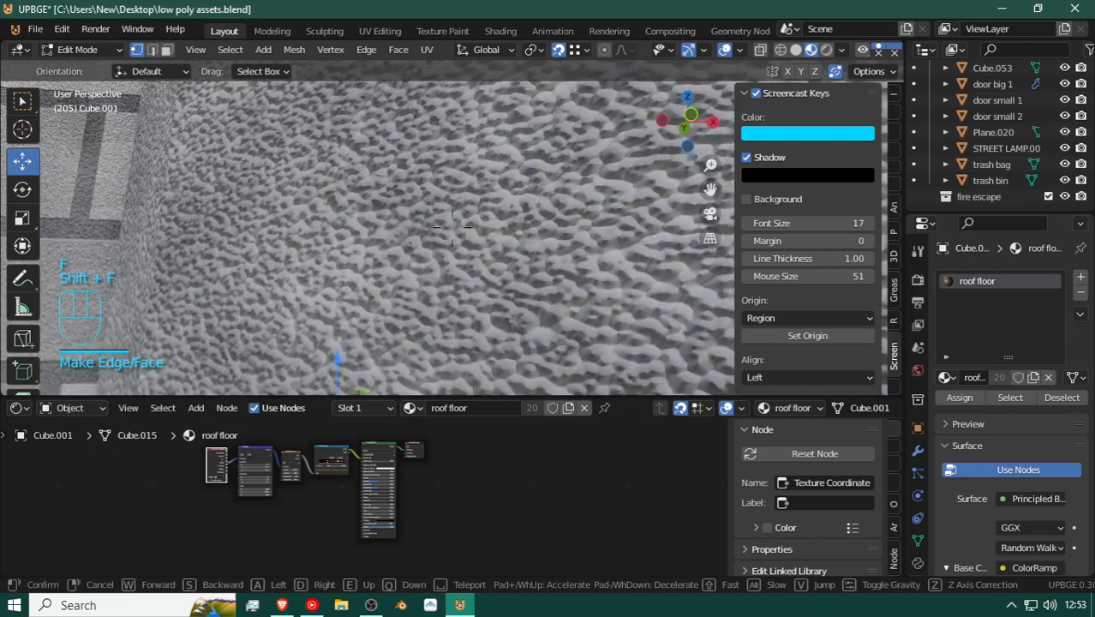
{"action": "key", "text": "d"}
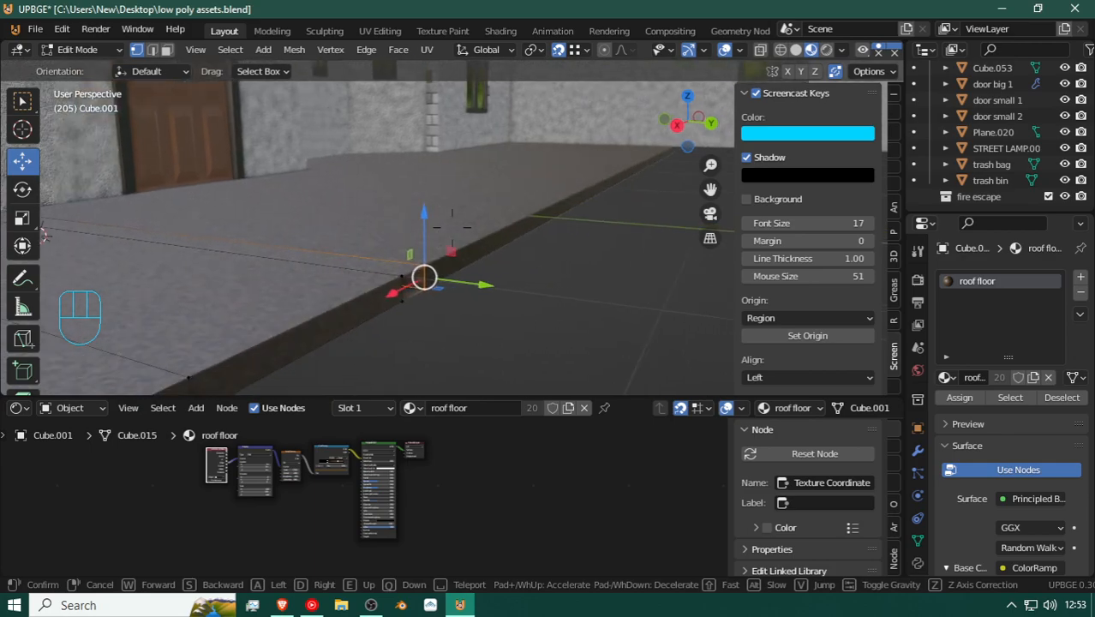
{"action": "left_click", "coordinate": [451, 228]}
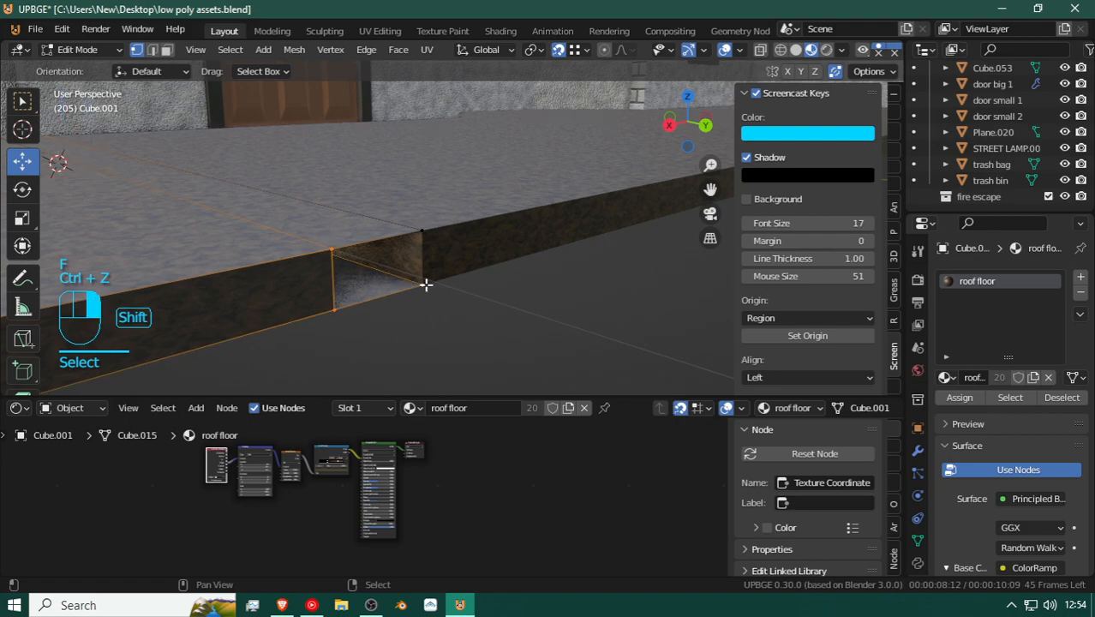
{"action": "key", "text": "f"}
{"action": "key", "text": "ctrl+z"}
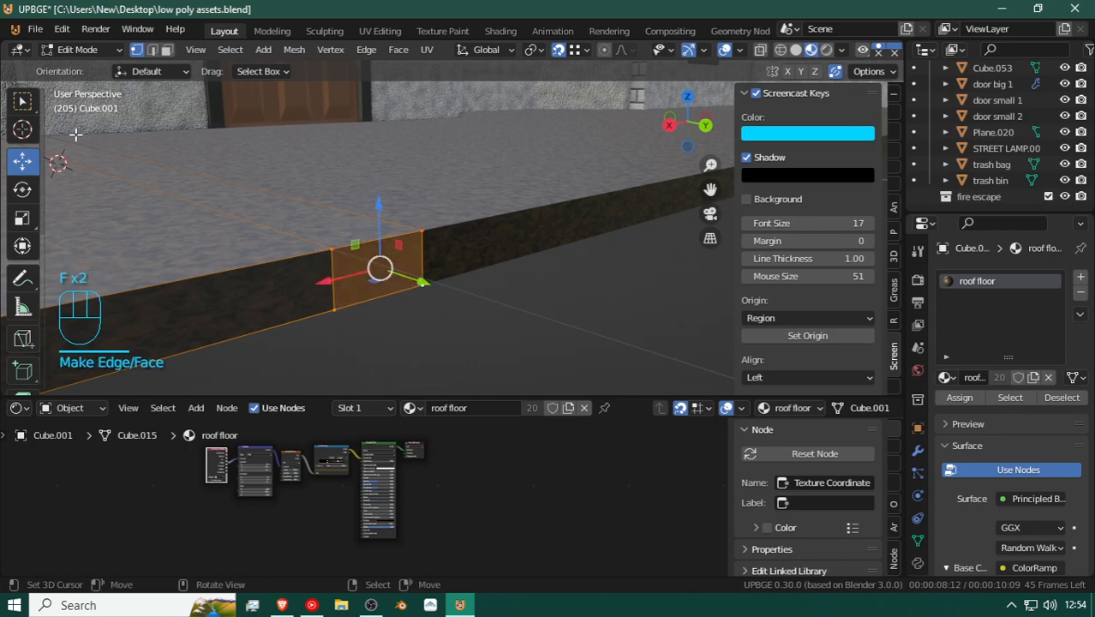
{"action": "key", "text": "shift+f"}
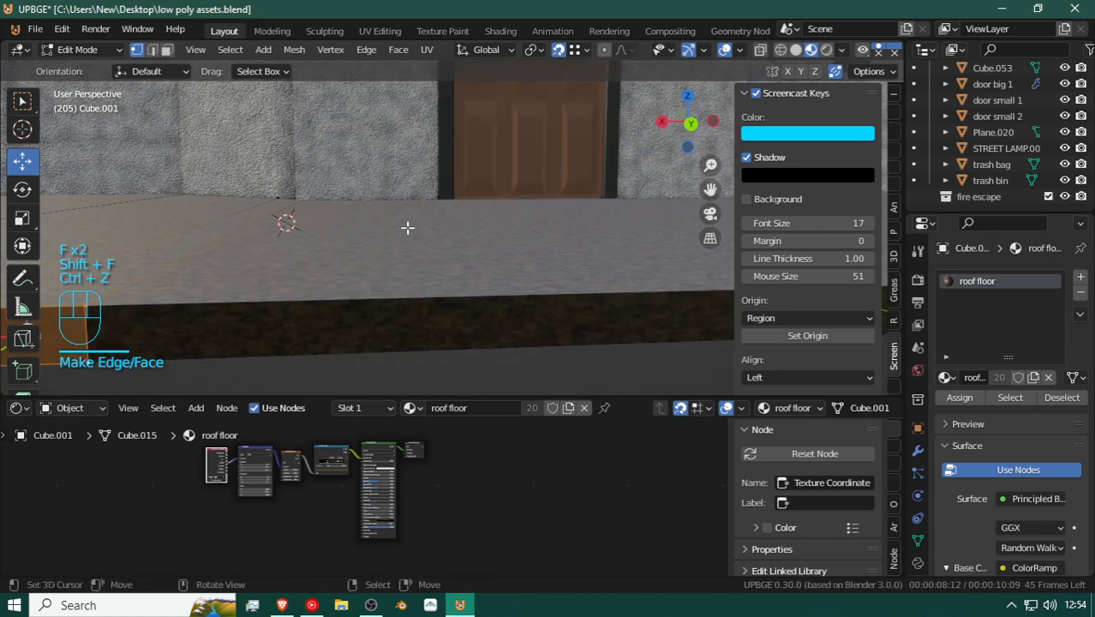
Step: Inspect the bay slab's underside, the corner beside the door wall and the outer edge from several sides
{"action": "key", "text": "shift+f"}
{"action": "key", "text": "w"}
{"action": "key", "text": "s"}
{"action": "key", "text": "d"}
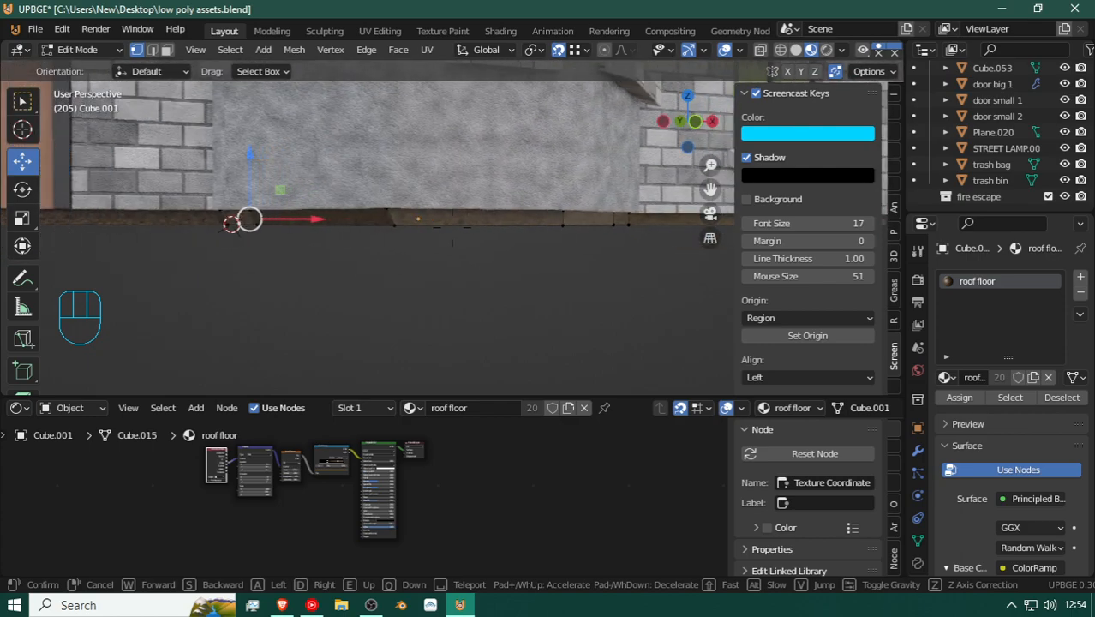
{"action": "key", "text": "w"}
{"action": "key", "text": "s"}
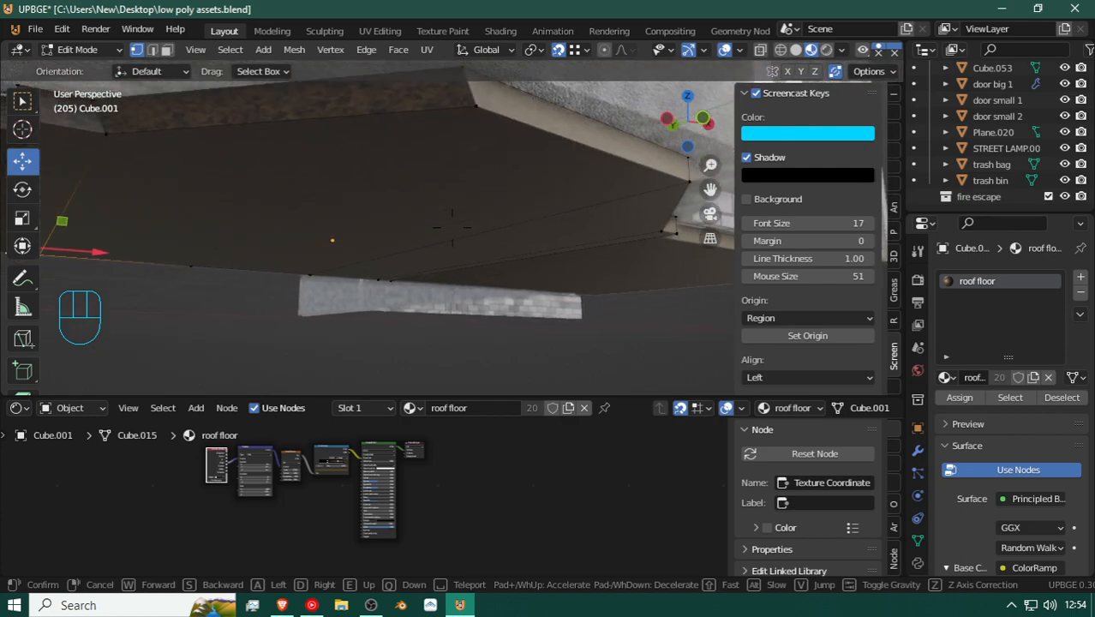
{"action": "key", "text": "d"}
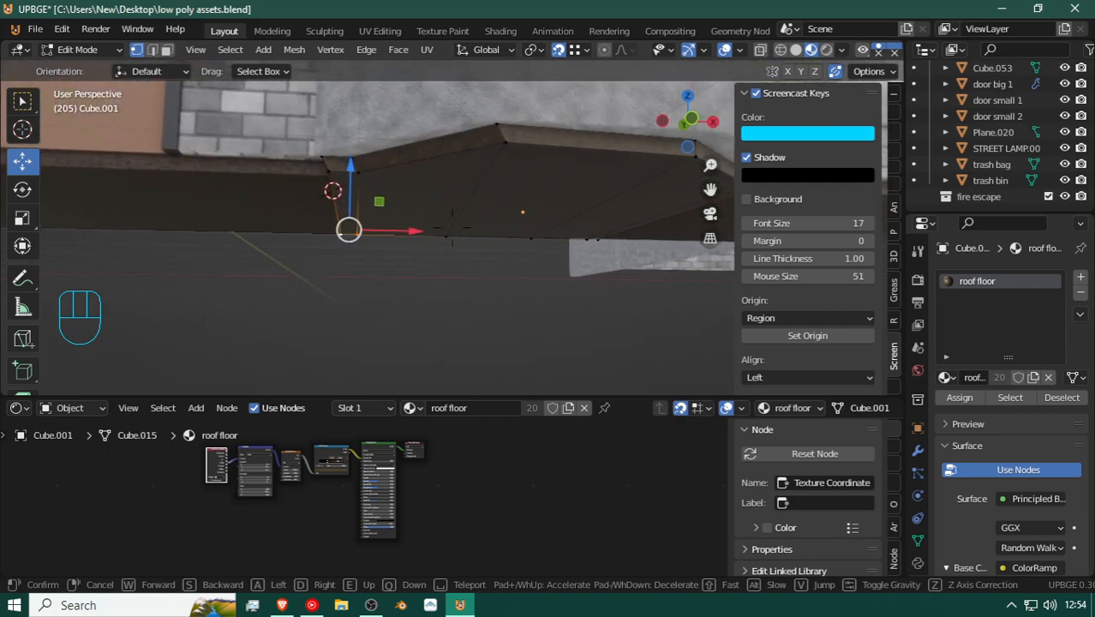
{"action": "left_click", "coordinate": [453, 228]}
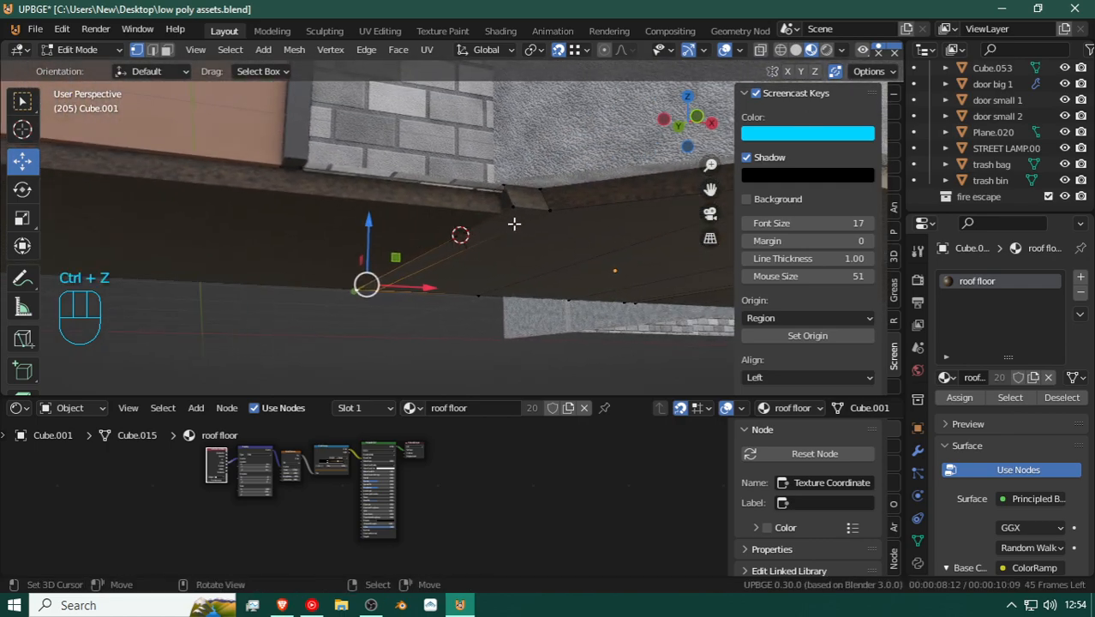
{"action": "key", "text": "shift+f"}
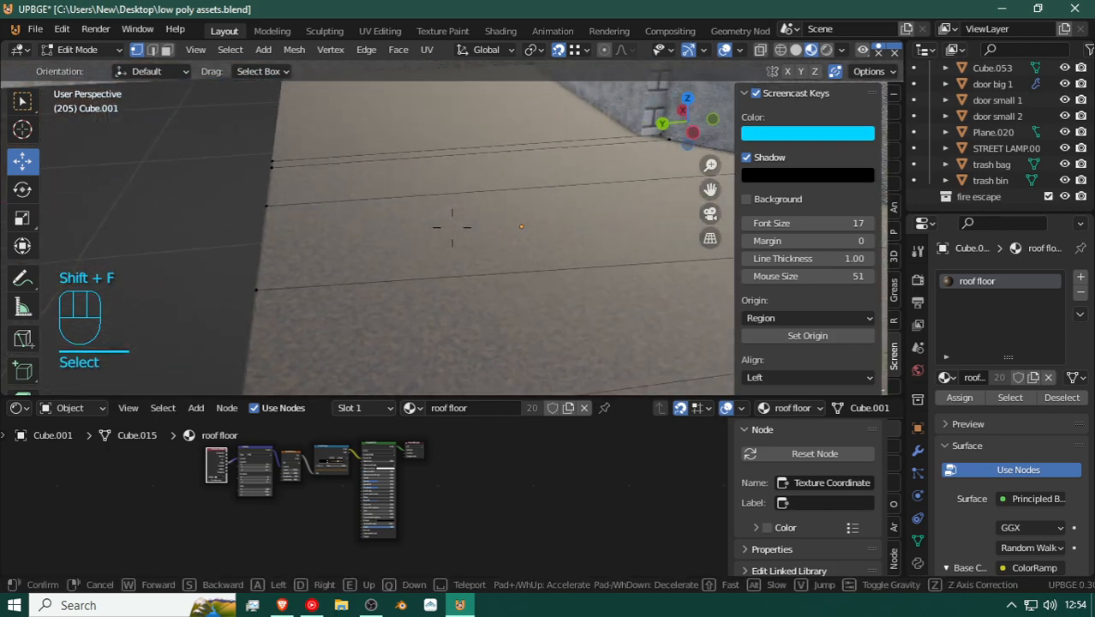
{"action": "left_click", "coordinate": [464, 237]}
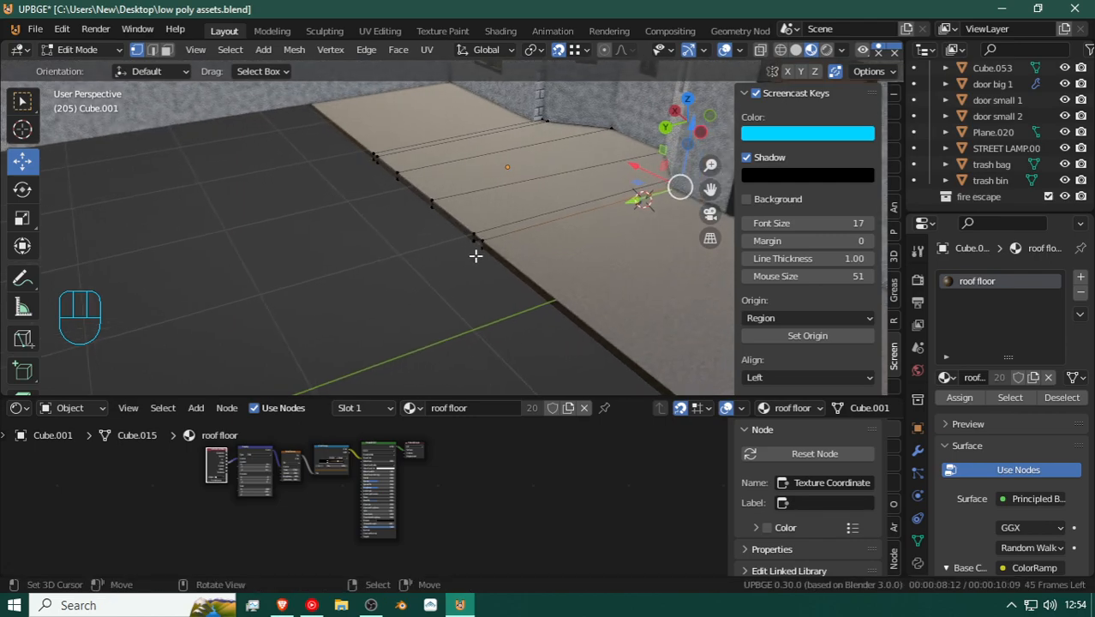
Step: Fill a face on the bay slab's outer edge near the doorway slab and leave mesh editing
{"action": "key", "text": "shift+f"}
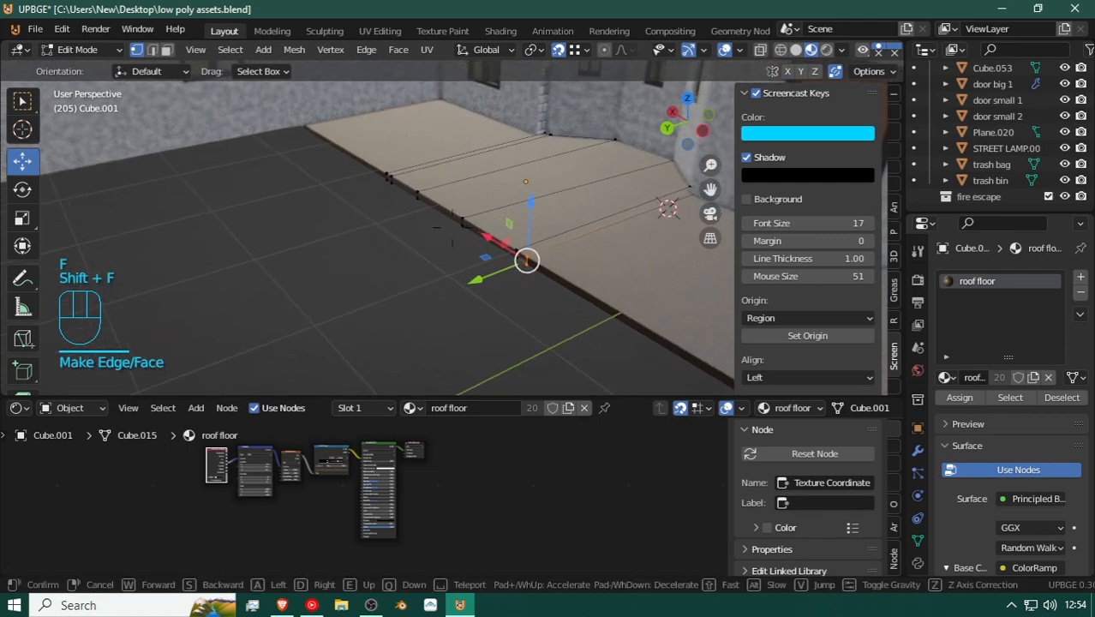
{"action": "left_click", "coordinate": [410, 203]}
{"action": "key", "text": "f"}
{"action": "key", "text": "Tab"}
Step: Inspect the fitted roof floor slabs along the door wall, both bays and side walls, then from above
{"action": "key", "text": "shift+f"}
{"action": "key", "text": "s"}
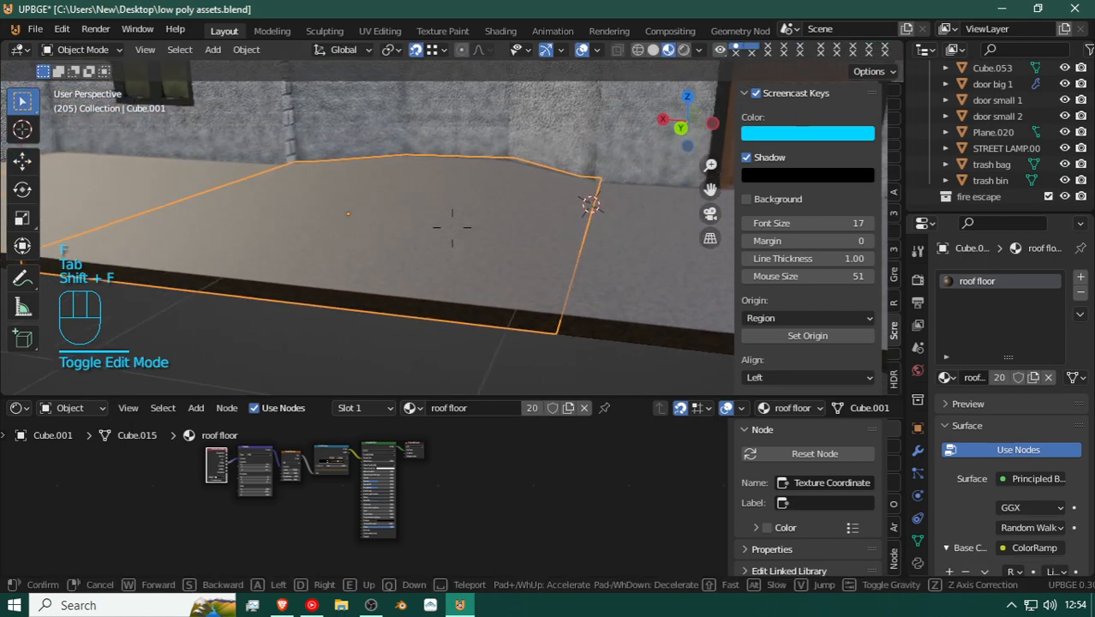
{"action": "key", "text": "d"}
{"action": "key", "text": "a"}
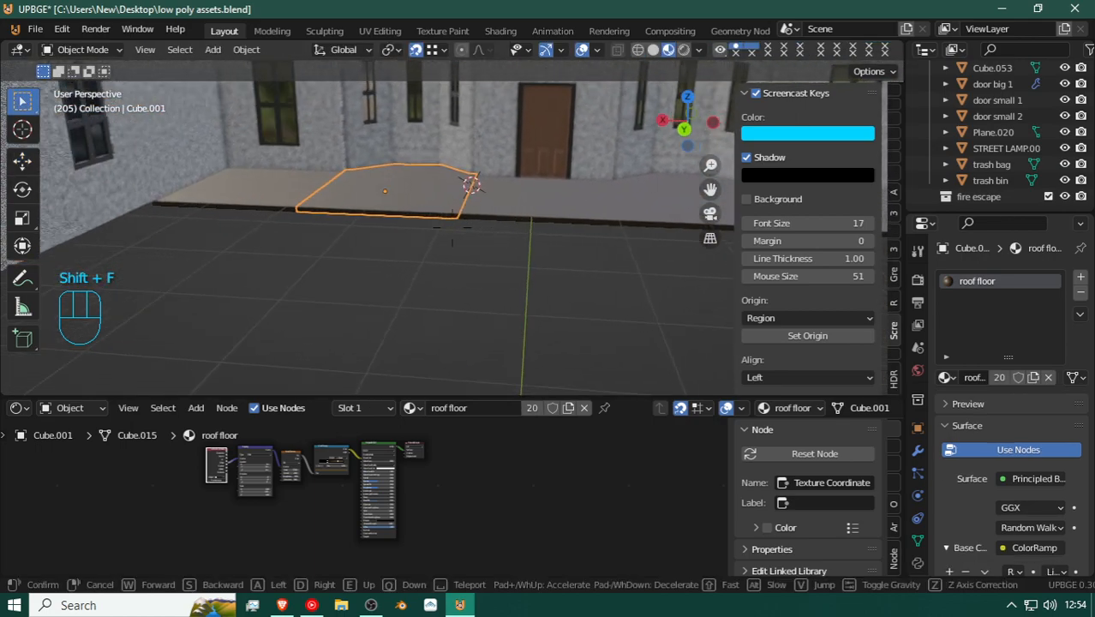
{"action": "left_click", "coordinate": [120, 248]}
{"action": "left_click", "coordinate": [113, 248]}
{"action": "left_click", "coordinate": [517, 169]}
{"action": "key", "text": "shift+f"}
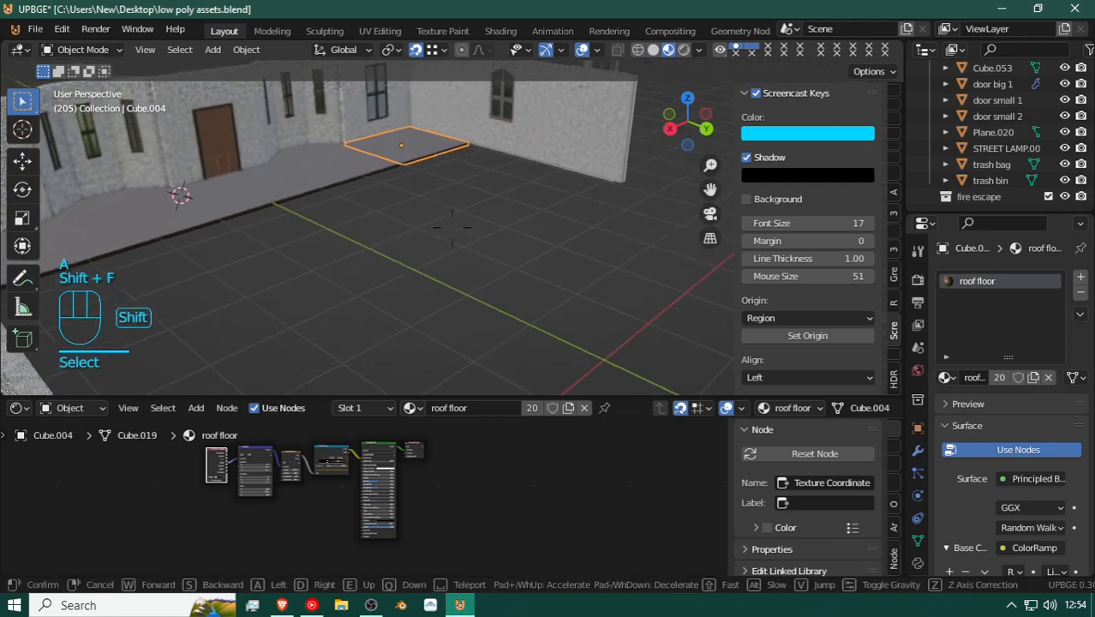
{"action": "key", "text": "shift+f"}
{"action": "key", "text": "shift+w"}
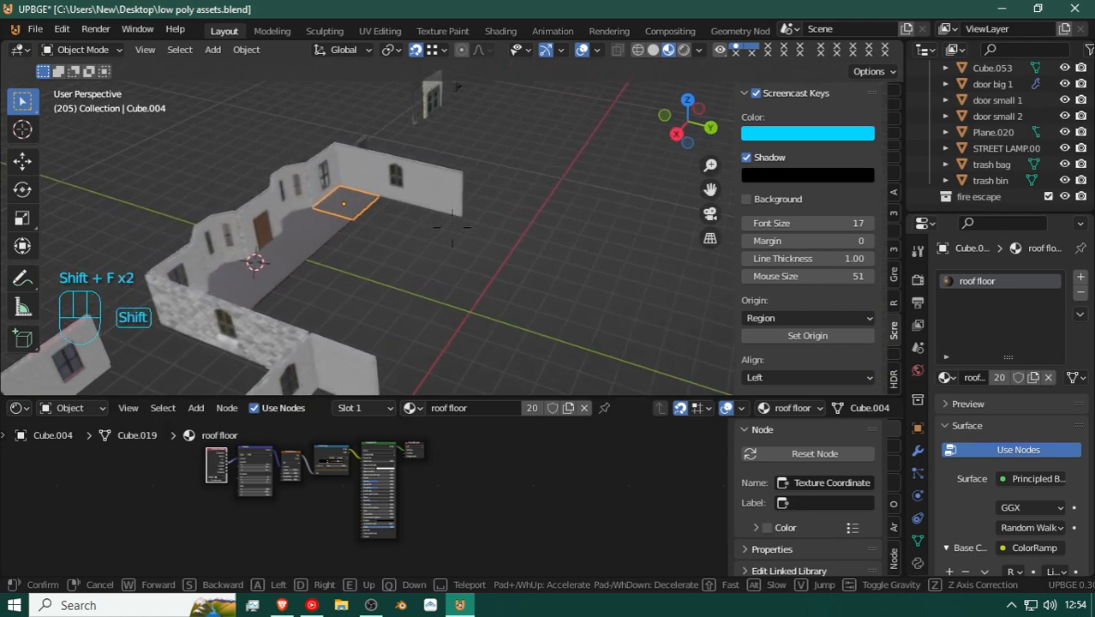
{"action": "left_click", "coordinate": [451, 228]}
Step: Duplicate the plain end panel of the side wall in place and switch snapping to increments
{"action": "left_click", "coordinate": [503, 233]}
{"action": "key", "text": "shift+d"}
{"action": "key", "text": "y"}
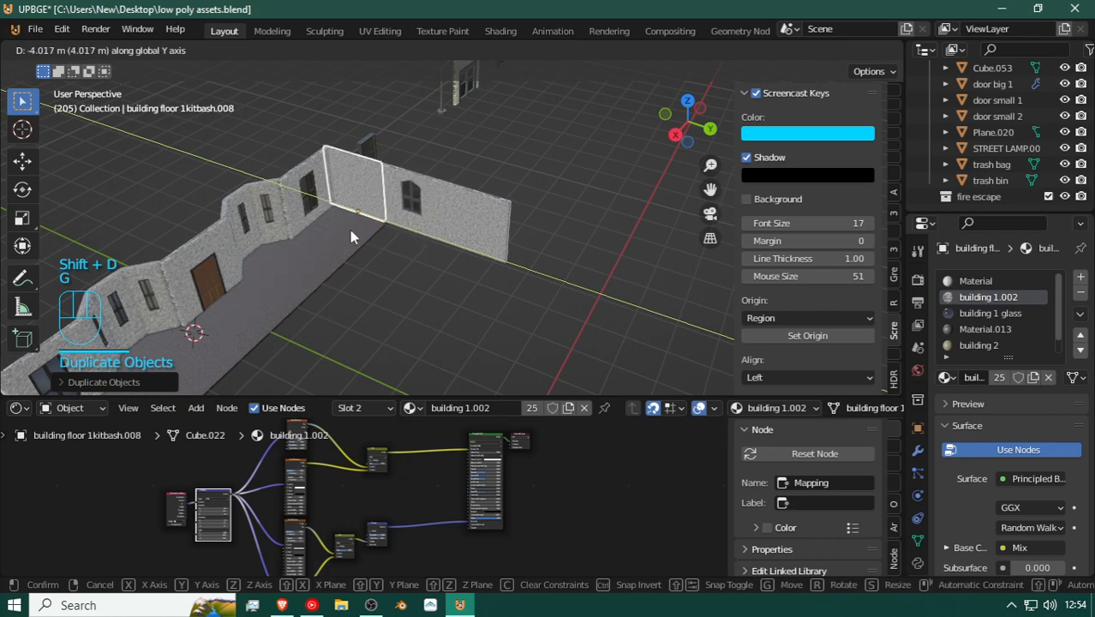
{"action": "right_click", "coordinate": [351, 230]}
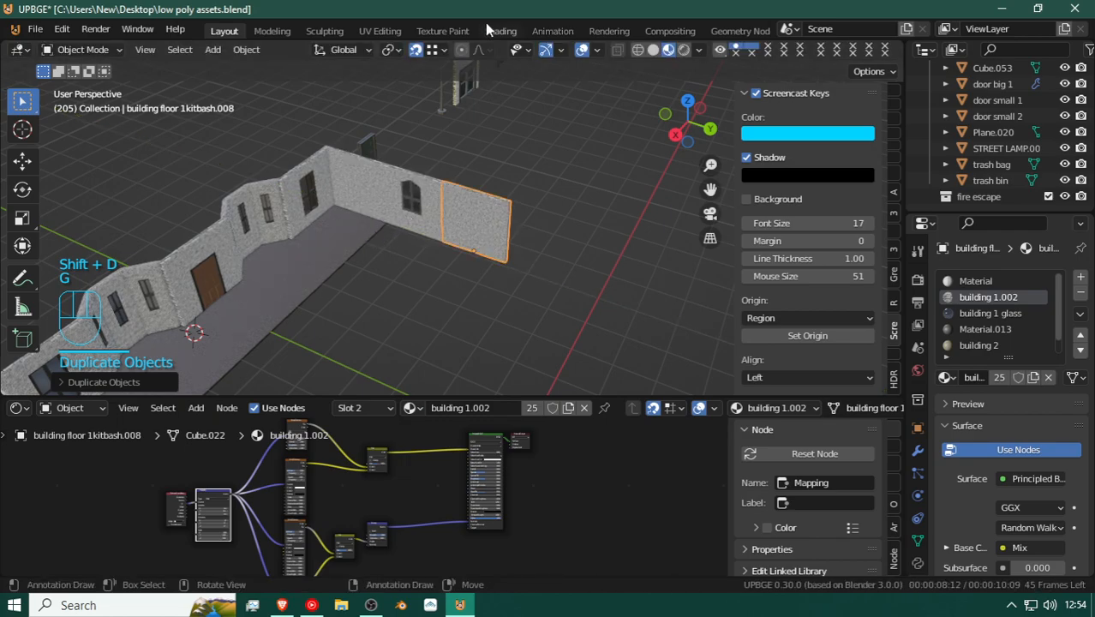
{"action": "left_click", "coordinate": [443, 50]}
{"action": "left_click", "coordinate": [428, 99]}
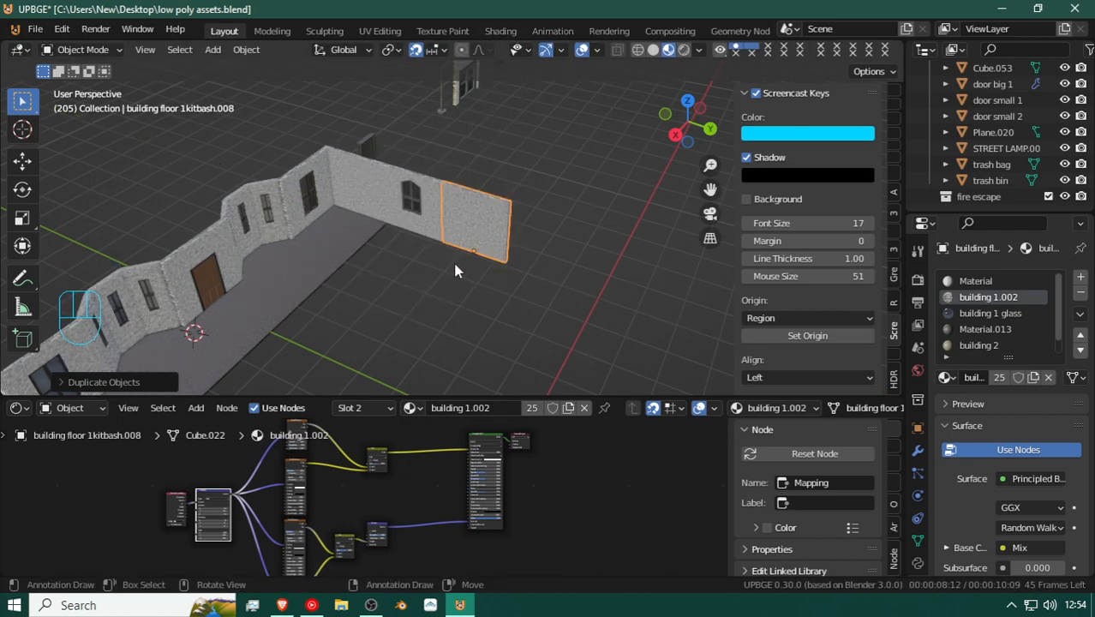
Step: Move the duplicated panel along global Y onto the slabs and along global X to stand between the doorway and the bay
{"action": "key", "text": "g"}
{"action": "key", "text": "y"}
{"action": "left_click", "coordinate": [343, 216]}
{"action": "key", "text": "g"}
{"action": "key", "text": "x"}
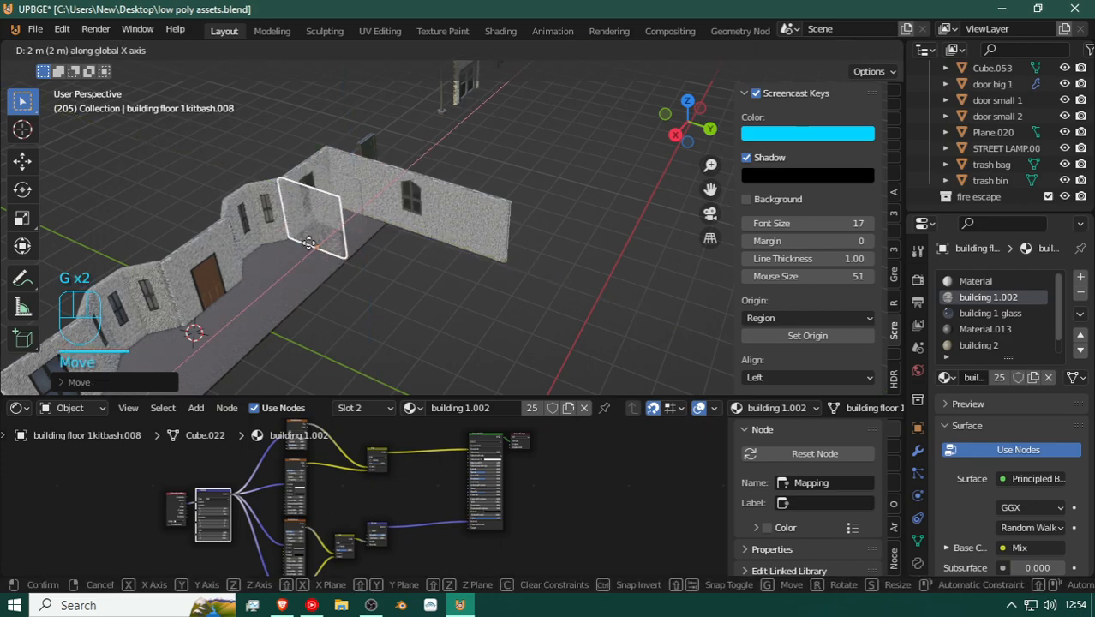
{"action": "left_click", "coordinate": [292, 260]}
{"action": "key", "text": "g"}
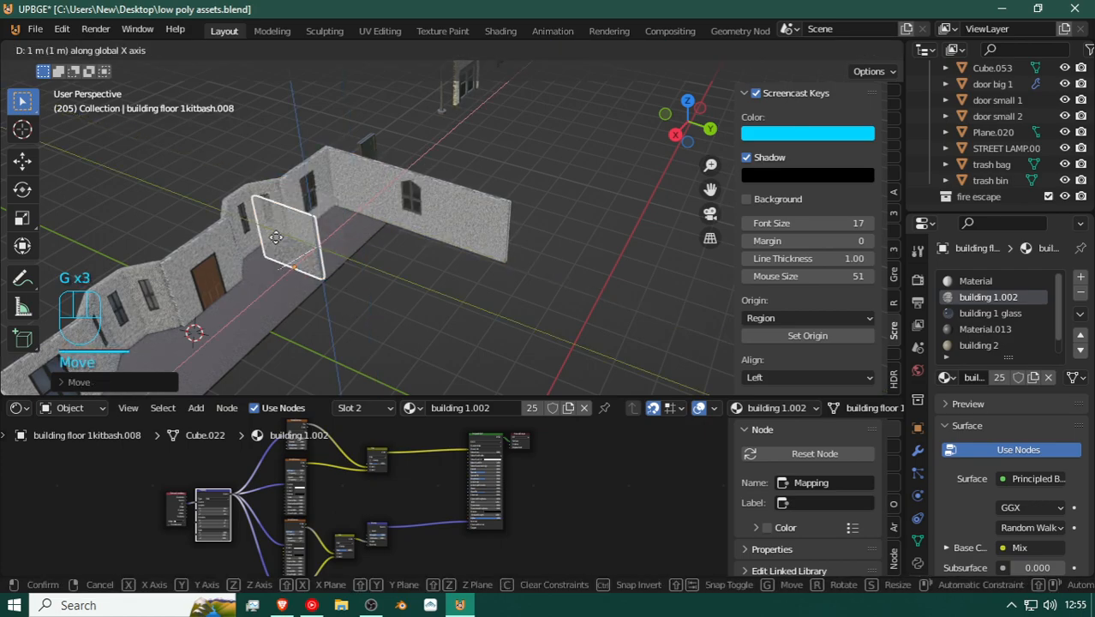
{"action": "left_click", "coordinate": [266, 240]}
Step: Duplicate the interior wall panel and move the copy along global Y, leaving a gap one panel wide
{"action": "key", "text": "shift+f"}
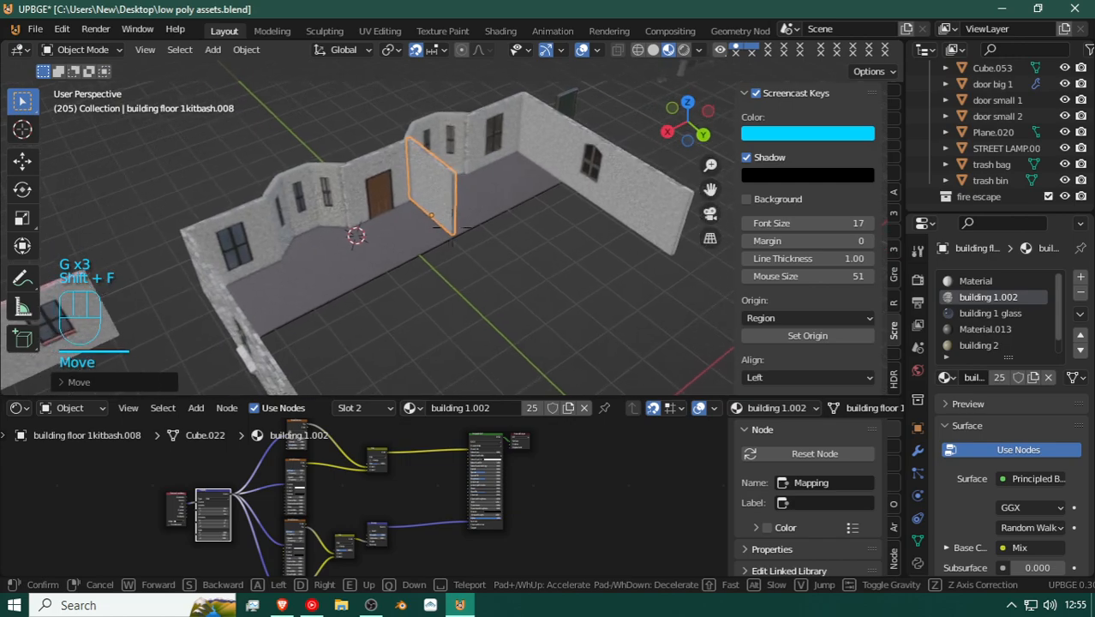
{"action": "left_click", "coordinate": [490, 257]}
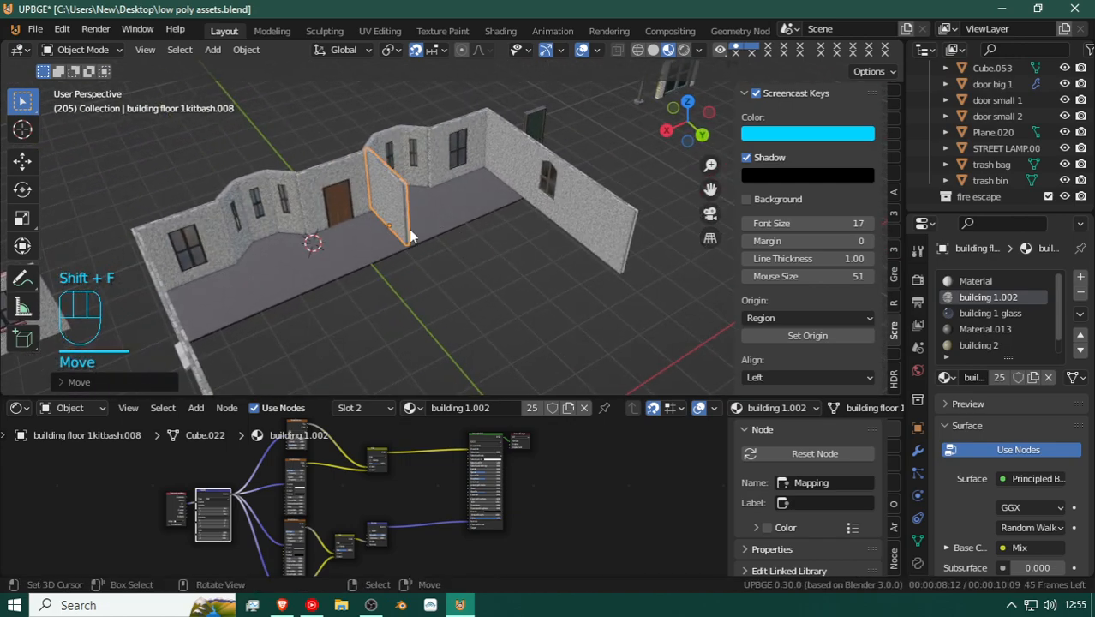
{"action": "key", "text": "shift+d"}
{"action": "key", "text": "g"}
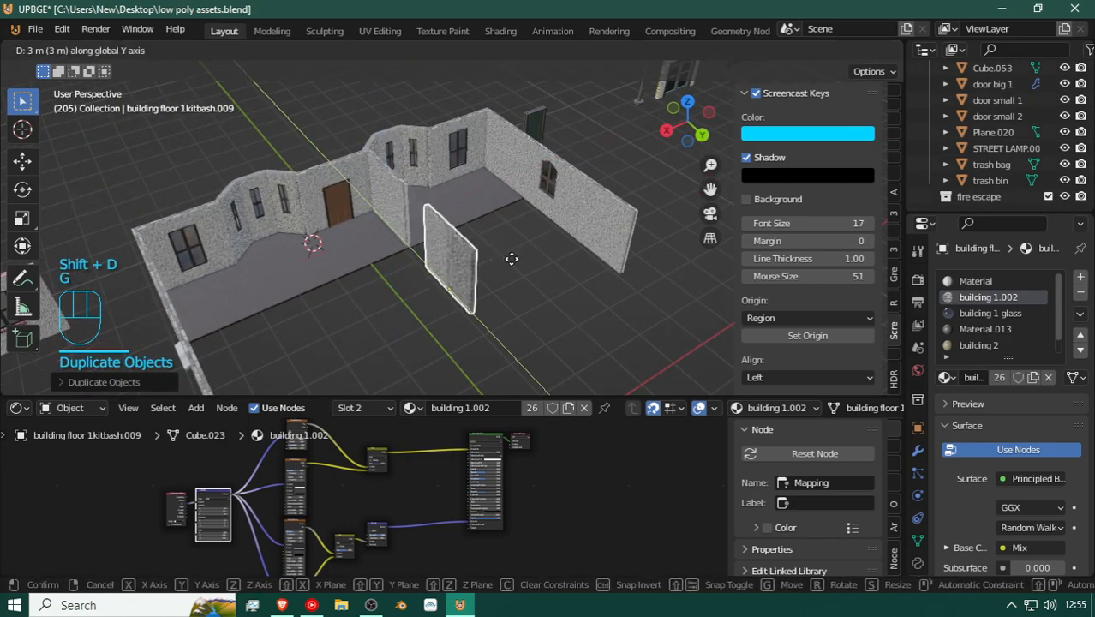
{"action": "left_click", "coordinate": [536, 297]}
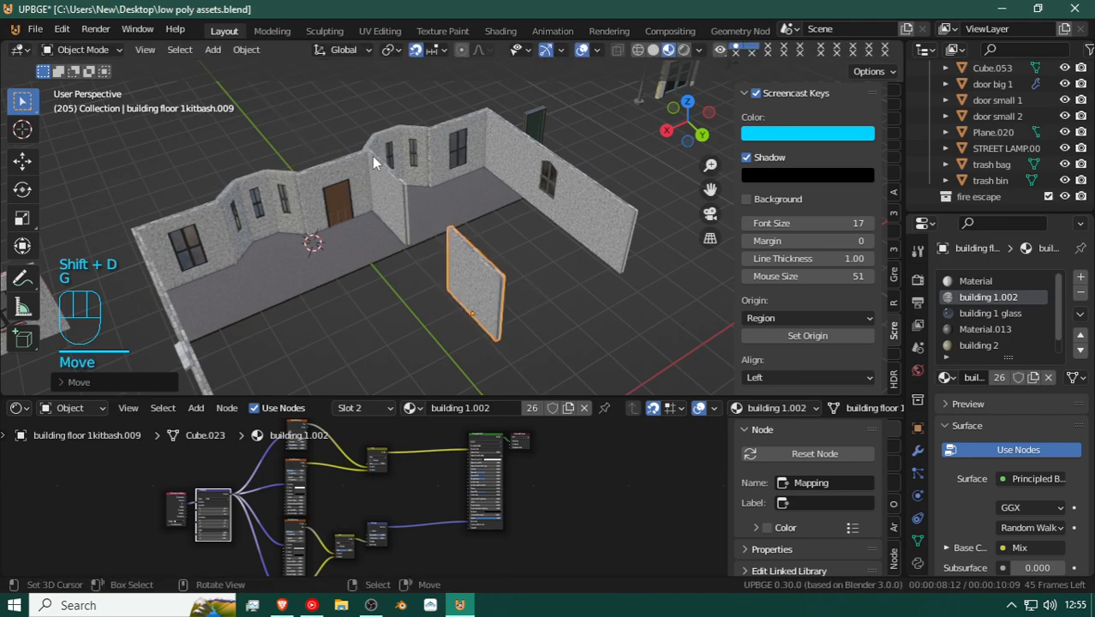
Step: Duplicate the door wall panel and rotate the copy a quarter turn about the Z axis
{"action": "left_click", "coordinate": [351, 180]}
{"action": "key", "text": "shift+d"}
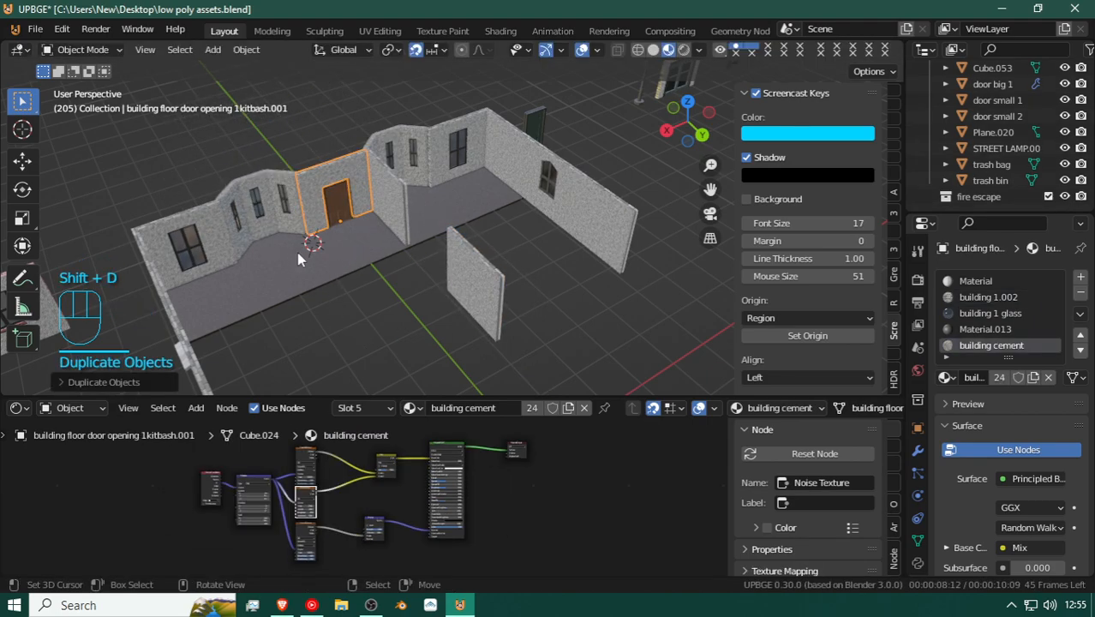
{"action": "key", "text": "r"}
{"action": "key", "text": "z"}
{"action": "left_click", "coordinate": [297, 252]}
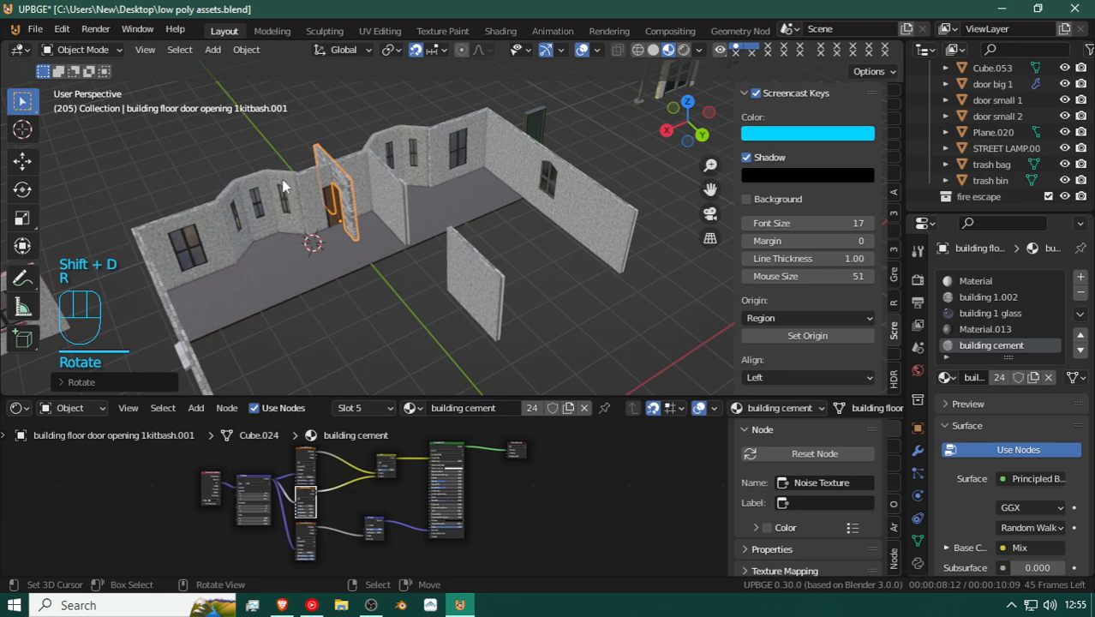
Step: Move the rotated door wall copy along global Y and X into the gap between the two interior panels
{"action": "key", "text": "g"}
{"action": "key", "text": "y"}
{"action": "left_click", "coordinate": [407, 251]}
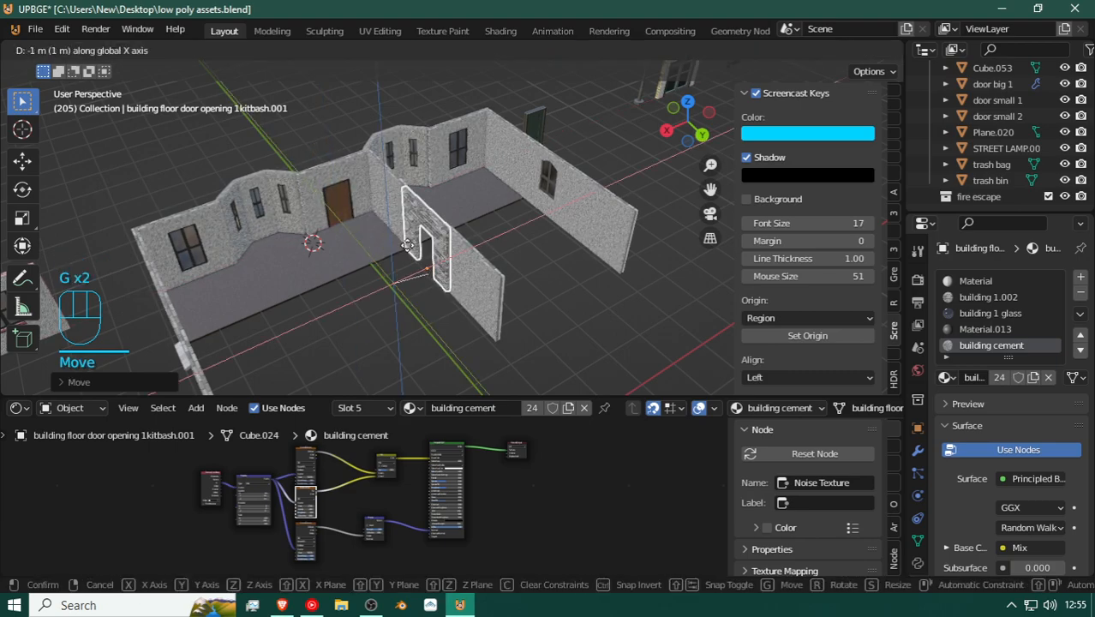
Step: Assign the building cement material to all faces of the interior door wall panel
{"action": "key", "text": "shift+f"}
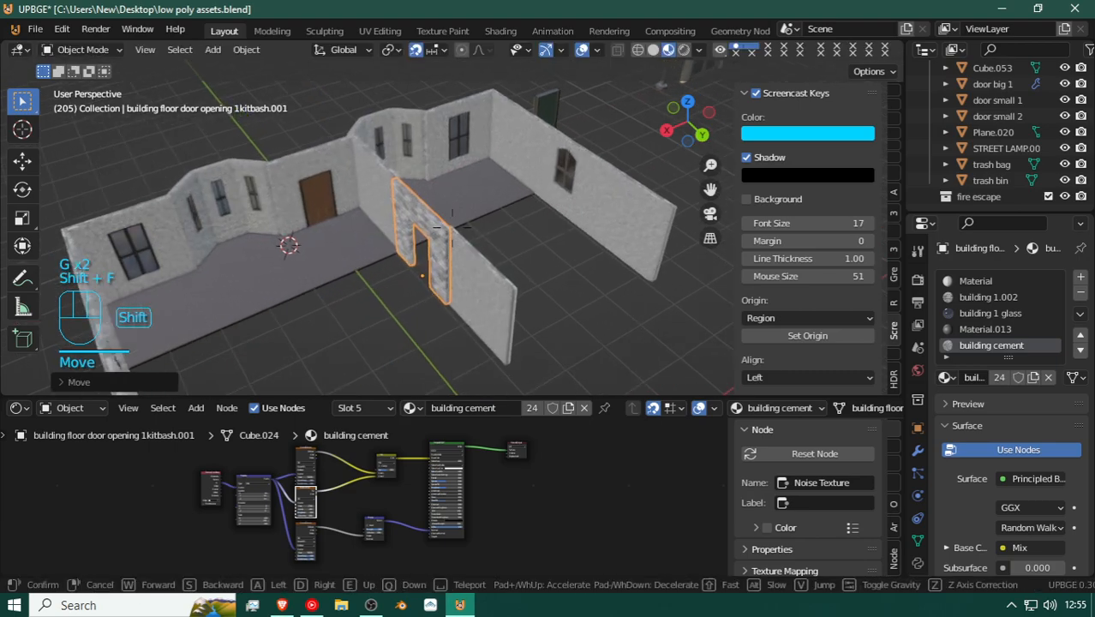
{"action": "left_click", "coordinate": [452, 227]}
{"action": "key", "text": "Tab"}
{"action": "key", "text": "a"}
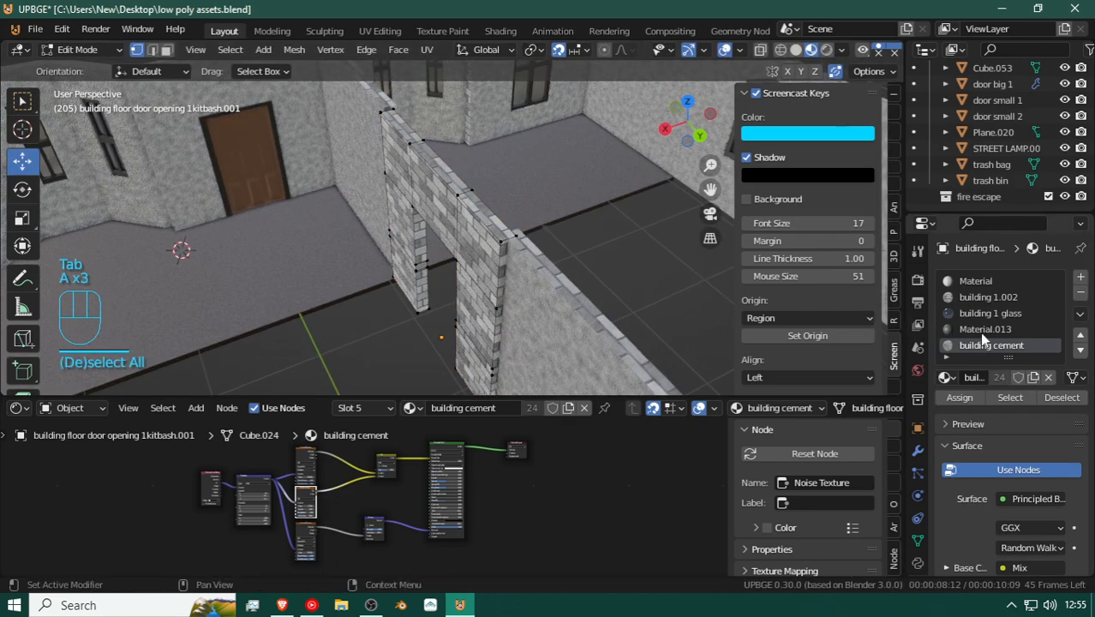
{"action": "left_click", "coordinate": [958, 398]}
{"action": "key", "text": "Tab"}
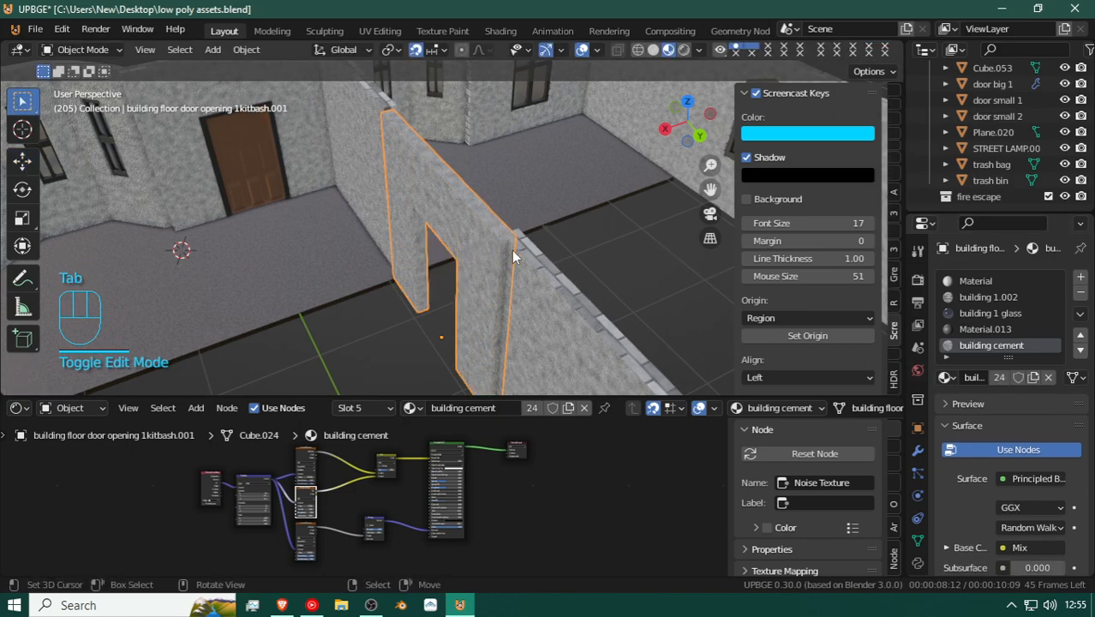
Step: Assign the building cement material to the whole outer interior wall panel beside the door wall
{"action": "left_click", "coordinate": [568, 298]}
{"action": "key", "text": "Tab"}
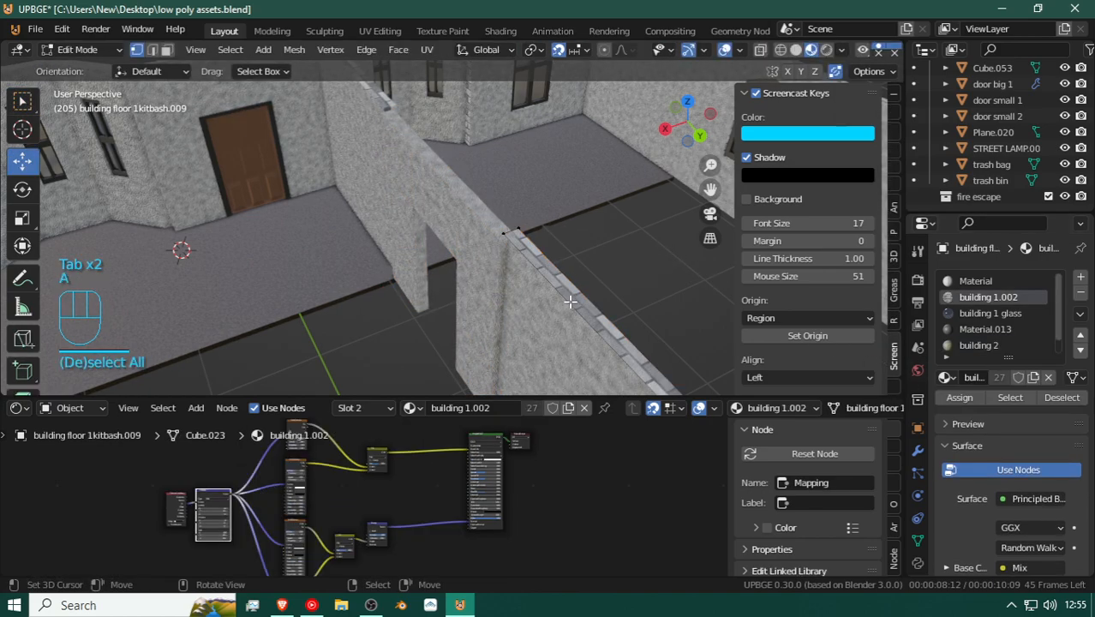
{"action": "scroll", "coordinate": [997, 345], "scroll_direction": "down", "scroll_amount": 1}
{"action": "left_click", "coordinate": [1005, 345]}
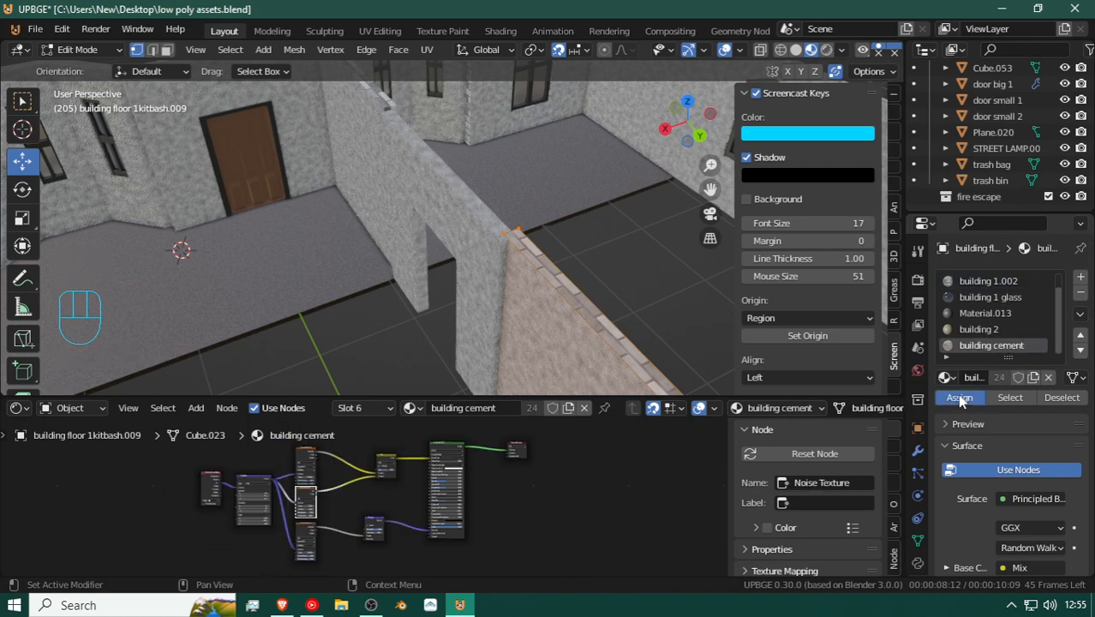
{"action": "key", "text": "Tab"}
Step: Assign the building cement material to the whole inner interior panel next to the bay, then leave mesh editing
{"action": "key", "text": "shift+f"}
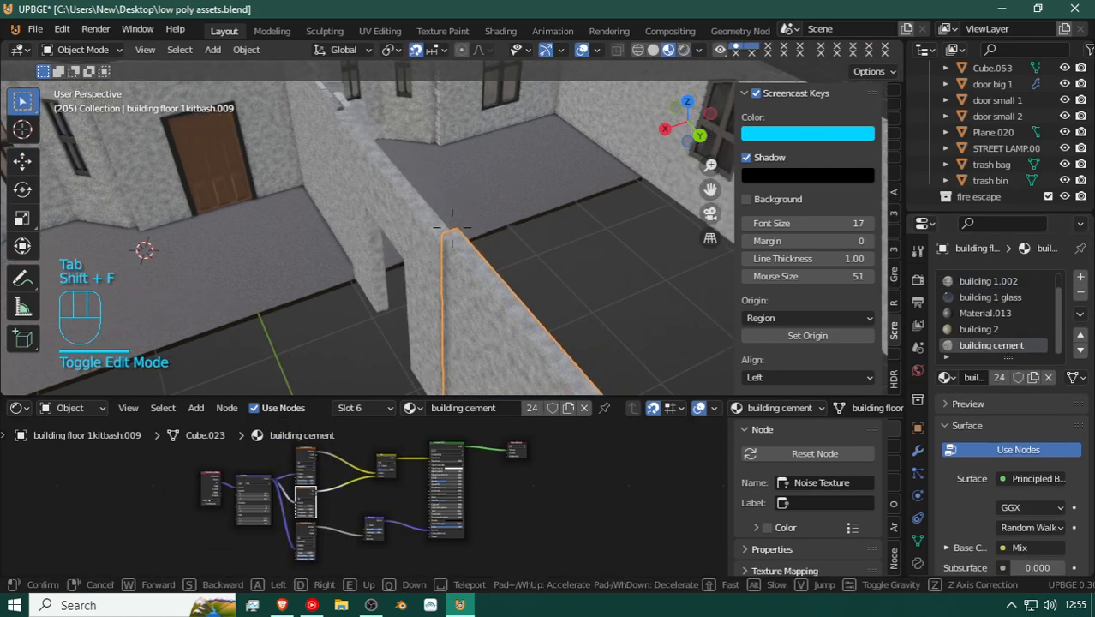
{"action": "key", "text": "d"}
{"action": "key", "text": "w"}
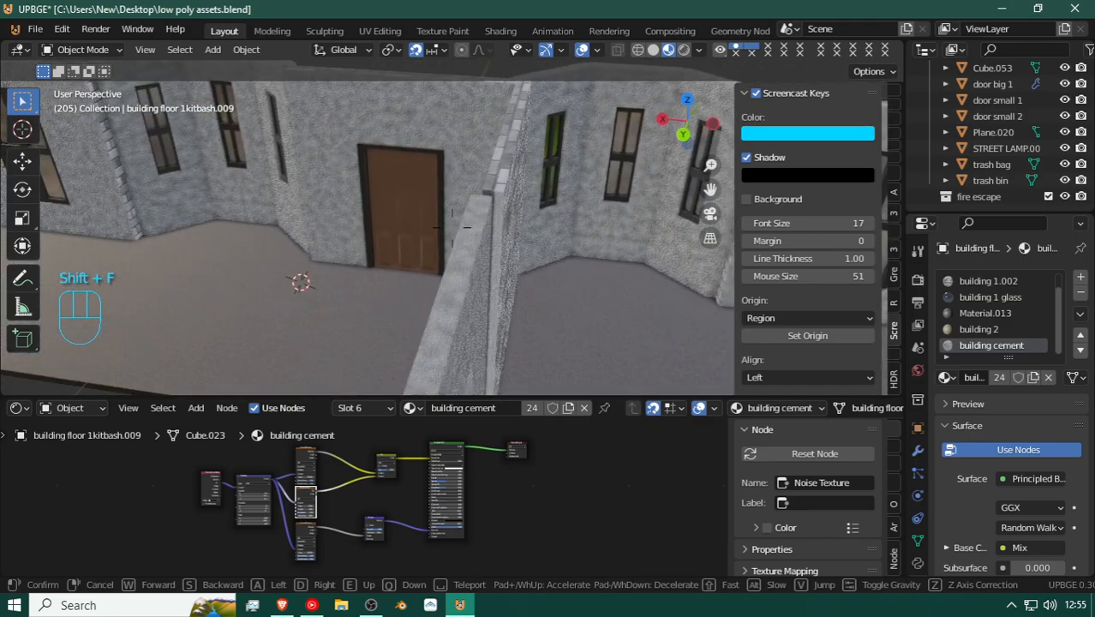
{"action": "left_click", "coordinate": [446, 227]}
{"action": "key", "text": "Tab"}
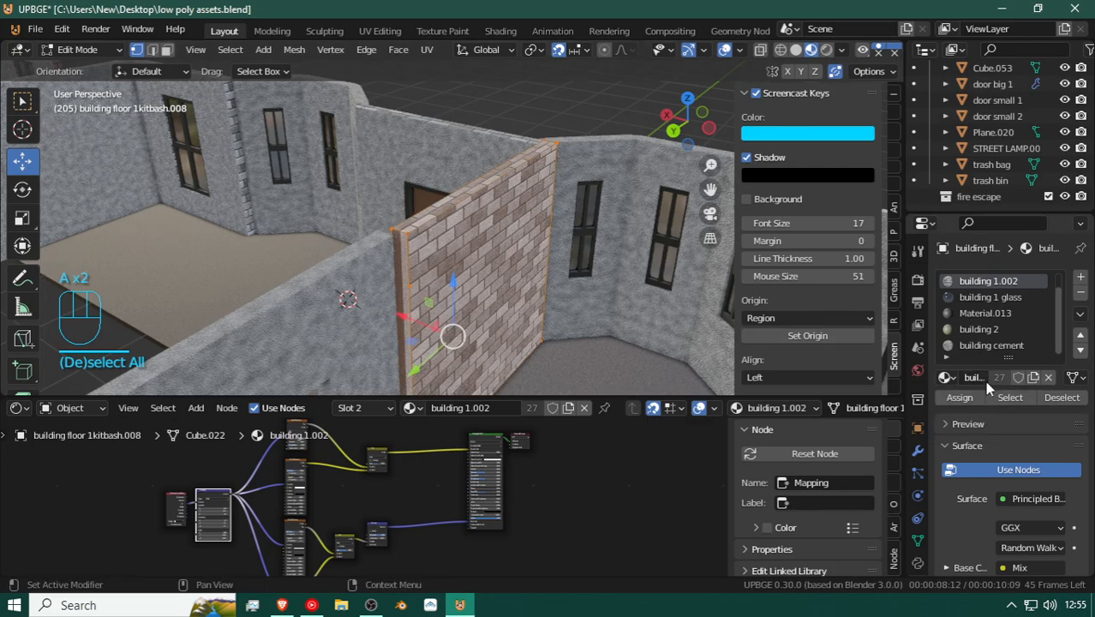
{"action": "left_click", "coordinate": [996, 345]}
{"action": "left_click", "coordinate": [959, 398]}
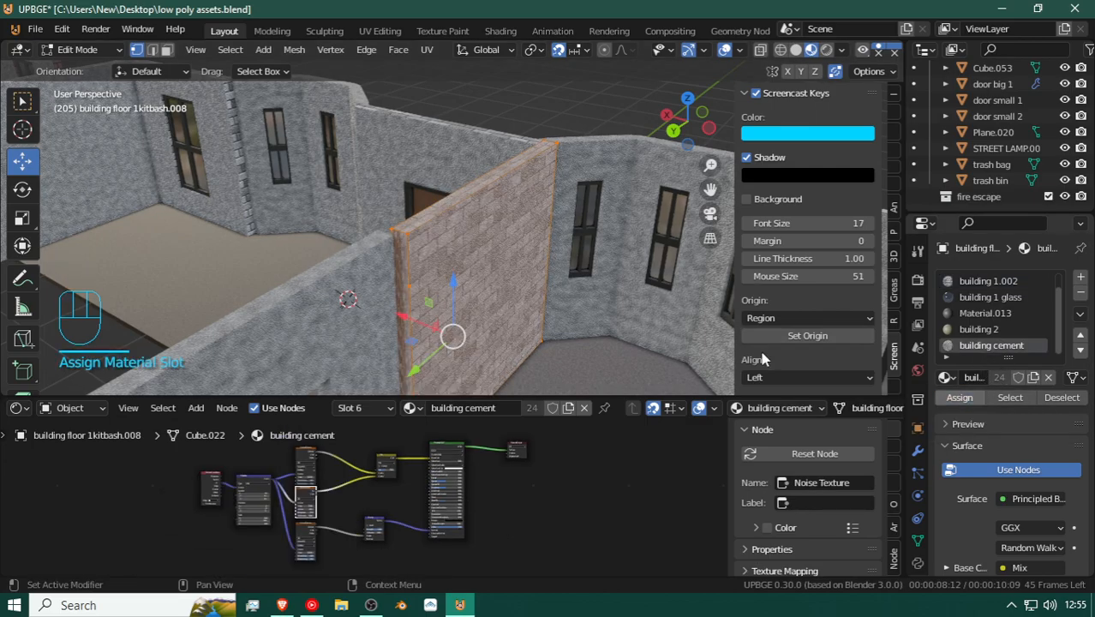
{"action": "key", "text": "shift+f"}
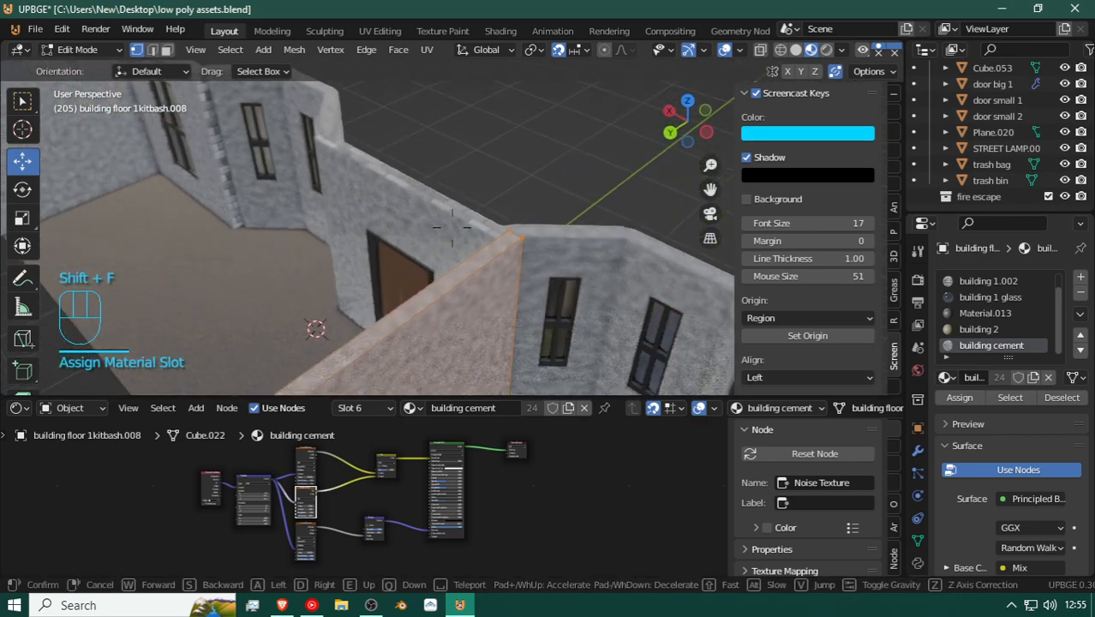
{"action": "key", "text": "w"}
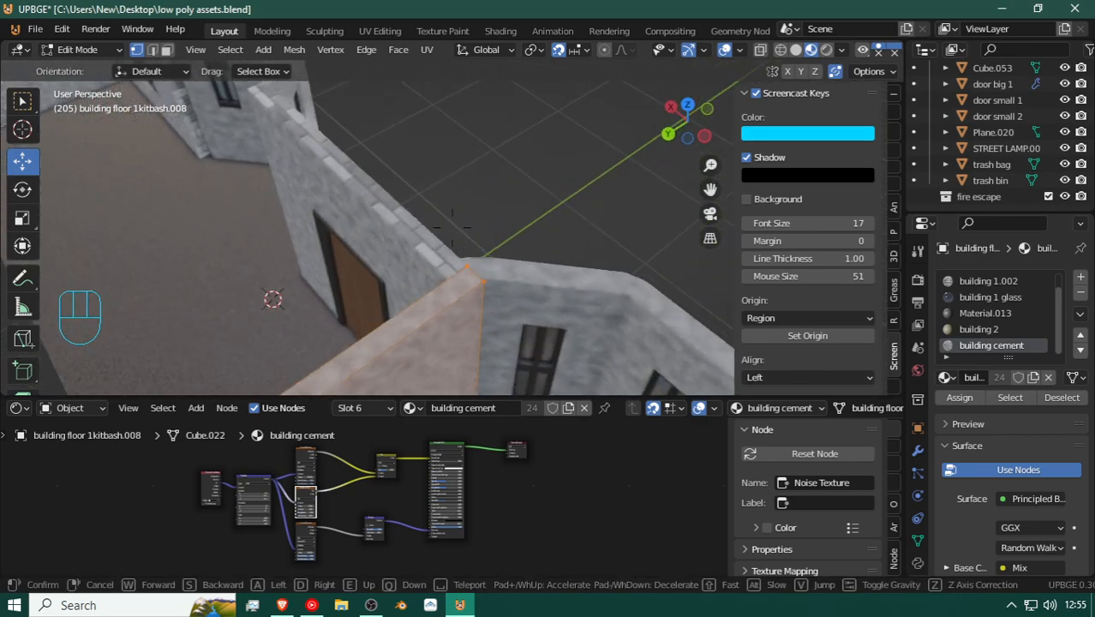
{"action": "key", "text": "d"}
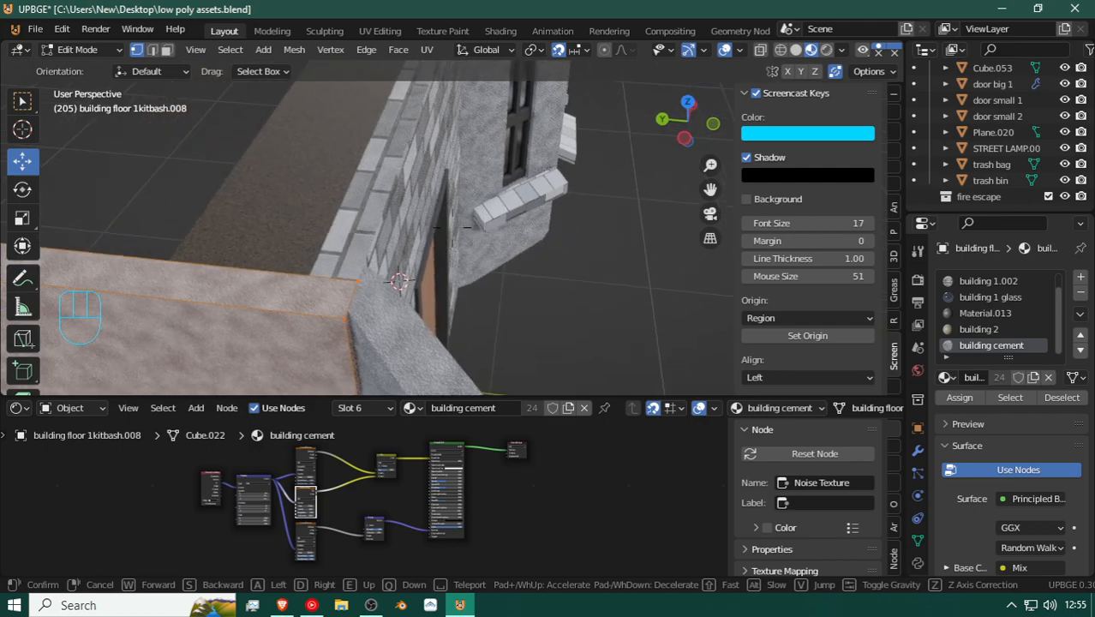
{"action": "key", "text": "a"}
{"action": "key", "text": "a"}
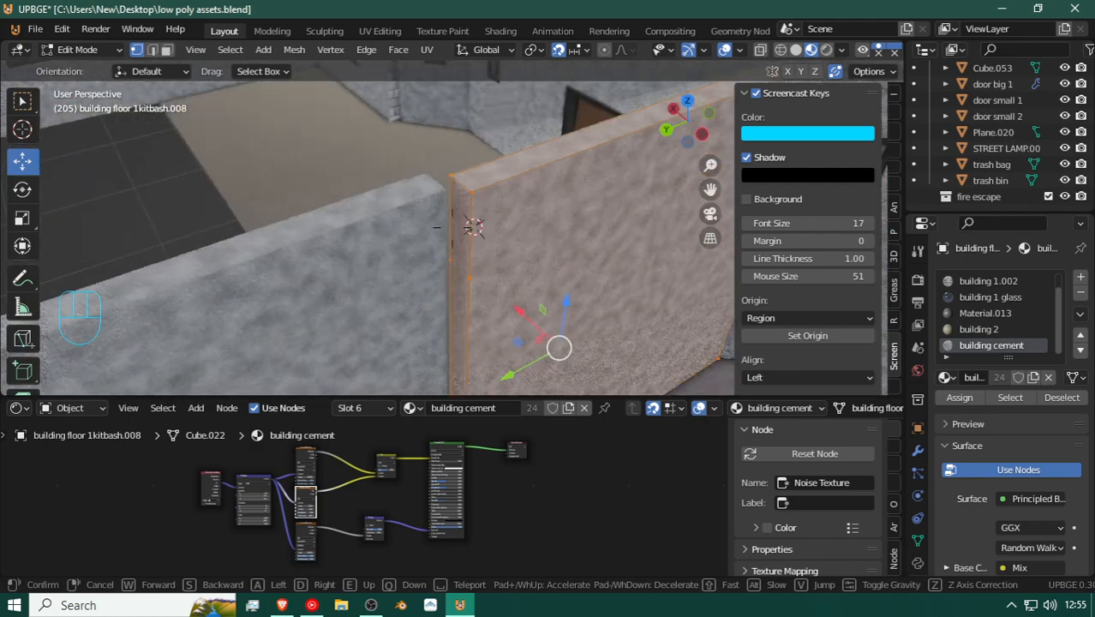
{"action": "left_click", "coordinate": [453, 230]}
{"action": "key", "text": "Tab"}
Step: Switch snapping to Vertex and move the door wall panel along global X and Y flush against the inner interior panel
{"action": "left_click", "coordinate": [400, 183]}
{"action": "key", "text": "g"}
{"action": "left_click", "coordinate": [452, 147]}
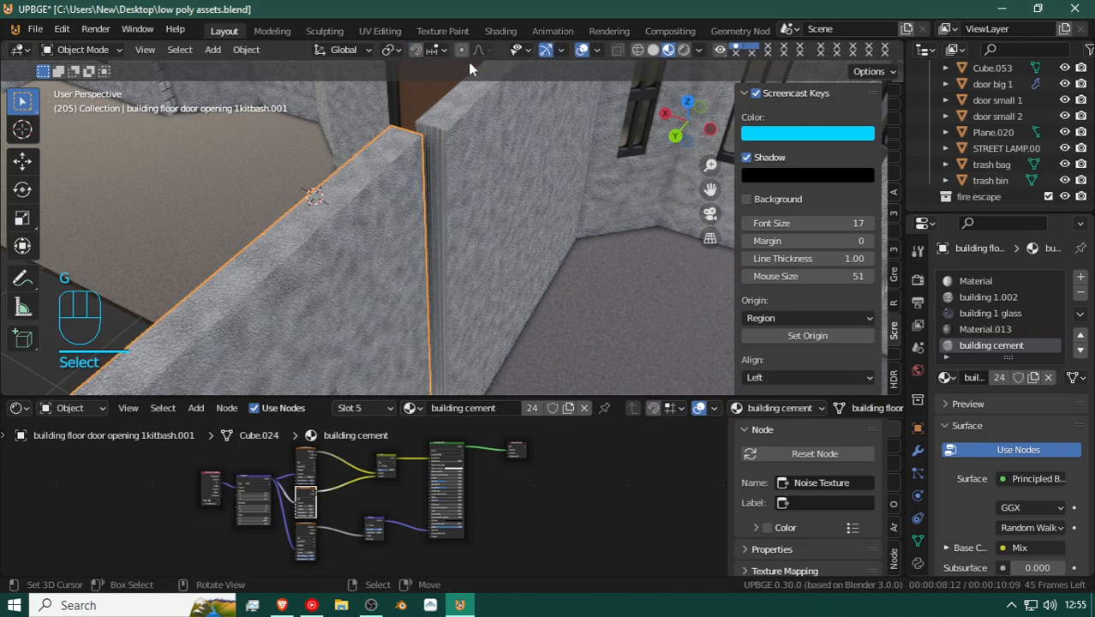
{"action": "left_click", "coordinate": [442, 50]}
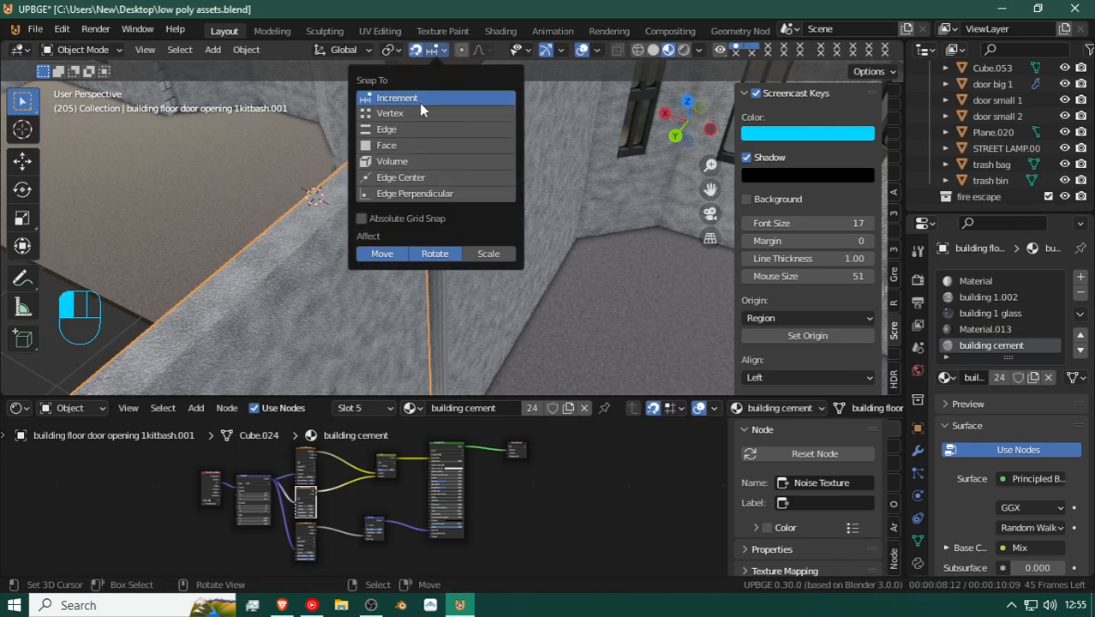
{"action": "left_click", "coordinate": [424, 114]}
{"action": "key", "text": "g"}
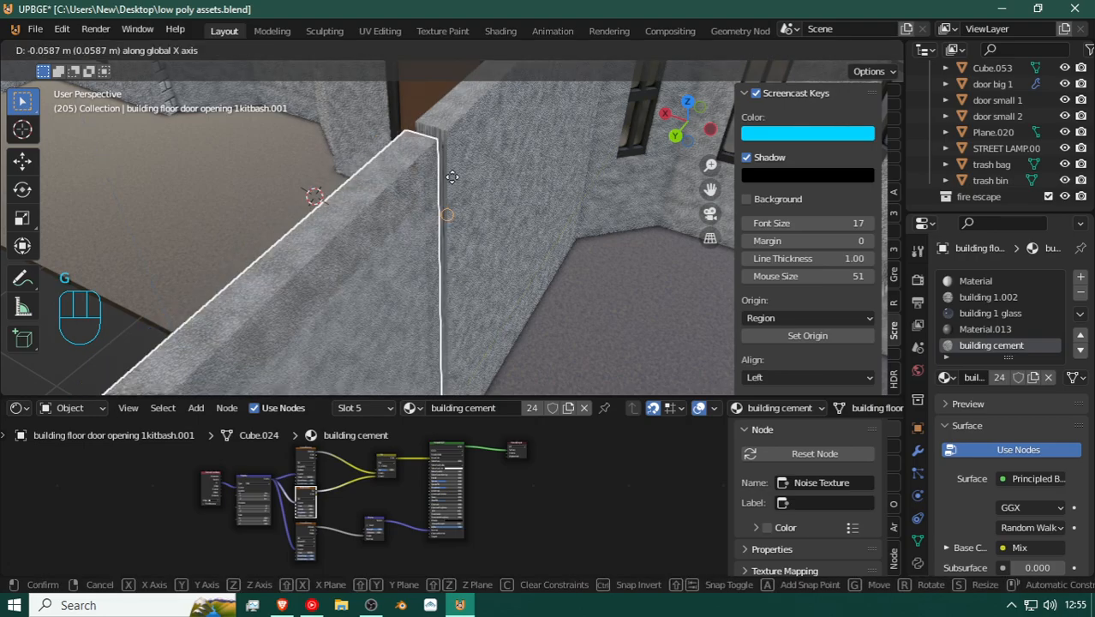
{"action": "left_click", "coordinate": [453, 149]}
{"action": "key", "text": "g"}
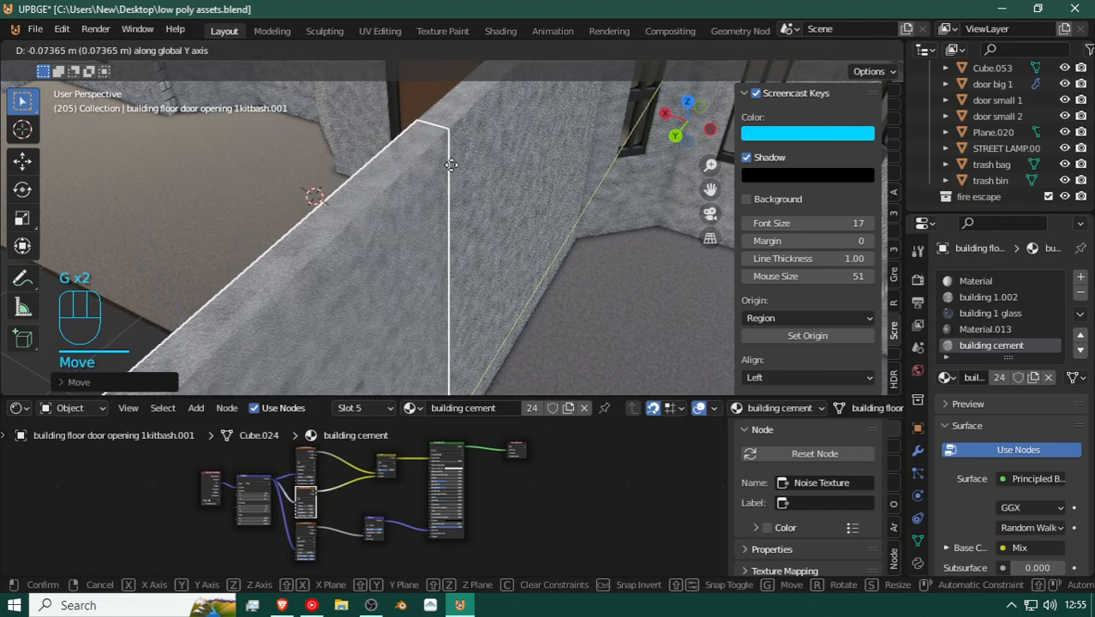
{"action": "left_click", "coordinate": [445, 130]}
Step: Move the outer interior panel along global Y with vertex snapping so it meets the edge of the door wall panel
{"action": "key", "text": "shift+f"}
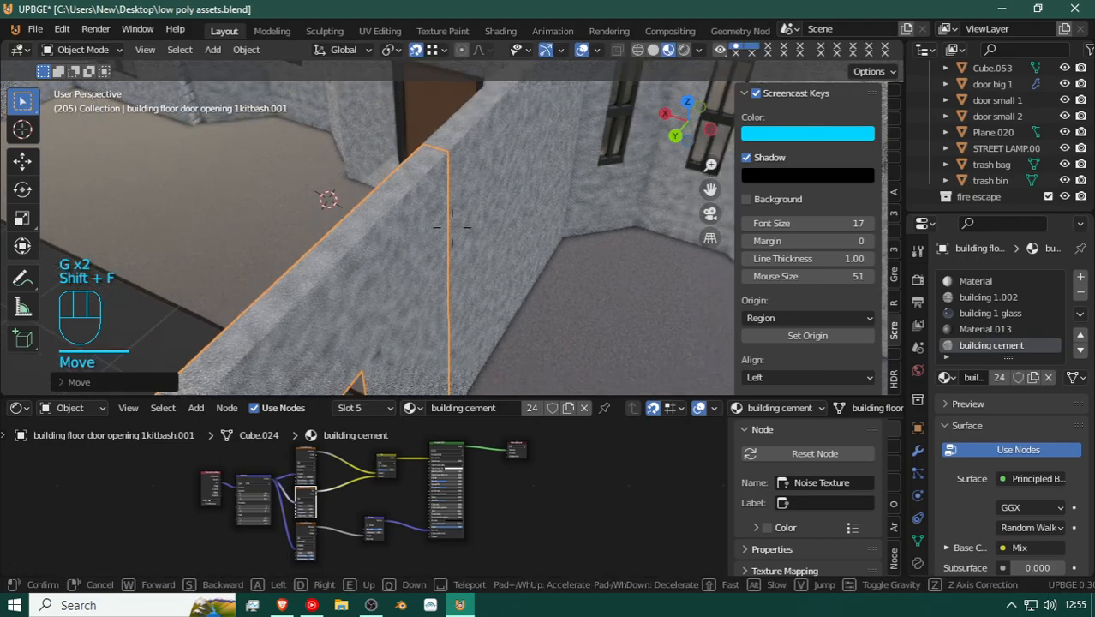
{"action": "left_click", "coordinate": [452, 226]}
{"action": "left_click", "coordinate": [409, 186]}
{"action": "key", "text": "g"}
{"action": "left_click", "coordinate": [368, 209]}
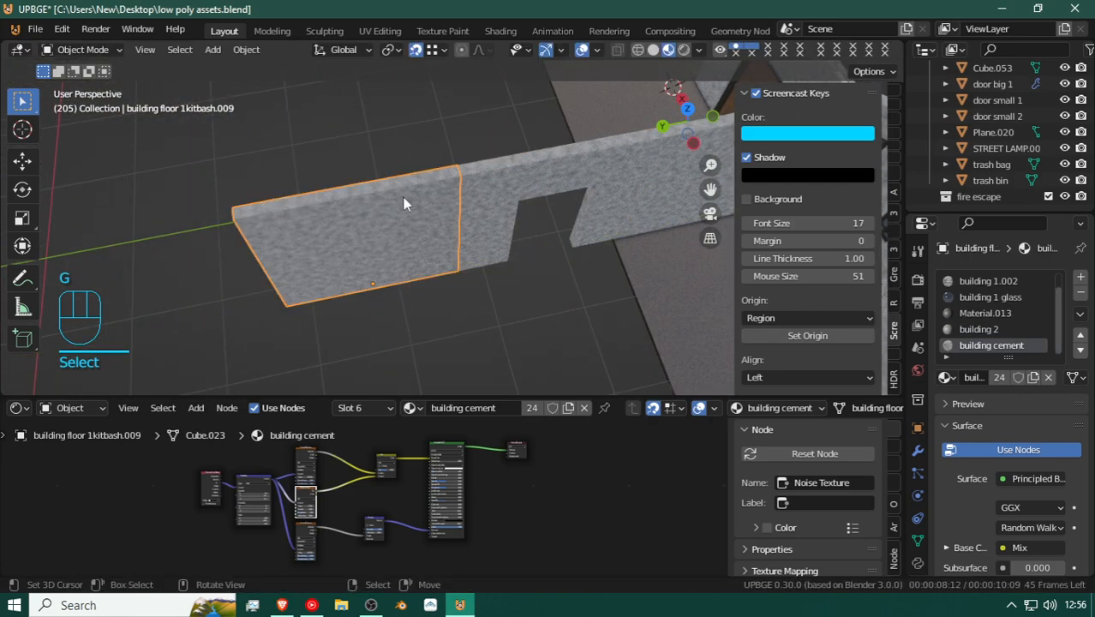
{"action": "key", "text": "g"}
{"action": "key", "text": "y"}
{"action": "left_click", "coordinate": [391, 200]}
{"action": "key", "text": "g"}
{"action": "key", "text": "y"}
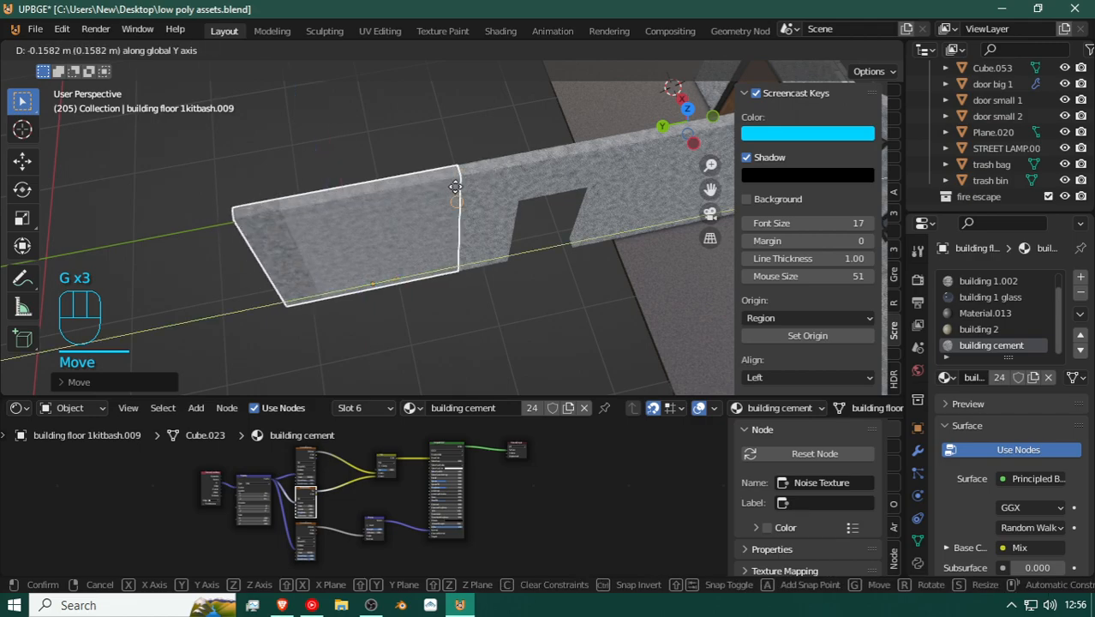
{"action": "left_click", "coordinate": [461, 190]}
Step: Inspect the joints between the interior wall panels and the open end of the room
{"action": "key", "text": "shift+f"}
{"action": "key", "text": "w"}
{"action": "key", "text": "a"}
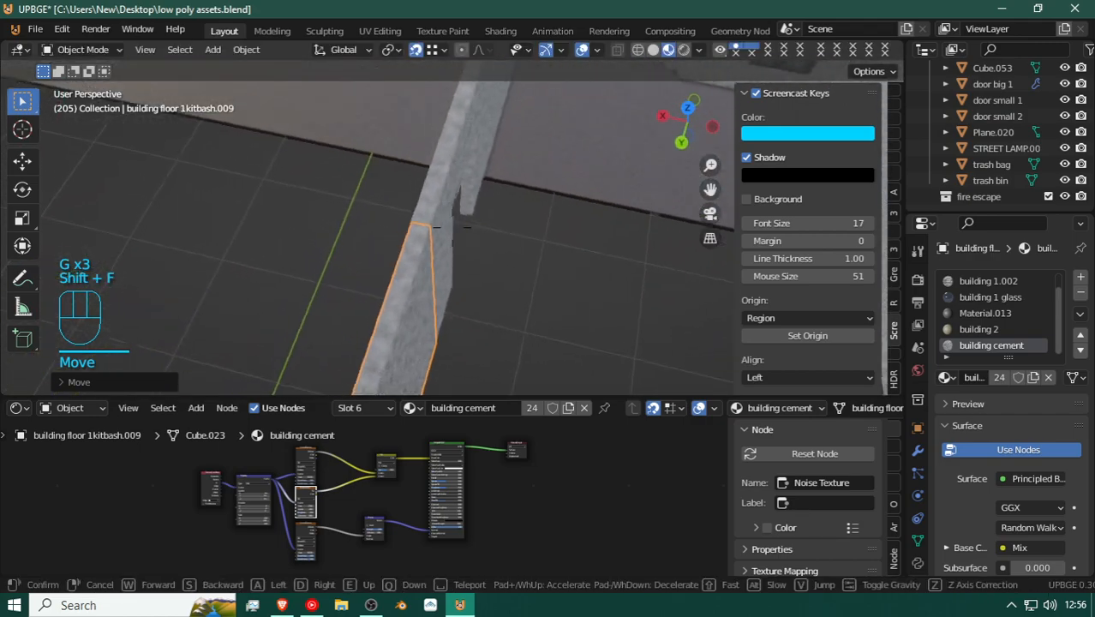
{"action": "key", "text": "a"}
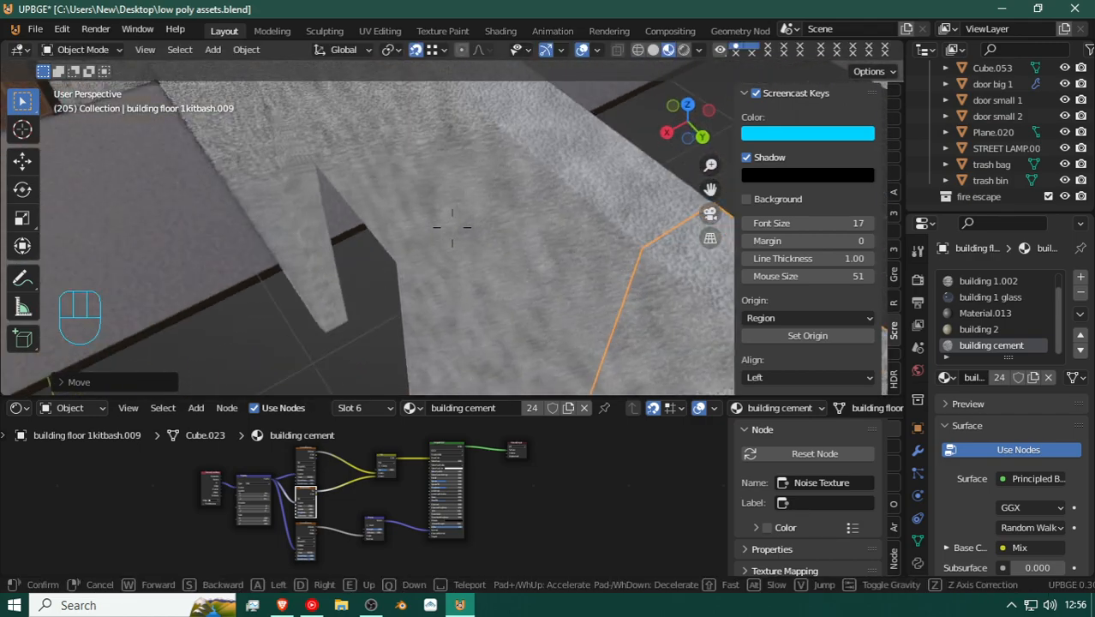
{"action": "key", "text": "s"}
{"action": "key", "text": "shift+d"}
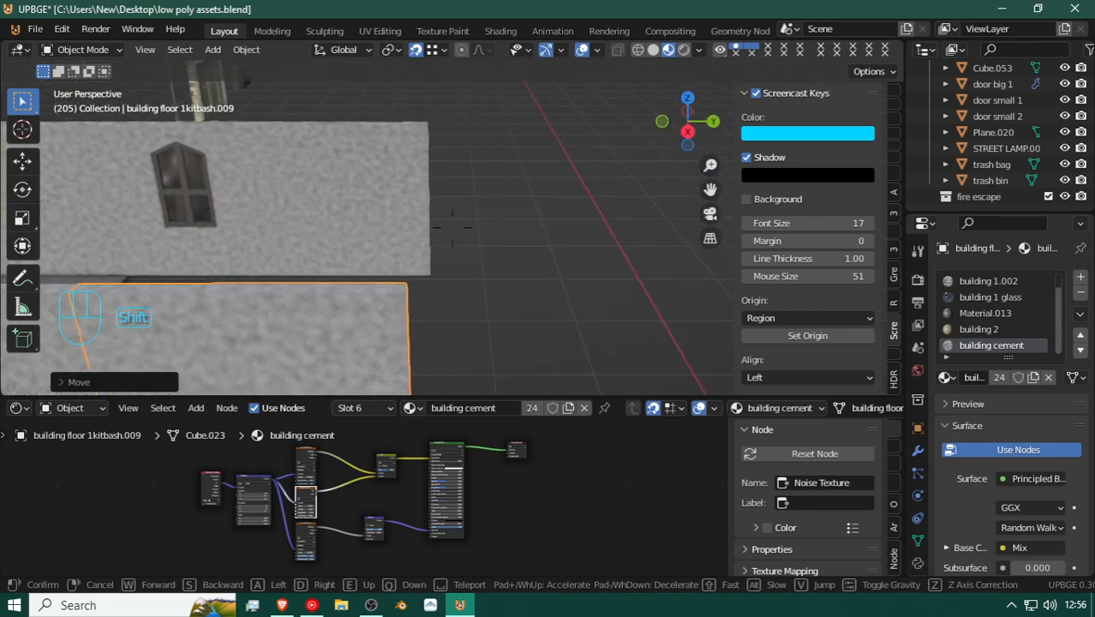
{"action": "key", "text": "s"}
{"action": "left_click", "coordinate": [456, 234]}
Step: Duplicate the outer interior panel and rotate the copy a quarter turn about the global Z axis
{"action": "key", "text": "shift+d"}
{"action": "right_click", "coordinate": [450, 323]}
{"action": "key", "text": "r"}
{"action": "key", "text": "z"}
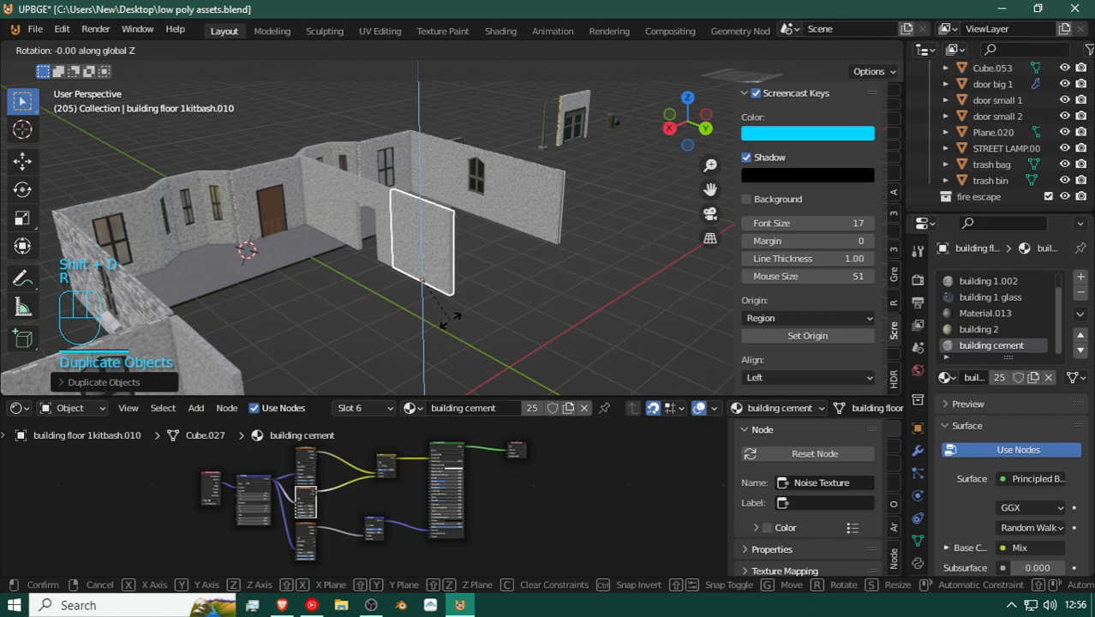
{"action": "key", "text": "Return"}
Step: Move the rotated panel copy along global X and Y, snapping it to the free end of the interior wall as a corner
{"action": "key", "text": "g"}
{"action": "left_click", "coordinate": [503, 279]}
{"action": "key", "text": "g"}
{"action": "key", "text": "y"}
{"action": "left_click", "coordinate": [460, 306]}
{"action": "key", "text": "shift+f"}
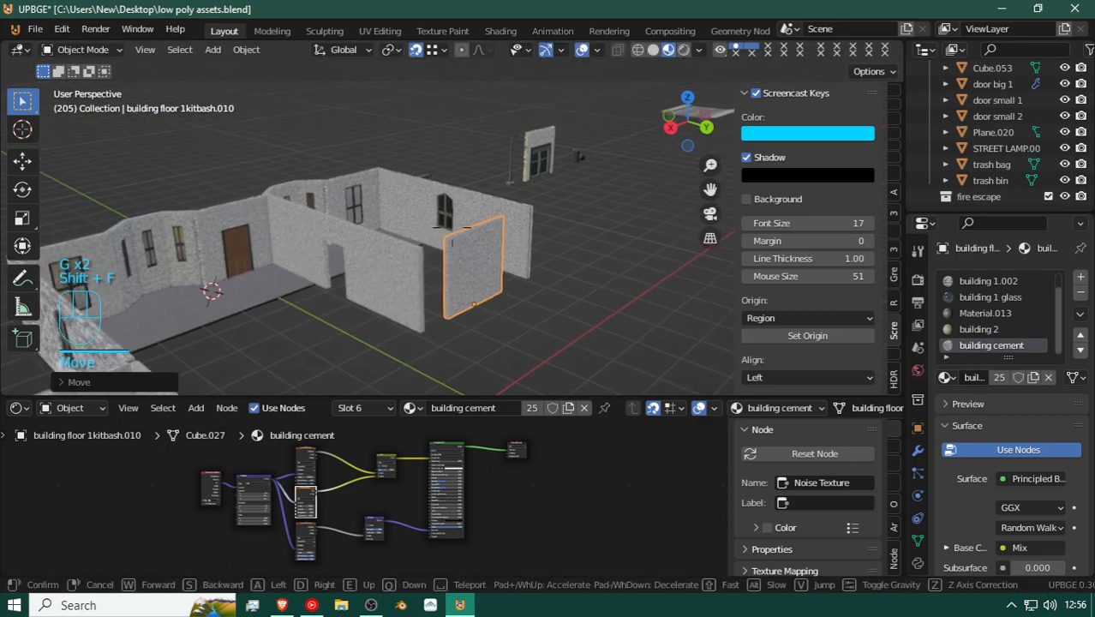
{"action": "key", "text": "w"}
{"action": "left_click", "coordinate": [452, 220]}
{"action": "key", "text": "g"}
{"action": "key", "text": "x"}
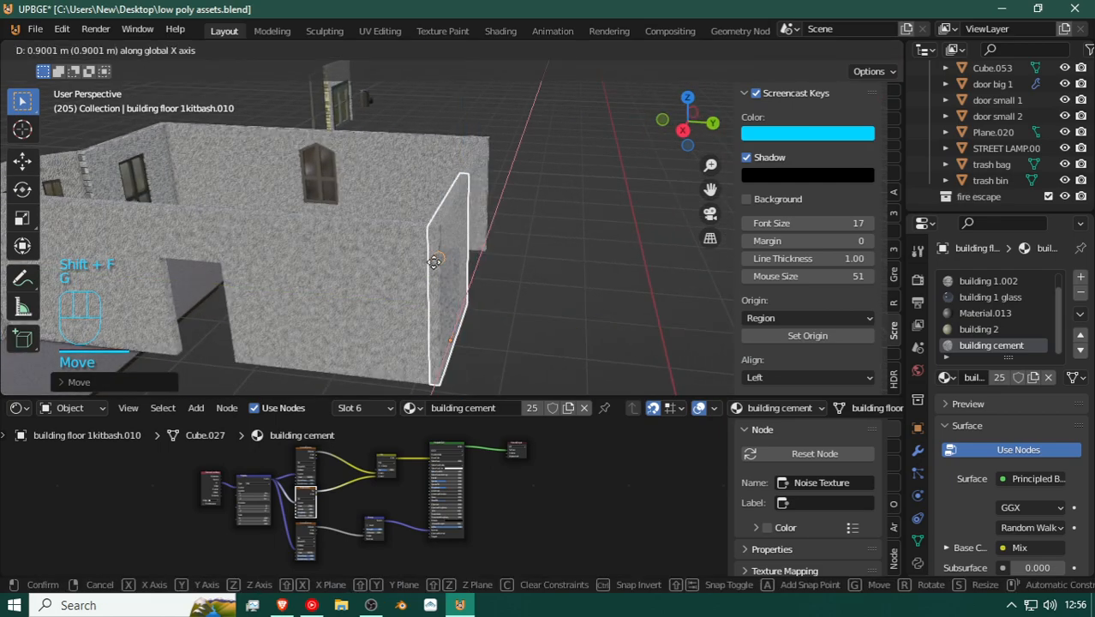
{"action": "left_click", "coordinate": [447, 226]}
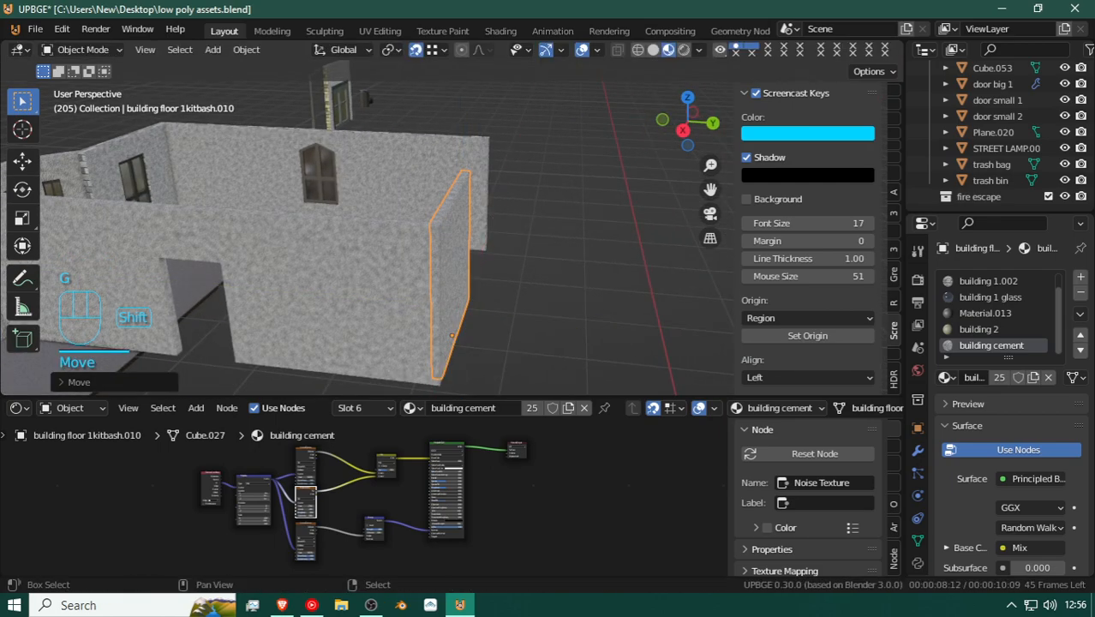
Step: Duplicate the interior door wall panel and rotate the copy a quarter turn about the Z axis
{"action": "key", "text": "shift+f"}
{"action": "key", "text": "s"}
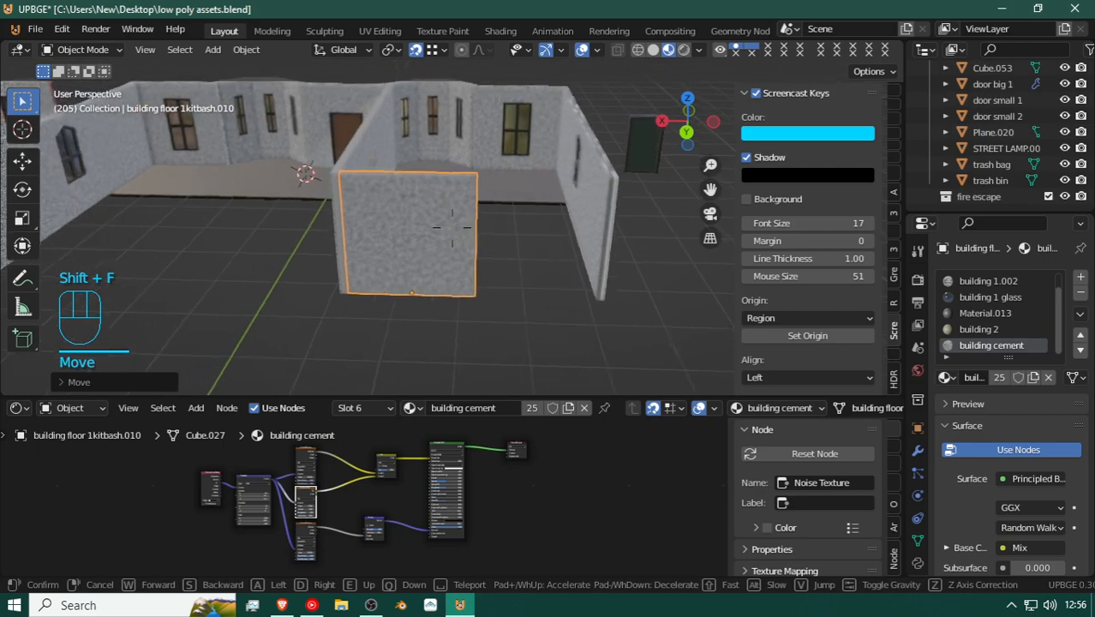
{"action": "left_click", "coordinate": [451, 227]}
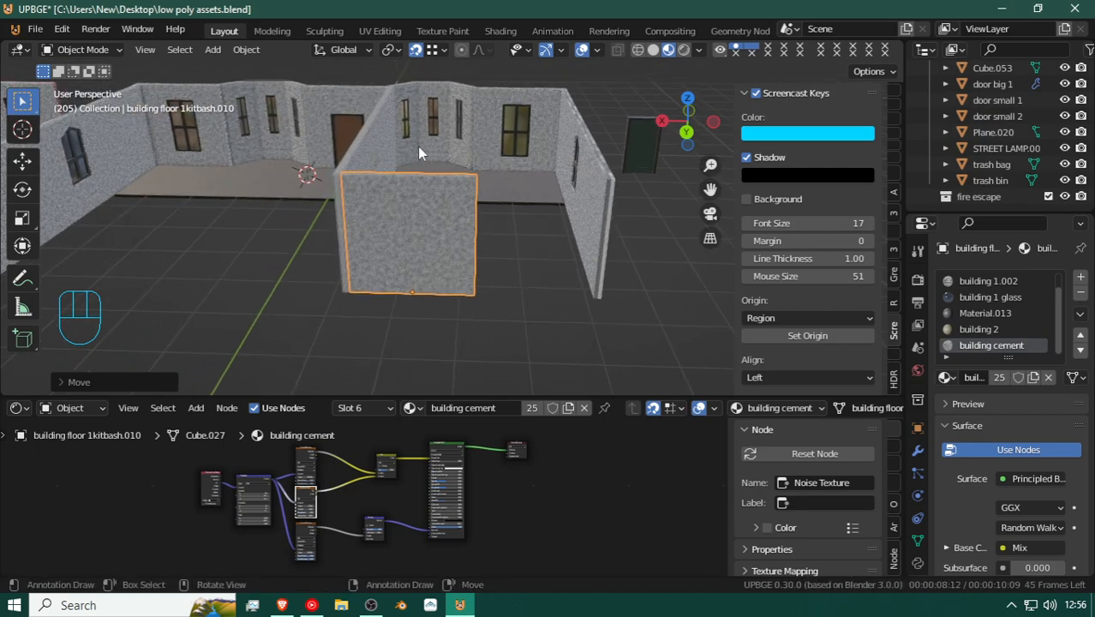
{"action": "key", "text": "shift+f"}
{"action": "left_click", "coordinate": [424, 217]}
{"action": "key", "text": "shift+d"}
{"action": "key", "text": "r"}
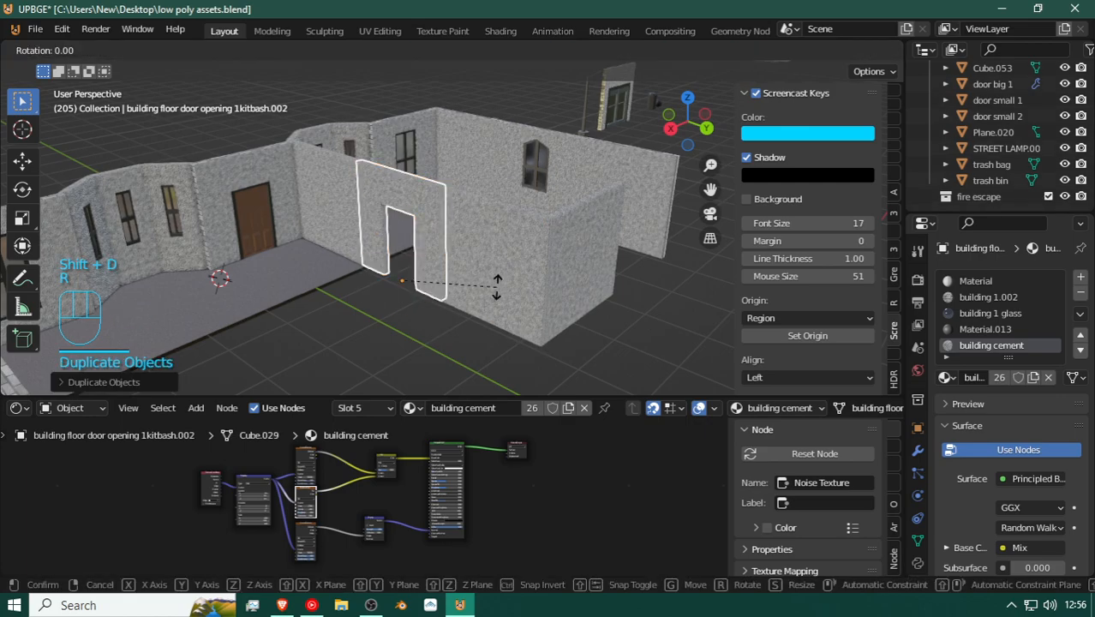
{"action": "key", "text": "0"}
{"action": "key", "text": "Return"}
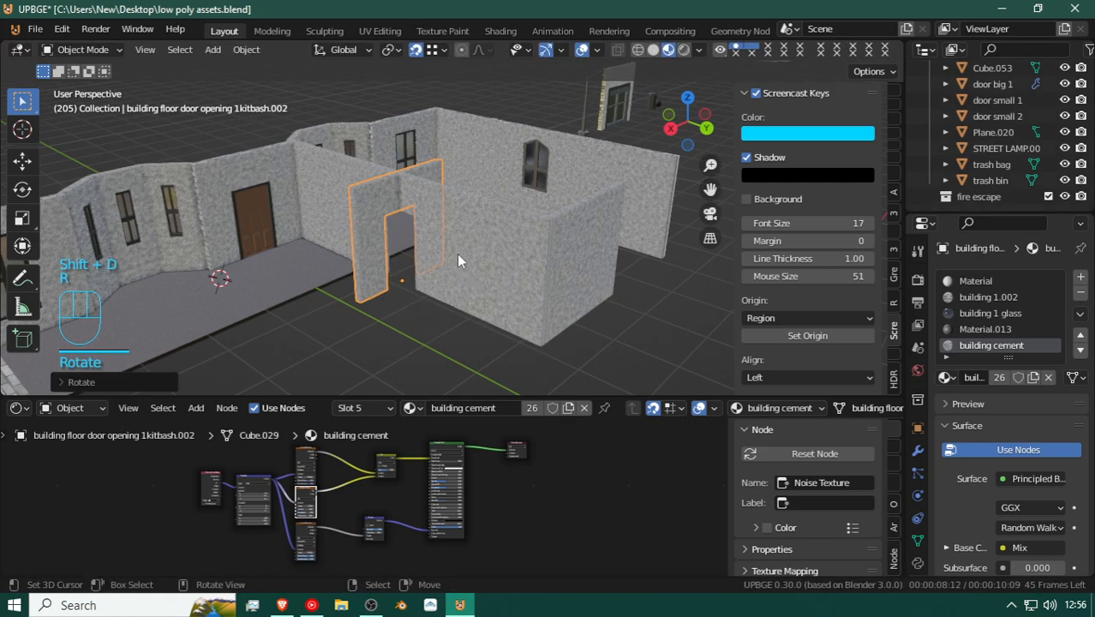
Step: Move the rotated door wall copy along global Y and X into the gap between the corner panel and the outer wall
{"action": "key", "text": "g"}
{"action": "left_click", "coordinate": [628, 300]}
{"action": "key", "text": "g"}
{"action": "key", "text": "x"}
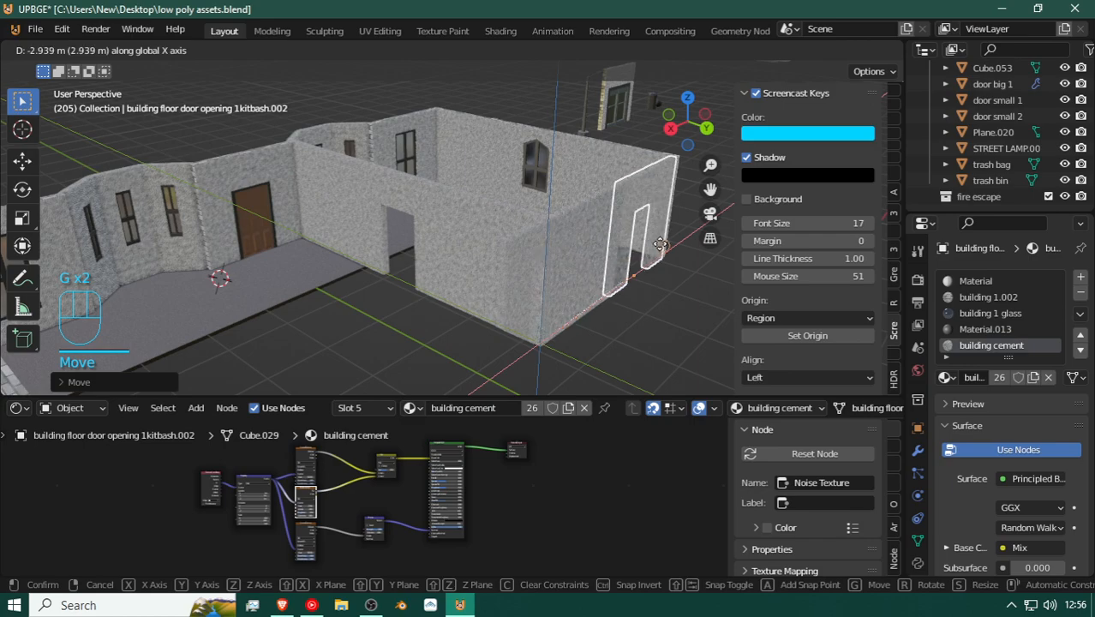
{"action": "left_click", "coordinate": [651, 269]}
{"action": "key", "text": "shift+f"}
{"action": "key", "text": "w"}
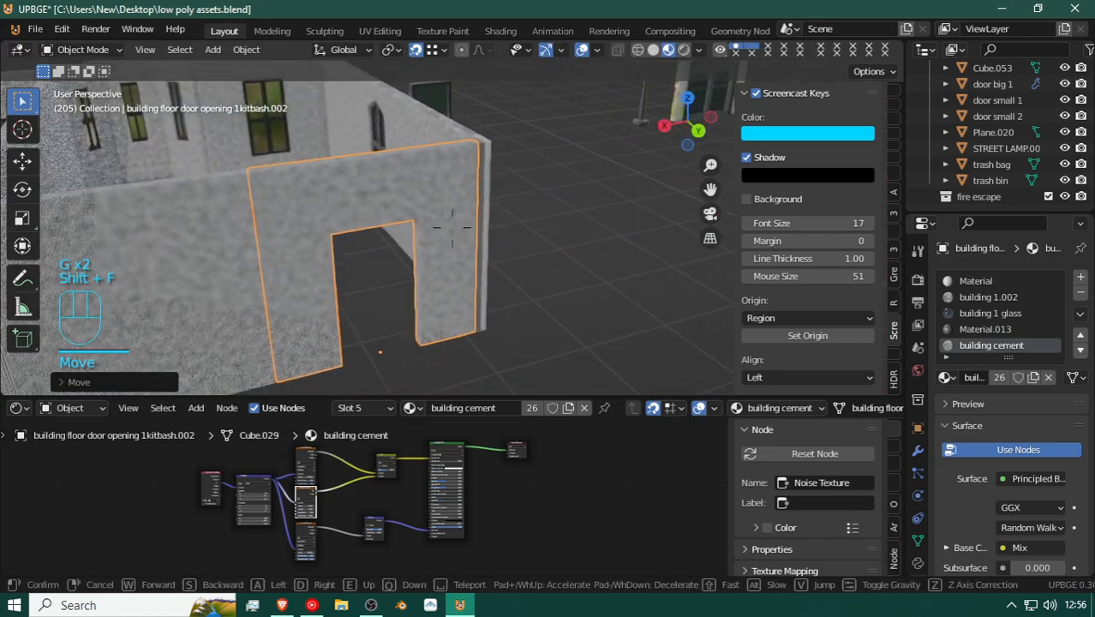
{"action": "key", "text": "w"}
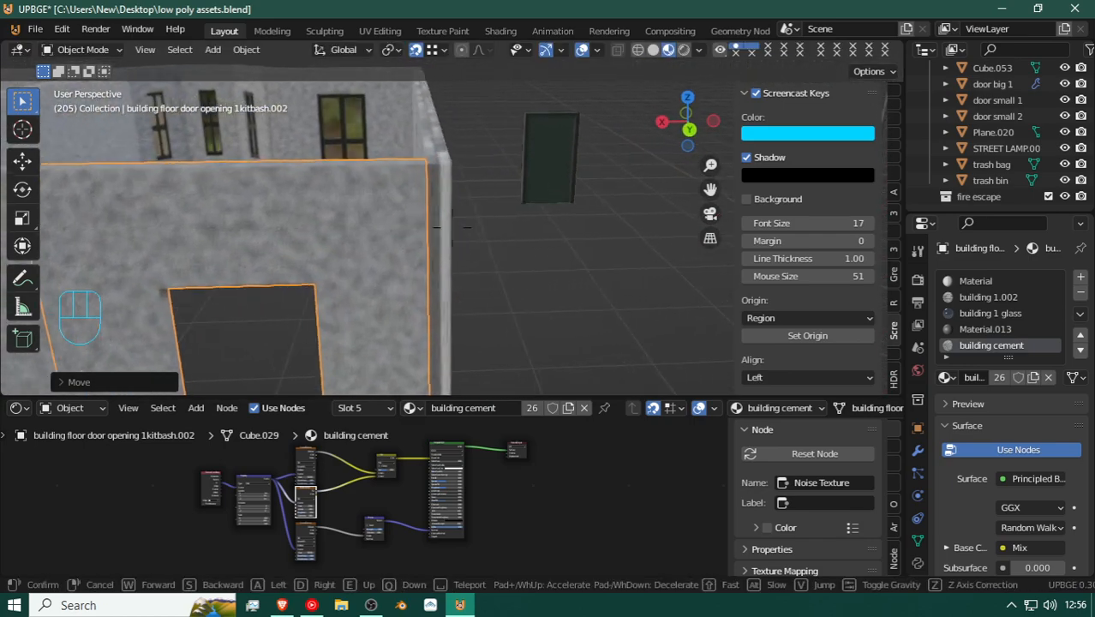
{"action": "key", "text": "w"}
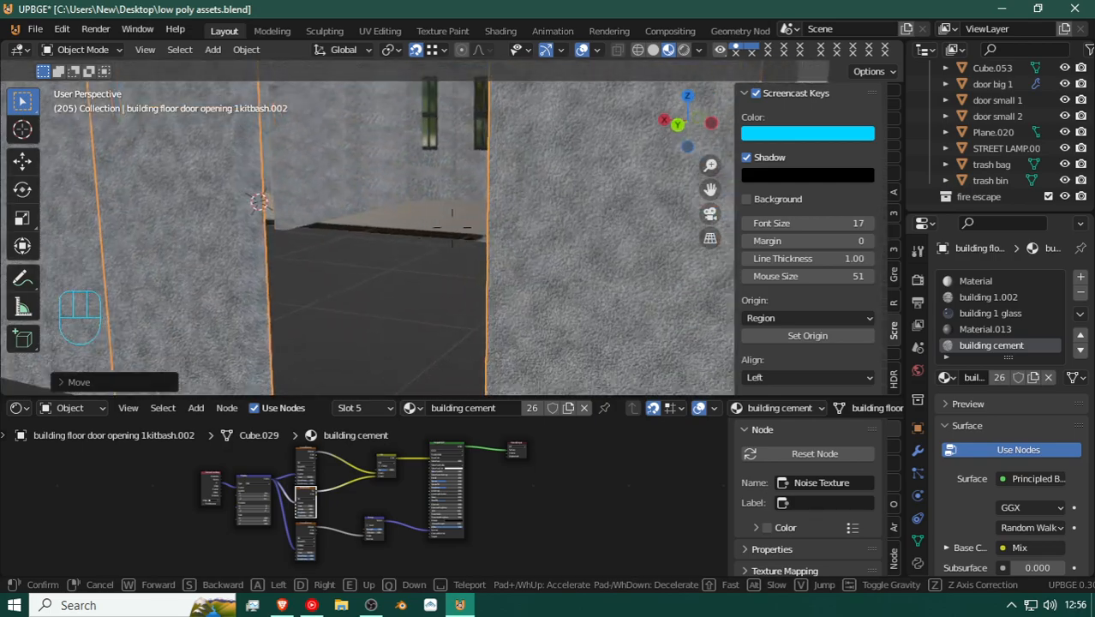
Step: Duplicate the three-panel interior wall with the door opening and move the copy along global X into the neighbouring bay
{"action": "key", "text": "s"}
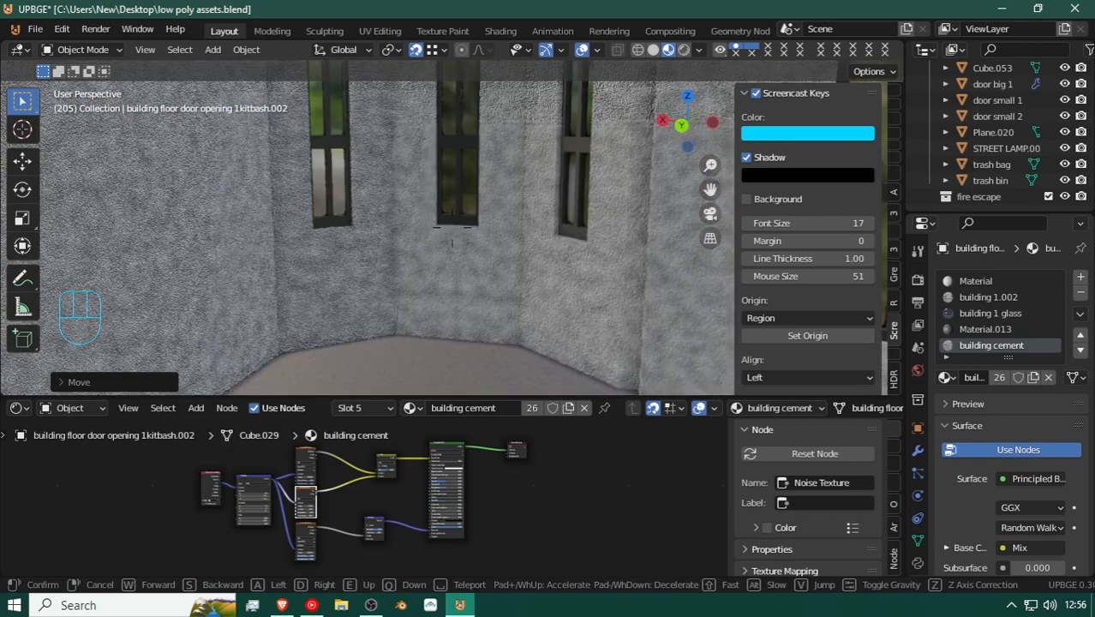
{"action": "key", "text": "w"}
{"action": "key", "text": "w"}
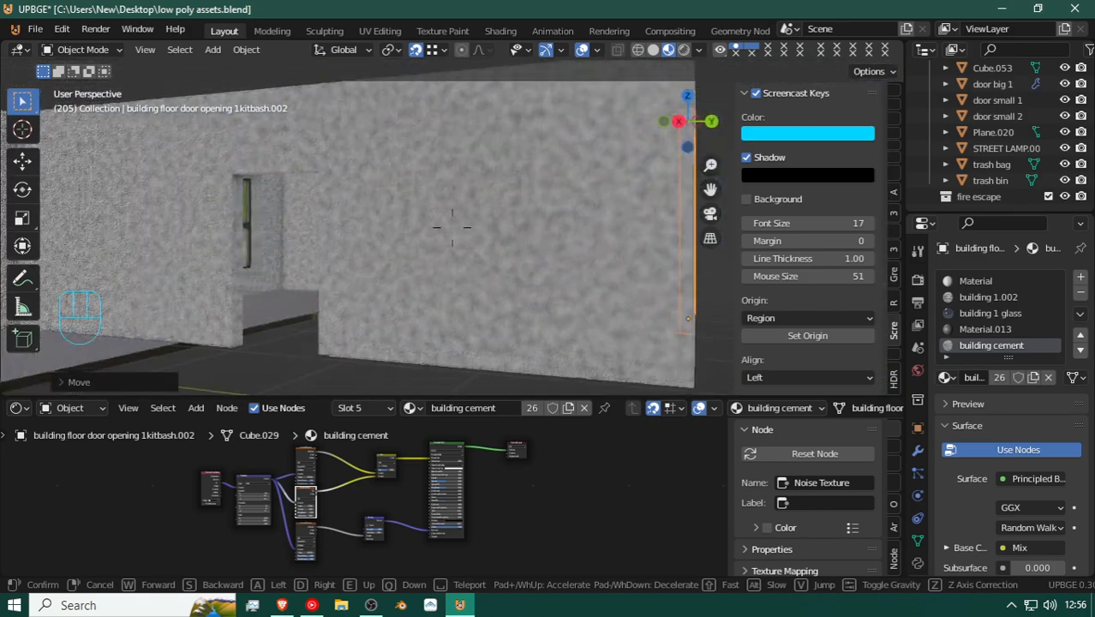
{"action": "key", "text": "shift+s"}
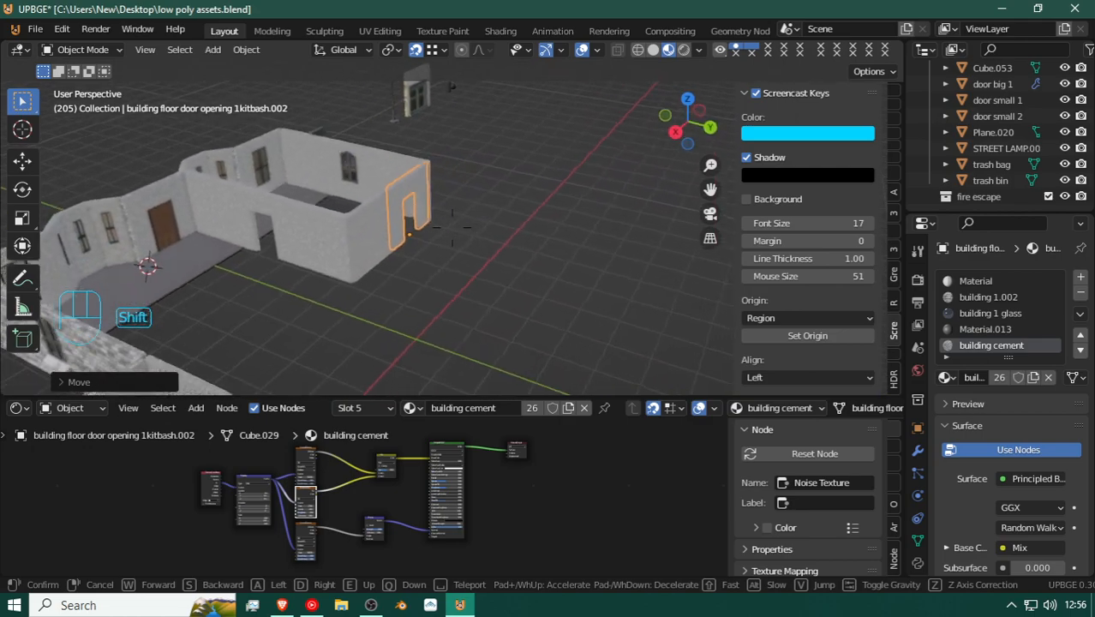
{"action": "left_click", "coordinate": [450, 228]}
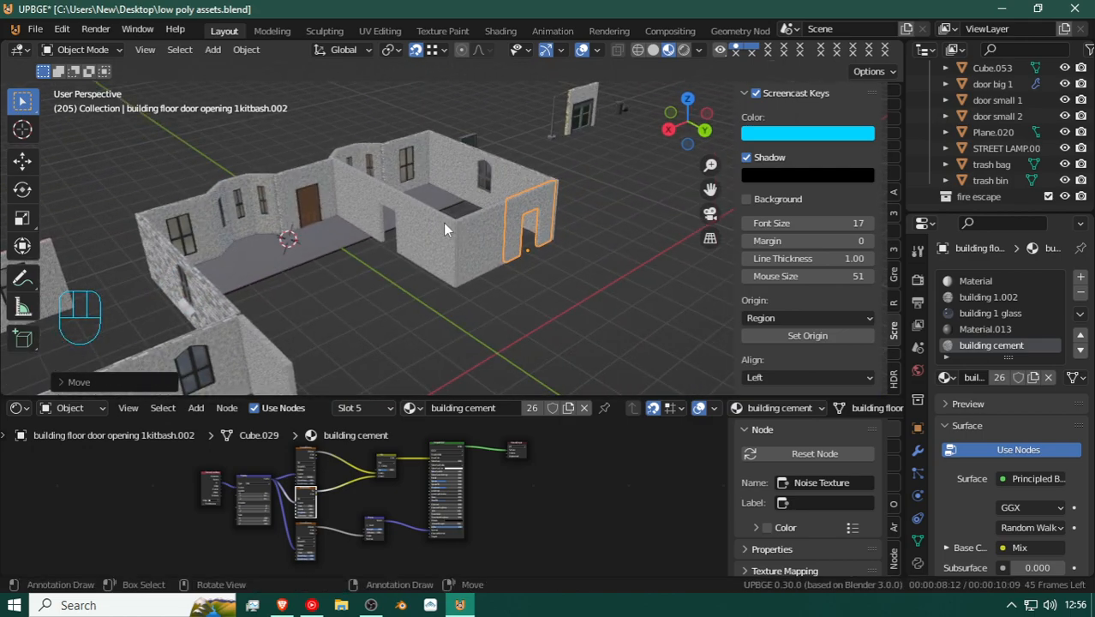
{"action": "left_click", "coordinate": [406, 247]}
{"action": "left_click", "coordinate": [394, 233], "text": "shift"}
{"action": "left_click", "coordinate": [381, 221]}
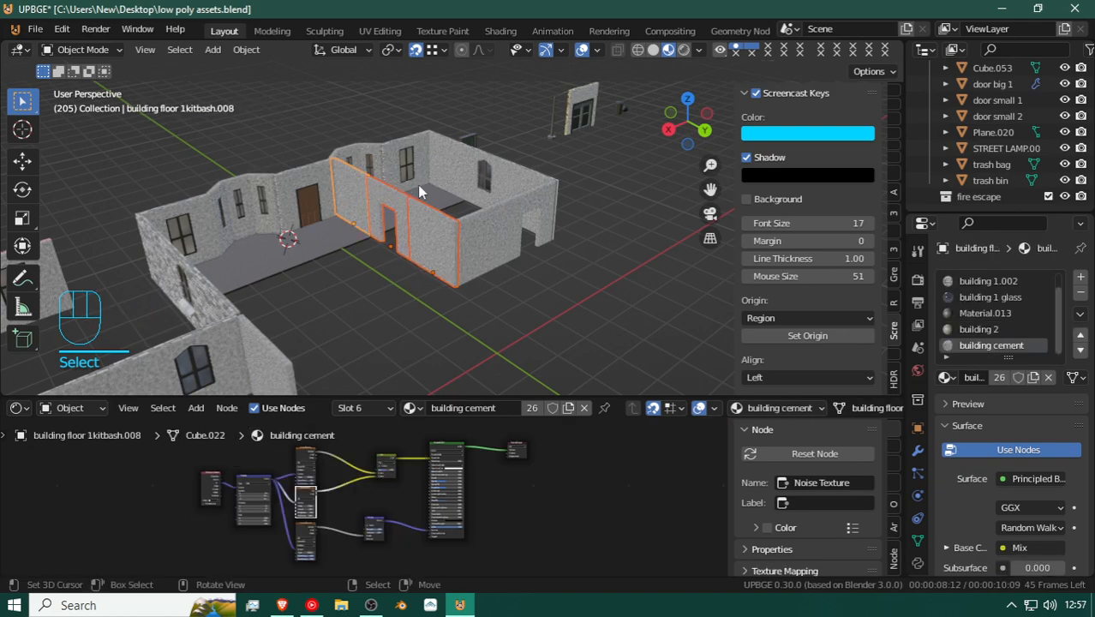
{"action": "right_click", "coordinate": [382, 181]}
{"action": "key", "text": "g"}
{"action": "key", "text": "x"}
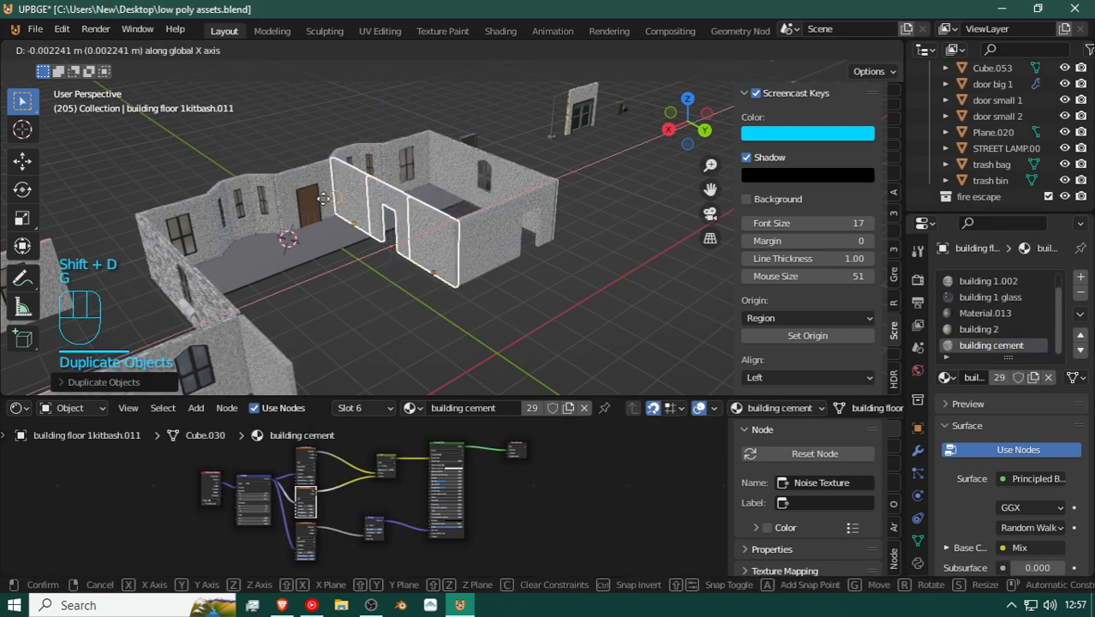
{"action": "left_click", "coordinate": [270, 175]}
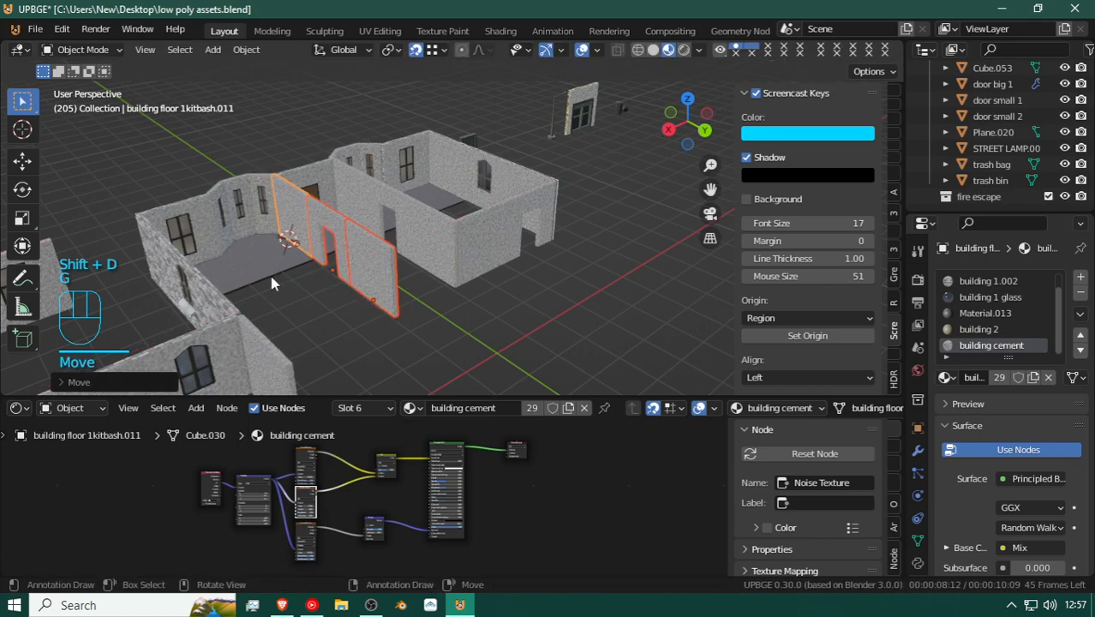
Step: Duplicate the plain corner panel and its adjoining door wall, moving the copies along global X to close off the next room
{"action": "key", "text": "w"}
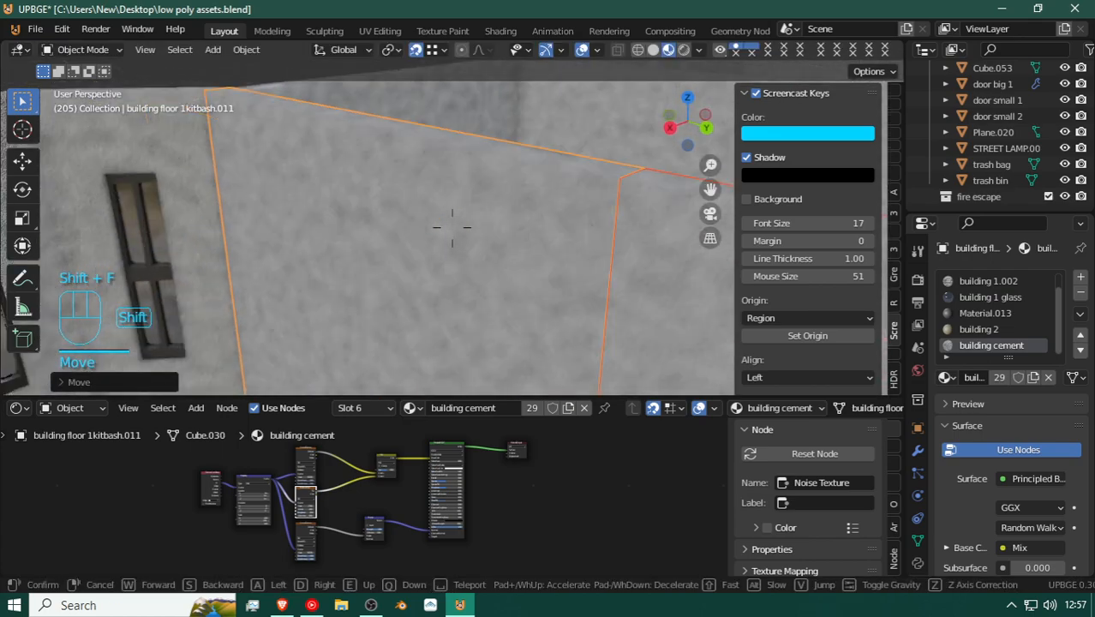
{"action": "key", "text": "e"}
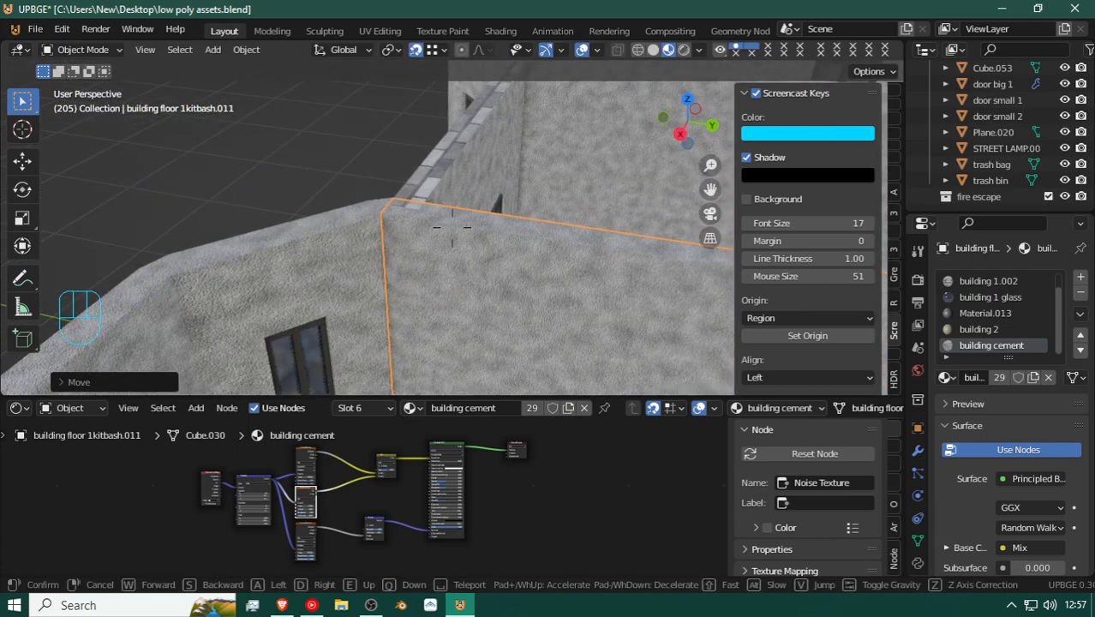
{"action": "key", "text": "shift"}
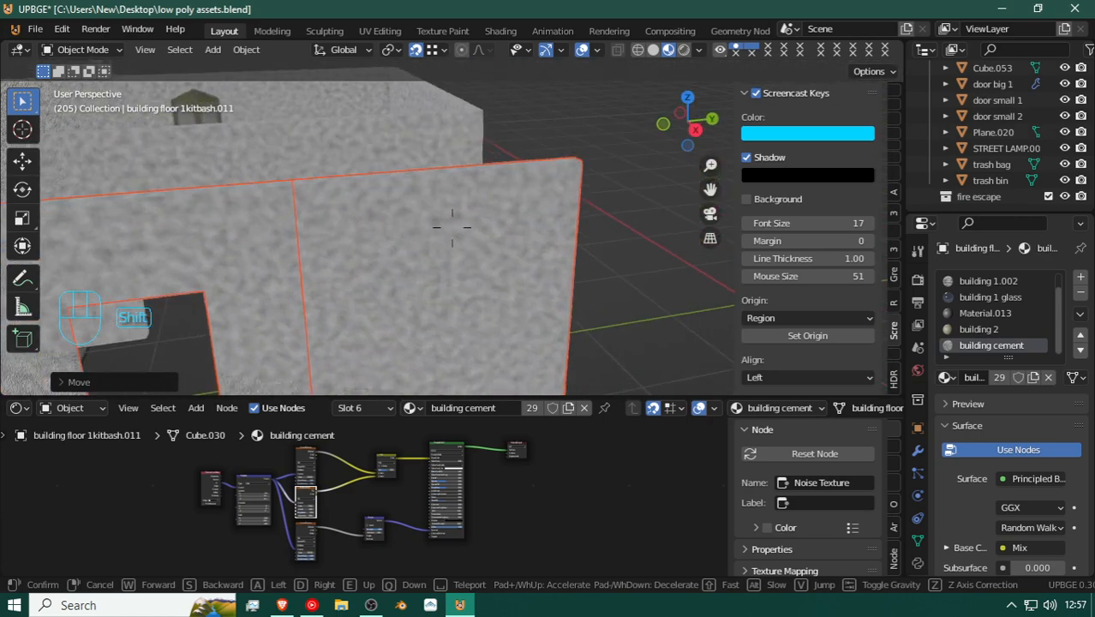
{"action": "key", "text": "s"}
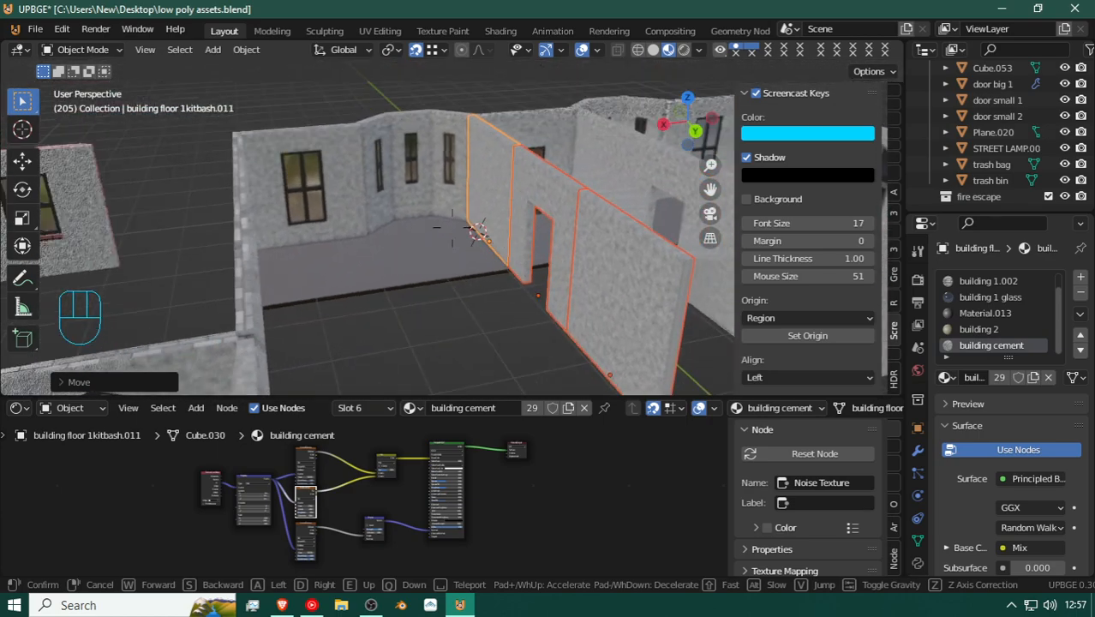
{"action": "key", "text": "s"}
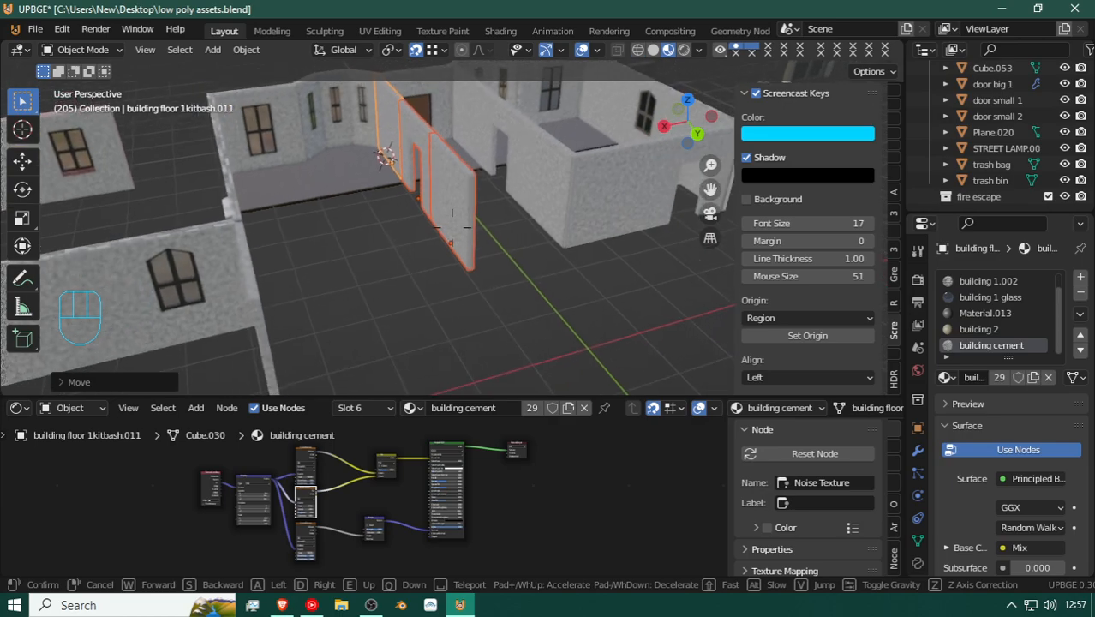
{"action": "key", "text": "Return"}
{"action": "left_click", "coordinate": [694, 196]}
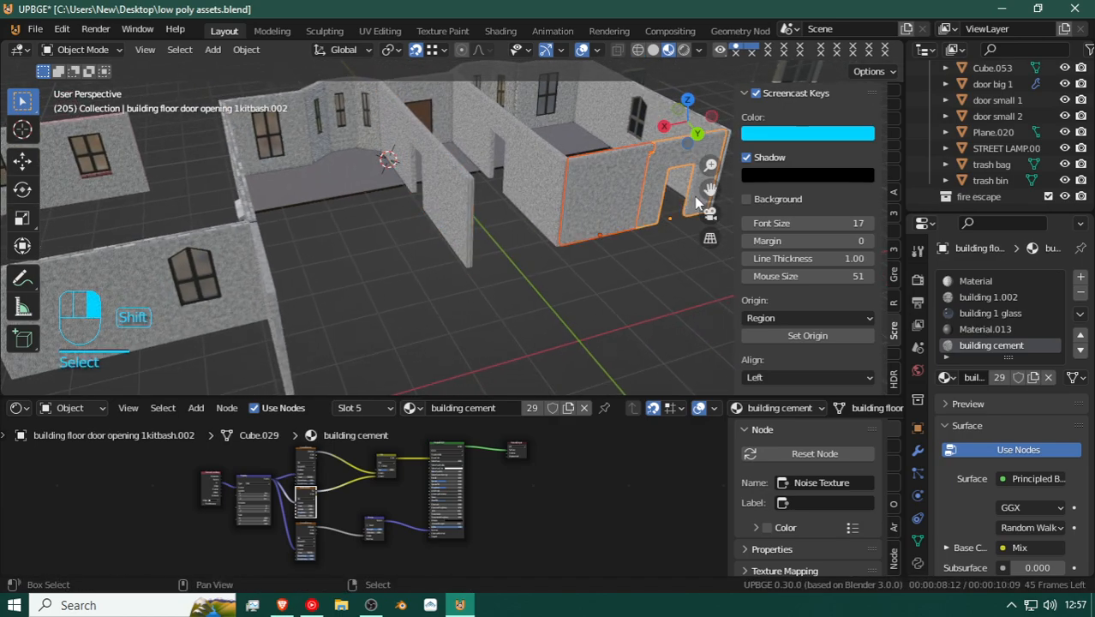
{"action": "key", "text": "shift+d"}
{"action": "key", "text": "g"}
{"action": "key", "text": "x"}
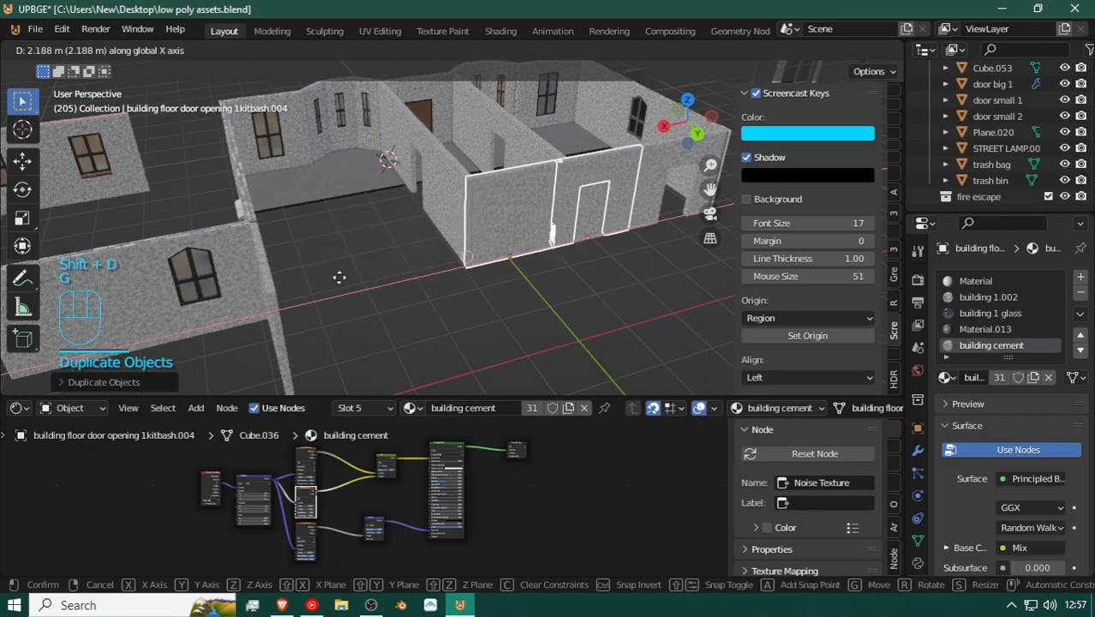
{"action": "left_click", "coordinate": [271, 253]}
Step: Select only the copied door wall and shift it along global X toward the end of the interior wall
{"action": "key", "text": "shift+f"}
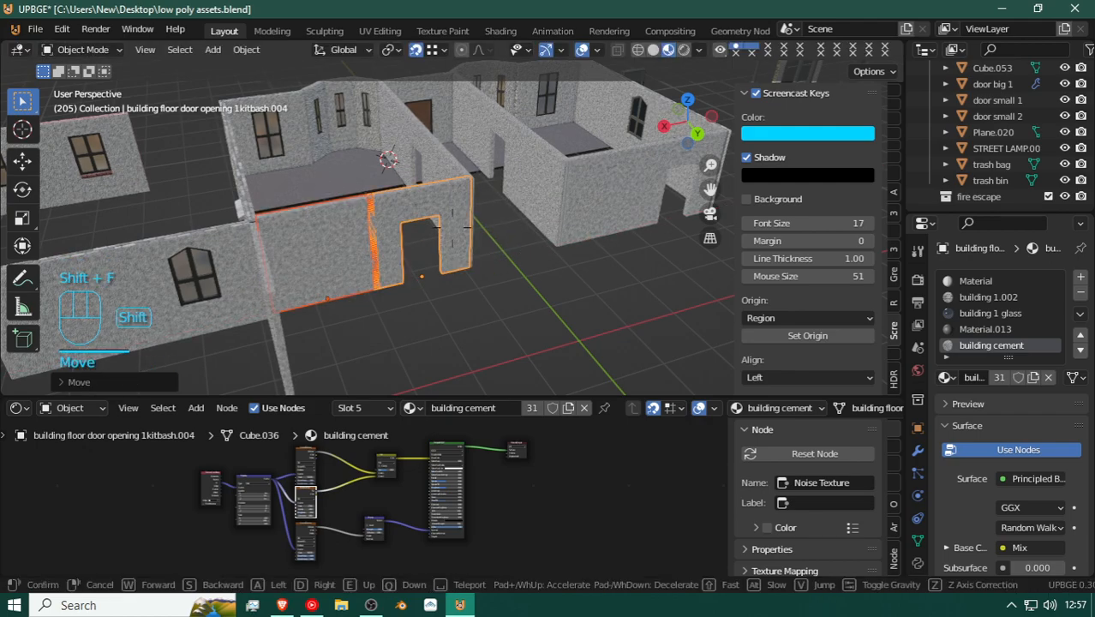
{"action": "left_click", "coordinate": [456, 228]}
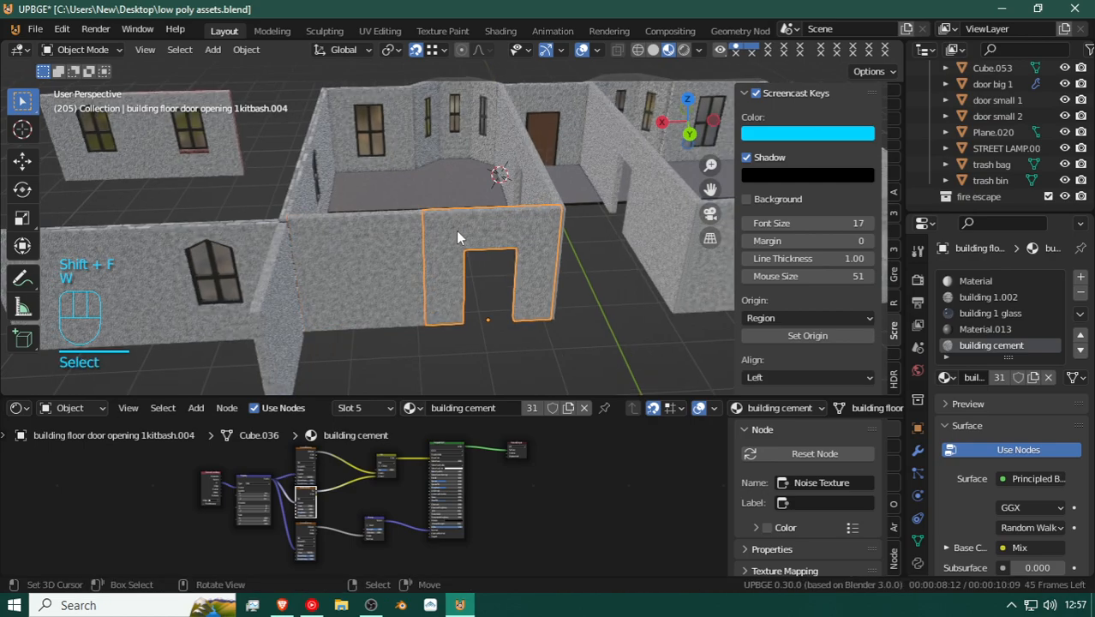
{"action": "key", "text": "g"}
{"action": "key", "text": "x"}
{"action": "left_click", "coordinate": [651, 231]}
{"action": "key", "text": "g"}
{"action": "key", "text": "x"}
{"action": "left_click", "coordinate": [525, 254]}
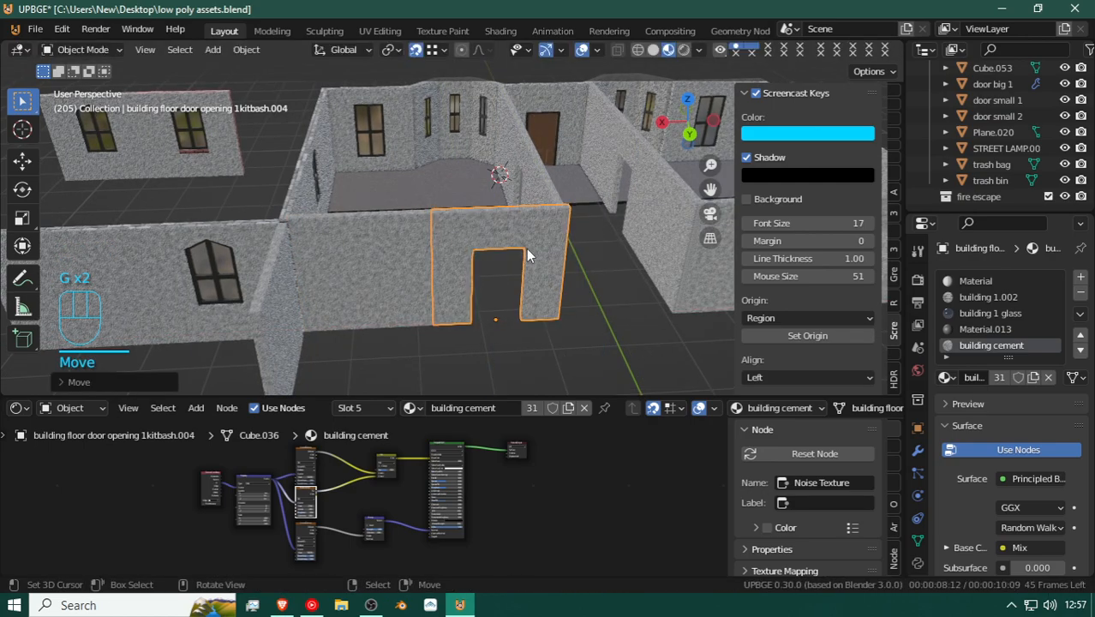
Step: Examine the corner where the copied door wall meets the duplicated interior wall from several sides
{"action": "key", "text": "shift+f"}
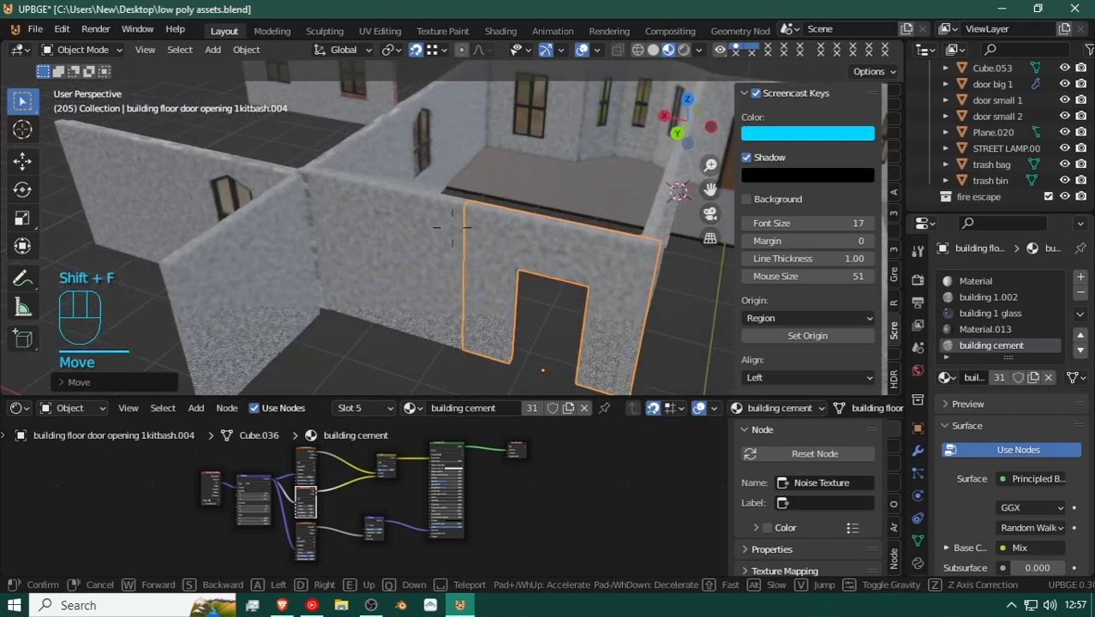
{"action": "key", "text": "w"}
{"action": "key", "text": "d"}
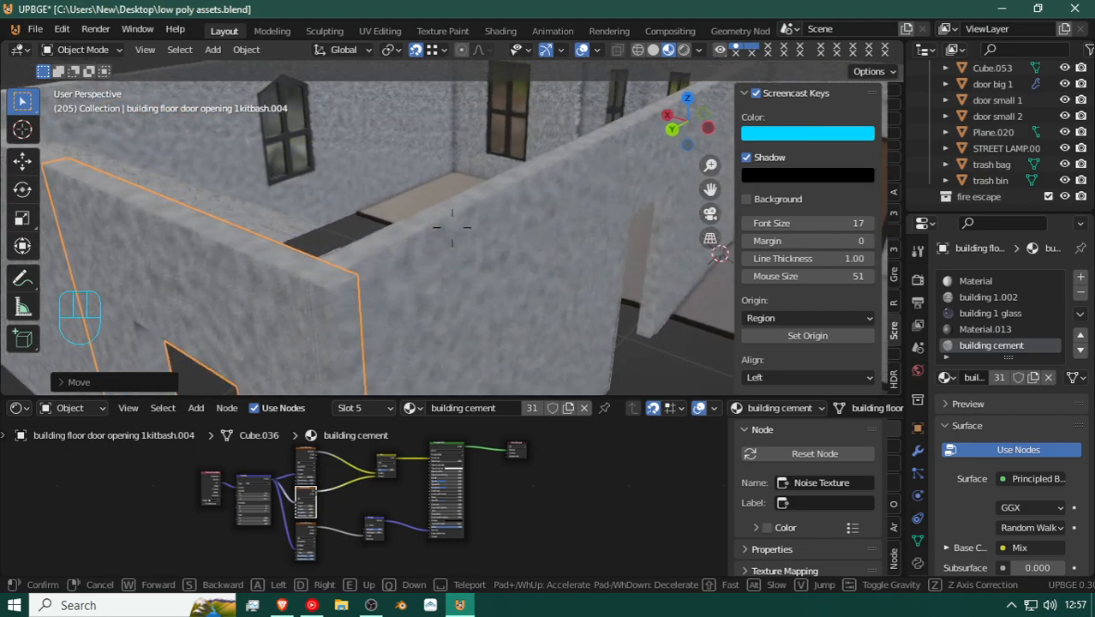
{"action": "key", "text": "a"}
{"action": "key", "text": "w"}
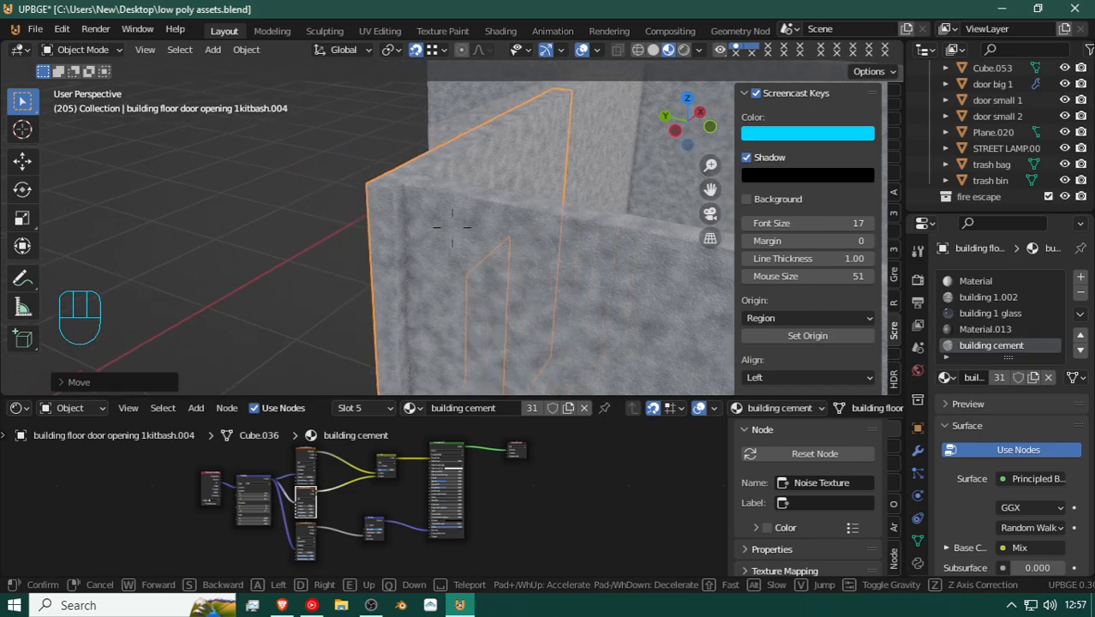
{"action": "key", "text": "d"}
{"action": "key", "text": "a"}
{"action": "key", "text": "w"}
{"action": "key", "text": "d"}
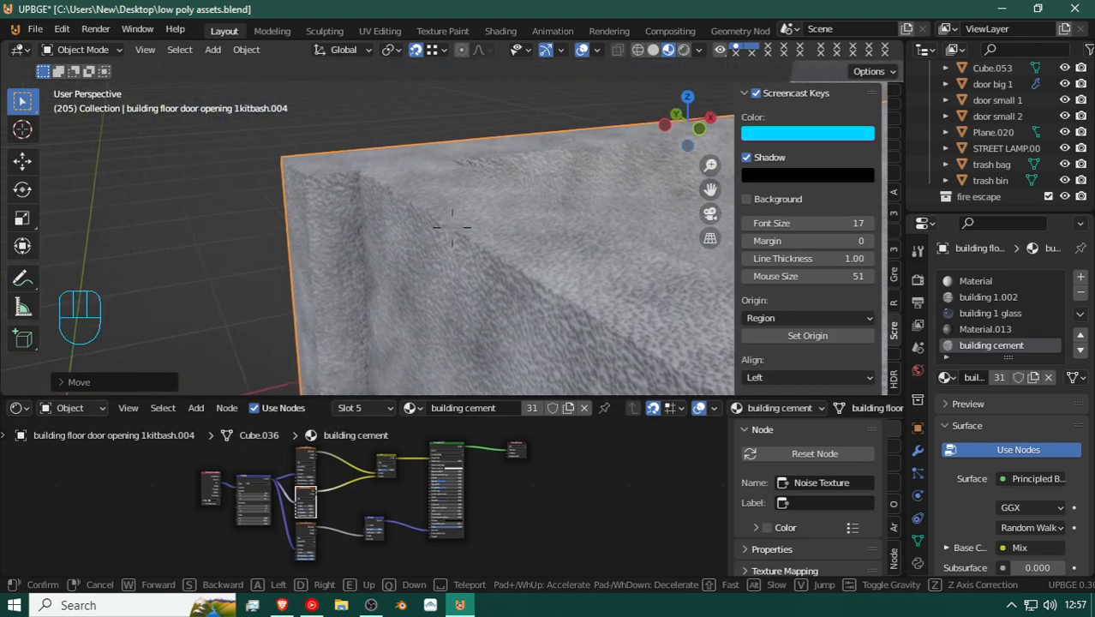
{"action": "left_click", "coordinate": [381, 218]}
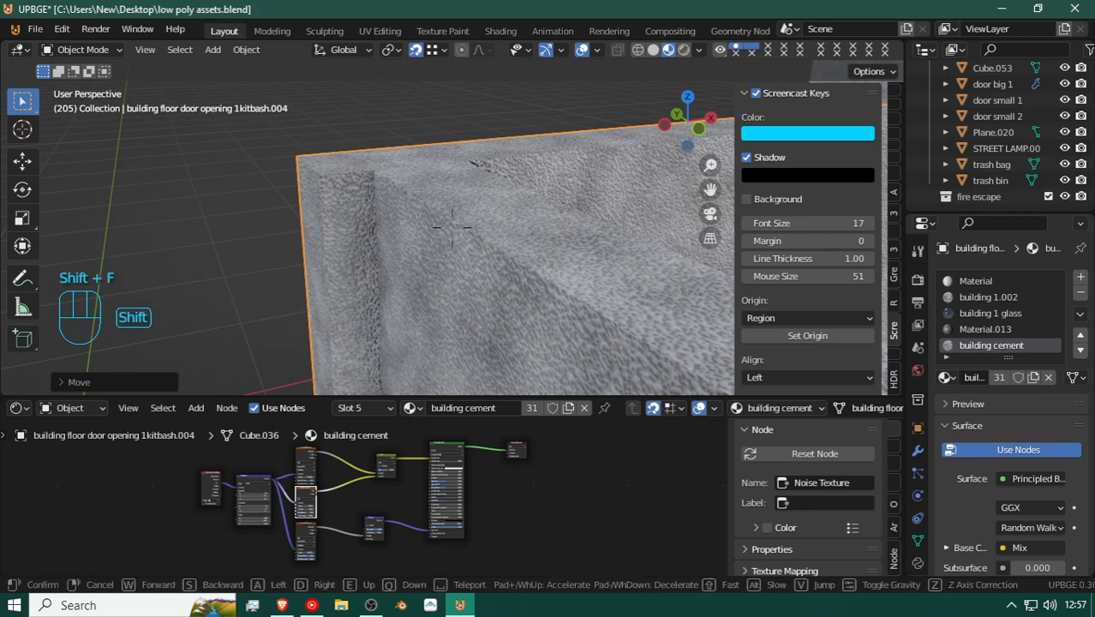
{"action": "key", "text": "w"}
{"action": "key", "text": "s"}
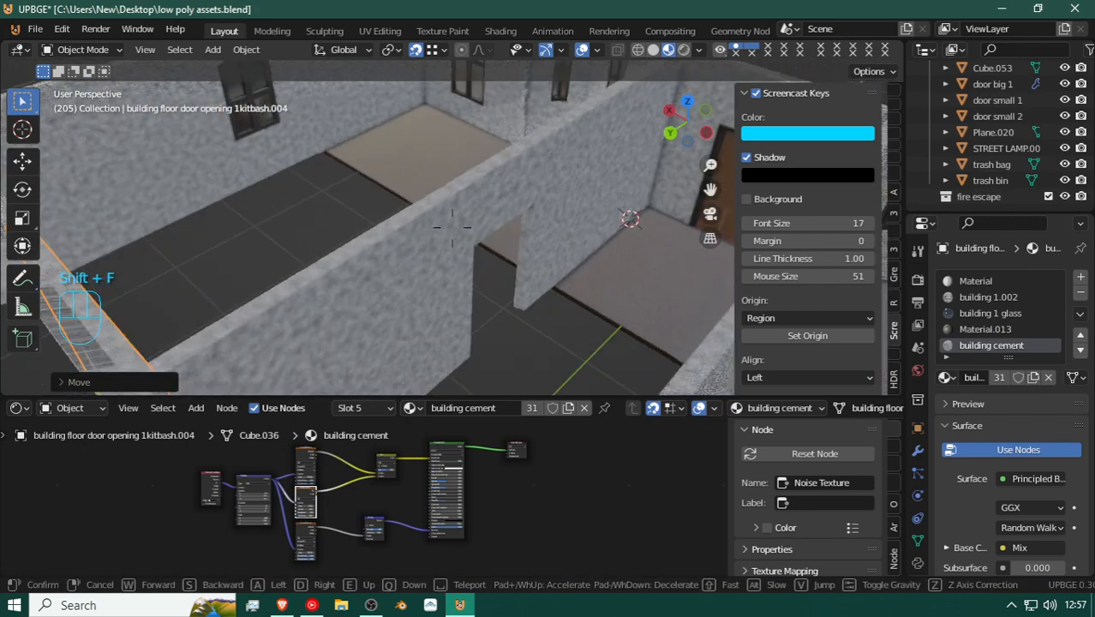
Step: Select the three panels of the duplicated interior wall and inspect how both ends meet the neighbouring walls
{"action": "left_click", "coordinate": [366, 278]}
{"action": "left_click", "coordinate": [431, 258], "text": "shift"}
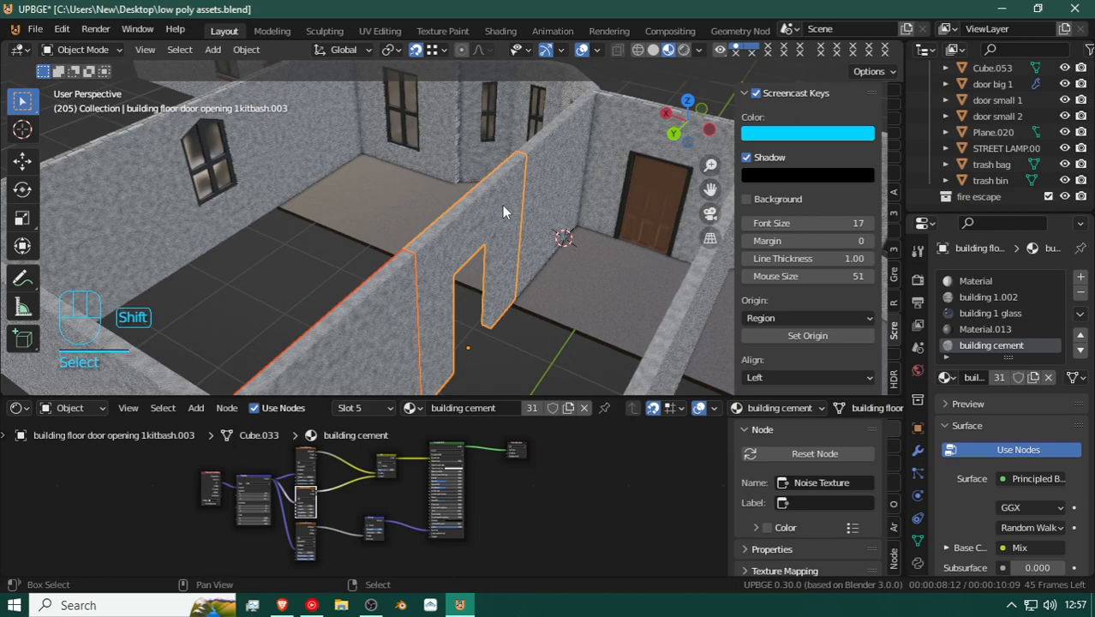
{"action": "left_click", "coordinate": [502, 204], "text": "shift"}
{"action": "key", "text": "ctrl+z"}
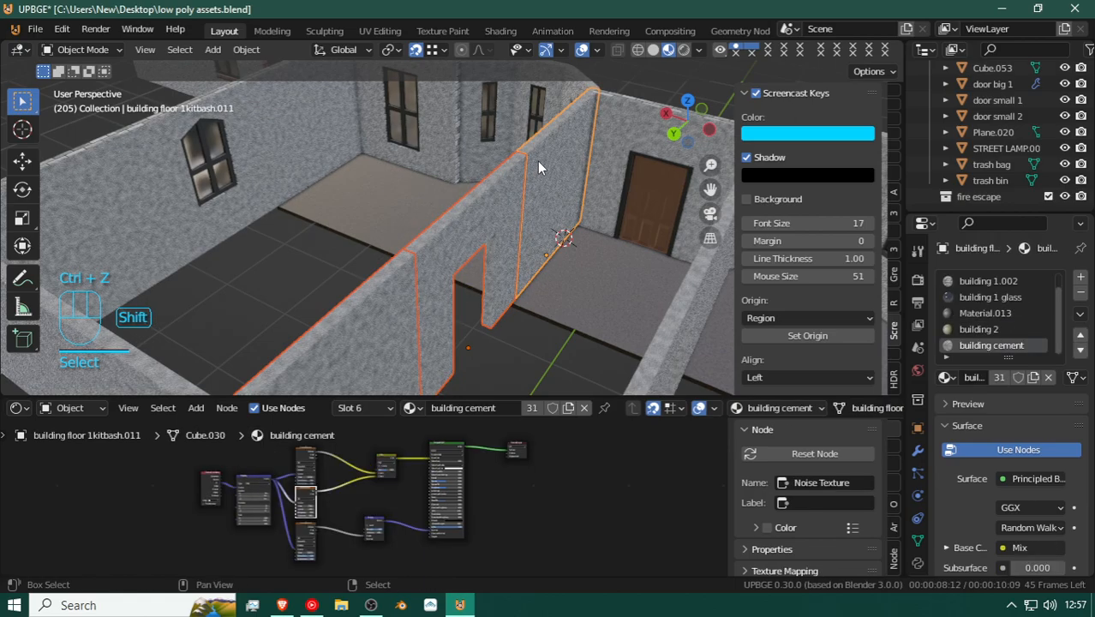
{"action": "key", "text": "shift+f"}
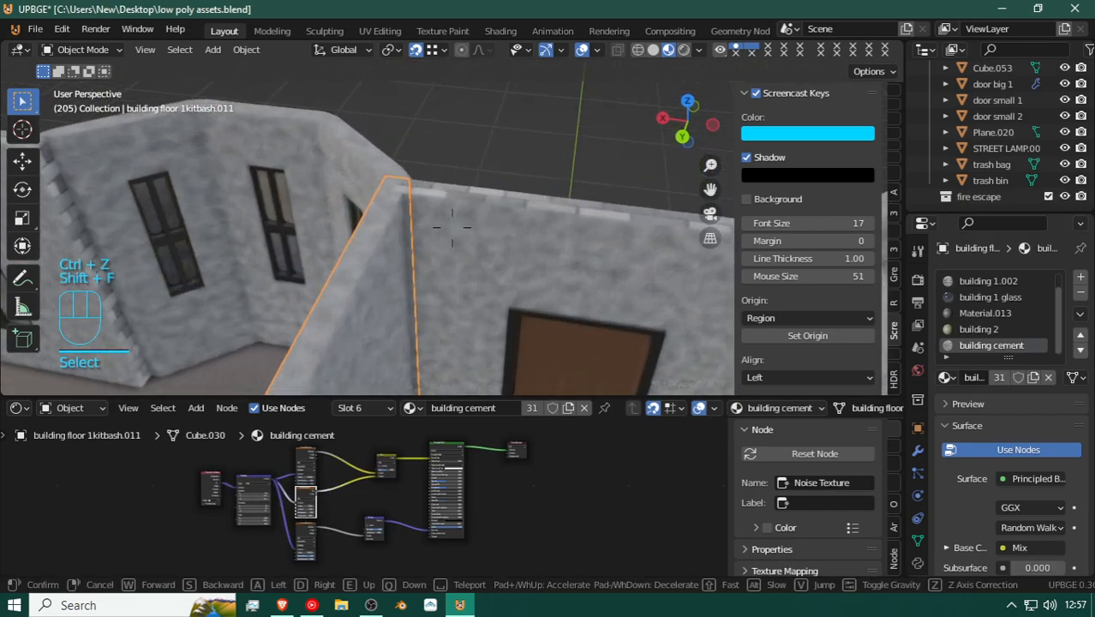
{"action": "key", "text": "s"}
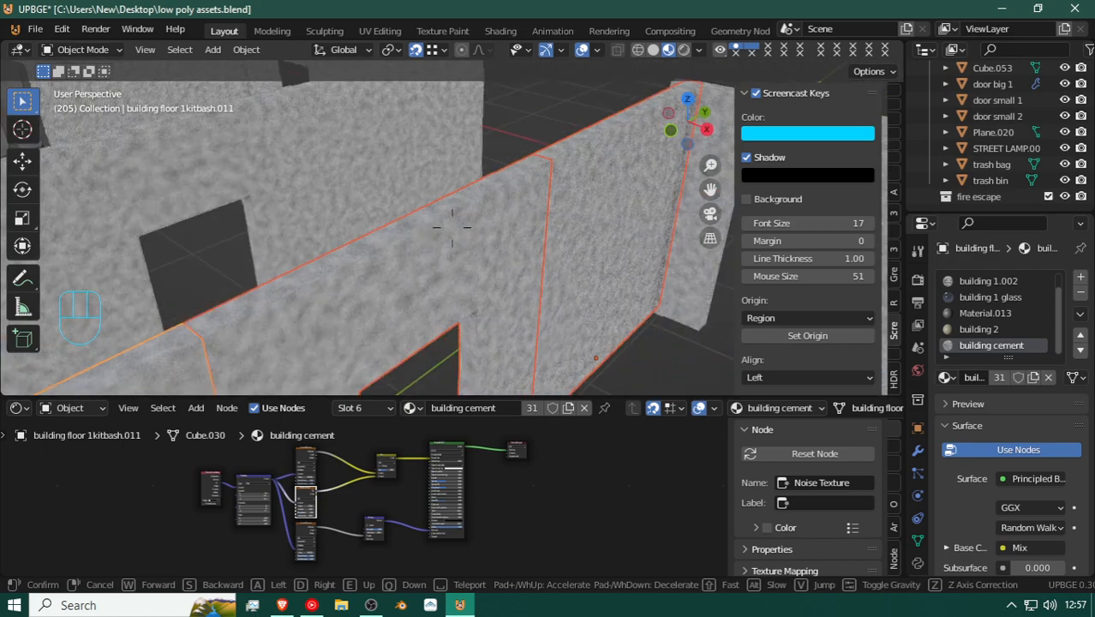
{"action": "key", "text": "w"}
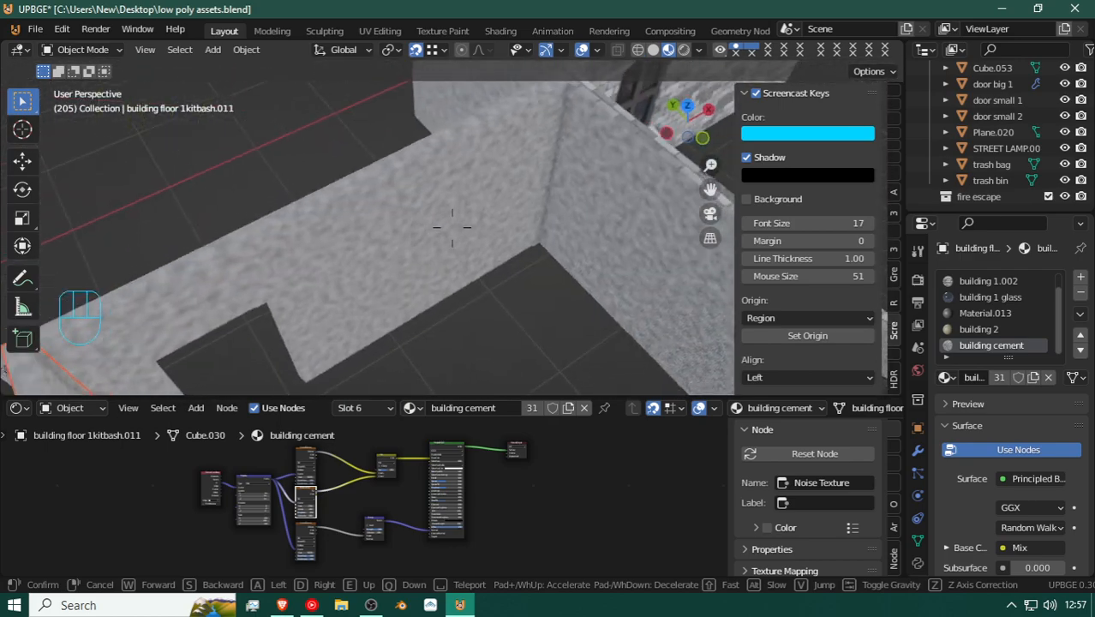
{"action": "left_click", "coordinate": [451, 227]}
Step: Move the copied plain panel so its end meets the brick-edged corner of the outer wall
{"action": "left_click", "coordinate": [440, 247]}
{"action": "key", "text": "shift+f"}
{"action": "key", "text": "a"}
{"action": "left_click", "coordinate": [451, 227]}
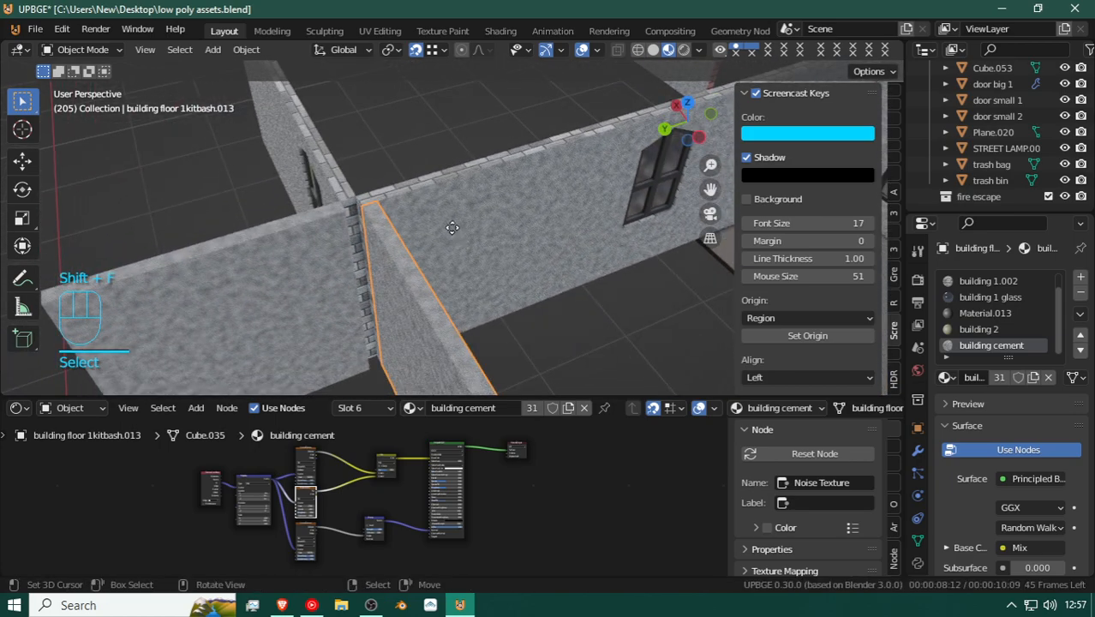
{"action": "key", "text": "g"}
{"action": "left_click", "coordinate": [341, 209]}
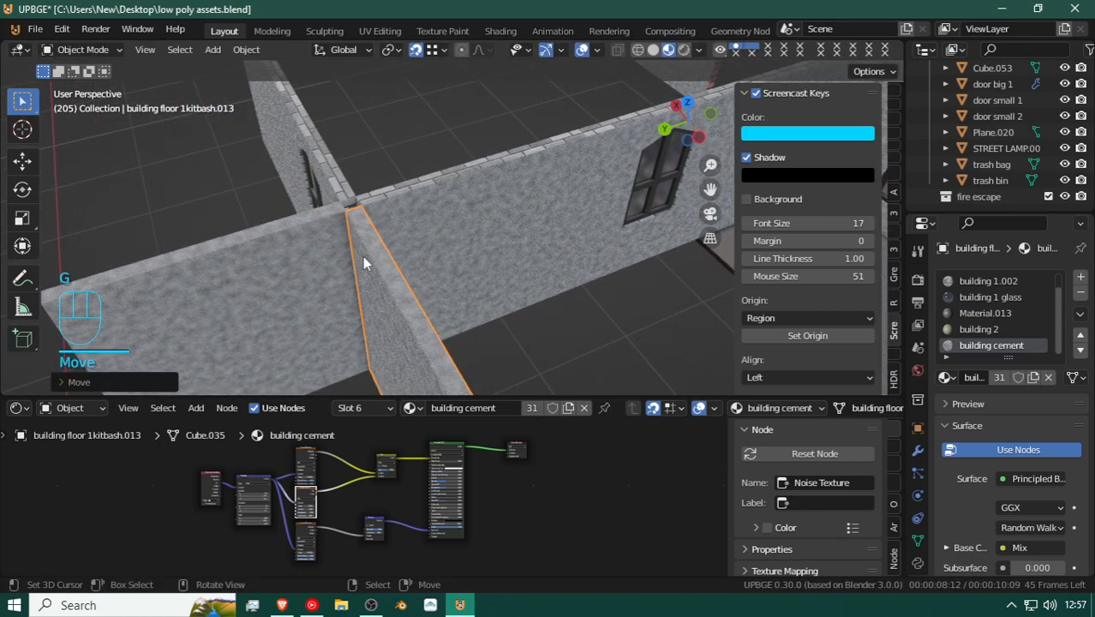
Step: Move the copied door wall along global Y and X, snapping it flush with the end of the plain panel
{"action": "key", "text": "a"}
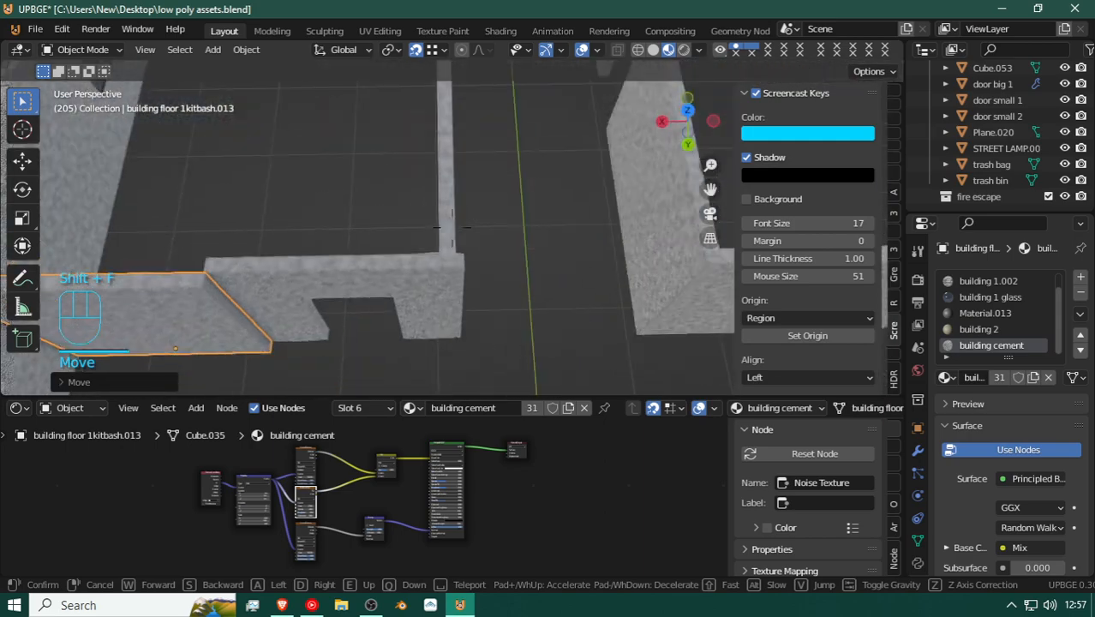
{"action": "left_click", "coordinate": [427, 227]}
{"action": "key", "text": "g"}
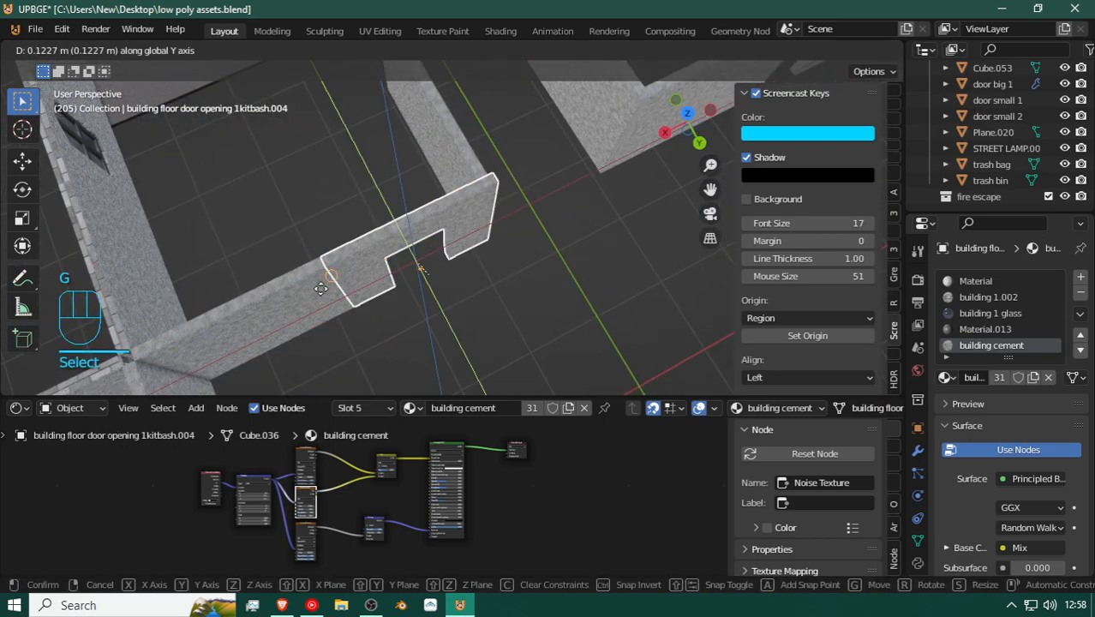
{"action": "left_click", "coordinate": [323, 296]}
{"action": "key", "text": "g"}
{"action": "key", "text": "x"}
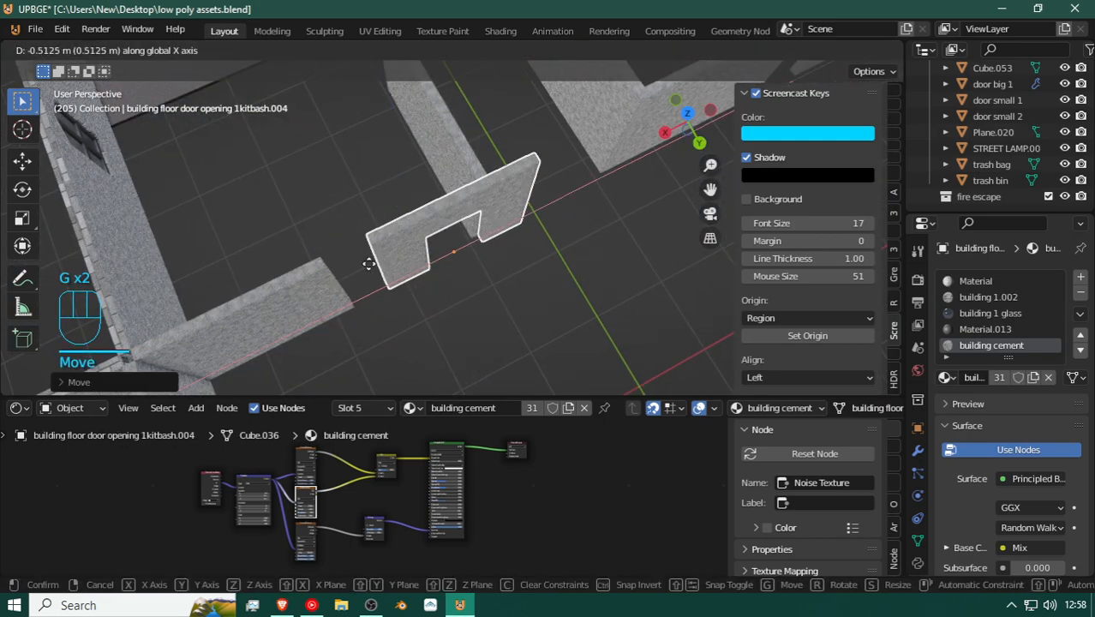
{"action": "left_click", "coordinate": [333, 275]}
Step: Move the end faces of the copied door wall along global X, aligning them with the adjoining corridor wall
{"action": "left_click", "coordinate": [434, 122]}
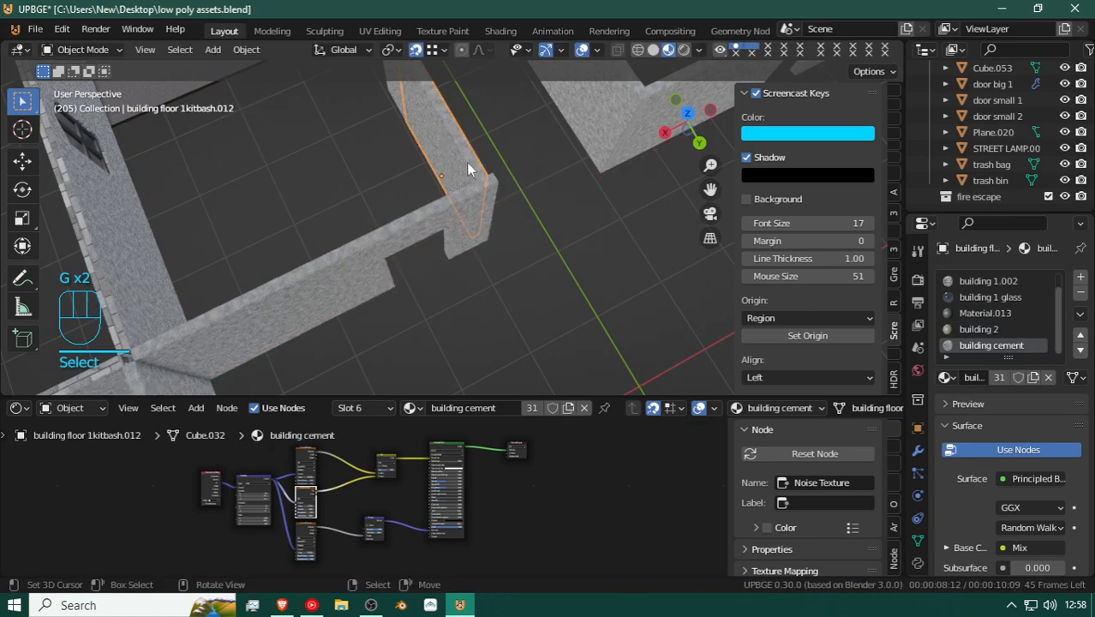
{"action": "key", "text": "Tab"}
{"action": "key", "text": "shift+f"}
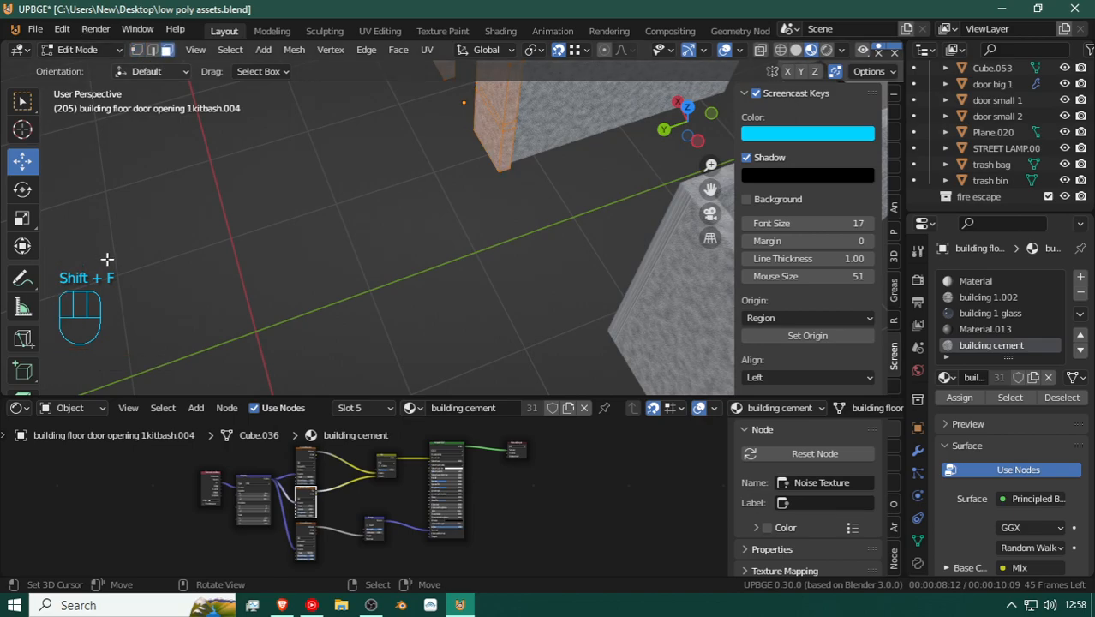
{"action": "key", "text": "shift+f"}
{"action": "left_click", "coordinate": [325, 281]}
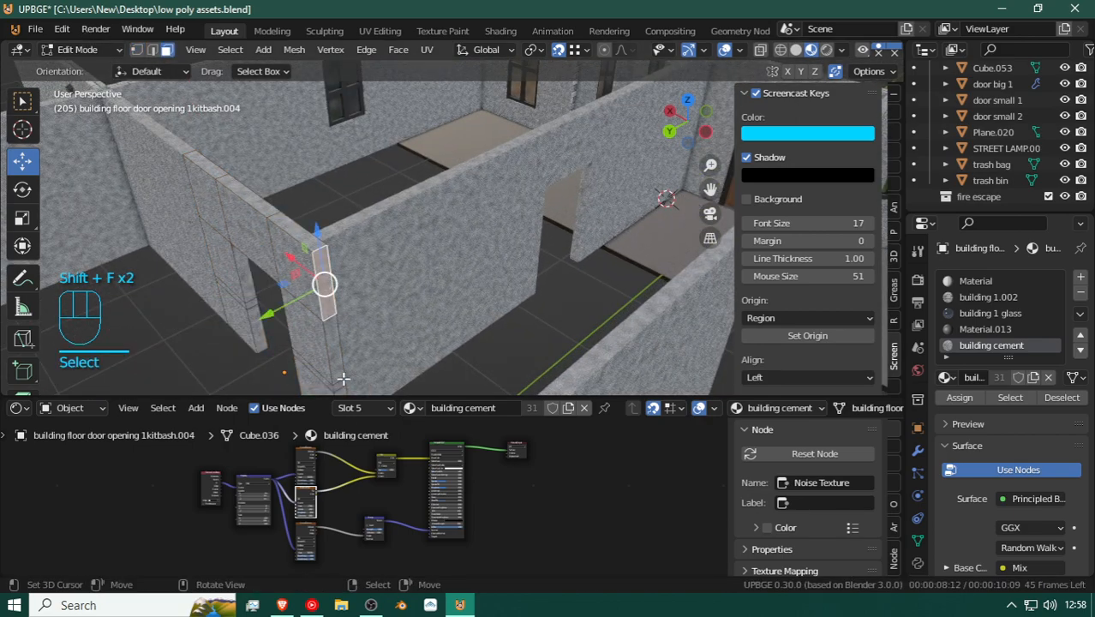
{"action": "key", "text": "shift+f"}
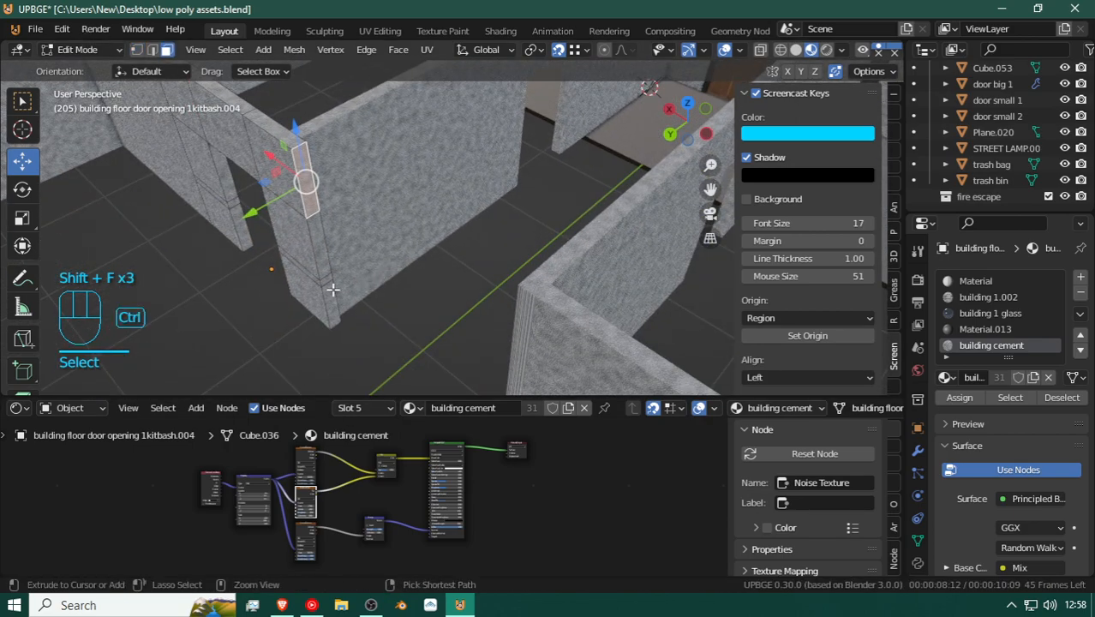
{"action": "key", "text": "shift+f"}
{"action": "key", "text": "g"}
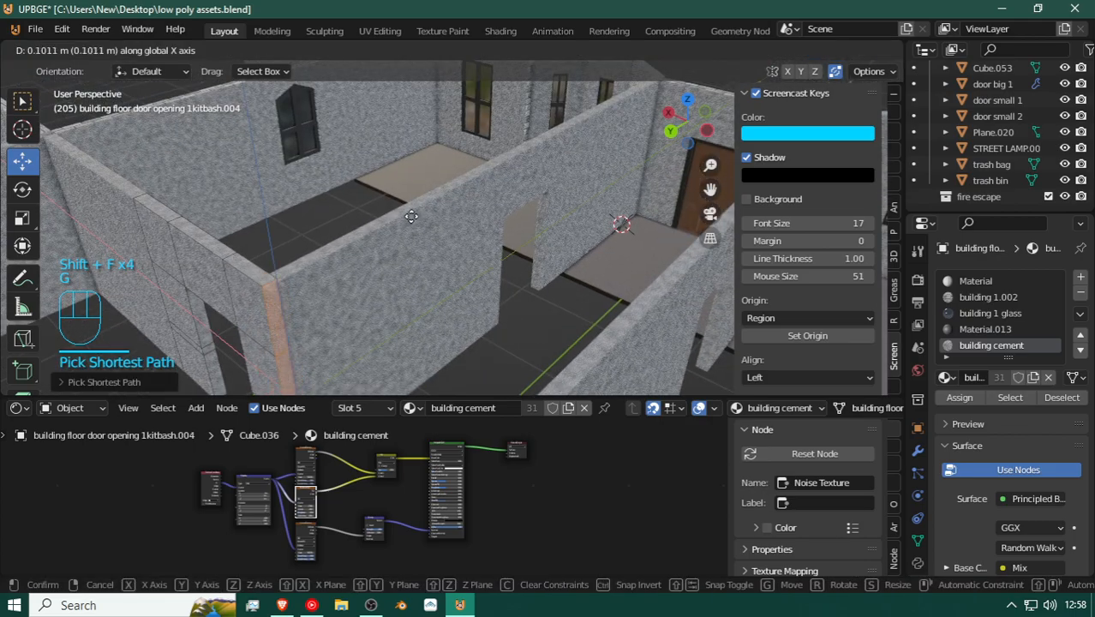
{"action": "left_click", "coordinate": [280, 277]}
{"action": "key", "text": "Tab"}
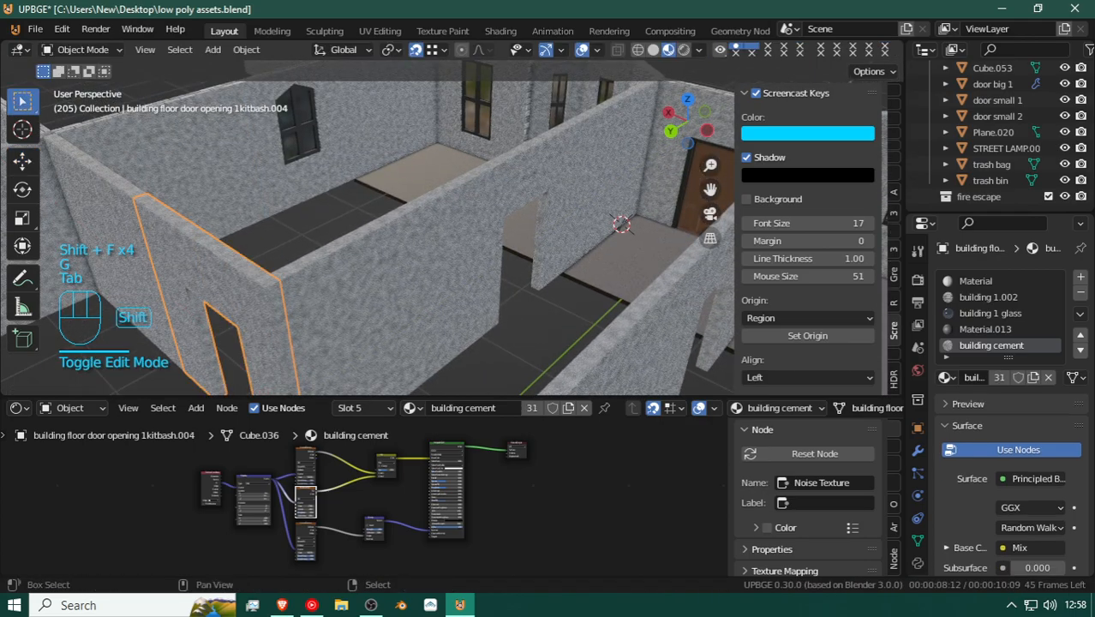
Step: Examine the door walls, room corners and corridor of the building from several sides
{"action": "key", "text": "shift+f"}
{"action": "key", "text": "d"}
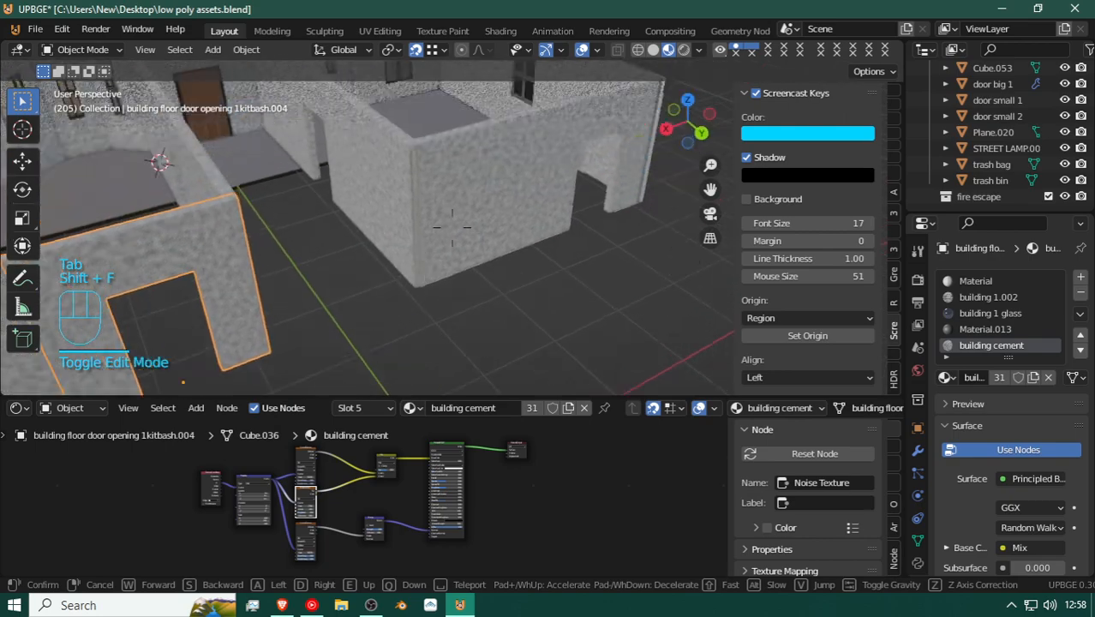
{"action": "key", "text": "w"}
{"action": "key", "text": "w"}
{"action": "key", "text": "e"}
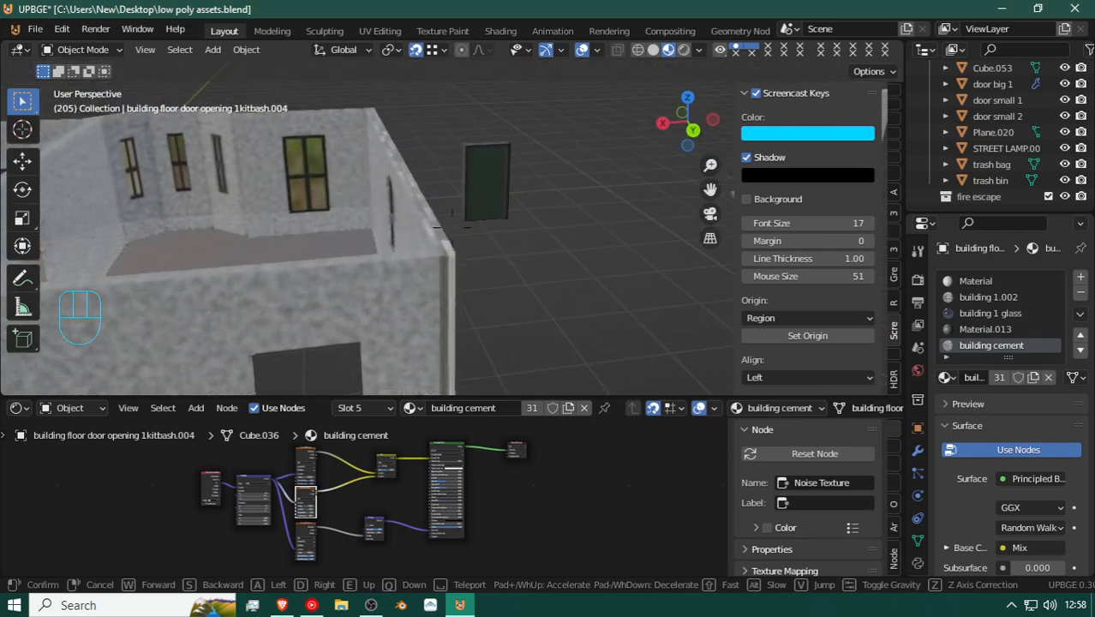
{"action": "key", "text": "s"}
{"action": "key", "text": "d"}
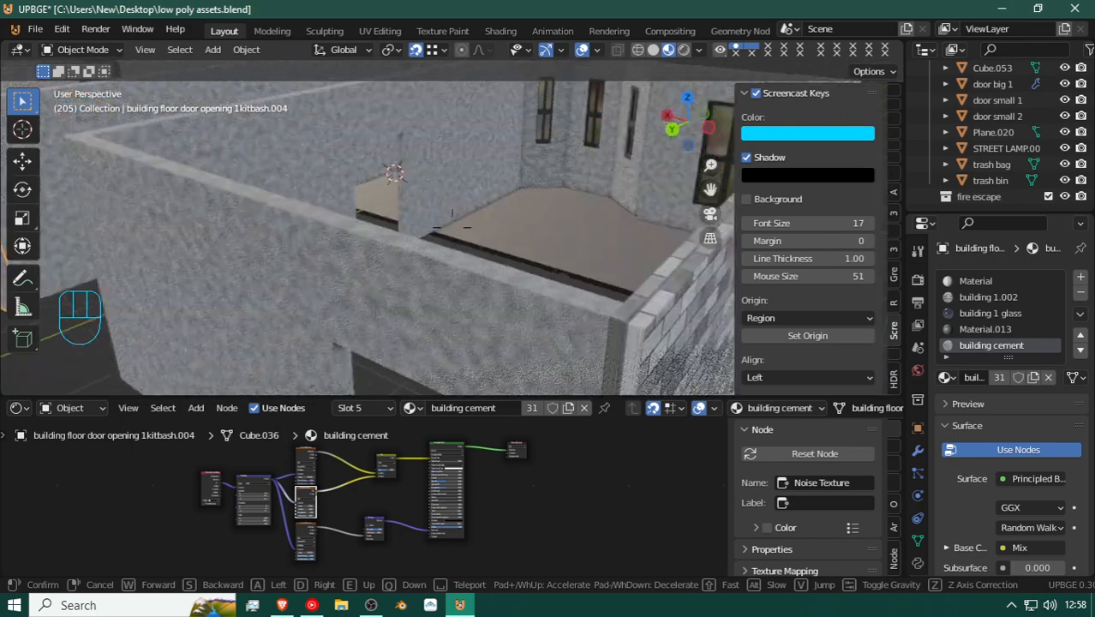
{"action": "key", "text": "shift+s"}
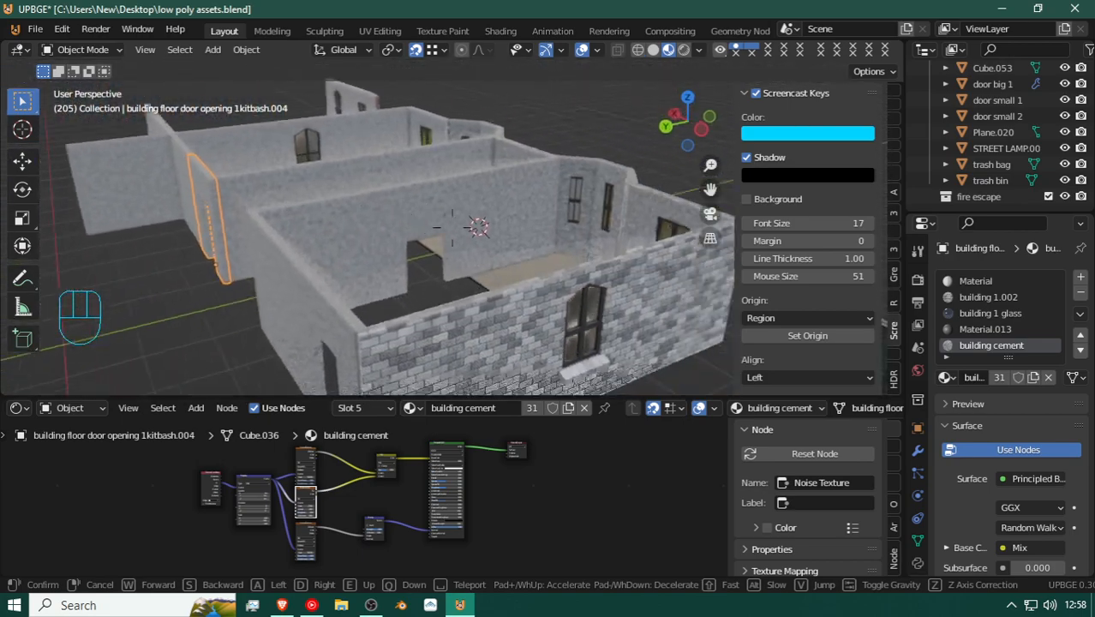
{"action": "key", "text": "shift+s"}
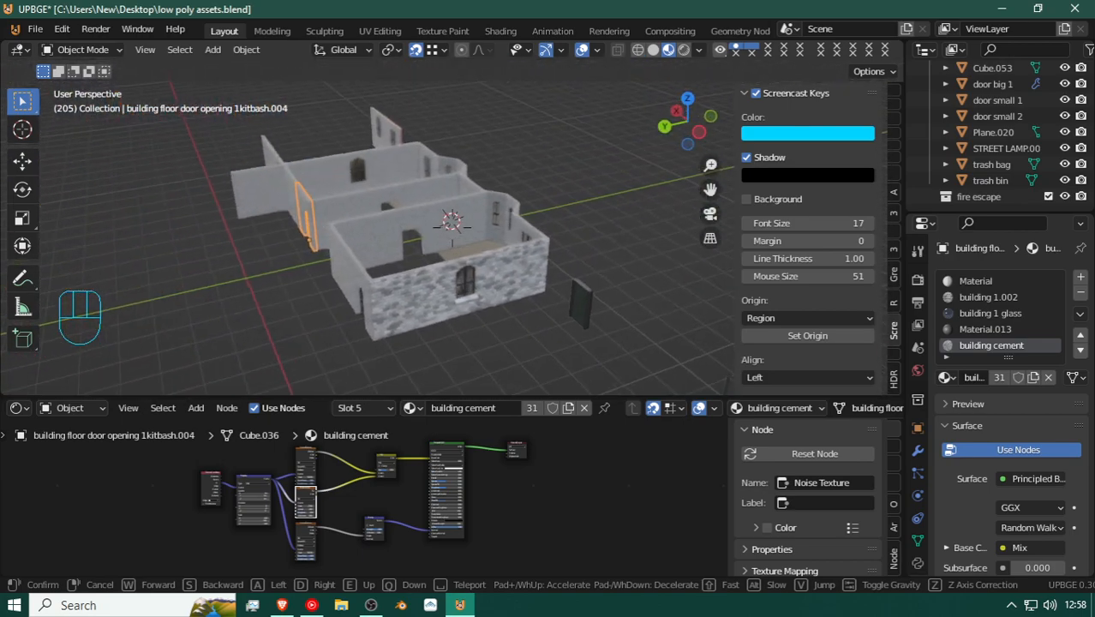
{"action": "key", "text": "shift+a"}
{"action": "key", "text": "a"}
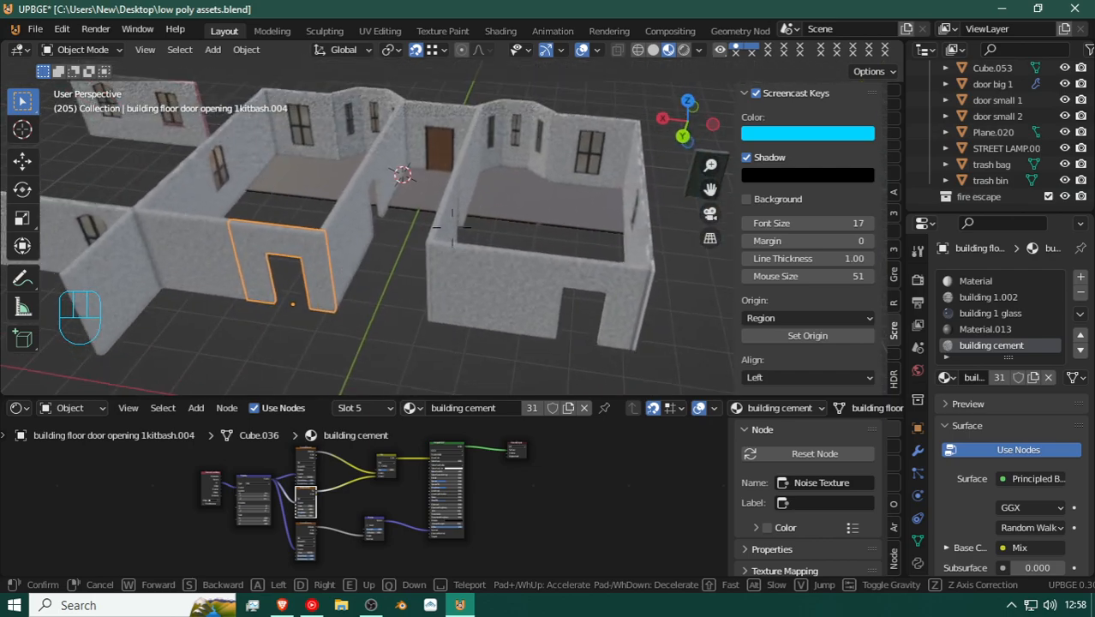
{"action": "key", "text": "w"}
{"action": "left_click", "coordinate": [452, 251]}
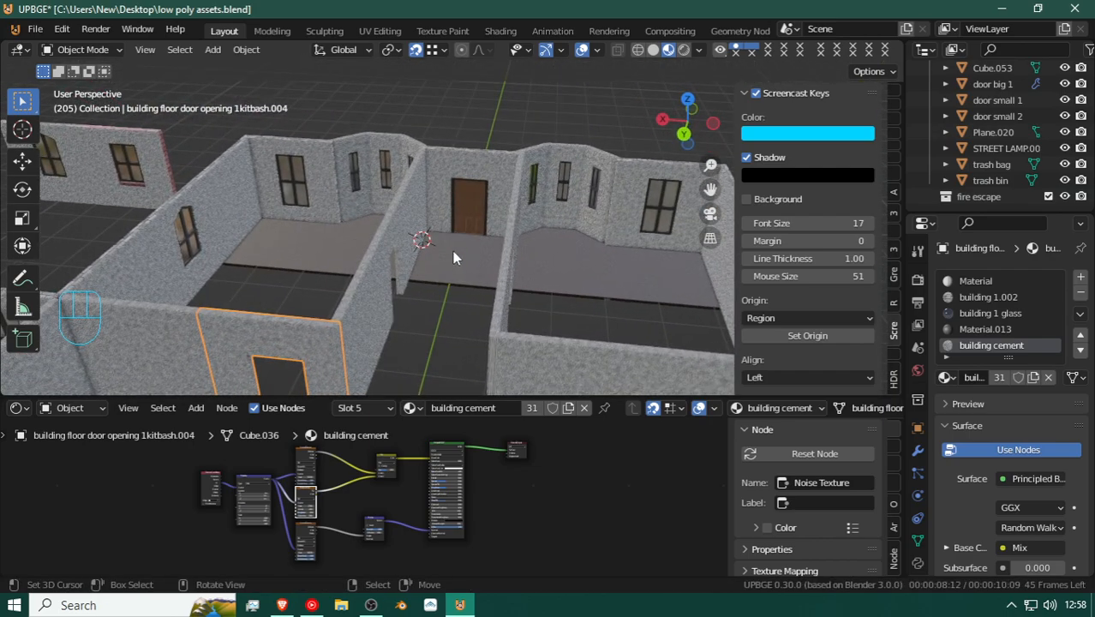
Step: Duplicate the corridor floor tile in front of the brown door, leaving the copy in place
{"action": "left_click", "coordinate": [452, 251], "text": "shift"}
{"action": "key", "text": "shift+d"}
{"action": "right_click", "coordinate": [442, 306]}
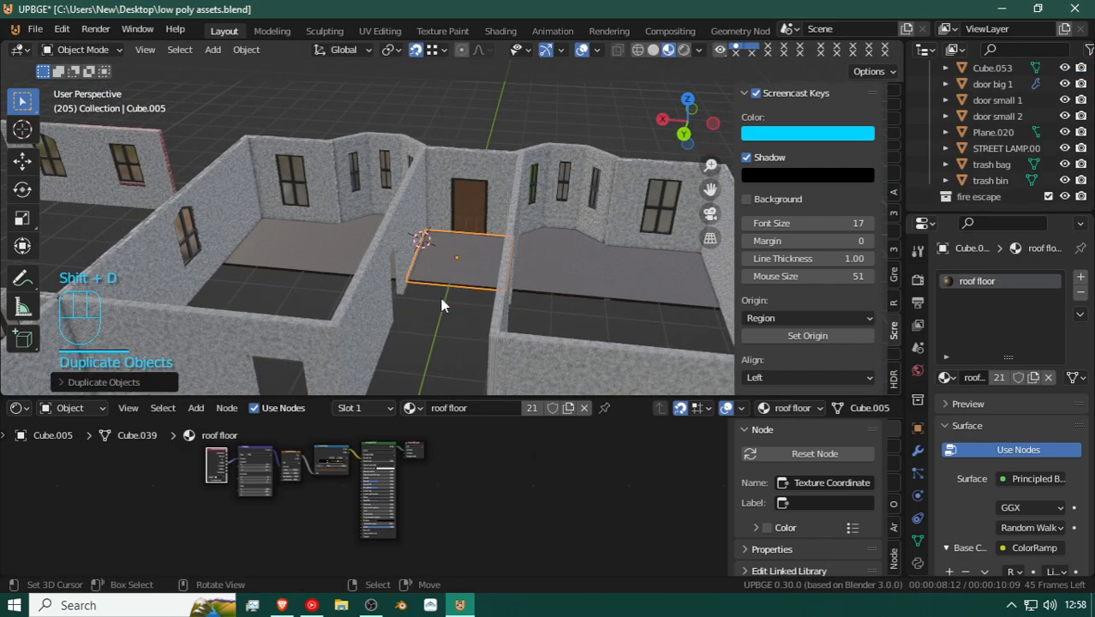
Step: Set snapping to Increment and move the copied tile down the corridor until it adjoins the original
{"action": "left_click", "coordinate": [435, 52]}
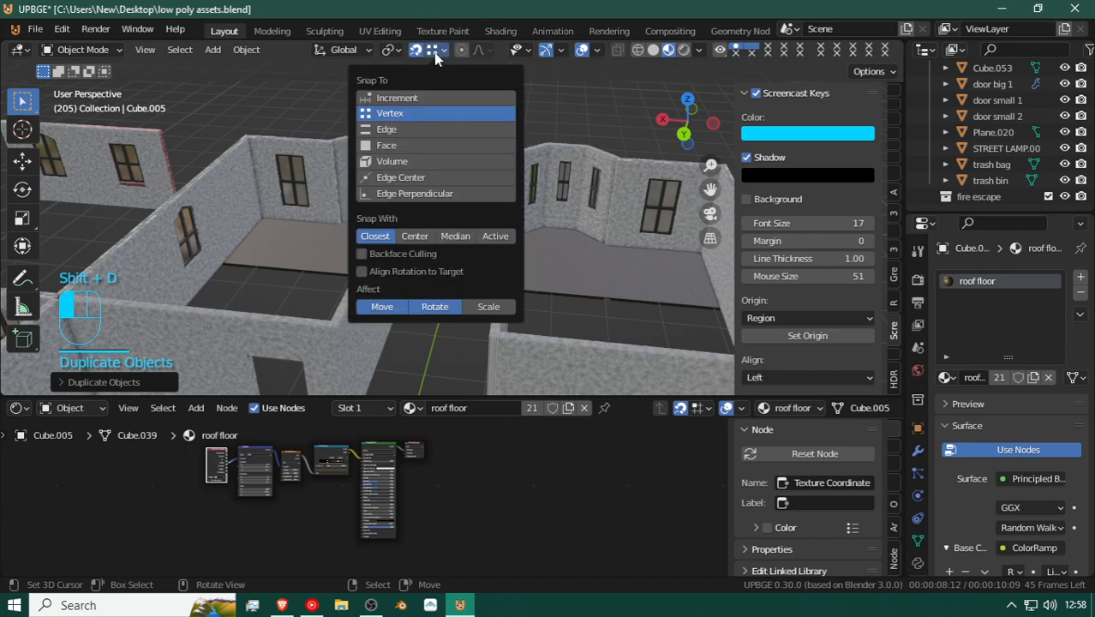
{"action": "left_click", "coordinate": [423, 97]}
{"action": "key", "text": "g"}
{"action": "right_click", "coordinate": [458, 235]}
{"action": "key", "text": "g"}
{"action": "middle_click_drag", "start_coordinate": [456, 233], "coordinate": [438, 254]}
{"action": "left_click", "coordinate": [433, 278]}
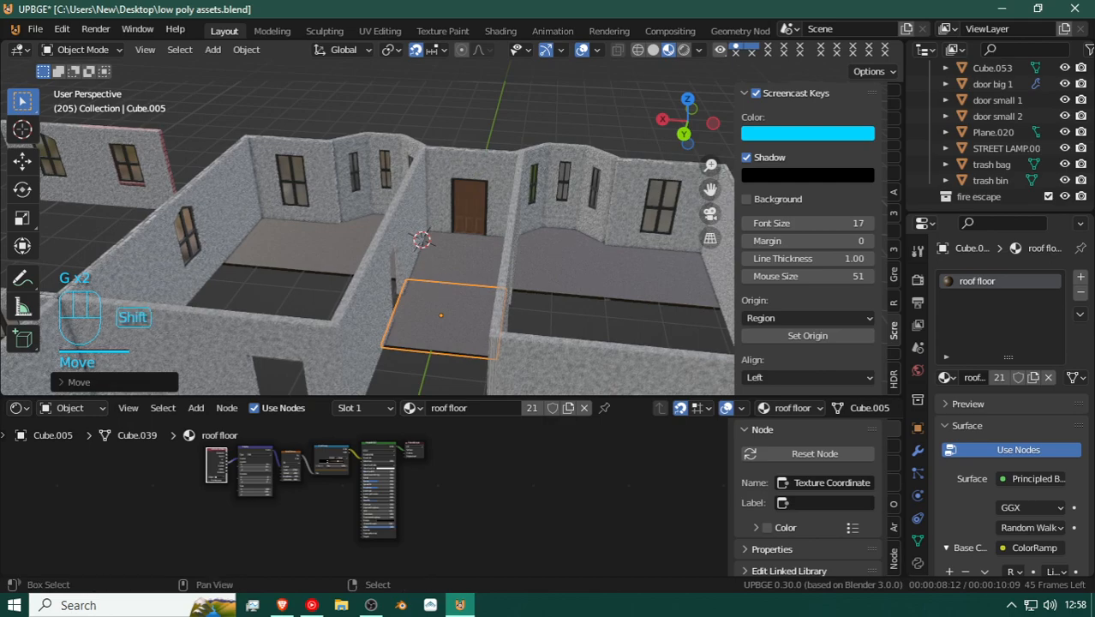
Step: Duplicate the copied corridor tile and move the new copy beside it to cover the corridor's open end
{"action": "key", "text": "shift+f"}
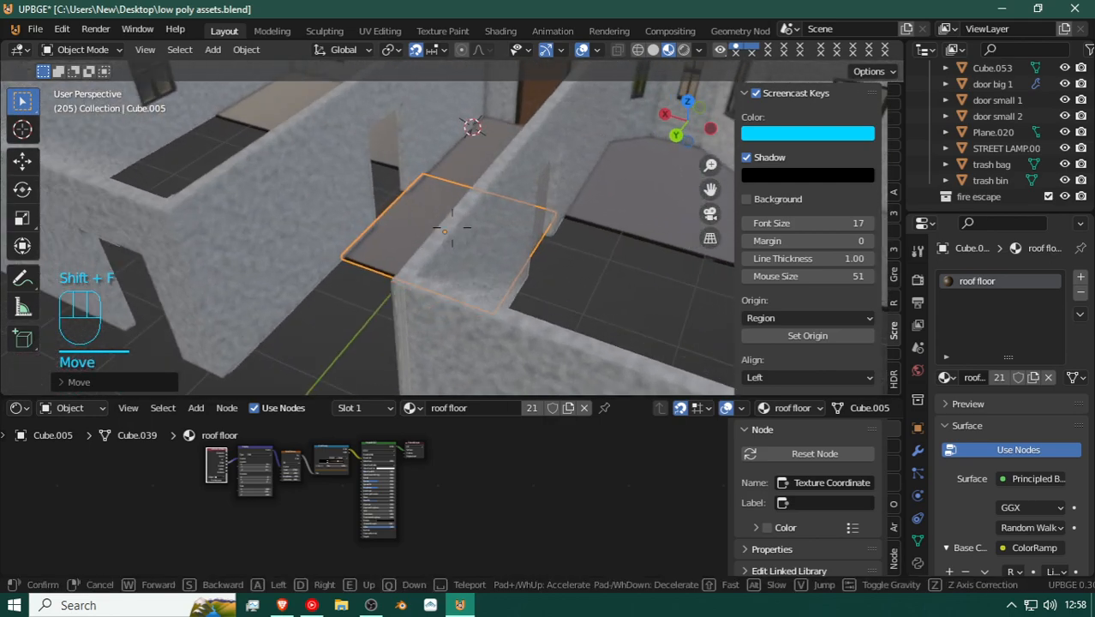
{"action": "key", "text": "w"}
{"action": "left_click", "coordinate": [453, 229]}
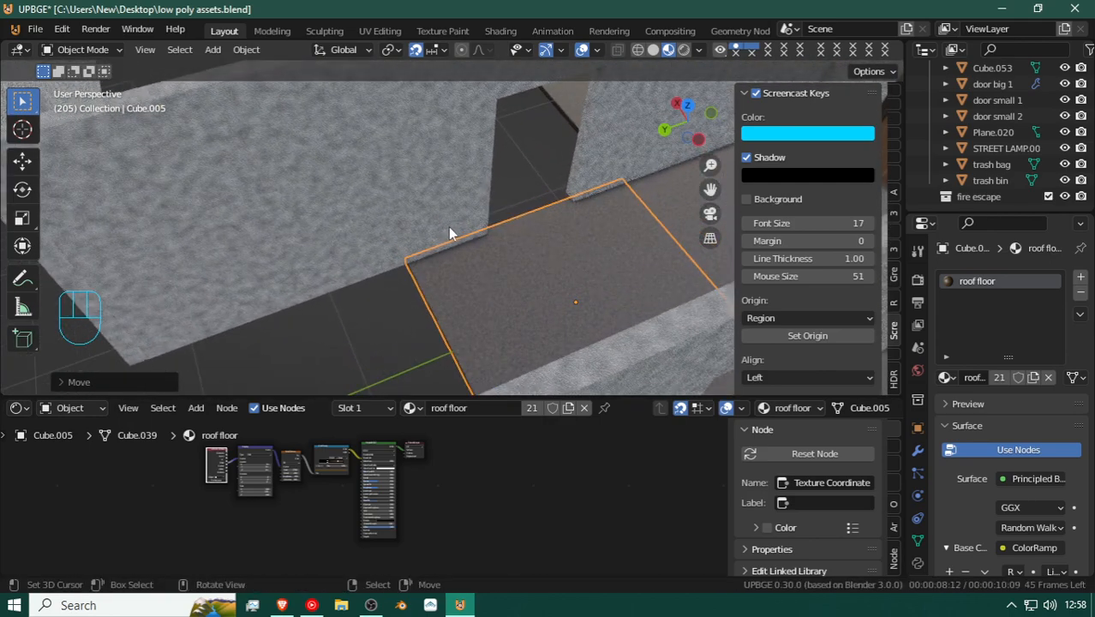
{"action": "scroll", "coordinate": [382, 183], "scroll_direction": "down", "scroll_amount": 4}
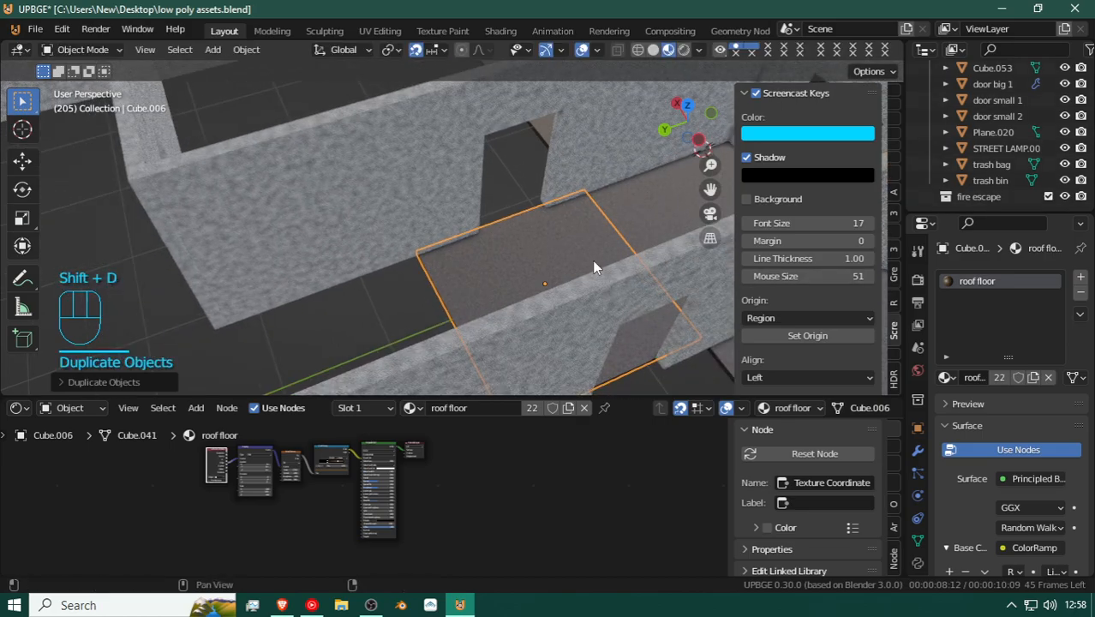
{"action": "scroll", "coordinate": [462, 230], "scroll_direction": "down", "scroll_amount": 4}
{"action": "key", "text": "g"}
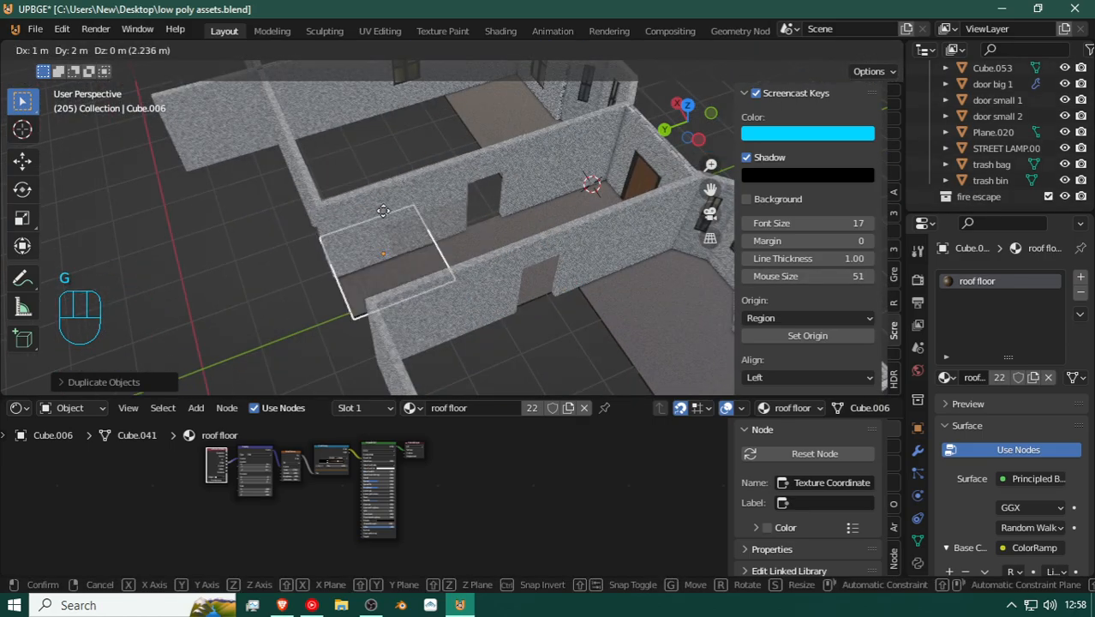
{"action": "key", "text": "g"}
{"action": "left_click", "coordinate": [266, 256]}
Step: Duplicate the two new corridor tiles twice along global X, the first pair by -2 m, filling the adjoining room's bare floor
{"action": "key", "text": "shift+f"}
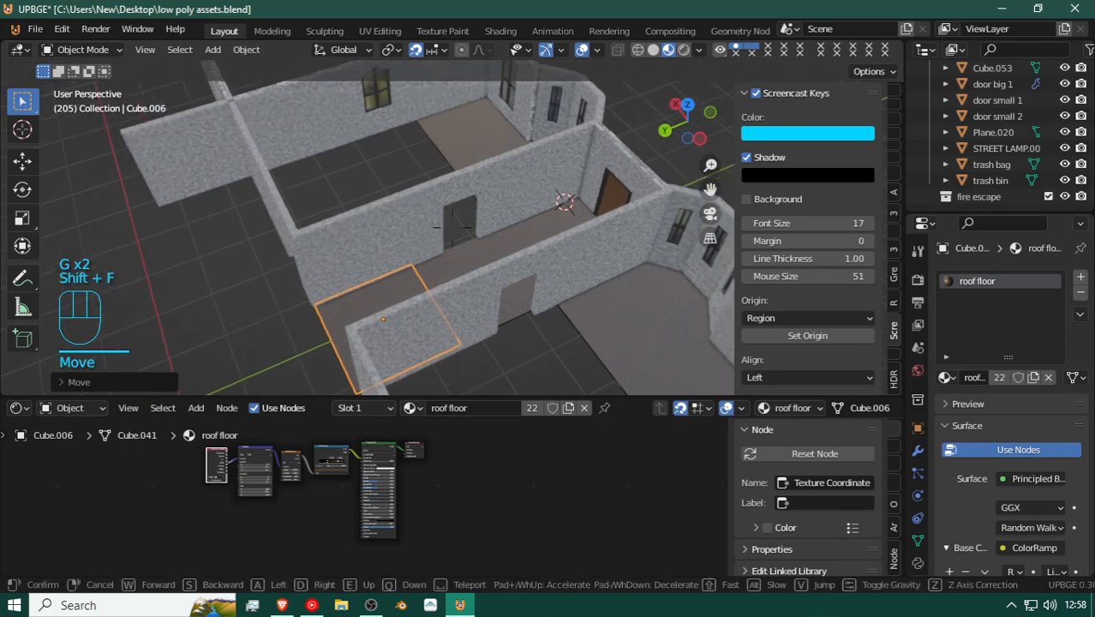
{"action": "left_click", "coordinate": [317, 243]}
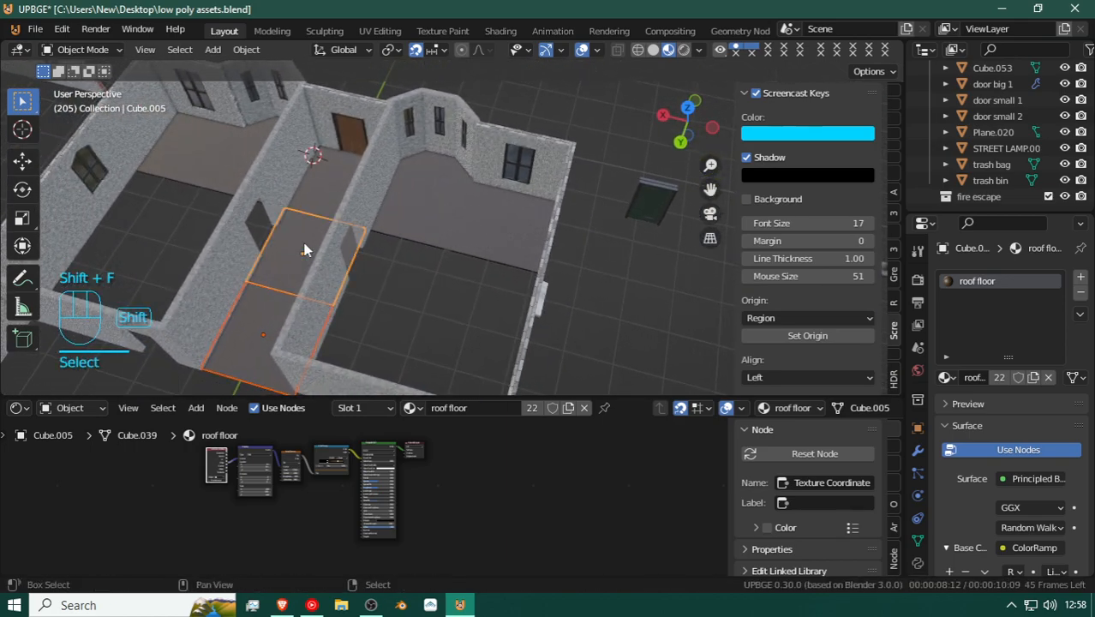
{"action": "key", "text": "g"}
{"action": "key", "text": "x"}
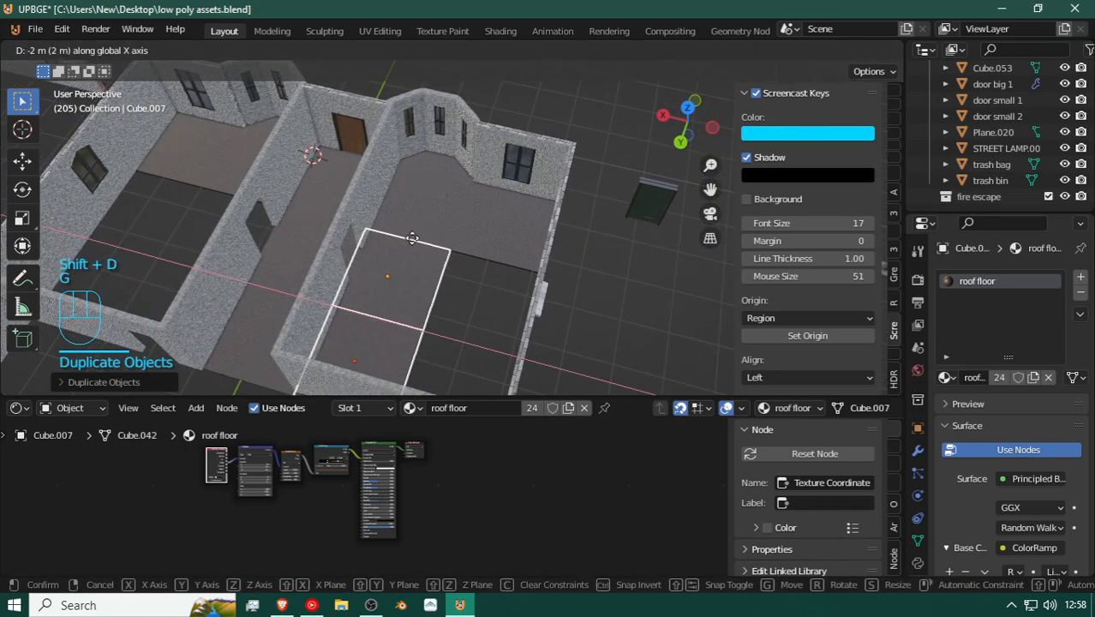
{"action": "left_click", "coordinate": [418, 246]}
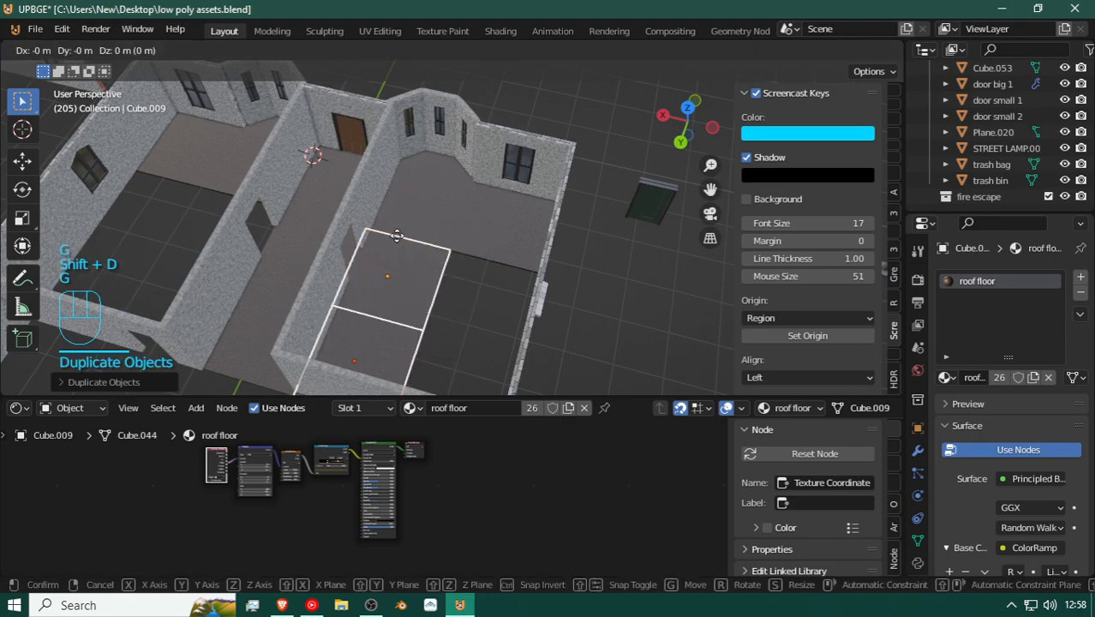
{"action": "left_click", "coordinate": [489, 263]}
Step: Duplicate the pair of floor tiles along global X into the room across the corridor, placing it against the outer wall
{"action": "key", "text": "shift+f"}
{"action": "left_click", "coordinate": [454, 231]}
{"action": "right_click", "coordinate": [415, 177]}
{"action": "key", "text": "g"}
{"action": "middle_click_drag", "start_coordinate": [394, 193], "coordinate": [373, 204]}
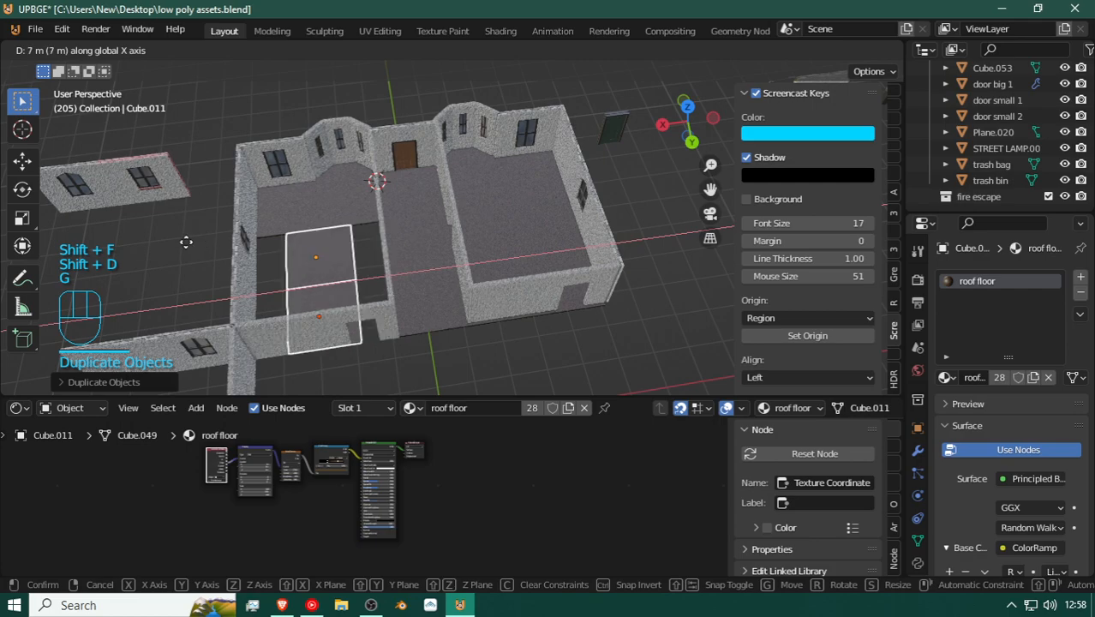
{"action": "left_click", "coordinate": [157, 239]}
Step: Duplicate that pair of tiles again to fill the remaining floor gap beside the corridor wall
{"action": "right_click", "coordinate": [261, 232]}
{"action": "key", "text": "g"}
{"action": "left_click", "coordinate": [317, 233]}
Step: Inspect the tiled floors of both rooms and the corridor for gaps along the walls and door openings
{"action": "key", "text": "w"}
{"action": "key", "text": "a"}
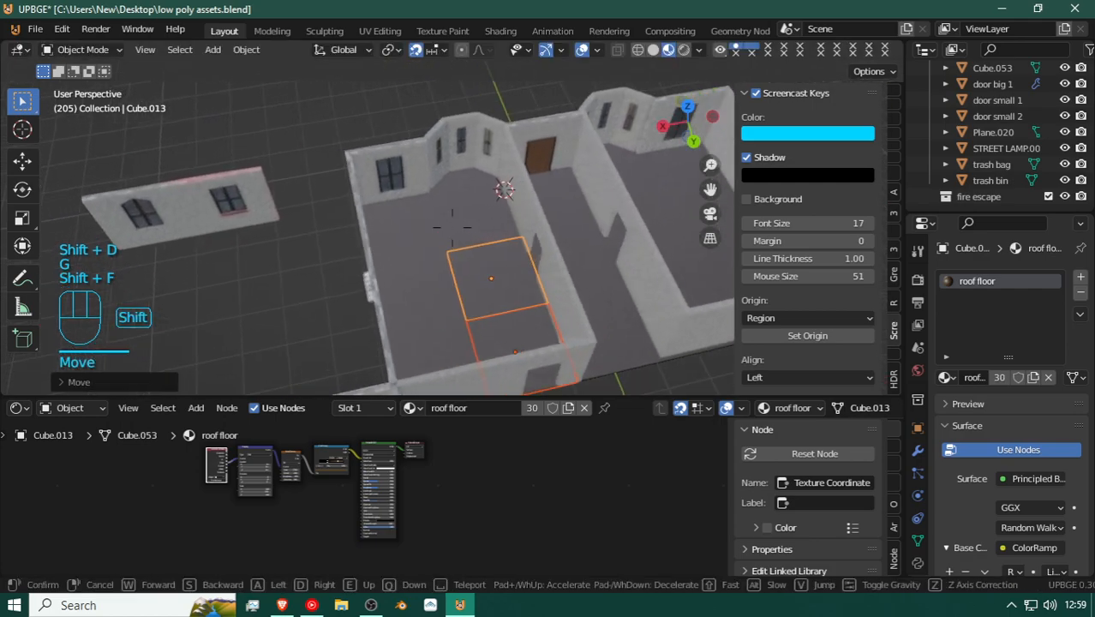
{"action": "key", "text": "d"}
{"action": "key", "text": "w"}
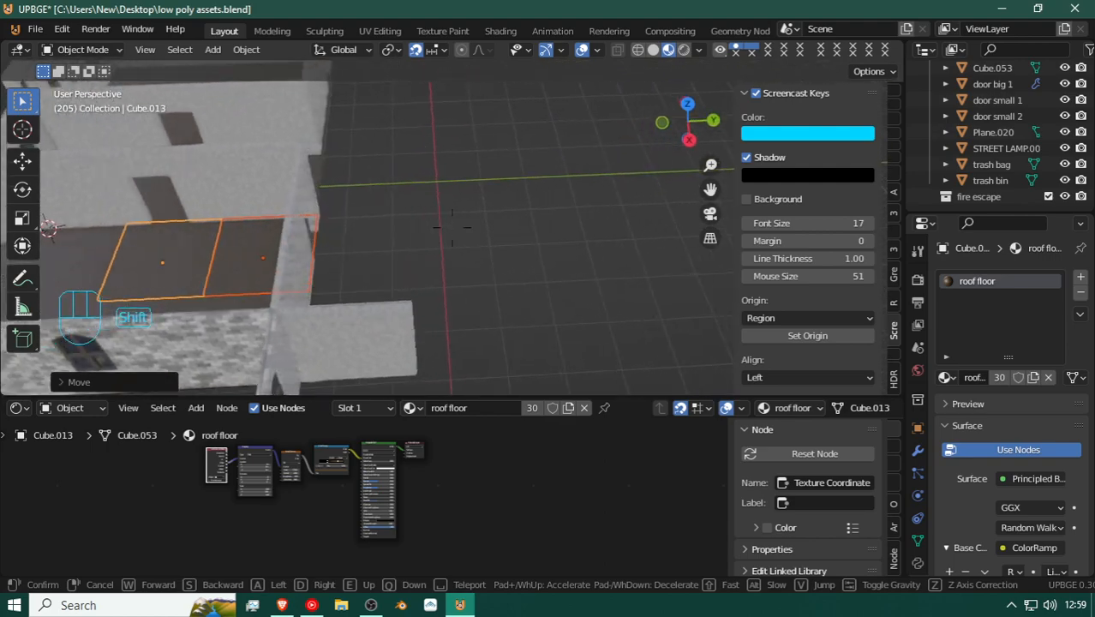
{"action": "key", "text": "s"}
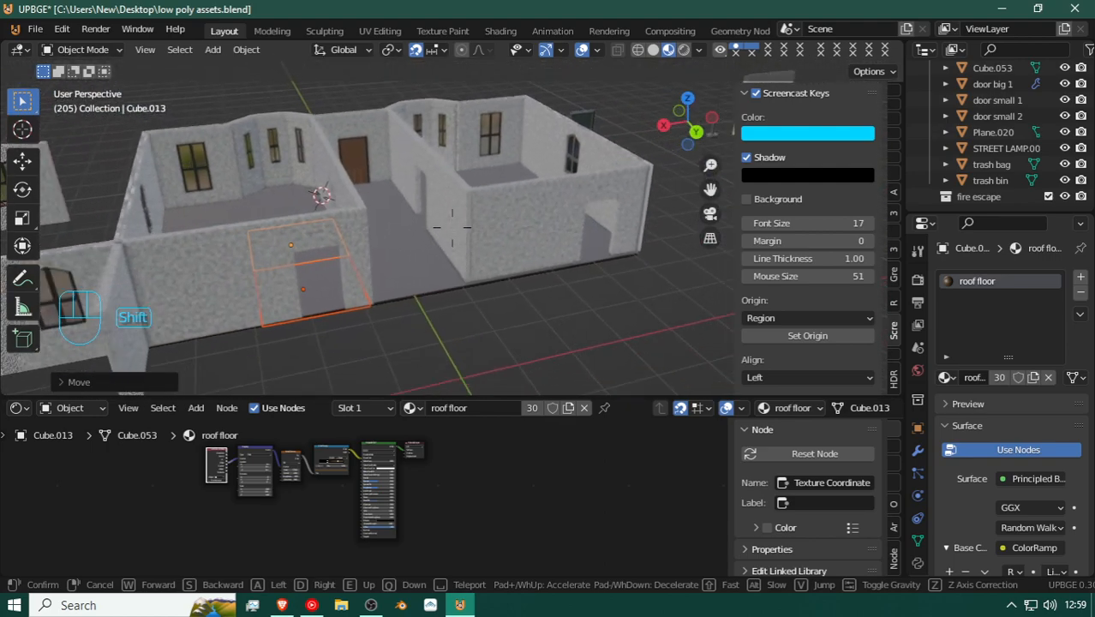
{"action": "key", "text": "w"}
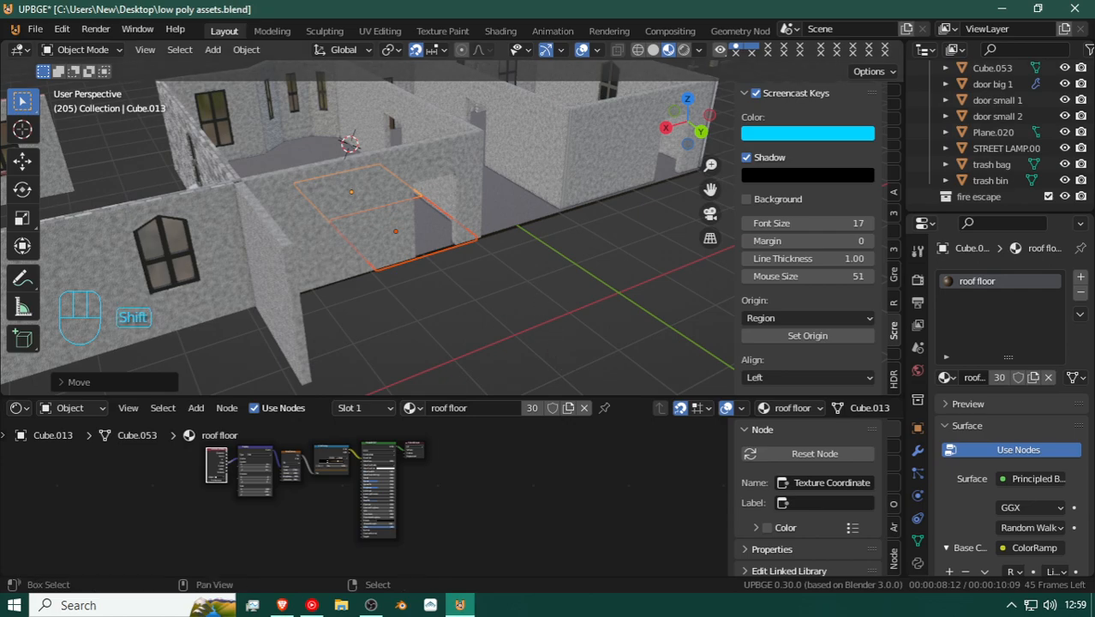
{"action": "key", "text": "shift+f"}
{"action": "left_click", "coordinate": [452, 227]}
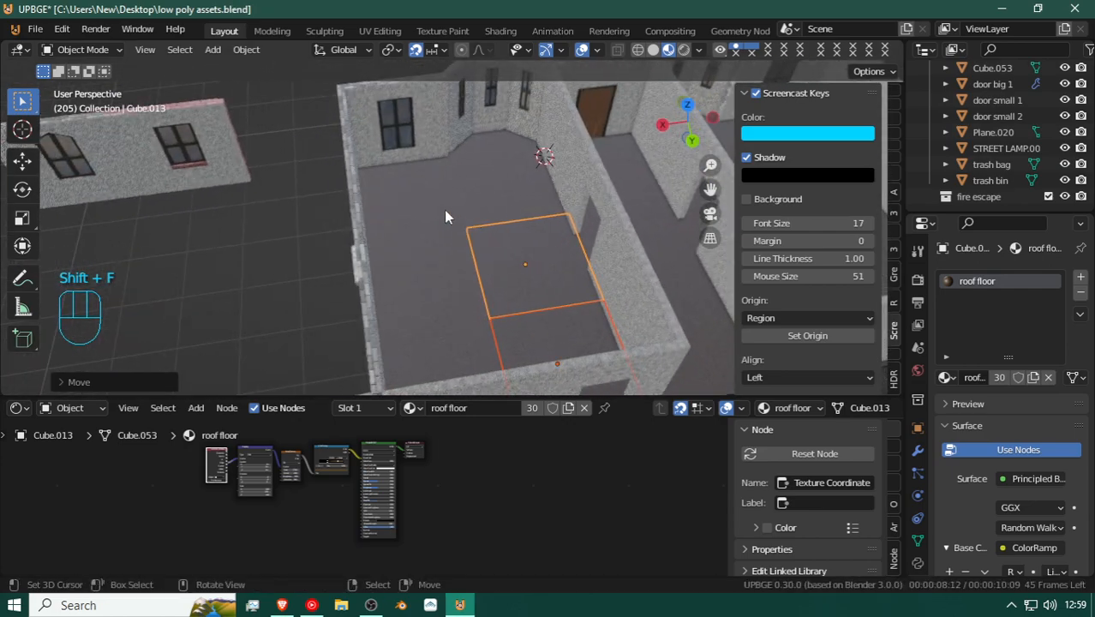
{"action": "key", "text": "shift+f"}
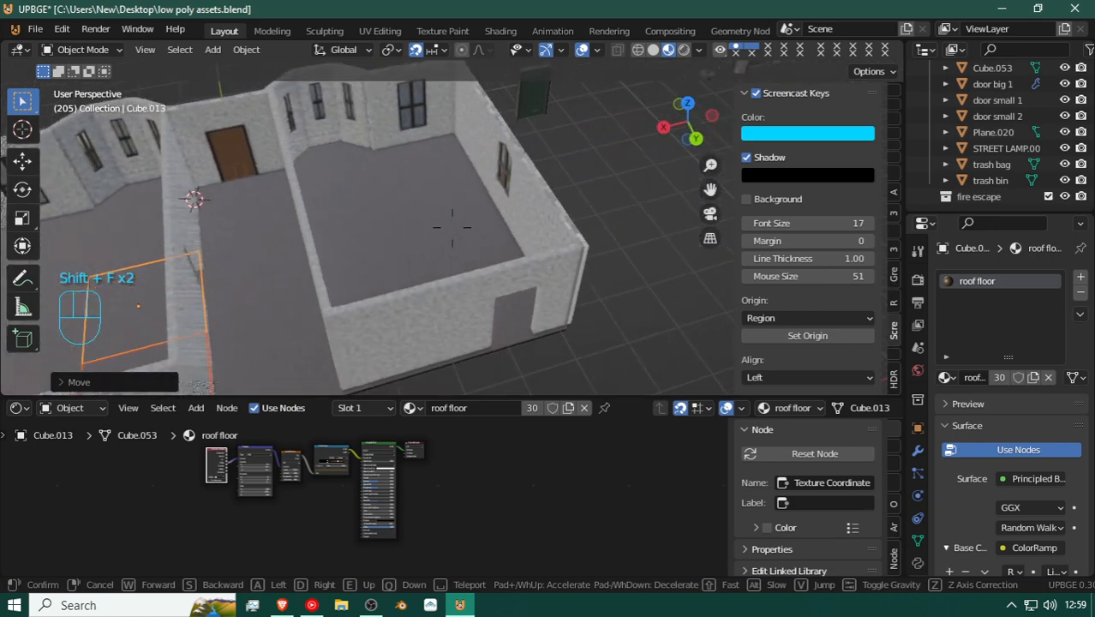
{"action": "left_click", "coordinate": [357, 160]}
Step: Examine the overall layout and the protruding walls beyond the brick-edged corner at the building's open side
{"action": "key", "text": "shift+f"}
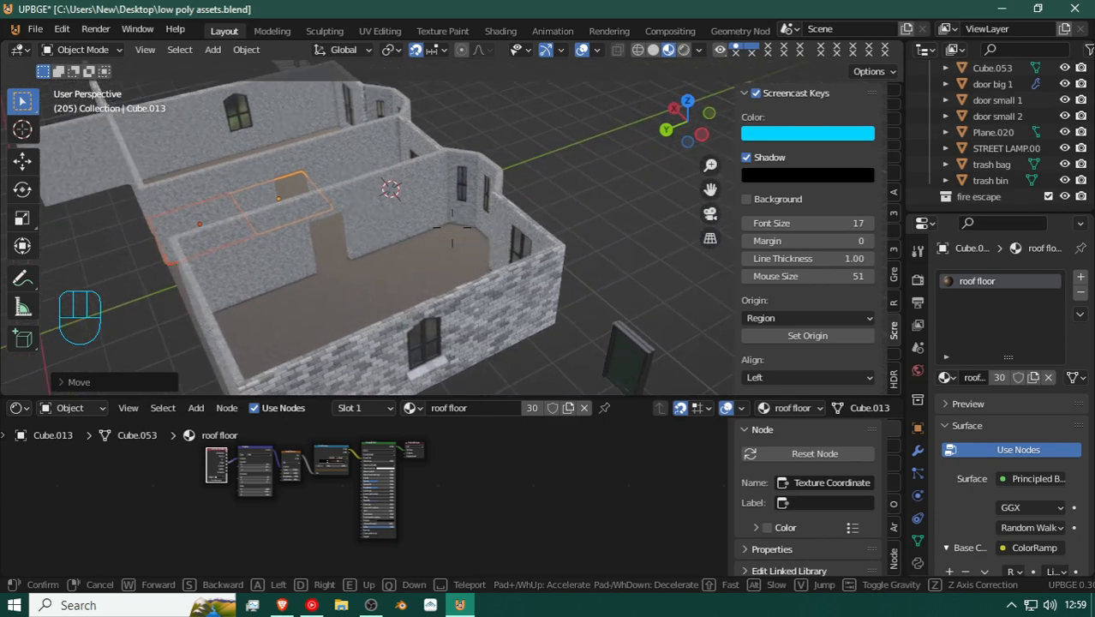
{"action": "key", "text": "a"}
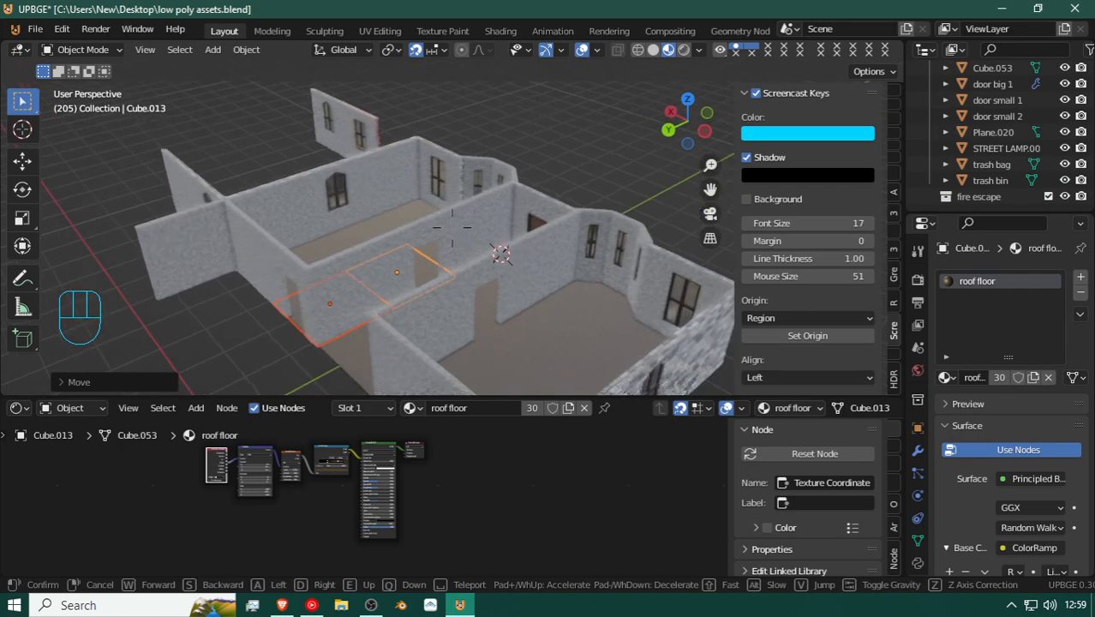
{"action": "key", "text": "shift"}
{"action": "key", "text": "a"}
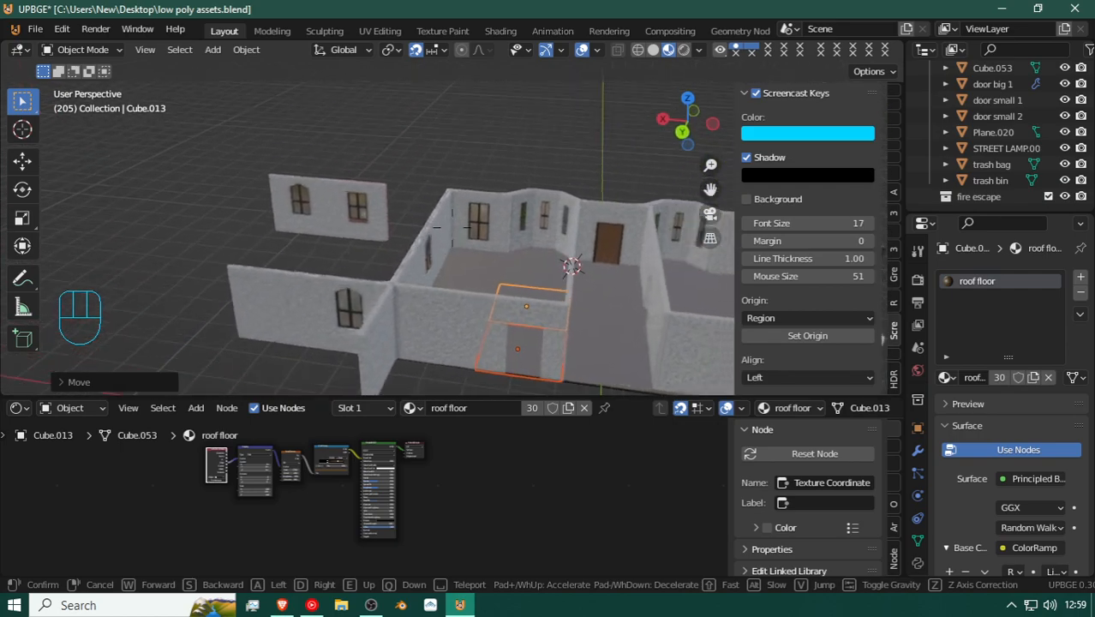
{"action": "key", "text": "a"}
{"action": "key", "text": "shift"}
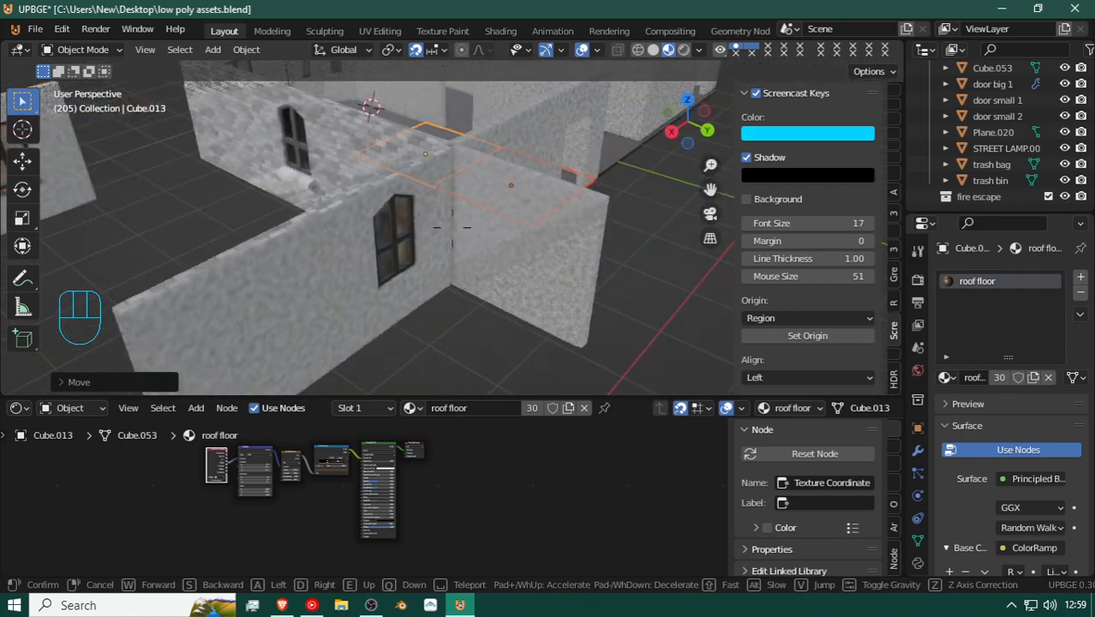
Step: Duplicate the plain cement panel beyond the brick-edged corner twice along global Y, forming a straight wall three panels long
{"action": "key", "text": "shift"}
{"action": "key", "text": "s"}
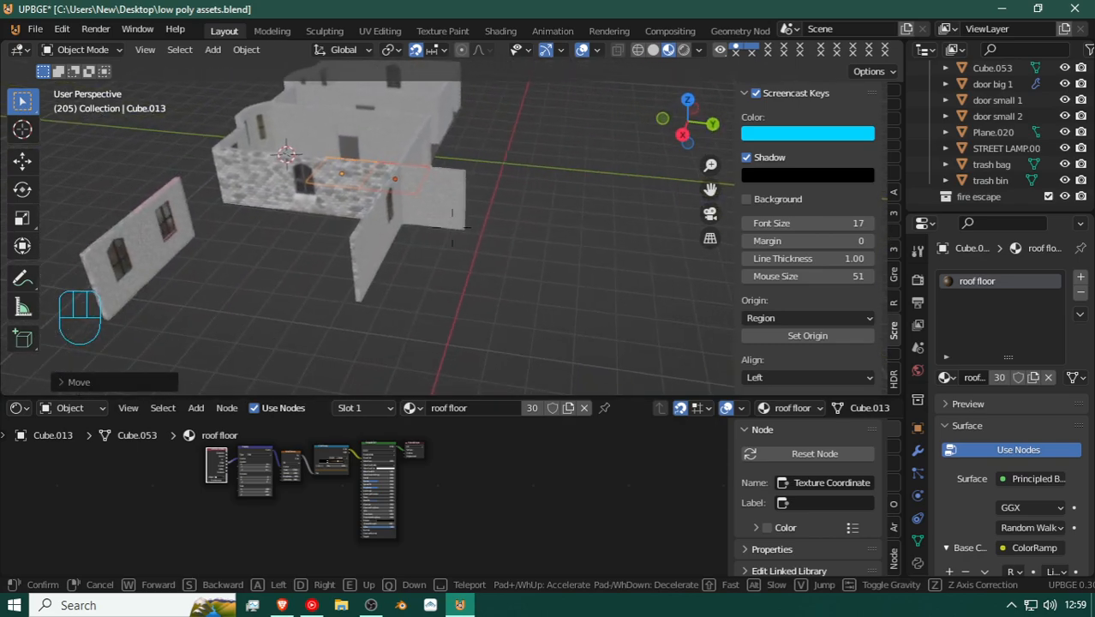
{"action": "left_click", "coordinate": [487, 212]}
{"action": "key", "text": "shift+f"}
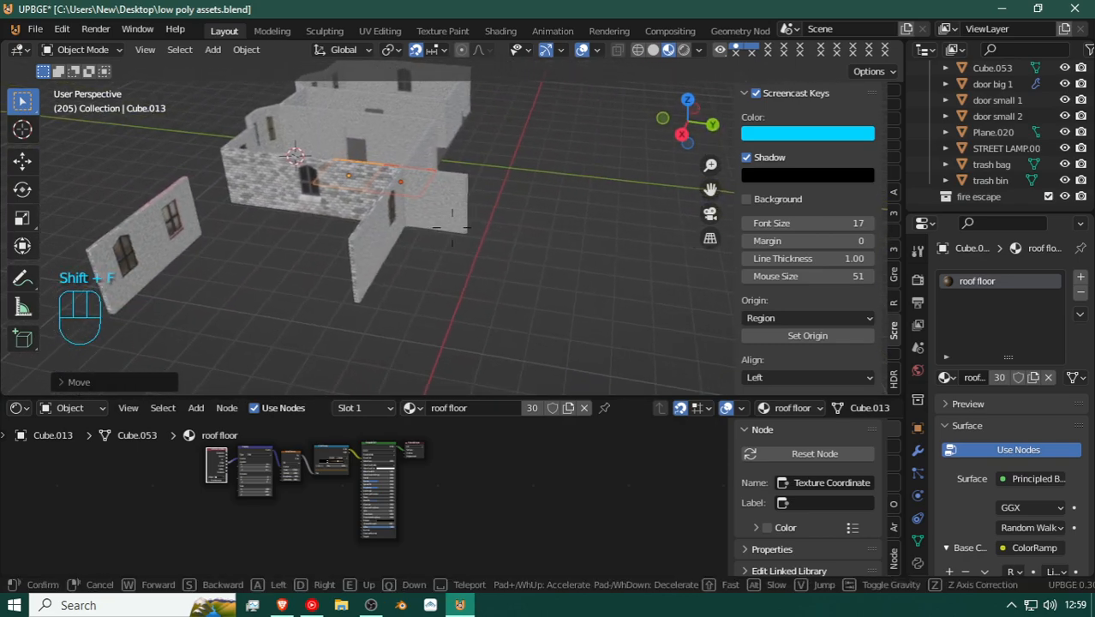
{"action": "left_click", "coordinate": [435, 209]}
{"action": "key", "text": "shift+d"}
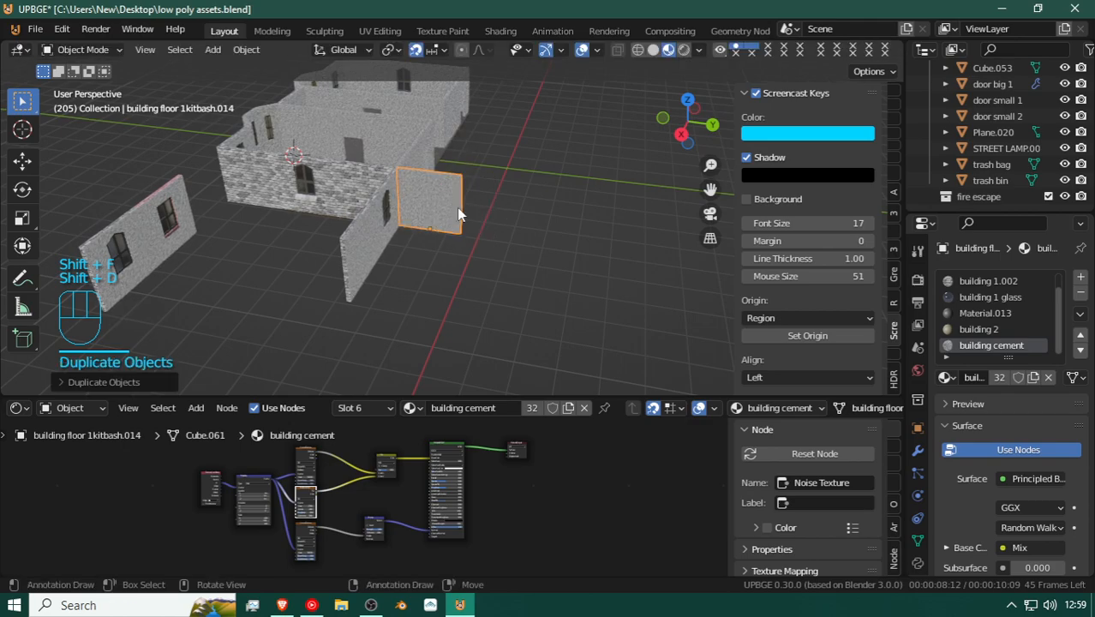
{"action": "key", "text": "g"}
{"action": "left_click", "coordinate": [505, 233]}
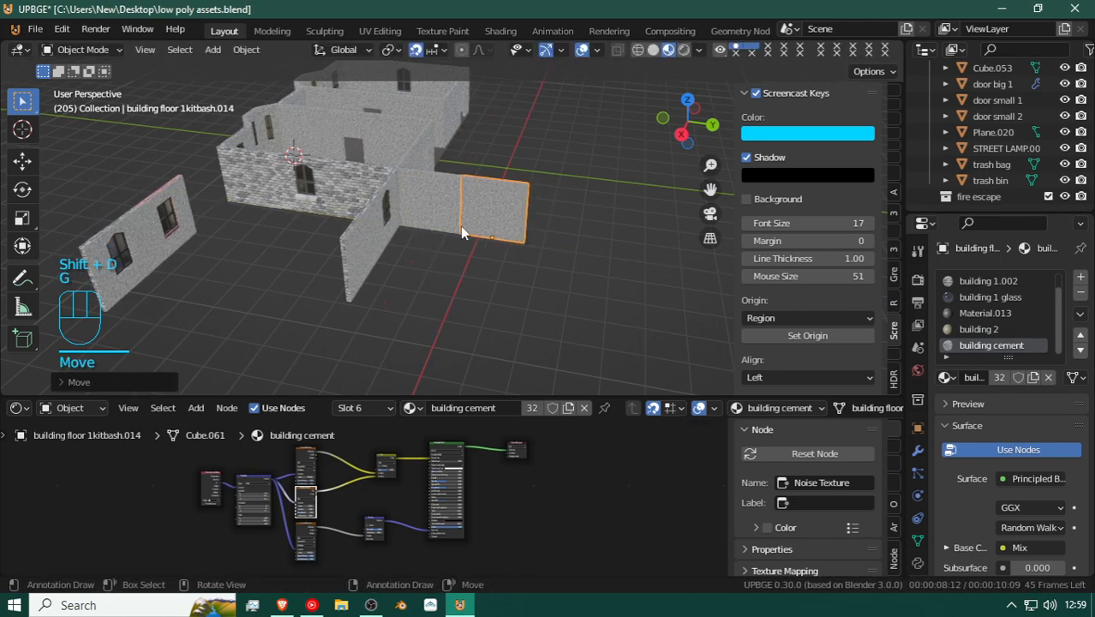
{"action": "key", "text": "shift+d"}
{"action": "key", "text": "g"}
{"action": "left_click", "coordinate": [549, 308]}
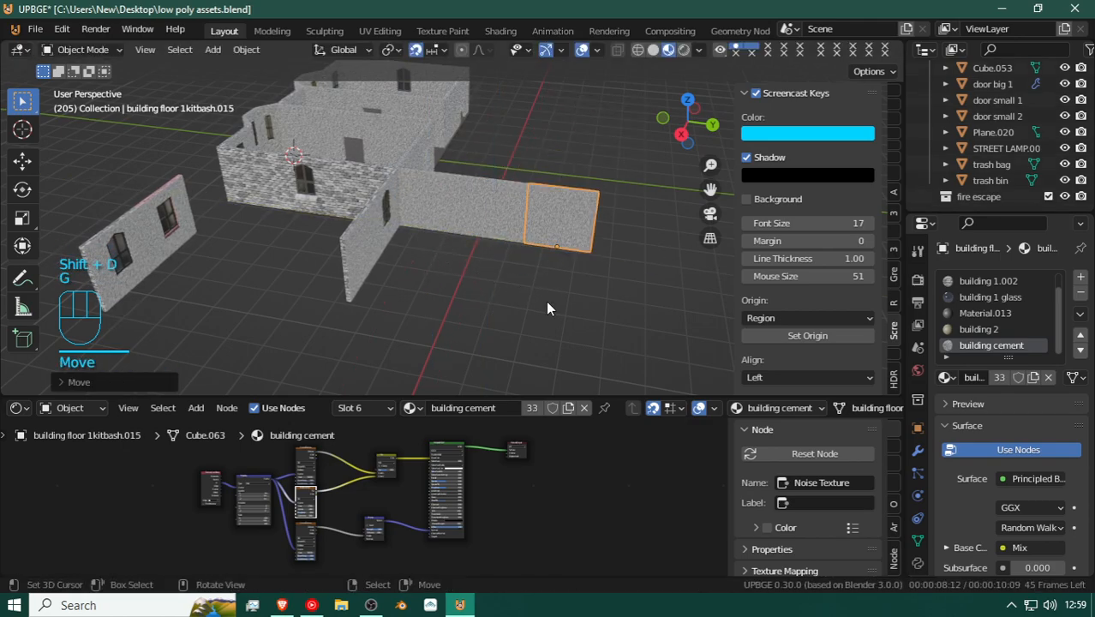
Step: Duplicate the three-panel cement wall along global X to the outer end of the adjoining window wall
{"action": "left_click", "coordinate": [441, 196]}
{"action": "left_click", "coordinate": [500, 205], "text": "shift"}
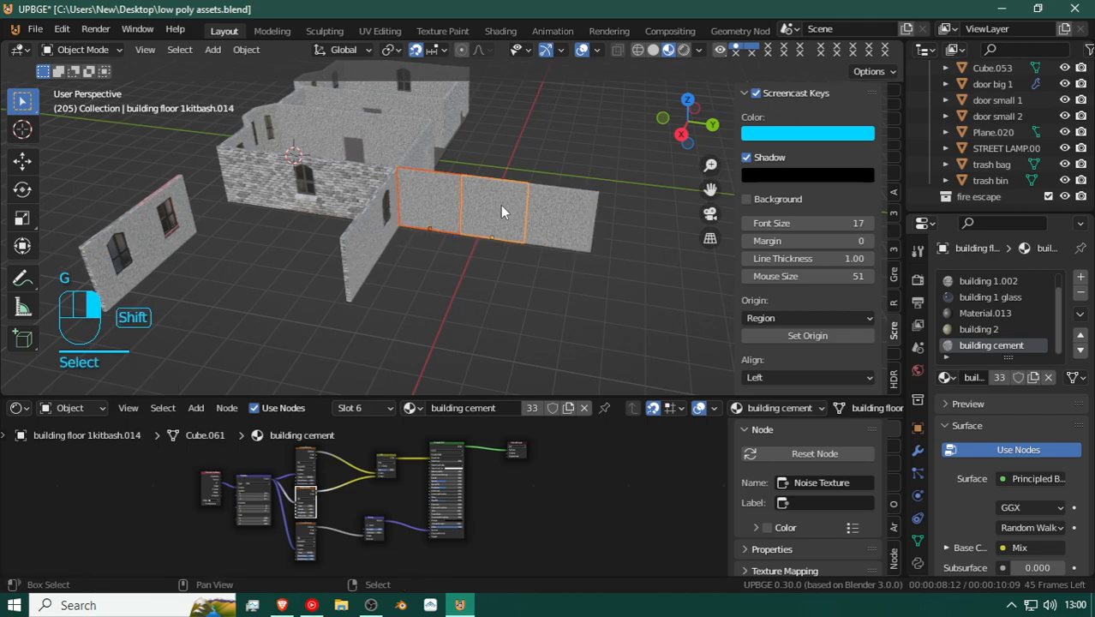
{"action": "left_click", "coordinate": [550, 209], "text": "shift"}
{"action": "key", "text": "shift+d"}
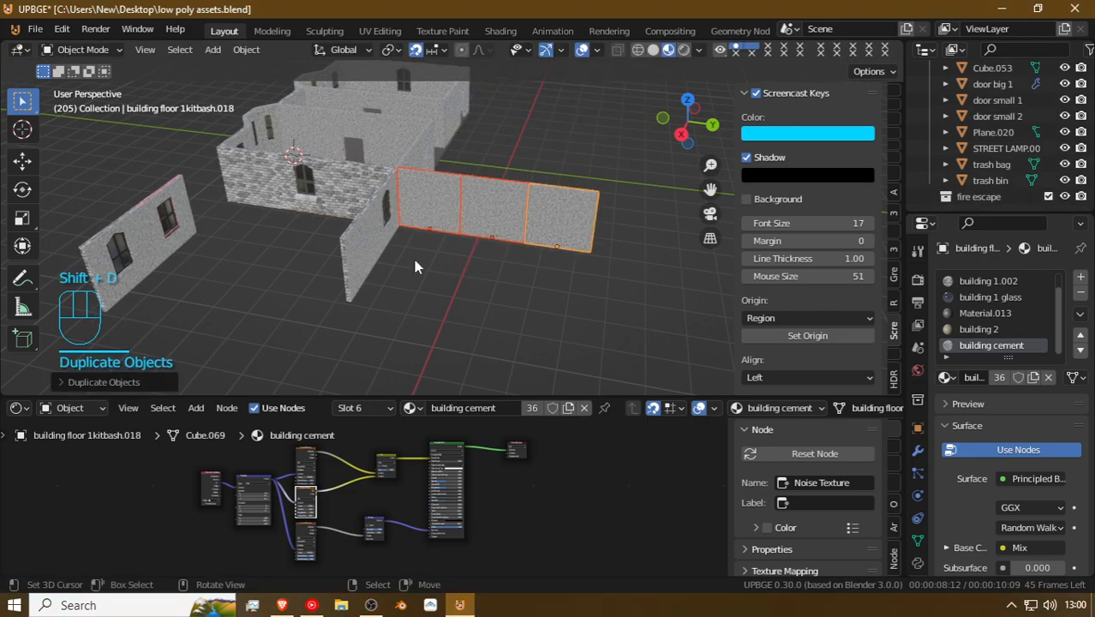
{"action": "key", "text": "g"}
{"action": "left_click", "coordinate": [345, 330]}
Step: Duplicate the detached pair of window panels 12 m along global Y, to the open end of the long cement walls
{"action": "key", "text": "shift+f"}
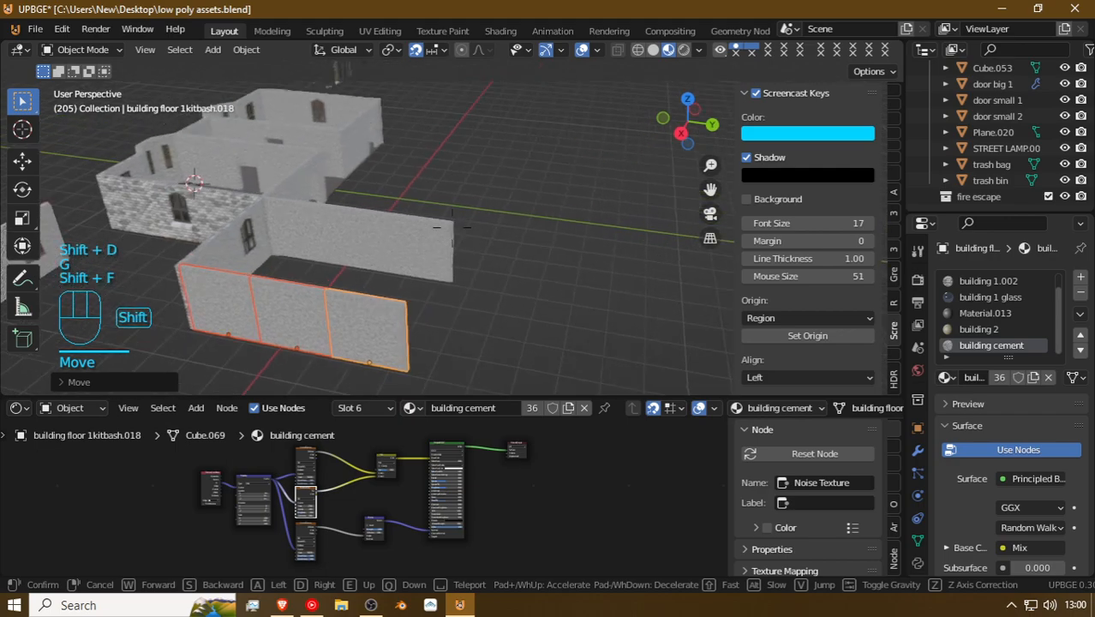
{"action": "key", "text": "d"}
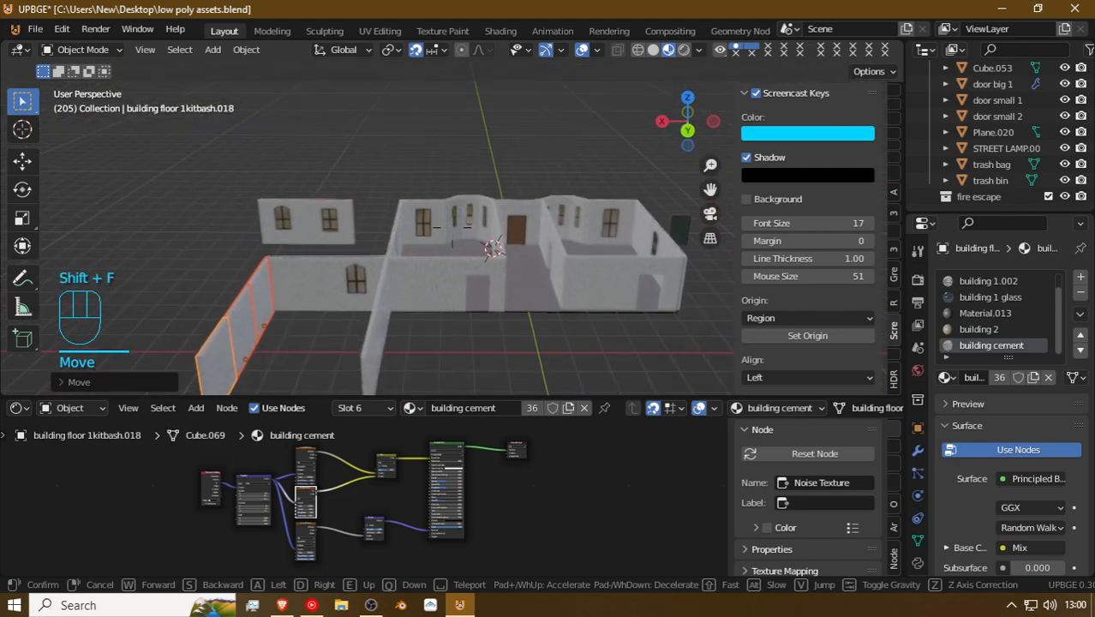
{"action": "left_click", "coordinate": [458, 222]}
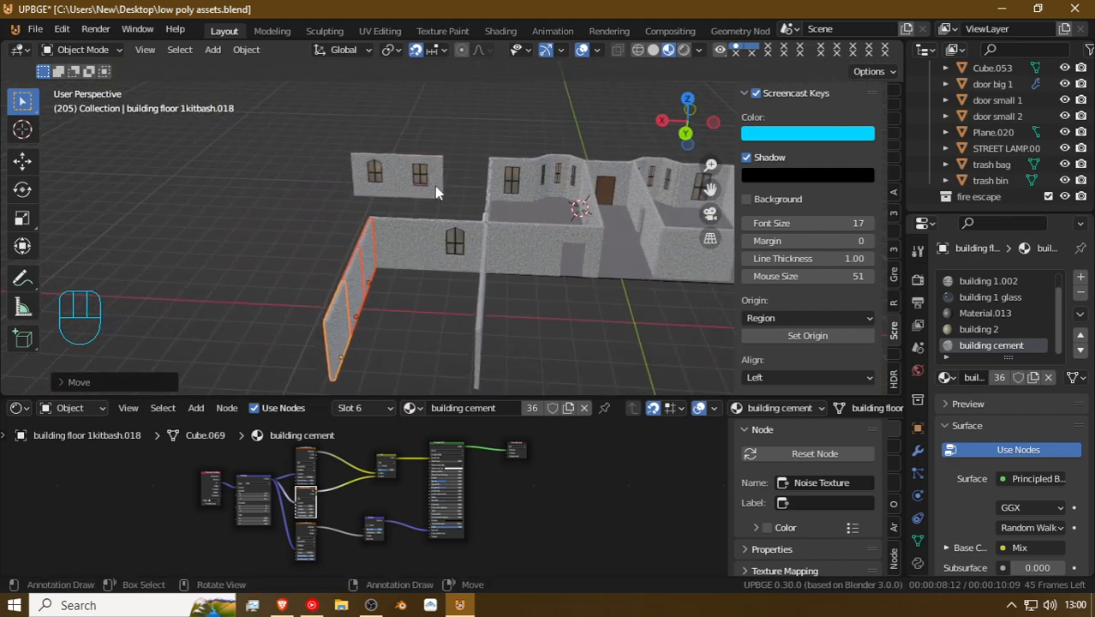
{"action": "left_click", "coordinate": [391, 191]}
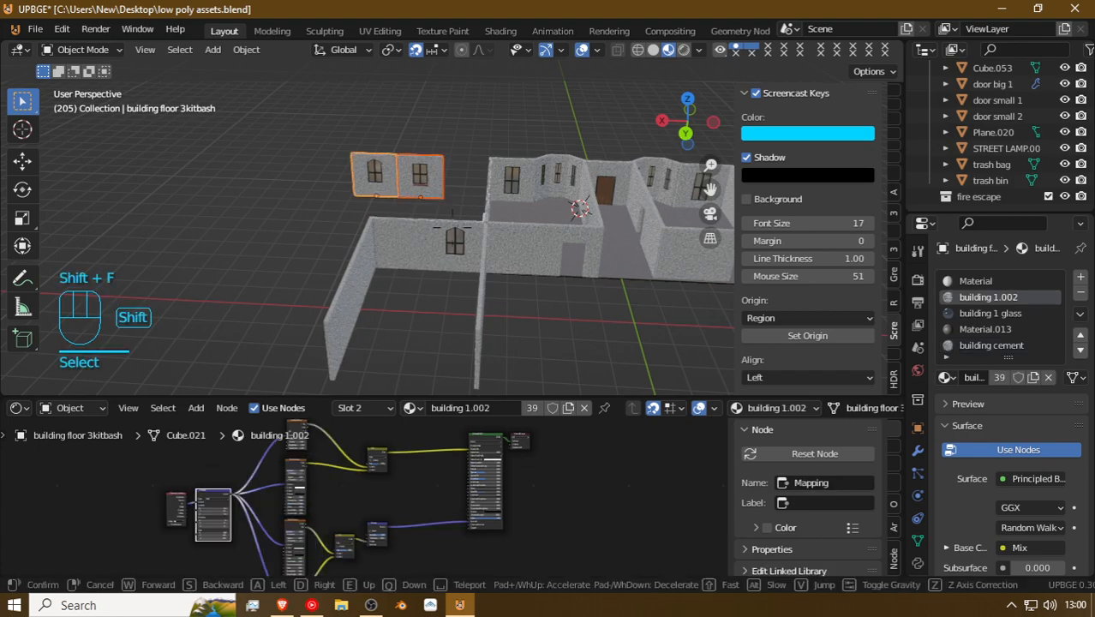
{"action": "key", "text": "shift+f"}
{"action": "left_click", "coordinate": [454, 233]}
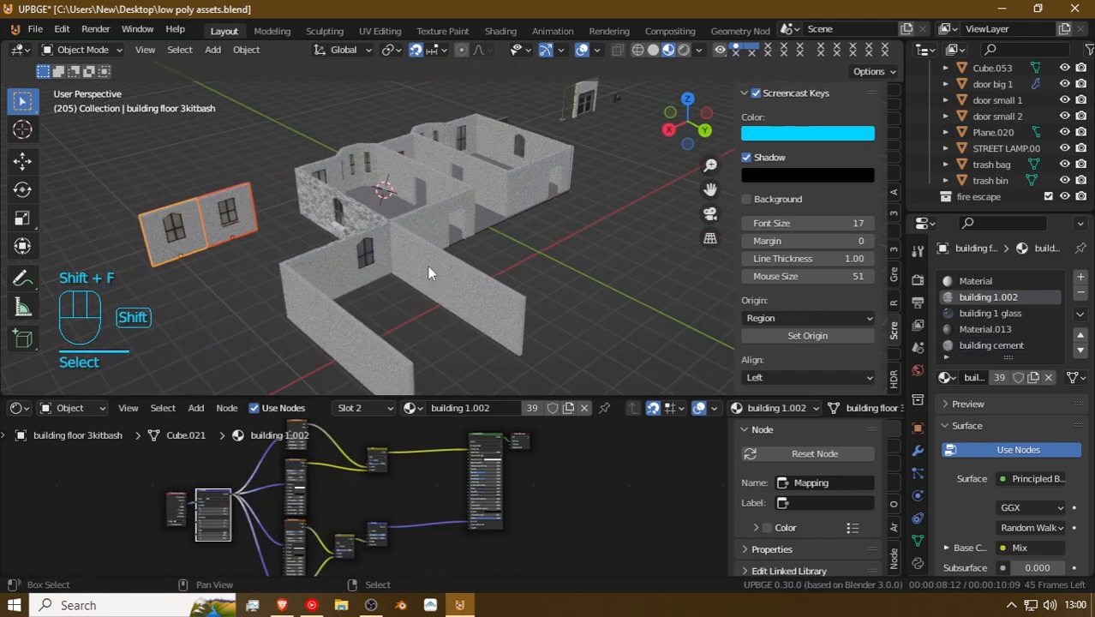
{"action": "key", "text": "shift+d"}
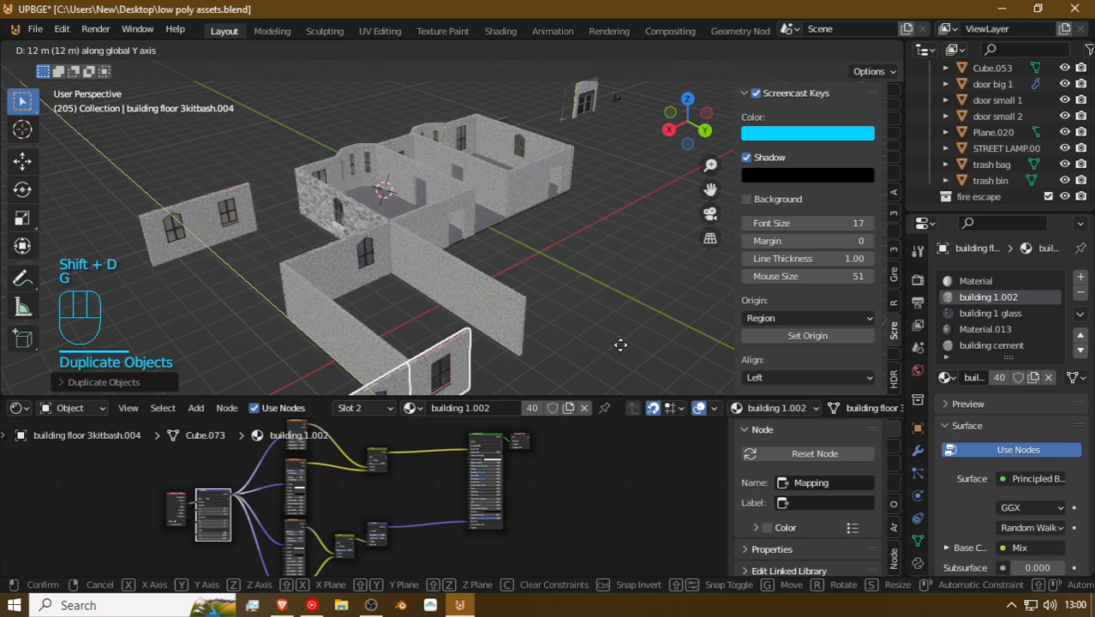
{"action": "left_click", "coordinate": [620, 345]}
Step: Delete the blank cement panel beside the window at the outer corner of the new room
{"action": "key", "text": "shift+f"}
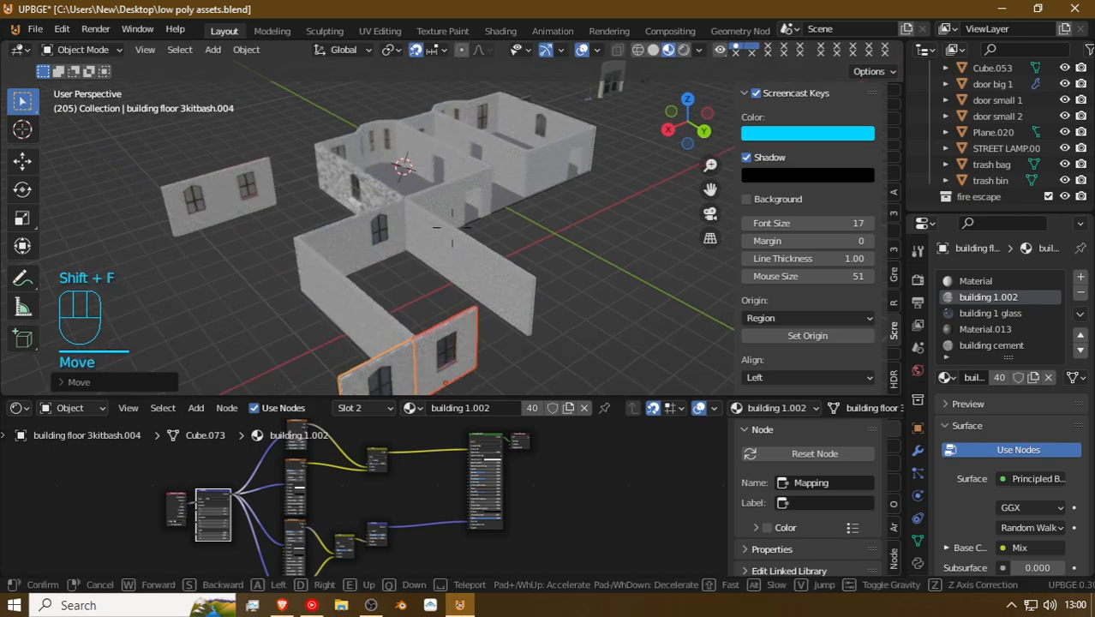
{"action": "left_click", "coordinate": [387, 171]}
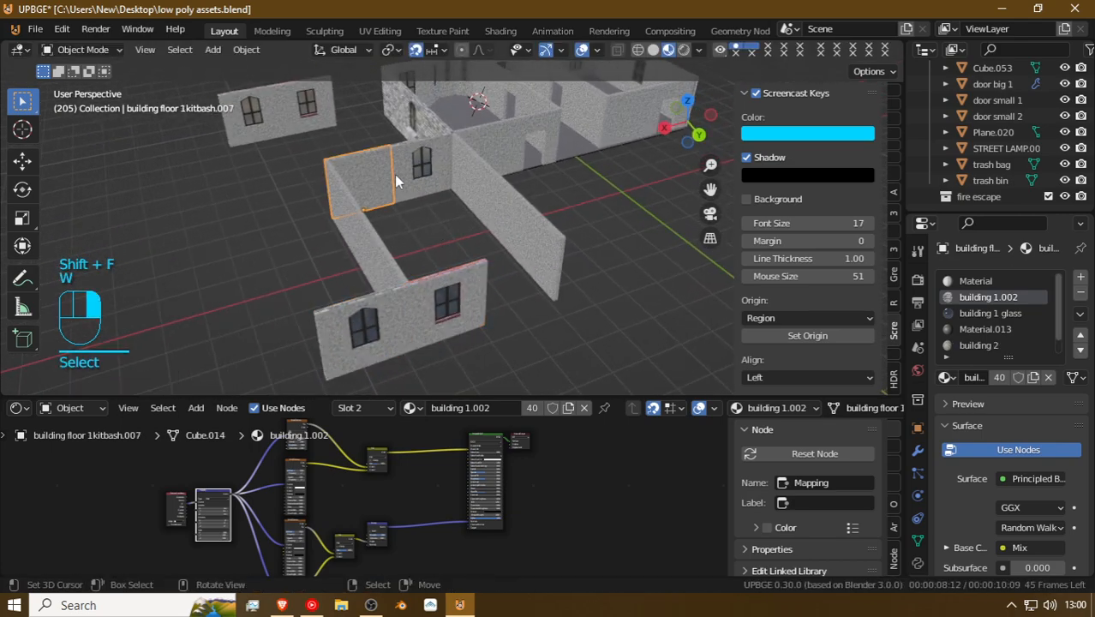
{"action": "key", "text": "g"}
{"action": "left_click", "coordinate": [334, 156]}
{"action": "key", "text": "x"}
{"action": "left_click", "coordinate": [336, 163]}
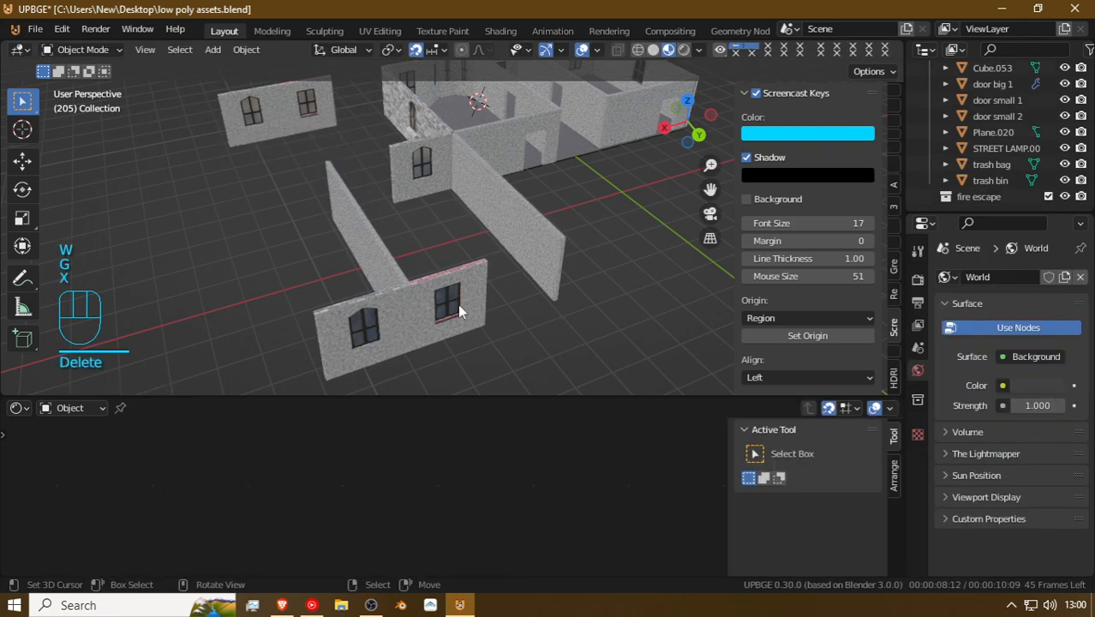
Step: Move the copied arched-window panel from the open end into the gap left beside the existing window panel
{"action": "left_click", "coordinate": [373, 303]}
{"action": "key", "text": "g"}
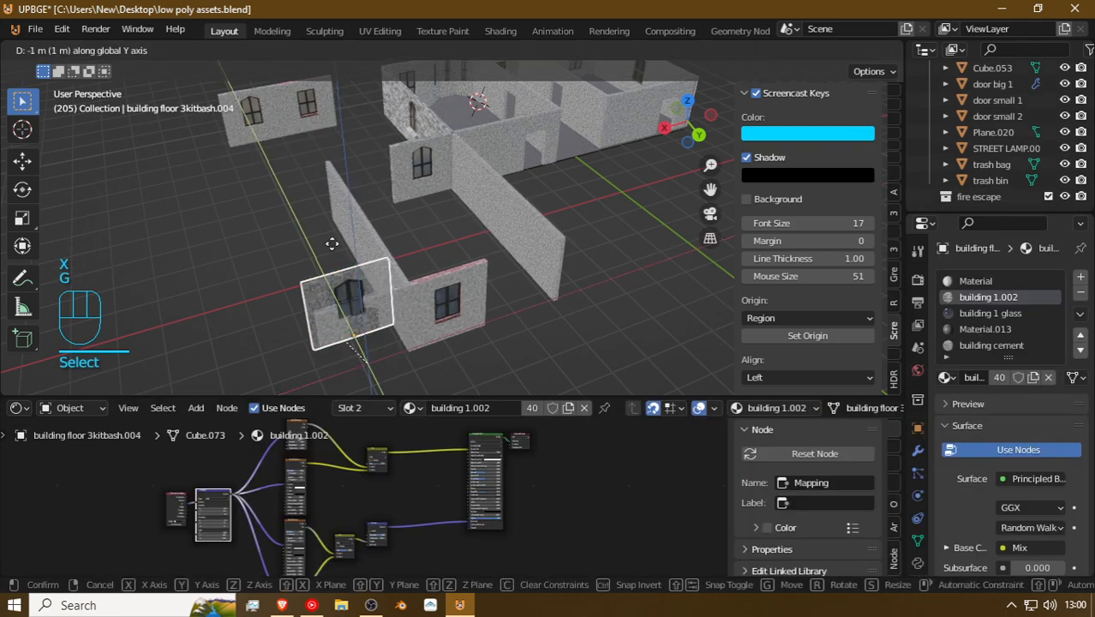
{"action": "left_click", "coordinate": [296, 192]}
{"action": "key", "text": "g"}
{"action": "left_click", "coordinate": [380, 183]}
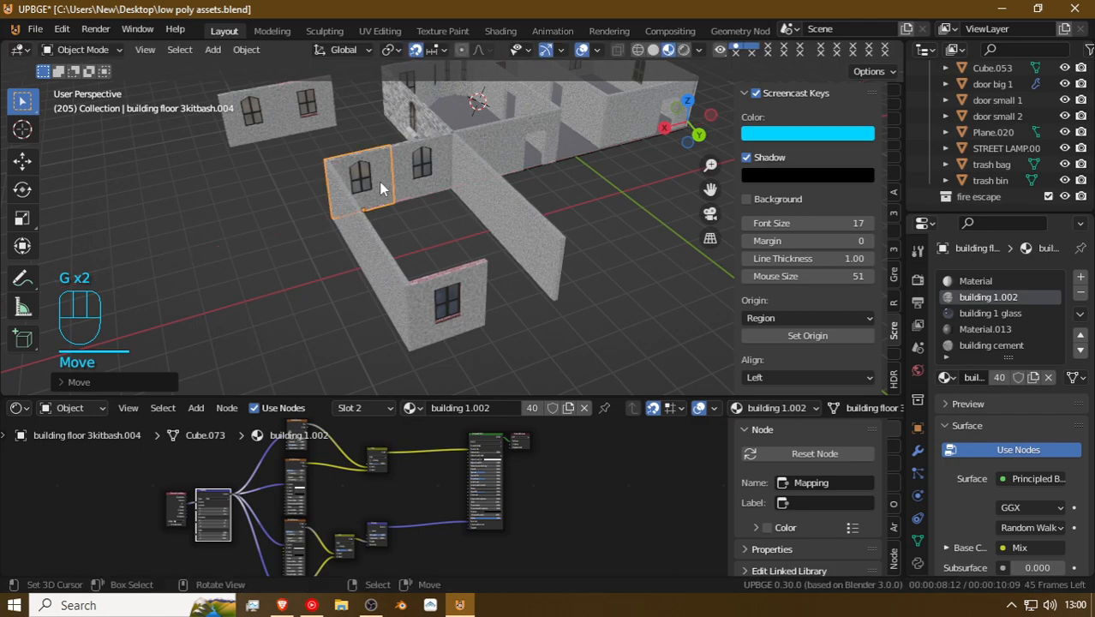
Step: Rotate the remaining window panel at the open end 180° about global Z so its brick side faces outward
{"action": "left_click", "coordinate": [432, 290]}
{"action": "key", "text": "r"}
{"action": "key", "text": "z"}
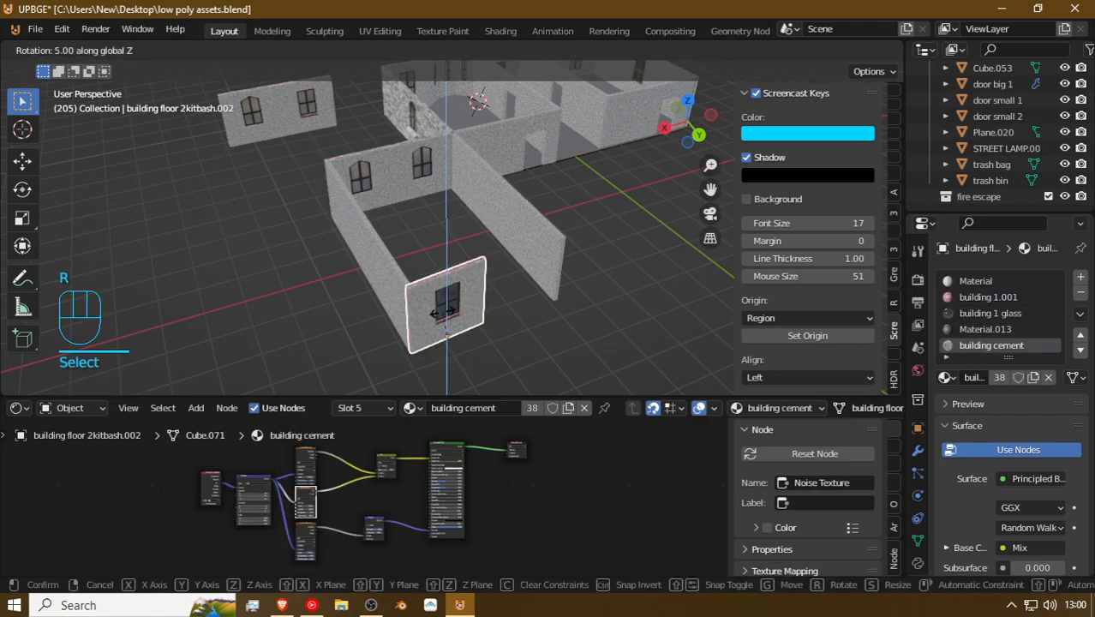
{"action": "type", "text": "180"}
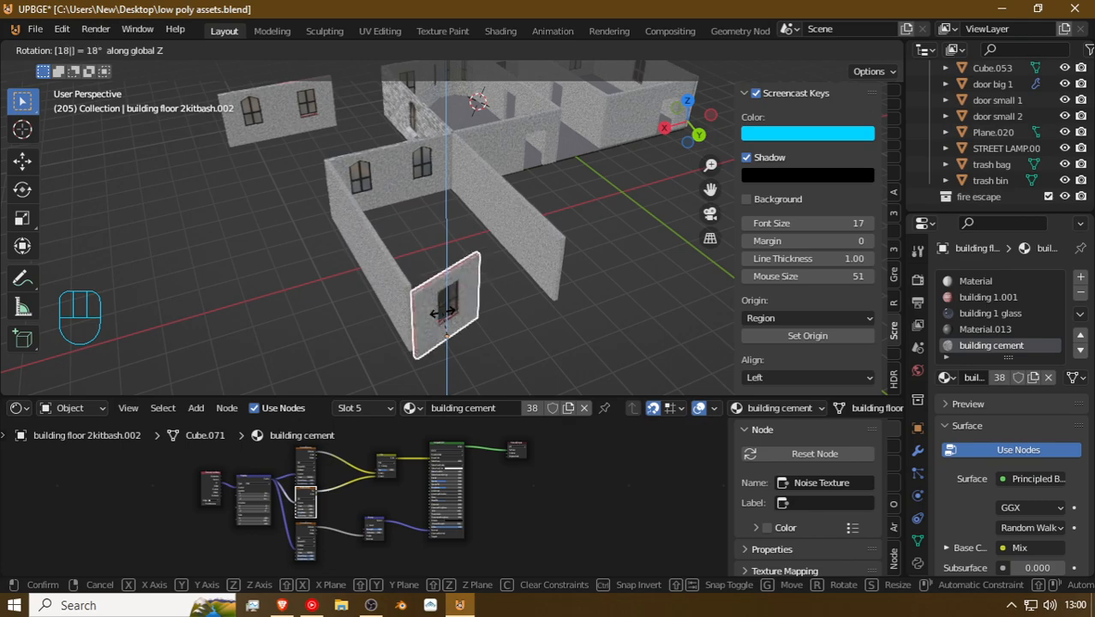
{"action": "key", "text": "Return"}
Step: Duplicate the brick window panel along global X to close the rest of the room's open end
{"action": "key", "text": "shift+f"}
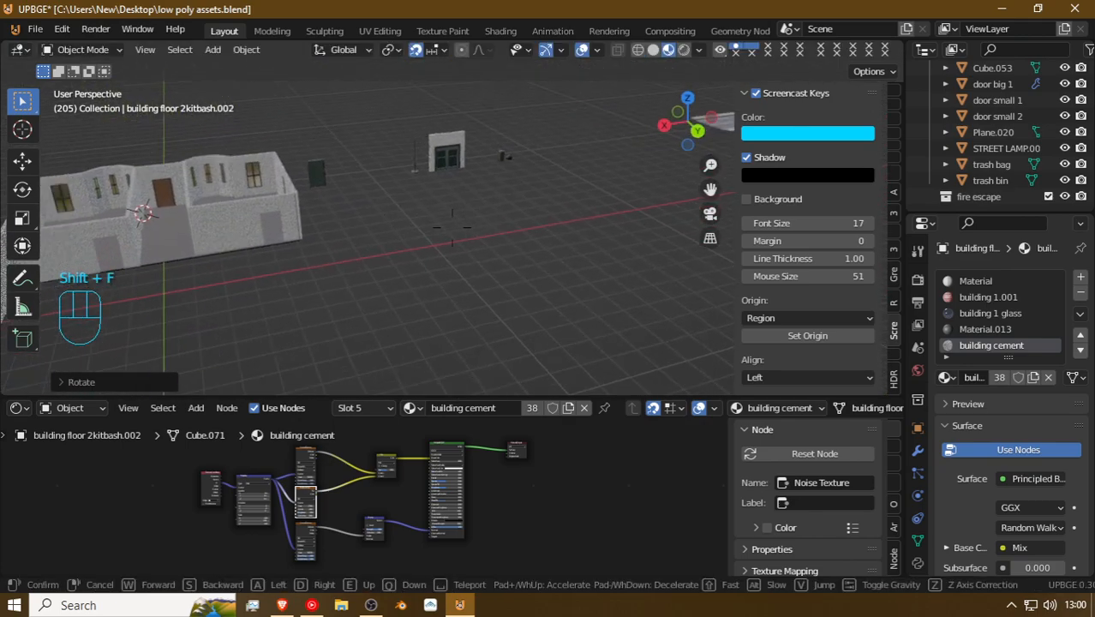
{"action": "left_click", "coordinate": [451, 228]}
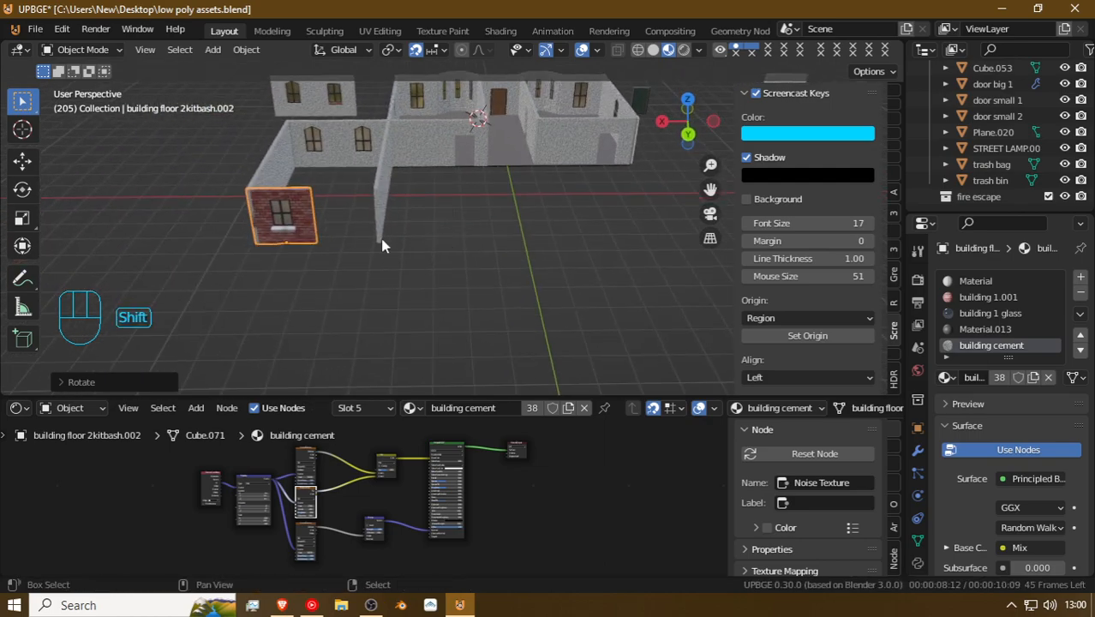
{"action": "key", "text": "shift+d"}
{"action": "left_click", "coordinate": [402, 199]}
{"action": "key", "text": "g"}
{"action": "left_click", "coordinate": [428, 229]}
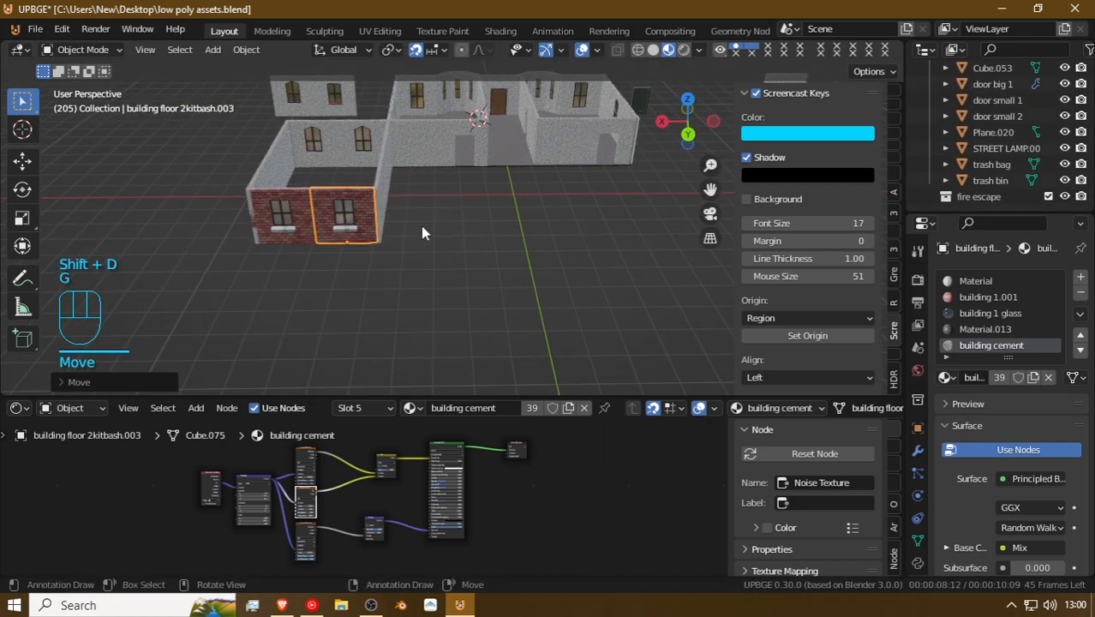
Step: Duplicate both brick window panels -4 m along global X, continuing the facade past the dividing wall
{"action": "key", "text": "shift+f"}
{"action": "left_click", "coordinate": [382, 147]}
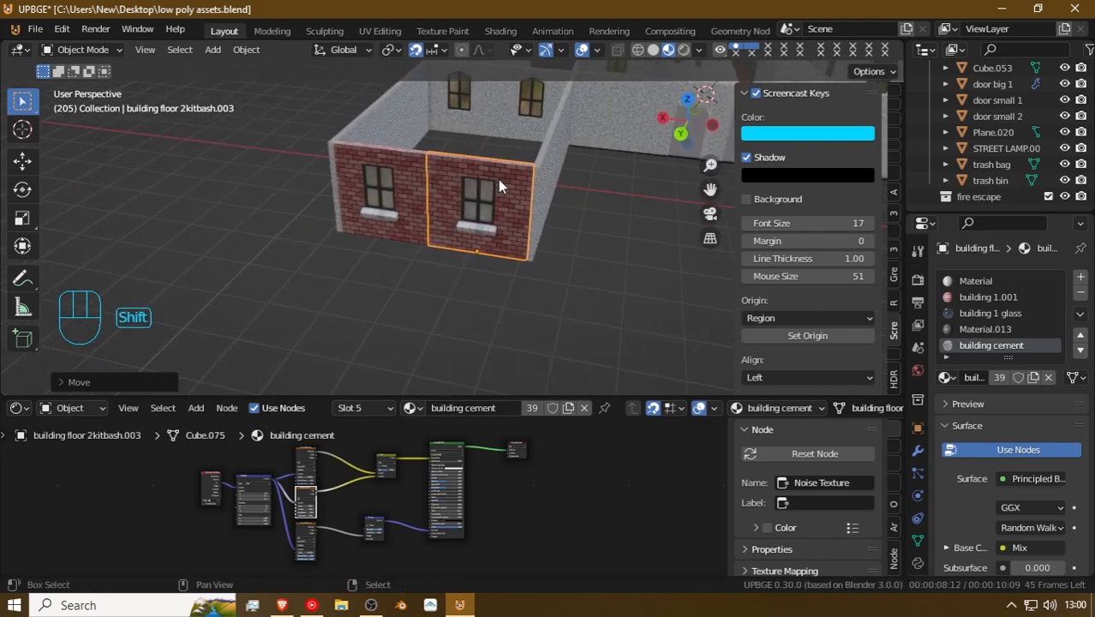
{"action": "key", "text": "shift+f"}
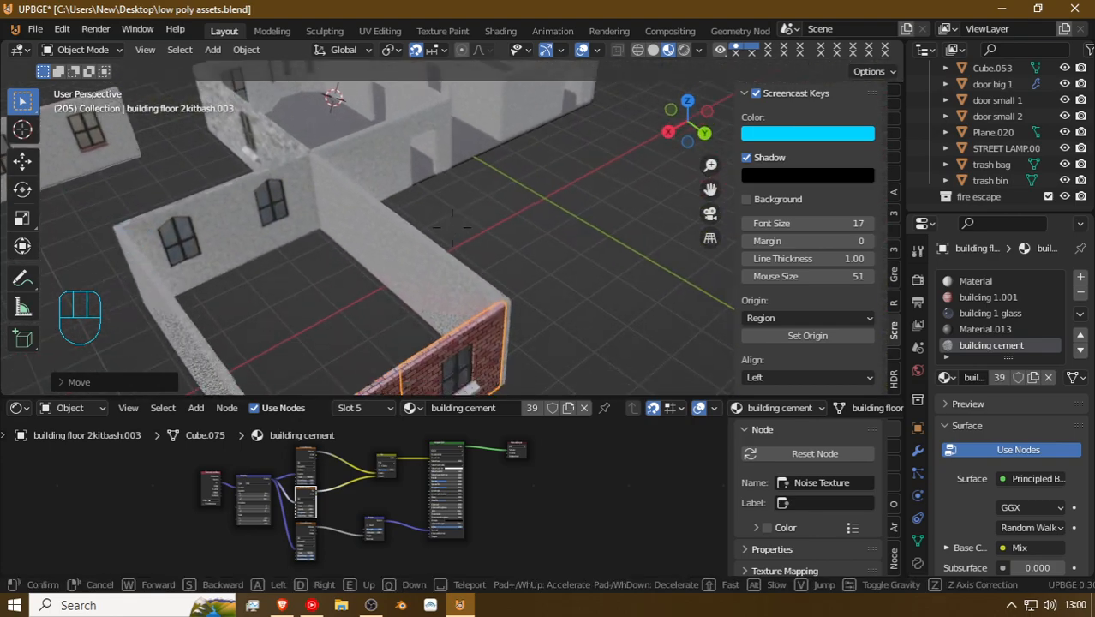
{"action": "key", "text": "s"}
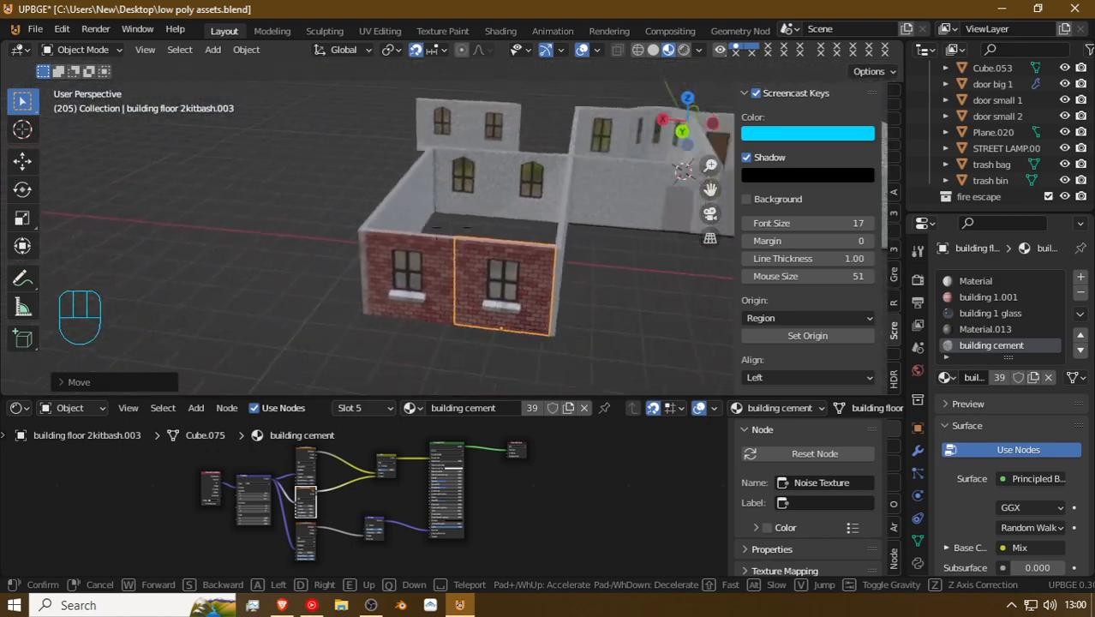
{"action": "left_click", "coordinate": [452, 234]}
{"action": "left_click", "coordinate": [239, 245], "text": "shift"}
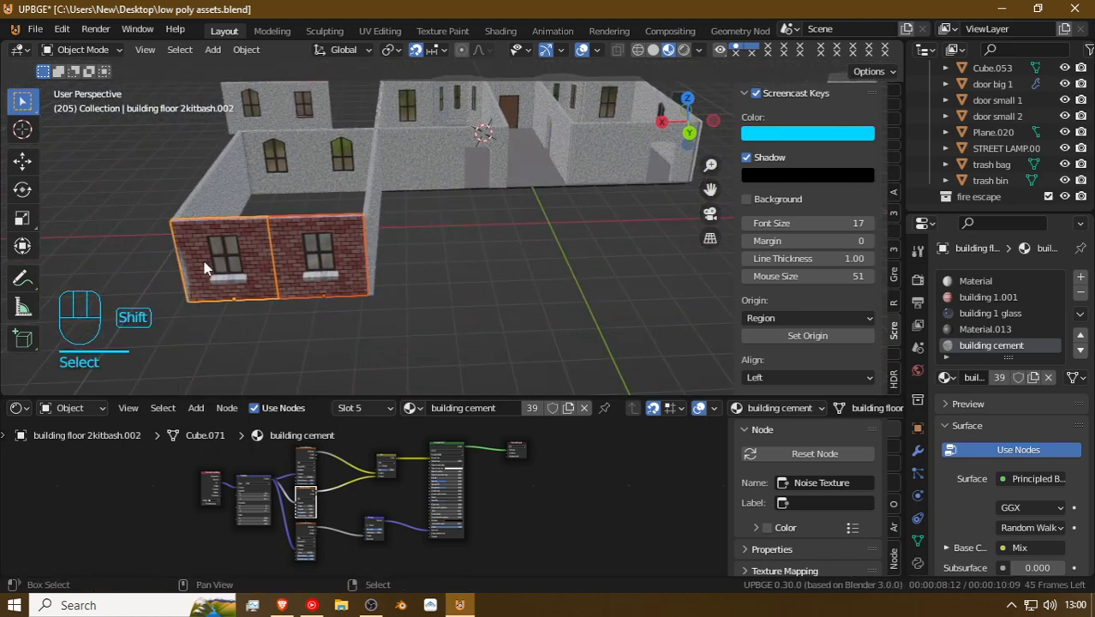
{"action": "key", "text": "shift+d"}
{"action": "key", "text": "g"}
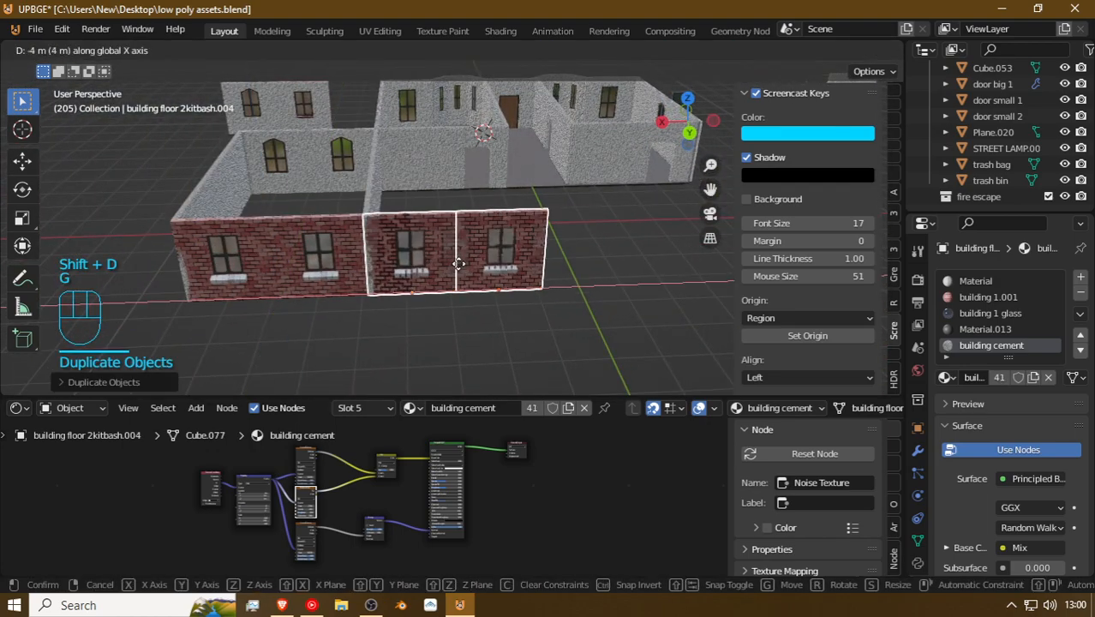
{"action": "left_click", "coordinate": [446, 261]}
Step: Duplicate the dividing wall's last cement panel -4 m along global X to the end of the brick facade
{"action": "key", "text": "shift+f"}
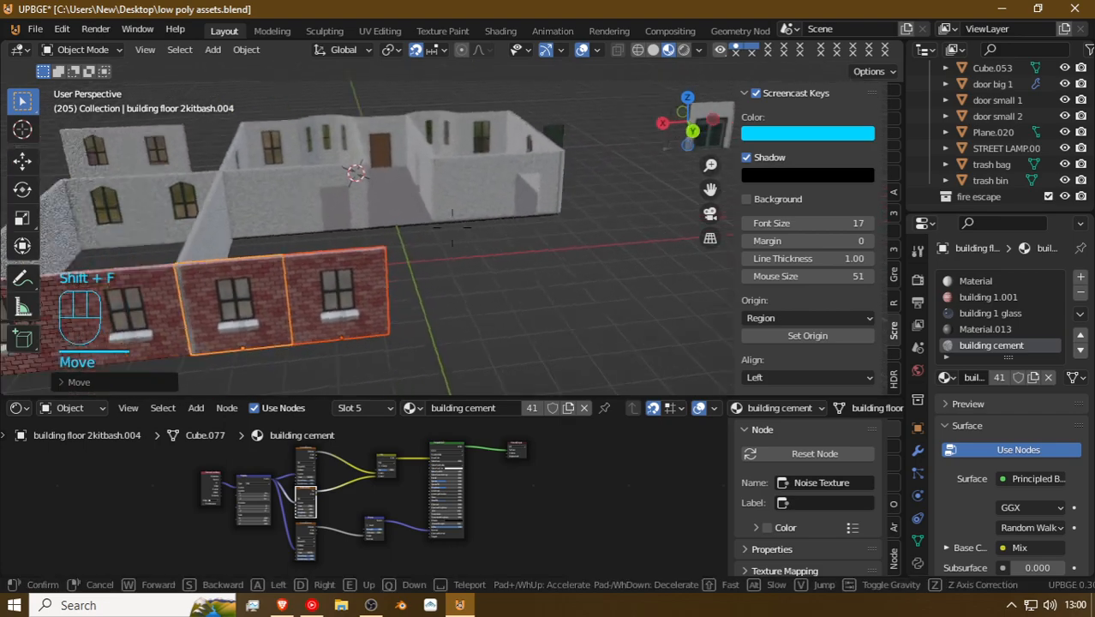
{"action": "left_click", "coordinate": [452, 226]}
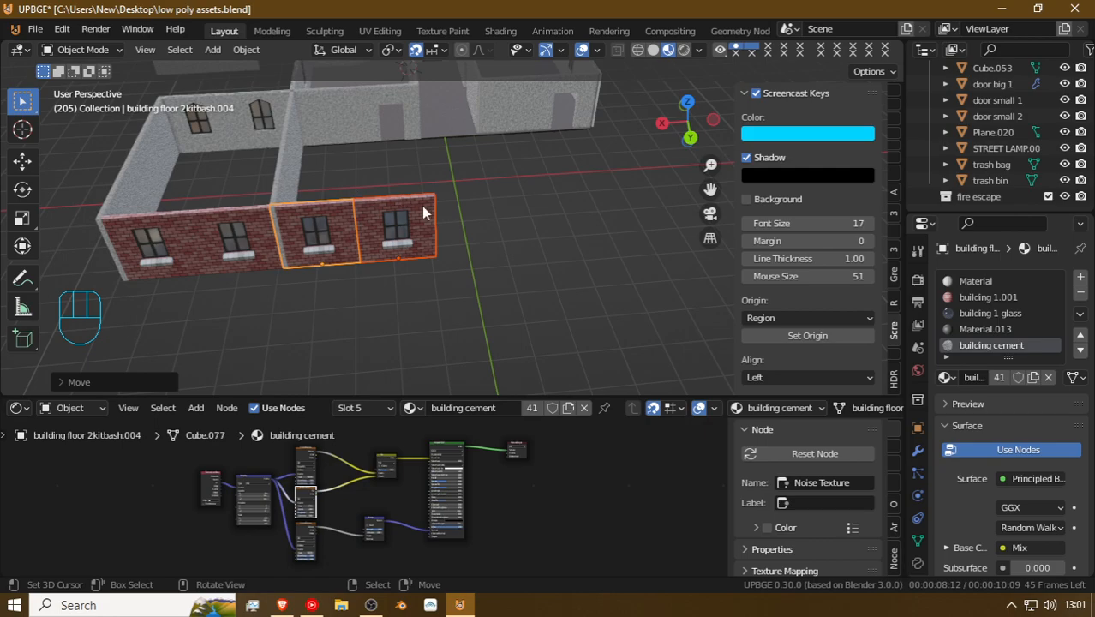
{"action": "left_click", "coordinate": [421, 206]}
{"action": "left_click", "coordinate": [281, 184]}
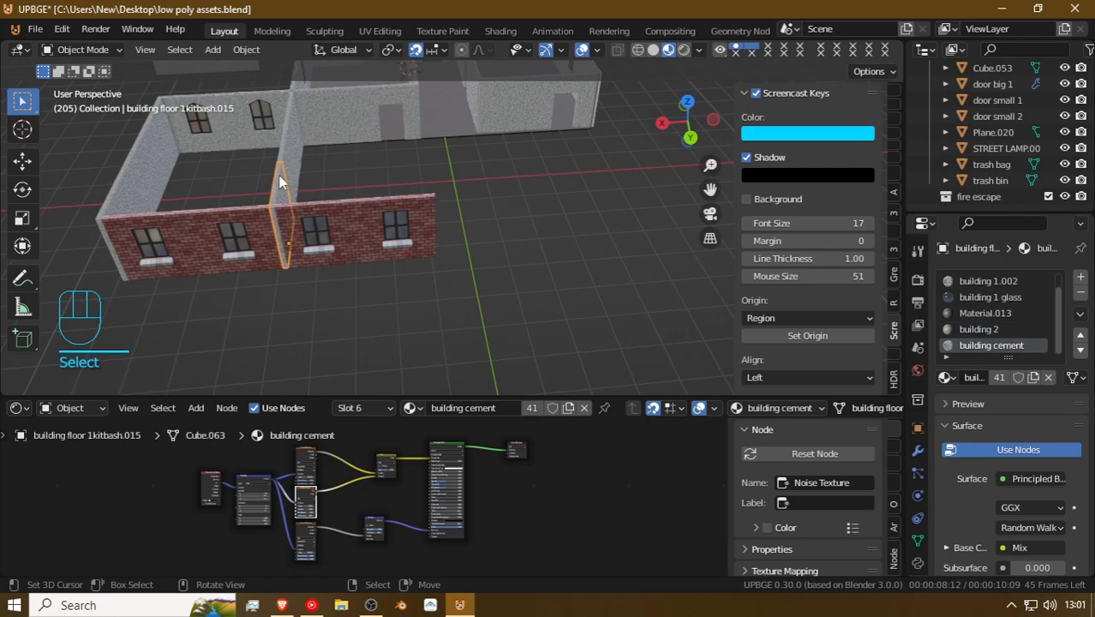
{"action": "key", "text": "shift+d"}
{"action": "key", "text": "g"}
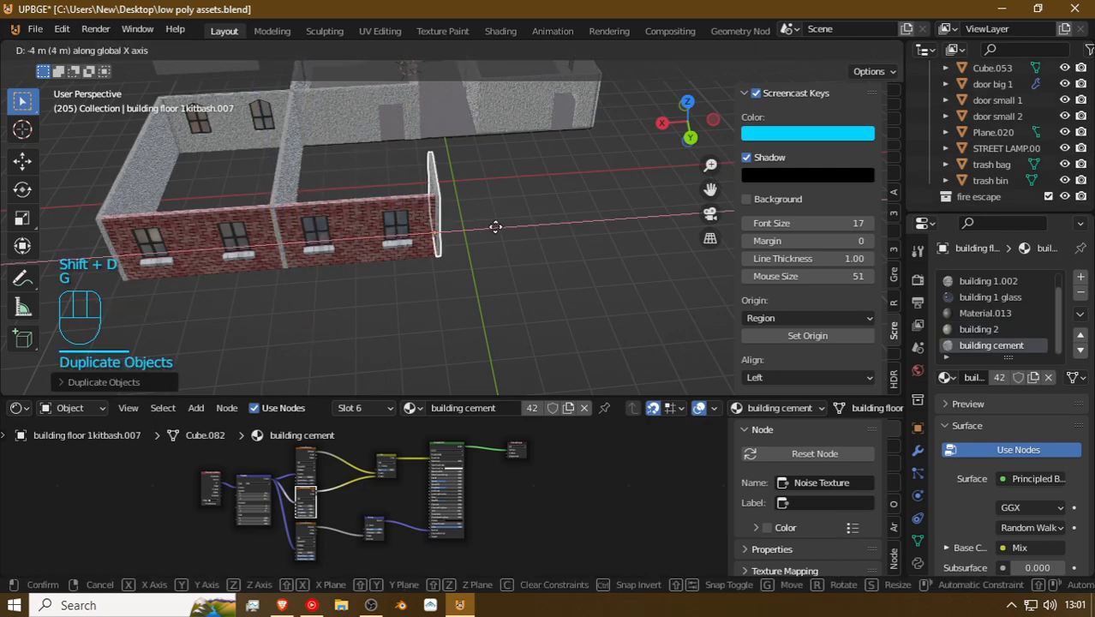
Step: Rotate the copied cement panel about global Z parallel to the brick facade and move it flush against the facade's end
{"action": "key", "text": "r"}
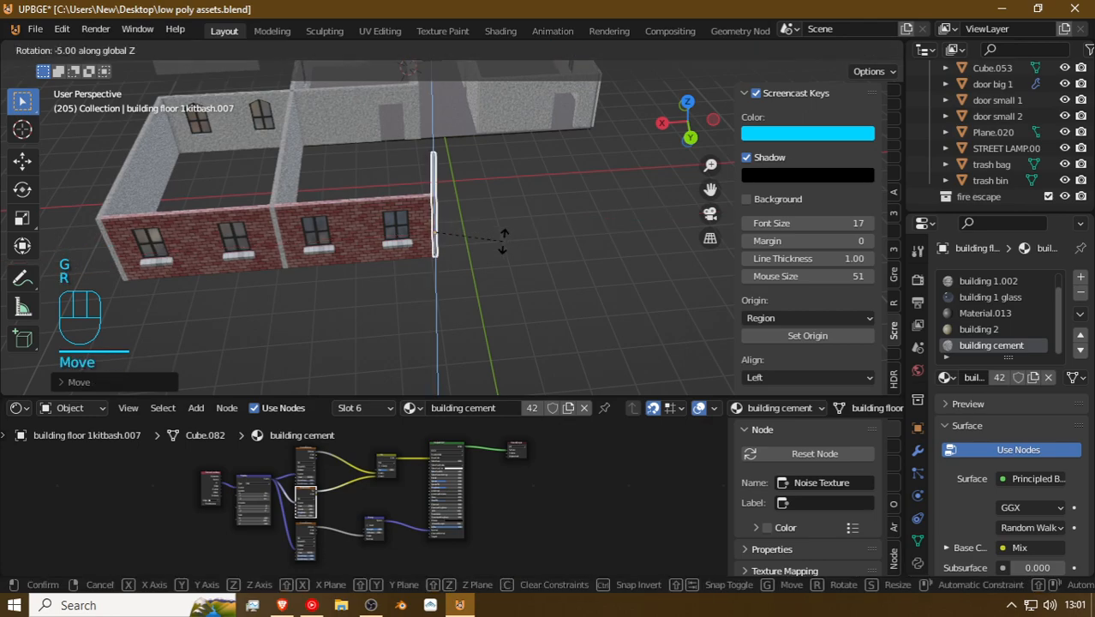
{"action": "left_click", "coordinate": [423, 255]}
{"action": "key", "text": "g"}
{"action": "key", "text": "y"}
{"action": "left_click", "coordinate": [455, 248]}
{"action": "key", "text": "g"}
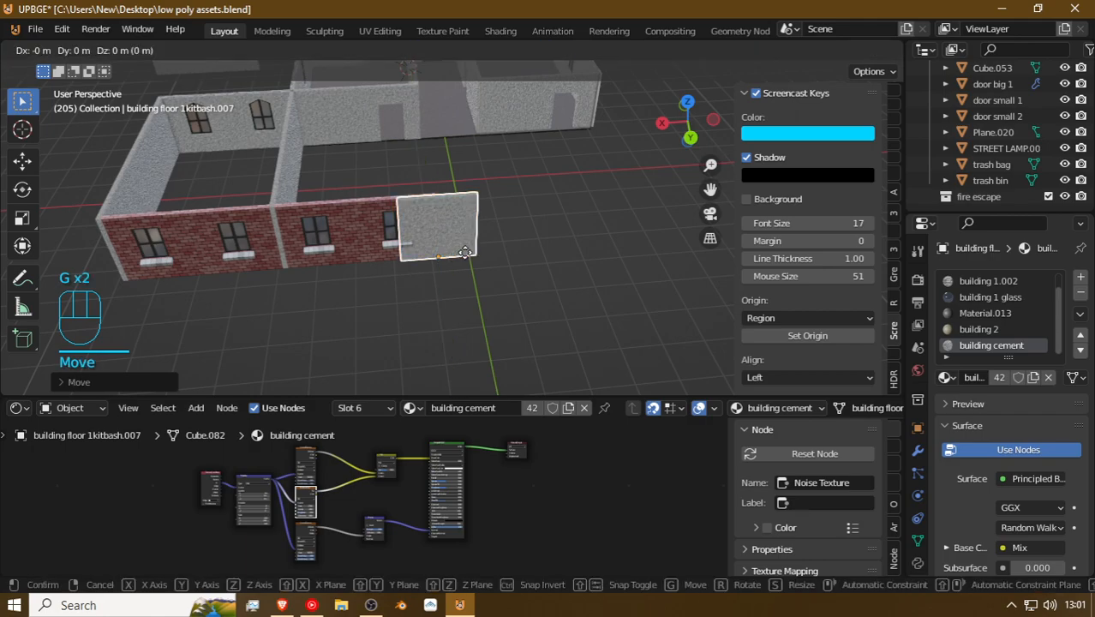
{"action": "key", "text": "x"}
{"action": "left_click", "coordinate": [474, 252]}
{"action": "key", "text": "shift+f"}
{"action": "key", "text": "w"}
{"action": "key", "text": "w"}
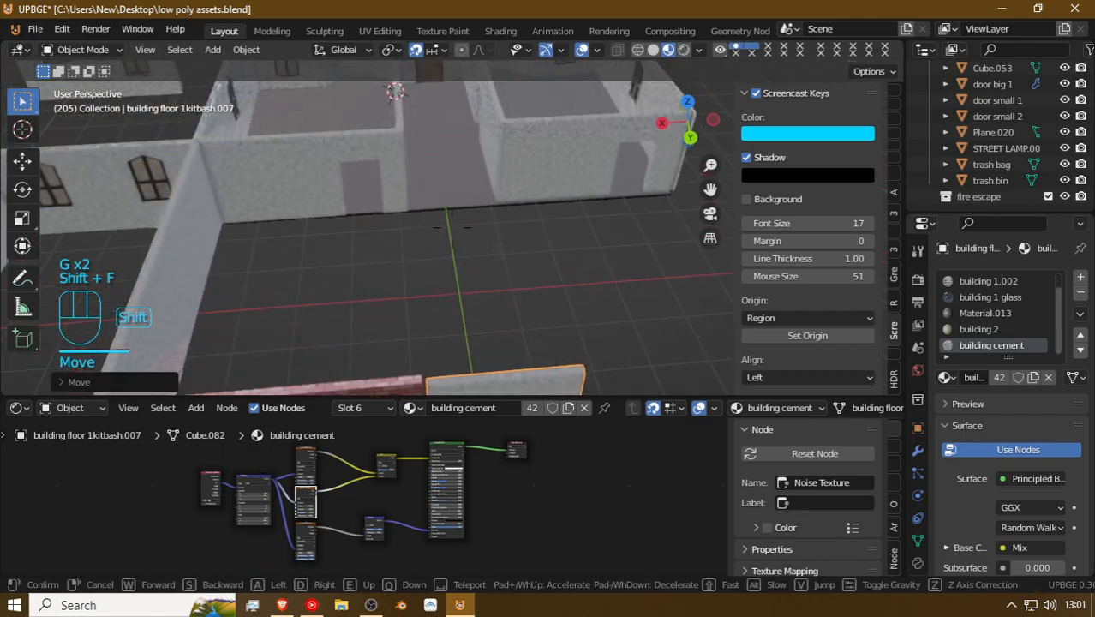
Step: Move the cement panel along global Y and X with vertex snapping so it aligns exactly with the brick facade's end corner
{"action": "key", "text": "d"}
{"action": "left_click", "coordinate": [454, 235]}
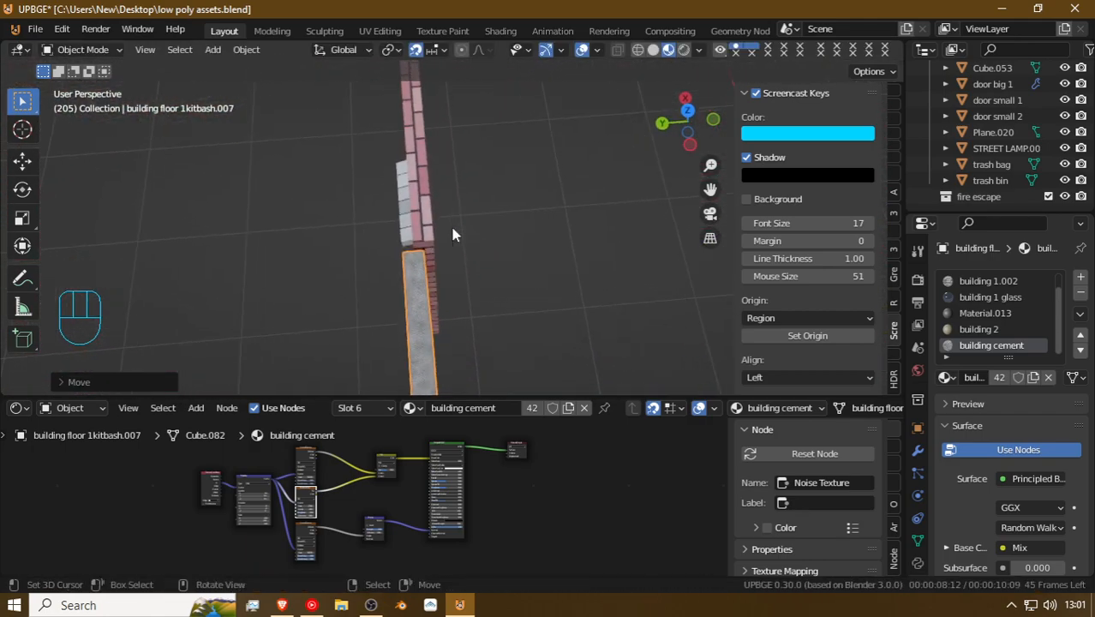
{"action": "left_click", "coordinate": [424, 49]}
{"action": "left_click", "coordinate": [417, 50]}
{"action": "left_click", "coordinate": [432, 49]}
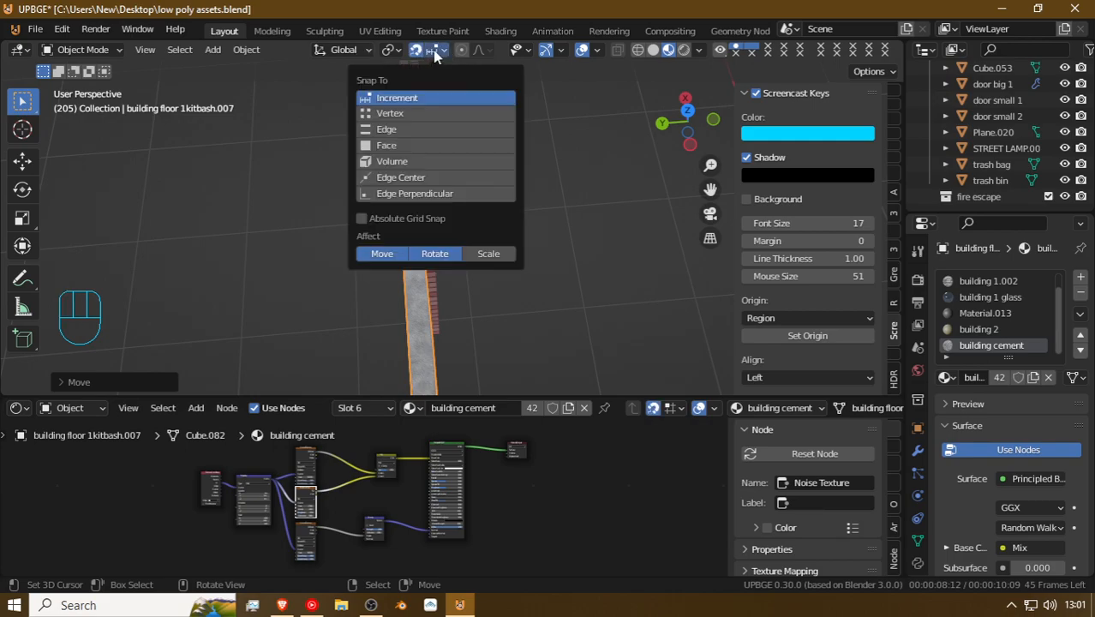
{"action": "left_click", "coordinate": [427, 114]}
{"action": "key", "text": "g"}
{"action": "key", "text": "y"}
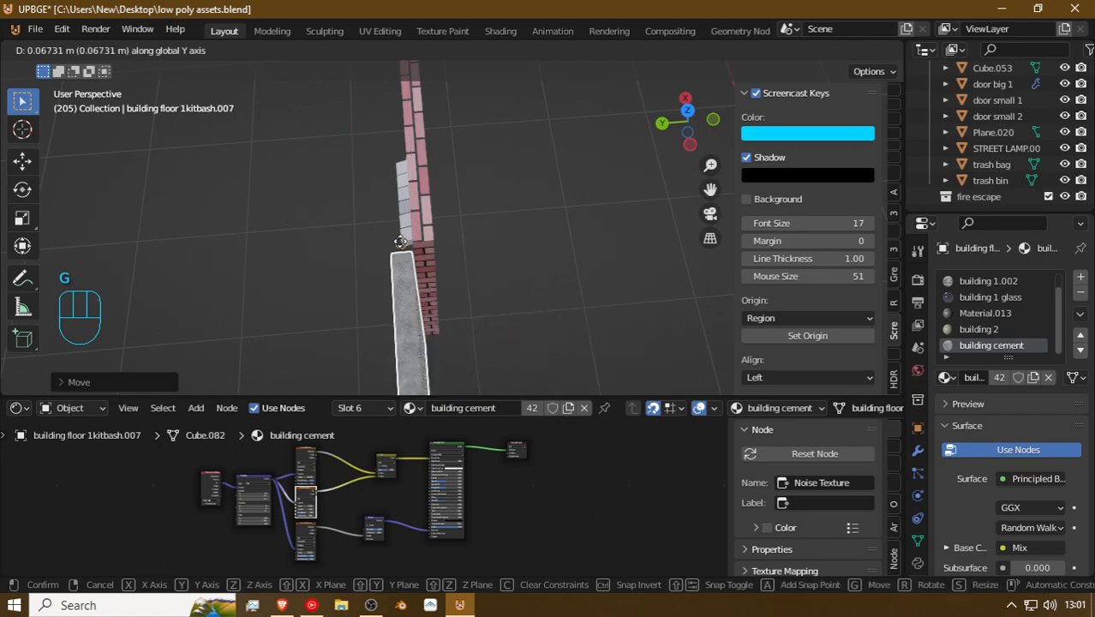
{"action": "left_click", "coordinate": [431, 241]}
{"action": "key", "text": "g"}
{"action": "middle_click", "coordinate": [435, 242]}
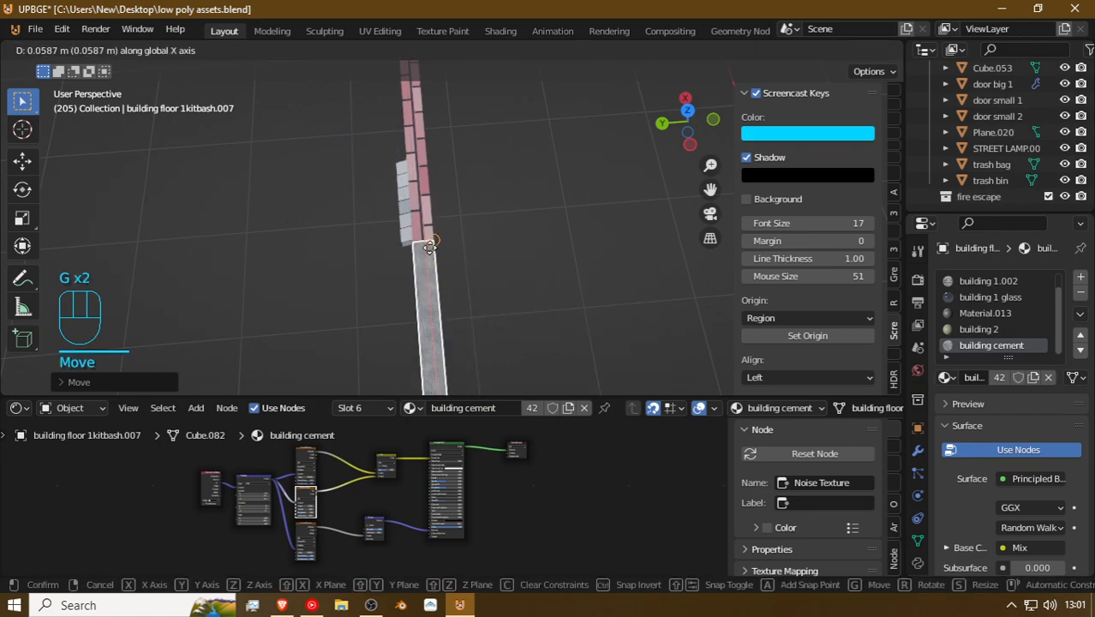
{"action": "left_click", "coordinate": [430, 247]}
Step: Apply the window panel's building 1.001 brick material to the cement panel at the facade's end
{"action": "key", "text": "shift+f"}
{"action": "key", "text": "s"}
{"action": "left_click", "coordinate": [453, 227]}
{"action": "left_click", "coordinate": [479, 230]}
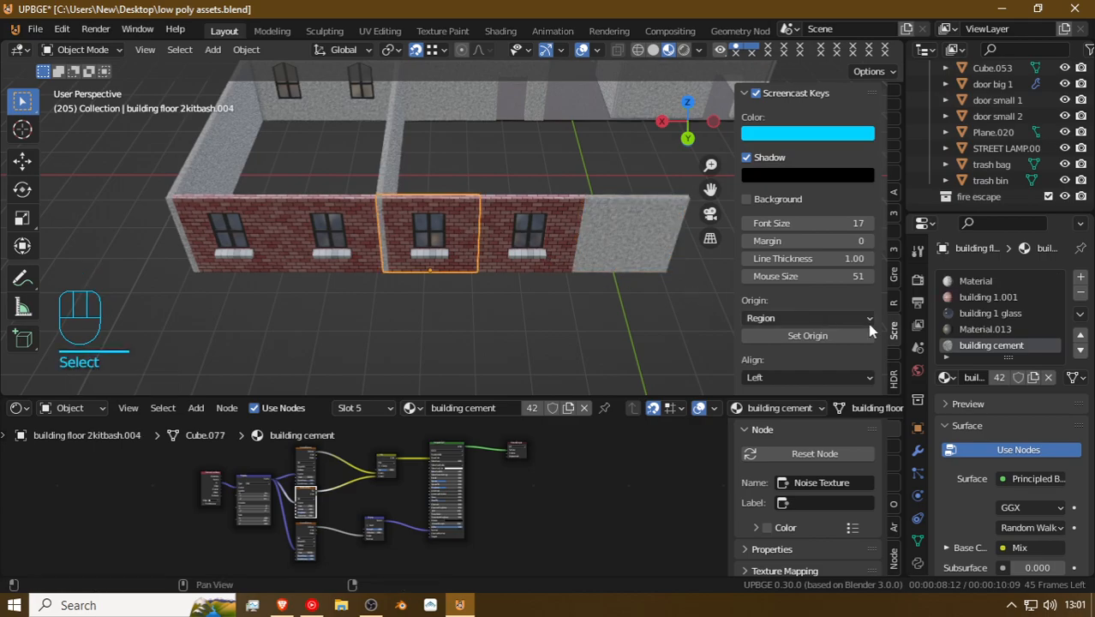
{"action": "left_click", "coordinate": [1017, 297]}
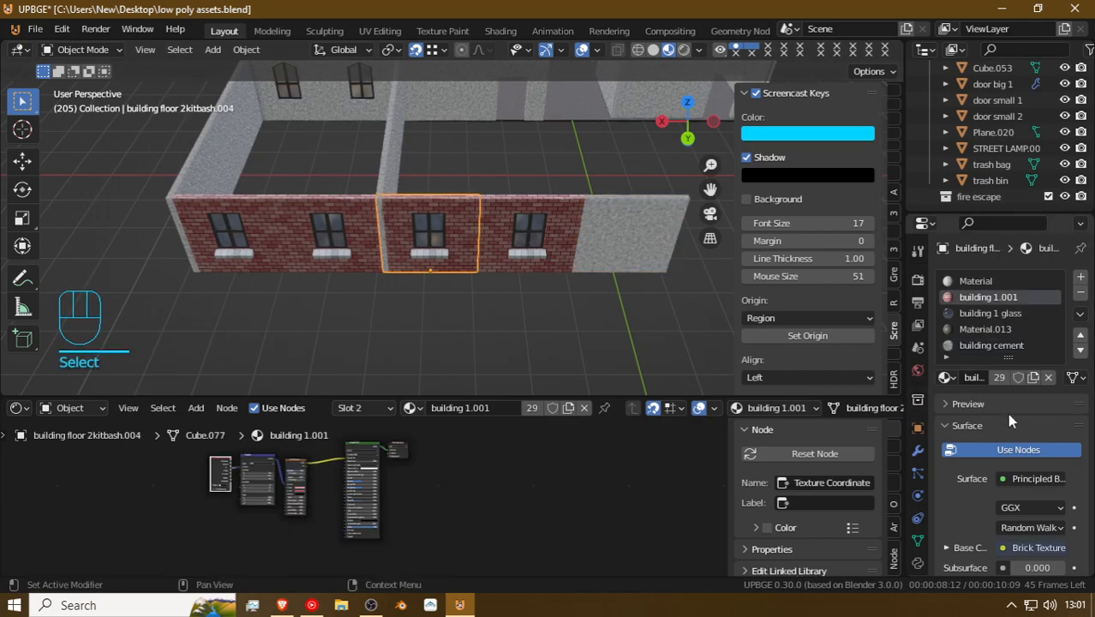
{"action": "left_click", "coordinate": [947, 378]}
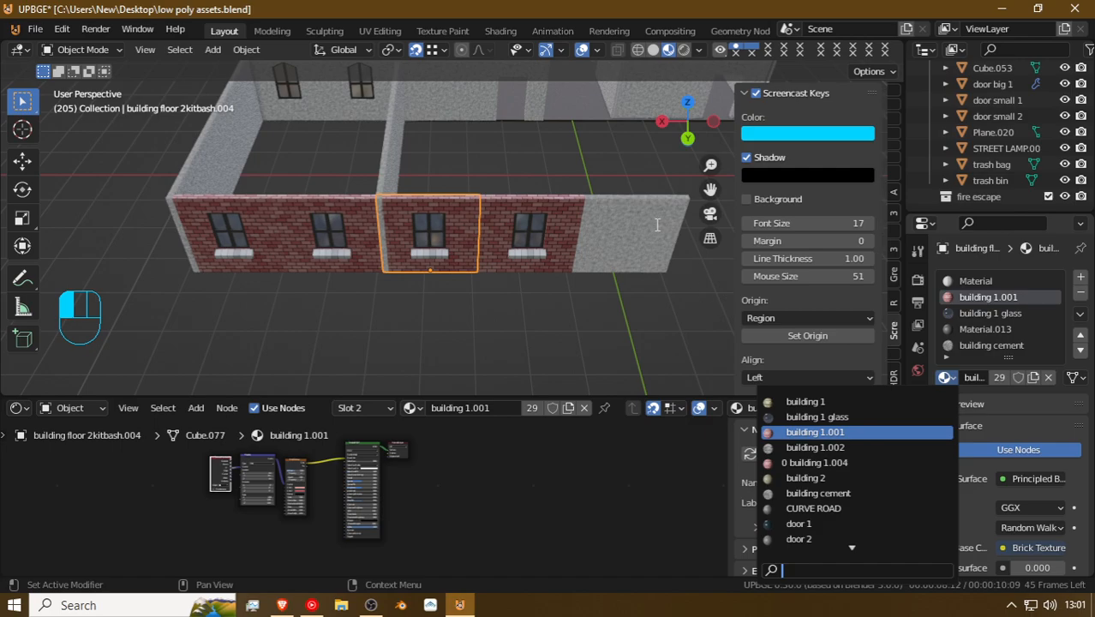
{"action": "left_click", "coordinate": [951, 378]}
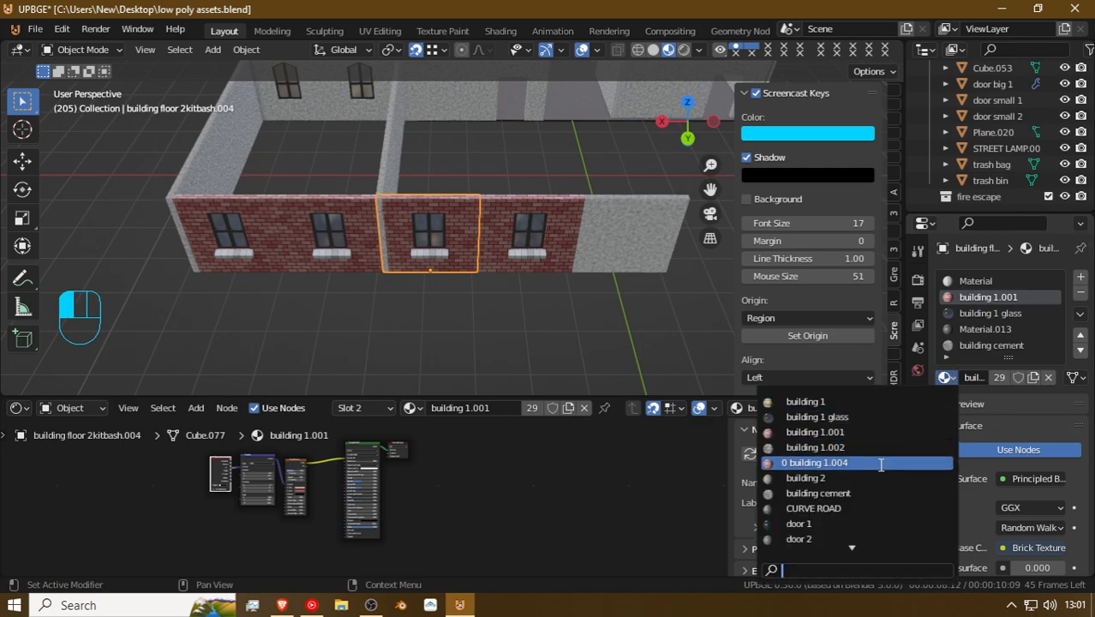
{"action": "left_click", "coordinate": [949, 377]}
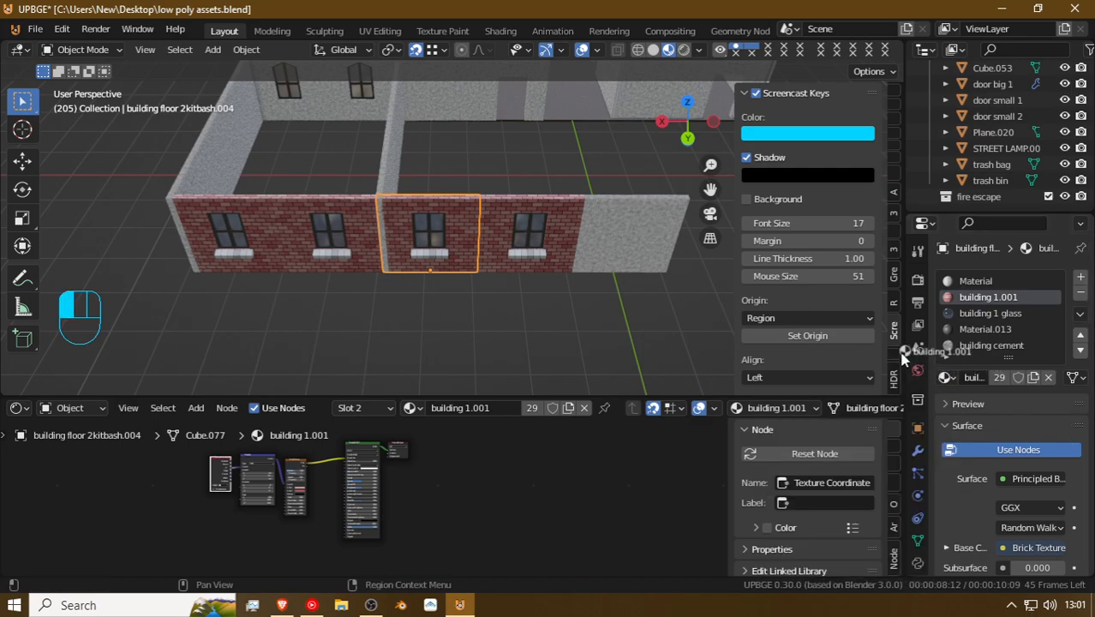
{"action": "left_click_drag", "start_coordinate": [652, 250], "coordinate": [649, 247]}
Step: Switch snapping to Increment and move the last window panel -4 m along global X past the plain brick panel
{"action": "key", "text": "shift+f"}
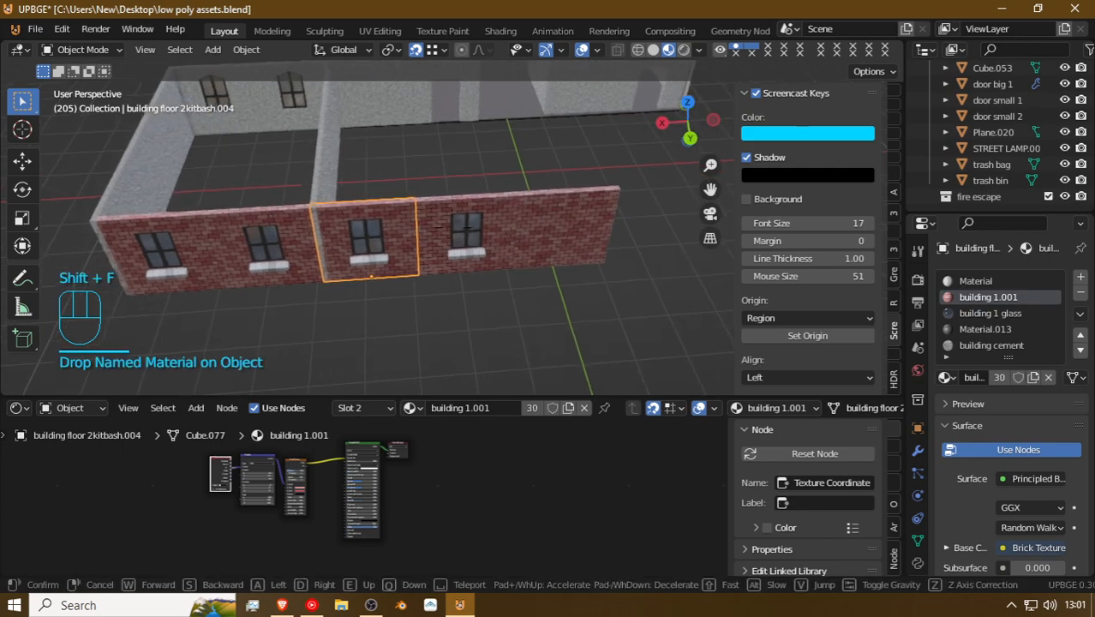
{"action": "key", "text": "shift+f"}
{"action": "left_click", "coordinate": [480, 232]}
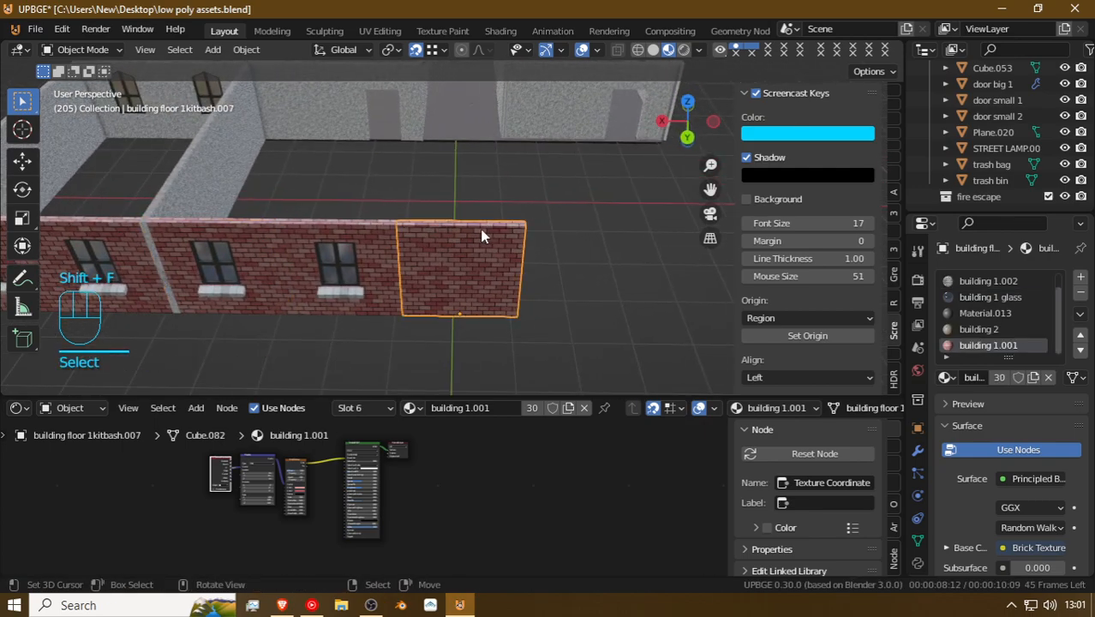
{"action": "left_click", "coordinate": [379, 259]}
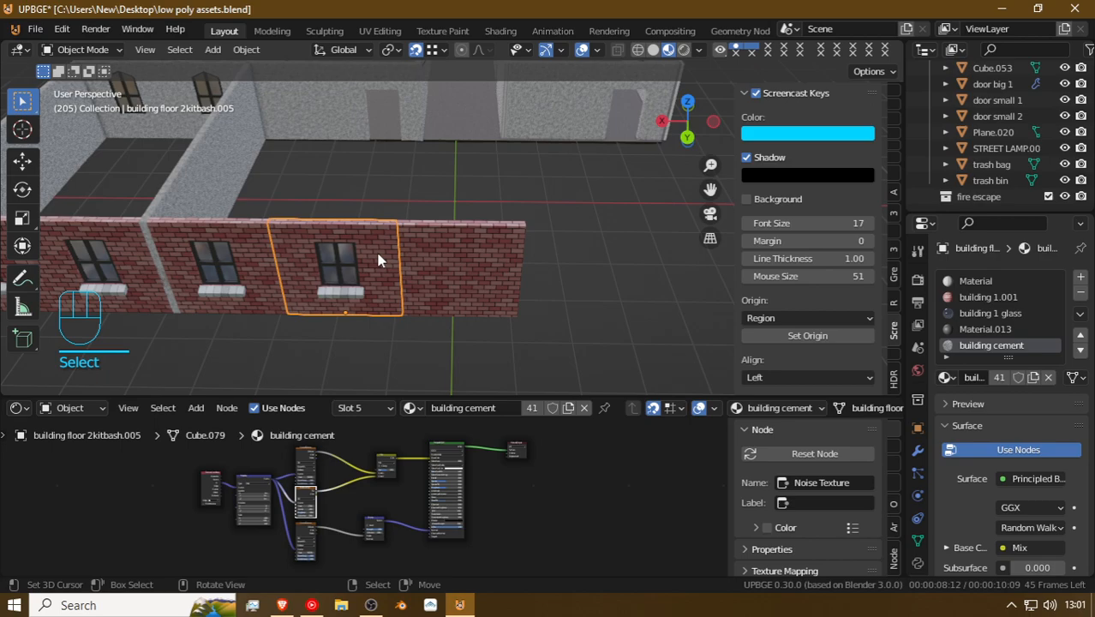
{"action": "key", "text": "g"}
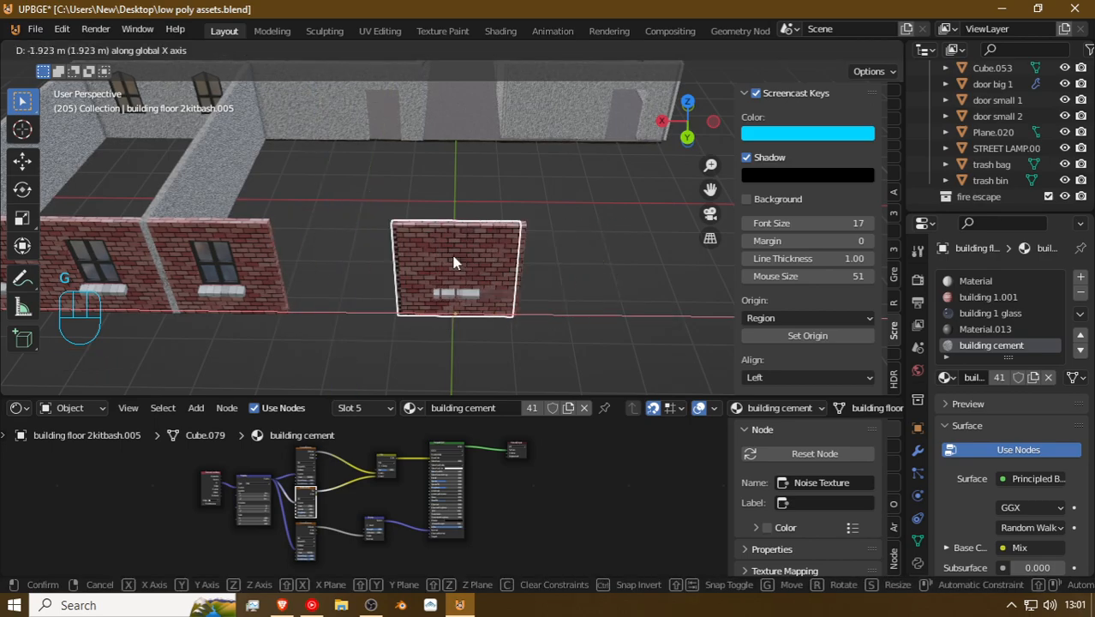
{"action": "right_click", "coordinate": [395, 67]}
{"action": "left_click", "coordinate": [444, 52]}
{"action": "left_click", "coordinate": [407, 98]}
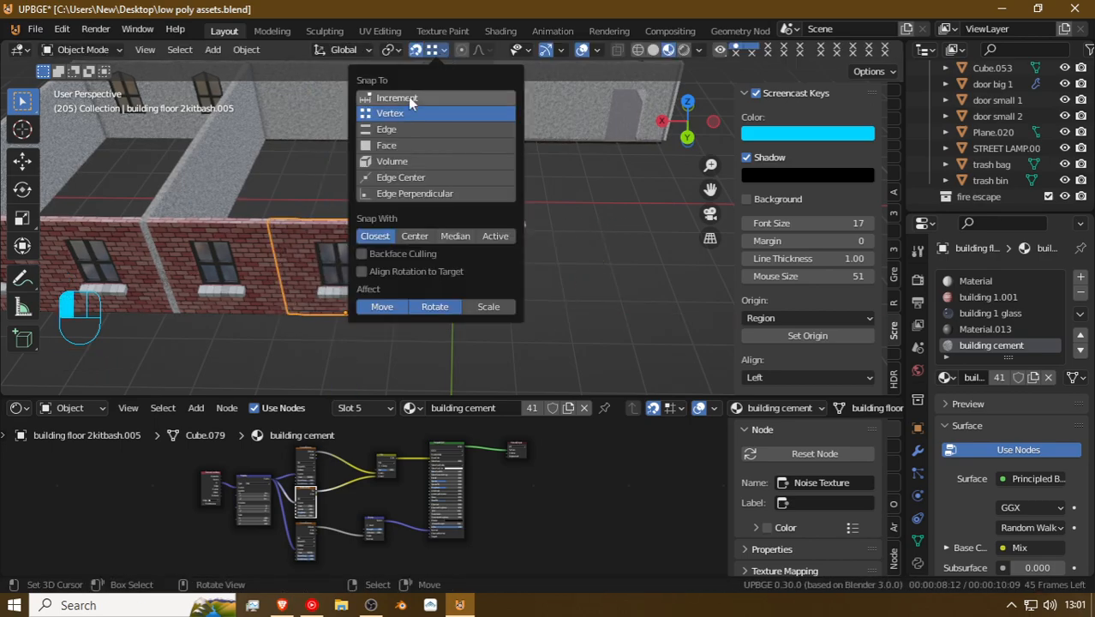
{"action": "key", "text": "g"}
{"action": "key", "text": "x"}
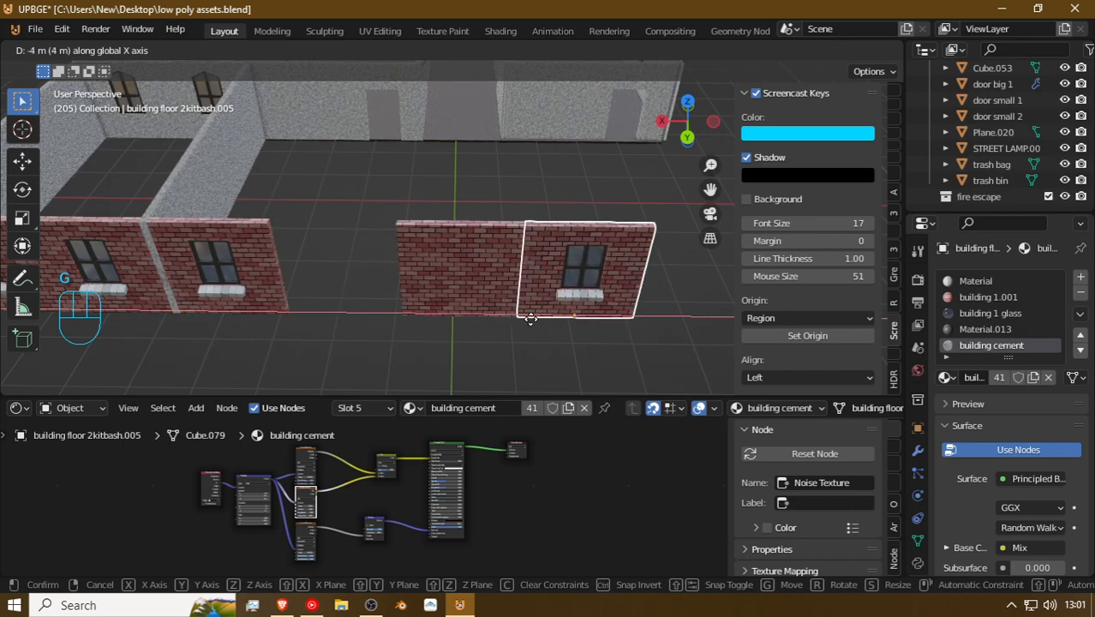
{"action": "left_click", "coordinate": [526, 313]}
Step: Duplicate the plain brick panel along global X into the gap in the facade
{"action": "left_click", "coordinate": [463, 261]}
{"action": "key", "text": "shift+d"}
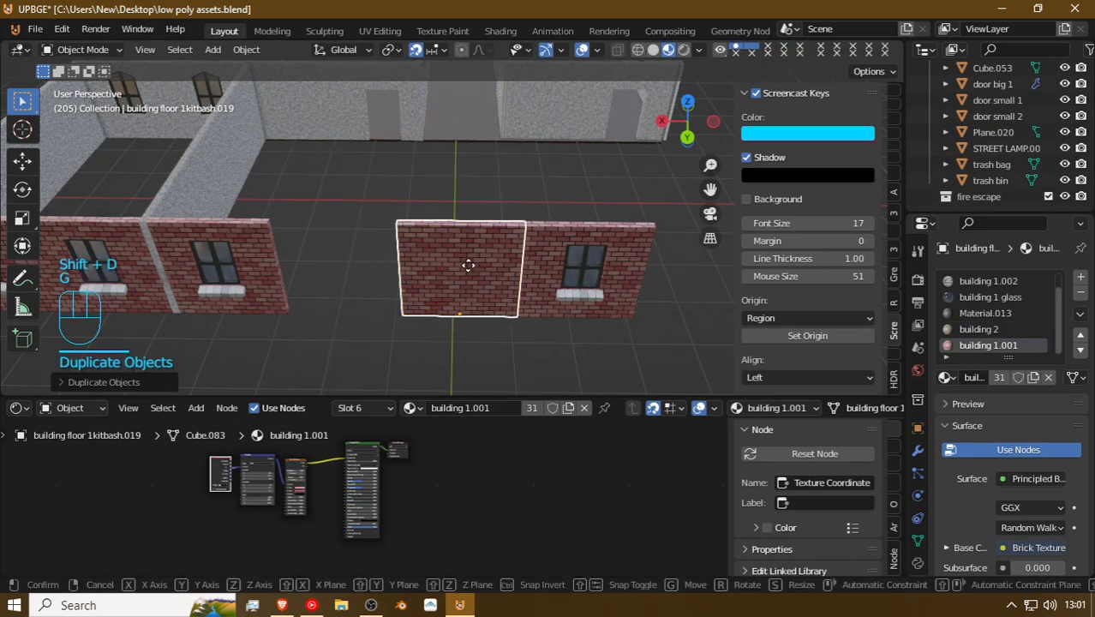
{"action": "key", "text": "g"}
{"action": "left_click", "coordinate": [333, 252]}
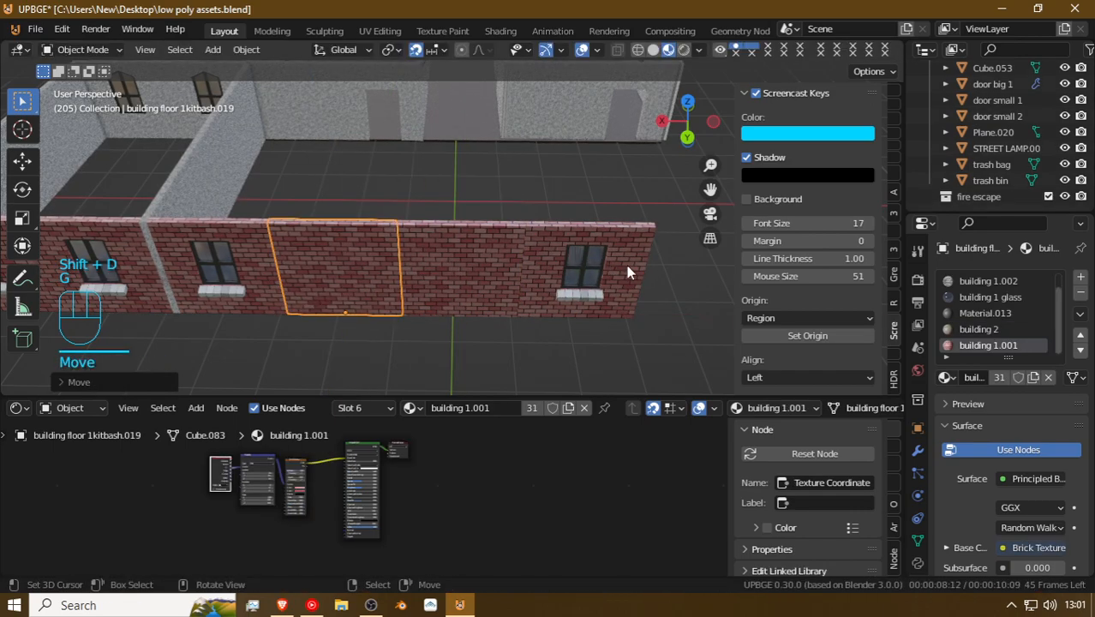
Step: Duplicate the end brick window panel along global X to lengthen the facade by one panel
{"action": "scroll", "coordinate": [493, 275], "scroll_direction": "down", "scroll_amount": 2}
{"action": "middle_click_drag", "start_coordinate": [577, 260], "coordinate": [428, 303], "text": "shift"}
{"action": "left_click", "coordinate": [431, 299]}
{"action": "key", "text": "shift+d"}
{"action": "key", "text": "g"}
{"action": "left_click", "coordinate": [577, 308]}
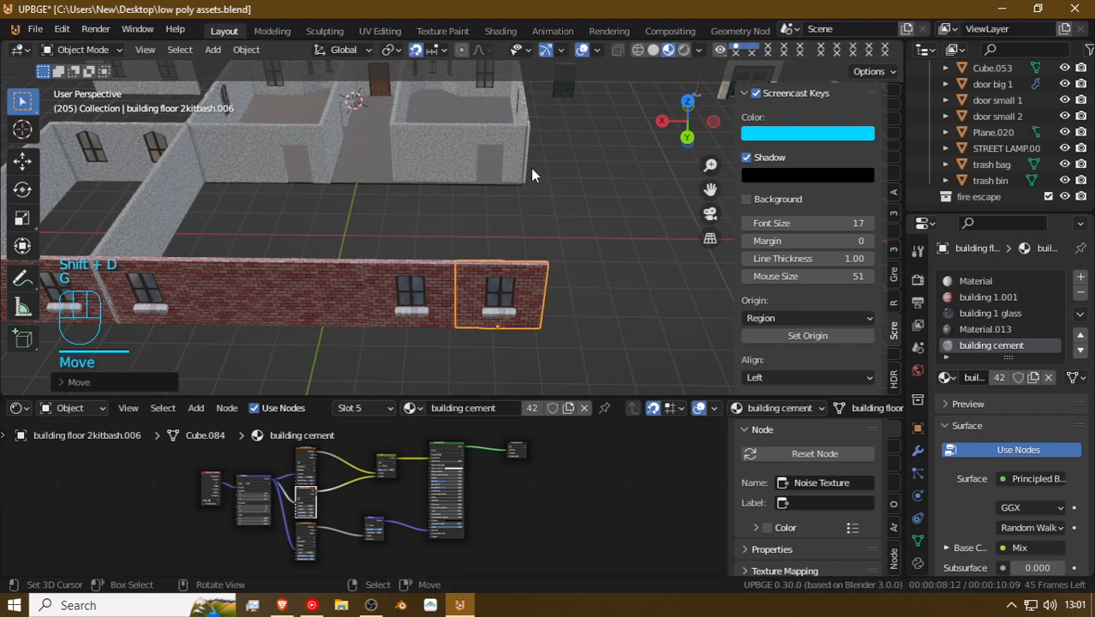
Step: Duplicate the stone wall's corner panel along global Y, extending the wall toward the brick facade
{"action": "left_click", "coordinate": [525, 161]}
{"action": "key", "text": "shift+f"}
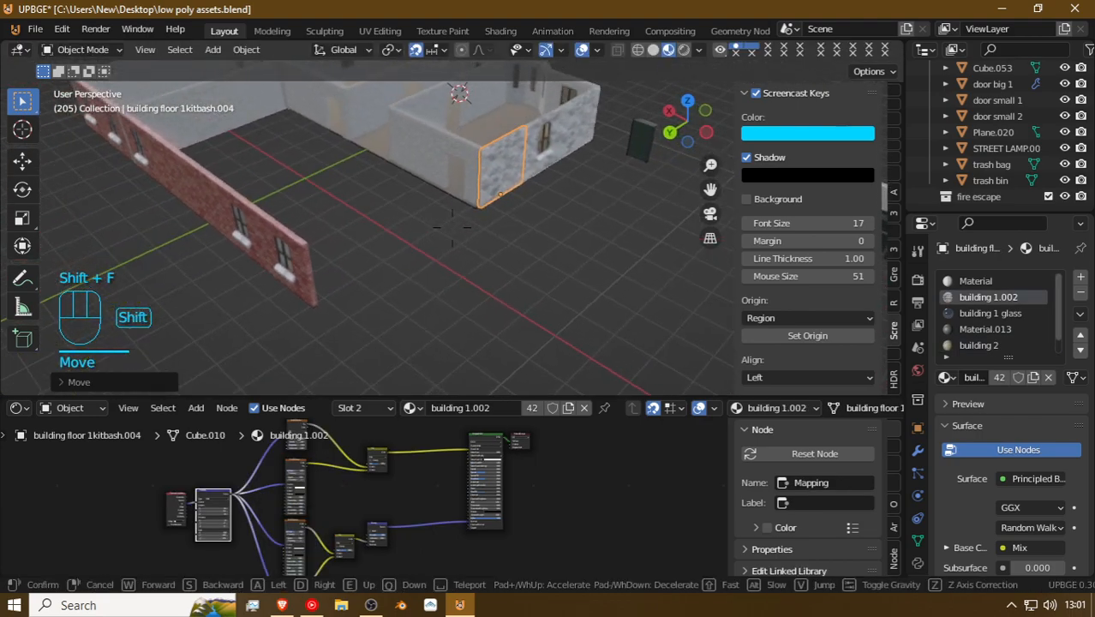
{"action": "left_click", "coordinate": [450, 223]}
{"action": "key", "text": "shift+d"}
{"action": "key", "text": "g"}
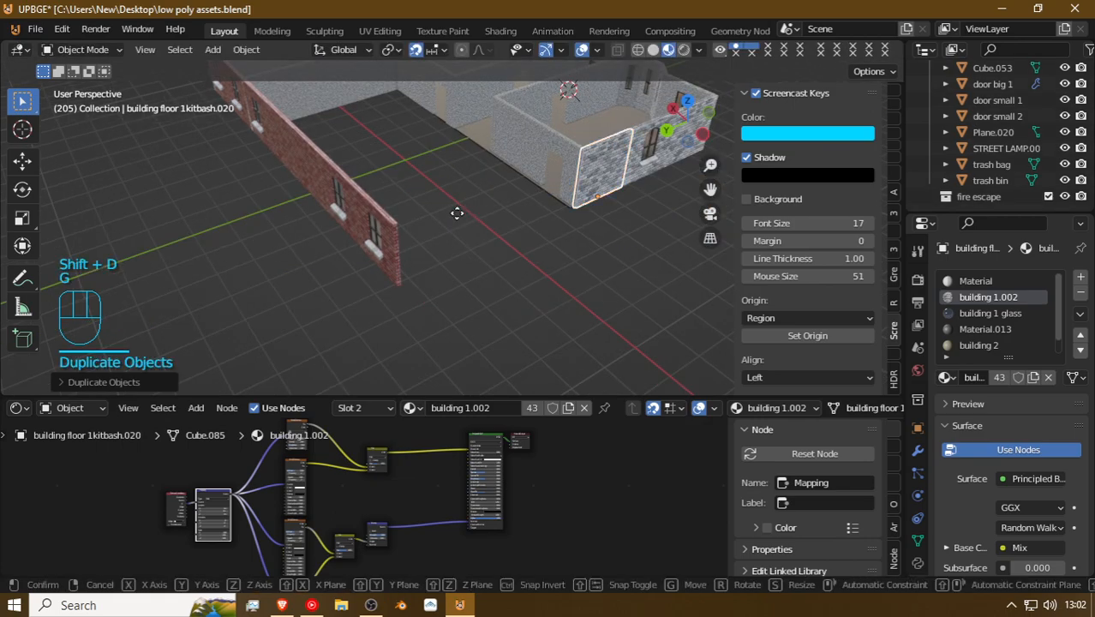
{"action": "left_click", "coordinate": [425, 229]}
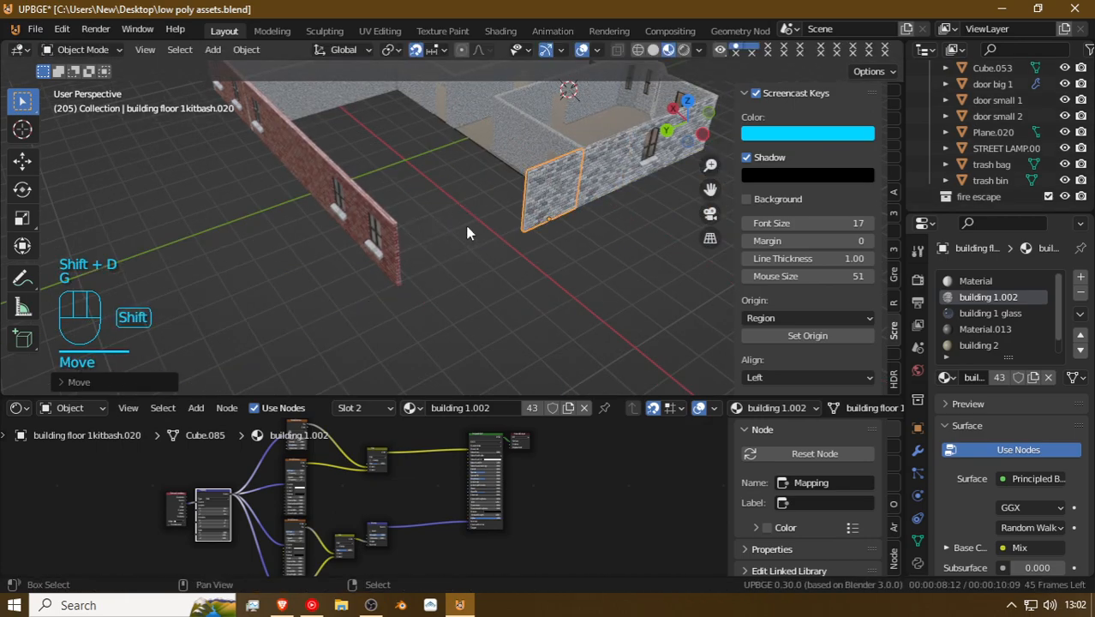
Step: Duplicate the stone window panel 6 m along global Y, placing it beside the newly added plain stone panel
{"action": "left_click", "coordinate": [646, 165]}
{"action": "key", "text": "shift+d"}
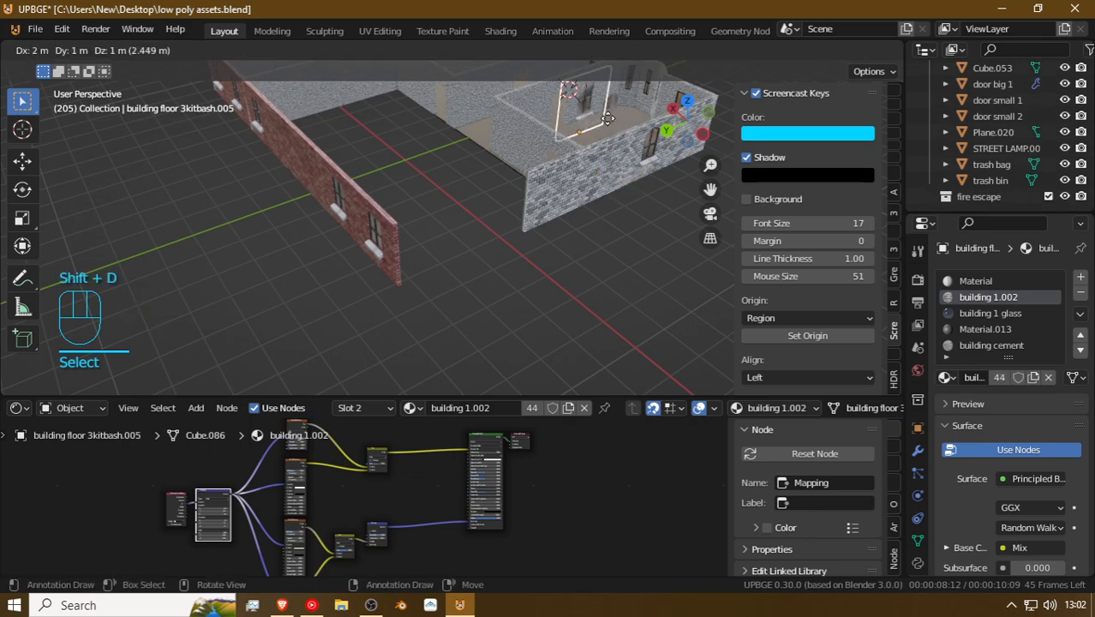
{"action": "key", "text": "g"}
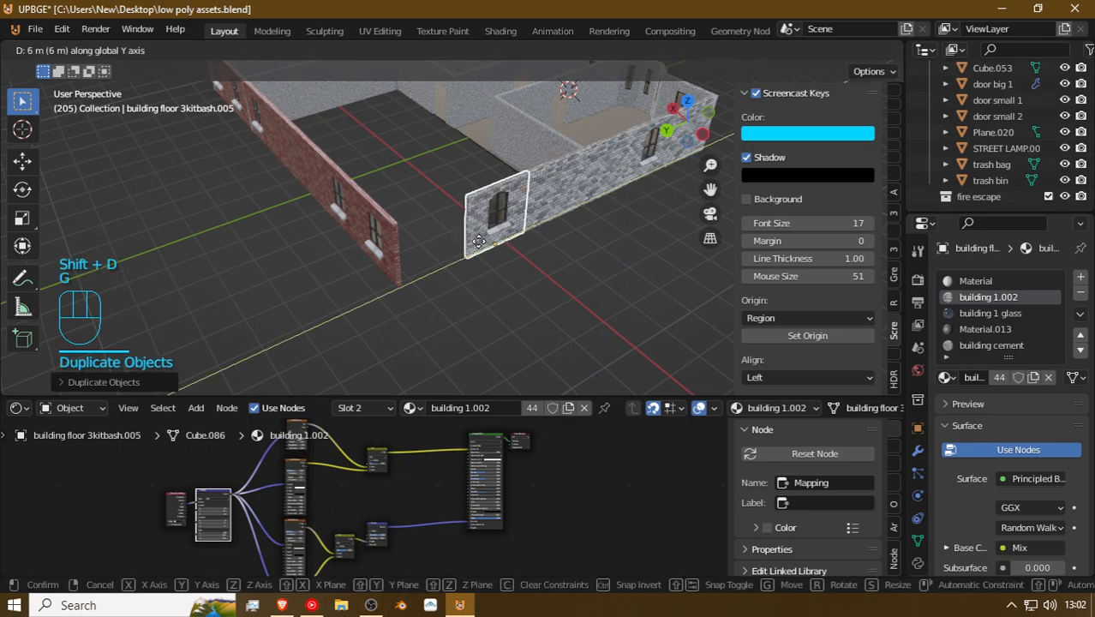
{"action": "left_click", "coordinate": [478, 240]}
{"action": "key", "text": "shift+d"}
{"action": "right_click", "coordinate": [625, 268]}
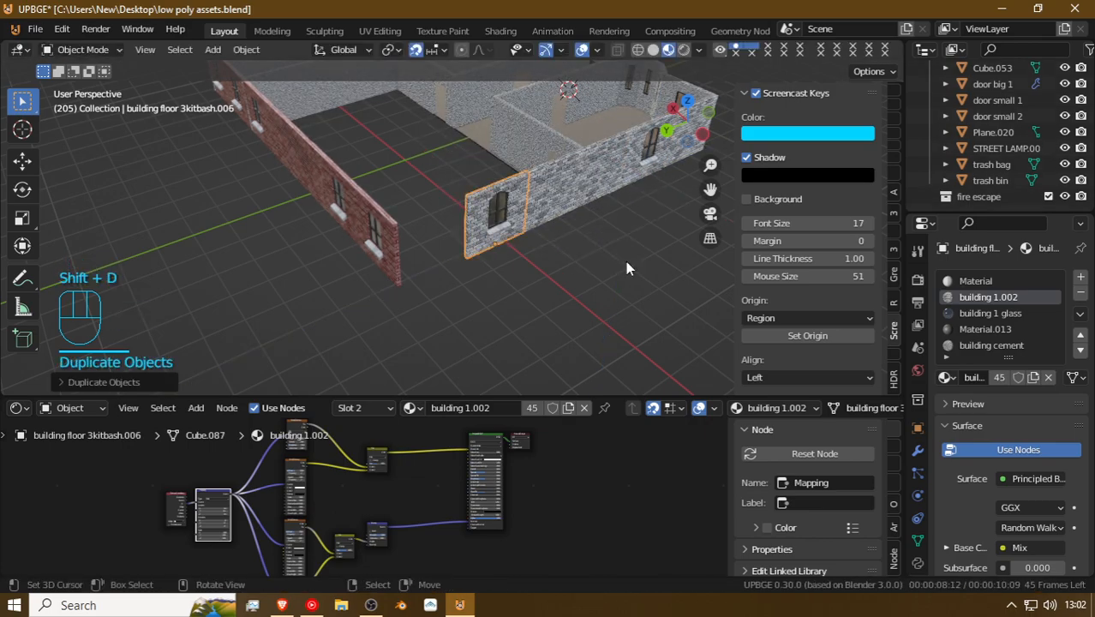
{"action": "key", "text": "x"}
{"action": "left_click", "coordinate": [625, 261]}
Step: Move the added plain stone panel along global Y to meet the brick facade at the corner
{"action": "left_click", "coordinate": [557, 203], "text": "shift"}
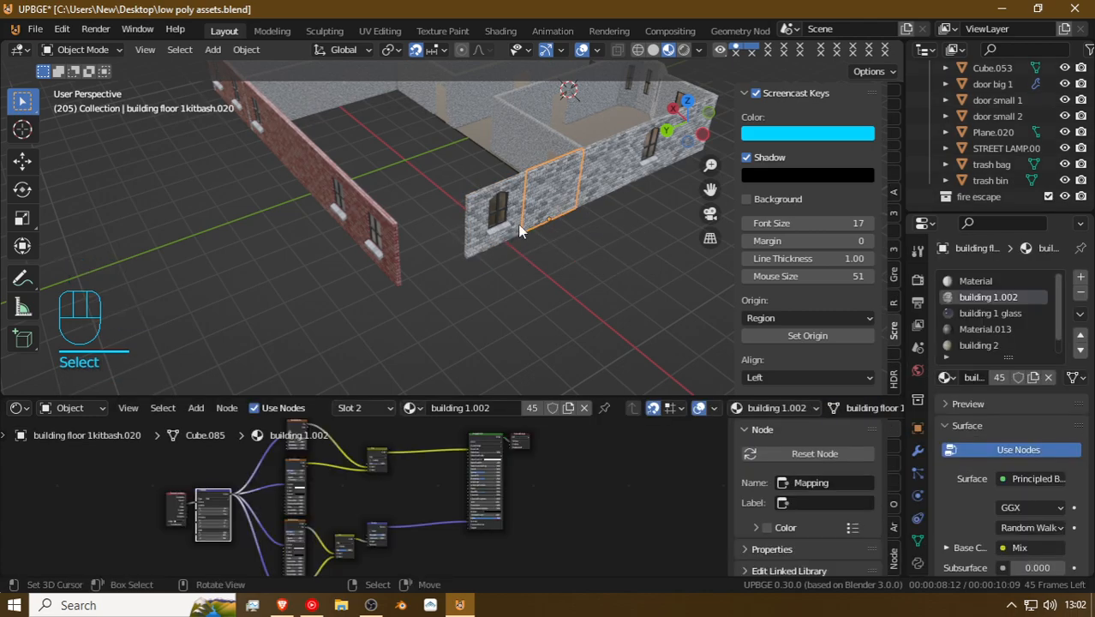
{"action": "key", "text": "g"}
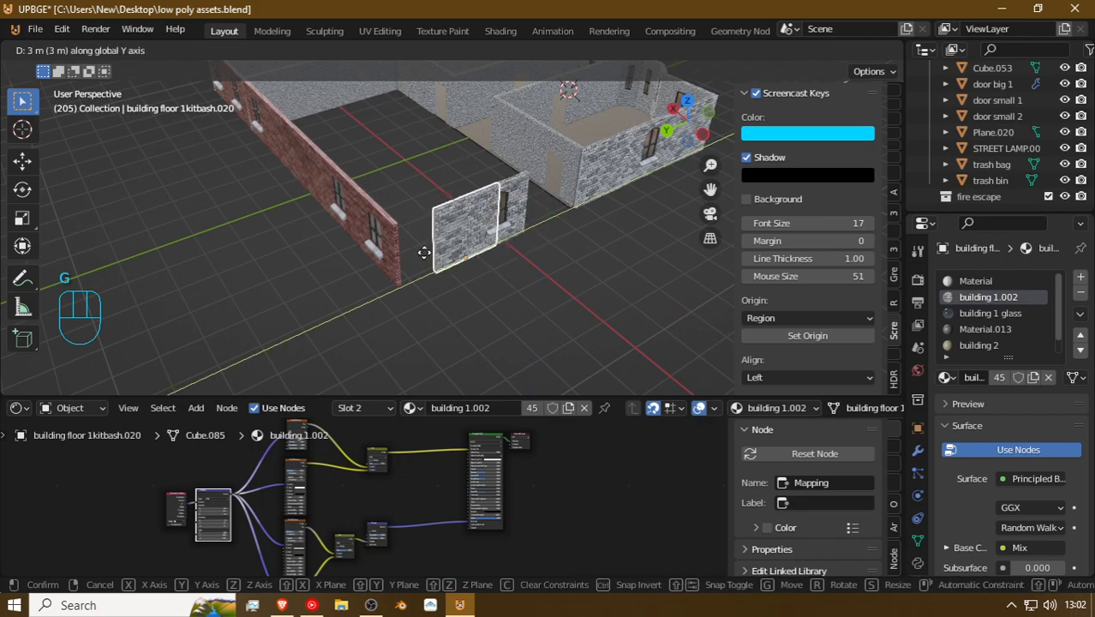
{"action": "left_click", "coordinate": [414, 263]}
Step: Duplicate the added stone window panel along global Y to fill the remaining gap in the stone wall
{"action": "left_click", "coordinate": [514, 215]}
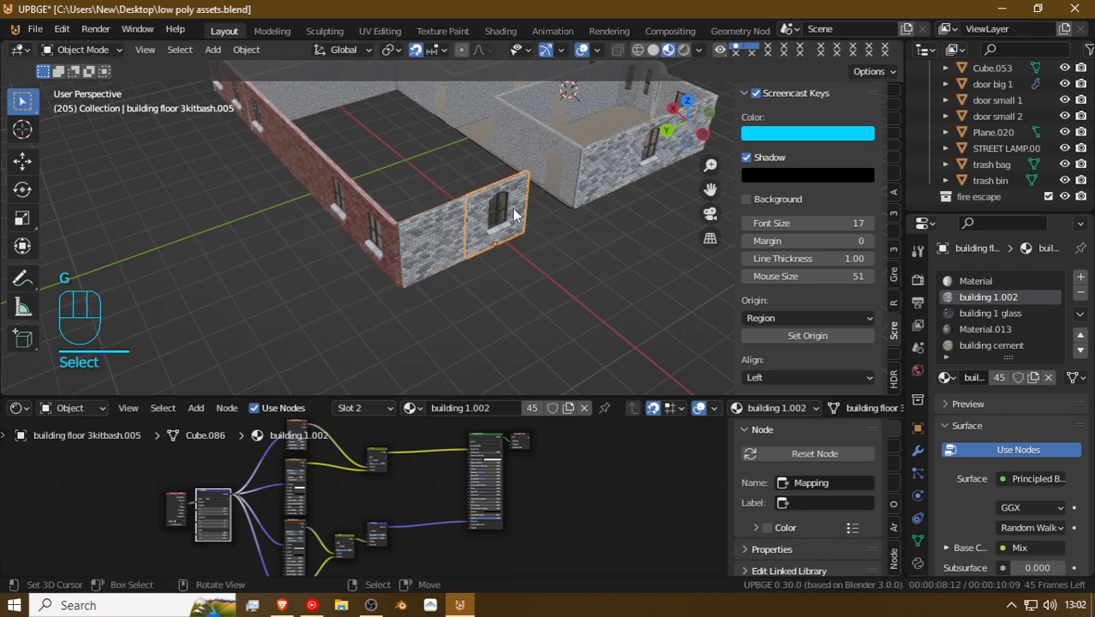
{"action": "key", "text": "shift+d"}
{"action": "key", "text": "g"}
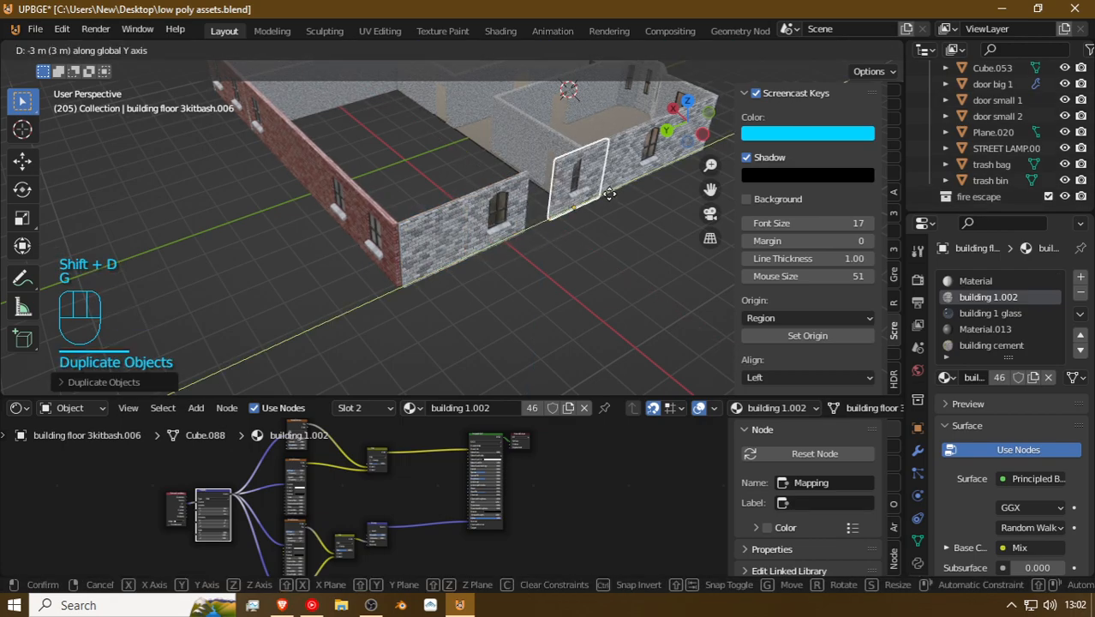
{"action": "left_click", "coordinate": [457, 225]}
{"action": "left_click", "coordinate": [459, 232]}
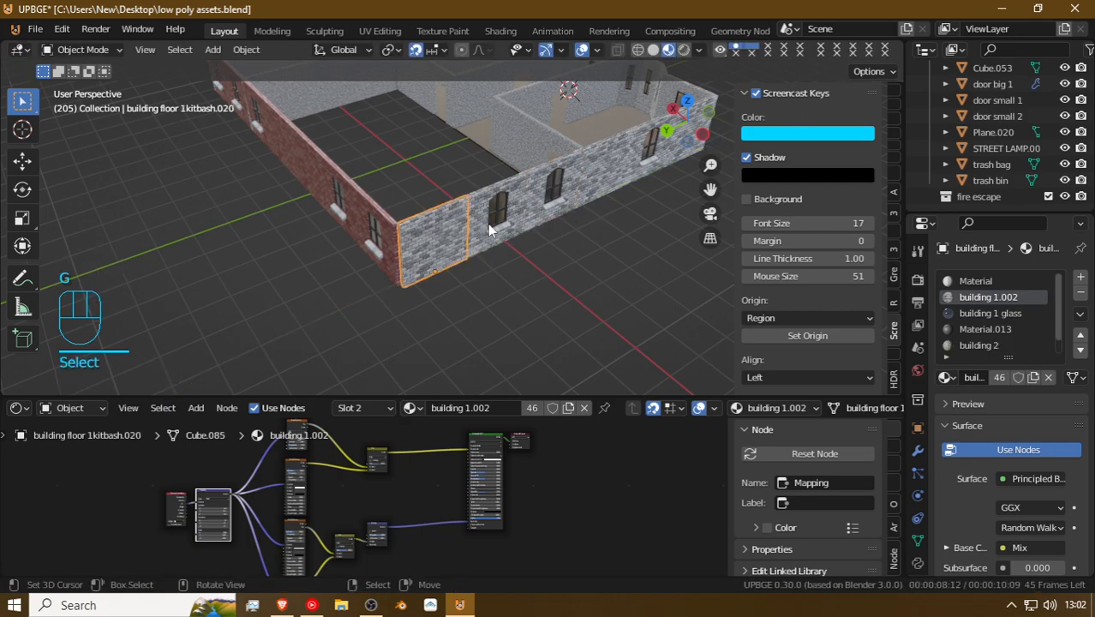
{"action": "left_click", "coordinate": [490, 230]}
Step: Delete the middle cement panel of the dividing wall between the two new rooms
{"action": "key", "text": "shift+f"}
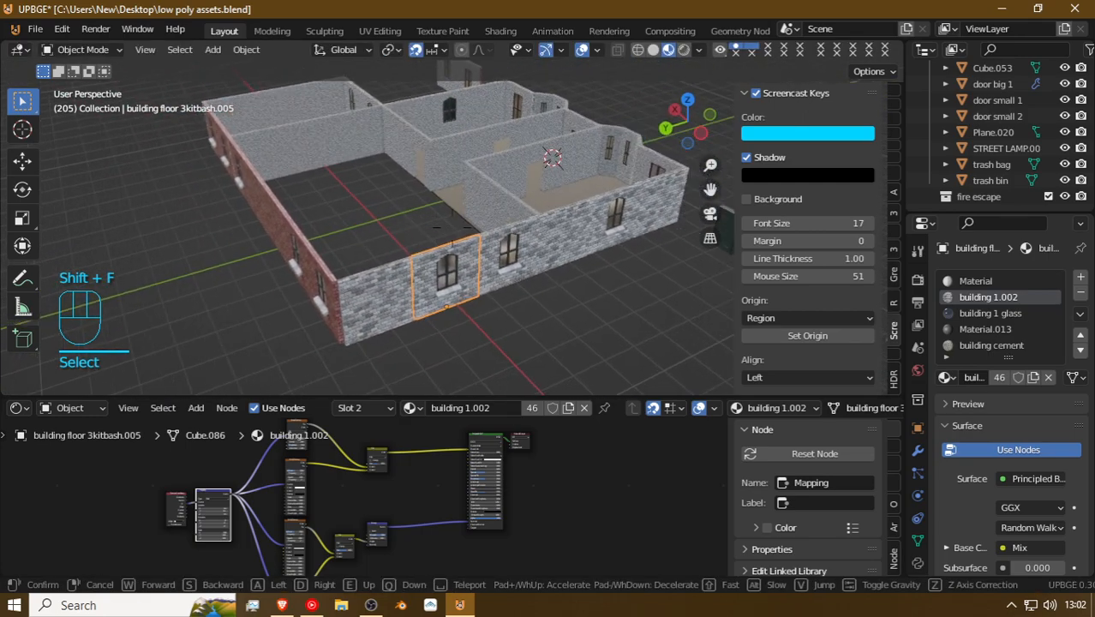
{"action": "key", "text": "w"}
{"action": "key", "text": "shift+w"}
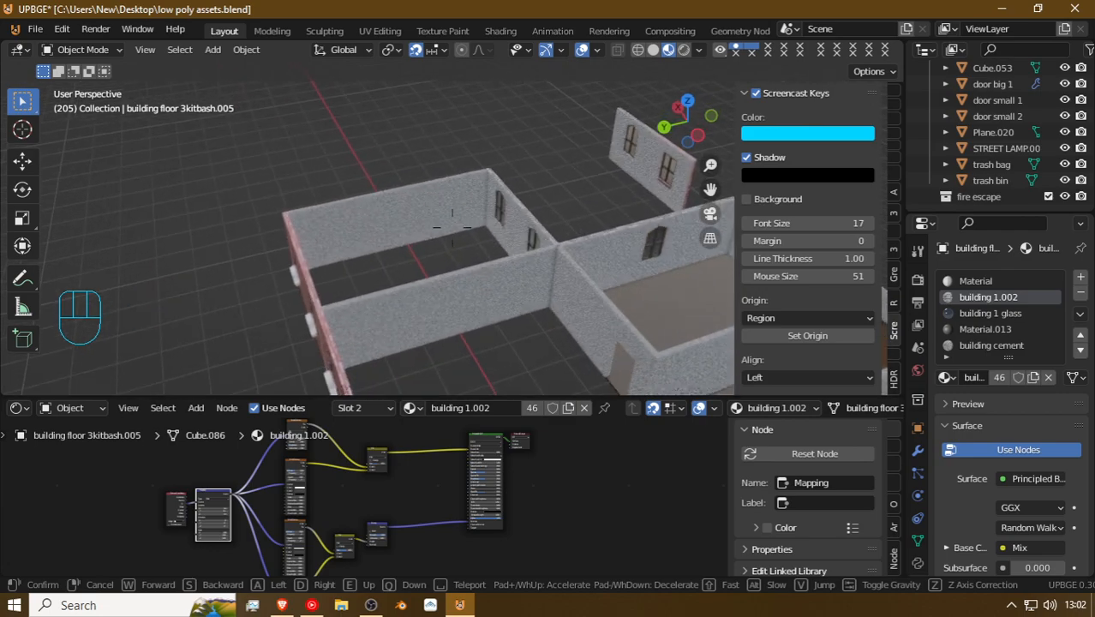
{"action": "left_click", "coordinate": [451, 227]}
{"action": "left_click", "coordinate": [455, 237]}
{"action": "key", "text": "x"}
{"action": "left_click", "coordinate": [455, 238]}
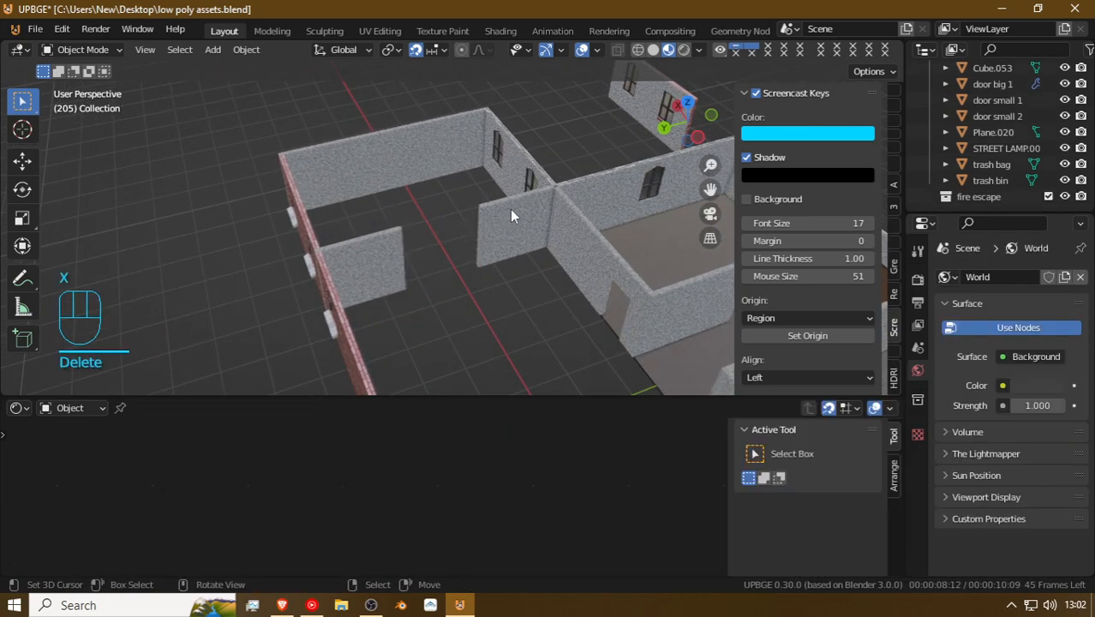
Step: Duplicate the cement door-opening panel of the neighbouring room and rotate the copy 90° about Z
{"action": "left_click", "coordinate": [615, 300]}
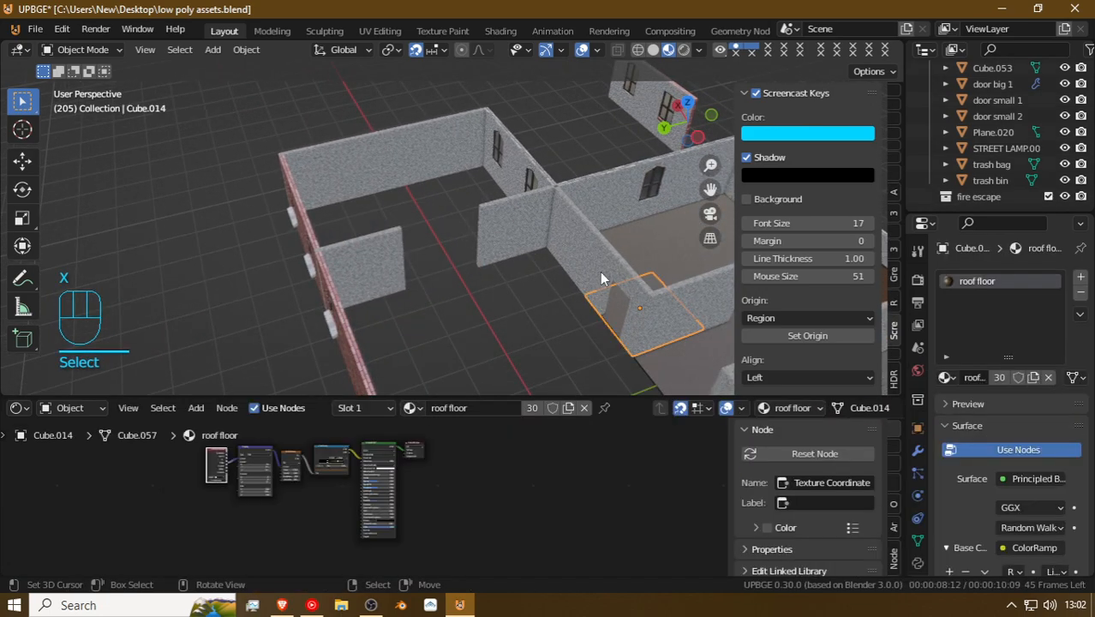
{"action": "left_click", "coordinate": [601, 281]}
{"action": "key", "text": "shift+d"}
{"action": "type", "text": "rz90"}
{"action": "key", "text": "Return"}
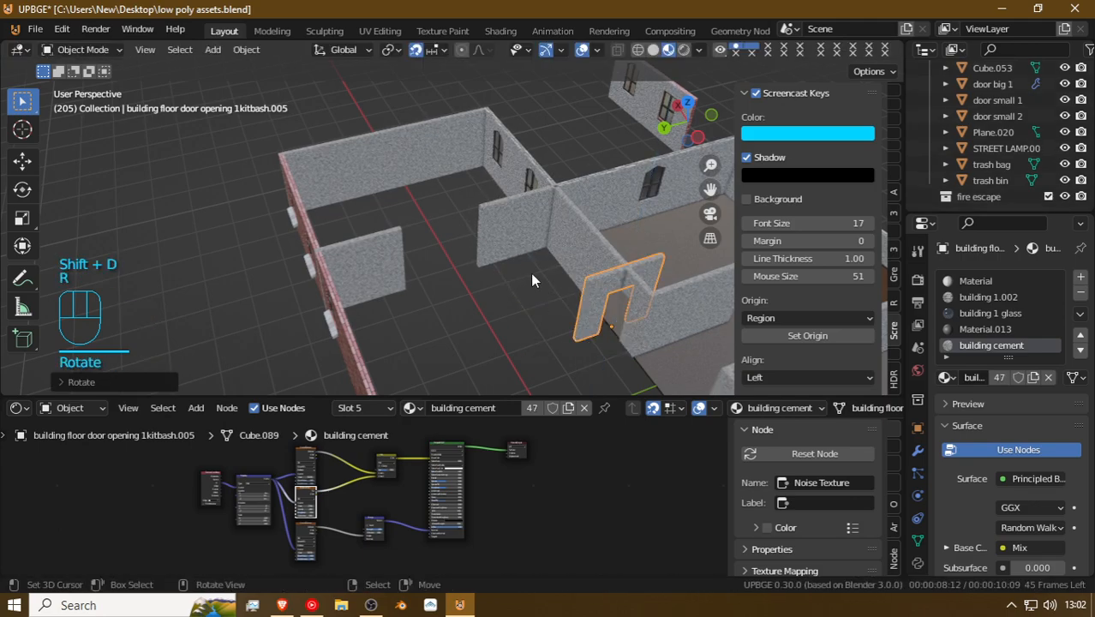
Step: Move the rotated door-opening panel into the gap in the dividing wall, positioning it along global X
{"action": "key", "text": "g"}
{"action": "left_click", "coordinate": [459, 313]}
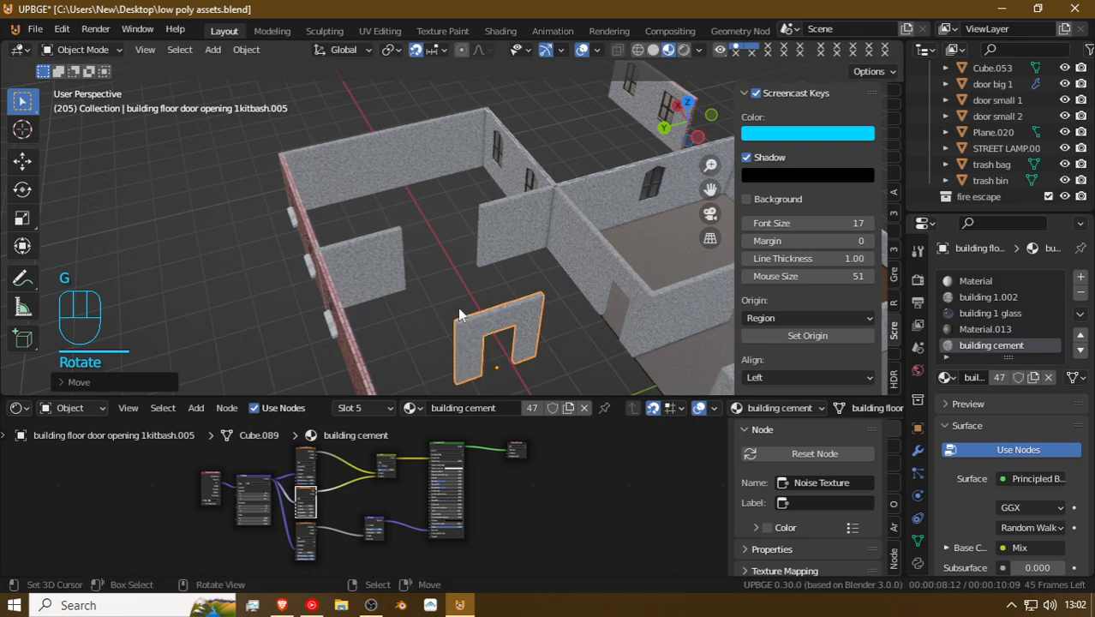
{"action": "key", "text": "g"}
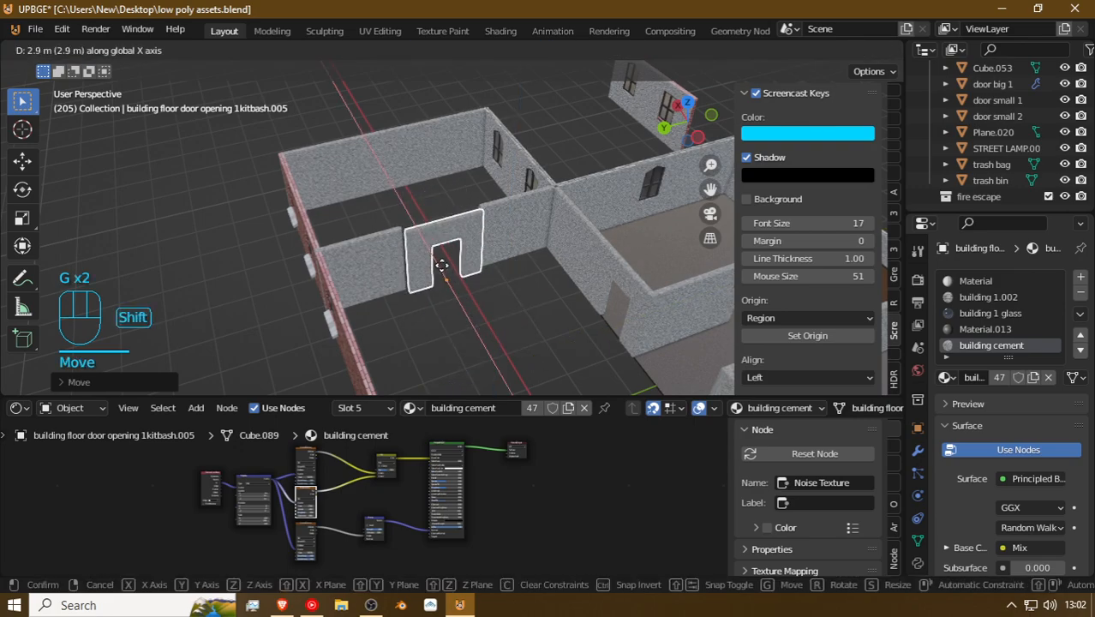
{"action": "key", "text": "ctrl"}
{"action": "key", "text": "shift"}
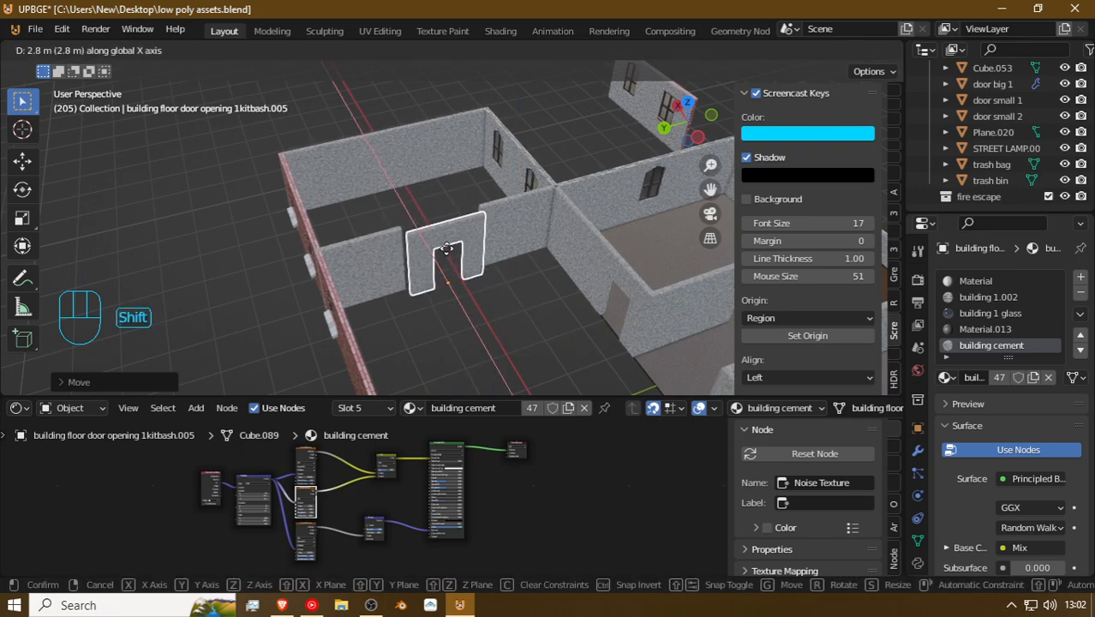
{"action": "left_click", "coordinate": [421, 194]}
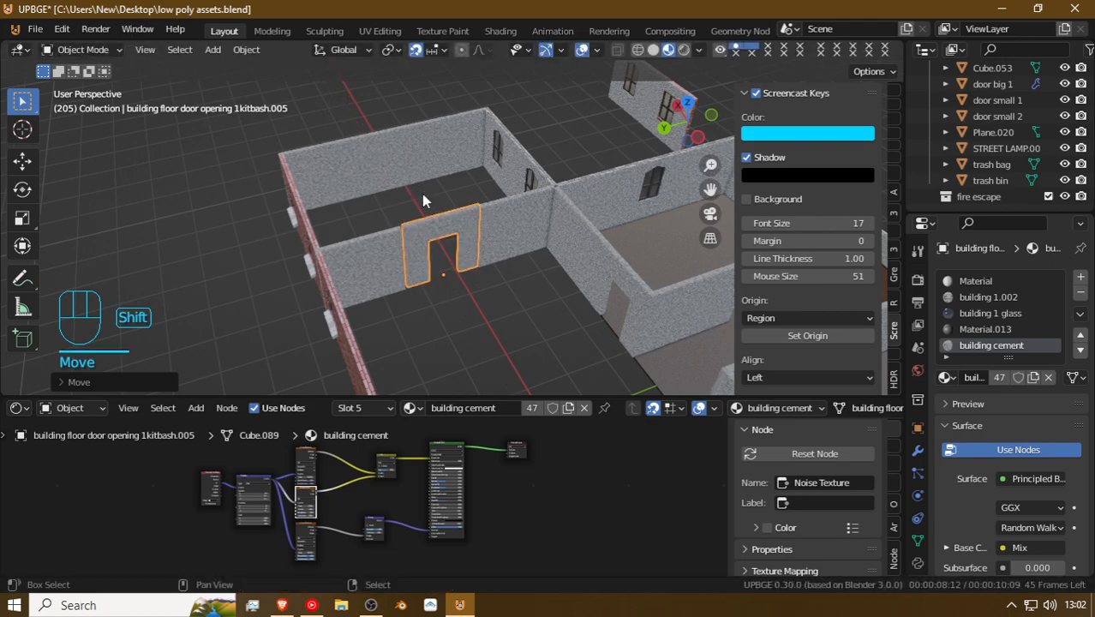
Step: Set snapping to Vertex and move the door-opening panel along global X to sit flush with the adjoining cement panel
{"action": "key", "text": "shift+f"}
{"action": "key", "text": "d"}
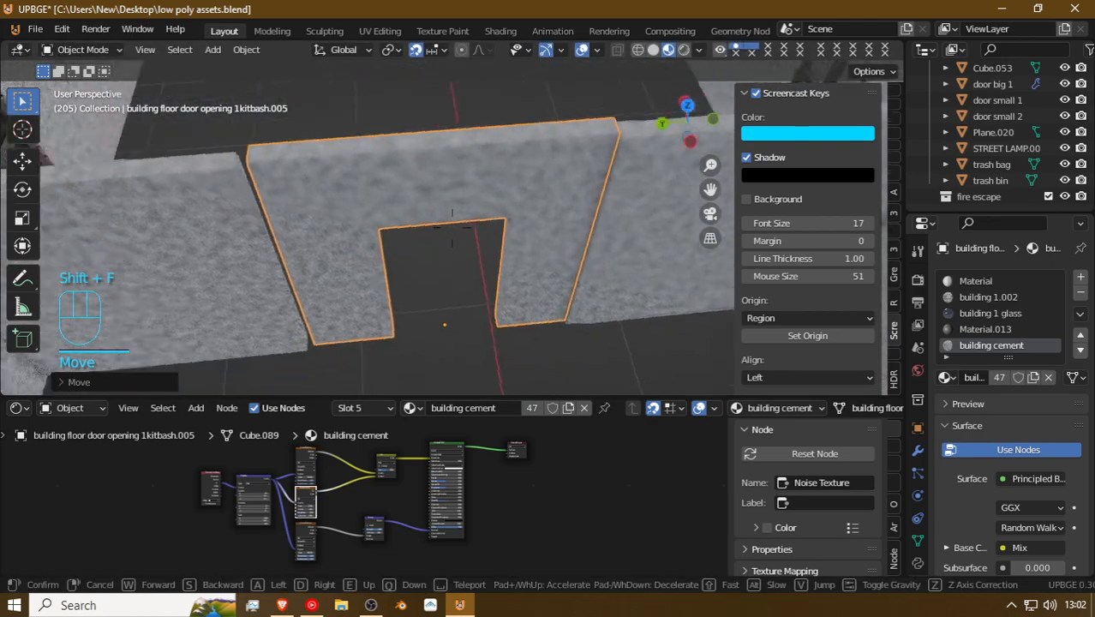
{"action": "left_click", "coordinate": [476, 233]}
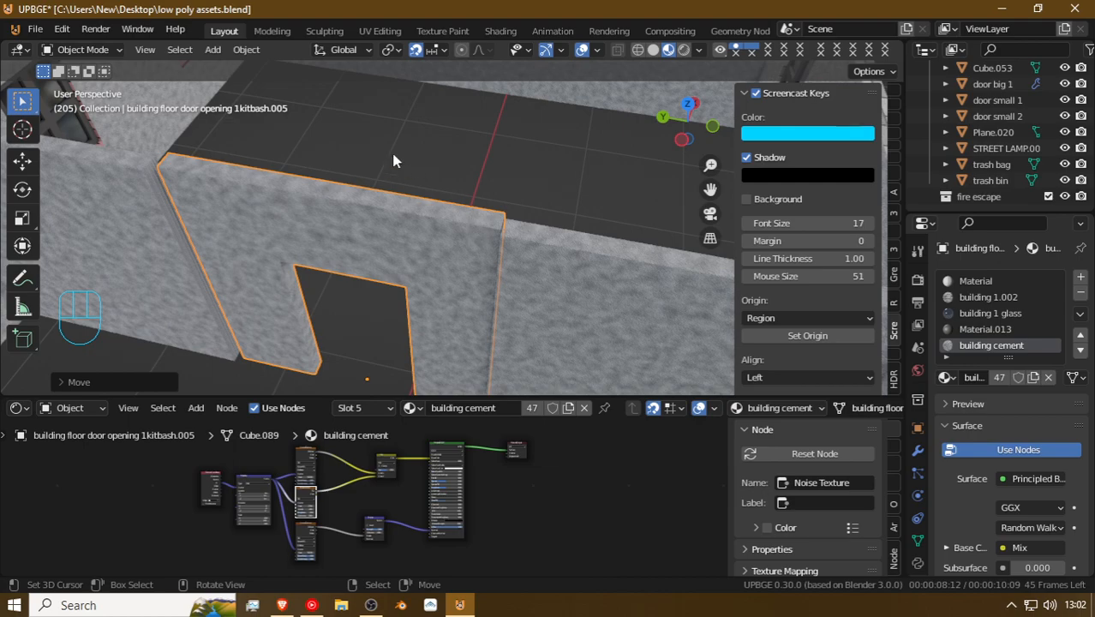
{"action": "left_click", "coordinate": [442, 51]}
{"action": "left_click", "coordinate": [410, 113]}
{"action": "key", "text": "g"}
{"action": "key", "text": "x"}
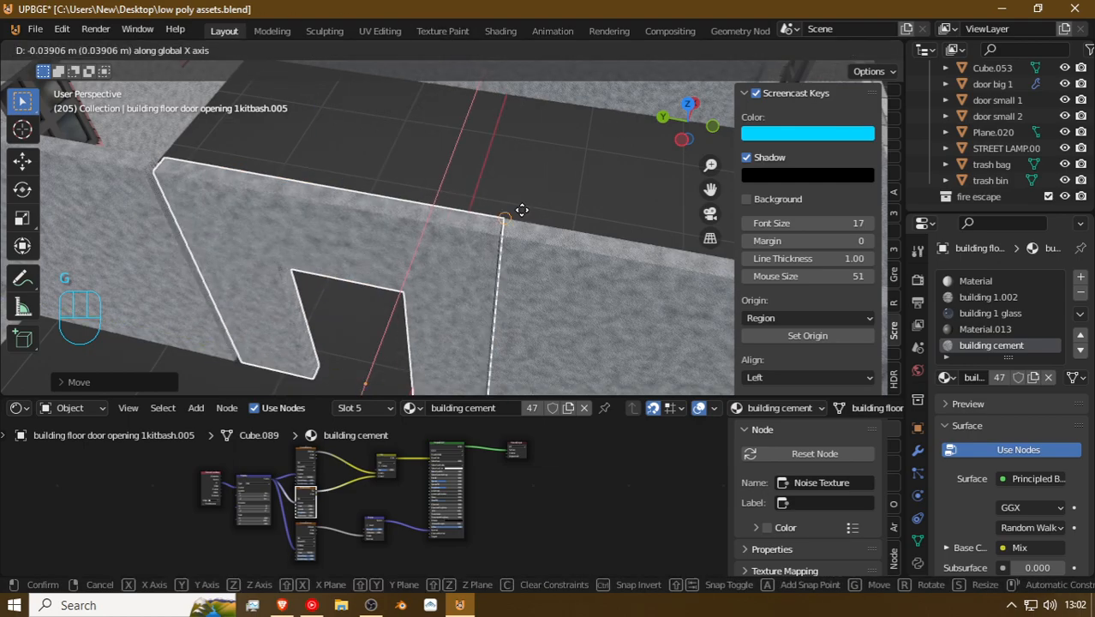
{"action": "left_click", "coordinate": [522, 210]}
Step: Move the door-opening panel along global Y to join the cement panel on the stone-wall side, and clear the selection
{"action": "key", "text": "shift+f"}
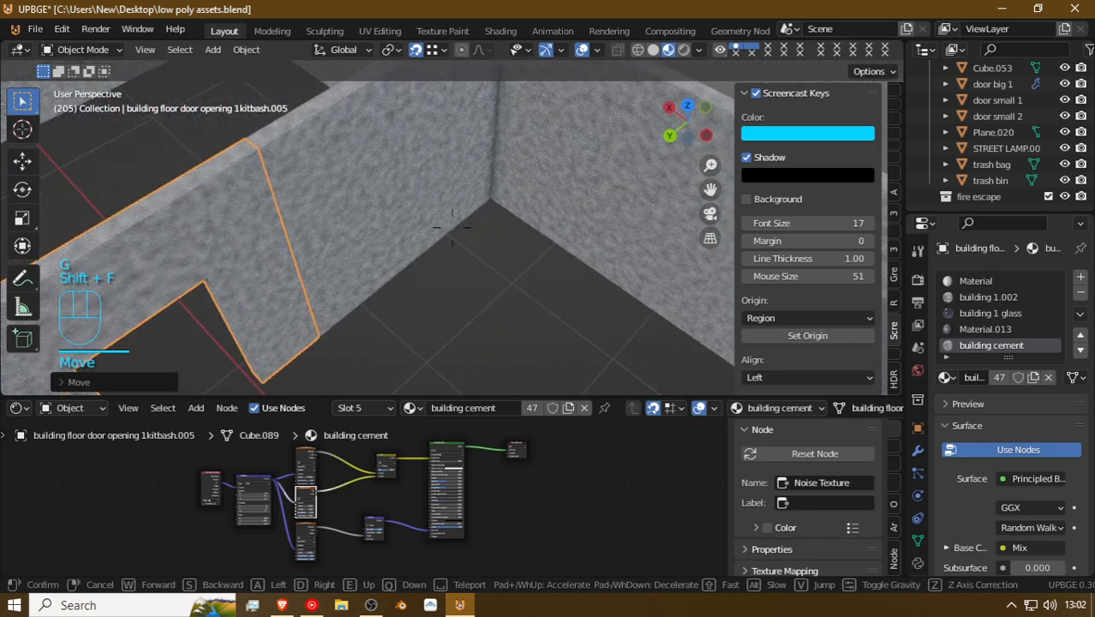
{"action": "left_click", "coordinate": [452, 227]}
{"action": "key", "text": "g"}
{"action": "key", "text": "y"}
{"action": "left_click", "coordinate": [405, 244]}
{"action": "key", "text": "g"}
{"action": "key", "text": "y"}
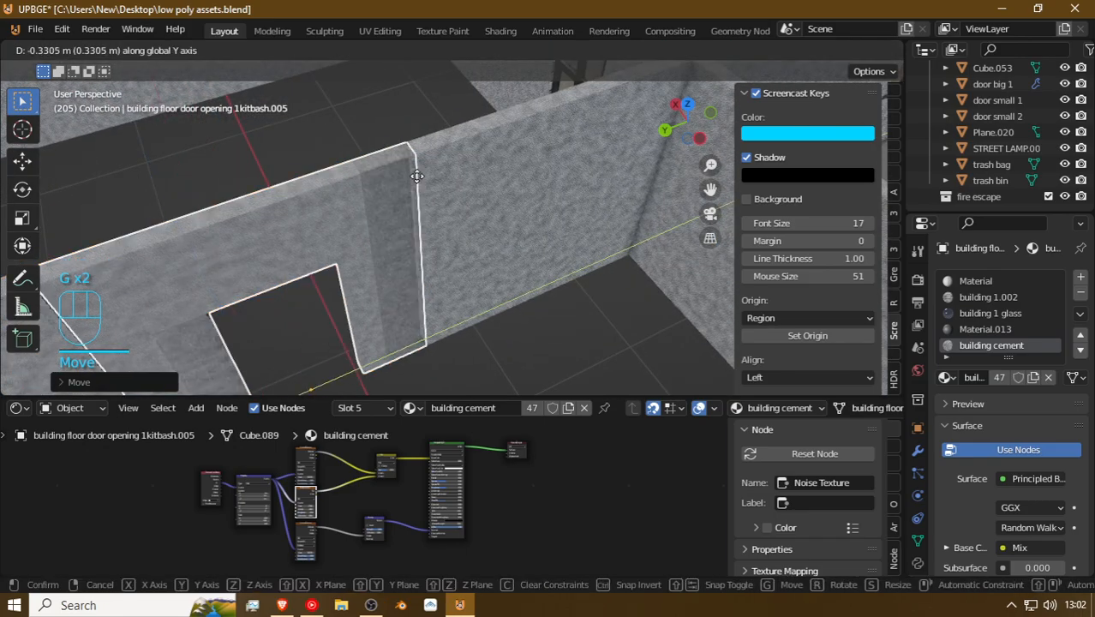
{"action": "left_click", "coordinate": [459, 263]}
{"action": "key", "text": "f"}
{"action": "key", "text": "a"}
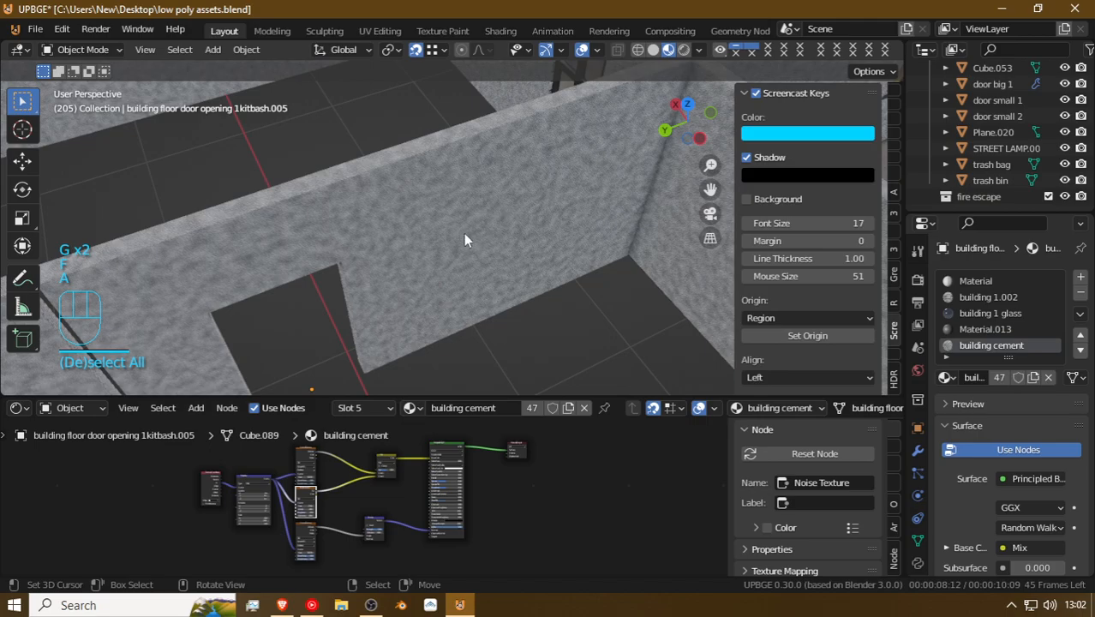
Step: In Edit Mode, move the narrow end face of the cement panel on the brick side along global Y, away from the door opening
{"action": "key", "text": "shift+f"}
{"action": "left_click", "coordinate": [406, 273]}
{"action": "key", "text": "Tab"}
{"action": "key", "text": "Tab"}
{"action": "left_click", "coordinate": [365, 269]}
{"action": "key", "text": "Tab"}
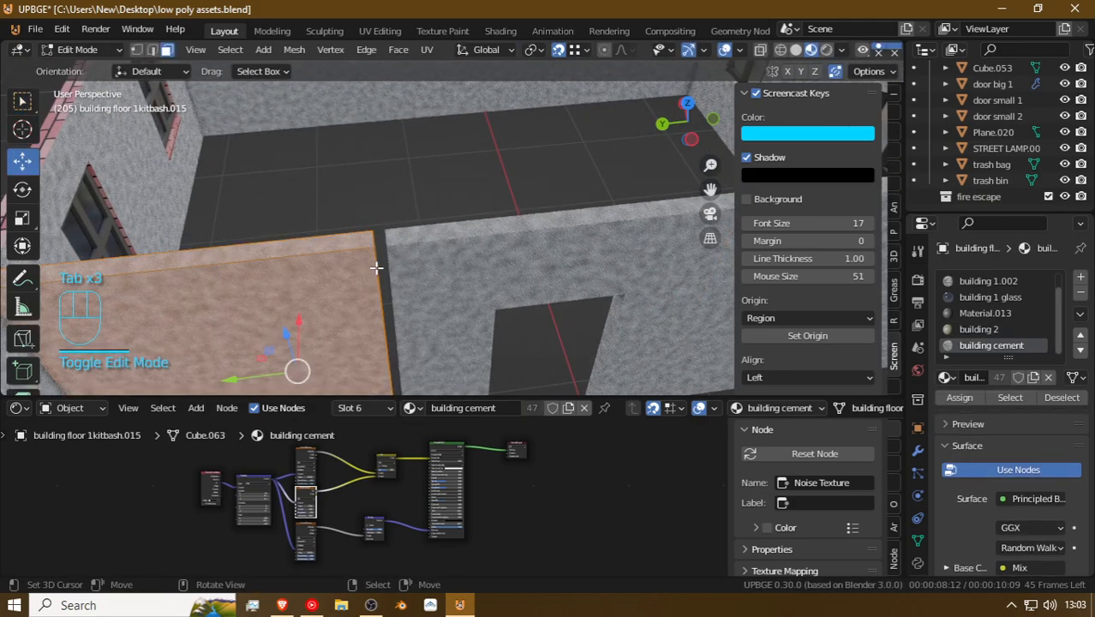
{"action": "key", "text": "shift+f"}
{"action": "left_click", "coordinate": [115, 43]}
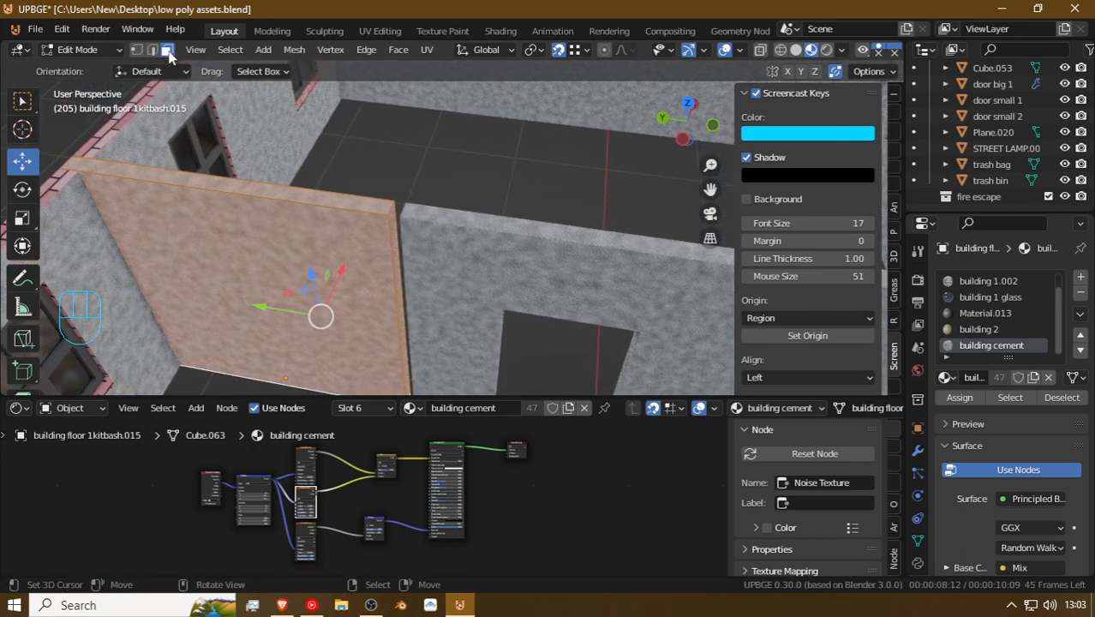
{"action": "left_click", "coordinate": [393, 247]}
{"action": "key", "text": "g"}
{"action": "key", "text": "y"}
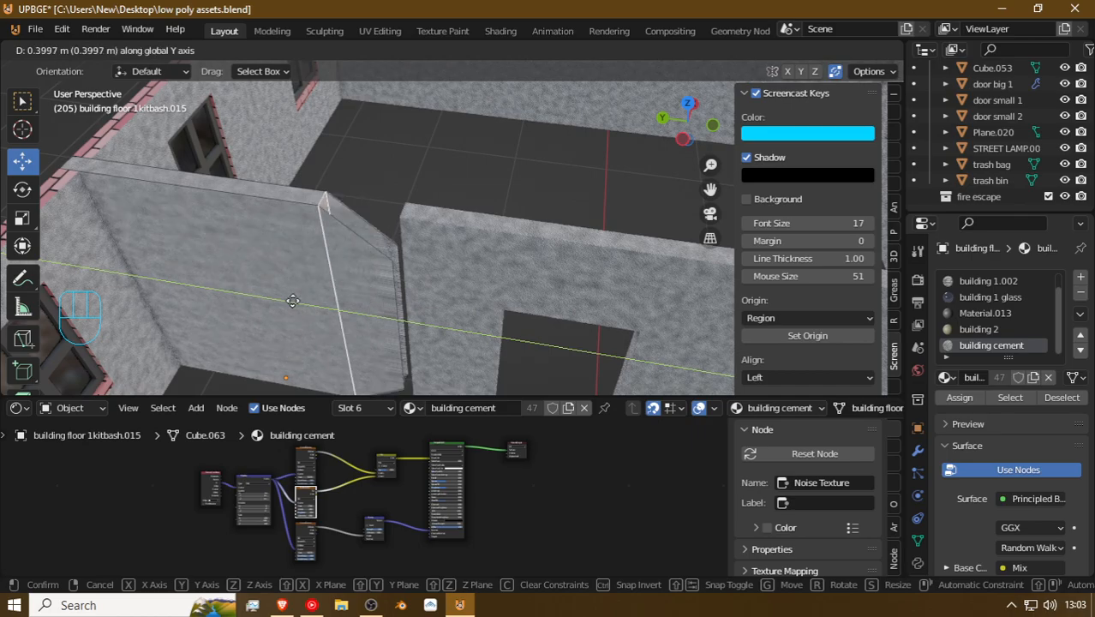
{"action": "left_click", "coordinate": [351, 310]}
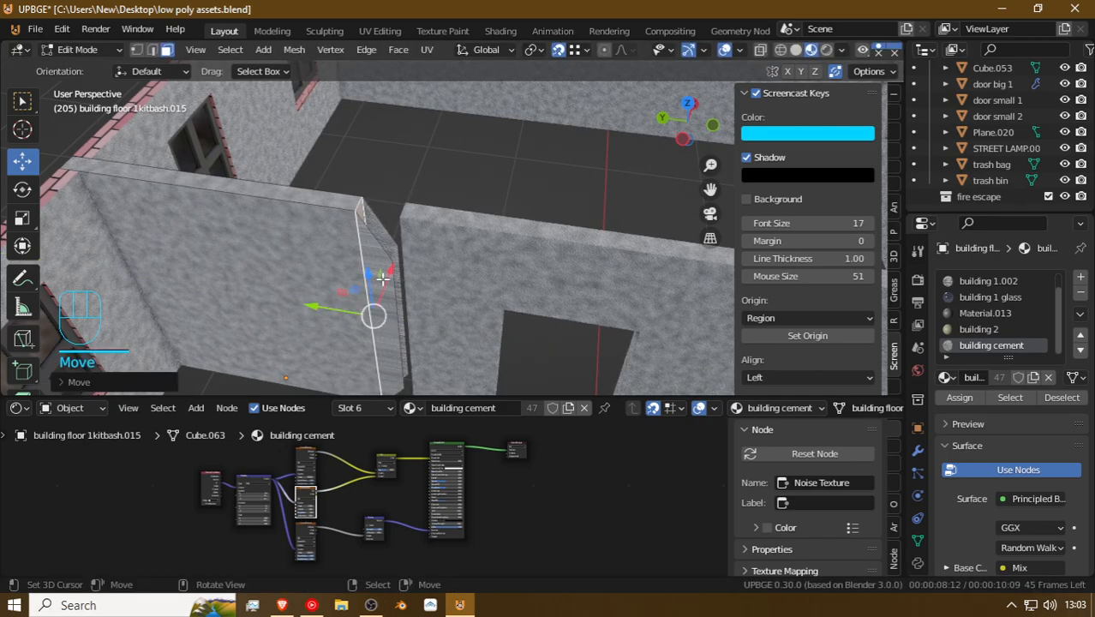
Step: Snap the two upper vertices of the panel's chamfered end onto the corresponding corners of its top edge
{"action": "left_click", "coordinate": [383, 278]}
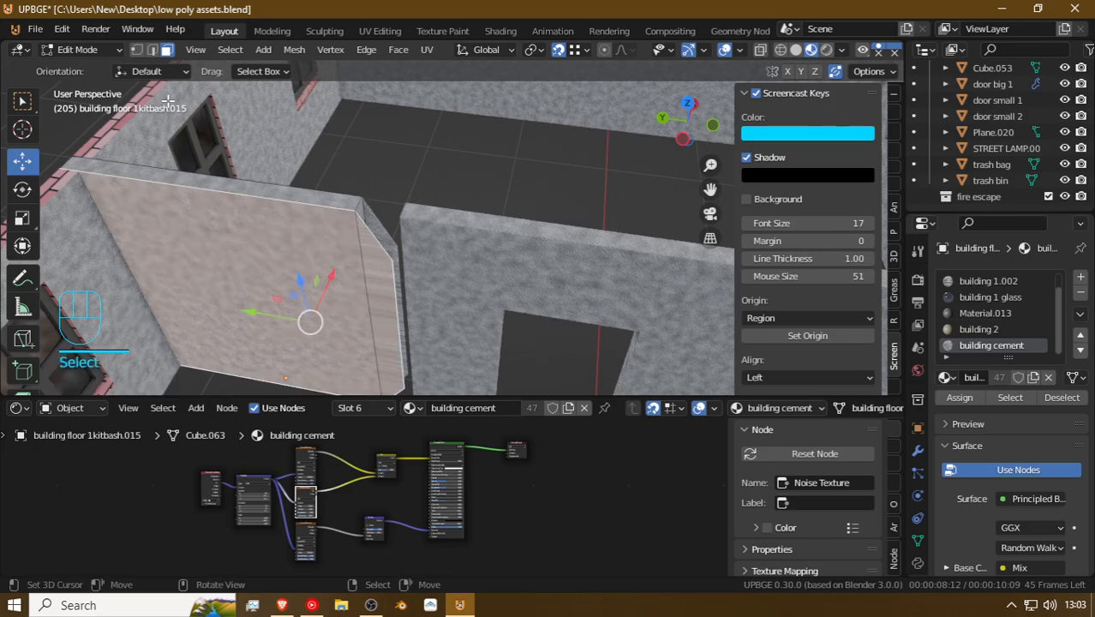
{"action": "left_click", "coordinate": [153, 50]}
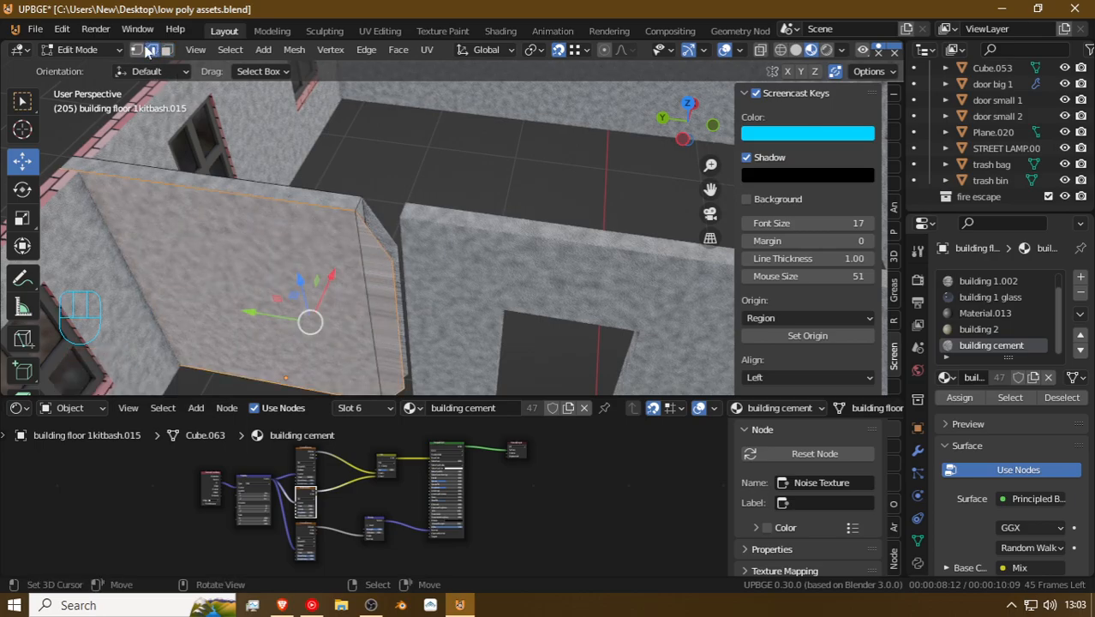
{"action": "left_click", "coordinate": [388, 260]}
{"action": "key", "text": "g"}
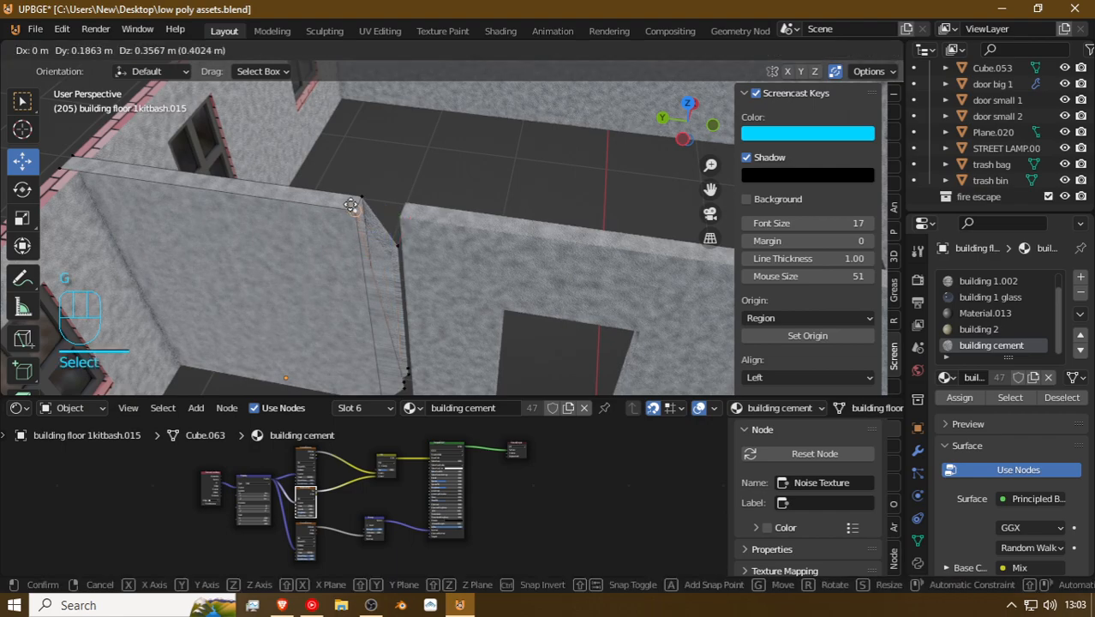
{"action": "left_click", "coordinate": [397, 297]}
{"action": "key", "text": "g"}
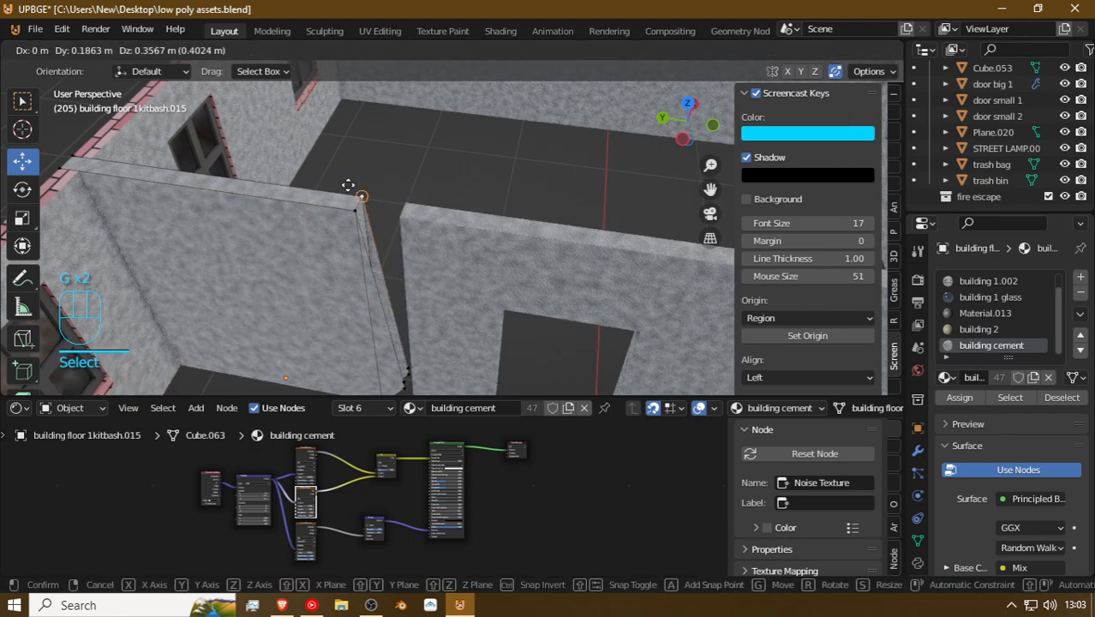
{"action": "left_click", "coordinate": [406, 371]}
Step: Snap the lower vertex at the panel's chamfered end straight down onto the vertex below it
{"action": "key", "text": "shift+f"}
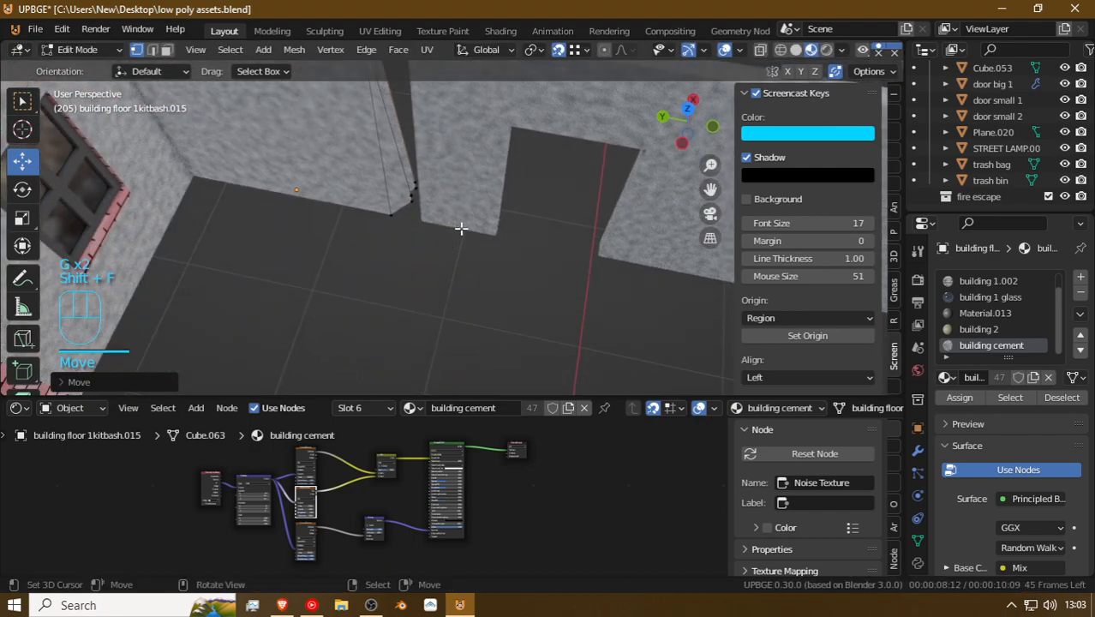
{"action": "right_click", "coordinate": [412, 195]}
{"action": "key", "text": "g"}
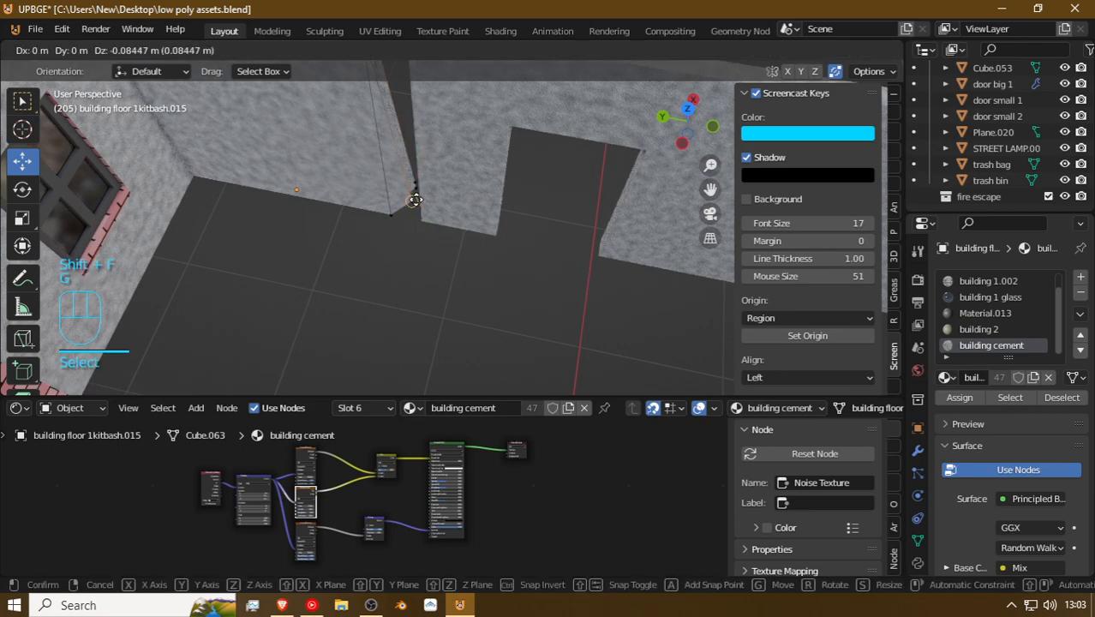
Step: Snap the stray vertices at the interior wall's open end onto its lower corner
{"action": "left_click", "coordinate": [415, 199]}
{"action": "right_click", "coordinate": [416, 197]}
{"action": "key", "text": "g"}
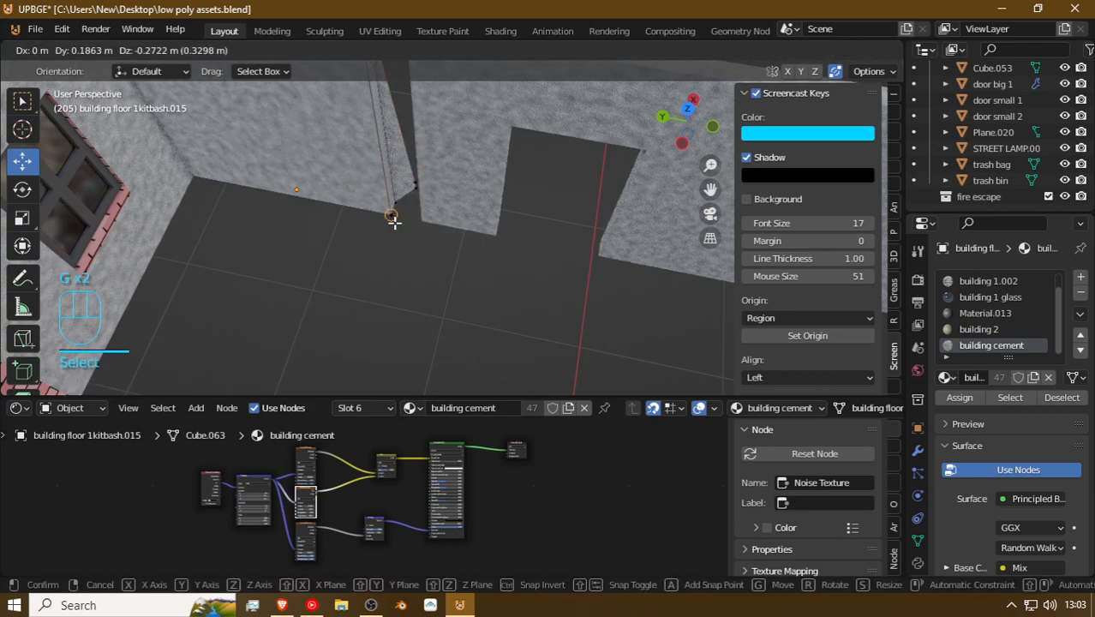
{"action": "left_click", "coordinate": [393, 221]}
{"action": "right_click", "coordinate": [414, 185]}
{"action": "key", "text": "g"}
{"action": "left_click", "coordinate": [417, 190]}
{"action": "key", "text": "g"}
{"action": "left_click", "coordinate": [415, 188]}
{"action": "key", "text": "g"}
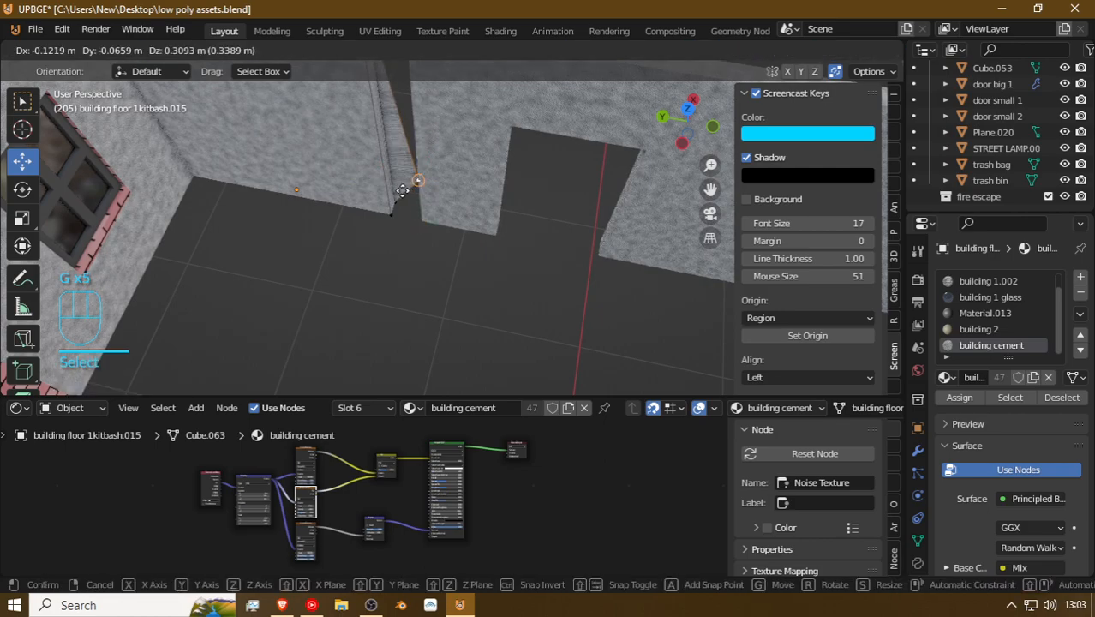
{"action": "left_click", "coordinate": [394, 202]}
Step: Extend the interior wall's end face until it snaps against the neighbouring wall section with the doorway
{"action": "key", "text": "shift"}
{"action": "key", "text": "shift+f"}
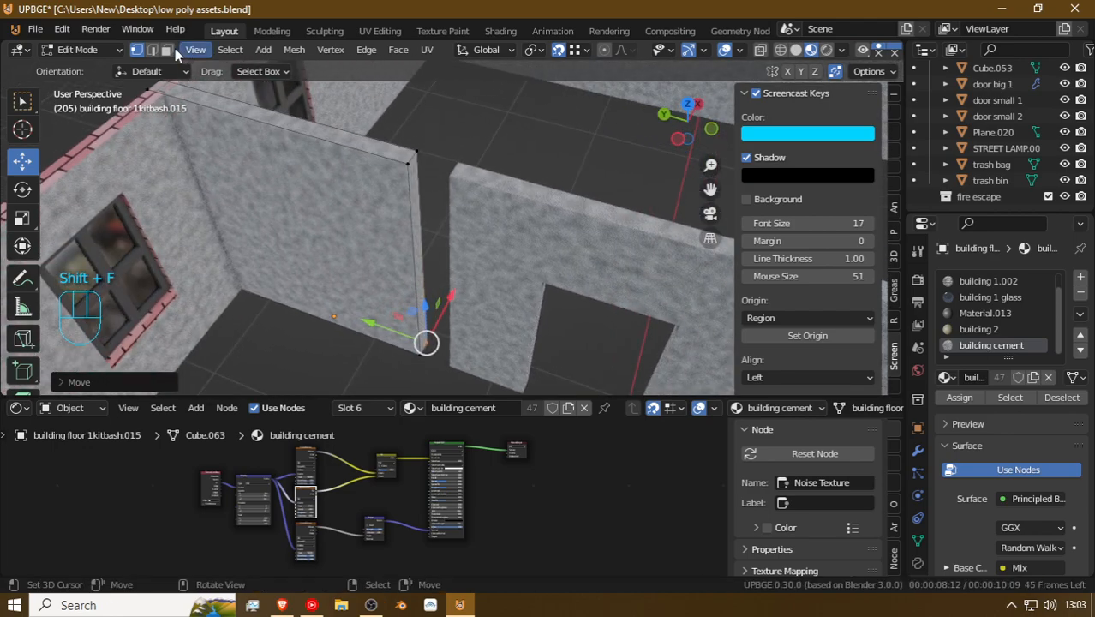
{"action": "left_click", "coordinate": [415, 210]}
{"action": "key", "text": "g"}
{"action": "key", "text": "g"}
{"action": "left_click", "coordinate": [443, 177]}
Step: Duplicate the separate "building floor door opening 2kitbash" piece in Object Mode
{"action": "key", "text": "shift+f"}
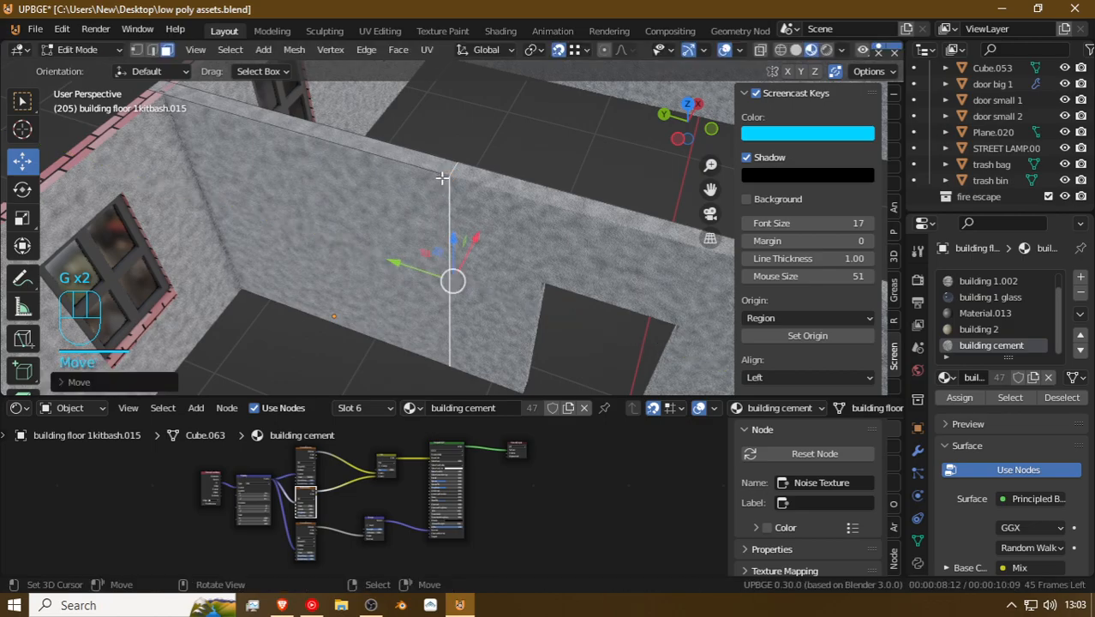
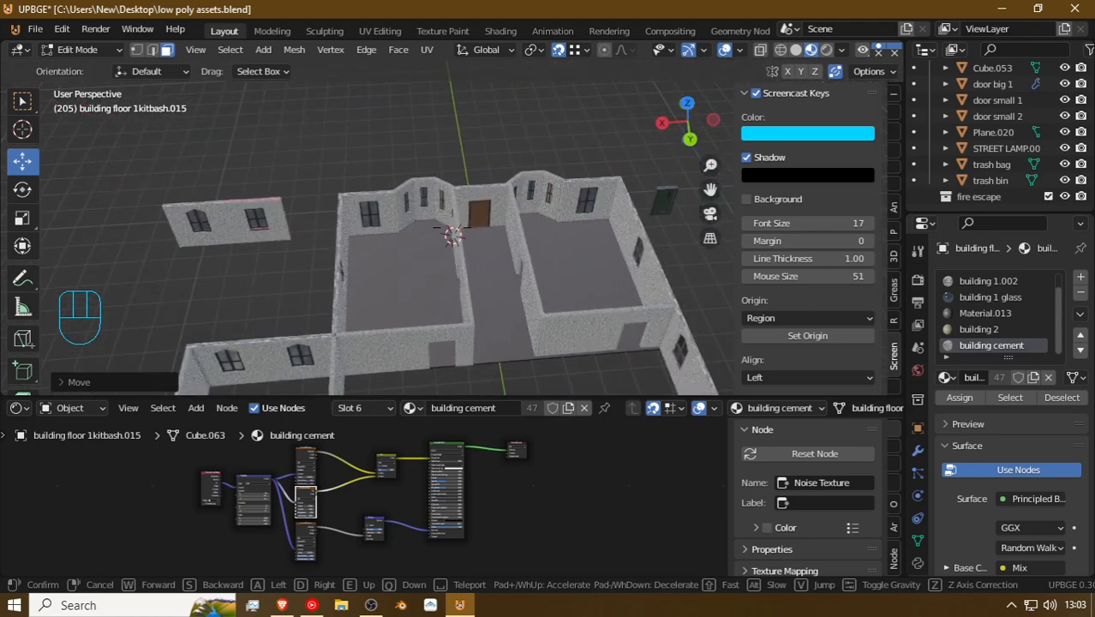
{"action": "left_click", "coordinate": [464, 212]}
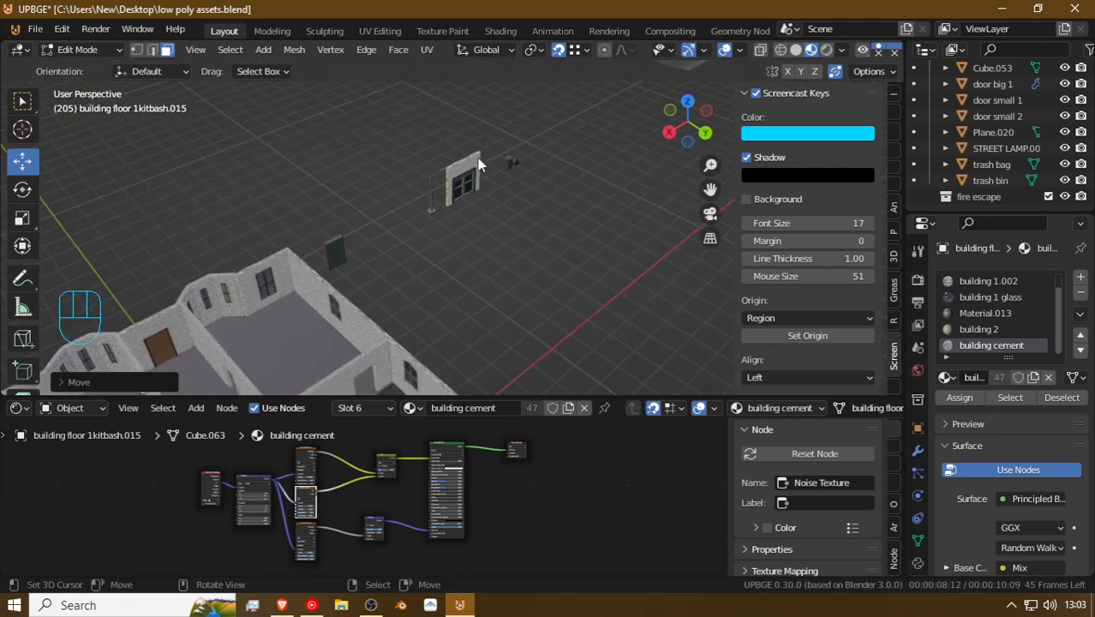
{"action": "key", "text": "Tab"}
{"action": "left_click", "coordinate": [469, 170]}
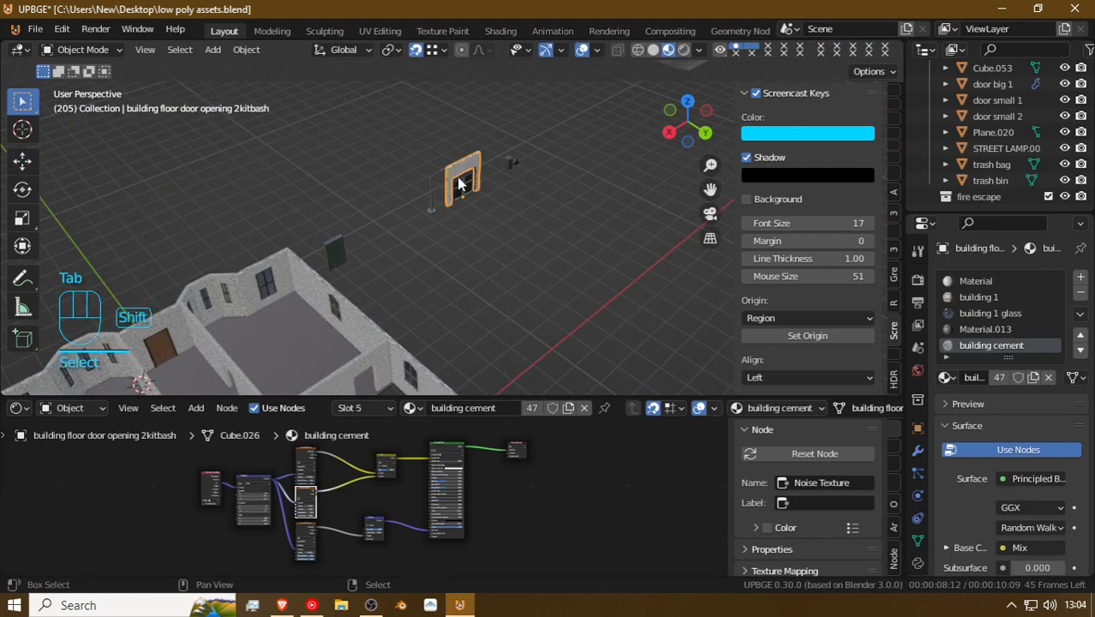
{"action": "key", "text": "shift+d"}
{"action": "key", "text": "g"}
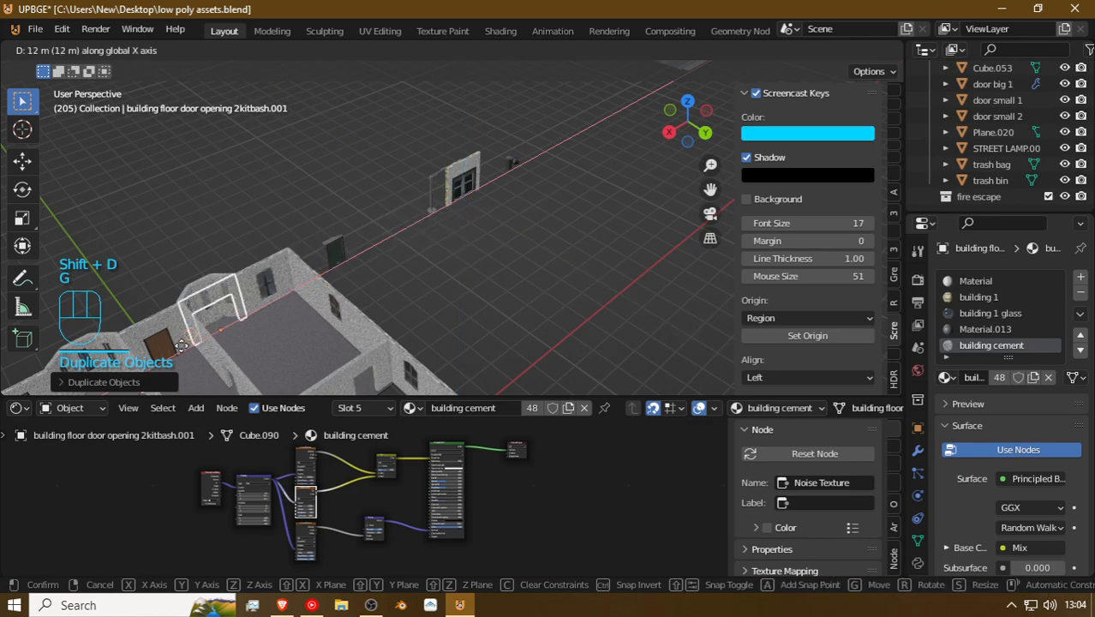
{"action": "left_click", "coordinate": [417, 254]}
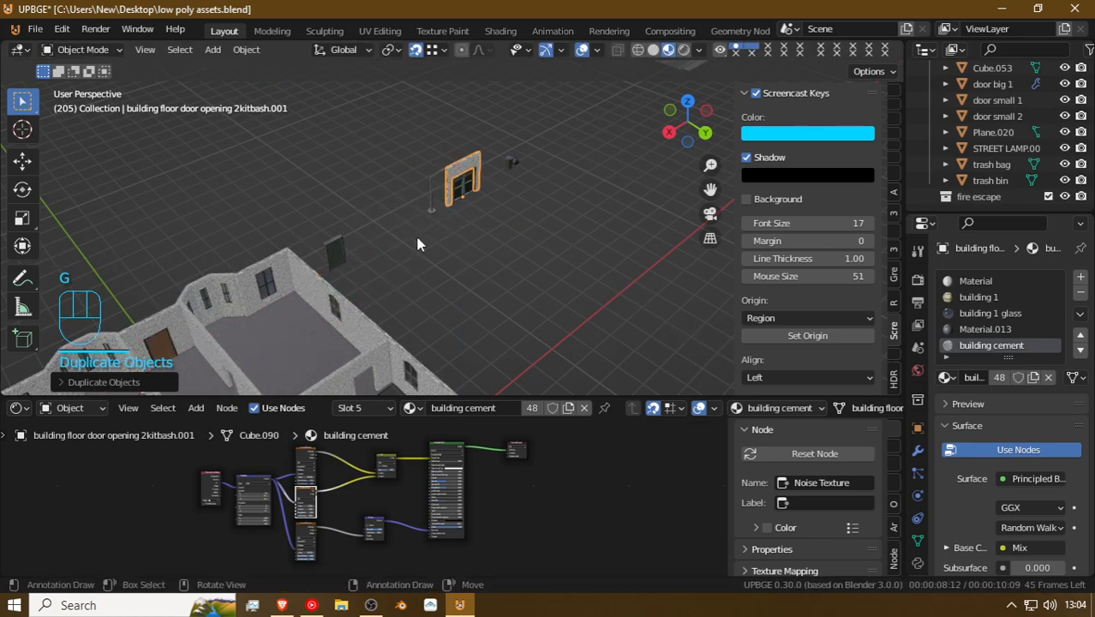
Step: Set snapping to Increment and move the duplicated door opening along X, and 9 m along Y, into the unfloored room area
{"action": "left_click", "coordinate": [433, 49]}
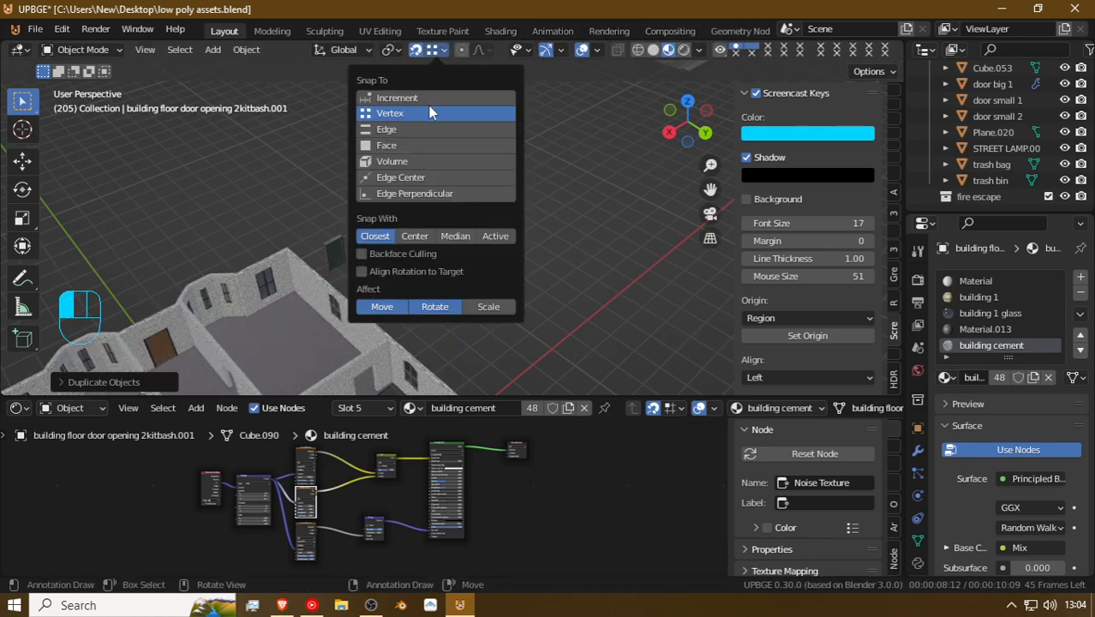
{"action": "key", "text": "g"}
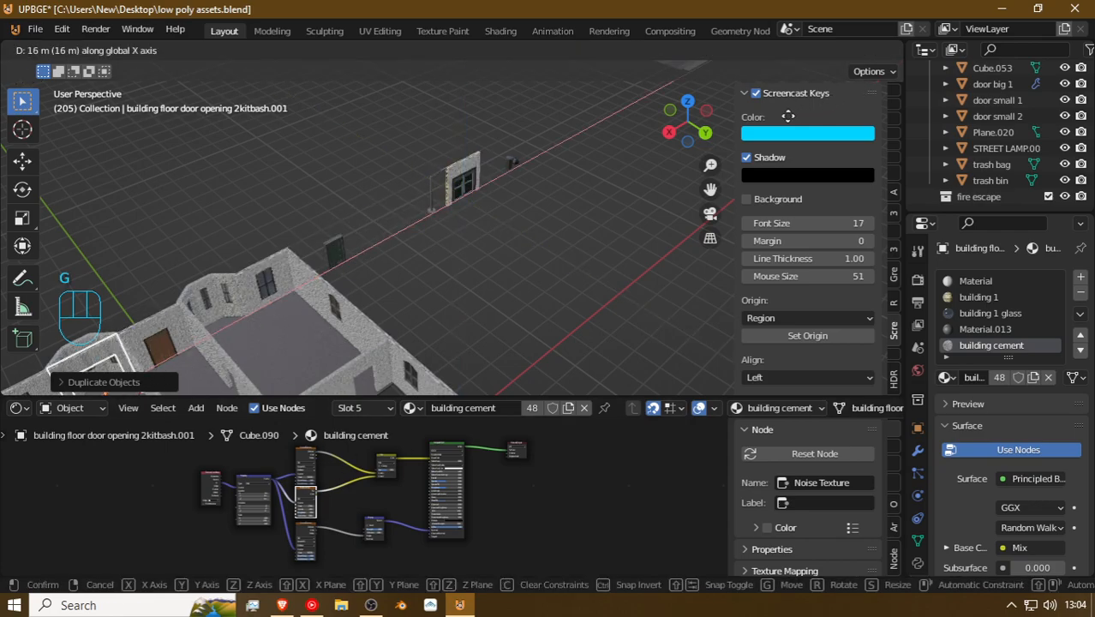
{"action": "left_click", "coordinate": [295, 248]}
{"action": "key", "text": "shift+f"}
{"action": "key", "text": "g"}
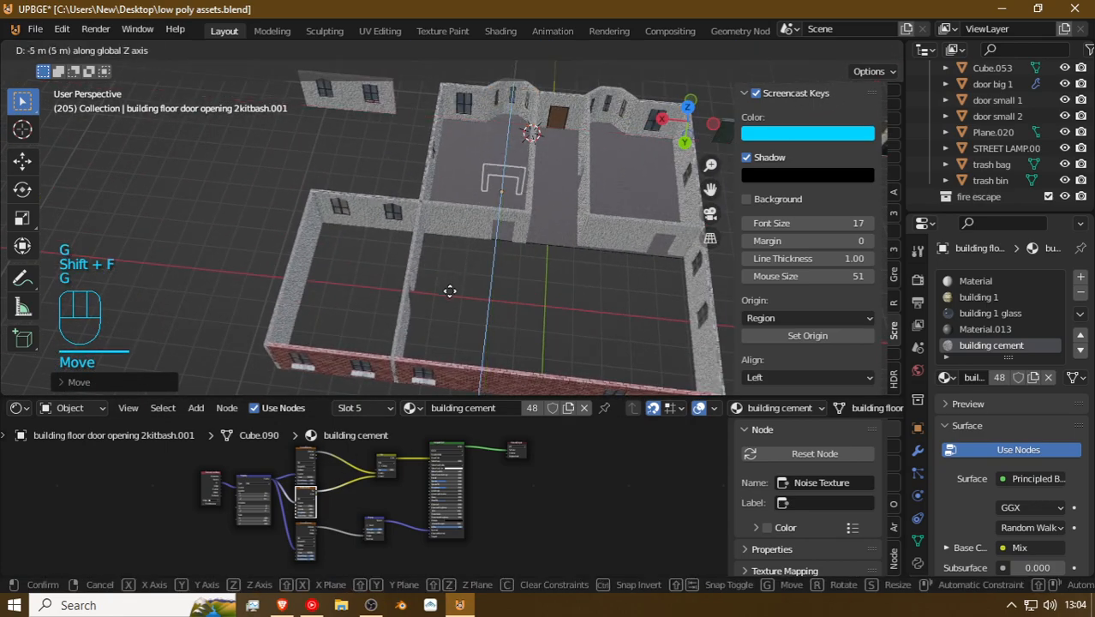
{"action": "key", "text": "g"}
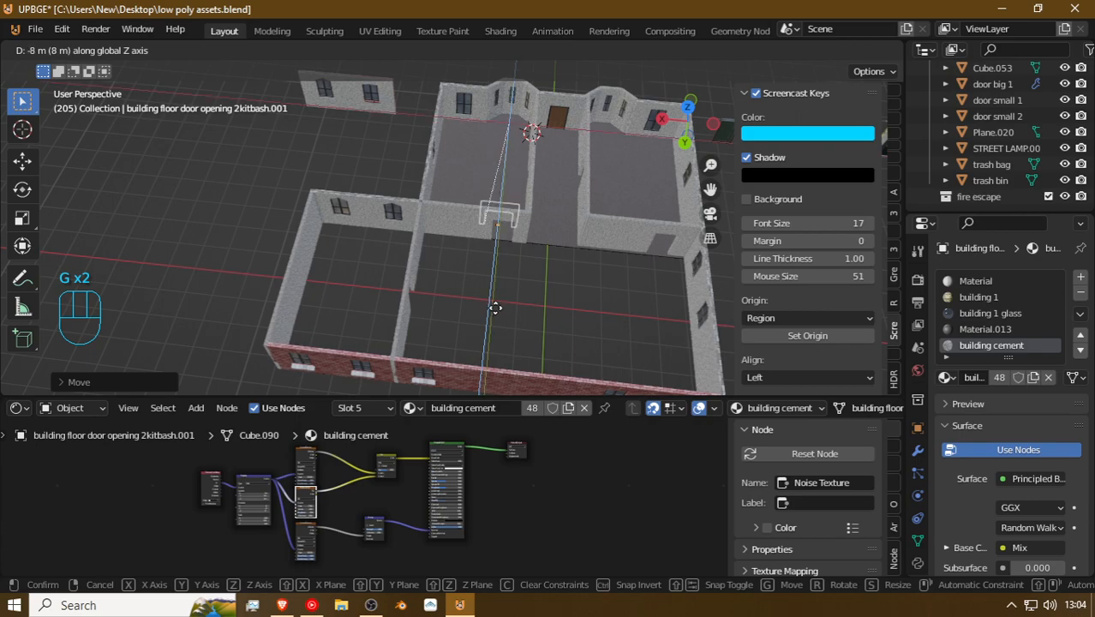
{"action": "key", "text": "y"}
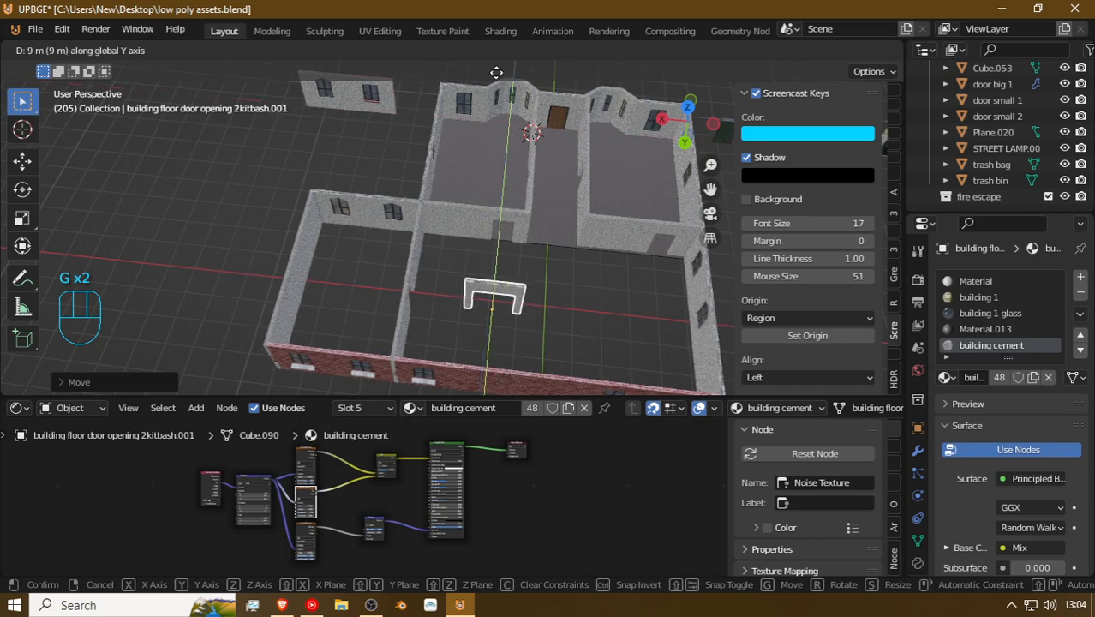
{"action": "left_click", "coordinate": [496, 72]}
Step: Delete the narrow existing door opening from the wall dividing the two unfloored rooms
{"action": "left_click", "coordinate": [412, 285]}
{"action": "key", "text": "x"}
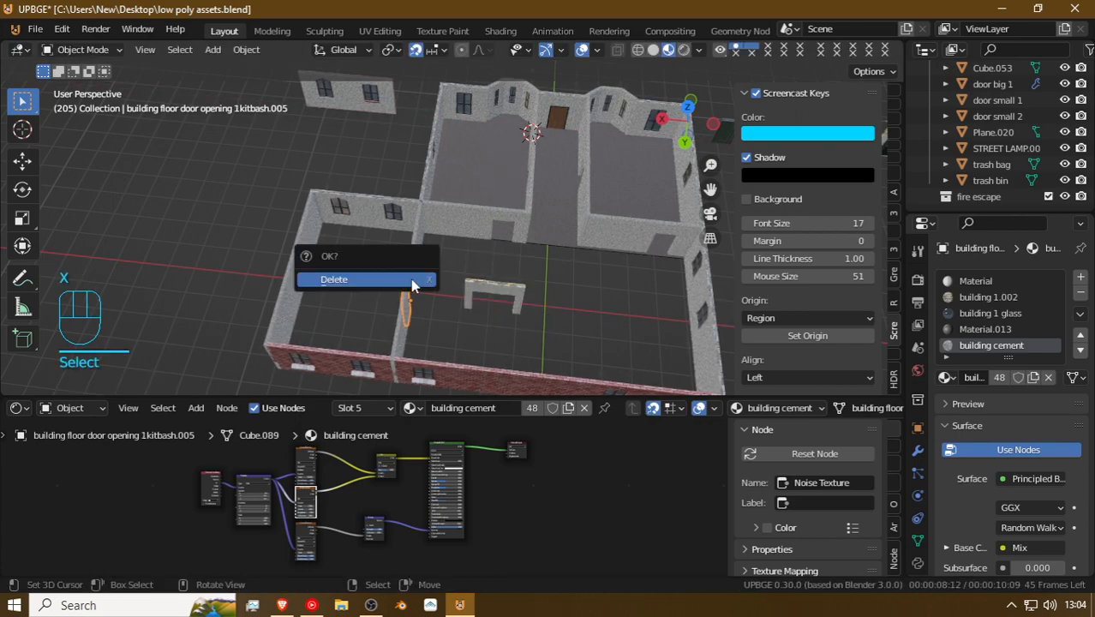
{"action": "left_click", "coordinate": [410, 278]}
Step: Rotate the duplicated door opening a quarter turn about Z and move it along X into the dividing wall's gap
{"action": "left_click", "coordinate": [517, 295]}
{"action": "key", "text": "r"}
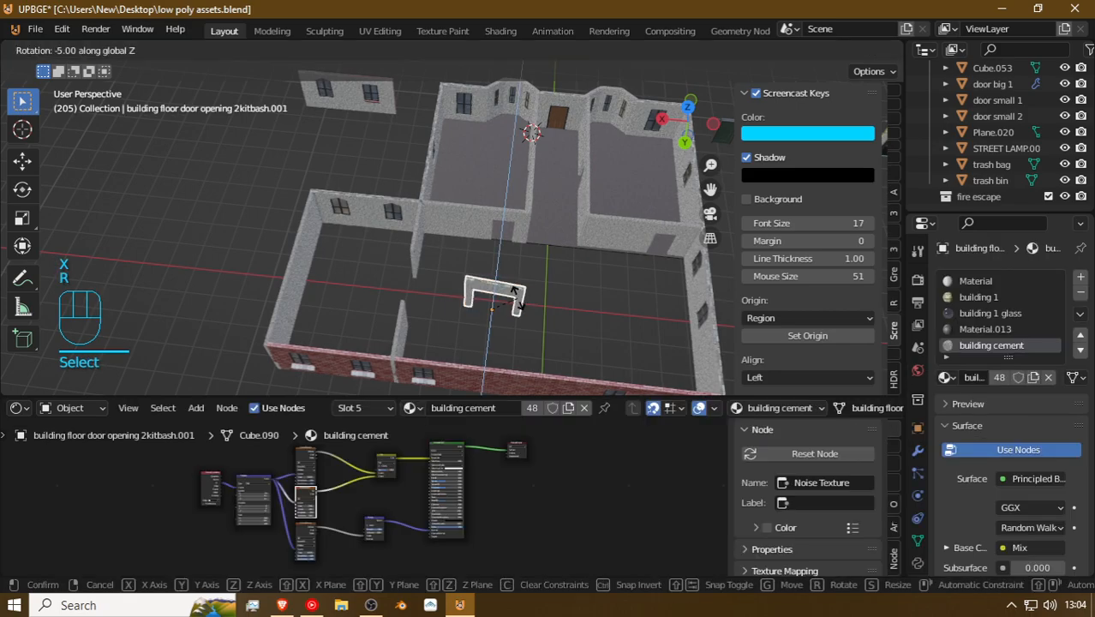
{"action": "left_click", "coordinate": [539, 304]}
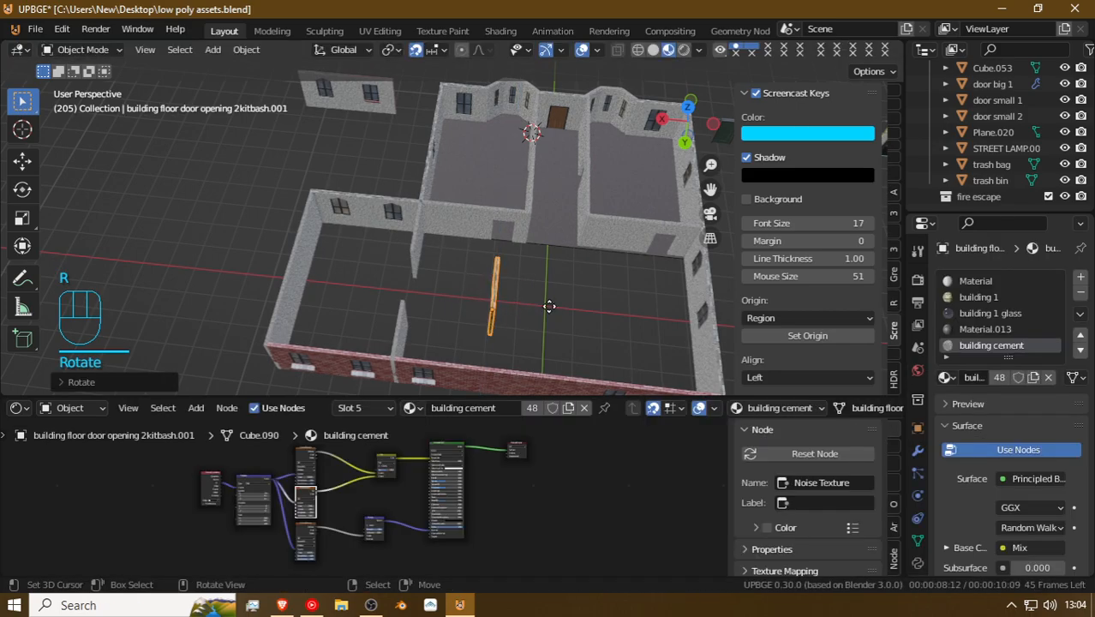
{"action": "key", "text": "g"}
{"action": "key", "text": "x"}
{"action": "left_click", "coordinate": [463, 298]}
Step: Try to line up the door opening with the dividing wall by moving it along X with increment snapping
{"action": "key", "text": "shift+f"}
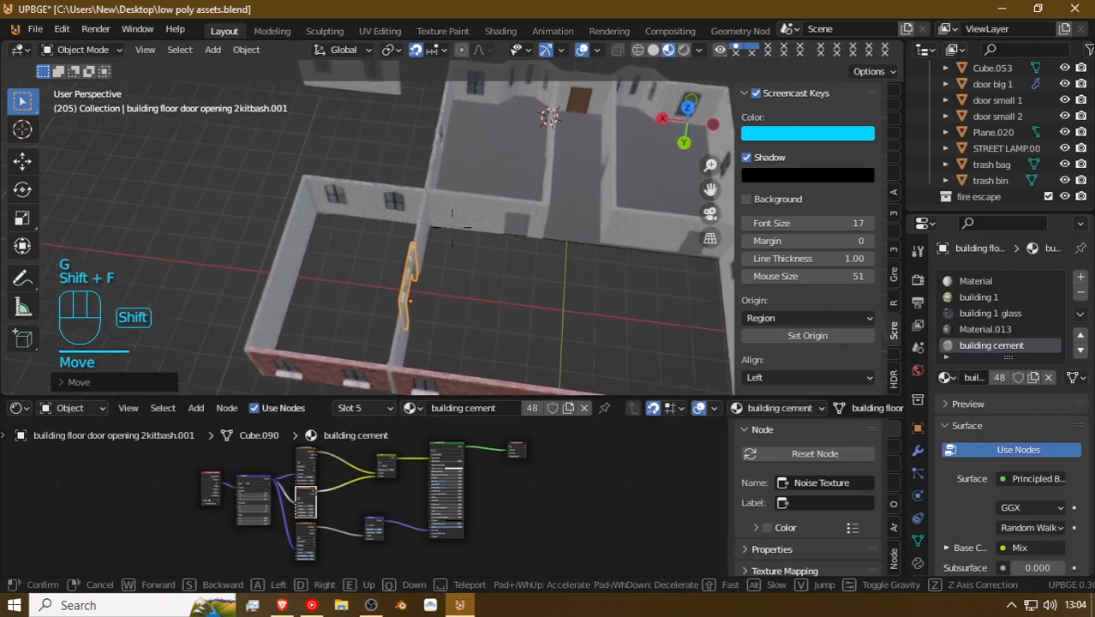
{"action": "key", "text": "s"}
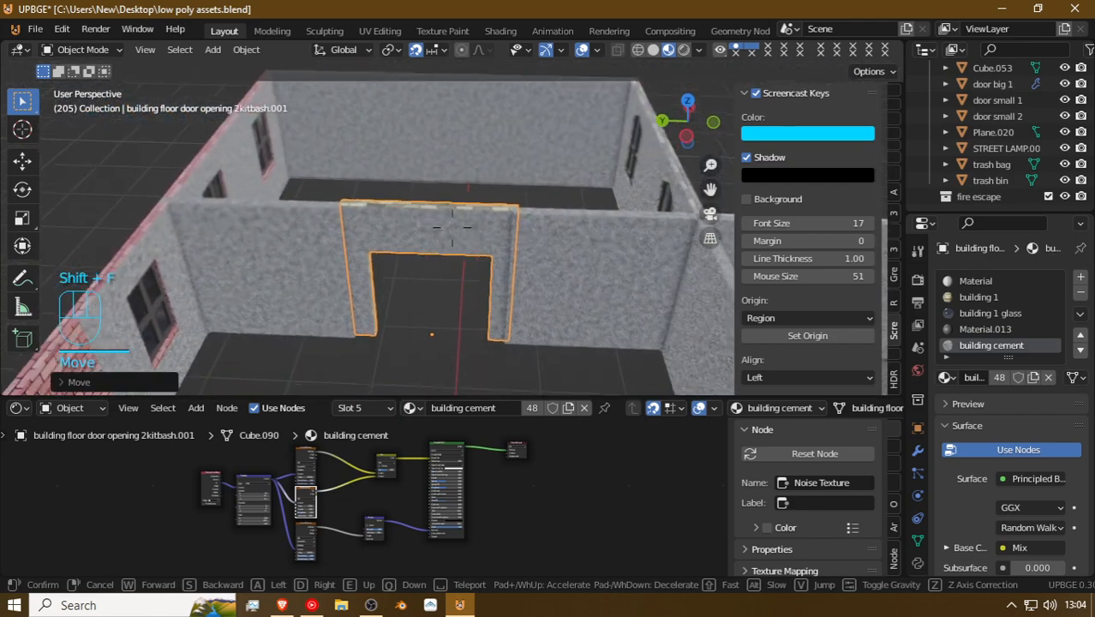
{"action": "key", "text": "w"}
{"action": "key", "text": "q"}
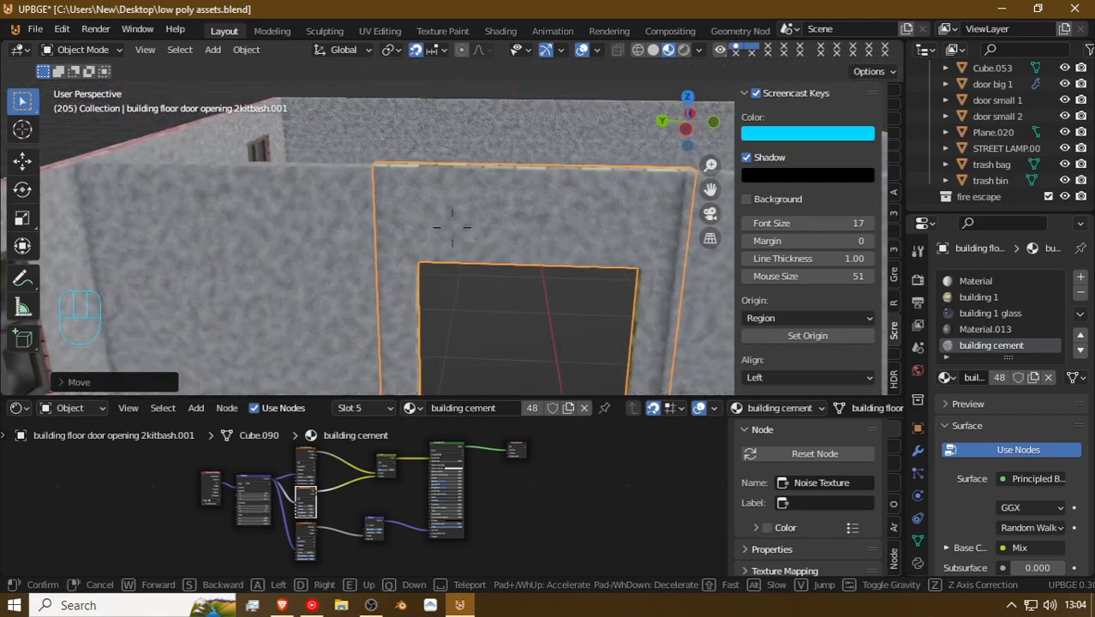
{"action": "key", "text": "e"}
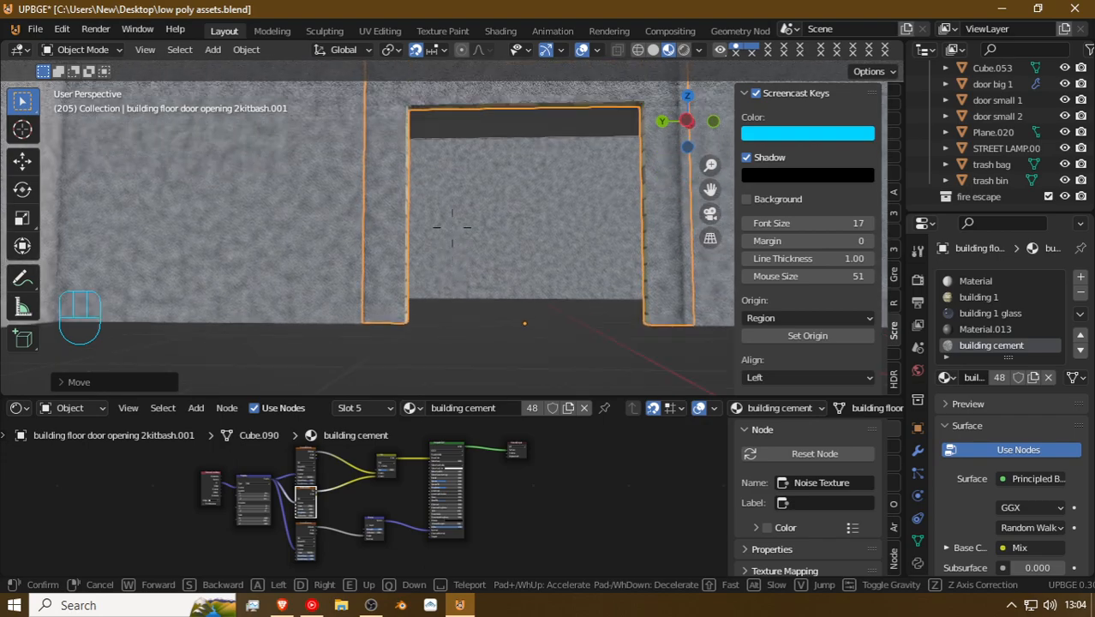
{"action": "key", "text": "s"}
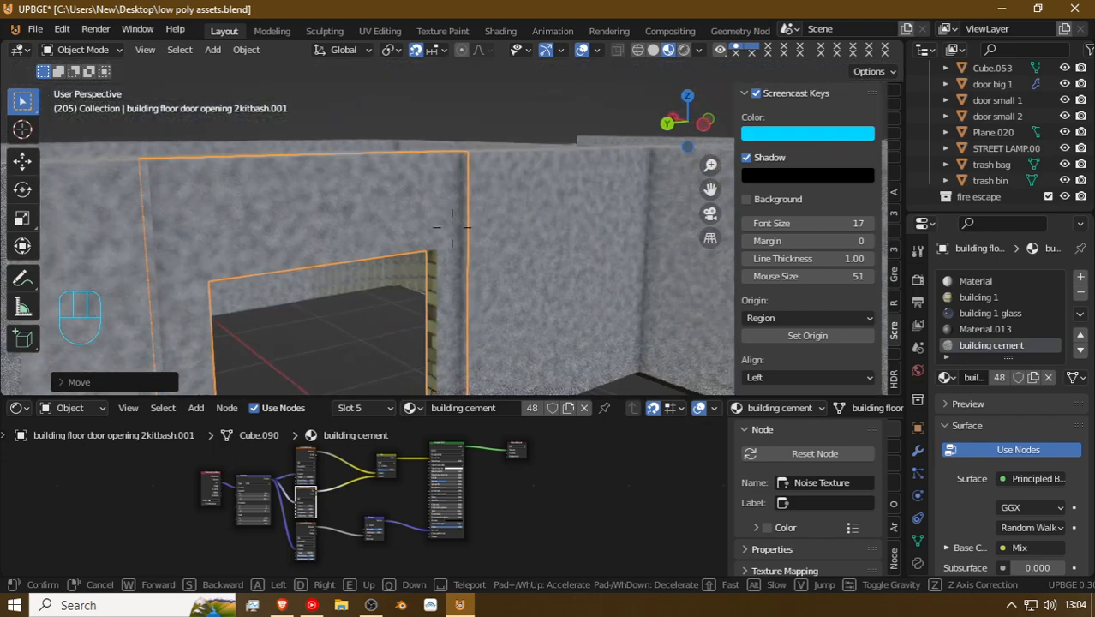
{"action": "left_click", "coordinate": [440, 228]}
{"action": "key", "text": "g"}
{"action": "key", "text": "x"}
{"action": "left_click", "coordinate": [414, 247]}
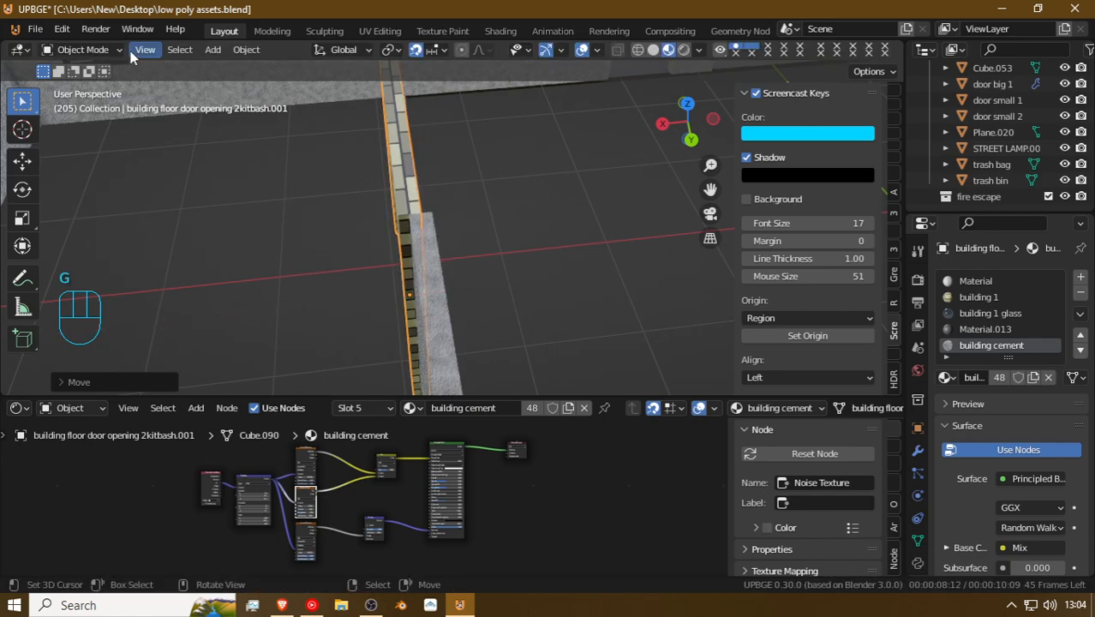
Step: Set snapping to Vertex and move the door opening along X until it is flush with the dividing wall
{"action": "left_click", "coordinate": [438, 50]}
{"action": "left_click", "coordinate": [413, 50]}
{"action": "left_click", "coordinate": [440, 50]}
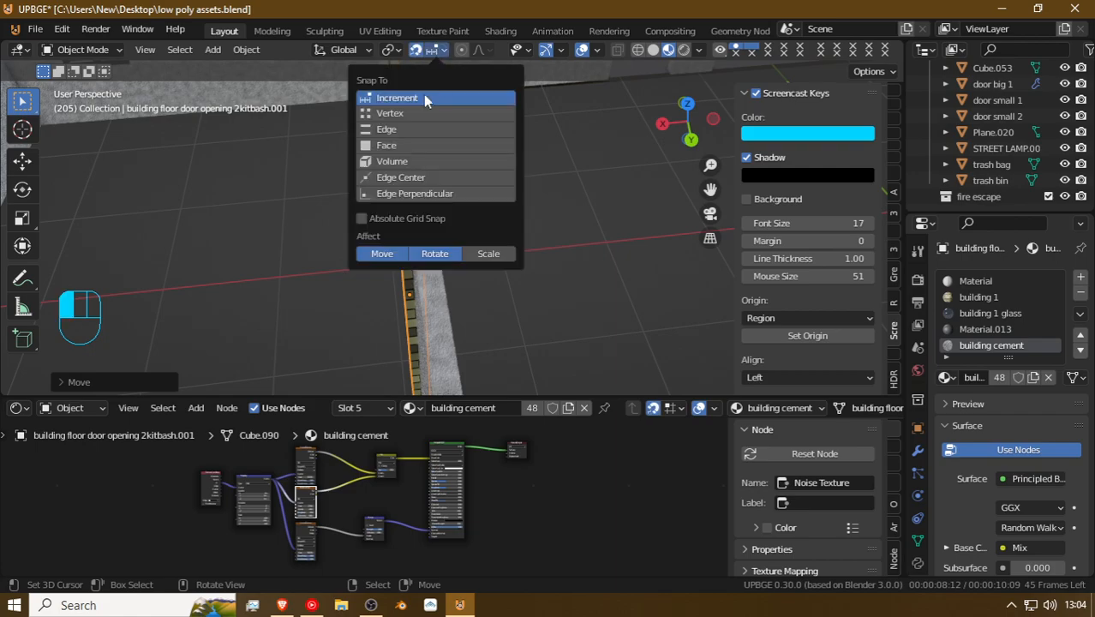
{"action": "key", "text": "g"}
{"action": "key", "text": "x"}
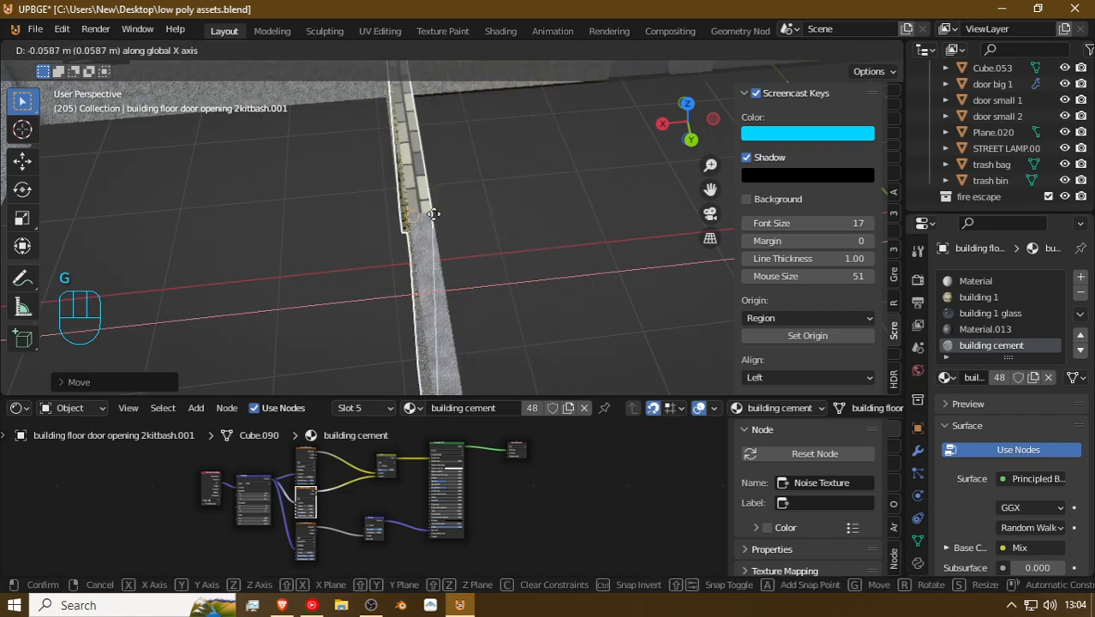
{"action": "left_click", "coordinate": [433, 213]}
Step: Assign the building cement material to all faces of the new door opening
{"action": "key", "text": "shift+f"}
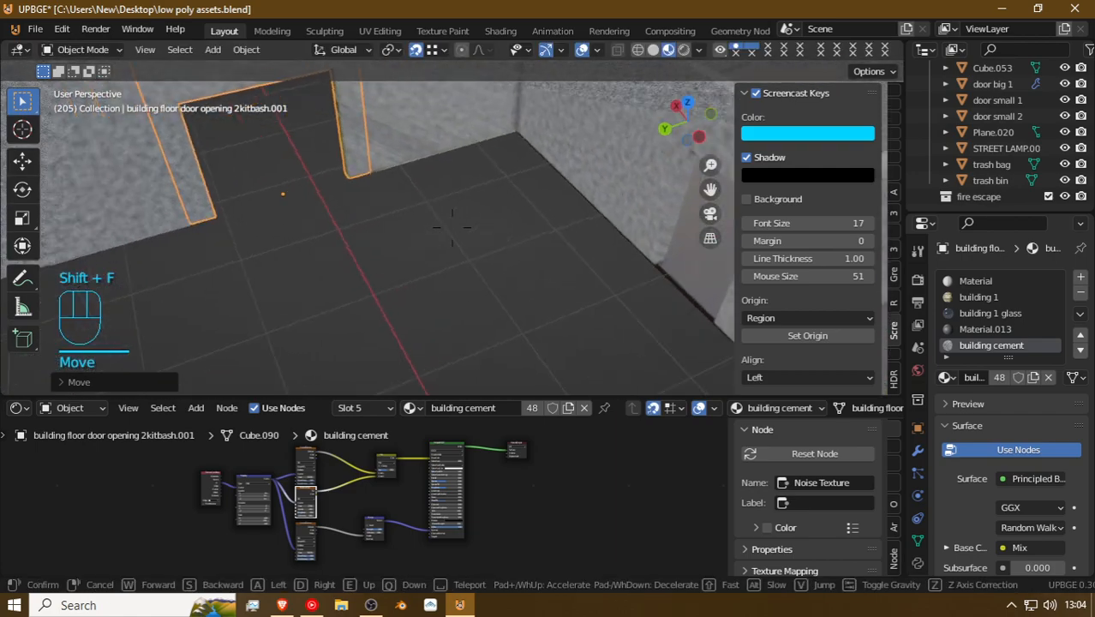
{"action": "left_click", "coordinate": [453, 233]}
{"action": "key", "text": "Tab"}
{"action": "key", "text": "a"}
{"action": "key", "text": "a"}
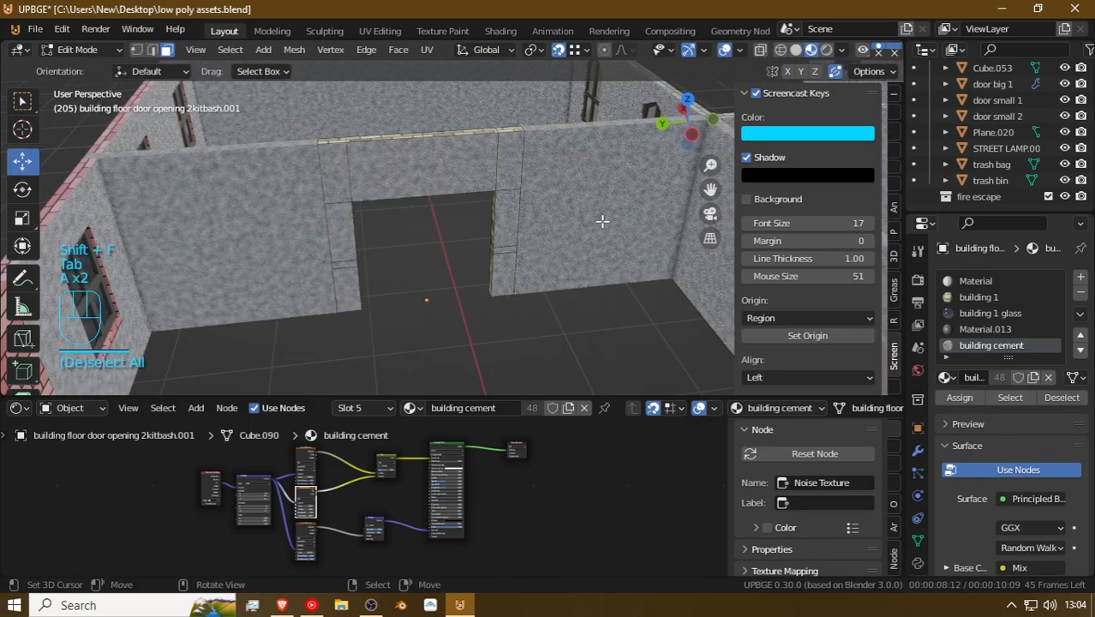
{"action": "key", "text": "a"}
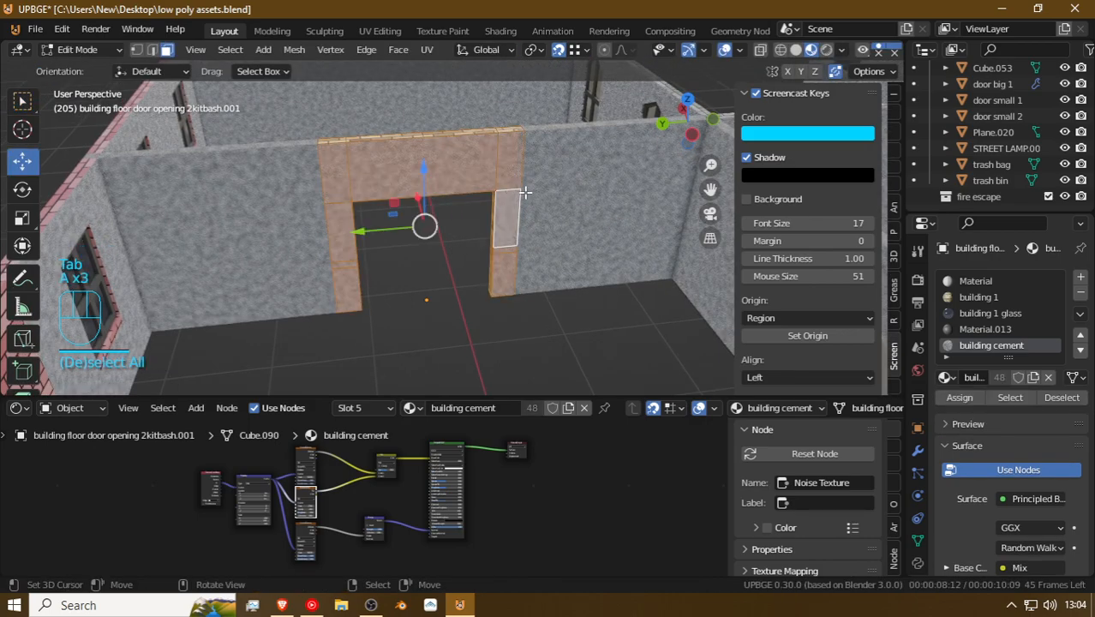
{"action": "left_click", "coordinate": [960, 398]}
{"action": "key", "text": "Tab"}
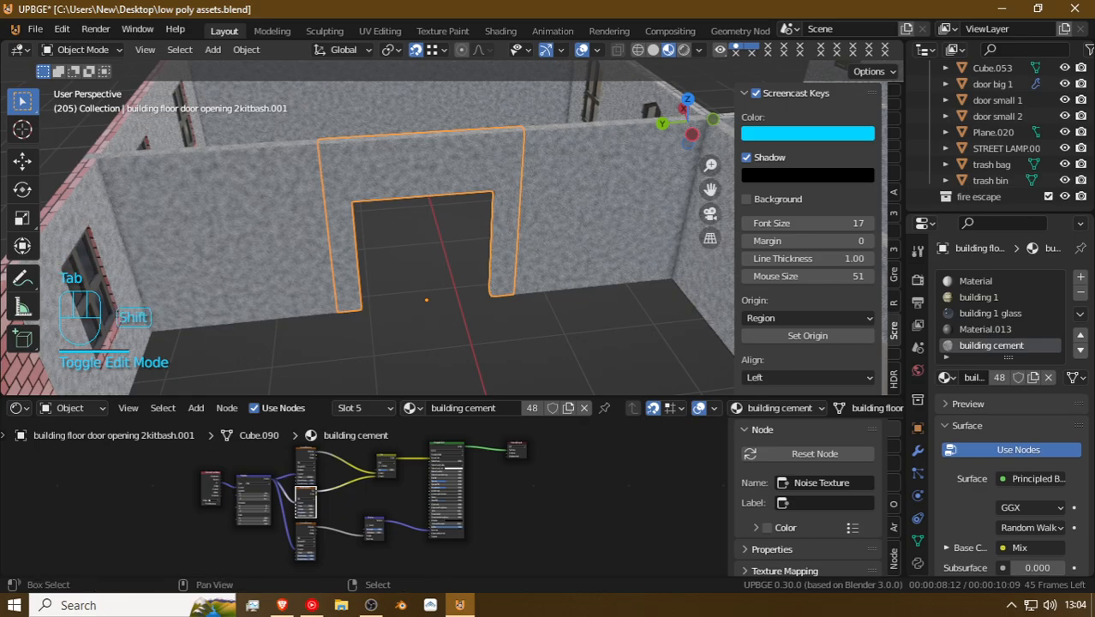
Step: Try triangulating all faces of the door opening and undo the triangulation
{"action": "key", "text": "shift+f"}
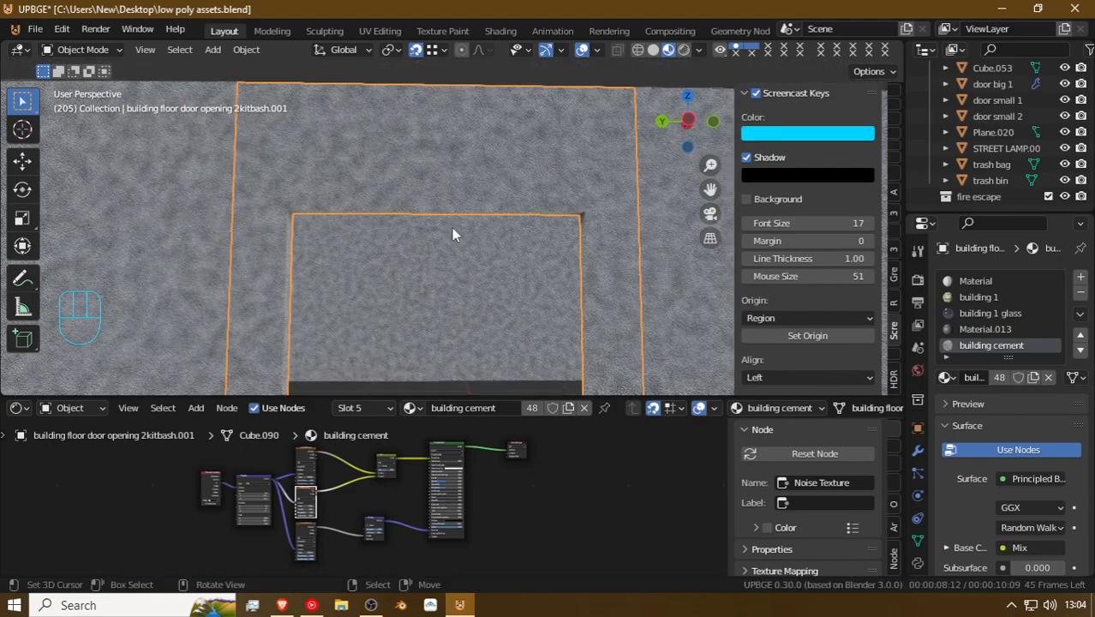
{"action": "left_click", "coordinate": [451, 228]}
{"action": "key", "text": "Tab"}
{"action": "key", "text": "ctrl+t"}
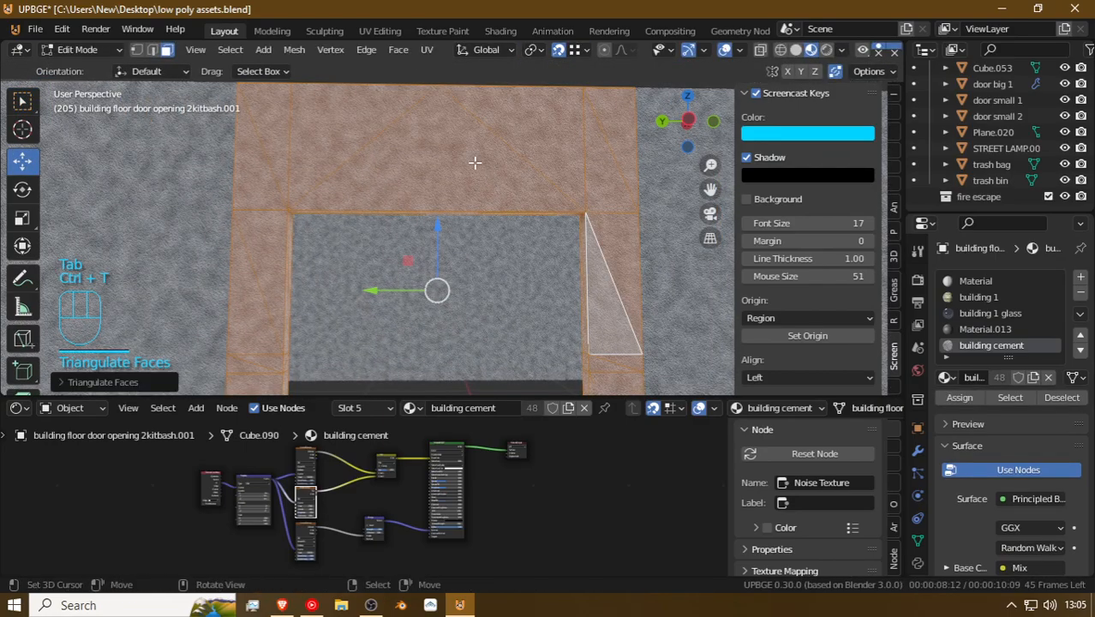
{"action": "key", "text": "ctrl+z"}
{"action": "key", "text": "ctrl+r"}
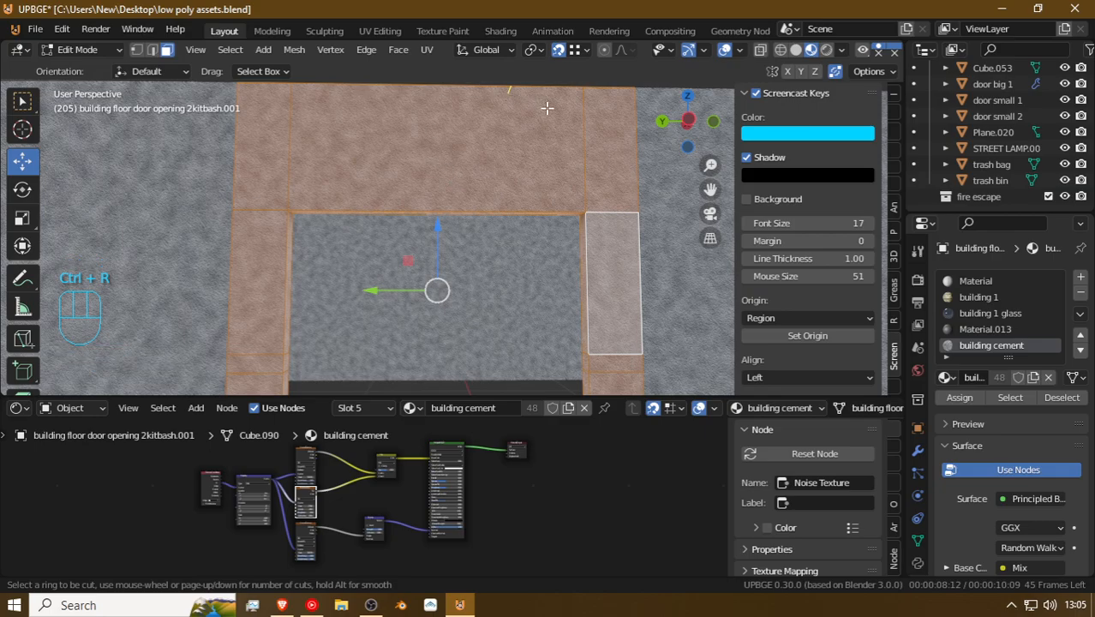
{"action": "key", "text": "shift+f"}
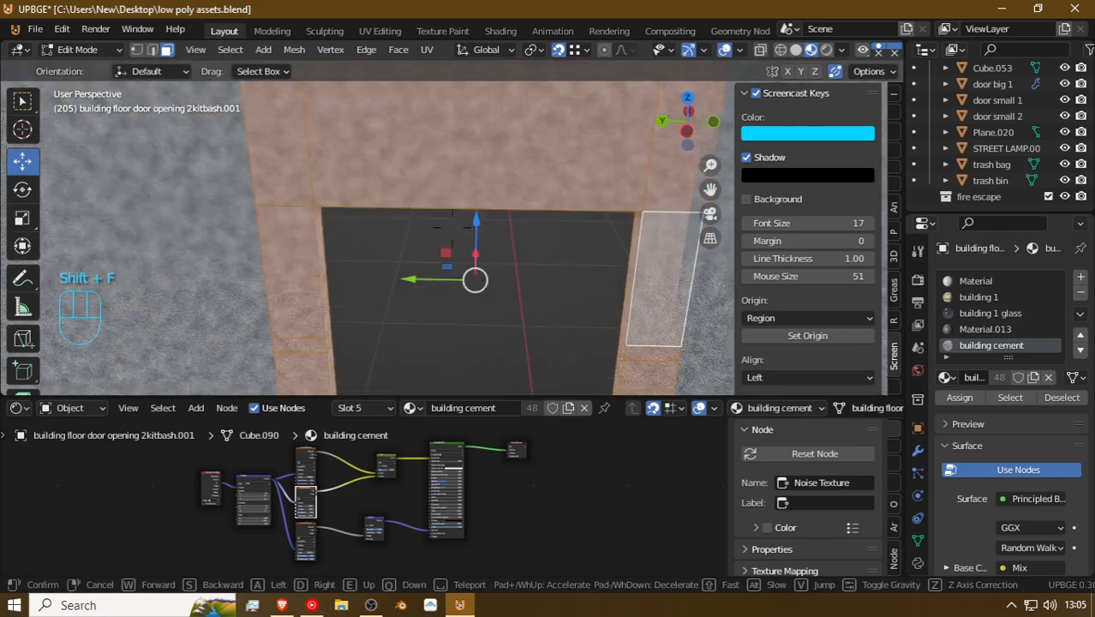
{"action": "left_click", "coordinate": [452, 227]}
{"action": "key", "text": "g"}
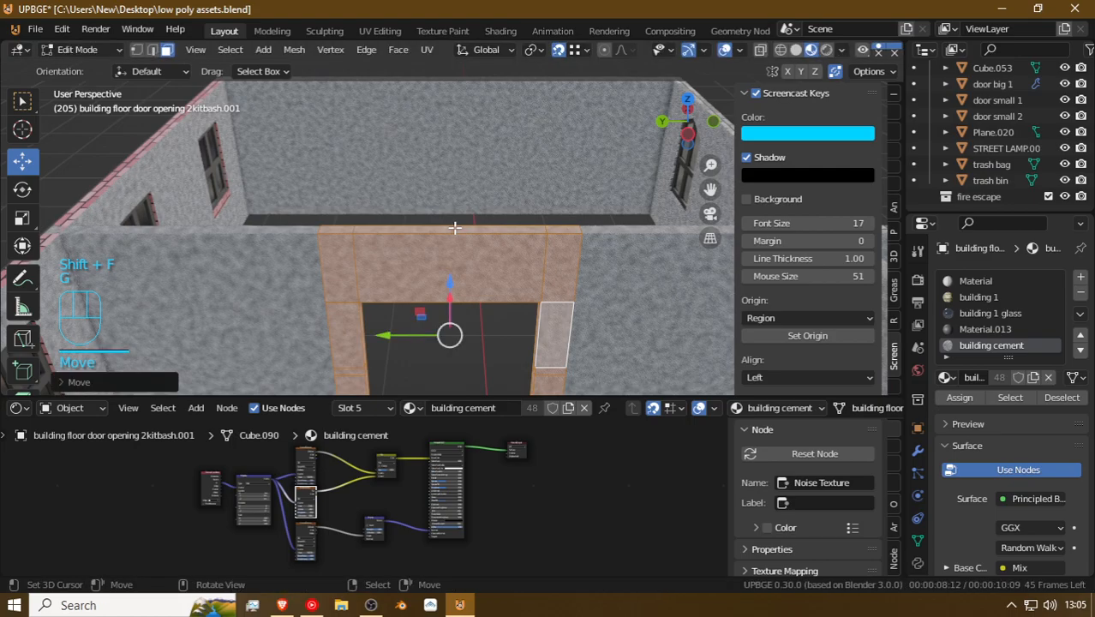
{"action": "key", "text": "ctrl+r"}
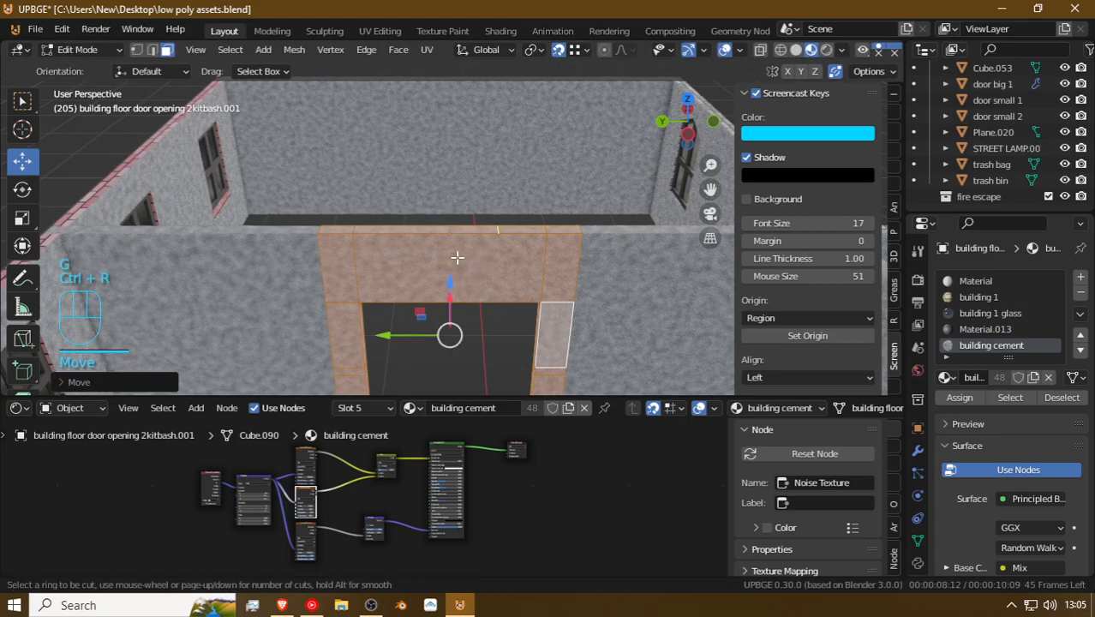
Step: Dissolve the short edge crossing the middle of the door opening's top face
{"action": "key", "text": "shift+f"}
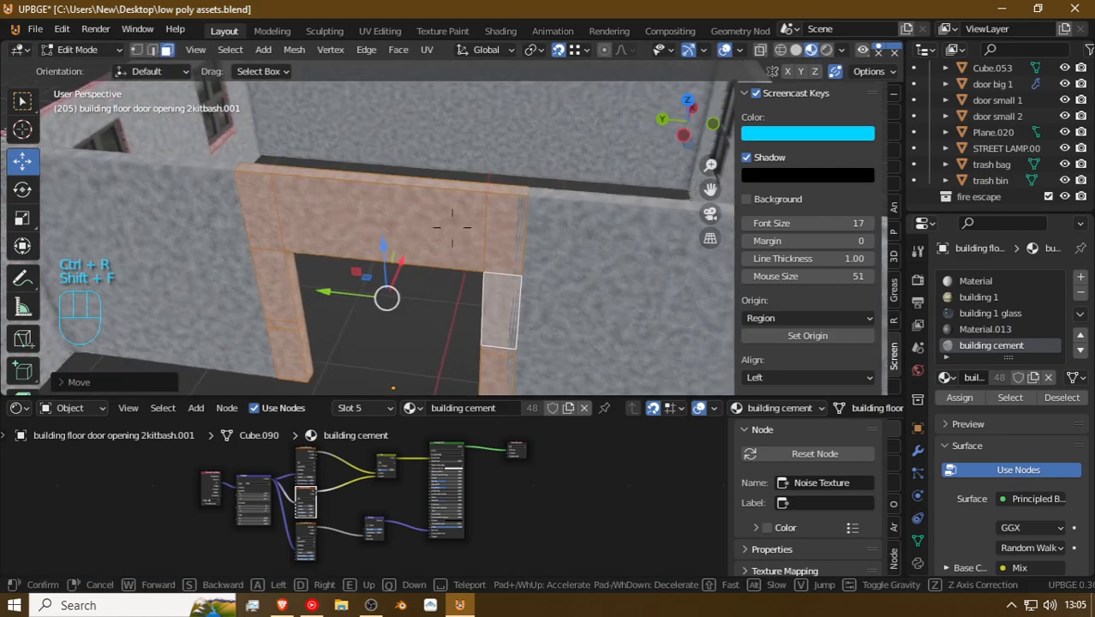
{"action": "left_click", "coordinate": [411, 166]}
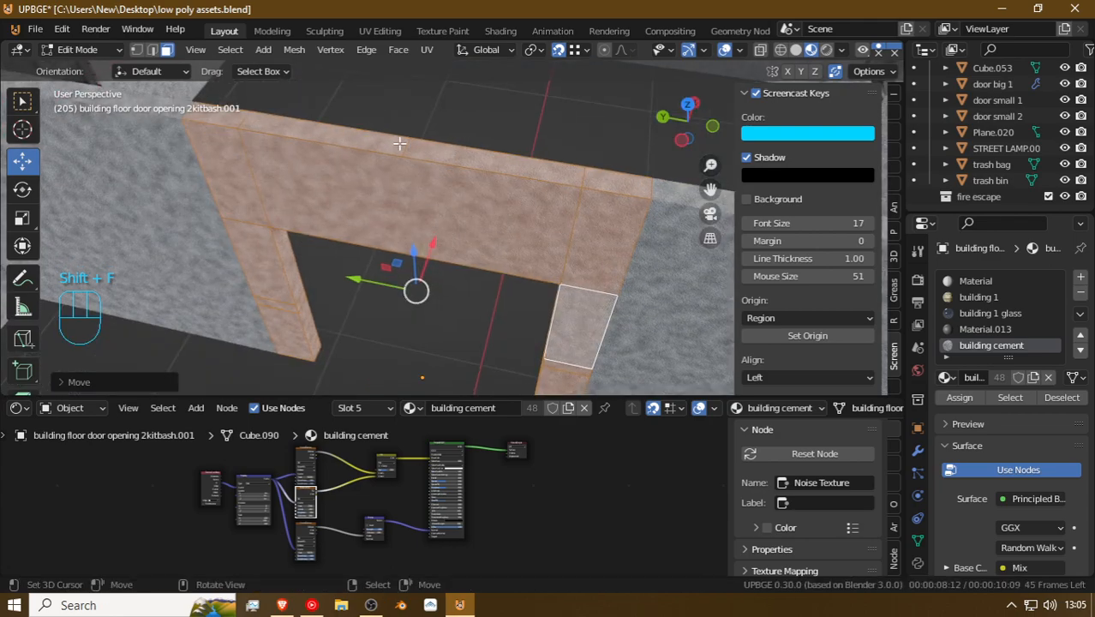
{"action": "left_click", "coordinate": [399, 143]}
{"action": "left_click", "coordinate": [153, 50]}
{"action": "left_click", "coordinate": [403, 149]}
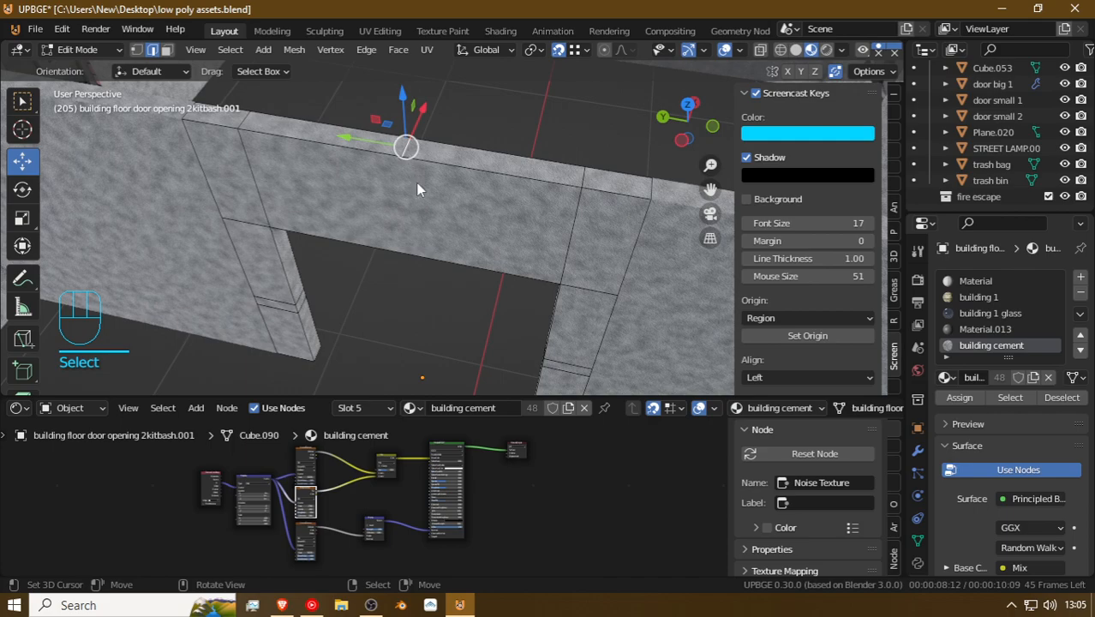
{"action": "key", "text": "x"}
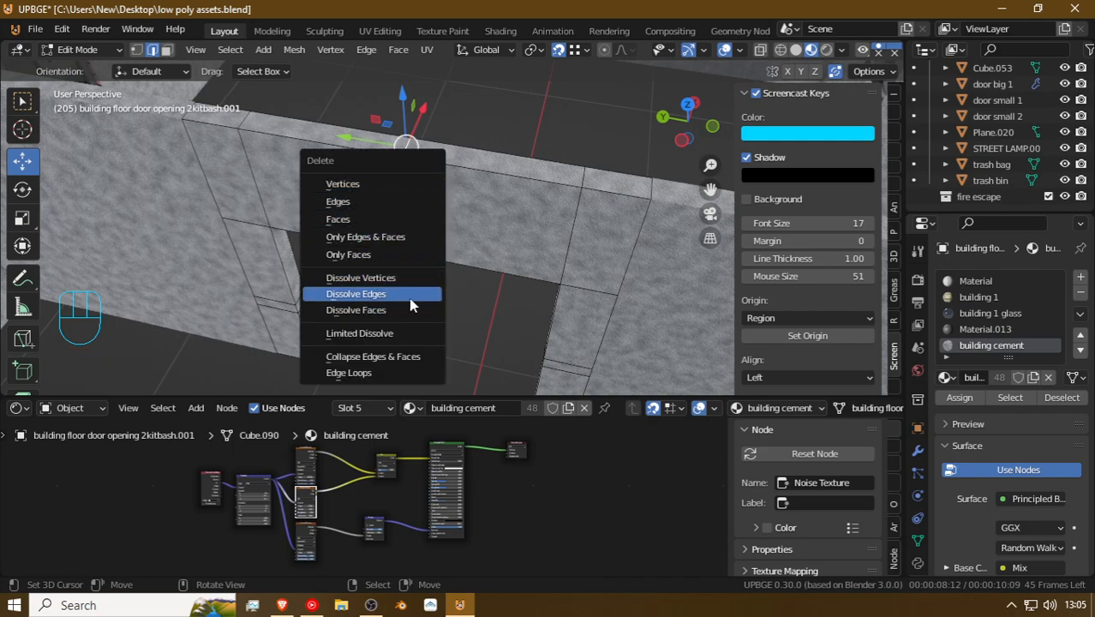
{"action": "left_click", "coordinate": [409, 299]}
Step: Delete the selected face along the underside of the door opening's header
{"action": "key", "text": "ctrl+r"}
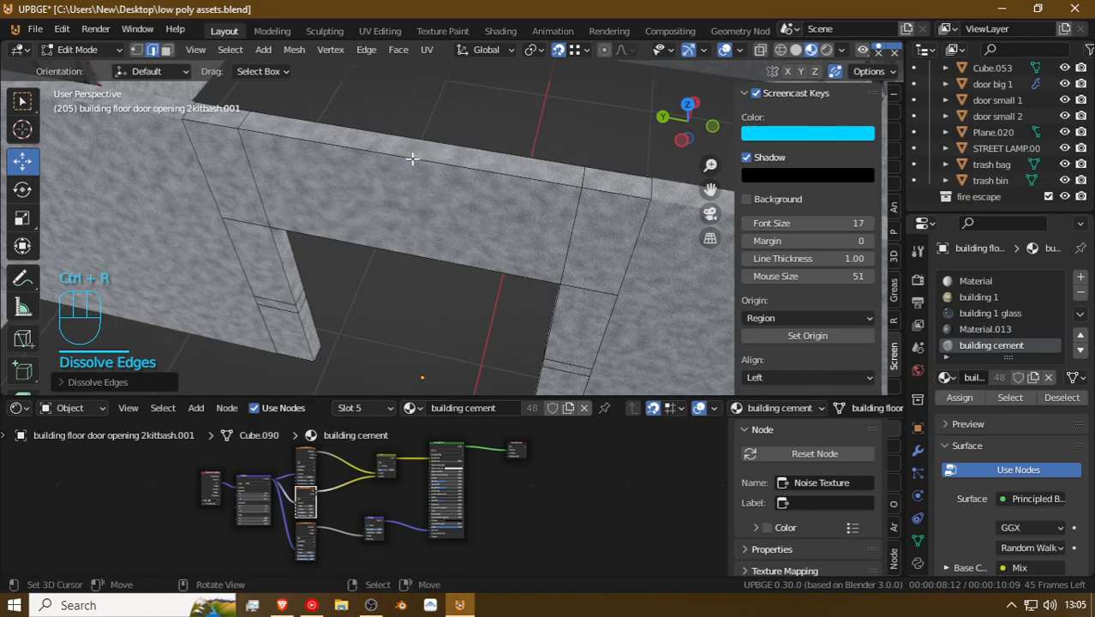
{"action": "key", "text": "shift+f"}
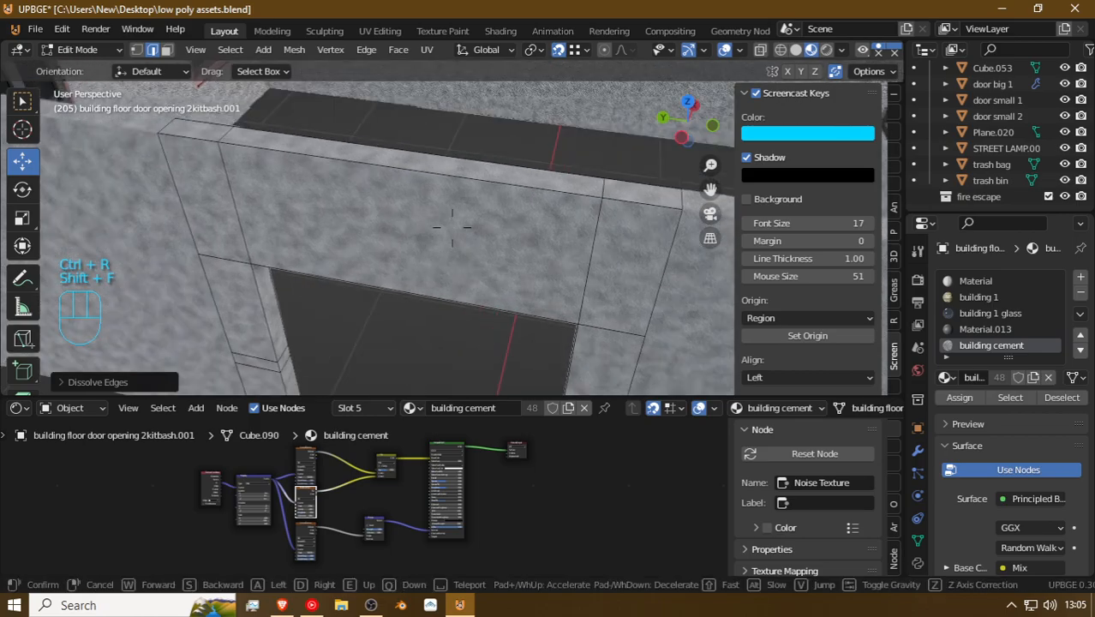
{"action": "left_click", "coordinate": [452, 227]}
{"action": "right_click", "coordinate": [175, 51]}
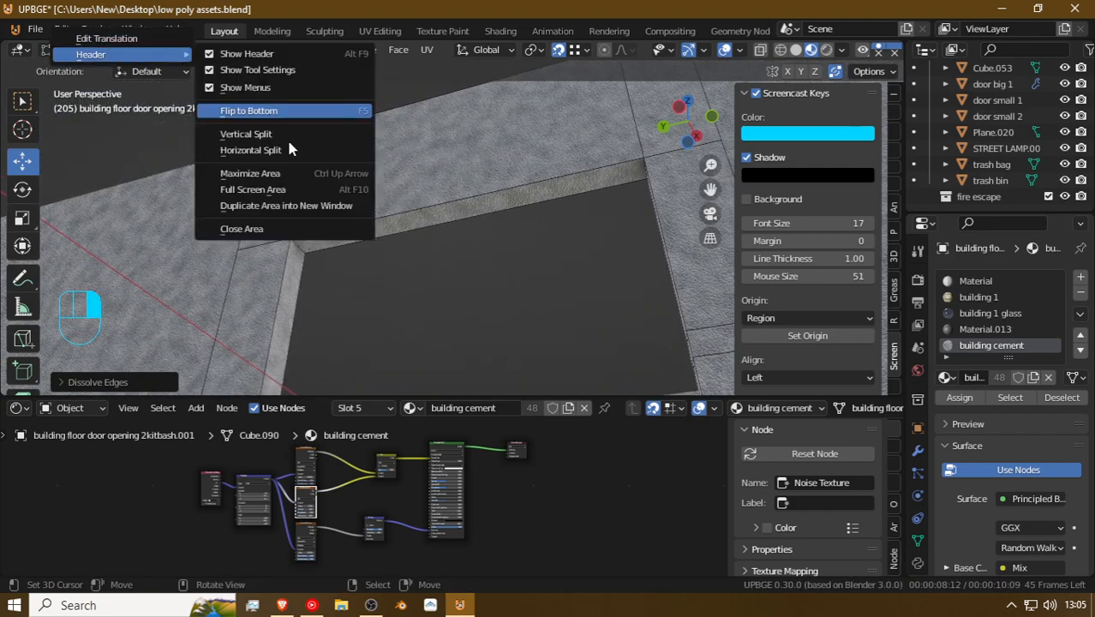
{"action": "left_click", "coordinate": [400, 227]}
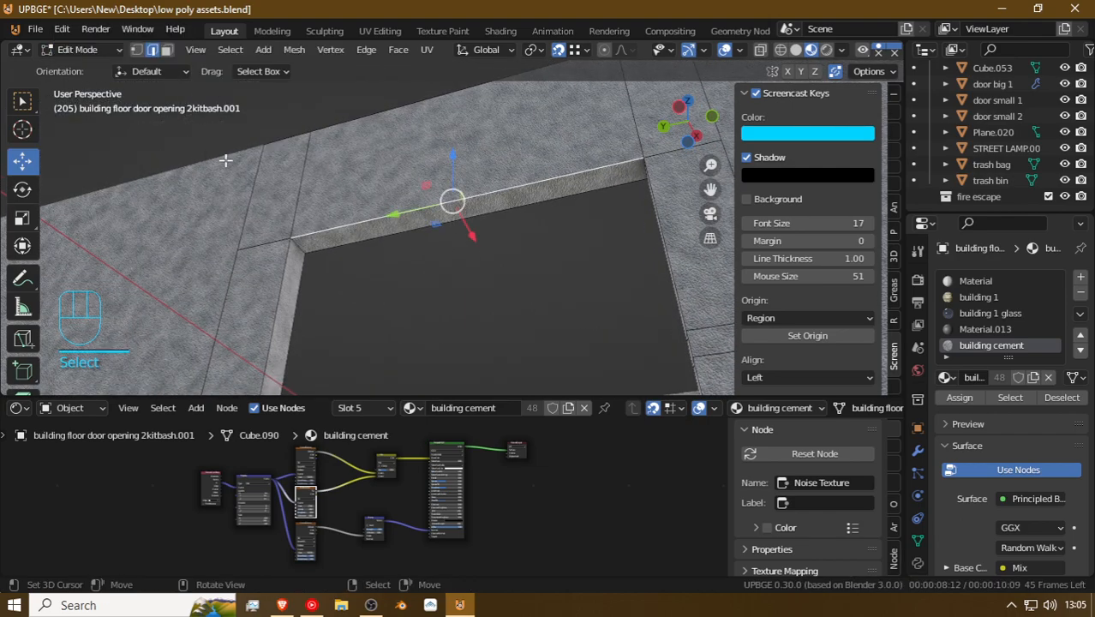
{"action": "left_click", "coordinate": [393, 221]}
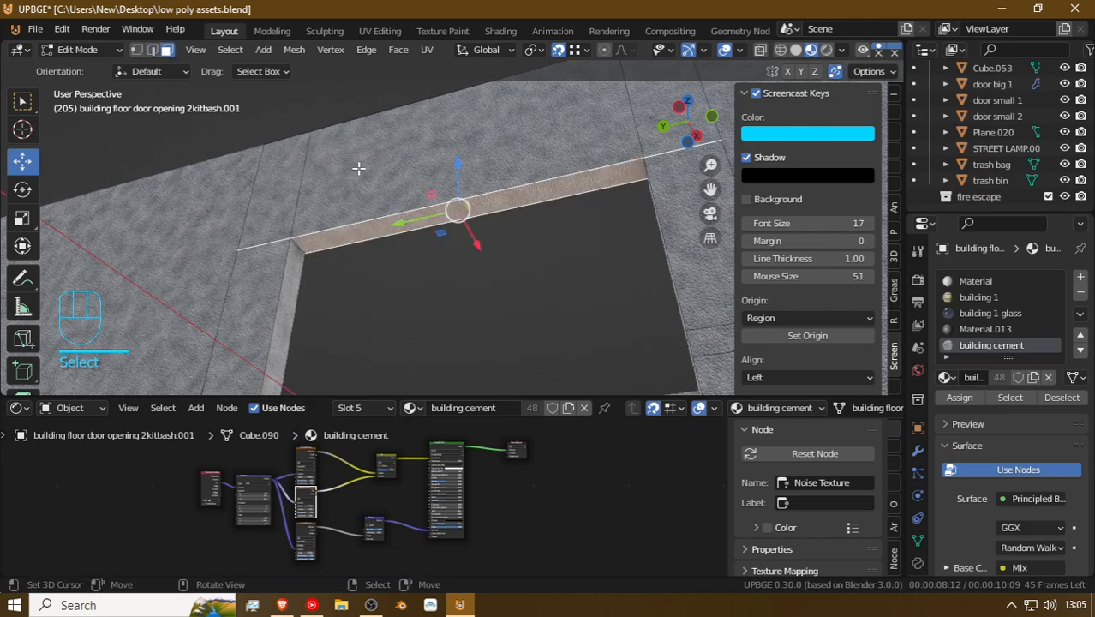
{"action": "key", "text": "x"}
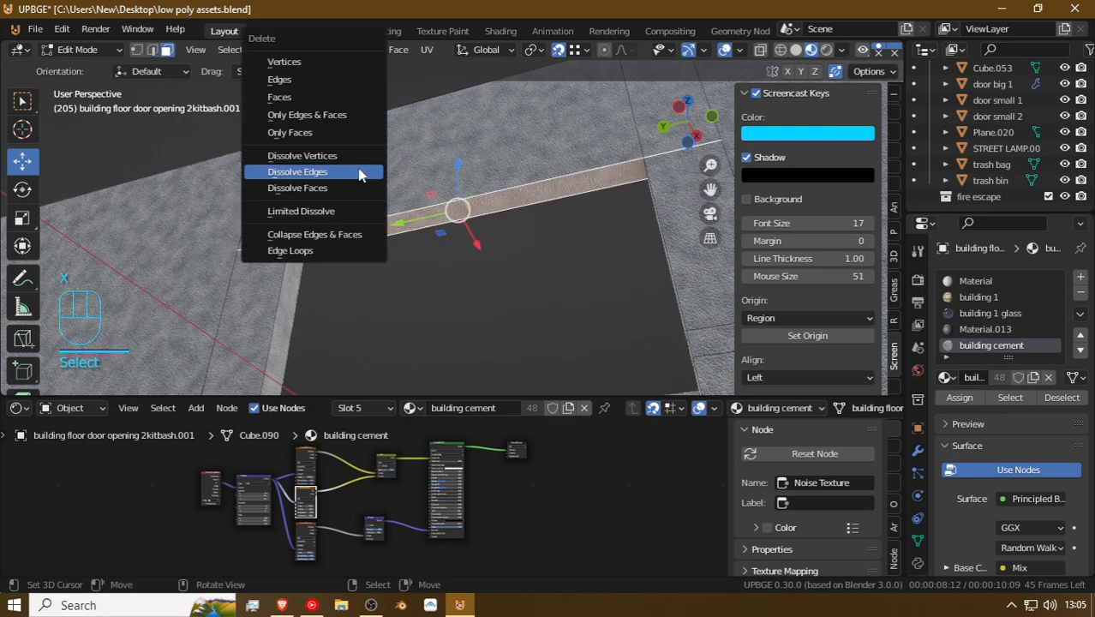
{"action": "left_click", "coordinate": [310, 97]}
{"action": "left_click", "coordinate": [388, 224]}
Step: Add three vertical loop cuts across the door opening's header, one in the centre and one on each side of it
{"action": "key", "text": "ctrl+r"}
{"action": "left_click", "coordinate": [431, 213]}
{"action": "left_click", "coordinate": [396, 318]}
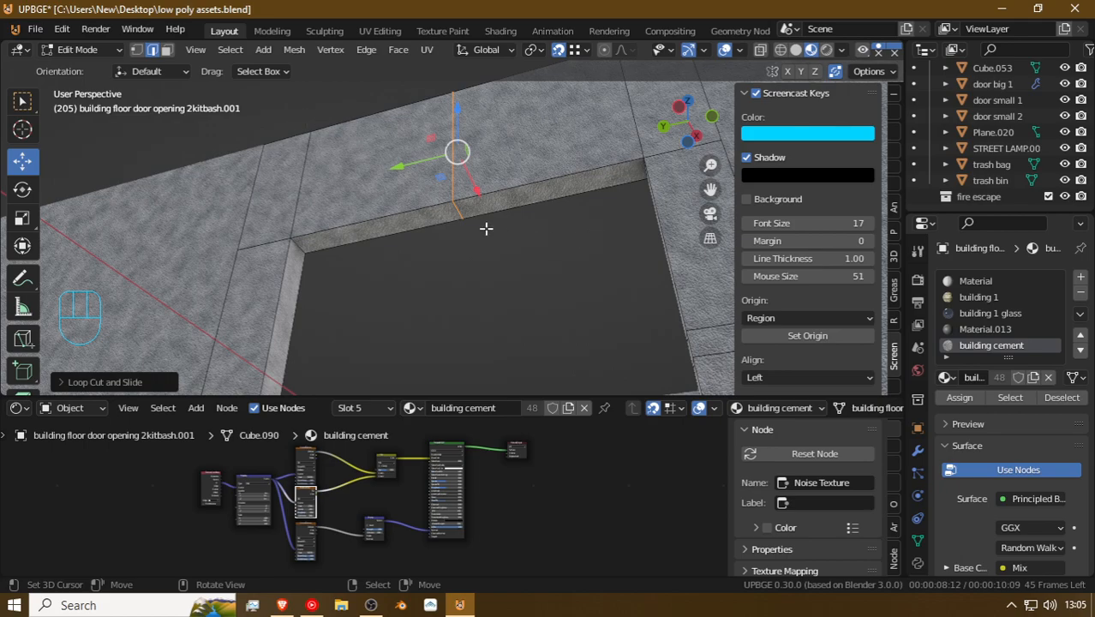
{"action": "key", "text": "ctrl+r"}
{"action": "double_click", "coordinate": [377, 227]}
{"action": "key", "text": "ctrl+r"}
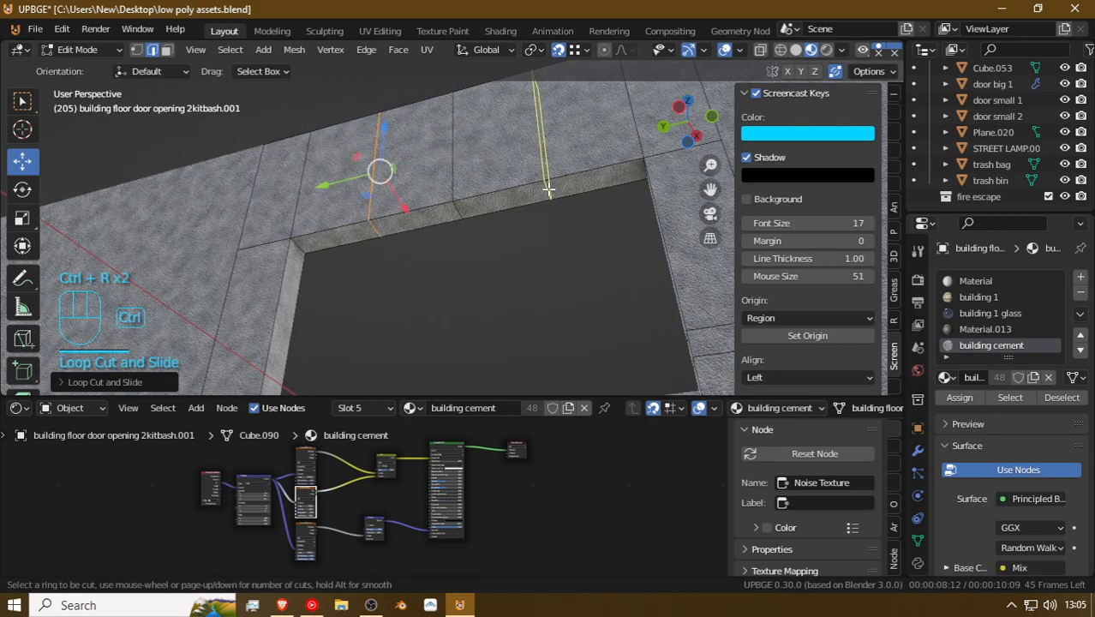
{"action": "double_click", "coordinate": [543, 186]}
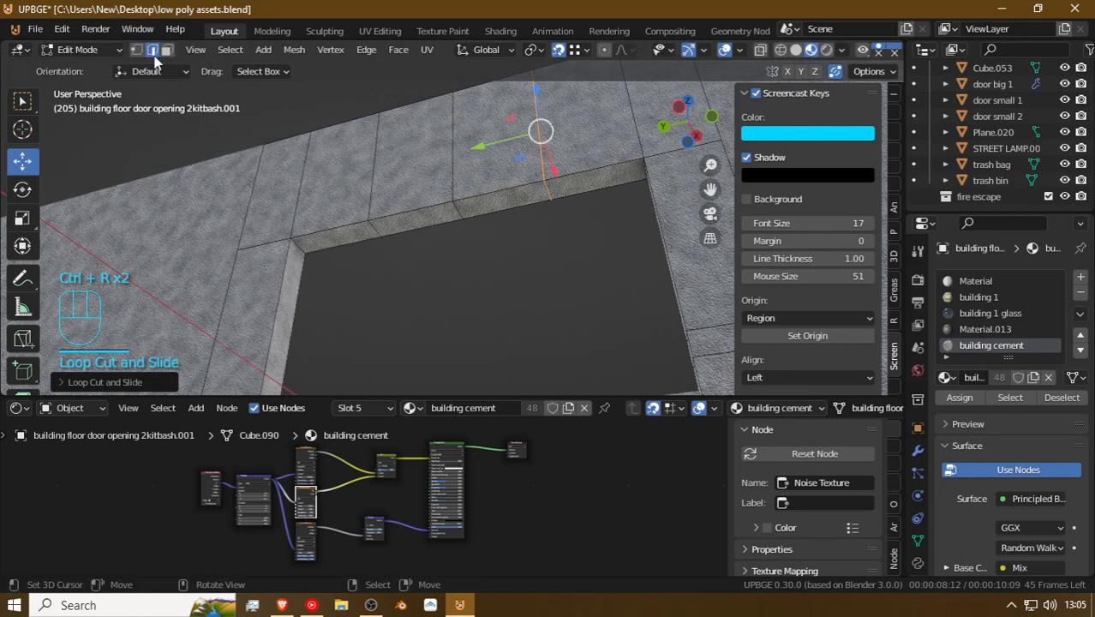
Step: Raise the three new underside edges of the header together along Z to start an arch
{"action": "left_click", "coordinate": [371, 219], "text": "shift"}
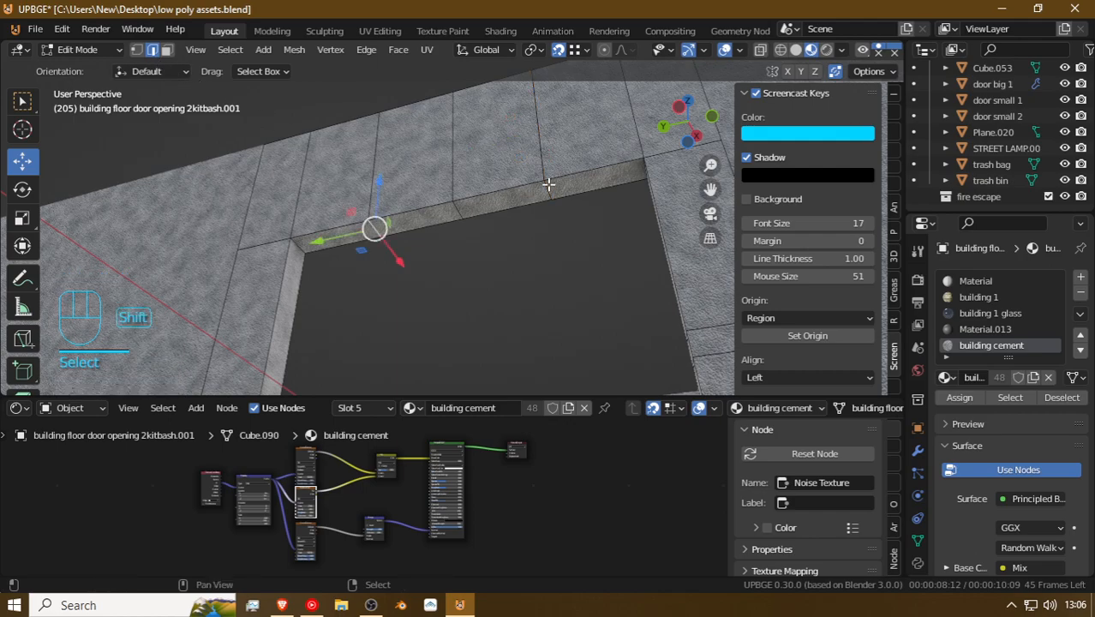
{"action": "key", "text": "g"}
{"action": "key", "text": "z"}
{"action": "right_click", "coordinate": [469, 209]}
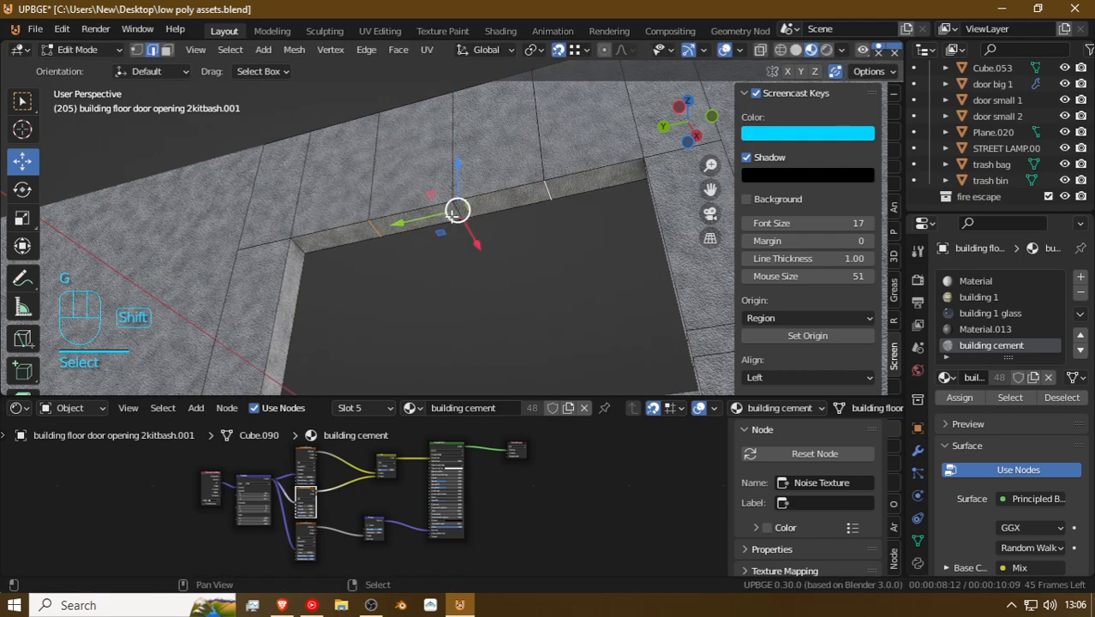
{"action": "key", "text": "g"}
{"action": "key", "text": "z"}
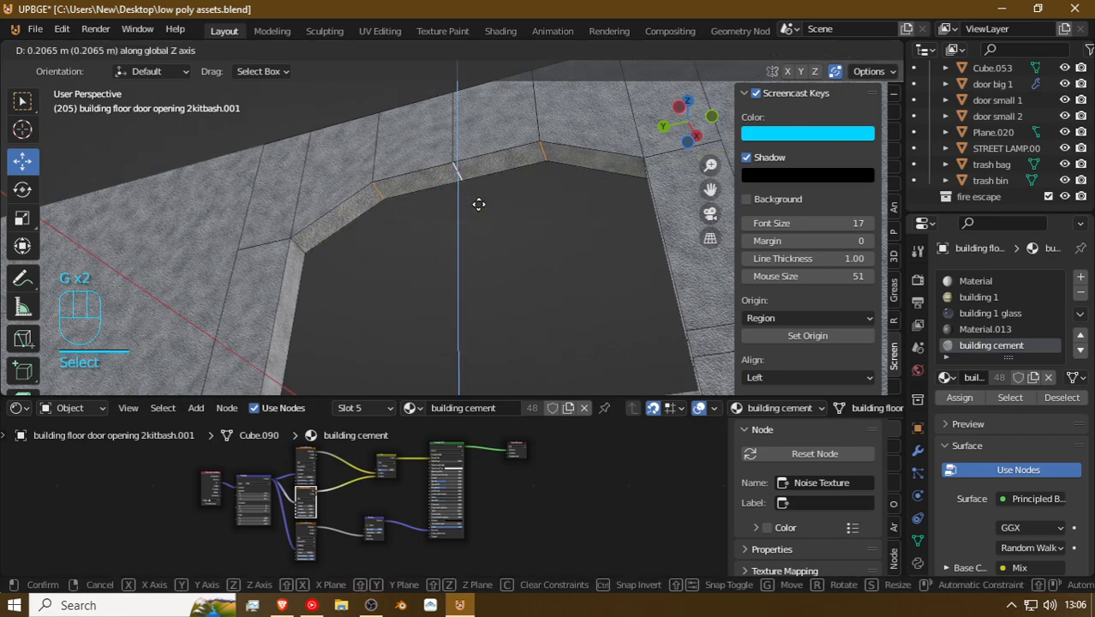
{"action": "left_click", "coordinate": [456, 180]}
Step: Raise only the central underside edge further along Z to peak the arch, and clear the selection
{"action": "left_click", "coordinate": [464, 197]}
{"action": "left_click_drag", "start_coordinate": [462, 143], "coordinate": [450, 99]}
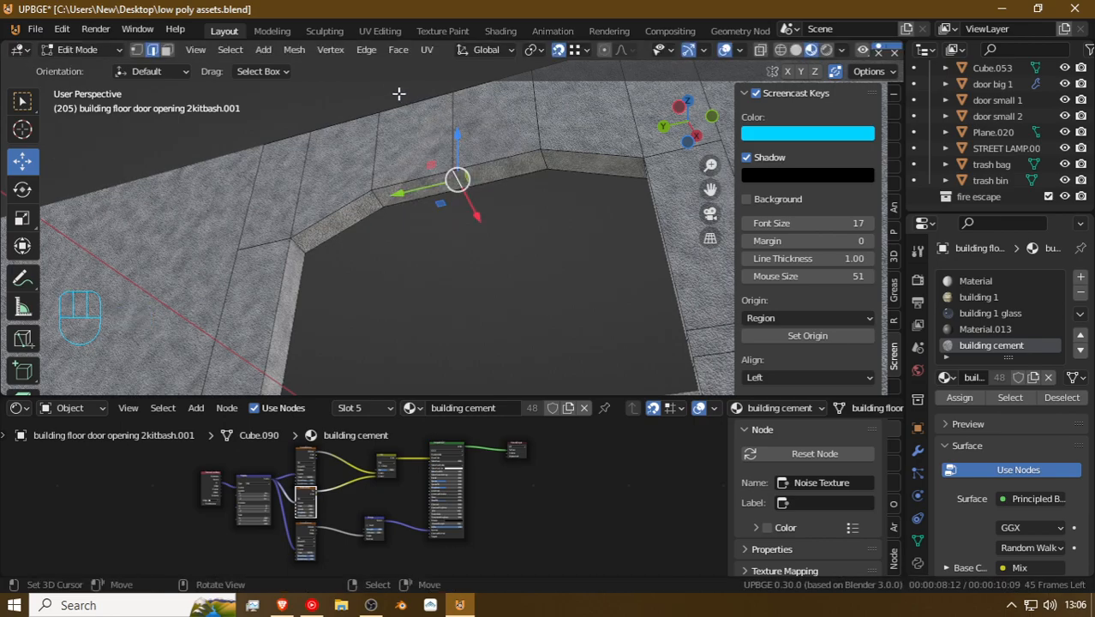
{"action": "key", "text": "g"}
{"action": "key", "text": "z"}
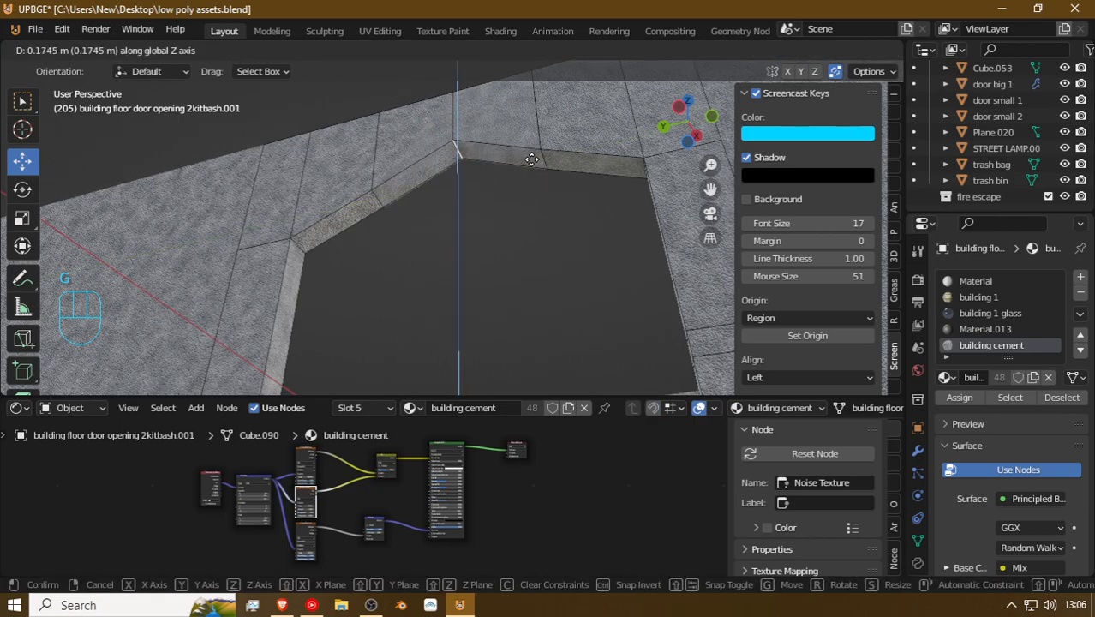
{"action": "left_click", "coordinate": [526, 173]}
{"action": "key", "text": "shift+f"}
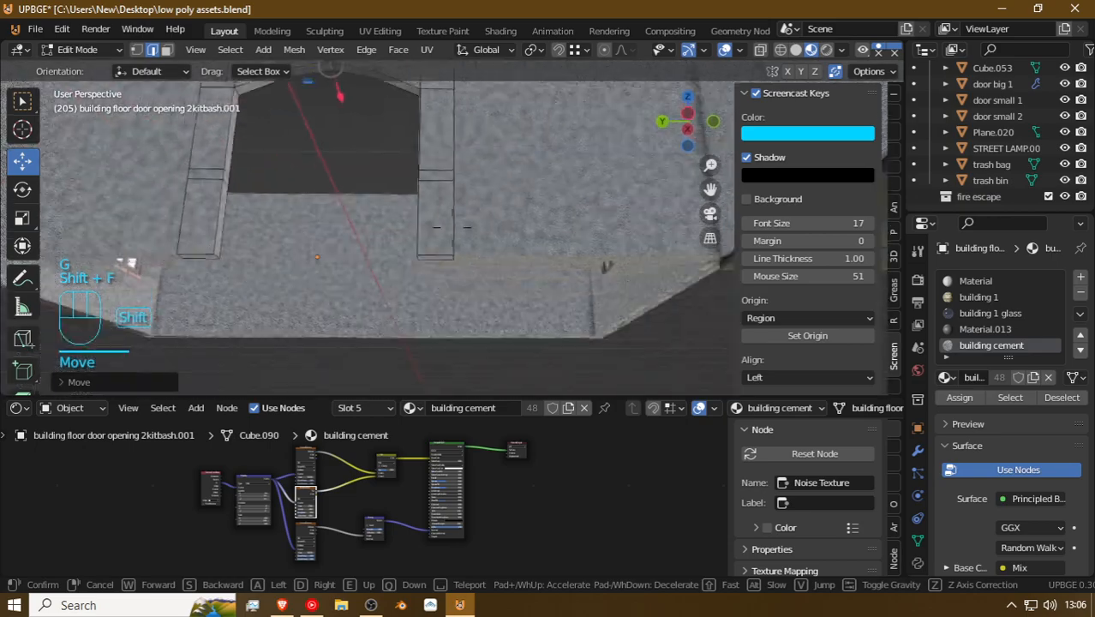
{"action": "key", "text": "w"}
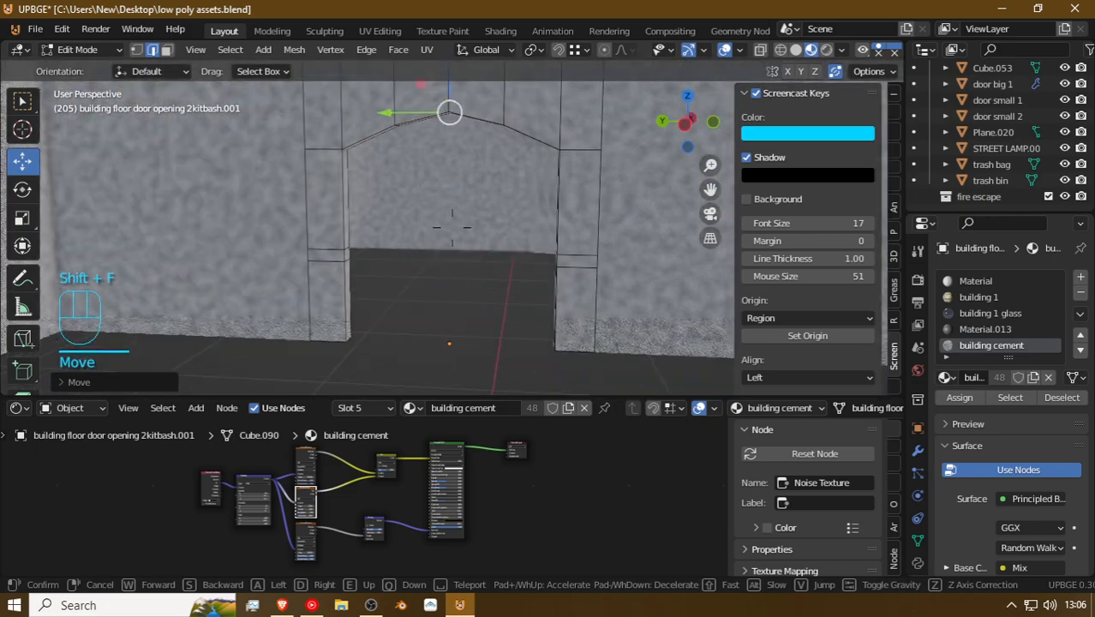
{"action": "left_click", "coordinate": [453, 228]}
{"action": "key", "text": "a"}
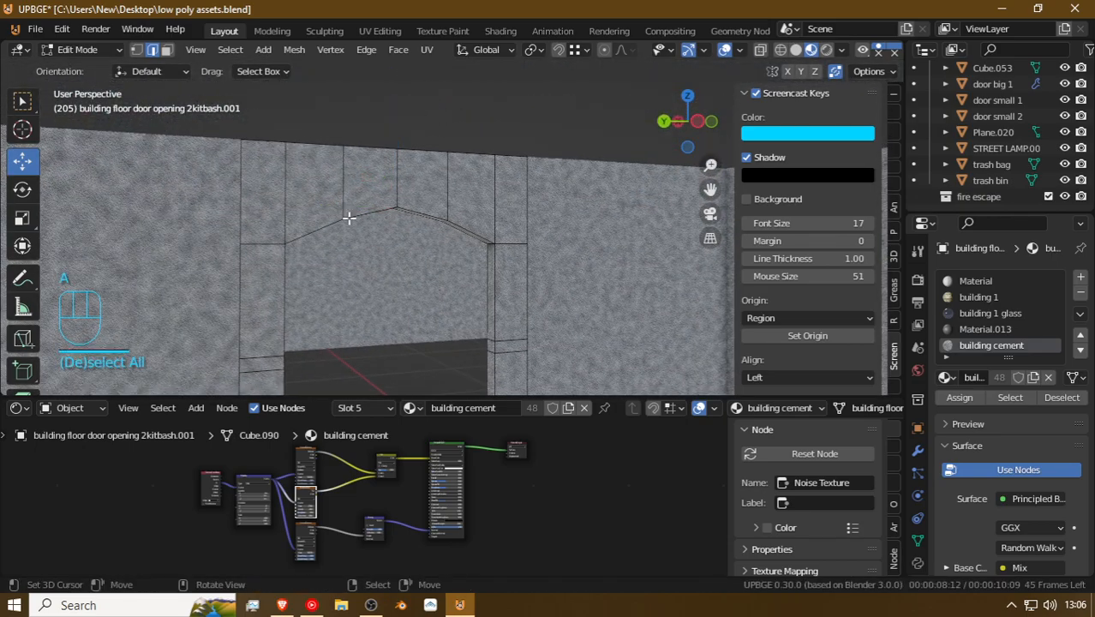
Step: Duplicate the brown wooden door at the end of the hallway in Object Mode and shift the copy along X towards the empty doorway
{"action": "key", "text": "shift+f"}
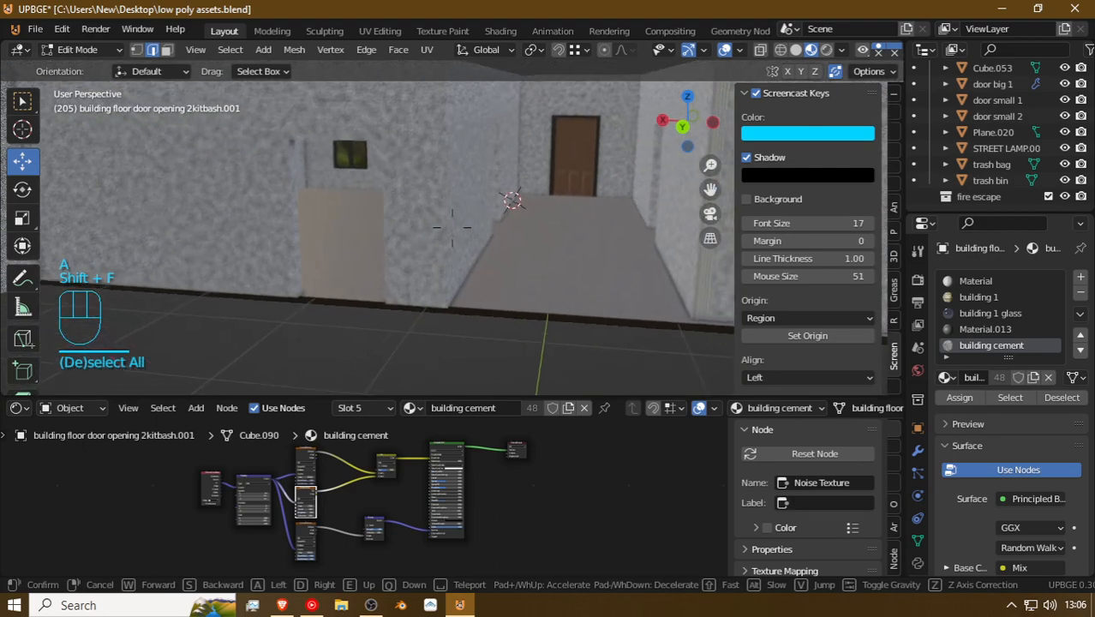
{"action": "left_click", "coordinate": [408, 215]}
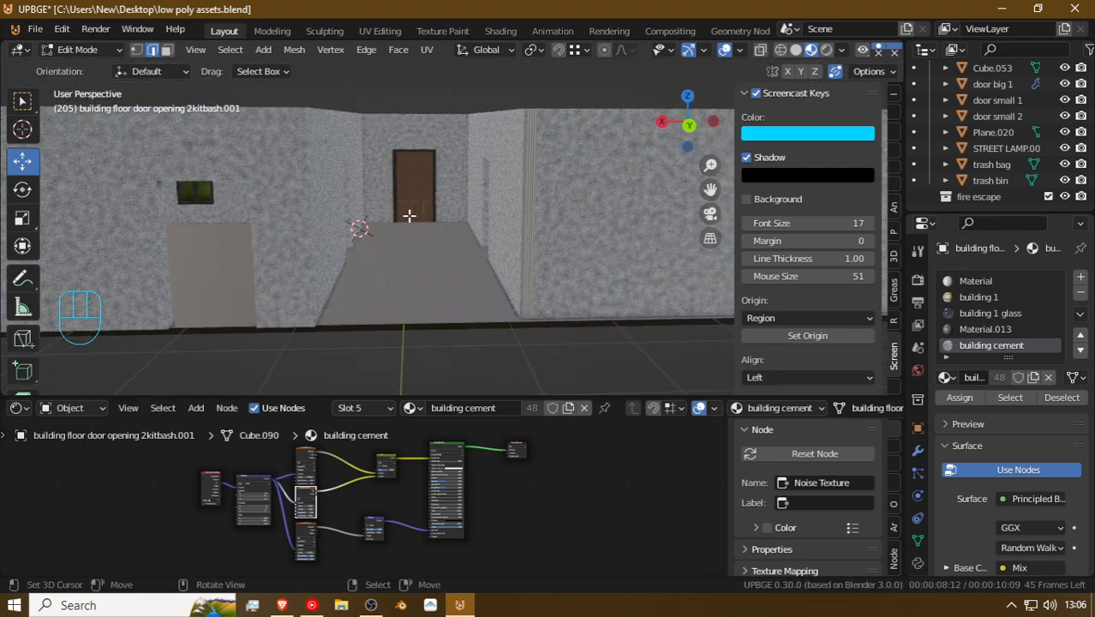
{"action": "key", "text": "Tab"}
{"action": "left_click", "coordinate": [399, 194]}
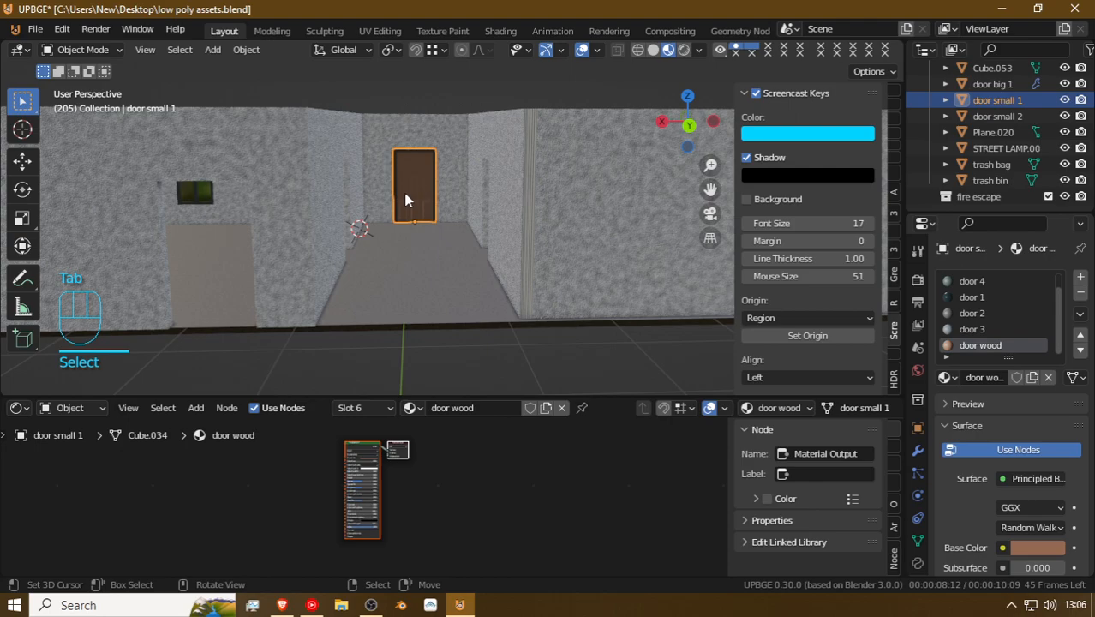
{"action": "key", "text": "shift+d"}
{"action": "key", "text": "g"}
{"action": "key", "text": "x"}
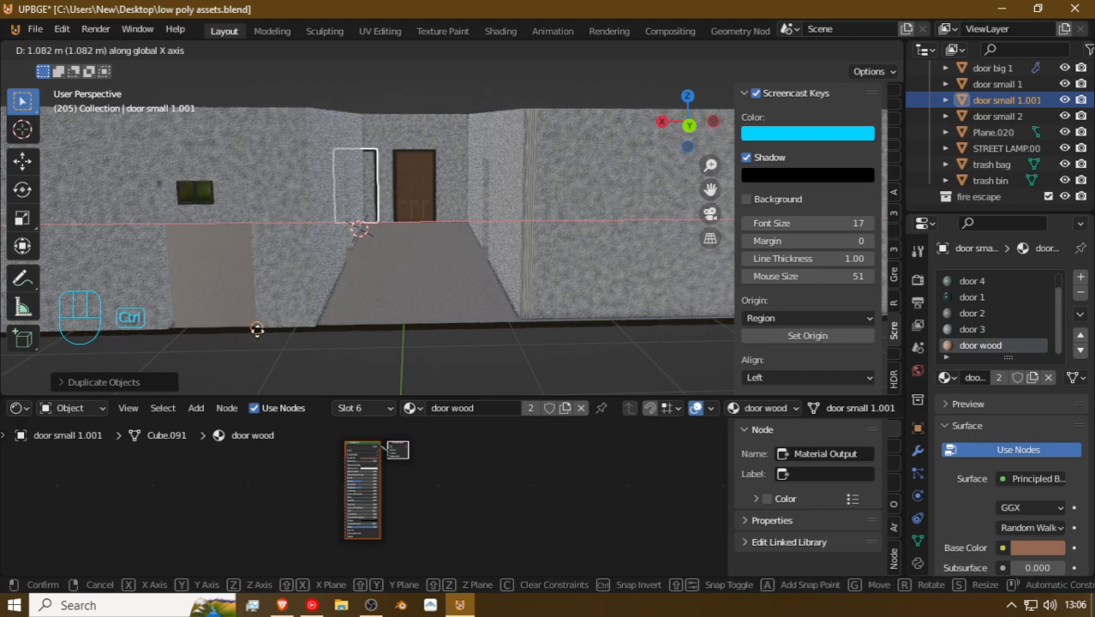
{"action": "left_click", "coordinate": [259, 328], "text": "ctrl"}
Step: Move the door copy along Y to the front wall and along X, snapping it into the empty doorway
{"action": "key", "text": "g"}
{"action": "key", "text": "x"}
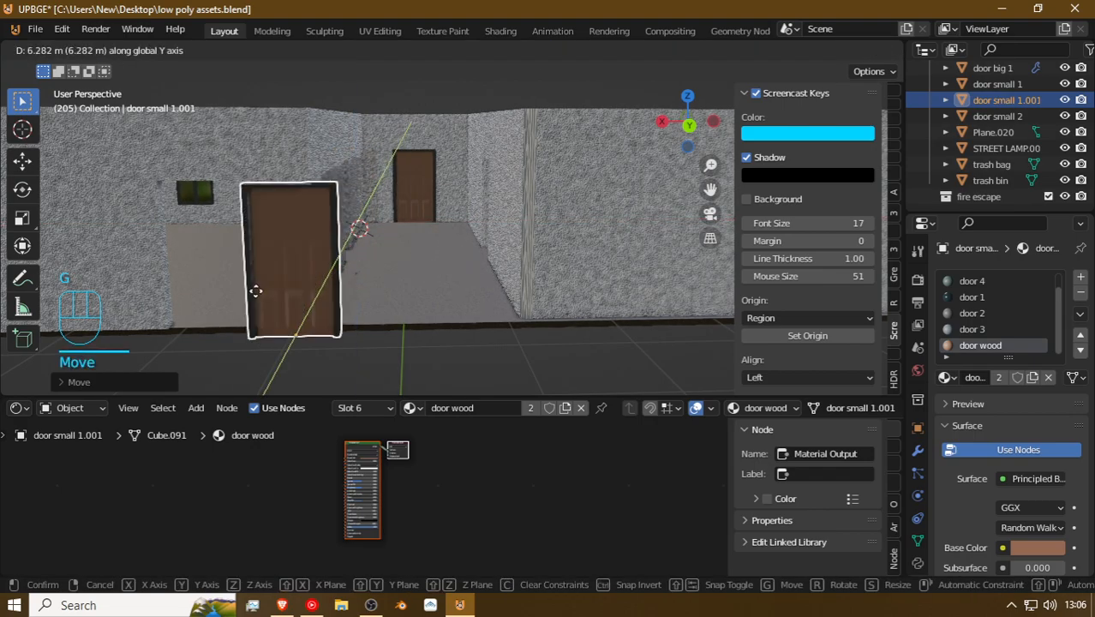
{"action": "left_click", "coordinate": [289, 321], "text": "ctrl"}
{"action": "key", "text": "g"}
{"action": "key", "text": "x"}
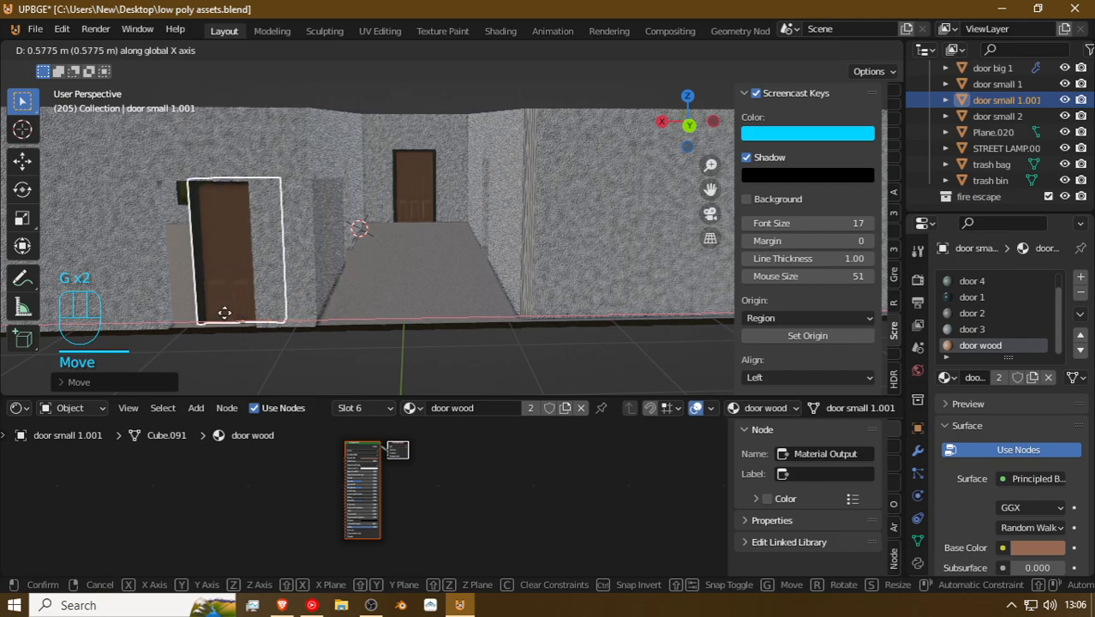
{"action": "left_click", "coordinate": [179, 328], "text": "ctrl"}
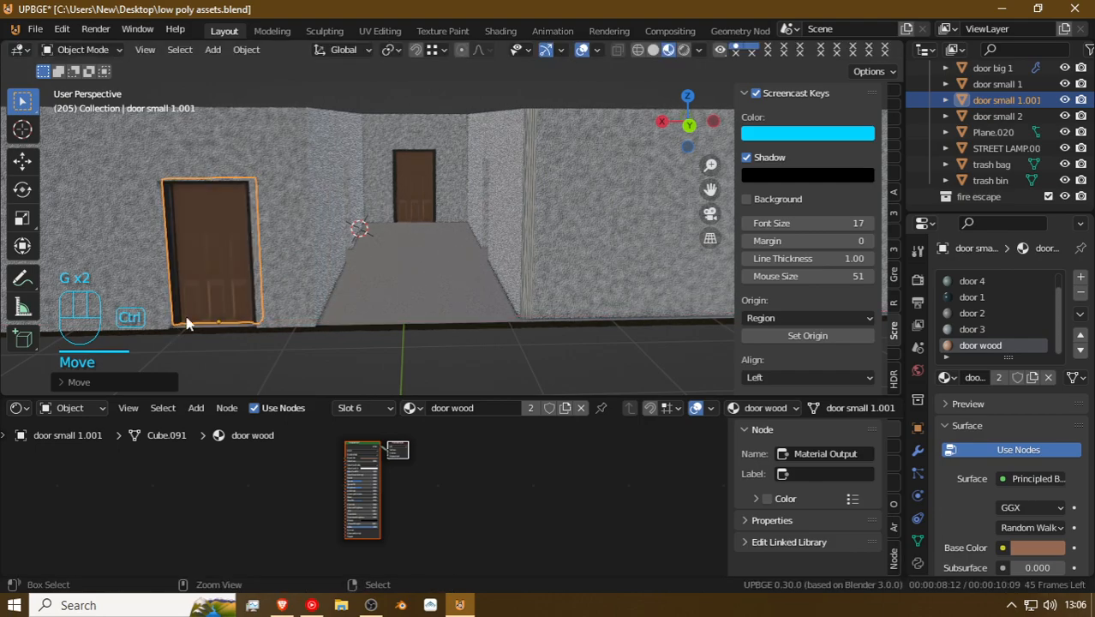
Step: Move the front wall's door copy about 0.12 m along Y, snapping it into the depth of the doorway
{"action": "key", "text": "shift+f"}
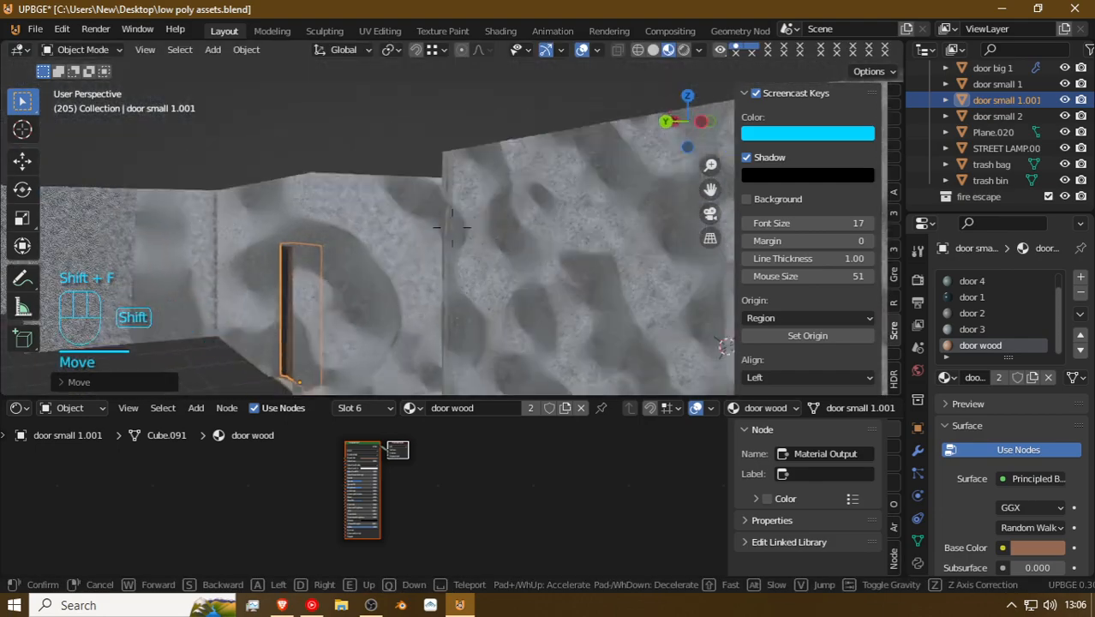
{"action": "key", "text": "w"}
{"action": "left_click", "coordinate": [452, 228]}
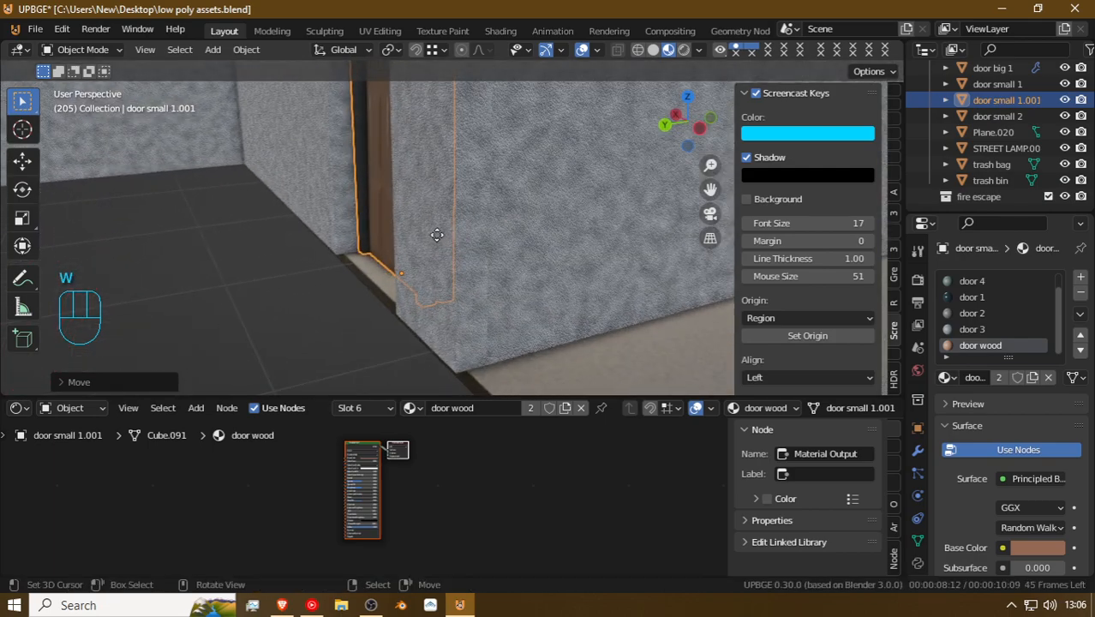
{"action": "key", "text": "g"}
{"action": "key", "text": "y"}
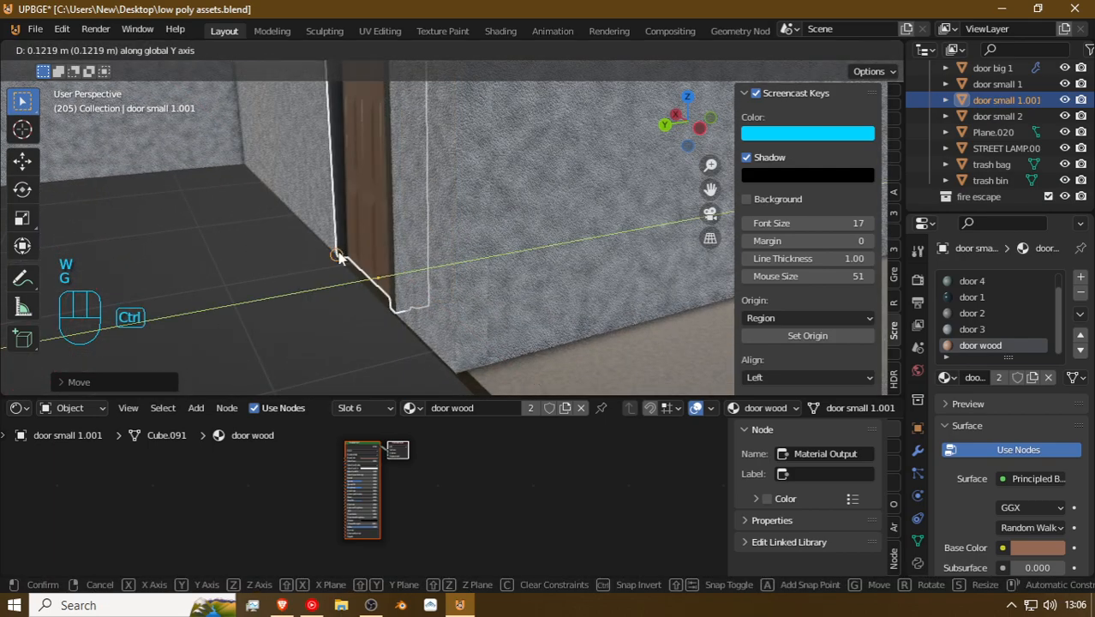
{"action": "left_click", "coordinate": [340, 258], "text": "ctrl"}
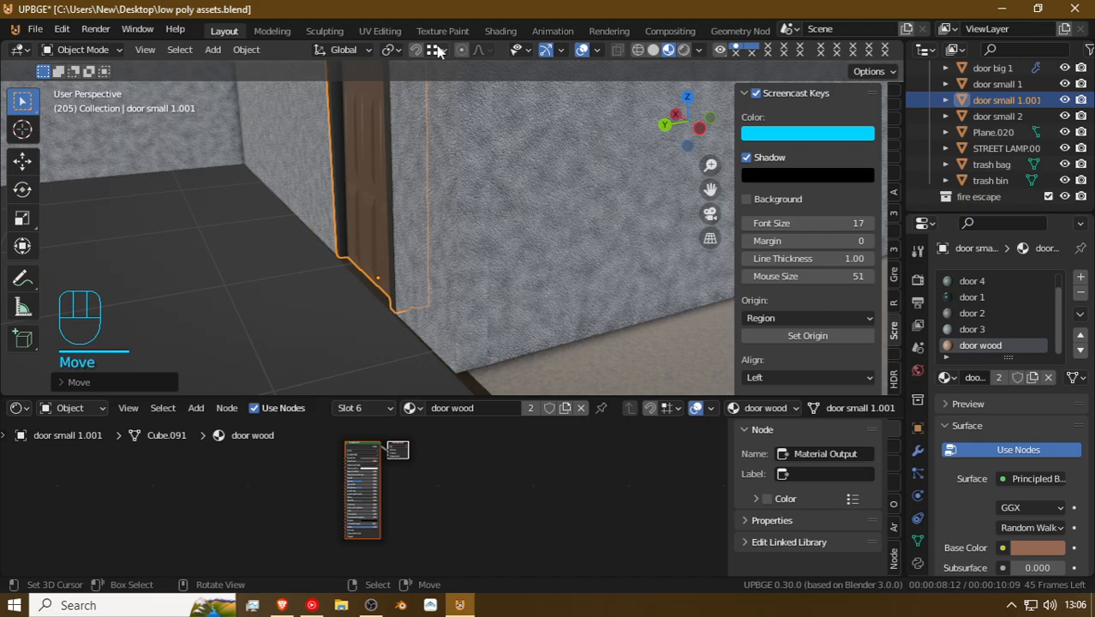
Step: Duplicate the front wall's door and, with increment snapping on, move the copy along Y towards the hallway's empty side doorway
{"action": "left_click", "coordinate": [437, 51]}
{"action": "left_click", "coordinate": [381, 99]}
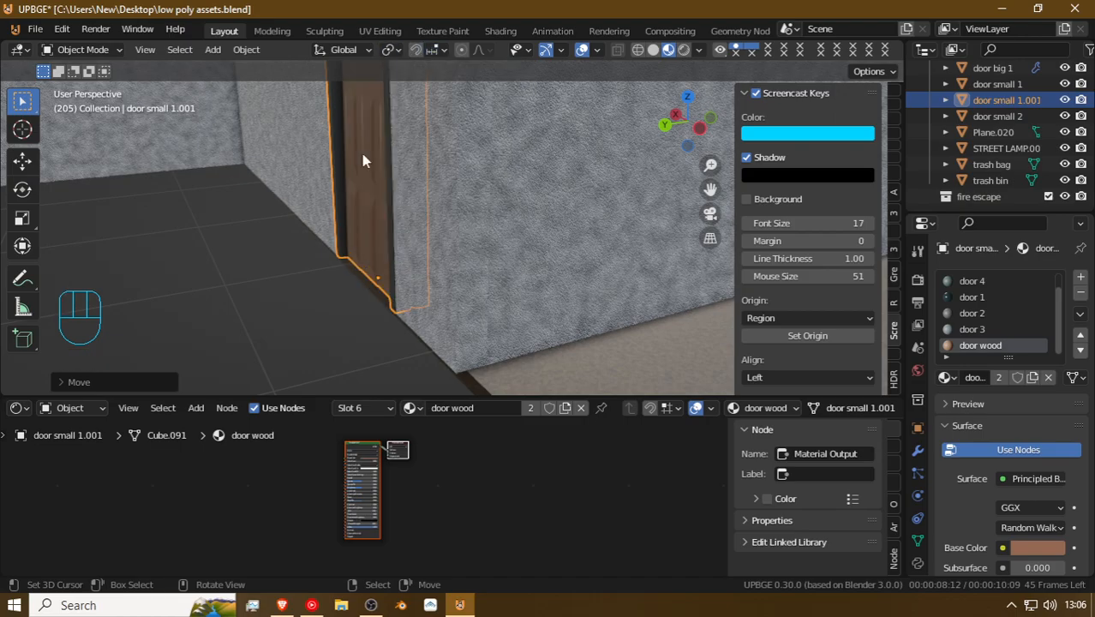
{"action": "key", "text": "shift+f"}
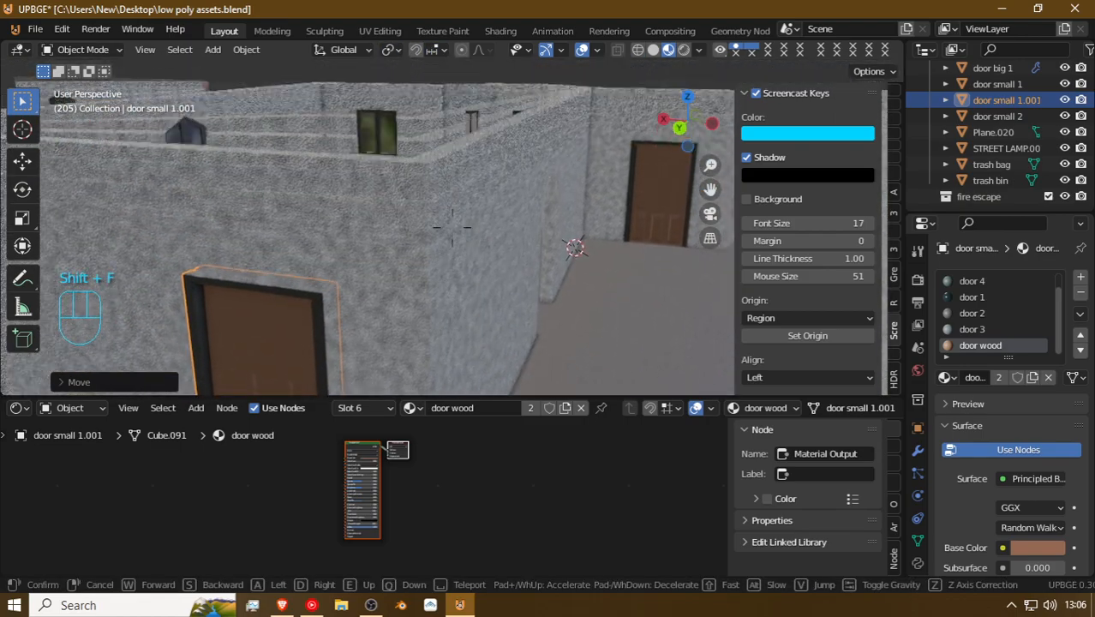
{"action": "key", "text": "d"}
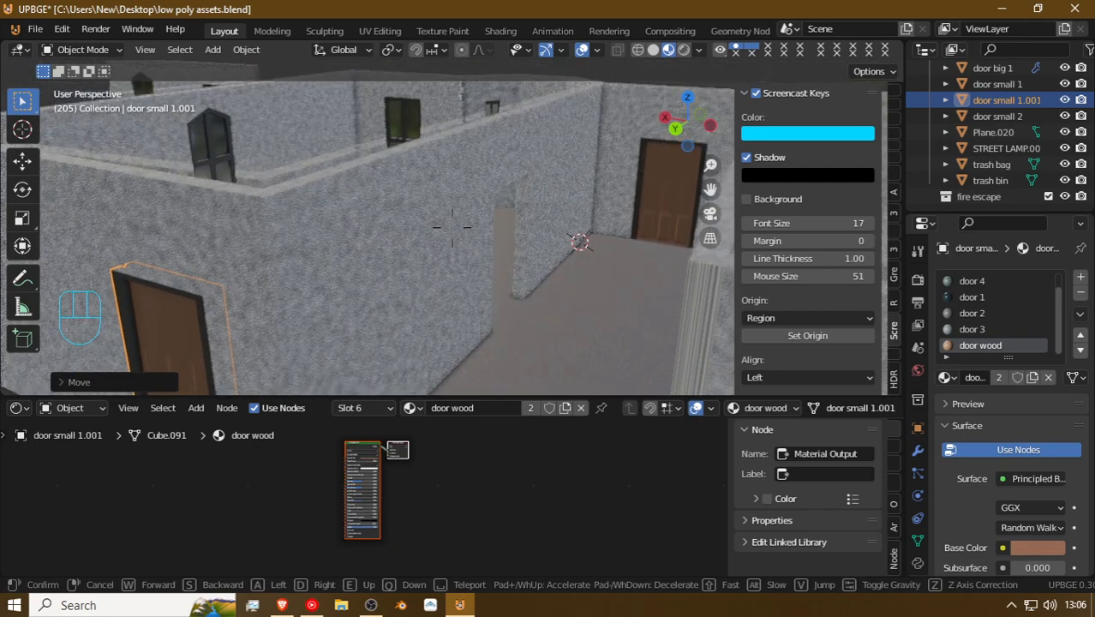
{"action": "key", "text": "e"}
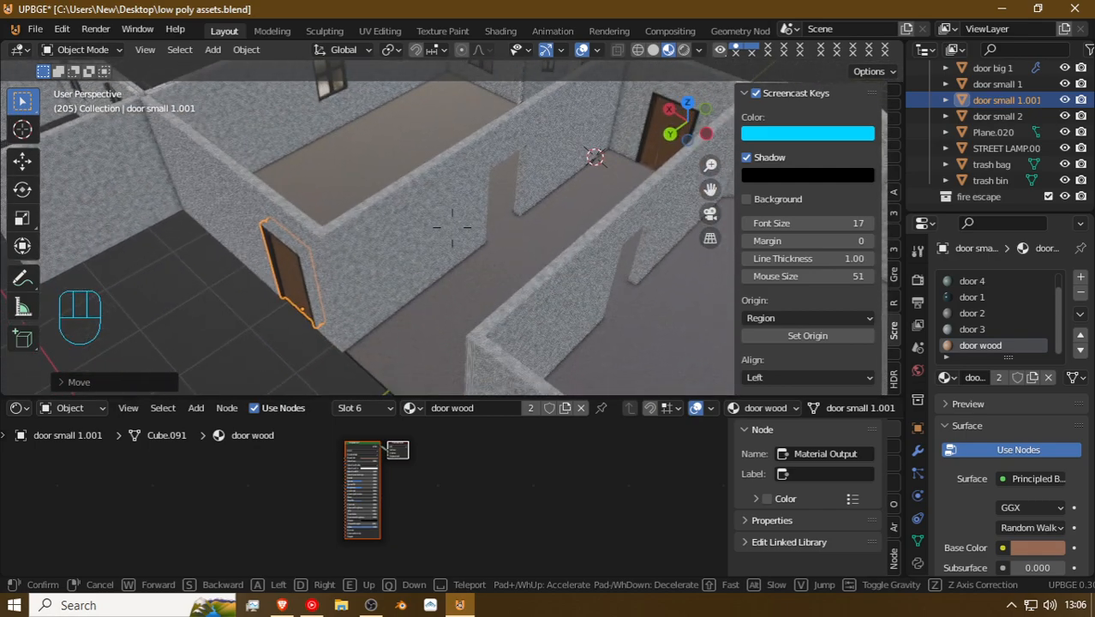
{"action": "left_click", "coordinate": [451, 227]}
{"action": "key", "text": "shift+d"}
{"action": "key", "text": "g"}
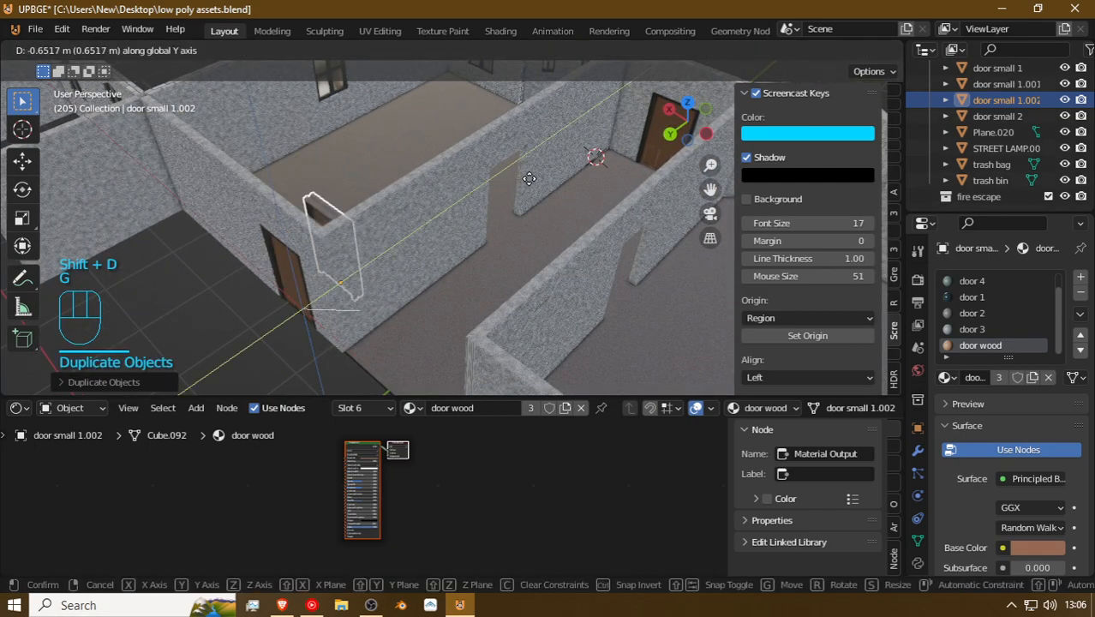
{"action": "key", "text": "ctrl"}
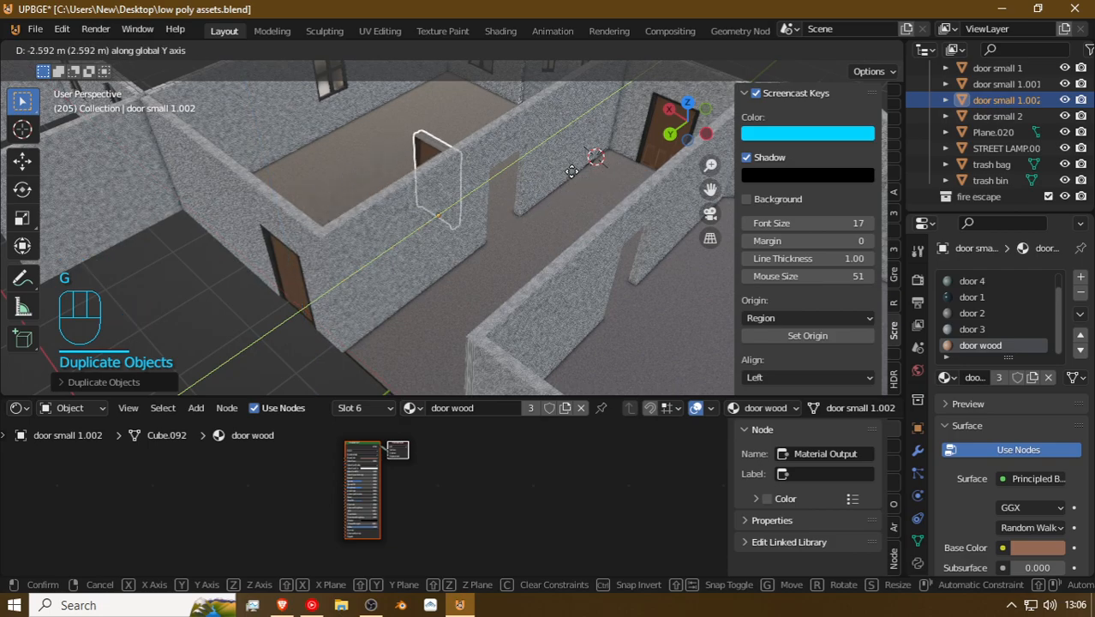
{"action": "right_click", "coordinate": [579, 72]}
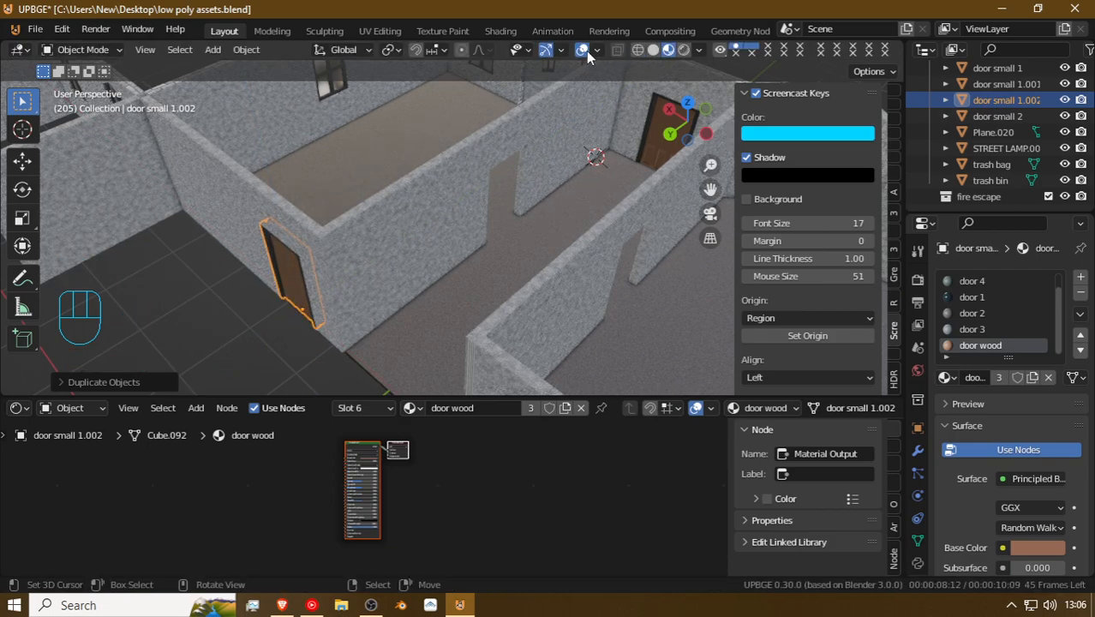
{"action": "key", "text": "g"}
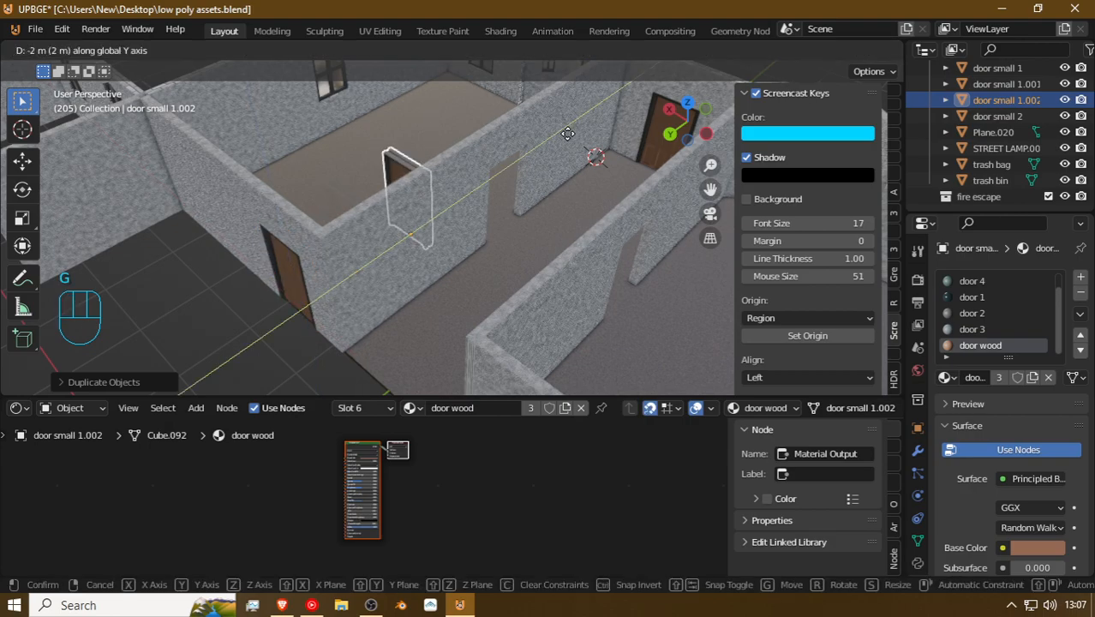
{"action": "left_click", "coordinate": [597, 126]}
Step: Rotate the door copy a quarter turn about Z and move it along X into the hallway's side doorway
{"action": "key", "text": "r"}
{"action": "key", "text": "z"}
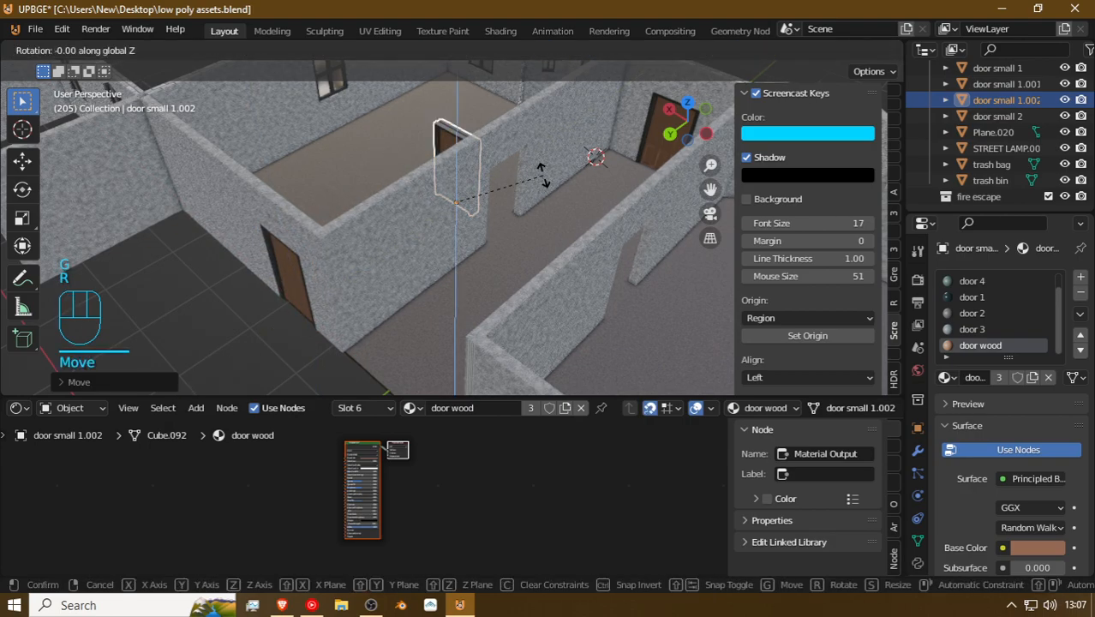
{"action": "left_click", "coordinate": [477, 225]}
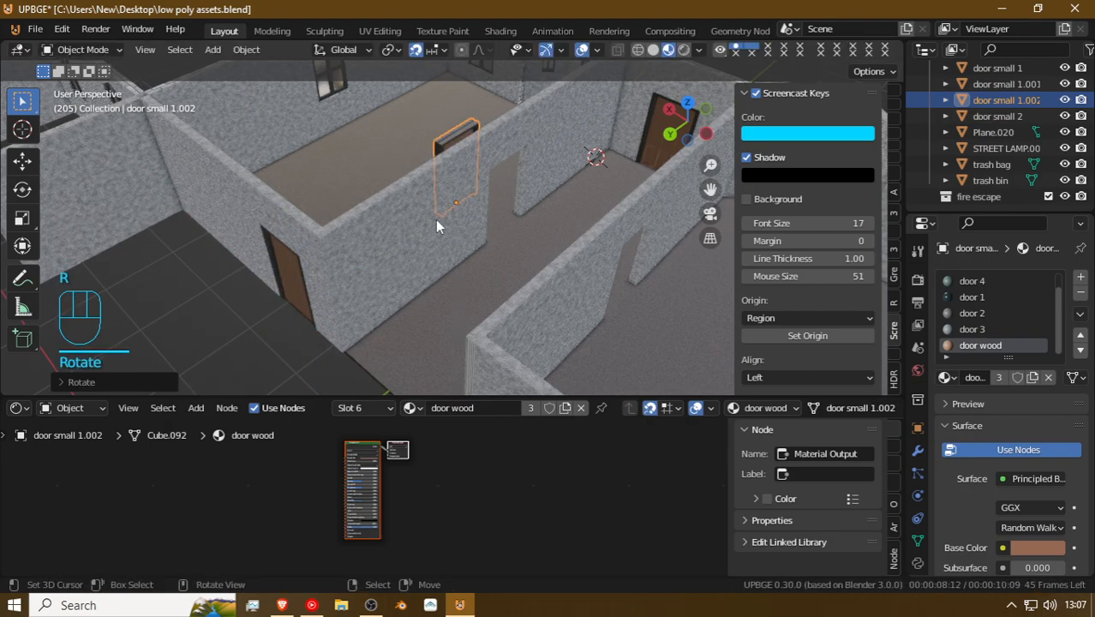
{"action": "key", "text": "g"}
{"action": "key", "text": "x"}
{"action": "key", "text": "ctrl"}
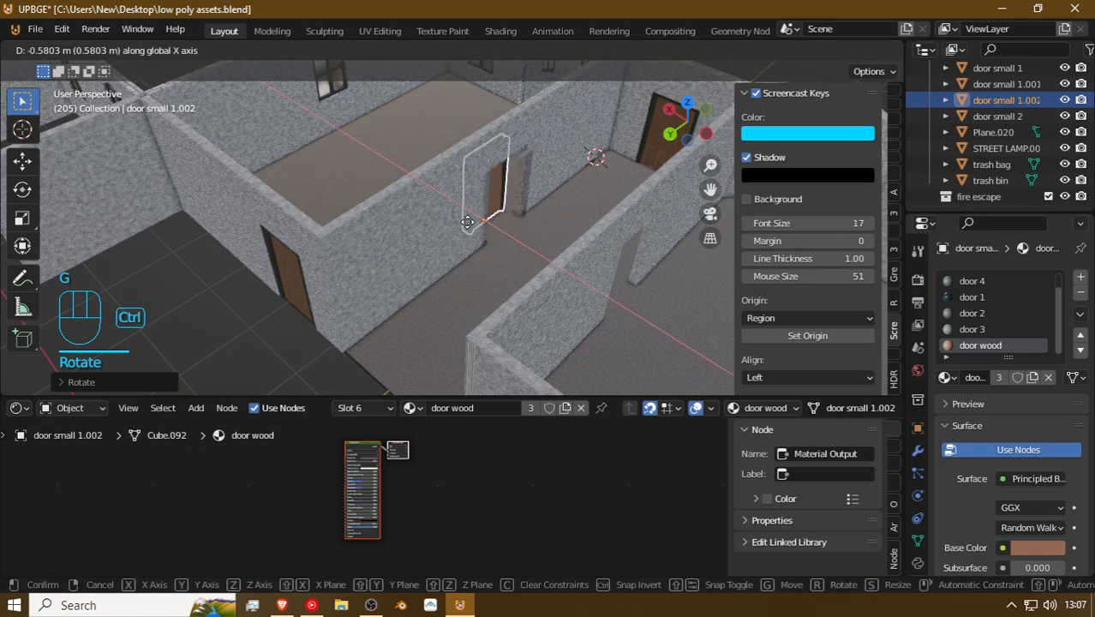
{"action": "left_click", "coordinate": [479, 225]}
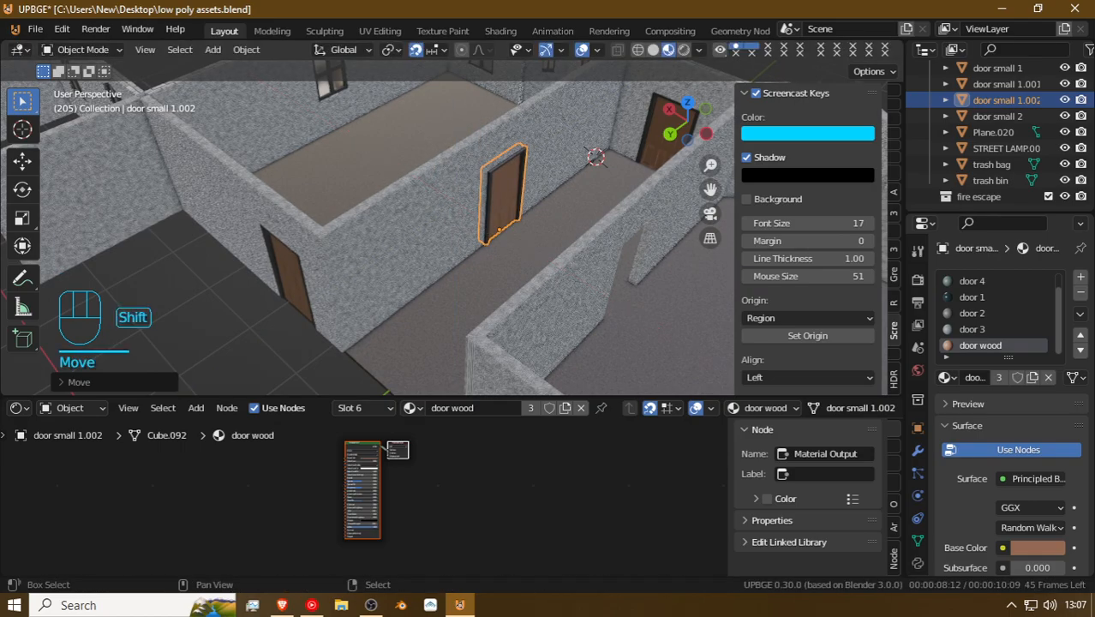
Step: Duplicate the front wall's door and move the copy along X towards the empty doorway in the other room's front wall
{"action": "key", "text": "shift+f"}
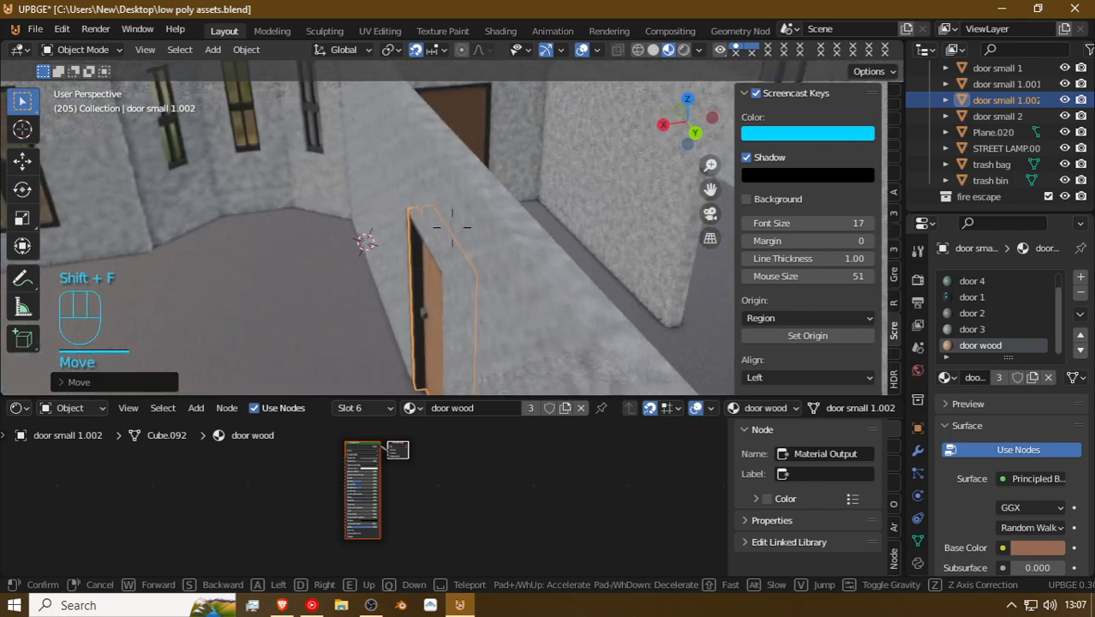
{"action": "key", "text": "s"}
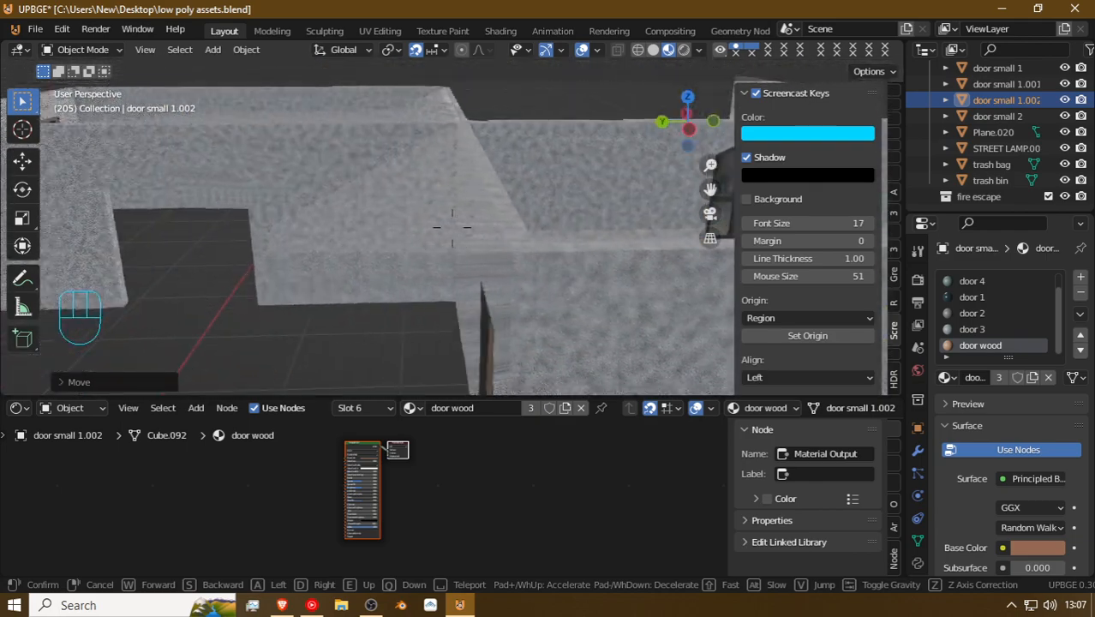
{"action": "key", "text": "s"}
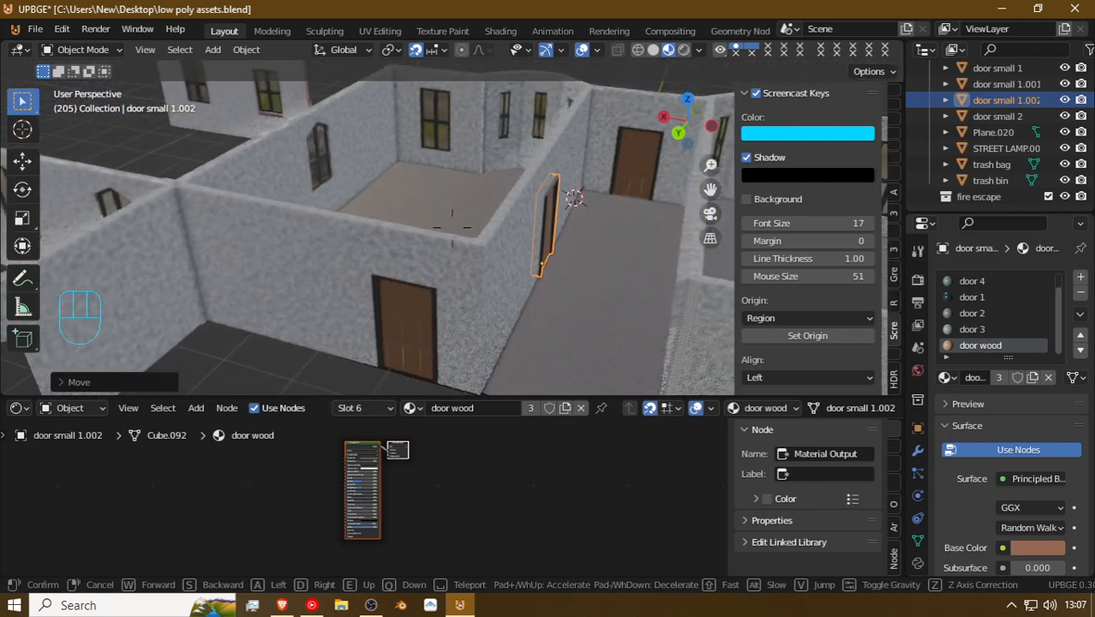
{"action": "left_click", "coordinate": [357, 299]}
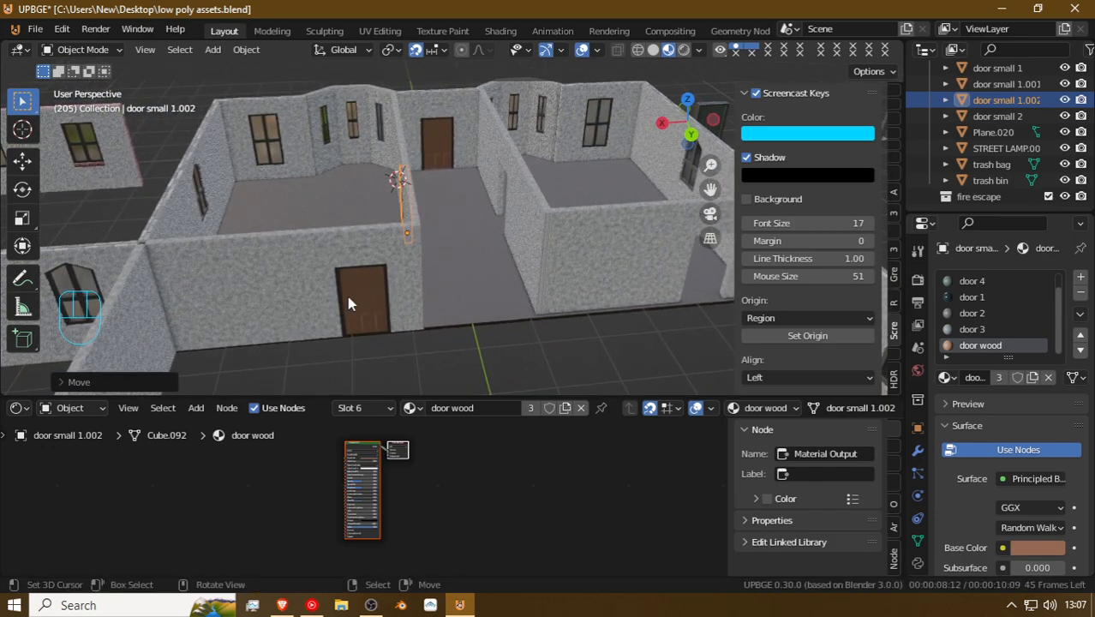
{"action": "left_click", "coordinate": [347, 275]}
{"action": "key", "text": "shift+f"}
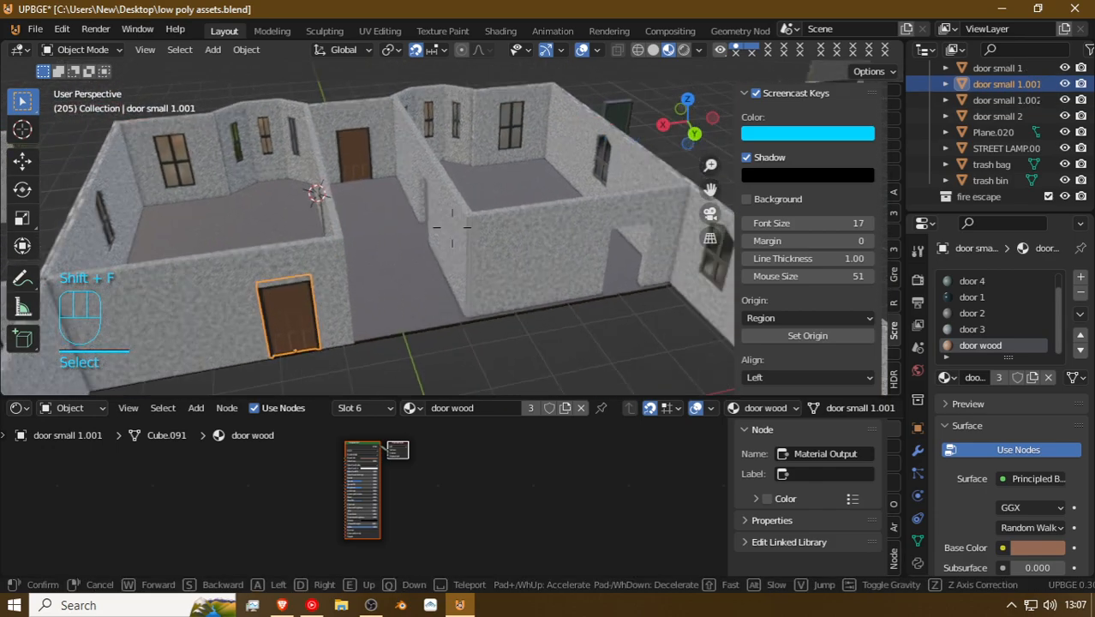
{"action": "left_click", "coordinate": [447, 231]}
{"action": "key", "text": "shift+d"}
{"action": "right_click", "coordinate": [388, 258]}
{"action": "key", "text": "g"}
{"action": "key", "text": "x"}
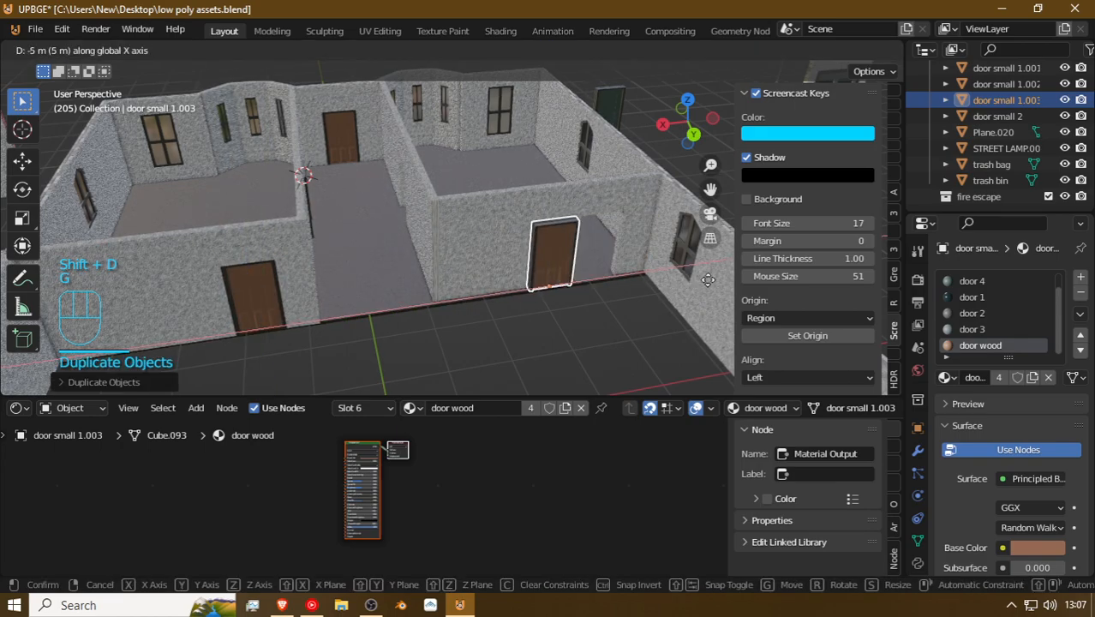
{"action": "left_click", "coordinate": [728, 274]}
Step: Try to line the new door copy up with the doorway by moving it along X in increments
{"action": "key", "text": "g"}
{"action": "key", "text": "x"}
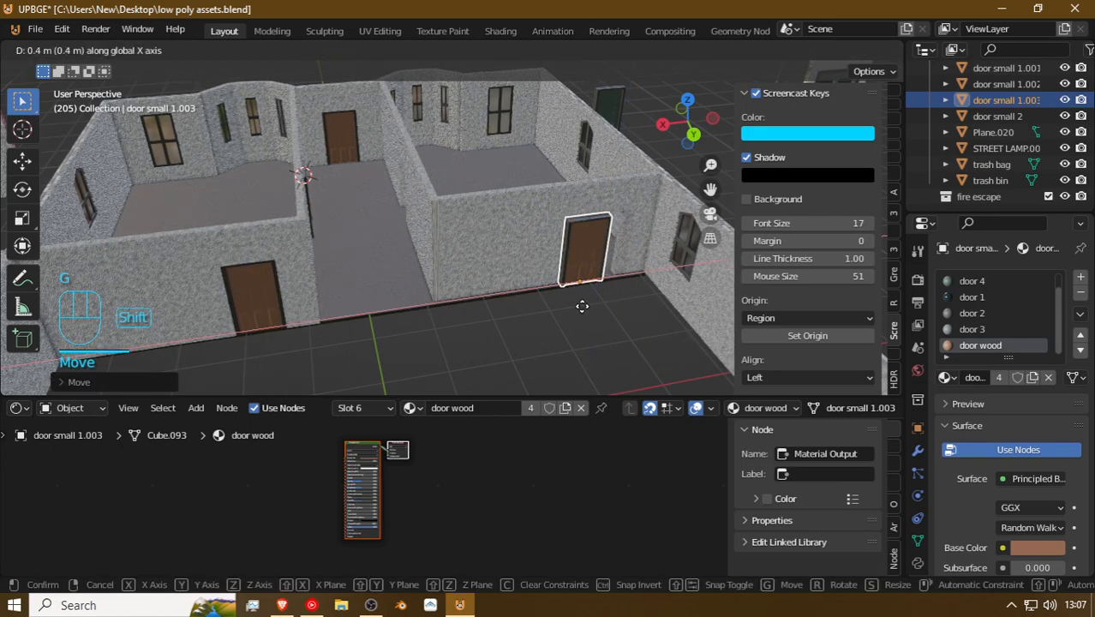
{"action": "left_click", "coordinate": [702, 271]}
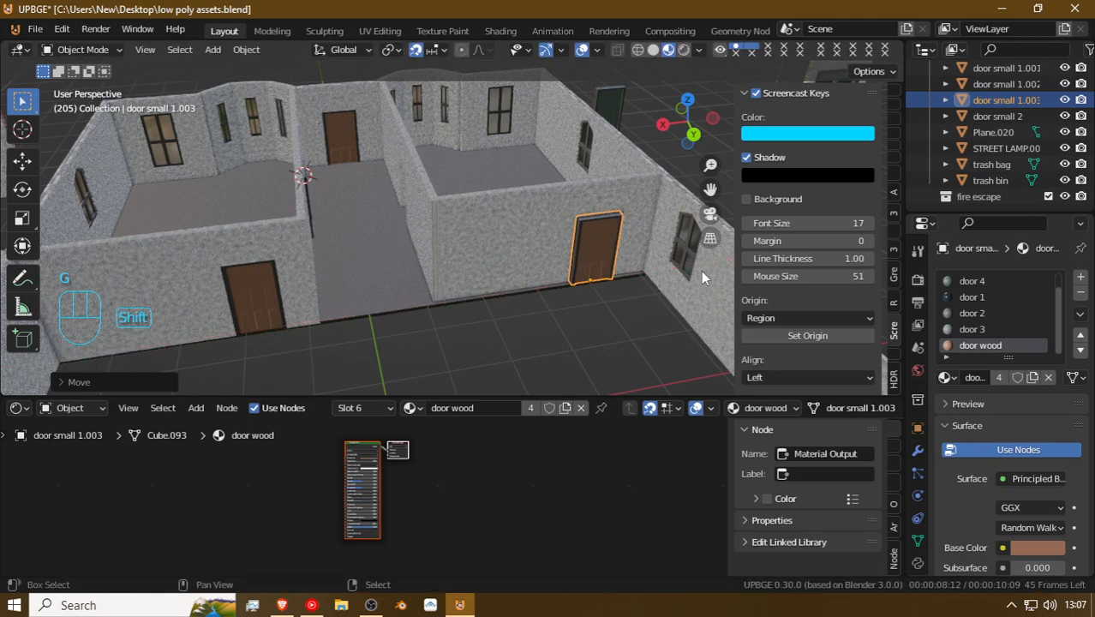
{"action": "key", "text": "shift+f"}
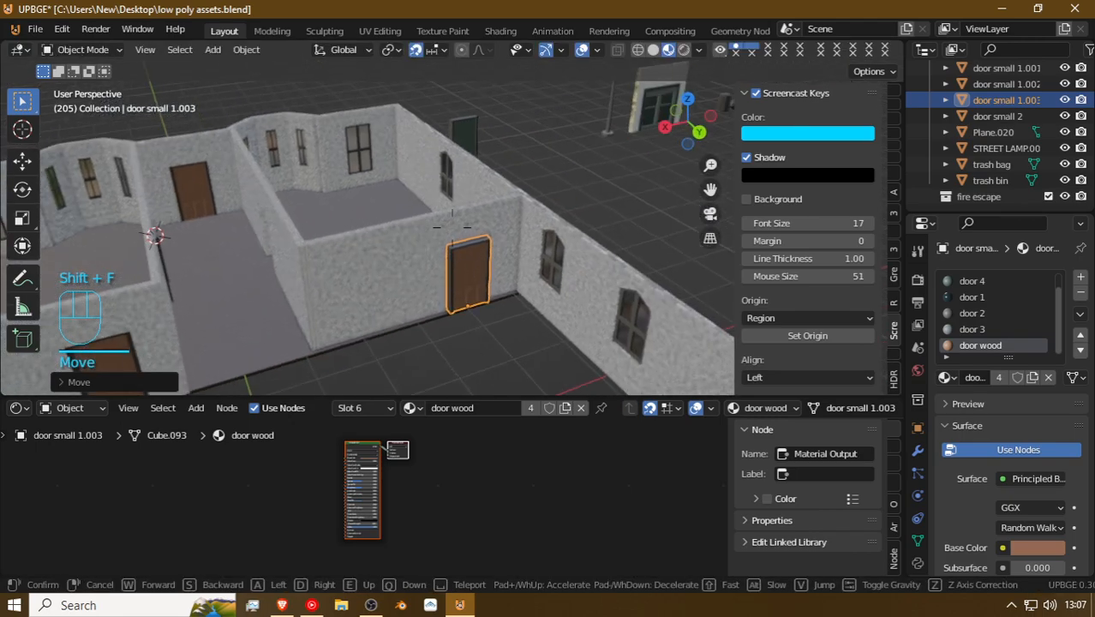
{"action": "left_click", "coordinate": [451, 227]}
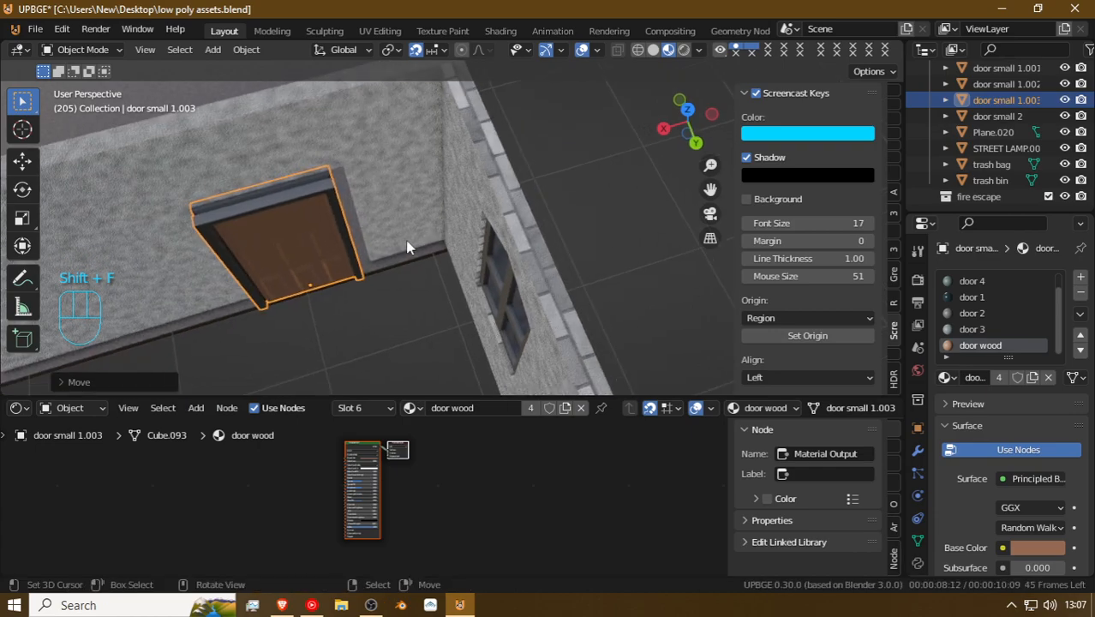
{"action": "key", "text": "g"}
{"action": "key", "text": "x"}
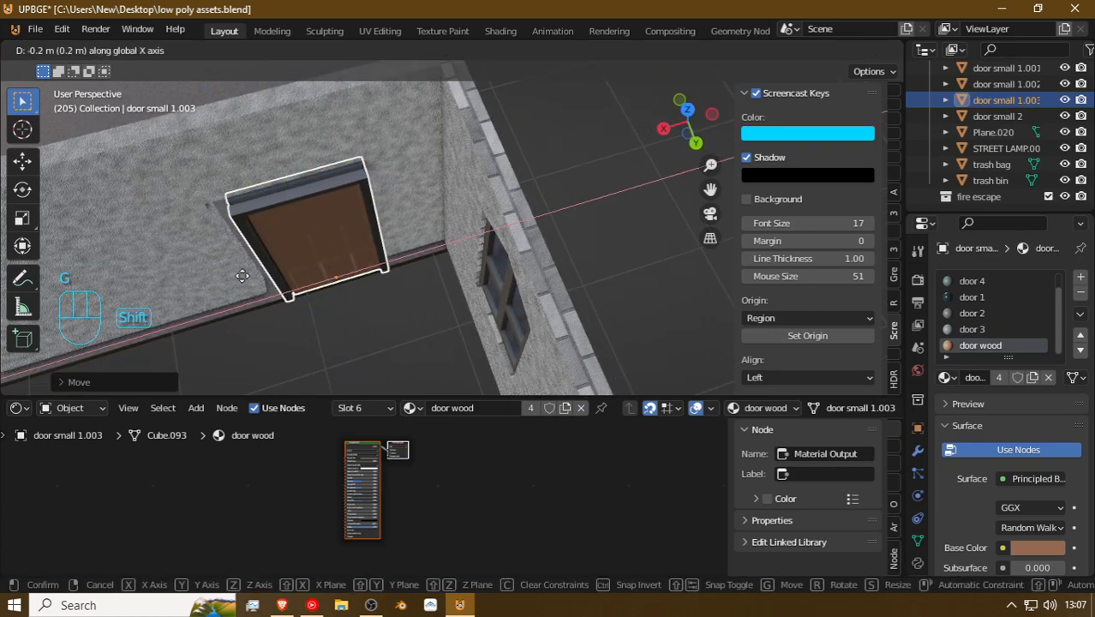
{"action": "left_click", "coordinate": [245, 284]}
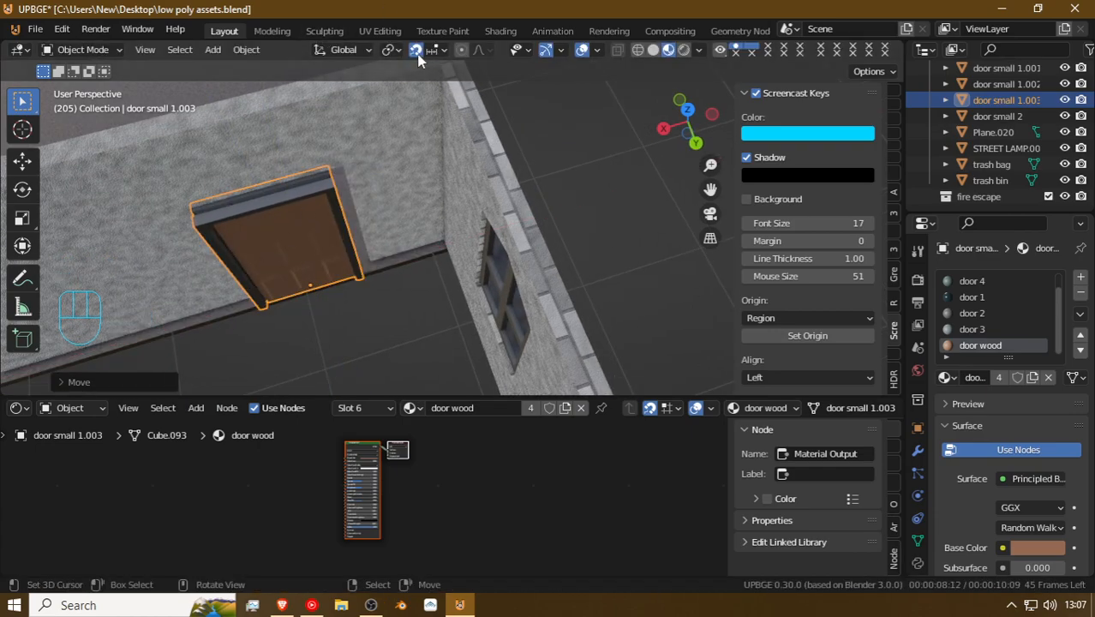
Step: Switch snapping to Vertex and move the door copy along X, snapping it into line with the doorway
{"action": "left_click", "coordinate": [445, 52]}
{"action": "left_click", "coordinate": [404, 114]}
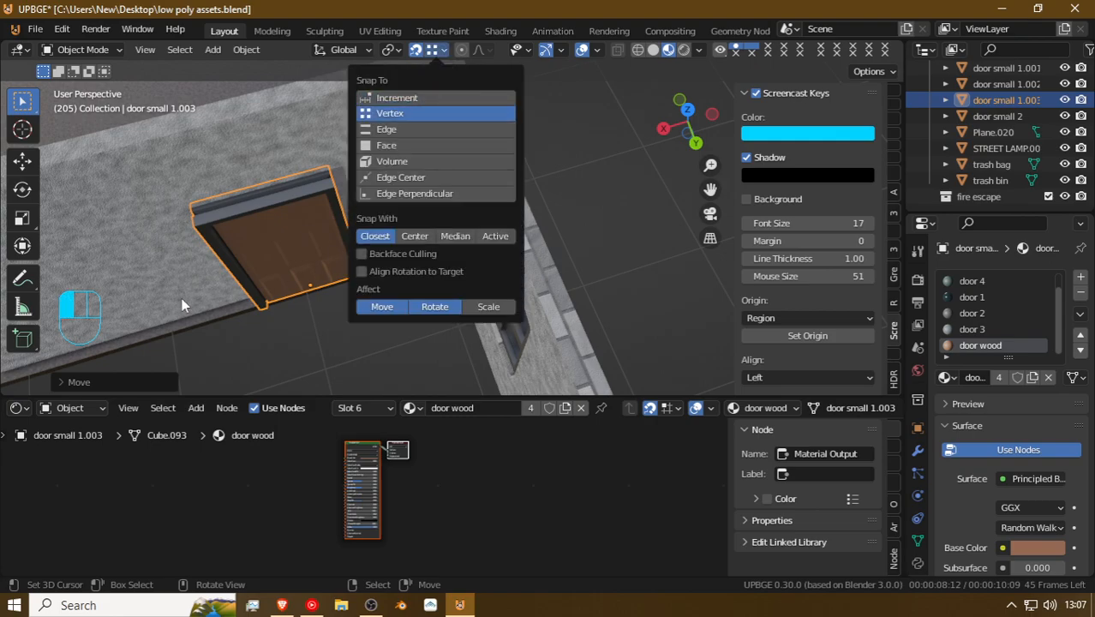
{"action": "key", "text": "g"}
{"action": "key", "text": "x"}
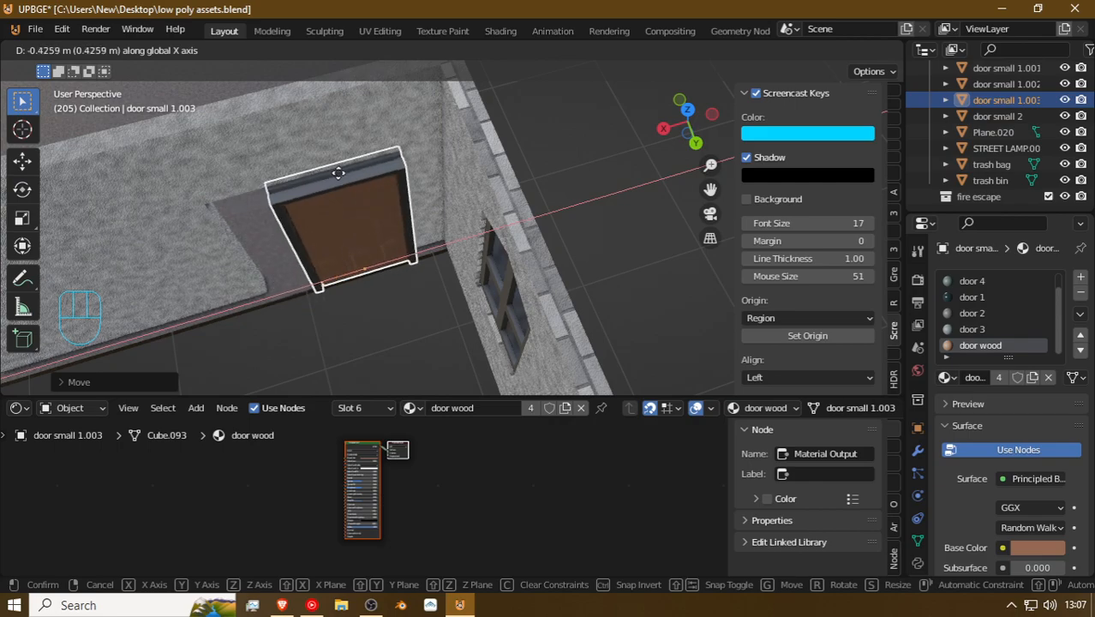
{"action": "left_click", "coordinate": [363, 177]}
{"action": "key", "text": "g"}
{"action": "key", "text": "x"}
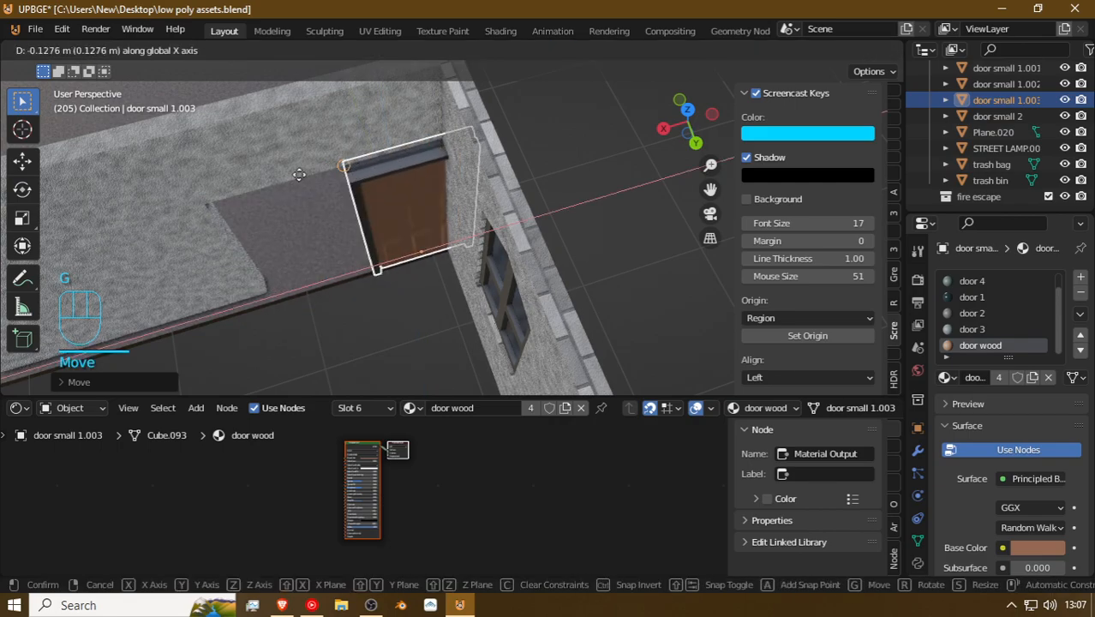
{"action": "left_click", "coordinate": [227, 199]}
Step: Move the aligned door copy along Y, snapping it into the thickness of the front wall, and check its fit
{"action": "key", "text": "shift+f"}
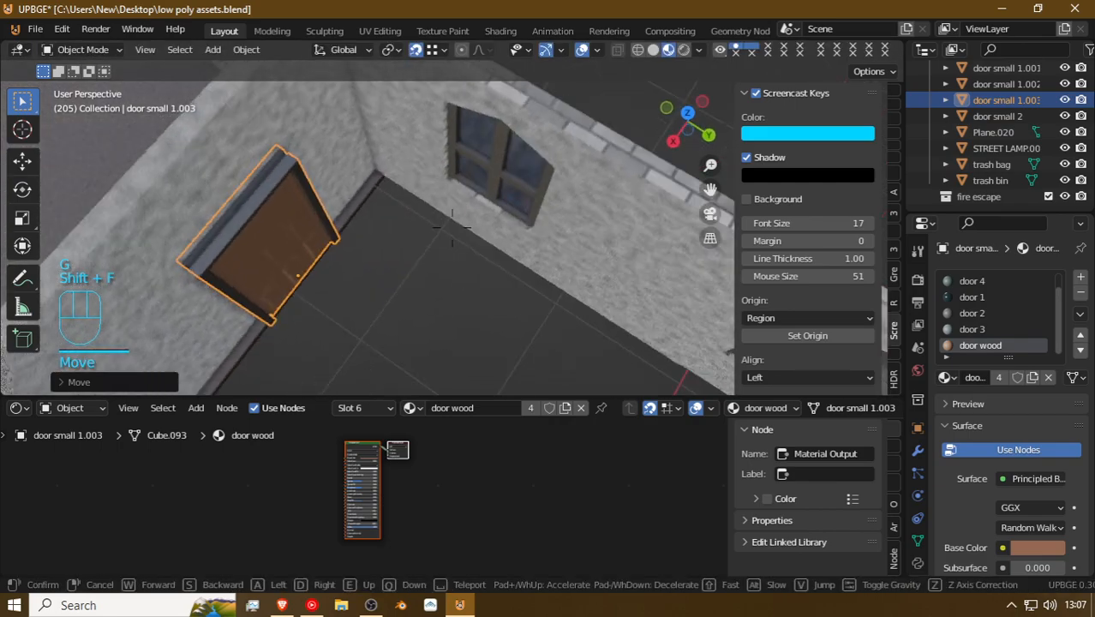
{"action": "key", "text": "a"}
{"action": "key", "text": "d"}
{"action": "left_click", "coordinate": [452, 228]}
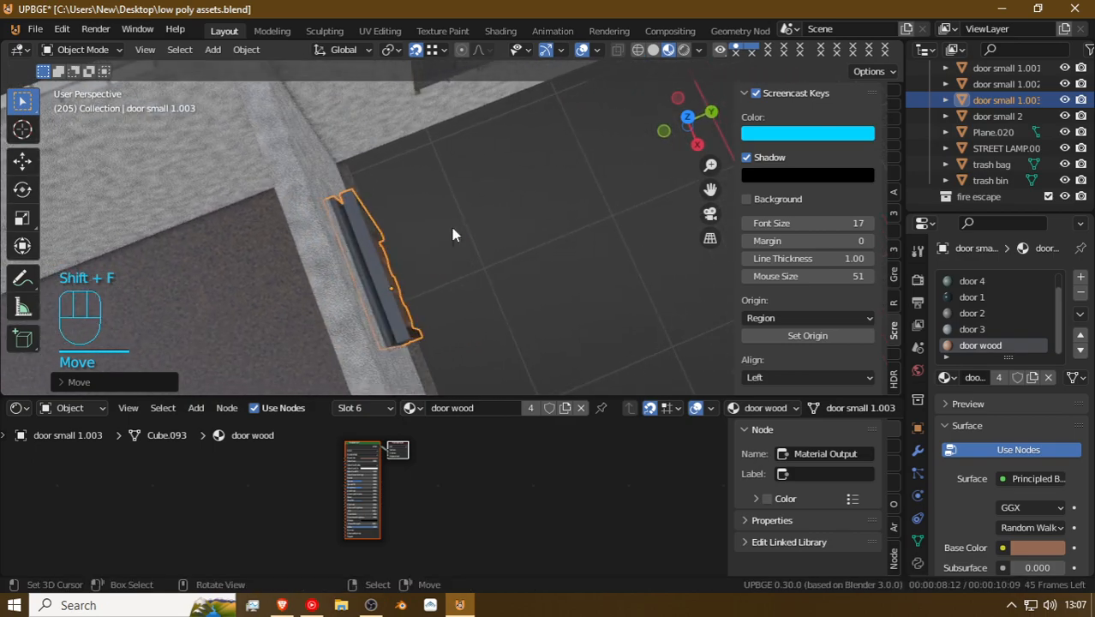
{"action": "key", "text": "g"}
{"action": "key", "text": "y"}
{"action": "left_click", "coordinate": [330, 219]}
{"action": "key", "text": "shift+f"}
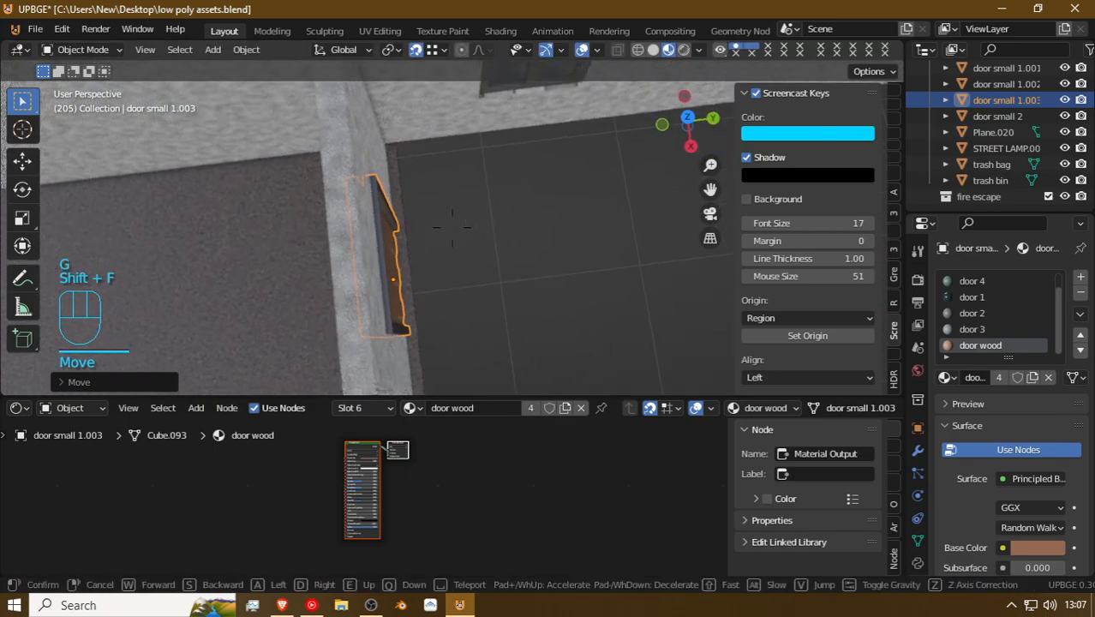
{"action": "key", "text": "a"}
{"action": "key", "text": "s"}
{"action": "key", "text": "s"}
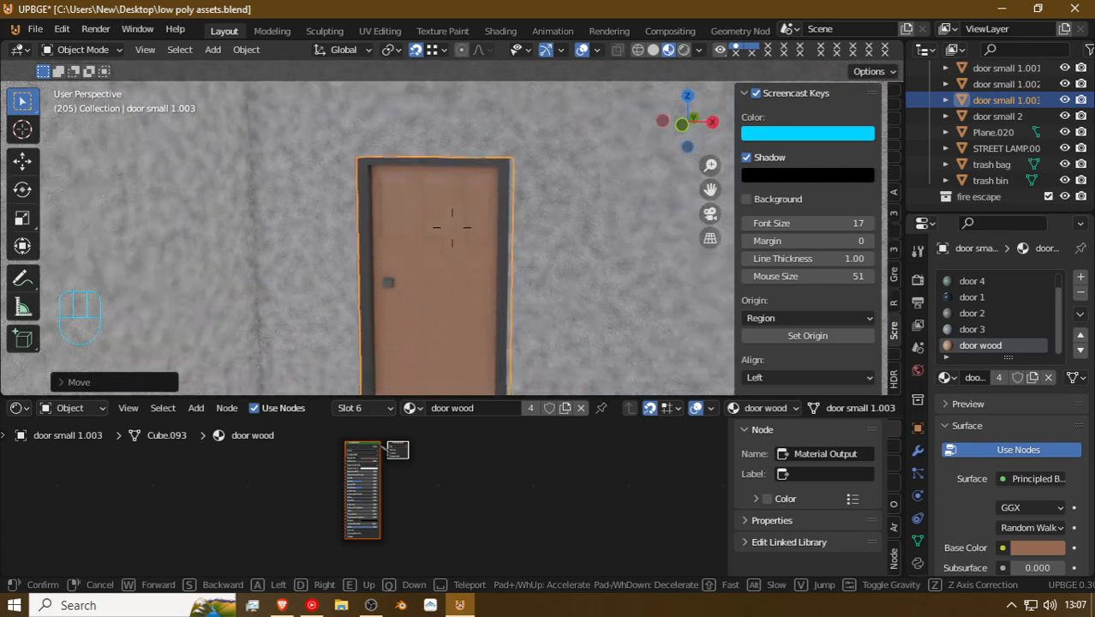
Step: Delete the door leaf and handle from the new door copy in the front wall, keeping only its frame
{"action": "key", "text": "w"}
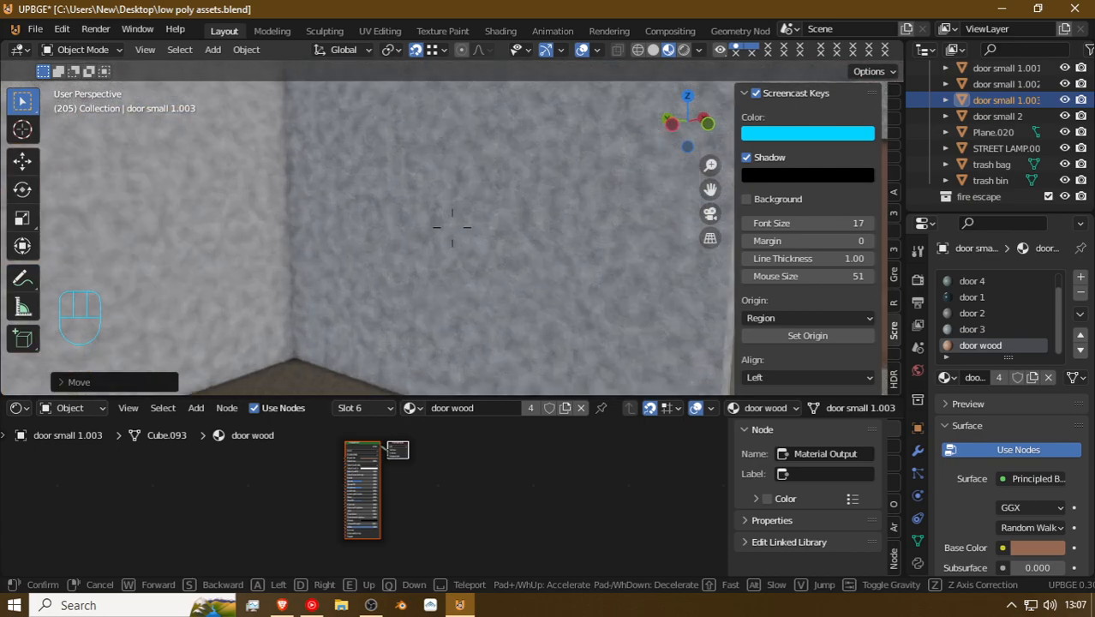
{"action": "key", "text": "w"}
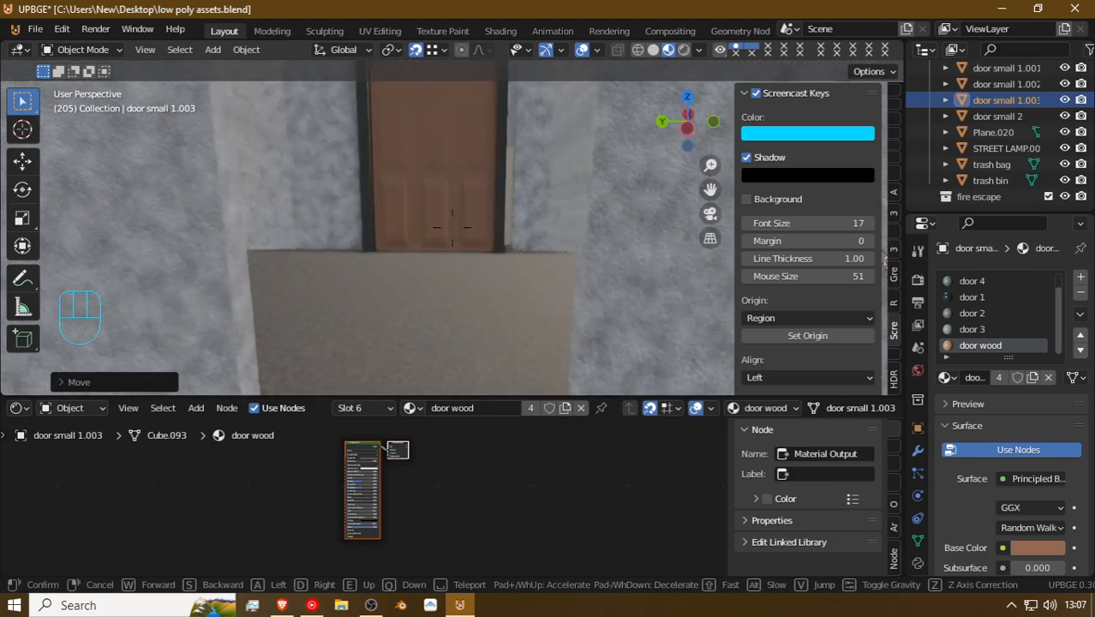
{"action": "key", "text": "w"}
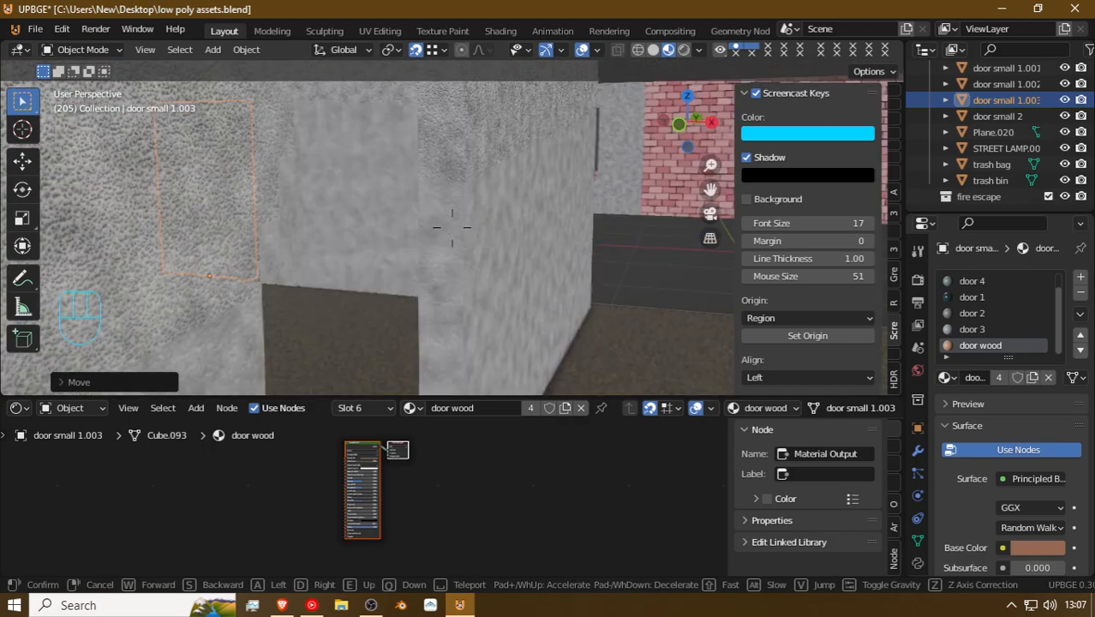
{"action": "key", "text": "w"}
{"action": "left_click", "coordinate": [452, 232]}
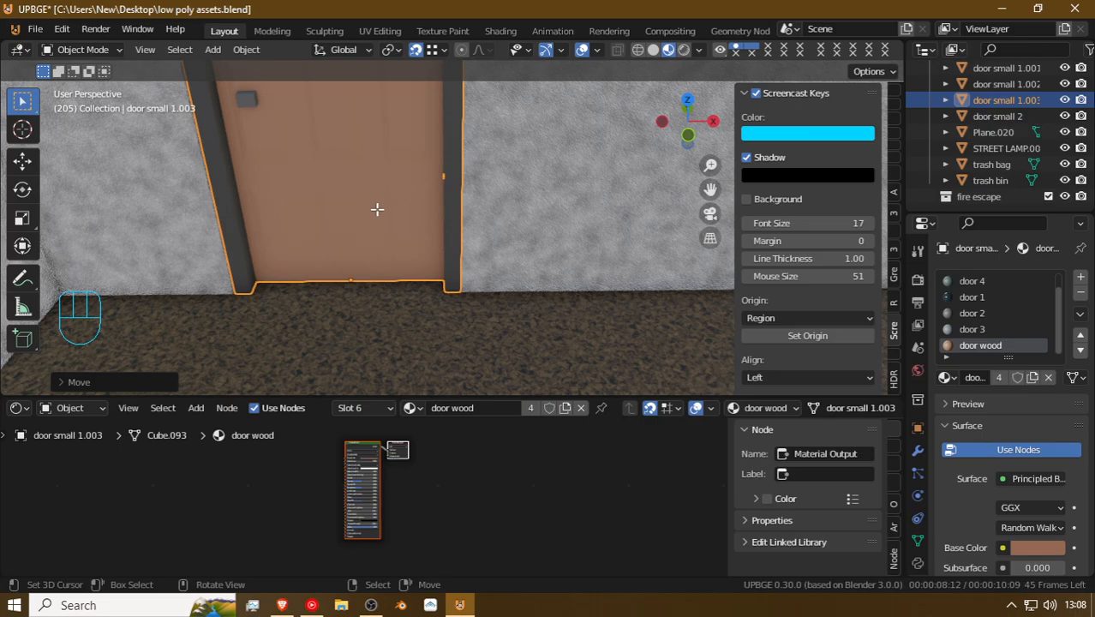
{"action": "key", "text": "Tab"}
{"action": "key", "text": "shift+f"}
{"action": "left_click", "coordinate": [417, 245]}
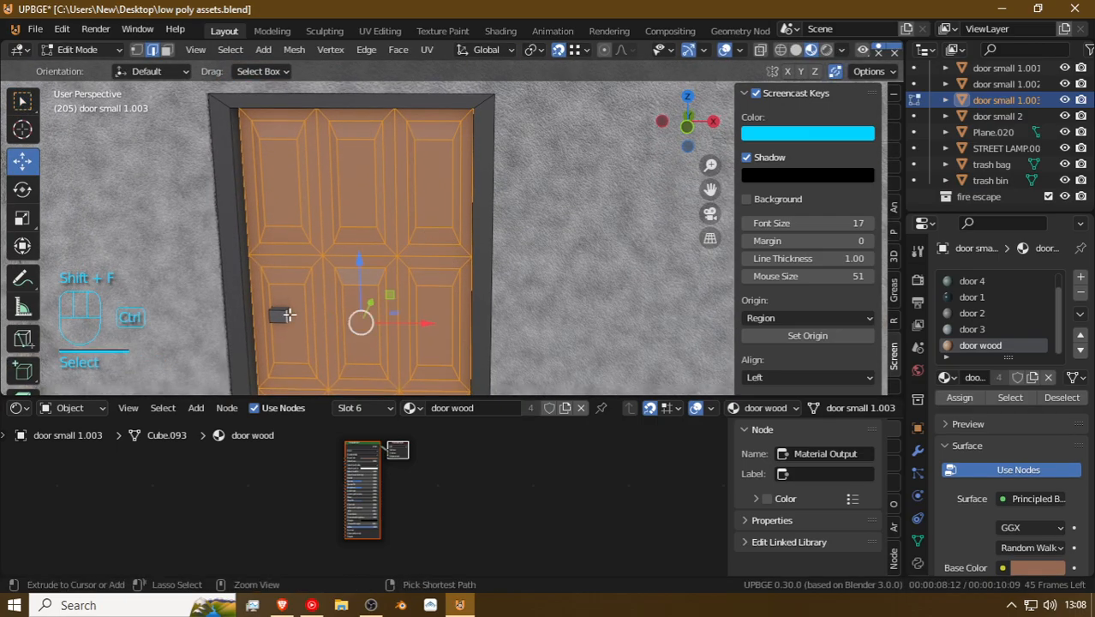
{"action": "left_click", "coordinate": [289, 315]}
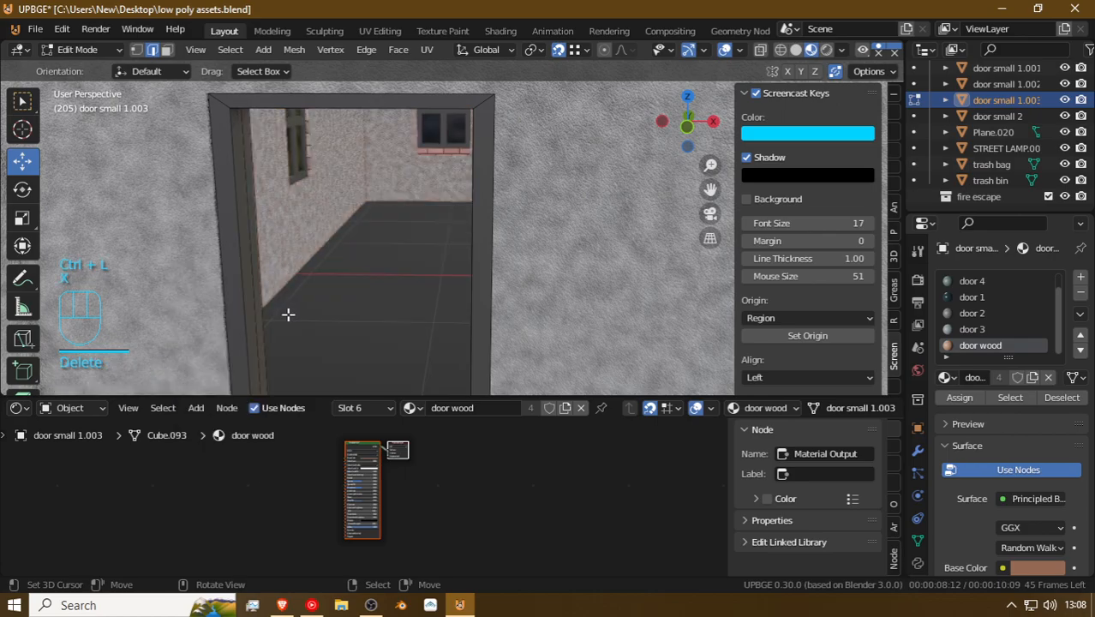
{"action": "key", "text": "Tab"}
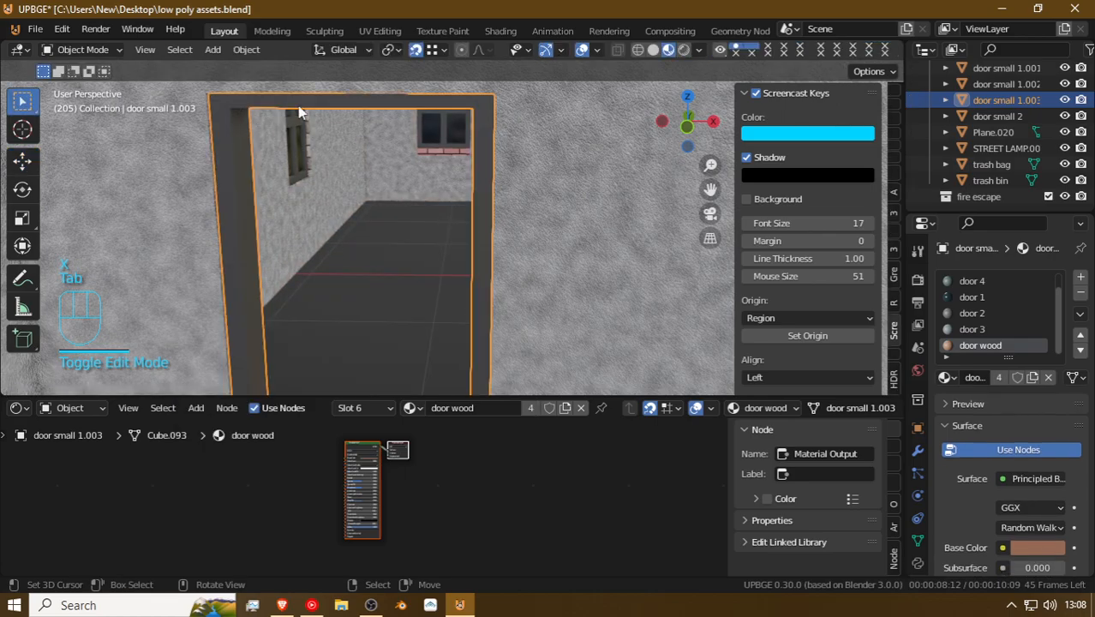
Step: Select the wooden door in the hallway's side wall and delete its leaf and handle, keeping only the frame
{"action": "key", "text": "shift+f"}
{"action": "right_click", "coordinate": [451, 228]}
{"action": "key", "text": "shift+f"}
{"action": "key", "text": "s"}
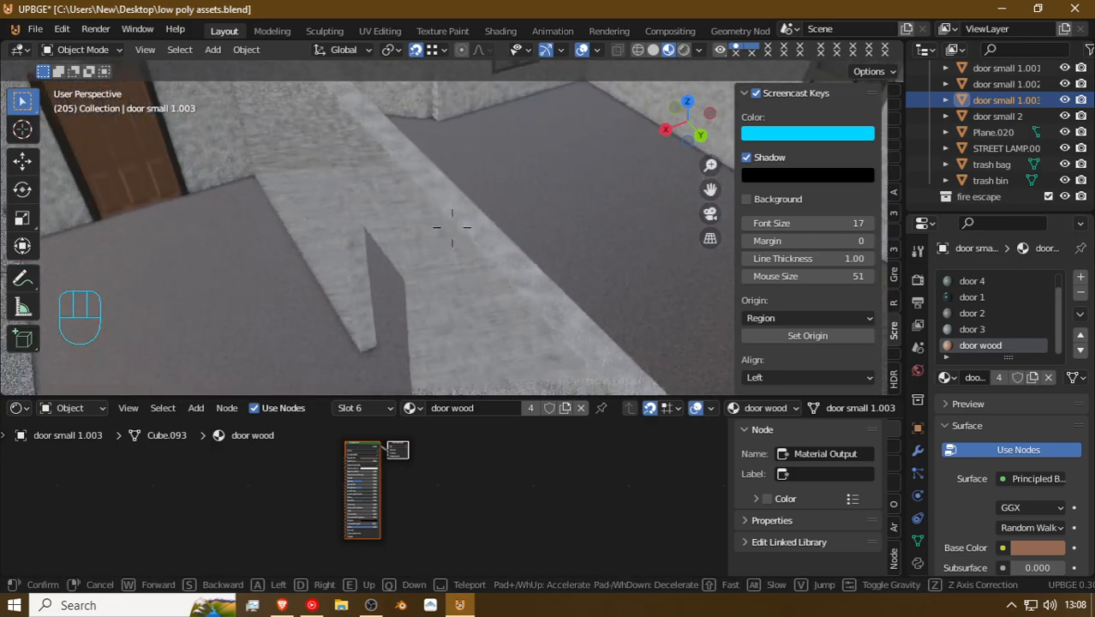
{"action": "key", "text": "s"}
{"action": "key", "text": "s"}
{"action": "key", "text": "a"}
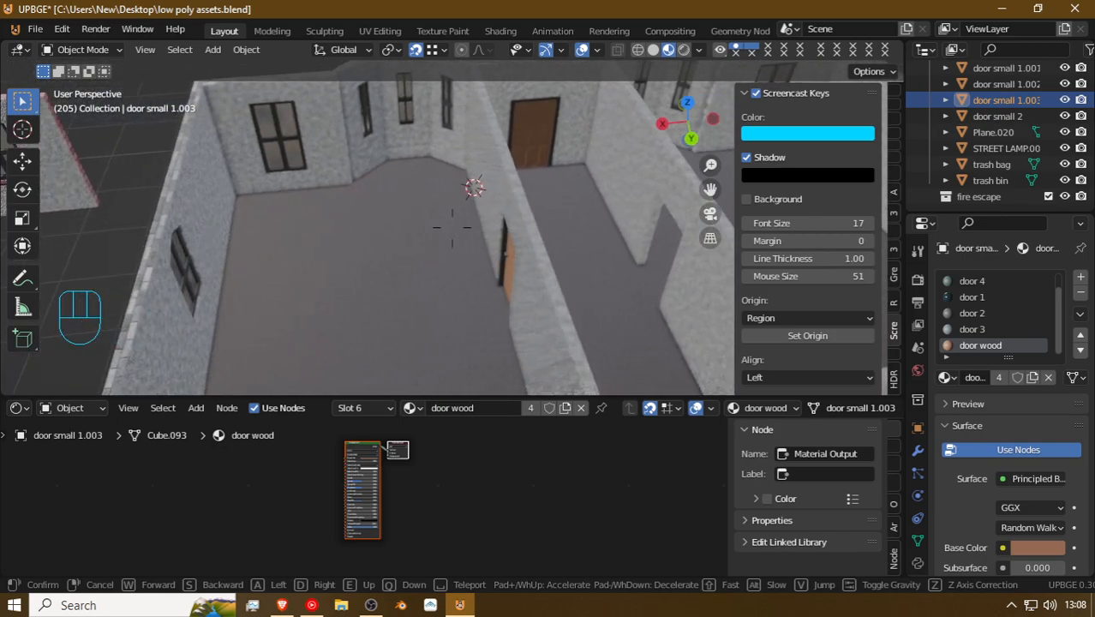
{"action": "key", "text": "s"}
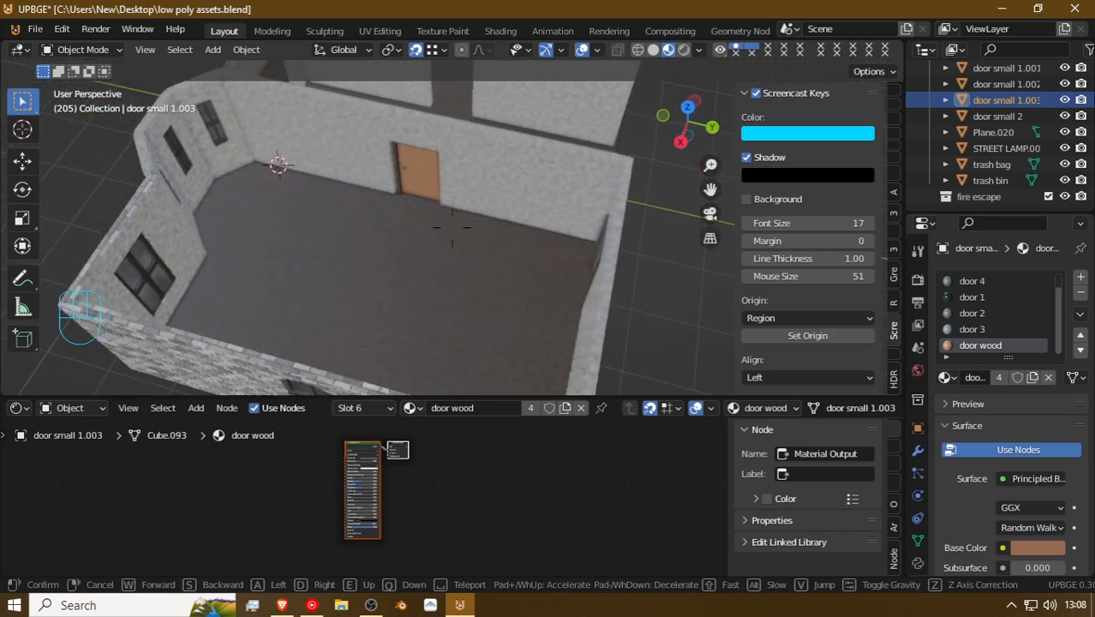
{"action": "left_click", "coordinate": [451, 228]}
{"action": "left_click", "coordinate": [334, 325]}
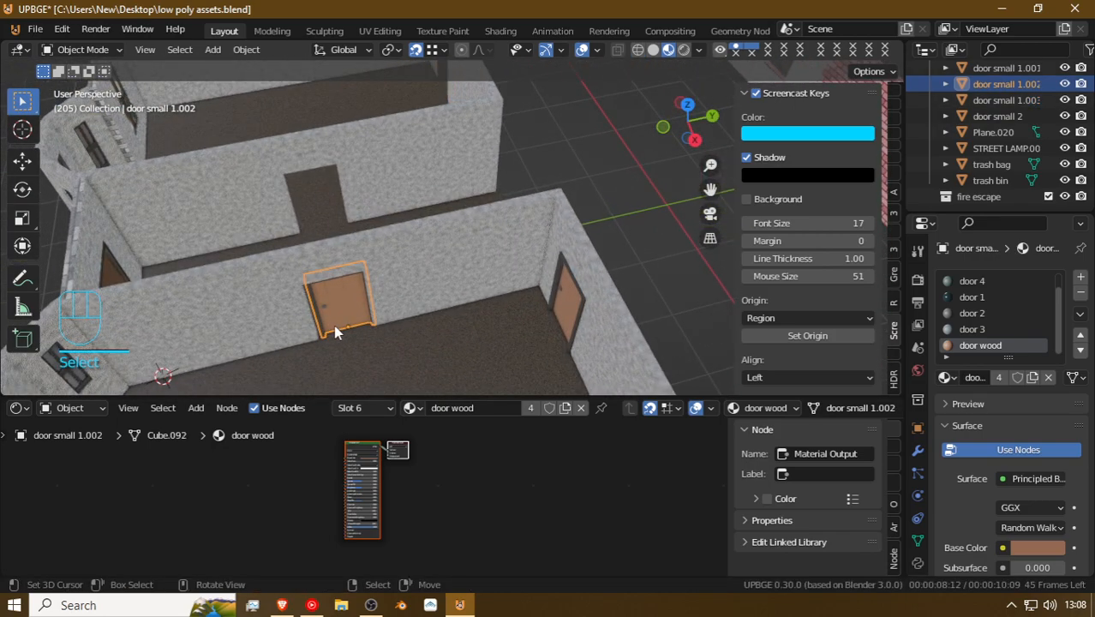
{"action": "key", "text": "Tab"}
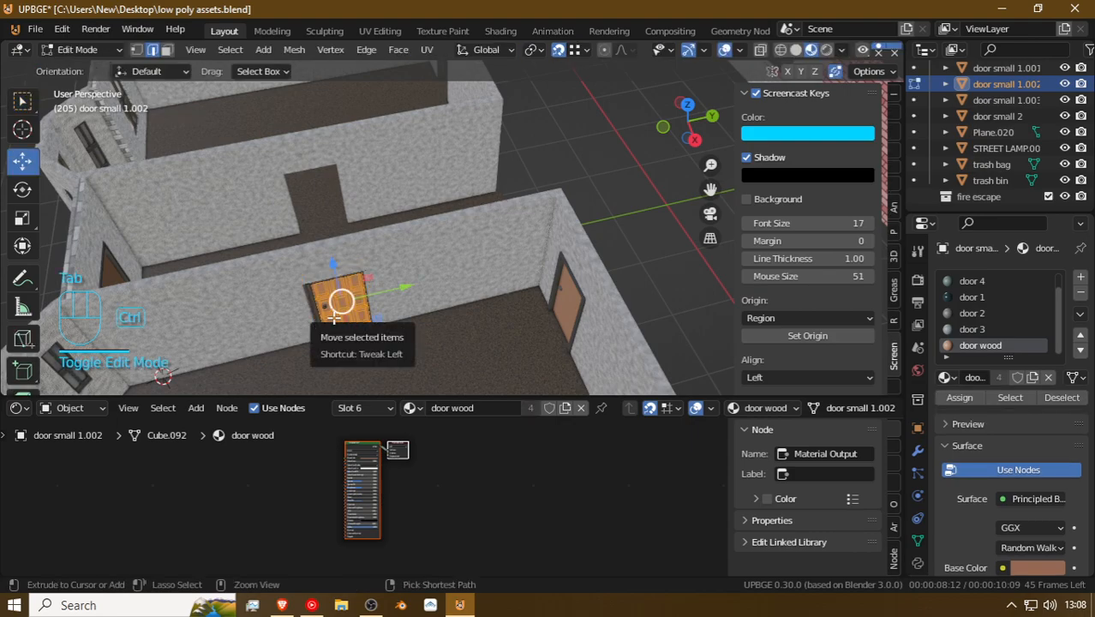
{"action": "key", "text": "ctrl+l"}
{"action": "key", "text": "l"}
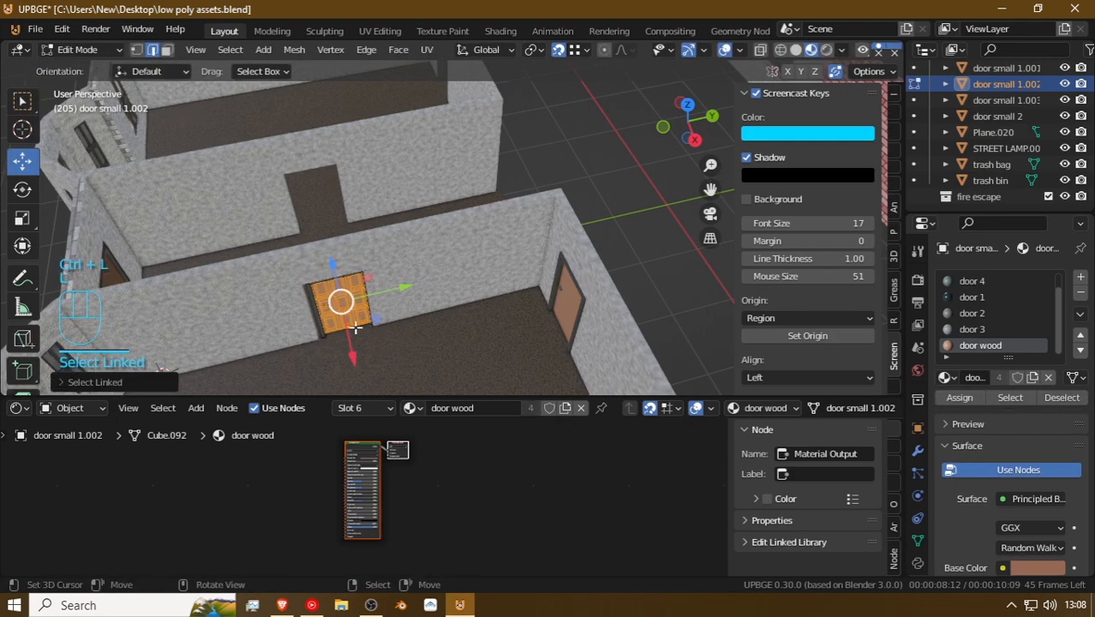
{"action": "key", "text": "x"}
{"action": "left_click", "coordinate": [367, 334]}
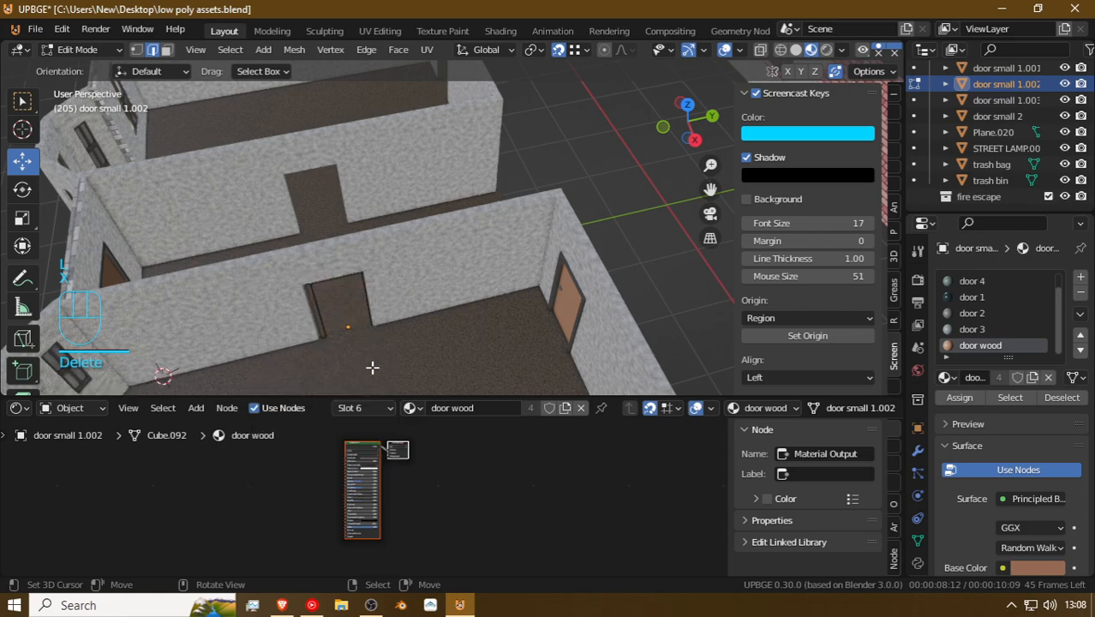
{"action": "key", "text": "Tab"}
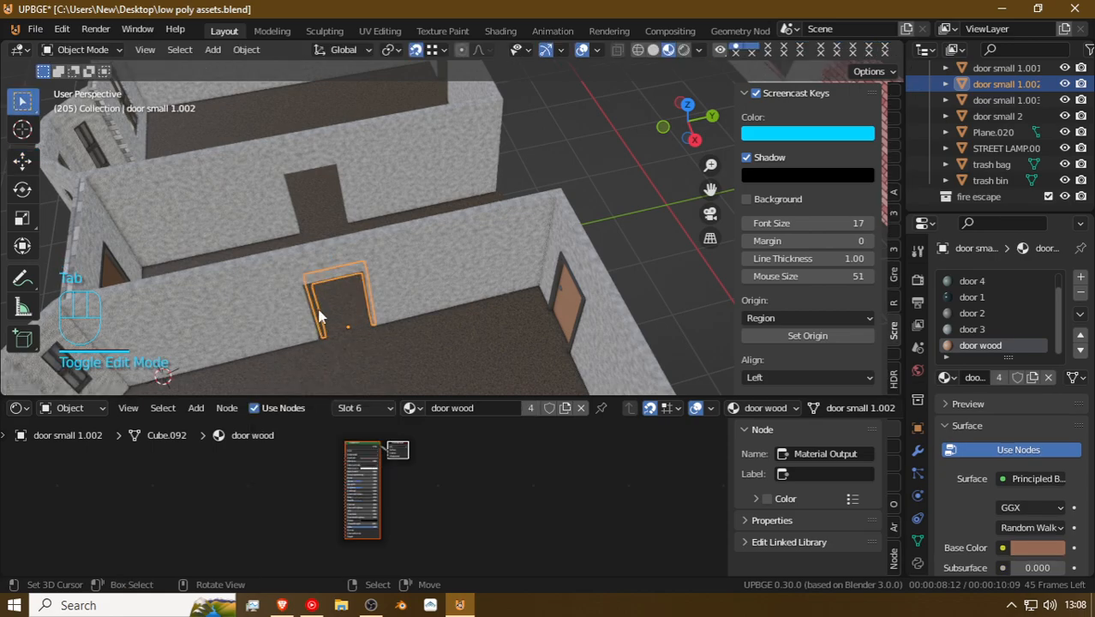
Step: Move the emptied hallway door frame along X so its edge projects slightly from the wall face
{"action": "key", "text": "g"}
{"action": "key", "text": "z"}
{"action": "left_click", "coordinate": [356, 336]}
{"action": "key", "text": "shift+f"}
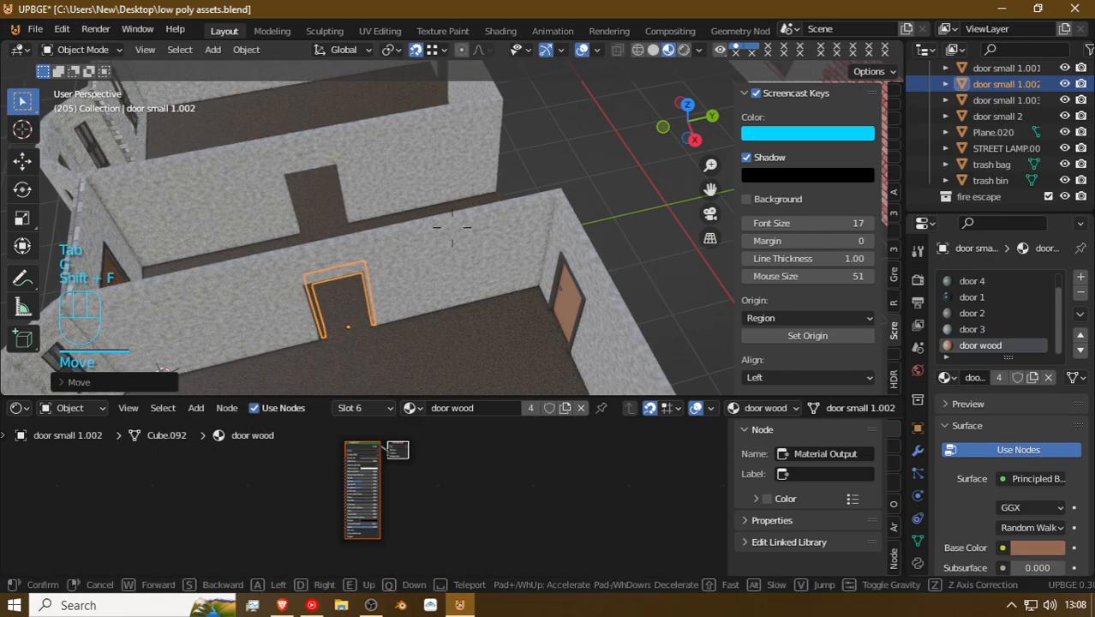
{"action": "key", "text": "w"}
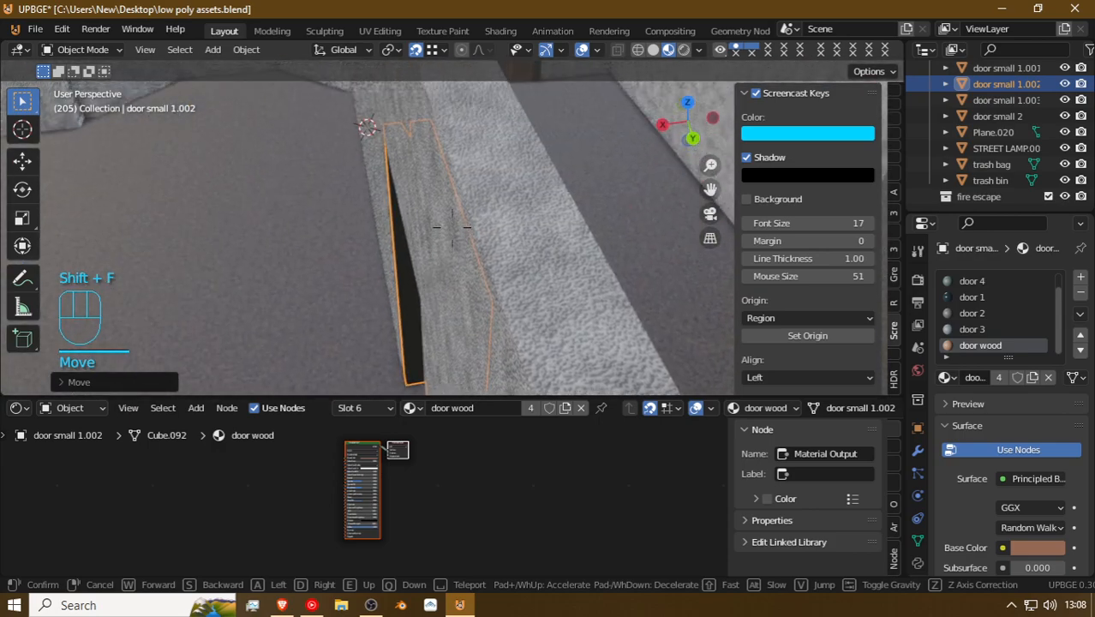
{"action": "left_click", "coordinate": [386, 193]}
{"action": "key", "text": "g"}
{"action": "key", "text": "x"}
{"action": "left_click", "coordinate": [346, 195]}
{"action": "key", "text": "shift+f"}
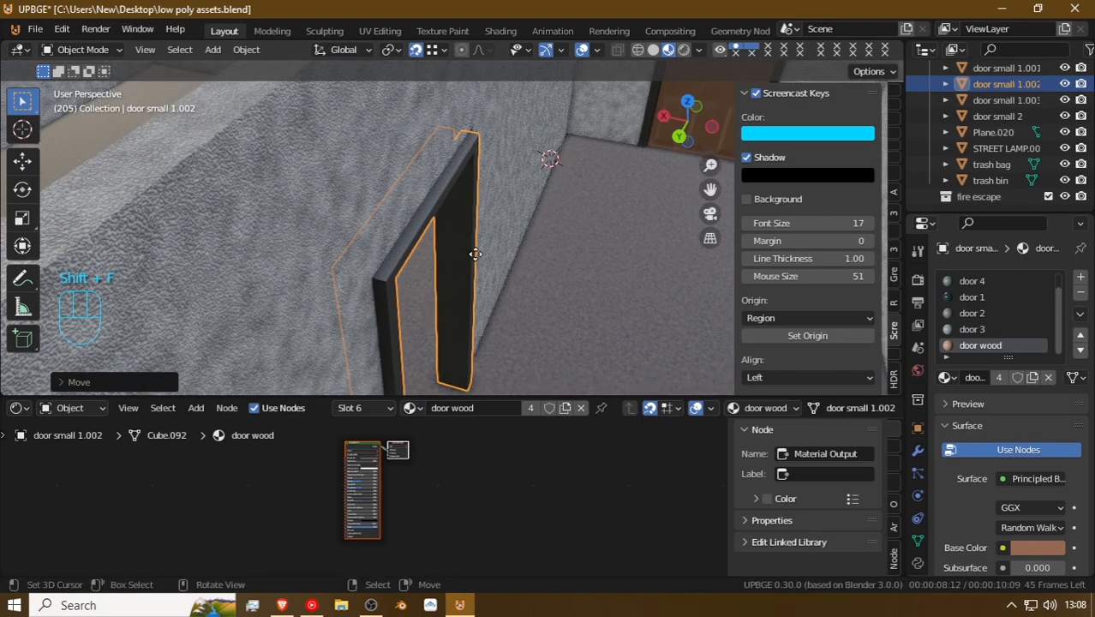
{"action": "left_click", "coordinate": [465, 227]}
{"action": "key", "text": "g"}
{"action": "key", "text": "x"}
{"action": "left_click", "coordinate": [501, 305]}
{"action": "left_click", "coordinate": [370, 604]}
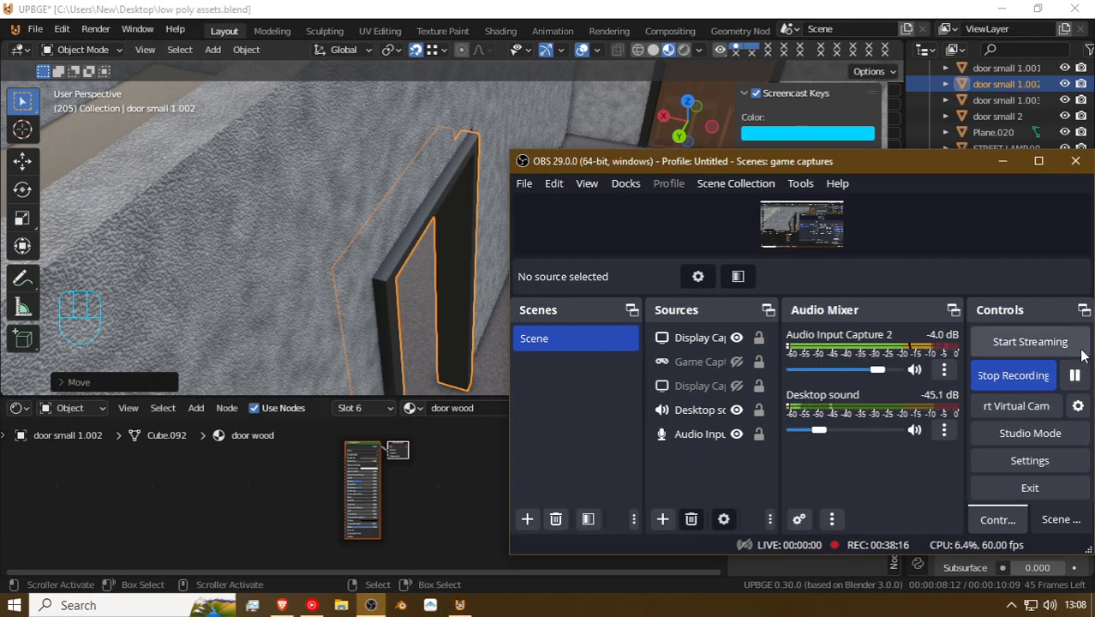
{"action": "left_click", "coordinate": [1078, 375]}
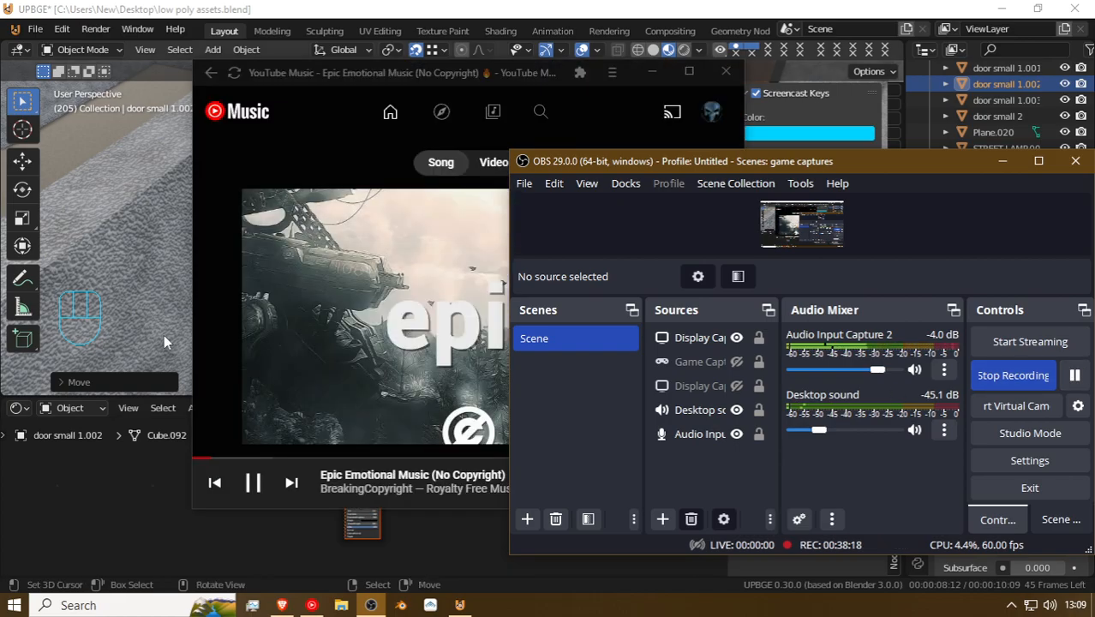
{"action": "left_click", "coordinate": [249, 323]}
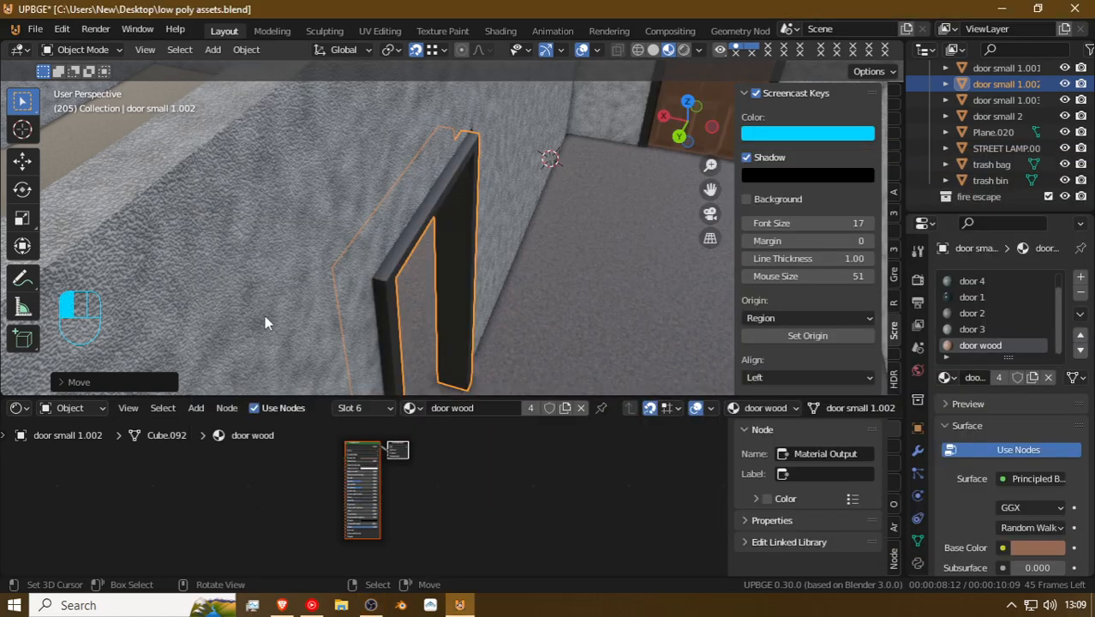
Step: Duplicate the empty door frame and move the copy along X across the hallway towards the doorway in the opposite wall
{"action": "scroll", "coordinate": [359, 220], "scroll_direction": "down", "scroll_amount": 4}
{"action": "scroll", "coordinate": [359, 220], "scroll_direction": "down", "scroll_amount": 2}
{"action": "scroll", "coordinate": [361, 221], "scroll_direction": "up", "scroll_amount": 2}
{"action": "middle_click_drag", "start_coordinate": [360, 221], "coordinate": [422, 241]}
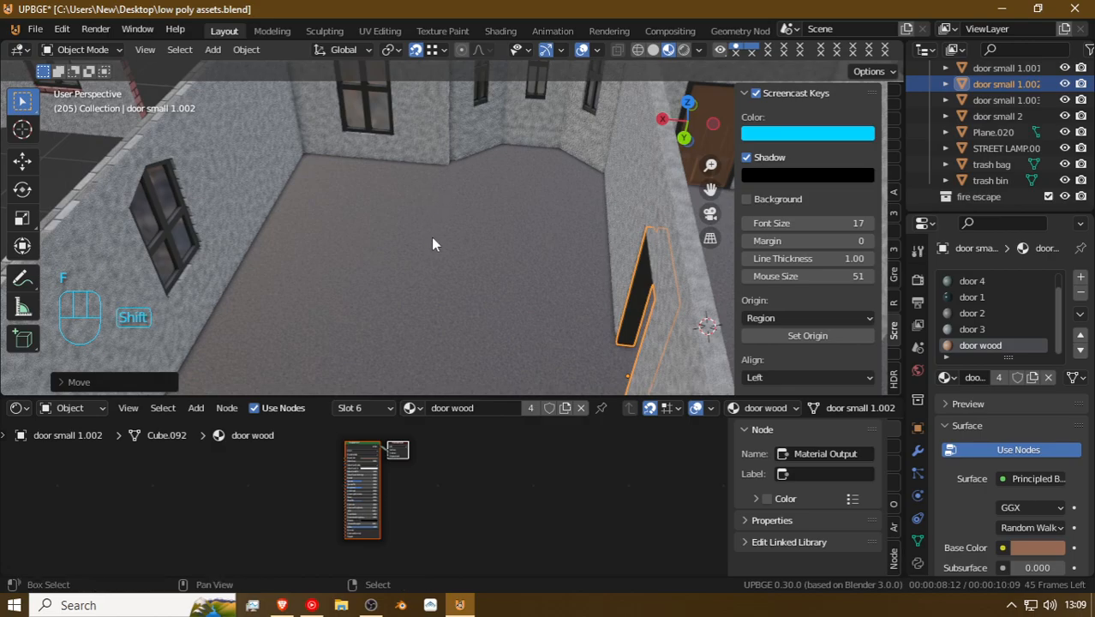
{"action": "key", "text": "shift+f"}
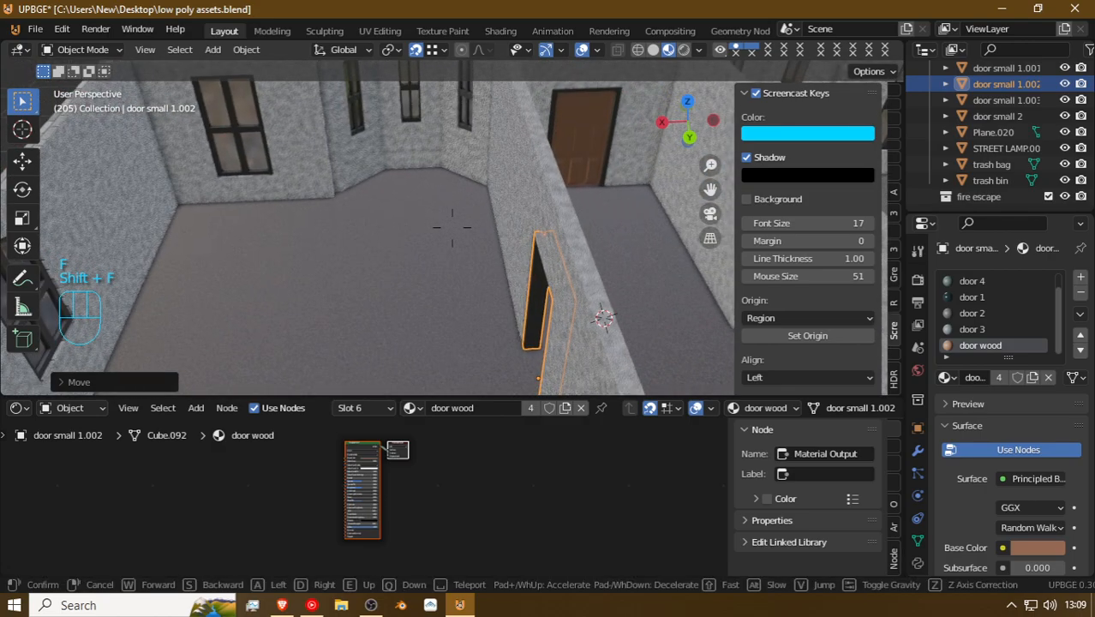
{"action": "key", "text": "a"}
{"action": "left_click", "coordinate": [452, 228]}
{"action": "key", "text": "shift+d"}
{"action": "right_click", "coordinate": [411, 228]}
{"action": "key", "text": "g"}
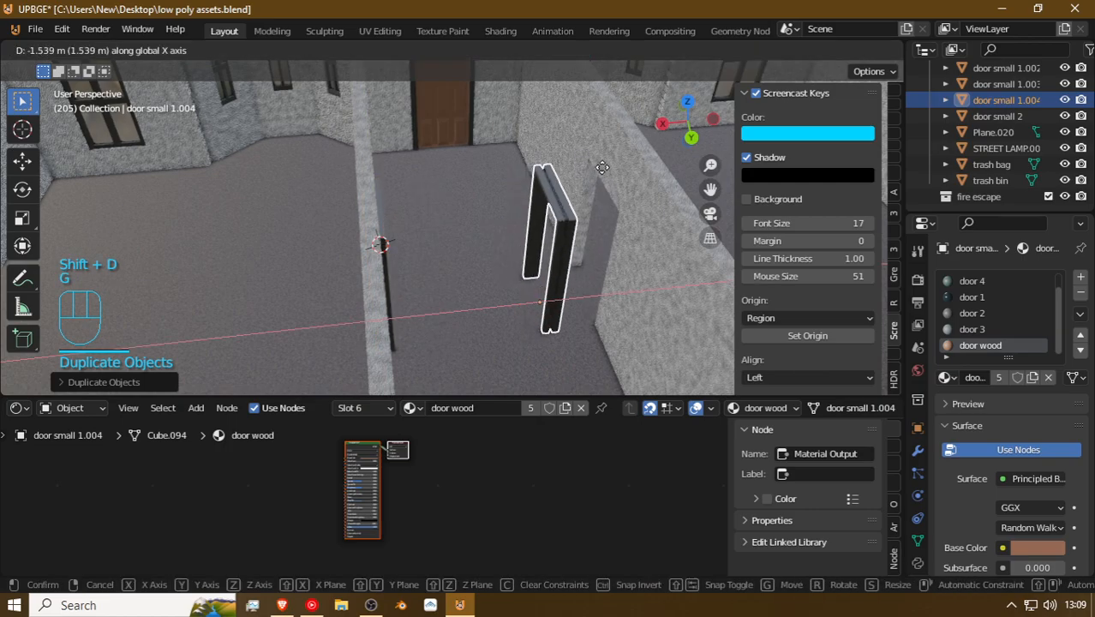
{"action": "left_click", "coordinate": [575, 165]}
Step: Adjust the frame copy along X in several moves until it sits within the opposite wall's doorway
{"action": "key", "text": "g"}
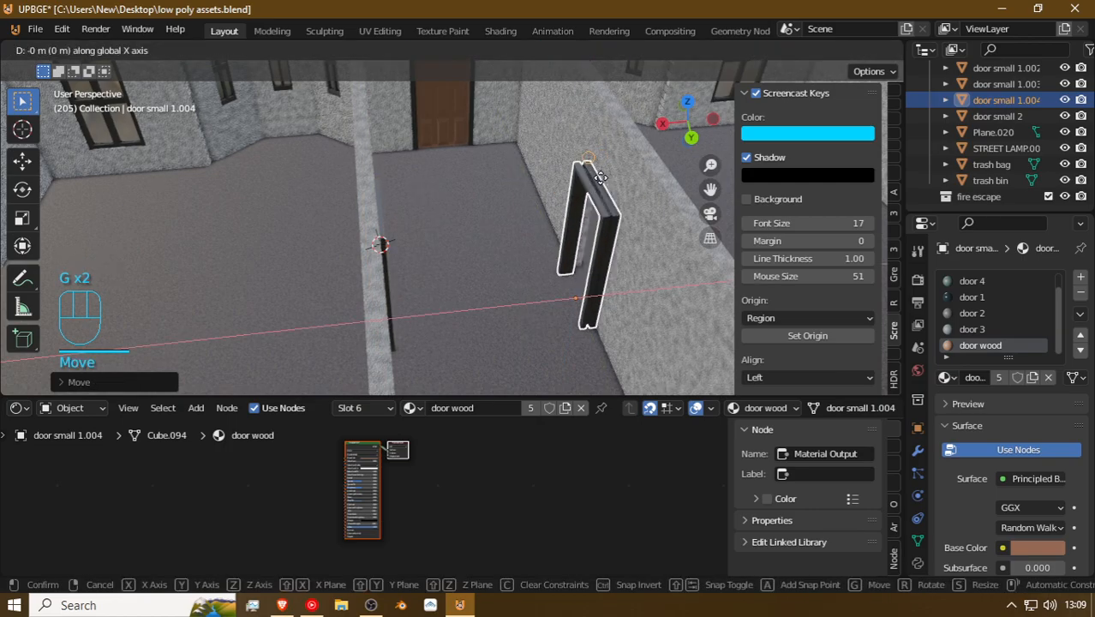
{"action": "left_click", "coordinate": [623, 232]}
{"action": "key", "text": "g"}
{"action": "left_click", "coordinate": [604, 231]}
{"action": "key", "text": "g"}
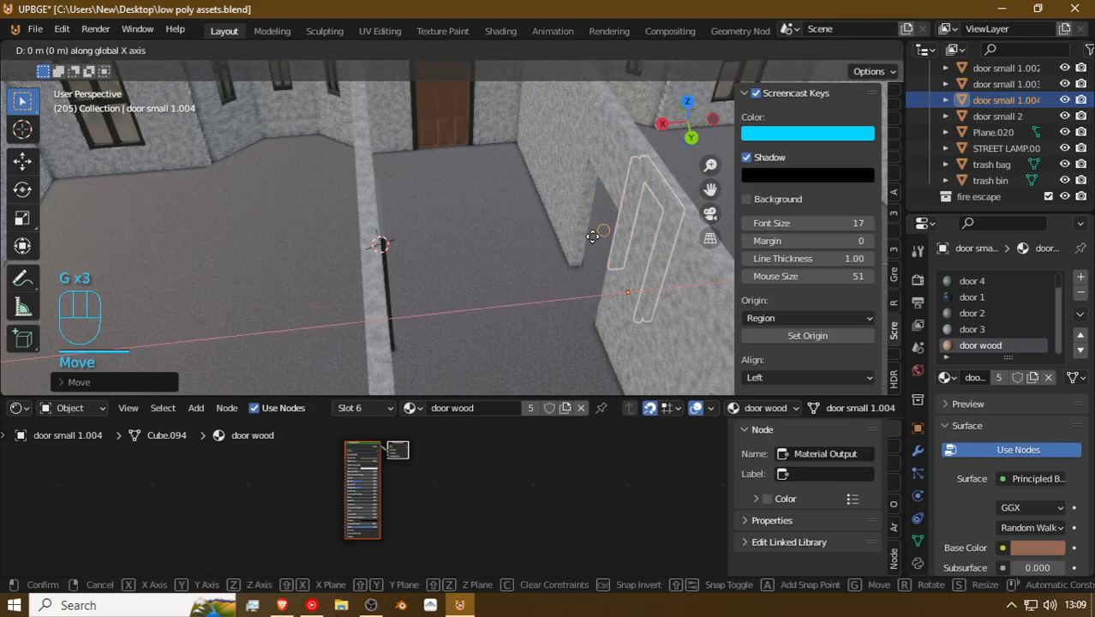
{"action": "left_click", "coordinate": [574, 259]}
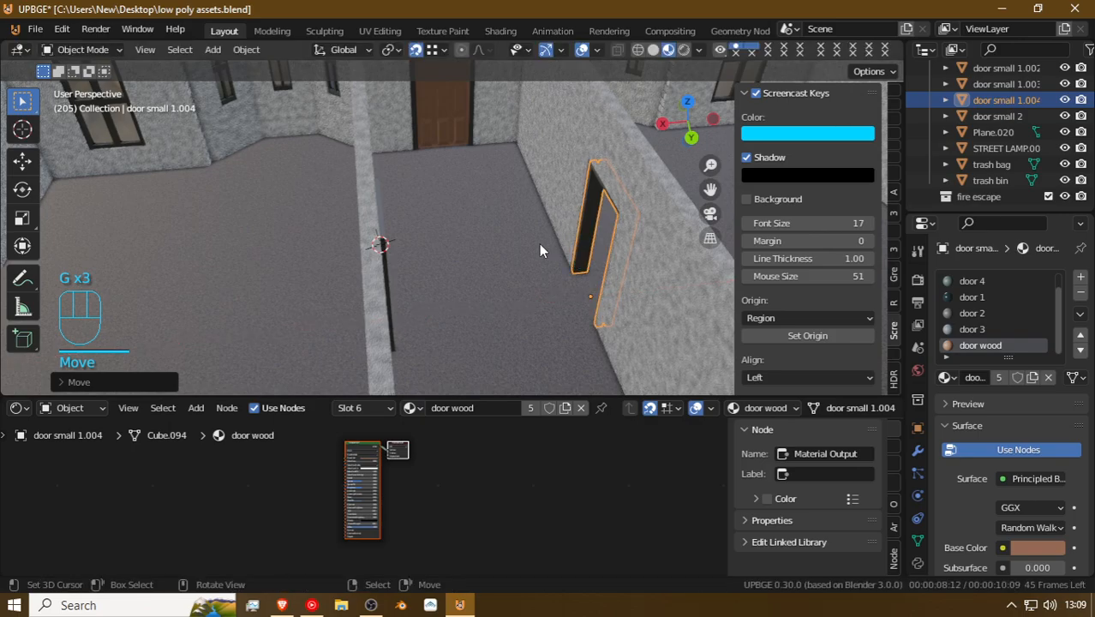
Step: Nudge the frame copy along X so its edge projects slightly from the hallway wall face
{"action": "key", "text": "shift+f"}
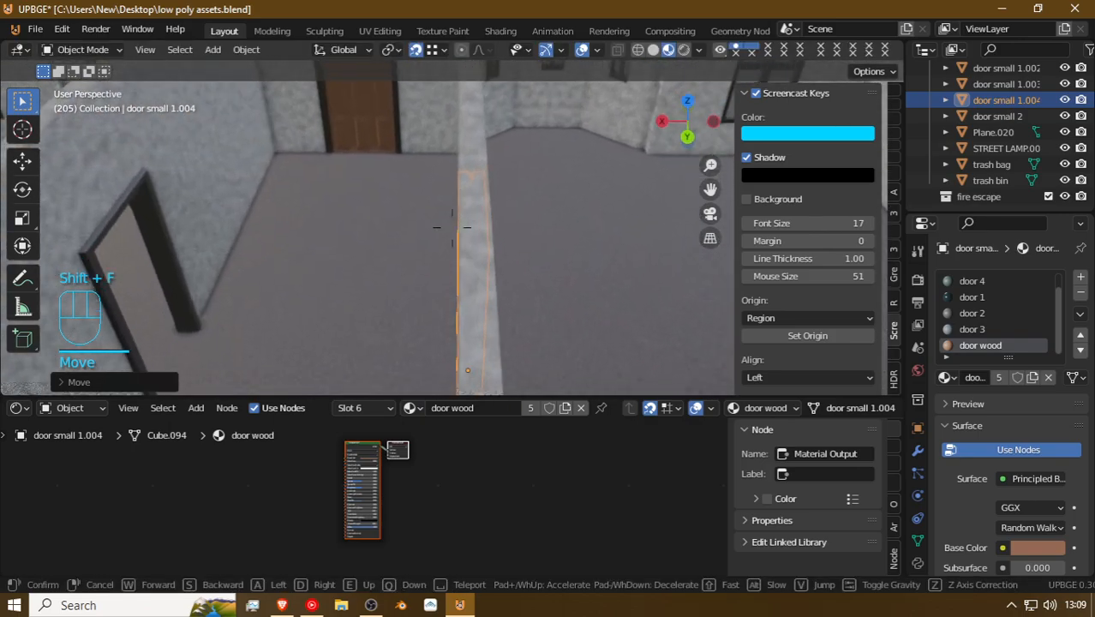
{"action": "left_click", "coordinate": [464, 224]}
{"action": "key", "text": "g"}
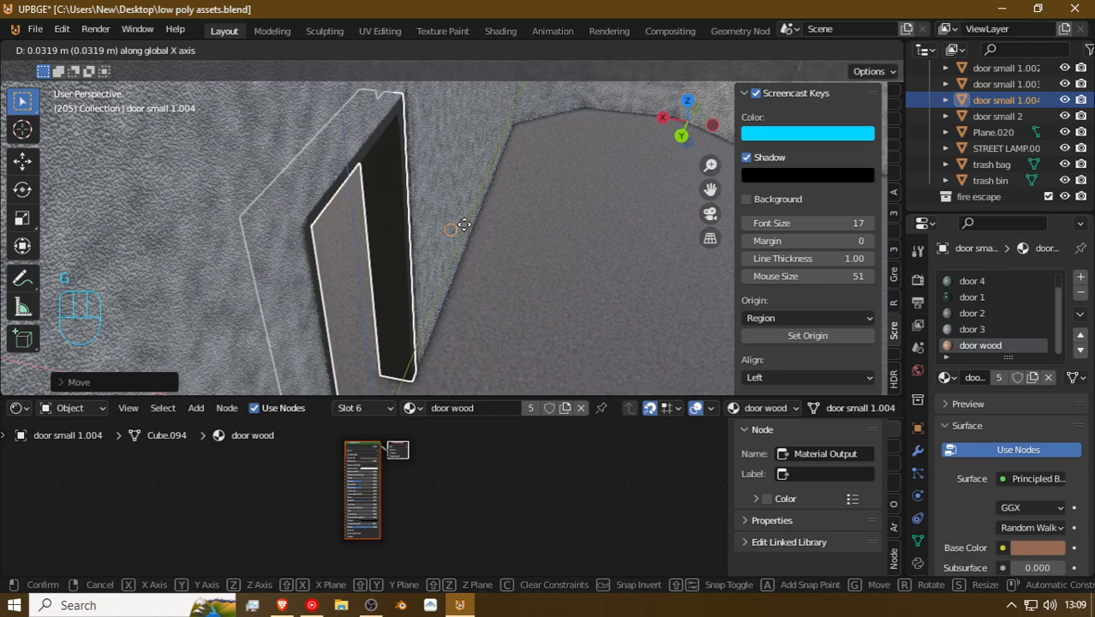
{"action": "left_click", "coordinate": [500, 225]}
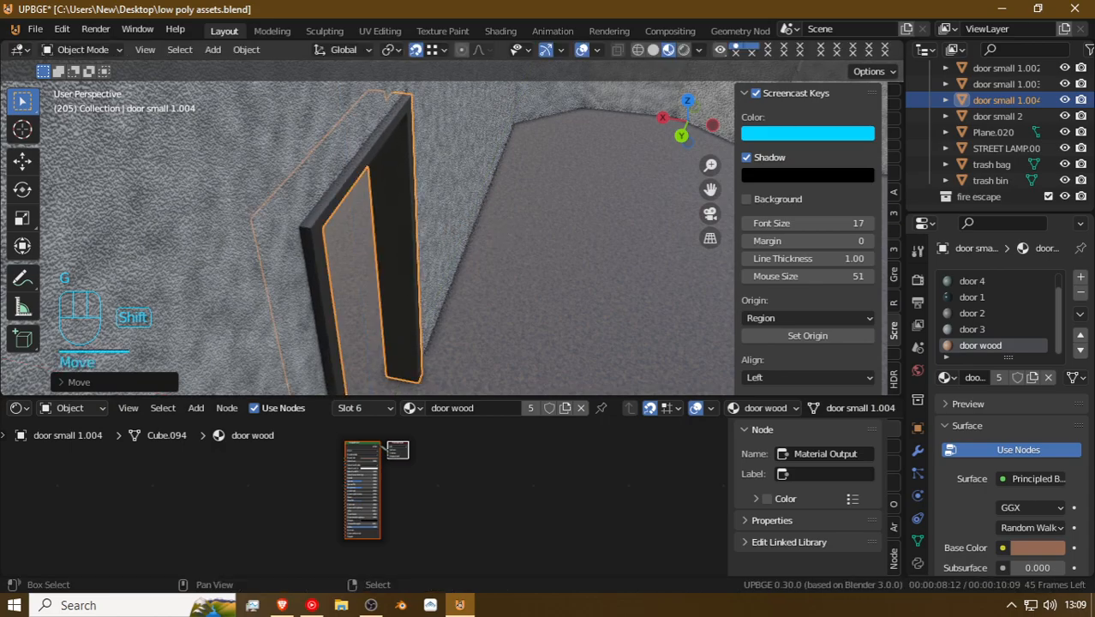
Step: Select the wall section with the arched opening and open its mesh for editing
{"action": "key", "text": "shift+f"}
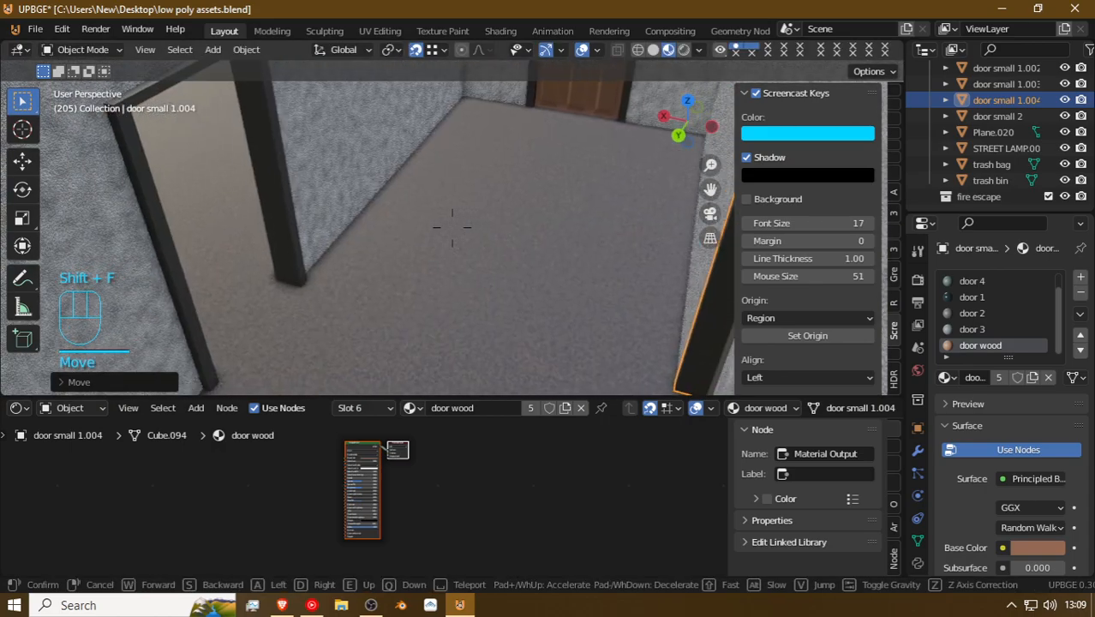
{"action": "key", "text": "w"}
{"action": "key", "text": "a"}
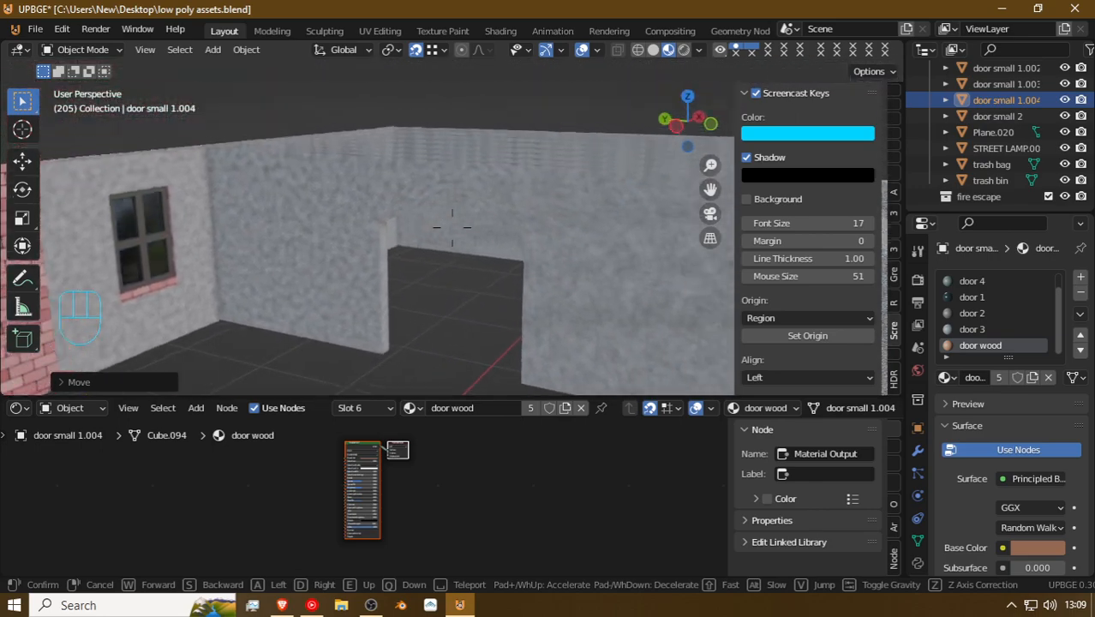
{"action": "key", "text": "s"}
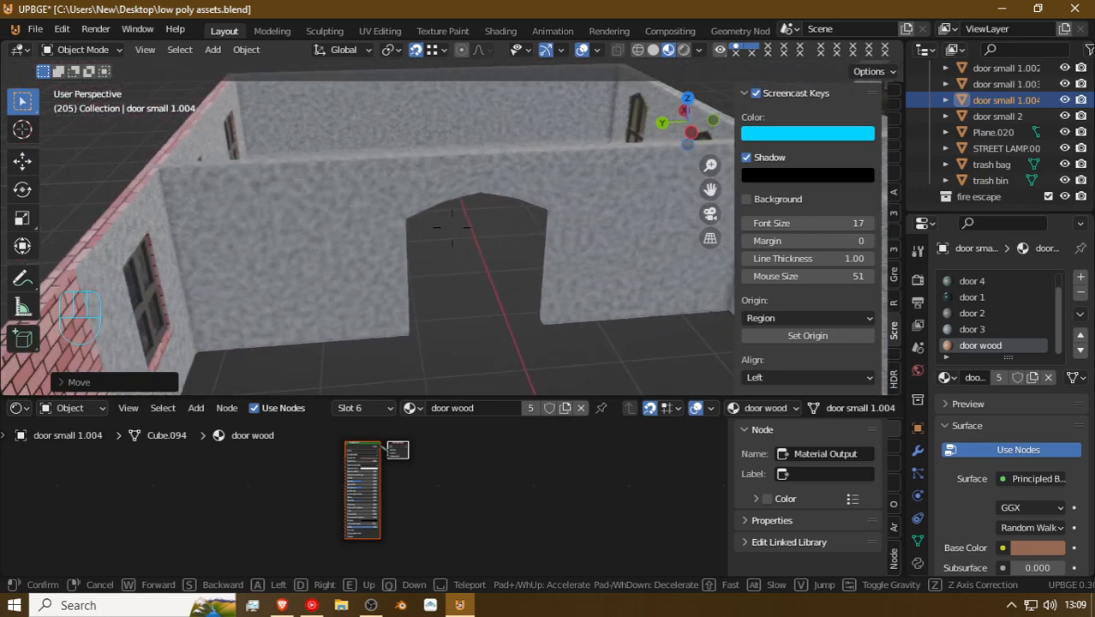
{"action": "key", "text": "w"}
{"action": "left_click", "coordinate": [451, 233]}
{"action": "key", "text": "Tab"}
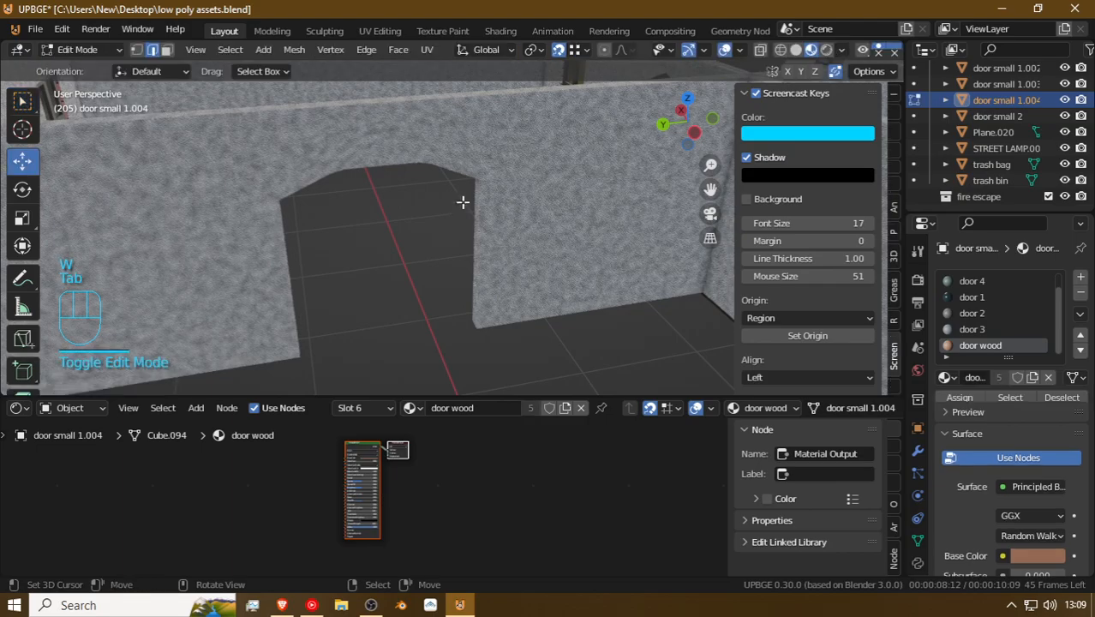
{"action": "key", "text": "Tab"}
{"action": "left_click", "coordinate": [477, 197]}
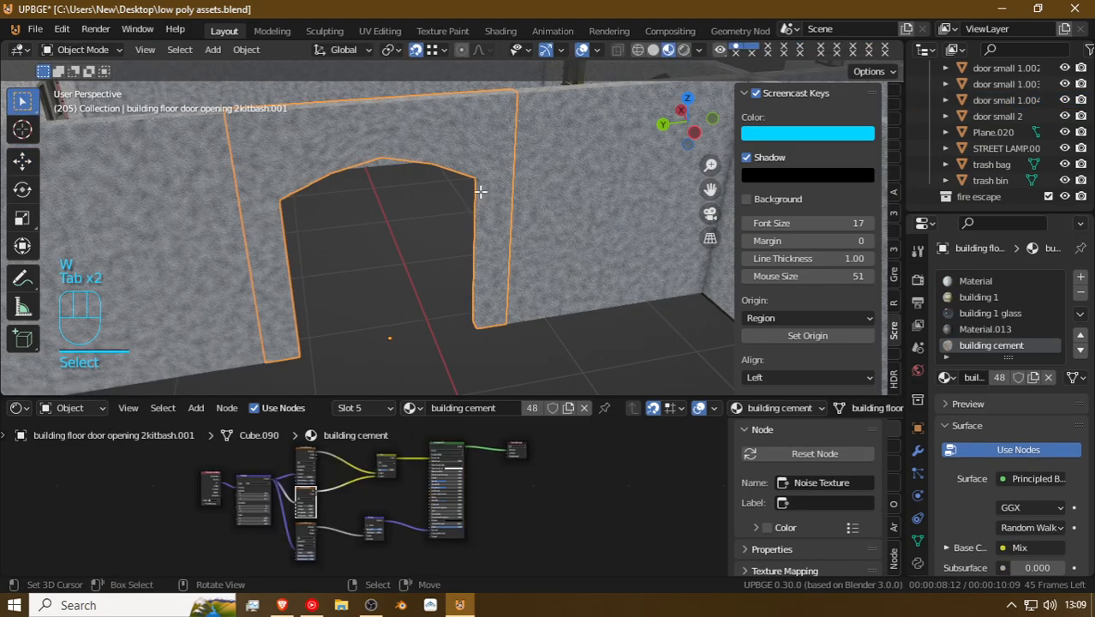
{"action": "key", "text": "Tab"}
Step: Select all the inner faces of the arched opening, covering the arch's underside and both jambs down to the floor
{"action": "key", "text": "shift+f"}
{"action": "key", "text": "w"}
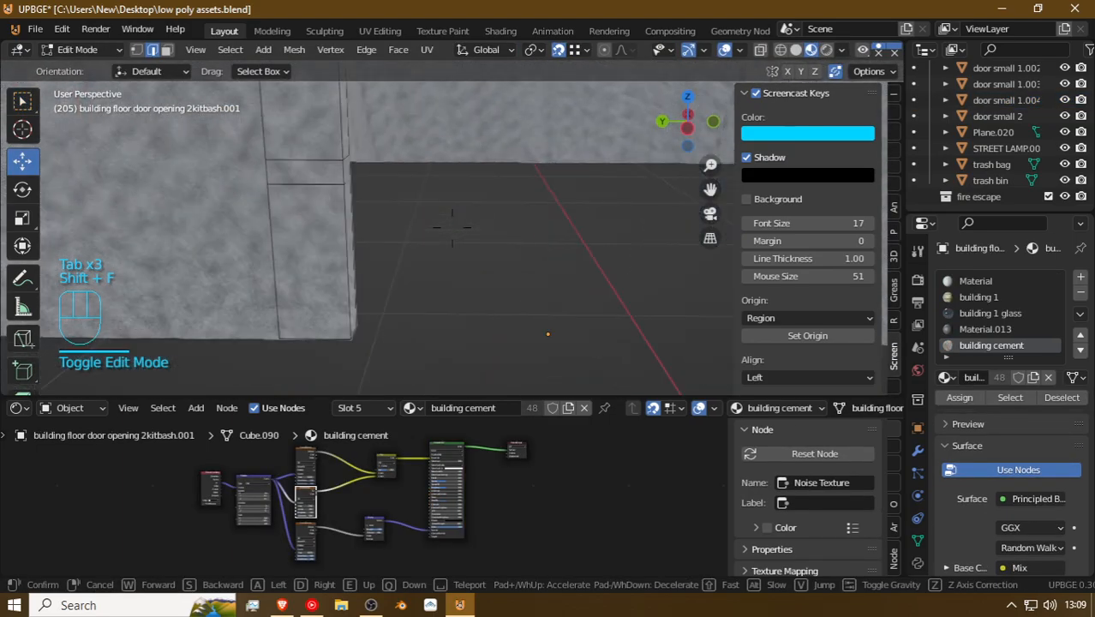
{"action": "left_click", "coordinate": [415, 267]}
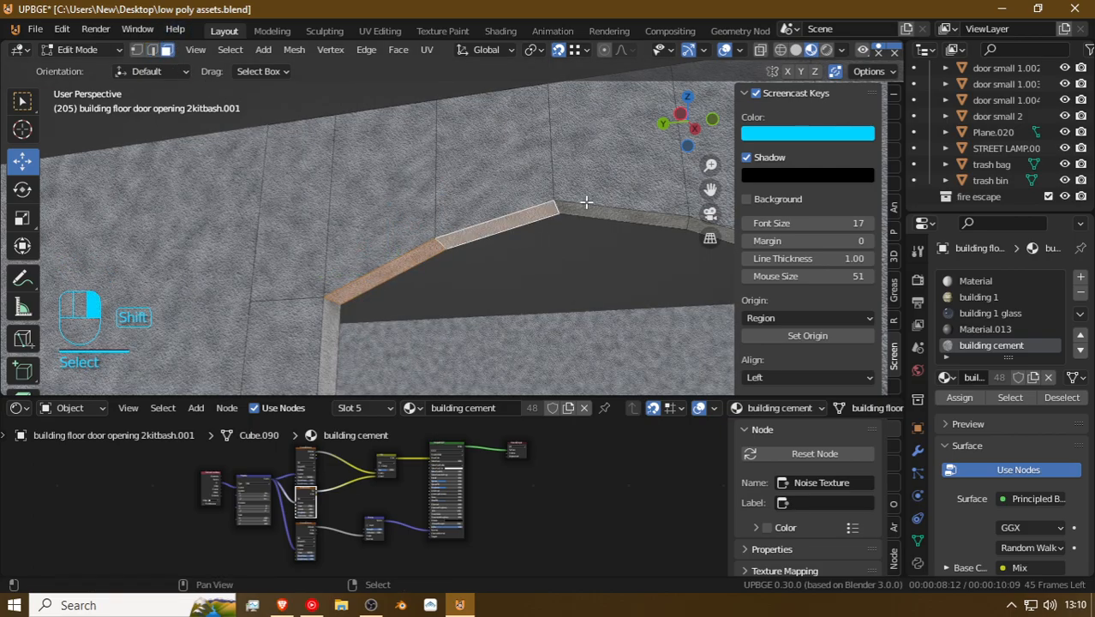
{"action": "key", "text": "shift+f"}
{"action": "left_click", "coordinate": [453, 186]}
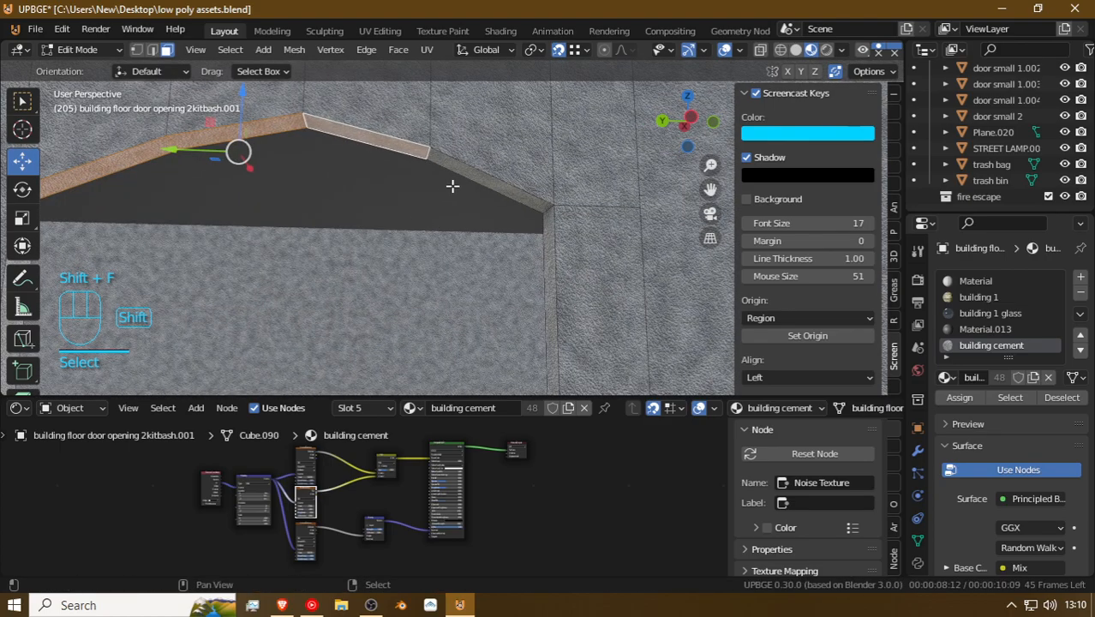
{"action": "right_click", "coordinate": [549, 250], "text": "shift"}
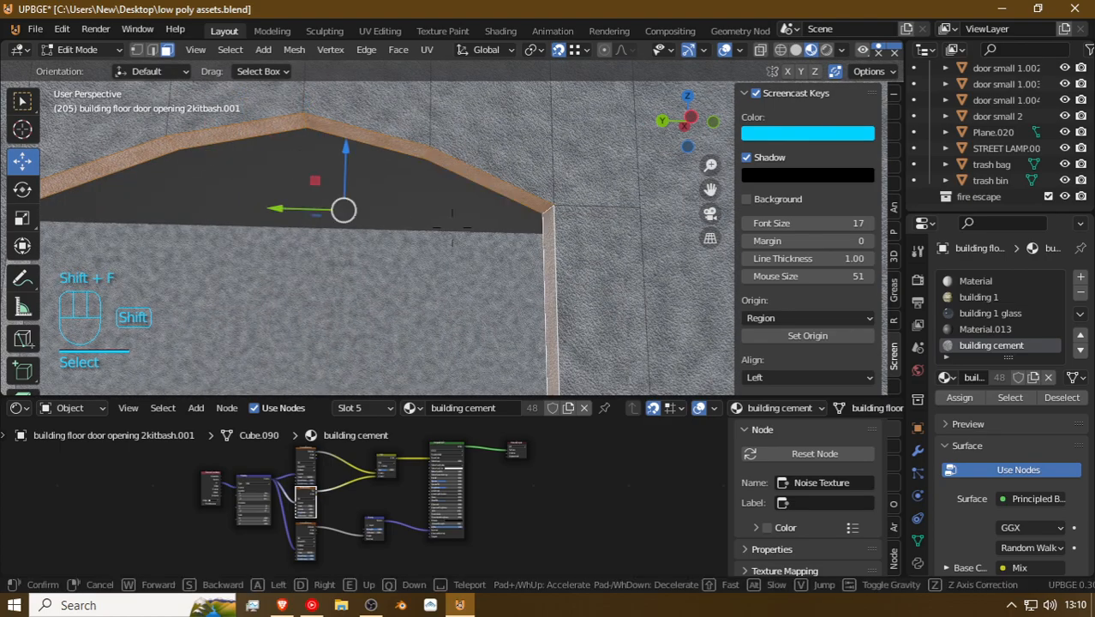
{"action": "key", "text": "shift+f"}
{"action": "left_click", "coordinate": [503, 248]}
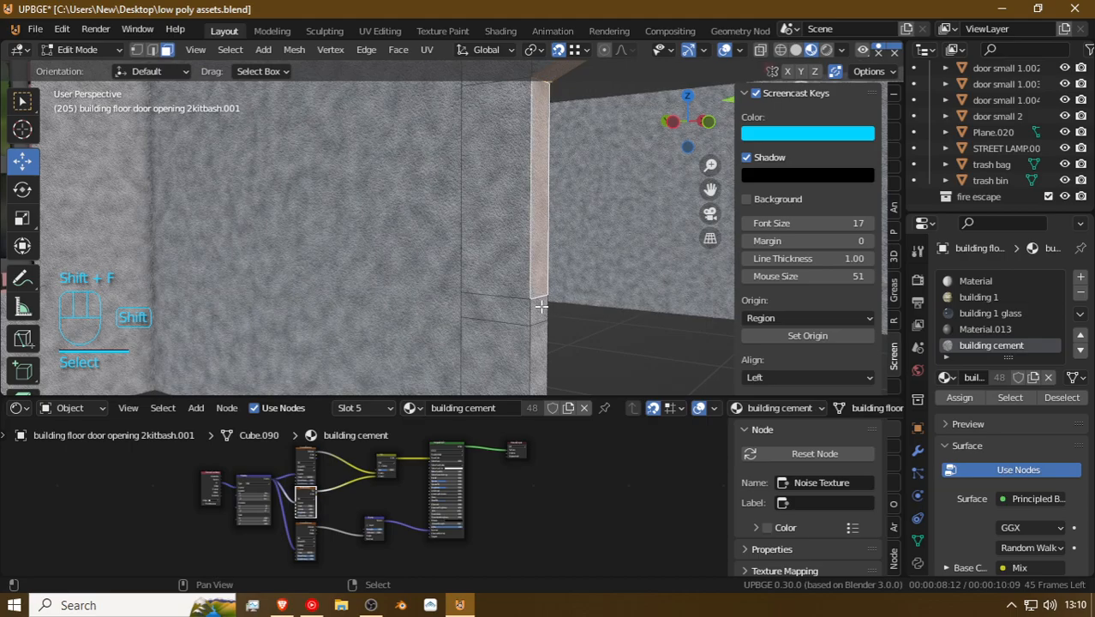
{"action": "key", "text": "shift+f"}
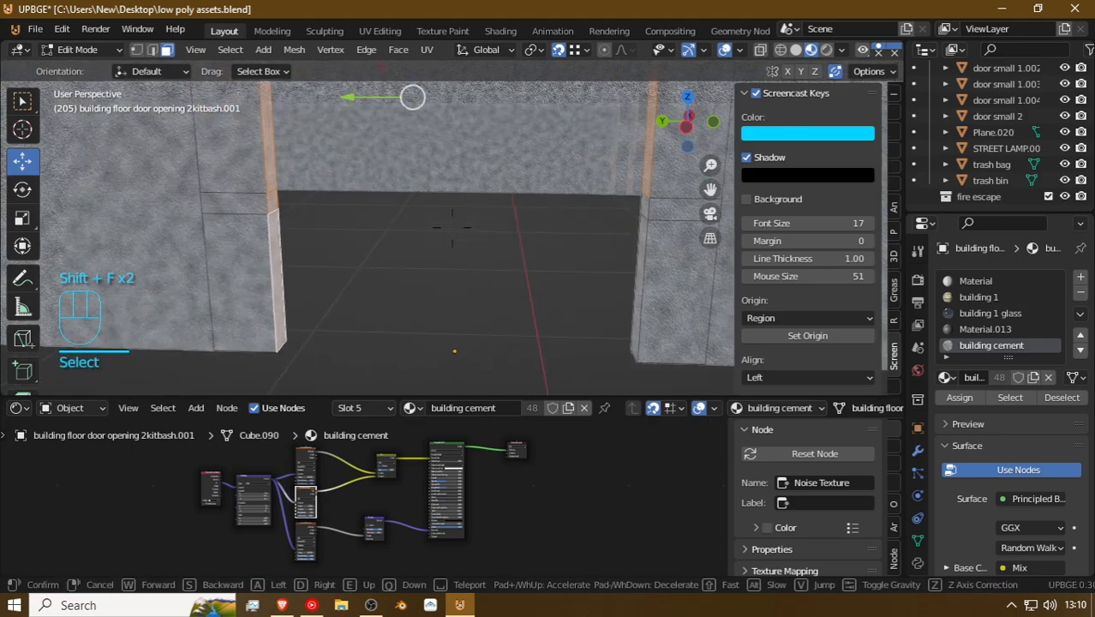
{"action": "left_click", "coordinate": [453, 226]}
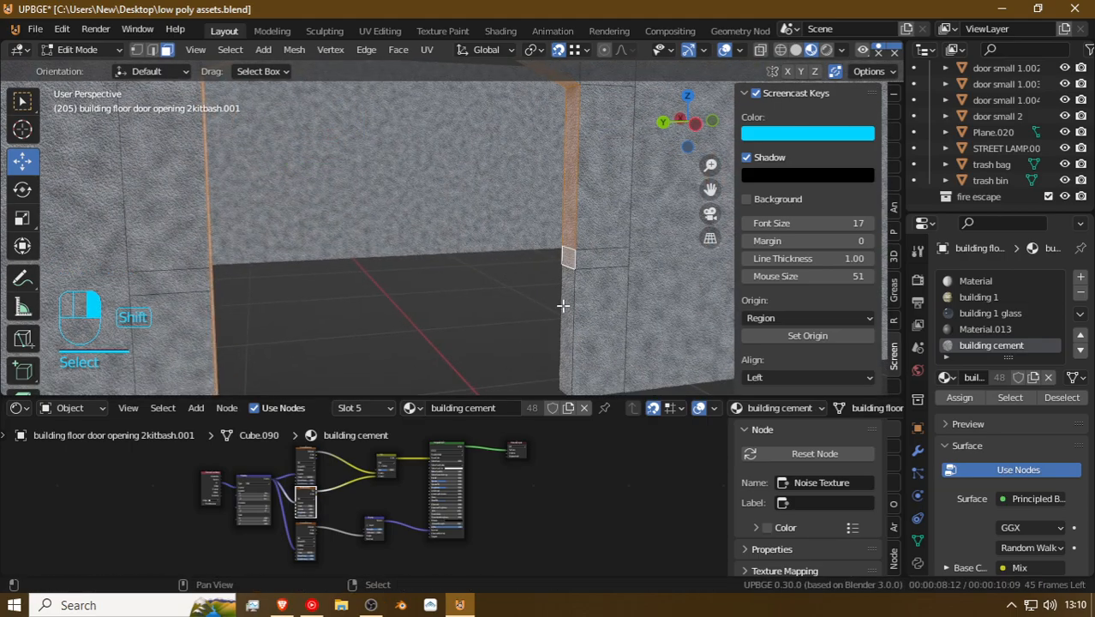
Step: Duplicate the selected inner arch faces in place and separate the copy into its own object
{"action": "key", "text": "shift+d"}
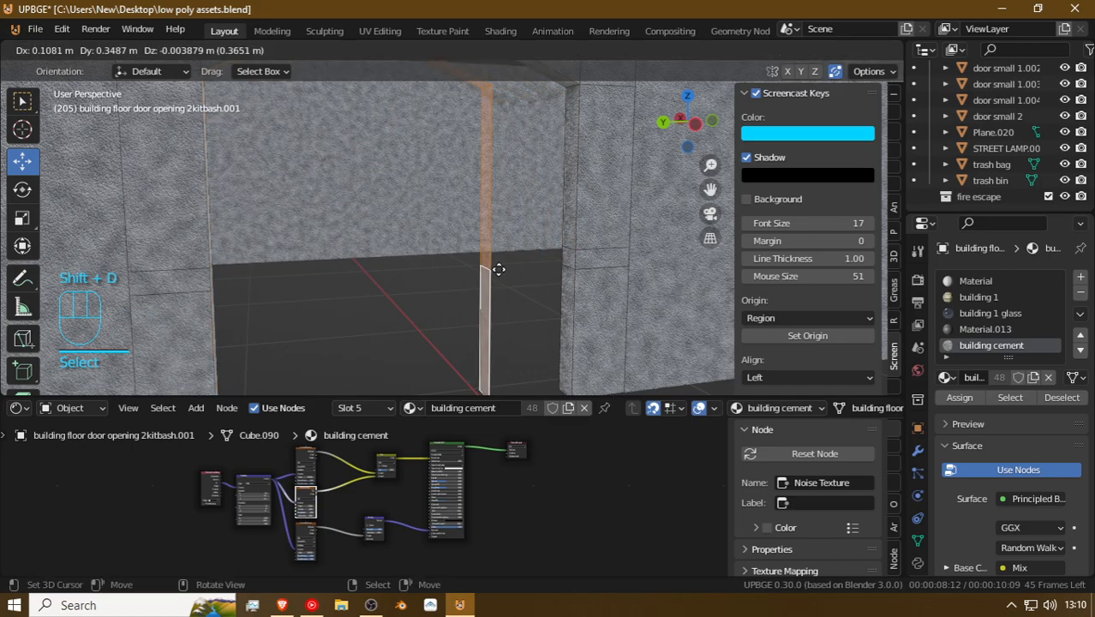
{"action": "right_click", "coordinate": [500, 269]}
{"action": "key", "text": "Tab"}
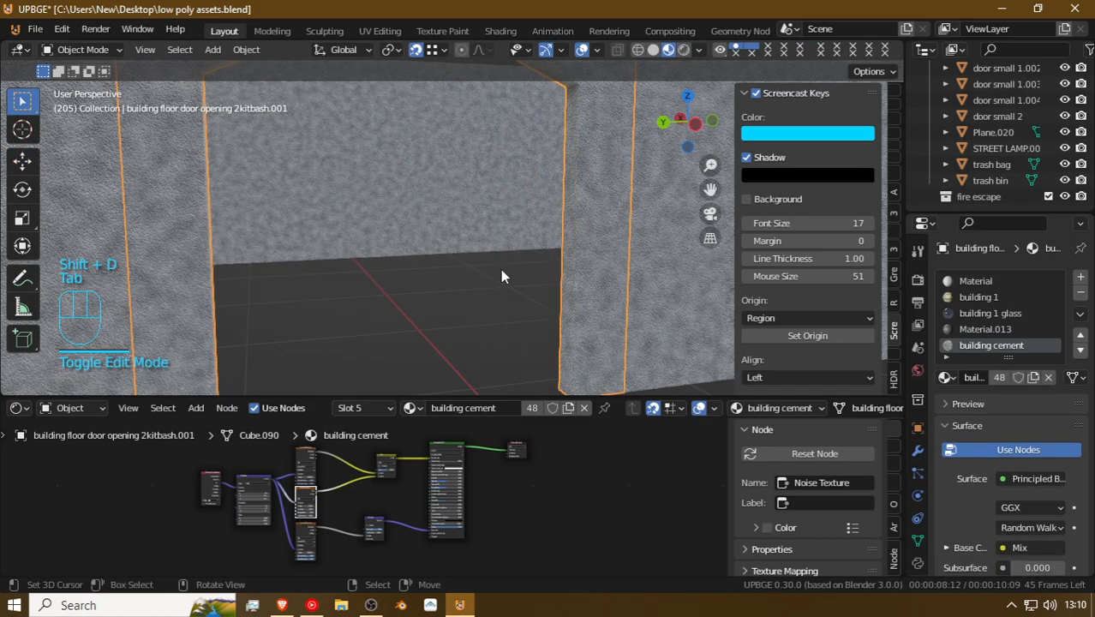
{"action": "key", "text": "Tab"}
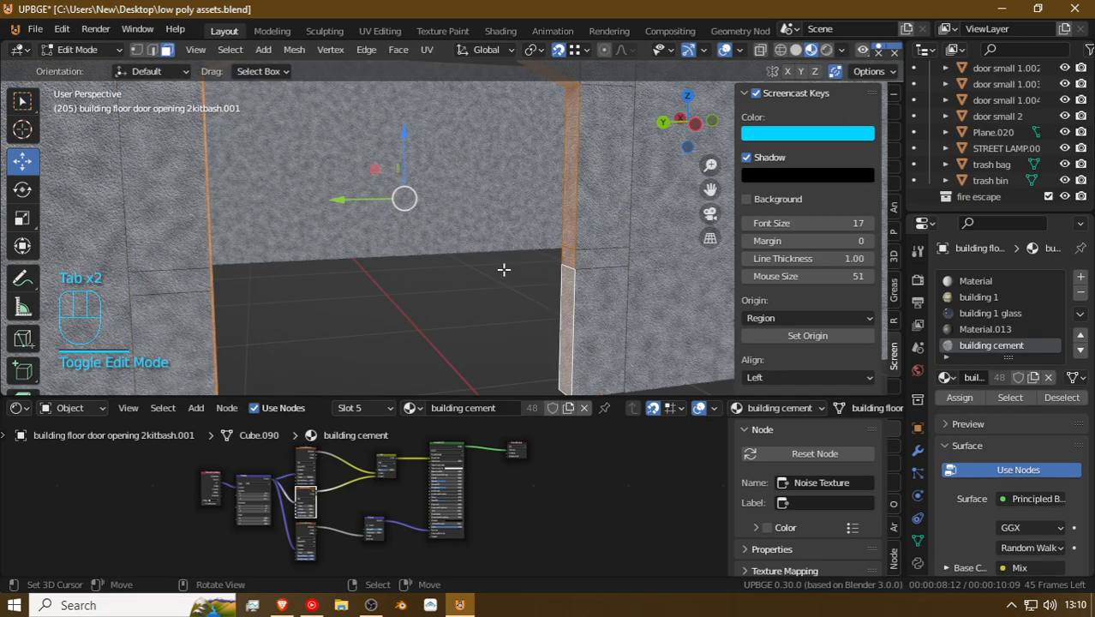
{"action": "key", "text": "p"}
{"action": "left_click", "coordinate": [504, 269]}
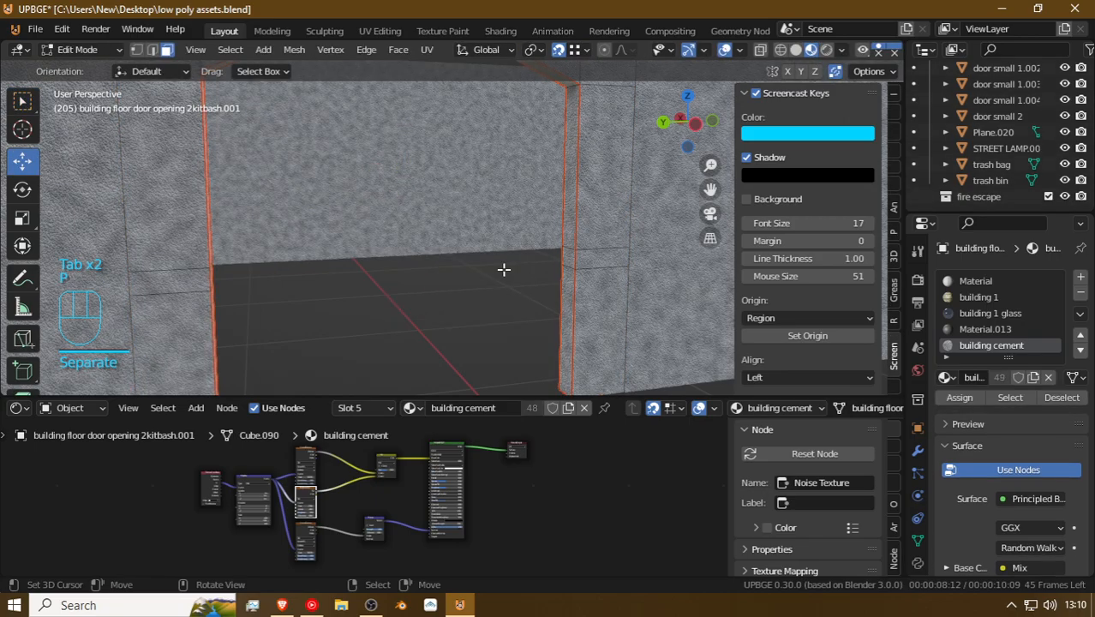
Step: Scale the whole separated arch strip along the global X axis so it extends slightly beyond both wall faces
{"action": "key", "text": "Tab"}
{"action": "left_click", "coordinate": [563, 239]}
{"action": "key", "text": "Tab"}
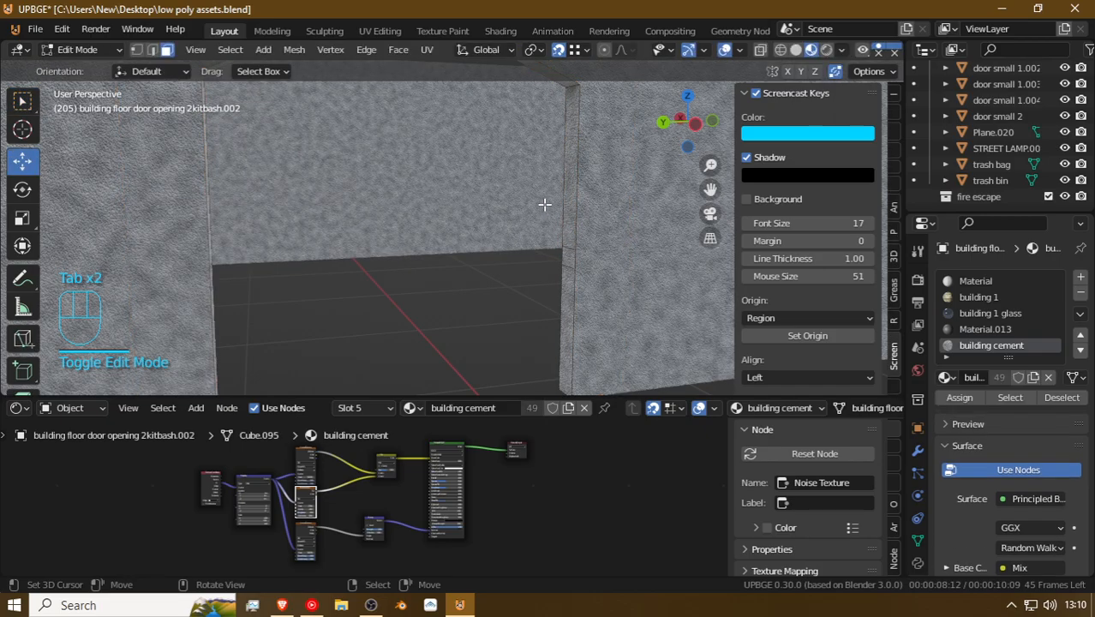
{"action": "key", "text": "shift+f"}
{"action": "left_click", "coordinate": [453, 225]}
{"action": "key", "text": "a"}
{"action": "key", "text": "s"}
{"action": "key", "text": "x"}
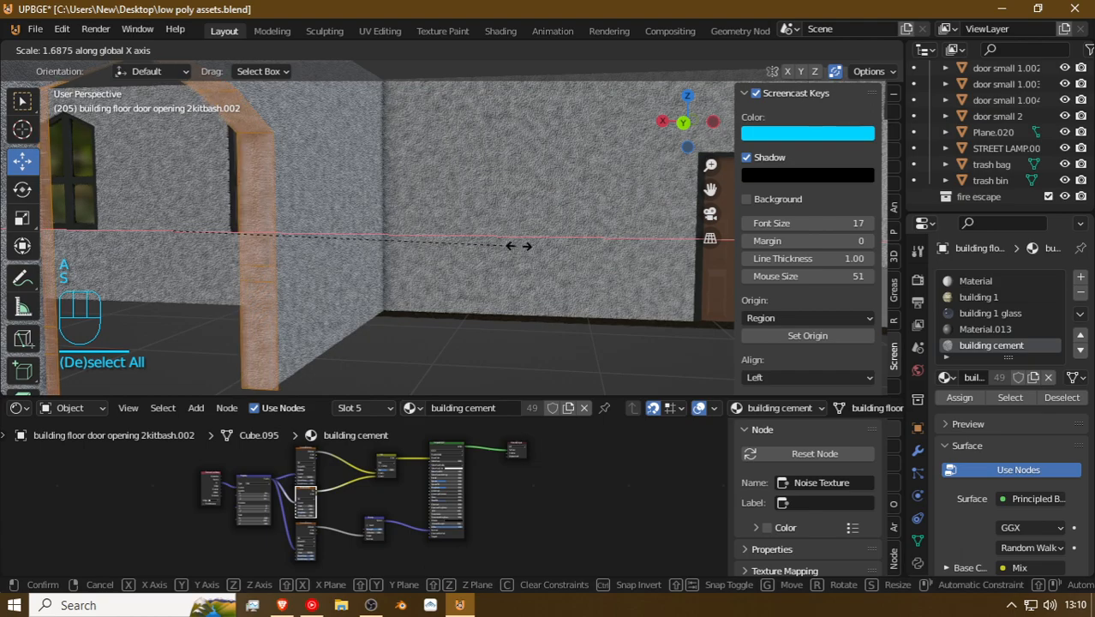
{"action": "left_click", "coordinate": [563, 263]}
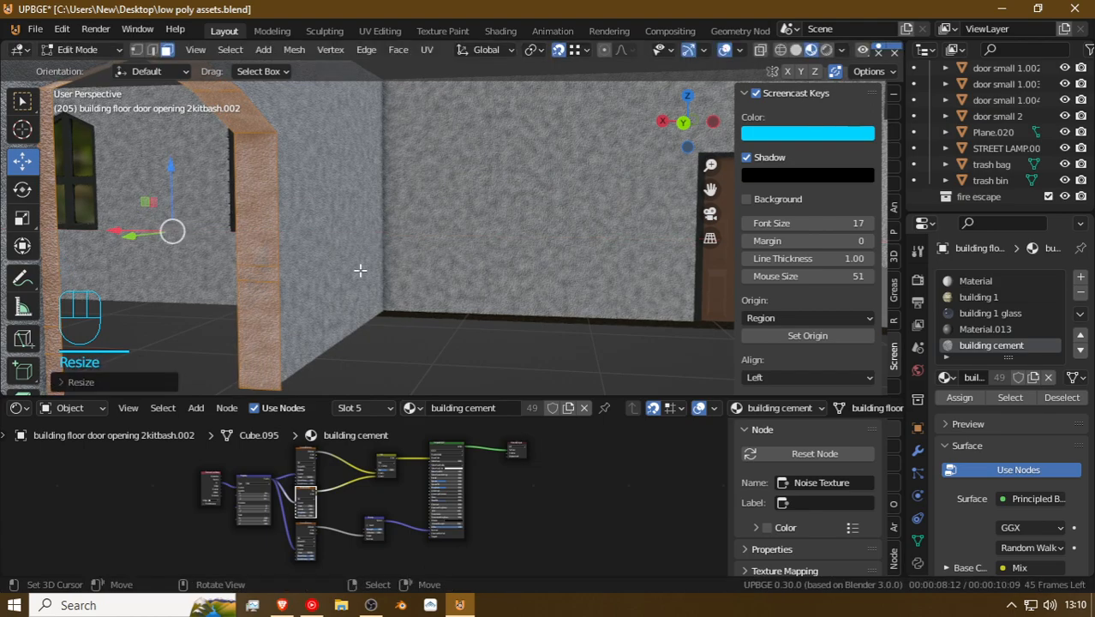
Step: Enlarge the 3D viewport and apply AutoMirror to the arch strip on X with positive orientation
{"action": "key", "text": "shift+f"}
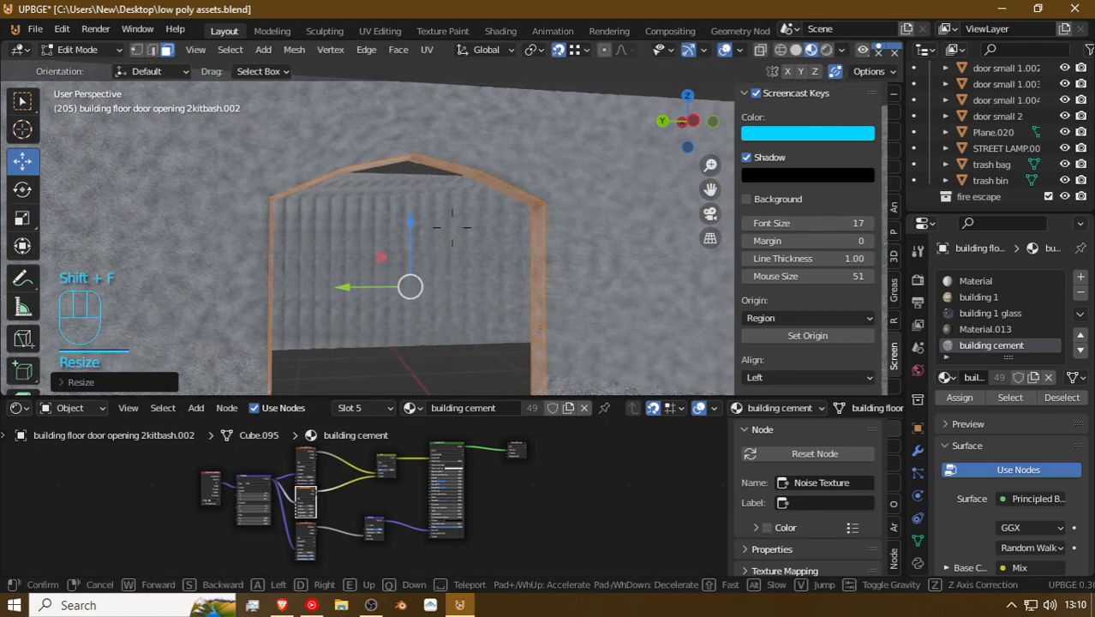
{"action": "key", "text": "d"}
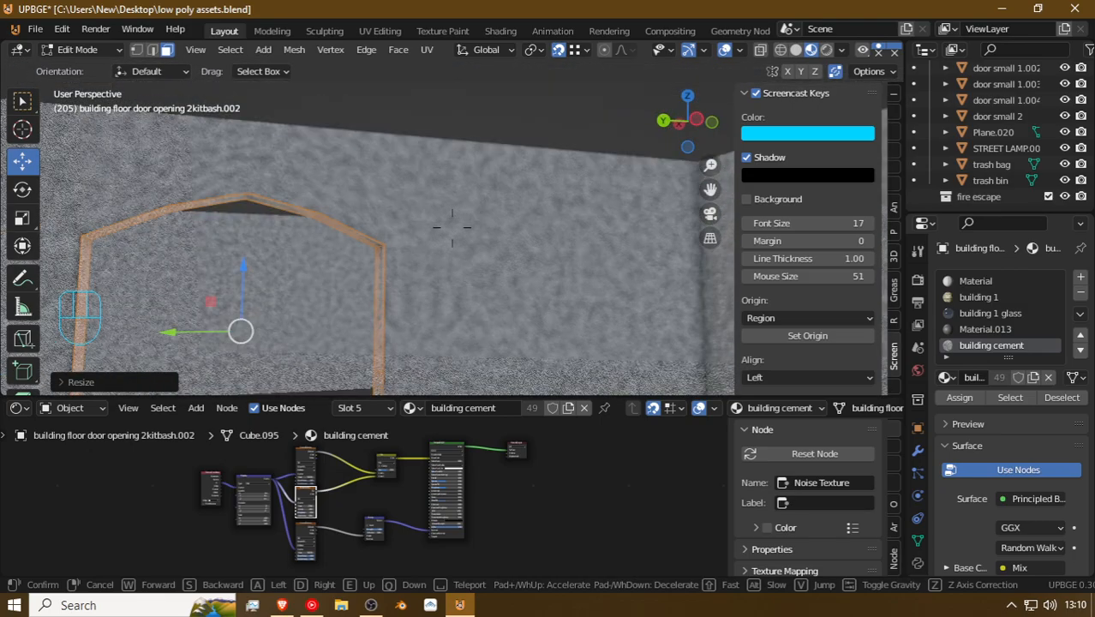
{"action": "left_click", "coordinate": [452, 227]}
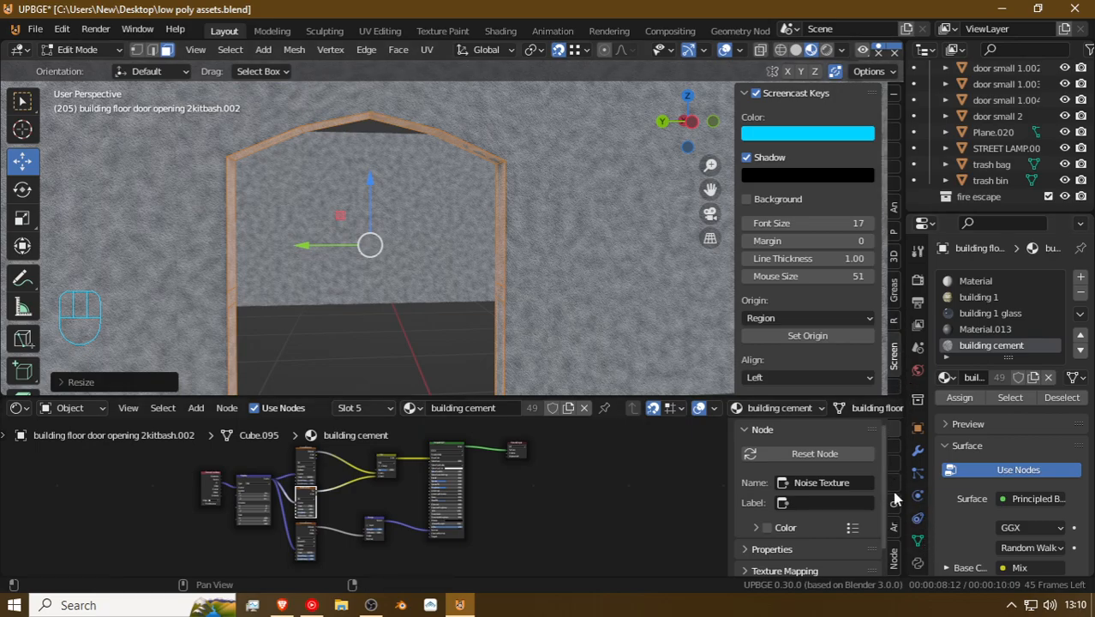
{"action": "left_click", "coordinate": [894, 206]}
{"action": "scroll", "coordinate": [893, 187], "scroll_direction": "down", "scroll_amount": 5, "text": "ctrl"}
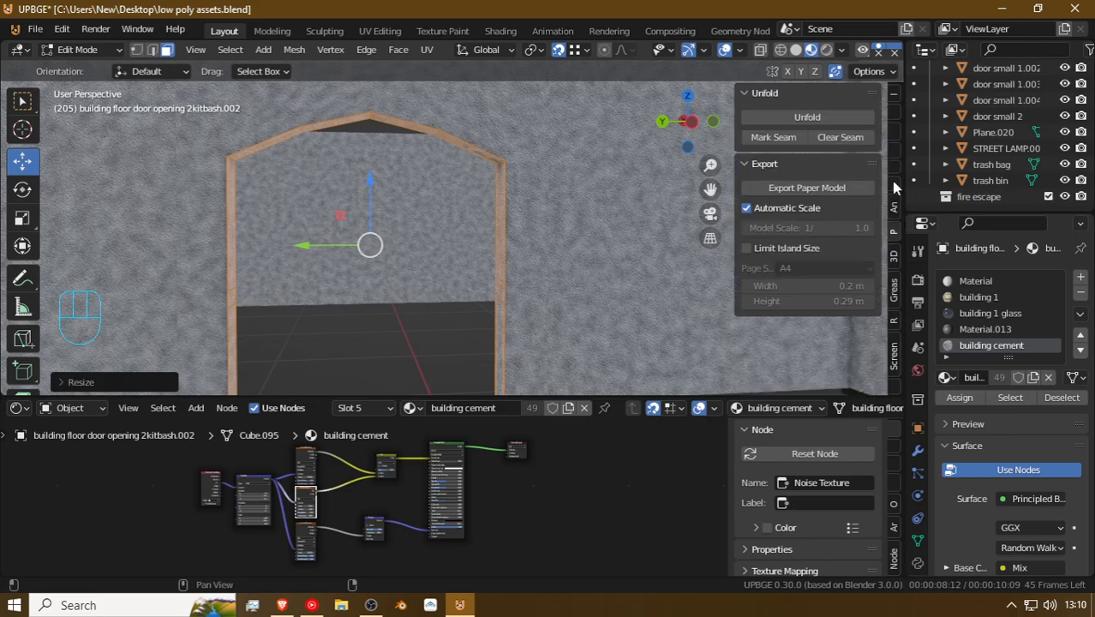
{"action": "scroll", "coordinate": [893, 186], "scroll_direction": "down", "scroll_amount": 1, "text": "ctrl"}
{"action": "scroll", "coordinate": [893, 187], "scroll_direction": "up", "scroll_amount": 4, "text": "ctrl"}
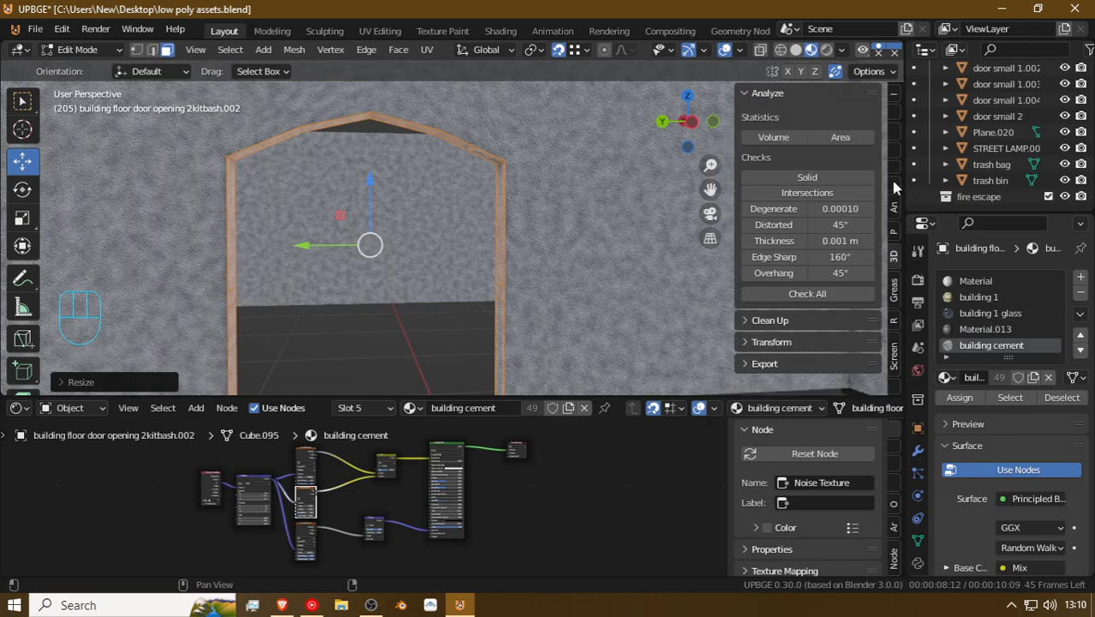
{"action": "scroll", "coordinate": [894, 186], "scroll_direction": "up", "scroll_amount": 3}
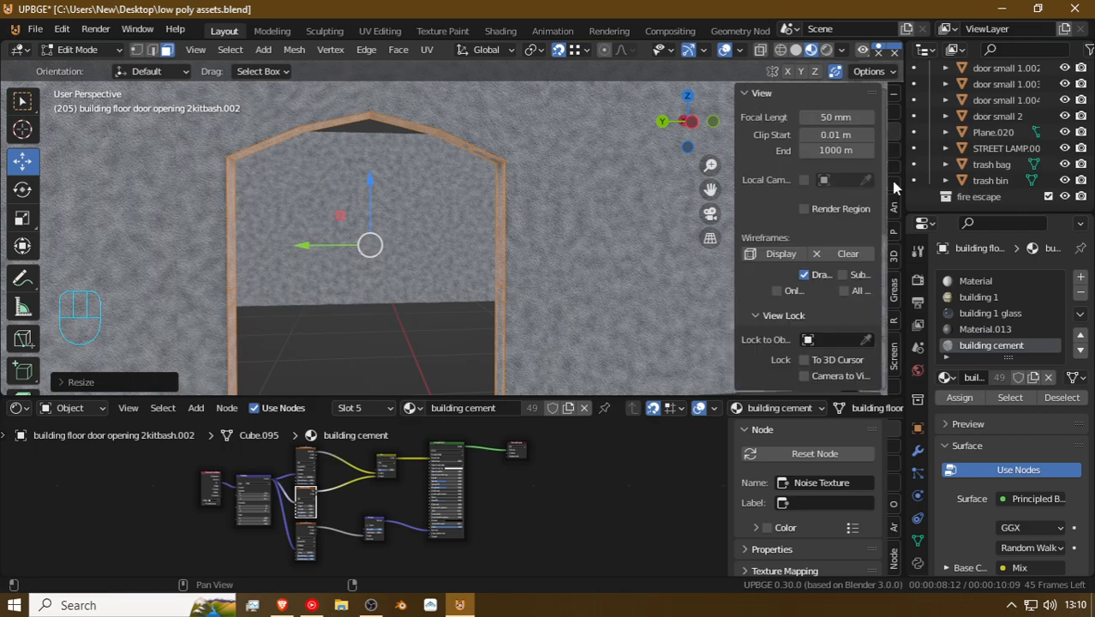
{"action": "scroll", "coordinate": [890, 177], "scroll_direction": "down", "scroll_amount": 2}
{"action": "left_click_drag", "start_coordinate": [631, 396], "coordinate": [661, 477]}
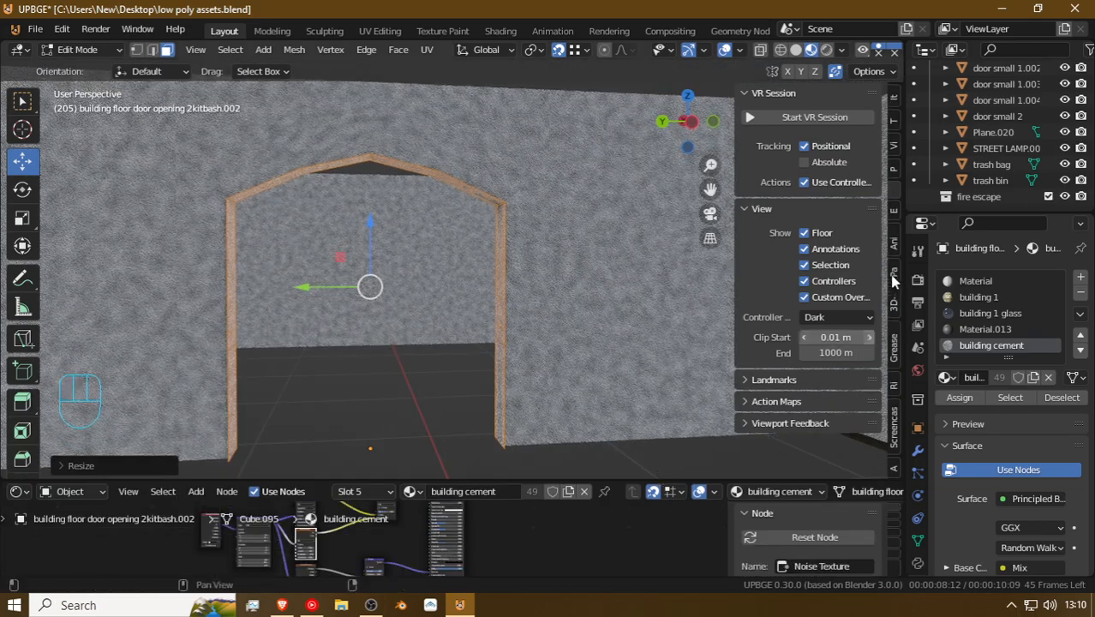
{"action": "left_click", "coordinate": [893, 213]}
{"action": "scroll", "coordinate": [865, 351], "scroll_direction": "down", "scroll_amount": 3}
{"action": "left_click", "coordinate": [805, 339]}
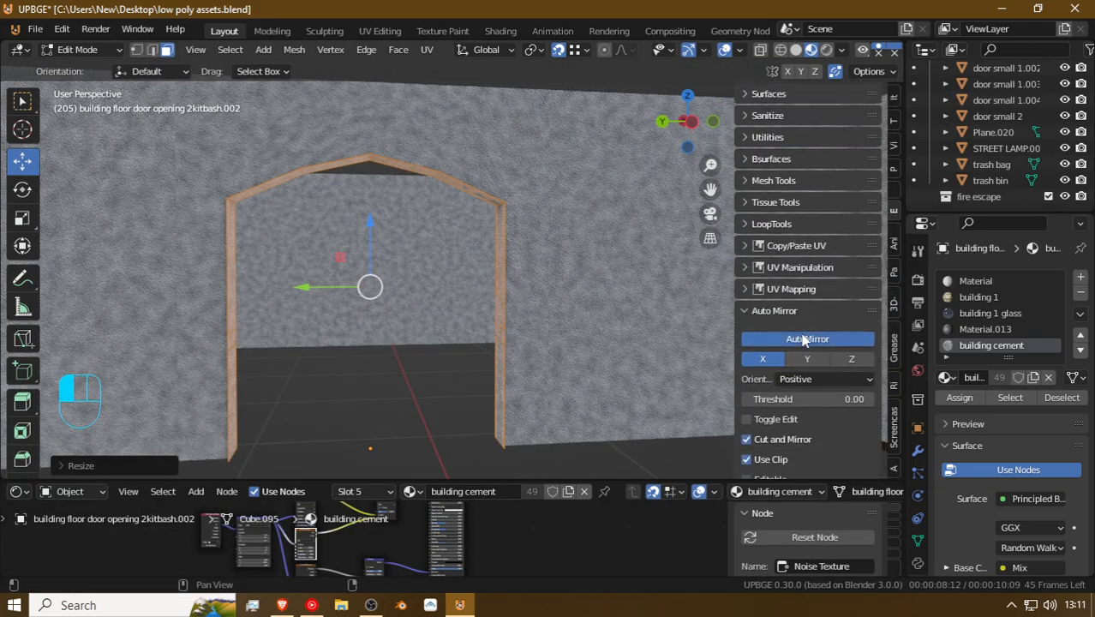
Step: Extrude the faces of the unmirrored half of the arch strip along their normals, slightly into the opening
{"action": "left_click", "coordinate": [315, 168], "text": "shift"}
{"action": "left_click", "coordinate": [255, 190], "text": "shift"}
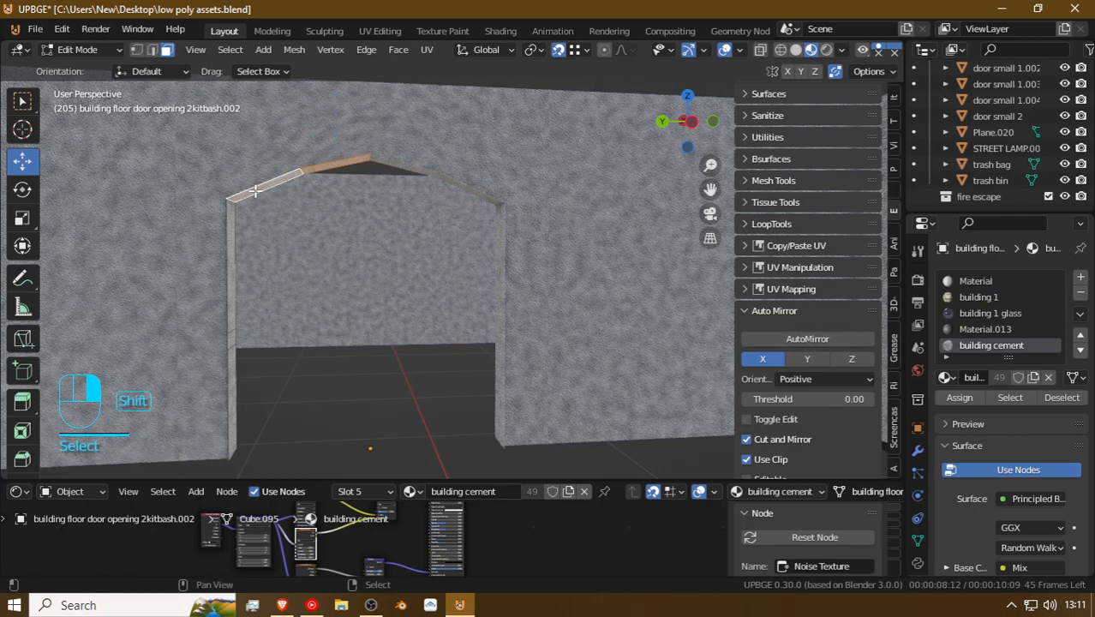
{"action": "left_click", "coordinate": [233, 390], "text": "ctrl"}
{"action": "key", "text": "alt+e"}
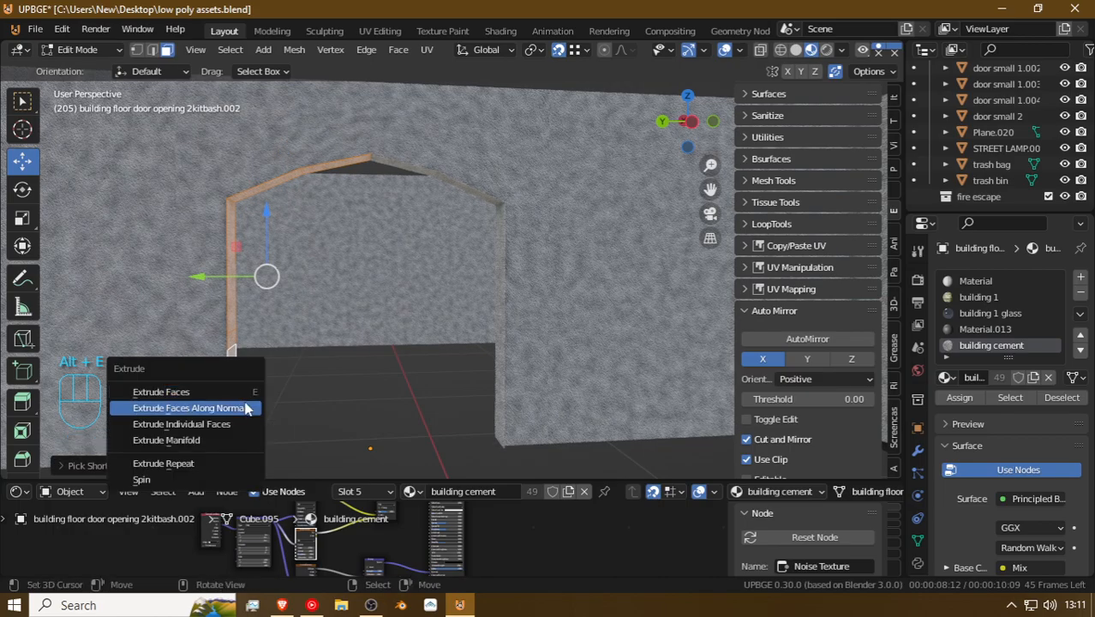
{"action": "left_click", "coordinate": [246, 409]}
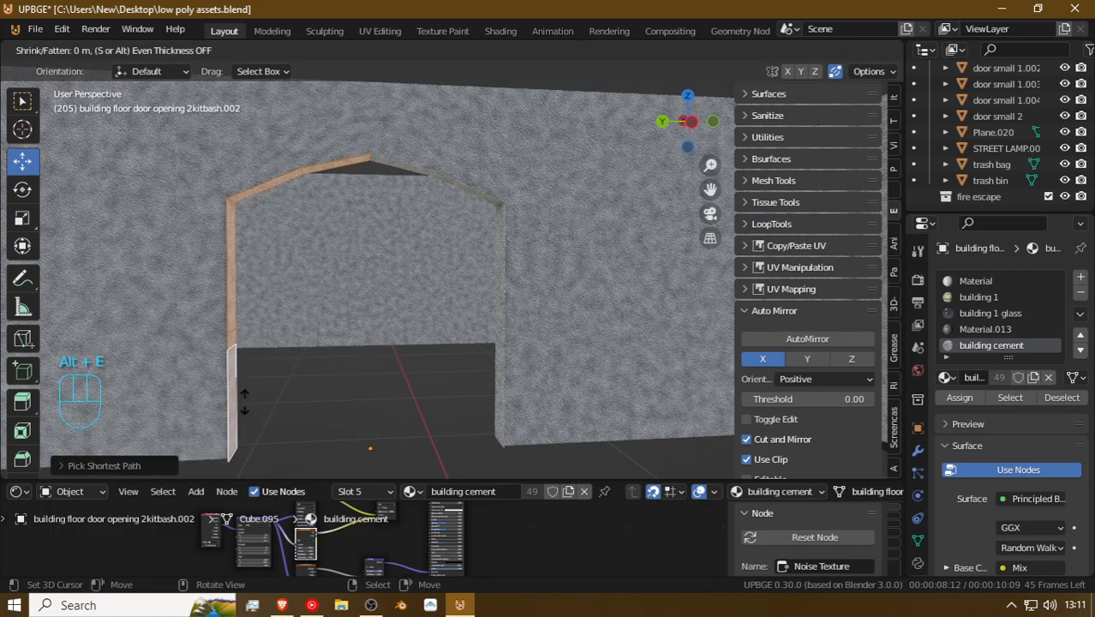
{"action": "left_click", "coordinate": [293, 403]}
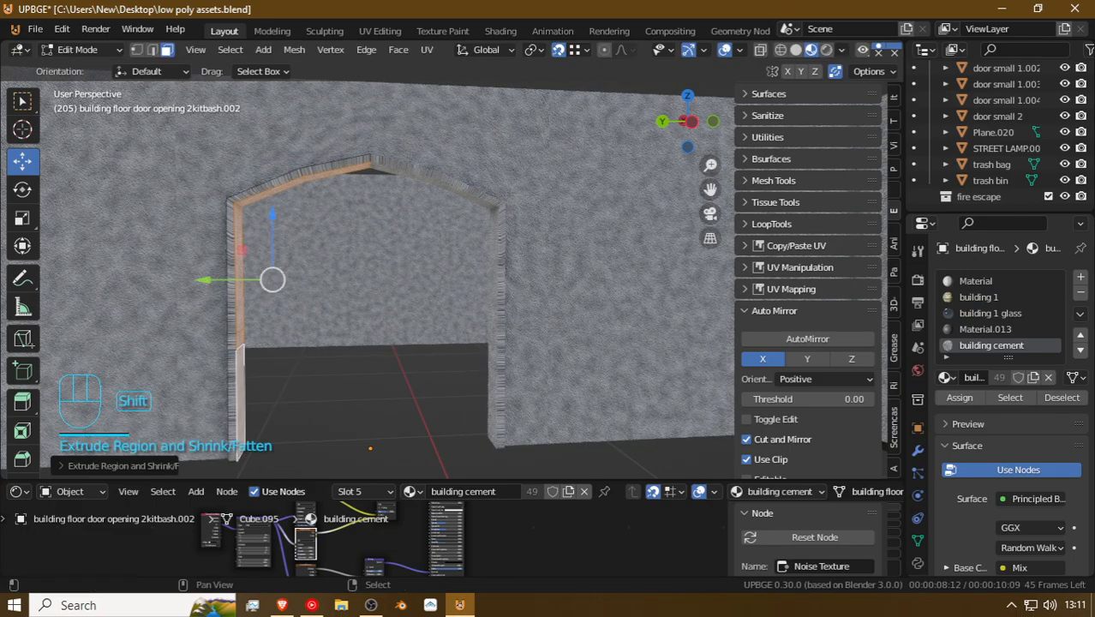
Step: Examine the extruded arch trim from both sides of the wall and from below
{"action": "key", "text": "shift+f"}
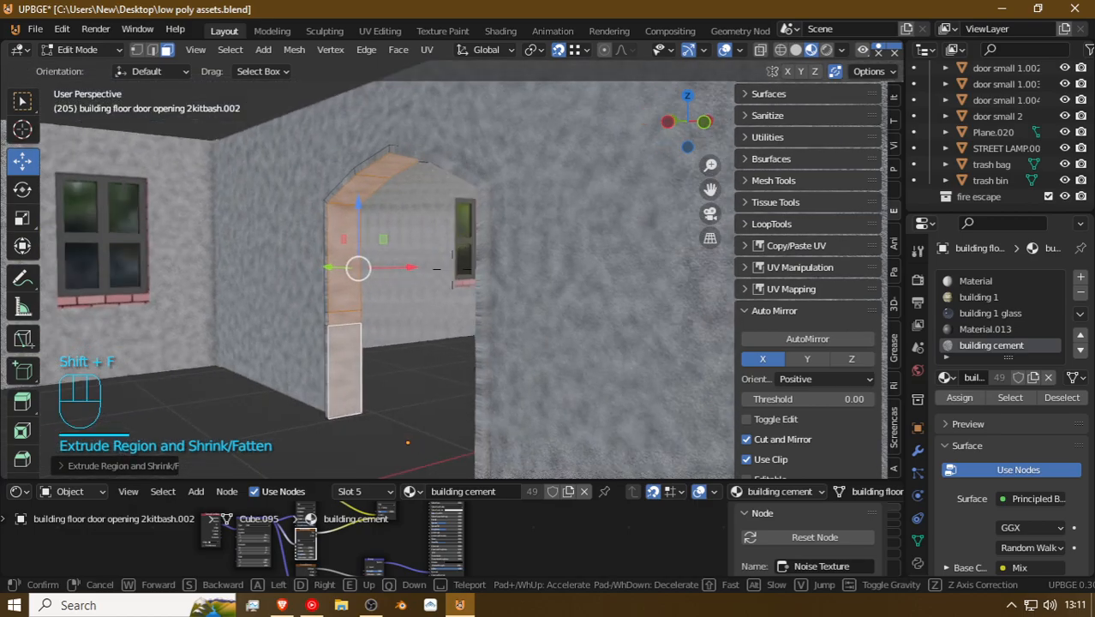
{"action": "key", "text": "s"}
{"action": "key", "text": "w"}
{"action": "key", "text": "a"}
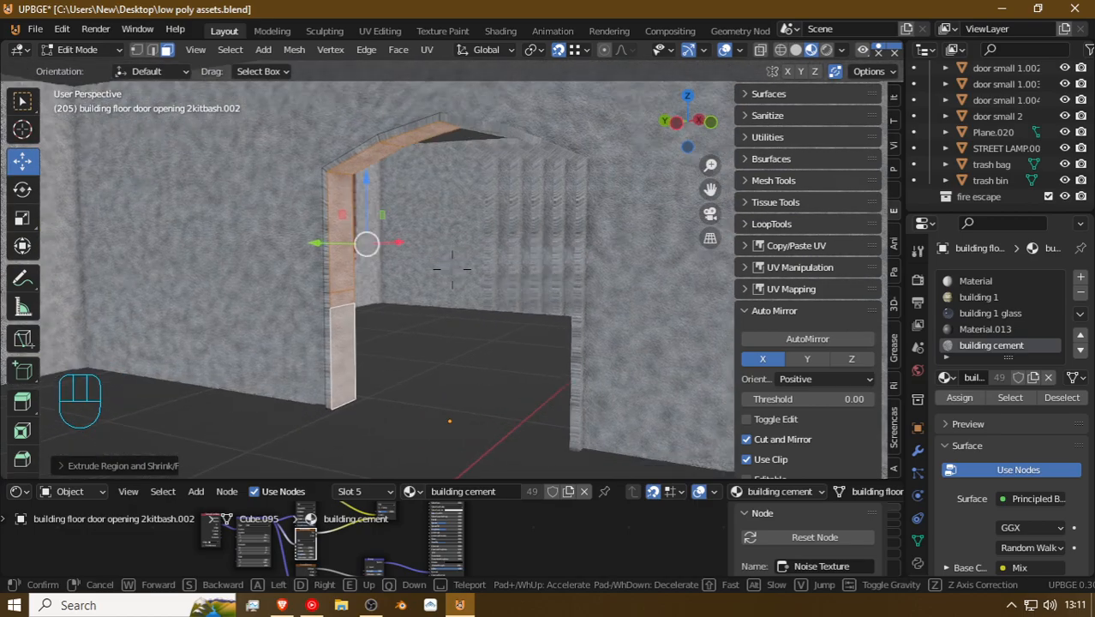
{"action": "key", "text": "q"}
{"action": "key", "text": "w"}
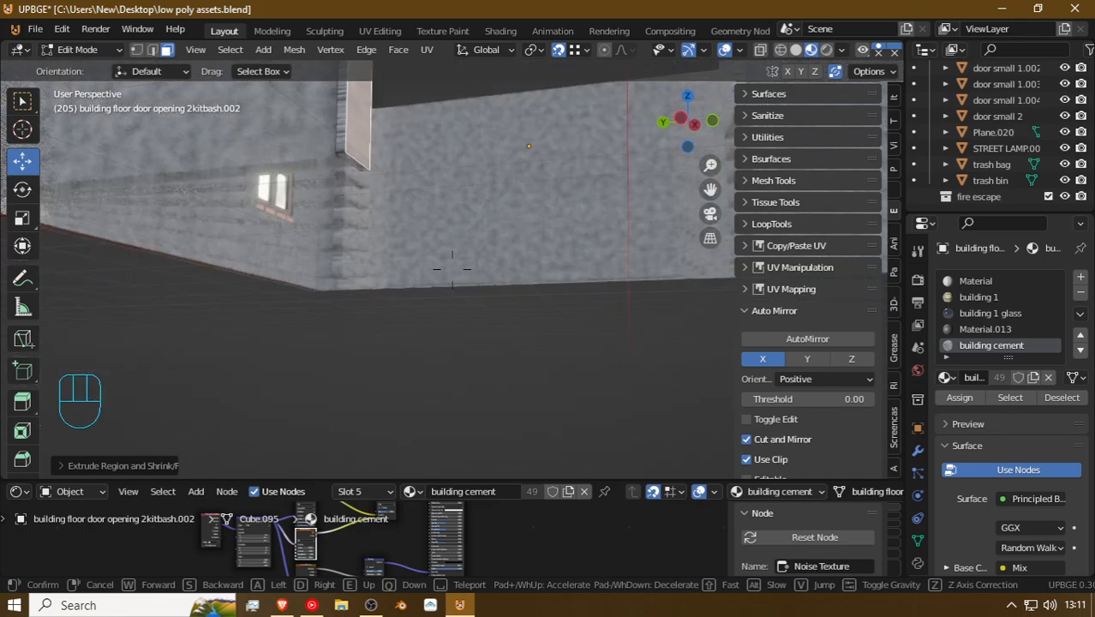
{"action": "key", "text": "e"}
{"action": "key", "text": "w"}
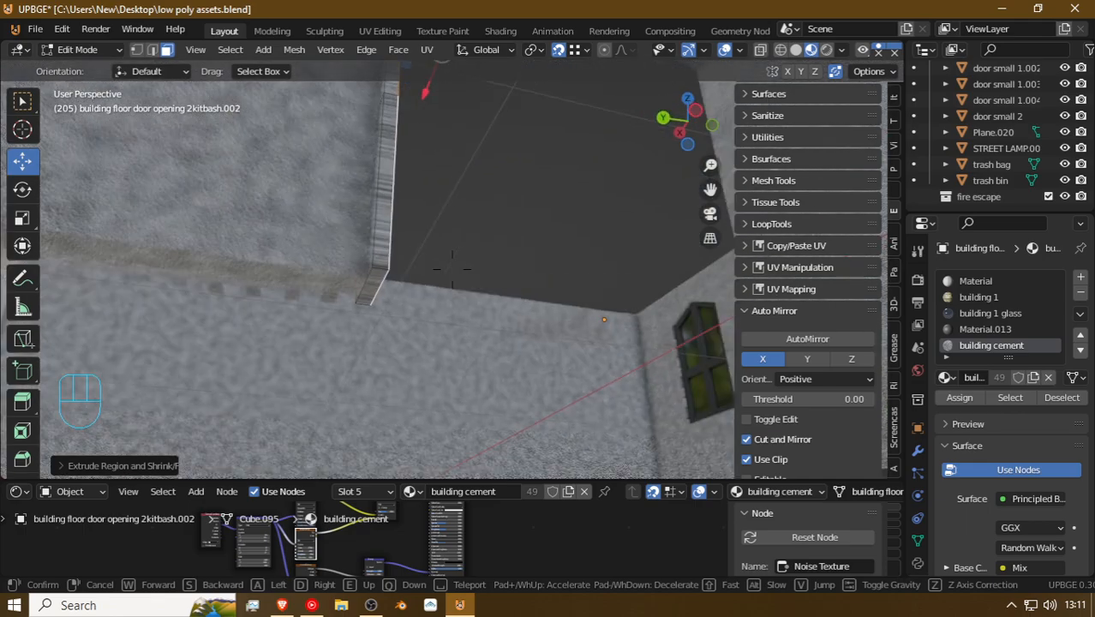
{"action": "key", "text": "a"}
{"action": "key", "text": "d"}
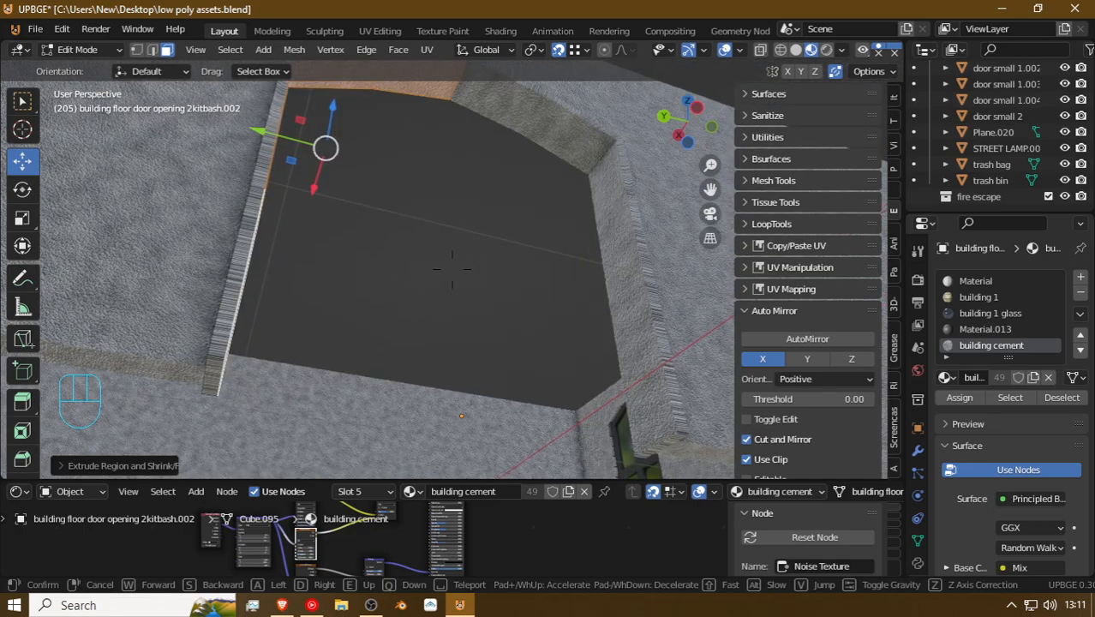
{"action": "key", "text": "e"}
{"action": "key", "text": "Escape"}
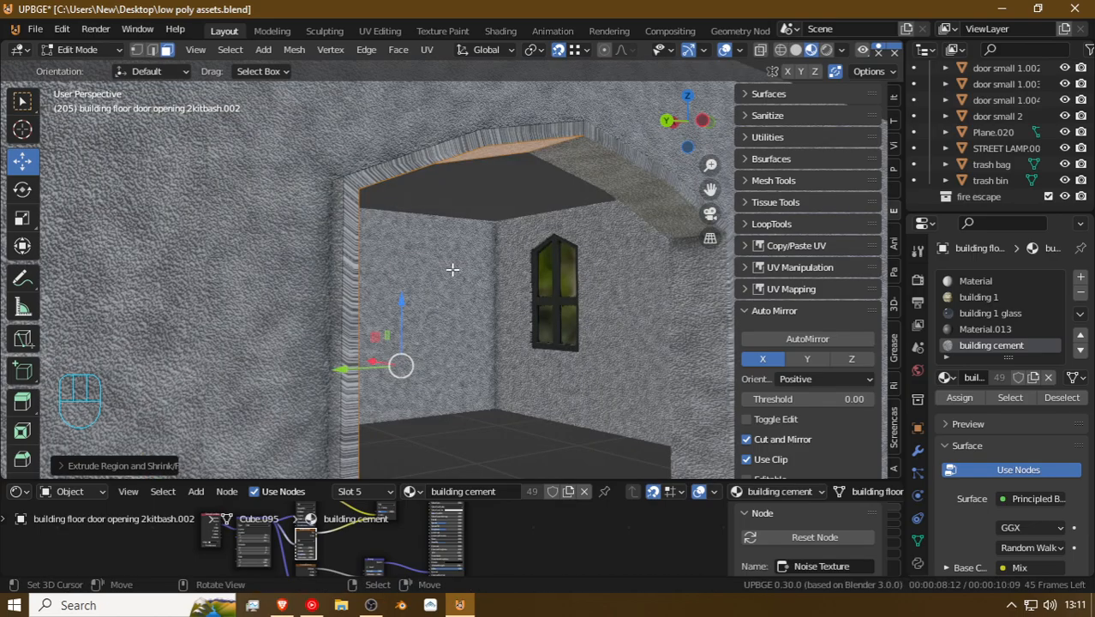
Step: Select the whole arch trim mesh and scale it by about 1.1 along the global X axis
{"action": "key", "text": "a"}
{"action": "key", "text": "a"}
{"action": "key", "text": "shift+f"}
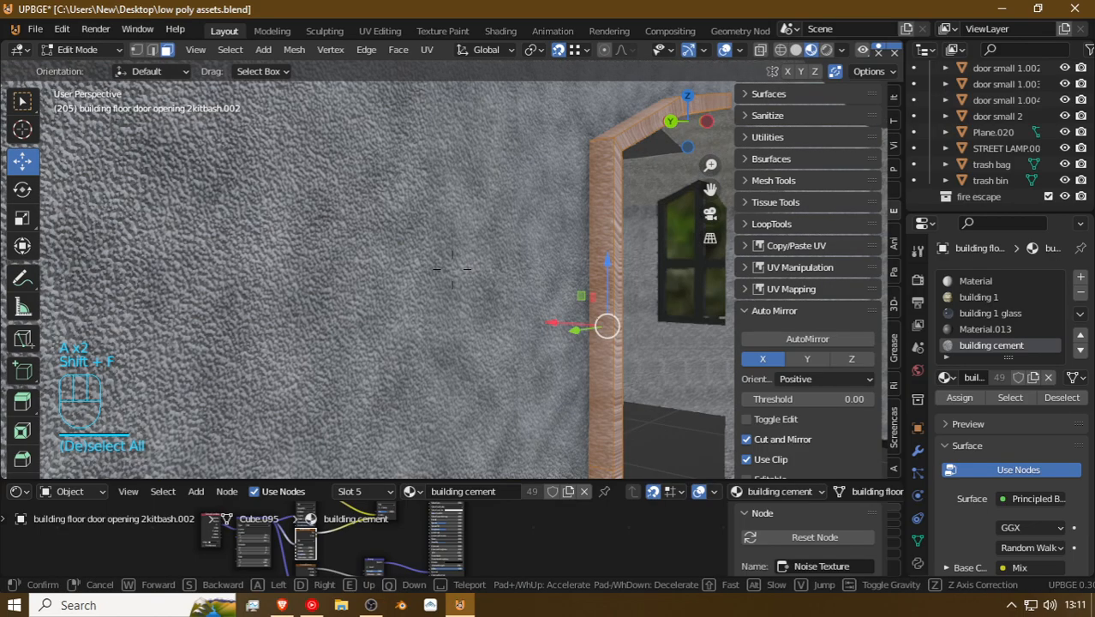
{"action": "key", "text": "a"}
{"action": "left_click", "coordinate": [451, 269]}
{"action": "key", "text": "s"}
{"action": "key", "text": "x"}
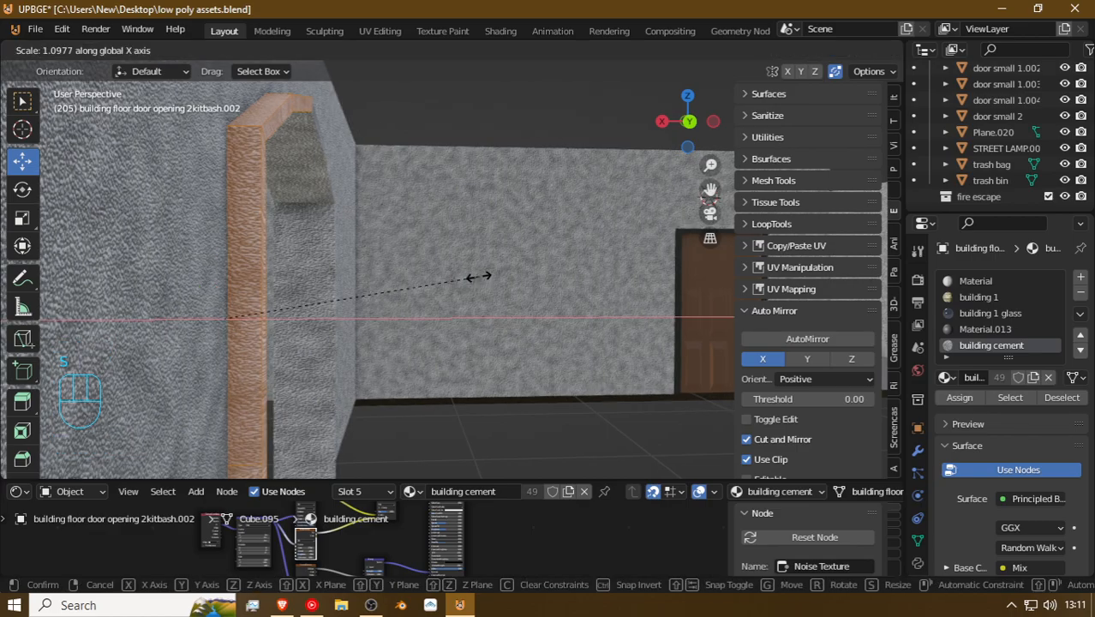
{"action": "left_click", "coordinate": [473, 279]}
Step: Unwrap the entire arch trim mesh with Cube Projection
{"action": "key", "text": "shift+f"}
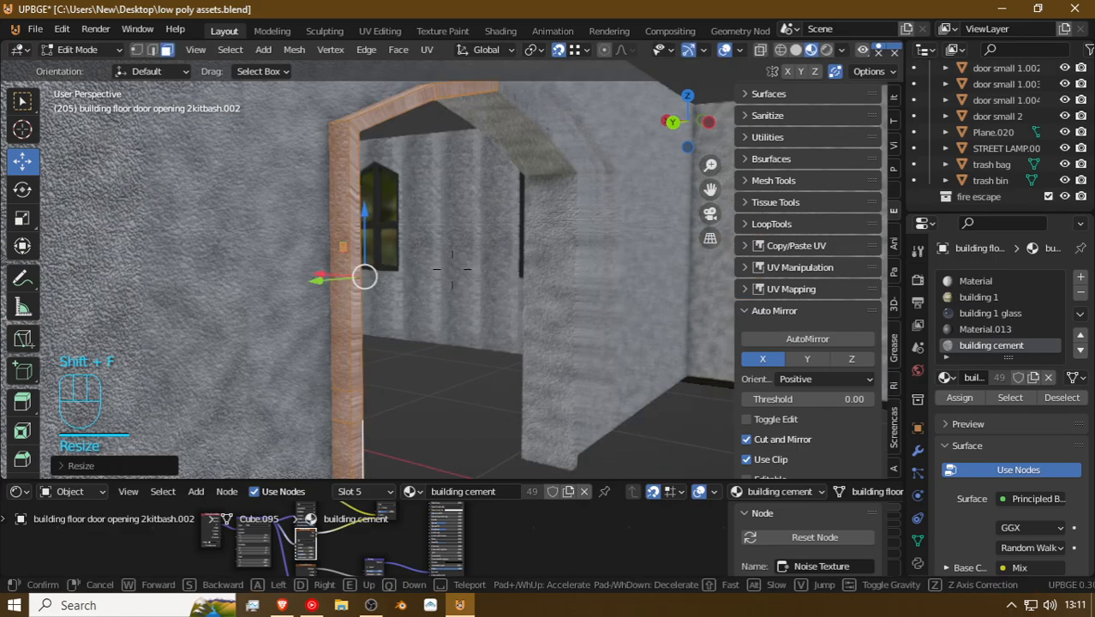
{"action": "left_click", "coordinate": [451, 269]}
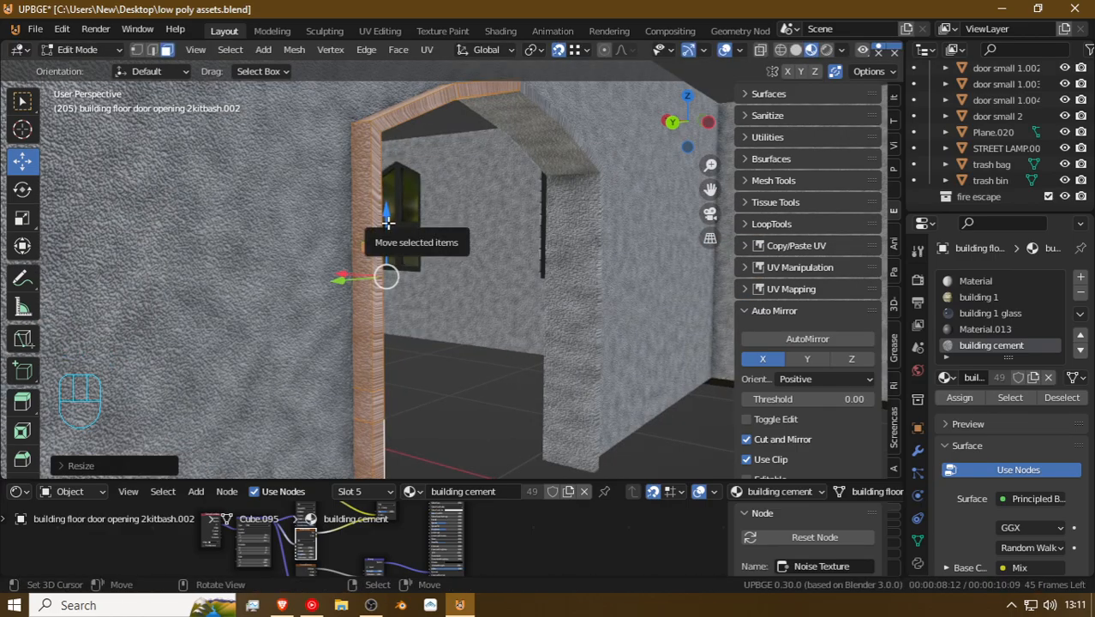
{"action": "key", "text": "u"}
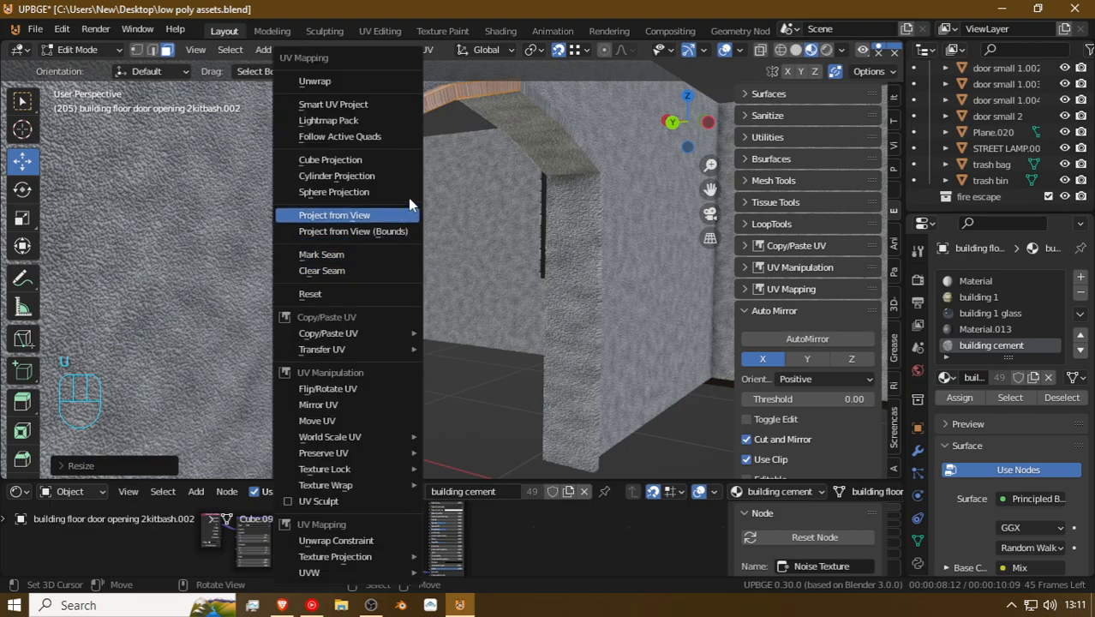
{"action": "left_click", "coordinate": [385, 170]}
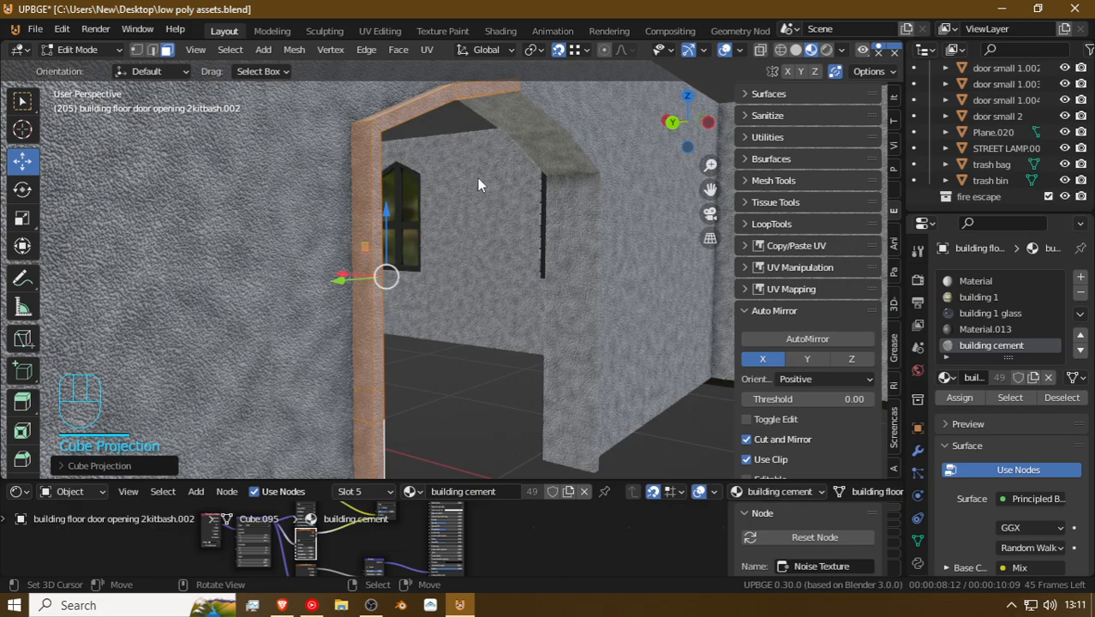
{"action": "key", "text": "Tab"}
{"action": "key", "text": "Tab"}
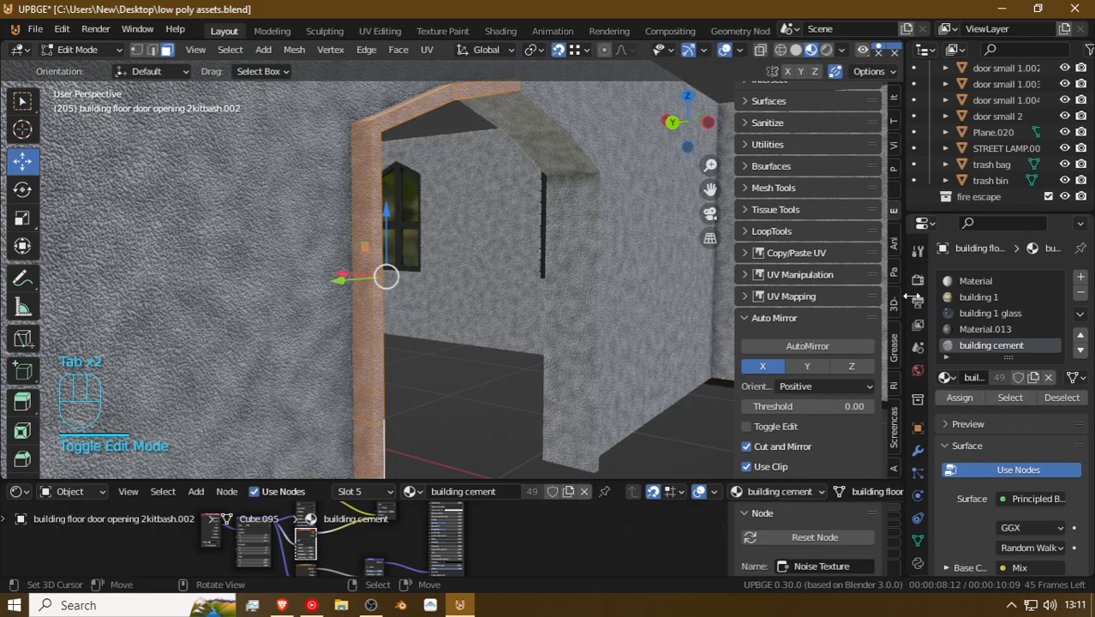
Step: Assign Material.013 to all faces of the arch trim and return to Object Mode
{"action": "scroll", "coordinate": [986, 330], "scroll_direction": "down", "scroll_amount": 1}
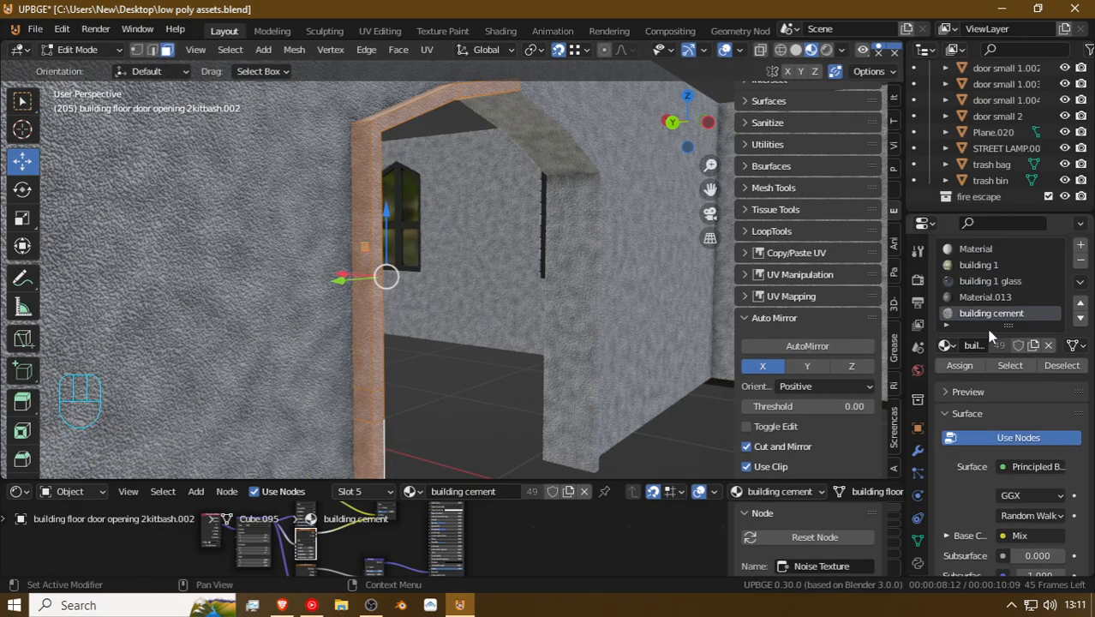
{"action": "left_click", "coordinate": [991, 297]}
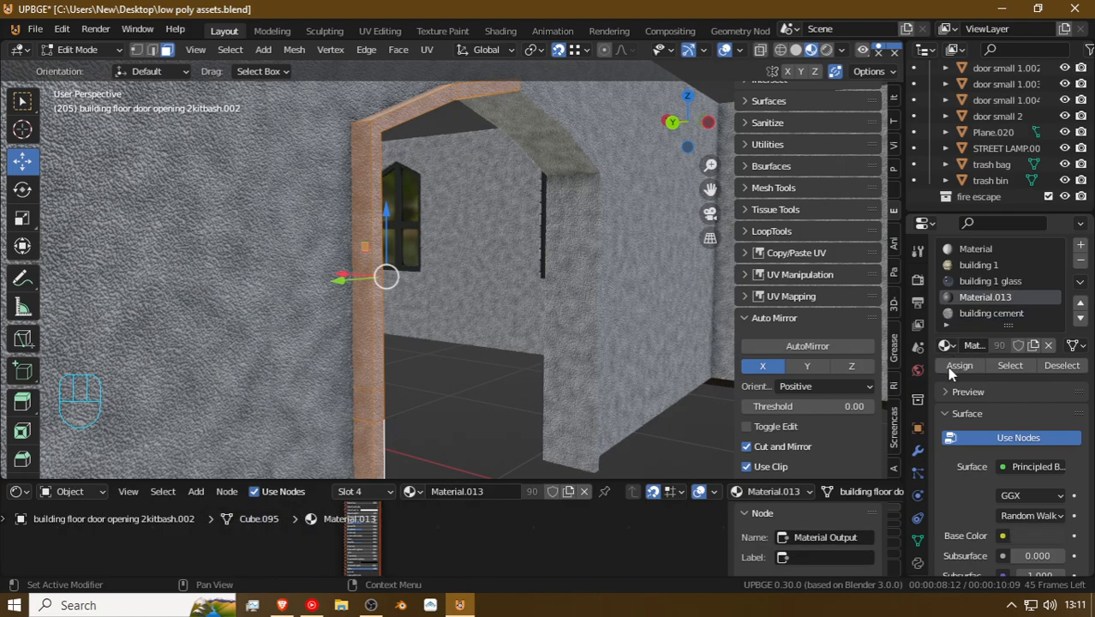
{"action": "left_click", "coordinate": [961, 365]}
{"action": "key", "text": "Tab"}
{"action": "key", "text": "a"}
Step: Inspect the dark arch trim from both rooms and survey the adjoining walls and doorways
{"action": "key", "text": "shift+f"}
{"action": "key", "text": "d"}
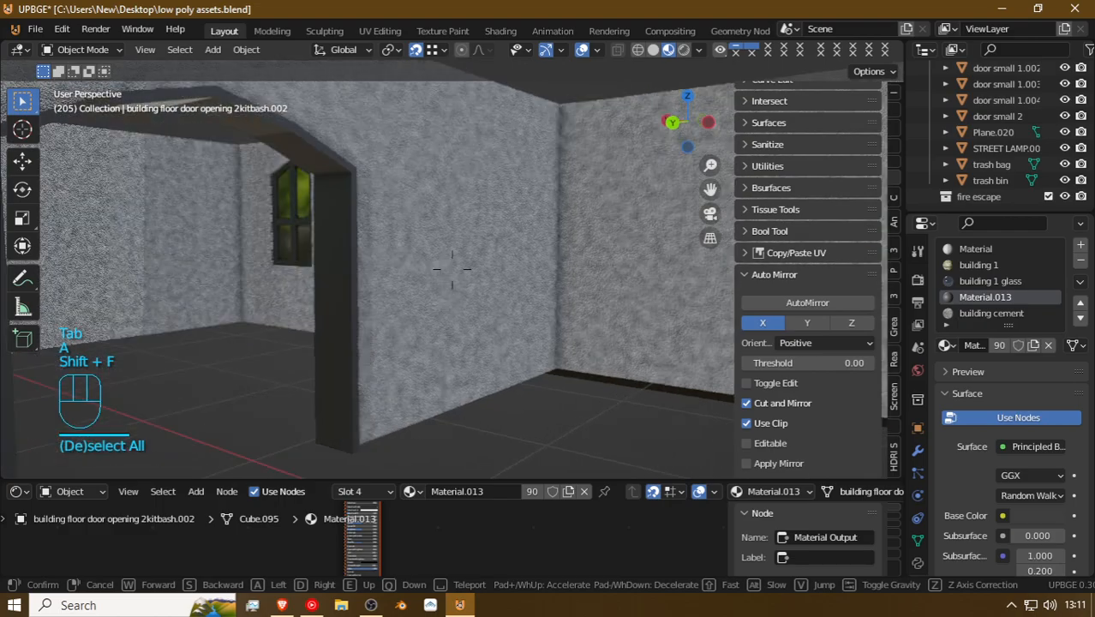
{"action": "key", "text": "s"}
{"action": "key", "text": "w"}
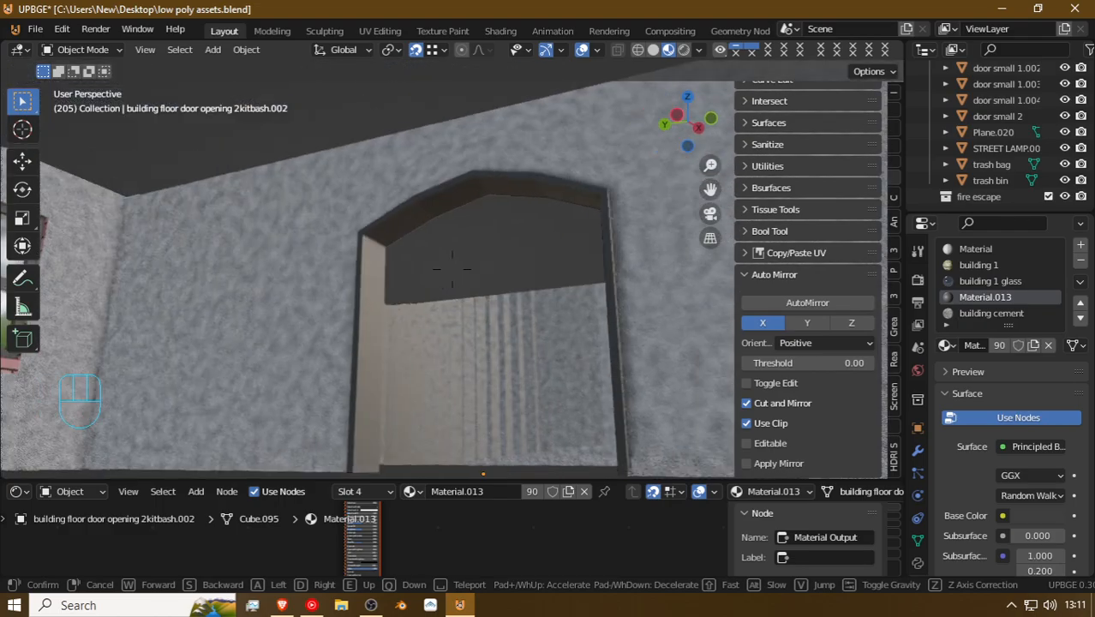
{"action": "key", "text": "s"}
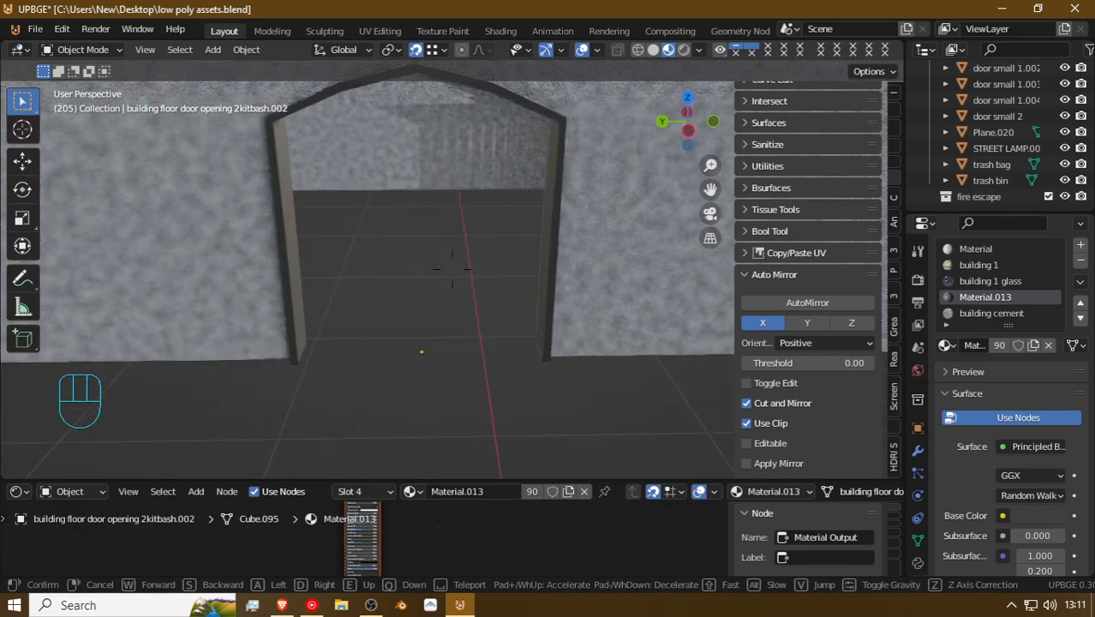
{"action": "key", "text": "a"}
{"action": "key", "text": "w"}
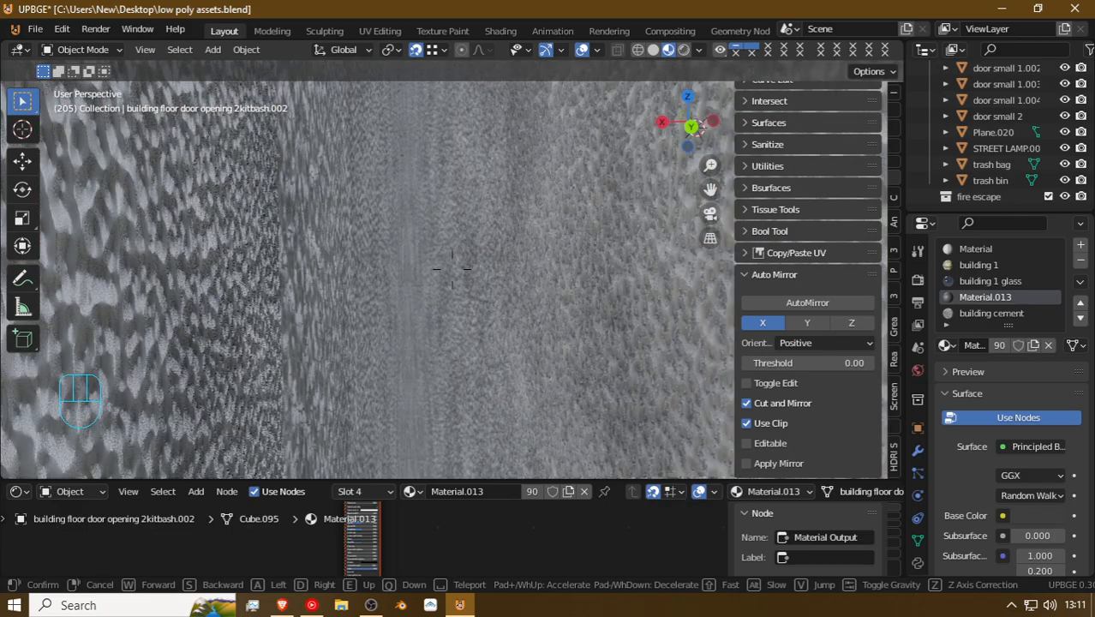
{"action": "key", "text": "s"}
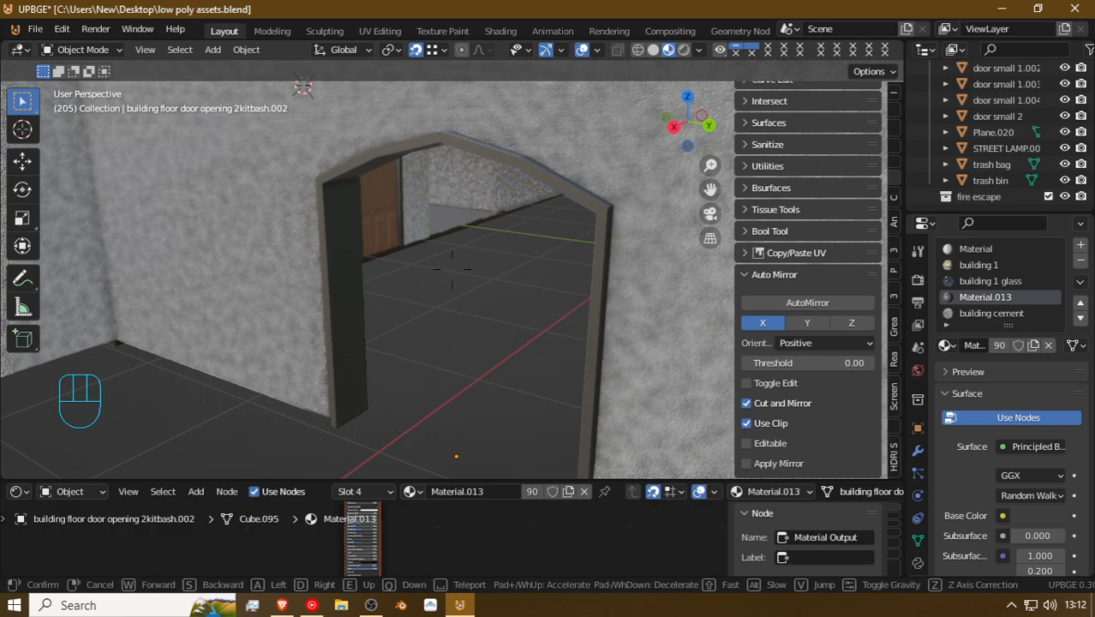
{"action": "key", "text": "a"}
{"action": "key", "text": "d"}
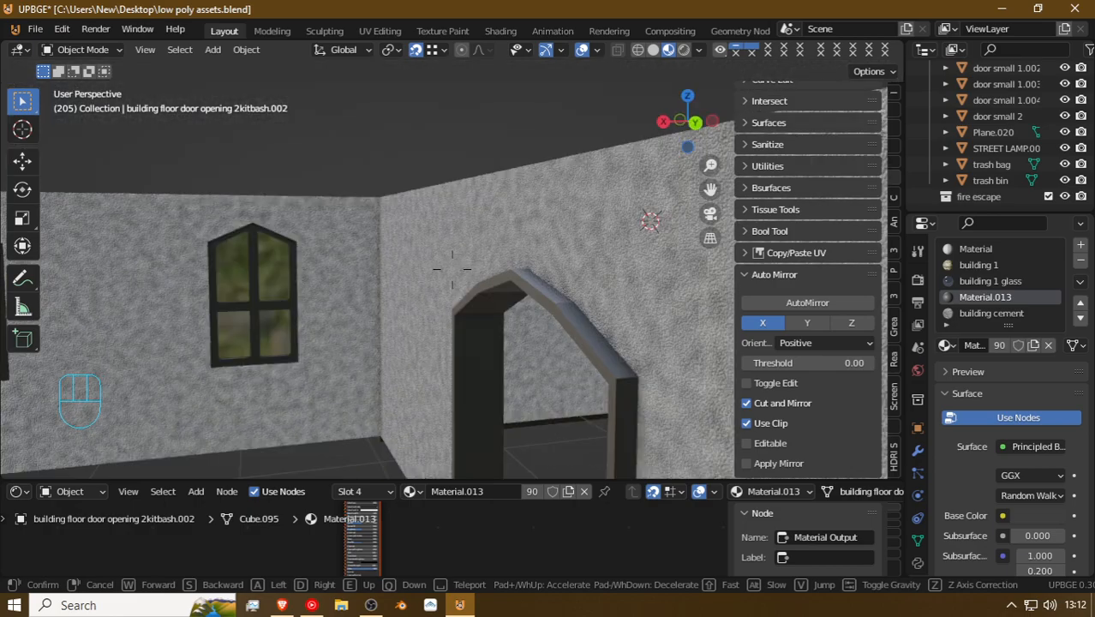
{"action": "key", "text": "d"}
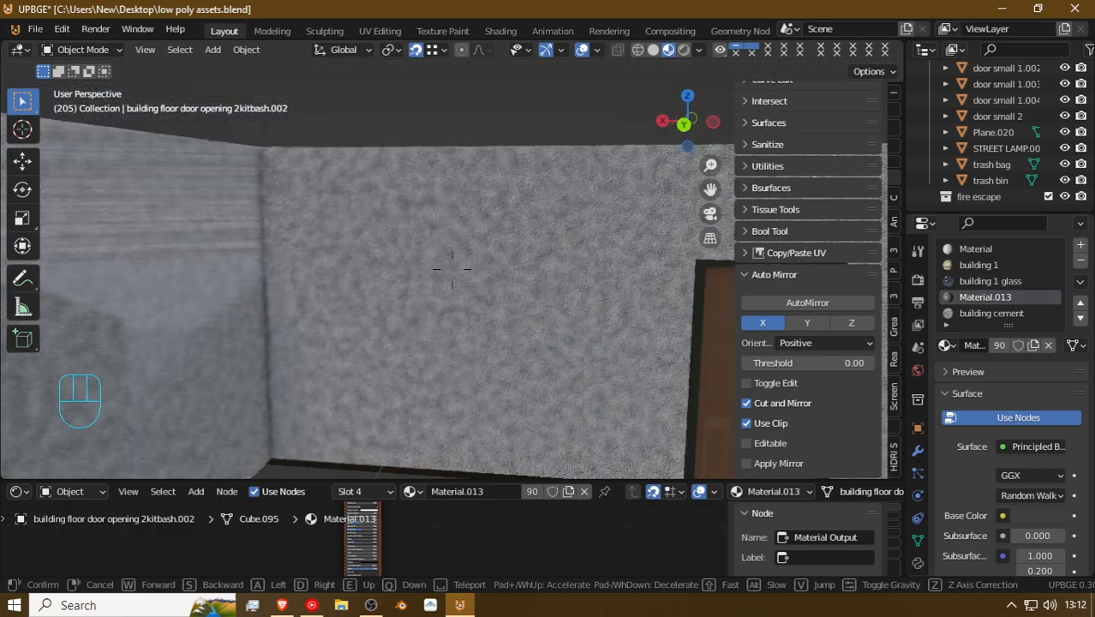
{"action": "key", "text": "a"}
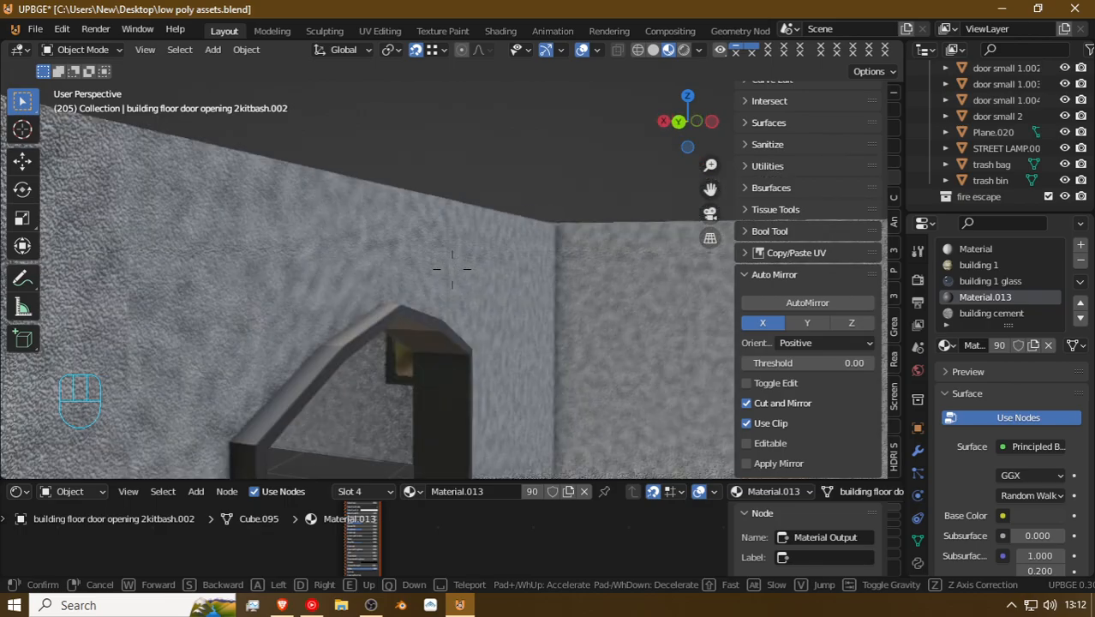
{"action": "key", "text": "s"}
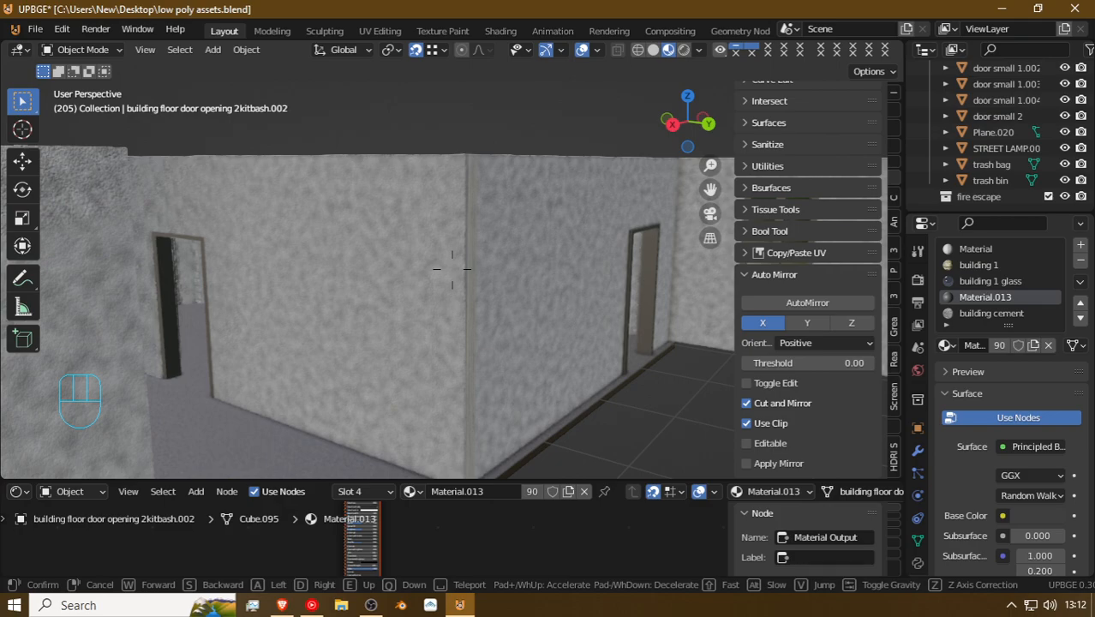
{"action": "key", "text": "e"}
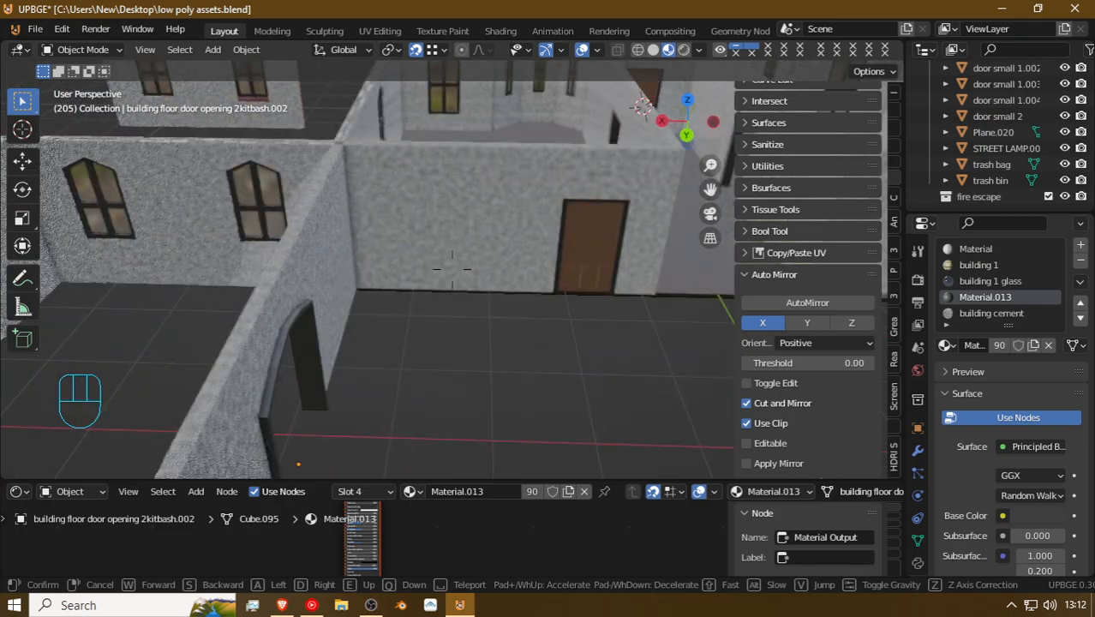
{"action": "left_click", "coordinate": [452, 268]}
Step: Duplicate the arched wall piece together with its trim and rotate the copies 90° about the global Z axis
{"action": "left_click", "coordinate": [412, 273], "text": "shift"}
{"action": "left_click", "coordinate": [371, 319]}
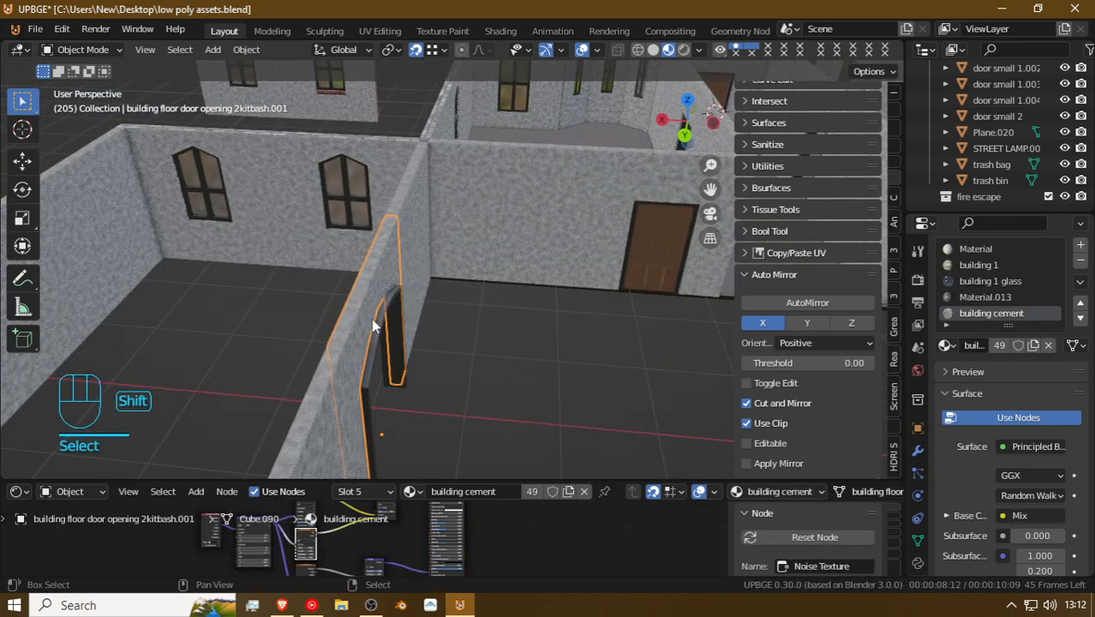
{"action": "left_click", "coordinate": [378, 320], "text": "shift"}
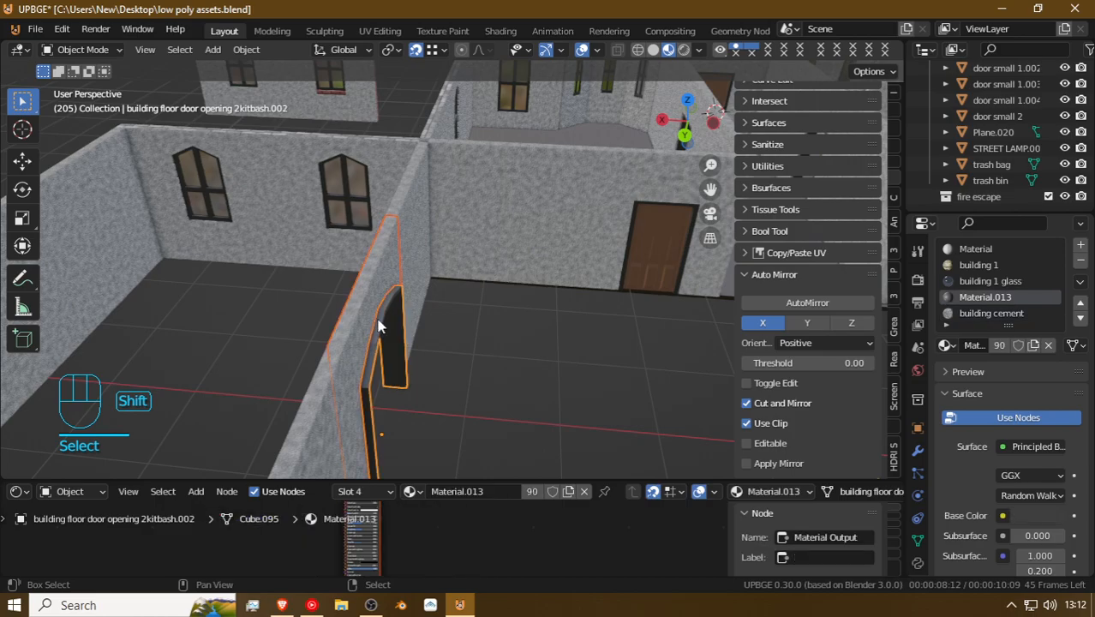
{"action": "key", "text": "shift+d"}
{"action": "key", "text": "r"}
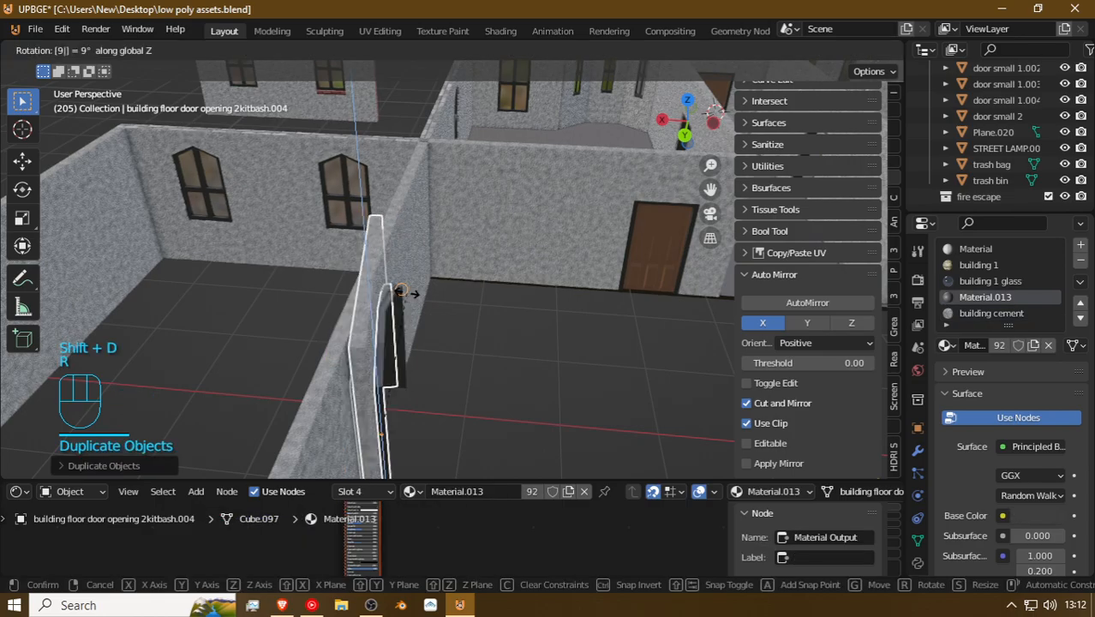
{"action": "left_click", "coordinate": [413, 295]}
Step: Move the copied arched wall and trim along global X and Y into the open corridor end beside the brown door
{"action": "key", "text": "g"}
{"action": "key", "text": "x"}
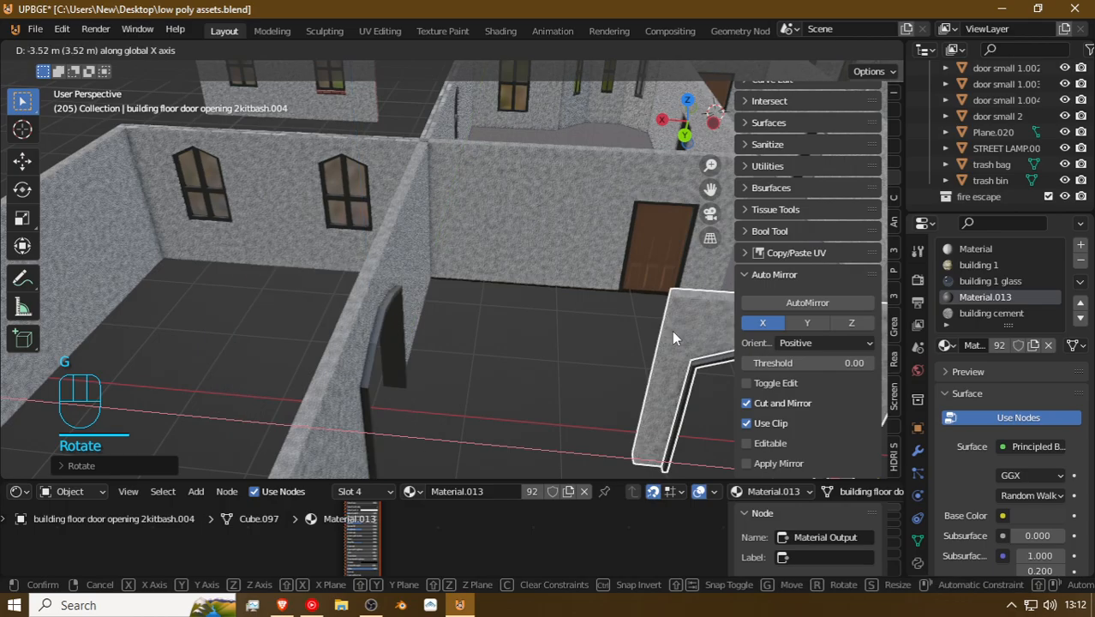
{"action": "left_click", "coordinate": [671, 329]}
{"action": "key", "text": "shift+f"}
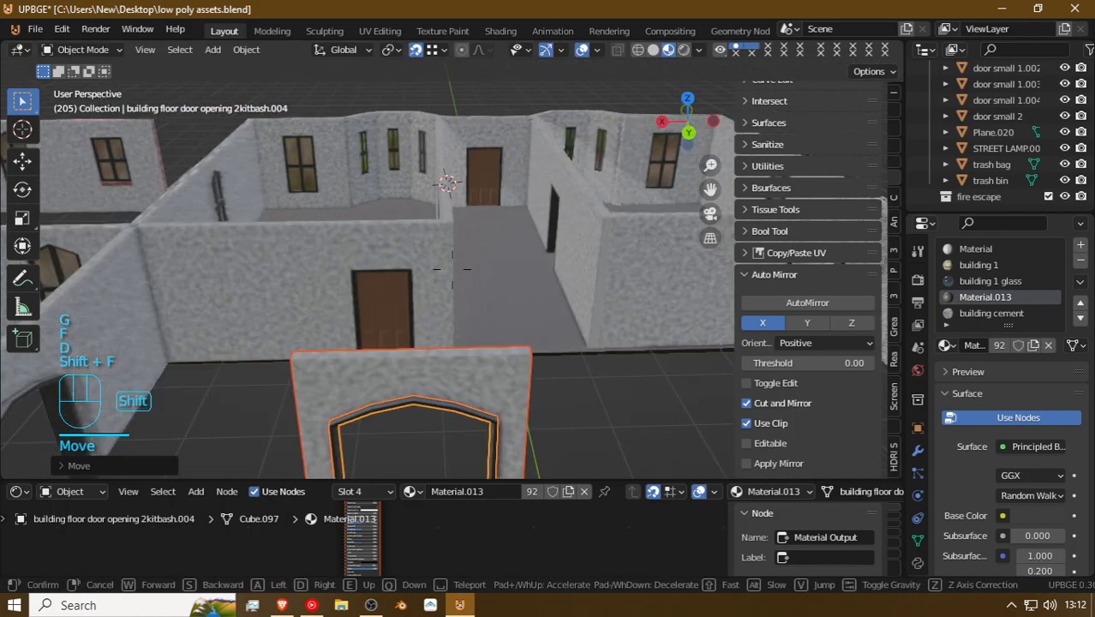
{"action": "left_click", "coordinate": [451, 269]}
{"action": "key", "text": "g"}
{"action": "key", "text": "y"}
{"action": "left_click", "coordinate": [514, 208]}
{"action": "key", "text": "g"}
{"action": "key", "text": "x"}
{"action": "left_click", "coordinate": [638, 266]}
Step: Shift the copied arched wall and trim about -0.19 m along global Y to line up with the adjoining wall
{"action": "key", "text": "shift+f"}
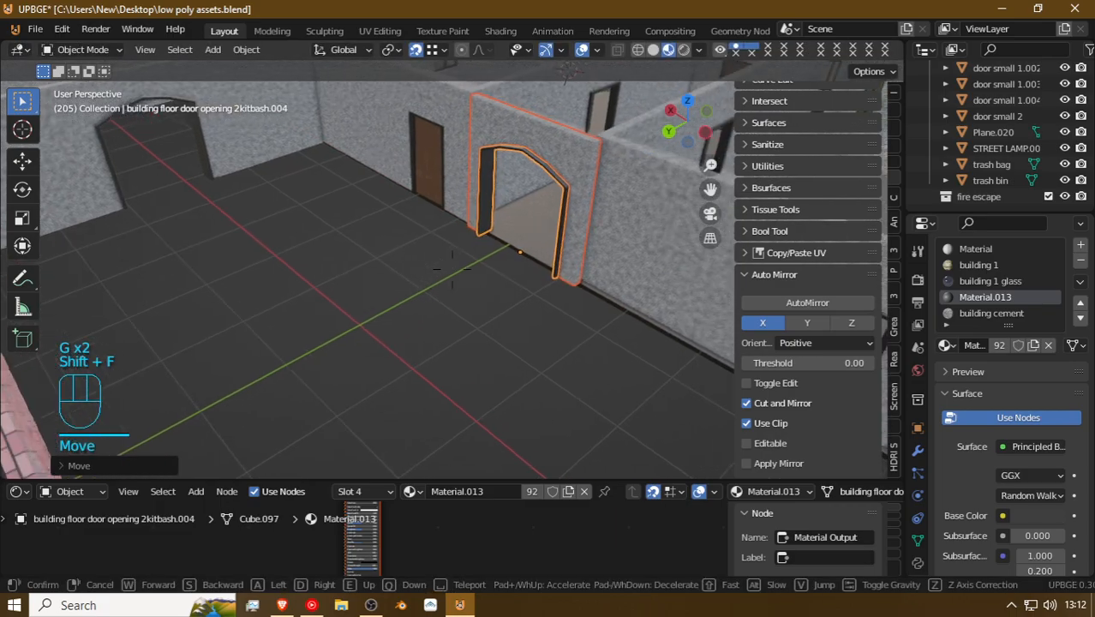
{"action": "key", "text": "w"}
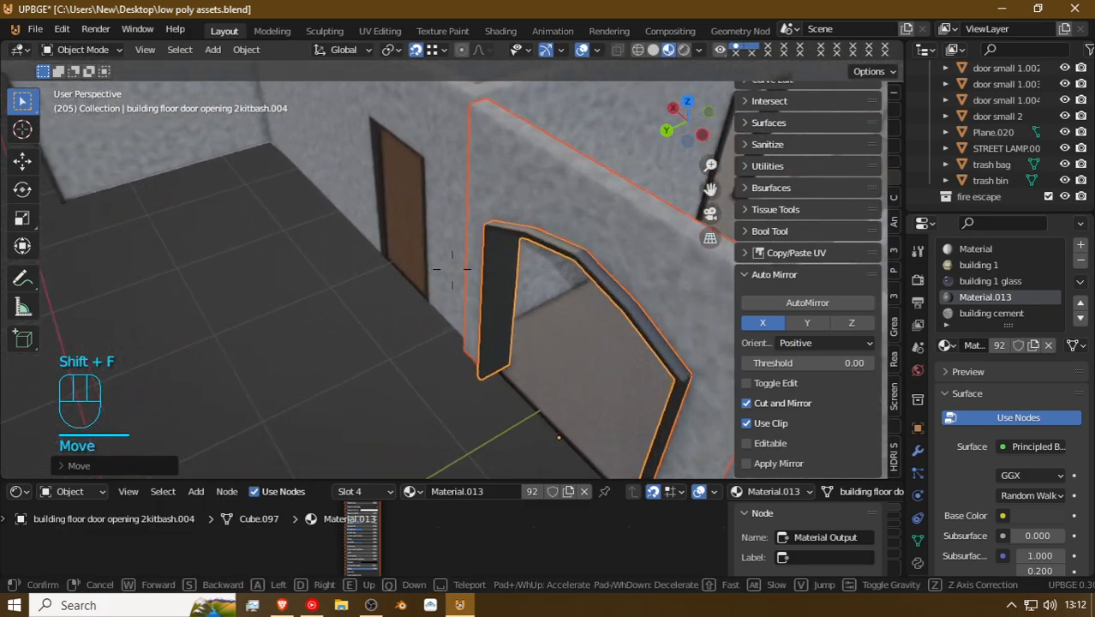
{"action": "key", "text": "d"}
{"action": "left_click", "coordinate": [452, 269]}
{"action": "key", "text": "g"}
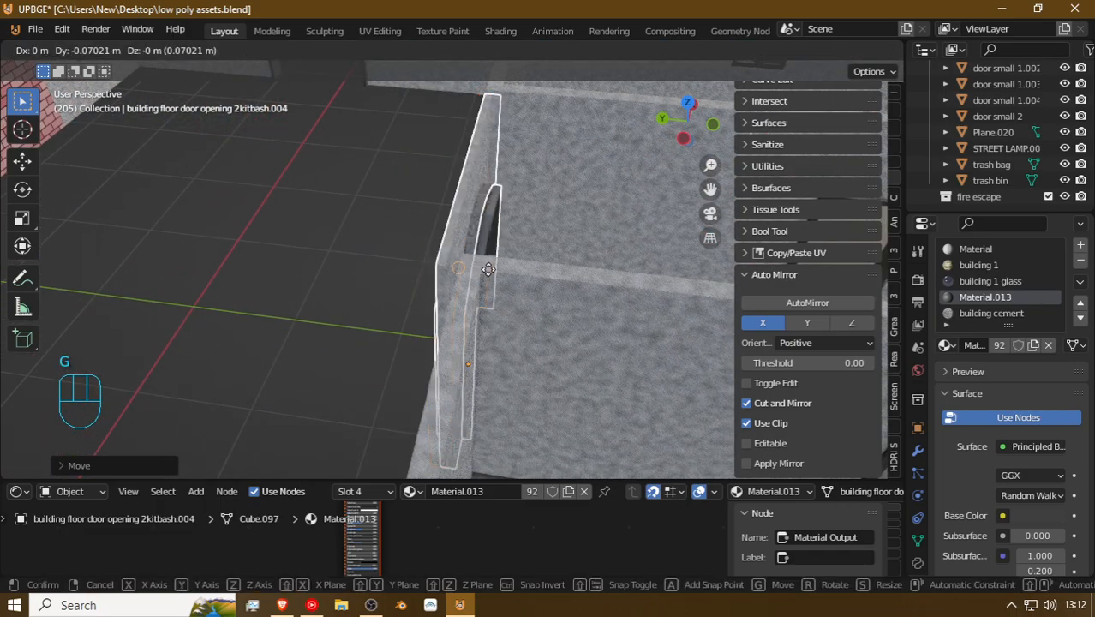
{"action": "key", "text": "y"}
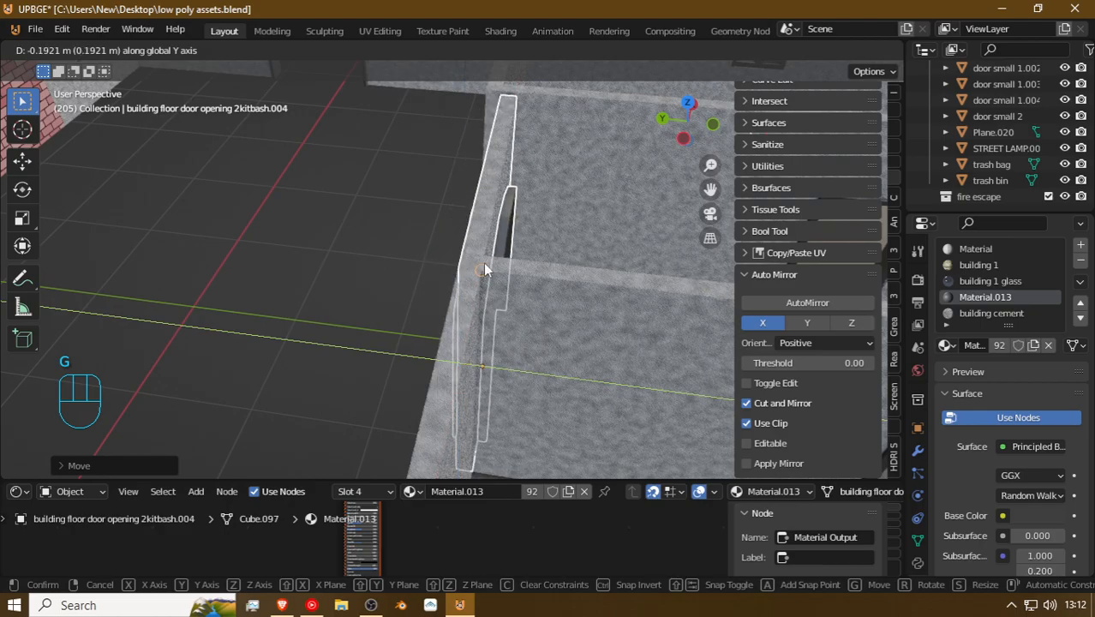
{"action": "left_click", "coordinate": [483, 263]}
{"action": "key", "text": "shift+f"}
{"action": "left_click", "coordinate": [453, 269]}
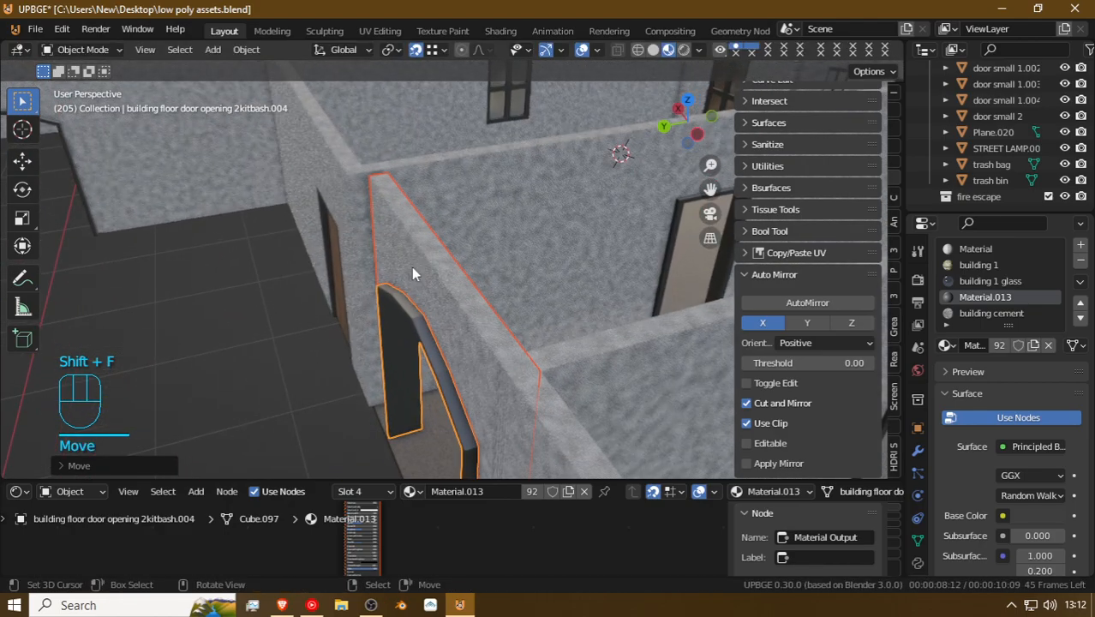
Step: Fine-adjust the copied arched wall and its trim along global Y at the corridor entrance
{"action": "key", "text": "g"}
{"action": "key", "text": "y"}
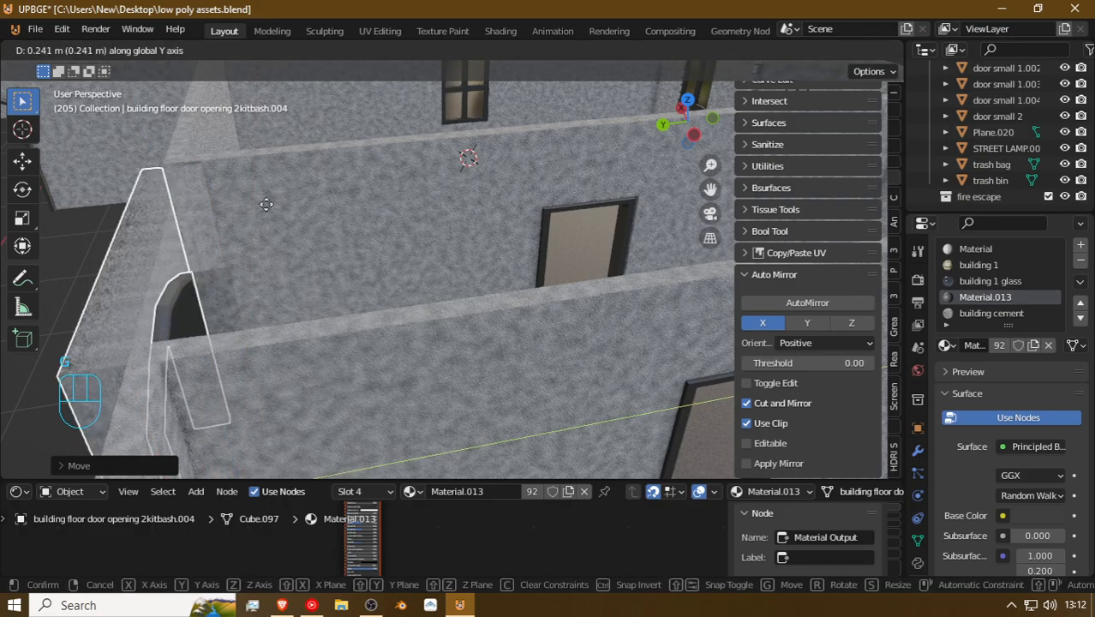
{"action": "left_click", "coordinate": [170, 161]}
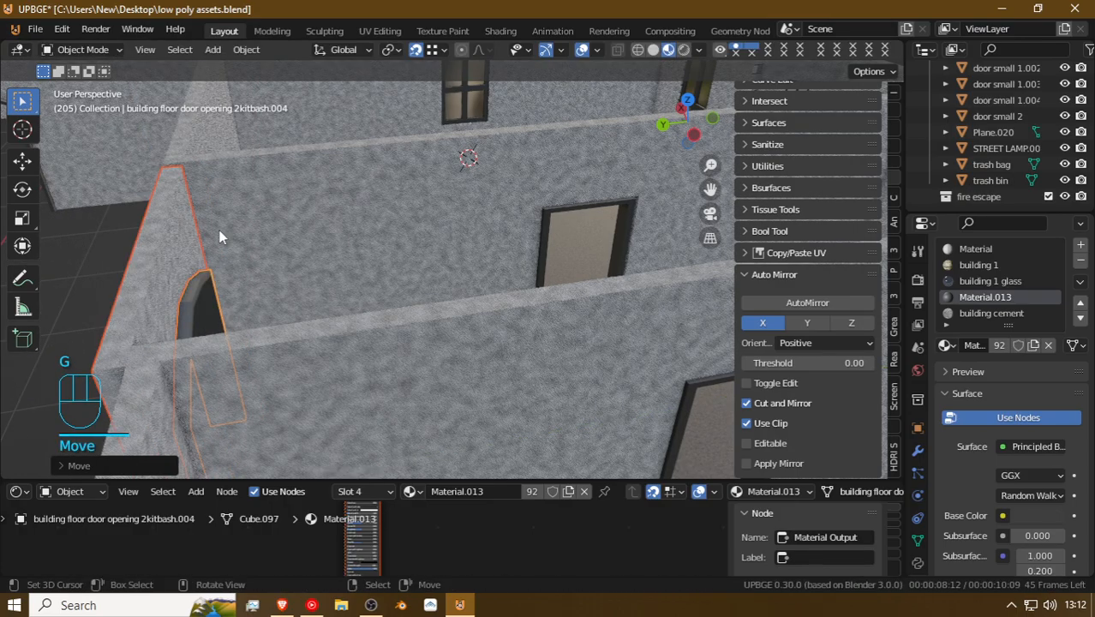
{"action": "key", "text": "shift+f"}
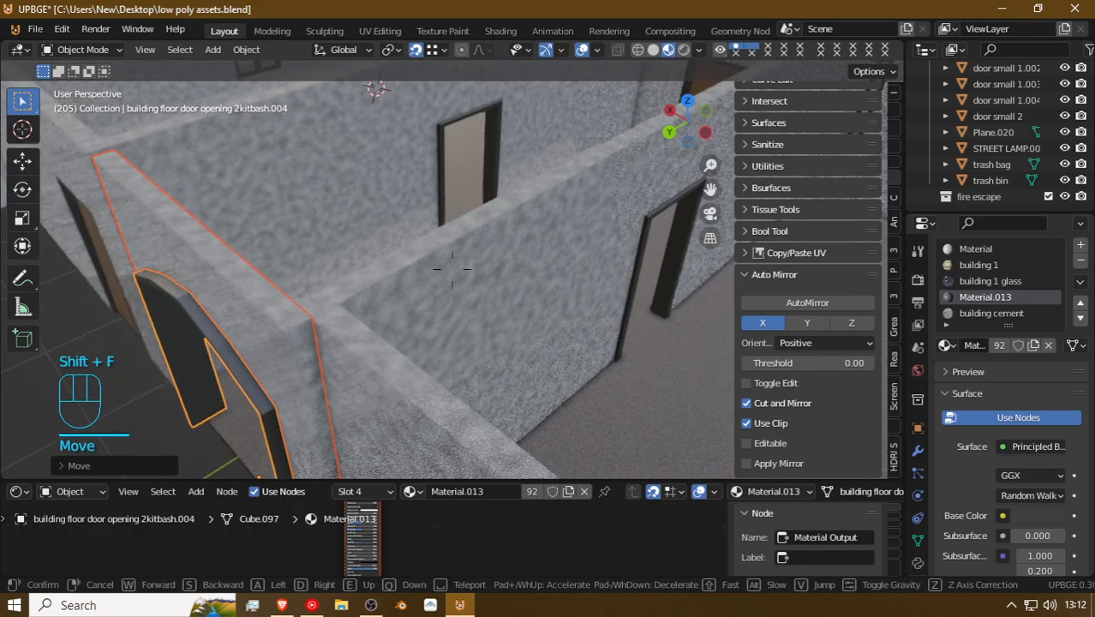
{"action": "left_click", "coordinate": [452, 269]}
{"action": "key", "text": "Tab"}
{"action": "key", "text": "Tab"}
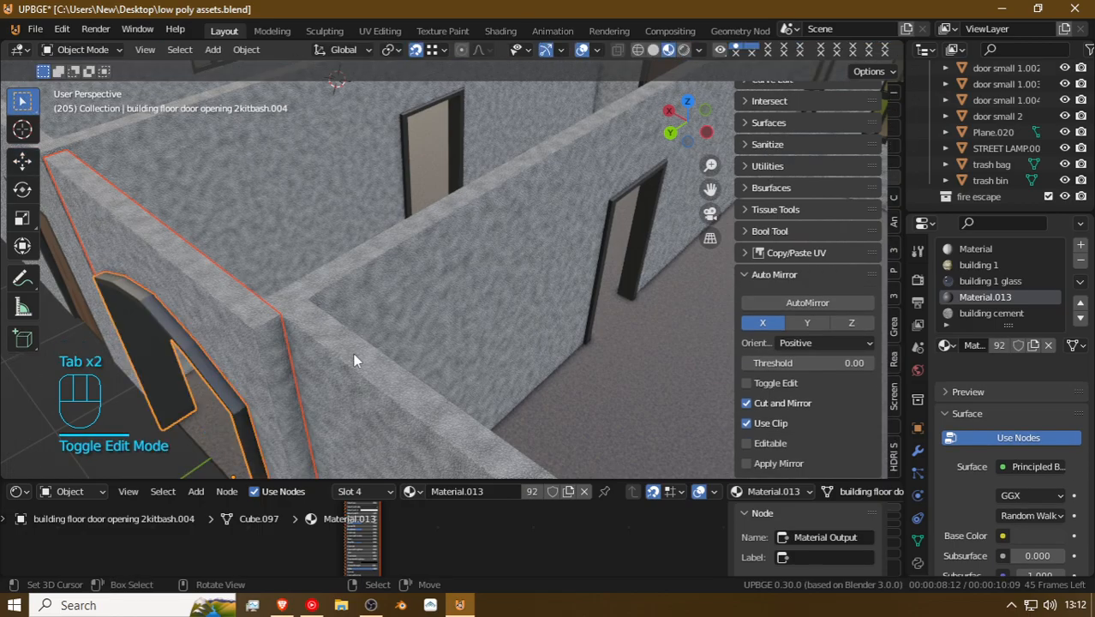
Step: Move the plain wall, the neighbouring doorway wall and its door frame together along global Y to line up with the arched wall
{"action": "left_click", "coordinate": [353, 355]}
{"action": "key", "text": "Tab"}
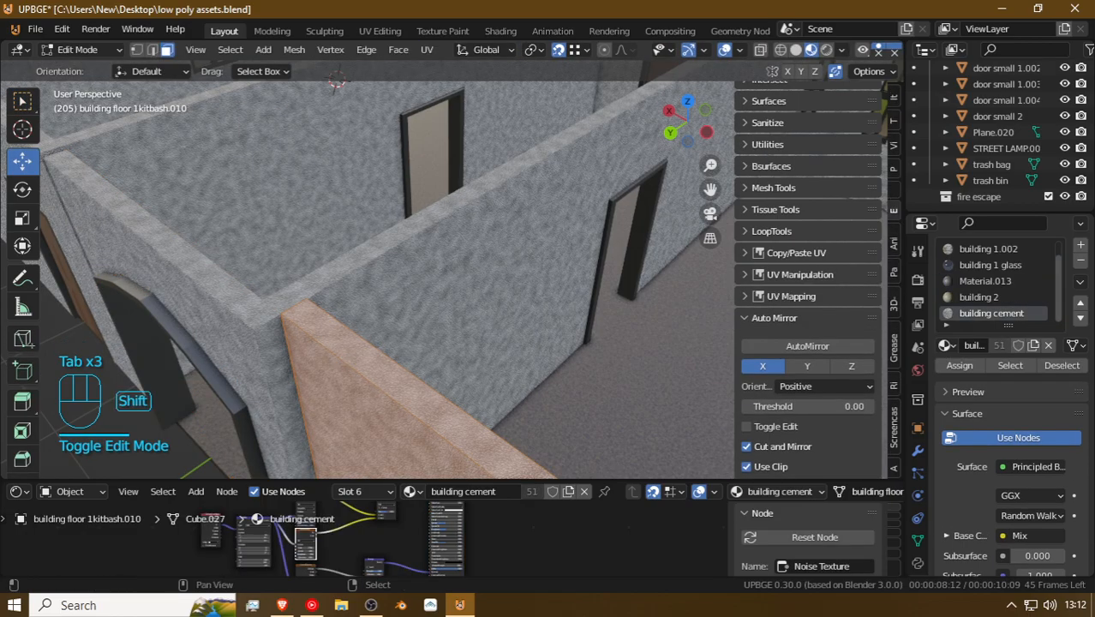
{"action": "key", "text": "shift+f"}
{"action": "left_click", "coordinate": [452, 269]}
{"action": "key", "text": "Tab"}
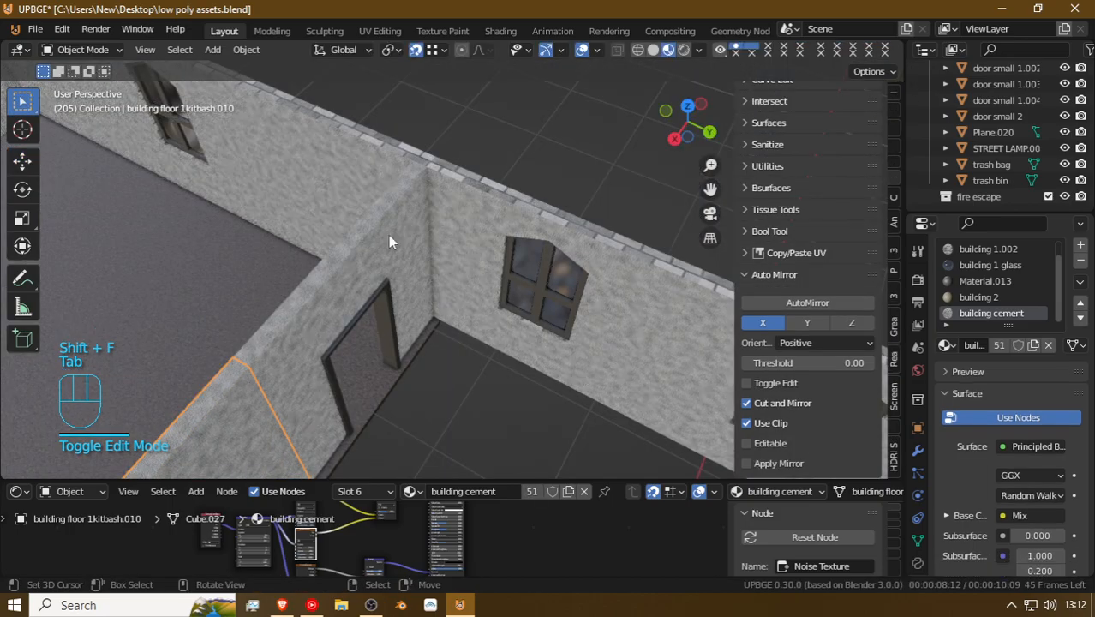
{"action": "left_click", "coordinate": [388, 235]}
{"action": "left_click", "coordinate": [333, 356], "text": "shift"}
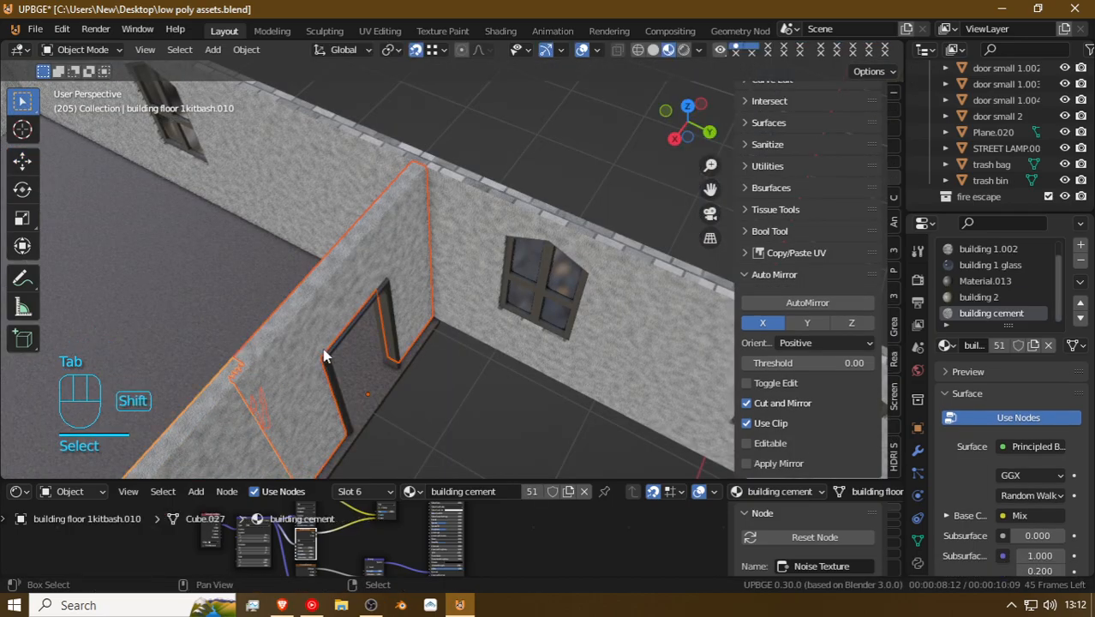
{"action": "key", "text": "shift+f"}
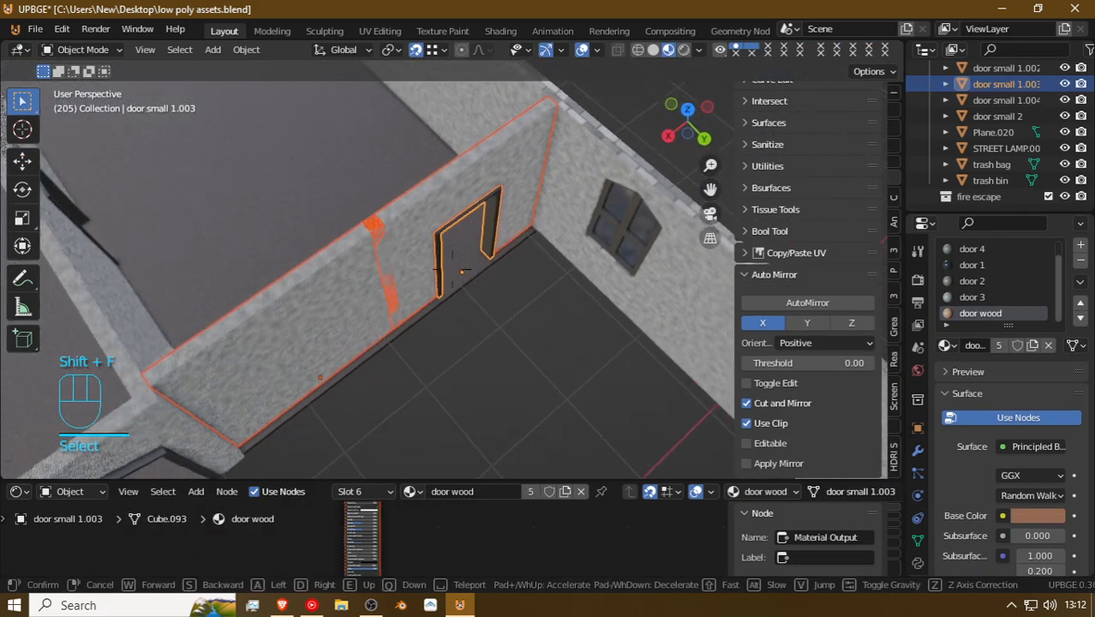
{"action": "left_click", "coordinate": [407, 315]}
{"action": "key", "text": "g"}
{"action": "key", "text": "y"}
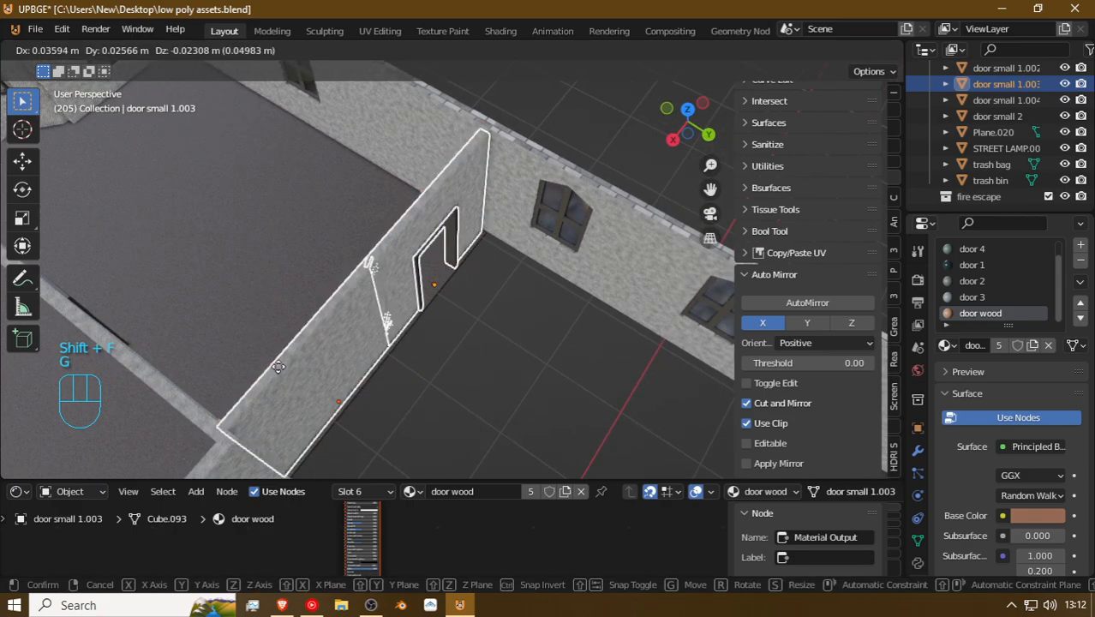
{"action": "left_click", "coordinate": [238, 438]}
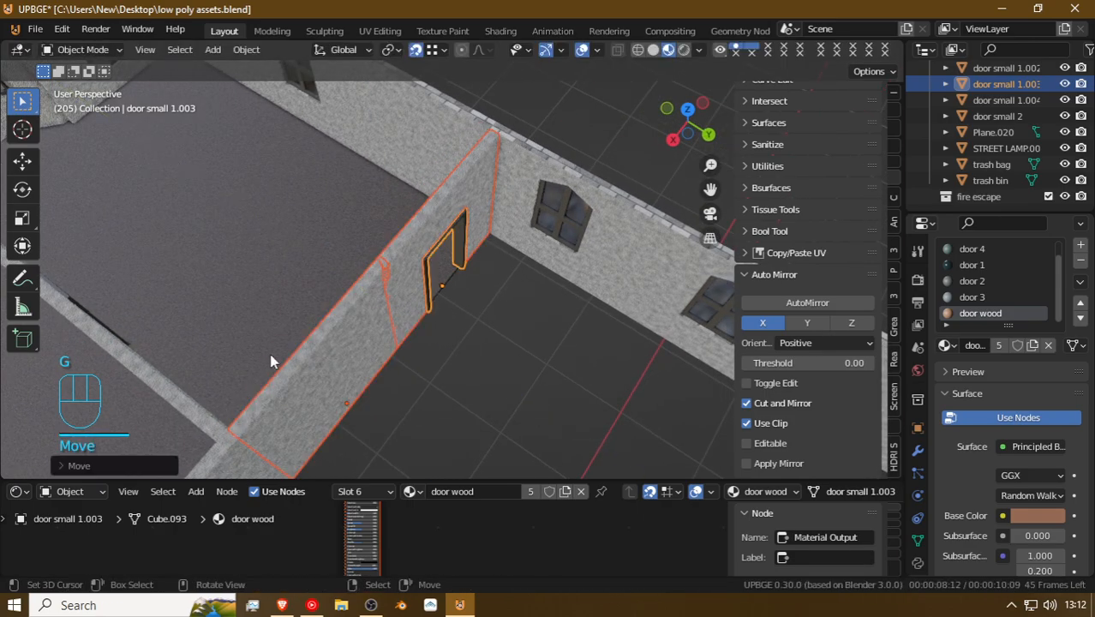
{"action": "key", "text": "shift+f"}
{"action": "left_click", "coordinate": [449, 265]}
{"action": "key", "text": "Tab"}
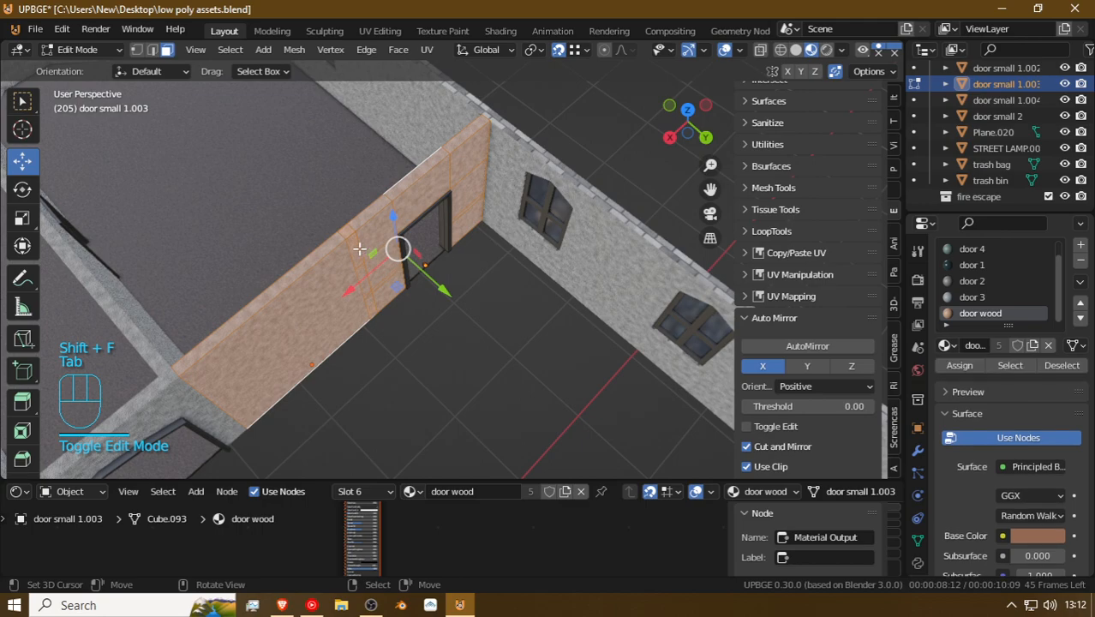
{"action": "left_click", "coordinate": [152, 50]}
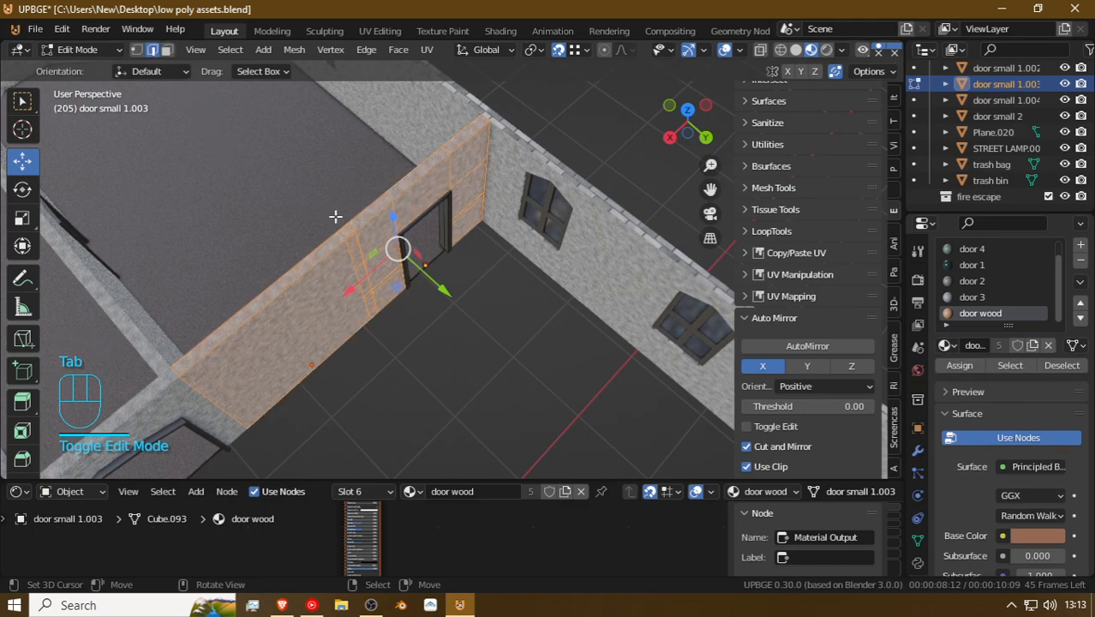
{"action": "left_click", "coordinate": [367, 276], "text": "alt"}
{"action": "key", "text": "g"}
{"action": "key", "text": "x"}
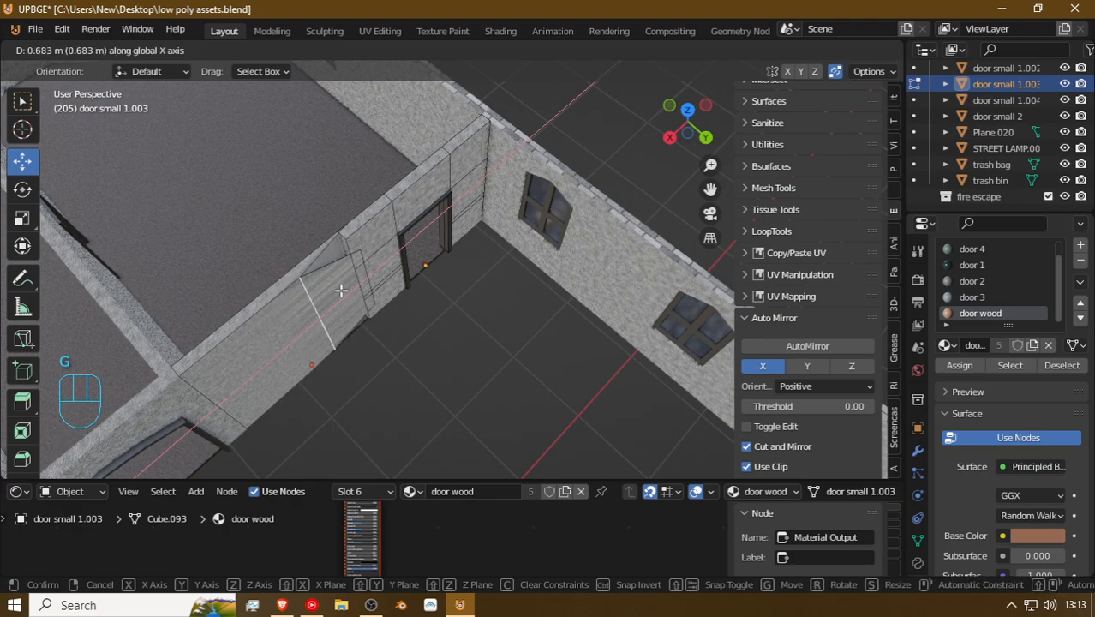
{"action": "left_click", "coordinate": [341, 269]}
{"action": "left_click", "coordinate": [376, 214]}
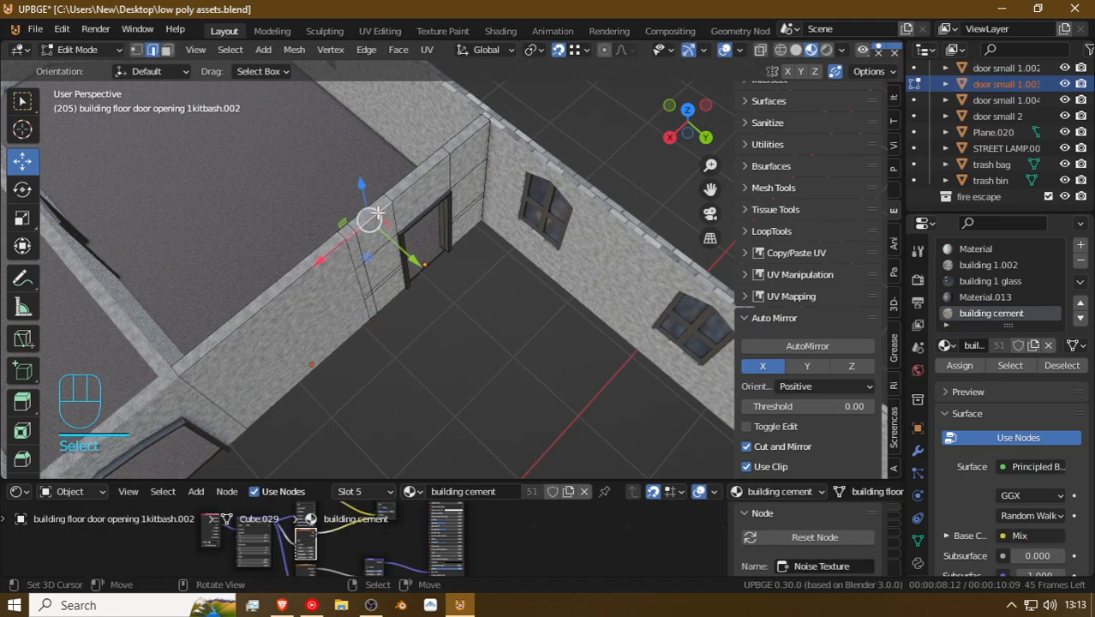
{"action": "key", "text": "Tab"}
Step: Hide the doorway wall piece and open the neighbouring plain wall for mesh editing
{"action": "left_click", "coordinate": [323, 255]}
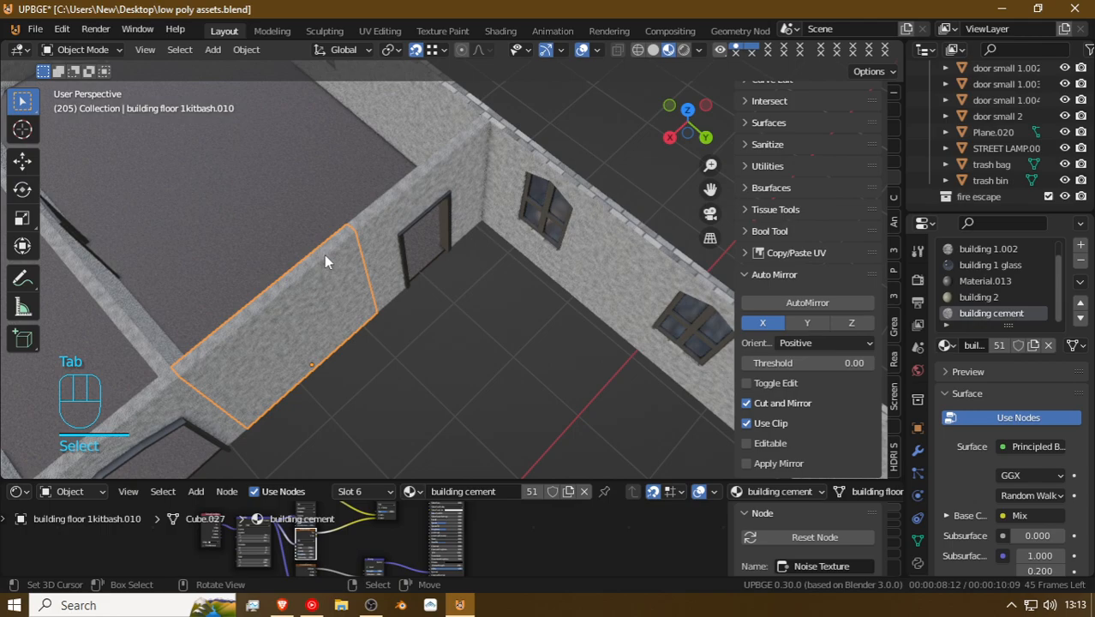
{"action": "left_click", "coordinate": [381, 220]}
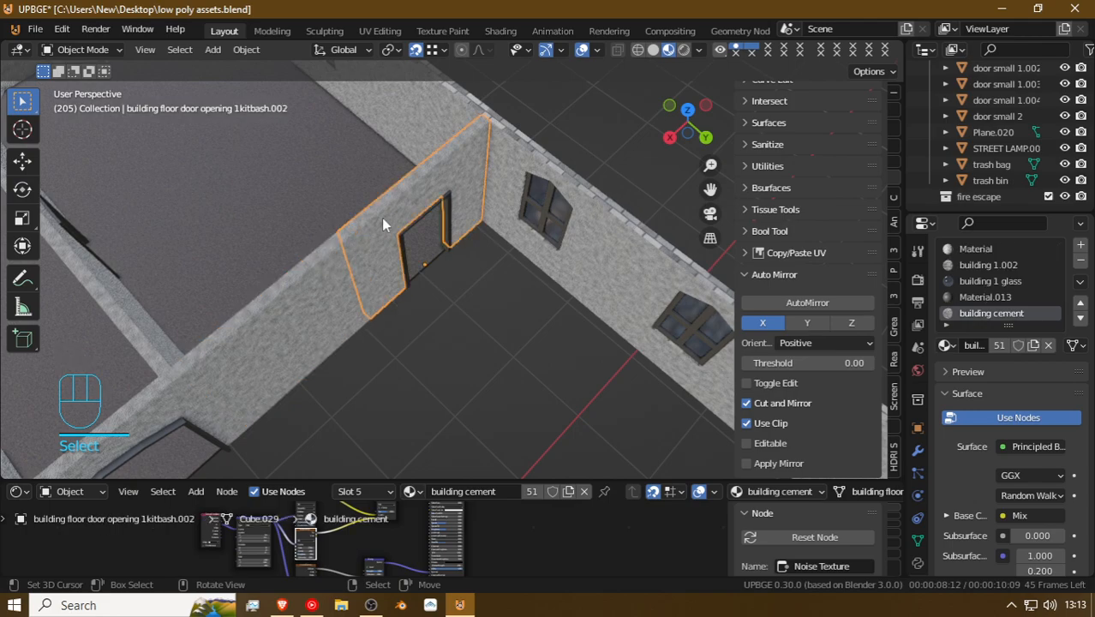
{"action": "key", "text": "h"}
{"action": "left_click", "coordinate": [344, 254]}
{"action": "key", "text": "Tab"}
{"action": "key", "text": "shift+f"}
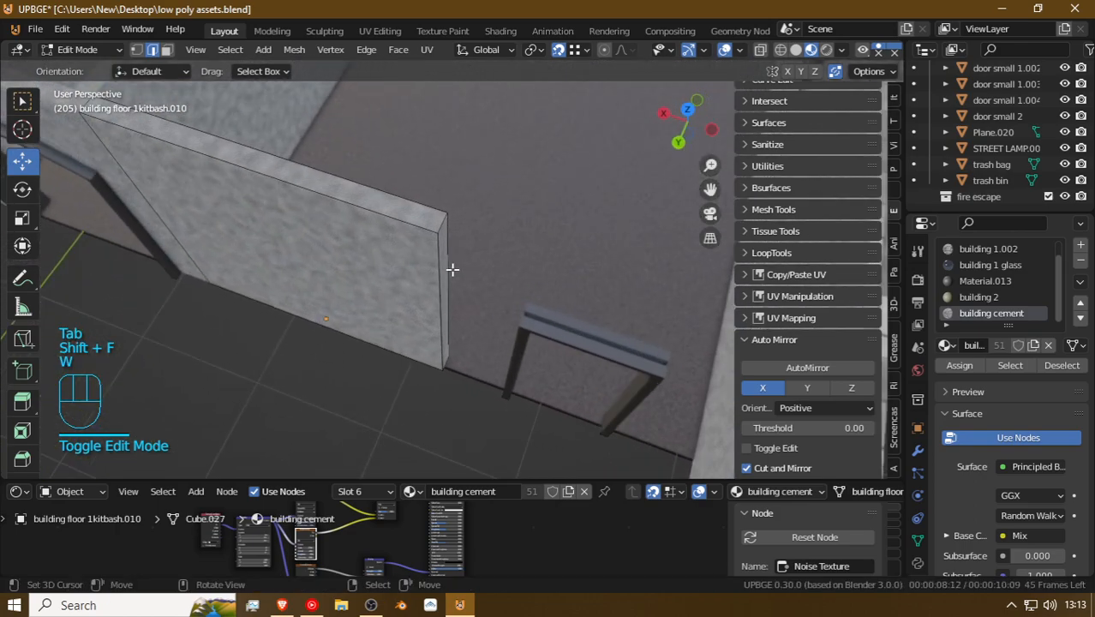
Step: Move the two vertical edges at the plain wall's free end inward along global X to shorten the wall
{"action": "key", "text": "w"}
{"action": "left_click", "coordinate": [437, 267]}
{"action": "right_click", "coordinate": [455, 238], "text": "shift"}
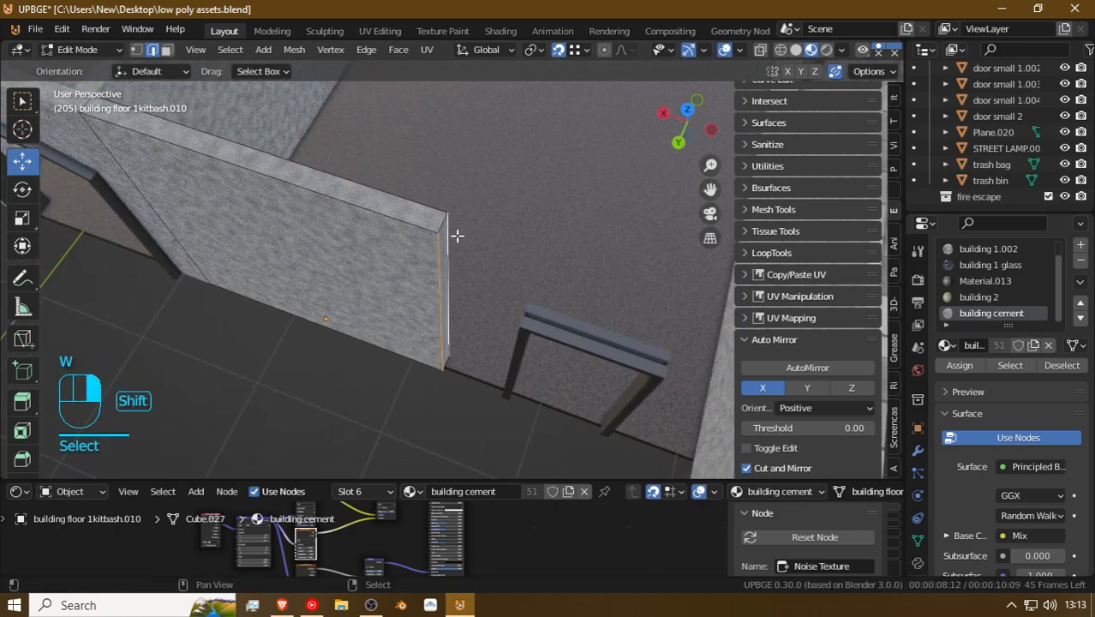
{"action": "key", "text": "g"}
{"action": "key", "text": "x"}
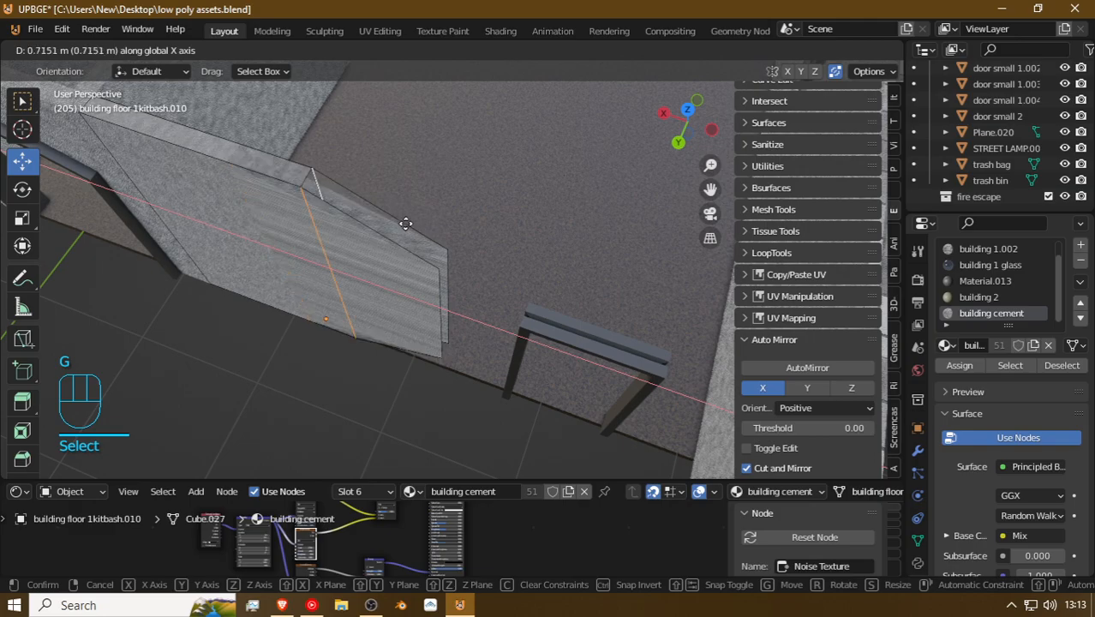
{"action": "right_click", "coordinate": [412, 230]}
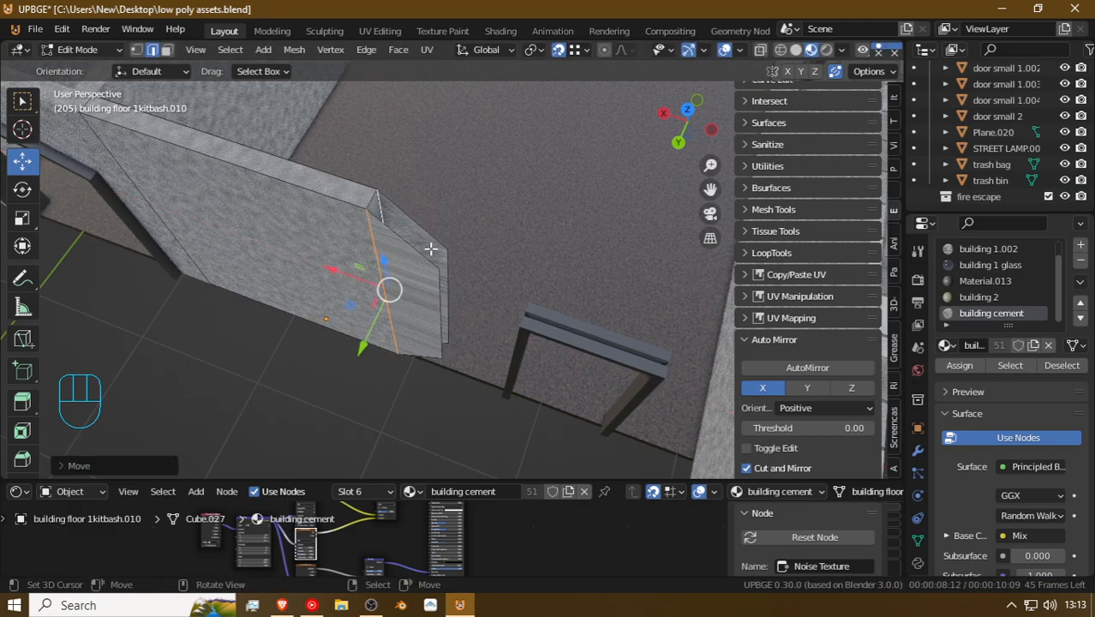
Step: Delete the plain wall's large side faces together with the stretched leftover faces at its free end
{"action": "key", "text": "shift"}
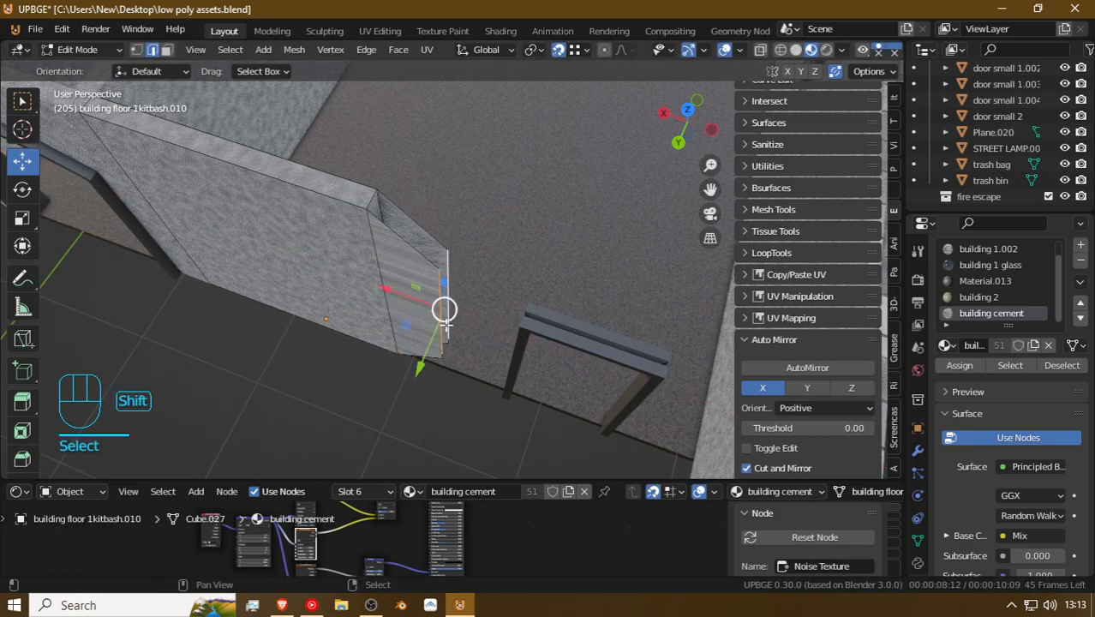
{"action": "key", "text": "shift+f"}
{"action": "left_click", "coordinate": [309, 119]}
{"action": "left_click", "coordinate": [168, 49]}
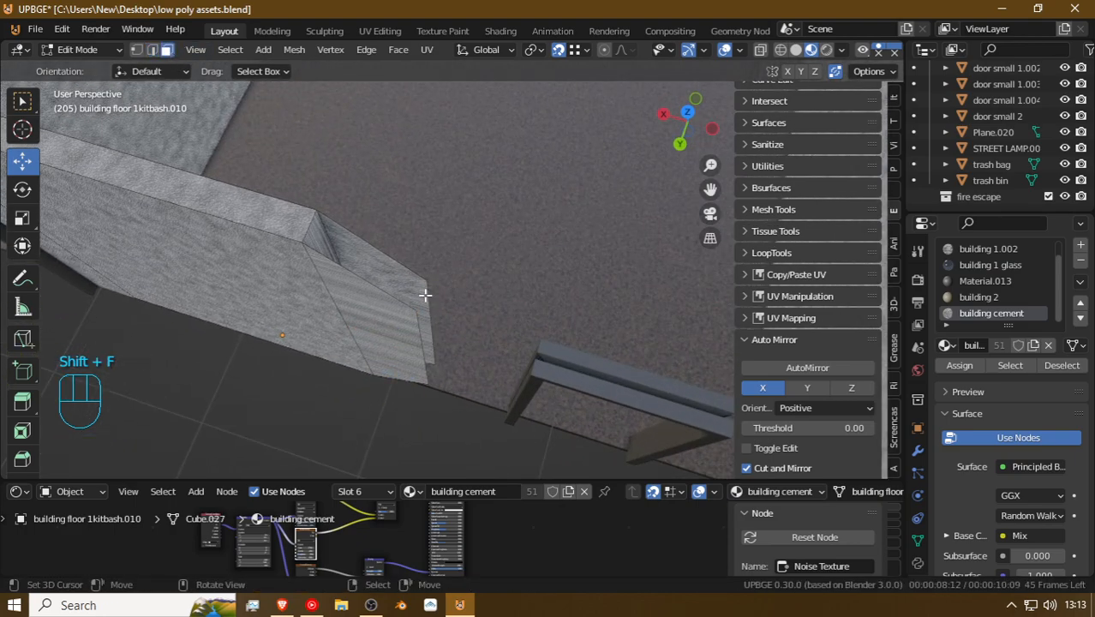
{"action": "left_click", "coordinate": [421, 288]}
{"action": "left_click", "coordinate": [420, 286], "text": "shift"}
{"action": "key", "text": "x"}
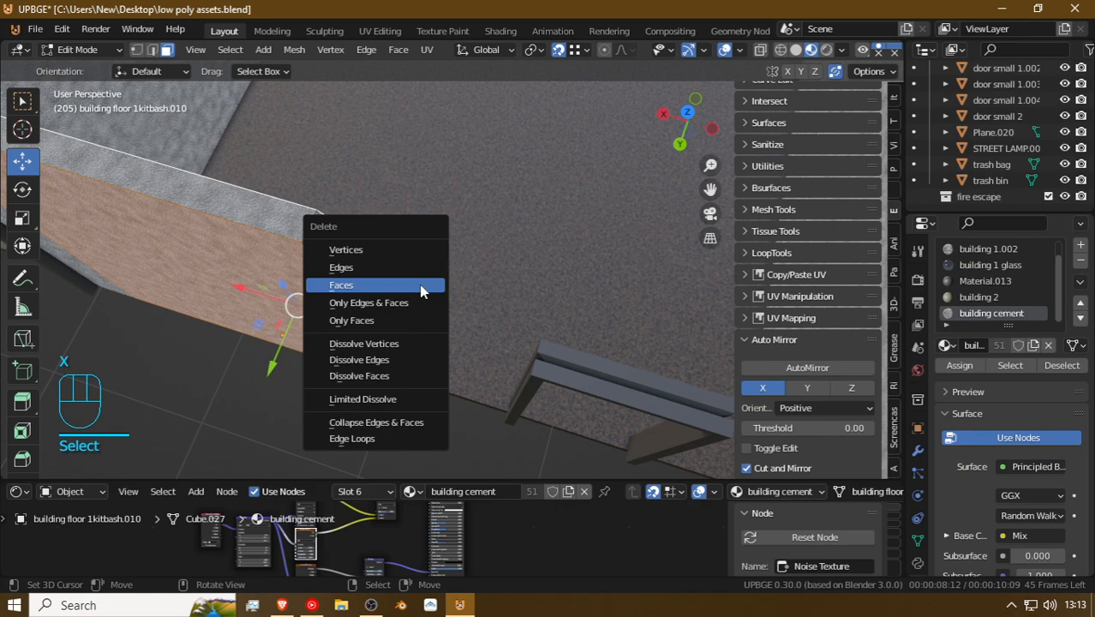
{"action": "left_click", "coordinate": [420, 285]}
Step: Fill both open sides of the plain wall with new faces between the top and bottom edges
{"action": "key", "text": "shift+f"}
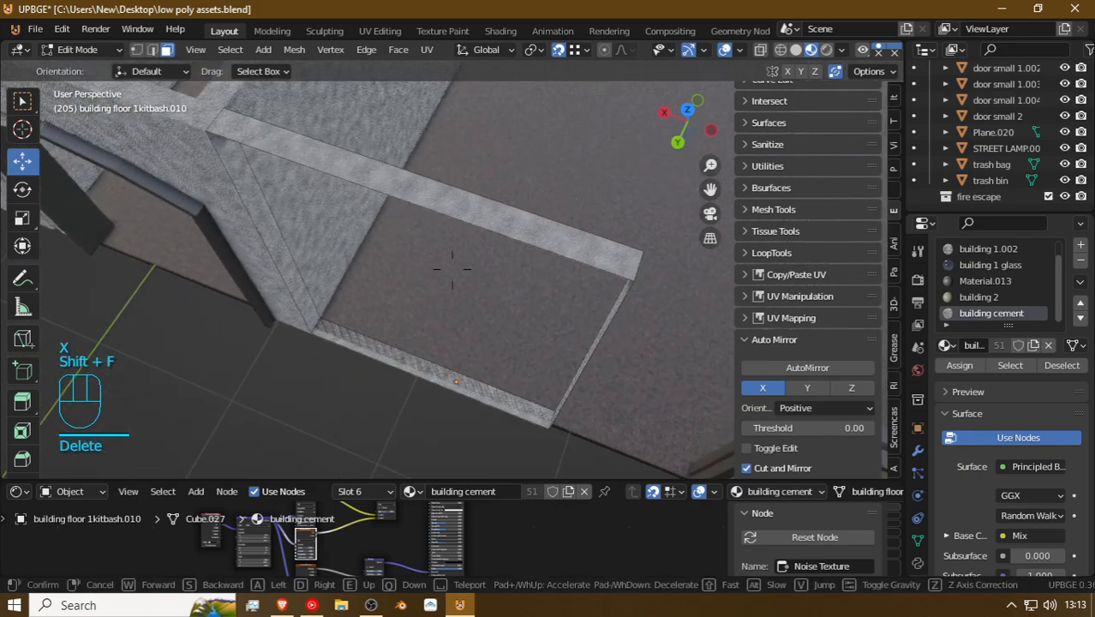
{"action": "left_click", "coordinate": [337, 213]}
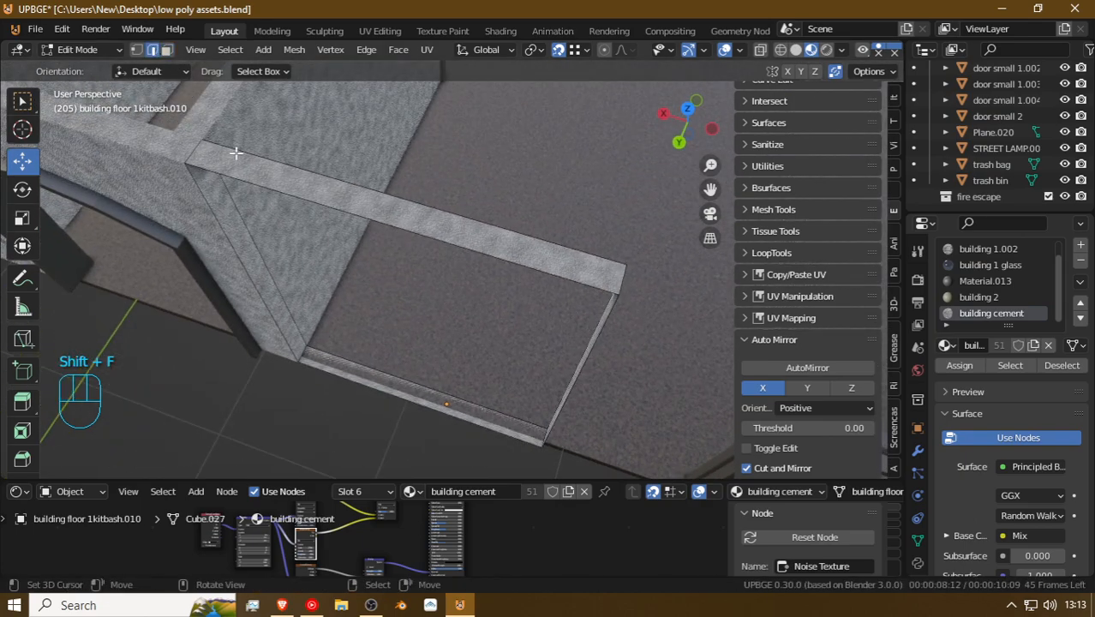
{"action": "left_click", "coordinate": [345, 207]}
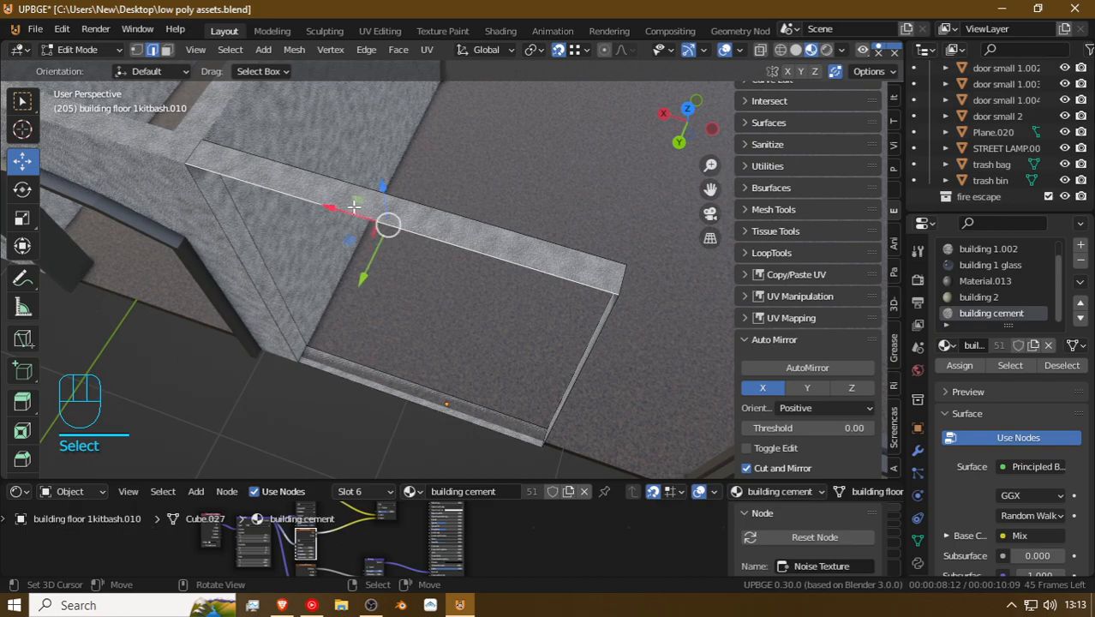
{"action": "left_click", "coordinate": [375, 391], "text": "shift"}
{"action": "key", "text": "f"}
{"action": "key", "text": "shift+f"}
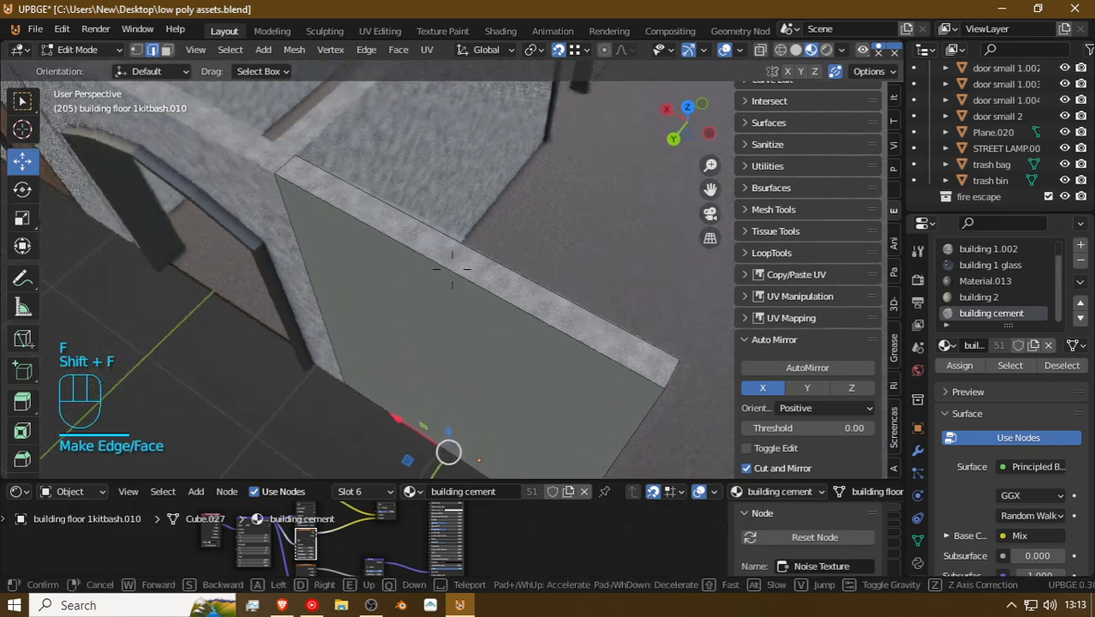
{"action": "left_click", "coordinate": [294, 220]}
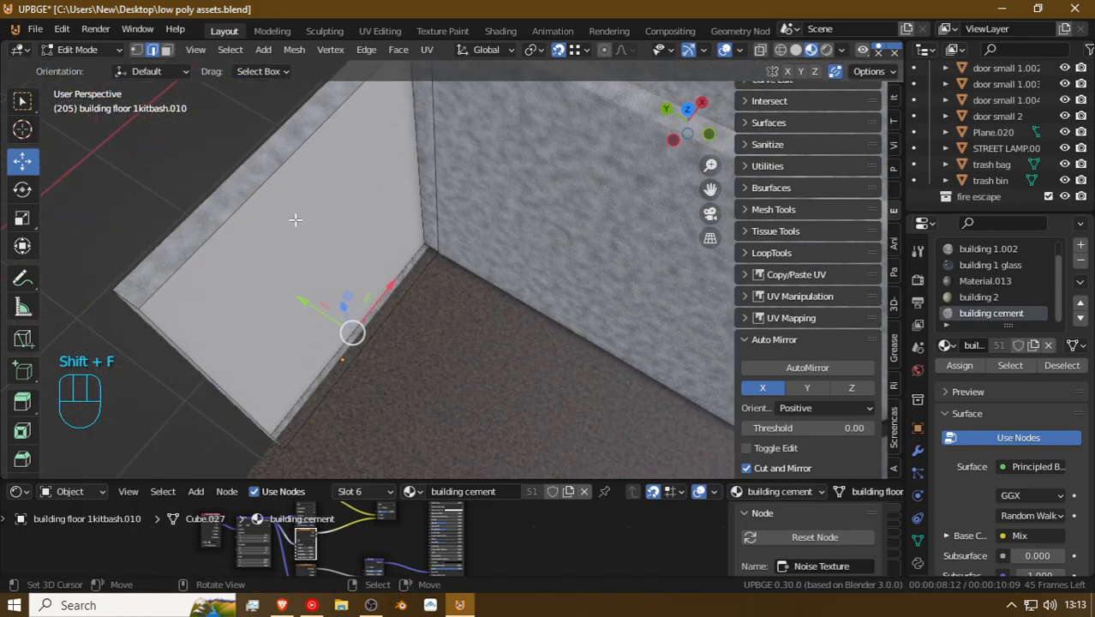
{"action": "left_click", "coordinate": [267, 174]}
{"action": "left_click", "coordinate": [397, 312], "text": "shift"}
{"action": "key", "text": "f"}
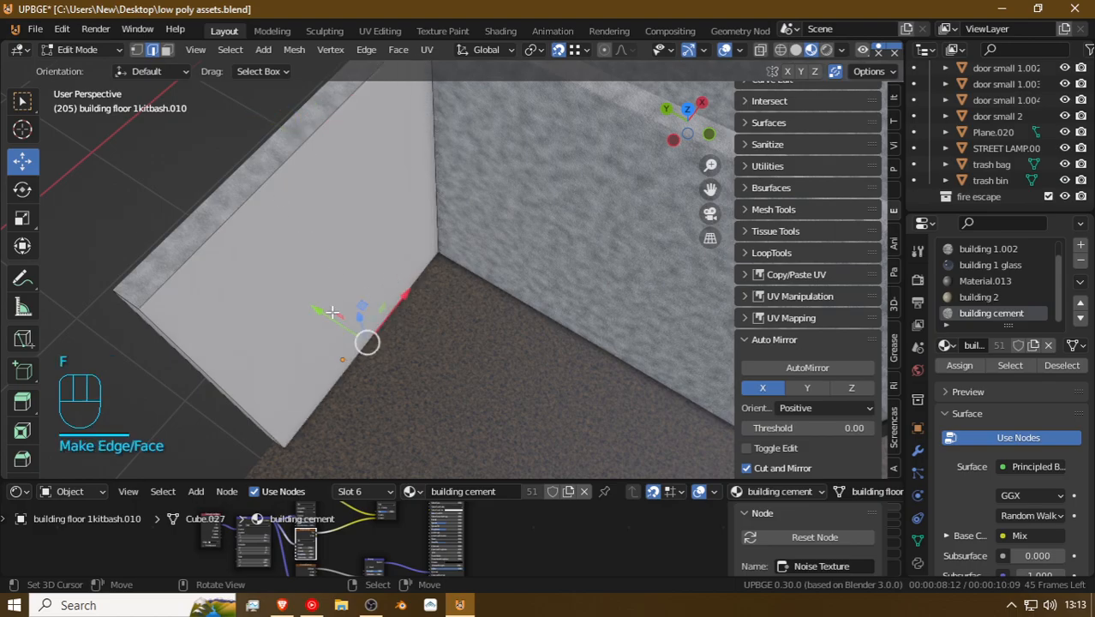
Step: Apply Cube Projection UV mapping to the whole plain wall and unhide the doorway wall
{"action": "key", "text": "shift+f"}
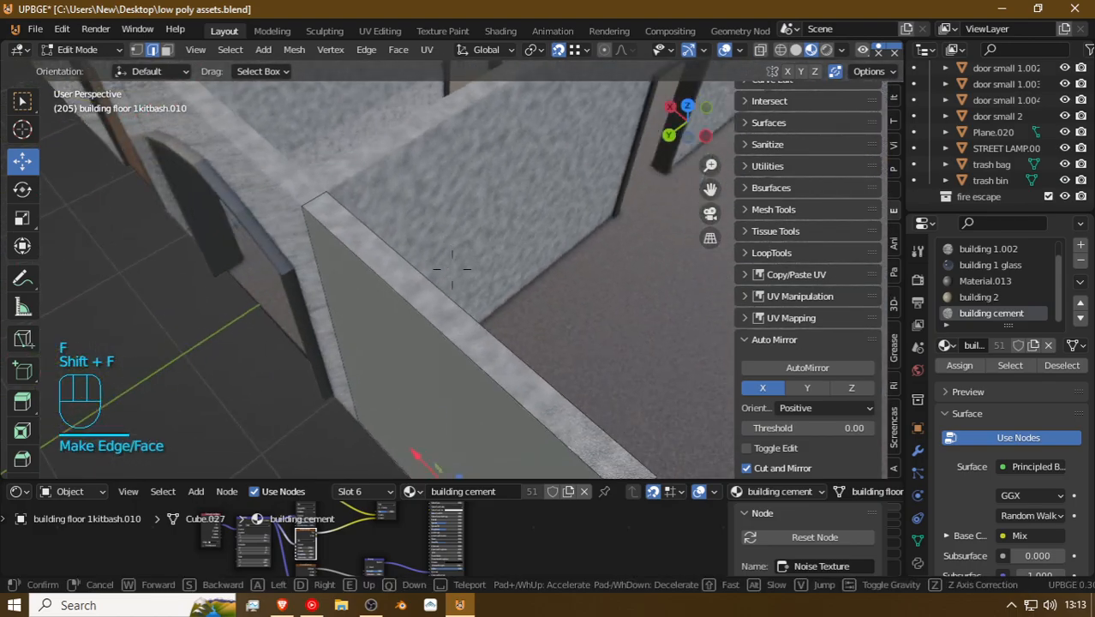
{"action": "left_click", "coordinate": [453, 269]}
{"action": "key", "text": "a"}
{"action": "key", "text": "a"}
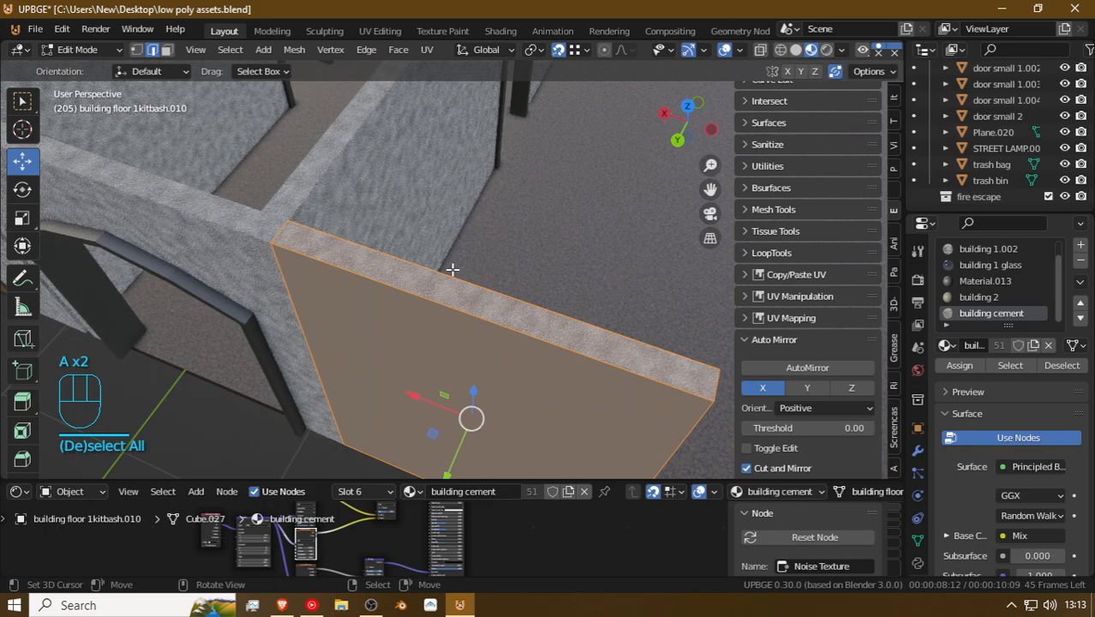
{"action": "key", "text": "u"}
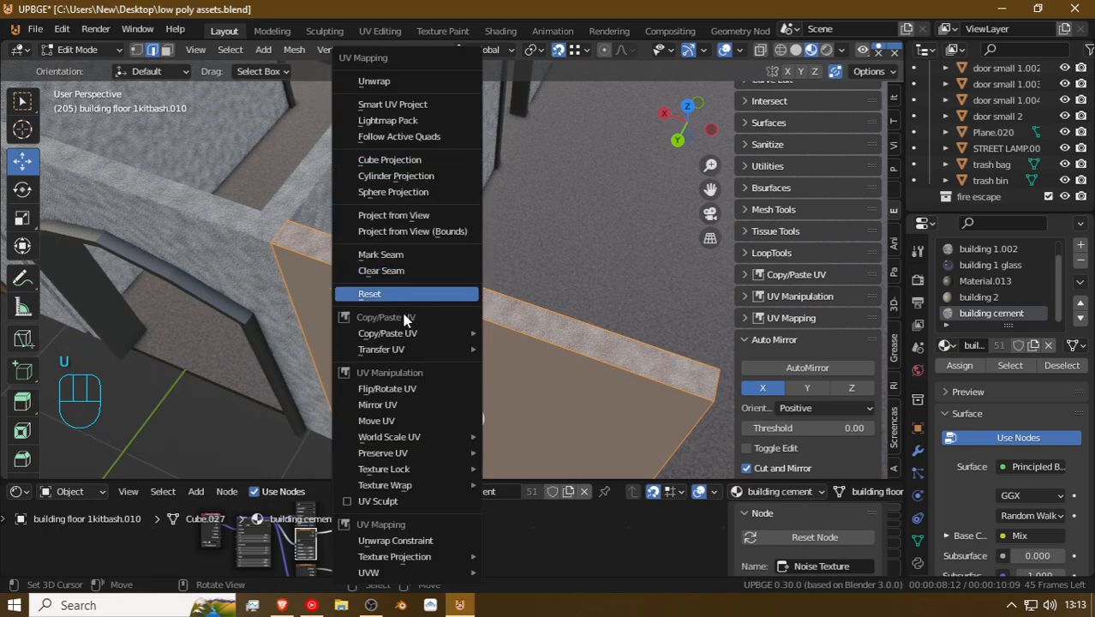
{"action": "left_click", "coordinate": [413, 161]}
{"action": "key", "text": "shift+f"}
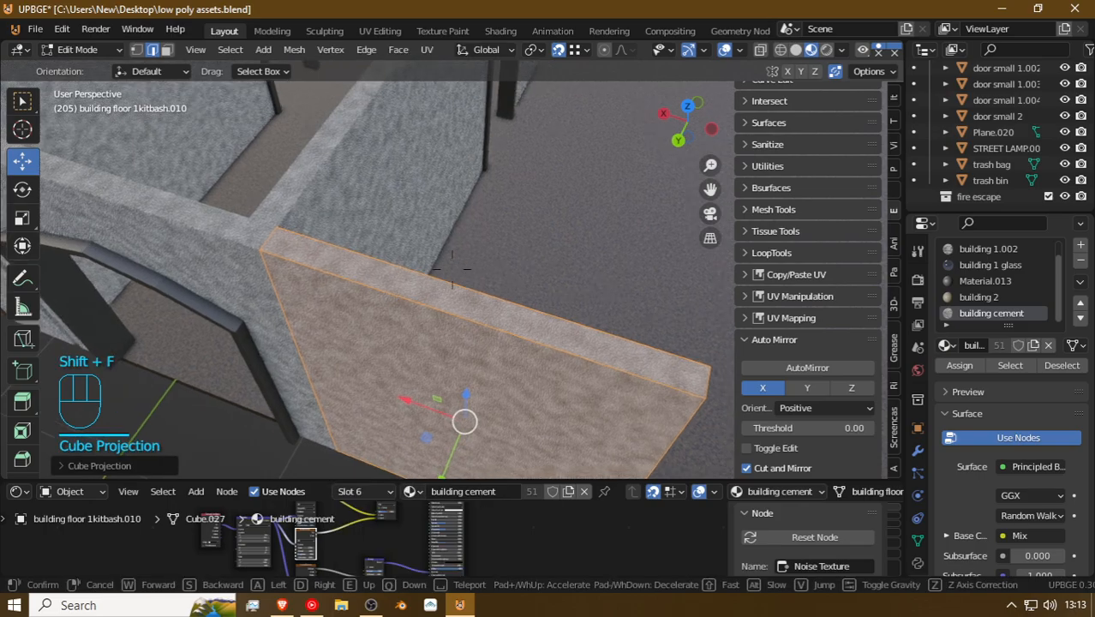
{"action": "key", "text": "Tab"}
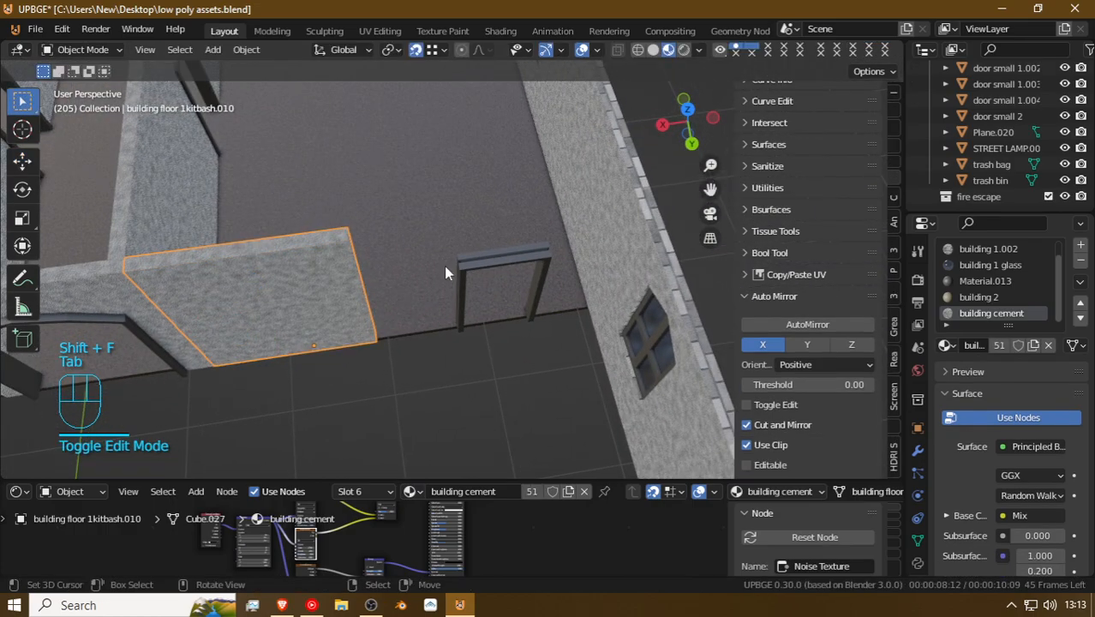
{"action": "key", "text": "alt+h"}
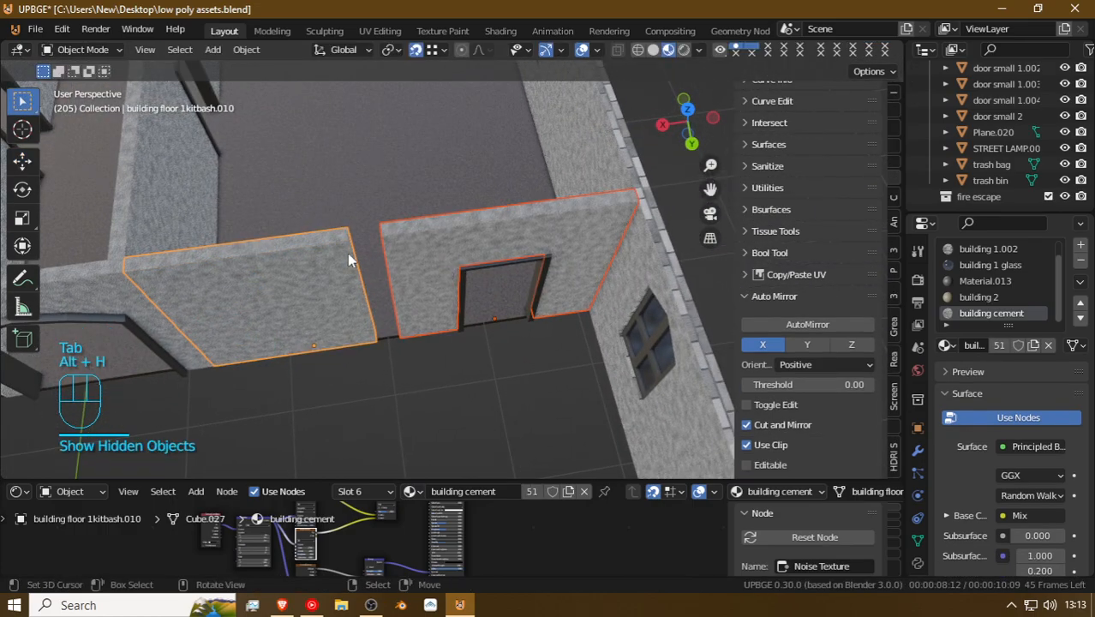
Step: Move the plain wall's end face along global X to close the gap to the doorway wall
{"action": "key", "text": "Tab"}
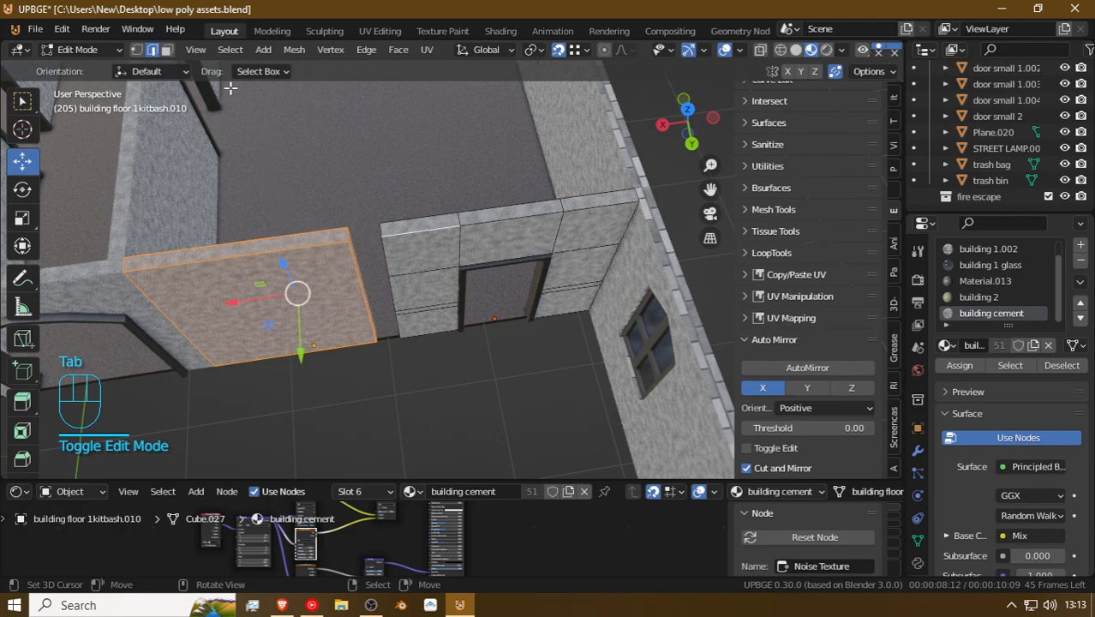
{"action": "key", "text": "shift+f"}
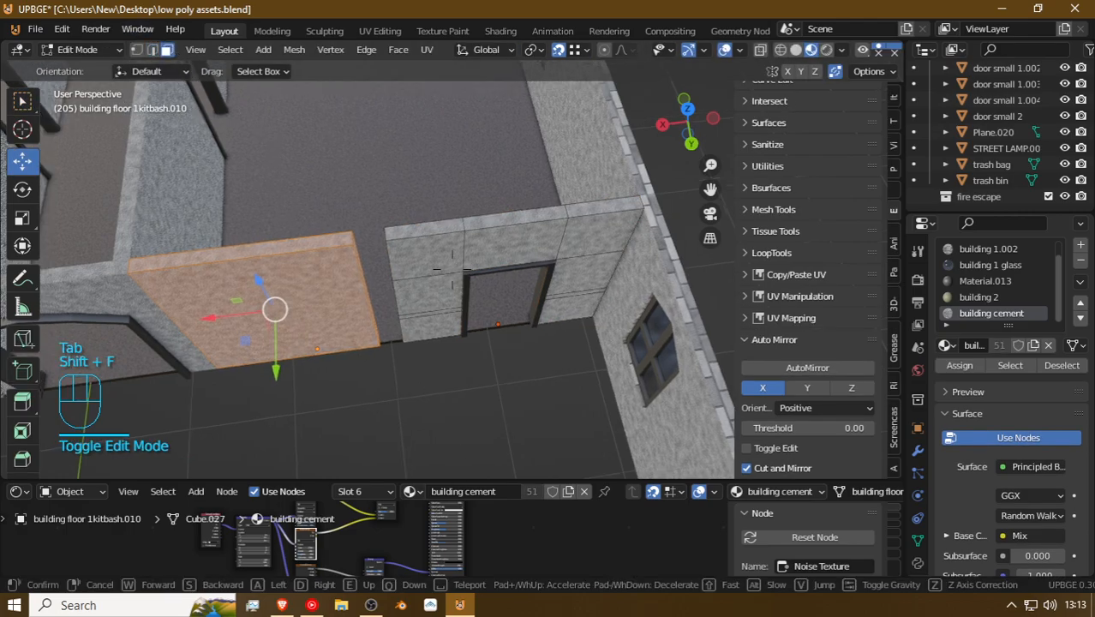
{"action": "right_click", "coordinate": [467, 273]}
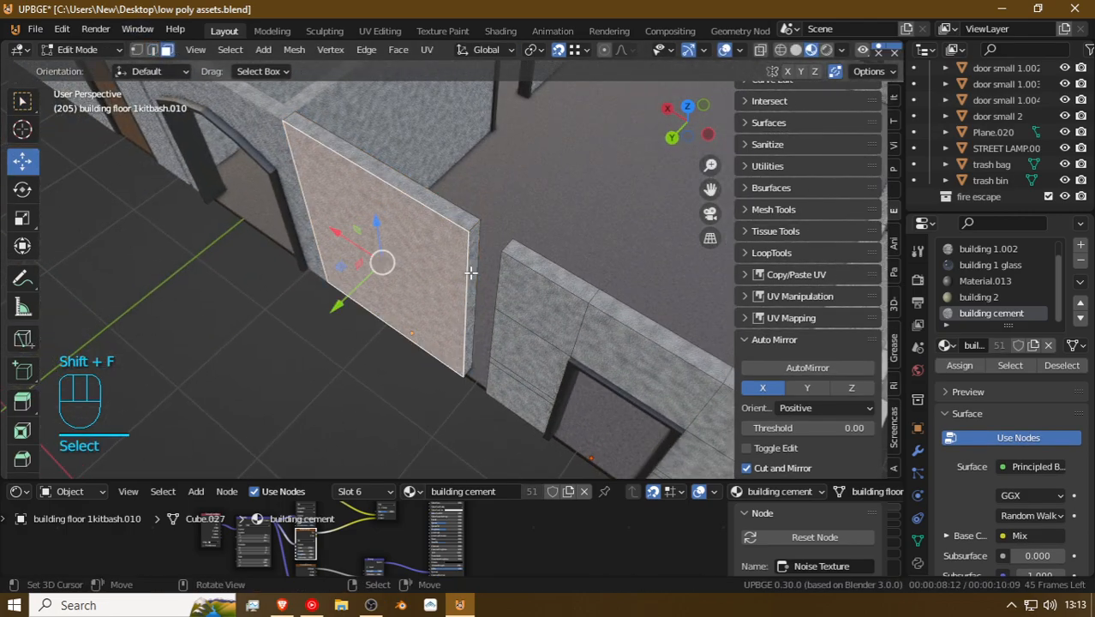
{"action": "right_click", "coordinate": [471, 273]}
{"action": "key", "text": "g"}
{"action": "key", "text": "x"}
{"action": "left_click", "coordinate": [499, 290]}
Step: Move the arched wall's end faces along global X to close the gap to the wall with the brown door
{"action": "key", "text": "shift+f"}
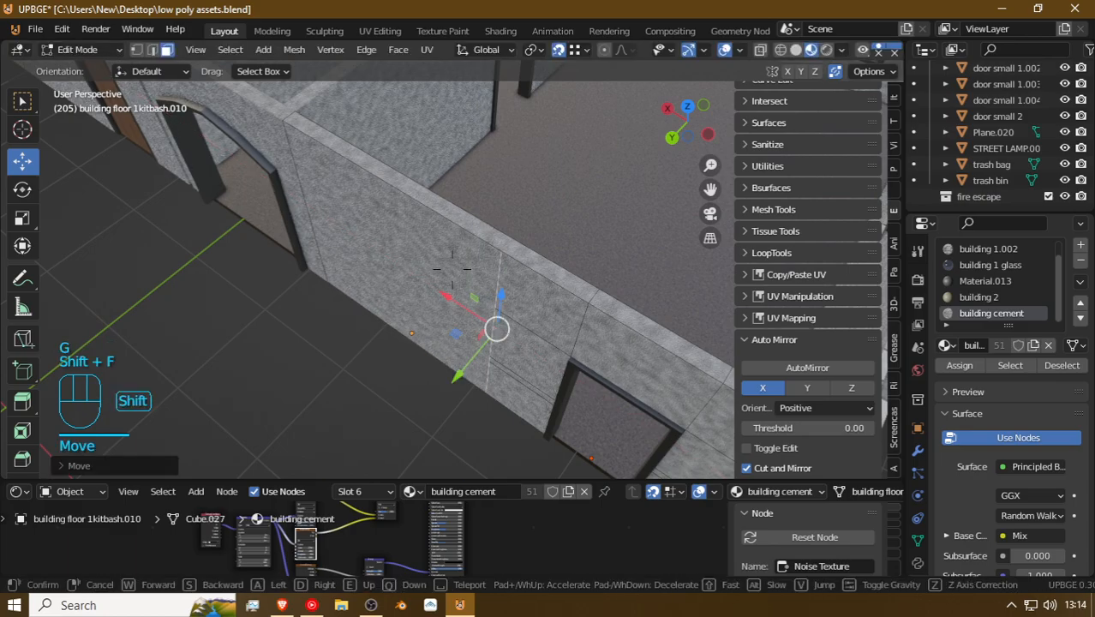
{"action": "key", "text": "w"}
{"action": "key", "text": "w"}
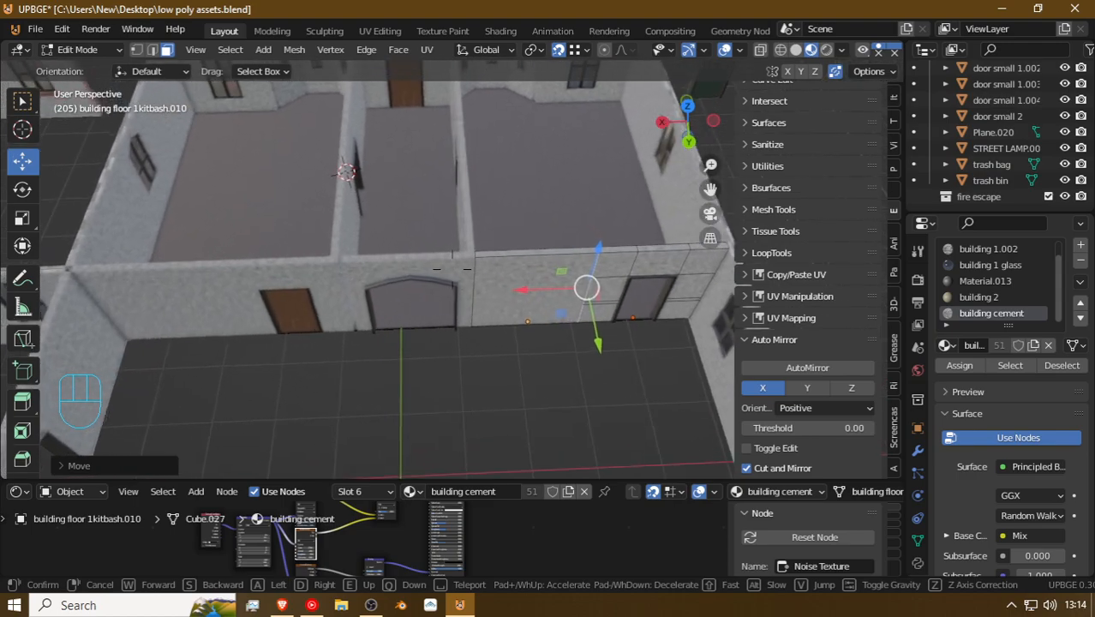
{"action": "key", "text": "a"}
{"action": "left_click", "coordinate": [454, 269]}
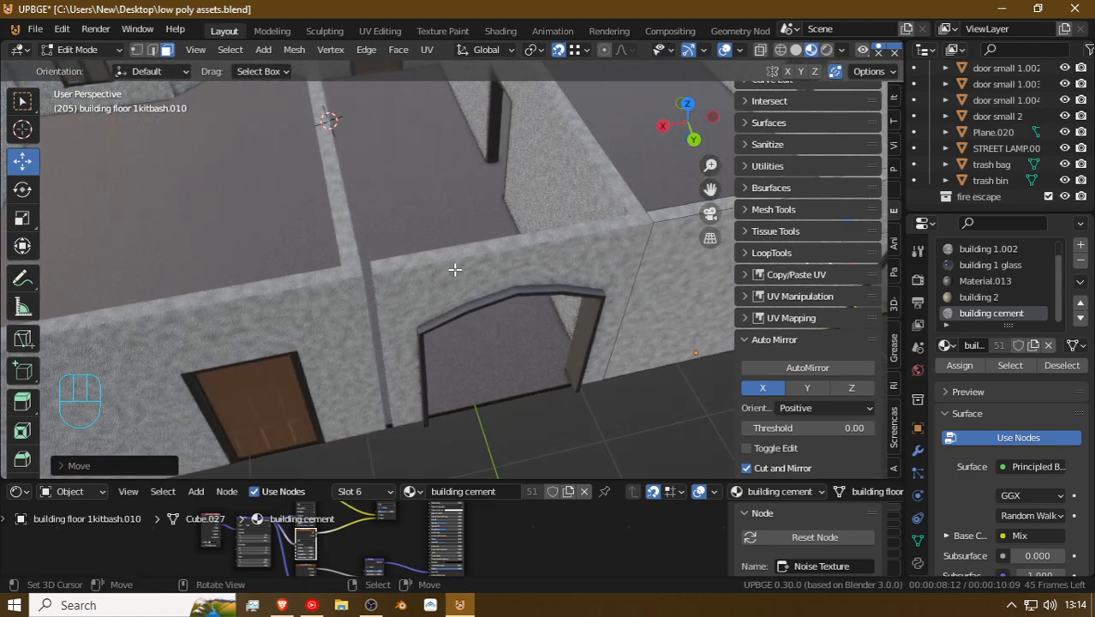
{"action": "key", "text": "Tab"}
{"action": "left_click", "coordinate": [435, 270]}
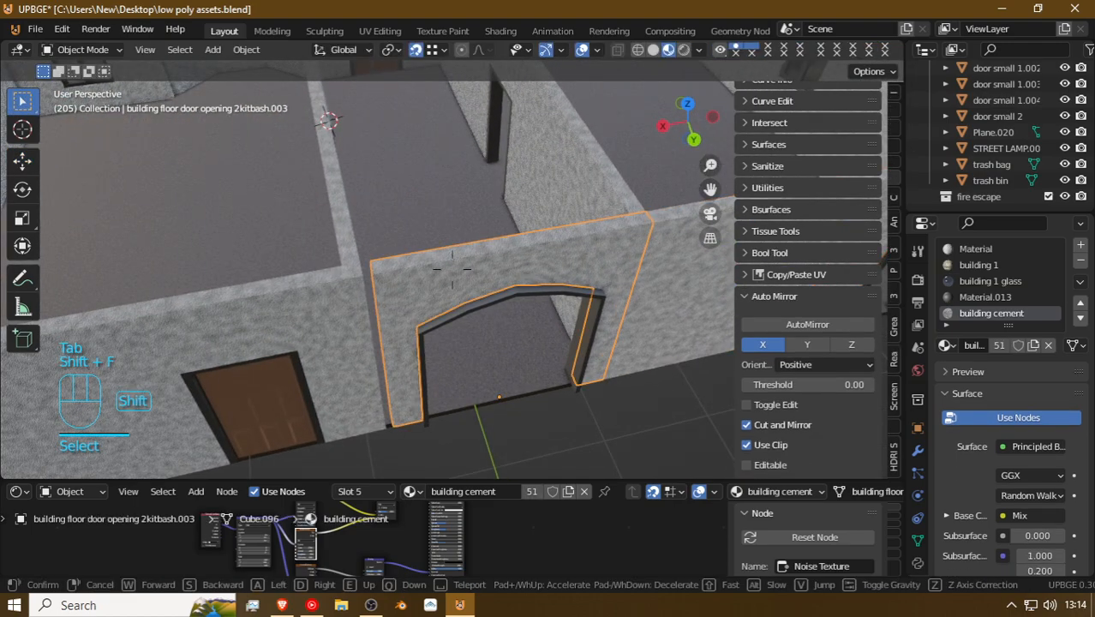
{"action": "key", "text": "shift+f"}
{"action": "left_click", "coordinate": [451, 268]}
{"action": "key", "text": "Tab"}
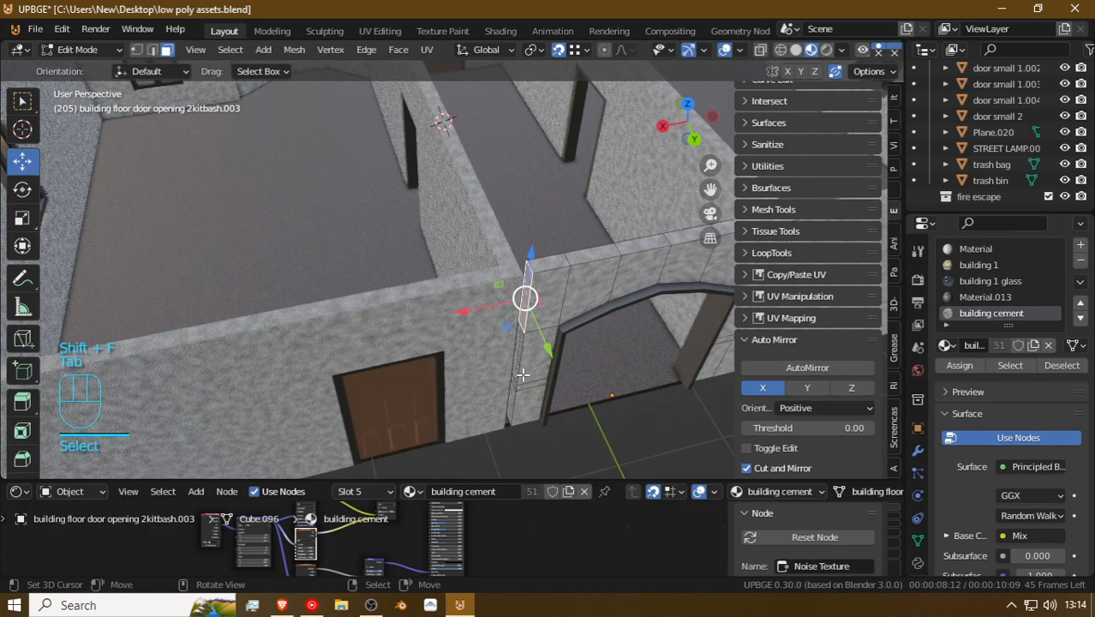
{"action": "left_click", "coordinate": [512, 399], "text": "ctrl"}
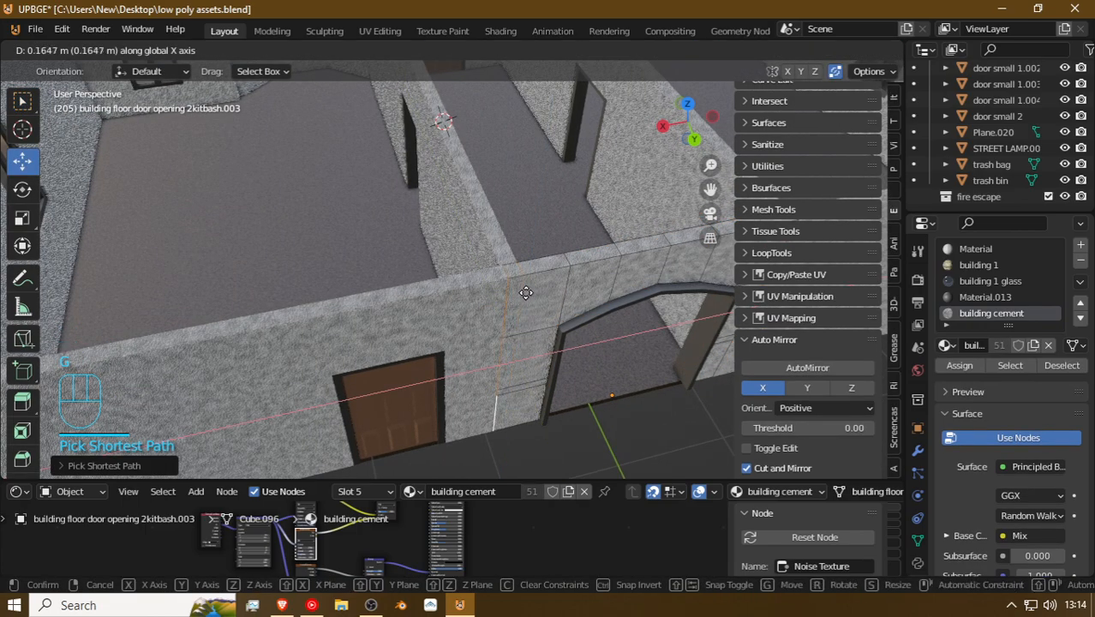
{"action": "left_click", "coordinate": [528, 279]}
{"action": "key", "text": "Tab"}
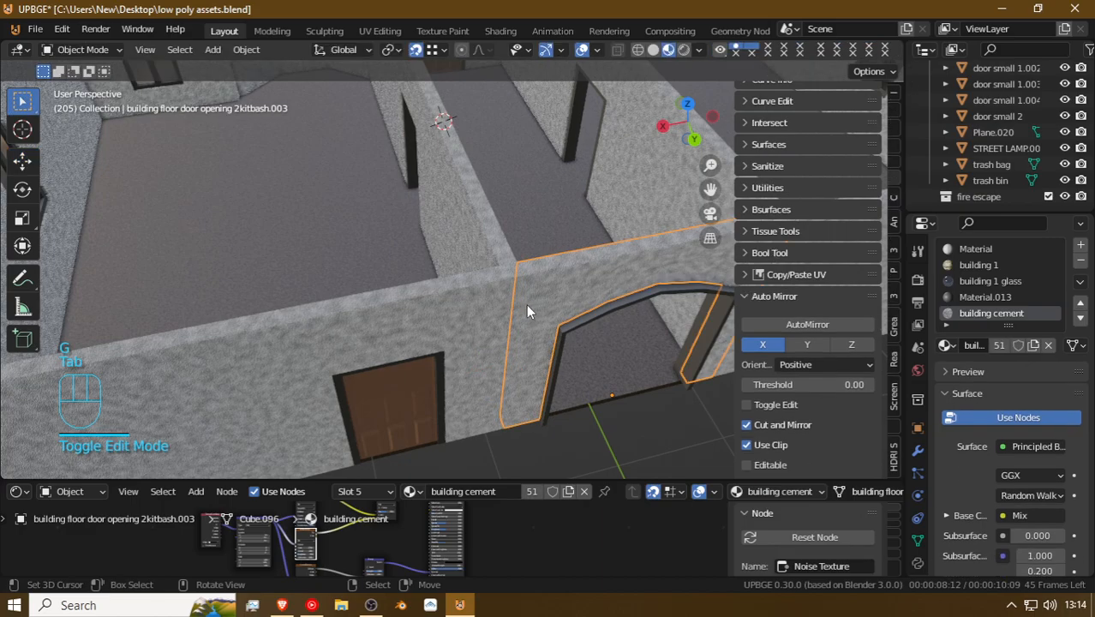
Step: Inspect the corridor and arched entrance from inside and the whole building from above
{"action": "key", "text": "shift+f"}
{"action": "key", "text": "w"}
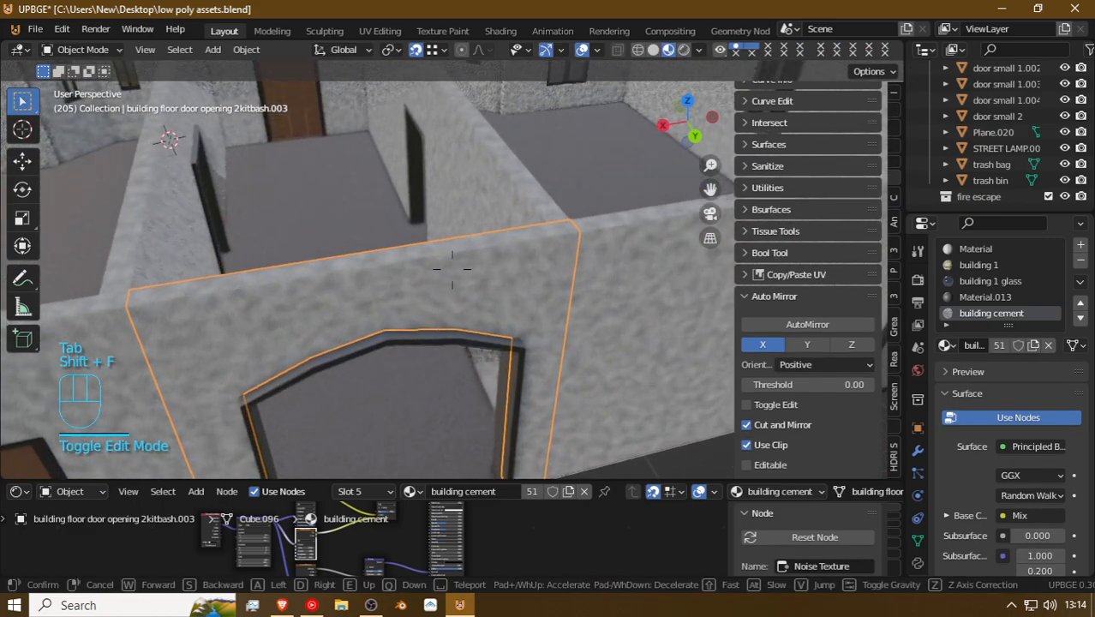
{"action": "key", "text": "w"}
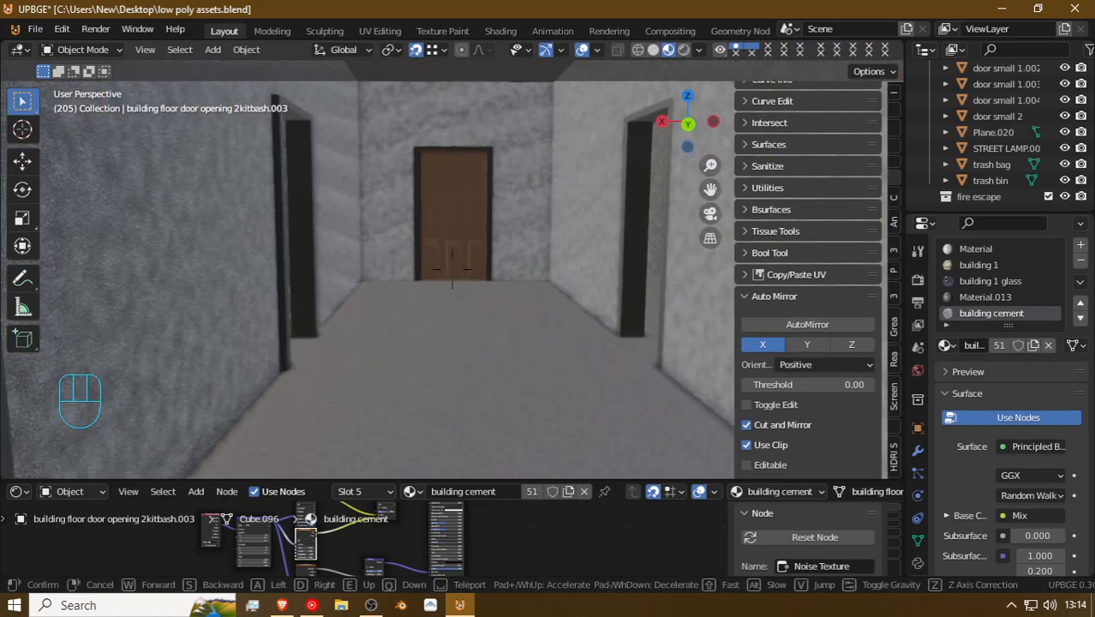
{"action": "key", "text": "w"}
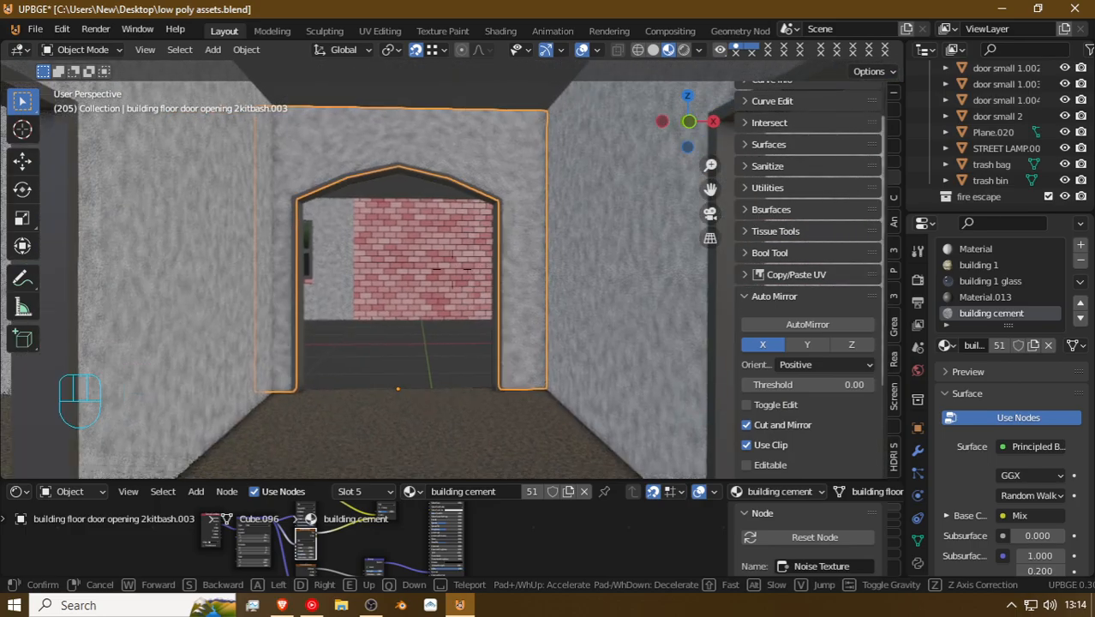
{"action": "left_click", "coordinate": [452, 270]}
{"action": "key", "text": "shift+f"}
{"action": "key", "text": "e"}
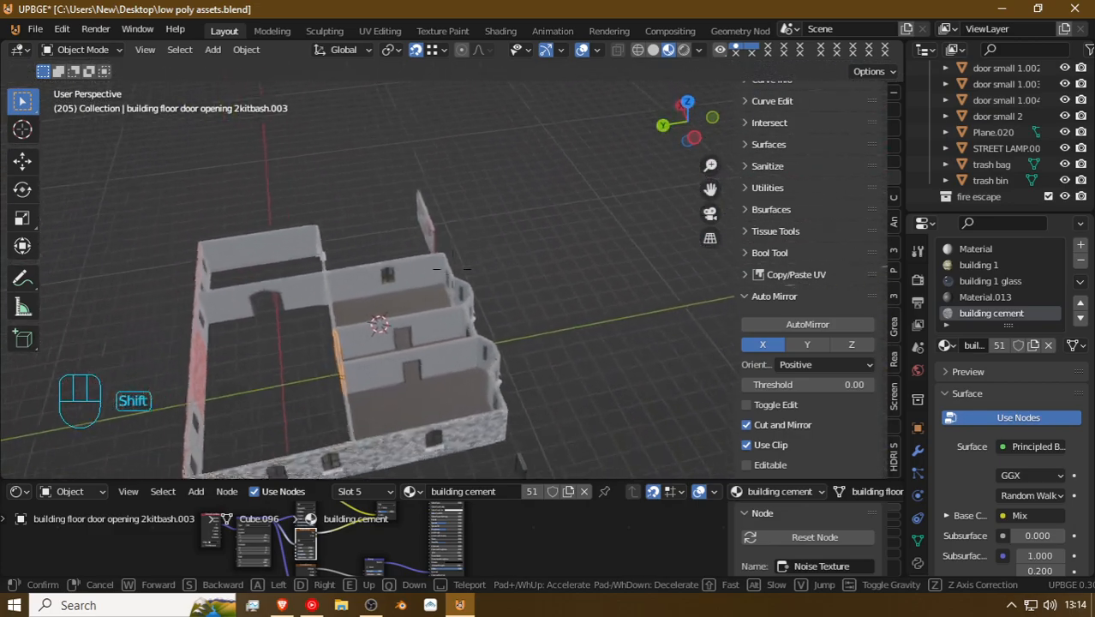
{"action": "left_click", "coordinate": [482, 268]}
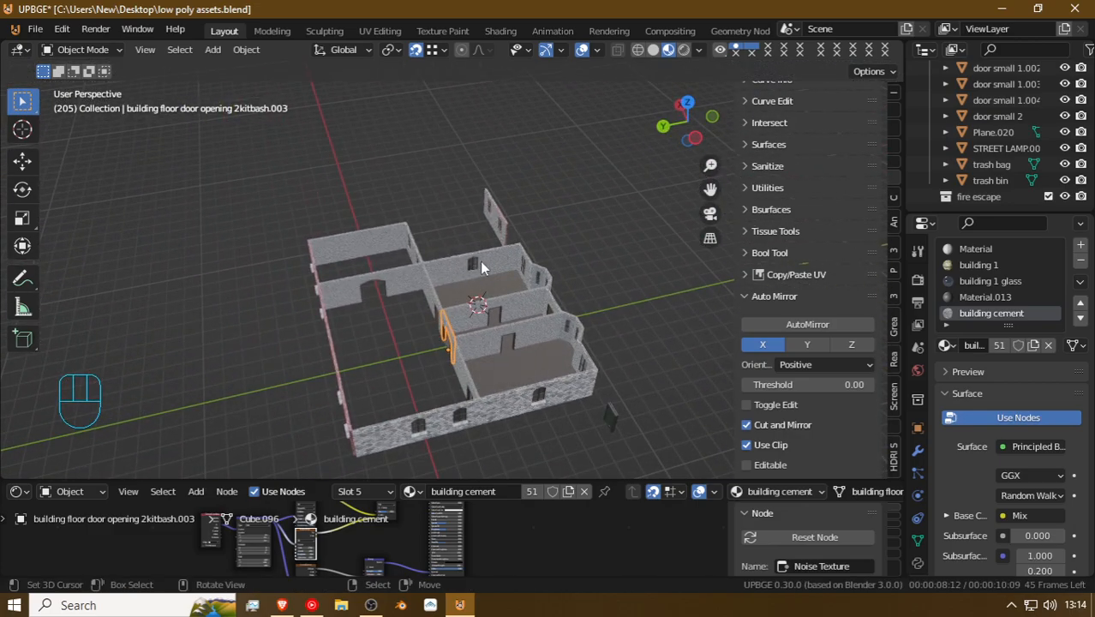
Step: With rendered viewport shading on, add a Sun light and raise it along global Z above the building
{"action": "left_click", "coordinate": [684, 50]}
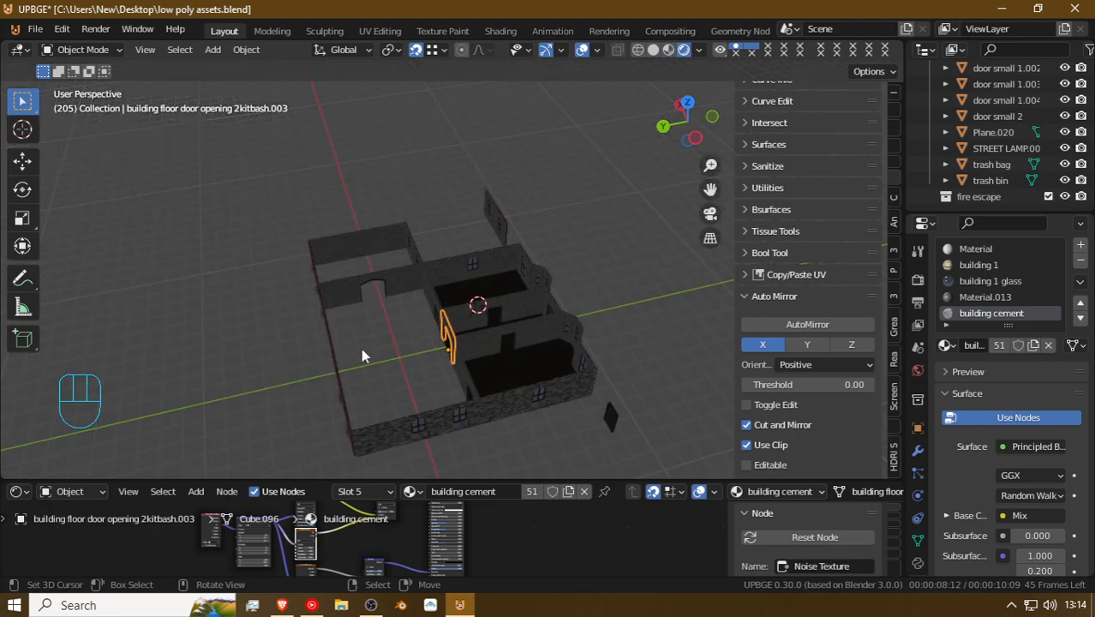
{"action": "key", "text": "shift+a"}
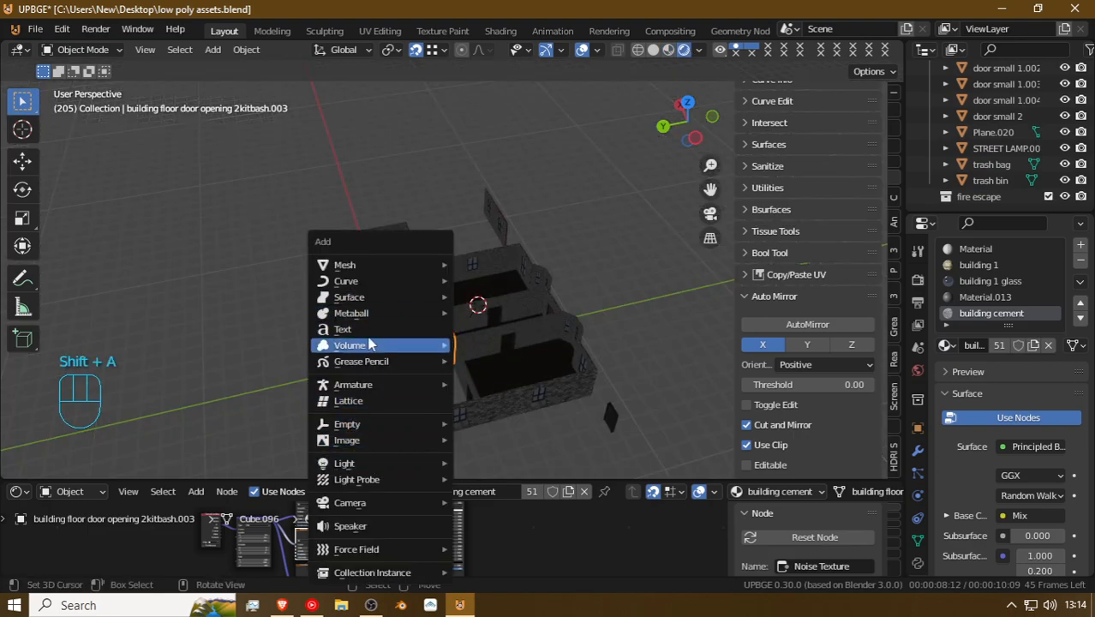
{"action": "mouse_move", "coordinate": [346, 467]}
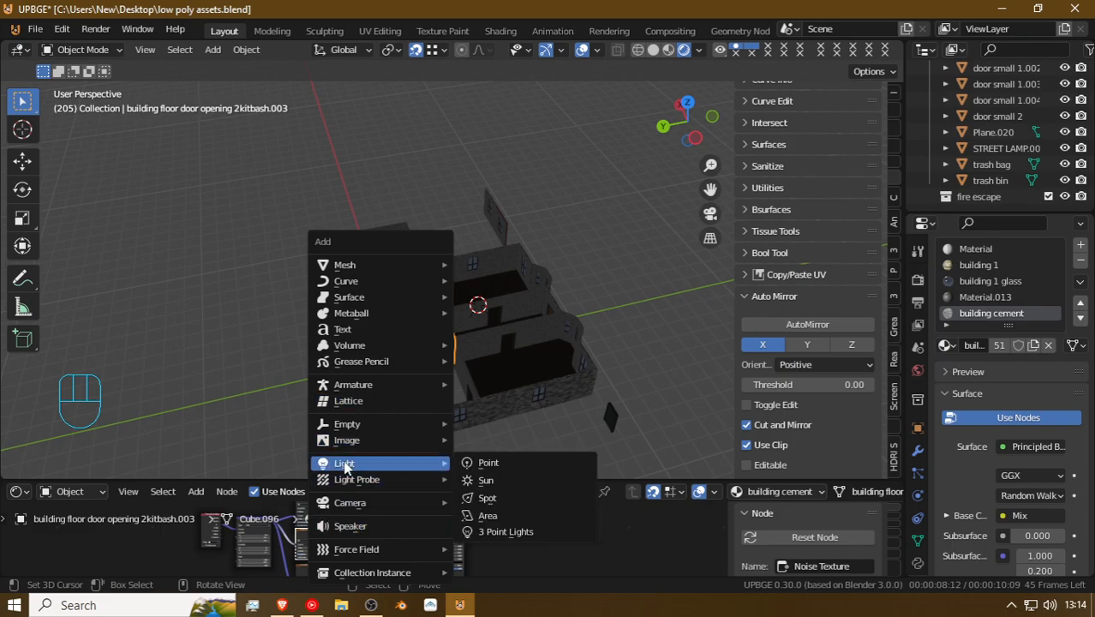
{"action": "left_click", "coordinate": [541, 485]}
{"action": "key", "text": "g"}
{"action": "key", "text": "z"}
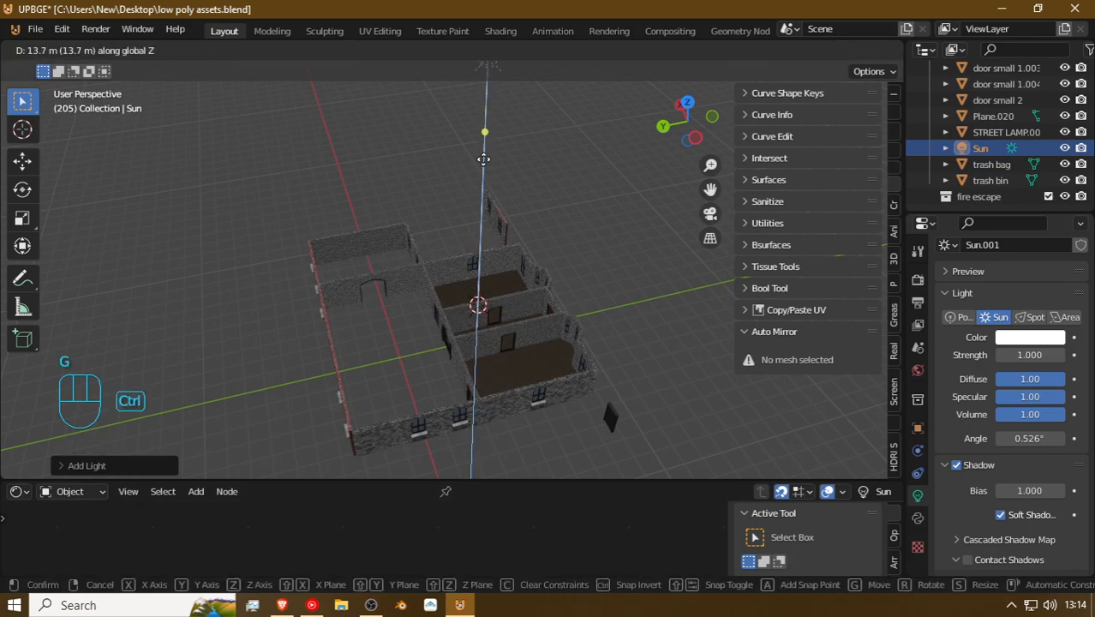
{"action": "left_click", "coordinate": [485, 313]}
Step: Tilt the Sun light and turn it about global Z so it shines down at an angle into the rooms
{"action": "key", "text": "r"}
{"action": "left_click", "coordinate": [548, 304]}
{"action": "key", "text": "r"}
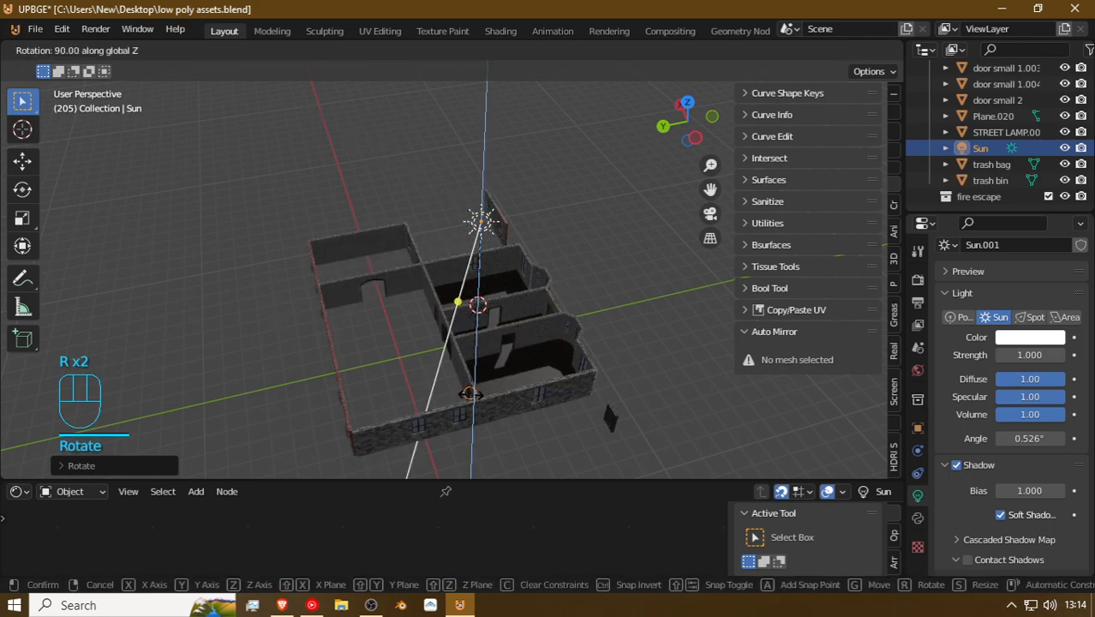
{"action": "key", "text": "z"}
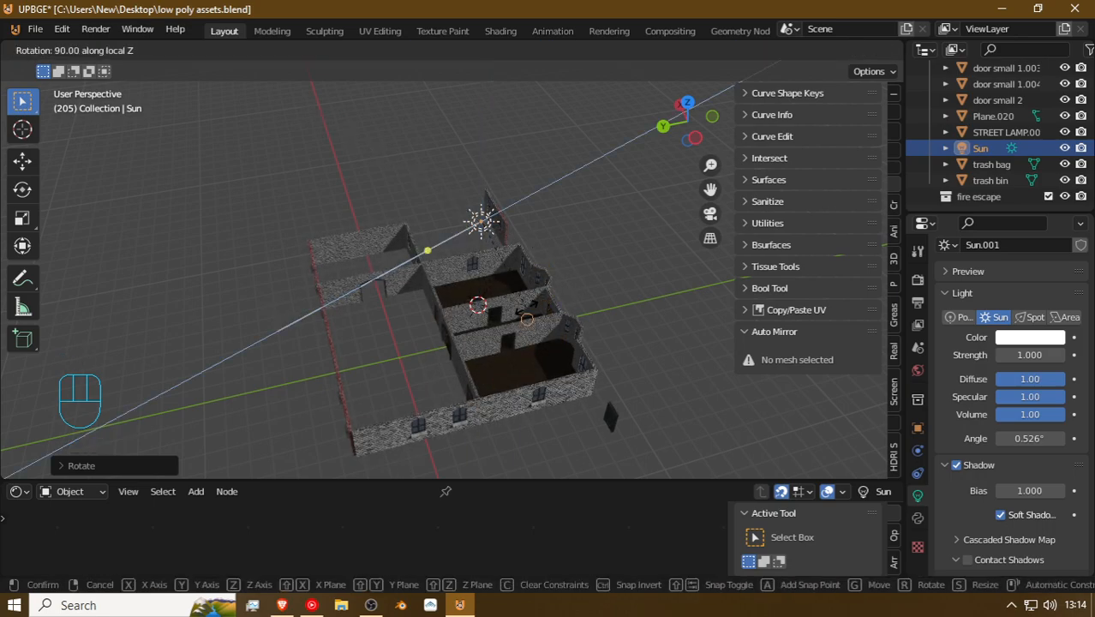
{"action": "key", "text": "z"}
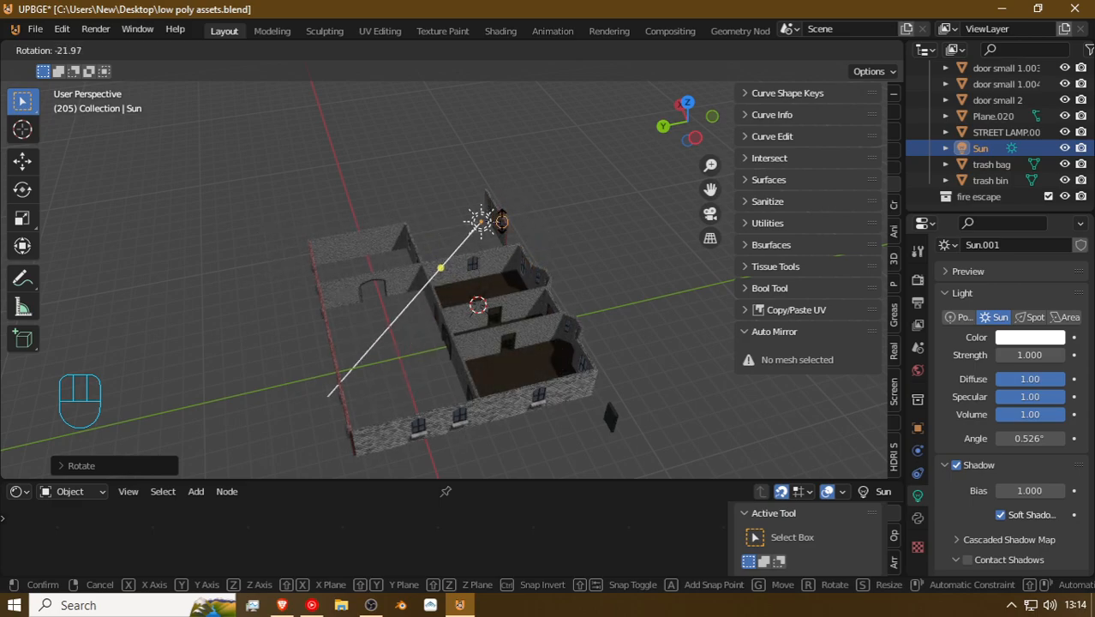
{"action": "key", "text": "z"}
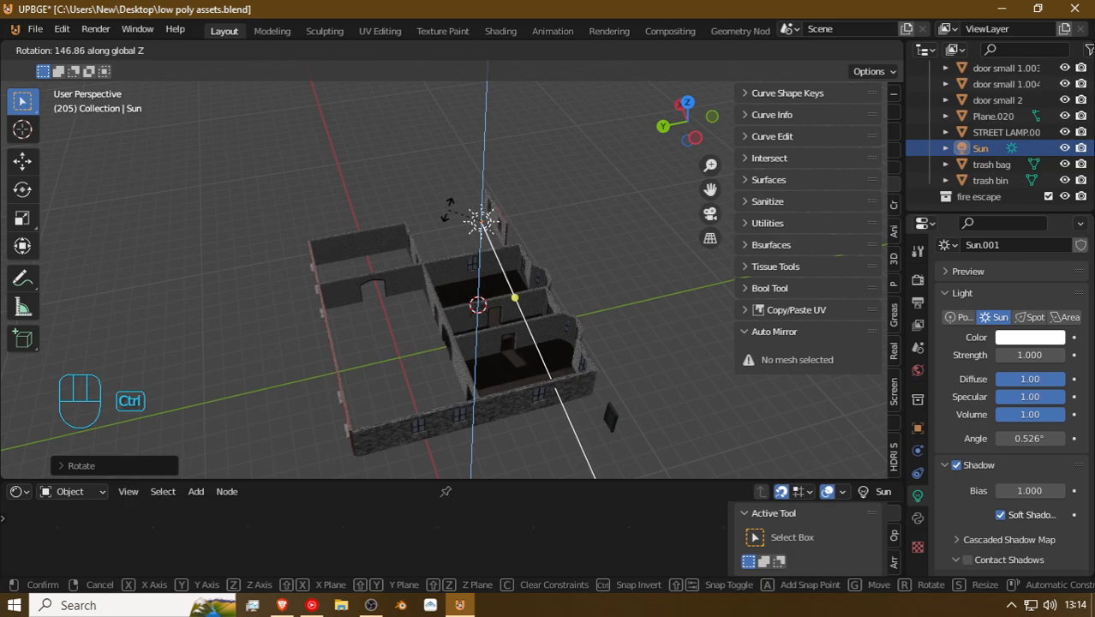
{"action": "left_click", "coordinate": [398, 303]}
Step: Fly through the rooms and past the brick exterior to check how the Sun lights the walls, windows and doorways
{"action": "key", "text": "shift+f"}
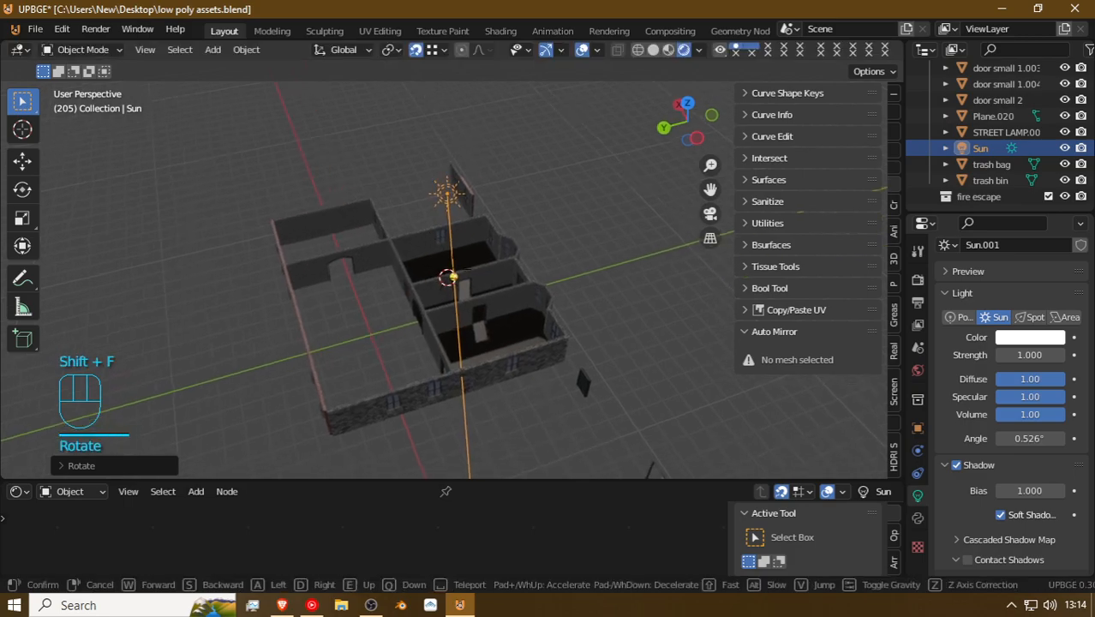
{"action": "key", "text": "w"}
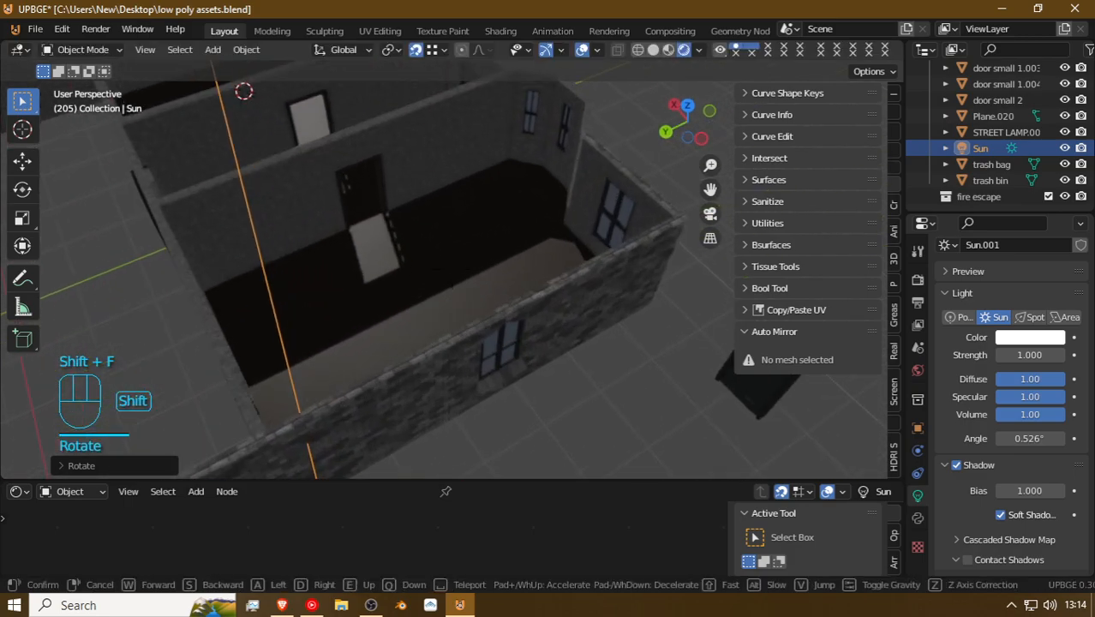
{"action": "key", "text": "w"}
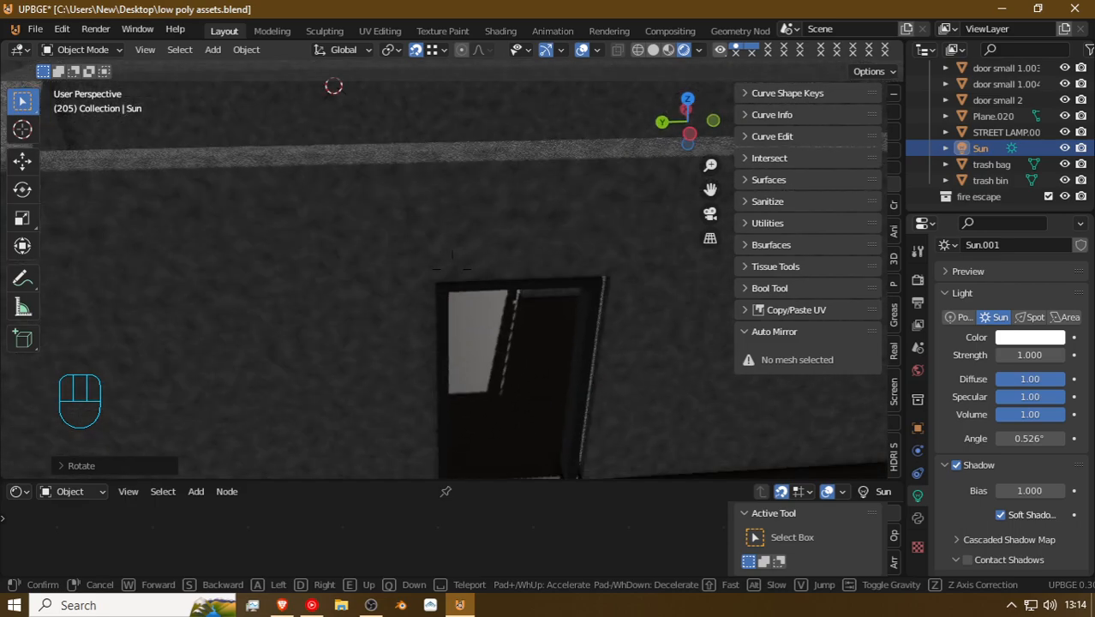
{"action": "key", "text": "w"}
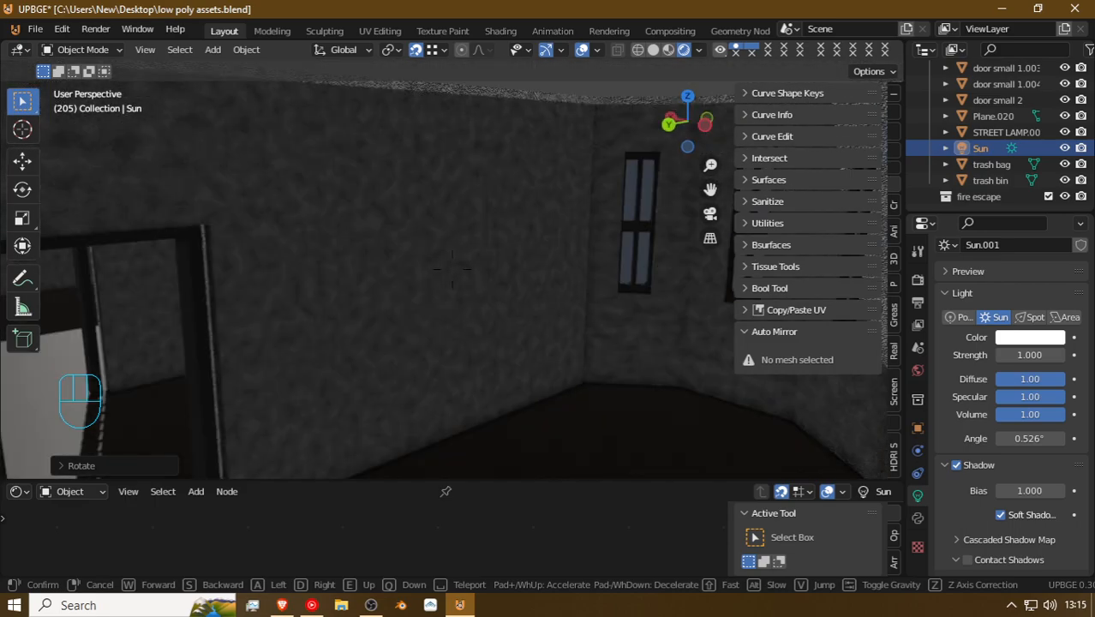
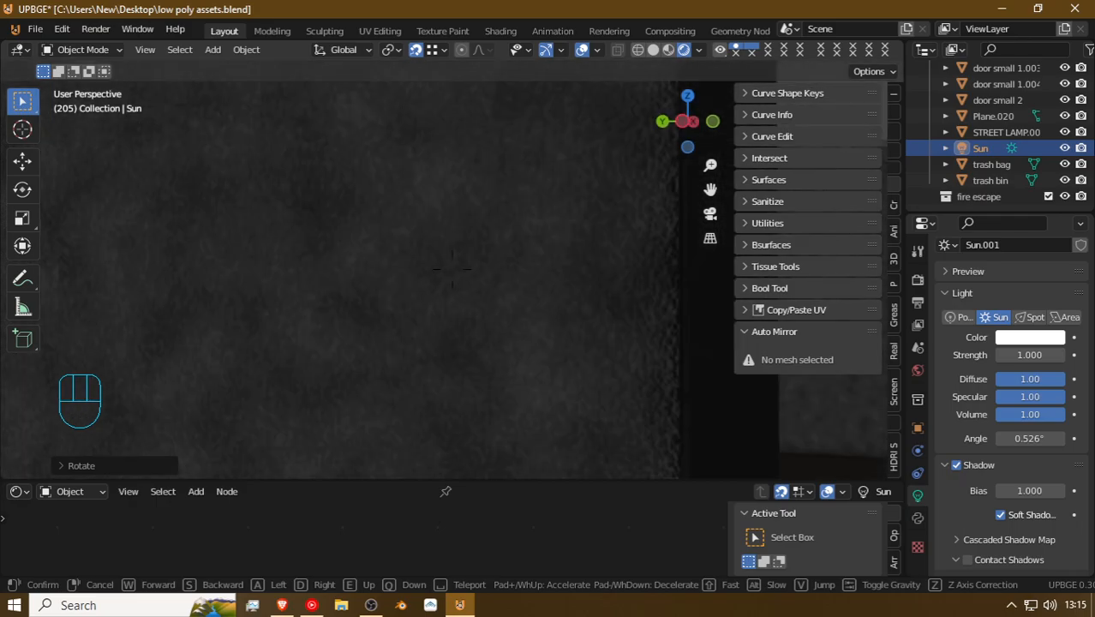
{"action": "key", "text": "w"}
{"action": "key", "text": "s"}
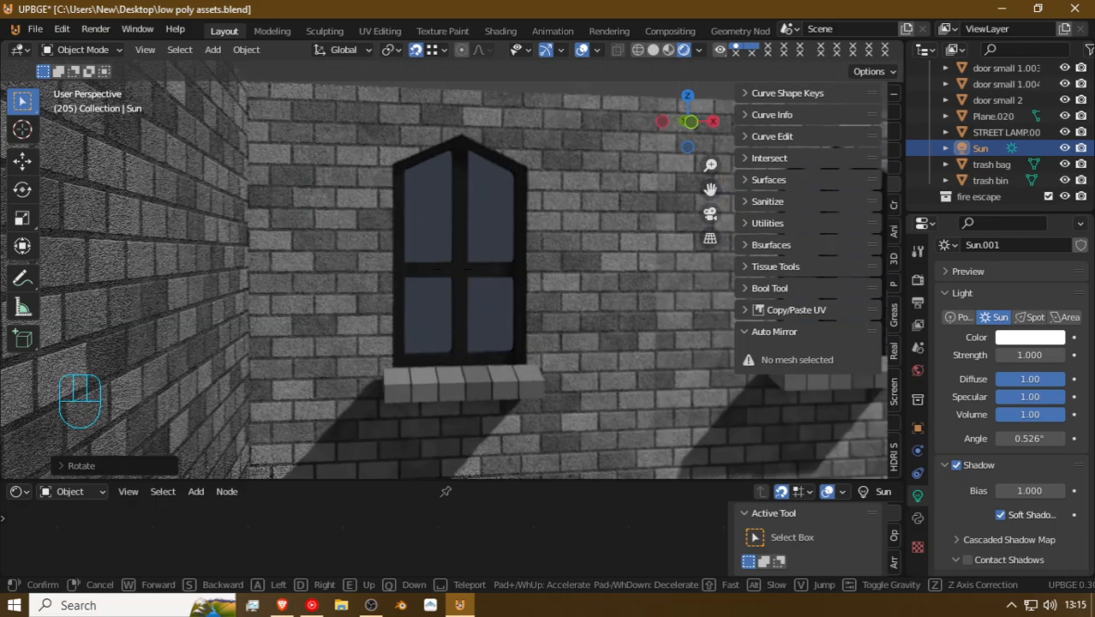
{"action": "key", "text": "w"}
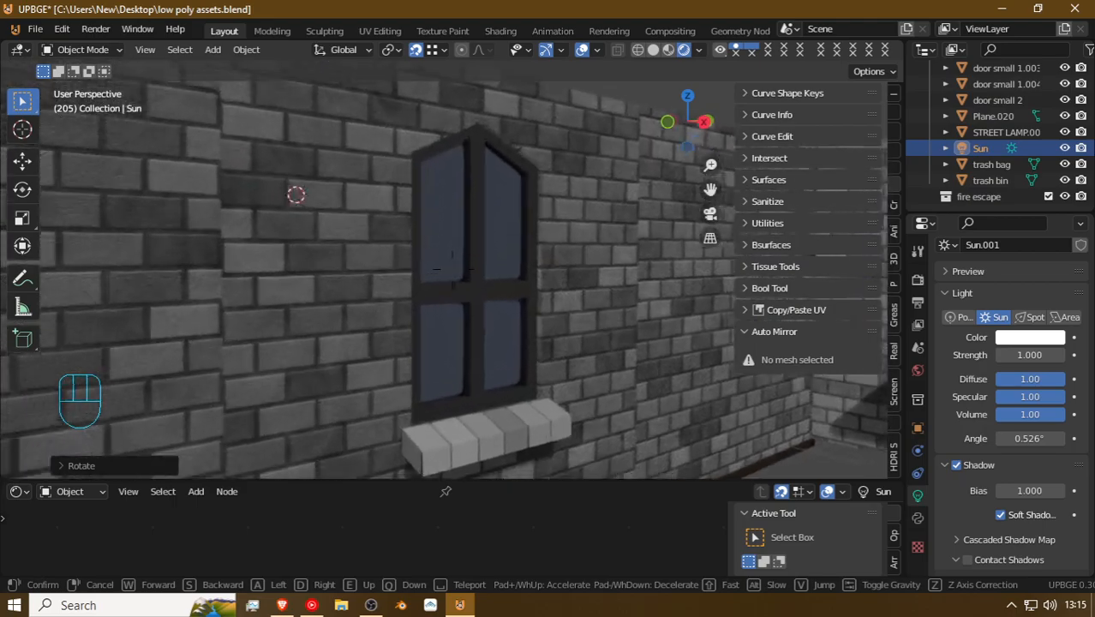
{"action": "key", "text": "w"}
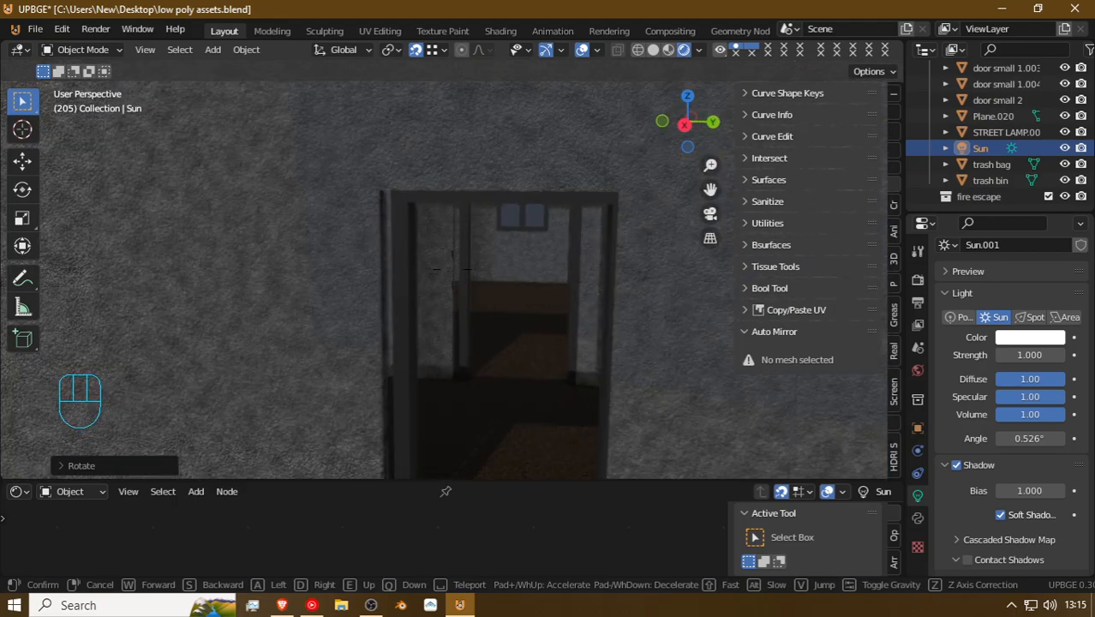
{"action": "key", "text": "w"}
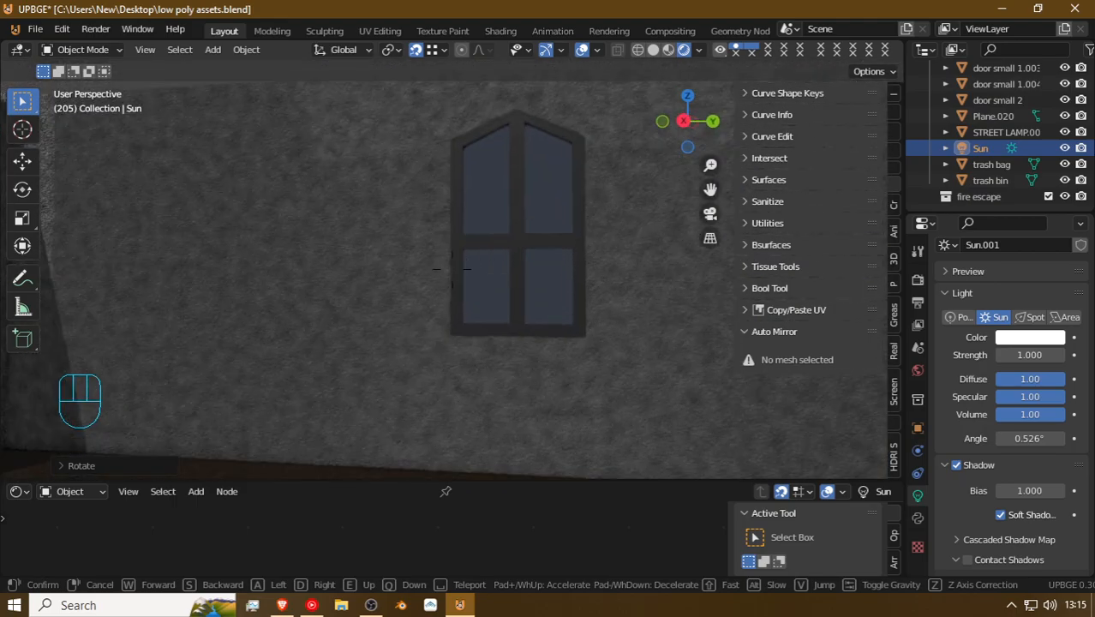
{"action": "key", "text": "w"}
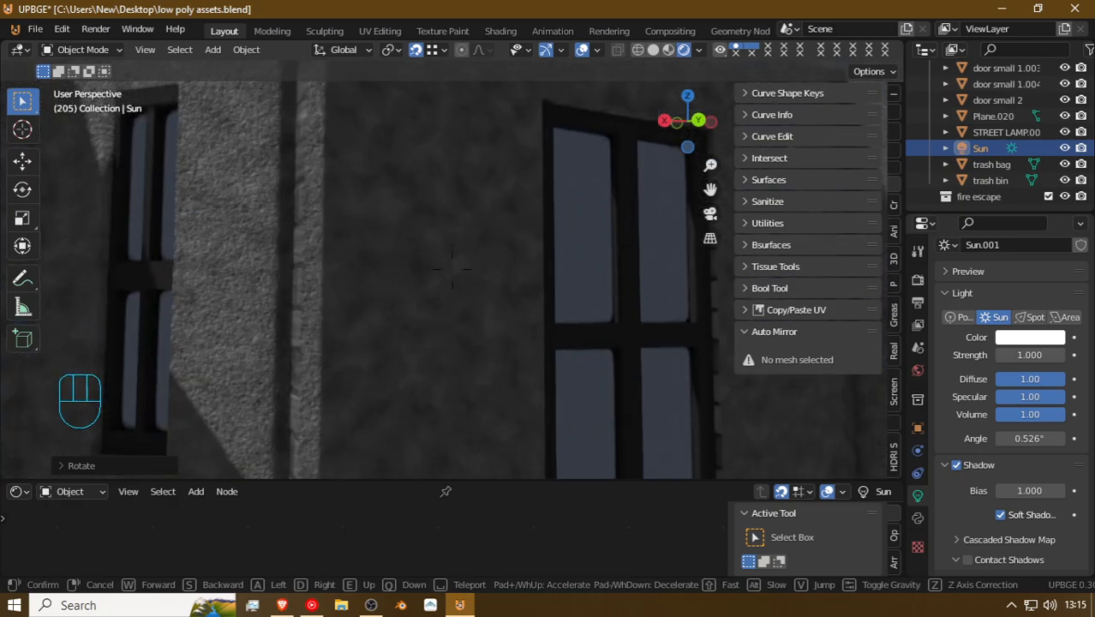
{"action": "key", "text": "w"}
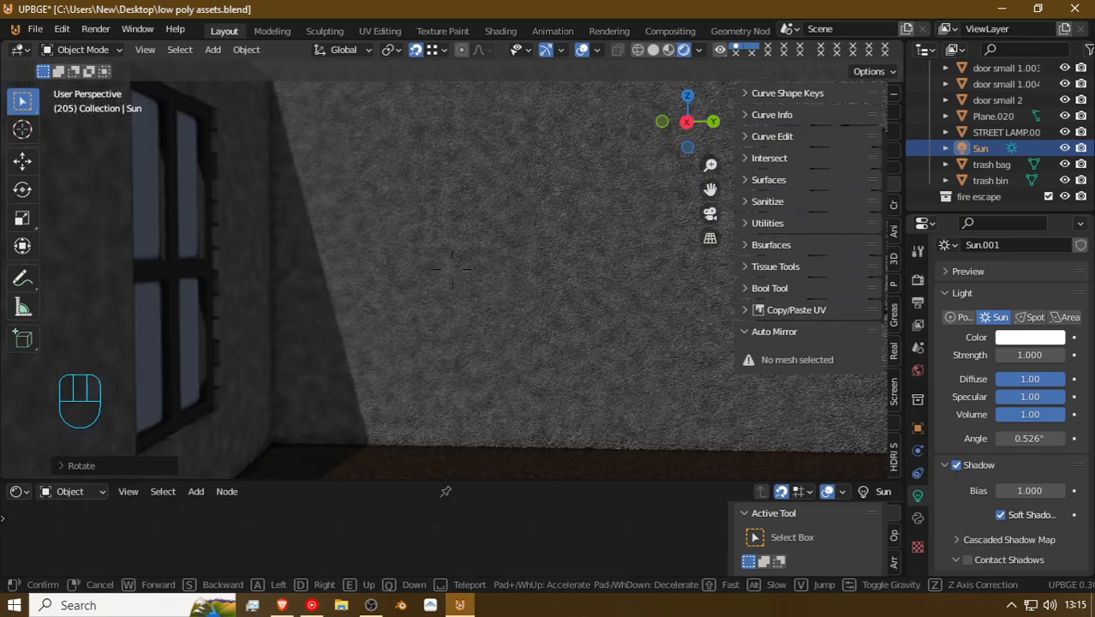
{"action": "key", "text": "w"}
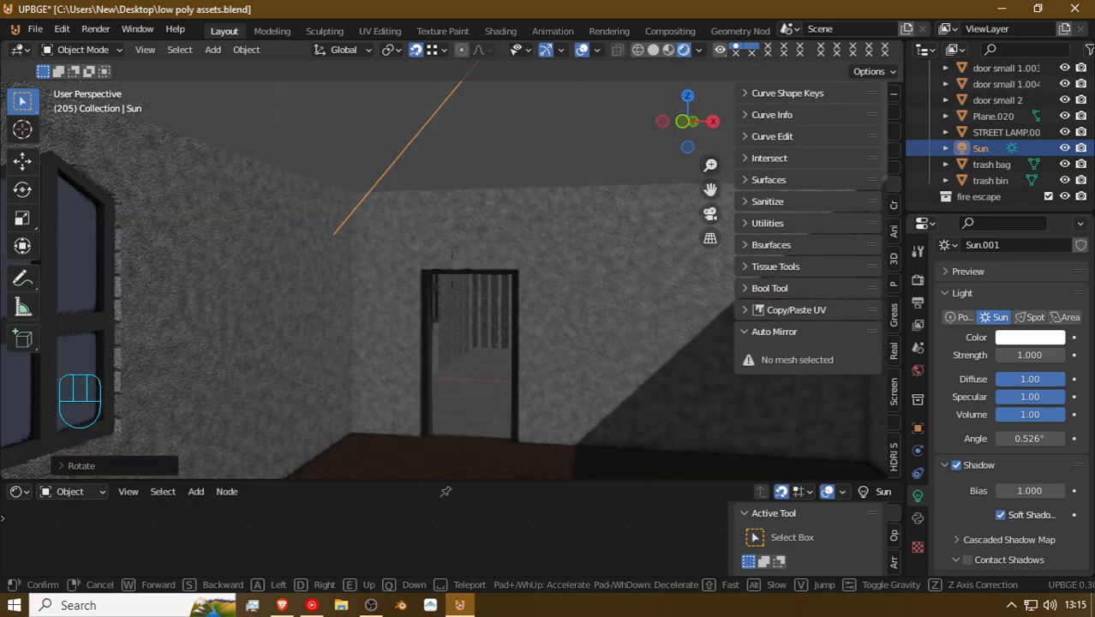
{"action": "key", "text": "Escape"}
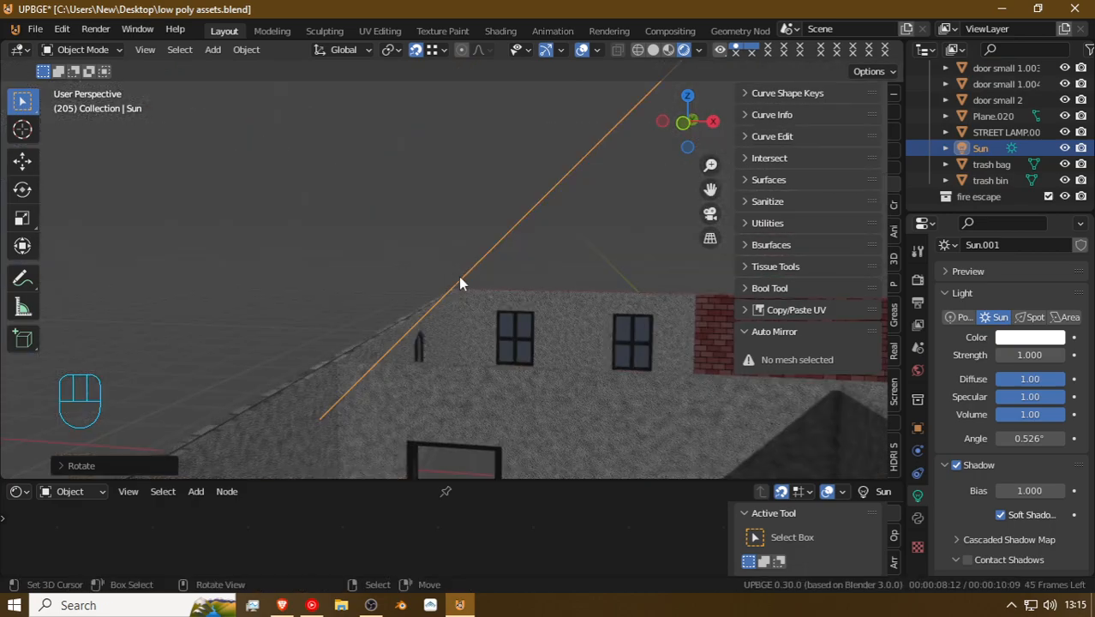
Step: Switch the viewport to material preview shading and frame the whole building from above
{"action": "left_click", "coordinate": [655, 50]}
{"action": "key", "text": "shift+f"}
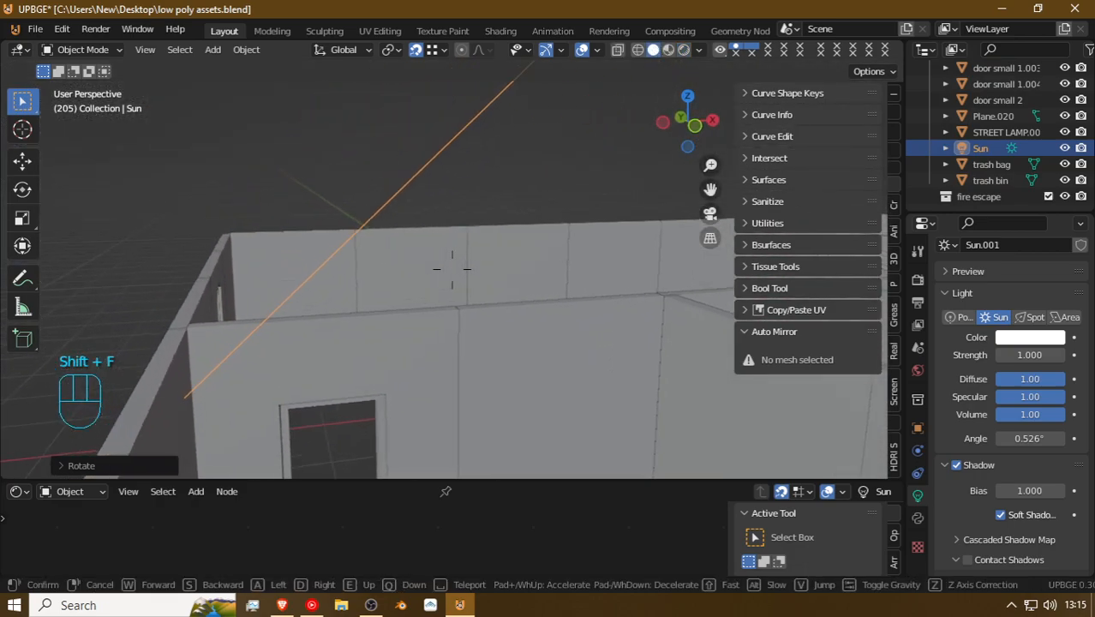
{"action": "left_click", "coordinate": [453, 263]}
{"action": "left_click", "coordinate": [668, 50]}
{"action": "key", "text": "shift+f"}
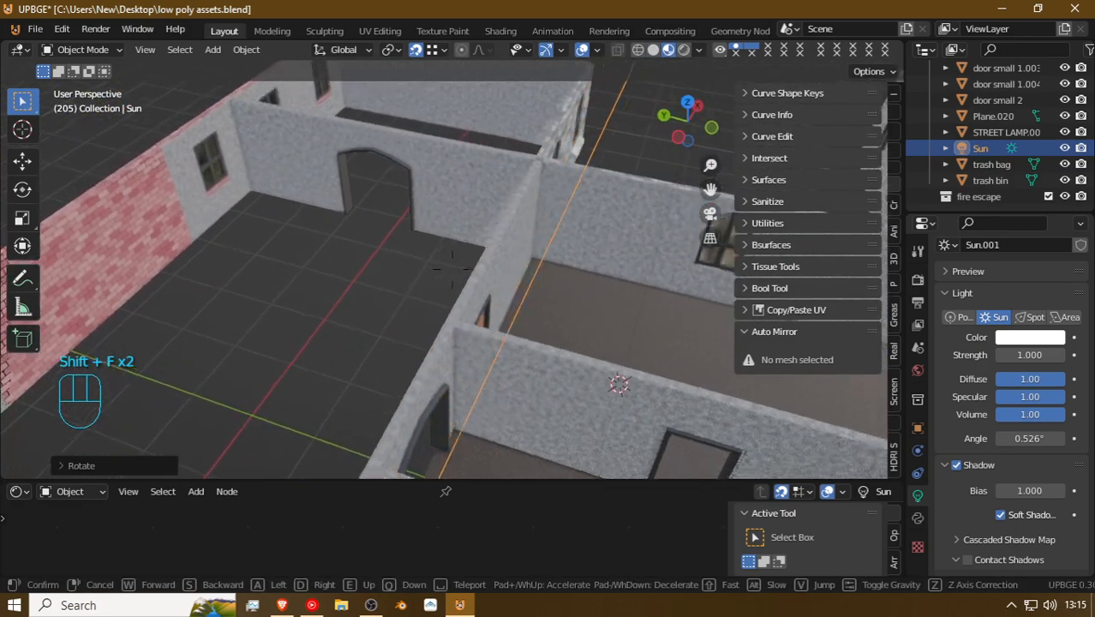
{"action": "key", "text": "shift+s"}
{"action": "left_click", "coordinate": [452, 268]}
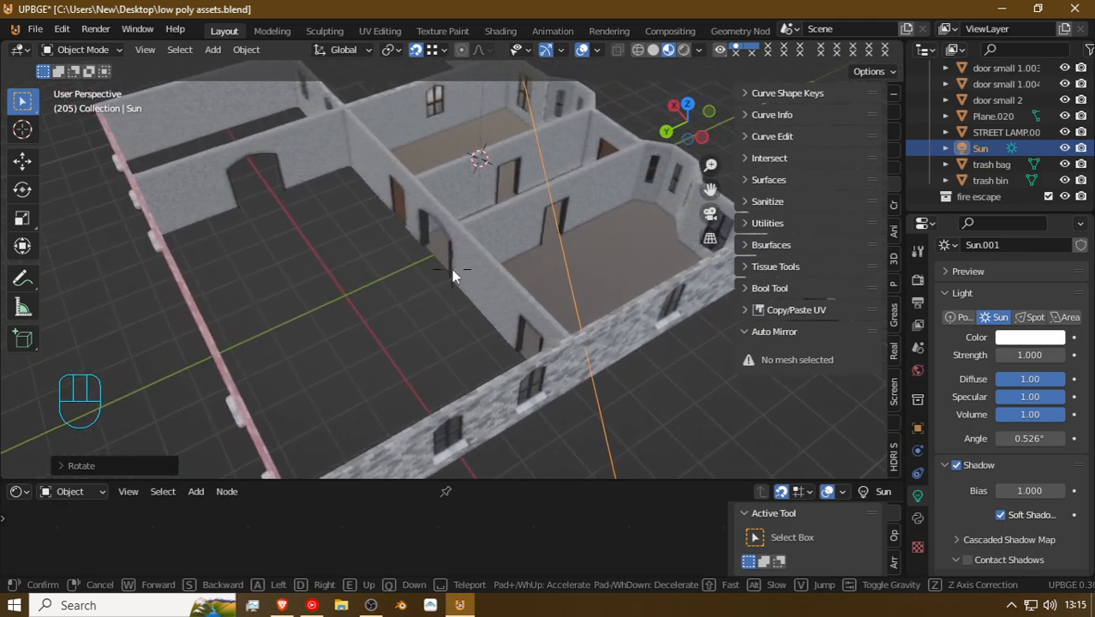
Step: Duplicate the partition wall with the doorway along global Y to span the large room up to the brick wall, keeping it aligned along X
{"action": "left_click", "coordinate": [526, 231]}
{"action": "left_click", "coordinate": [592, 187], "text": "shift"}
{"action": "key", "text": "shift+d"}
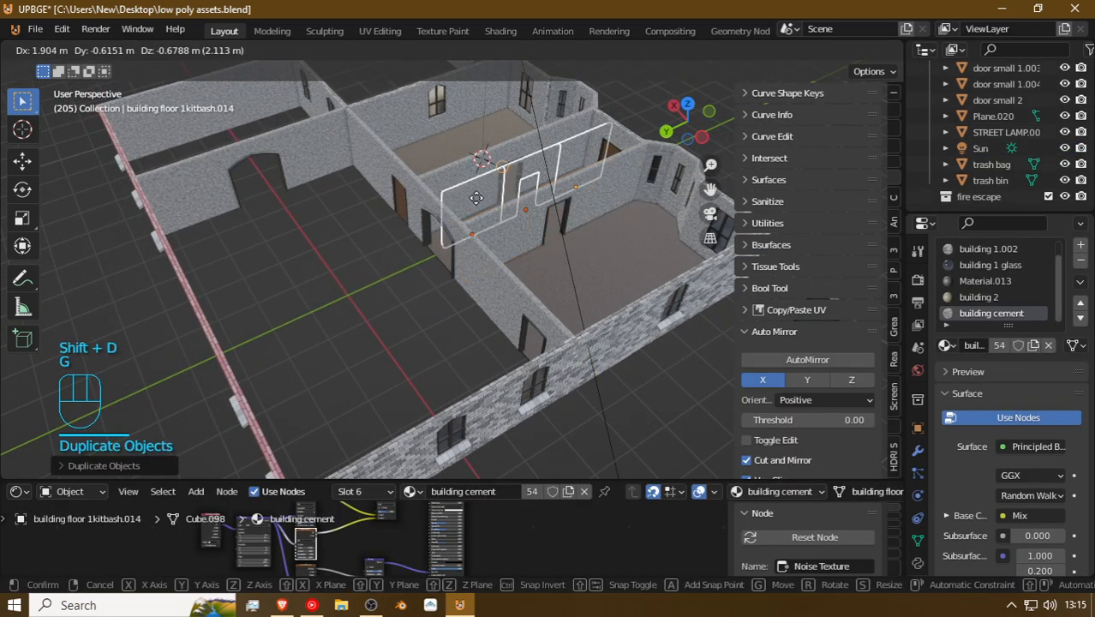
{"action": "key", "text": "y"}
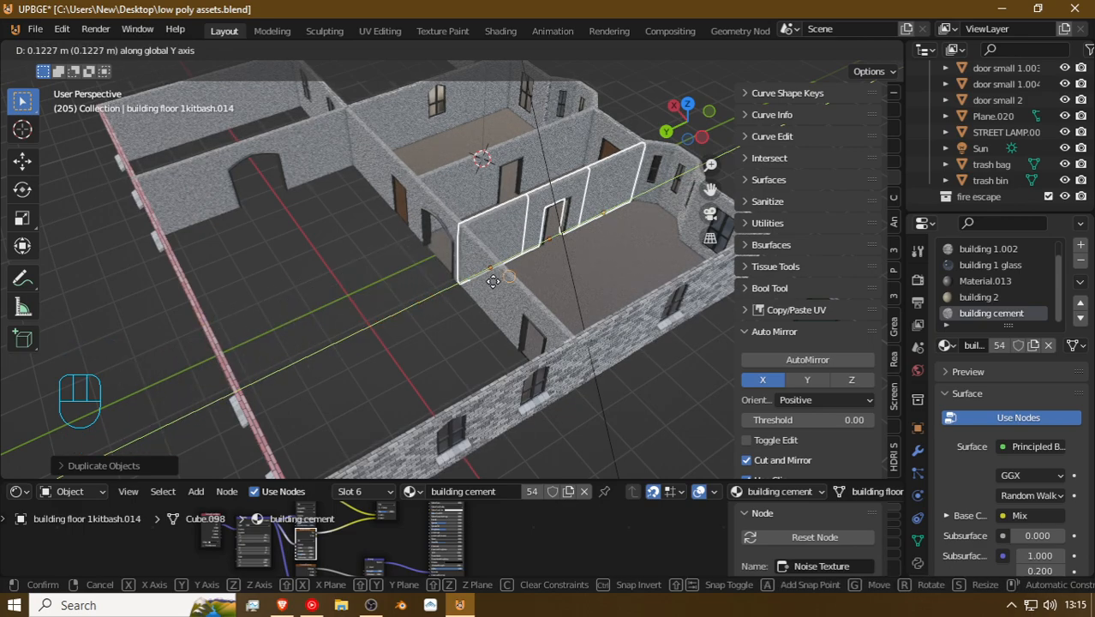
{"action": "left_click", "coordinate": [222, 351]}
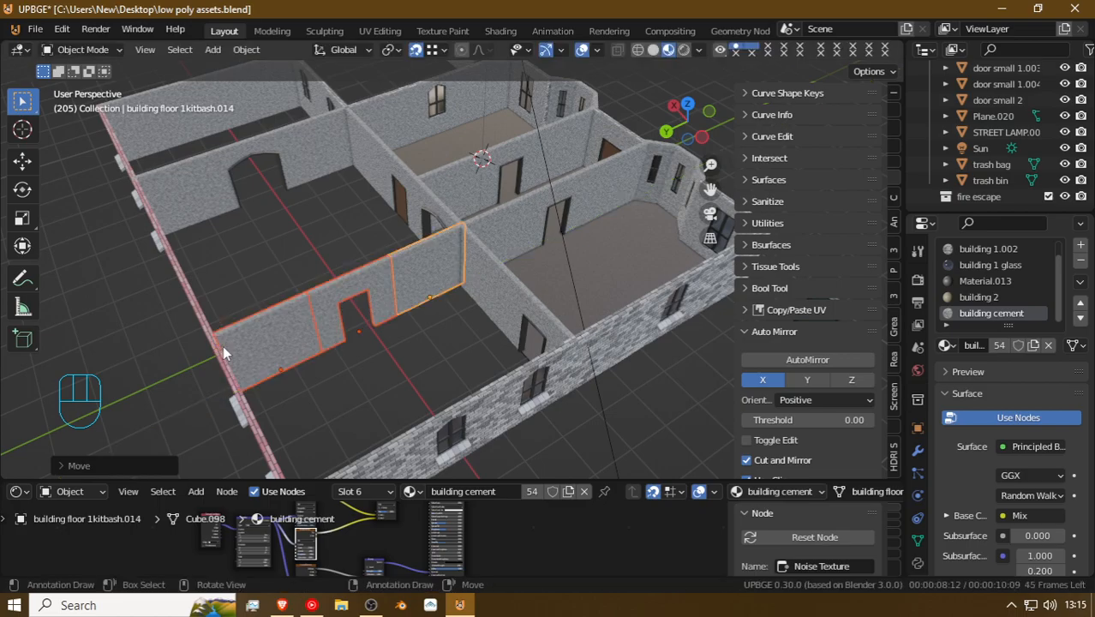
{"action": "key", "text": "shift+f"}
{"action": "key", "text": "a"}
{"action": "left_click", "coordinate": [453, 275]}
{"action": "key", "text": "g"}
{"action": "key", "text": "x"}
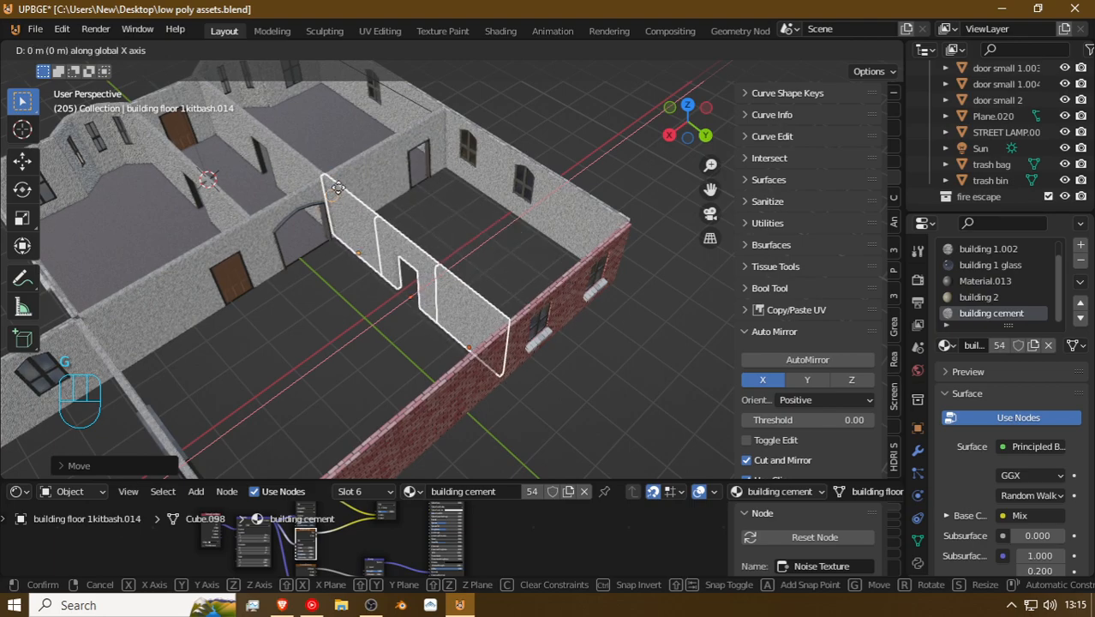
{"action": "left_click", "coordinate": [339, 189]}
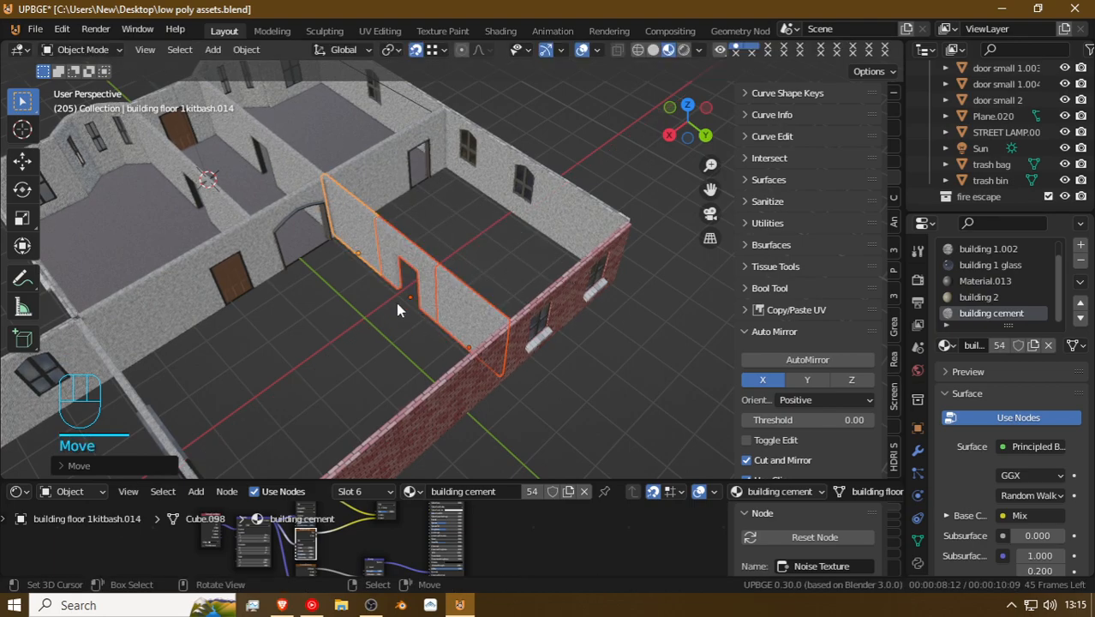
Step: Duplicate the doorway piece and its adjoining plain wall piece, rotate them 90° about global Z and move them along global X into the windowed room
{"action": "left_click", "coordinate": [461, 274]}
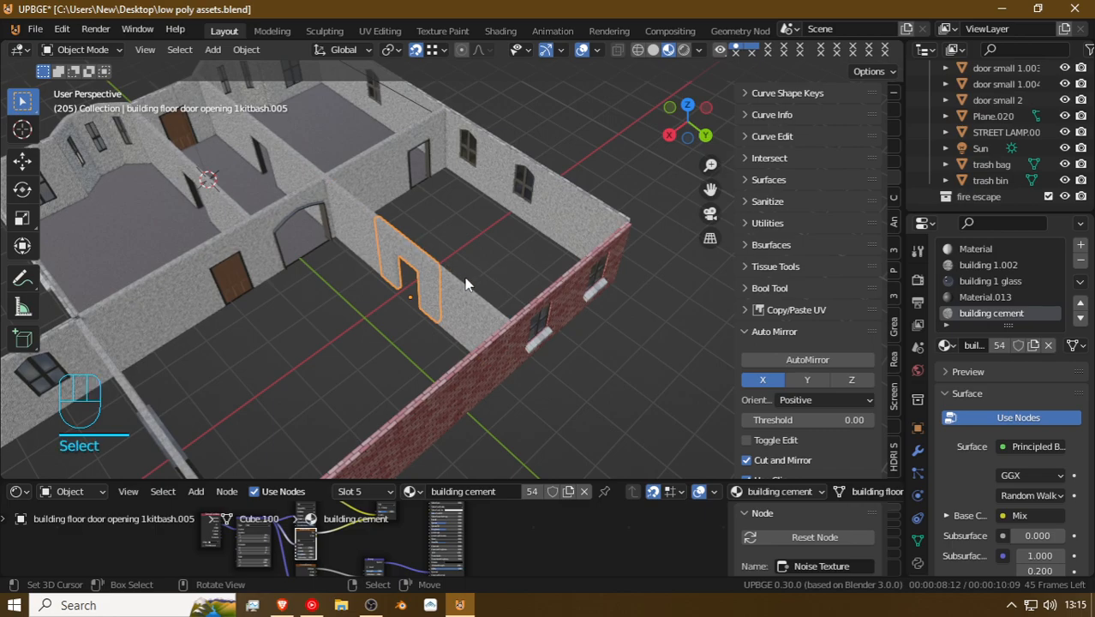
{"action": "key", "text": "r"}
{"action": "right_click", "coordinate": [460, 262]}
{"action": "key", "text": "shift+d"}
{"action": "left_click", "coordinate": [437, 252]}
{"action": "type", "text": "rz"}
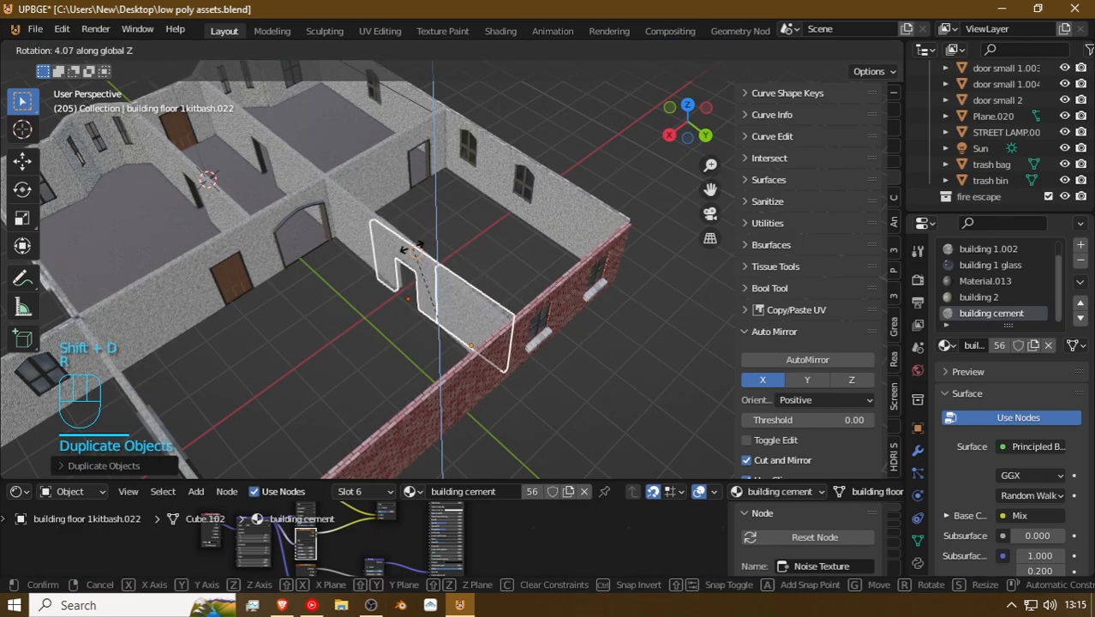
{"action": "type", "text": "90"}
{"action": "key", "text": "Return"}
{"action": "key", "text": "g"}
{"action": "key", "text": "x"}
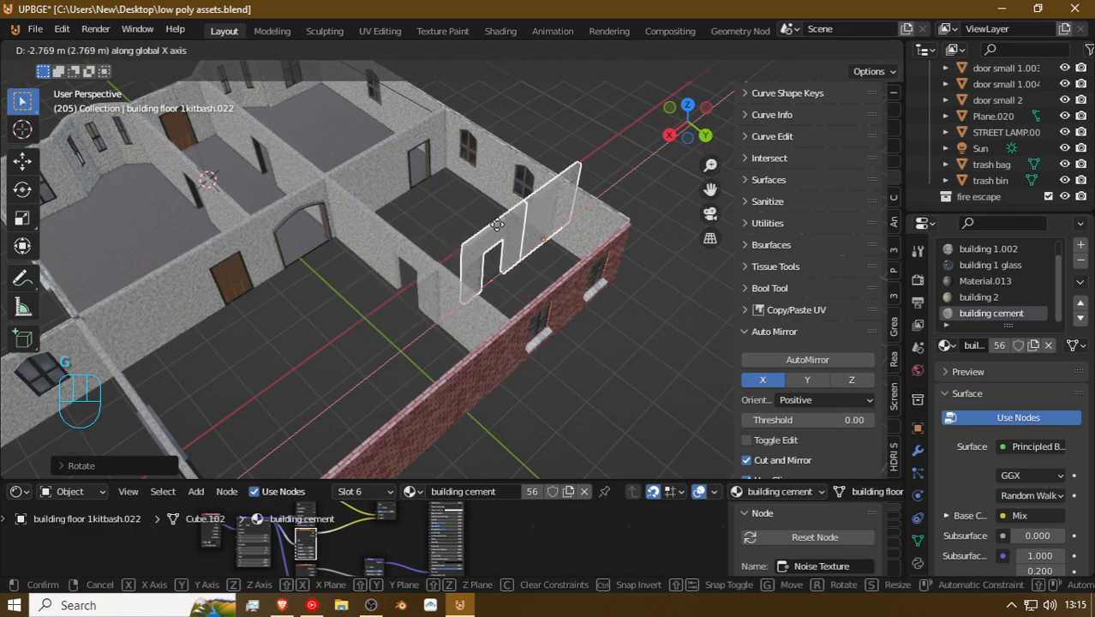
{"action": "left_click", "coordinate": [498, 268]}
Step: Turn the duplicated pair around about global Z so its doorway sits beside the outer window wall
{"action": "key", "text": "shift+f"}
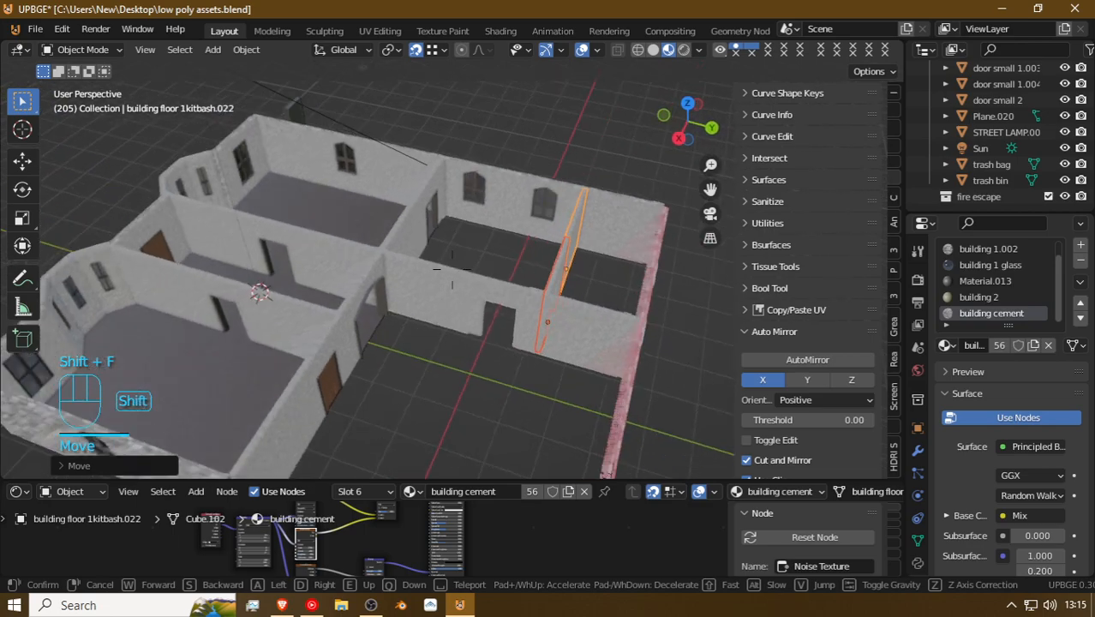
{"action": "left_click", "coordinate": [451, 269]}
{"action": "type", "text": "rz1"}
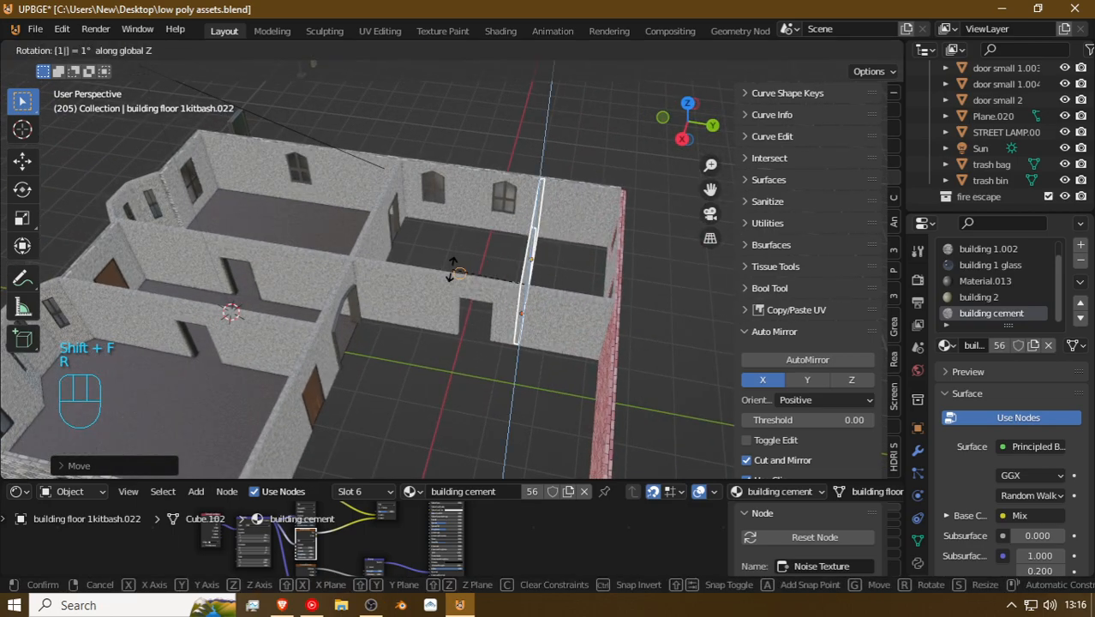
{"action": "key", "text": "Return"}
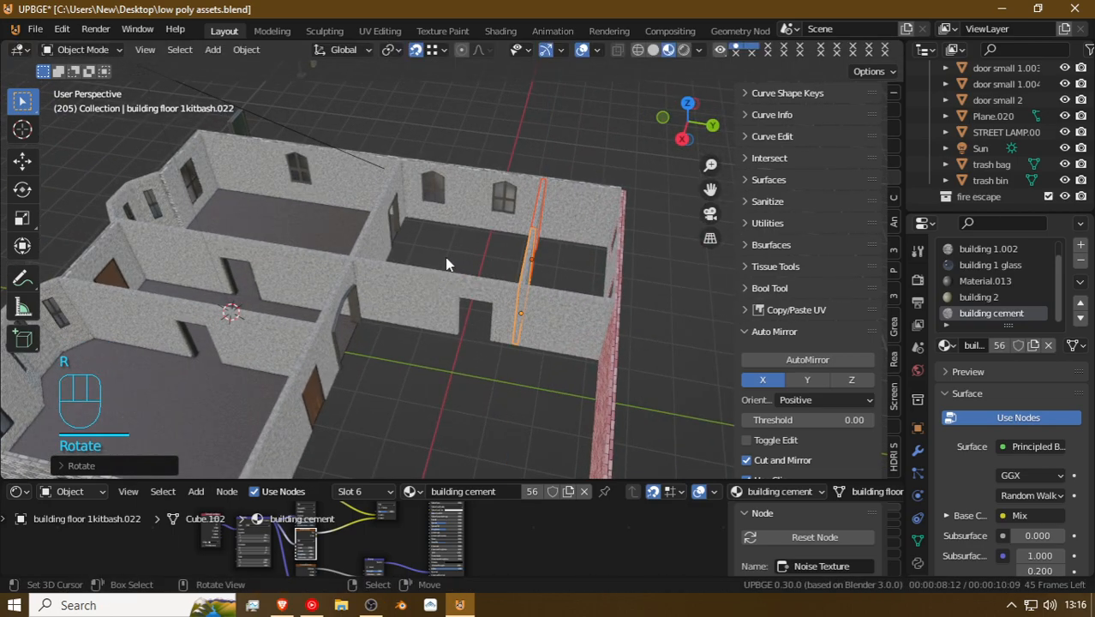
Step: Delete the plain wall piece between the large room's doorway piece and the brick wall
{"action": "key", "text": "shift+f"}
{"action": "key", "text": "w"}
{"action": "key", "text": "d"}
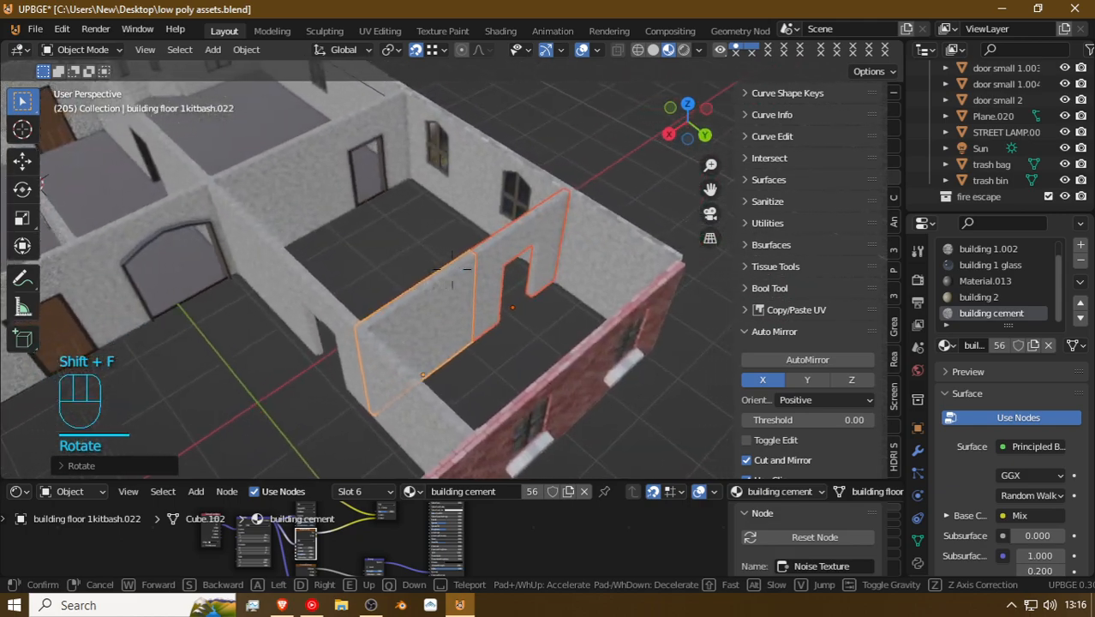
{"action": "left_click", "coordinate": [392, 185]}
{"action": "left_click", "coordinate": [391, 185]}
{"action": "key", "text": "x"}
{"action": "left_click", "coordinate": [391, 185]}
Step: Duplicate the large room's doorway piece along global Y to fill the gap up to the brick wall
{"action": "left_click", "coordinate": [285, 181]}
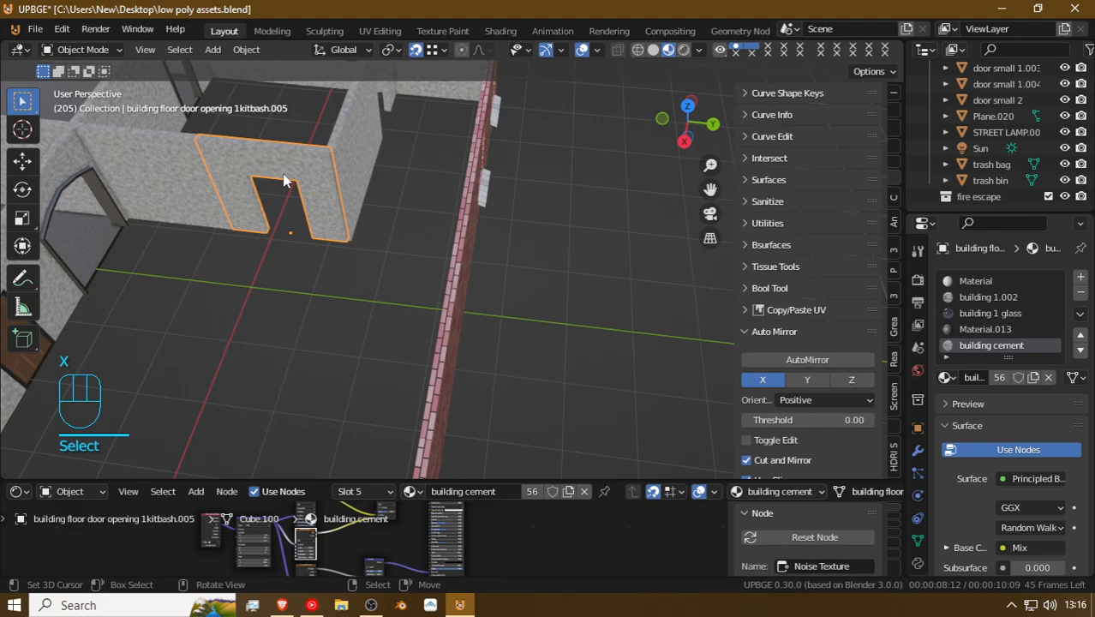
{"action": "key", "text": "shift+d"}
{"action": "key", "text": "g"}
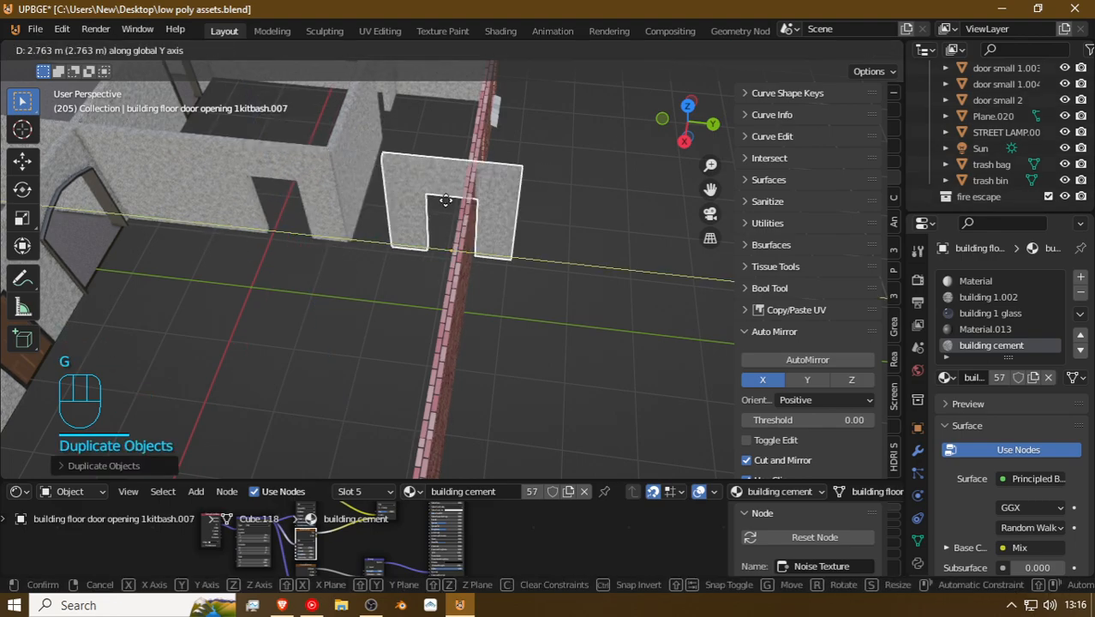
{"action": "left_click", "coordinate": [454, 174]}
Step: Delete the doorway piece from the dividing wall beside the outer window wall
{"action": "key", "text": "shift+f"}
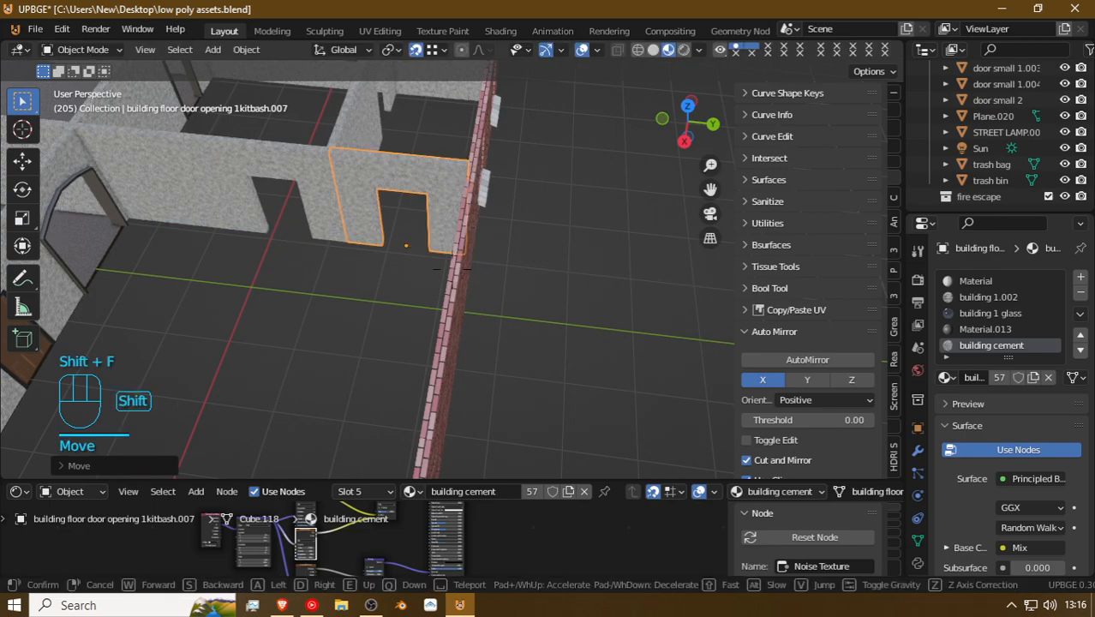
{"action": "key", "text": "w"}
{"action": "key", "text": "d"}
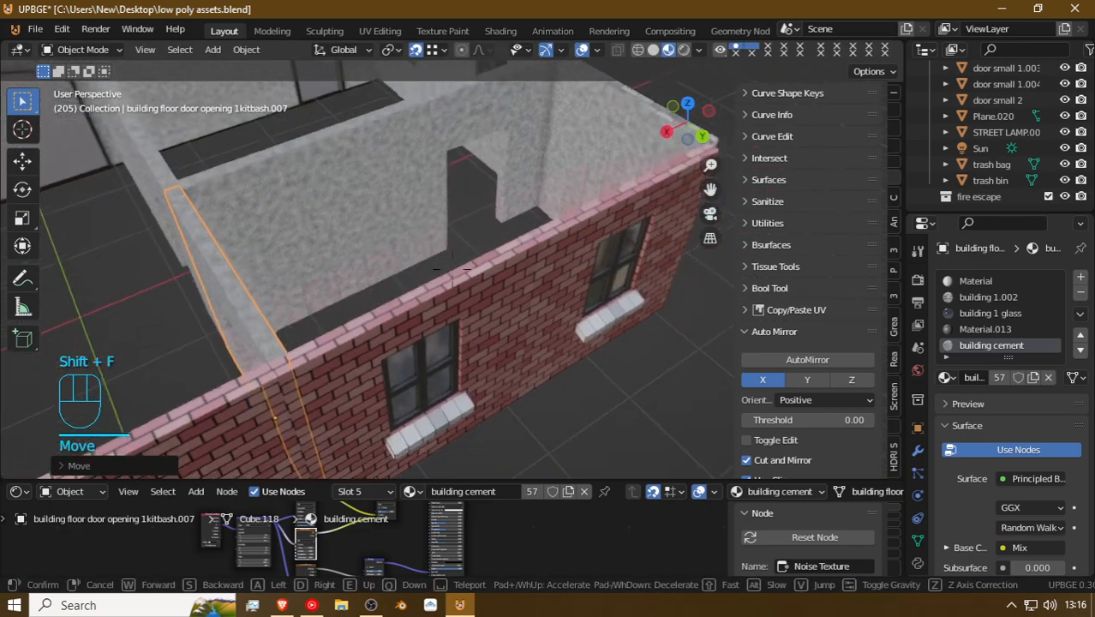
{"action": "left_click", "coordinate": [429, 227]}
{"action": "left_click", "coordinate": [428, 221]}
{"action": "key", "text": "x"}
{"action": "left_click", "coordinate": [433, 220]}
Step: Duplicate the dividing wall's plain piece along global X to close the wall up to the outer window wall
{"action": "left_click", "coordinate": [338, 221], "text": "shift"}
{"action": "key", "text": "shift+d"}
{"action": "key", "text": "g"}
{"action": "key", "text": "x"}
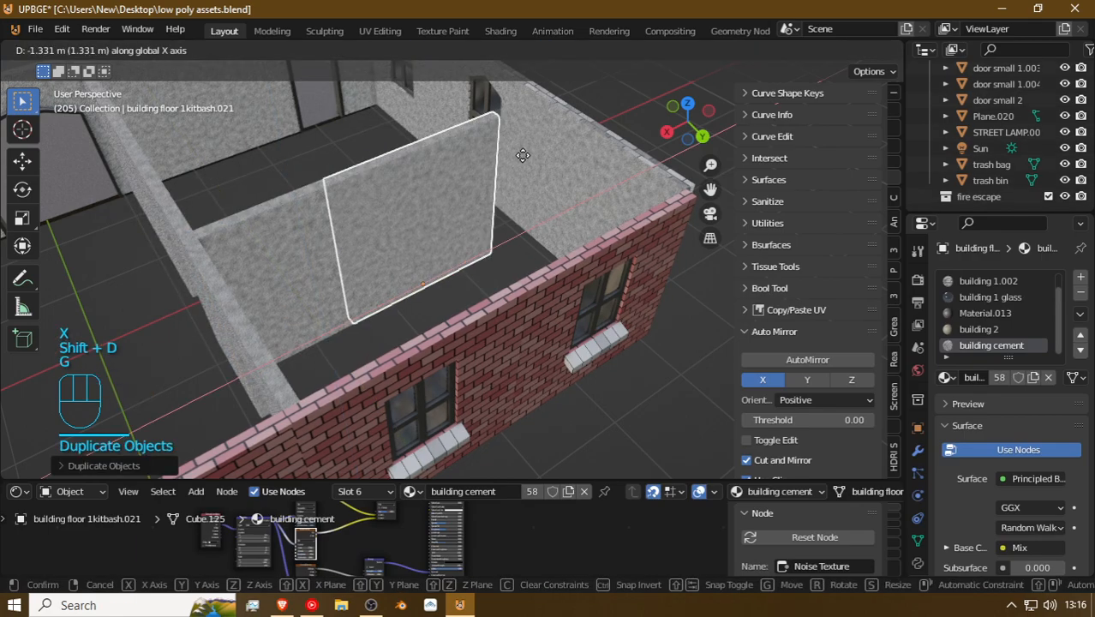
{"action": "left_click", "coordinate": [555, 133]}
{"action": "key", "text": "shift+f"}
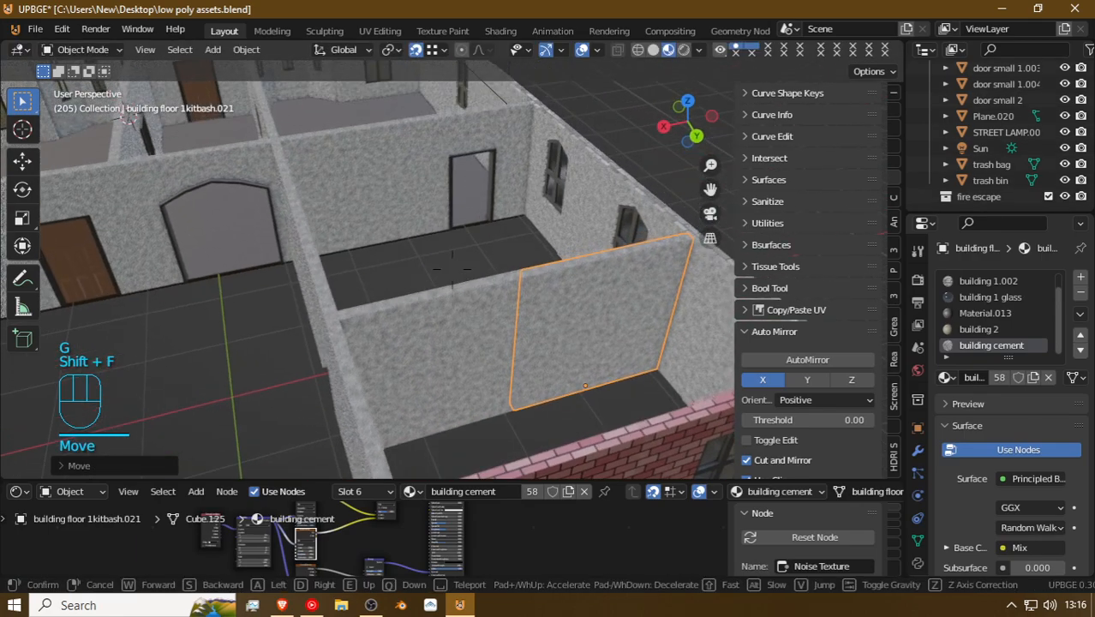
{"action": "key", "text": "a"}
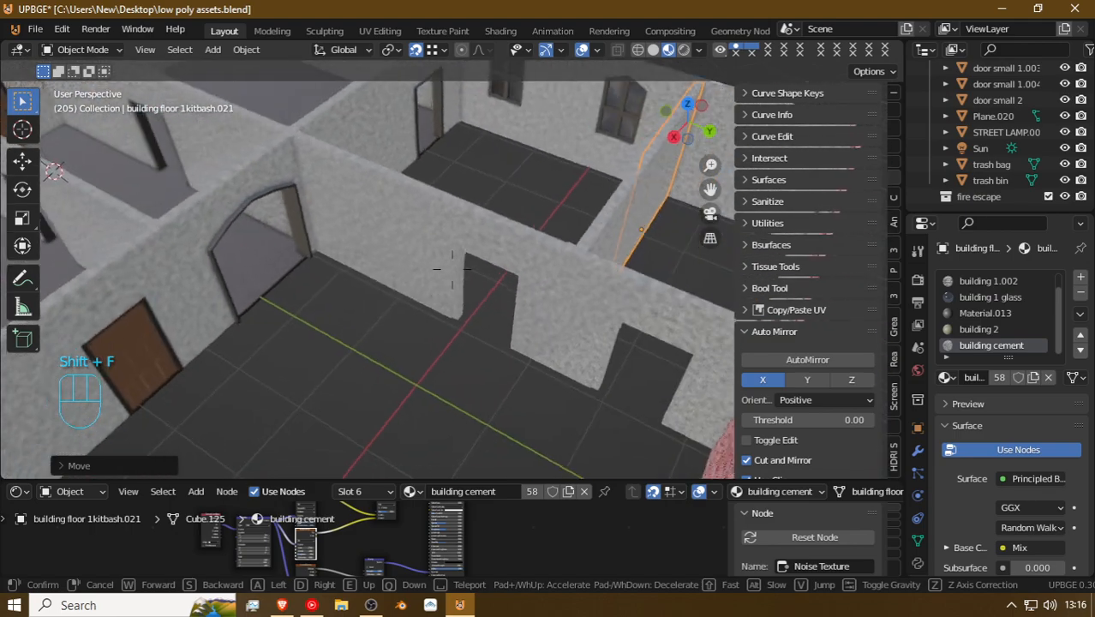
Step: Examine the building's room layout and partition walls from several sides
{"action": "key", "text": "s"}
{"action": "key", "text": "shift+a"}
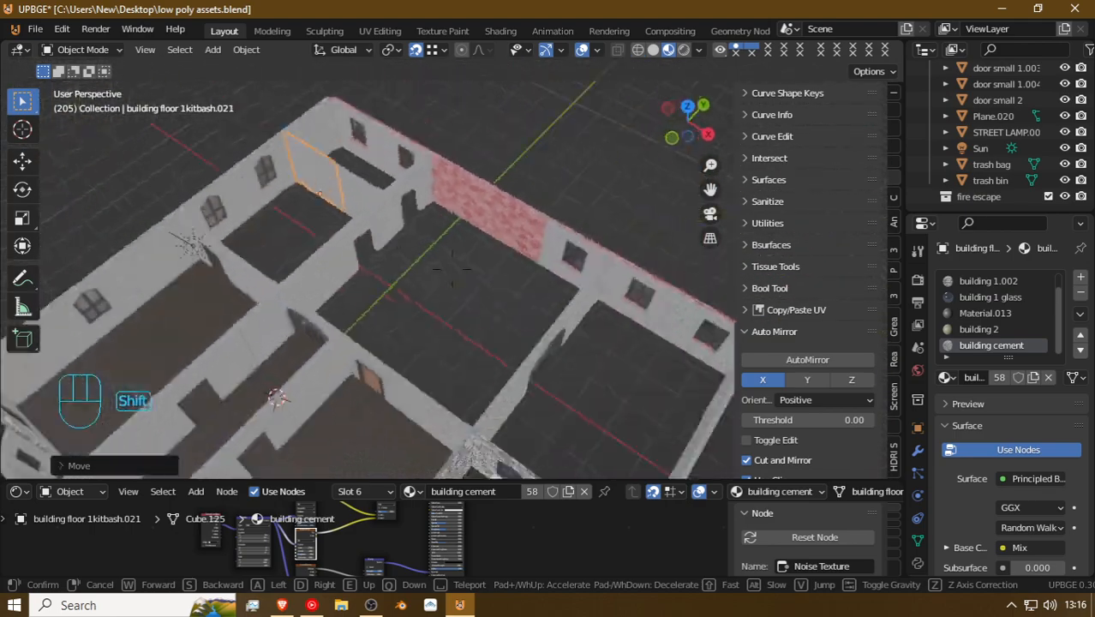
{"action": "key", "text": "shift+a"}
{"action": "key", "text": "shift+w"}
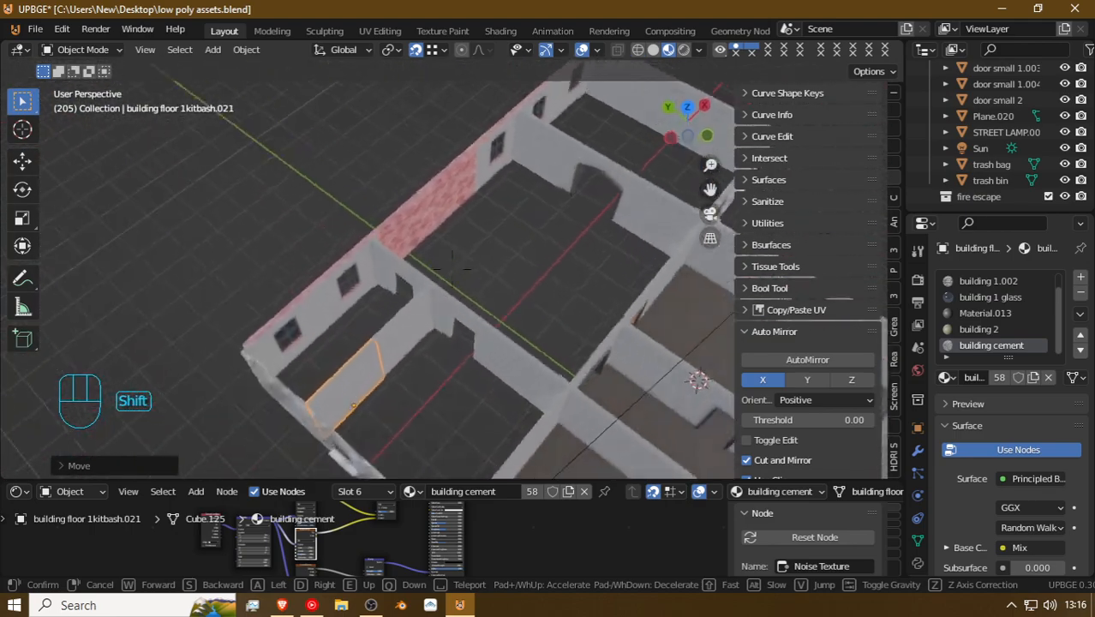
{"action": "key", "text": "w"}
{"action": "key", "text": "s"}
{"action": "key", "text": "a"}
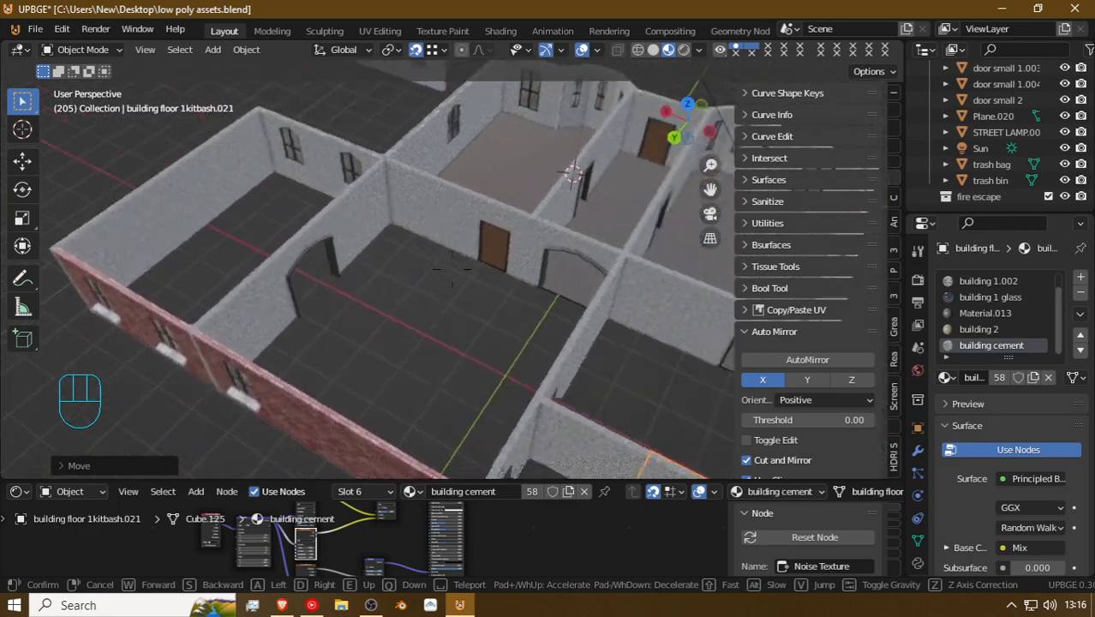
{"action": "key", "text": "a"}
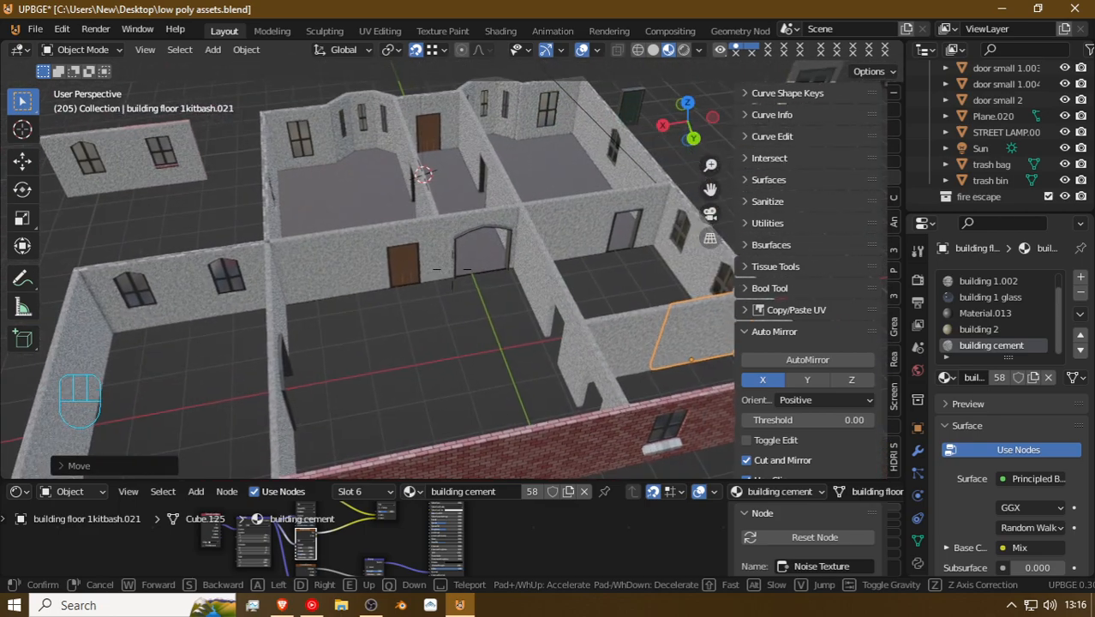
{"action": "left_click", "coordinate": [452, 269]}
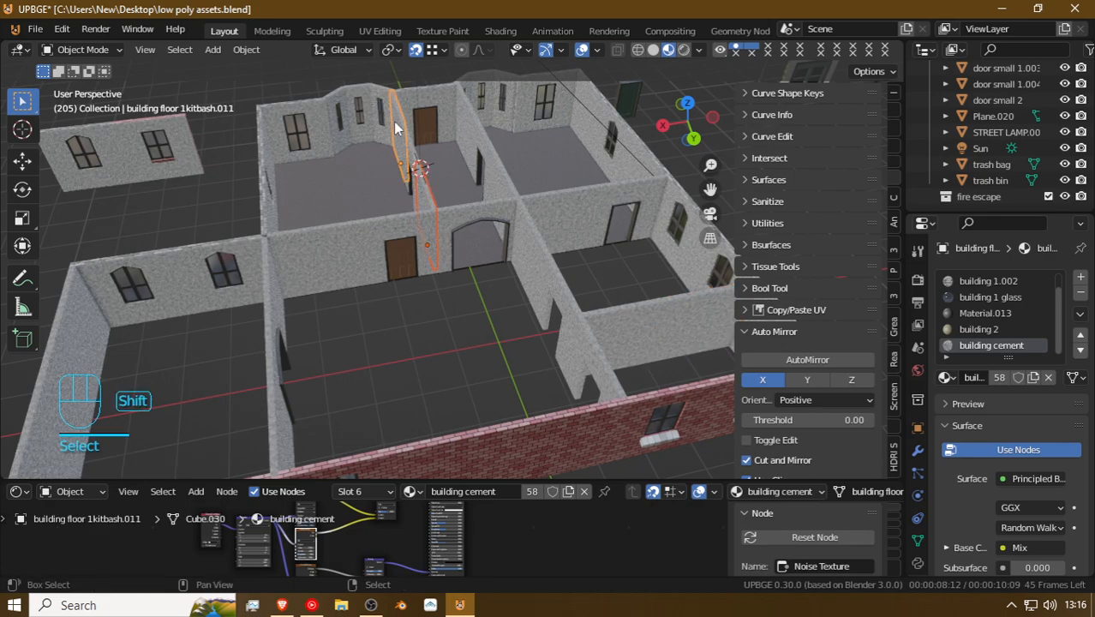
Step: Duplicate the large room's three-piece side partition along global X, placing it between the wooden door and the arched doorway
{"action": "left_click", "coordinate": [277, 419]}
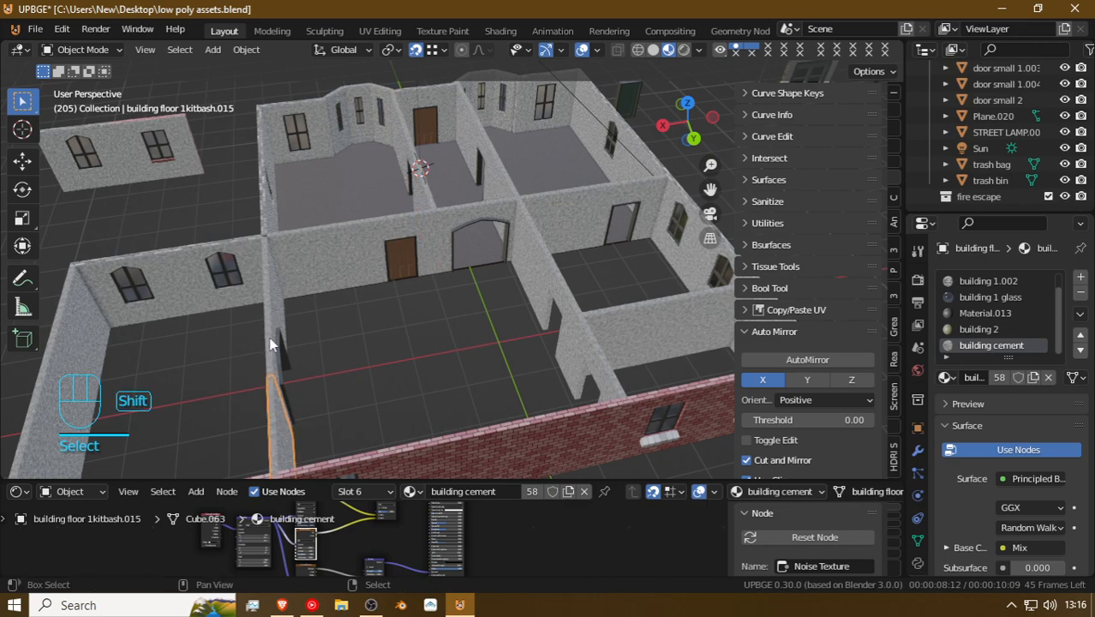
{"action": "left_click", "coordinate": [269, 344], "text": "shift"}
{"action": "left_click", "coordinate": [261, 259], "text": "shift"}
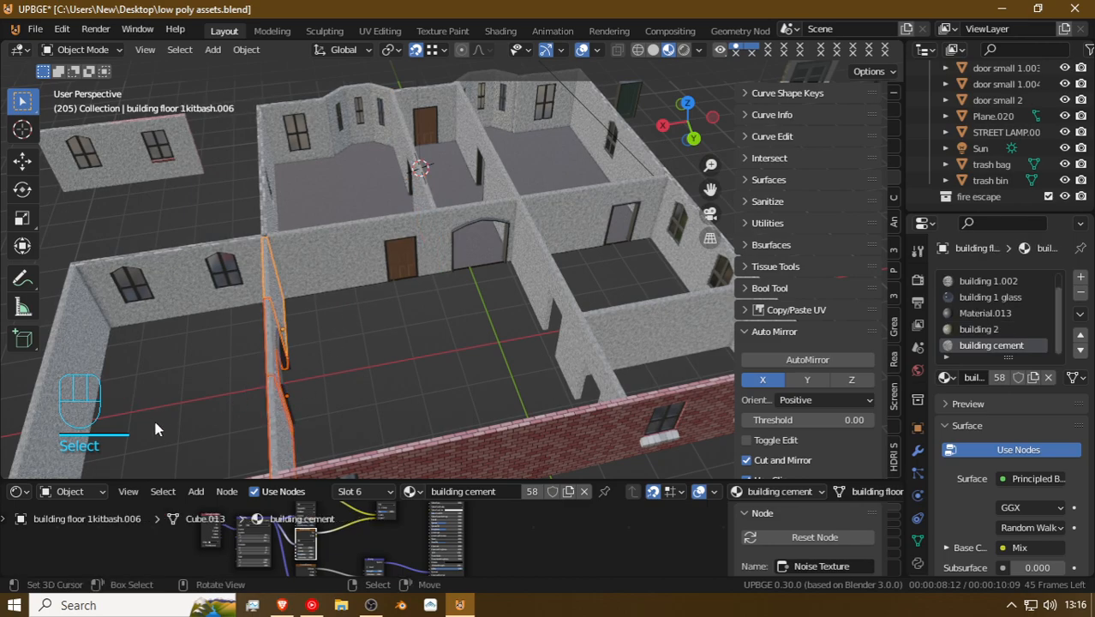
{"action": "key", "text": "shift+d"}
{"action": "key", "text": "g"}
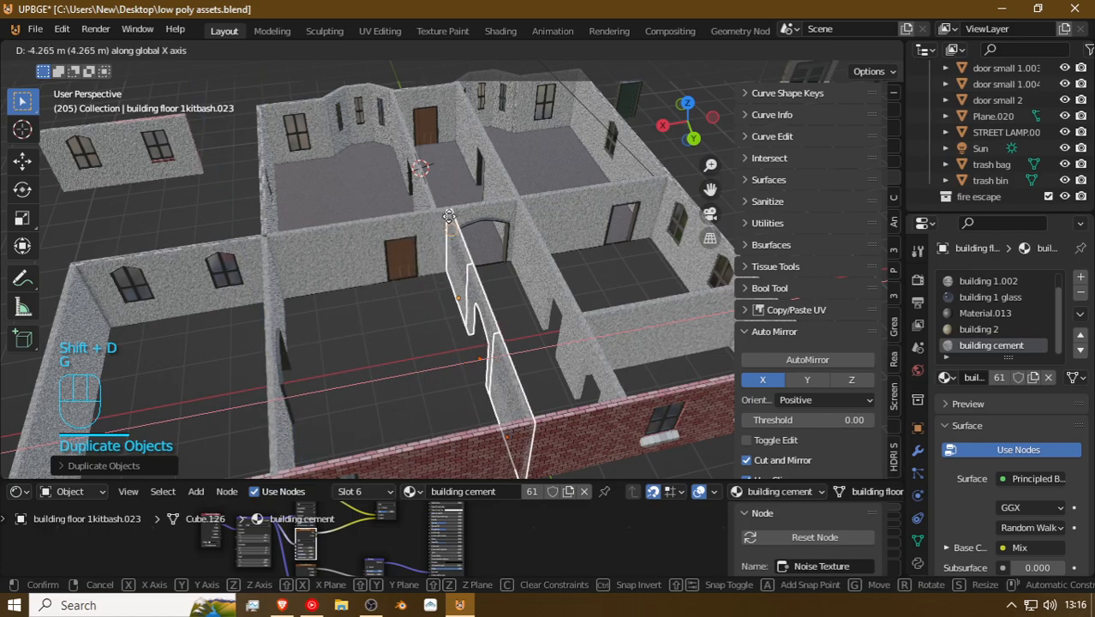
{"action": "left_click", "coordinate": [435, 190]}
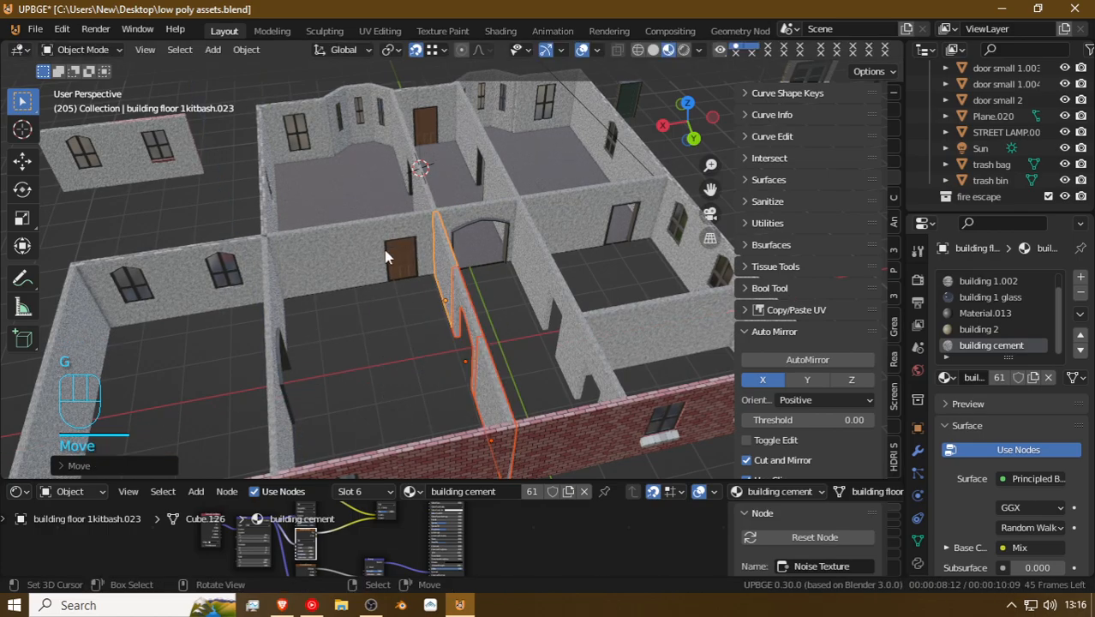
Step: Duplicate the arched door frame along global X into the opening of the new partition wall
{"action": "key", "text": "shift+f"}
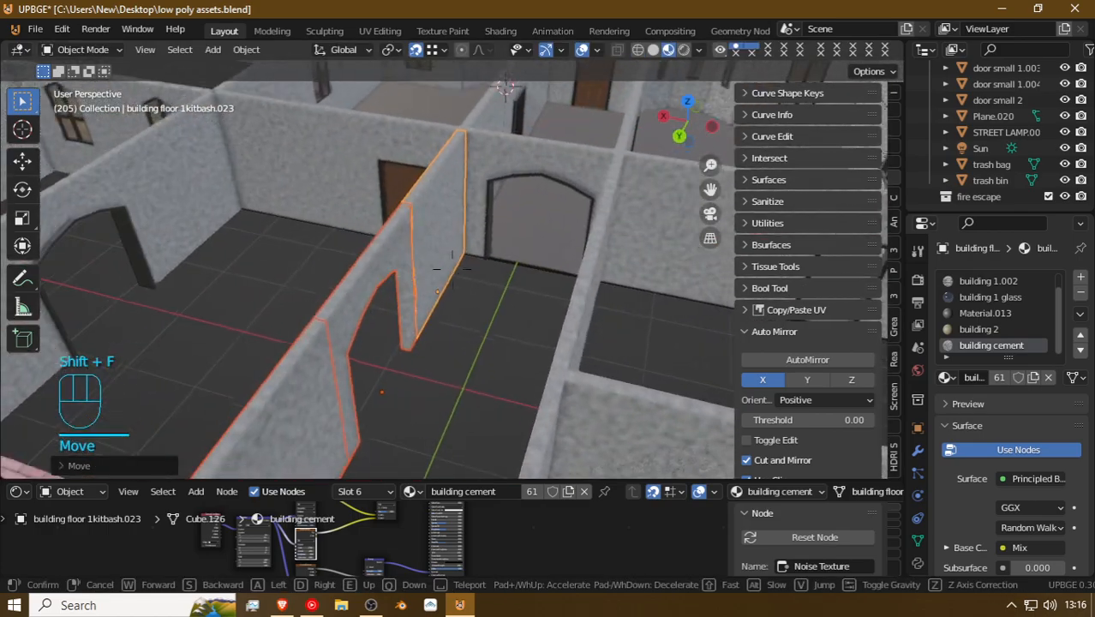
{"action": "left_click", "coordinate": [310, 265]}
{"action": "left_click", "coordinate": [259, 240]}
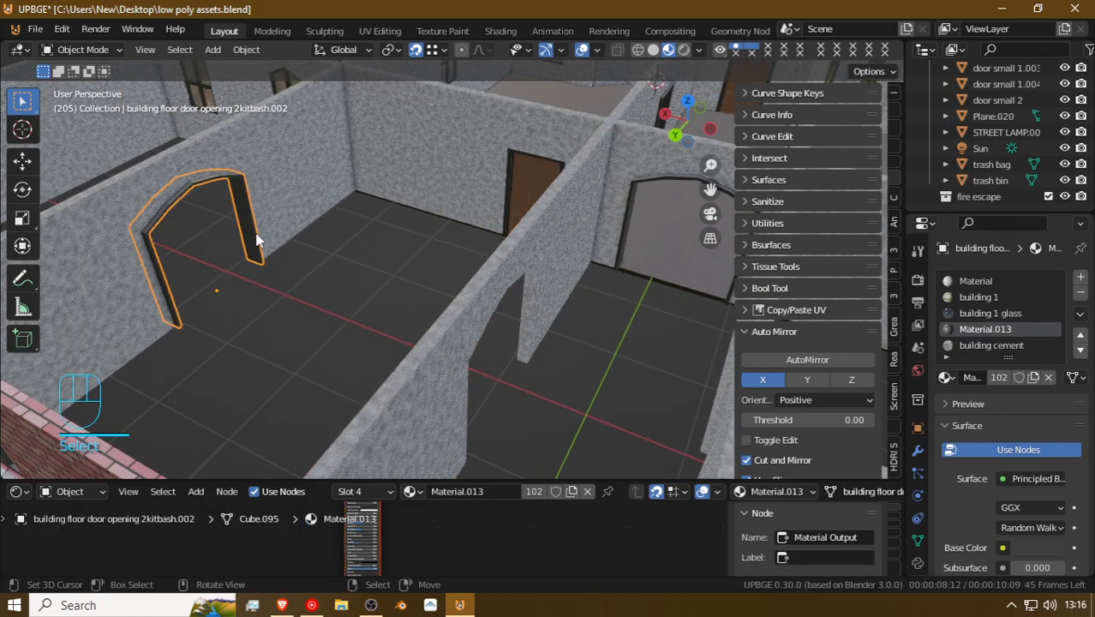
{"action": "key", "text": "shift+d"}
{"action": "key", "text": "g"}
{"action": "key", "text": "x"}
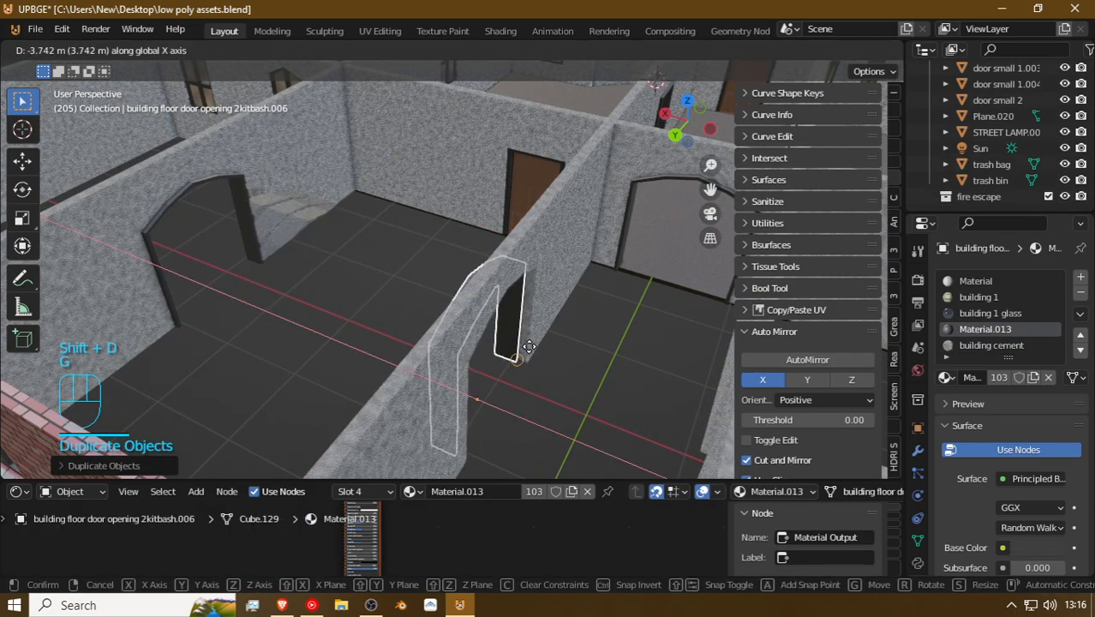
{"action": "left_click", "coordinate": [536, 351]}
Step: Delete the large room's windowed outer wall piece next to the brick-faced wall
{"action": "key", "text": "shift+f"}
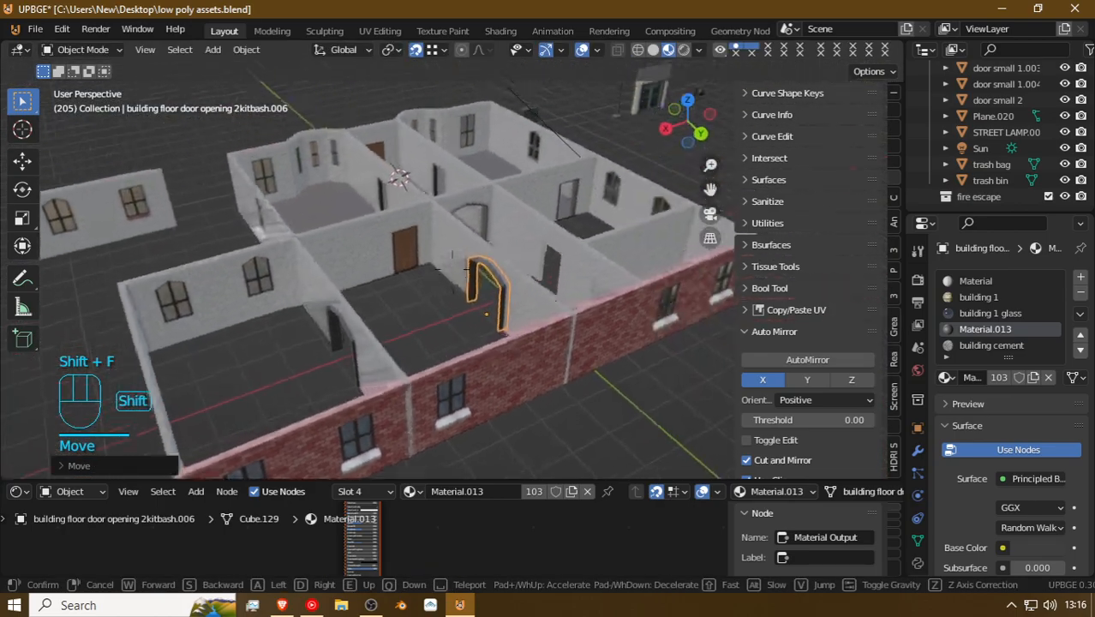
{"action": "key", "text": "w"}
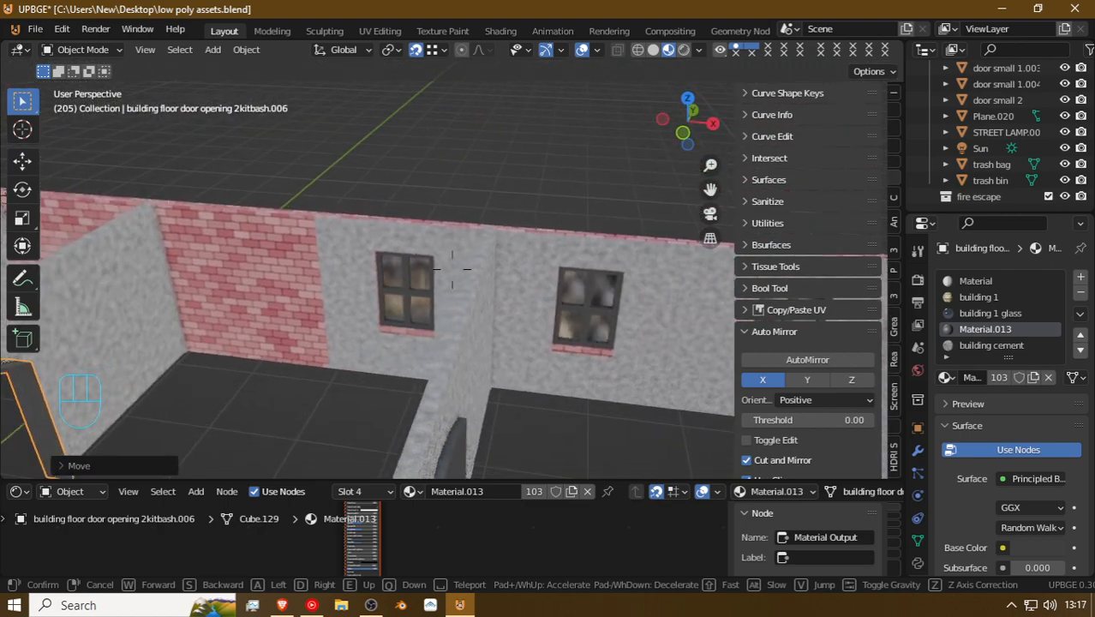
{"action": "left_click", "coordinate": [464, 269]}
{"action": "left_click", "coordinate": [468, 275]}
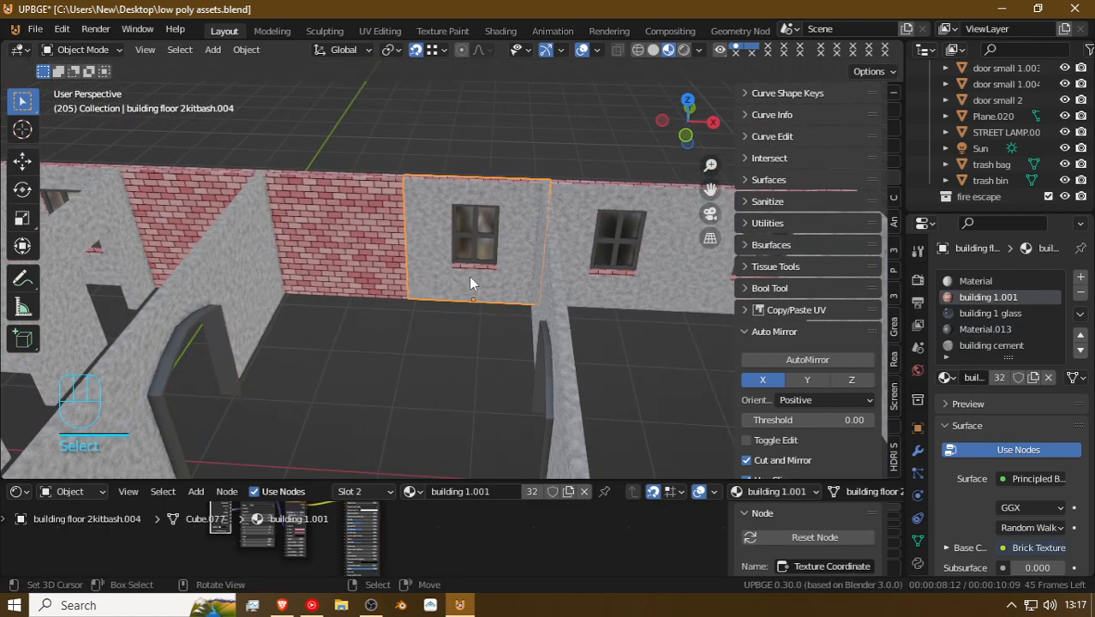
{"action": "key", "text": "x"}
{"action": "left_click", "coordinate": [461, 276]}
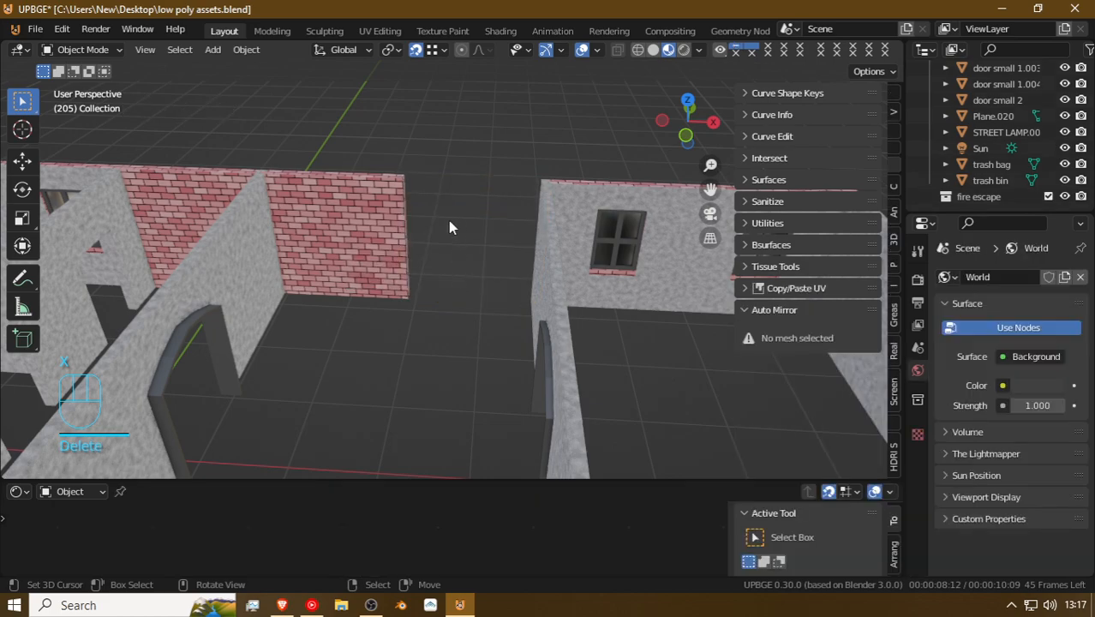
Step: Duplicate the adjacent brick-faced wall piece along global X into the gap in the outer wall
{"action": "left_click", "coordinate": [381, 246]}
{"action": "key", "text": "shift+d"}
{"action": "right_click", "coordinate": [430, 185]}
{"action": "key", "text": "g"}
{"action": "key", "text": "z"}
{"action": "key", "text": "x"}
{"action": "left_click", "coordinate": [540, 189]}
Step: Put the three brick-faced outer wall pieces into Edit Mode together and select their interior faces
{"action": "key", "text": "Tab"}
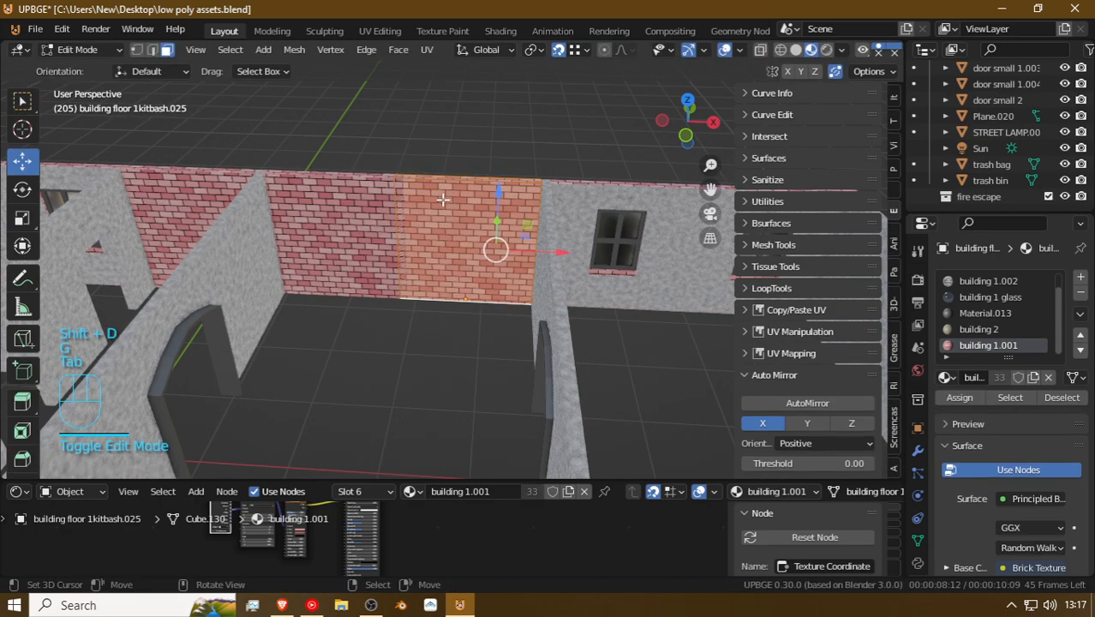
{"action": "left_click", "coordinate": [410, 208]}
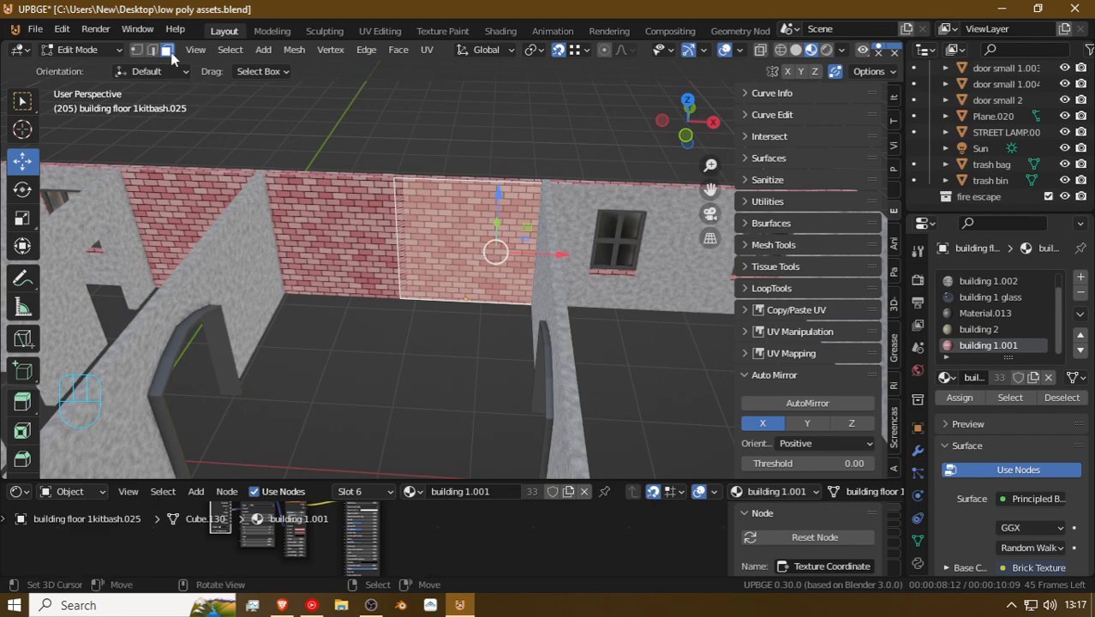
{"action": "key", "text": "Tab"}
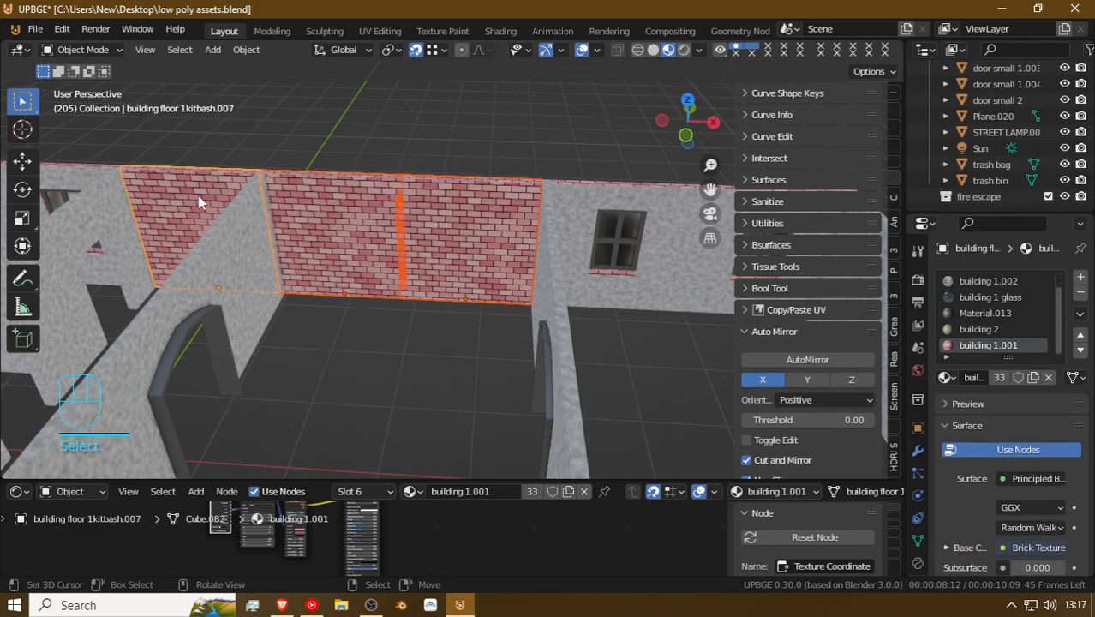
{"action": "key", "text": "Tab"}
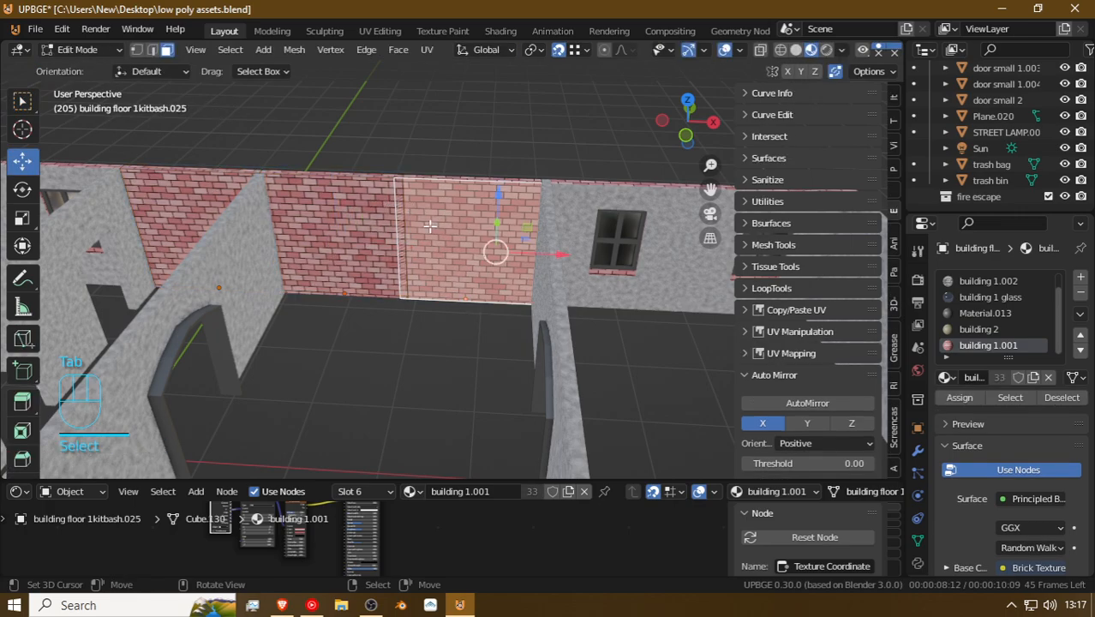
{"action": "right_click", "coordinate": [344, 219], "text": "shift"}
{"action": "right_click", "coordinate": [203, 182], "text": "shift"}
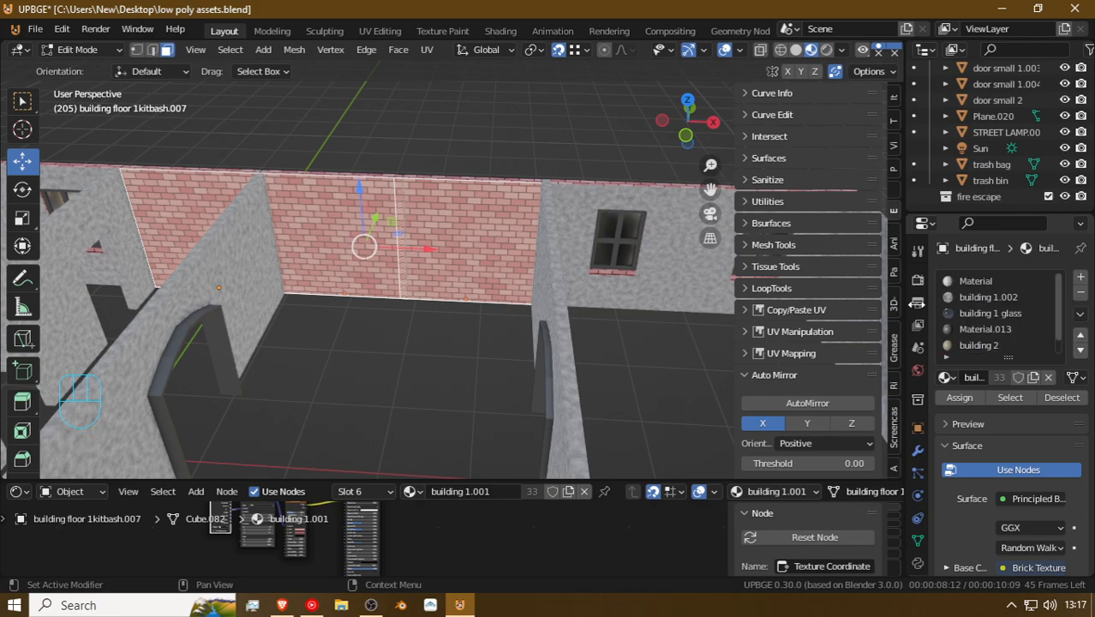
{"action": "key", "text": "shift+f"}
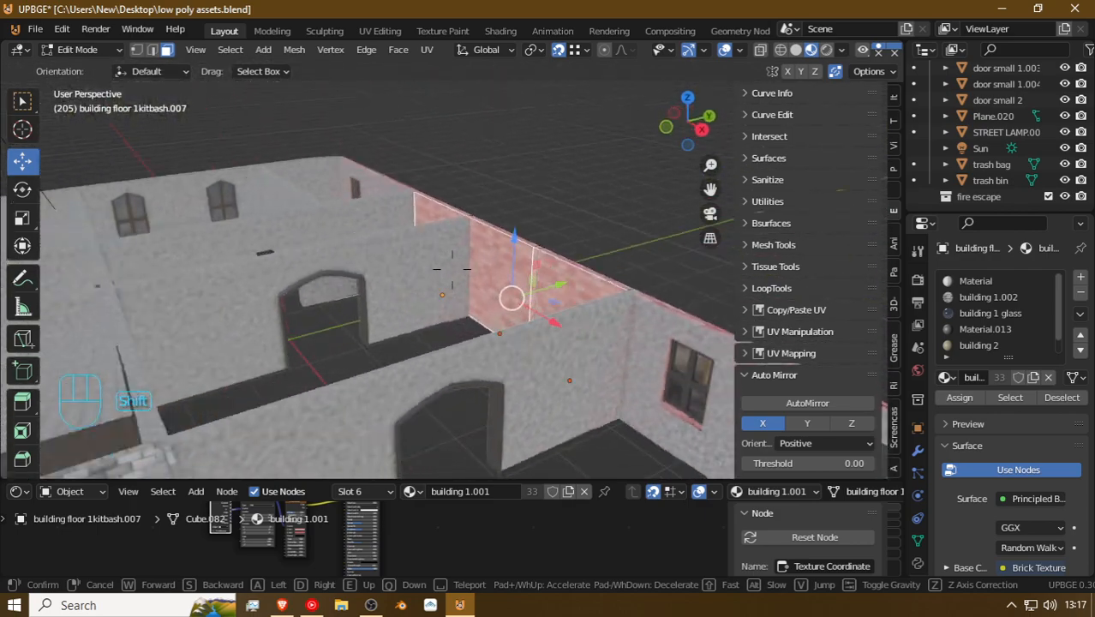
{"action": "left_click", "coordinate": [452, 268]}
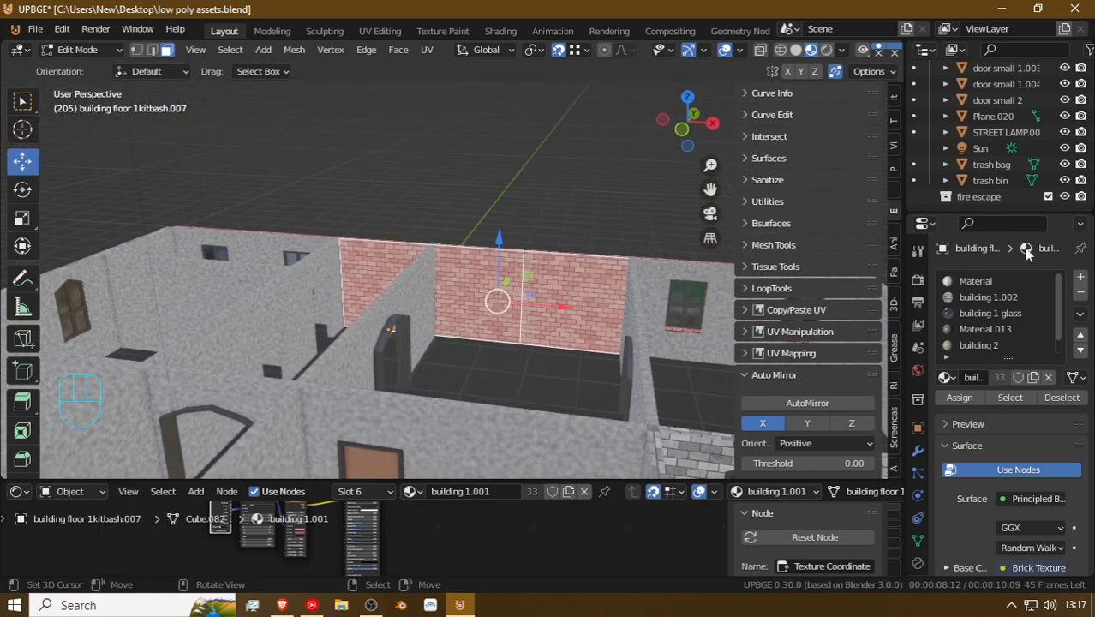
Step: Add a material slot with building cement to the active wall piece and assign it to the selected interior face
{"action": "left_click", "coordinate": [1080, 278]}
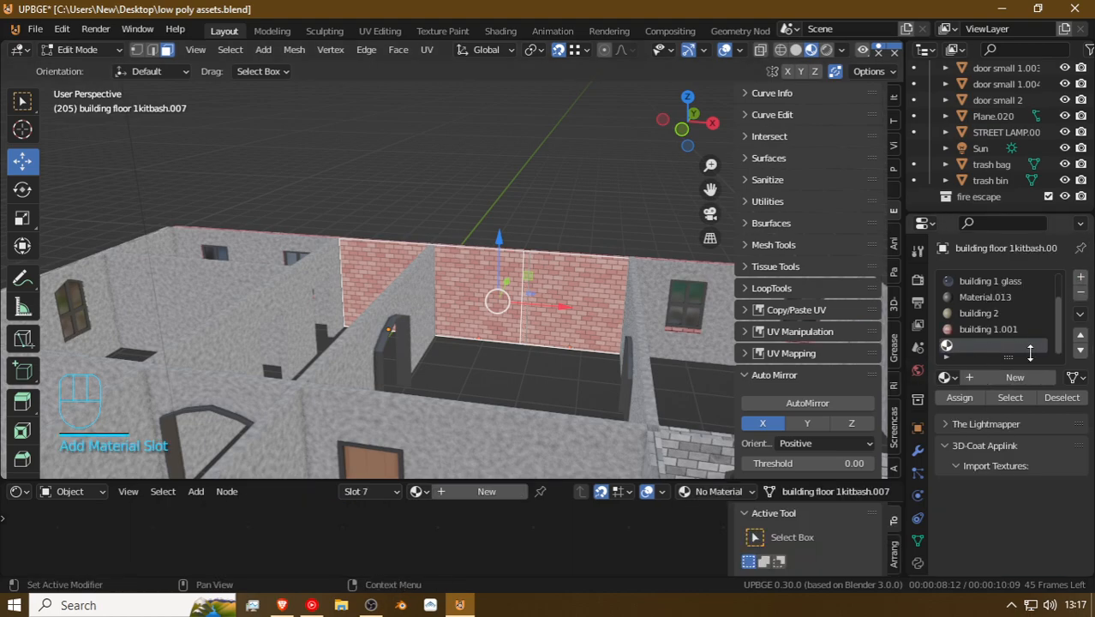
{"action": "left_click", "coordinate": [945, 378]}
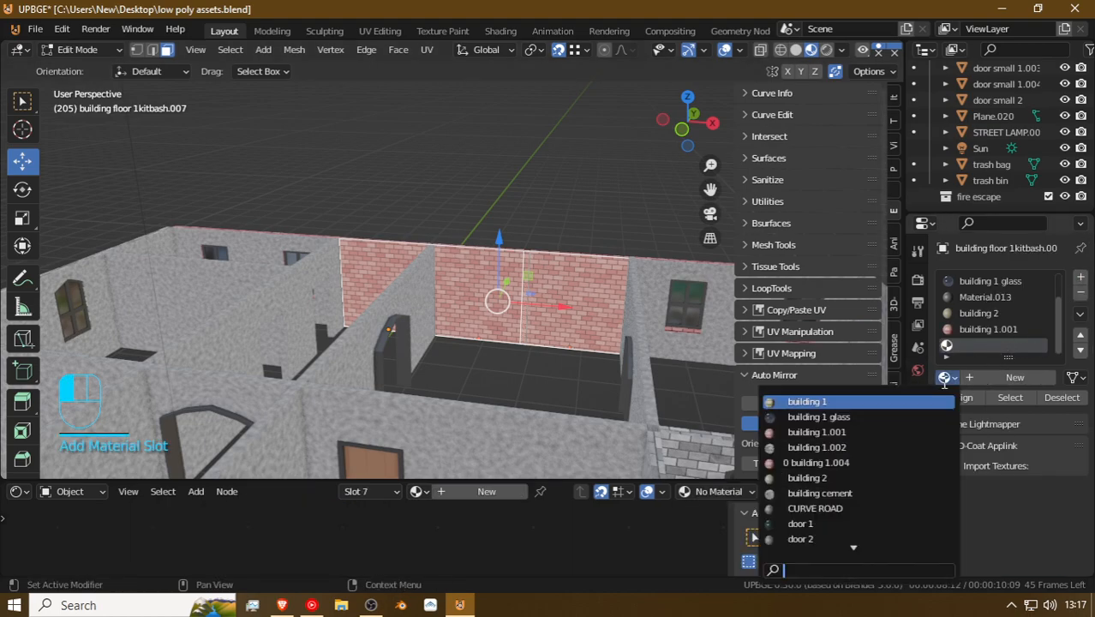
{"action": "type", "text": "c"}
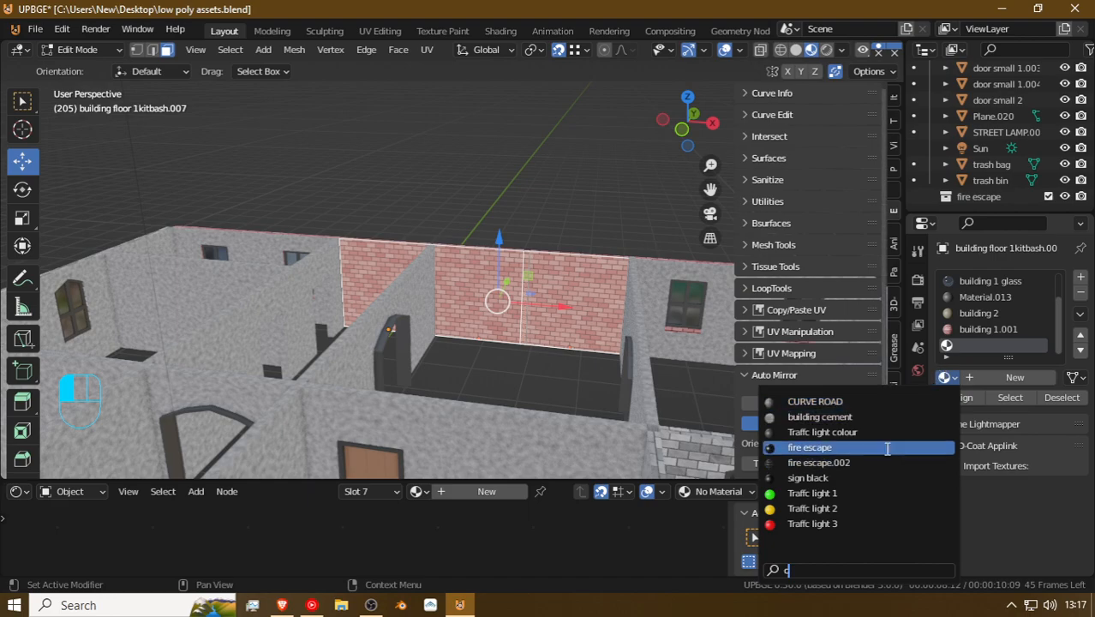
{"action": "type", "text": "o"}
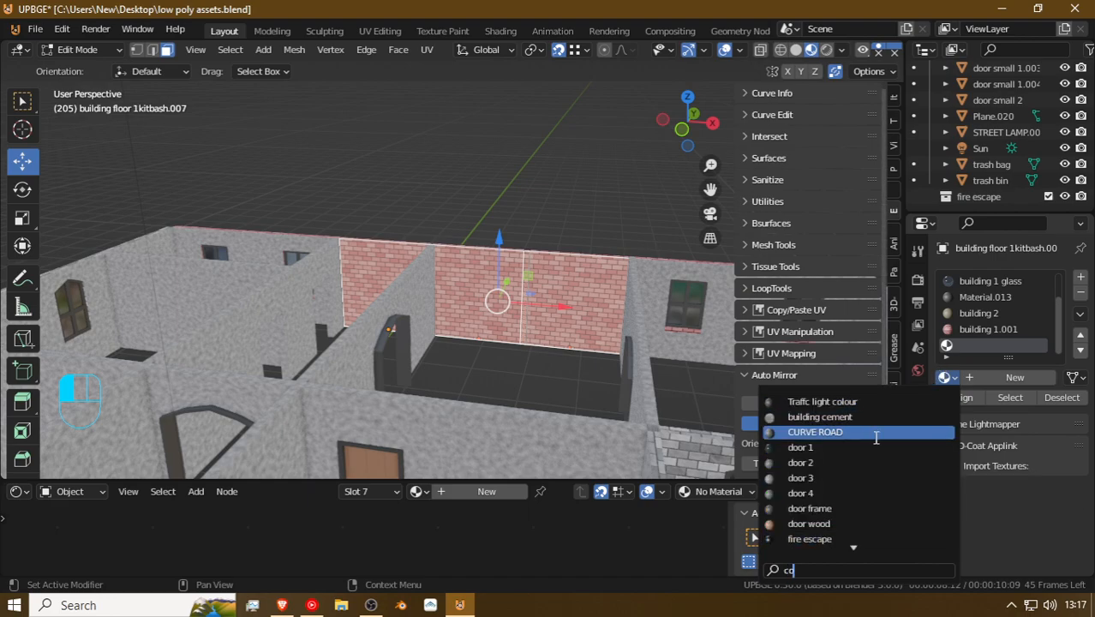
{"action": "left_click", "coordinate": [882, 416]}
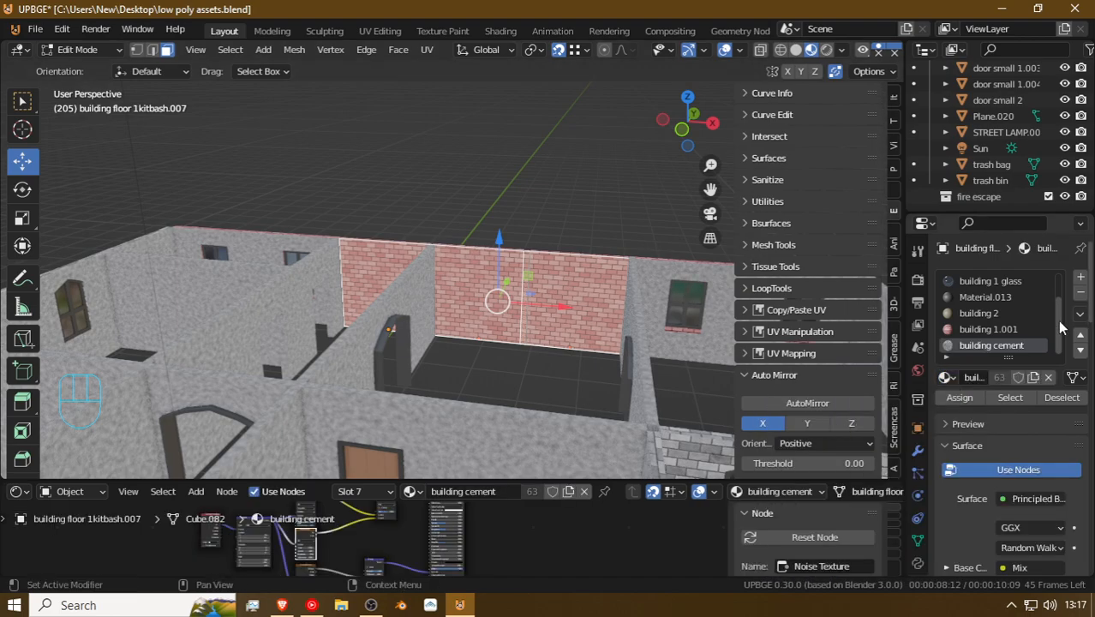
{"action": "left_click", "coordinate": [958, 399]}
Step: Return to Object Mode and delete the two outer wall pieces that still have brick interiors
{"action": "left_click", "coordinate": [469, 292]}
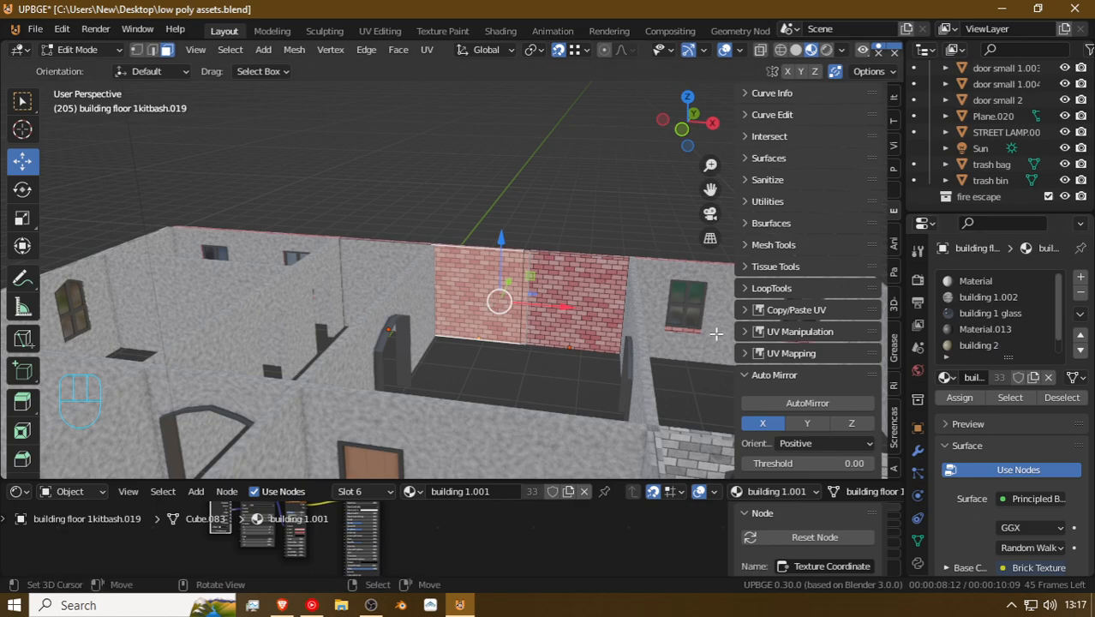
{"action": "scroll", "coordinate": [1006, 343], "scroll_direction": "down", "scroll_amount": 1}
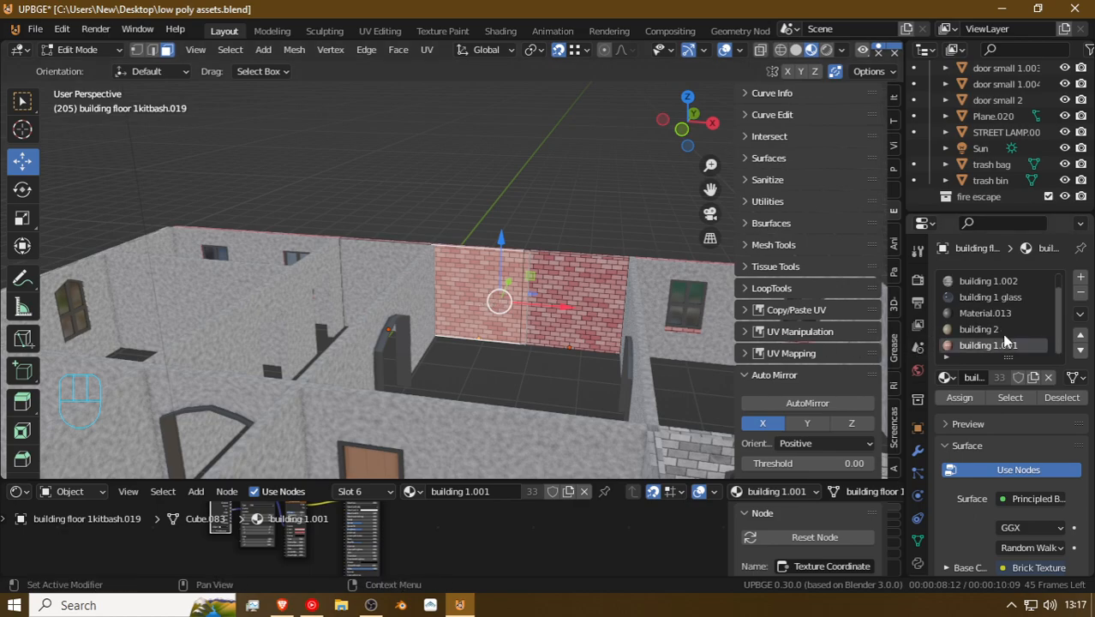
{"action": "key", "text": "Tab"}
{"action": "left_click", "coordinate": [501, 288]}
{"action": "left_click", "coordinate": [543, 275]}
{"action": "key", "text": "x"}
{"action": "left_click", "coordinate": [513, 288]}
Step: Duplicate the cement-faced outer wall piece along global X and snap the copy against the partition side of the gap
{"action": "left_click", "coordinate": [413, 269]}
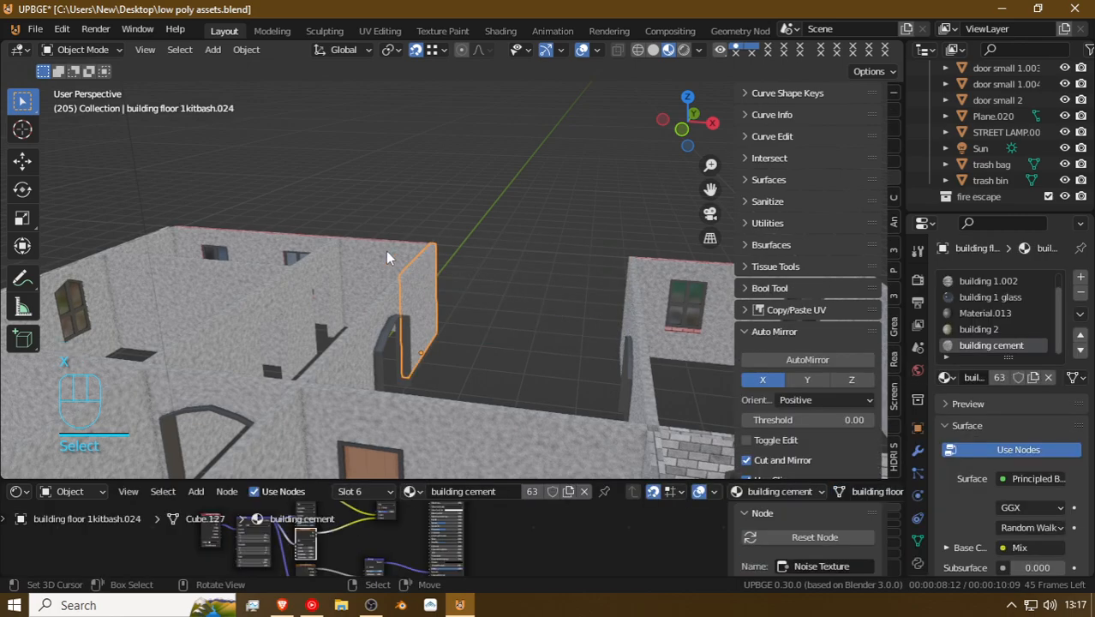
{"action": "key", "text": "shift+d"}
{"action": "key", "text": "g"}
{"action": "key", "text": "x"}
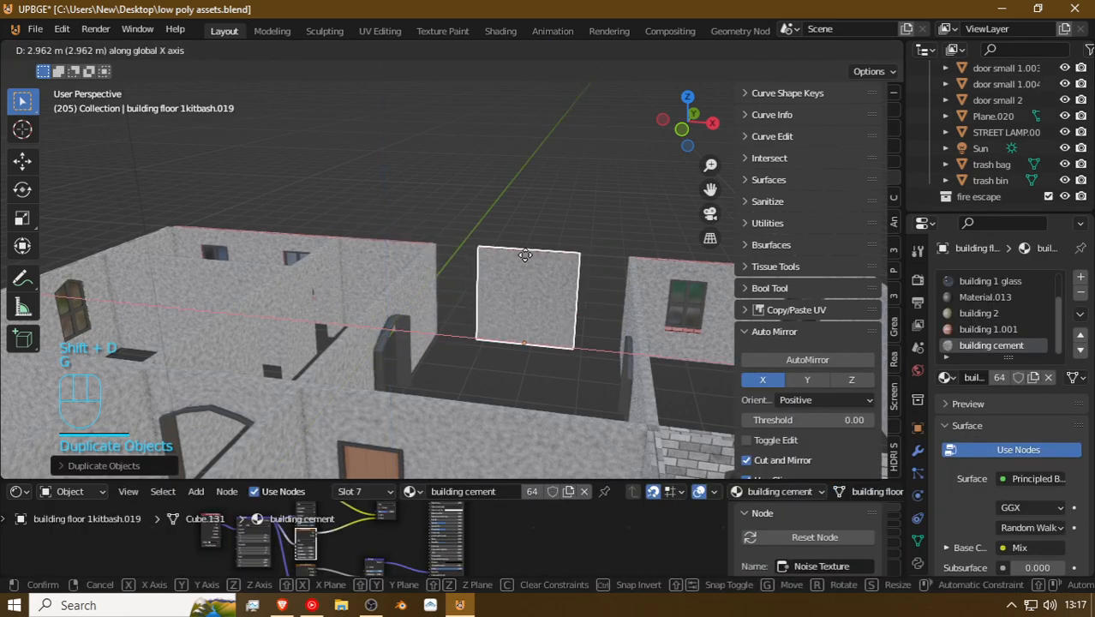
{"action": "left_click", "coordinate": [449, 257]}
{"action": "key", "text": "g"}
{"action": "key", "text": "x"}
{"action": "left_click", "coordinate": [603, 298]}
{"action": "key", "text": "g"}
{"action": "key", "text": "x"}
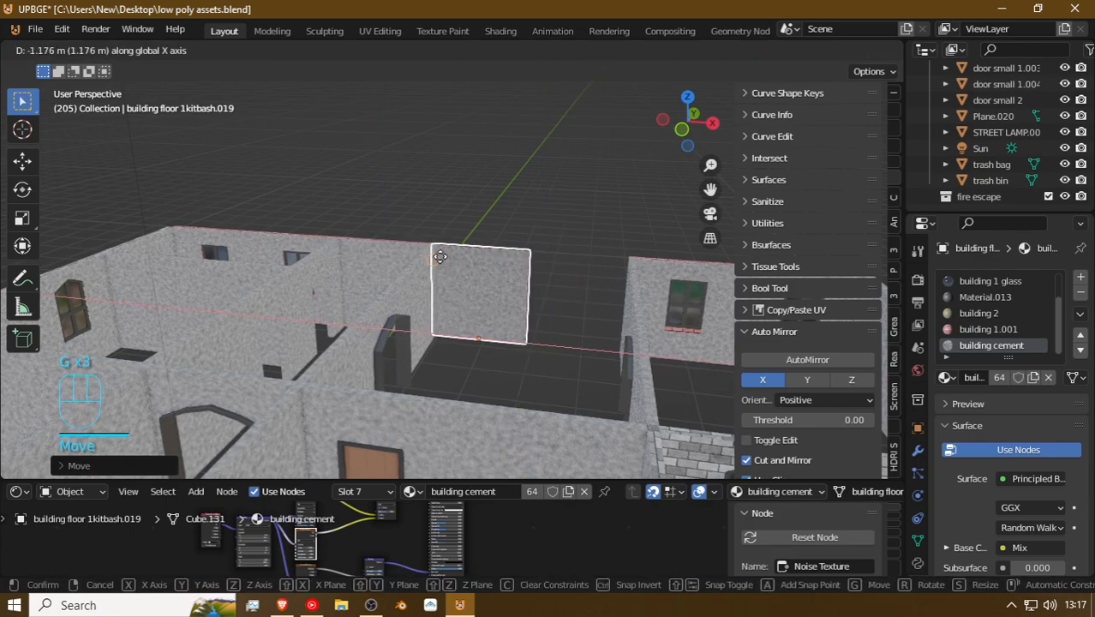
{"action": "left_click", "coordinate": [439, 256]}
Step: Duplicate the cement-faced outer wall piece along global X and snap the copy into the remaining gap beside the partition
{"action": "key", "text": "shift+d"}
{"action": "key", "text": "g"}
{"action": "key", "text": "x"}
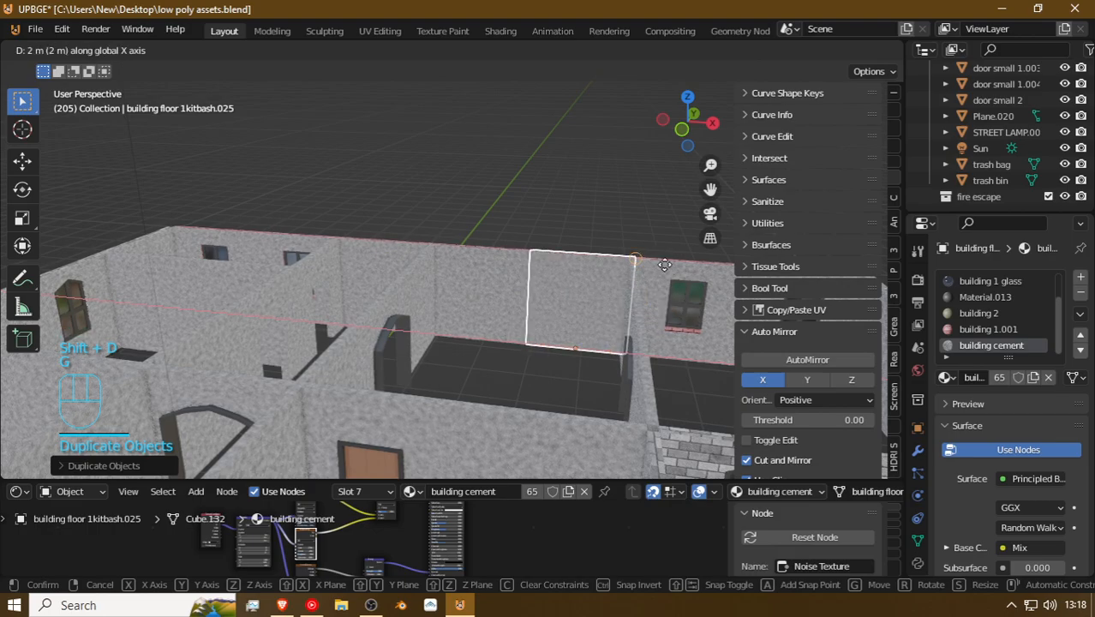
{"action": "left_click", "coordinate": [724, 262]}
{"action": "key", "text": "g"}
{"action": "key", "text": "x"}
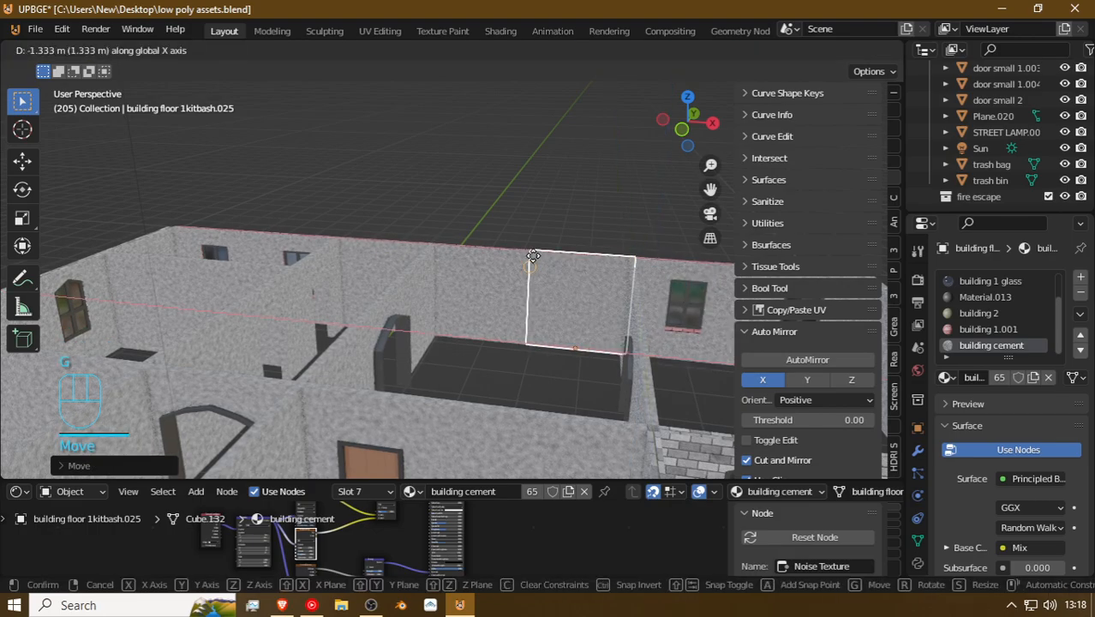
{"action": "left_click", "coordinate": [533, 255]}
Step: Inspect the outer walls, partitions and doorways around the whole floor for gaps and wrong faces
{"action": "key", "text": "shift+f"}
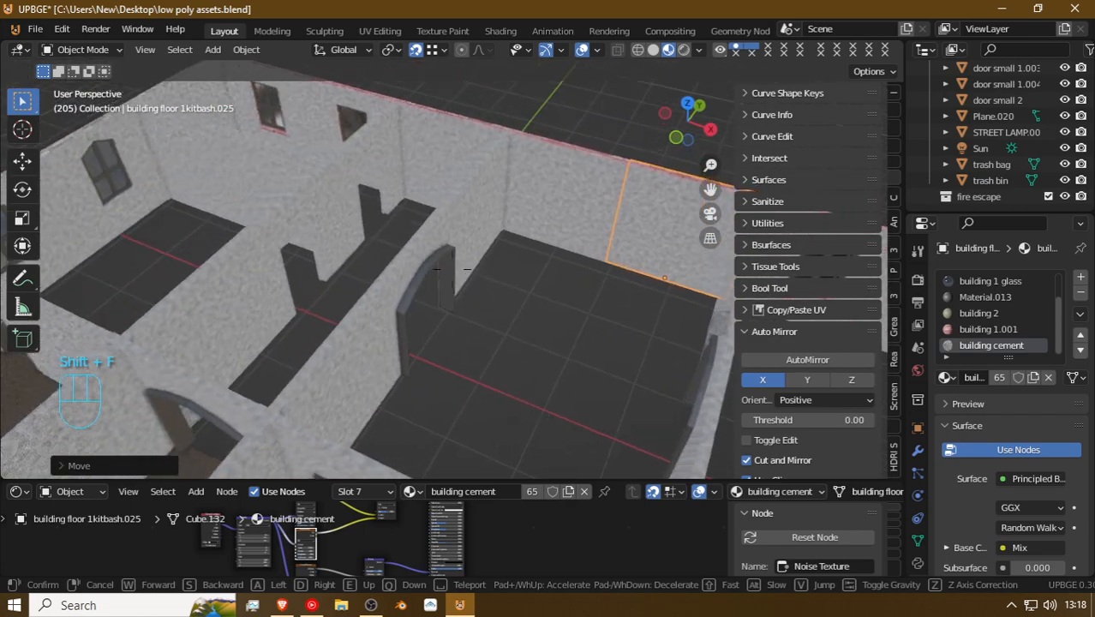
{"action": "left_click", "coordinate": [452, 270]}
{"action": "key", "text": "a"}
{"action": "key", "text": "shift+f"}
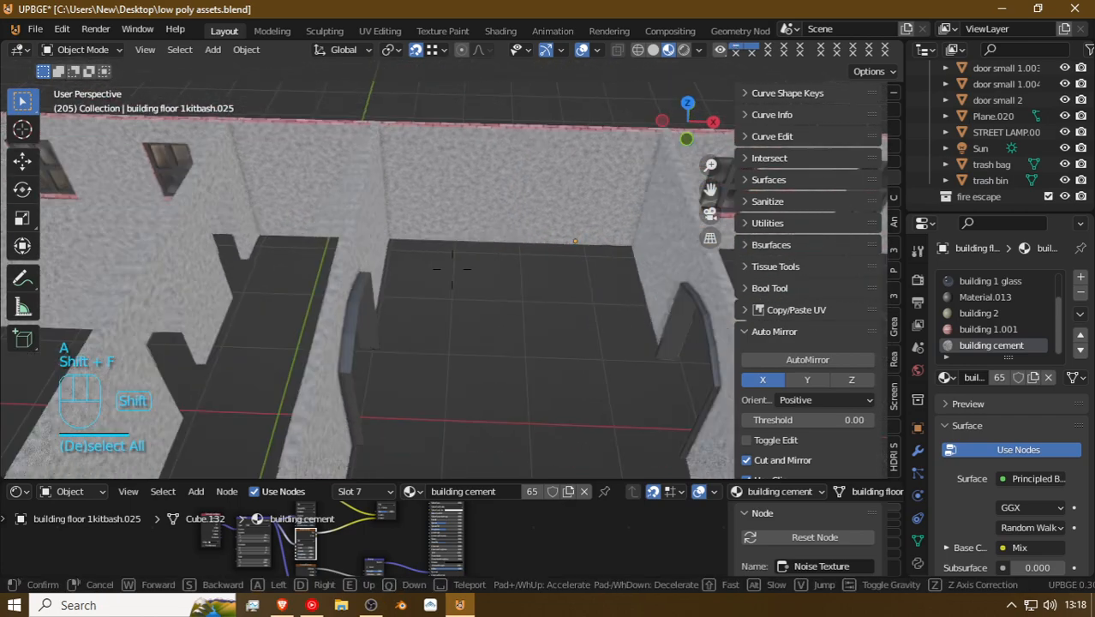
{"action": "key", "text": "shift+f"}
{"action": "key", "text": "d"}
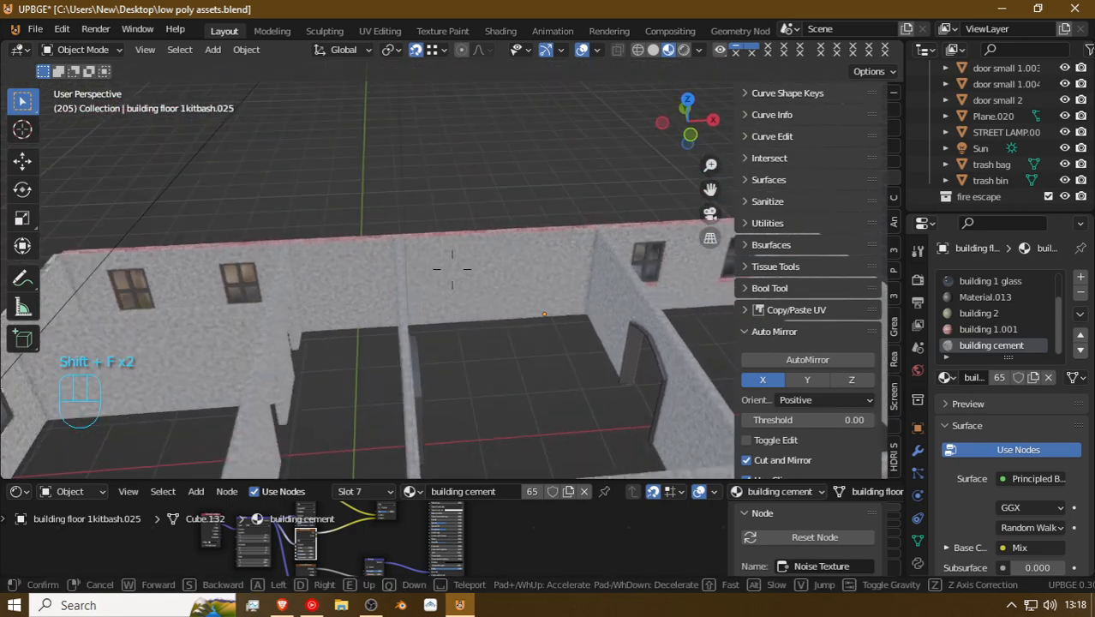
{"action": "key", "text": "s"}
{"action": "left_click", "coordinate": [452, 269]}
{"action": "key", "text": "shift+f"}
{"action": "right_click", "coordinate": [453, 269]}
{"action": "key", "text": "shift+f"}
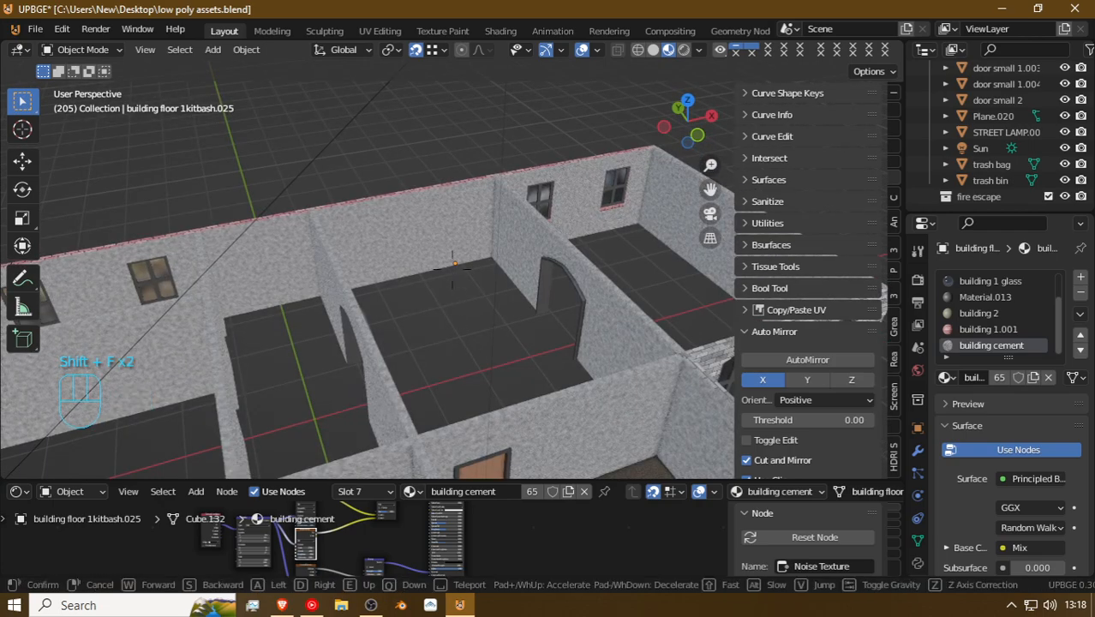
{"action": "key", "text": "shift+a"}
{"action": "key", "text": "shift+s"}
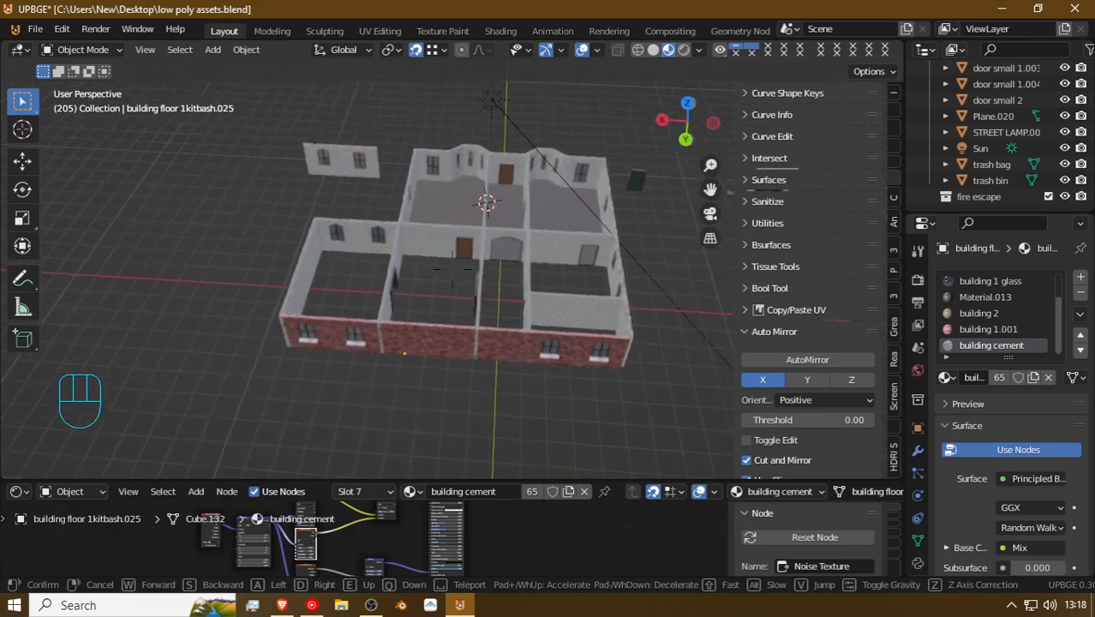
{"action": "left_click", "coordinate": [453, 275]}
Step: Select all the assembled building pieces, leaving out the sun, the detached wall, the loose props and the distant plane
{"action": "left_click", "coordinate": [294, 318]}
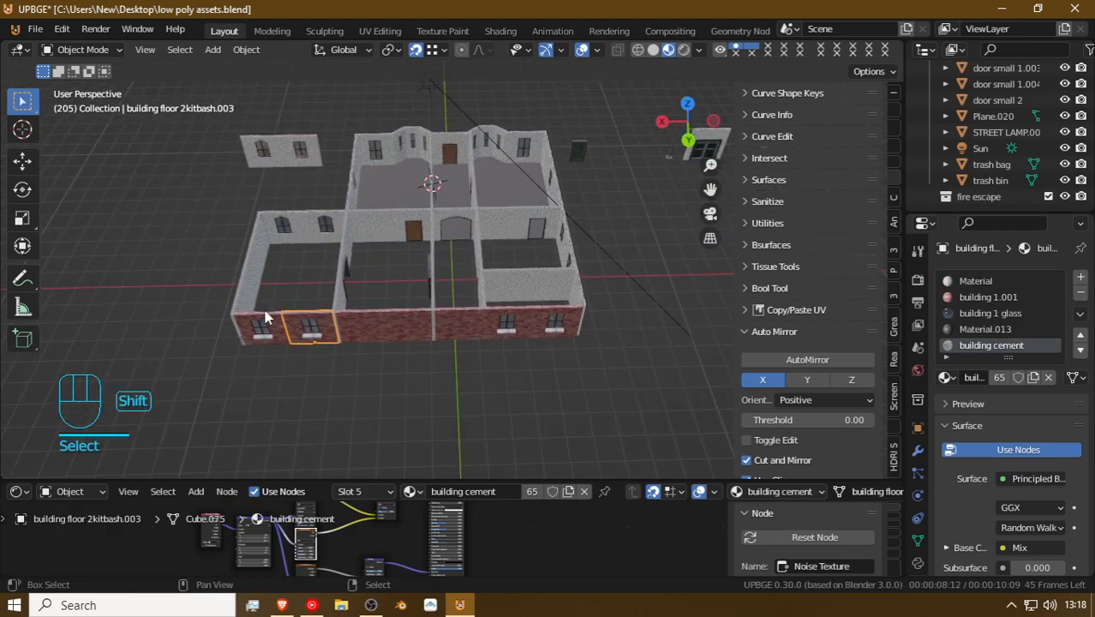
{"action": "left_click", "coordinate": [251, 285], "text": "shift"}
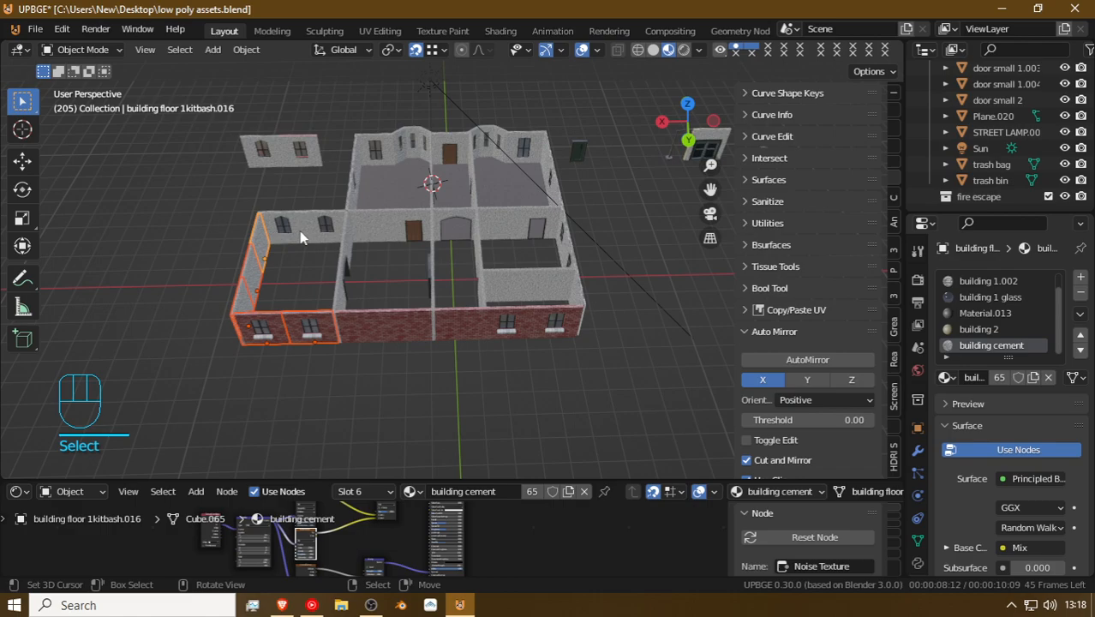
{"action": "key", "text": "a"}
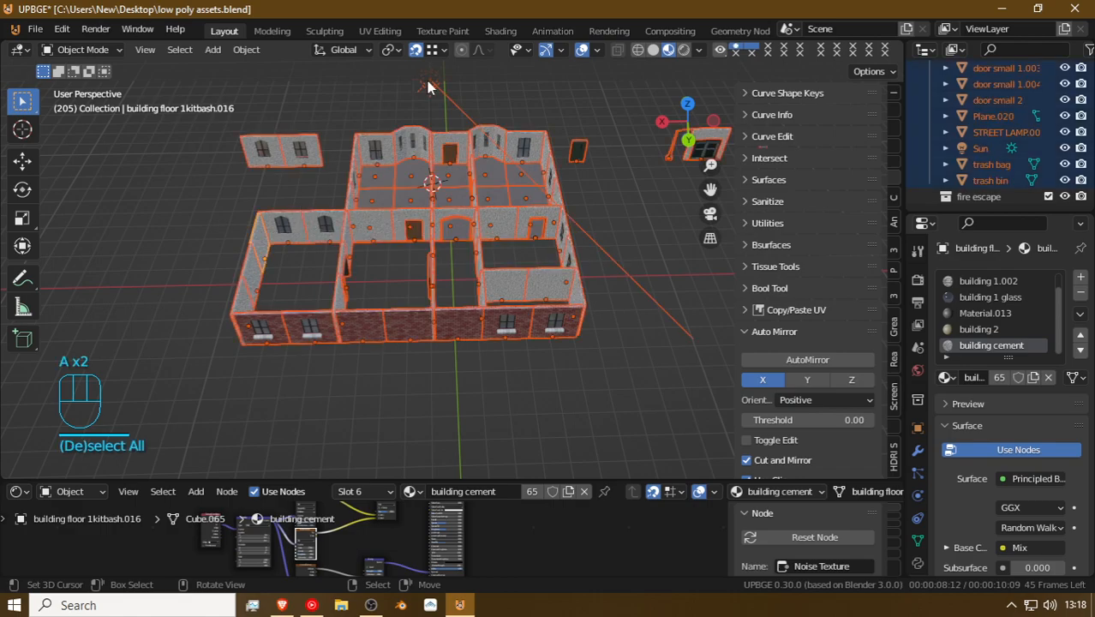
{"action": "key", "text": "v"}
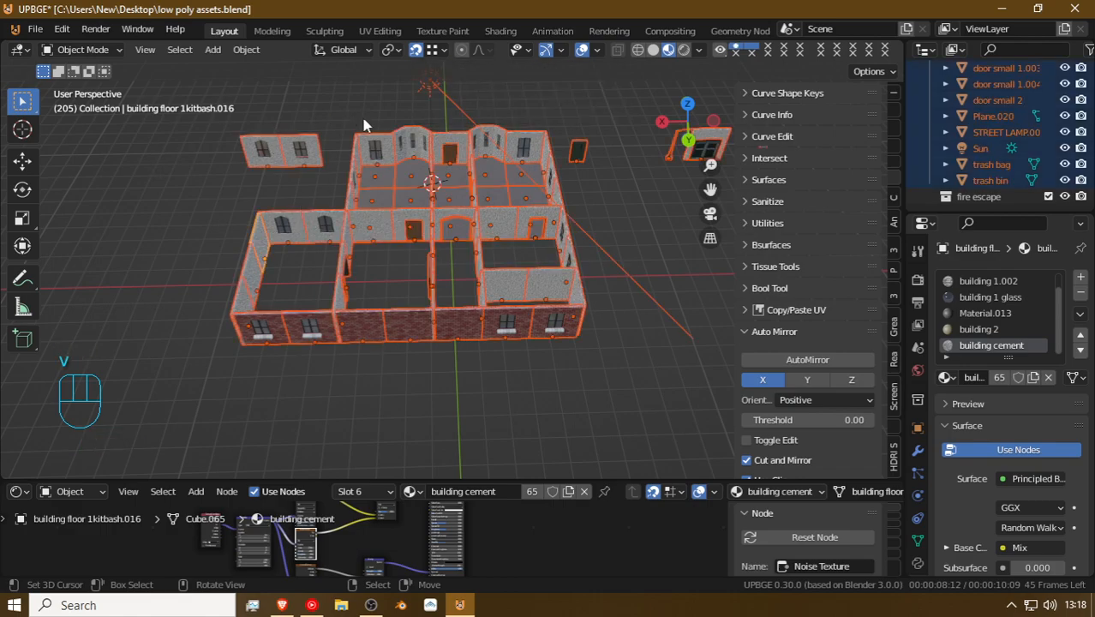
{"action": "key", "text": "v"}
{"action": "key", "text": "c"}
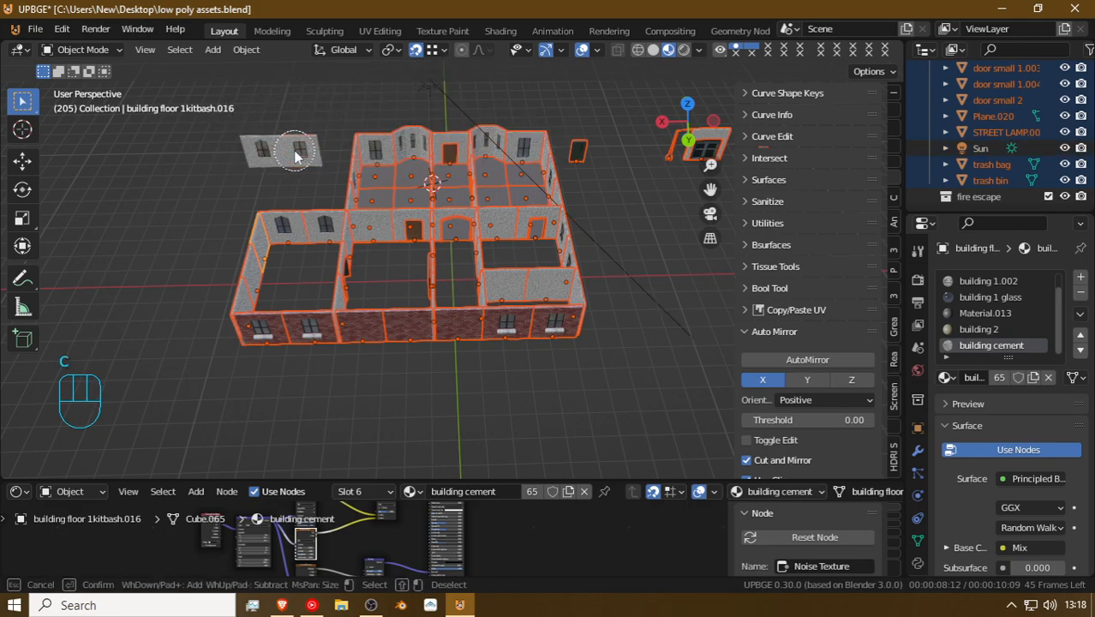
{"action": "middle_click_drag", "start_coordinate": [596, 159], "coordinate": [237, 140], "text": "shift"}
{"action": "key", "text": "c"}
{"action": "middle_click_drag", "start_coordinate": [517, 160], "coordinate": [552, 166]}
{"action": "right_click", "coordinate": [551, 165]}
{"action": "scroll", "coordinate": [429, 129], "scroll_direction": "down", "scroll_amount": 6}
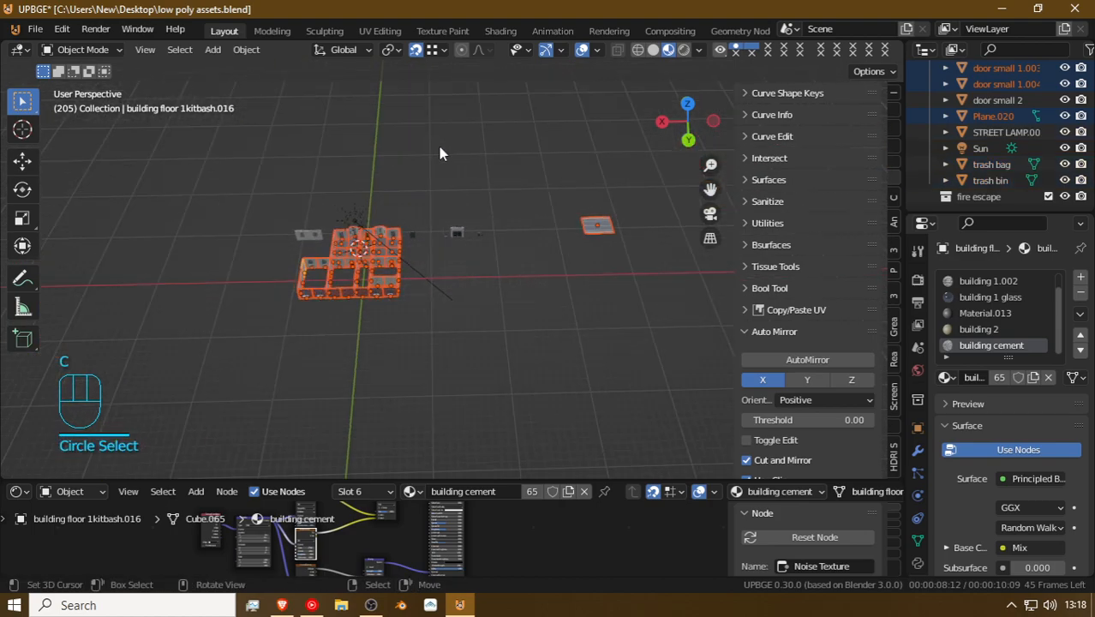
{"action": "key", "text": "c"}
{"action": "middle_click", "coordinate": [594, 239]}
{"action": "middle_click_drag", "start_coordinate": [520, 253], "coordinate": [443, 197]}
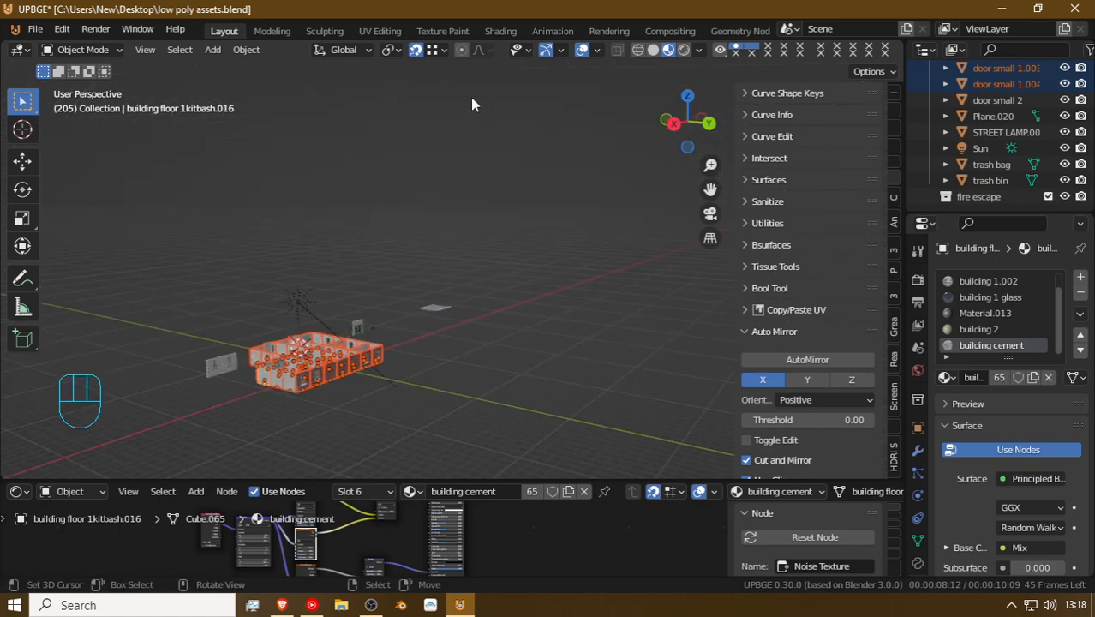
Step: Set snapping to Increment and duplicate the selected storey upward along global Z as a second floor
{"action": "left_click", "coordinate": [432, 50]}
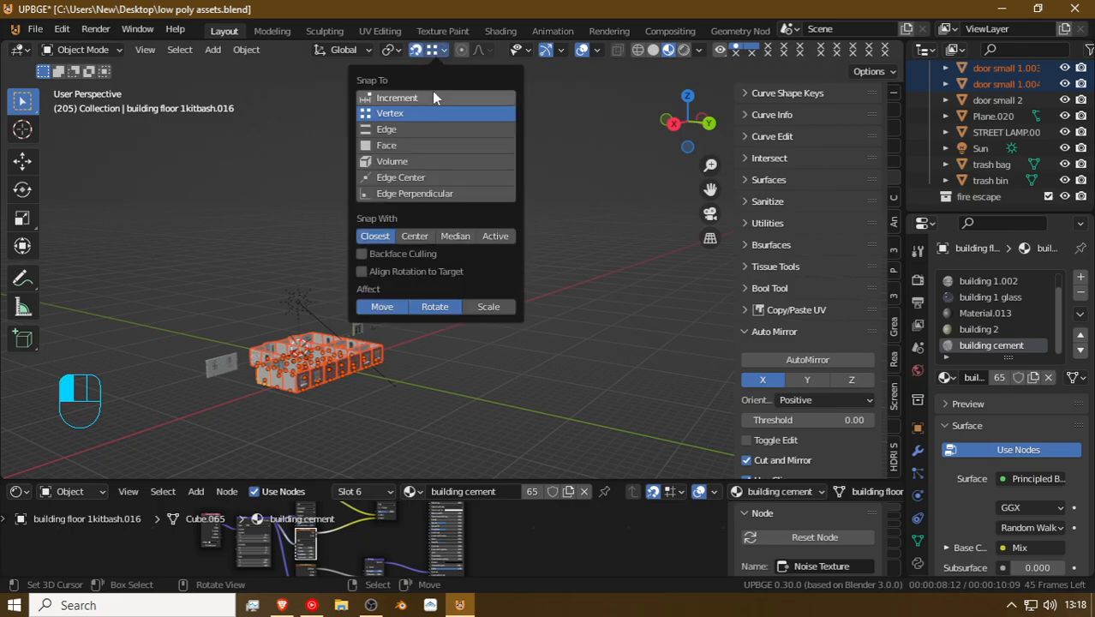
{"action": "left_click", "coordinate": [431, 94]}
{"action": "key", "text": "shift+f"}
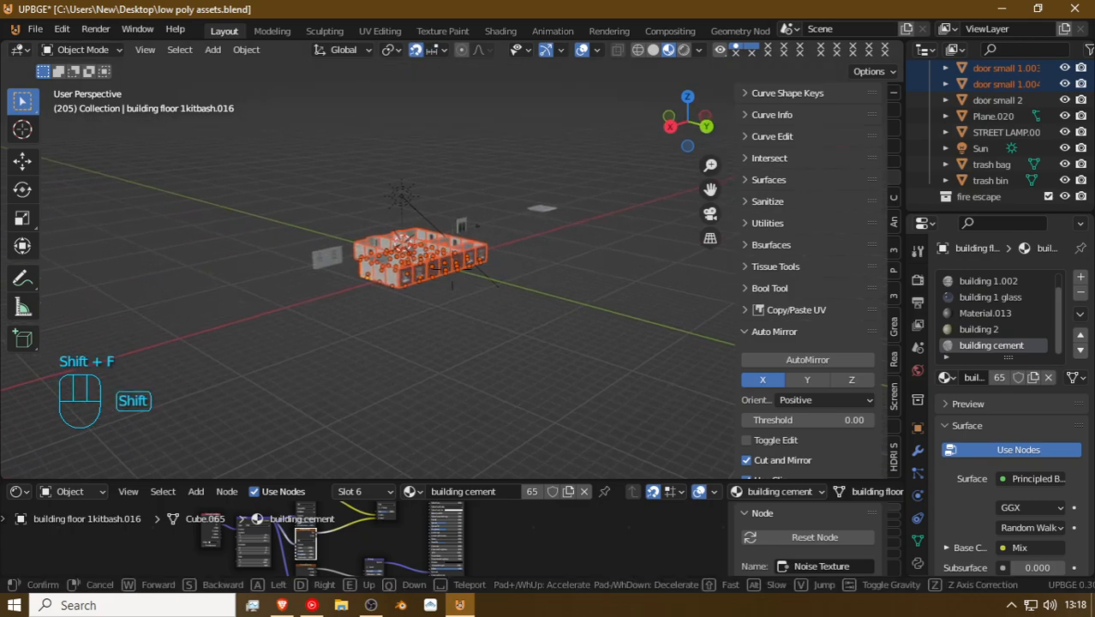
{"action": "key", "text": "shift+w"}
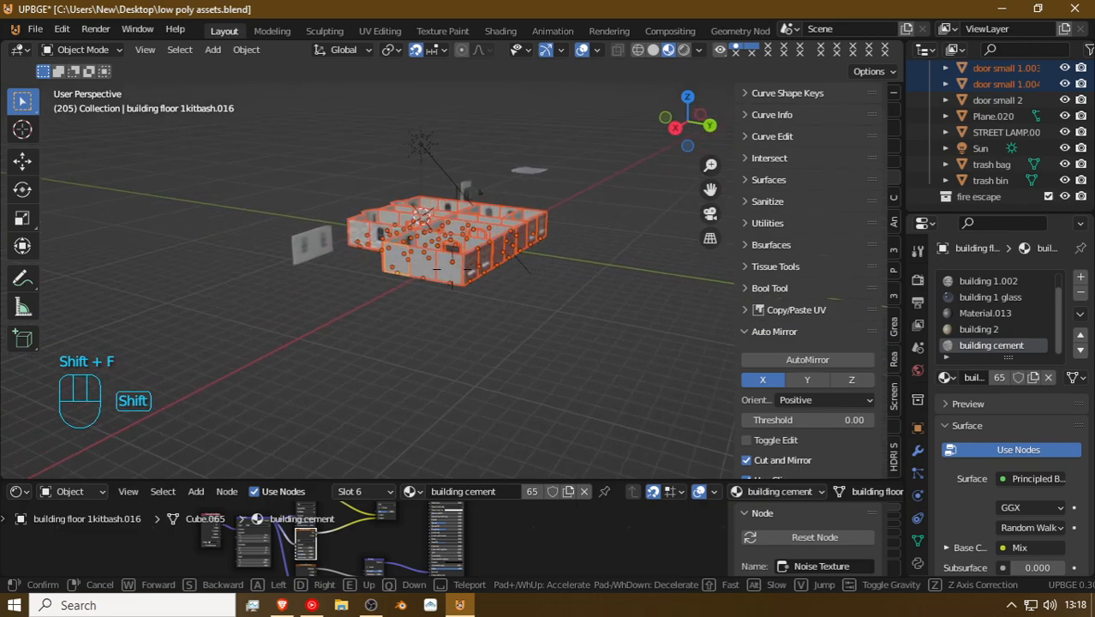
{"action": "left_click", "coordinate": [455, 276]}
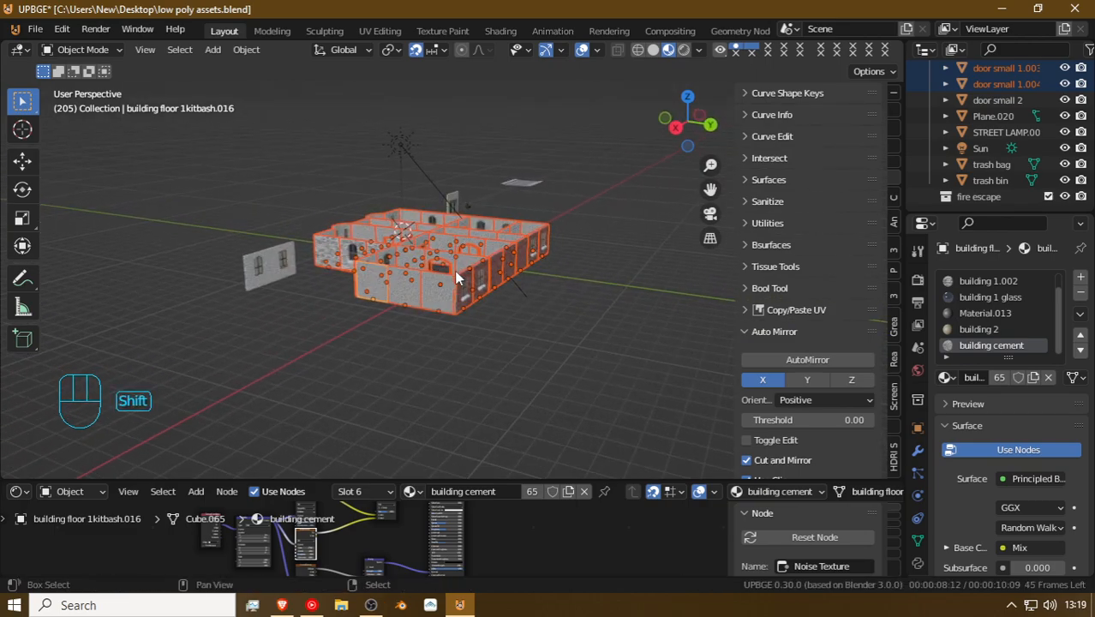
{"action": "key", "text": "shift+d"}
{"action": "key", "text": "g"}
{"action": "key", "text": "z"}
{"action": "left_click", "coordinate": [441, 186]}
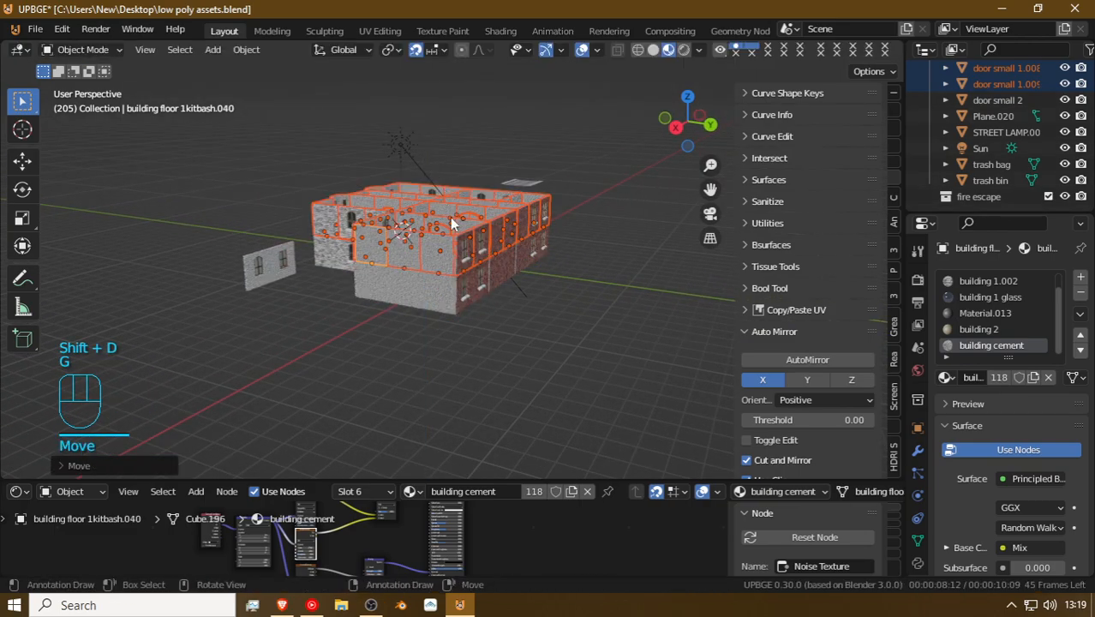
Step: Examine how the two stacked storeys meet from outside and from inside the rooms
{"action": "key", "text": "shift+f"}
{"action": "key", "text": "shift+w"}
{"action": "key", "text": "shift+d"}
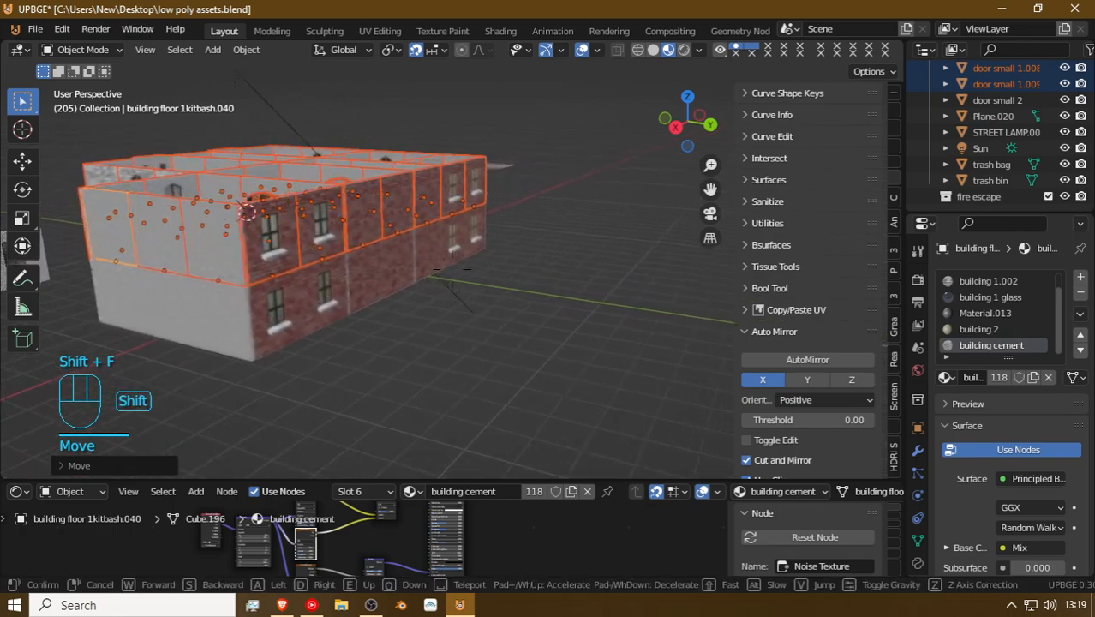
{"action": "key", "text": "d"}
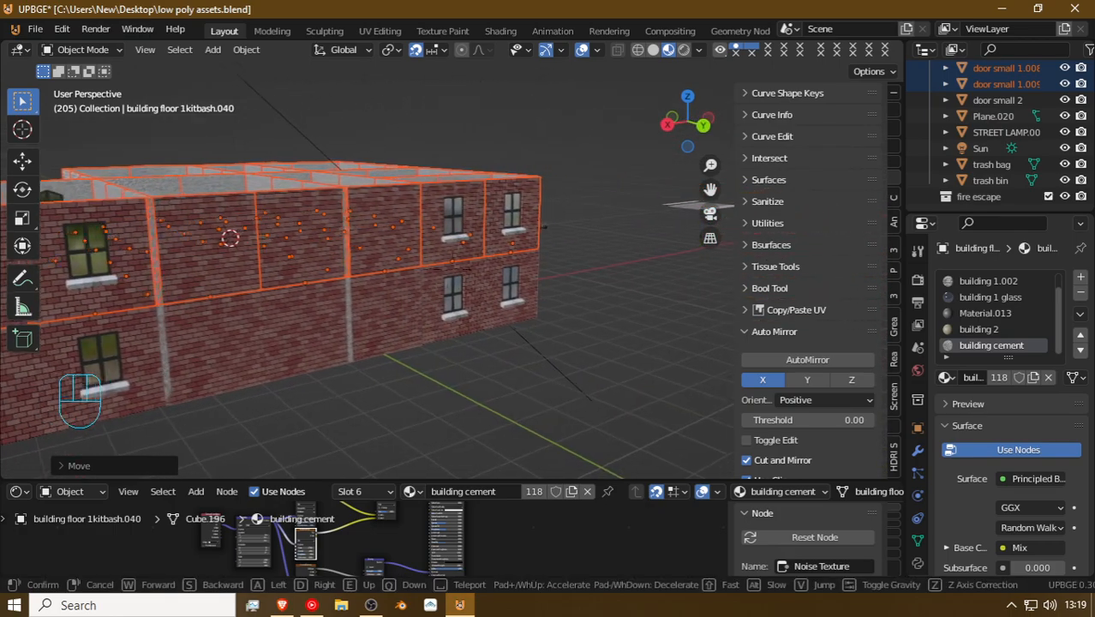
{"action": "key", "text": "shift+e"}
{"action": "key", "text": "shift+w"}
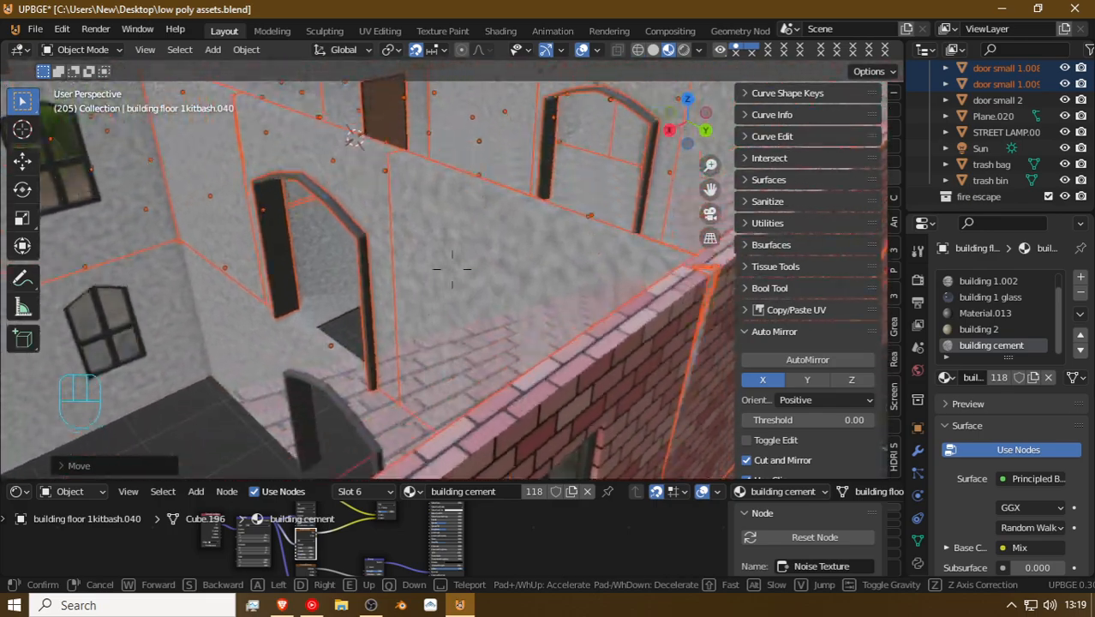
{"action": "key", "text": "shift+w"}
{"action": "key", "text": "w"}
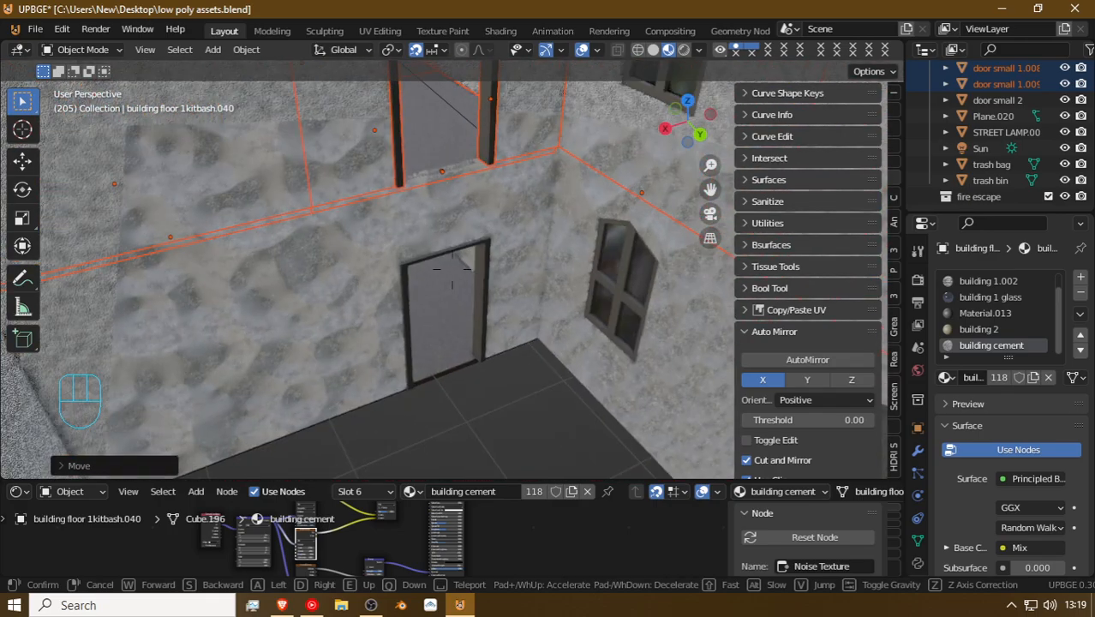
{"action": "key", "text": "shift+s"}
{"action": "left_click", "coordinate": [452, 268]}
Step: Undo the second-storey duplication and the snapping change, and clear the selection
{"action": "key", "text": "ctrl+z"}
{"action": "key", "text": "ctrl+z"}
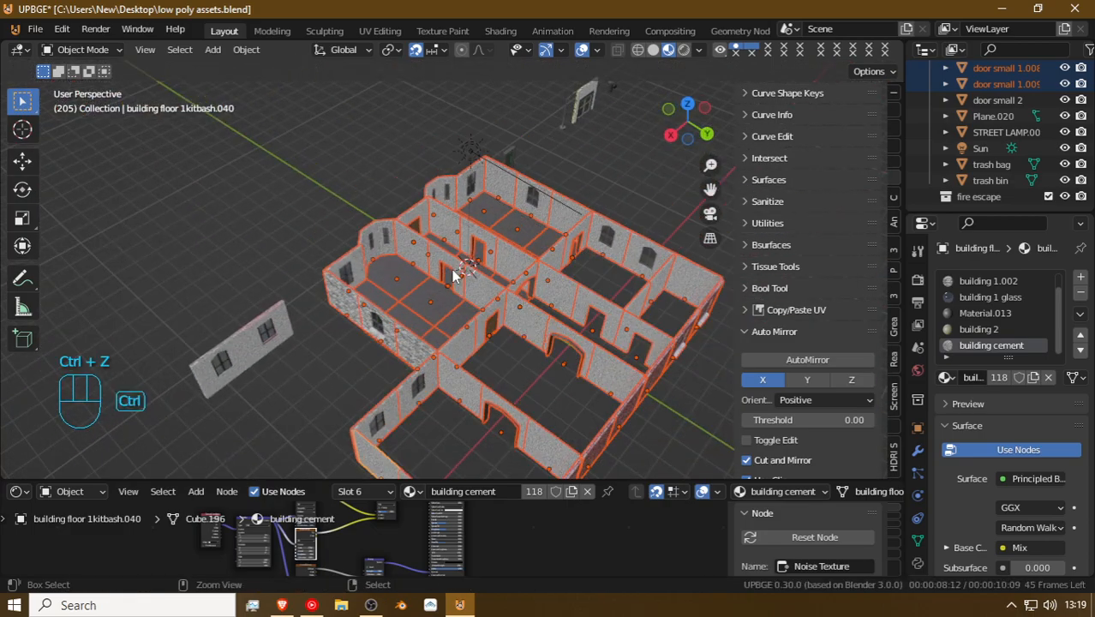
{"action": "key", "text": "ctrl"}
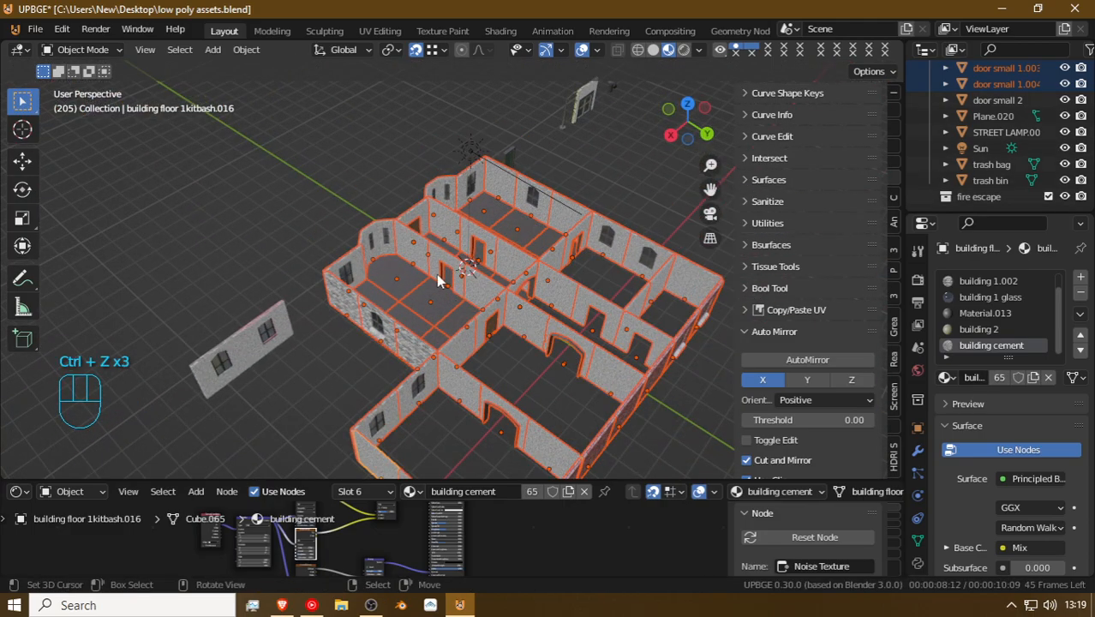
{"action": "key", "text": "ctrl+z"}
{"action": "key", "text": "a"}
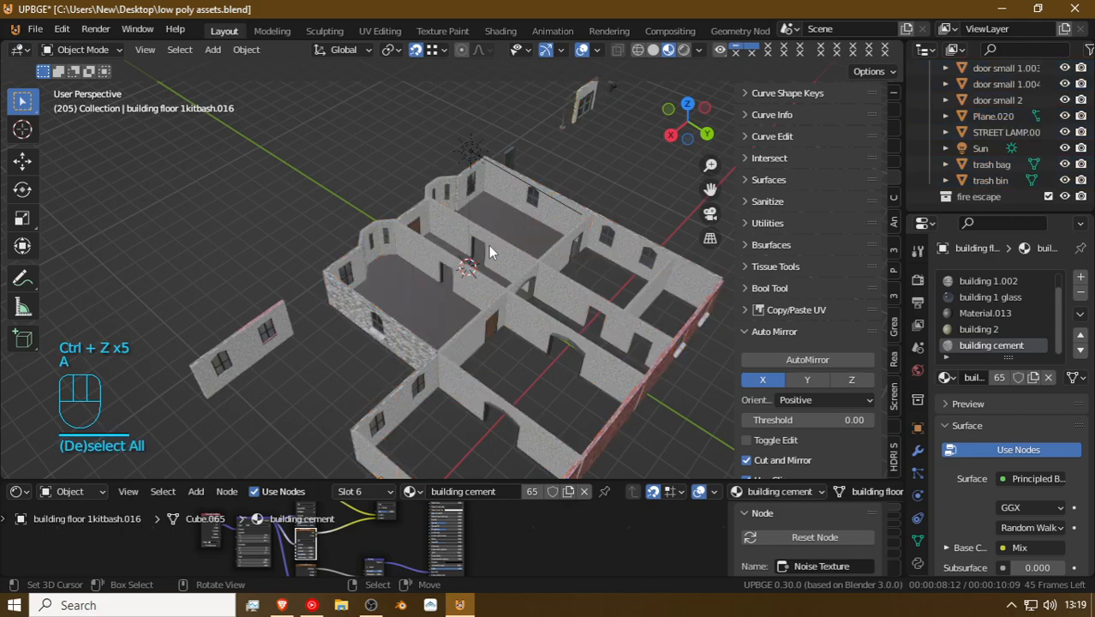
Step: Select the row of five roof floor tiles running along the cross partition at the edge of the floored rooms
{"action": "key", "text": "shift+f"}
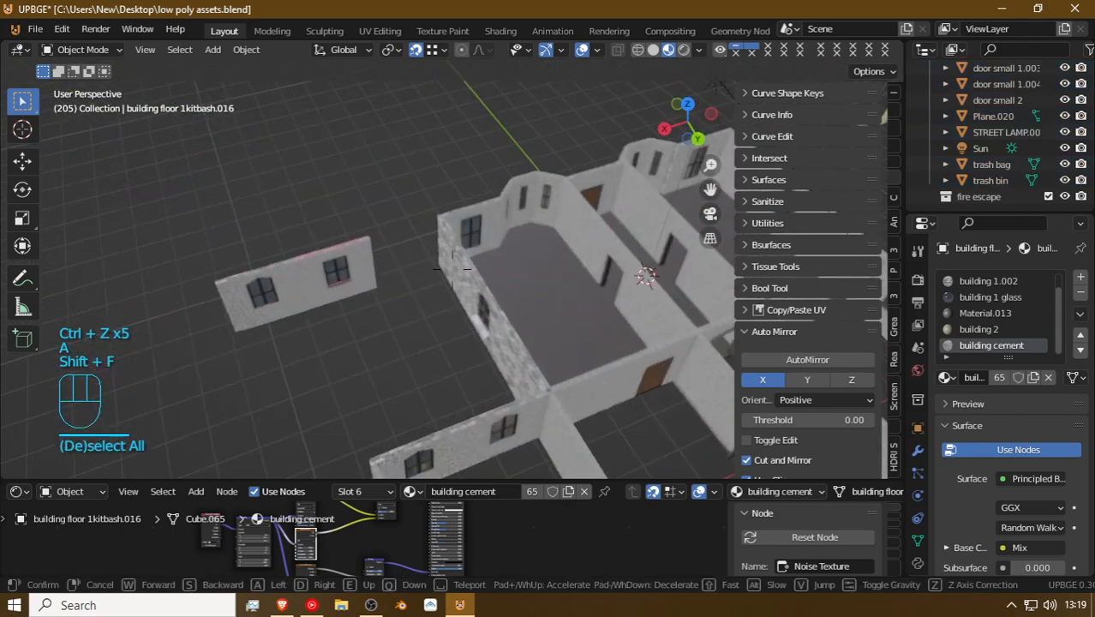
{"action": "left_click", "coordinate": [574, 289]}
{"action": "left_click", "coordinate": [592, 354]}
{"action": "key", "text": "shift+f"}
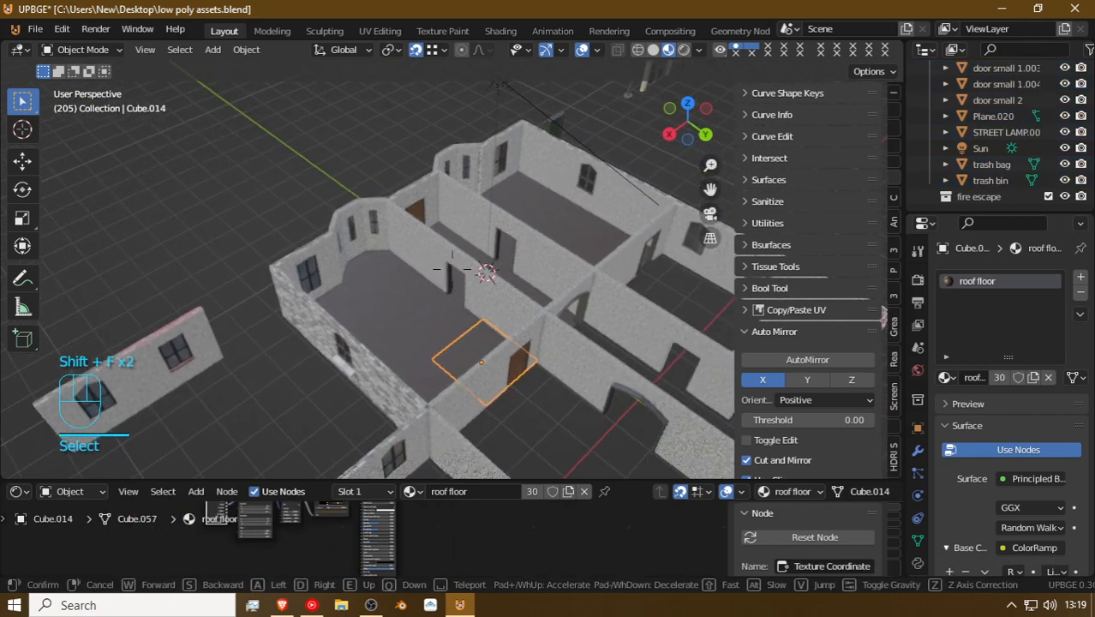
{"action": "left_click", "coordinate": [421, 338]}
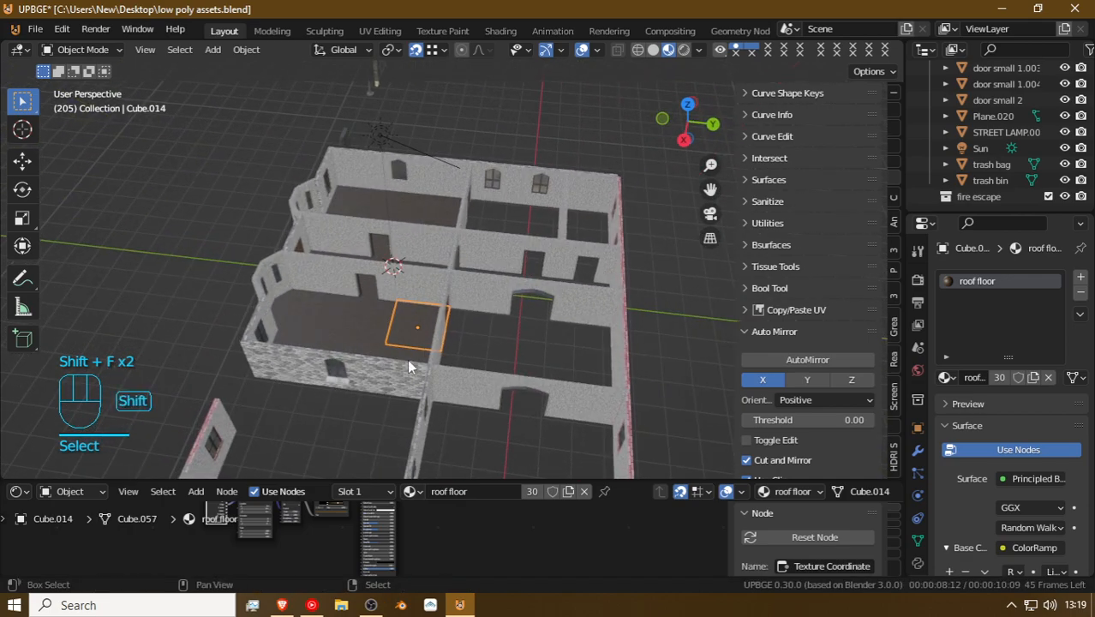
{"action": "key", "text": "shift+f"}
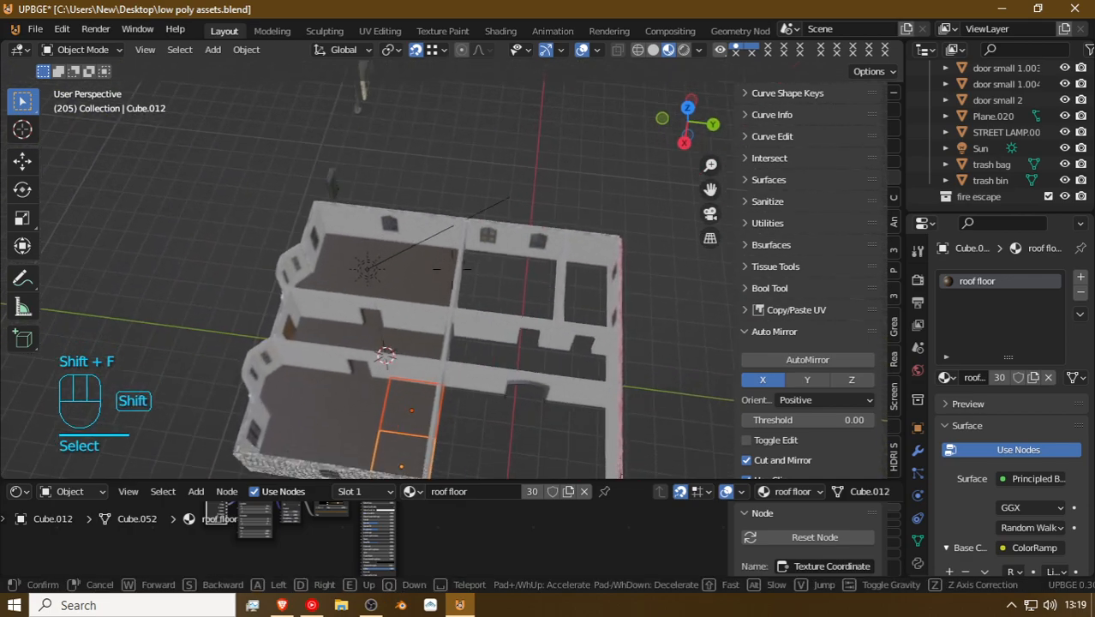
{"action": "left_click", "coordinate": [449, 276]}
{"action": "right_click", "coordinate": [448, 282], "text": "shift"}
{"action": "right_click", "coordinate": [445, 236], "text": "shift"}
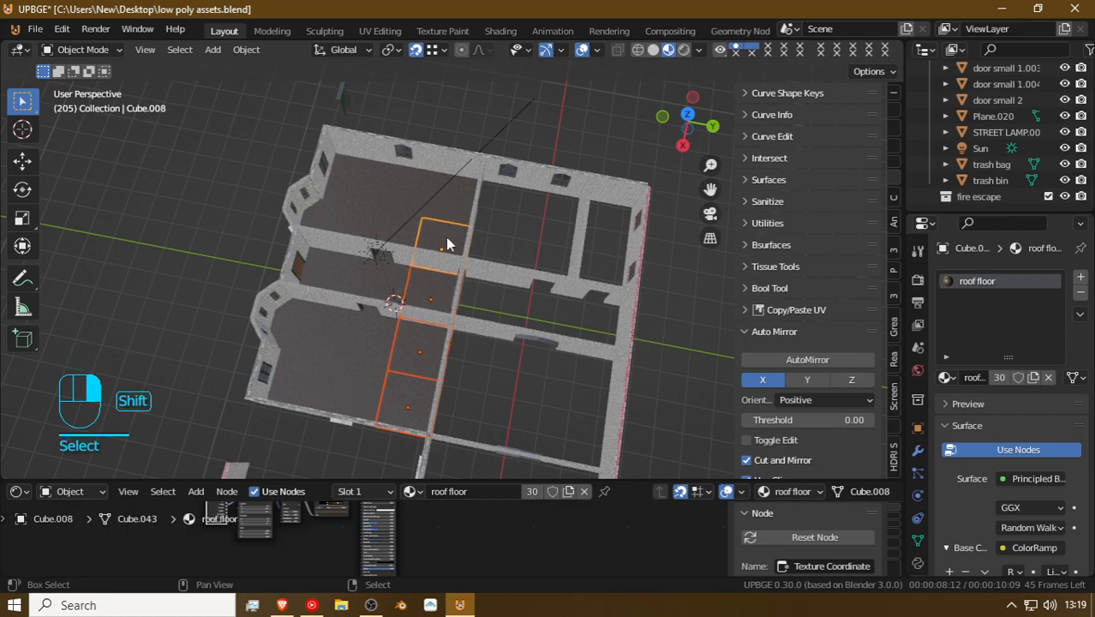
{"action": "right_click", "coordinate": [448, 194], "text": "shift"}
Step: Duplicate the five floor tiles and, with snapping set to Increment, move the copies along global Y into the unfloored rooms
{"action": "key", "text": "shift+d"}
{"action": "right_click", "coordinate": [419, 161]}
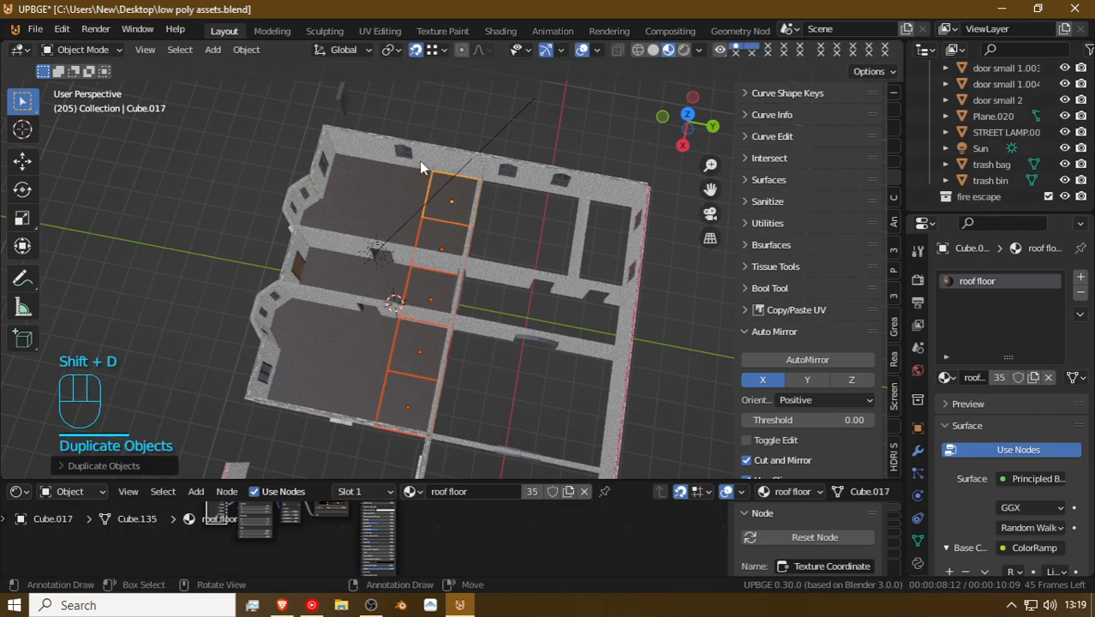
{"action": "key", "text": "g"}
{"action": "key", "text": "y"}
{"action": "right_click", "coordinate": [530, 206]}
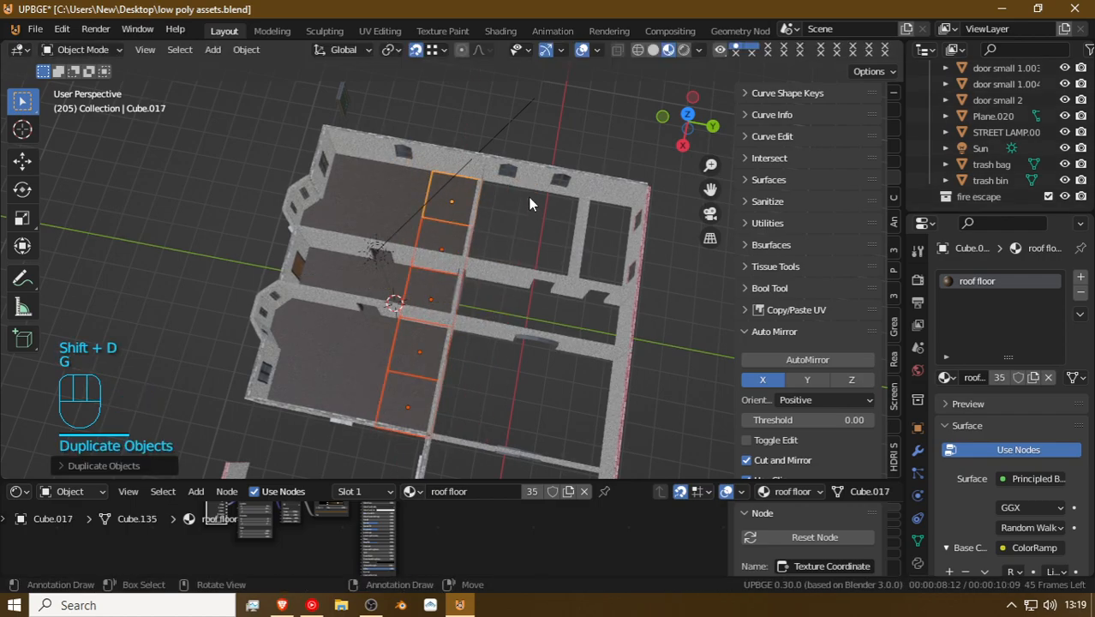
{"action": "left_click", "coordinate": [439, 52]}
{"action": "key", "text": "g"}
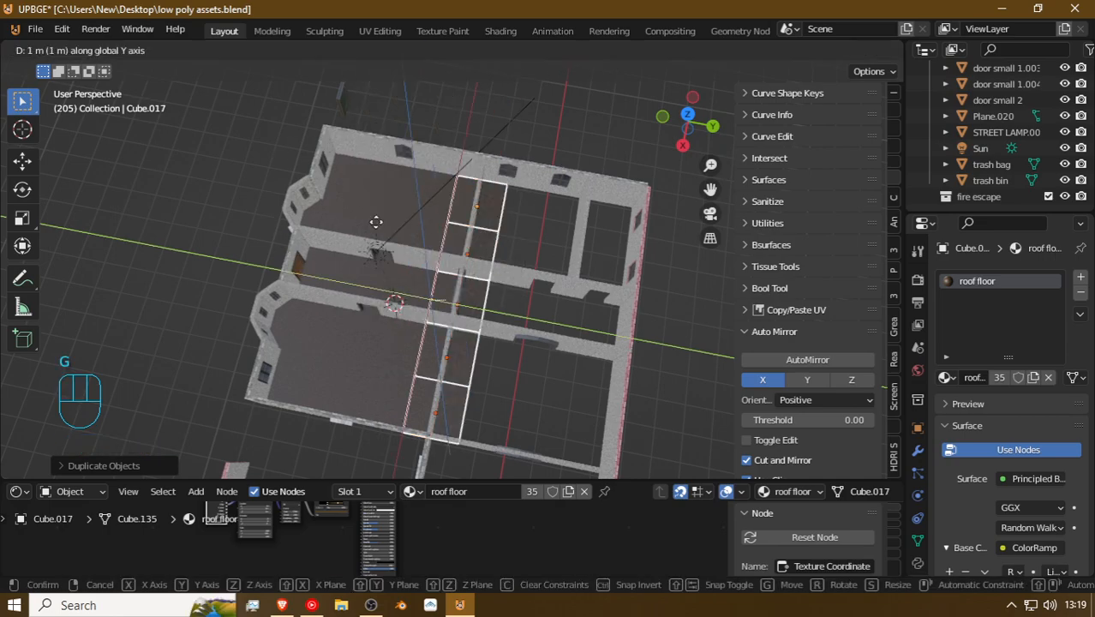
{"action": "left_click", "coordinate": [400, 190]}
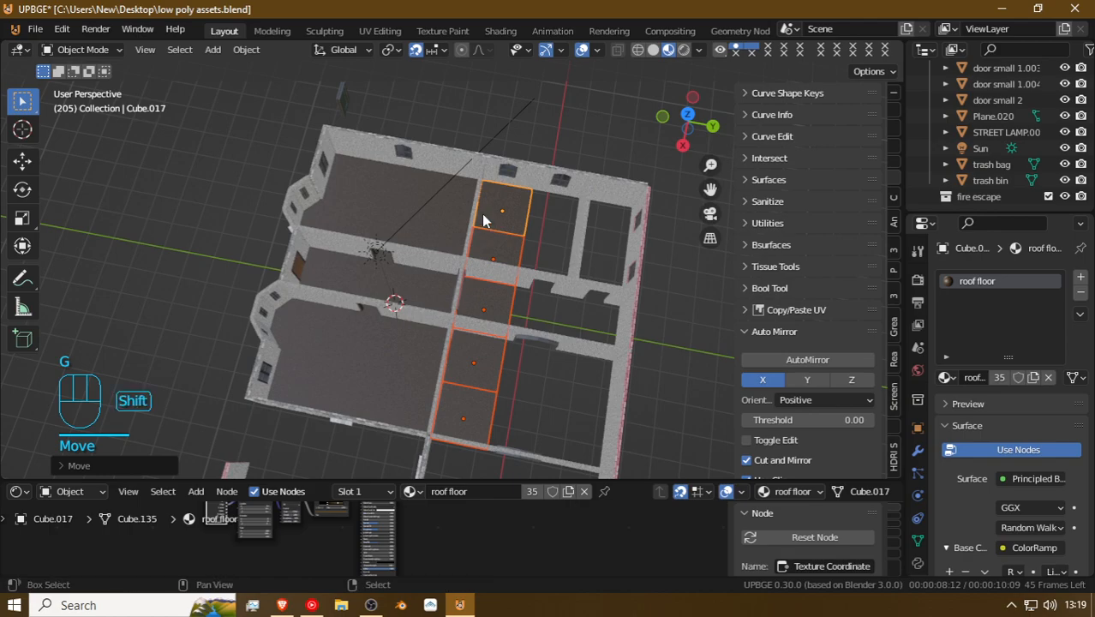
Step: Duplicate the five-tile floor row twice more along global Y, placing the last row 2 m farther against the brick outer wall
{"action": "key", "text": "shift+d"}
{"action": "left_click", "coordinate": [553, 223]}
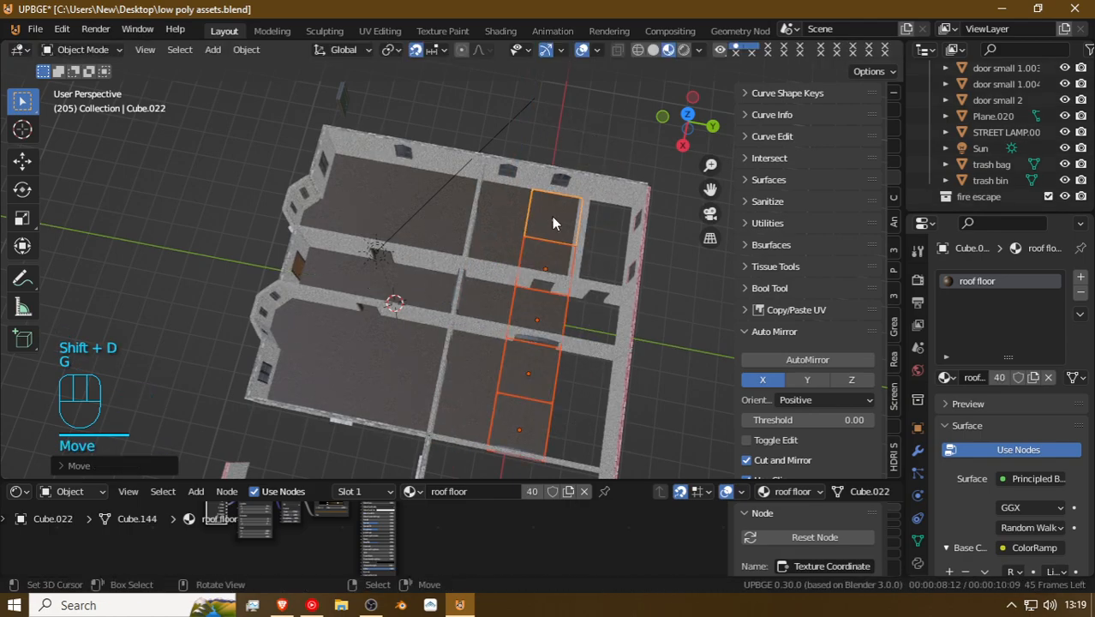
{"action": "key", "text": "shift+d"}
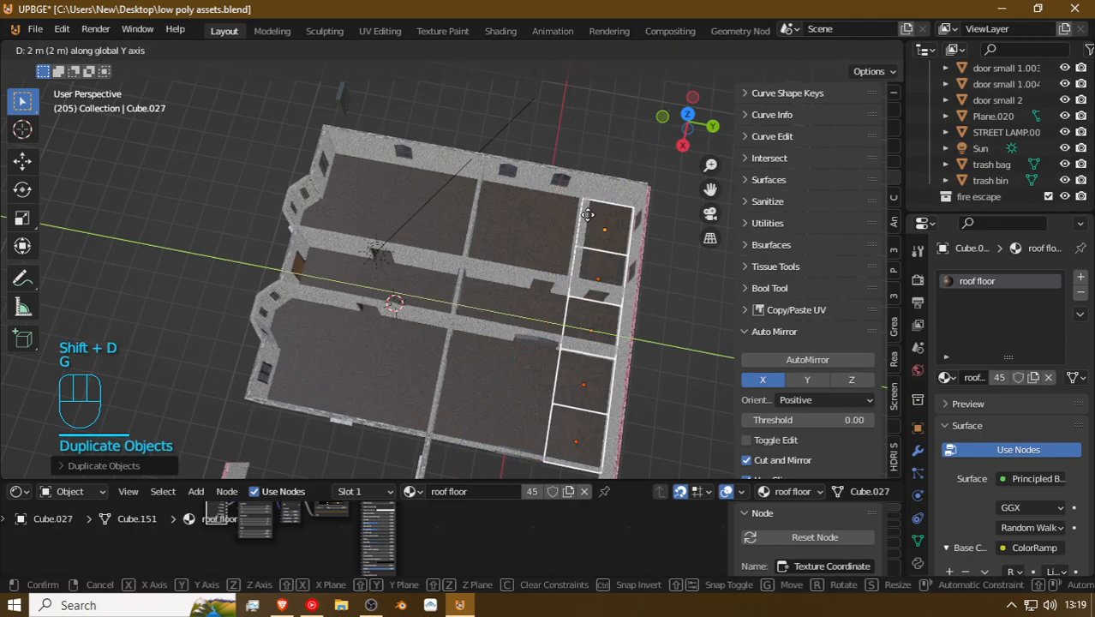
{"action": "left_click", "coordinate": [605, 223]}
{"action": "key", "text": "g"}
{"action": "left_click", "coordinate": [552, 227]}
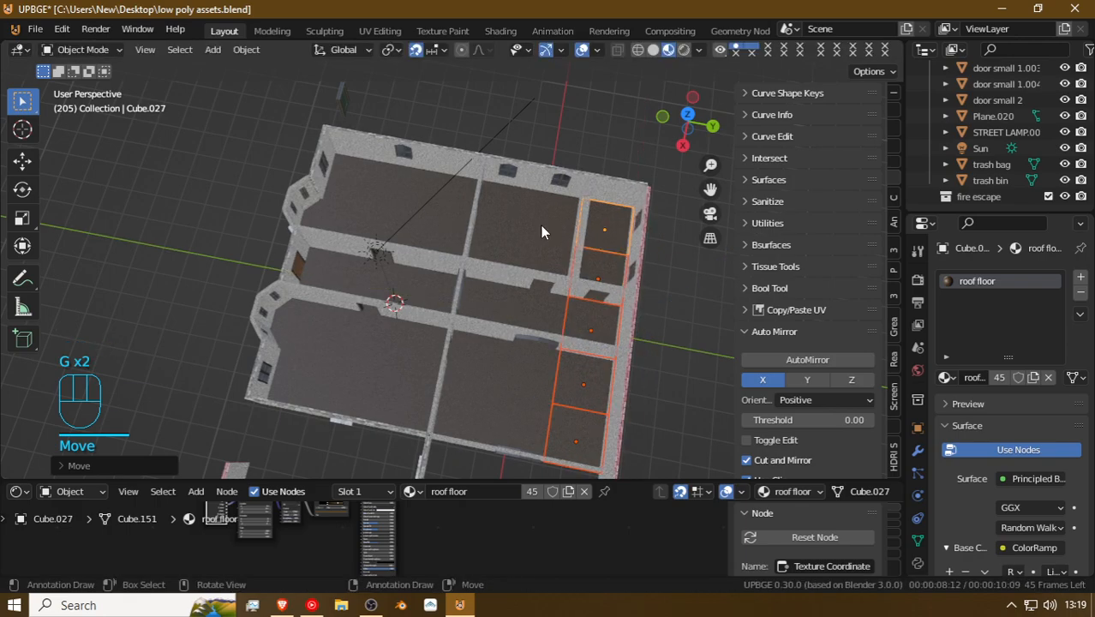
Step: Duplicate the three floor tiles beside the partition of the unfloored corner room and move the copies 2 m along global X into it
{"action": "key", "text": "shift+f"}
{"action": "key", "text": "w"}
{"action": "key", "text": "d"}
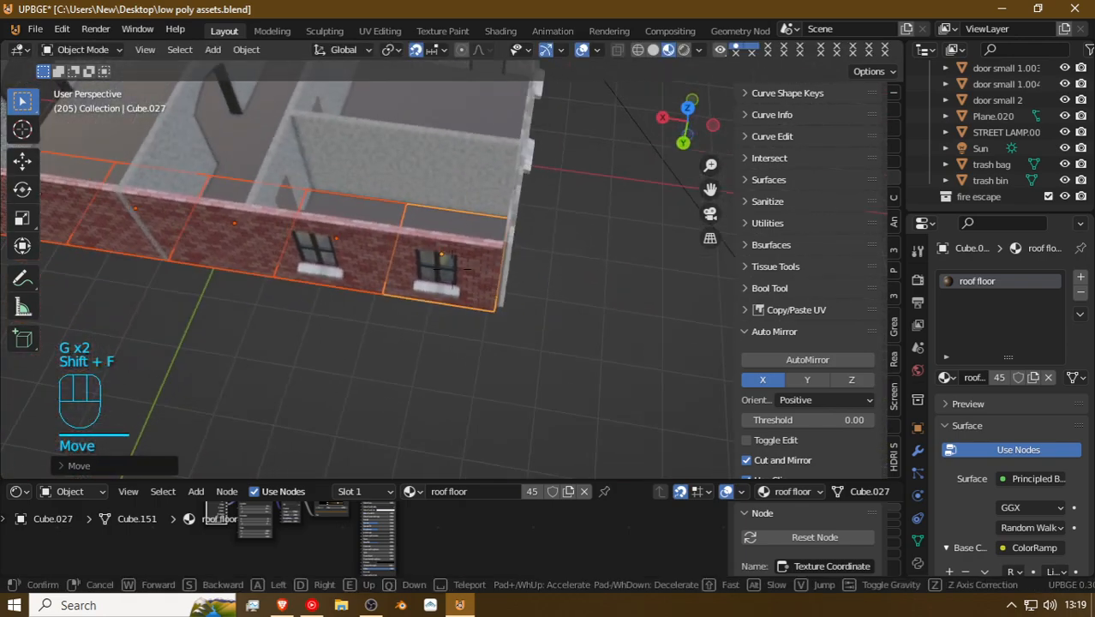
{"action": "key", "text": "d"}
{"action": "key", "text": "w"}
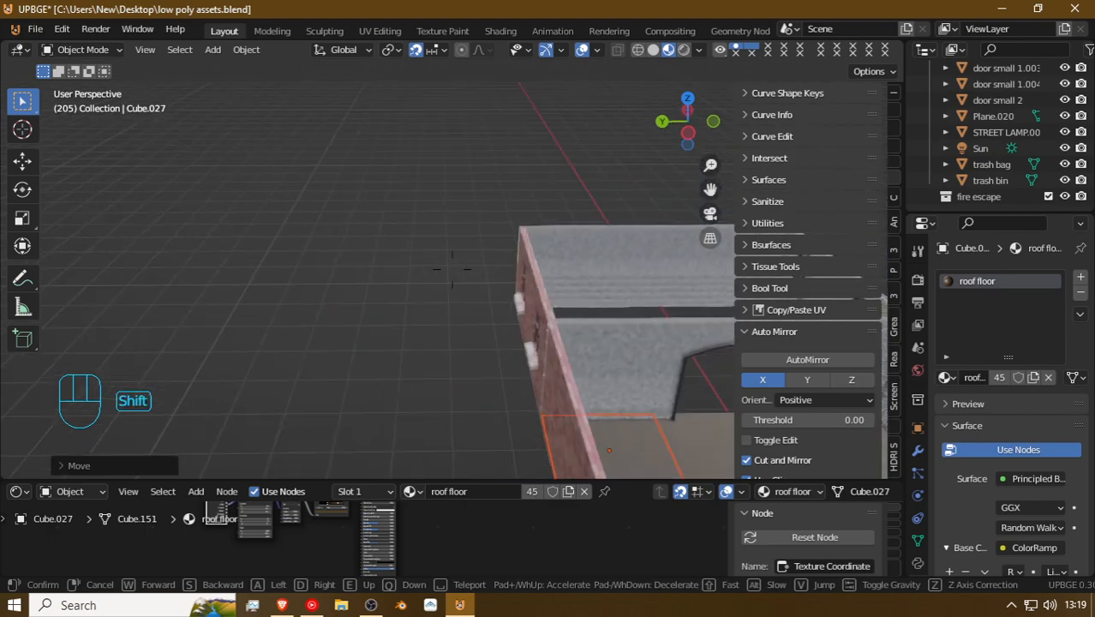
{"action": "key", "text": "w"}
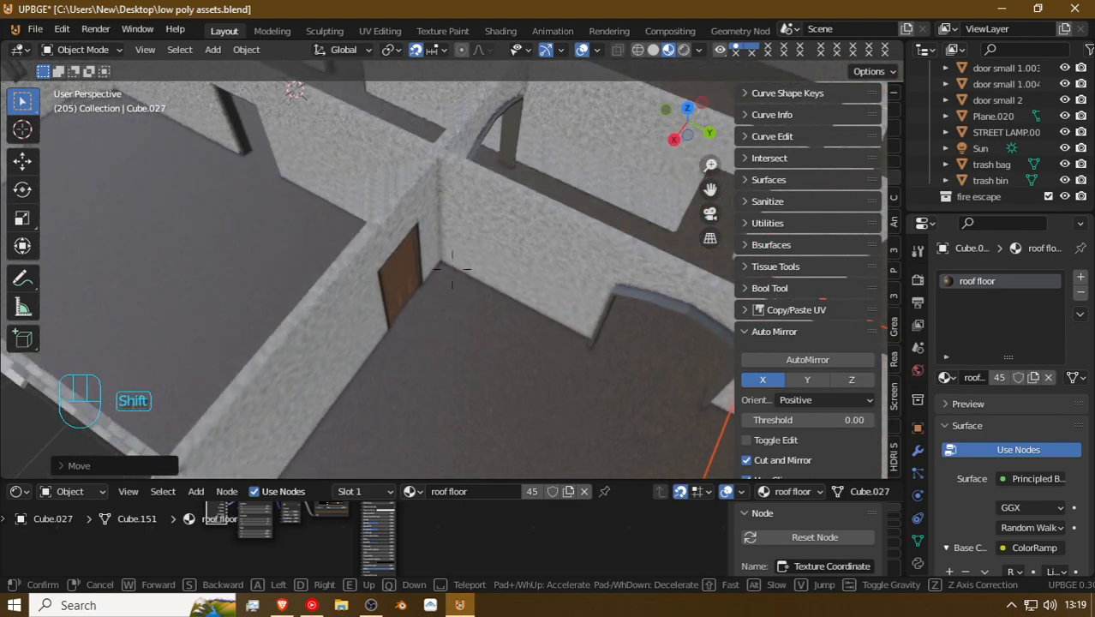
{"action": "key", "text": "s"}
{"action": "left_click", "coordinate": [452, 268]}
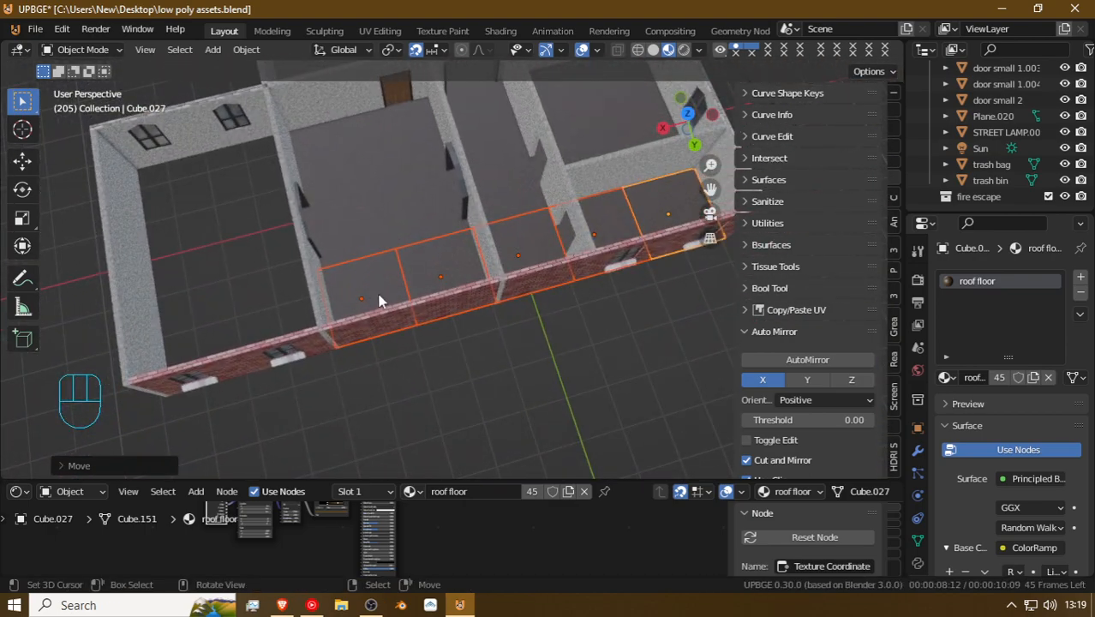
{"action": "left_click", "coordinate": [345, 261]}
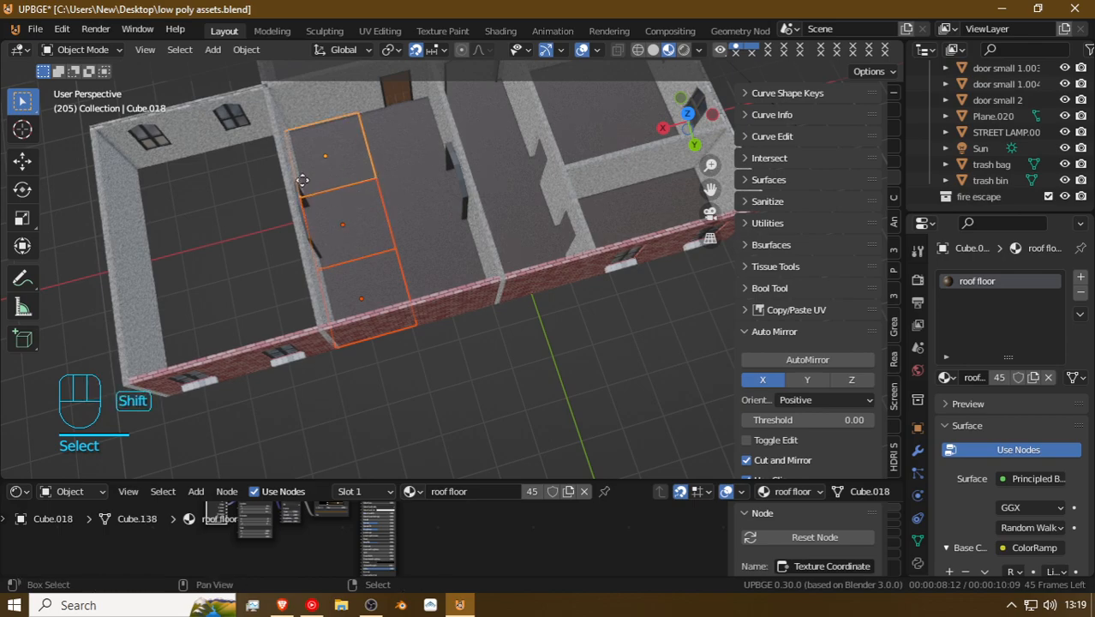
{"action": "key", "text": "shift+d"}
{"action": "key", "text": "g"}
{"action": "key", "text": "x"}
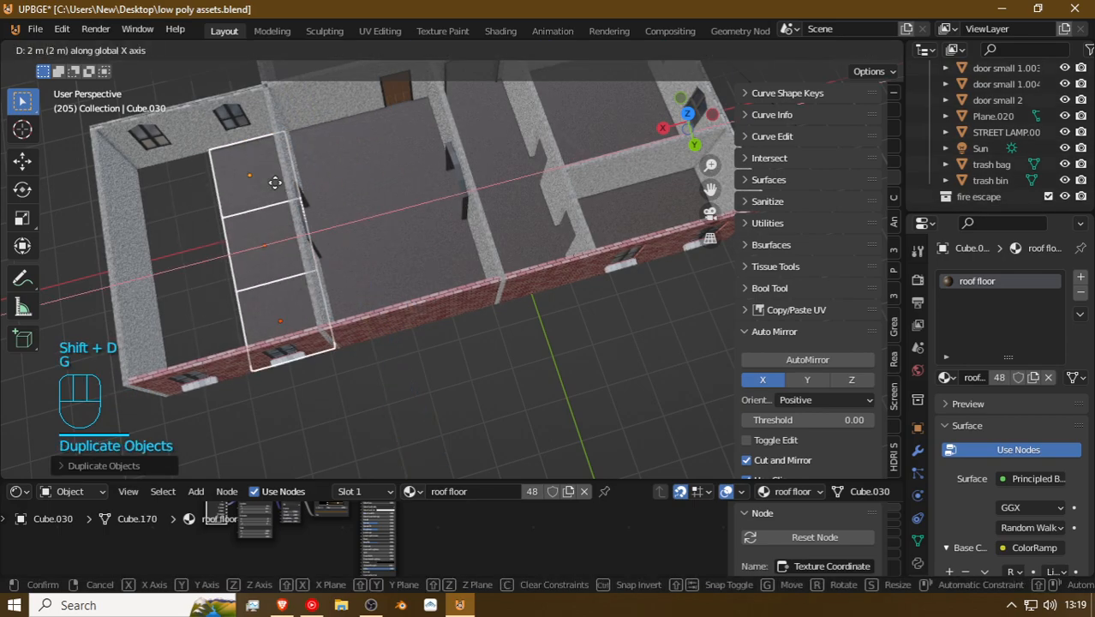
{"action": "left_click", "coordinate": [275, 183]}
Step: Duplicate the three tiles again along global X to floor the rest of the corner room, and clear the selection
{"action": "key", "text": "shift+d"}
{"action": "right_click", "coordinate": [237, 167]}
{"action": "key", "text": "g"}
{"action": "key", "text": "x"}
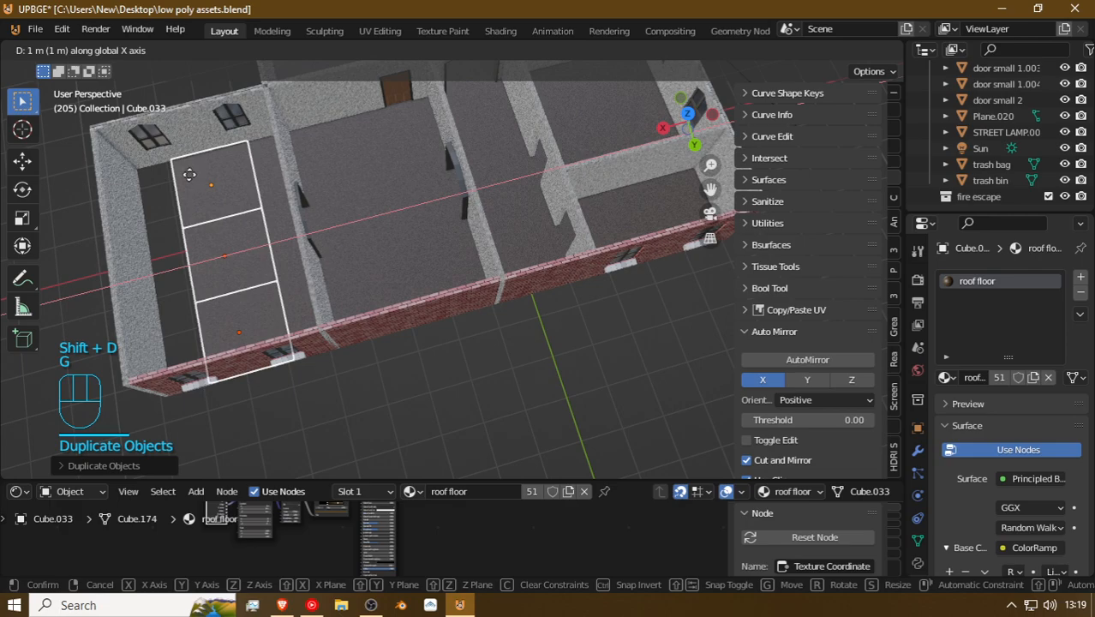
{"action": "left_click", "coordinate": [173, 178]}
{"action": "key", "text": "Tab"}
{"action": "key", "text": "Tab"}
{"action": "key", "text": "a"}
Step: Select the cement end face of the inner partition showing through the windowless stretch of the brick outer wall in Edit Mode
{"action": "key", "text": "shift+f"}
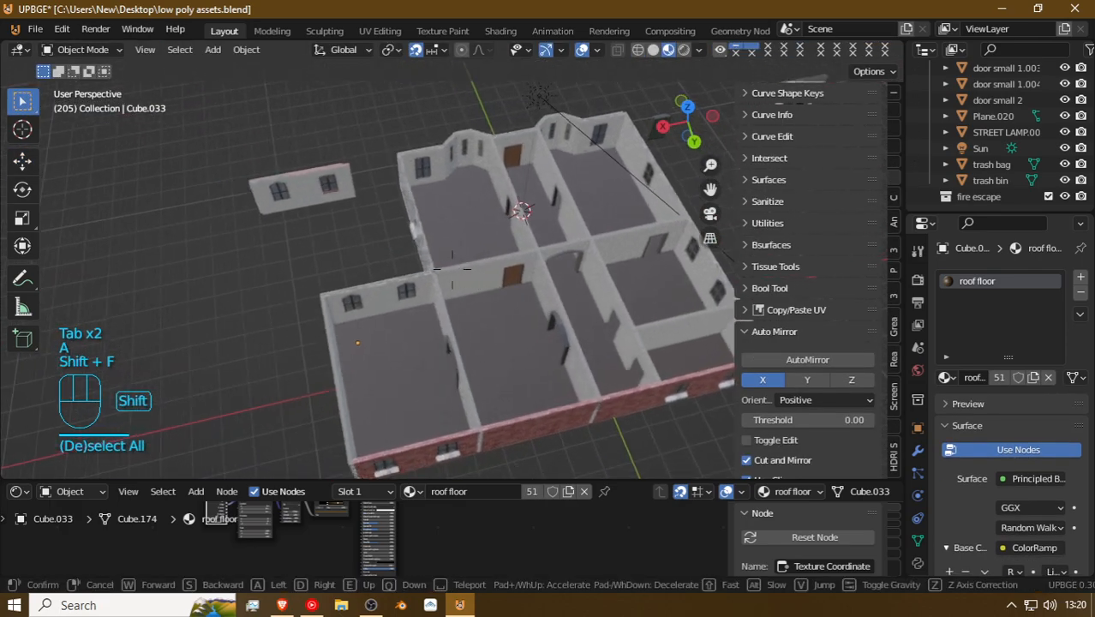
{"action": "left_click", "coordinate": [452, 269]}
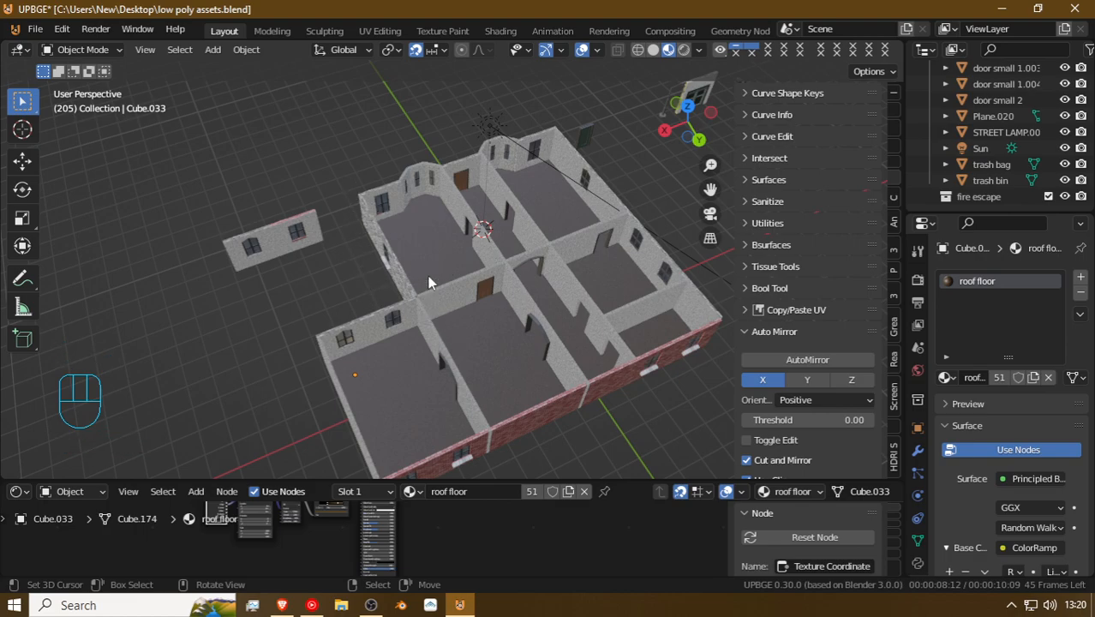
{"action": "key", "text": "shift+f"}
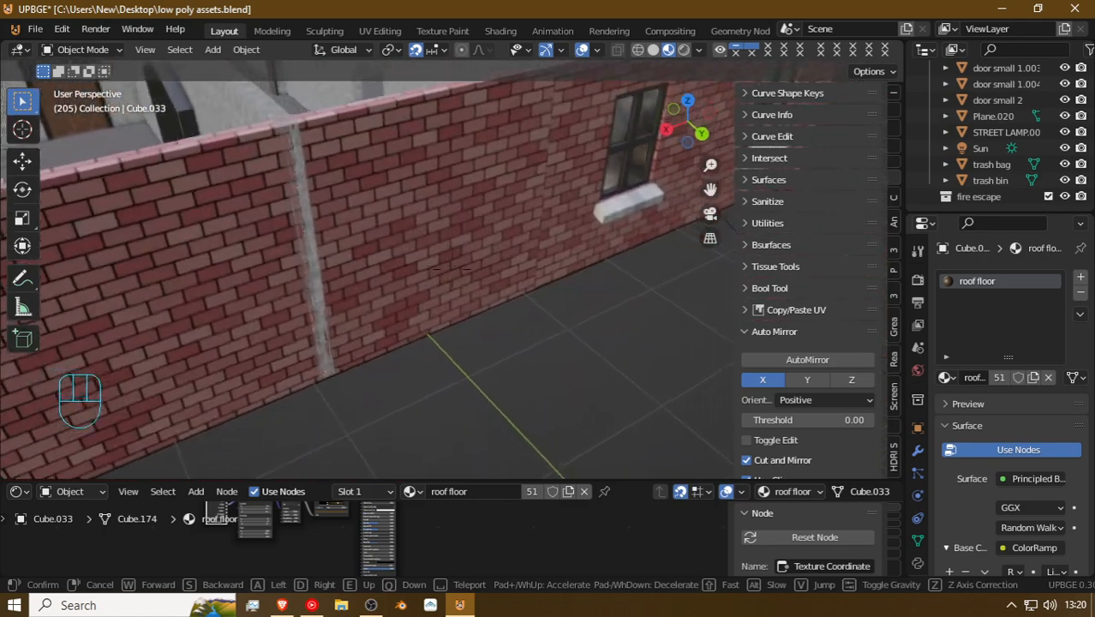
{"action": "left_click", "coordinate": [455, 274]}
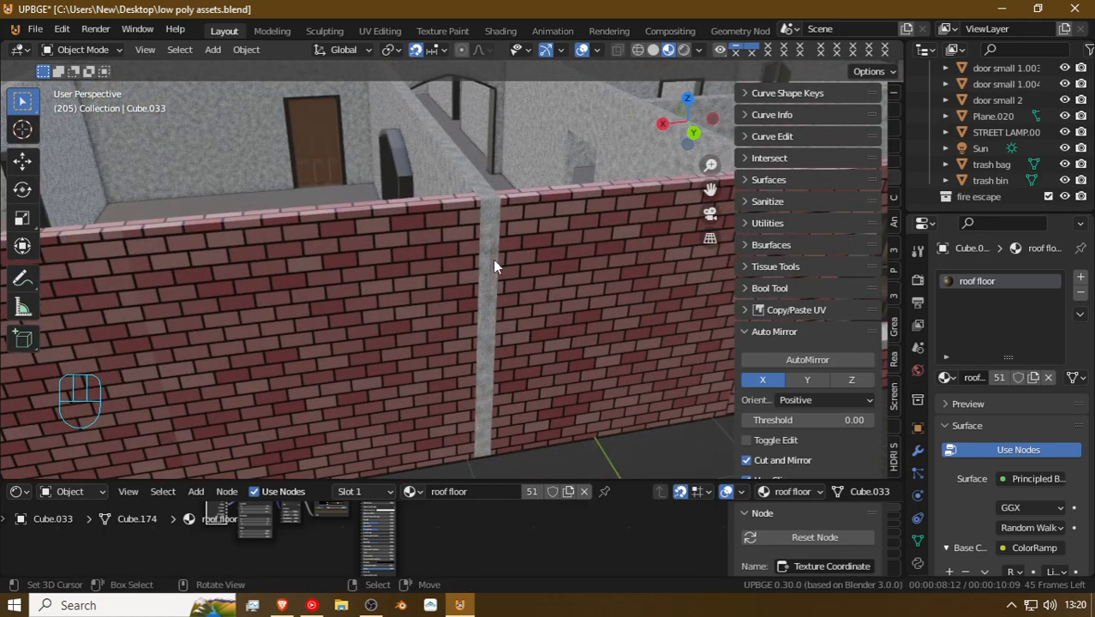
{"action": "left_click", "coordinate": [494, 266]}
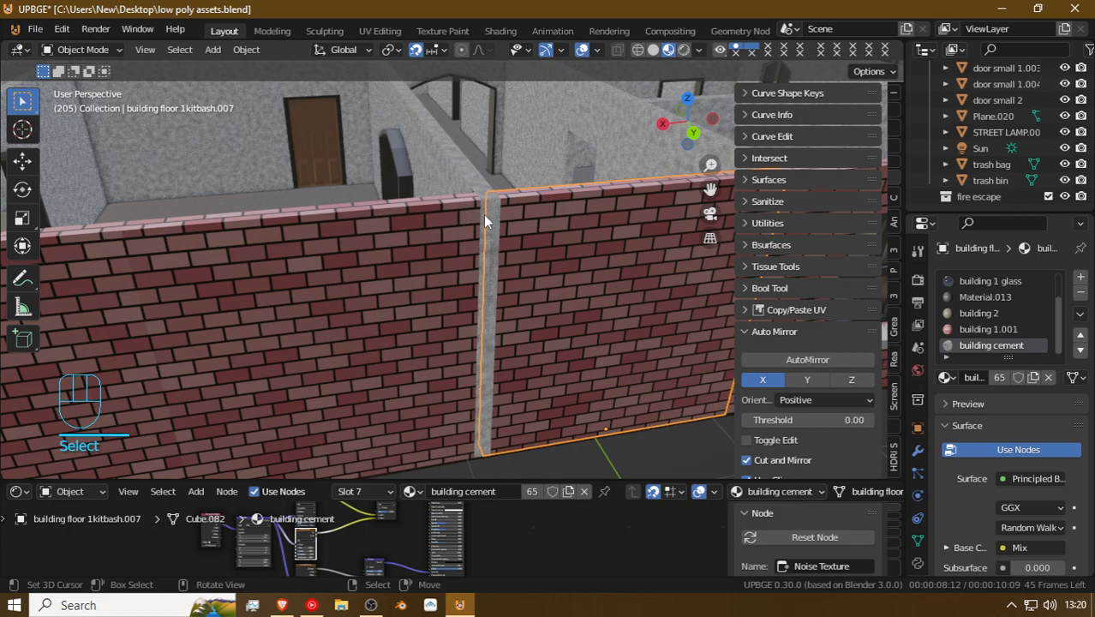
{"action": "left_click", "coordinate": [487, 228]}
{"action": "key", "text": "Tab"}
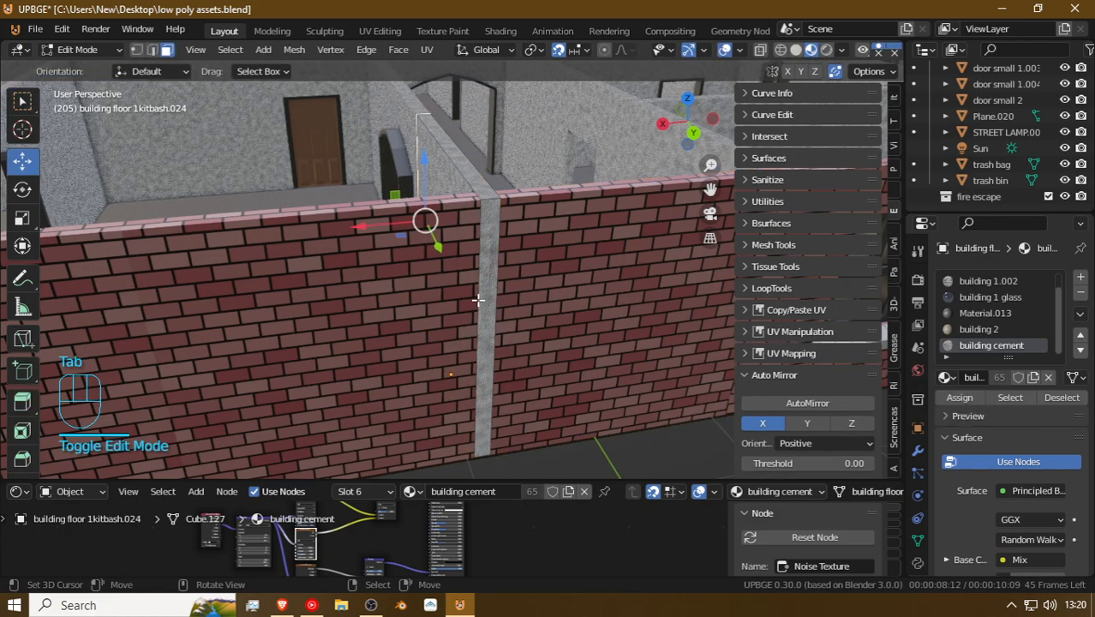
{"action": "key", "text": "shift+f"}
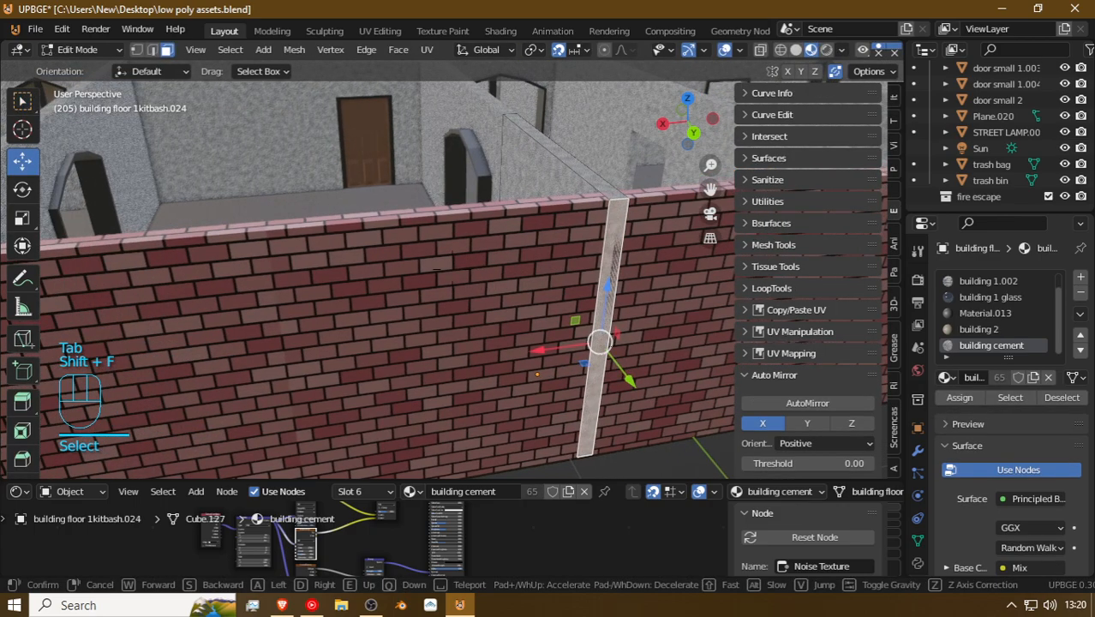
{"action": "key", "text": "s"}
{"action": "left_click", "coordinate": [489, 294]}
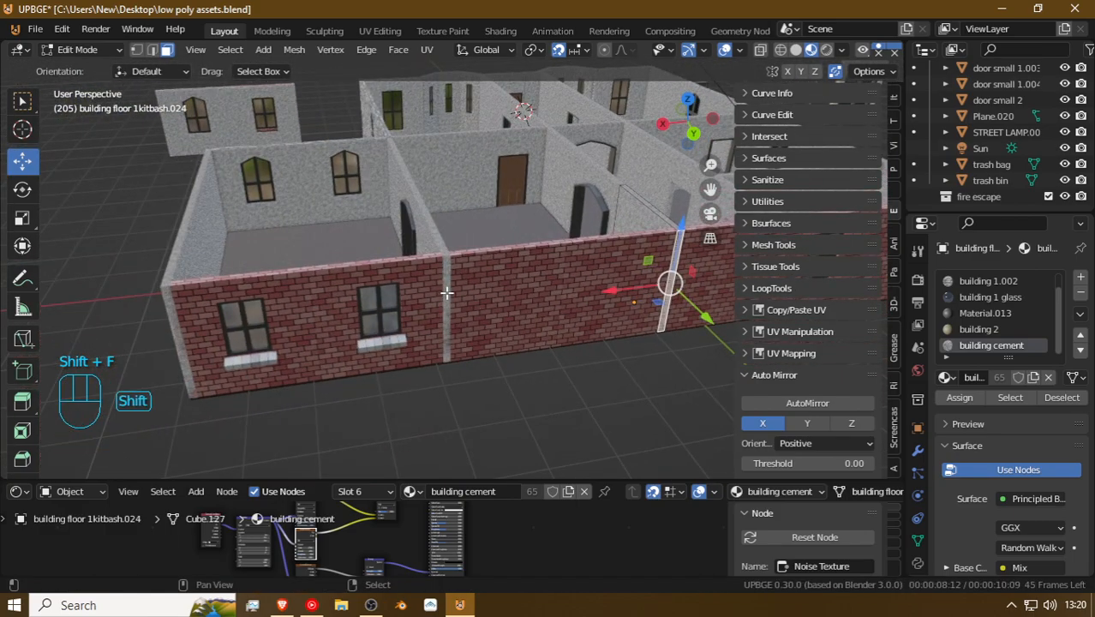
Step: Add the second partition's cement end face beside the windowed brick section to the edit selection and look through the material slots
{"action": "key", "text": "Tab"}
{"action": "left_click", "coordinate": [447, 295]}
{"action": "key", "text": "Tab"}
{"action": "left_click", "coordinate": [442, 283], "text": "shift"}
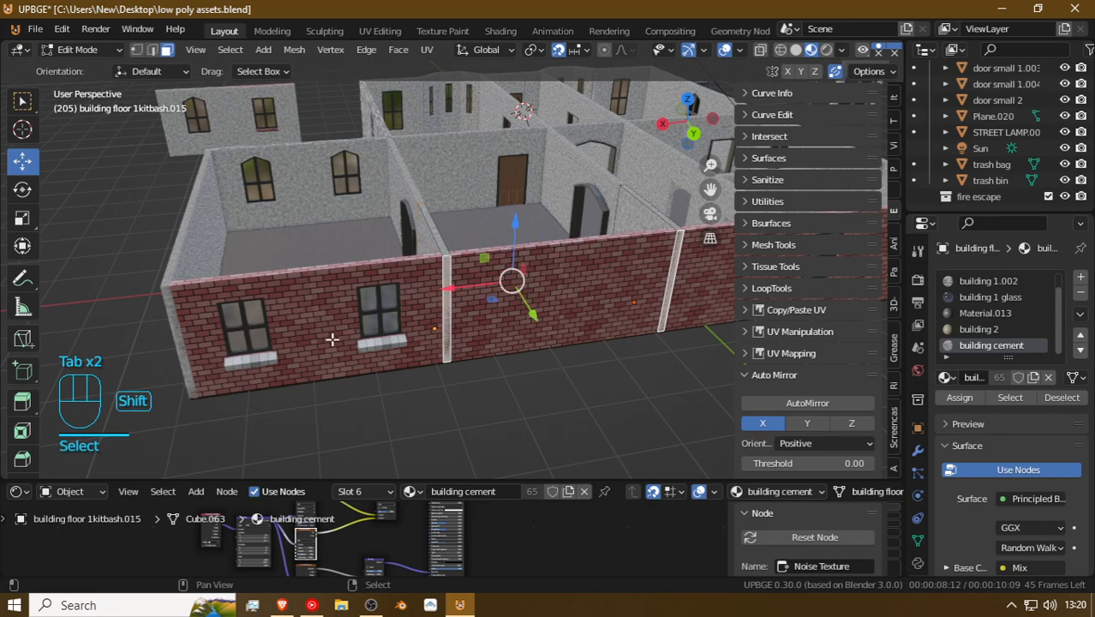
{"action": "scroll", "coordinate": [969, 310], "scroll_direction": "up", "scroll_amount": 1}
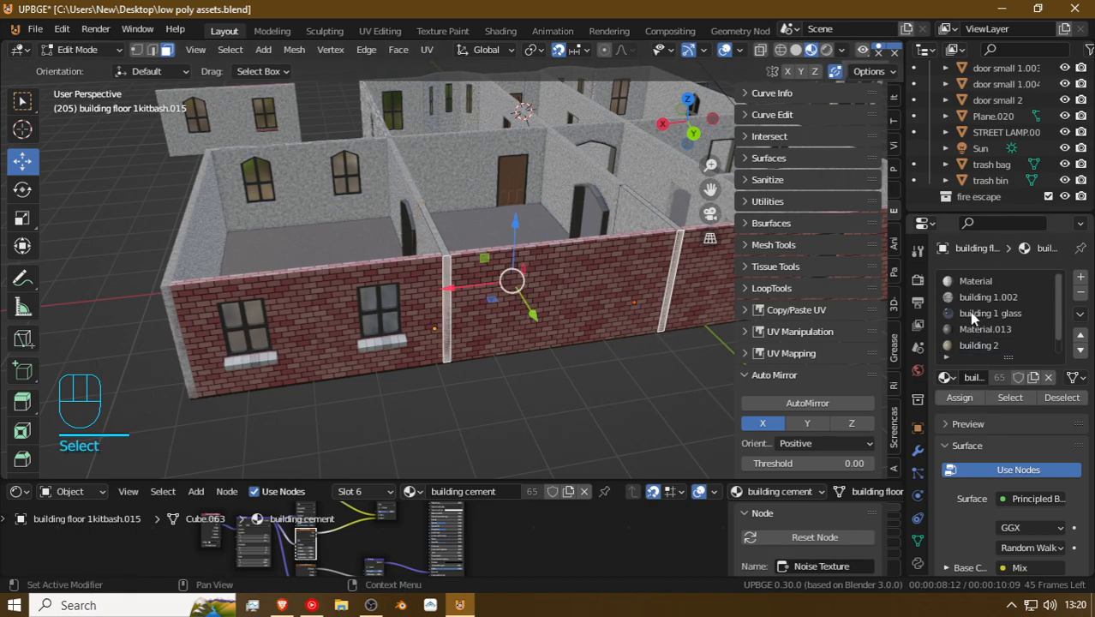
{"action": "scroll", "coordinate": [968, 311], "scroll_direction": "down", "scroll_amount": 1}
{"action": "scroll", "coordinate": [969, 311], "scroll_direction": "up", "scroll_amount": 1}
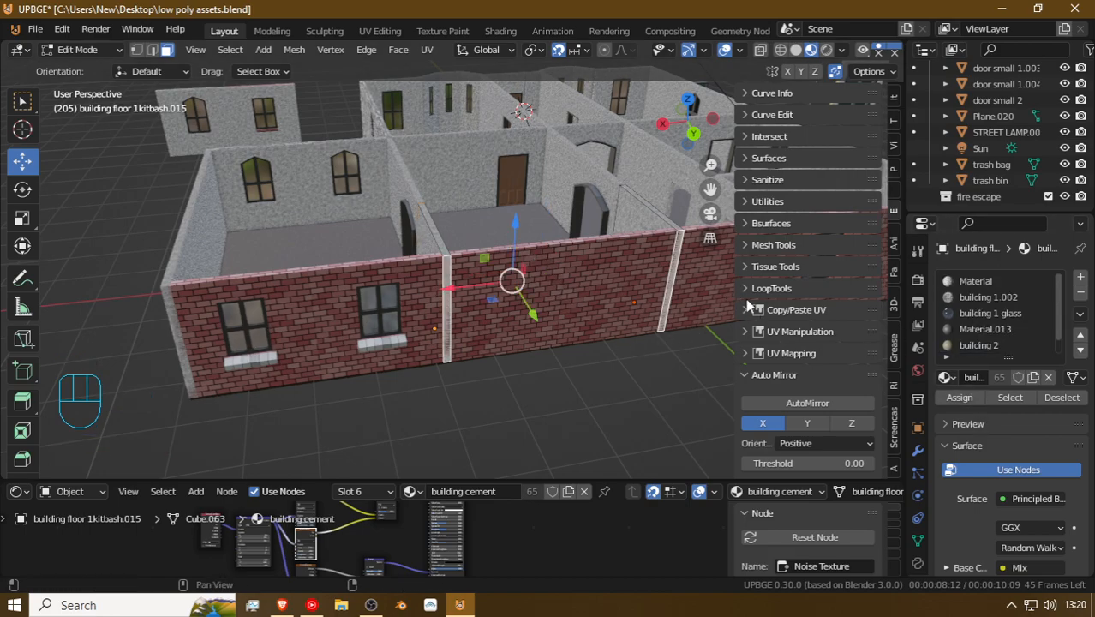
{"action": "key", "text": "Tab"}
Step: Select the brick face of the outer wall piece next to the first cement strip to identify its material
{"action": "left_click", "coordinate": [604, 263]}
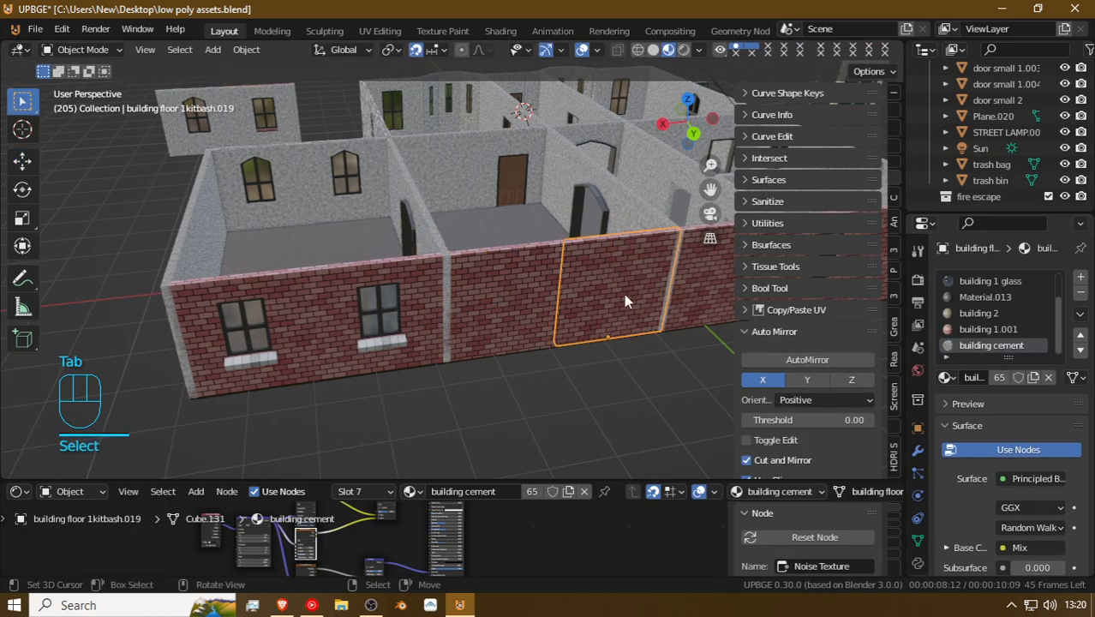
{"action": "key", "text": "Tab"}
{"action": "left_click", "coordinate": [599, 285]}
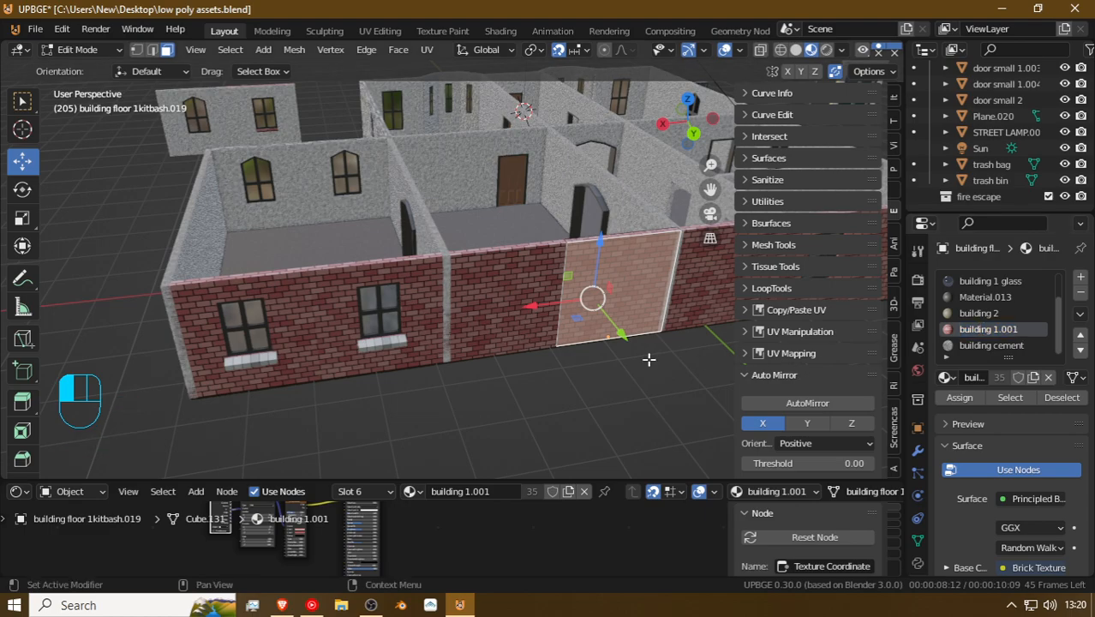
Step: Add a material slot with building 1.001 to the first partition and assign it to its exposed end face
{"action": "key", "text": "Tab"}
{"action": "left_click", "coordinate": [678, 257]}
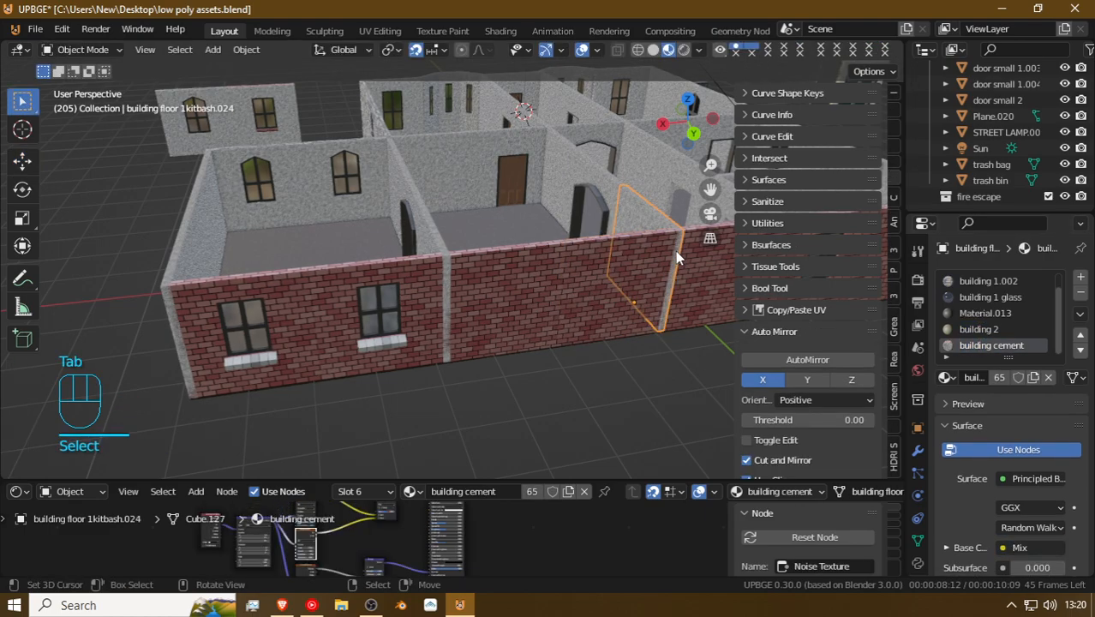
{"action": "key", "text": "Tab"}
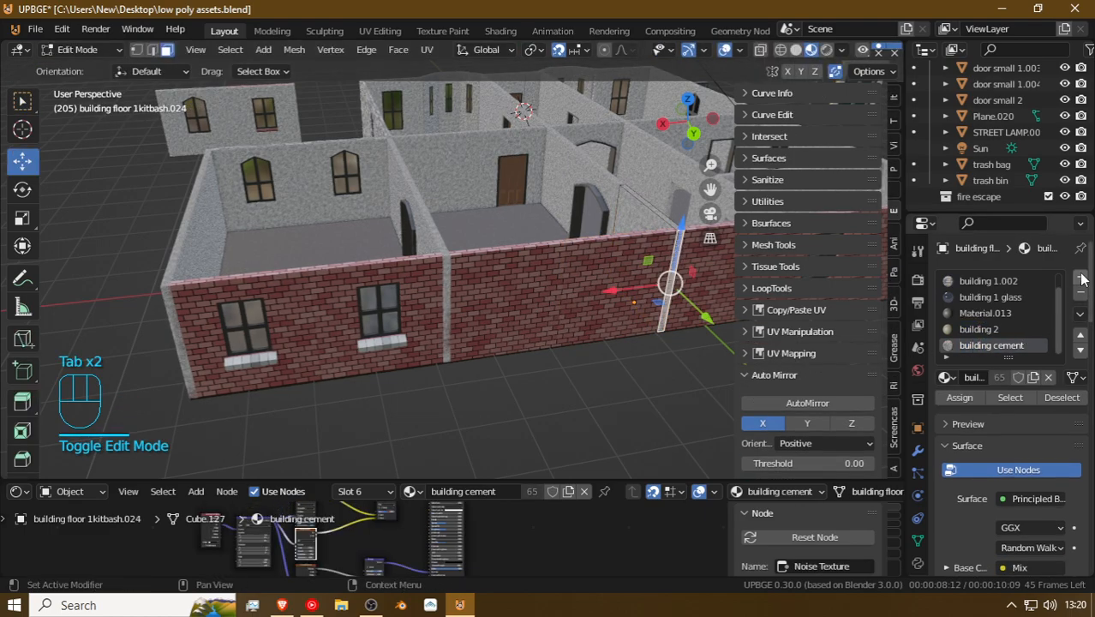
{"action": "left_click", "coordinate": [1080, 278]}
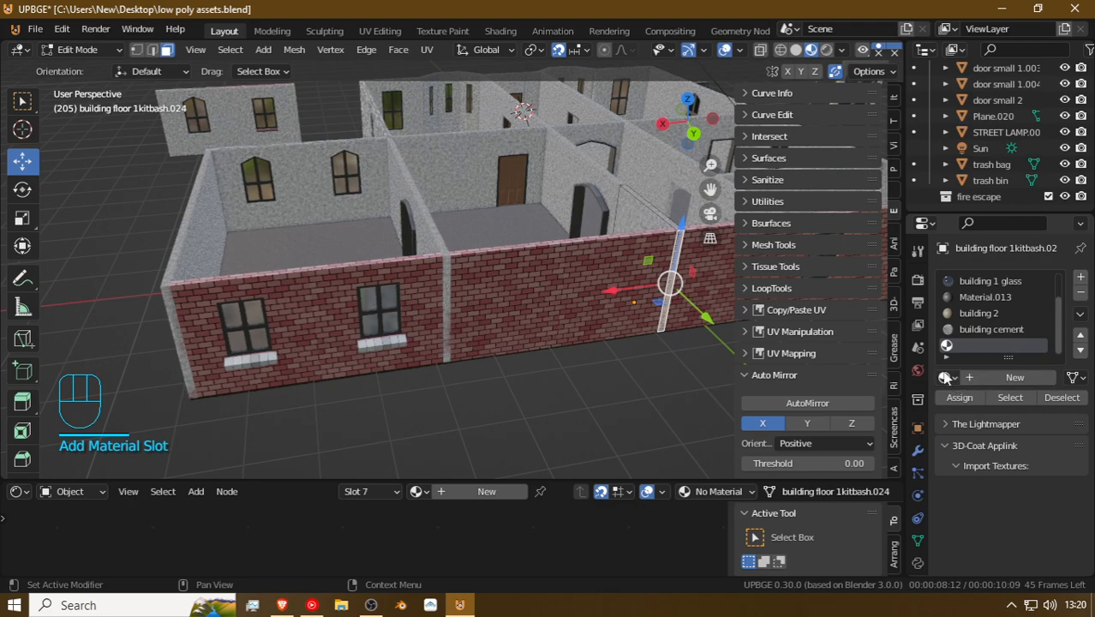
{"action": "left_click", "coordinate": [944, 378]}
{"action": "type", "text": "building 1.001"}
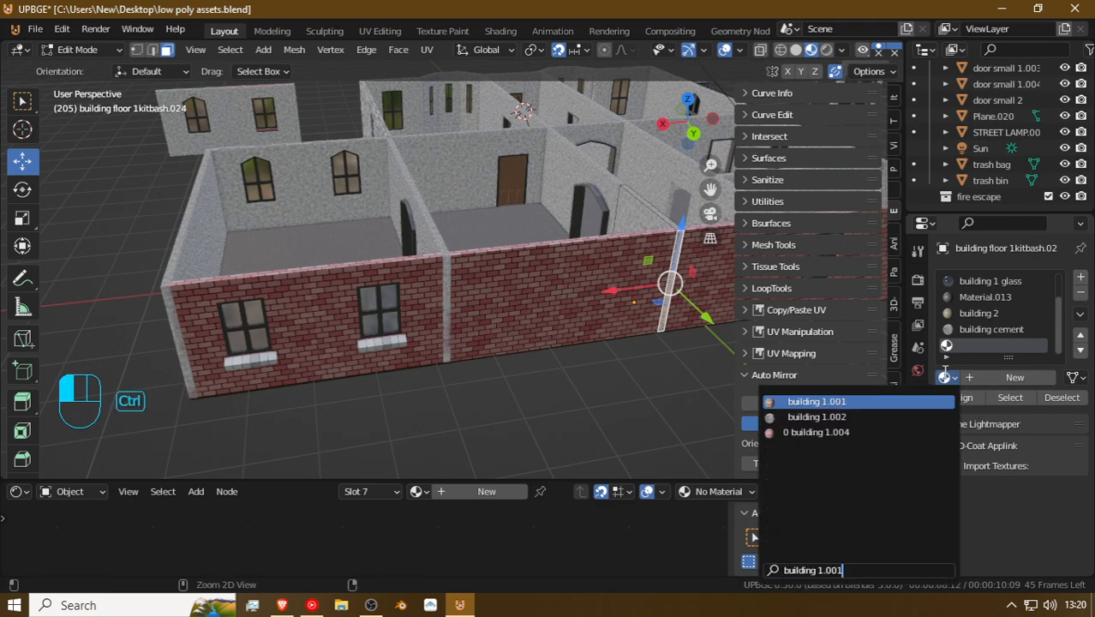
{"action": "left_click", "coordinate": [872, 400]}
{"action": "left_click", "coordinate": [957, 397]}
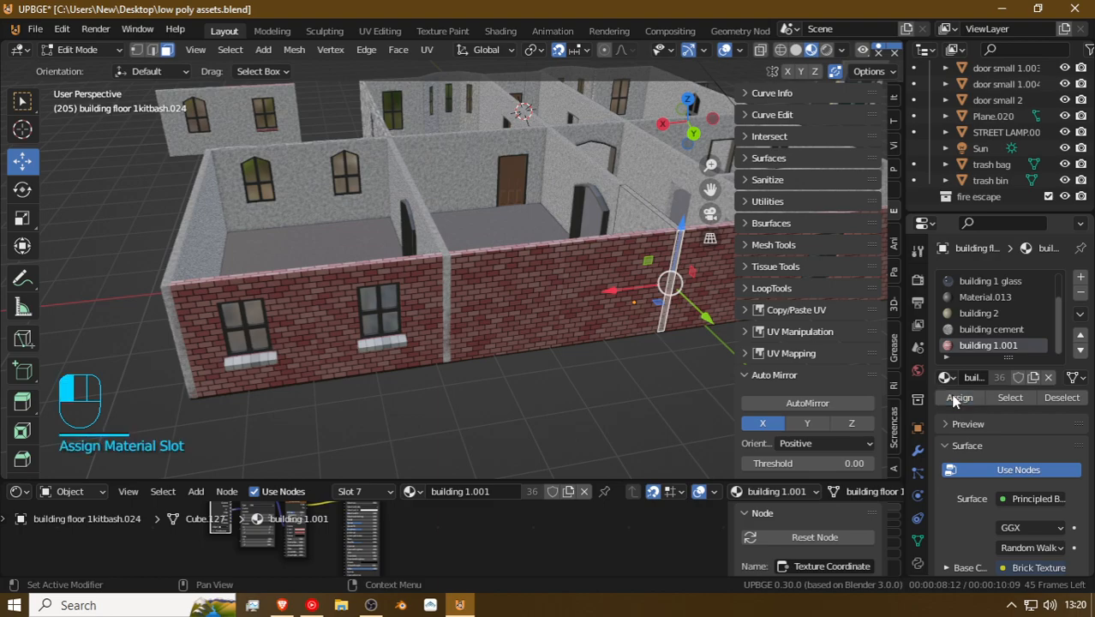
{"action": "key", "text": "Tab"}
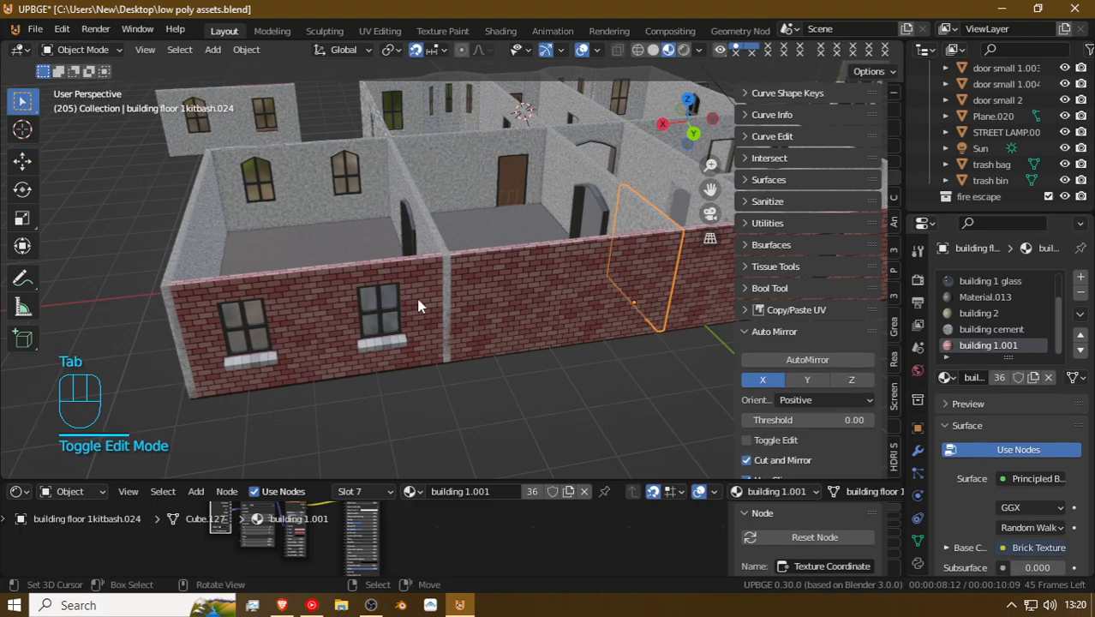
Step: Add a building 1.001 material slot to the second partition, beside the windowed section, and assign it to its exposed end face
{"action": "left_click", "coordinate": [446, 299]}
{"action": "key", "text": "Tab"}
{"action": "left_click", "coordinate": [446, 296]}
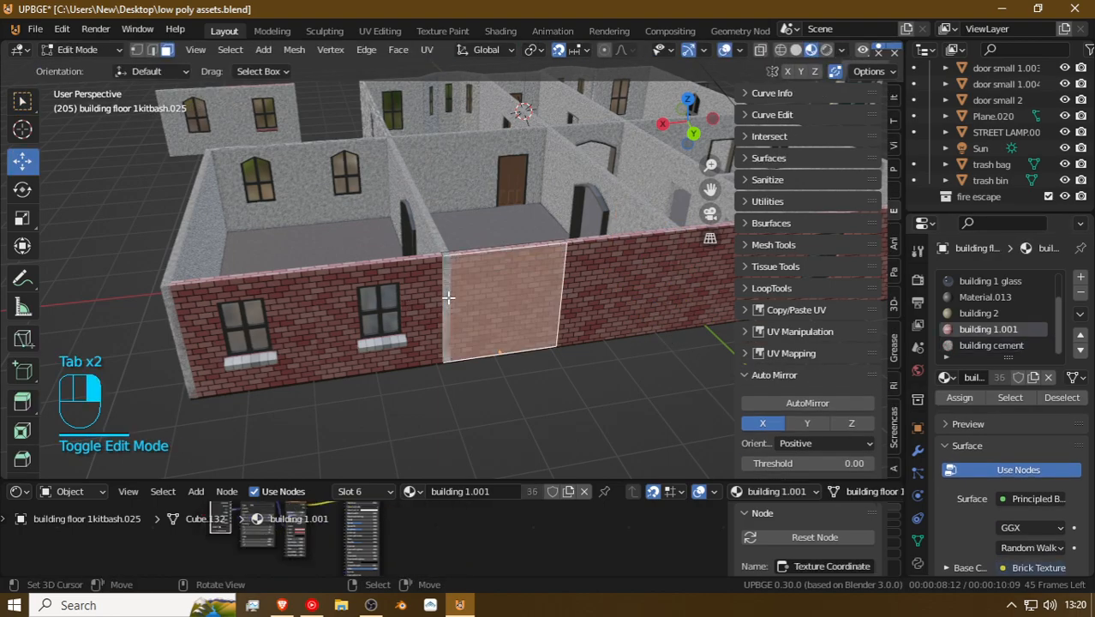
{"action": "left_click", "coordinate": [446, 266]}
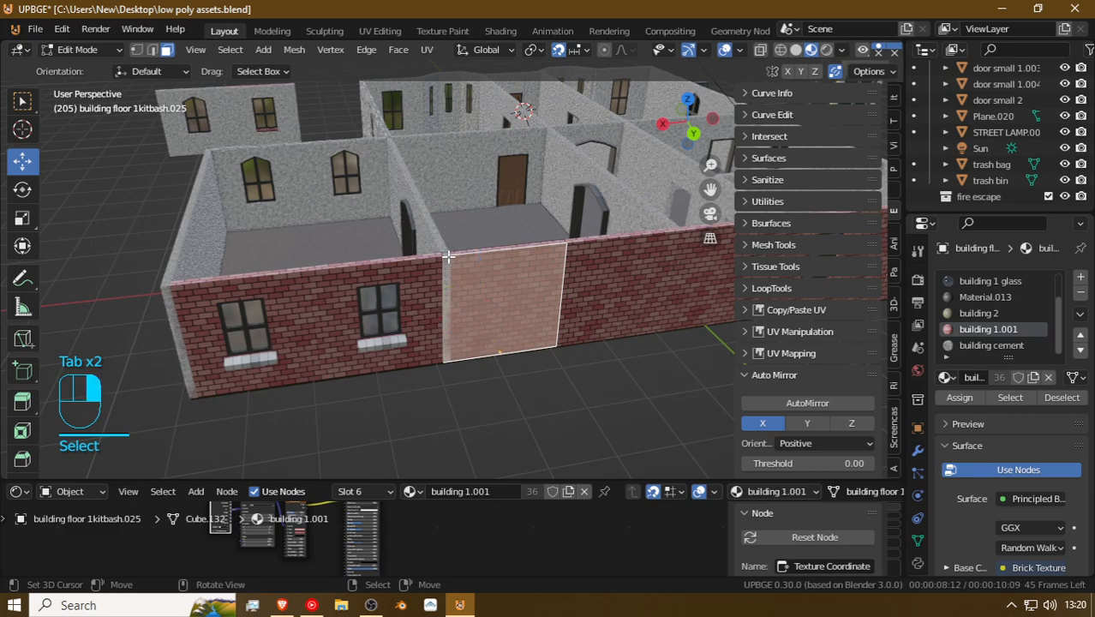
{"action": "key", "text": "Tab"}
{"action": "key", "text": "Tab"}
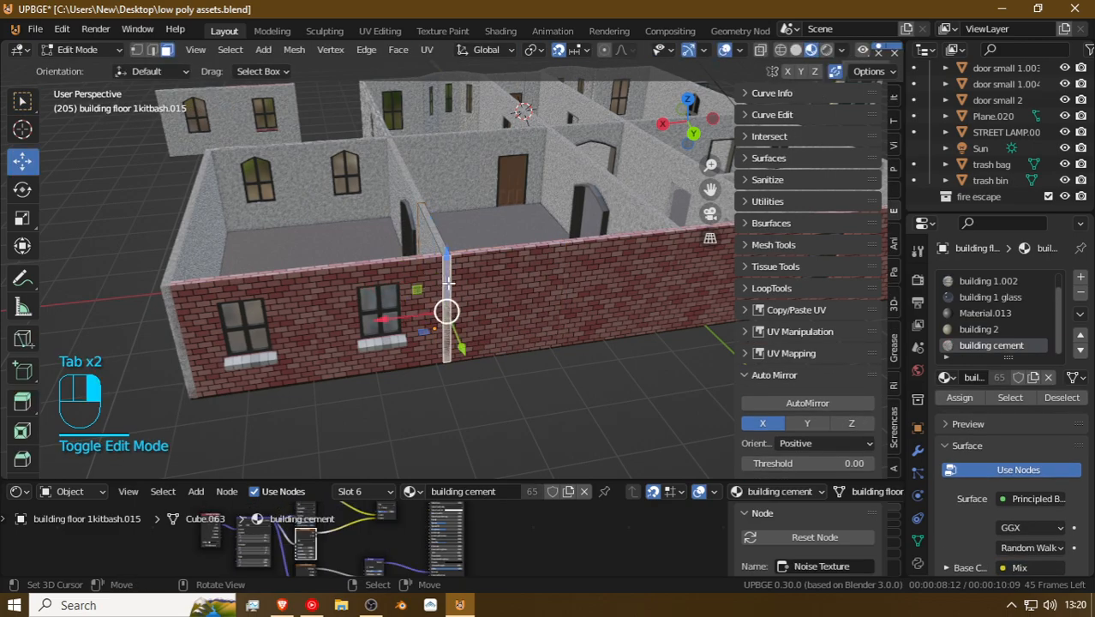
{"action": "scroll", "coordinate": [1003, 331], "scroll_direction": "up", "scroll_amount": 1}
{"action": "scroll", "coordinate": [1005, 332], "scroll_direction": "down", "scroll_amount": 1}
{"action": "left_click", "coordinate": [1079, 279]}
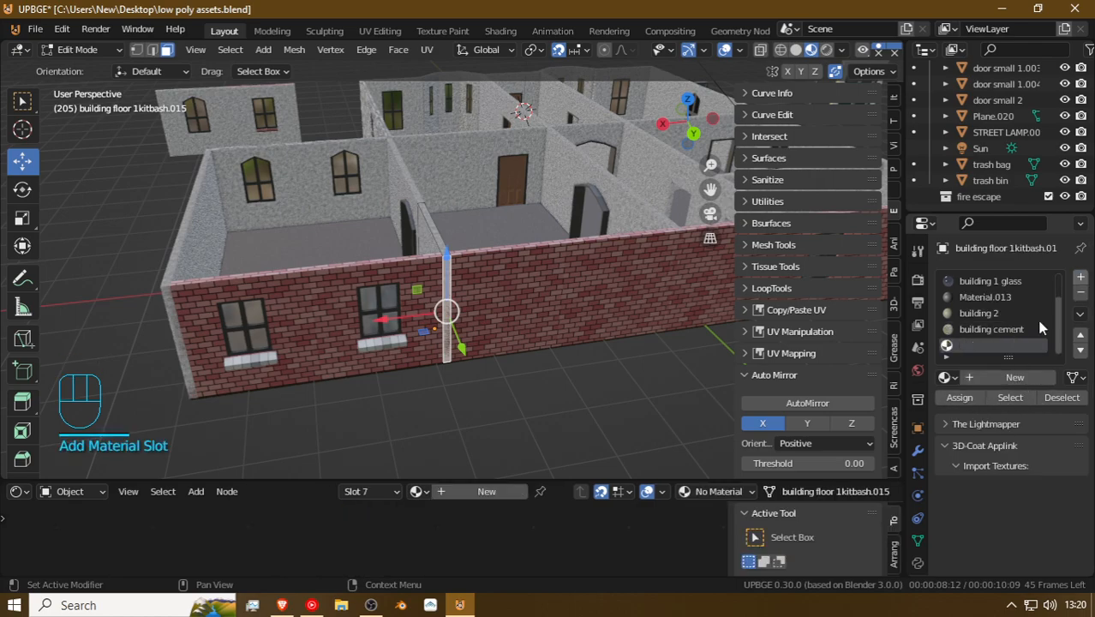
{"action": "left_click", "coordinate": [945, 378]}
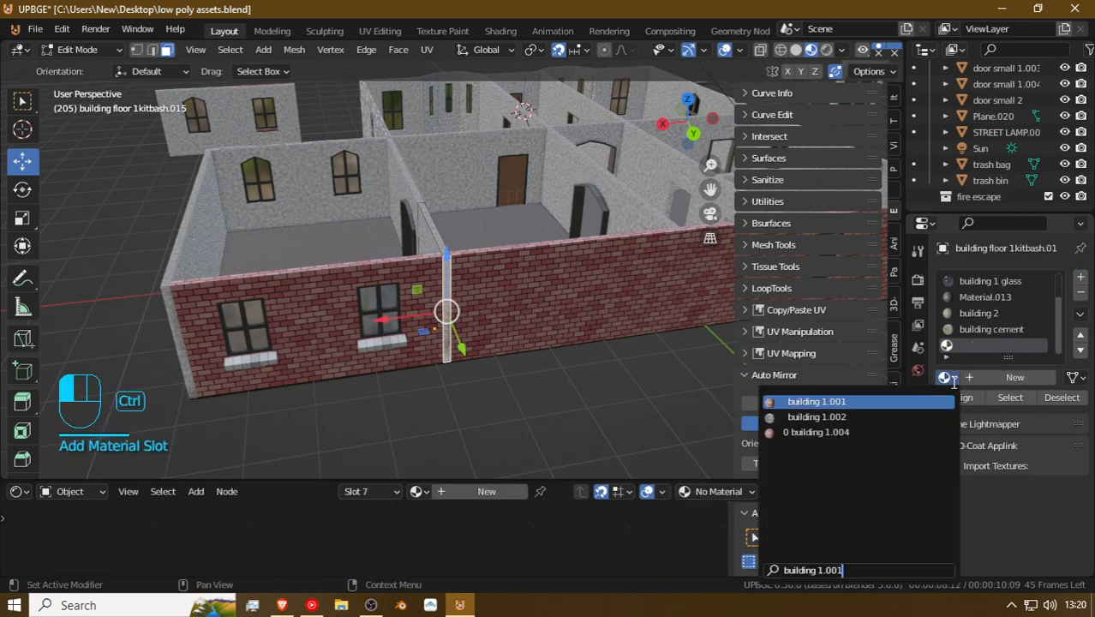
{"action": "left_click", "coordinate": [851, 400]}
{"action": "left_click", "coordinate": [957, 398]}
{"action": "key", "text": "Tab"}
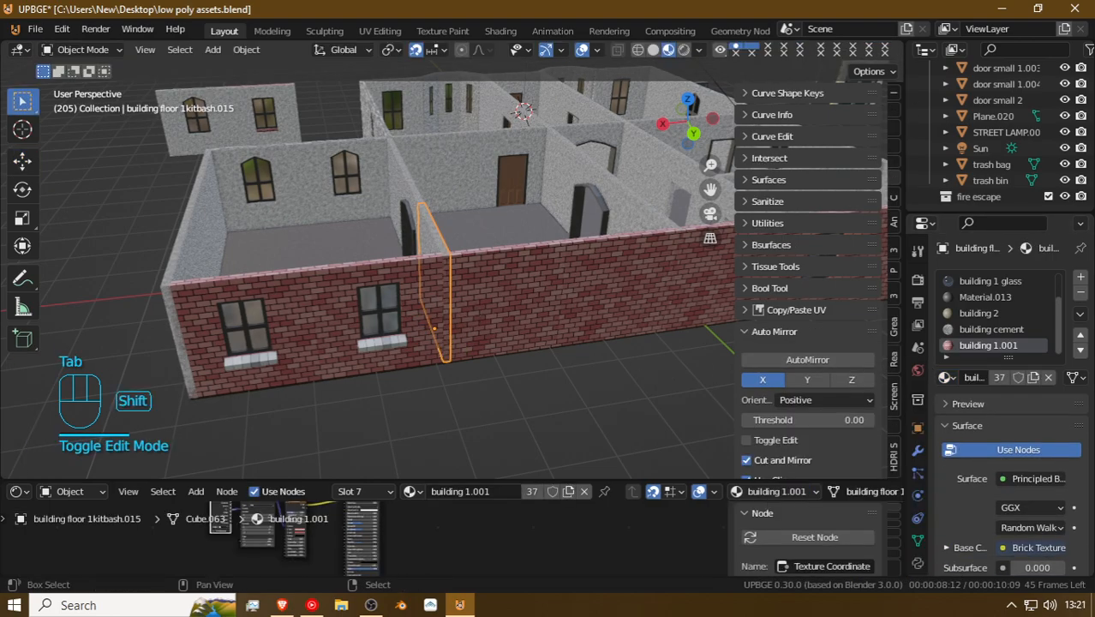
Step: Select the three plain cement panels of the corner room's outer end wall and examine the finish of the building's other outer walls
{"action": "key", "text": "shift+f"}
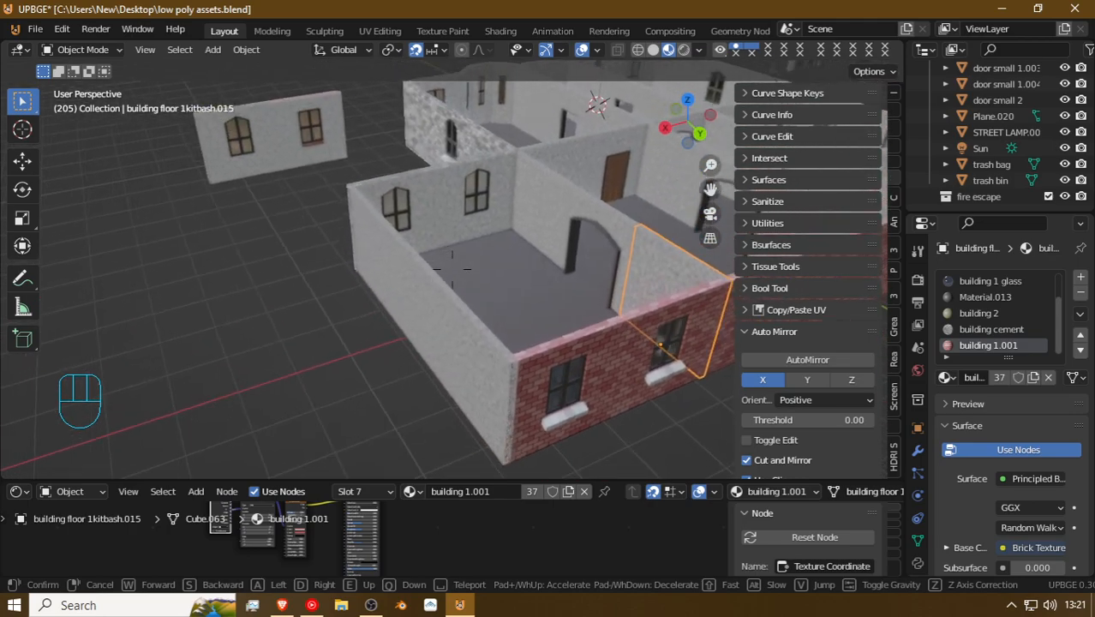
{"action": "left_click", "coordinate": [451, 269]}
{"action": "left_click", "coordinate": [332, 187]}
{"action": "left_click", "coordinate": [439, 262], "text": "shift"}
{"action": "left_click", "coordinate": [466, 287], "text": "shift"}
{"action": "key", "text": "shift+f"}
{"action": "key", "text": "s"}
{"action": "key", "text": "w"}
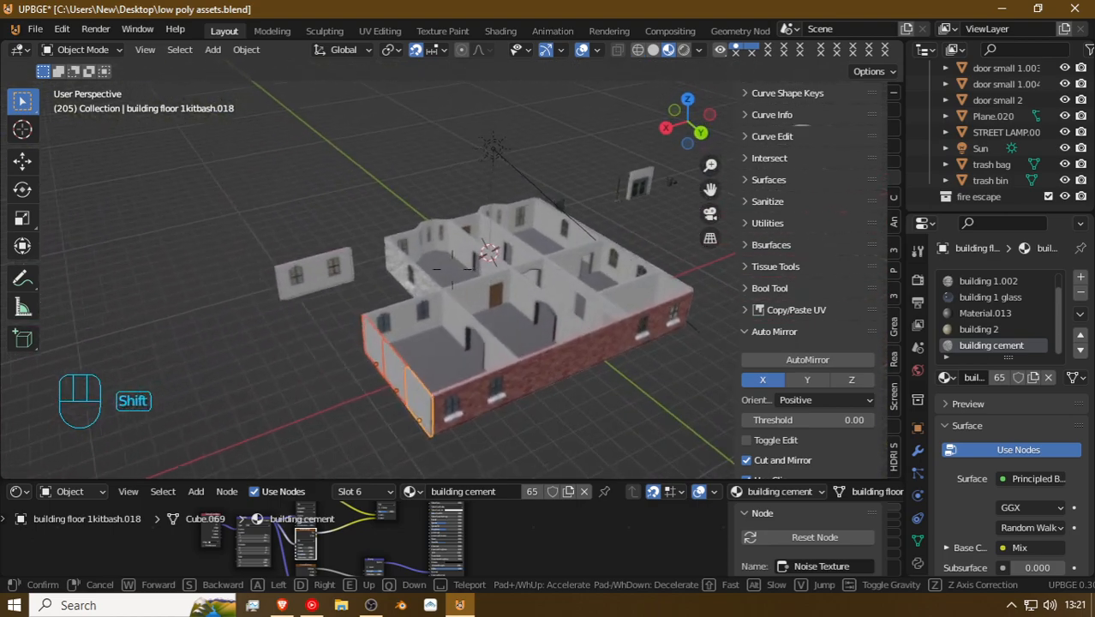
{"action": "key", "text": "w"}
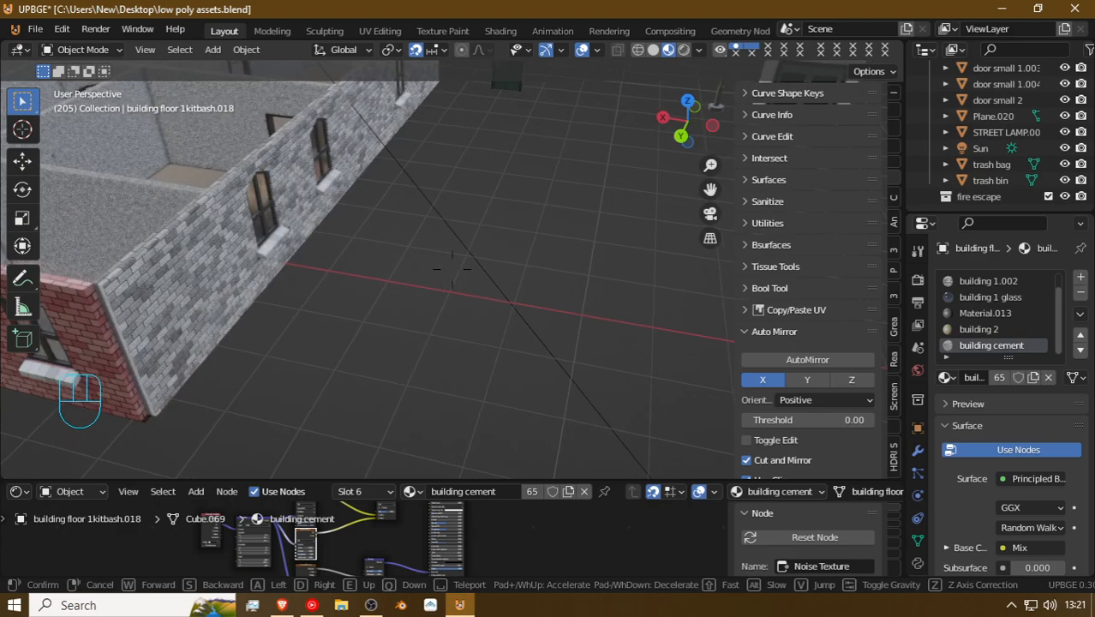
Step: Delete the selected wall piece building floor 1kitbash.018 from the scene
{"action": "key", "text": "shift+a"}
{"action": "left_click", "coordinate": [452, 269]}
{"action": "key", "text": "x"}
{"action": "left_click", "coordinate": [452, 271]}
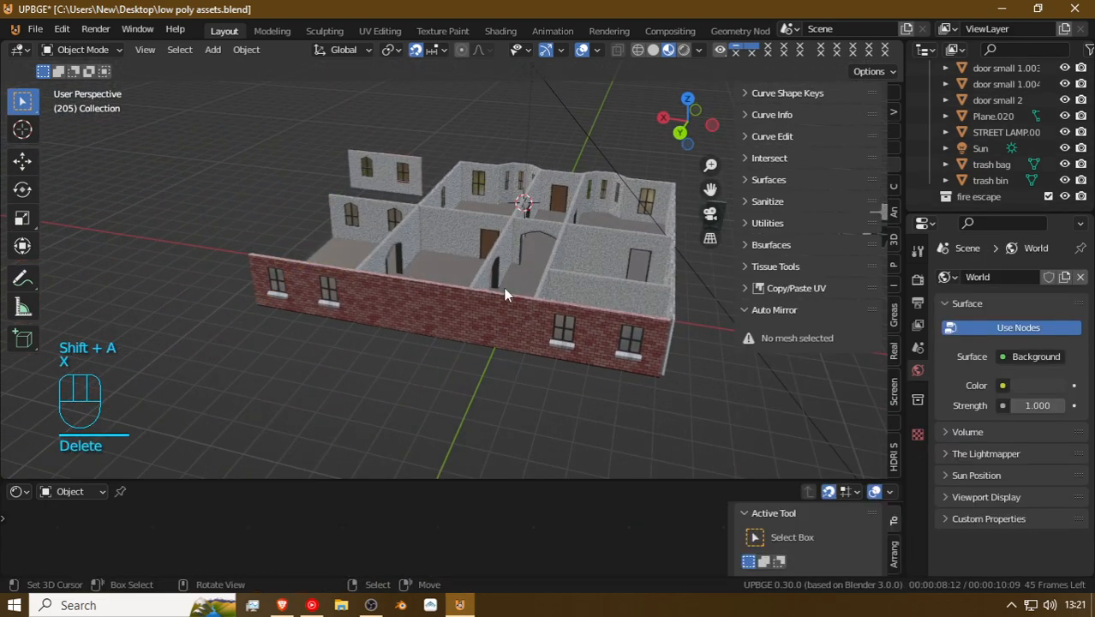
Step: Duplicate the three grey stone wall pieces, from the brick facade's corner through the two adjoining window sections
{"action": "key", "text": "shift+f"}
{"action": "left_click", "coordinate": [476, 294]}
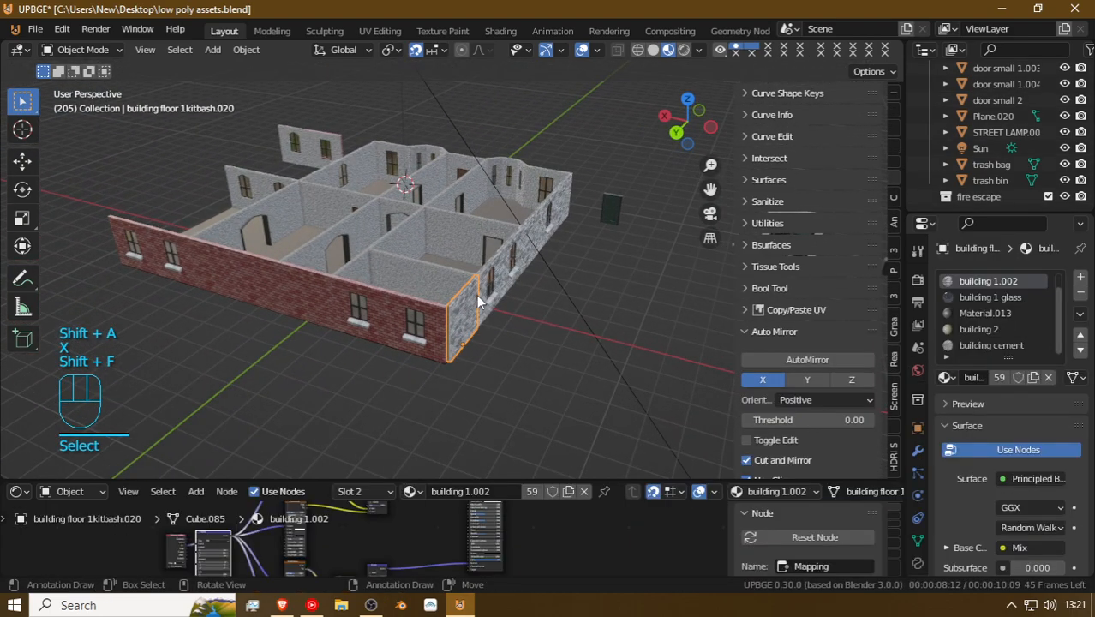
{"action": "key", "text": "shift"}
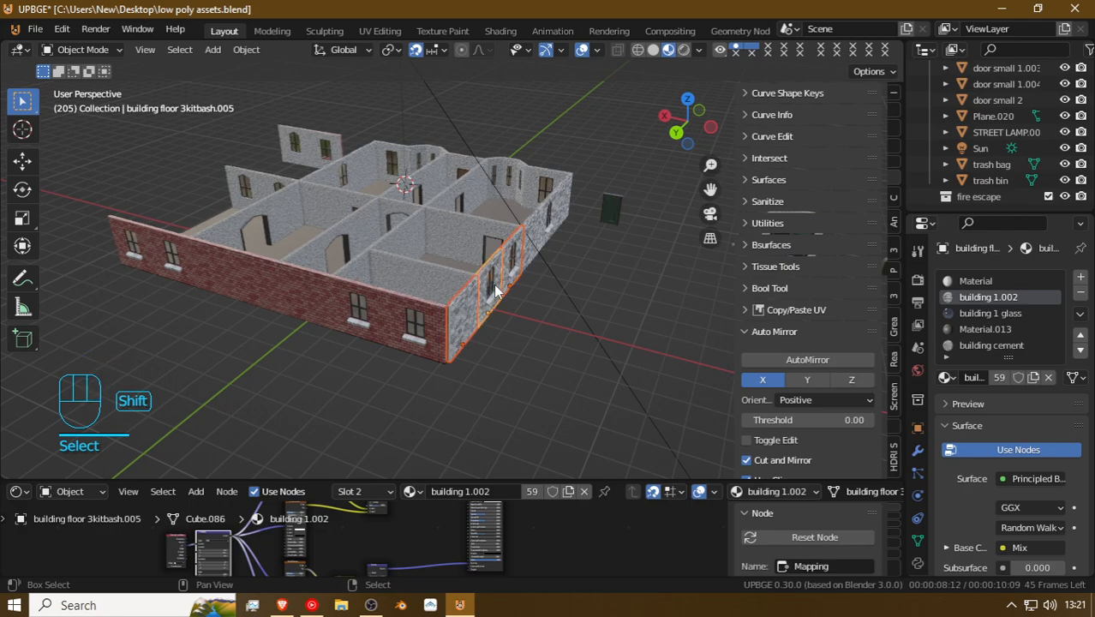
{"action": "key", "text": "shift+d"}
{"action": "left_click", "coordinate": [546, 289]}
Step: Move the duplicated stone walls along X to the building's open opposite end and rotate them about Z so their stone side faces outward
{"action": "key", "text": "g"}
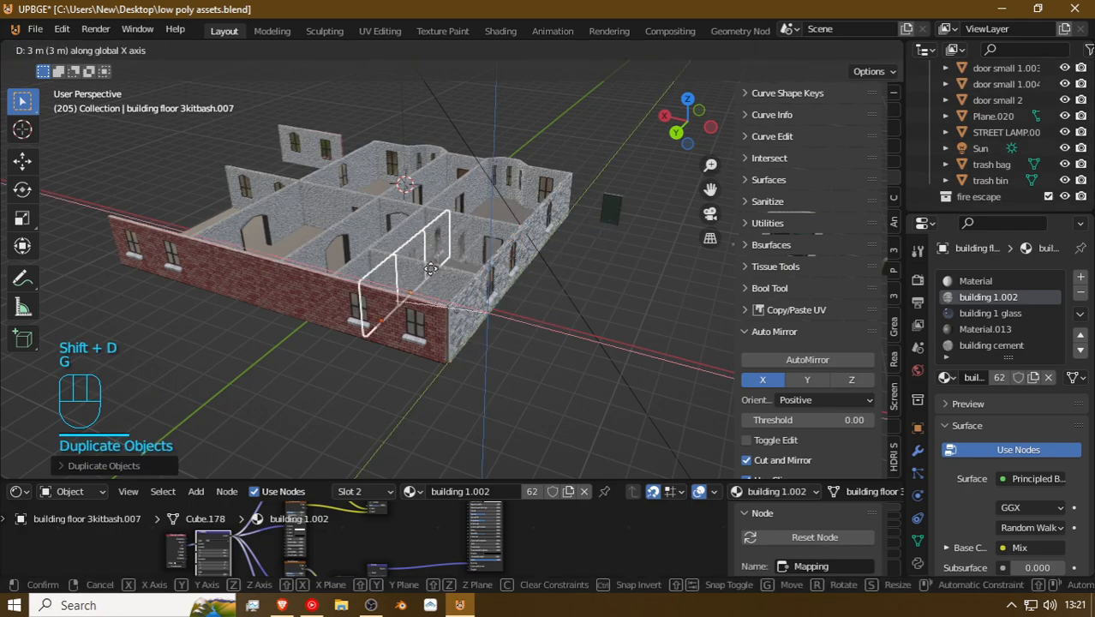
{"action": "left_click", "coordinate": [239, 226]}
{"action": "key", "text": "r"}
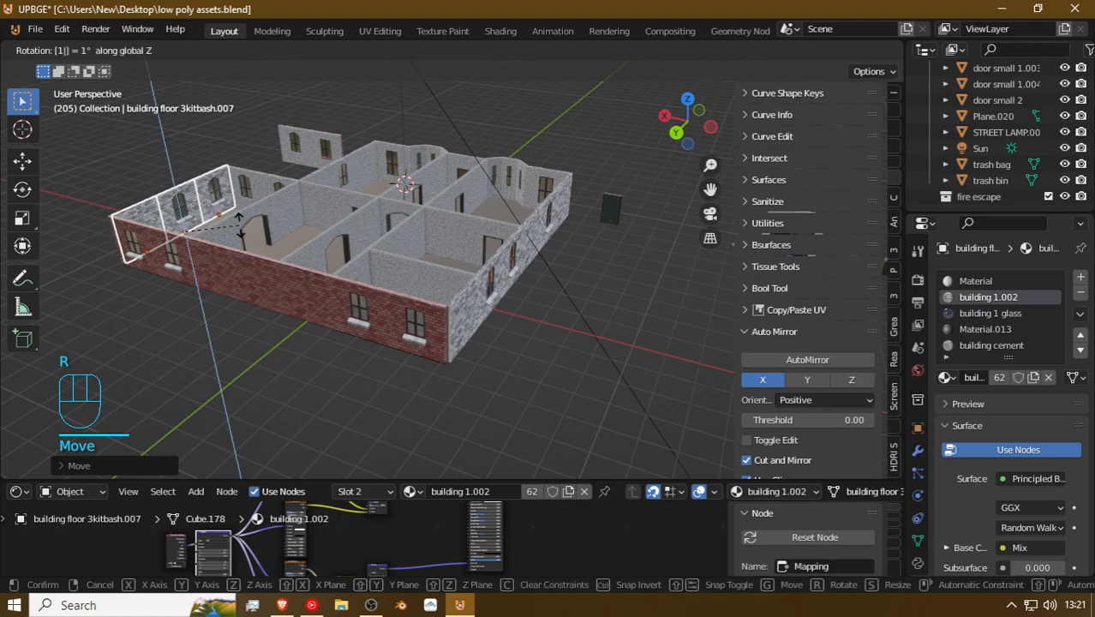
{"action": "left_click", "coordinate": [235, 231]}
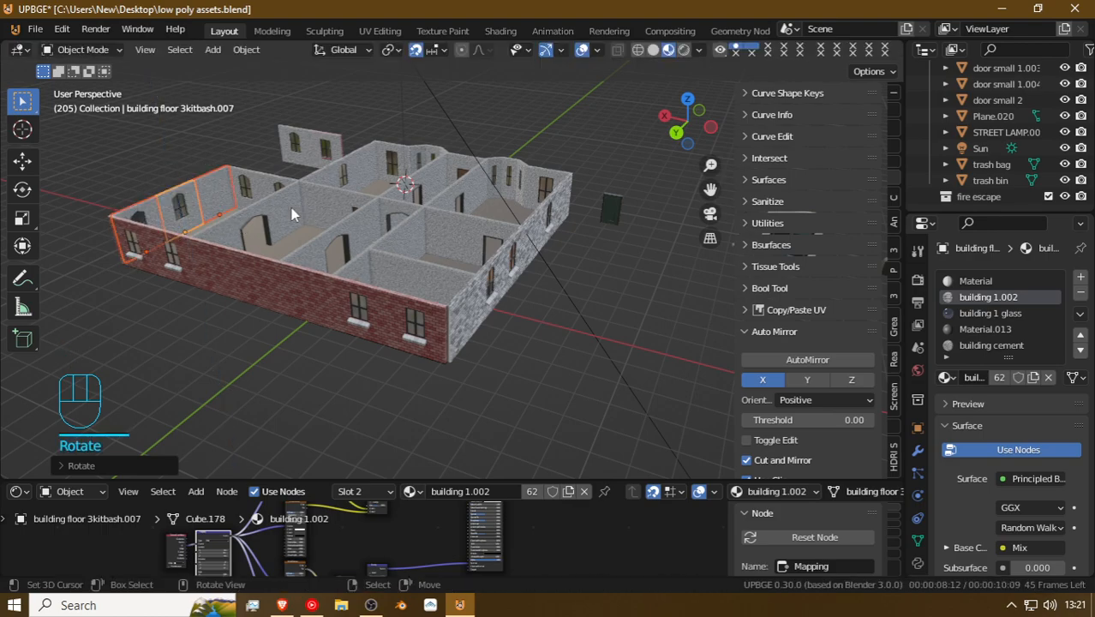
Step: Inspect the corner where the duplicated stone wall meets the red brick facade, from outside, above and below
{"action": "key", "text": "shift+f"}
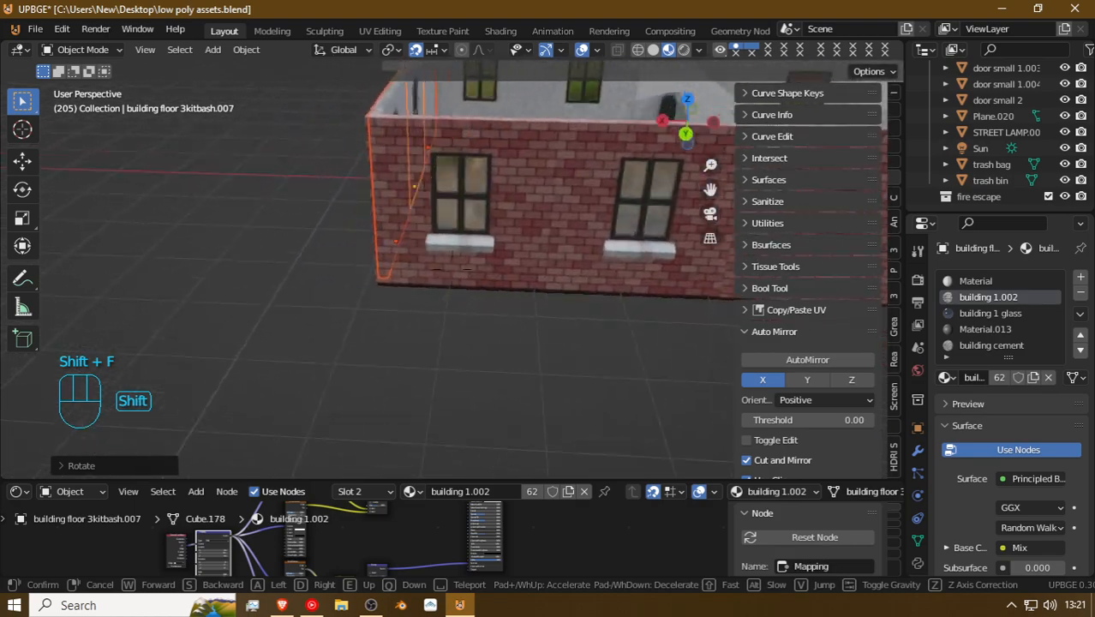
{"action": "key", "text": "w"}
{"action": "key", "text": "a"}
{"action": "key", "text": "e"}
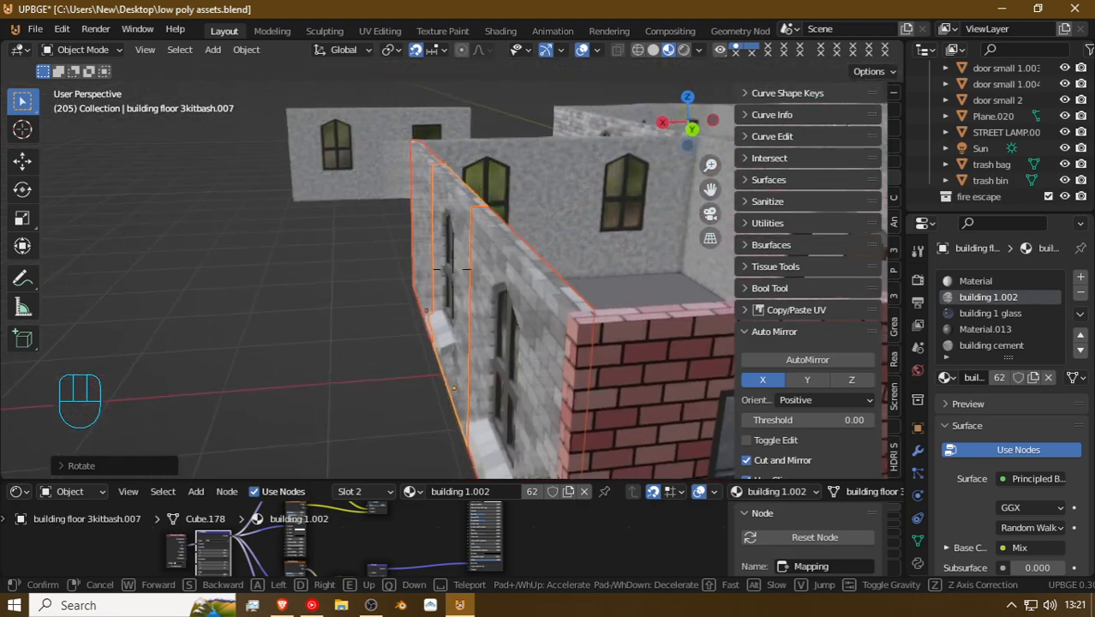
{"action": "key", "text": "a"}
{"action": "key", "text": "s"}
{"action": "key", "text": "w"}
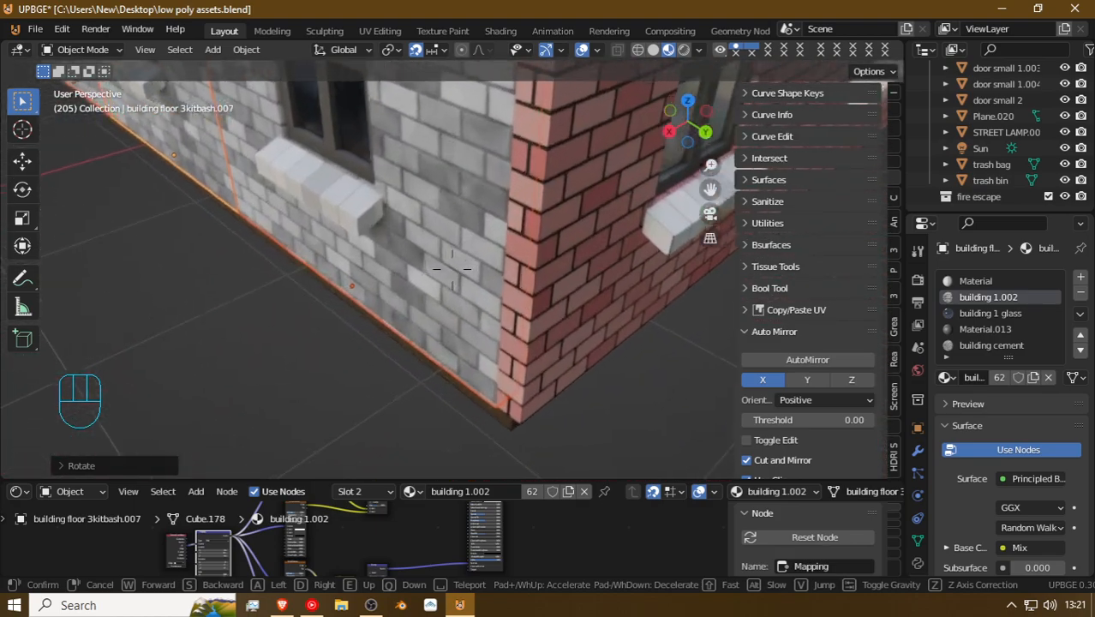
{"action": "key", "text": "a"}
{"action": "key", "text": "s"}
{"action": "key", "text": "e"}
{"action": "key", "text": "w"}
{"action": "key", "text": "e"}
{"action": "key", "text": "w"}
{"action": "key", "text": "s"}
{"action": "key", "text": "e"}
{"action": "key", "text": "d"}
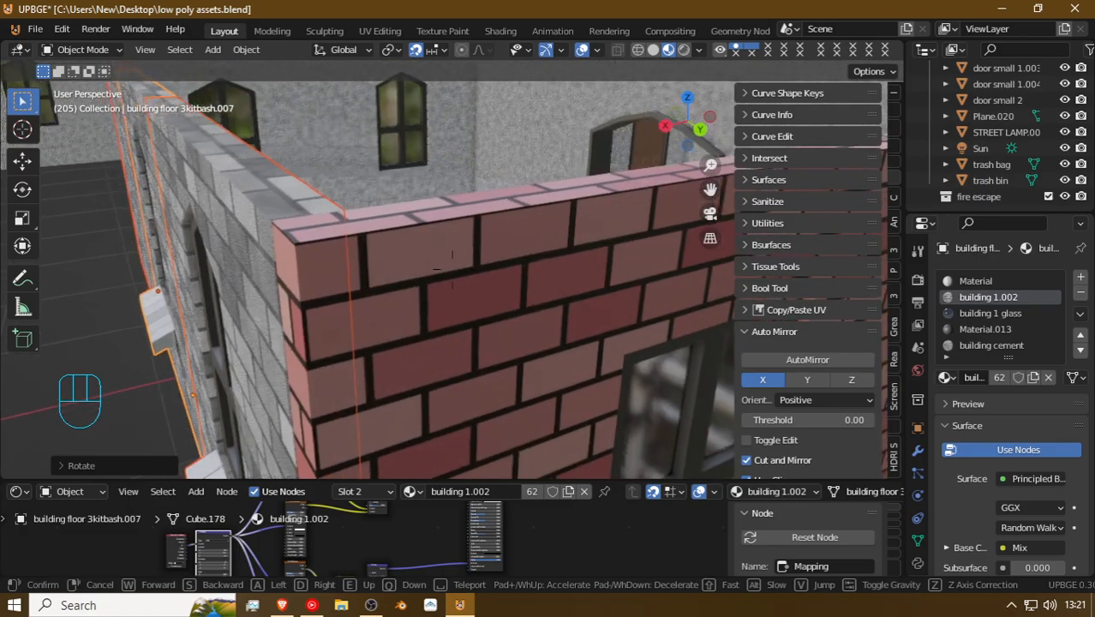
{"action": "left_click", "coordinate": [452, 261]}
{"action": "key", "text": "a"}
{"action": "key", "text": "shift+f"}
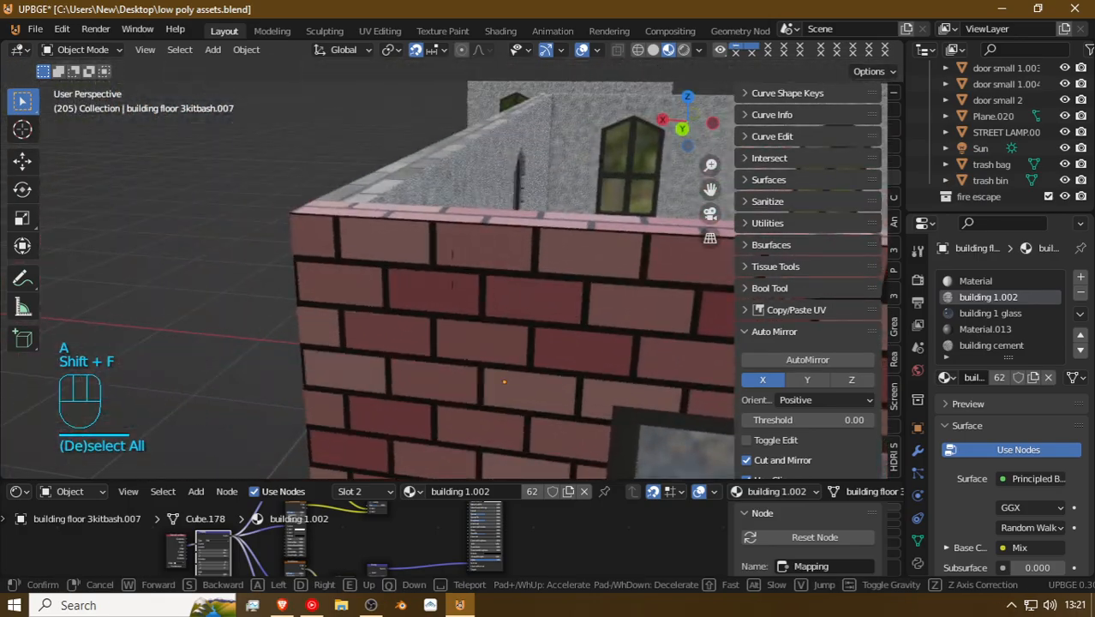
{"action": "key", "text": "s"}
{"action": "key", "text": "d"}
{"action": "key", "text": "w"}
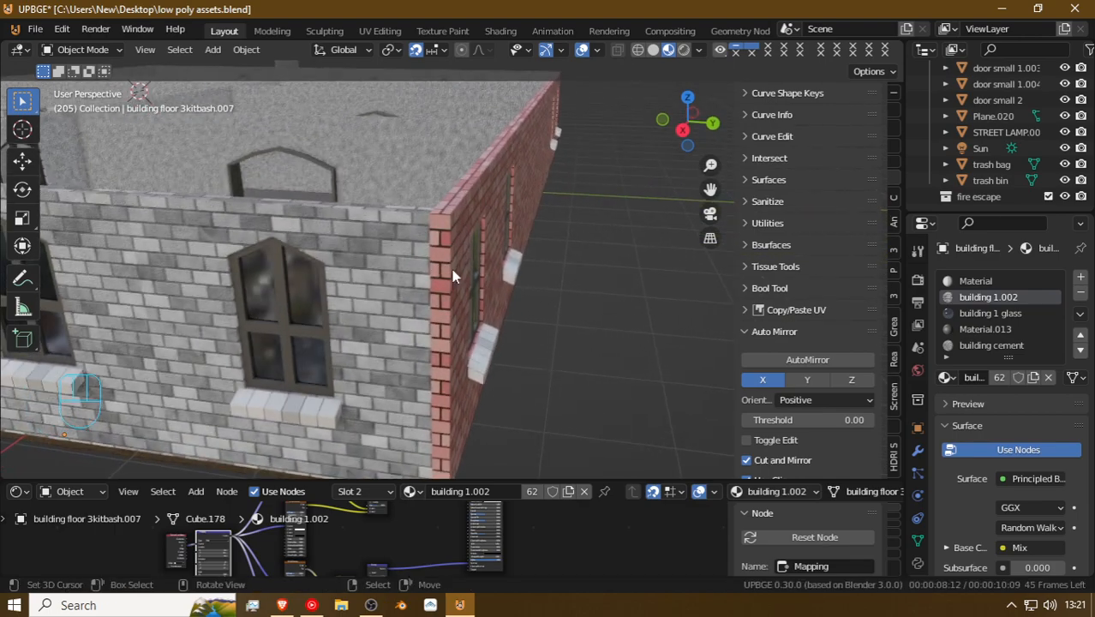
Step: Add a vertical loop cut to the brick wall piece between its stone-wall corner and the first window
{"action": "left_click", "coordinate": [441, 249]}
{"action": "left_click", "coordinate": [441, 250]}
{"action": "key", "text": "Tab"}
{"action": "key", "text": "shift+f"}
{"action": "key", "text": "d"}
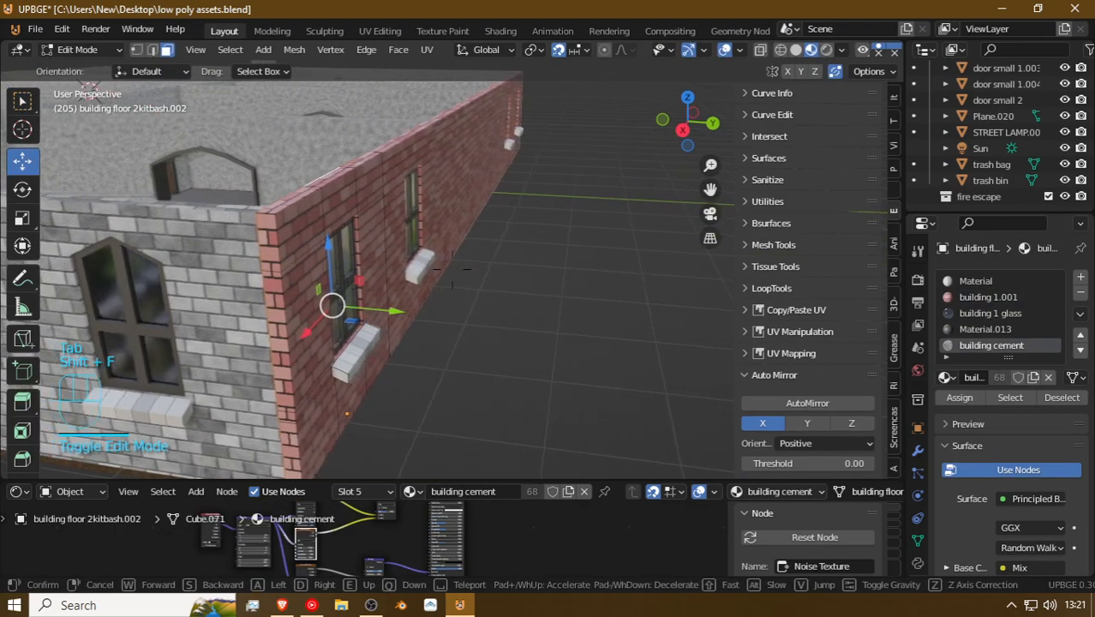
{"action": "key", "text": "w"}
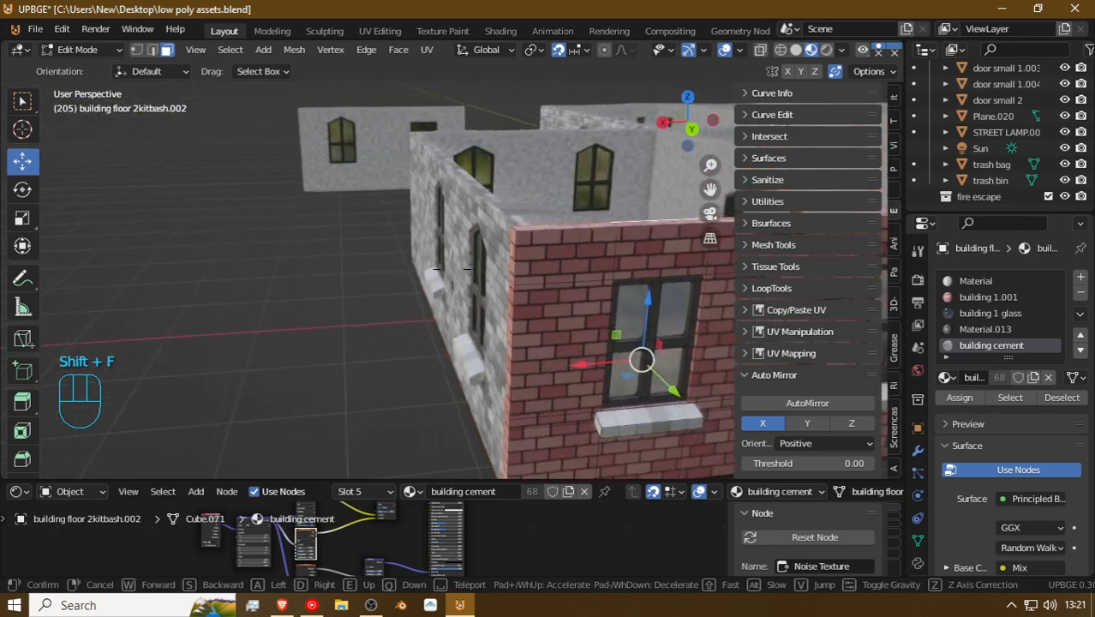
{"action": "left_click", "coordinate": [461, 262]}
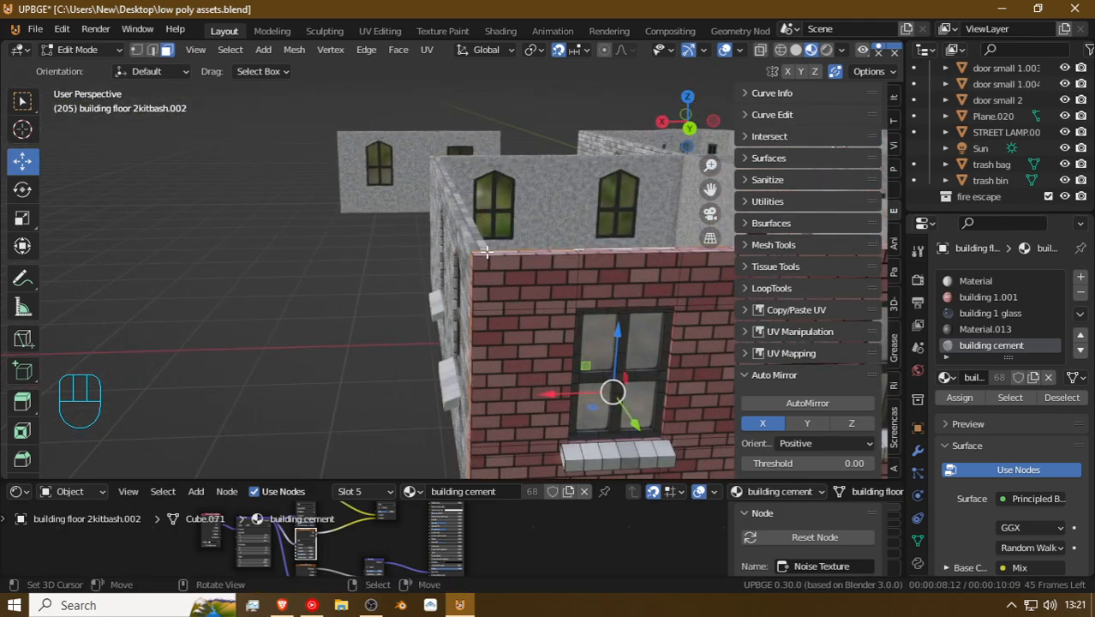
{"action": "left_click", "coordinate": [523, 261]}
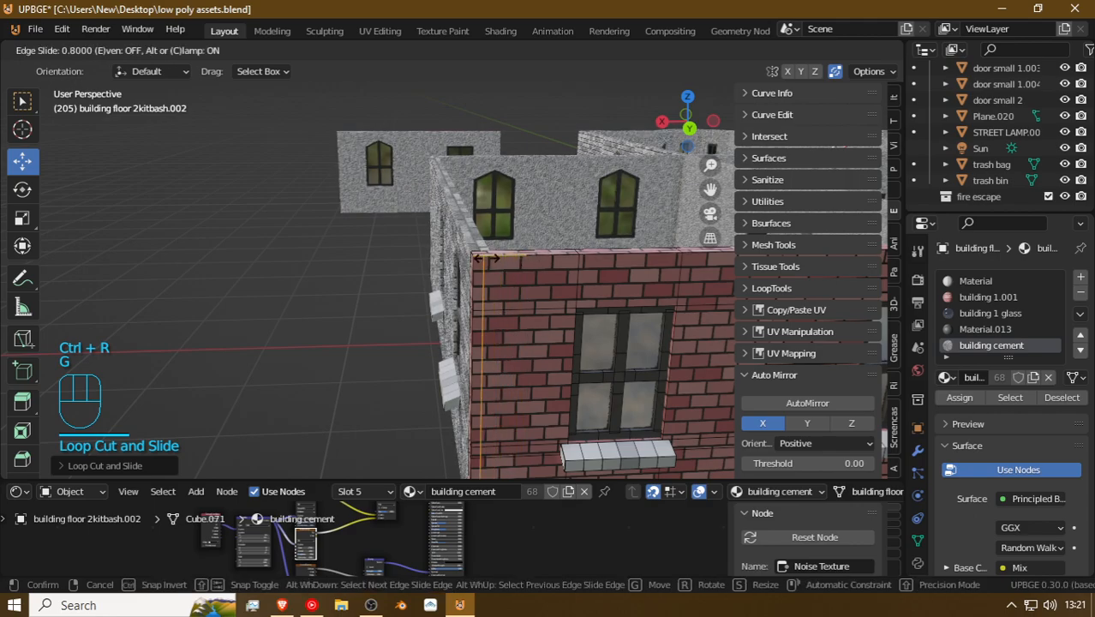
{"action": "right_click", "coordinate": [496, 252]}
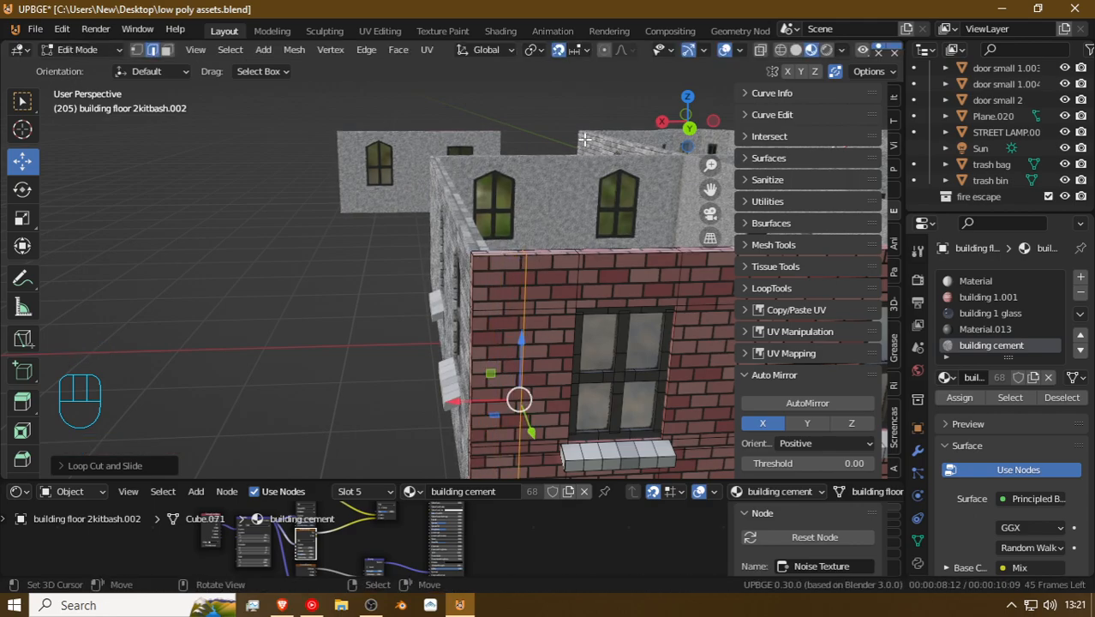
Step: Switch snapping to vertex and edge-slide the new loop by about 0.64 towards the corner, in line with the stone wall's inner edge
{"action": "left_click", "coordinate": [574, 53]}
{"action": "left_click", "coordinate": [548, 113]}
{"action": "key", "text": "g"}
{"action": "key", "text": "g"}
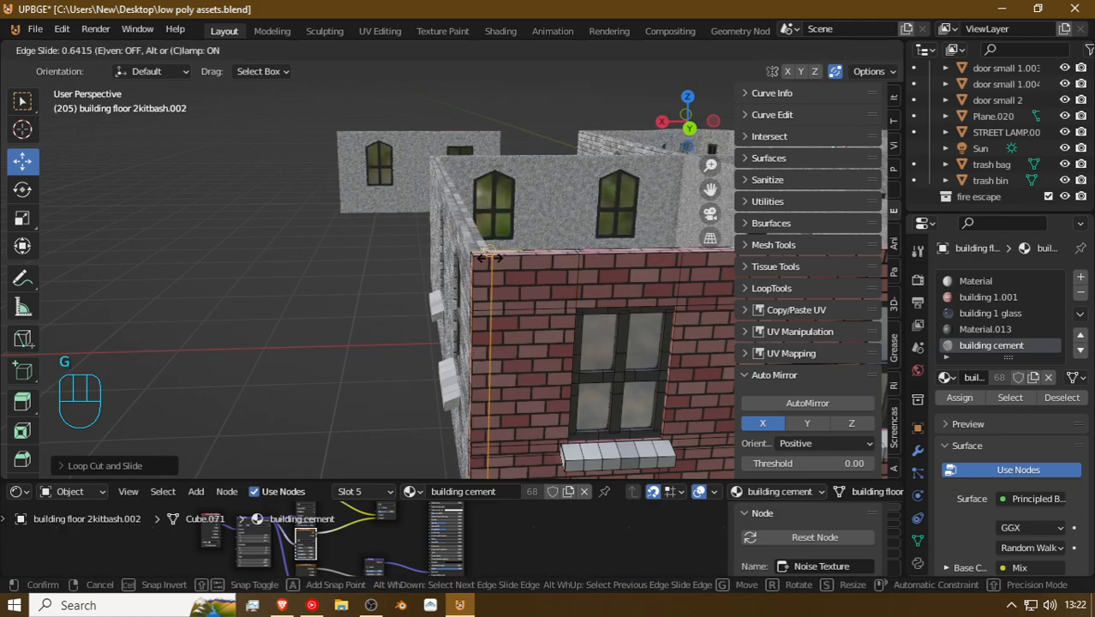
{"action": "left_click", "coordinate": [489, 257]}
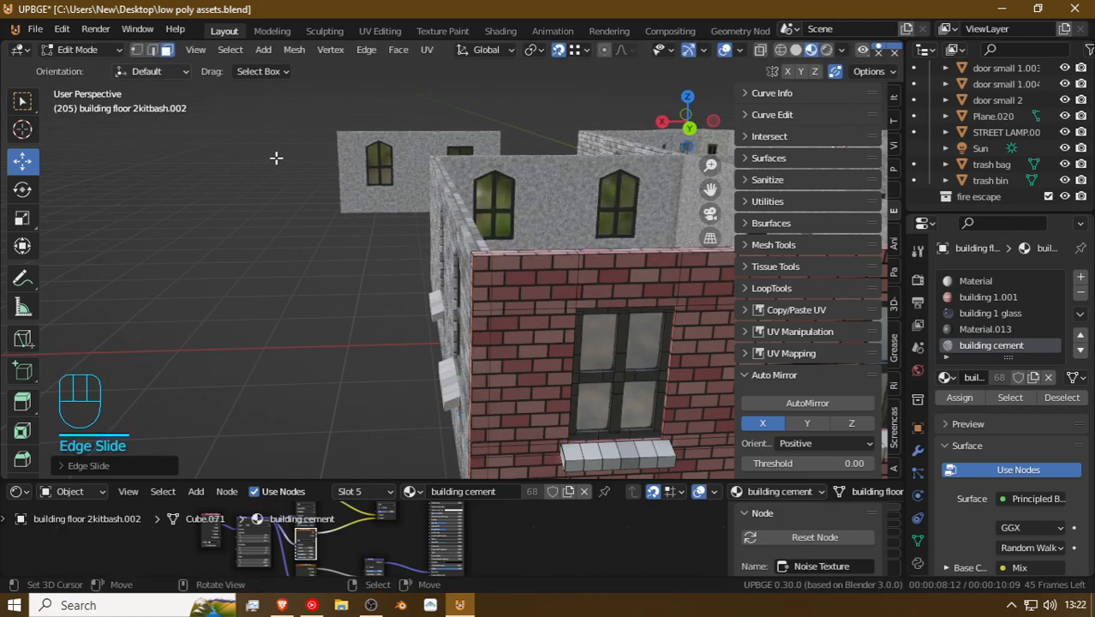
Step: Select the narrow front strip and the end faces from top to bottom at the brick wall's corner
{"action": "left_click", "coordinate": [478, 263], "text": "alt"}
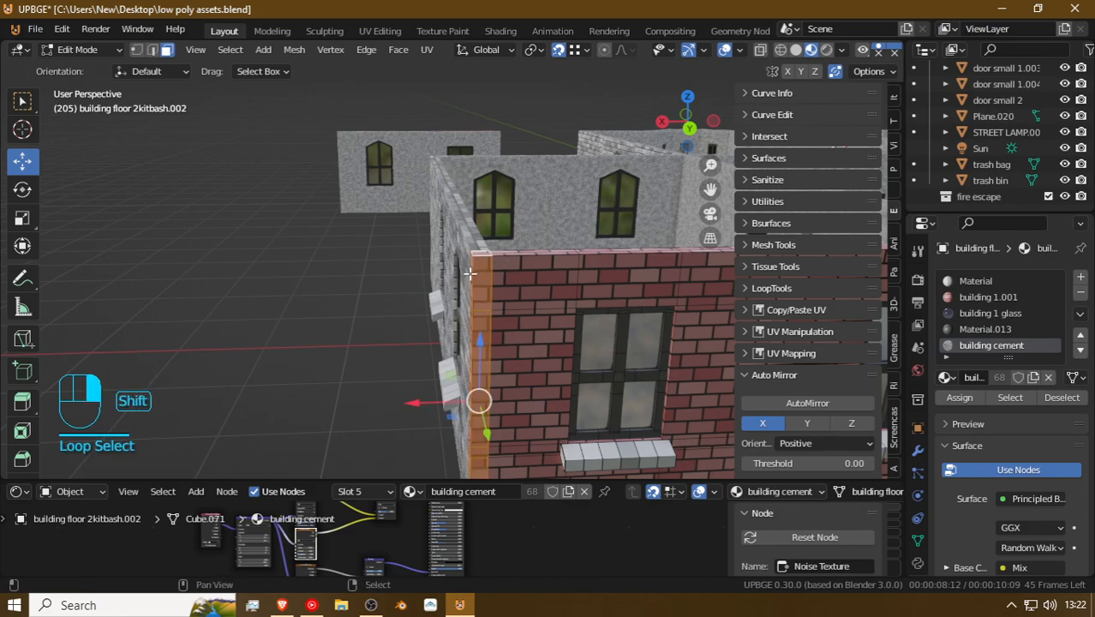
{"action": "key", "text": "shift+f"}
{"action": "key", "text": "a"}
{"action": "left_click", "coordinate": [388, 301]}
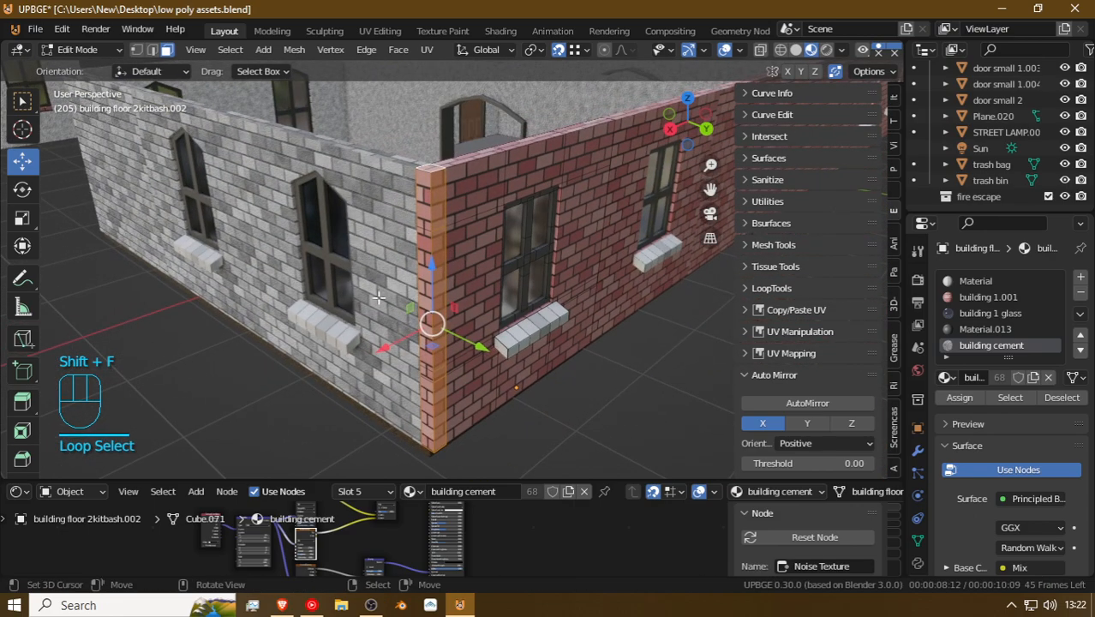
{"action": "left_click", "coordinate": [424, 201]}
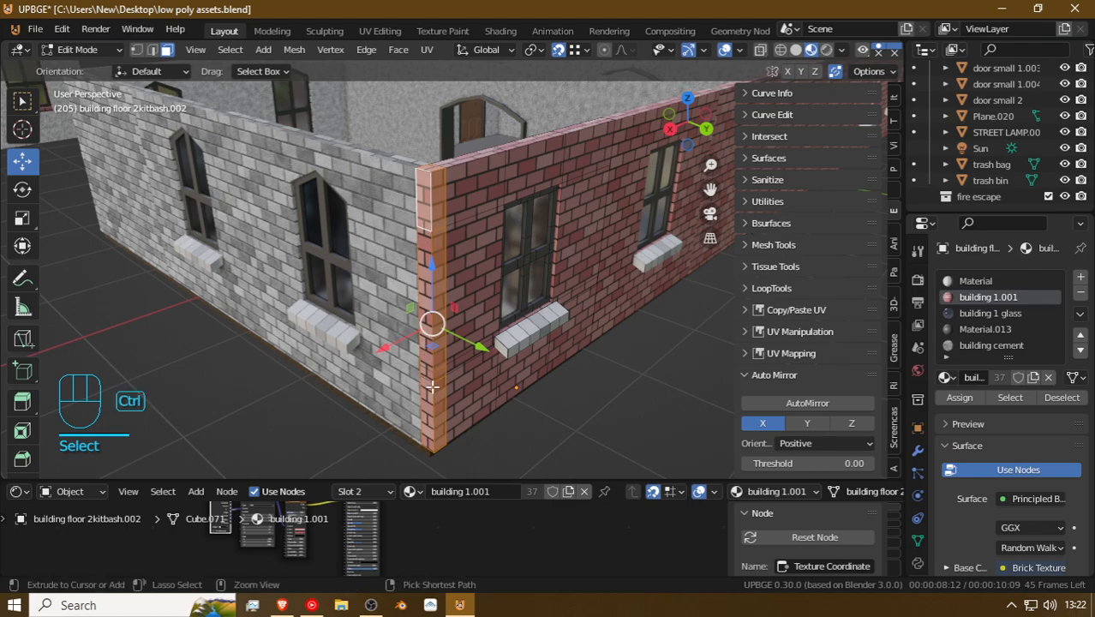
Step: Copy the material name building 1.002 from the adjacent stone wall and return to editing the brick wall piece
{"action": "left_click", "coordinate": [1019, 345]}
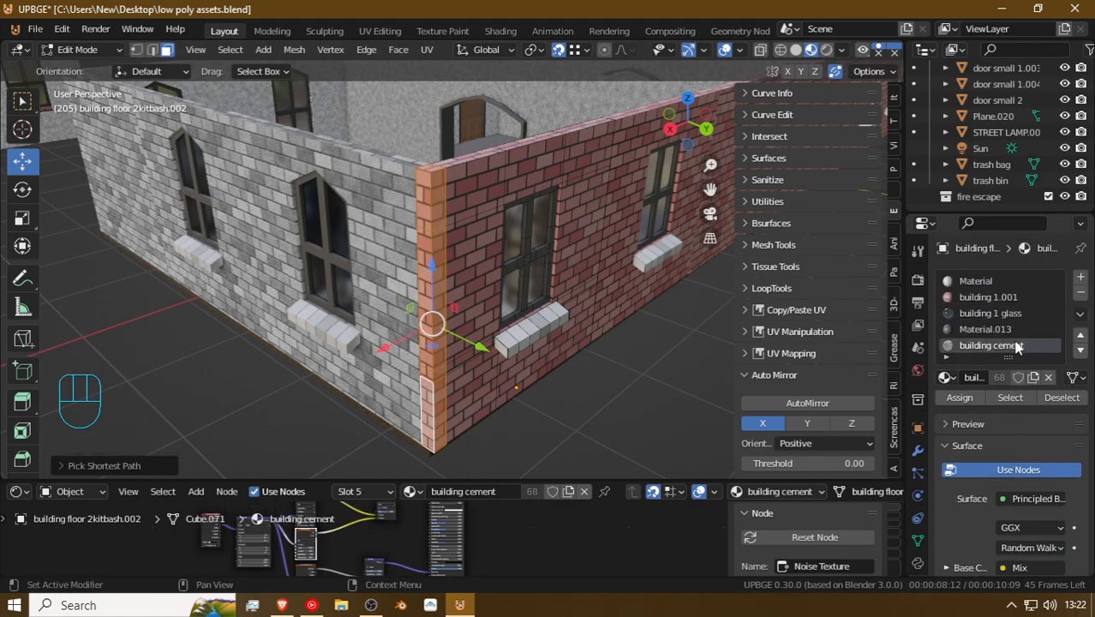
{"action": "left_click", "coordinate": [968, 281]}
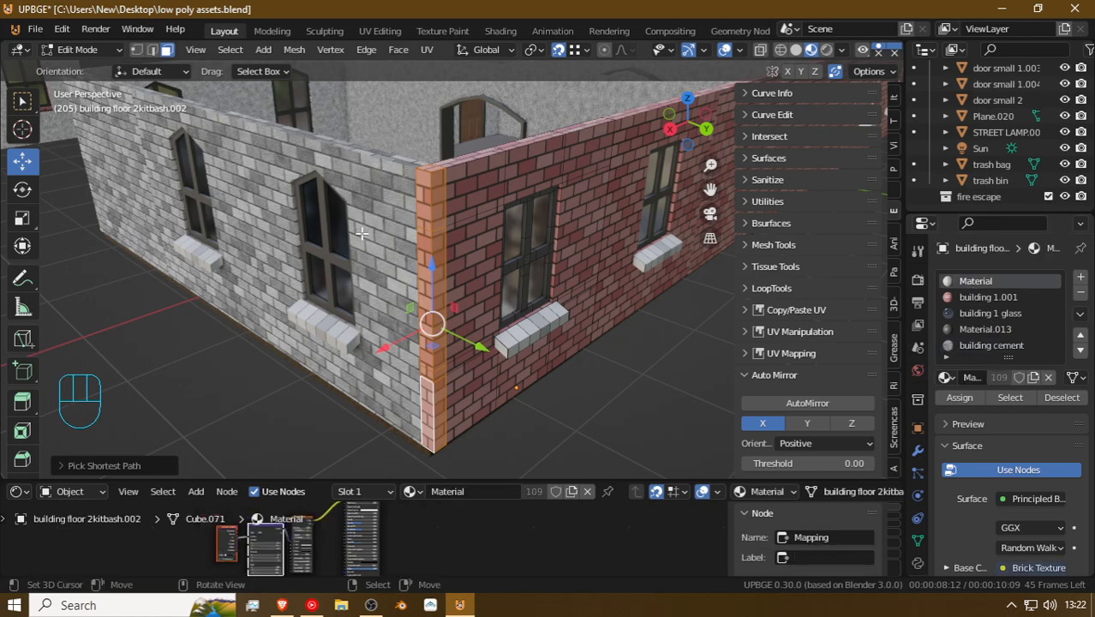
{"action": "key", "text": "Tab"}
{"action": "left_click", "coordinate": [391, 207]}
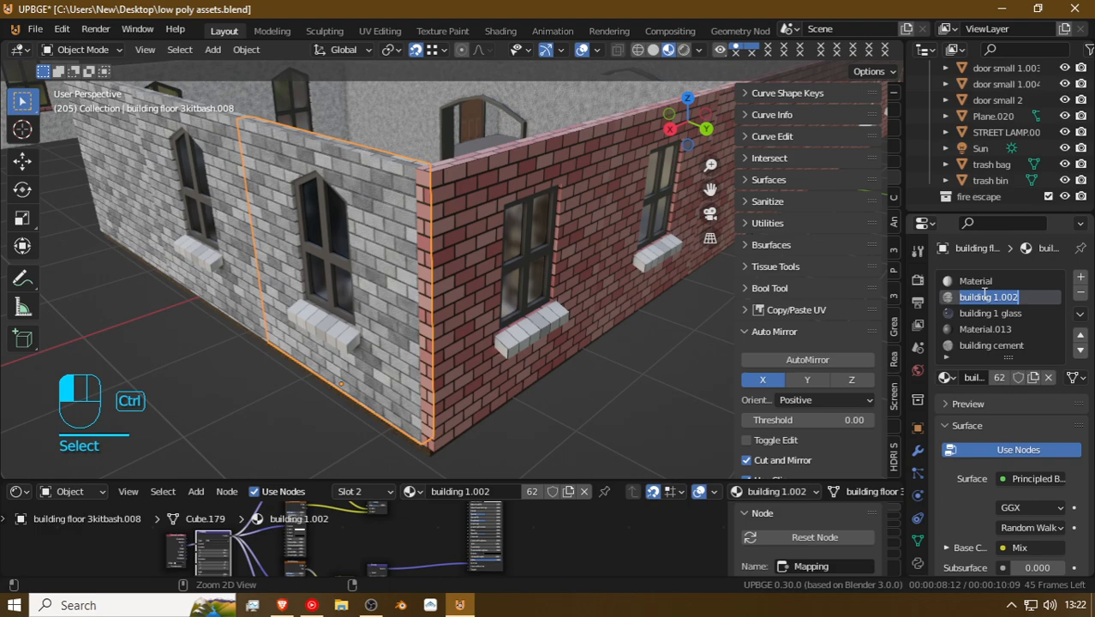
{"action": "left_click", "coordinate": [426, 235]}
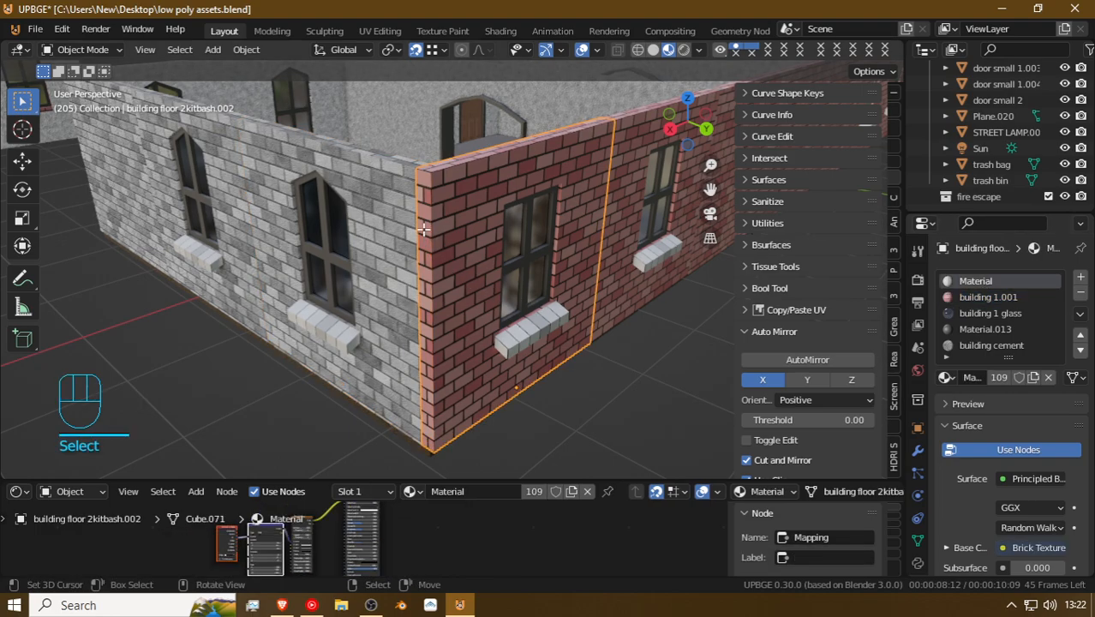
{"action": "key", "text": "Tab"}
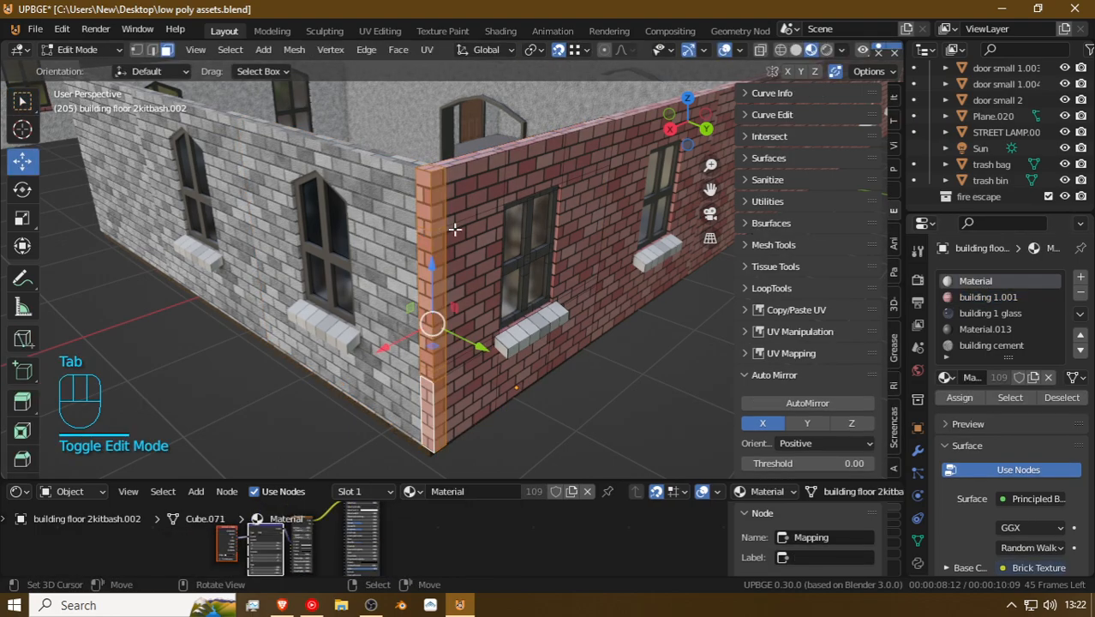
Step: Add a material slot with building 1.002 to the brick wall piece and assign it to the selected corner faces
{"action": "left_click", "coordinate": [1080, 278]}
{"action": "left_click", "coordinate": [946, 377]}
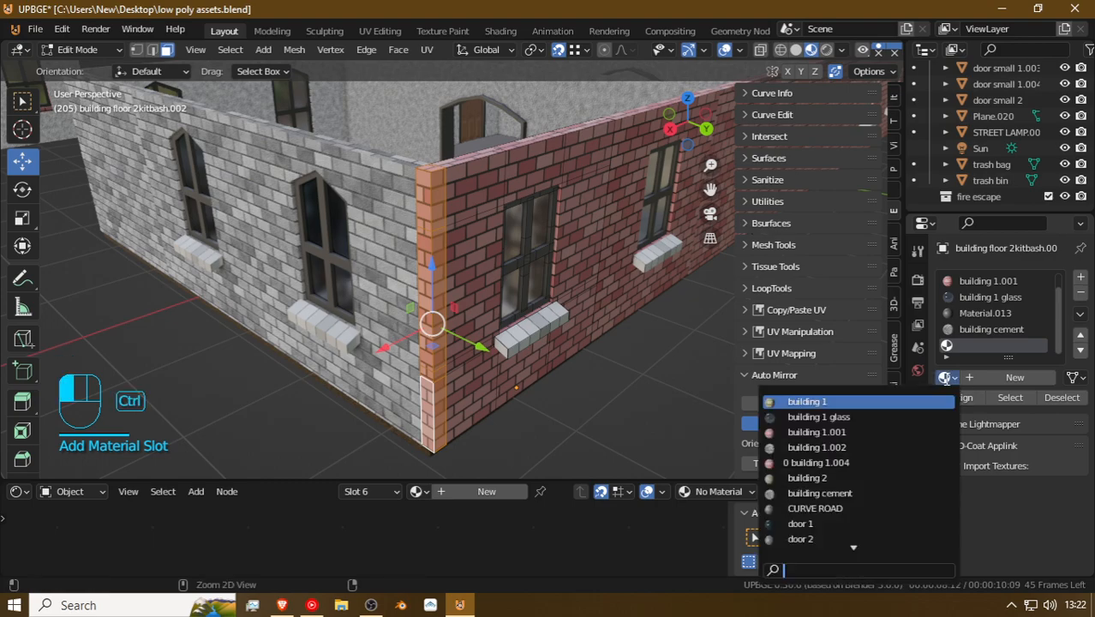
{"action": "left_click", "coordinate": [855, 396]}
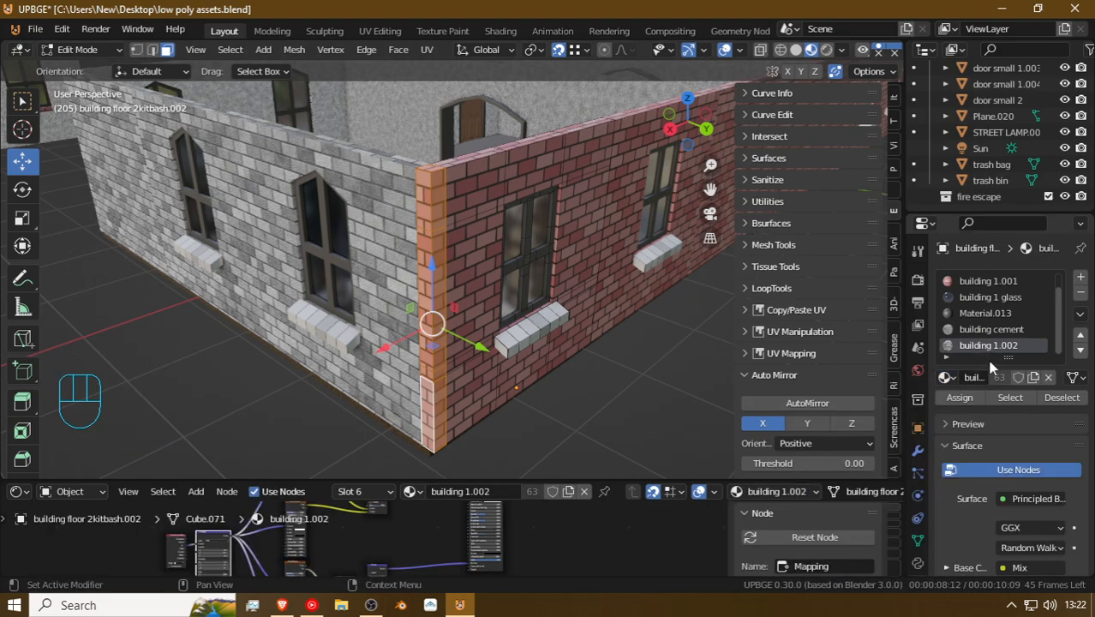
{"action": "key", "text": "Tab"}
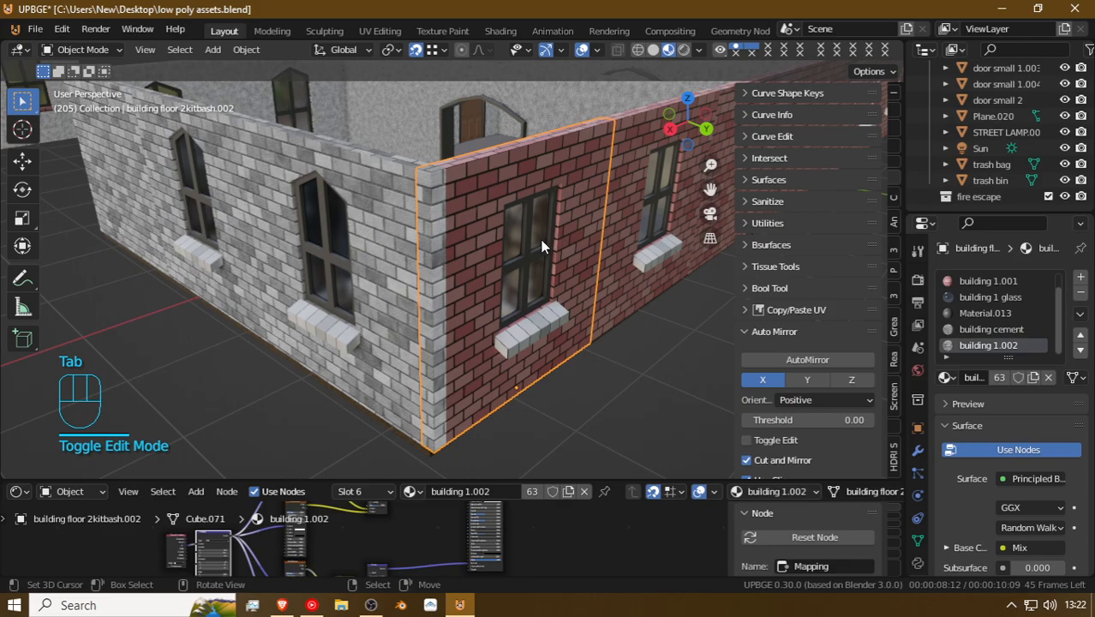
Step: Examine the stone-to-brick corner, the outer walls and the interior rooms around the building floor
{"action": "key", "text": "a"}
{"action": "key", "text": "shift+f"}
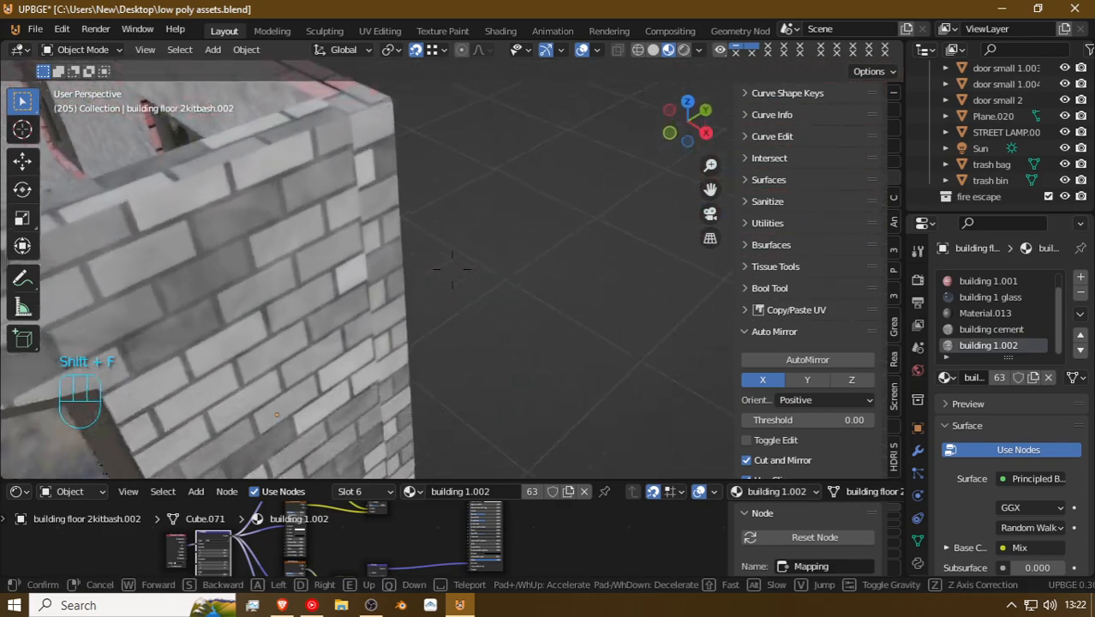
{"action": "key", "text": "d"}
{"action": "key", "text": "s"}
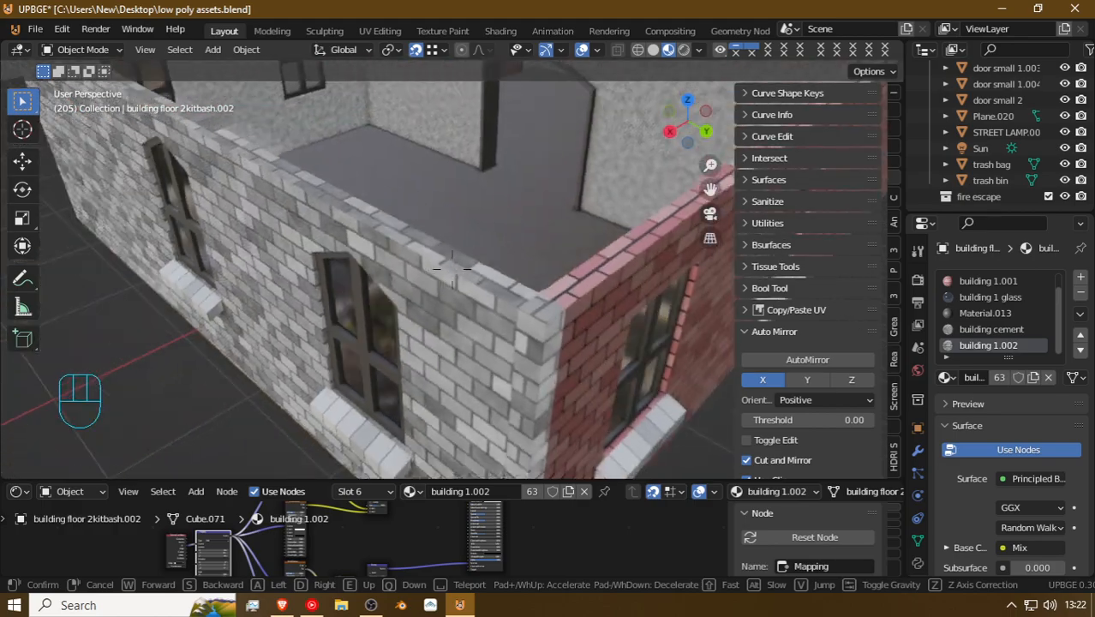
{"action": "key", "text": "shift"}
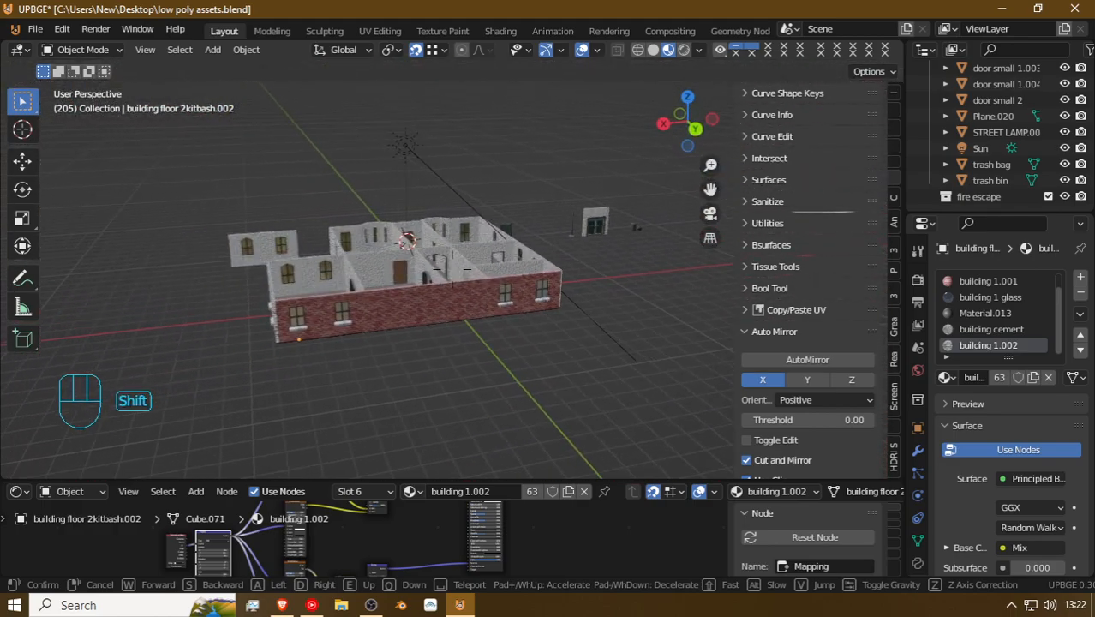
{"action": "key", "text": "shift+w"}
{"action": "key", "text": "shift+a"}
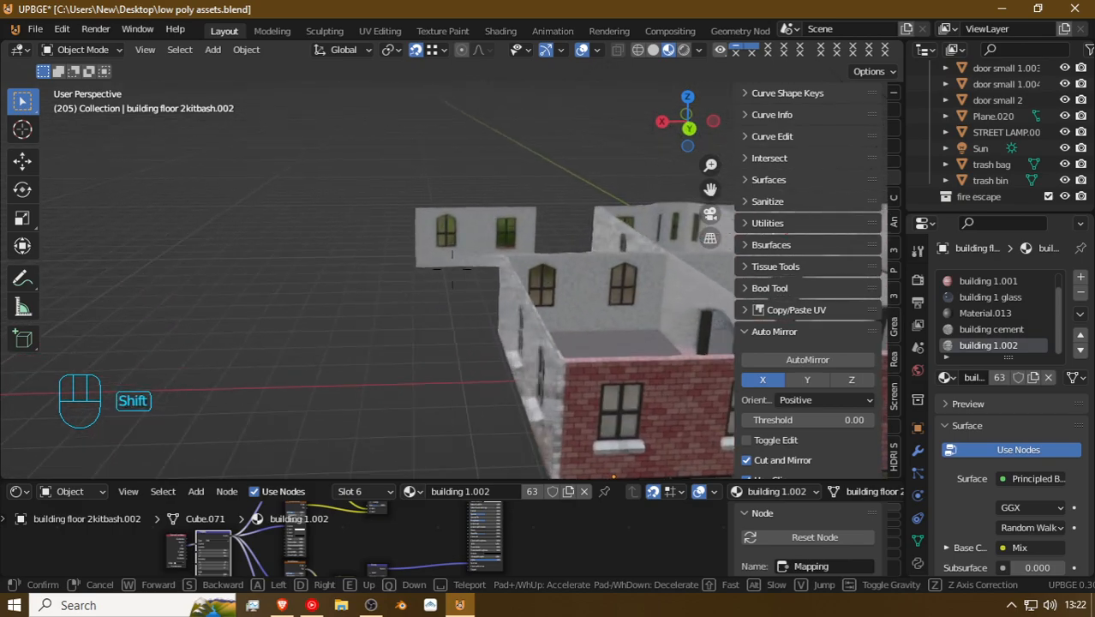
{"action": "key", "text": "w"}
{"action": "key", "text": "d"}
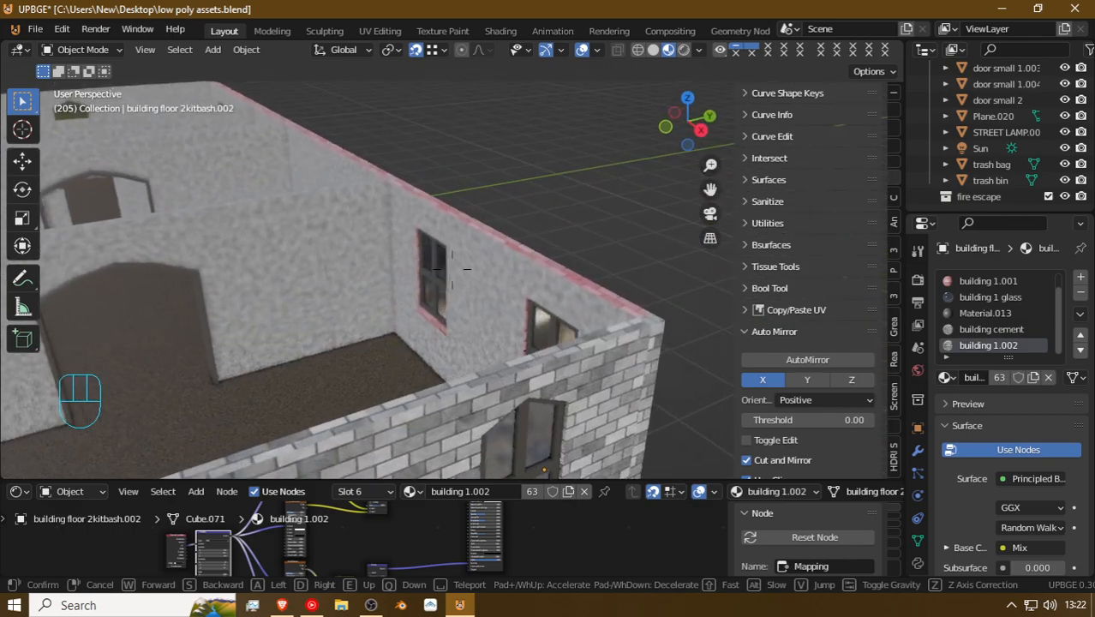
{"action": "key", "text": "s"}
{"action": "key", "text": "a"}
{"action": "key", "text": "d"}
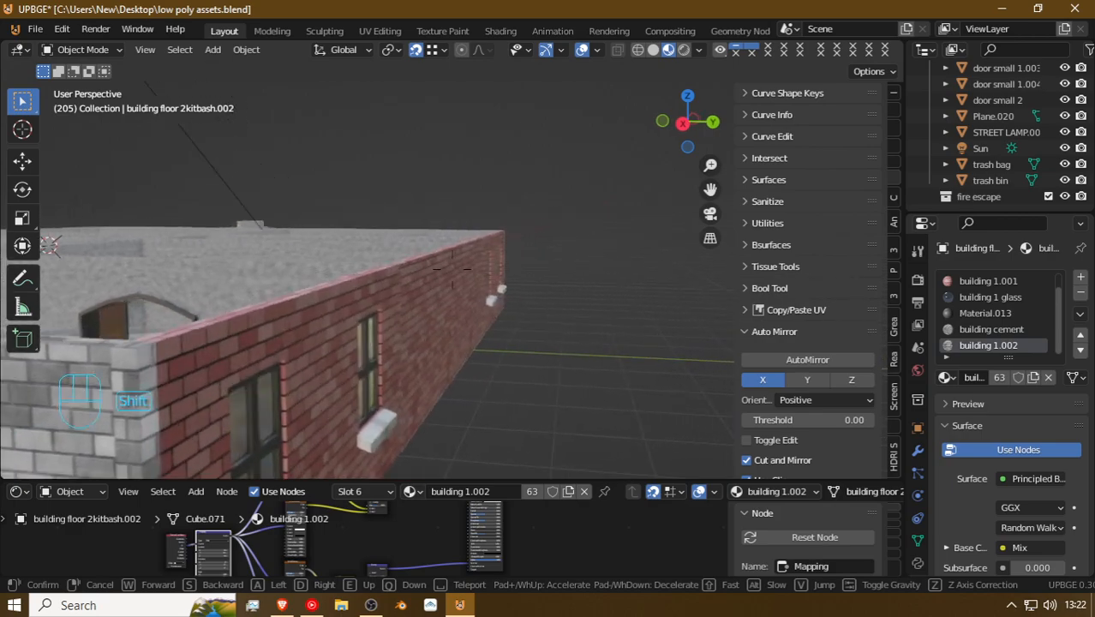
{"action": "key", "text": "w"}
{"action": "key", "text": "e"}
{"action": "key", "text": "shift+w"}
{"action": "key", "text": "e"}
{"action": "key", "text": "s"}
{"action": "key", "text": "d"}
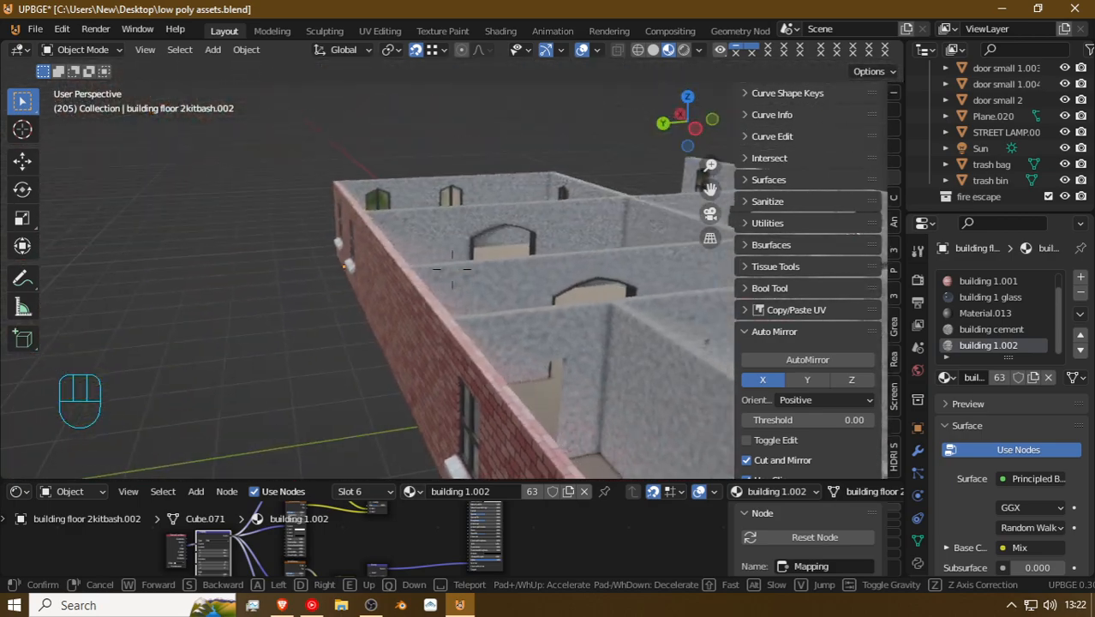
{"action": "key", "text": "d"}
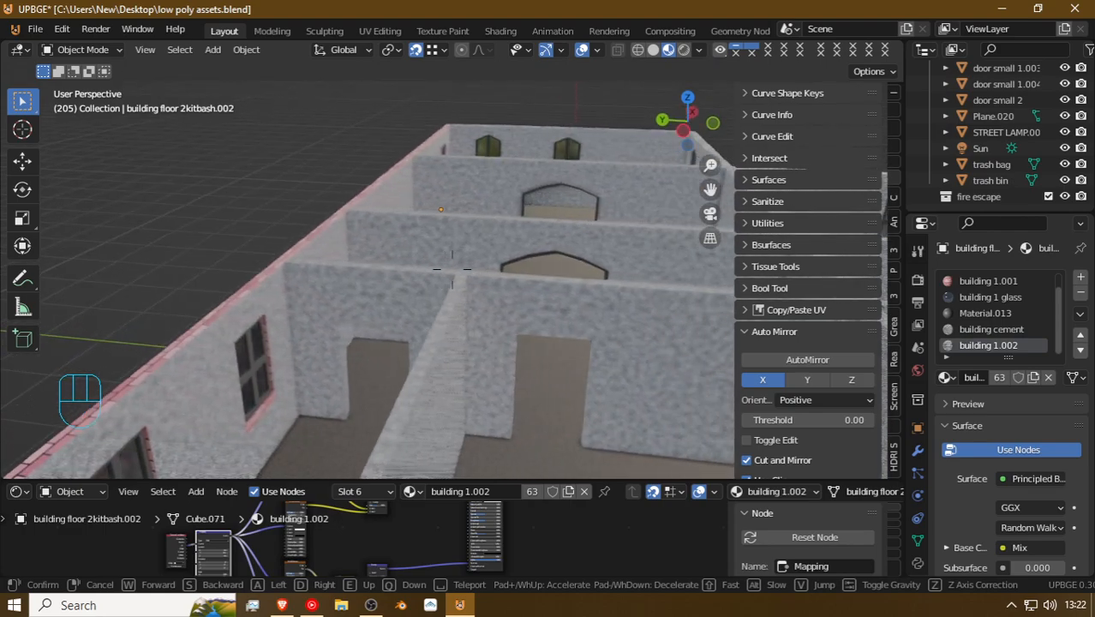
Step: Inspect the brick trim around the corner window from inside the brick wall
{"action": "key", "text": "w"}
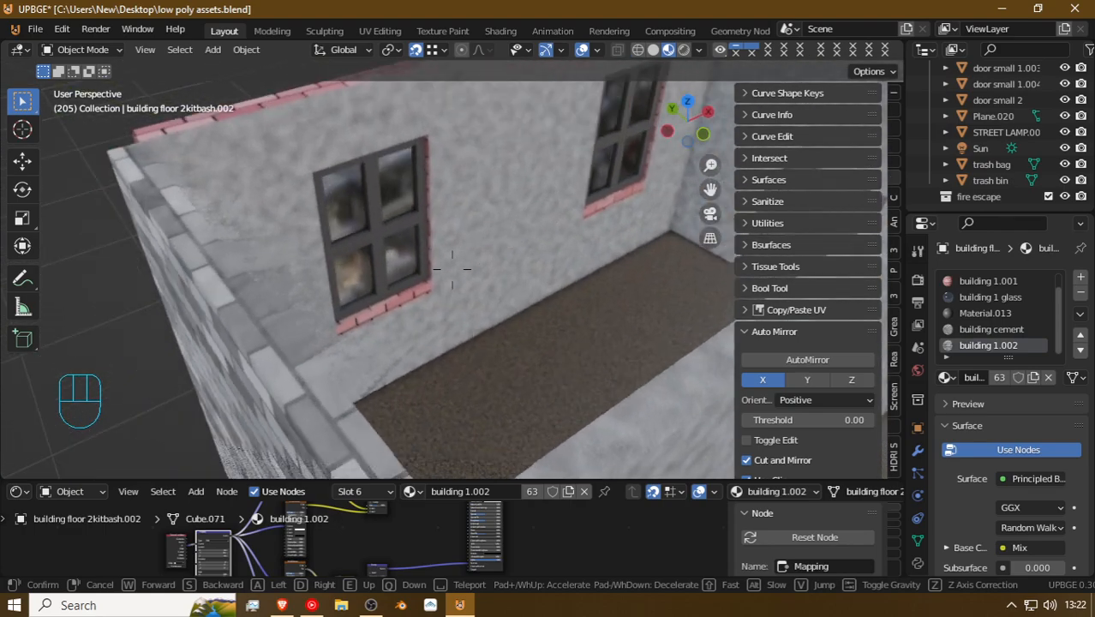
{"action": "key", "text": "w"}
{"action": "left_click", "coordinate": [455, 270]}
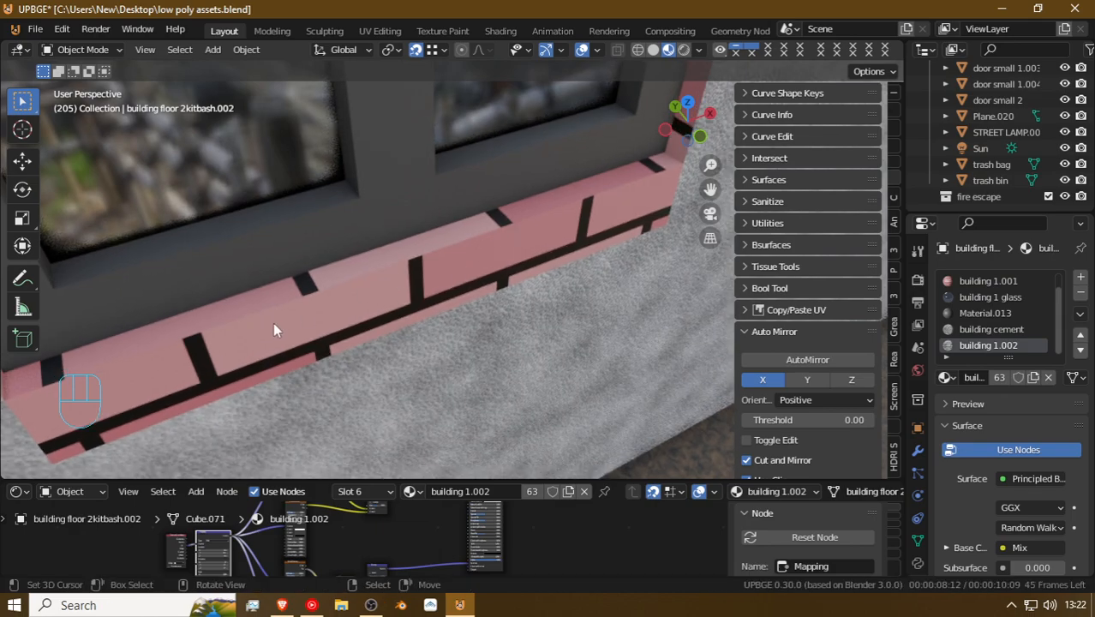
{"action": "key", "text": "shift+f"}
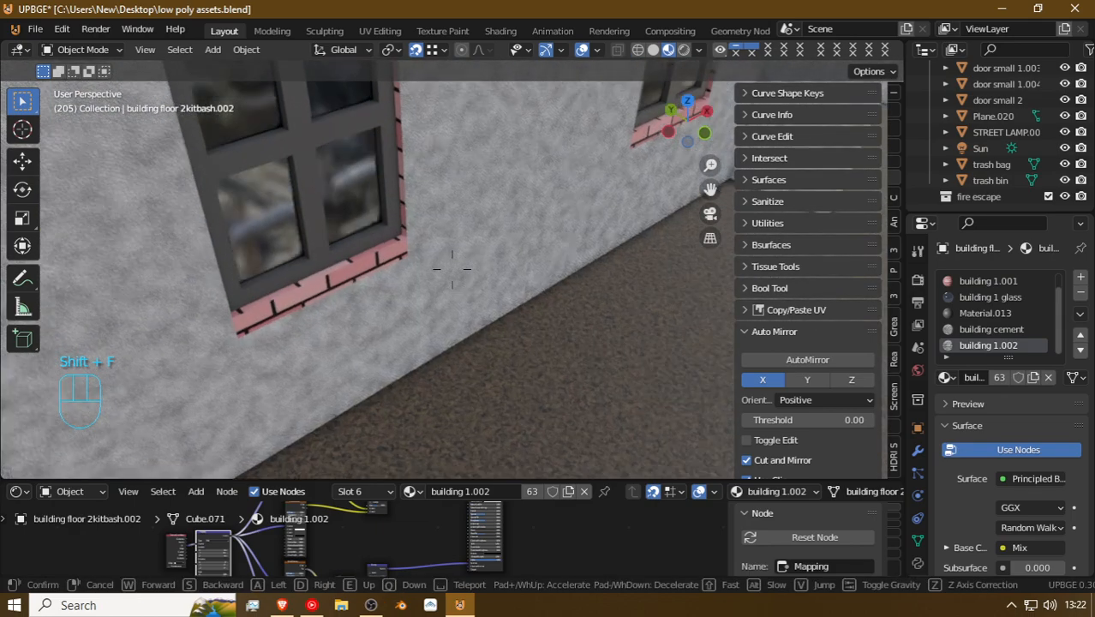
{"action": "key", "text": "w"}
{"action": "left_click", "coordinate": [452, 268]}
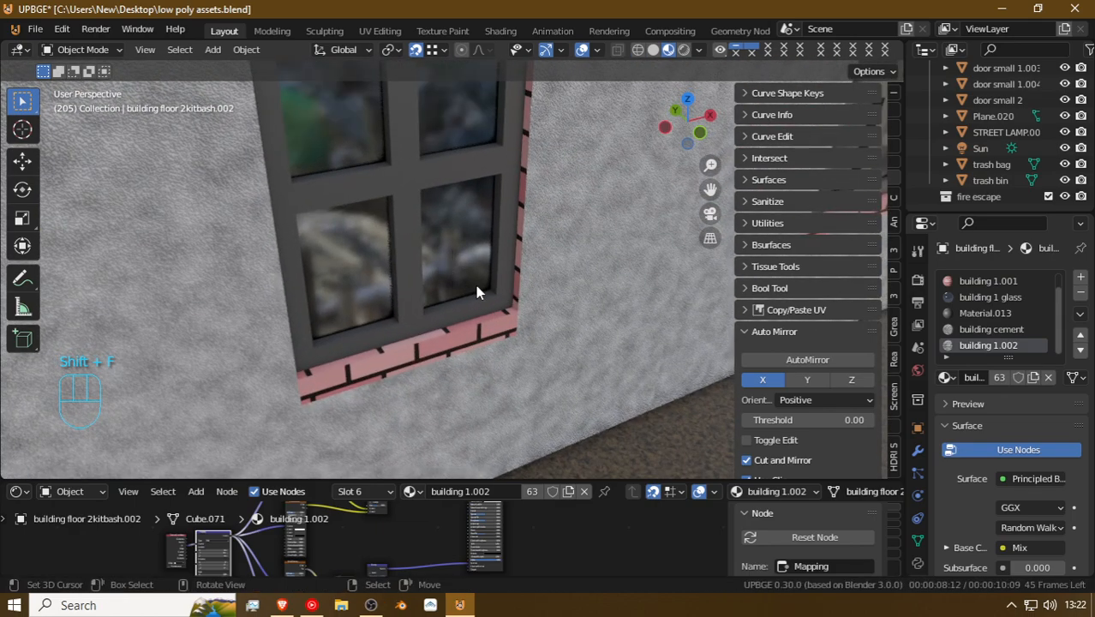
Step: Select the wall piece with the inspected window and compare the brick and stone walls' windows from outside
{"action": "left_click", "coordinate": [477, 292]}
{"action": "key", "text": "shift+f"}
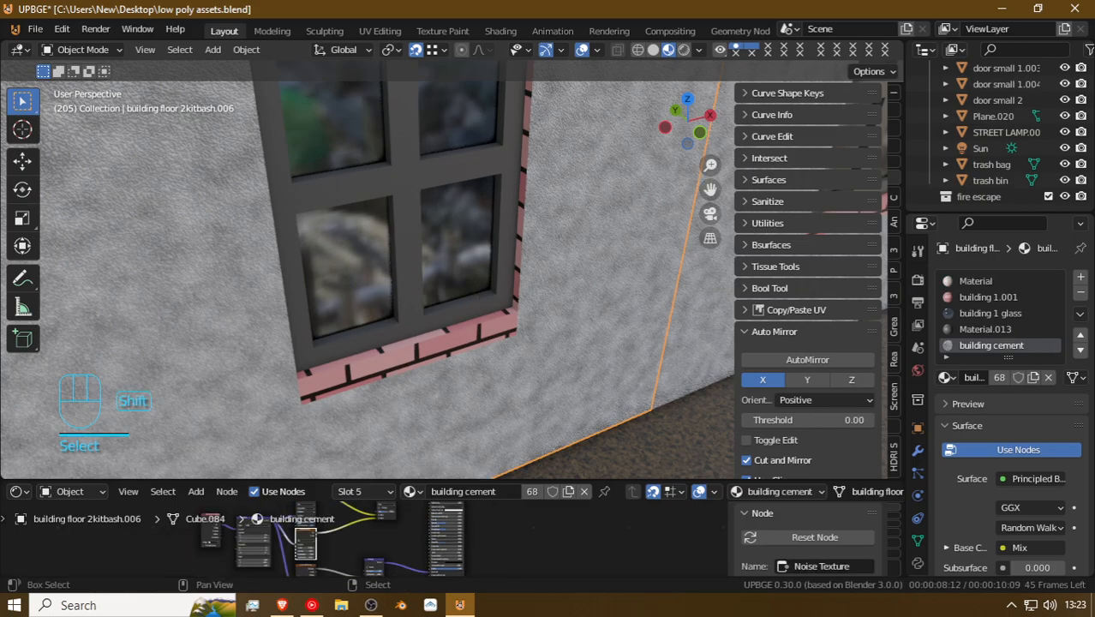
{"action": "key", "text": "w"}
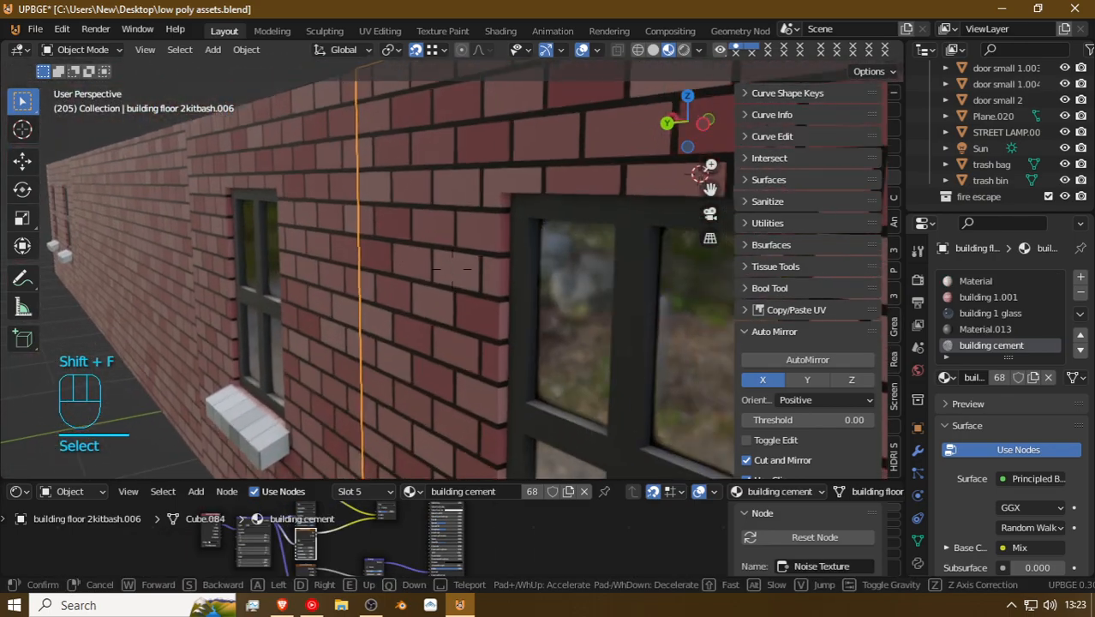
{"action": "key", "text": "w"}
{"action": "key", "text": "w"}
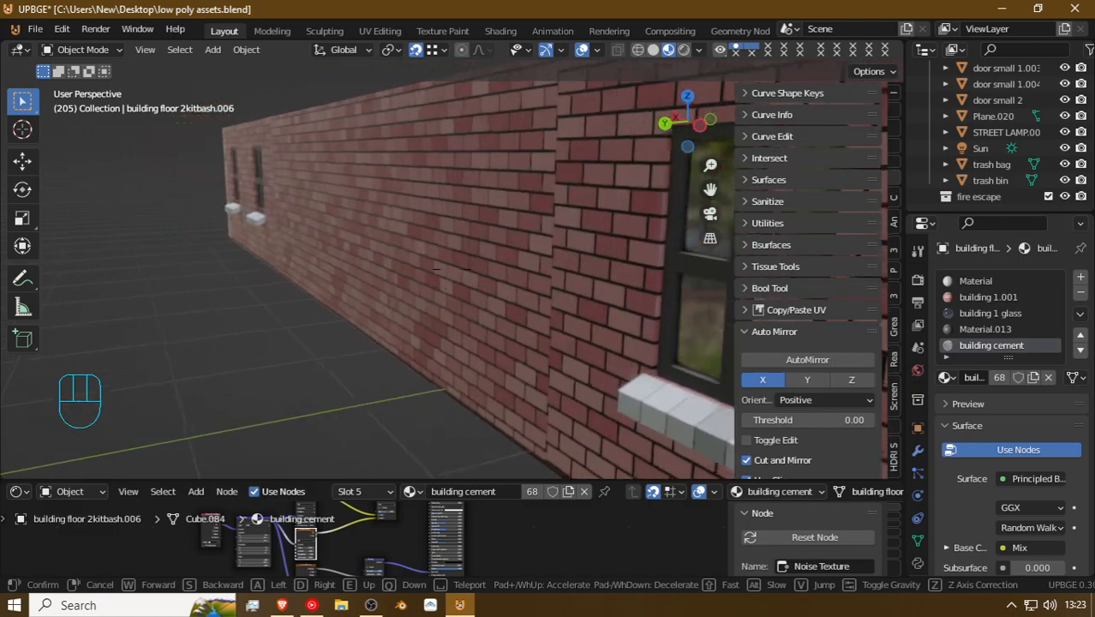
{"action": "key", "text": "shift+w"}
{"action": "key", "text": "w"}
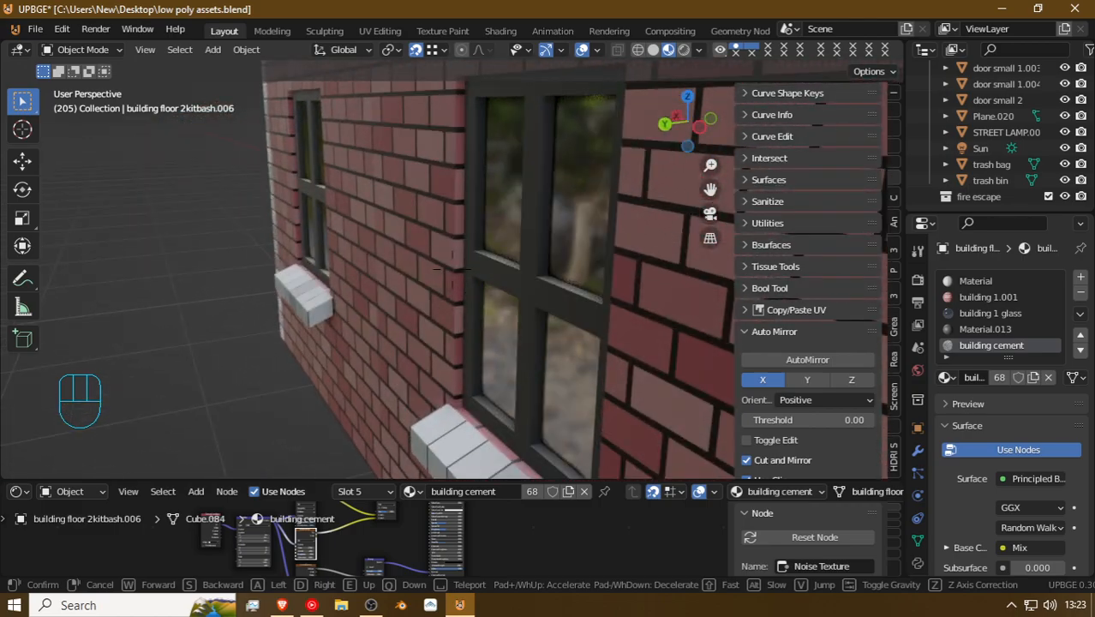
{"action": "key", "text": "w"}
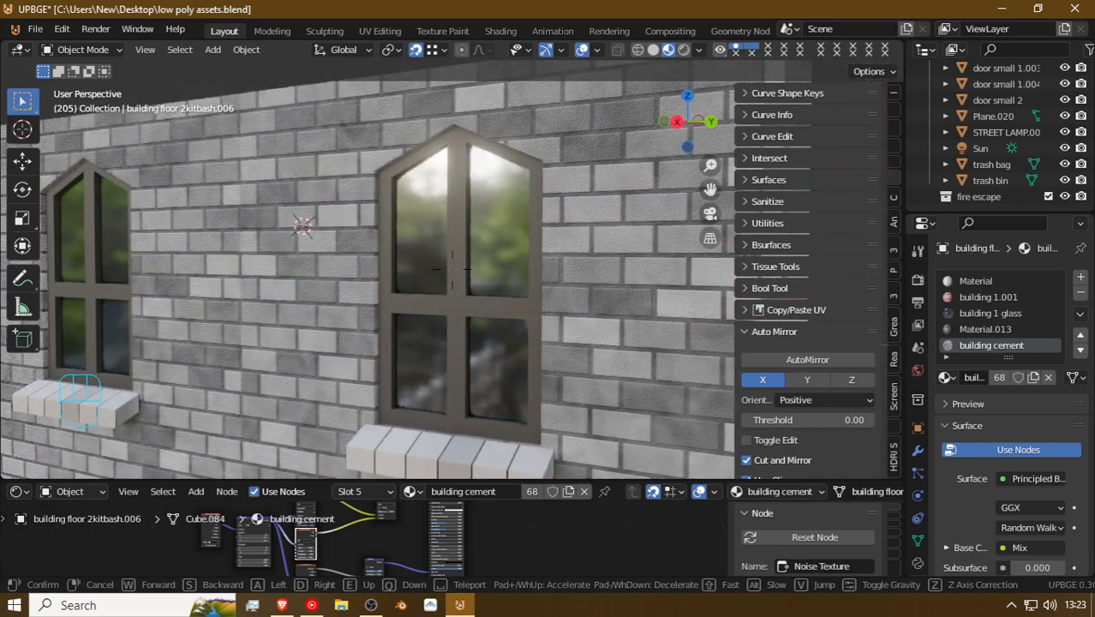
{"action": "left_click", "coordinate": [456, 293]}
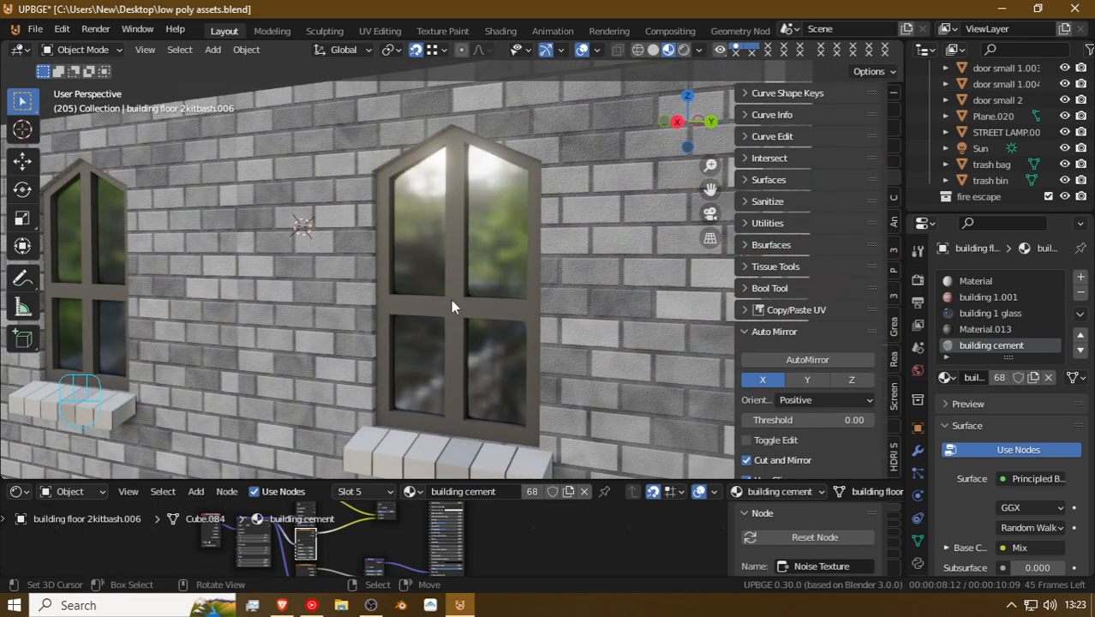
Step: Edit the brick wall piece at the stone corner and select all linked parts of its window frame
{"action": "key", "text": "shift+f"}
{"action": "key", "text": "d"}
{"action": "left_click", "coordinate": [452, 276]}
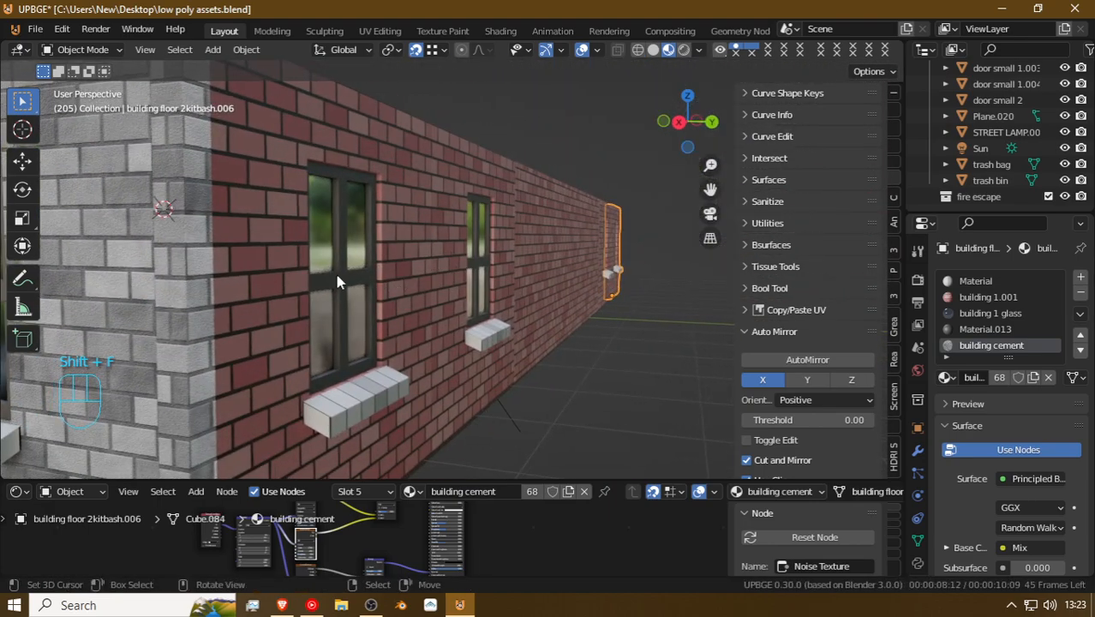
{"action": "left_click", "coordinate": [371, 295]}
{"action": "key", "text": "Tab"}
{"action": "left_click", "coordinate": [364, 274]}
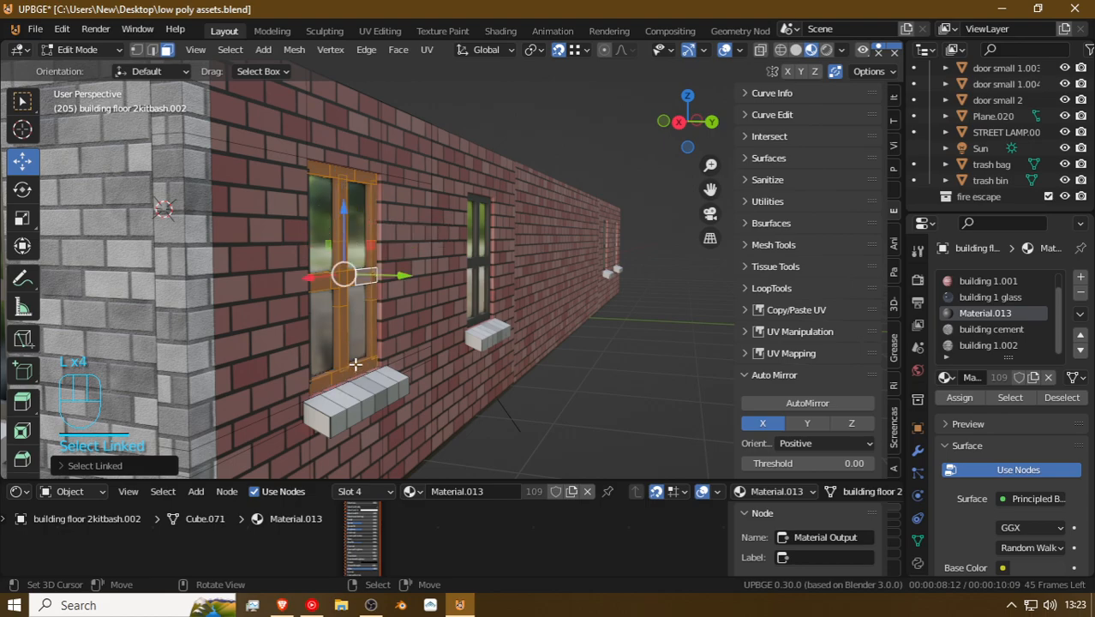
{"action": "key", "text": "shift+f"}
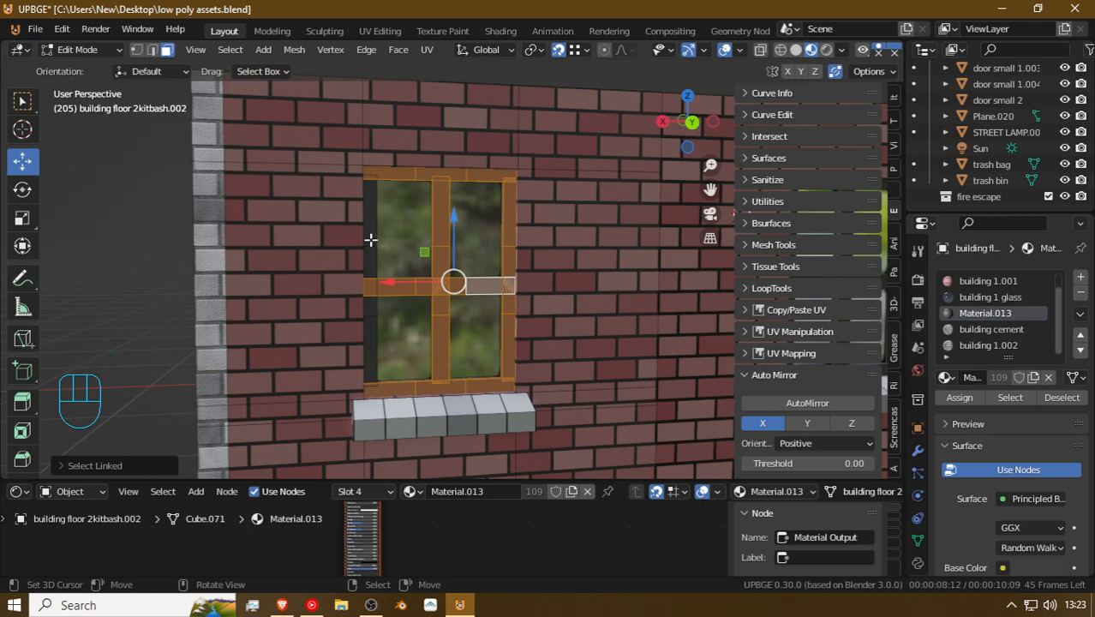
{"action": "key", "text": "shift+f"}
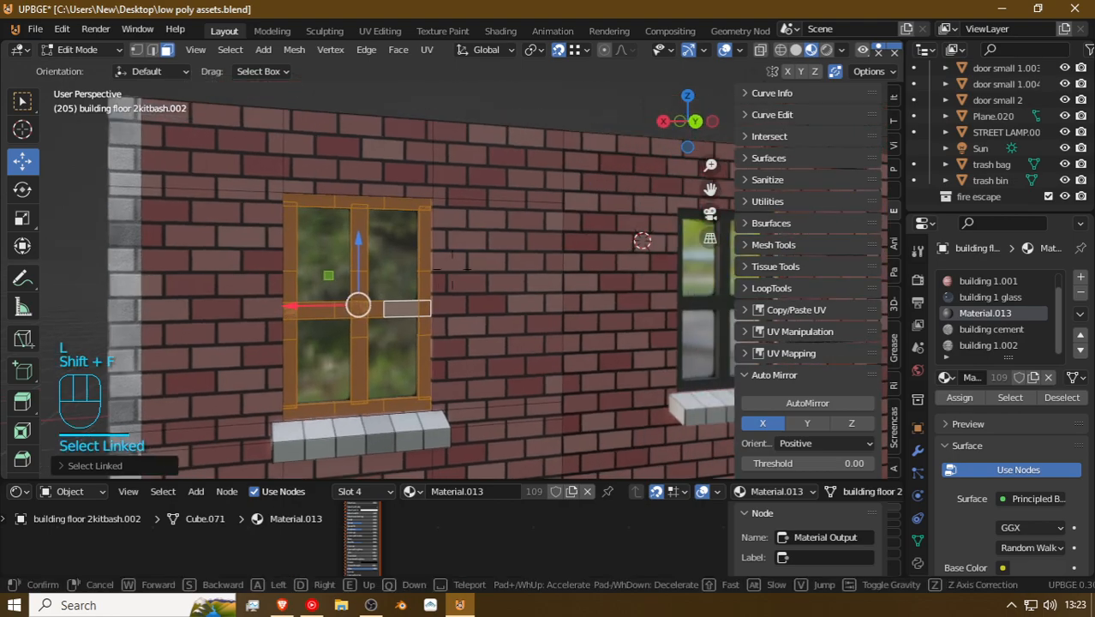
Step: Scale the selected window frame along the global Y axis to make it deeper through the wall
{"action": "key", "text": "s"}
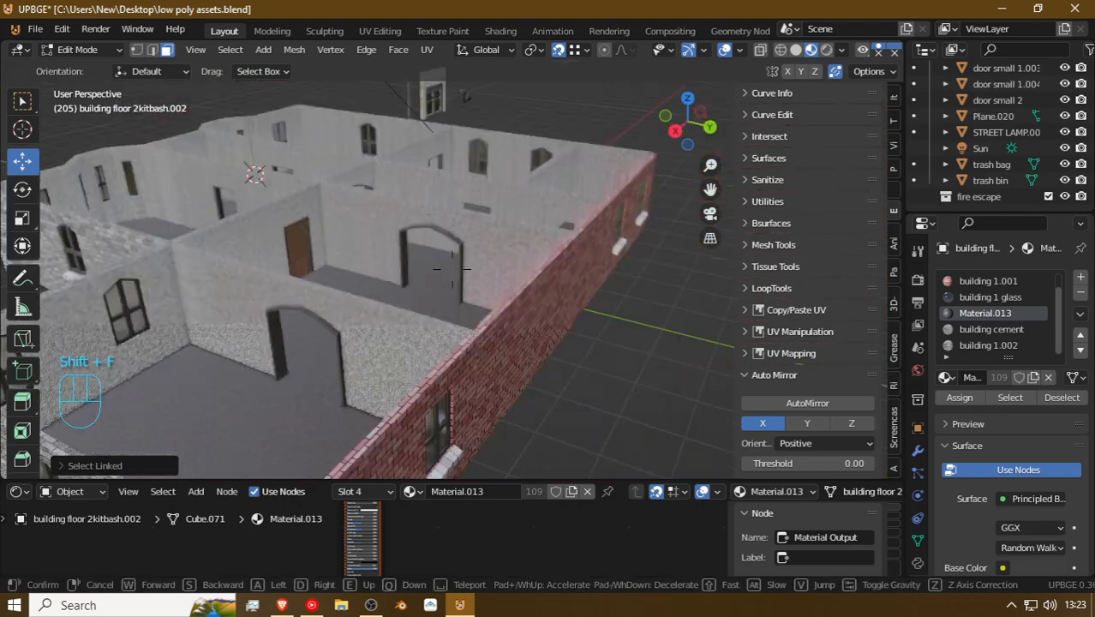
{"action": "key", "text": "shift+a"}
{"action": "key", "text": "shift+w"}
{"action": "key", "text": "shift+a"}
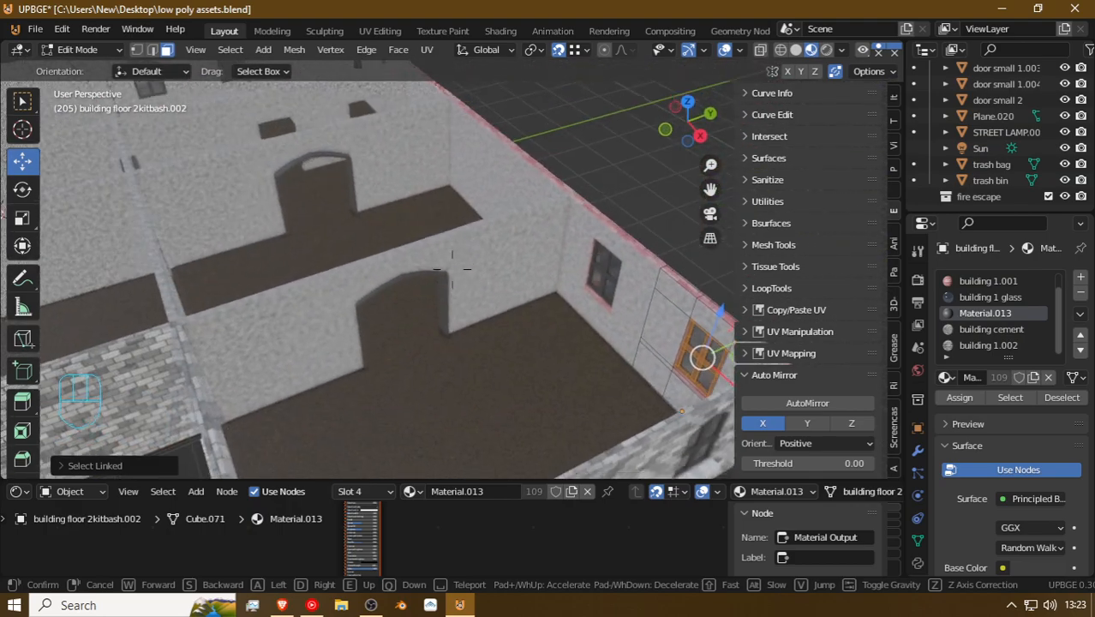
{"action": "key", "text": "shift+s"}
{"action": "key", "text": "shift+d"}
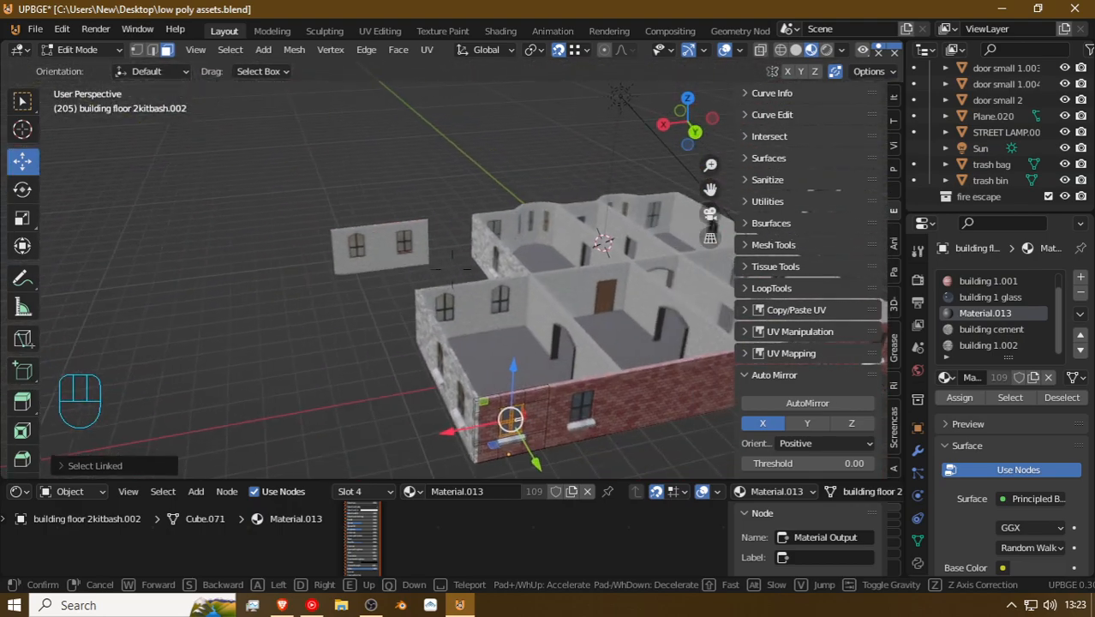
{"action": "key", "text": "shift+a"}
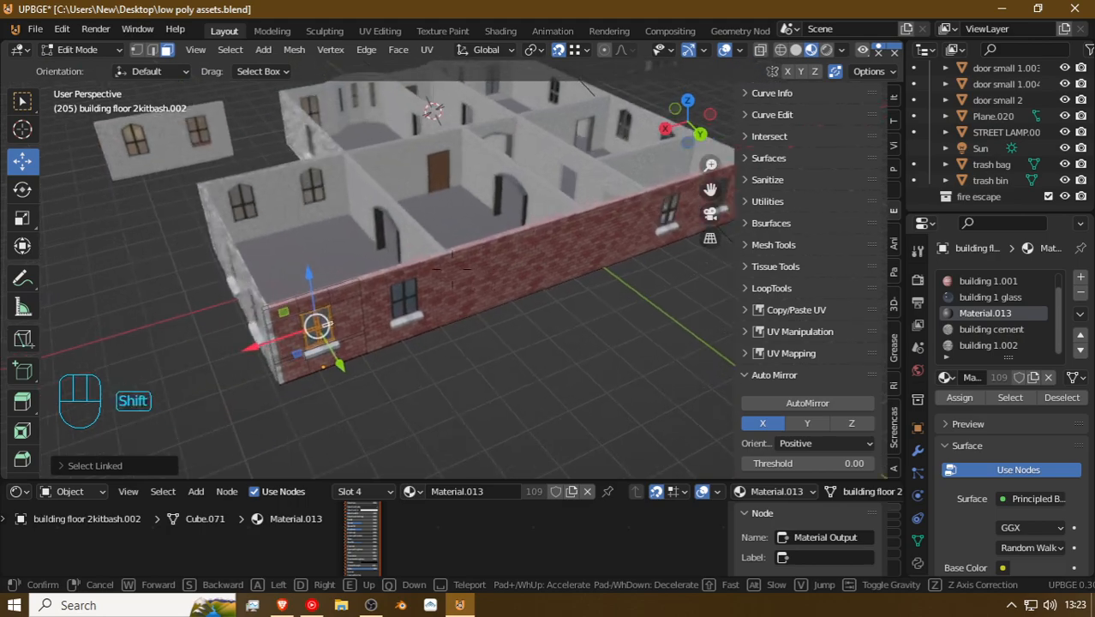
{"action": "key", "text": "w"}
{"action": "key", "text": "w"}
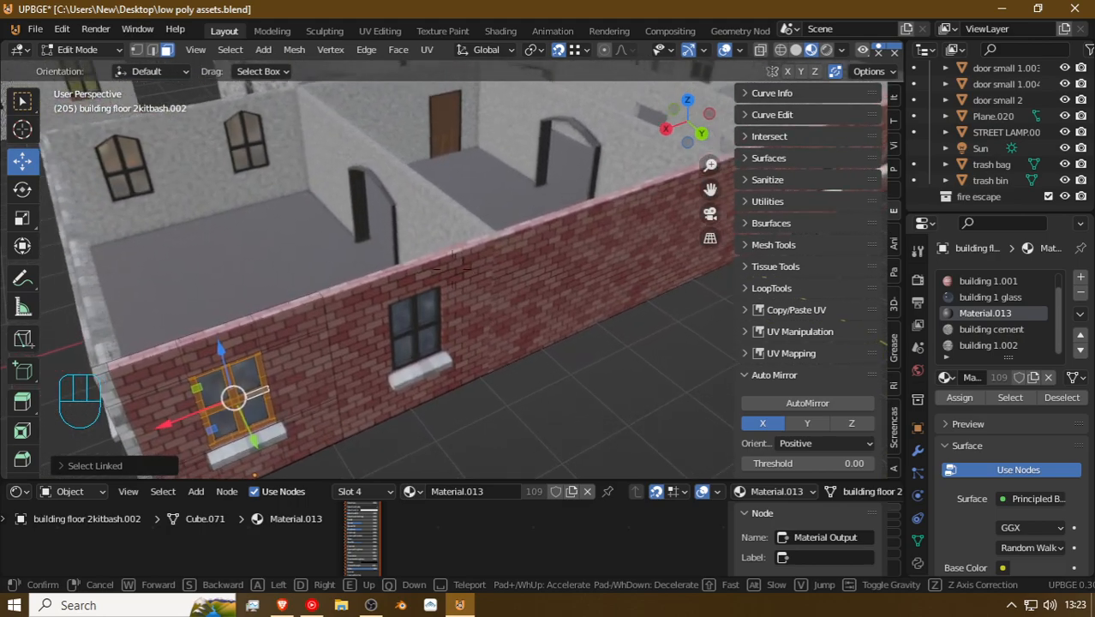
{"action": "key", "text": "a"}
{"action": "left_click", "coordinate": [452, 269]}
{"action": "key", "text": "s"}
{"action": "key", "text": "y"}
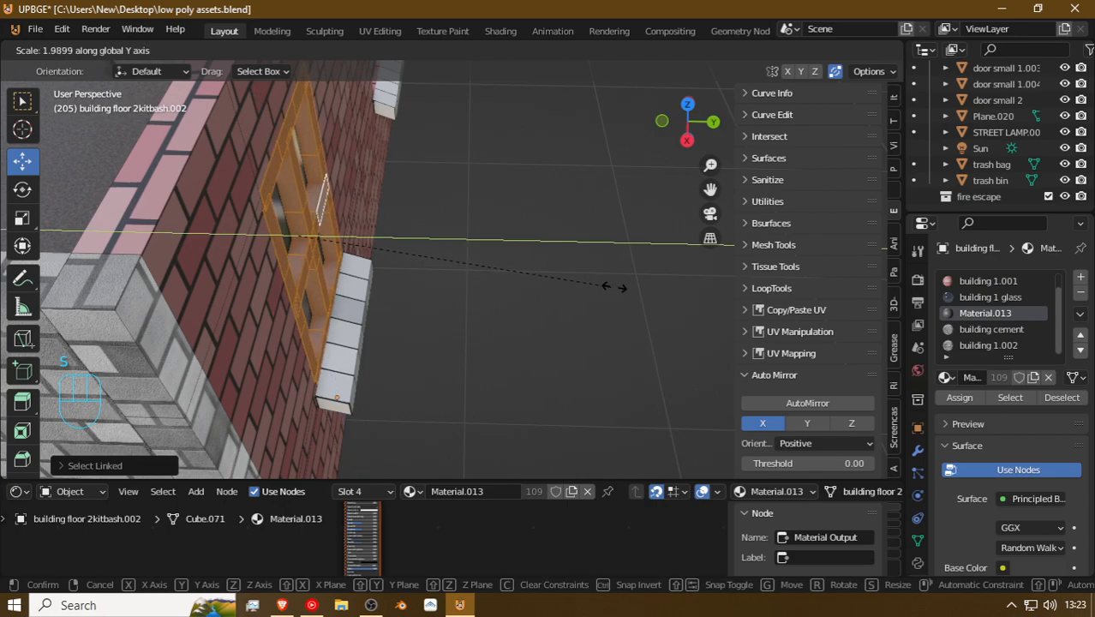
{"action": "left_click", "coordinate": [689, 306]}
Step: Assign the building cement material to the brick strip beneath the window on the wall's inner side and leave mesh editing
{"action": "key", "text": "shift+f"}
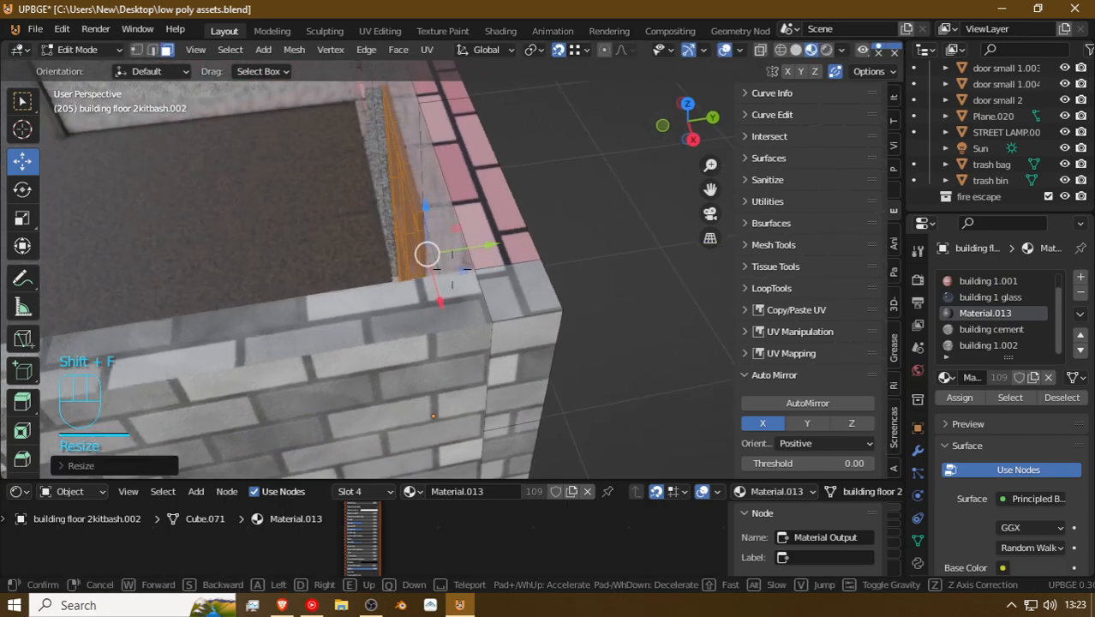
{"action": "key", "text": "a"}
{"action": "key", "text": "q"}
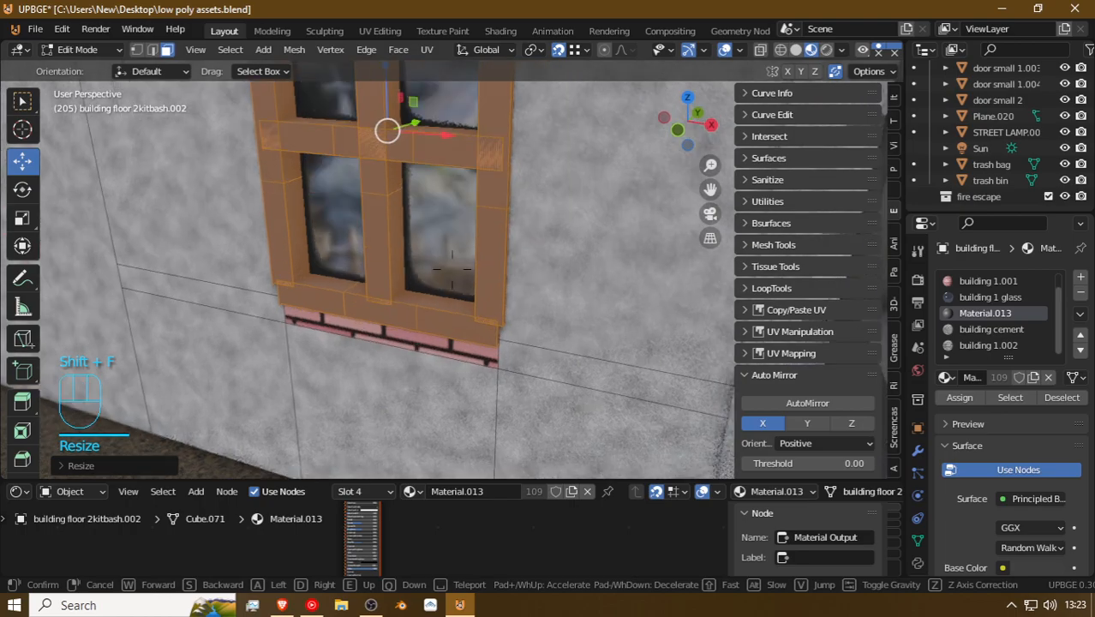
{"action": "key", "text": "e"}
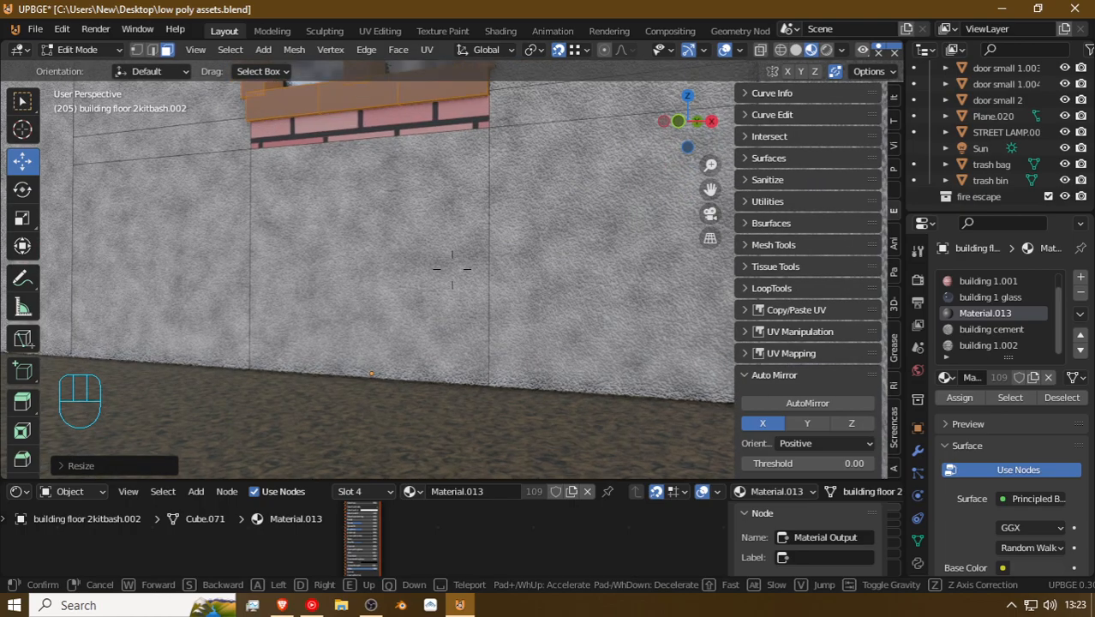
{"action": "left_click", "coordinate": [453, 269]}
{"action": "key", "text": "Tab"}
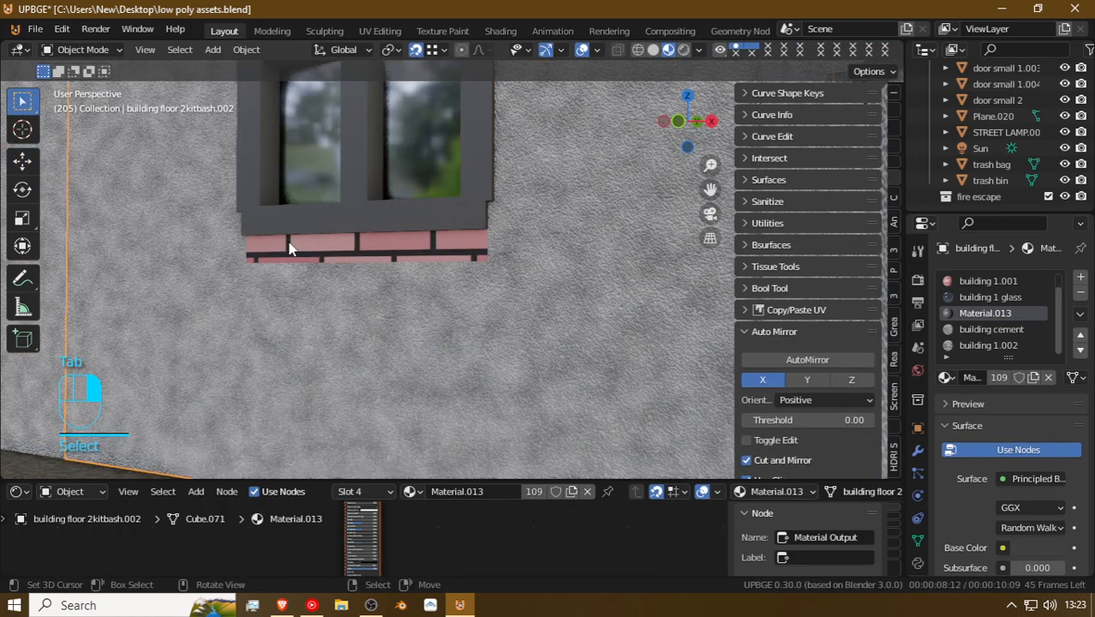
{"action": "key", "text": "Tab"}
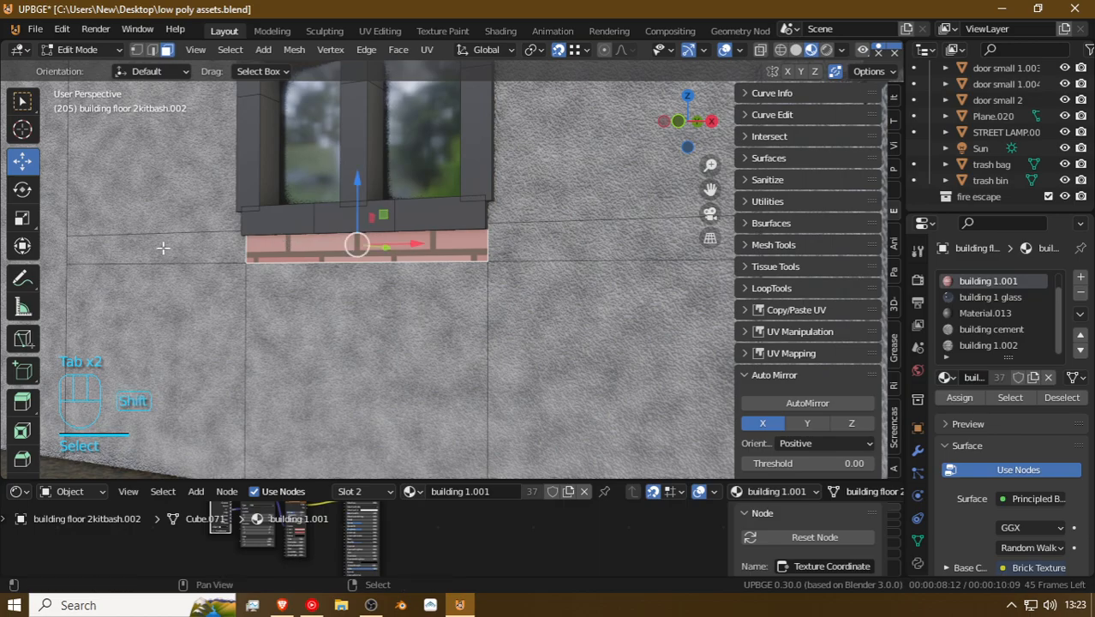
{"action": "left_click", "coordinate": [162, 247], "text": "shift"}
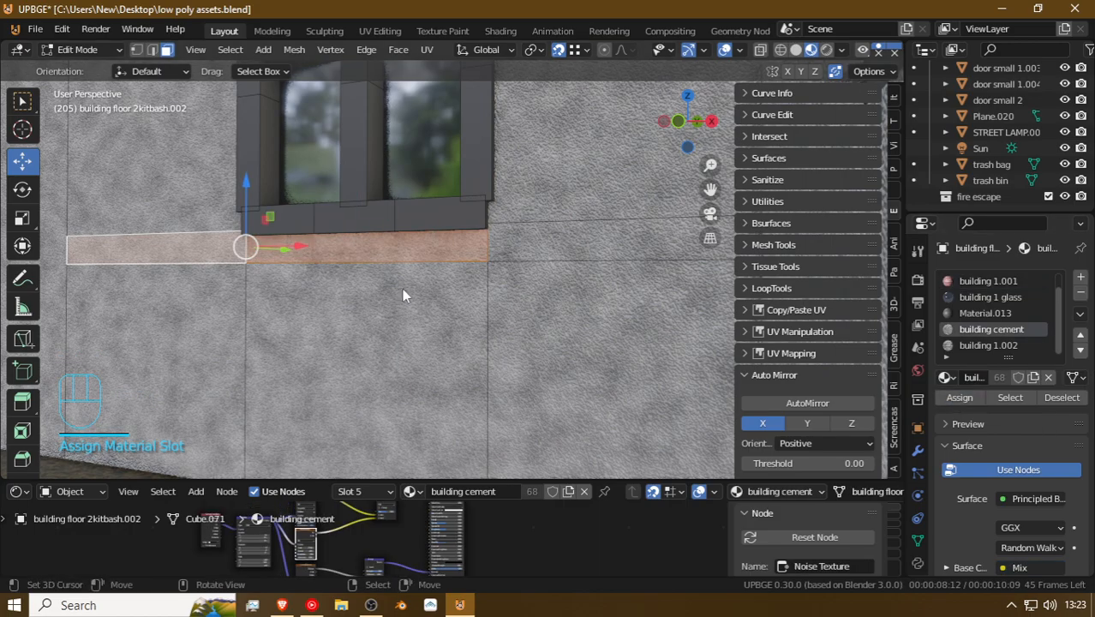
{"action": "key", "text": "Tab"}
{"action": "key", "text": "shift+f"}
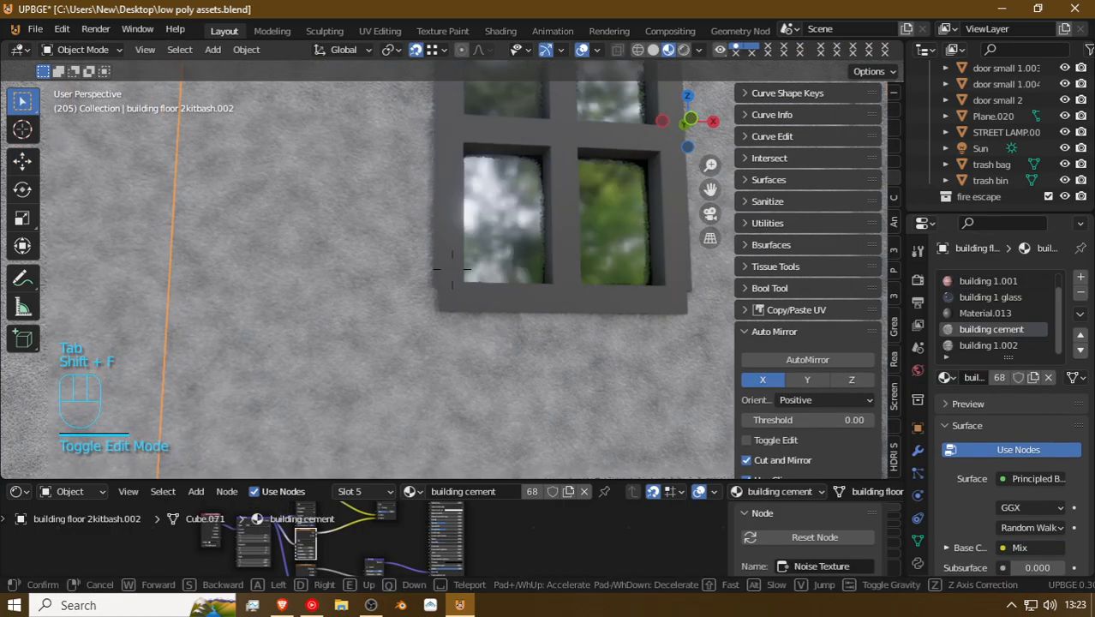
Step: Edit the brick wall piece again and select all linked faces of its window frame's bottom bar from the inner side
{"action": "left_click", "coordinate": [374, 296]}
{"action": "left_click", "coordinate": [349, 275]}
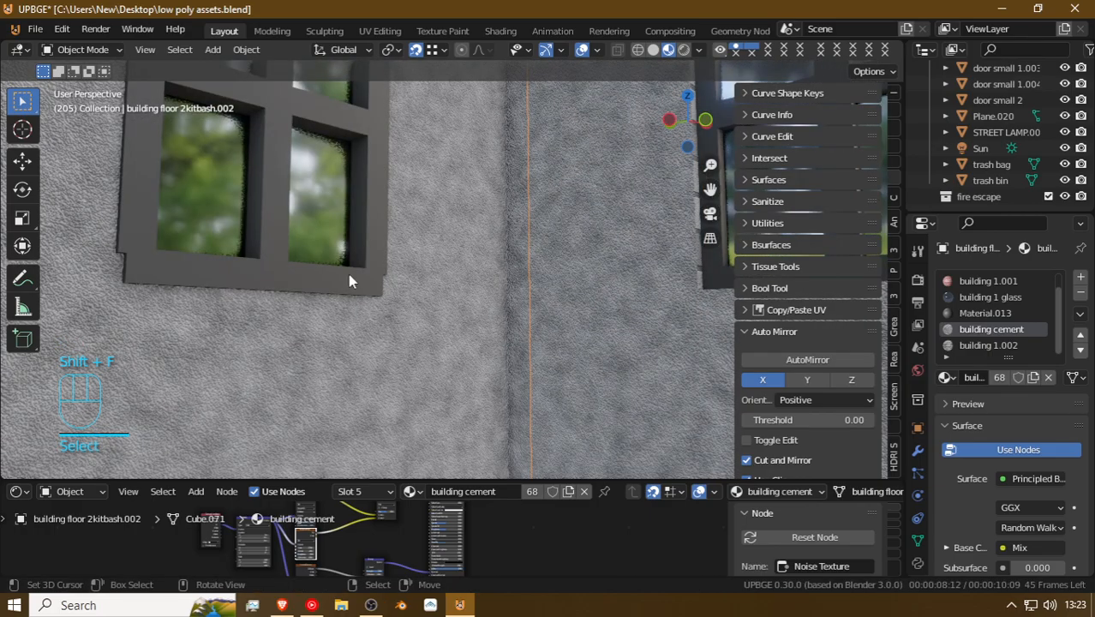
{"action": "key", "text": "Tab"}
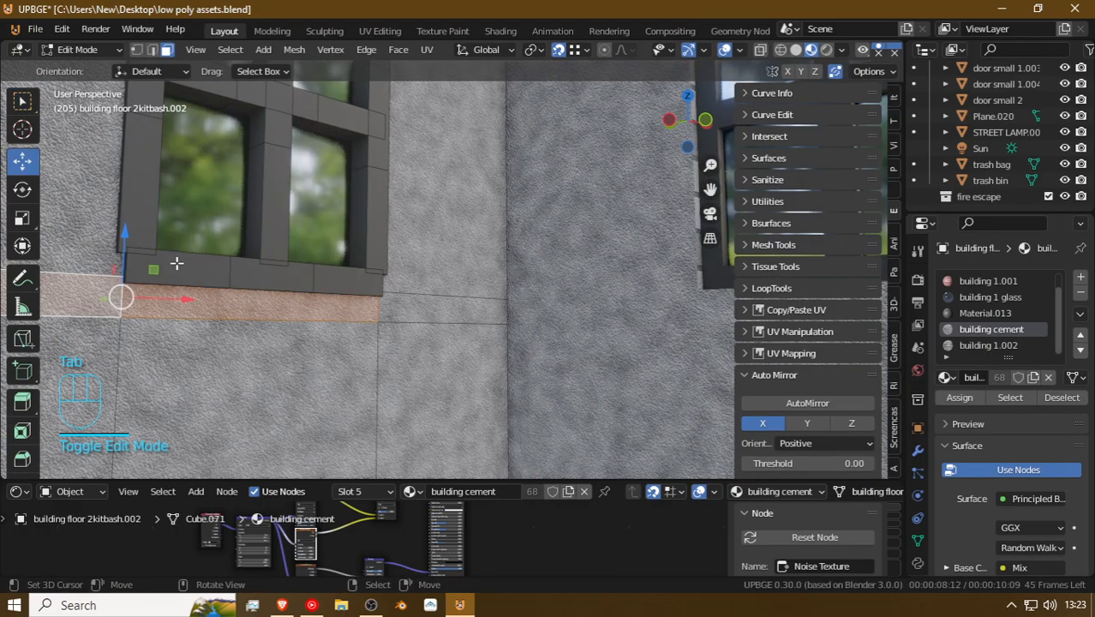
{"action": "left_click", "coordinate": [178, 266]}
{"action": "key", "text": "ctrl+l"}
Step: Try to hide the window frame's selected bottom bar, and undo back to its selection
{"action": "key", "text": "h"}
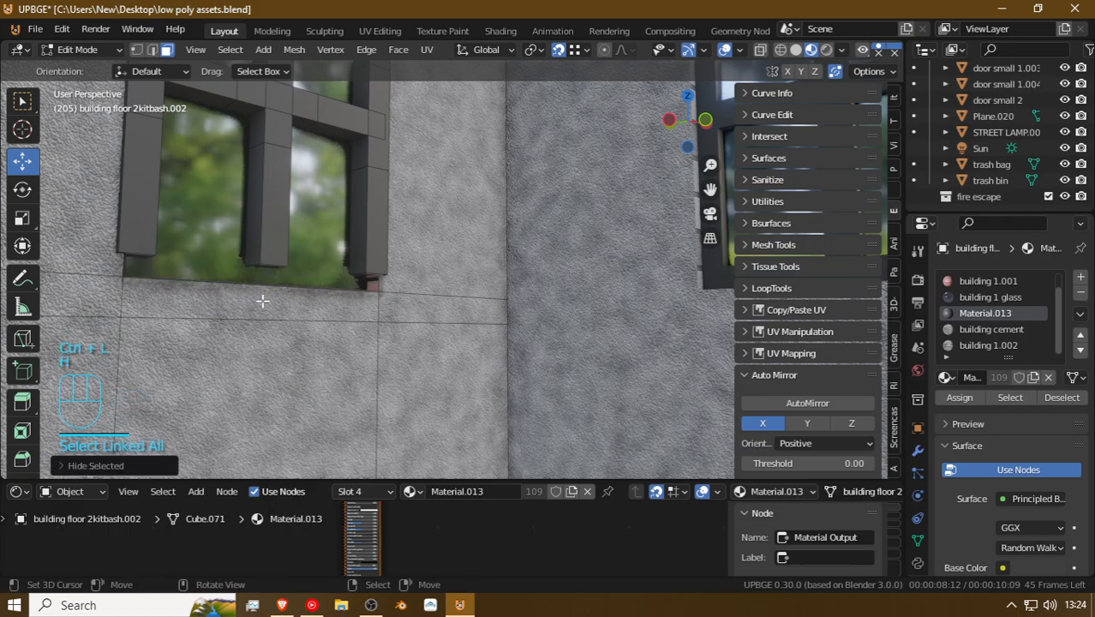
{"action": "left_click", "coordinate": [450, 418]}
{"action": "key", "text": "ctrl+z"}
{"action": "key", "text": "ctrl+z"}
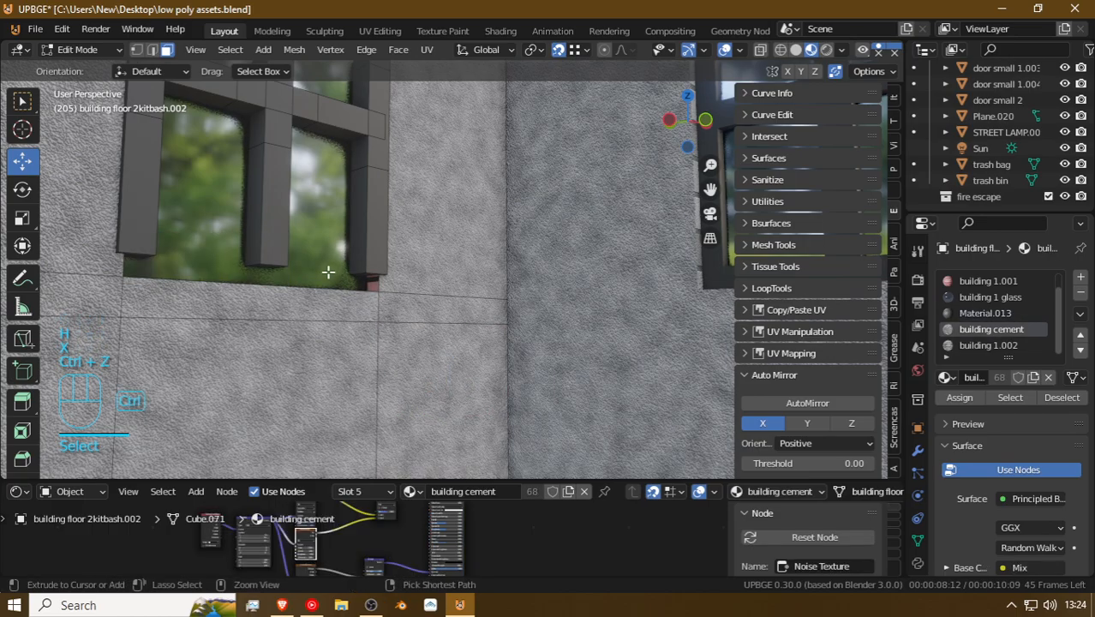
Step: Move the frame's bottom bar along the global Z axis so it overlaps the lower ends of the side posts
{"action": "key", "text": "g"}
{"action": "key", "text": "z"}
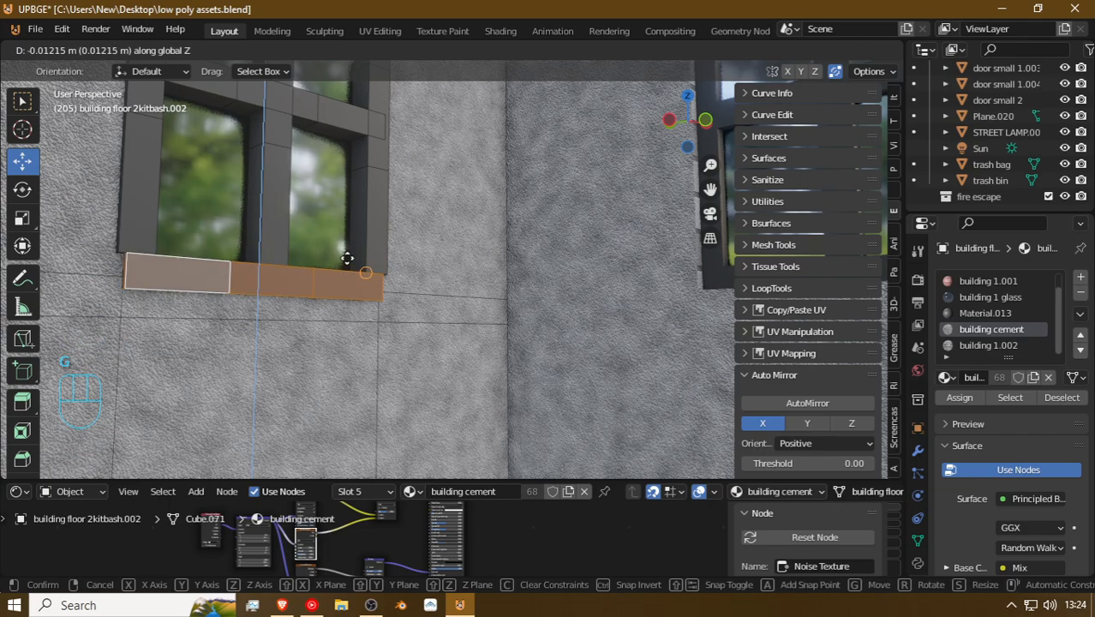
{"action": "left_click", "coordinate": [376, 292]}
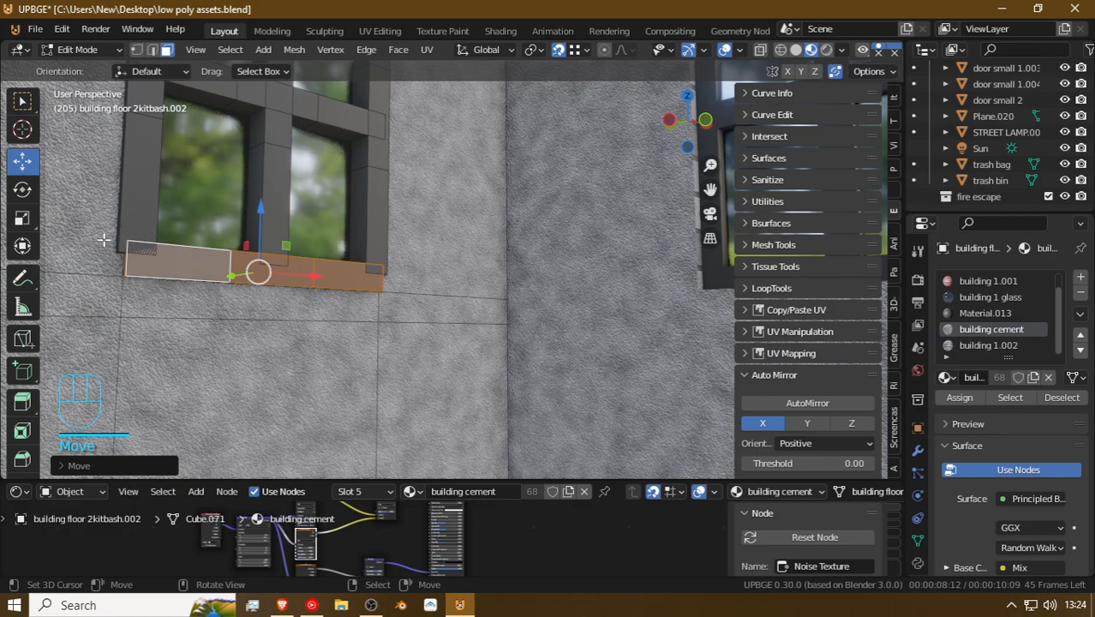
{"action": "key", "text": "shift+f"}
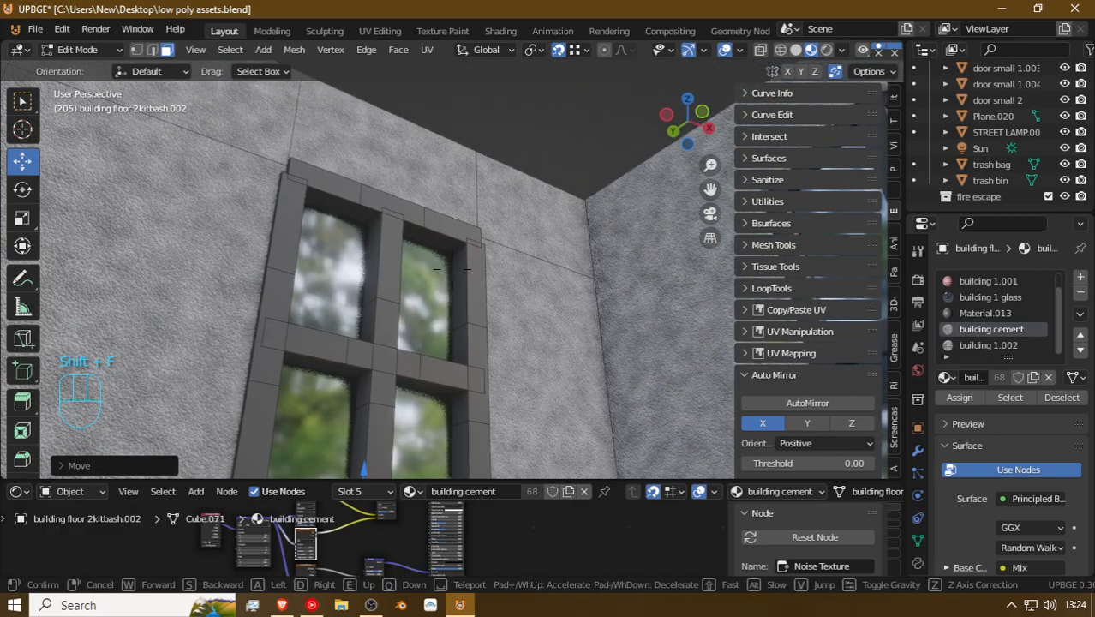
{"action": "left_click", "coordinate": [433, 247]}
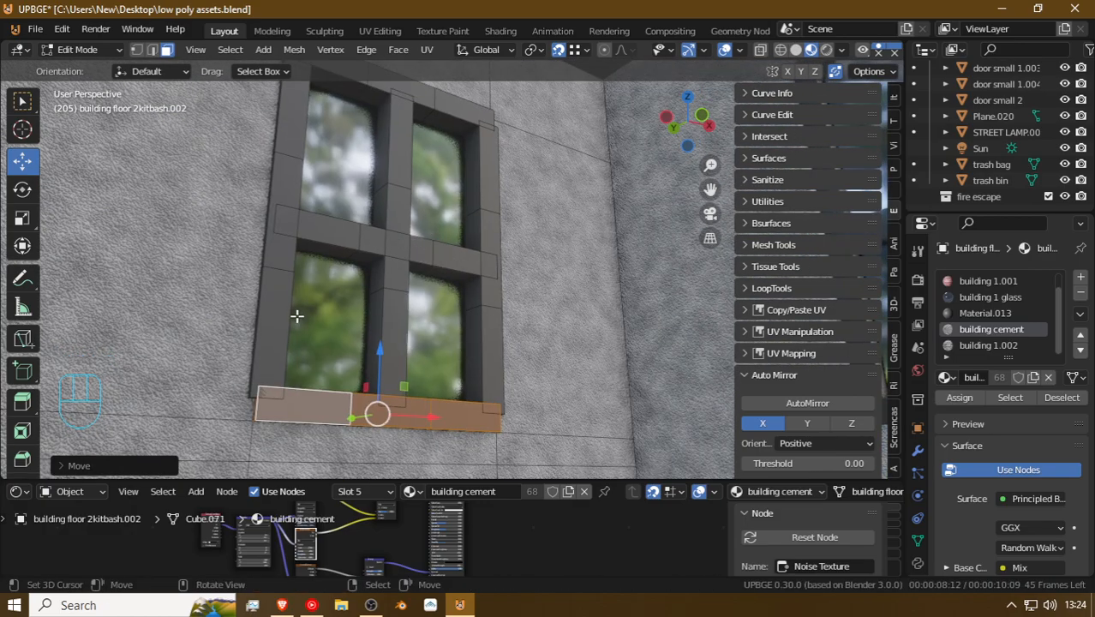
Step: Lower the bottom end face of the frame's left post along global Z to the bottom bar's lower edge, about 0.048 m
{"action": "key", "text": "shift+f"}
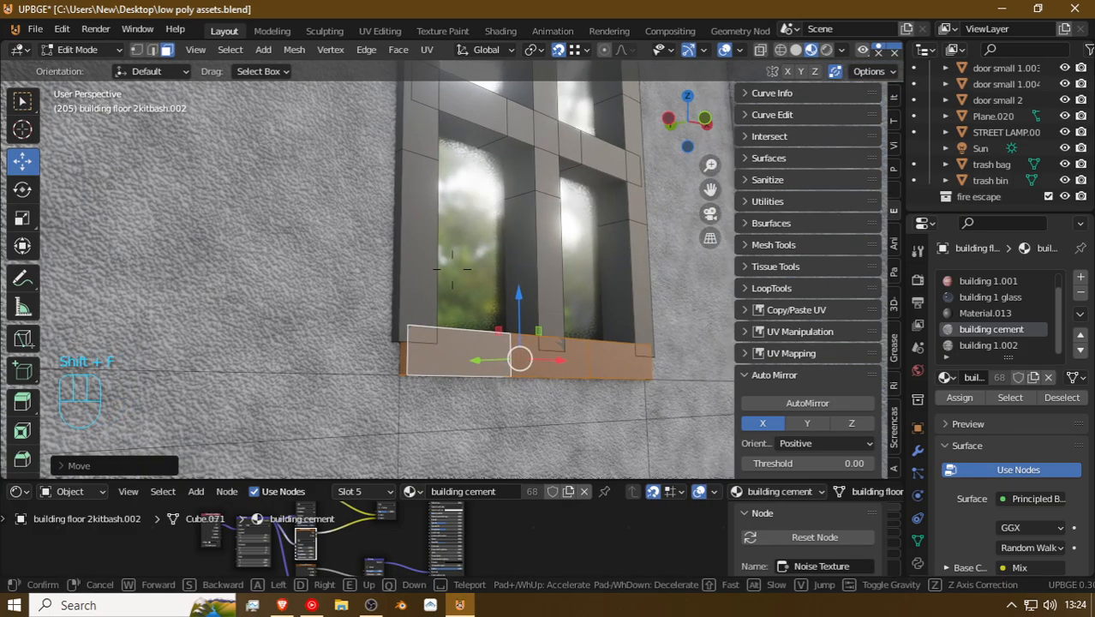
{"action": "left_click", "coordinate": [435, 265]}
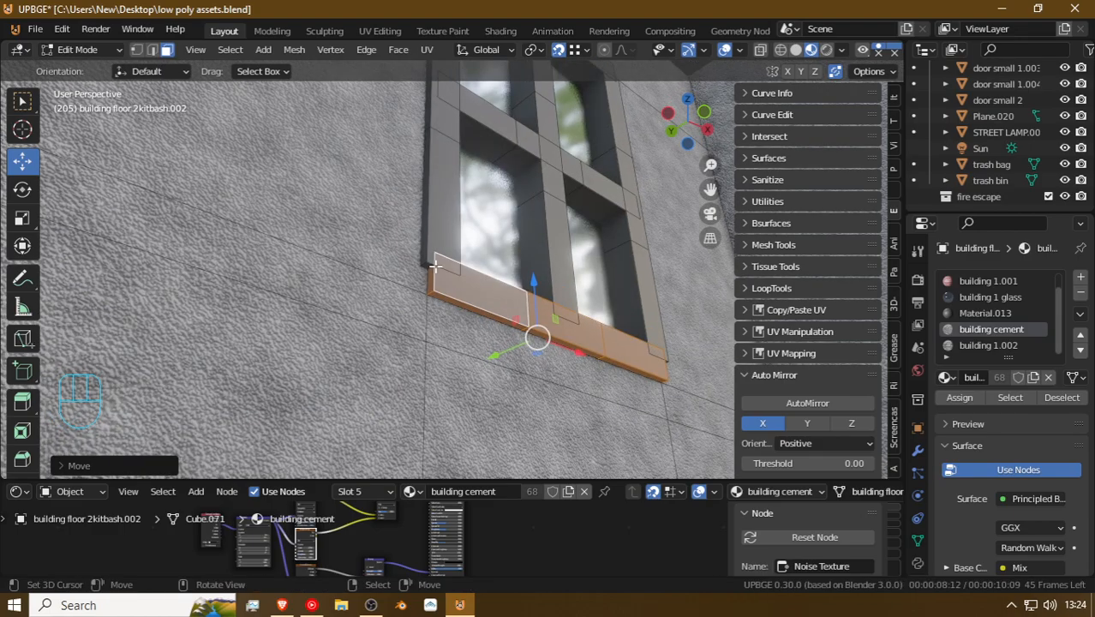
{"action": "left_click", "coordinate": [429, 266]}
{"action": "key", "text": "g"}
{"action": "key", "text": "z"}
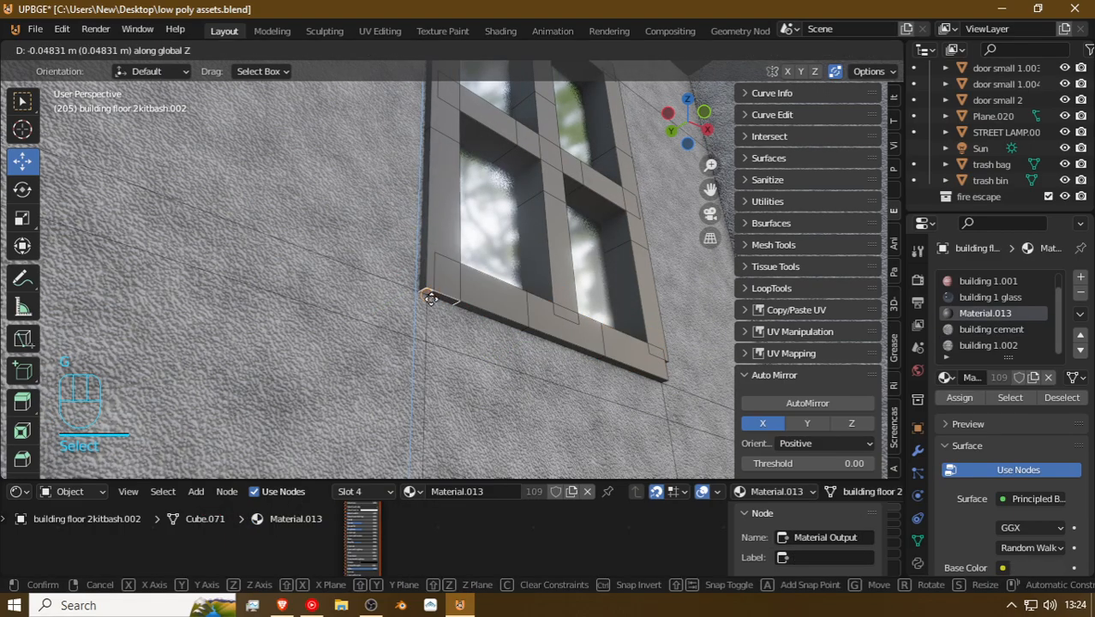
{"action": "left_click", "coordinate": [430, 296]}
Step: Lower the bottom end face of the frame's right post along global Z by about 0.048 m, level with the bottom bar's lower edge
{"action": "key", "text": "shift+f"}
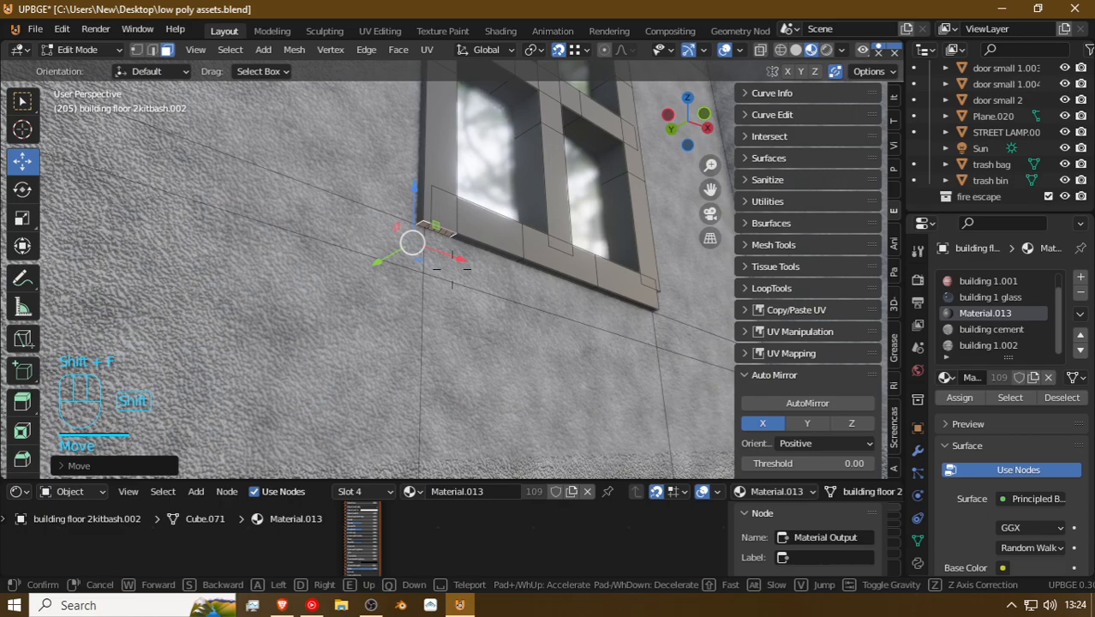
{"action": "left_click", "coordinate": [451, 270]}
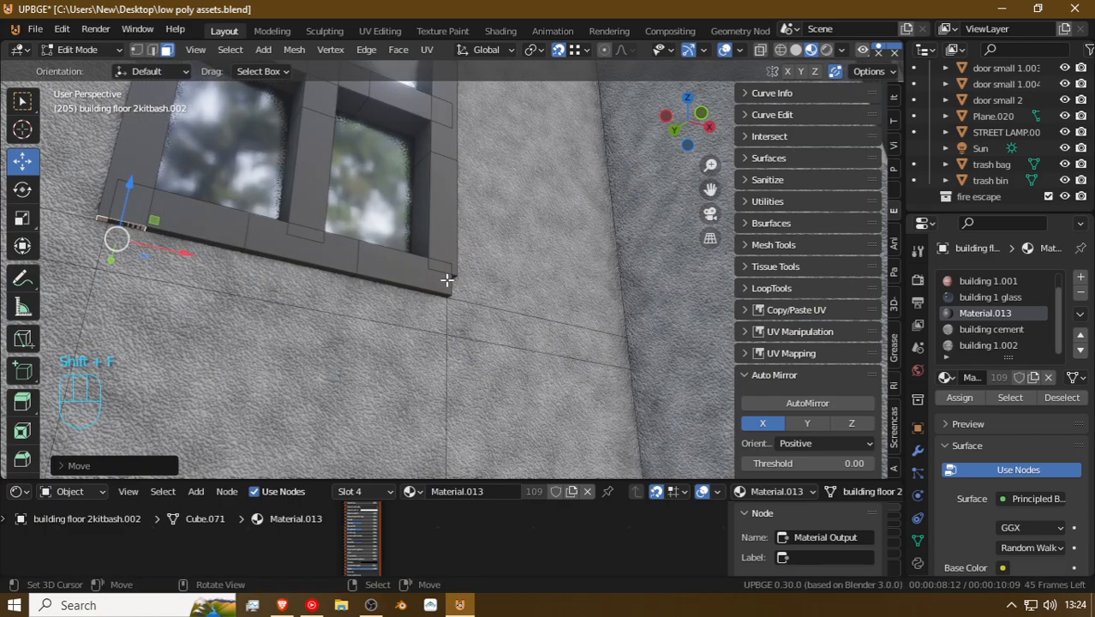
{"action": "left_click", "coordinate": [455, 279]}
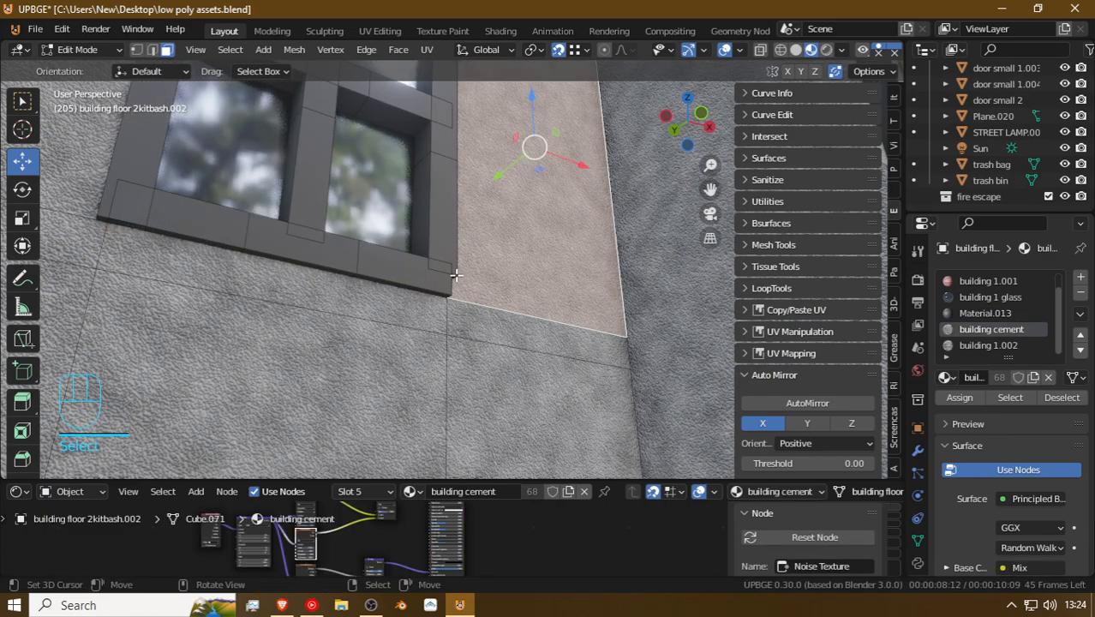
{"action": "left_click", "coordinate": [452, 272]}
{"action": "left_click", "coordinate": [445, 288]}
{"action": "key", "text": "g"}
{"action": "key", "text": "z"}
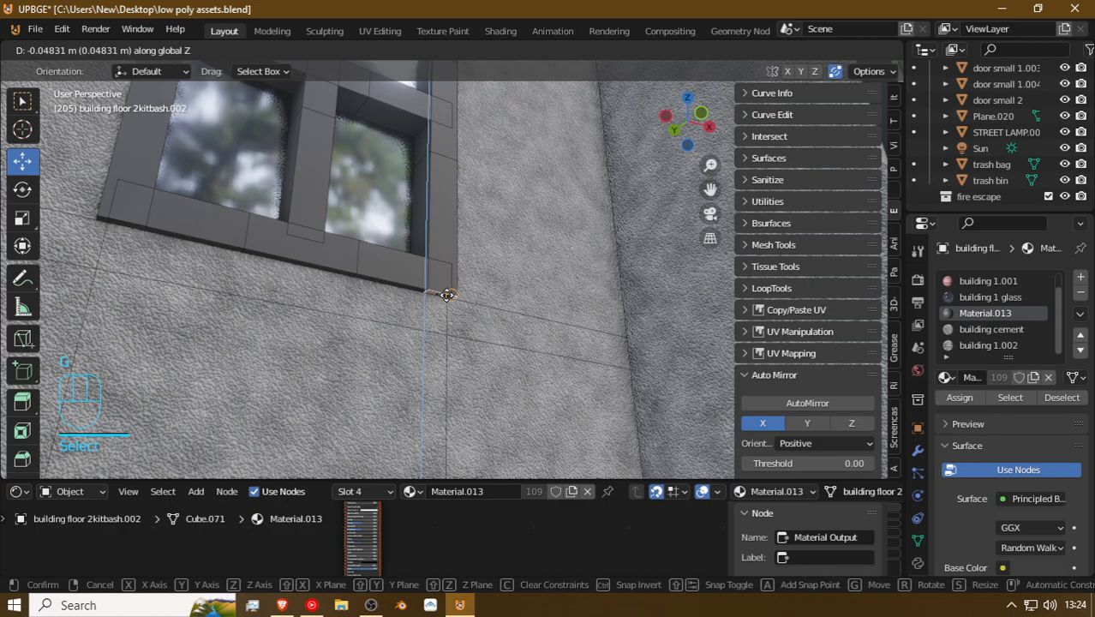
{"action": "left_click", "coordinate": [440, 310]}
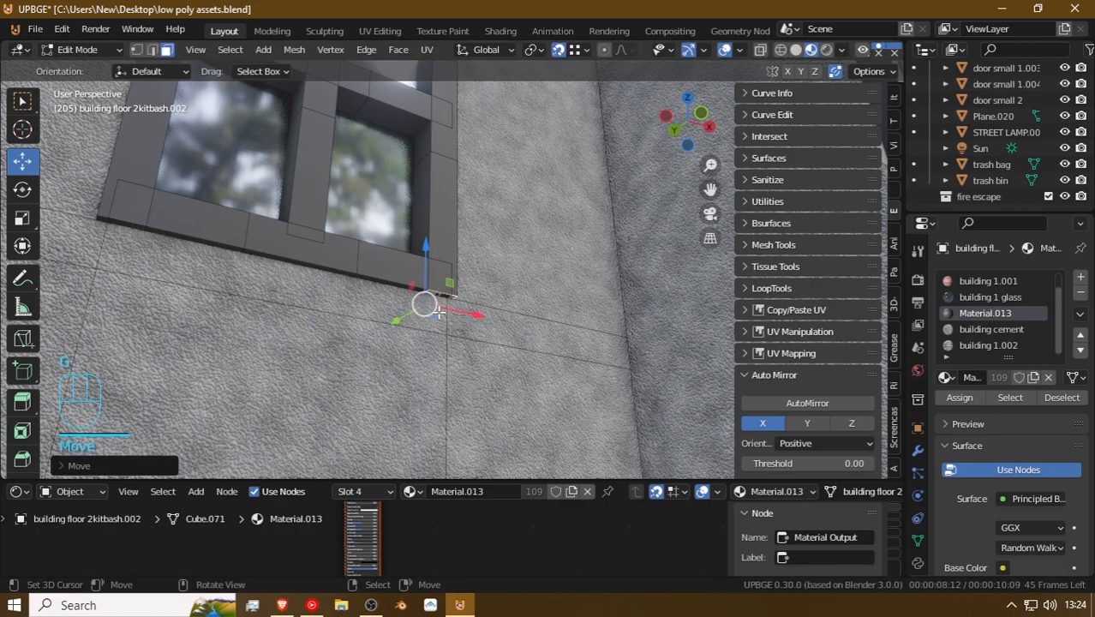
Step: Select the top end faces of both side posts of the window frame
{"action": "key", "text": "shift+f"}
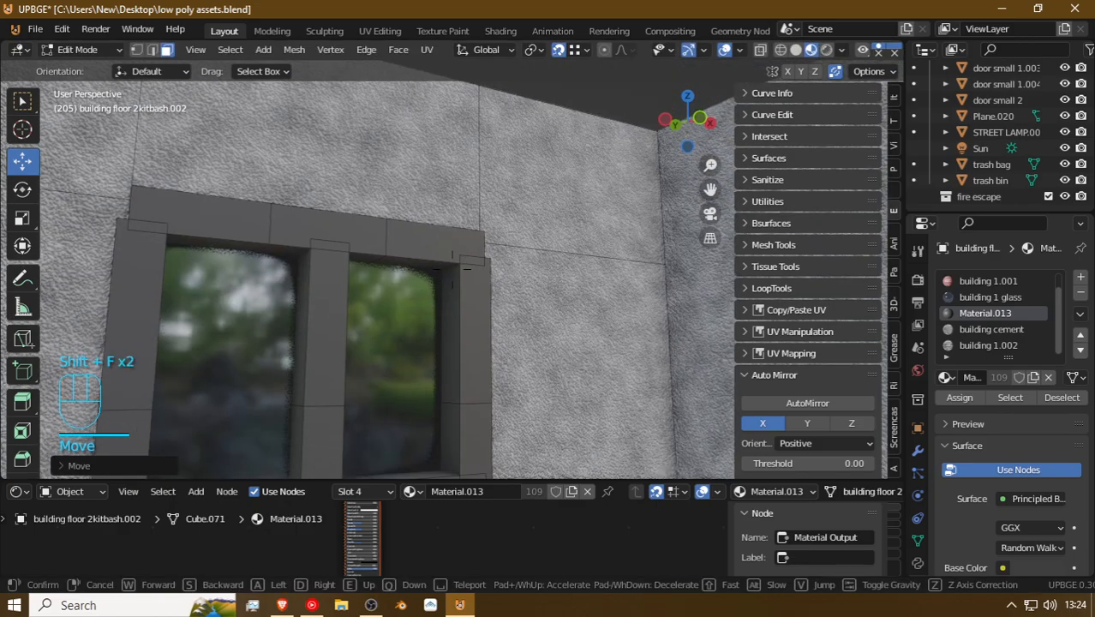
{"action": "key", "text": "shift+f"}
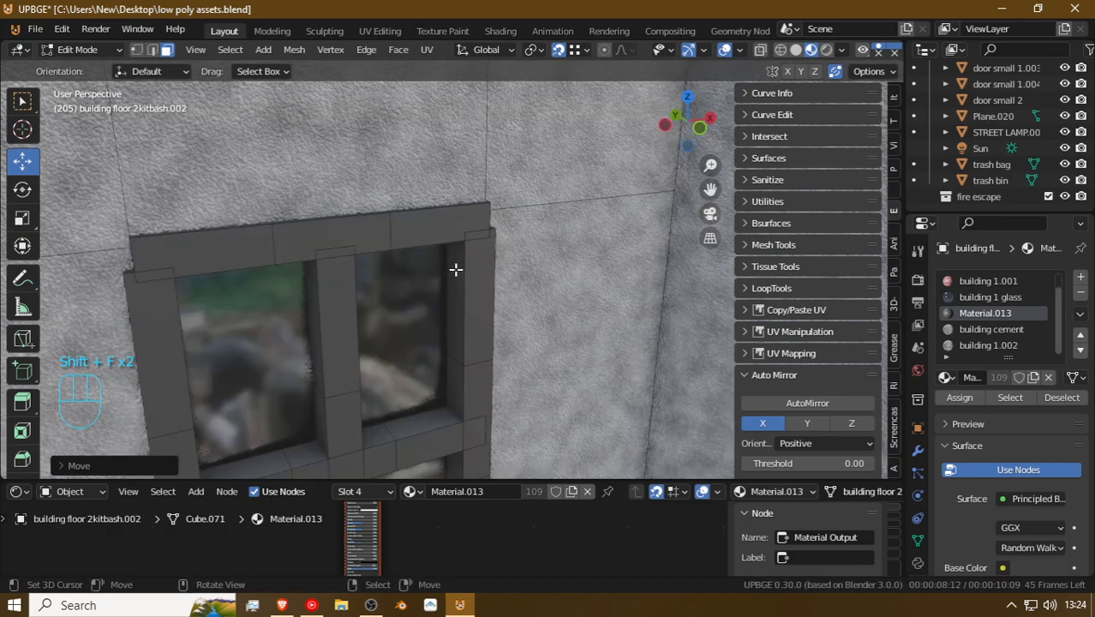
{"action": "left_click", "coordinate": [489, 224]}
{"action": "left_click", "coordinate": [488, 229]}
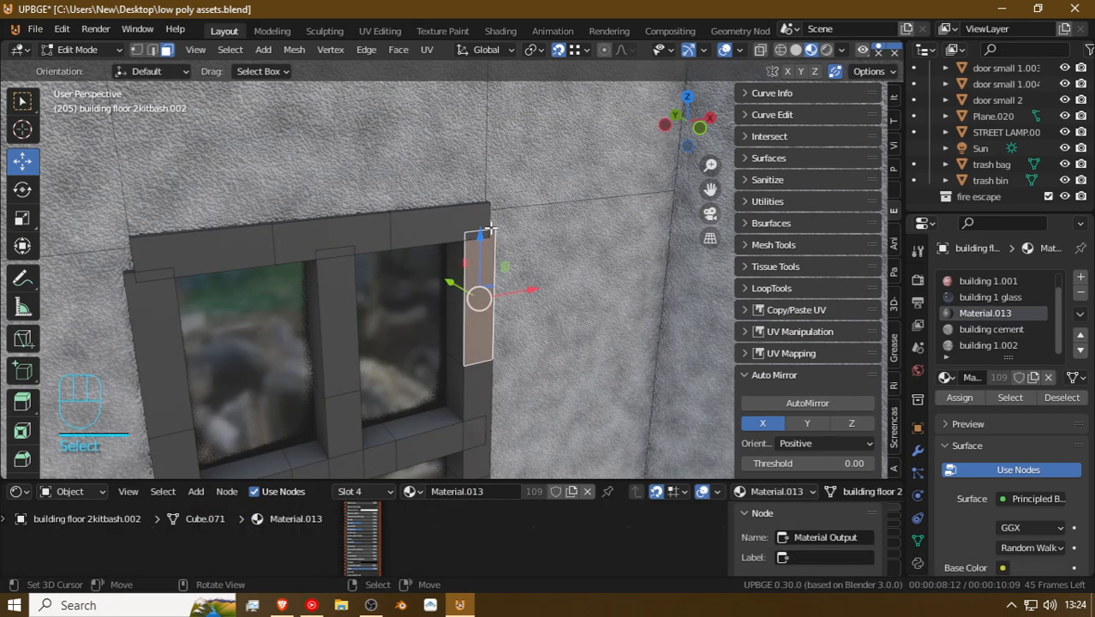
{"action": "left_click", "coordinate": [492, 235]}
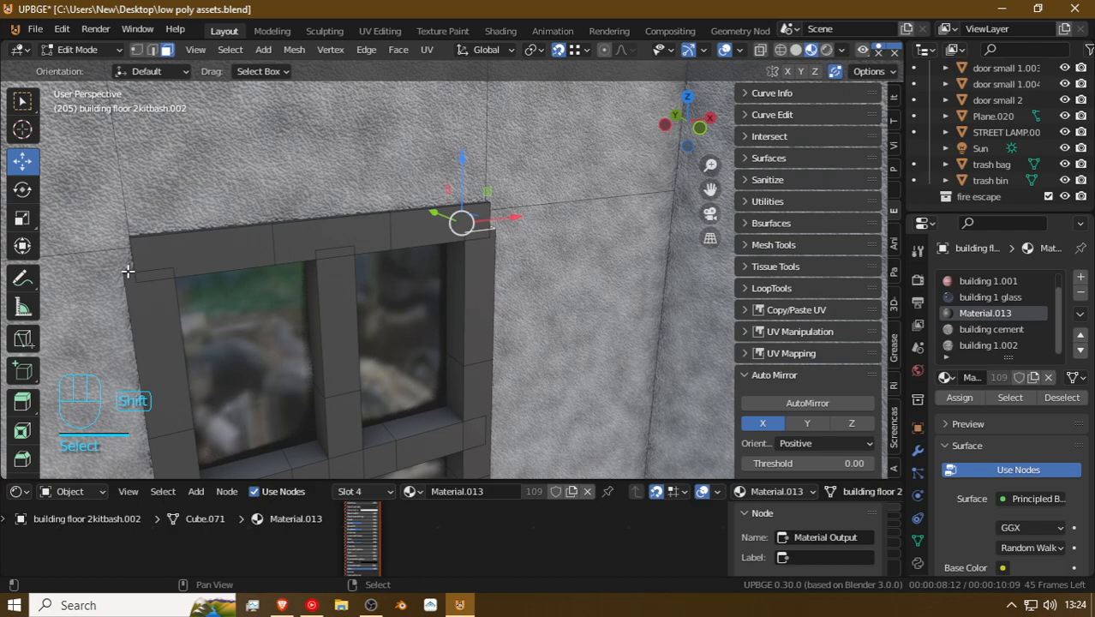
Step: Try to raise both selected post ends to the top bar's upper edge, and undo the move
{"action": "key", "text": "g"}
{"action": "key", "text": "z"}
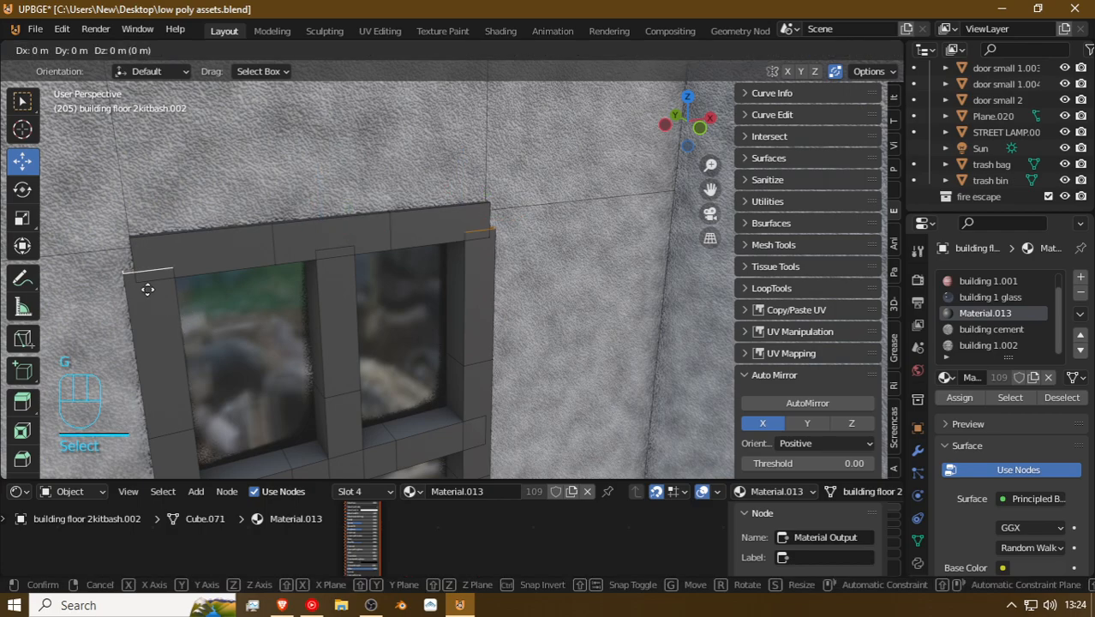
{"action": "left_click", "coordinate": [126, 241]}
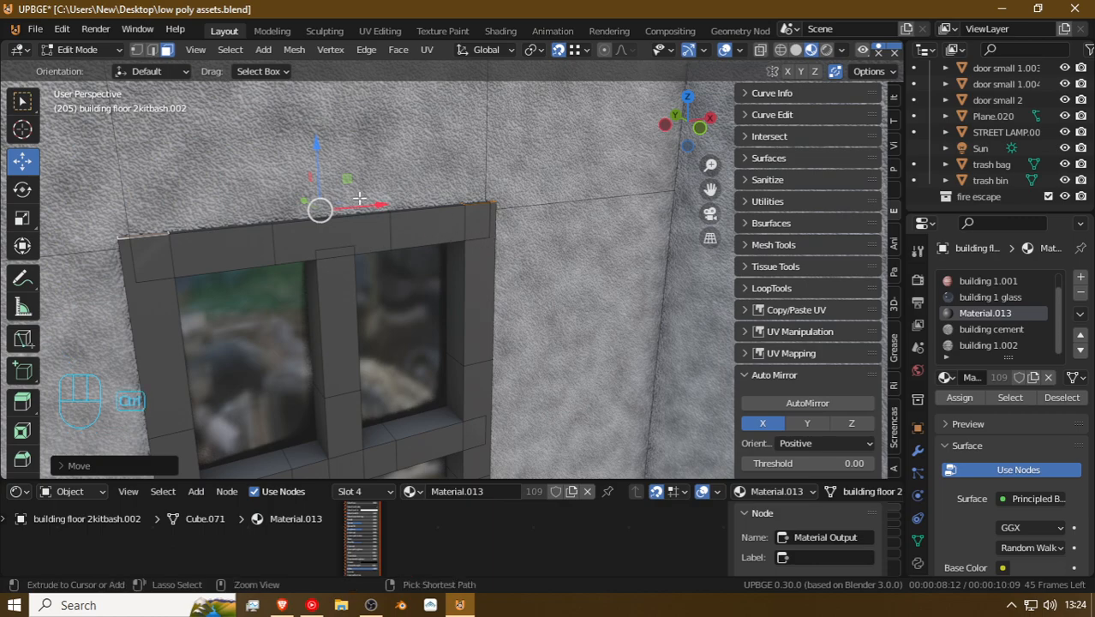
{"action": "key", "text": "ctrl+z"}
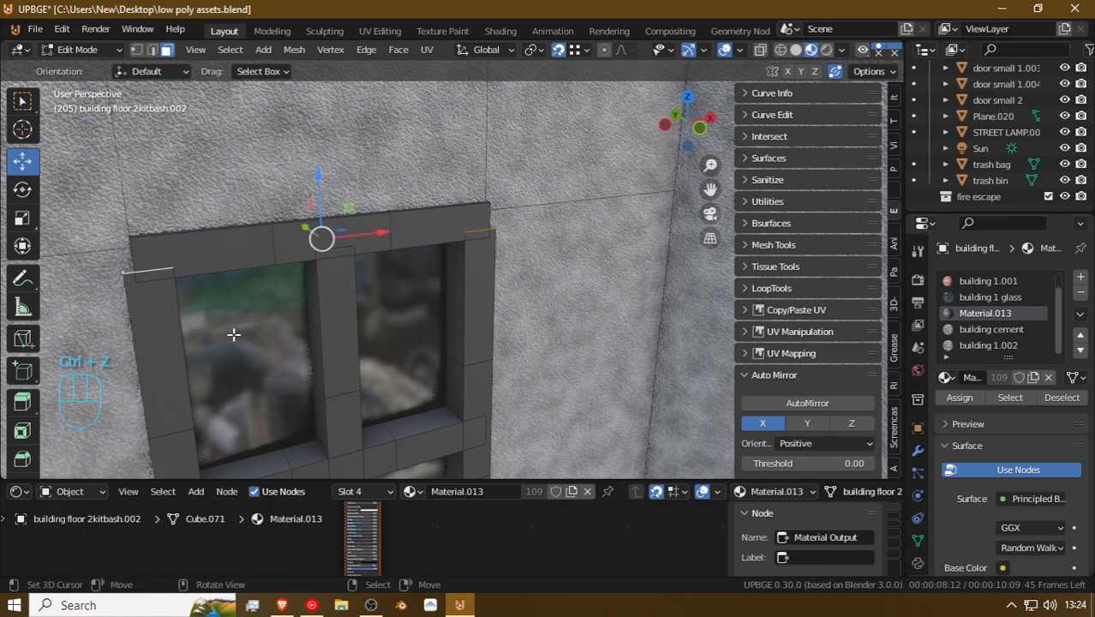
Step: Raise the two post ends along global Z until flush with the top bar's upper edge, and leave mesh editing
{"action": "key", "text": "g"}
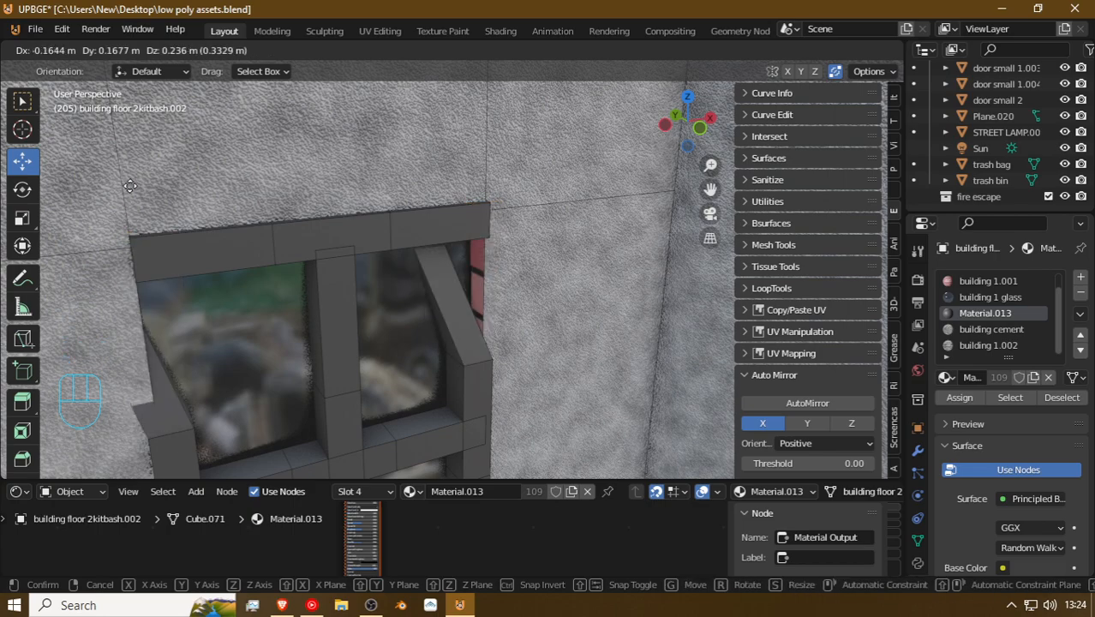
{"action": "key", "text": "ctrl"}
{"action": "key", "text": "z"}
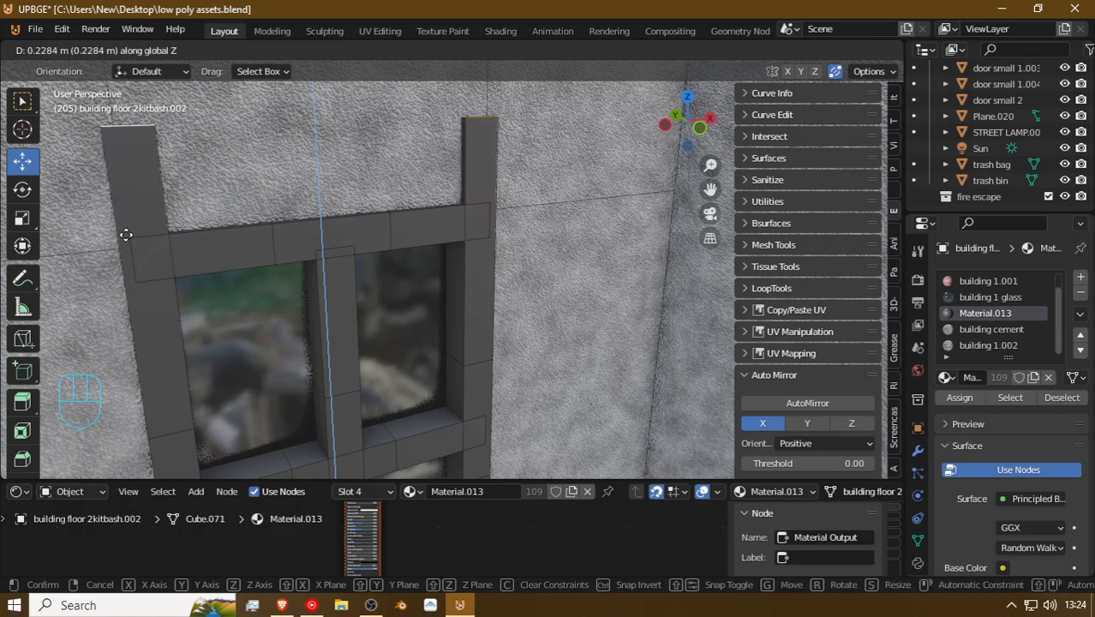
{"action": "left_click", "coordinate": [128, 244]}
{"action": "key", "text": "g"}
{"action": "key", "text": "z"}
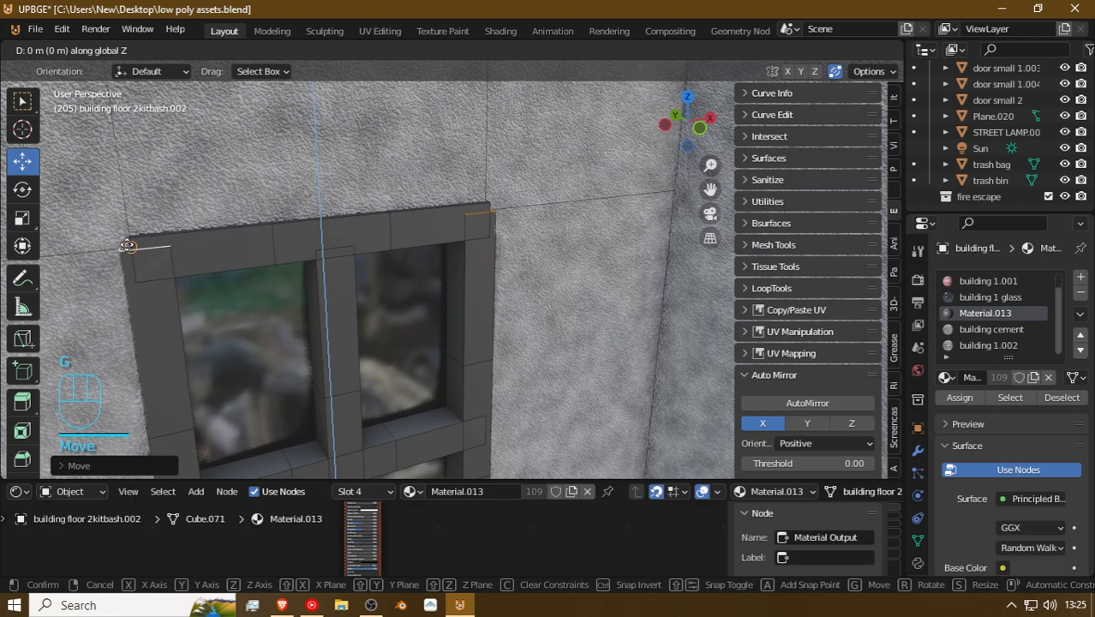
{"action": "left_click", "coordinate": [124, 230]}
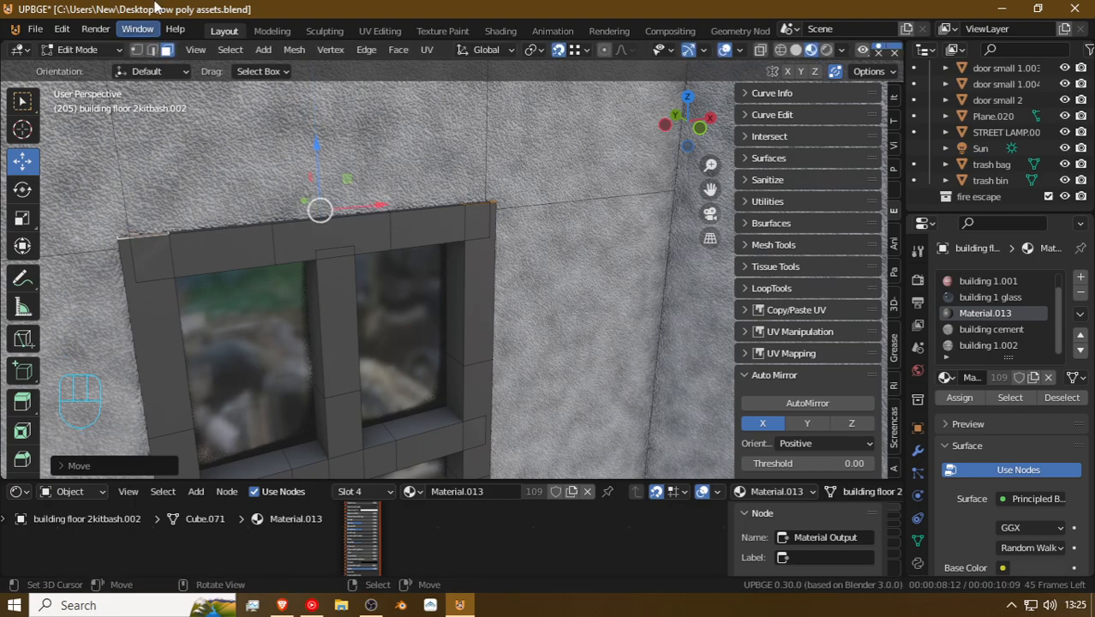
{"action": "key", "text": "Tab"}
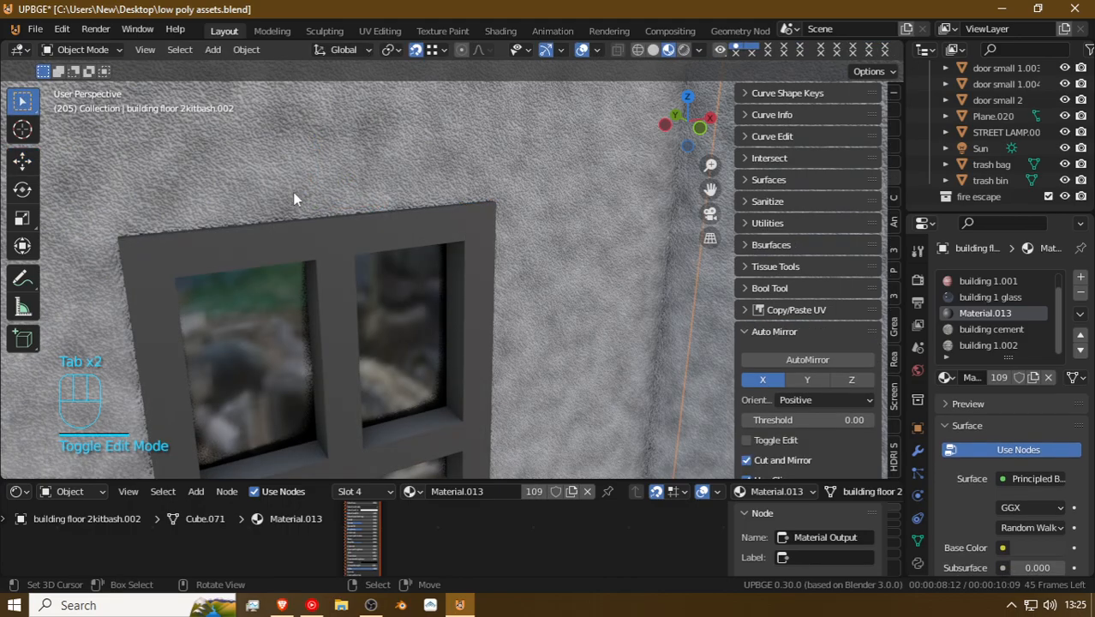
Step: Delete the neighbouring wall piece whose window still has brick trim on the inner side
{"action": "key", "text": "shift+f"}
{"action": "key", "text": "s"}
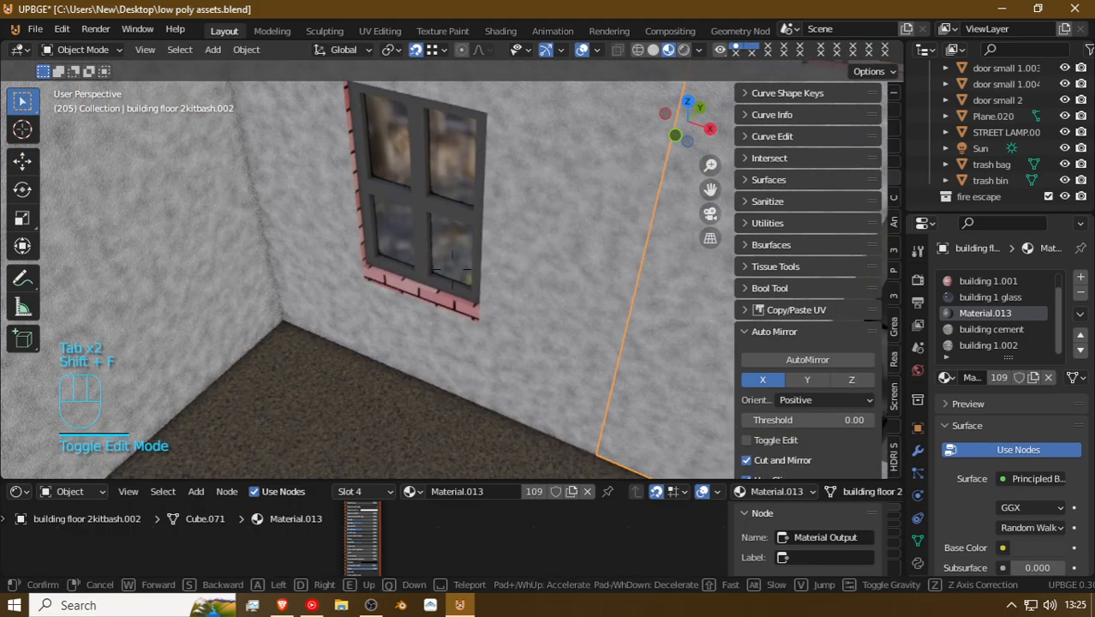
{"action": "left_click", "coordinate": [451, 269]}
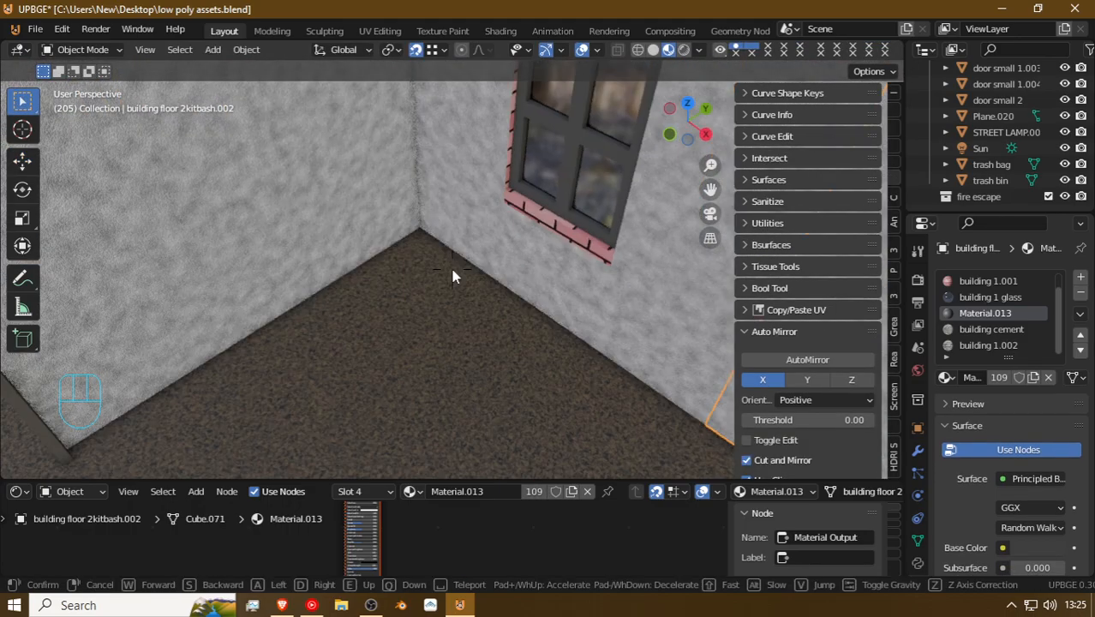
{"action": "left_click", "coordinate": [507, 247]}
{"action": "key", "text": "x"}
{"action": "left_click", "coordinate": [508, 247]}
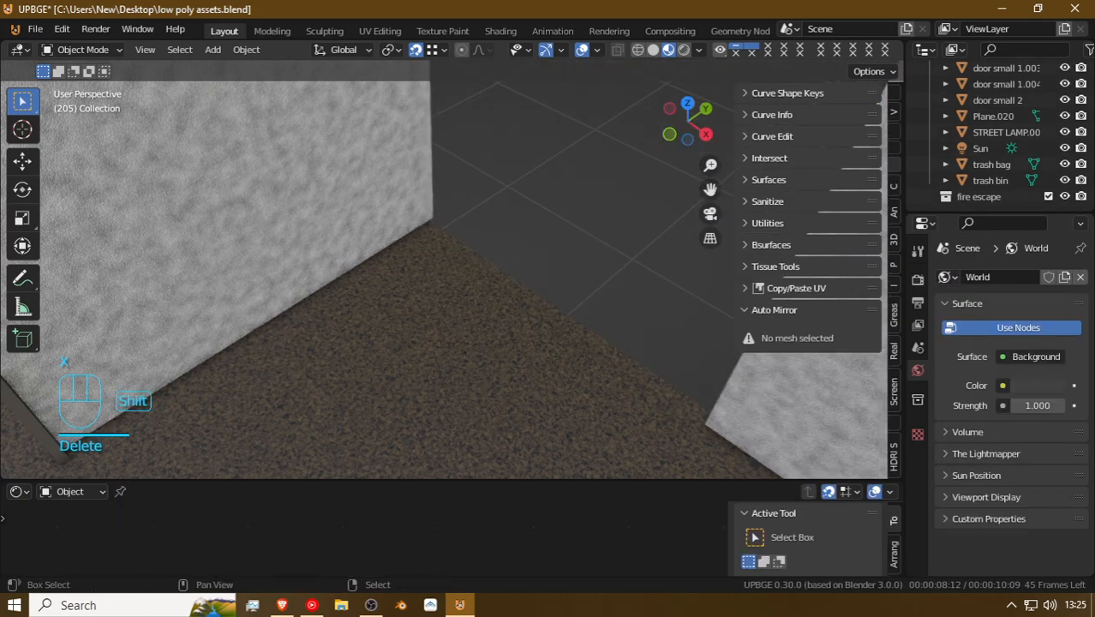
Step: From outside, select the two brick window pieces at the far end of the same facade and delete them
{"action": "key", "text": "shift+f"}
{"action": "key", "text": "s"}
{"action": "key", "text": "d"}
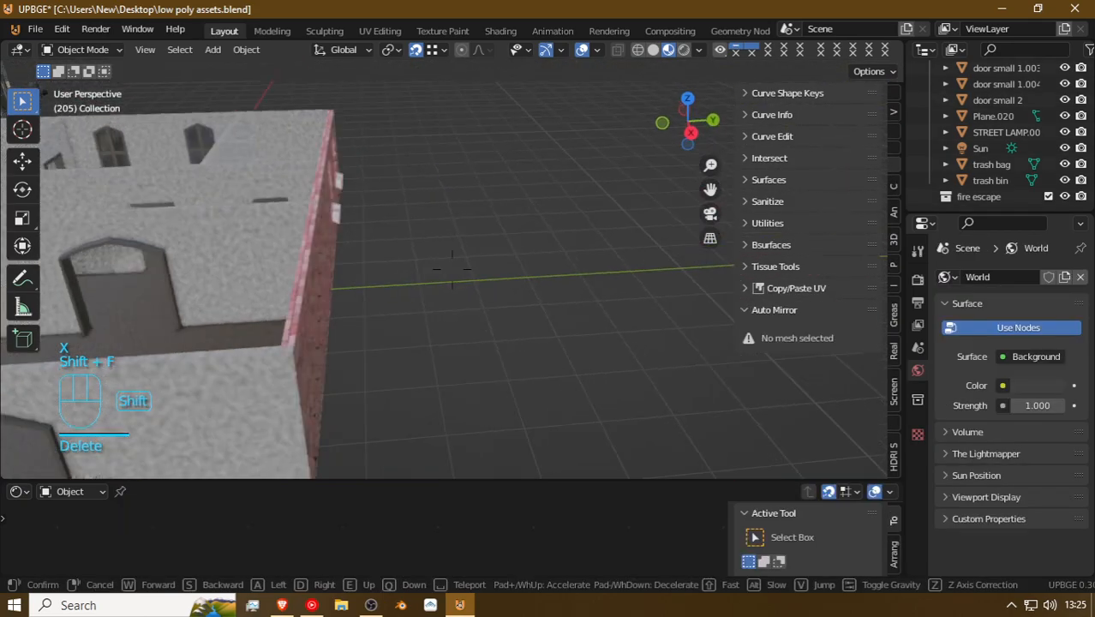
{"action": "key", "text": "s"}
{"action": "left_click", "coordinate": [454, 276]}
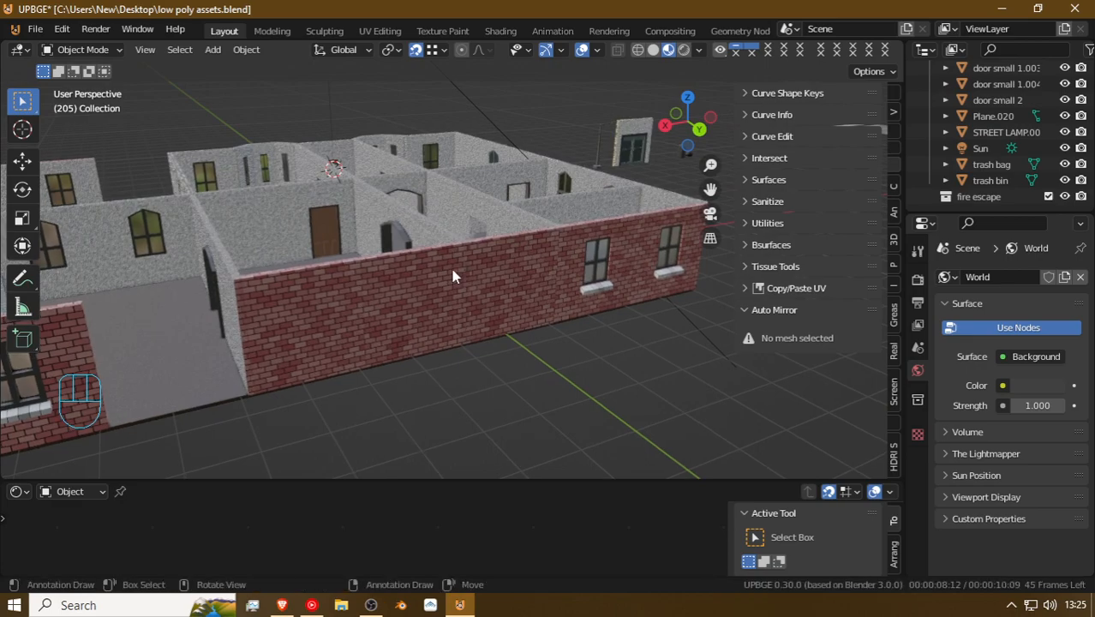
{"action": "left_click", "coordinate": [631, 259]}
{"action": "key", "text": "x"}
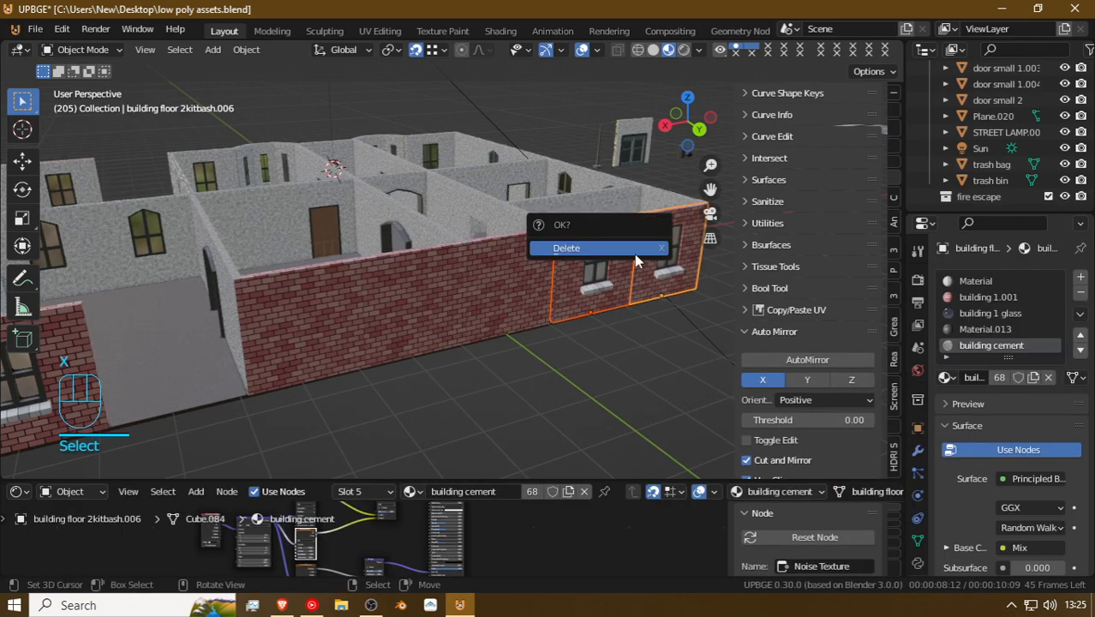
{"action": "left_click", "coordinate": [644, 250]}
Step: Duplicate the corrected window piece at the facade's near corner and slide the copy along global X into the neighbouring gap
{"action": "key", "text": "shift+f"}
{"action": "left_click", "coordinate": [427, 259]}
{"action": "left_click", "coordinate": [422, 249]}
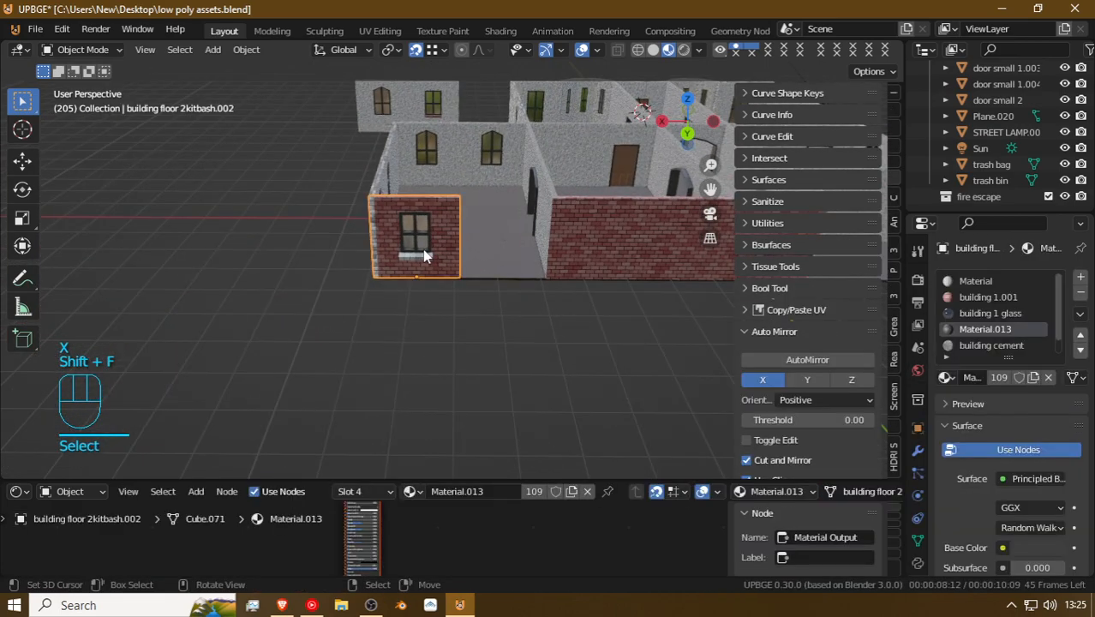
{"action": "key", "text": "shift+d"}
{"action": "right_click", "coordinate": [473, 208]}
{"action": "key", "text": "g"}
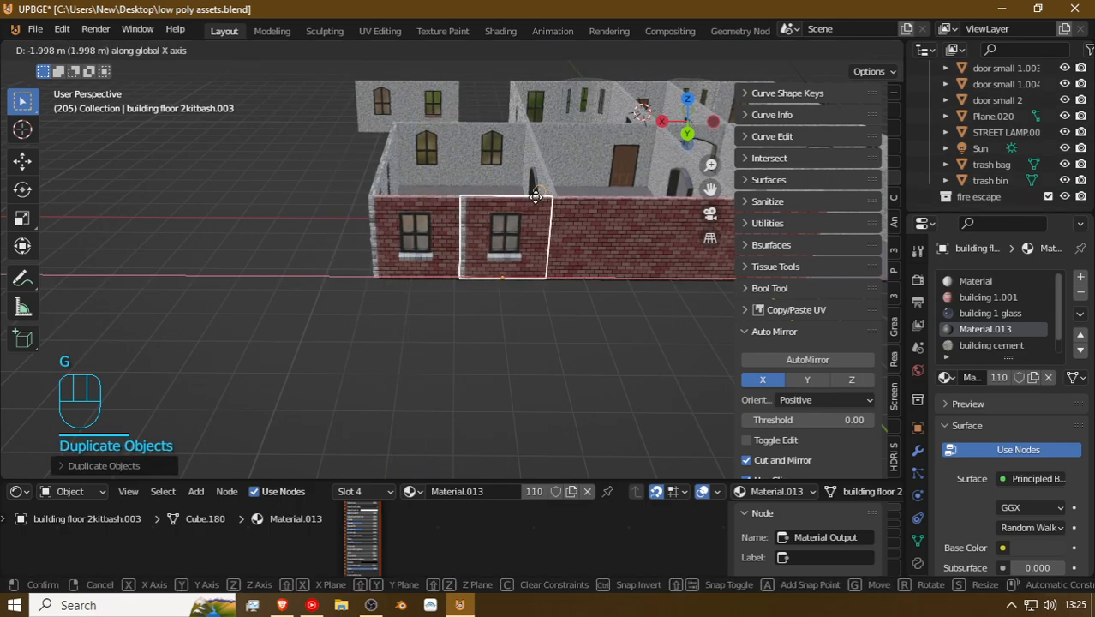
{"action": "left_click", "coordinate": [534, 197]}
Step: Assign the building 1.001 brick material to the grey trim strip on the copied window piece, and leave mesh editing
{"action": "key", "text": "Tab"}
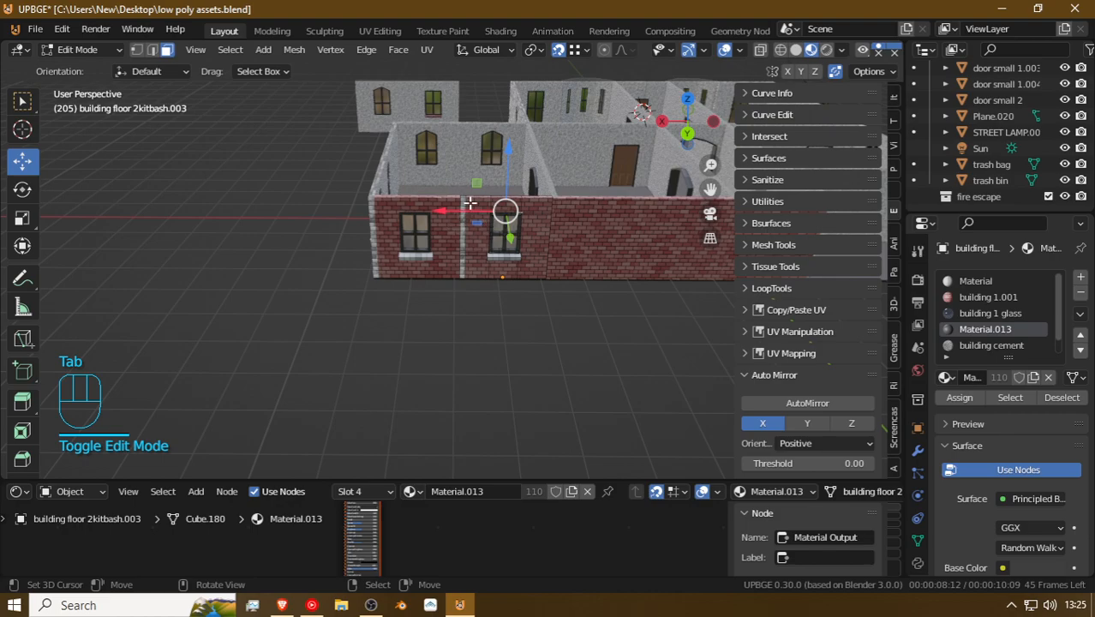
{"action": "key", "text": "a"}
{"action": "key", "text": "a"}
{"action": "left_click", "coordinate": [463, 209]}
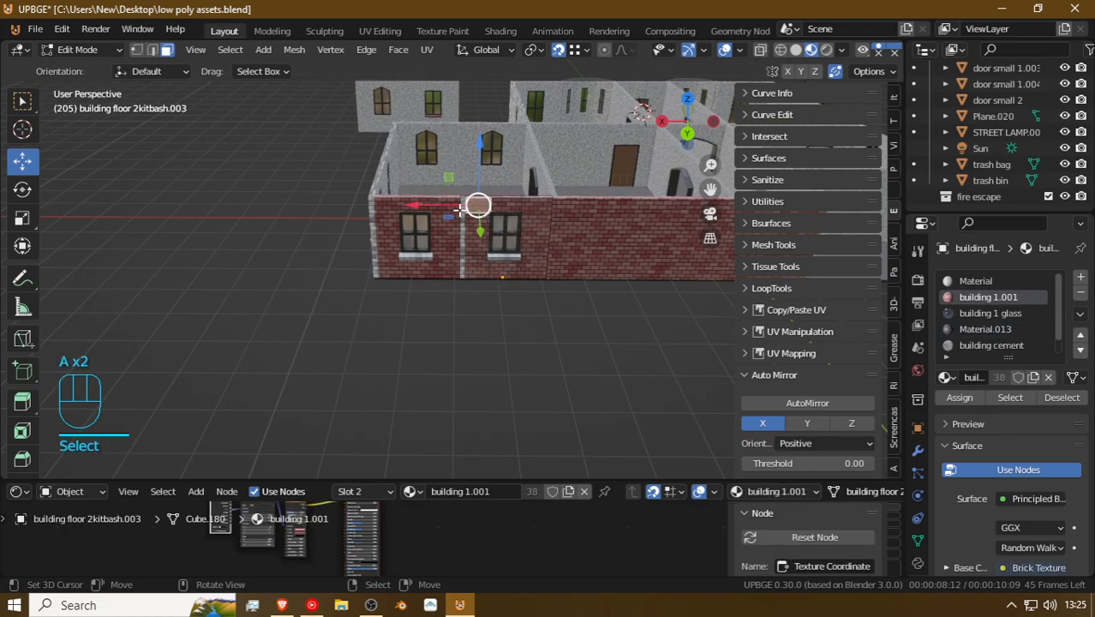
{"action": "left_click", "coordinate": [461, 209], "text": "ctrl"}
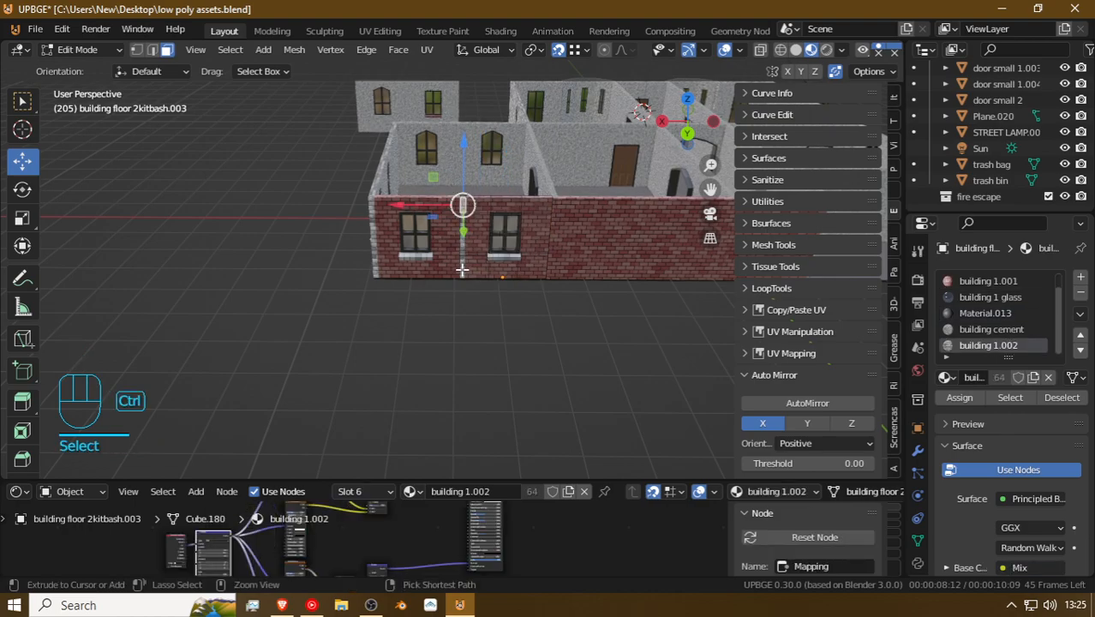
{"action": "left_click", "coordinate": [461, 269], "text": "ctrl"}
{"action": "left_click", "coordinate": [503, 261], "text": "shift"}
{"action": "key", "text": "ctrl+z"}
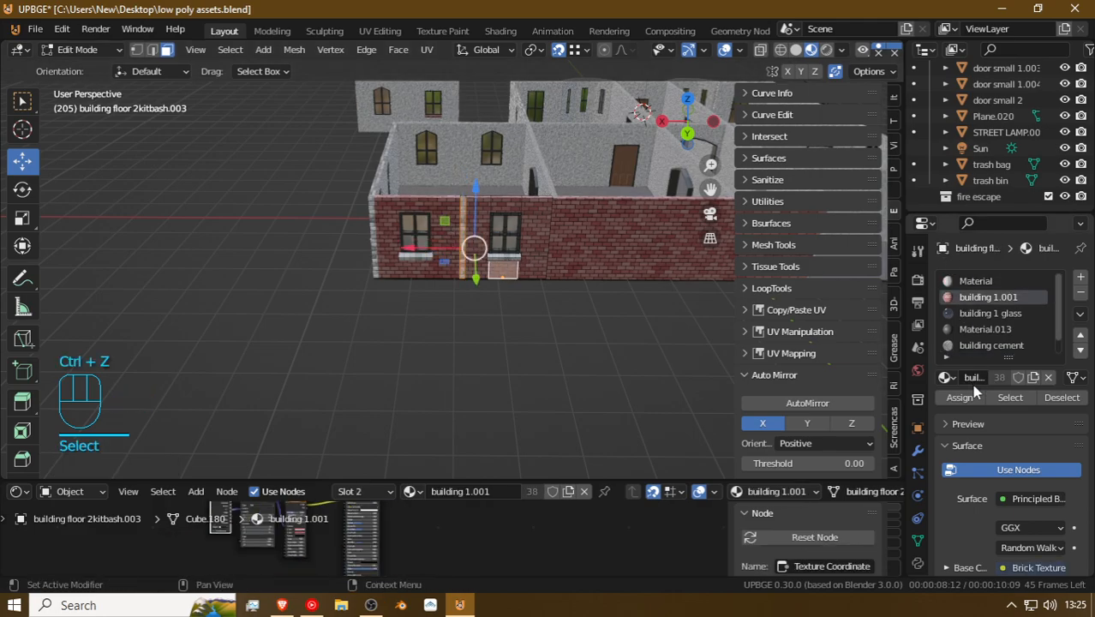
{"action": "key", "text": "Tab"}
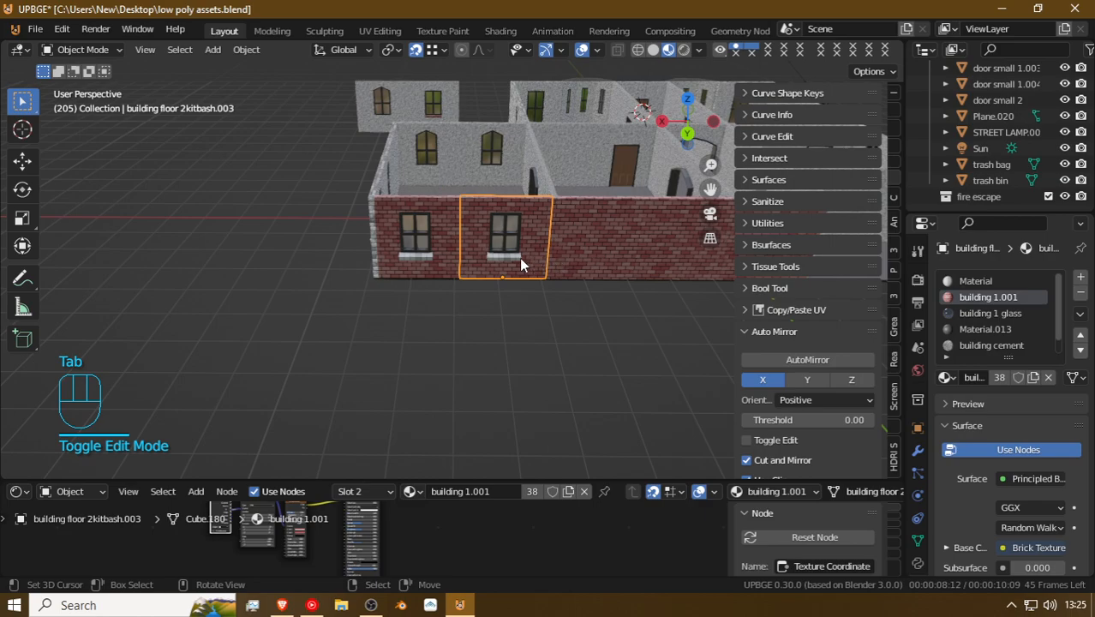
Step: Duplicate the all-brick window piece and move the copy along global X to the far end of the facade
{"action": "key", "text": "shift+f"}
{"action": "key", "text": "shift+d"}
{"action": "left_click", "coordinate": [470, 258]}
{"action": "key", "text": "g"}
{"action": "key", "text": "x"}
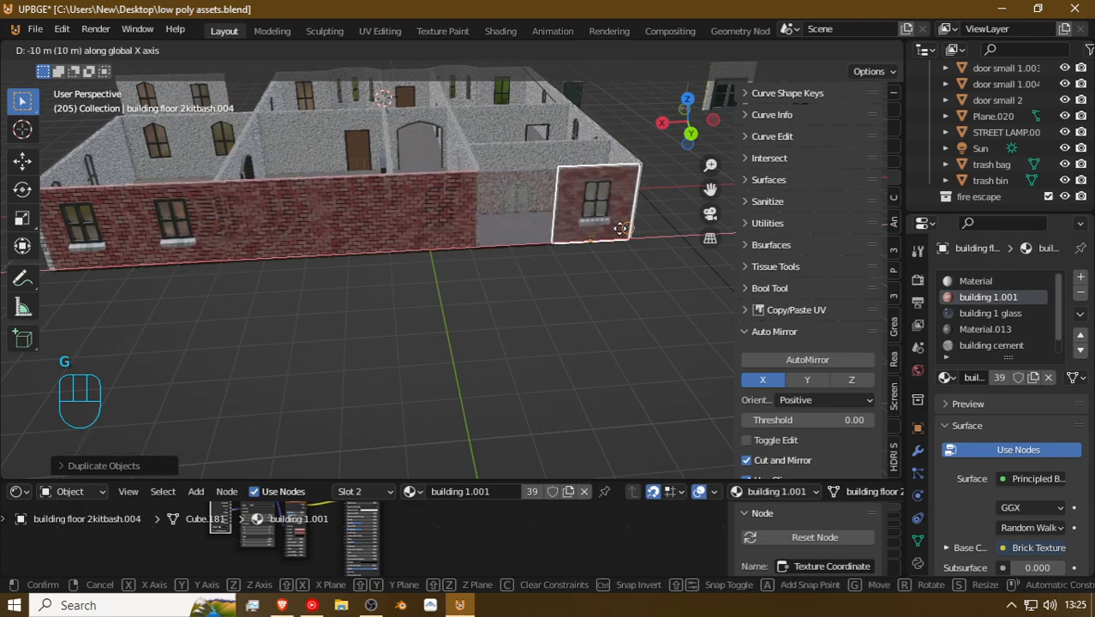
{"action": "left_click", "coordinate": [651, 231]}
Step: Shift the copied window piece back along global X so it fills the gap right beside the partition wall
{"action": "key", "text": "g"}
{"action": "key", "text": "x"}
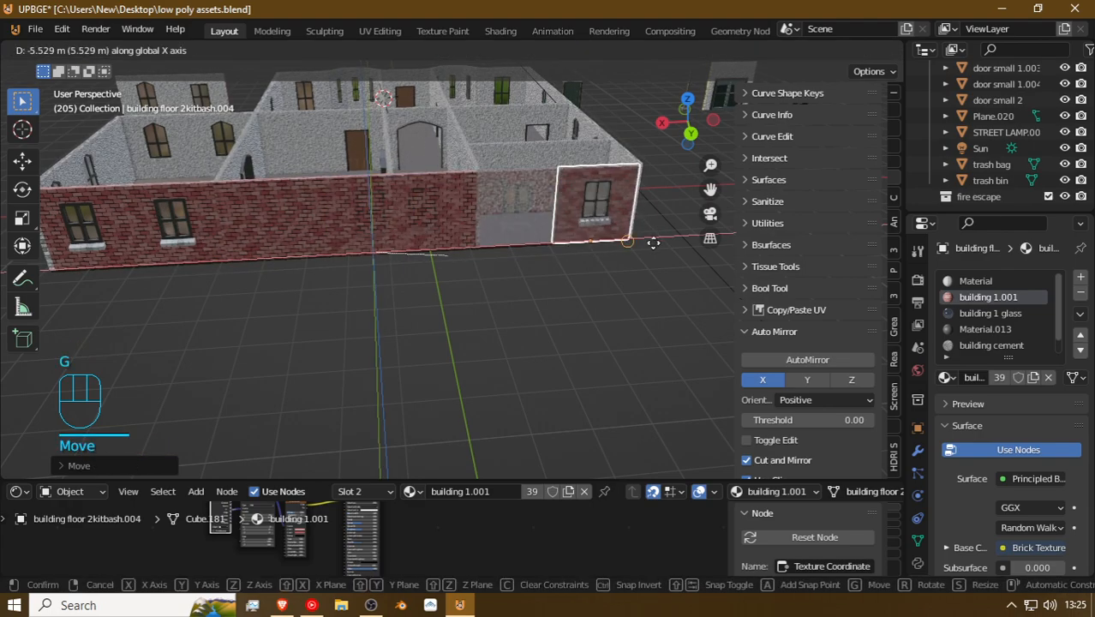
{"action": "left_click", "coordinate": [607, 254]}
{"action": "key", "text": "g"}
{"action": "key", "text": "x"}
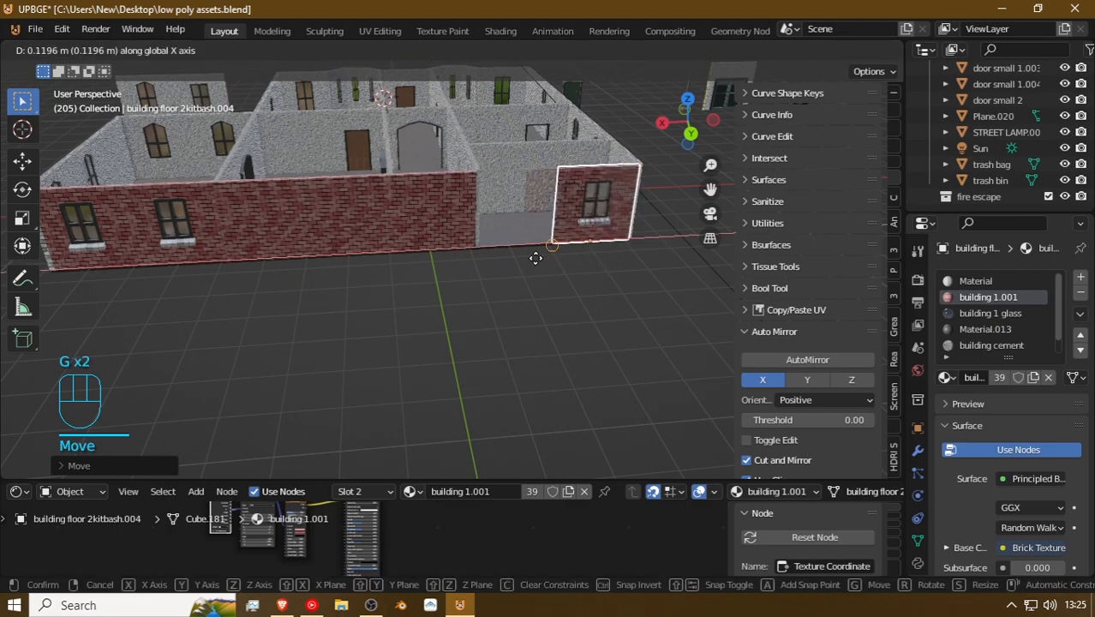
{"action": "left_click", "coordinate": [546, 221]}
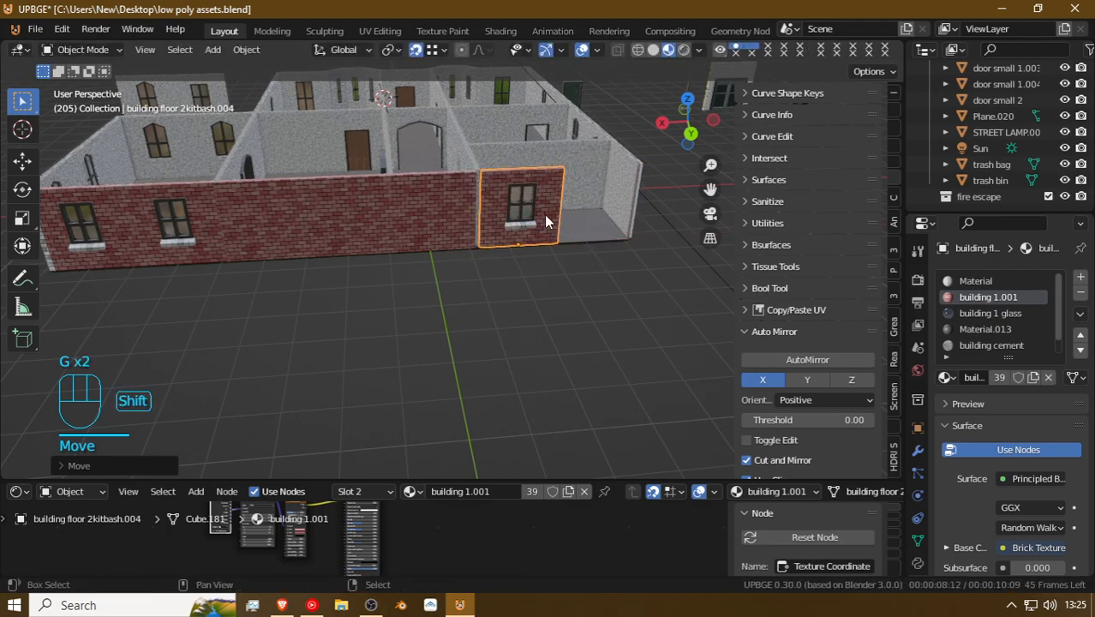
Step: Try filling the last gap with another copy of the all-brick window piece moved along global X, and delete it
{"action": "key", "text": "shift+d"}
{"action": "key", "text": "g"}
{"action": "key", "text": "x"}
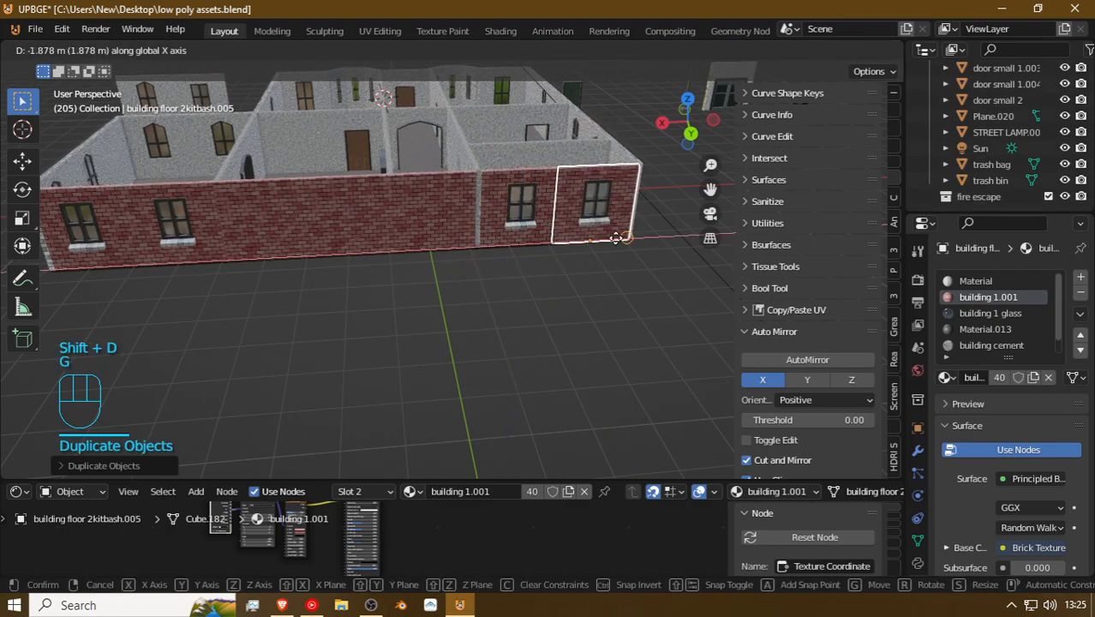
{"action": "left_click", "coordinate": [611, 234]}
{"action": "key", "text": "x"}
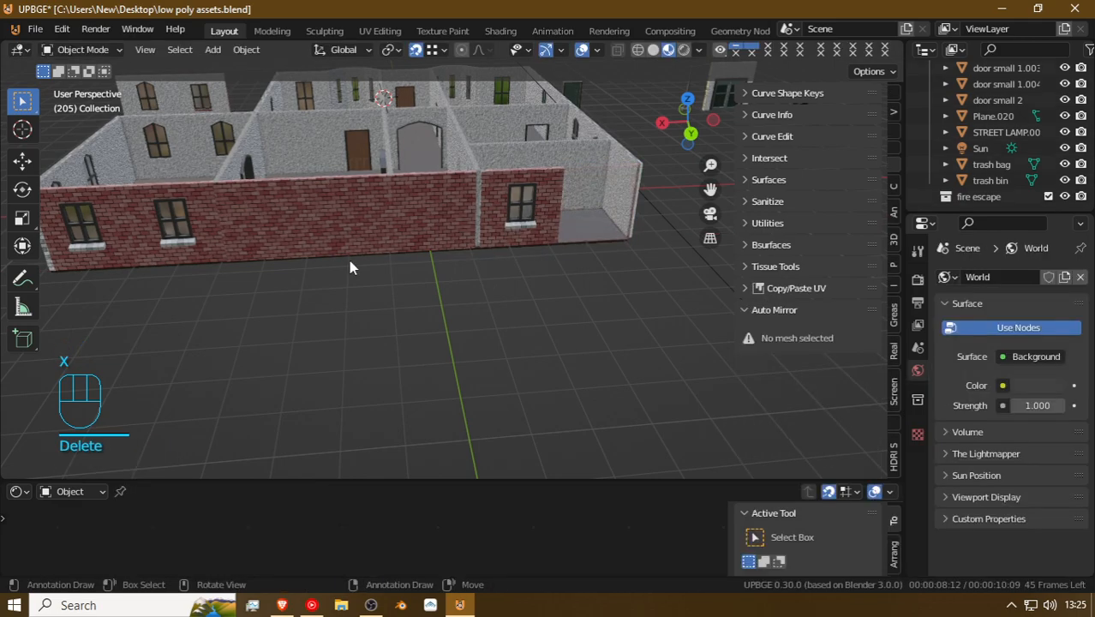
Step: Duplicate the near corner window piece with grey trim into the far corner gap and mirror the copy
{"action": "left_click", "coordinate": [74, 258], "text": "shift"}
{"action": "key", "text": "shift+d"}
{"action": "key", "text": "g"}
{"action": "left_click", "coordinate": [632, 240]}
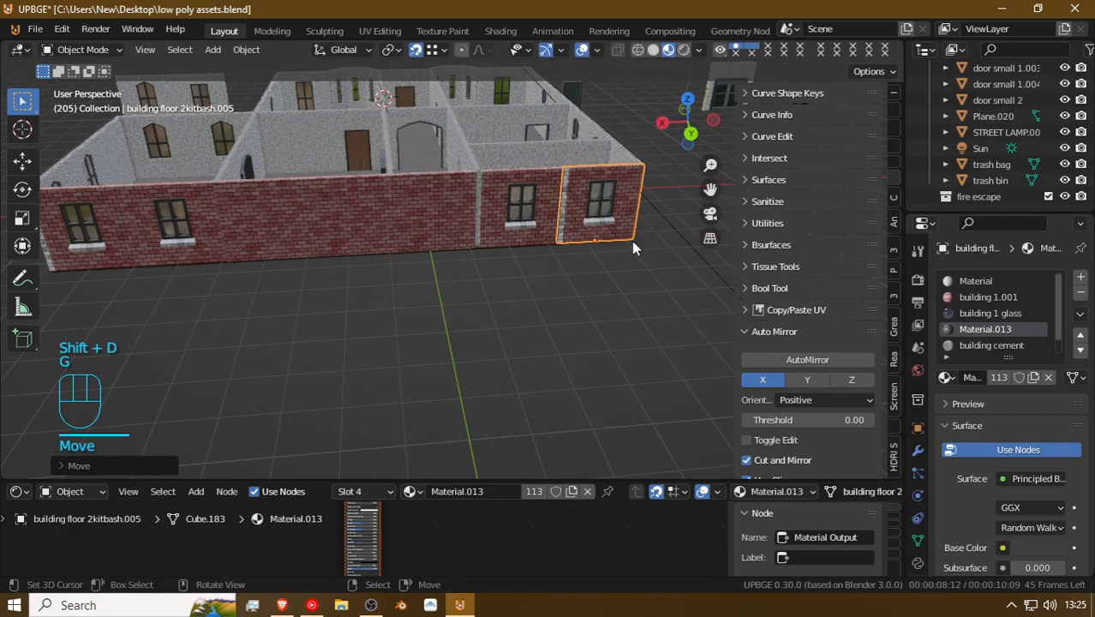
{"action": "key", "text": "ctrl+m"}
{"action": "left_click", "coordinate": [465, 262]}
Step: Inspect the mirrored far corner piece up close from outside and delete it
{"action": "key", "text": "shift+f"}
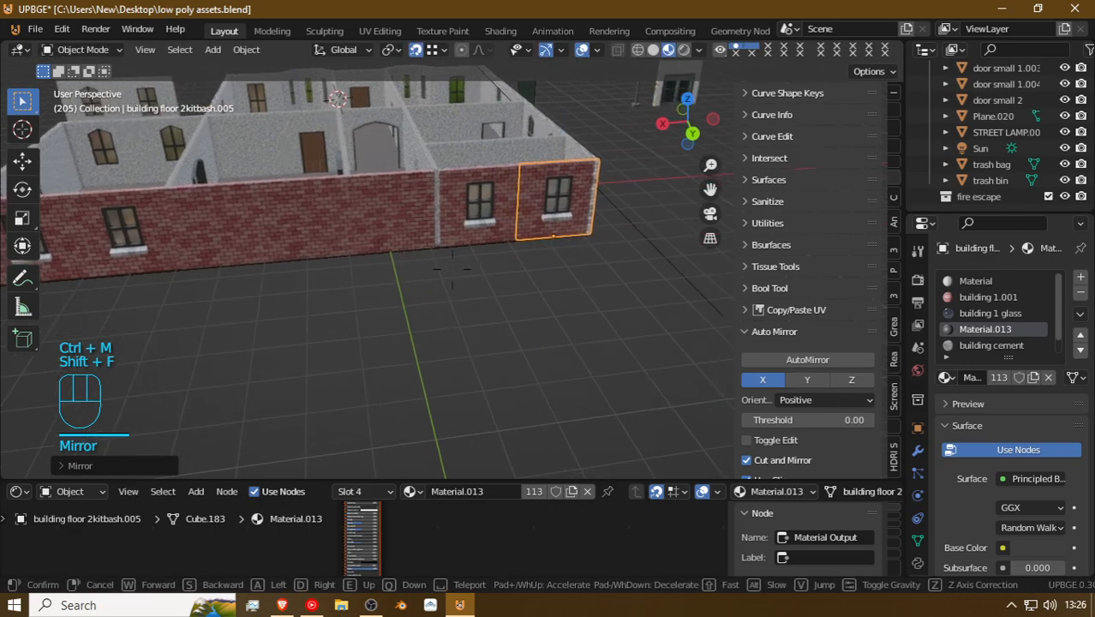
{"action": "key", "text": "w"}
{"action": "key", "text": "d"}
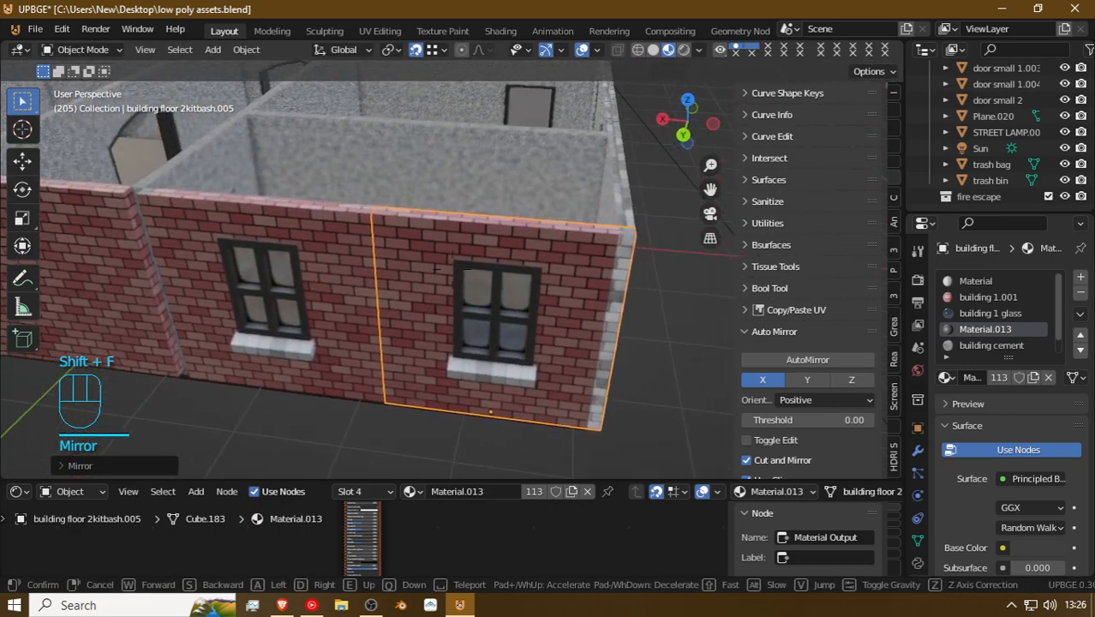
{"action": "key", "text": "d"}
{"action": "key", "text": "w"}
{"action": "key", "text": "a"}
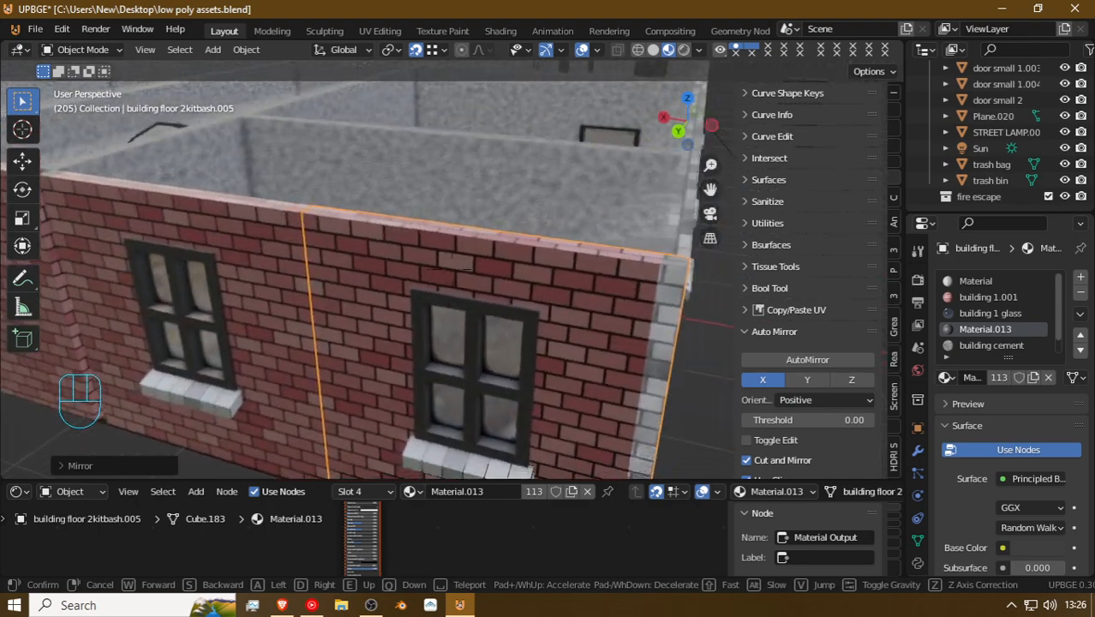
{"action": "key", "text": "s"}
{"action": "left_click", "coordinate": [389, 283]}
{"action": "key", "text": "x"}
{"action": "left_click", "coordinate": [385, 285]}
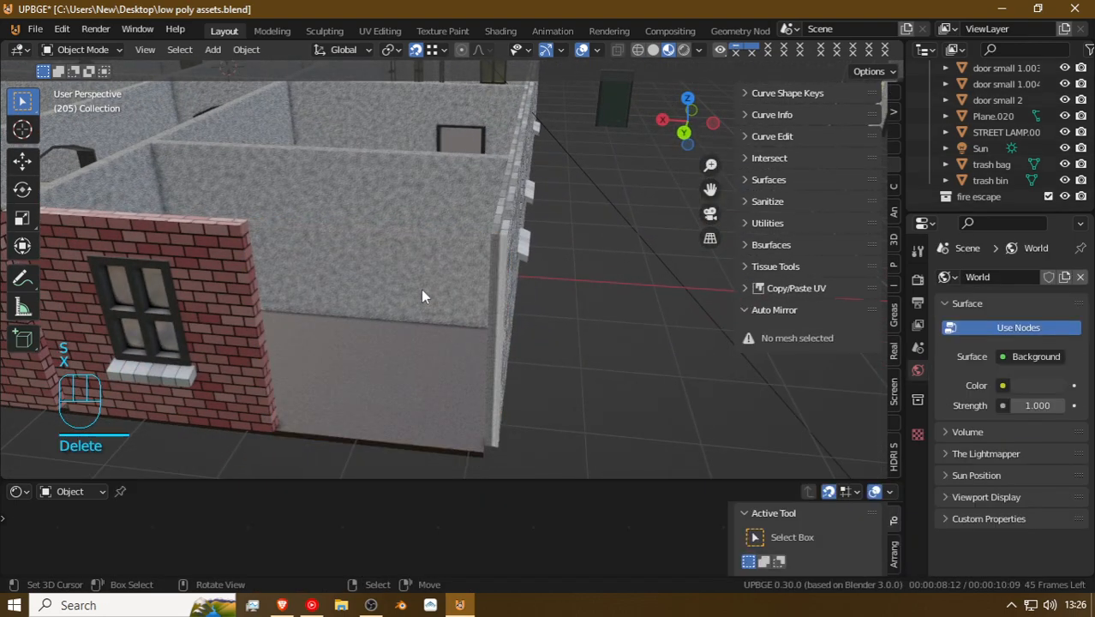
Step: Duplicate the near corner window piece again and move the copy along global X to the window piece beside the partition
{"action": "key", "text": "shift+f"}
{"action": "left_click", "coordinate": [454, 275]}
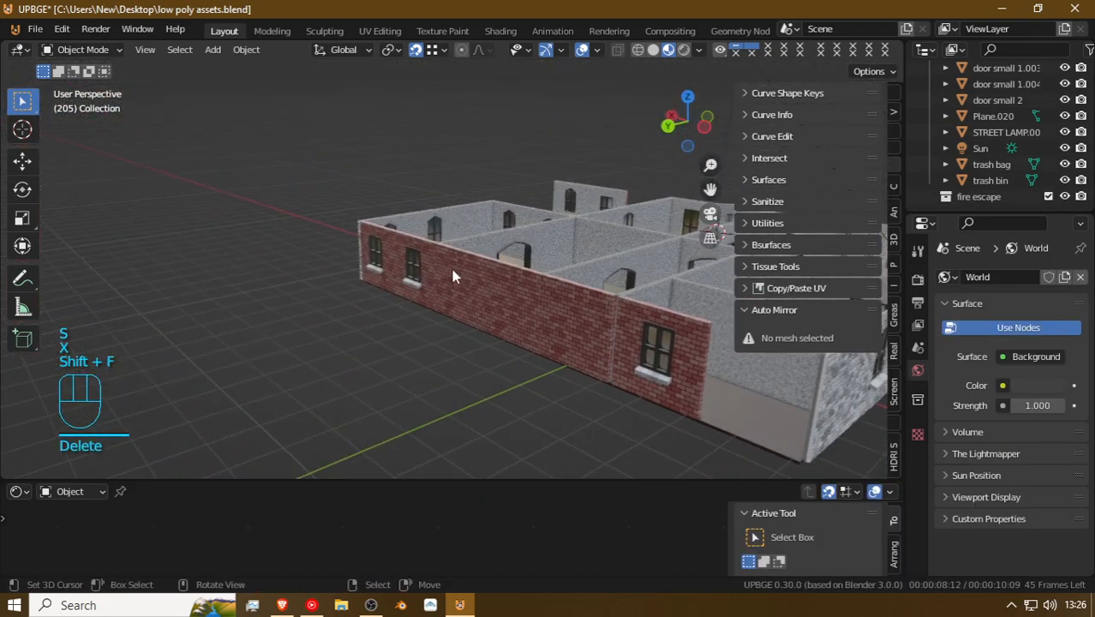
{"action": "left_click", "coordinate": [389, 257]}
{"action": "key", "text": "shift+d"}
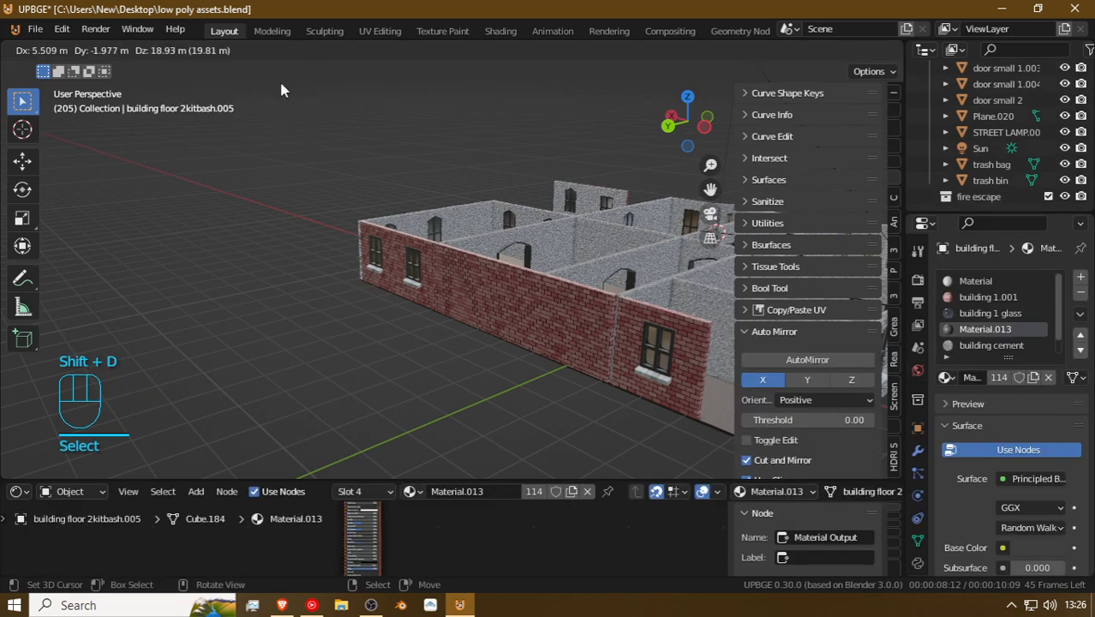
{"action": "key", "text": "g"}
{"action": "key", "text": "x"}
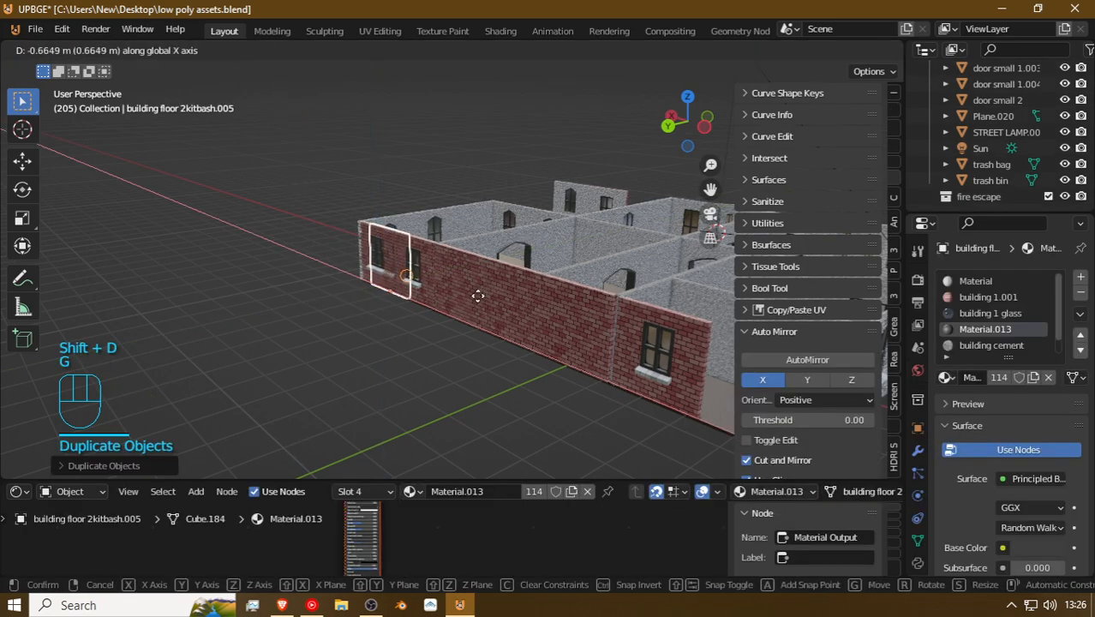
{"action": "left_click", "coordinate": [648, 360]}
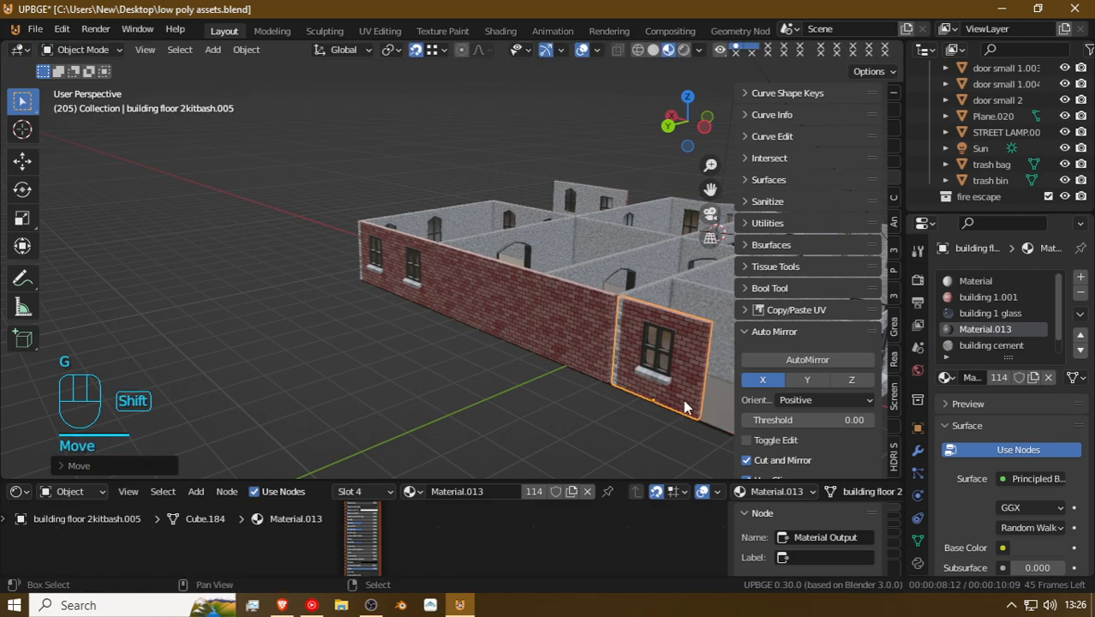
Step: Move the duplicated corner piece further along global X until it closes the far corner, flush with the side wall
{"action": "key", "text": "shift+f"}
{"action": "key", "text": "a"}
{"action": "left_click", "coordinate": [452, 269]}
{"action": "key", "text": "g"}
{"action": "key", "text": "x"}
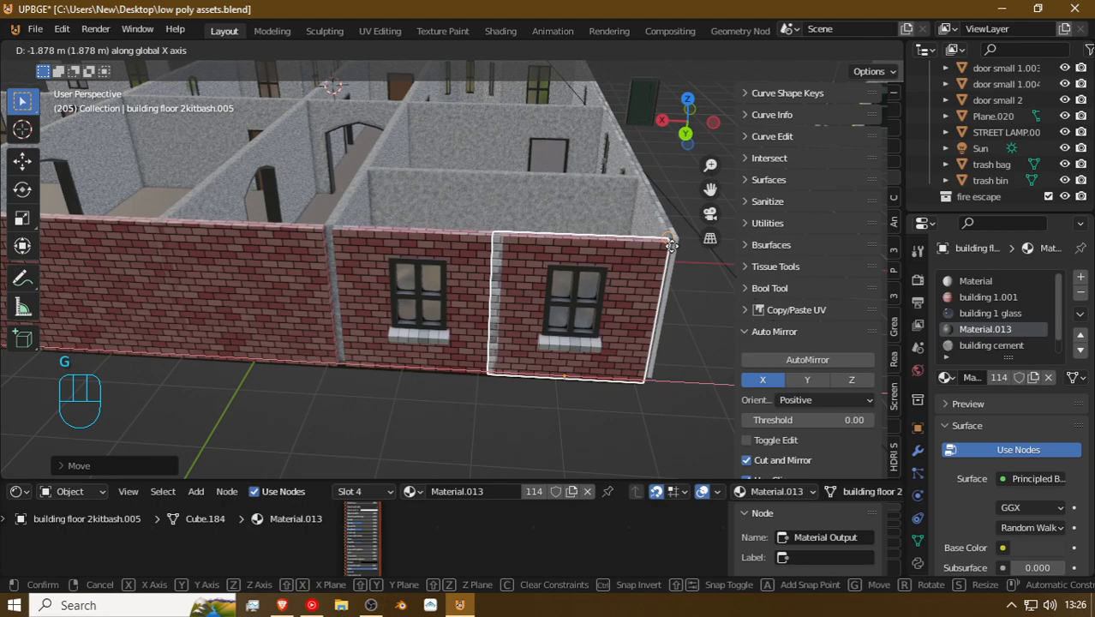
{"action": "left_click", "coordinate": [676, 248]}
Step: Try mirroring the far corner window piece along the X axis, and undo the mirror
{"action": "key", "text": "ctrl+m"}
{"action": "key", "text": "x"}
{"action": "left_click", "coordinate": [436, 235]}
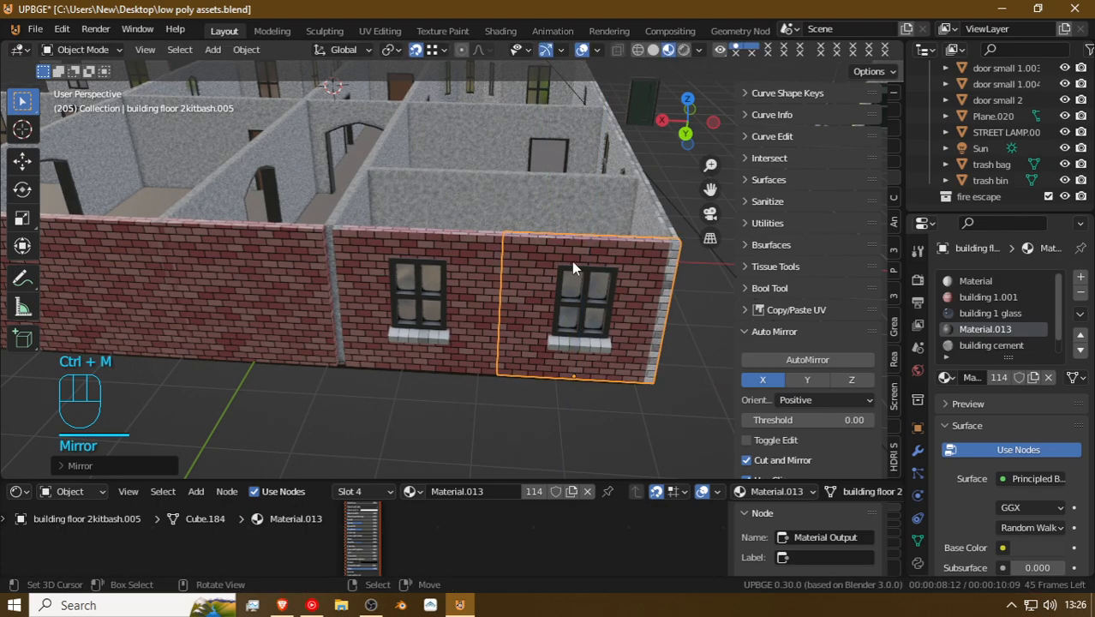
{"action": "key", "text": "ctrl+z"}
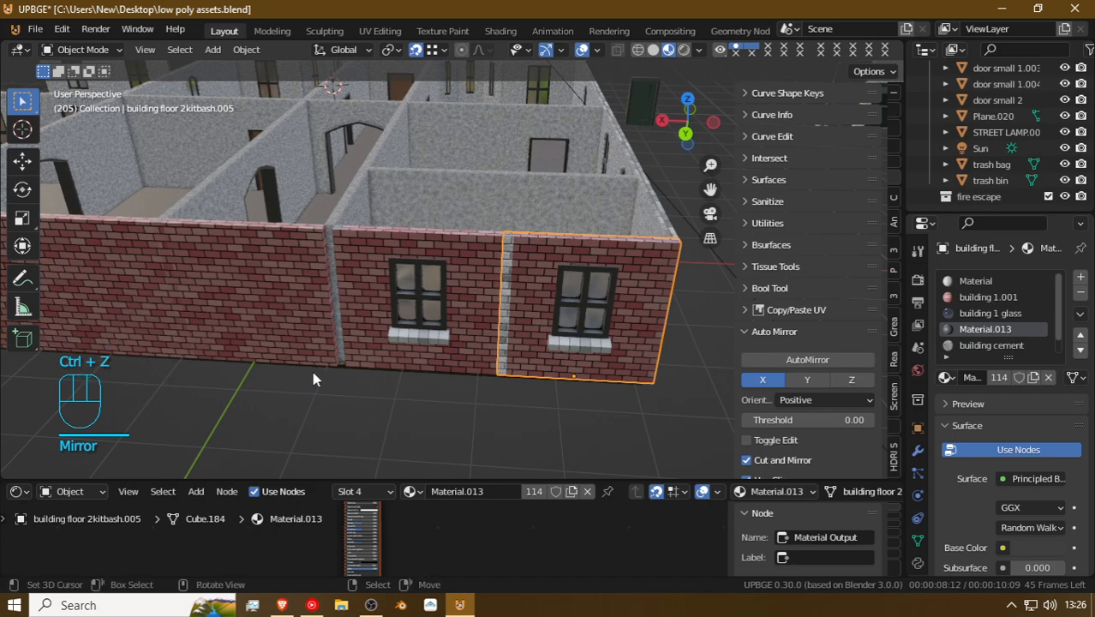
Step: Mirror the far corner window piece along the X axis so its grey trim sits on the outer corner
{"action": "key", "text": "ctrl+m"}
{"action": "key", "text": "x"}
{"action": "left_click", "coordinate": [415, 310]}
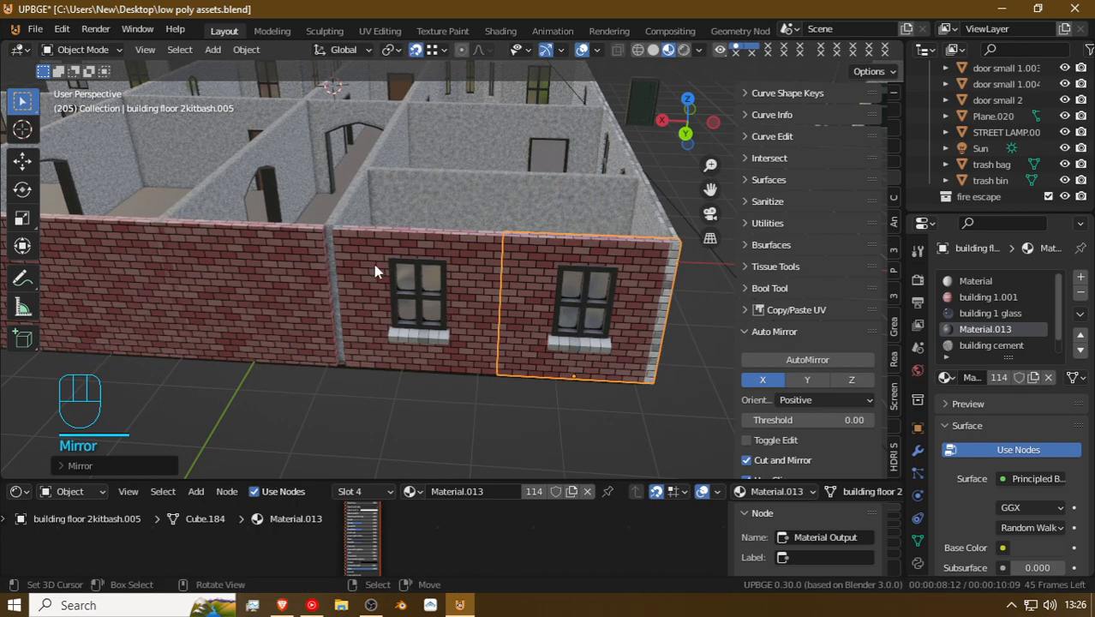
Step: On the window piece beside the partition, assign the building cement material to the strip of faces along its inner end
{"action": "key", "text": "shift+f"}
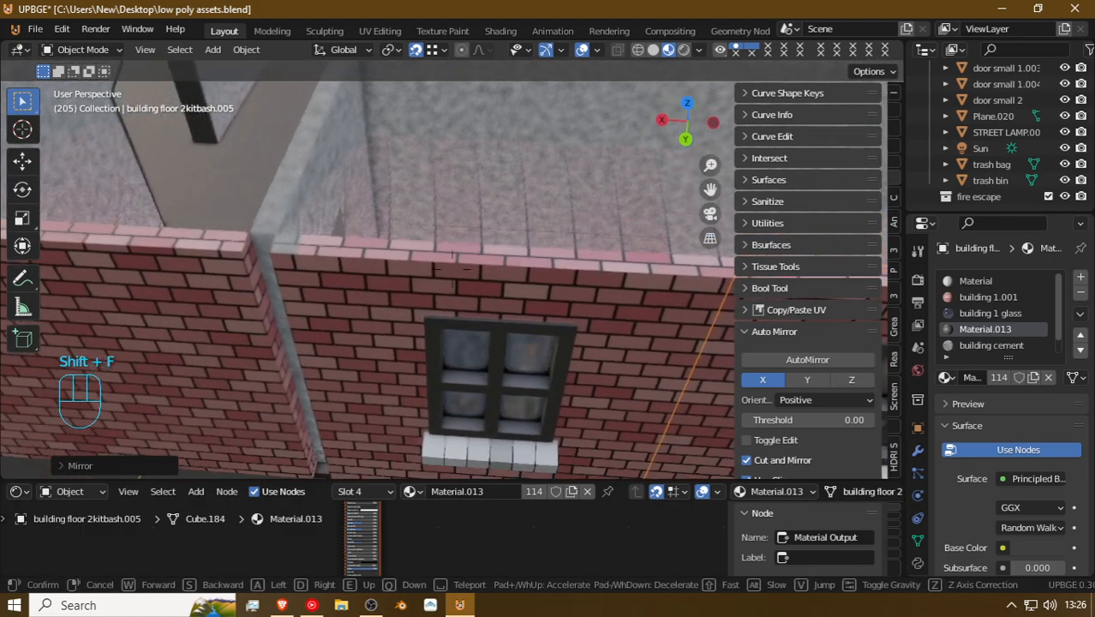
{"action": "left_click", "coordinate": [504, 266]}
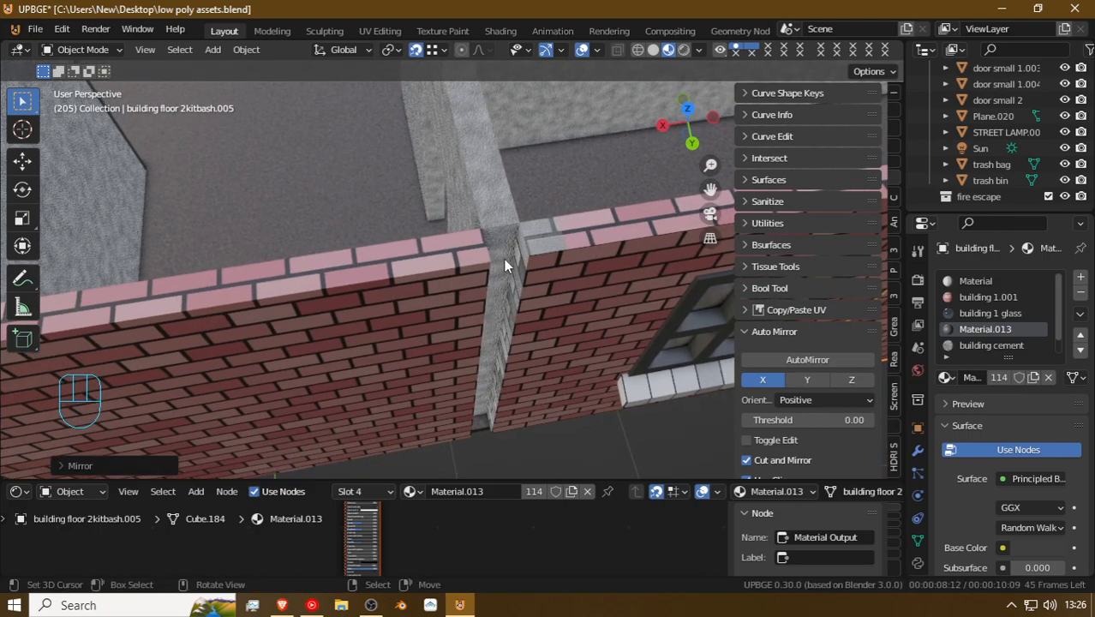
{"action": "left_click", "coordinate": [519, 259]}
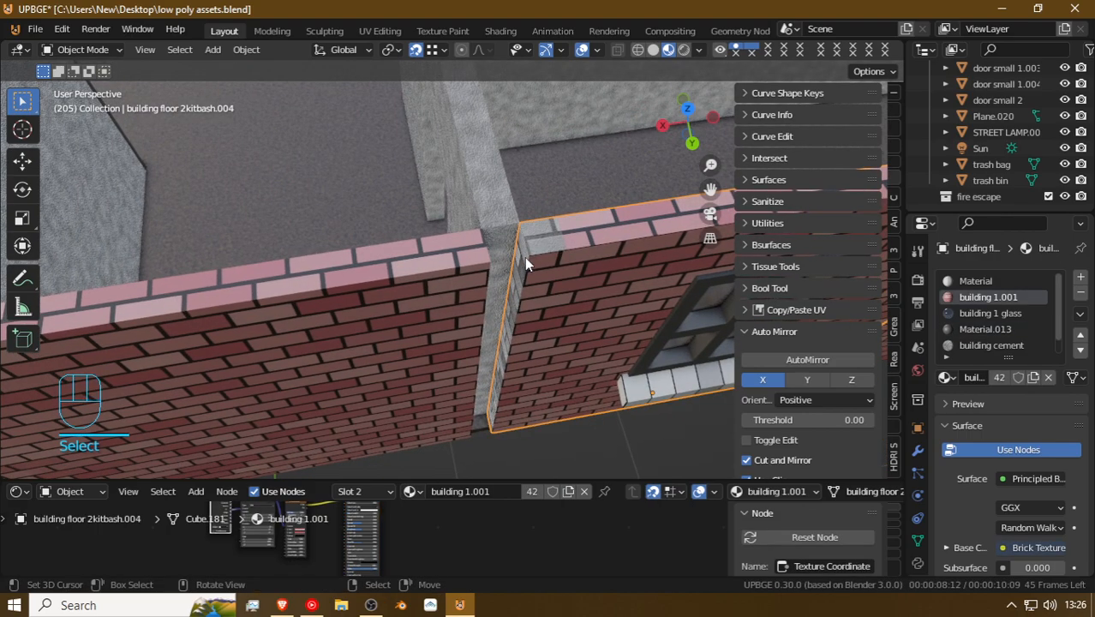
{"action": "key", "text": "Tab"}
{"action": "left_click", "coordinate": [538, 247], "text": "alt"}
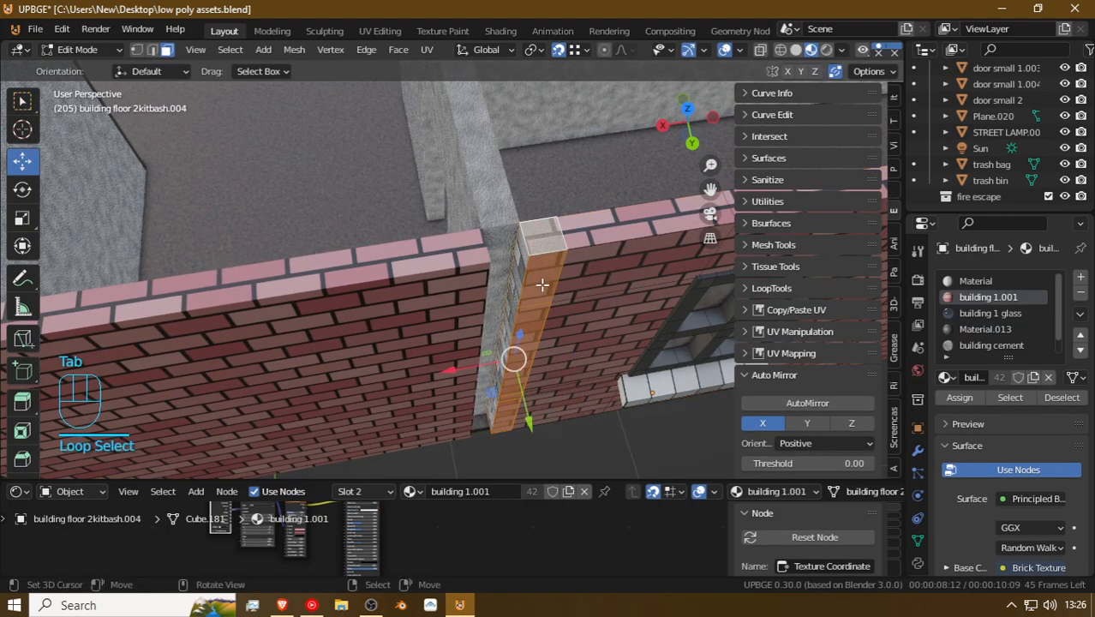
{"action": "key", "text": "shift+f"}
{"action": "left_click", "coordinate": [448, 266]}
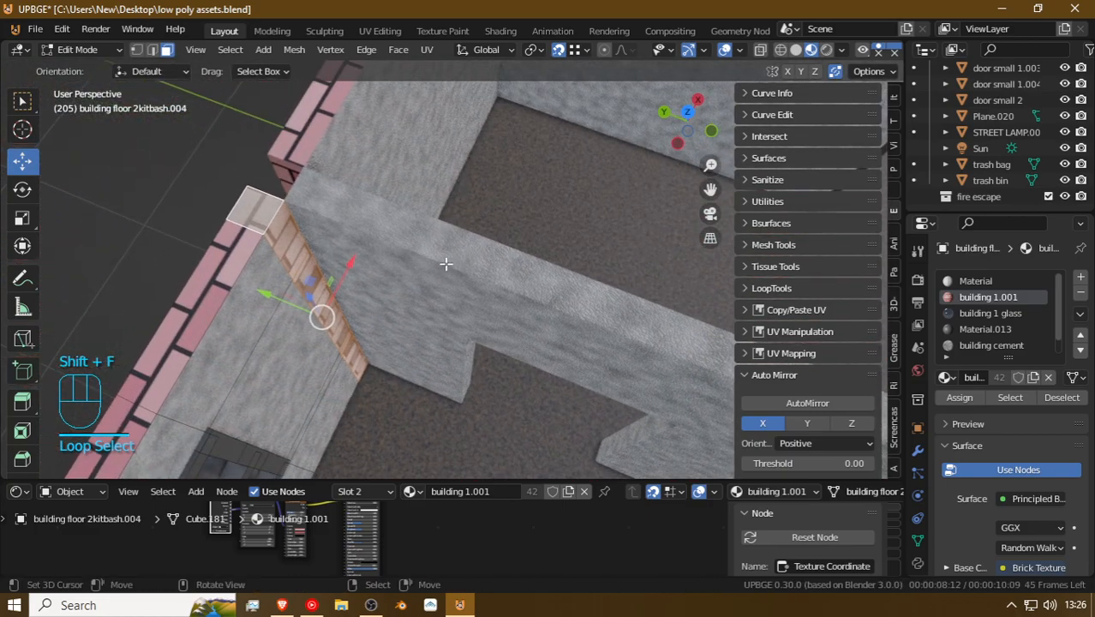
{"action": "left_click", "coordinate": [293, 252]}
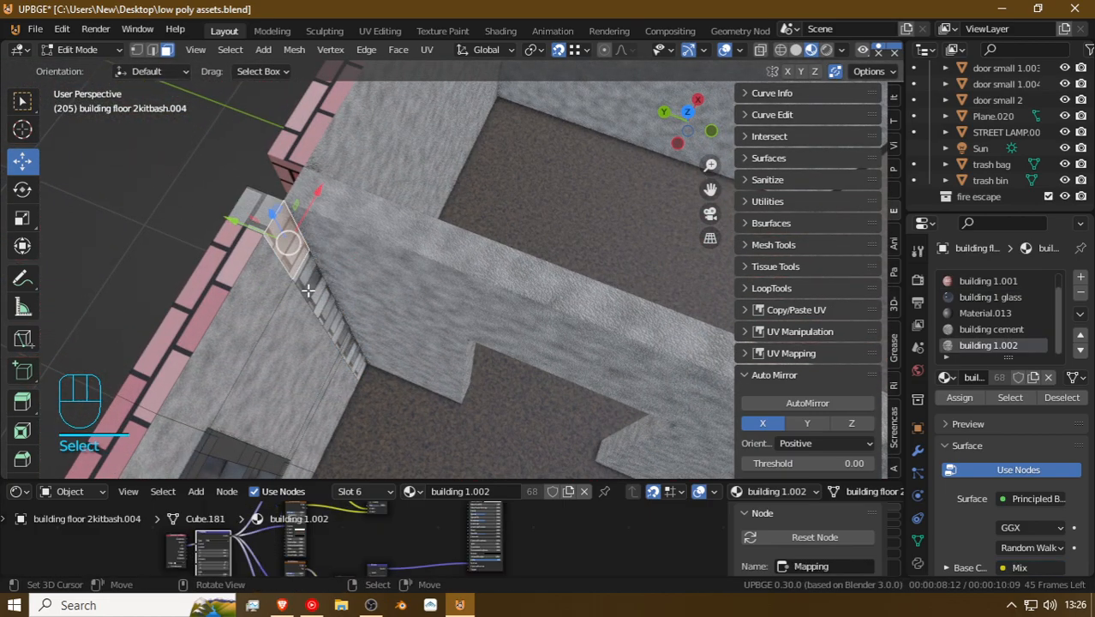
{"action": "right_click", "coordinate": [357, 364], "text": "ctrl"}
{"action": "right_click", "coordinate": [304, 361], "text": "shift"}
{"action": "left_click", "coordinate": [960, 398]}
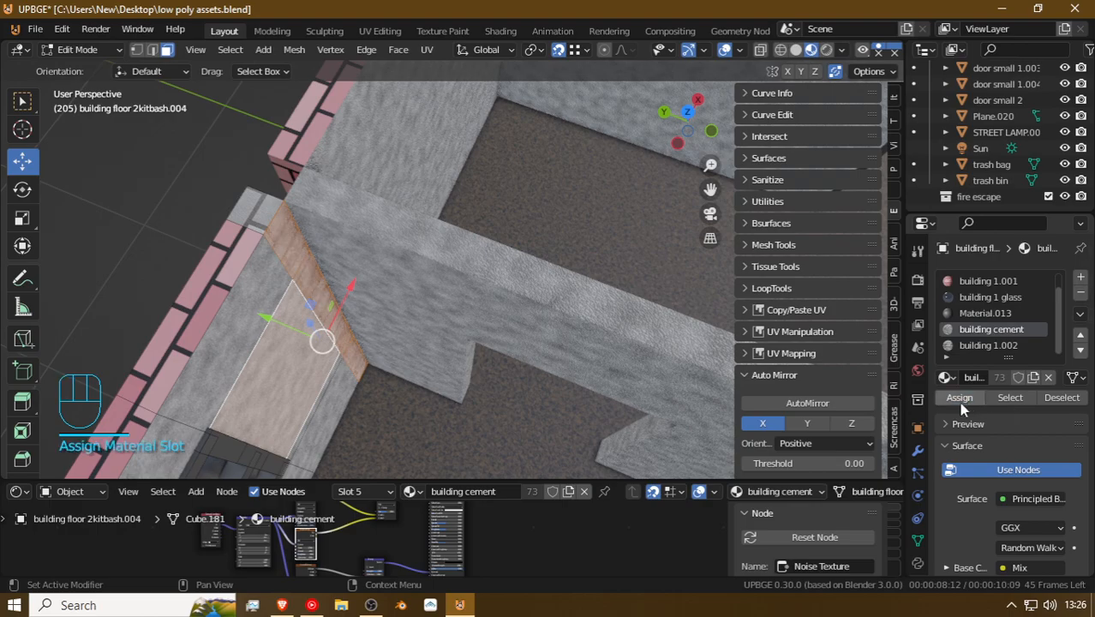
Step: Assign the building 1.001 brick material to the small grey top face at the end of the window piece
{"action": "right_click", "coordinate": [263, 215]}
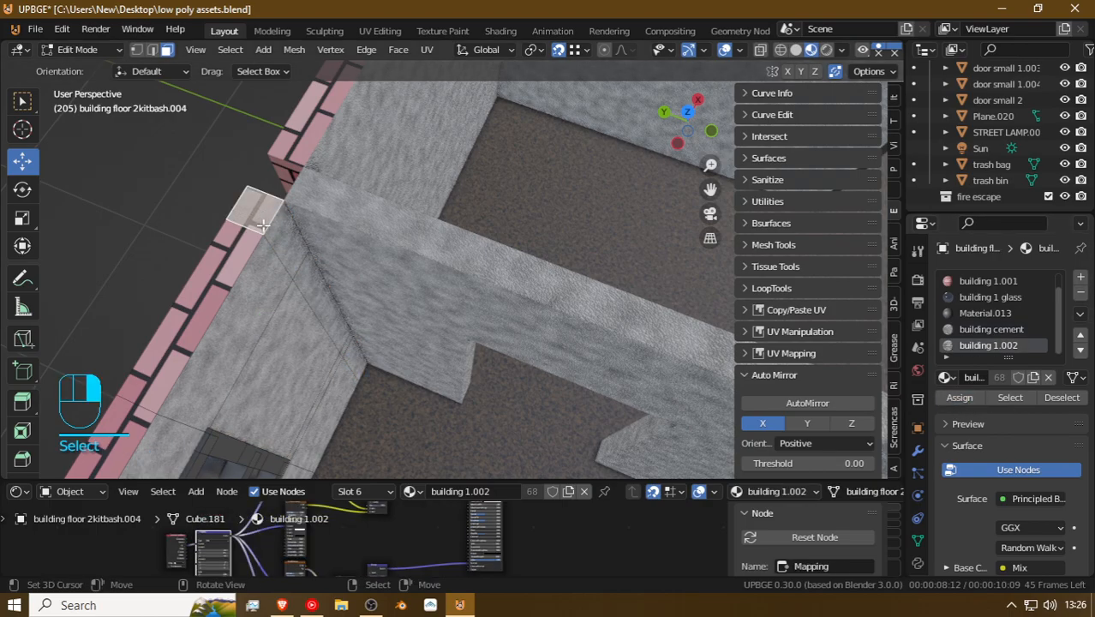
{"action": "right_click", "coordinate": [231, 271], "text": "shift"}
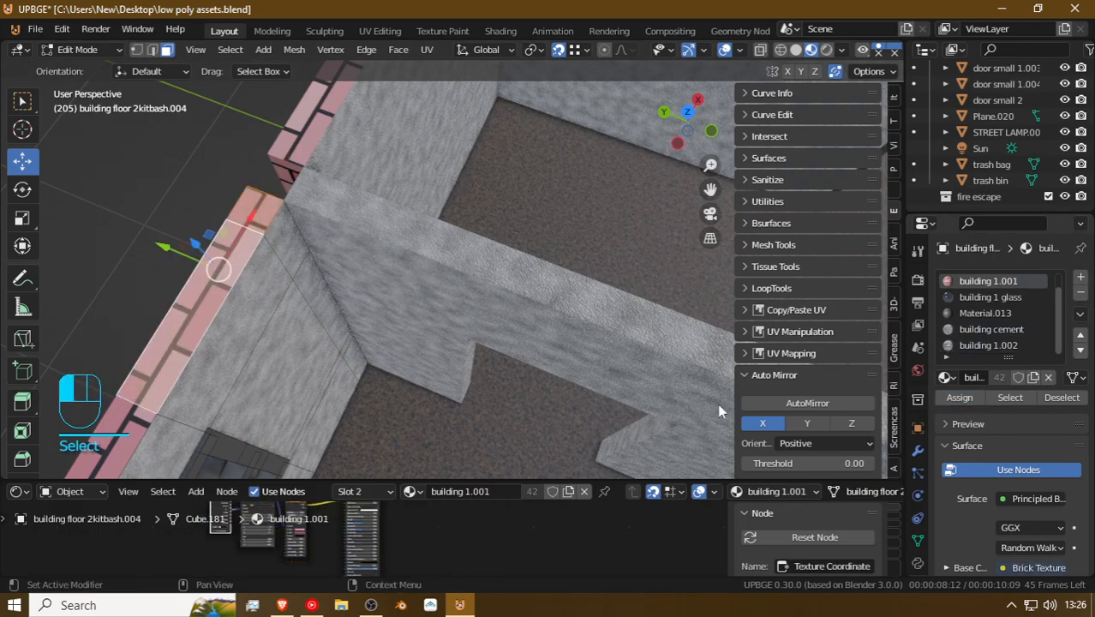
Step: Move the window piece's end face against the neighbouring brick wall to close the gap in front of the cement partition
{"action": "key", "text": "shift+f"}
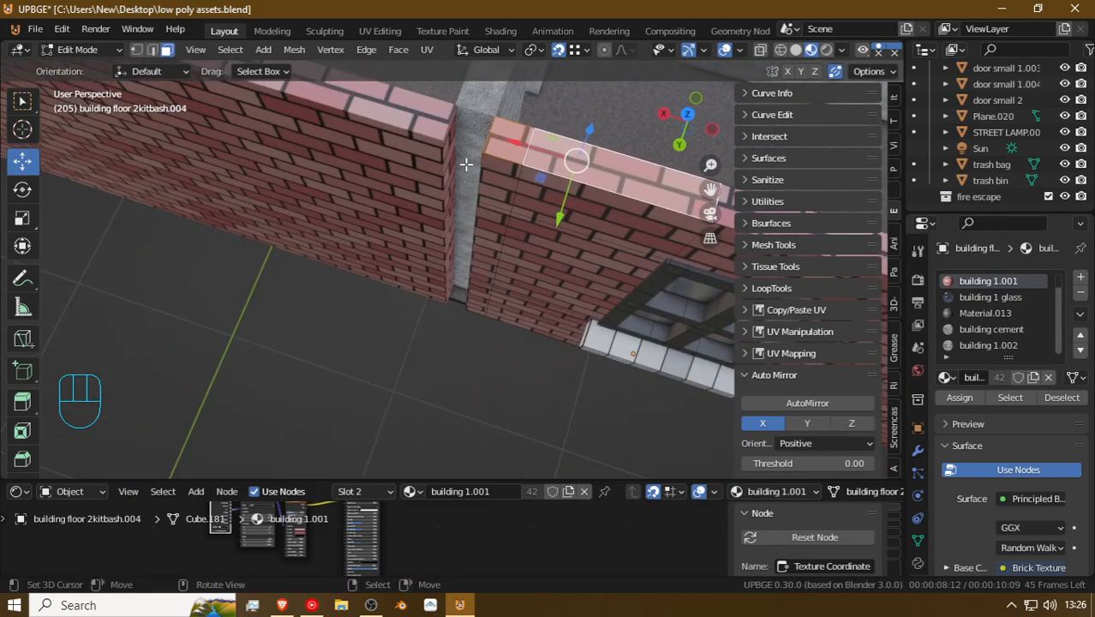
{"action": "key", "text": "Tab"}
{"action": "key", "text": "shift+f"}
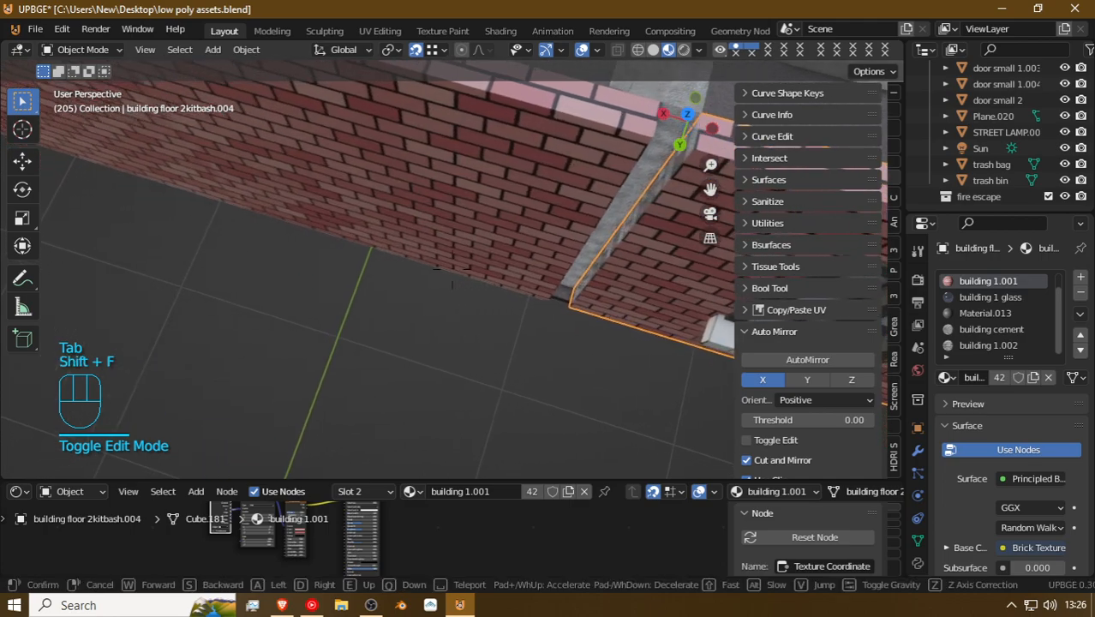
{"action": "key", "text": "Tab"}
{"action": "right_click", "coordinate": [518, 311]}
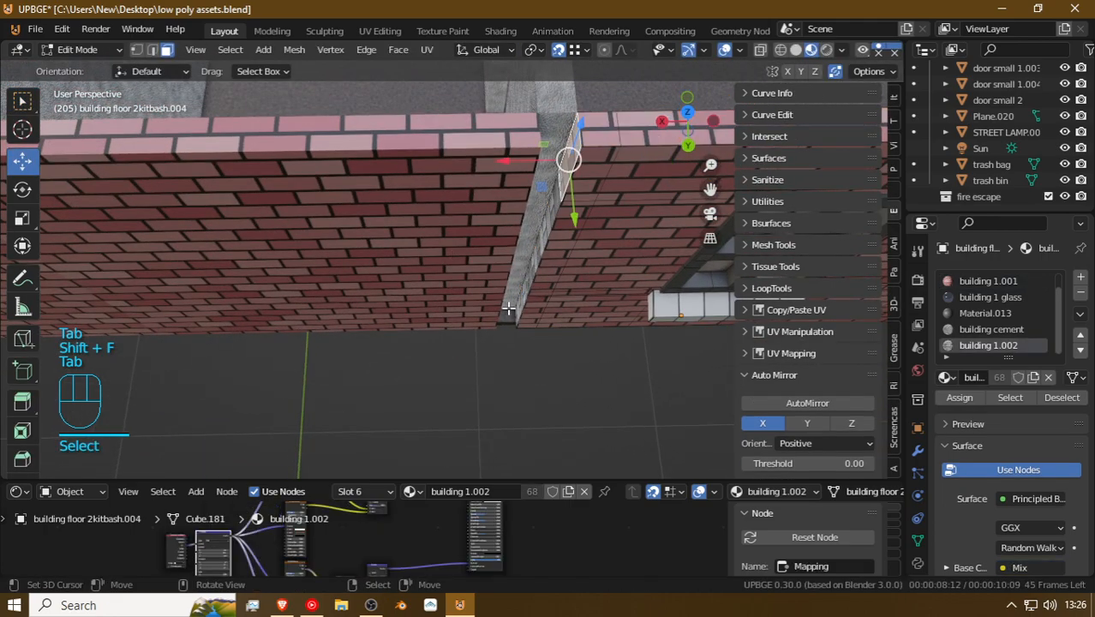
{"action": "right_click", "coordinate": [519, 310], "text": "ctrl"}
{"action": "key", "text": "g"}
{"action": "key", "text": "shift+f"}
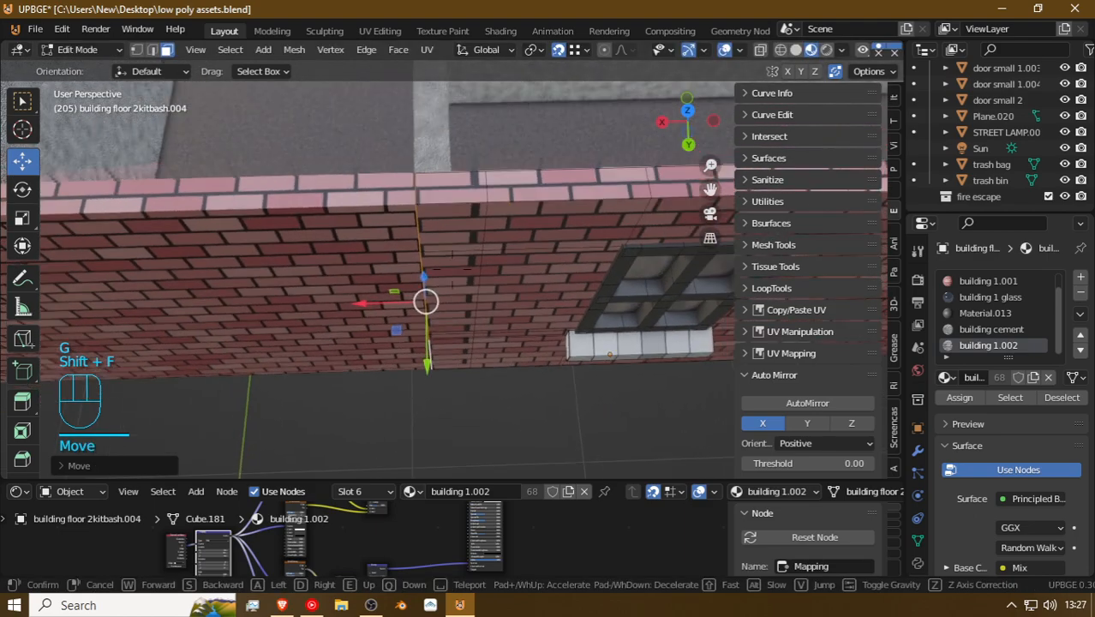
{"action": "key", "text": "w"}
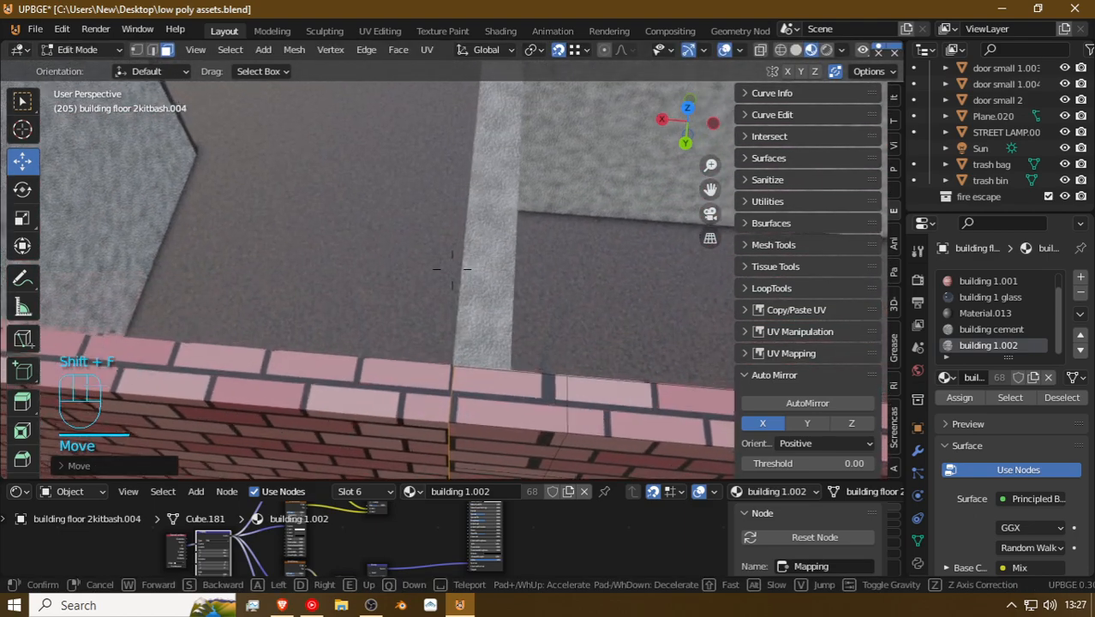
{"action": "key", "text": "Tab"}
Step: Inspect the building floor from outside, going around the brick facade, the grey side wall and the bay-window front
{"action": "key", "text": "s"}
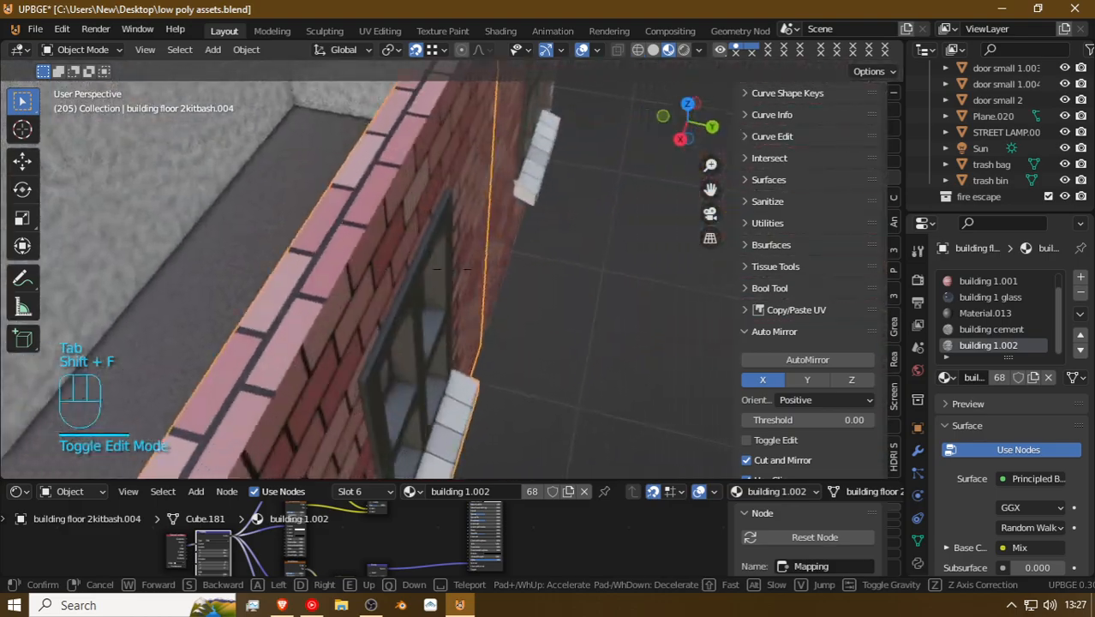
{"action": "key", "text": "d"}
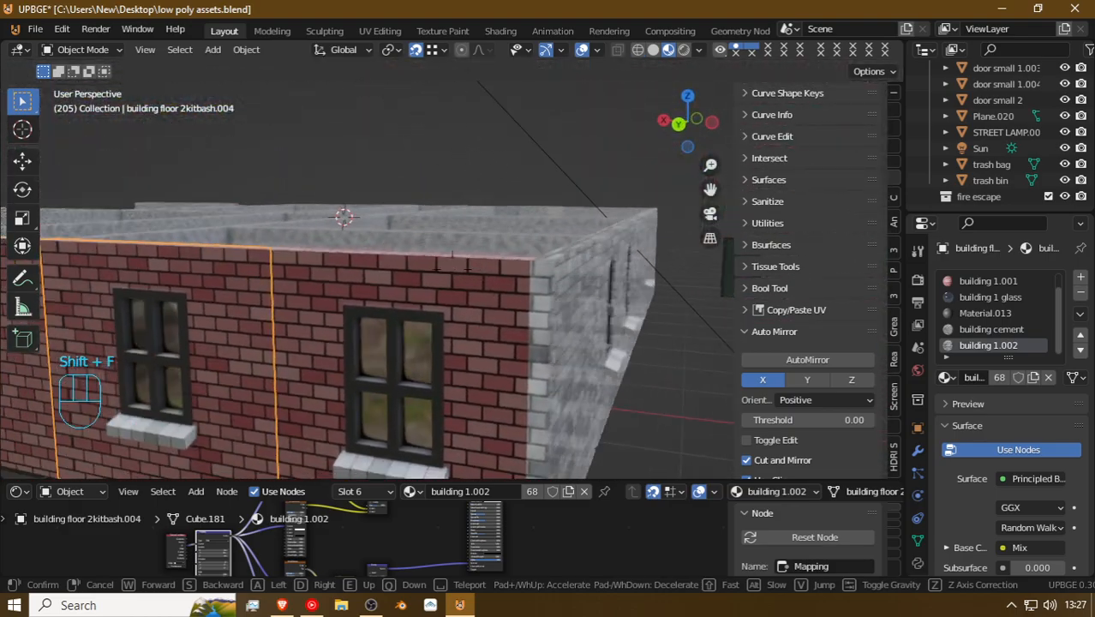
{"action": "key", "text": "shift+w"}
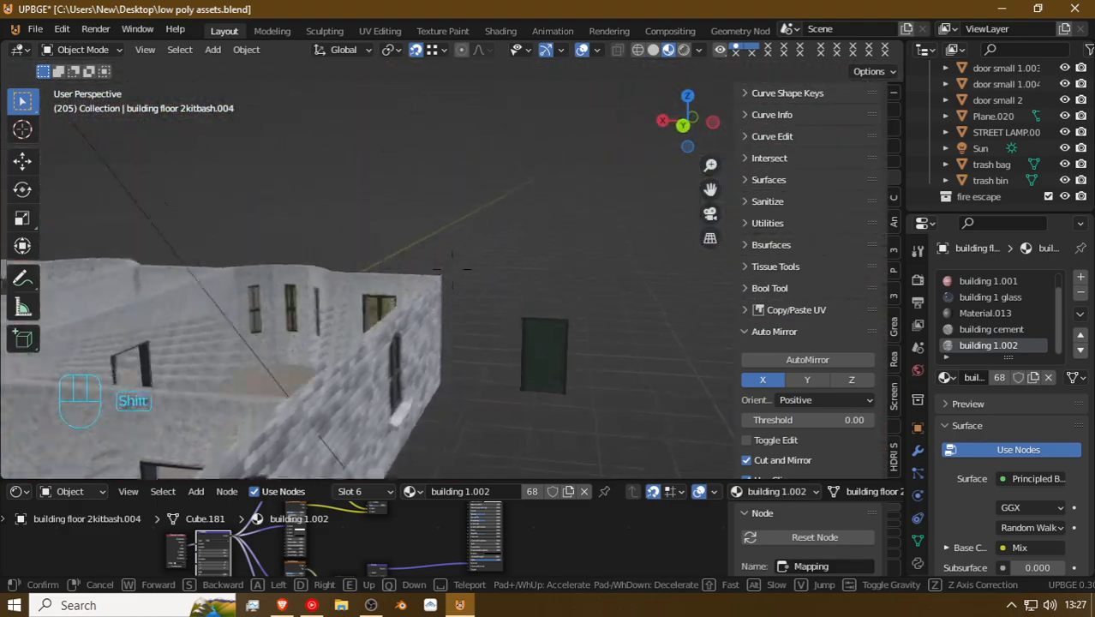
{"action": "key", "text": "d"}
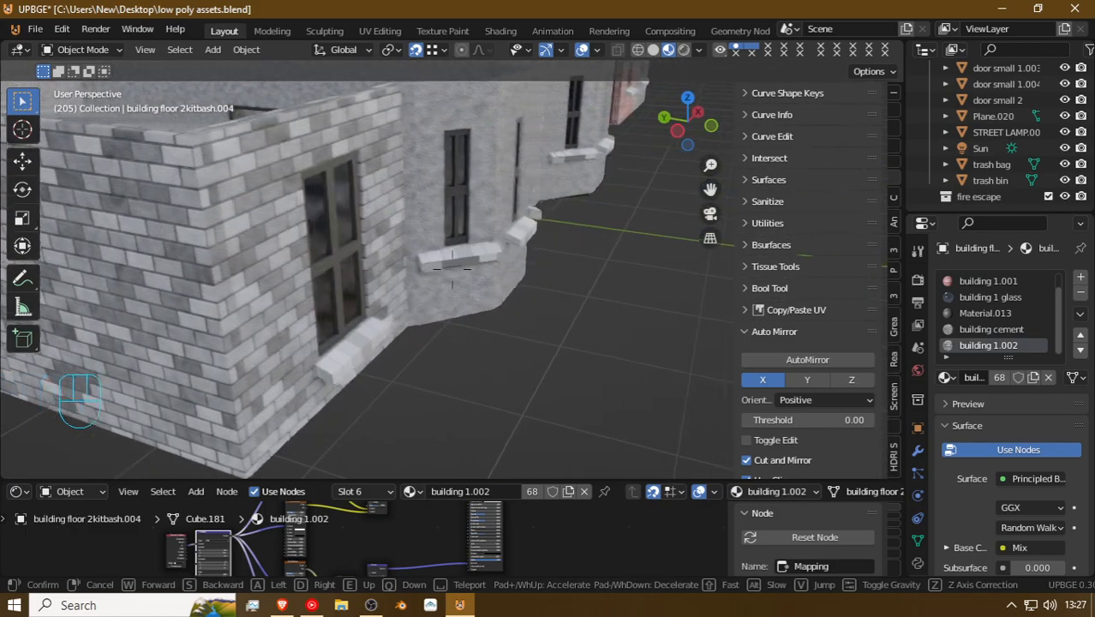
{"action": "key", "text": "s"}
{"action": "key", "text": "s"}
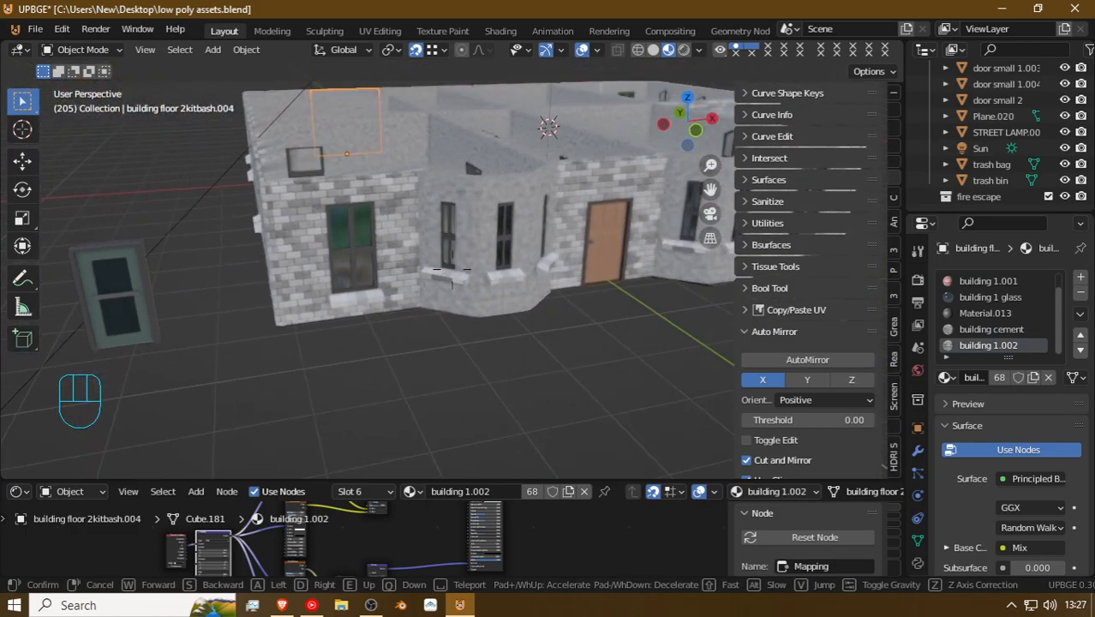
{"action": "key", "text": "d"}
{"action": "key", "text": "w"}
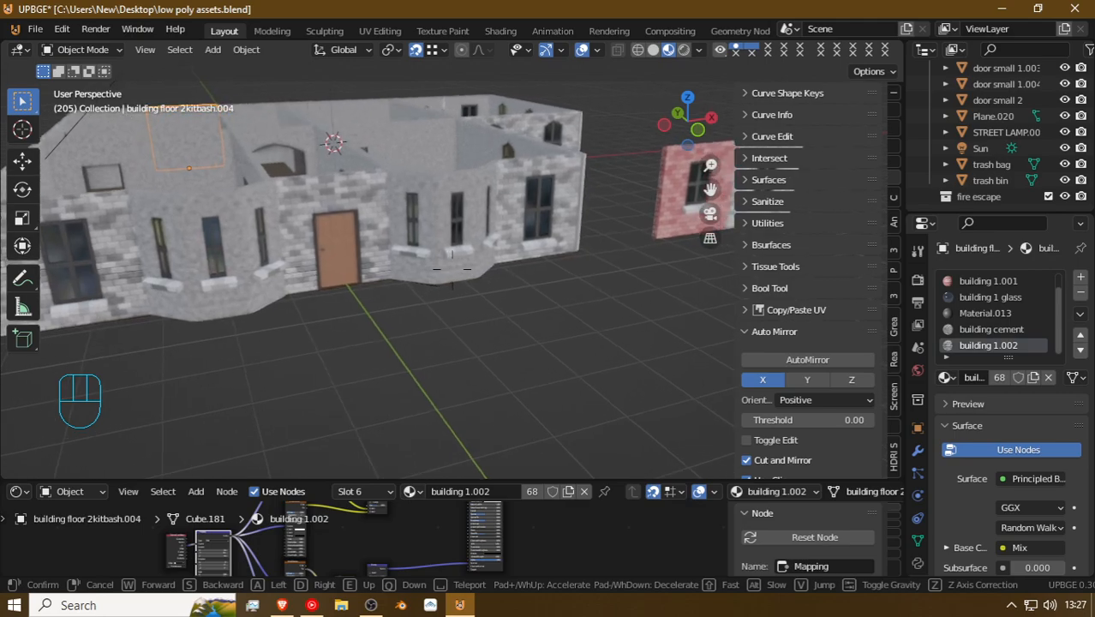
{"action": "key", "text": "d"}
{"action": "key", "text": "s"}
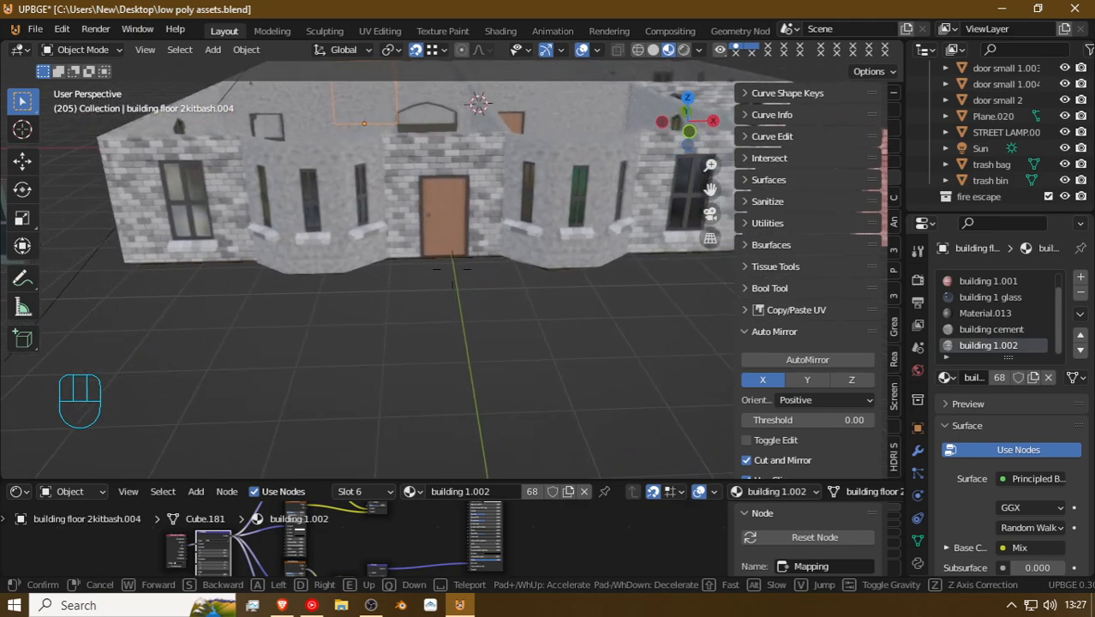
{"action": "key", "text": "a"}
{"action": "key", "text": "shift"}
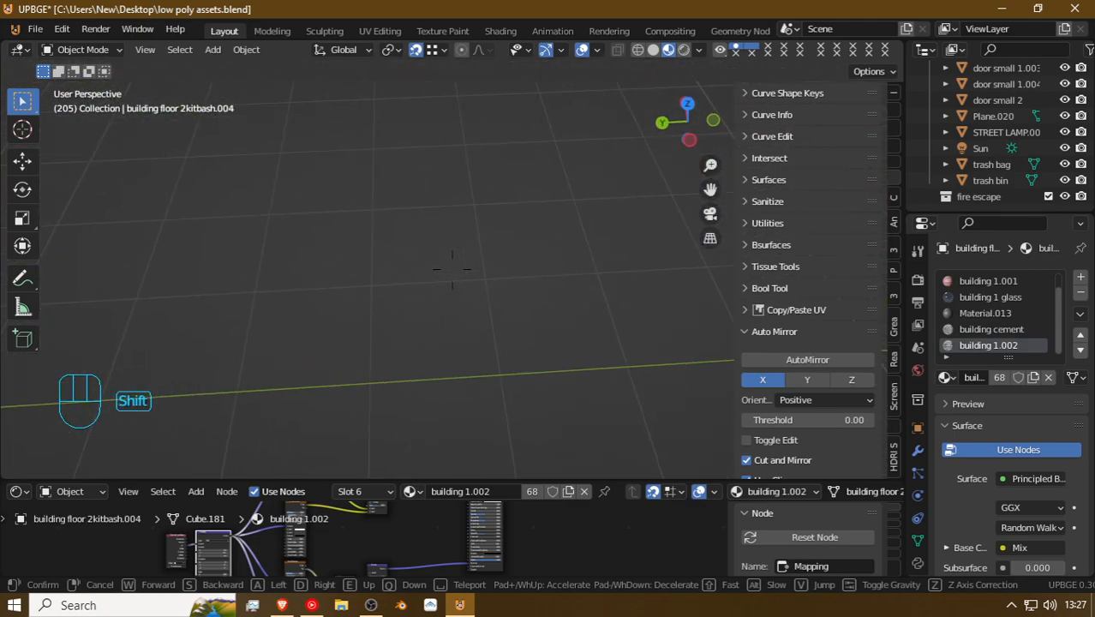
{"action": "key", "text": "d"}
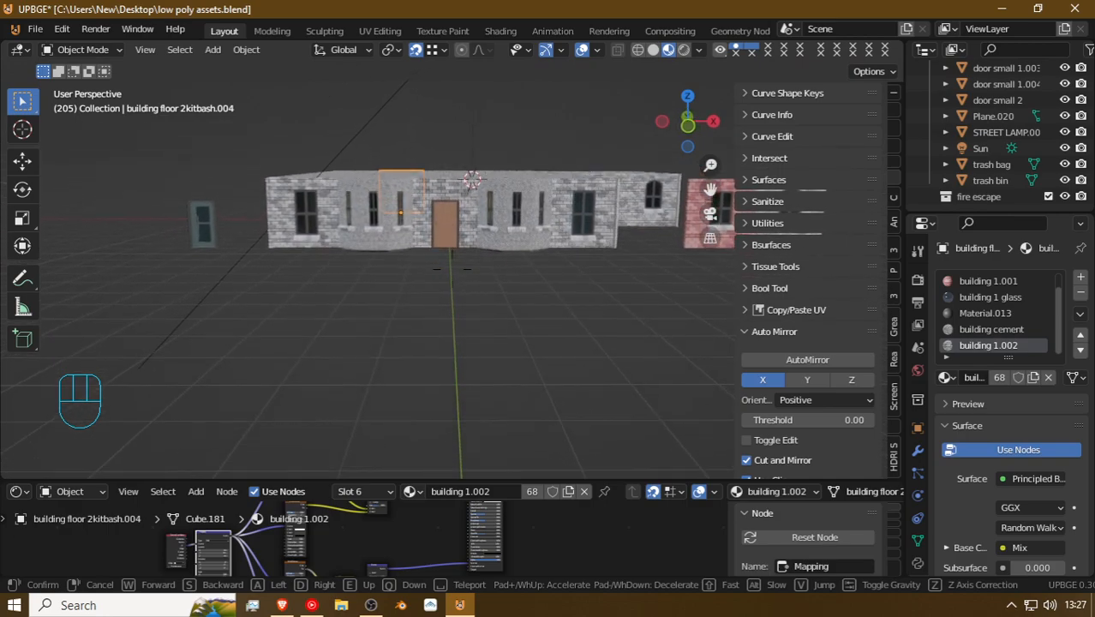
{"action": "left_click", "coordinate": [452, 276]}
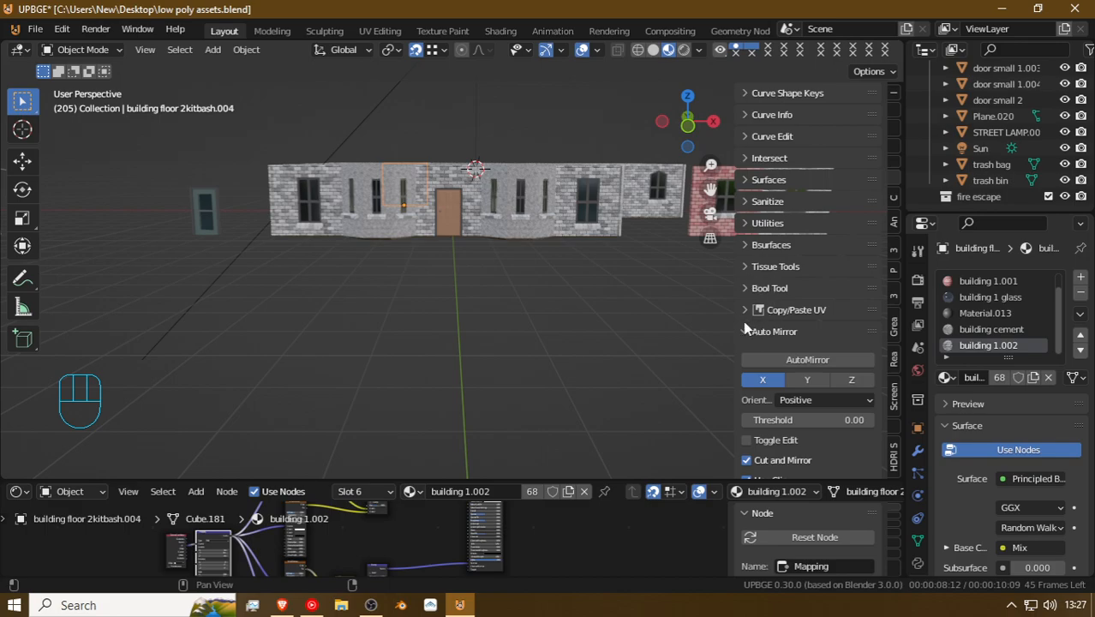
Step: Examine the front facade's end window section up close and the spare wall pieces standing around the building
{"action": "key", "text": "shift+f"}
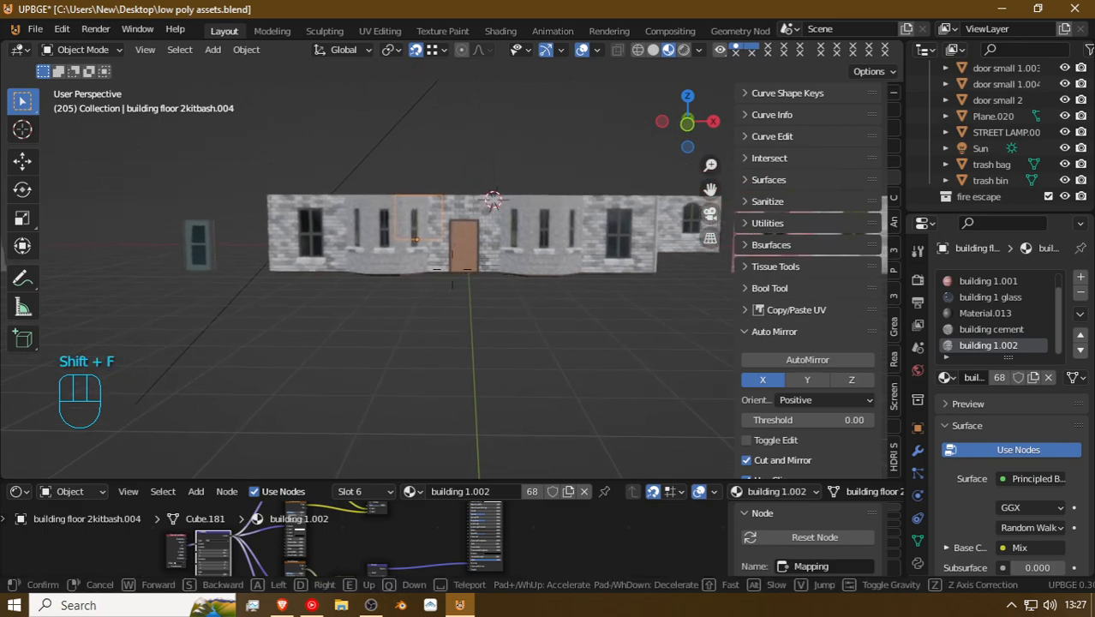
{"action": "key", "text": "w"}
{"action": "left_click", "coordinate": [417, 259]}
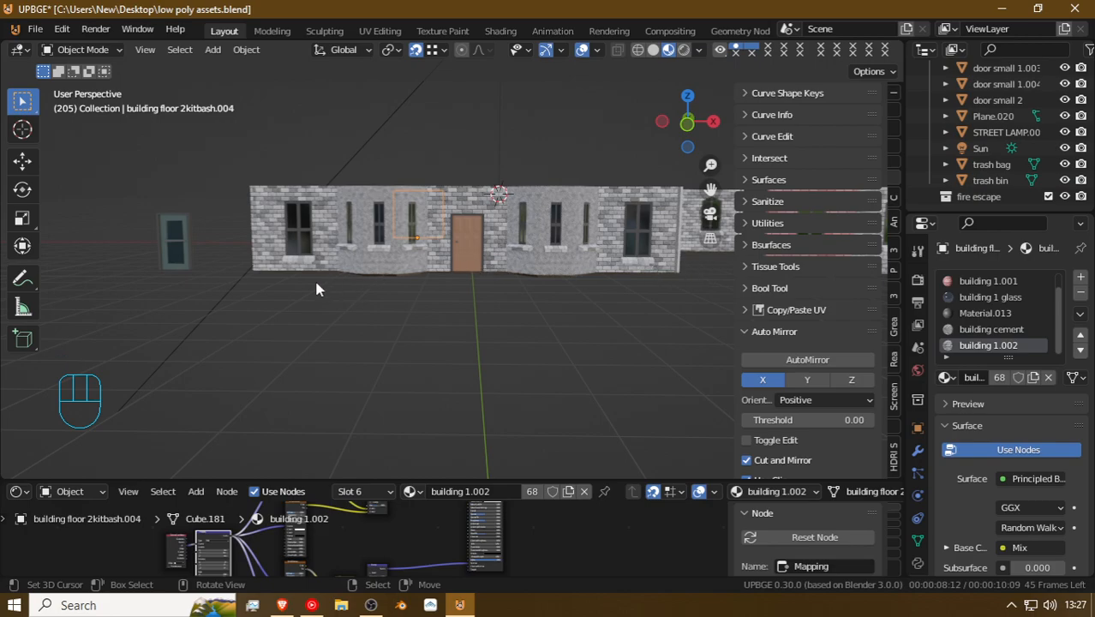
{"action": "key", "text": "shift+f"}
{"action": "key", "text": "w"}
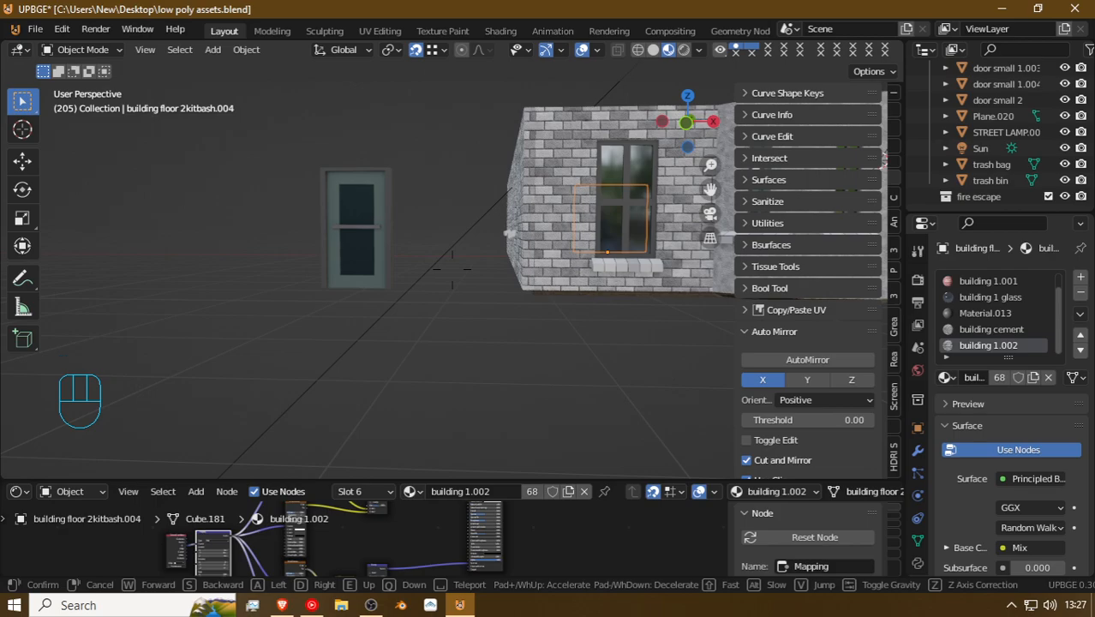
{"action": "left_click", "coordinate": [453, 275]}
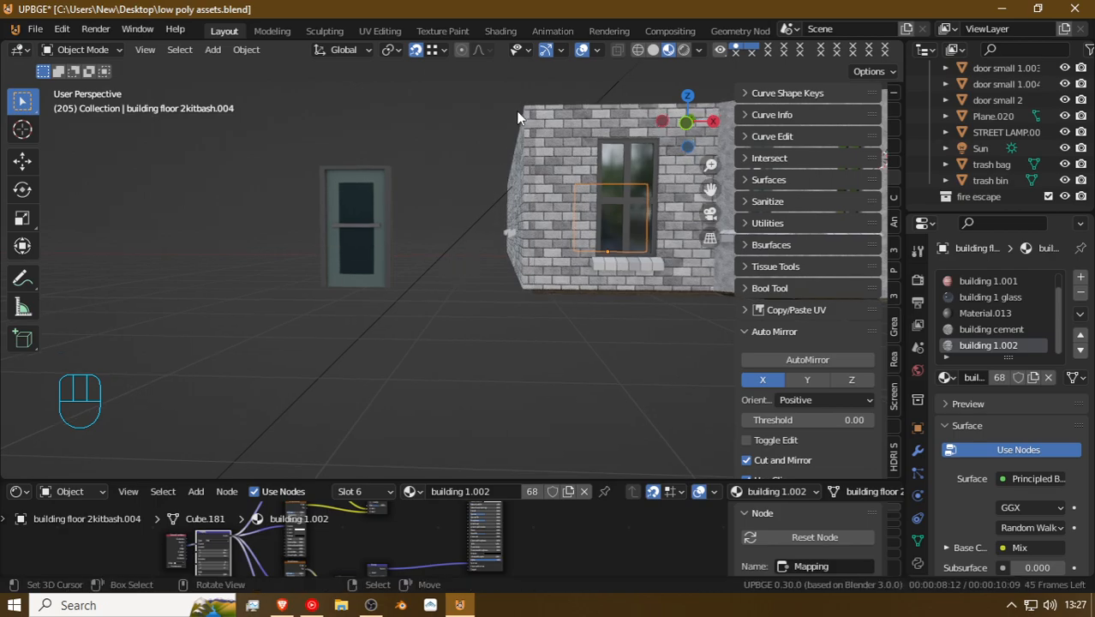
{"action": "key", "text": "shift+f"}
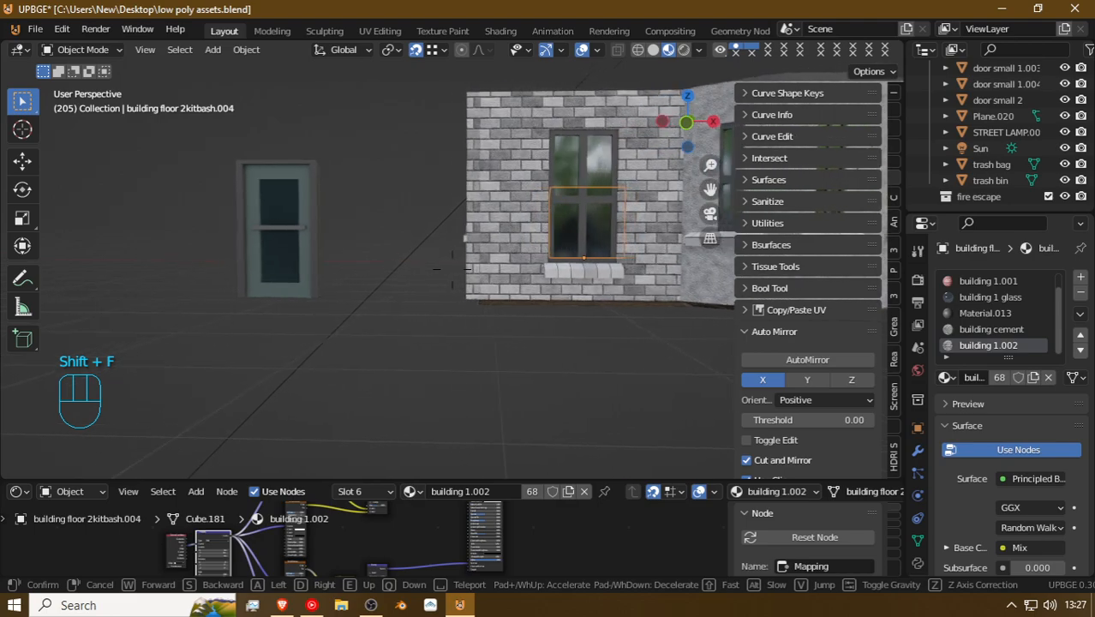
{"action": "key", "text": "s"}
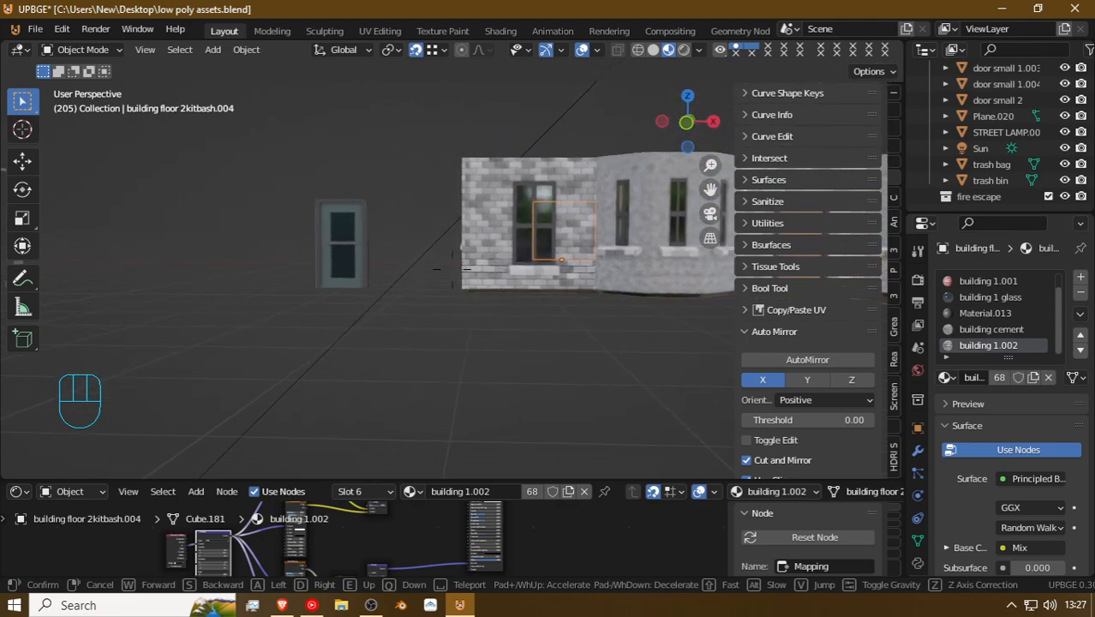
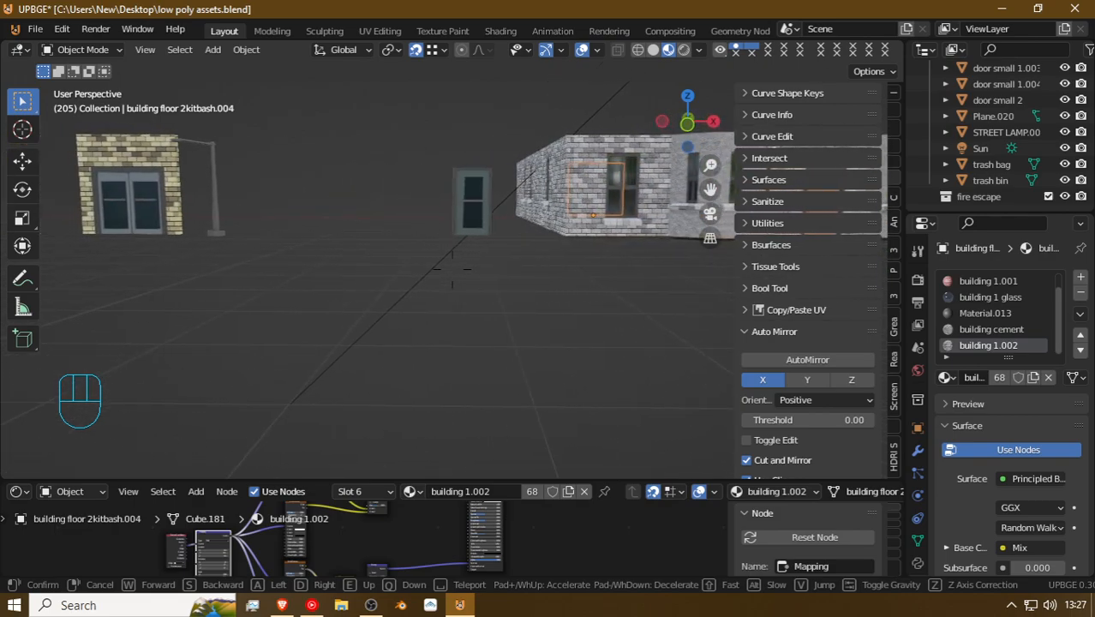
{"action": "key", "text": "shift+w"}
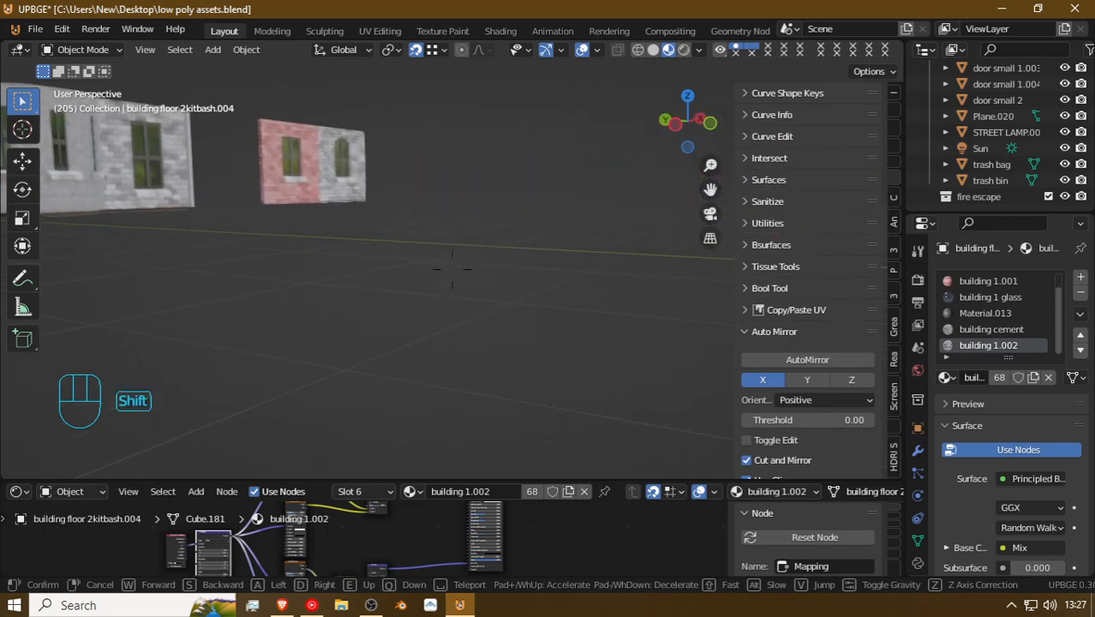
{"action": "key", "text": "shift+e"}
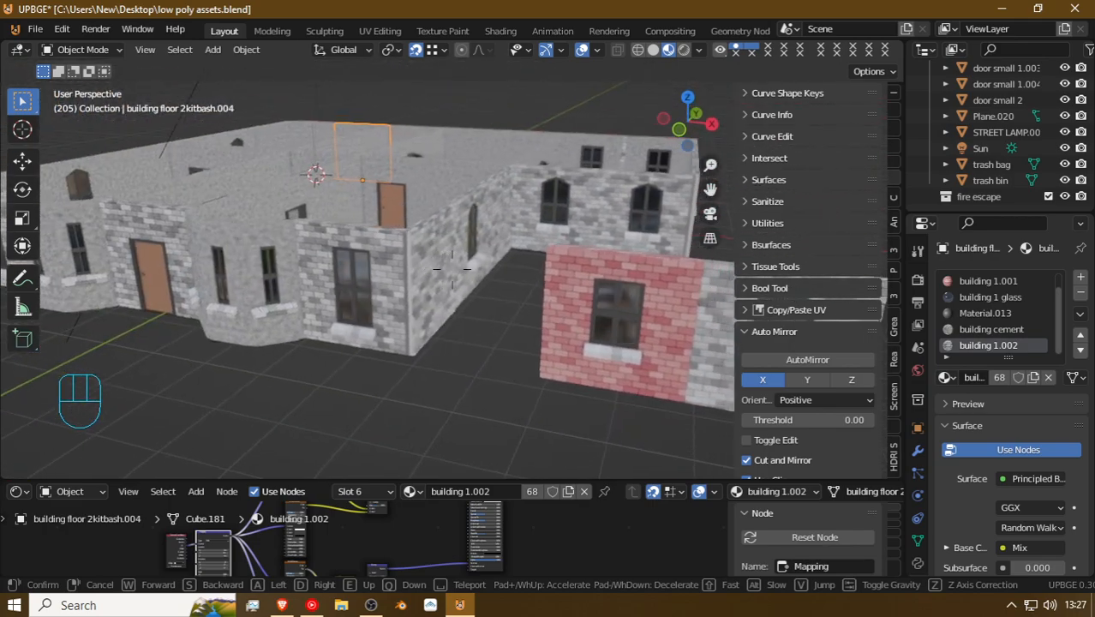
{"action": "left_click", "coordinate": [453, 270]}
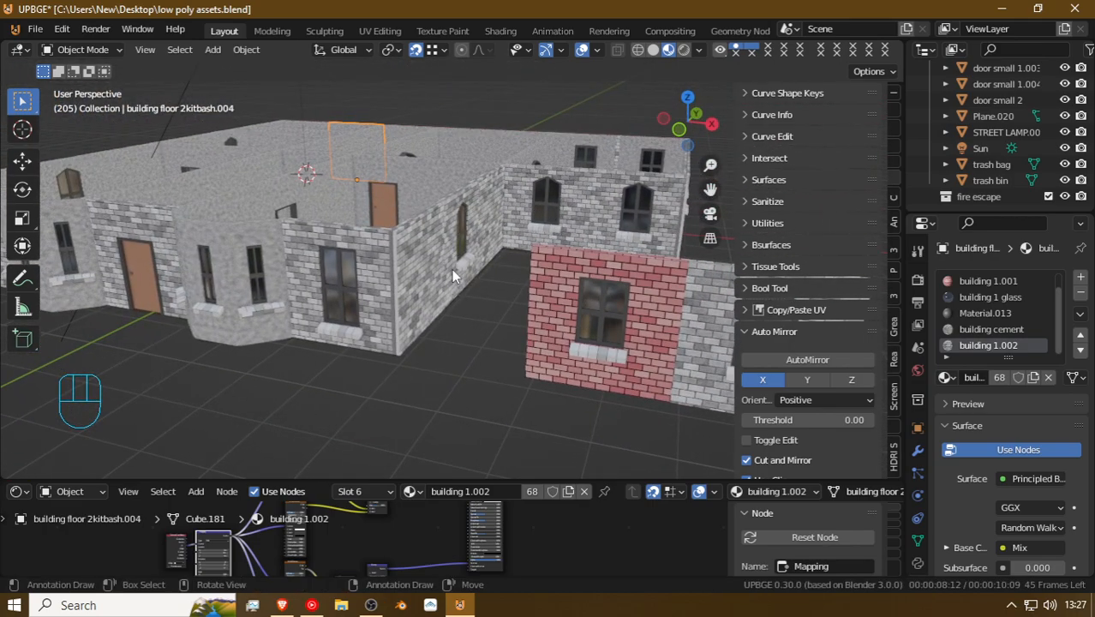
Step: Move the spare red brick and grey arched window pieces along global X to stand beside the yellow brick door piece
{"action": "left_click", "coordinate": [540, 312]}
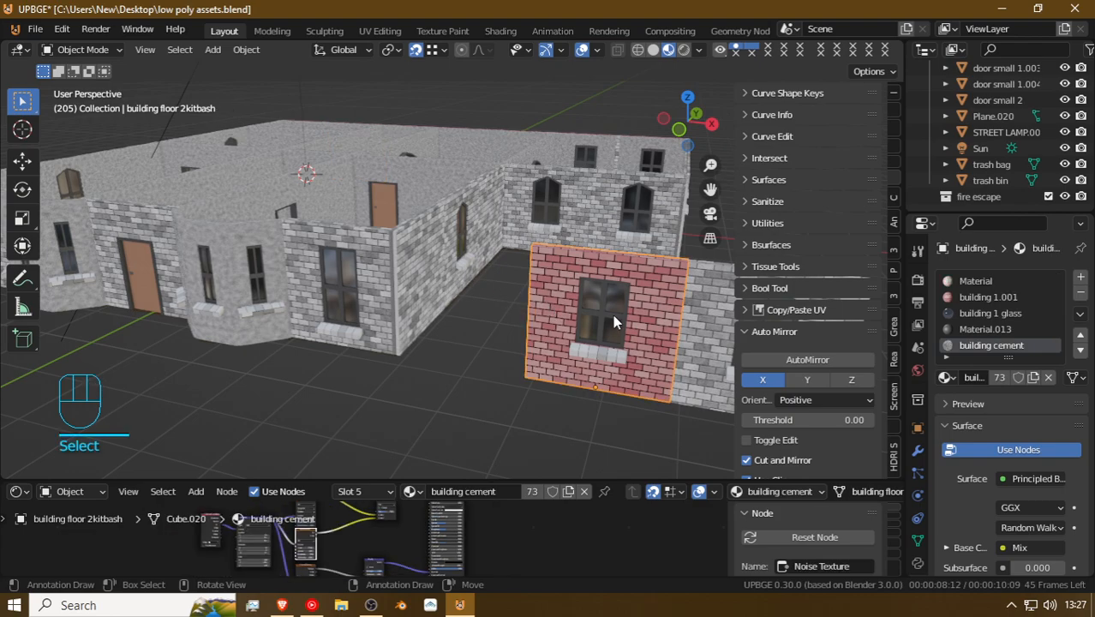
{"action": "left_click", "coordinate": [708, 366], "text": "shift"}
{"action": "key", "text": "shift+f"}
{"action": "key", "text": "shift+s"}
{"action": "key", "text": "shift+a"}
{"action": "left_click", "coordinate": [452, 271]}
{"action": "key", "text": "g"}
{"action": "key", "text": "x"}
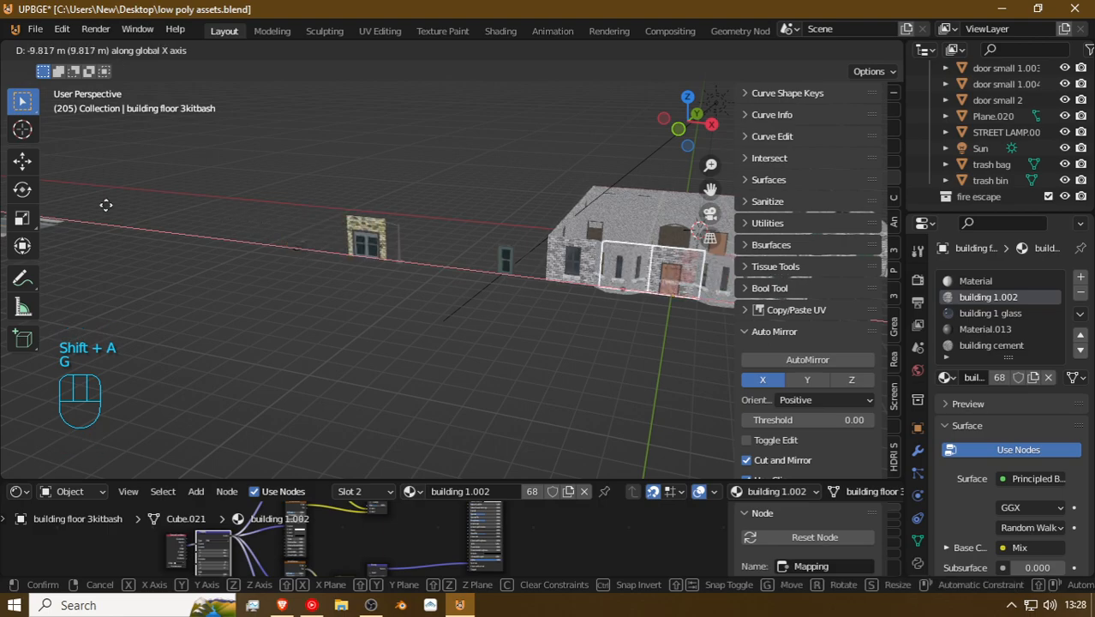
{"action": "left_click", "coordinate": [396, 163]}
{"action": "key", "text": "g"}
{"action": "key", "text": "x"}
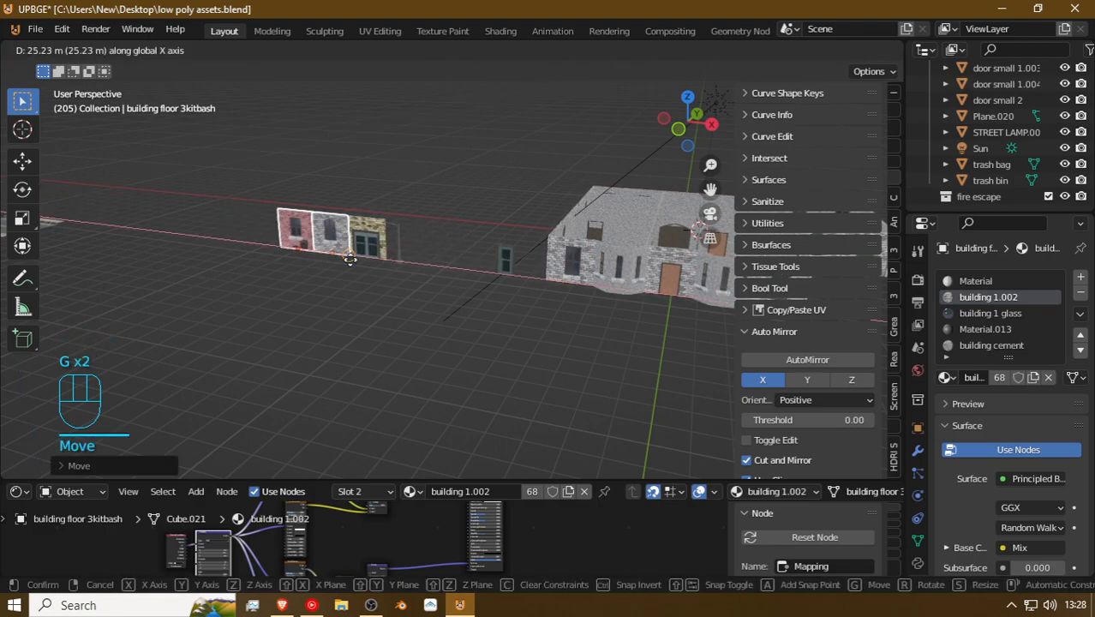
{"action": "left_click", "coordinate": [316, 283]}
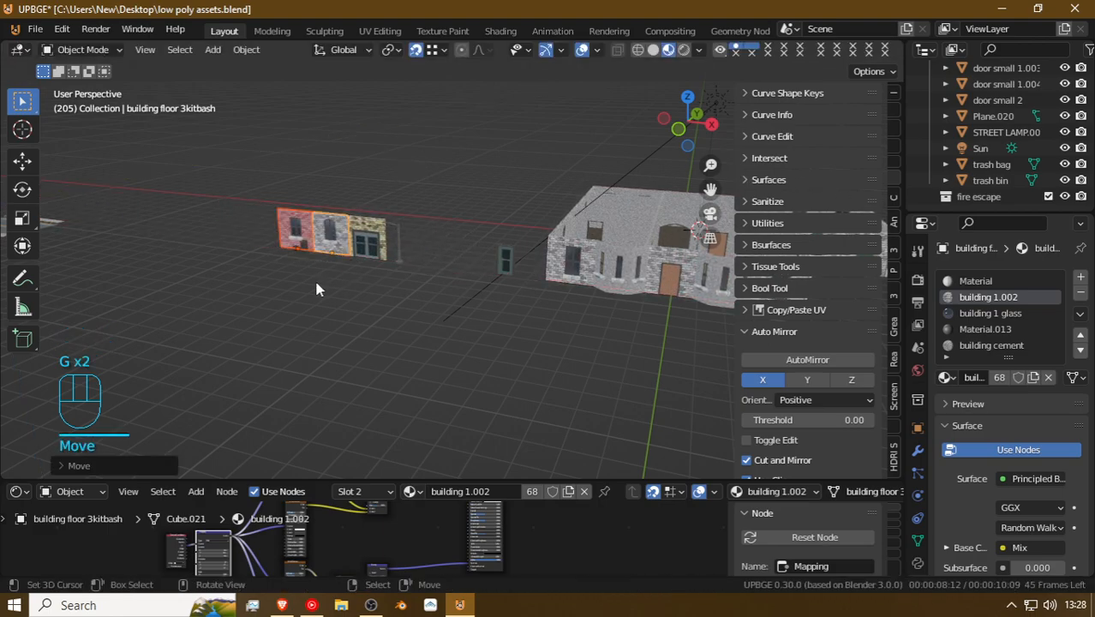
Step: Add the yellow brick wall and its big door to the selection and shift the whole row of pieces back along global Y
{"action": "left_click", "coordinate": [374, 231]}
{"action": "left_click", "coordinate": [375, 232]}
{"action": "key", "text": "g"}
{"action": "key", "text": "y"}
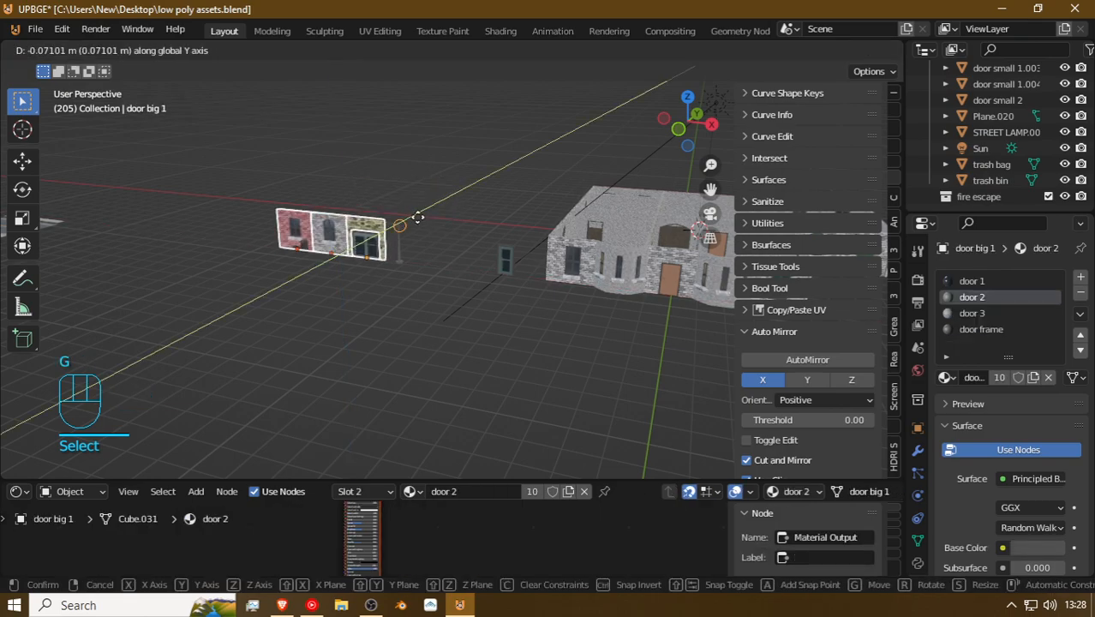
{"action": "left_click", "coordinate": [396, 255], "text": "ctrl"}
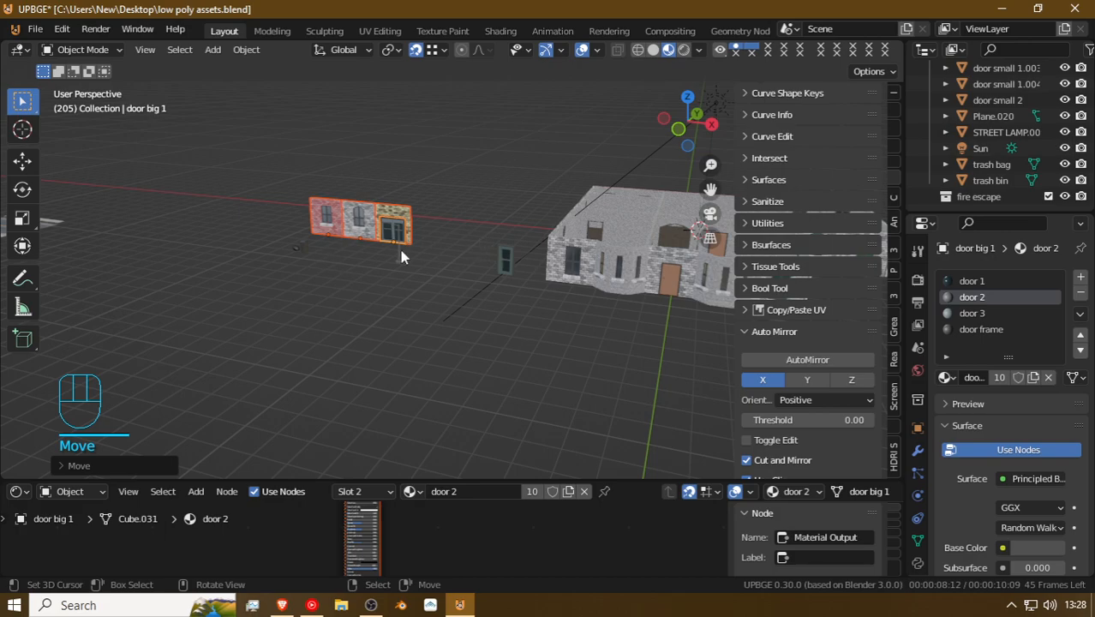
Step: Move the spare small teal door piece along global X to stand by the row of spare wall pieces
{"action": "key", "text": "shift+f"}
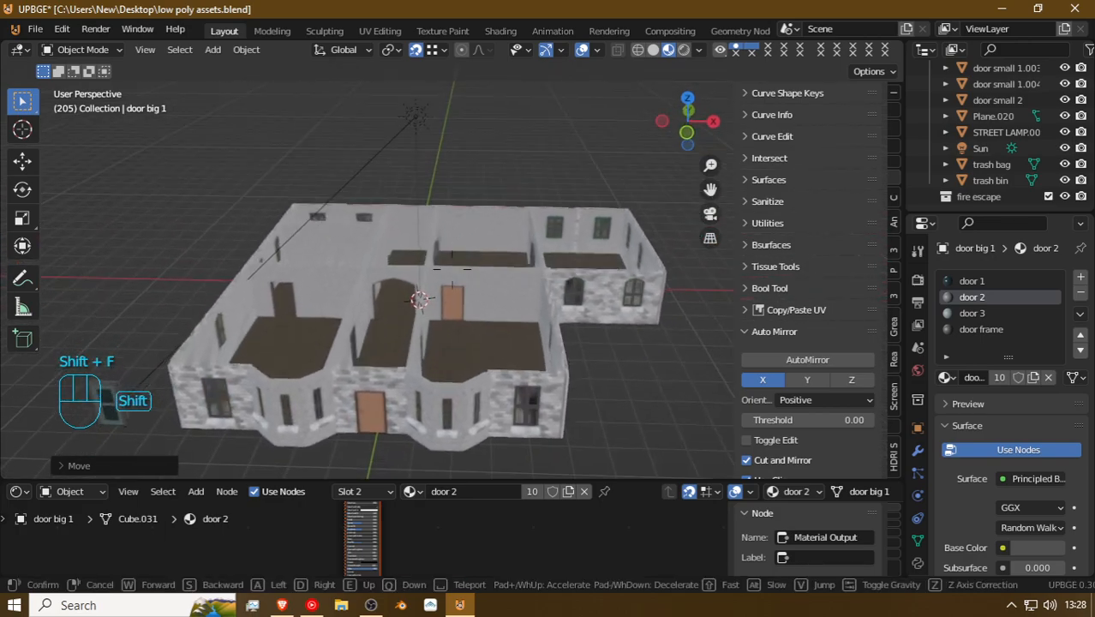
{"action": "key", "text": "w"}
{"action": "left_click", "coordinate": [452, 269]}
{"action": "key", "text": "shift+f"}
{"action": "key", "text": "s"}
{"action": "left_click", "coordinate": [451, 269]}
{"action": "left_click", "coordinate": [325, 334]}
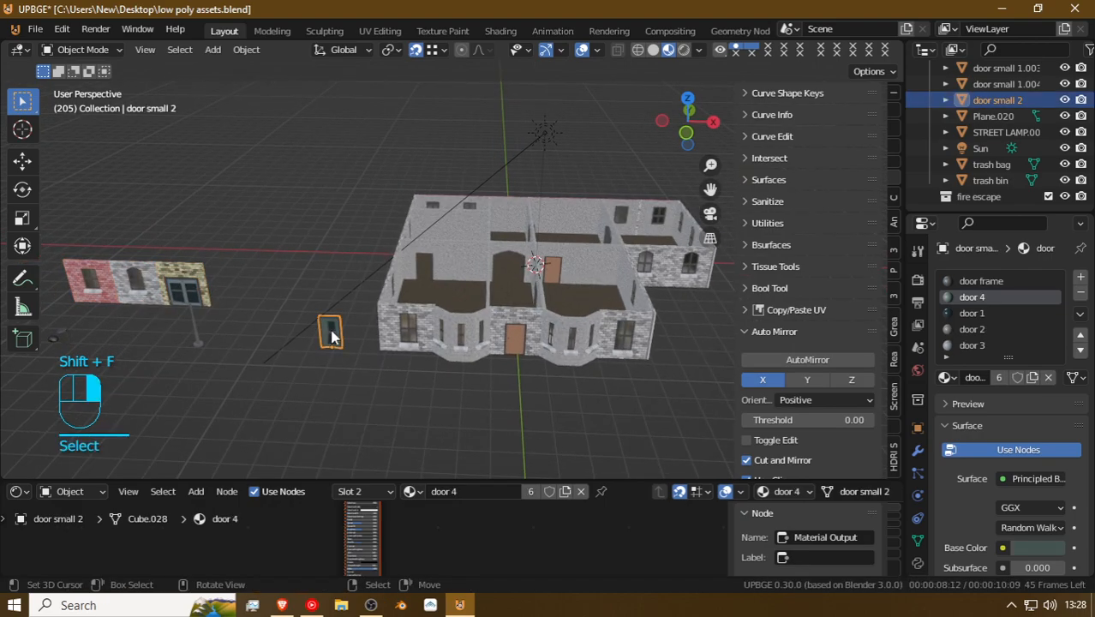
{"action": "key", "text": "g"}
{"action": "key", "text": "x"}
{"action": "left_click", "coordinate": [123, 294]}
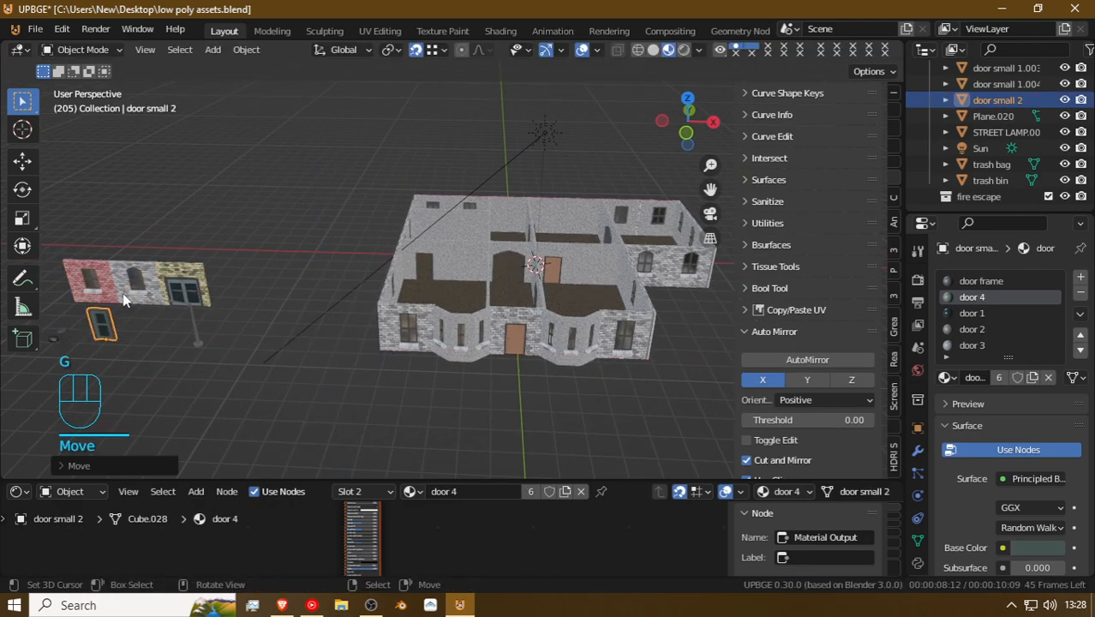
Step: Select the spare wall pieces, nearby props and the sun, and invert the selection to pick the whole building
{"action": "left_click", "coordinate": [415, 333]}
{"action": "key", "text": "a"}
{"action": "key", "text": "a"}
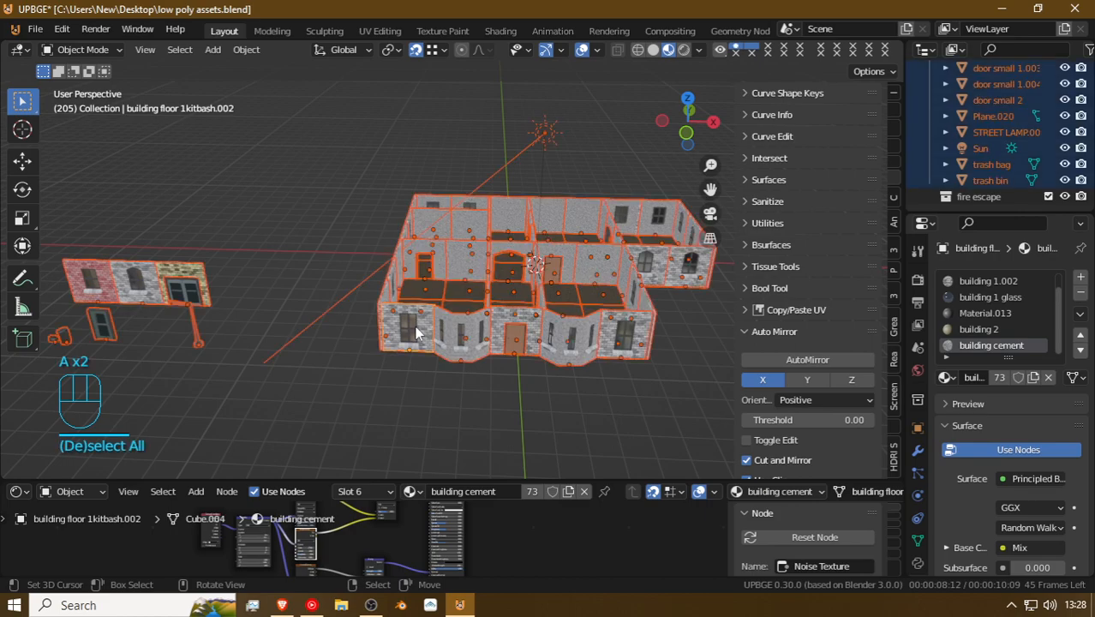
{"action": "right_click_drag", "start_coordinate": [557, 176], "coordinate": [557, 183]}
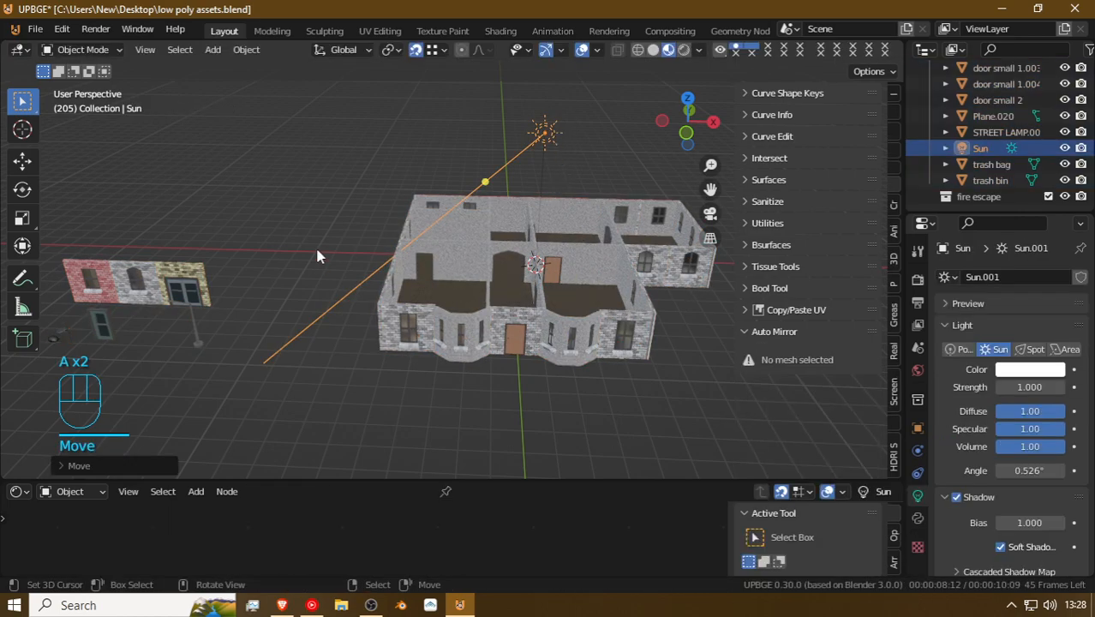
{"action": "left_click", "coordinate": [204, 279]}
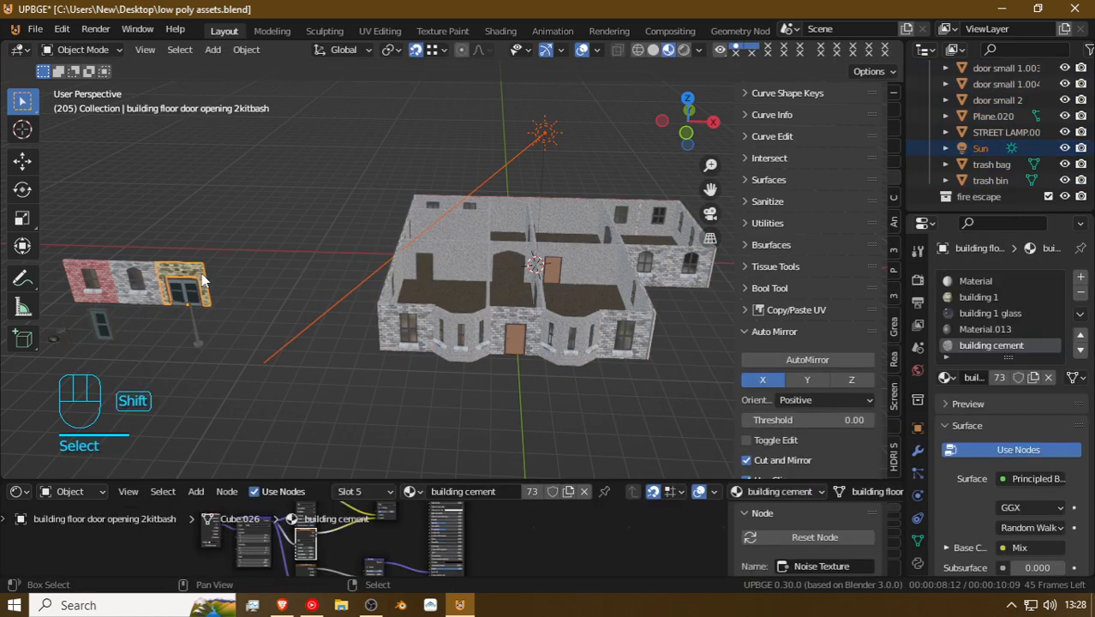
{"action": "left_click", "coordinate": [131, 276], "text": "shift"}
{"action": "left_click", "coordinate": [92, 280], "text": "shift"}
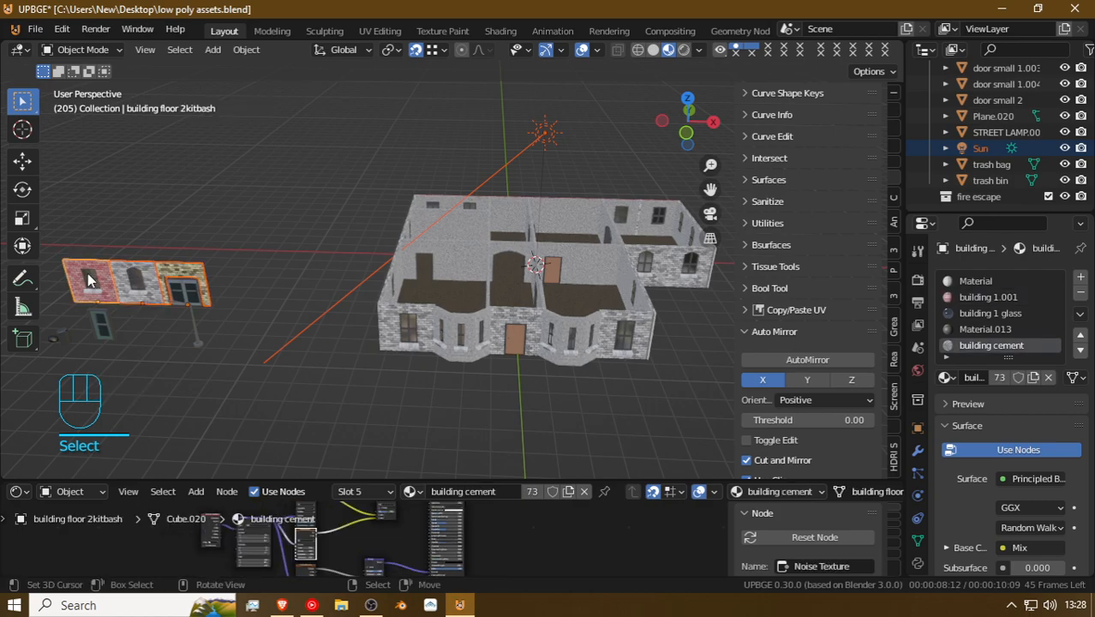
{"action": "left_click_drag", "start_coordinate": [49, 240], "coordinate": [215, 406], "text": "shift"}
{"action": "middle_click_drag", "start_coordinate": [232, 313], "coordinate": [195, 319], "text": "shift"}
{"action": "scroll", "coordinate": [212, 319], "scroll_direction": "up", "scroll_amount": 4}
{"action": "key", "text": "ctrl+i"}
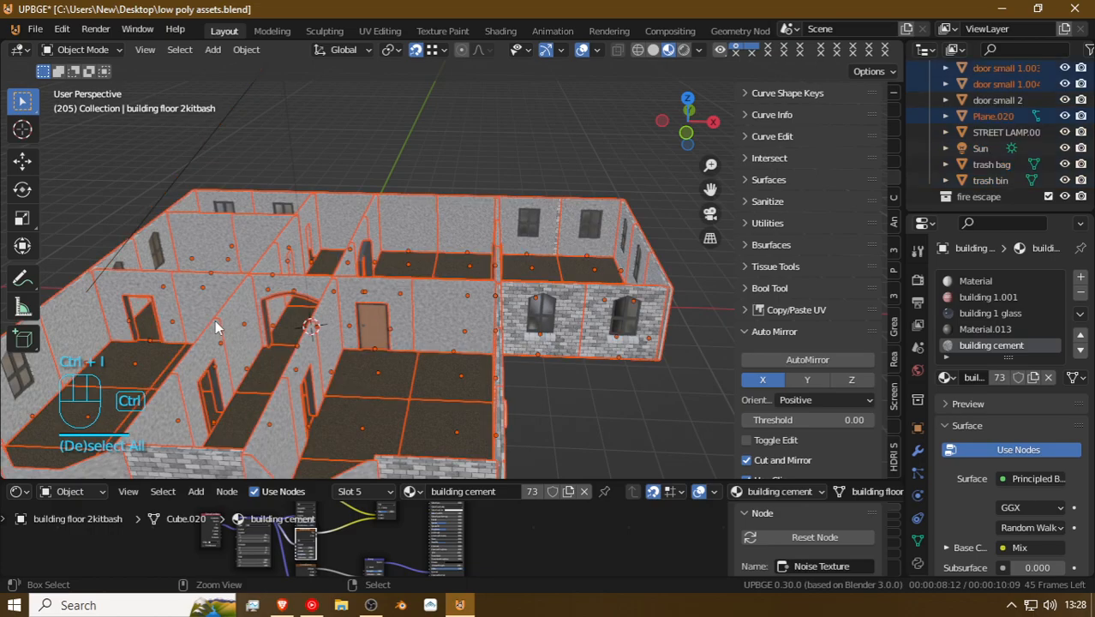
Step: Remove the flat plane lying far from the building from the selection
{"action": "scroll", "coordinate": [446, 407], "scroll_direction": "down", "scroll_amount": 10}
{"action": "scroll", "coordinate": [447, 408], "scroll_direction": "up", "scroll_amount": 7}
{"action": "key", "text": "g"}
{"action": "right_click", "coordinate": [433, 376]}
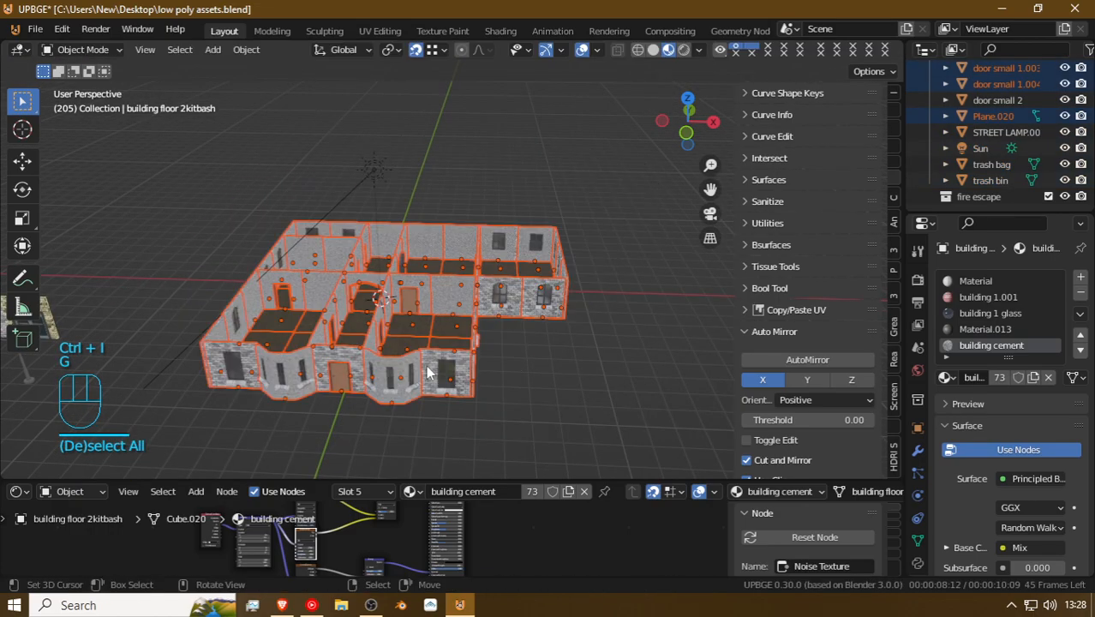
{"action": "scroll", "coordinate": [433, 376], "scroll_direction": "down", "scroll_amount": 8}
{"action": "key", "text": "g"}
{"action": "right_click", "coordinate": [300, 342]}
{"action": "key", "text": "b"}
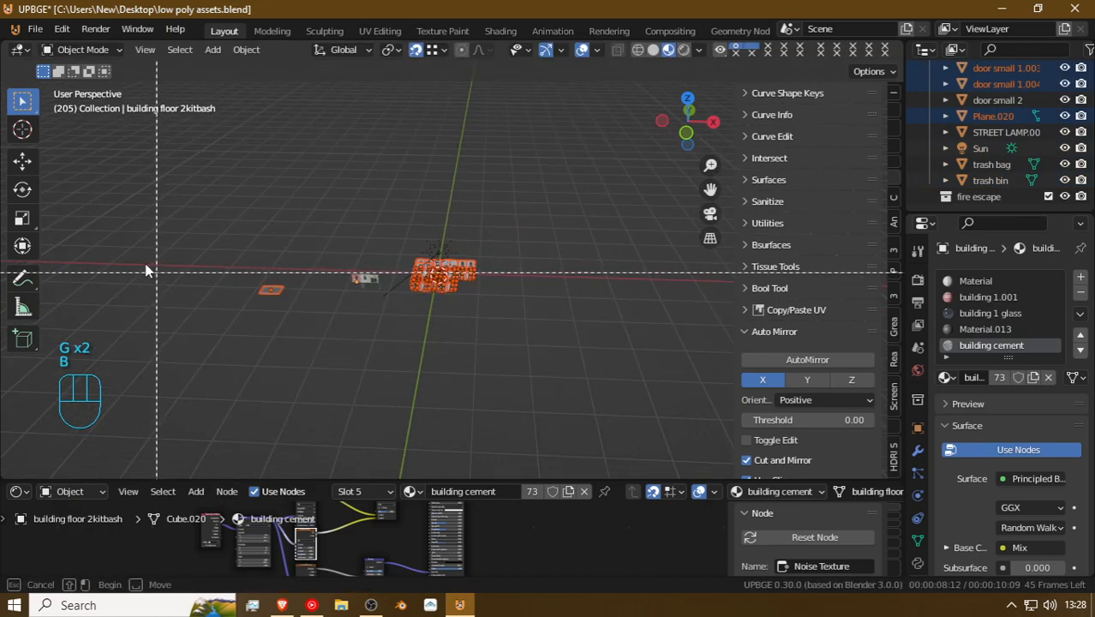
{"action": "middle_click_drag", "start_coordinate": [217, 249], "coordinate": [335, 398]}
{"action": "key", "text": "g"}
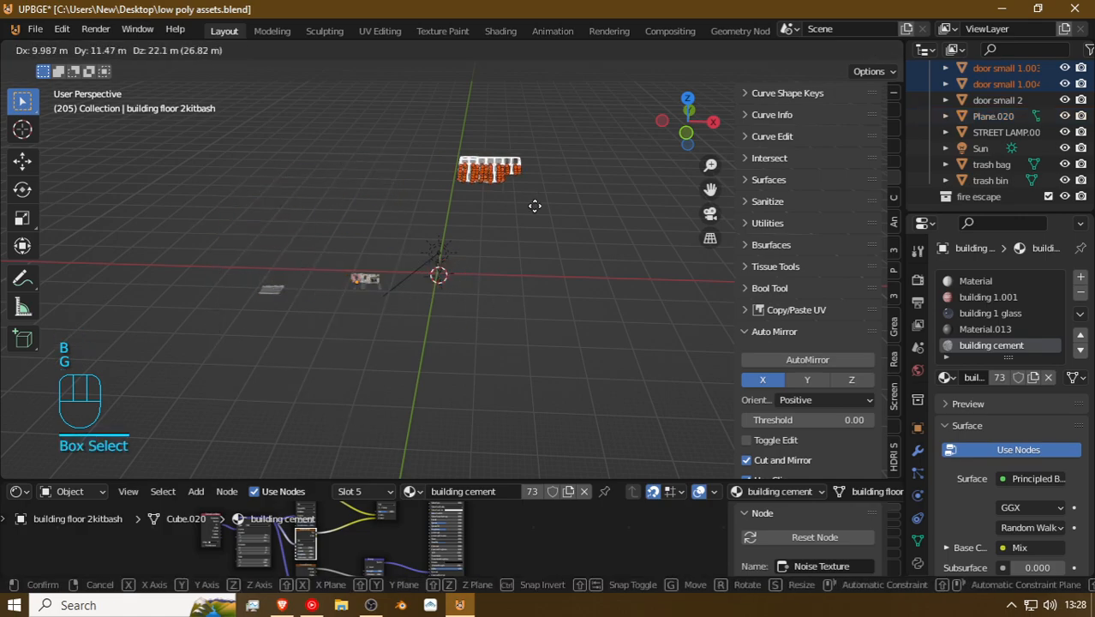
{"action": "right_click", "coordinate": [513, 299]}
Step: Set the snapping target to Increment for moving the selected building
{"action": "scroll", "coordinate": [516, 299], "scroll_direction": "up", "scroll_amount": 10}
{"action": "scroll", "coordinate": [517, 299], "scroll_direction": "down", "scroll_amount": 5}
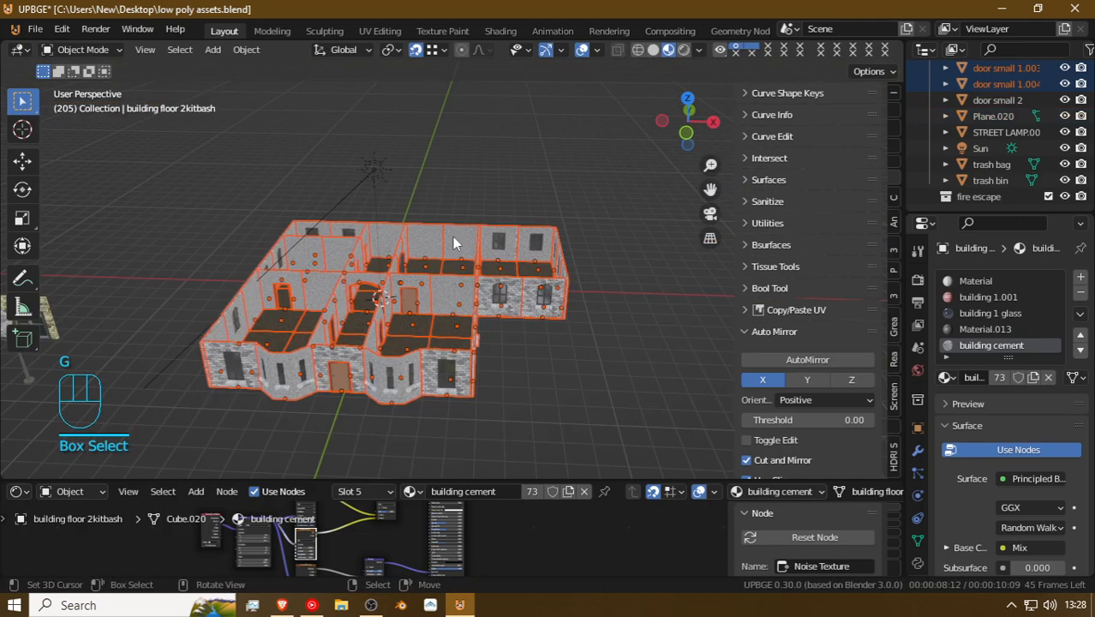
{"action": "left_click", "coordinate": [434, 52]}
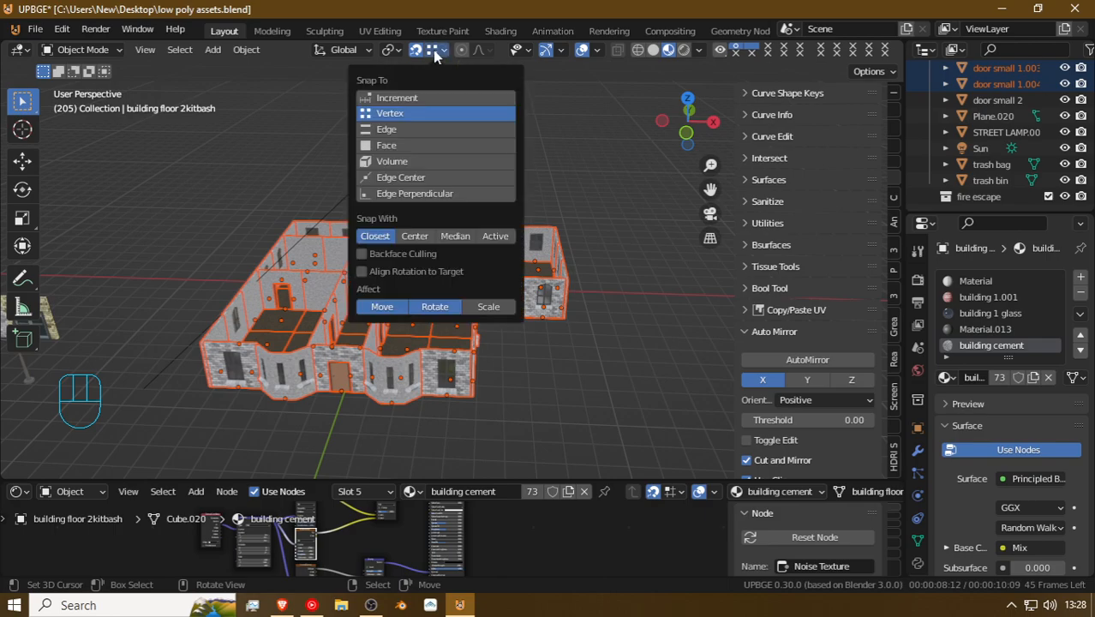
{"action": "left_click", "coordinate": [420, 96]}
{"action": "key", "text": "g"}
{"action": "key", "text": "z"}
{"action": "right_click", "coordinate": [385, 244]}
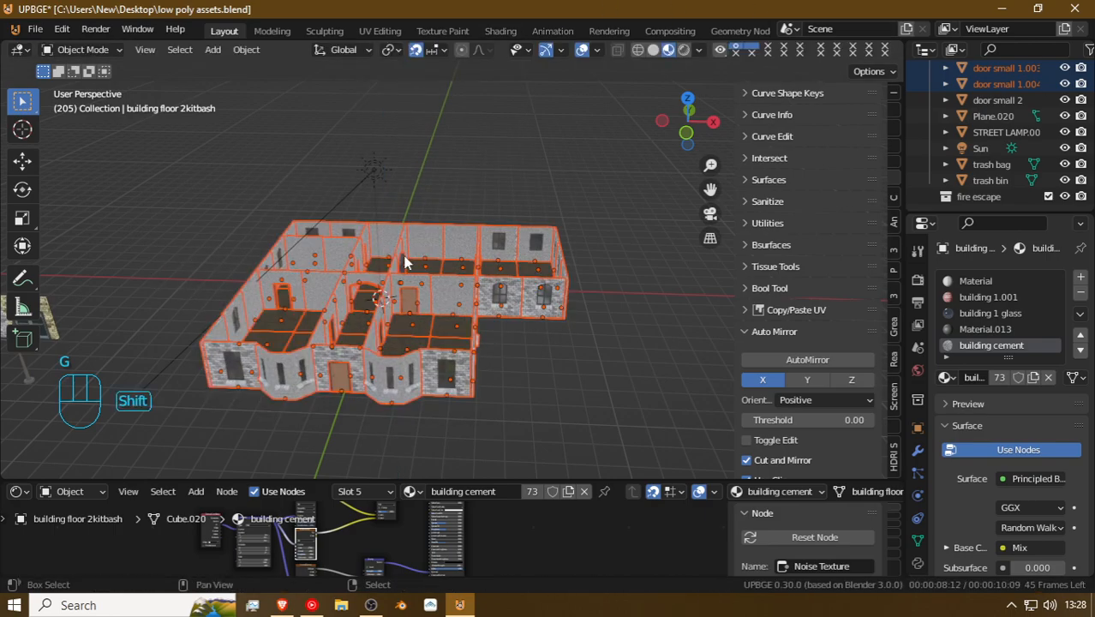
Step: Duplicate the selected building floor and raise the copy 2 m along global Z as a second storey
{"action": "key", "text": "shift+d"}
{"action": "right_click", "coordinate": [401, 150]}
{"action": "key", "text": "g"}
{"action": "key", "text": "z"}
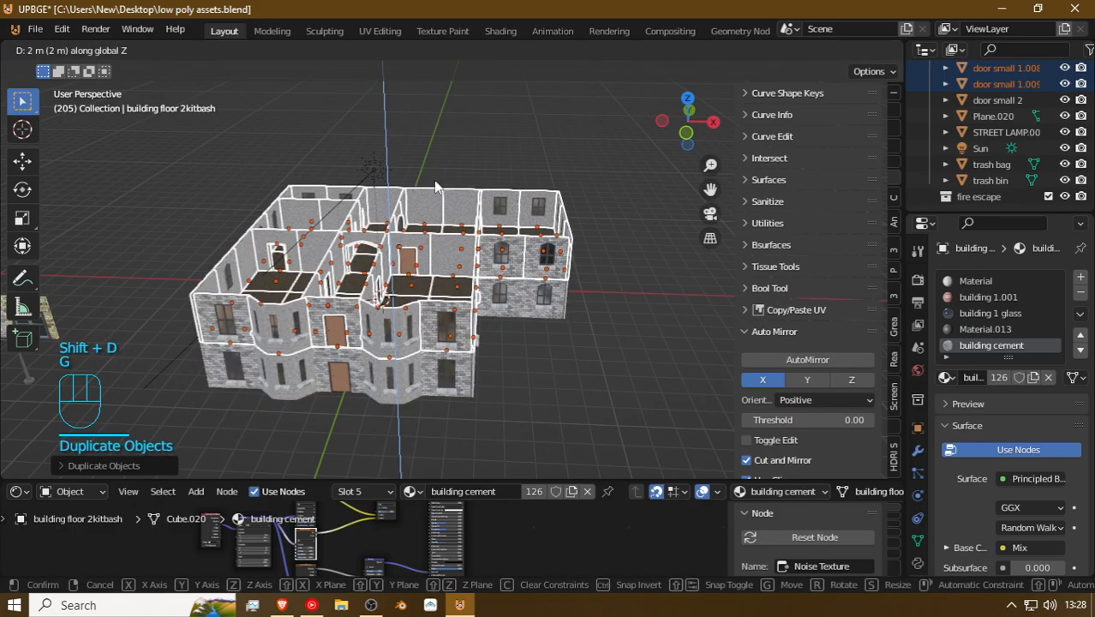
{"action": "left_click", "coordinate": [434, 180]}
Step: Check the fit of the duplicated upper storey from close up and delete it
{"action": "key", "text": "shift+f"}
{"action": "key", "text": "w"}
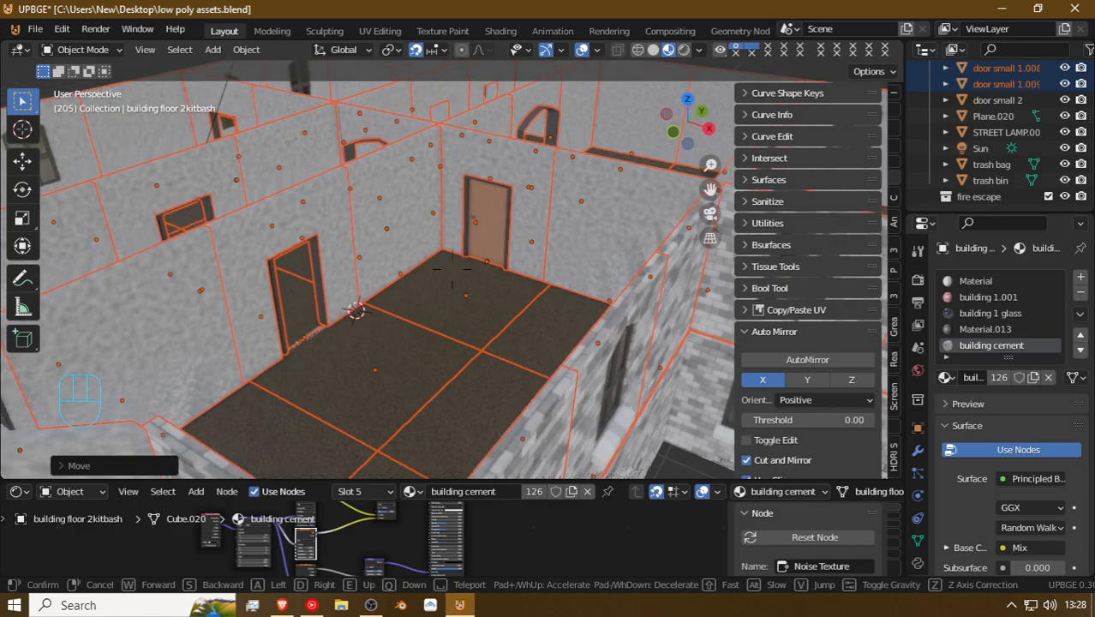
{"action": "key", "text": "w"}
{"action": "key", "text": "shift+s"}
{"action": "key", "text": "shift+s"}
{"action": "key", "text": "x"}
{"action": "left_click", "coordinate": [455, 269]}
Step: Examine the floor's room layout from above and all sides to find a room for a new object
{"action": "key", "text": "shift+f"}
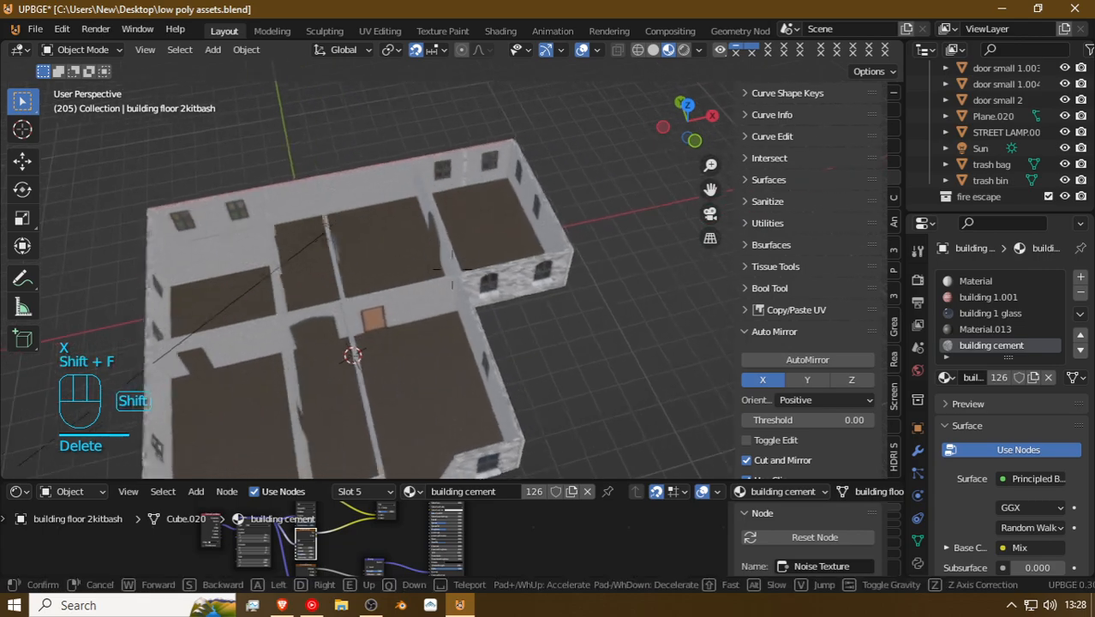
{"action": "key", "text": "shift+d"}
{"action": "key", "text": "shift+w"}
{"action": "key", "text": "shift+d"}
{"action": "key", "text": "a"}
{"action": "key", "text": "d"}
{"action": "key", "text": "shift+w"}
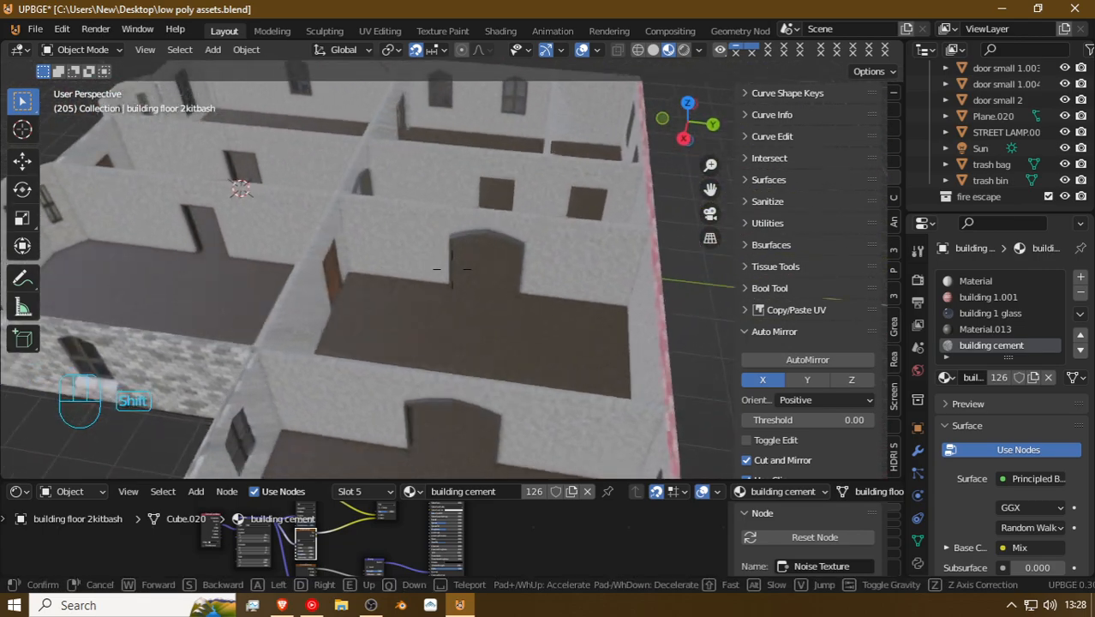
{"action": "key", "text": "shift+s"}
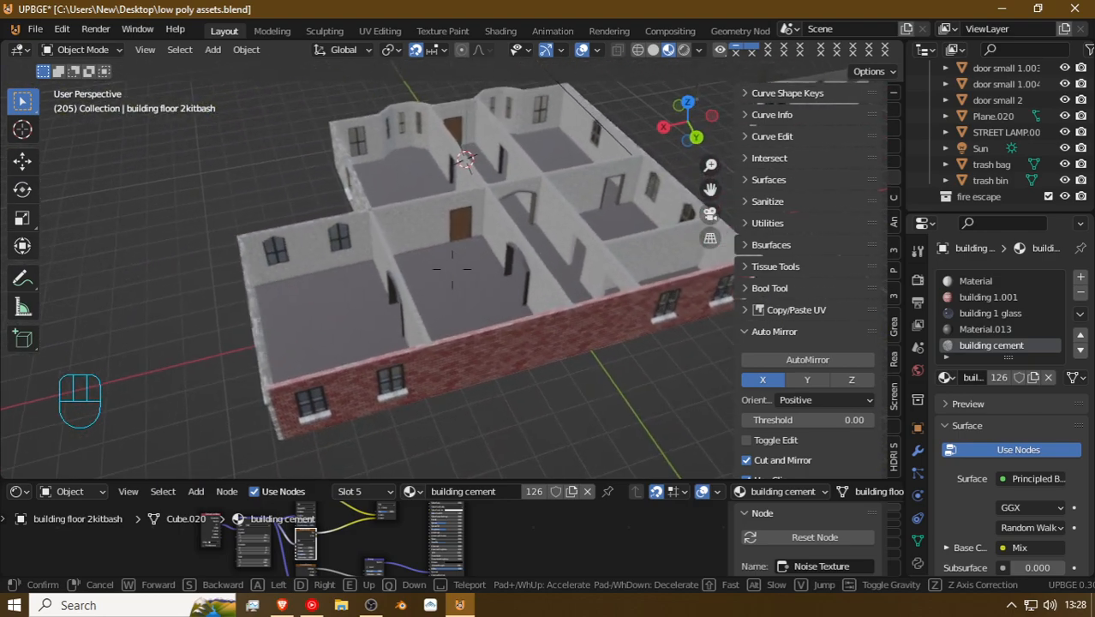
{"action": "key", "text": "shift+w"}
{"action": "key", "text": "shift+w"}
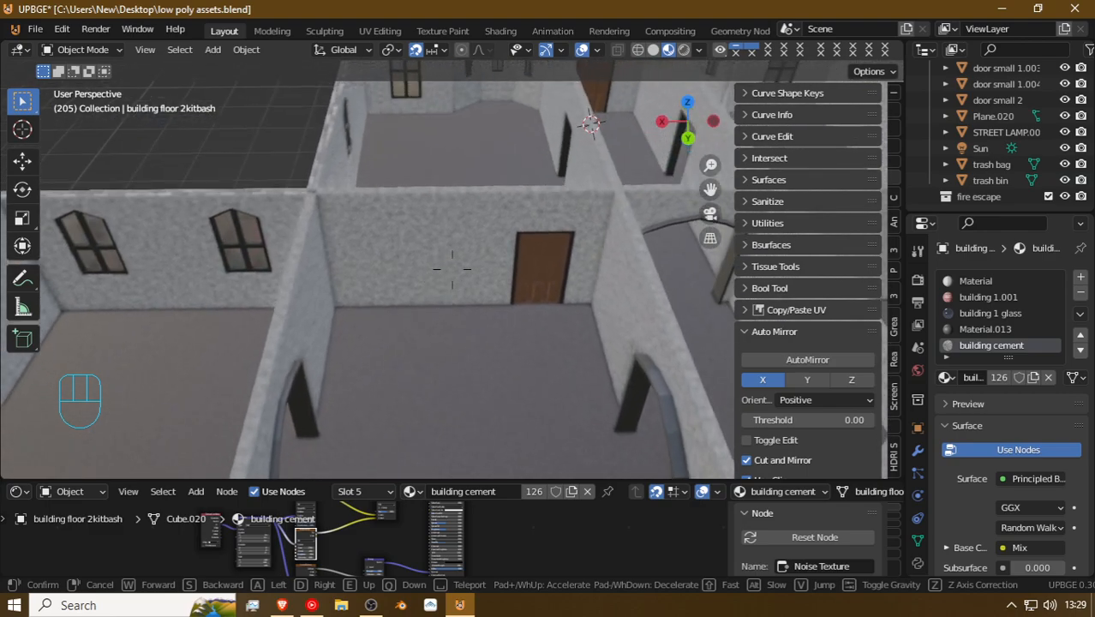
{"action": "key", "text": "w"}
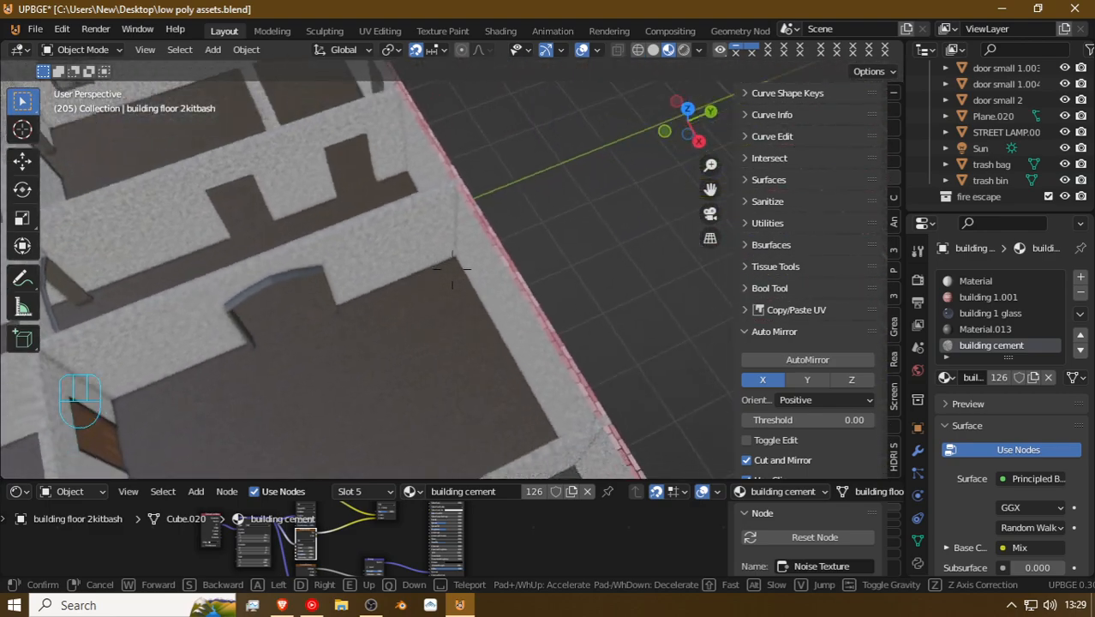
{"action": "left_click", "coordinate": [451, 269]}
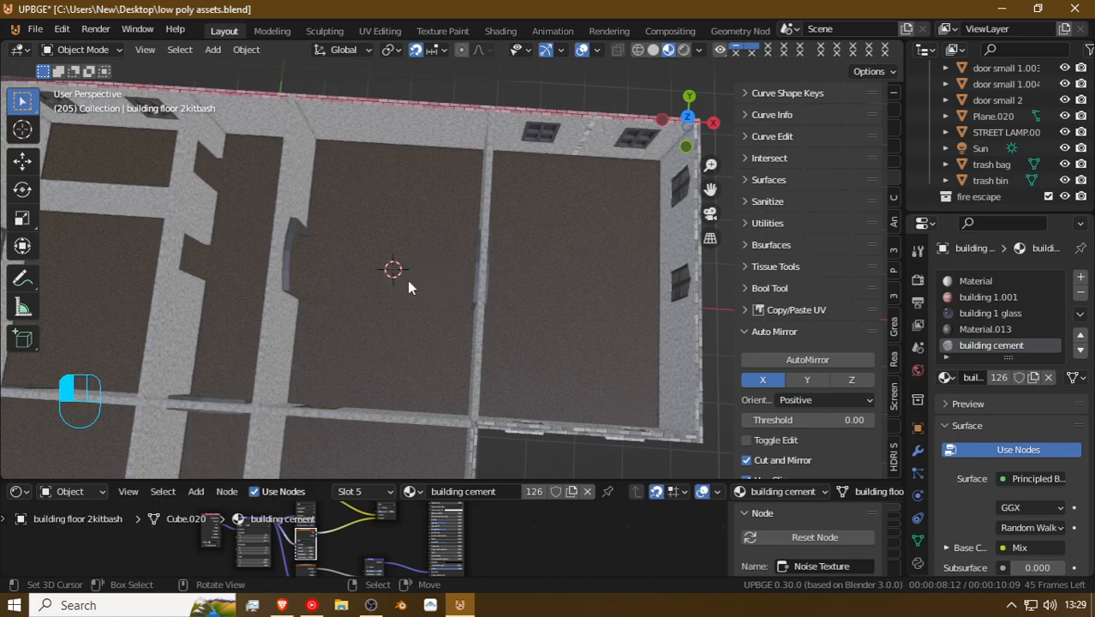
Step: Add a cube at the 3D cursor in the room with the wooden door and narrow it along global X
{"action": "key", "text": "shift+a"}
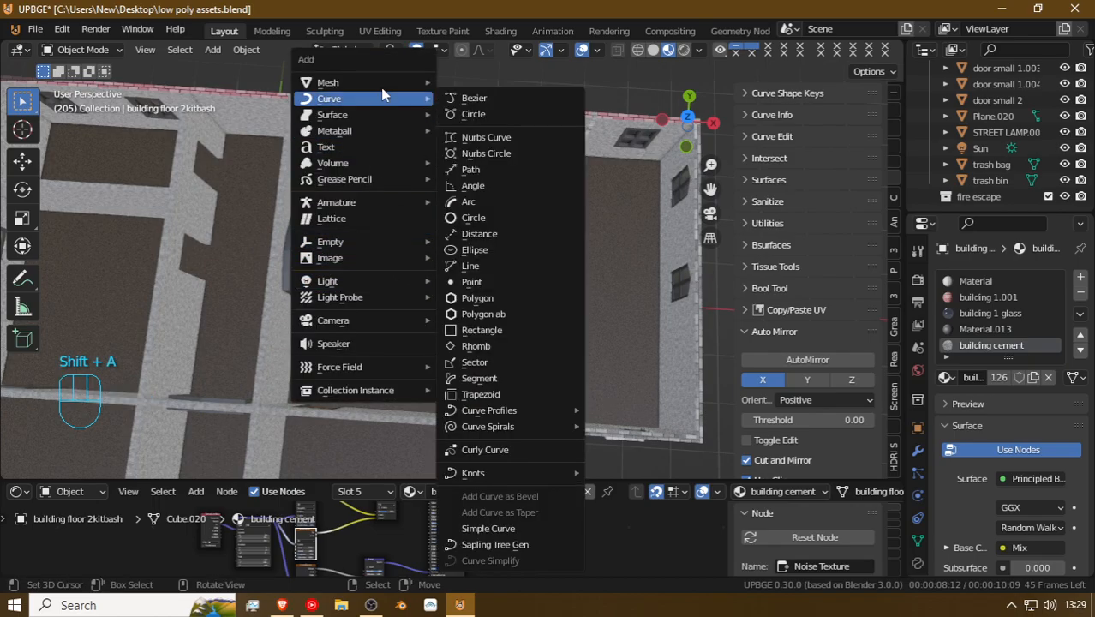
{"action": "mouse_move", "coordinate": [387, 88]}
{"action": "left_click", "coordinate": [476, 98]}
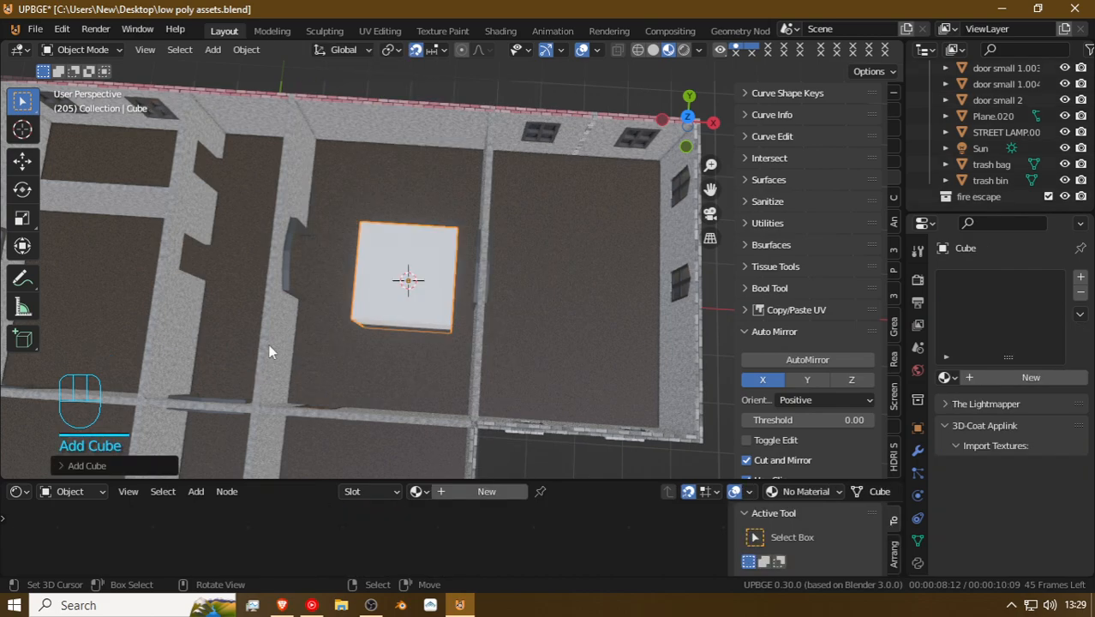
{"action": "key", "text": "s"}
{"action": "left_click", "coordinate": [443, 273]}
Step: Flatten the cube along global Z and apply its scale
{"action": "key", "text": "shift+f"}
{"action": "left_click", "coordinate": [452, 269]}
{"action": "key", "text": "s"}
{"action": "key", "text": "z"}
{"action": "left_click", "coordinate": [490, 291]}
{"action": "key", "text": "ctrl+a"}
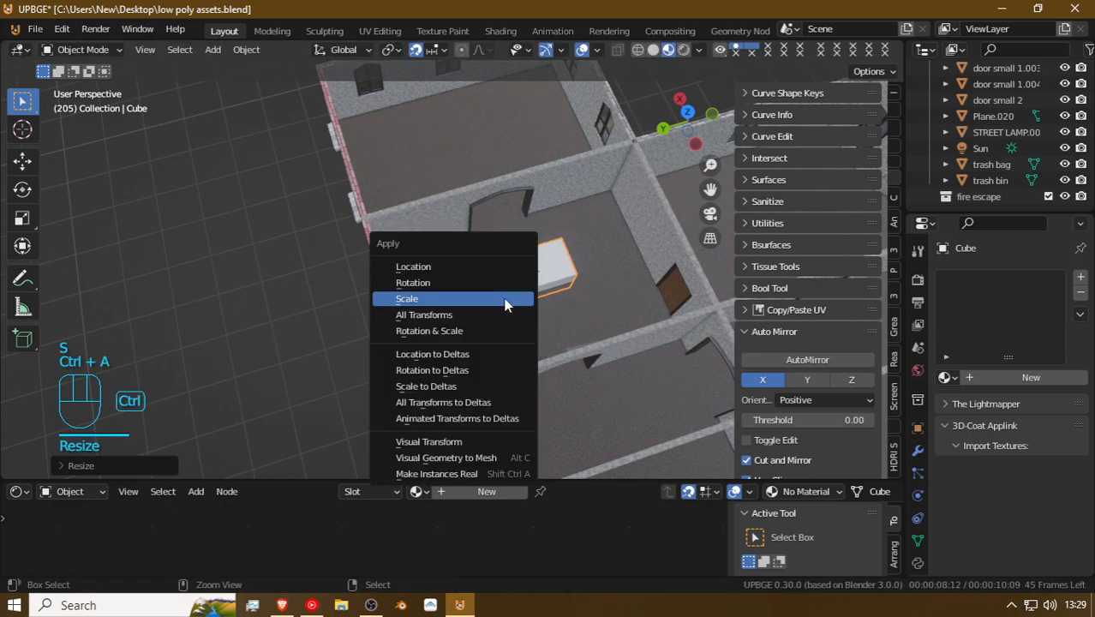
{"action": "left_click", "coordinate": [506, 298]}
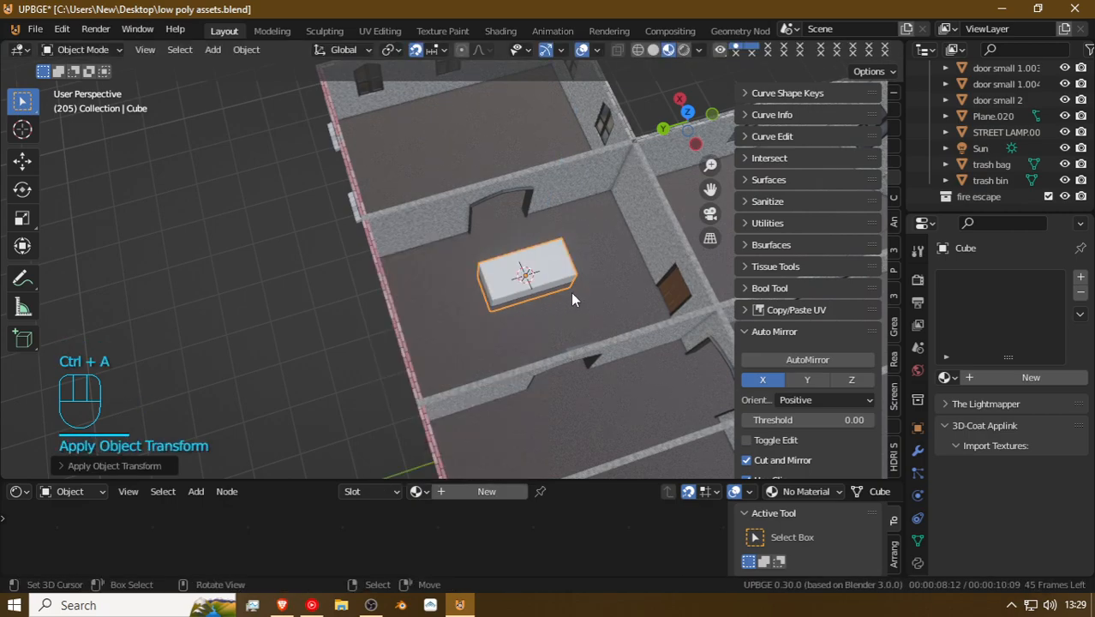
Step: Try a vertex bevel on the block's corners in Edit Mode and undo it
{"action": "key", "text": "Tab"}
{"action": "key", "text": "ctrl+b"}
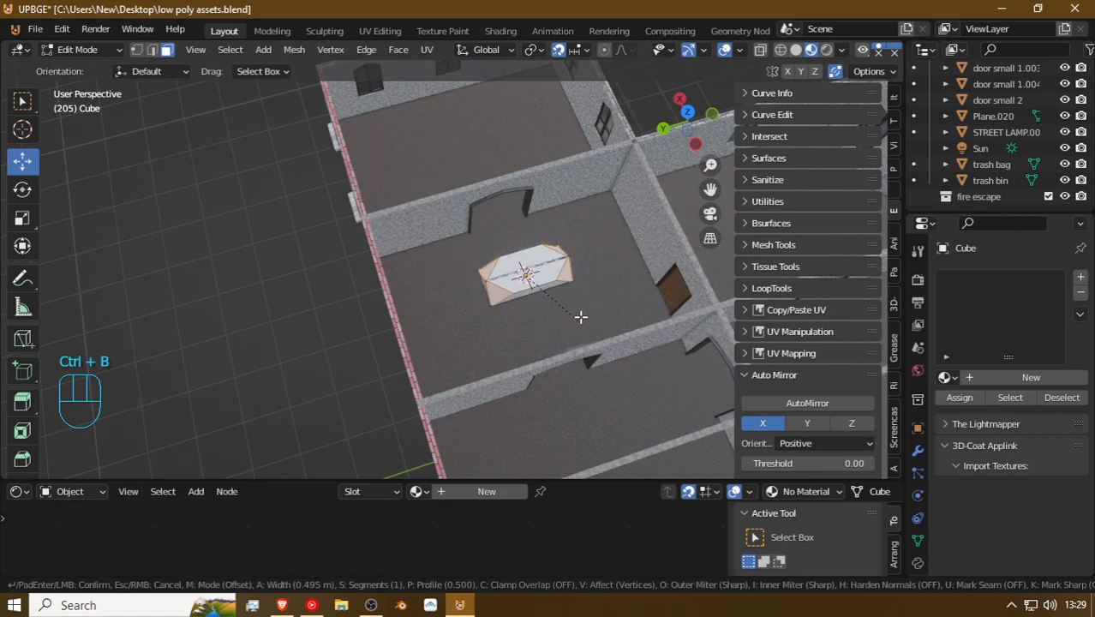
{"action": "left_click", "coordinate": [576, 290]}
{"action": "key", "text": "ctrl+z"}
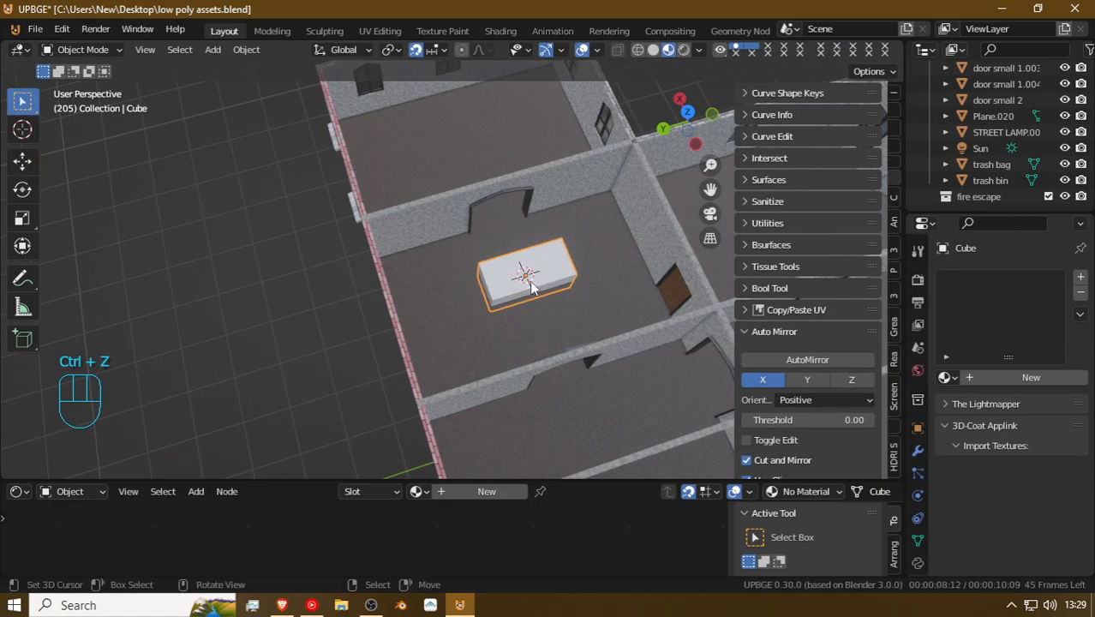
Step: Scale the block thinner and stretch it along global Y into a long bar across most of the room
{"action": "key", "text": "s"}
{"action": "key", "text": "y"}
{"action": "left_click", "coordinate": [515, 287]}
{"action": "key", "text": "s"}
{"action": "middle_click_drag", "start_coordinate": [545, 327], "coordinate": [588, 274]}
{"action": "left_click", "coordinate": [541, 317]}
{"action": "key", "text": "s"}
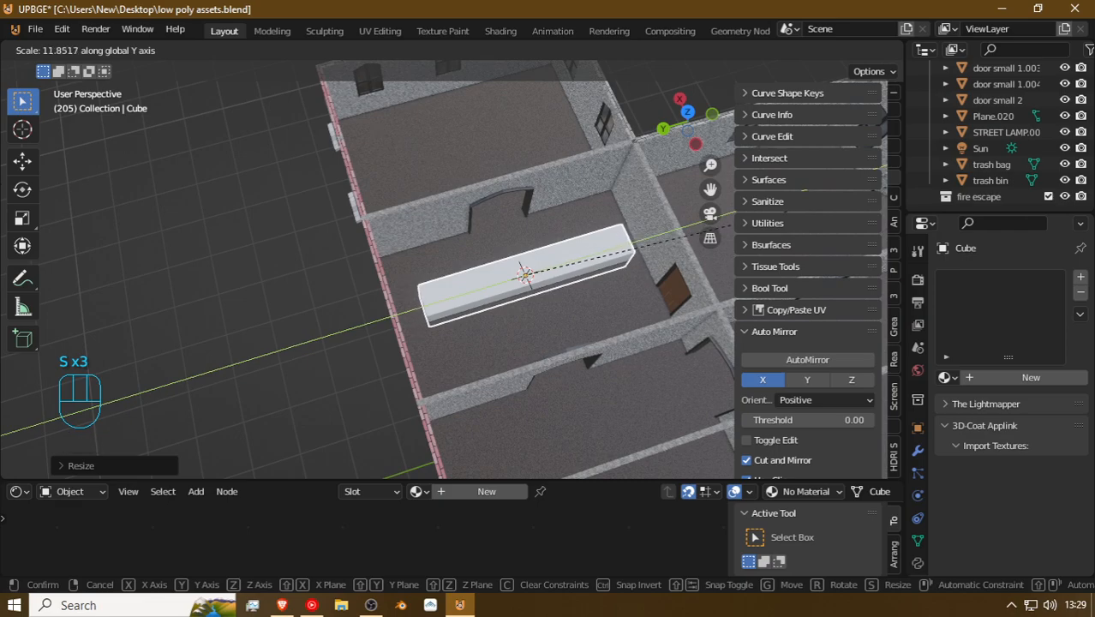
{"action": "left_click", "coordinate": [816, 219]}
Step: Shift the long block slightly along global Y toward the wall with the wooden door
{"action": "key", "text": "g"}
{"action": "middle_click_drag", "start_coordinate": [672, 258], "coordinate": [640, 260]}
{"action": "right_click", "coordinate": [652, 264]}
{"action": "key", "text": "g"}
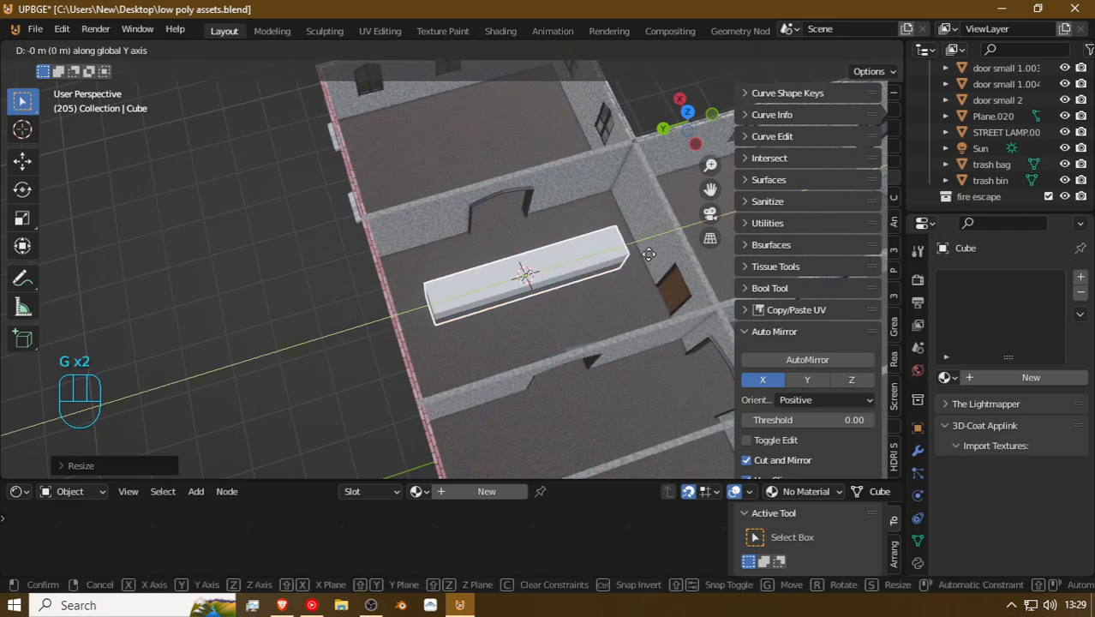
{"action": "left_click", "coordinate": [666, 248]}
Step: Raise the block's top end edge nearest the wooden door's wall along global Z to form a sloping ramp
{"action": "key", "text": "shift+f"}
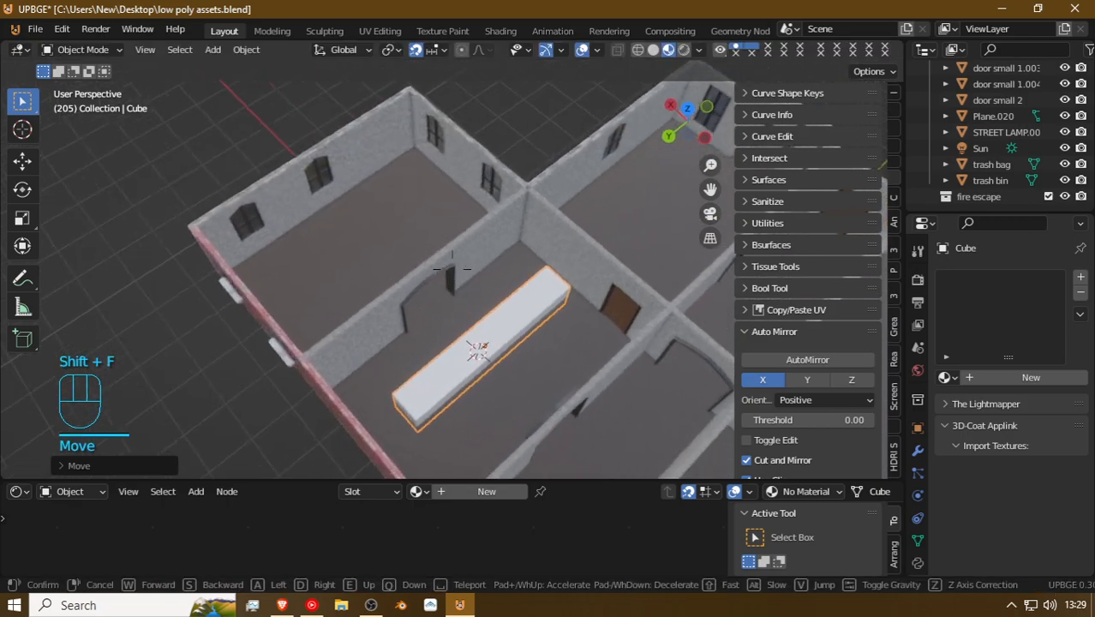
{"action": "left_click", "coordinate": [520, 245]}
{"action": "key", "text": "Tab"}
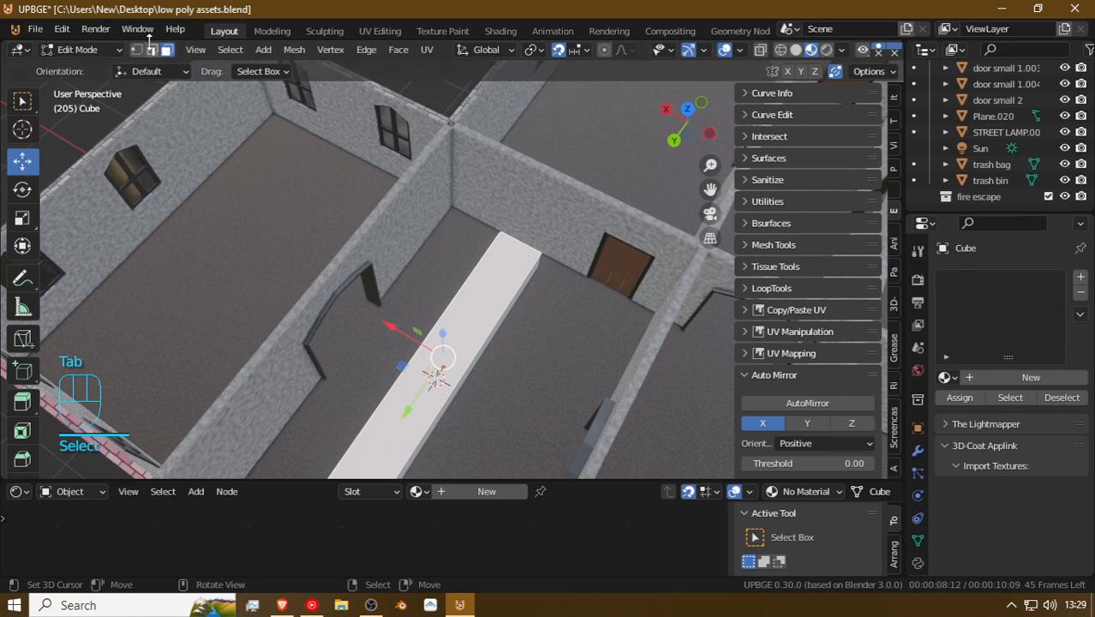
{"action": "left_click", "coordinate": [517, 244]}
{"action": "key", "text": "g"}
{"action": "key", "text": "z"}
{"action": "left_click", "coordinate": [510, 149]}
Step: Add several evenly spaced loop cuts across the length of the sloping block
{"action": "key", "text": "shift+f"}
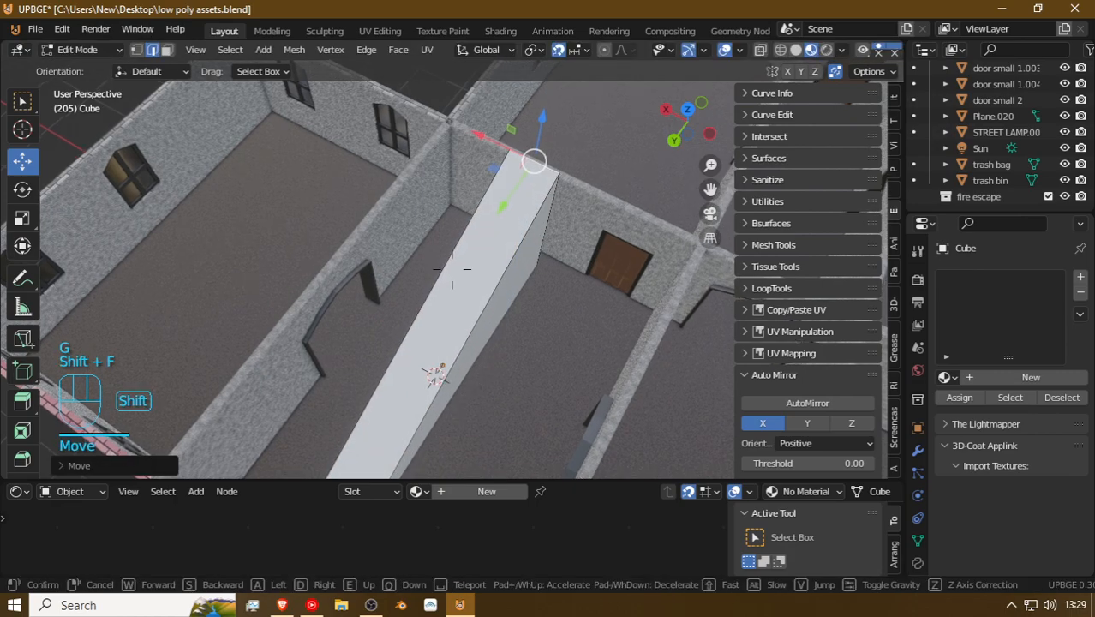
{"action": "left_click", "coordinate": [498, 284]}
{"action": "key", "text": "ctrl+r"}
{"action": "scroll", "coordinate": [499, 284], "scroll_direction": "up", "scroll_amount": 2}
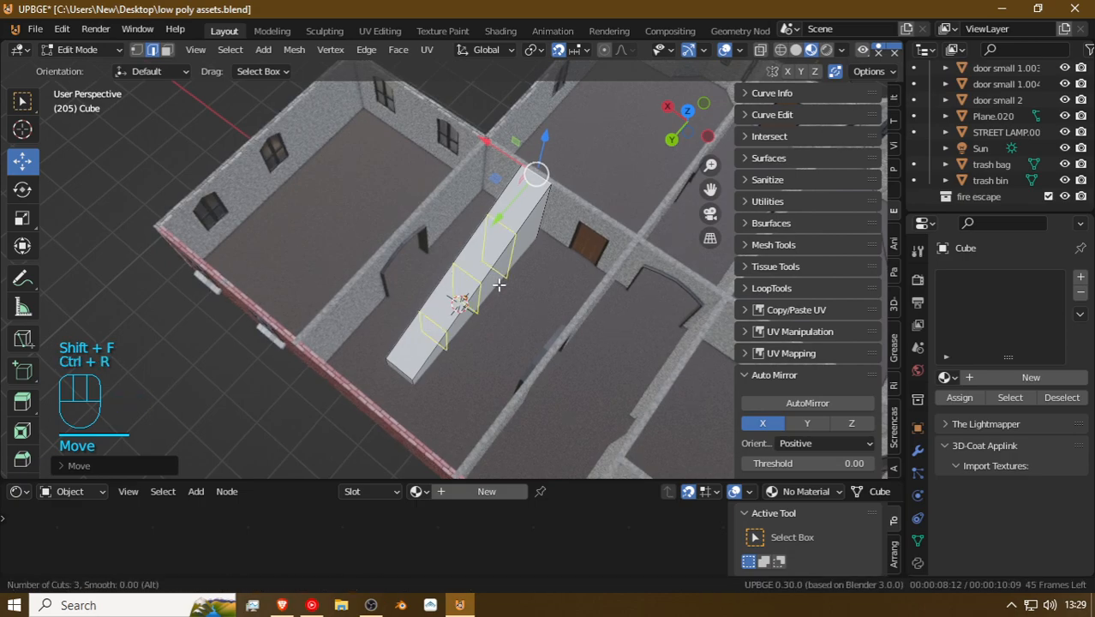
{"action": "left_click", "coordinate": [498, 283]}
{"action": "right_click", "coordinate": [499, 283]}
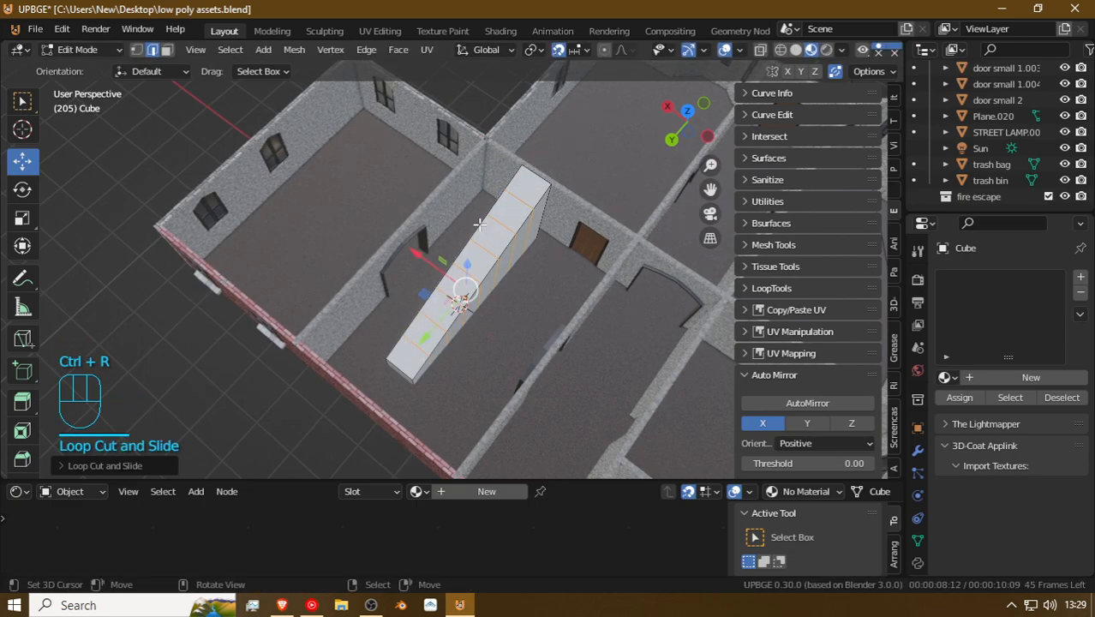
Step: Replace the sloping block's loop cuts with a denser, evenly spaced set along its length
{"action": "key", "text": "ctrl+z"}
{"action": "key", "text": "ctrl+r"}
{"action": "scroll", "coordinate": [490, 246], "scroll_direction": "up", "scroll_amount": 16}
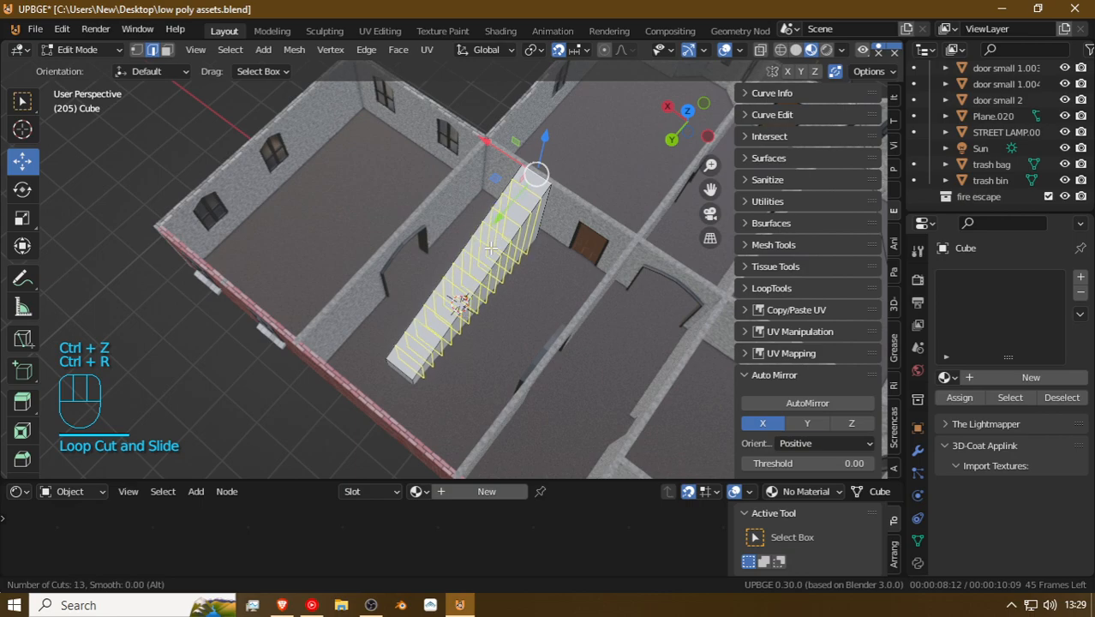
{"action": "left_click", "coordinate": [490, 247]}
{"action": "right_click", "coordinate": [490, 247]}
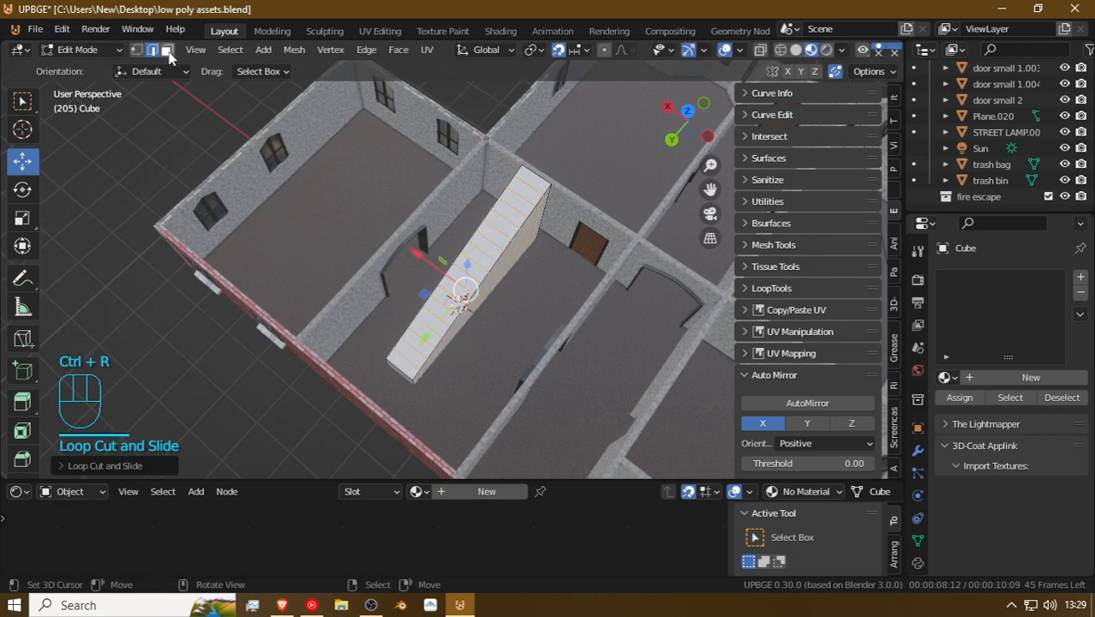
Step: Try moving the highest top face of the sloping block slightly along global Z to form a stair tread
{"action": "left_click", "coordinate": [530, 201]}
{"action": "key", "text": "g"}
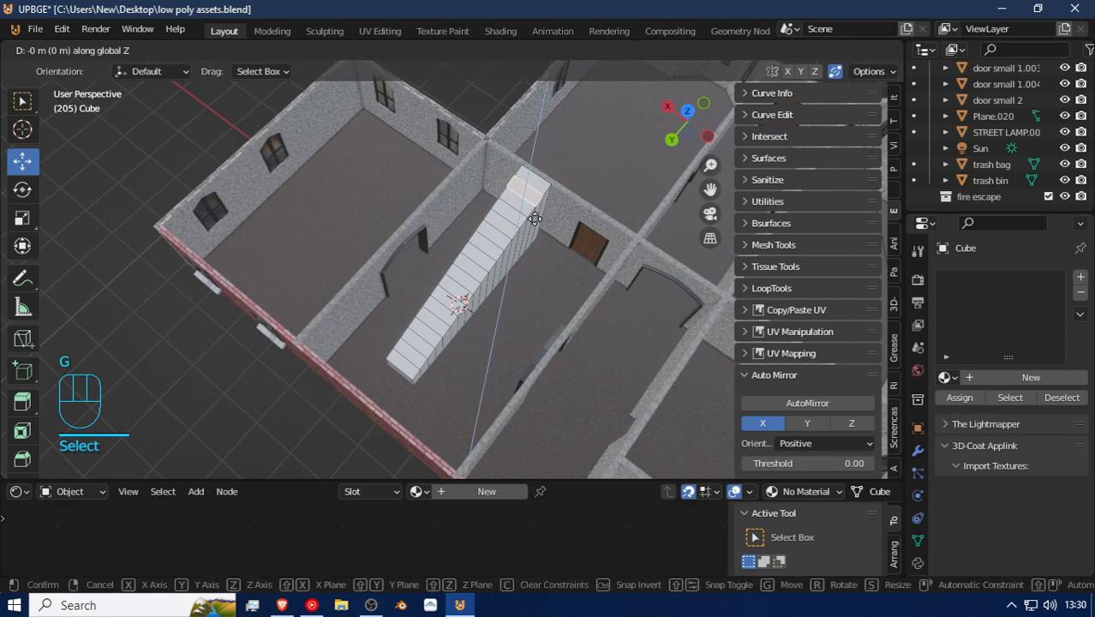
{"action": "key", "text": "ctrl"}
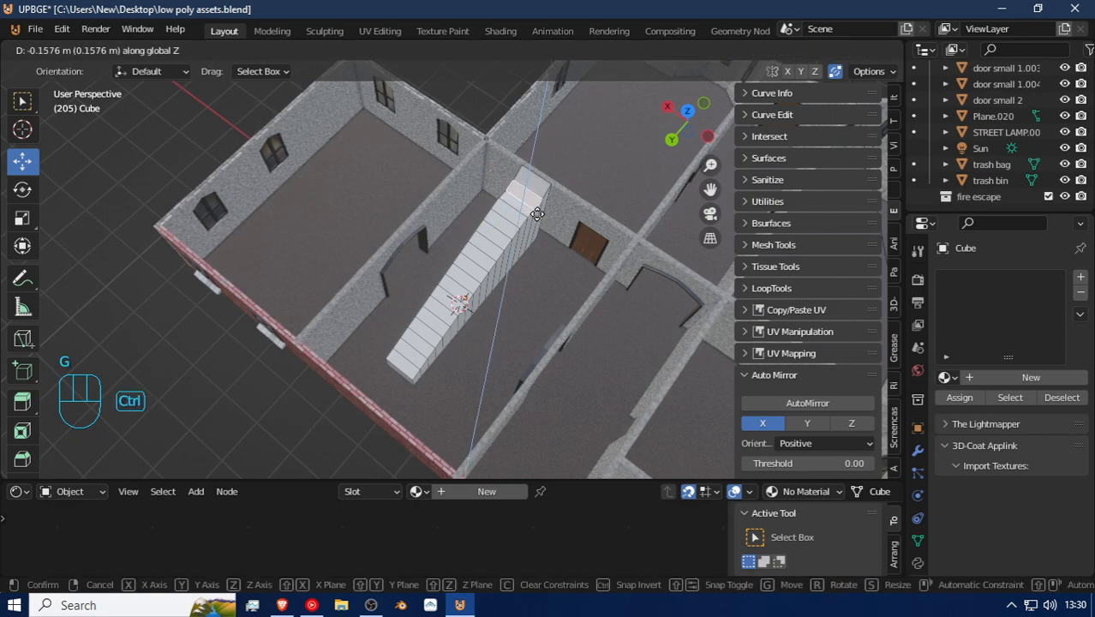
{"action": "left_click", "coordinate": [535, 211]}
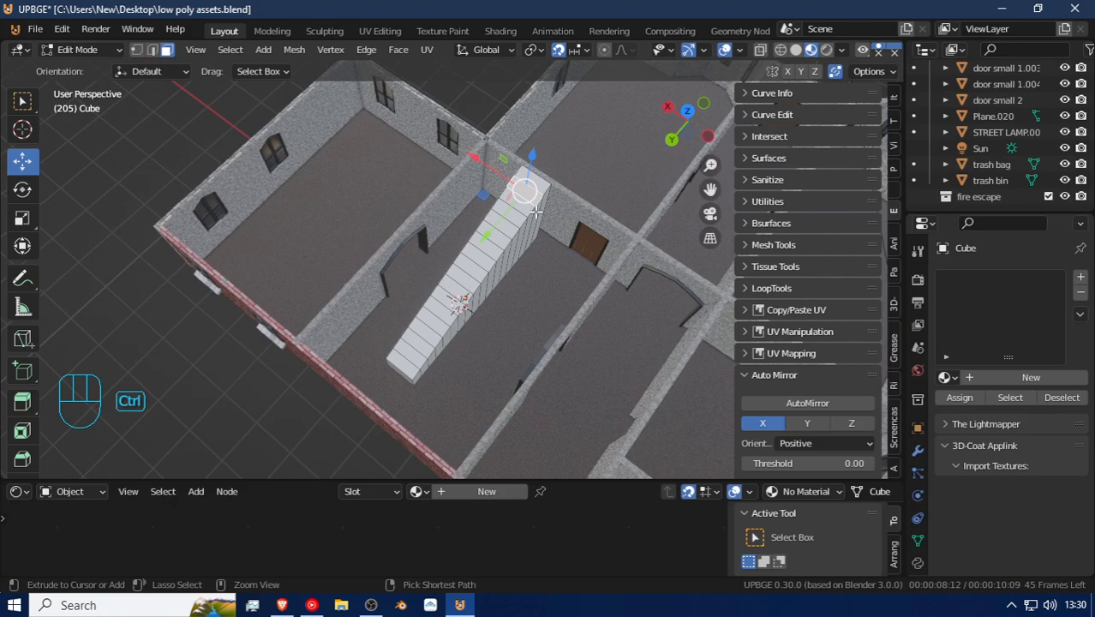
Step: Undo the face move, the loop cuts and the raised end edge to return to the plain flat bar
{"action": "key", "text": "shift+f"}
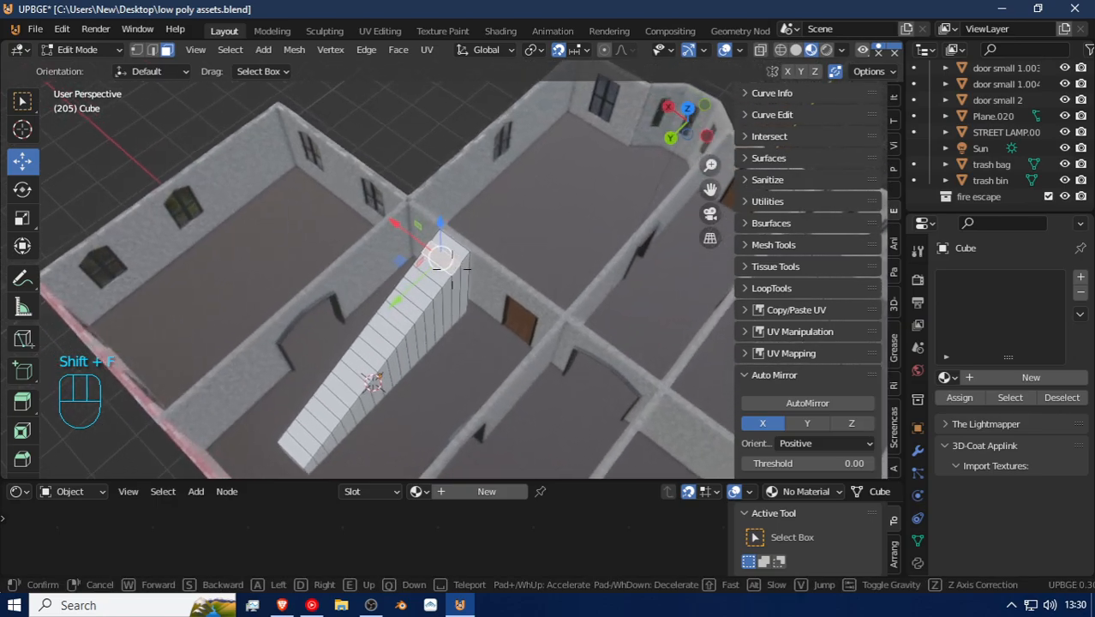
{"action": "key", "text": "w"}
{"action": "key", "text": "s"}
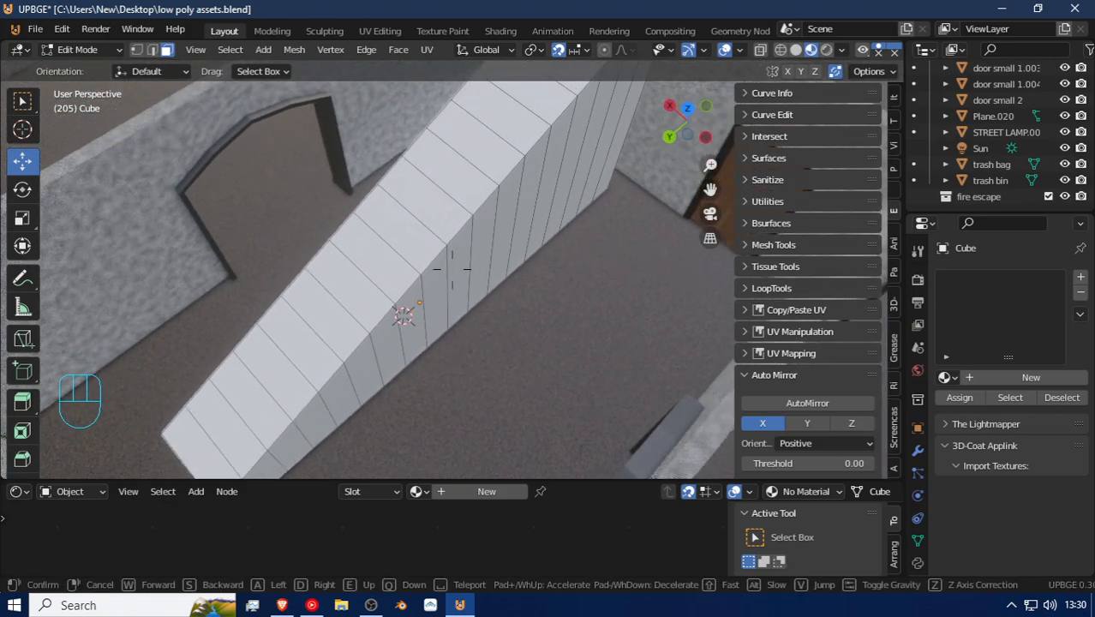
{"action": "key", "text": "s"}
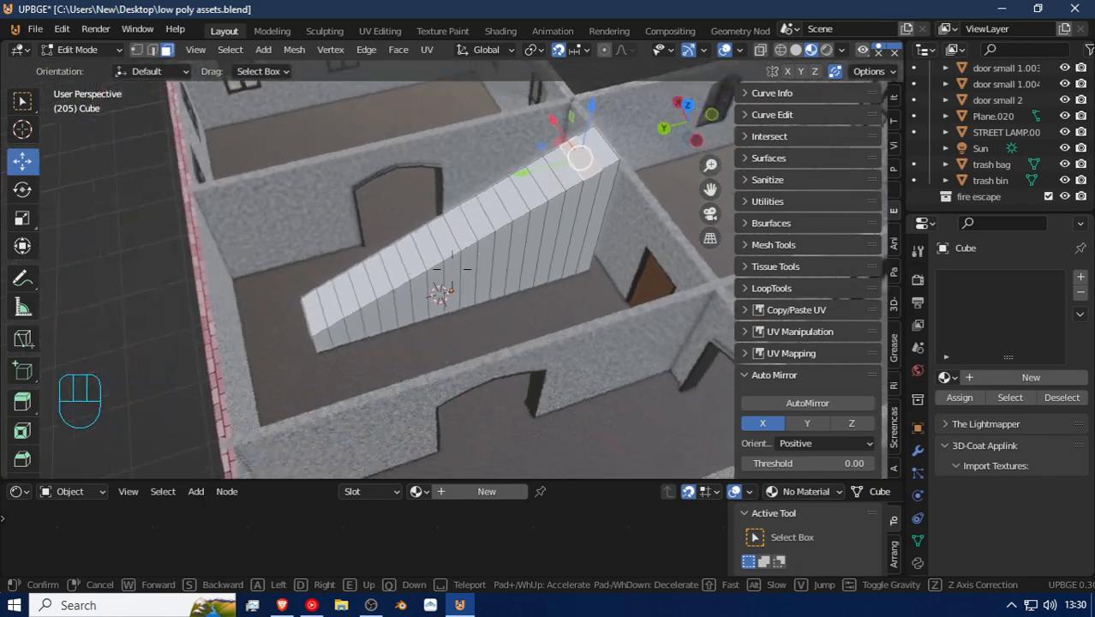
{"action": "left_click", "coordinate": [454, 270]}
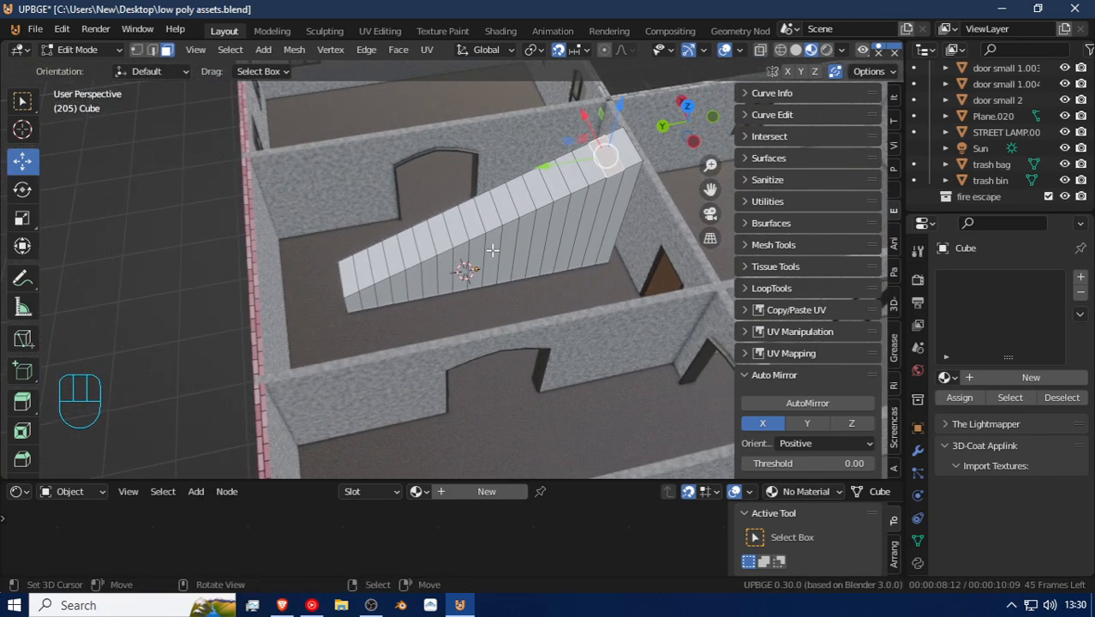
{"action": "key", "text": "Tab"}
{"action": "key", "text": "x"}
{"action": "key", "text": "ctrl+z"}
{"action": "key", "text": "ctrl+z"}
{"action": "key", "text": "ctrl+z"}
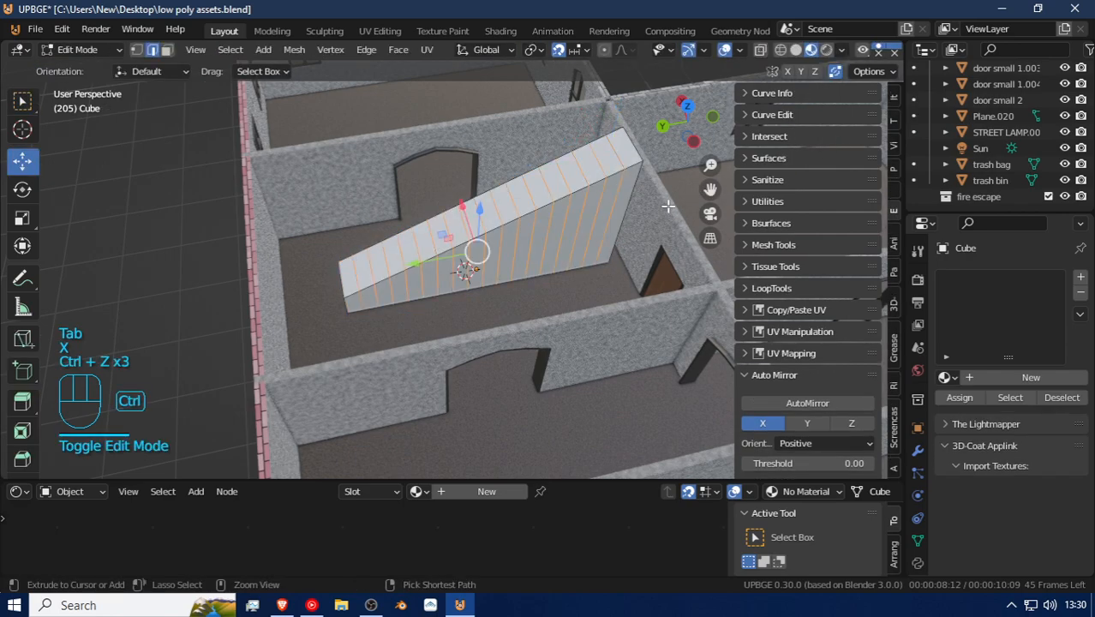
{"action": "key", "text": "ctrl+z"}
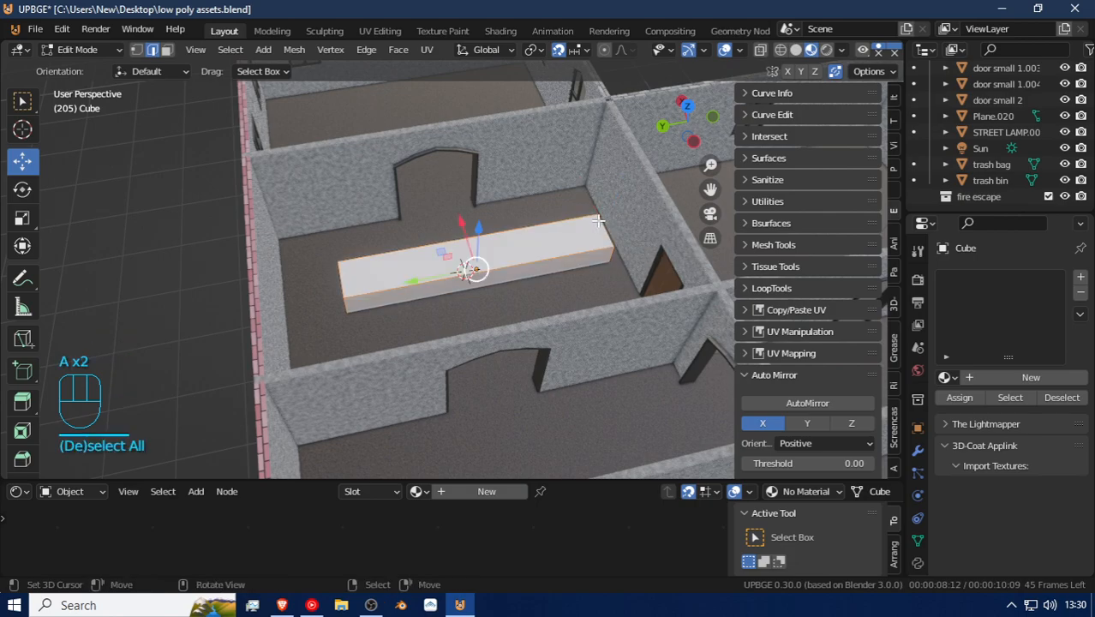
Step: Scale the whole bar down along global Y and to about half its height along global Z to make a small slab
{"action": "key", "text": "s"}
{"action": "key", "text": "y"}
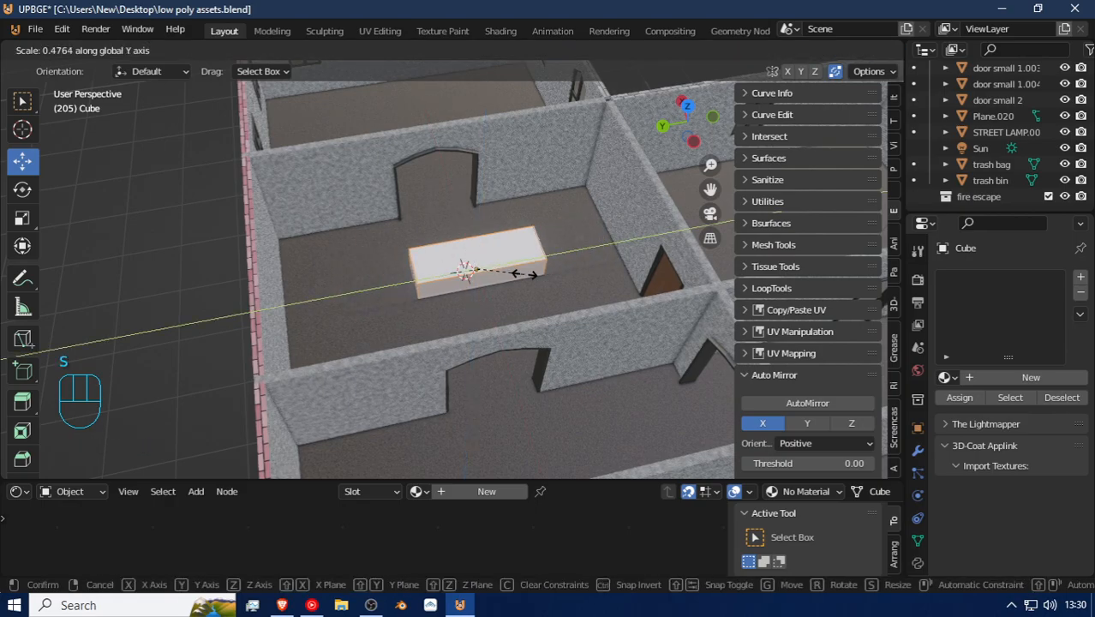
{"action": "left_click", "coordinate": [484, 271]}
{"action": "key", "text": "s"}
{"action": "key", "text": "z"}
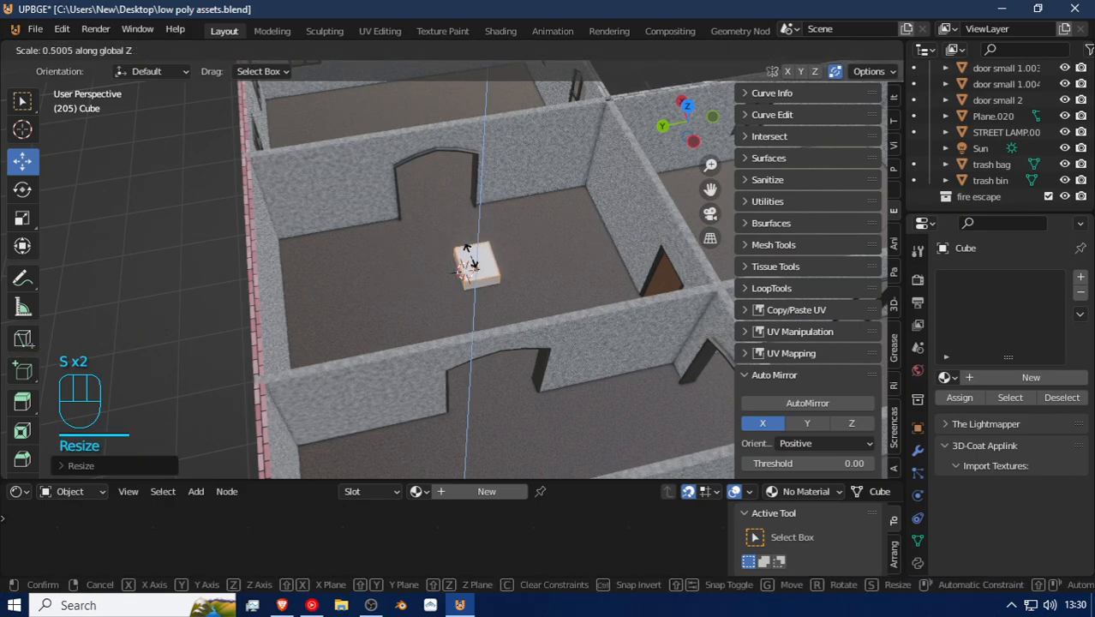
{"action": "left_click", "coordinate": [466, 266]}
Step: Move the small slab along global Y toward the pink brick outer wall
{"action": "key", "text": "g"}
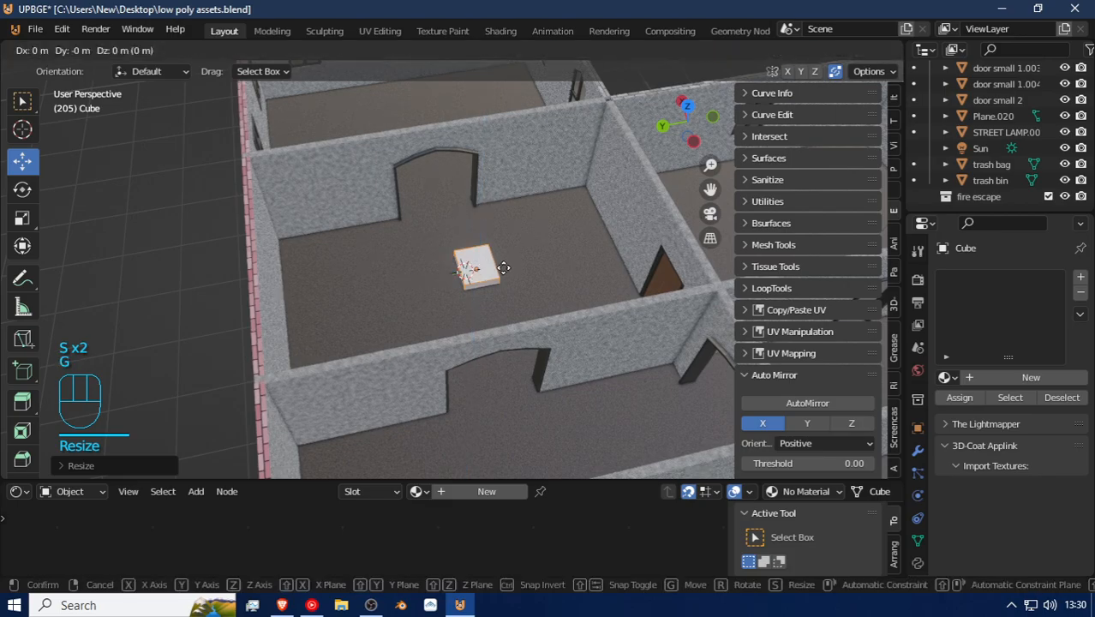
{"action": "key", "text": "y"}
{"action": "left_click", "coordinate": [364, 289]}
Step: Scale the slab along global X and narrow it along global Y to the proportions of a single stair tread
{"action": "key", "text": "s"}
{"action": "key", "text": "x"}
{"action": "left_click", "coordinate": [375, 338]}
{"action": "key", "text": "s"}
{"action": "key", "text": "y"}
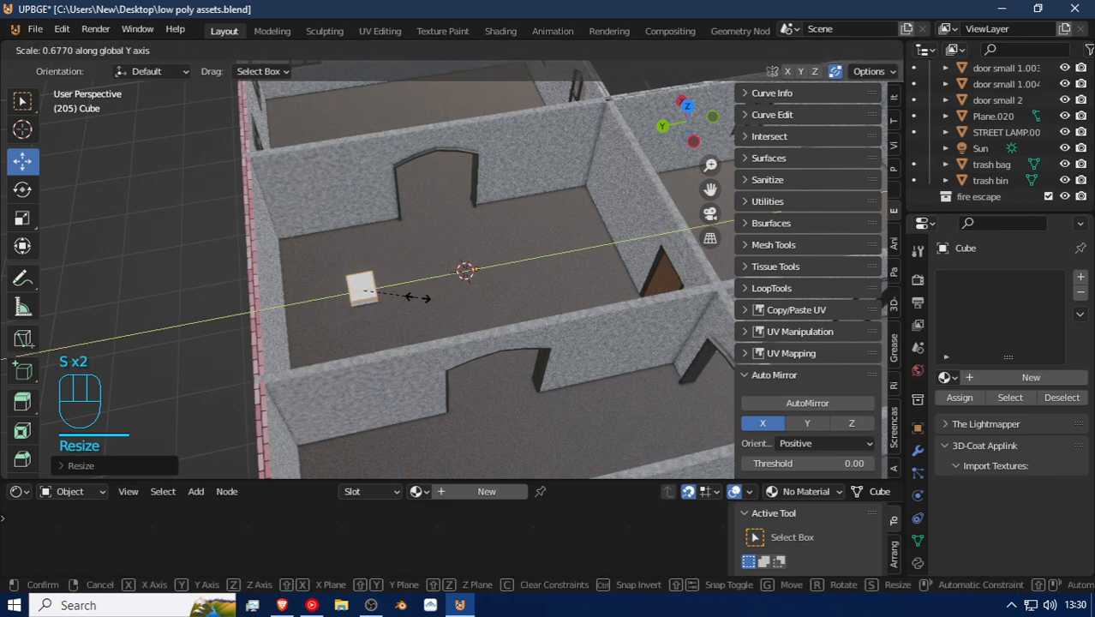
{"action": "left_click", "coordinate": [396, 294]}
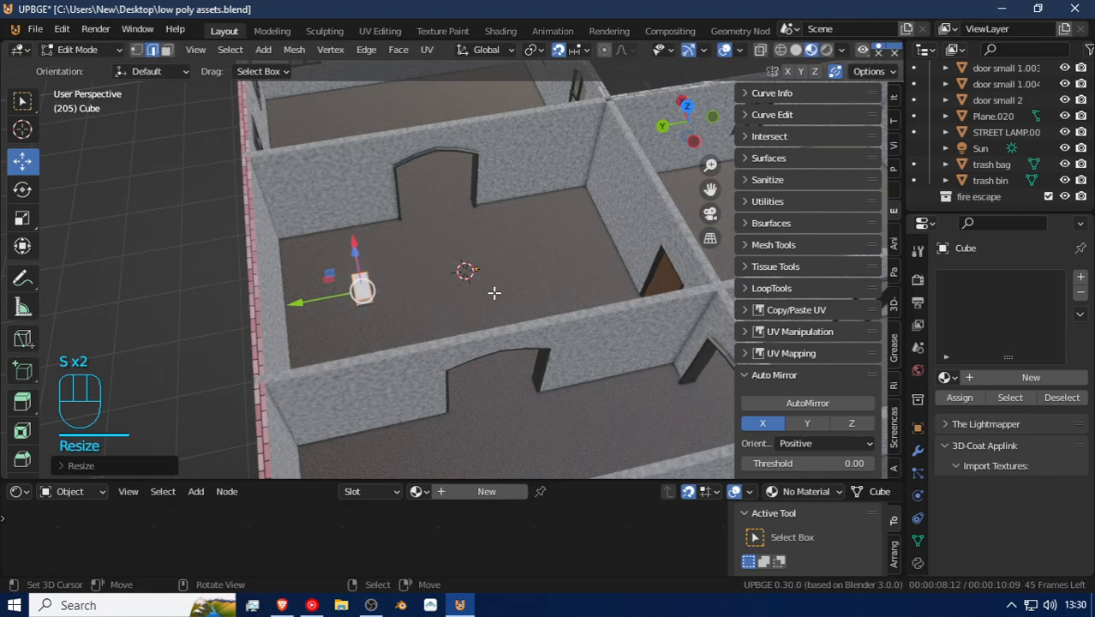
Step: Add an Array modifier to the tread with relative offset factors X 0, Y -1 and Z about 1.09
{"action": "left_click", "coordinate": [916, 449]}
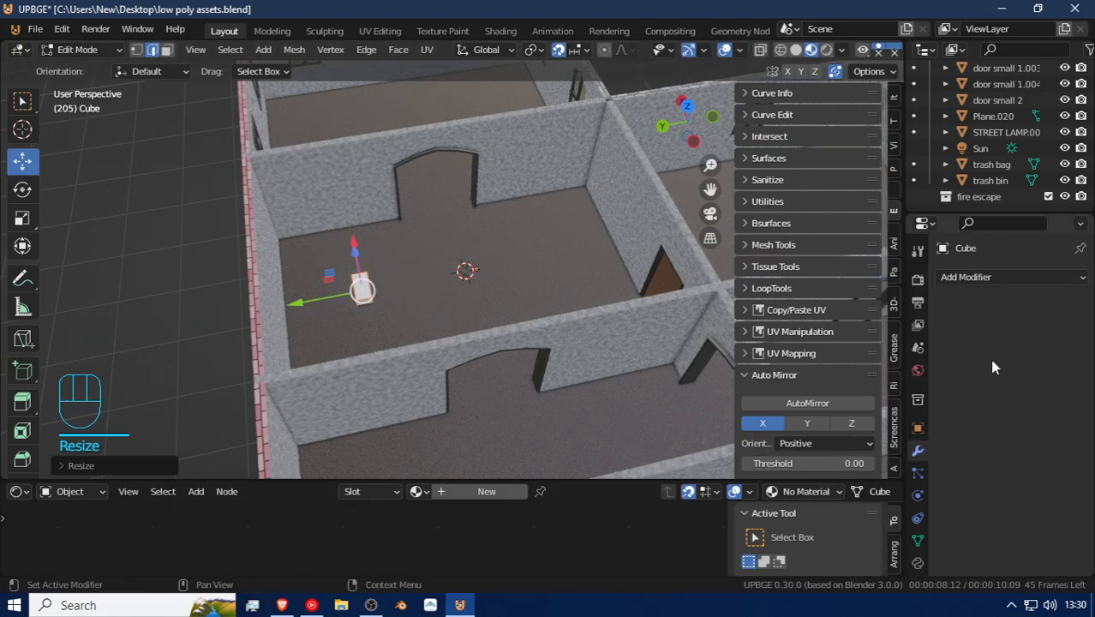
{"action": "left_click", "coordinate": [1040, 278]}
{"action": "left_click", "coordinate": [819, 327]}
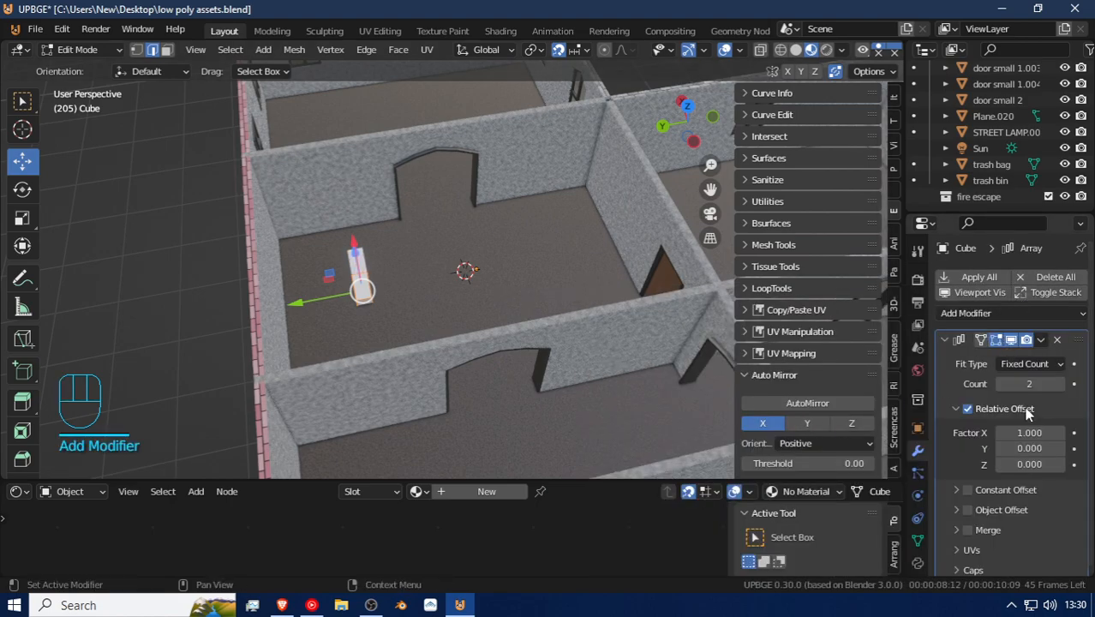
{"action": "left_click", "coordinate": [1034, 432]}
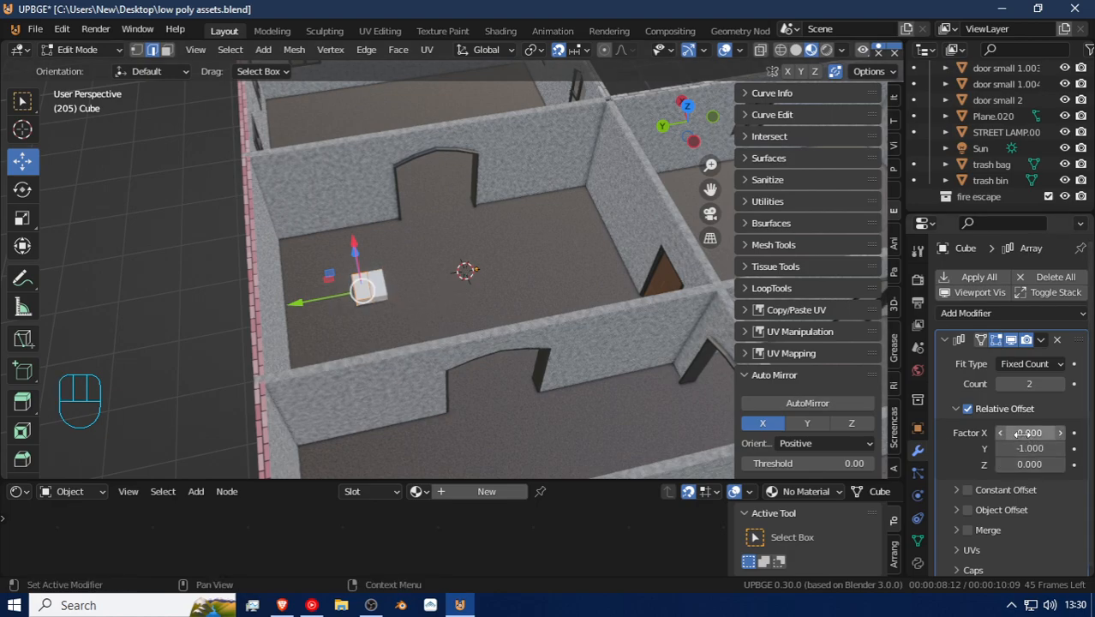
{"action": "key", "text": "minus"}
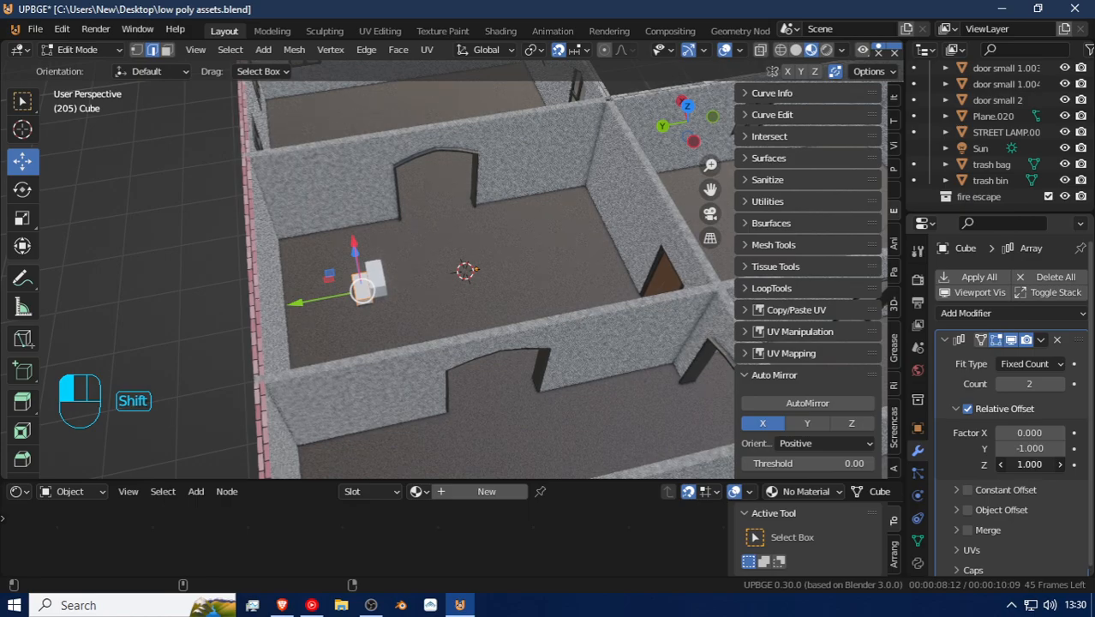
Step: Lower the top face of the first tread along global Z by about 0.05 m
{"action": "key", "text": "shift+f"}
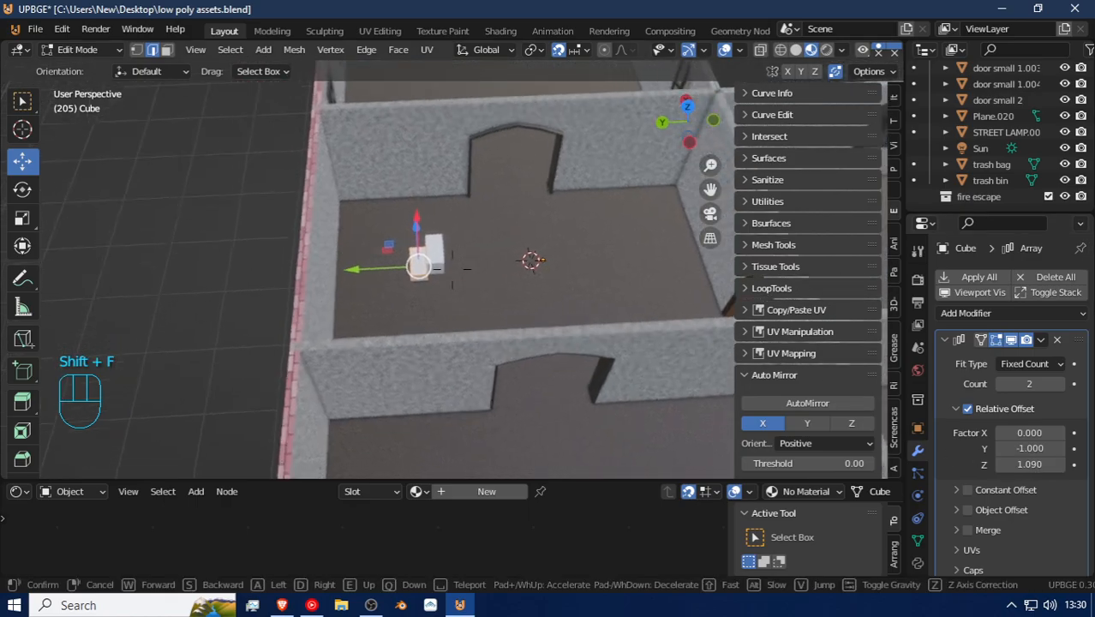
{"action": "key", "text": "w"}
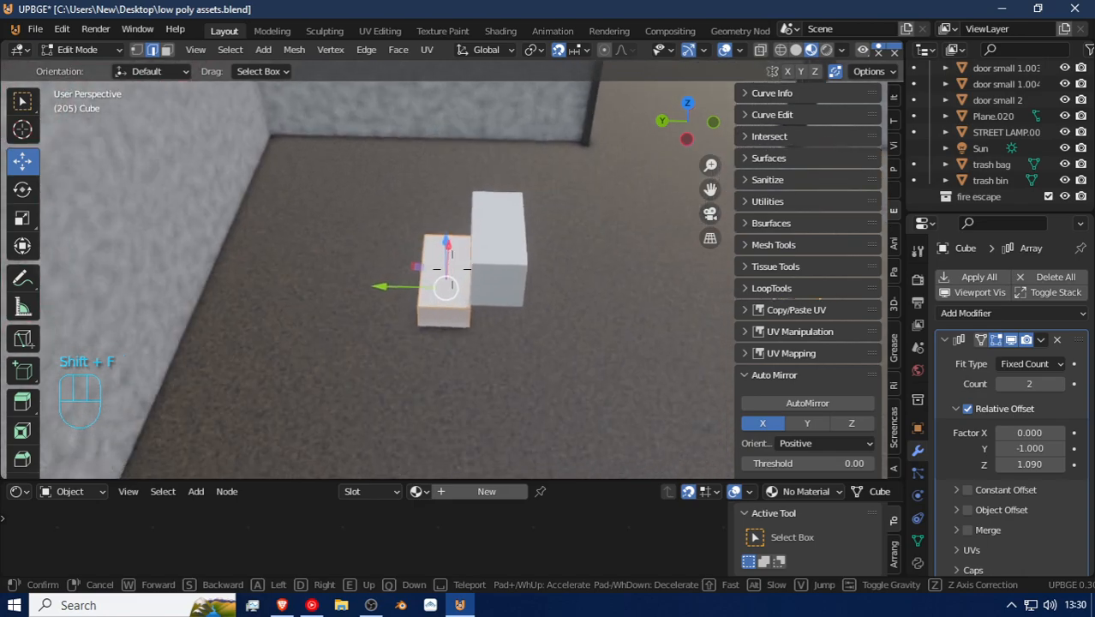
{"action": "left_click", "coordinate": [400, 274]}
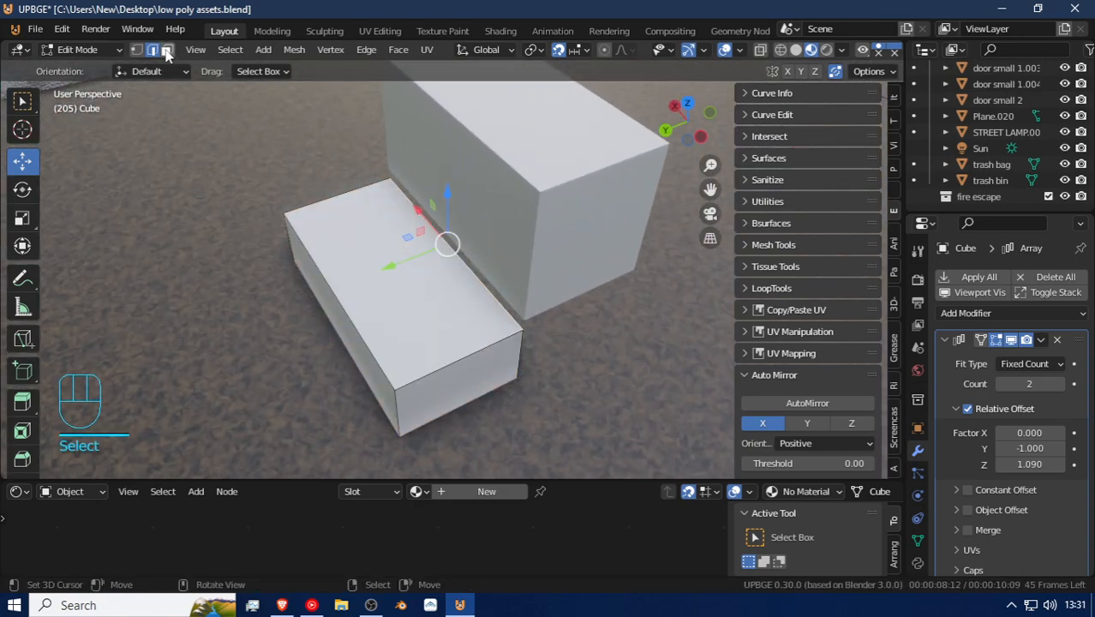
{"action": "key", "text": "g"}
{"action": "key", "text": "z"}
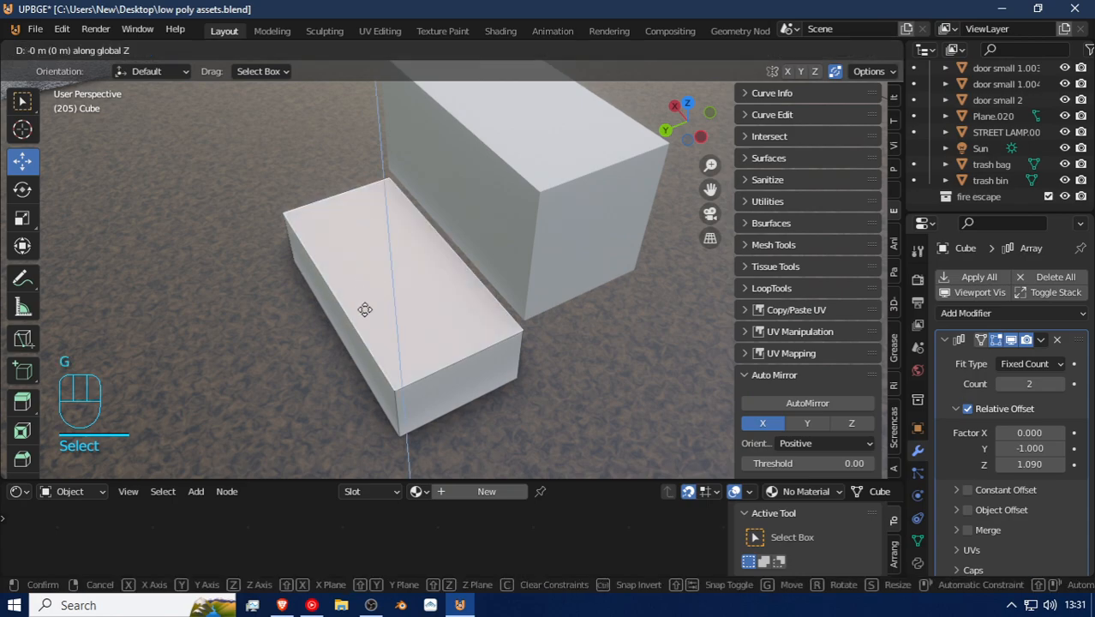
{"action": "key", "text": "ctrl"}
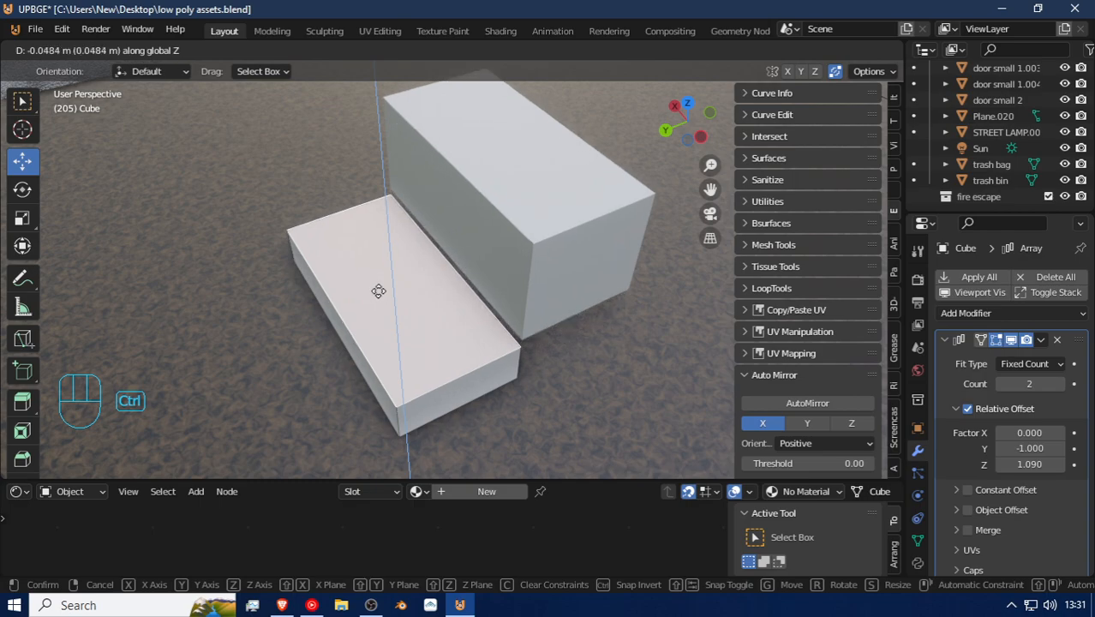
{"action": "left_click", "coordinate": [380, 293]}
Step: Select the whole tread mesh and raise it along global Z out of the floor
{"action": "key", "text": "a"}
{"action": "key", "text": "a"}
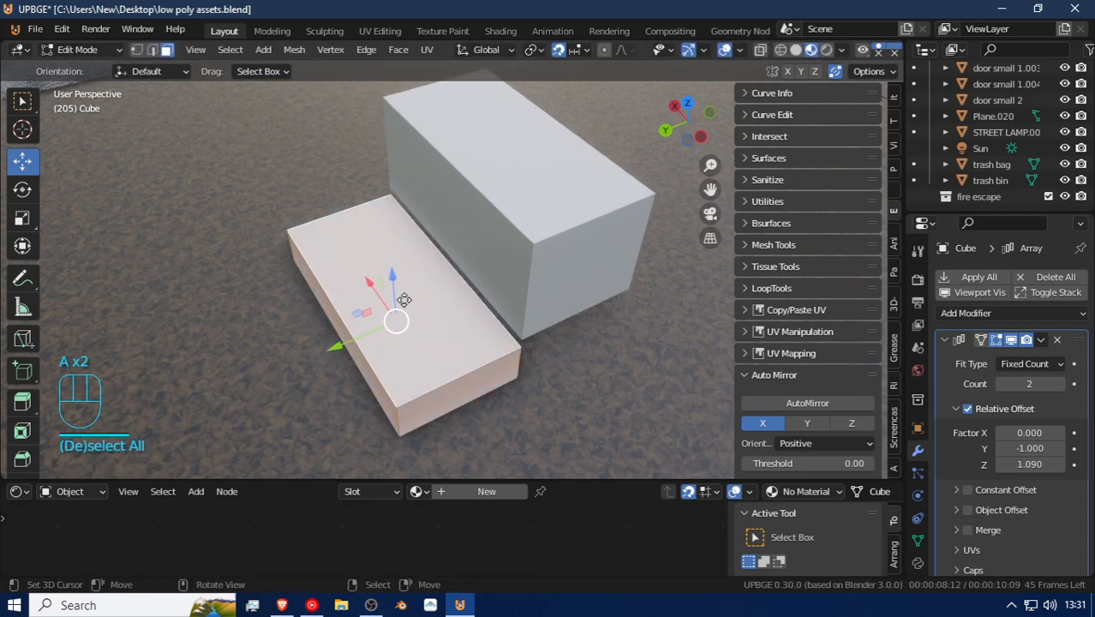
{"action": "key", "text": "g"}
{"action": "key", "text": "z"}
{"action": "key", "text": "ctrl"}
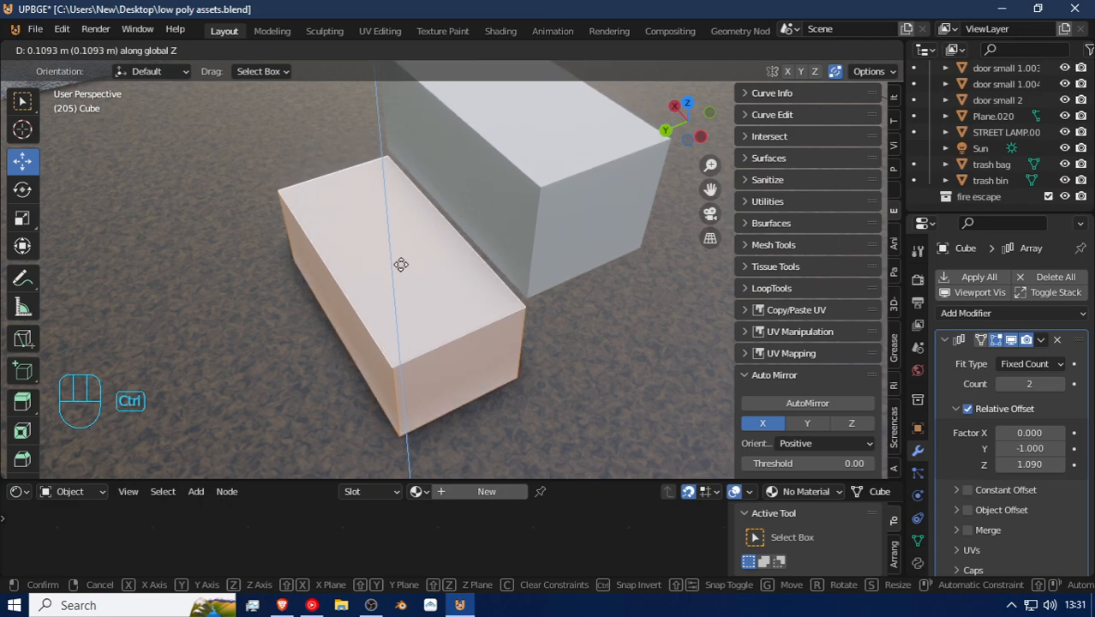
{"action": "left_click", "coordinate": [404, 249]}
Step: Lower the tread's top face along global Z to make a thinner step
{"action": "key", "text": "Tab"}
{"action": "left_click", "coordinate": [387, 227]}
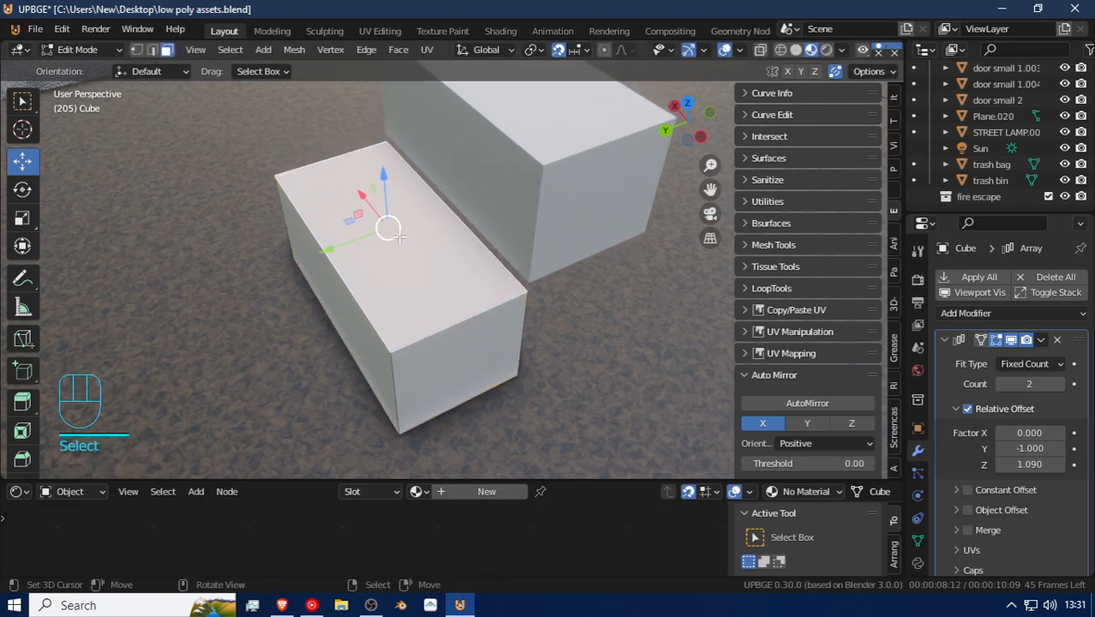
{"action": "key", "text": "f"}
{"action": "key", "text": "g"}
{"action": "right_click", "coordinate": [399, 236]}
{"action": "key", "text": "g"}
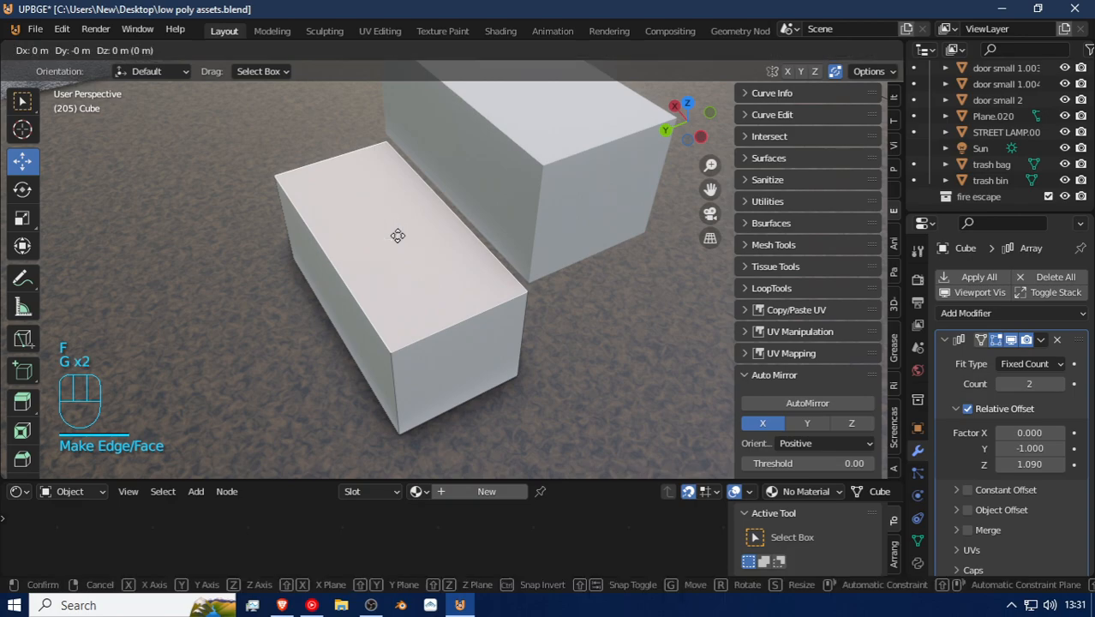
{"action": "key", "text": "z"}
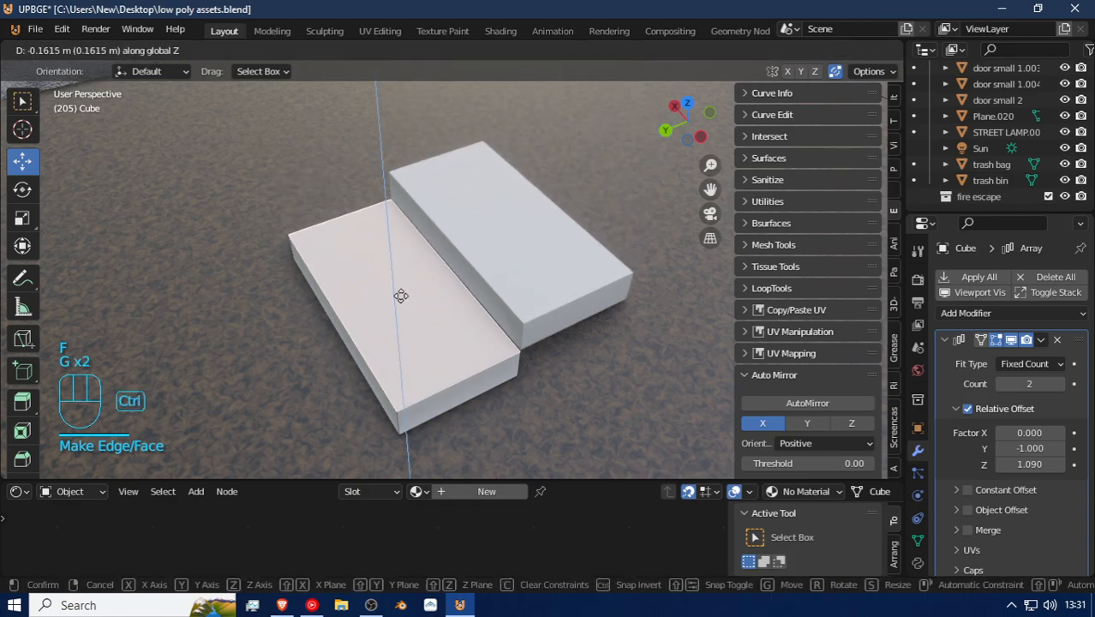
{"action": "left_click", "coordinate": [410, 286], "text": "ctrl"}
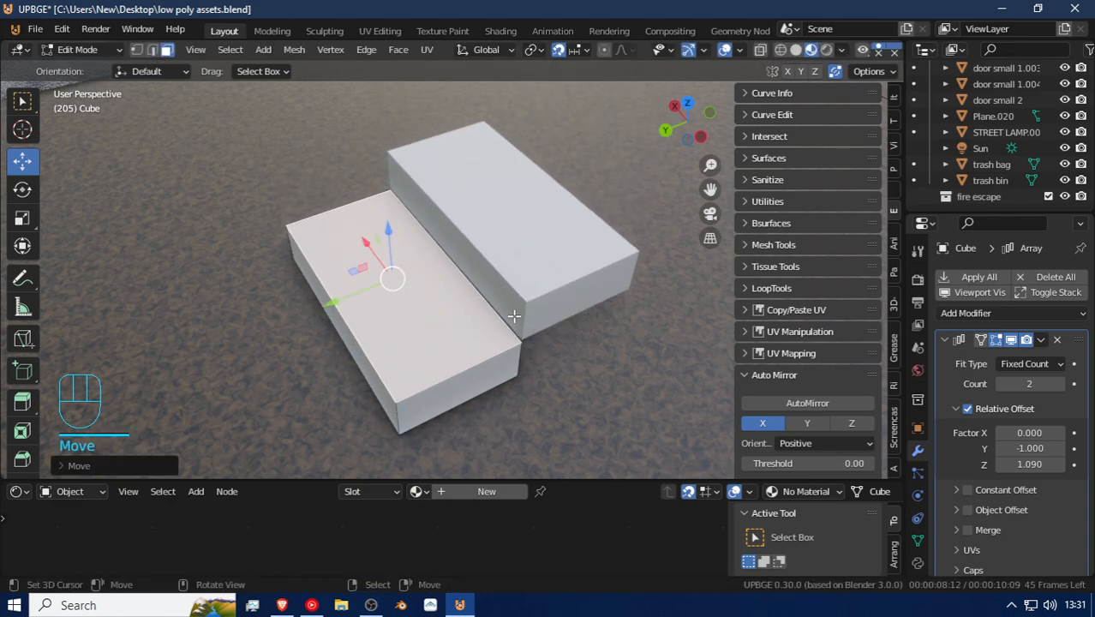
Step: Return to Object Mode and set the array's relative offset Z factor to 1
{"action": "key", "text": "Tab"}
{"action": "left_click", "coordinate": [523, 274]}
{"action": "left_click", "coordinate": [528, 275]}
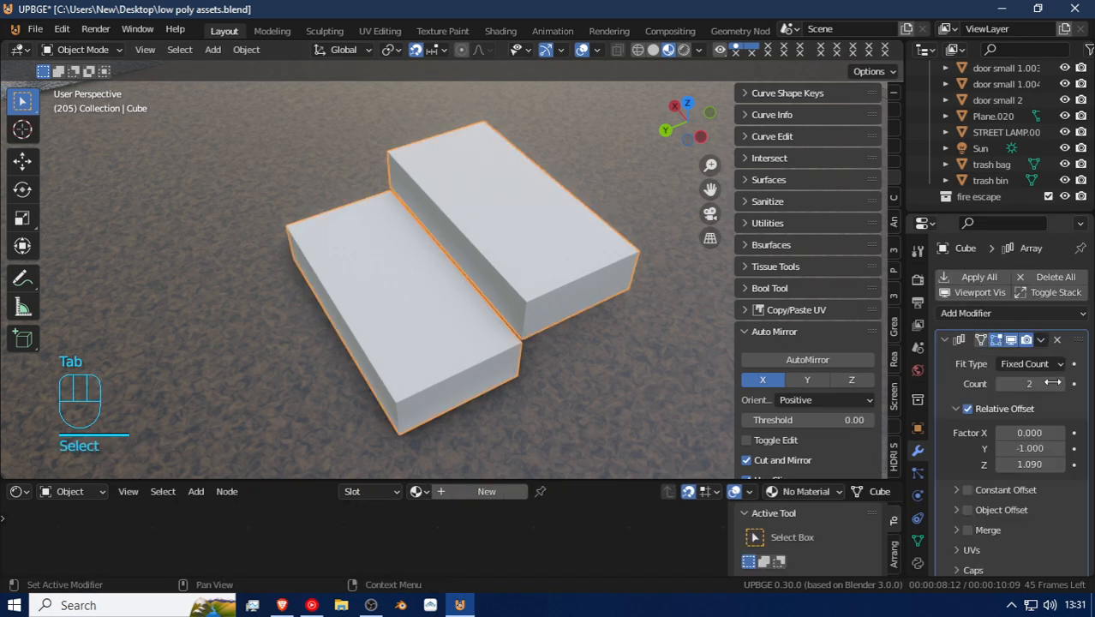
{"action": "left_click_drag", "start_coordinate": [1038, 463], "coordinate": [1023, 464]}
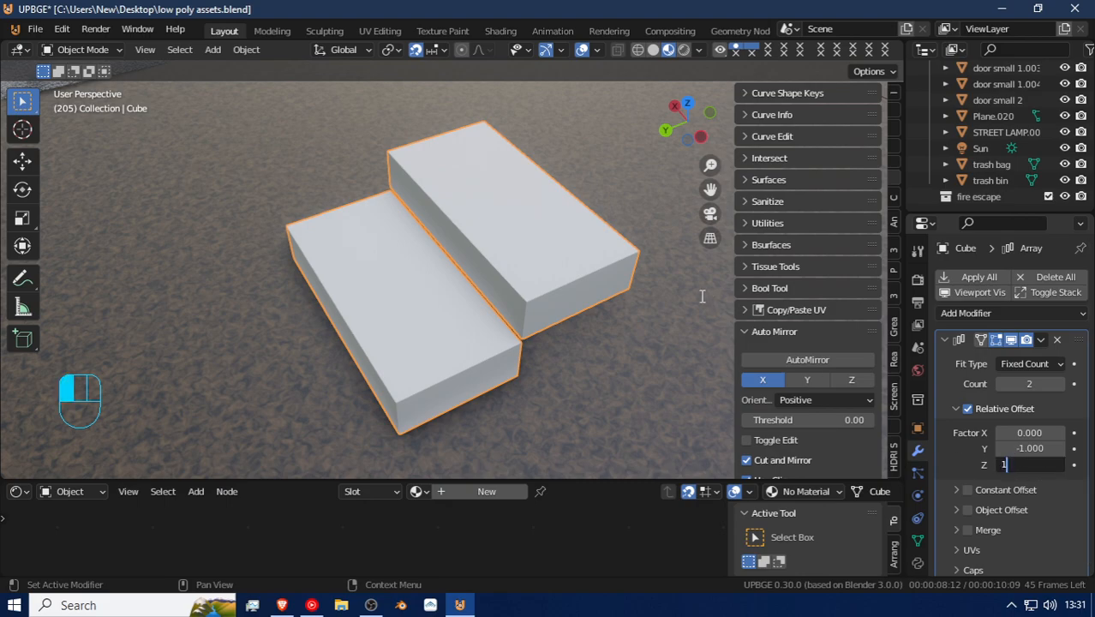
{"action": "key", "text": "Return"}
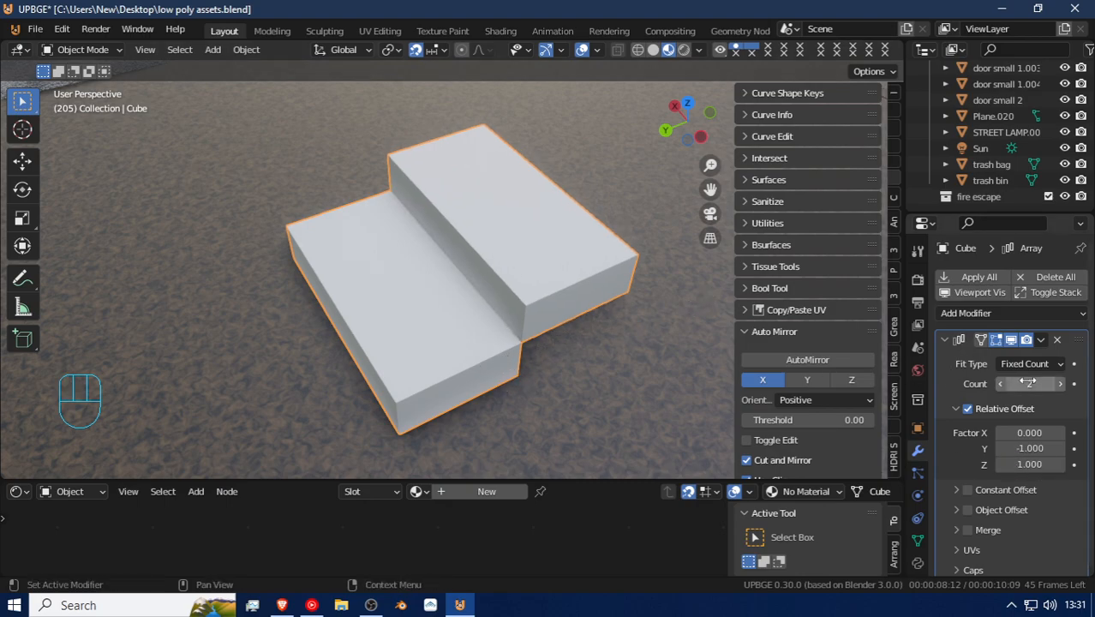
Step: Increase the array count to 6 to extend the staircase
{"action": "left_click", "coordinate": [1063, 386]}
{"action": "left_click", "coordinate": [1064, 386]}
{"action": "left_click", "coordinate": [1064, 386]}
{"action": "left_click", "coordinate": [1064, 386]}
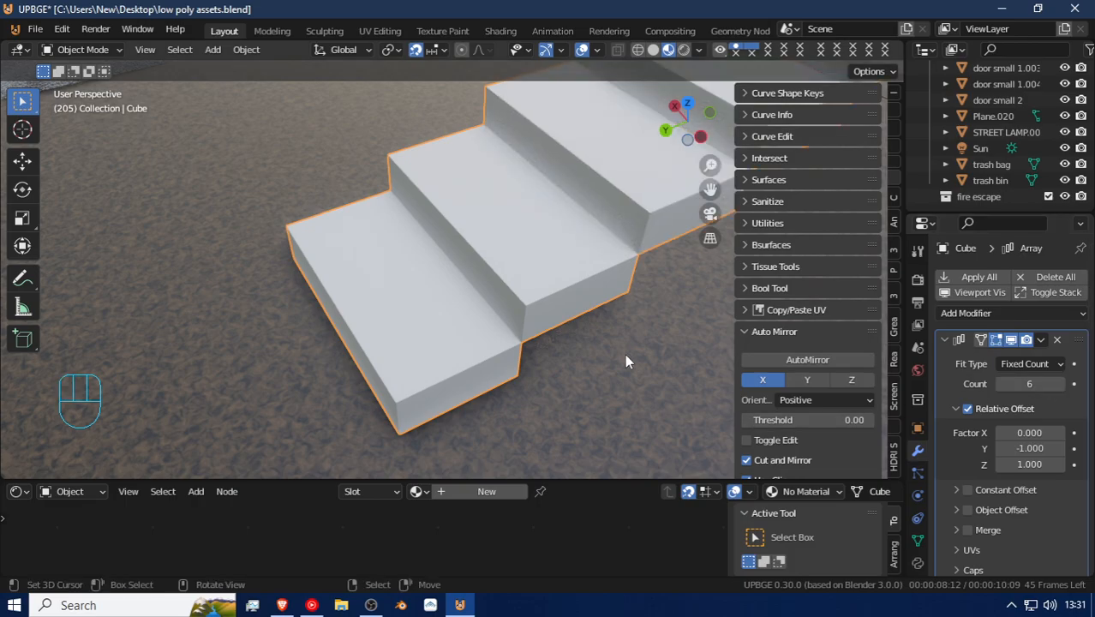
Step: Increase the staircase array's count to 19 so the steps climb to the top of the room's wall
{"action": "key", "text": "shift+f"}
{"action": "key", "text": "s"}
{"action": "key", "text": "e"}
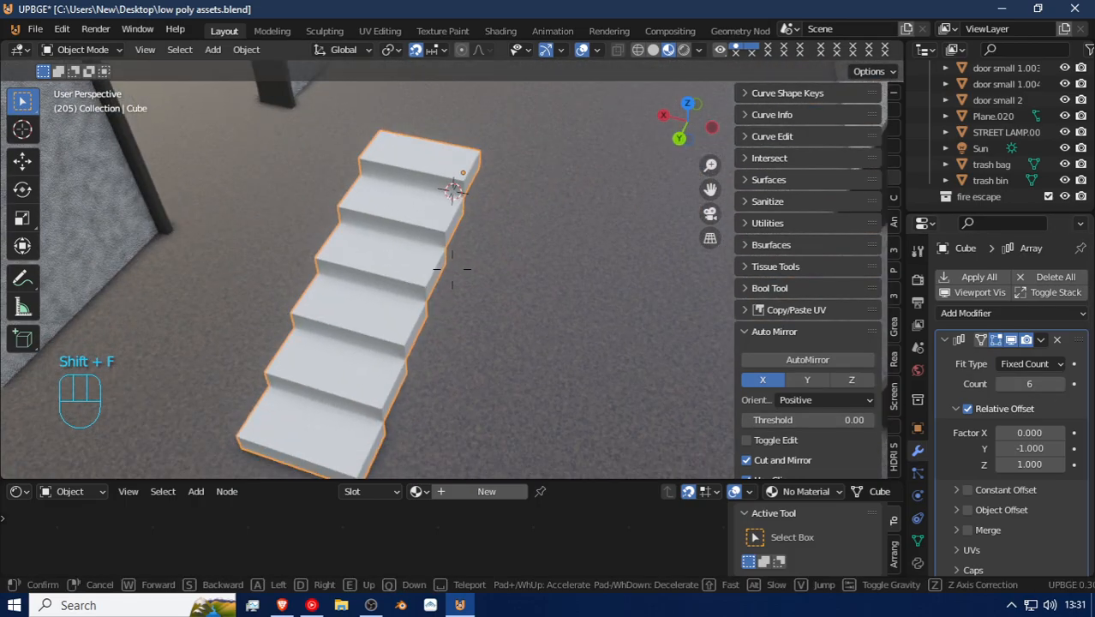
{"action": "left_click", "coordinate": [453, 269]}
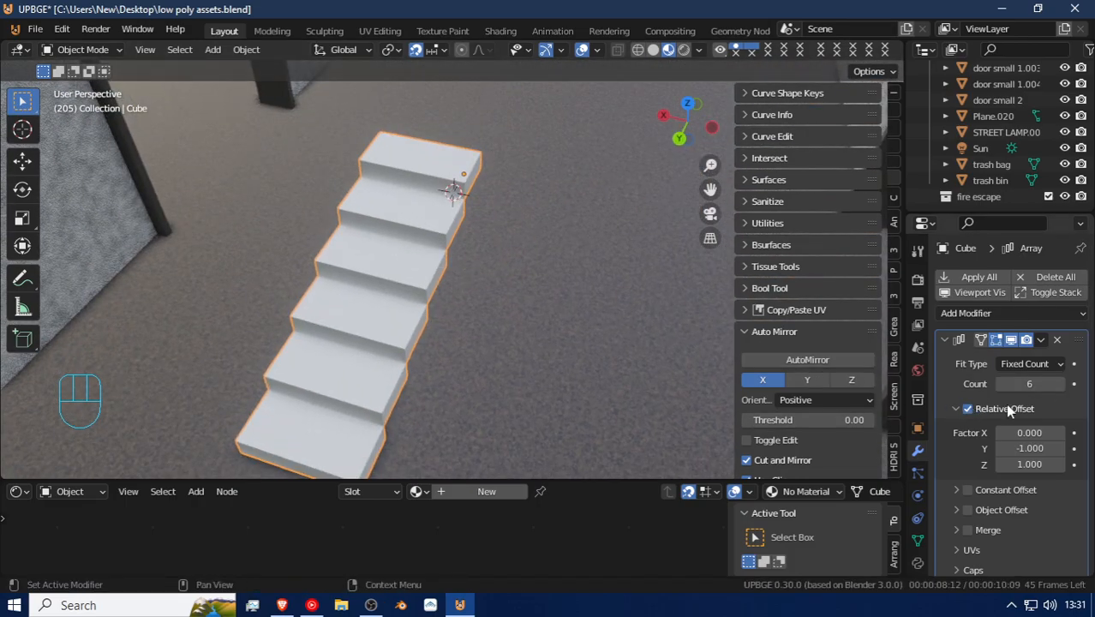
{"action": "left_click", "coordinate": [1060, 384]}
{"action": "left_click", "coordinate": [1059, 384]}
{"action": "left_click", "coordinate": [1059, 385]}
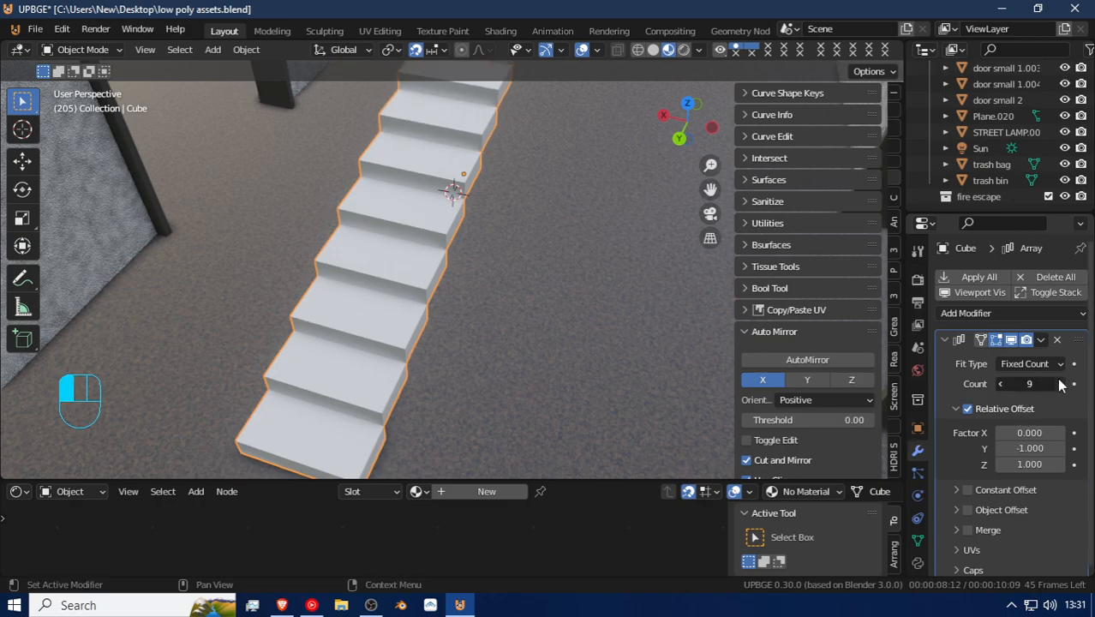
{"action": "key", "text": "shift+f"}
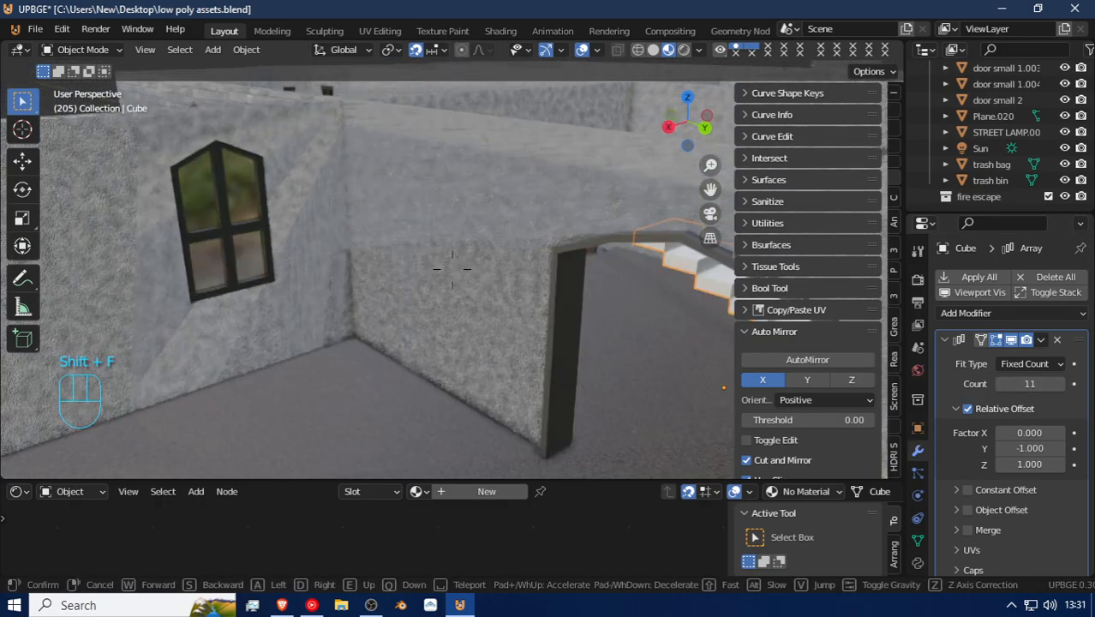
{"action": "key", "text": "e"}
{"action": "left_click", "coordinate": [452, 269]}
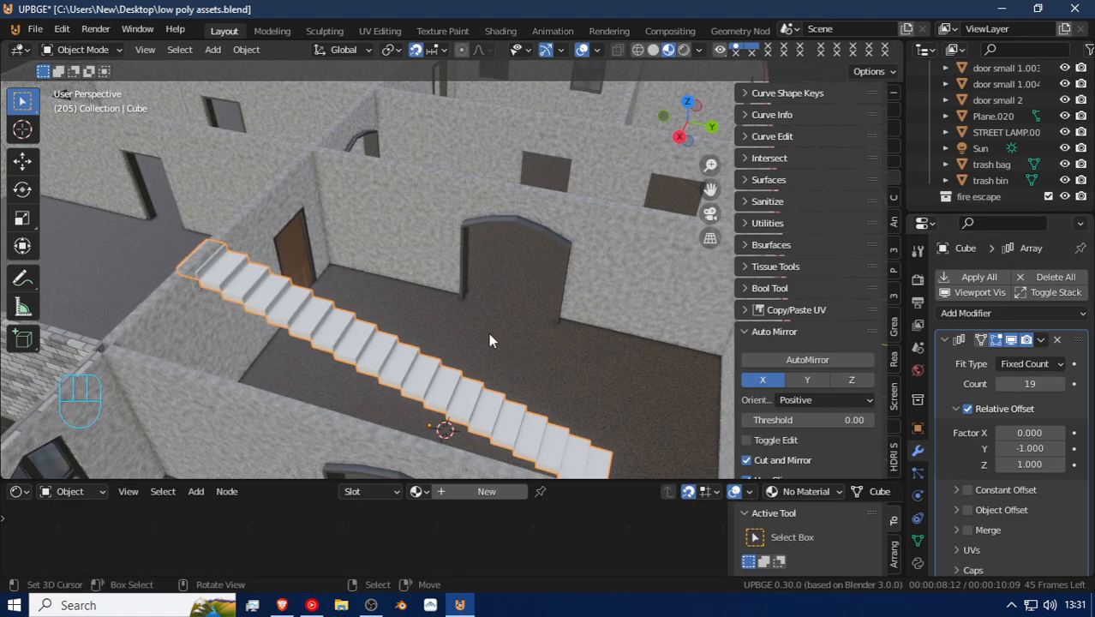
Step: Enter Edit Mode, select the whole tread mesh and scale it down along global Y to shorten the staircase
{"action": "key", "text": "shift+f"}
{"action": "key", "text": "w"}
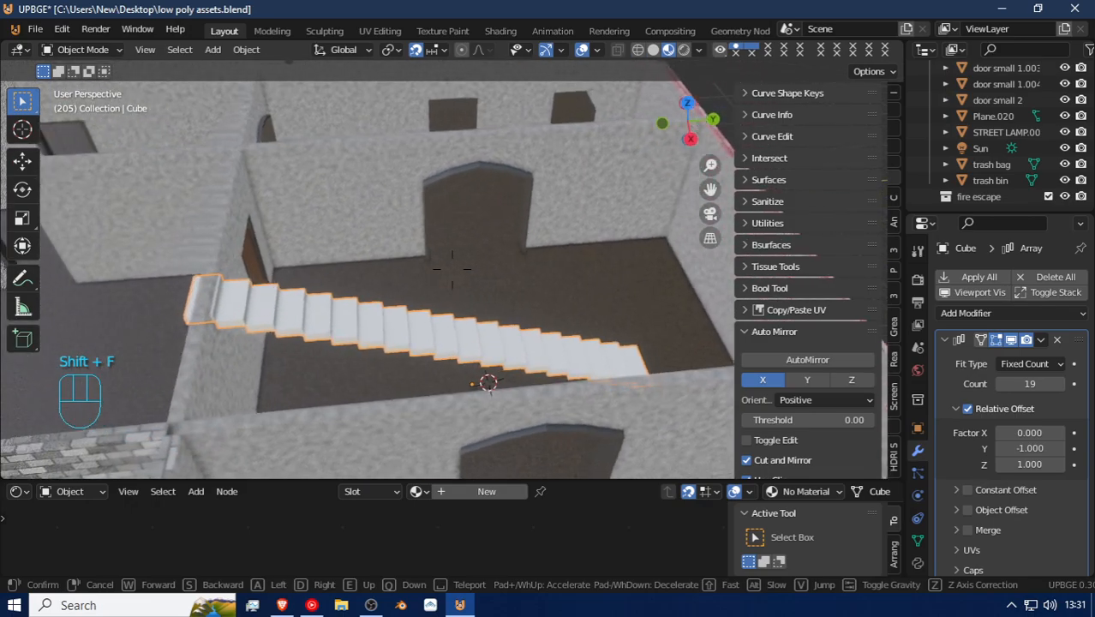
{"action": "left_click", "coordinate": [453, 269]}
{"action": "key", "text": "Tab"}
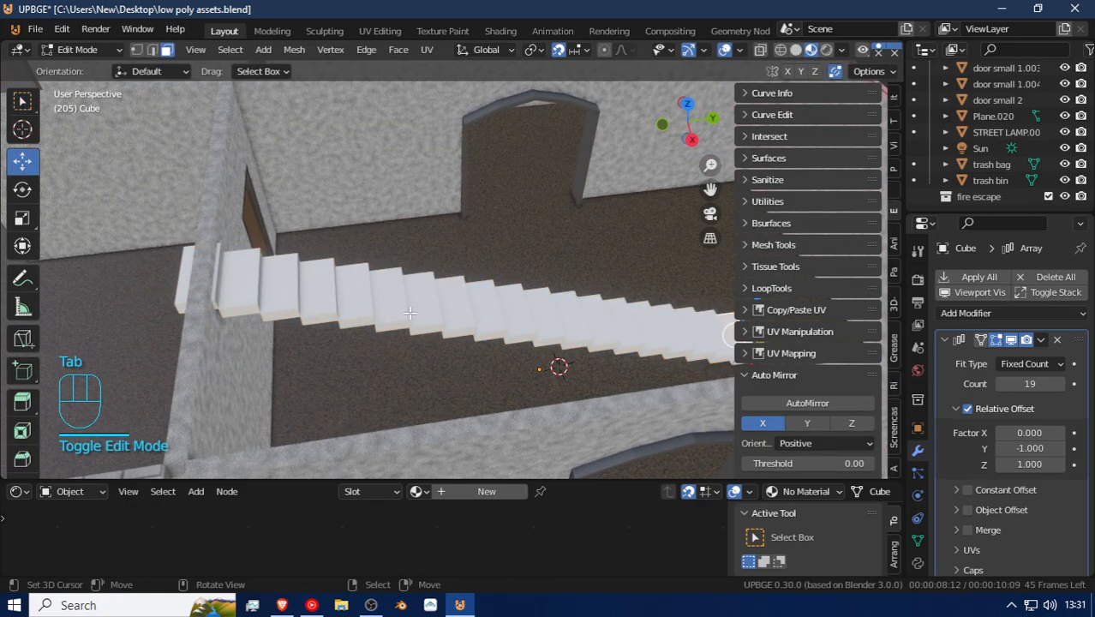
{"action": "key", "text": "s"}
{"action": "key", "text": "y"}
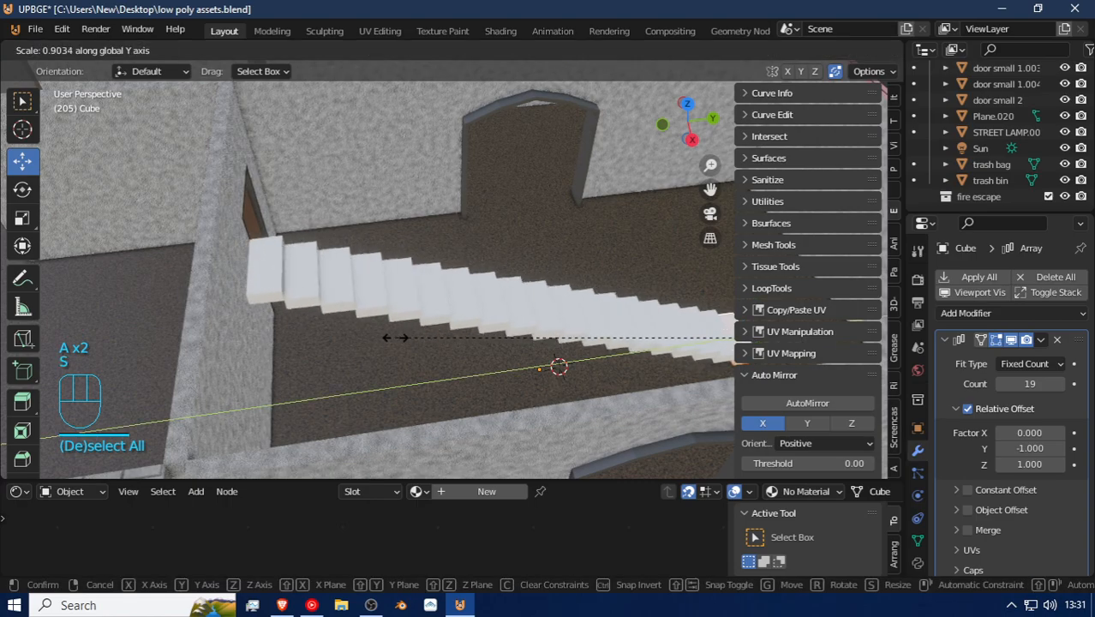
{"action": "left_click", "coordinate": [395, 337]}
Step: Scale the tread mesh along global Y again by about 0.95 so the top step ends at the wall
{"action": "key", "text": "shift+f"}
{"action": "left_click", "coordinate": [452, 268]}
{"action": "key", "text": "s"}
{"action": "key", "text": "y"}
{"action": "right_click", "coordinate": [461, 276]}
{"action": "key", "text": "shift+f"}
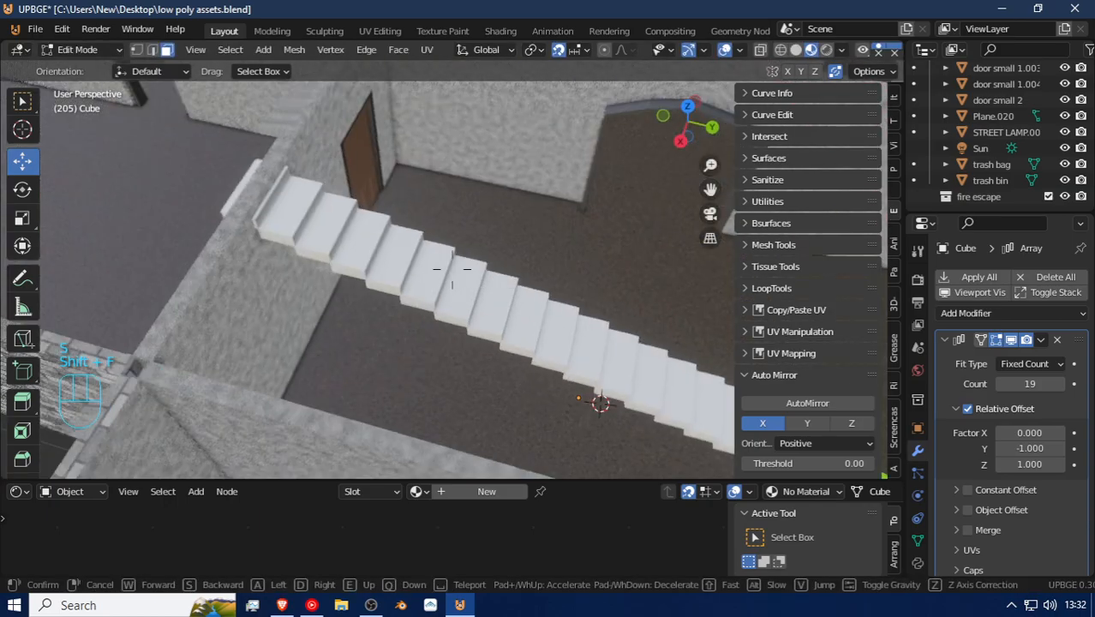
{"action": "left_click", "coordinate": [451, 269]}
{"action": "key", "text": "s"}
{"action": "key", "text": "y"}
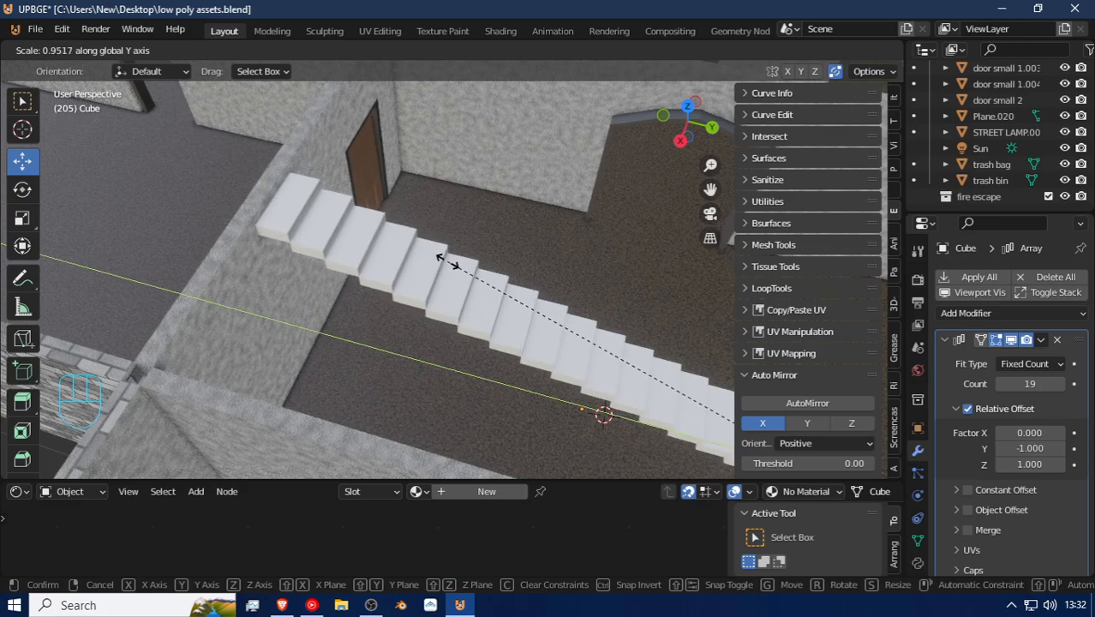
{"action": "left_click", "coordinate": [448, 261]}
Step: Select the lowest tread's top face, turn off snapping and try a move along global Z
{"action": "key", "text": "shift+f"}
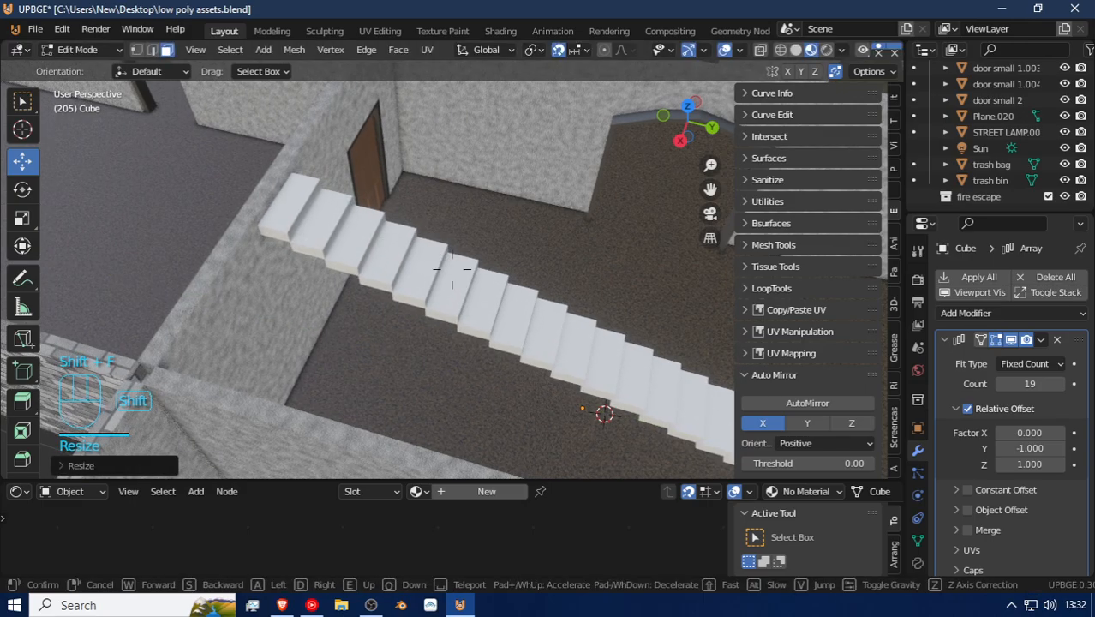
{"action": "left_click", "coordinate": [452, 269]}
{"action": "left_click", "coordinate": [569, 243]}
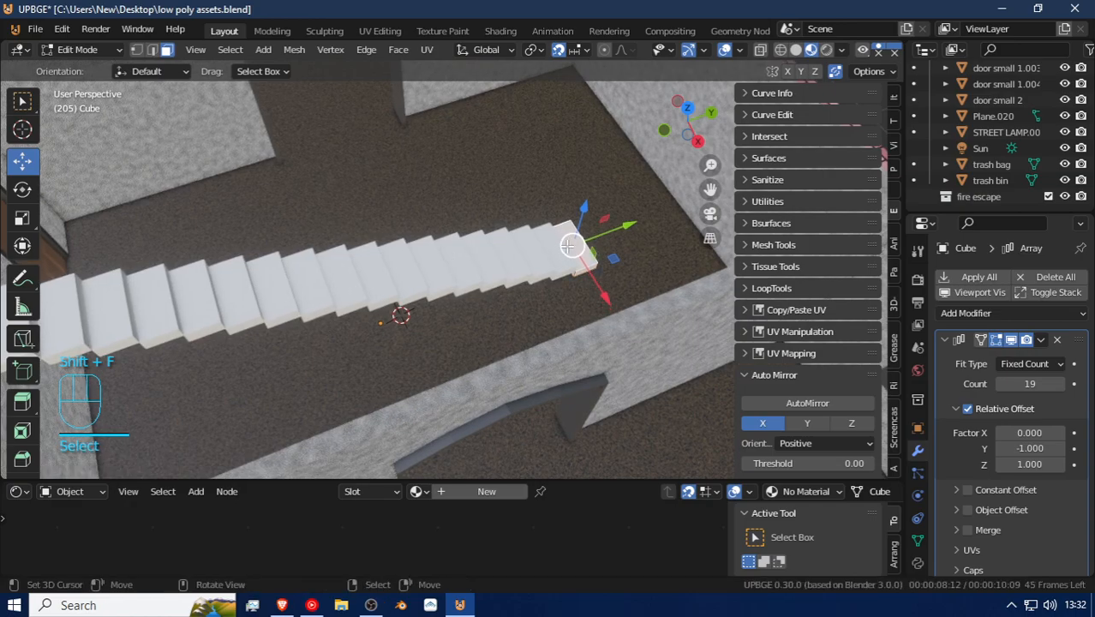
{"action": "key", "text": "g"}
{"action": "left_click", "coordinate": [510, 233]}
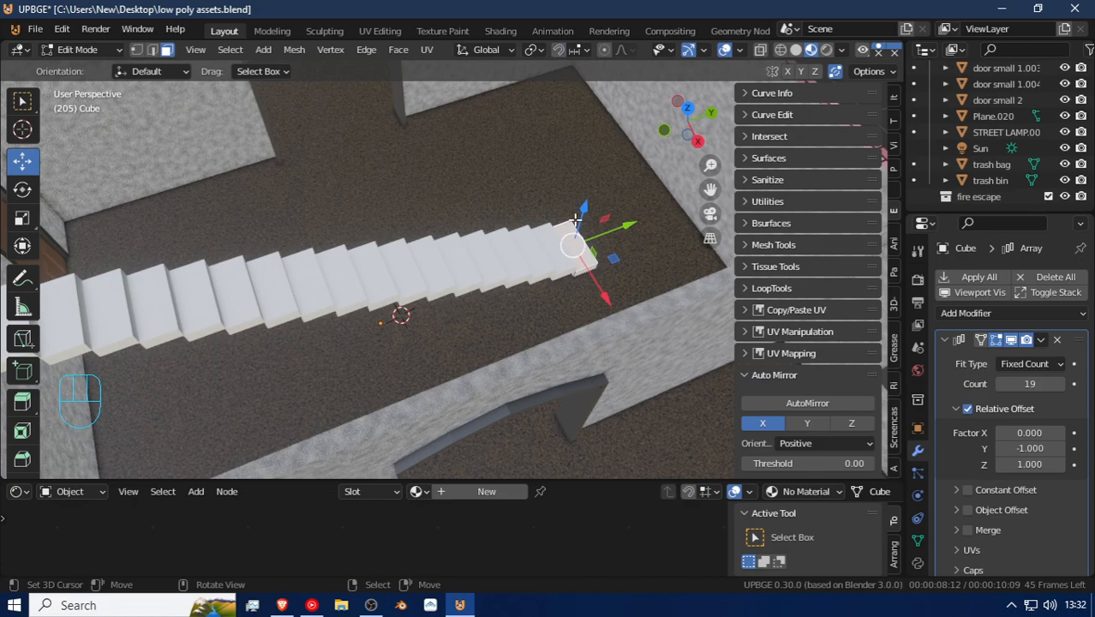
{"action": "key", "text": "g"}
{"action": "right_click", "coordinate": [565, 229]}
{"action": "key", "text": "g"}
{"action": "key", "text": "z"}
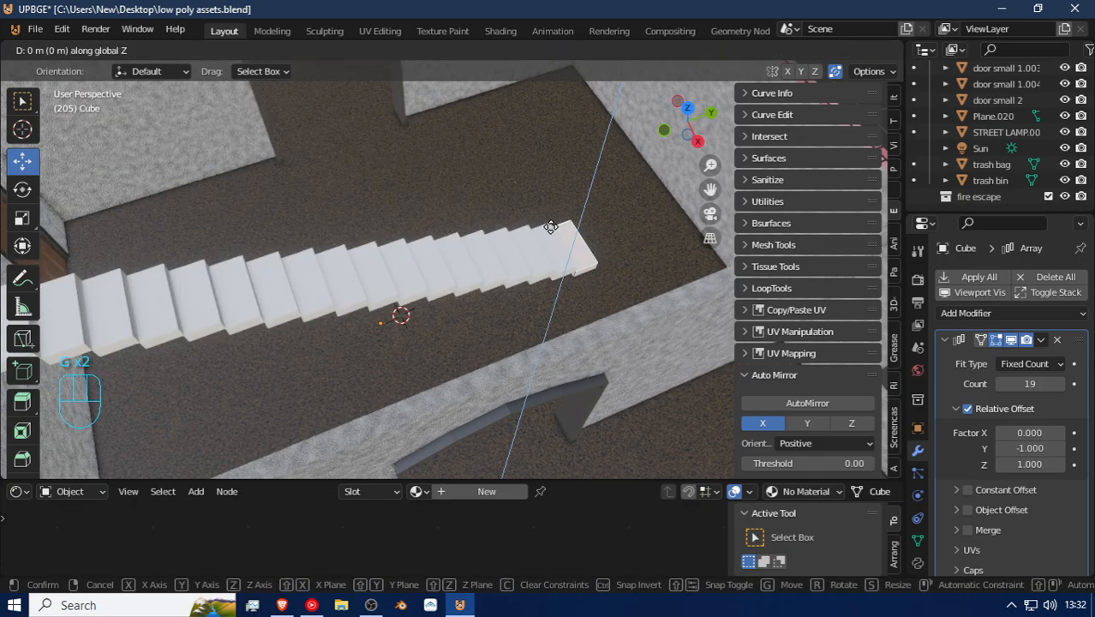
{"action": "right_click", "coordinate": [553, 210]}
Step: Move the lowest tread's top face along global Z to fit the staircase's height to the wall
{"action": "key", "text": "shift+f"}
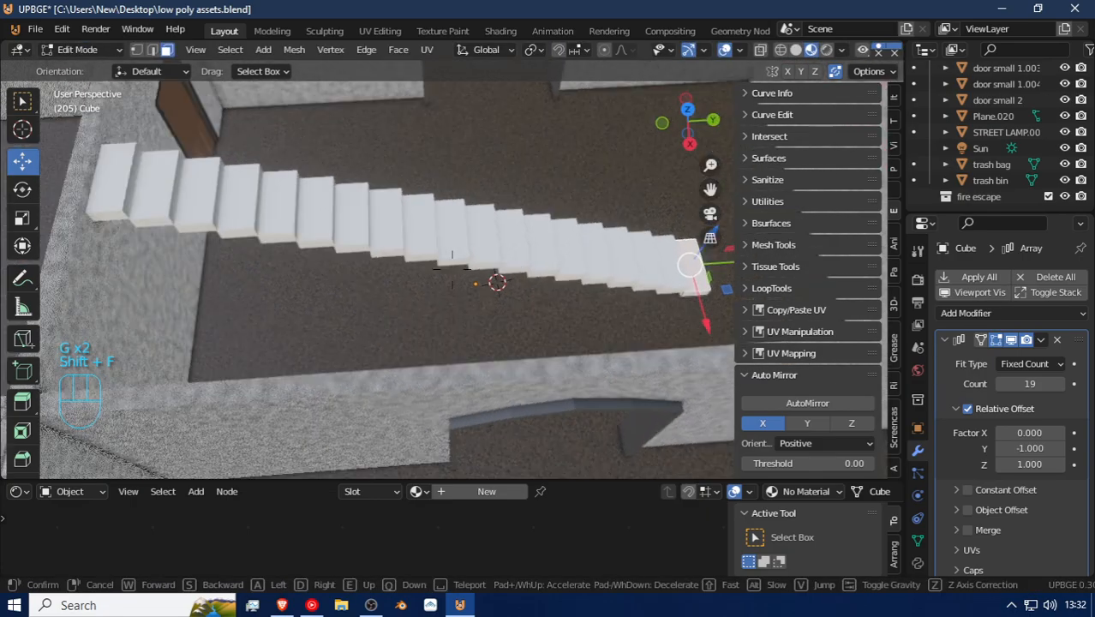
{"action": "left_click", "coordinate": [451, 269]}
{"action": "key", "text": "g"}
{"action": "key", "text": "z"}
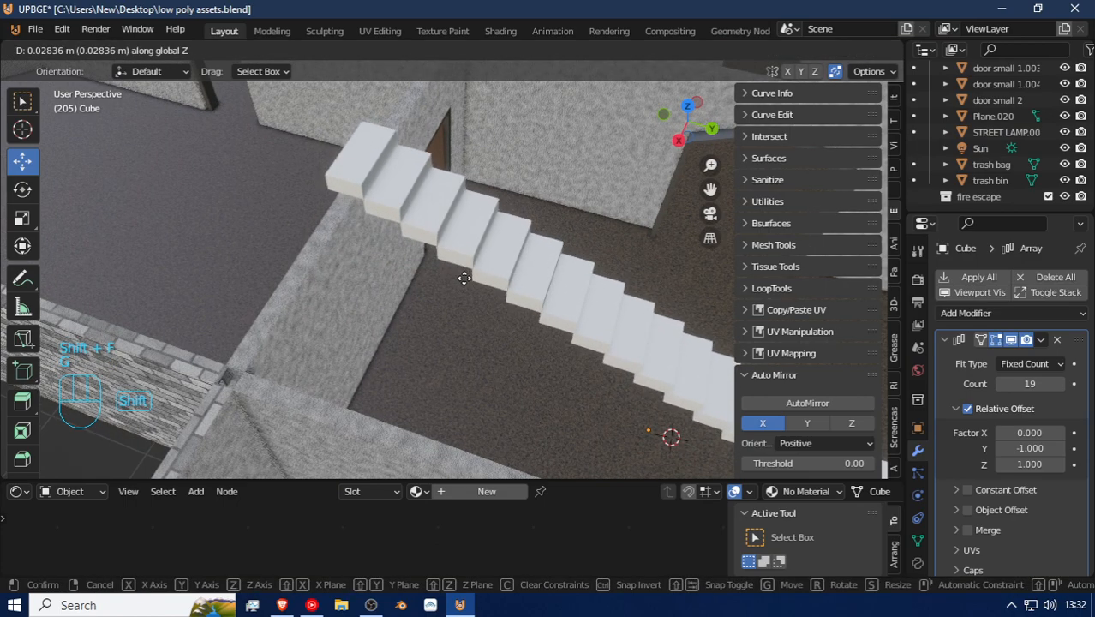
{"action": "left_click", "coordinate": [472, 302]}
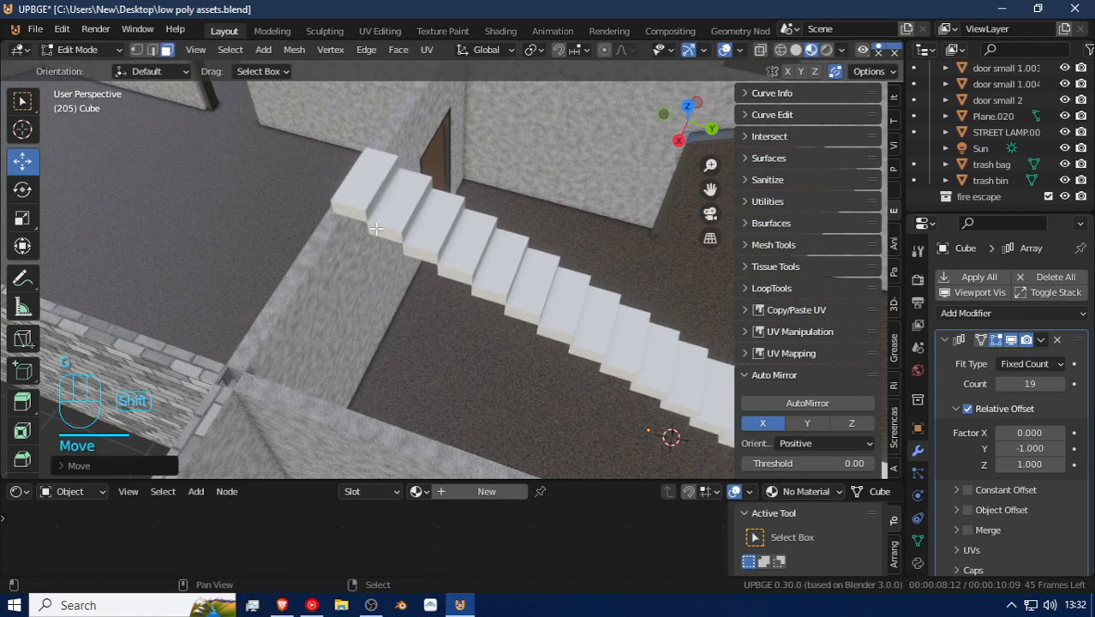
Step: Return to Object Mode and move the staircase about 0.32 m along global Y, away from the wall at its top
{"action": "key", "text": "shift+f"}
{"action": "left_click", "coordinate": [451, 268]}
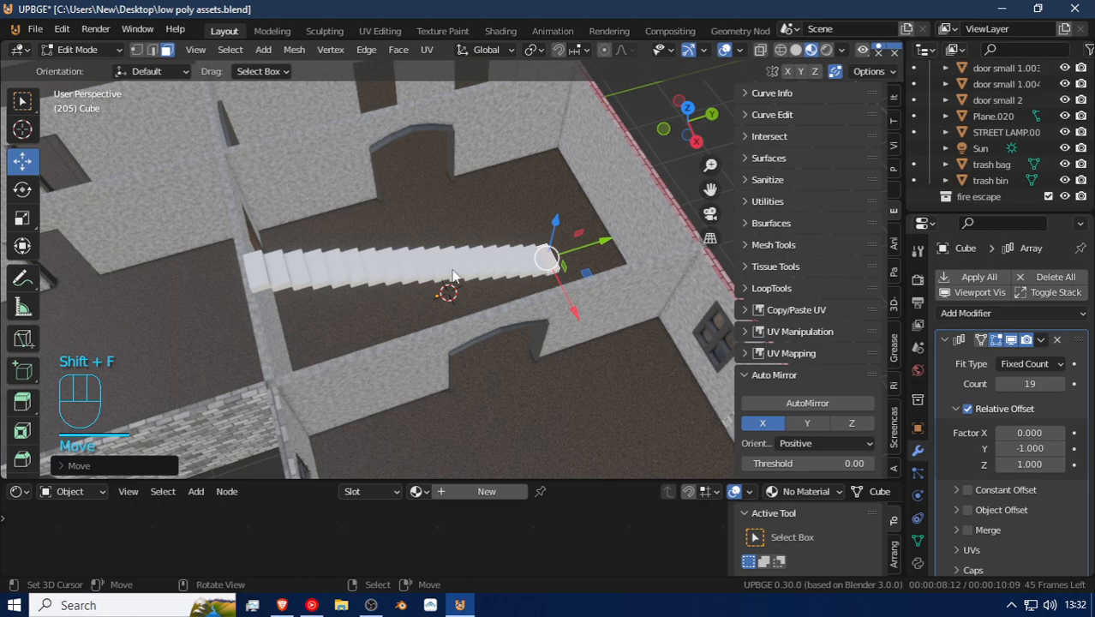
{"action": "key", "text": "Tab"}
{"action": "key", "text": "g"}
{"action": "key", "text": "y"}
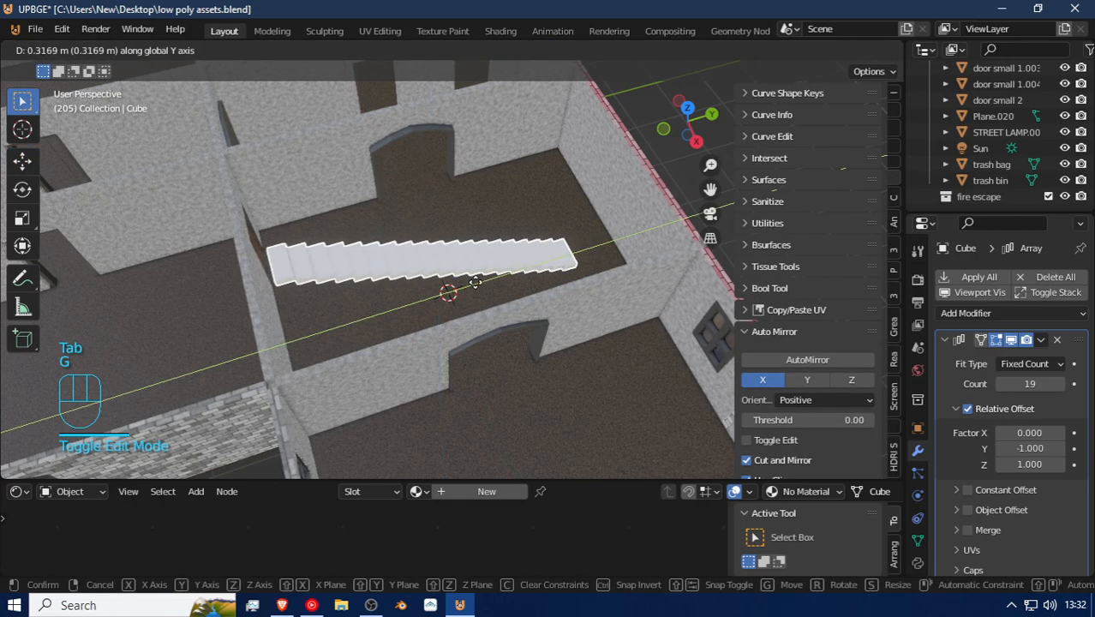
{"action": "left_click", "coordinate": [476, 287]}
{"action": "key", "text": "s"}
{"action": "left_click", "coordinate": [507, 264]}
Step: Select the whole tread mesh in Edit Mode and scale it along global X to widen the staircase
{"action": "key", "text": "Tab"}
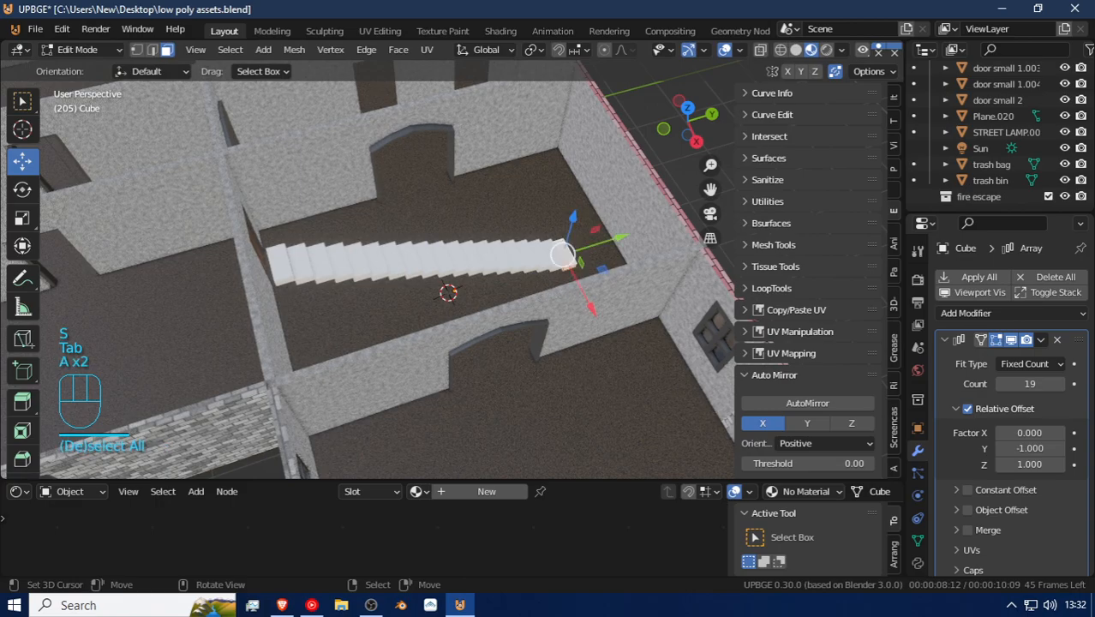
{"action": "key", "text": "s"}
{"action": "key", "text": "x"}
{"action": "left_click", "coordinate": [565, 324]}
Step: Check the staircase from several sides and scale the tread mesh along global X again to refine its width
{"action": "key", "text": "shift+f"}
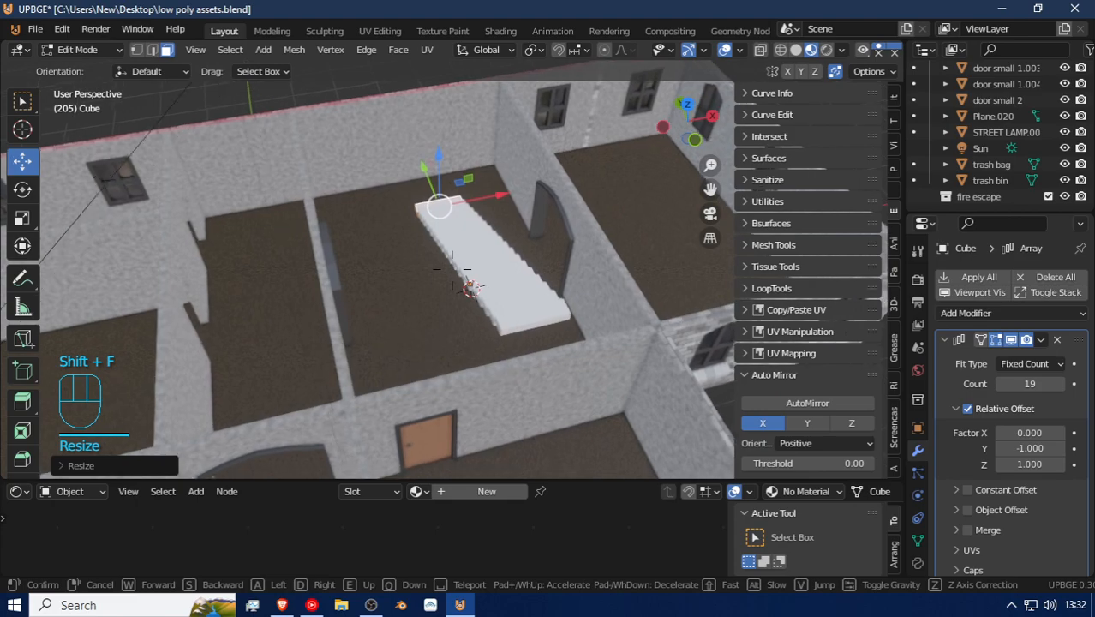
{"action": "key", "text": "w"}
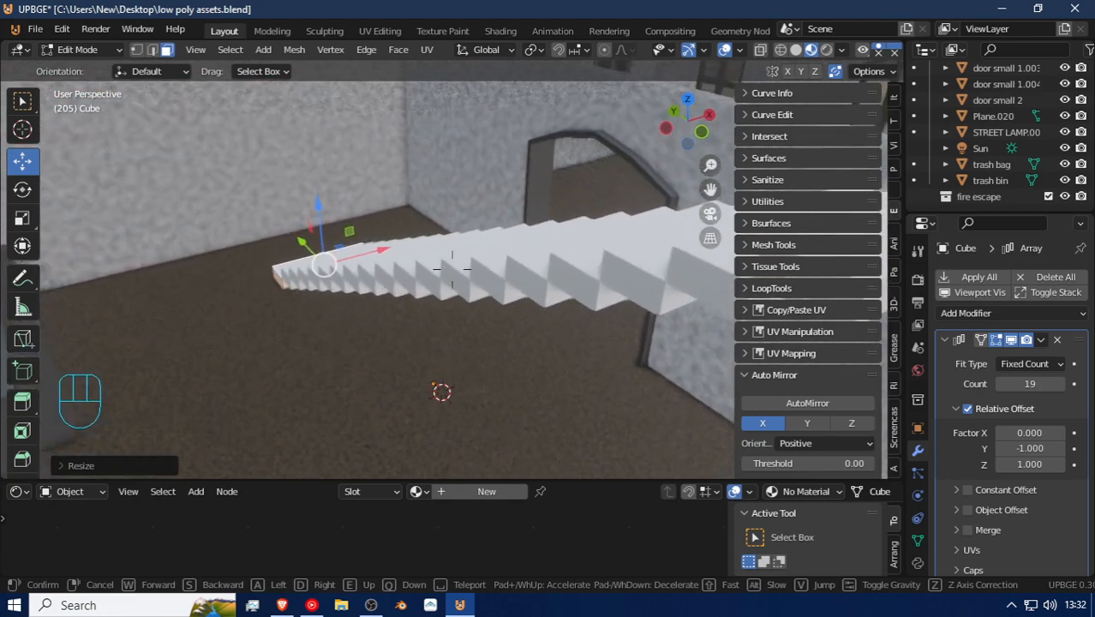
{"action": "key", "text": "s"}
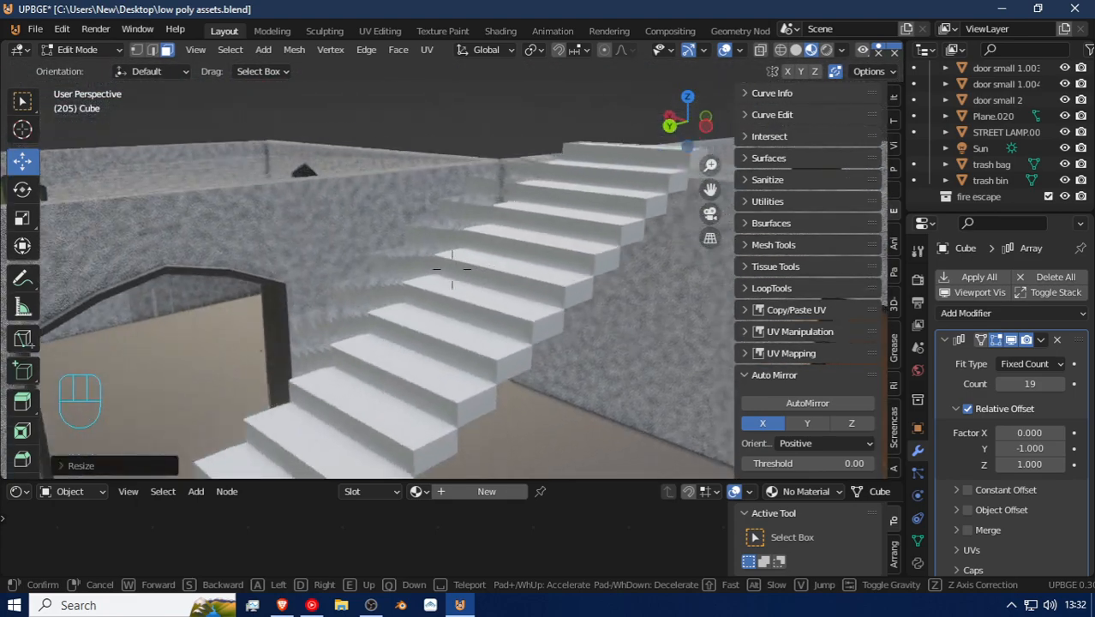
{"action": "key", "text": "s"}
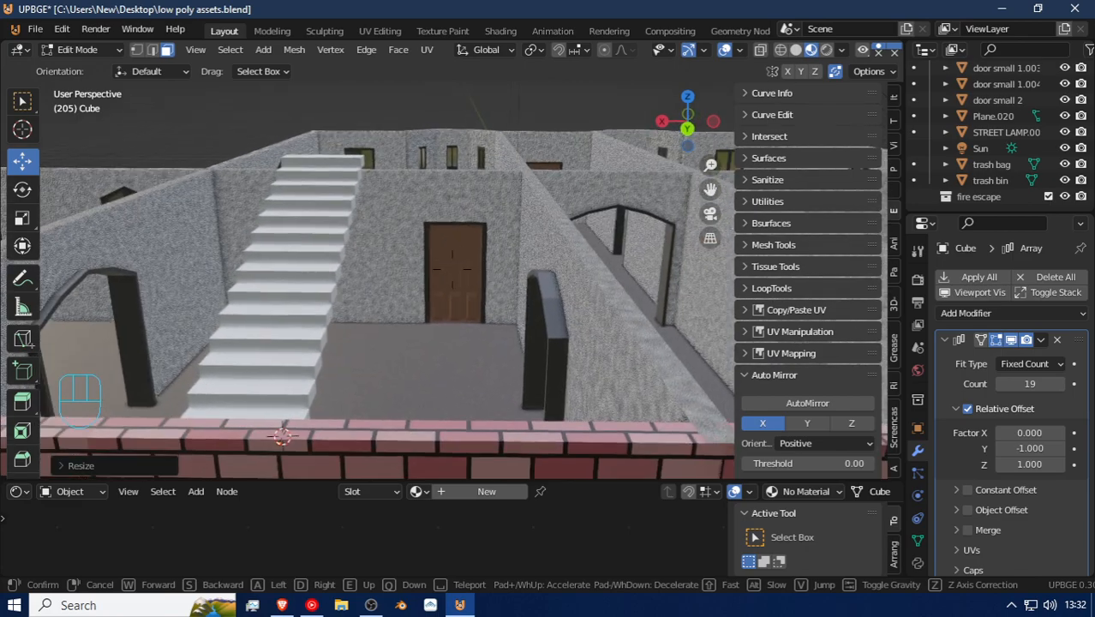
{"action": "key", "text": "w"}
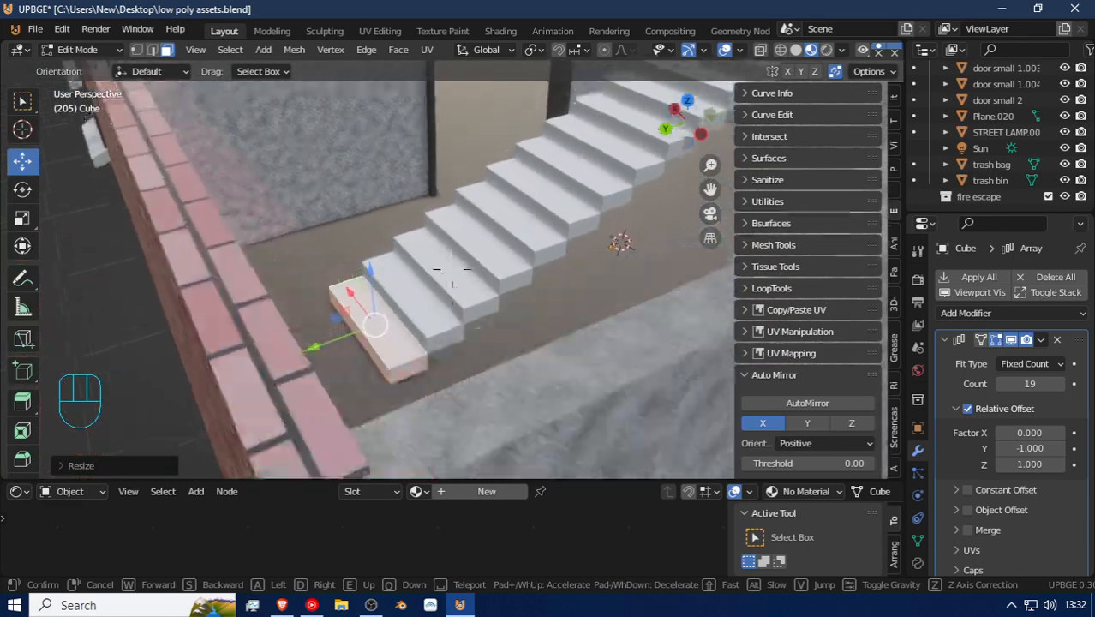
{"action": "key", "text": "w"}
{"action": "left_click", "coordinate": [451, 268]}
{"action": "key", "text": "s"}
{"action": "key", "text": "x"}
Step: Extrude the lowest tread's back face and move it along global Y beneath the stairs to deepen the tread
{"action": "key", "text": "shift+f"}
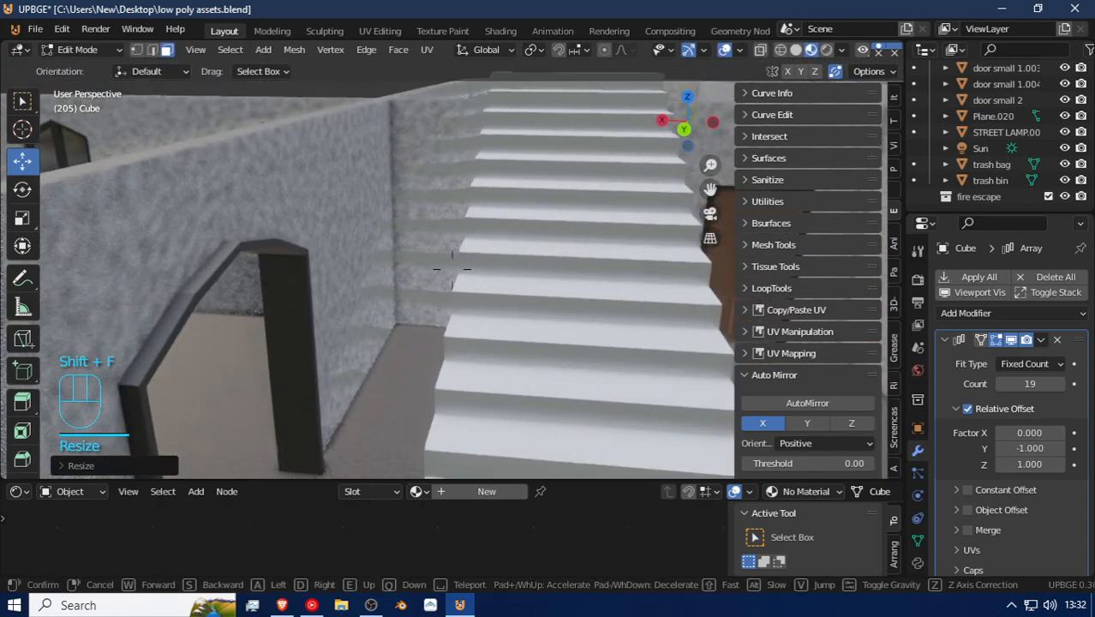
{"action": "key", "text": "w"}
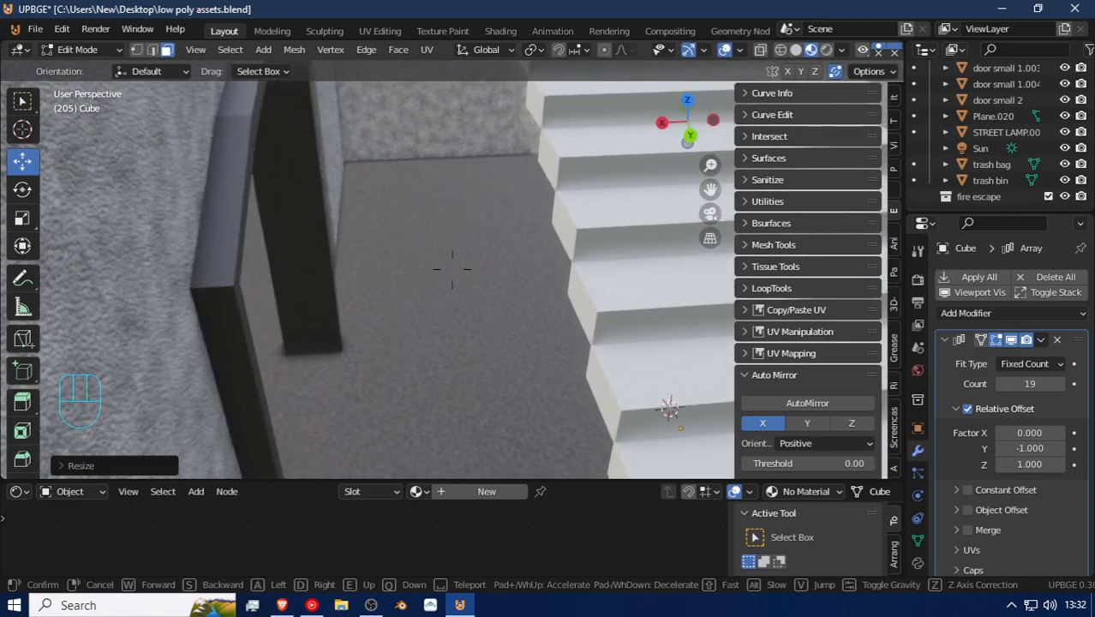
{"action": "key", "text": "s"}
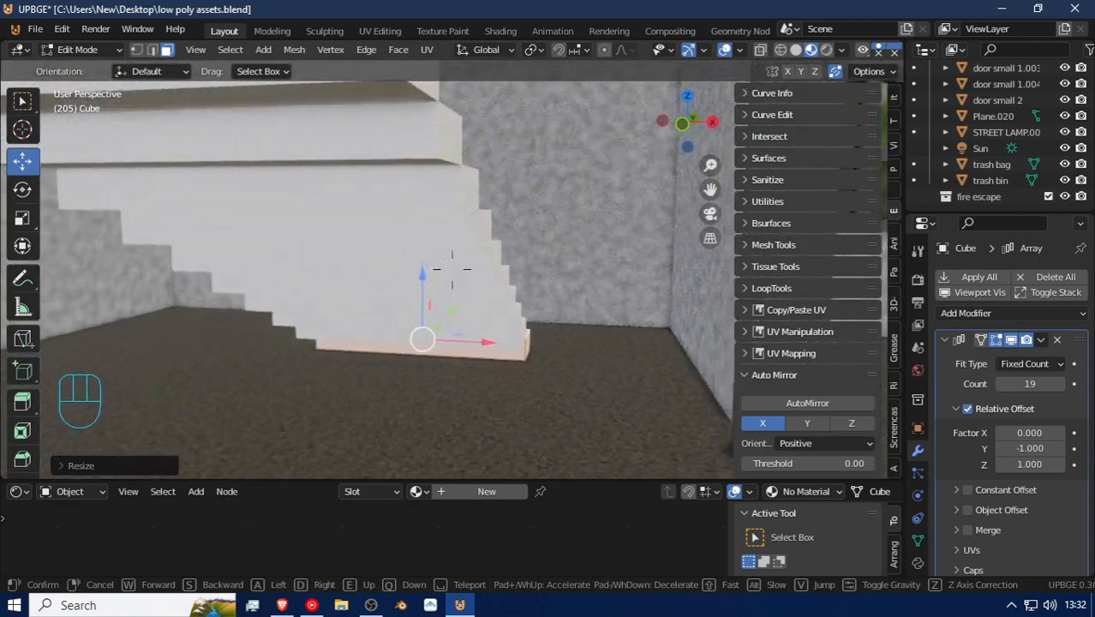
{"action": "key", "text": "s"}
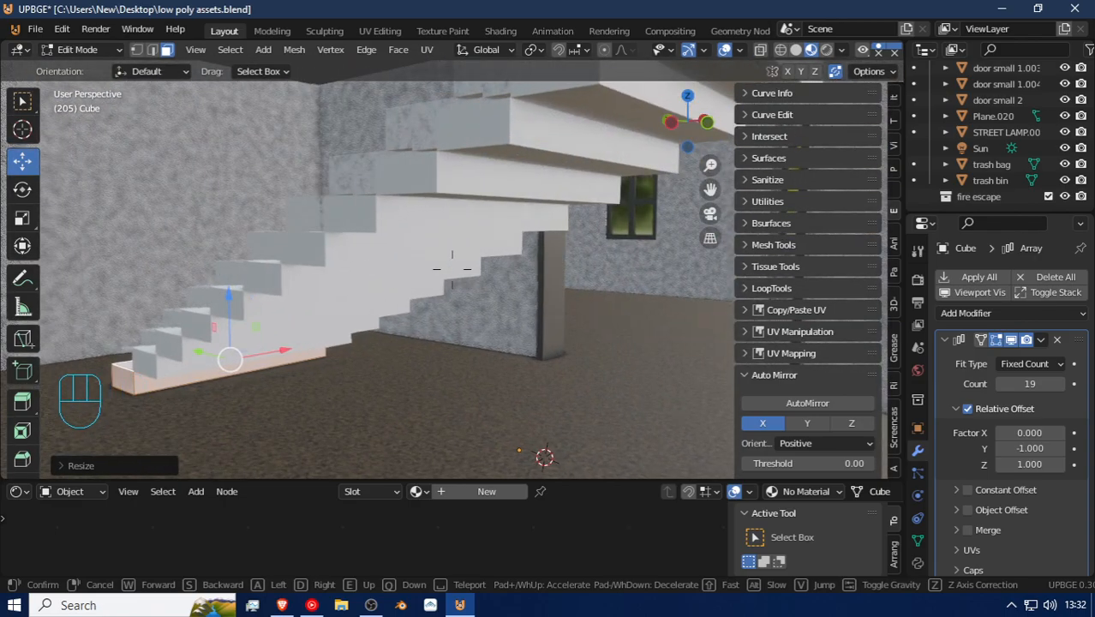
{"action": "key", "text": "q"}
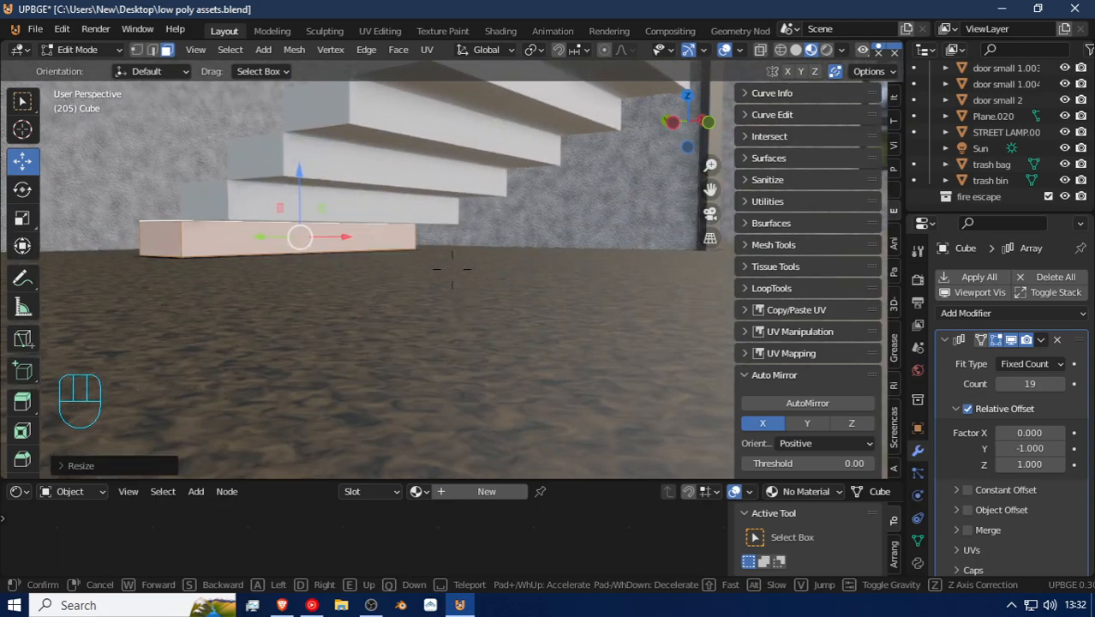
{"action": "left_click", "coordinate": [264, 217]}
{"action": "left_click", "coordinate": [291, 242]}
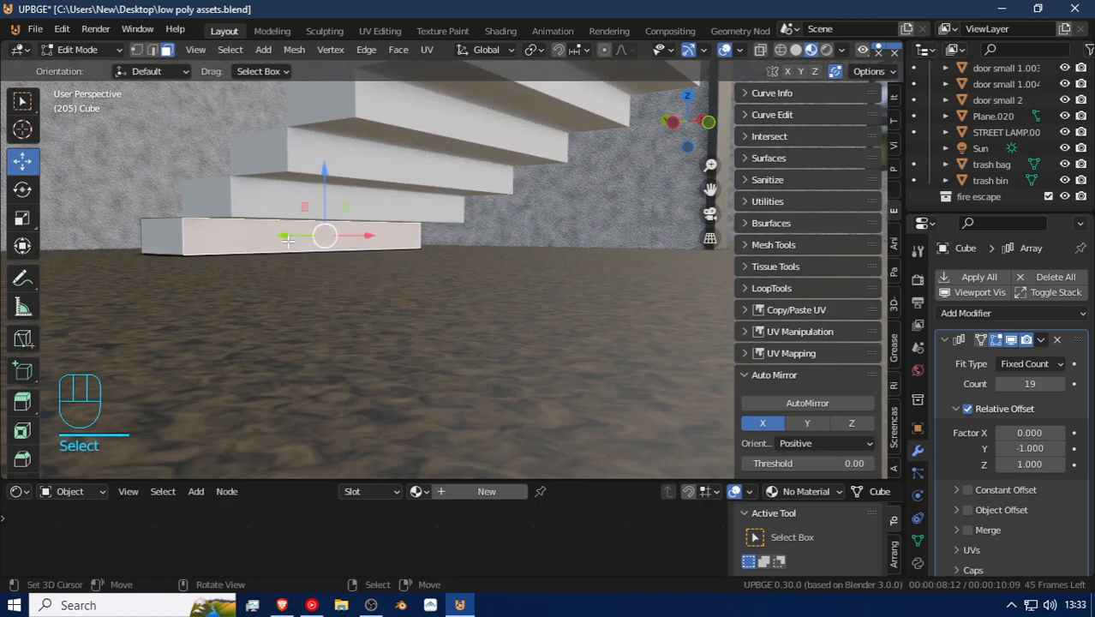
{"action": "key", "text": "e"}
{"action": "left_click", "coordinate": [296, 269]}
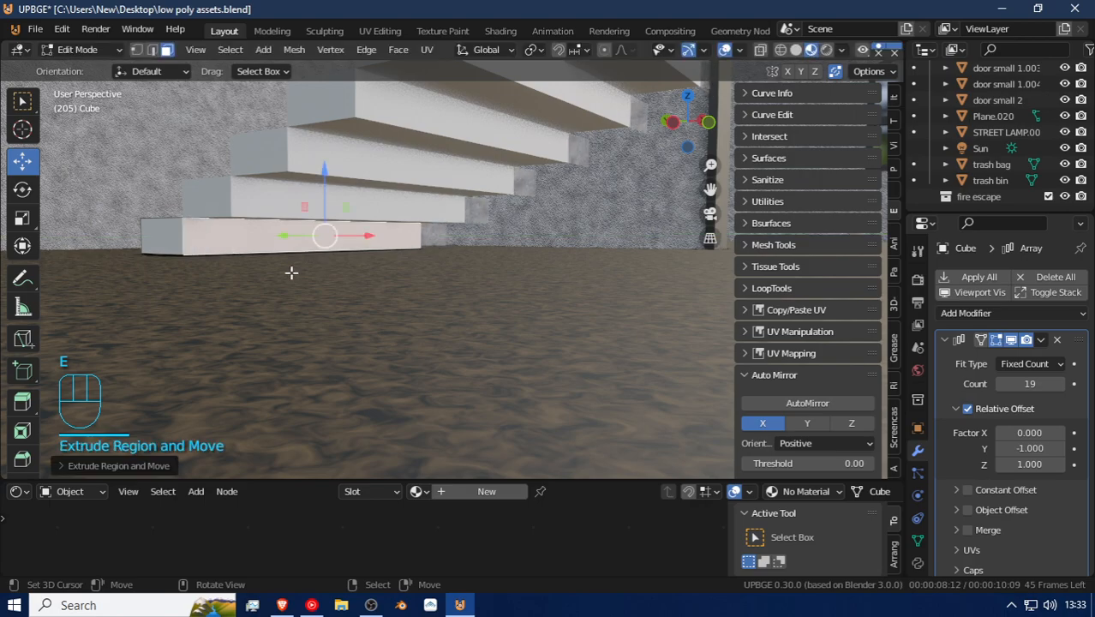
{"action": "key", "text": "g"}
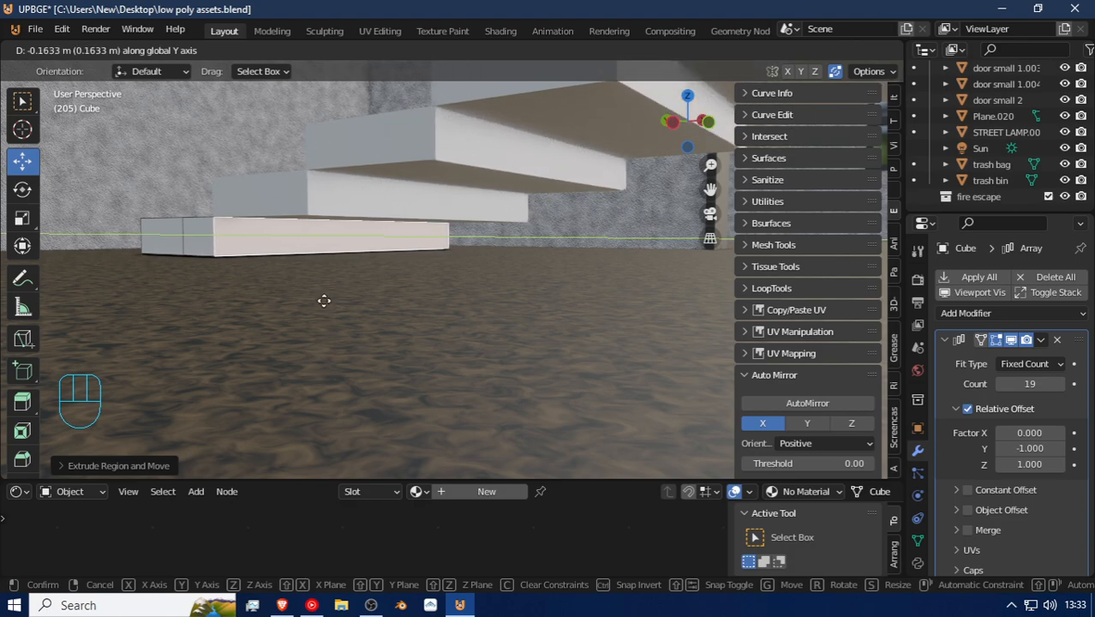
{"action": "left_click", "coordinate": [337, 303]}
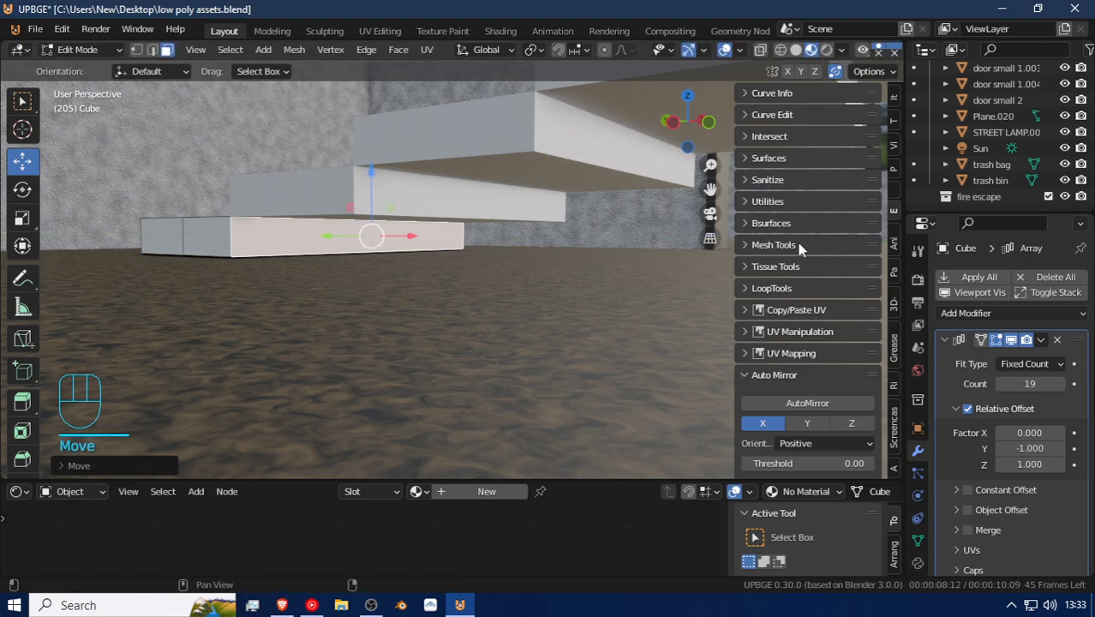
Step: Set the staircase array's relative Y offset to -0.520 and check the spacing between the treads
{"action": "mouse_move", "coordinate": [1025, 448]}
{"action": "left_mouse_down"}
{"action": "mouse_move", "coordinate": [1052, 448]}
{"action": "mouse_move", "coordinate": [1041, 448]}
{"action": "left_mouse_up"}
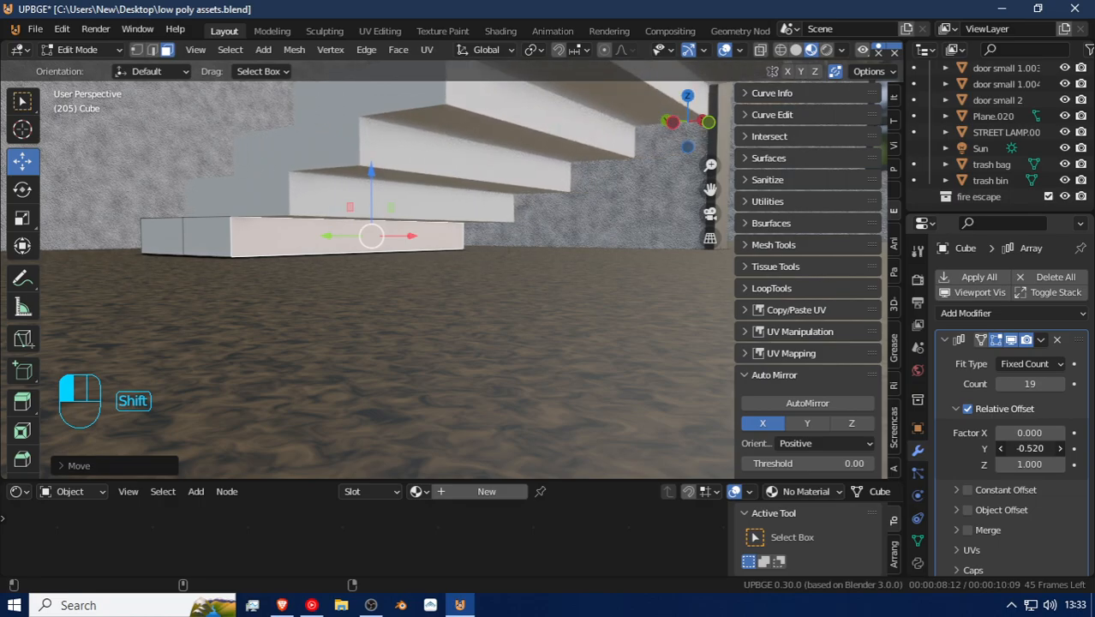
{"action": "key", "text": "shift+f"}
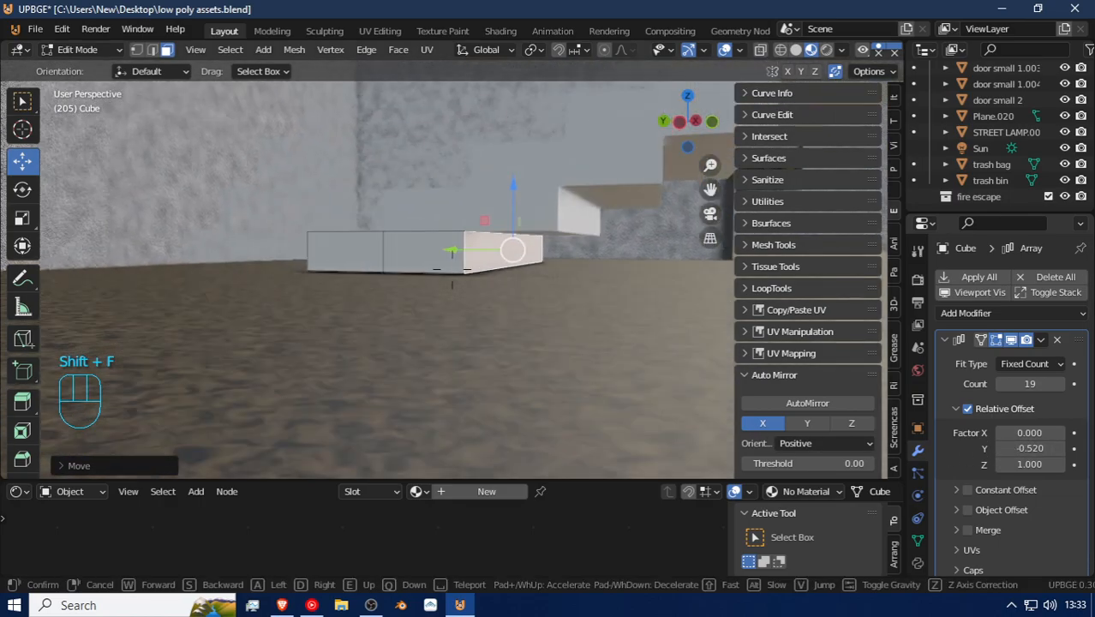
{"action": "left_click", "coordinate": [452, 269]}
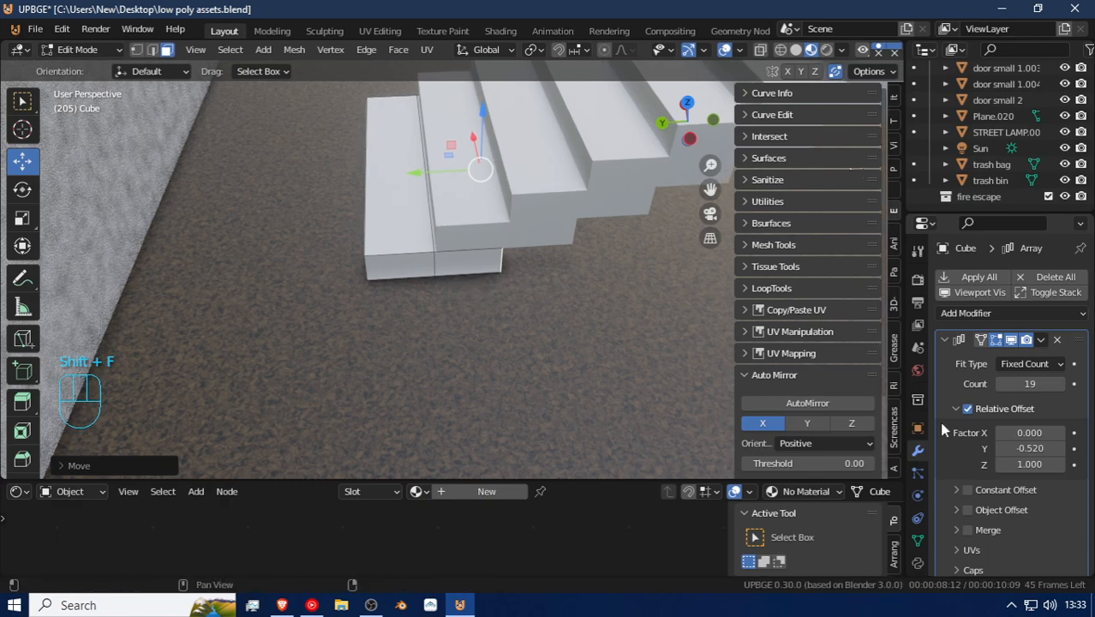
{"action": "mouse_move", "coordinate": [1029, 448]}
{"action": "left_mouse_down", "text": "shift"}
{"action": "mouse_move", "coordinate": [1044, 448]}
{"action": "mouse_move", "coordinate": [1026, 448]}
{"action": "left_mouse_up", "text": "shift"}
{"action": "right_click", "coordinate": [1035, 448]}
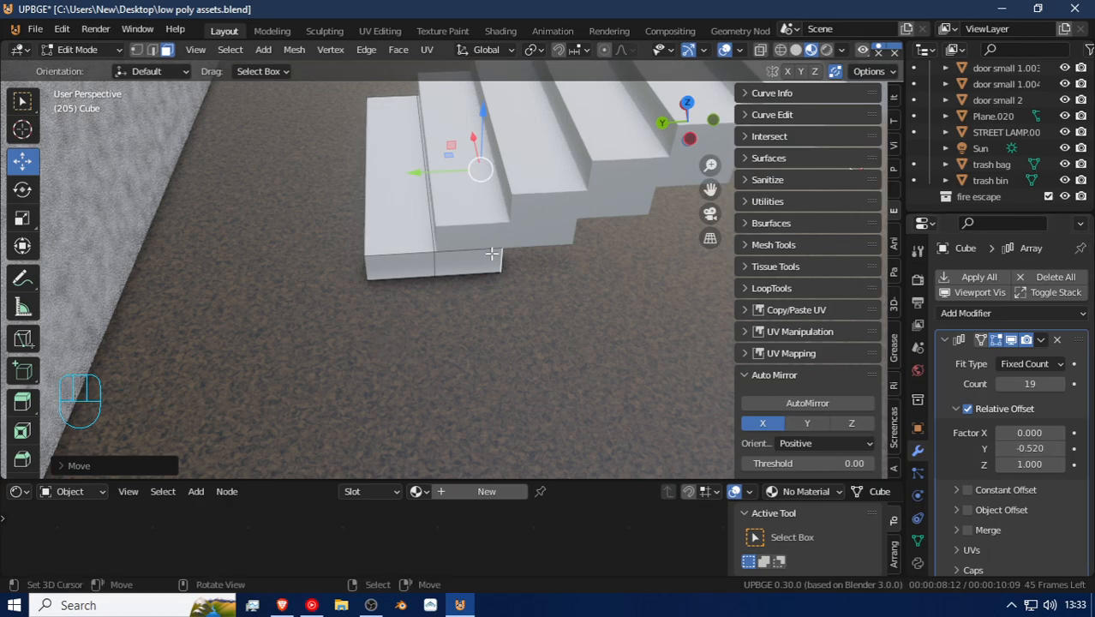
Step: Extrude the lowest tread's front face outward by about 0.2 m along its normal
{"action": "key", "text": "shift+f"}
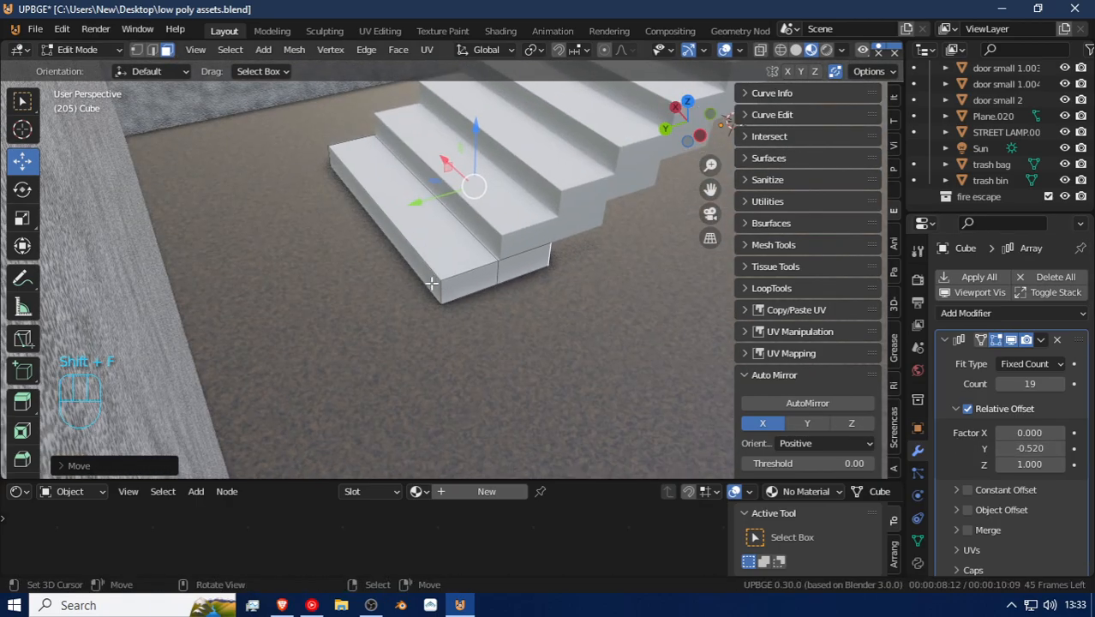
{"action": "left_click", "coordinate": [431, 283]}
{"action": "key", "text": "e"}
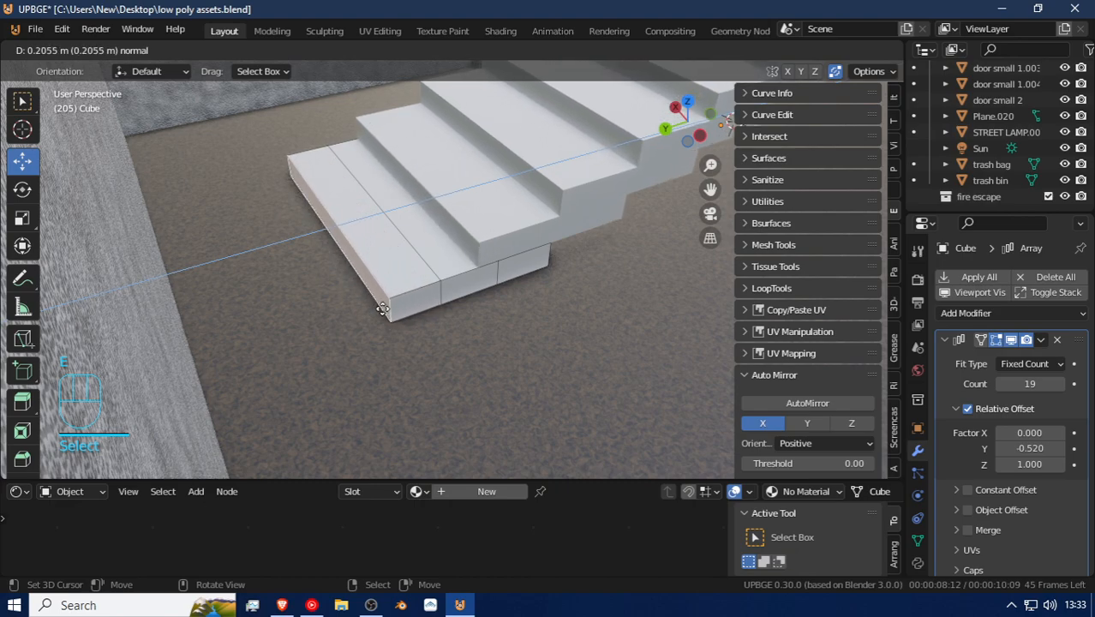
{"action": "left_click", "coordinate": [391, 320]}
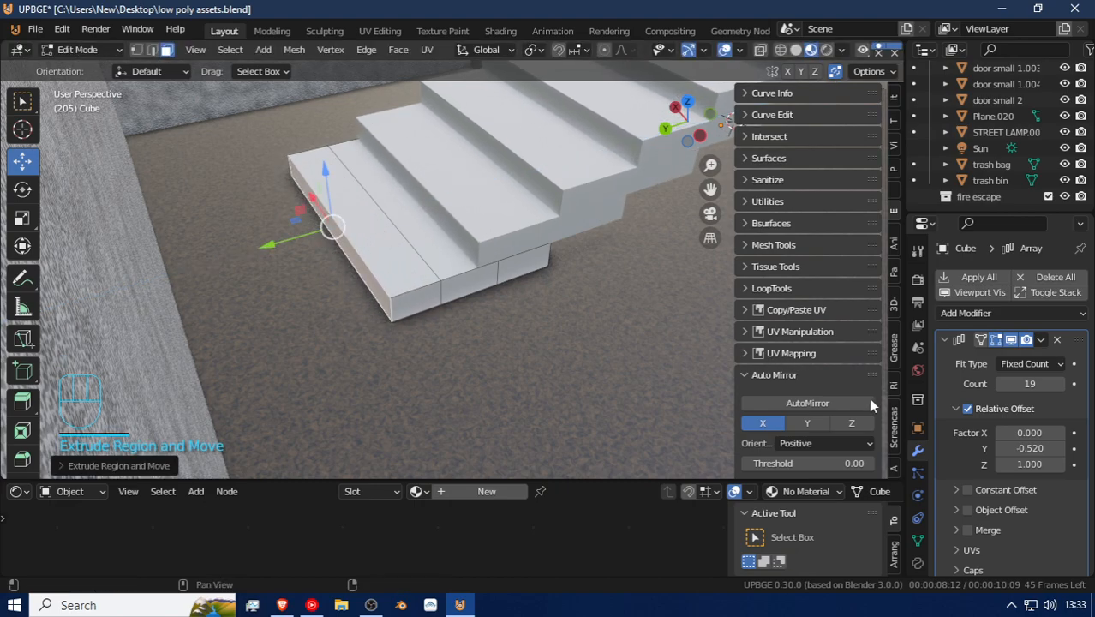
Step: Set the array's relative Y offset to -0.280 and check how far the staircase reaches in the room
{"action": "mouse_move", "coordinate": [1027, 448]}
{"action": "left_mouse_down", "text": "shift"}
{"action": "mouse_move", "coordinate": [1066, 448]}
{"action": "mouse_move", "coordinate": [1031, 448]}
{"action": "left_mouse_up", "text": "shift"}
{"action": "key", "text": "shift+f"}
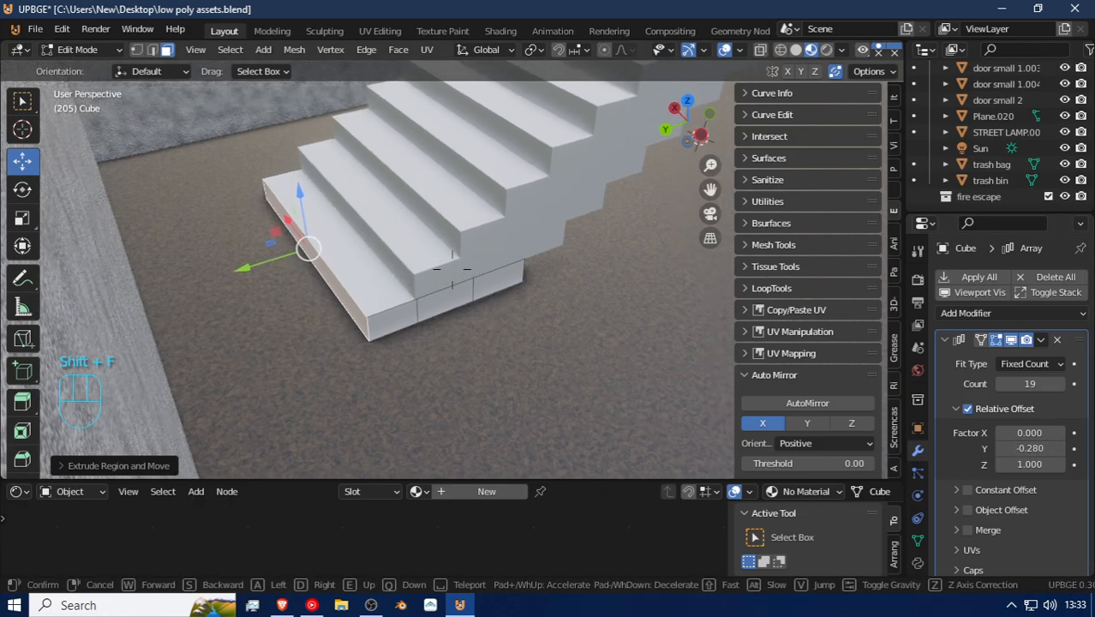
{"action": "key", "text": "w"}
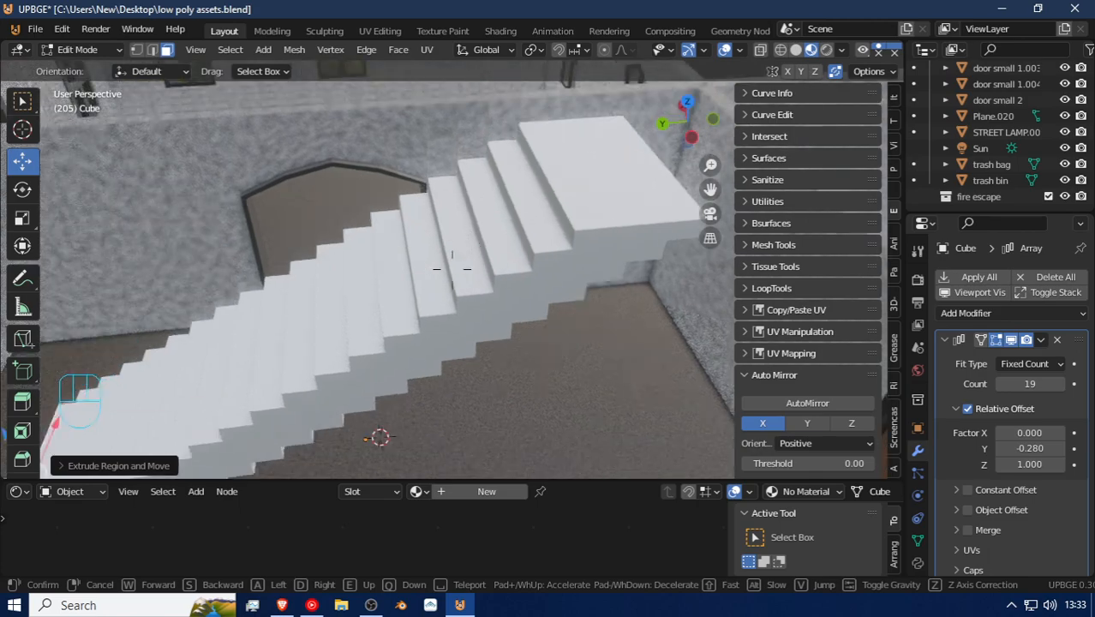
{"action": "left_click", "coordinate": [452, 269]}
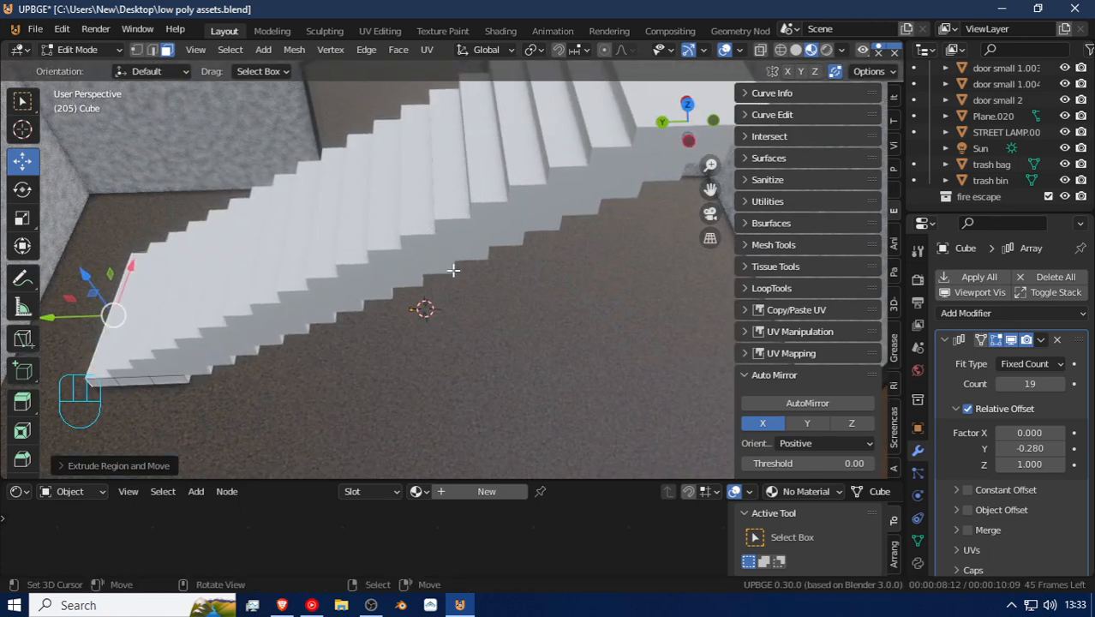
Step: Select the whole tread mesh and scale it by about 1.26 along global Y to lengthen the staircase
{"action": "key", "text": "a"}
{"action": "key", "text": "a"}
{"action": "key", "text": "s"}
{"action": "key", "text": "y"}
{"action": "left_click", "coordinate": [481, 336]}
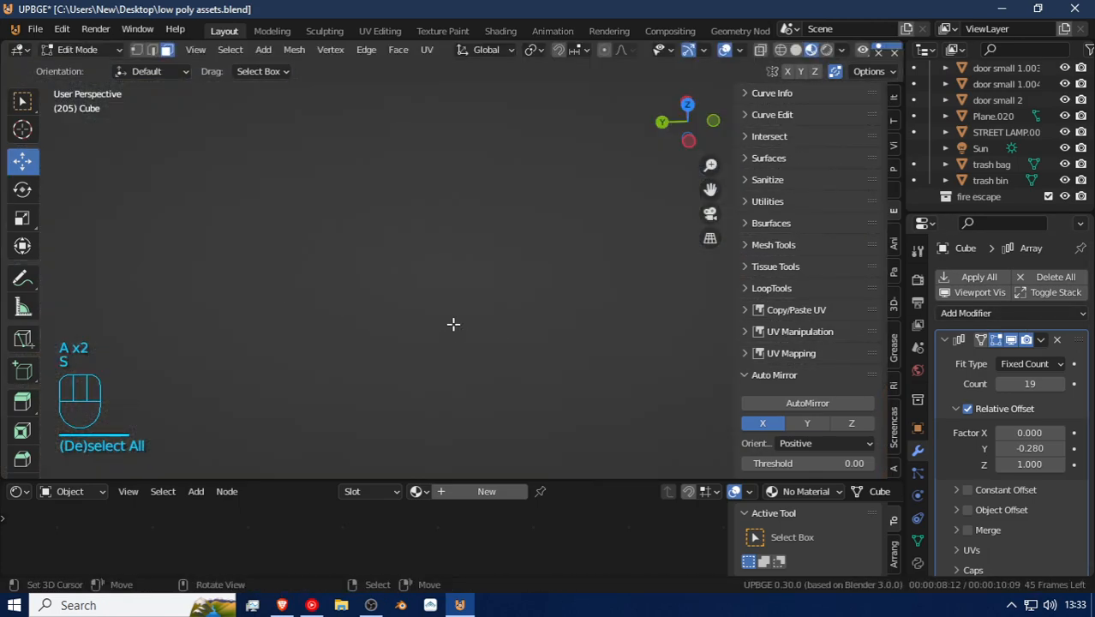
{"action": "key", "text": "s"}
{"action": "key", "text": "y"}
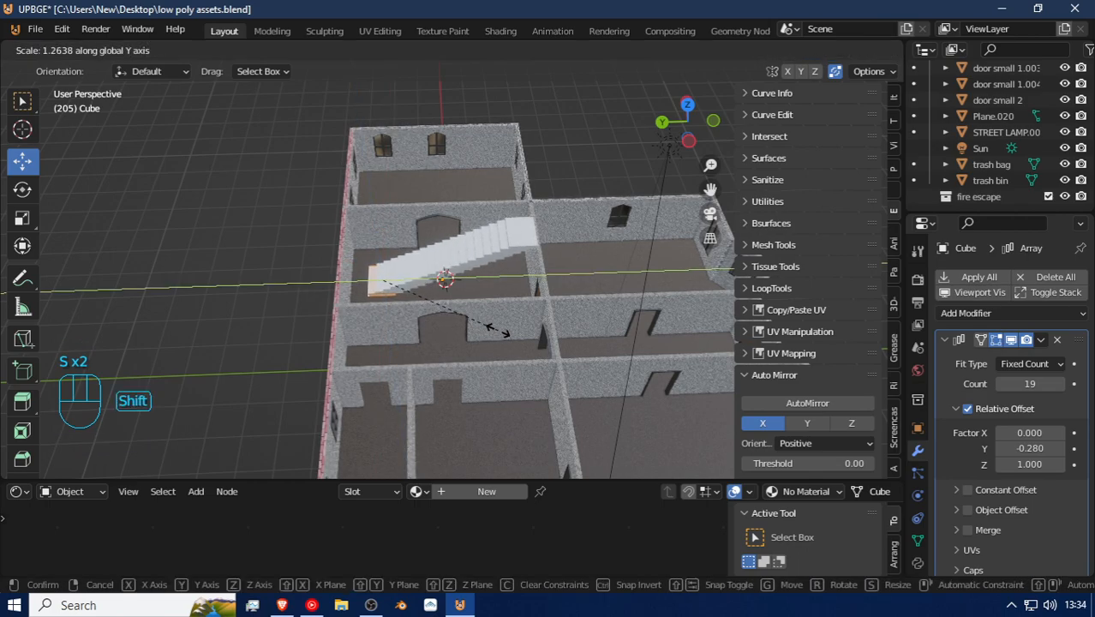
{"action": "left_click", "coordinate": [504, 331]}
Step: Check the top of the staircase against the walls and scale the tread mesh along global Y again
{"action": "key", "text": "shift+f"}
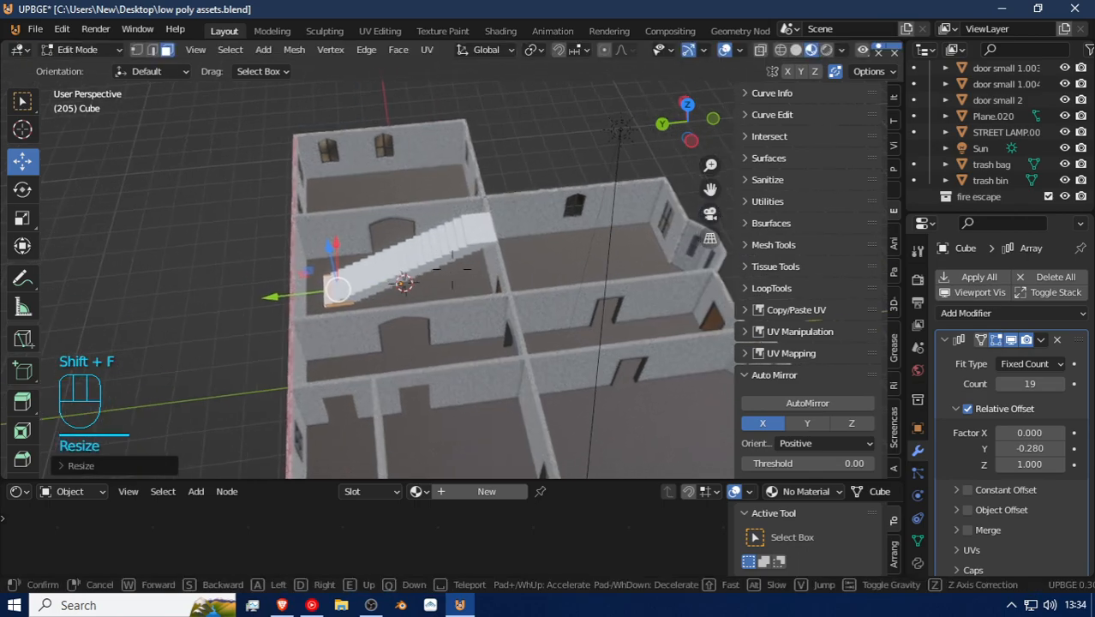
{"action": "key", "text": "w"}
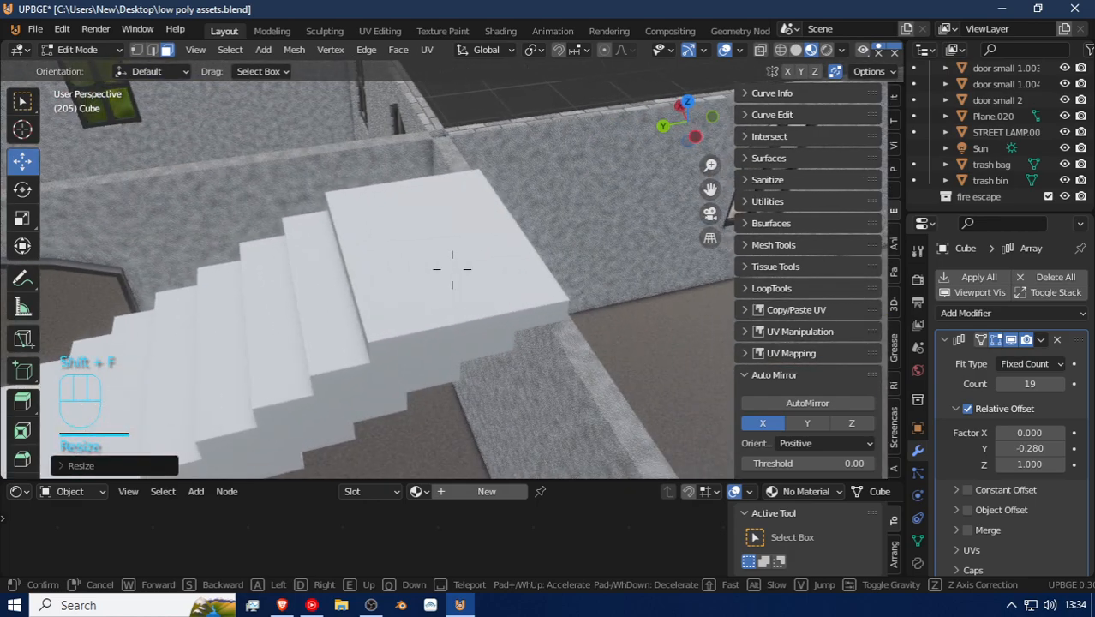
{"action": "key", "text": "s"}
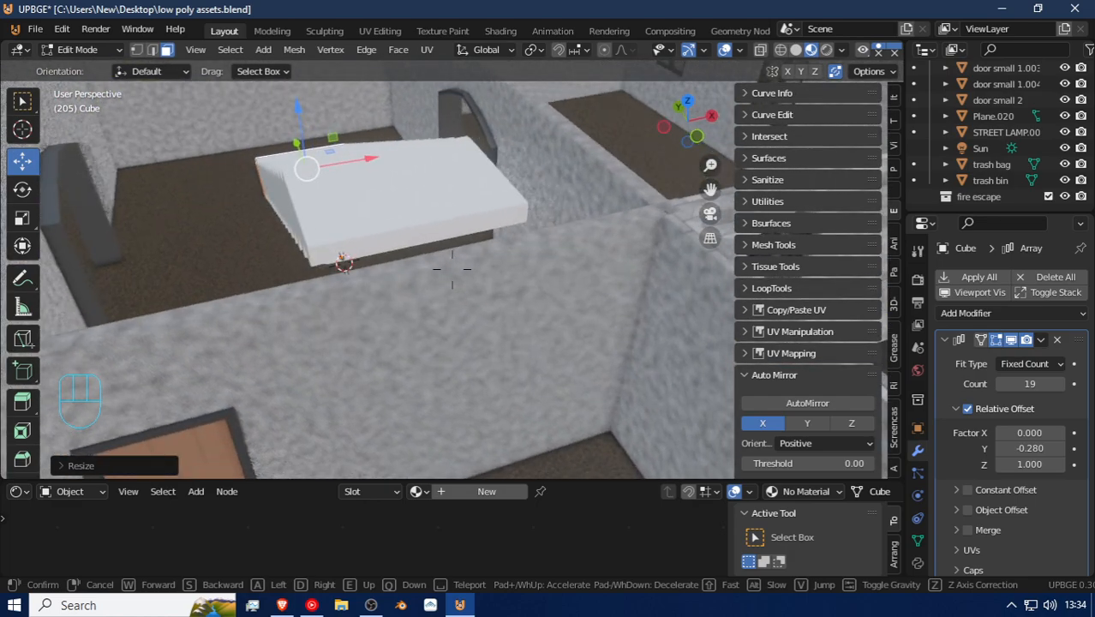
{"action": "left_click", "coordinate": [452, 269]}
{"action": "key", "text": "s"}
{"action": "key", "text": "y"}
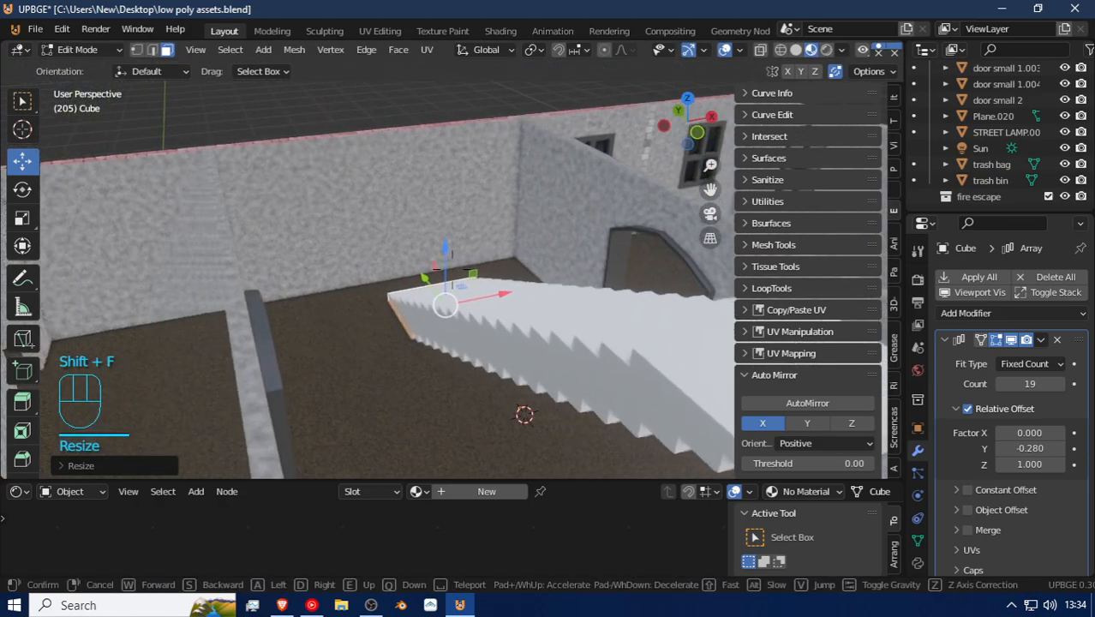
Step: Examine the staircase's fit from its foot and side, as well as from outside above the whole building floor
{"action": "key", "text": "a"}
{"action": "key", "text": "a"}
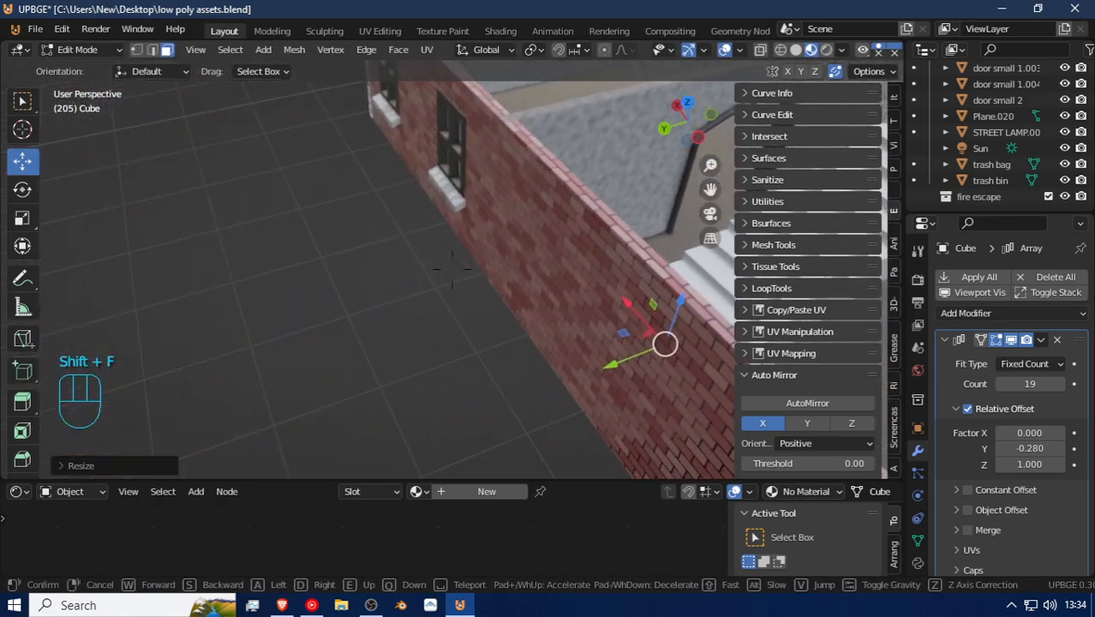
{"action": "key", "text": "w"}
{"action": "key", "text": "w"}
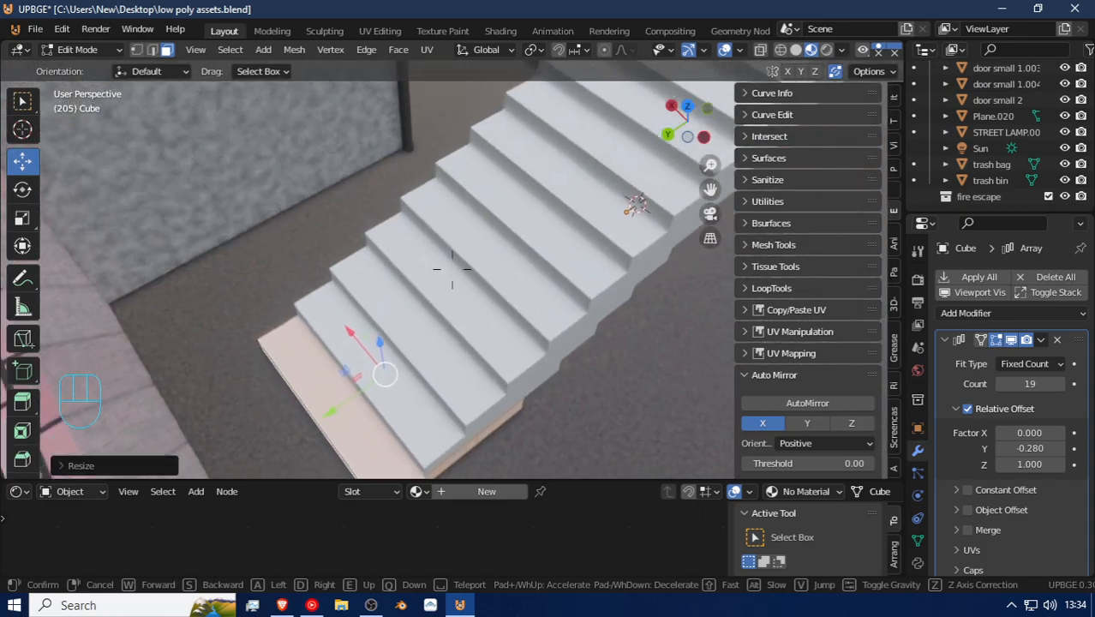
{"action": "key", "text": "a"}
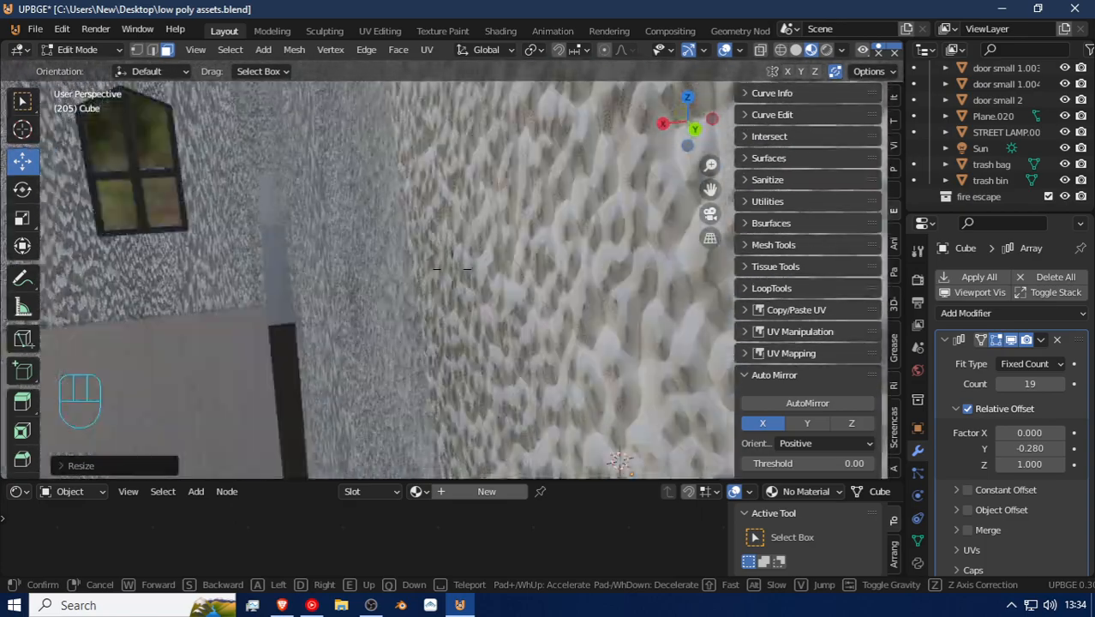
{"action": "key", "text": "w"}
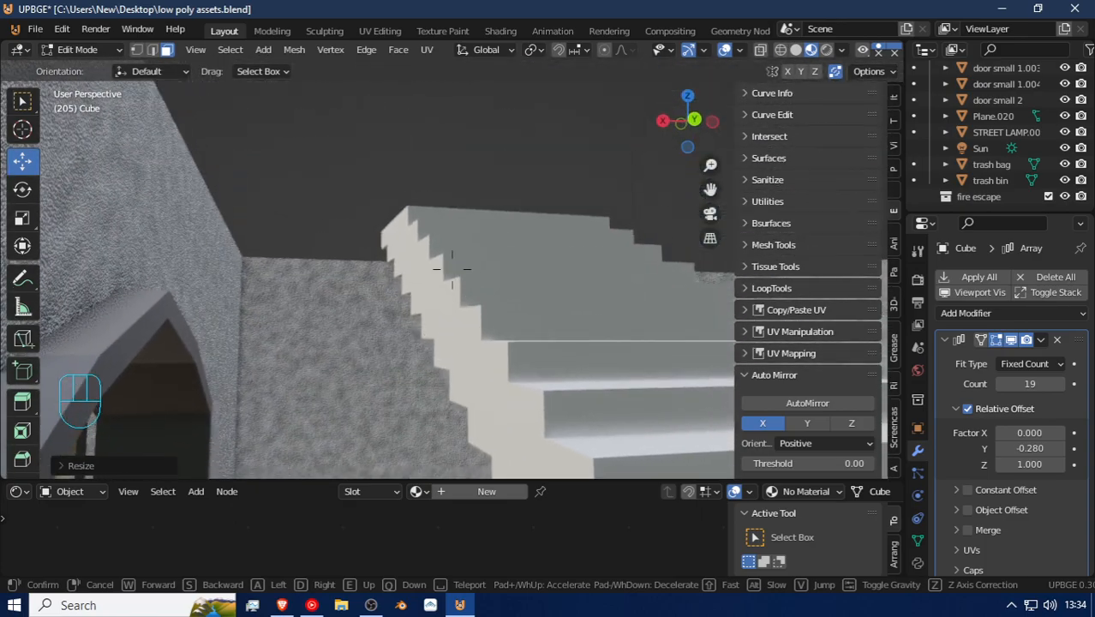
{"action": "key", "text": "d"}
{"action": "key", "text": "shift+w"}
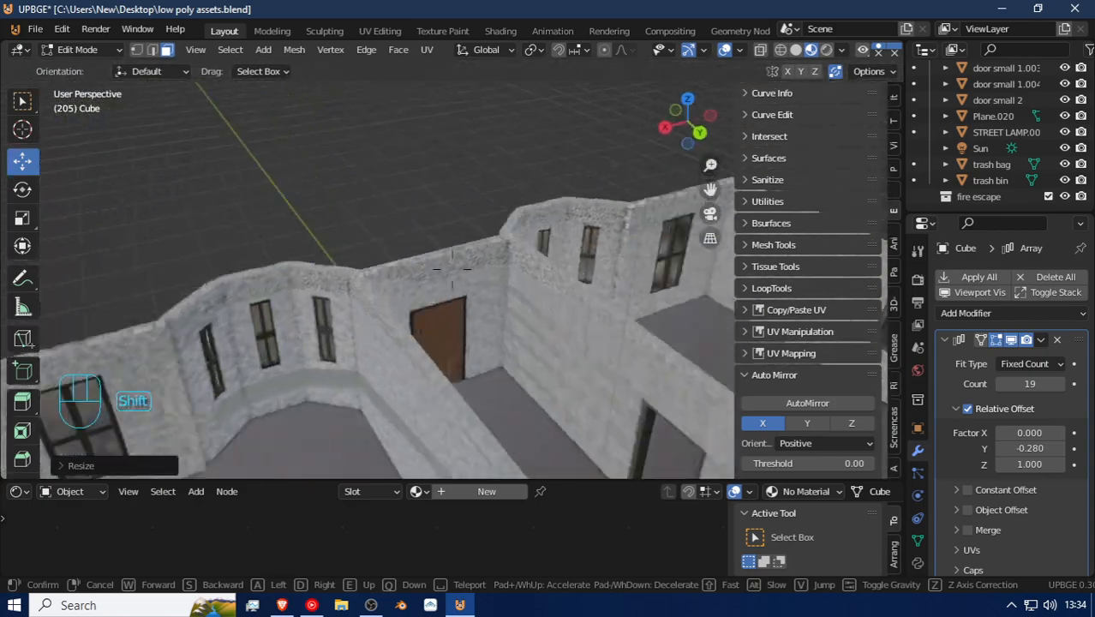
{"action": "key", "text": "shift+s"}
{"action": "key", "text": "s"}
{"action": "key", "text": "d"}
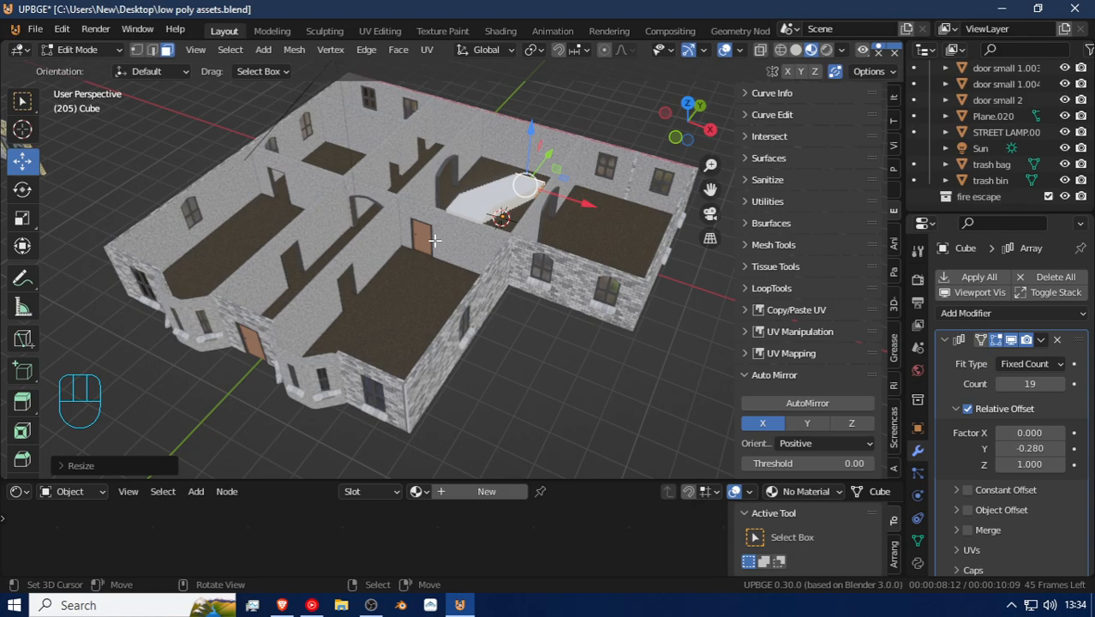
Step: Return to Object Mode, select the loose assets and sun away from the building, and invert the selection to pick the whole floor
{"action": "key", "text": "Tab"}
{"action": "key", "text": "shift+f"}
{"action": "key", "text": "shift+s"}
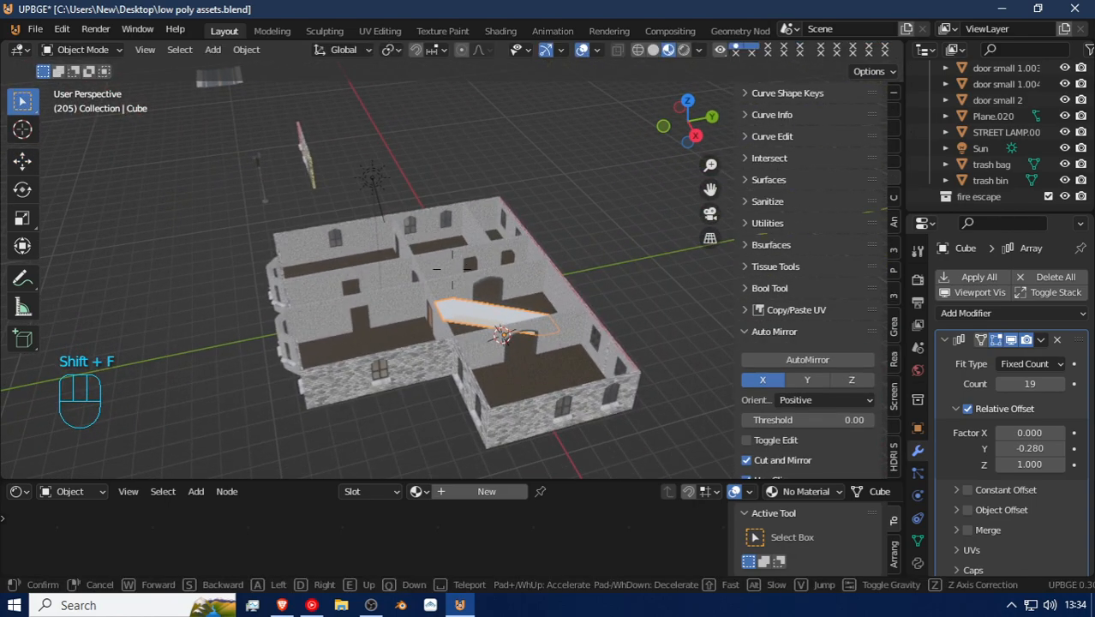
{"action": "left_click", "coordinate": [449, 267]}
{"action": "left_click", "coordinate": [308, 162]}
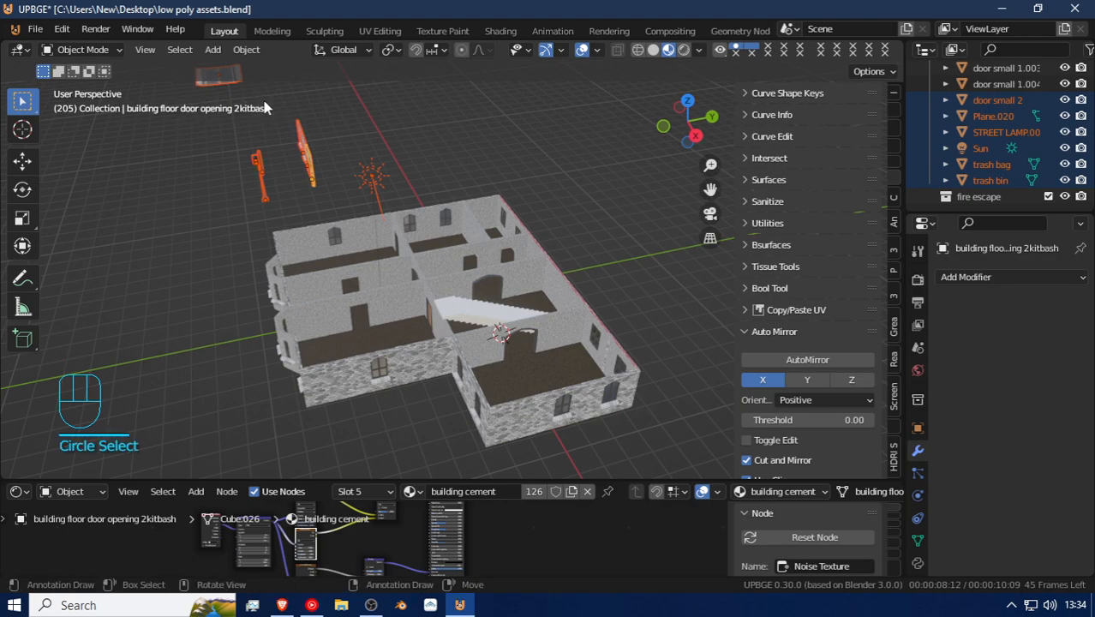
{"action": "key", "text": "shift+f"}
{"action": "left_click", "coordinate": [451, 269]}
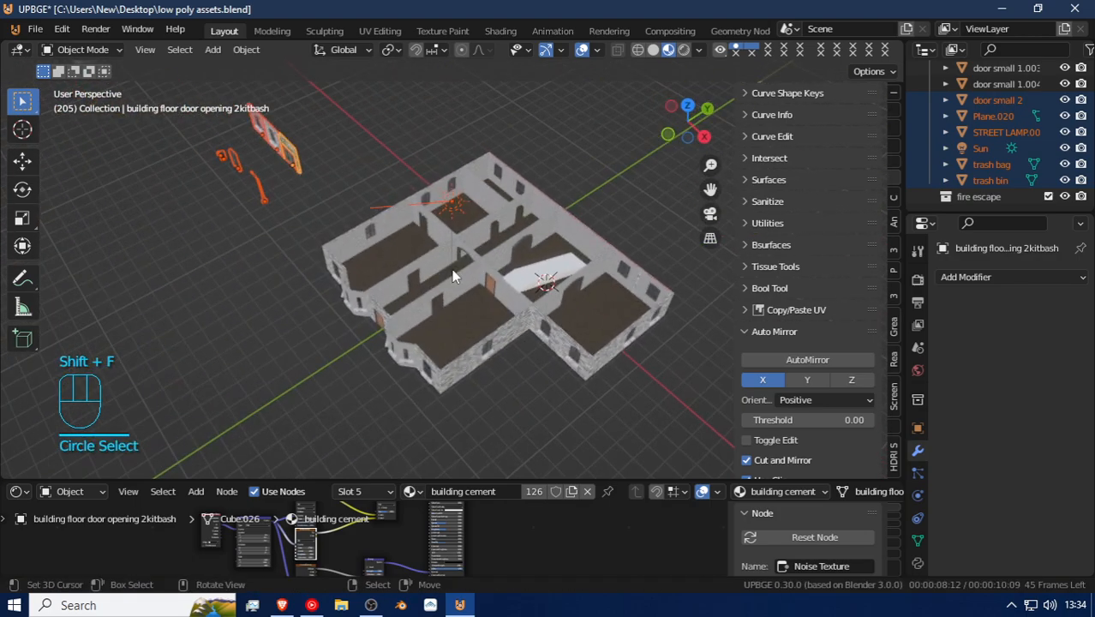
{"action": "key", "text": "ctrl+i"}
Step: Duplicate the whole building floor with snapping on and move the copy up along global Z as a second storey
{"action": "key", "text": "g"}
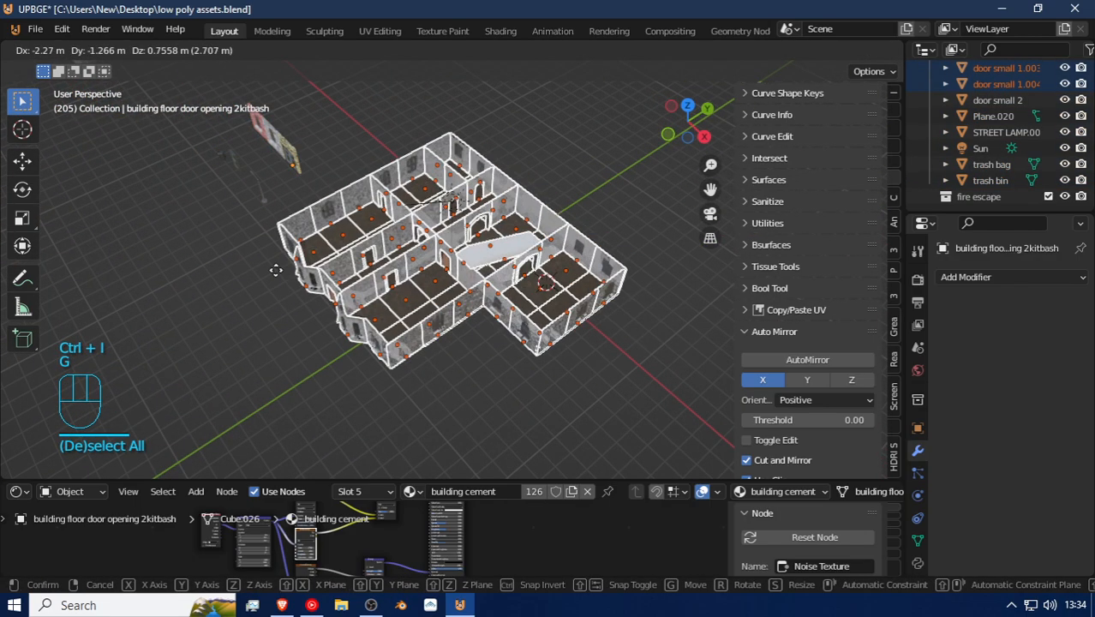
{"action": "right_click", "coordinate": [452, 330]}
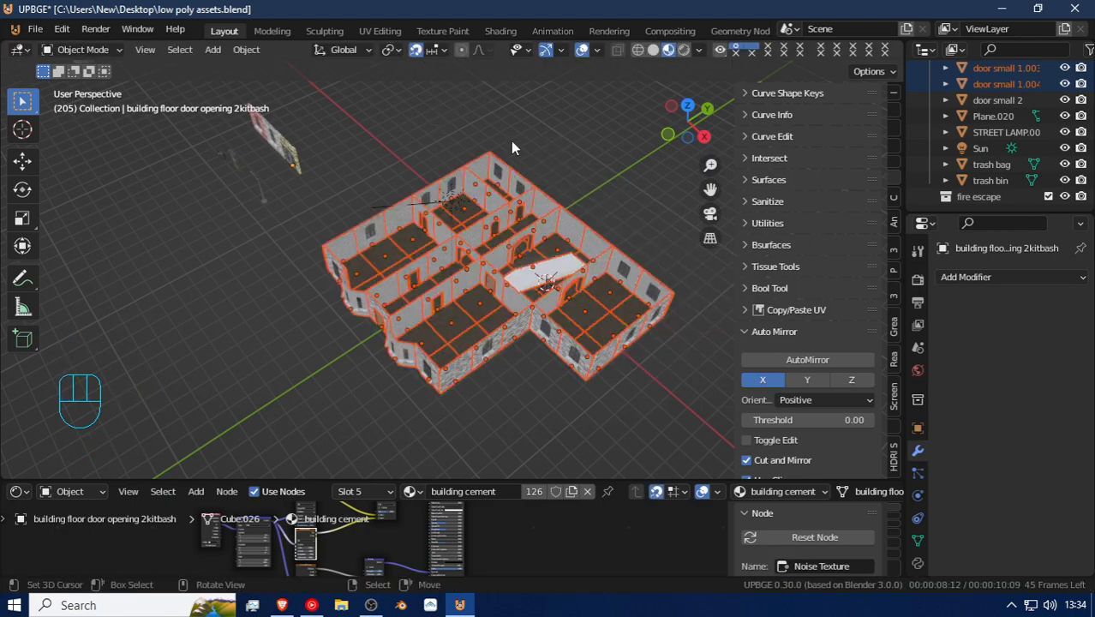
{"action": "key", "text": "shift+d"}
{"action": "key", "text": "g"}
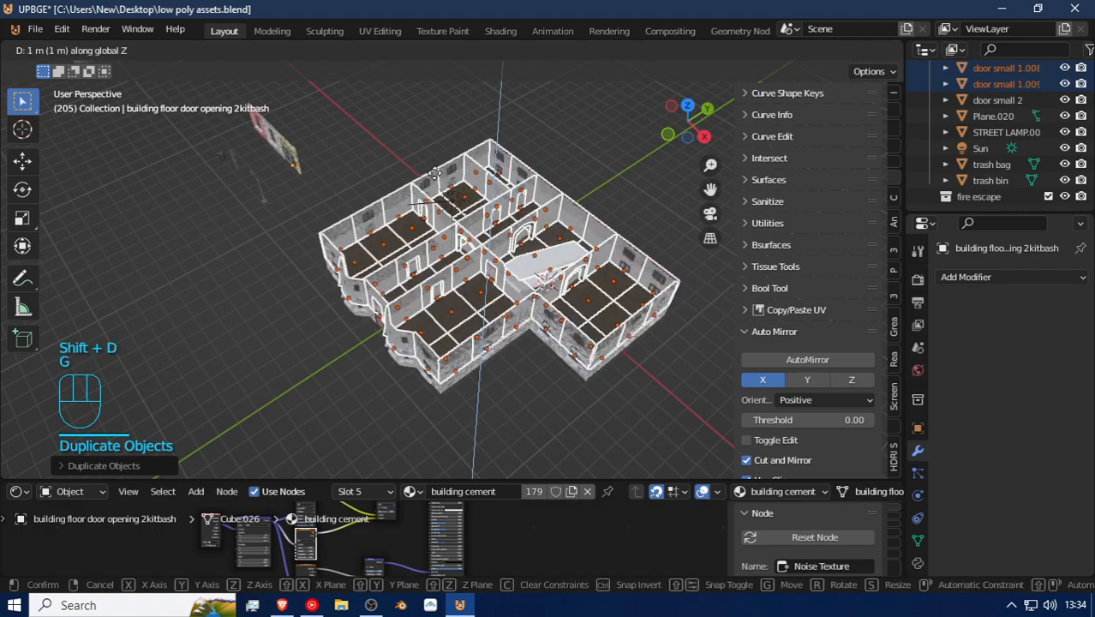
{"action": "left_click", "coordinate": [429, 249]}
Step: Delete the duplicated staircase from the upper storey
{"action": "key", "text": "shift+f"}
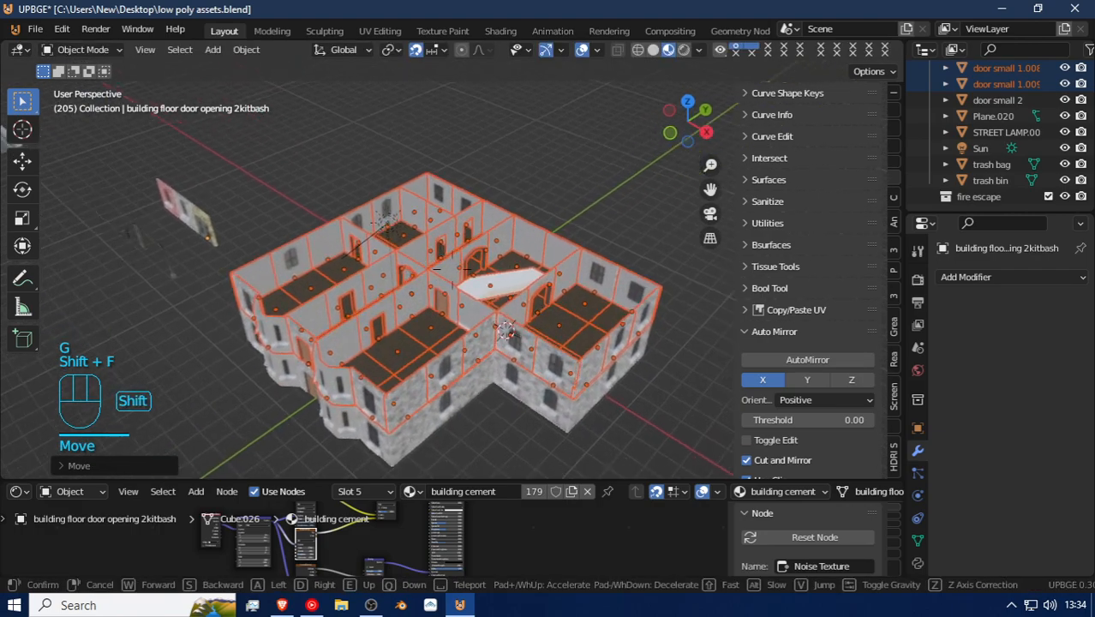
{"action": "left_click", "coordinate": [452, 274]}
{"action": "left_click", "coordinate": [437, 242]}
{"action": "key", "text": "x"}
{"action": "left_click", "coordinate": [437, 241]}
Step: Select an upper-storey floor tile and extend the selection to all objects linked by its material, checking them around the building
{"action": "key", "text": "shift+f"}
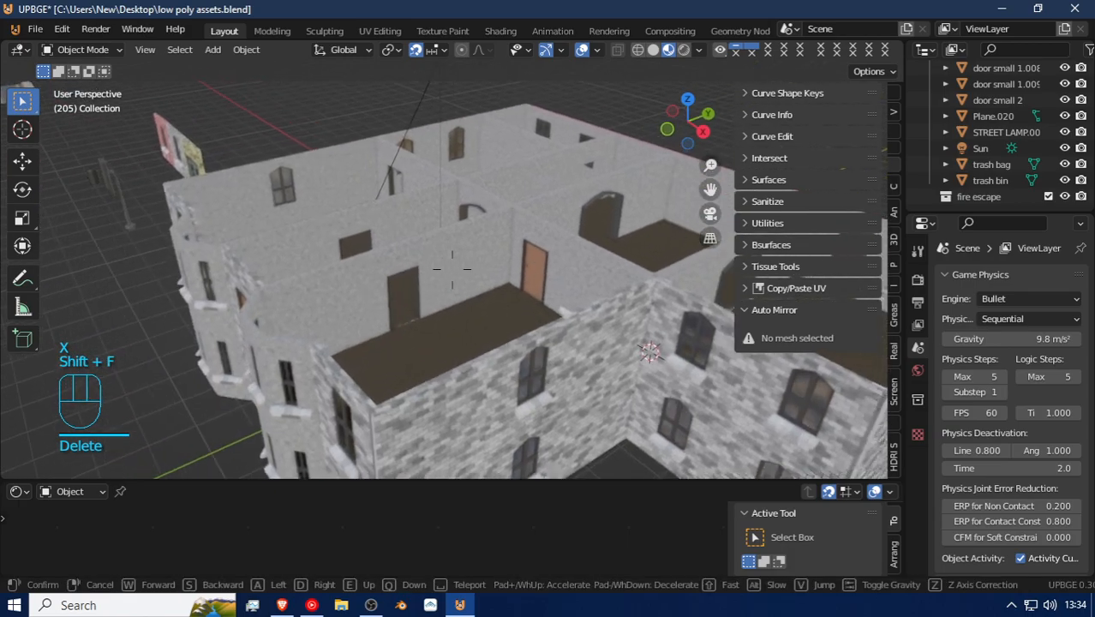
{"action": "left_click", "coordinate": [452, 274]}
{"action": "left_click", "coordinate": [368, 288]}
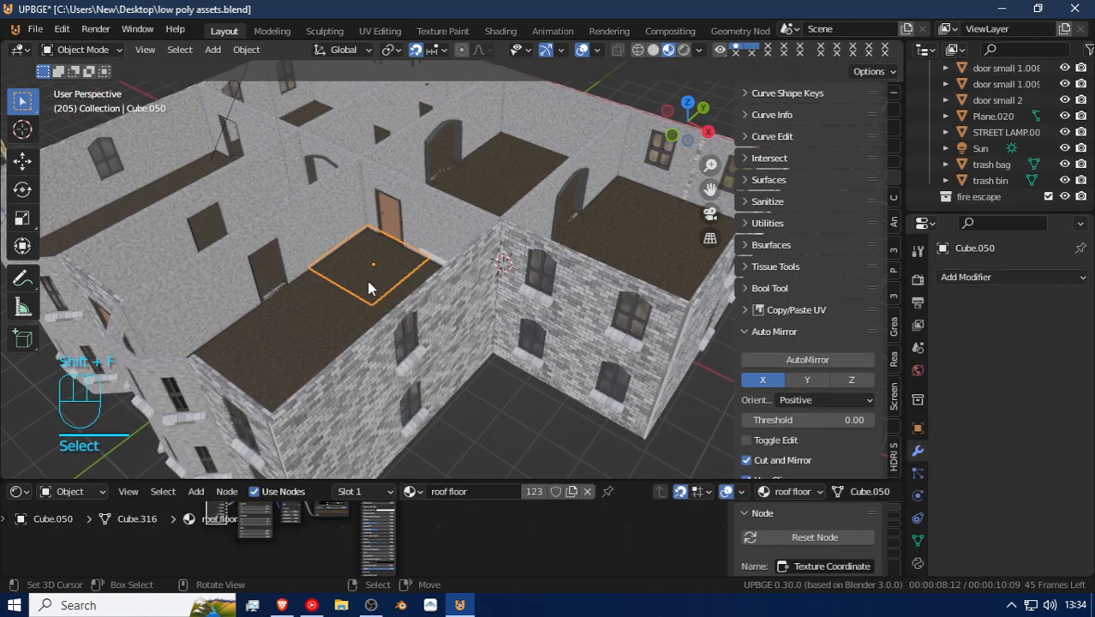
{"action": "left_click", "coordinate": [180, 50]}
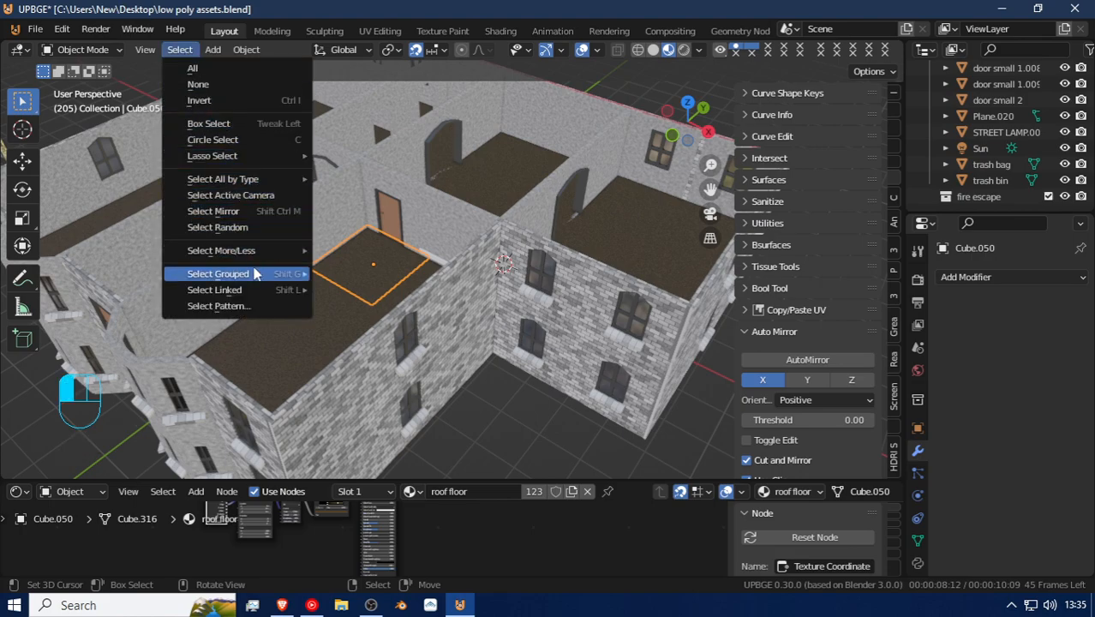
{"action": "mouse_move", "coordinate": [256, 293]}
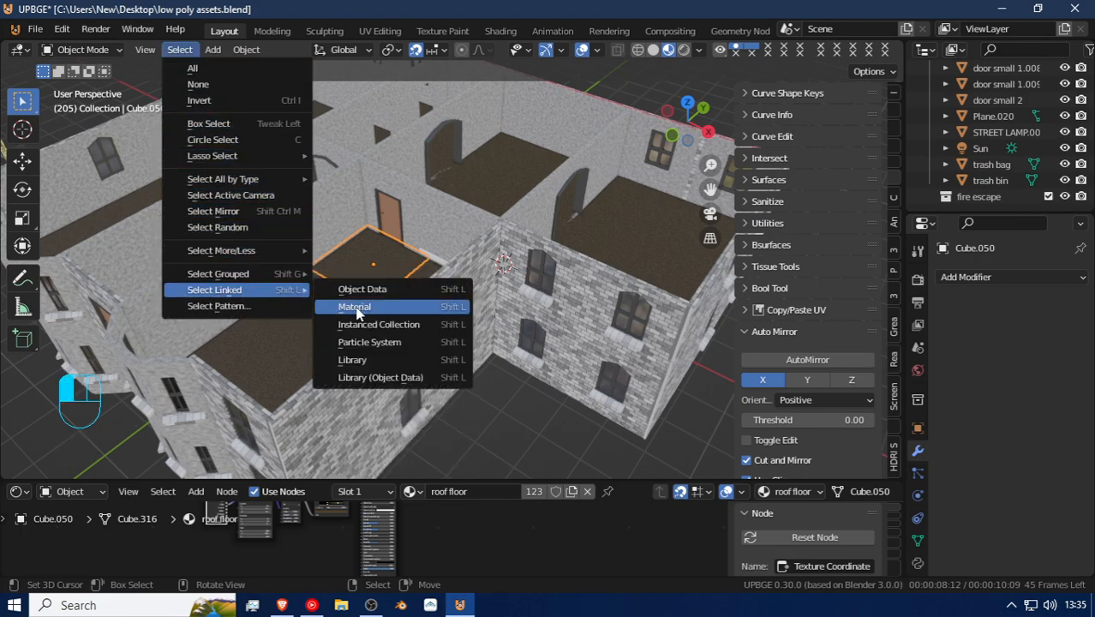
{"action": "left_click", "coordinate": [355, 307]}
{"action": "key", "text": "shift+f"}
{"action": "scroll", "coordinate": [468, 254], "scroll_direction": "down", "scroll_amount": 3}
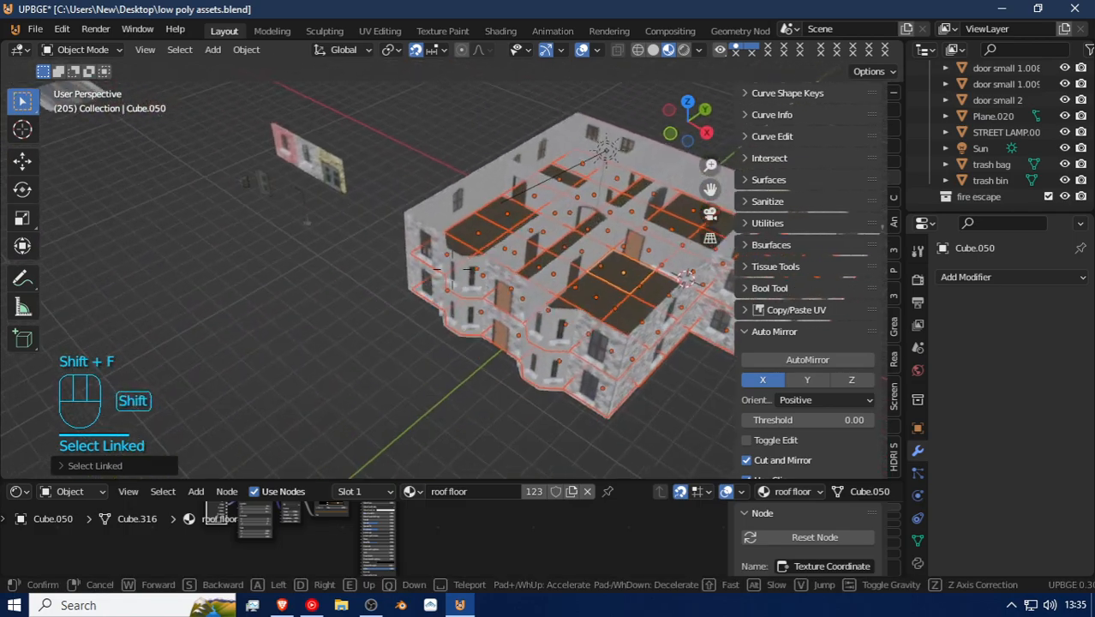
{"action": "key", "text": "a"}
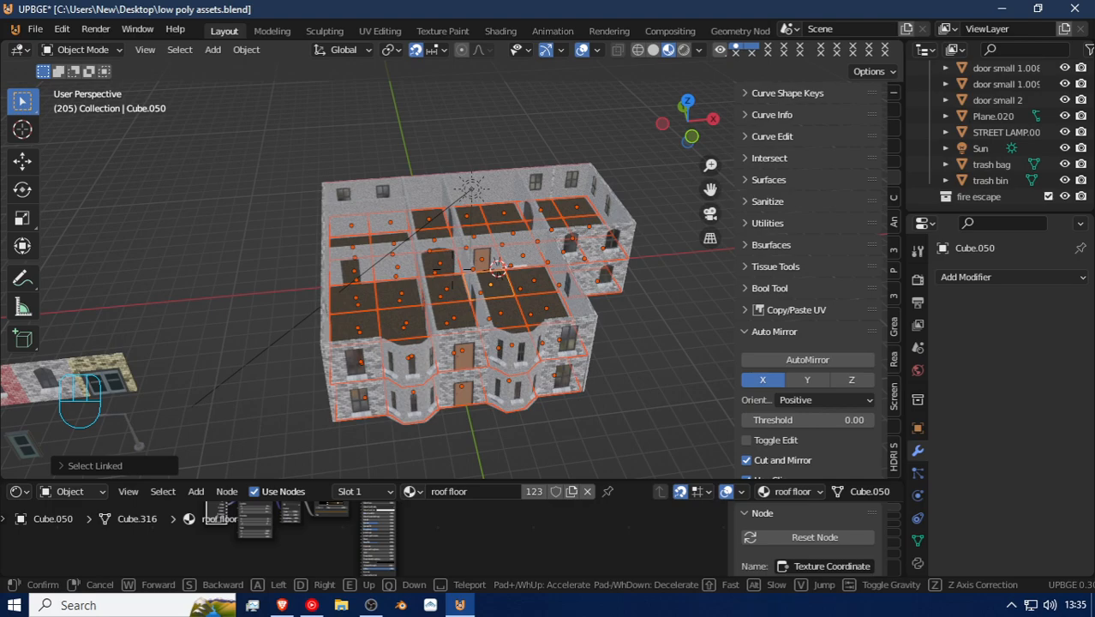
Step: In front wireframe view, box-deselect the ground-floor tiles so only the upper-storey floor tiles remain selected
{"action": "left_click", "coordinate": [450, 264]}
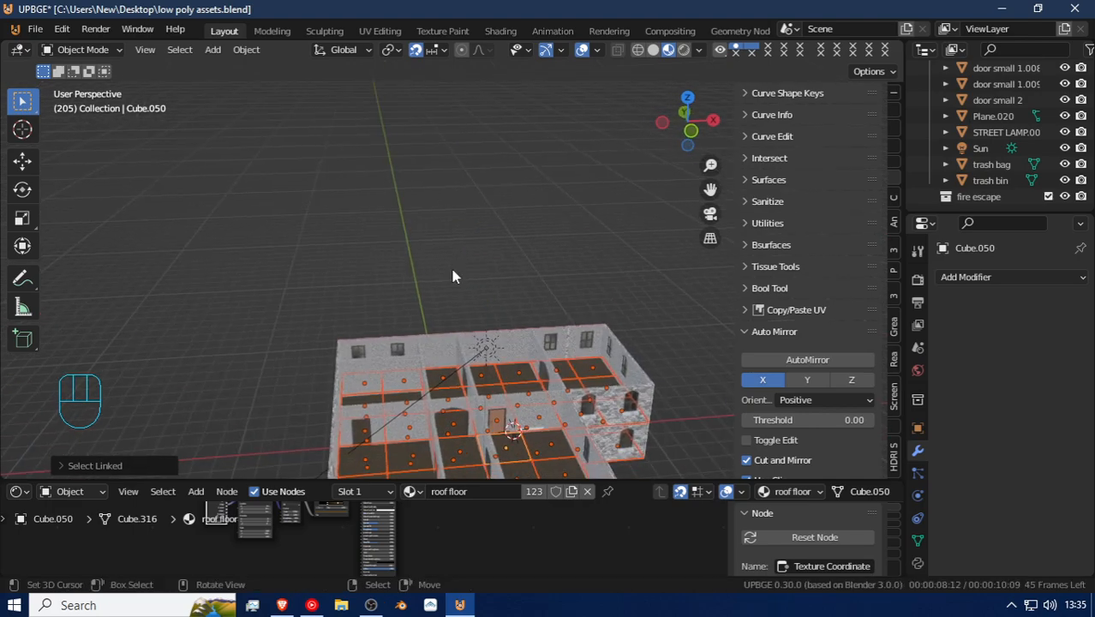
{"action": "key", "text": "KP_1"}
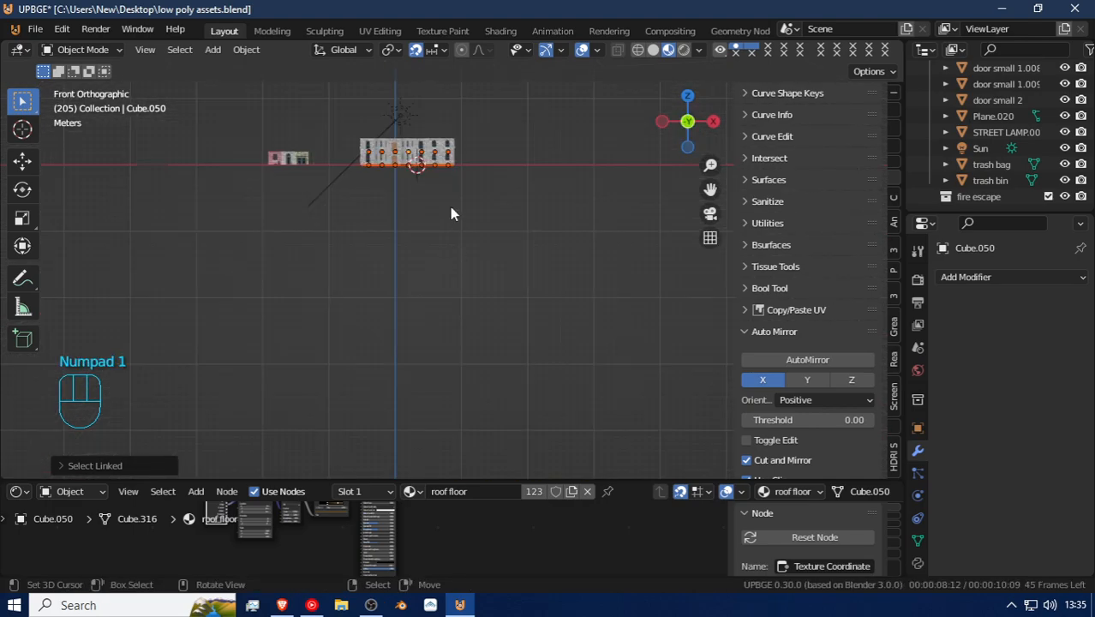
{"action": "scroll", "coordinate": [452, 214], "scroll_direction": "up", "scroll_amount": 3}
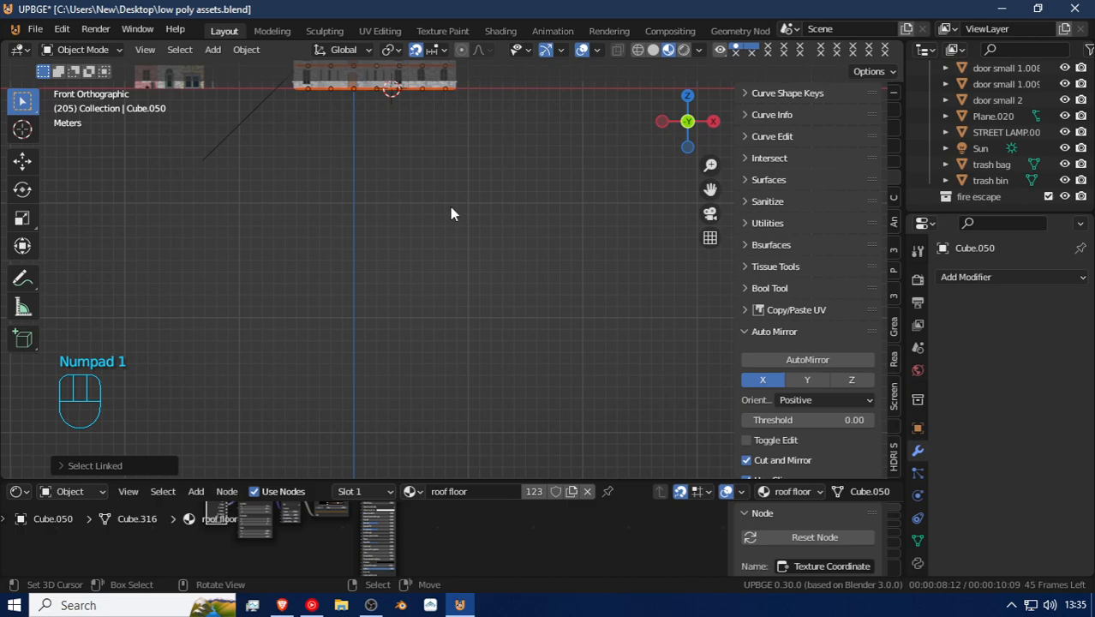
{"action": "key", "text": "z"}
{"action": "key", "text": "z"}
{"action": "scroll", "coordinate": [408, 138], "scroll_direction": "up", "scroll_amount": 2}
{"action": "middle_click_drag", "start_coordinate": [409, 138], "coordinate": [455, 300], "text": "shift"}
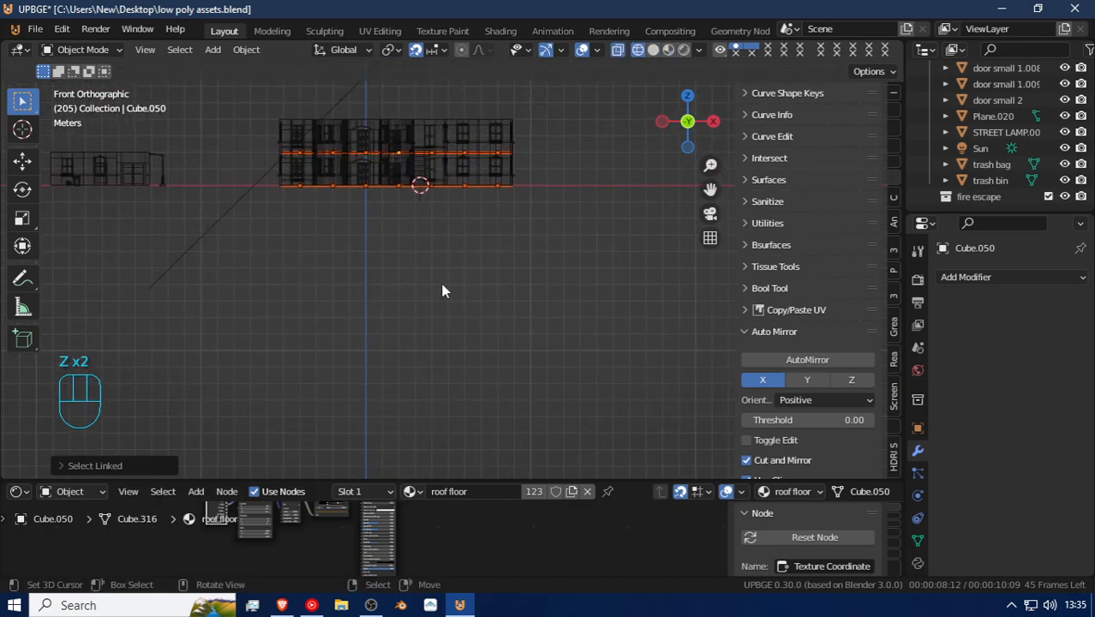
{"action": "key", "text": "b"}
{"action": "left_click_drag", "start_coordinate": [315, 212], "coordinate": [667, 311]}
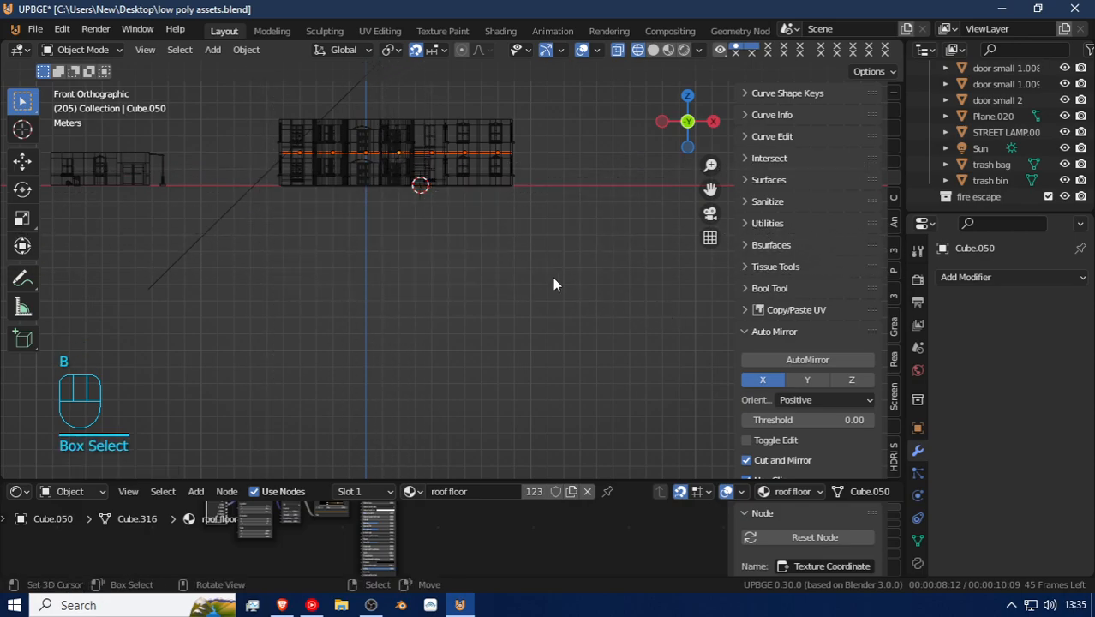
Step: Duplicate the upper-storey floor tiles and move the copies up along global Z to form a flat roof
{"action": "key", "text": "shift+d"}
{"action": "right_click", "coordinate": [522, 215]}
{"action": "key", "text": "g"}
{"action": "key", "text": "z"}
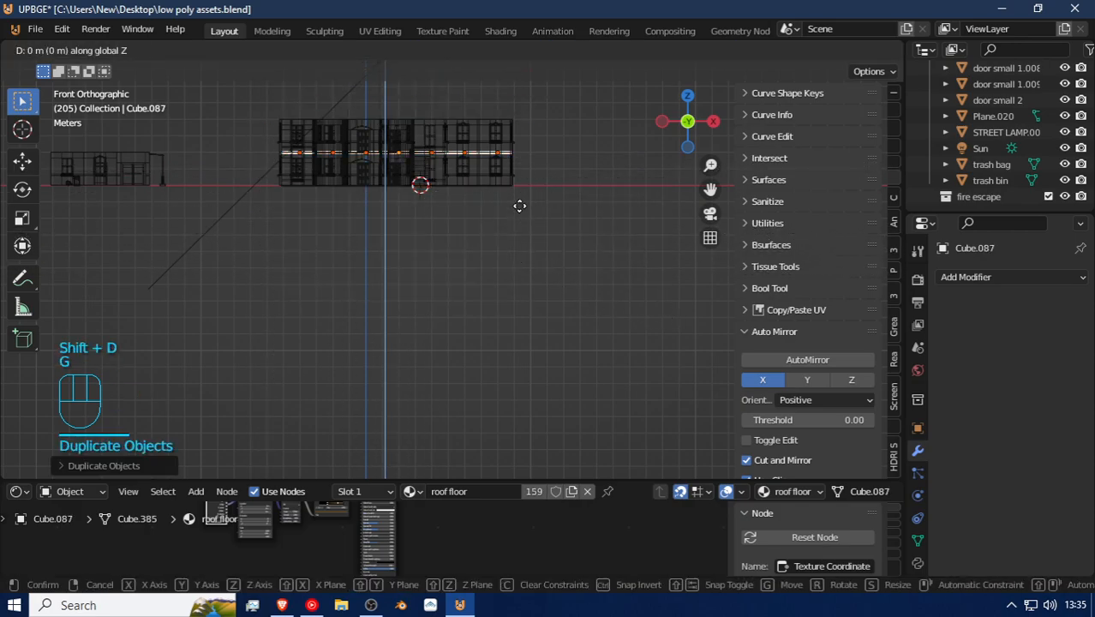
{"action": "left_click", "coordinate": [516, 172]}
Step: Display the scene with rendered shading and frame the selected roof tiles in the perspective view
{"action": "mouse_move", "coordinate": [512, 172]}
{"action": "middle_mouse_down"}
{"action": "mouse_move", "coordinate": [412, 251]}
{"action": "mouse_move", "coordinate": [333, 282]}
{"action": "mouse_move", "coordinate": [372, 277]}
{"action": "middle_mouse_up"}
{"action": "scroll", "coordinate": [333, 282], "scroll_direction": "down", "scroll_amount": 8}
{"action": "key", "text": "z"}
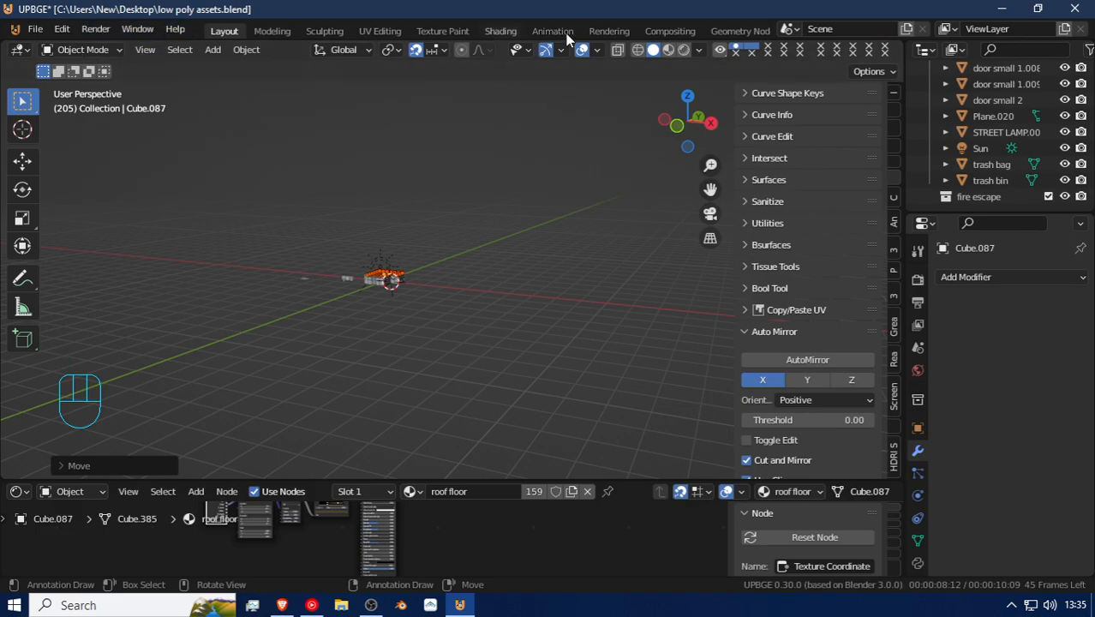
{"action": "left_click", "coordinate": [683, 49]}
{"action": "left_click", "coordinate": [454, 275]}
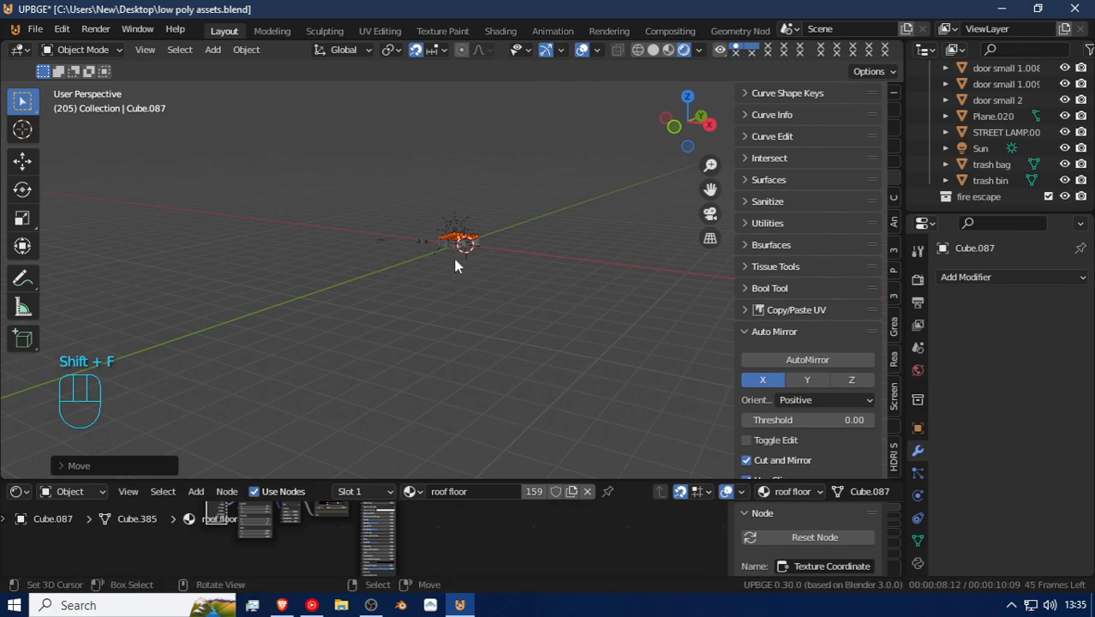
{"action": "key", "text": "KP_Decimal"}
{"action": "key", "text": "KP_Enter"}
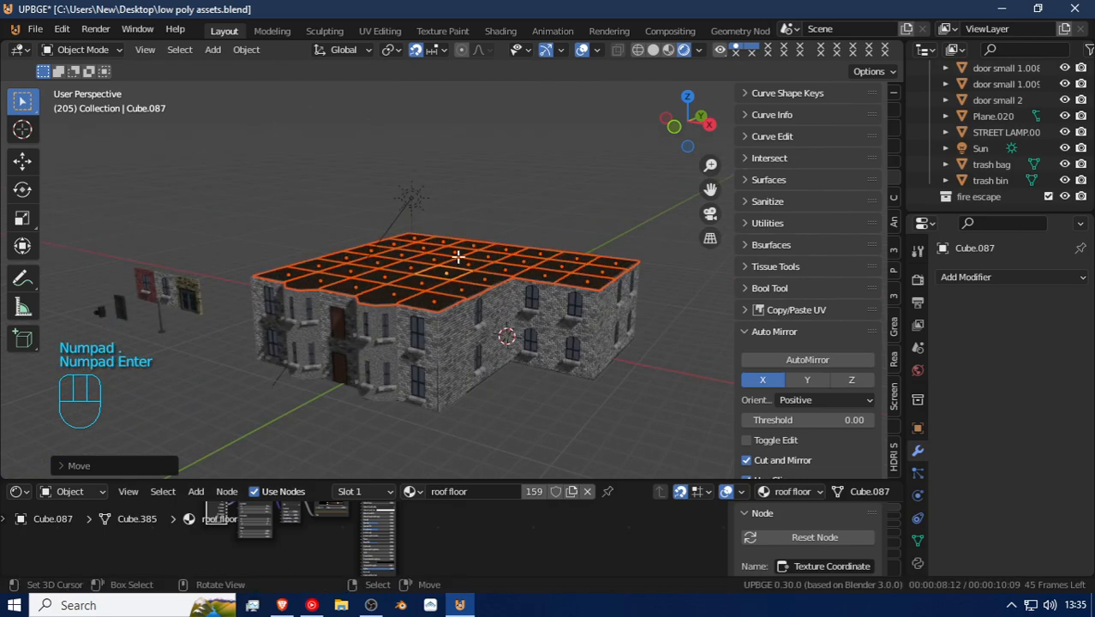
{"action": "key", "text": "Tab"}
{"action": "key", "text": "Tab"}
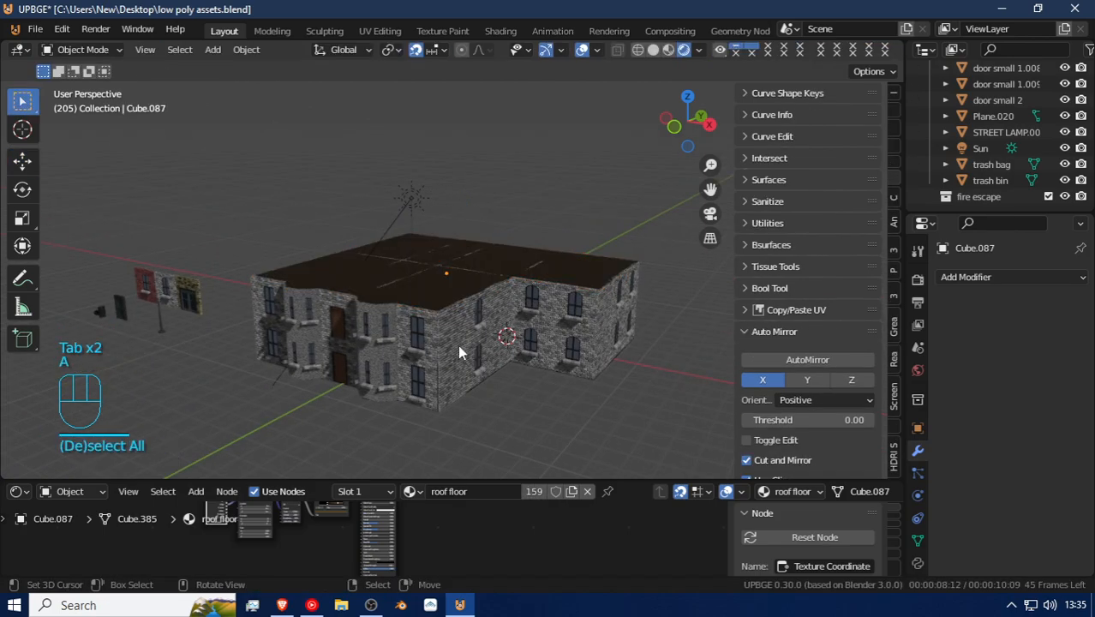
{"action": "key", "text": "shift+f"}
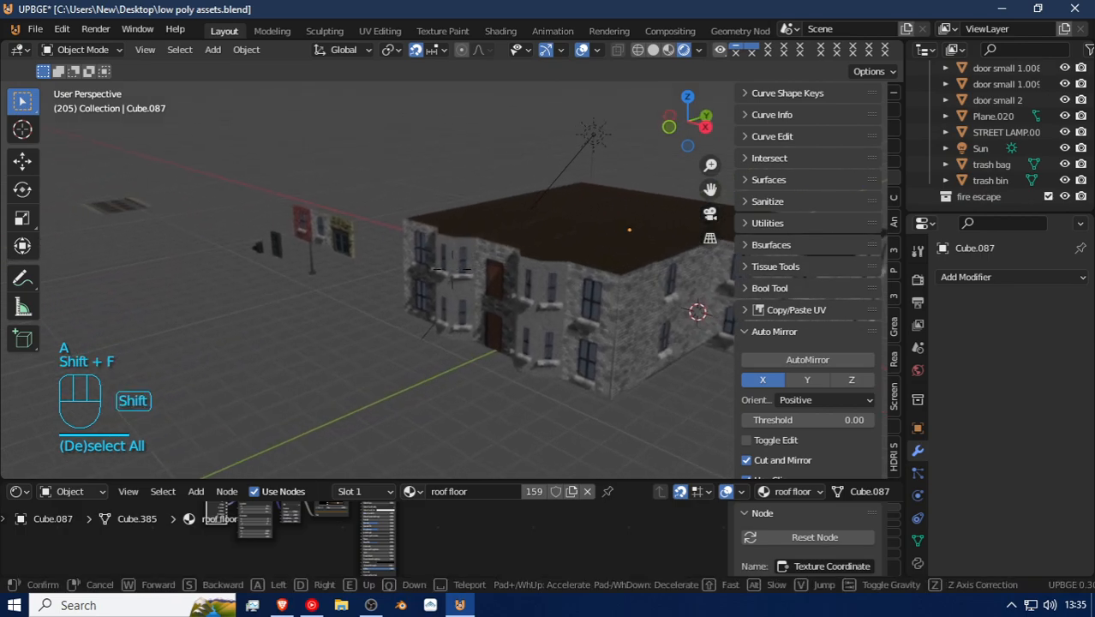
{"action": "left_click", "coordinate": [451, 269]}
{"action": "key", "text": "ctrl+z"}
{"action": "key", "text": "ctrl+z"}
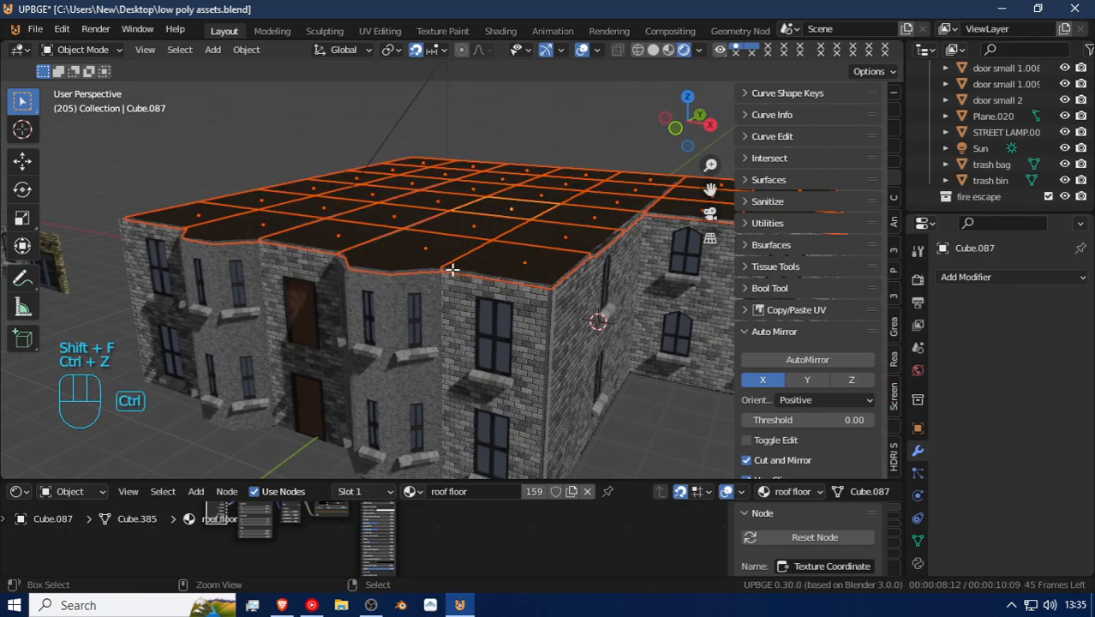
{"action": "key", "text": "ctrl+z"}
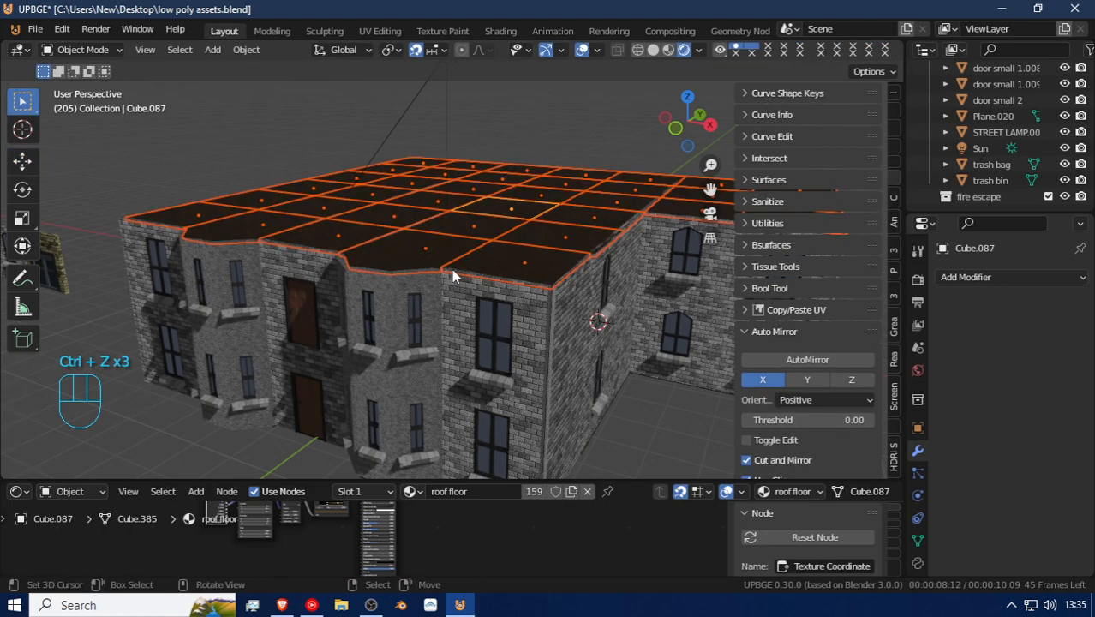
{"action": "key", "text": "ctrl+z"}
Step: Adjust the roof tiles' height along global Z, checking up close so they rest on top of the upper walls
{"action": "key", "text": "g"}
{"action": "key", "text": "z"}
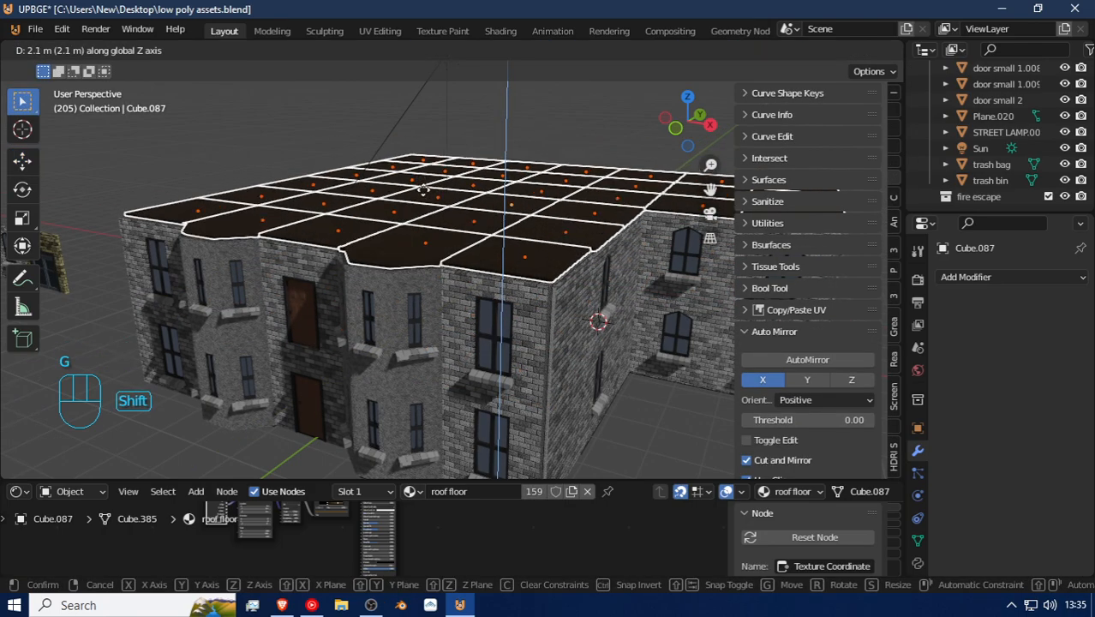
{"action": "left_click", "coordinate": [421, 179]}
{"action": "key", "text": "shift+f"}
{"action": "key", "text": "w"}
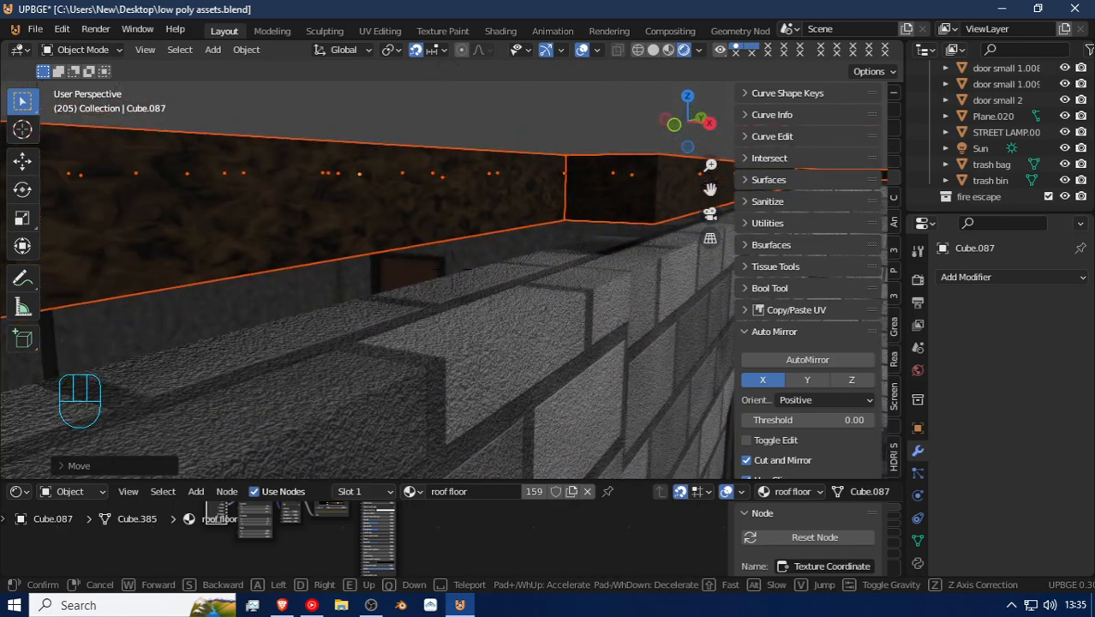
{"action": "left_click", "coordinate": [452, 267]}
{"action": "key", "text": "g"}
{"action": "key", "text": "z"}
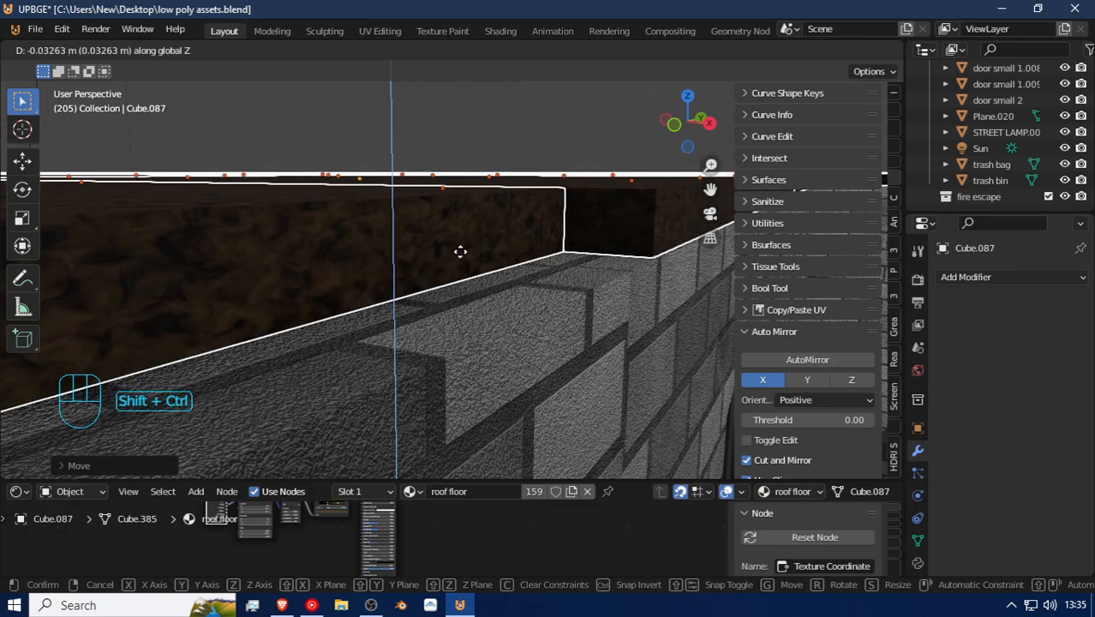
{"action": "left_click", "coordinate": [460, 251]}
Step: Delete the upper-storey doorway wall and its door above the front entrance
{"action": "key", "text": "shift+f"}
{"action": "key", "text": "w"}
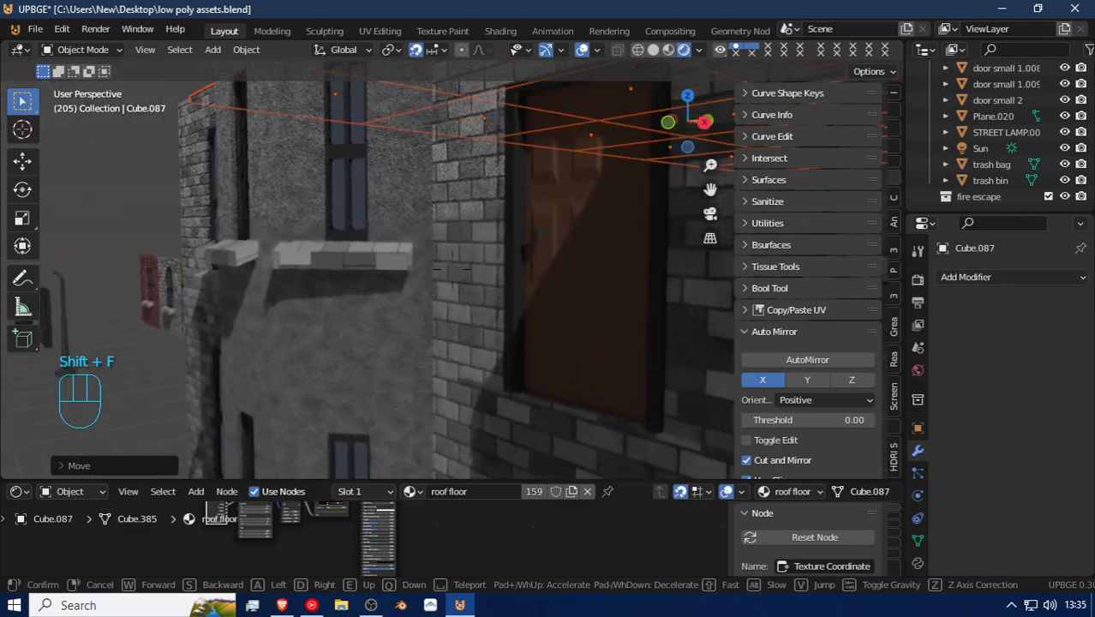
{"action": "key", "text": "s"}
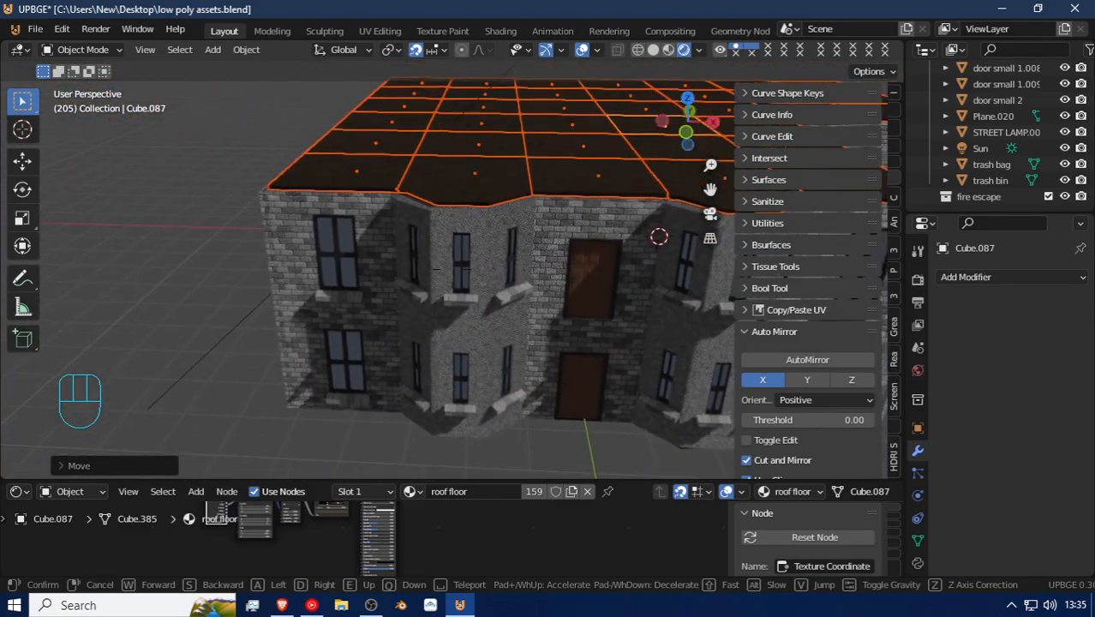
{"action": "left_click", "coordinate": [454, 276]}
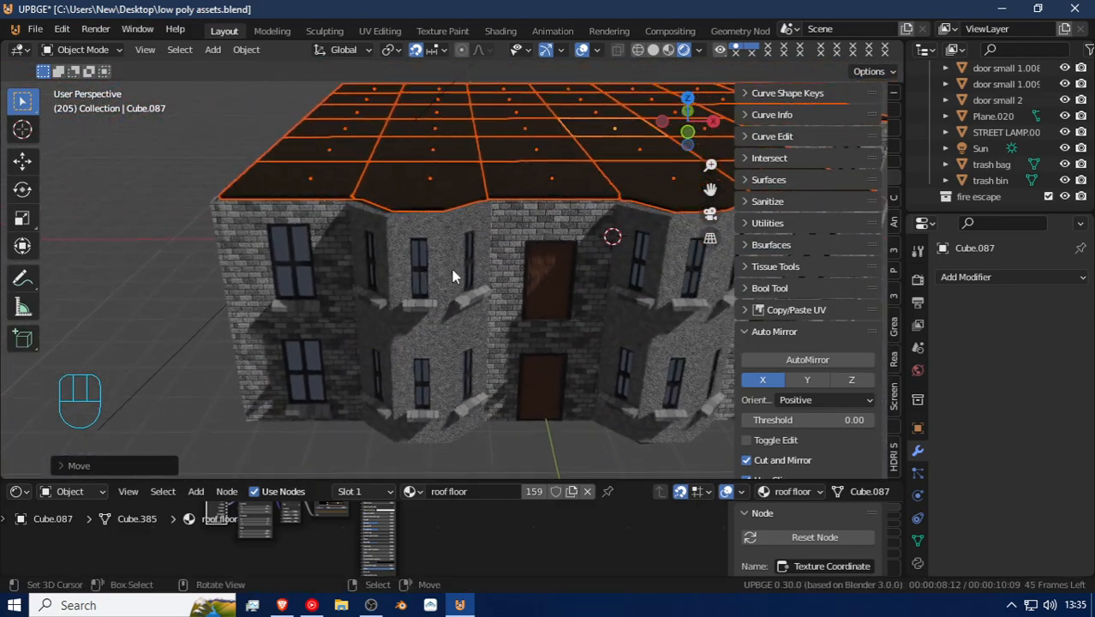
{"action": "left_click", "coordinate": [507, 261]}
{"action": "key", "text": "x"}
{"action": "left_click", "coordinate": [508, 260]}
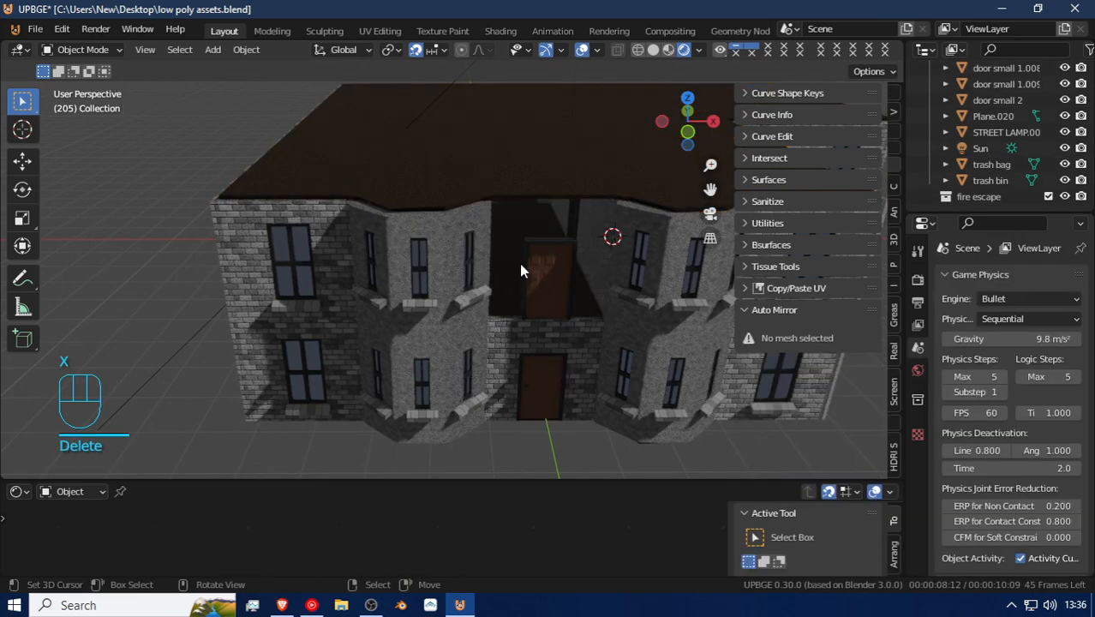
{"action": "left_click", "coordinate": [530, 266]}
{"action": "key", "text": "x"}
{"action": "left_click", "coordinate": [531, 265]}
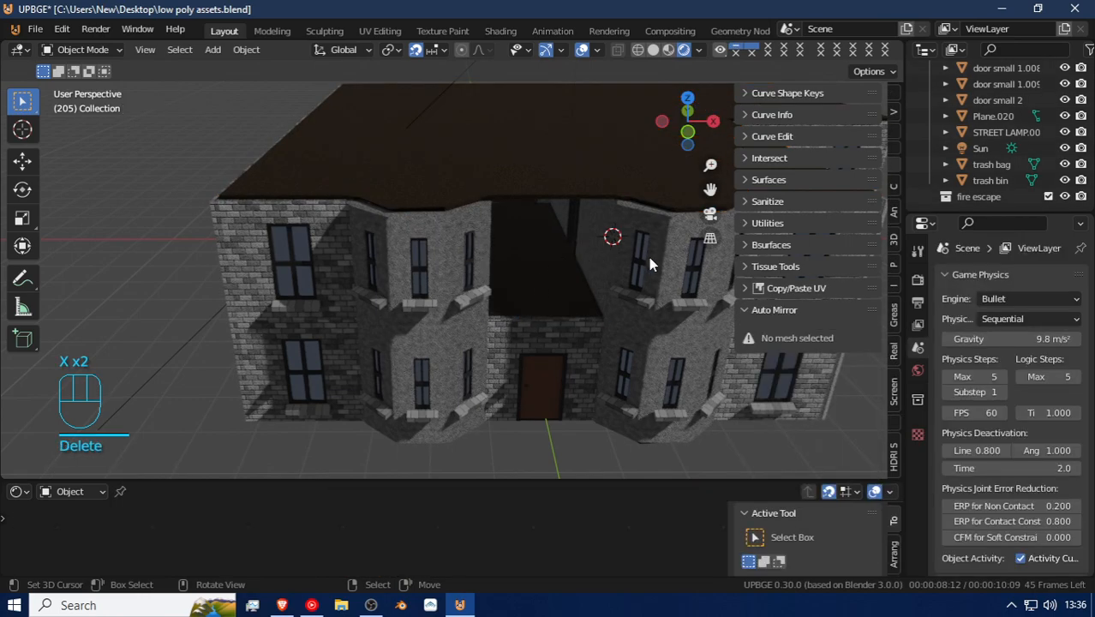
Step: Duplicate the front window wall at the upper storey's end and move the copy along global X into the doorway gap
{"action": "left_click", "coordinate": [505, 275]}
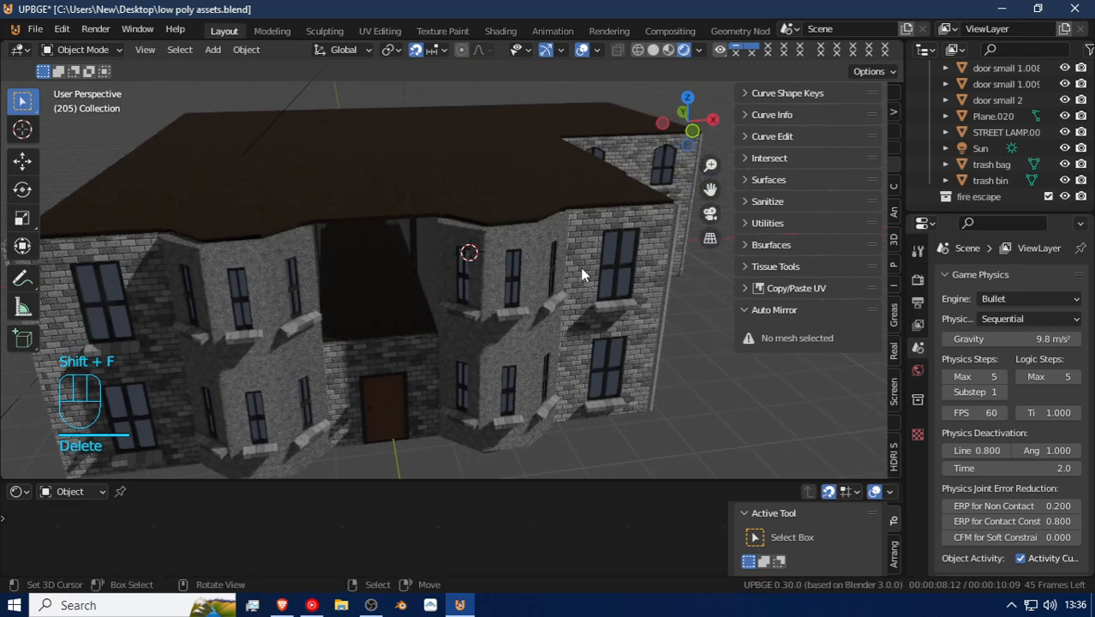
{"action": "right_click", "coordinate": [582, 269]}
{"action": "key", "text": "shift+d"}
{"action": "right_click", "coordinate": [528, 264]}
{"action": "key", "text": "g"}
{"action": "key", "text": "x"}
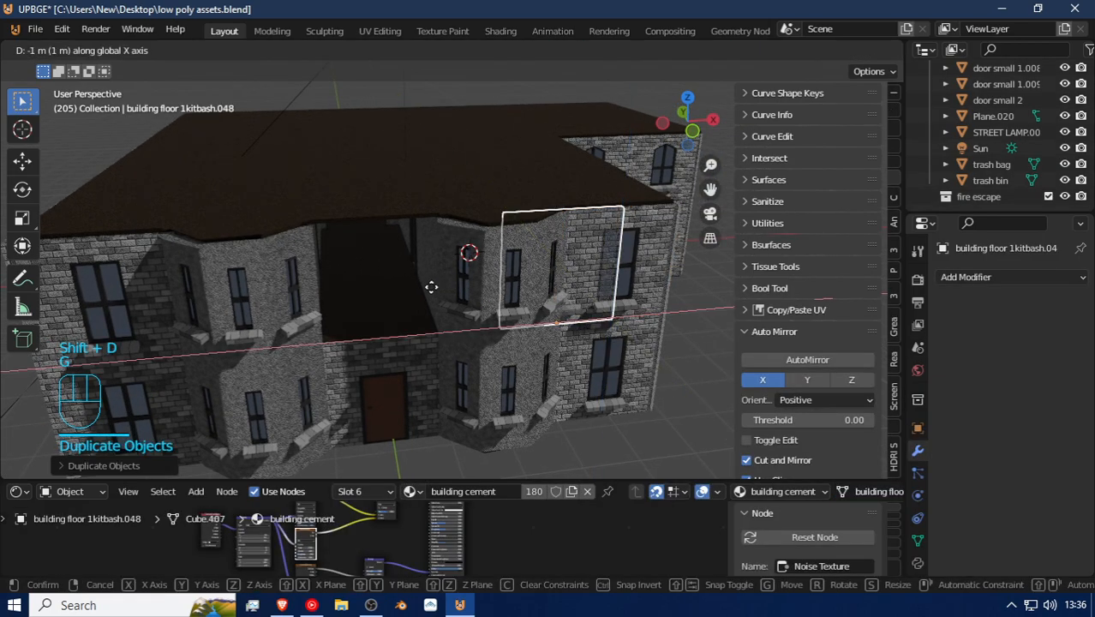
{"action": "left_click", "coordinate": [312, 306]}
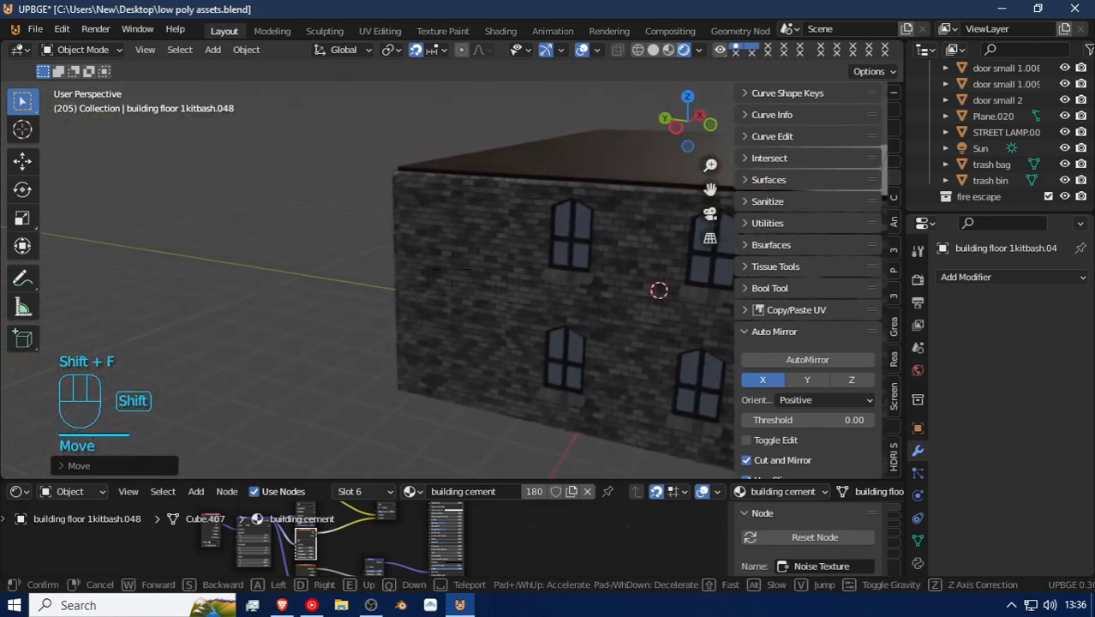
Step: Select the blank ground-floor wall at the building's rear and walk through the interior to examine the rooms and staircase
{"action": "left_click", "coordinate": [453, 270]}
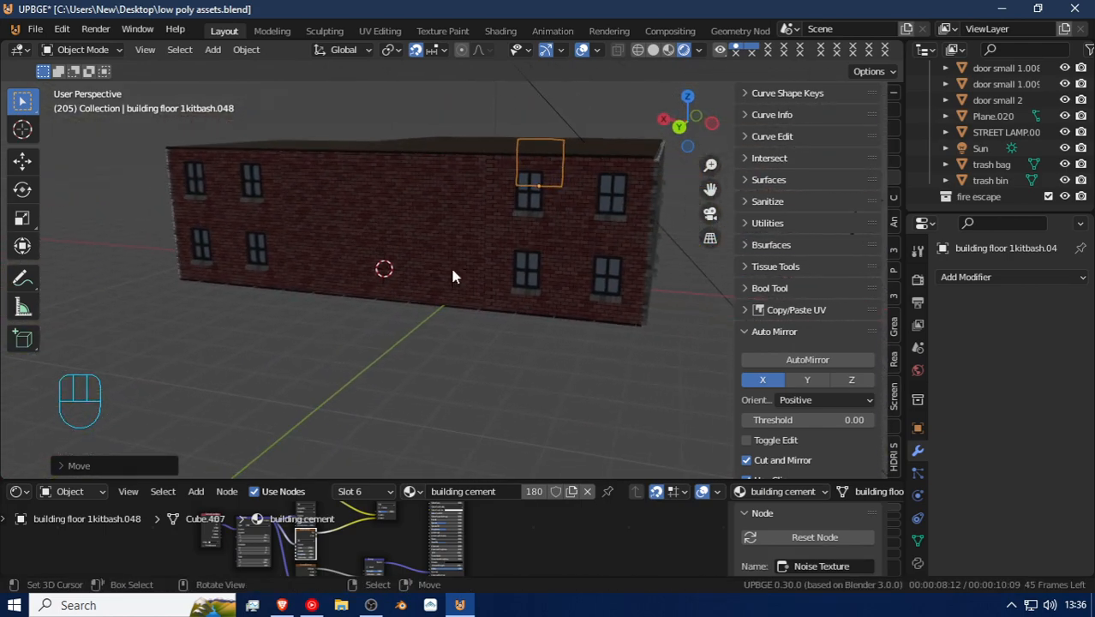
{"action": "key", "text": "shift+f"}
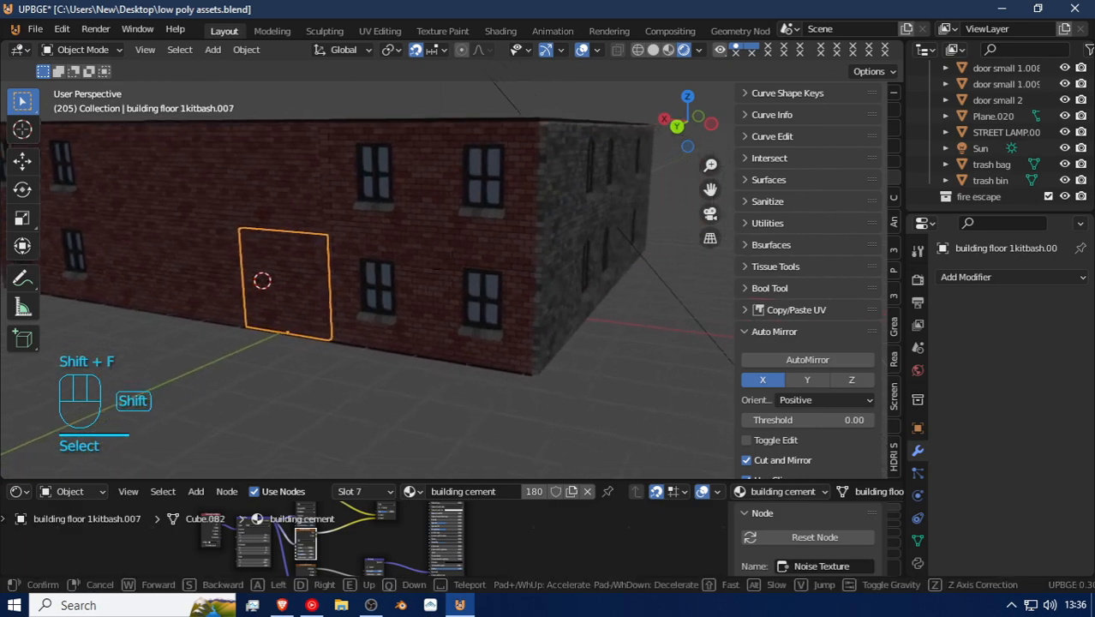
{"action": "key", "text": "w"}
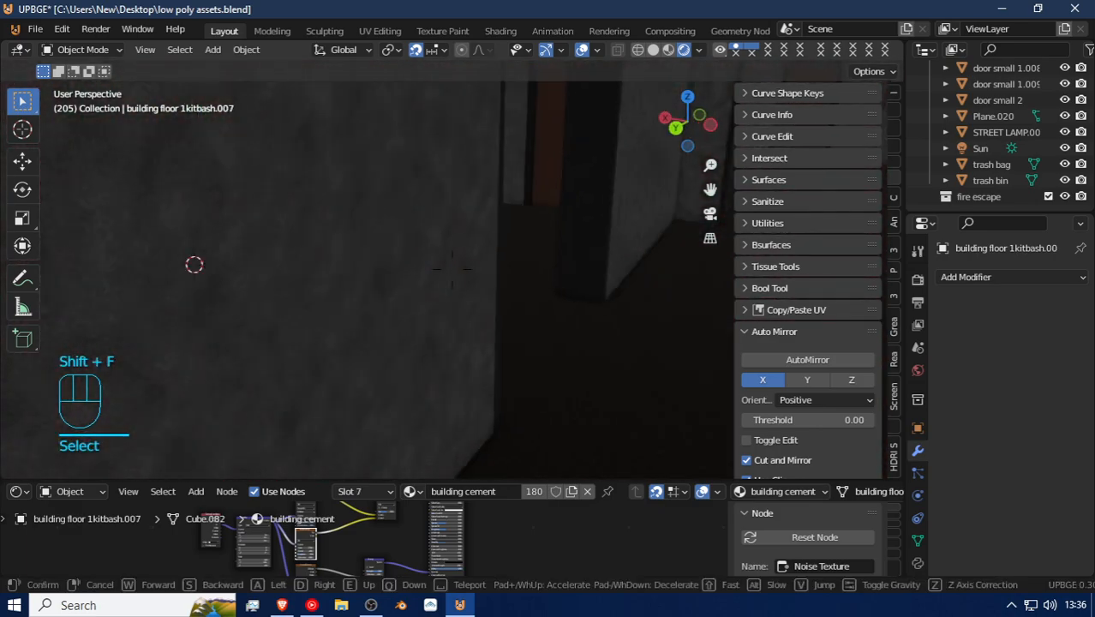
{"action": "key", "text": "w"}
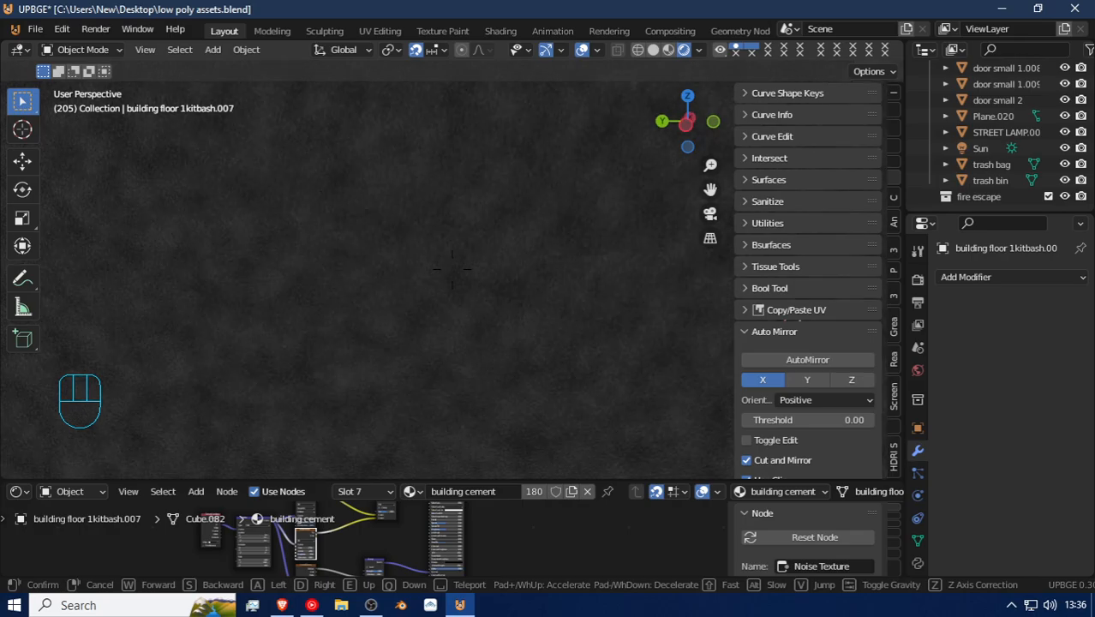
{"action": "key", "text": "w"}
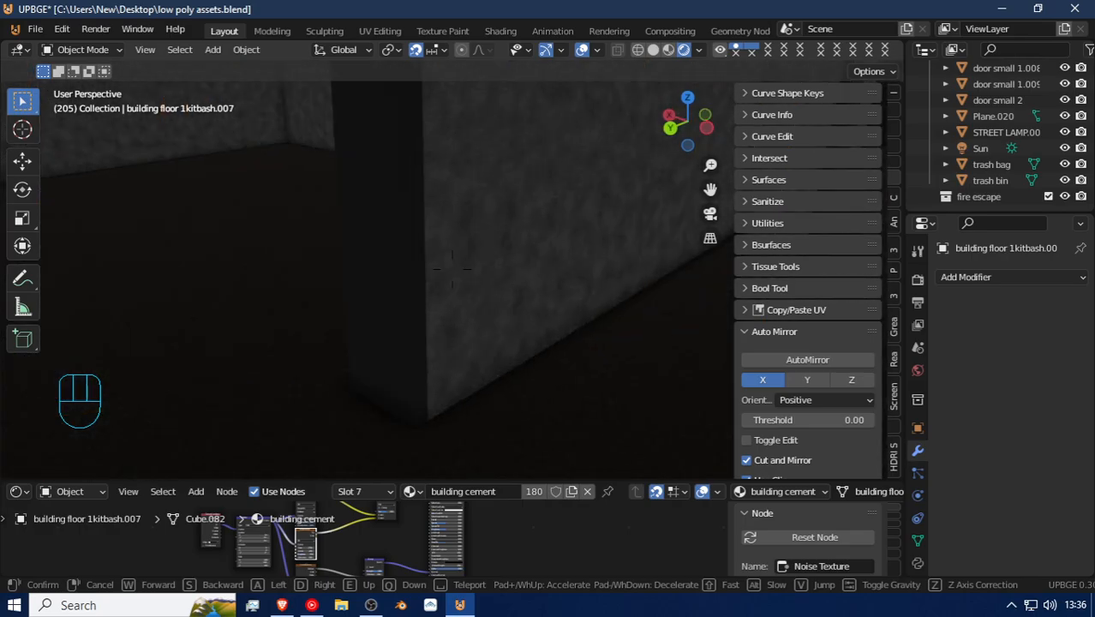
{"action": "key", "text": "w"}
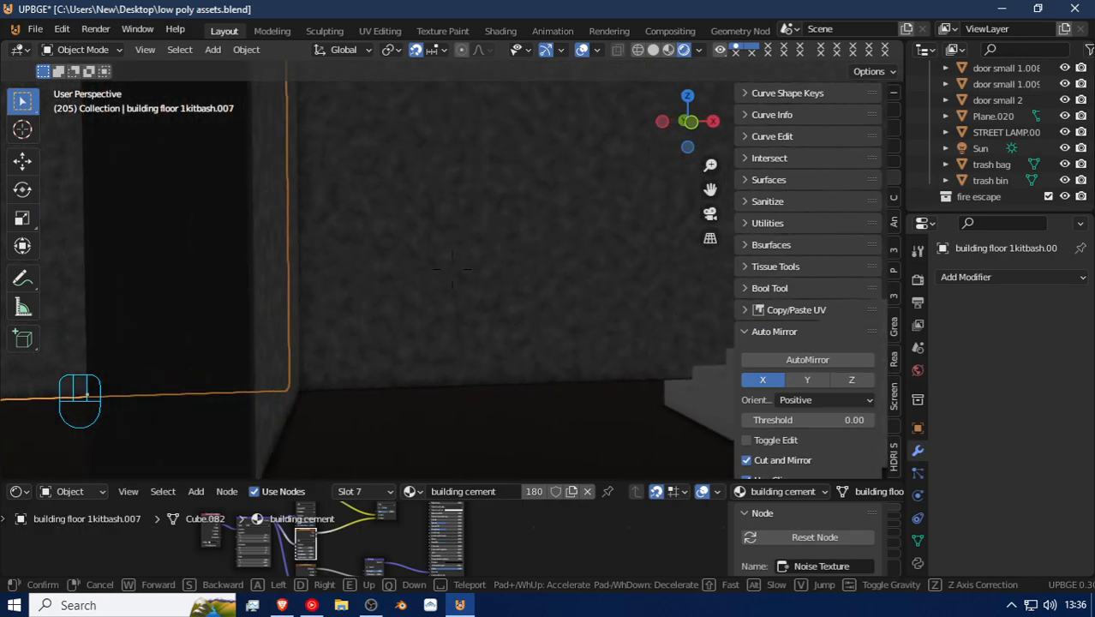
{"action": "key", "text": "w"}
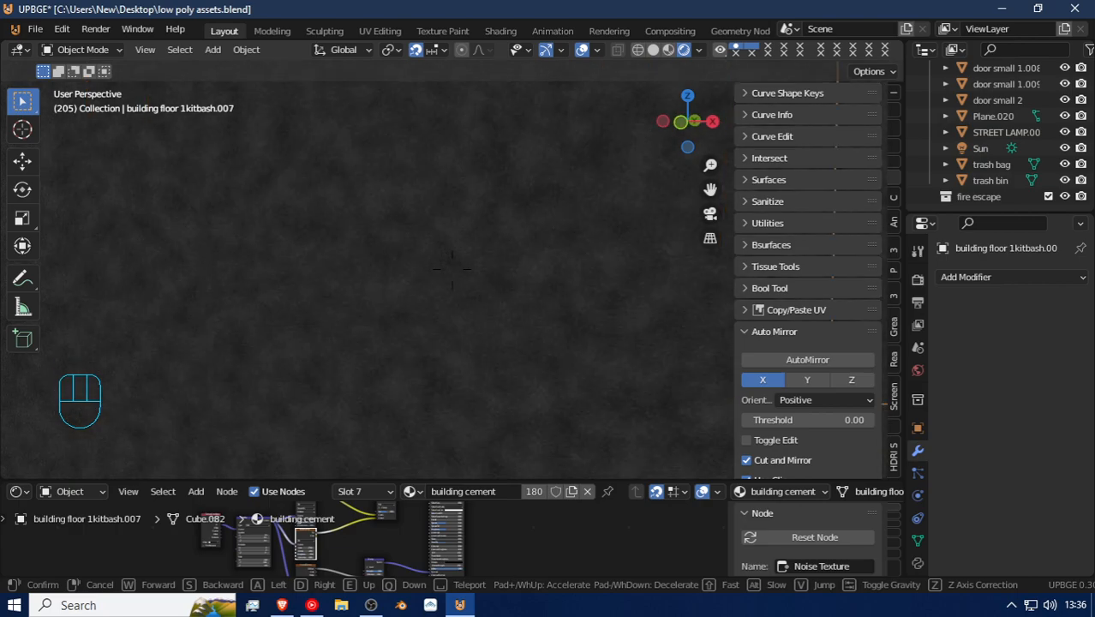
{"action": "key", "text": "w"}
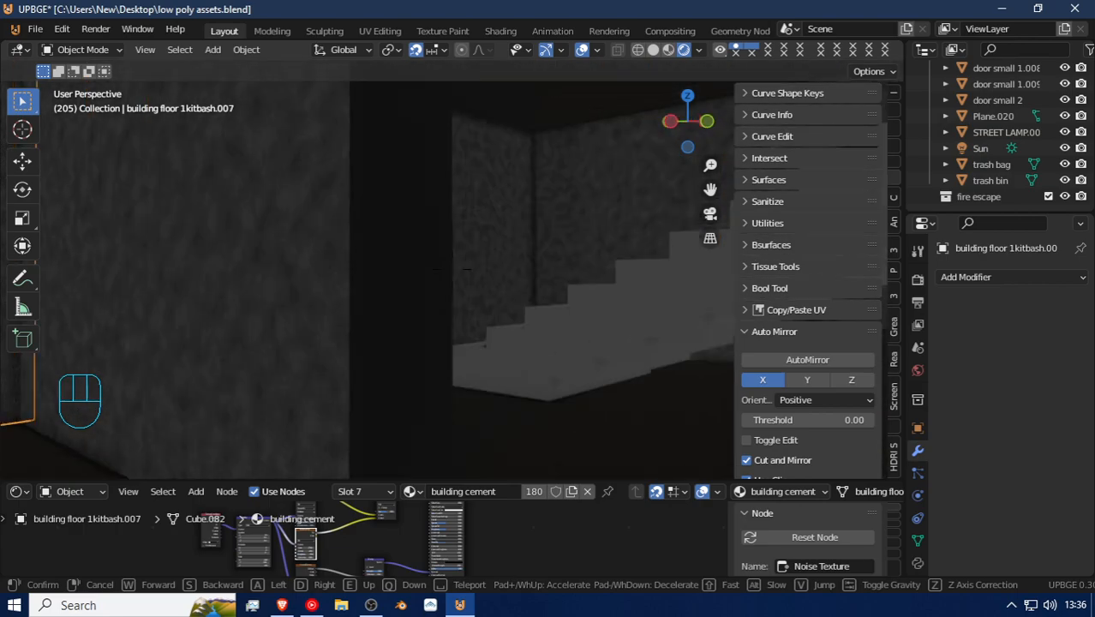
{"action": "key", "text": "d"}
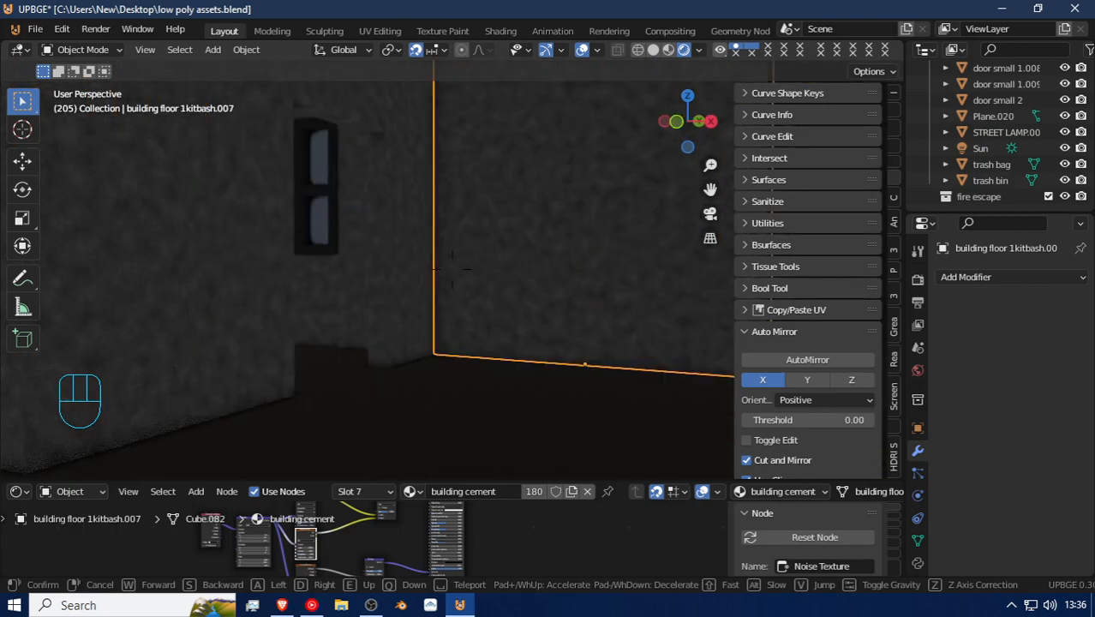
{"action": "key", "text": "w"}
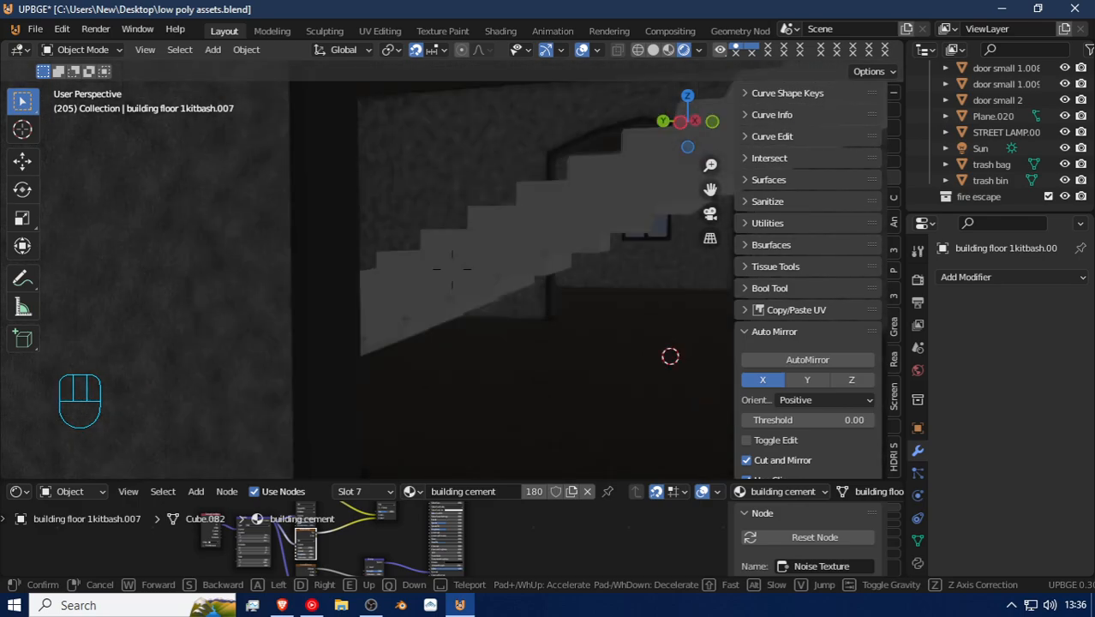
{"action": "key", "text": "d"}
{"action": "key", "text": "a"}
{"action": "left_click", "coordinate": [452, 270]}
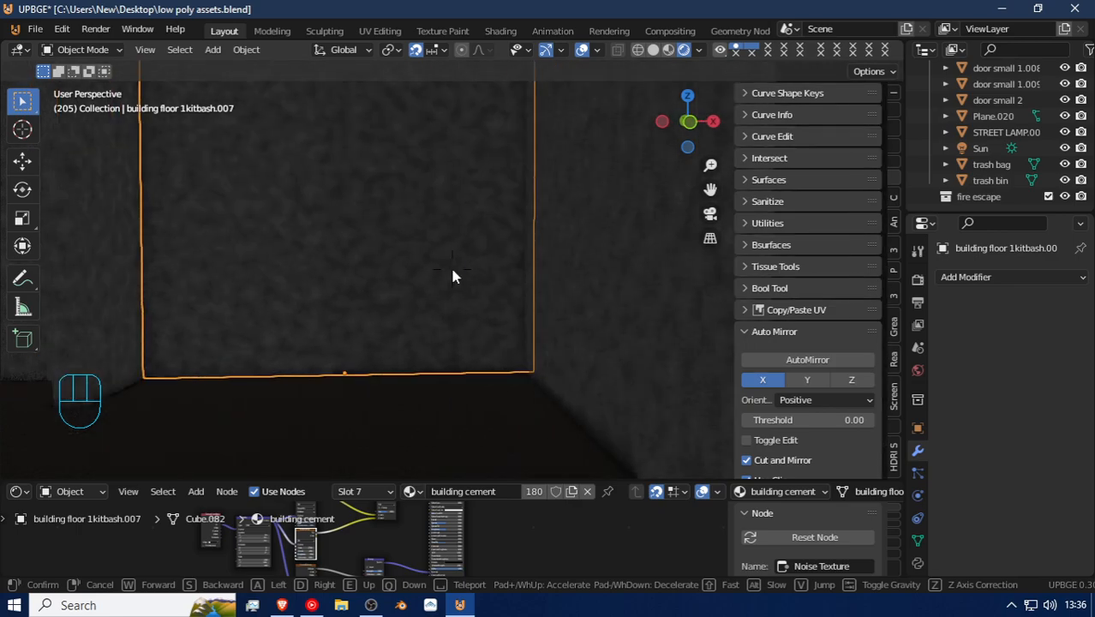
Step: Delete the selected blank ground-floor wall at the building's rear
{"action": "key", "text": "x"}
{"action": "left_click", "coordinate": [363, 270]}
{"action": "key", "text": "shift+f"}
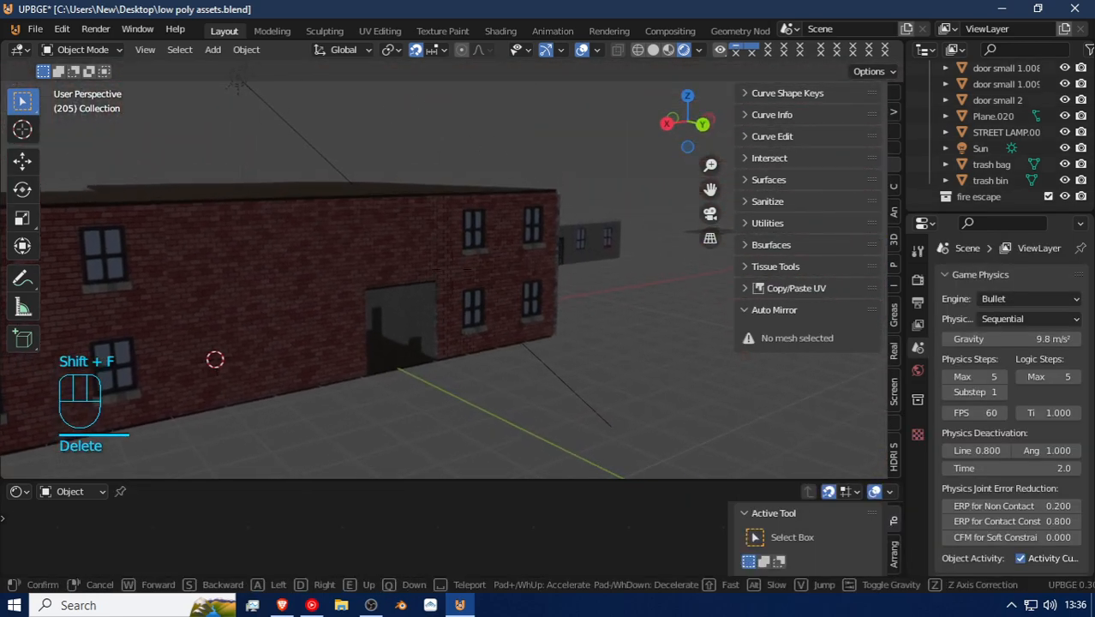
Step: Duplicate the ground-floor doorway wall at the front entrance and move the copy into the gap in the rear wall
{"action": "key", "text": "w"}
{"action": "key", "text": "e"}
{"action": "key", "text": "d"}
{"action": "key", "text": "s"}
{"action": "key", "text": "w"}
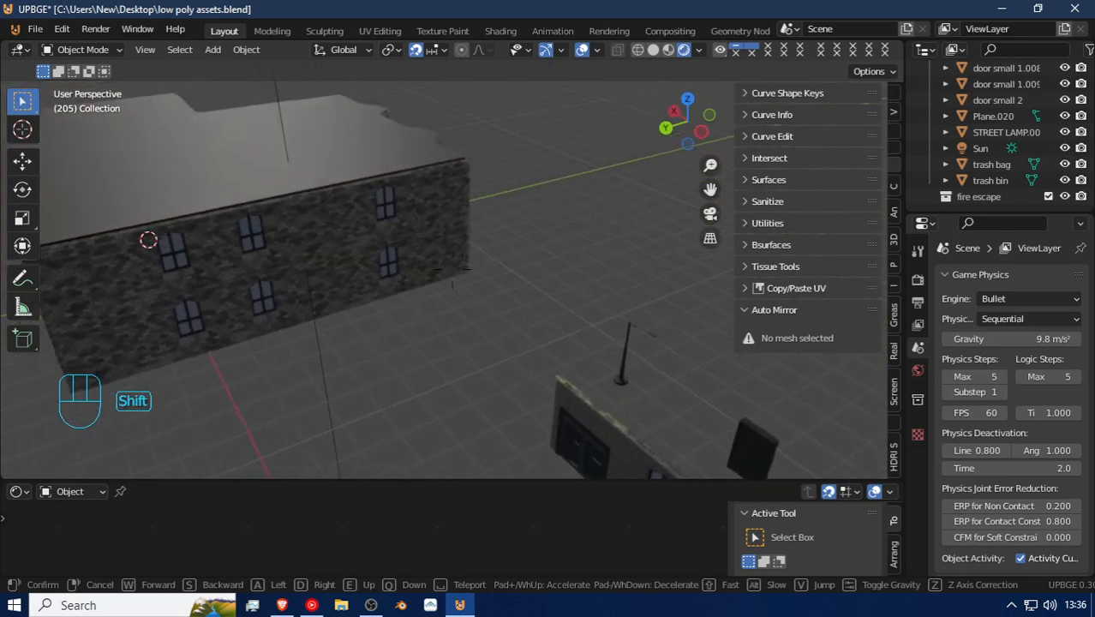
{"action": "key", "text": "d"}
{"action": "key", "text": "shift+d"}
{"action": "left_click", "coordinate": [454, 276]}
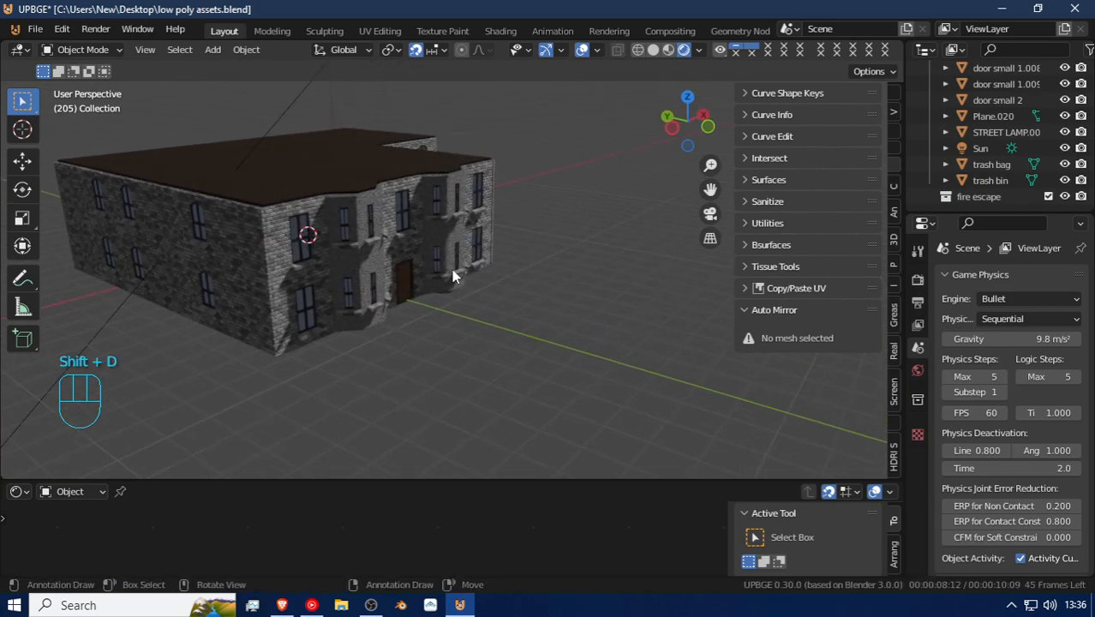
{"action": "left_click", "coordinate": [408, 268]}
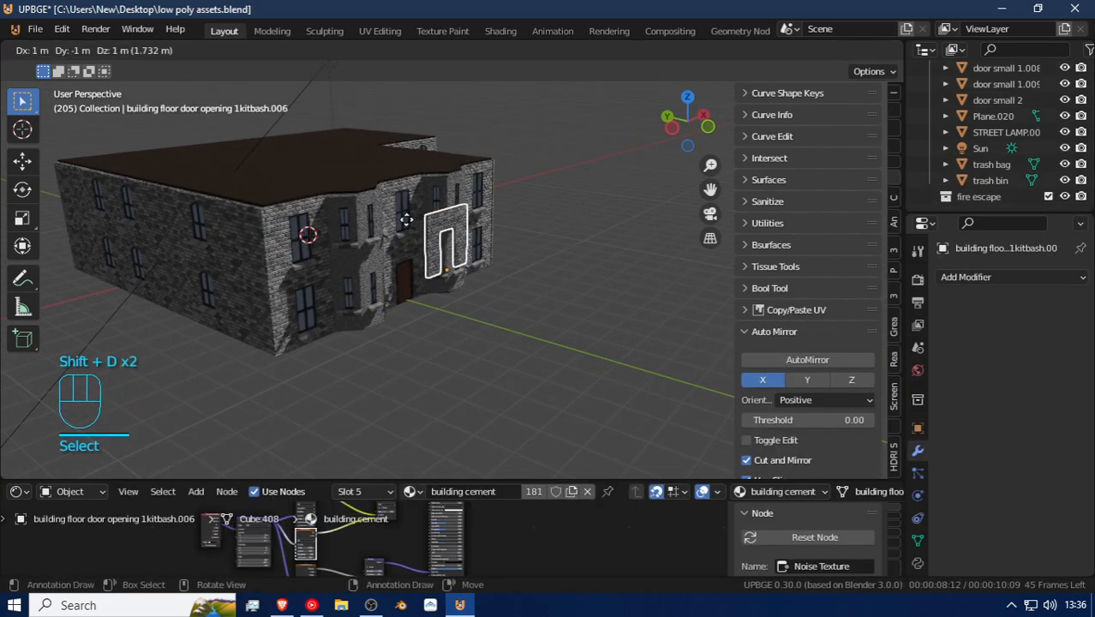
{"action": "left_click", "coordinate": [410, 218]}
{"action": "key", "text": "g"}
{"action": "key", "text": "shift+f"}
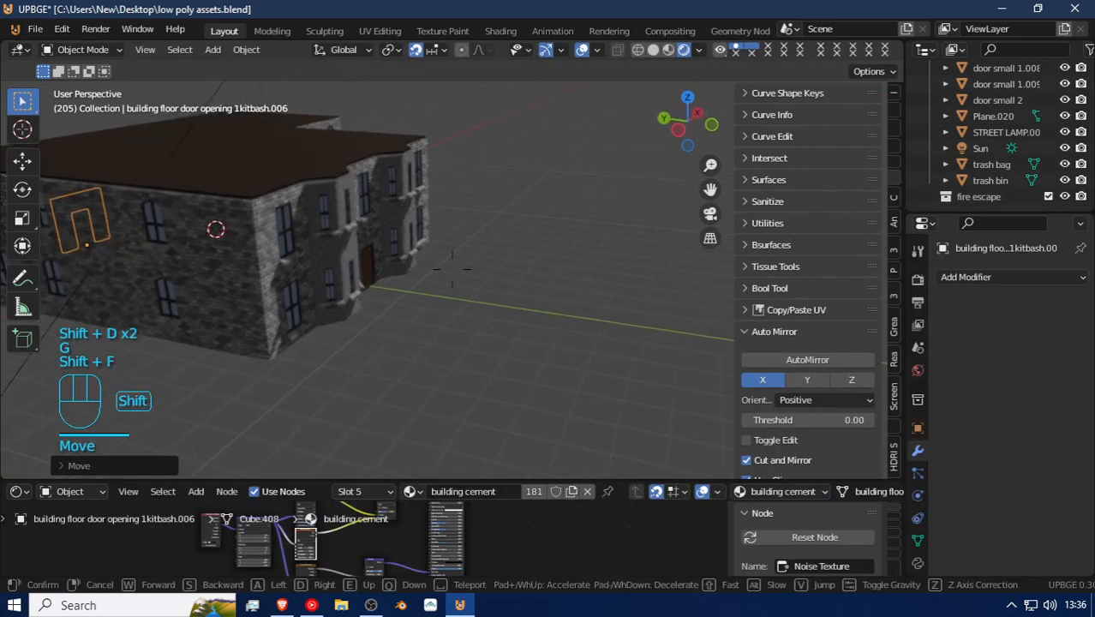
{"action": "key", "text": "shift+a"}
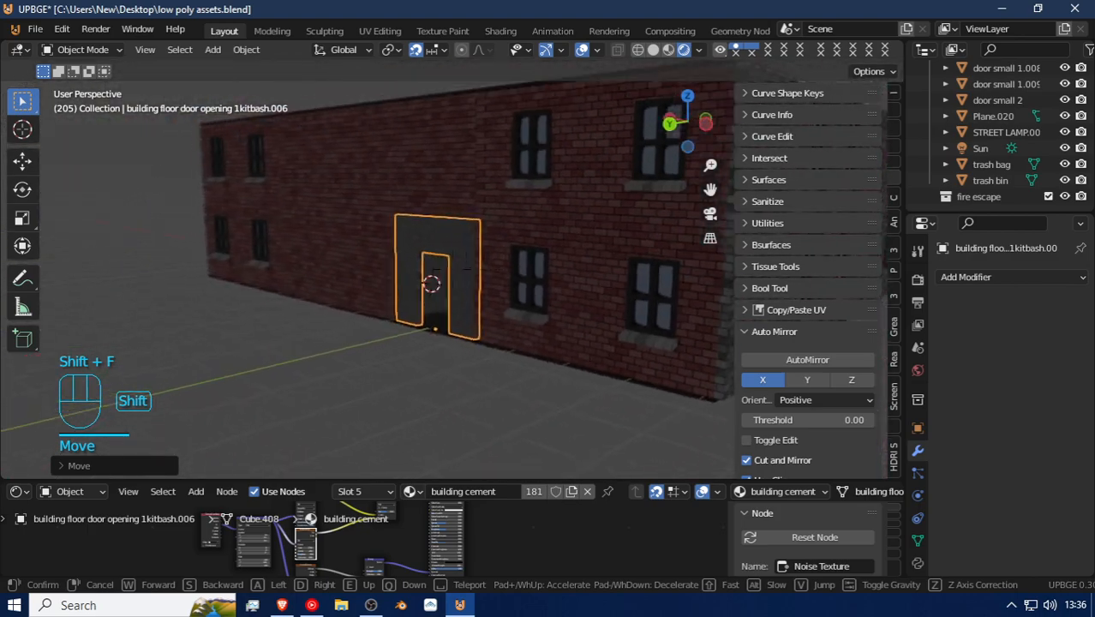
{"action": "key", "text": "shift+w"}
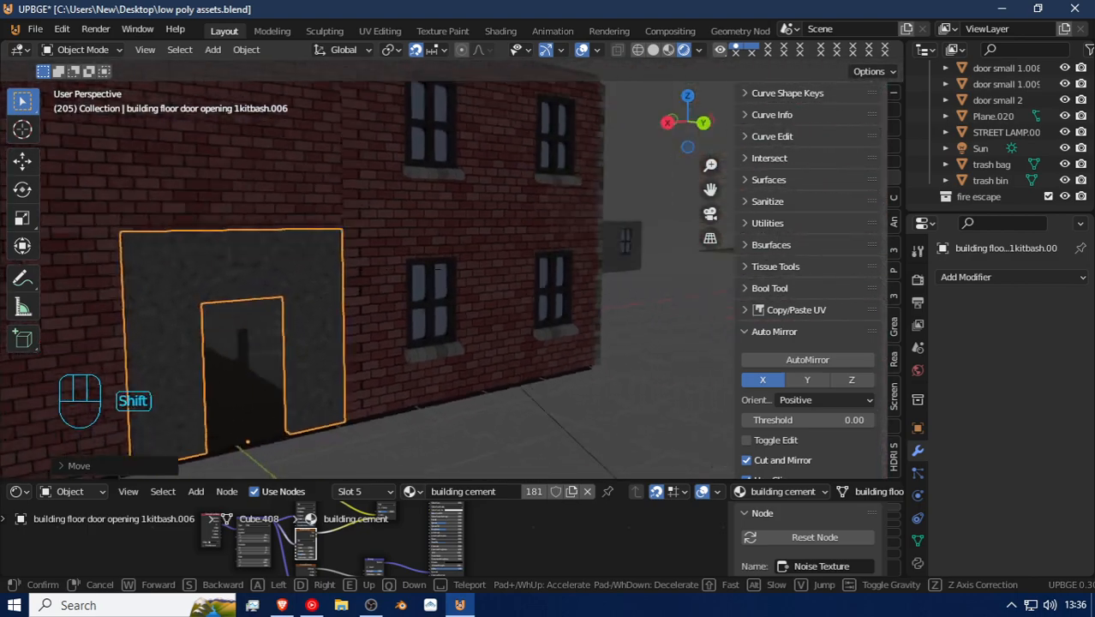
{"action": "left_click", "coordinate": [542, 301]}
Step: Rotate the copied doorway wall about global Z so its brick side faces outwards
{"action": "key", "text": "r"}
{"action": "key", "text": "z"}
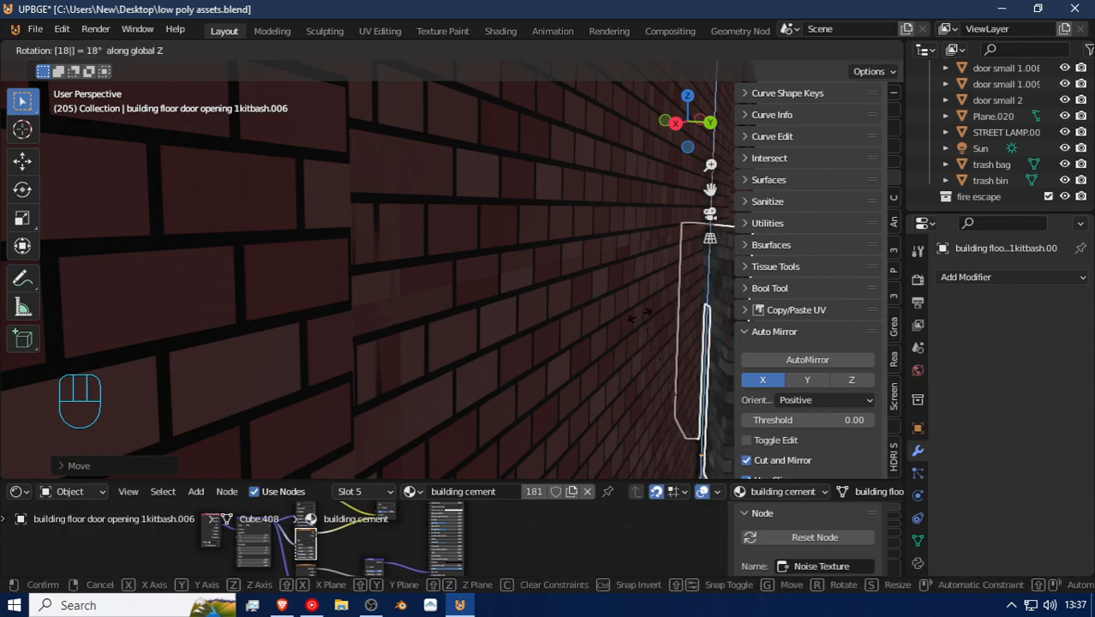
{"action": "left_click", "coordinate": [635, 321]}
{"action": "key", "text": "w"}
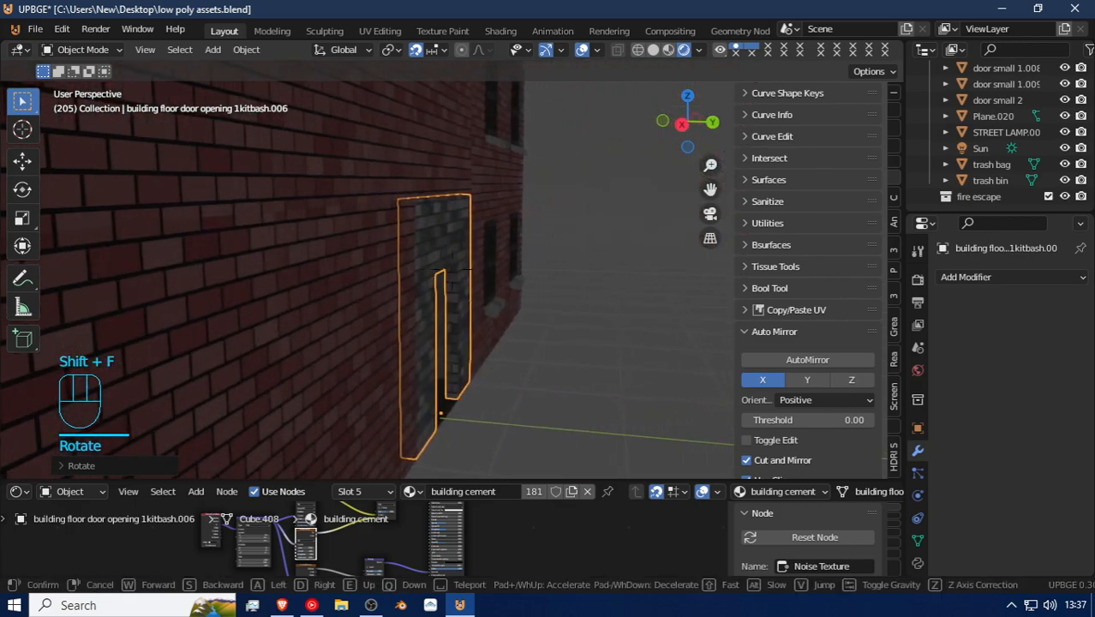
Step: Move the rear doorway wall along global Y to line up with the neighbouring walls, checking the fit from inside and outside
{"action": "left_click", "coordinate": [452, 269]}
{"action": "key", "text": "g"}
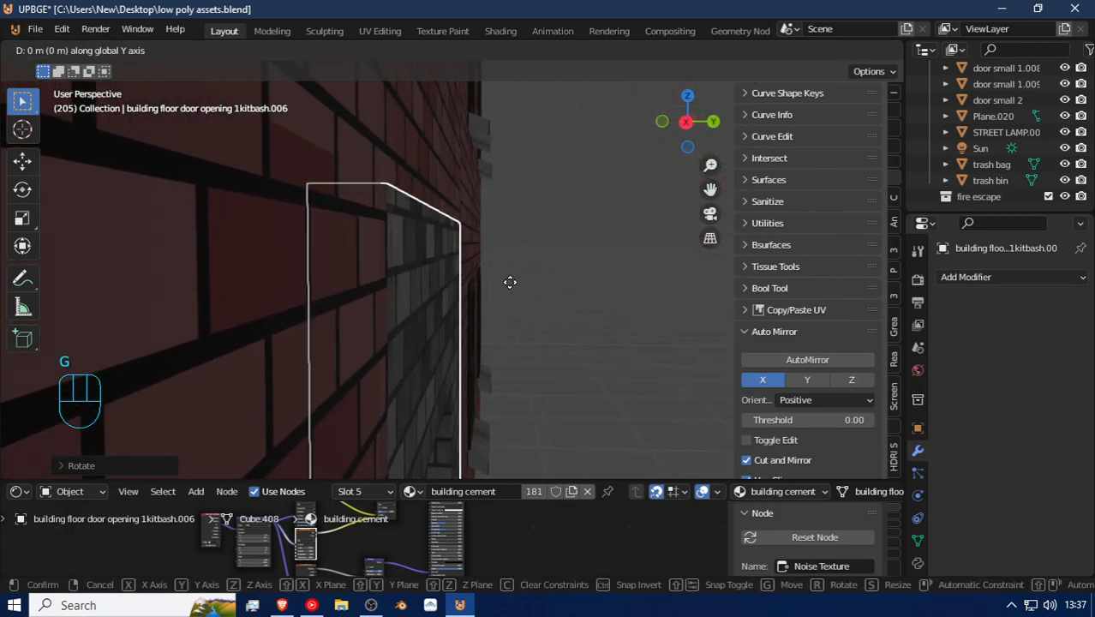
{"action": "left_click", "coordinate": [450, 288]}
{"action": "key", "text": "shift+f"}
{"action": "key", "text": "w"}
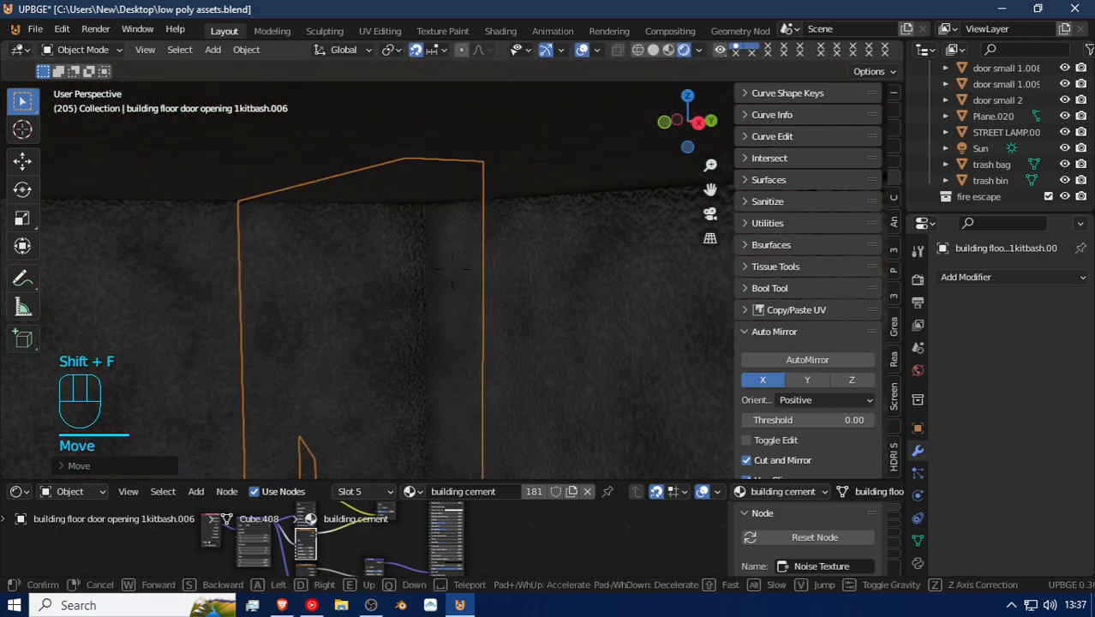
{"action": "key", "text": "w"}
{"action": "key", "text": "s"}
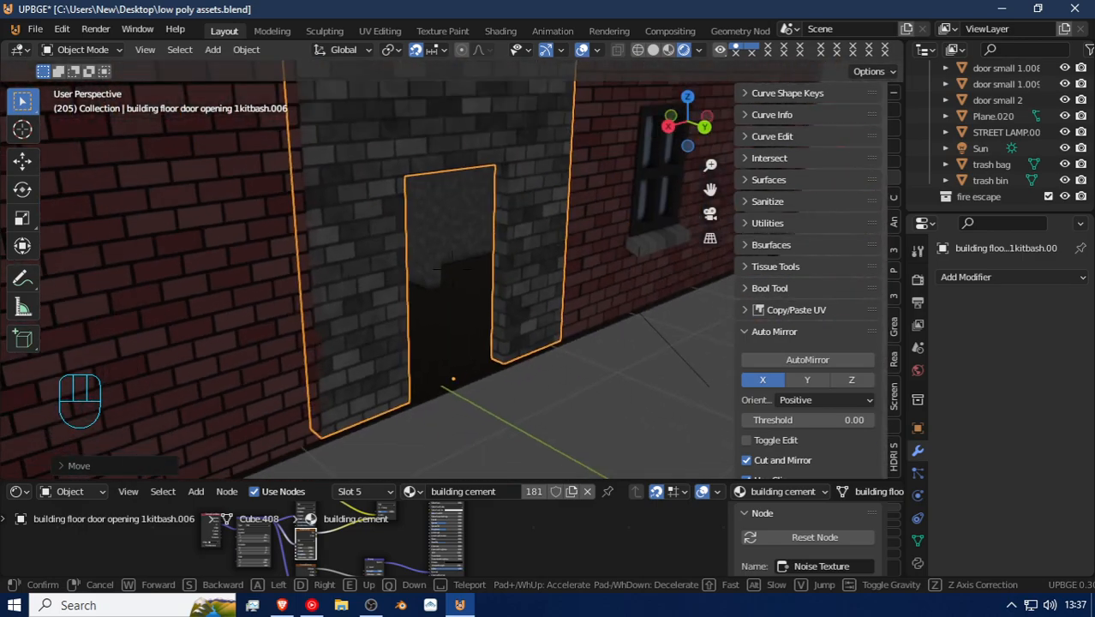
{"action": "key", "text": "d"}
{"action": "key", "text": "s"}
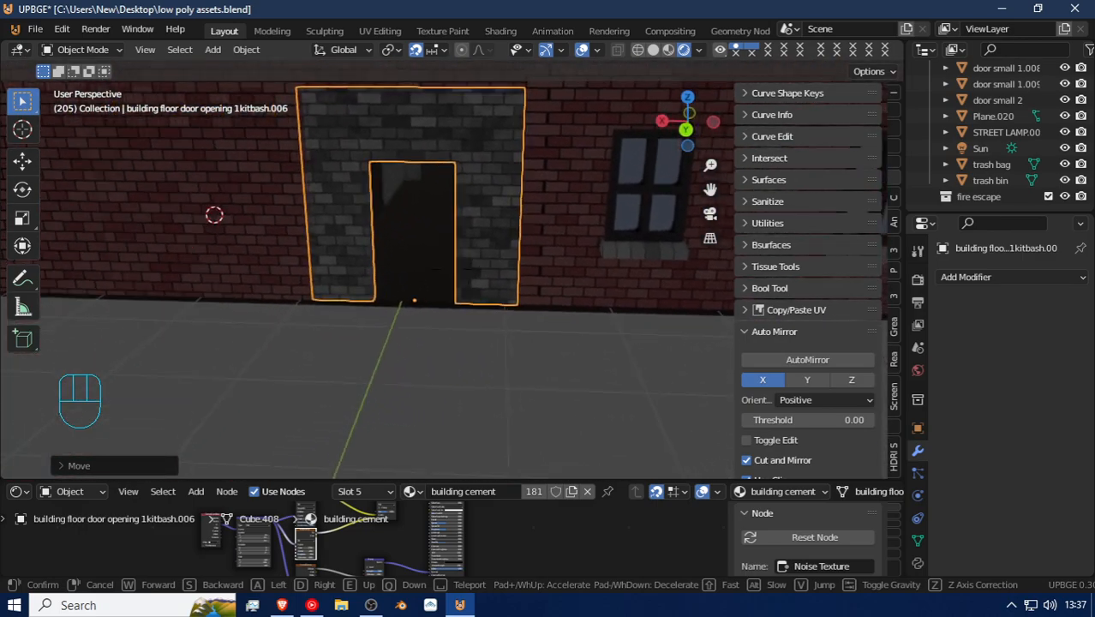
{"action": "left_click", "coordinate": [452, 269]}
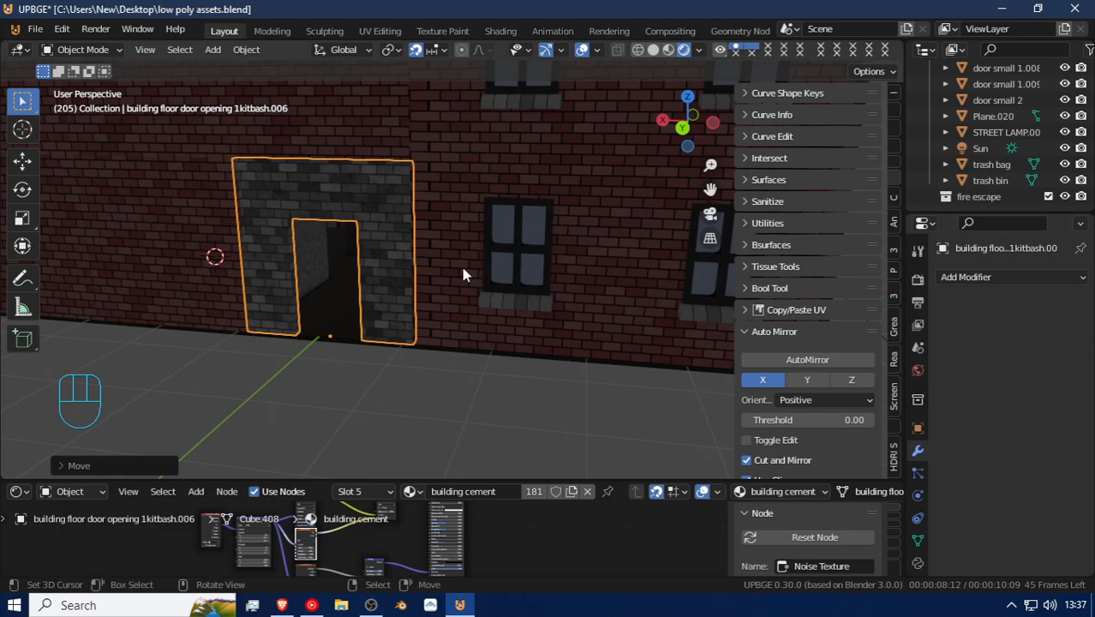
Step: Select the rear doorway wall's outer faces in Edit Mode to check their material and bring up the wall's material slots
{"action": "left_click", "coordinate": [374, 206]}
{"action": "left_click", "coordinate": [388, 197]}
{"action": "key", "text": "Tab"}
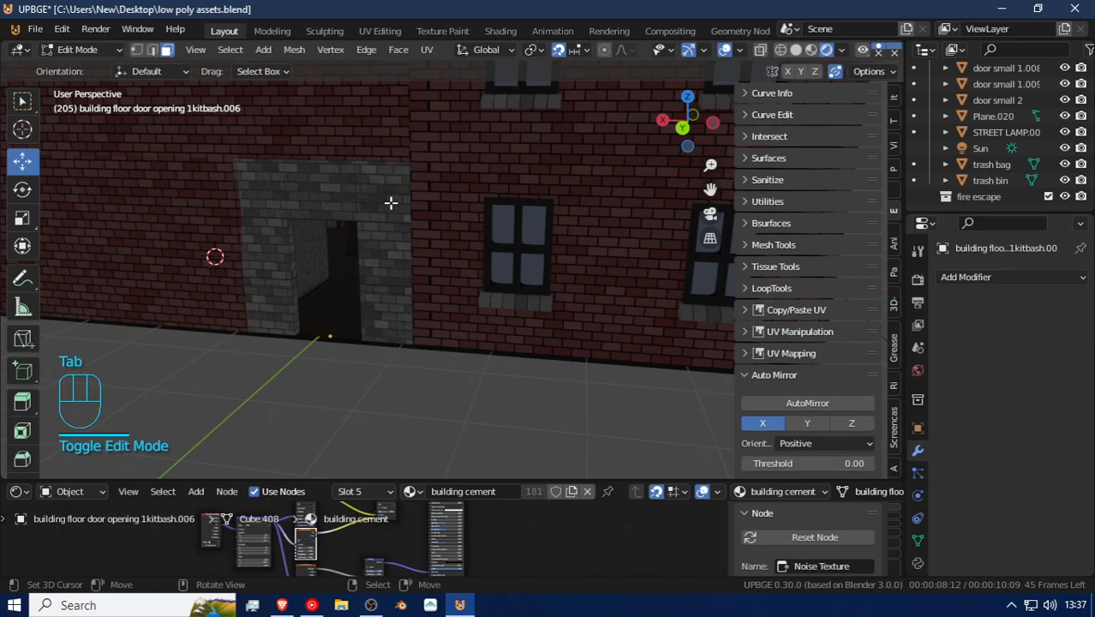
{"action": "left_click", "coordinate": [389, 200]}
{"action": "left_click", "coordinate": [395, 308], "text": "ctrl"}
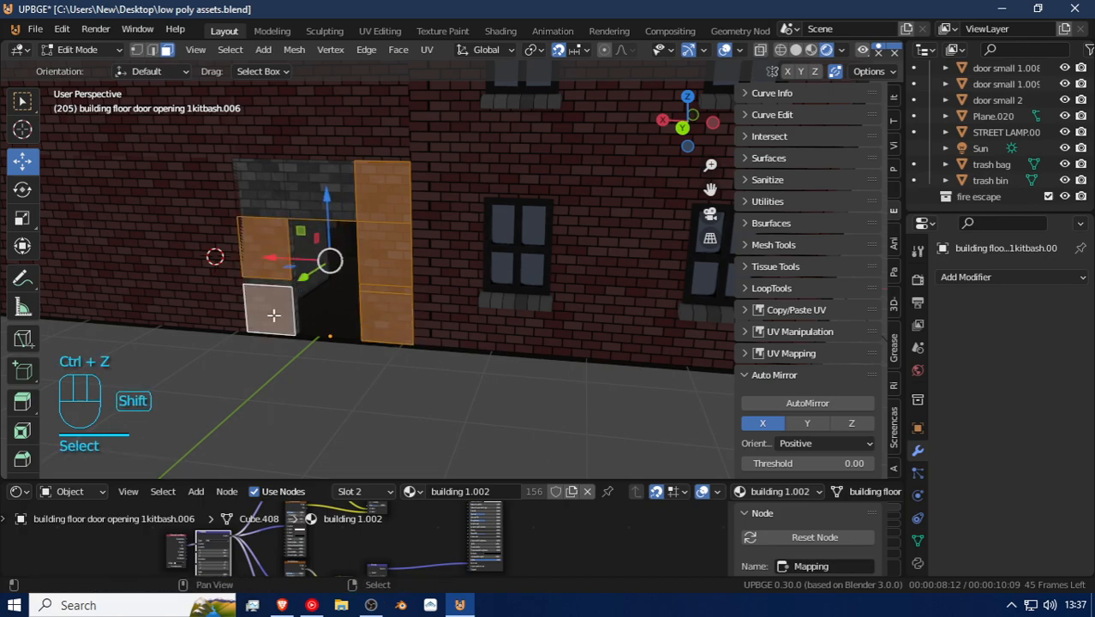
{"action": "left_click", "coordinate": [338, 186], "text": "ctrl"}
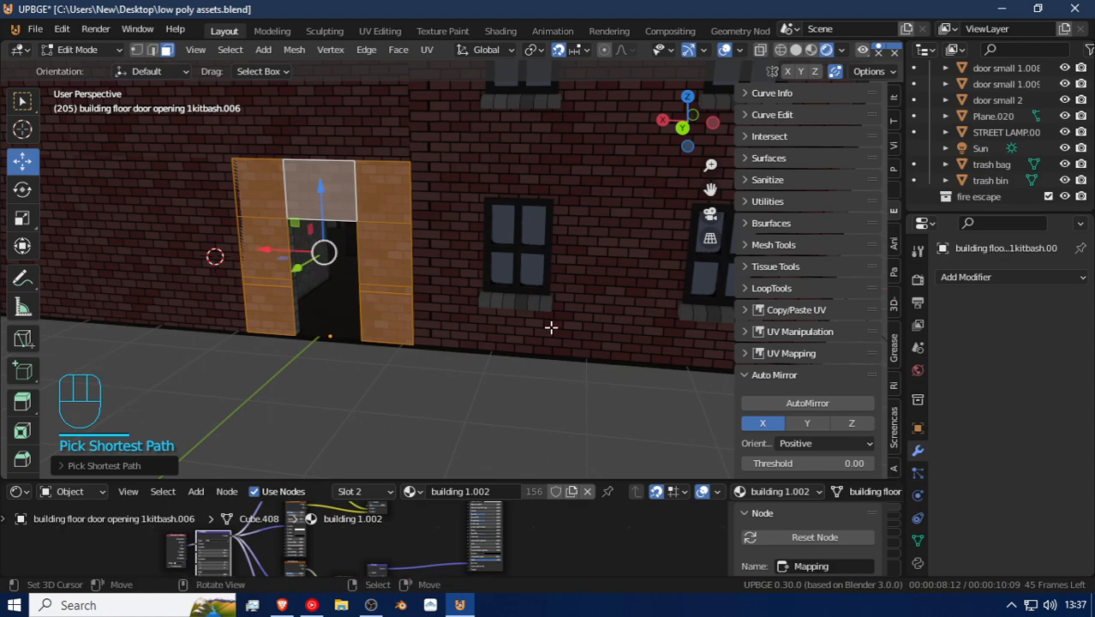
{"action": "key", "text": "Tab"}
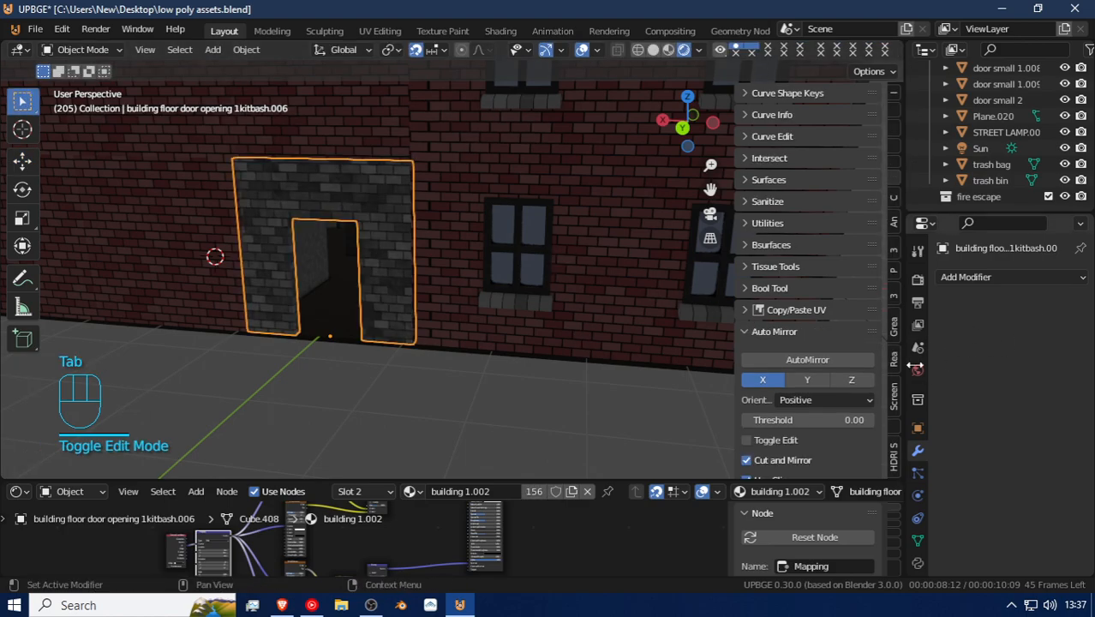
{"action": "left_click", "coordinate": [917, 371]}
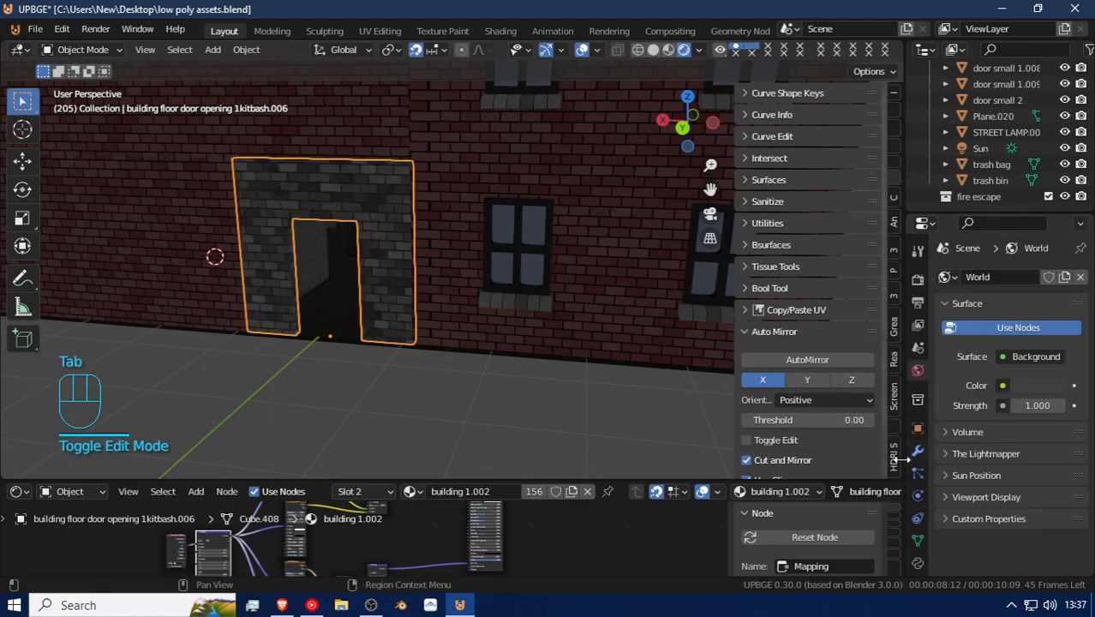
{"action": "left_click", "coordinate": [917, 528]}
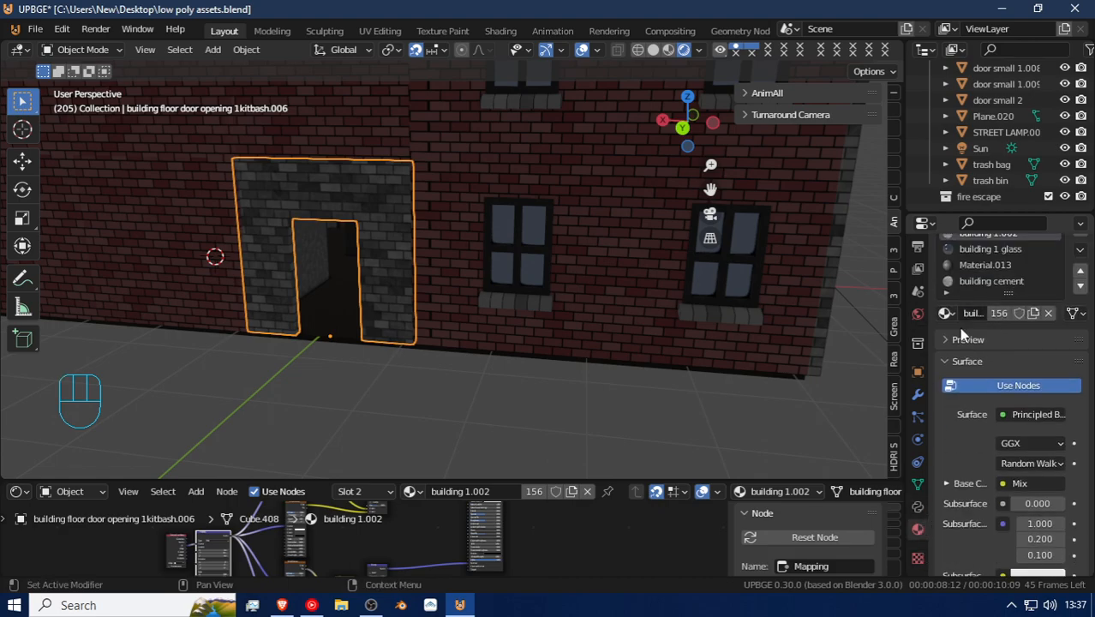
{"action": "key", "text": "shift+f"}
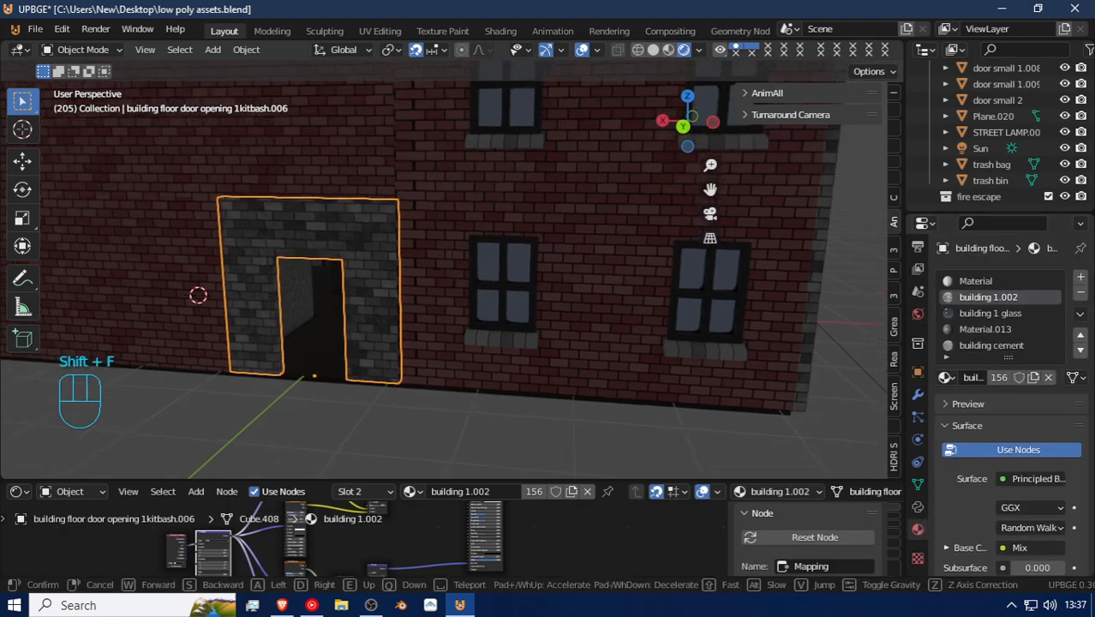
{"action": "key", "text": "d"}
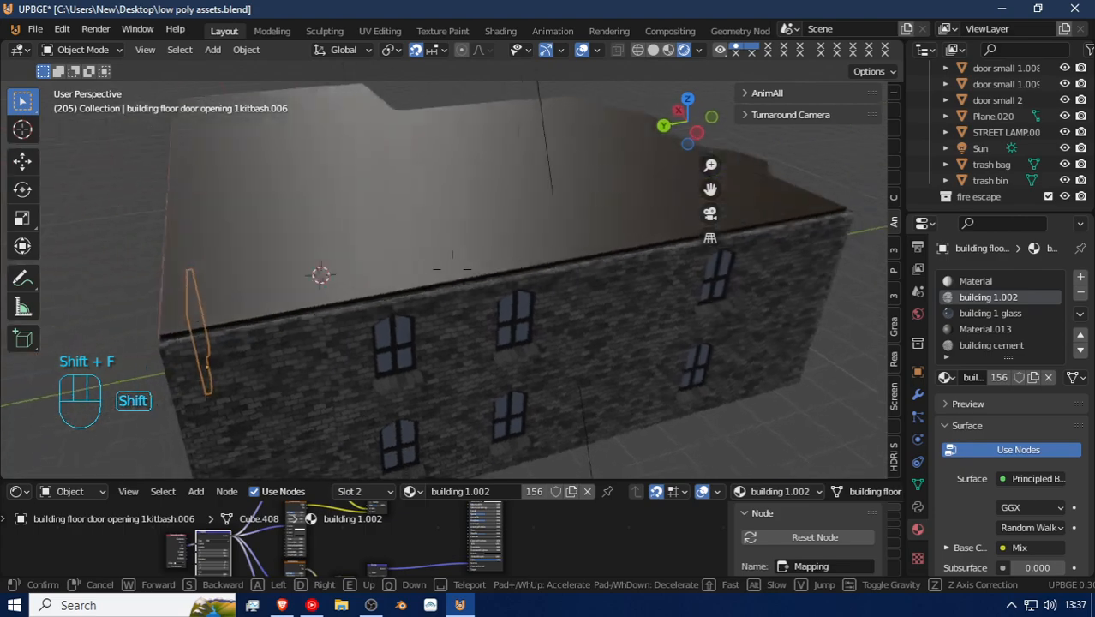
{"action": "key", "text": "w"}
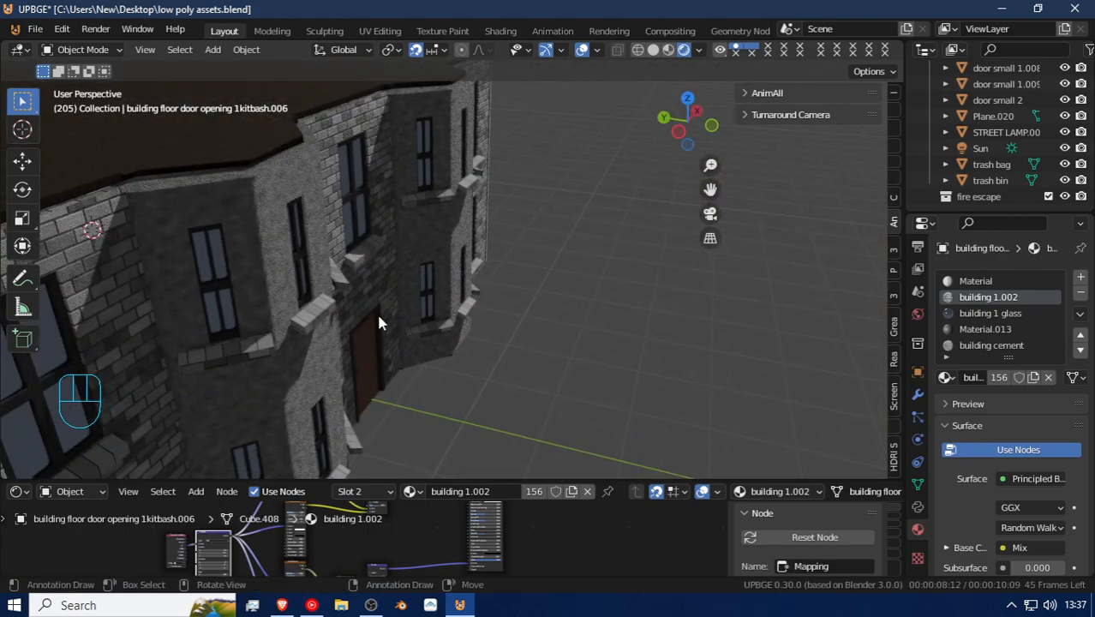
{"action": "left_click", "coordinate": [386, 292]}
{"action": "key", "text": "shift+f"}
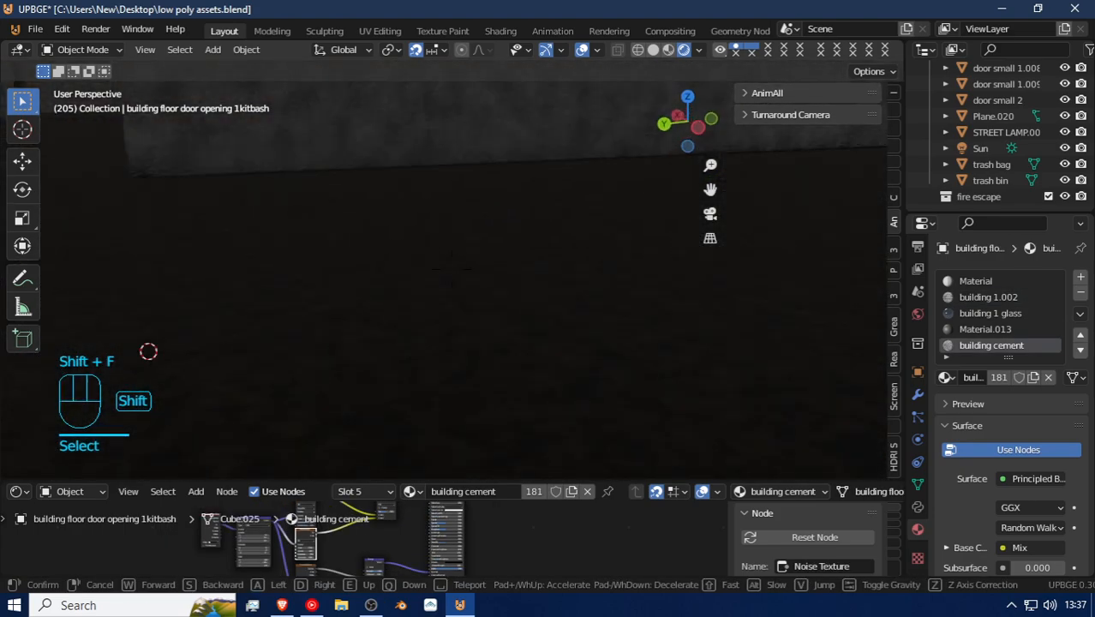
{"action": "key", "text": "s"}
{"action": "left_click", "coordinate": [453, 275]}
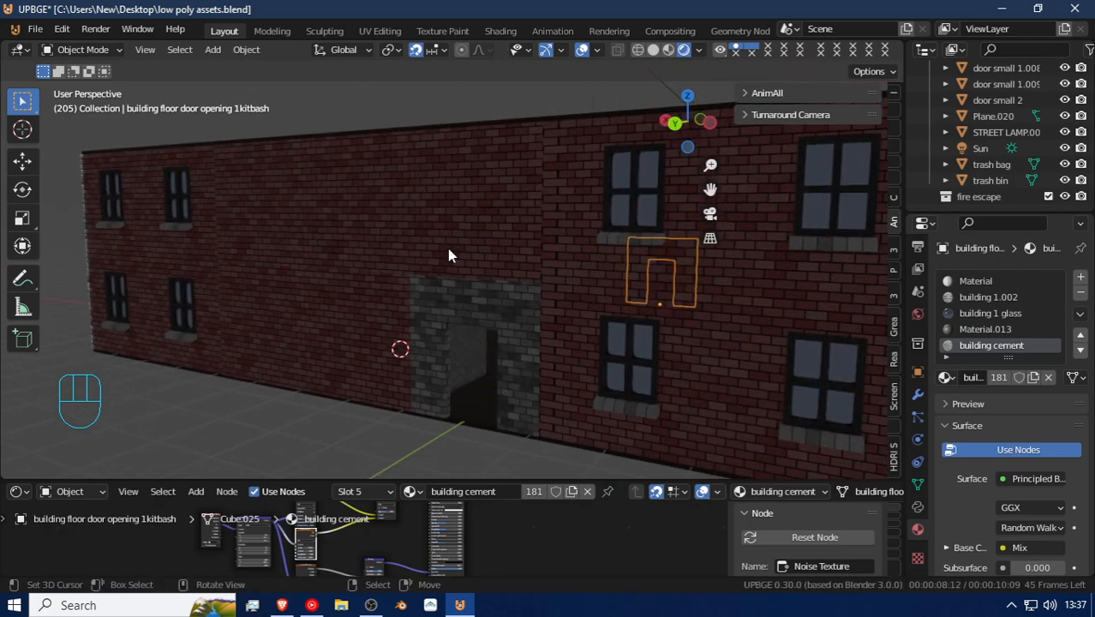
Step: Apply the red brick material building 1.001 from the upper wall above to the rear doorway wall's outer faces
{"action": "left_click", "coordinate": [448, 249]}
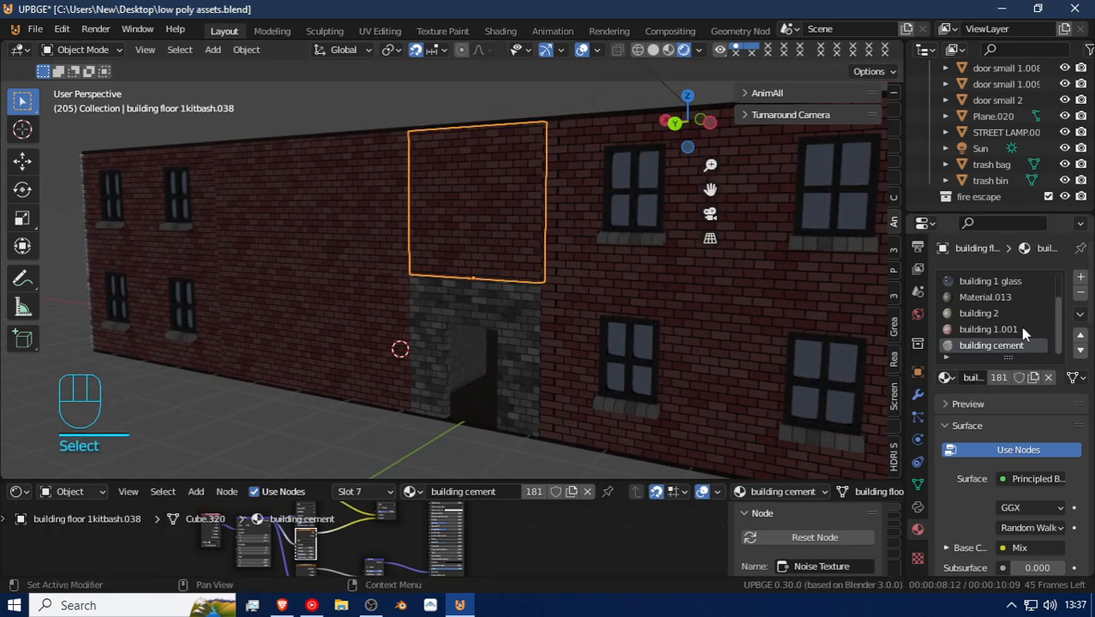
{"action": "left_click", "coordinate": [991, 327]}
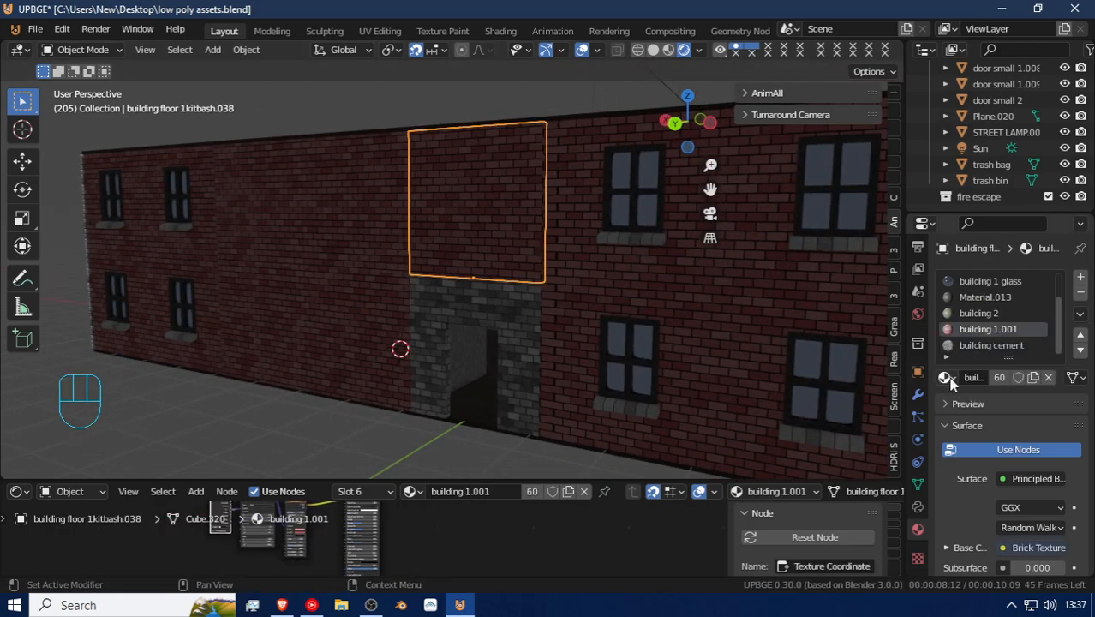
{"action": "left_click_drag", "start_coordinate": [522, 348], "coordinate": [522, 348]}
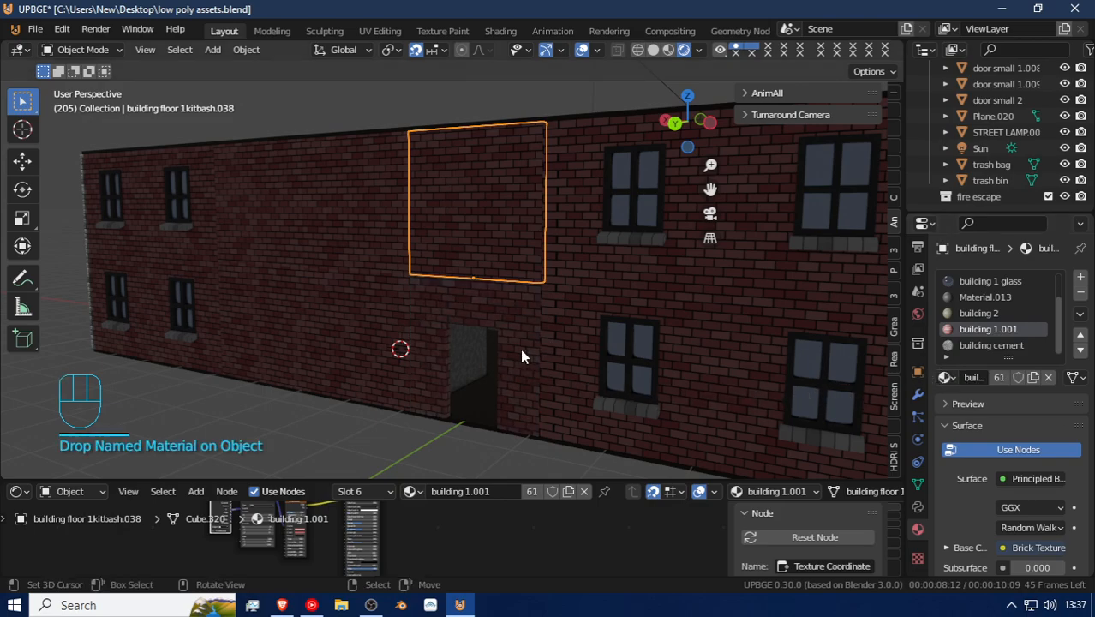
Step: Duplicate the brown wooden door at the far end of the ground-floor corridor, leaving the copy in place
{"action": "key", "text": "shift+f"}
{"action": "key", "text": "w"}
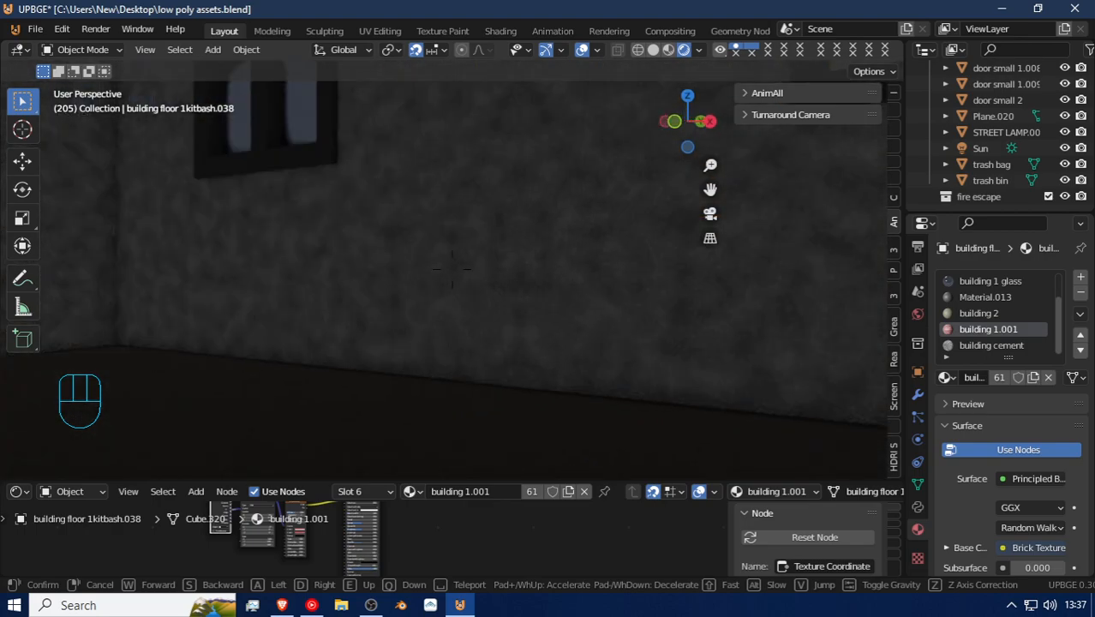
{"action": "key", "text": "shift"}
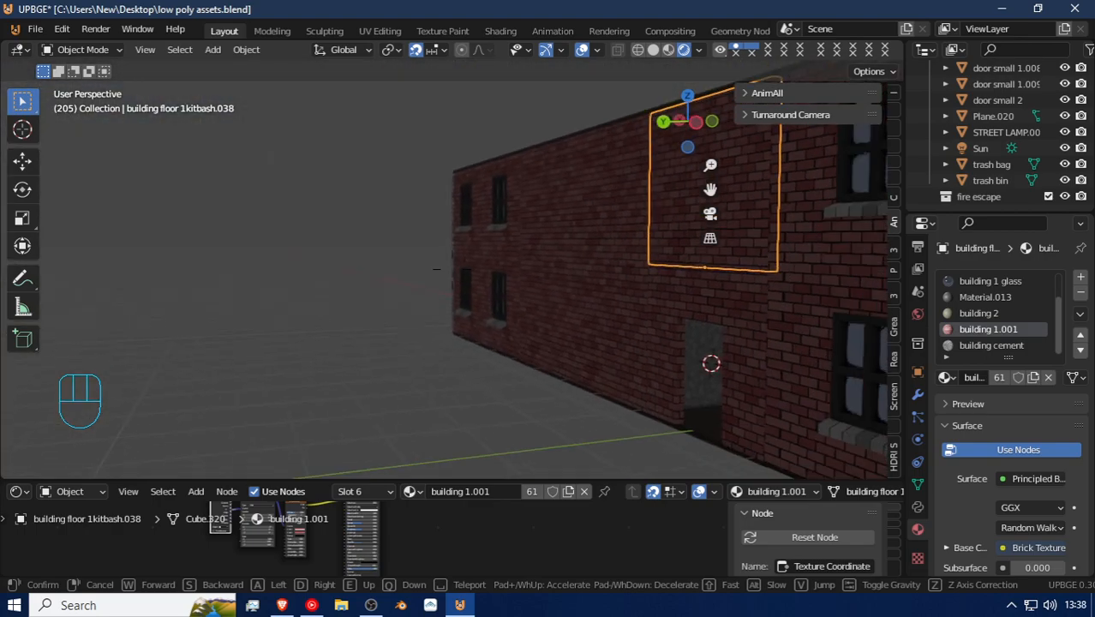
{"action": "key", "text": "w"}
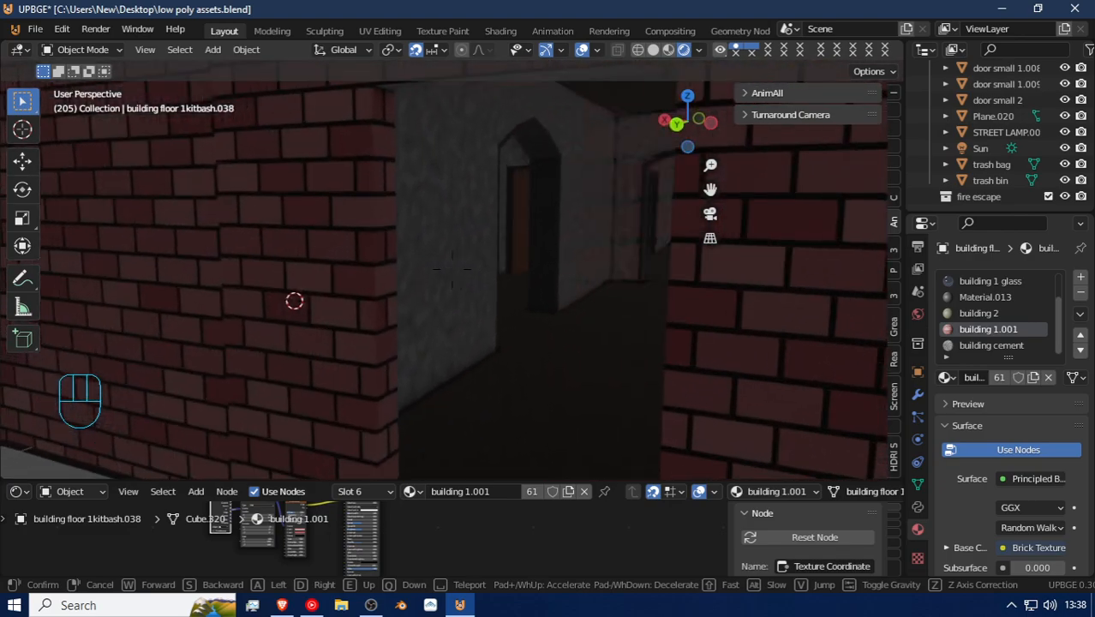
{"action": "key", "text": "s"}
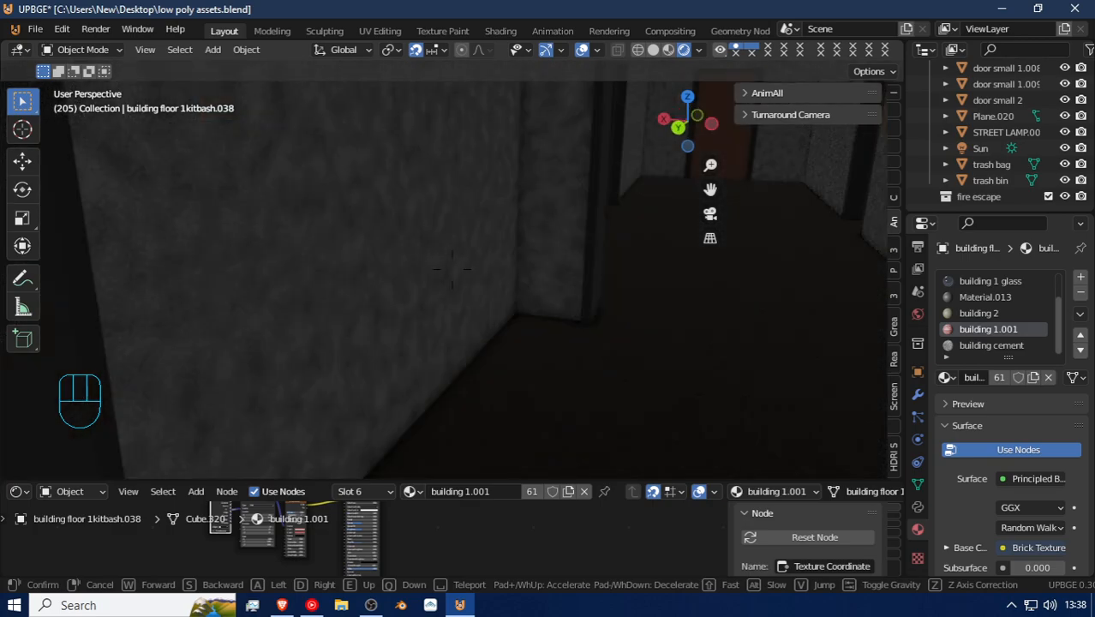
{"action": "left_click", "coordinate": [451, 264]}
{"action": "left_click", "coordinate": [576, 167]}
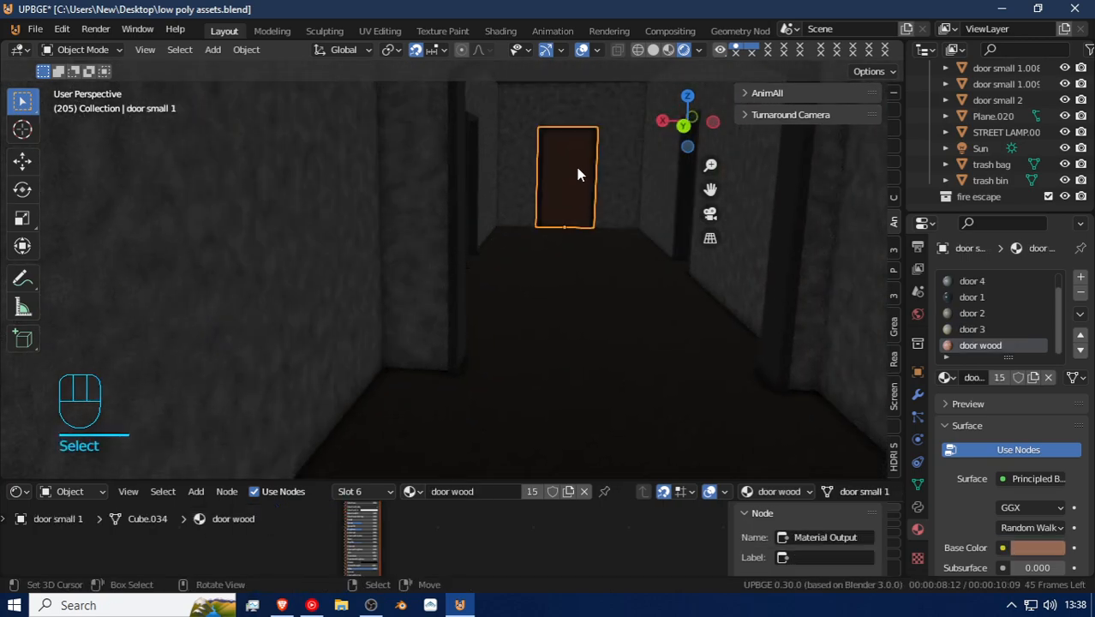
{"action": "key", "text": "shift+d"}
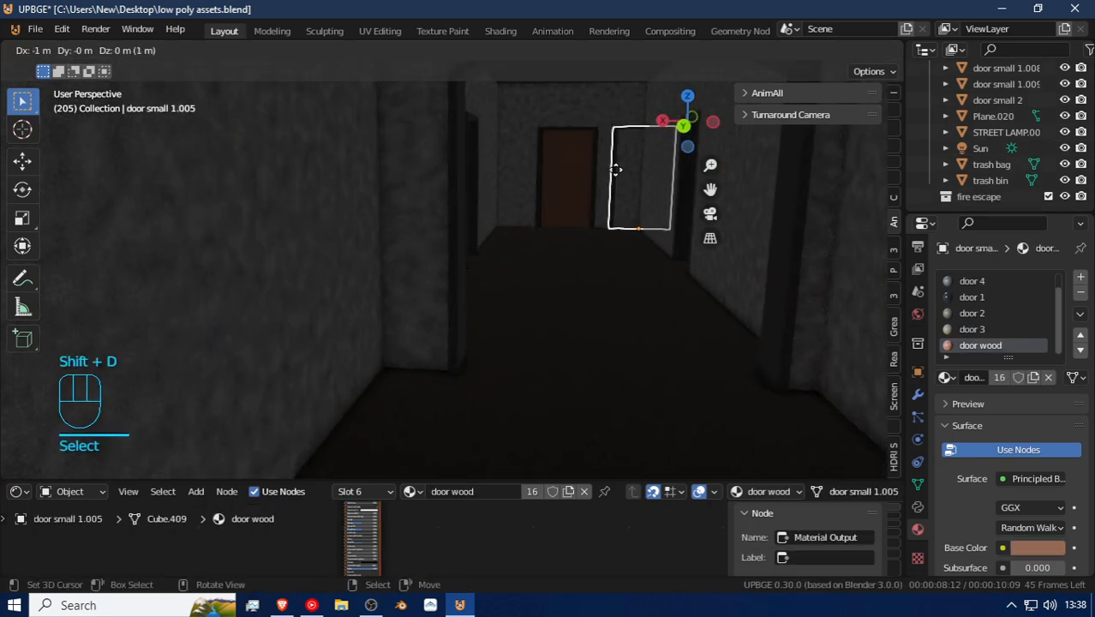
{"action": "right_click", "coordinate": [615, 176]}
Step: Move the copied door along global Y to the back of the building so it fills the rear doorway
{"action": "key", "text": "g"}
{"action": "key", "text": "y"}
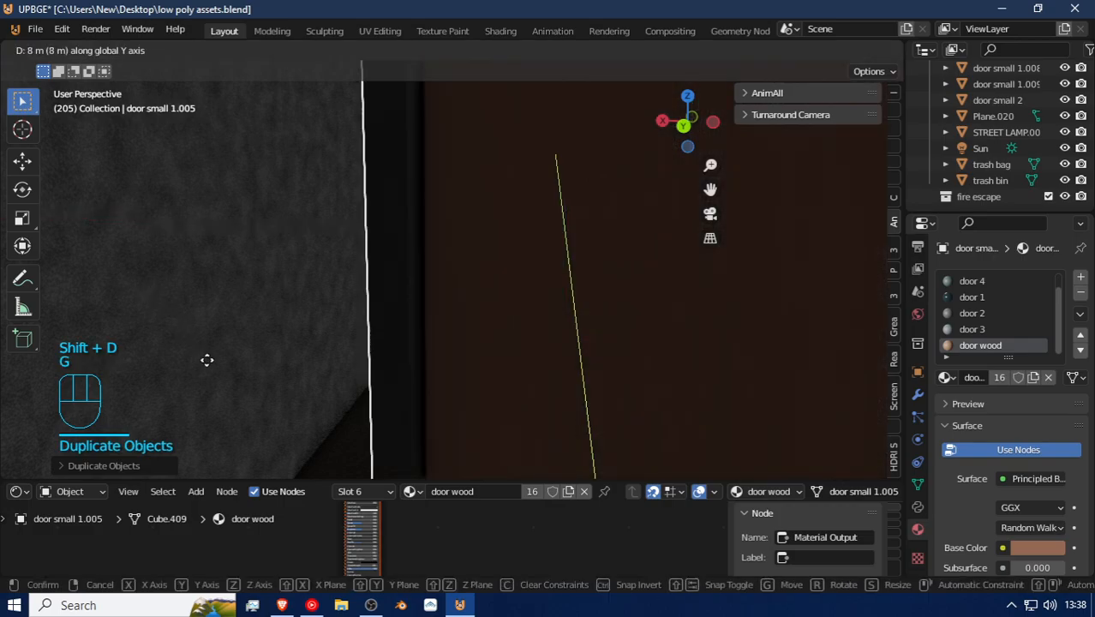
{"action": "left_click", "coordinate": [691, 330]}
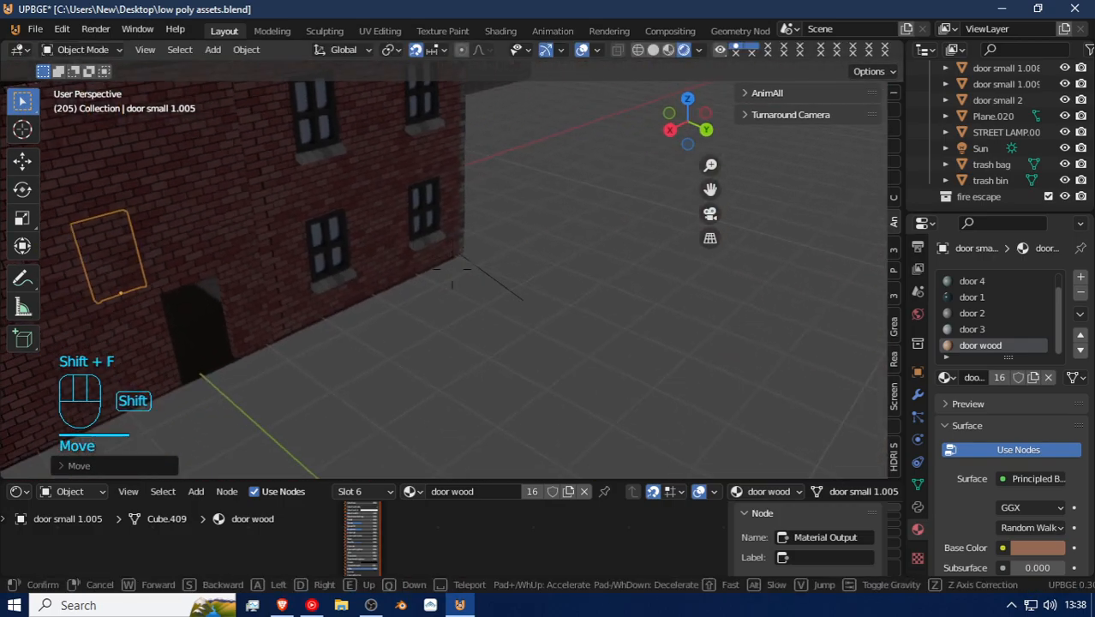
{"action": "left_click", "coordinate": [481, 280]}
{"action": "key", "text": "g"}
{"action": "key", "text": "x"}
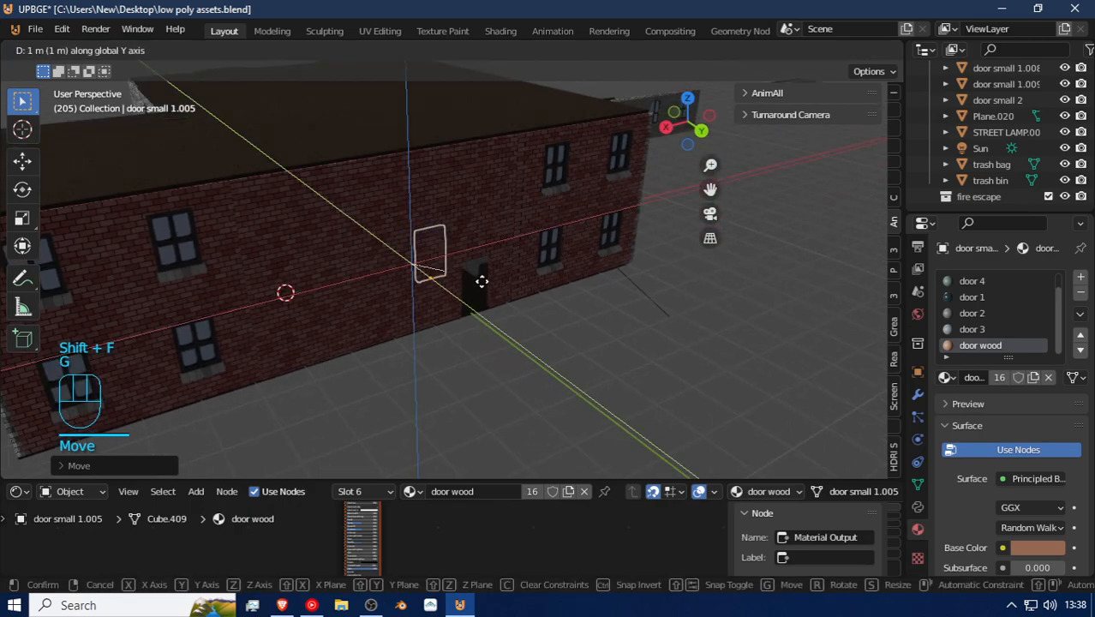
{"action": "left_click", "coordinate": [504, 317]}
Step: Check the rear door's fit, then duplicate the empty door frame in the interior room's wall in place
{"action": "key", "text": "shift+f"}
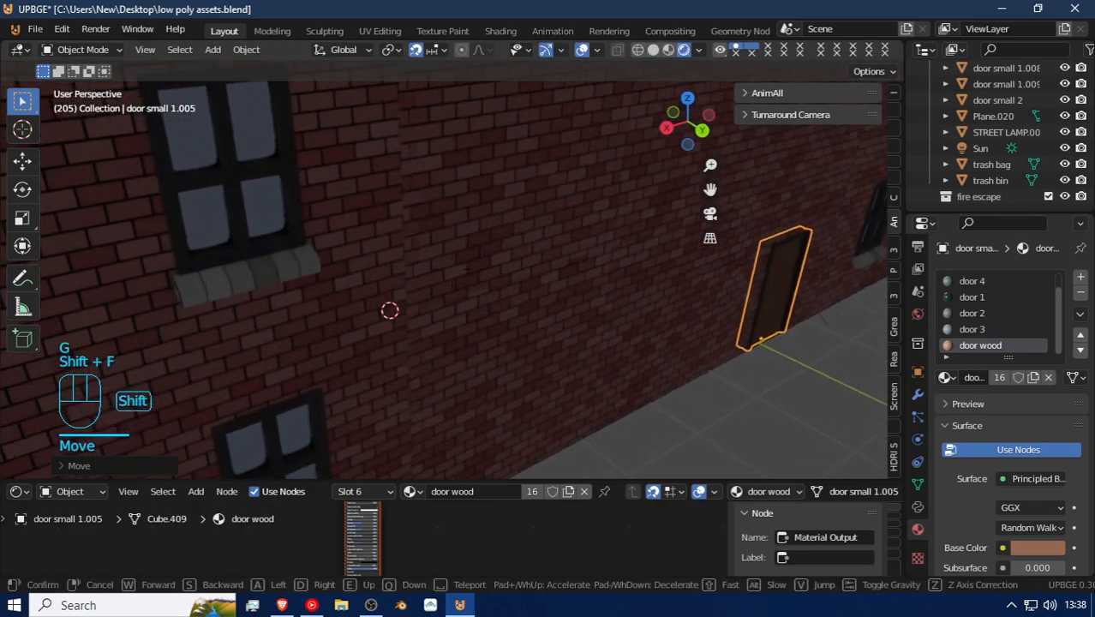
{"action": "key", "text": "w"}
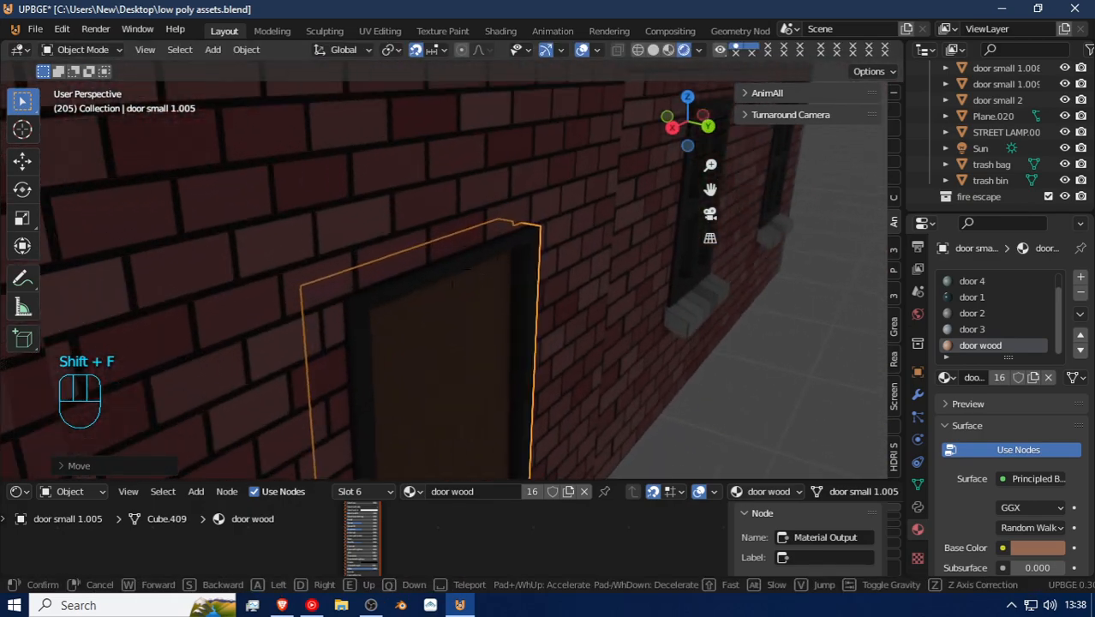
{"action": "key", "text": "s"}
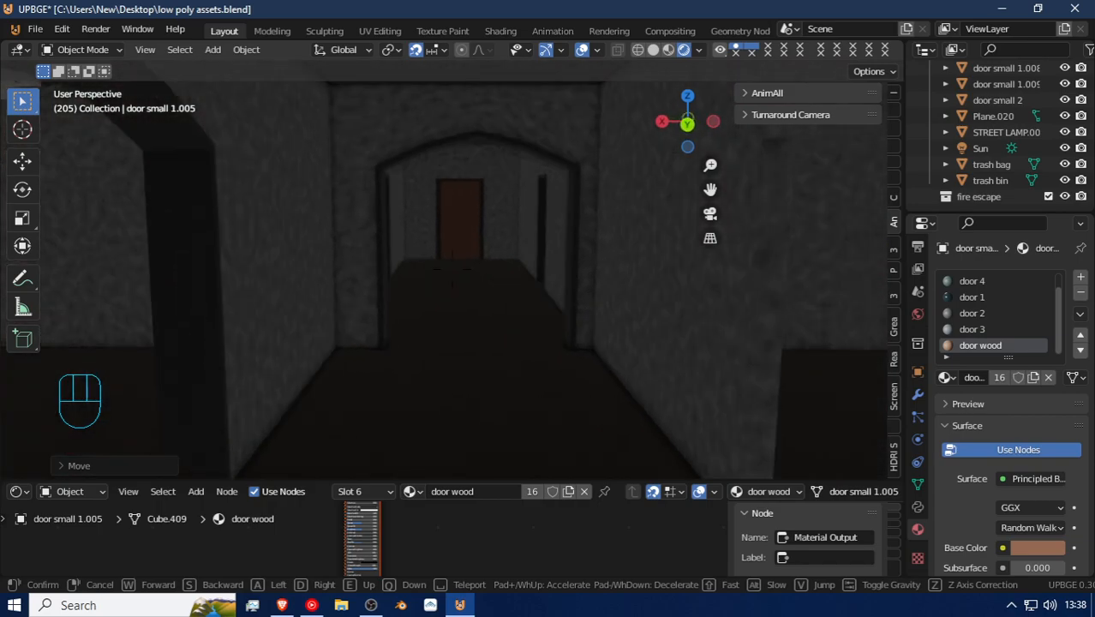
{"action": "key", "text": "w"}
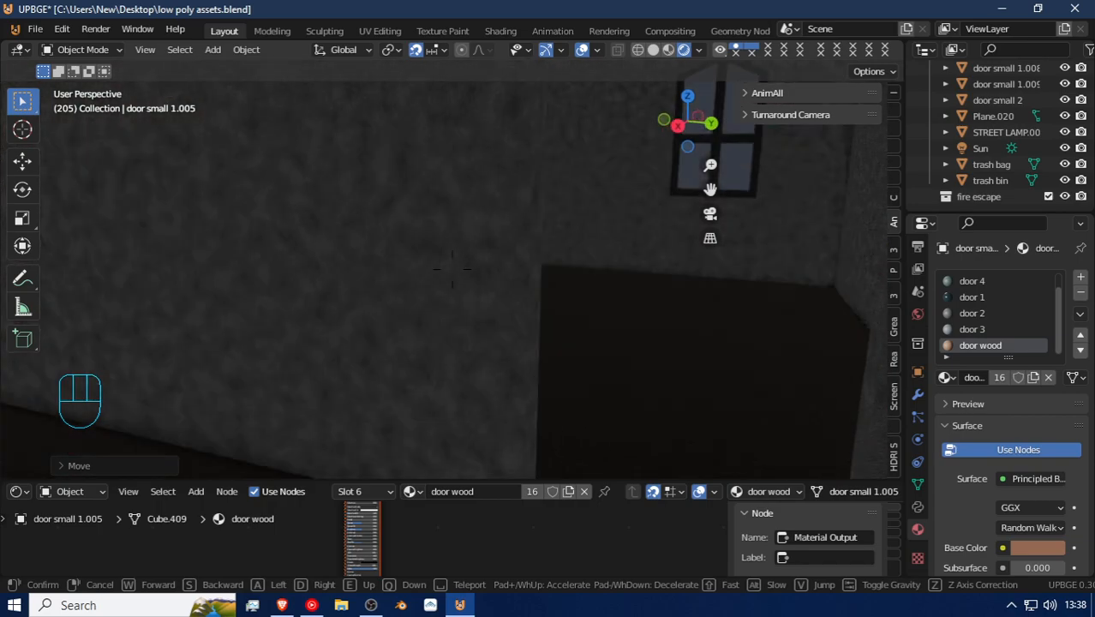
{"action": "key", "text": "w"}
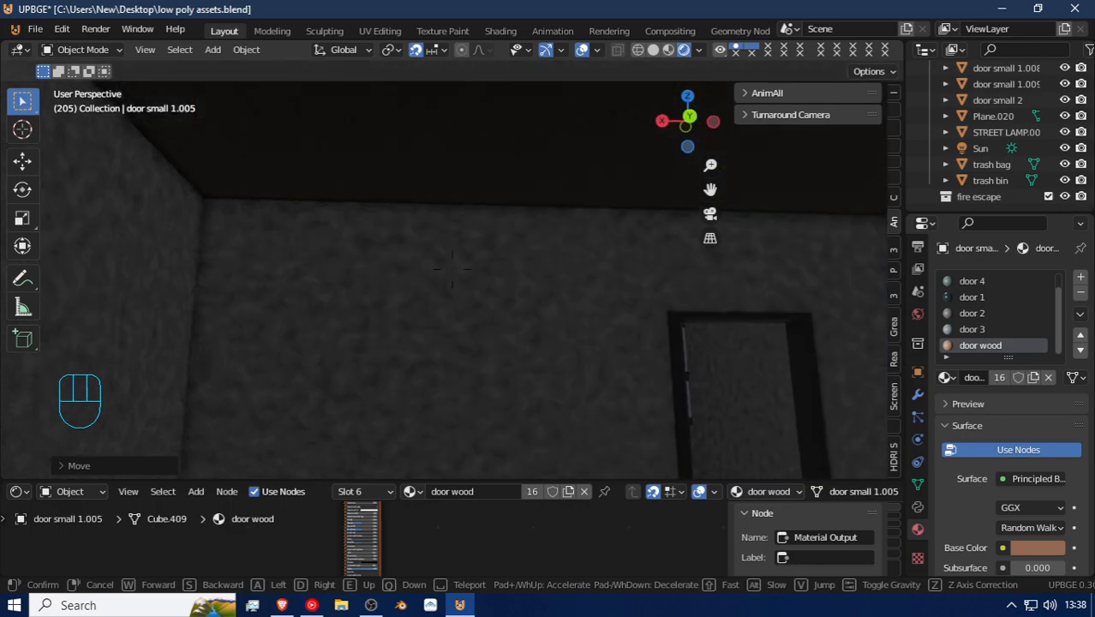
{"action": "left_click", "coordinate": [536, 310]}
{"action": "left_click", "coordinate": [540, 313]}
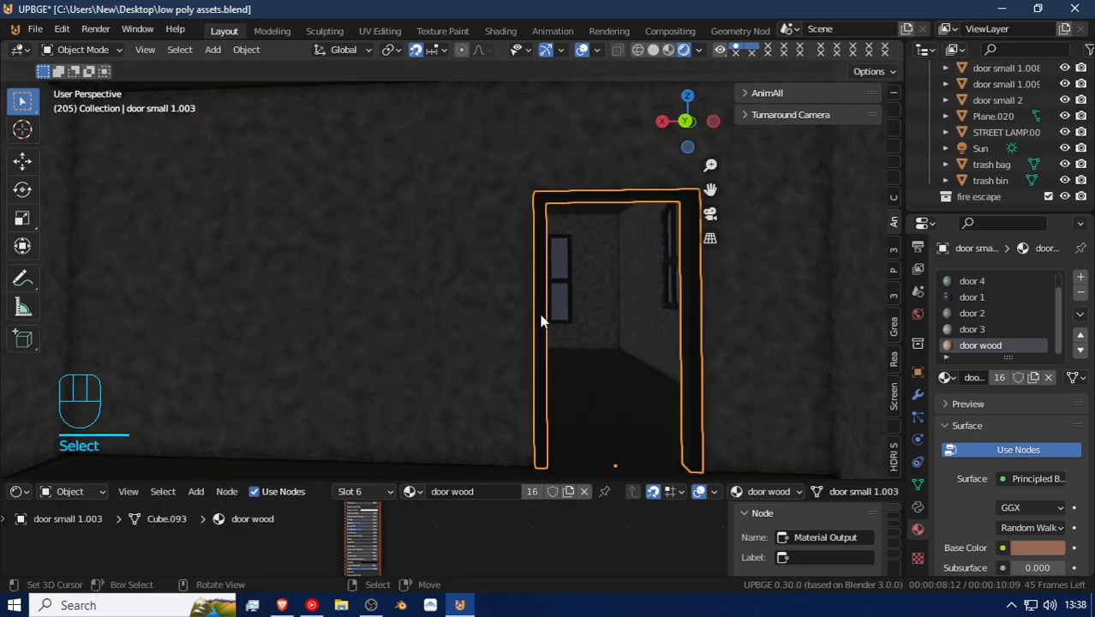
{"action": "key", "text": "shift+d"}
{"action": "right_click", "coordinate": [512, 296]}
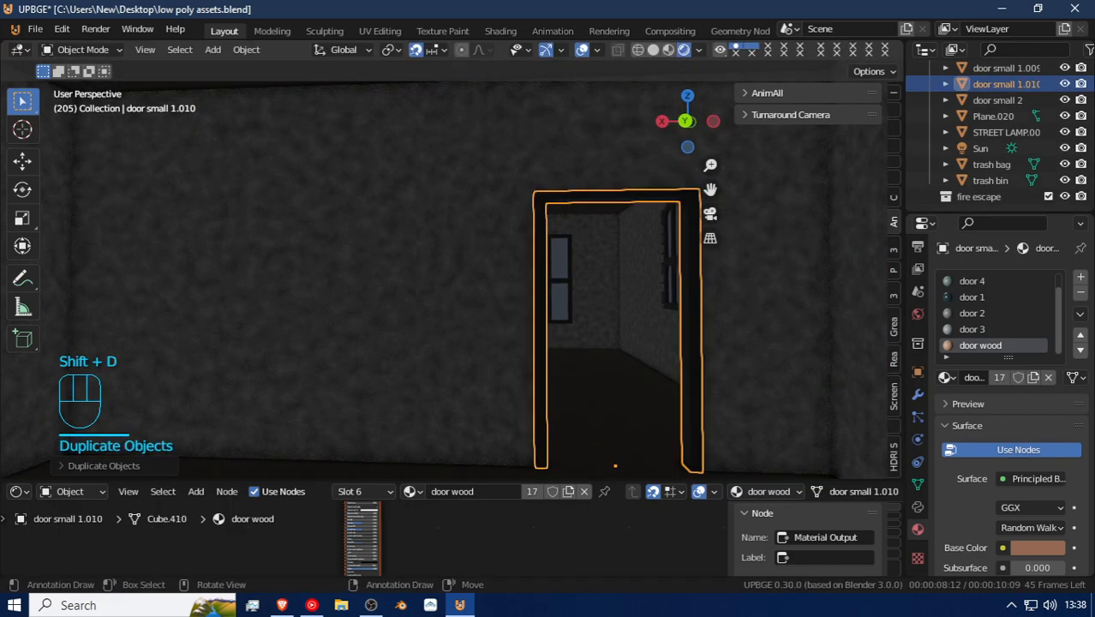
Step: Rotate the copied door frame 90 degrees about global Z and move it along global X to the adjoining side wall
{"action": "type", "text": "rz90"}
{"action": "key", "text": "Return"}
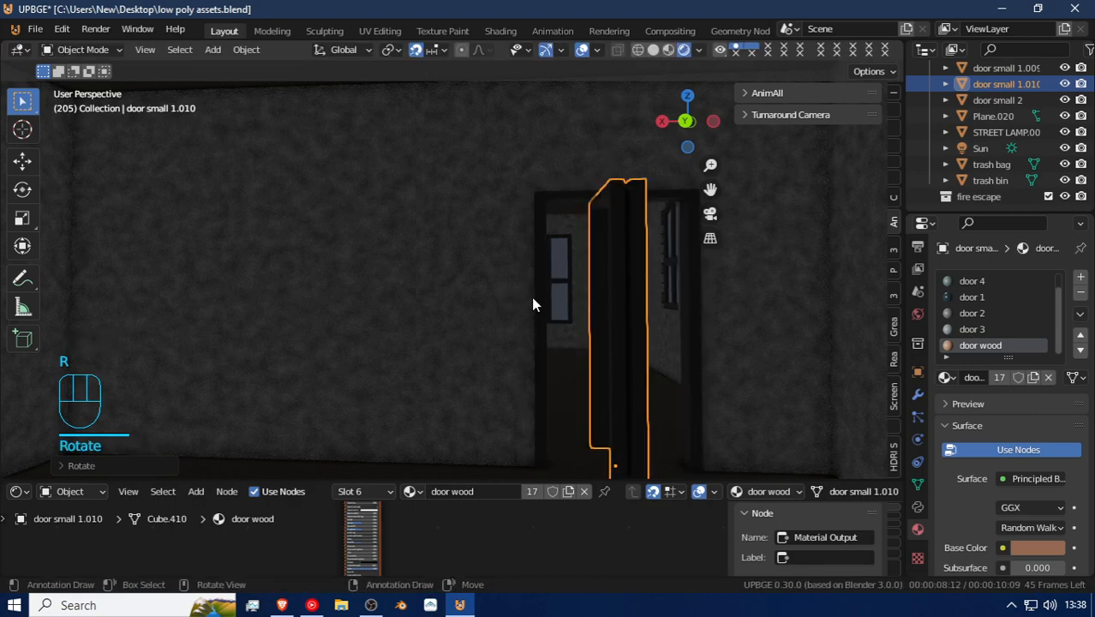
{"action": "key", "text": "g"}
{"action": "key", "text": "x"}
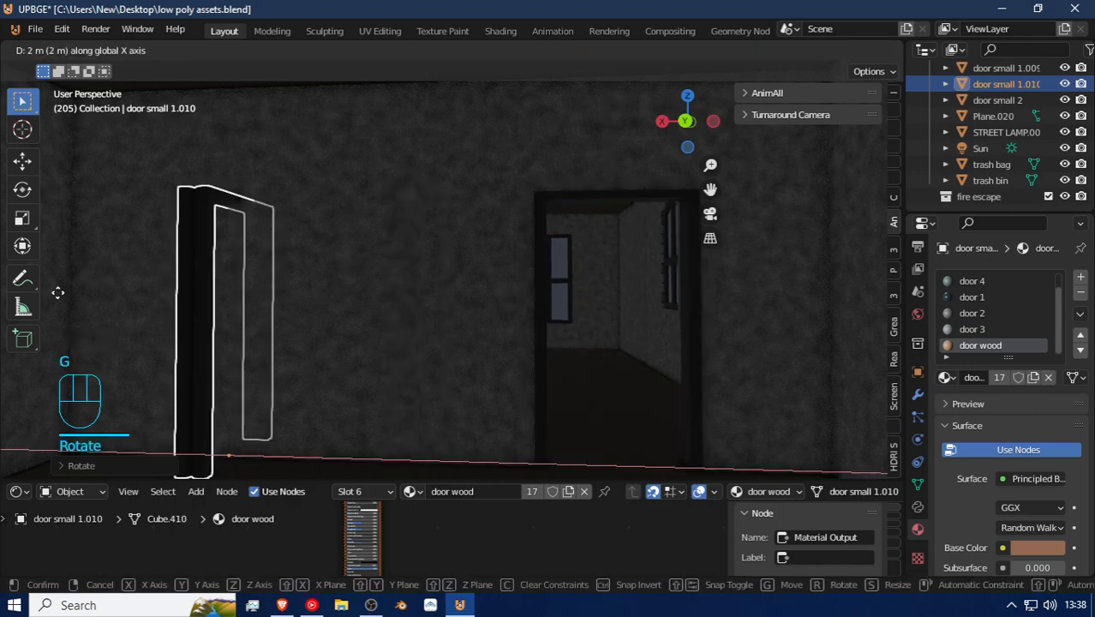
{"action": "left_click", "coordinate": [887, 351]}
Step: Move the rotated door frame 3 m along global Y to the open doorway facing the staircase
{"action": "key", "text": "shift+f"}
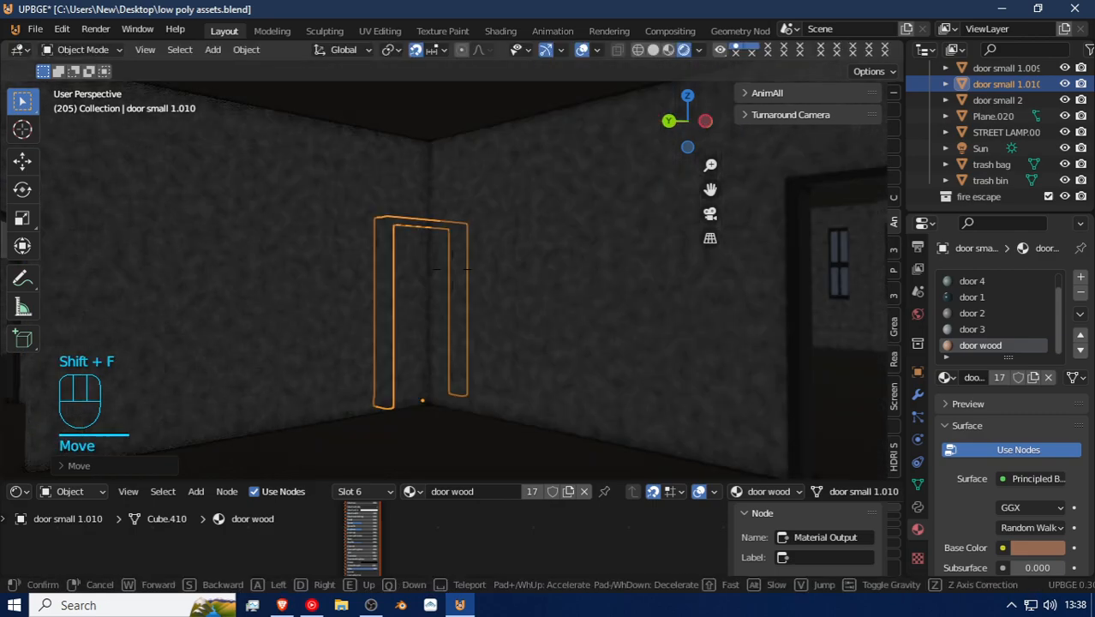
{"action": "left_click", "coordinate": [451, 269]}
{"action": "key", "text": "g"}
{"action": "key", "text": "y"}
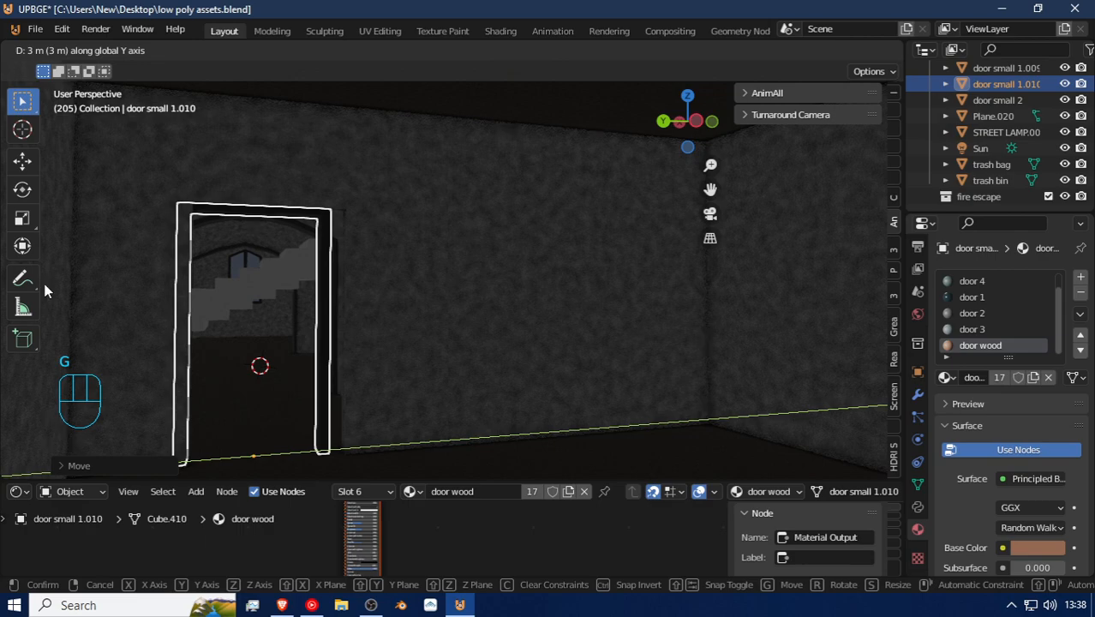
{"action": "left_click", "coordinate": [46, 292]}
Step: Switch snapping to Vertex and align the door frame with the doorway opening along global Y
{"action": "left_click", "coordinate": [439, 50]}
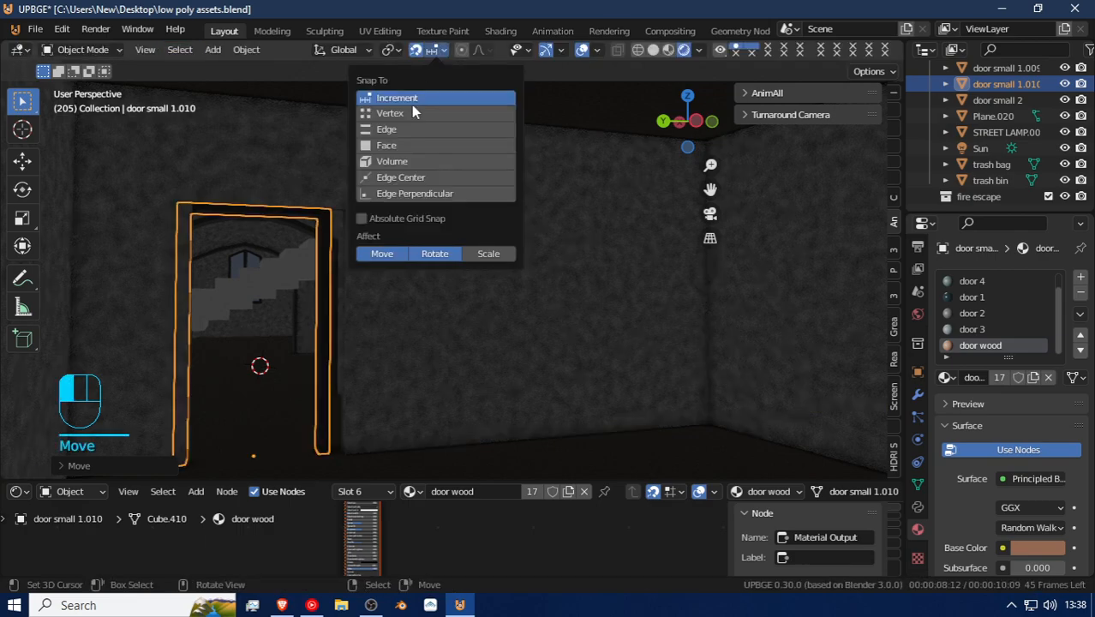
{"action": "left_click", "coordinate": [411, 111]}
{"action": "key", "text": "g"}
{"action": "key", "text": "y"}
{"action": "left_click", "coordinate": [334, 221]}
Step: Snap the door frame along global X to fit the wall thickness and check it from the staircase side
{"action": "key", "text": "shift+f"}
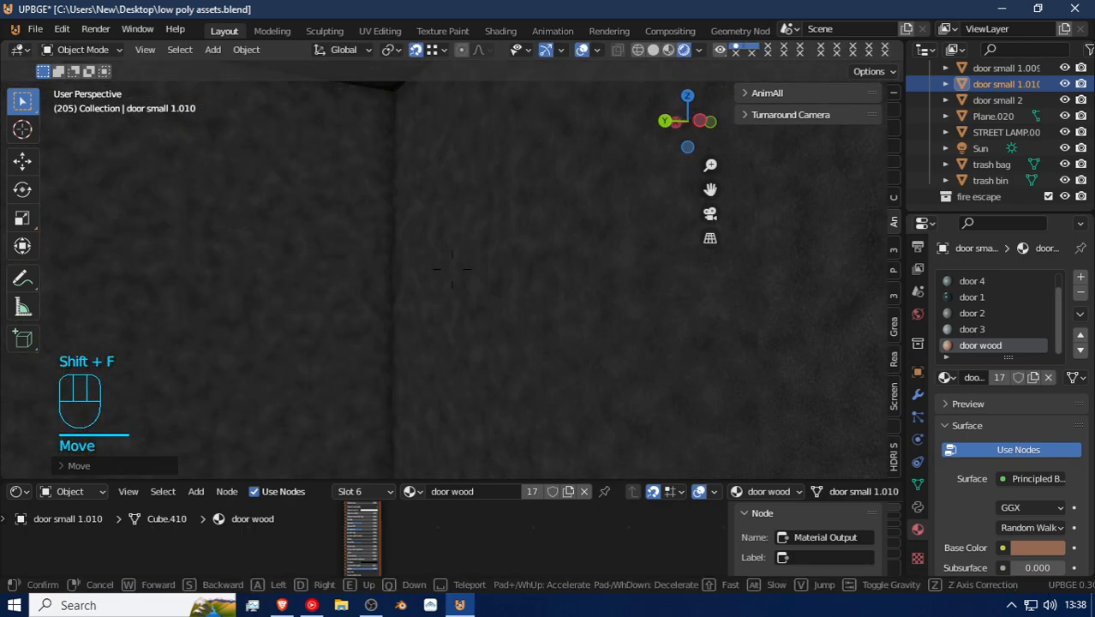
{"action": "key", "text": "s"}
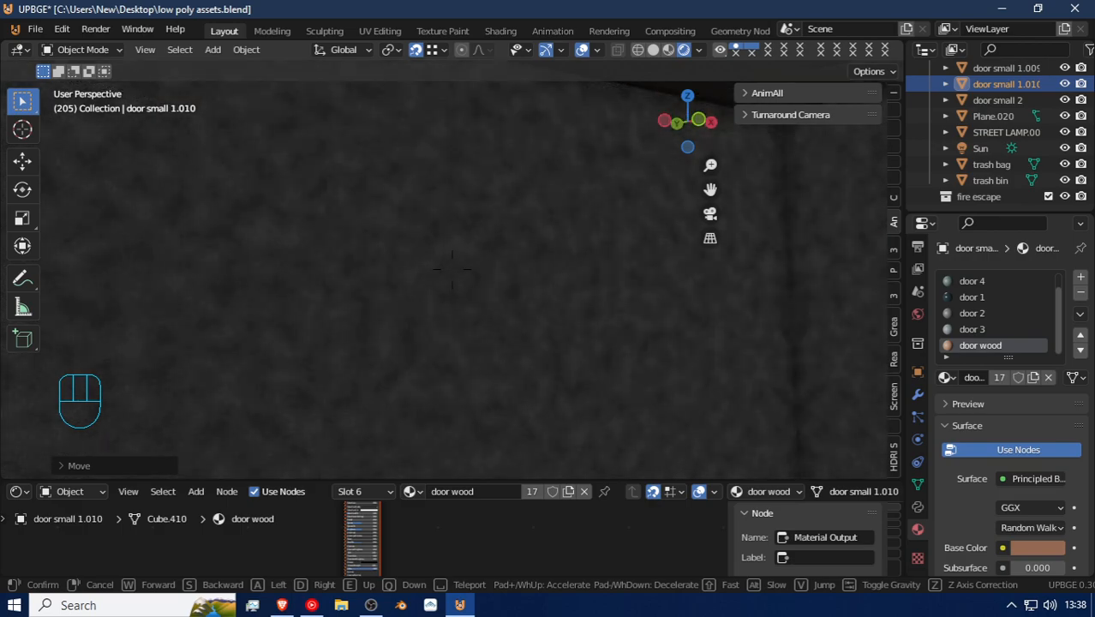
{"action": "left_click", "coordinate": [452, 268]}
{"action": "key", "text": "g"}
{"action": "key", "text": "x"}
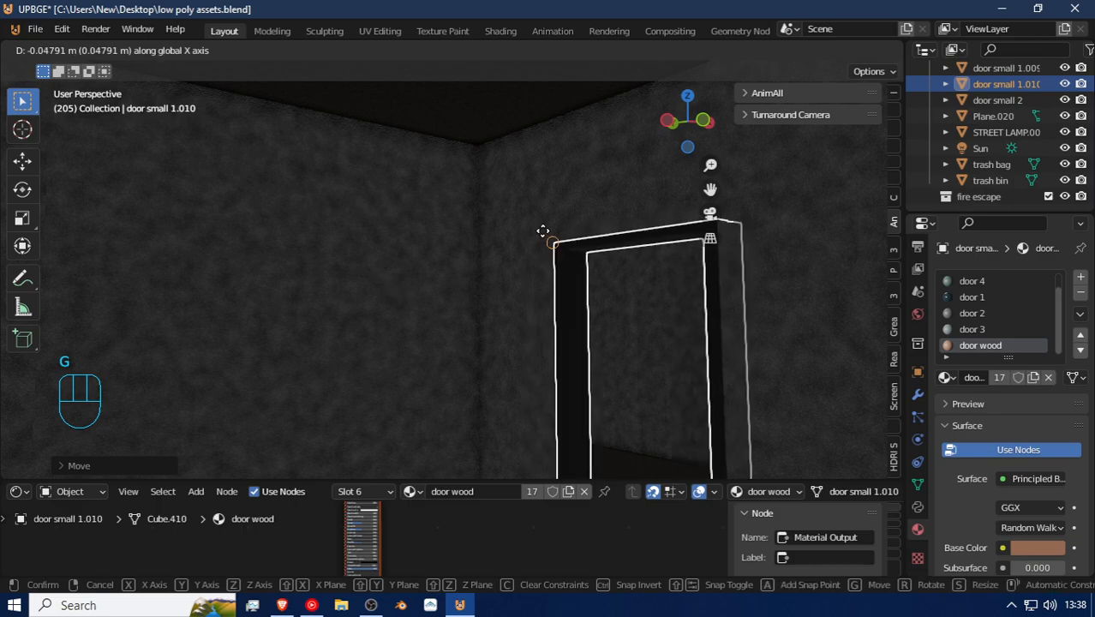
{"action": "left_click", "coordinate": [537, 249]}
{"action": "key", "text": "shift+f"}
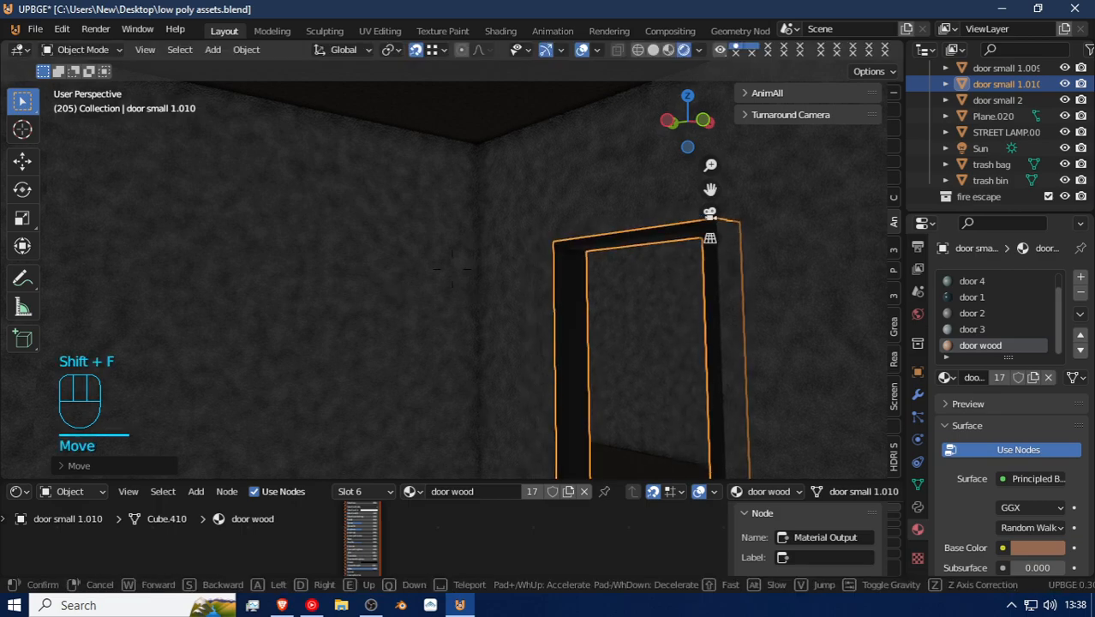
{"action": "key", "text": "w"}
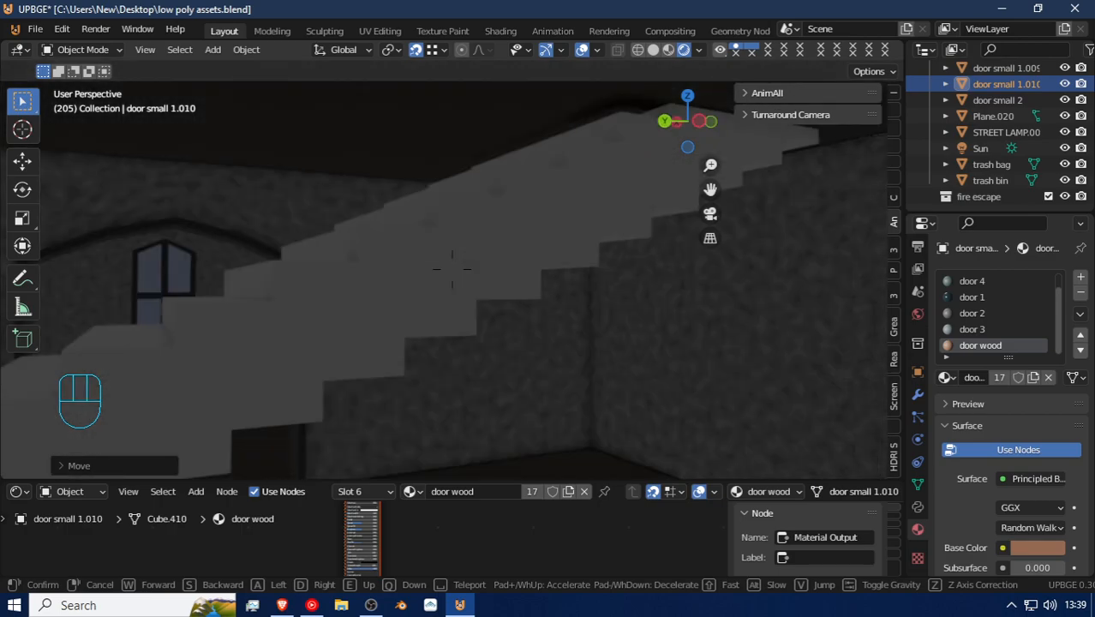
Step: Walk through the building interior and examine the staircase, the door frame and the ceiling above the top steps
{"action": "key", "text": "w"}
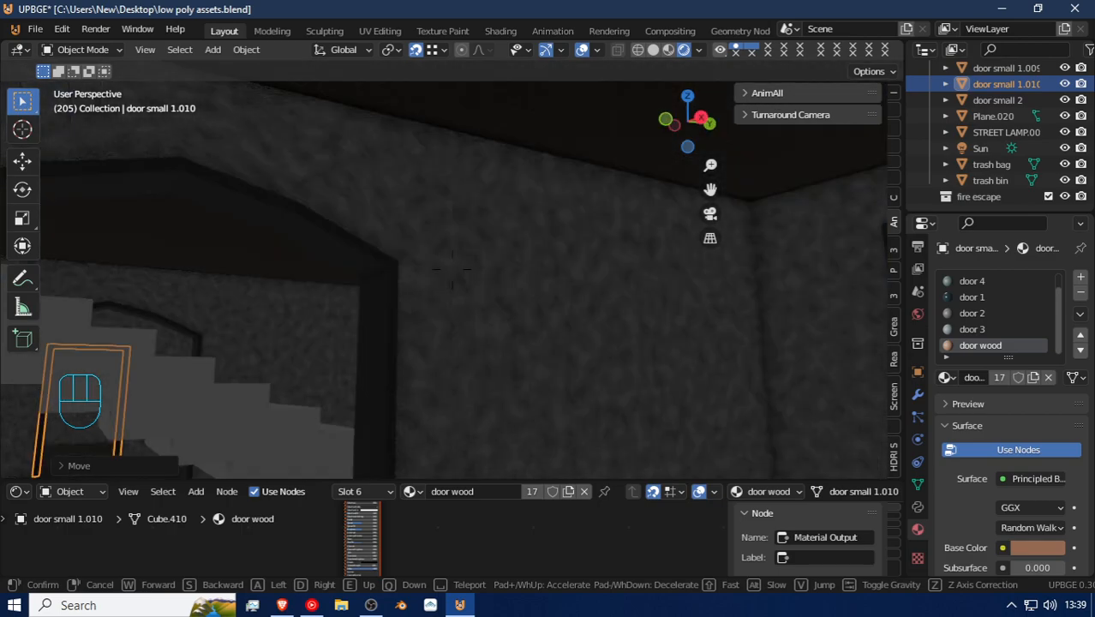
{"action": "key", "text": "w"}
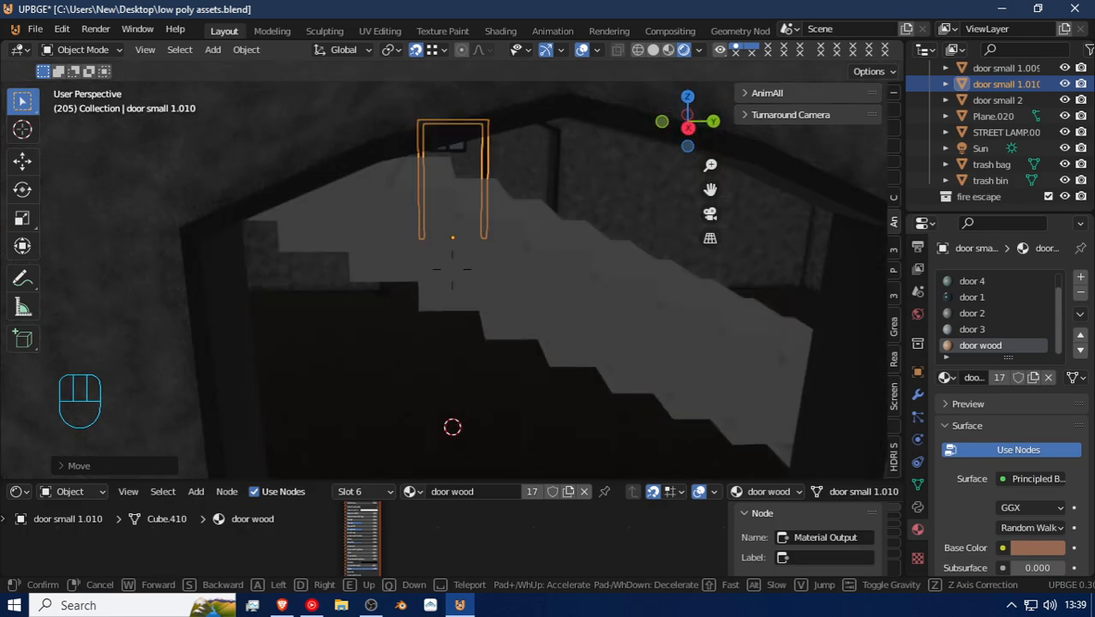
{"action": "key", "text": "w"}
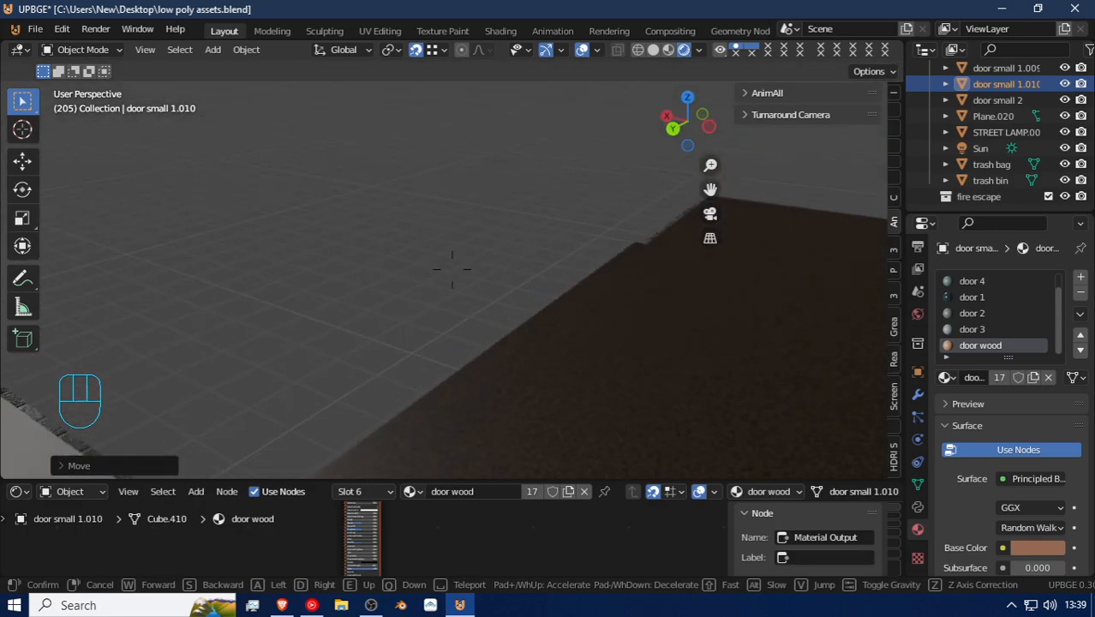
{"action": "key", "text": "w"}
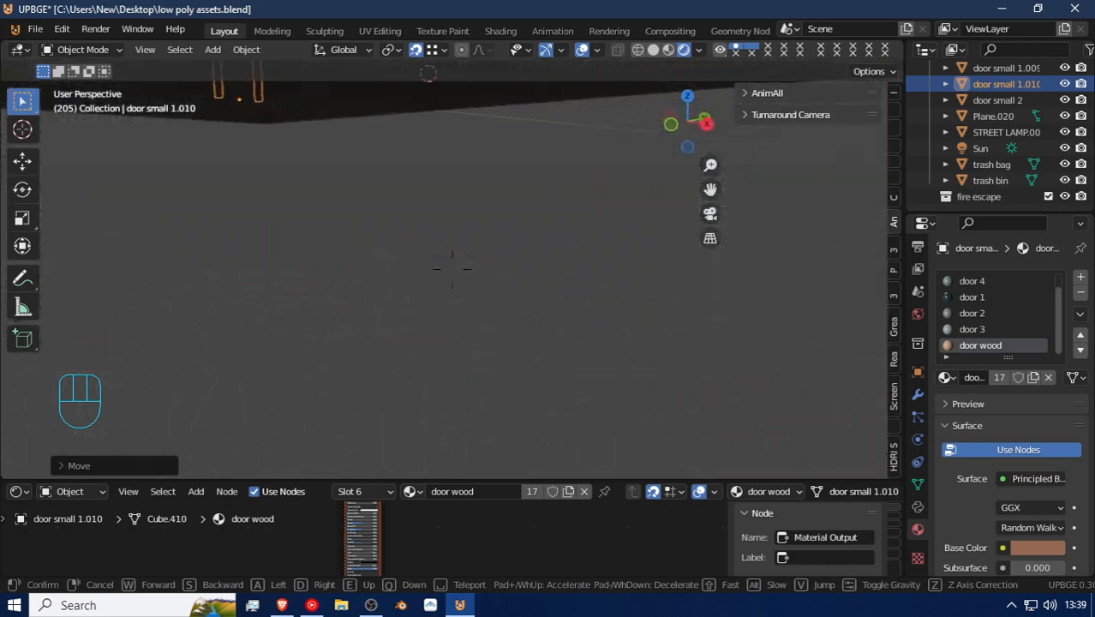
{"action": "key", "text": "Escape"}
{"action": "key", "text": "shift+f"}
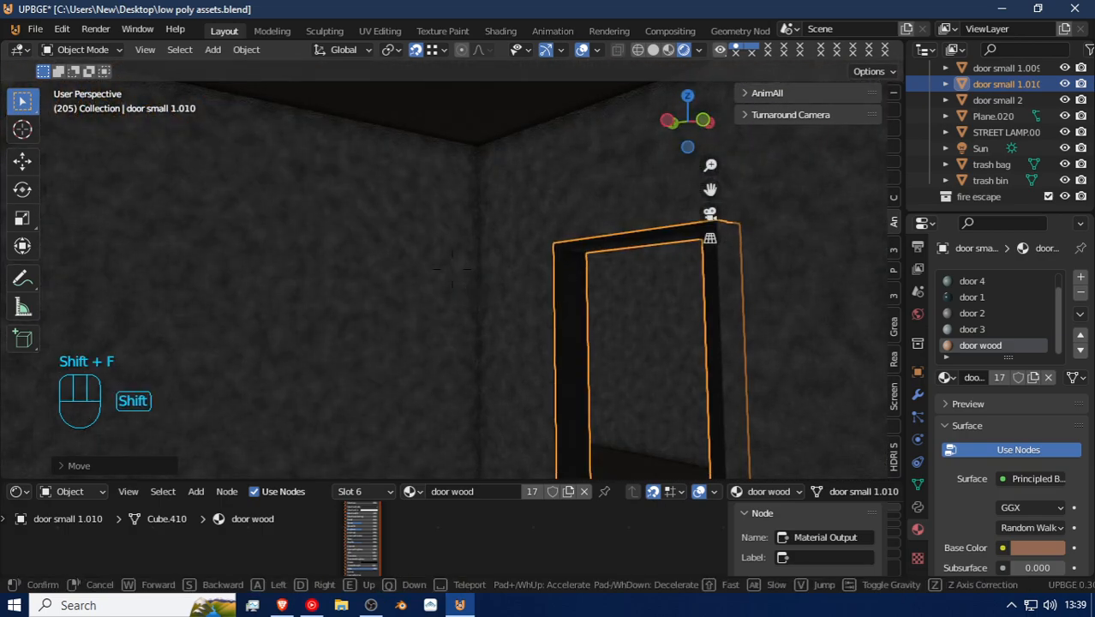
{"action": "key", "text": "shift+f"}
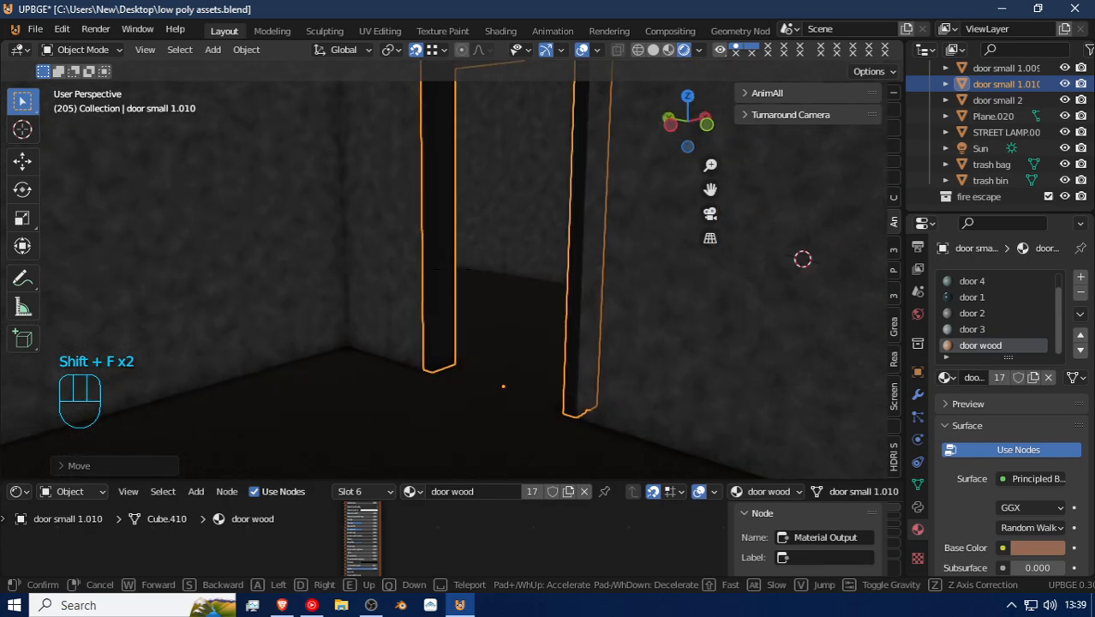
{"action": "key", "text": "w"}
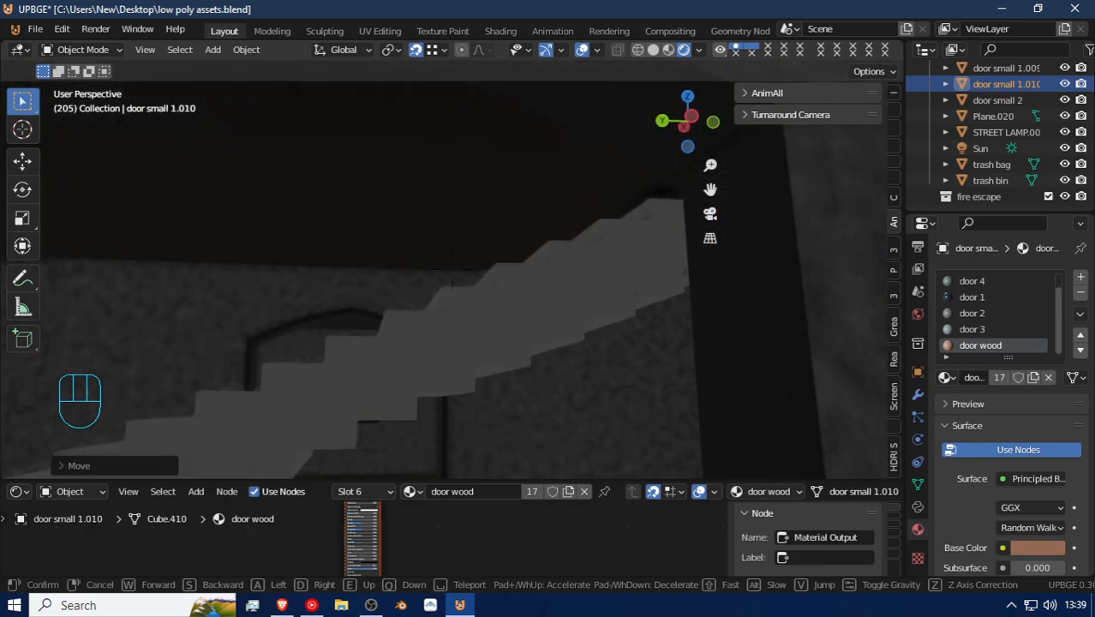
{"action": "left_click", "coordinate": [452, 271]}
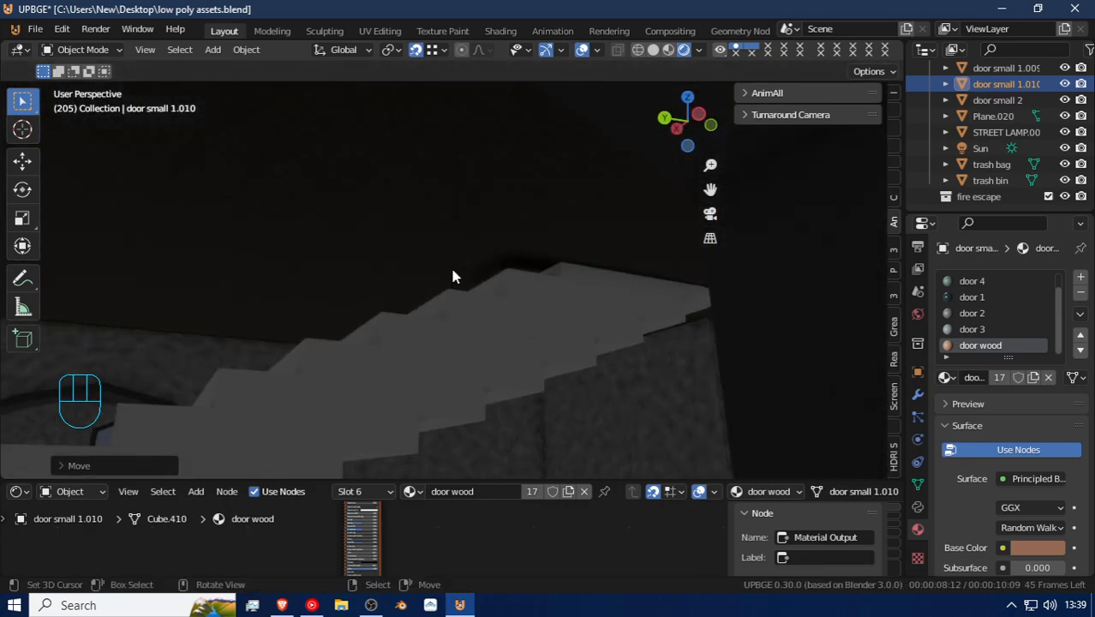
Step: Delete the ceiling slab directly above the top of the staircase
{"action": "left_click", "coordinate": [558, 237]}
{"action": "key", "text": "x"}
{"action": "left_click", "coordinate": [559, 230]}
Step: Delete the remaining ceiling piece that cuts into the upper steps of the staircase
{"action": "key", "text": "shift+f"}
{"action": "key", "text": "w"}
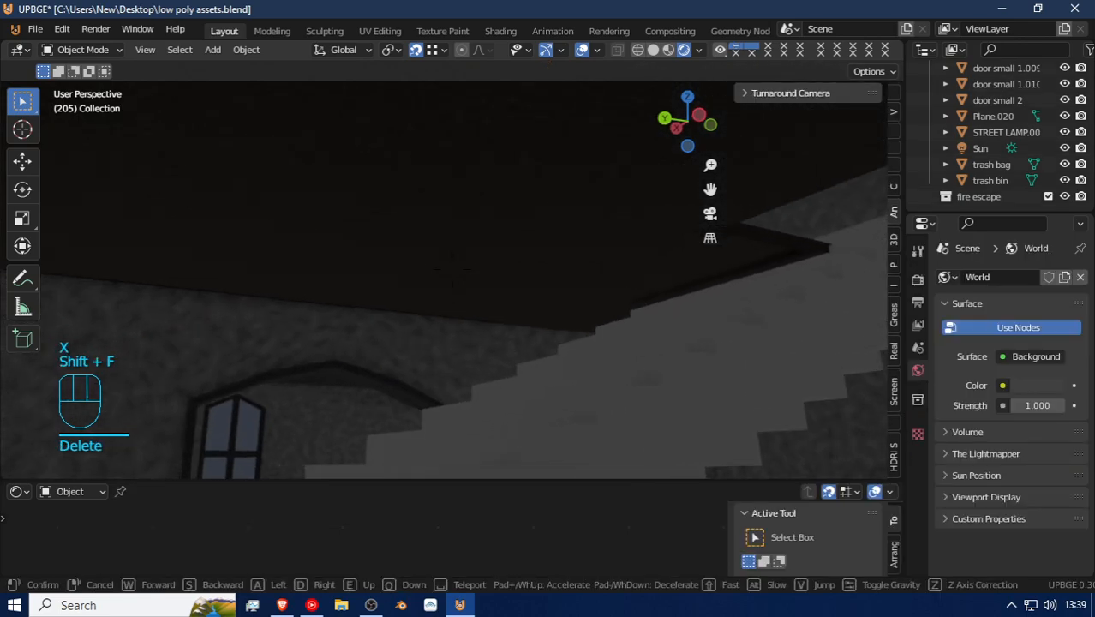
{"action": "key", "text": "w"}
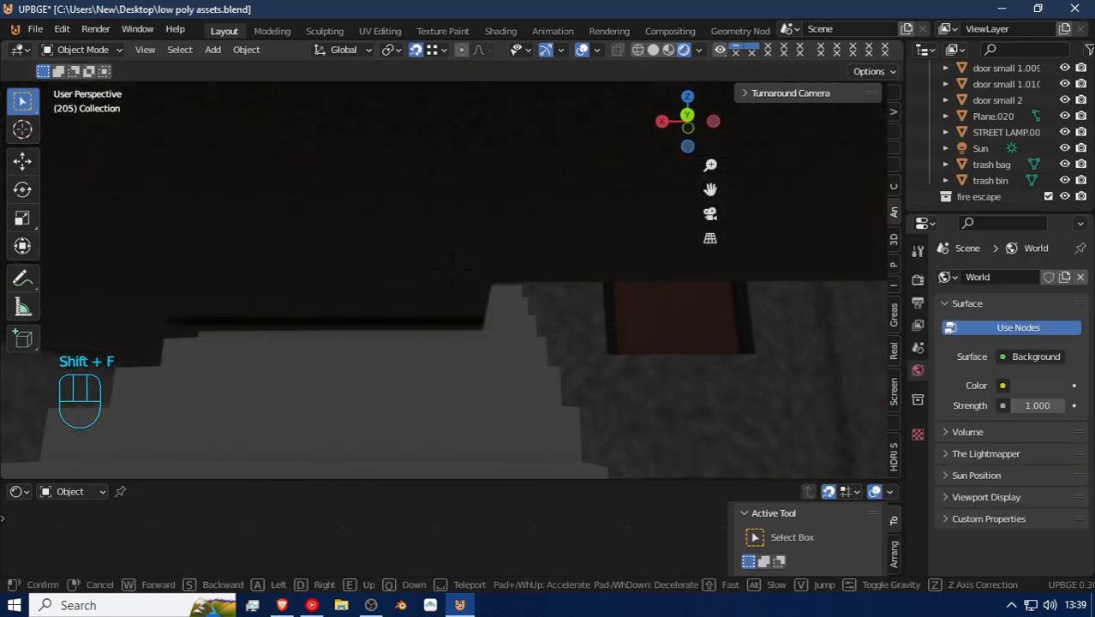
{"action": "key", "text": "d"}
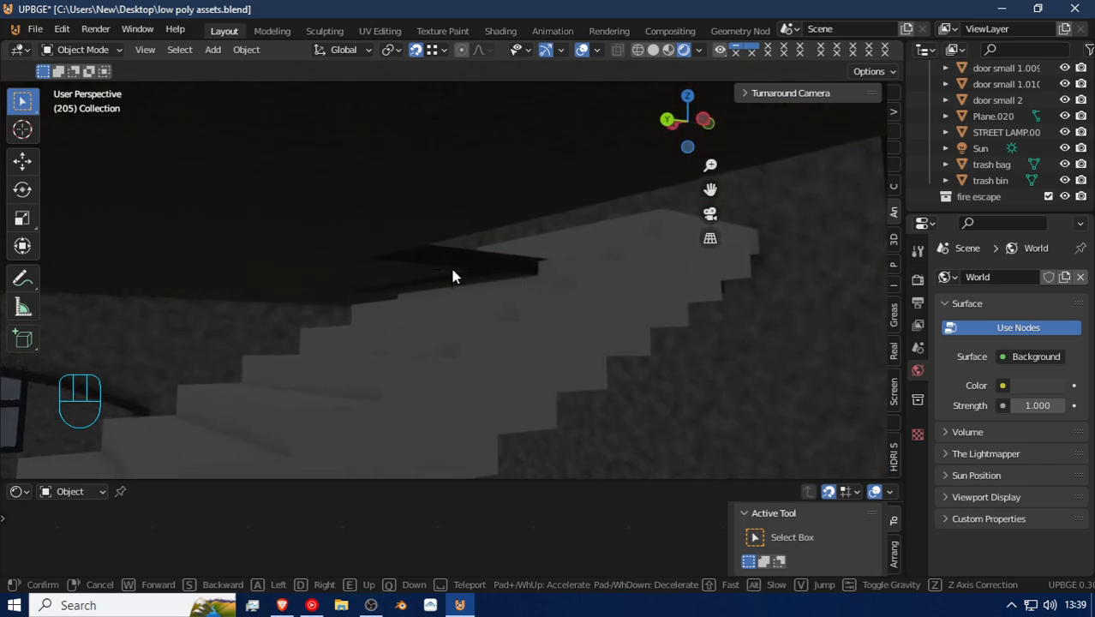
{"action": "left_click", "coordinate": [434, 263]}
{"action": "left_click", "coordinate": [435, 263]}
{"action": "key", "text": "x"}
{"action": "left_click", "coordinate": [436, 268]}
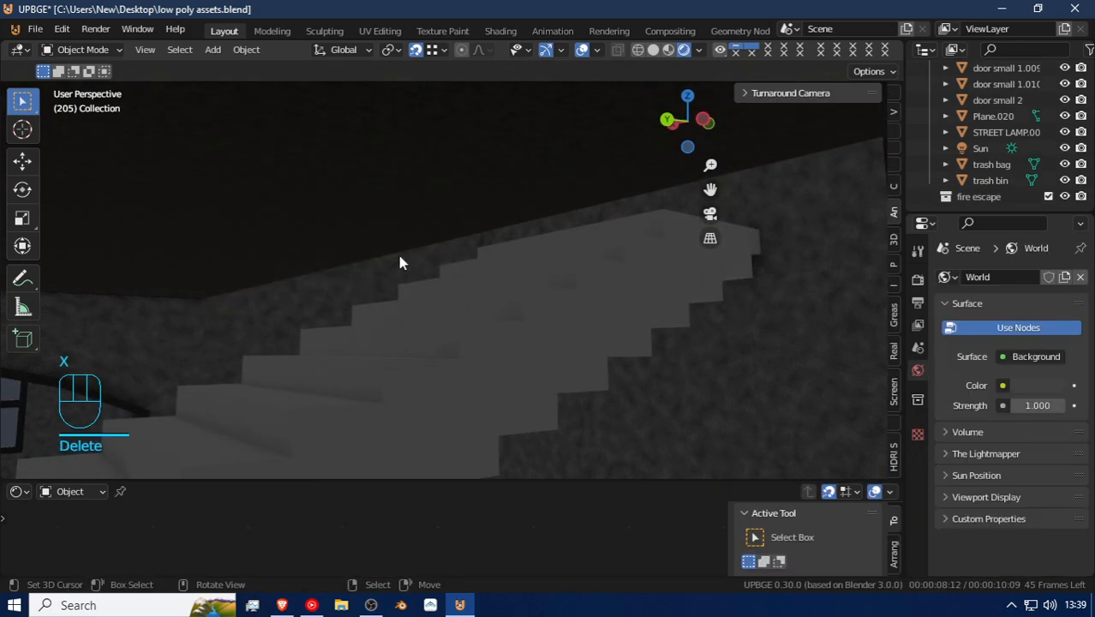
Step: Delete the two roof floor slabs Cube.061 and Cube.060 beside the staircase to open up the stairwell
{"action": "left_click", "coordinate": [315, 240]}
{"action": "key", "text": "x"}
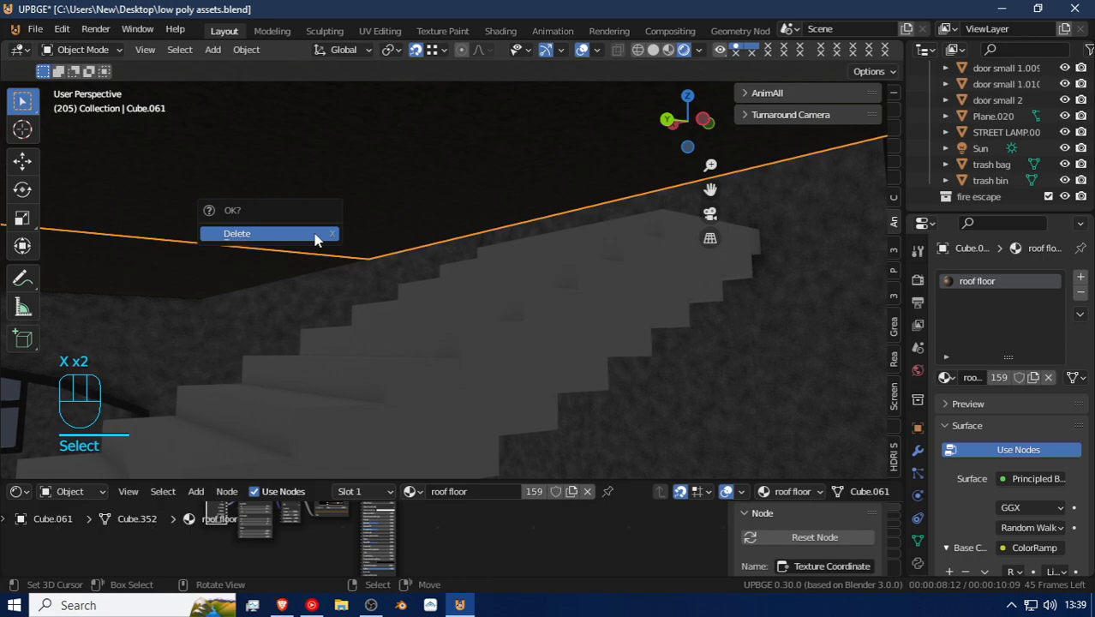
{"action": "left_click", "coordinate": [314, 239]}
{"action": "left_click", "coordinate": [296, 250]}
{"action": "key", "text": "x"}
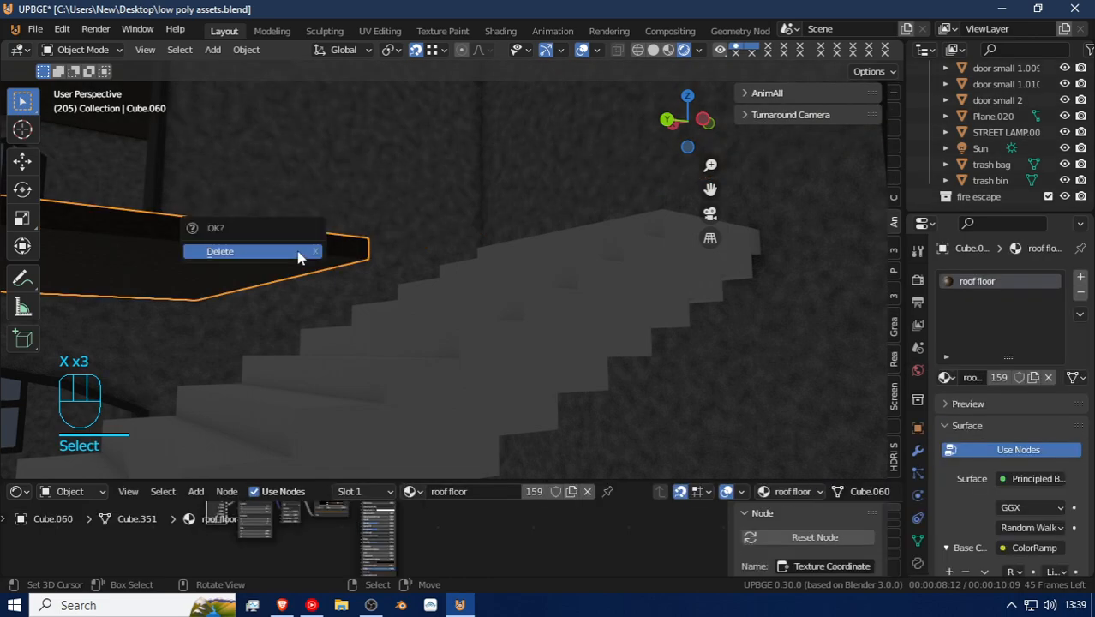
{"action": "left_click", "coordinate": [298, 252]}
Step: Extend the two adjacent upper floor slabs toward the staircase by moving their edge faces about 1.76 m along negative Y
{"action": "key", "text": "shift+f"}
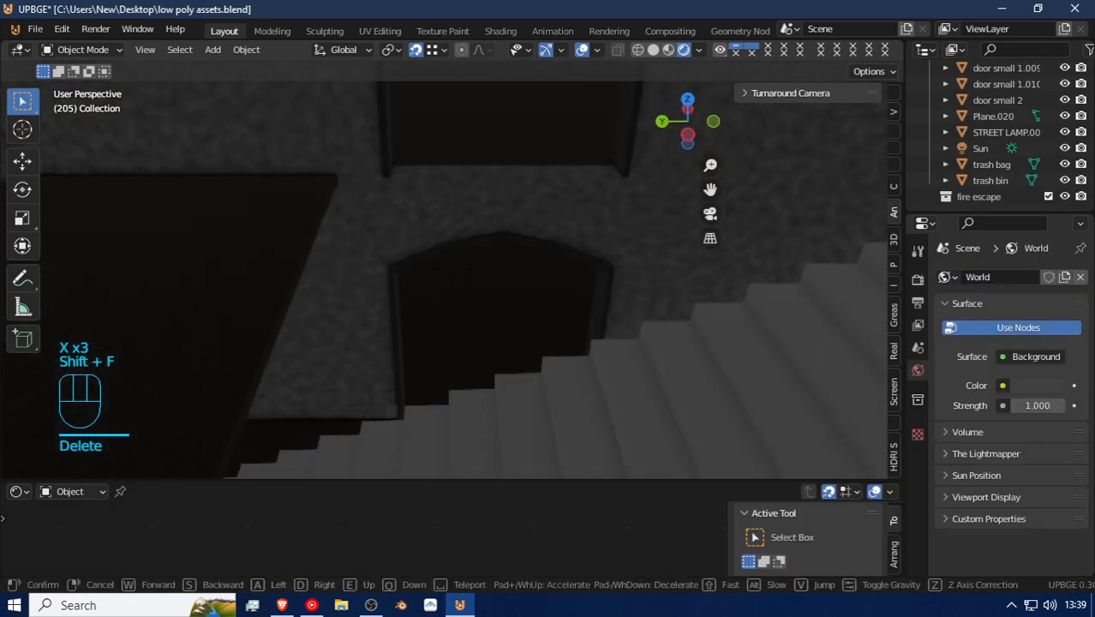
{"action": "key", "text": "s"}
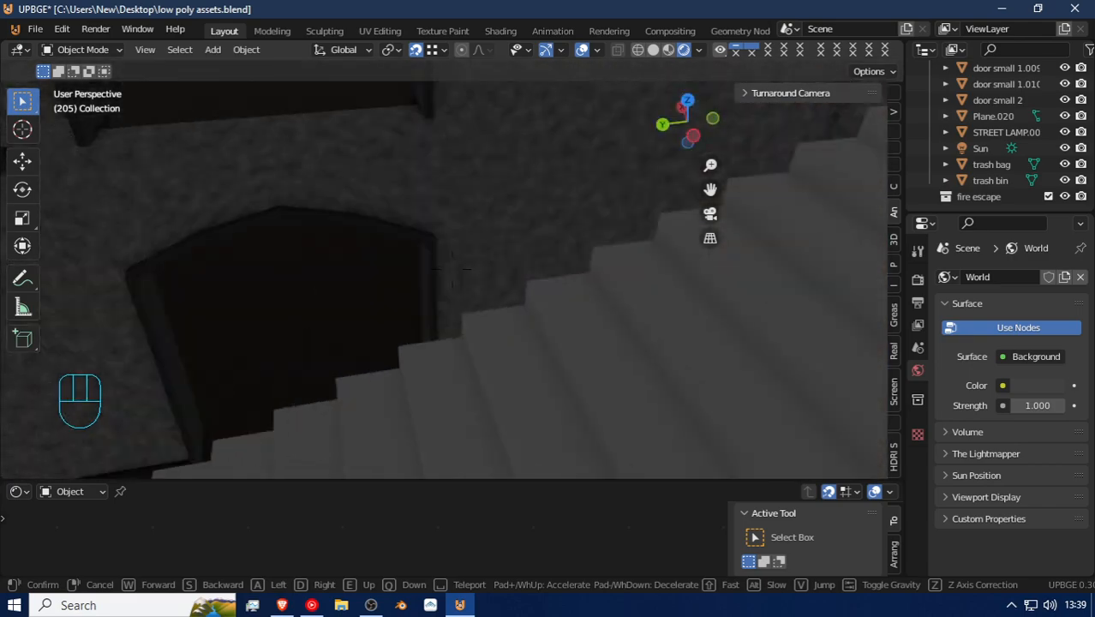
{"action": "left_click", "coordinate": [452, 268]}
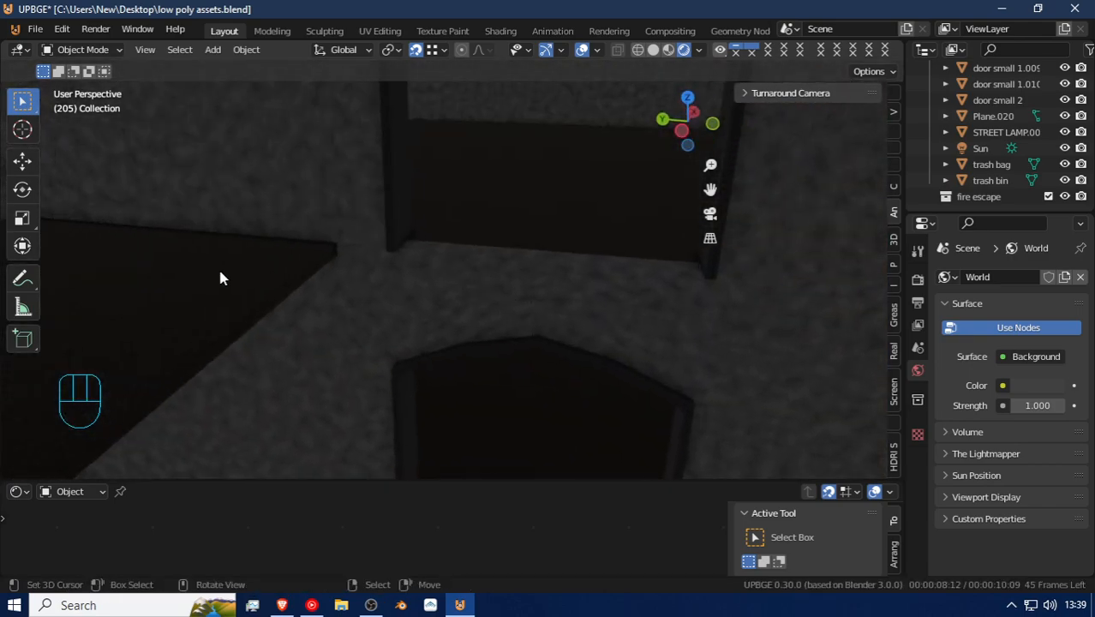
{"action": "right_click", "coordinate": [220, 272]}
{"action": "key", "text": "Tab"}
{"action": "right_click", "coordinate": [281, 298]}
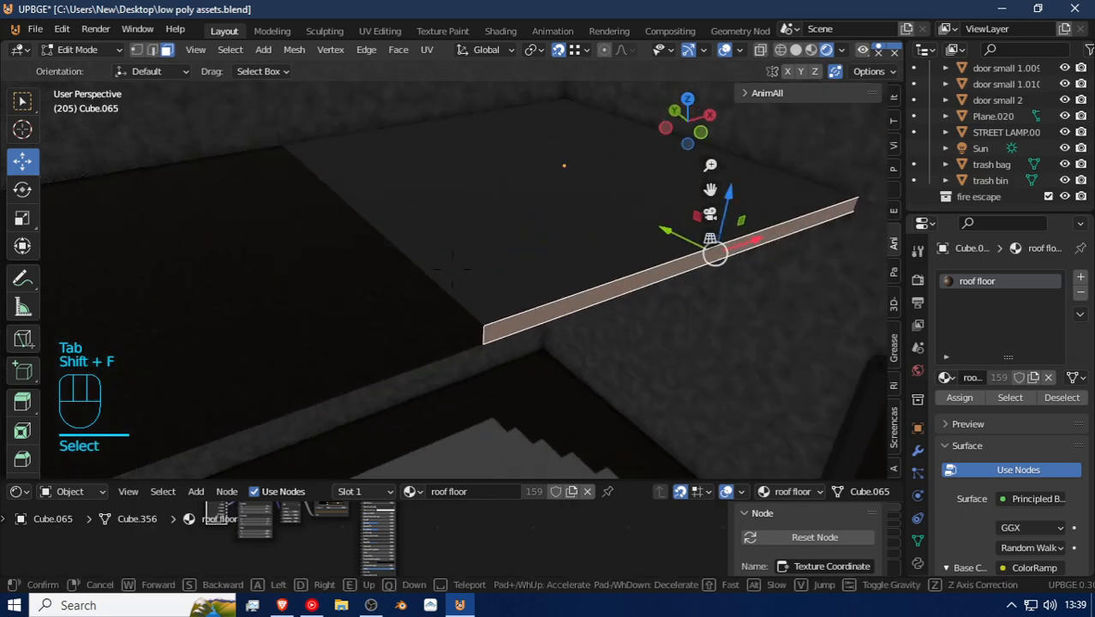
{"action": "left_click", "coordinate": [451, 267]}
{"action": "key", "text": "Tab"}
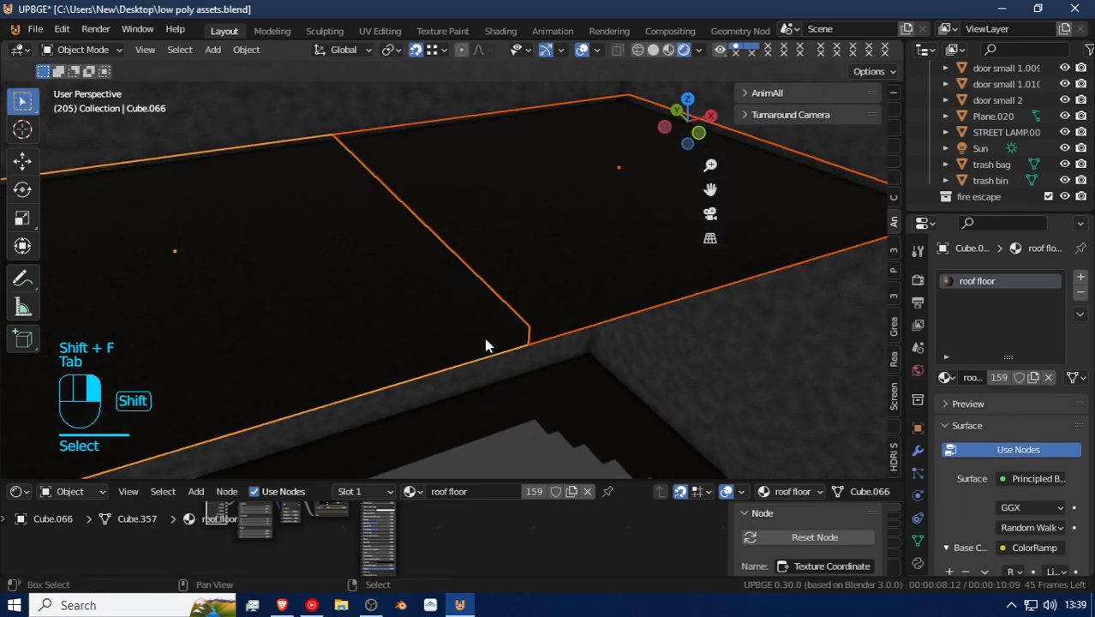
{"action": "key", "text": "Tab"}
{"action": "key", "text": "shift+f"}
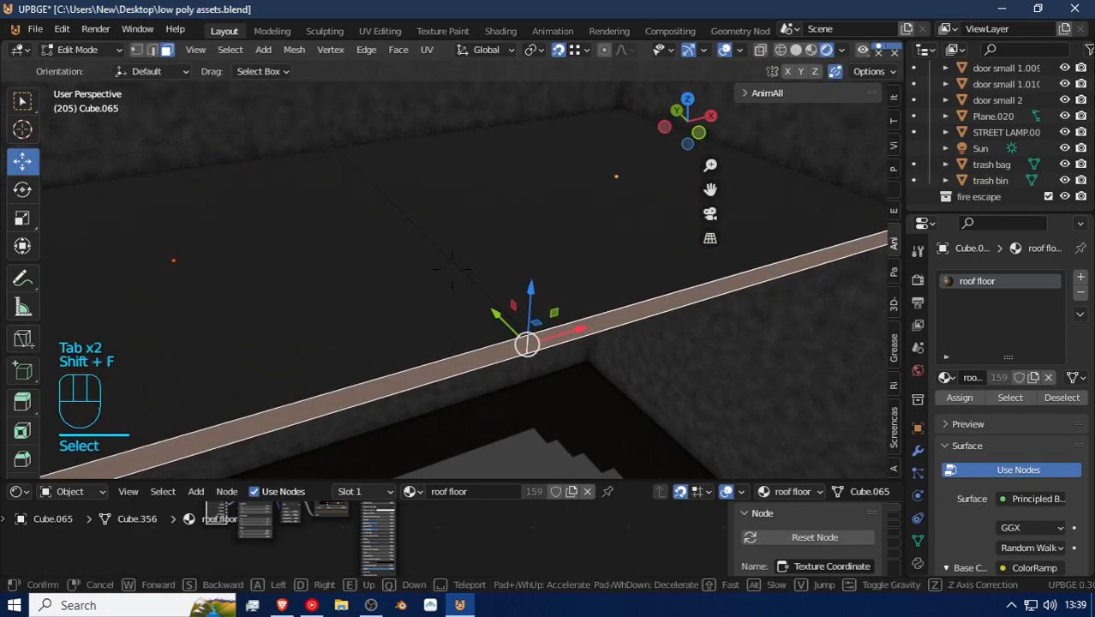
{"action": "key", "text": "g"}
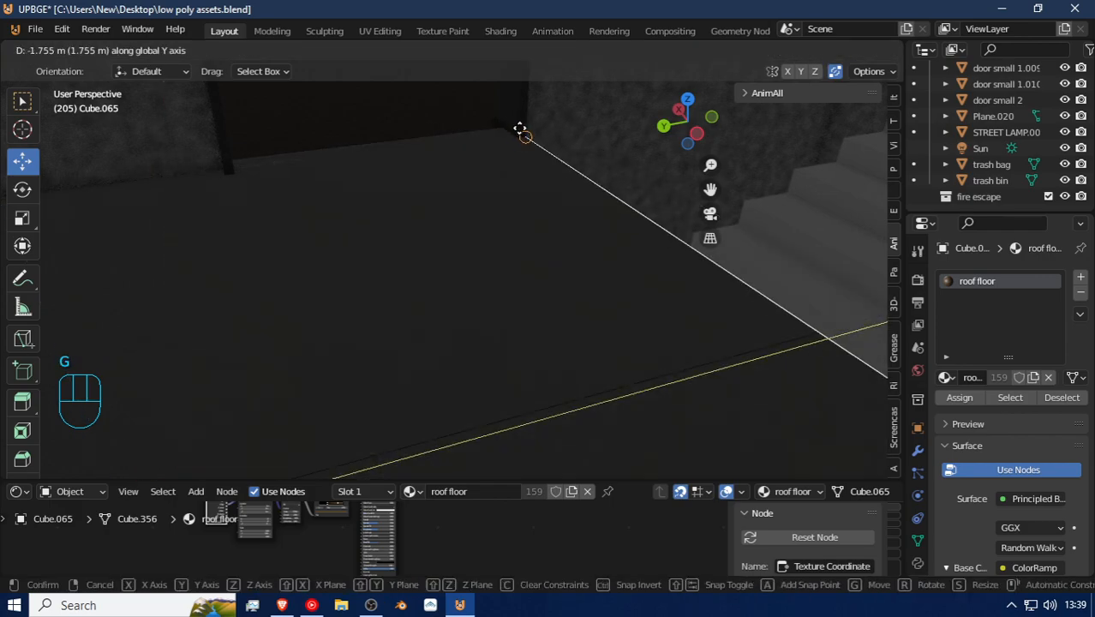
{"action": "left_click", "coordinate": [514, 134]}
Step: Inspect the extended floor edge against the staircase and the wall doors, and return to Object Mode
{"action": "key", "text": "shift+f"}
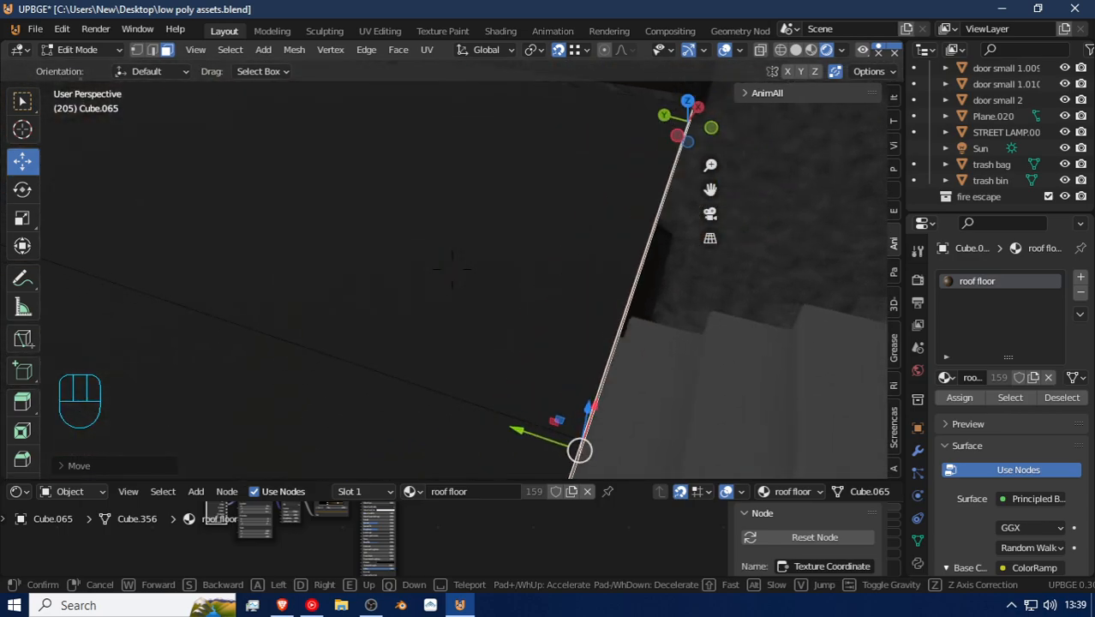
{"action": "left_click", "coordinate": [452, 269]}
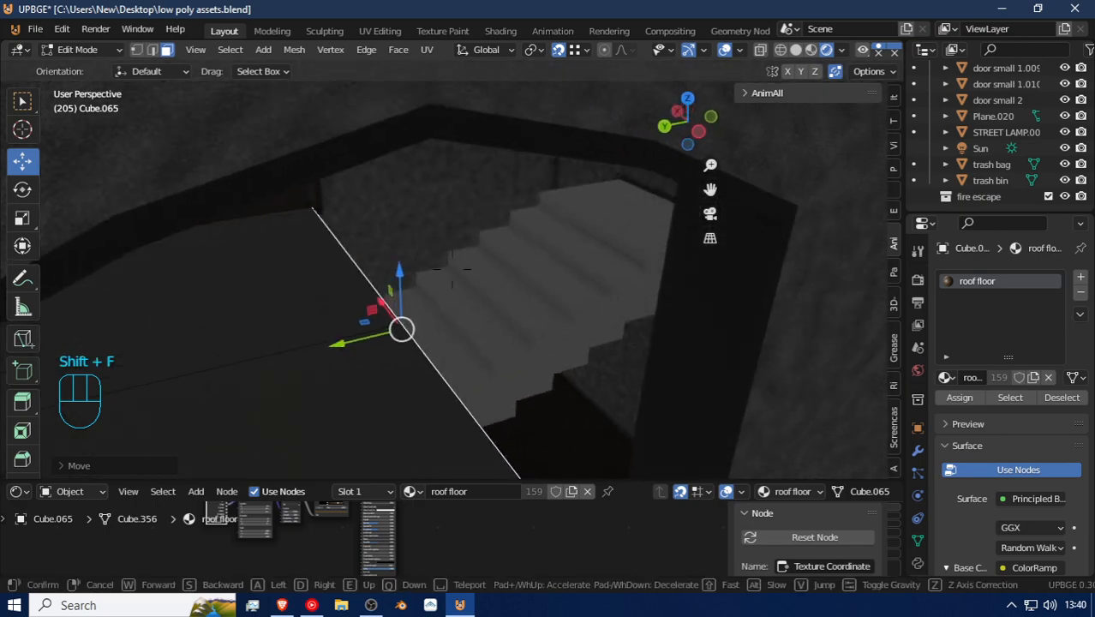
{"action": "left_click", "coordinate": [452, 269]}
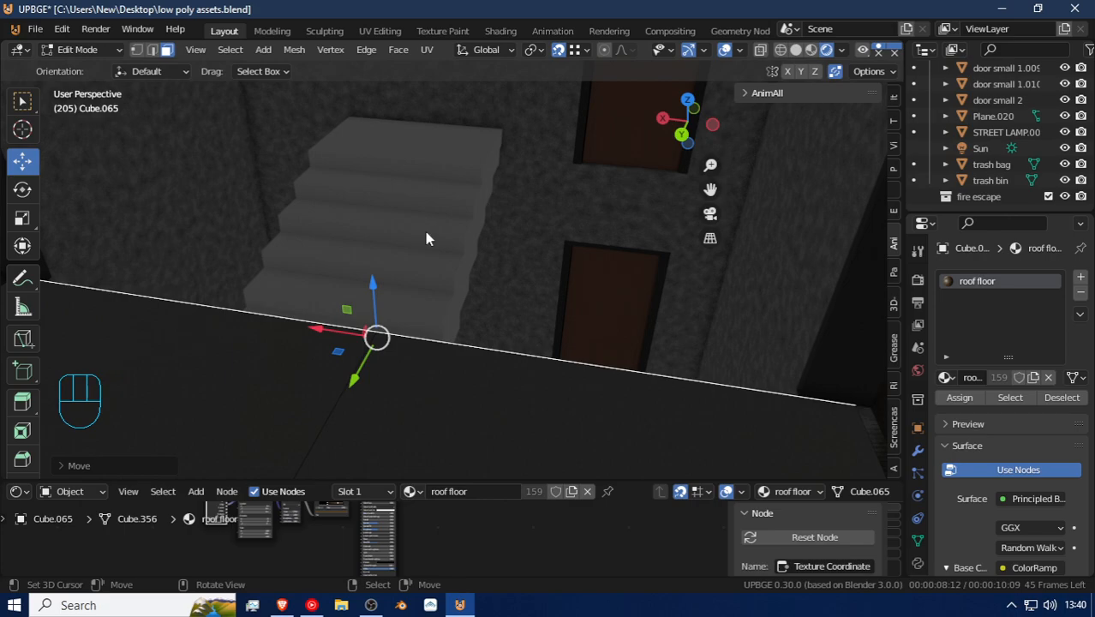
{"action": "key", "text": "Tab"}
{"action": "left_click", "coordinate": [425, 231]}
{"action": "key", "text": "g"}
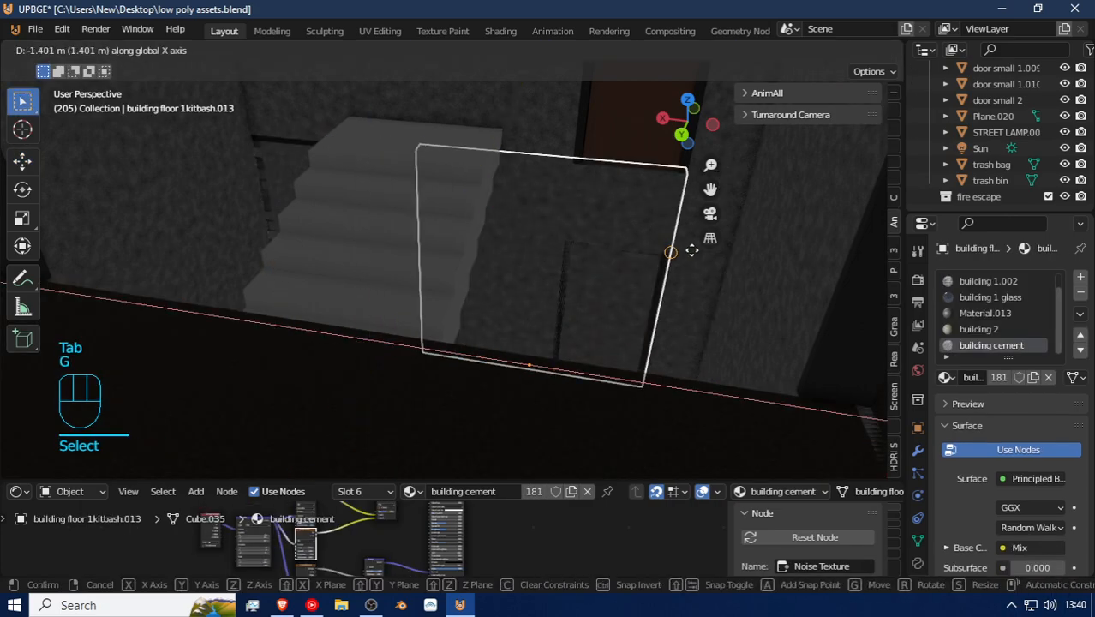
{"action": "left_click", "coordinate": [406, 140]}
Step: Move the staircase about 1.3 m along negative X to line it up with the upper door
{"action": "left_click", "coordinate": [418, 132]}
{"action": "key", "text": "g"}
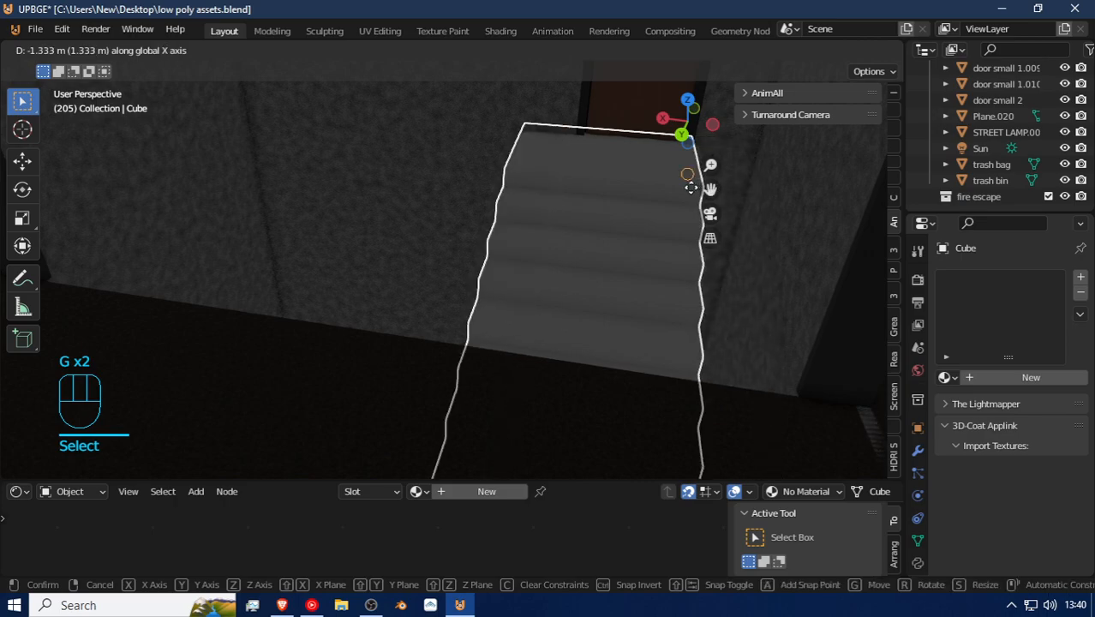
{"action": "left_click", "coordinate": [679, 196]}
Step: Delete the small door at the top of the staircase, leaving its wall opening free
{"action": "key", "text": "shift+f"}
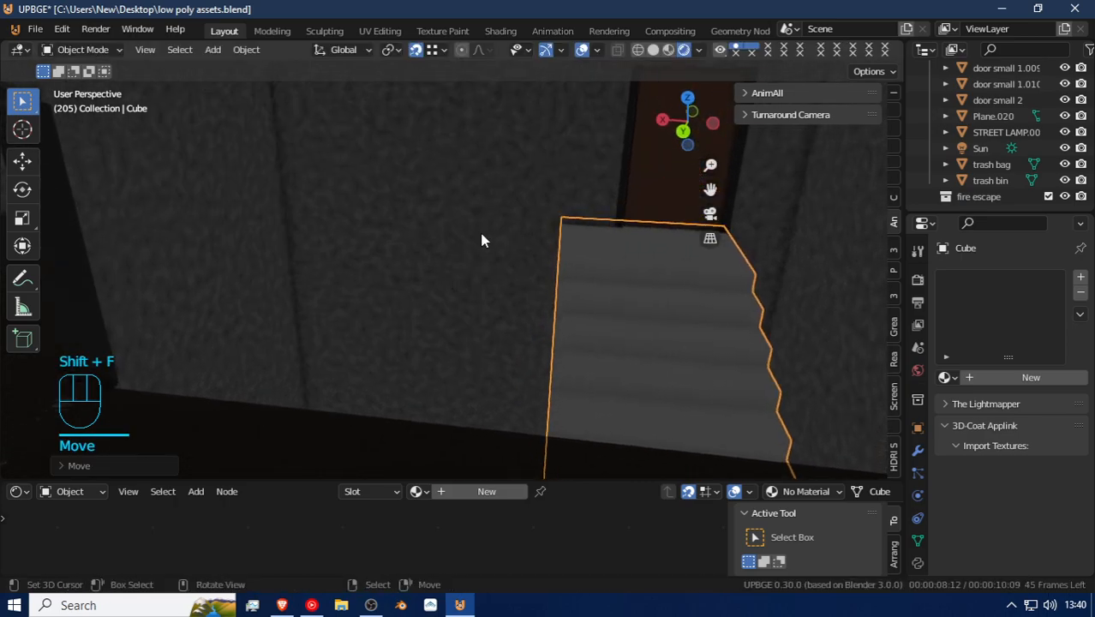
{"action": "left_click", "coordinate": [651, 178]}
{"action": "key", "text": "x"}
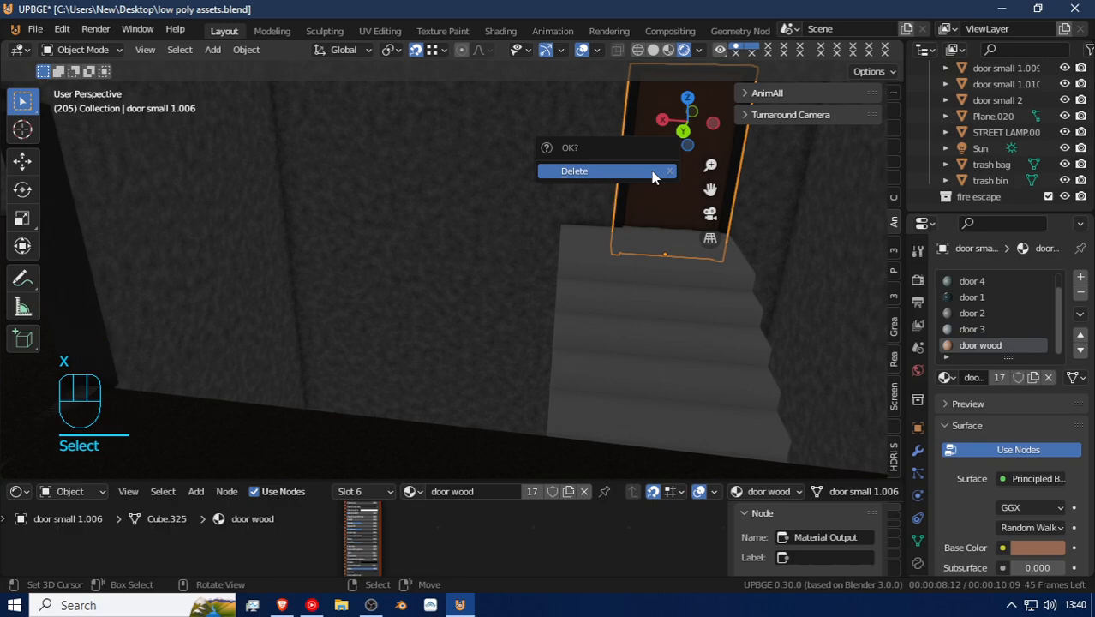
{"action": "left_click", "coordinate": [651, 171]}
Step: Select the wall panel with the door opening and walk through it to examine the stair top and the adjoining upper rooms
{"action": "left_click", "coordinate": [602, 185]}
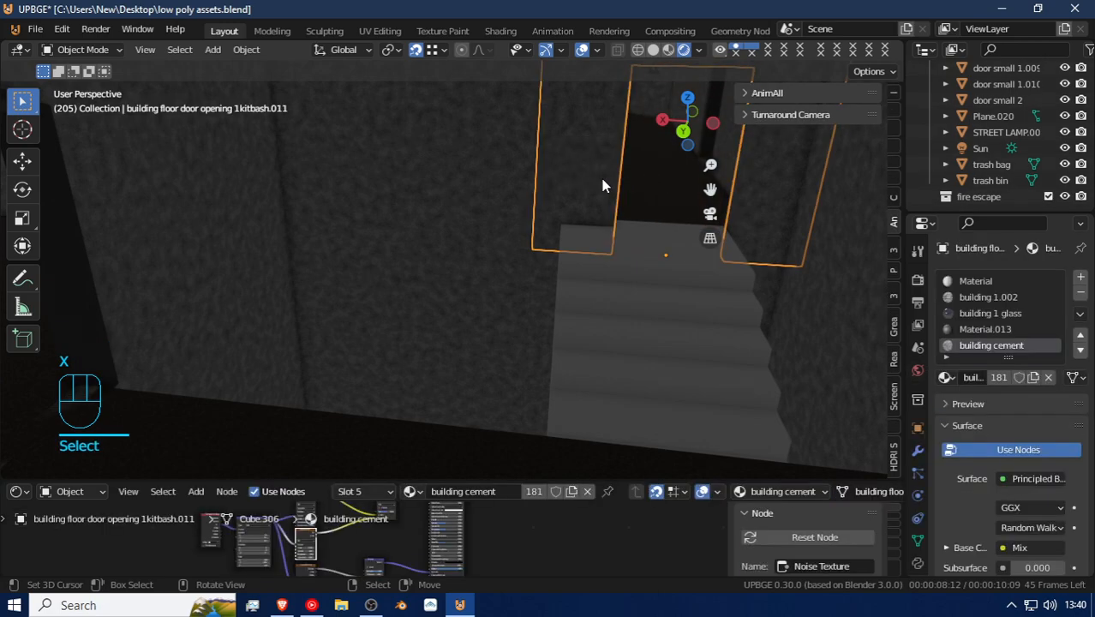
{"action": "key", "text": "shift+f"}
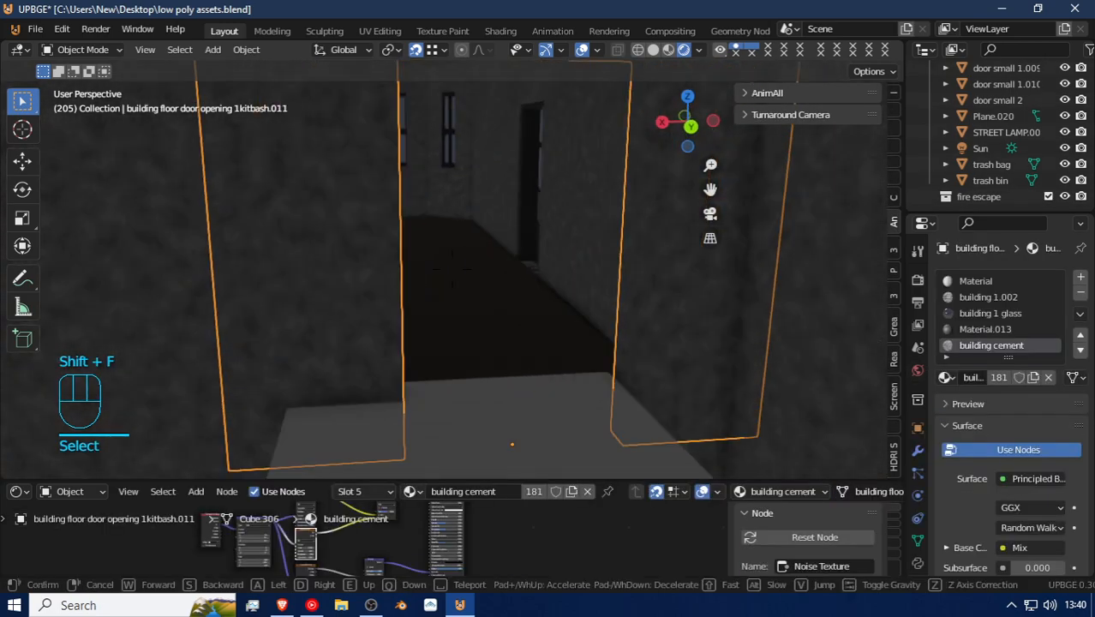
{"action": "key", "text": "w"}
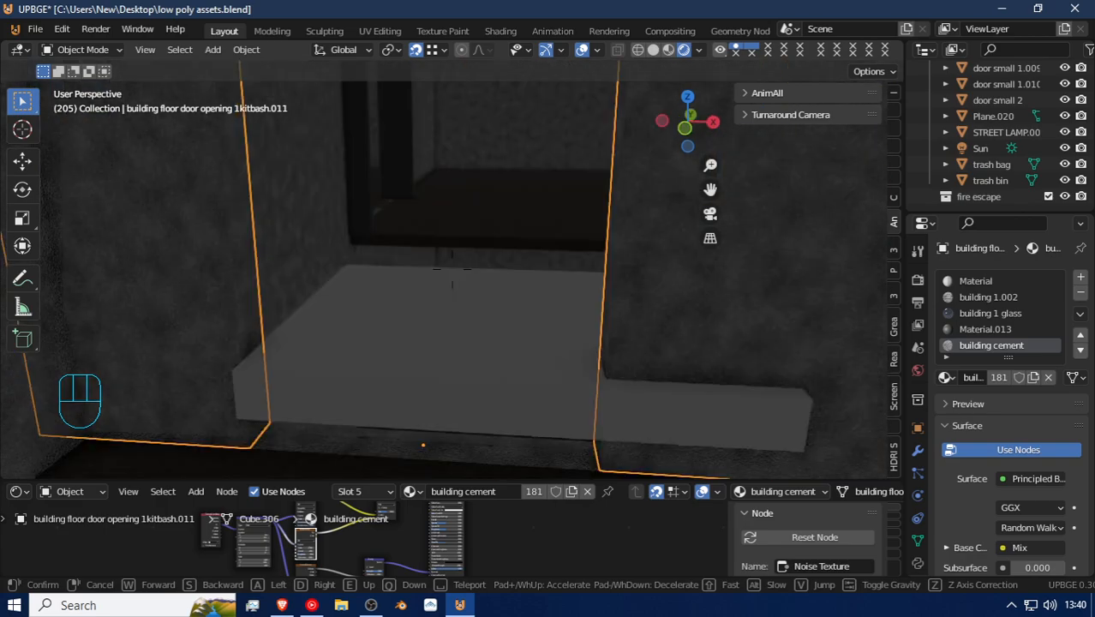
{"action": "key", "text": "w"}
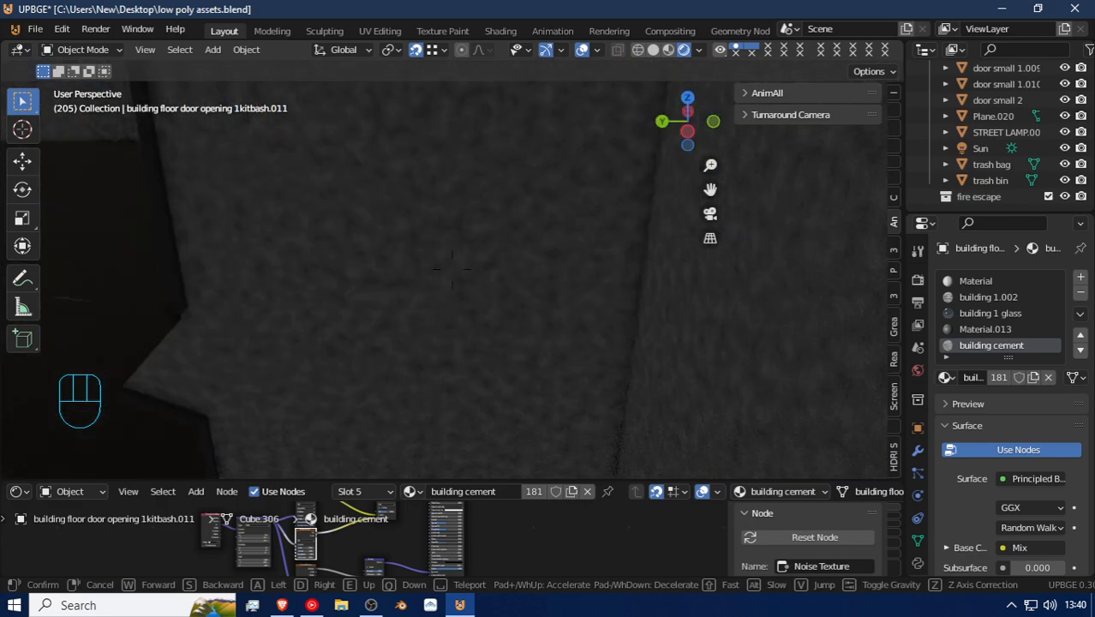
{"action": "key", "text": "s"}
{"action": "key", "text": "shift+w"}
{"action": "key", "text": "w"}
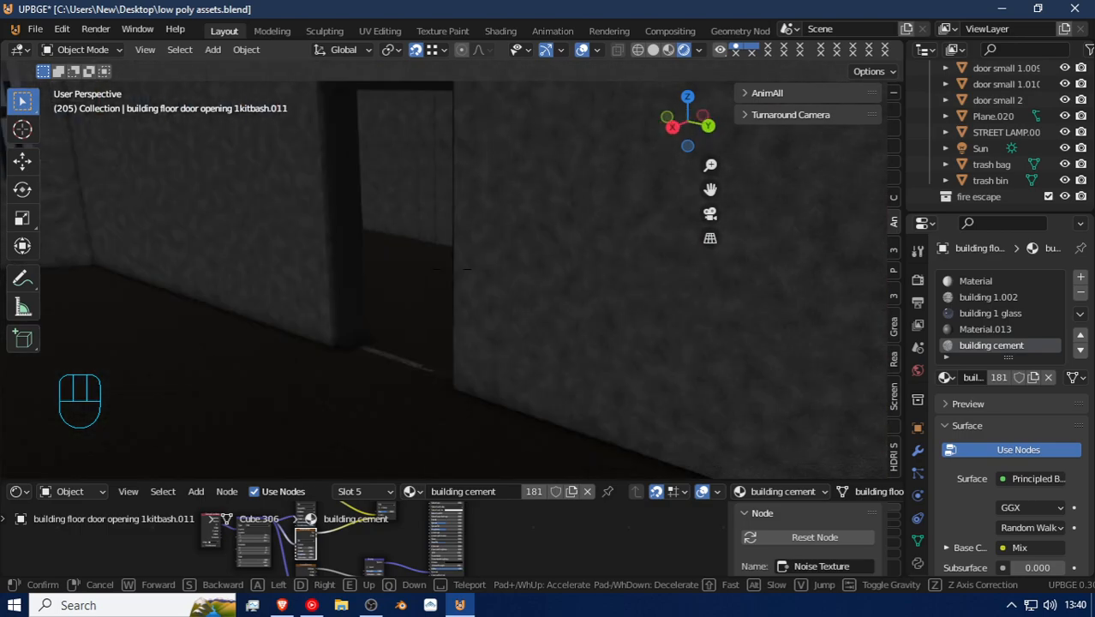
{"action": "key", "text": "s"}
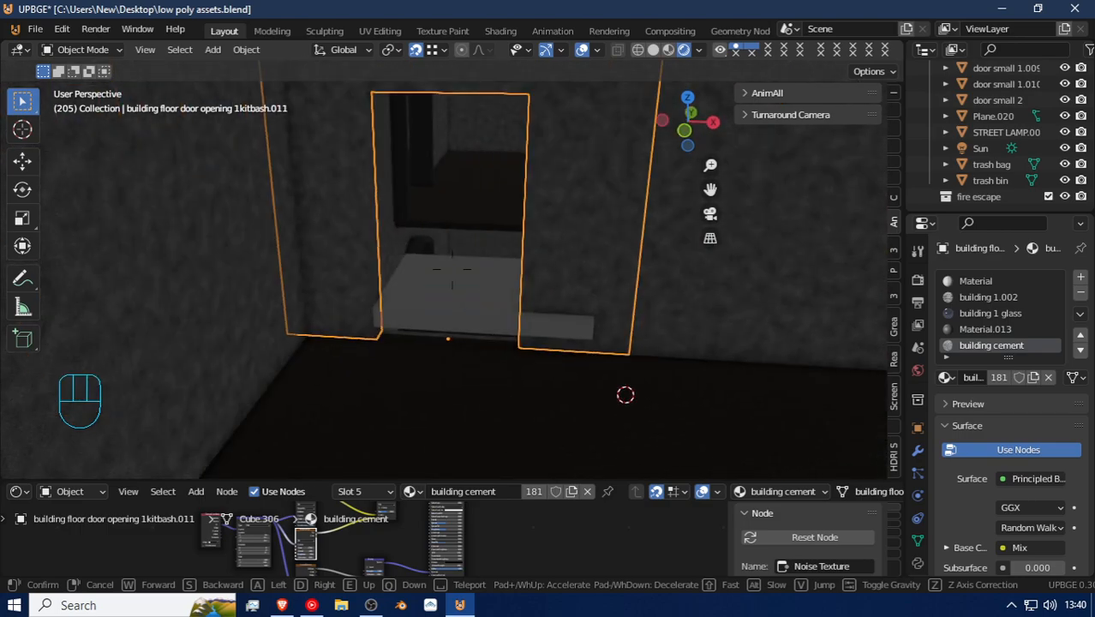
{"action": "key", "text": "w"}
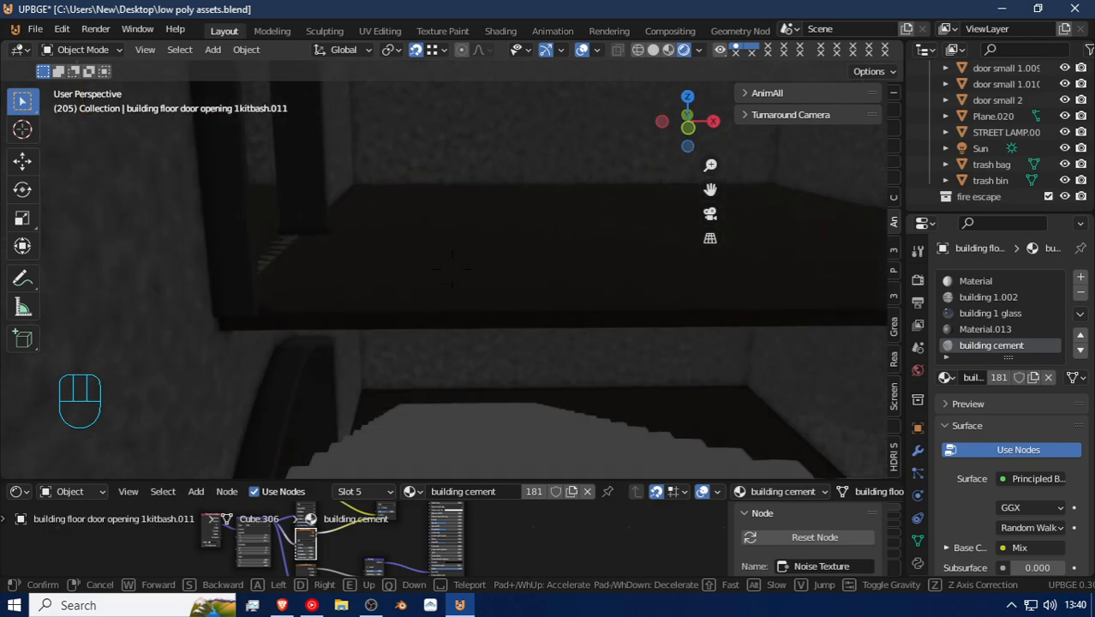
Step: Walk through the rooms around the staircase and examine the door opening from the stair side
{"action": "key", "text": "w"}
{"action": "key", "text": "w"}
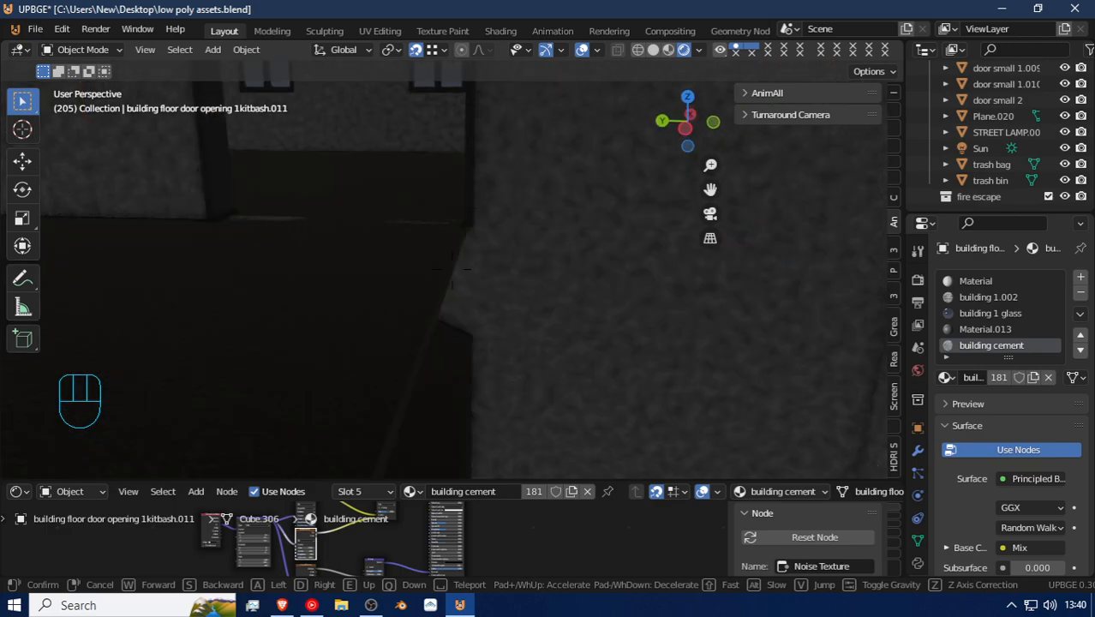
{"action": "key", "text": "w"}
{"action": "key", "text": "s"}
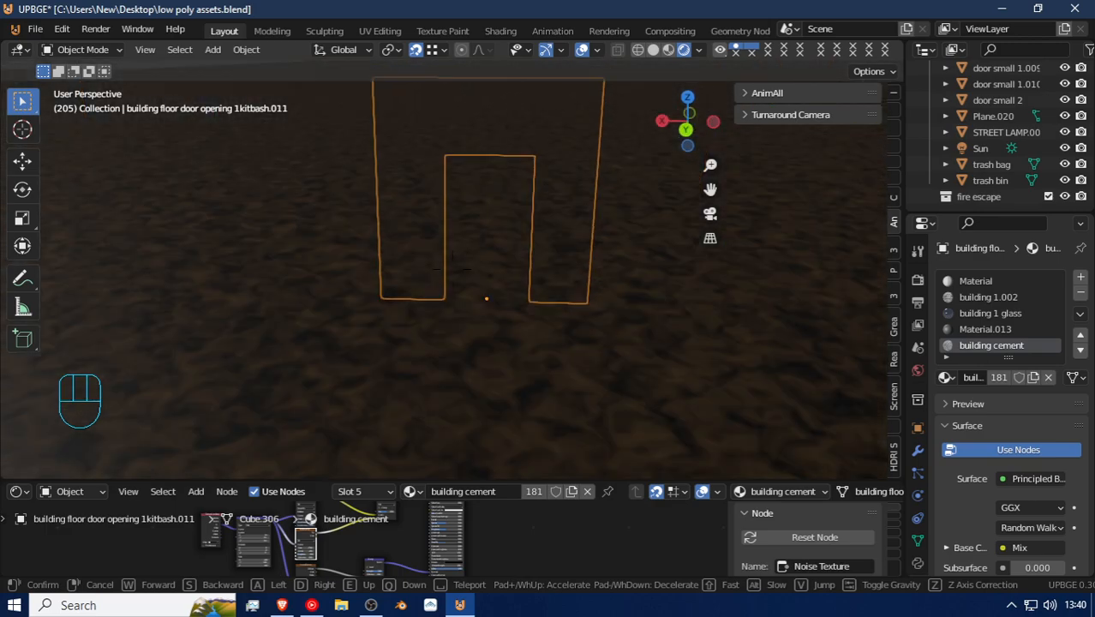
{"action": "key", "text": "Escape"}
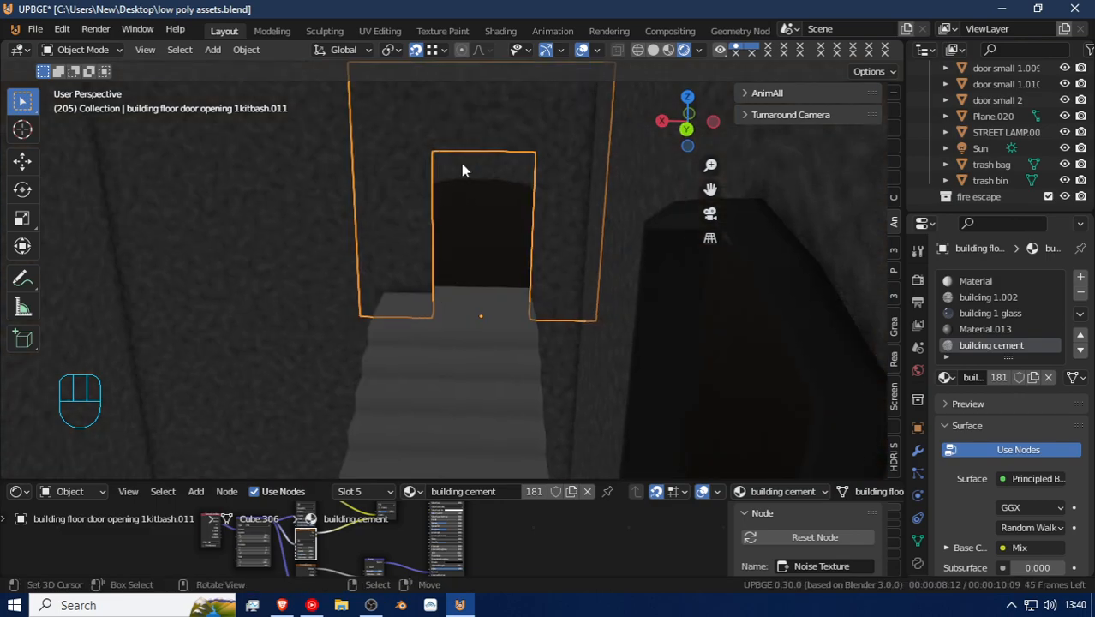
Step: Try lowering a duplicate of the wall panel above the door opening along Z, and delete that panel copy
{"action": "left_click", "coordinate": [477, 174]}
{"action": "key", "text": "shift+d"}
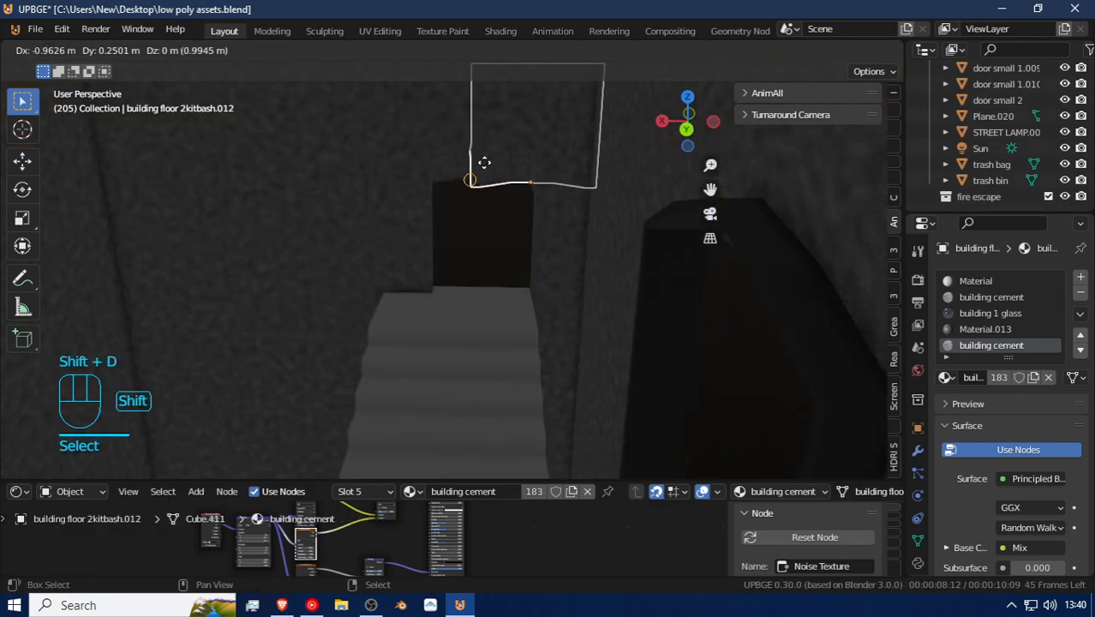
{"action": "right_click", "coordinate": [484, 162]}
{"action": "key", "text": "g"}
{"action": "key", "text": "z"}
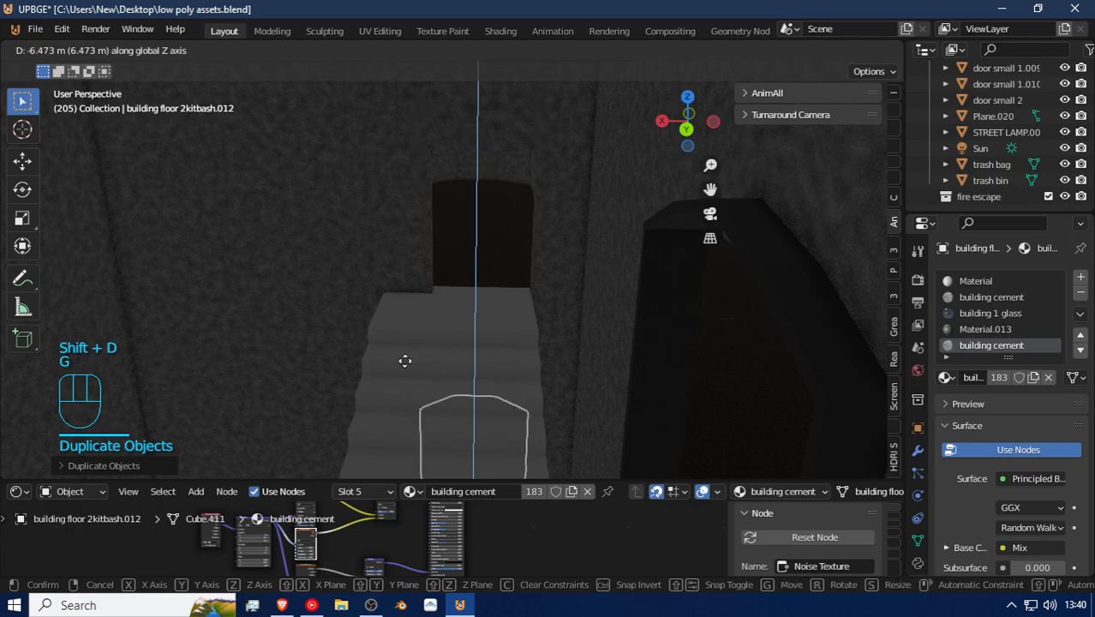
{"action": "right_click", "coordinate": [426, 286]}
{"action": "key", "text": "shift+f"}
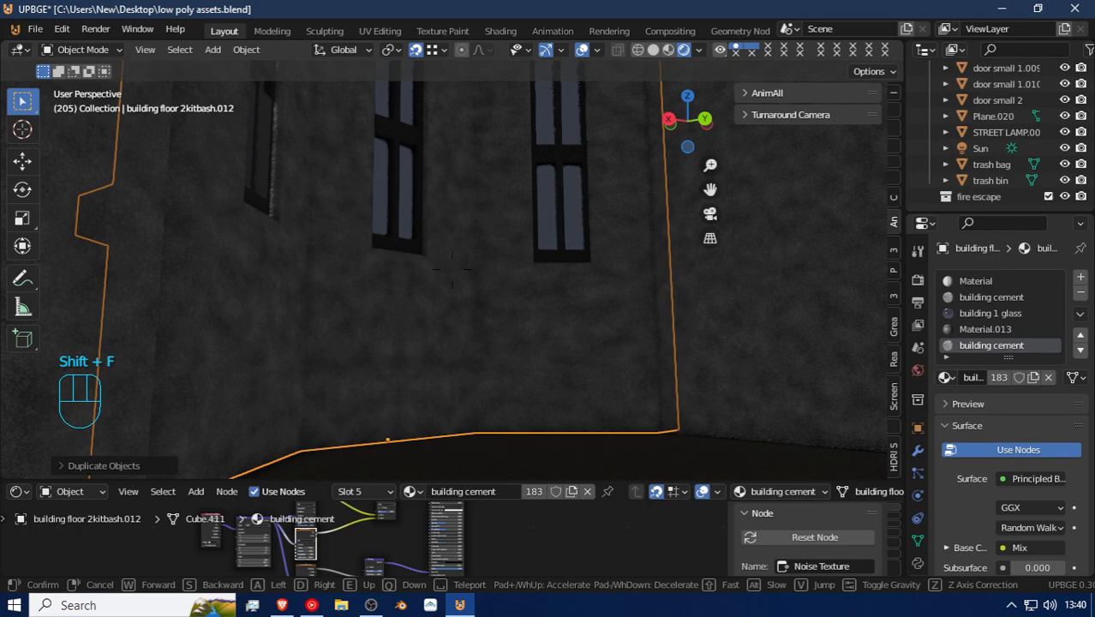
{"action": "key", "text": "x"}
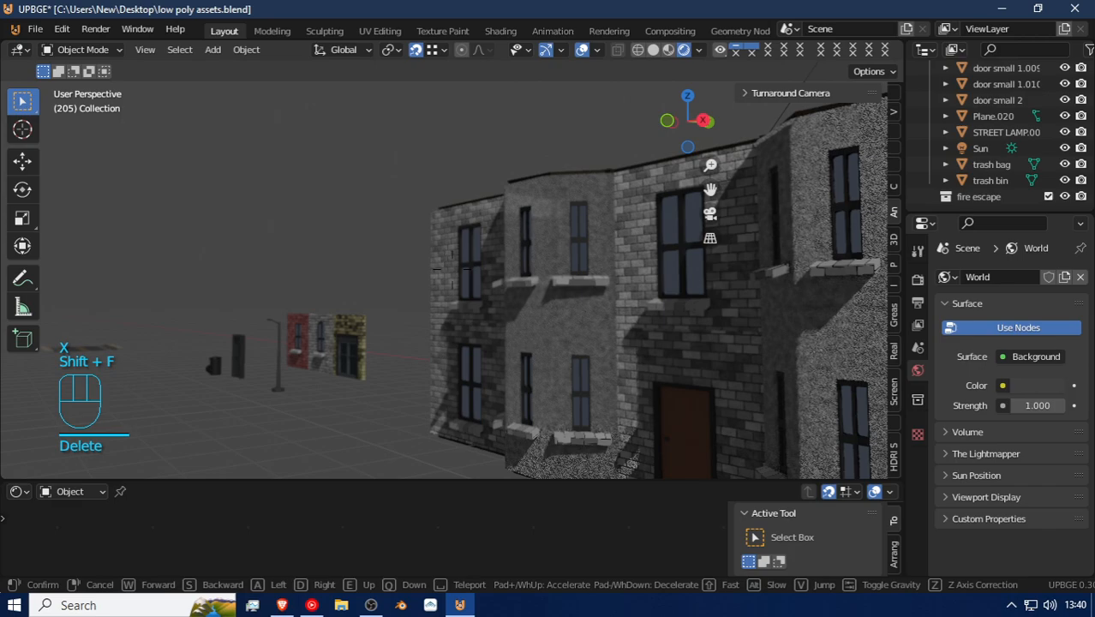
Step: Apply the staircase's Array modifier
{"action": "key", "text": "w"}
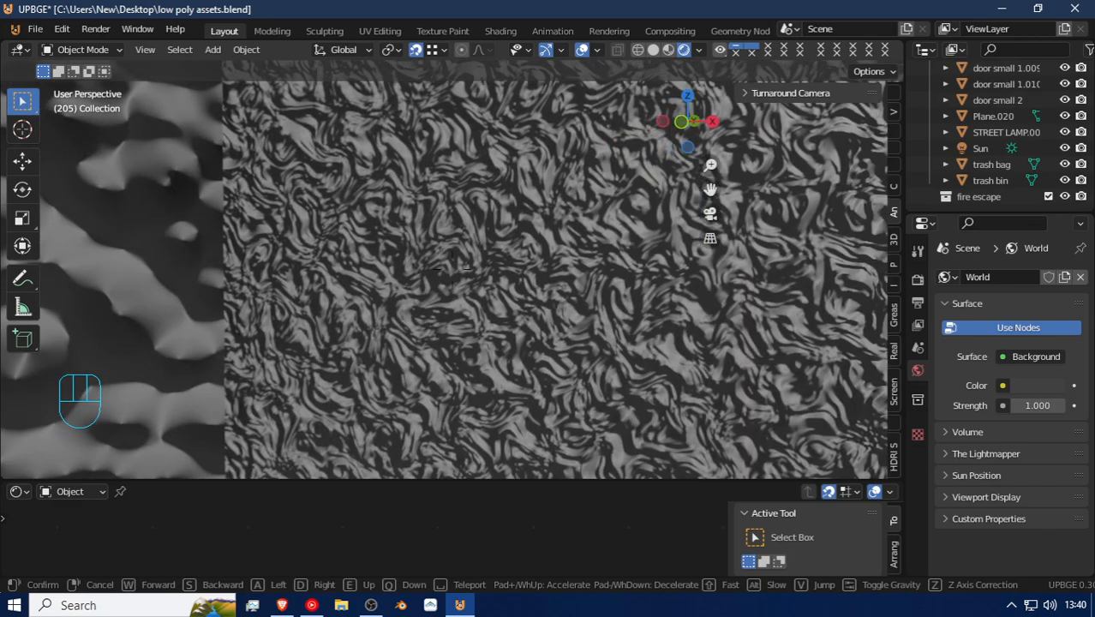
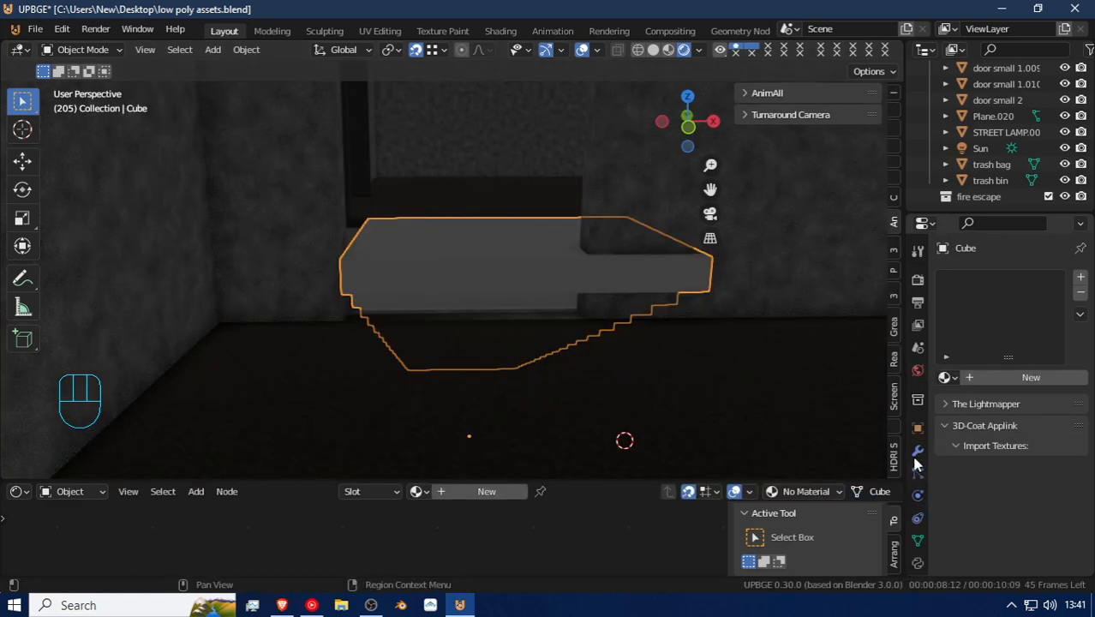
{"action": "left_click", "coordinate": [919, 451]}
{"action": "left_click", "coordinate": [1041, 340]}
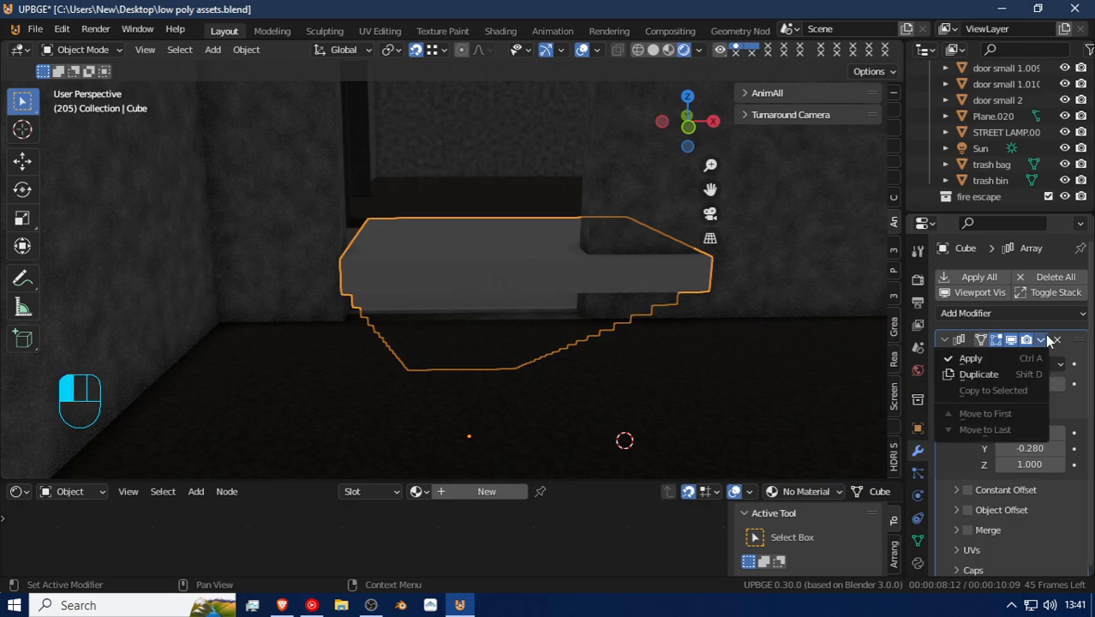
{"action": "left_click", "coordinate": [1000, 363]}
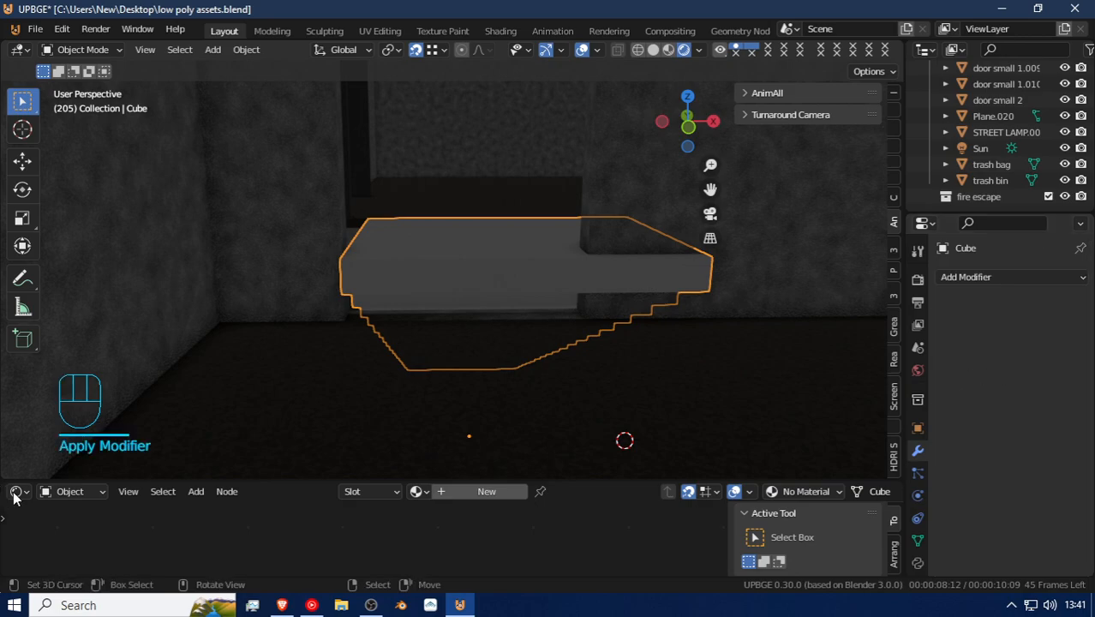
Step: Narrow the staircase slightly along X and shift it about 0.2 m along negative X, centred on the door opening
{"action": "key", "text": "s"}
{"action": "key", "text": "x"}
{"action": "key", "text": "g"}
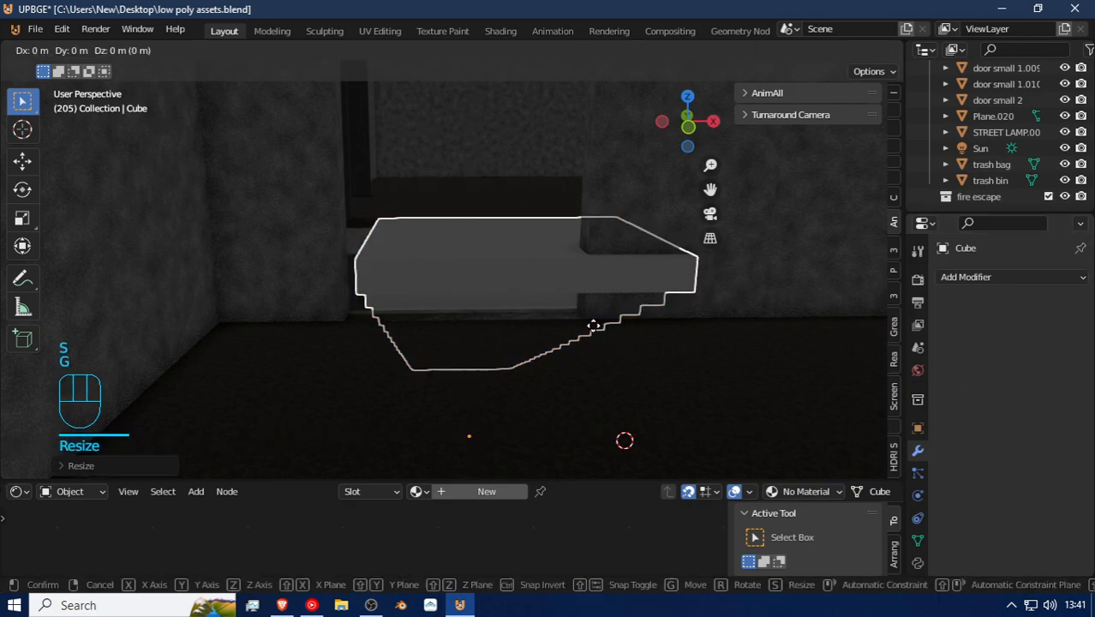
{"action": "key", "text": "shift"}
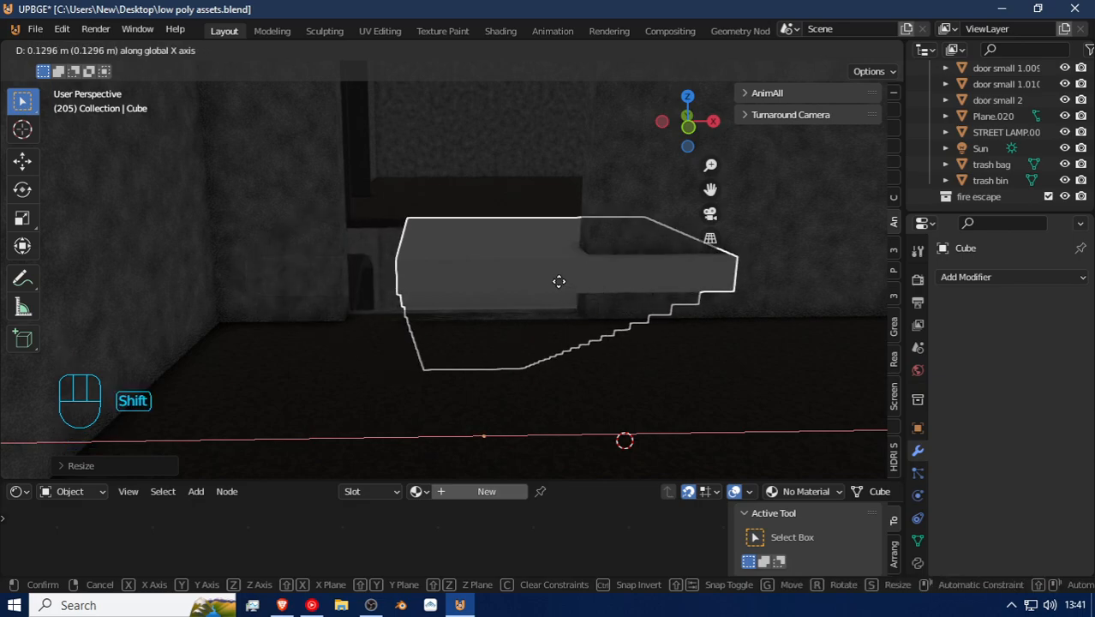
{"action": "left_click", "coordinate": [552, 279]}
{"action": "scroll", "coordinate": [527, 289], "scroll_direction": "down", "scroll_amount": 2}
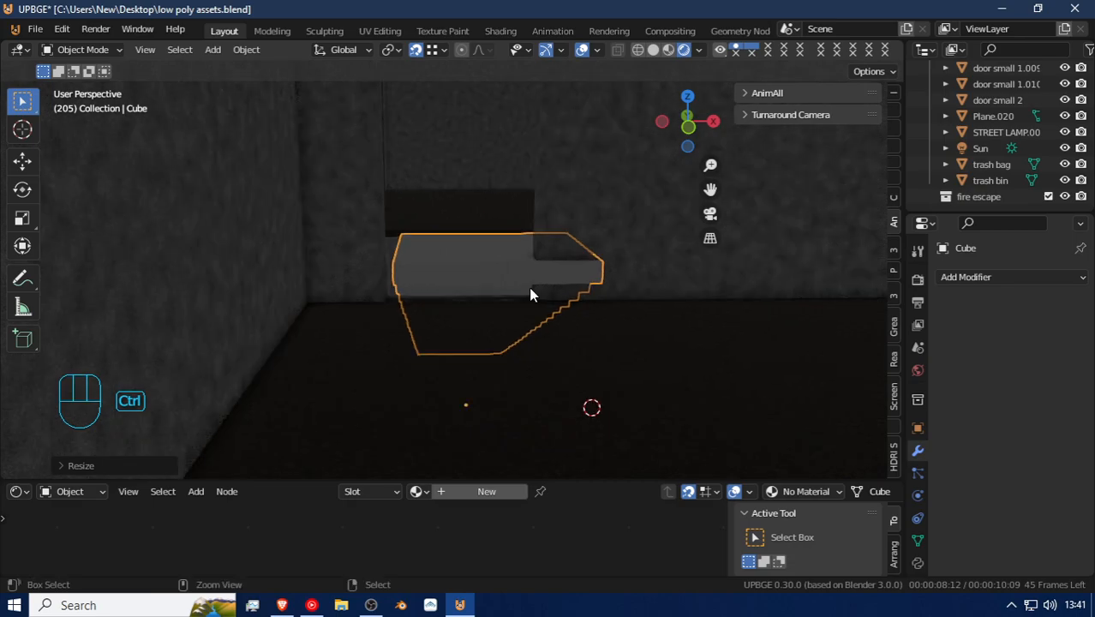
{"action": "key", "text": "g"}
{"action": "key", "text": "x"}
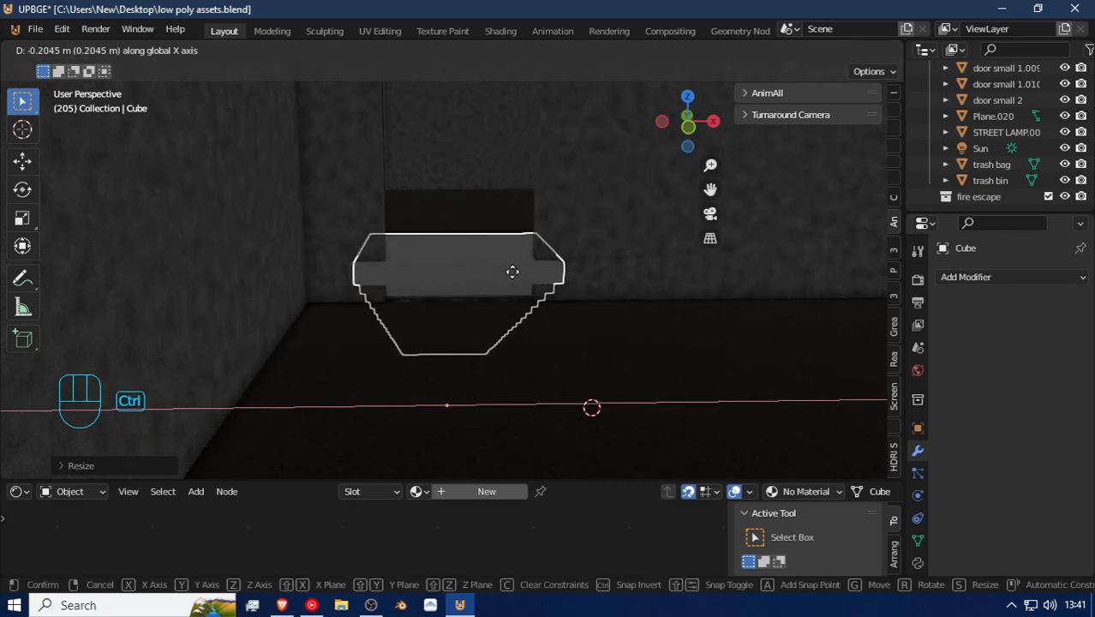
{"action": "left_click", "coordinate": [511, 279]}
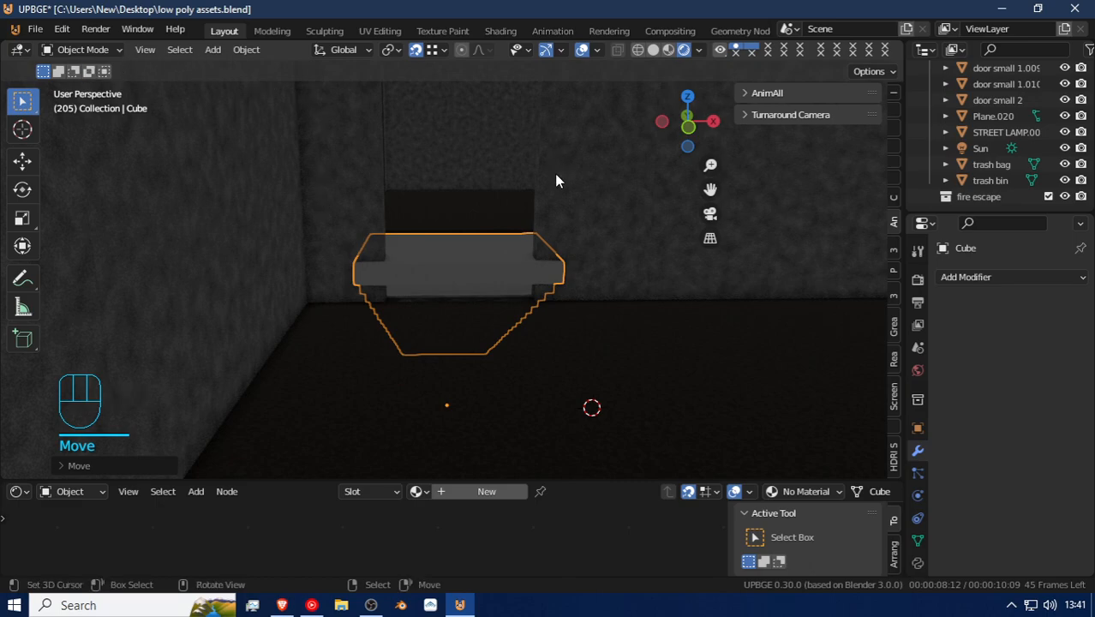
Step: In Edit Mode, move the end face of the staircase's top step along Y toward the door opening
{"action": "key", "text": "Tab"}
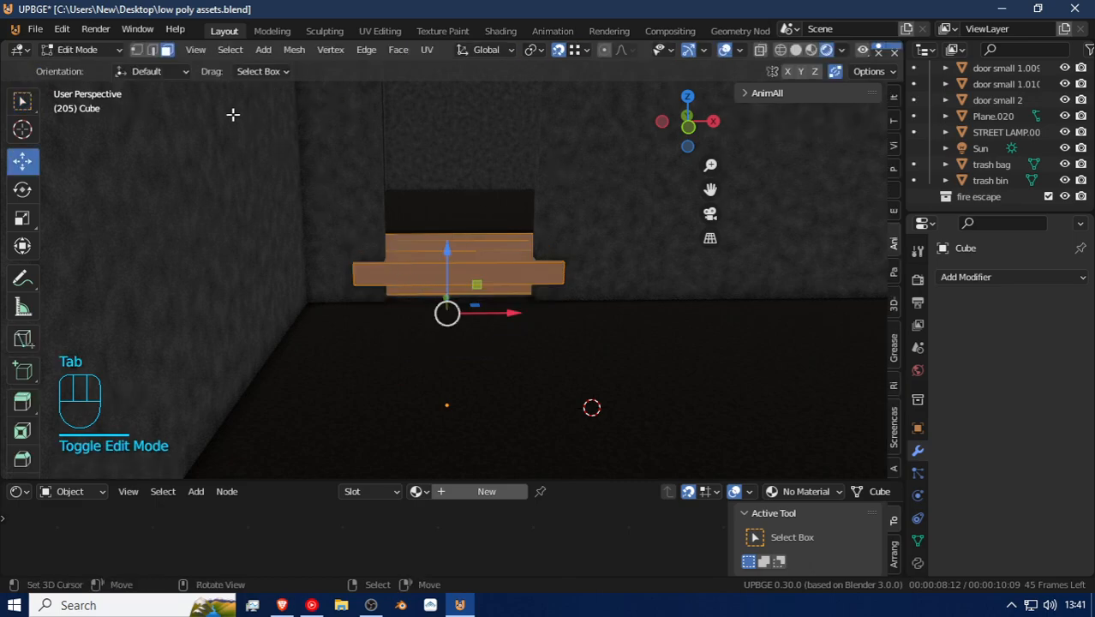
{"action": "left_click", "coordinate": [458, 289]}
{"action": "key", "text": "shift+f"}
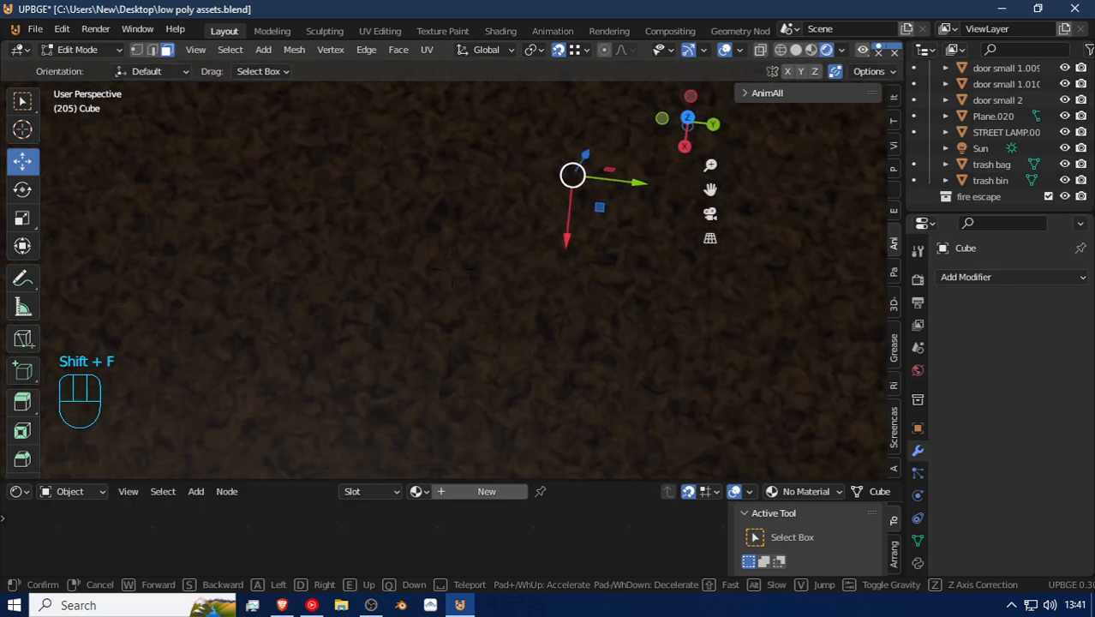
{"action": "key", "text": "w"}
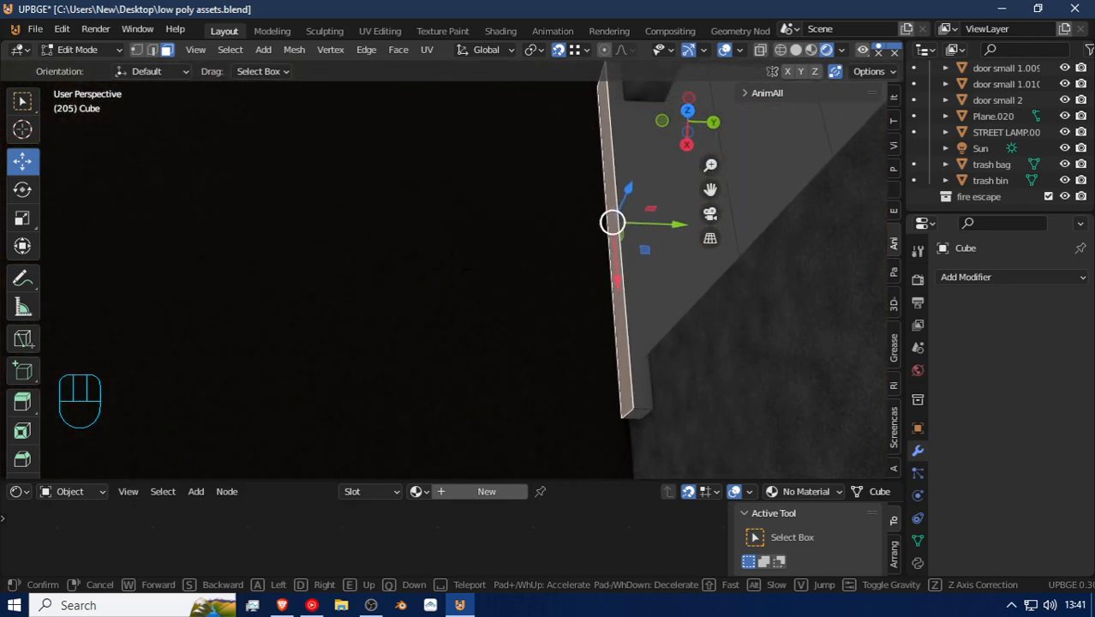
{"action": "left_click", "coordinate": [451, 269]}
{"action": "key", "text": "KP_Decimal"}
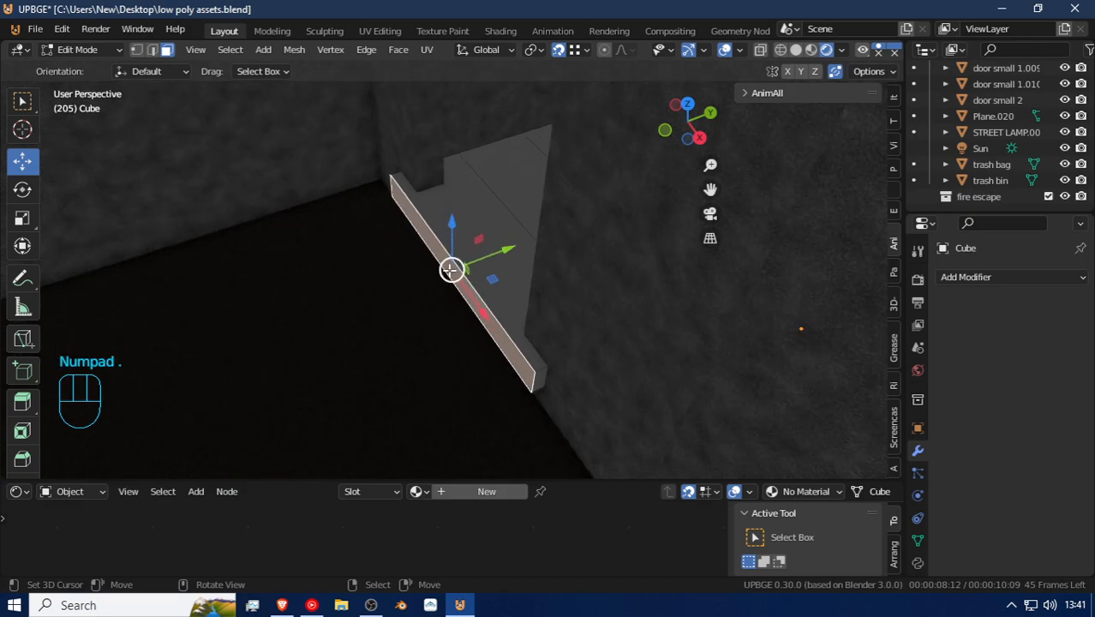
{"action": "key", "text": "g"}
{"action": "key", "text": "y"}
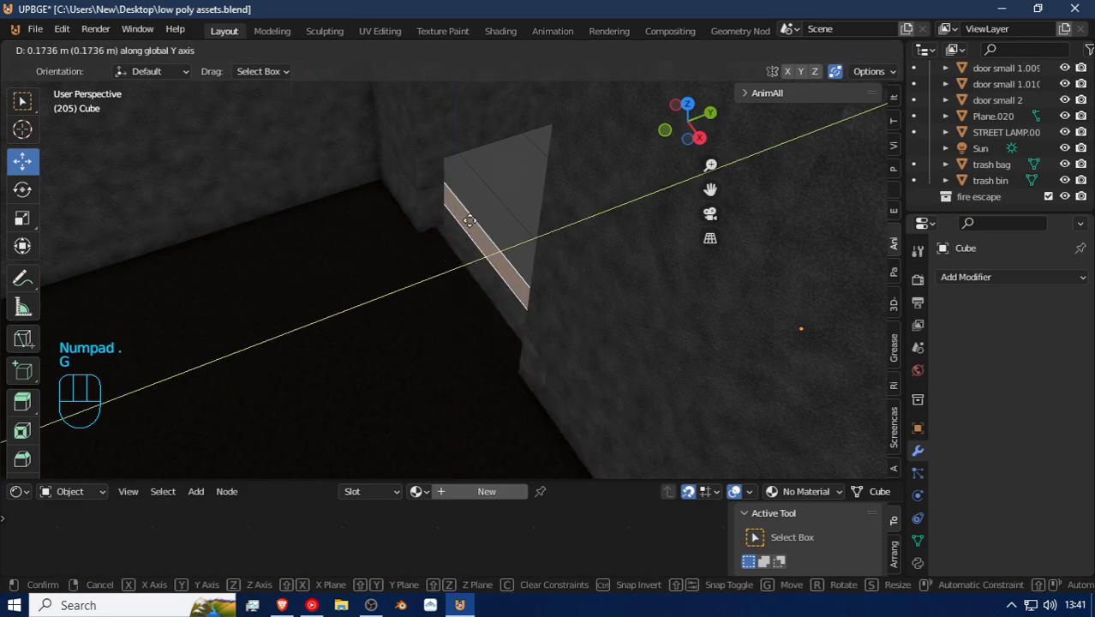
{"action": "left_click", "coordinate": [362, 296]}
Step: Refine the top step's end face along positive Y so it protrudes only slightly past the door opening's wall
{"action": "key", "text": "g"}
{"action": "key", "text": "y"}
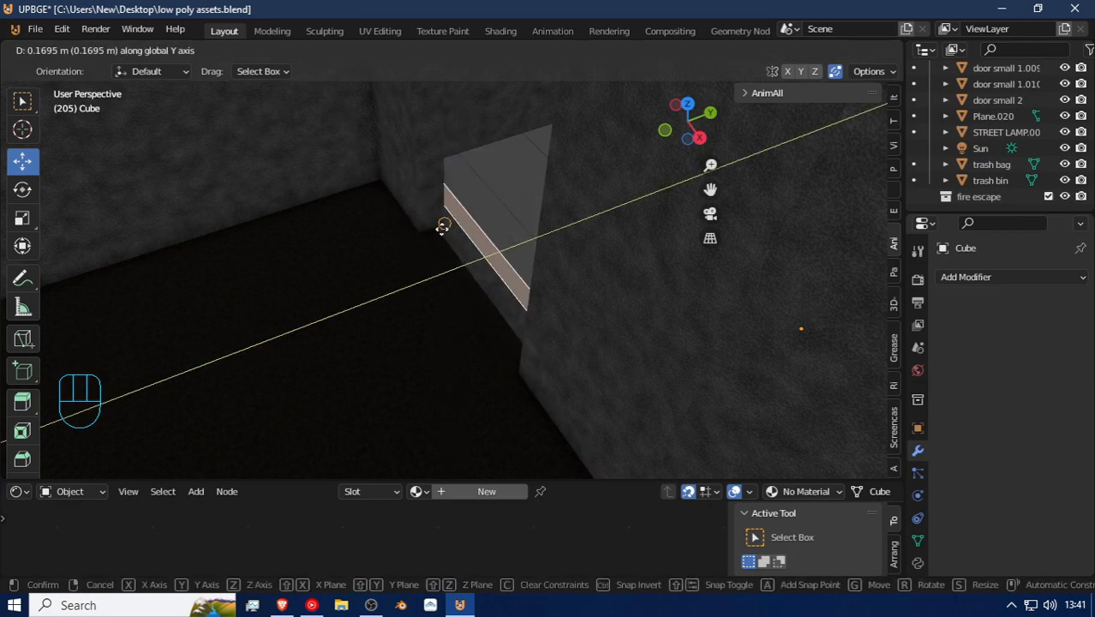
{"action": "left_click", "coordinate": [421, 233]}
{"action": "key", "text": "g"}
{"action": "key", "text": "y"}
{"action": "key", "text": "ctrl"}
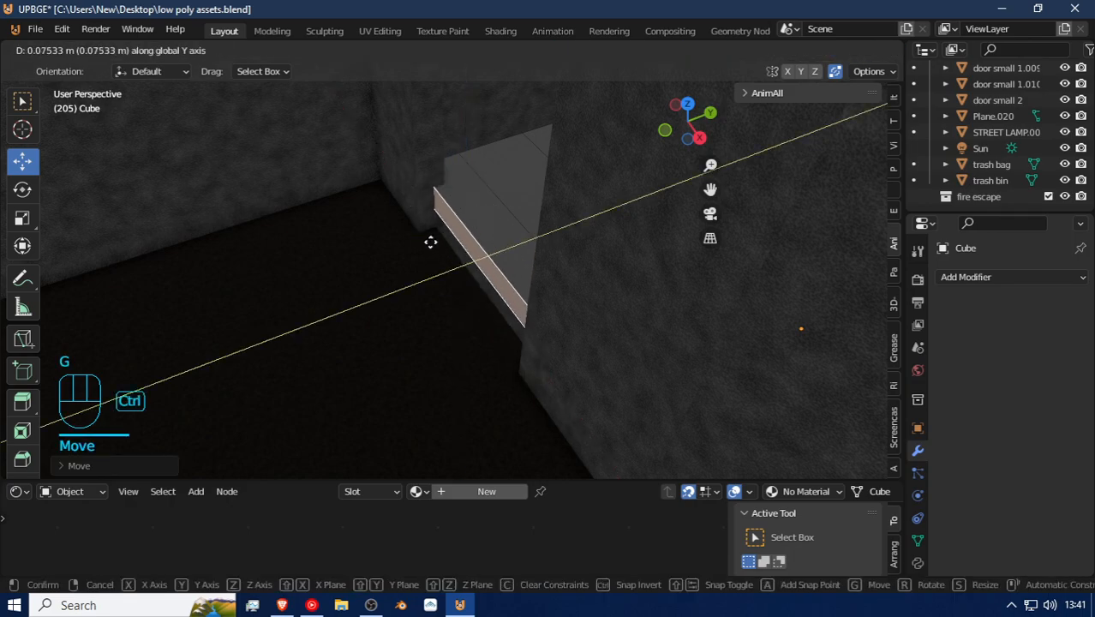
{"action": "left_click", "coordinate": [432, 240]}
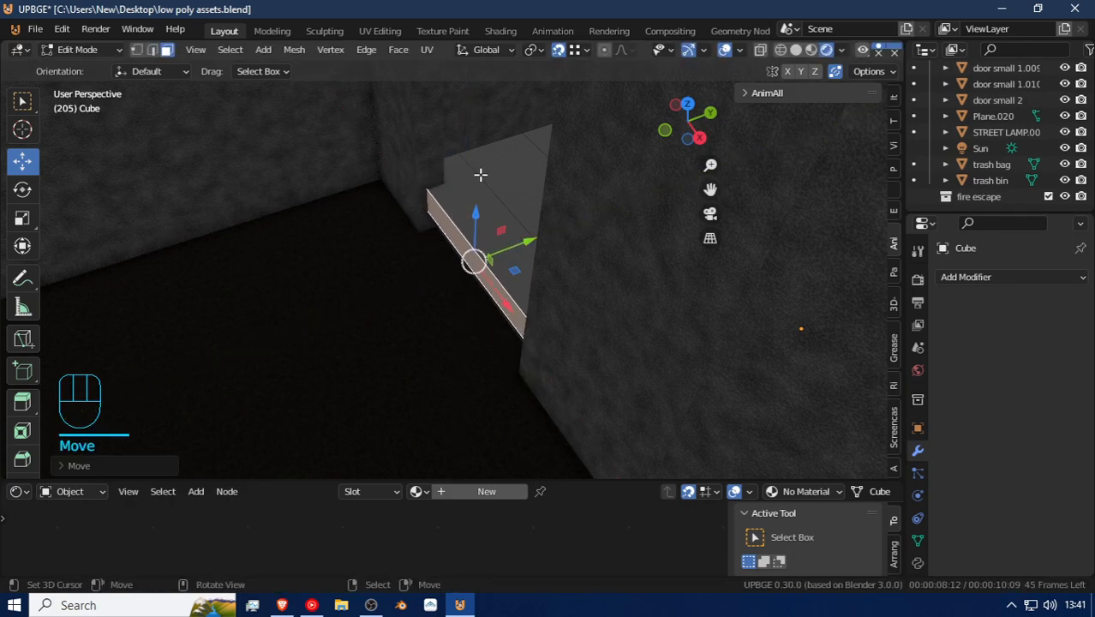
Step: Walk along the staircase to check its fit with the doorway and the floor overhead, and return to Object Mode
{"action": "key", "text": "shift+f"}
{"action": "key", "text": "w"}
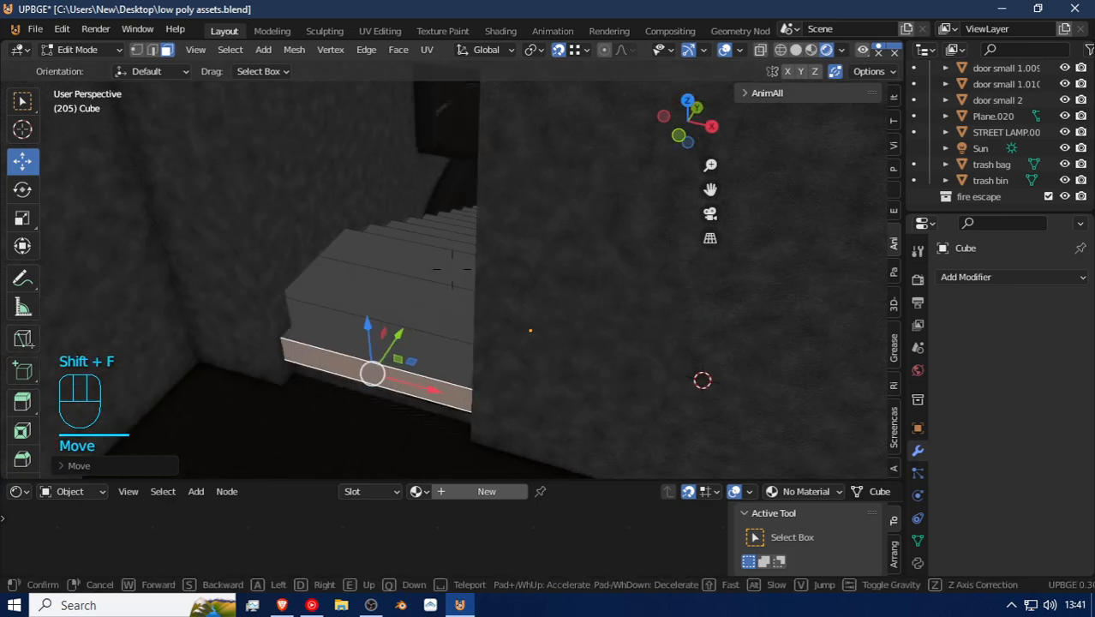
{"action": "key", "text": "w"}
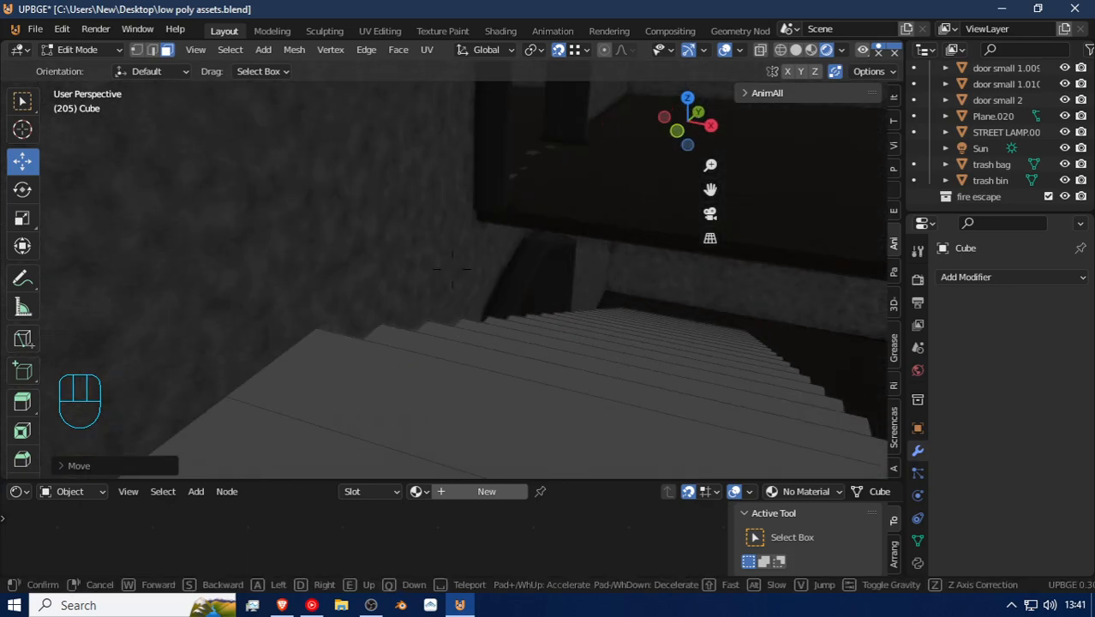
{"action": "key", "text": "w"}
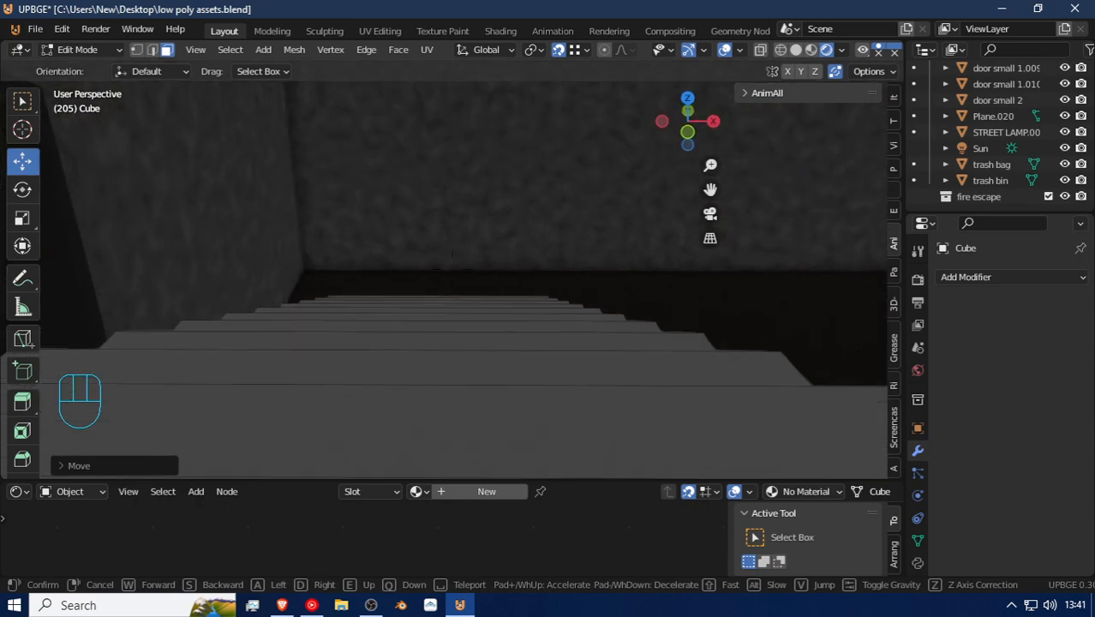
{"action": "left_click", "coordinate": [457, 253]}
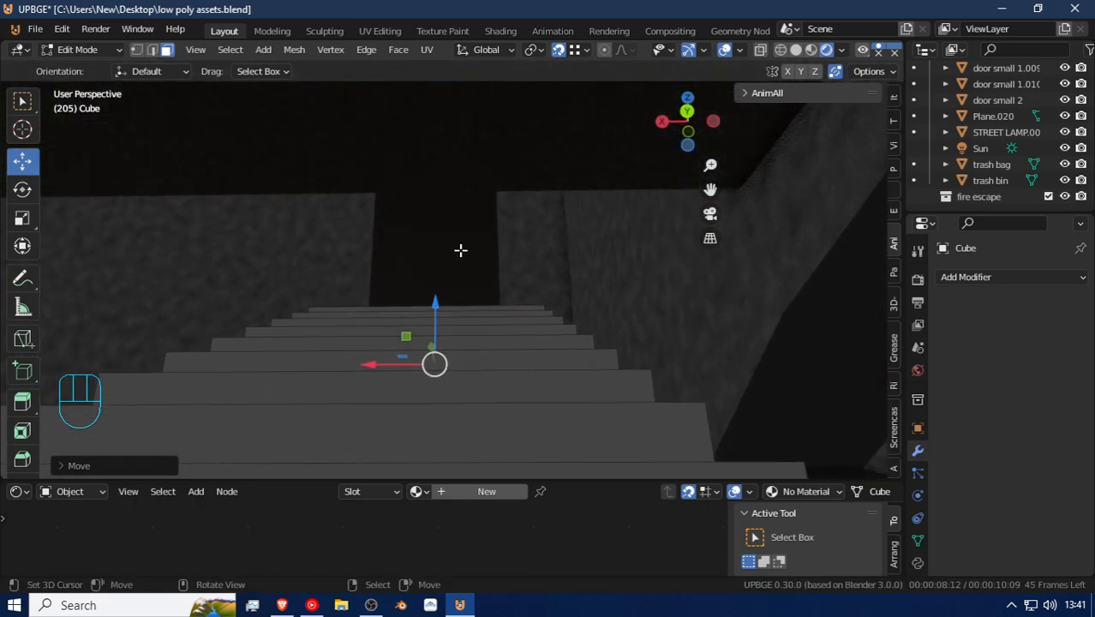
{"action": "key", "text": "Tab"}
Step: Add two loop cuts across the floor slab above the staircase
{"action": "left_click", "coordinate": [480, 166]}
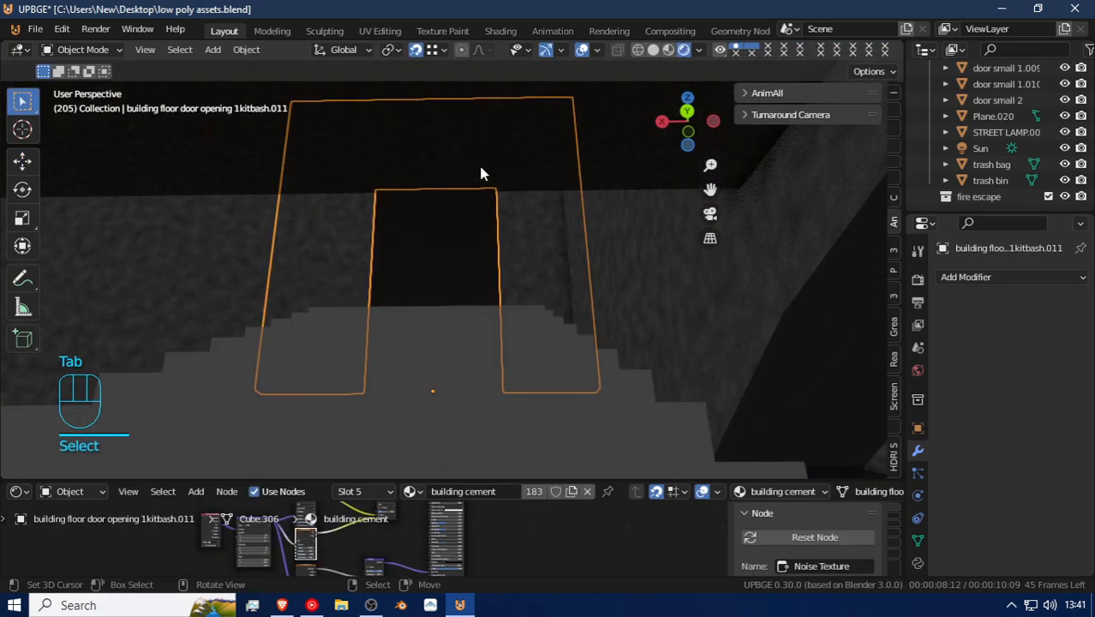
{"action": "left_click", "coordinate": [466, 156]}
{"action": "key", "text": "Tab"}
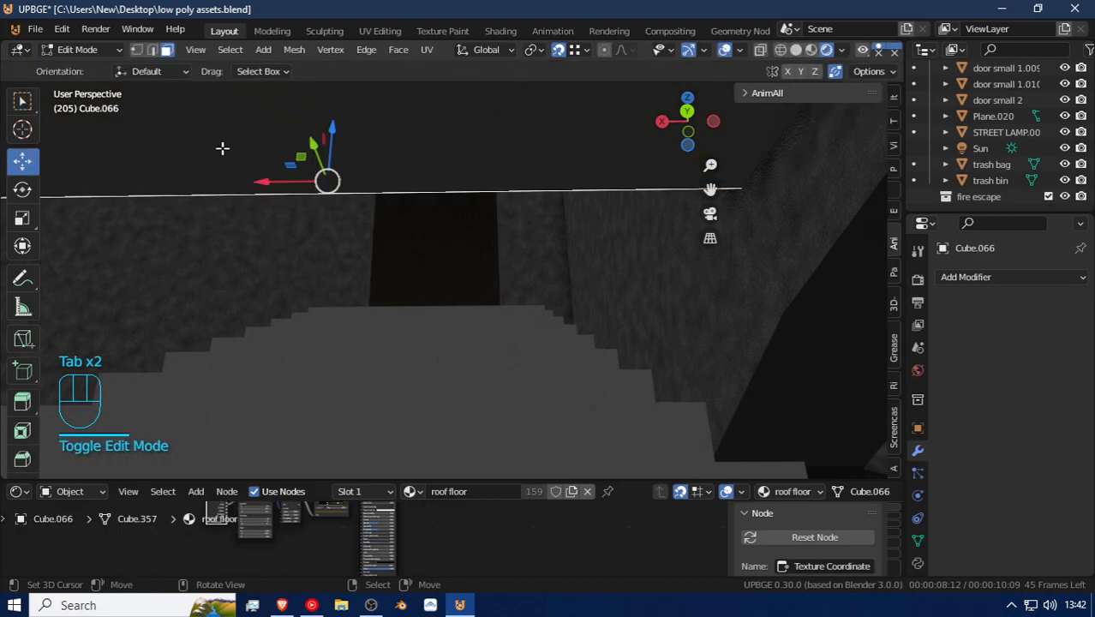
{"action": "key", "text": "ctrl+r"}
{"action": "scroll", "coordinate": [496, 171], "scroll_direction": "up", "scroll_amount": 1}
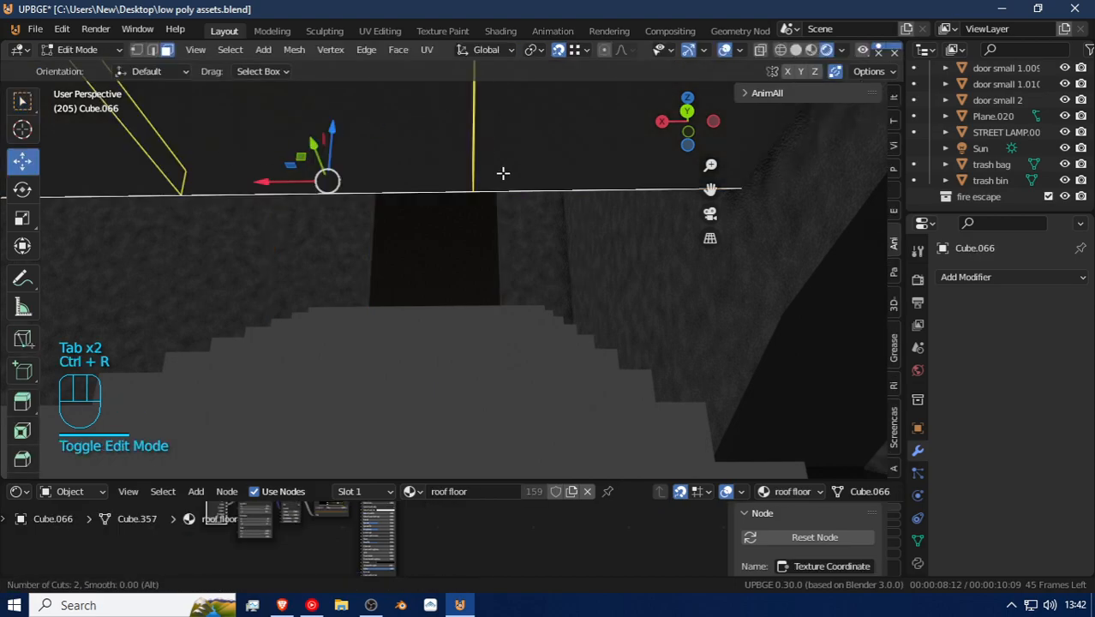
{"action": "left_click", "coordinate": [503, 172]}
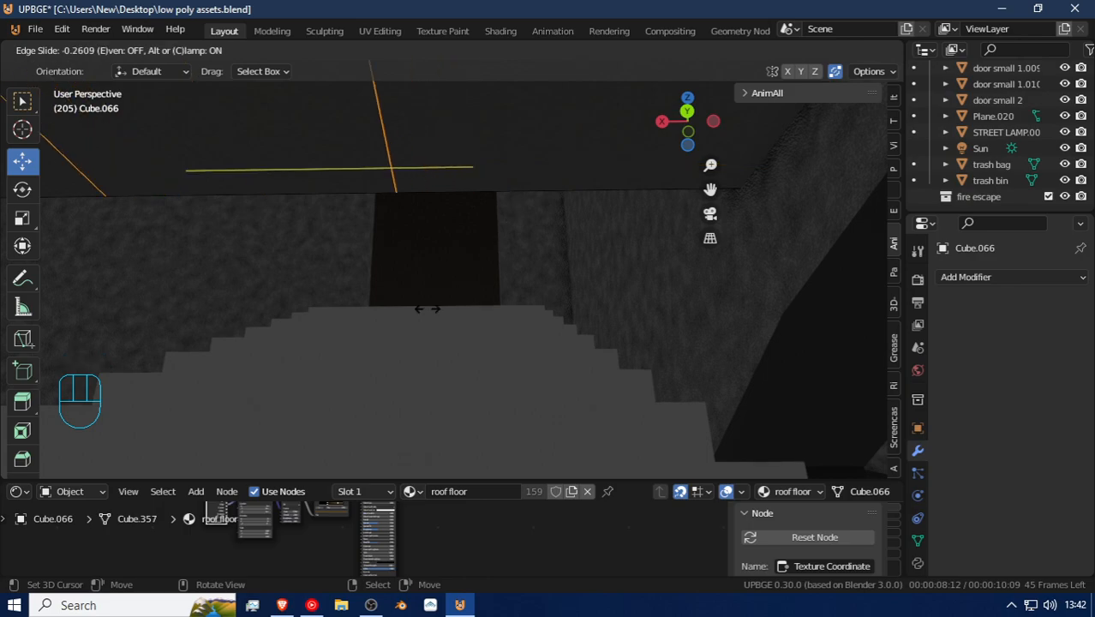
{"action": "left_click", "coordinate": [489, 283]}
Step: Edge-slide both loop cuts on the floor slab by about -0.33 to bracket the staircase's width
{"action": "key", "text": "g"}
{"action": "key", "text": "g"}
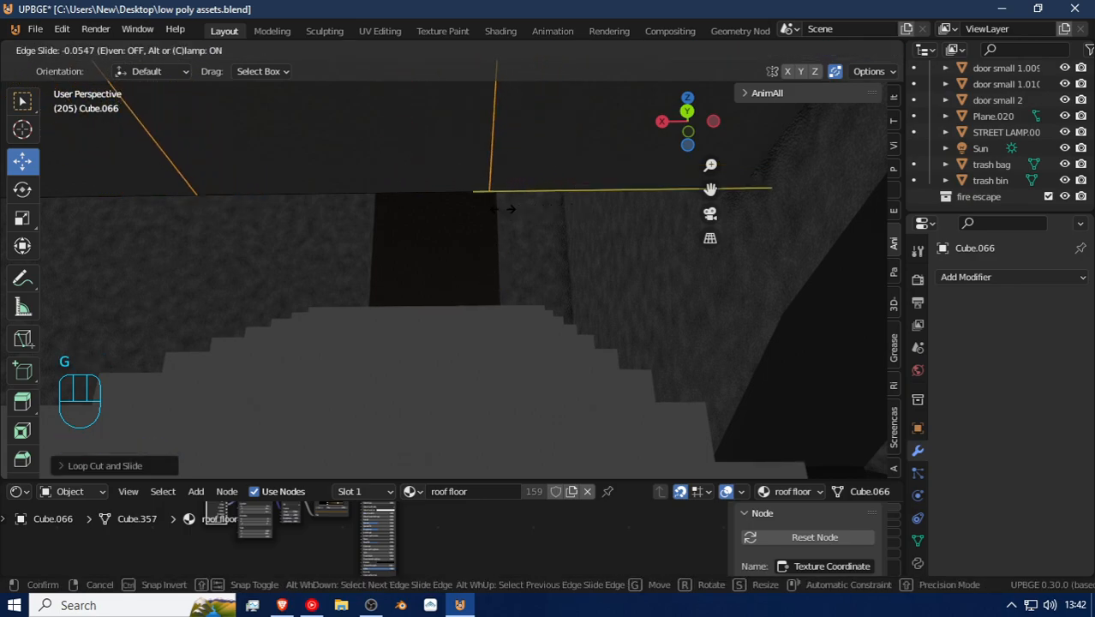
{"action": "key", "text": "ctrl"}
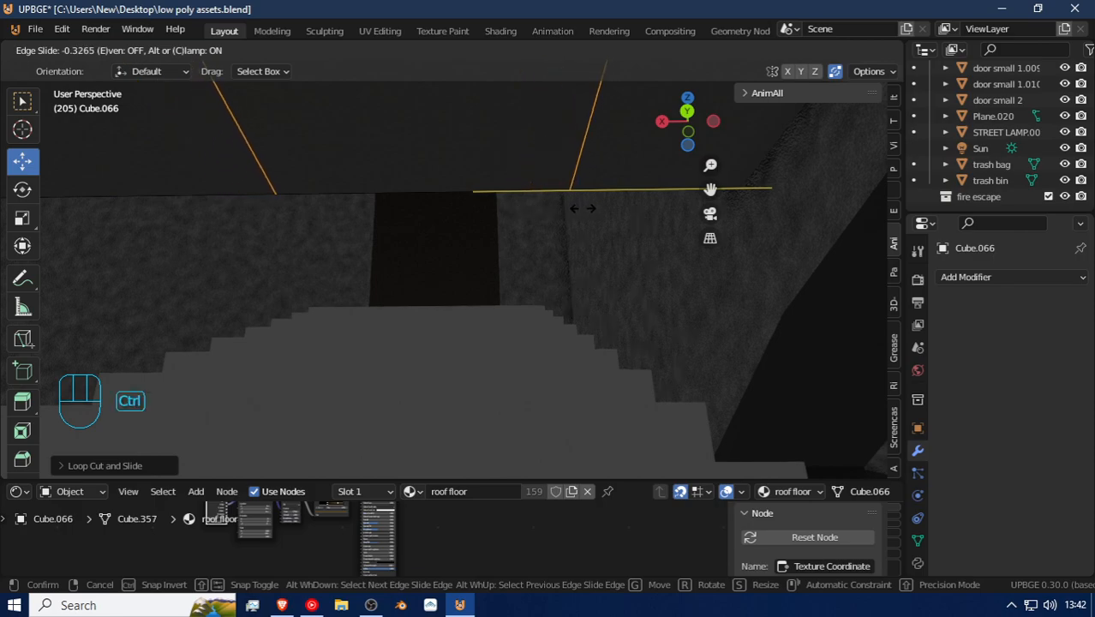
{"action": "left_click", "coordinate": [579, 210]}
{"action": "key", "text": "shift"}
{"action": "key", "text": "shift+f"}
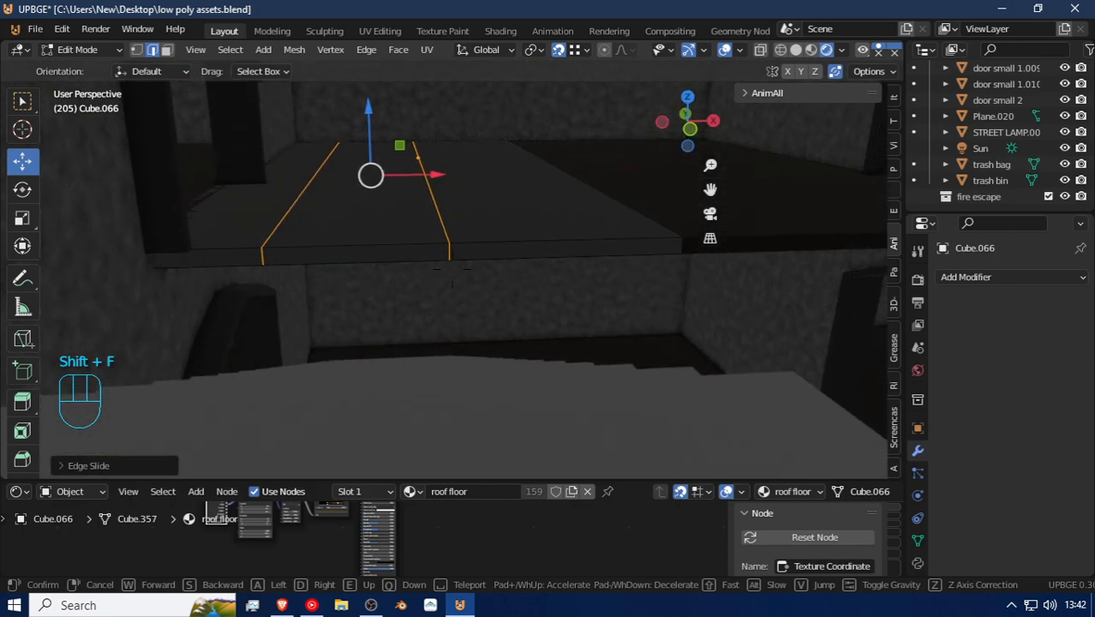
Step: Add a crosswise loop cut to the floor slab to mark the back edge of the stair opening
{"action": "left_click", "coordinate": [451, 268]}
{"action": "key", "text": "ctrl+r"}
{"action": "left_click", "coordinate": [465, 206]}
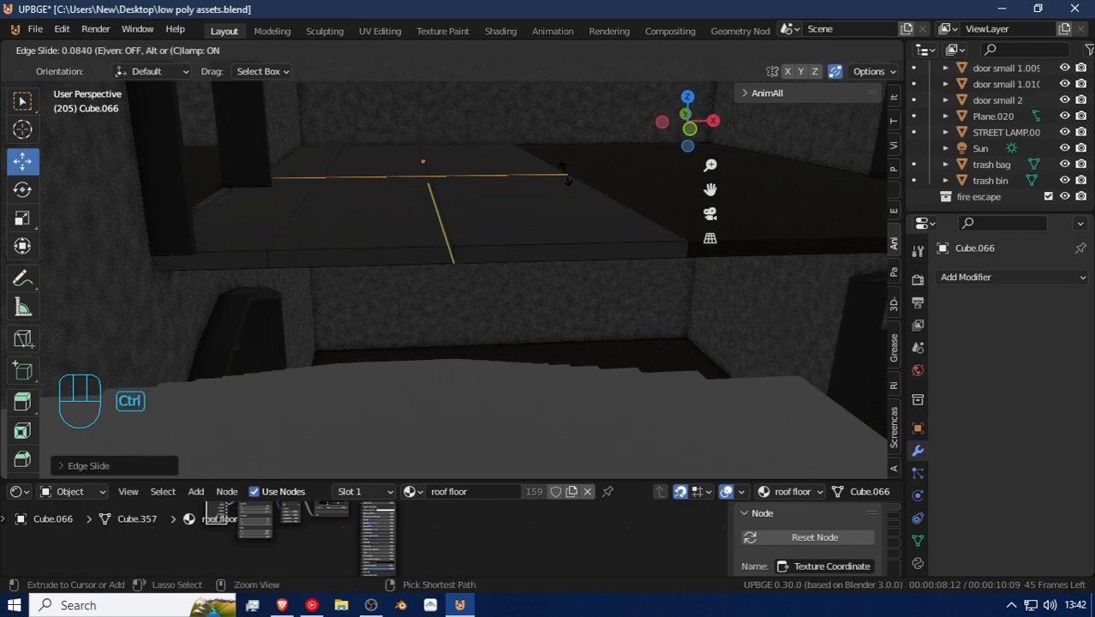
{"action": "left_click", "coordinate": [574, 193]}
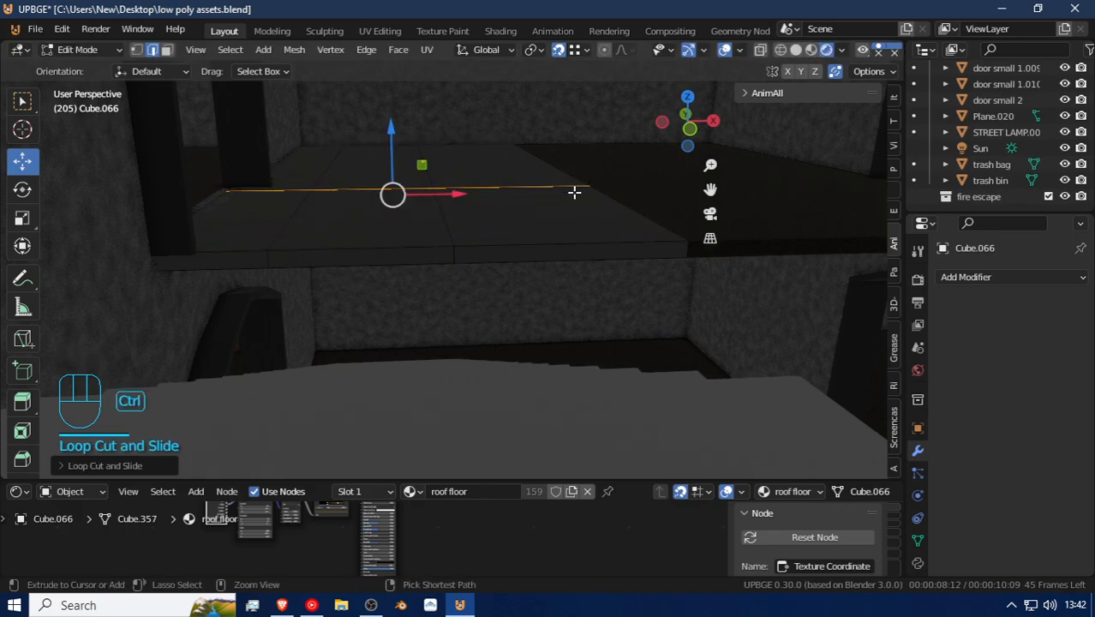
Step: Delete the front, upper and lower faces of the slab section between the loop cuts to open a hole above the stairs
{"action": "left_click", "coordinate": [168, 50]}
{"action": "left_click", "coordinate": [395, 253]}
{"action": "key", "text": "x"}
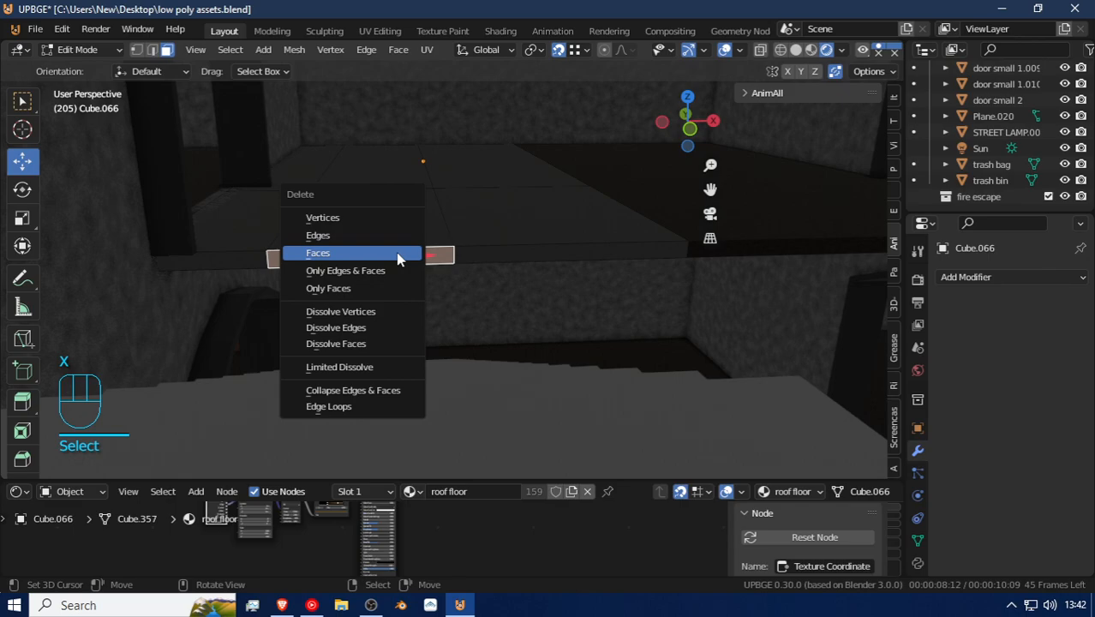
{"action": "left_click", "coordinate": [397, 254]}
{"action": "left_click", "coordinate": [366, 214]}
{"action": "left_click", "coordinate": [366, 255], "text": "shift"}
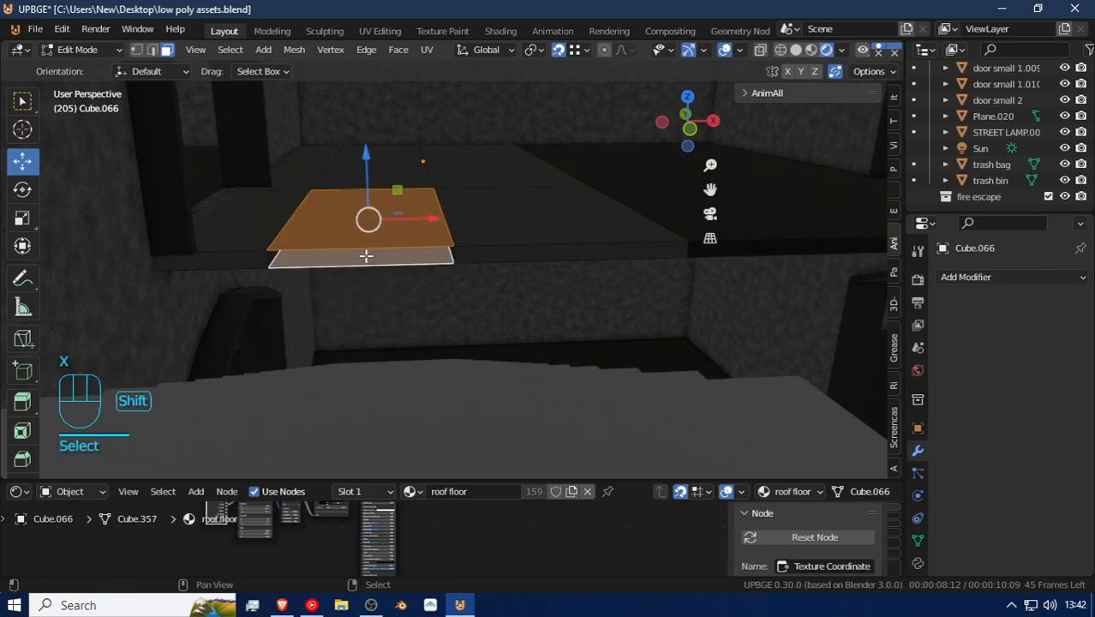
{"action": "key", "text": "x"}
{"action": "left_click", "coordinate": [368, 255]}
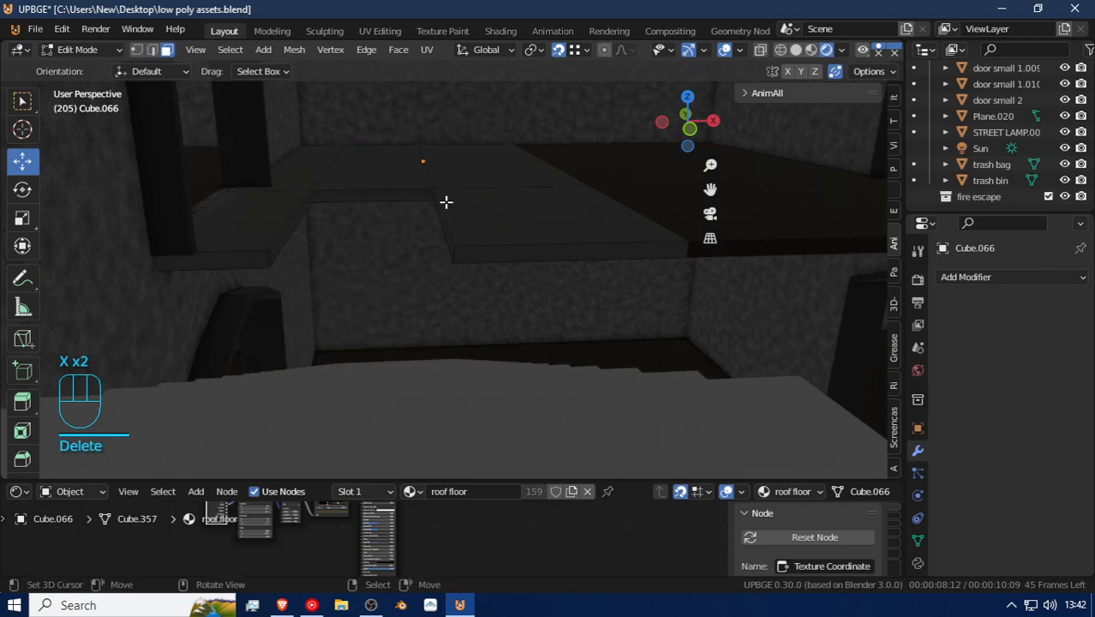
Step: Select the edges along the +X side of the slab opening and move them about 0.31 m along X to widen it
{"action": "key", "text": "shift+f"}
{"action": "left_click", "coordinate": [443, 277]}
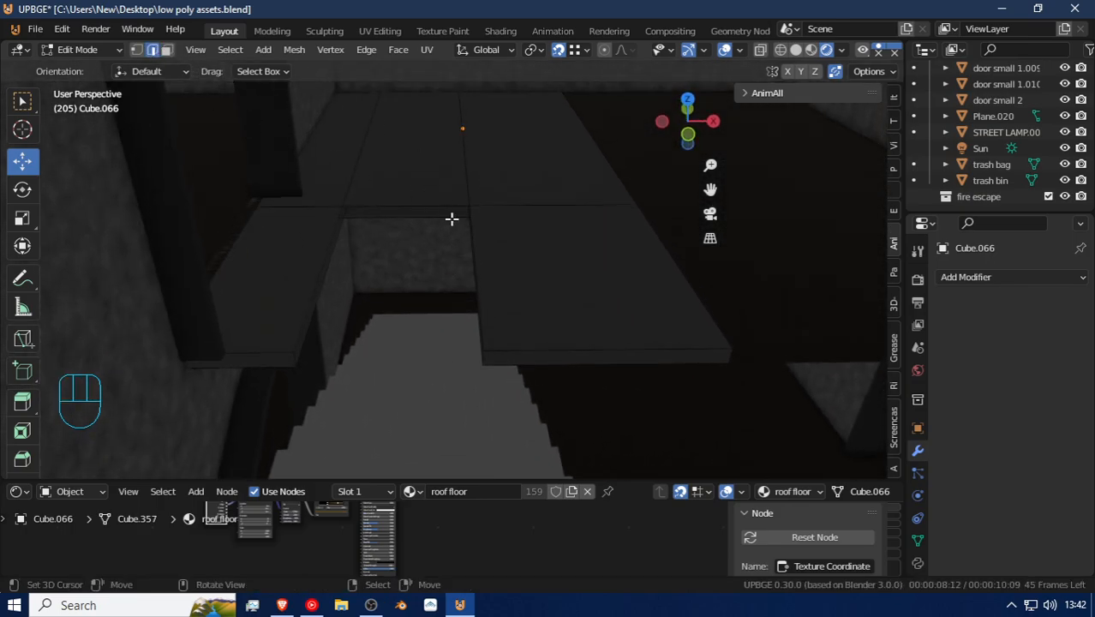
{"action": "left_click", "coordinate": [479, 215], "text": "alt"}
{"action": "left_click", "coordinate": [493, 209], "text": "alt"}
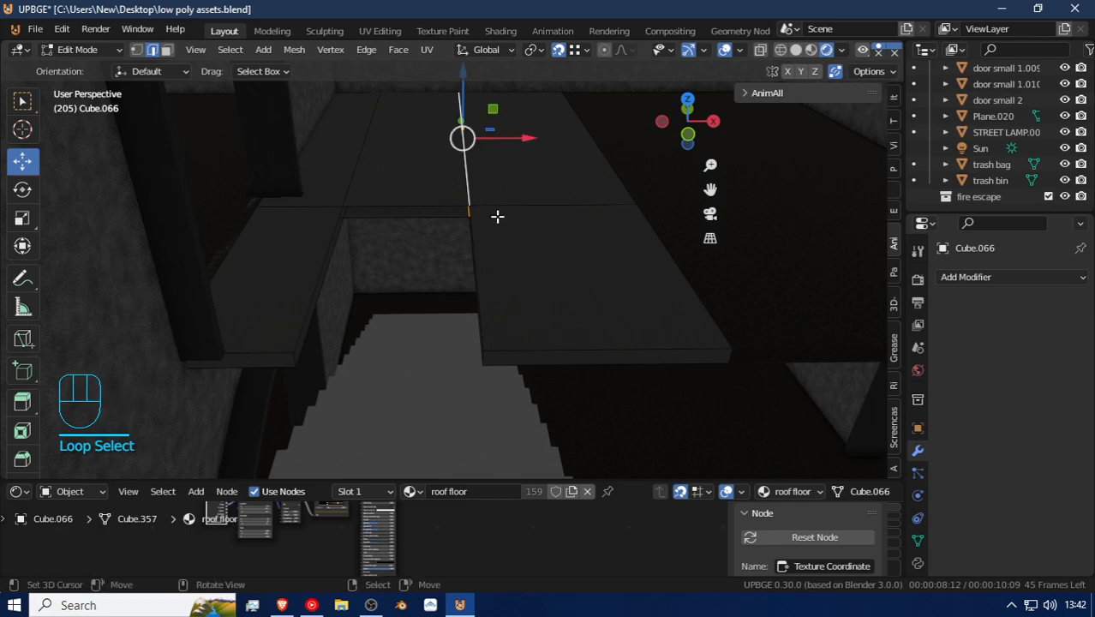
{"action": "left_click", "coordinate": [472, 272], "text": "shift"}
{"action": "key", "text": "shift+f"}
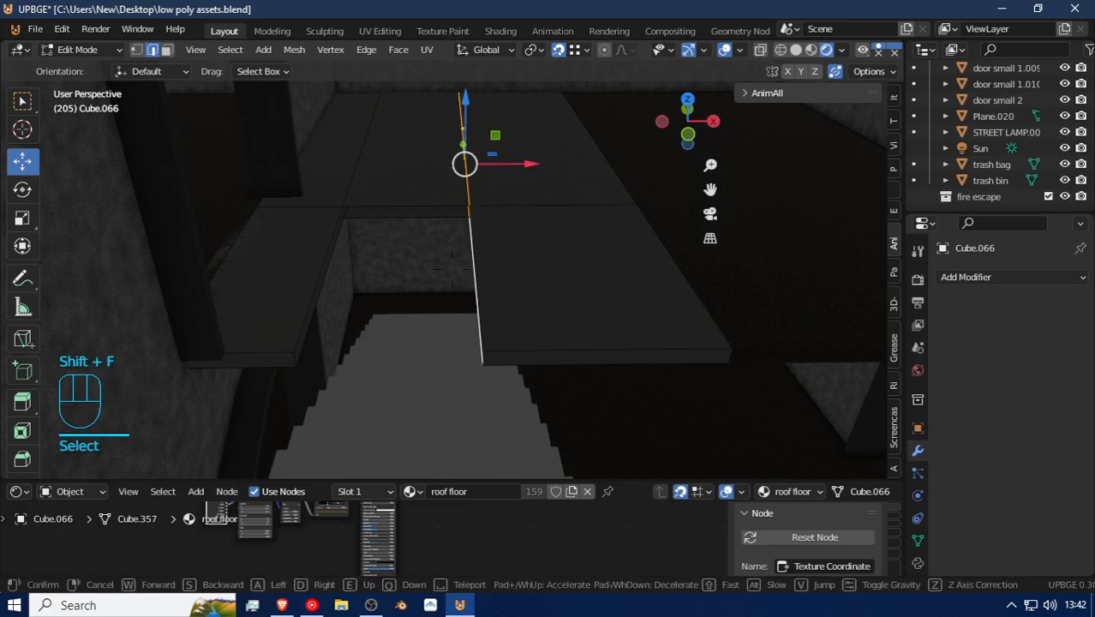
{"action": "left_click", "coordinate": [462, 272]}
{"action": "key", "text": "shift+f"}
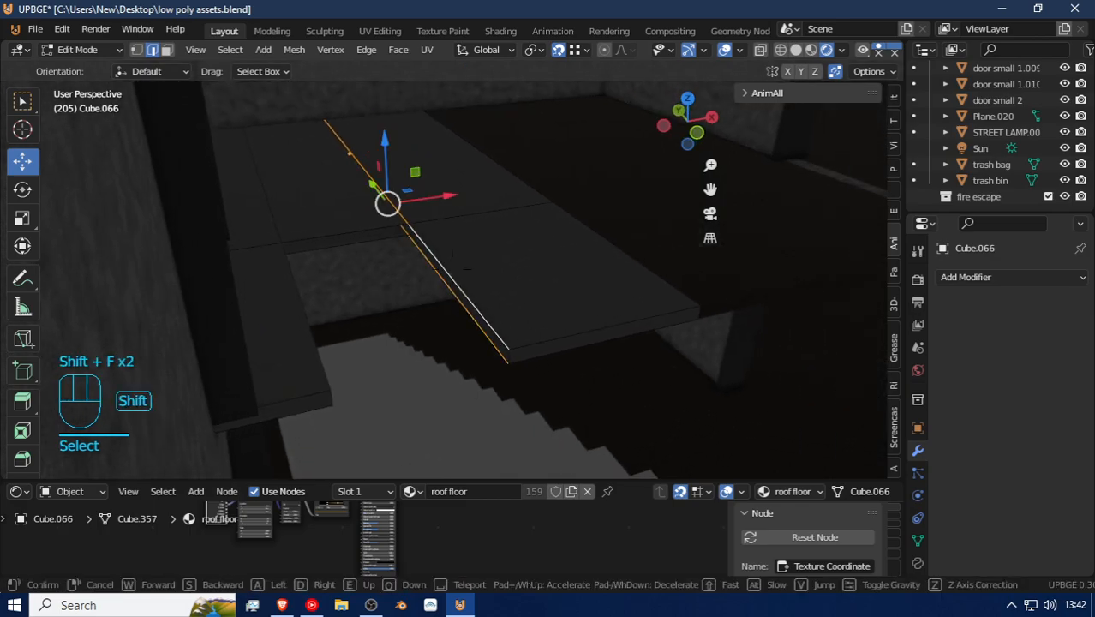
{"action": "left_click", "coordinate": [454, 273]}
{"action": "key", "text": "g"}
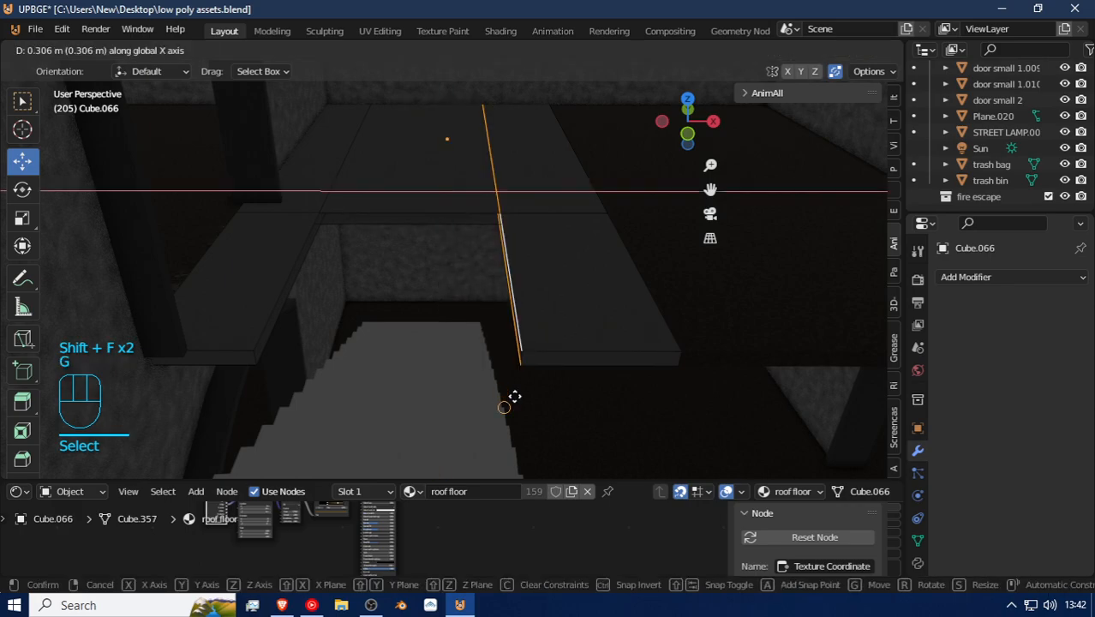
{"action": "left_click", "coordinate": [515, 396]}
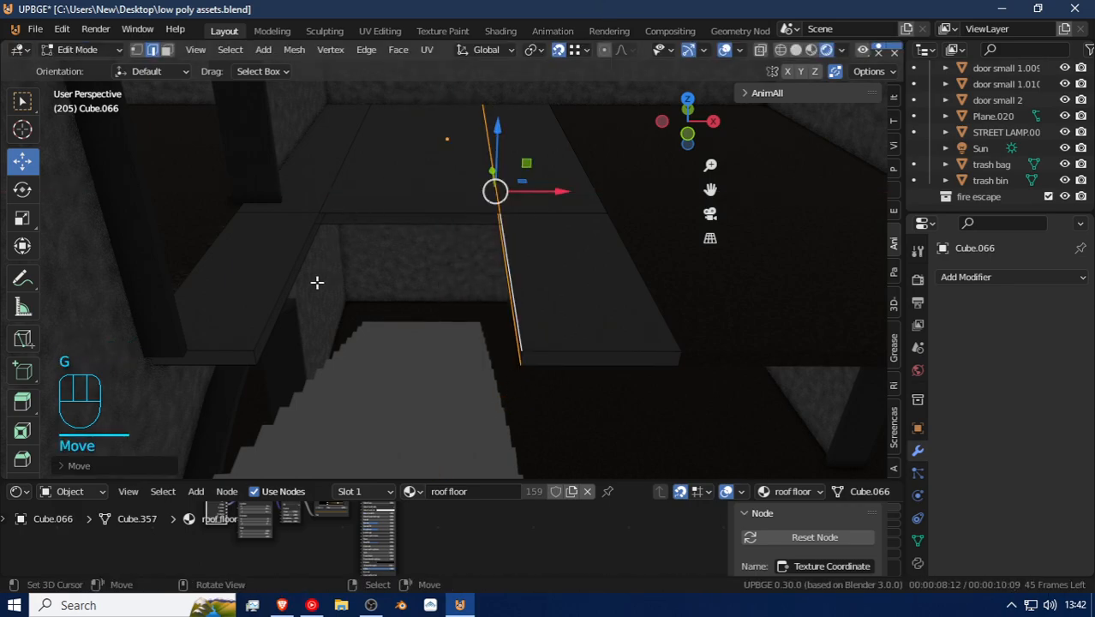
Step: Select the edges on the opposite side of the slab opening and move them along negative X to the staircase's side wall
{"action": "left_click", "coordinate": [310, 243], "text": "alt"}
{"action": "left_click", "coordinate": [346, 148], "text": "alt"}
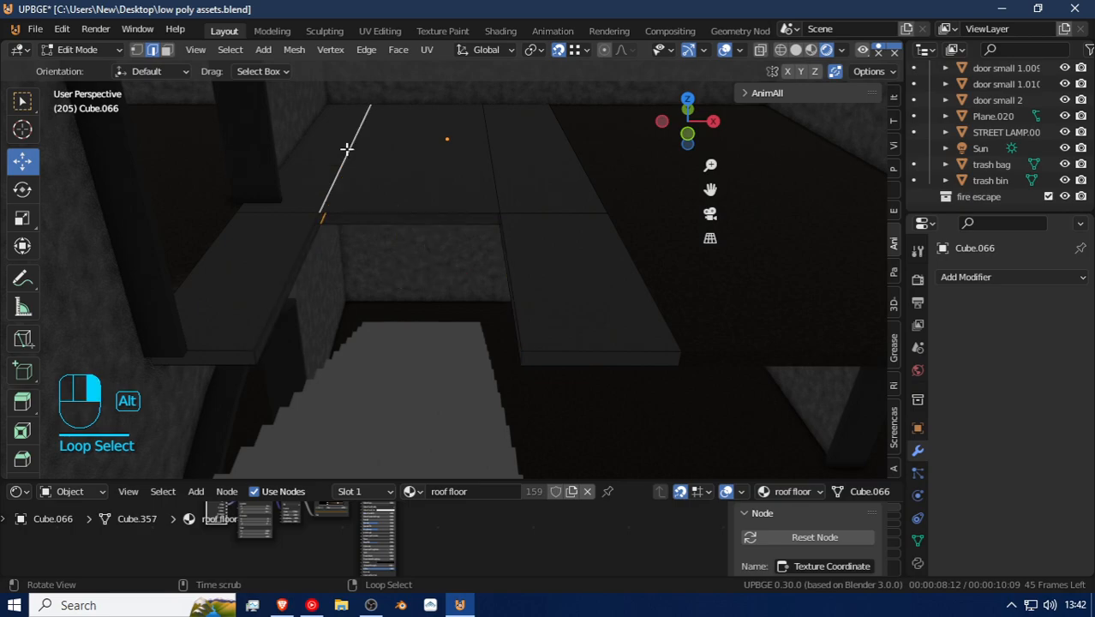
{"action": "left_click", "coordinate": [306, 255], "text": "shift"}
{"action": "key", "text": "g"}
{"action": "key", "text": "x"}
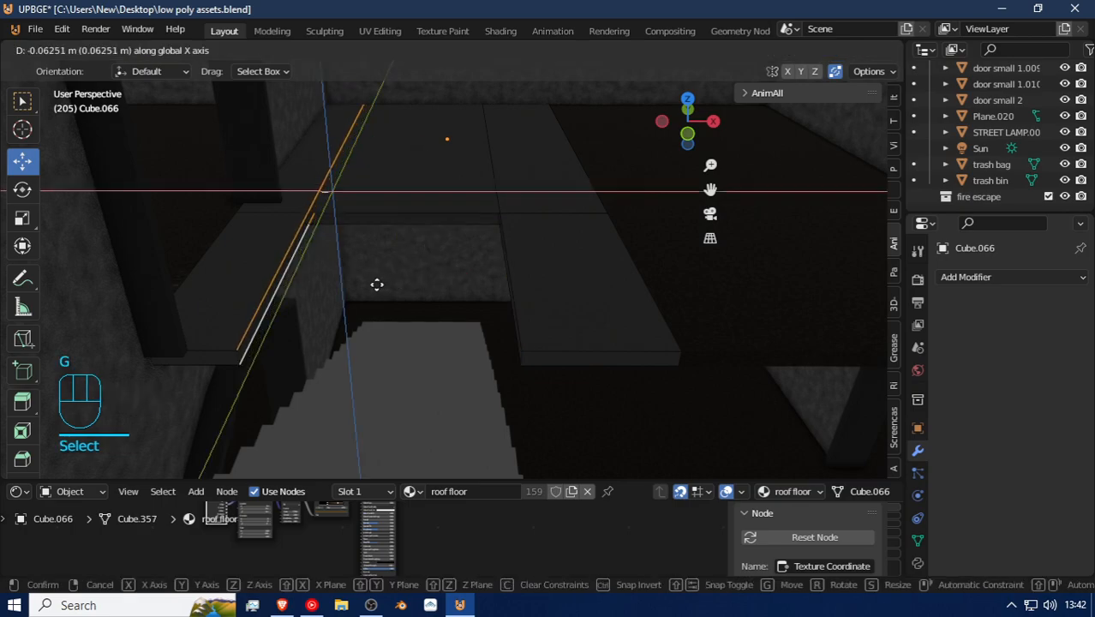
{"action": "left_click", "coordinate": [374, 321]}
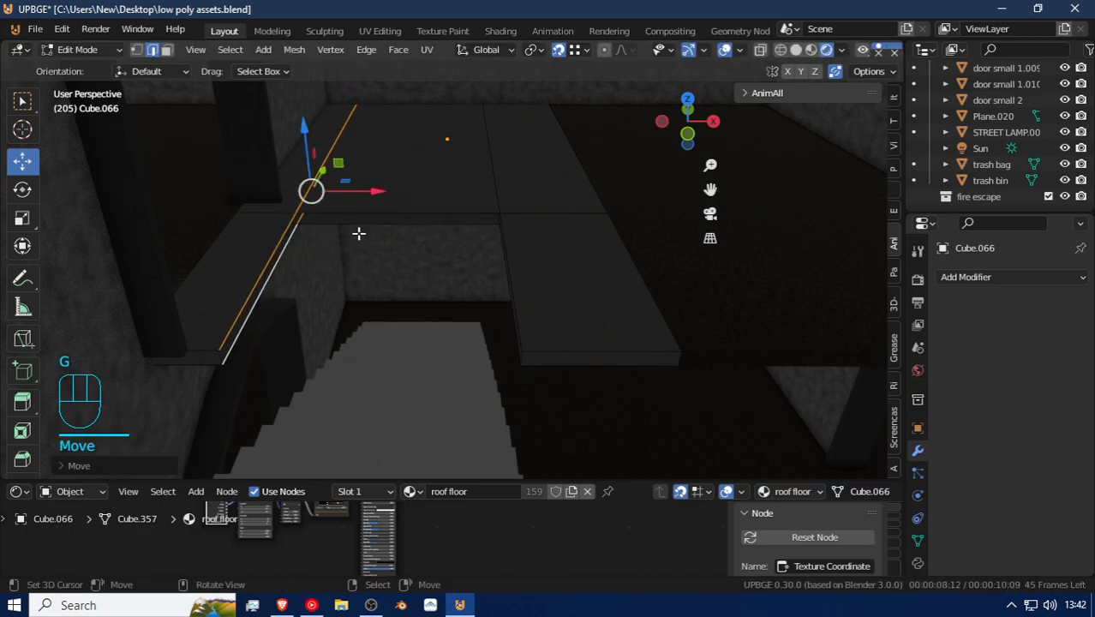
Step: Return to Object Mode and select the plain wall panel beside the arched doorway on the upper floor
{"action": "key", "text": "shift+f"}
{"action": "key", "text": "d"}
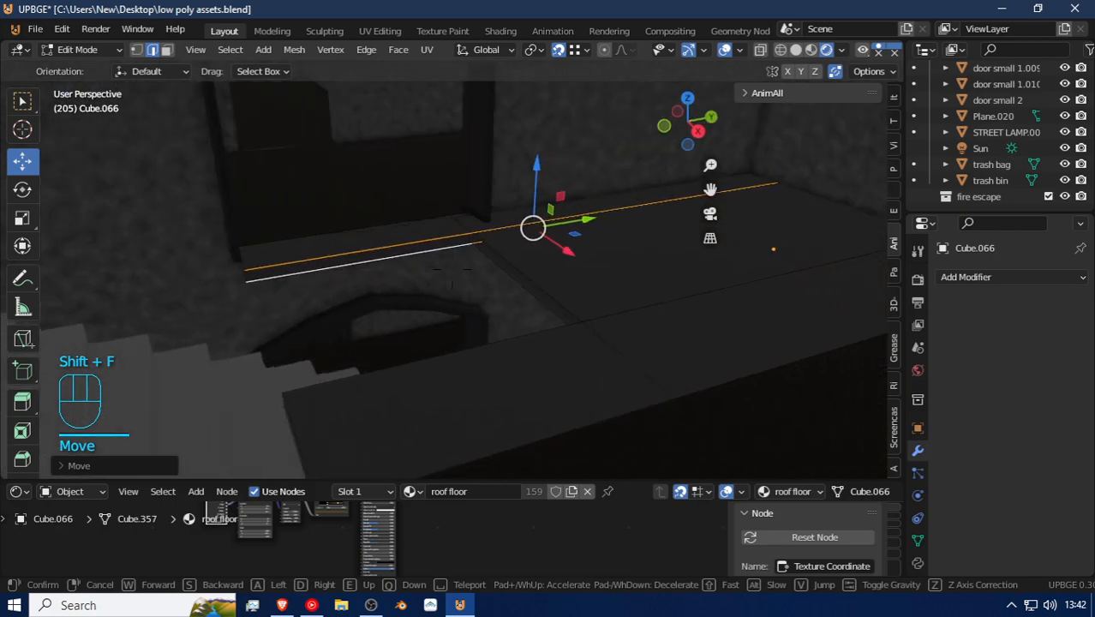
{"action": "key", "text": "w"}
{"action": "key", "text": "w"}
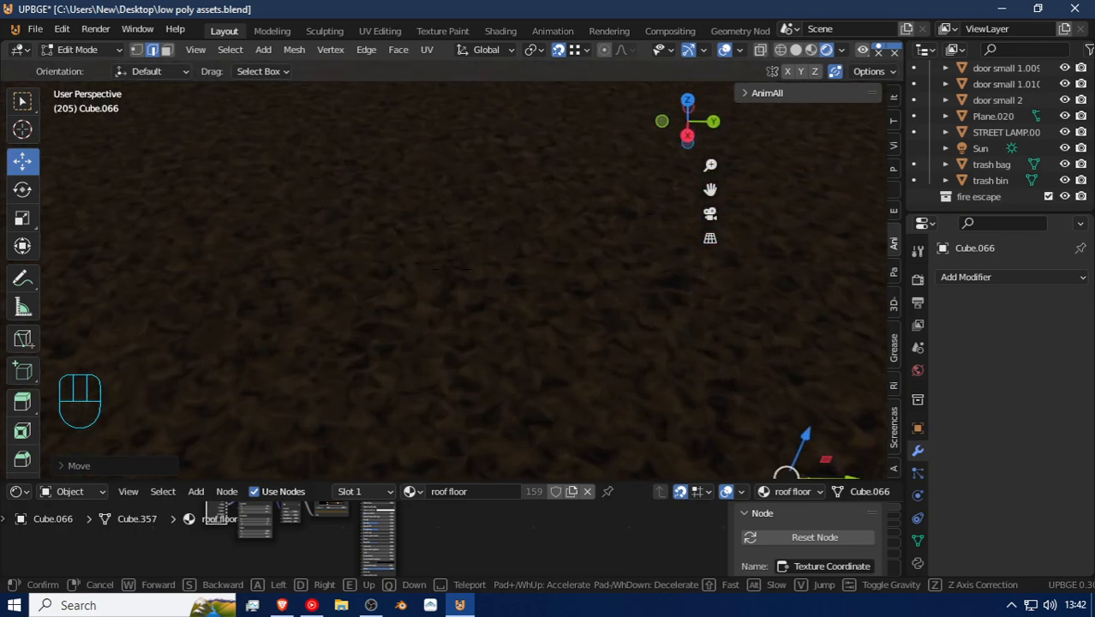
{"action": "left_click", "coordinate": [434, 274]}
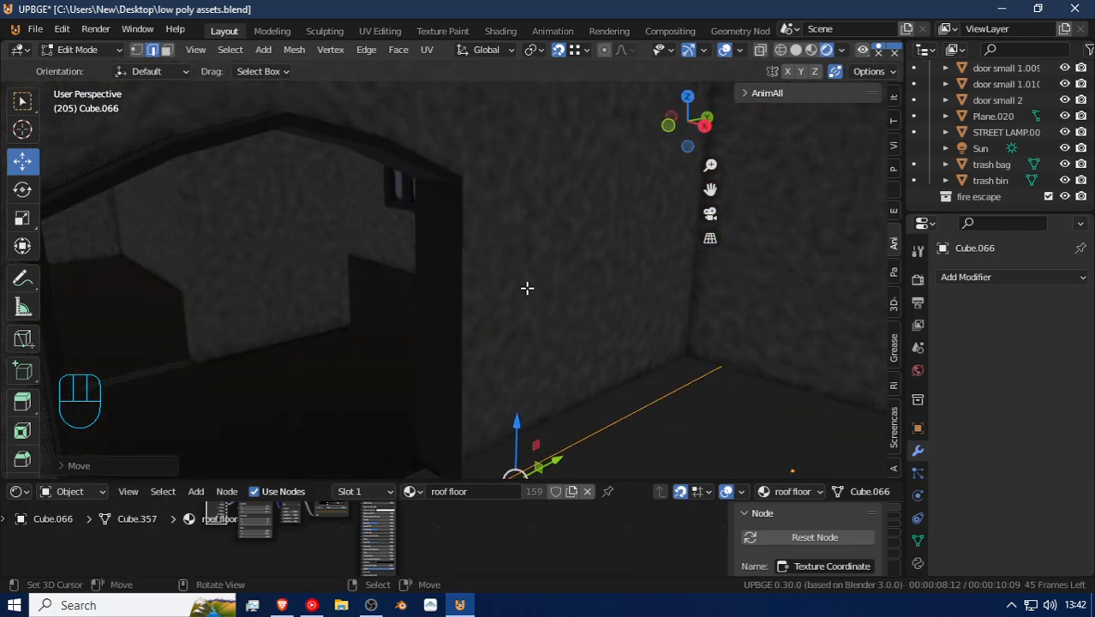
{"action": "key", "text": "Tab"}
{"action": "left_click", "coordinate": [555, 271]}
Step: Try deleting the plain wall panel beside the arched doorway, and undo the deletion
{"action": "key", "text": "x"}
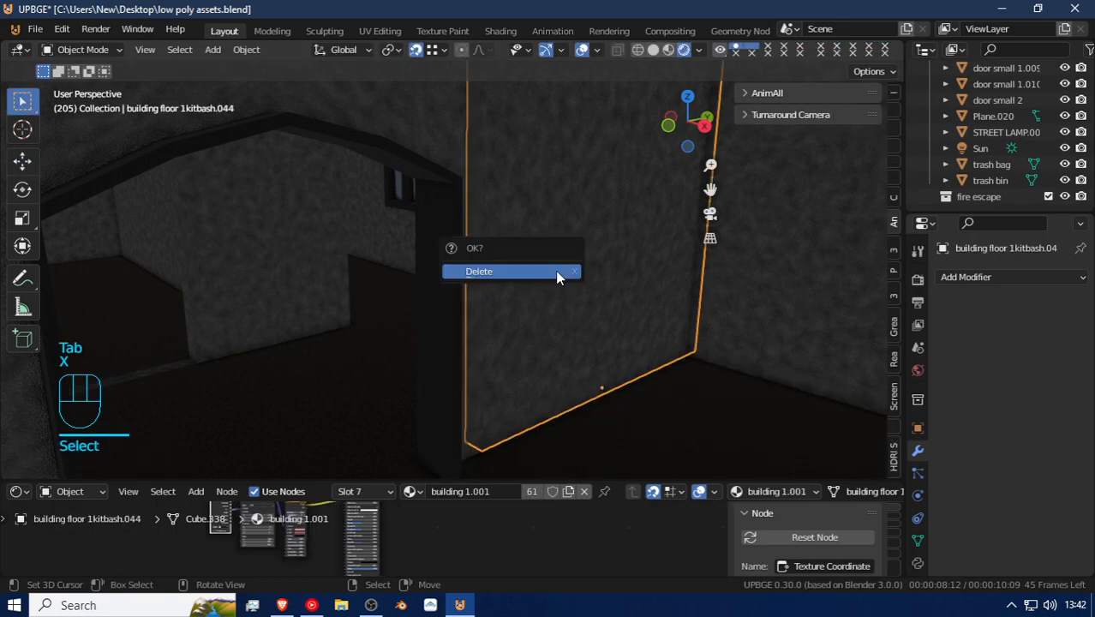
{"action": "left_click", "coordinate": [557, 272]}
{"action": "key", "text": "ctrl+z"}
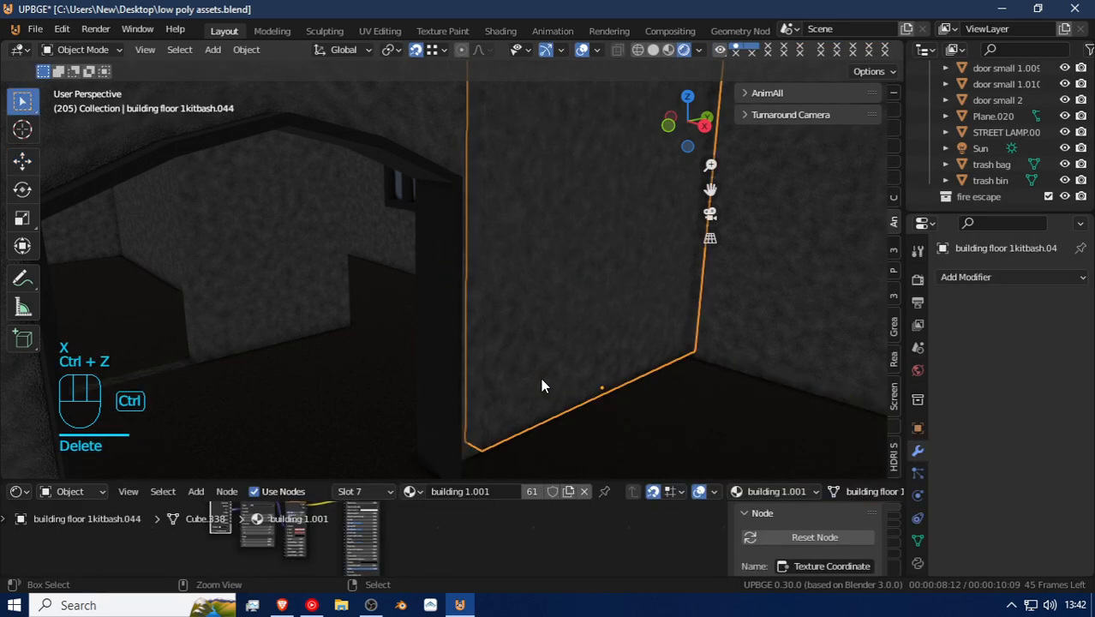
Step: Move the wall panel about 0.62 m along negative Y, and place a duplicate of the arched door opening about 1.94 m along positive Y
{"action": "key", "text": "g"}
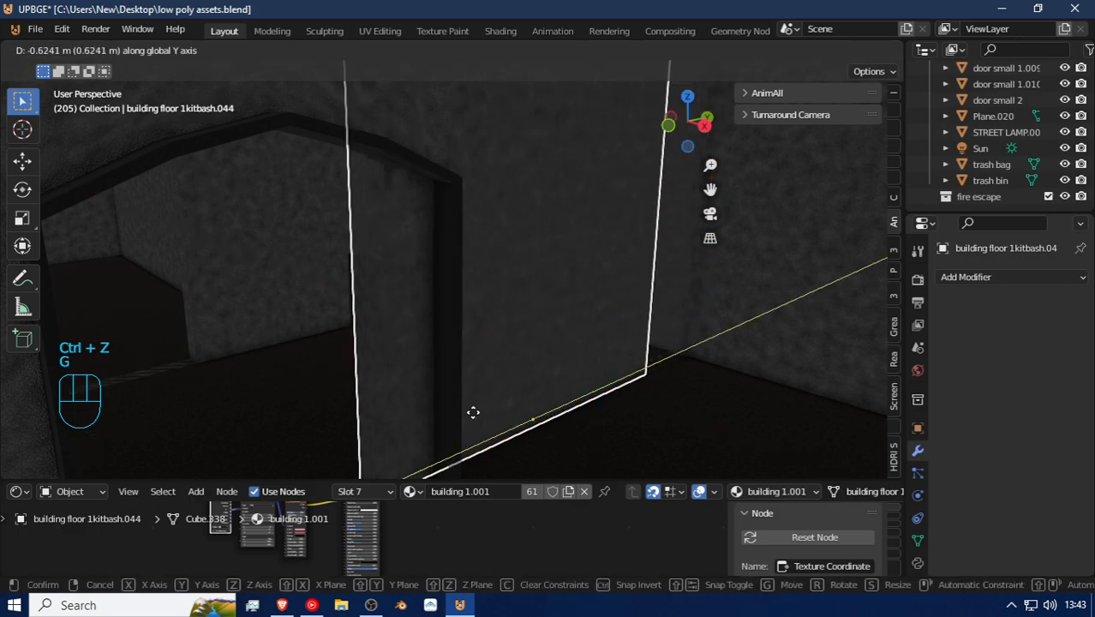
{"action": "left_click", "coordinate": [472, 411]}
{"action": "left_click", "coordinate": [194, 120], "text": "shift"}
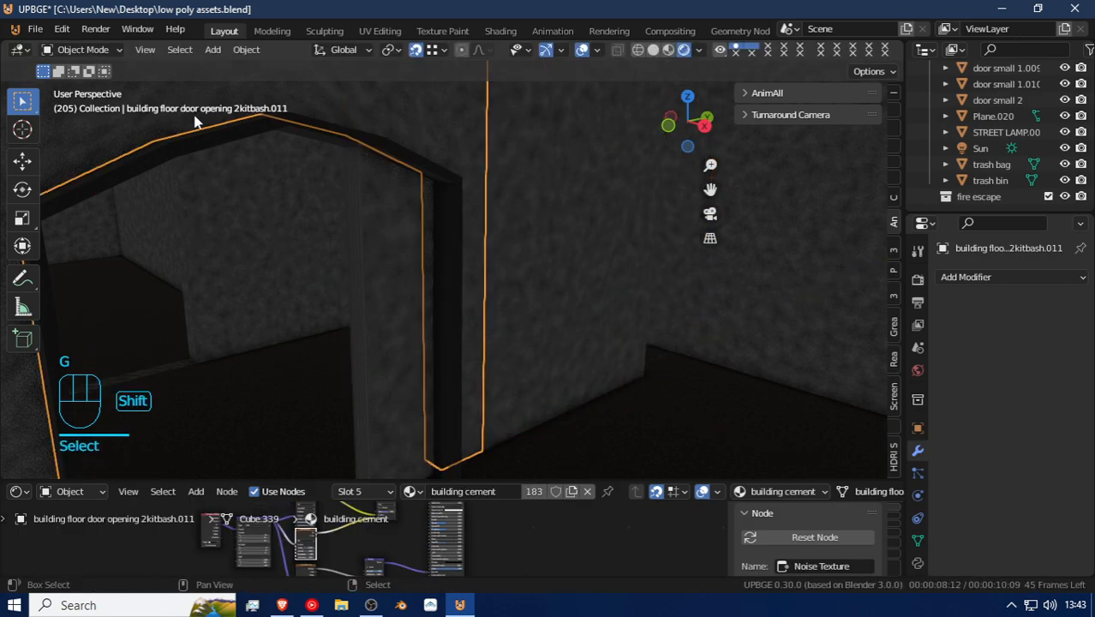
{"action": "key", "text": "shift+d"}
{"action": "right_click", "coordinate": [197, 142]}
{"action": "key", "text": "g"}
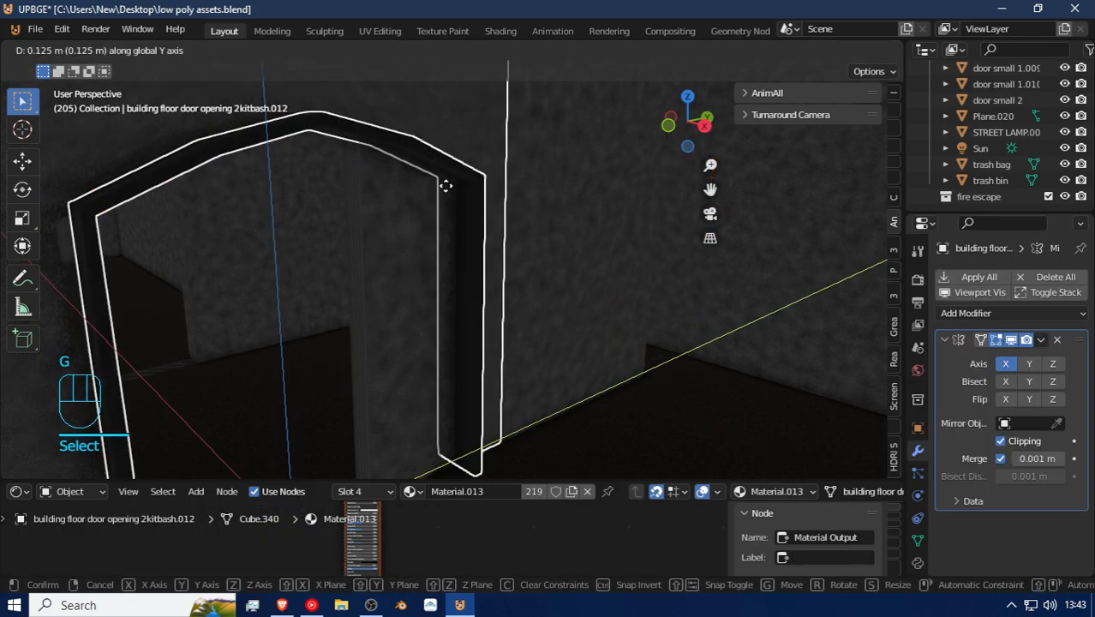
{"action": "key", "text": "y"}
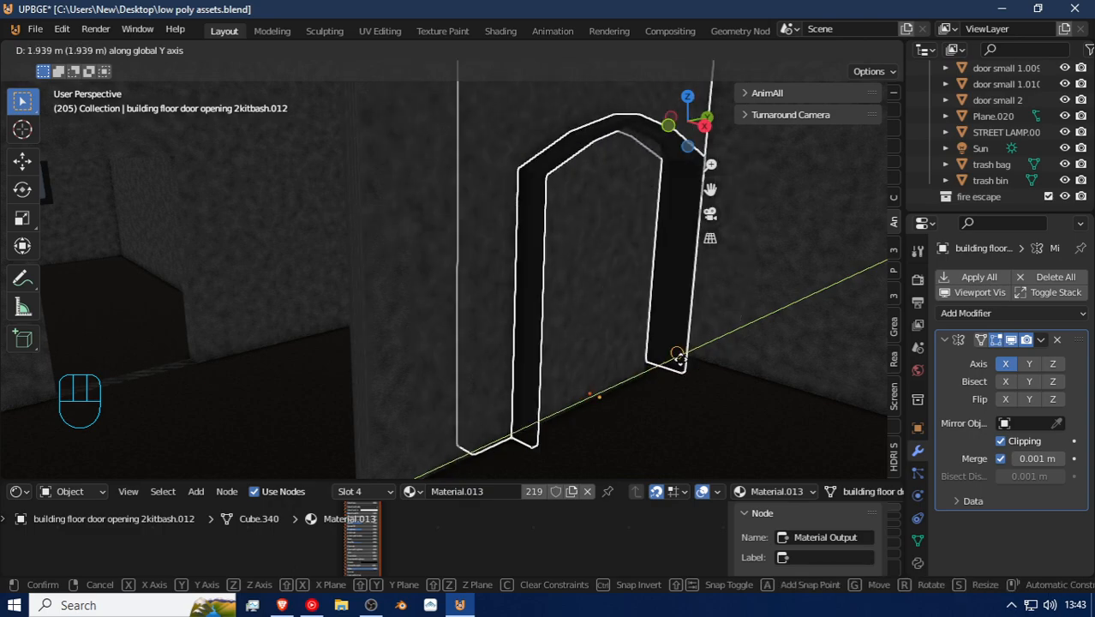
{"action": "left_click", "coordinate": [418, 381]}
Step: Select the plain wall panel again and move it further along negative Y, away from the duplicated door opening
{"action": "left_click", "coordinate": [418, 381]}
{"action": "key", "text": "shift+f"}
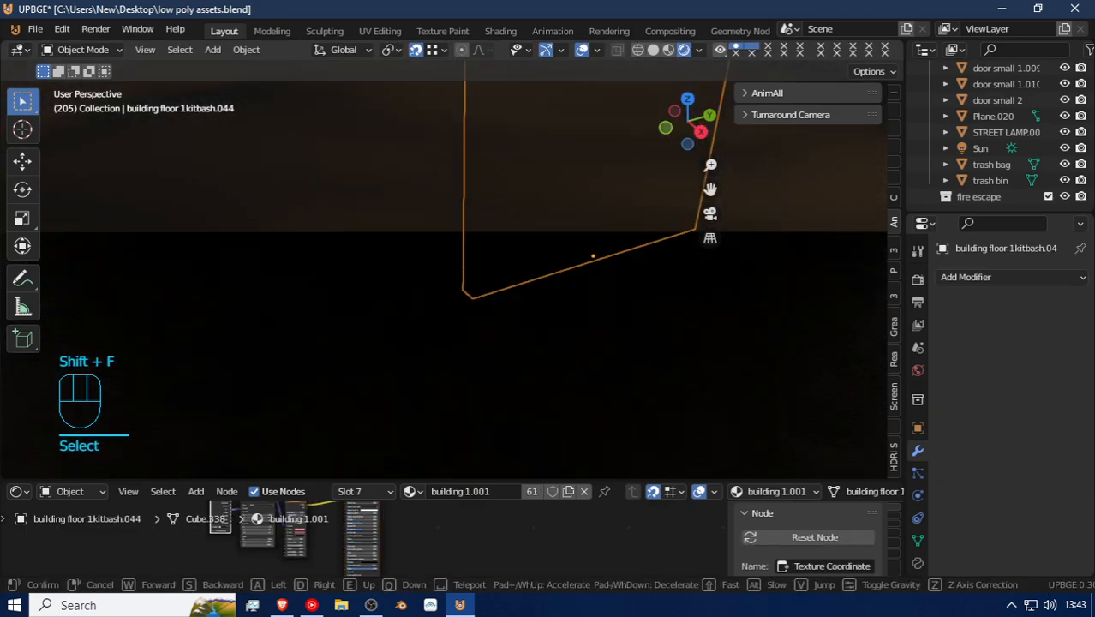
{"action": "left_click", "coordinate": [469, 224]}
{"action": "key", "text": "g"}
{"action": "key", "text": "x"}
{"action": "key", "text": "y"}
{"action": "left_click", "coordinate": [346, 310]}
Step: Reposition the plain wall panel along Y over the gap in the wall above the staircase
{"action": "key", "text": "f"}
{"action": "key", "text": "w"}
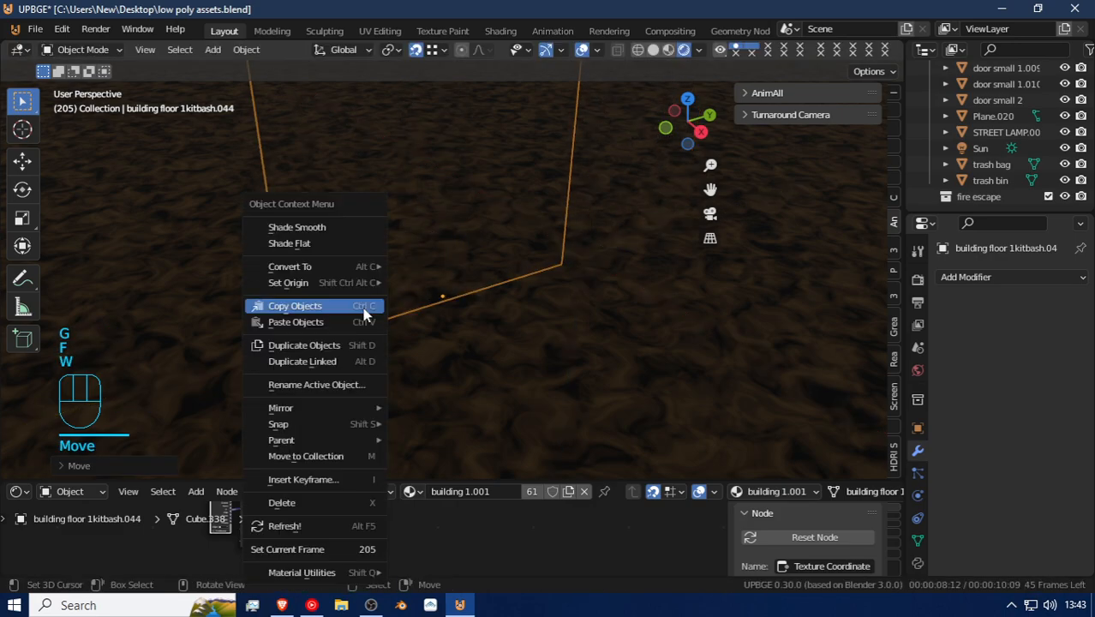
{"action": "key", "text": "shift+f"}
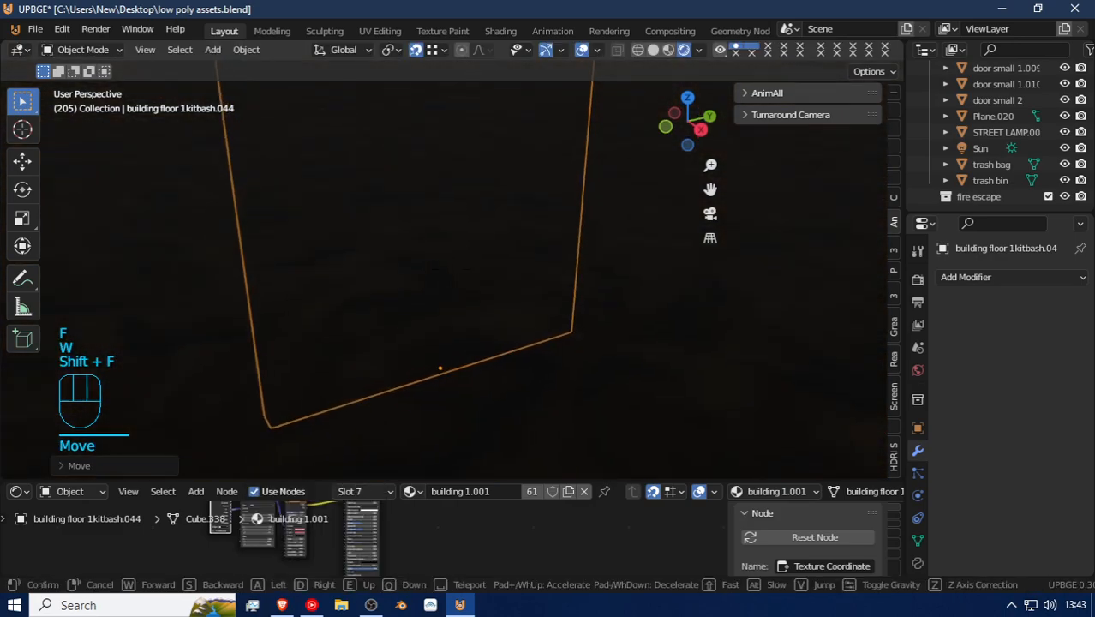
{"action": "key", "text": "s"}
{"action": "key", "text": "w"}
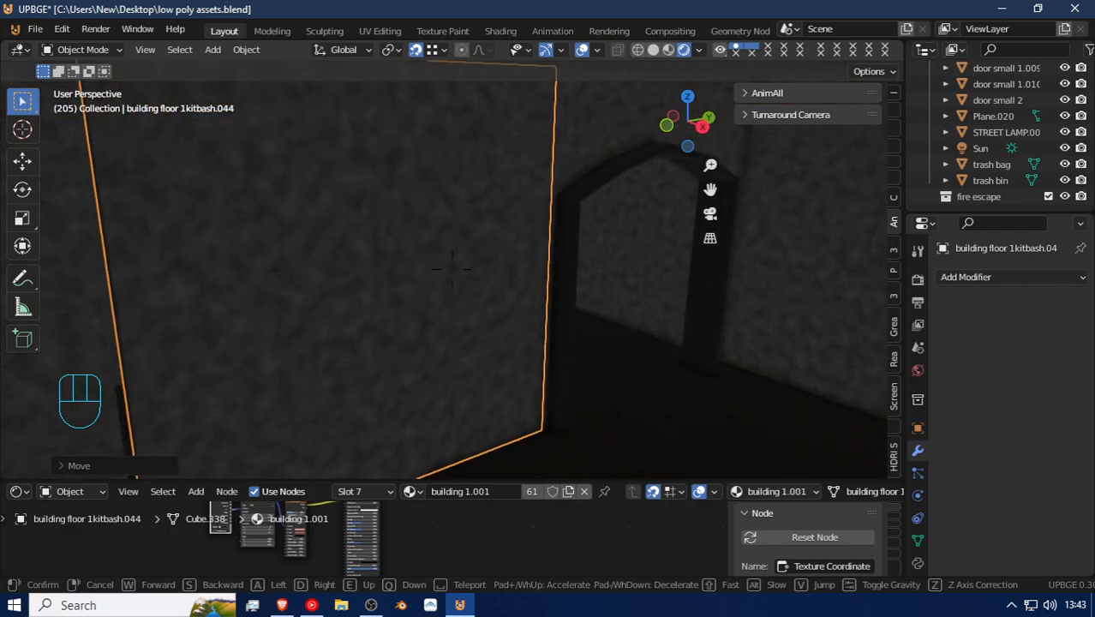
{"action": "left_click", "coordinate": [455, 274]}
{"action": "key", "text": "g"}
{"action": "key", "text": "x"}
{"action": "key", "text": "y"}
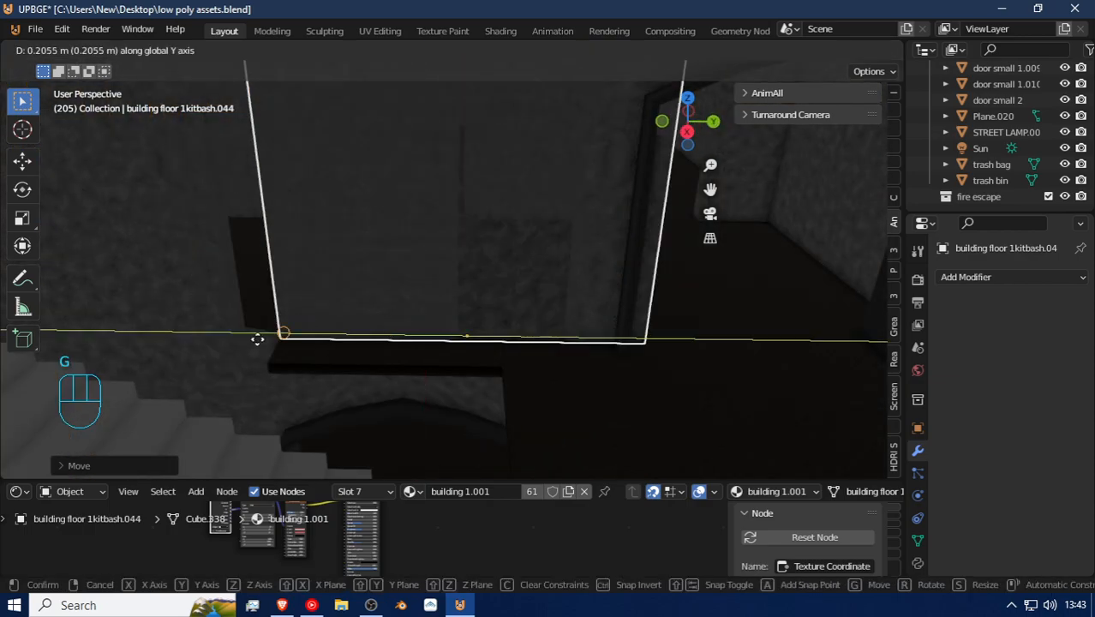
{"action": "left_click", "coordinate": [225, 328]}
Step: Fine-tune the wall panel's position along Y until its end fully closes the gap on the staircase side
{"action": "key", "text": "g"}
{"action": "key", "text": "y"}
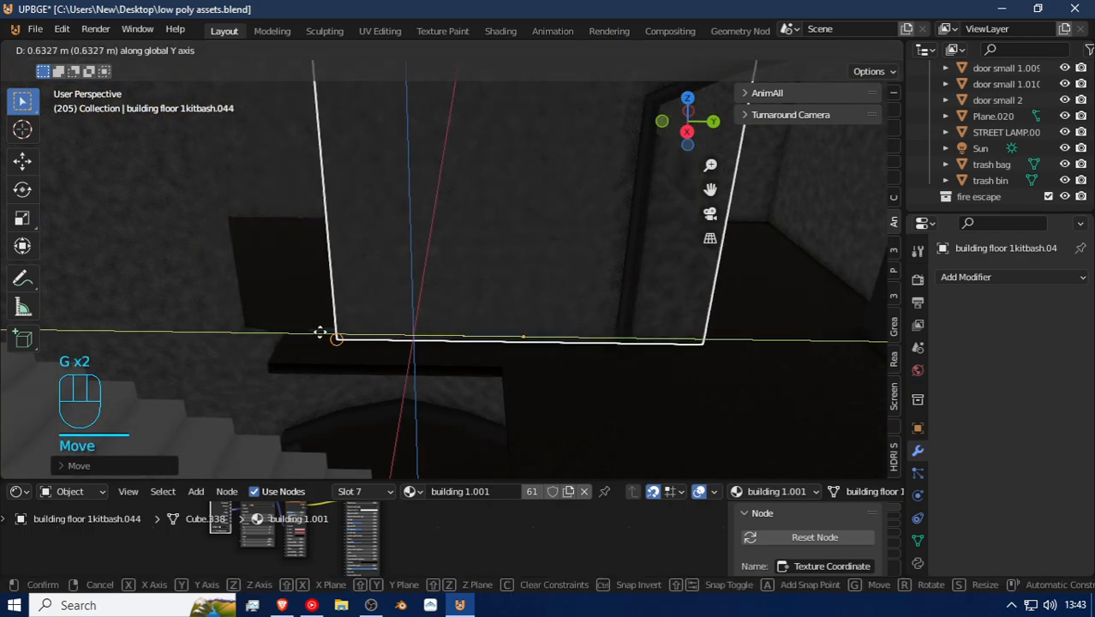
{"action": "left_click", "coordinate": [315, 342]}
{"action": "key", "text": "g"}
{"action": "key", "text": "y"}
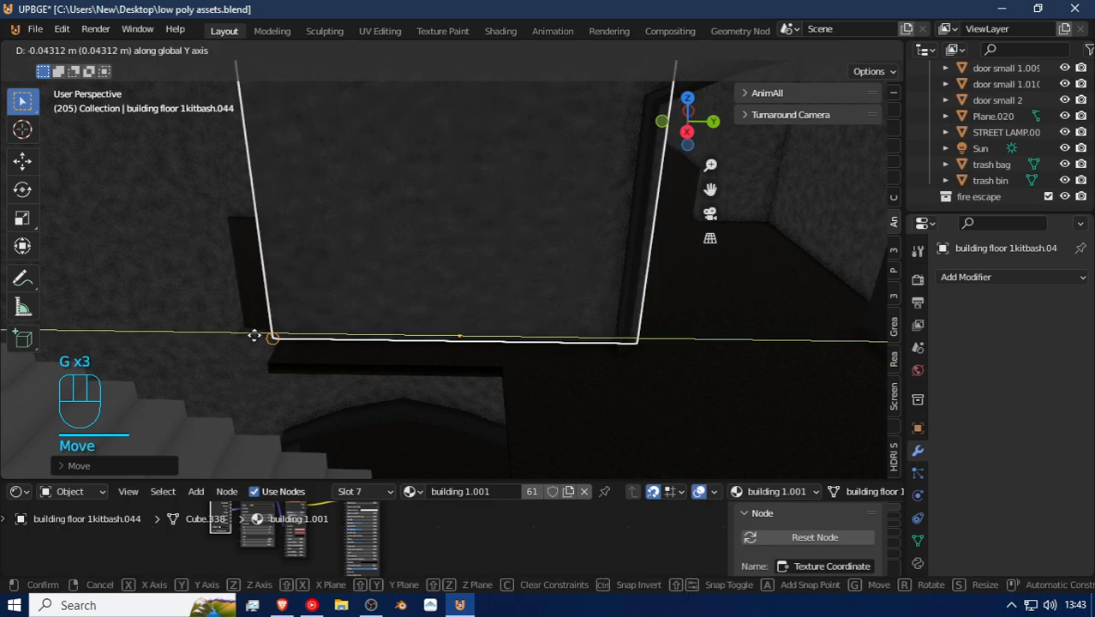
{"action": "left_click", "coordinate": [239, 339]}
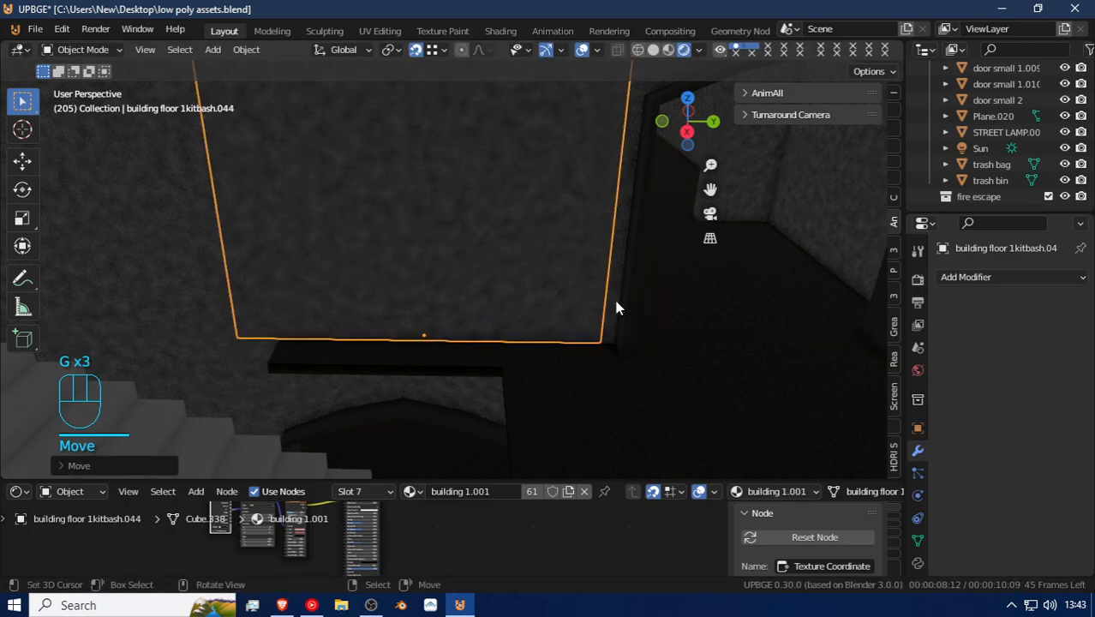
Step: Select the duplicated arched door opening and move it along Y until its edge meets the end of the wall panel
{"action": "left_click", "coordinate": [623, 304]}
{"action": "key", "text": "g"}
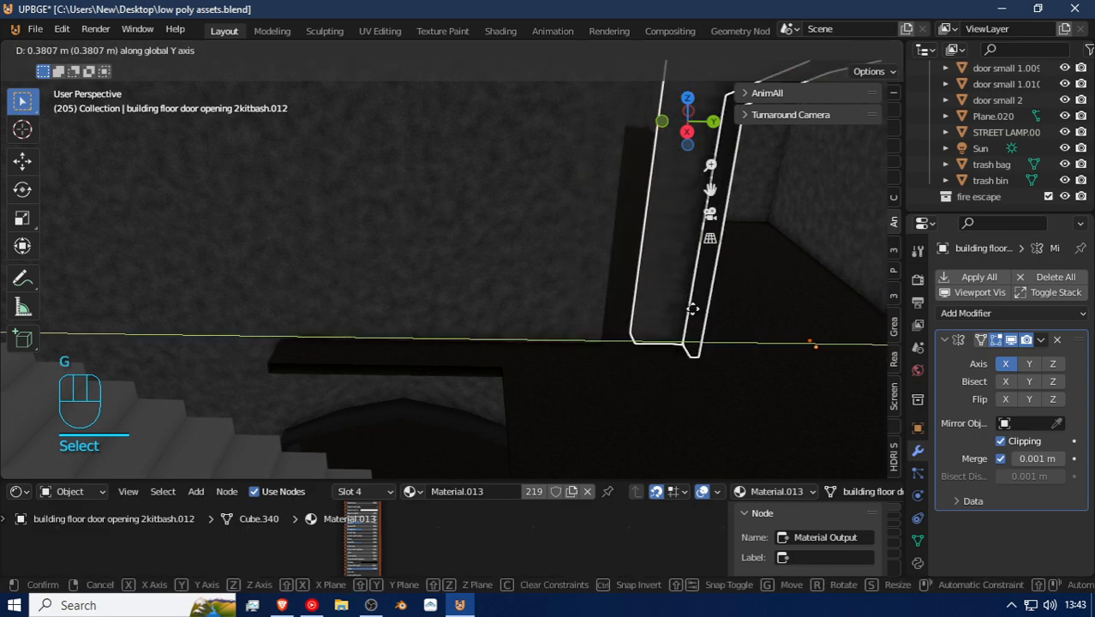
{"action": "left_click", "coordinate": [656, 333]}
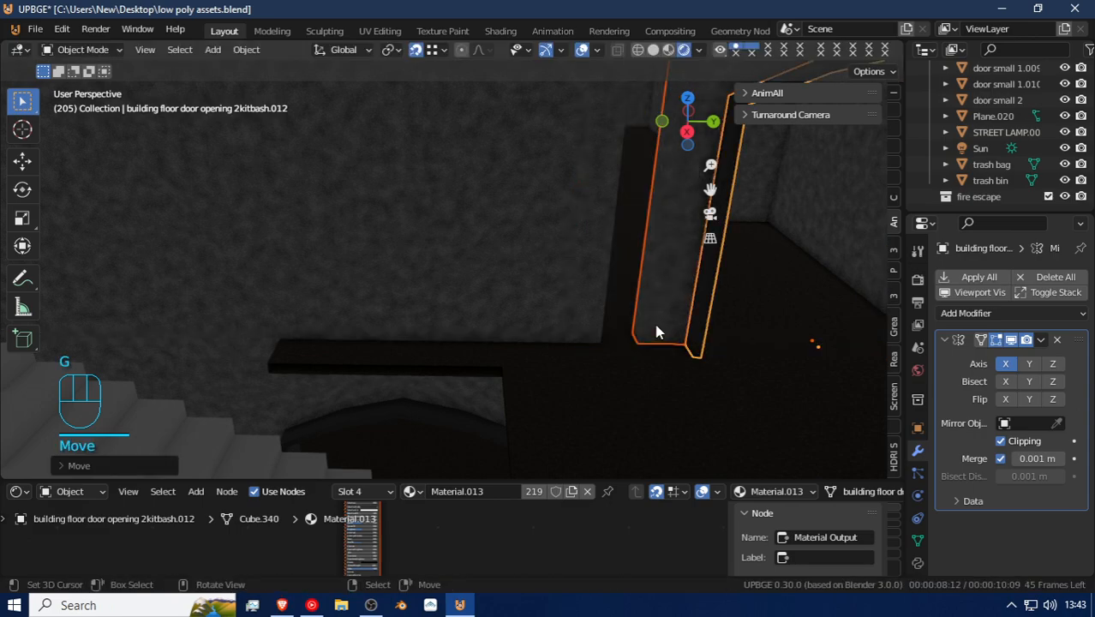
{"action": "key", "text": "g"}
{"action": "left_click", "coordinate": [618, 334]}
Step: Rotate the duplicated arched door opening 1° around the global Z axis
{"action": "key", "text": "shift+f"}
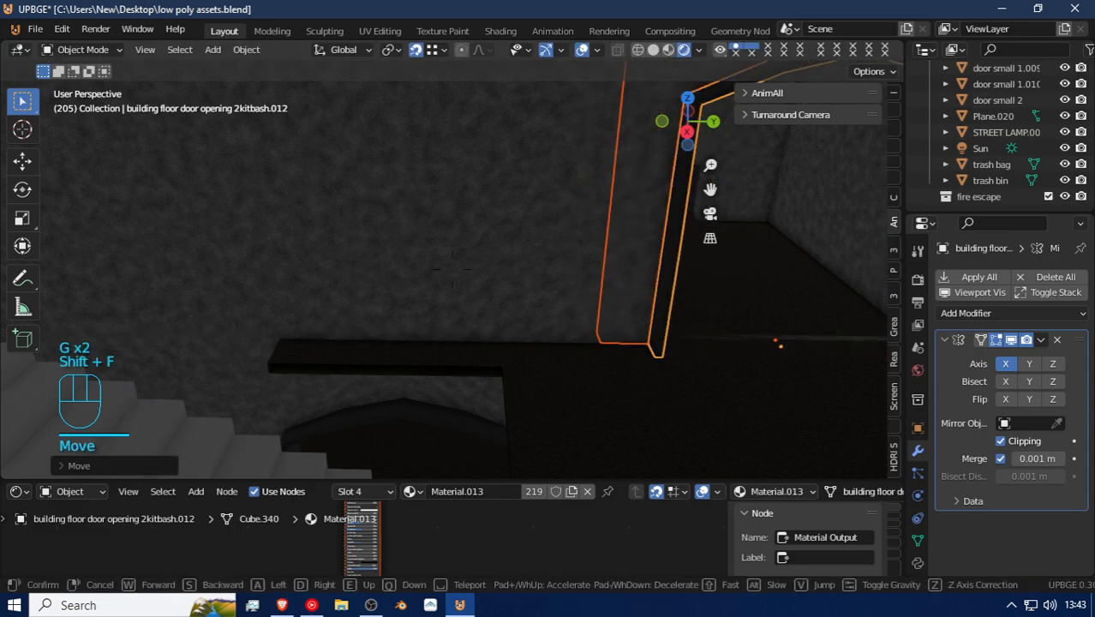
{"action": "key", "text": "d"}
{"action": "key", "text": "s"}
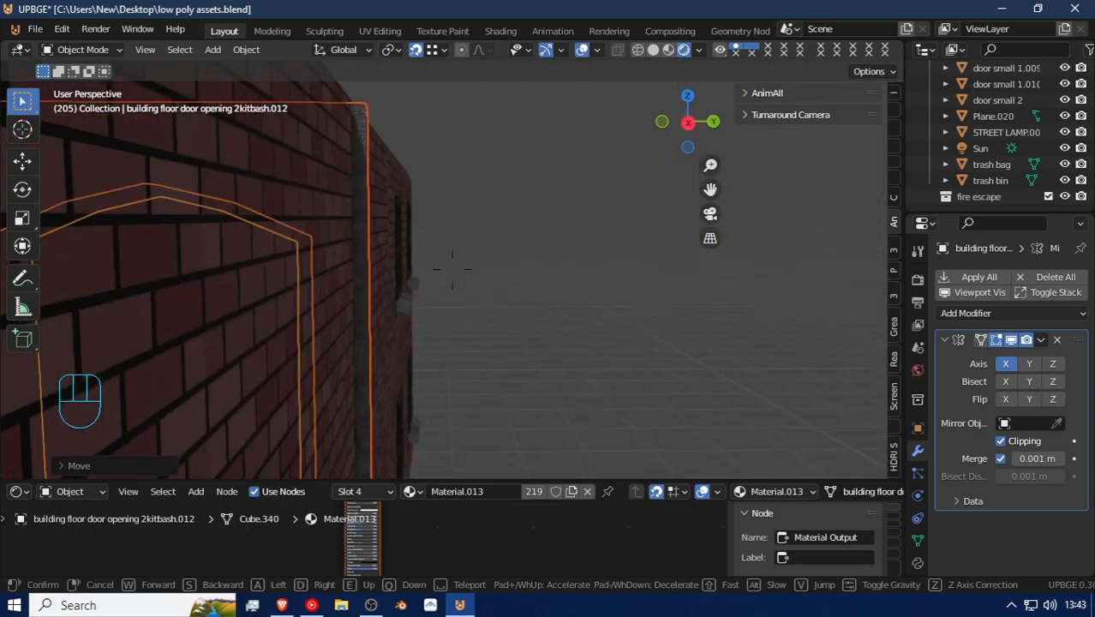
{"action": "key", "text": "a"}
{"action": "left_click", "coordinate": [452, 269]}
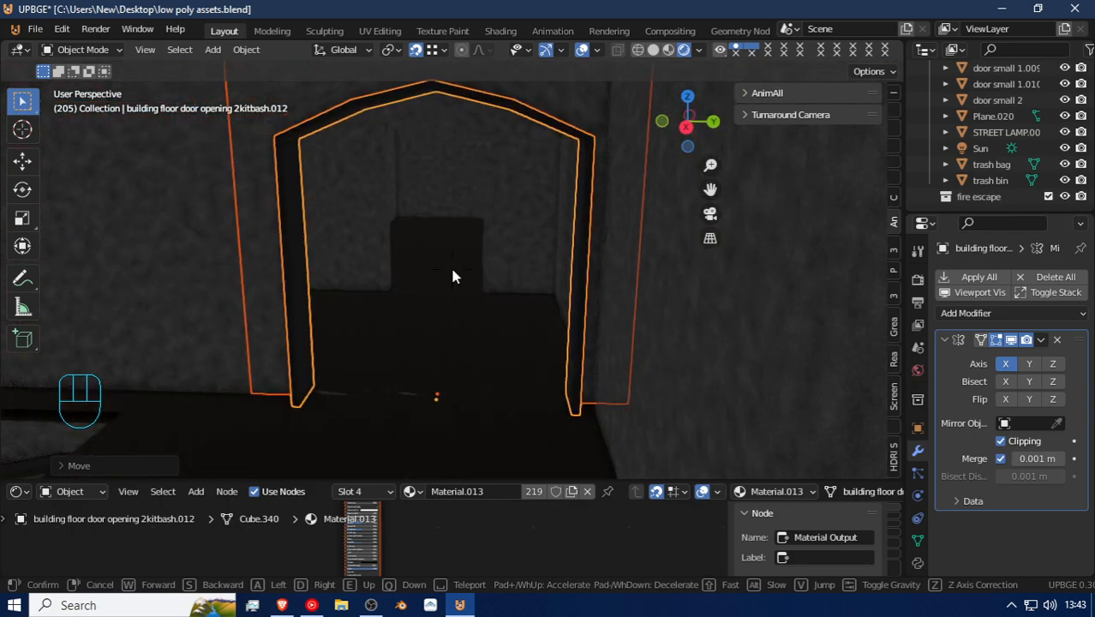
{"action": "key", "text": "r"}
{"action": "key", "text": "z"}
{"action": "key", "text": "1"}
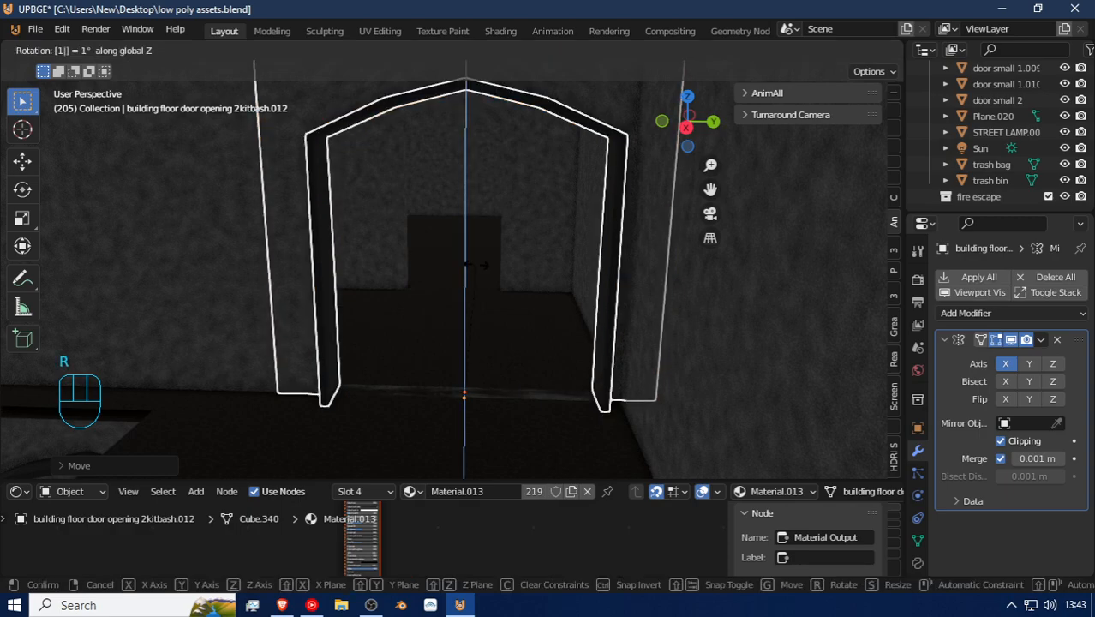
{"action": "key", "text": "Return"}
Step: Reposition the arched door opening along the Y axis so its outer edge meets the end of the wall panel
{"action": "key", "text": "g"}
{"action": "key", "text": "y"}
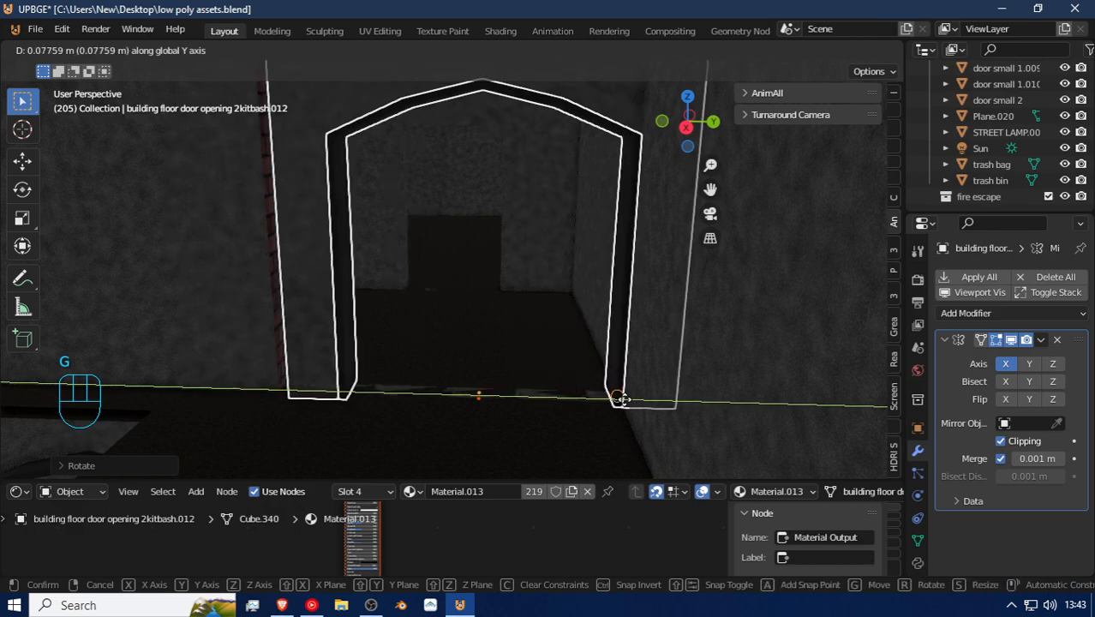
{"action": "left_click", "coordinate": [623, 399]}
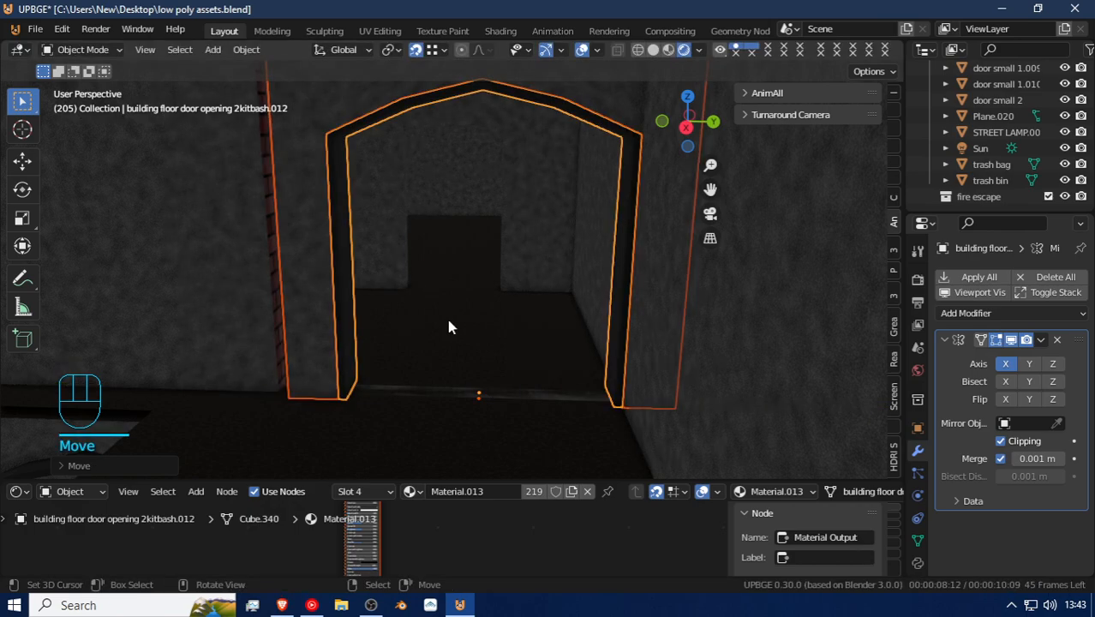
{"action": "middle_click_drag", "start_coordinate": [447, 321], "coordinate": [422, 324]}
{"action": "key", "text": "g"}
{"action": "key", "text": "y"}
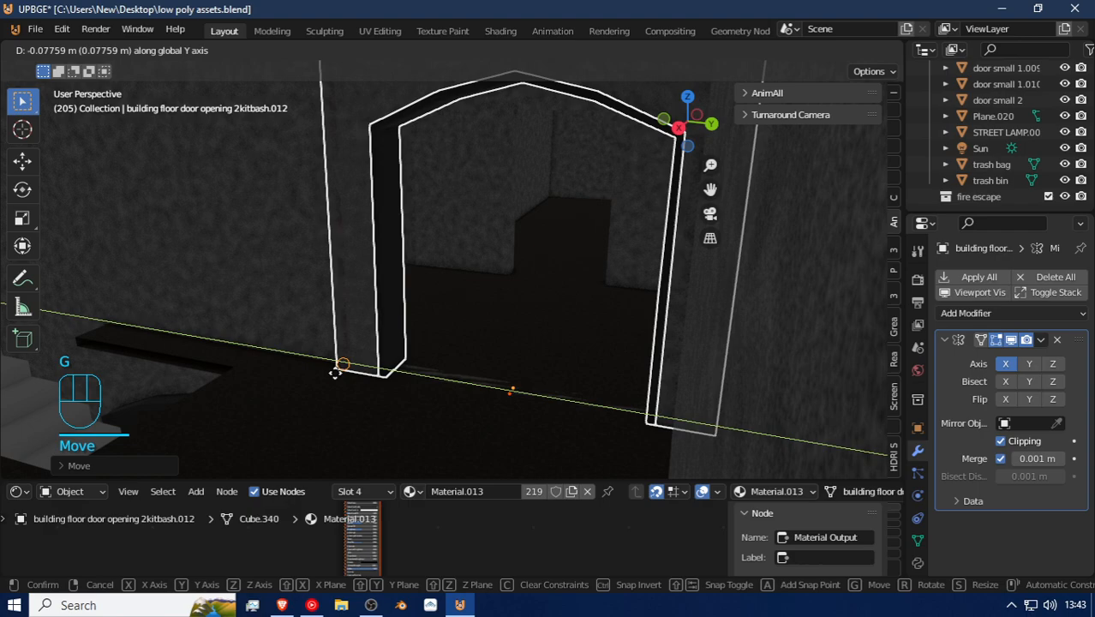
{"action": "left_click", "coordinate": [335, 370]}
Step: In face select mode, select the full vertical strip of door opening end faces that protrudes through the outer brick wall
{"action": "key", "text": "shift+f"}
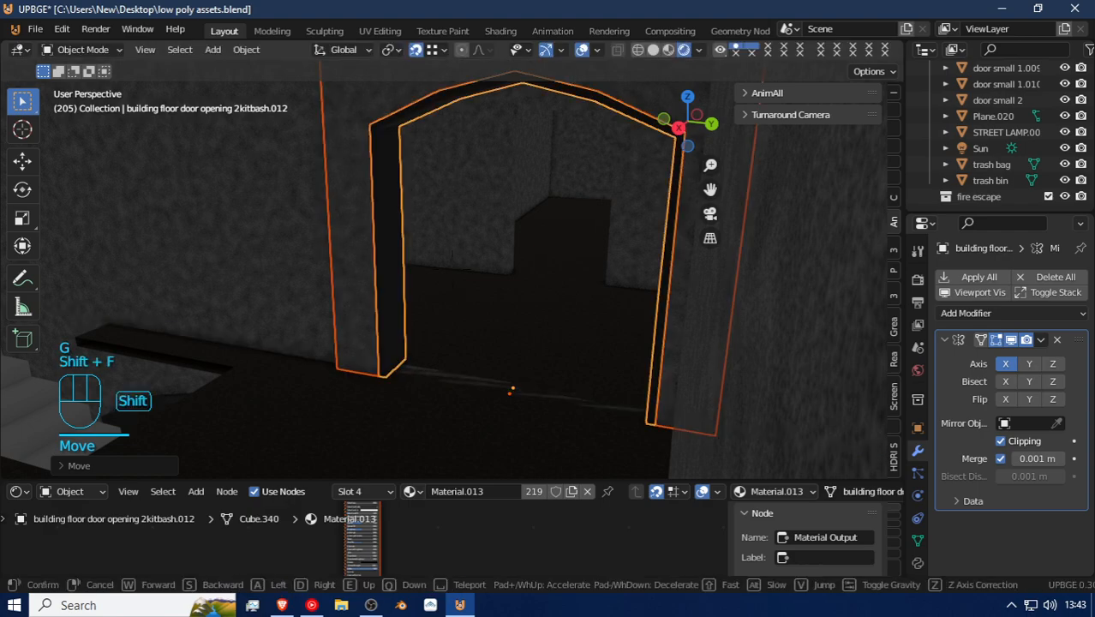
{"action": "key", "text": "Tab"}
{"action": "key", "text": "shift+f"}
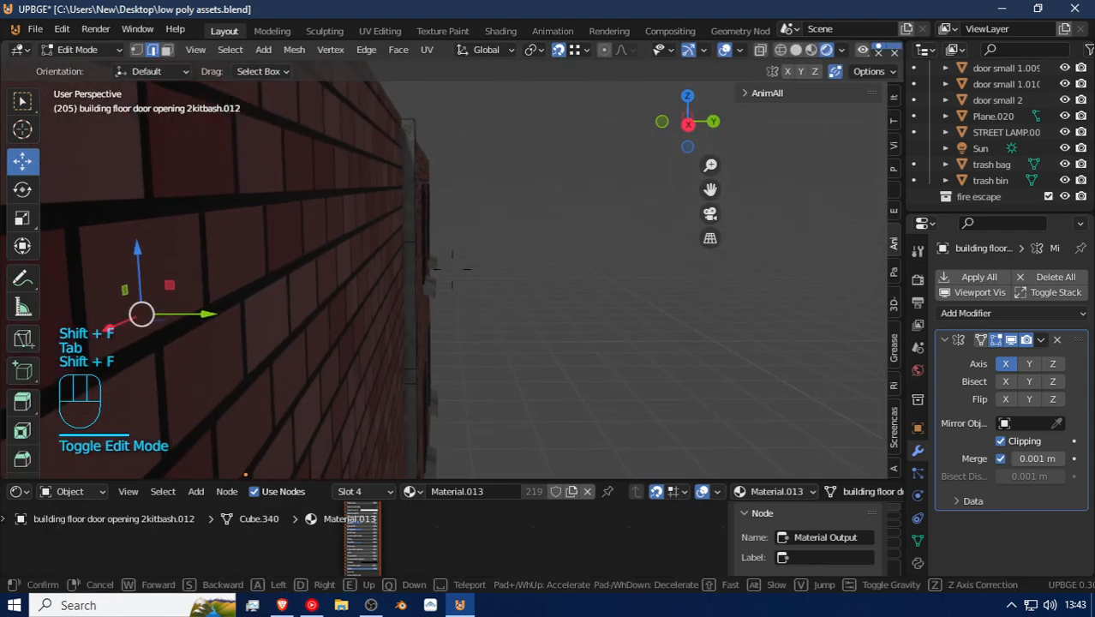
{"action": "left_click", "coordinate": [452, 265]}
{"action": "left_click", "coordinate": [448, 199]}
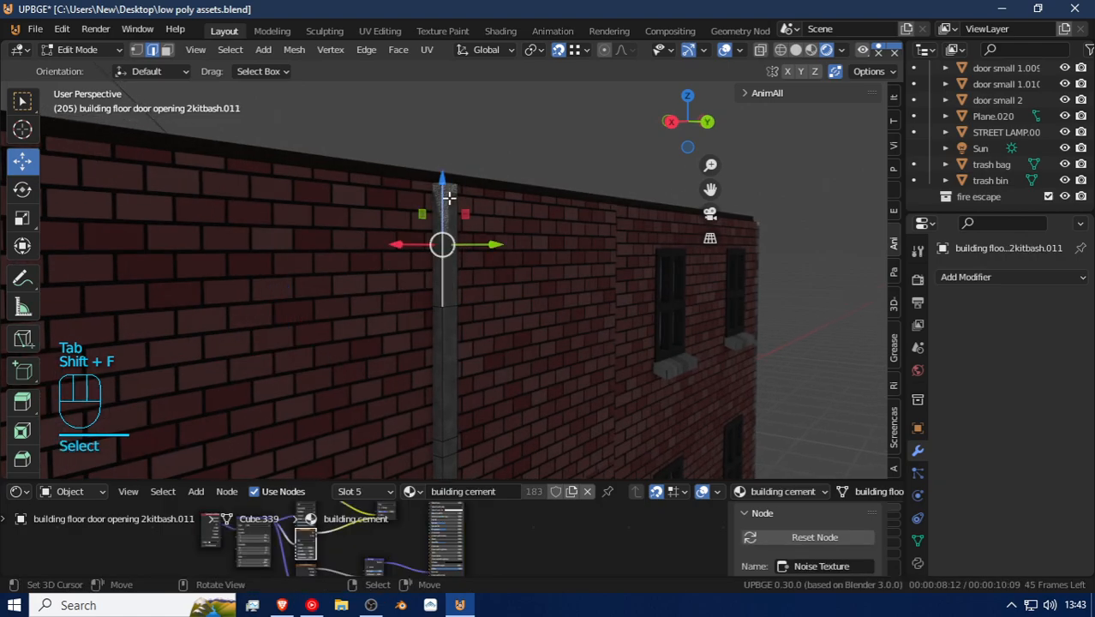
{"action": "key", "text": "shift+f"}
{"action": "left_click", "coordinate": [452, 269]}
{"action": "left_click", "coordinate": [167, 50]}
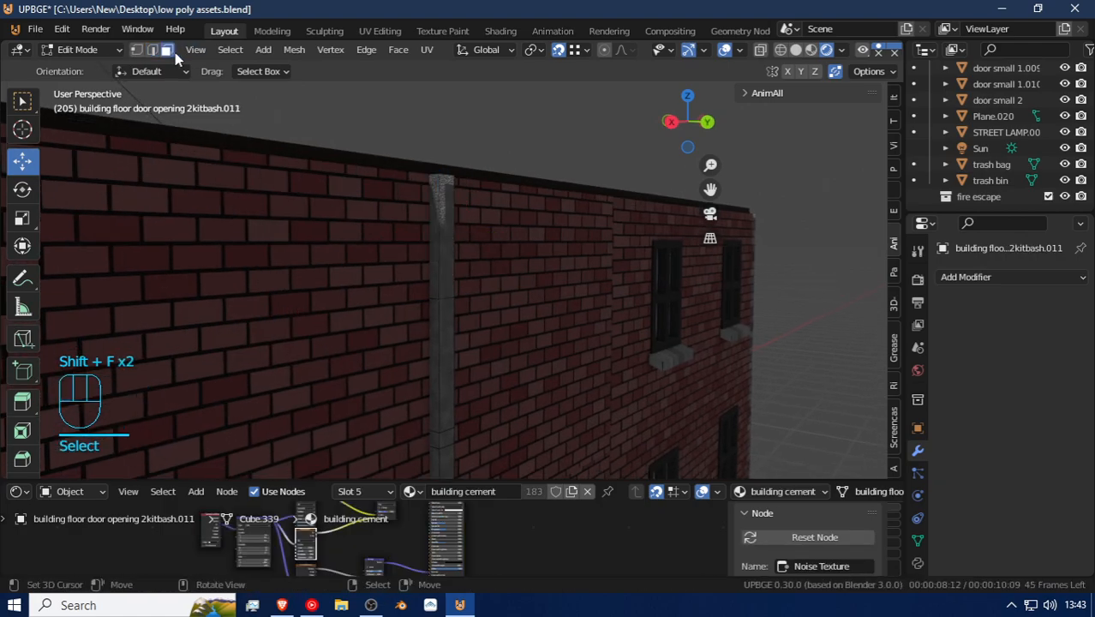
{"action": "left_click", "coordinate": [447, 183]}
{"action": "key", "text": "shift+f"}
{"action": "left_click", "coordinate": [467, 284]}
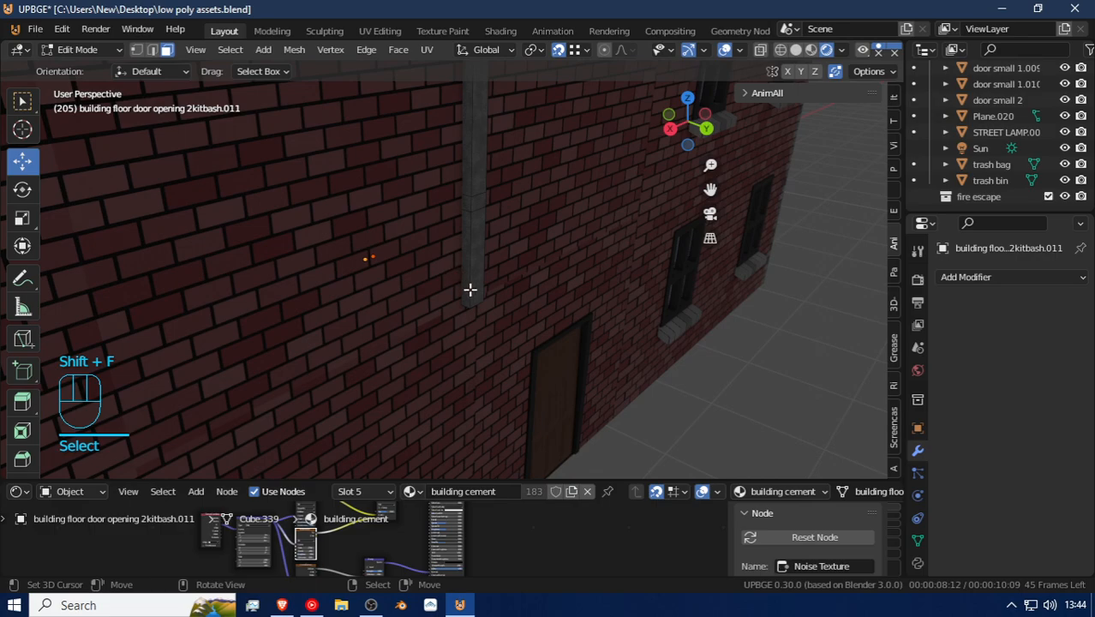
{"action": "left_click", "coordinate": [476, 291], "text": "ctrl"}
Step: Move the selected end faces inward along negative Y to the room's side wall, and delete them
{"action": "key", "text": "shift+f"}
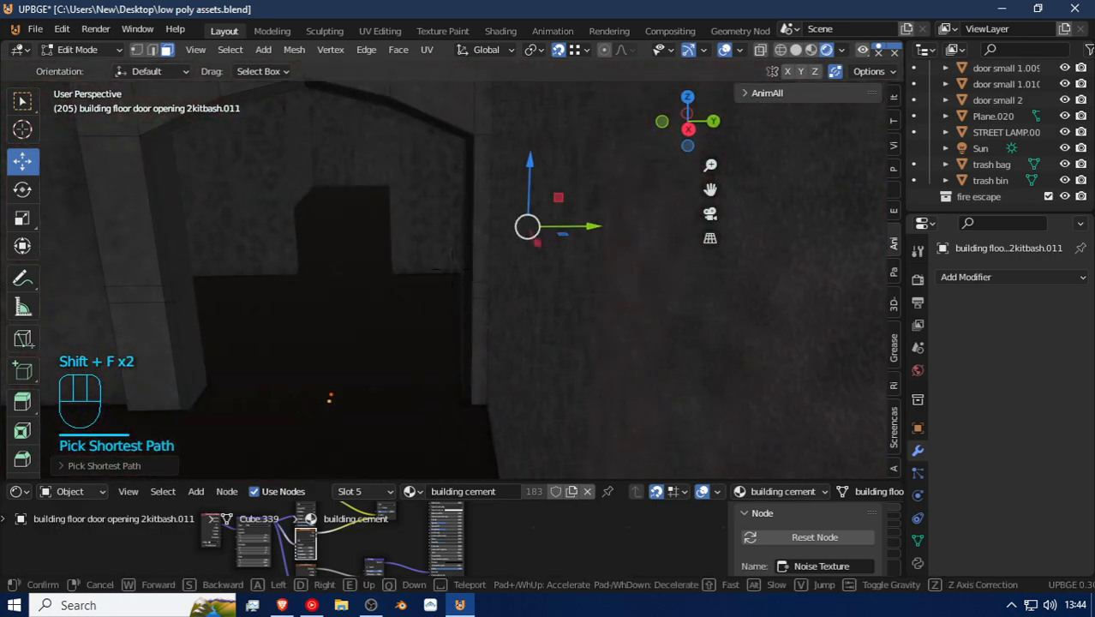
{"action": "left_click", "coordinate": [452, 265]}
{"action": "key", "text": "g"}
{"action": "key", "text": "y"}
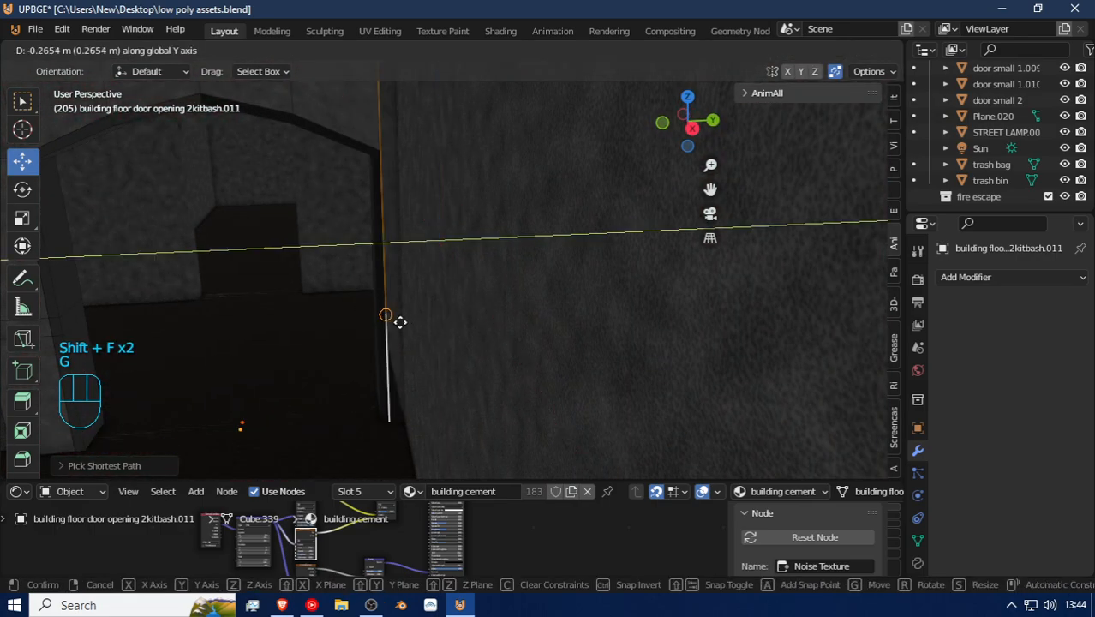
{"action": "left_click", "coordinate": [416, 341]}
{"action": "key", "text": "x"}
{"action": "left_click", "coordinate": [416, 340]}
{"action": "key", "text": "Tab"}
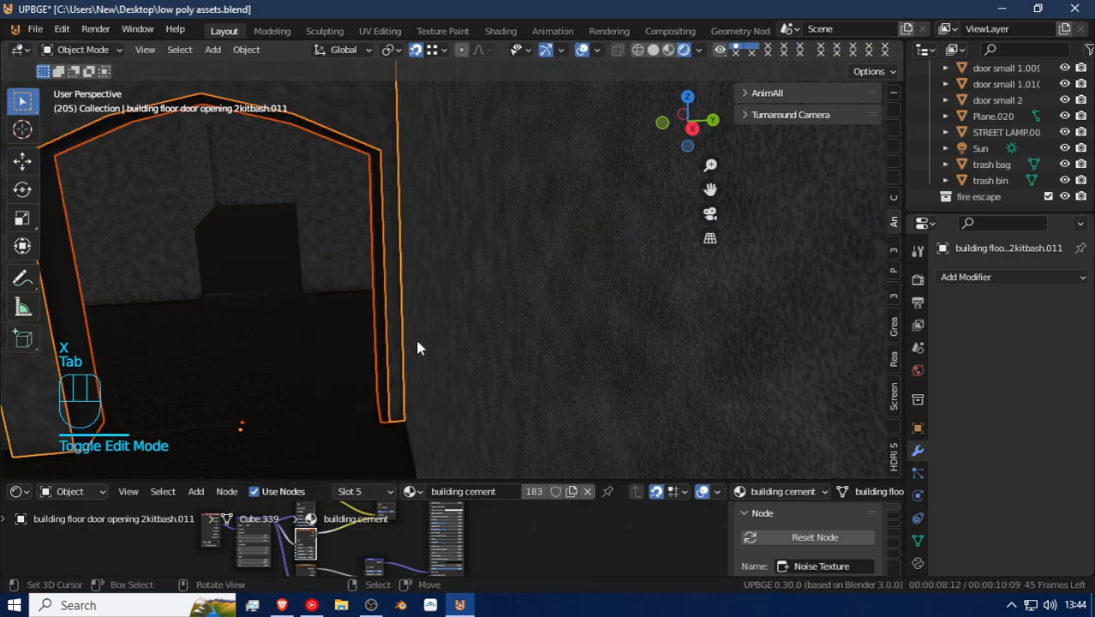
Step: Select the cut floor slab above the staircase and open its mesh for editing
{"action": "key", "text": "shift+f"}
{"action": "key", "text": "w"}
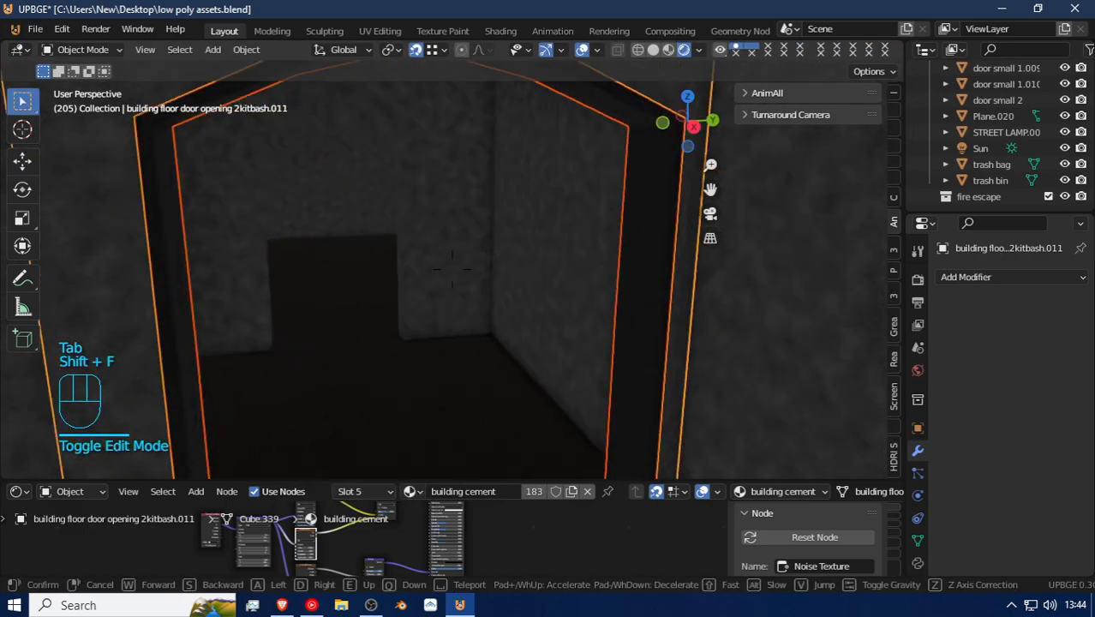
{"action": "key", "text": "a"}
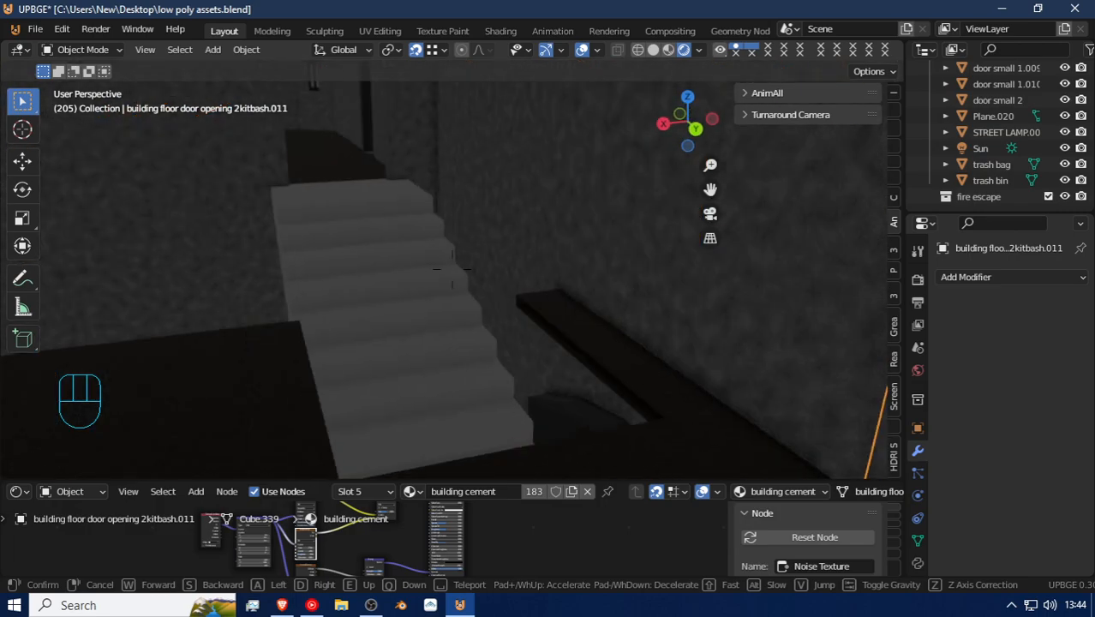
{"action": "key", "text": "a"}
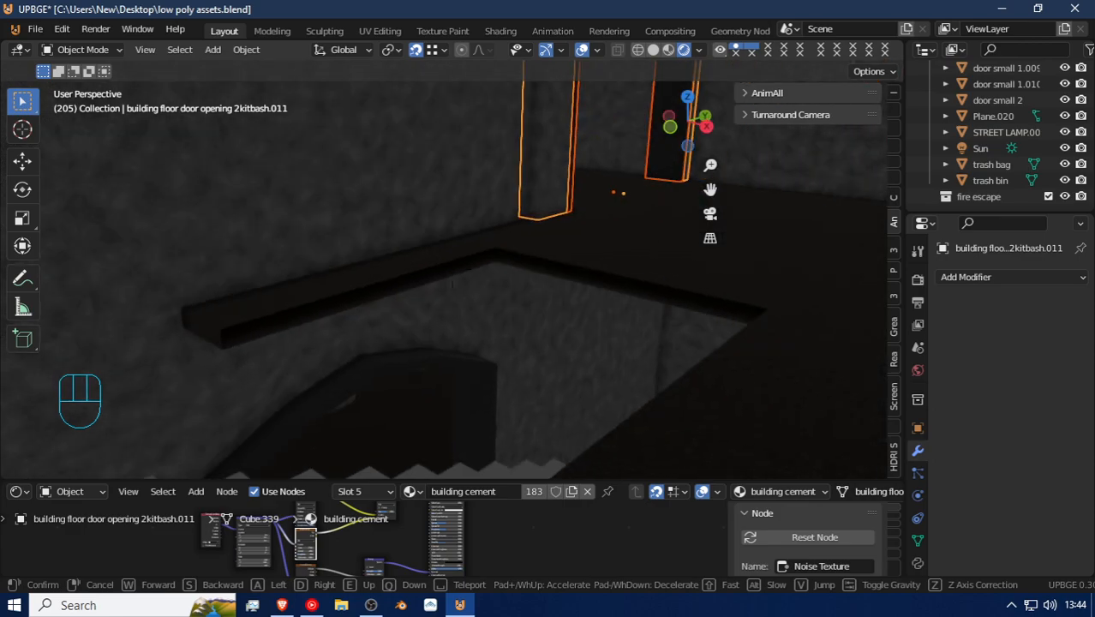
{"action": "left_click", "coordinate": [450, 264]}
{"action": "left_click", "coordinate": [423, 210]}
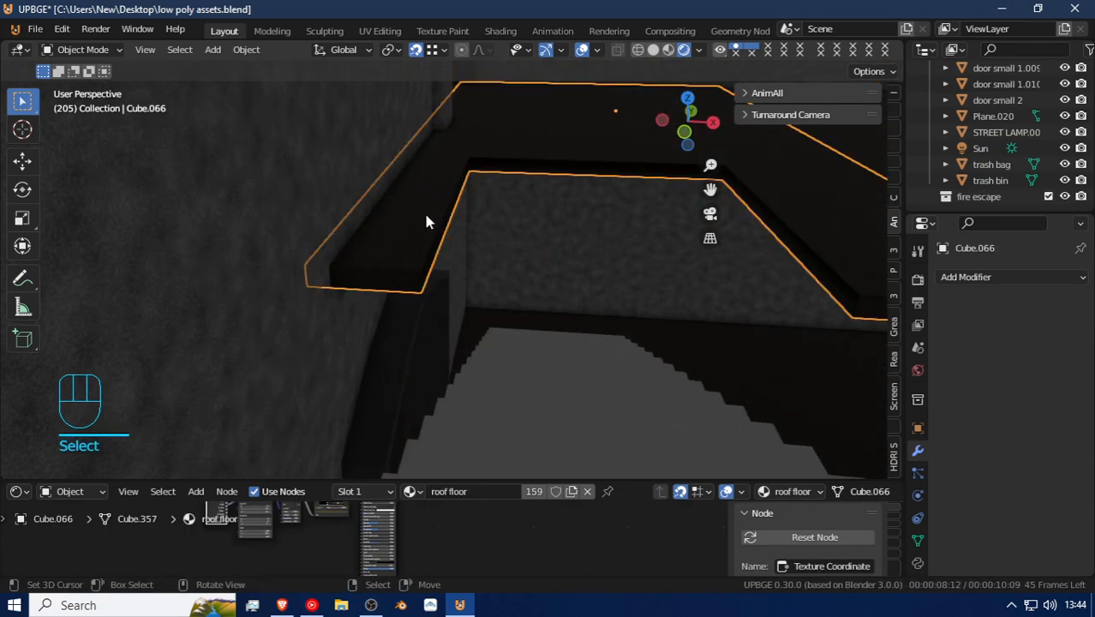
{"action": "key", "text": "Tab"}
Step: Fill the open sides of the stairwell cutout in the floor slab by making faces from its edges
{"action": "left_click", "coordinate": [421, 293]}
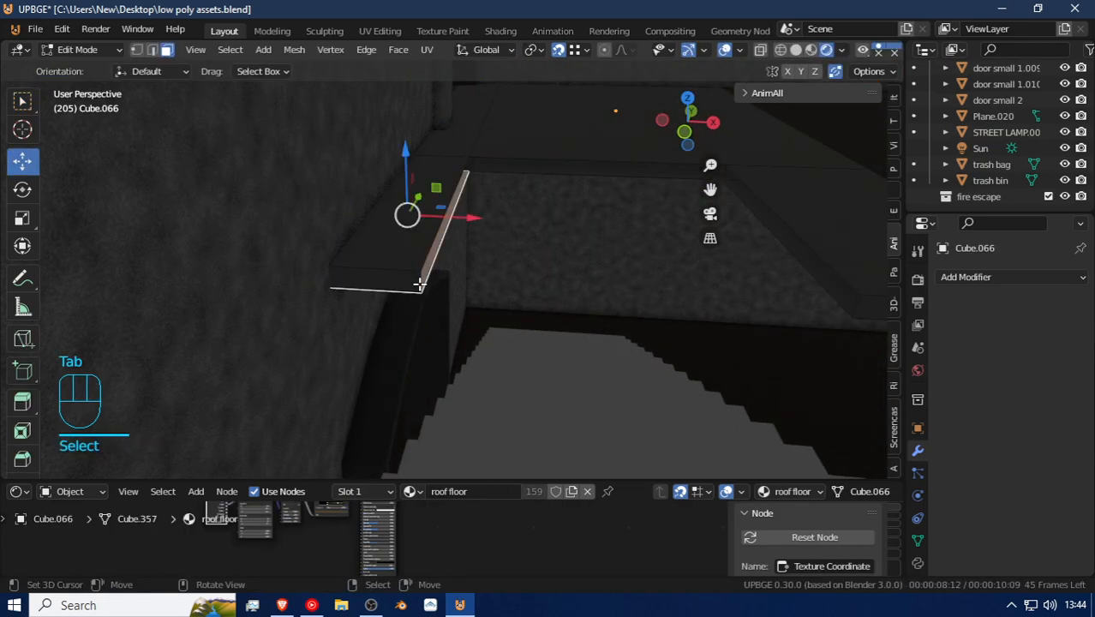
{"action": "right_click", "coordinate": [385, 282]}
{"action": "left_click", "coordinate": [152, 49]}
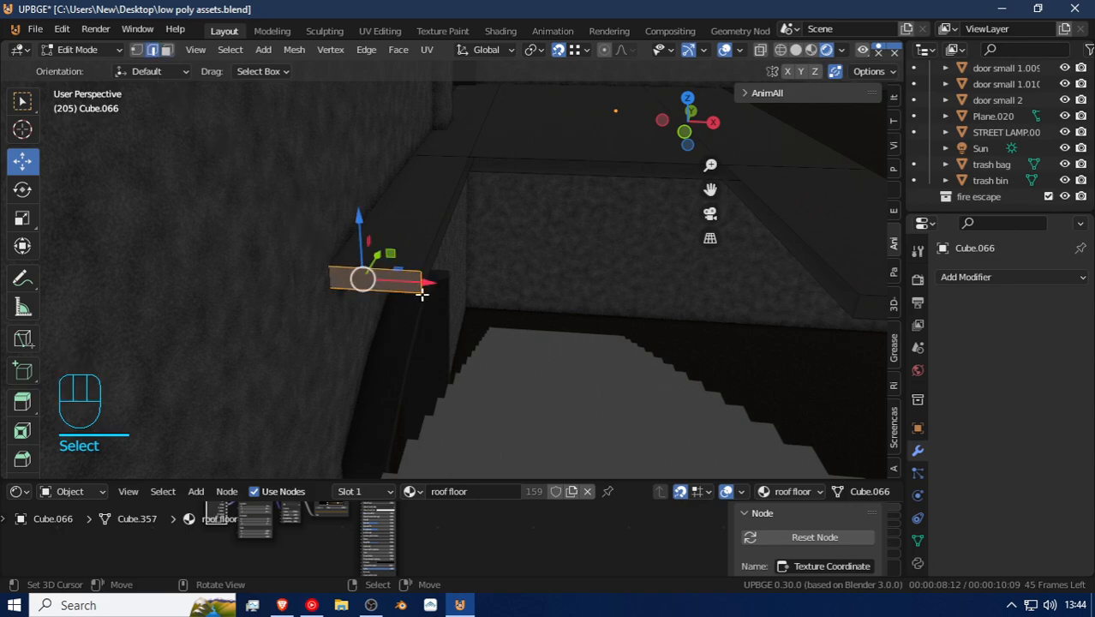
{"action": "left_click", "coordinate": [426, 280]}
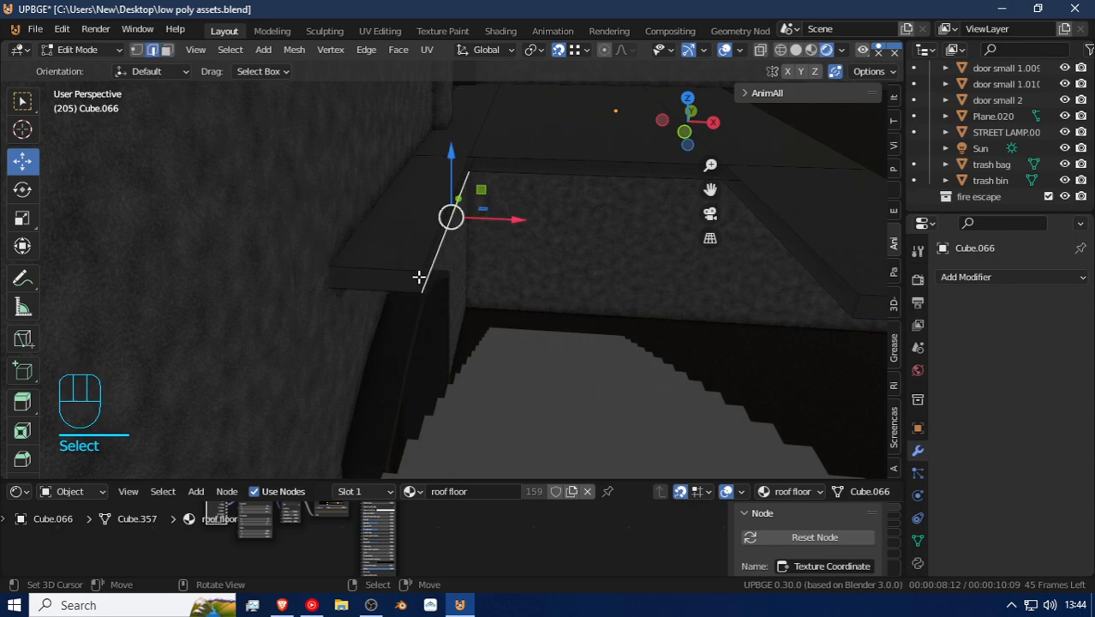
{"action": "right_click", "coordinate": [418, 276]}
{"action": "key", "text": "f"}
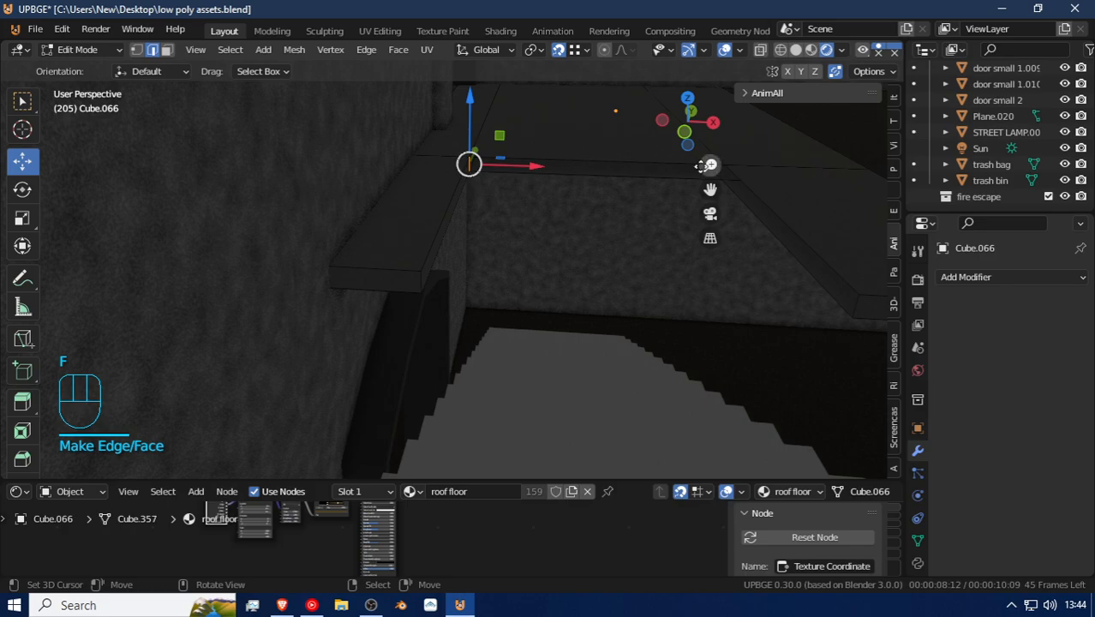
{"action": "key", "text": "f"}
{"action": "key", "text": "f"}
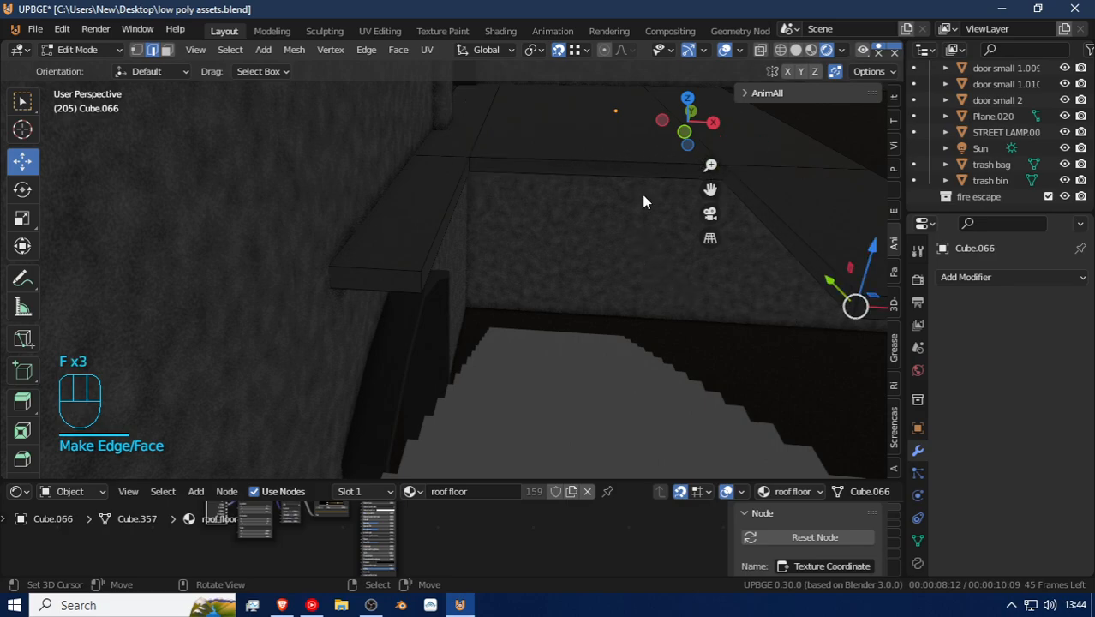
{"action": "key", "text": "Tab"}
Step: Walk through the stairwell and the rooms on both floors to check the cut slab, staircase, walls and door openings
{"action": "key", "text": "shift+f"}
{"action": "key", "text": "w"}
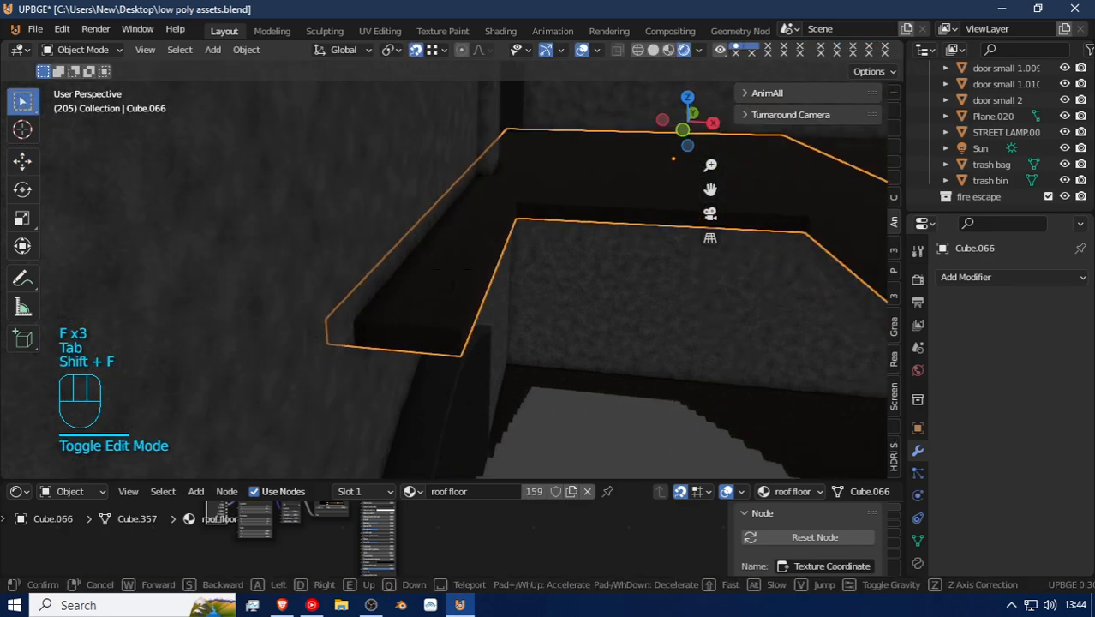
{"action": "key", "text": "w"}
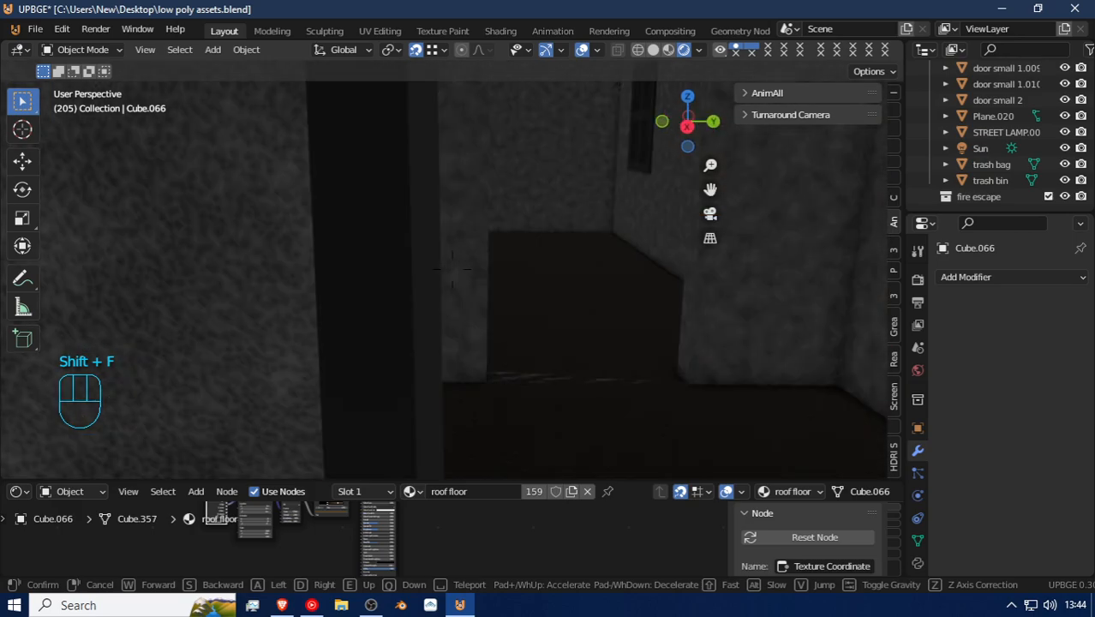
{"action": "key", "text": "a"}
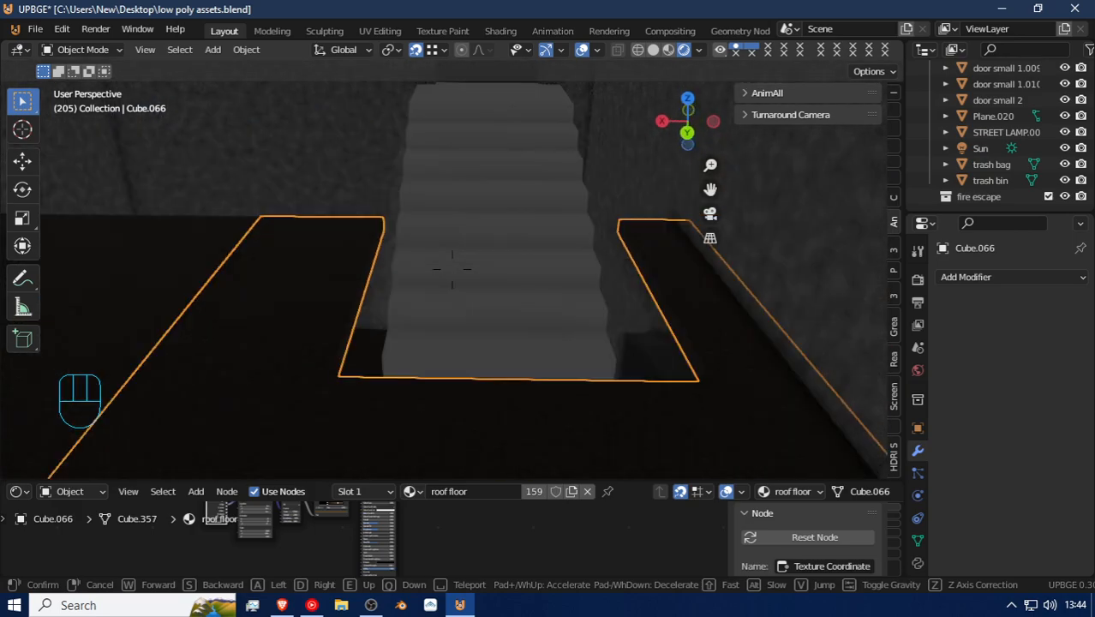
{"action": "key", "text": "w"}
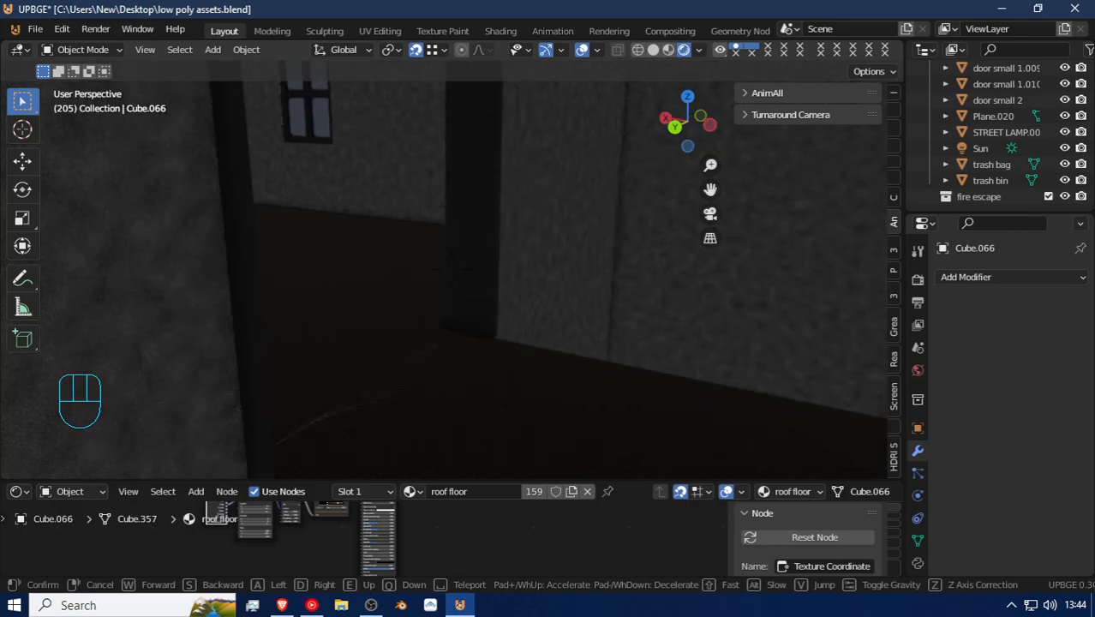
{"action": "key", "text": "w"}
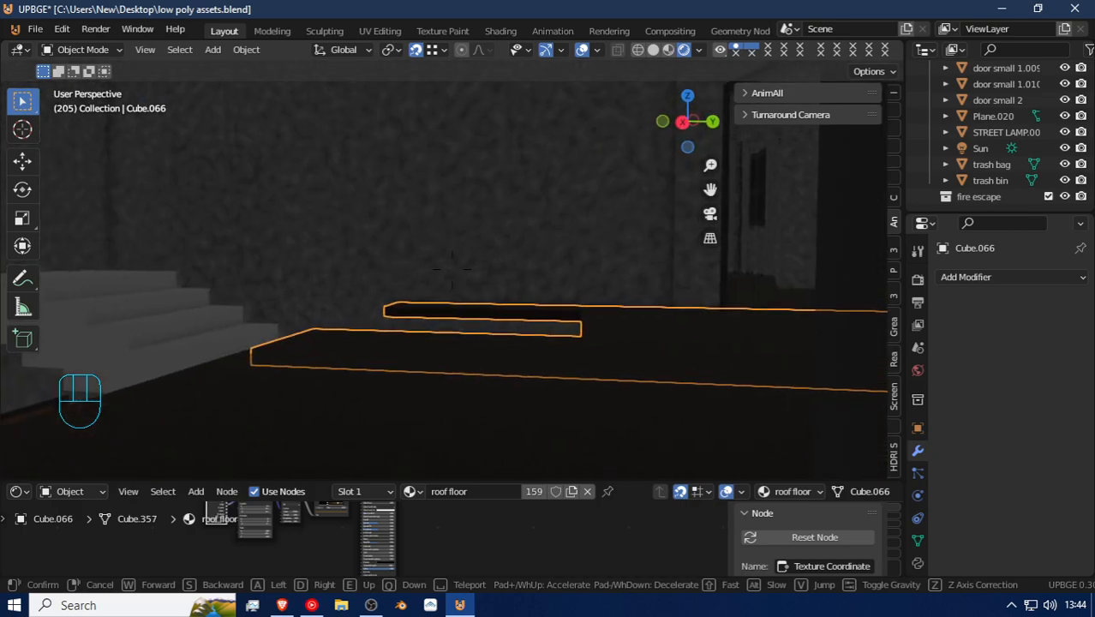
{"action": "key", "text": "w"}
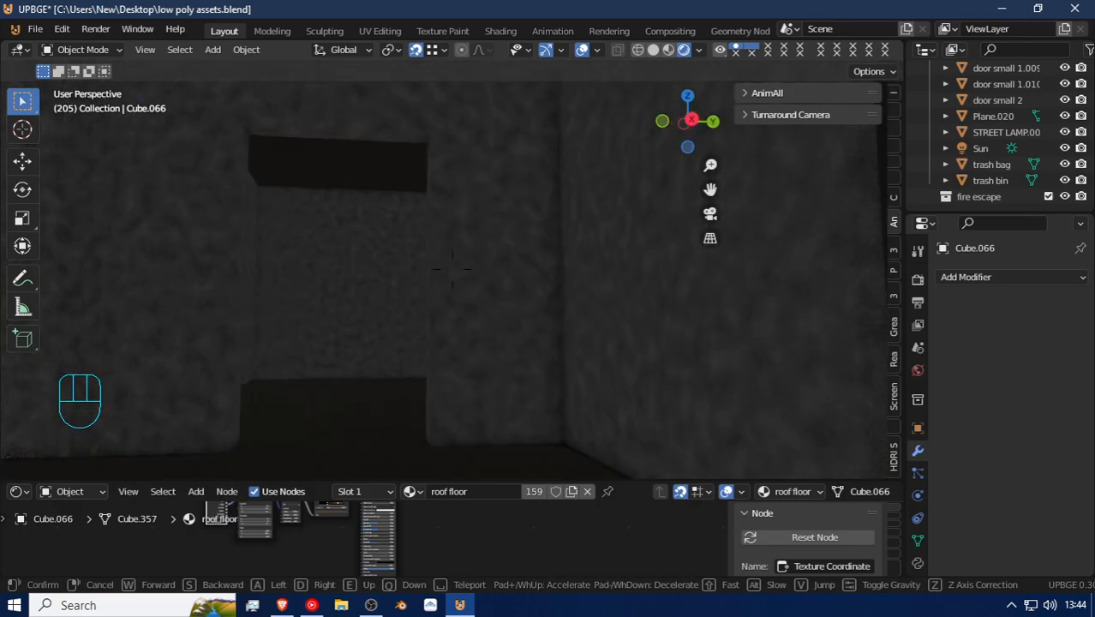
{"action": "key", "text": "w"}
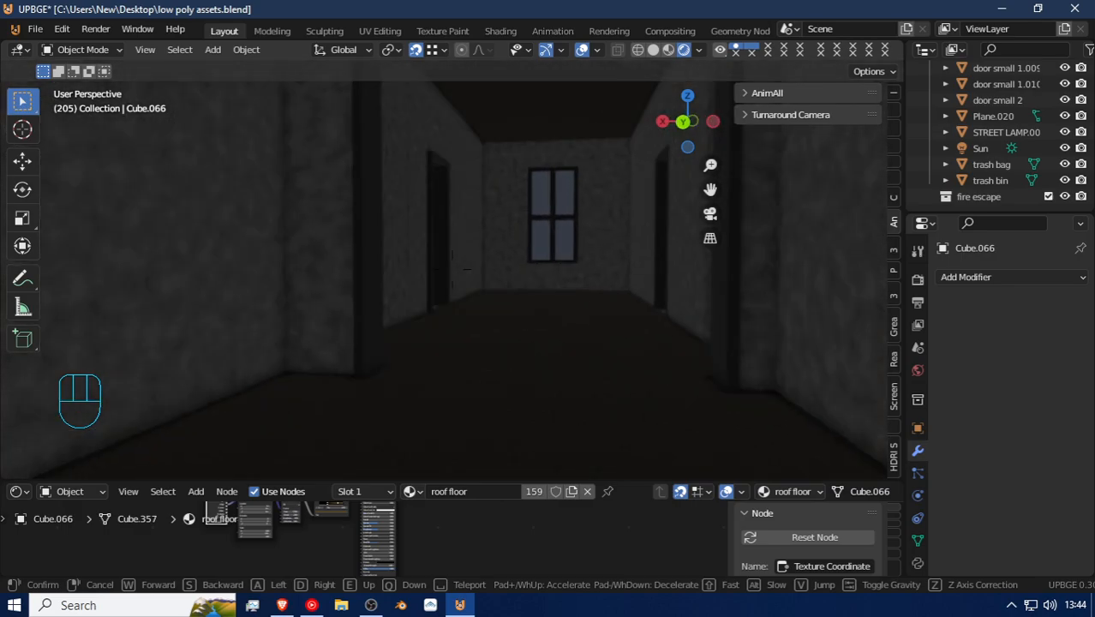
{"action": "key", "text": "w"}
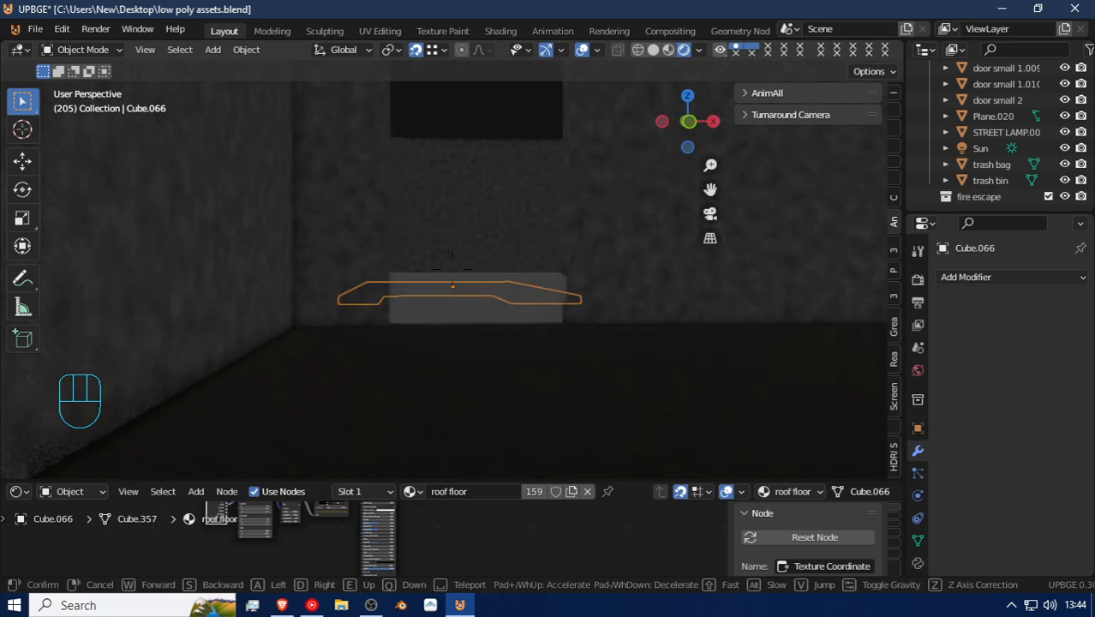
{"action": "key", "text": "w"}
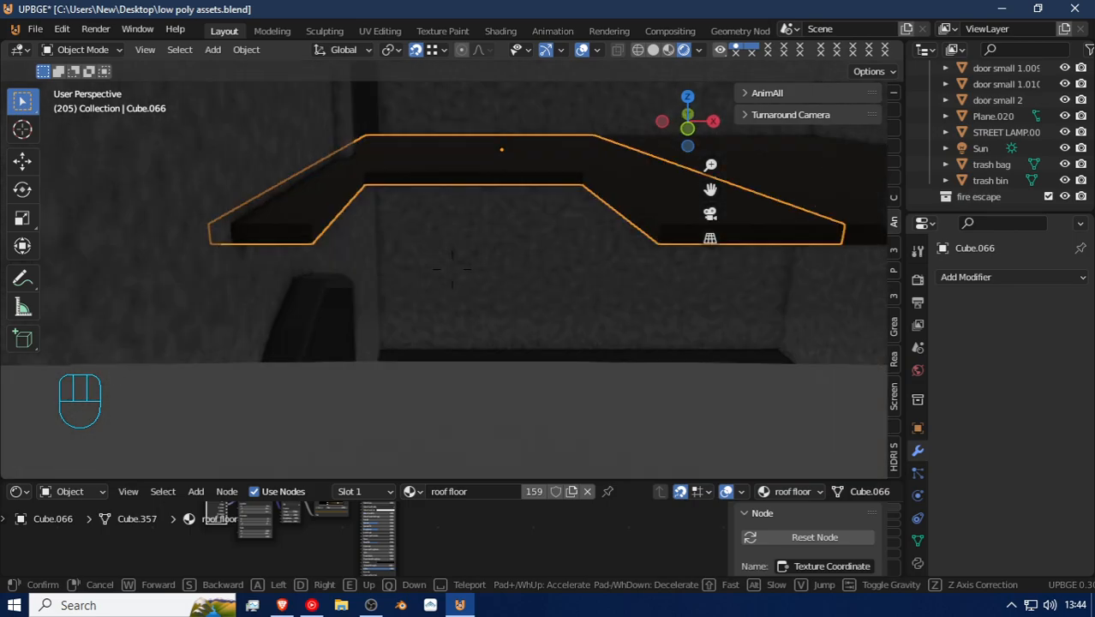
{"action": "key", "text": "w"}
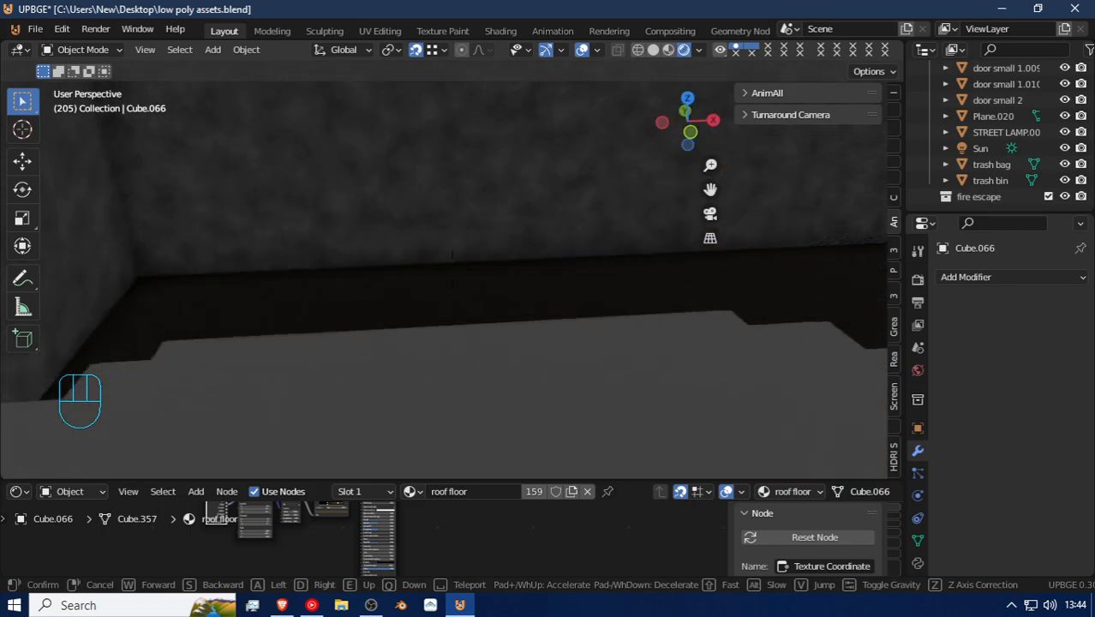
{"action": "key", "text": "w"}
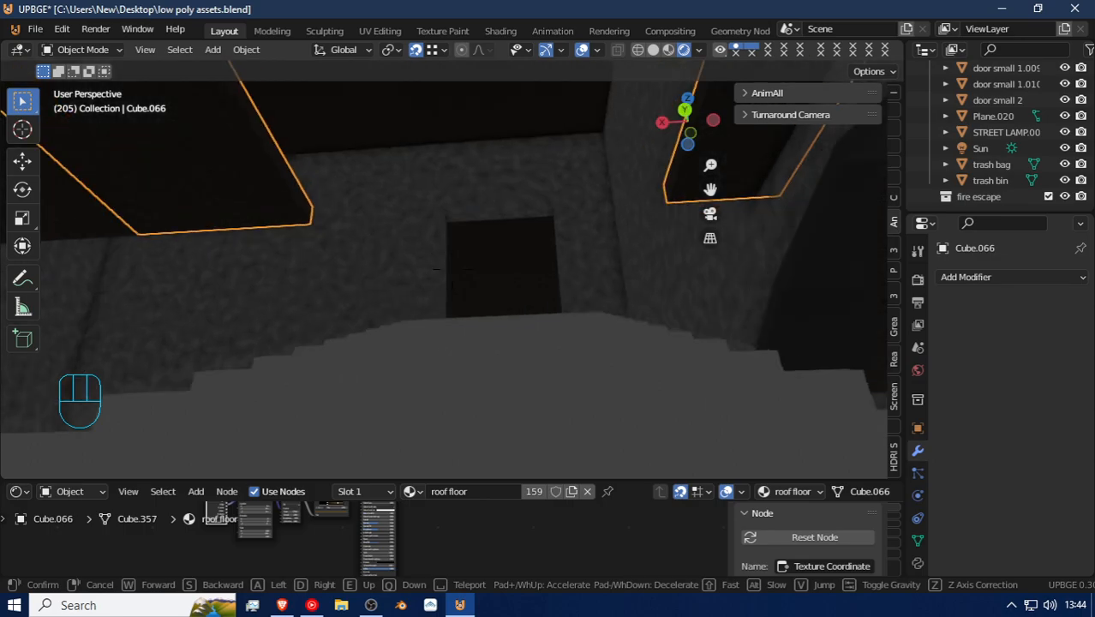
{"action": "key", "text": "w"}
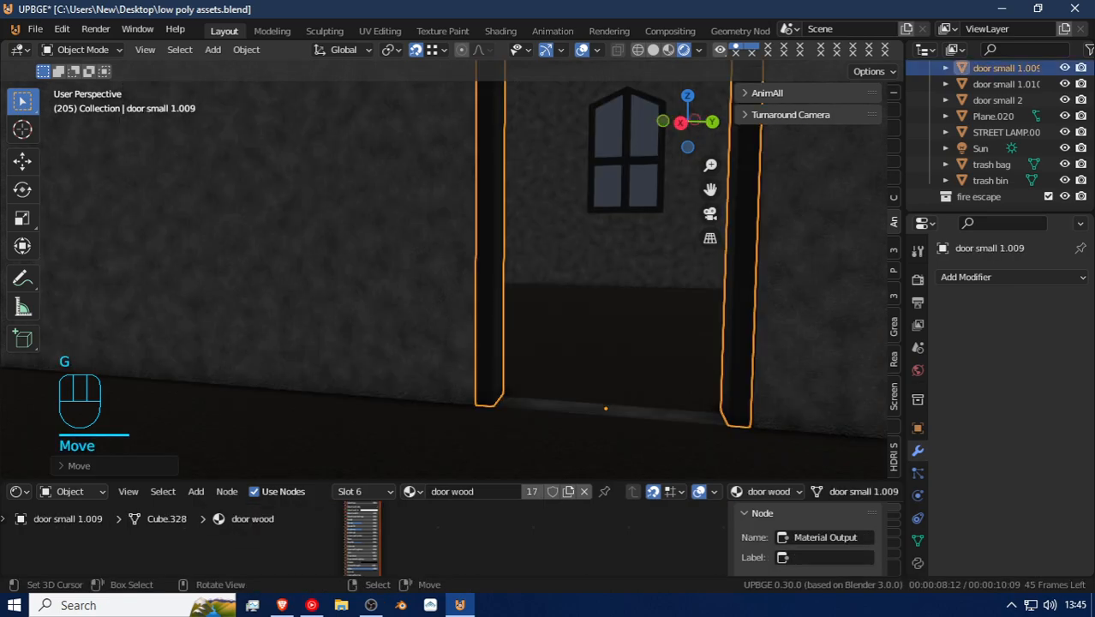
Step: Select the interior wall panel beside the door frame, shift it along X, and nudge it into place to cover the exposed brick
{"action": "key", "text": "shift+f"}
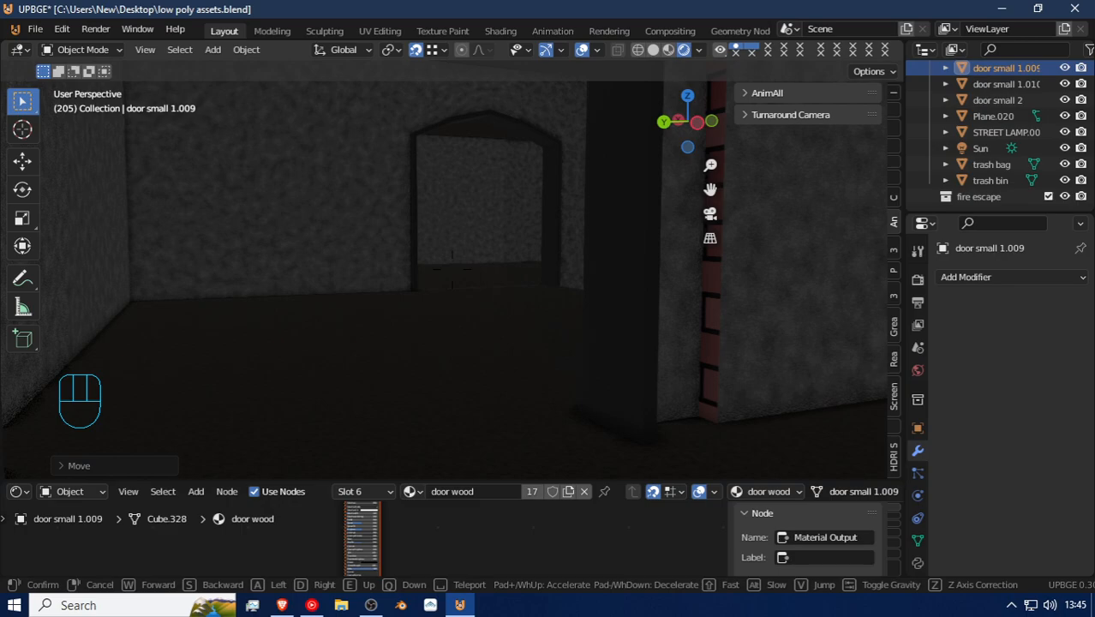
{"action": "left_click", "coordinate": [452, 269]}
{"action": "left_click", "coordinate": [618, 346]}
{"action": "key", "text": "g"}
{"action": "key", "text": "x"}
{"action": "left_click", "coordinate": [623, 360]}
{"action": "key", "text": "g"}
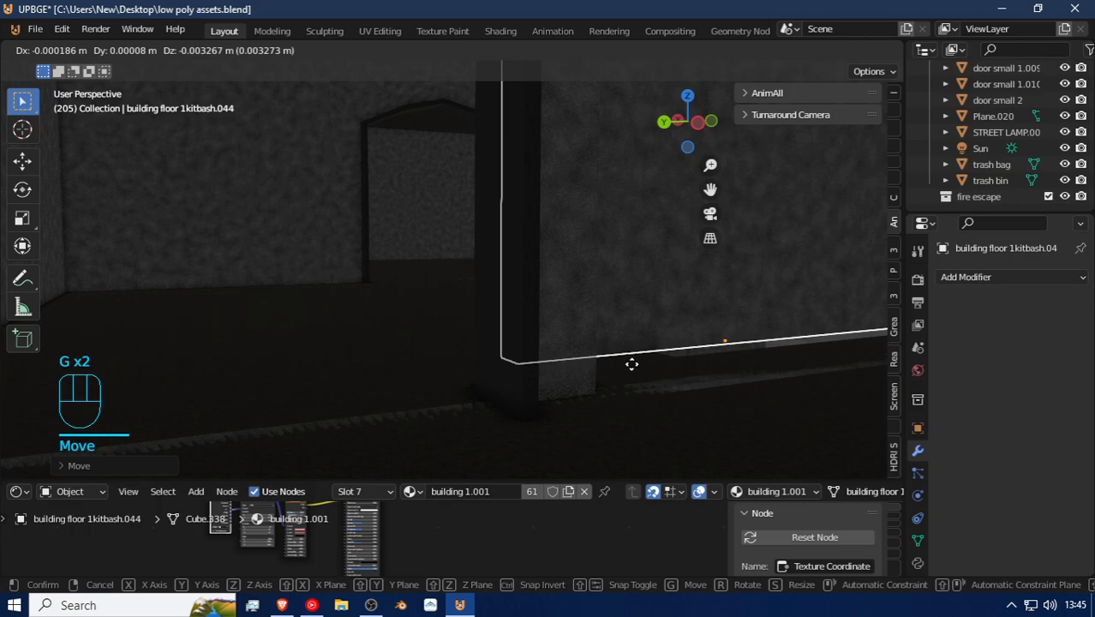
{"action": "left_click", "coordinate": [632, 365]}
Step: Delete the threshold faces that show through the floor at the bottom of the door openings
{"action": "key", "text": "shift+grave"}
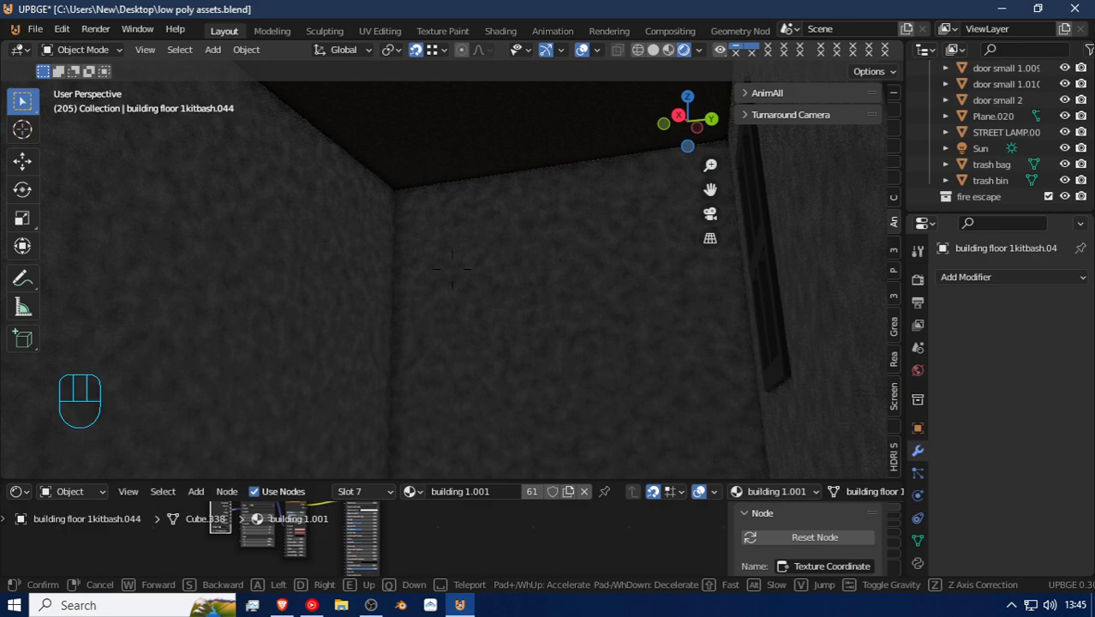
{"action": "key", "text": "shift+f"}
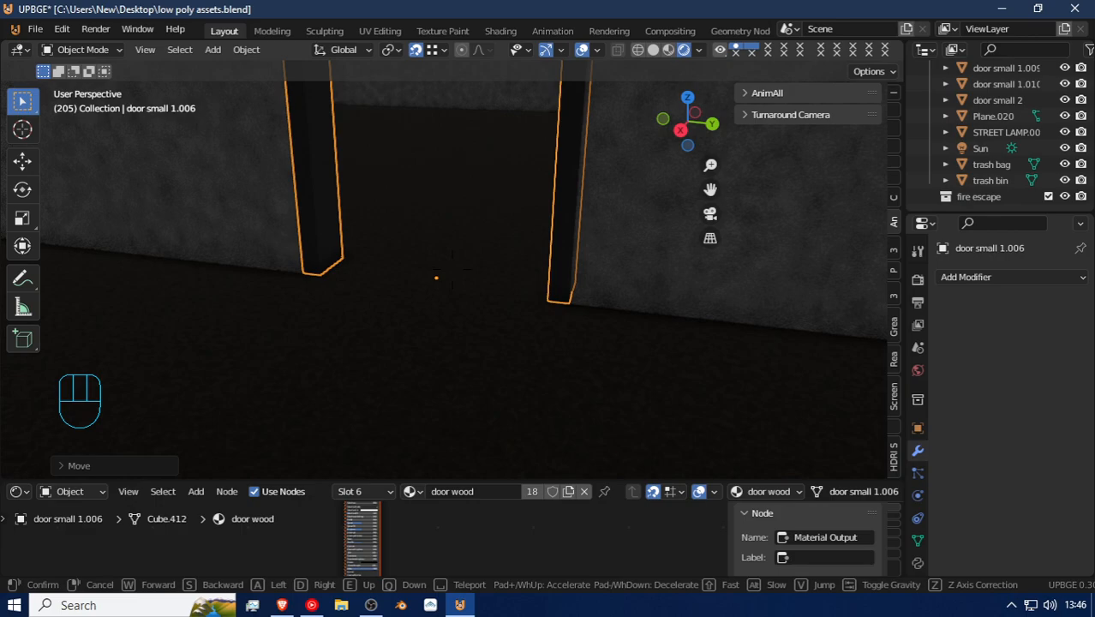
{"action": "left_click", "coordinate": [413, 322]}
{"action": "left_click", "coordinate": [415, 335]}
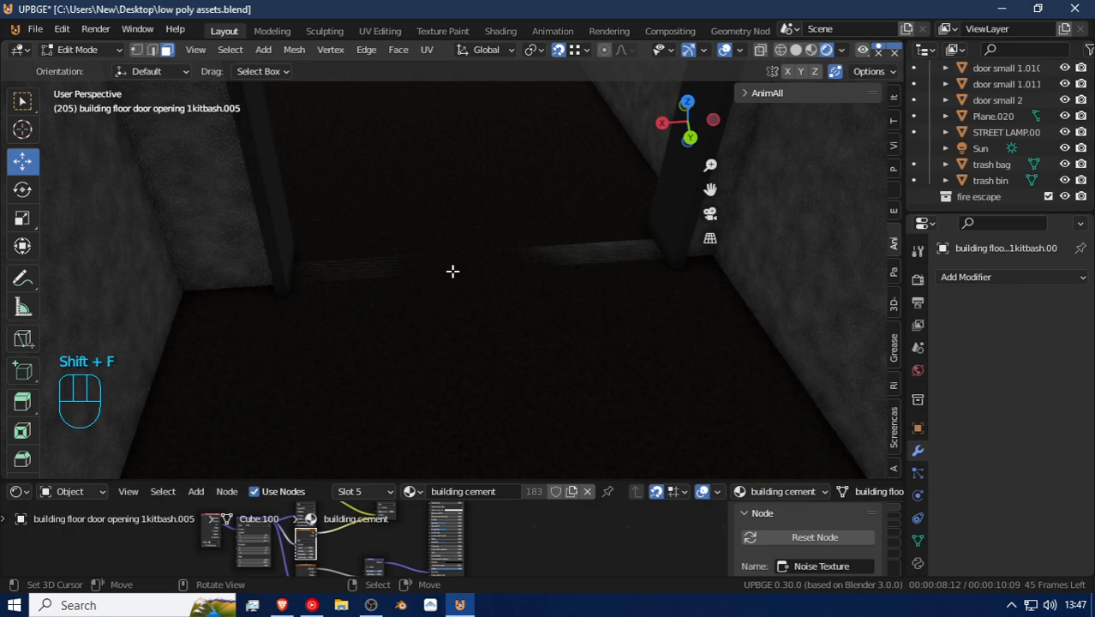
{"action": "key", "text": "x"}
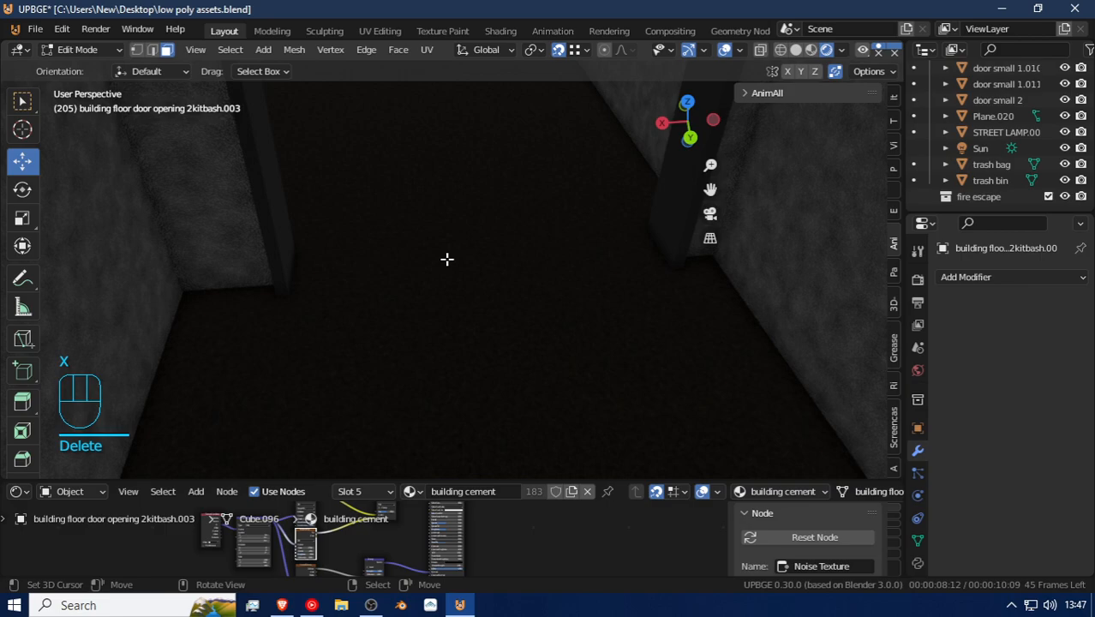
{"action": "middle_click_drag", "start_coordinate": [446, 259], "coordinate": [495, 277]}
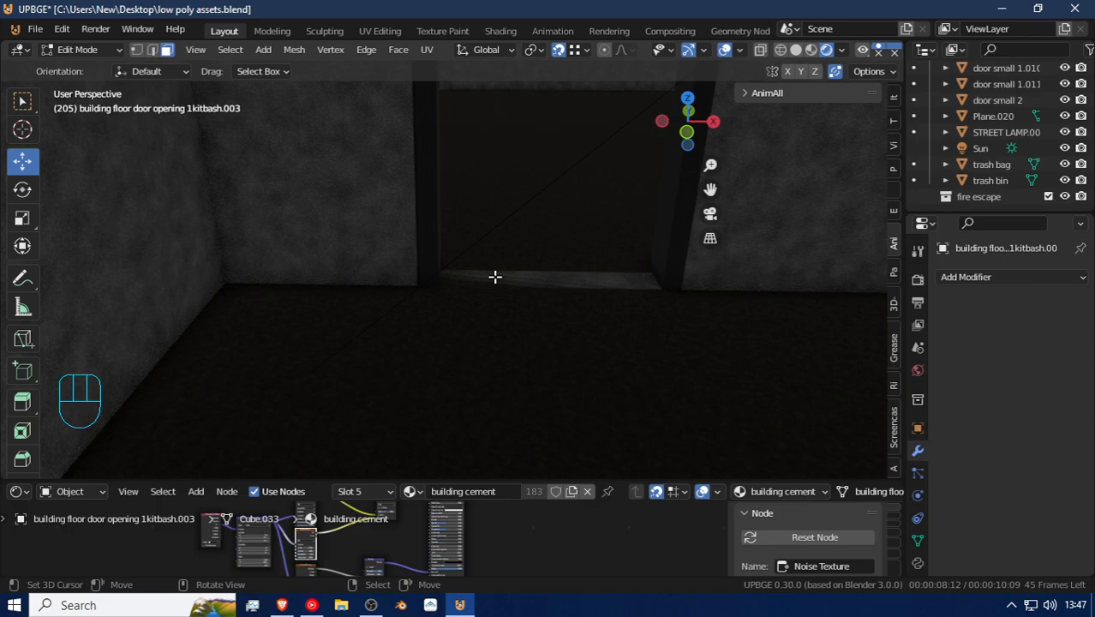
{"action": "key", "text": "Tab"}
{"action": "left_click", "coordinate": [471, 371]}
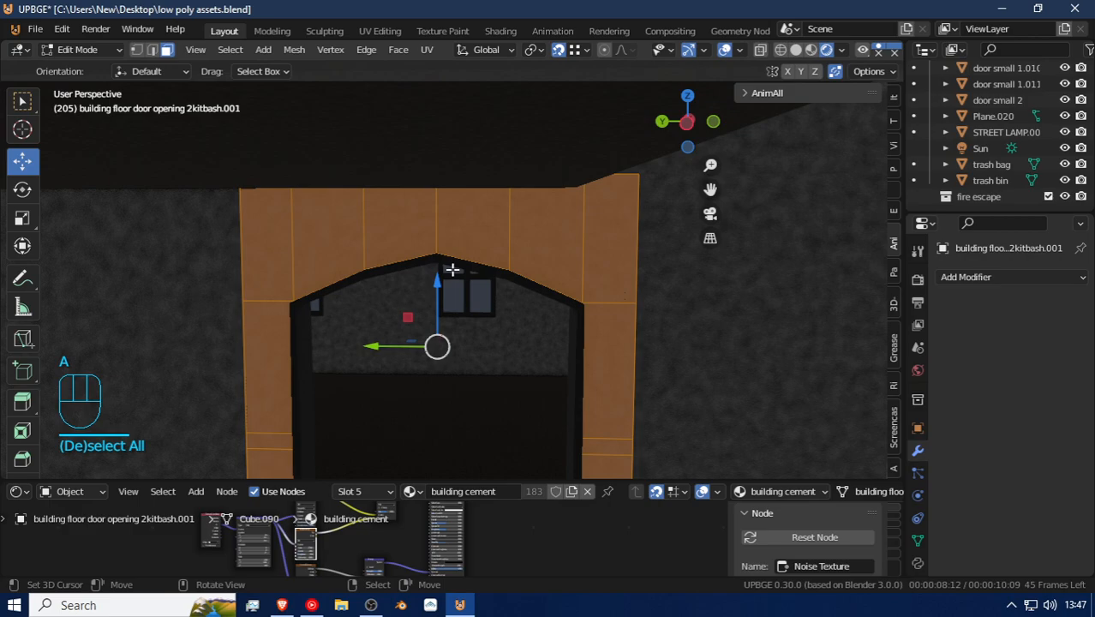
Step: Move the end face of the floor slab beside the stairs about 0.43 m along negative Y to the wall corner
{"action": "key", "text": "shift+f"}
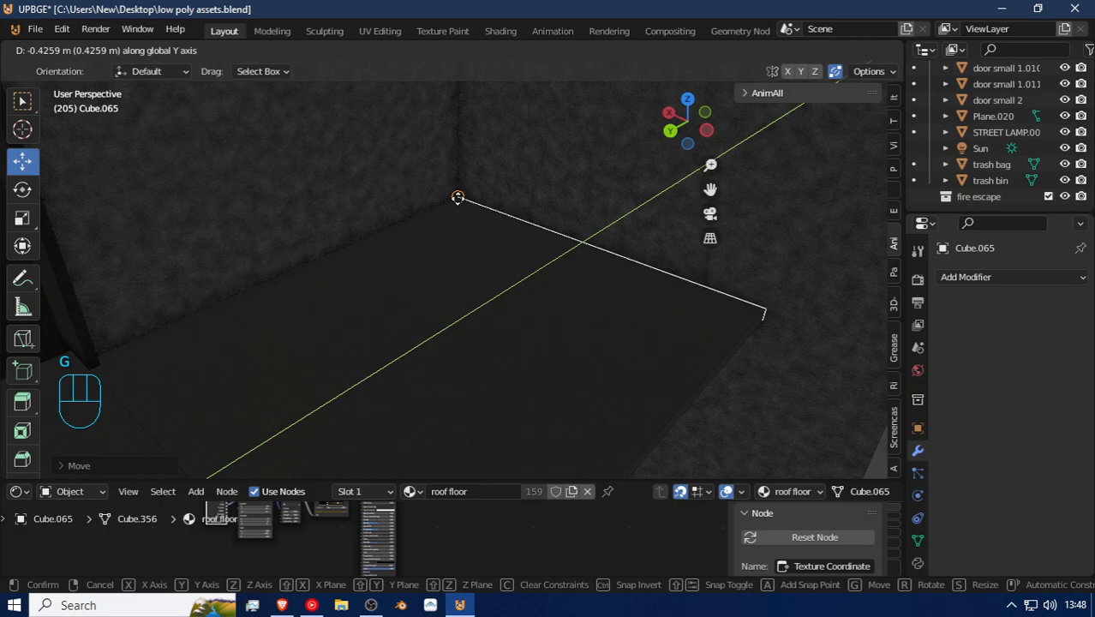
{"action": "key", "text": "shift+f"}
{"action": "key", "text": "Tab"}
Step: Extrude the narrow side face of the floor slab toward the staircase, and leave mesh editing
{"action": "key", "text": "shift+f"}
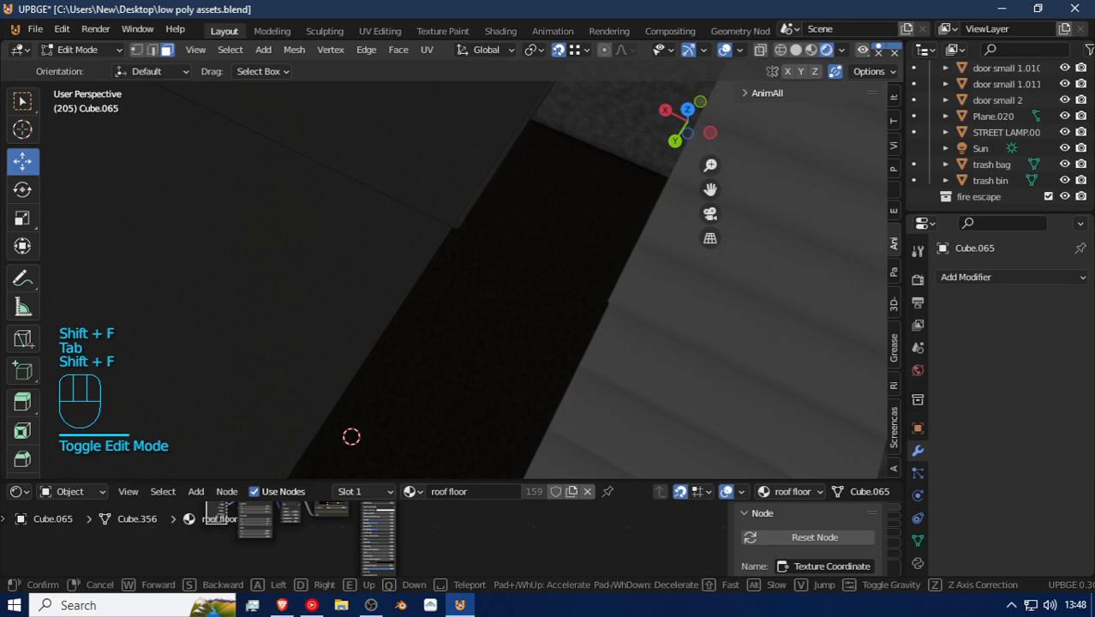
{"action": "left_click", "coordinate": [467, 288]}
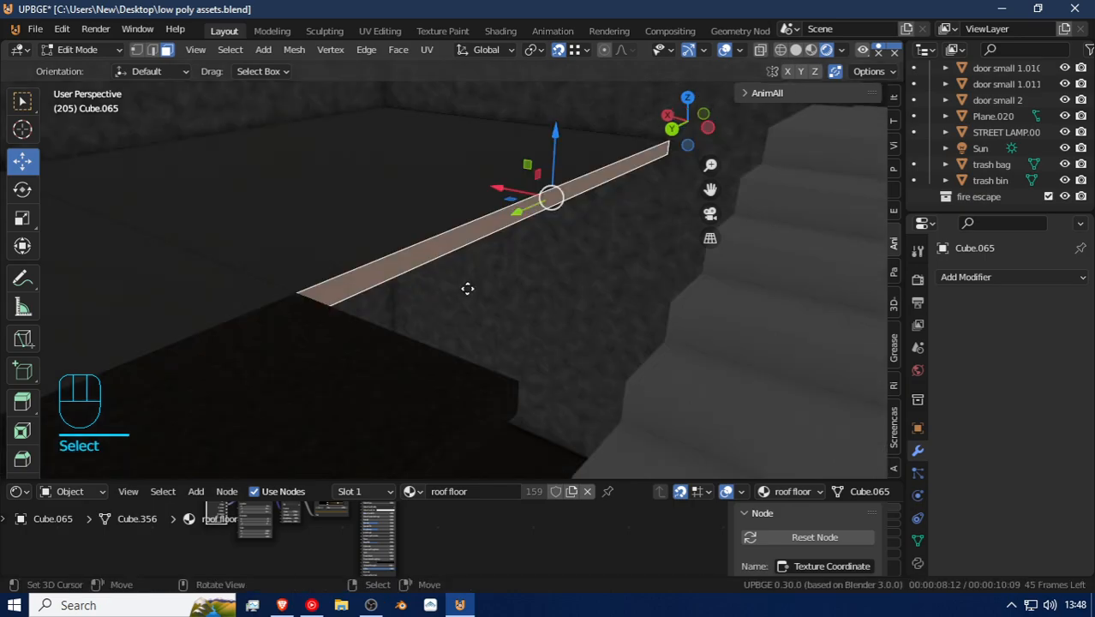
{"action": "key", "text": "e"}
{"action": "key", "text": "shift+f"}
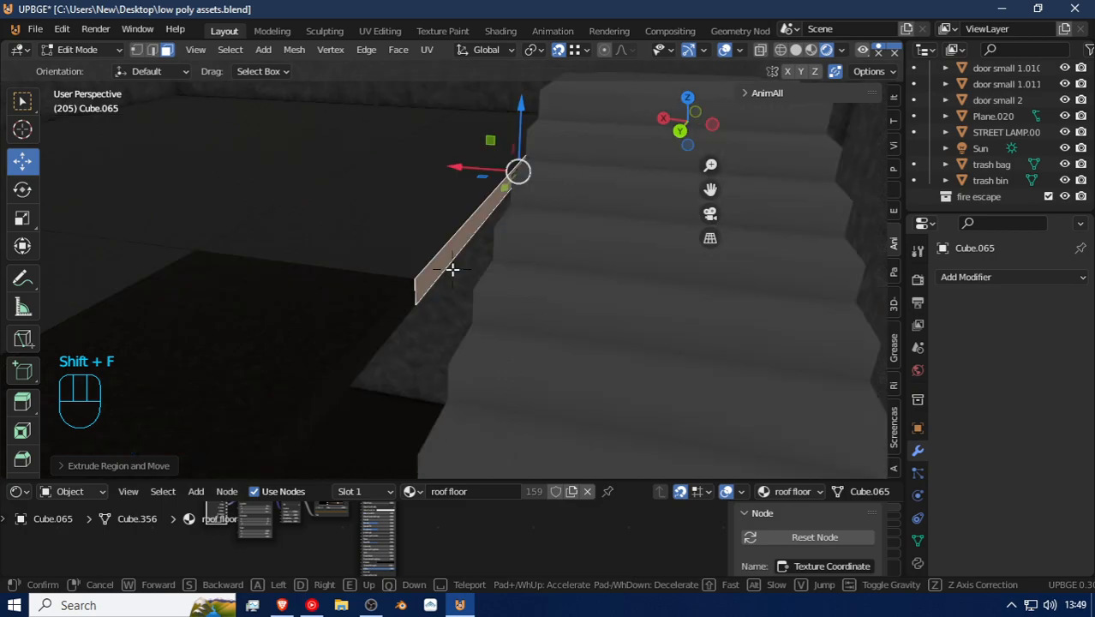
{"action": "key", "text": "Tab"}
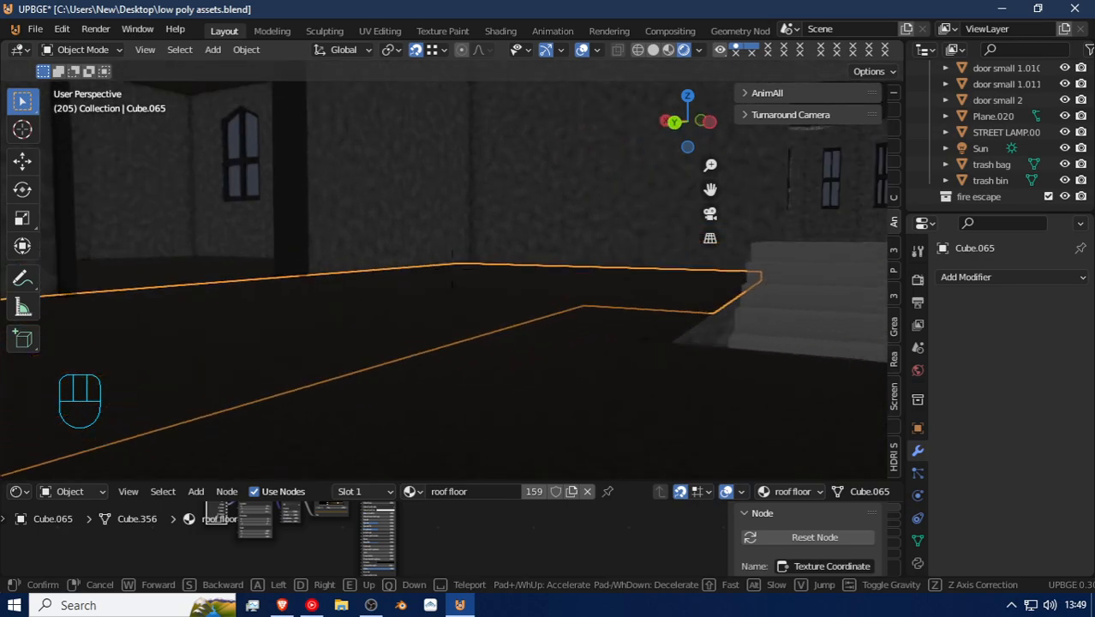
Step: Open the floor slab with the stairwell cutout for mesh editing and select the narrow end face of the cutout
{"action": "left_click", "coordinate": [453, 274]}
{"action": "key", "text": "a"}
{"action": "key", "text": "shift+f"}
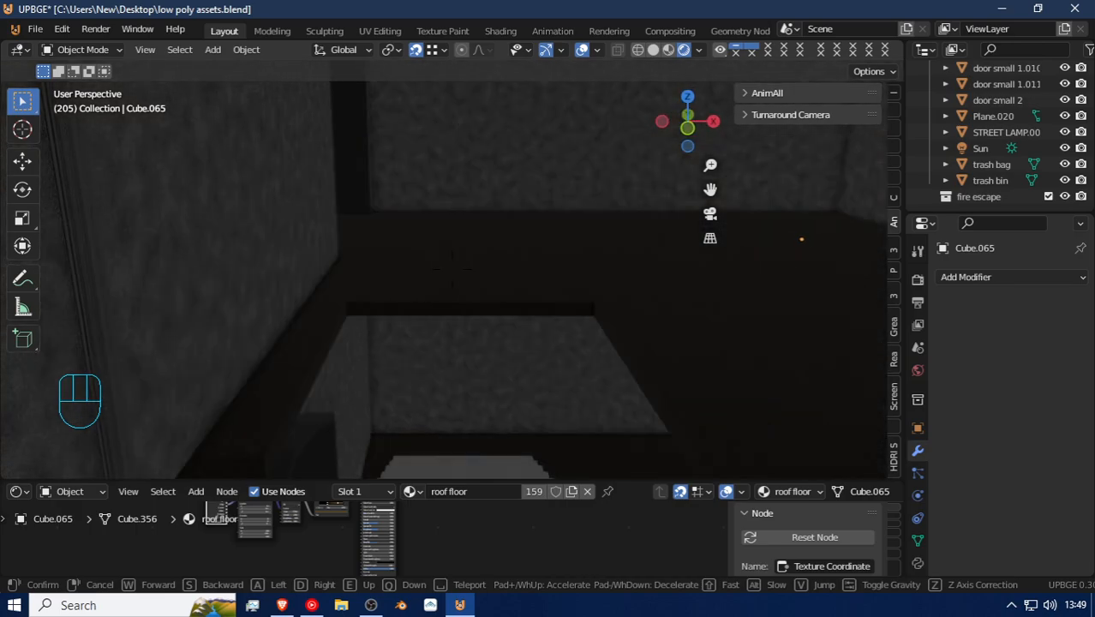
{"action": "left_click", "coordinate": [392, 283]}
{"action": "key", "text": "Tab"}
{"action": "key", "text": "Tab"}
{"action": "left_click", "coordinate": [392, 309]}
{"action": "key", "text": "Tab"}
{"action": "left_click", "coordinate": [396, 309]}
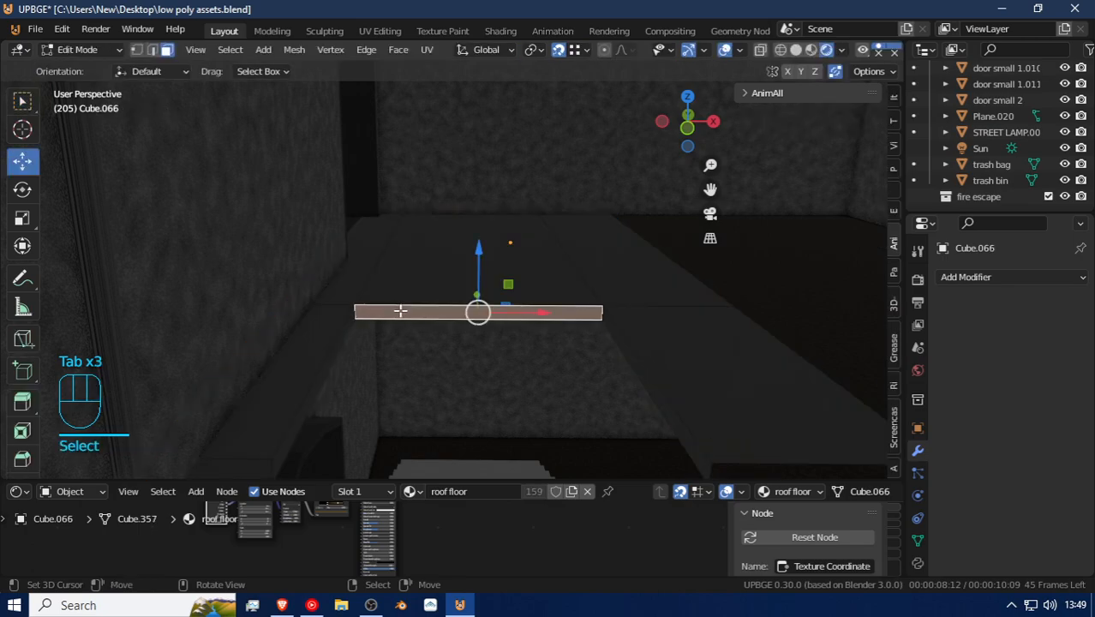
Step: In edge select mode, select the edges running across the slab at the cutout's end, including the cutout's lower edge
{"action": "left_click", "coordinate": [155, 50]}
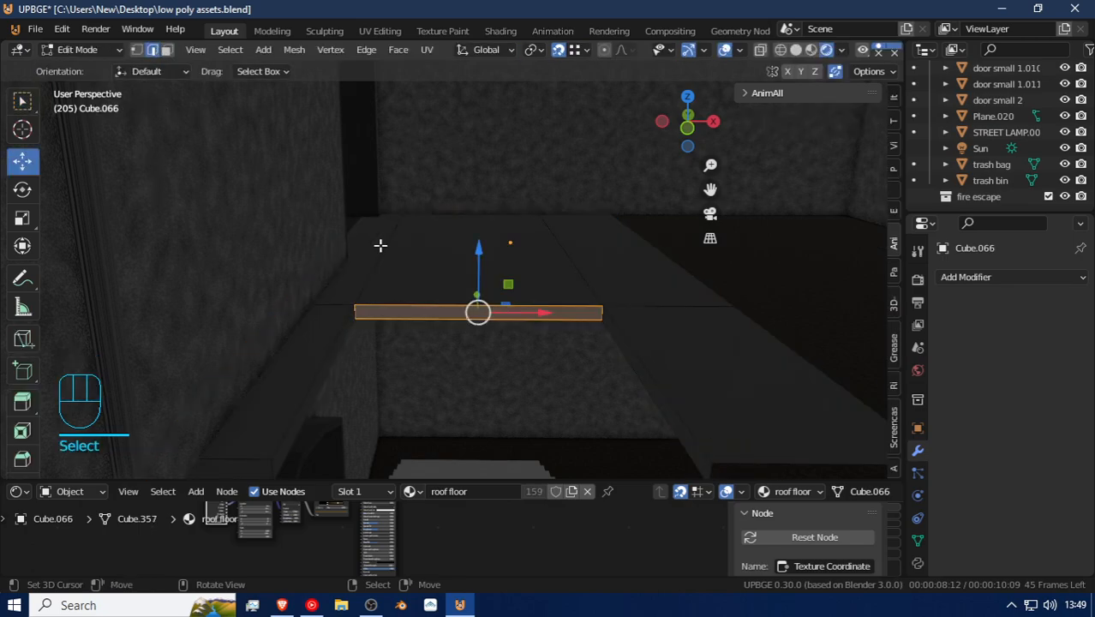
{"action": "left_click", "coordinate": [464, 304], "text": "alt"}
{"action": "right_click", "coordinate": [453, 322], "text": "alt"}
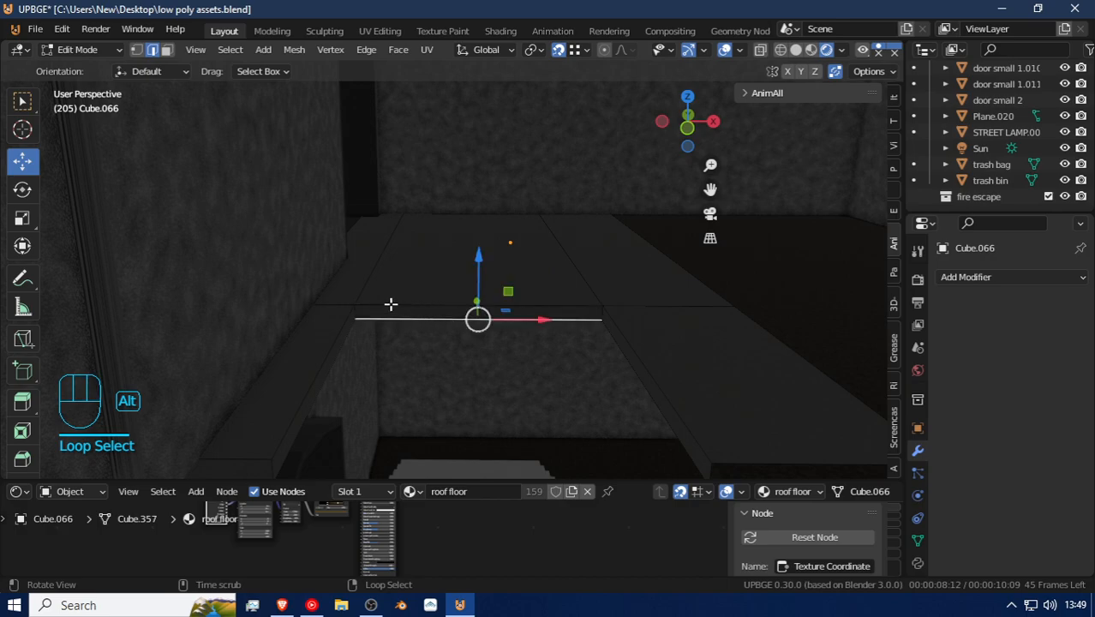
{"action": "right_click", "coordinate": [342, 303], "text": "alt"}
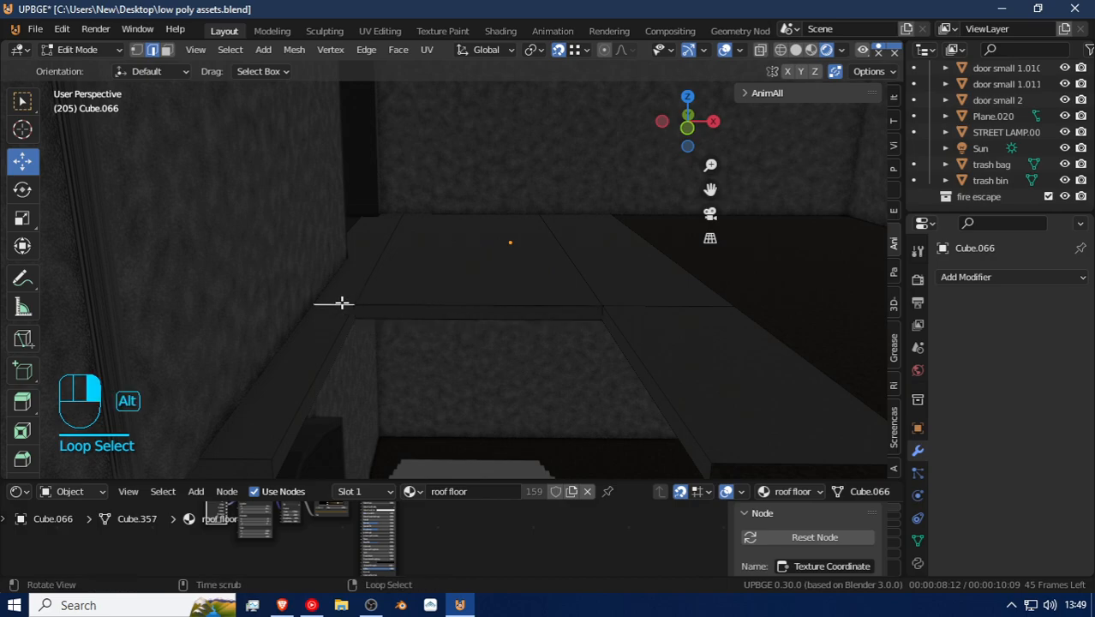
{"action": "left_click", "coordinate": [639, 305], "text": "alt+shift"}
{"action": "left_click", "coordinate": [442, 307], "text": "alt+shift"}
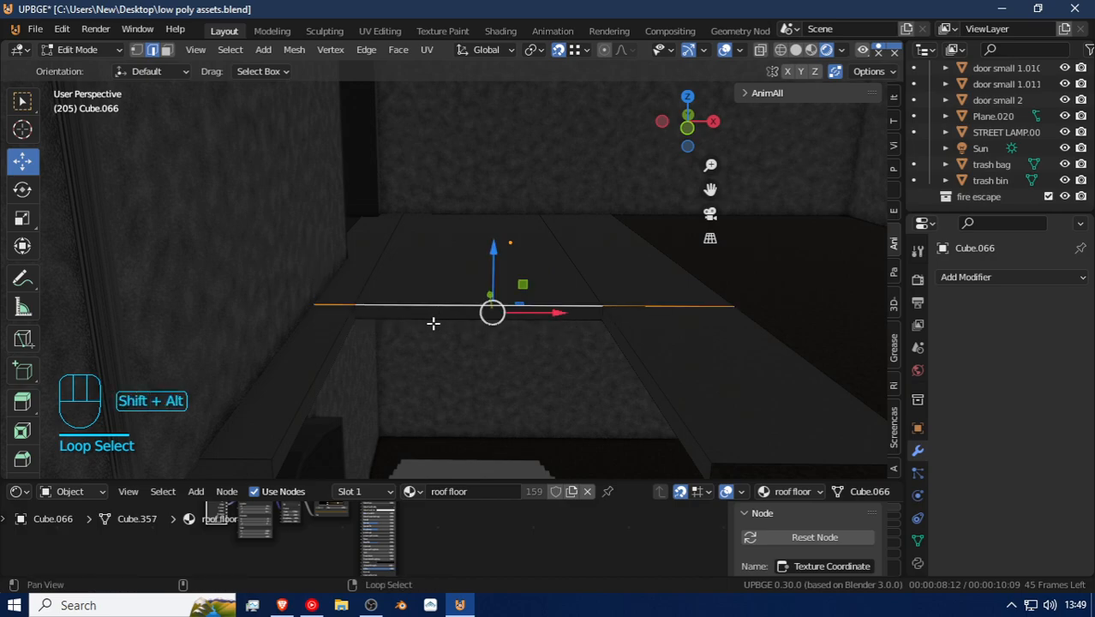
{"action": "right_click", "coordinate": [433, 322], "text": "alt+shift"}
Step: Edge slide the selected edges at the end of the stairwell cutout along the floor slab, and leave mesh editing
{"action": "key", "text": "shift+f"}
{"action": "key", "text": "q"}
{"action": "key", "text": "w"}
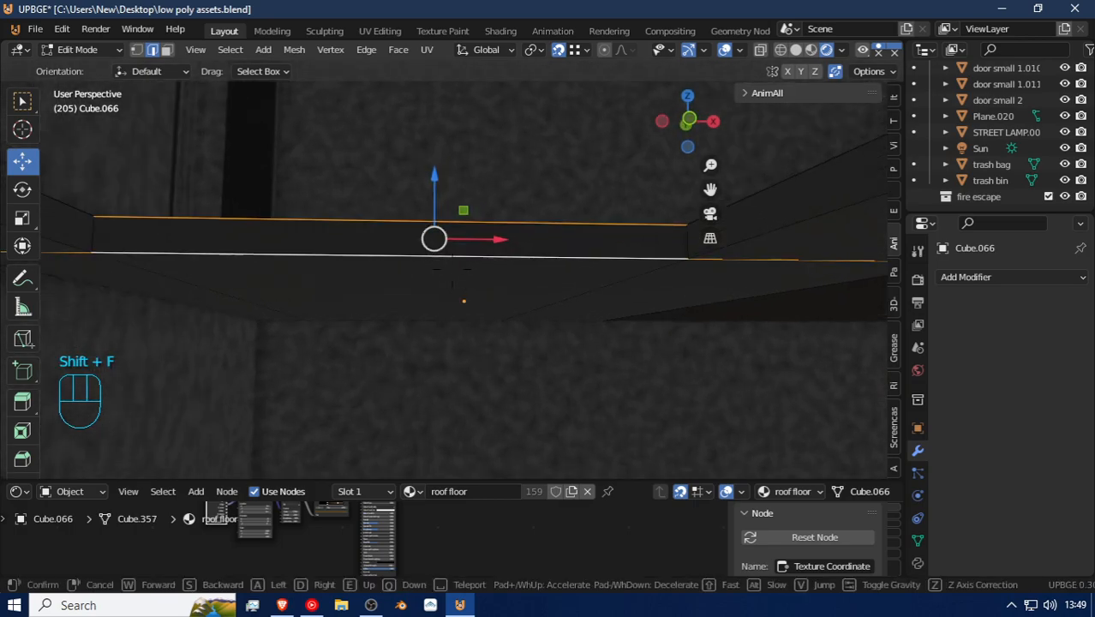
{"action": "left_click", "coordinate": [223, 281]}
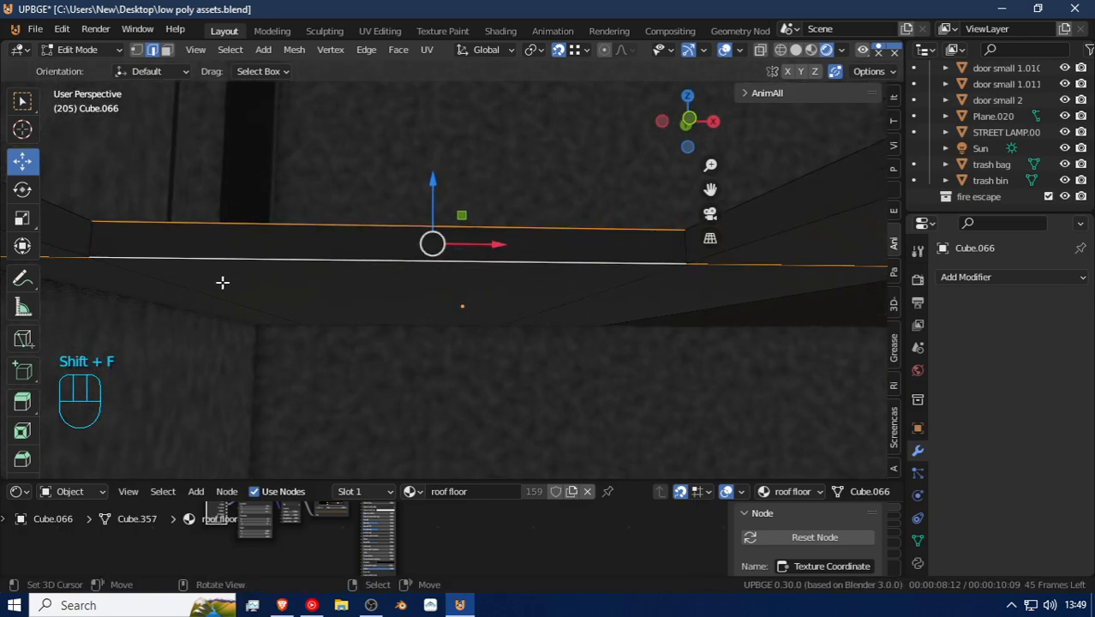
{"action": "key", "text": "shift+f"}
{"action": "key", "text": "e"}
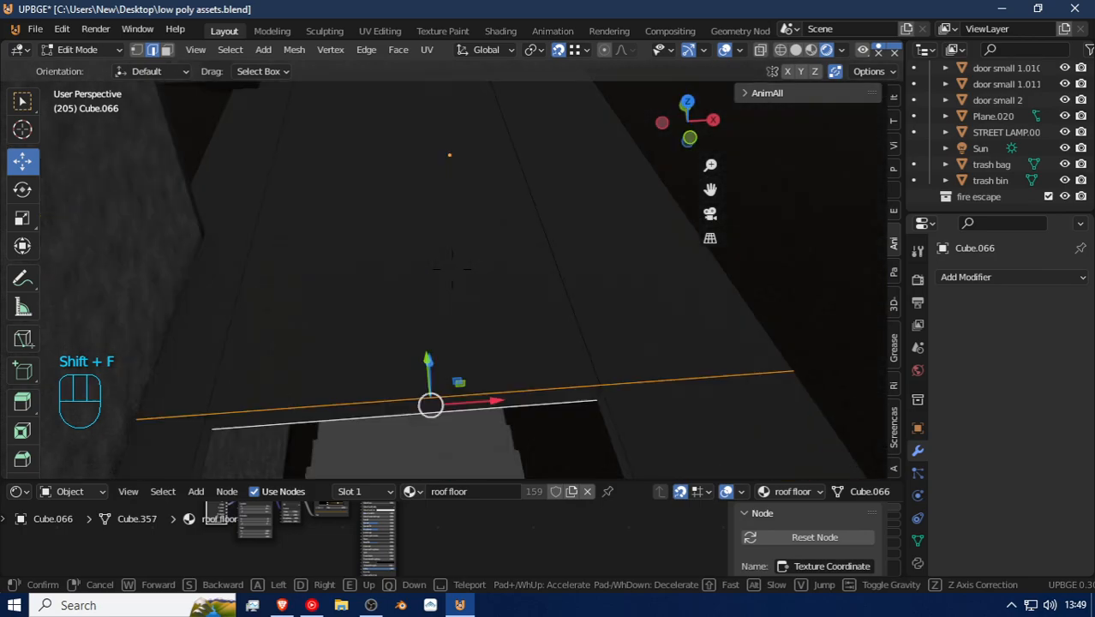
{"action": "key", "text": "d"}
{"action": "key", "text": "s"}
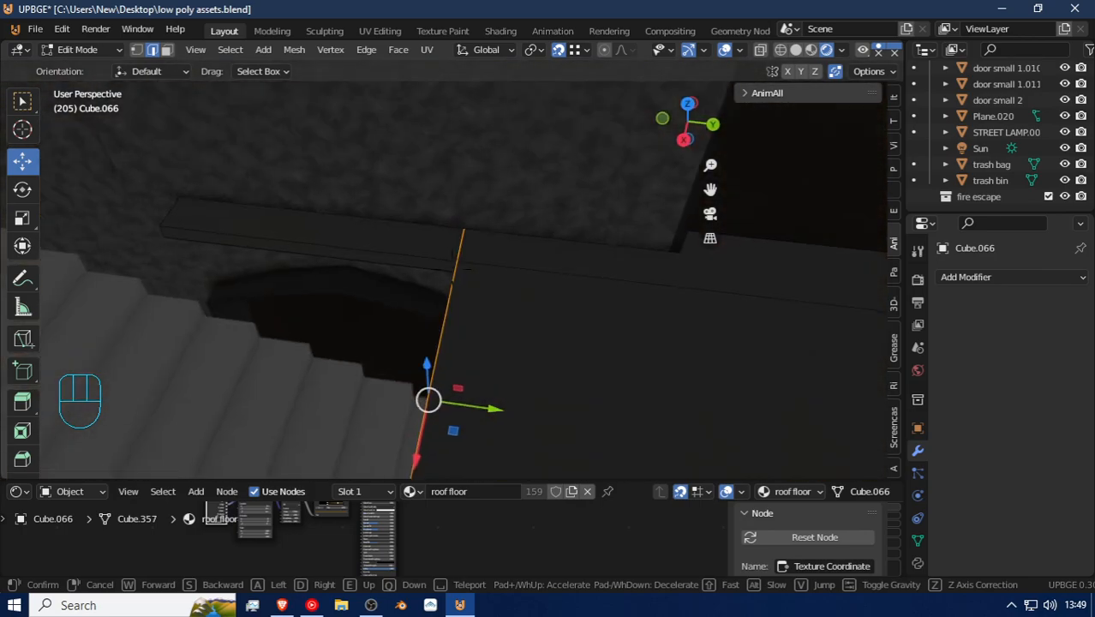
{"action": "left_click", "coordinate": [452, 266]}
{"action": "key", "text": "g"}
{"action": "key", "text": "g"}
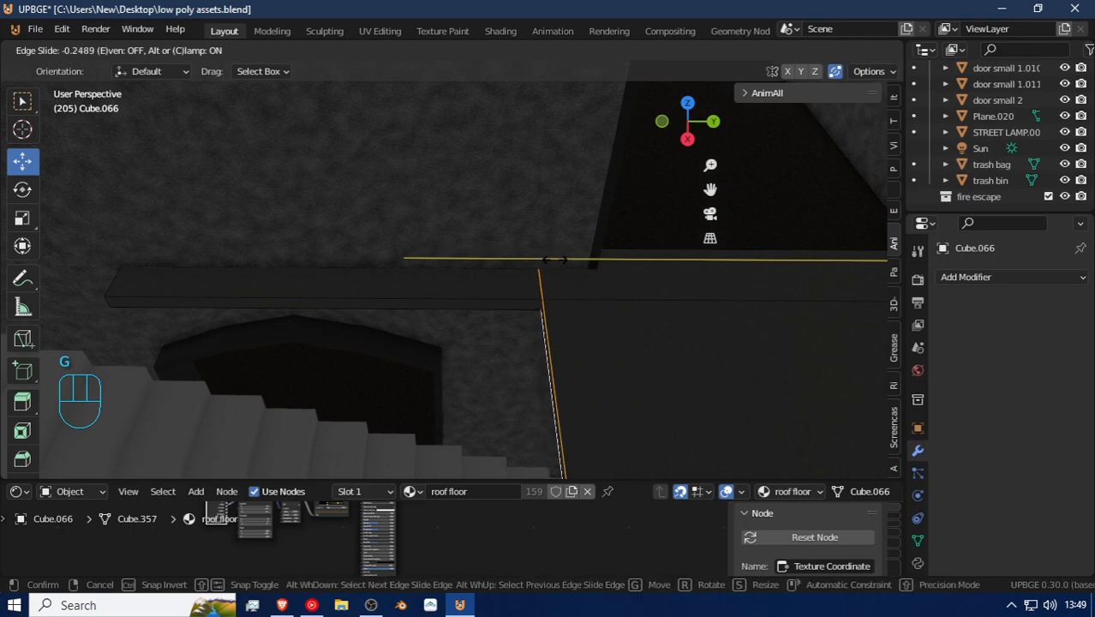
{"action": "left_click", "coordinate": [545, 258]}
{"action": "key", "text": "shift+f"}
{"action": "key", "text": "w"}
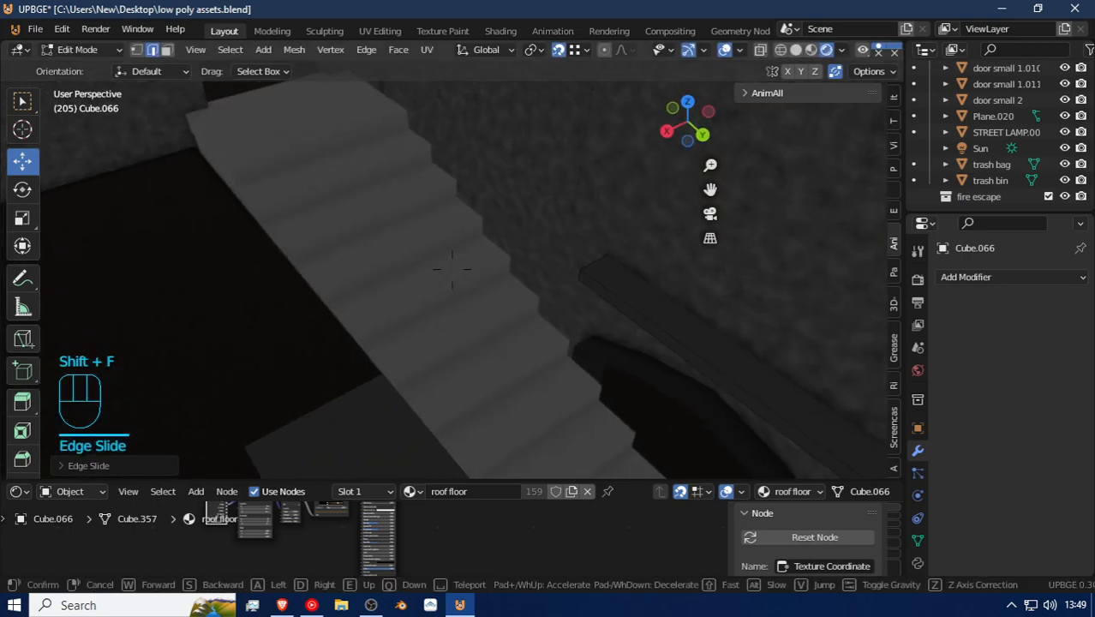
{"action": "left_click", "coordinate": [449, 265]}
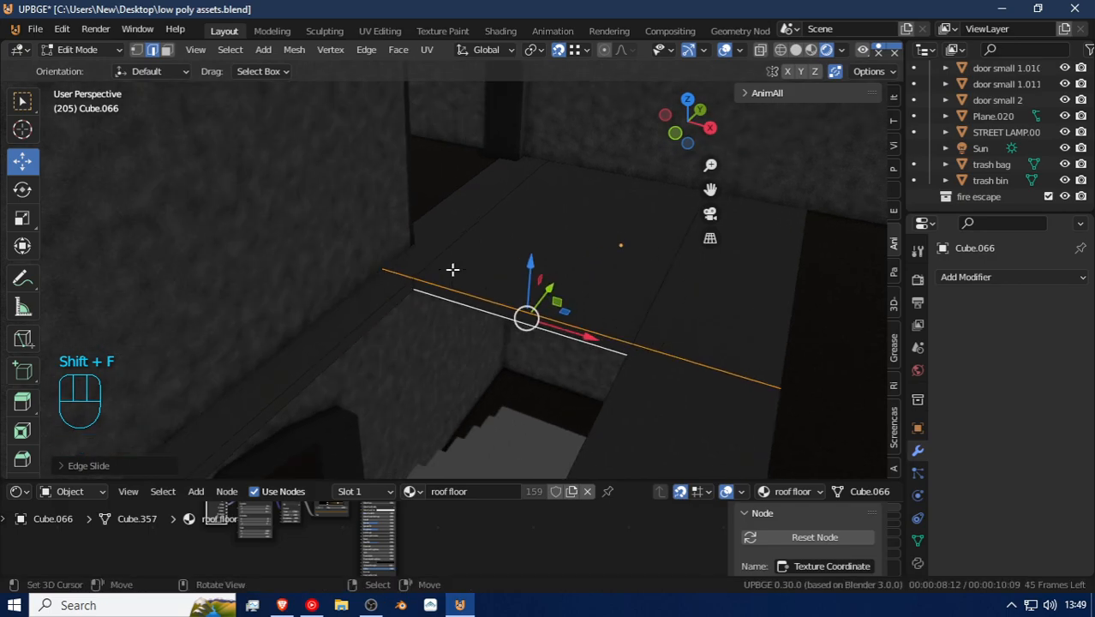
{"action": "key", "text": "Tab"}
Step: Move the staircase along the global X axis in the positive direction, away from the side wall
{"action": "key", "text": "shift+f"}
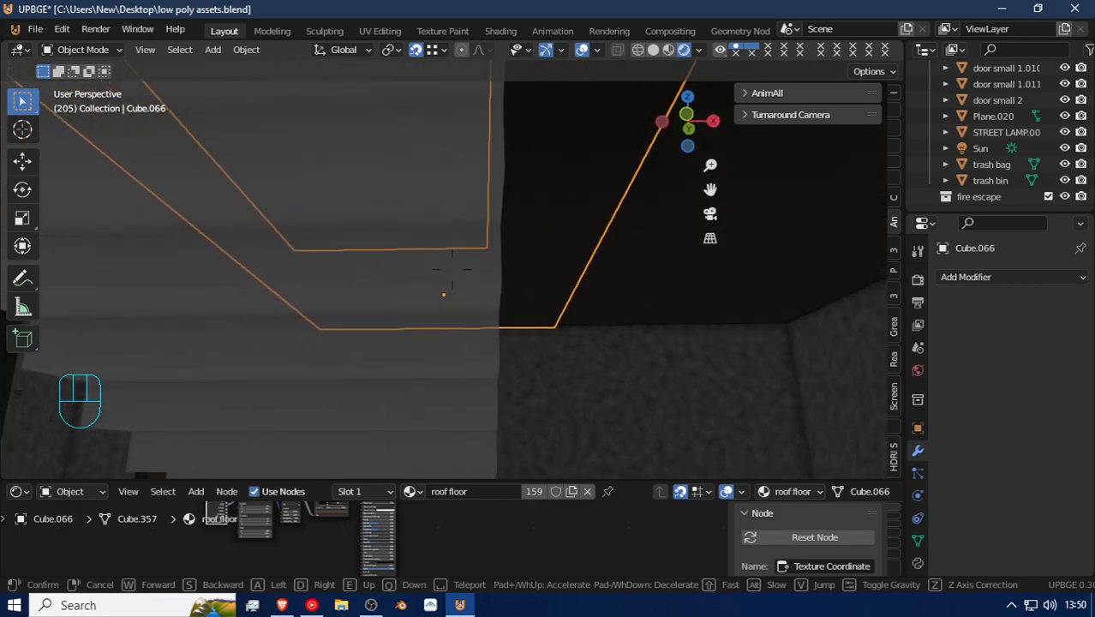
{"action": "left_click", "coordinate": [453, 276]}
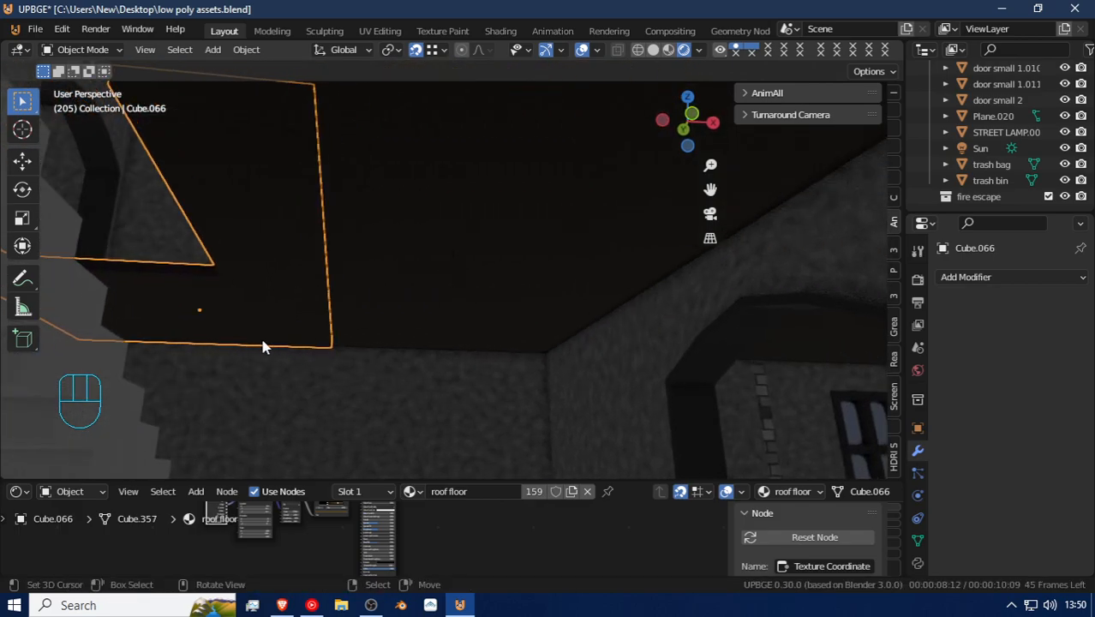
{"action": "key", "text": "Tab"}
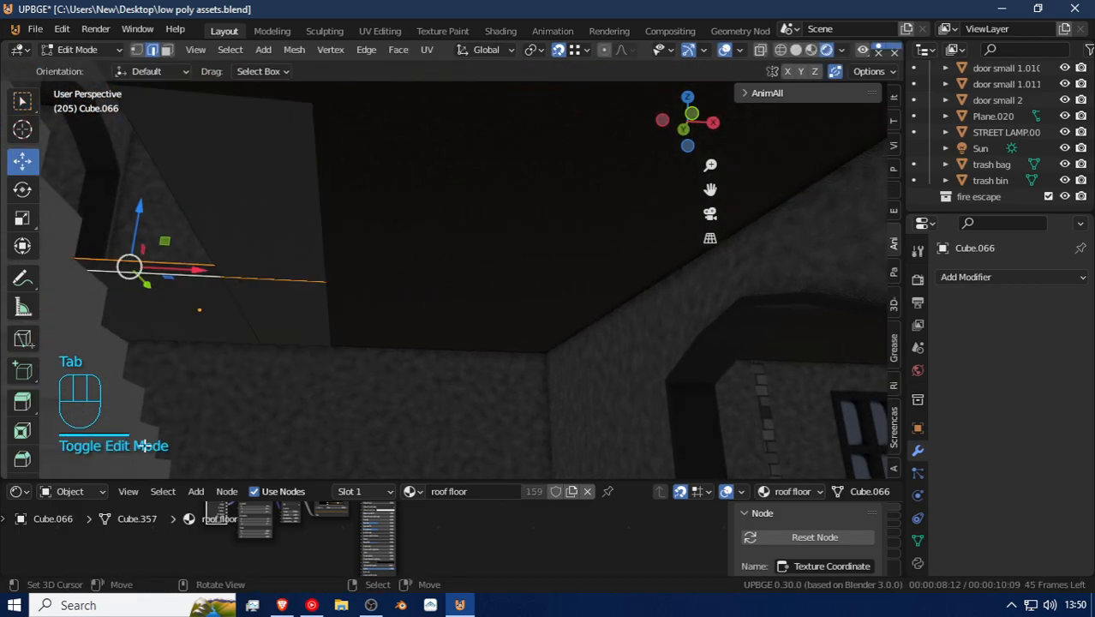
{"action": "key", "text": "Tab"}
{"action": "left_click", "coordinate": [141, 406]}
{"action": "key", "text": "g"}
{"action": "key", "text": "x"}
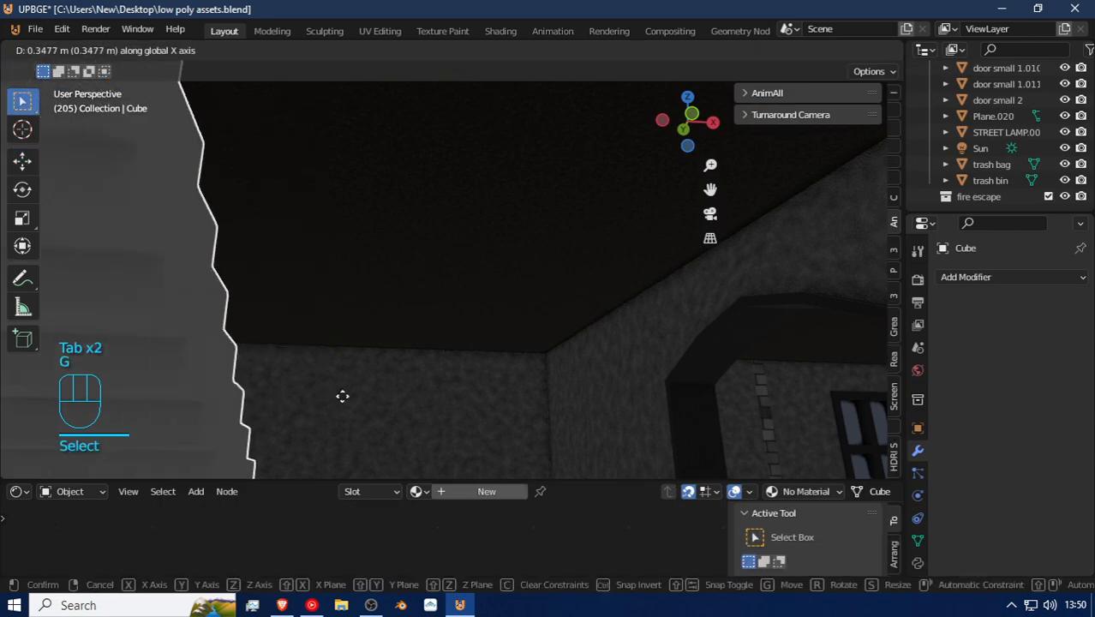
{"action": "left_click", "coordinate": [472, 386]}
Step: Delete the wall panel with the door opening at the top of the stairs and the wall panel beside it
{"action": "key", "text": "shift+f"}
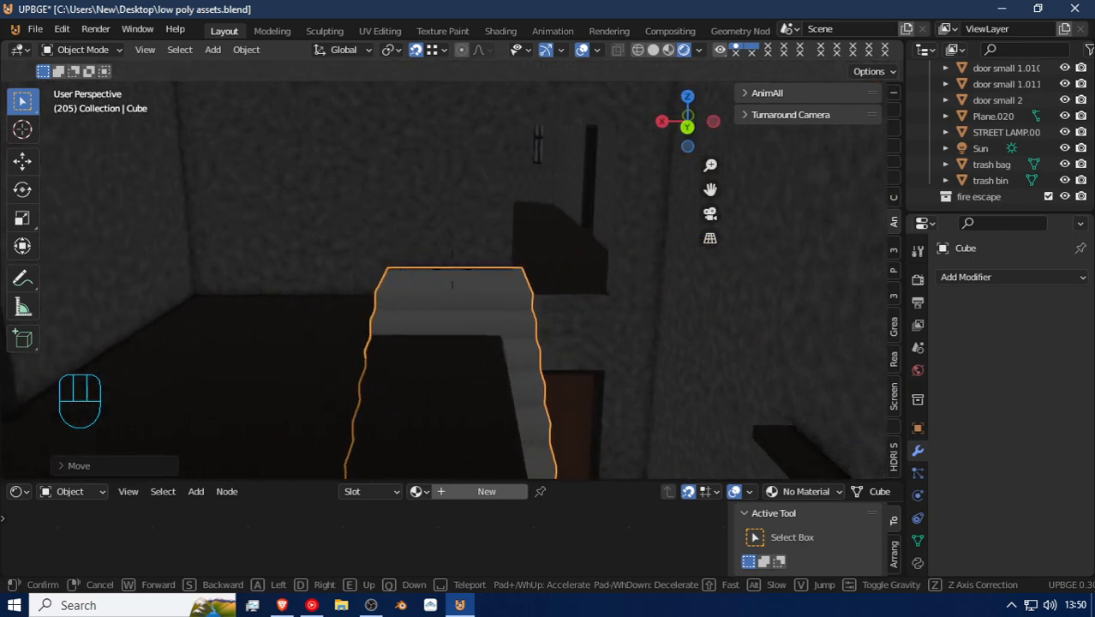
{"action": "left_click", "coordinate": [381, 255]}
{"action": "left_click", "coordinate": [537, 206]}
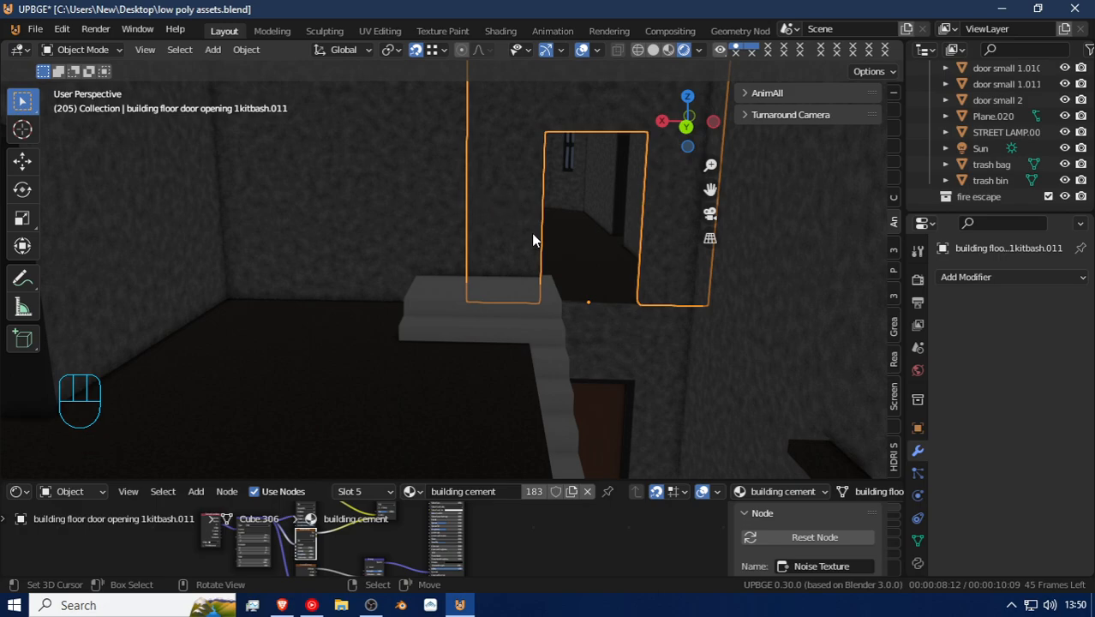
{"action": "key", "text": "x"}
{"action": "left_click", "coordinate": [531, 235]}
{"action": "left_click", "coordinate": [453, 224]}
{"action": "key", "text": "x"}
{"action": "left_click", "coordinate": [453, 220]}
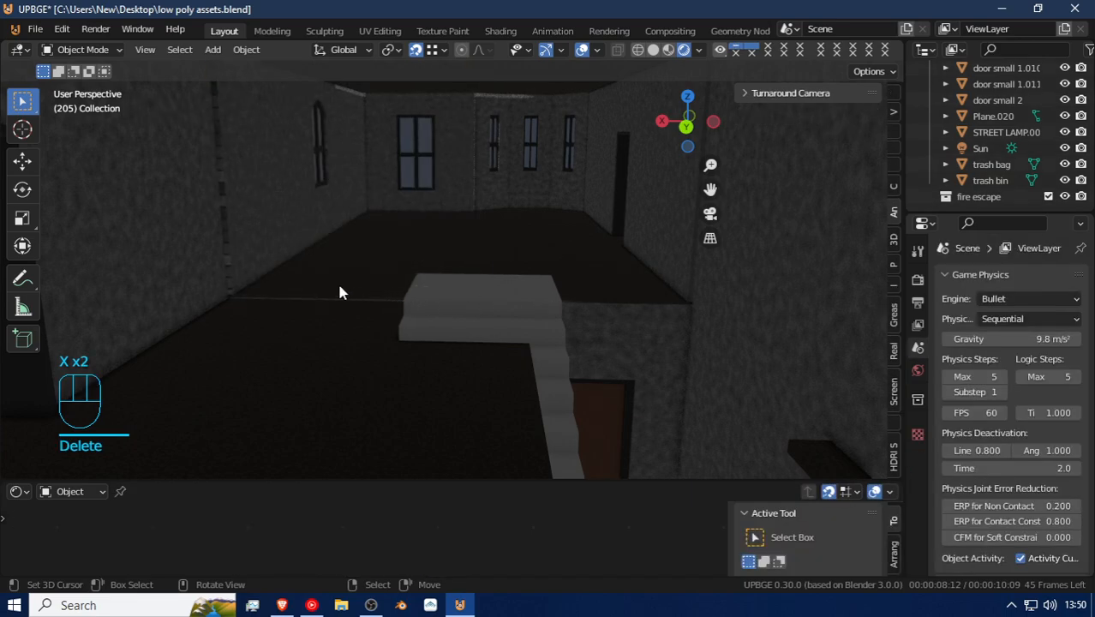
Step: In the large floor slab beside the staircase, select the edge at the notch, apply Make Edge/Face, and leave mesh editing
{"action": "left_click", "coordinate": [471, 370]}
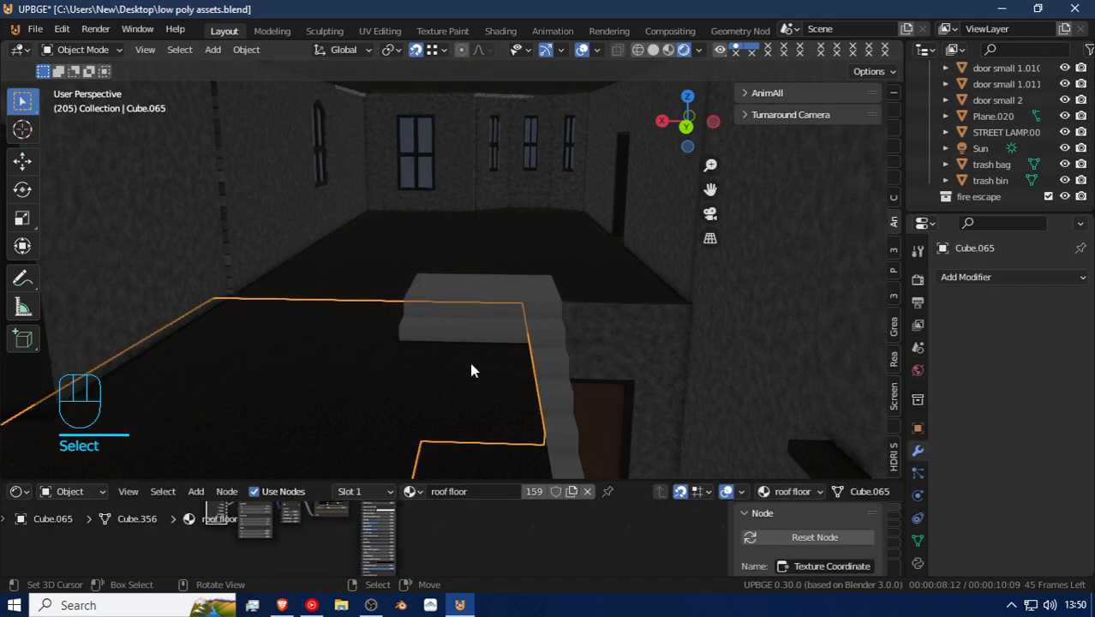
{"action": "key", "text": "Tab"}
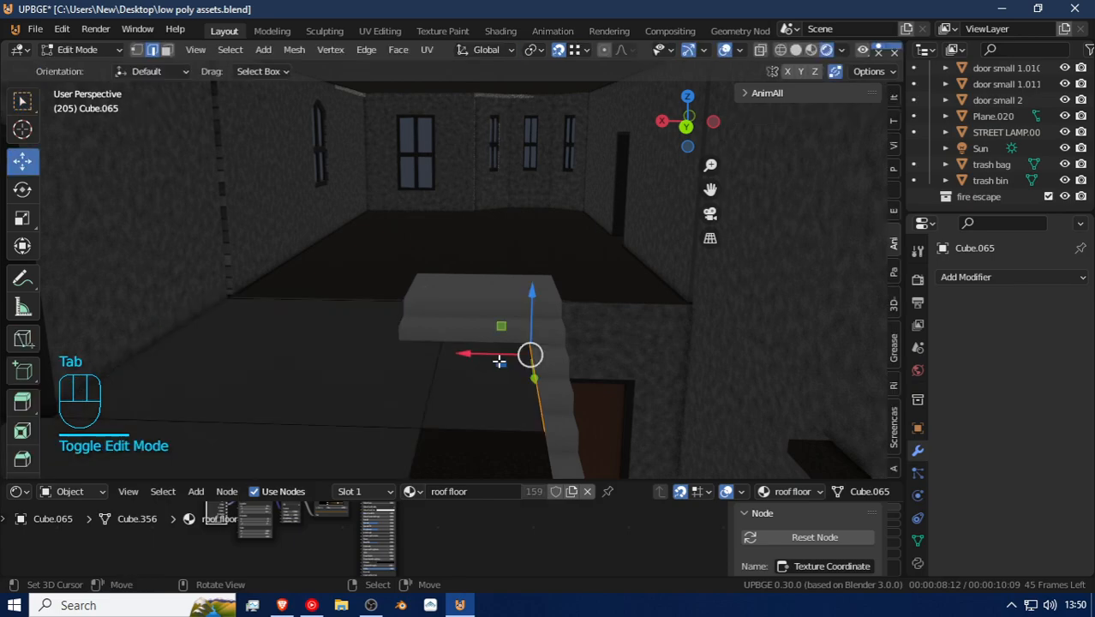
{"action": "left_click", "coordinate": [482, 409], "text": "alt"}
{"action": "key", "text": "f"}
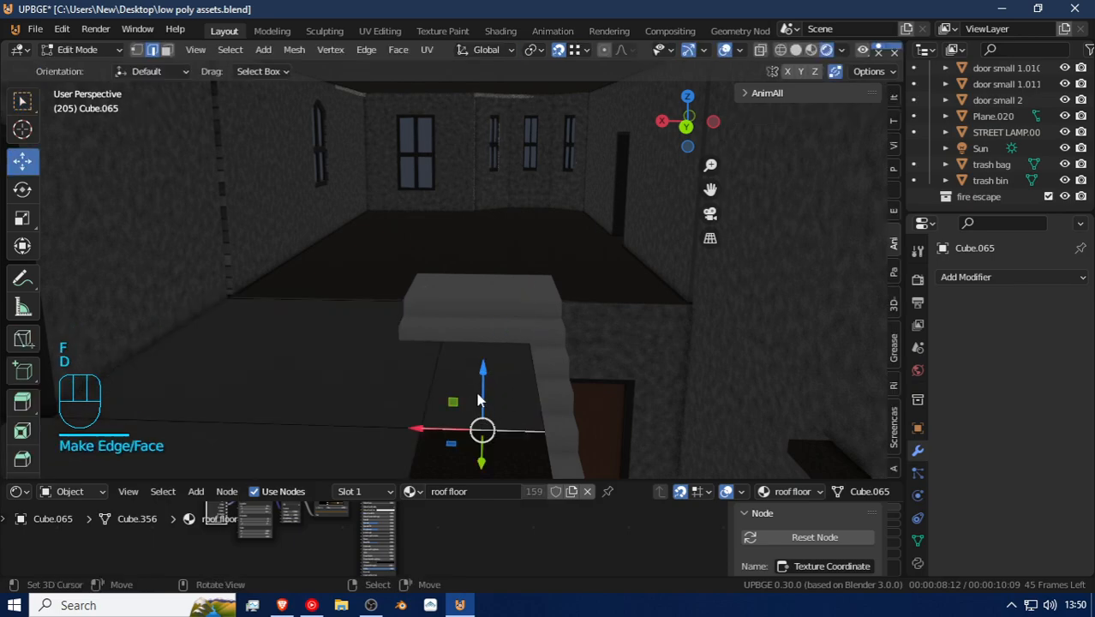
{"action": "key", "text": "Tab"}
{"action": "key", "text": "shift+f"}
{"action": "left_click", "coordinate": [444, 300]}
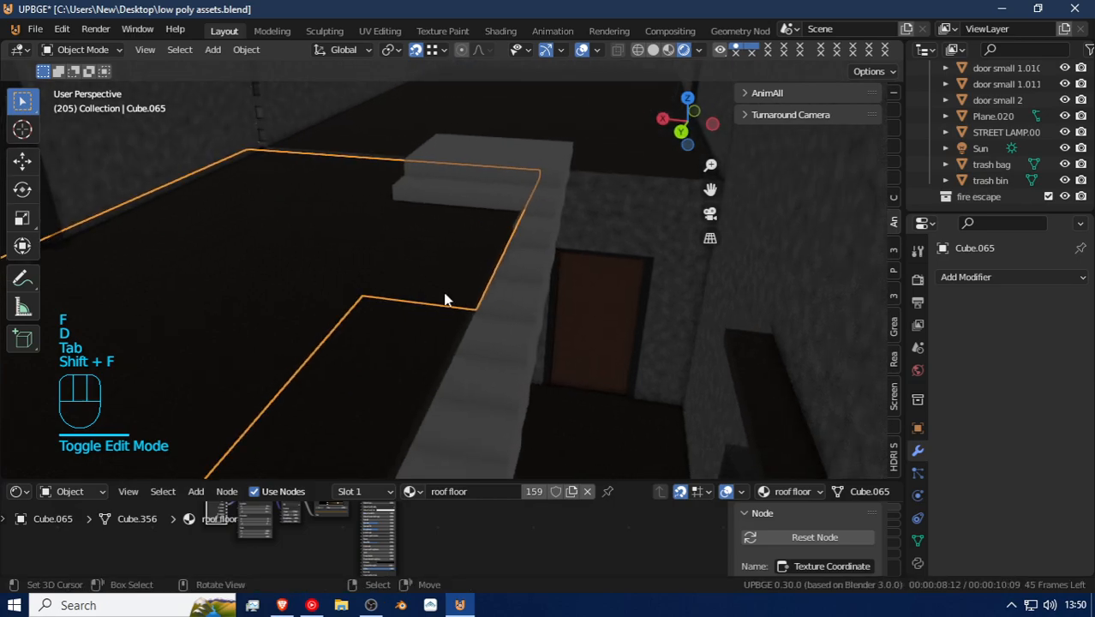
Step: In face select mode, select the side face of the stairwell-cutout slab that runs along the stairs, and leave mesh editing
{"action": "left_click", "coordinate": [421, 345]}
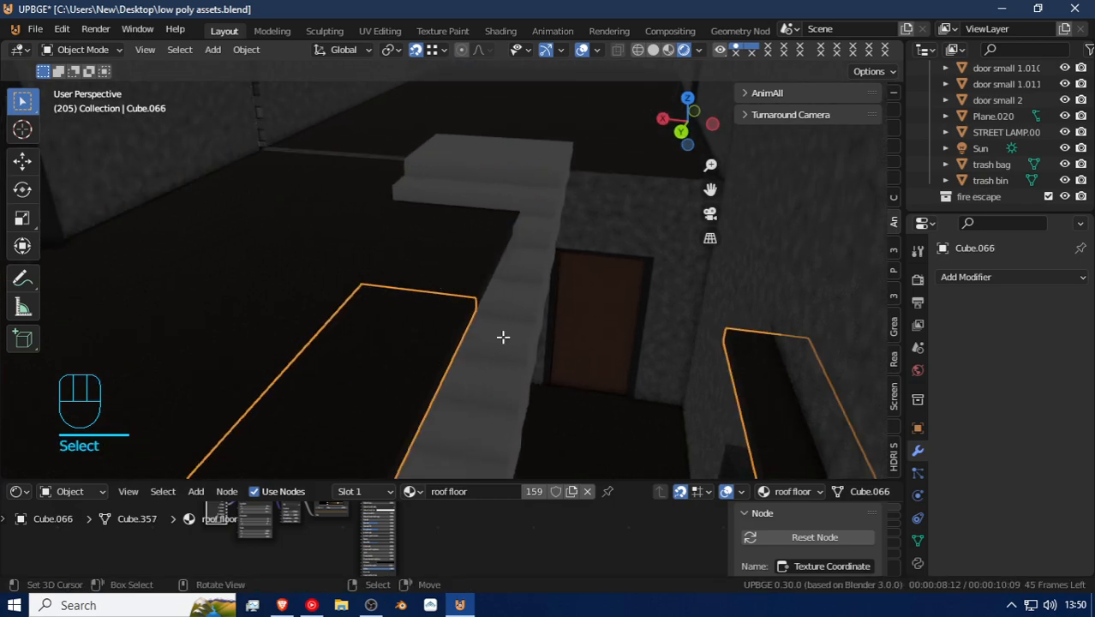
{"action": "key", "text": "Tab"}
{"action": "left_click", "coordinate": [450, 351]}
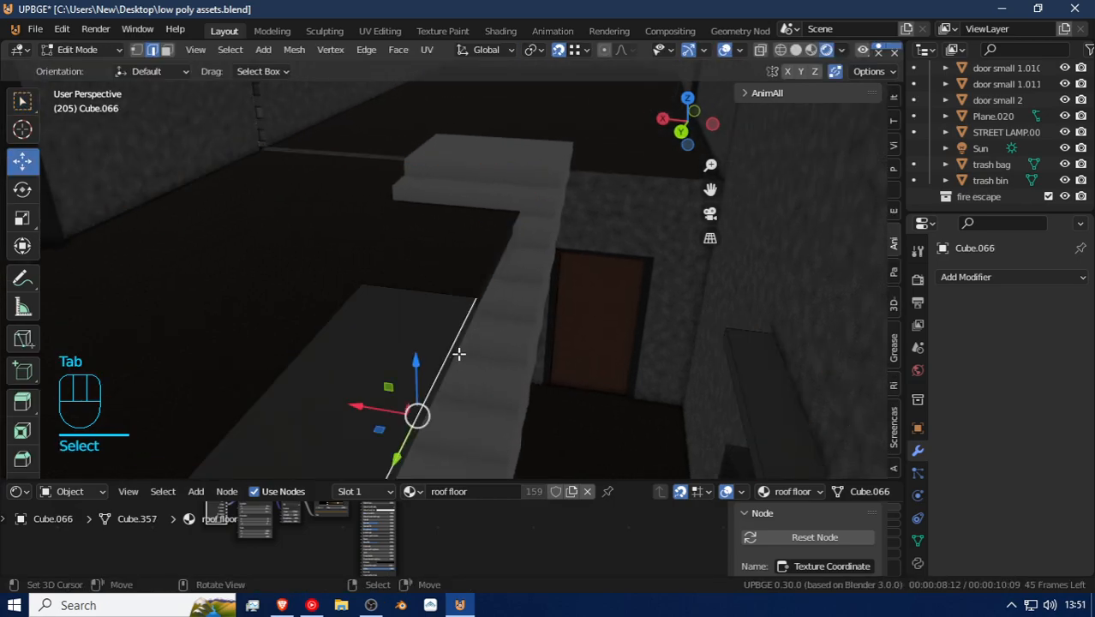
{"action": "left_click", "coordinate": [170, 50]}
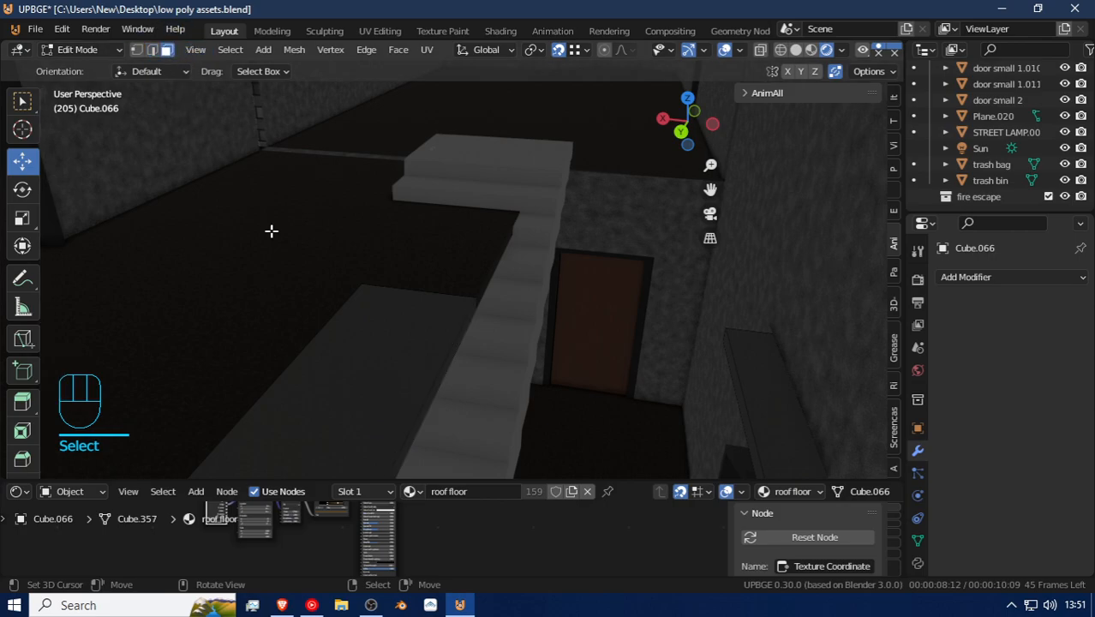
{"action": "left_click", "coordinate": [422, 416]}
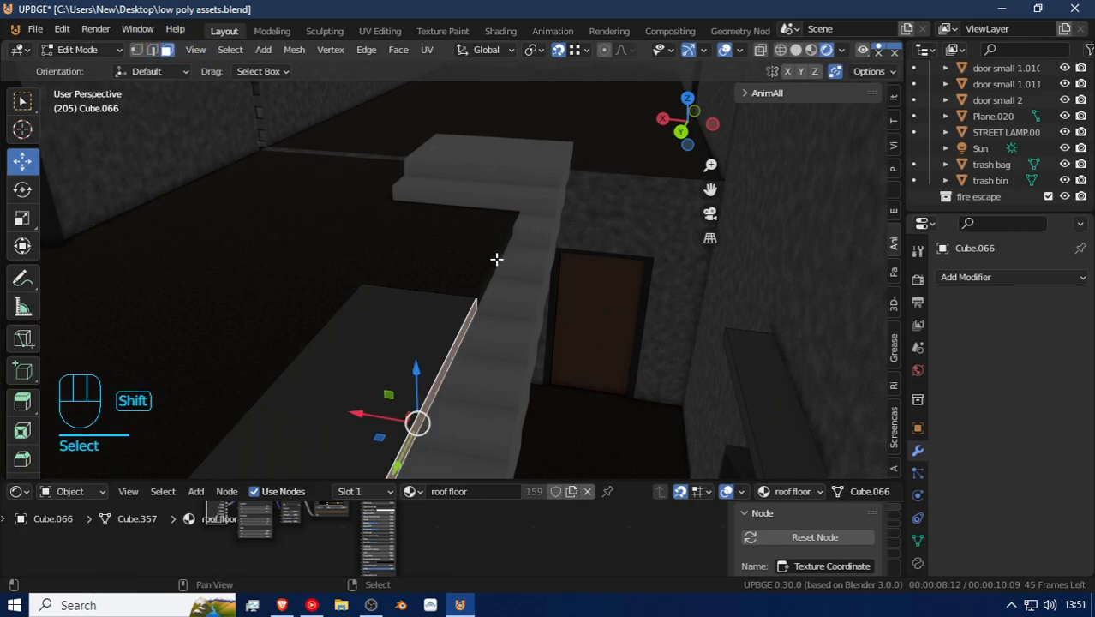
{"action": "key", "text": "shift+f"}
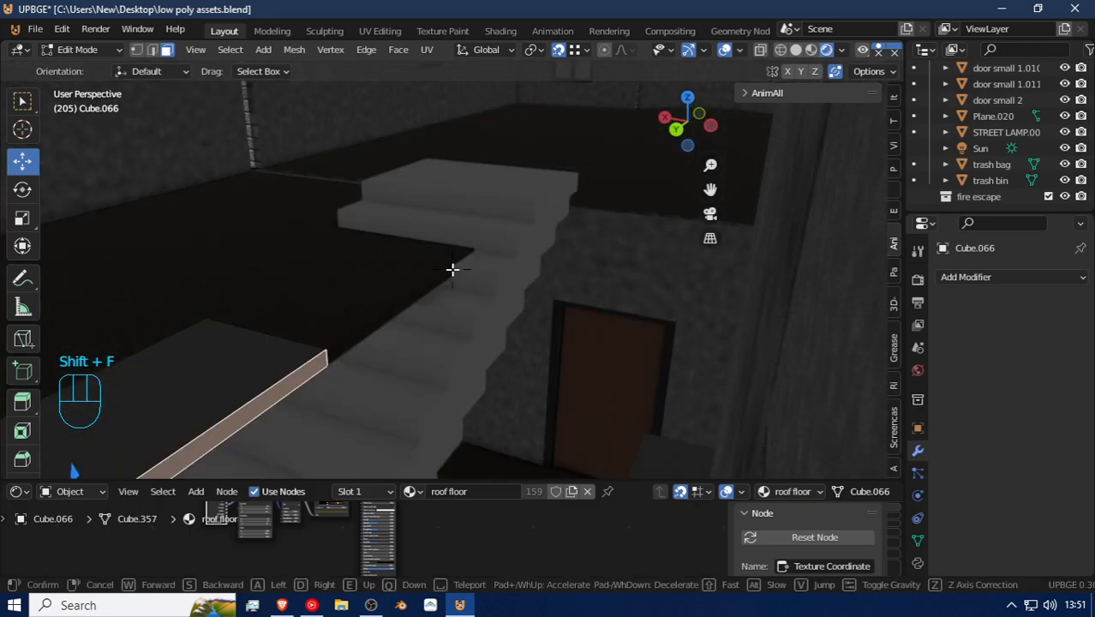
{"action": "left_click", "coordinate": [452, 269]}
{"action": "key", "text": "Tab"}
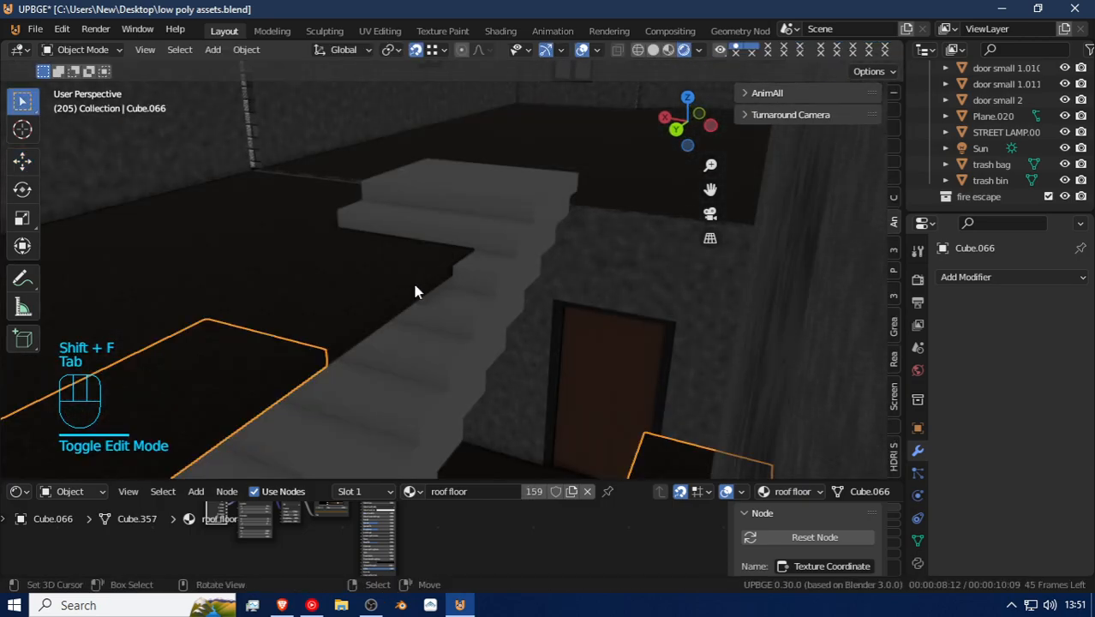
Step: Open both floor slabs beside the staircase for mesh editing together and select their side faces along the stairs
{"action": "left_click", "coordinate": [409, 280]}
{"action": "left_click", "coordinate": [242, 381], "text": "shift"}
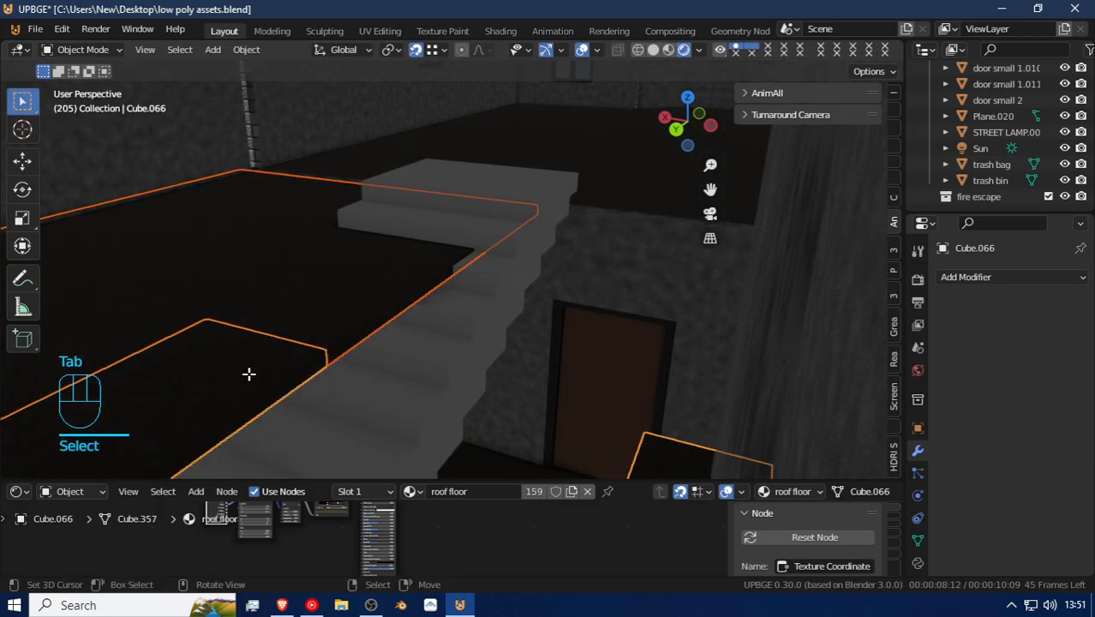
{"action": "key", "text": "Tab"}
{"action": "left_click", "coordinate": [370, 330]}
{"action": "left_click", "coordinate": [341, 341]}
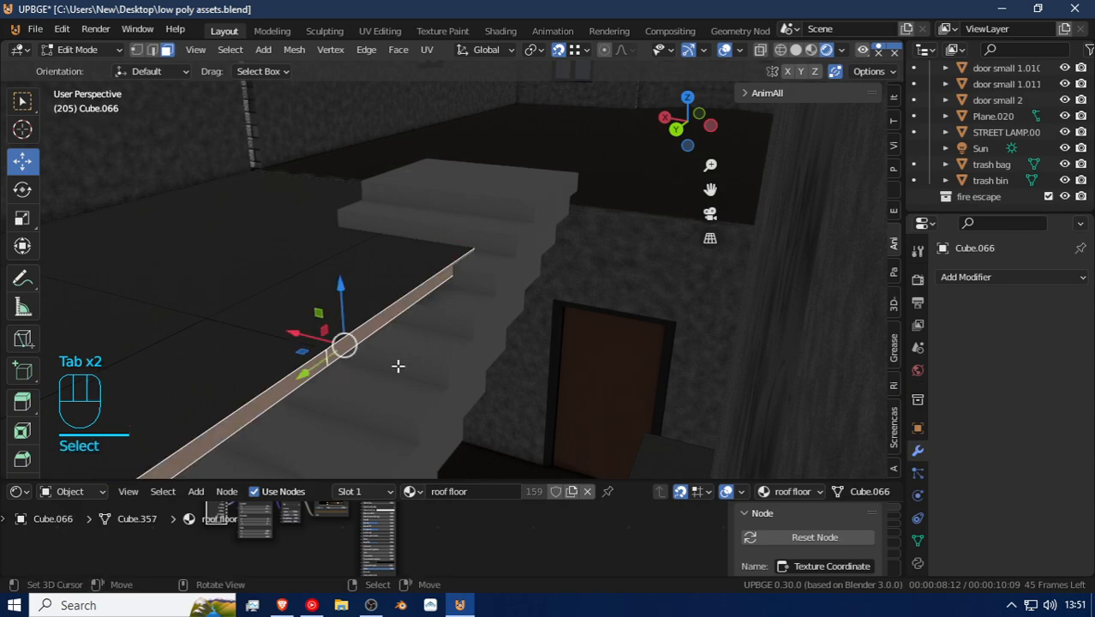
Step: Try to move both slabs' side faces along the global X axis away from the stairs, and undo the moves
{"action": "key", "text": "g"}
{"action": "key", "text": "x"}
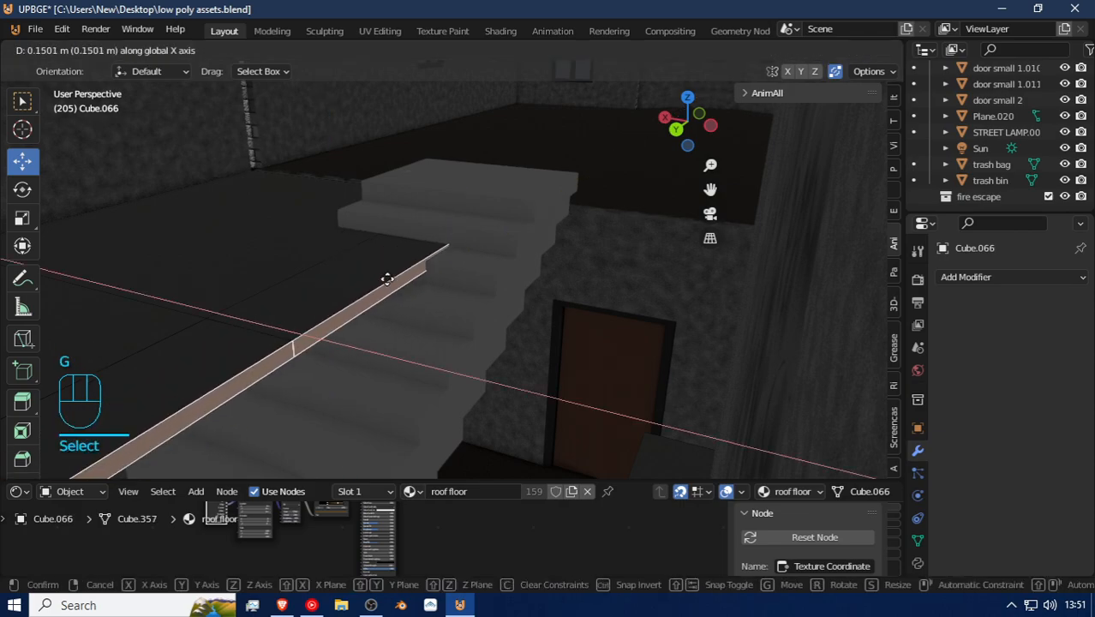
{"action": "left_click", "coordinate": [326, 276]}
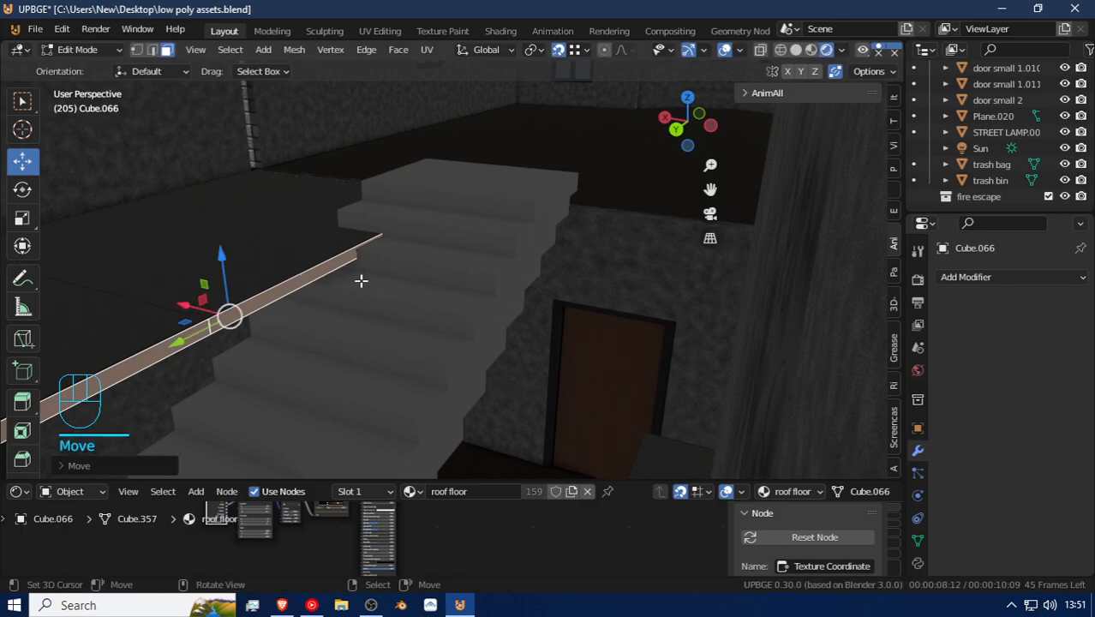
{"action": "key", "text": "g"}
{"action": "key", "text": "x"}
{"action": "left_click", "coordinate": [388, 285]}
{"action": "key", "text": "Tab"}
{"action": "key", "text": "g"}
{"action": "key", "text": "g"}
{"action": "key", "text": "x"}
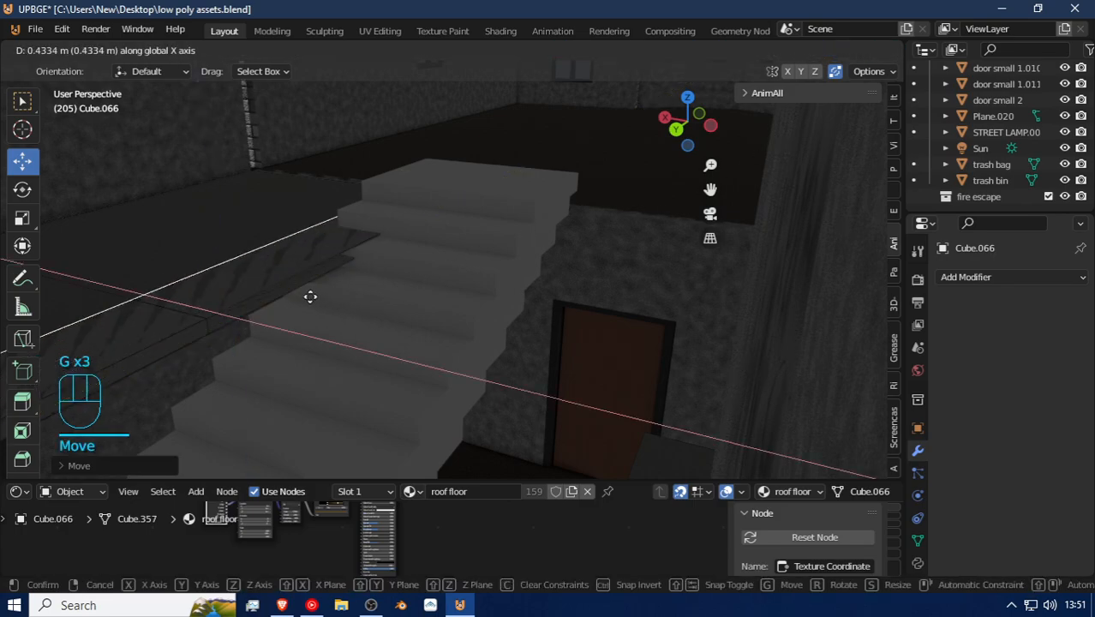
{"action": "left_click", "coordinate": [348, 283]}
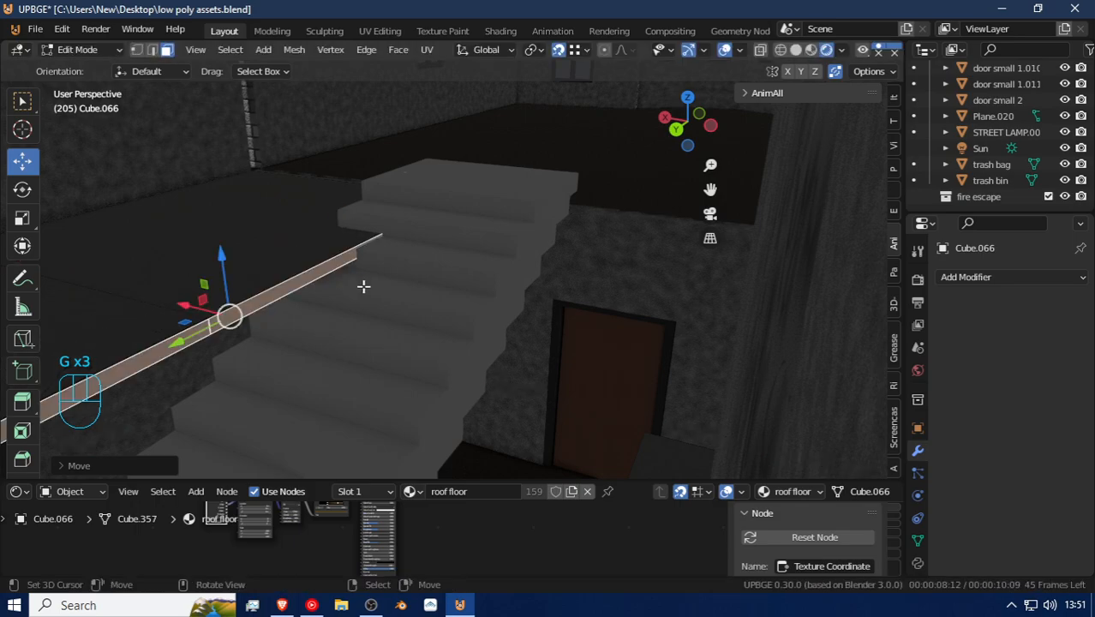
{"action": "key", "text": "x"}
{"action": "key", "text": "ctrl+z"}
{"action": "key", "text": "ctrl+z"}
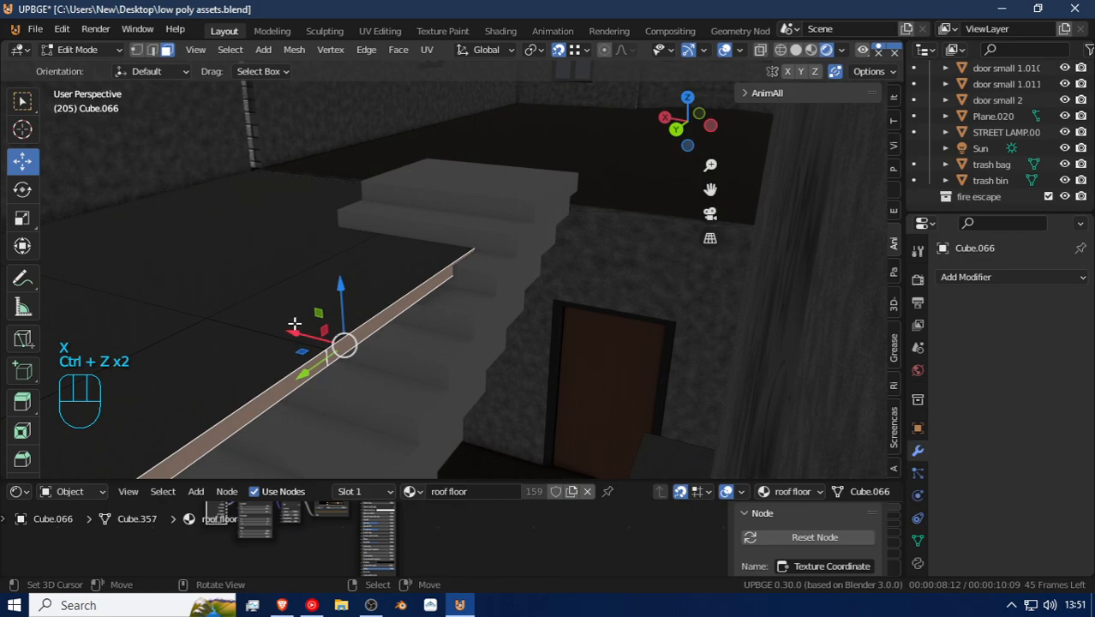
Step: Edge slide the selected side faces of the two floor slabs away from the stairs by a factor of 1.0
{"action": "key", "text": "shift+f"}
{"action": "left_click", "coordinate": [452, 269]}
{"action": "key", "text": "g"}
{"action": "key", "text": "g"}
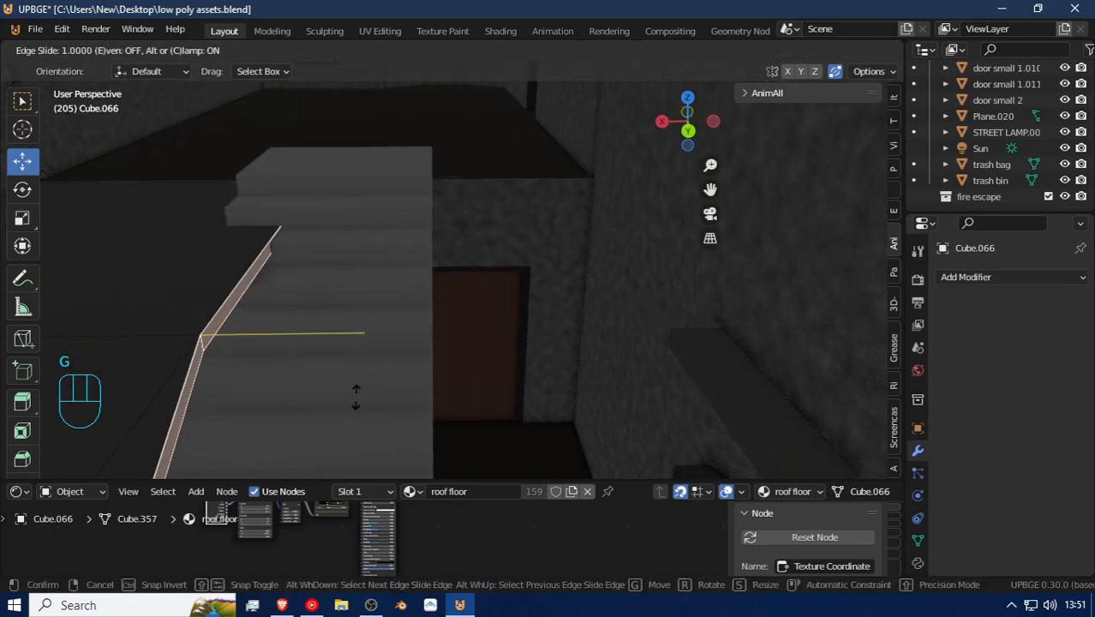
{"action": "left_click", "coordinate": [349, 442]}
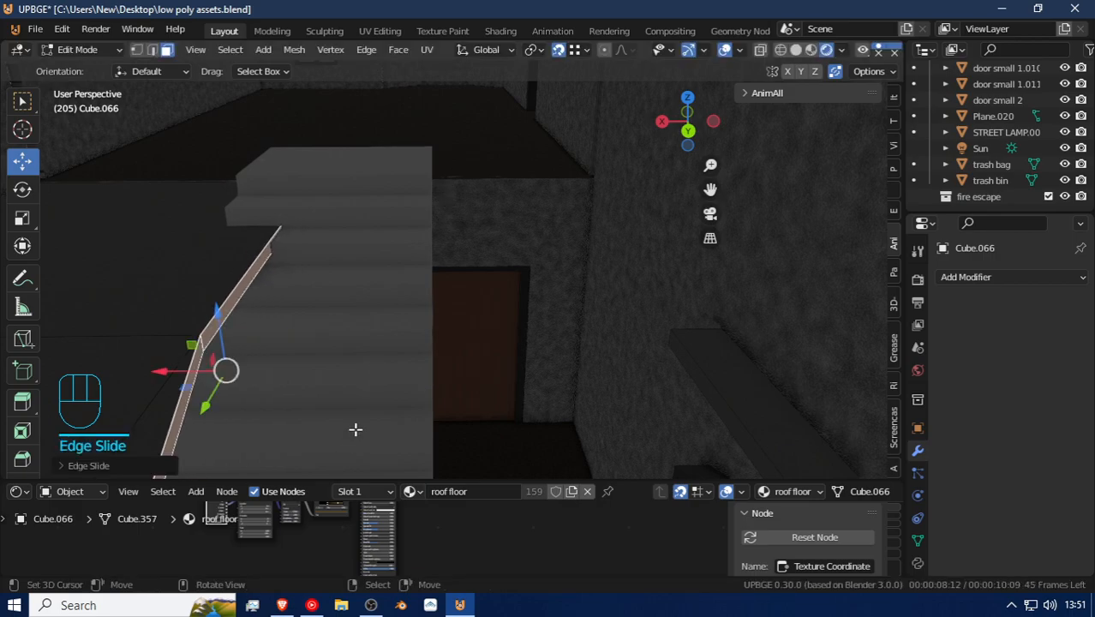
{"action": "key", "text": "shift+f"}
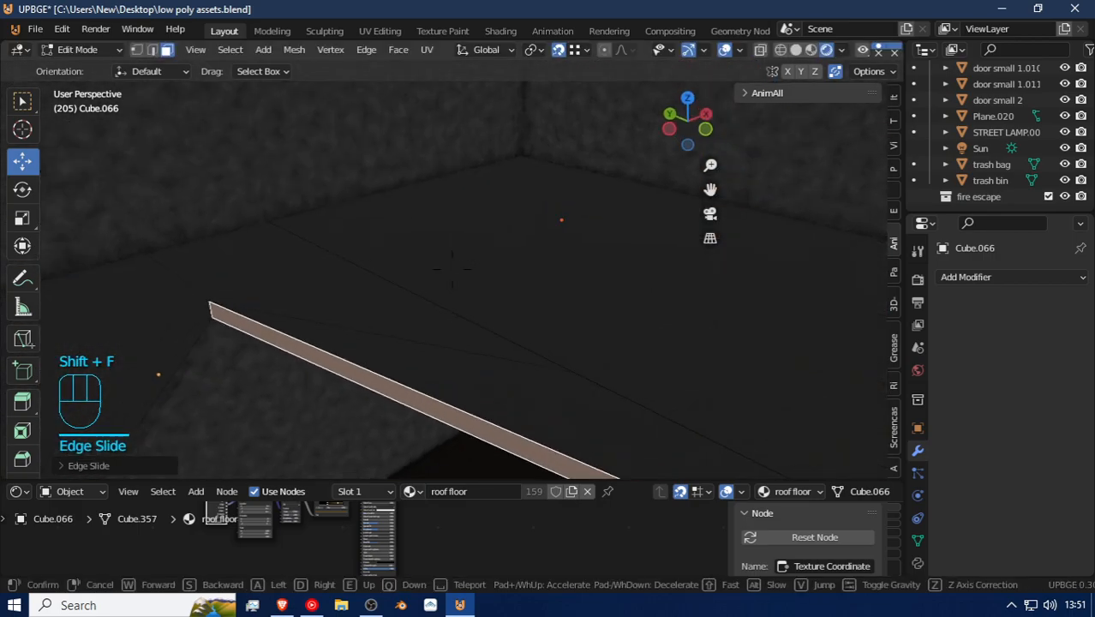
{"action": "left_click", "coordinate": [445, 274]}
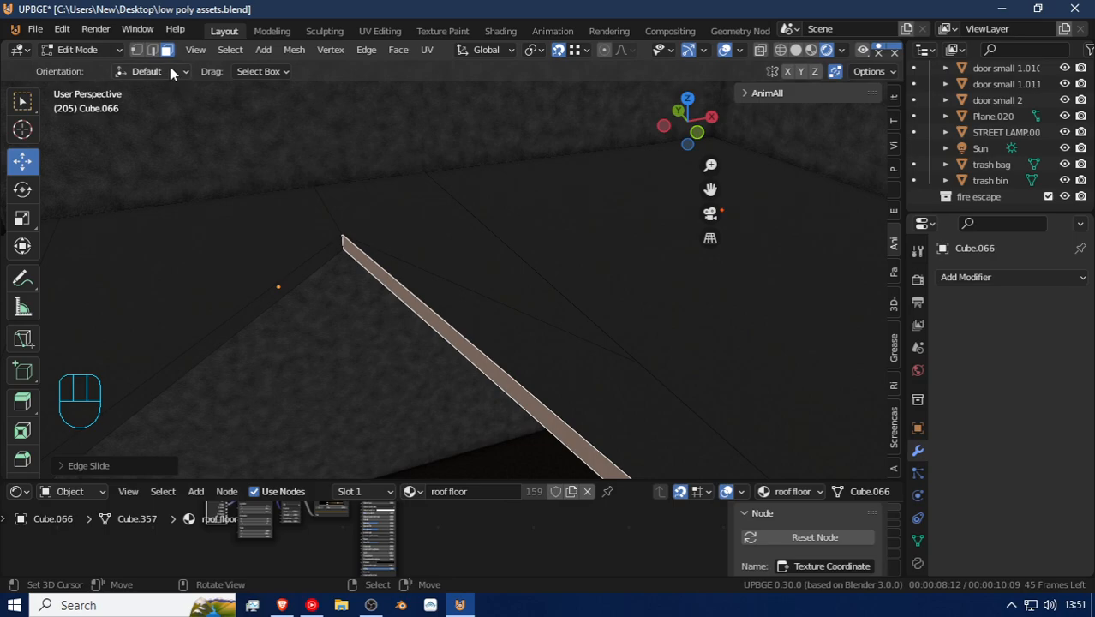
Step: Undo the edge slide of the two floor slabs' side faces beside the staircase
{"action": "key", "text": "shift+f"}
{"action": "left_click", "coordinate": [465, 257]}
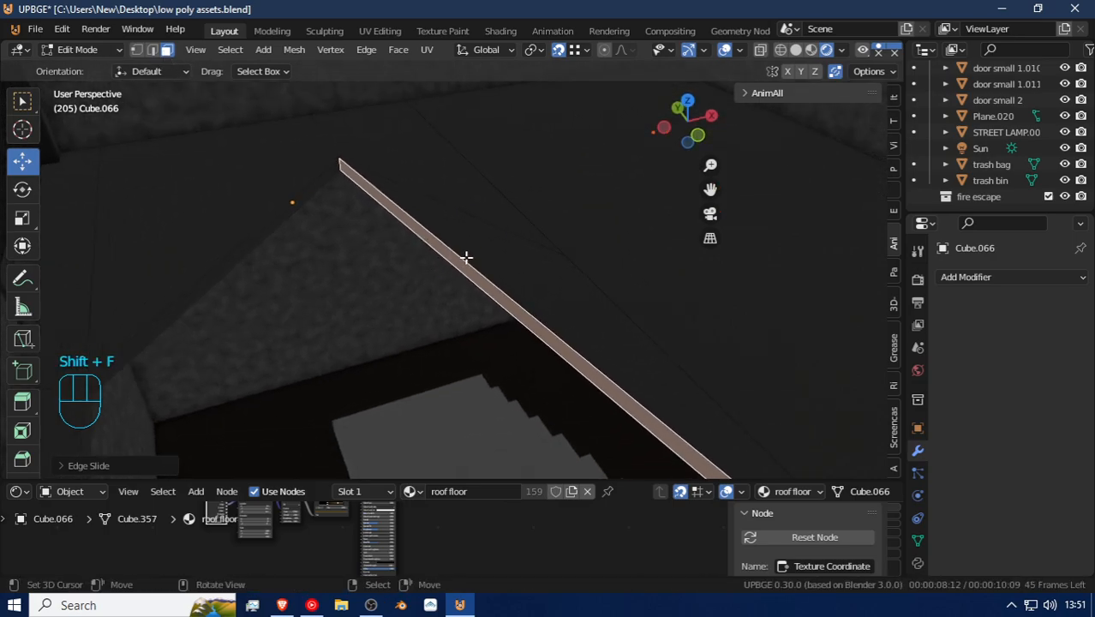
{"action": "key", "text": "ctrl+z"}
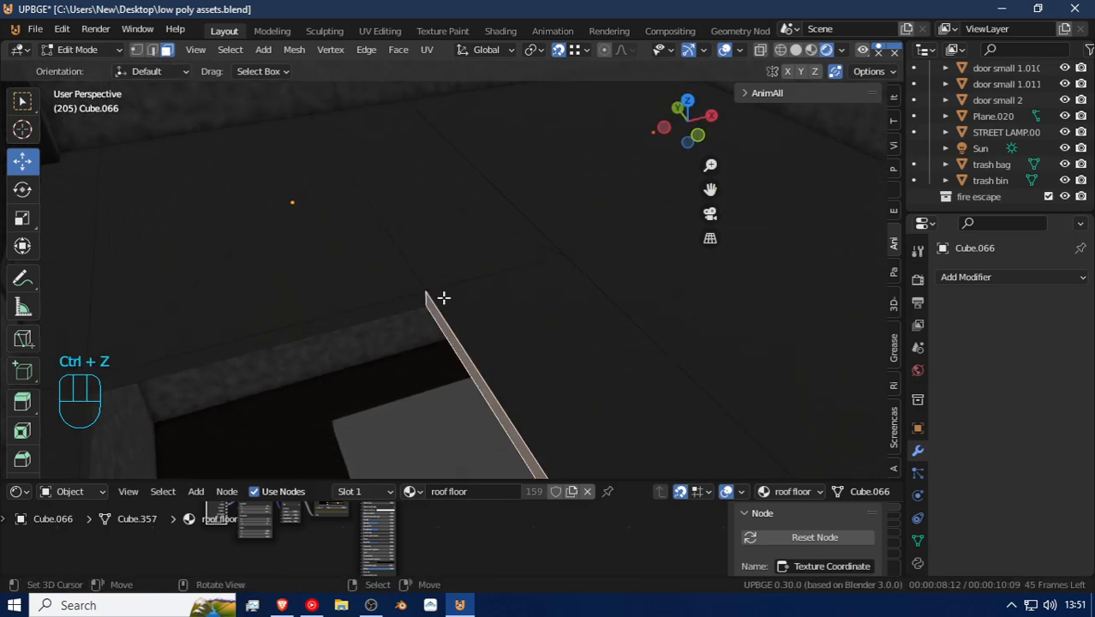
Step: In edge select mode, loop select the slab edges along the stairs and move them about 0.58 m along the global X axis
{"action": "left_click", "coordinate": [154, 55]}
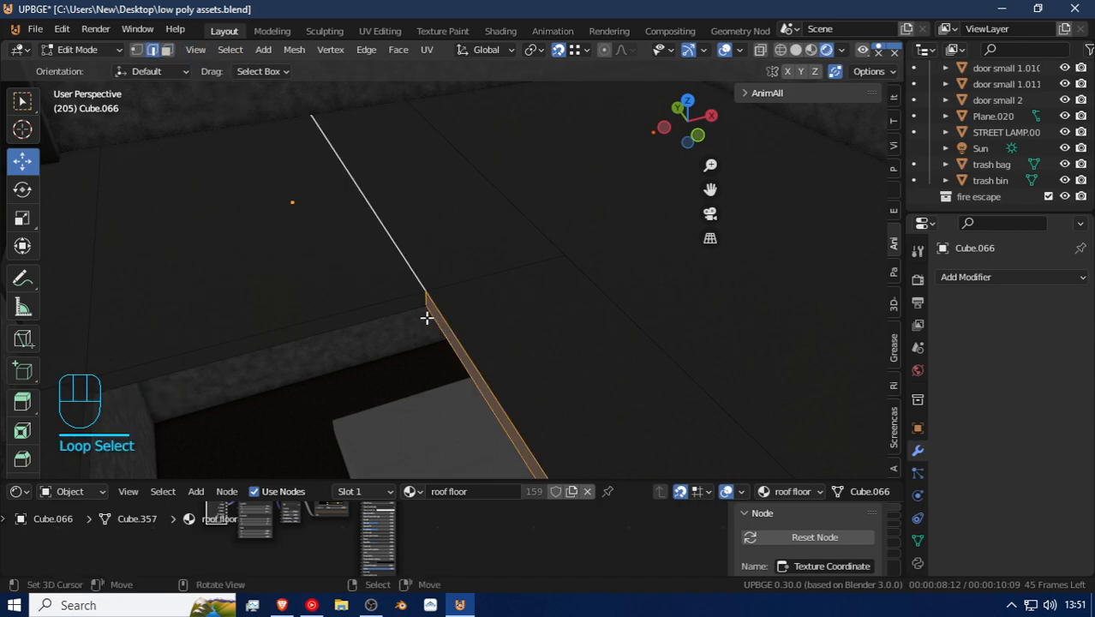
{"action": "key", "text": "g"}
{"action": "key", "text": "g"}
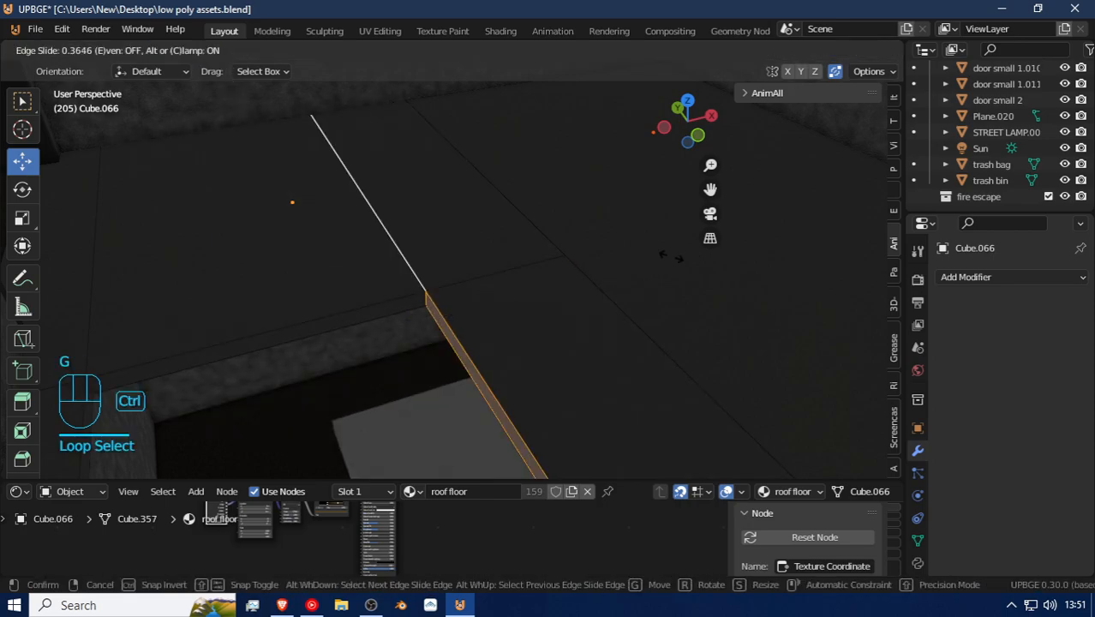
{"action": "left_click", "coordinate": [664, 258]}
{"action": "key", "text": "g"}
{"action": "middle_click_drag", "start_coordinate": [372, 340], "coordinate": [417, 332]}
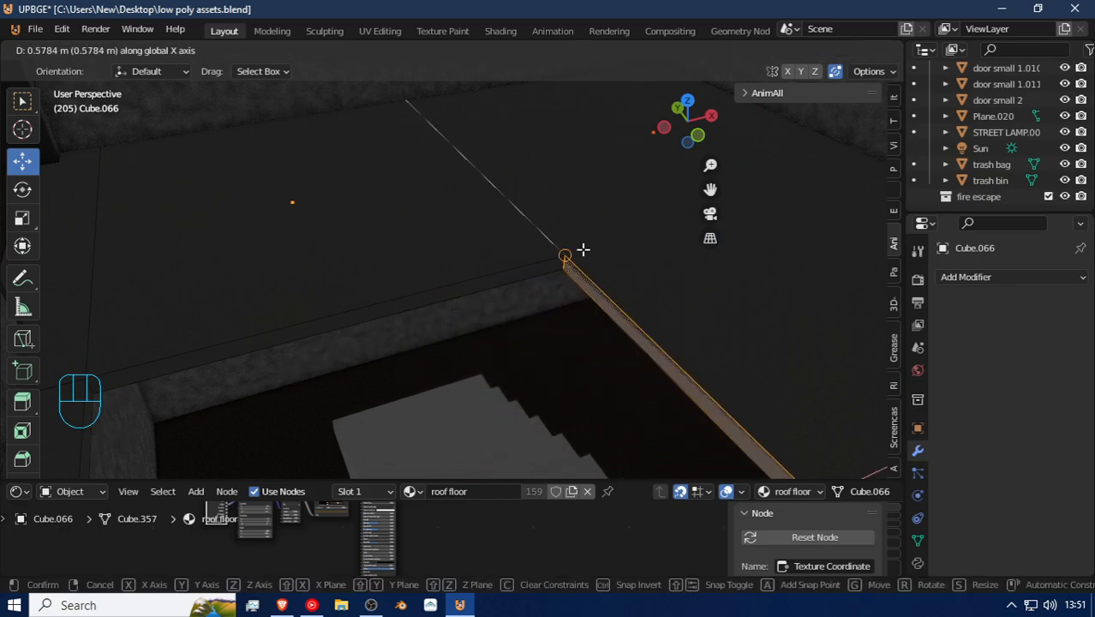
{"action": "left_click", "coordinate": [583, 249]}
Step: Try to move the selected slab edges beside the stairs freely, undo the move, and try an edge slide on them
{"action": "key", "text": "x"}
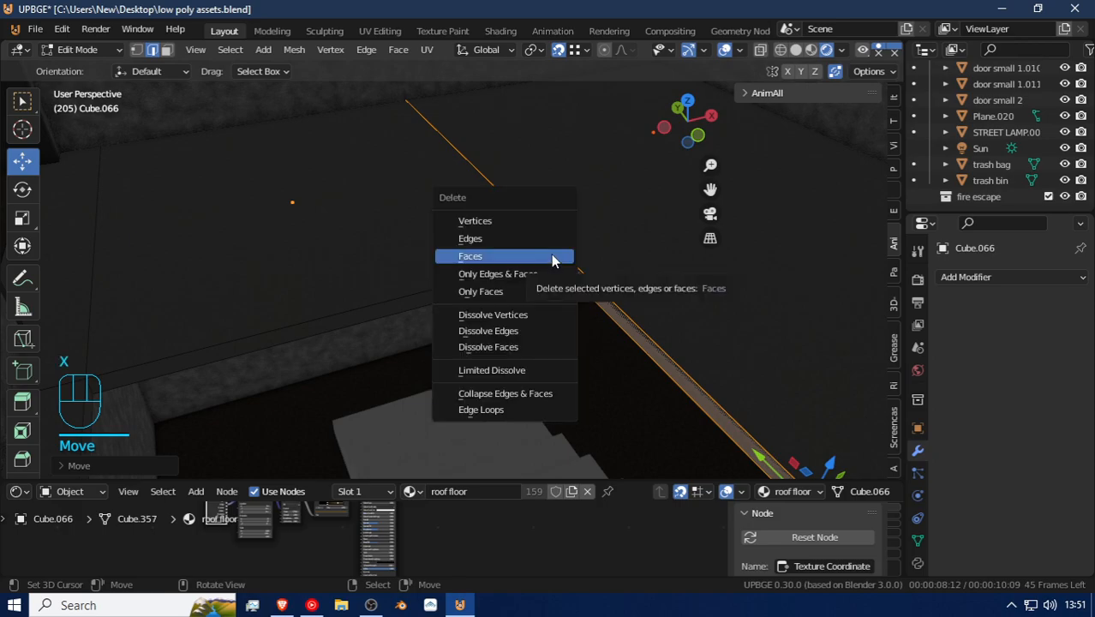
{"action": "key", "text": "shift+f"}
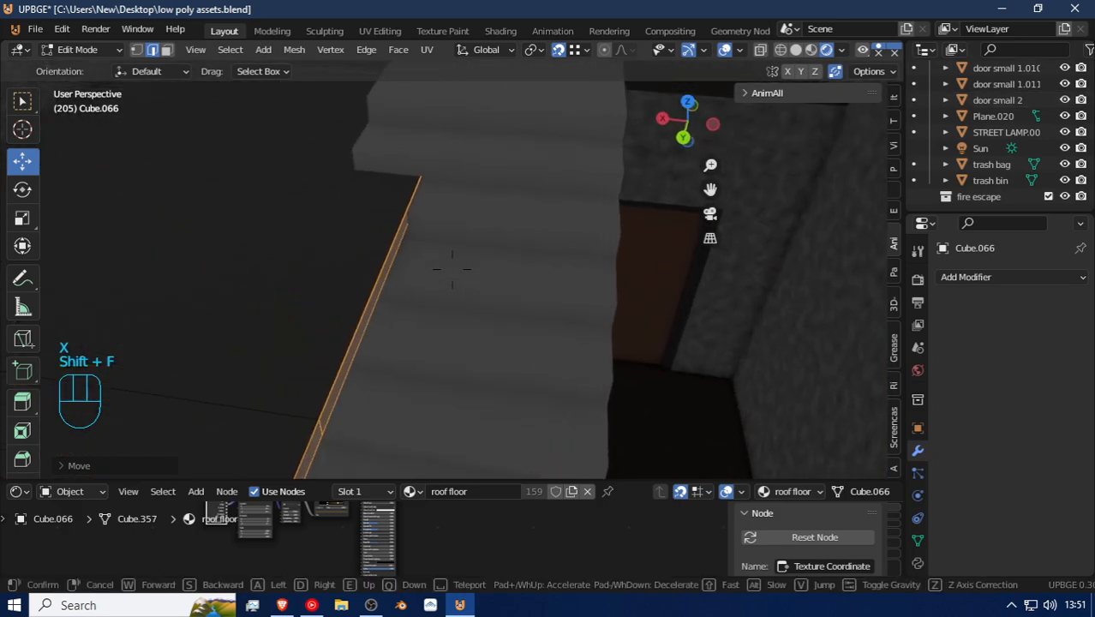
{"action": "left_click", "coordinate": [452, 269]}
{"action": "key", "text": "g"}
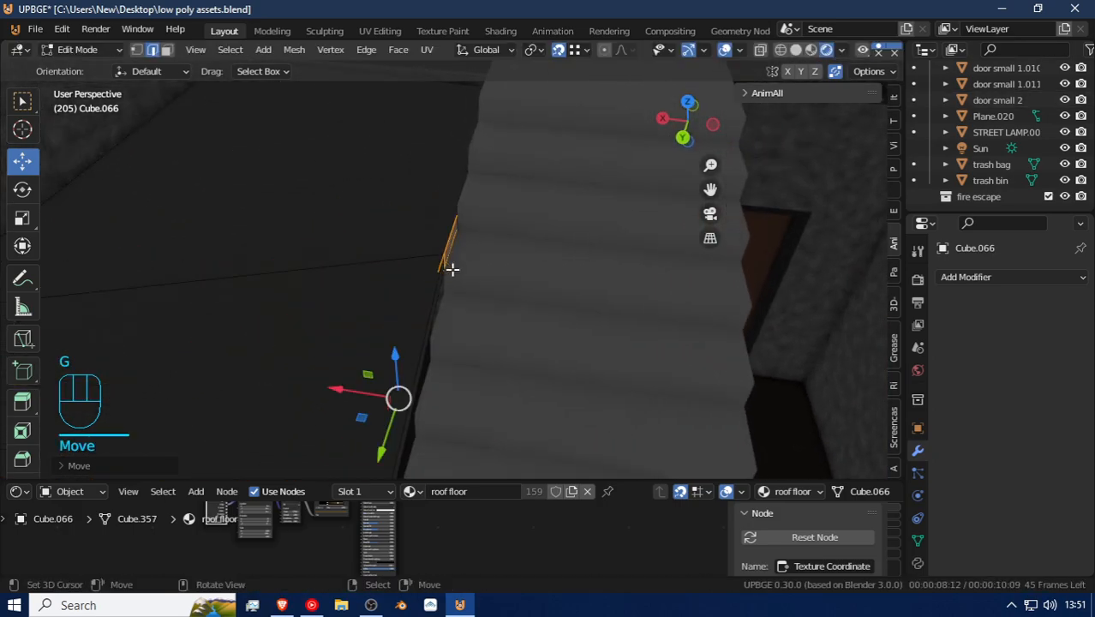
{"action": "key", "text": "ctrl+z"}
{"action": "key", "text": "g"}
{"action": "key", "text": "g"}
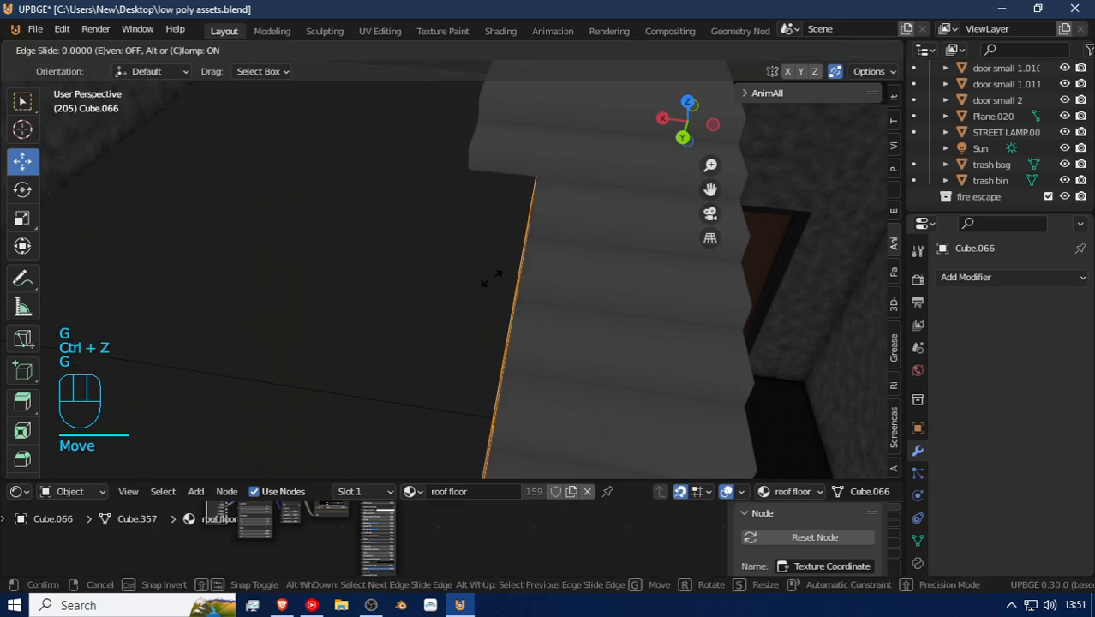
{"action": "right_click", "coordinate": [498, 217]}
Step: Move the selected slab edges about 0.29 m further from the stairs along the global X axis
{"action": "key", "text": "g"}
{"action": "key", "text": "z"}
{"action": "key", "text": "x"}
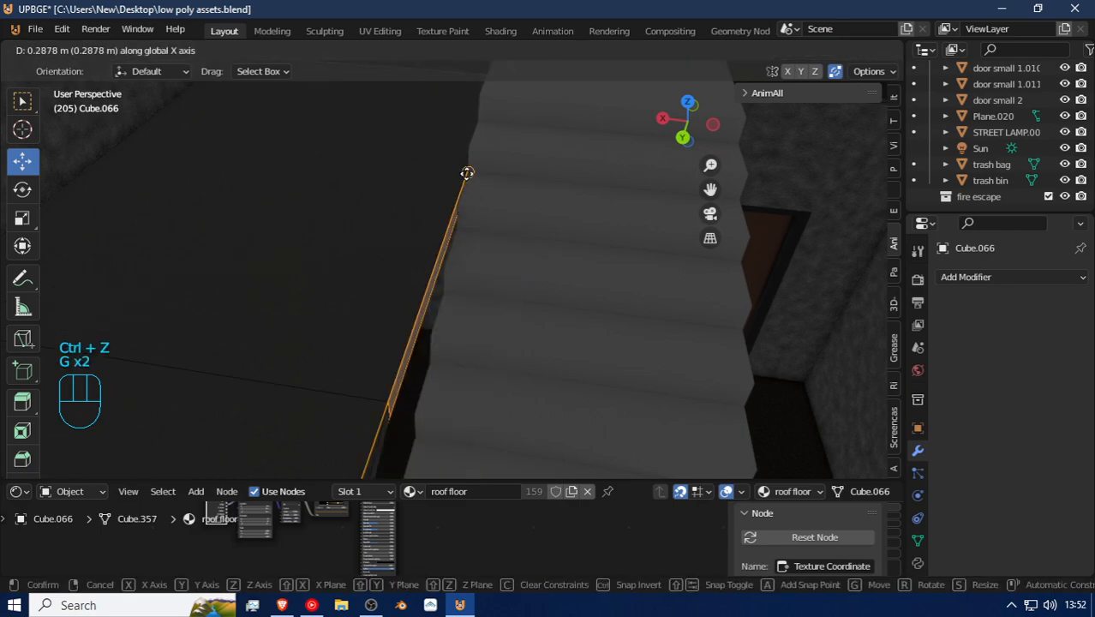
{"action": "left_click", "coordinate": [459, 195]}
Step: Loop select the slab edges along the opposite side of the stairwell, beside the arched doorway
{"action": "key", "text": "shift+f"}
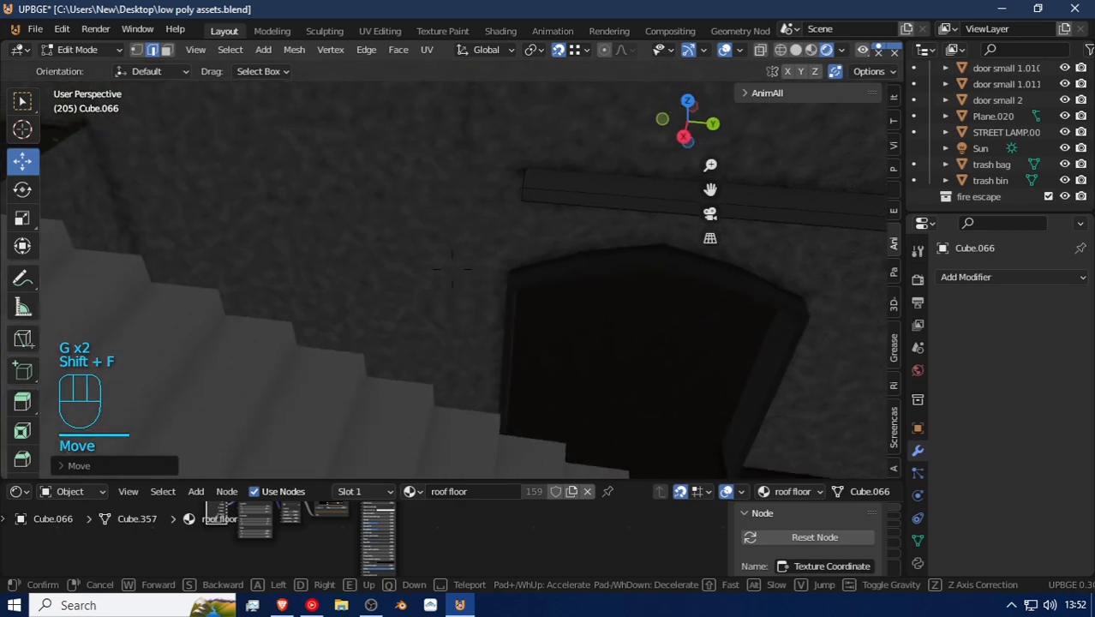
{"action": "left_click", "coordinate": [181, 436]}
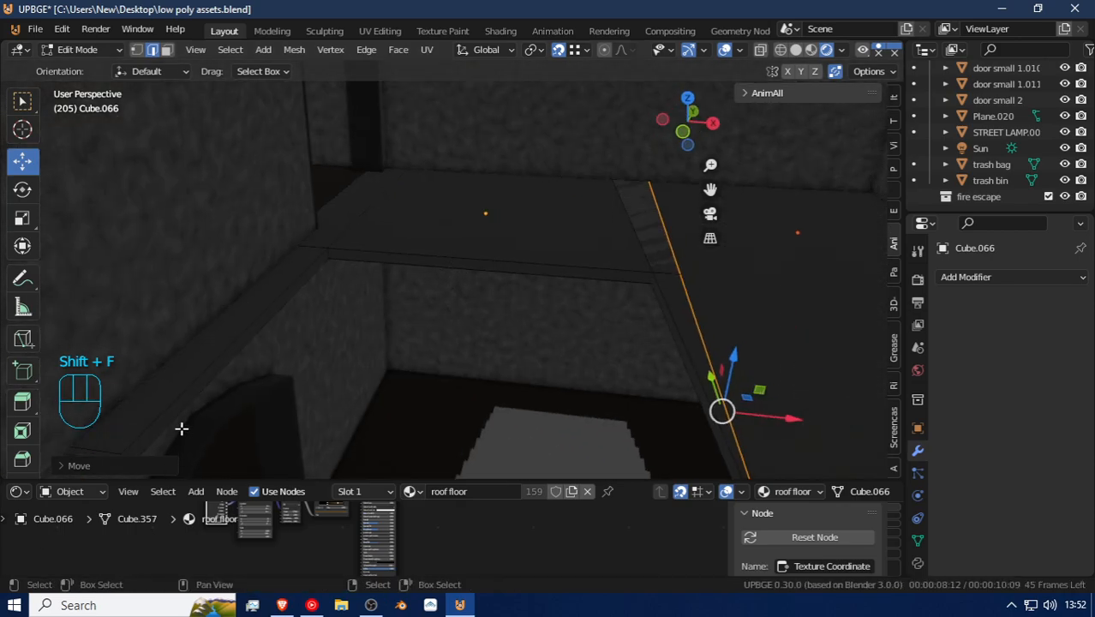
{"action": "left_click", "coordinate": [348, 239], "text": "alt"}
{"action": "left_click", "coordinate": [279, 298], "text": "alt+shift"}
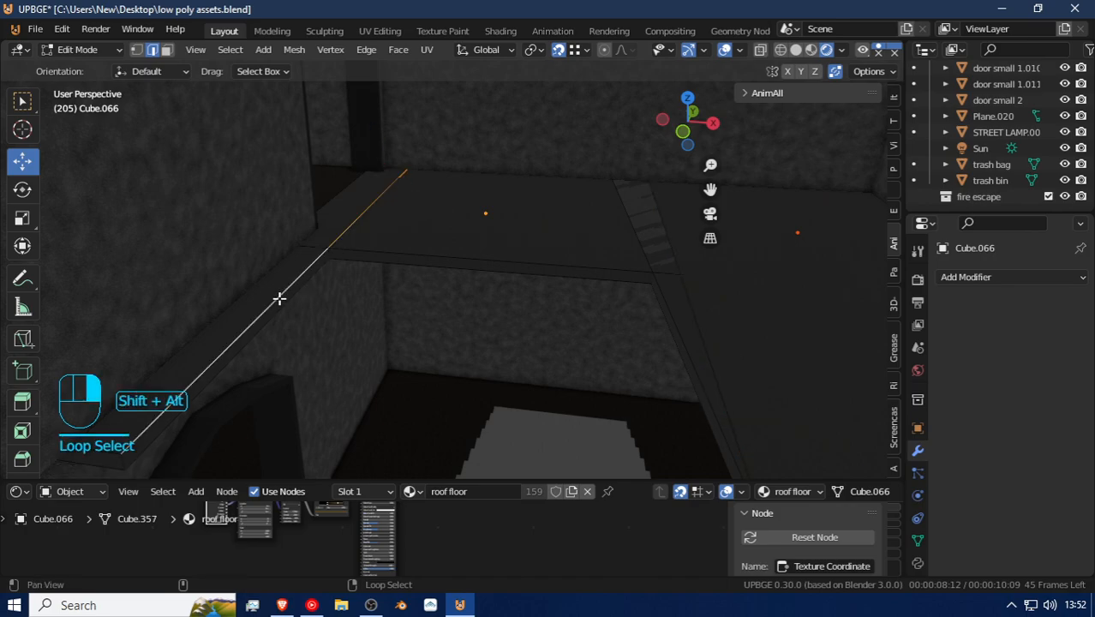
{"action": "left_click", "coordinate": [298, 293], "text": "alt+shift"}
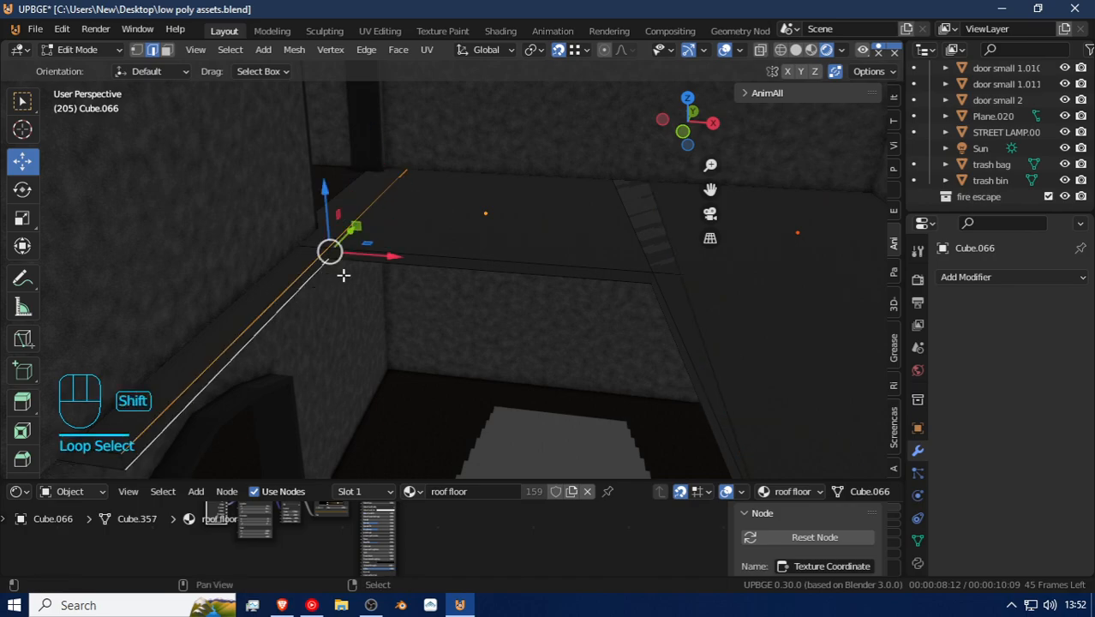
{"action": "key", "text": "shift+f"}
{"action": "left_click", "coordinate": [615, 302]}
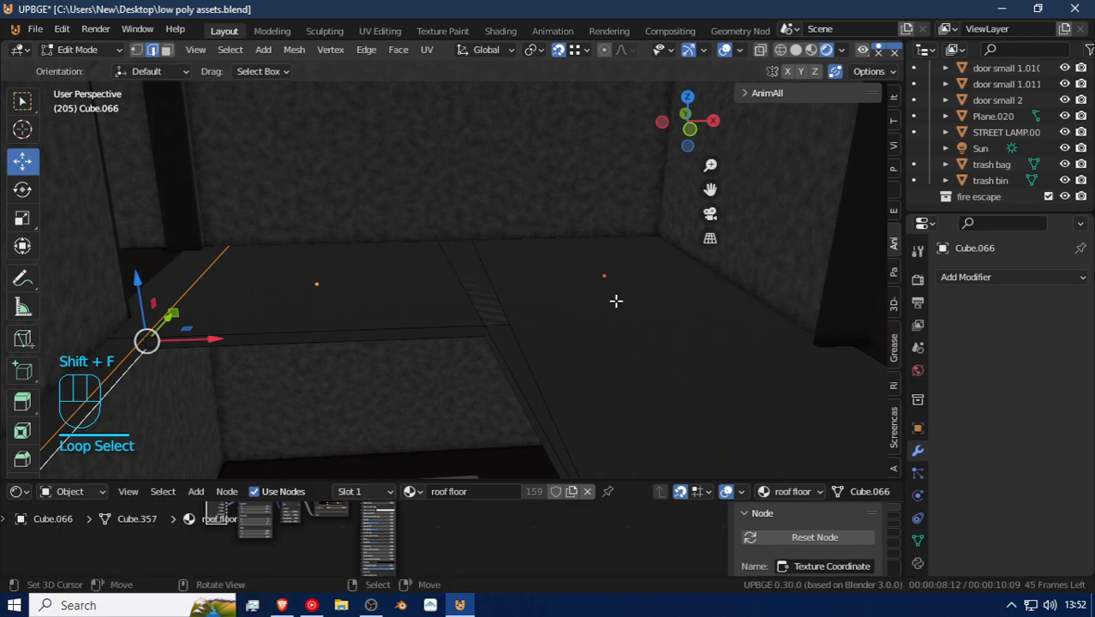
Step: Select the widened slab's top face, loop select the adjoining slab's overlapping edge in edge mode, and try to edge slide it
{"action": "key", "text": "3"}
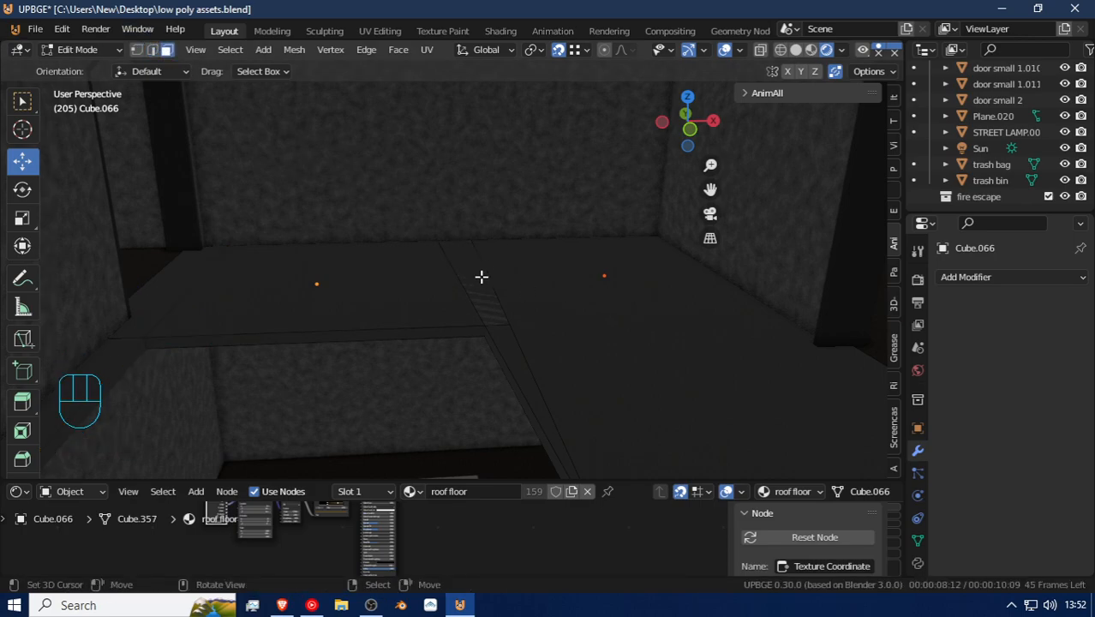
{"action": "left_click", "coordinate": [480, 276]}
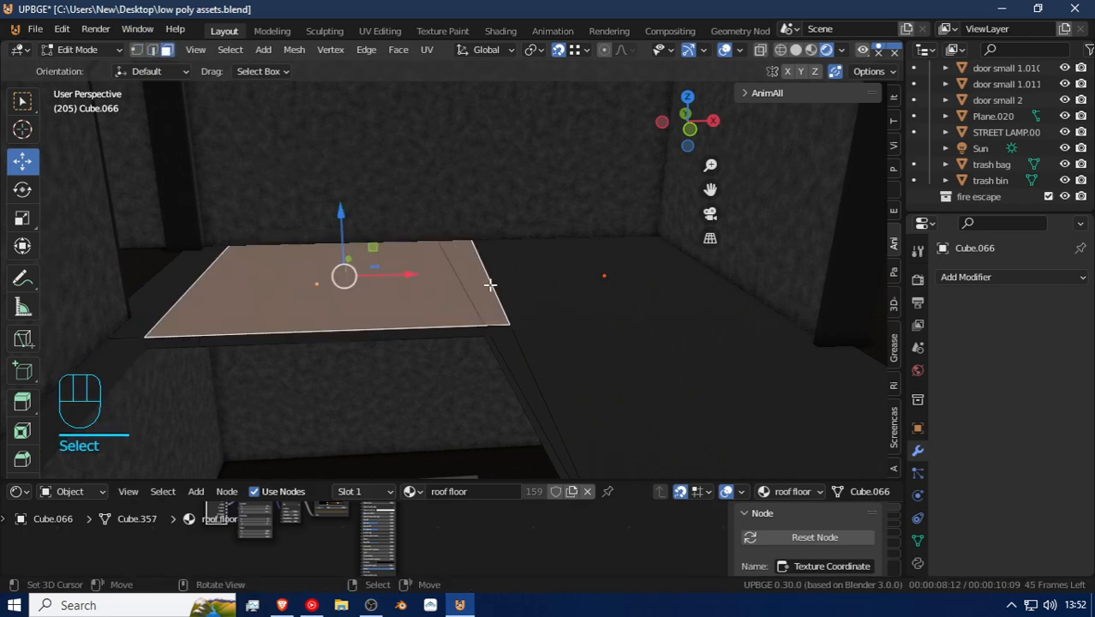
{"action": "left_click", "coordinate": [153, 50]}
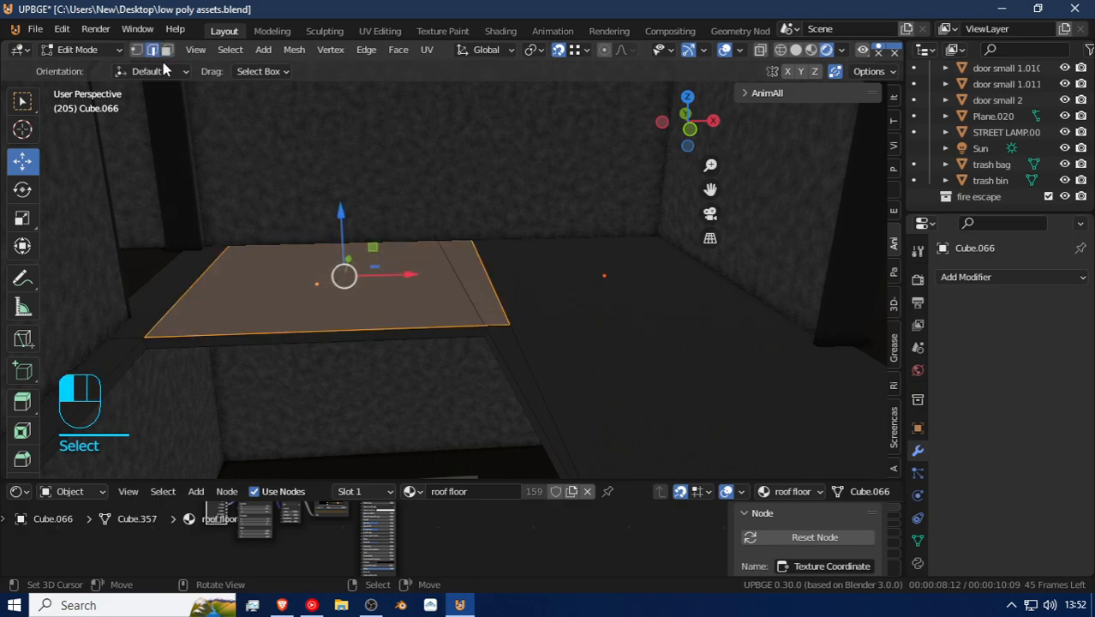
{"action": "left_click", "coordinate": [490, 351], "text": "alt"}
{"action": "left_click", "coordinate": [492, 337], "text": "alt"}
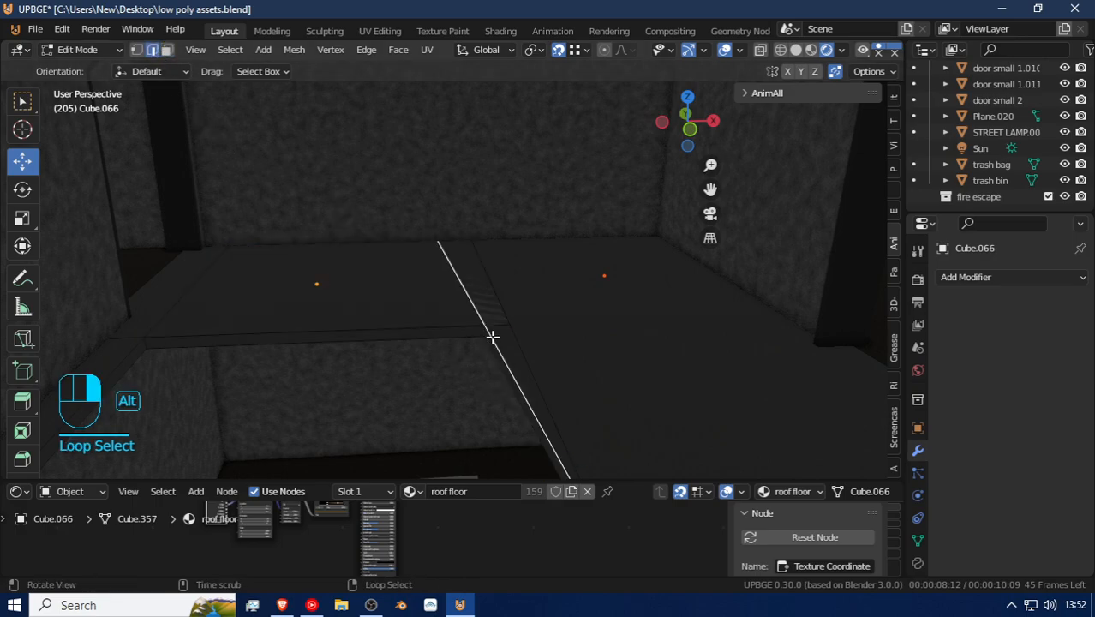
{"action": "key", "text": "g"}
{"action": "key", "text": "g"}
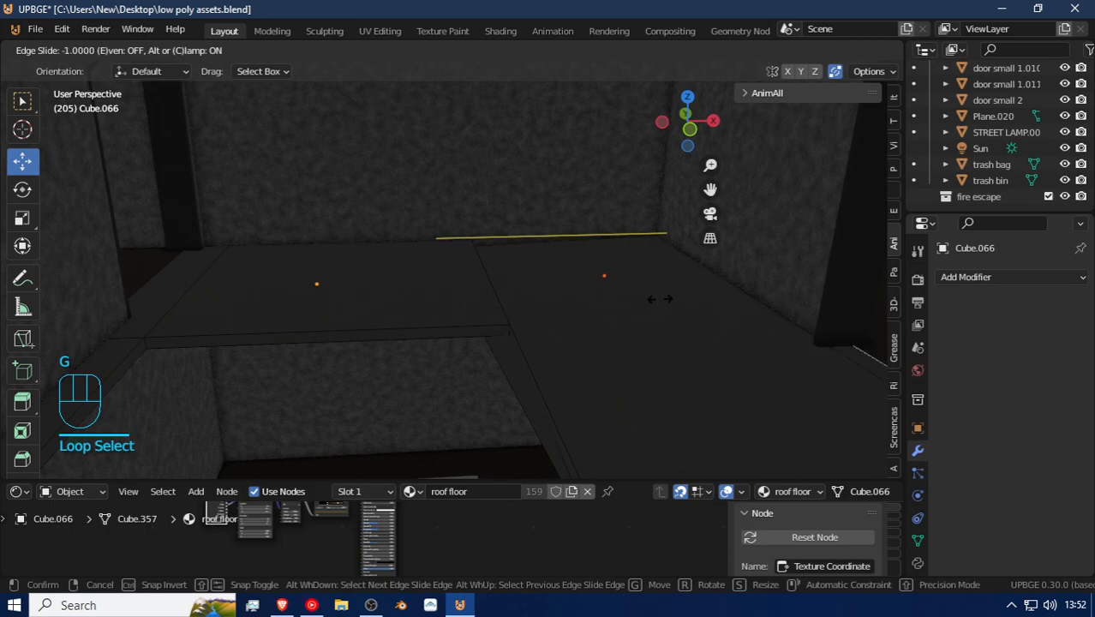
{"action": "left_click", "coordinate": [467, 315]}
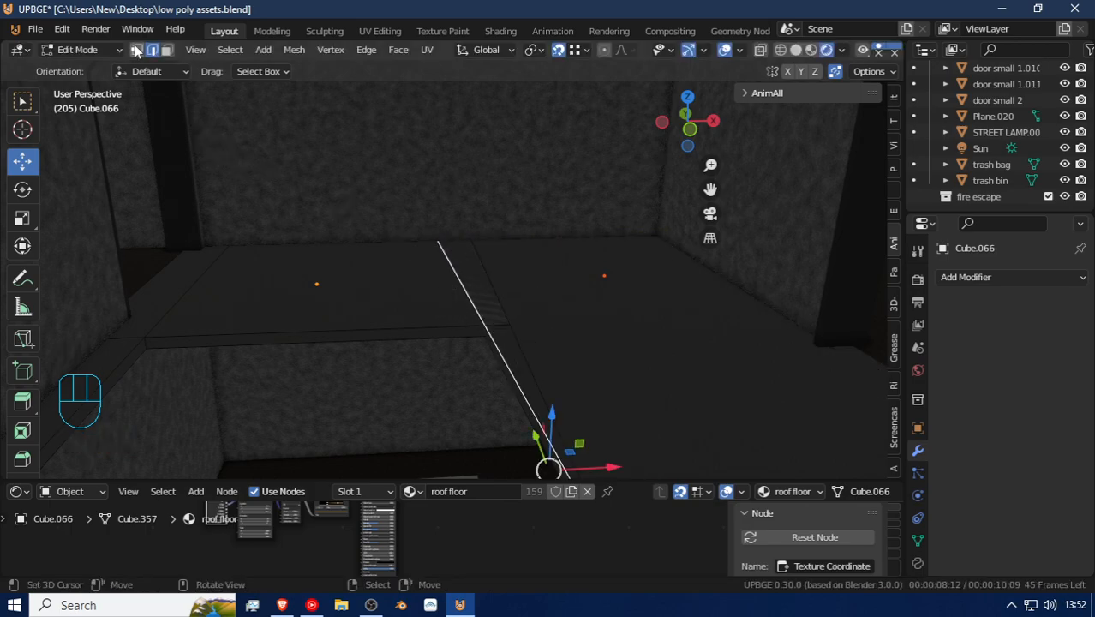
Step: In vertex select mode, select the adjoining slab's corner vertex against the back wall
{"action": "key", "text": "shift+f"}
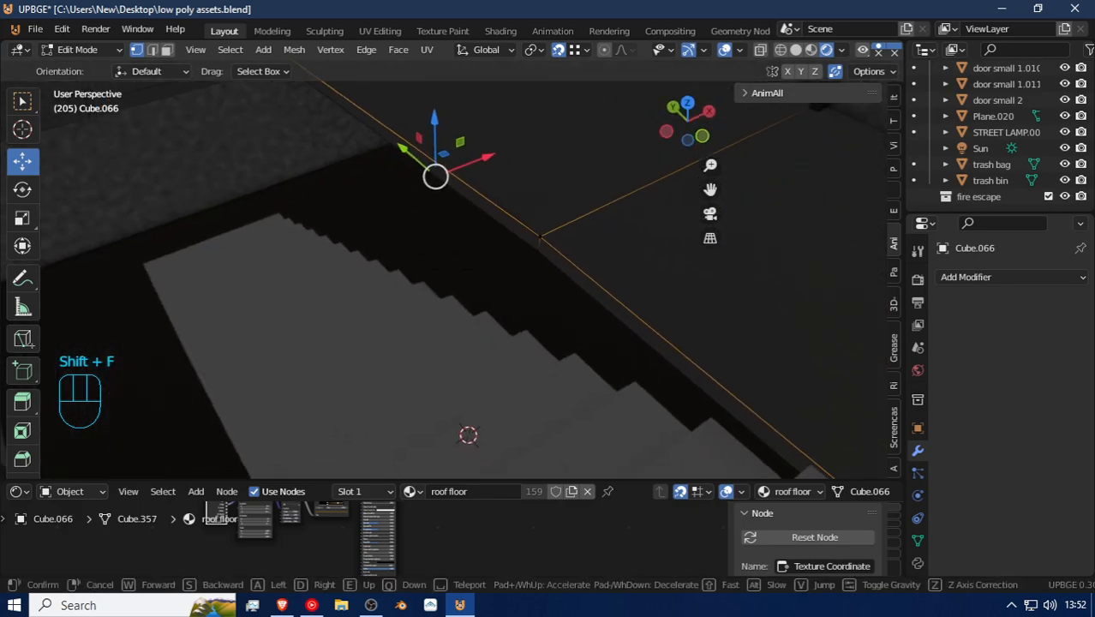
{"action": "left_click", "coordinate": [316, 260]}
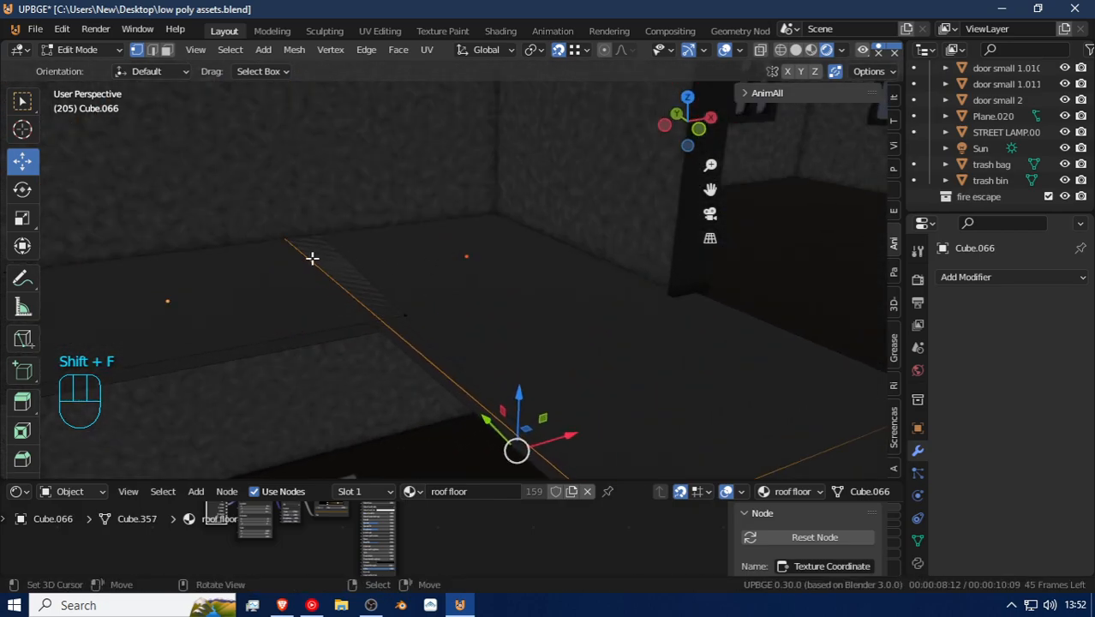
{"action": "left_click", "coordinate": [273, 229]}
Step: Try to vertex slide the adjoining slab's selected corner along the back wall
{"action": "key", "text": "g"}
{"action": "key", "text": "g"}
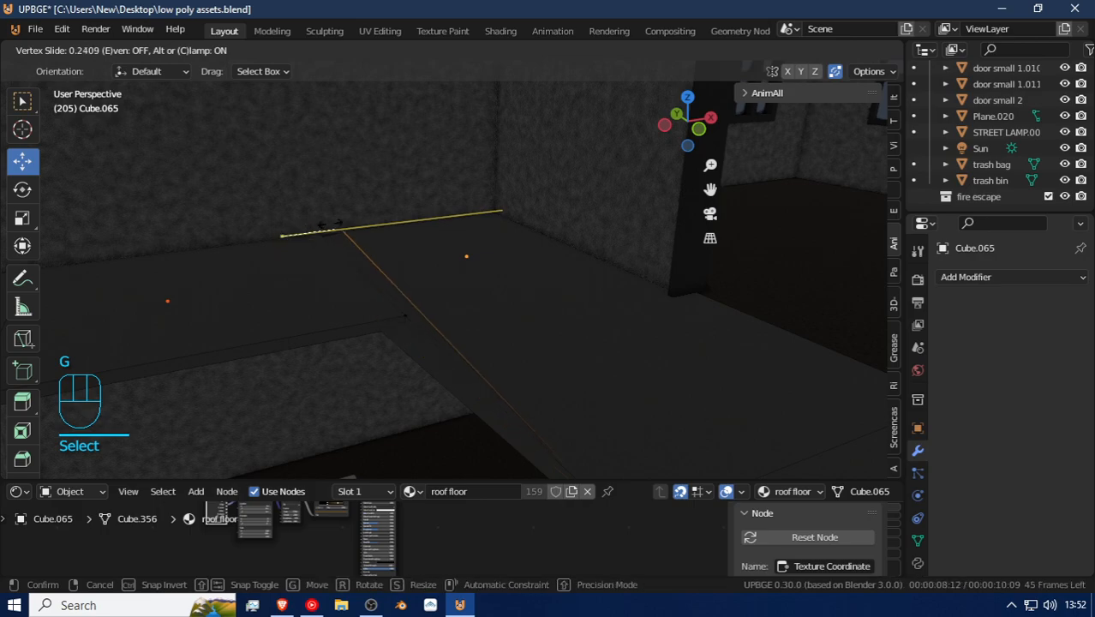
{"action": "right_click", "coordinate": [318, 235]}
{"action": "key", "text": "g"}
{"action": "key", "text": "g"}
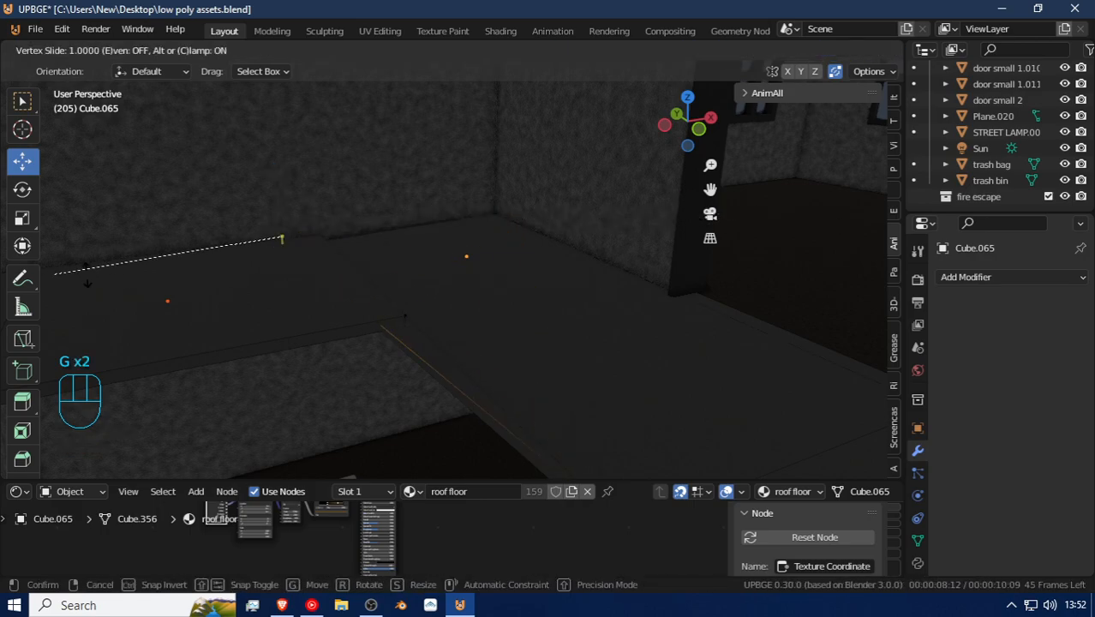
{"action": "right_click", "coordinate": [375, 264]}
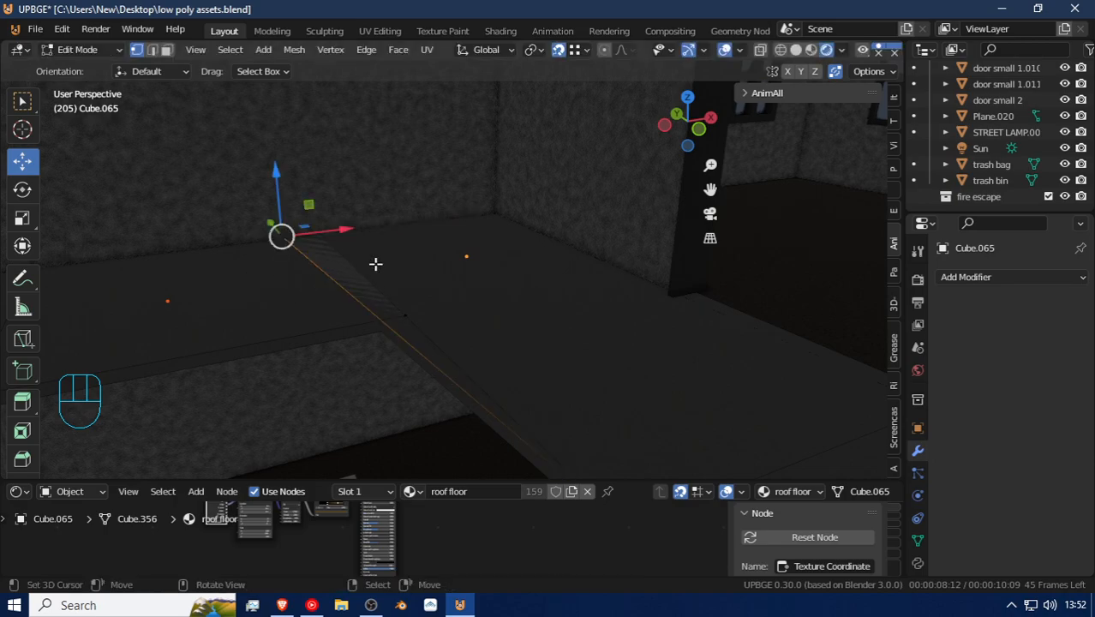
Step: Try to move the selected corner vertex about 0.29 m along the global X axis, and undo the move
{"action": "left_click_drag", "start_coordinate": [341, 228], "coordinate": [380, 223]}
{"action": "key", "text": "g"}
{"action": "key", "text": "z"}
{"action": "left_click", "coordinate": [355, 240]}
{"action": "key", "text": "g"}
{"action": "key", "text": "x"}
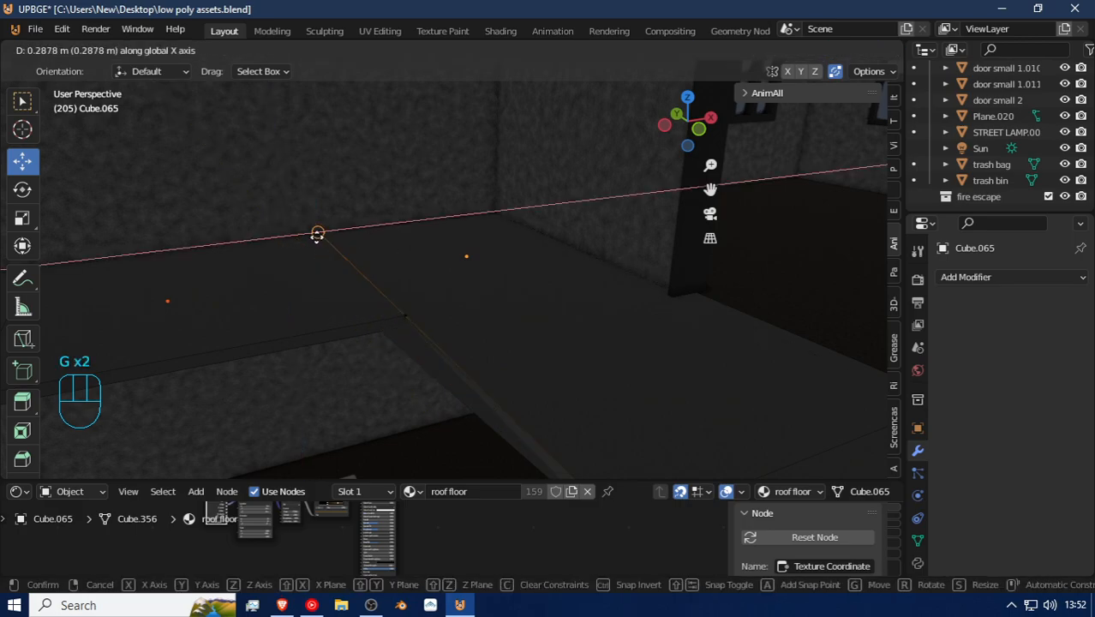
{"action": "left_click", "coordinate": [317, 235]}
{"action": "key", "text": "shift+f"}
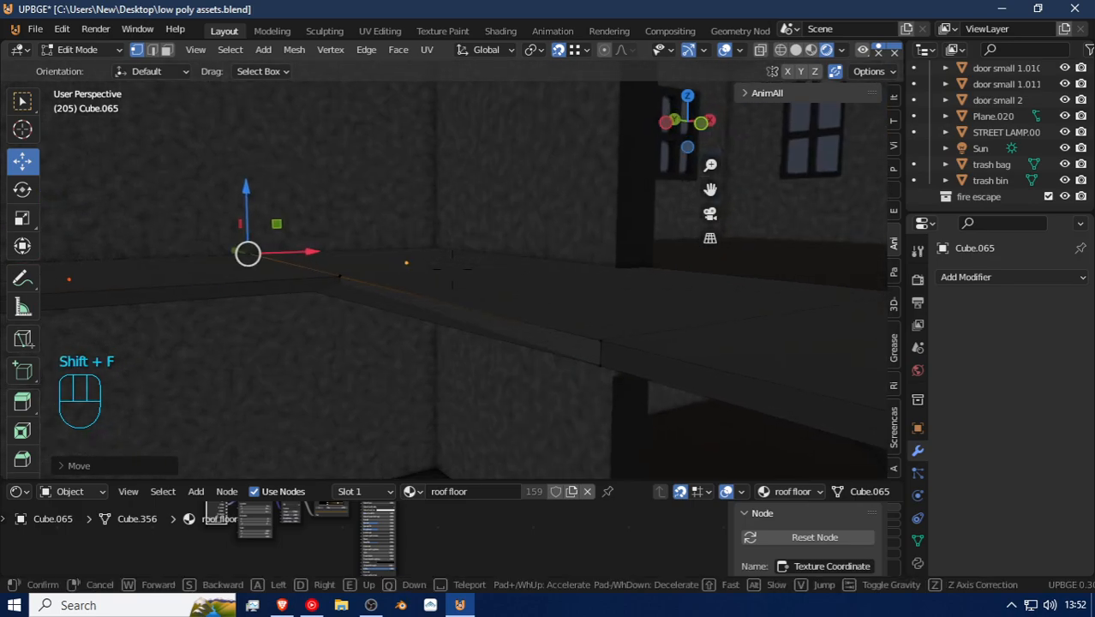
{"action": "left_click", "coordinate": [452, 268]}
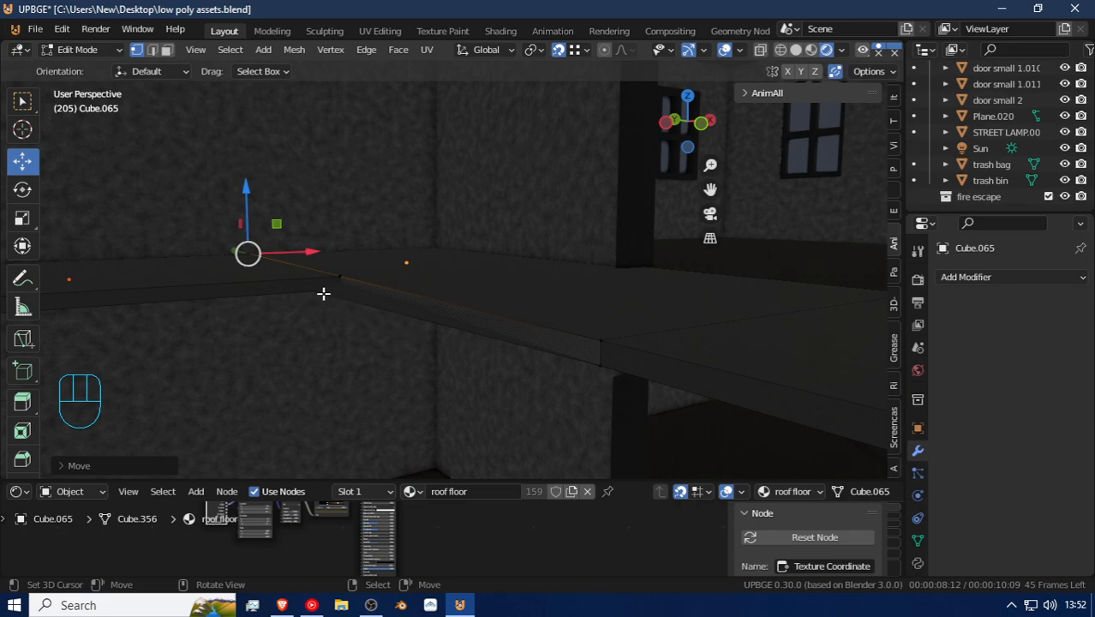
{"action": "key", "text": "ctrl+z"}
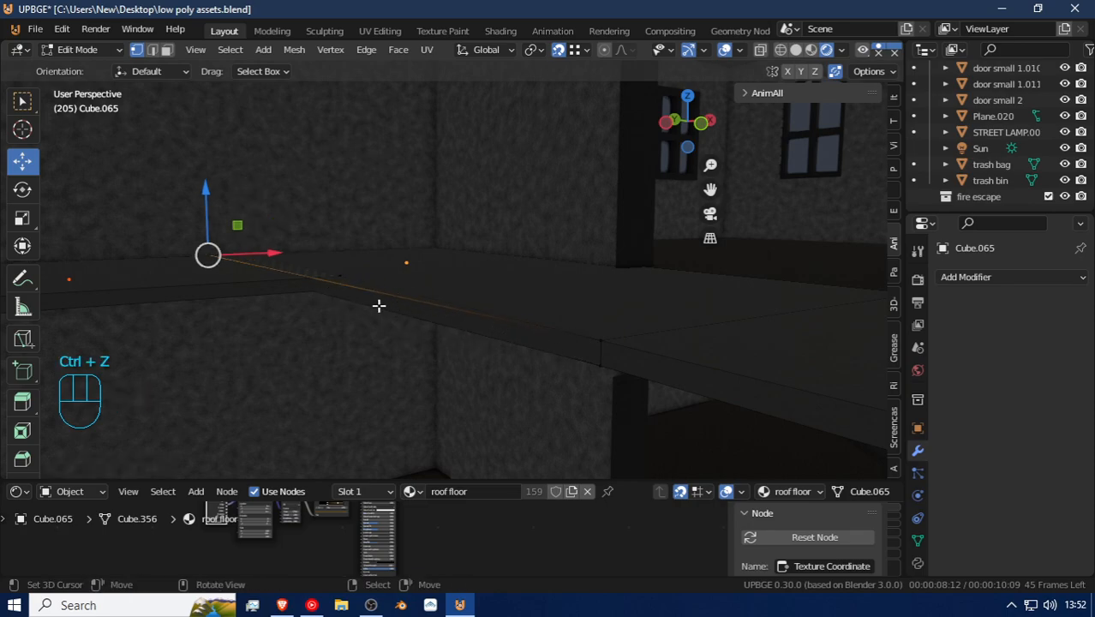
Step: Delete the selected corner vertex of the adjoining slab and look over the slabs around the stairwell
{"action": "key", "text": "x"}
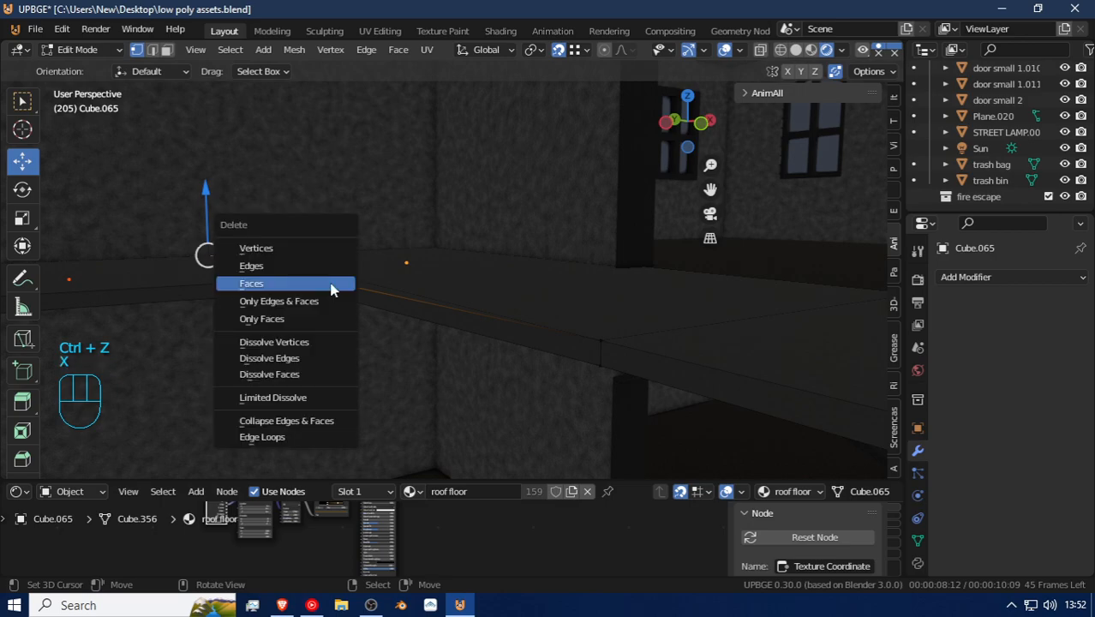
{"action": "left_click", "coordinate": [300, 246]}
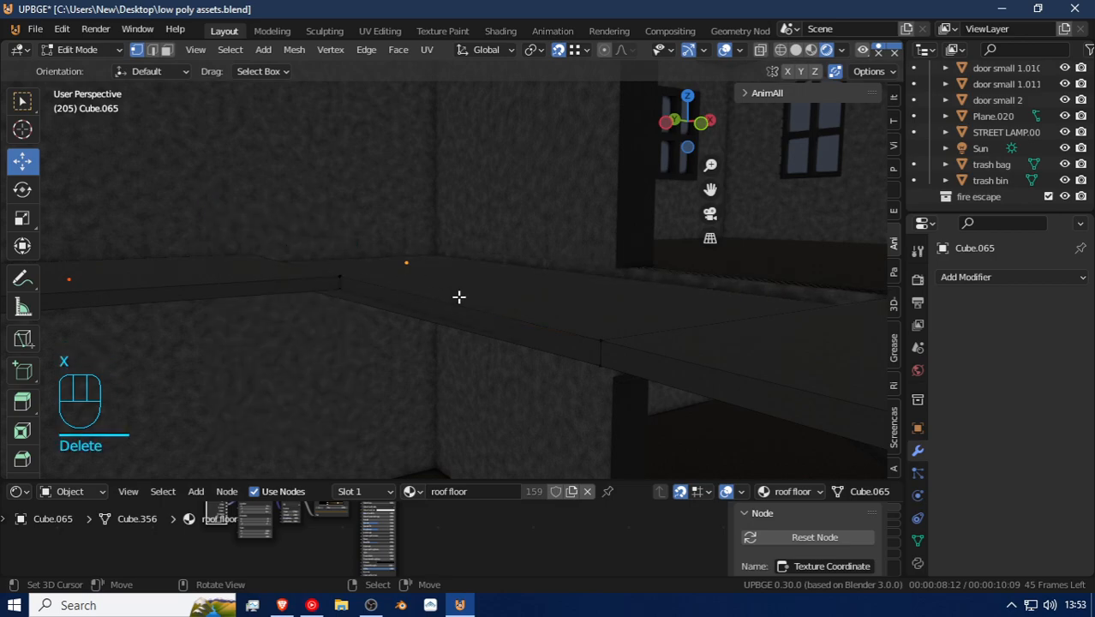
{"action": "key", "text": "shift+f"}
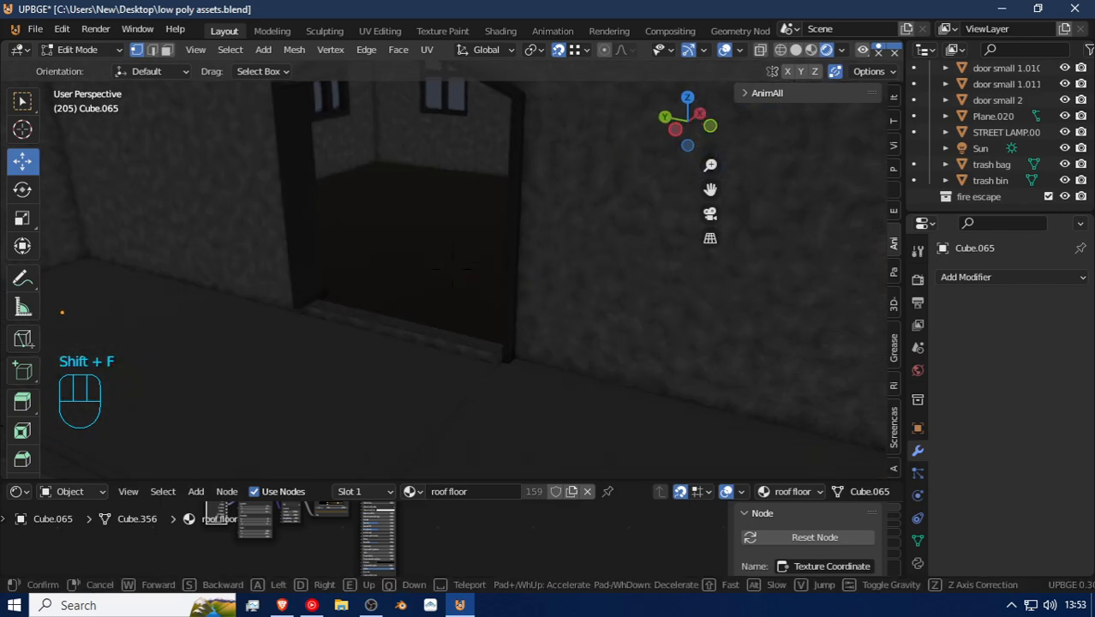
{"action": "key", "text": "q"}
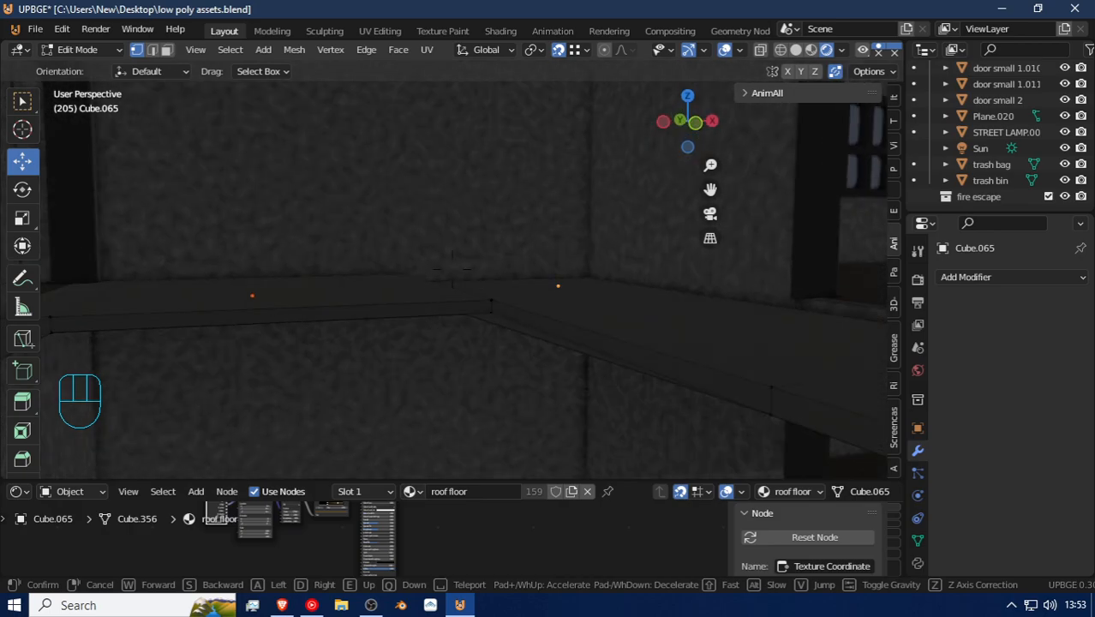
{"action": "key", "text": "q"}
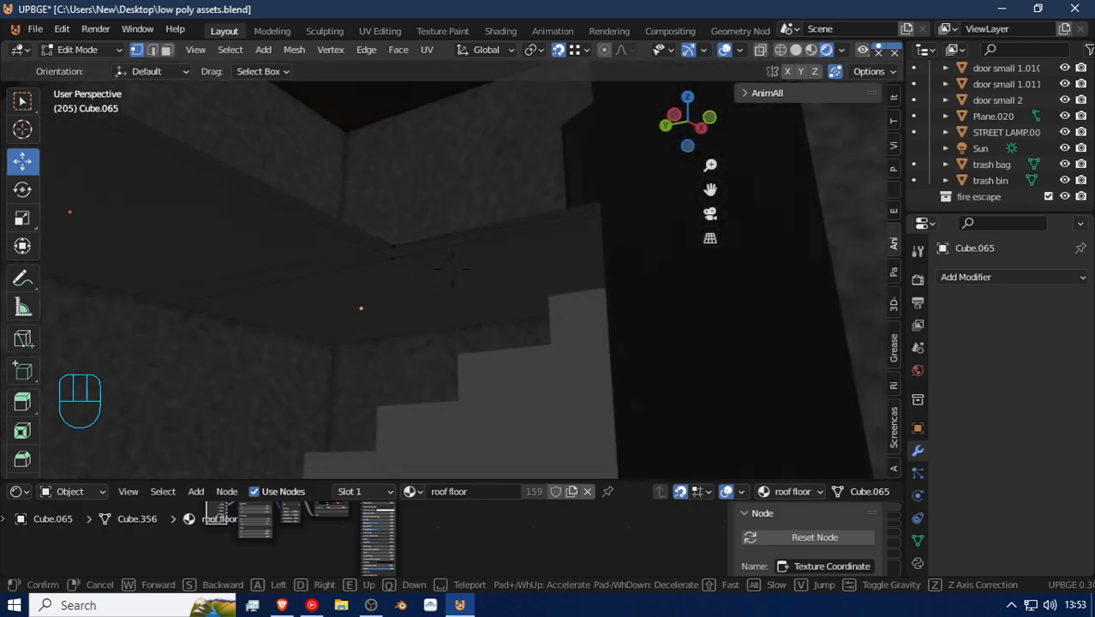
Step: In face select mode, select the adjoining slab's underside face and delete its vertices
{"action": "key", "text": "w"}
{"action": "left_click", "coordinate": [453, 269]}
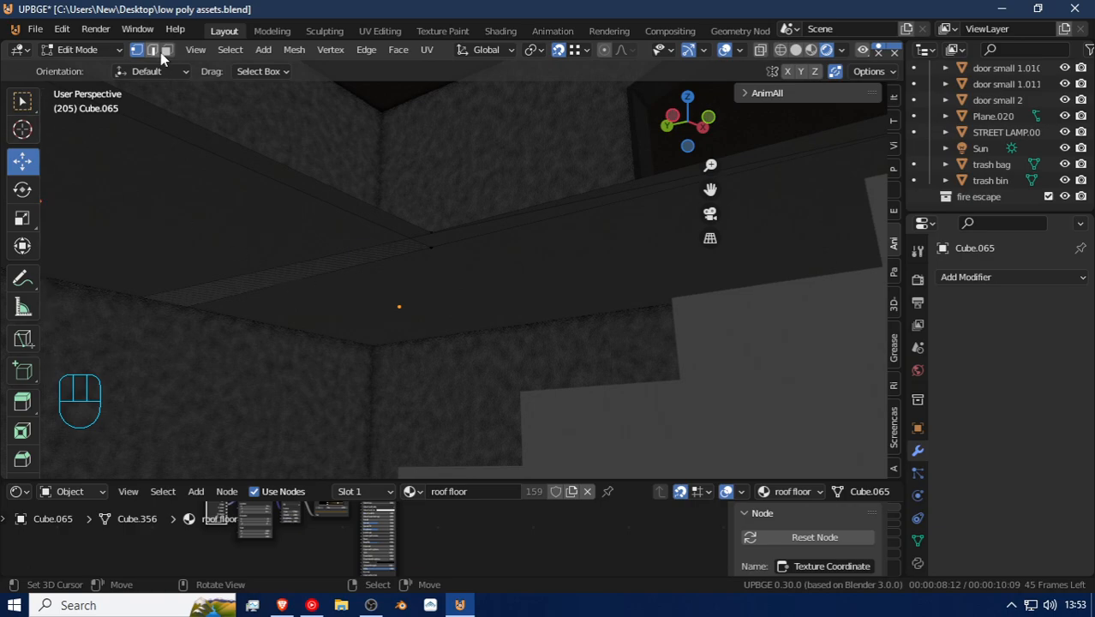
{"action": "left_click", "coordinate": [366, 255]}
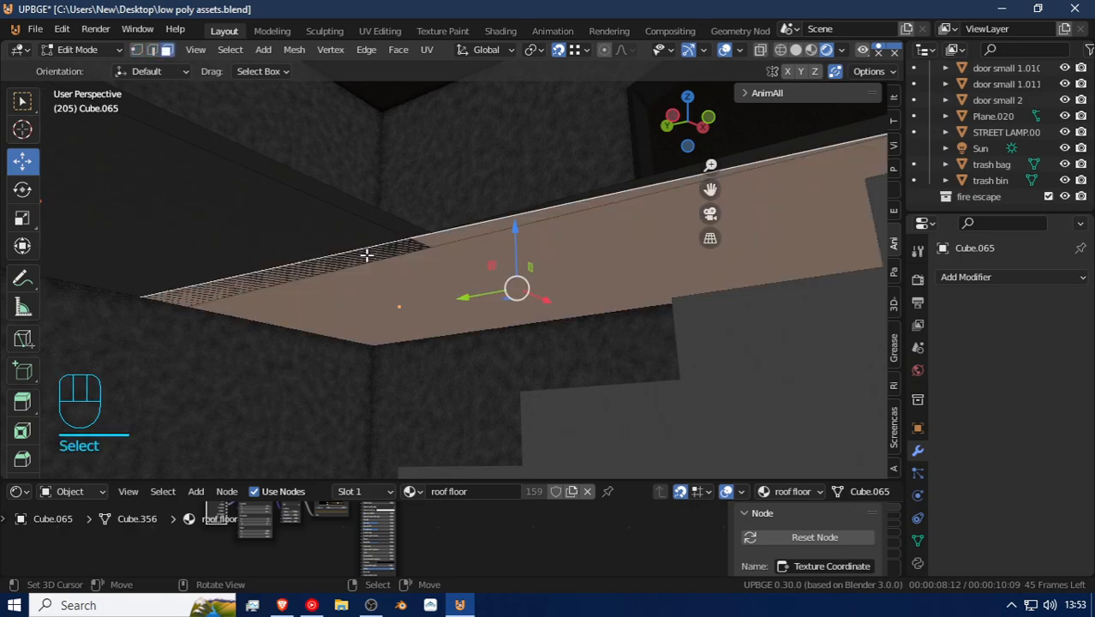
{"action": "key", "text": "x"}
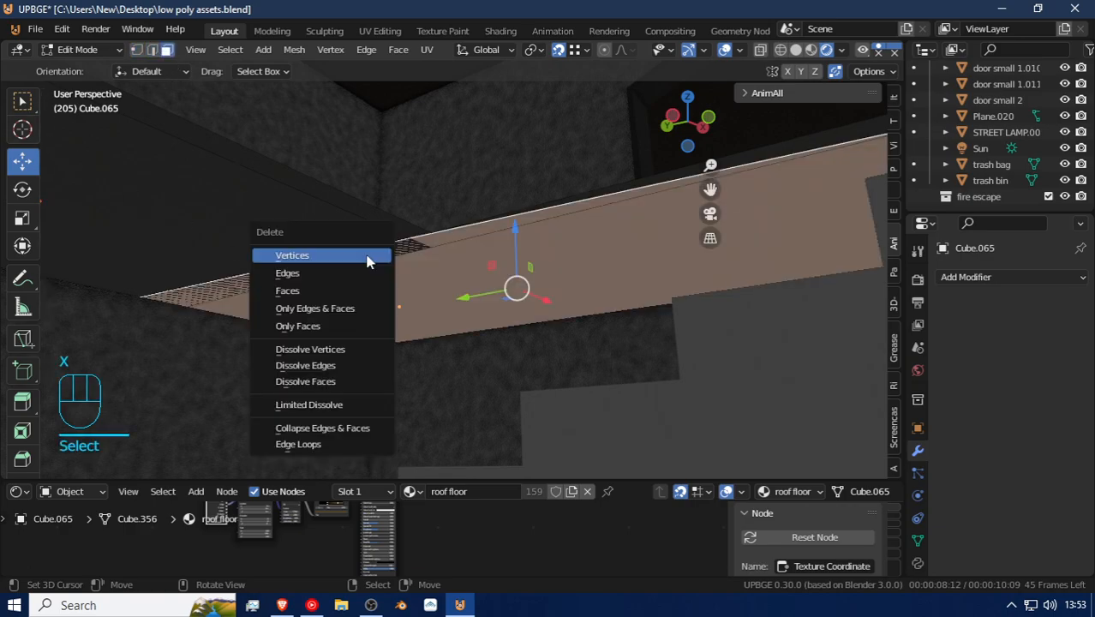
{"action": "left_click", "coordinate": [367, 255]}
Step: Switch editing to the neighbouring floor slab and select its side face that runs alongside the staircase
{"action": "key", "text": "shift+f"}
{"action": "key", "text": "w"}
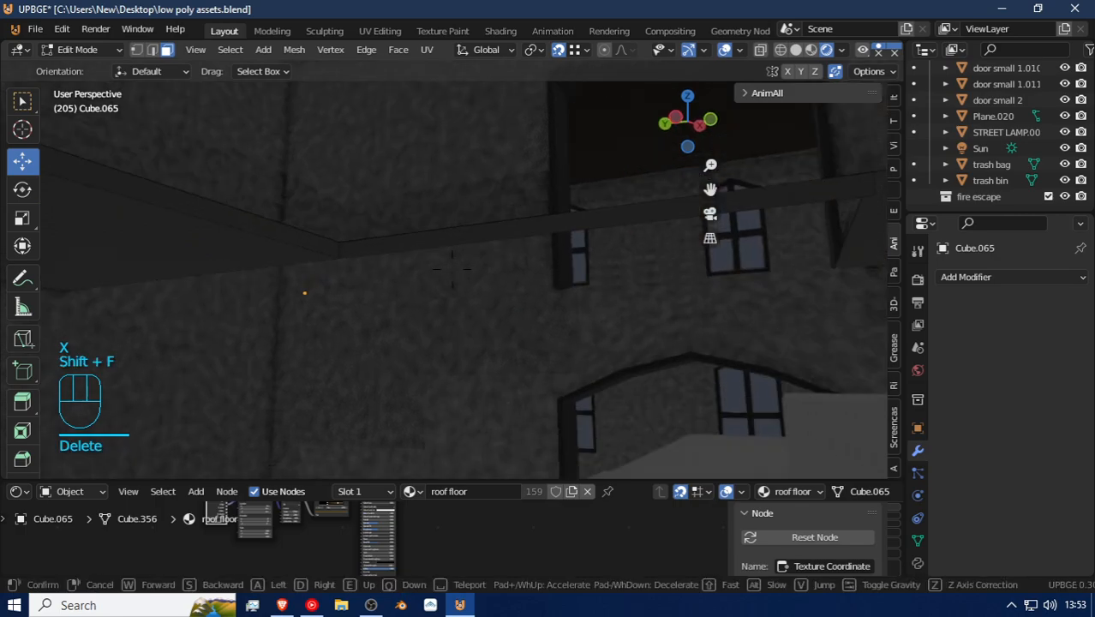
{"action": "key", "text": "s"}
{"action": "key", "text": "w"}
{"action": "key", "text": "w"}
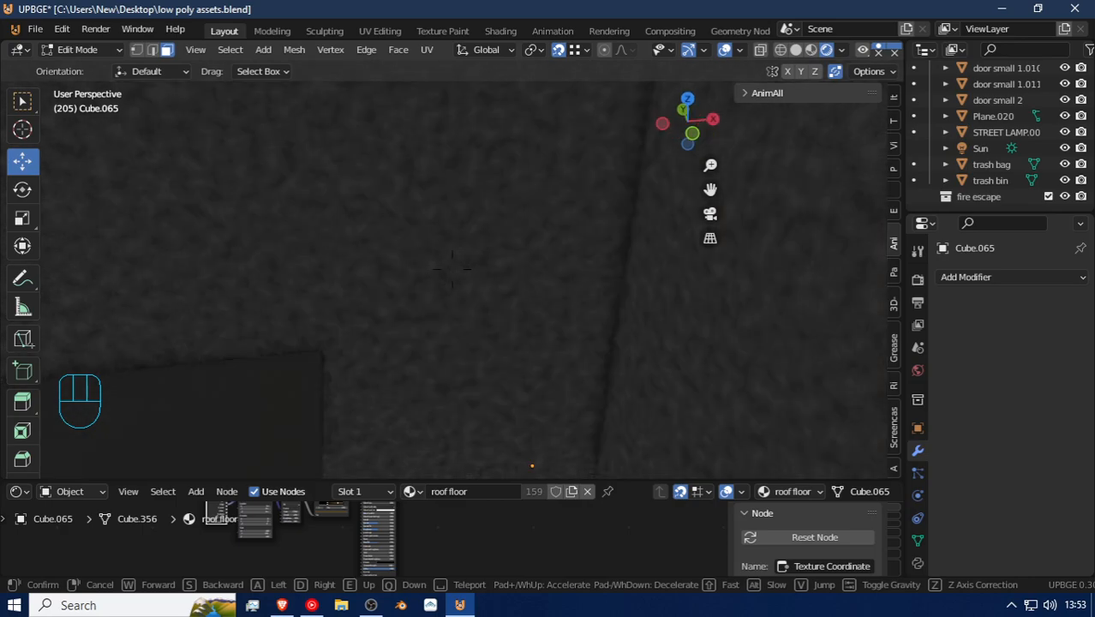
{"action": "left_click", "coordinate": [392, 343]}
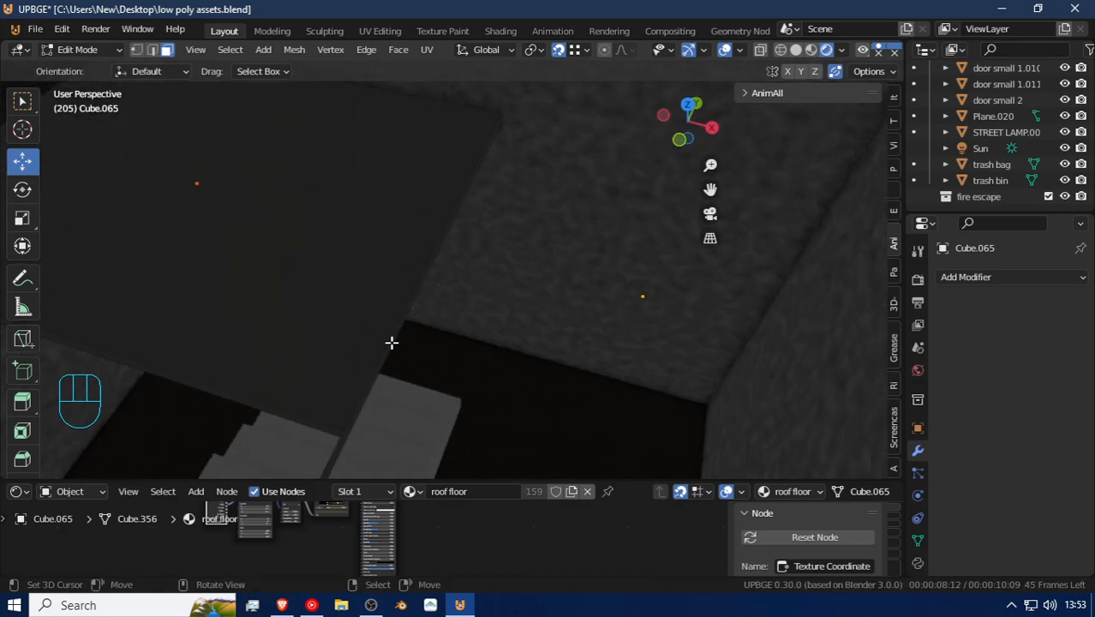
{"action": "left_click", "coordinate": [394, 337]}
Step: Try to move the neighbouring slab's selected side face about 0.24 m along the global X axis
{"action": "key", "text": "shift+f"}
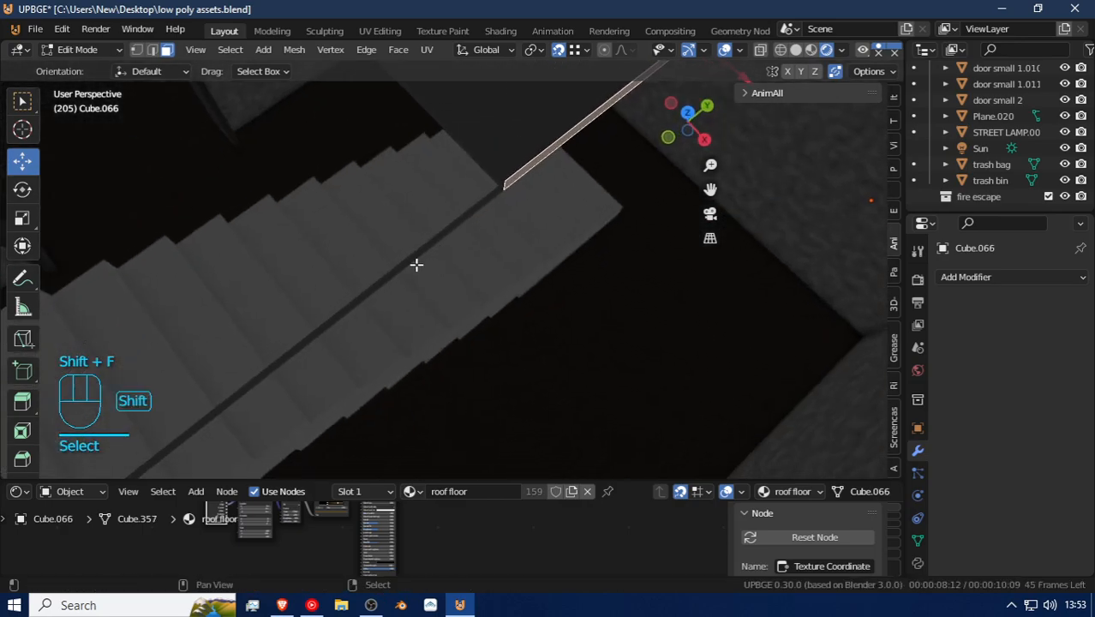
{"action": "key", "text": "shift+f"}
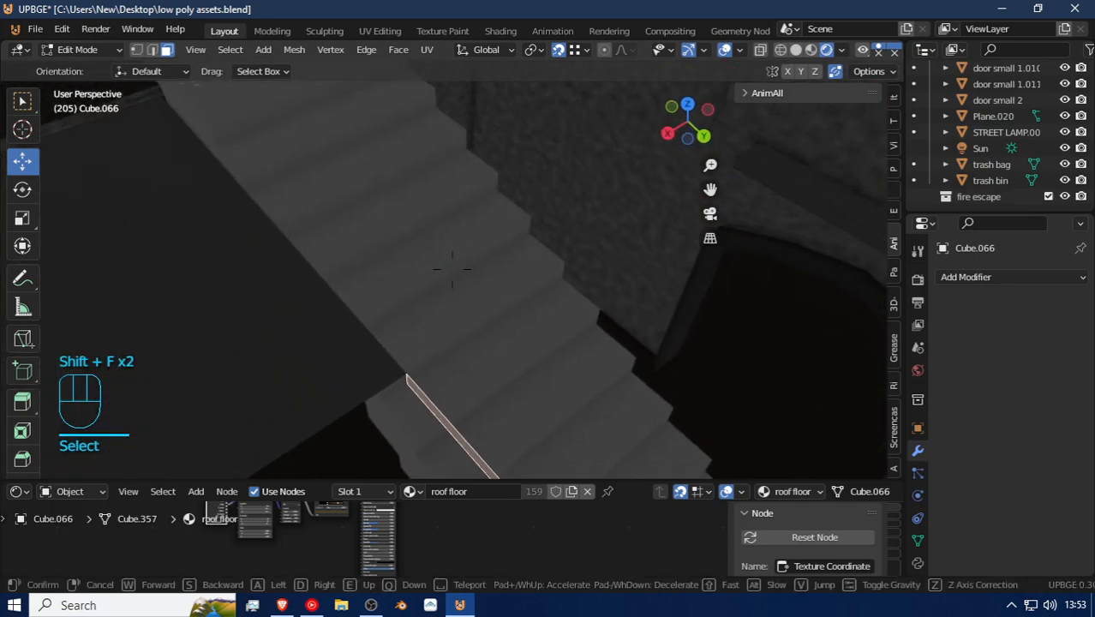
{"action": "key", "text": "shift+f"}
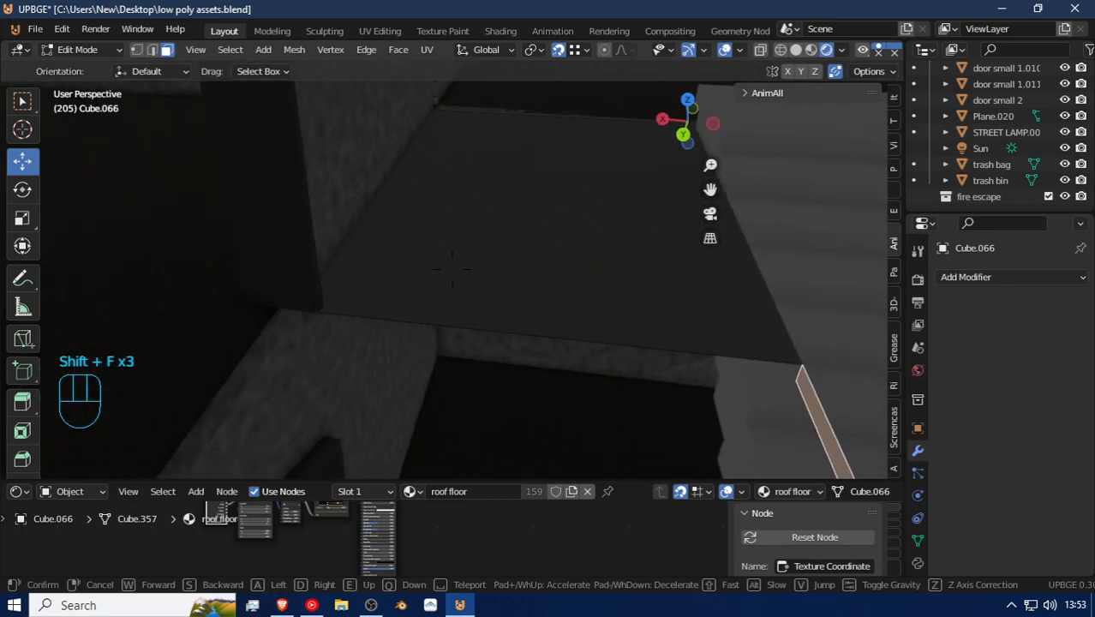
{"action": "left_click", "coordinate": [452, 270]}
{"action": "key", "text": "shift+f"}
{"action": "key", "text": "a"}
{"action": "left_click", "coordinate": [462, 264]}
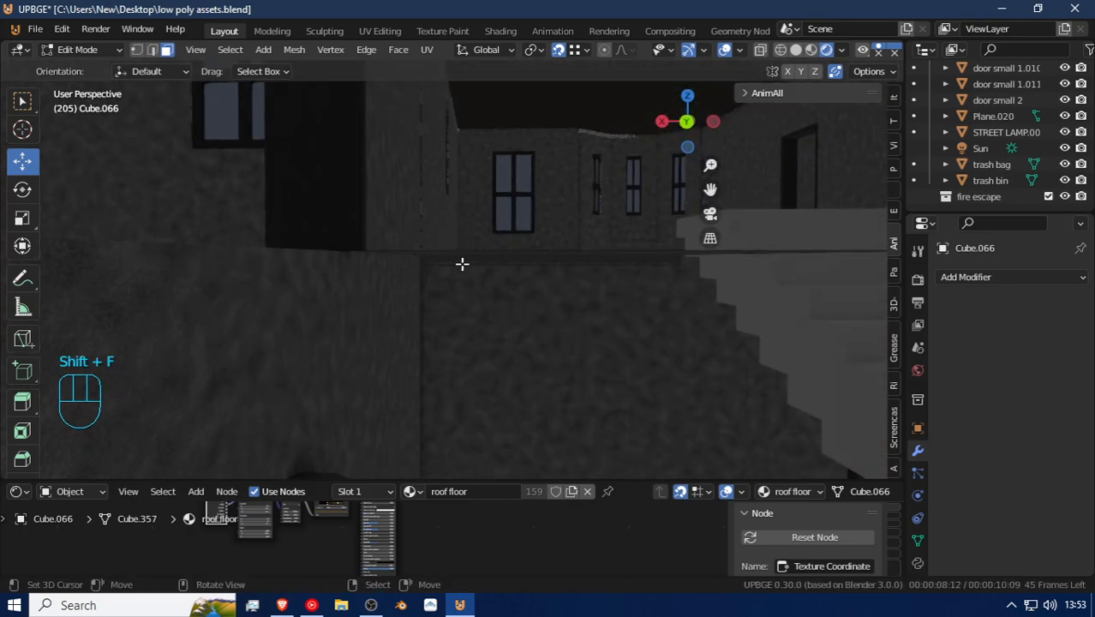
{"action": "key", "text": "r"}
{"action": "key", "text": "x"}
{"action": "left_click", "coordinate": [659, 277]}
{"action": "key", "text": "shift+f"}
{"action": "left_click", "coordinate": [404, 275]}
{"action": "key", "text": "g"}
{"action": "key", "text": "x"}
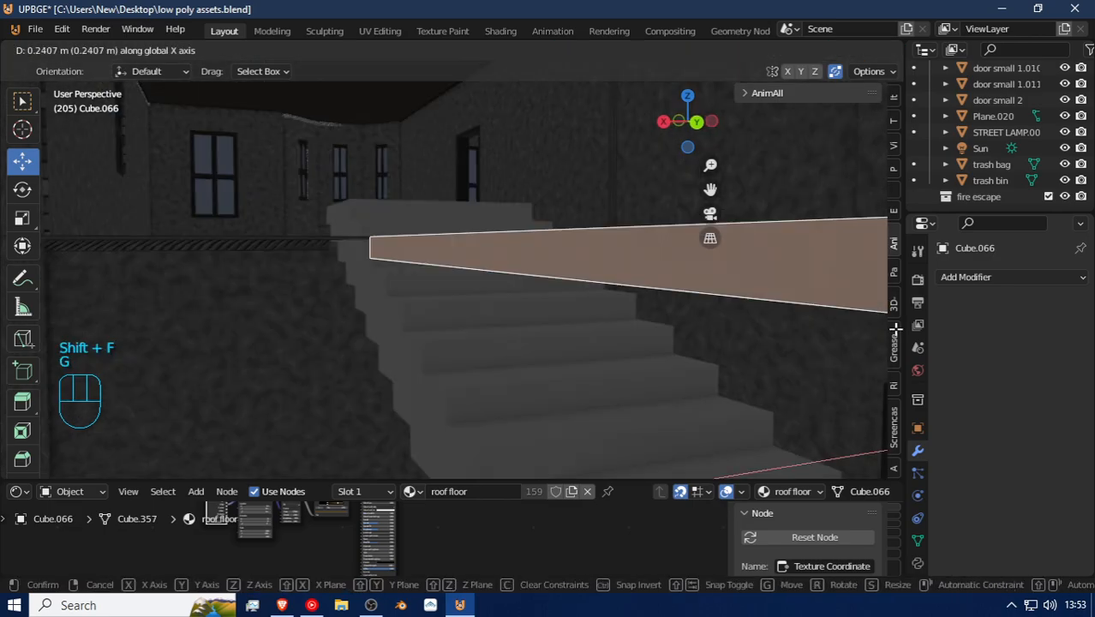
{"action": "right_click", "coordinate": [723, 315]}
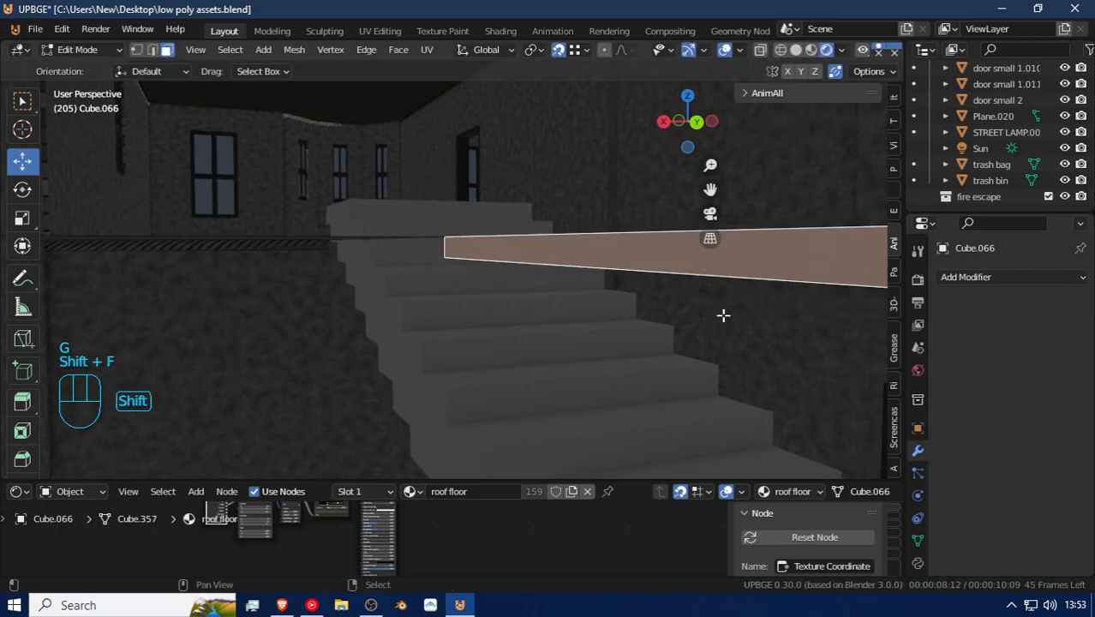
Step: Extrude the slab's selected side face and move it about 2.44 m along the global X axis to the wall corner beside the doorway
{"action": "key", "text": "e"}
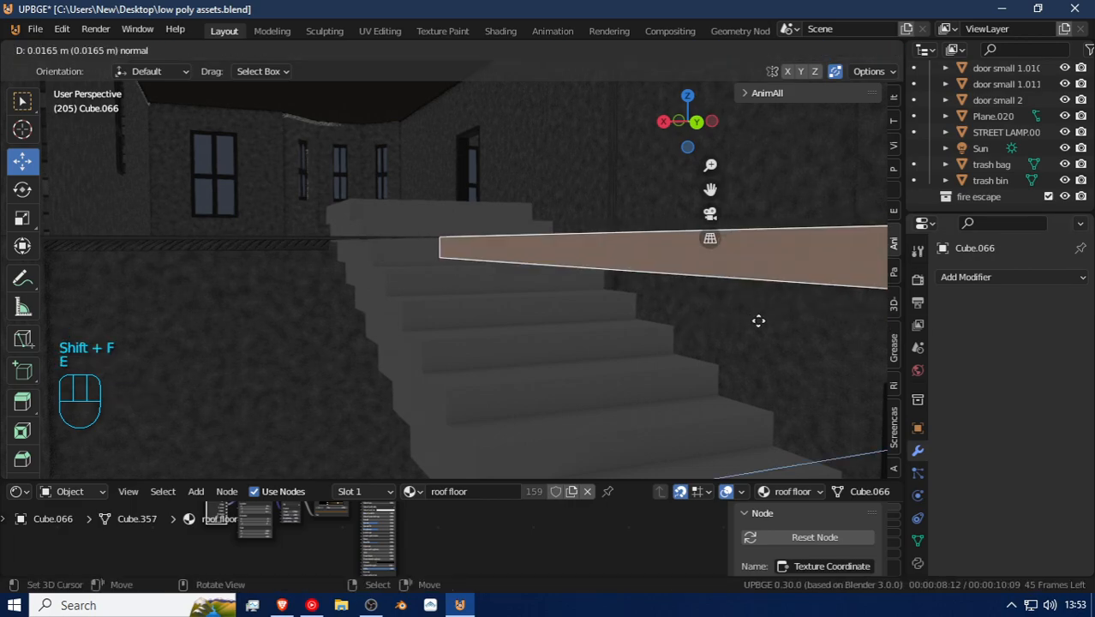
{"action": "left_click", "coordinate": [758, 320]}
{"action": "key", "text": "shift+f"}
{"action": "left_click", "coordinate": [453, 262]}
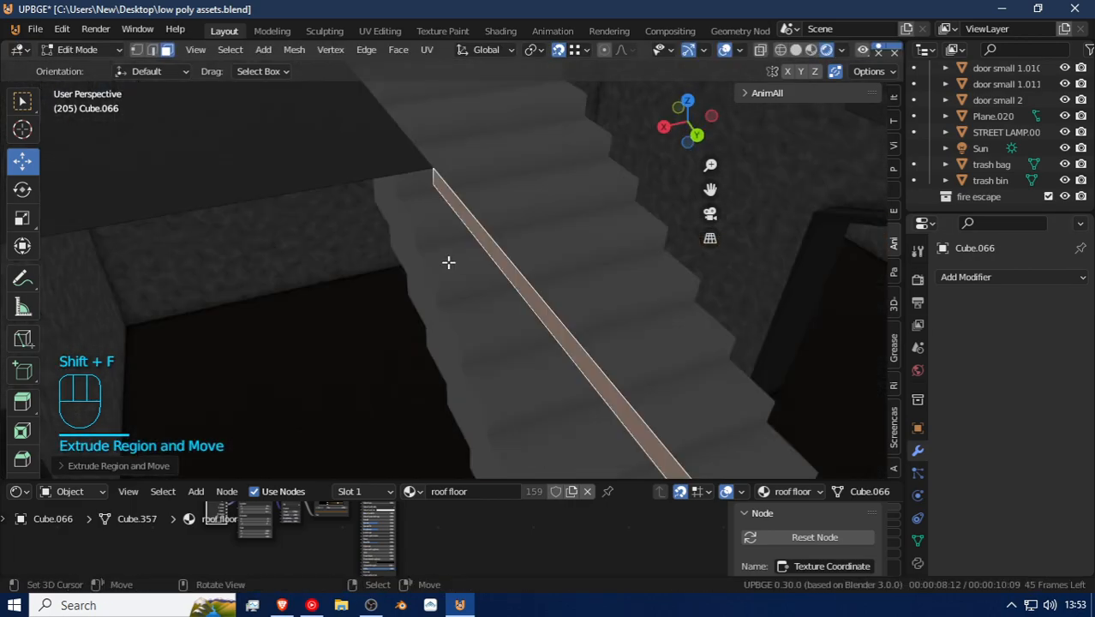
{"action": "key", "text": "g"}
{"action": "right_click", "coordinate": [293, 298]}
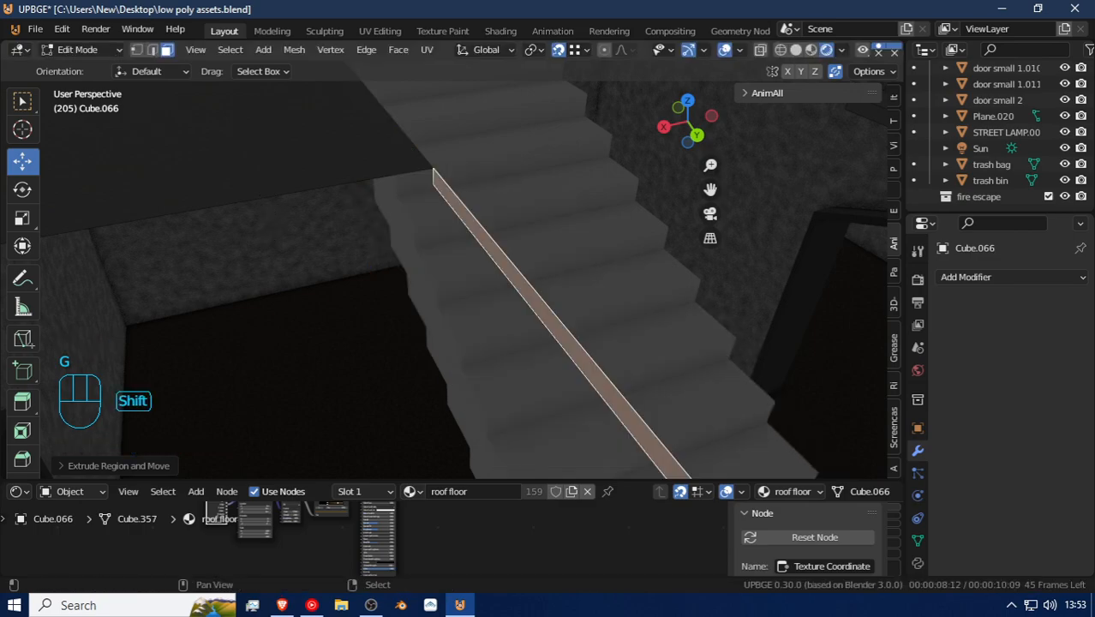
{"action": "key", "text": "shift+f"}
{"action": "left_click", "coordinate": [398, 266]}
{"action": "key", "text": "g"}
{"action": "key", "text": "x"}
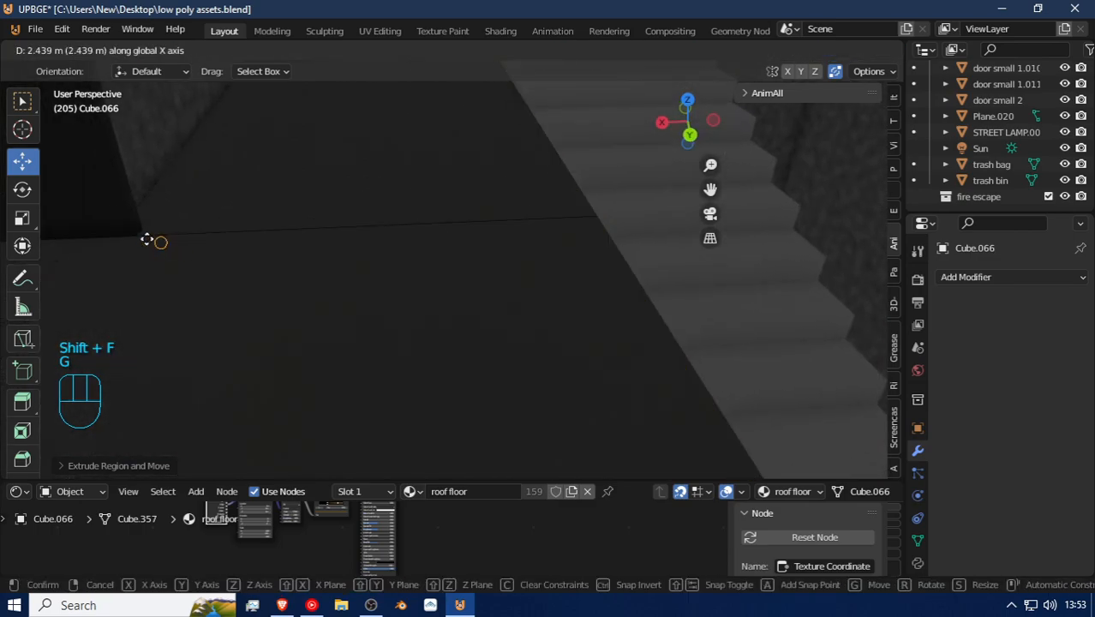
{"action": "left_click", "coordinate": [183, 276]}
Step: Move the slab's end face further along the global X axis so the floor extends into the door opening
{"action": "key", "text": "shift+f"}
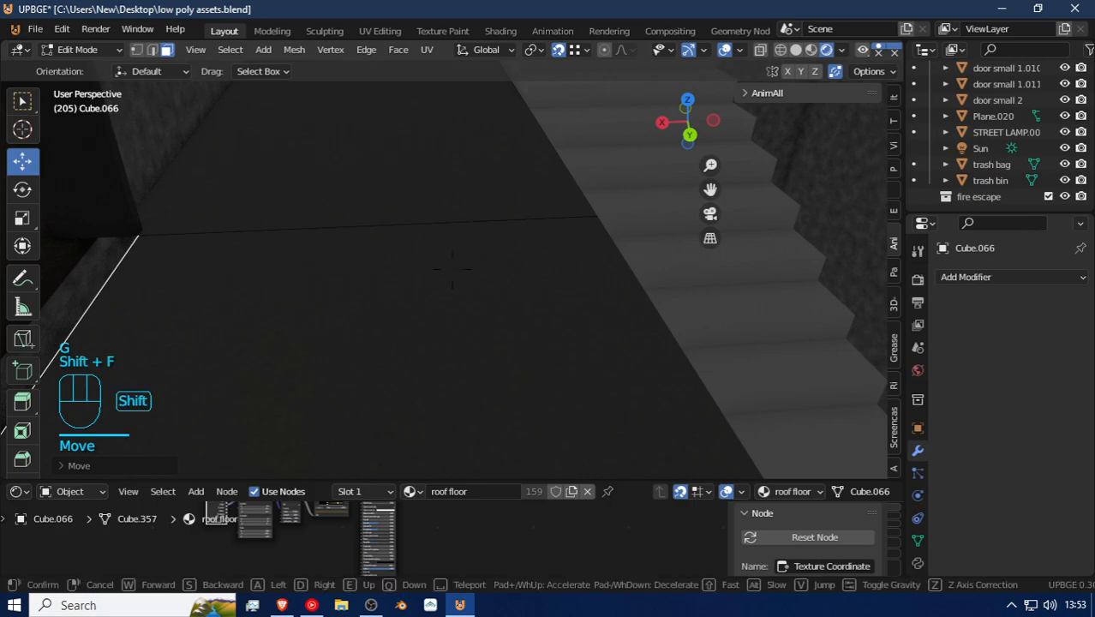
{"action": "left_click", "coordinate": [427, 269]}
{"action": "key", "text": "g"}
{"action": "key", "text": "x"}
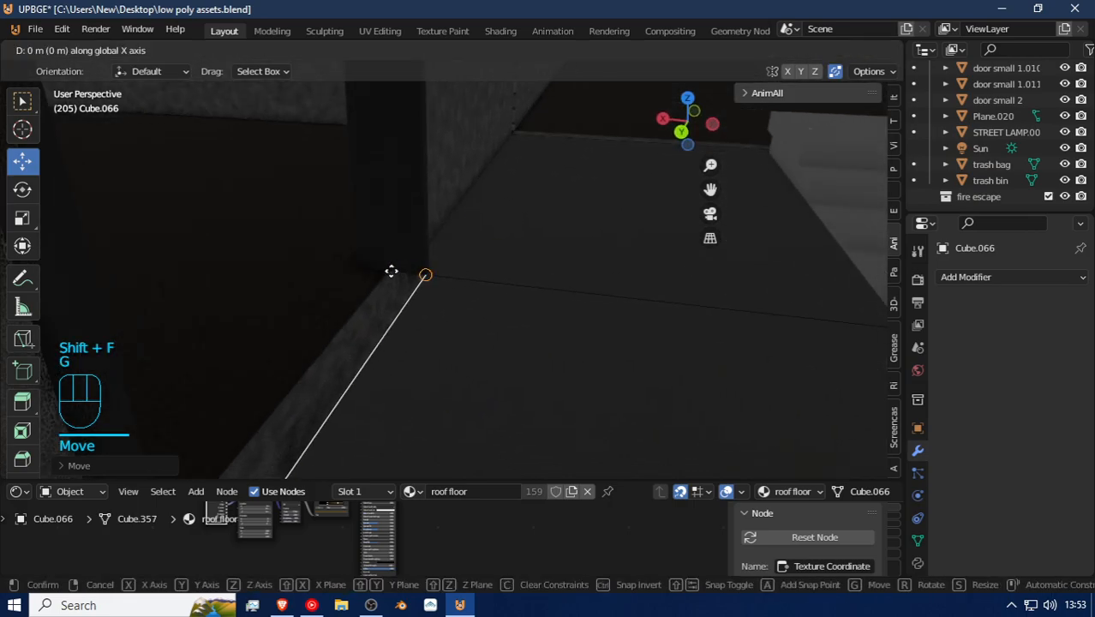
{"action": "left_click", "coordinate": [389, 267]}
{"action": "key", "text": "shift+f"}
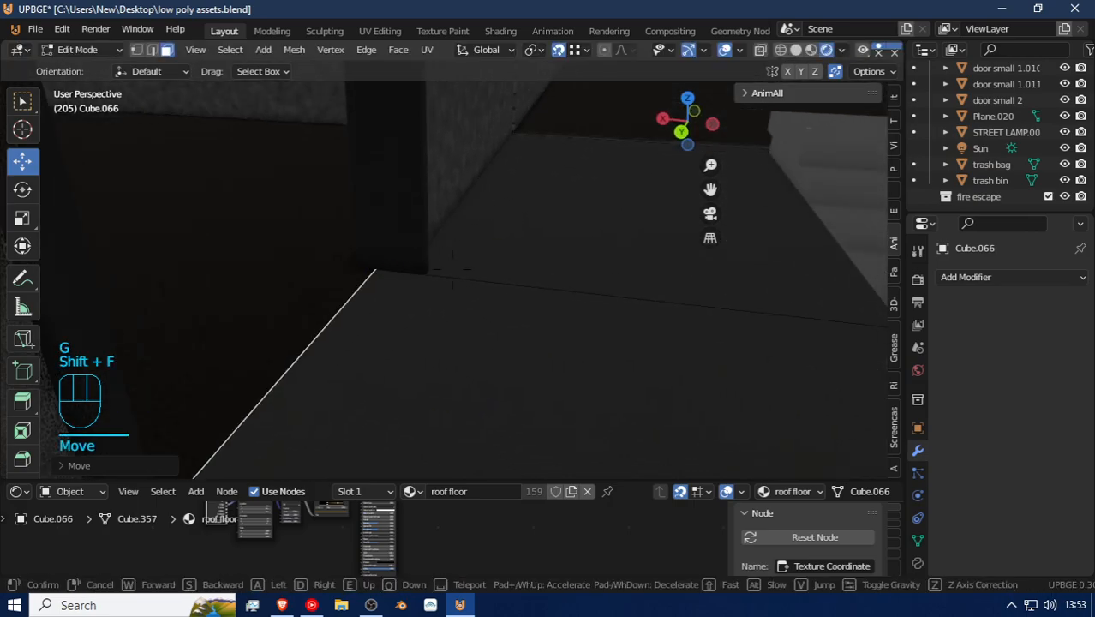
Step: Check the floor slabs around the stairwell and select the end face of the narrow slab strip above the arched opening
{"action": "key", "text": "w"}
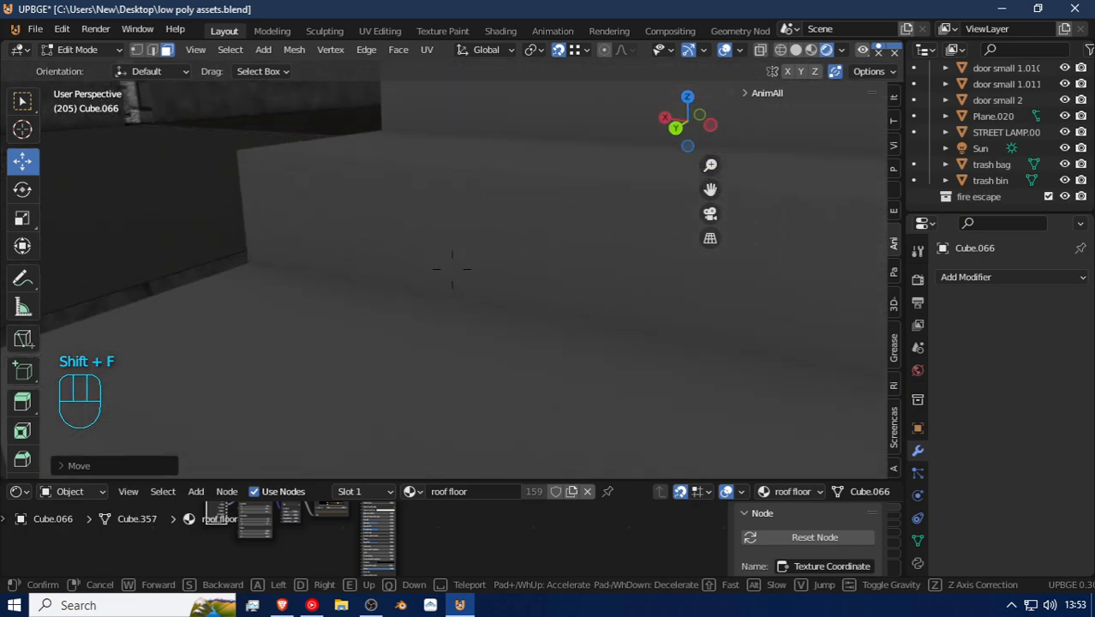
{"action": "key", "text": "w"}
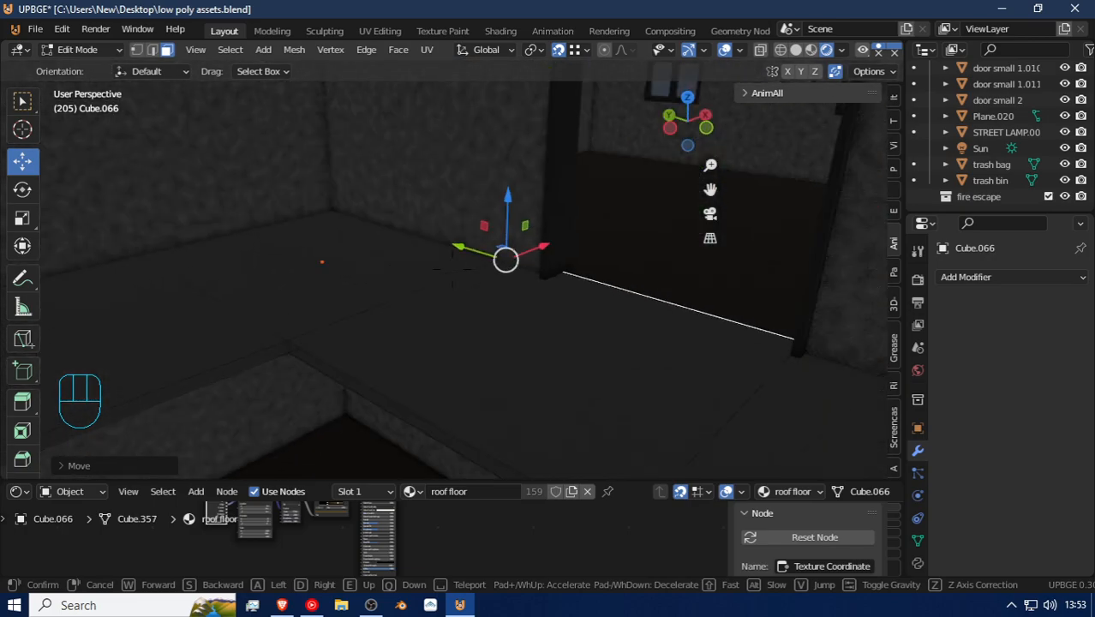
{"action": "key", "text": "w"}
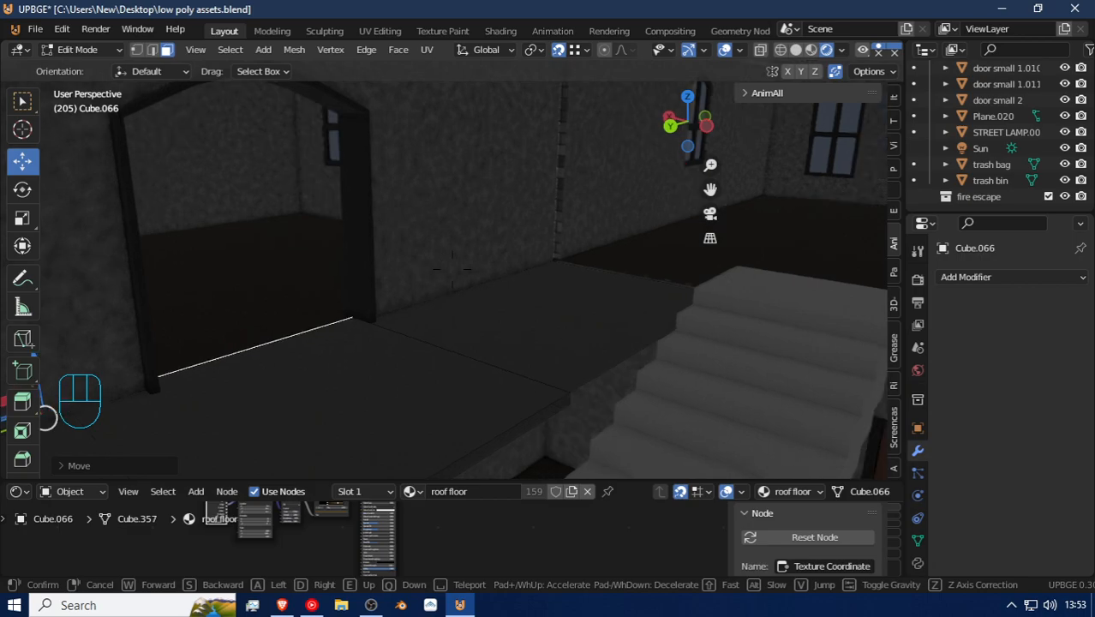
{"action": "key", "text": "a"}
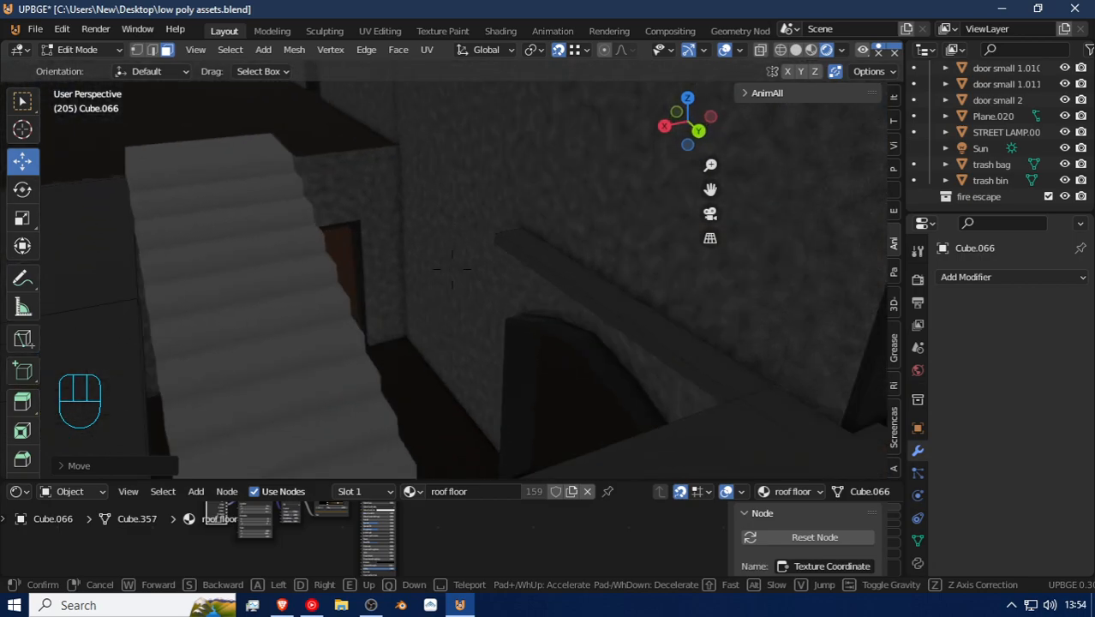
{"action": "key", "text": "w"}
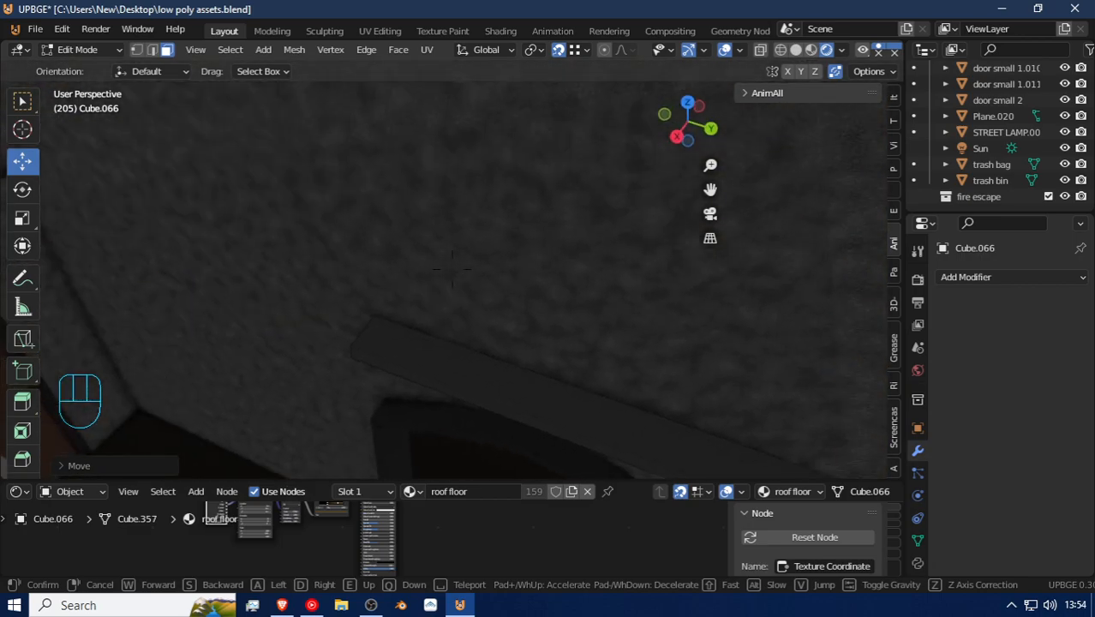
{"action": "left_click", "coordinate": [522, 230]}
{"action": "left_click", "coordinate": [524, 234]}
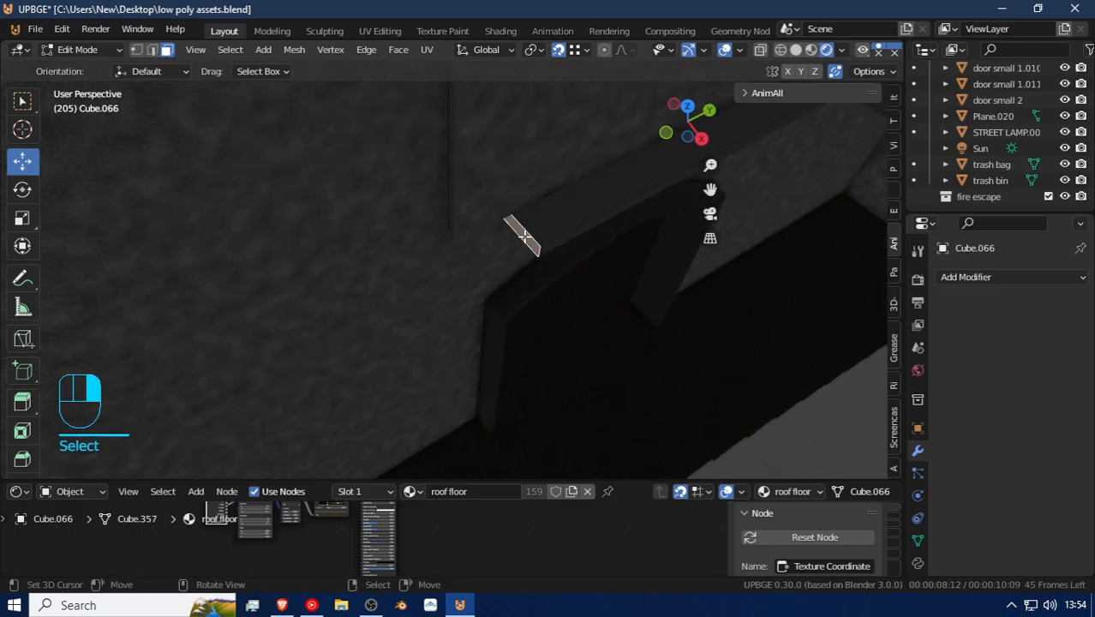
Step: Move the strip's selected end face about -2.25 m along the global Y axis to the far wall
{"action": "key", "text": "shift+f"}
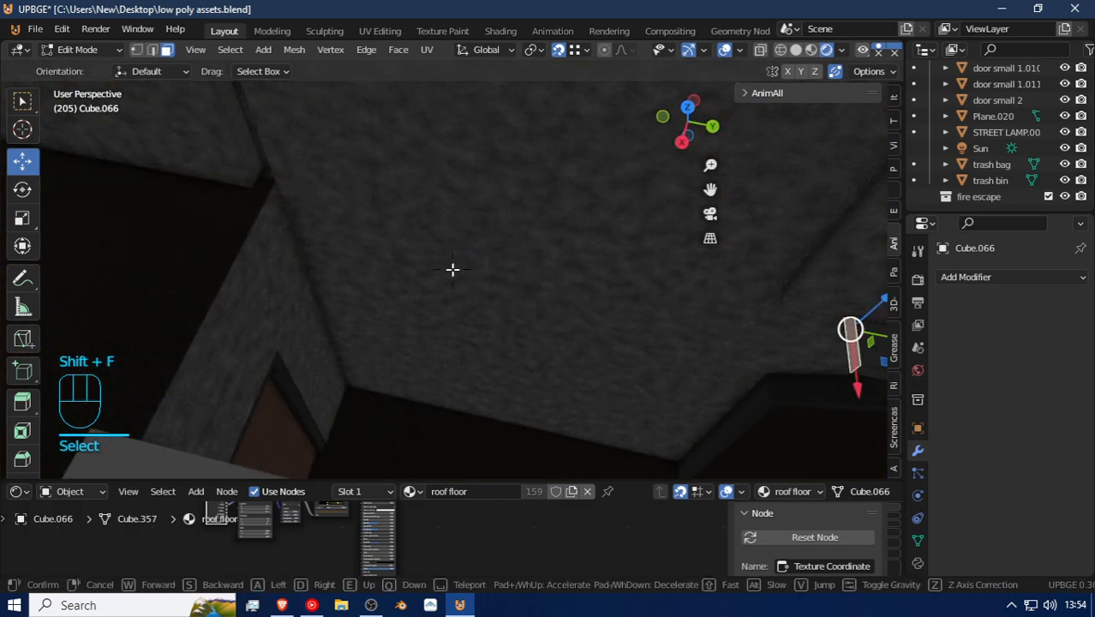
{"action": "left_click", "coordinate": [399, 269]}
{"action": "key", "text": "g"}
{"action": "key", "text": "y"}
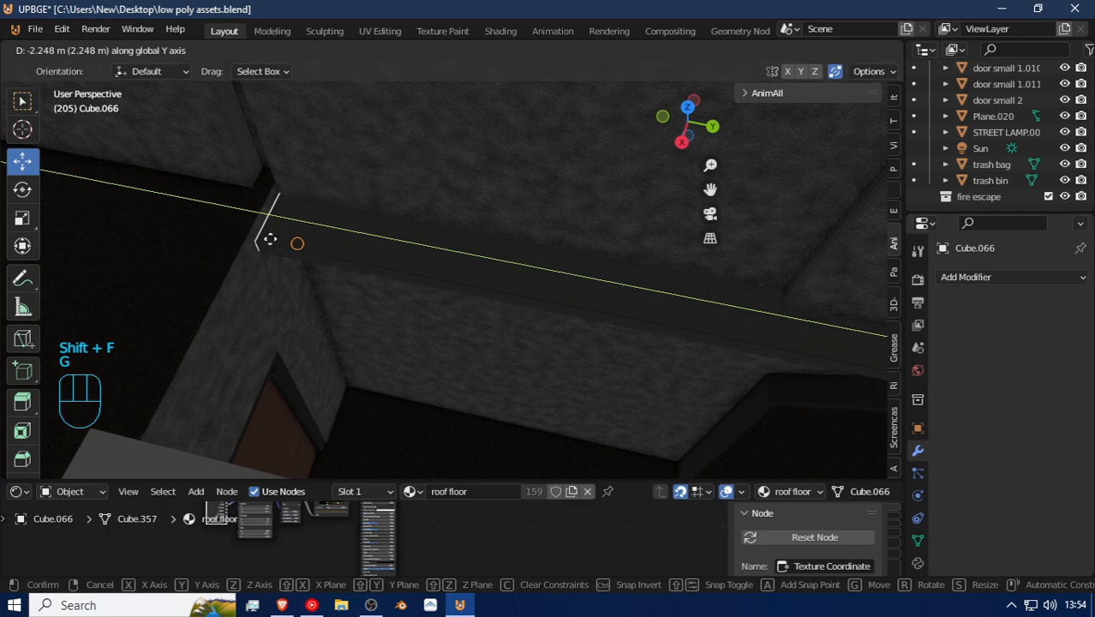
{"action": "left_click", "coordinate": [273, 189]}
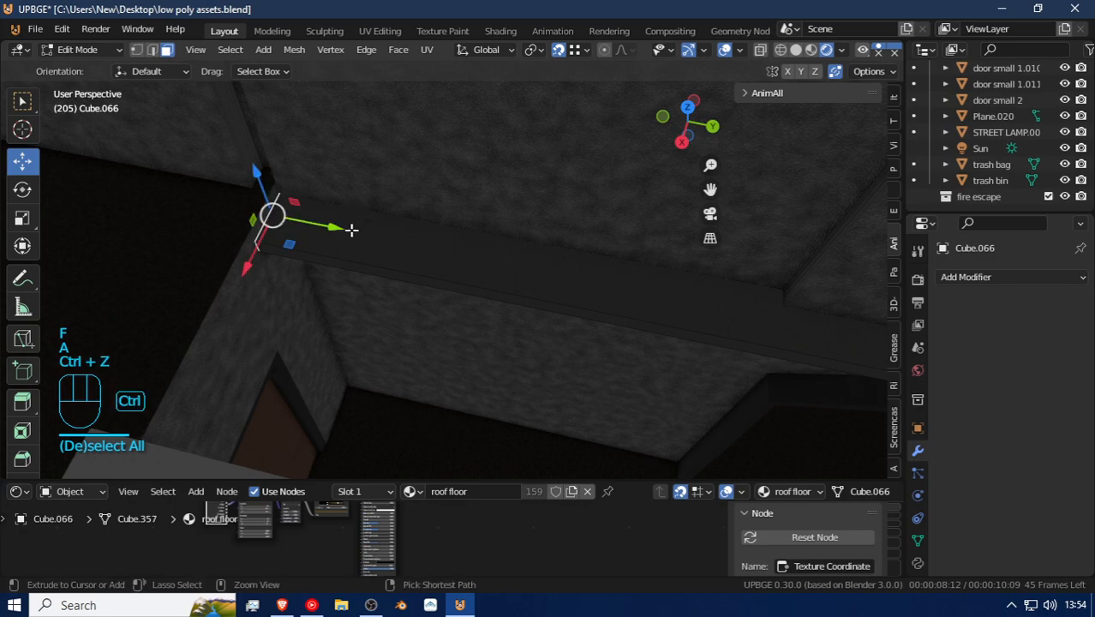
Step: Leave the slab and start editing the door-opening wall segment at the end of the extended strip
{"action": "key", "text": "shift+f"}
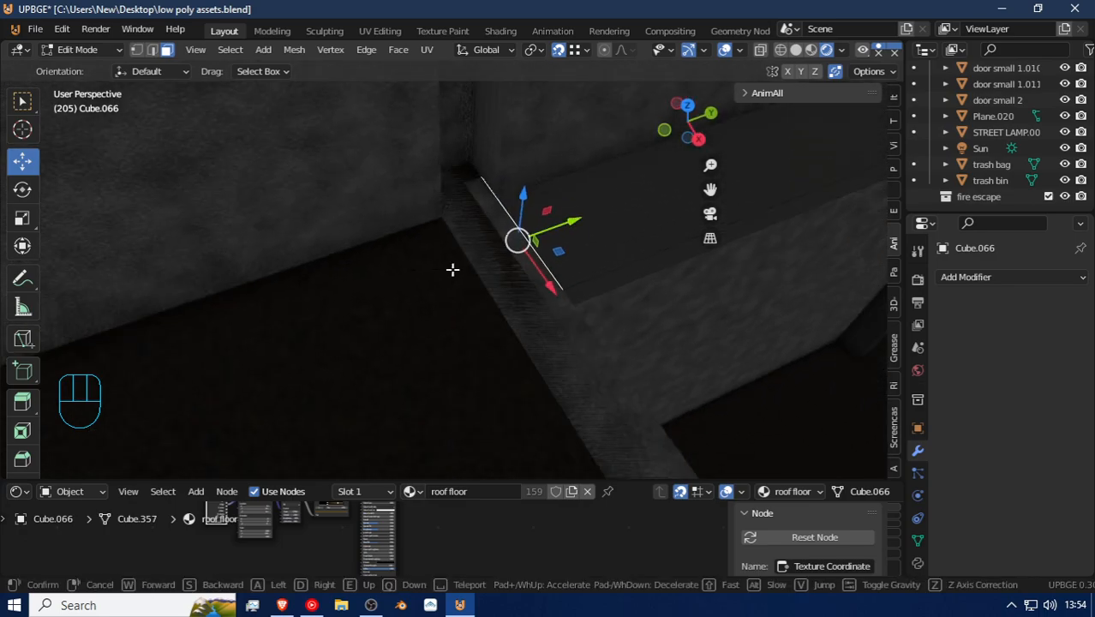
{"action": "left_click", "coordinate": [598, 327]}
{"action": "key", "text": "Tab"}
{"action": "left_click", "coordinate": [566, 337]}
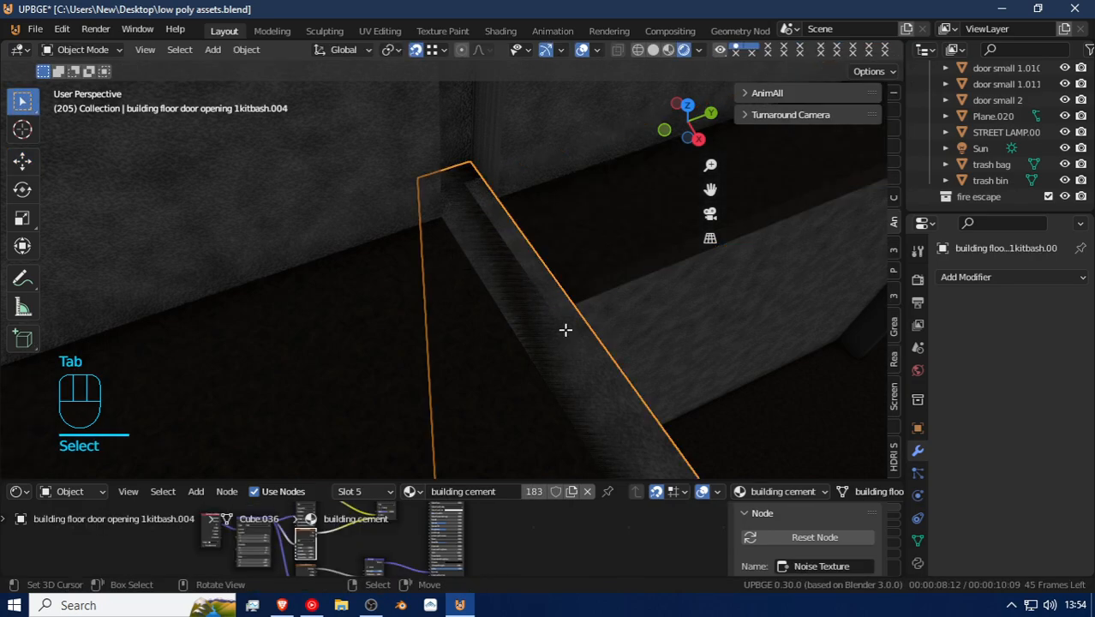
{"action": "key", "text": "Tab"}
Step: Select the top faces of the door-opening wall segment, including the one behind the staircase, and delete the faces
{"action": "left_click", "coordinate": [565, 325]}
{"action": "left_click", "coordinate": [610, 411], "text": "shift"}
{"action": "key", "text": "shift+f"}
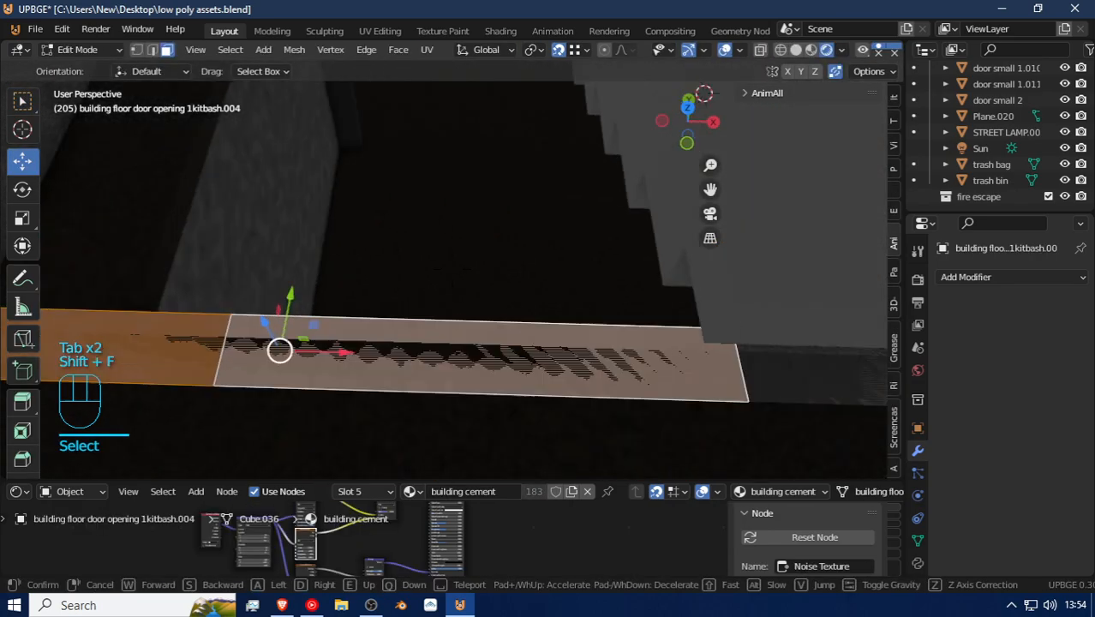
{"action": "left_click", "coordinate": [453, 269]}
{"action": "left_click", "coordinate": [697, 280], "text": "shift"}
{"action": "key", "text": "x"}
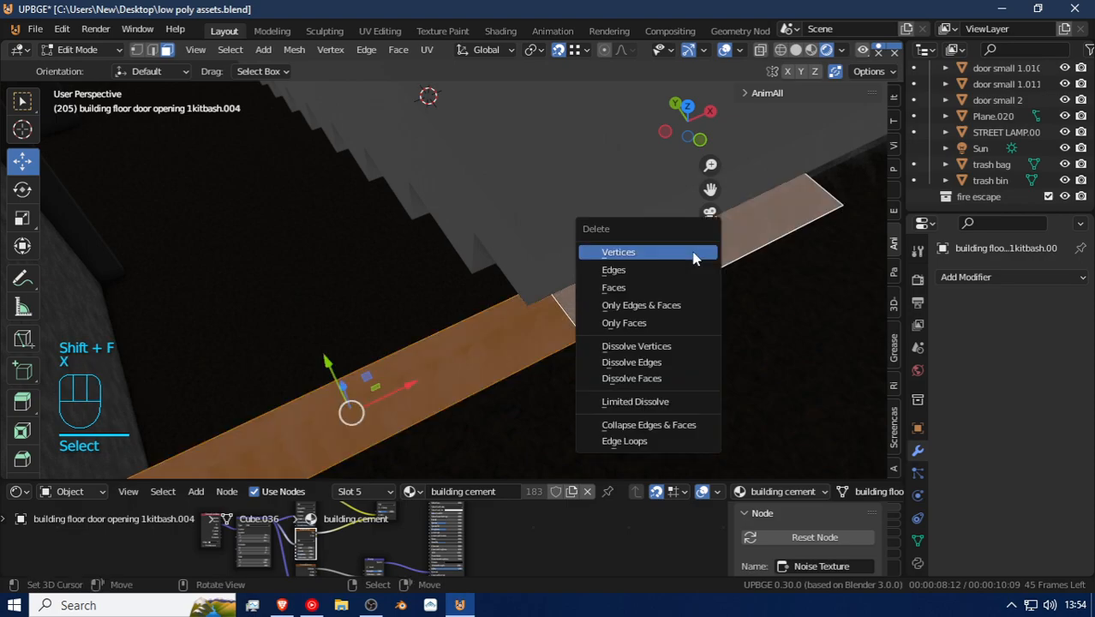
{"action": "left_click", "coordinate": [663, 289]}
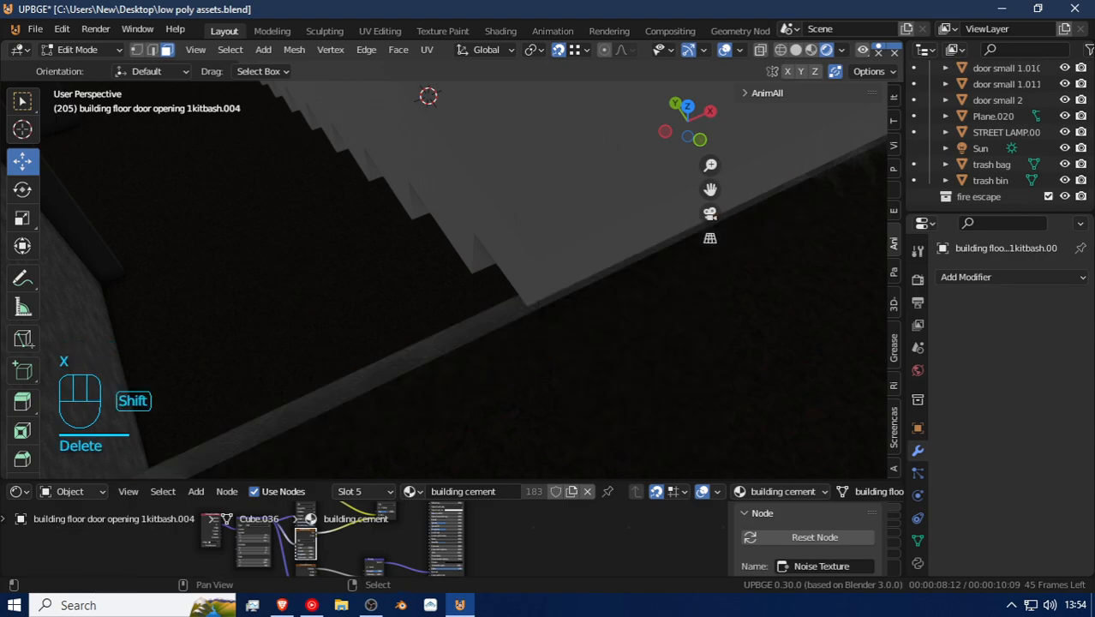
Step: Switch to editing the building floor strip beneath the staircase edge and delete its selected top faces
{"action": "key", "text": "shift+f"}
{"action": "left_click", "coordinate": [414, 344]}
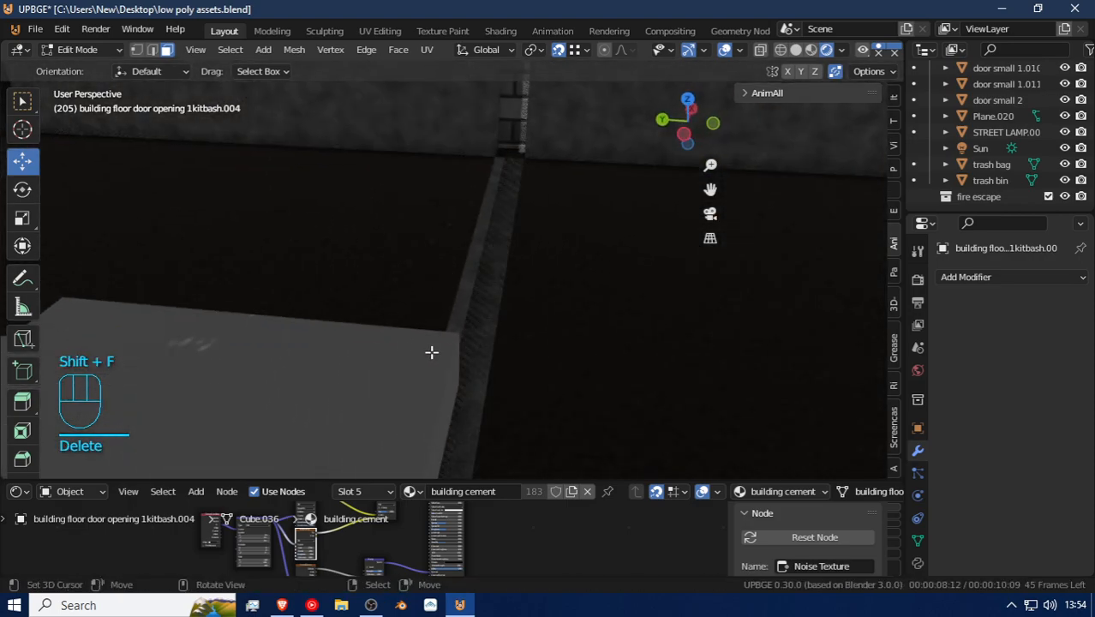
{"action": "key", "text": "Tab"}
{"action": "left_click", "coordinate": [490, 291]}
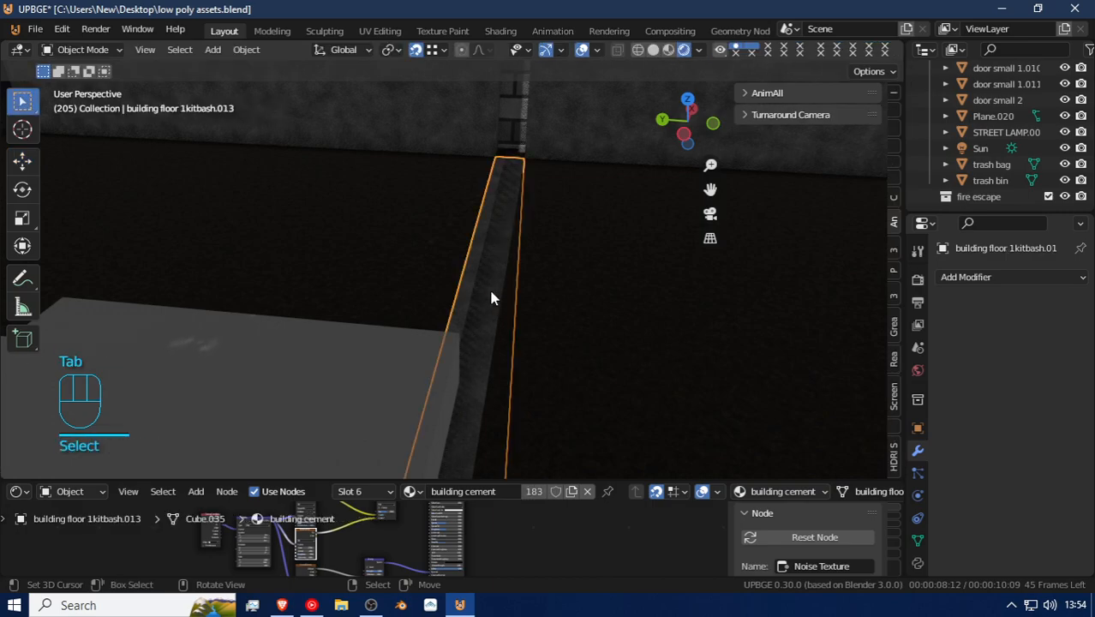
{"action": "key", "text": "Tab"}
{"action": "key", "text": "shift+f"}
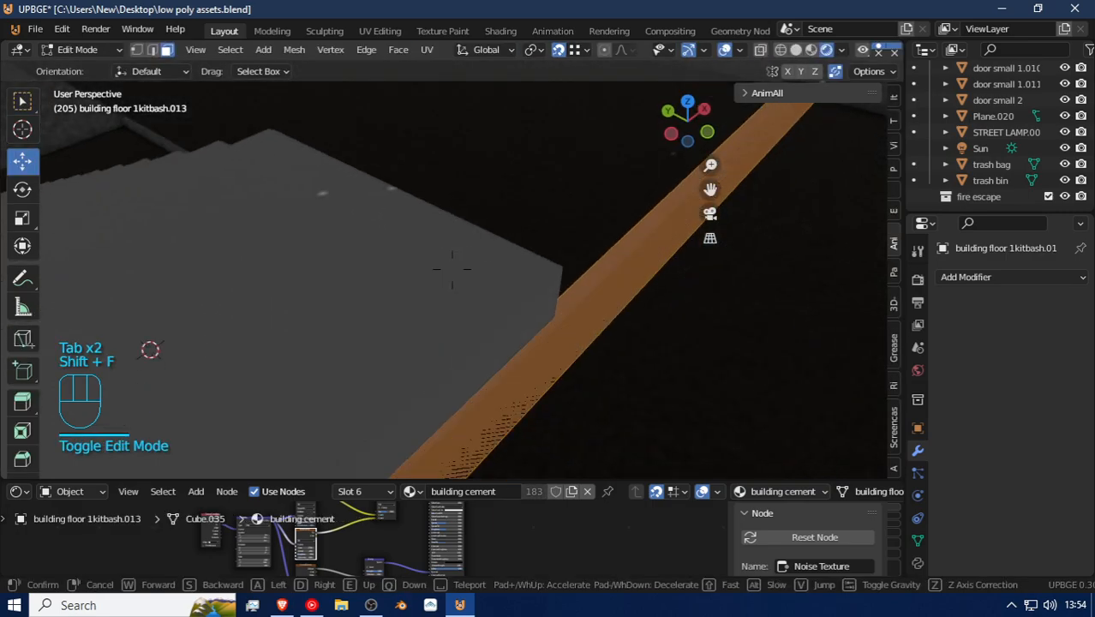
{"action": "left_click", "coordinate": [451, 263]}
{"action": "key", "text": "x"}
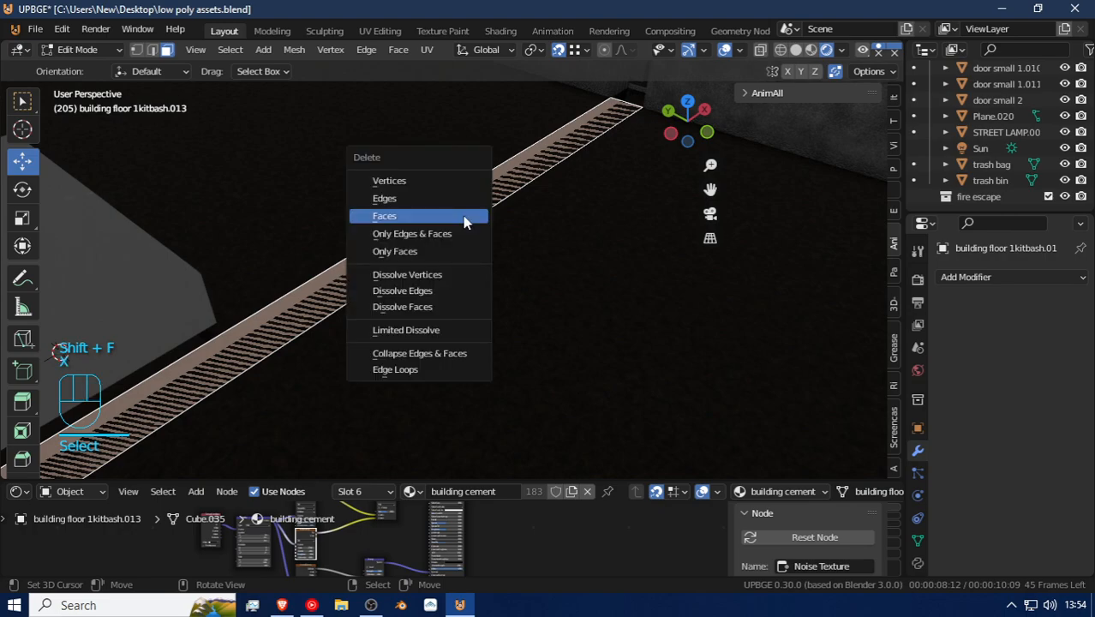
{"action": "left_click", "coordinate": [454, 217]}
Step: Leave the floor strip, start editing the roof floor slab in front of the staircase, and select its narrow side face
{"action": "key", "text": "shift+f"}
{"action": "left_click", "coordinate": [550, 289]}
{"action": "key", "text": "Tab"}
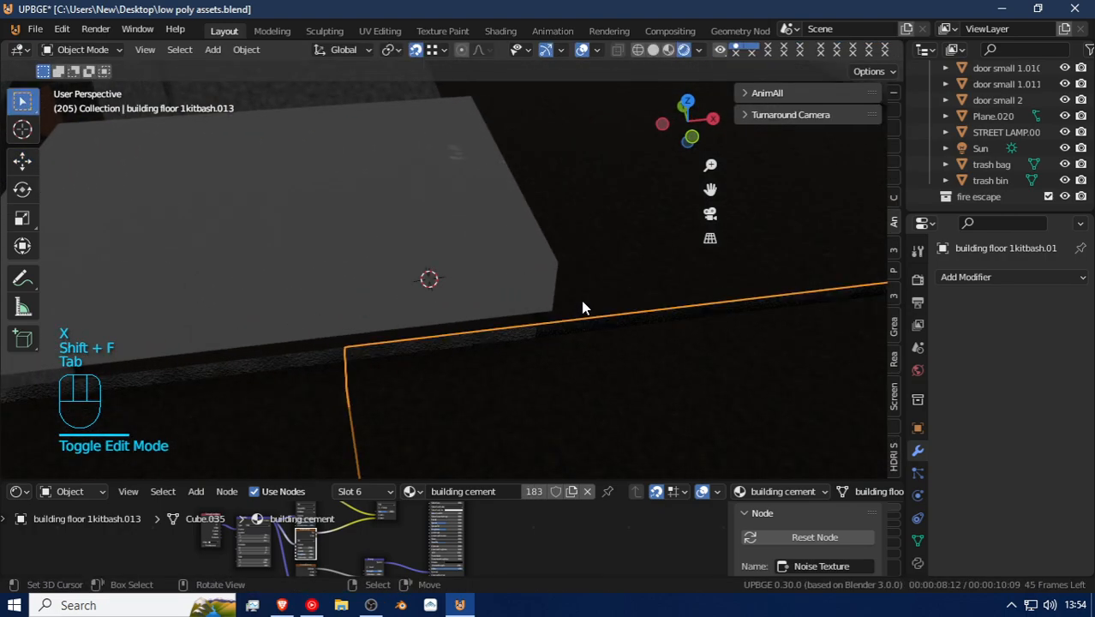
{"action": "key", "text": "Tab"}
{"action": "key", "text": "shift+f"}
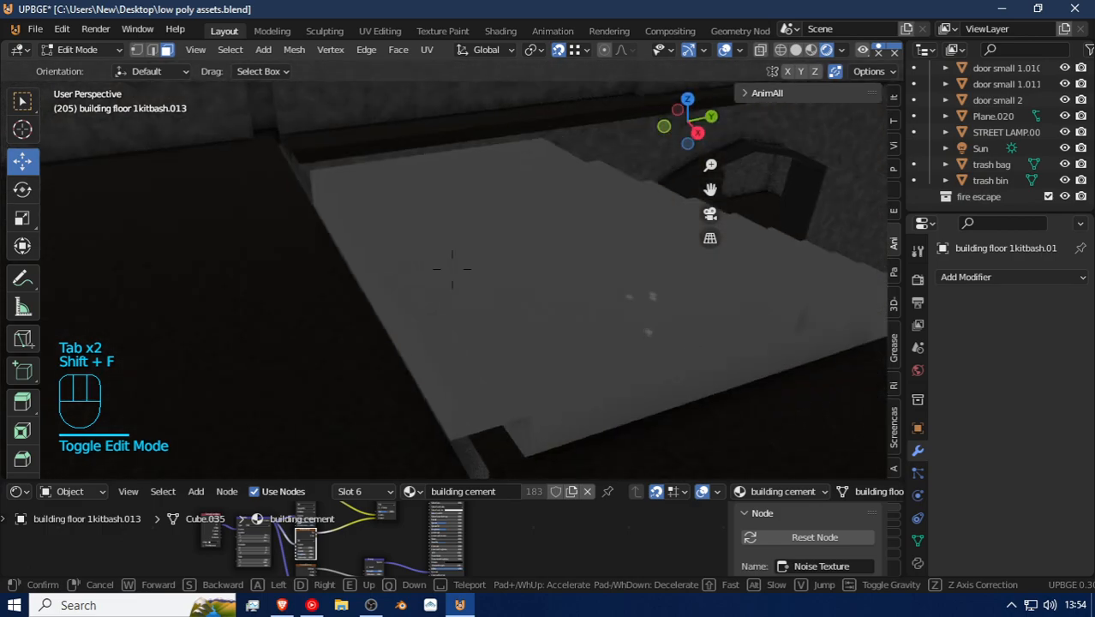
{"action": "left_click", "coordinate": [435, 274]}
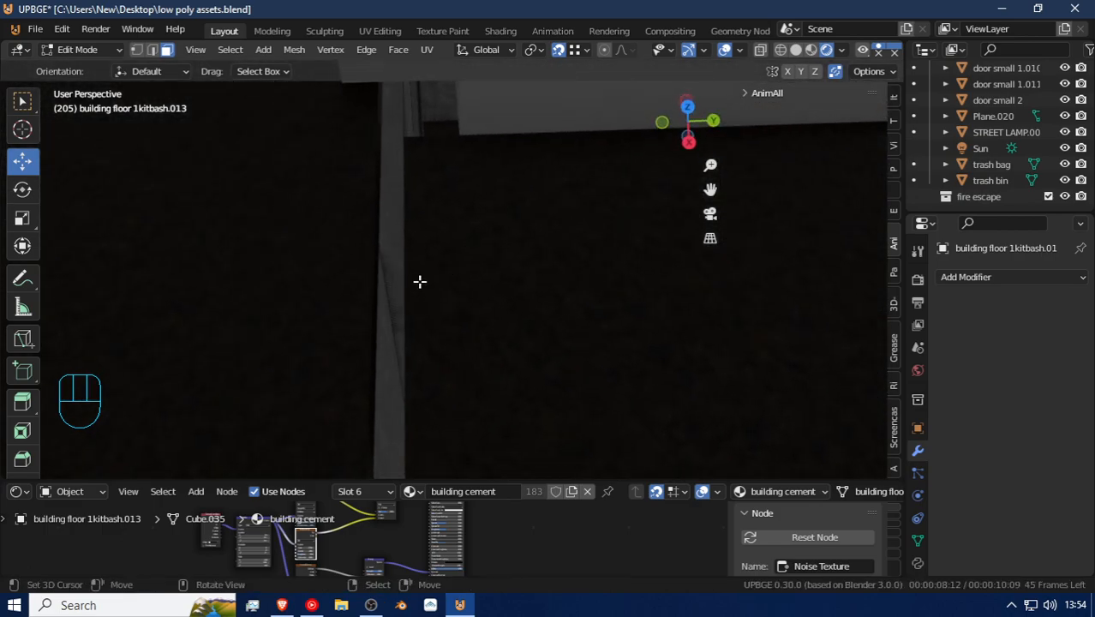
{"action": "key", "text": "Tab"}
{"action": "left_click", "coordinate": [437, 256]}
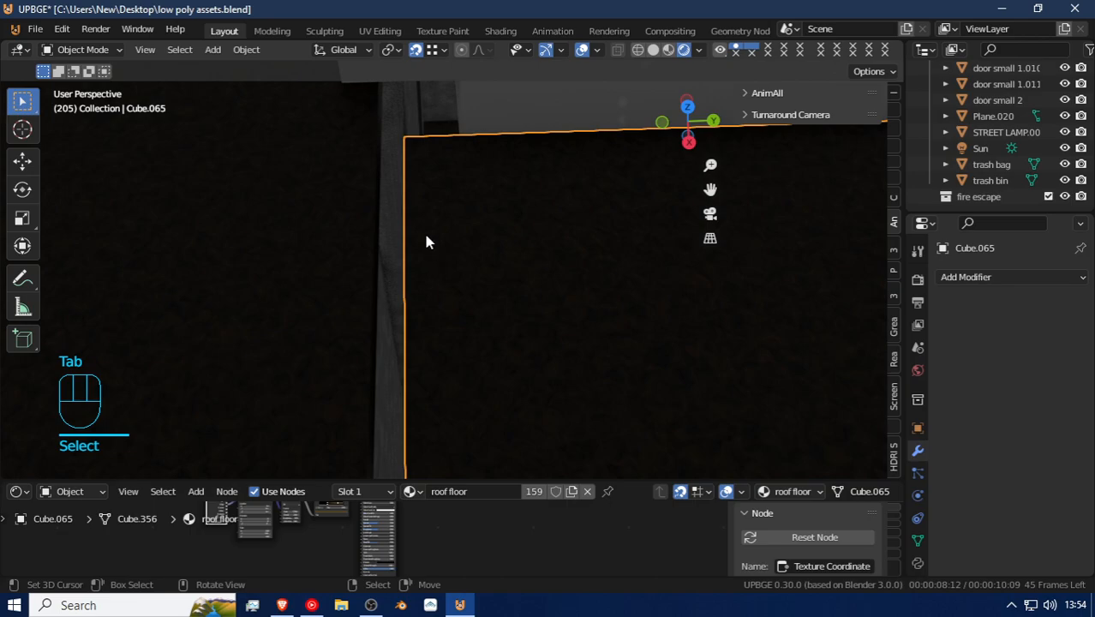
{"action": "key", "text": "Tab"}
{"action": "key", "text": "shift+f"}
{"action": "left_click", "coordinate": [401, 280]}
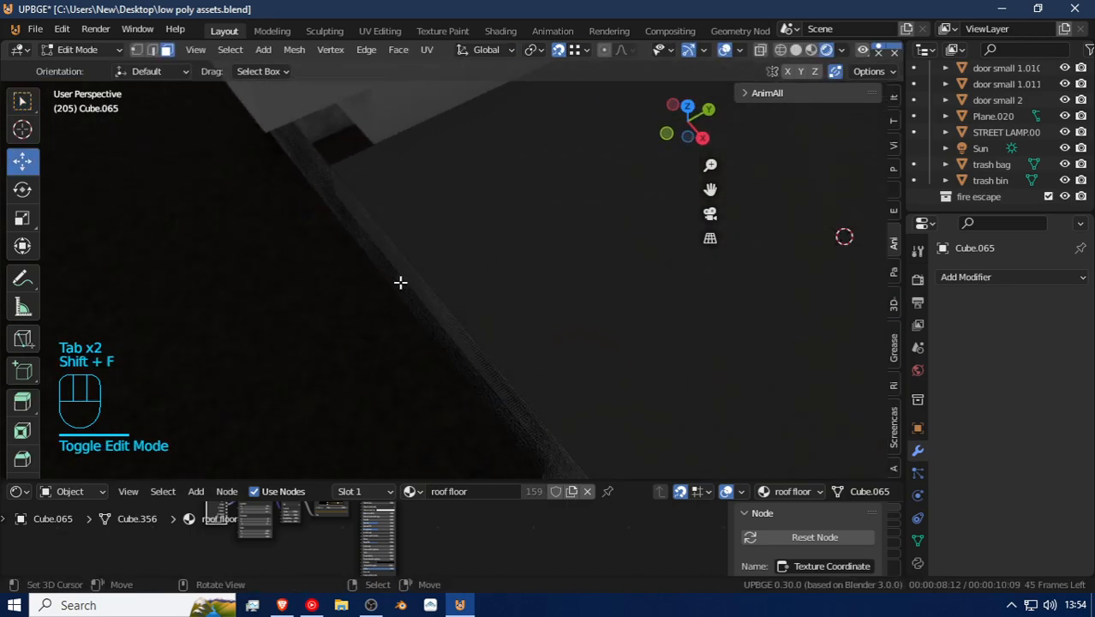
{"action": "left_click", "coordinate": [399, 280]}
Step: Move the slab's side face along the global Y axis, using the wall corner behind the staircase as alignment reference
{"action": "key", "text": "g"}
{"action": "key", "text": "z"}
{"action": "key", "text": "g"}
{"action": "key", "text": "y"}
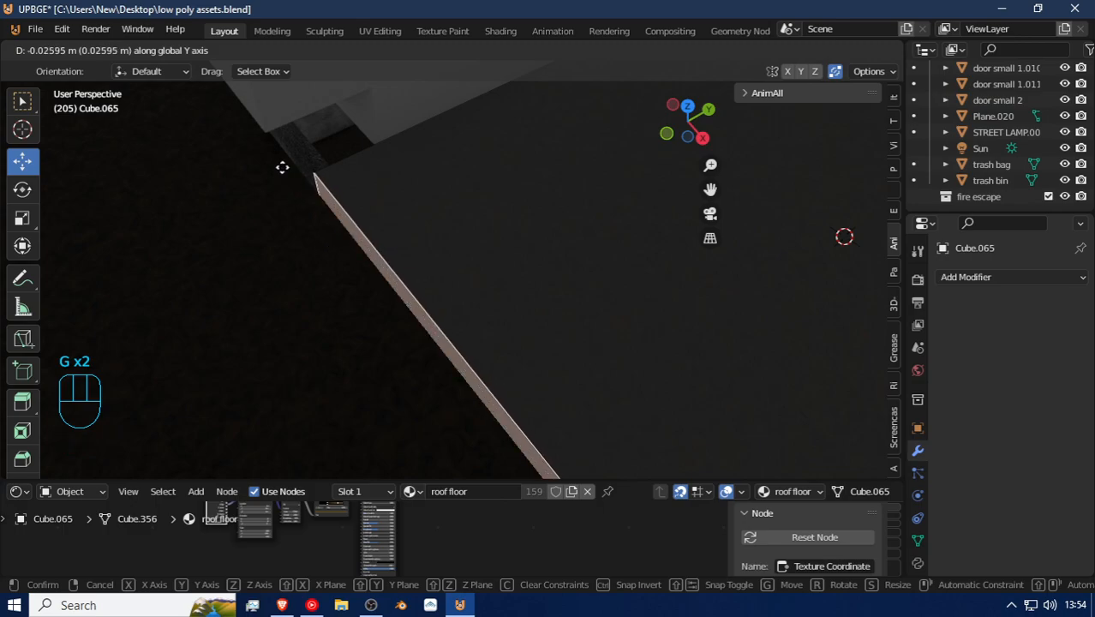
{"action": "left_click", "coordinate": [291, 168]}
{"action": "key", "text": "shift+f"}
{"action": "left_click", "coordinate": [429, 227]}
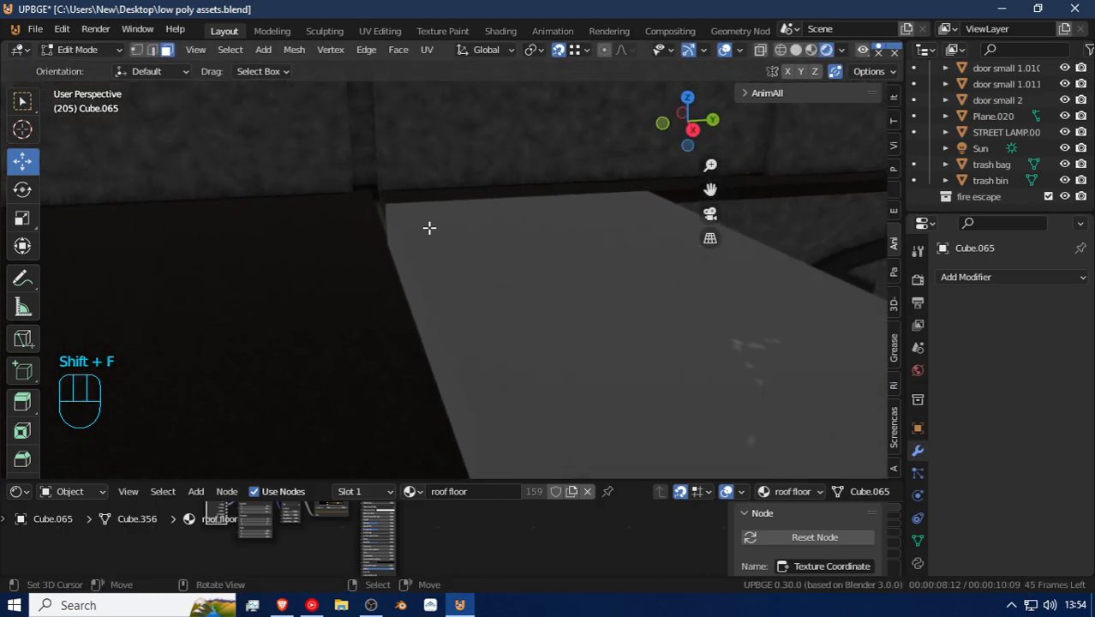
{"action": "key", "text": "g"}
{"action": "left_click", "coordinate": [355, 227]}
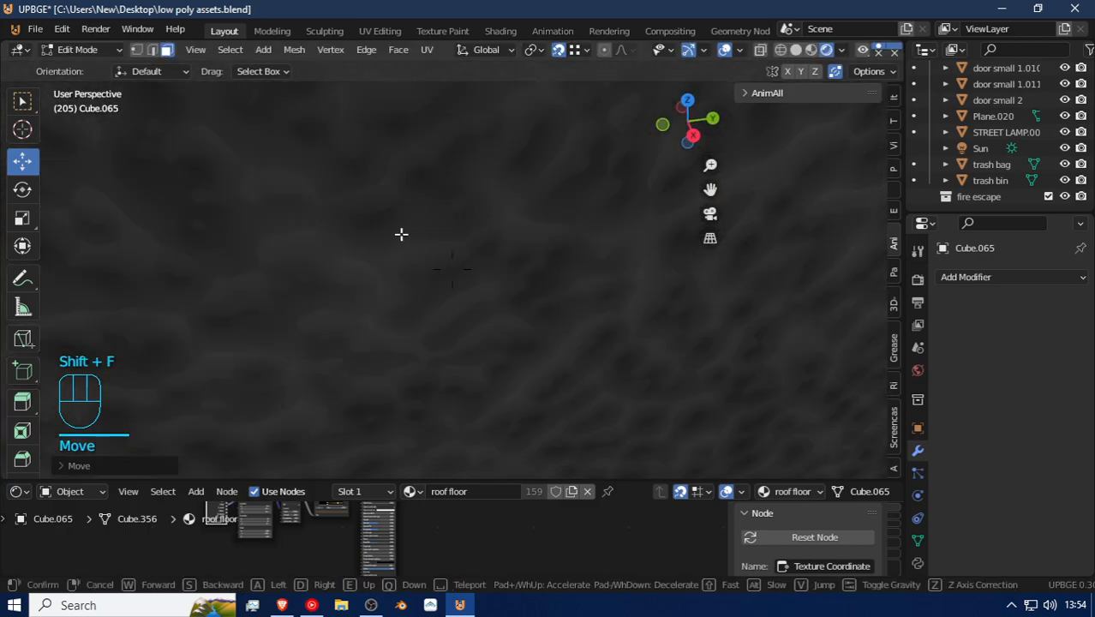
{"action": "key", "text": "shift+f"}
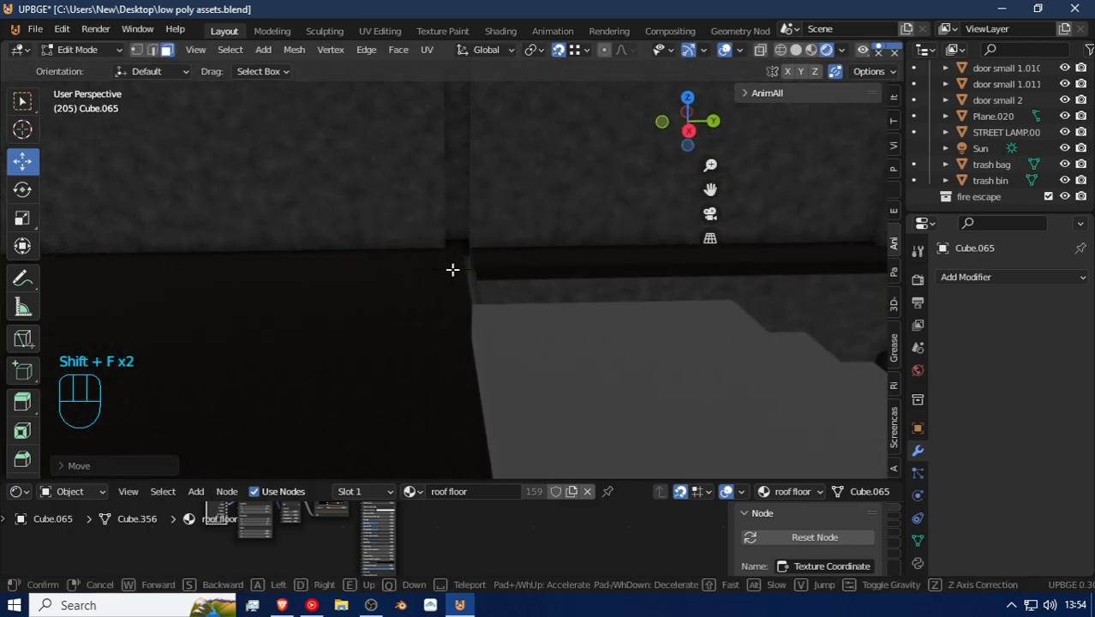
{"action": "key", "text": "g"}
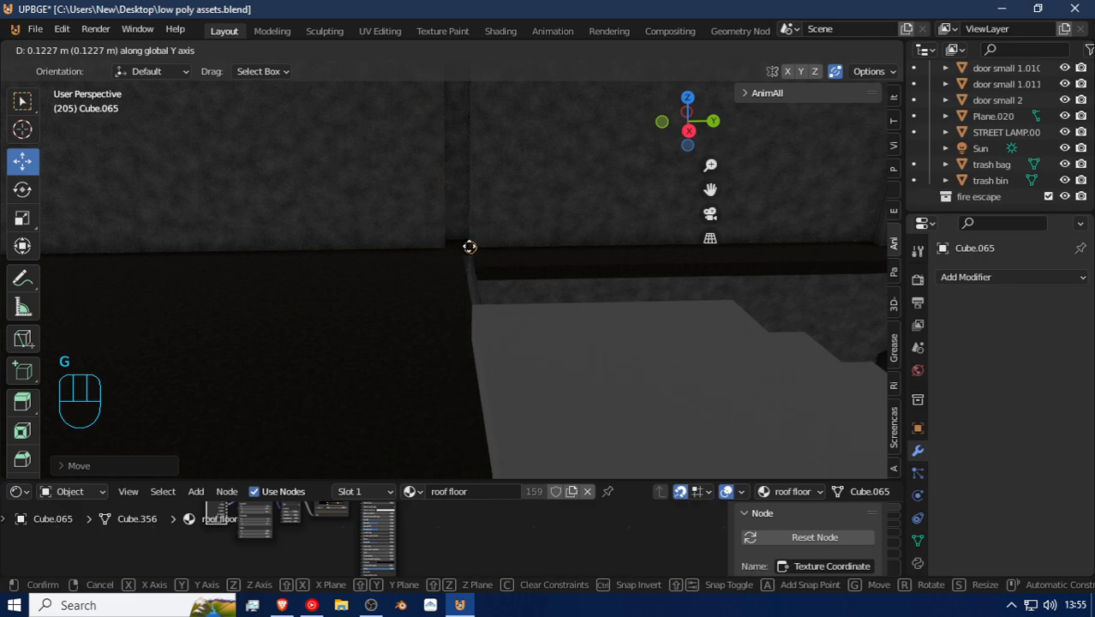
{"action": "left_click", "coordinate": [458, 306]}
Step: Shift the side face further in negative Y so the slab covers the narrow strip beside it
{"action": "key", "text": "shift+f"}
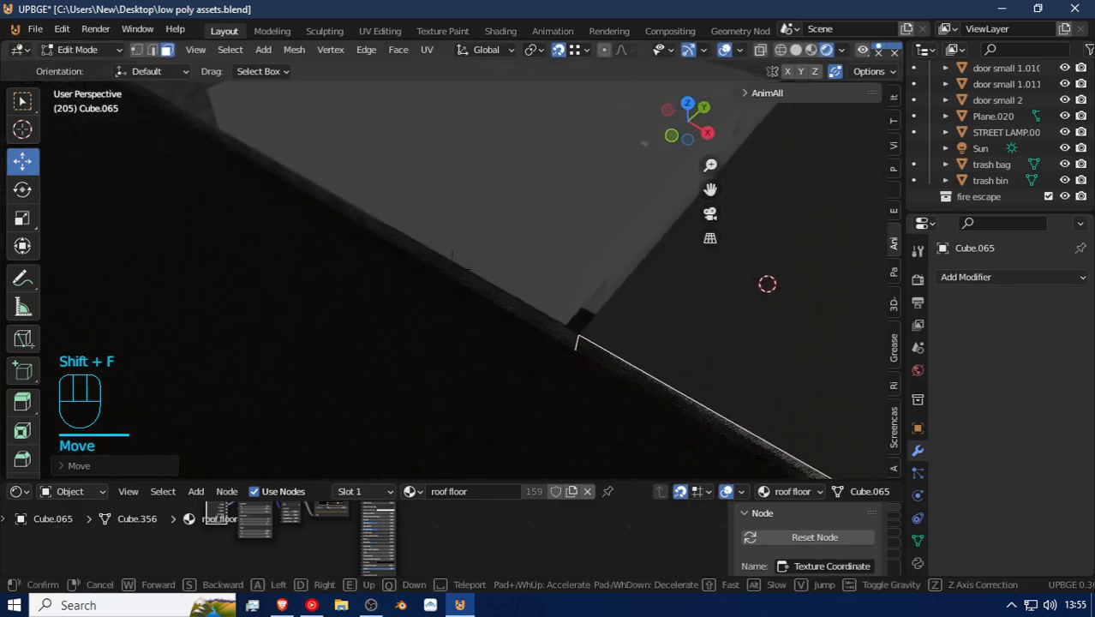
{"action": "left_click", "coordinate": [453, 269]}
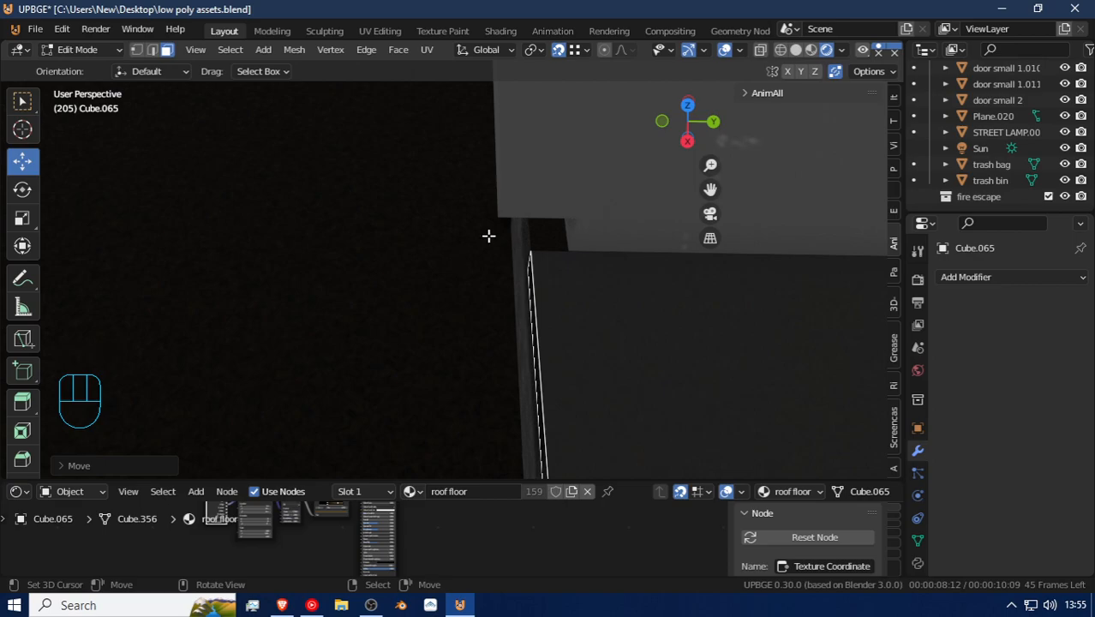
{"action": "key", "text": "g"}
{"action": "left_click", "coordinate": [500, 230]}
{"action": "key", "text": "shift+f"}
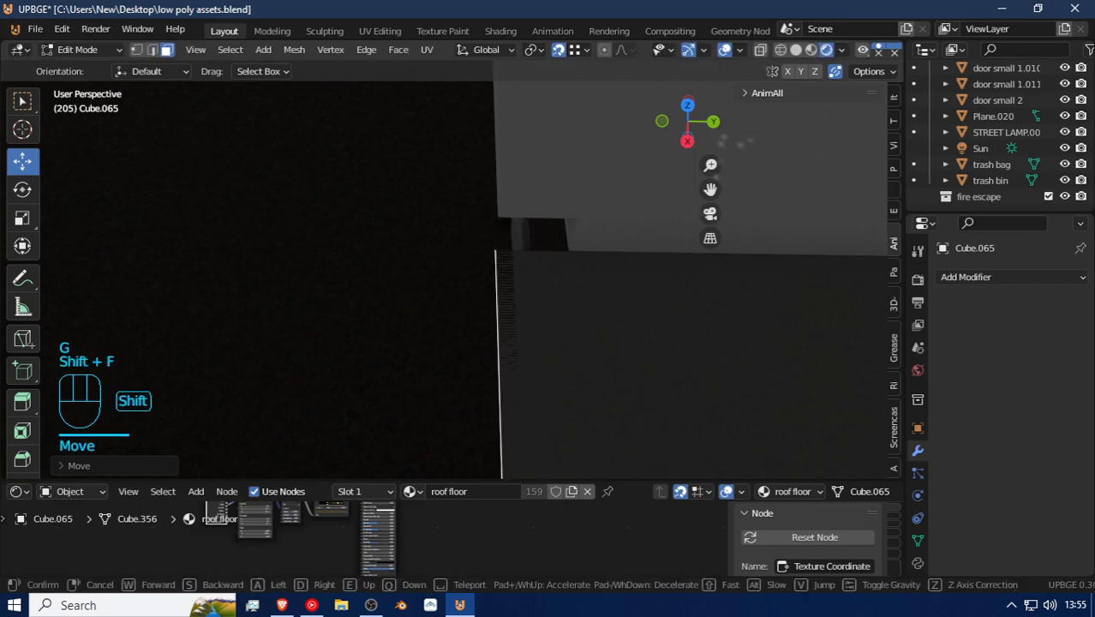
{"action": "key", "text": "d"}
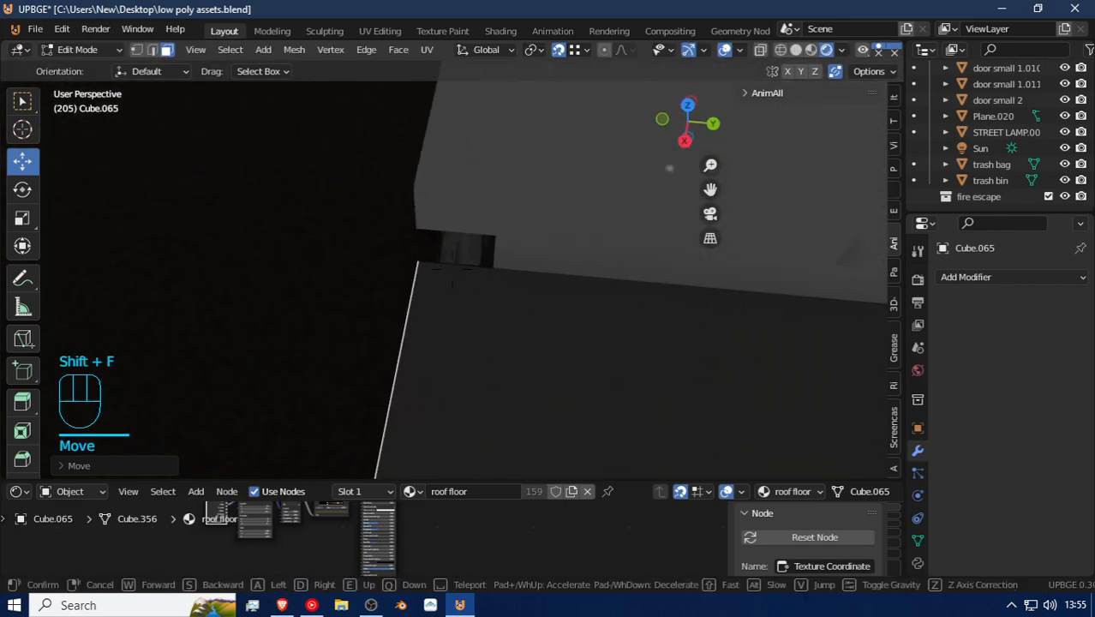
Step: Fine-tune the side face along the global Y axis by about 0.044 m, then about -0.004 m
{"action": "key", "text": "g"}
{"action": "key", "text": "z"}
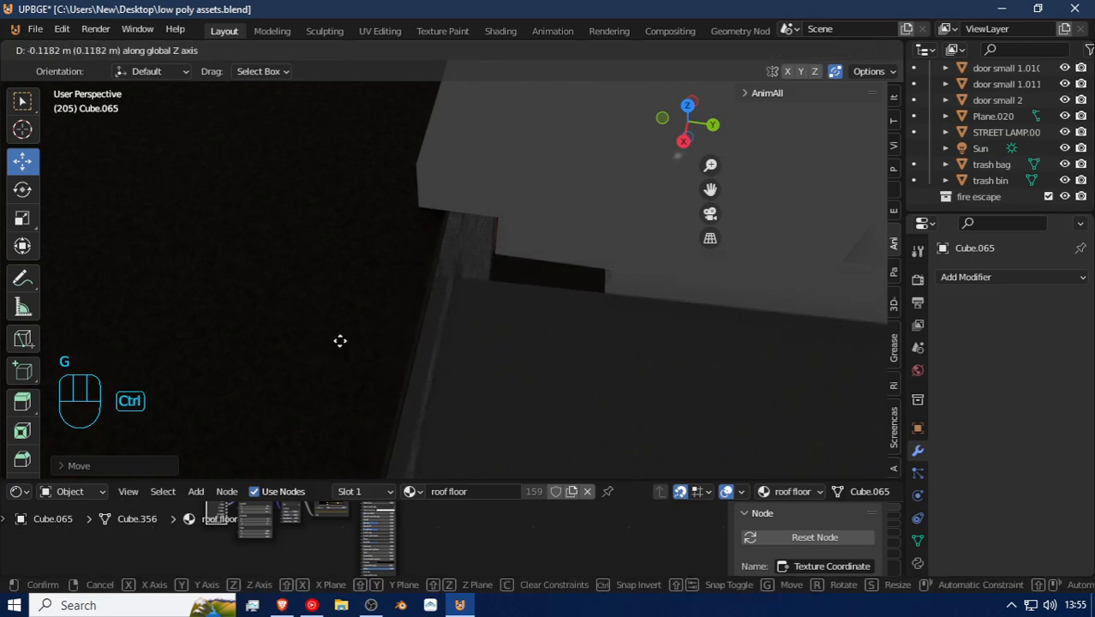
{"action": "key", "text": "g"}
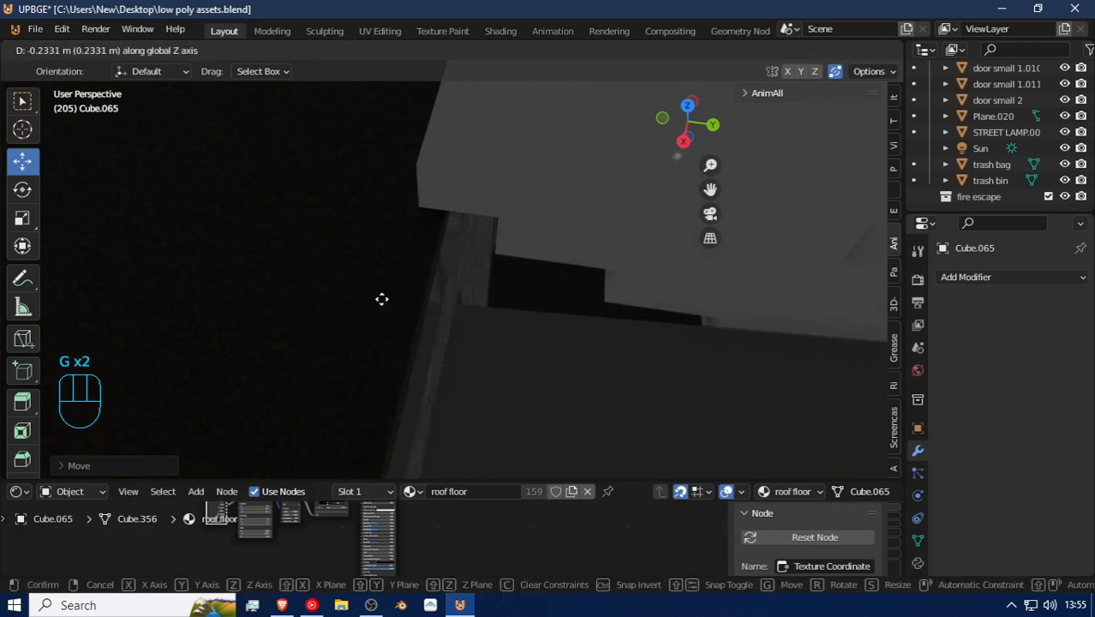
{"action": "key", "text": "y"}
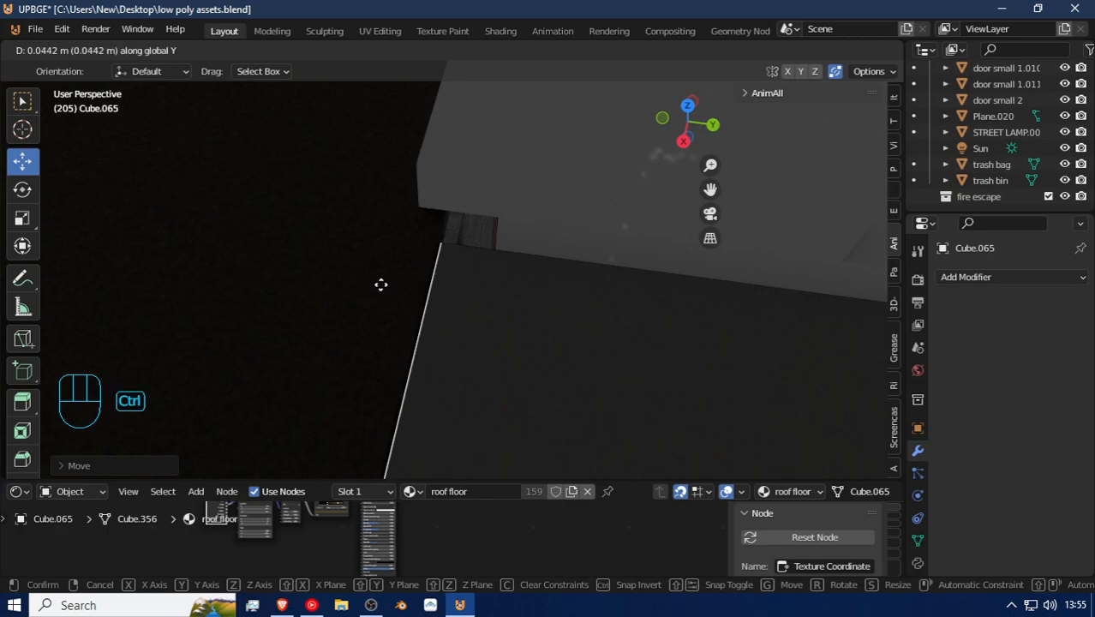
{"action": "left_click", "coordinate": [381, 284]}
{"action": "key", "text": "shift+f"}
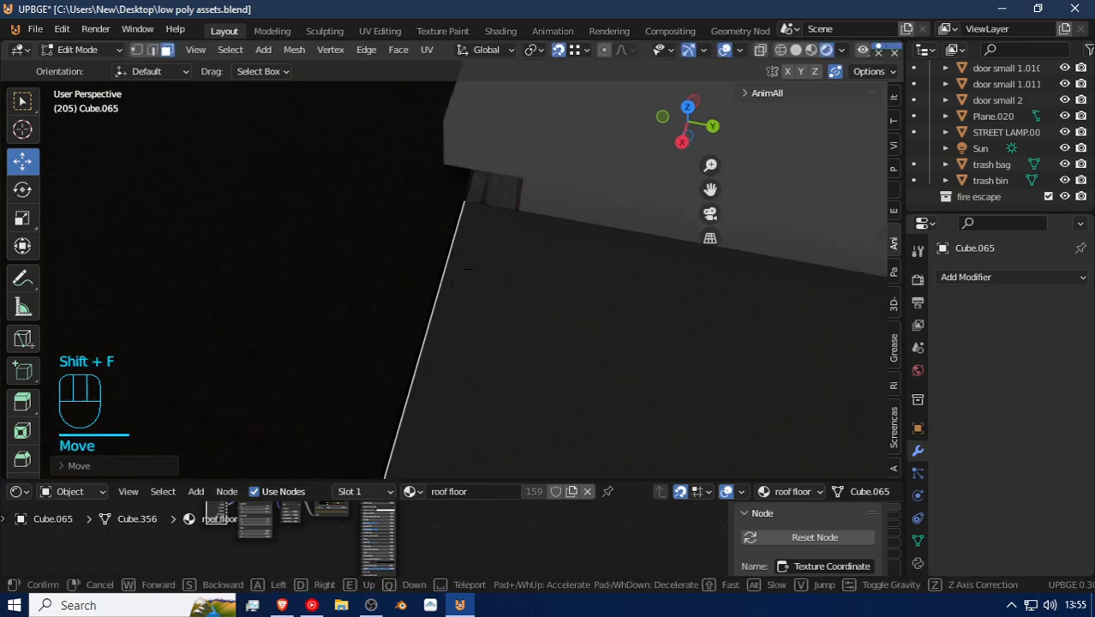
{"action": "left_click", "coordinate": [452, 269]}
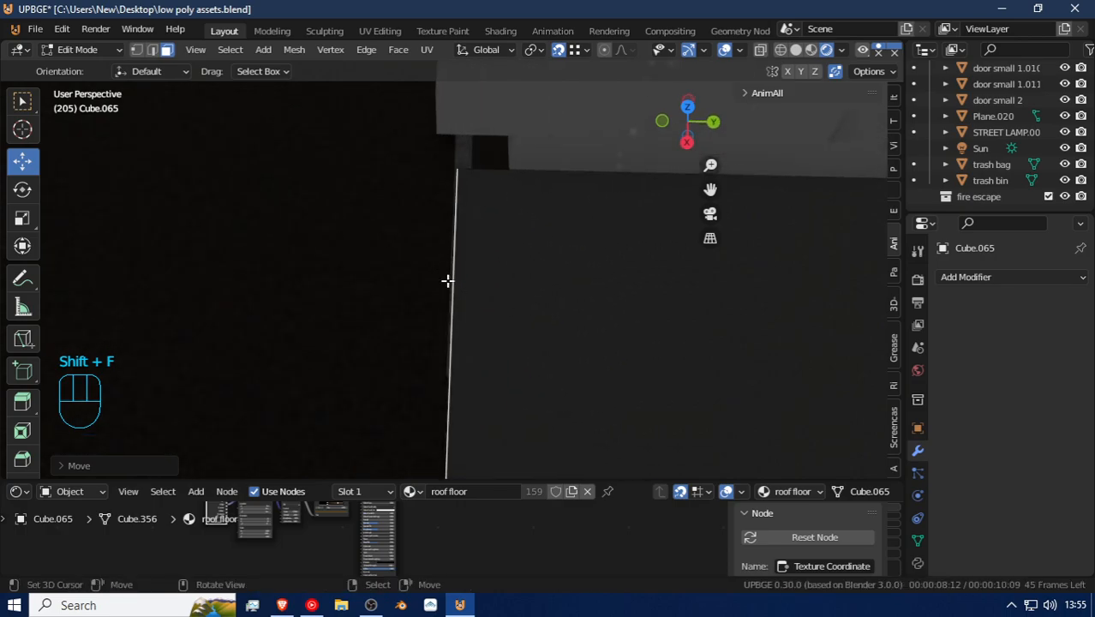
{"action": "key", "text": "g"}
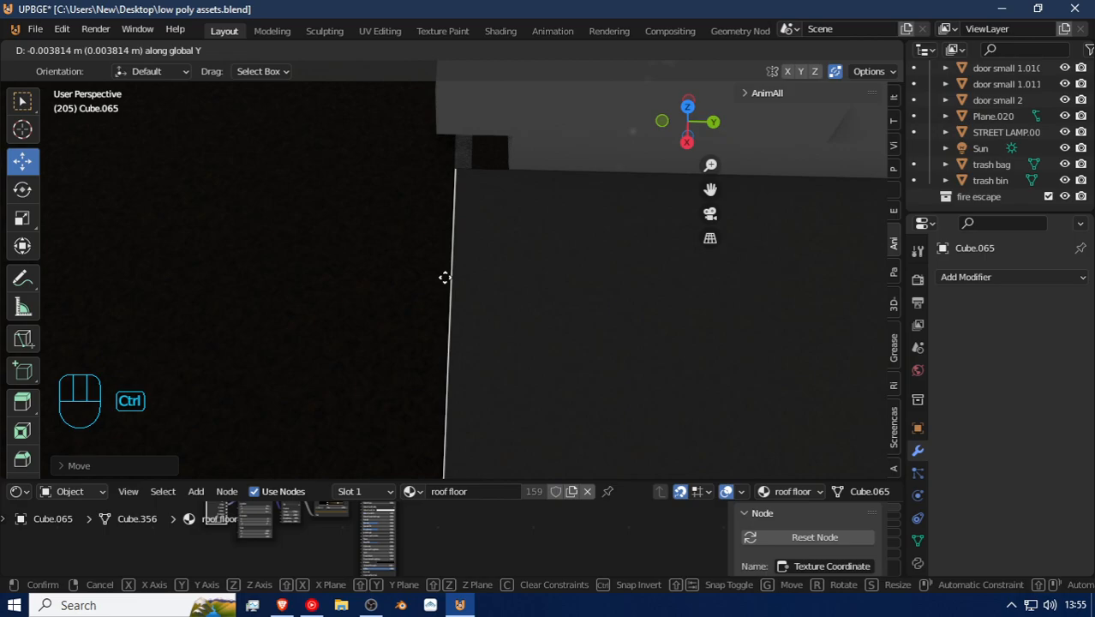
{"action": "left_click", "coordinate": [445, 277]}
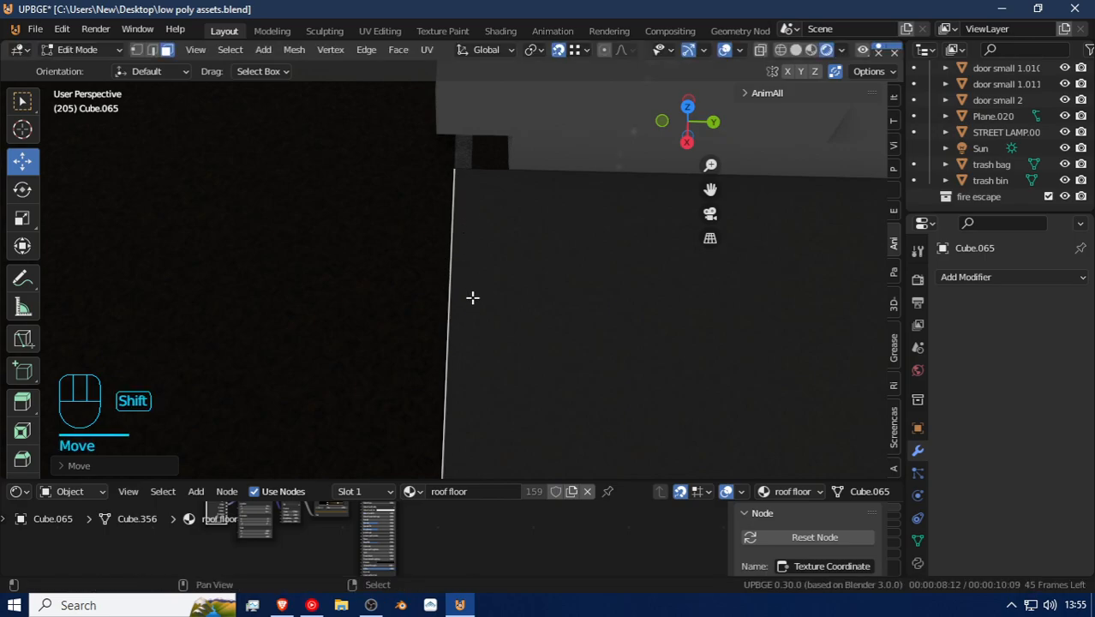
Step: Leave the slab and select the end face of the roof floor piece along the wall behind the staircase
{"action": "key", "text": "shift+f"}
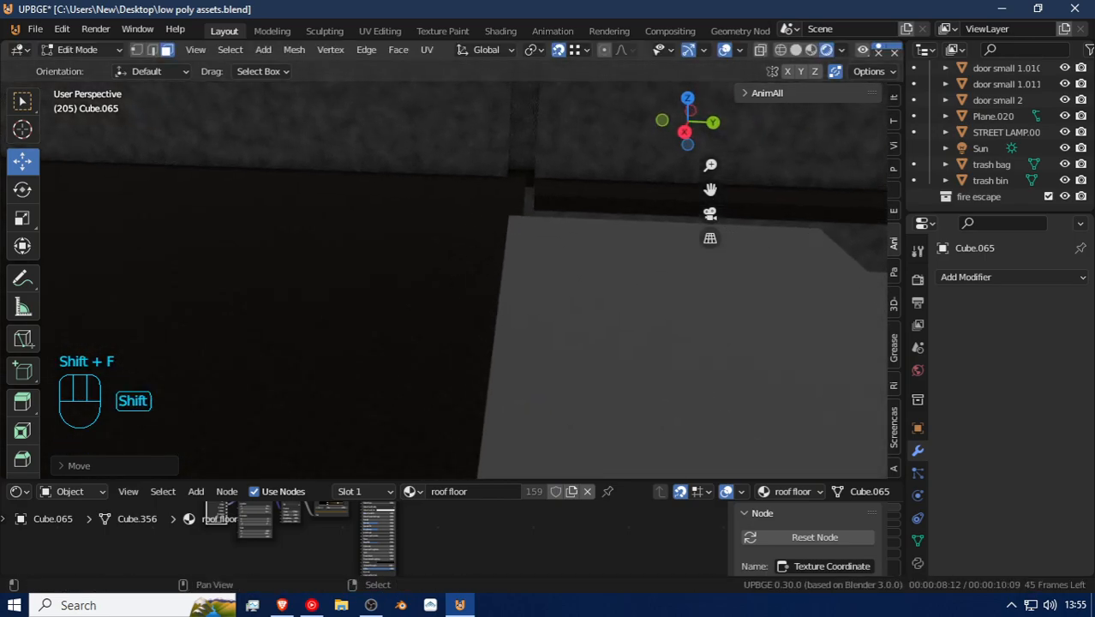
{"action": "key", "text": "shift+f"}
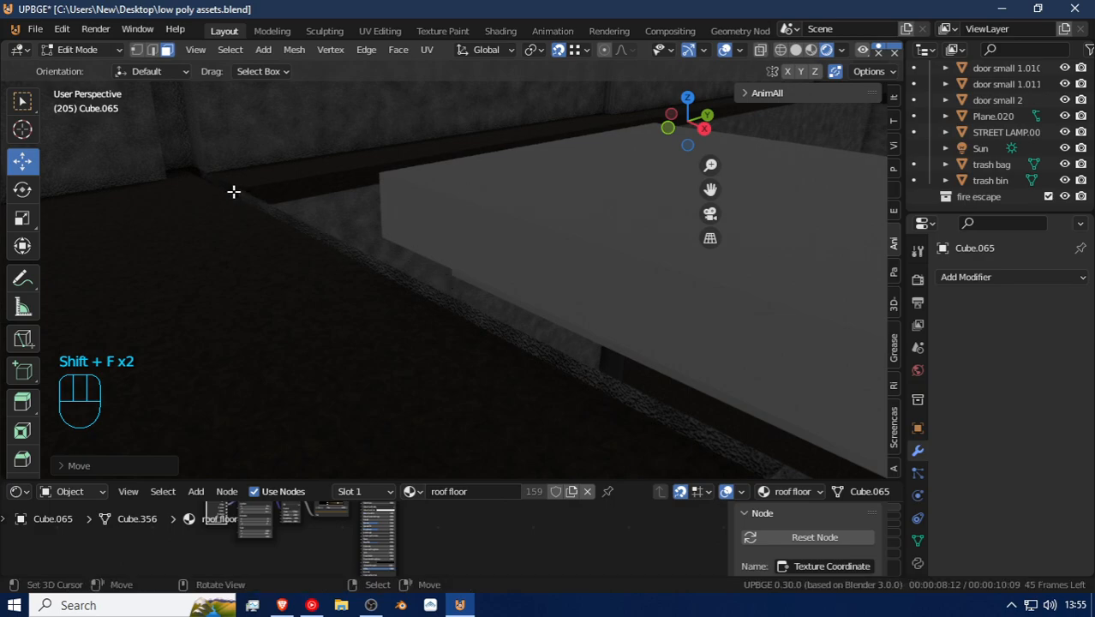
{"action": "key", "text": "Tab"}
{"action": "left_click", "coordinate": [227, 184]}
{"action": "key", "text": "Tab"}
{"action": "left_click", "coordinate": [224, 183]}
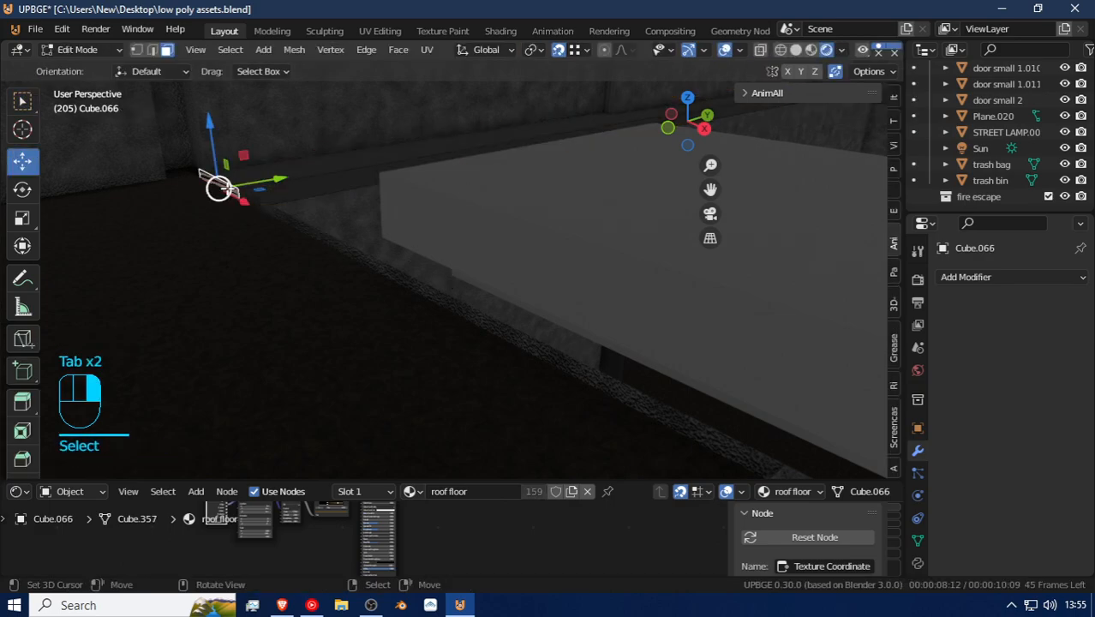
Step: Move that end face about -0.04 m along the global Y axis, snapping it to the corner of the front slab
{"action": "key", "text": "shift+f"}
{"action": "key", "text": "w"}
{"action": "key", "text": "s"}
{"action": "key", "text": "w"}
{"action": "left_click", "coordinate": [513, 308]}
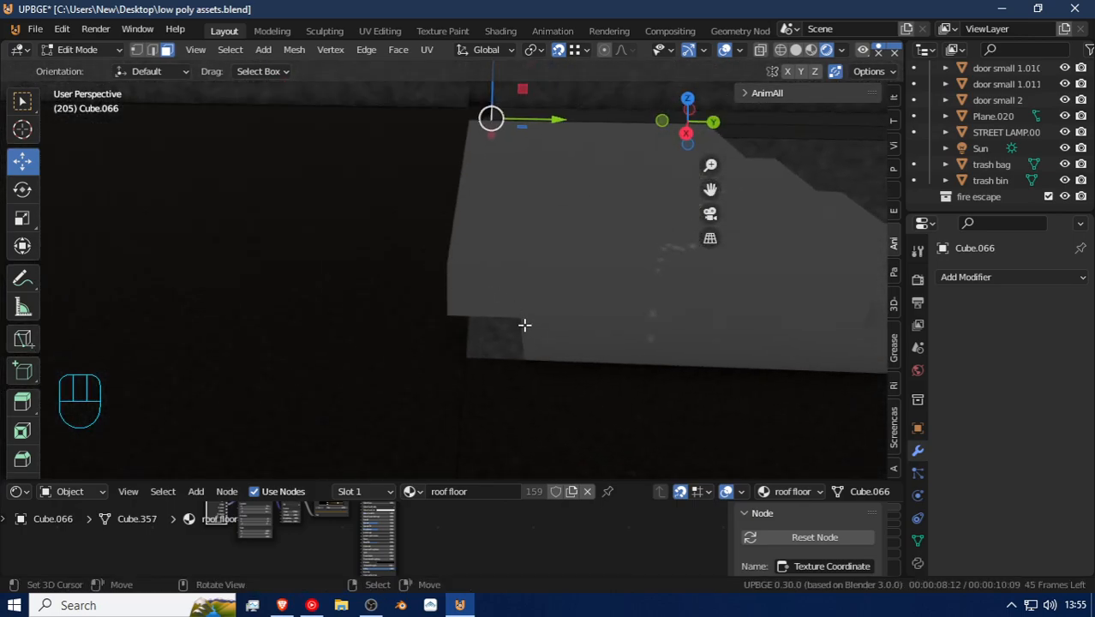
{"action": "key", "text": "g"}
{"action": "key", "text": "y"}
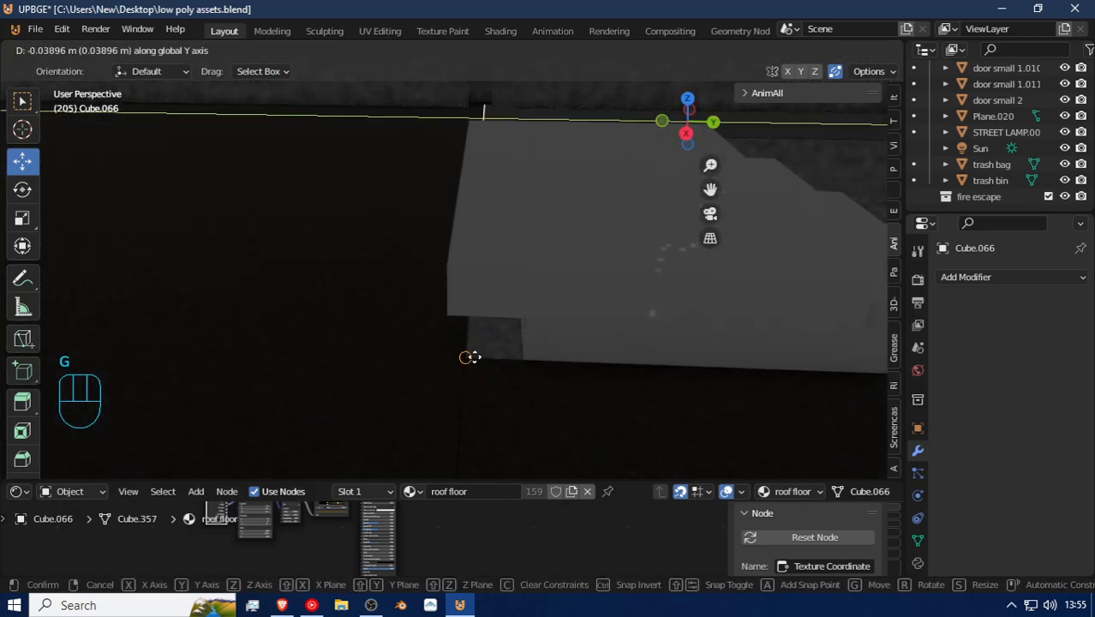
{"action": "left_click", "coordinate": [470, 357]}
Step: Leave the roof floor piece, check the stairwell edges, and select the staircase object
{"action": "key", "text": "Tab"}
{"action": "key", "text": "shift+f"}
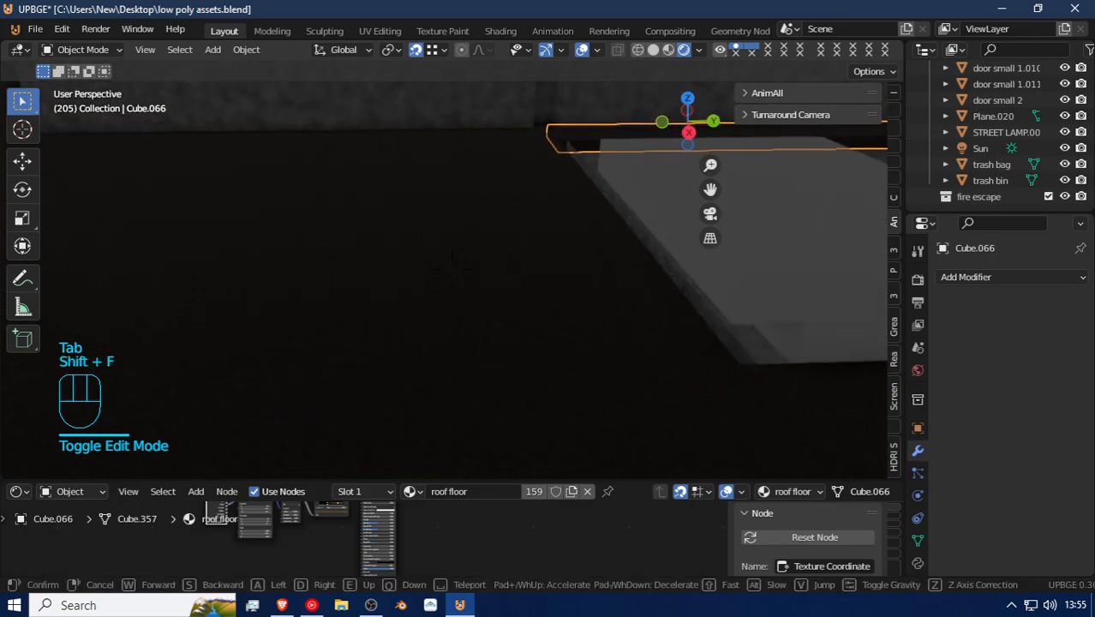
{"action": "key", "text": "w"}
{"action": "left_click", "coordinate": [403, 298]}
{"action": "key", "text": "Tab"}
{"action": "right_click", "coordinate": [406, 285]}
{"action": "key", "text": "Tab"}
{"action": "left_click", "coordinate": [403, 280]}
{"action": "left_click", "coordinate": [462, 293]}
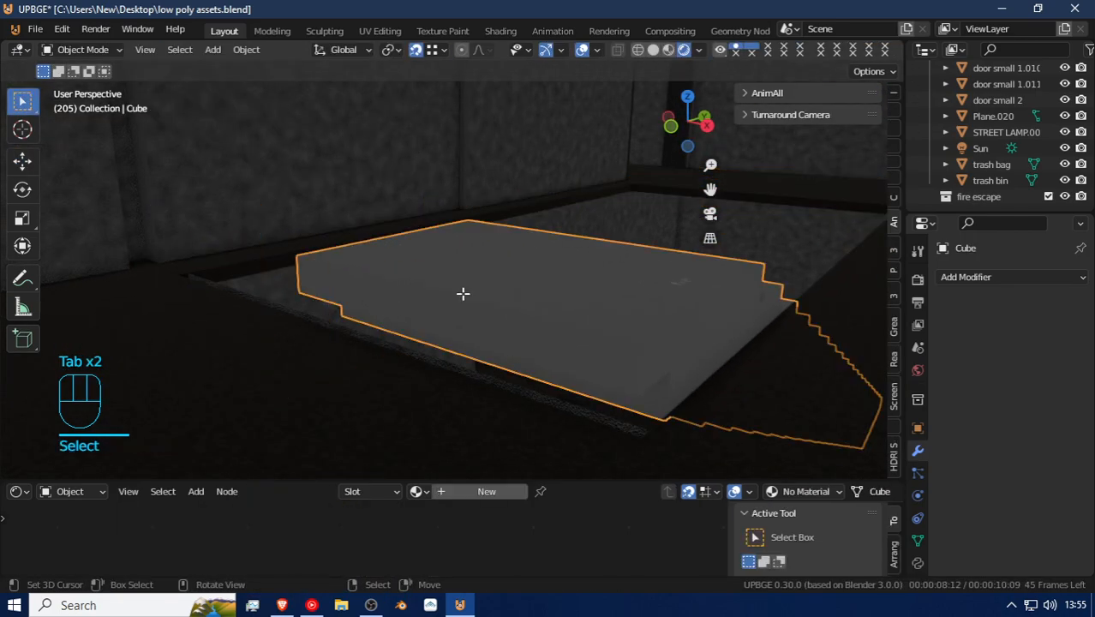
Step: Select the upper faces of the staircase's top landing and lower them about 0.056 m along the global Z axis
{"action": "key", "text": "Tab"}
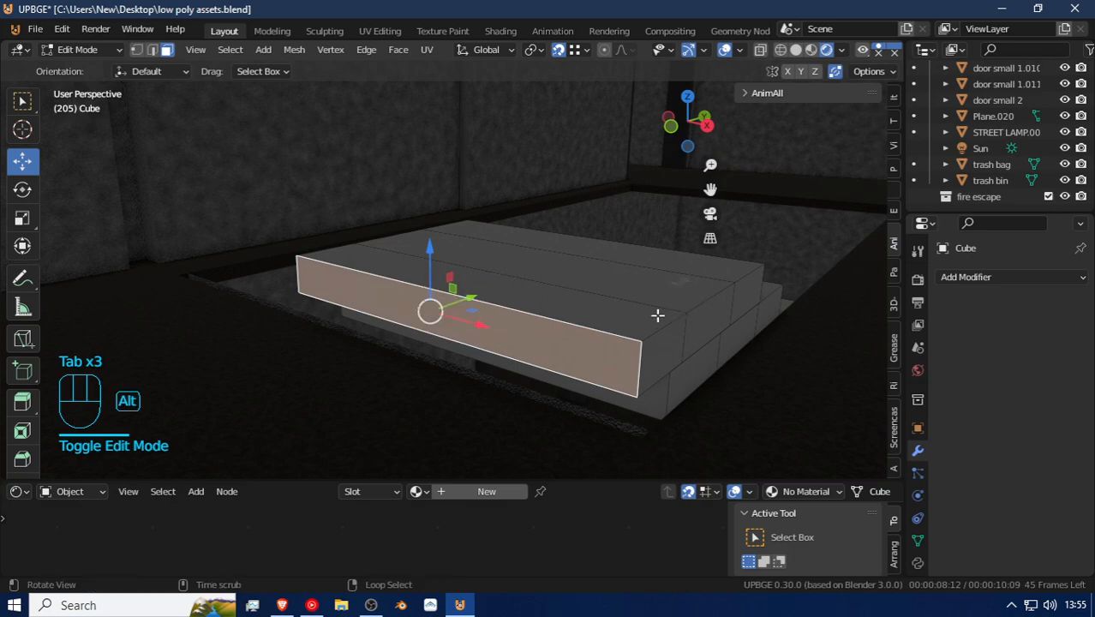
{"action": "left_click", "coordinate": [598, 315]}
{"action": "left_click", "coordinate": [628, 273], "text": "ctrl"}
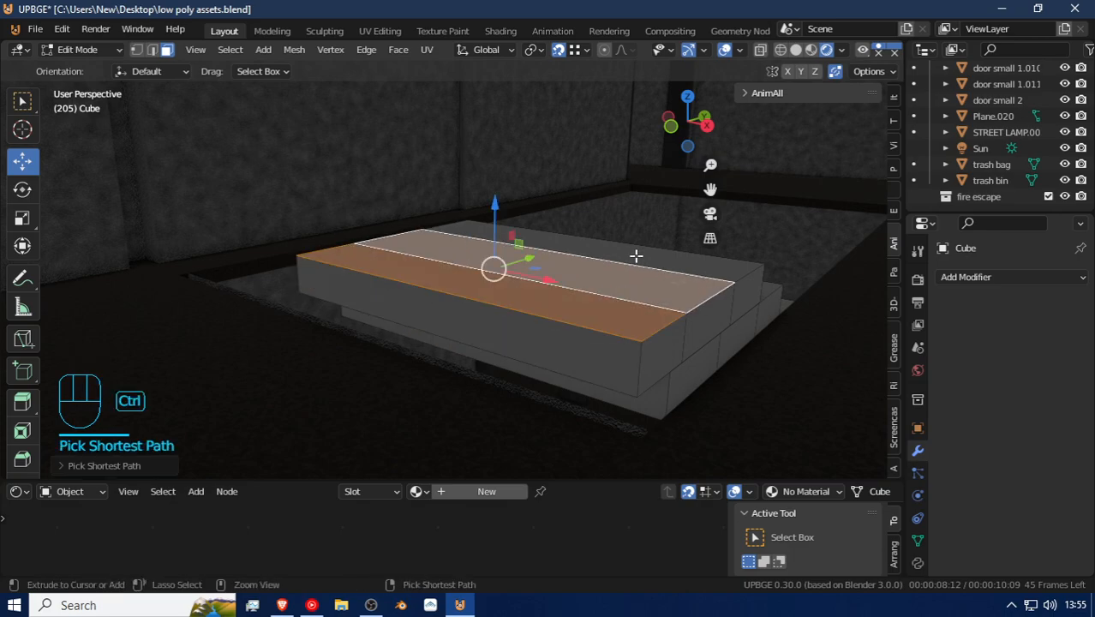
{"action": "key", "text": "g"}
{"action": "key", "text": "z"}
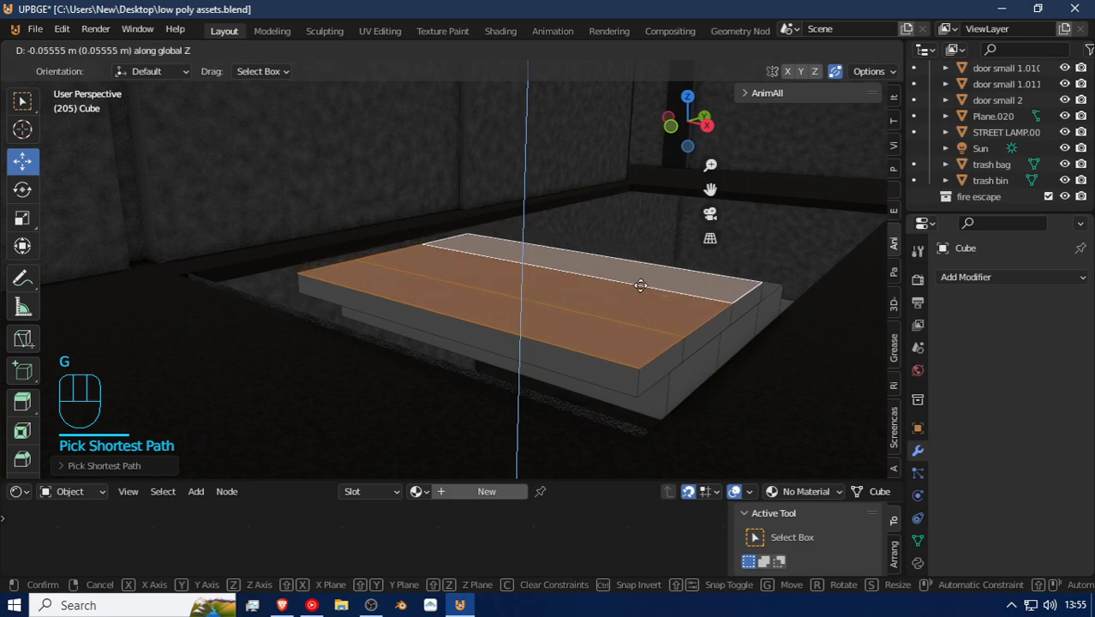
{"action": "left_click", "coordinate": [639, 285]}
Step: Try deleting only the vertices of the landing's selected upper faces, and undo the deletion
{"action": "key", "text": "shift+f"}
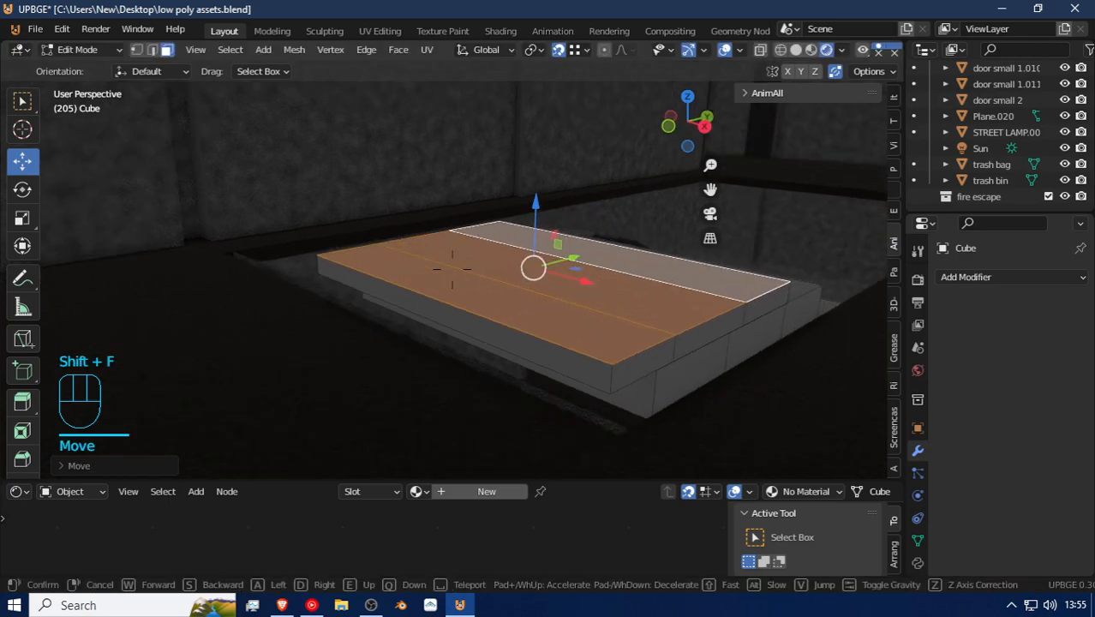
{"action": "key", "text": "a"}
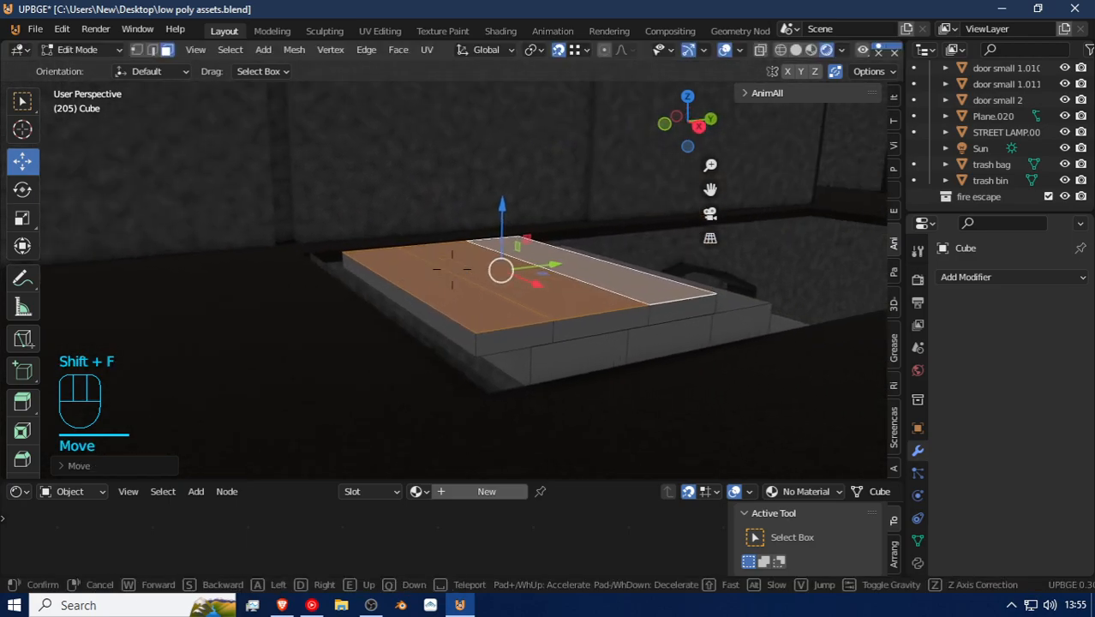
{"action": "key", "text": "g"}
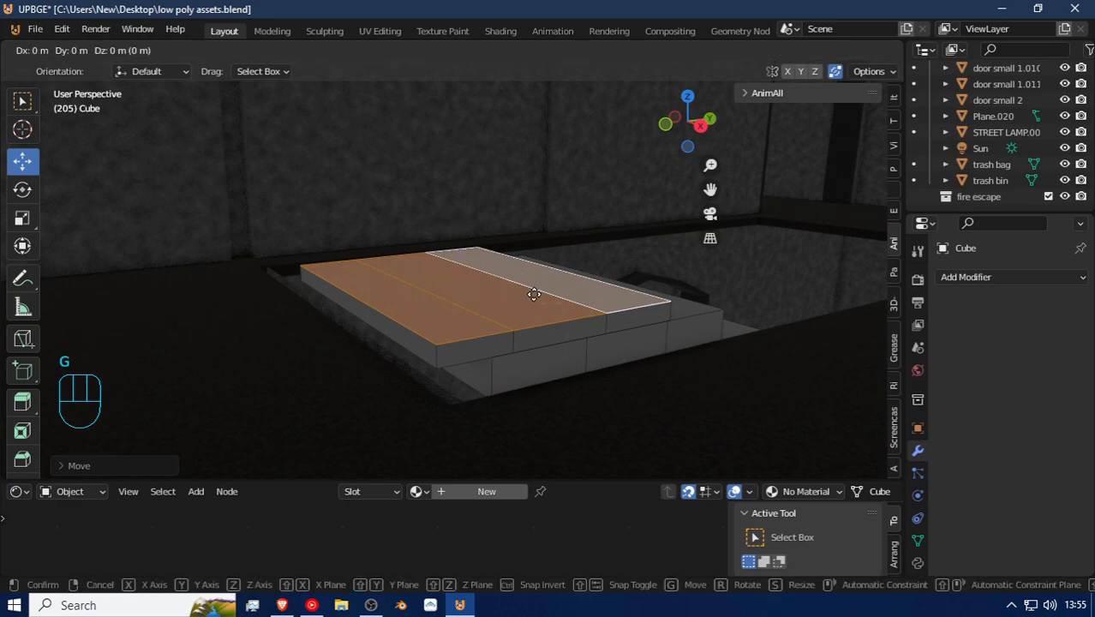
{"action": "key", "text": "z"}
{"action": "left_click", "coordinate": [522, 261]}
{"action": "key", "text": "x"}
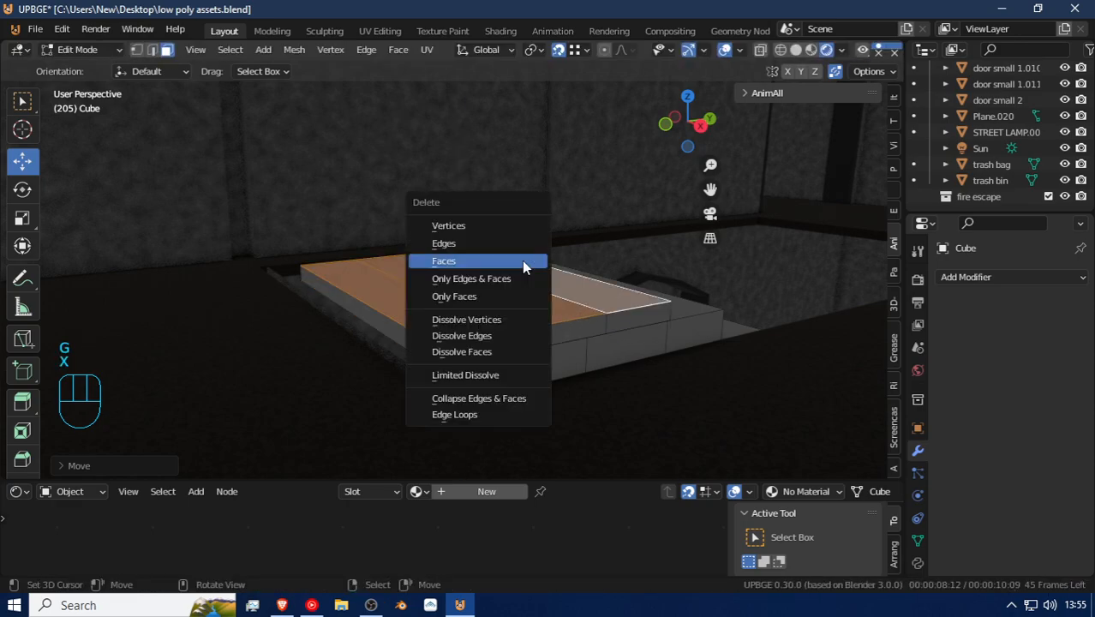
{"action": "left_click", "coordinate": [458, 224]}
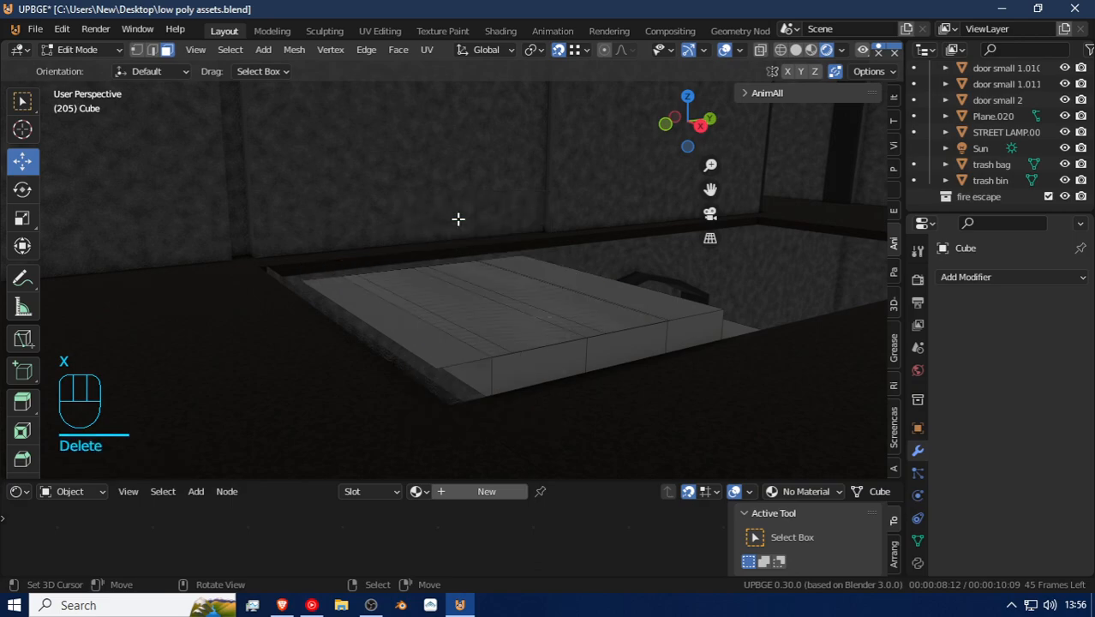
{"action": "left_click", "coordinate": [451, 337]}
{"action": "key", "text": "ctrl+z"}
{"action": "key", "text": "ctrl+z"}
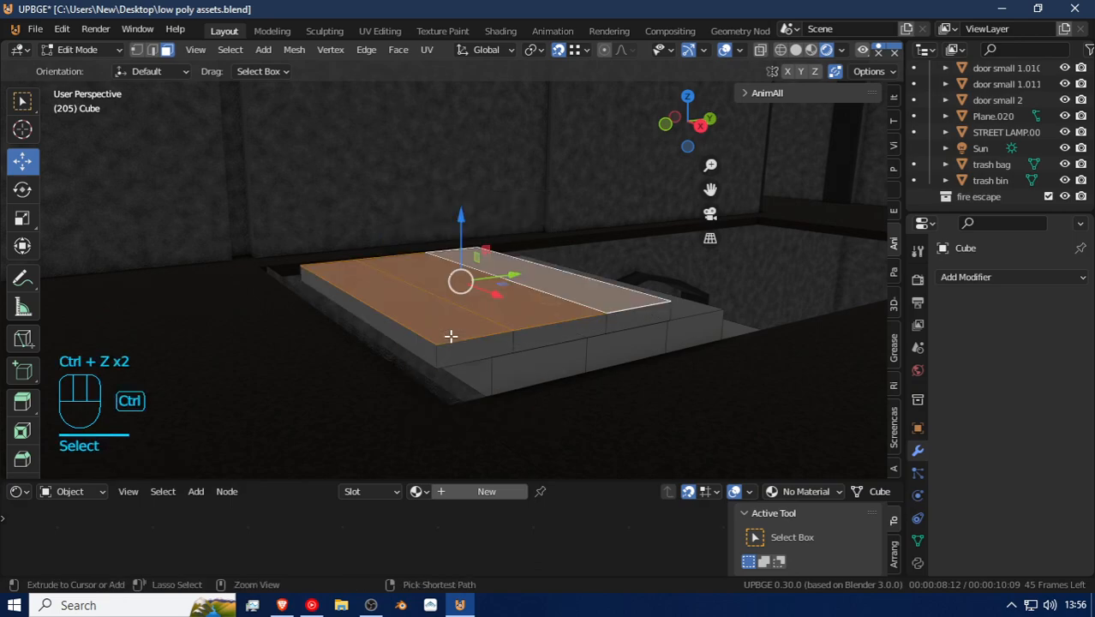
Step: Extend the selection to the whole linked top landing block and delete it
{"action": "key", "text": "ctrl+l"}
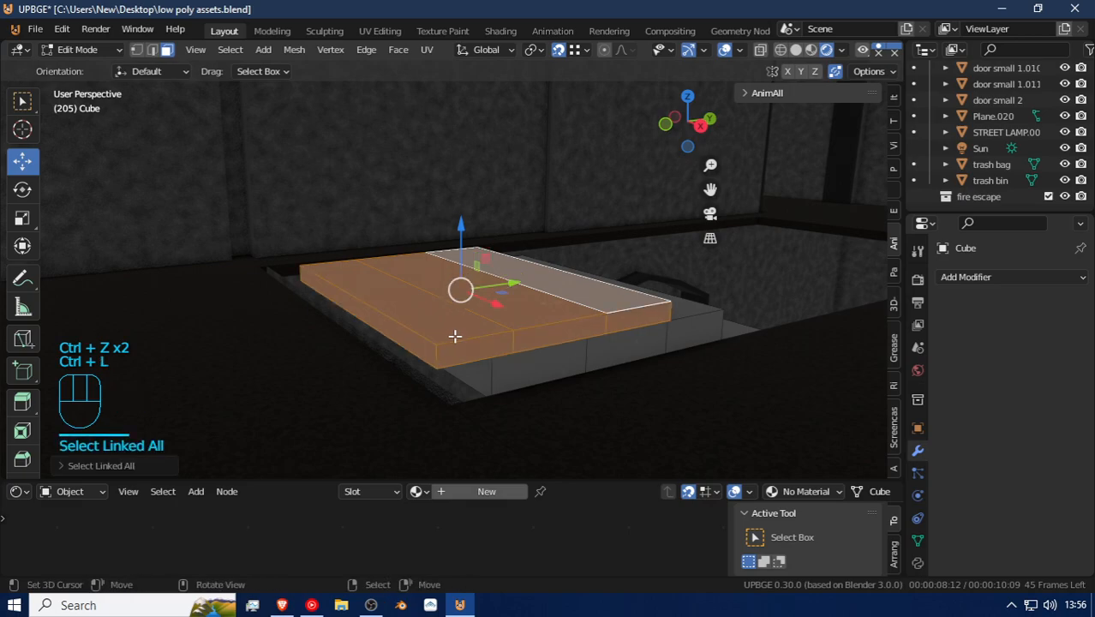
{"action": "key", "text": "x"}
{"action": "left_click", "coordinate": [453, 337]}
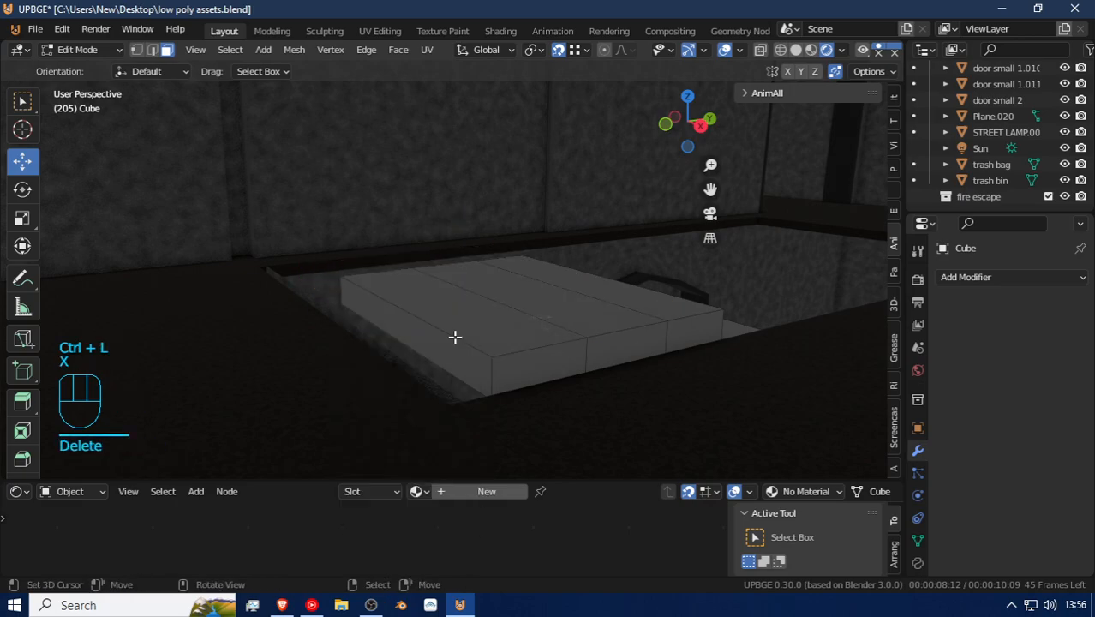
Step: Move the side face of the remaining top step along the negative global Y axis to meet the stairwell's edge
{"action": "key", "text": "g"}
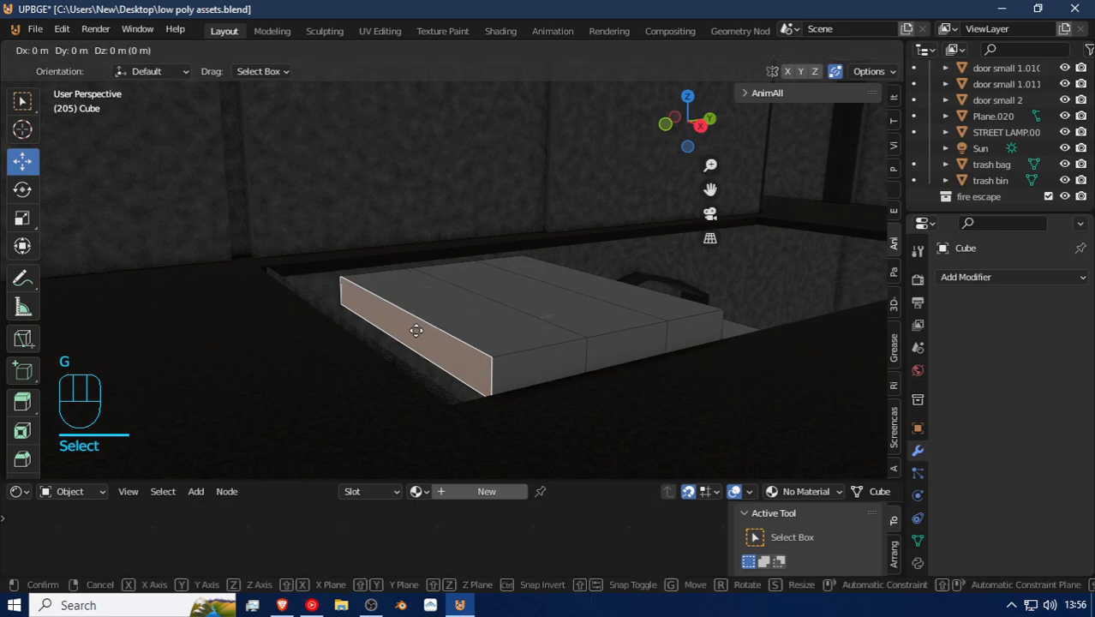
{"action": "key", "text": "y"}
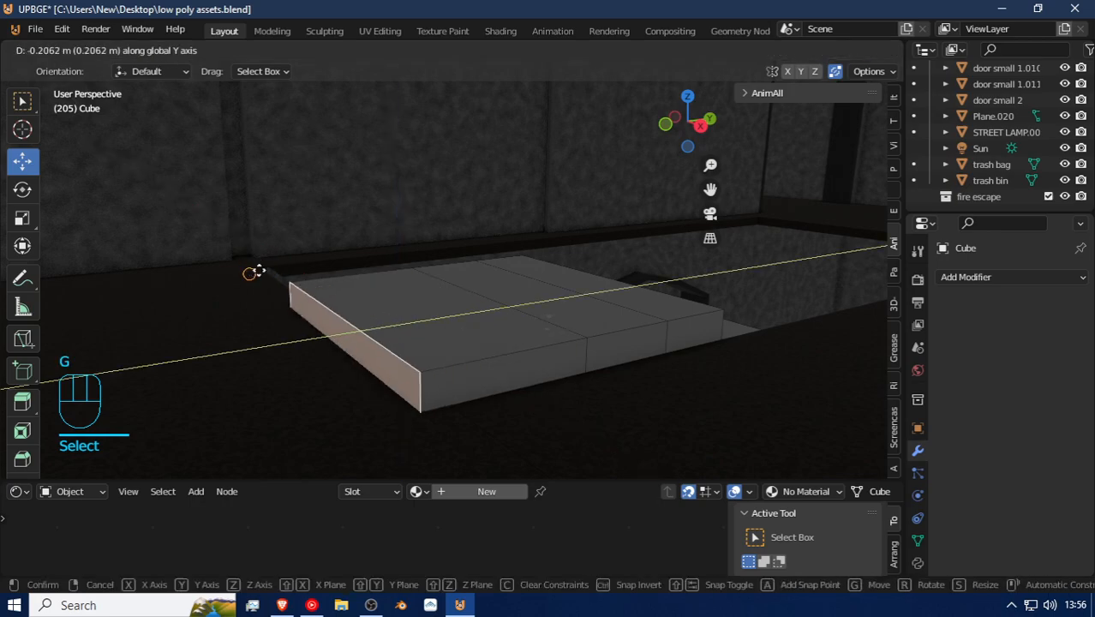
{"action": "left_click", "coordinate": [258, 268]}
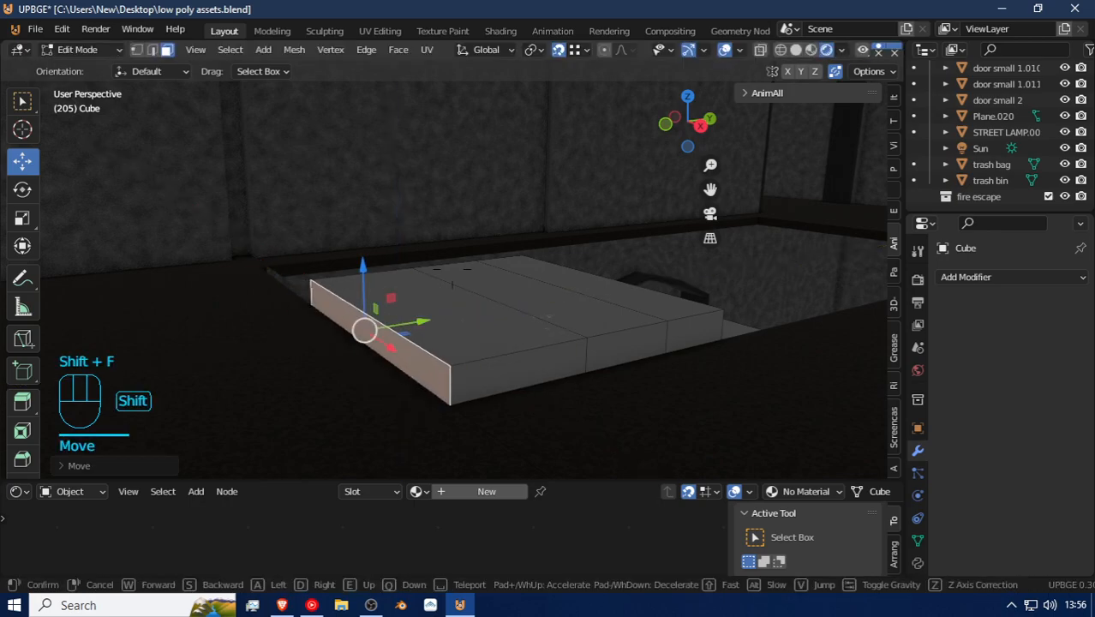
Step: Leave the staircase and move the end face of the roof floor piece along the wall about 0.039 m along global Y
{"action": "key", "text": "d"}
{"action": "key", "text": "s"}
{"action": "key", "text": "w"}
{"action": "key", "text": "a"}
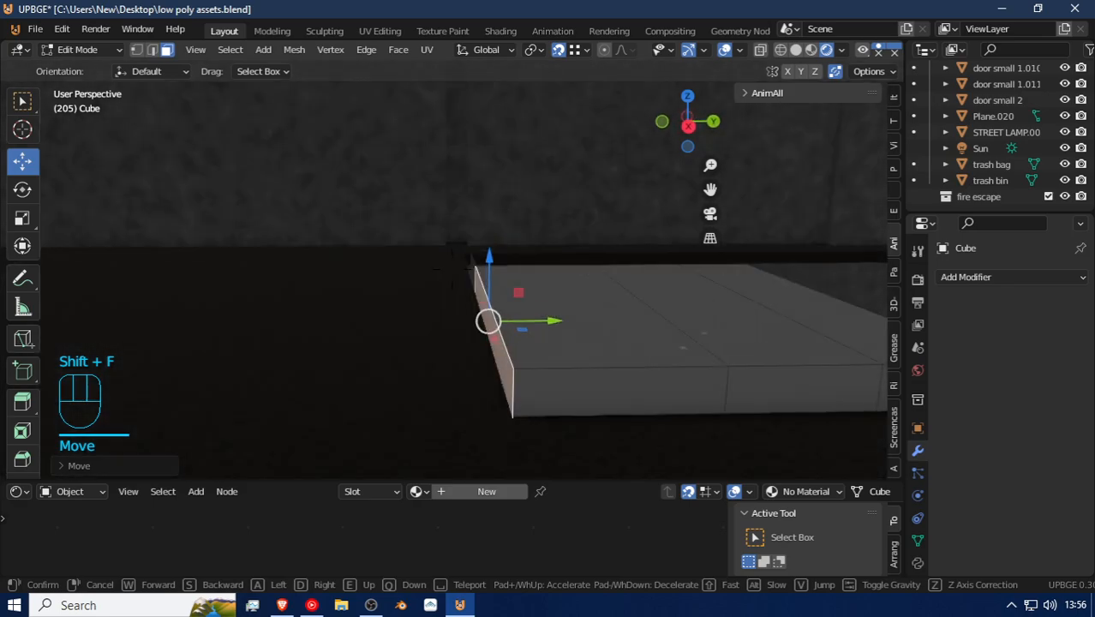
{"action": "key", "text": "w"}
{"action": "key", "text": "d"}
{"action": "key", "text": "a"}
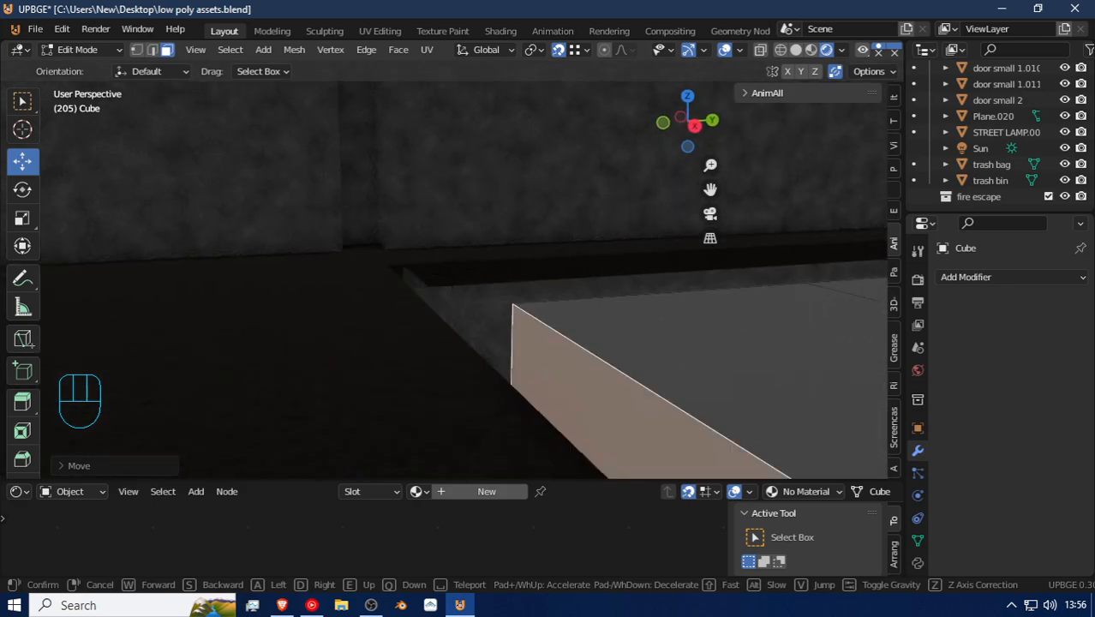
{"action": "key", "text": "e"}
{"action": "key", "text": "w"}
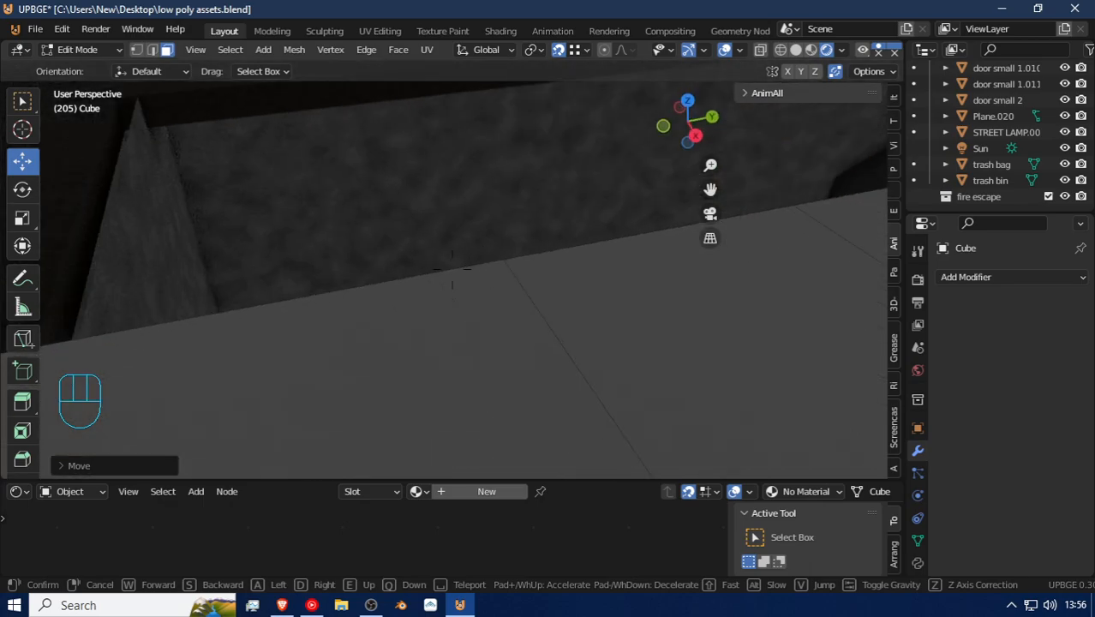
{"action": "key", "text": "e"}
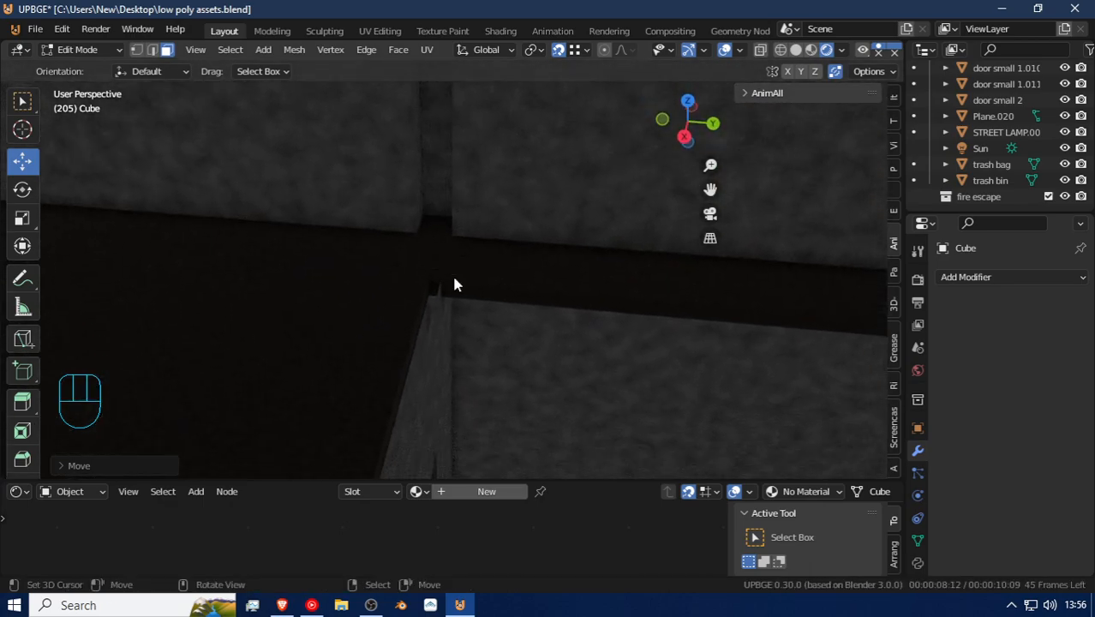
{"action": "key", "text": "Tab"}
{"action": "left_click", "coordinate": [430, 281]}
{"action": "left_click", "coordinate": [454, 286]}
{"action": "key", "text": "Tab"}
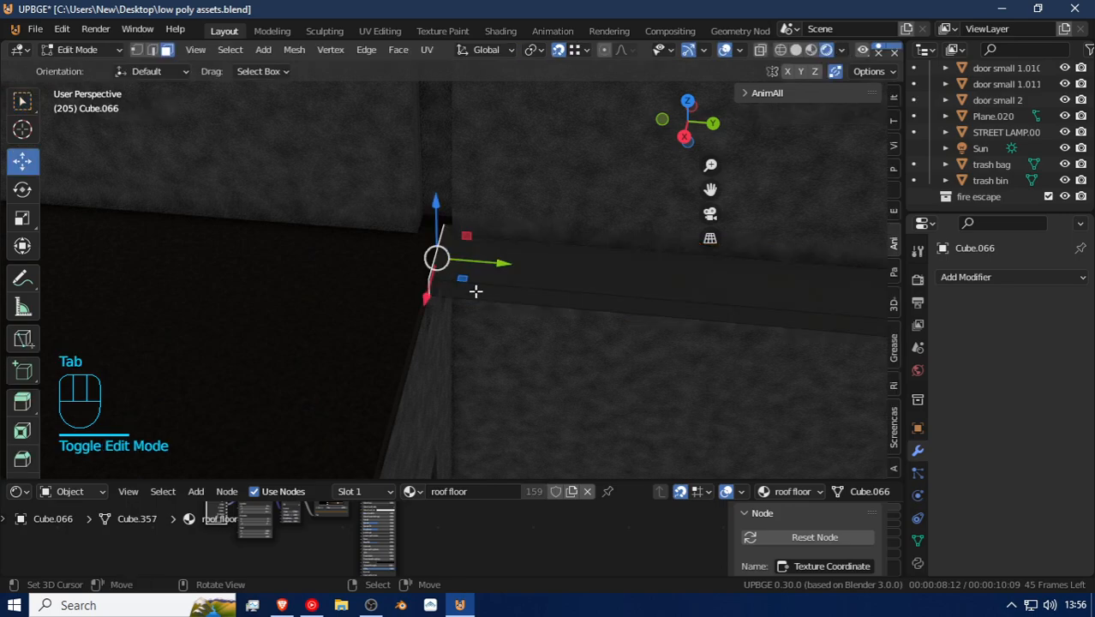
{"action": "key", "text": "g"}
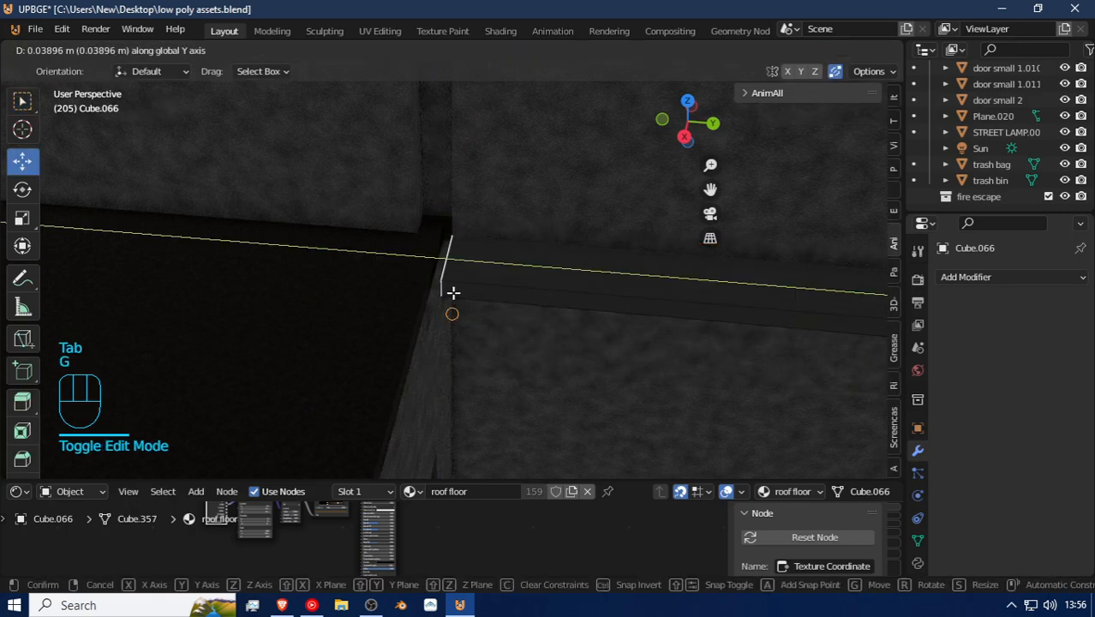
{"action": "left_click", "coordinate": [453, 292]}
{"action": "key", "text": "Tab"}
Step: Move the adjoining floor slab's side face about 0.04 m along global Y, aligning it with the wall piece's end, and leave the slab
{"action": "left_click", "coordinate": [418, 303]}
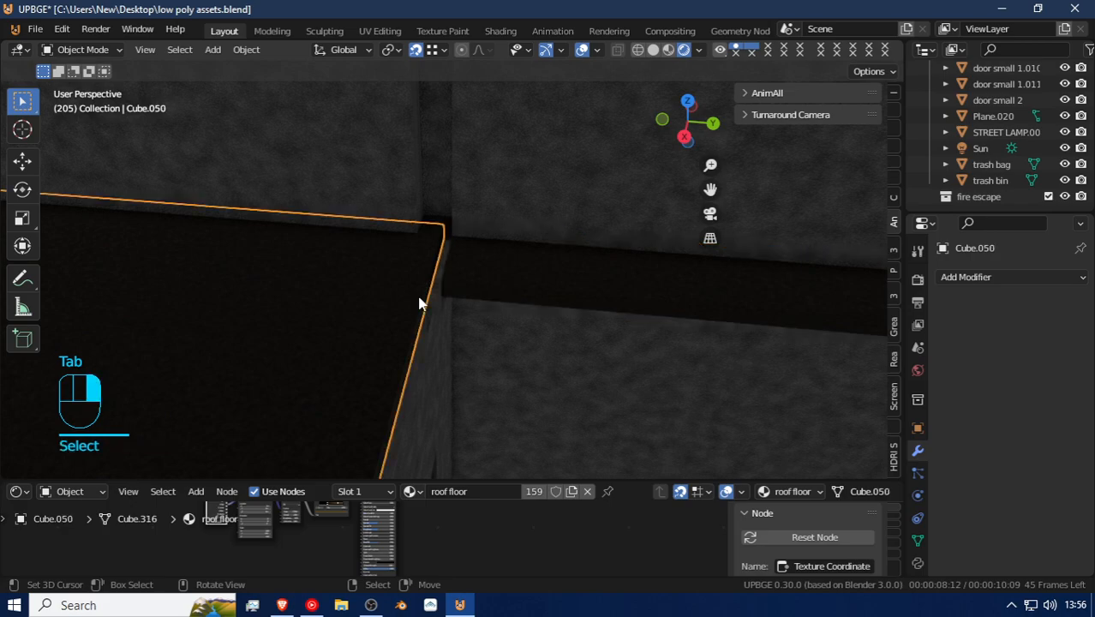
{"action": "key", "text": "Tab"}
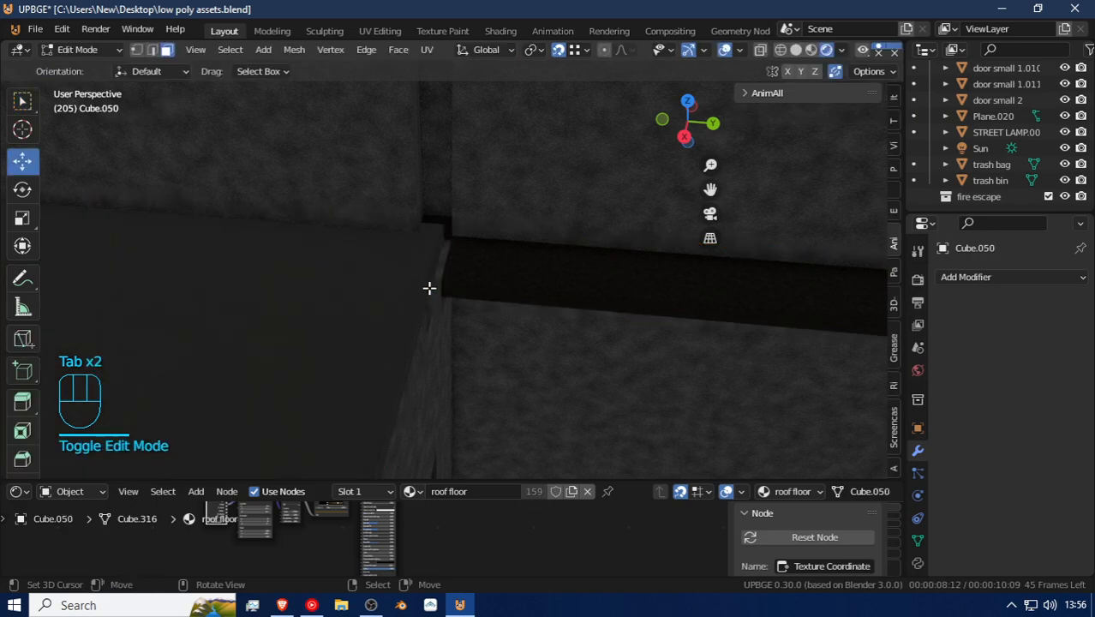
{"action": "key", "text": "g"}
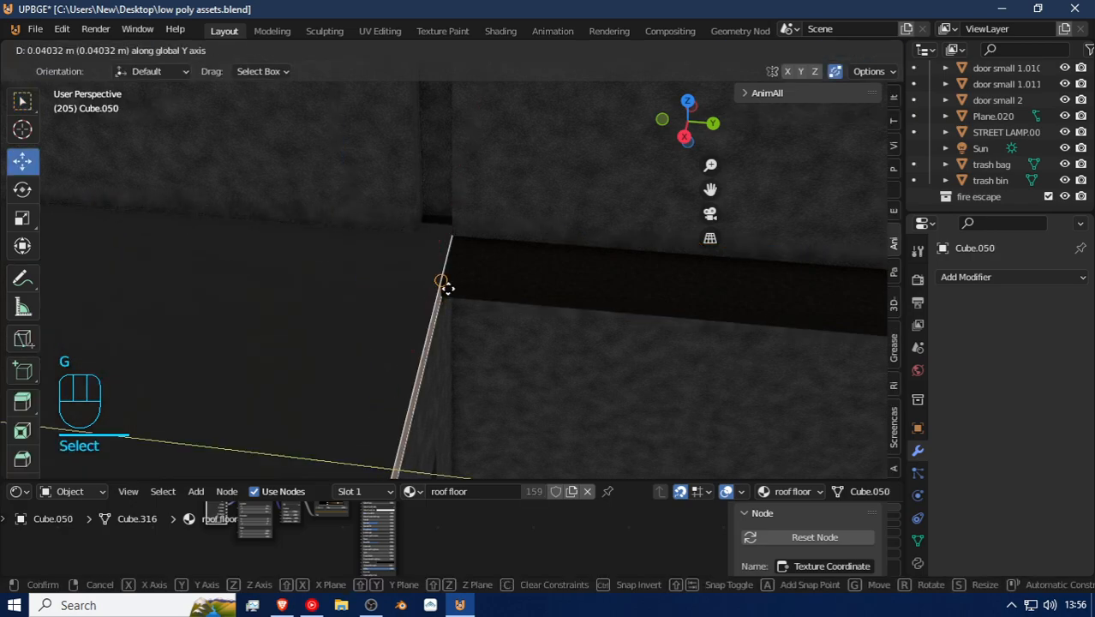
{"action": "left_click", "coordinate": [449, 291]}
{"action": "key", "text": "shift+f"}
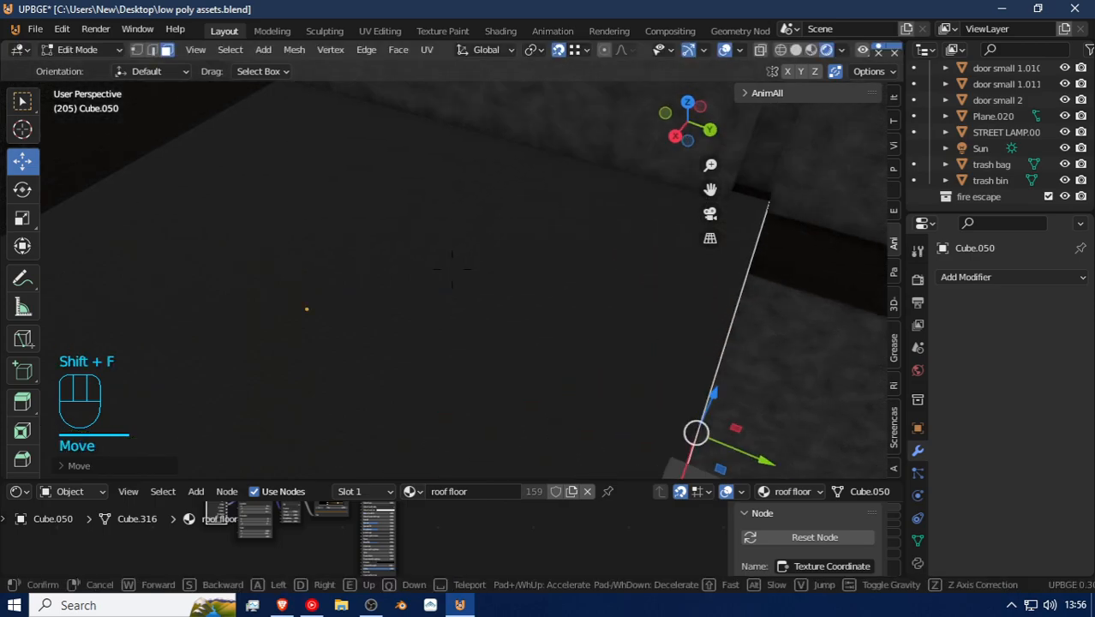
{"action": "left_click", "coordinate": [452, 269]}
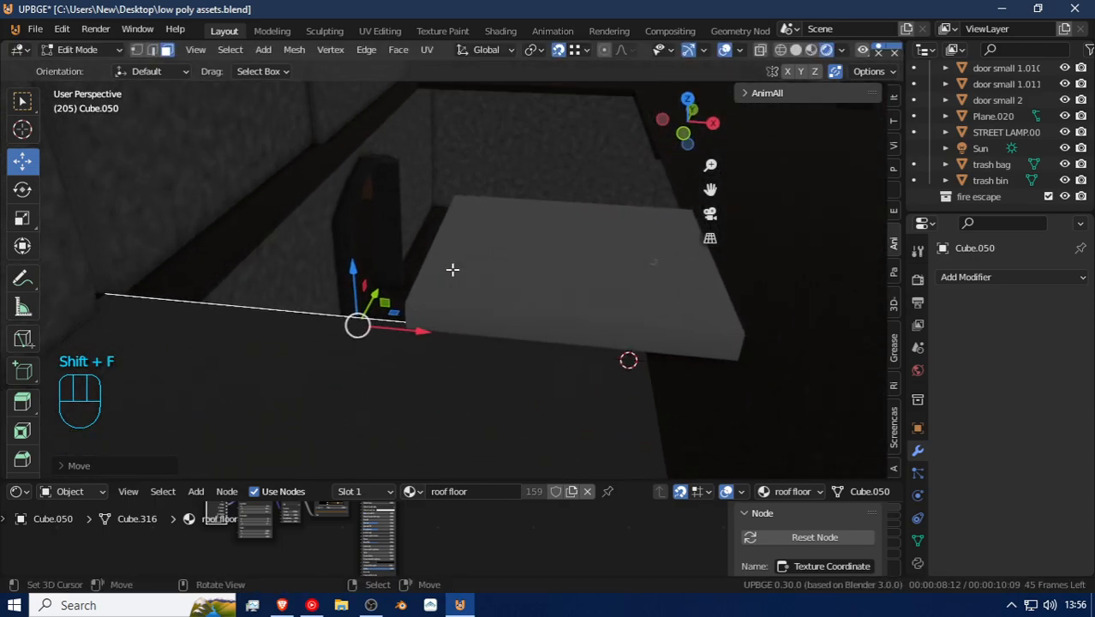
{"action": "key", "text": "Tab"}
Step: Select the staircase object and shift it slightly along a single axis within the stairwell opening
{"action": "left_click", "coordinate": [651, 319]}
{"action": "key", "text": "shift+f"}
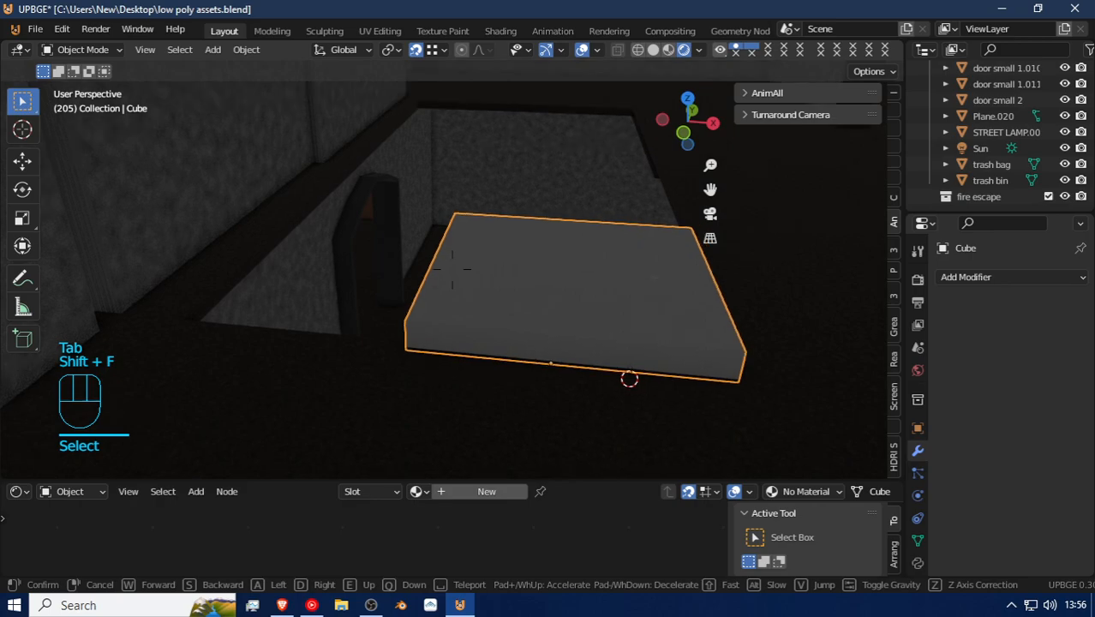
{"action": "key", "text": "s"}
{"action": "key", "text": "w"}
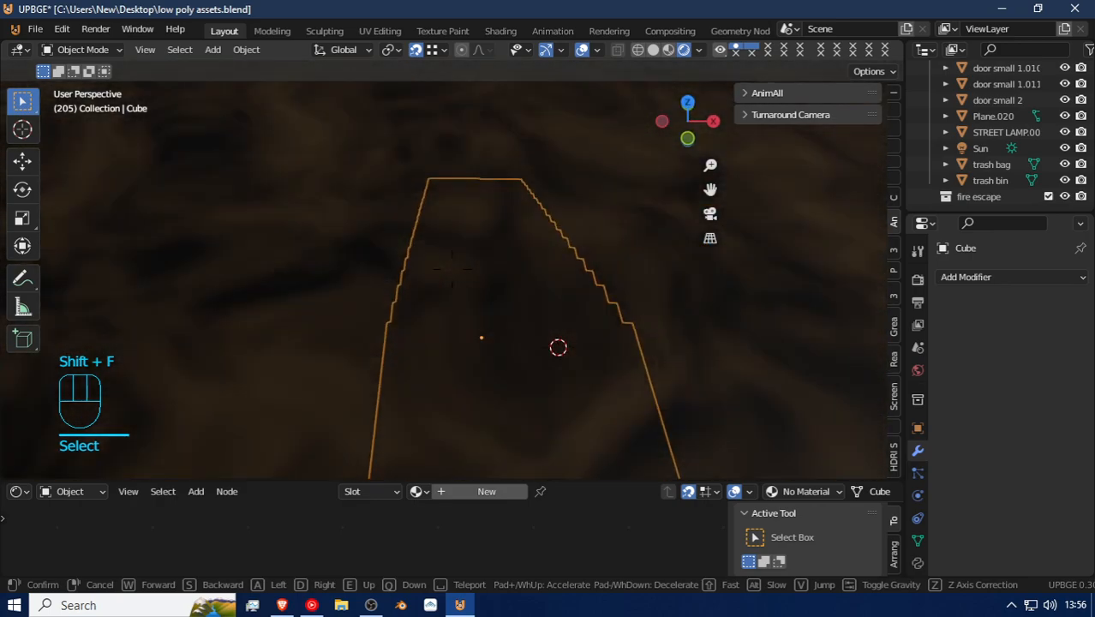
{"action": "left_click", "coordinate": [452, 269]}
{"action": "key", "text": "g"}
{"action": "middle_click_drag", "start_coordinate": [445, 264], "coordinate": [422, 260]}
{"action": "left_click", "coordinate": [422, 261]}
Step: Examine the staircase's fit in the stairwell from above and from the floor below, and clear the selection
{"action": "key", "text": "shift+f"}
{"action": "key", "text": "d"}
{"action": "left_click", "coordinate": [452, 269]}
{"action": "key", "text": "shift+f"}
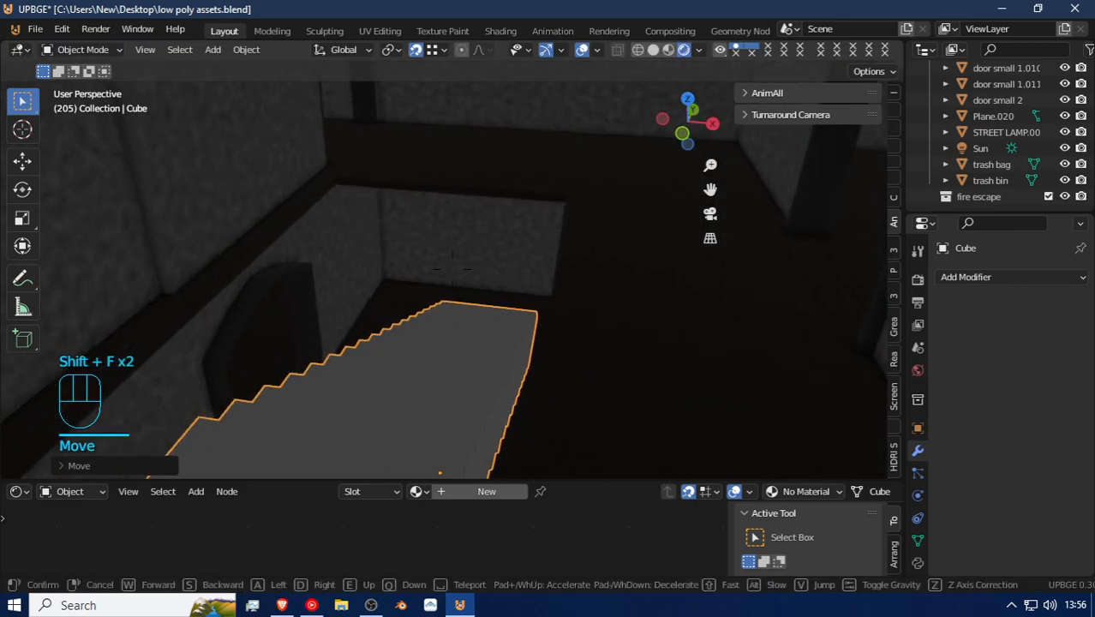
{"action": "key", "text": "w"}
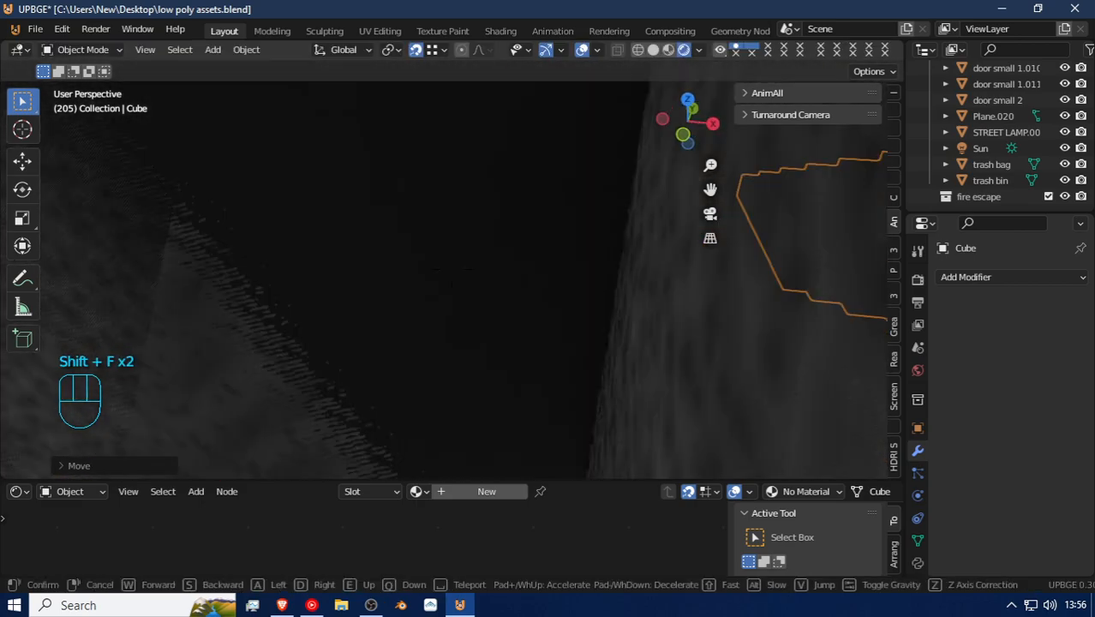
{"action": "key", "text": "a"}
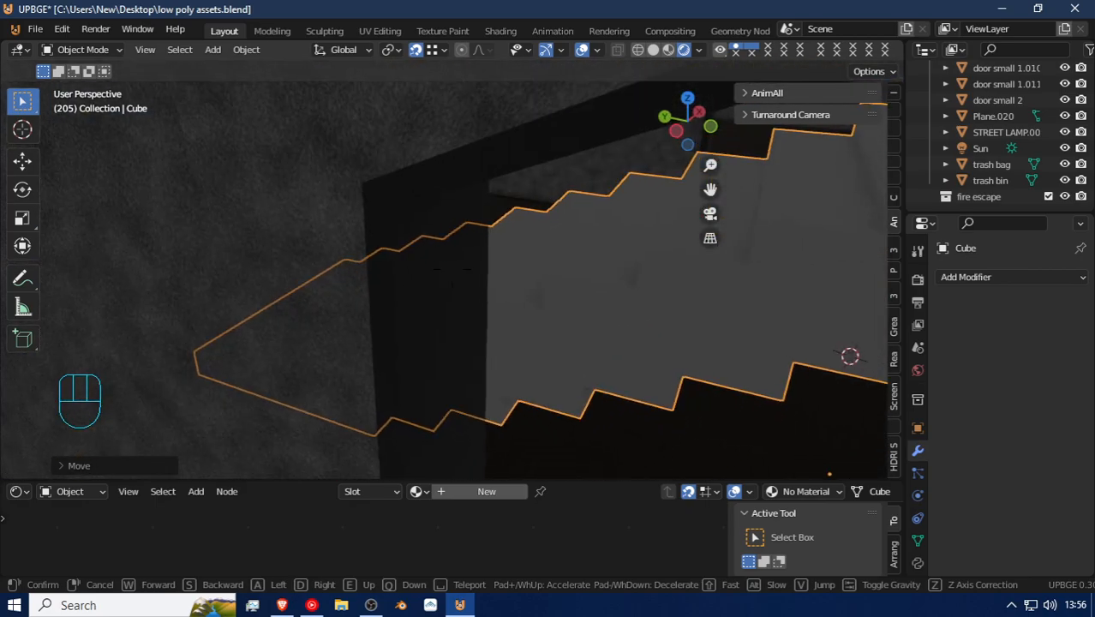
{"action": "key", "text": "d"}
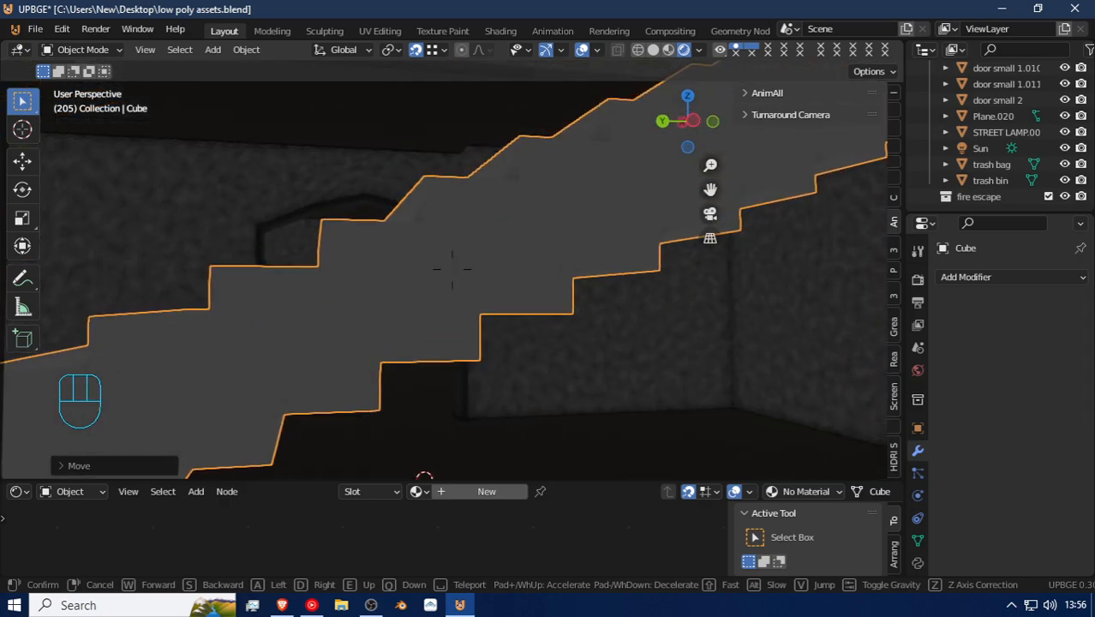
{"action": "left_click", "coordinate": [449, 264]}
{"action": "key", "text": "a"}
{"action": "key", "text": "shift+f"}
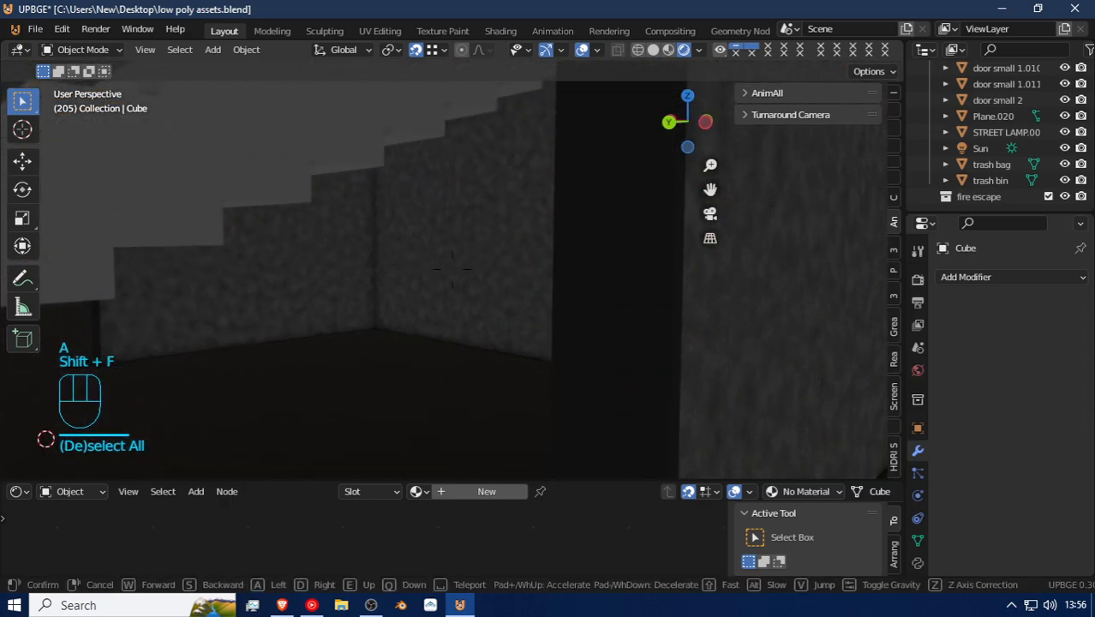
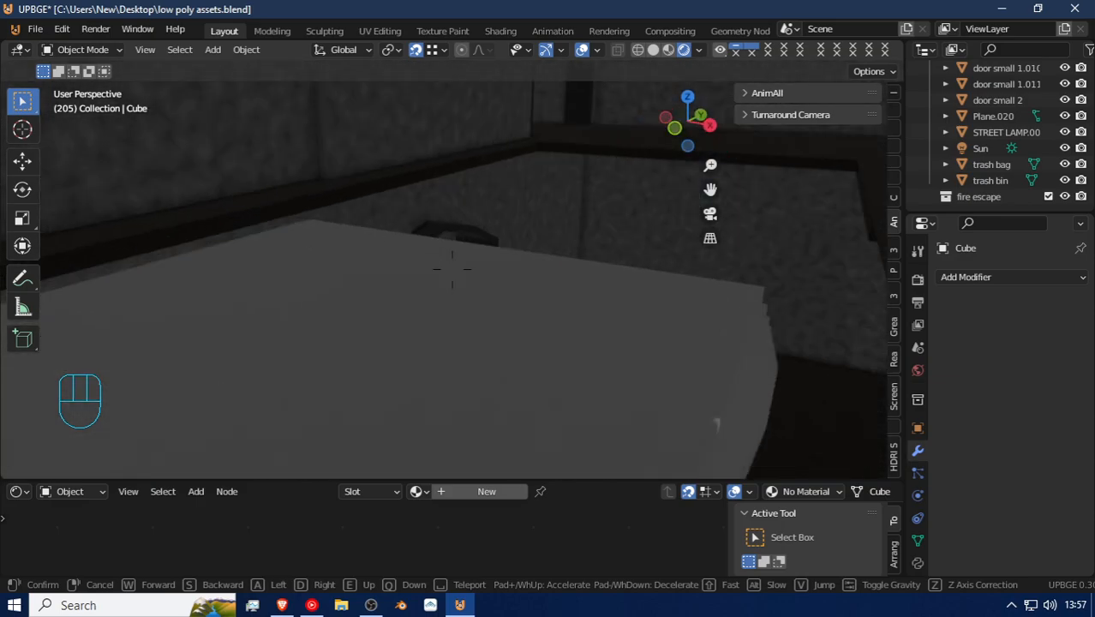
{"action": "left_click", "coordinate": [511, 236]}
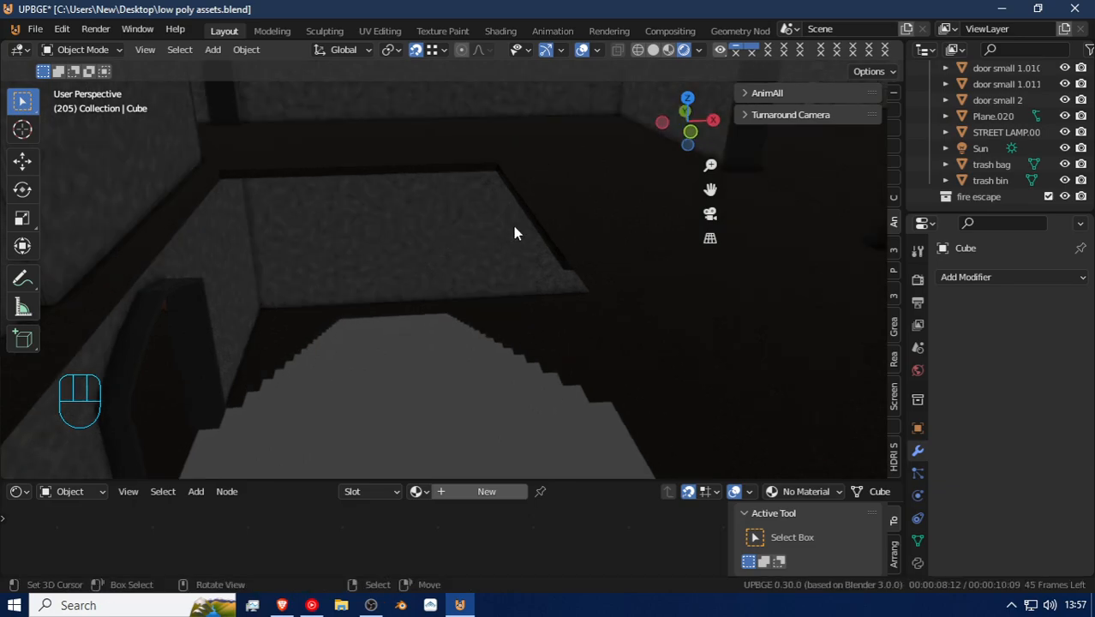
Step: Open the floor slab beside the stairwell for mesh editing and select its large top face
{"action": "key", "text": "Tab"}
{"action": "key", "text": "Tab"}
{"action": "left_click", "coordinate": [547, 228]}
{"action": "key", "text": "Tab"}
{"action": "key", "text": "Tab"}
{"action": "left_click", "coordinate": [581, 277]}
{"action": "key", "text": "Tab"}
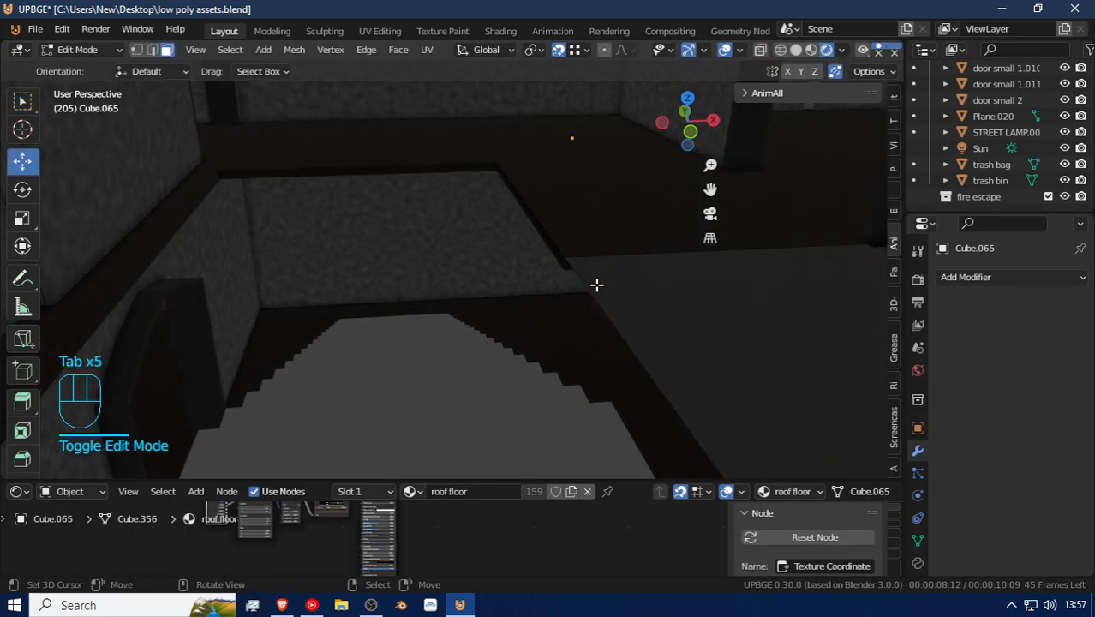
{"action": "key", "text": "shift+f"}
{"action": "key", "text": "a"}
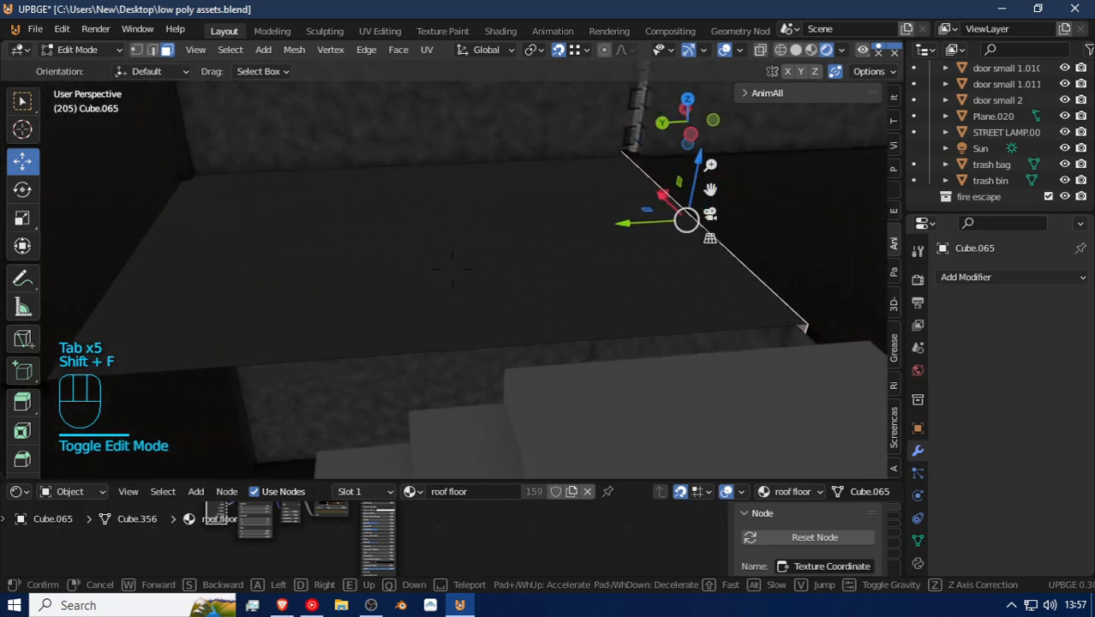
{"action": "left_click", "coordinate": [452, 268]}
{"action": "left_click", "coordinate": [346, 290]}
Step: Try to extrude the slab's top face and lower the extruded face along global Z
{"action": "key", "text": "e"}
{"action": "middle_click_drag", "start_coordinate": [366, 284], "coordinate": [378, 302]}
{"action": "right_click", "coordinate": [366, 298]}
{"action": "key", "text": "g"}
{"action": "key", "text": "z"}
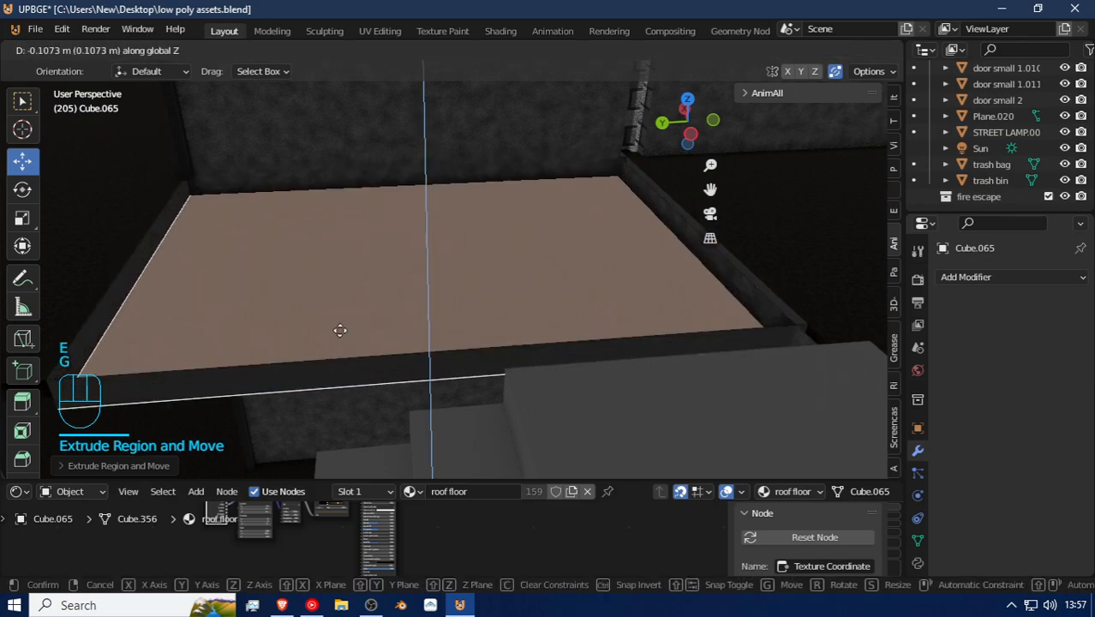
{"action": "left_click", "coordinate": [270, 238]}
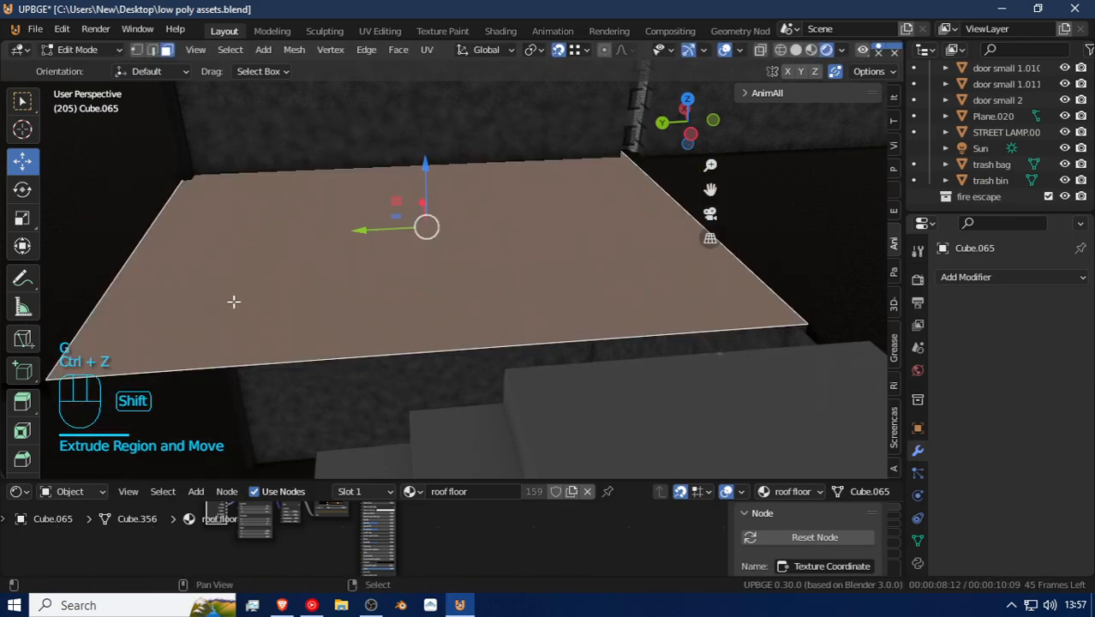
Step: Duplicate the slab's top face and move the copy straight down to just below the original
{"action": "key", "text": "shift+d"}
{"action": "right_click", "coordinate": [259, 274]}
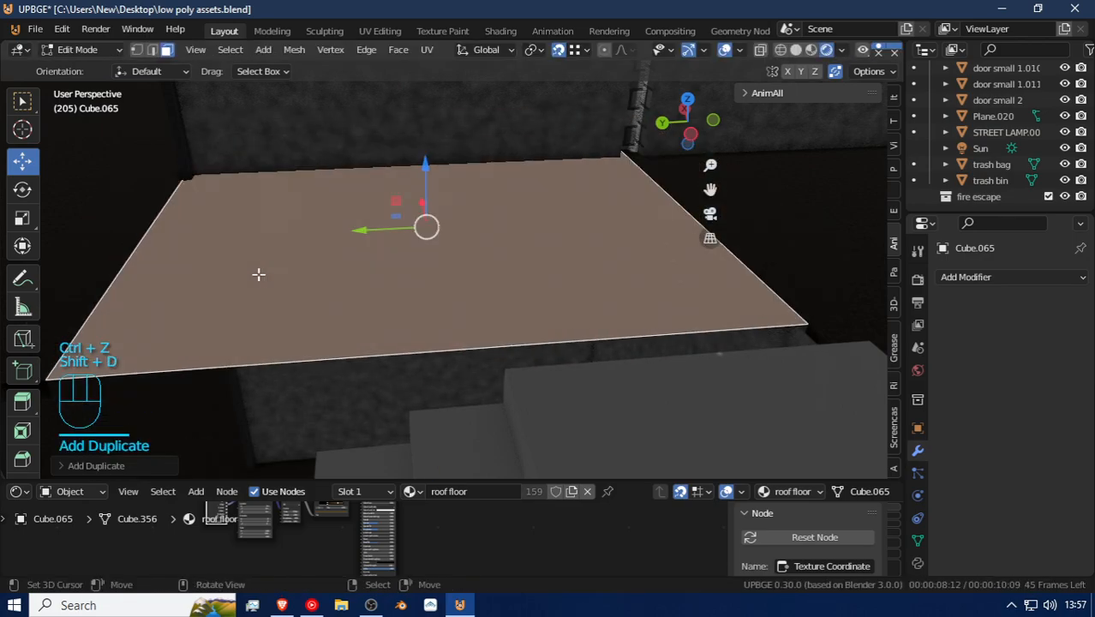
{"action": "left_click", "coordinate": [86, 399]}
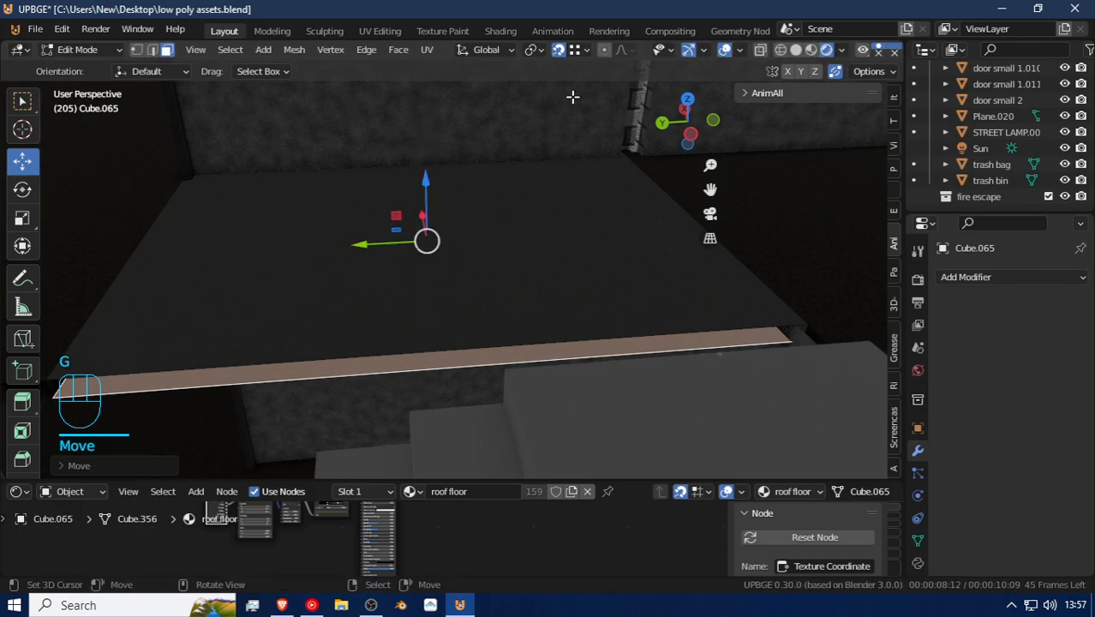
Step: Try to join the corner vertices of the slab's top face and its lowered copy in vertex selection mode
{"action": "left_click", "coordinate": [137, 49]}
{"action": "left_click", "coordinate": [48, 380], "text": "shift"}
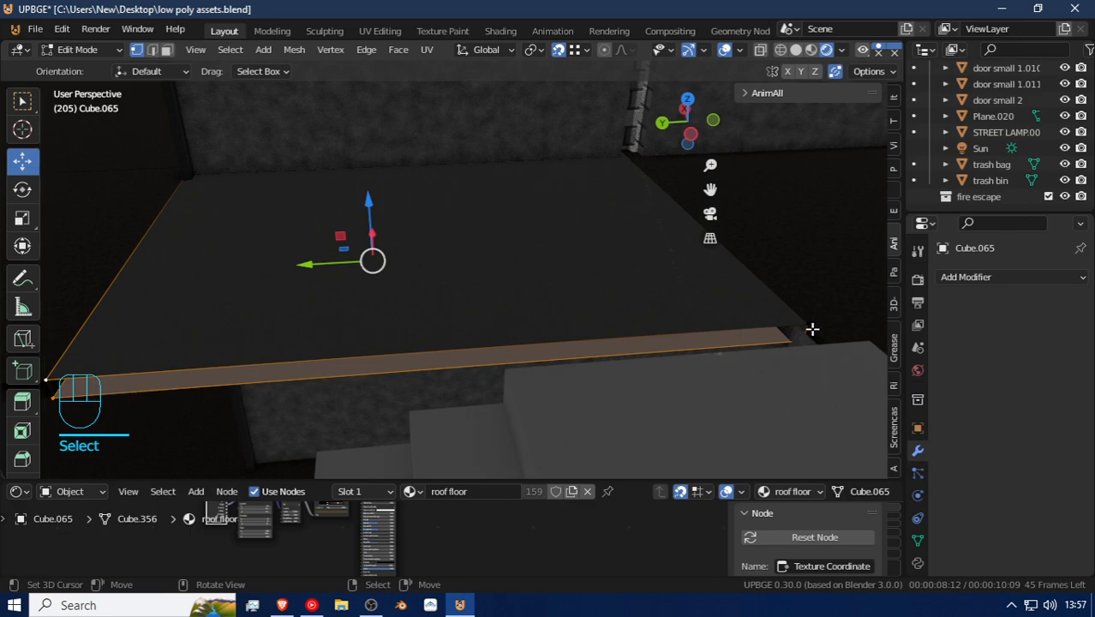
{"action": "key", "text": "f"}
{"action": "key", "text": "ctrl+z"}
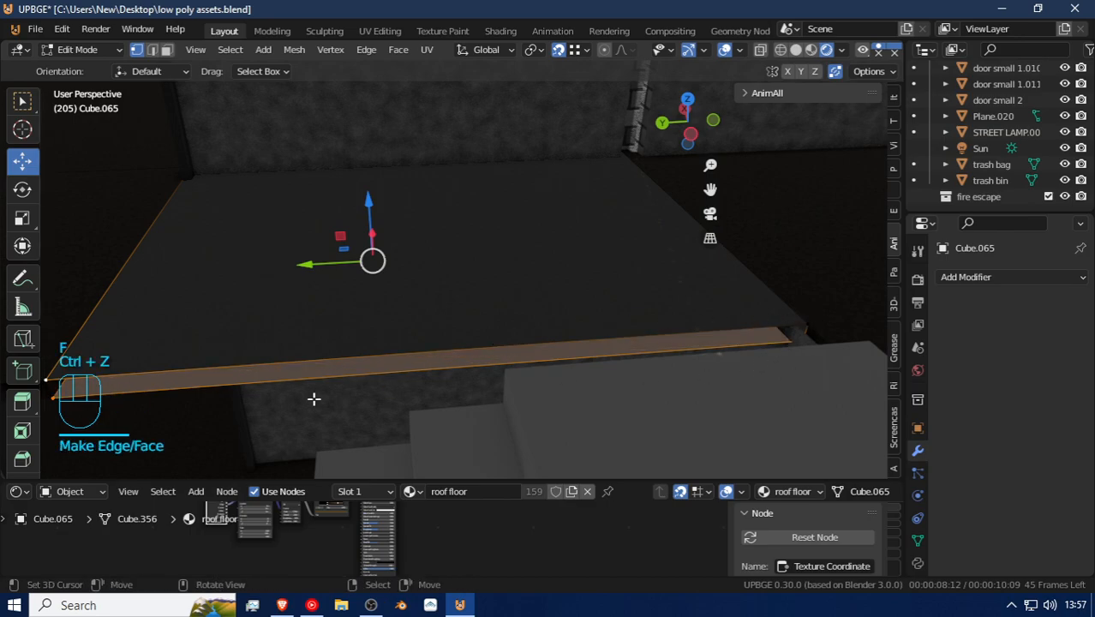
{"action": "key", "text": "g"}
{"action": "key", "text": "g"}
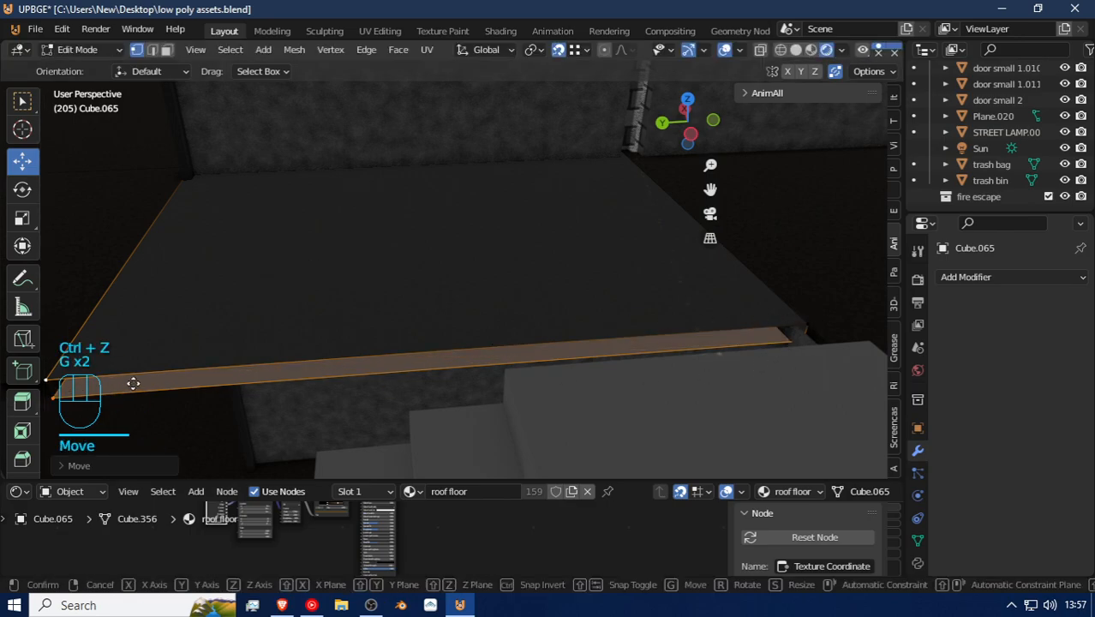
{"action": "right_click", "coordinate": [144, 377]}
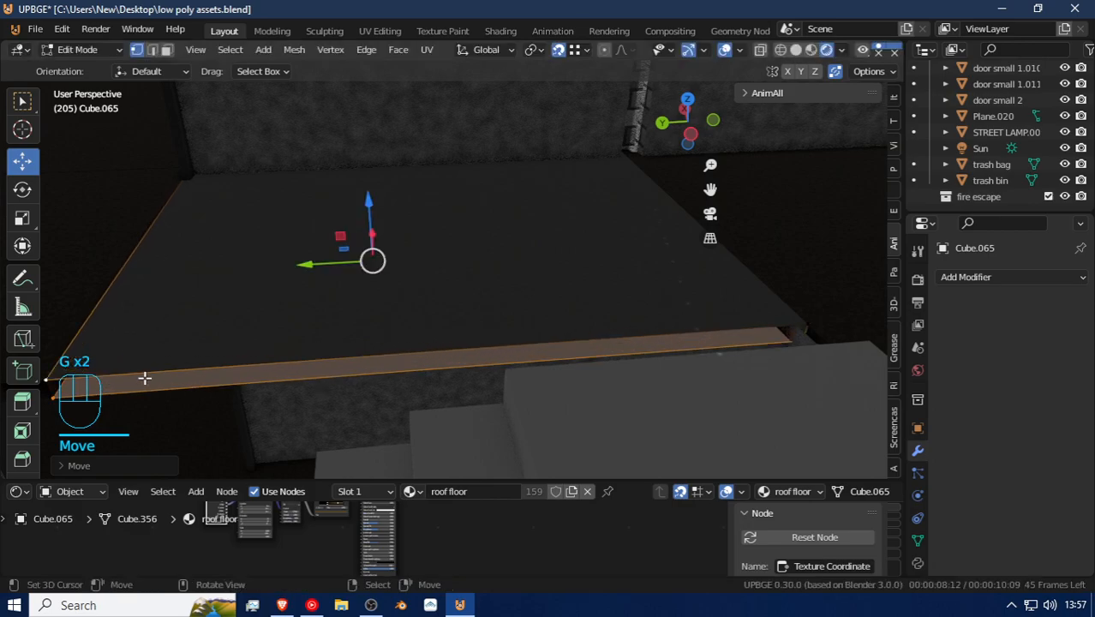
Step: Check the geometry linked to the slab's lower corner, and delete the stray vertex by the wall that ends the loose edge
{"action": "left_click", "coordinate": [49, 399]}
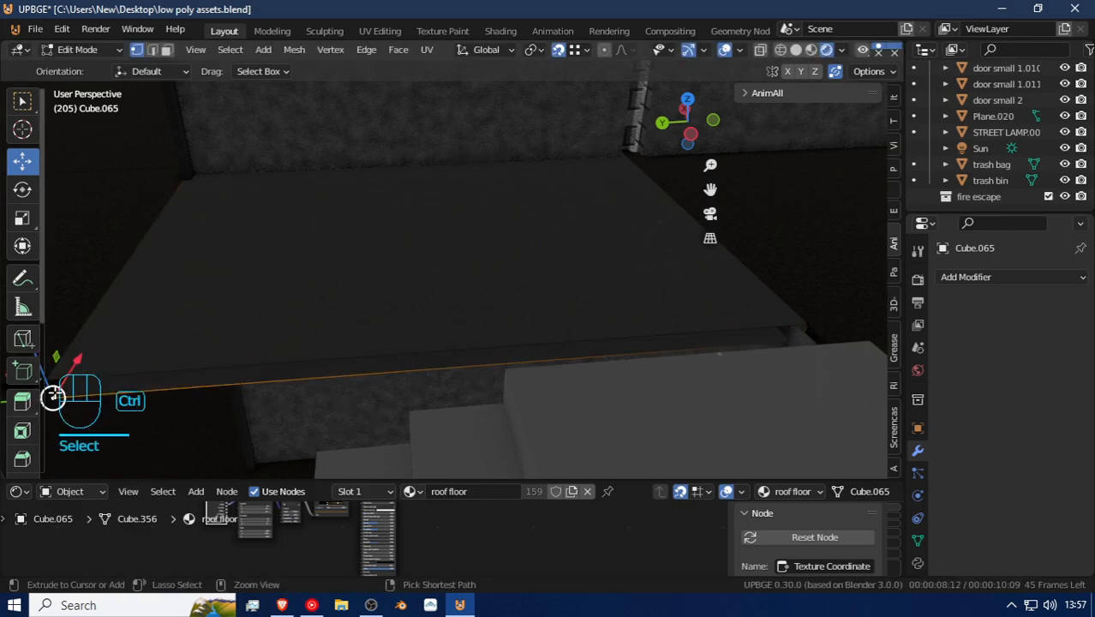
{"action": "key", "text": "ctrl+l"}
{"action": "key", "text": "shift+f"}
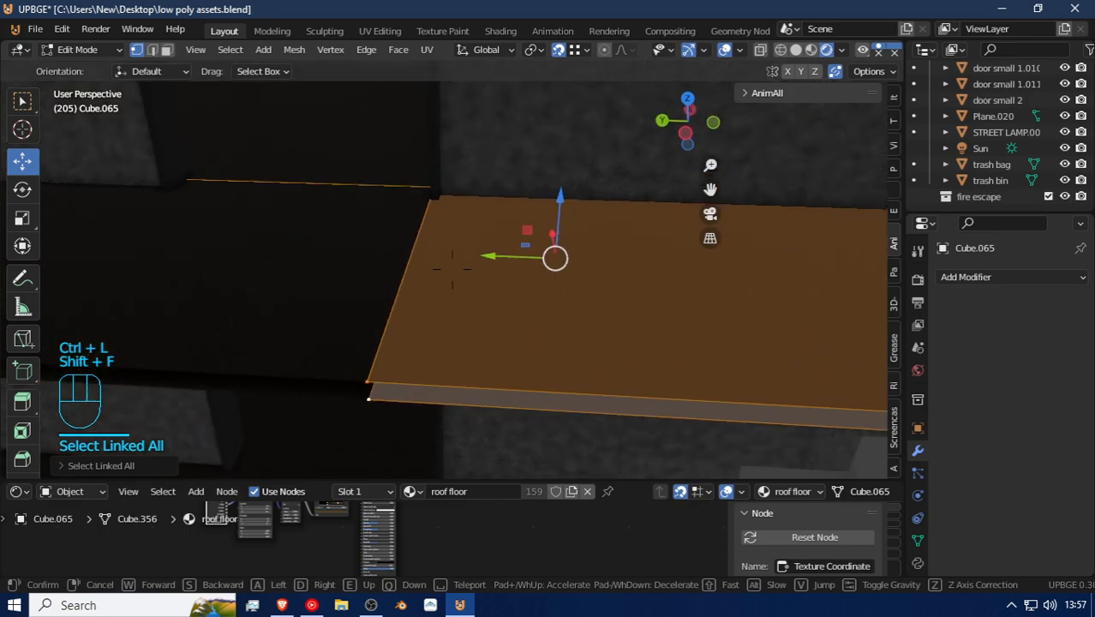
{"action": "left_click", "coordinate": [408, 256]}
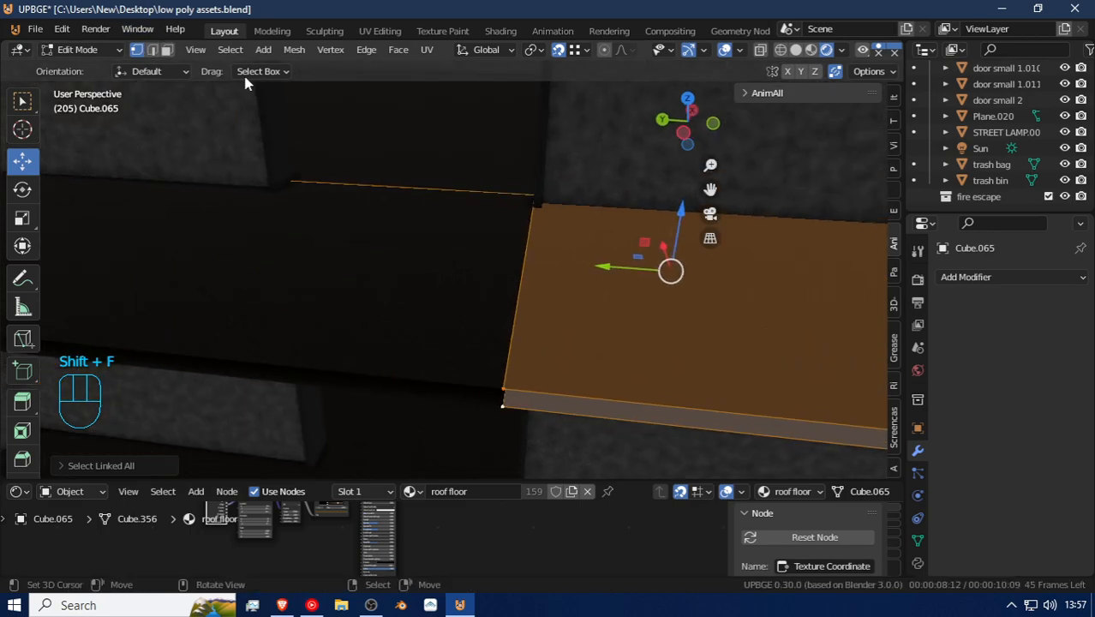
{"action": "key", "text": "shift+f"}
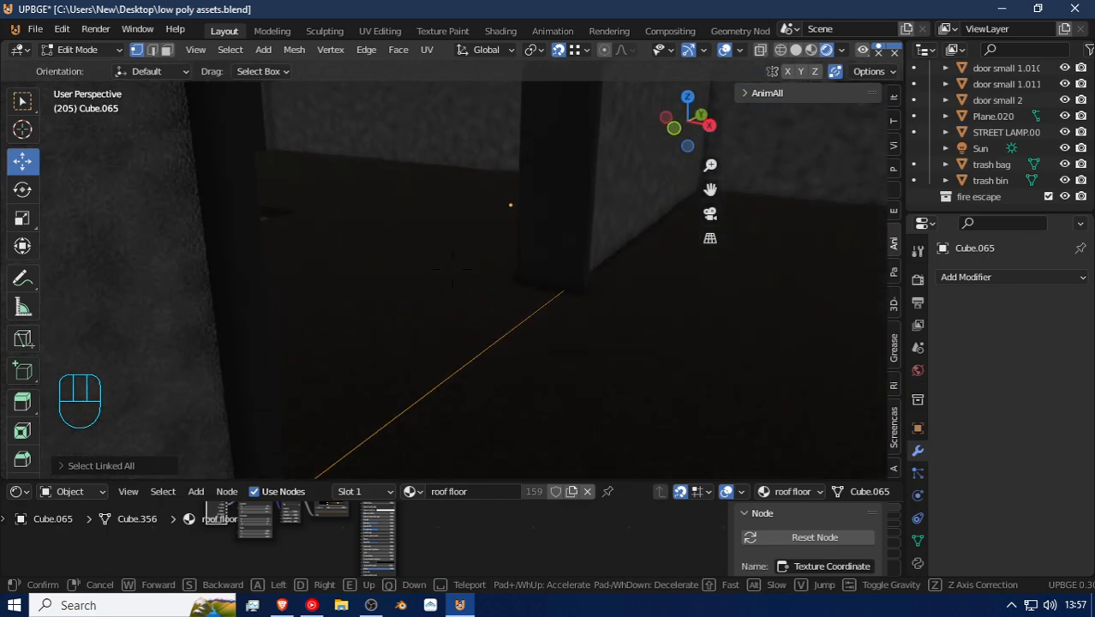
{"action": "left_click", "coordinate": [569, 246]}
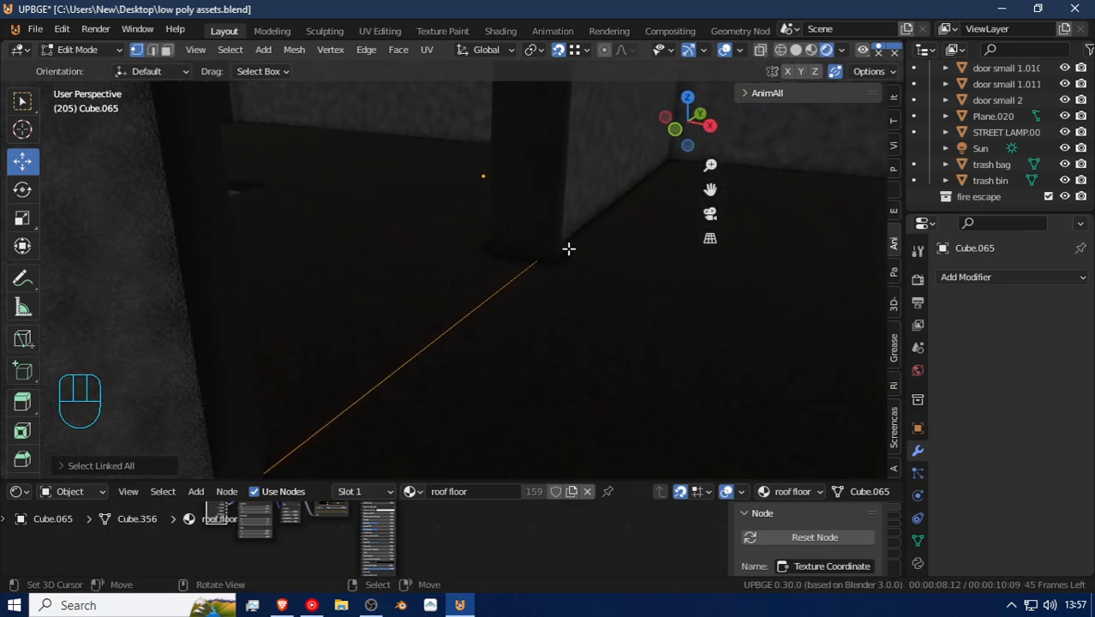
{"action": "left_click", "coordinate": [675, 163]}
{"action": "key", "text": "x"}
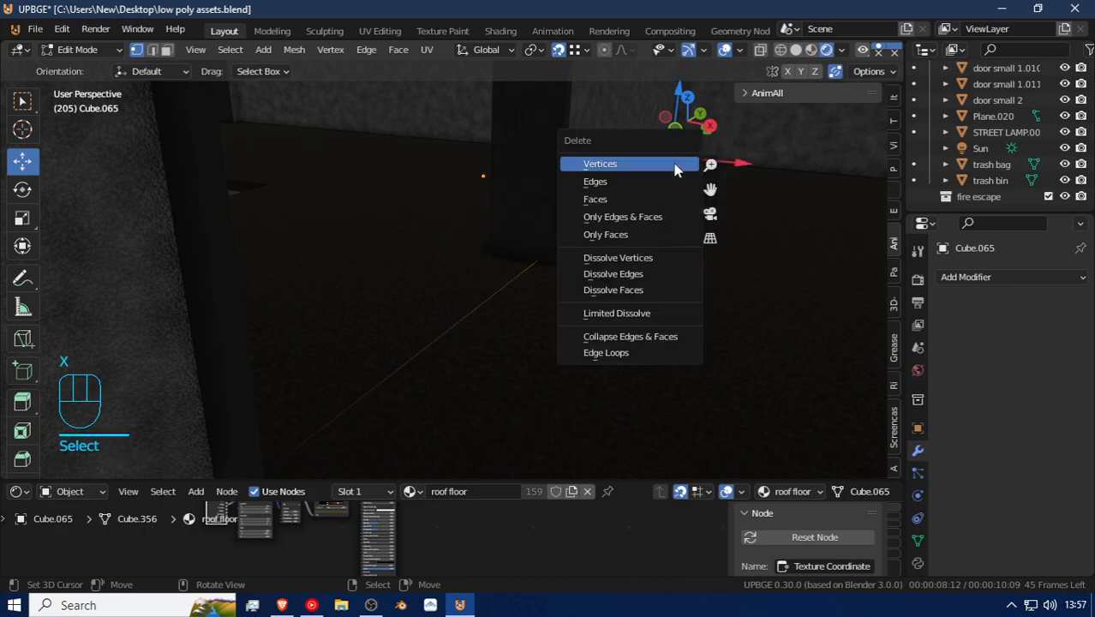
{"action": "left_click", "coordinate": [675, 164]}
Step: Connect the upper and lower corner vertices at the near end of the slab's stairwell side with an edge
{"action": "key", "text": "shift+f"}
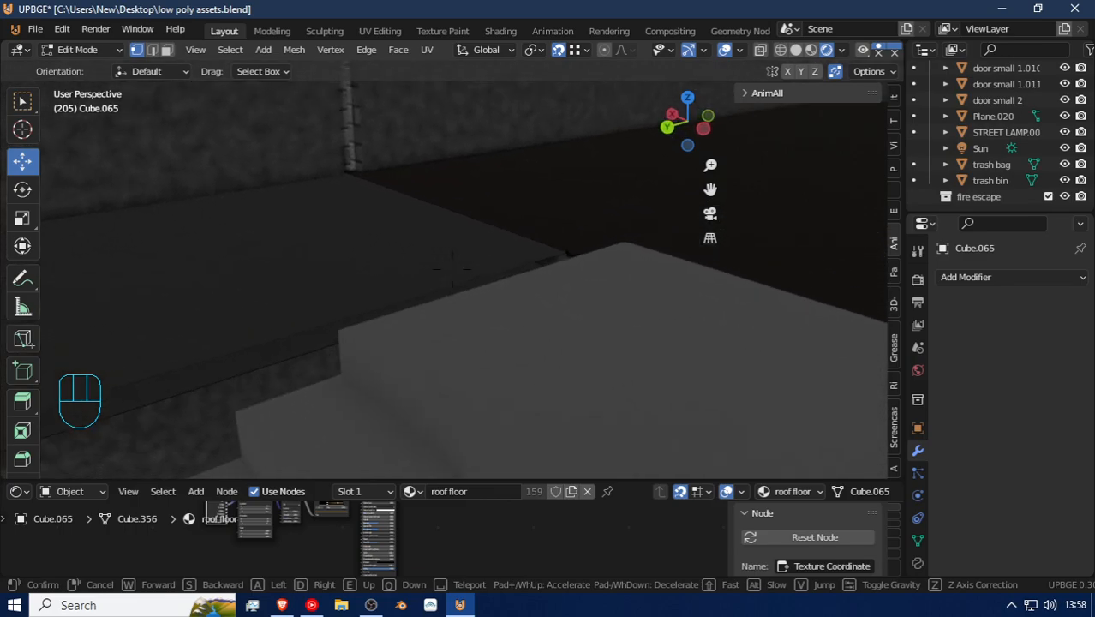
{"action": "left_click", "coordinate": [453, 269]}
{"action": "left_click", "coordinate": [515, 319]}
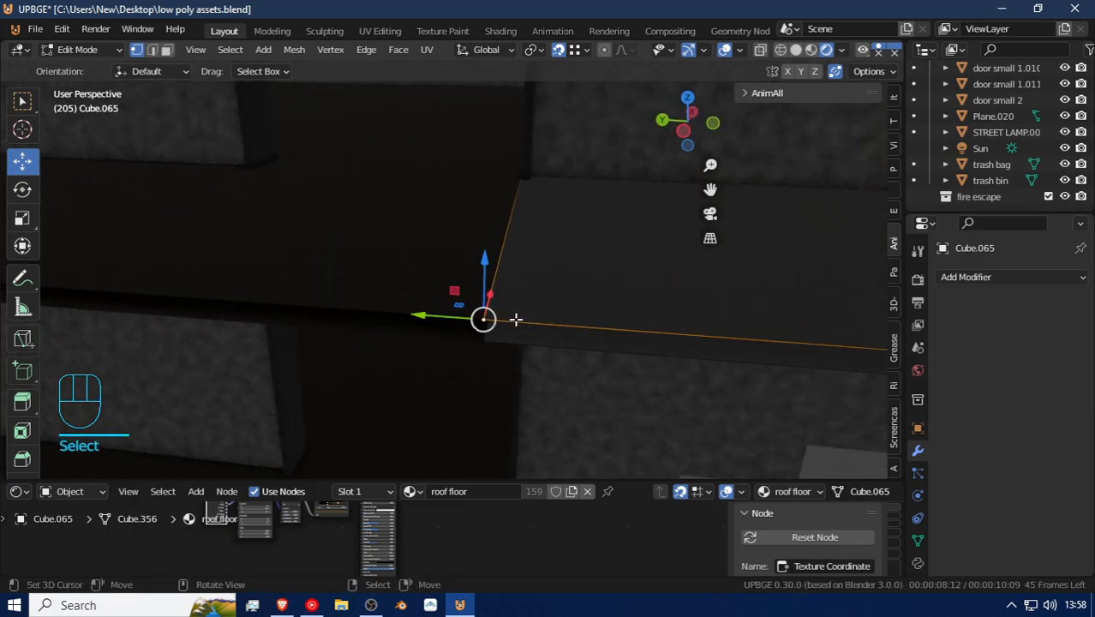
{"action": "left_click", "coordinate": [516, 349], "text": "shift"}
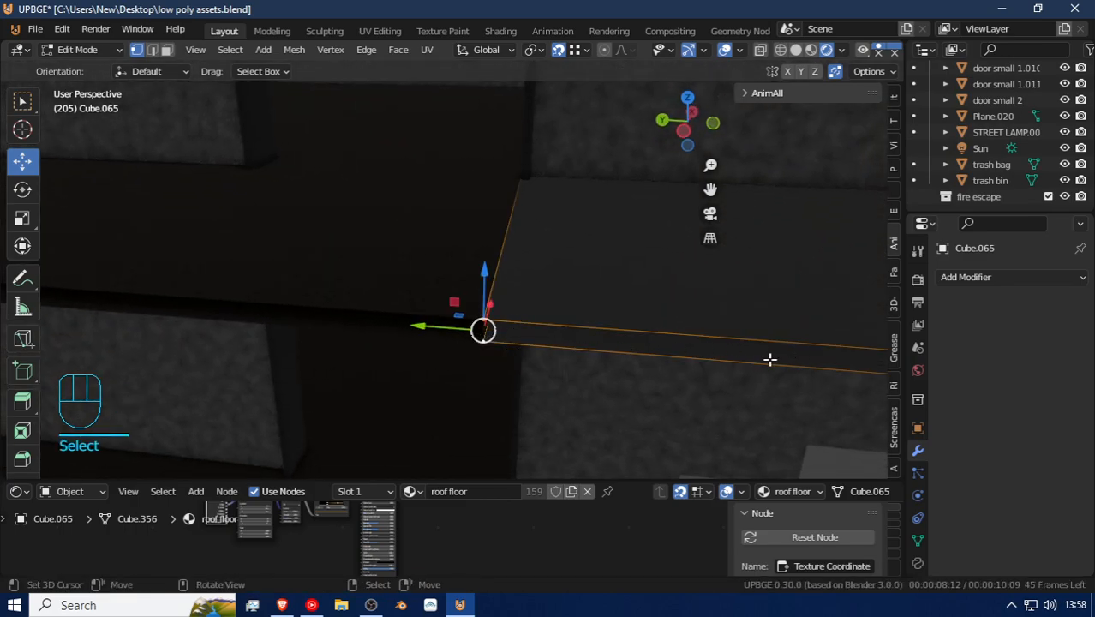
{"action": "right_click", "coordinate": [487, 340]}
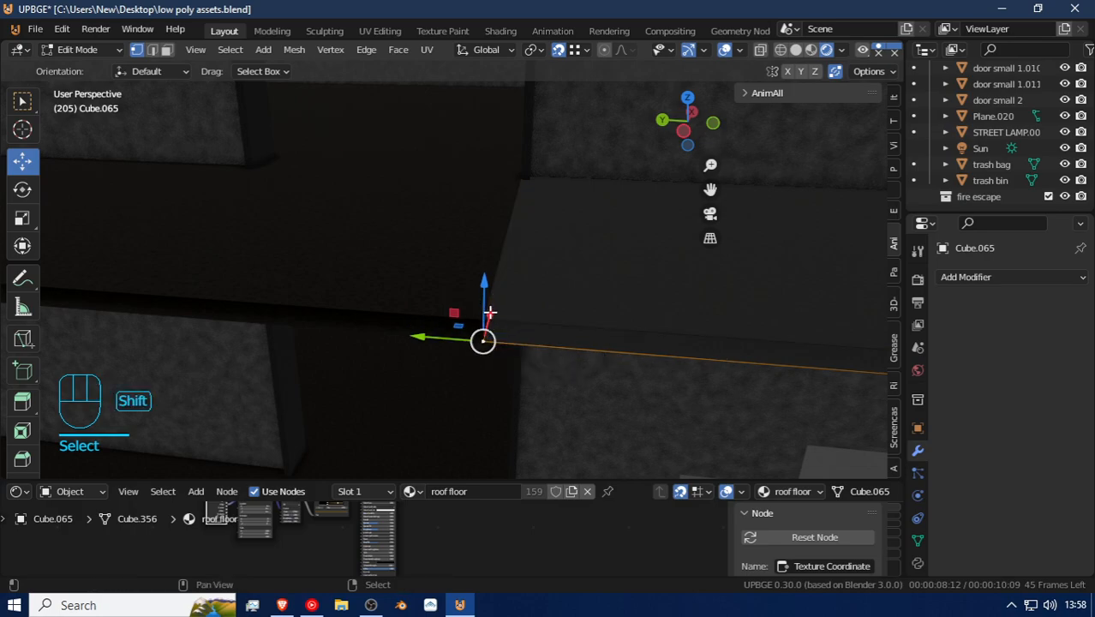
{"action": "right_click", "coordinate": [490, 313], "text": "shift"}
{"action": "key", "text": "f"}
{"action": "key", "text": "f"}
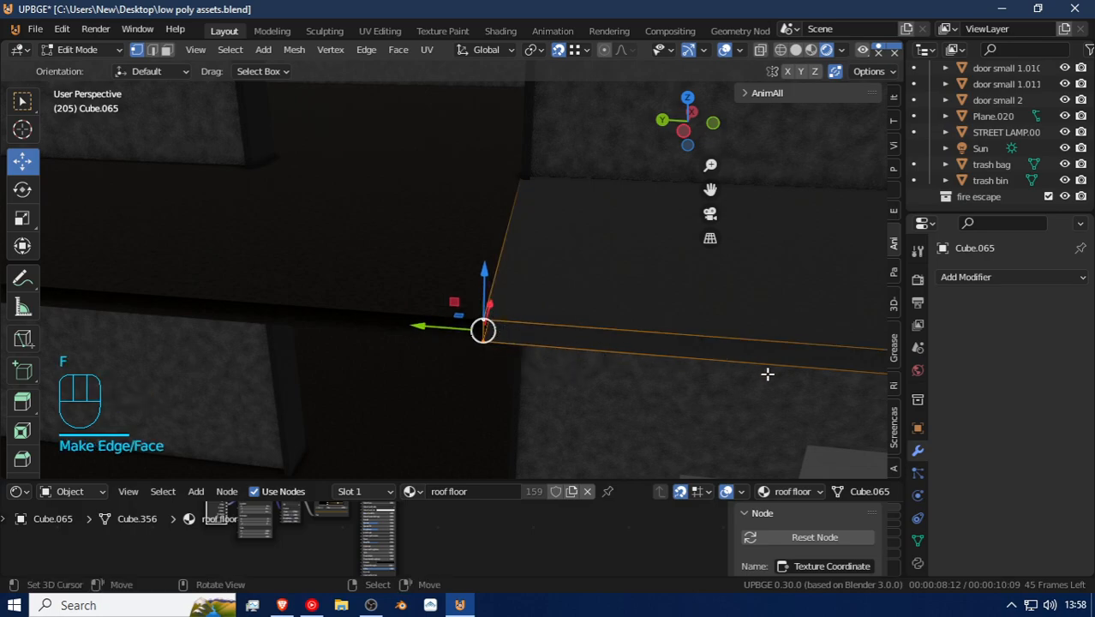
{"action": "key", "text": "ctrl+z"}
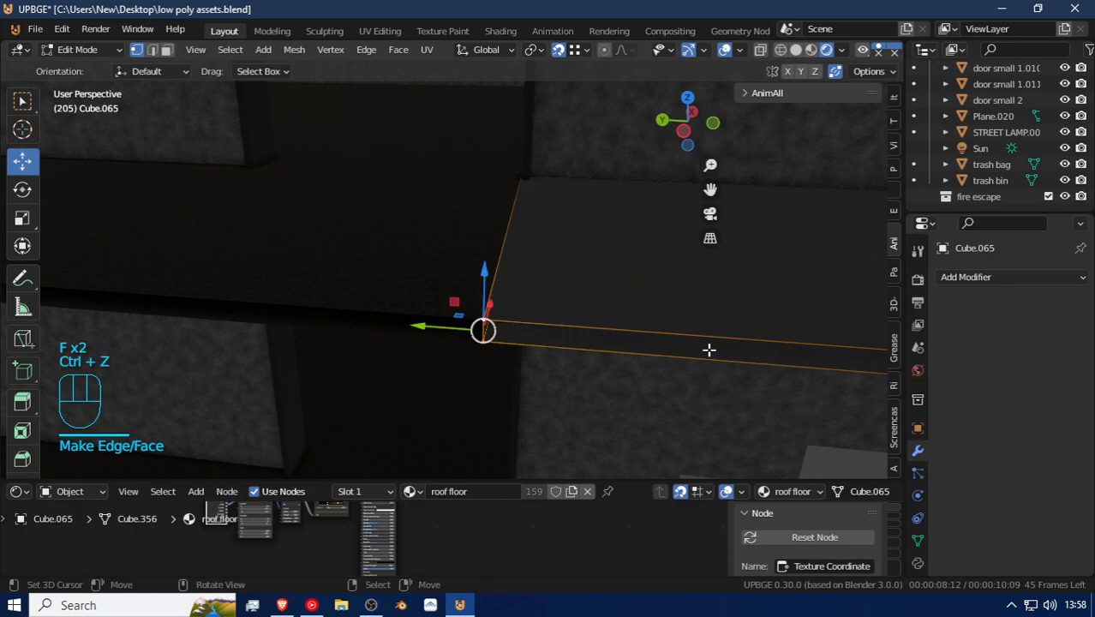
Step: Fill between the upper and lower corners at the slab's opposite end, leave mesh editing and clear the selection
{"action": "key", "text": "shift+f"}
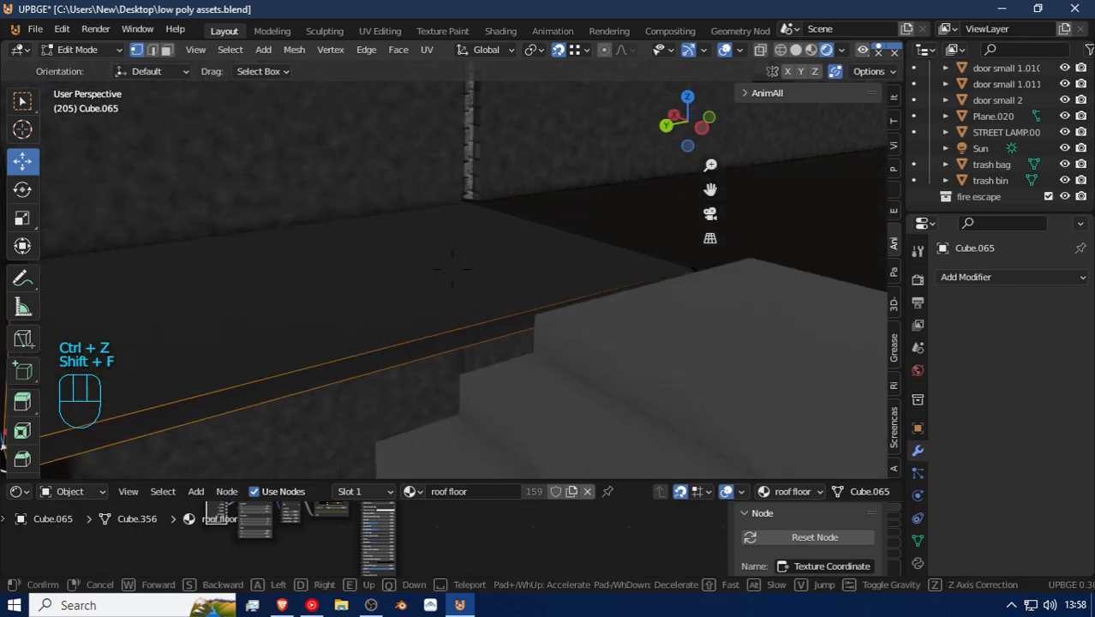
{"action": "left_click", "coordinate": [452, 268]}
{"action": "key", "text": "f"}
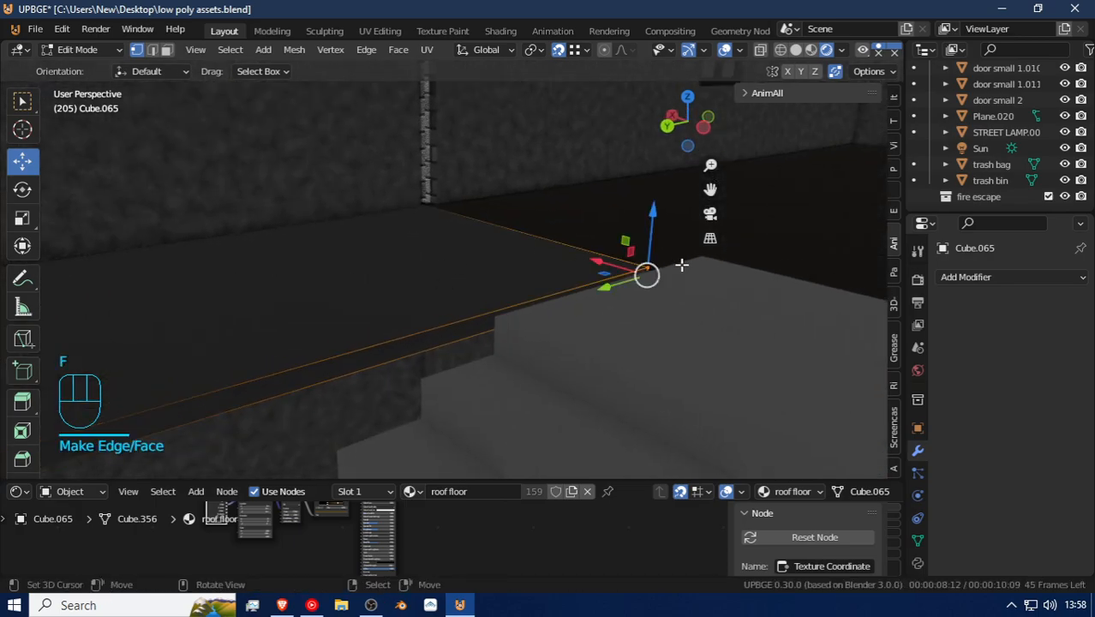
{"action": "key", "text": "Tab"}
{"action": "key", "text": "shift+f"}
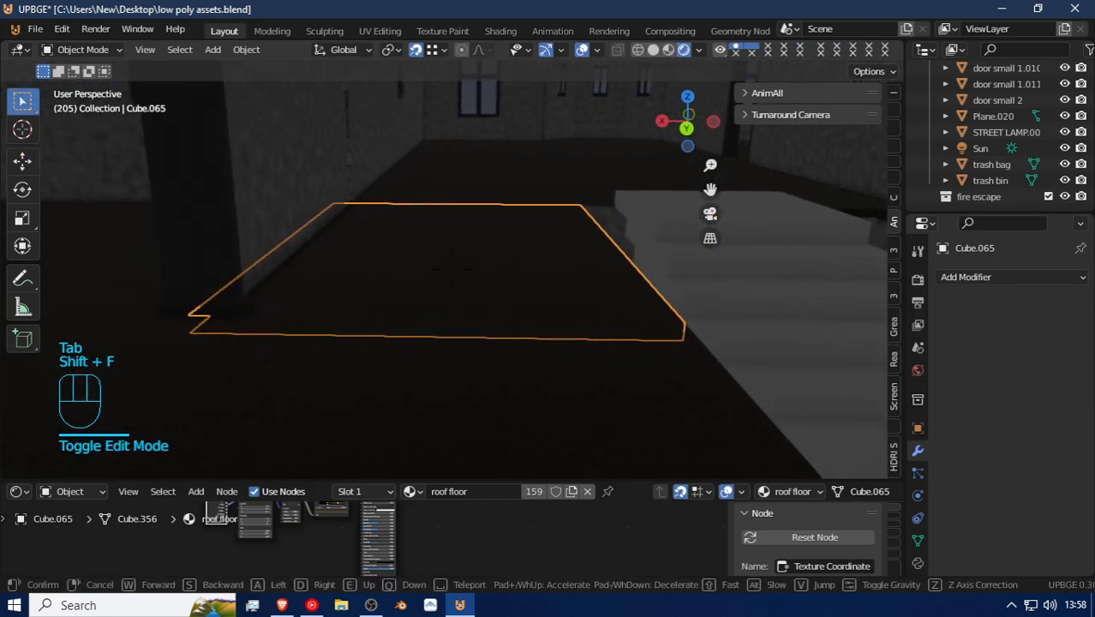
{"action": "left_click", "coordinate": [450, 266]}
{"action": "key", "text": "a"}
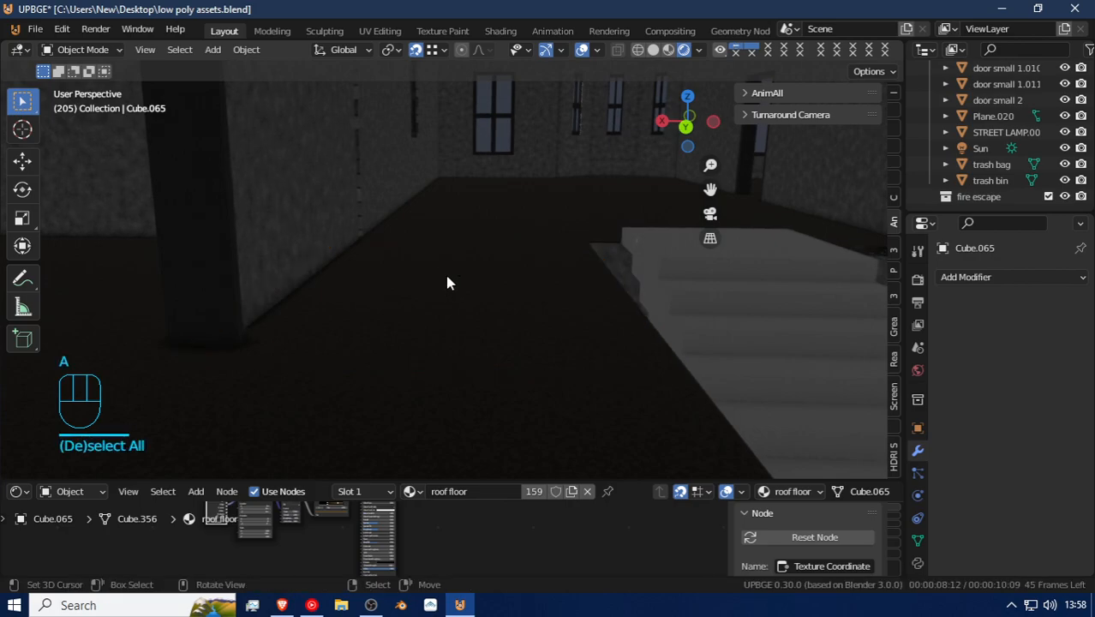
Step: Move the cement wall panel beside the stairwell about -0.052 m along global X, aligning it with the adjoining wall
{"action": "key", "text": "shift+f"}
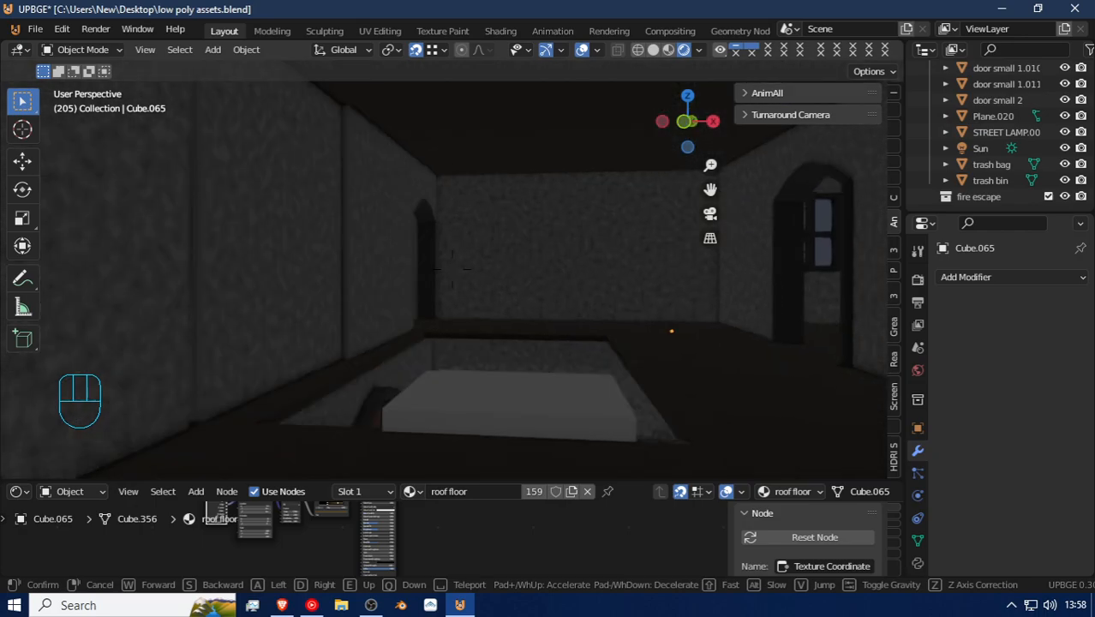
{"action": "left_click", "coordinate": [379, 249]}
{"action": "left_click", "coordinate": [379, 252]}
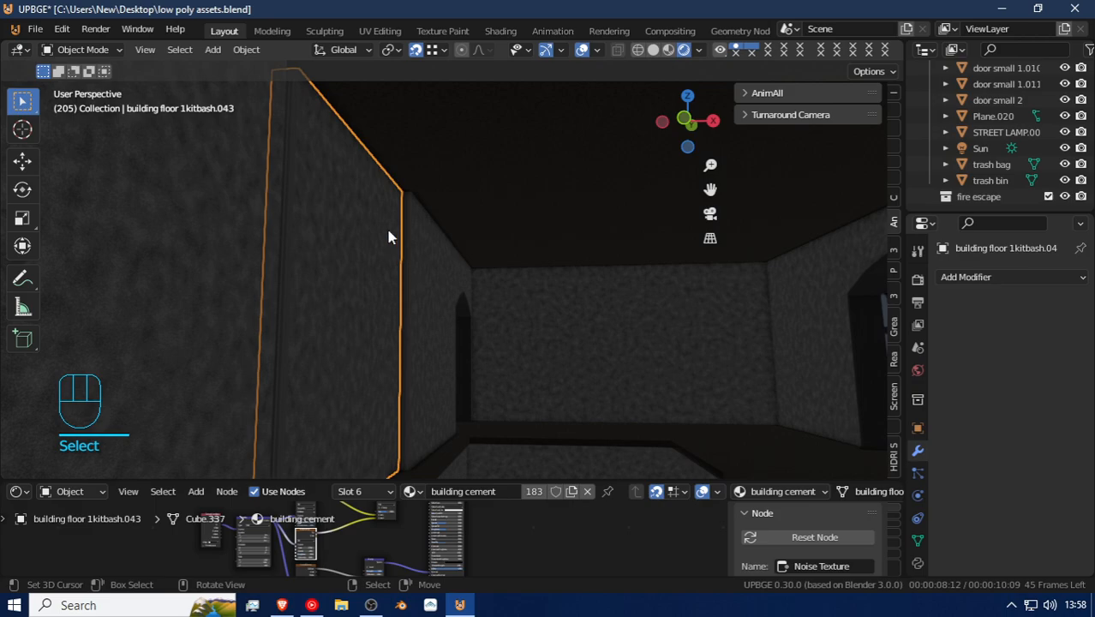
{"action": "key", "text": "g"}
{"action": "key", "text": "x"}
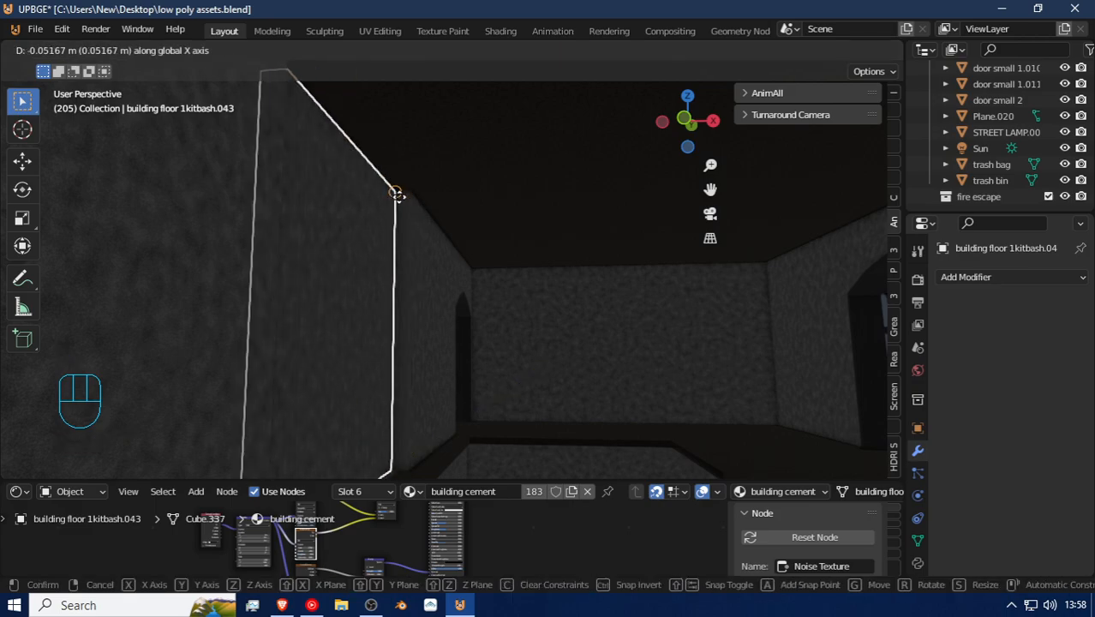
{"action": "left_click", "coordinate": [430, 273]}
Step: Select the next wall panel toward the arched doorway and snap it along global X in line with the neighbouring panel
{"action": "left_click", "coordinate": [428, 307]}
{"action": "key", "text": "g"}
{"action": "key", "text": "x"}
{"action": "key", "text": "ctrl"}
{"action": "left_click", "coordinate": [399, 198]}
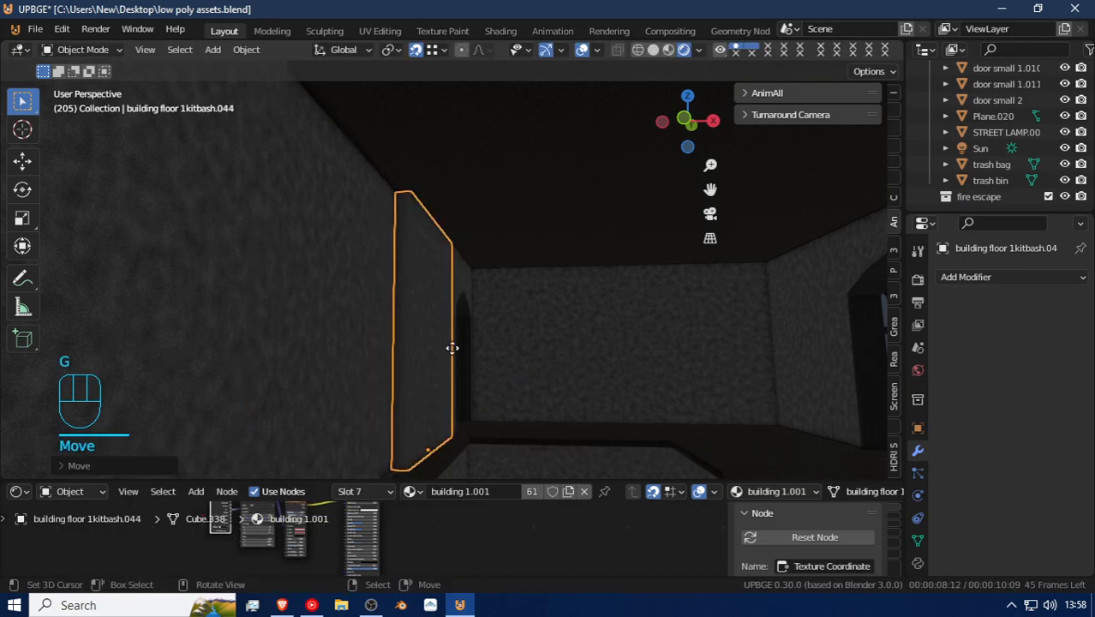
{"action": "key", "text": "g"}
{"action": "key", "text": "x"}
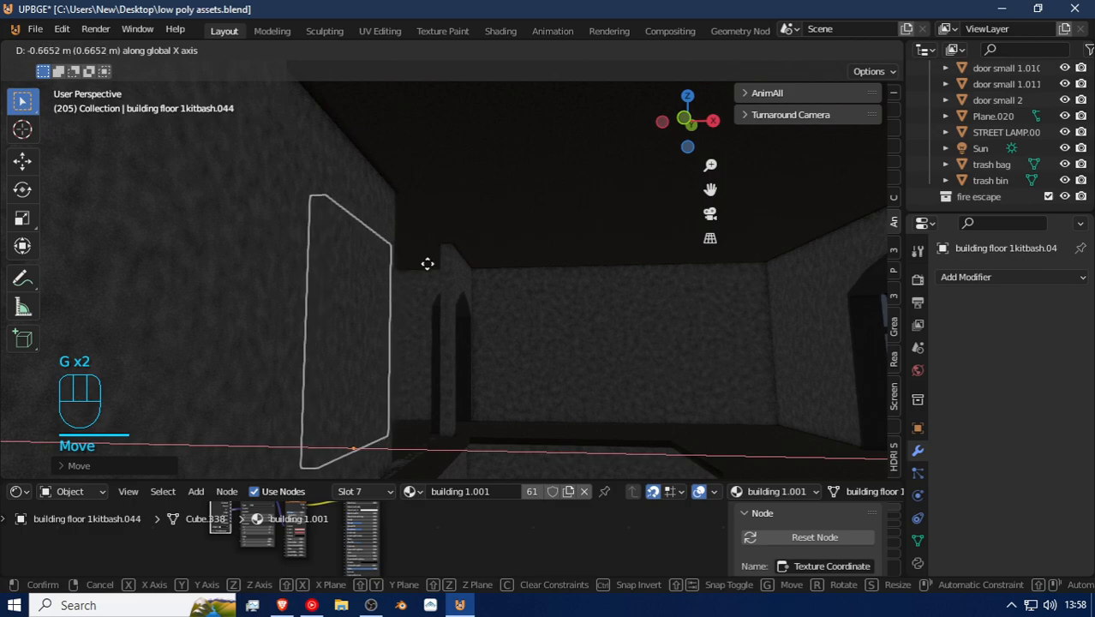
{"action": "key", "text": "ctrl"}
{"action": "left_click", "coordinate": [435, 263]}
Step: Try to move the same wall panel along global Z after approaching its base from the corridor side
{"action": "key", "text": "shift+f"}
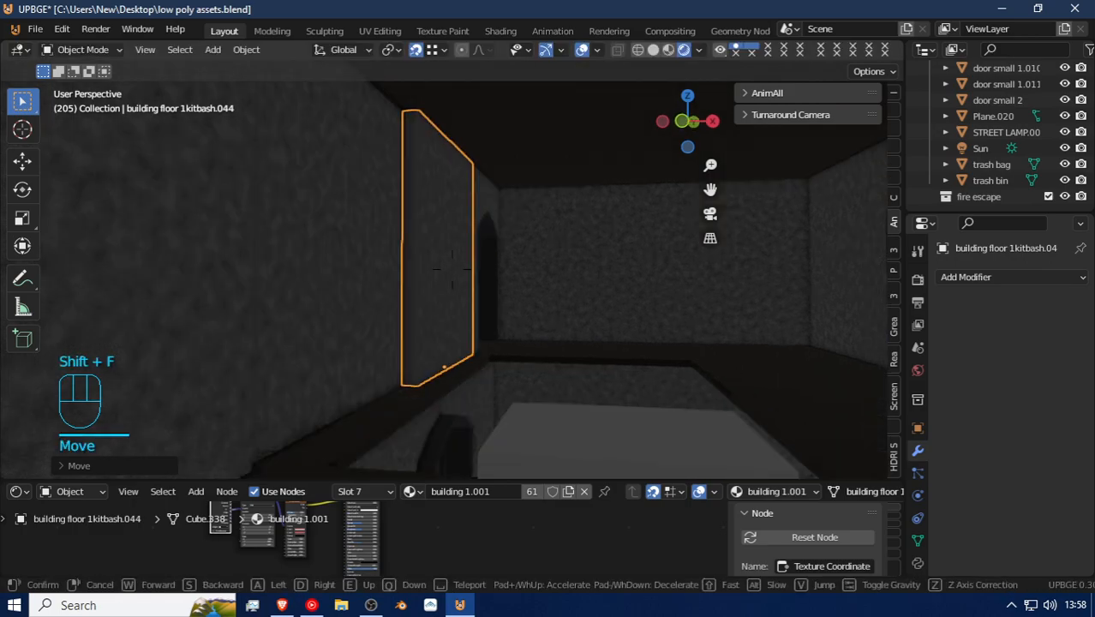
{"action": "key", "text": "a"}
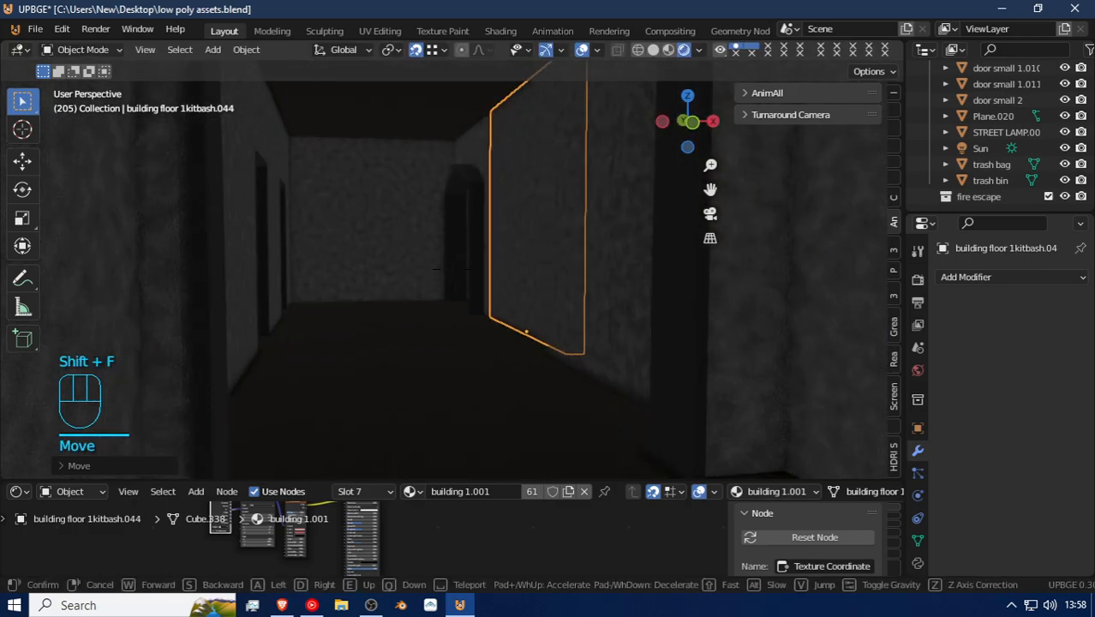
{"action": "key", "text": "w"}
{"action": "left_click", "coordinate": [452, 270]}
{"action": "key", "text": "g"}
{"action": "key", "text": "z"}
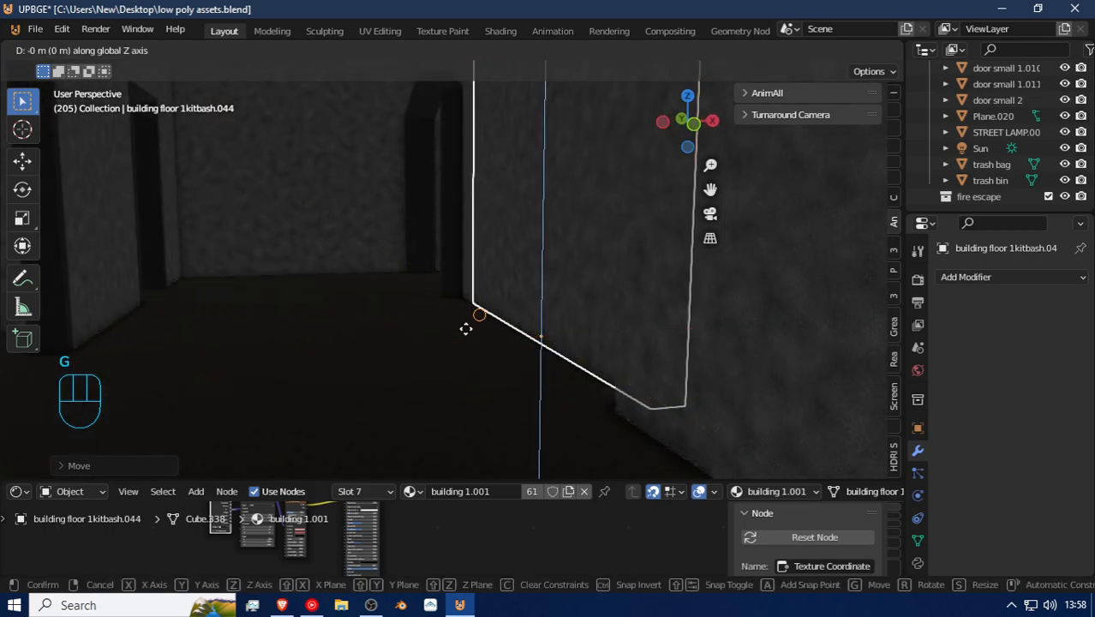
{"action": "right_click", "coordinate": [438, 302]}
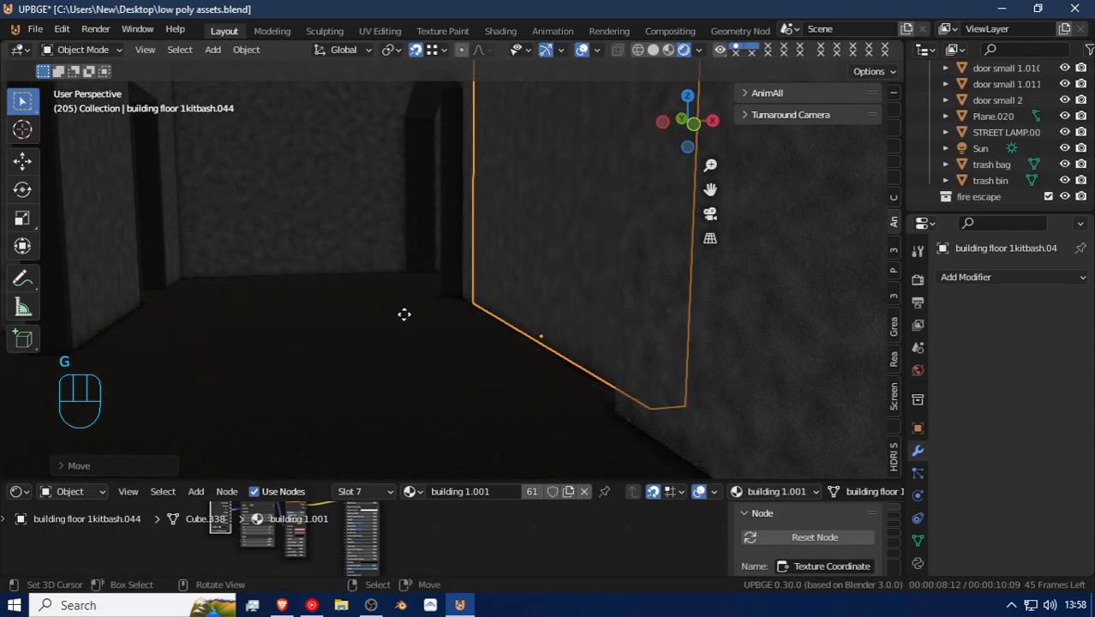
Step: Move the wall panel along global X by about -0.07 m and another -0.05 m, bringing it flush with the adjoining wall
{"action": "key", "text": "g"}
{"action": "key", "text": "x"}
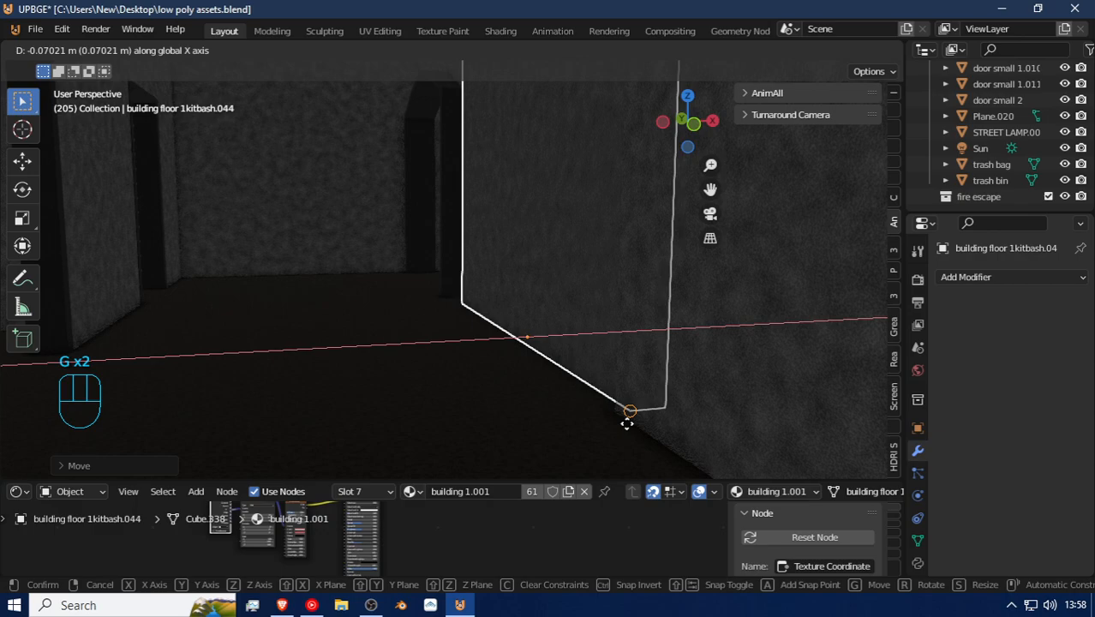
{"action": "left_click", "coordinate": [627, 422]}
{"action": "key", "text": "g"}
{"action": "key", "text": "x"}
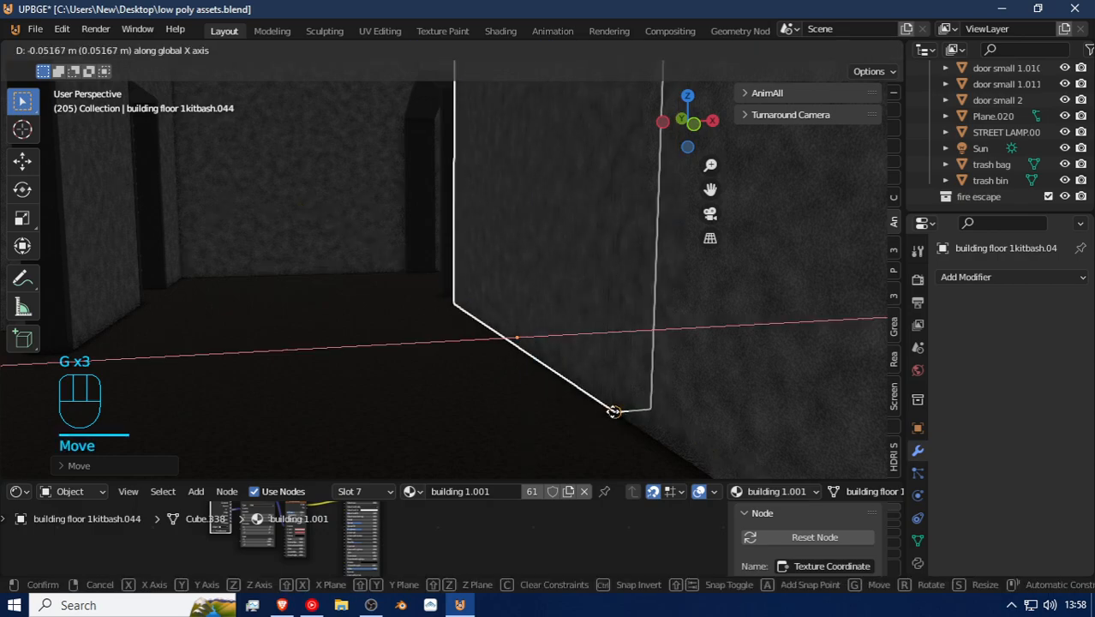
{"action": "left_click", "coordinate": [614, 411]}
Step: Select the arched doorway wall panel and its door frame and shift them along global X to line up with the adjoining wall
{"action": "key", "text": "shift+f"}
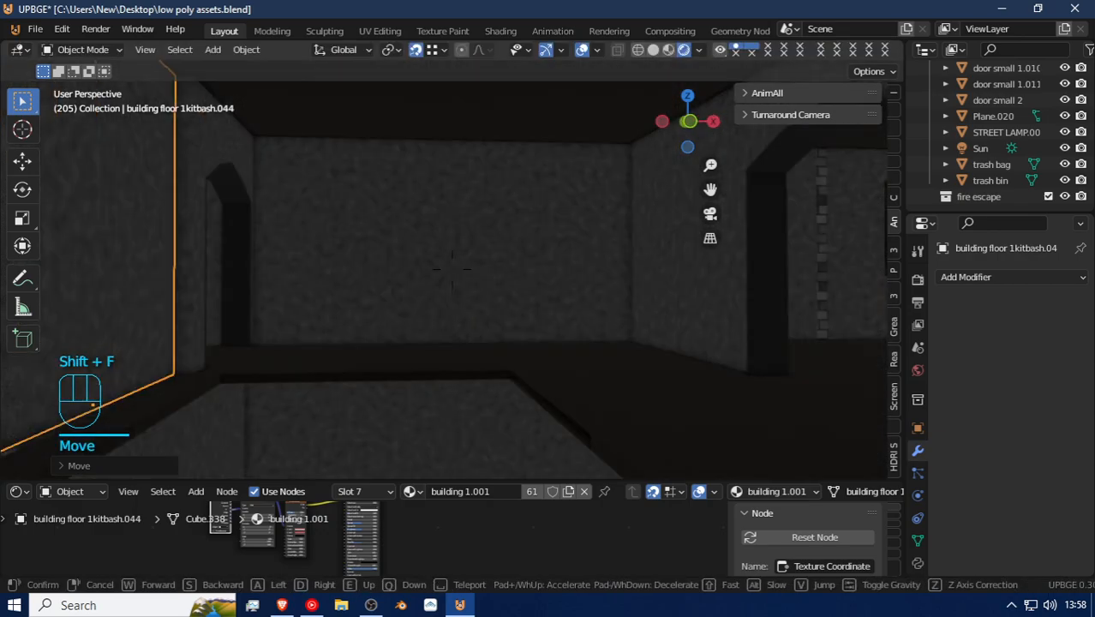
{"action": "key", "text": "e"}
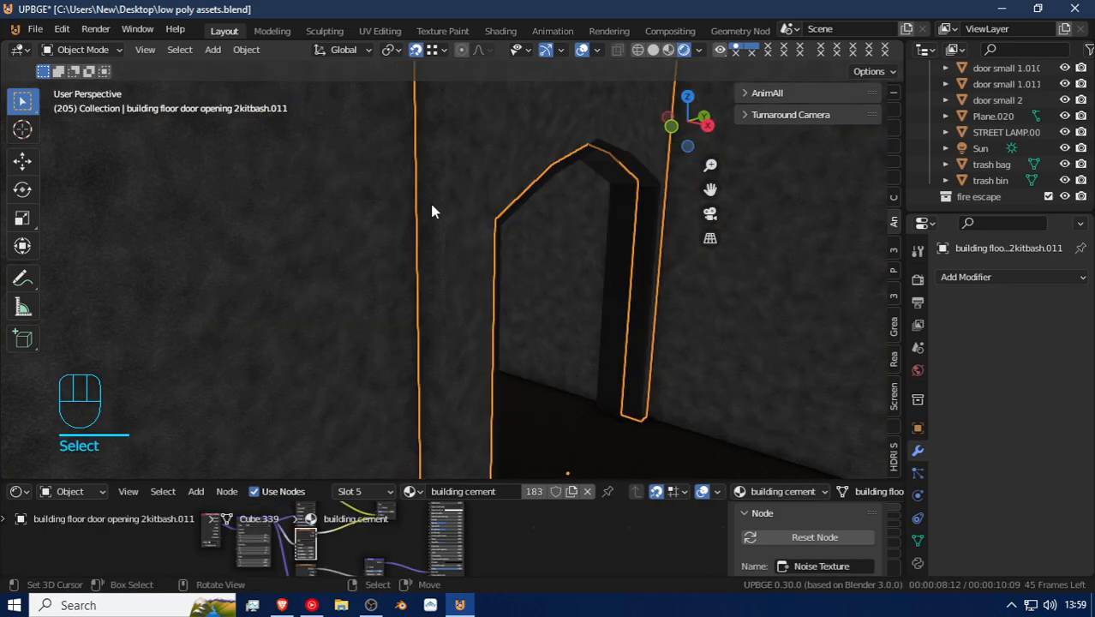
{"action": "key", "text": "shift+f"}
{"action": "key", "text": "w"}
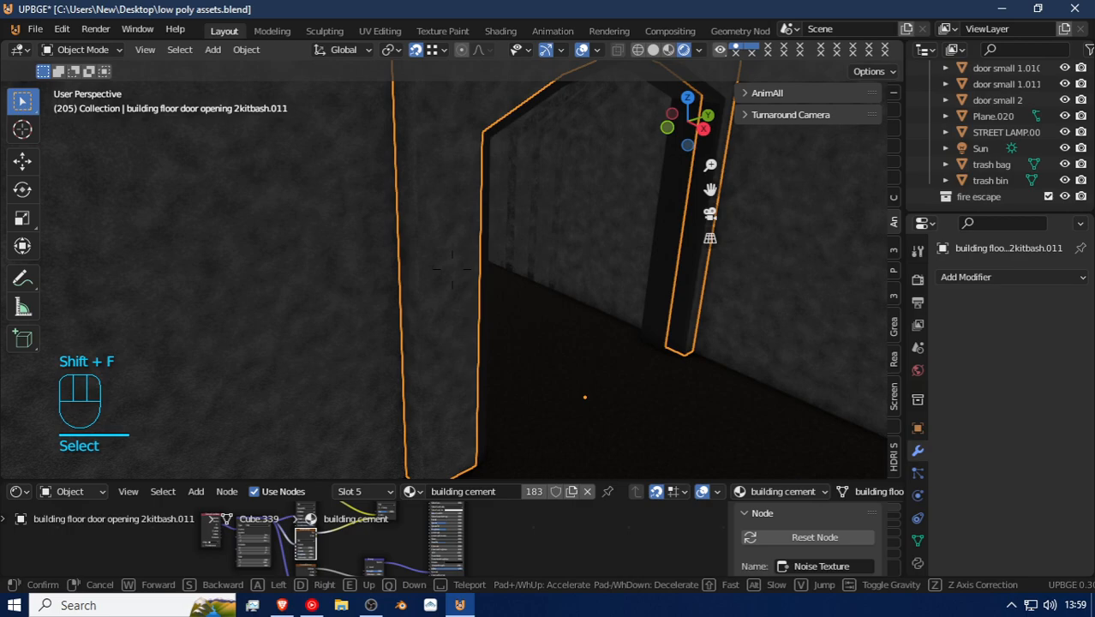
{"action": "left_click", "coordinate": [608, 248]}
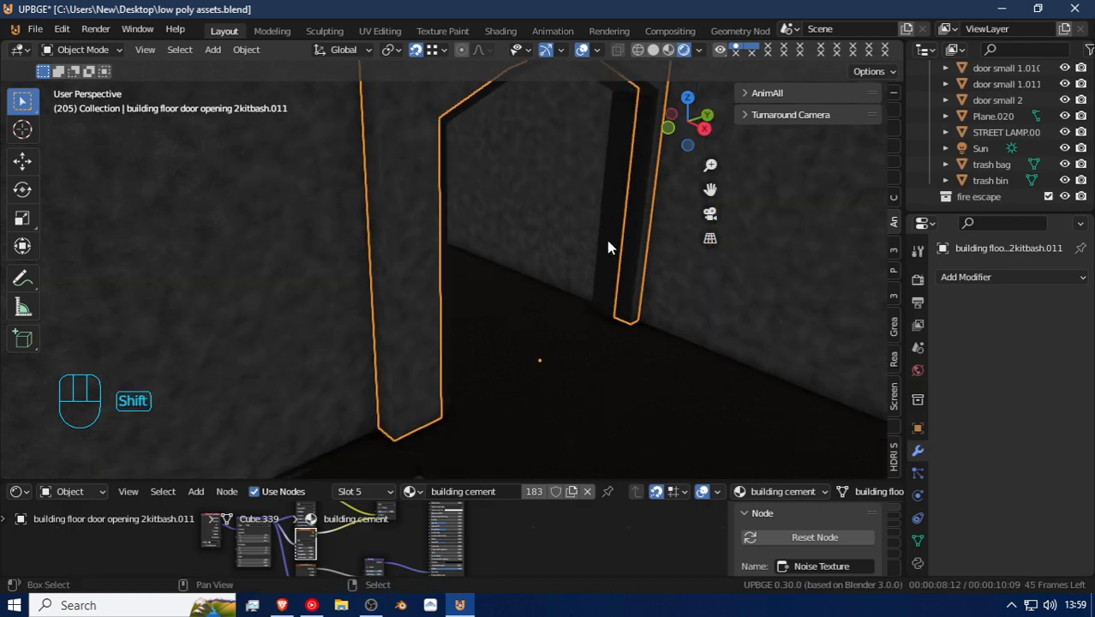
{"action": "left_click", "coordinate": [607, 241], "text": "shift"}
{"action": "key", "text": "g"}
{"action": "key", "text": "x"}
{"action": "left_click", "coordinate": [465, 384]}
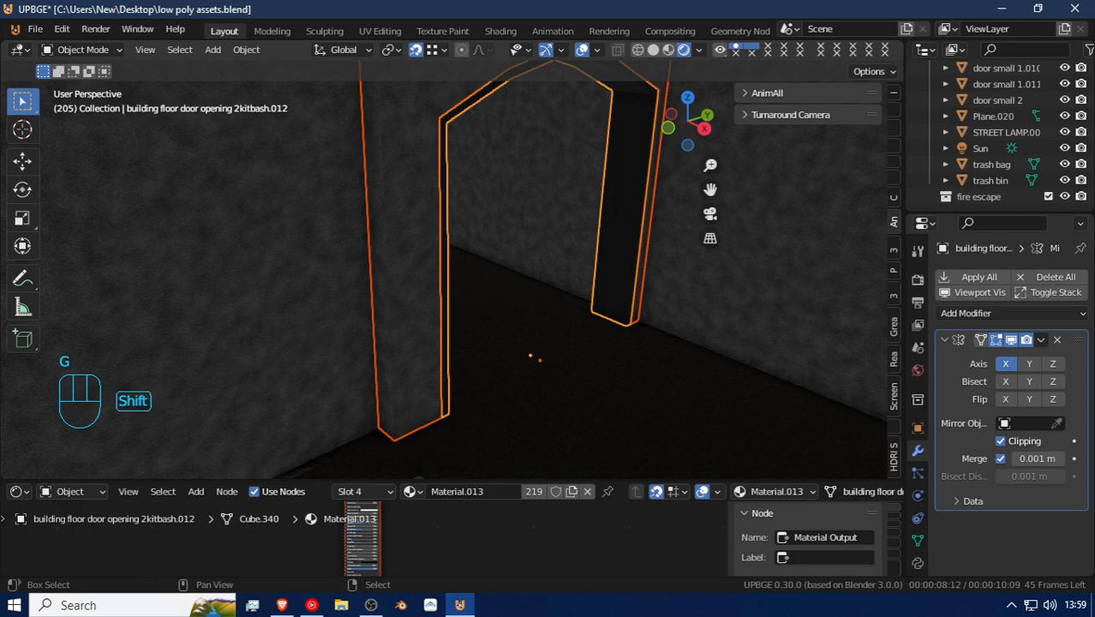
{"action": "key", "text": "shift+f"}
{"action": "key", "text": "g"}
{"action": "key", "text": "x"}
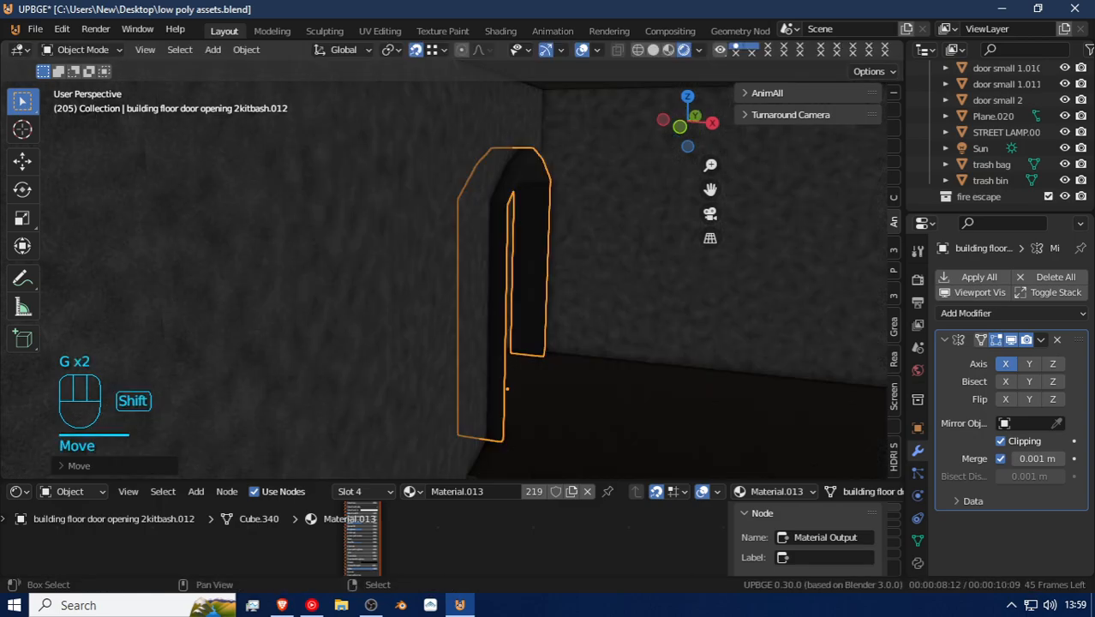
Step: Add a cube mesh at the 3D cursor on the floor beside the staircase opening
{"action": "key", "text": "shift+f"}
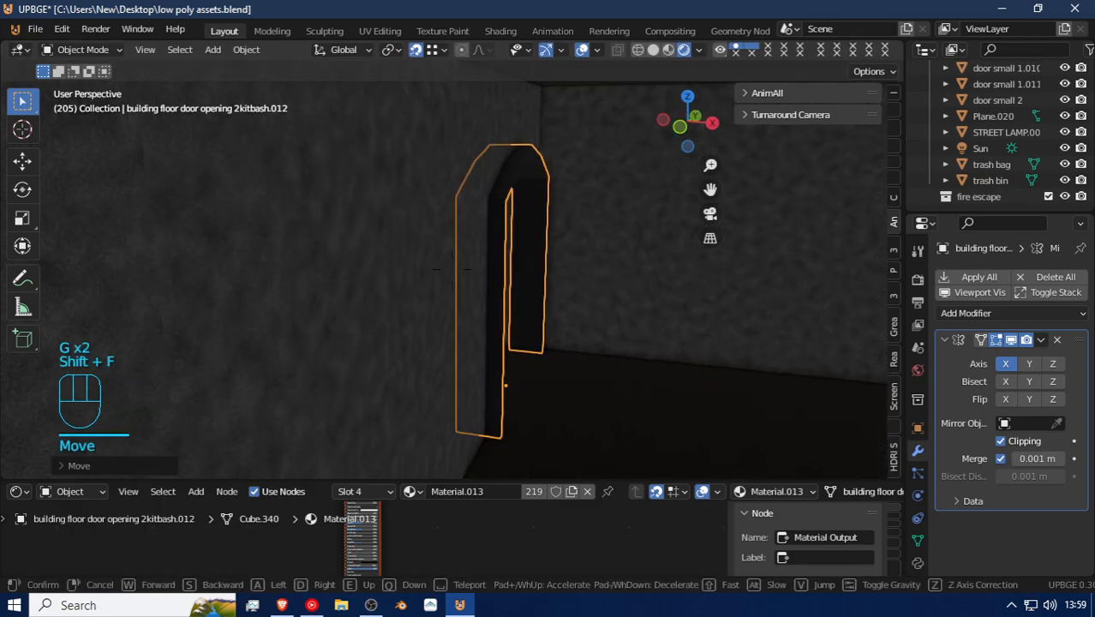
{"action": "key", "text": "a"}
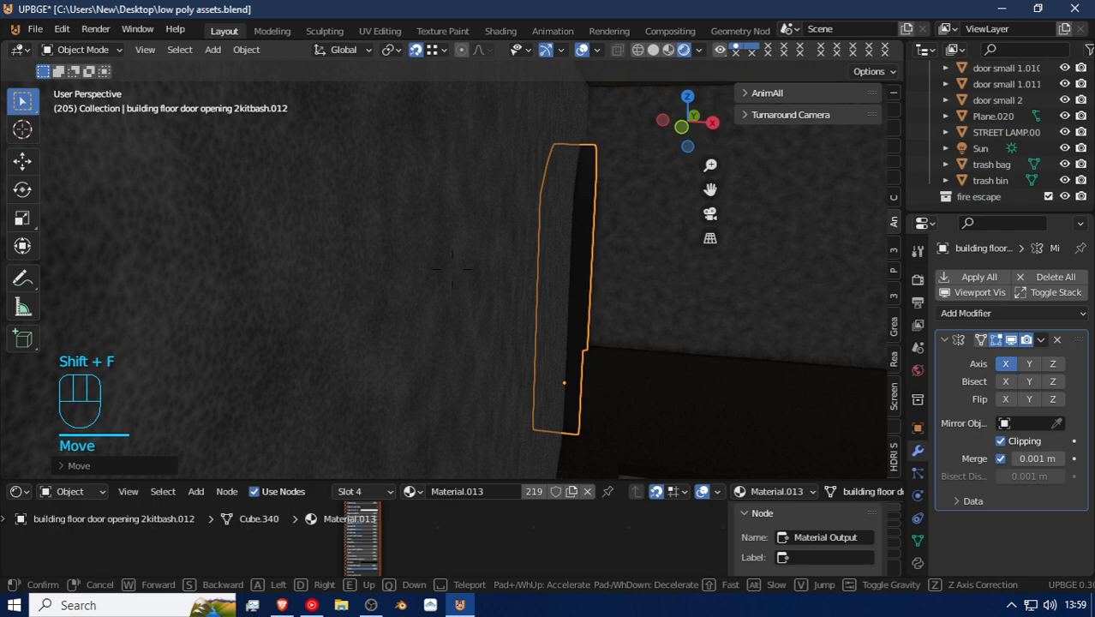
{"action": "left_click", "coordinate": [637, 169]}
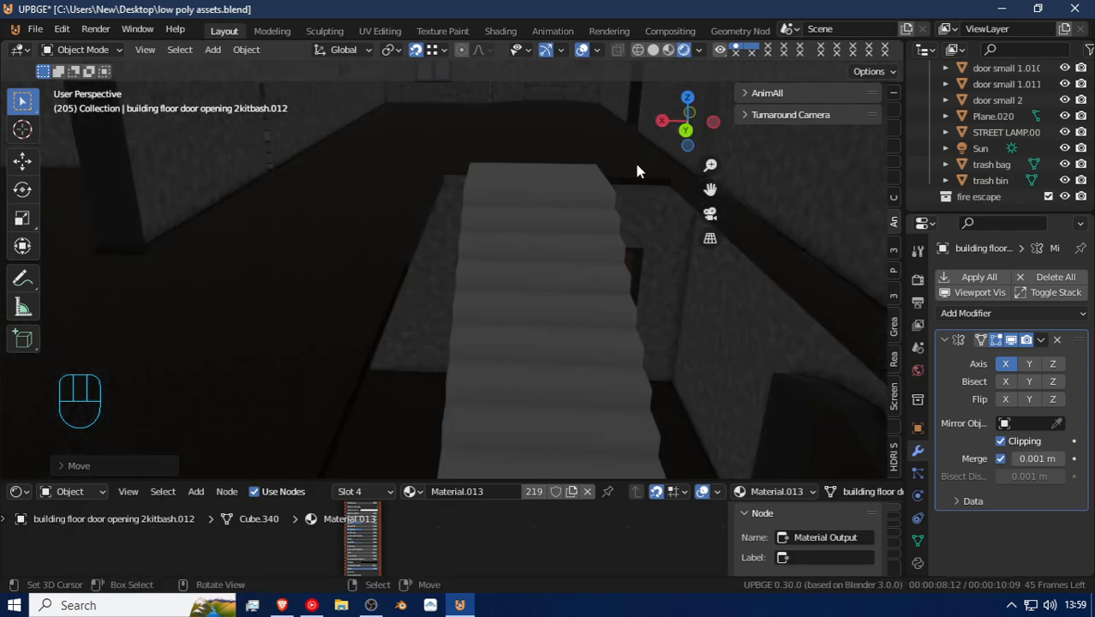
{"action": "key", "text": "shift+f"}
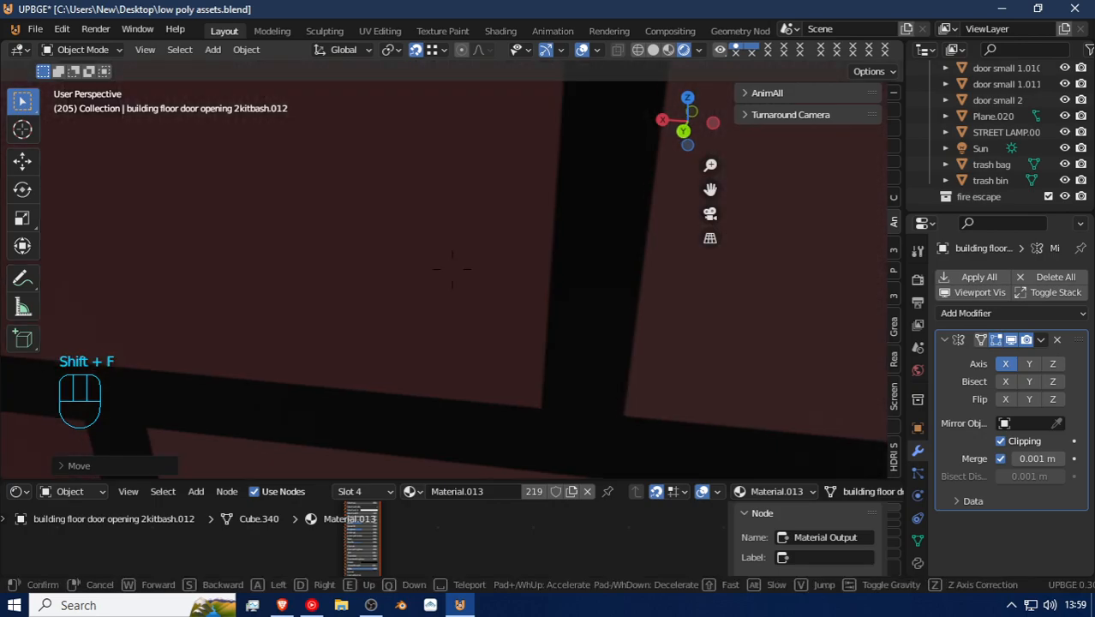
{"action": "key", "text": "Escape"}
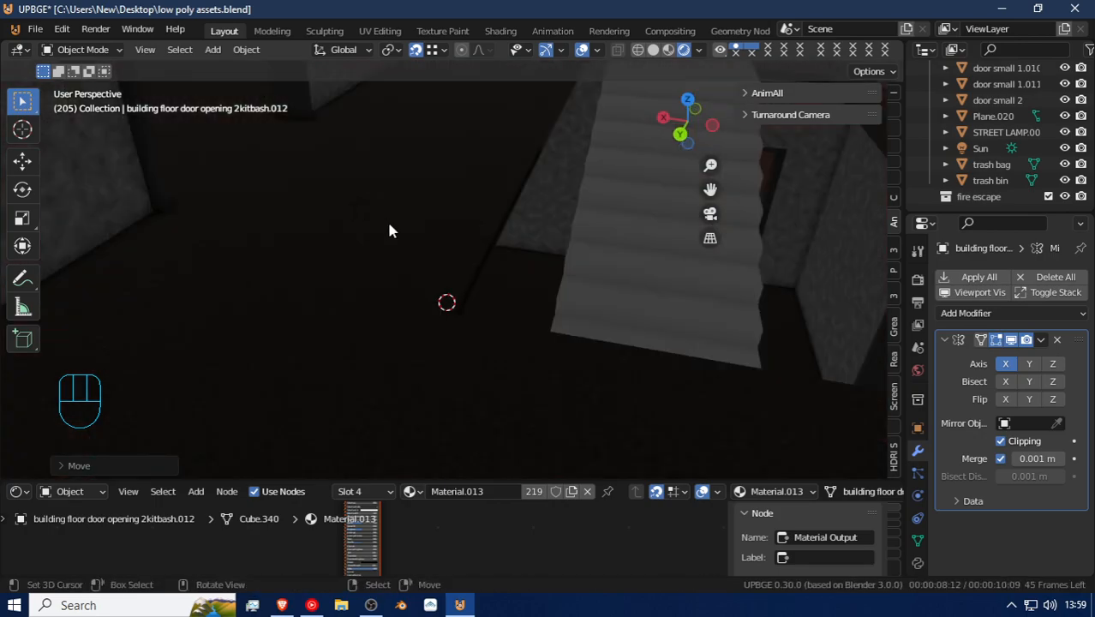
{"action": "key", "text": "shift+a"}
{"action": "key", "text": "Tab"}
{"action": "key", "text": "Tab"}
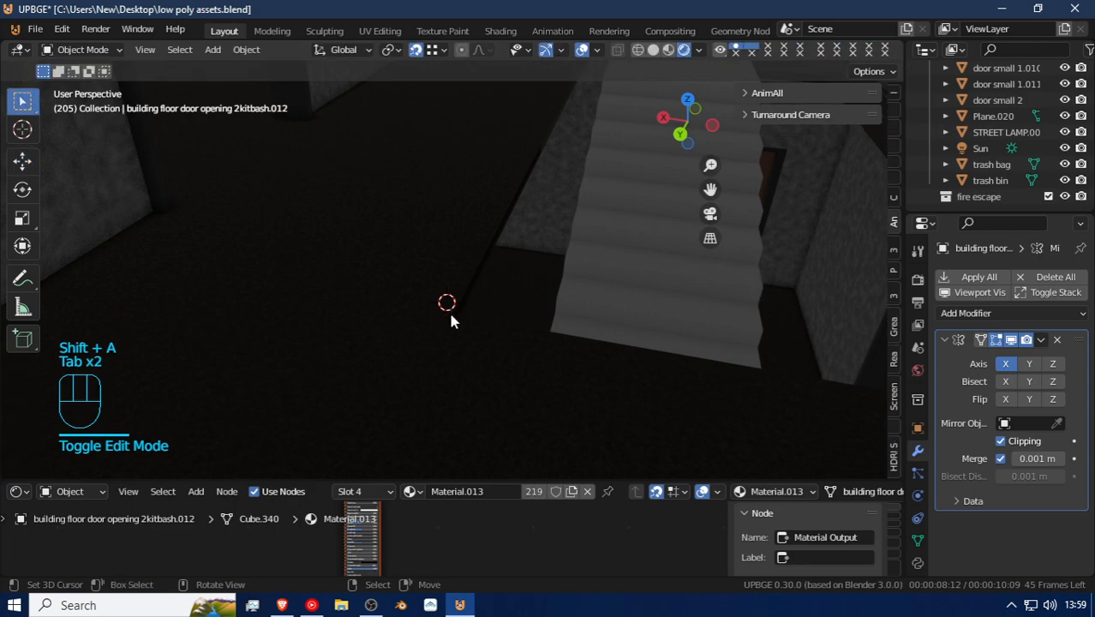
{"action": "key", "text": "shift+a"}
{"action": "mouse_move", "coordinate": [443, 279]}
{"action": "mouse_move", "coordinate": [419, 254]}
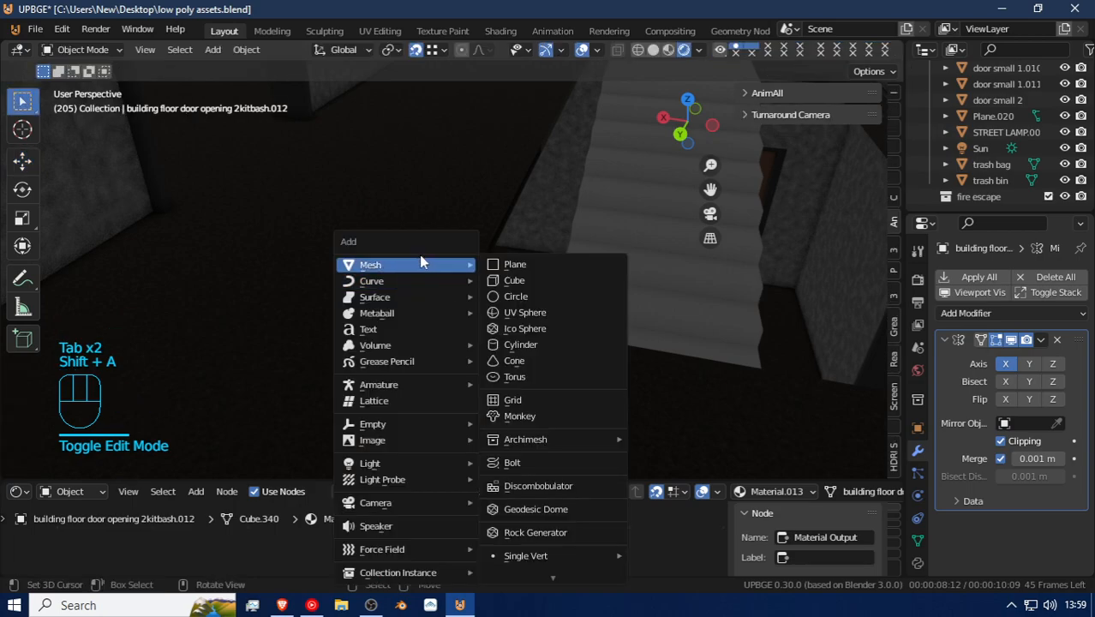
{"action": "left_click", "coordinate": [532, 276]}
Step: Scale the cube's mesh down to a small block in Edit Mode and raise it about 0.03 m along global Z
{"action": "key", "text": "s"}
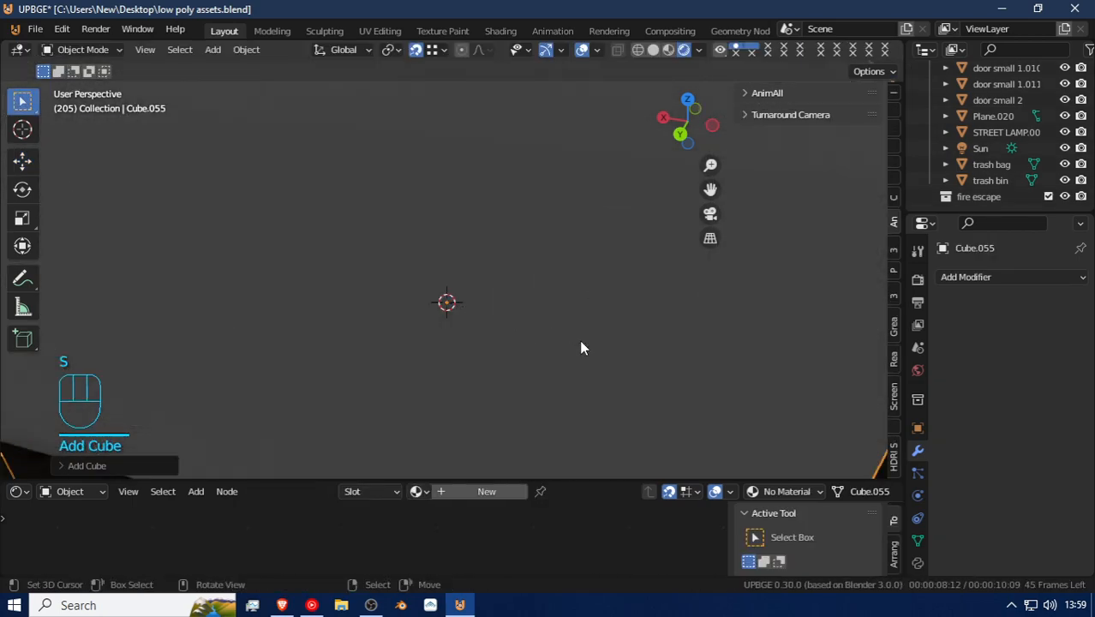
{"action": "key", "text": "Tab"}
{"action": "key", "text": "s"}
{"action": "left_click", "coordinate": [472, 289]}
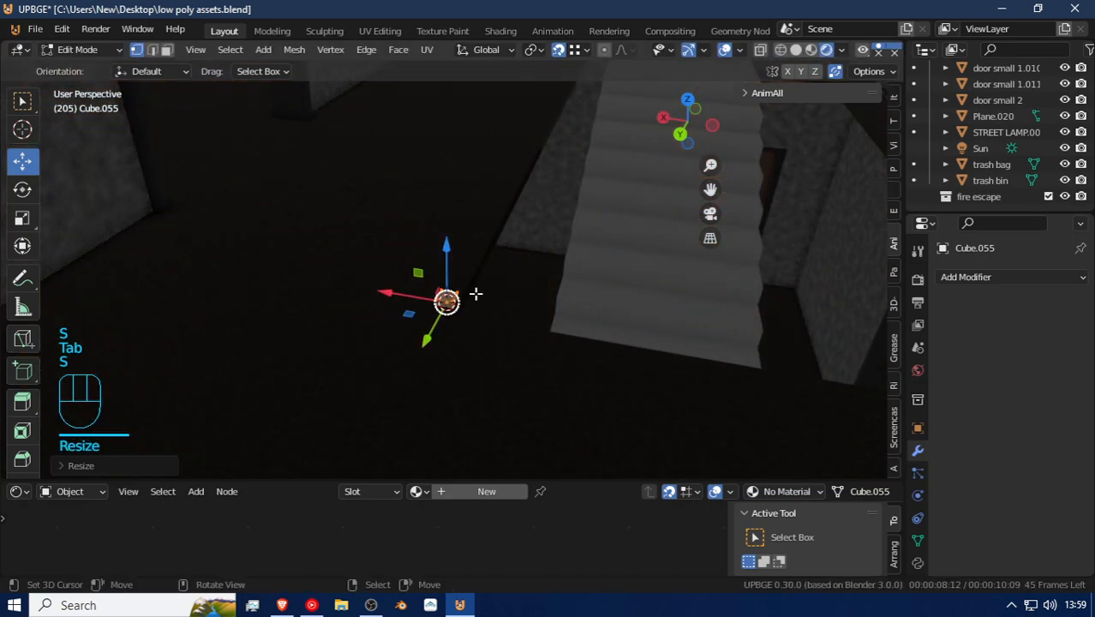
{"action": "key", "text": "g"}
{"action": "key", "text": "z"}
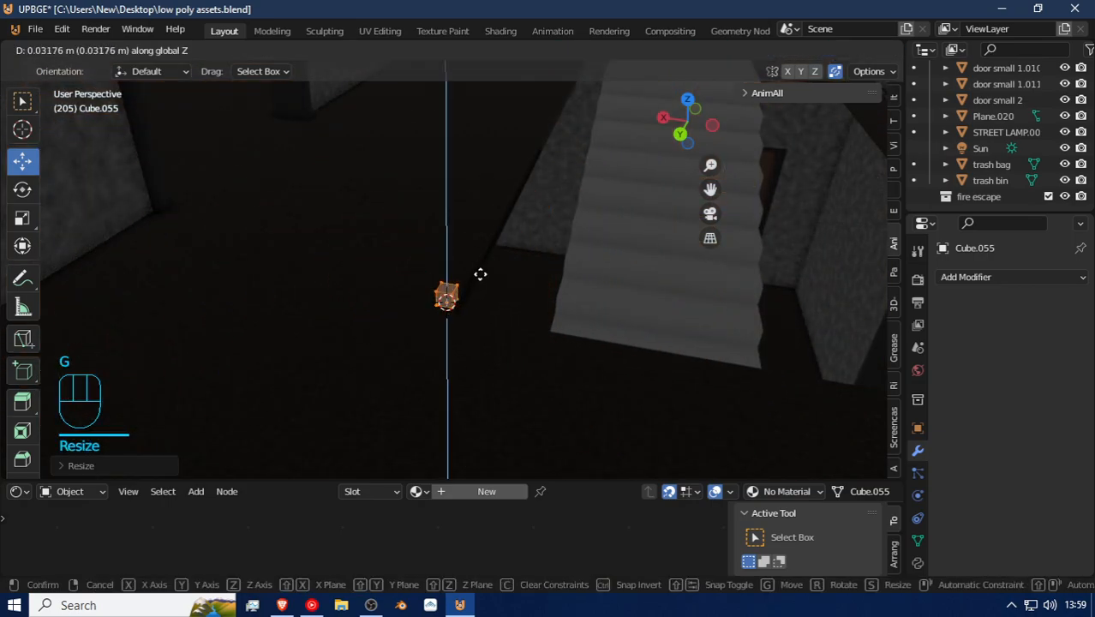
{"action": "left_click", "coordinate": [480, 274]}
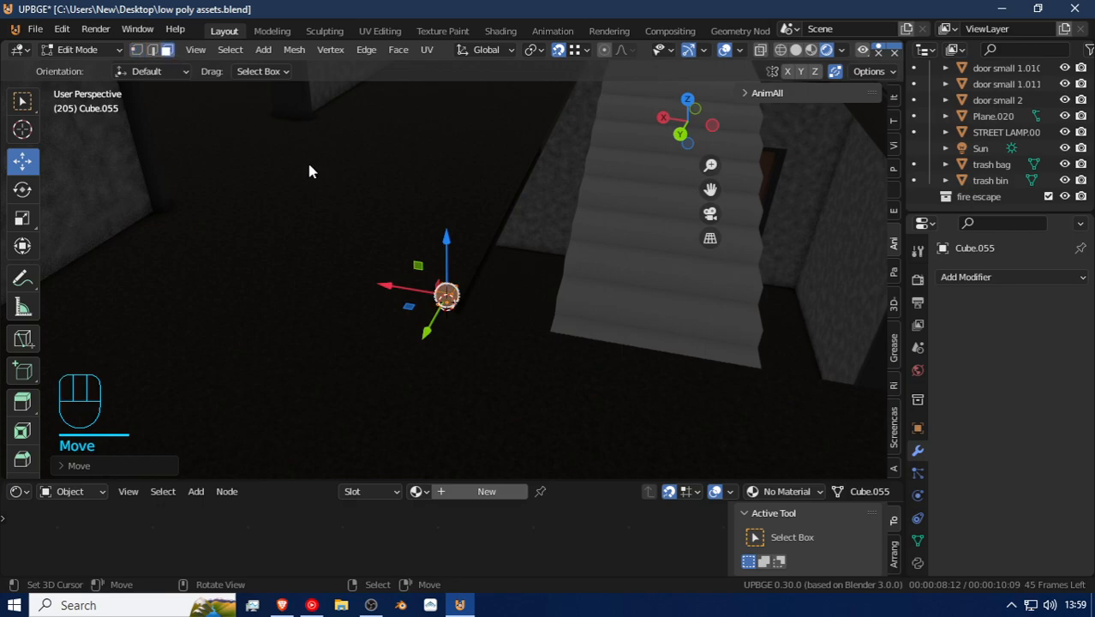
Step: Raise the block's top face more than 0.6 m along global Z to form a tall railing post, and leave mesh editing
{"action": "left_click", "coordinate": [446, 286]}
{"action": "key", "text": "g"}
{"action": "key", "text": "z"}
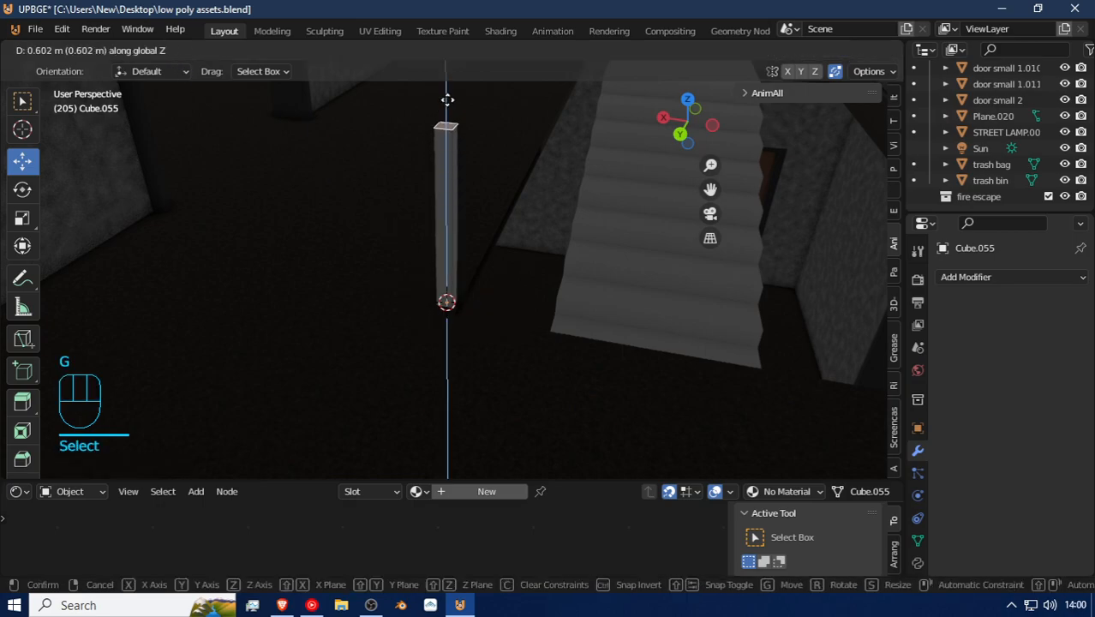
{"action": "left_click", "coordinate": [448, 78]}
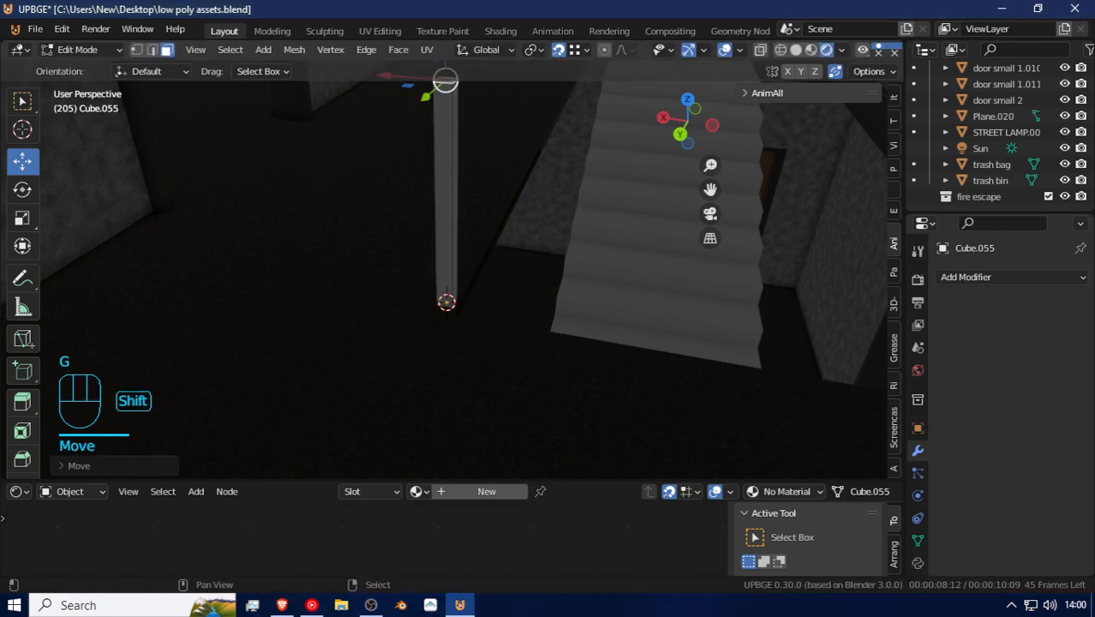
{"action": "key", "text": "shift+f"}
{"action": "left_click", "coordinate": [452, 269]}
{"action": "key", "text": "Tab"}
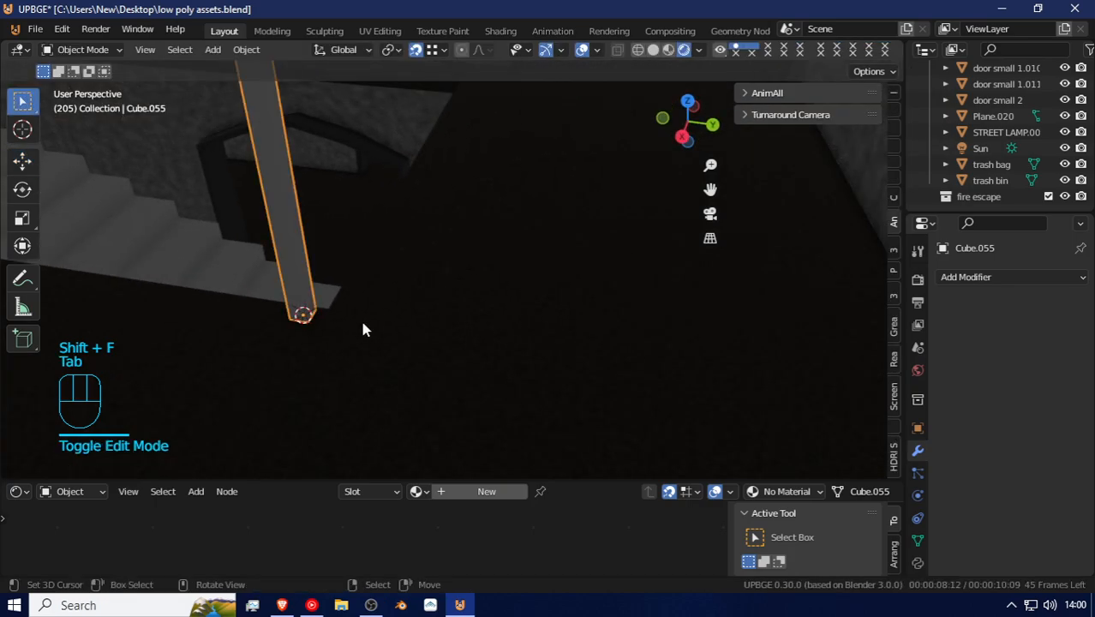
Step: Move the post about 0.1 m along global Y and nudge it into place at the corner of the stairwell opening
{"action": "key", "text": "g"}
{"action": "key", "text": "y"}
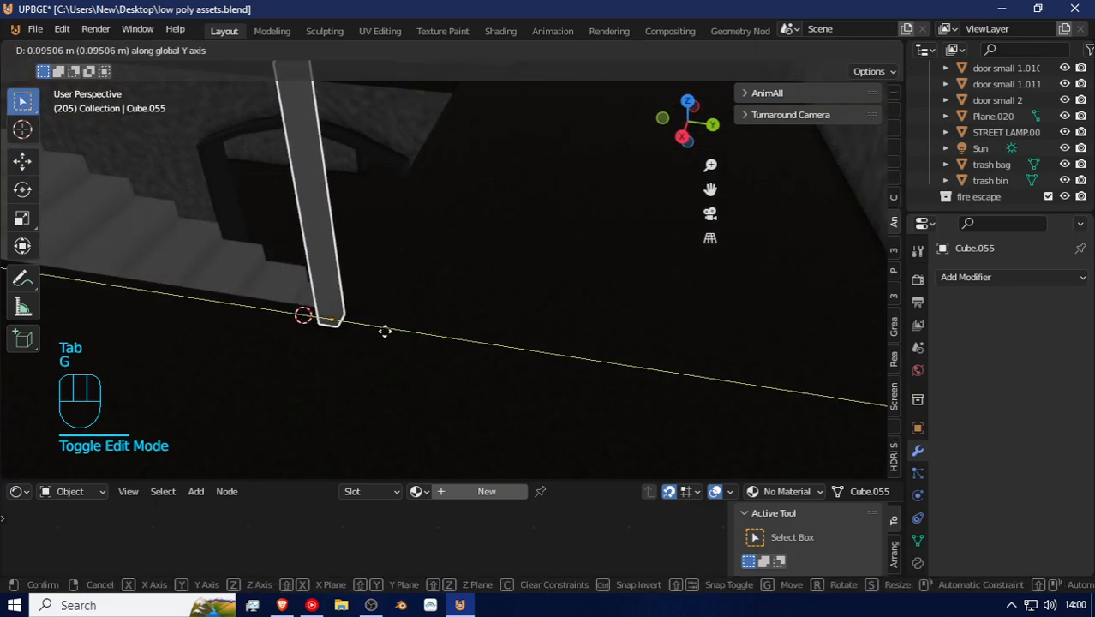
{"action": "left_click", "coordinate": [387, 332]}
{"action": "key", "text": "shift+f"}
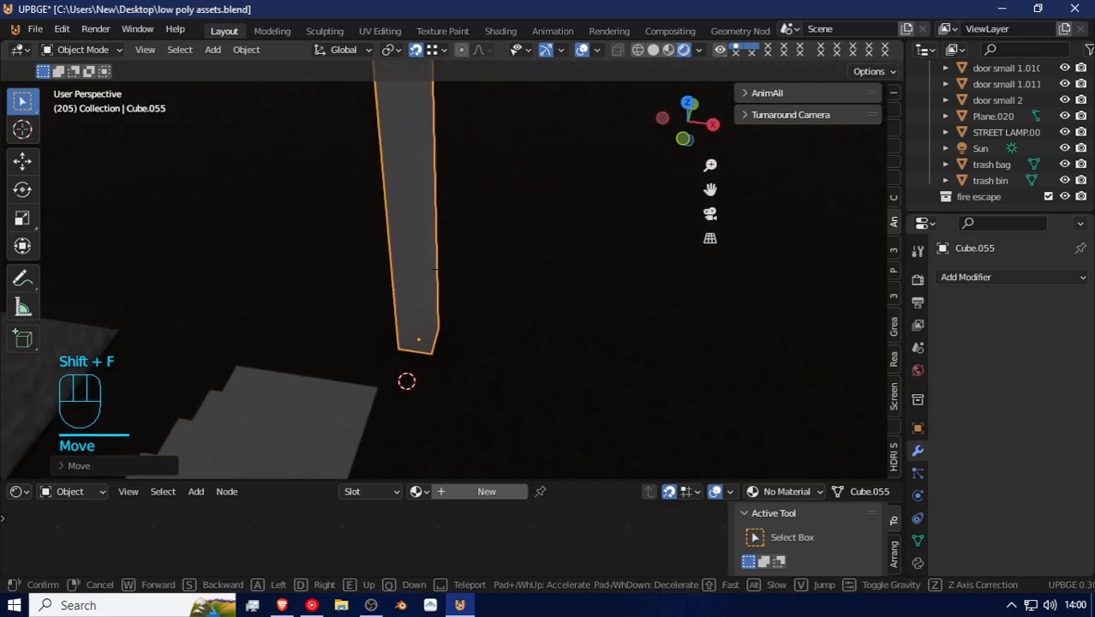
{"action": "left_click", "coordinate": [464, 349]}
{"action": "key", "text": "g"}
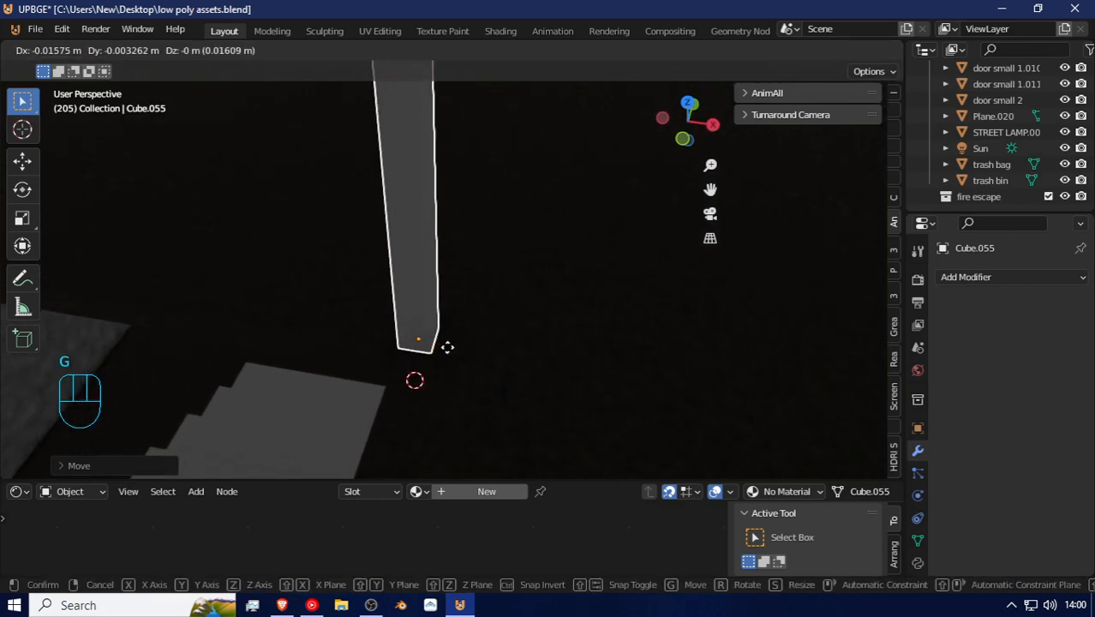
{"action": "left_click", "coordinate": [445, 356]}
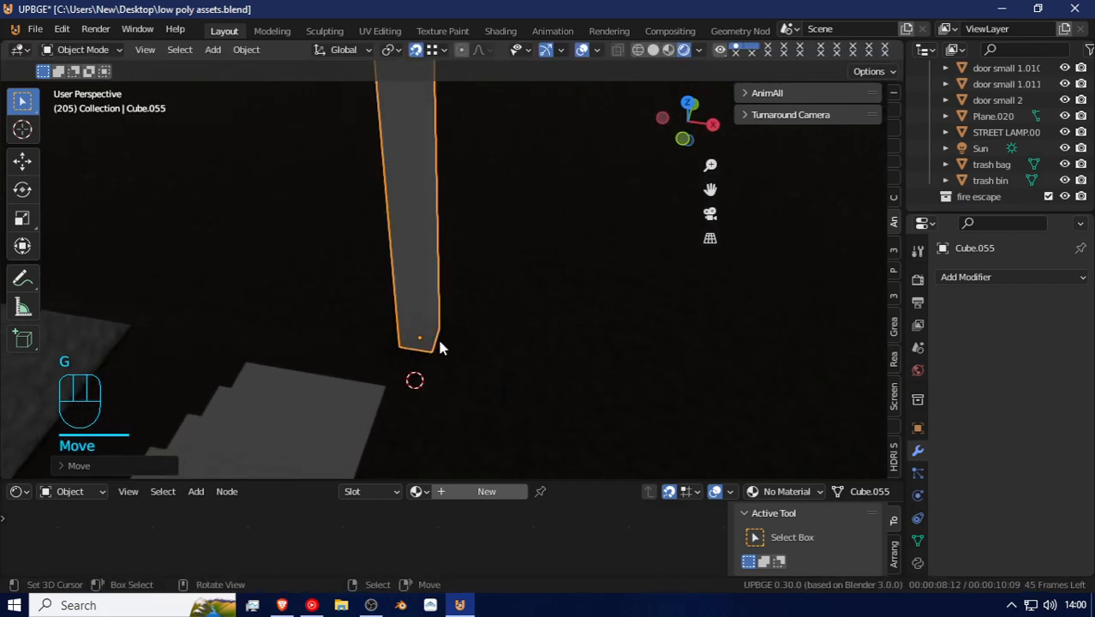
{"action": "key", "text": "shift+f"}
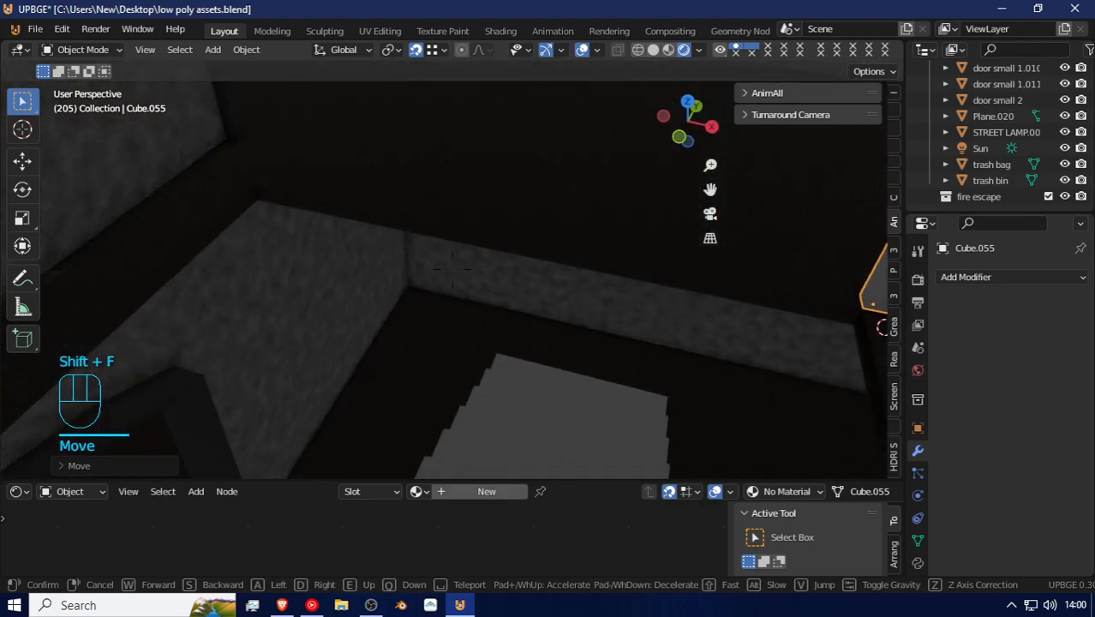
{"action": "left_click", "coordinate": [453, 273]}
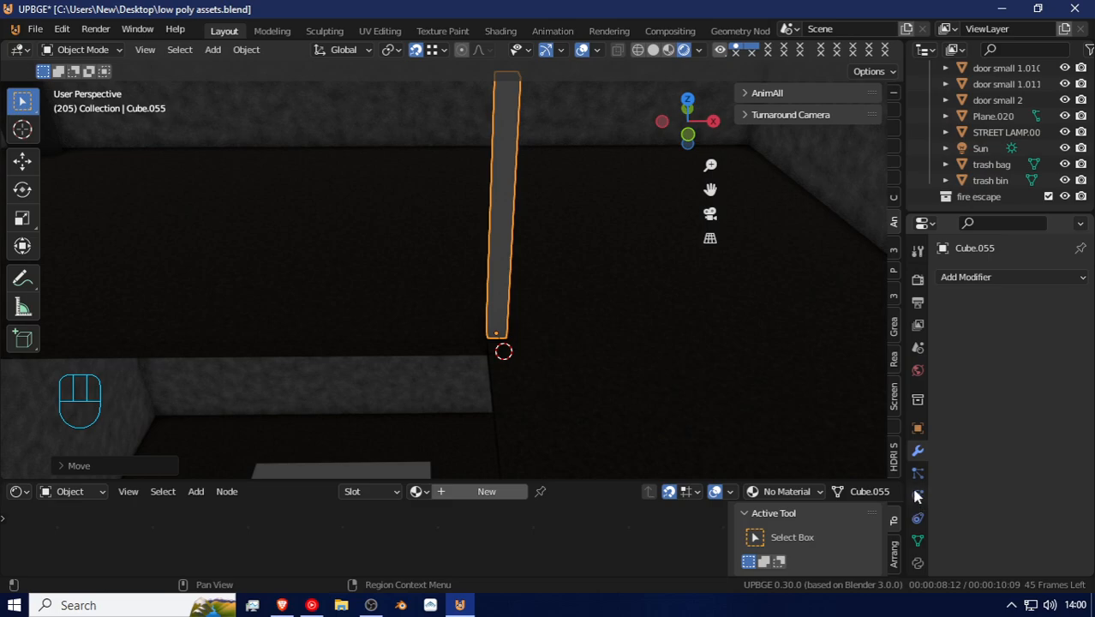
{"action": "key", "text": "shift+f"}
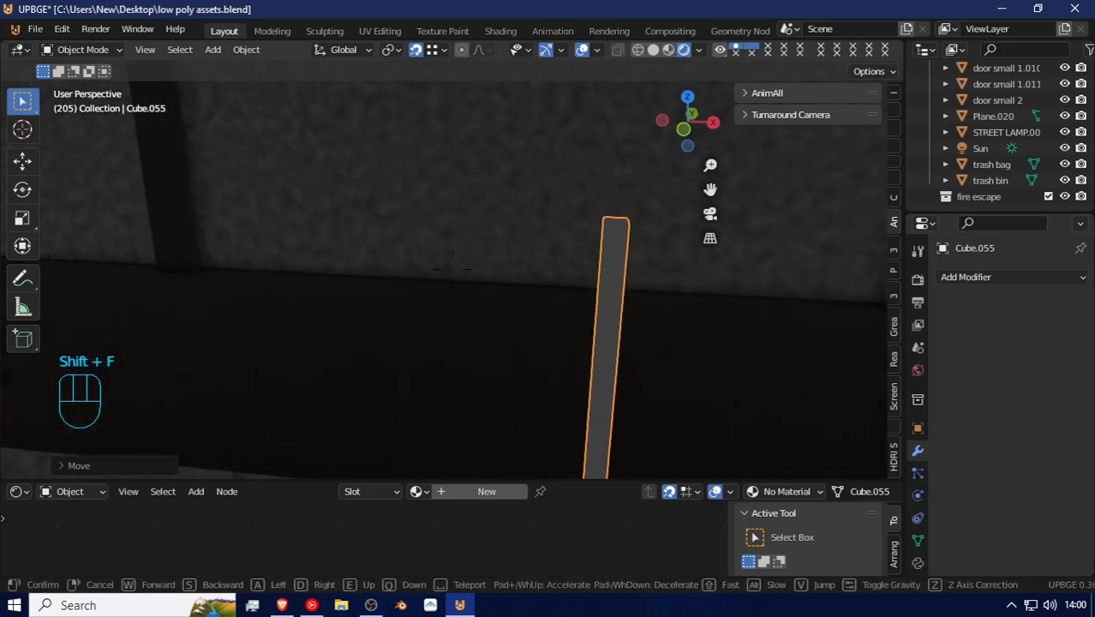
{"action": "left_click", "coordinate": [481, 293]}
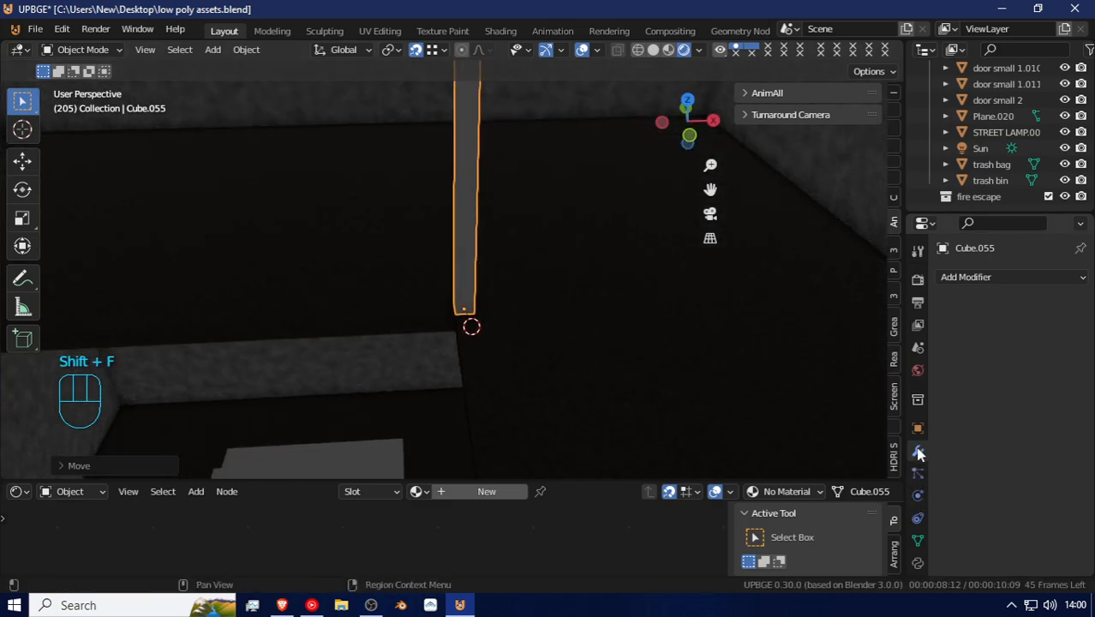
Step: Add an Array modifier to the vertical post and enable its Constant Offset
{"action": "left_click", "coordinate": [985, 278]}
{"action": "left_click", "coordinate": [763, 324]}
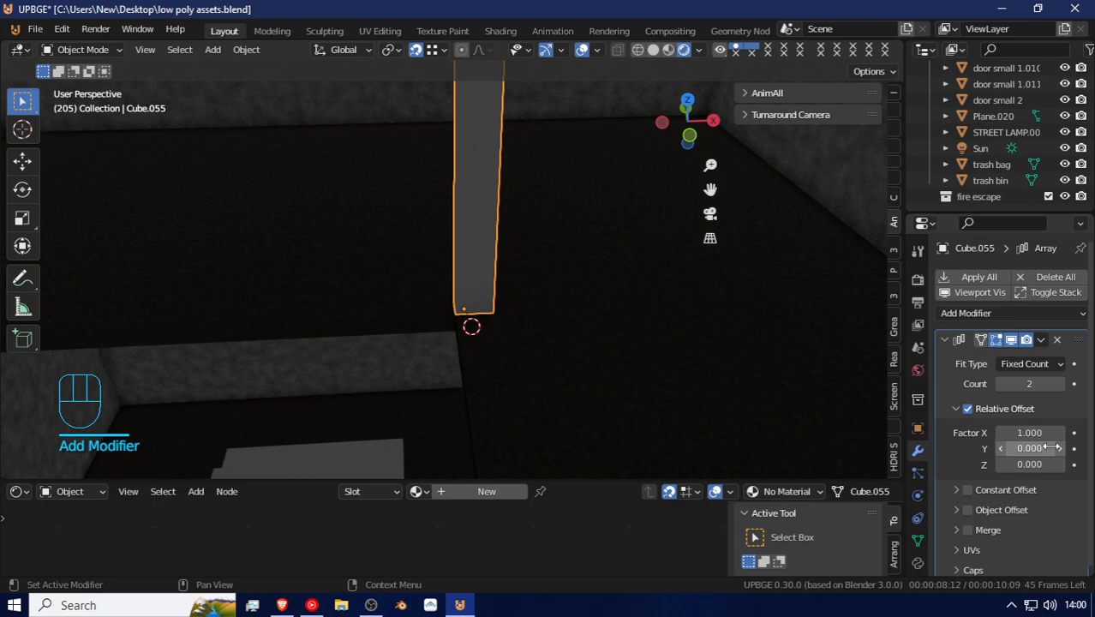
{"action": "left_click", "coordinate": [977, 489]}
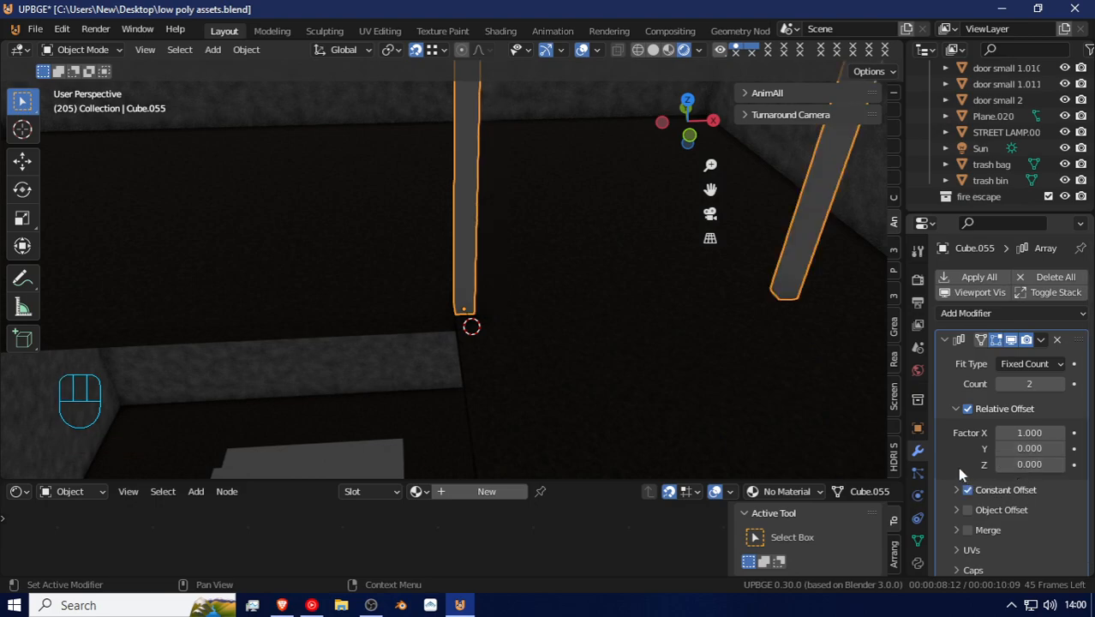
Step: Set the array's relative X offset factor to -26.3 to space the second post along the opening's edge
{"action": "left_click", "coordinate": [1046, 432]}
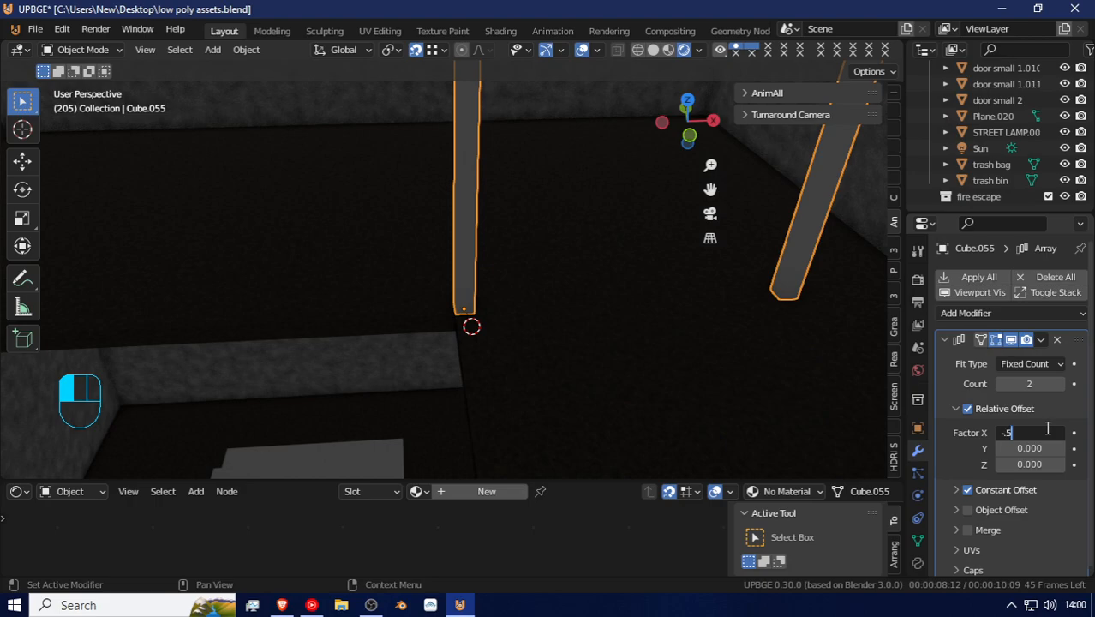
{"action": "key", "text": "Return"}
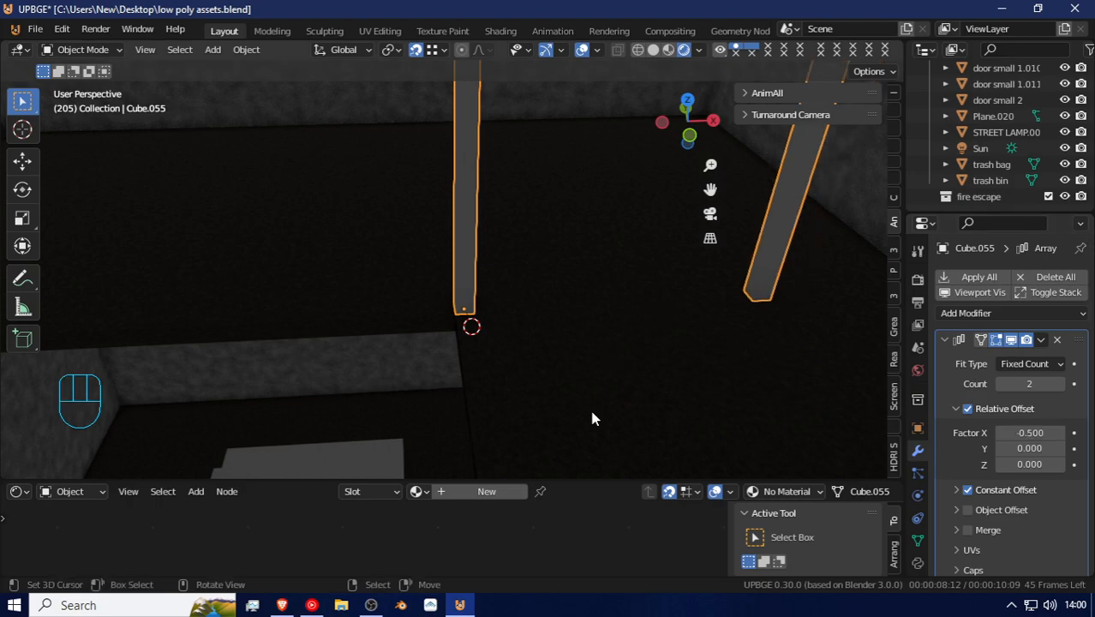
{"action": "left_click_drag", "start_coordinate": [1027, 432], "coordinate": [712, 433]}
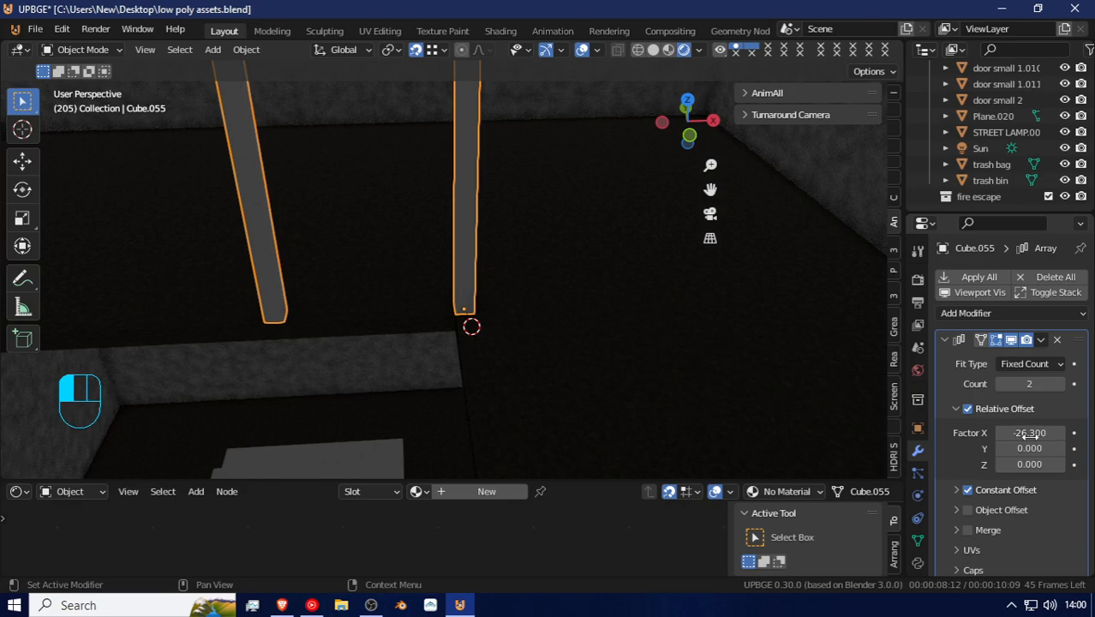
{"action": "mouse_move", "coordinate": [1029, 448]}
{"action": "left_mouse_down"}
{"action": "mouse_move", "coordinate": [1040, 448]}
{"action": "mouse_move", "coordinate": [1018, 449]}
{"action": "left_mouse_up"}
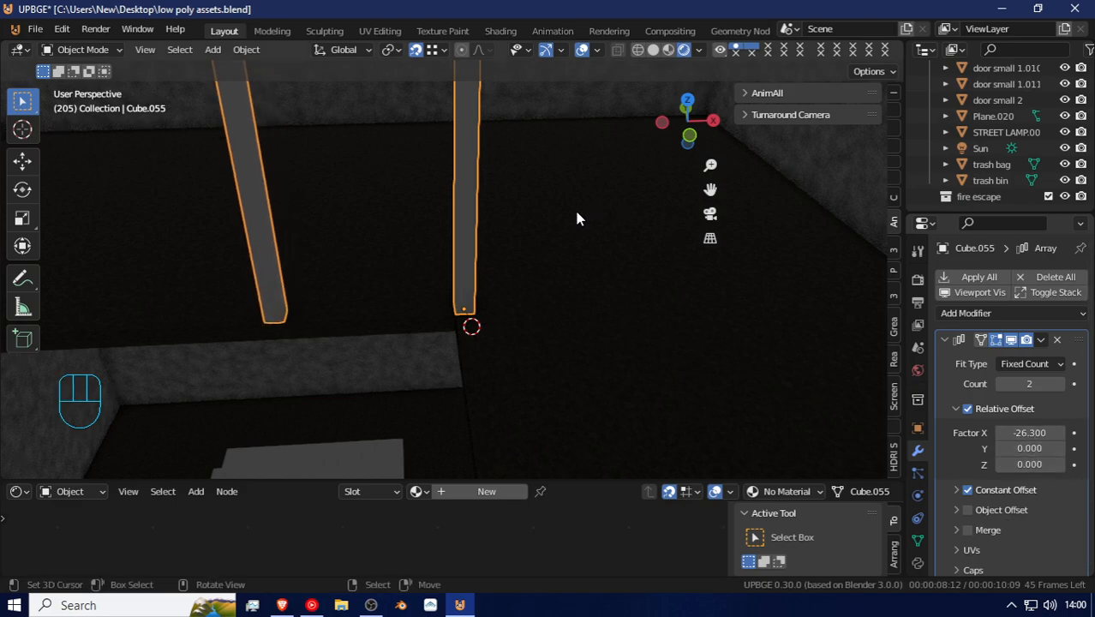
{"action": "key", "text": "shift+f"}
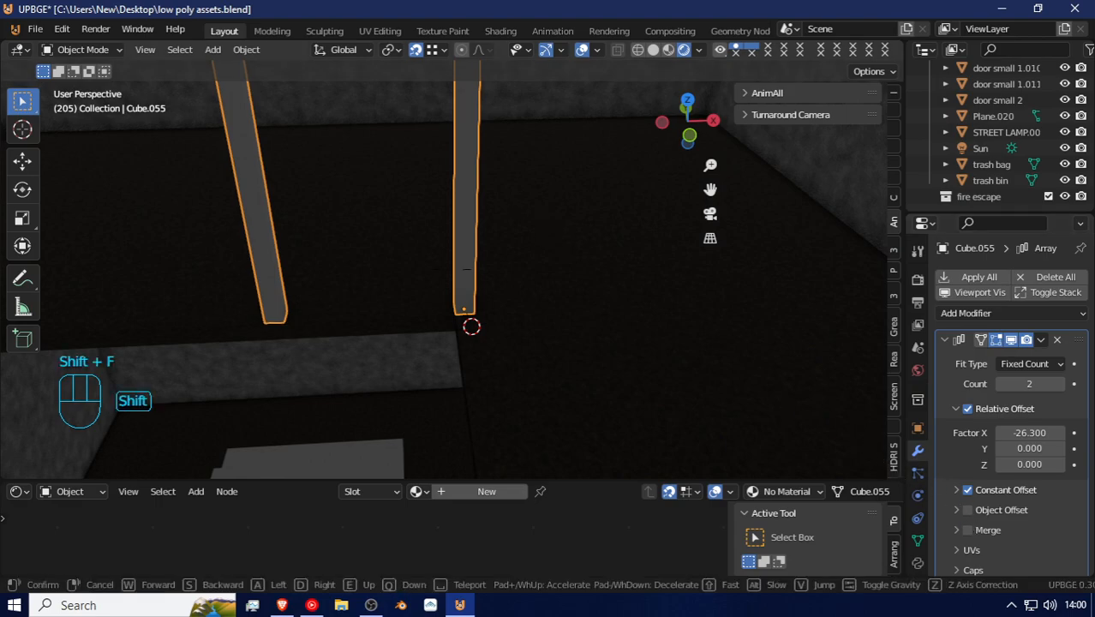
{"action": "left_click", "coordinate": [452, 269]}
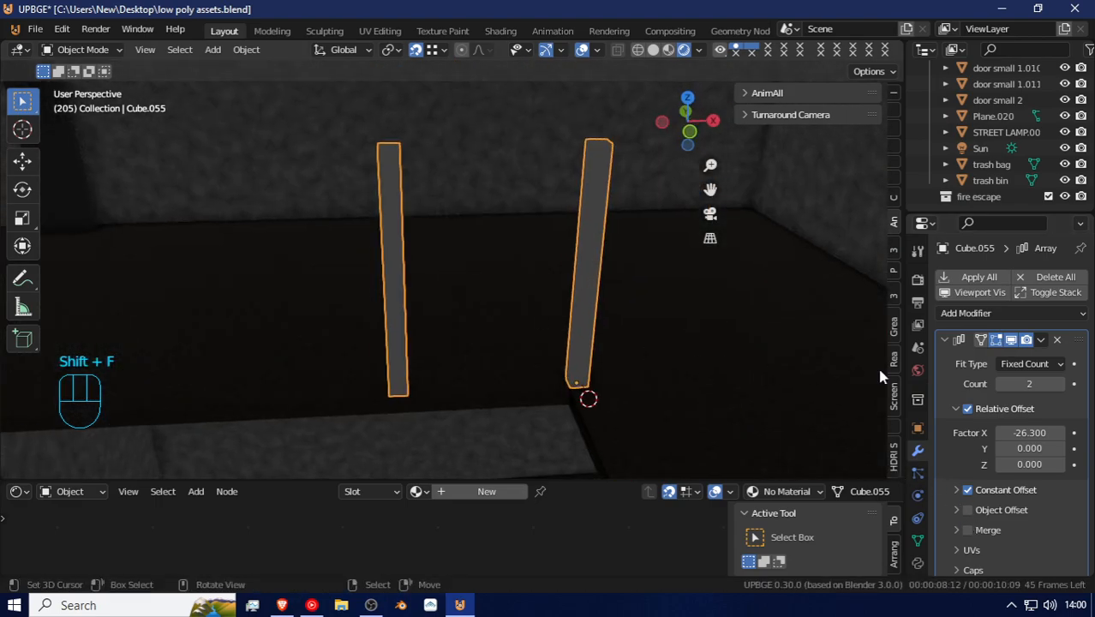
Step: Set the post array's count to 5 and its relative X offset factor to -24.87 to fit the opening's edge
{"action": "left_click", "coordinate": [1059, 384]}
{"action": "left_click", "coordinate": [1059, 383]}
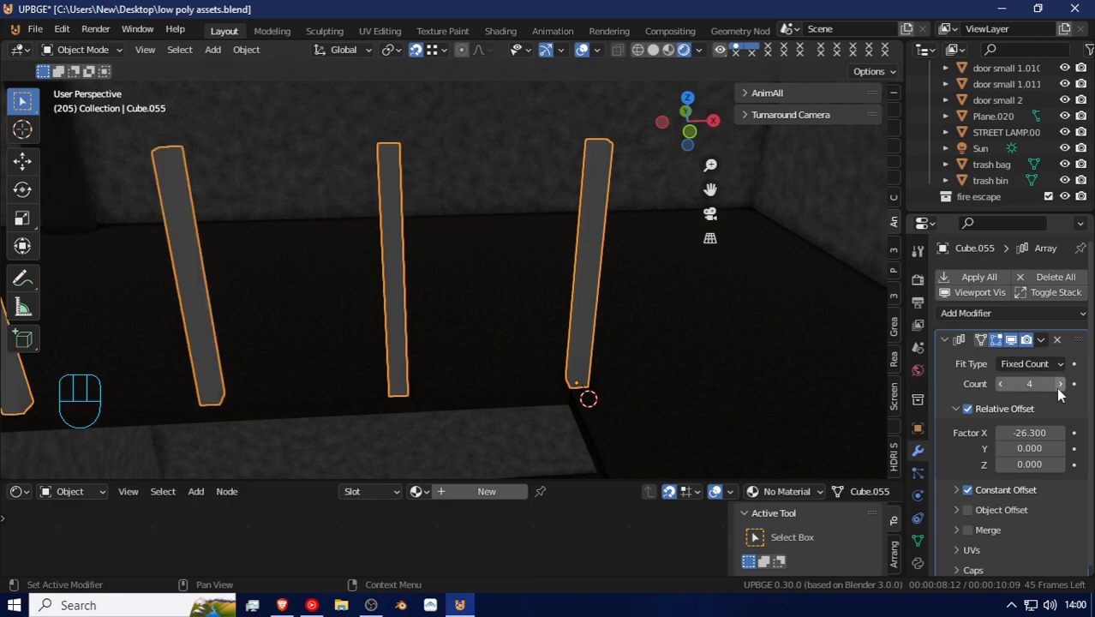
{"action": "key", "text": "shift+f"}
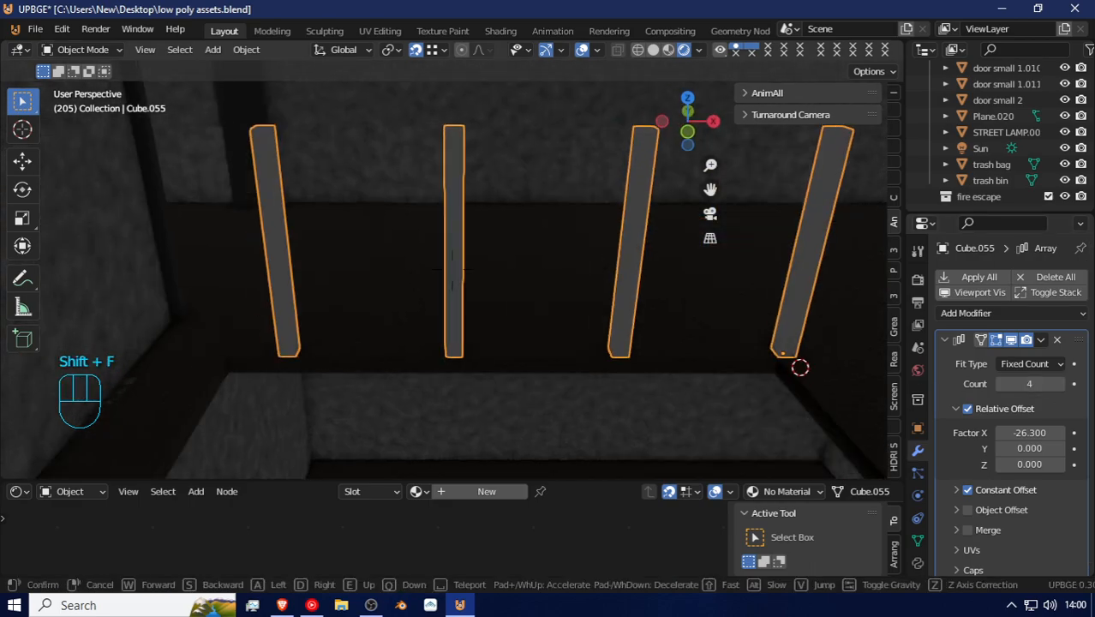
{"action": "left_click", "coordinate": [629, 306]}
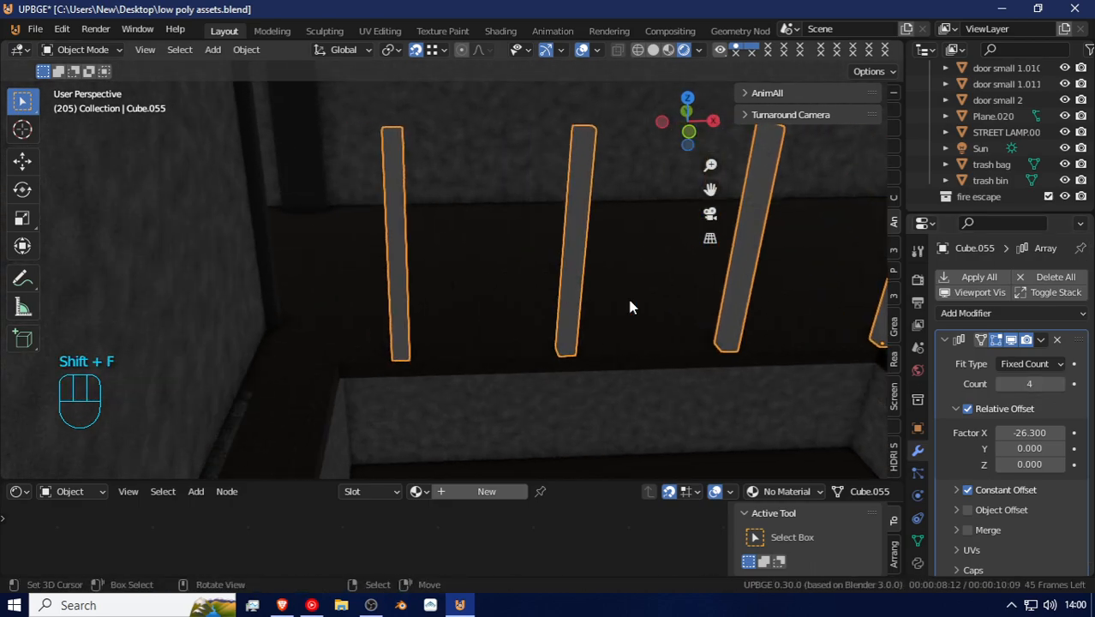
{"action": "left_click", "coordinate": [1060, 384]}
{"action": "mouse_move", "coordinate": [1030, 432]}
{"action": "left_mouse_down", "text": "shift"}
{"action": "mouse_move", "coordinate": [1087, 433]}
{"action": "mouse_move", "coordinate": [1030, 432]}
{"action": "left_mouse_up", "text": "shift"}
{"action": "key", "text": "shift+f"}
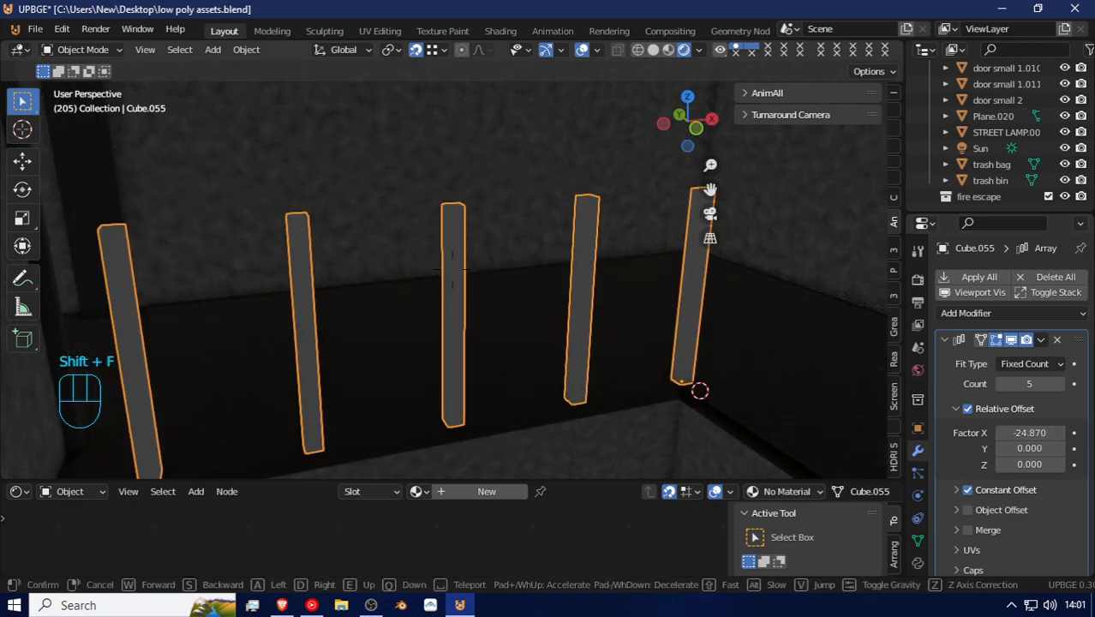
{"action": "left_click", "coordinate": [452, 277]}
Step: Duplicate the row of posts in place and rotate the copy about Z so it runs along the adjacent edge
{"action": "key", "text": "shift+d"}
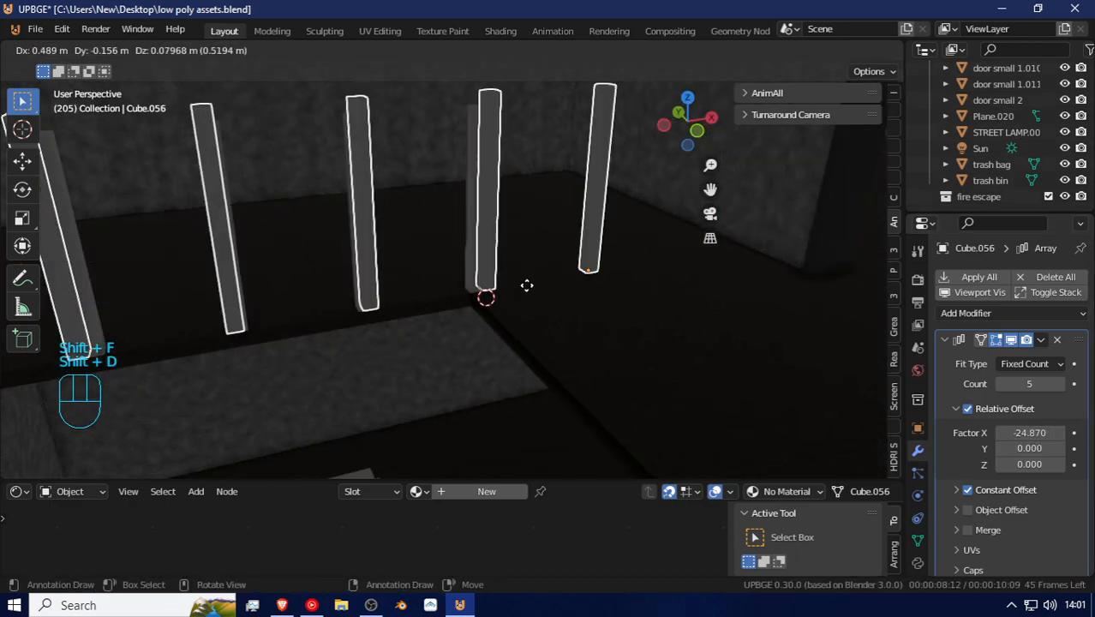
{"action": "right_click", "coordinate": [579, 297]}
{"action": "type", "text": "rz180"}
{"action": "key", "text": "Return"}
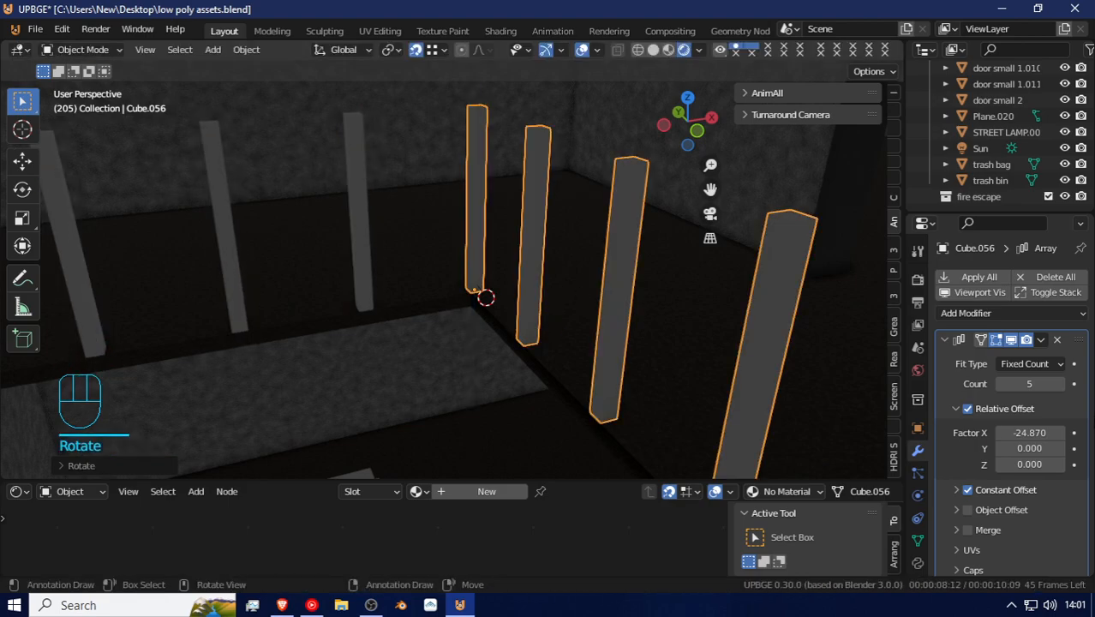
Step: Set the copied row's array count to 9 and its relative X offset factor to -25.05 to span the stair opening's long side
{"action": "key", "text": "f"}
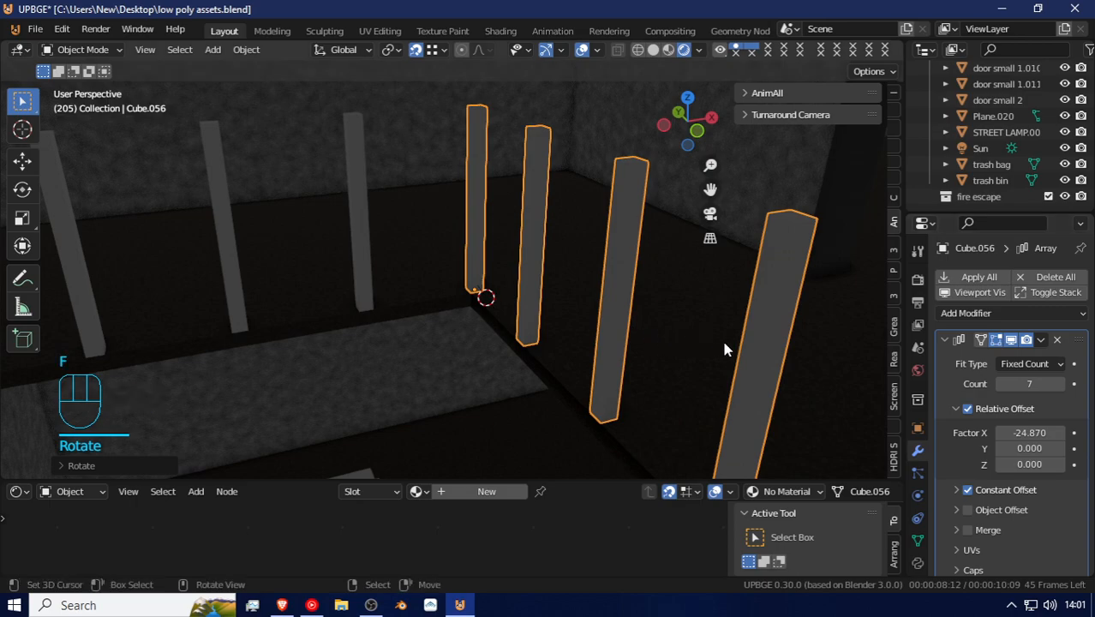
{"action": "key", "text": "a"}
{"action": "key", "text": "shift+f"}
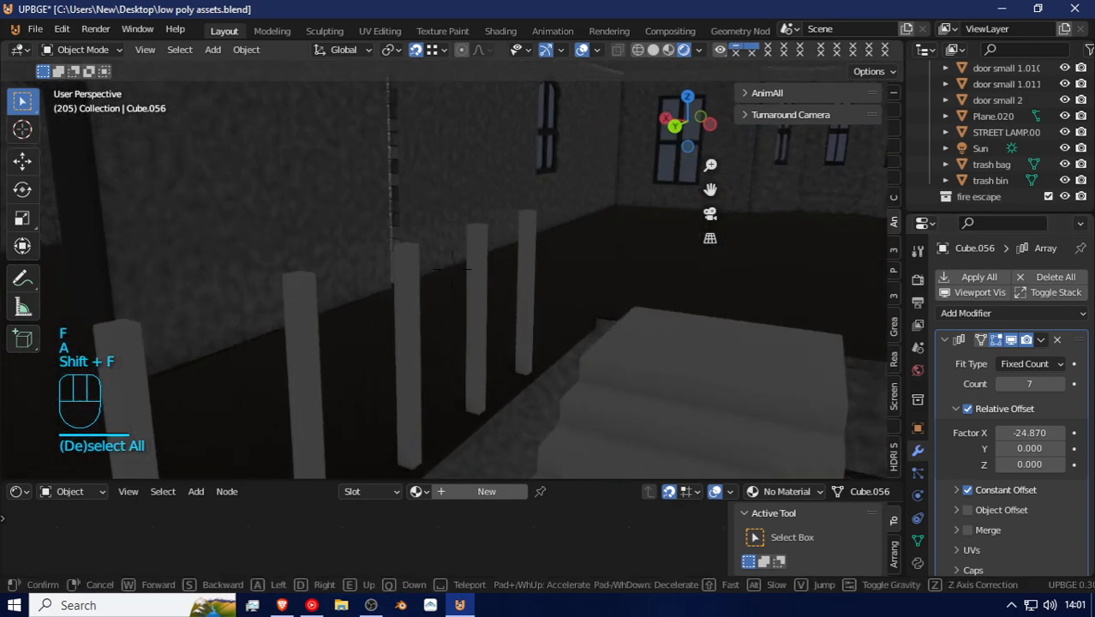
{"action": "left_click", "coordinate": [449, 264]}
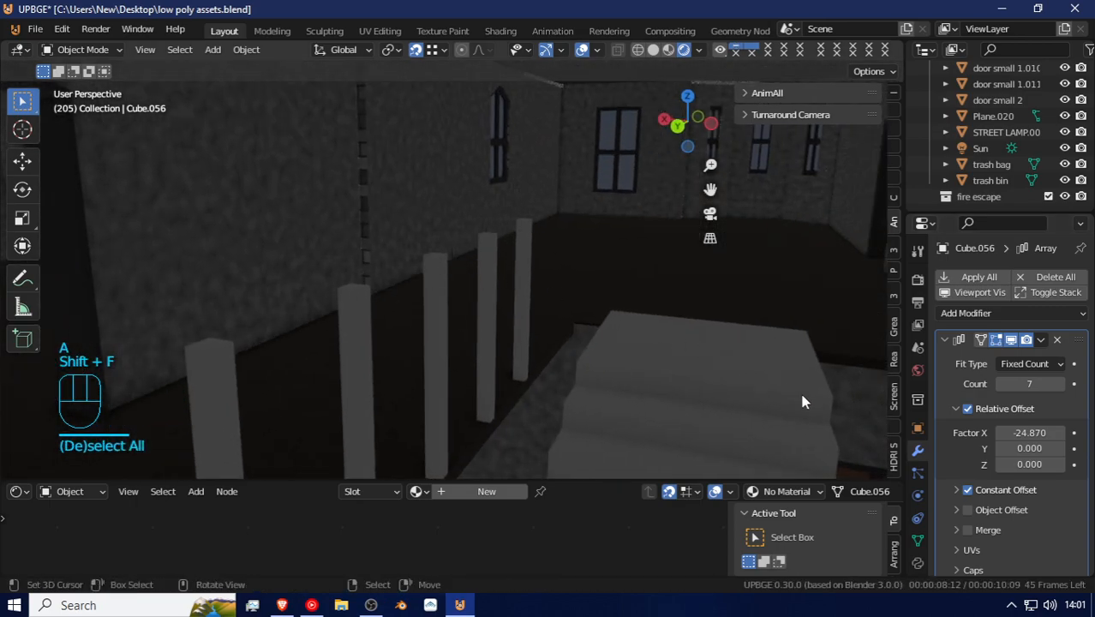
{"action": "left_click", "coordinate": [1060, 383]}
{"action": "key", "text": "shift+f"}
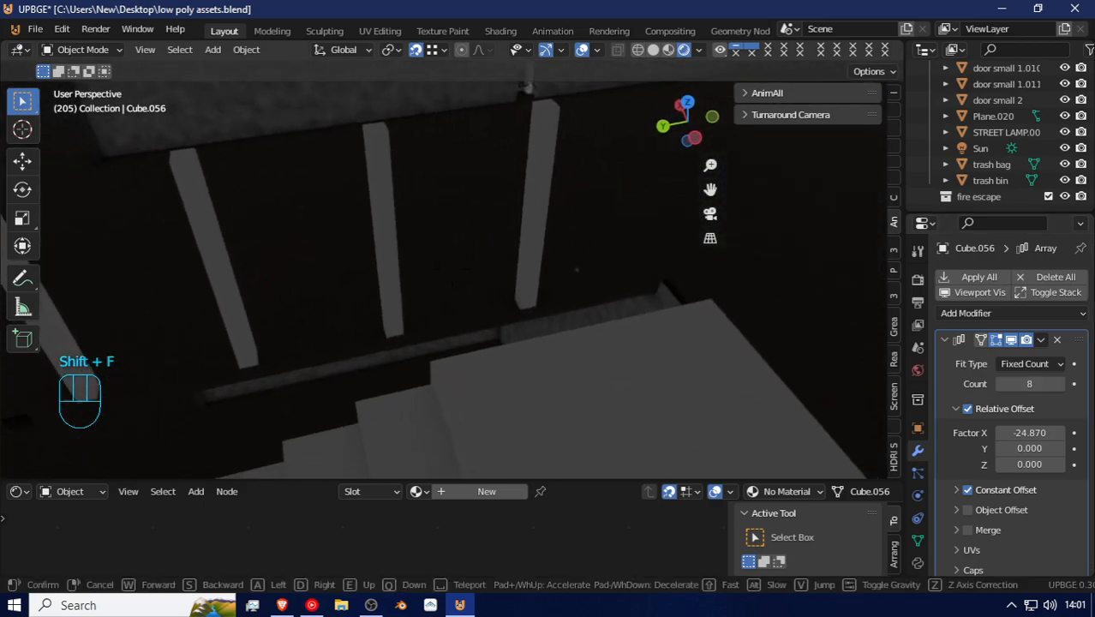
{"action": "left_click", "coordinate": [449, 264]}
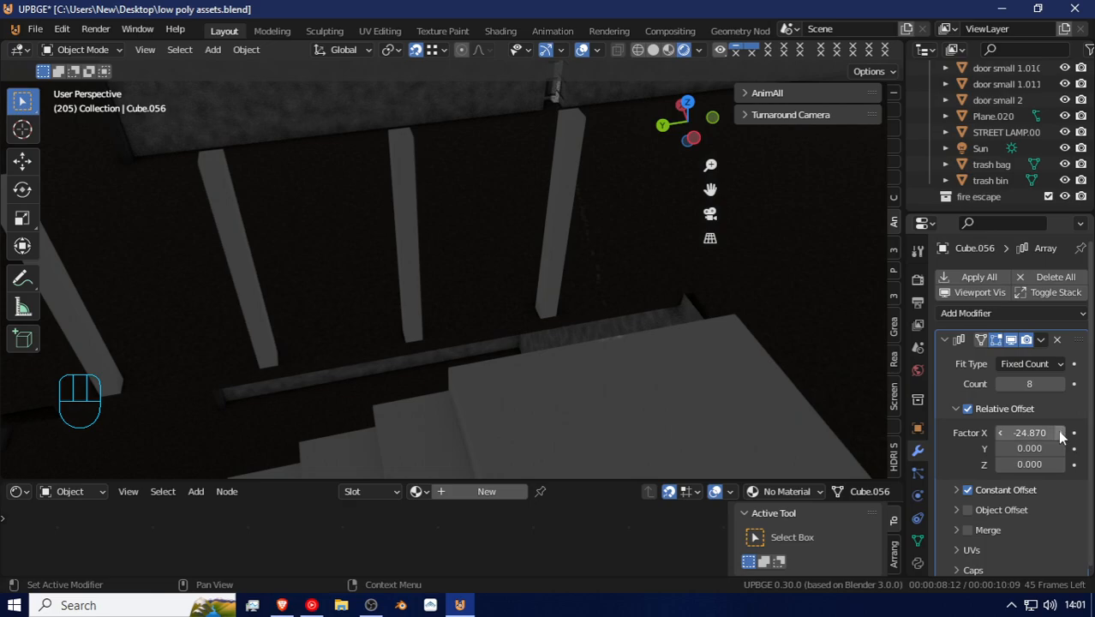
{"action": "left_click", "coordinate": [1059, 384]}
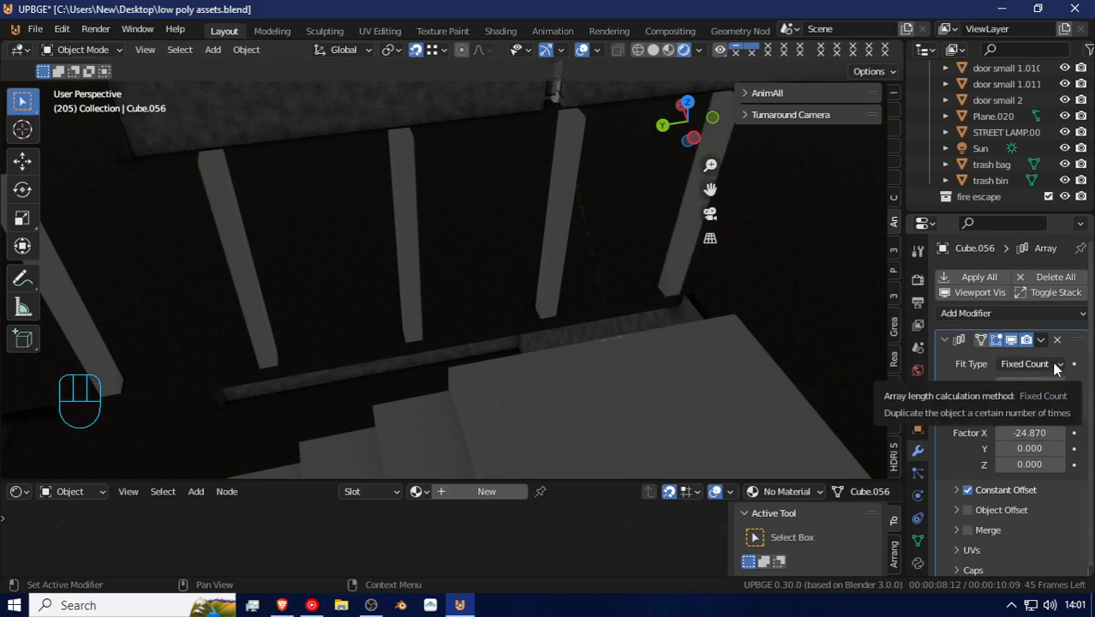
{"action": "left_click_drag", "start_coordinate": [1029, 432], "coordinate": [1013, 433], "text": "shift"}
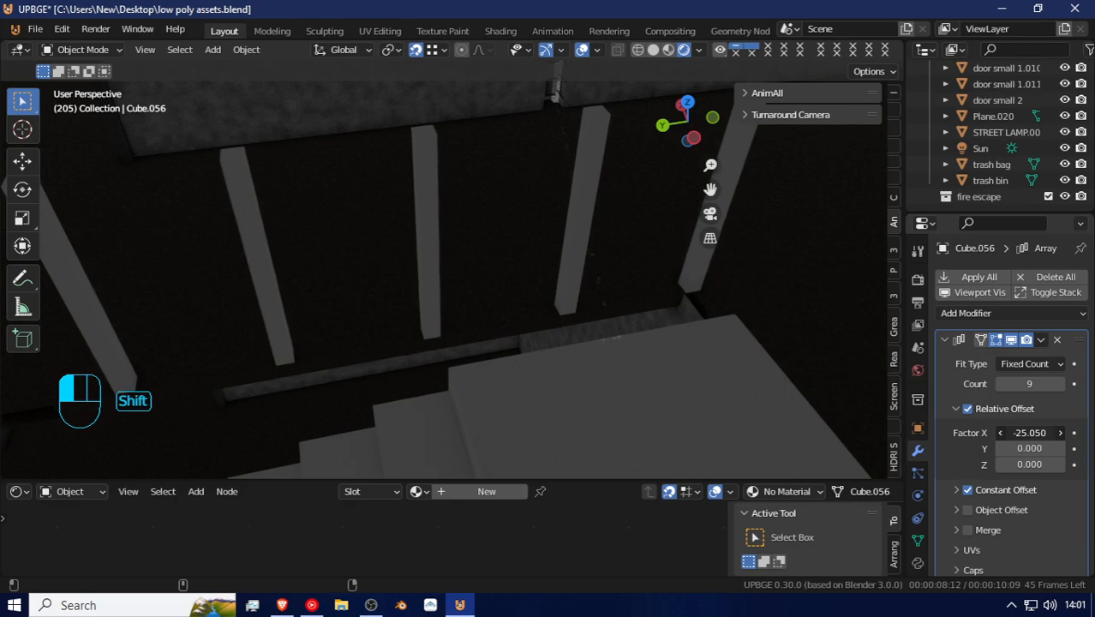
Step: Duplicate the copied row's corner post inside its mesh and rotate the duplicate 90° about X and 90° about Z
{"action": "key", "text": "shift+f"}
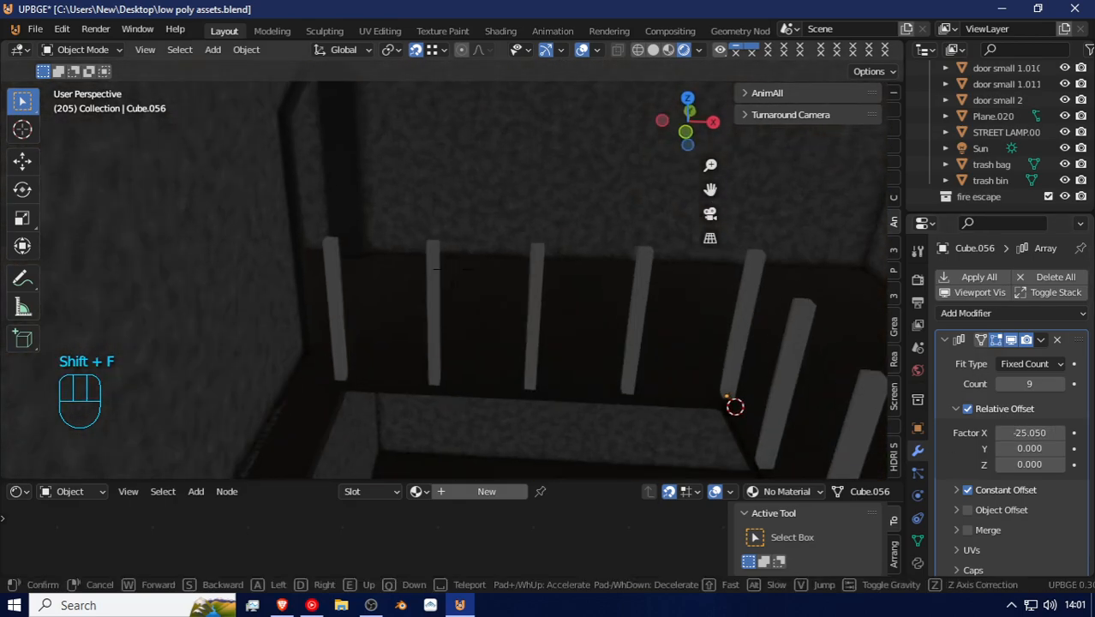
{"action": "left_click", "coordinate": [366, 354]}
{"action": "key", "text": "Tab"}
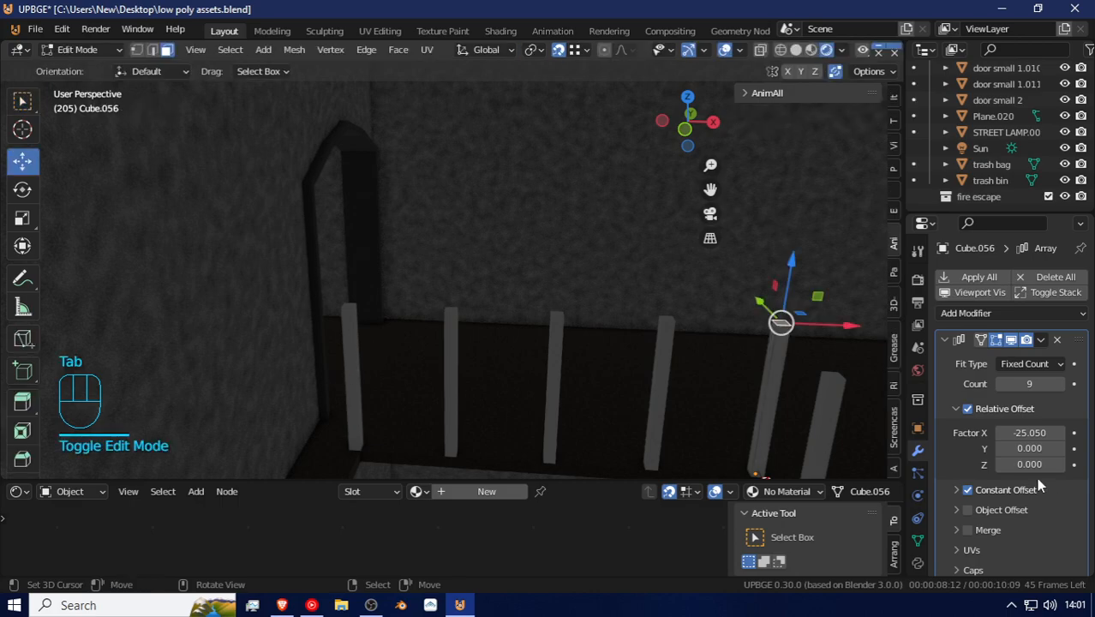
{"action": "right_click", "coordinate": [771, 391]}
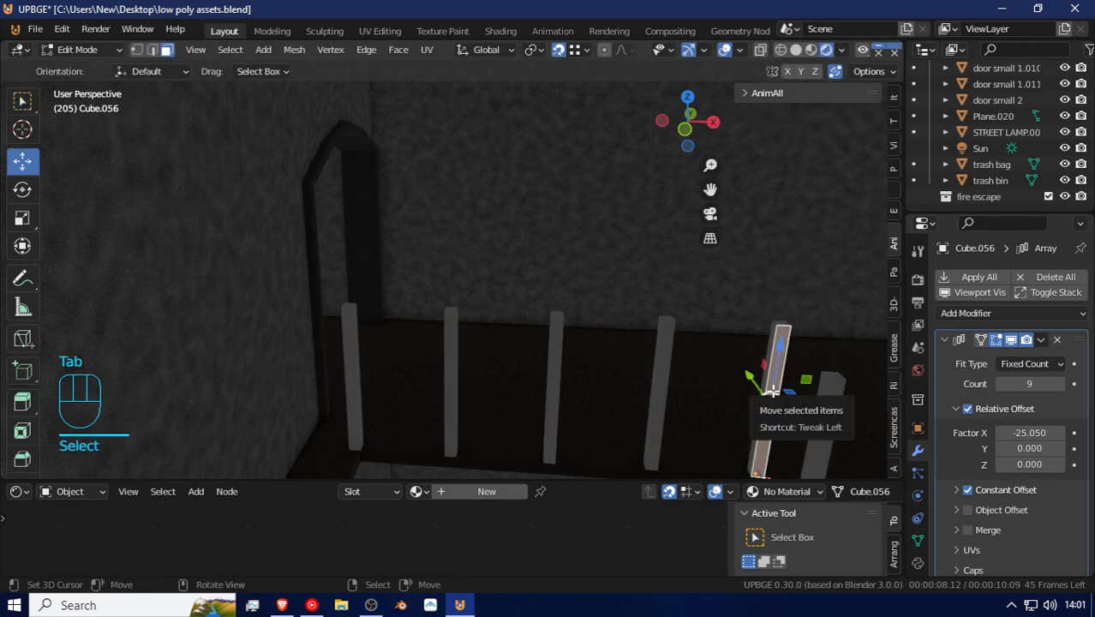
{"action": "key", "text": "ctrl+l"}
{"action": "key", "text": "shift+d"}
{"action": "right_click", "coordinate": [739, 377]}
{"action": "key", "text": "r"}
{"action": "type", "text": "x"}
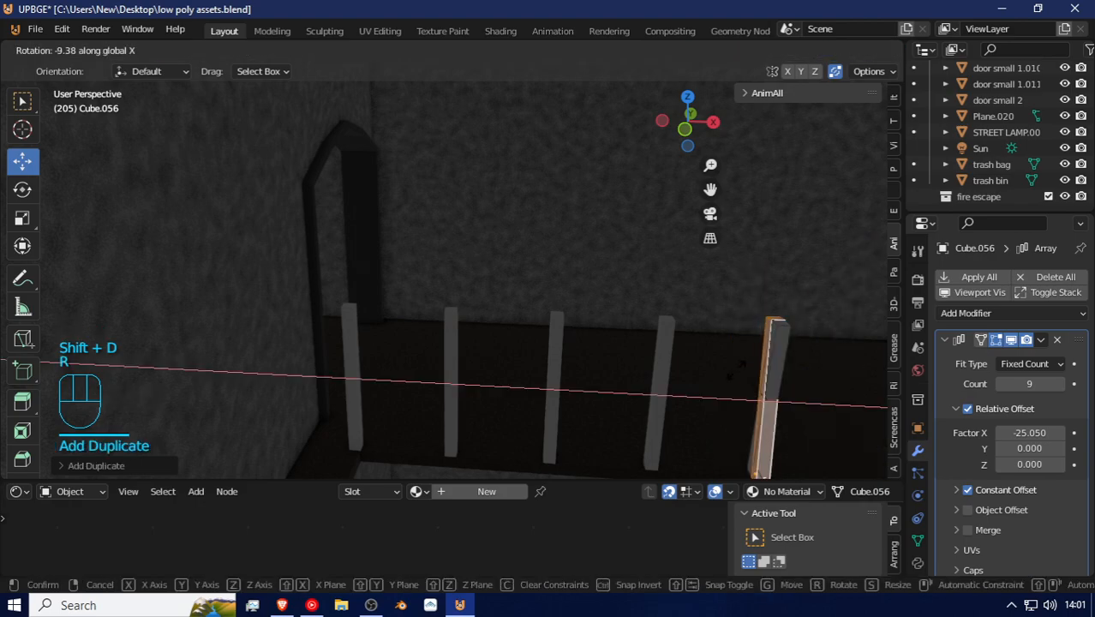
{"action": "type", "text": "90"}
{"action": "key", "text": "Return"}
{"action": "type", "text": "rz90"}
{"action": "key", "text": "Return"}
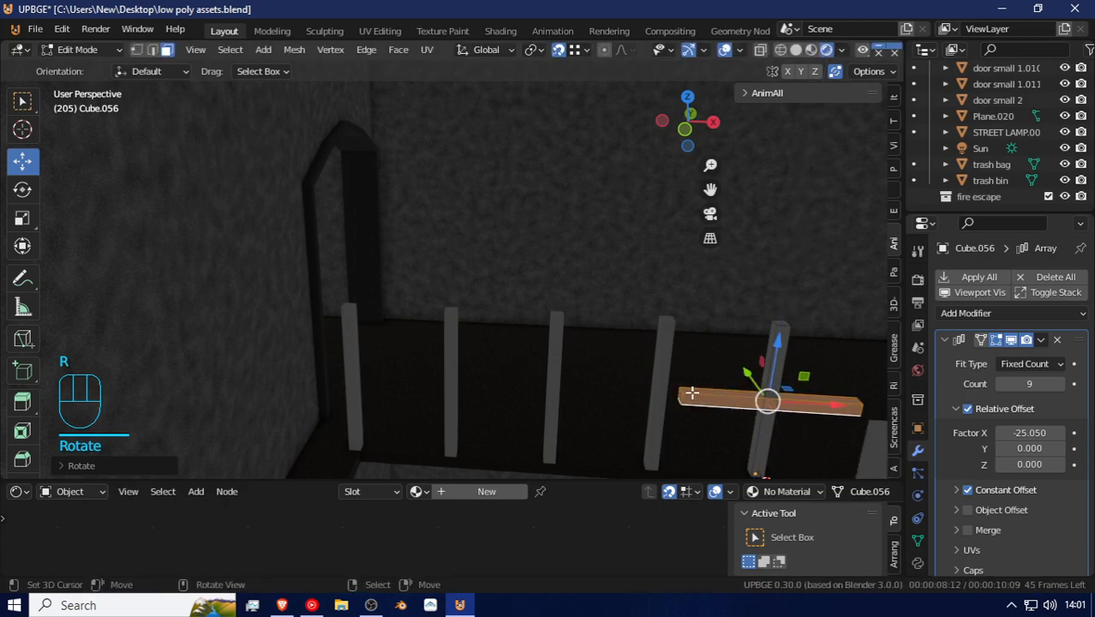
Step: Undo the rotations of the duplicated corner post about Z and X
{"action": "key", "text": "ctrl+z"}
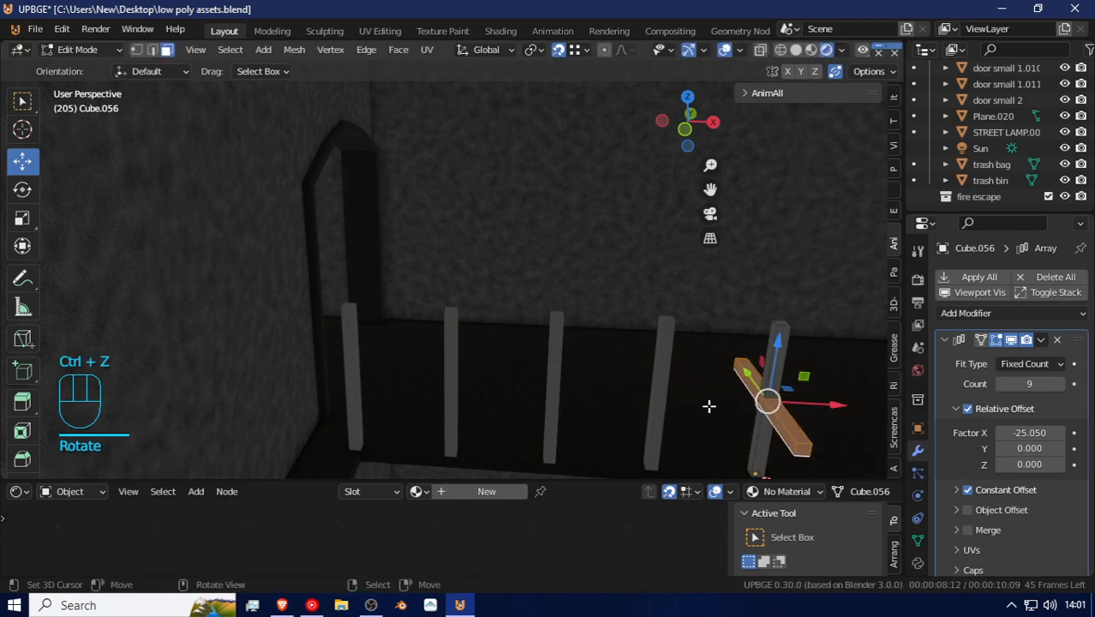
{"action": "key", "text": "shift+f"}
{"action": "key", "text": "a"}
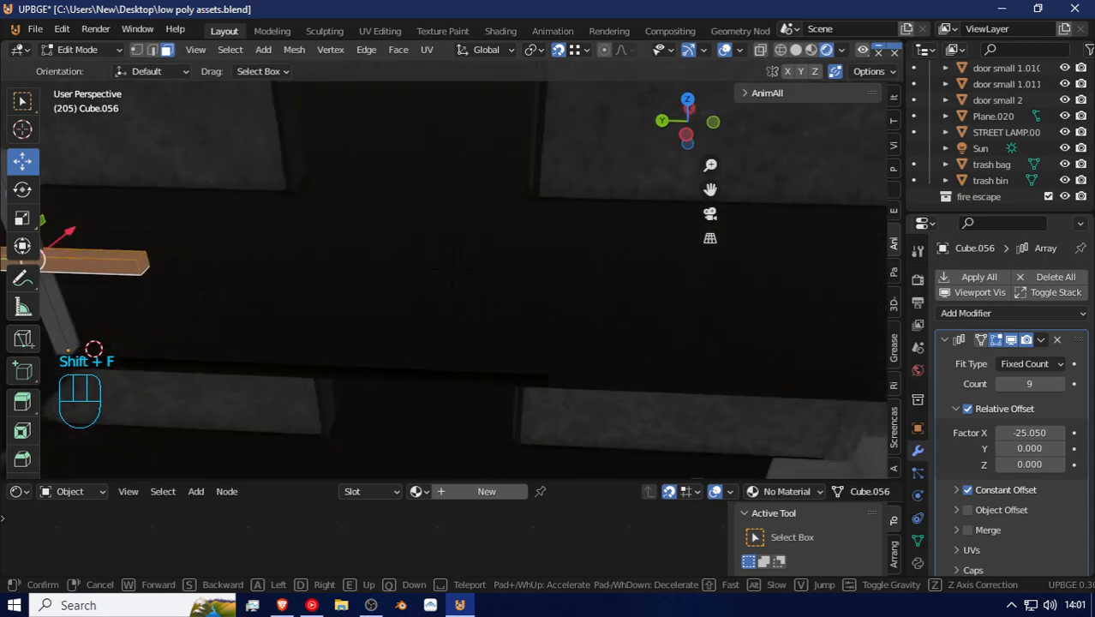
{"action": "left_click", "coordinate": [453, 269]}
{"action": "key", "text": "ctrl+z"}
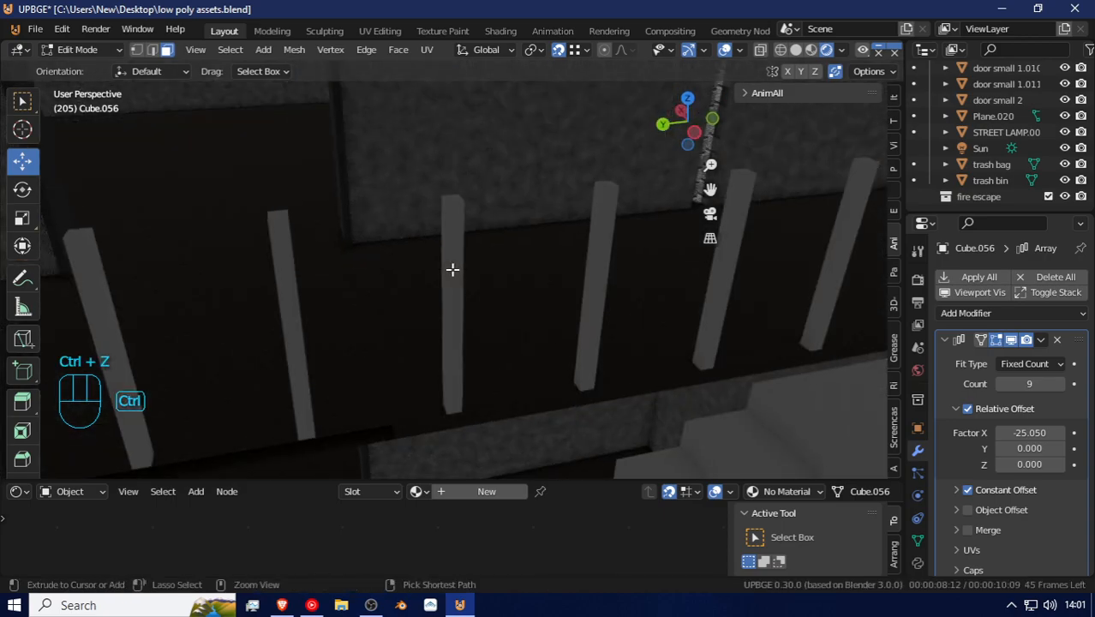
Step: Try to reposition the duplicated corner post, duplicate it once more in place, and leave mesh editing
{"action": "key", "text": "shift+f"}
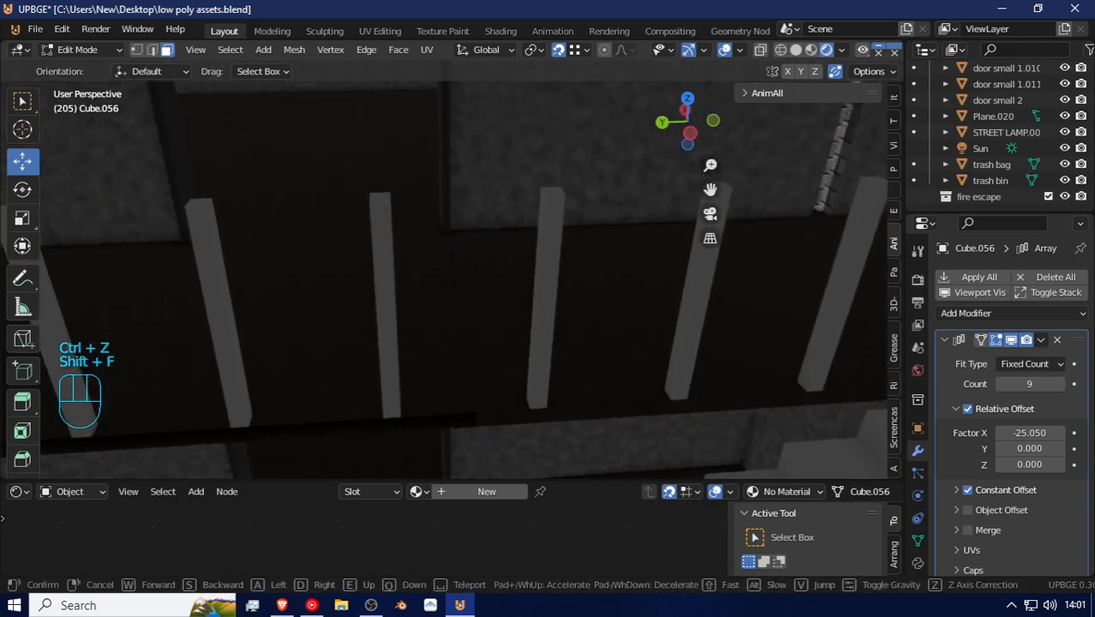
{"action": "left_click", "coordinate": [452, 269]}
{"action": "key", "text": "g"}
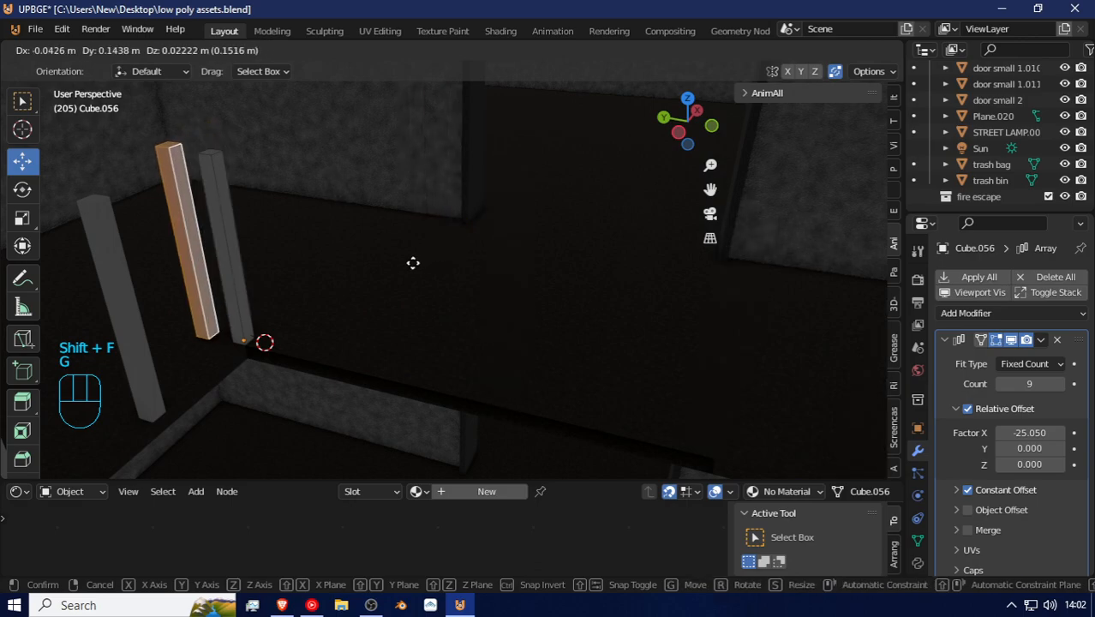
{"action": "right_click", "coordinate": [432, 254]}
{"action": "key", "text": "shift+d"}
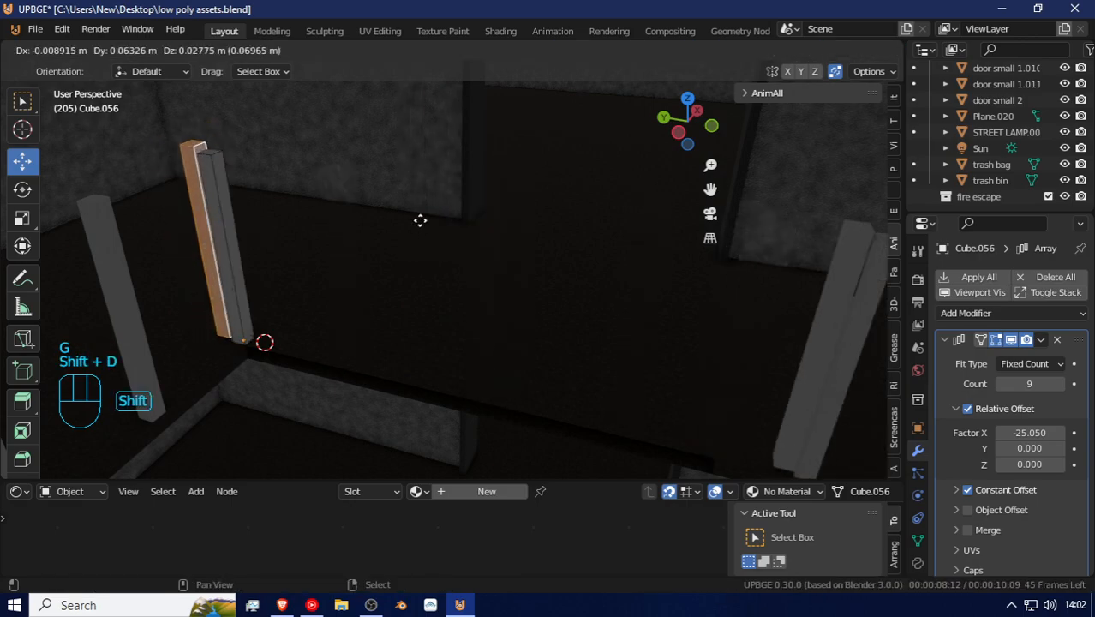
{"action": "left_click", "coordinate": [393, 264]}
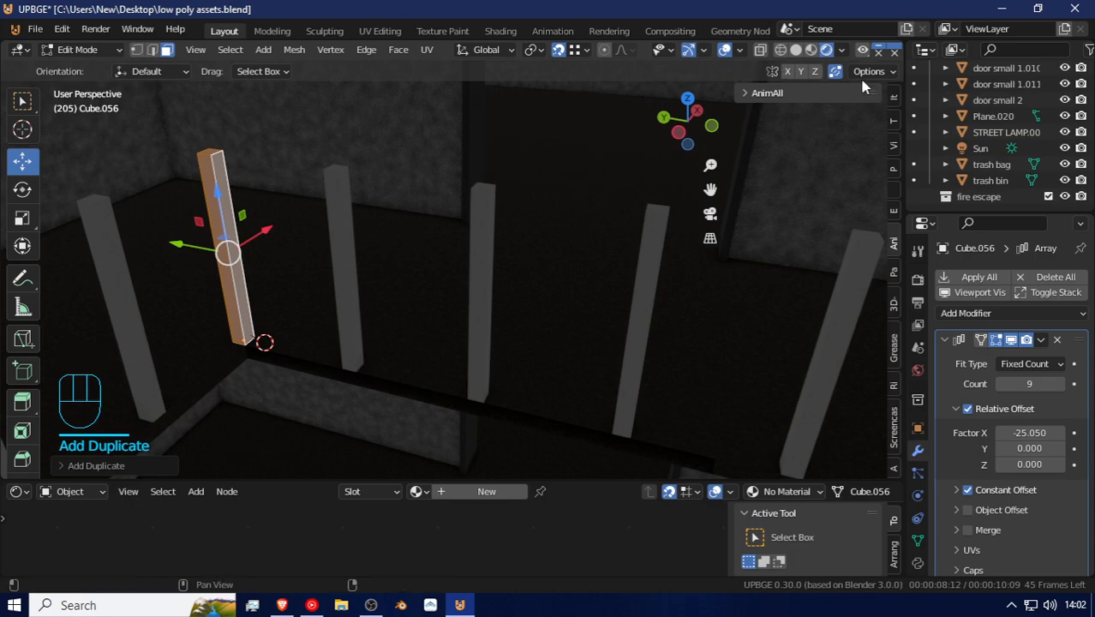
{"action": "key", "text": "Tab"}
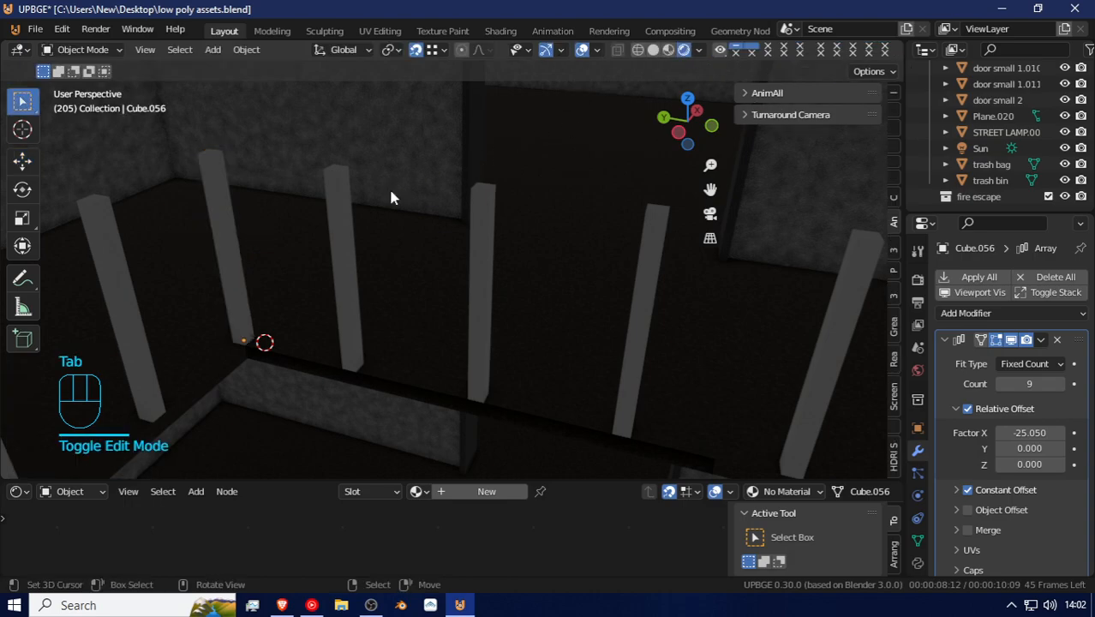
Step: Delete the second row of posts along the stair opening's long side
{"action": "left_click", "coordinate": [235, 246]}
{"action": "key", "text": "g"}
{"action": "left_click", "coordinate": [232, 214]}
{"action": "key", "text": "x"}
{"action": "left_click", "coordinate": [229, 213]}
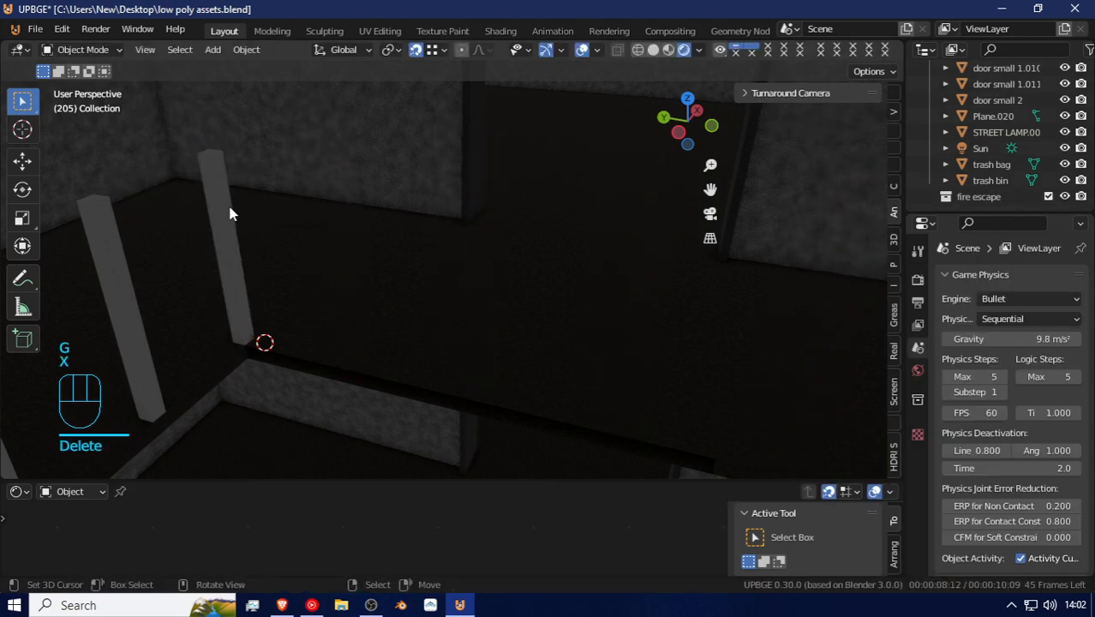
Step: Undo the deletion of the post row along the stair opening's long side and open its mesh for editing
{"action": "key", "text": "ctrl+z"}
{"action": "key", "text": "Tab"}
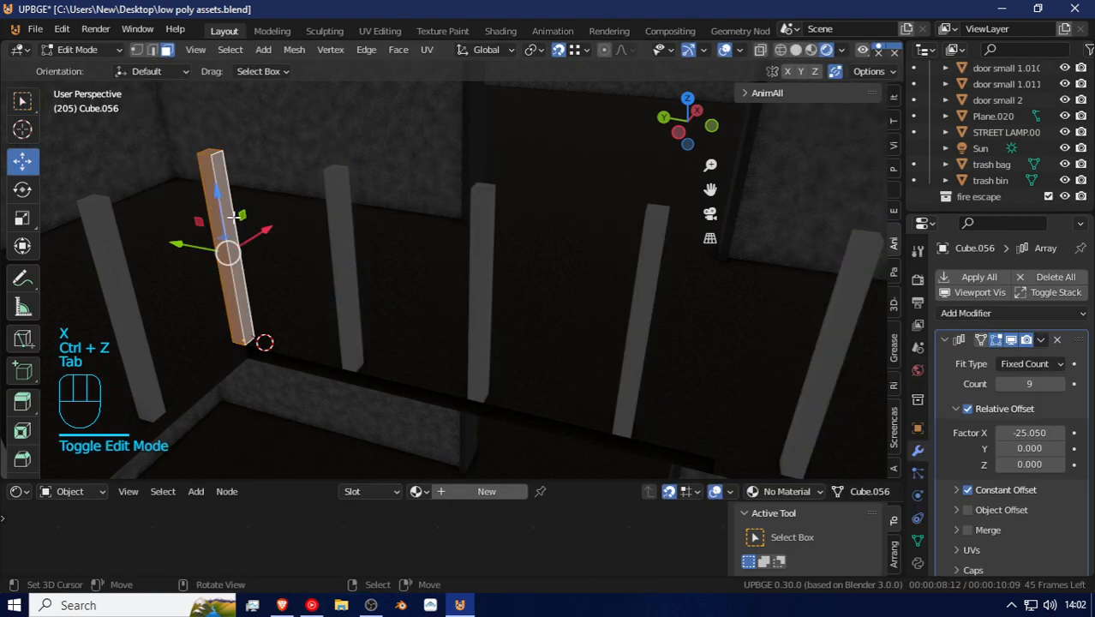
{"action": "key", "text": "g"}
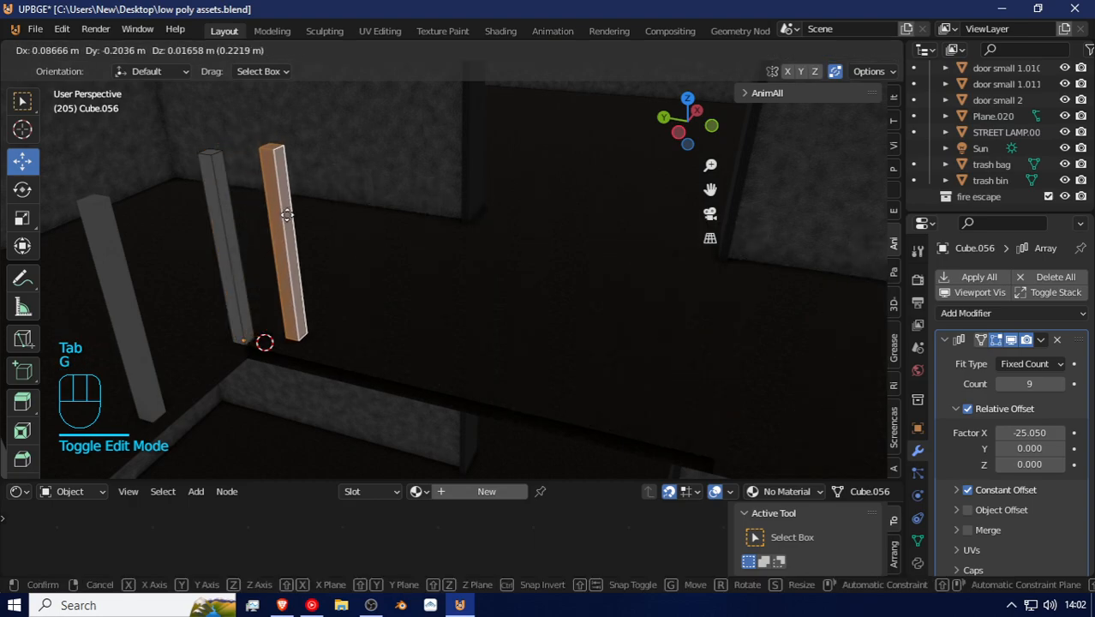
{"action": "right_click", "coordinate": [278, 215]}
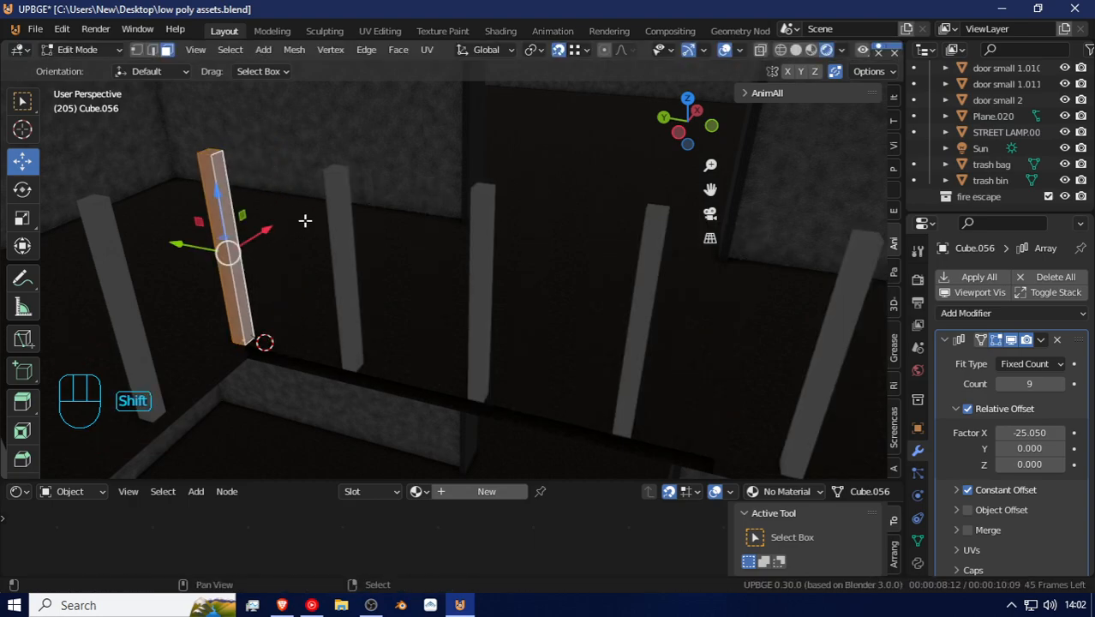
Step: Duplicate the corner post in place within the mesh and try moving it with the array's Constant Offset temporarily disabled
{"action": "key", "text": "shift+d"}
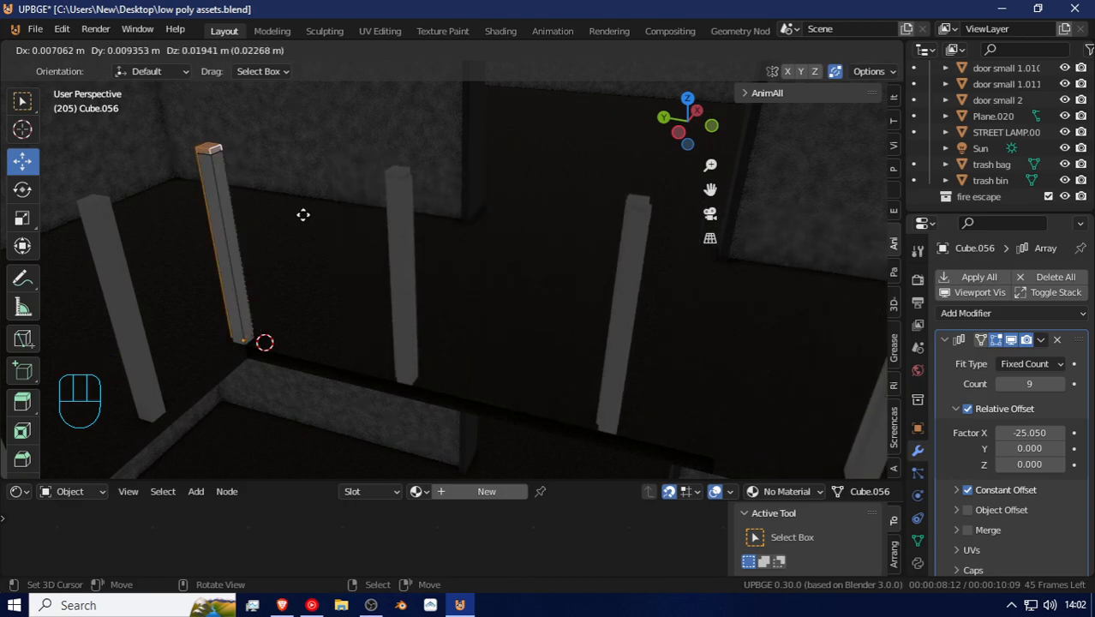
{"action": "left_click", "coordinate": [310, 219]}
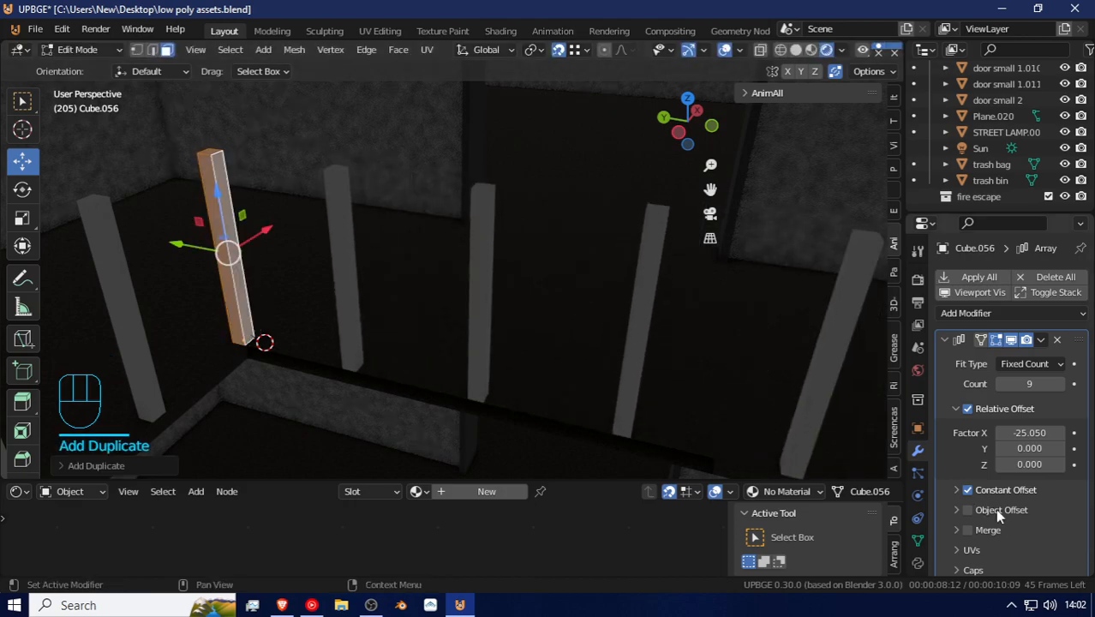
{"action": "left_click", "coordinate": [967, 490]}
{"action": "key", "text": "g"}
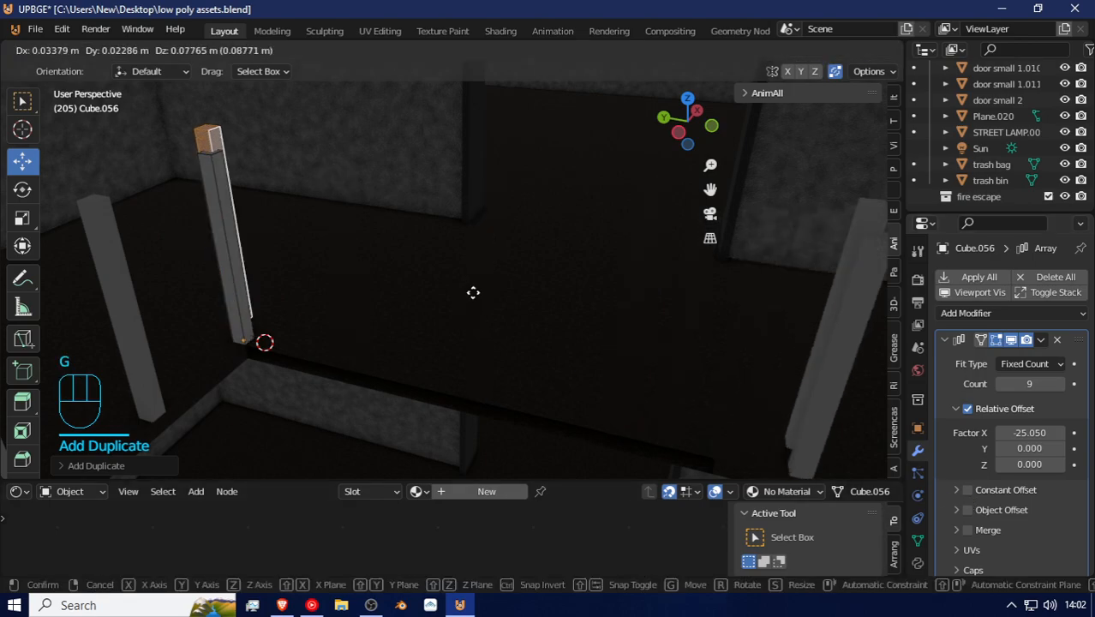
{"action": "right_click", "coordinate": [489, 314]}
{"action": "left_click", "coordinate": [967, 490]}
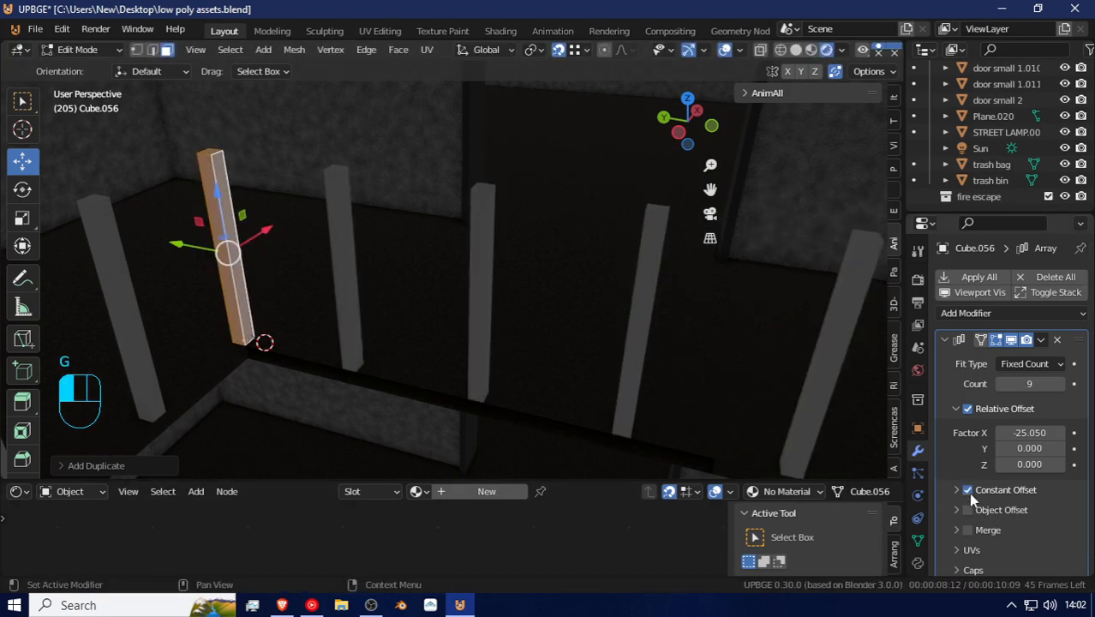
Step: Delete the faces of the overlapping duplicate posts stacked at the corner, selecting the linked geometry of each
{"action": "key", "text": "x"}
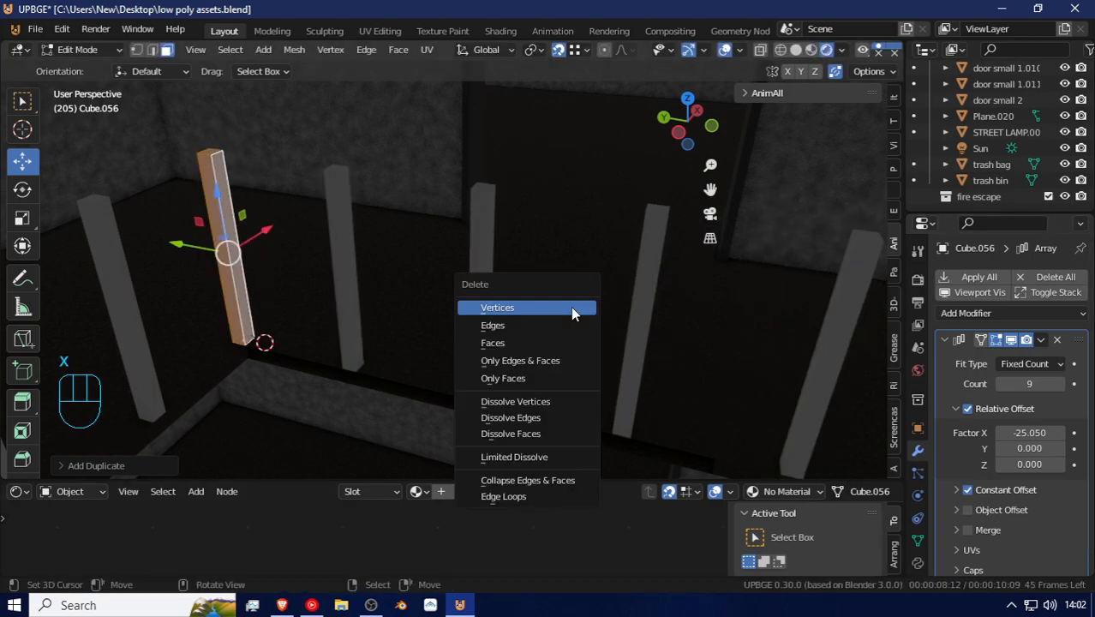
{"action": "left_click", "coordinate": [516, 344]}
{"action": "left_click", "coordinate": [215, 192]}
{"action": "key", "text": "ctrl+l"}
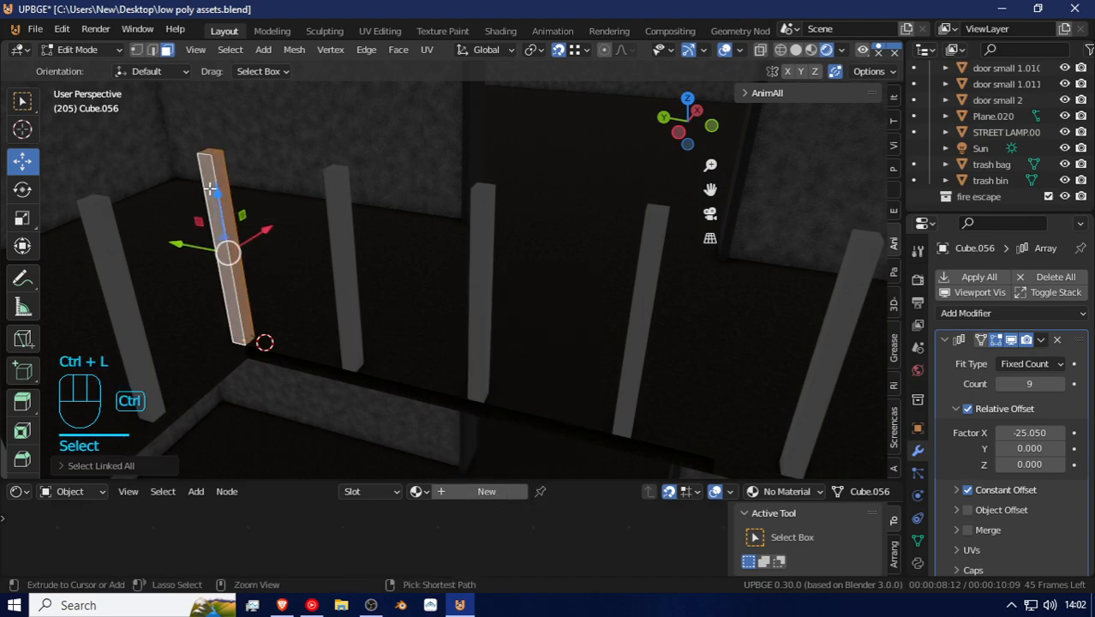
{"action": "key", "text": "g"}
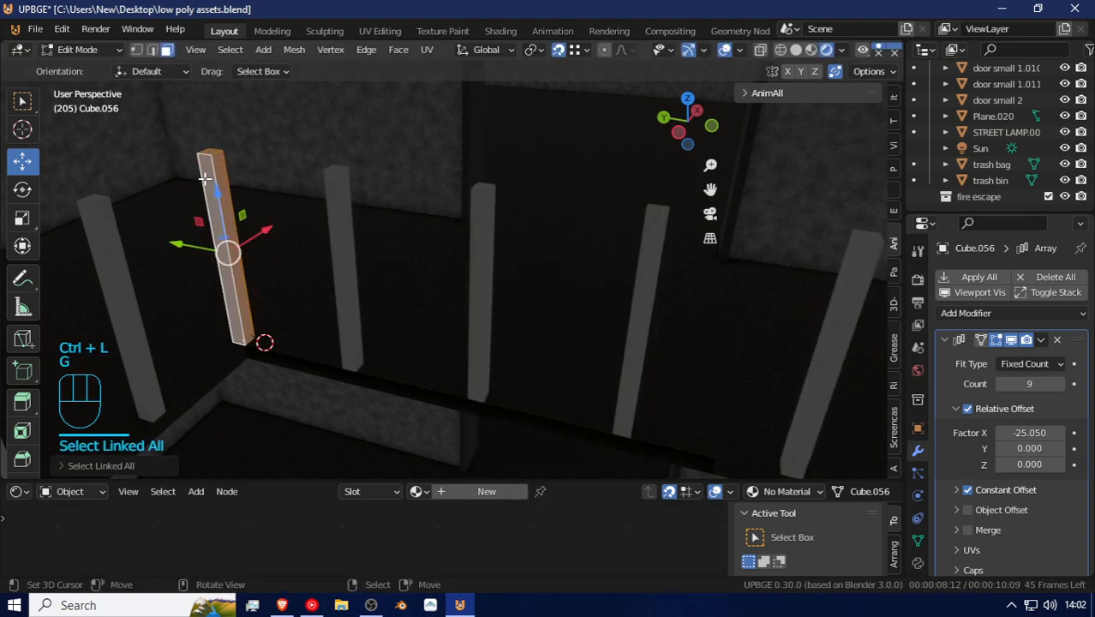
{"action": "key", "text": "x"}
{"action": "left_click", "coordinate": [205, 180]}
Step: Select the linked geometry of the next overlapping corner post and delete its faces, undoing the mistaken edge-and-face collapse
{"action": "left_click", "coordinate": [230, 236]}
{"action": "key", "text": "ctrl+l"}
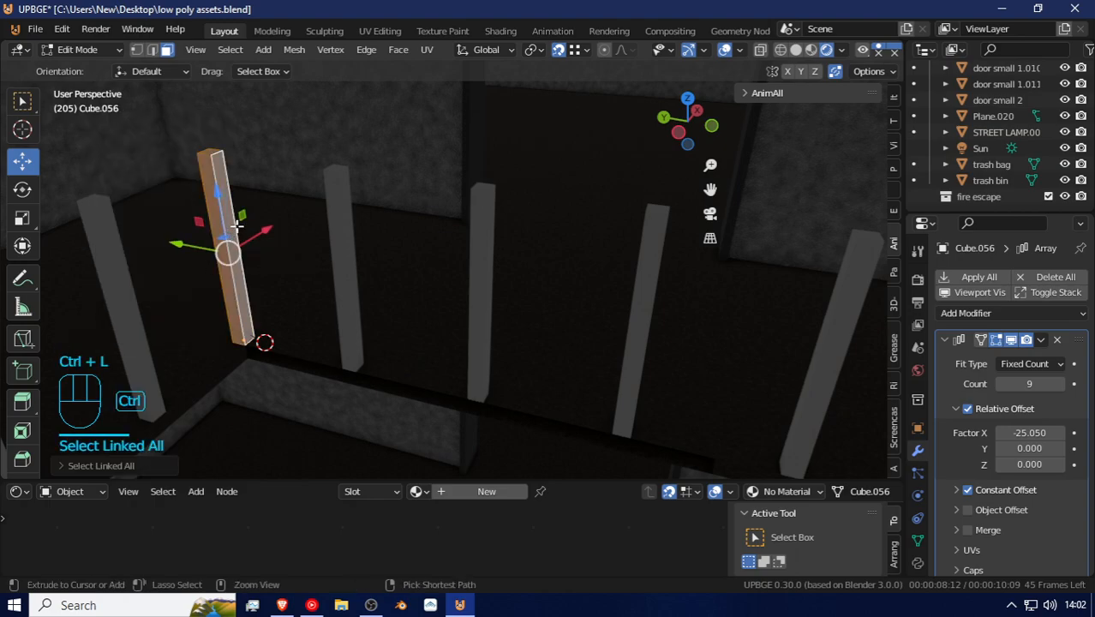
{"action": "key", "text": "g"}
{"action": "right_click", "coordinate": [241, 219]}
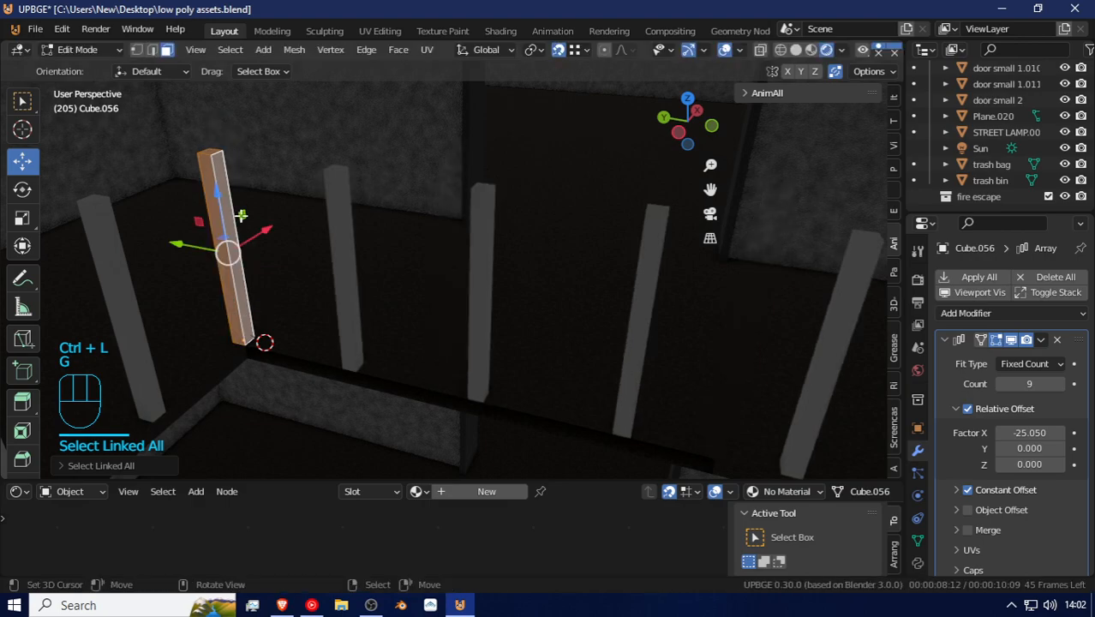
{"action": "key", "text": "x"}
{"action": "left_click", "coordinate": [241, 216]}
{"action": "key", "text": "ctrl+z"}
{"action": "key", "text": "g"}
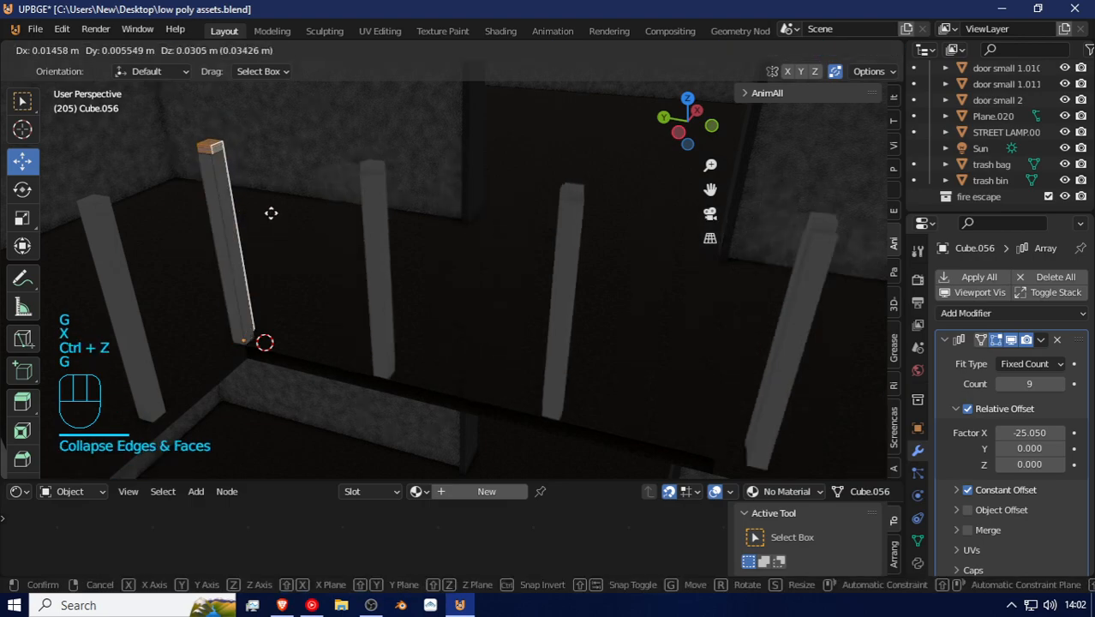
{"action": "right_click", "coordinate": [293, 235]}
{"action": "key", "text": "x"}
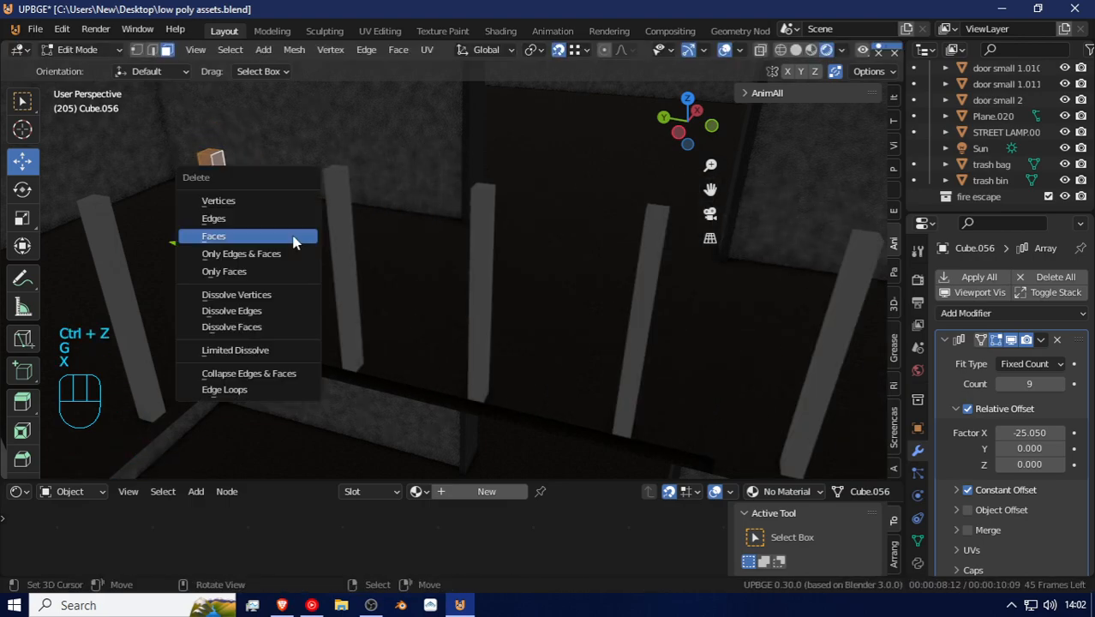
{"action": "left_click", "coordinate": [293, 235]}
Step: Test-move the linked corner post to check for further overlapping duplicates, restore its position, and leave mesh editing
{"action": "left_click", "coordinate": [231, 213]}
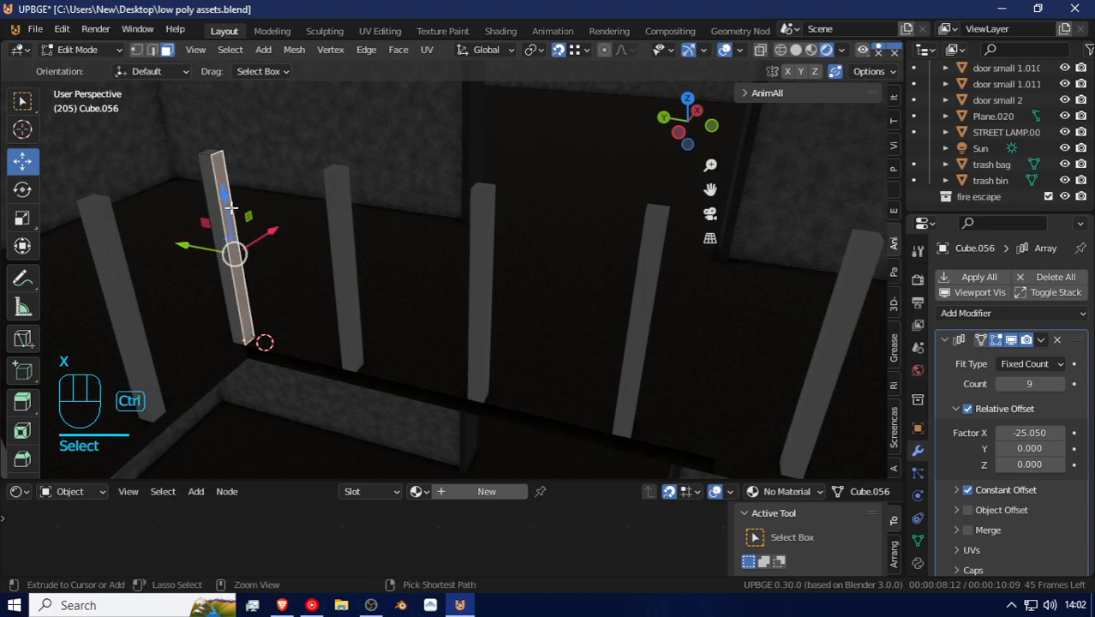
{"action": "key", "text": "ctrl+l"}
{"action": "key", "text": "g"}
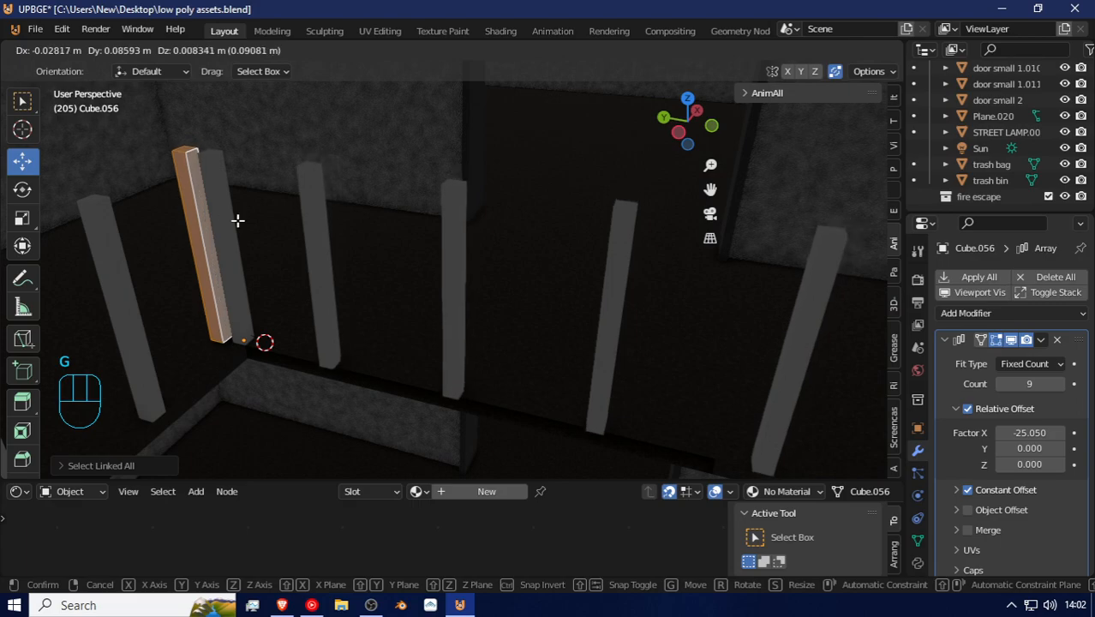
{"action": "left_click", "coordinate": [234, 216]}
{"action": "key", "text": "Tab"}
Step: Duplicate the post row along the stair opening's long side as a separate object in place
{"action": "left_click", "coordinate": [221, 221]}
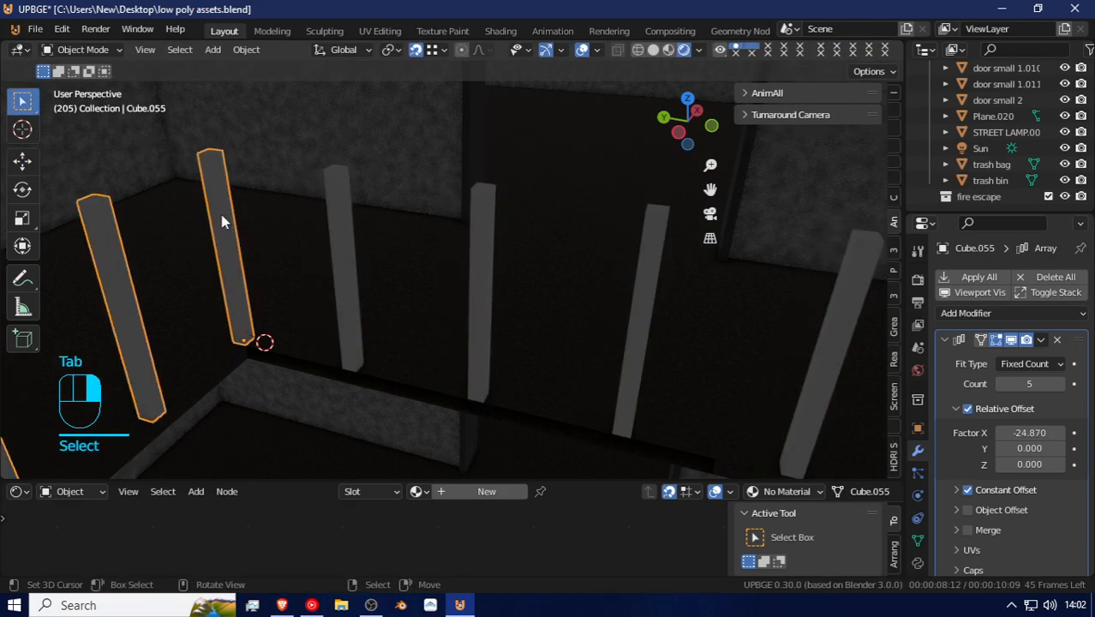
{"action": "left_click", "coordinate": [233, 201]}
{"action": "key", "text": "shift+d"}
{"action": "right_click", "coordinate": [252, 182]}
{"action": "key", "text": "r"}
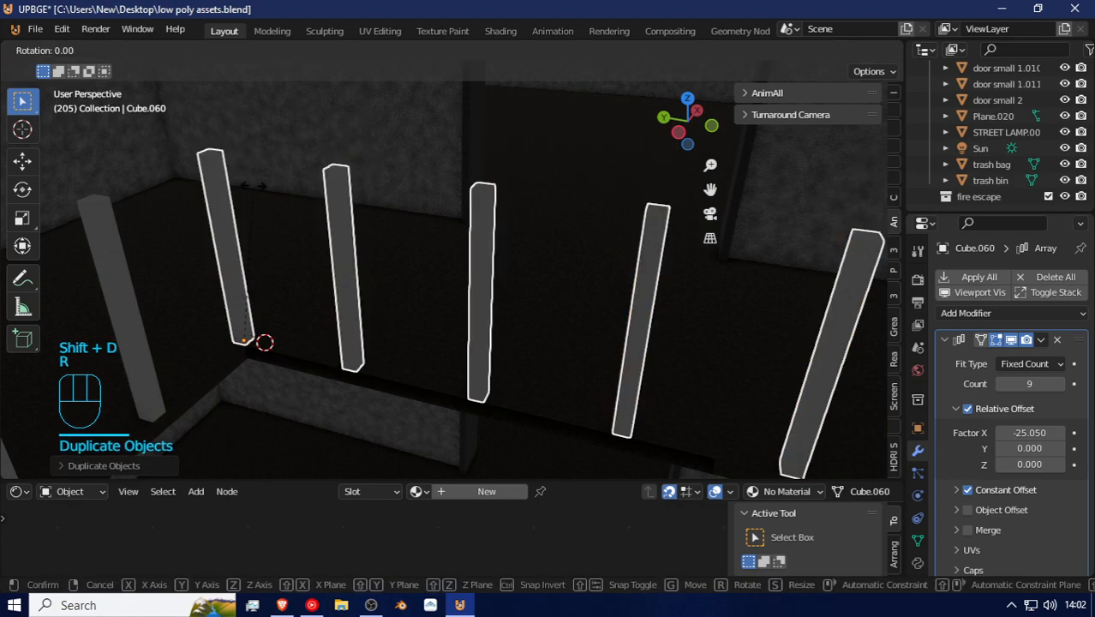
{"action": "right_click", "coordinate": [252, 182]}
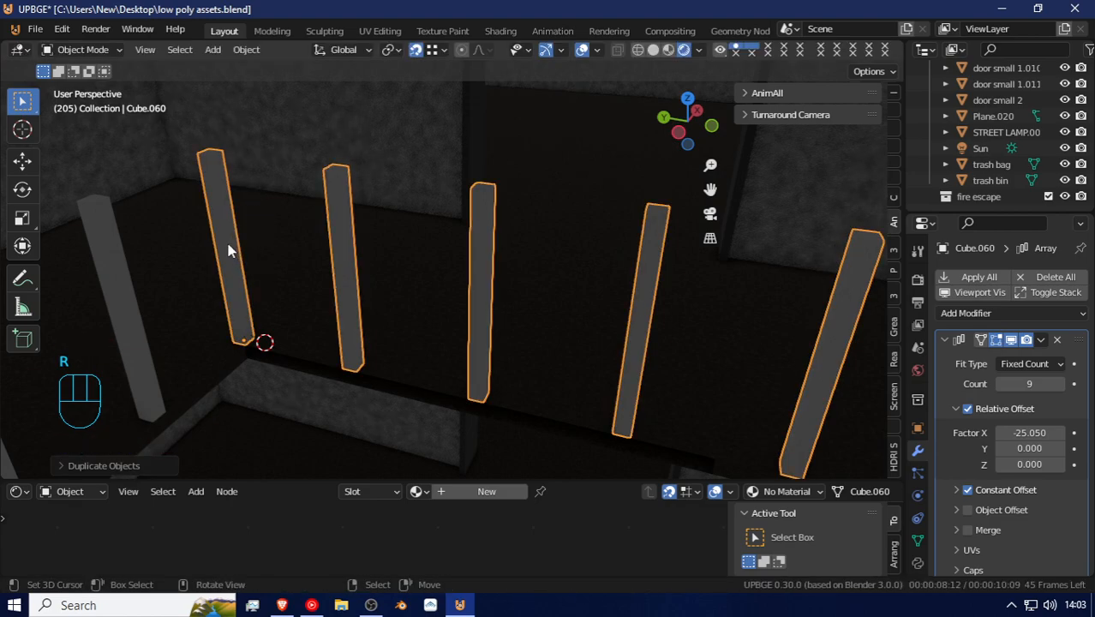
Step: Rotate the duplicated row's corner post 90° about Y and 90° about Z in its mesh, making a horizontal bar
{"action": "key", "text": "Tab"}
{"action": "key", "text": "r"}
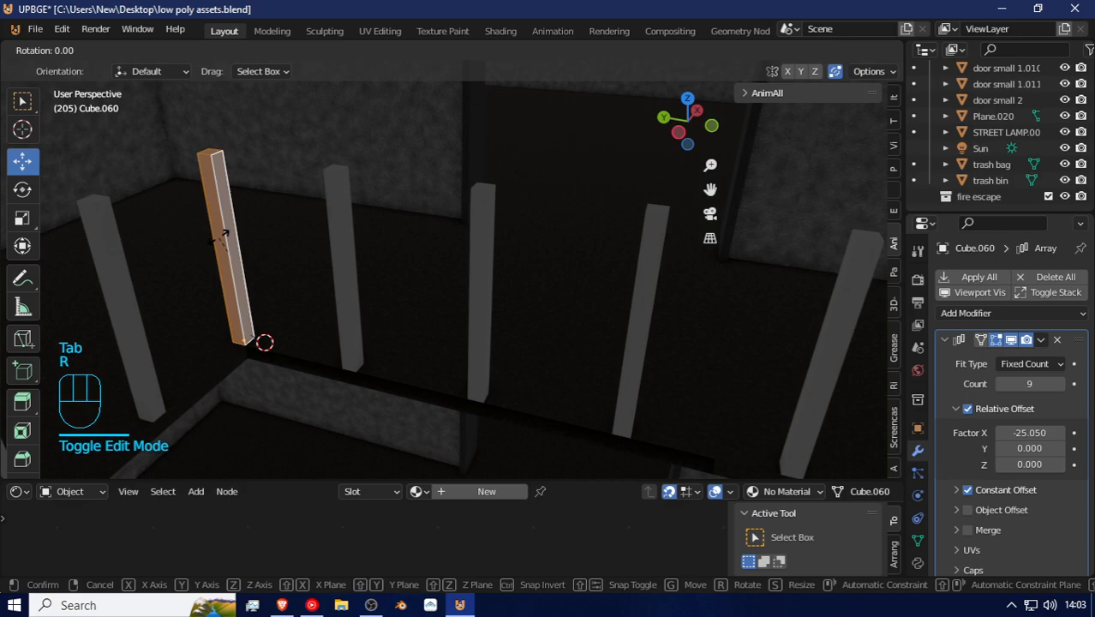
{"action": "key", "text": "x"}
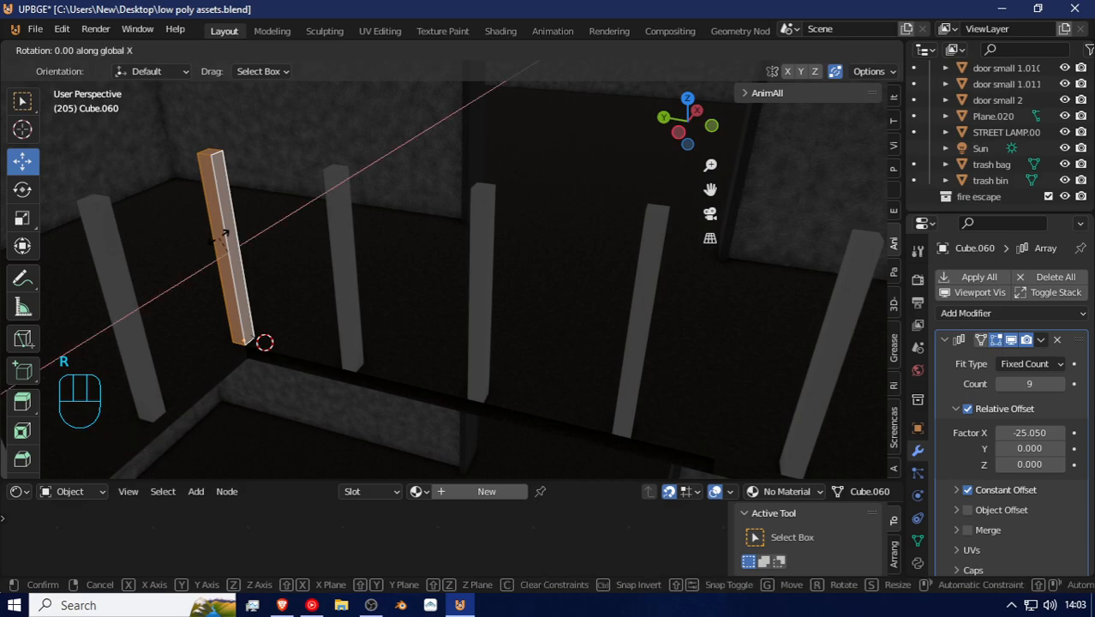
{"action": "type", "text": "90"}
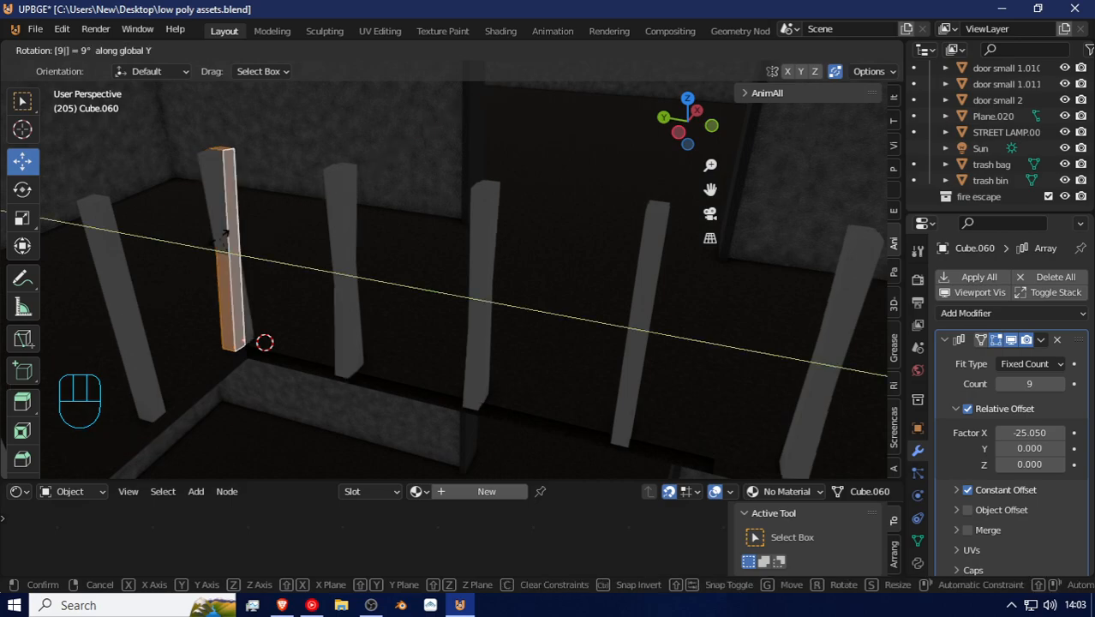
{"action": "key", "text": "Return"}
{"action": "type", "text": "rz"}
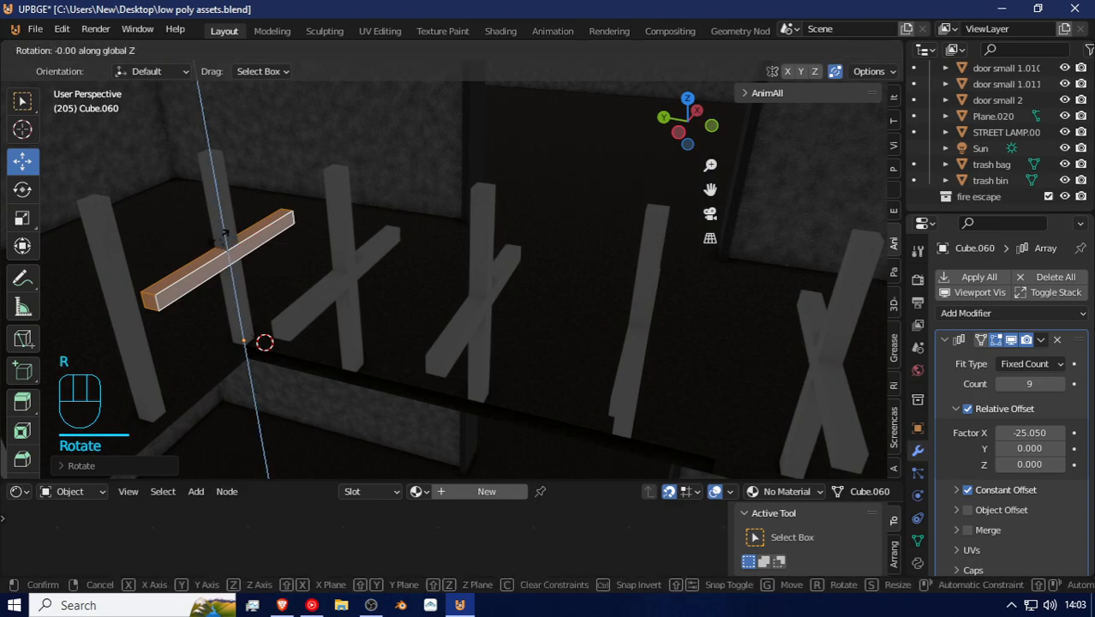
{"action": "type", "text": "90"}
{"action": "key", "text": "Return"}
Step: Move the horizontal bar along Y to start at the corner post and raise it along Z near the post tops
{"action": "key", "text": "g"}
{"action": "key", "text": "y"}
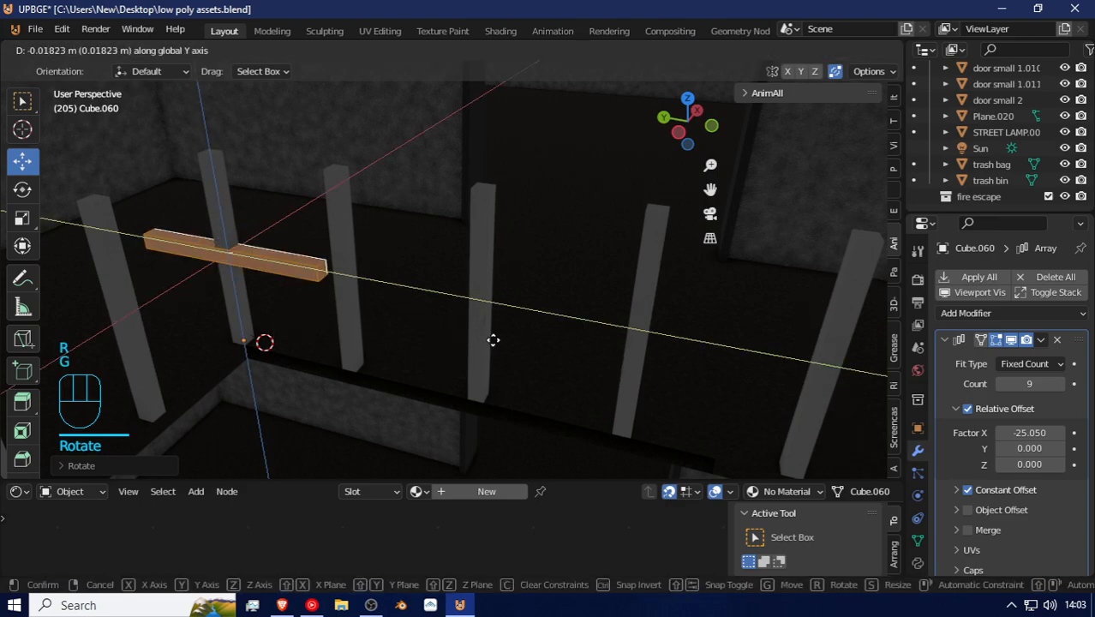
{"action": "key", "text": "g"}
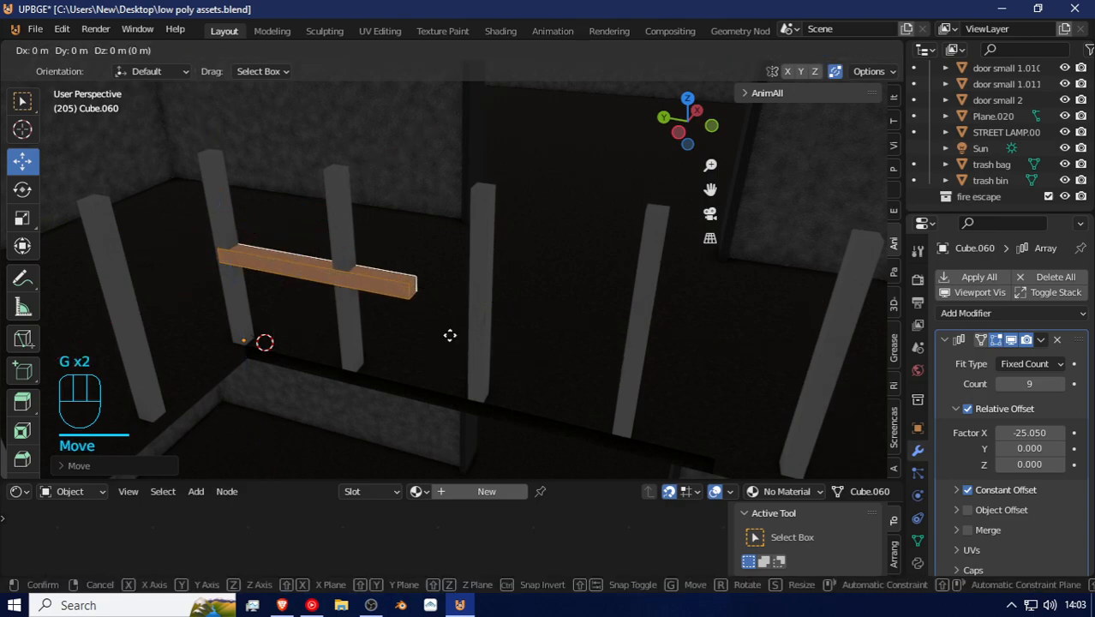
{"action": "key", "text": "z"}
{"action": "left_click", "coordinate": [463, 264]}
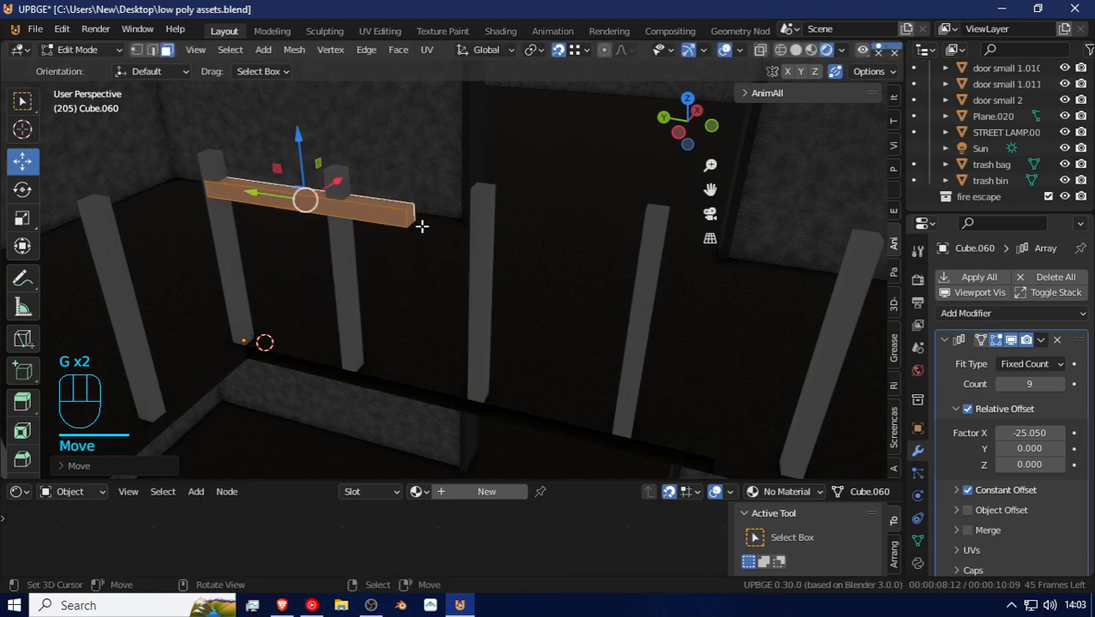
Step: Shorten the bar by moving its far end face along Y to meet the second post
{"action": "left_click", "coordinate": [413, 215]}
{"action": "key", "text": "g"}
{"action": "key", "text": "y"}
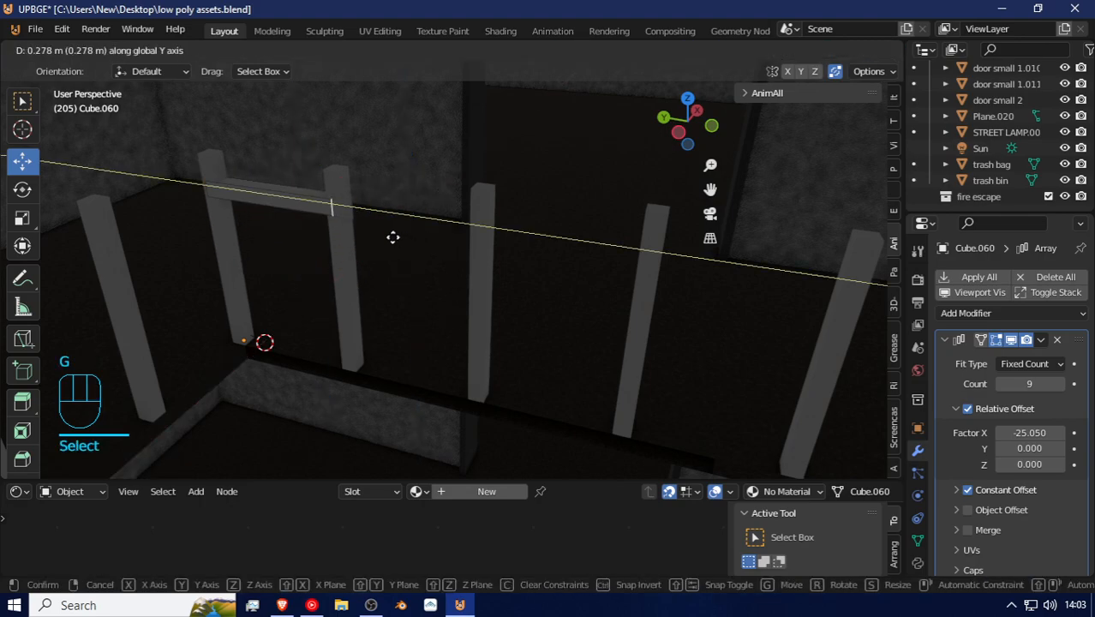
{"action": "left_click", "coordinate": [415, 244]}
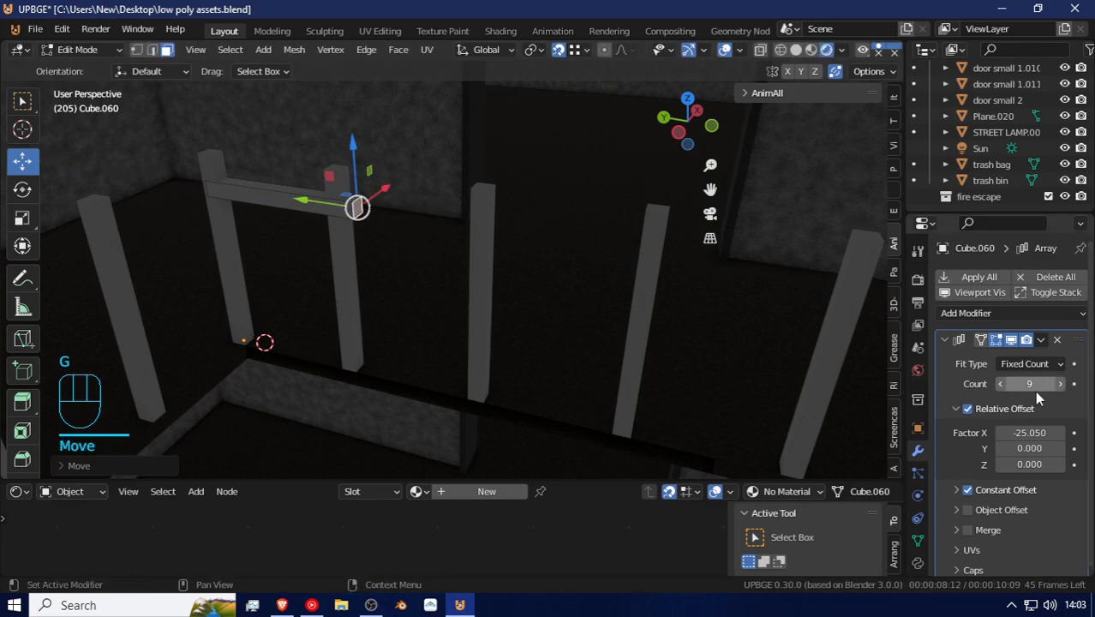
Step: Set the bar array's relative offset Factor X to -2.750 and delete the bar's selected end face
{"action": "left_click_drag", "start_coordinate": [1030, 433], "coordinate": [1036, 432], "text": "shift"}
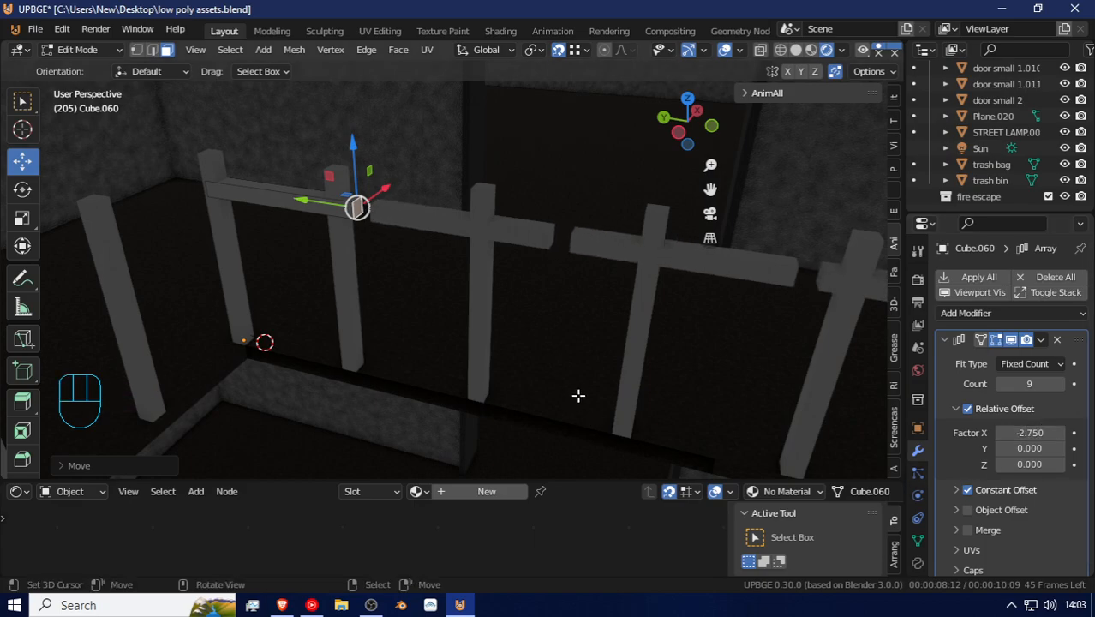
{"action": "key", "text": "x"}
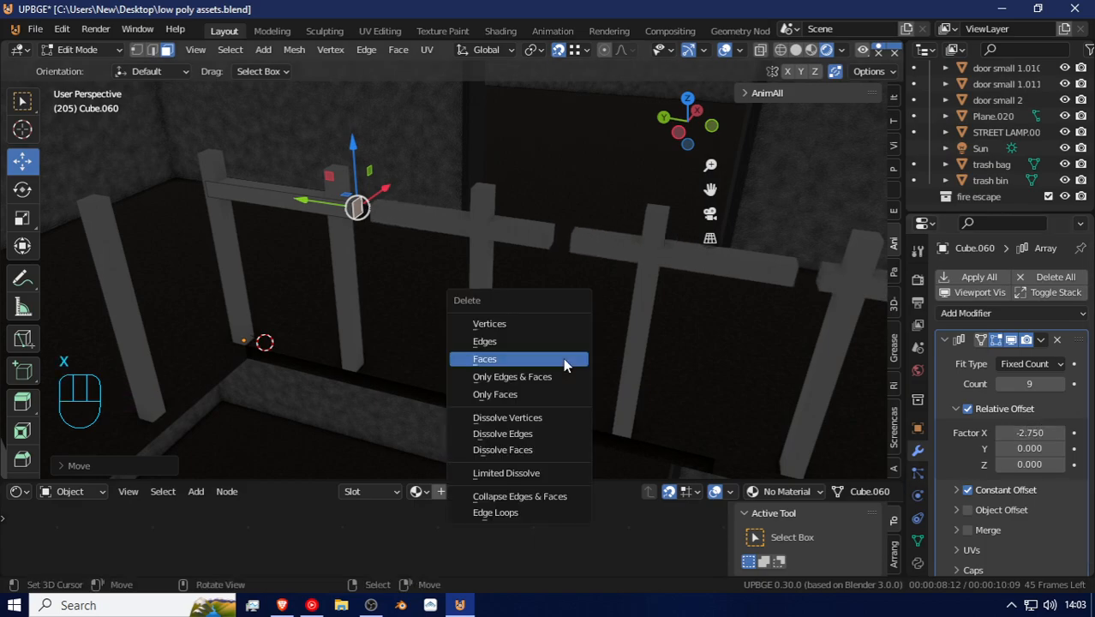
{"action": "left_click", "coordinate": [563, 357]}
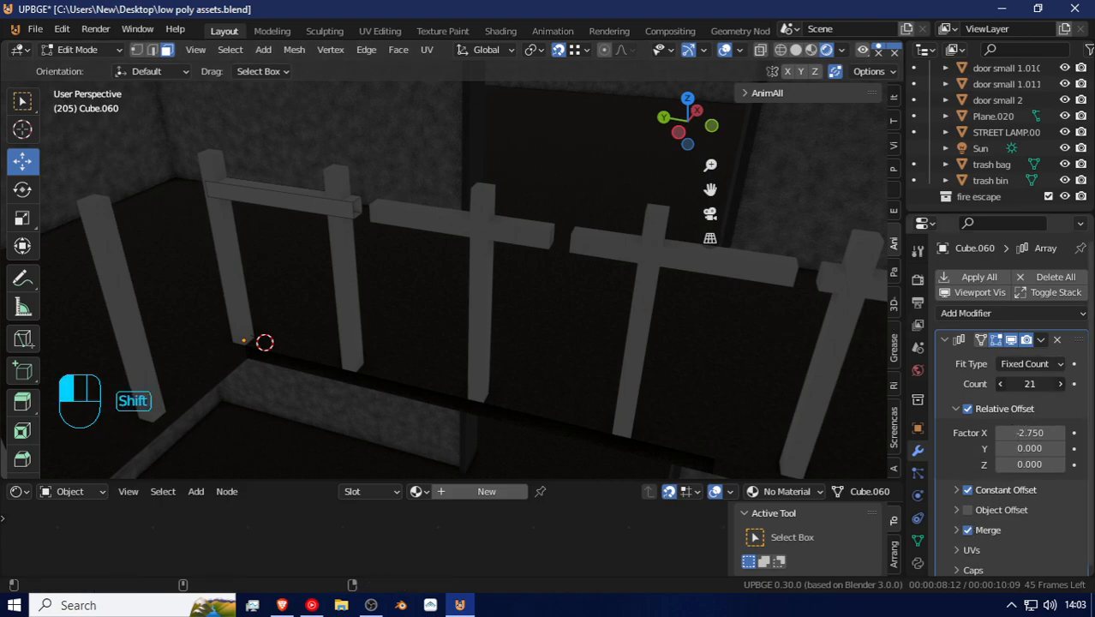
Step: Enable Merge on the bar's array, set Count to 9 and Factor X to -2.600, and inspect the rail along the opening
{"action": "mouse_move", "coordinate": [1041, 383]}
{"action": "left_mouse_down", "text": "shift"}
{"action": "mouse_move", "coordinate": [1009, 383]}
{"action": "mouse_move", "coordinate": [1019, 383]}
{"action": "left_mouse_up", "text": "shift"}
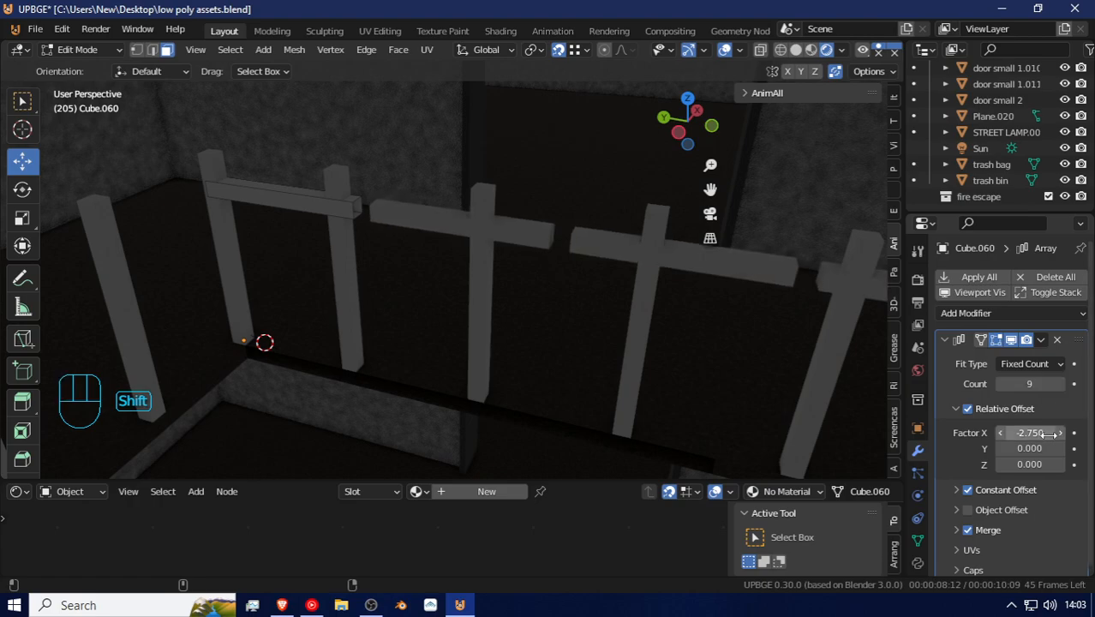
{"action": "left_click_drag", "start_coordinate": [1033, 431], "coordinate": [1036, 432], "text": "shift"}
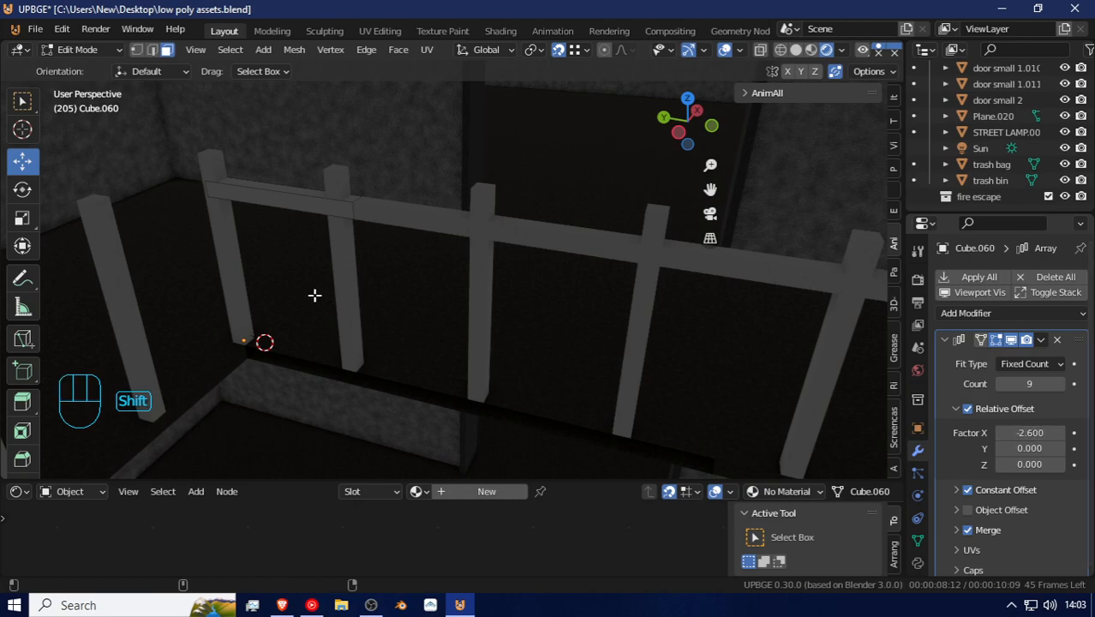
{"action": "key", "text": "shift+f"}
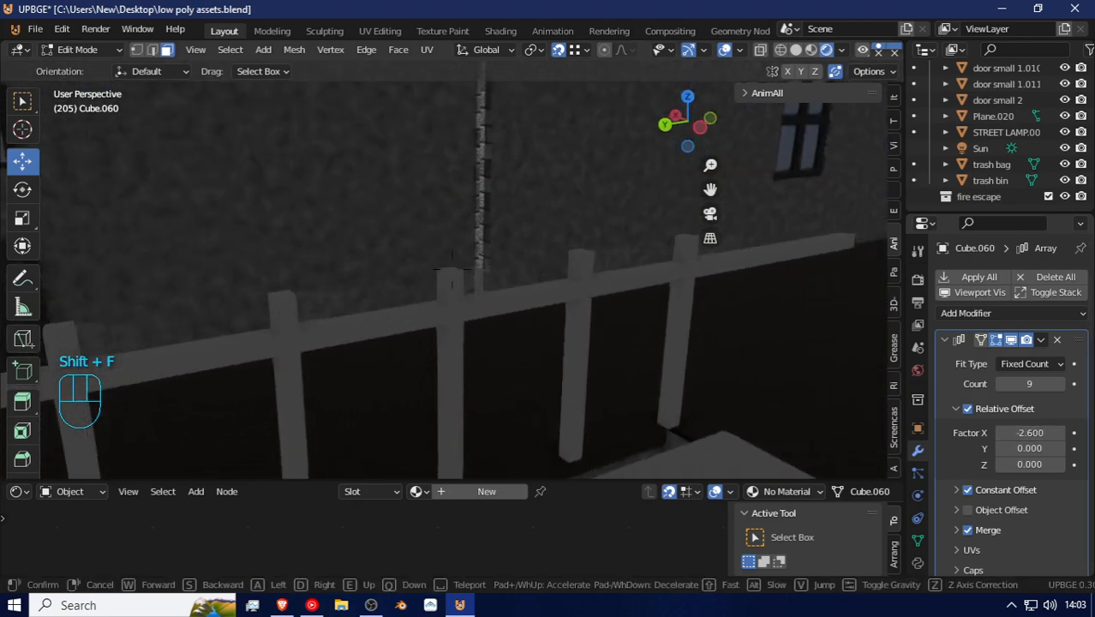
{"action": "left_click", "coordinate": [881, 369]}
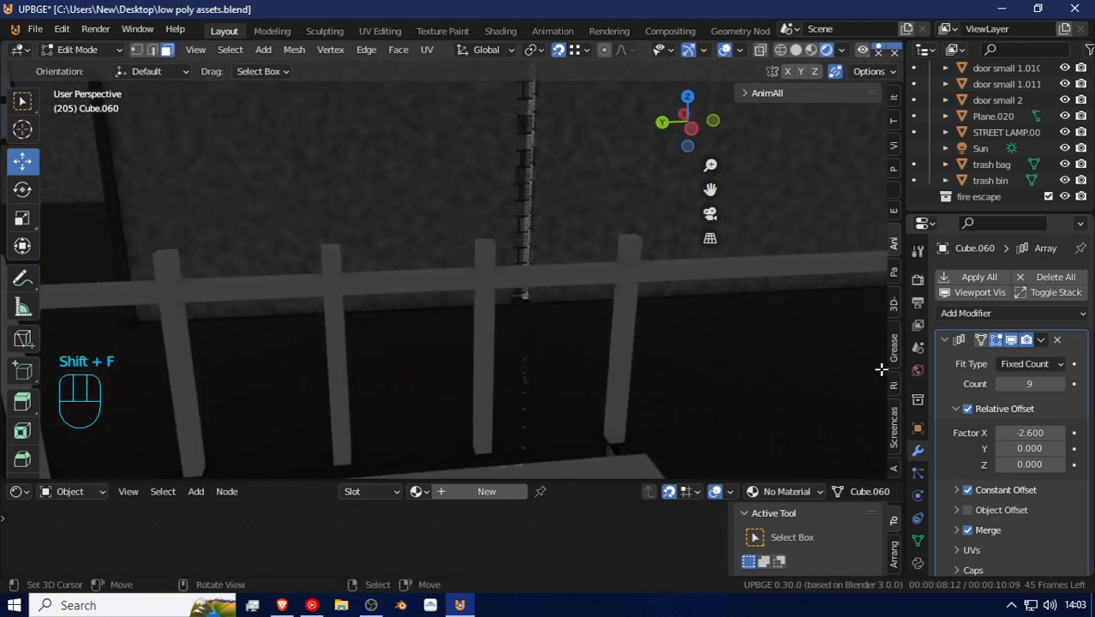
Step: Set the rail array's Count to 7 and check where the rail ends along the posts
{"action": "left_click", "coordinate": [991, 383]}
{"action": "left_click", "coordinate": [991, 382]}
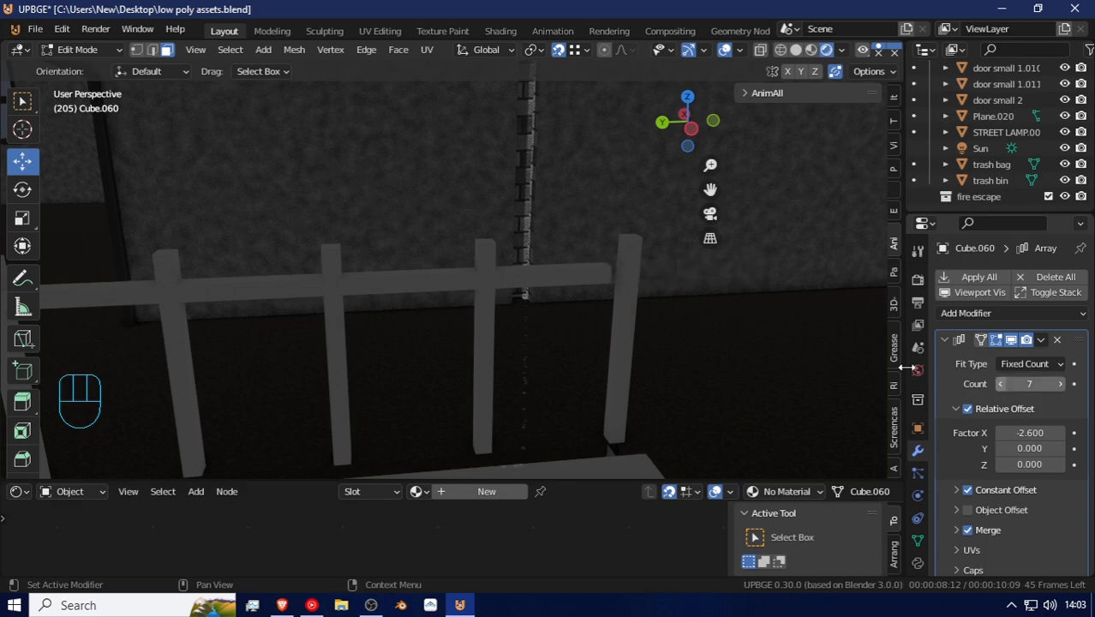
{"action": "mouse_move", "coordinate": [636, 303]}
{"action": "middle_mouse_down"}
{"action": "mouse_move", "coordinate": [657, 303]}
{"action": "mouse_move", "coordinate": [630, 301]}
{"action": "middle_mouse_up"}
{"action": "key", "text": "shift+f"}
{"action": "left_click", "coordinate": [449, 269]}
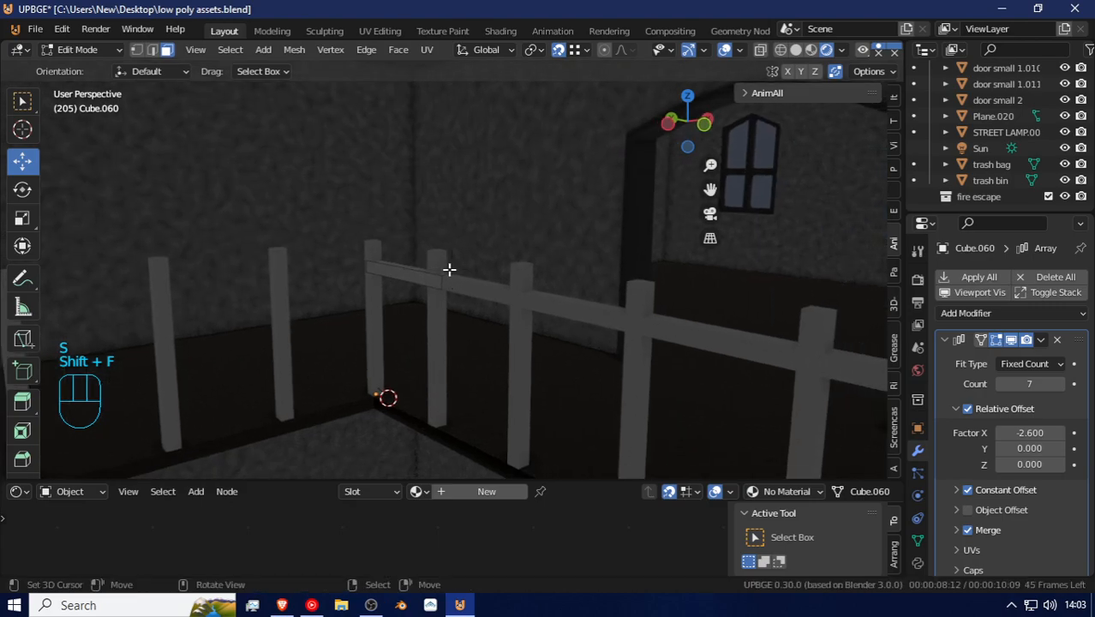
Step: Scale the whole bar up slightly along Y to lengthen the rail
{"action": "key", "text": "a"}
{"action": "key", "text": "s"}
{"action": "key", "text": "y"}
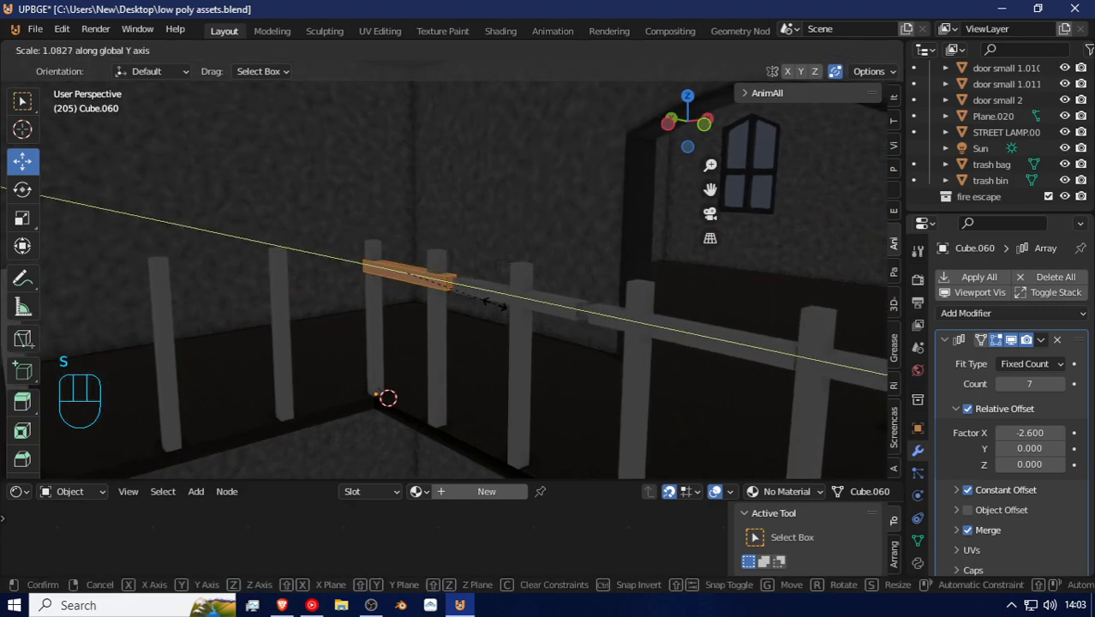
{"action": "left_click", "coordinate": [494, 307]}
Step: Shift the bar along Y to align its start with the corner post and check the rail's far end
{"action": "key", "text": "shift+f"}
{"action": "key", "text": "a"}
{"action": "key", "text": "w"}
{"action": "left_click", "coordinate": [535, 286]}
{"action": "key", "text": "g"}
{"action": "key", "text": "y"}
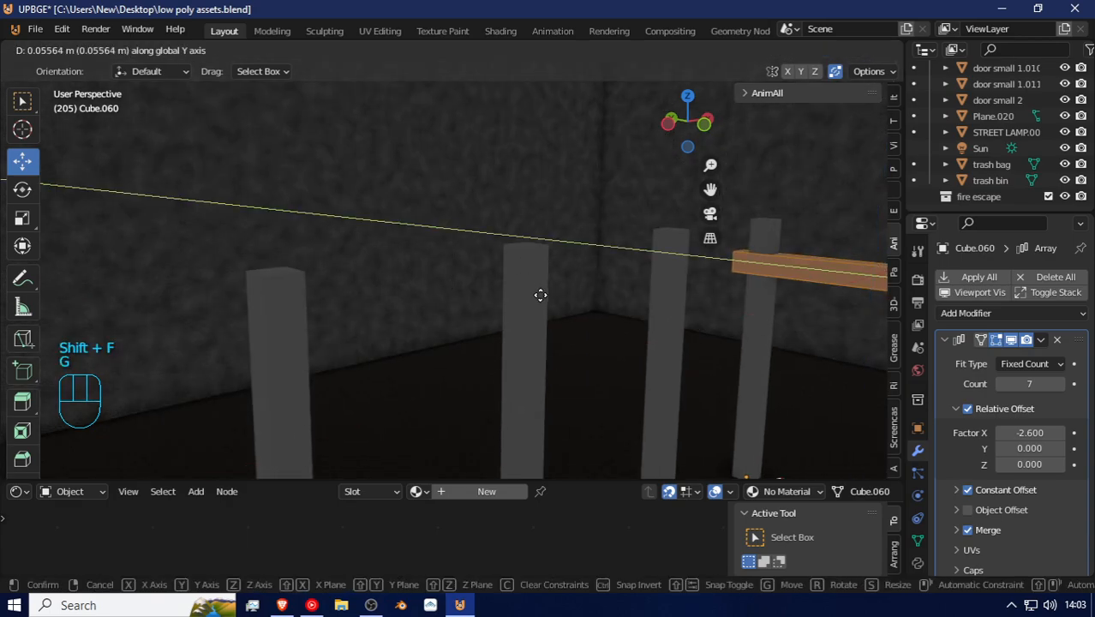
{"action": "left_click", "coordinate": [539, 294]}
{"action": "key", "text": "shift+f"}
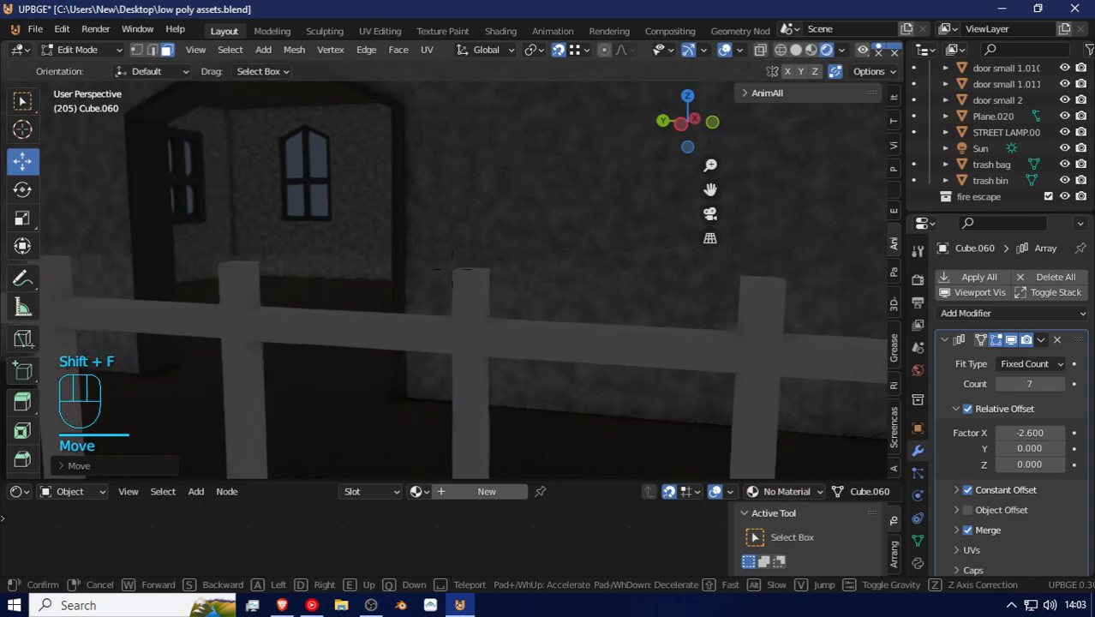
{"action": "left_click", "coordinate": [479, 264]}
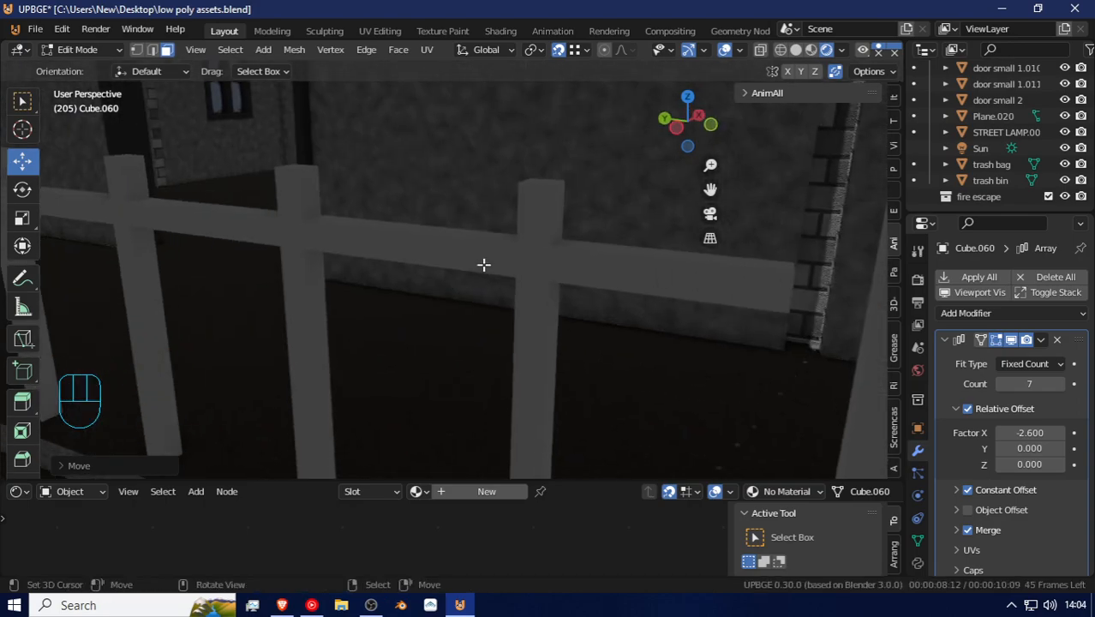
Step: Apply the rail's Array modifier and reopen the resulting mesh for editing
{"action": "key", "text": "Tab"}
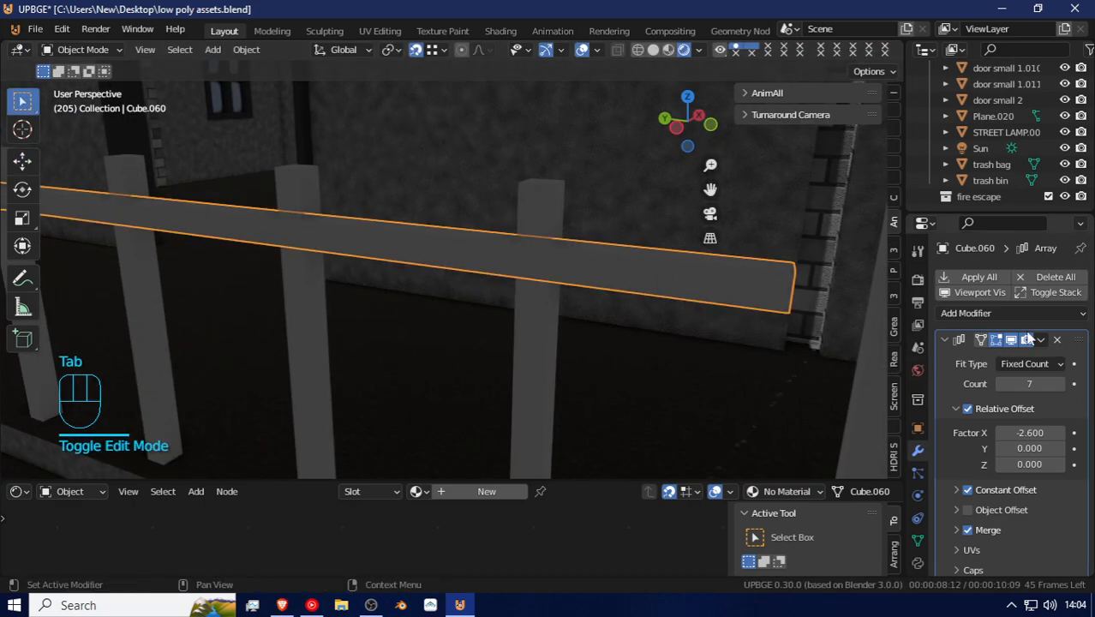
{"action": "left_click", "coordinate": [1040, 341]}
{"action": "left_click", "coordinate": [971, 358]}
{"action": "key", "text": "Tab"}
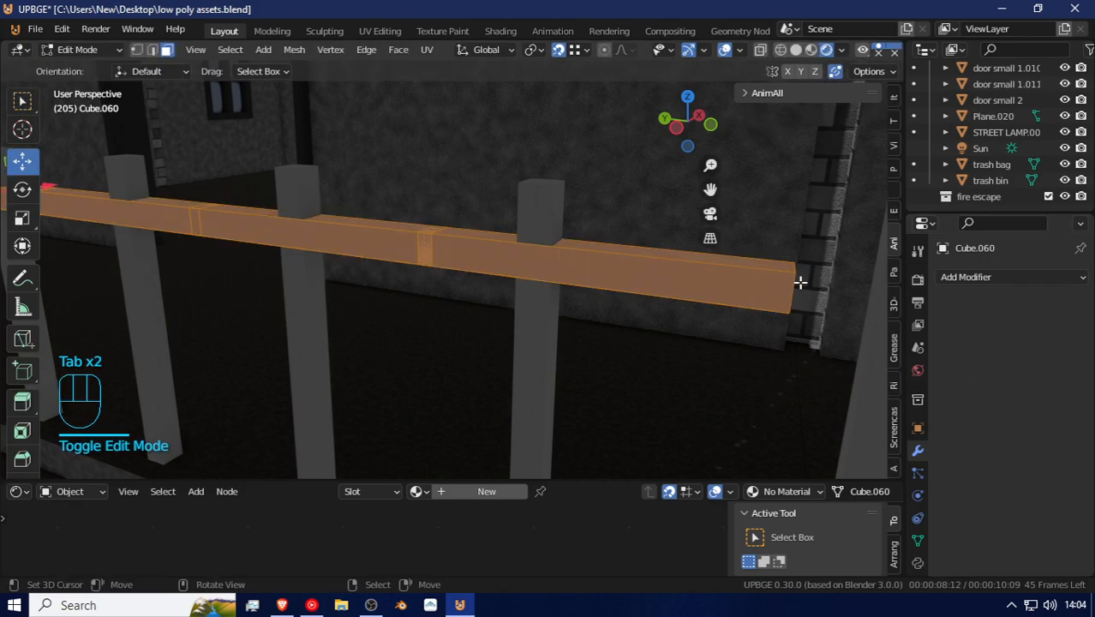
Step: Fill the rail's open end with a face and move that end along Y to the last post
{"action": "key", "text": "shift+f"}
{"action": "left_click", "coordinate": [491, 281]}
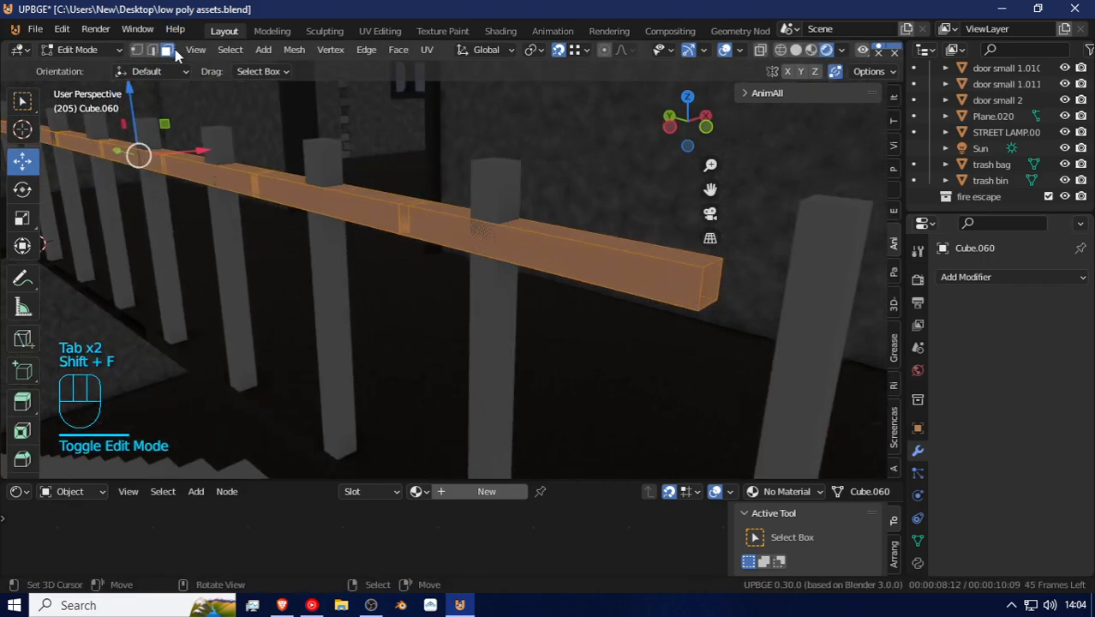
{"action": "left_click", "coordinate": [701, 294]}
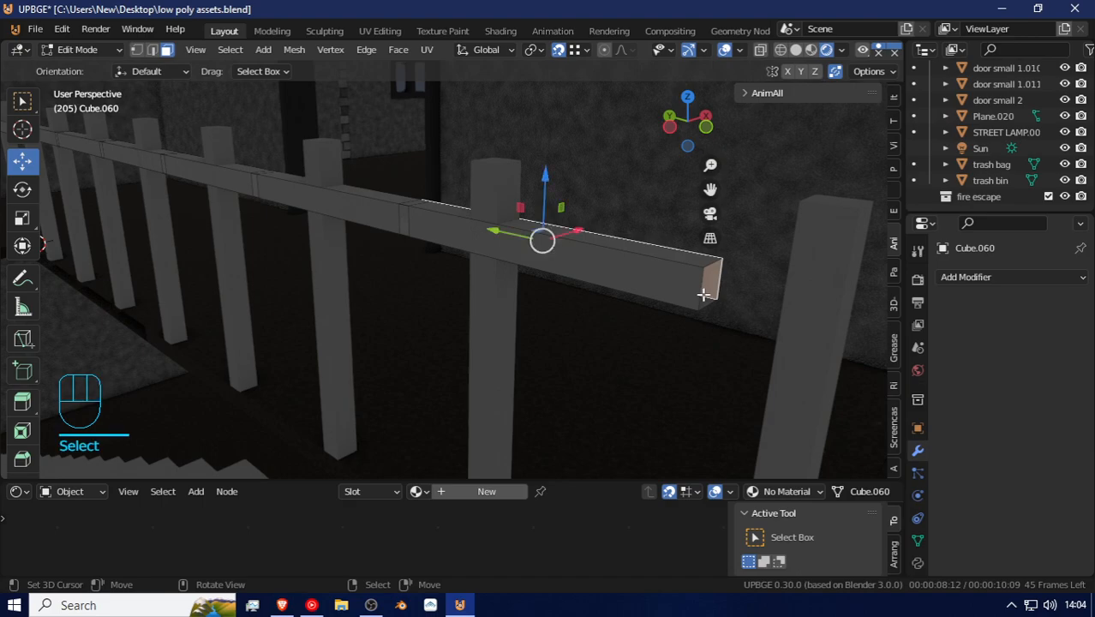
{"action": "left_click", "coordinate": [153, 50]}
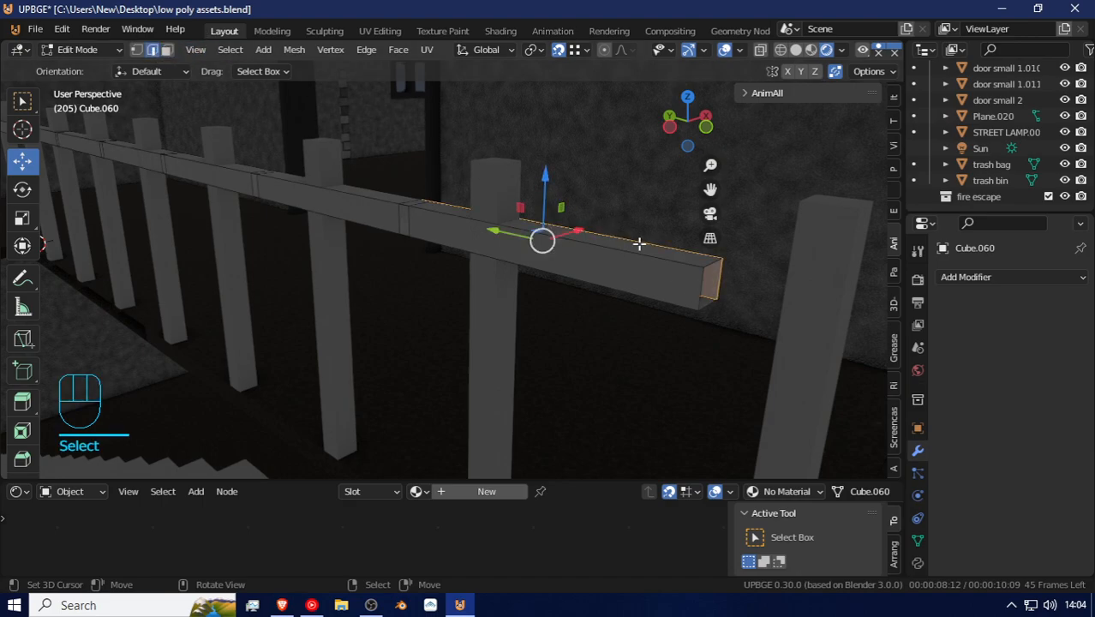
{"action": "left_click", "coordinate": [707, 279]}
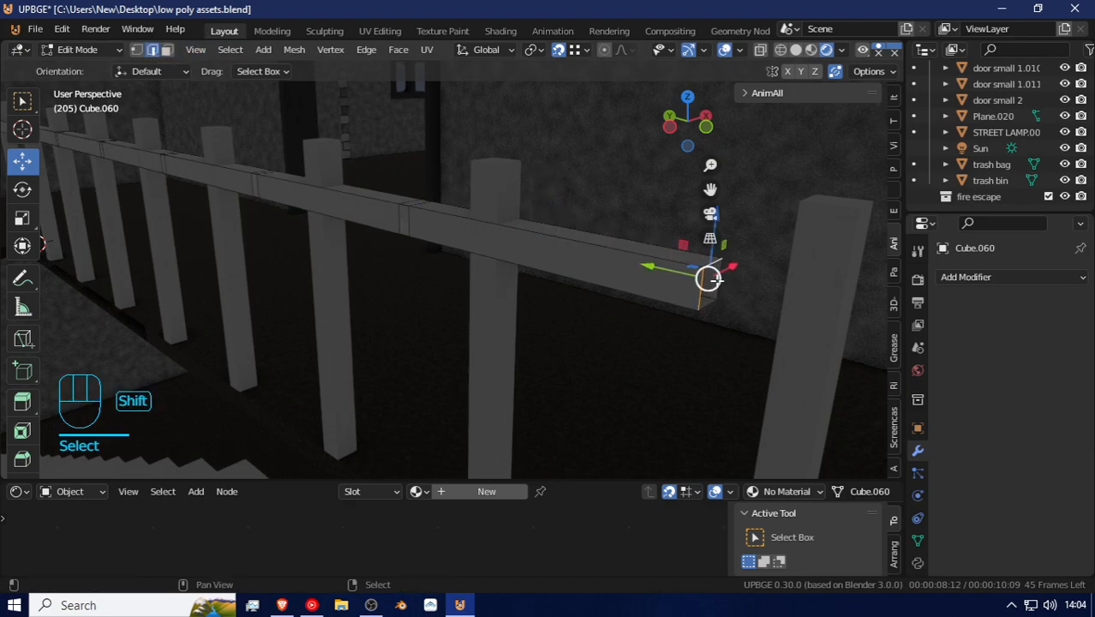
{"action": "left_click", "coordinate": [708, 310], "text": "shift"}
{"action": "key", "text": "g"}
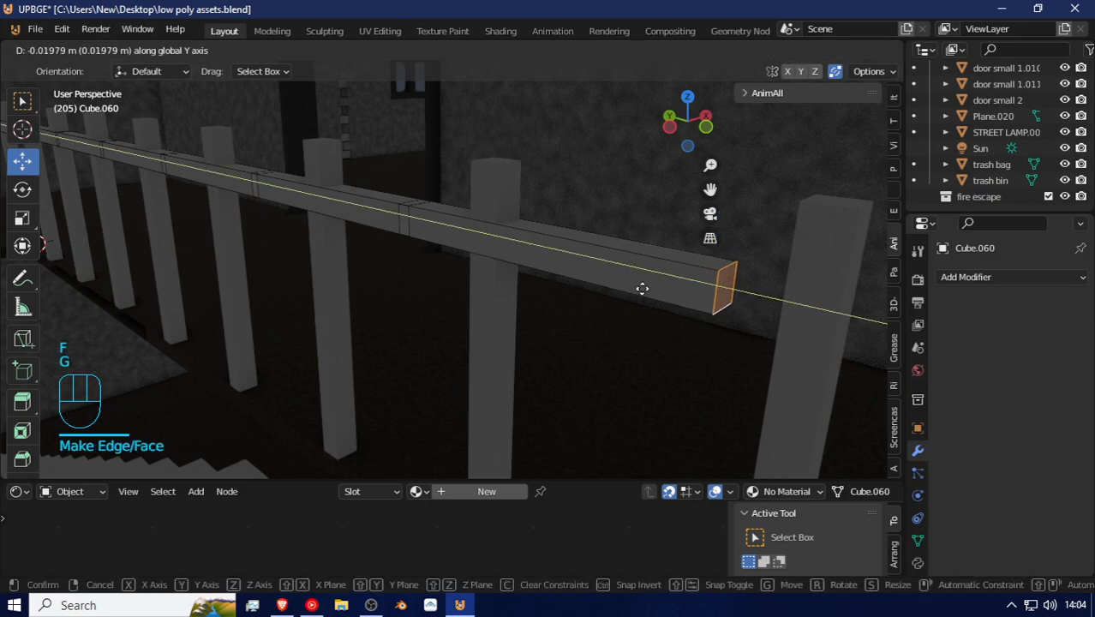
{"action": "left_click", "coordinate": [766, 297]}
Step: Extrude the rail's end face beyond the last post and lower it along Z to form a downward-sloping end
{"action": "key", "text": "shift+f"}
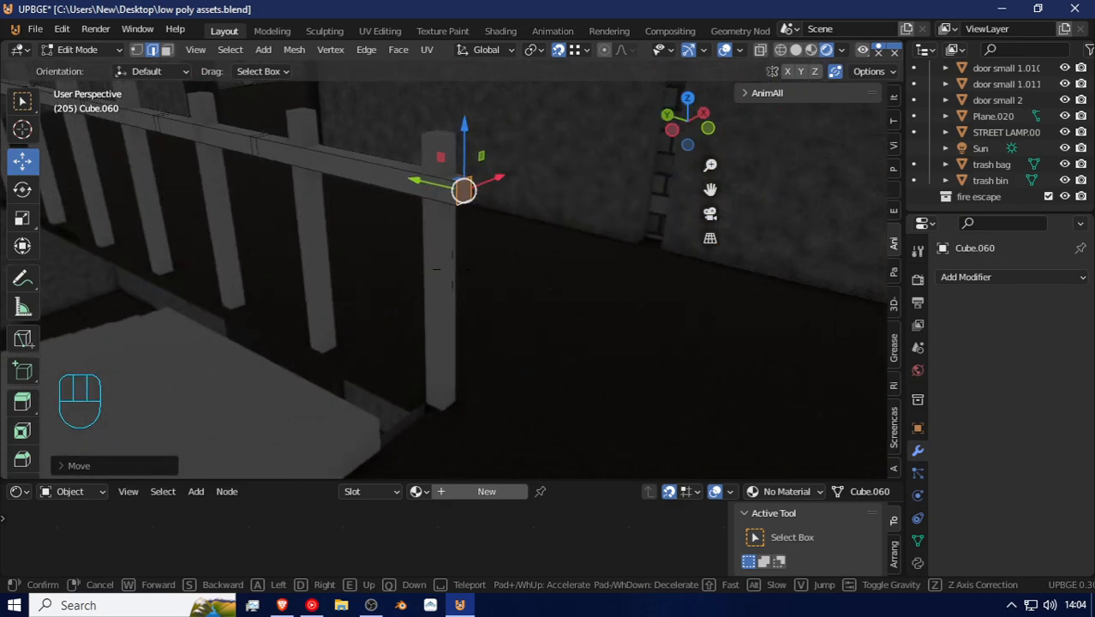
{"action": "left_click", "coordinate": [453, 270]}
{"action": "key", "text": "e"}
{"action": "left_click", "coordinate": [510, 270]}
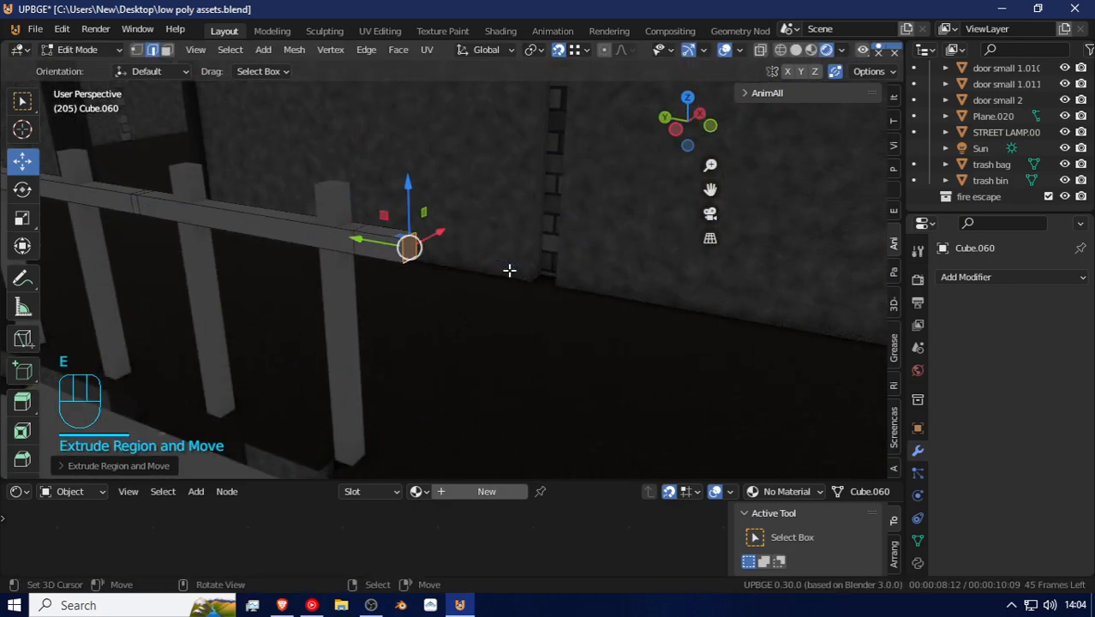
{"action": "key", "text": "g"}
{"action": "key", "text": "z"}
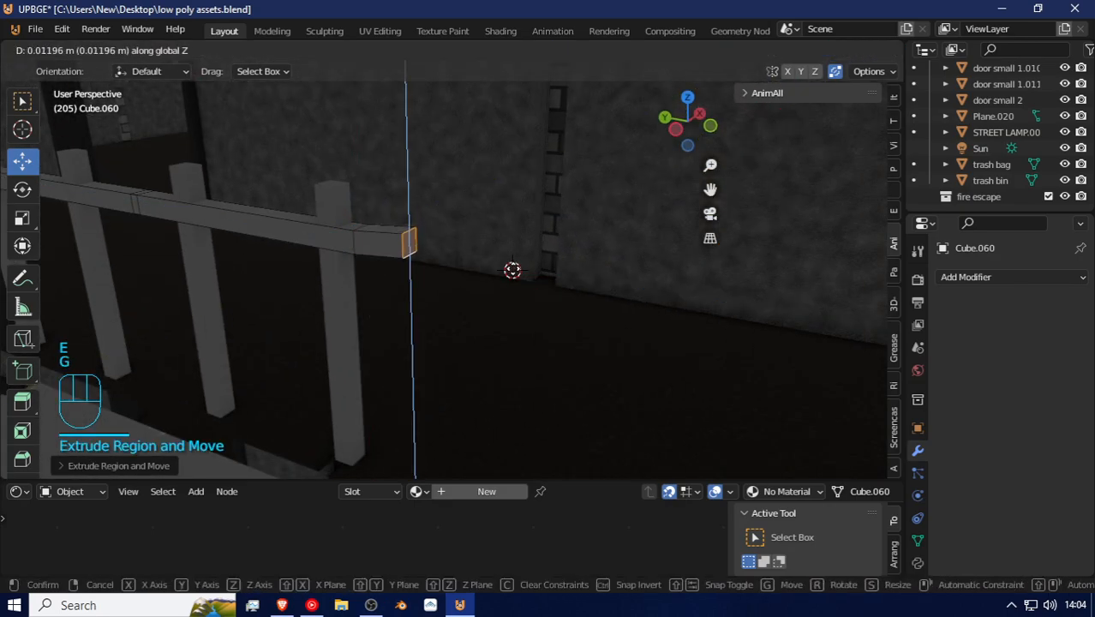
{"action": "key", "text": "ctrl"}
{"action": "left_click", "coordinate": [512, 297]}
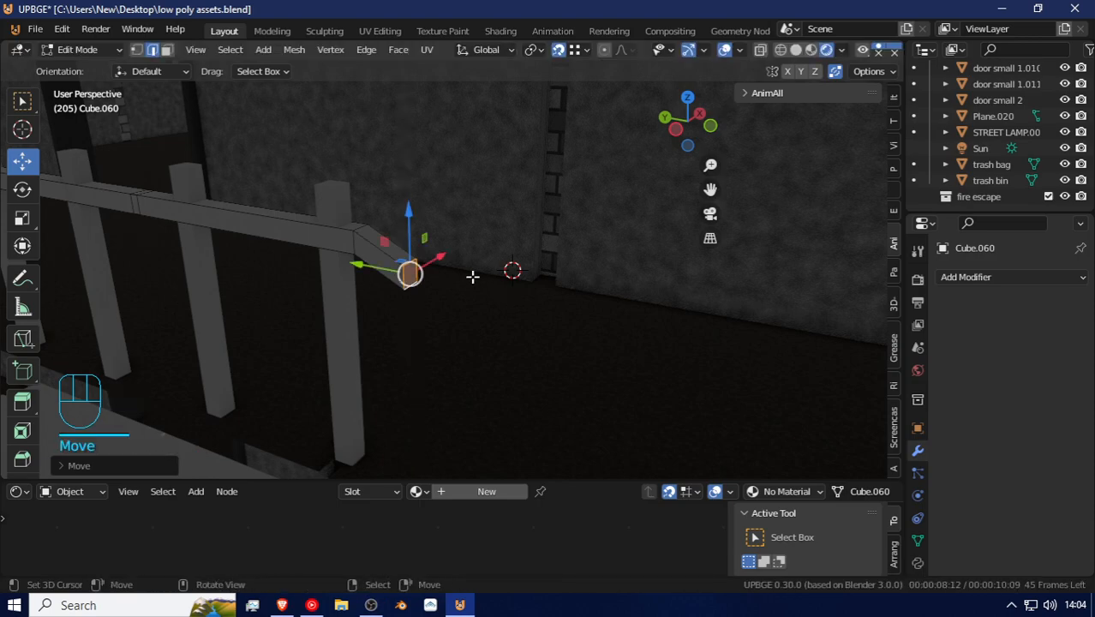
Step: Finish editing the rail and select the row of five posts along the adjoining side of the stair opening
{"action": "key", "text": "shift+f"}
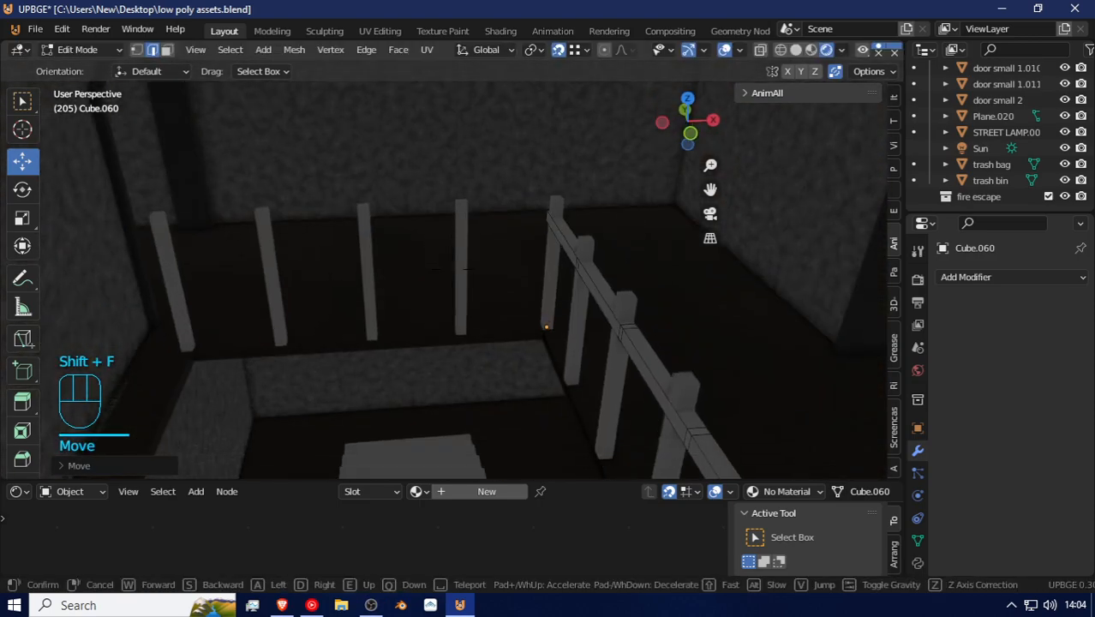
{"action": "left_click", "coordinate": [472, 238]}
{"action": "key", "text": "Tab"}
{"action": "left_click", "coordinate": [472, 238]}
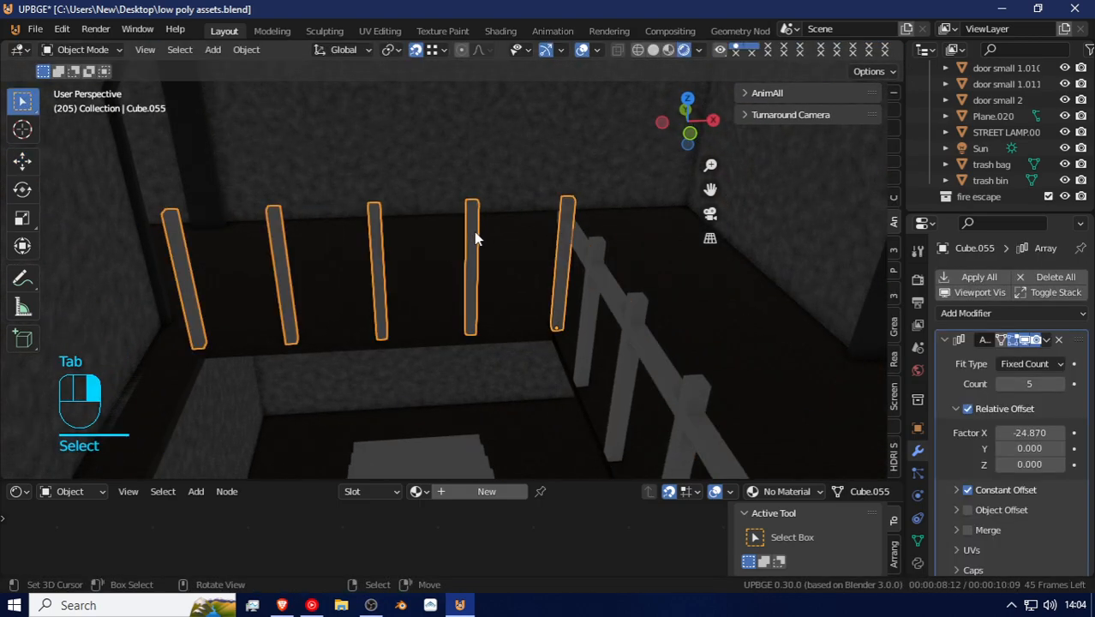
{"action": "left_click_drag", "start_coordinate": [472, 238], "coordinate": [491, 231]}
{"action": "key", "text": "ctrl+z"}
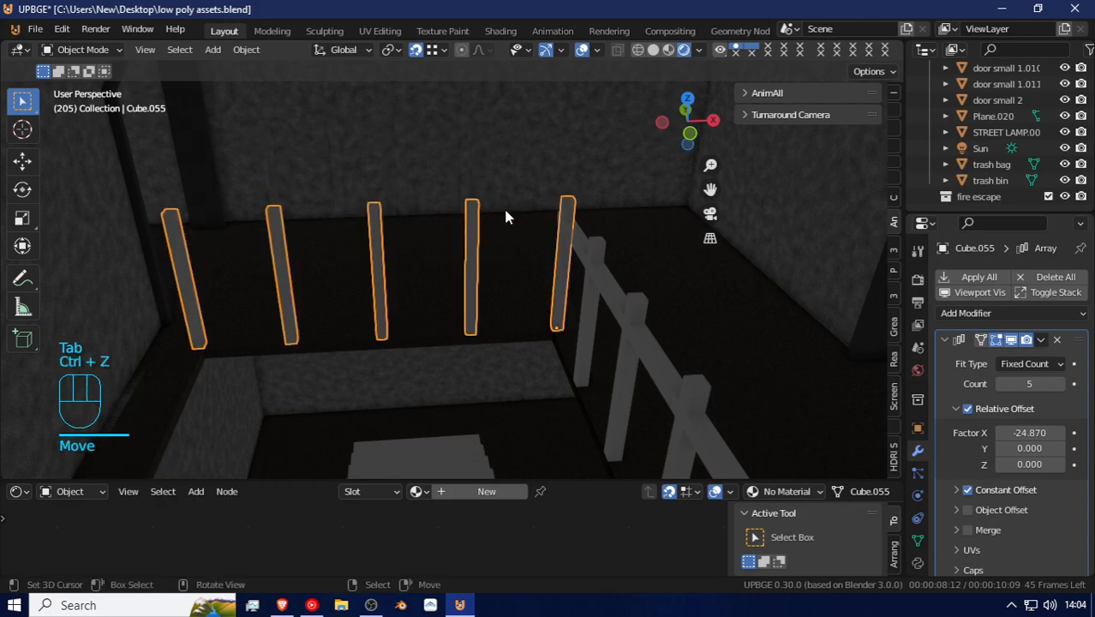
{"action": "key", "text": "Tab"}
{"action": "key", "text": "a"}
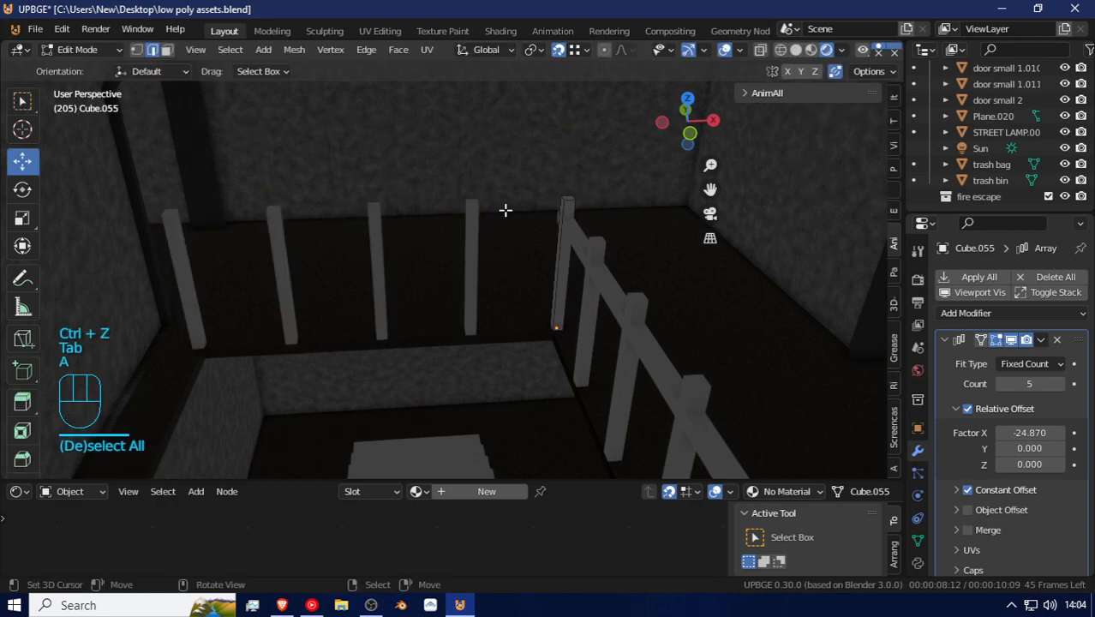
{"action": "key", "text": "a"}
{"action": "key", "text": "Tab"}
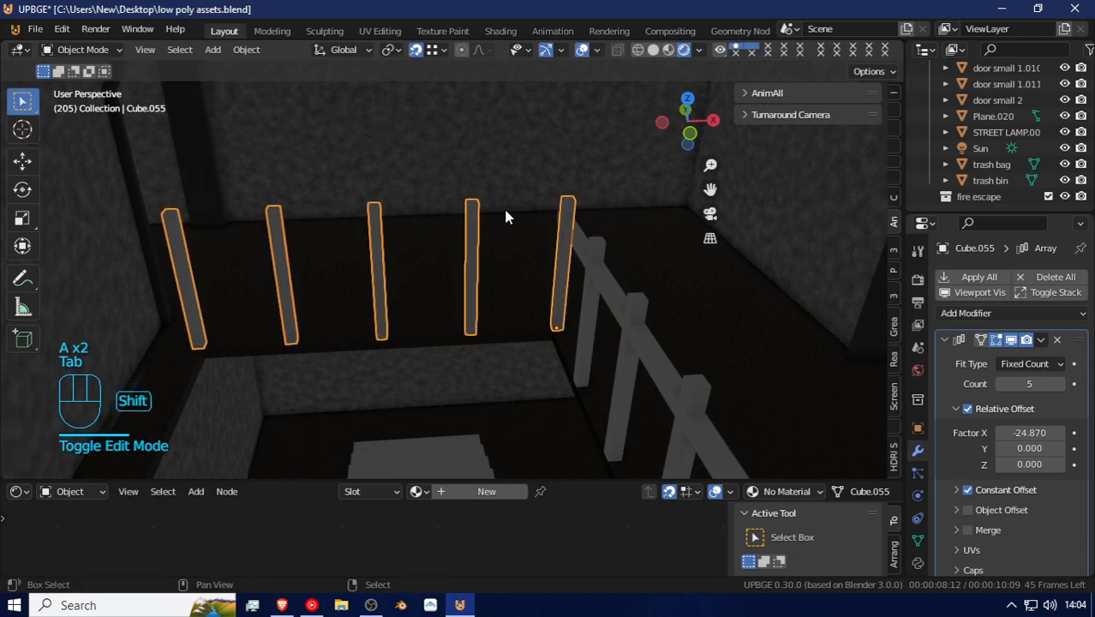
Step: Duplicate the five-post row in place and open the copy's mesh for editing
{"action": "key", "text": "shift+d"}
{"action": "left_click", "coordinate": [552, 208]}
{"action": "key", "text": "Tab"}
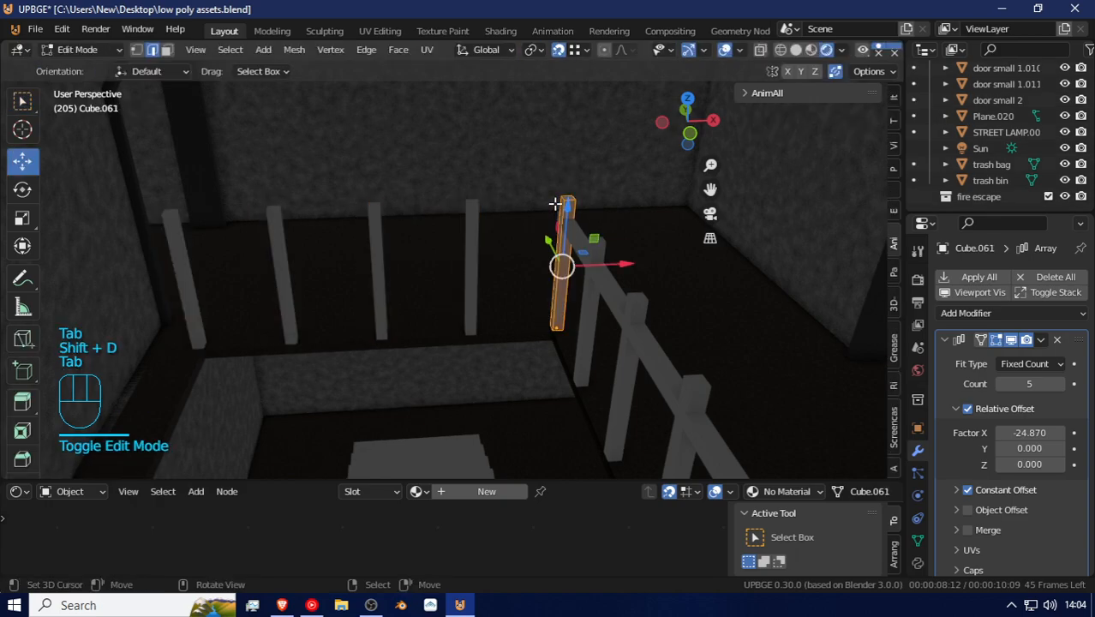
Step: Rotate the copied post 90° about X and 90° about Z so it lies horizontally along the row
{"action": "key", "text": "r"}
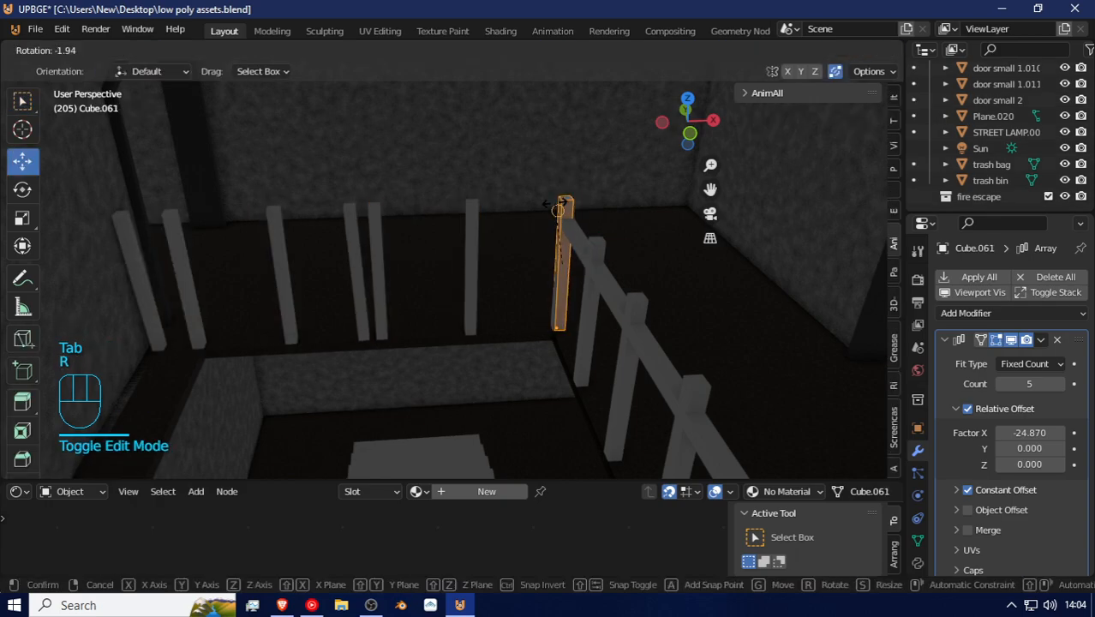
{"action": "key", "text": "x"}
{"action": "key", "text": "9"}
{"action": "key", "text": "0"}
{"action": "key", "text": "Return"}
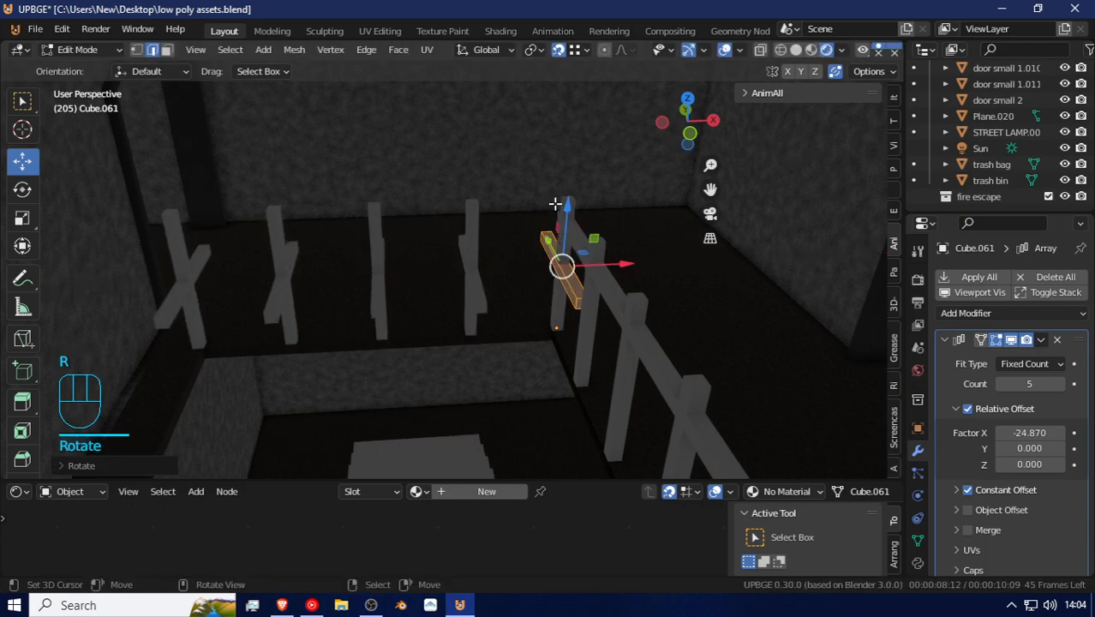
{"action": "type", "text": "rz90"}
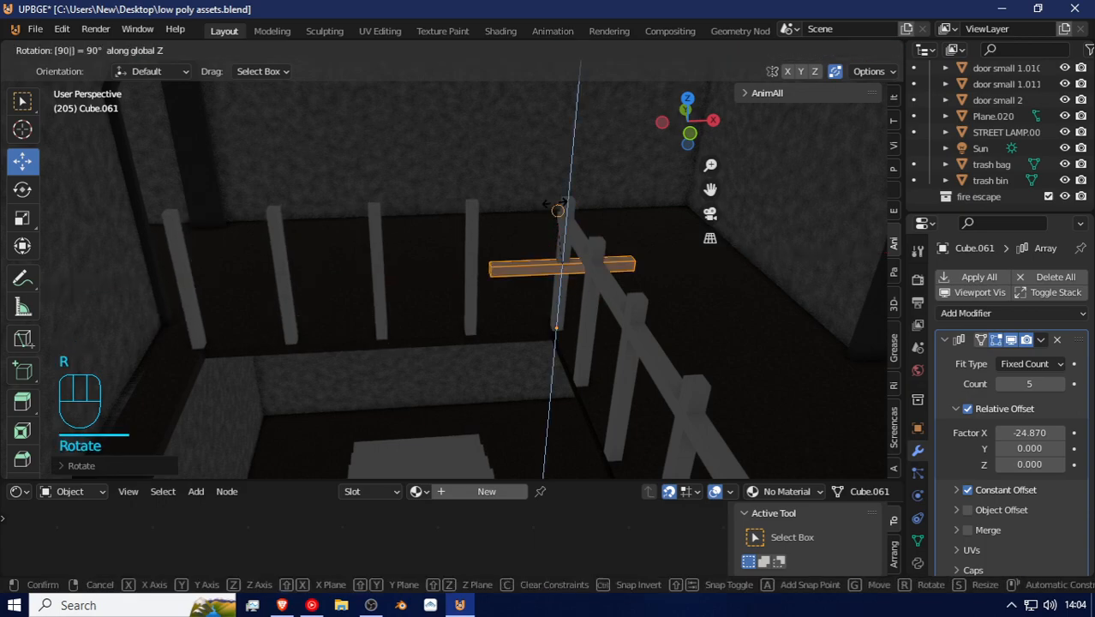
{"action": "key", "text": "Return"}
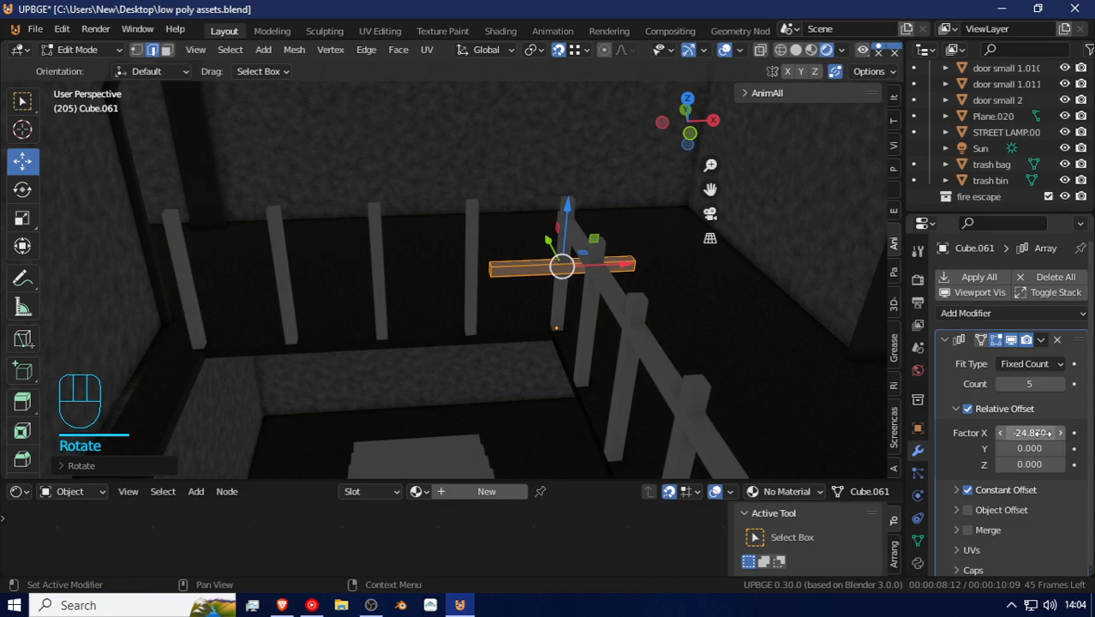
Step: Set the copied bar array's relative offset Factor X to -2.130 and its Count to 3
{"action": "left_click_drag", "start_coordinate": [1039, 433], "coordinate": [1031, 432], "text": "shift"}
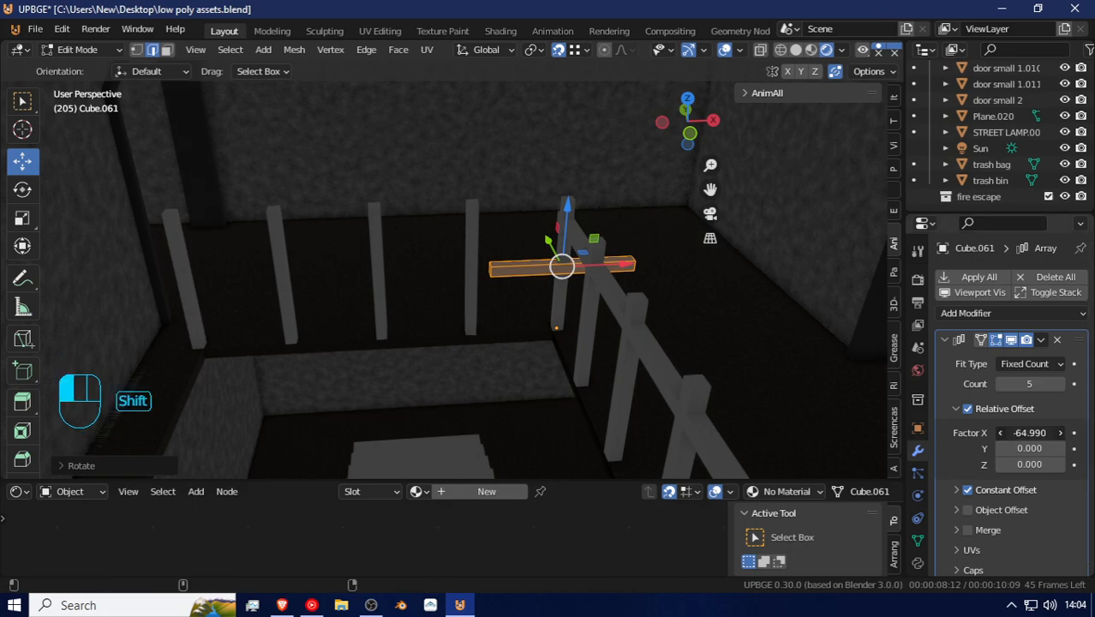
{"action": "left_click_drag", "start_coordinate": [1030, 432], "coordinate": [1031, 433], "text": "shift"}
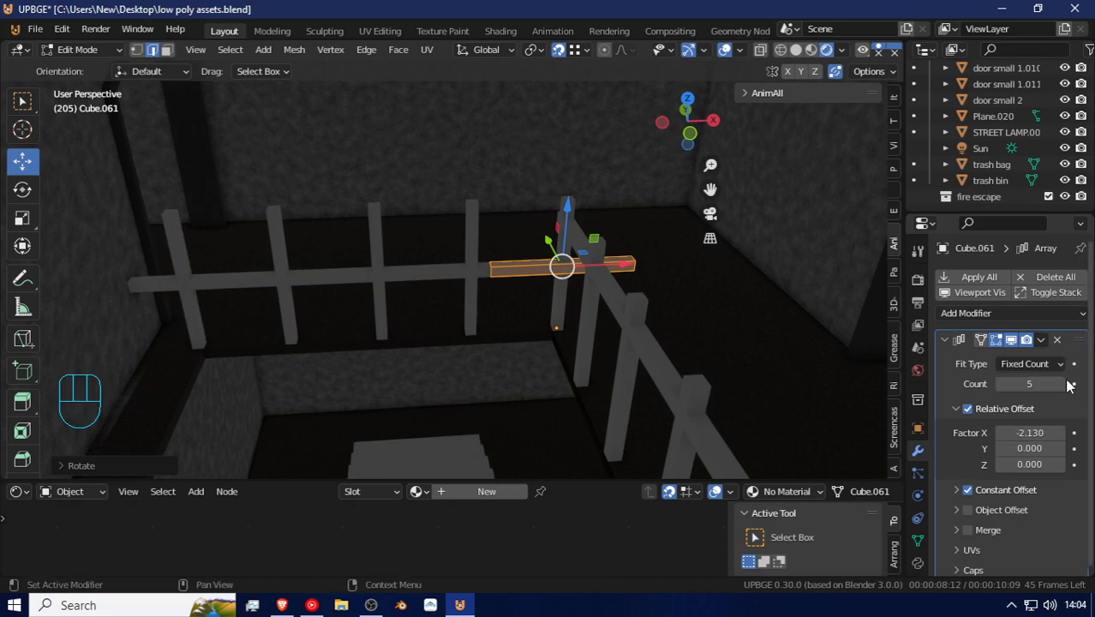
{"action": "left_click", "coordinate": [1000, 385]}
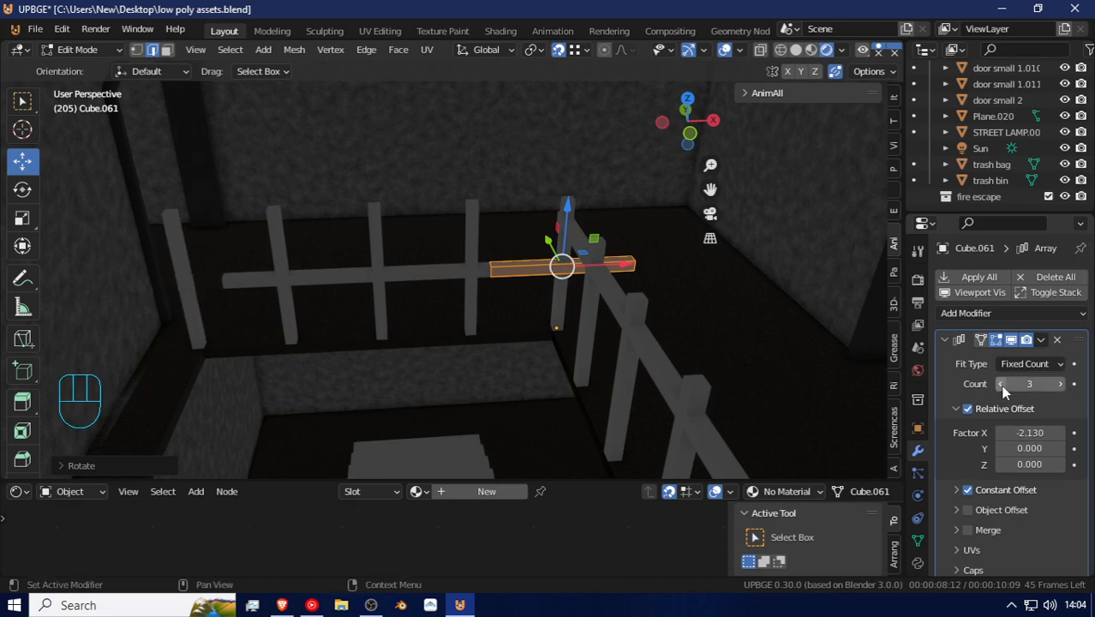
Step: Shorten the copied bar by scaling it along X and set its array Count to 6
{"action": "key", "text": "s"}
{"action": "key", "text": "x"}
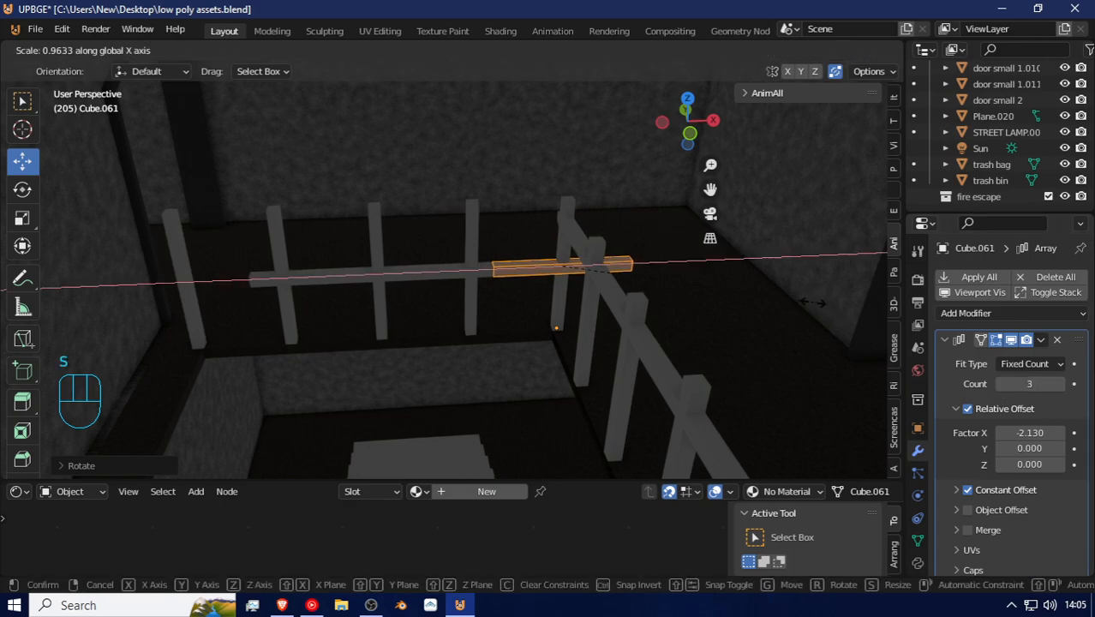
{"action": "left_click", "coordinate": [768, 300]}
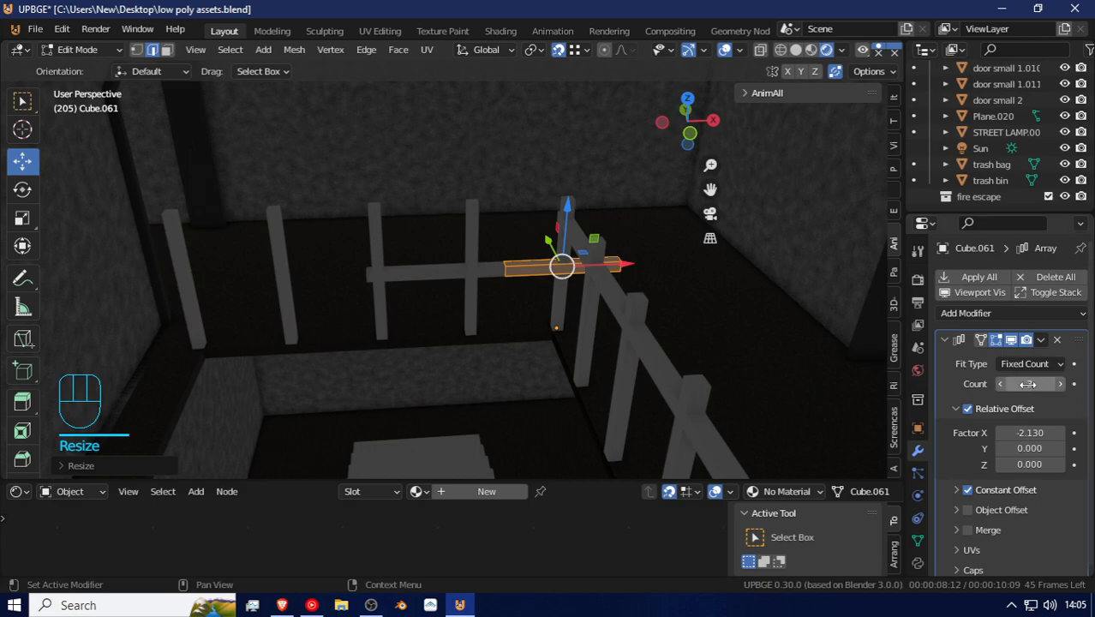
{"action": "left_click", "coordinate": [1060, 385]}
{"action": "left_click", "coordinate": [1060, 385]}
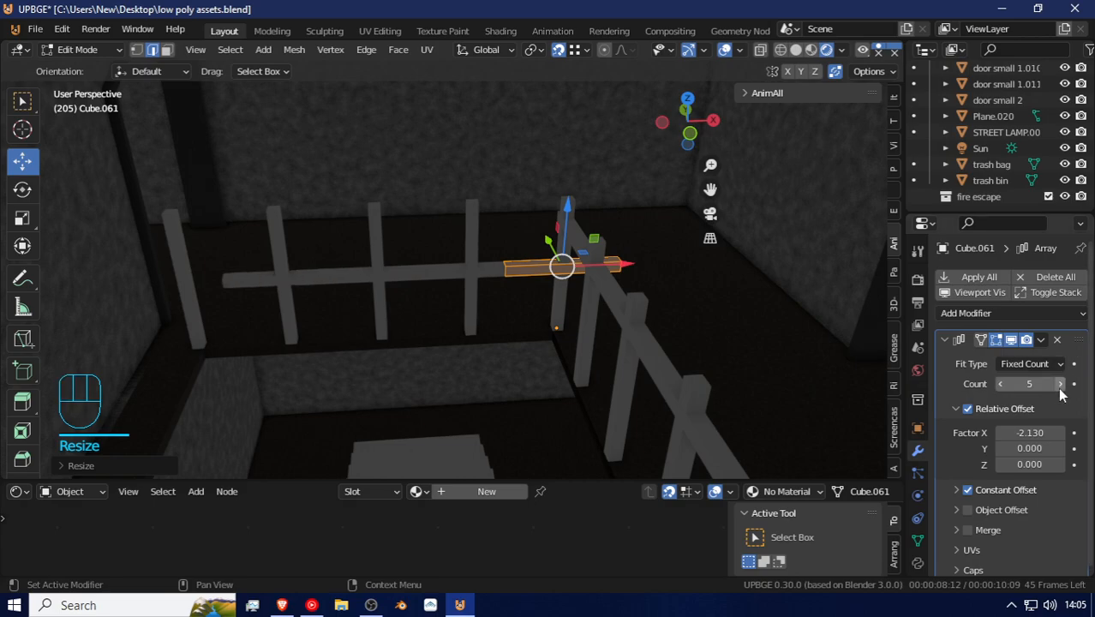
{"action": "left_click", "coordinate": [1059, 384]}
Step: Raise the horizontal bar about 0.3 m along Z and fine-tune its height to line up with the adjoining rail at the corner
{"action": "key", "text": "g"}
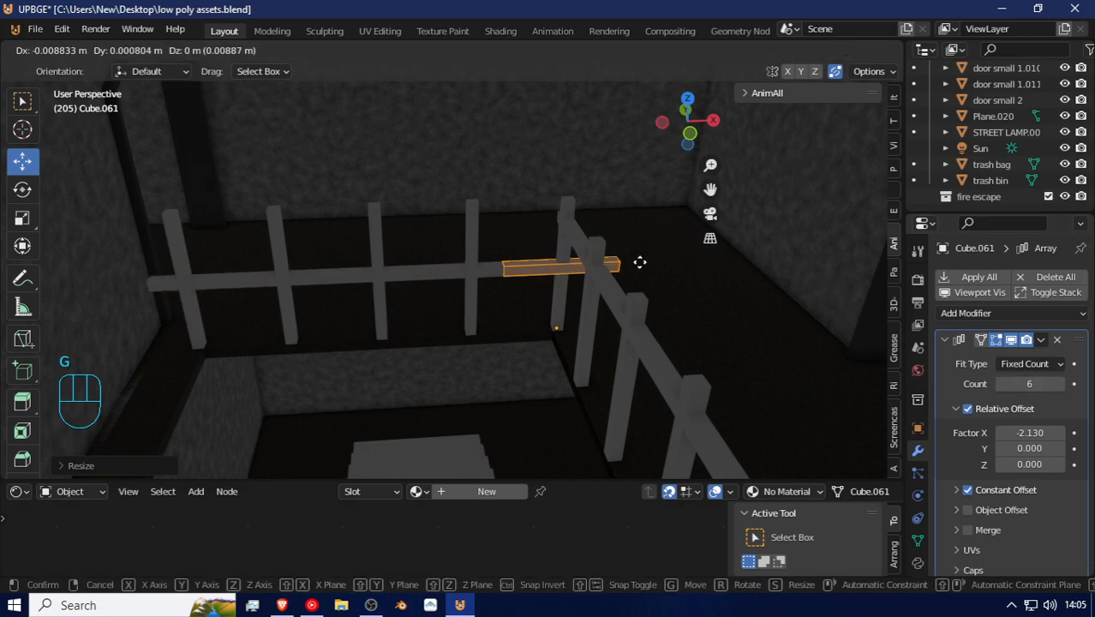
{"action": "key", "text": "z"}
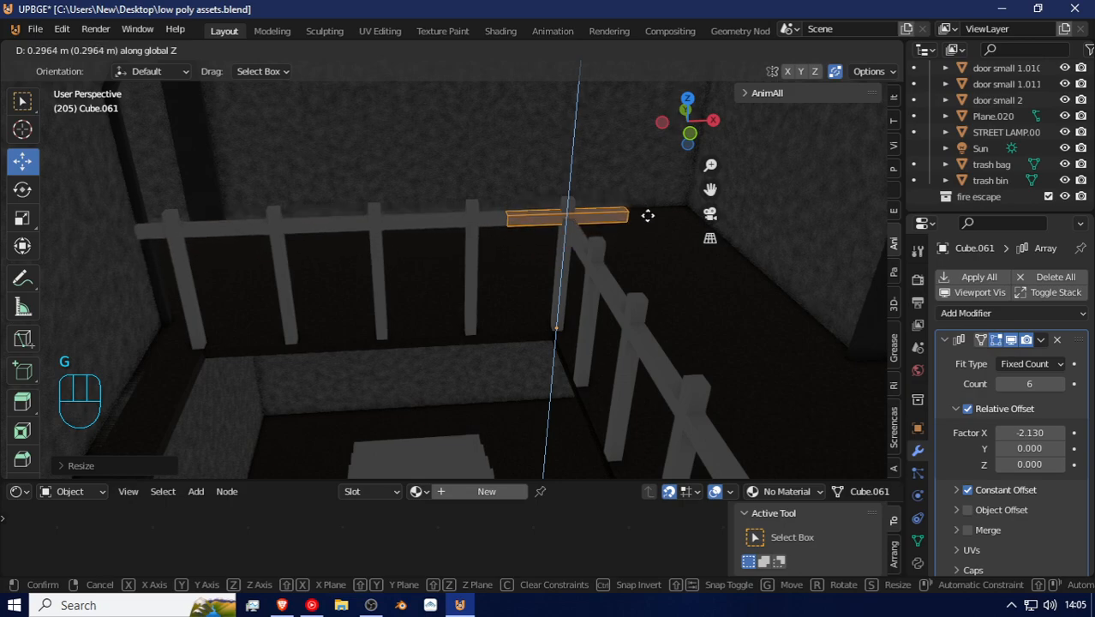
{"action": "left_click", "coordinate": [650, 217]}
{"action": "key", "text": "shift+f"}
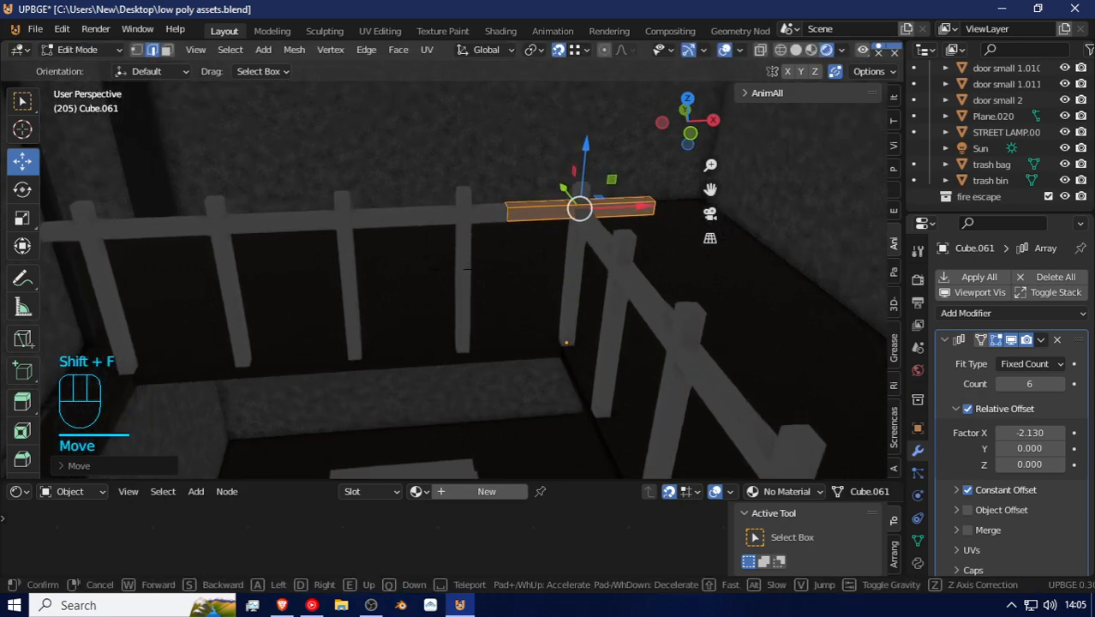
{"action": "left_click", "coordinate": [450, 266]}
{"action": "key", "text": "g"}
{"action": "key", "text": "z"}
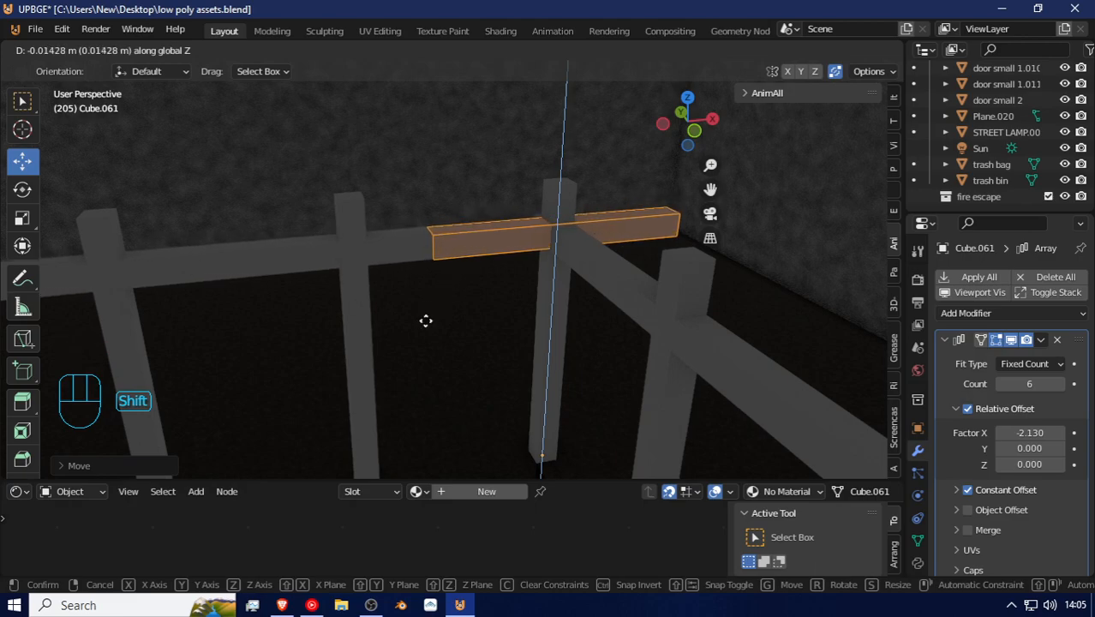
{"action": "left_click", "coordinate": [346, 284]}
Step: Shorten the bar along X and slide it in the negative X direction at the corner post
{"action": "key", "text": "s"}
{"action": "key", "text": "x"}
{"action": "left_click", "coordinate": [383, 280]}
{"action": "key", "text": "g"}
{"action": "key", "text": "x"}
{"action": "key", "text": "y"}
{"action": "right_click", "coordinate": [362, 281]}
{"action": "key", "text": "g"}
{"action": "key", "text": "x"}
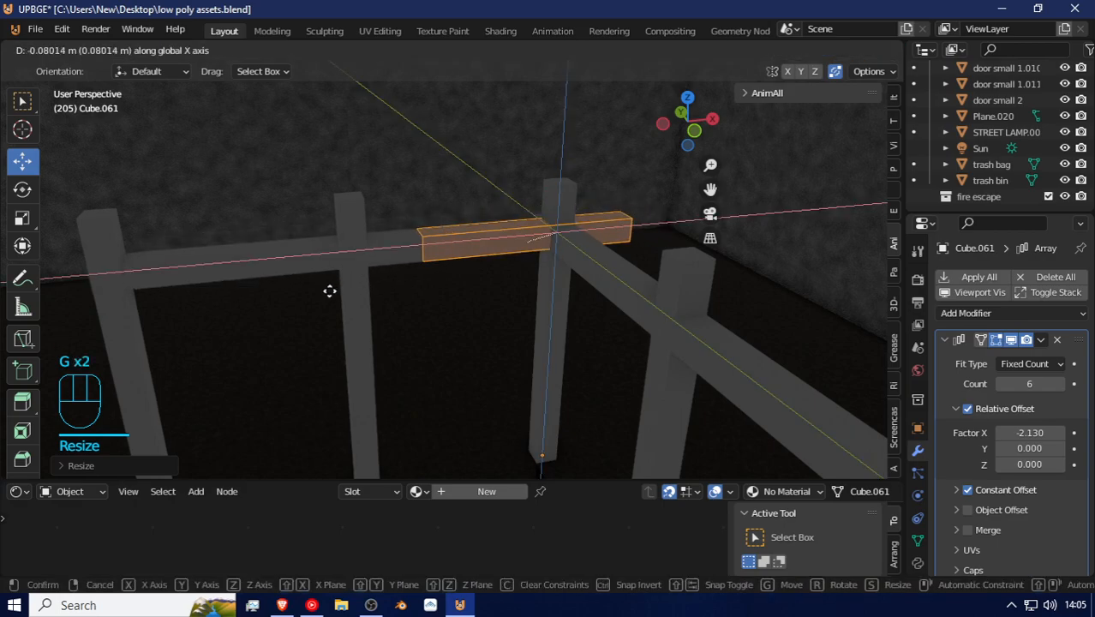
{"action": "left_click", "coordinate": [322, 292]}
Step: Shift the bar further along negative X so its outer end sits at the corner post
{"action": "key", "text": "shift+f"}
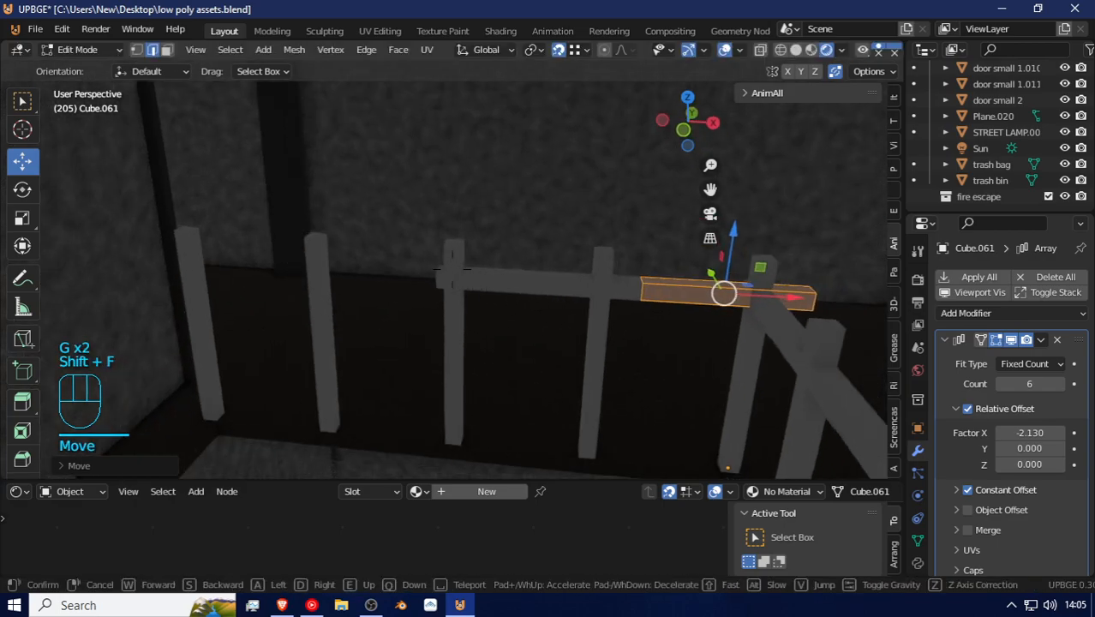
{"action": "left_click", "coordinate": [465, 269]}
{"action": "key", "text": "g"}
{"action": "key", "text": "x"}
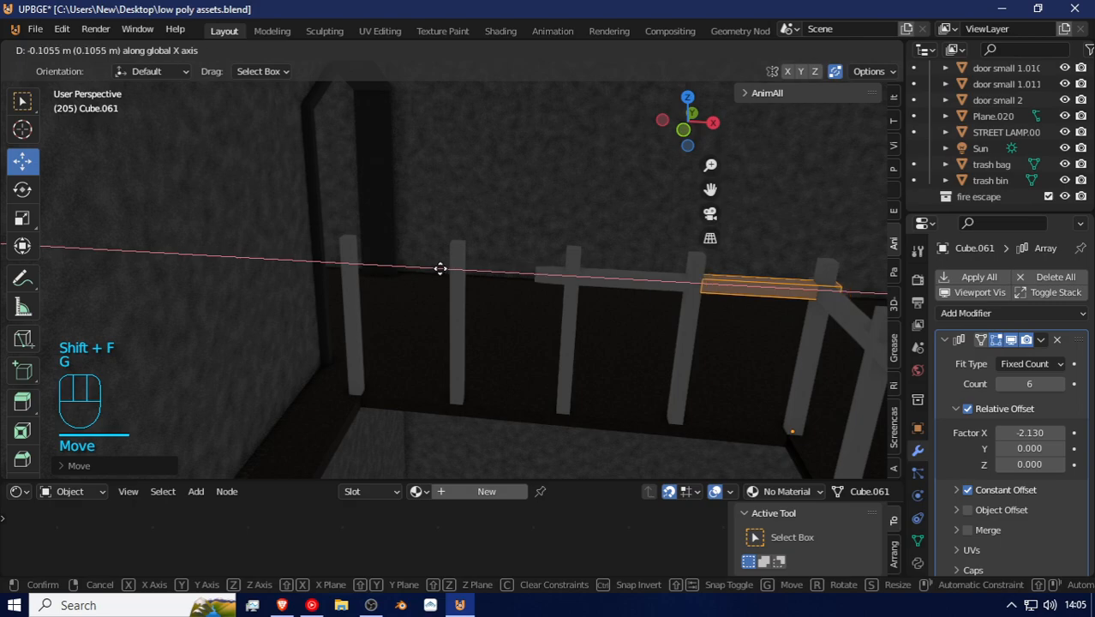
{"action": "left_click", "coordinate": [558, 281]}
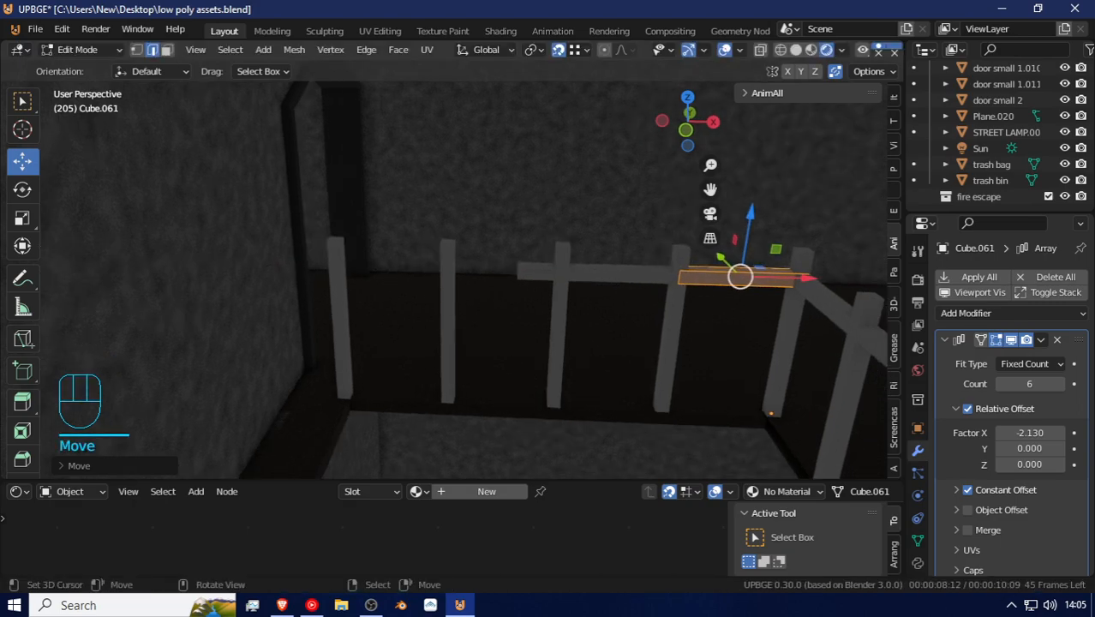
Step: Turn on Merge for the bar's array and scale the bar along X until the rail spans all five posts and reaches the wall
{"action": "key", "text": "s"}
{"action": "key", "text": "x"}
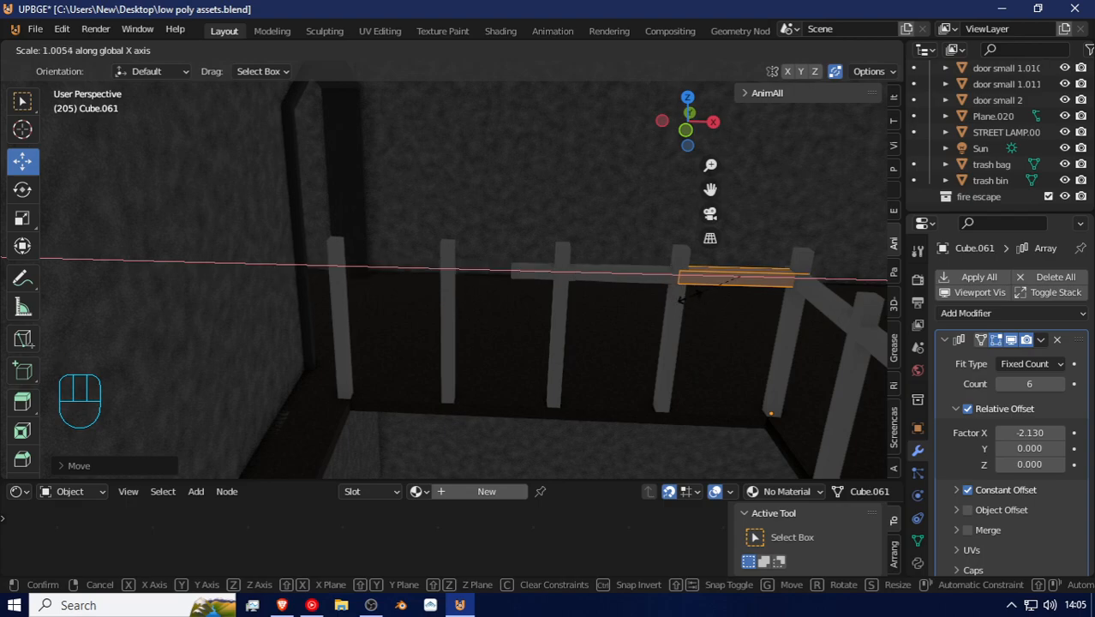
{"action": "left_click", "coordinate": [683, 296]}
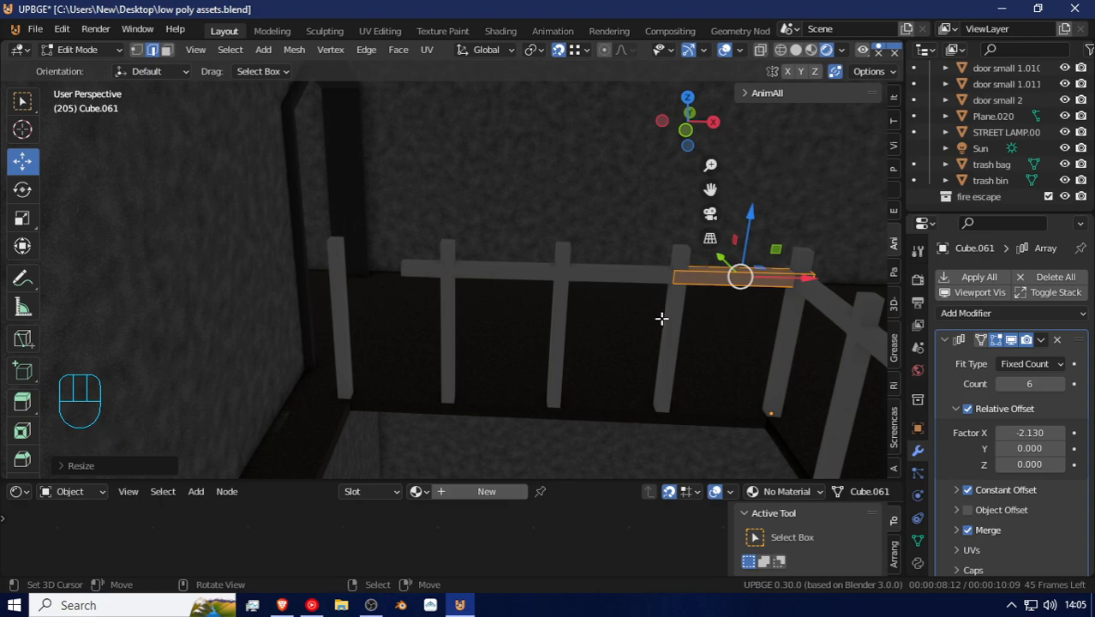
{"action": "key", "text": "s"}
{"action": "key", "text": "x"}
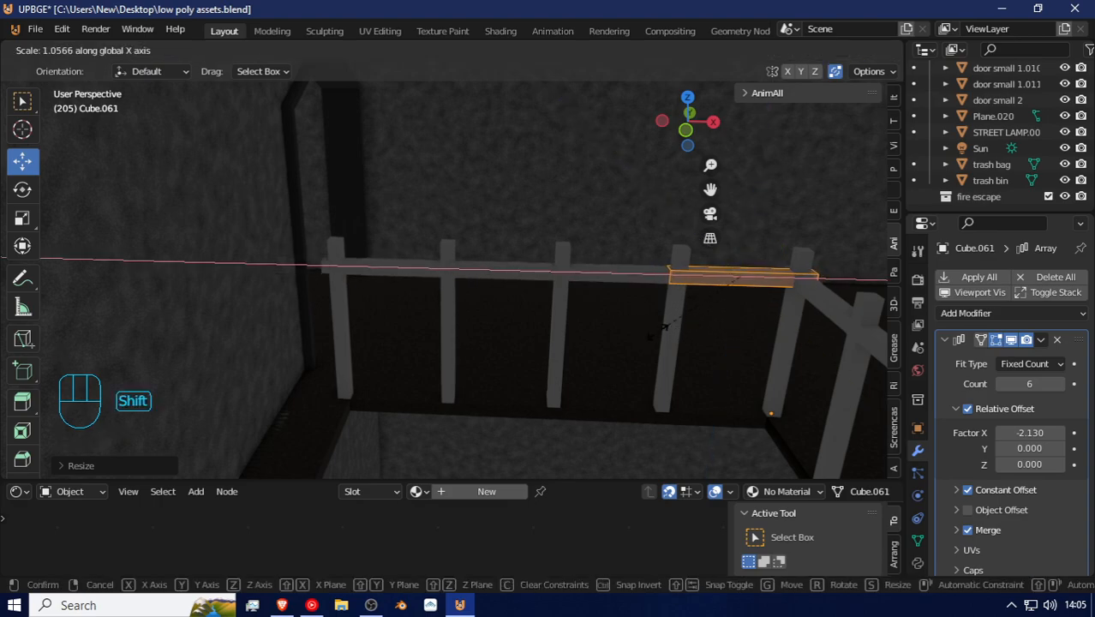
{"action": "left_click", "coordinate": [626, 333]}
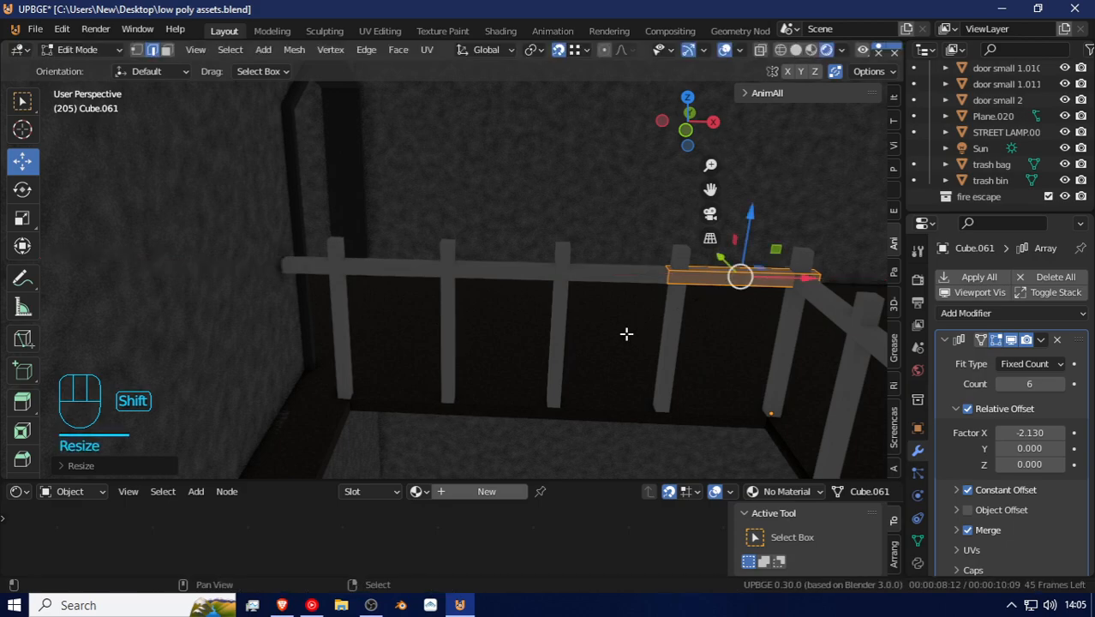
{"action": "middle_click_drag", "start_coordinate": [685, 276], "coordinate": [691, 315], "text": "shift"}
{"action": "key", "text": "s"}
{"action": "key", "text": "x"}
{"action": "key", "text": "shift"}
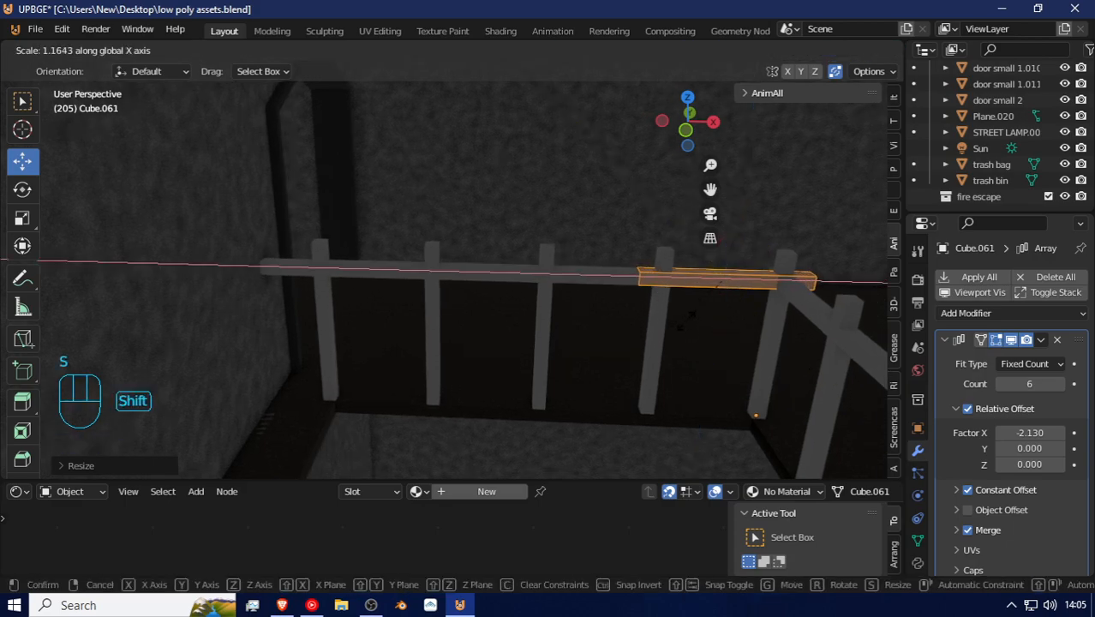
{"action": "left_click", "coordinate": [726, 316]}
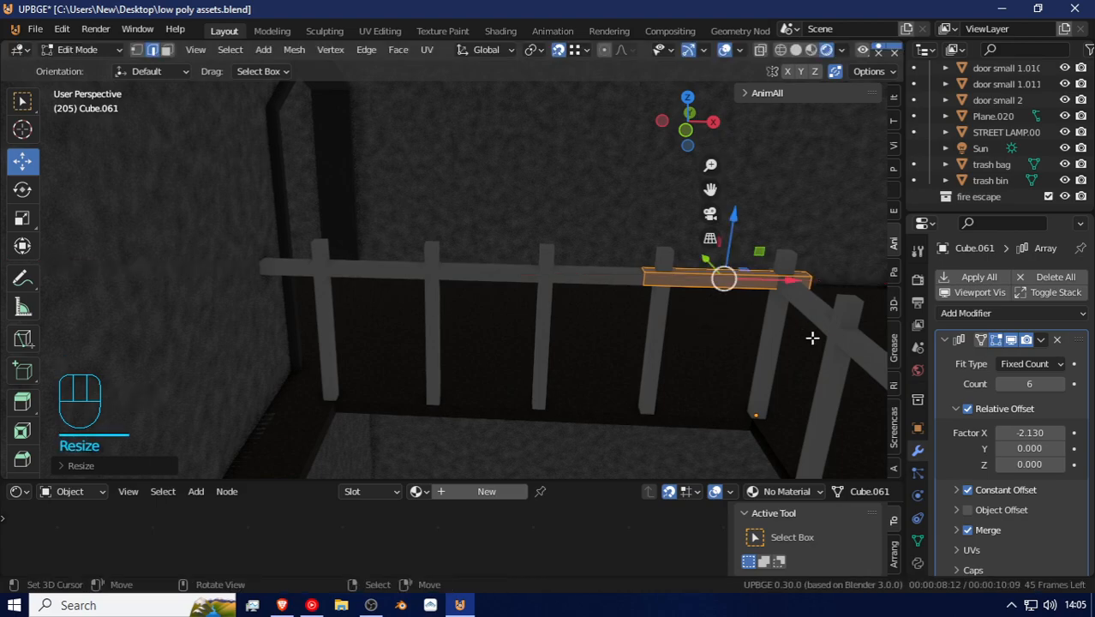
Step: Leave mesh editing and apply the rail's Array modifier
{"action": "key", "text": "Tab"}
{"action": "key", "text": "shift+f"}
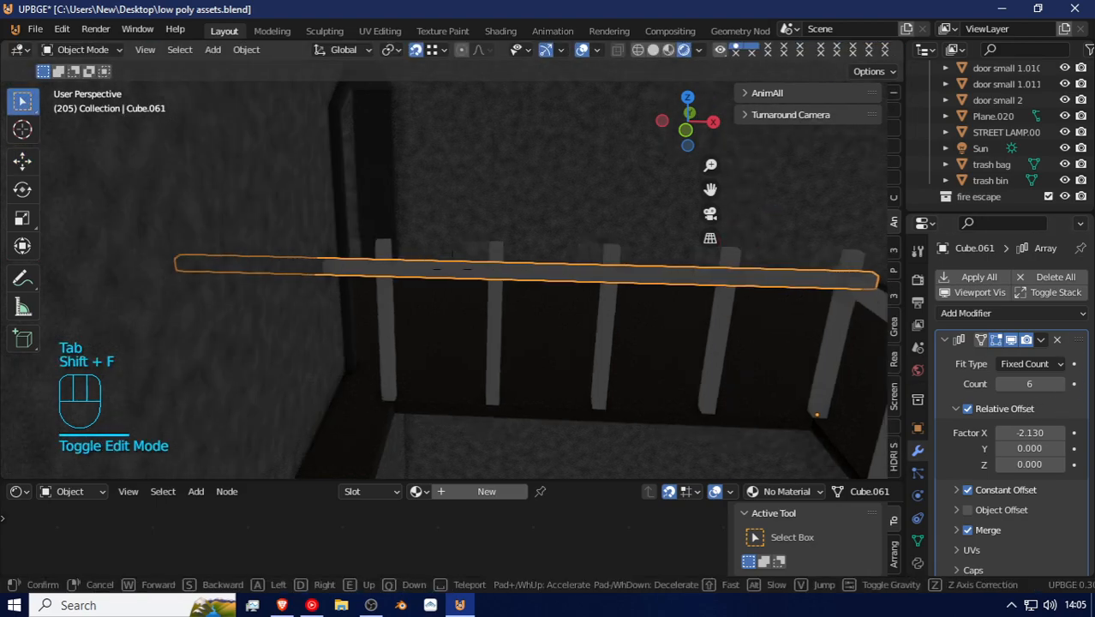
{"action": "left_click", "coordinate": [539, 266]}
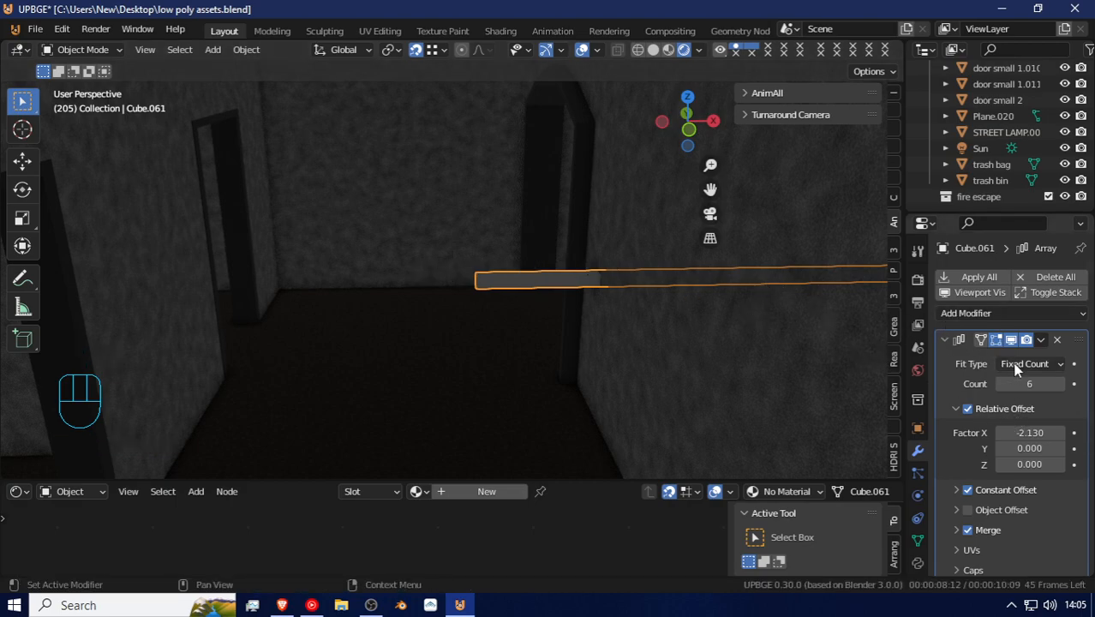
{"action": "left_click", "coordinate": [1042, 341]}
{"action": "left_click", "coordinate": [944, 358]}
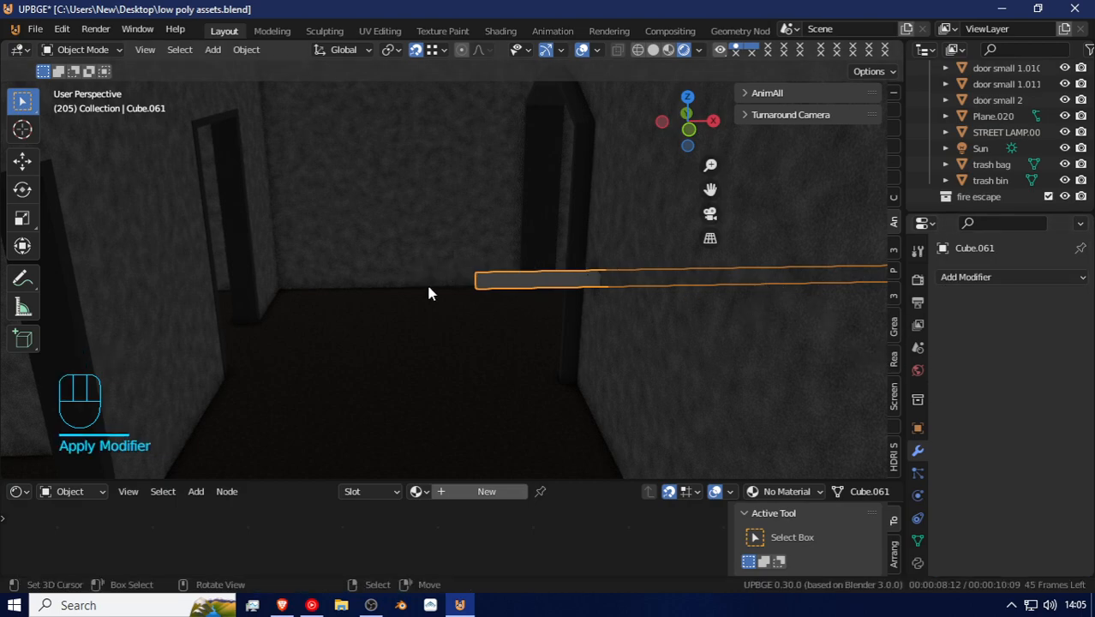
Step: Delete the linked rail segment that sticks out past the wall into the neighbouring room
{"action": "key", "text": "Tab"}
{"action": "key", "text": "shift+f"}
{"action": "left_click", "coordinate": [484, 261]}
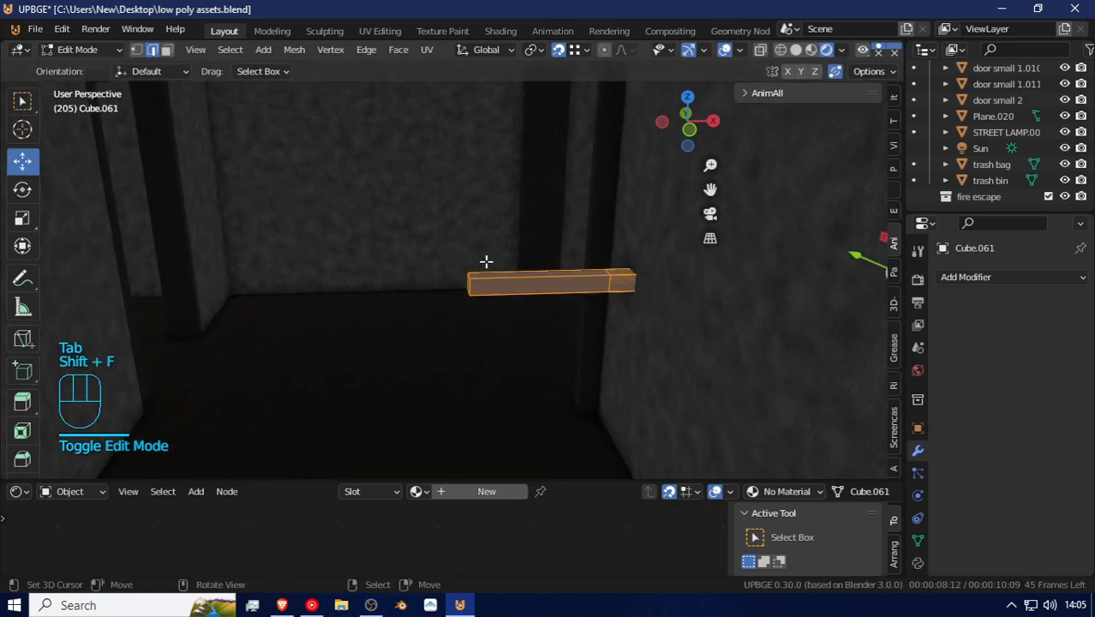
{"action": "left_click", "coordinate": [518, 280], "text": "alt"}
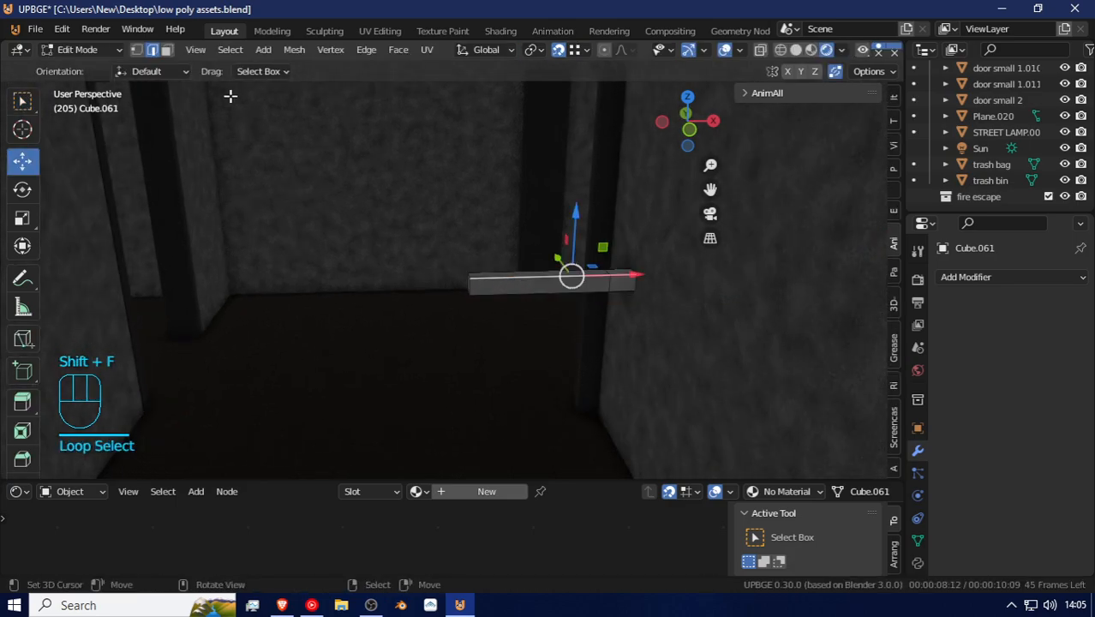
{"action": "key", "text": "ctrl+l"}
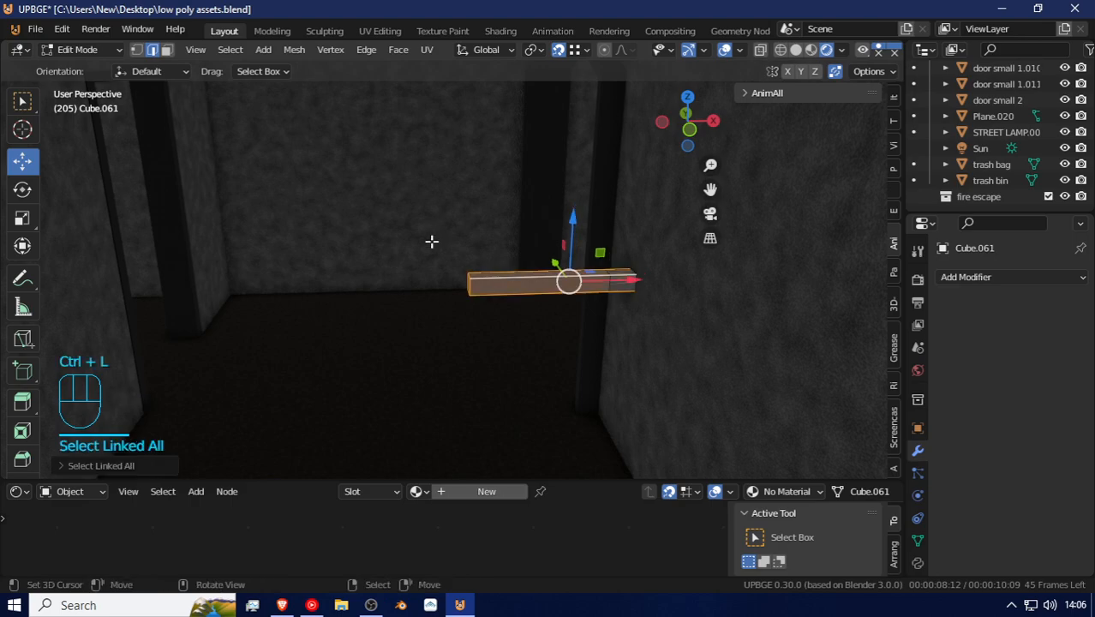
{"action": "key", "text": "x"}
{"action": "left_click", "coordinate": [419, 248]}
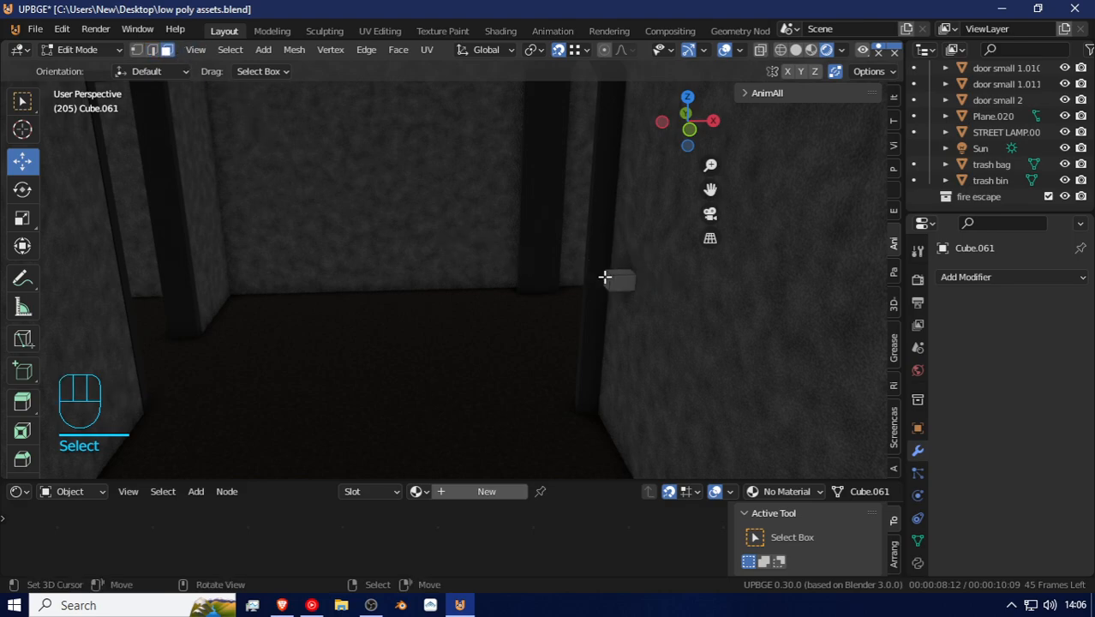
Step: Pull the rail's protruding end face back along X to the wall beside the last post, and finish editing the mesh
{"action": "key", "text": "shift+f"}
{"action": "left_click", "coordinate": [337, 303]}
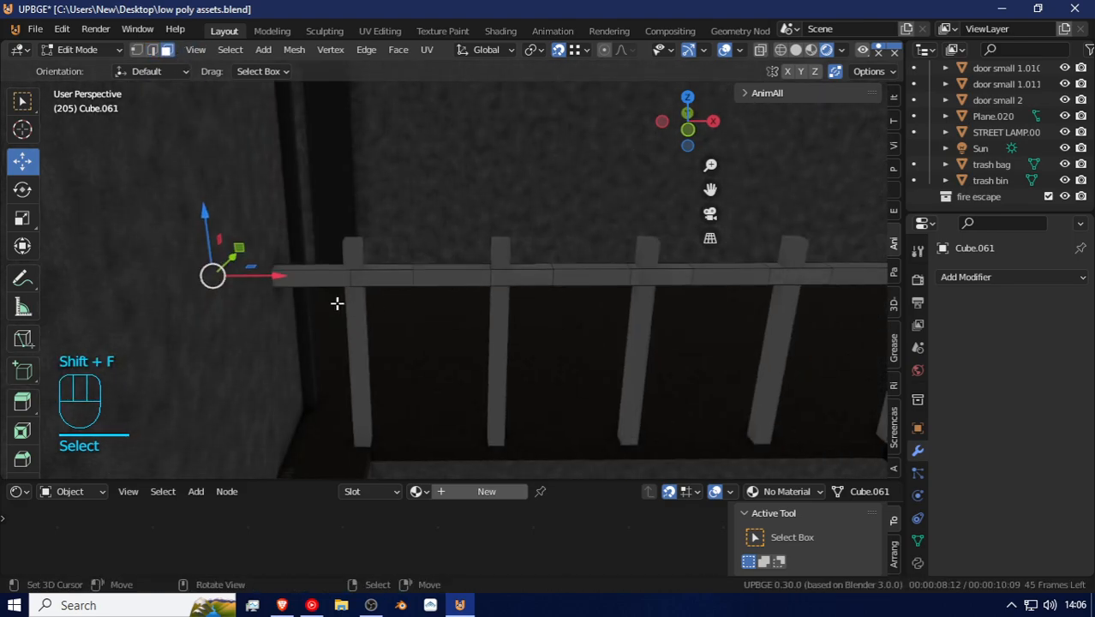
{"action": "key", "text": "g"}
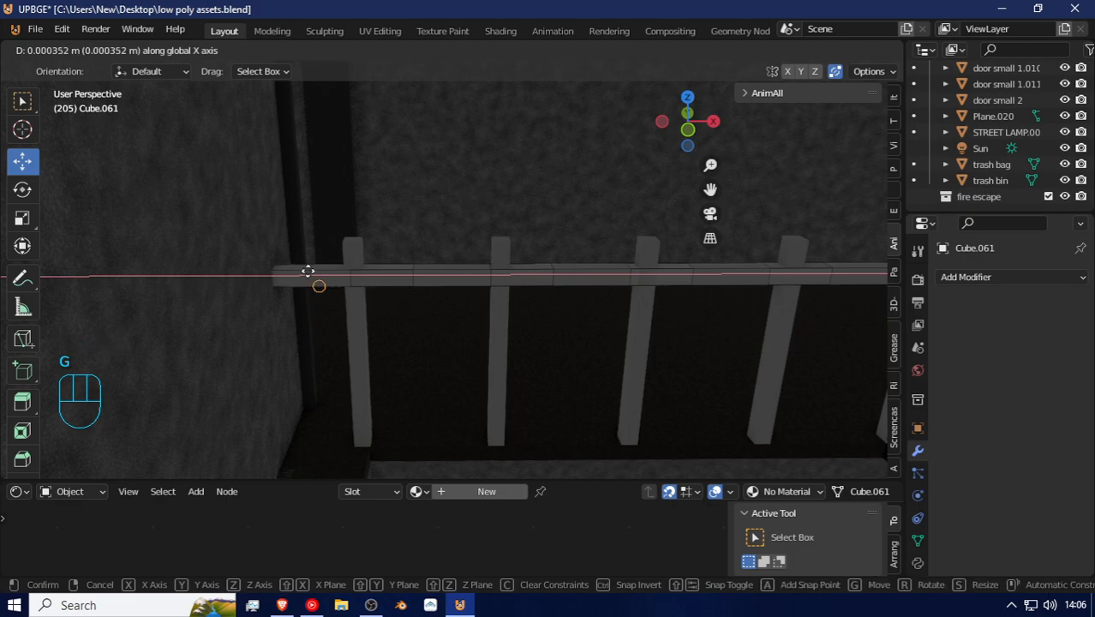
{"action": "left_click", "coordinate": [273, 277]}
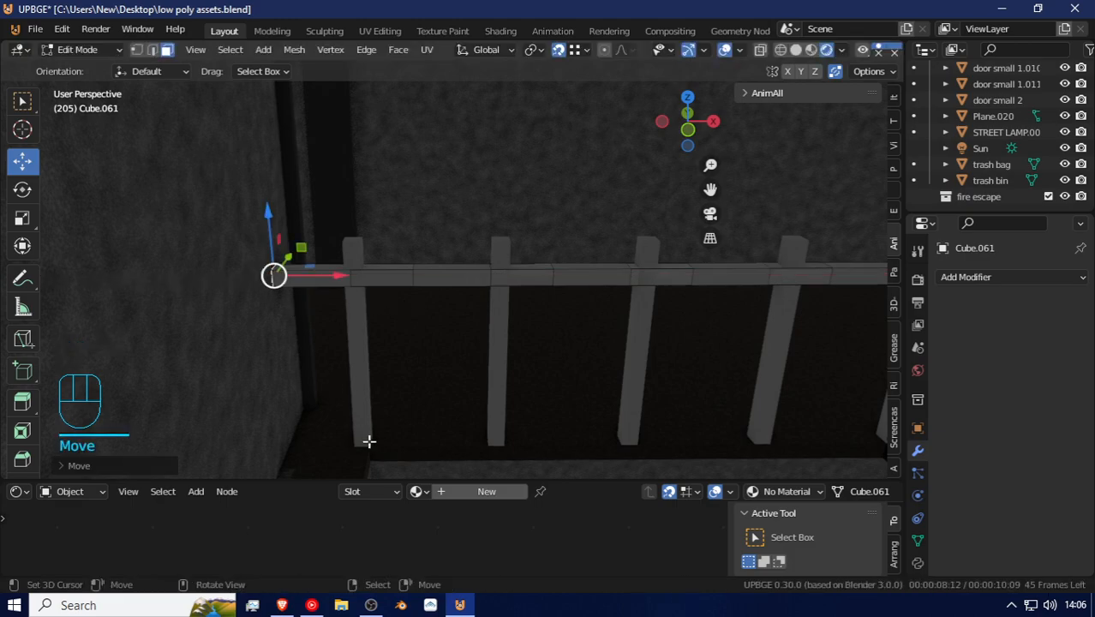
{"action": "key", "text": "shift+f"}
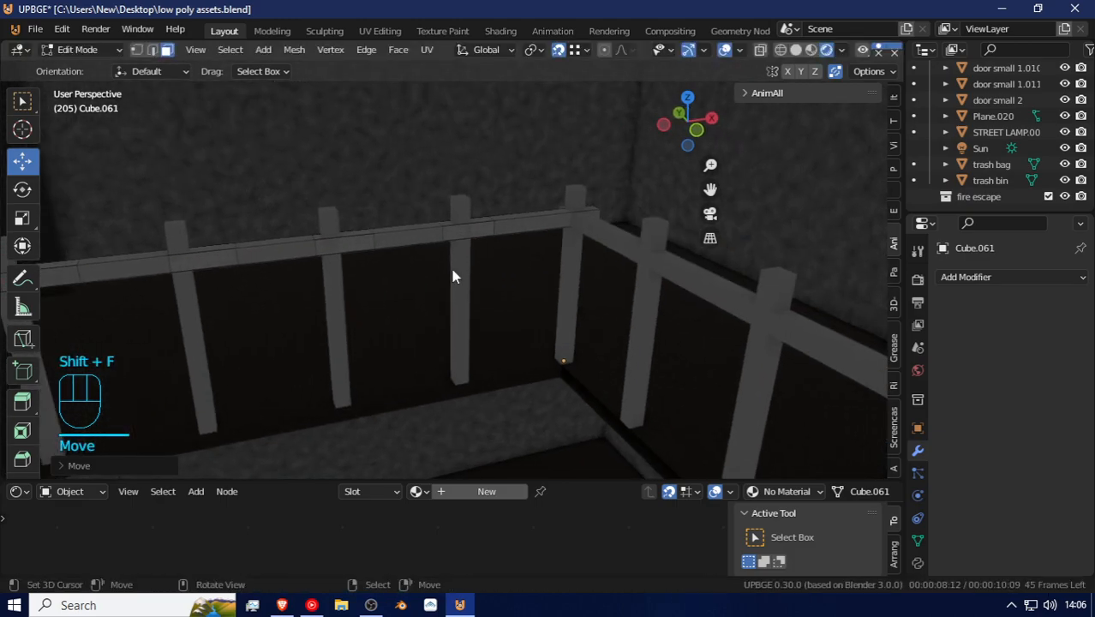
{"action": "key", "text": "Tab"}
Step: Examine the corner post where the two horizontal rails meet
{"action": "key", "text": "shift+f"}
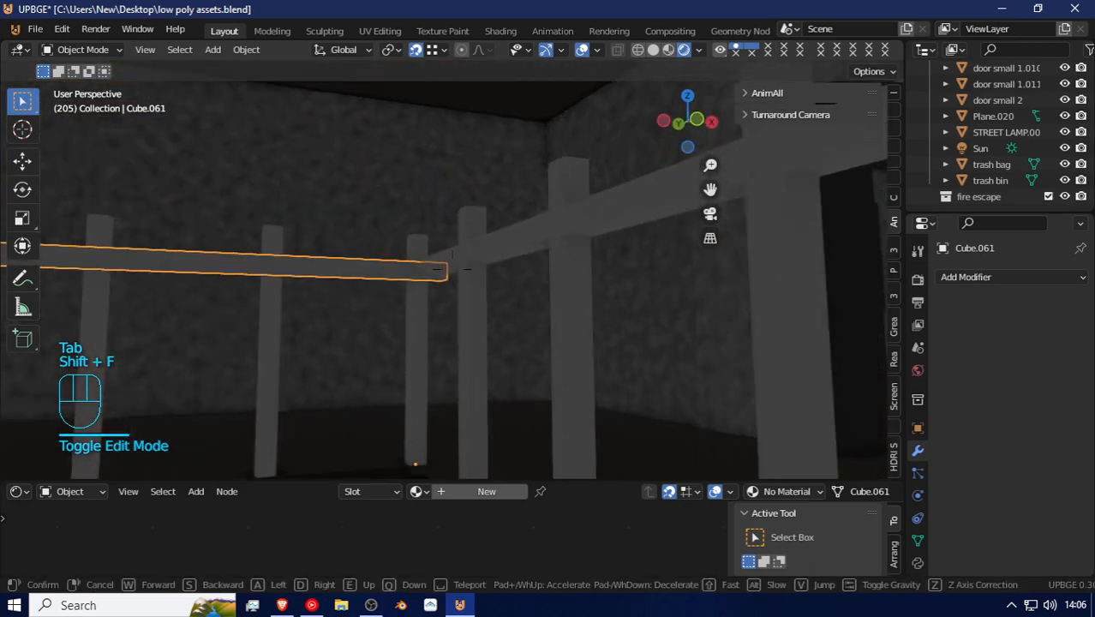
{"action": "key", "text": "w"}
{"action": "left_click", "coordinate": [452, 269]}
{"action": "key", "text": "shift+f"}
{"action": "left_click", "coordinate": [486, 290]}
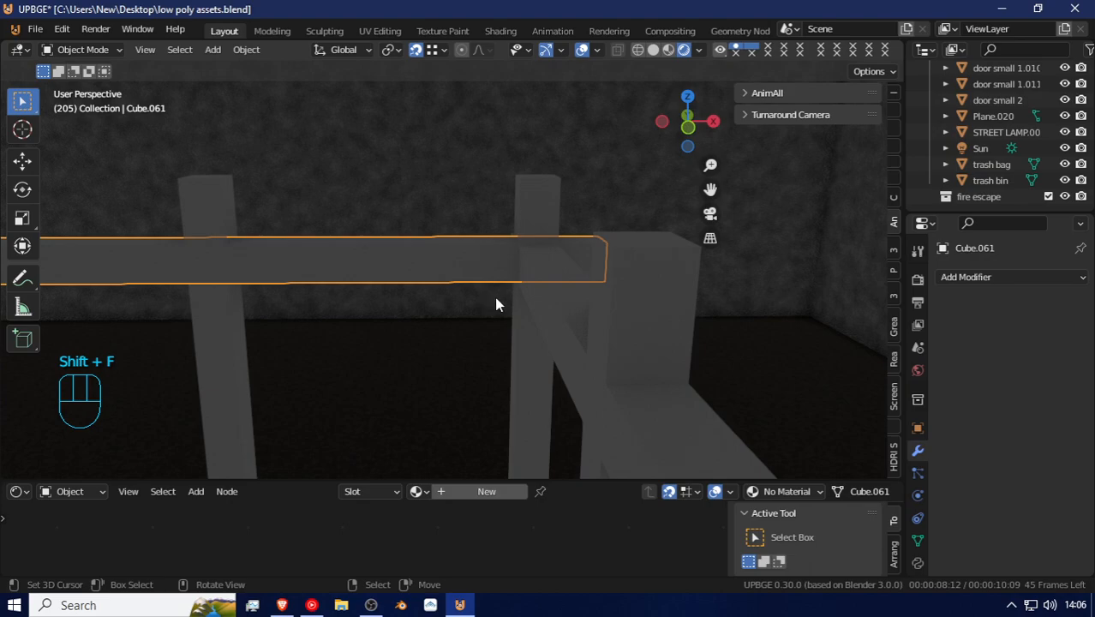
{"action": "key", "text": "a"}
Step: Fly through the hallway and out of the building, and look over its exterior from several sides
{"action": "key", "text": "shift+f"}
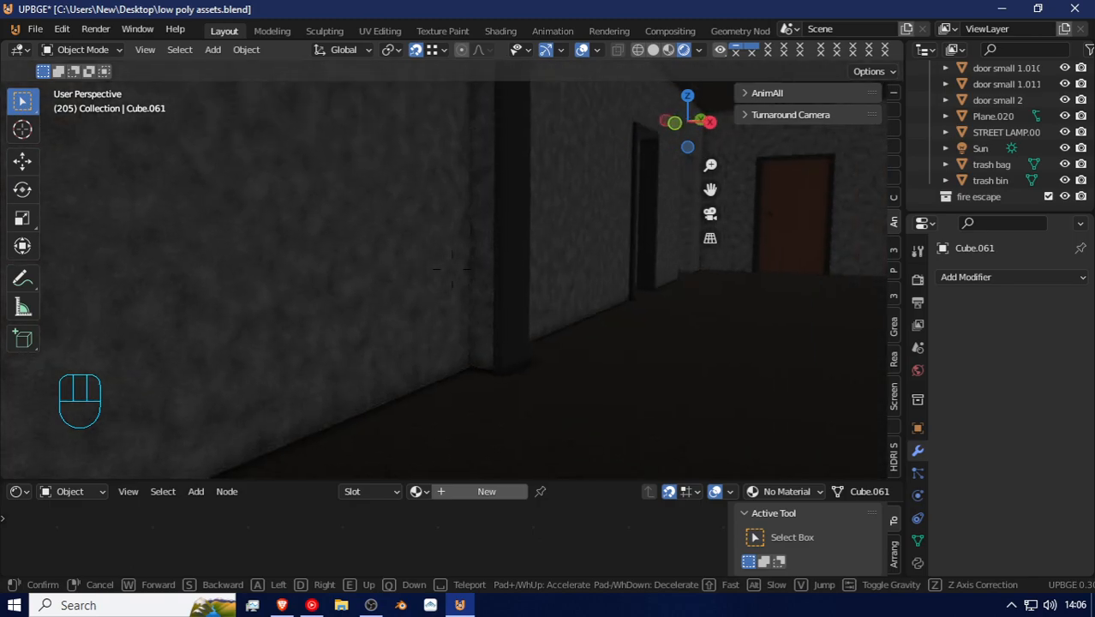
{"action": "key", "text": "w"}
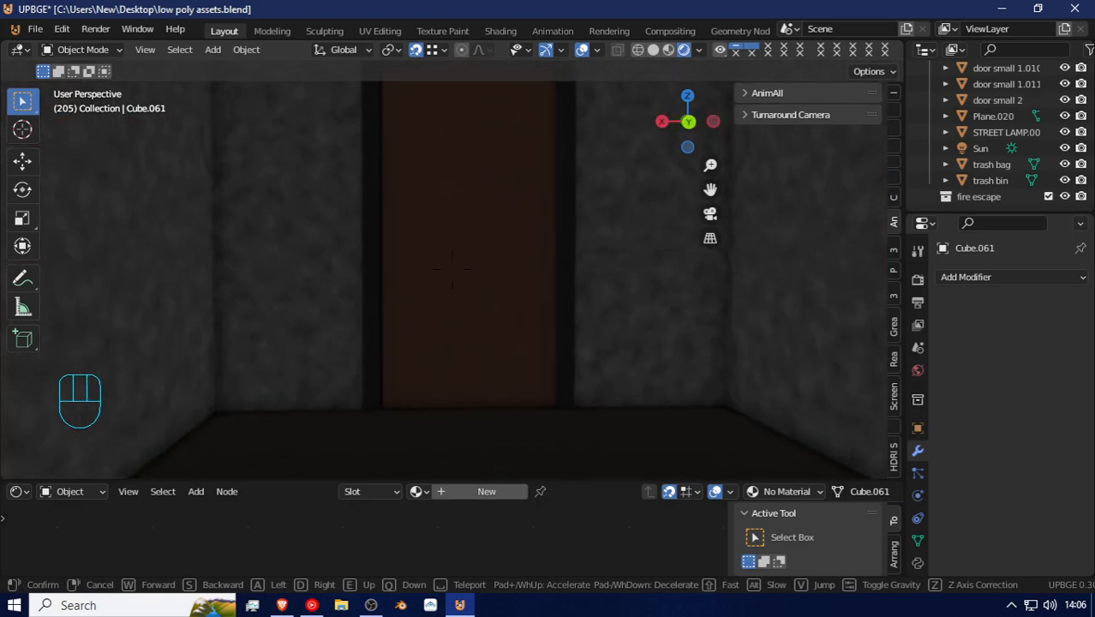
{"action": "key", "text": "s"}
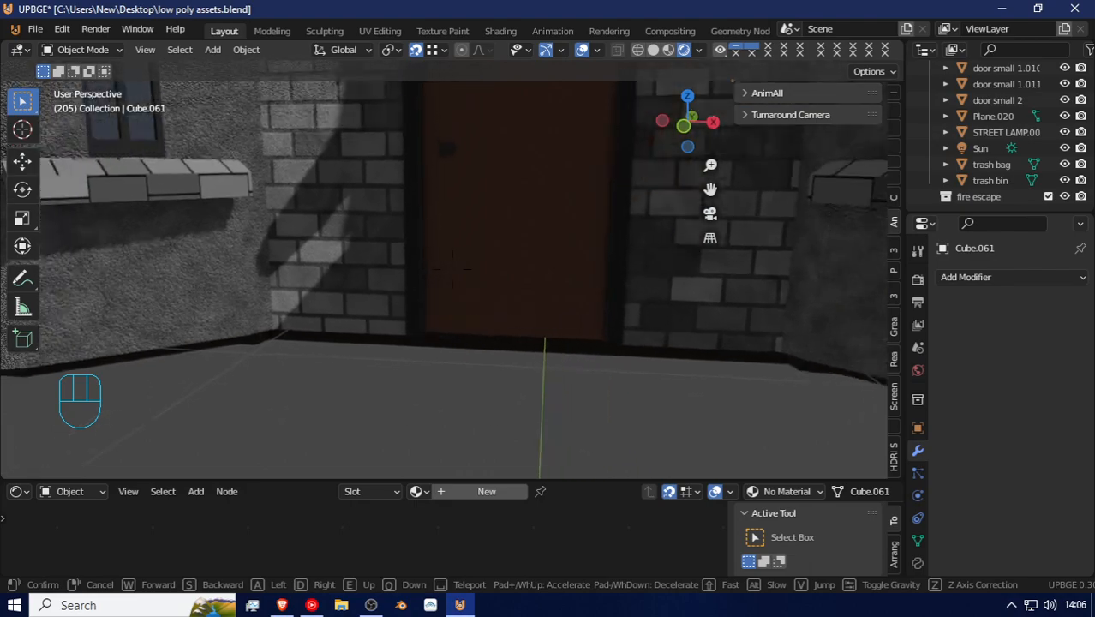
{"action": "key", "text": "shift+s"}
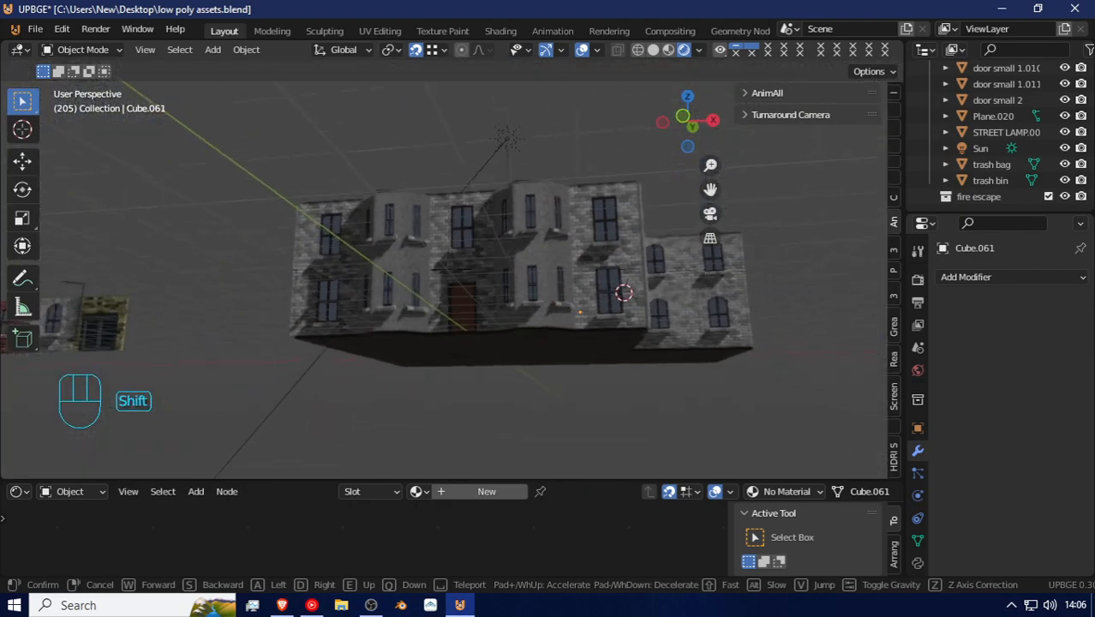
{"action": "key", "text": "shift+e"}
{"action": "key", "text": "shift+a"}
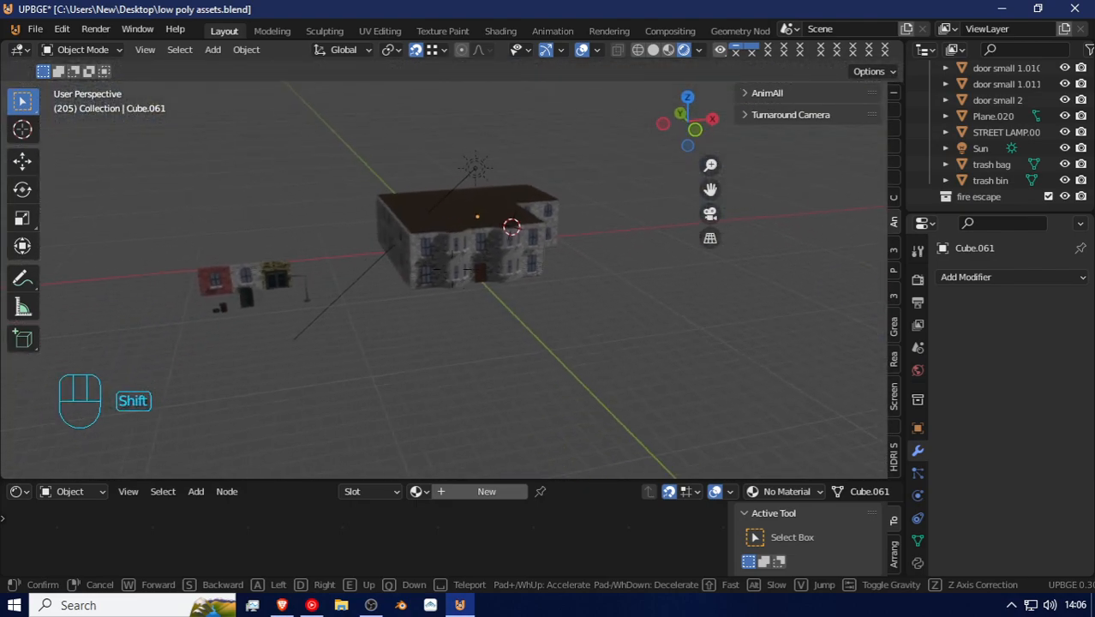
{"action": "key", "text": "shift+a"}
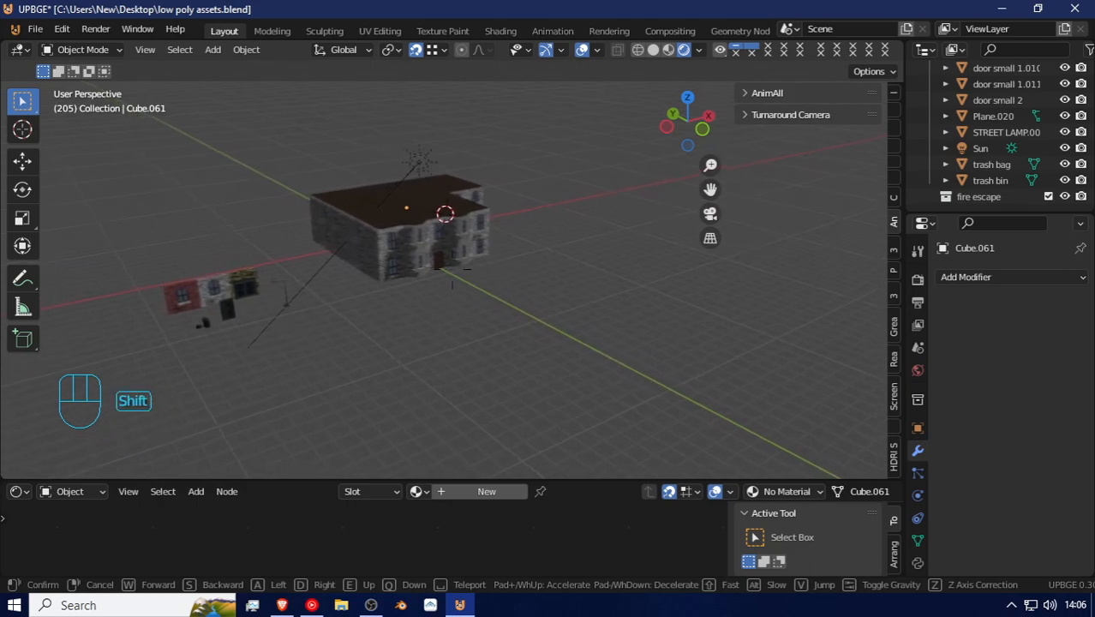
{"action": "key", "text": "shift+w"}
{"action": "key", "text": "shift+w"}
{"action": "key", "text": "shift+a"}
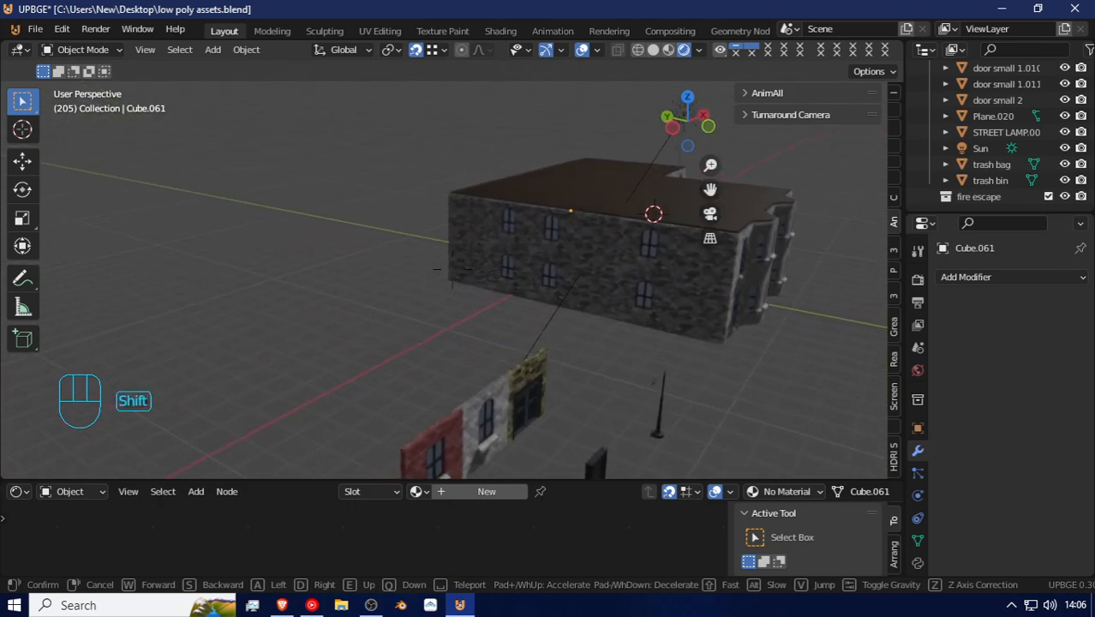
{"action": "key", "text": "shift+w"}
{"action": "key", "text": "shift+a"}
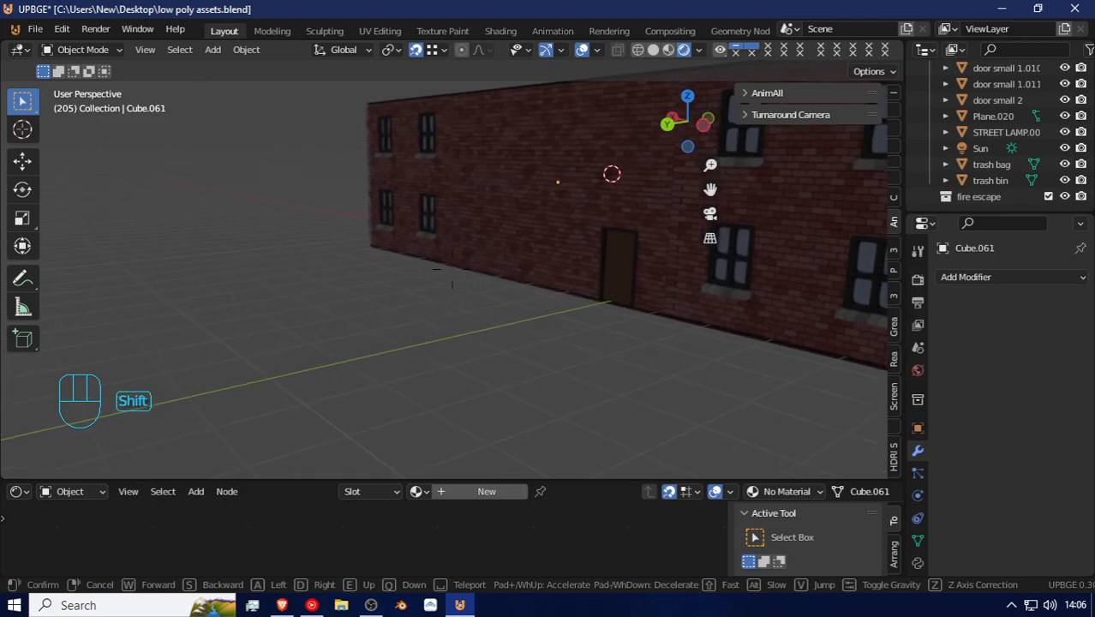
Step: Circle the building's exterior past its side and front walls, and rise above the front entrance to inspect the flat roof
{"action": "key", "text": "shift+w"}
{"action": "key", "text": "shift+a"}
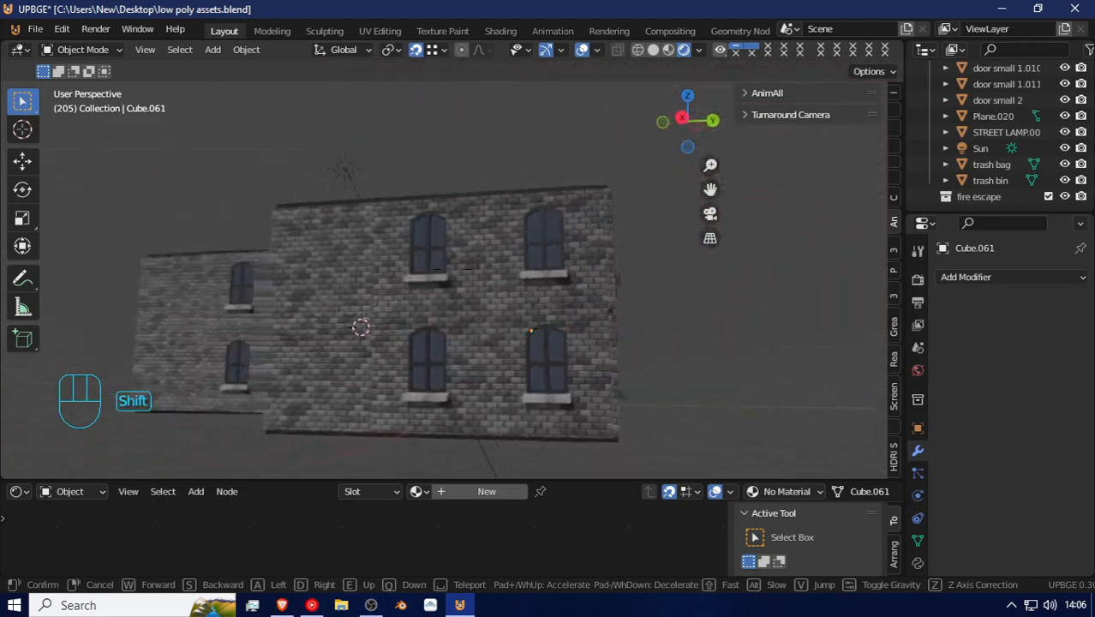
{"action": "key", "text": "shift+a"}
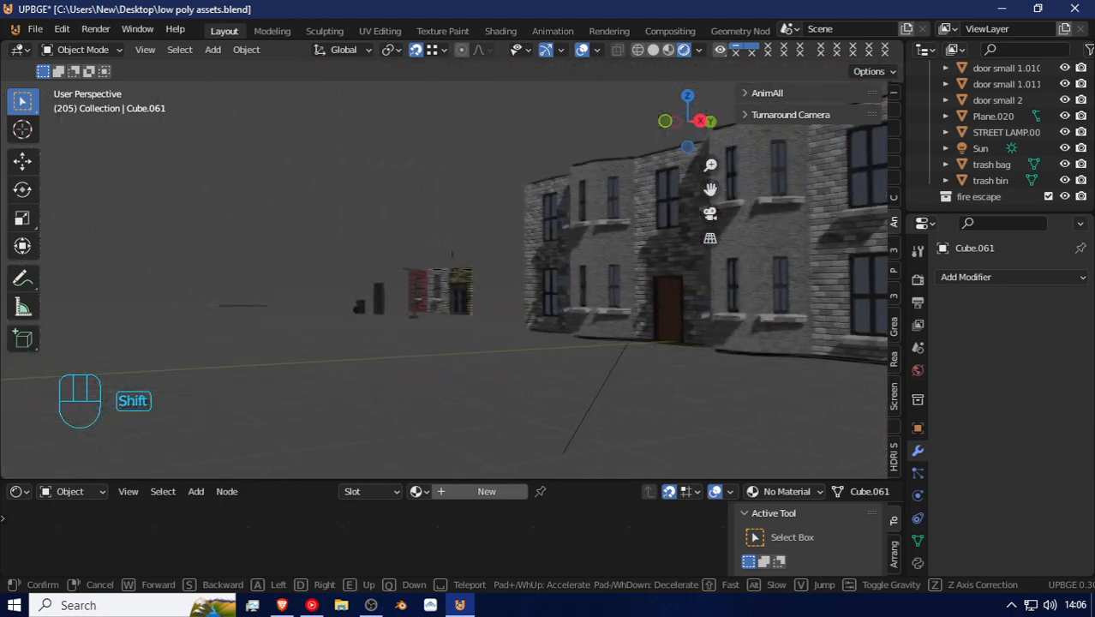
{"action": "key", "text": "shift+w"}
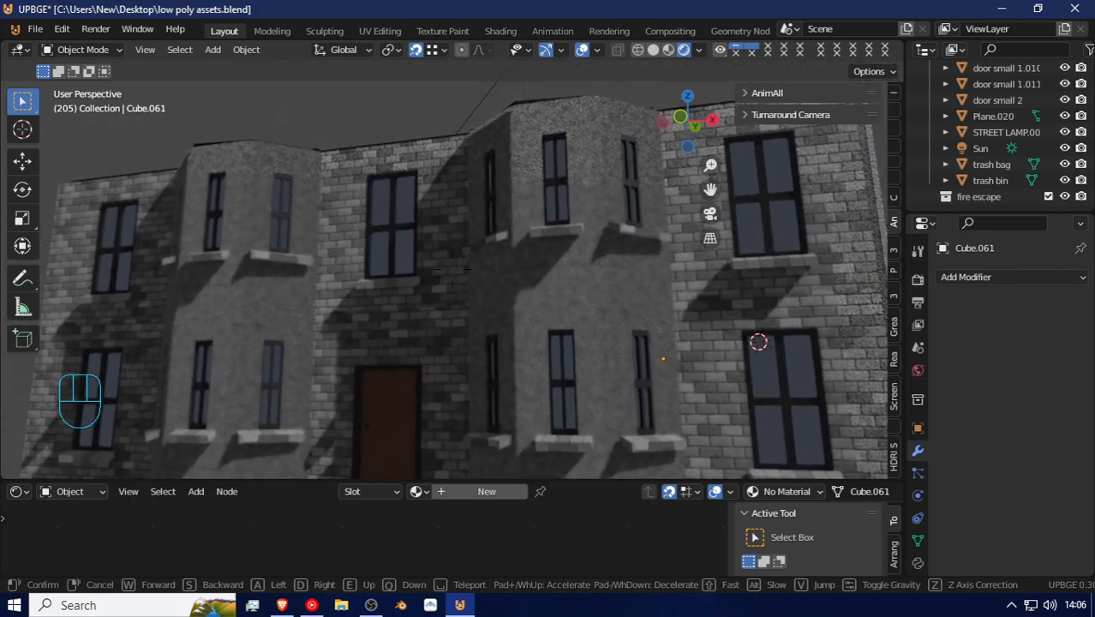
{"action": "key", "text": "shift+e"}
{"action": "left_click", "coordinate": [452, 269]}
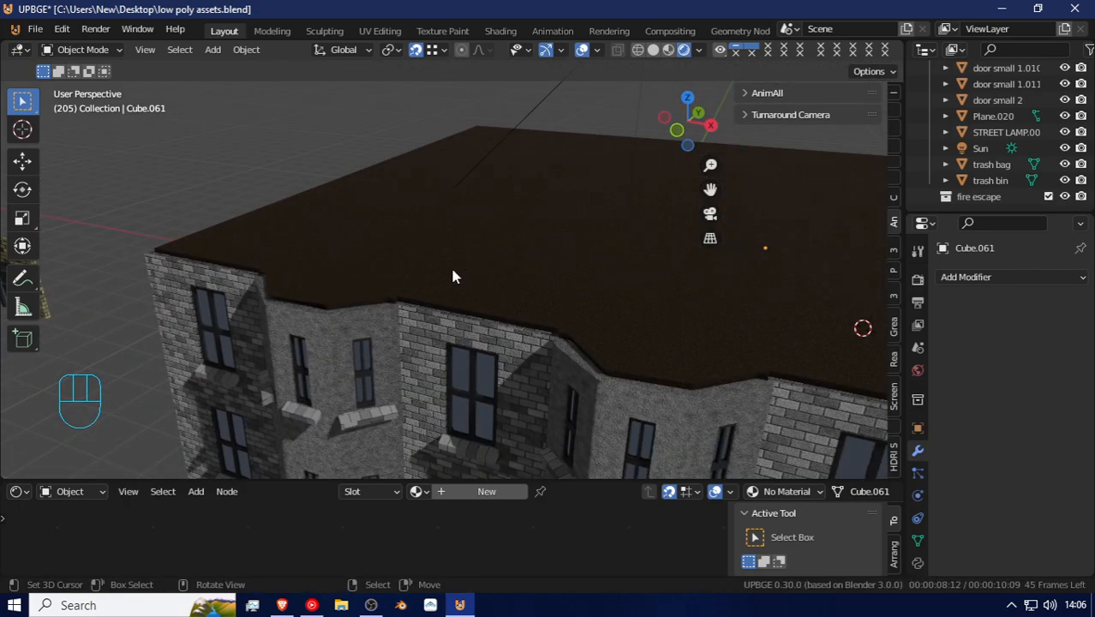
Step: Duplicate the roof slab above the entrance between the two bays in place, and rotate the copy 45° about the X axis
{"action": "key", "text": "Tab"}
{"action": "key", "text": "Tab"}
{"action": "left_click", "coordinate": [444, 290]}
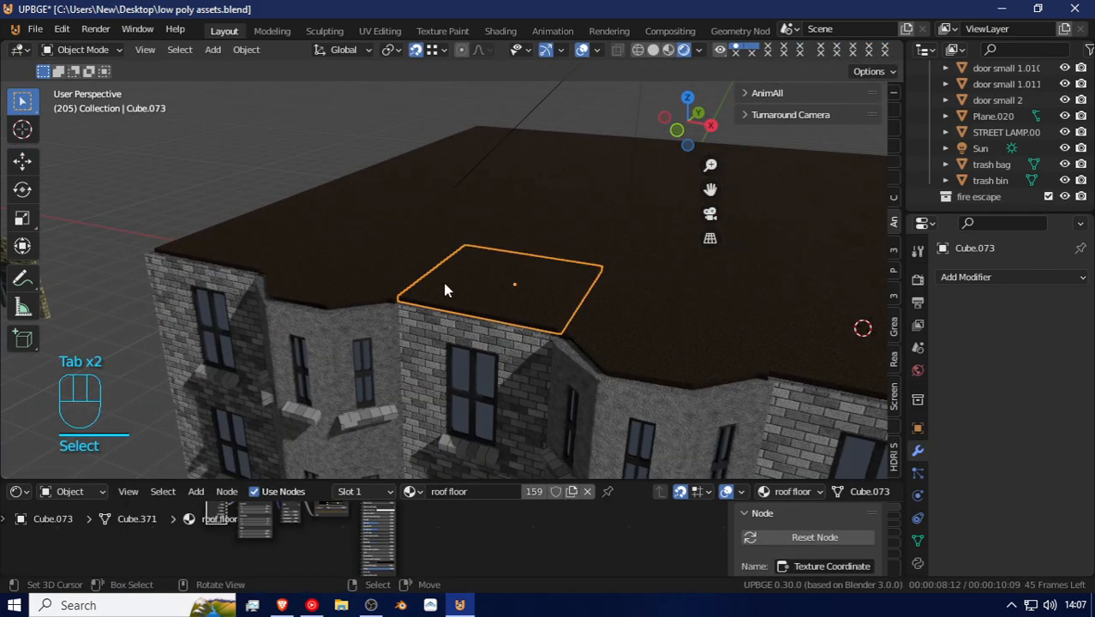
{"action": "key", "text": "shift+d"}
{"action": "right_click", "coordinate": [421, 295]}
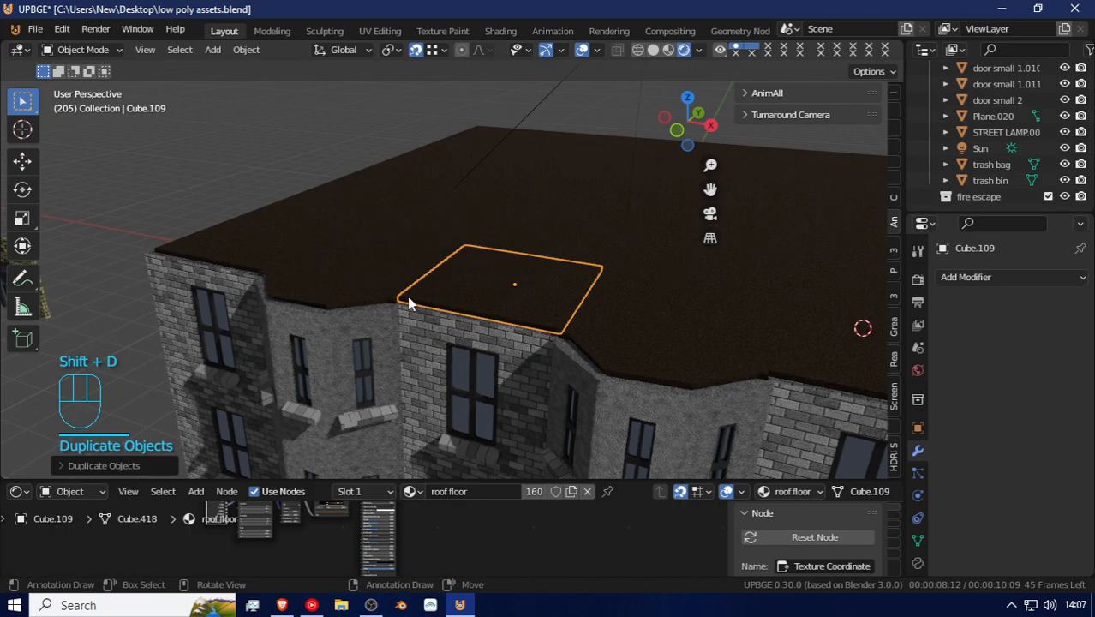
{"action": "key", "text": "r"}
{"action": "key", "text": "x"}
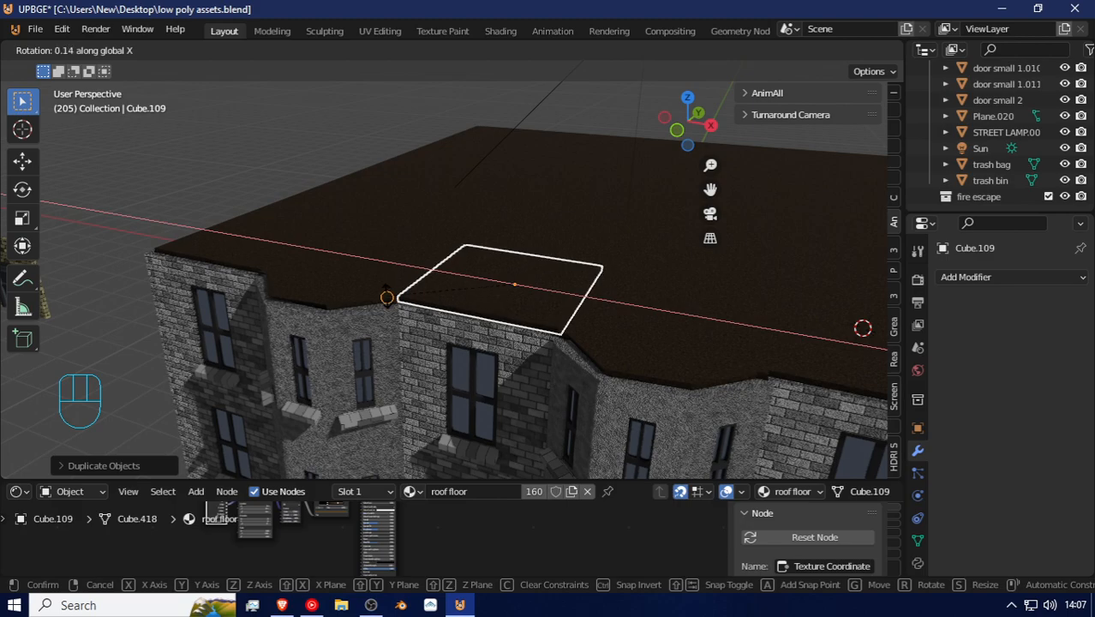
{"action": "type", "text": "4"}
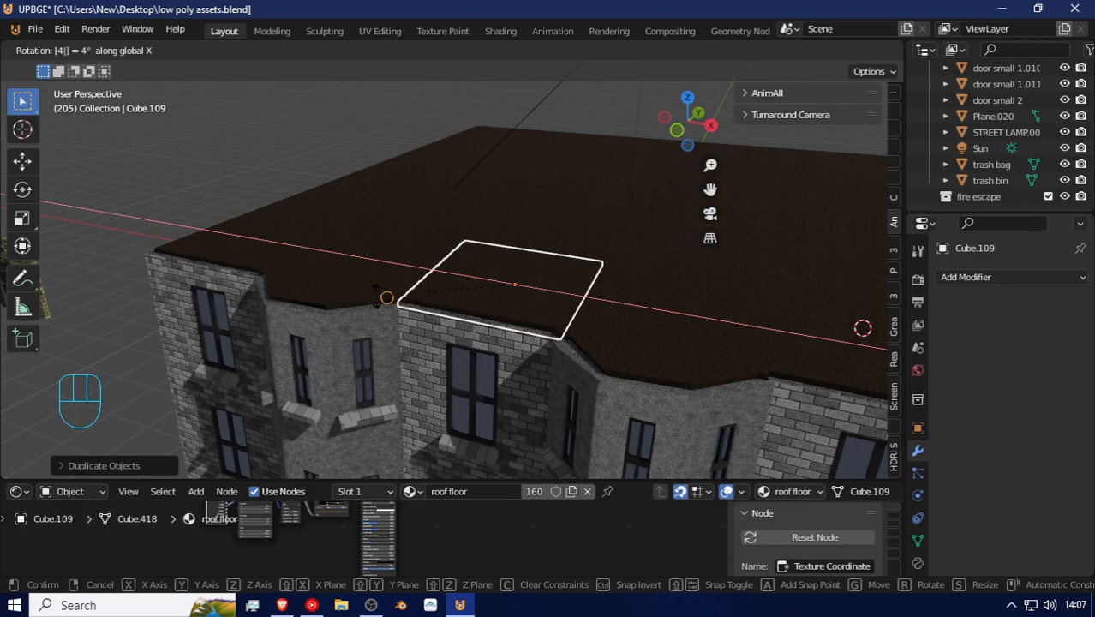
{"action": "type", "text": "5"}
{"action": "key", "text": "Return"}
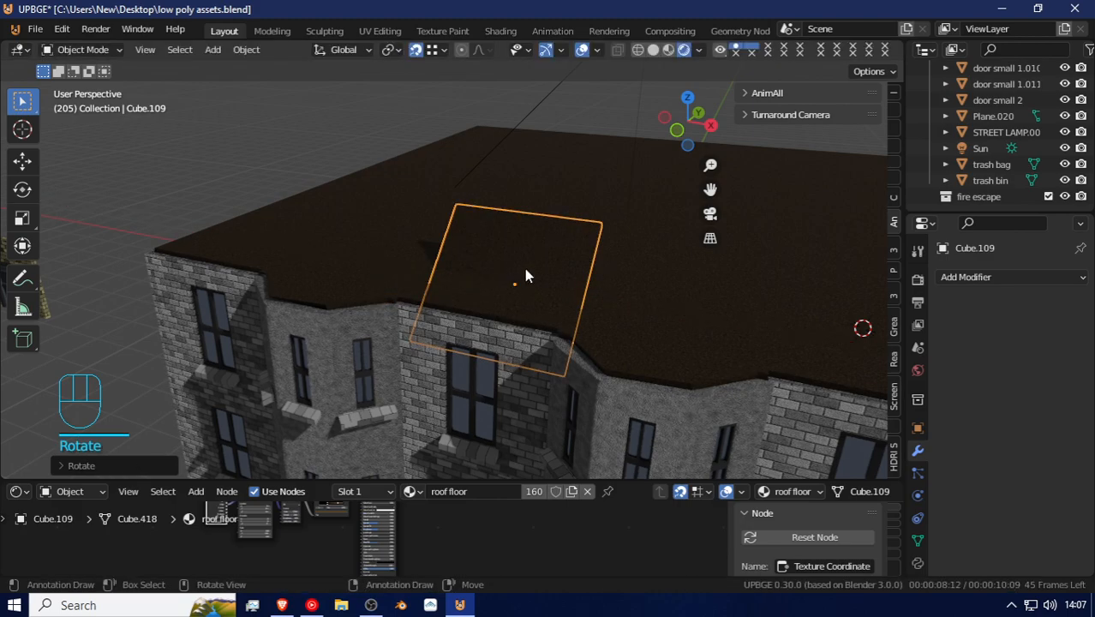
Step: Try to move the tilted slab out along Y and up along Z at the front wall, and undo both moves
{"action": "key", "text": "shift+f"}
{"action": "left_click", "coordinate": [451, 268]}
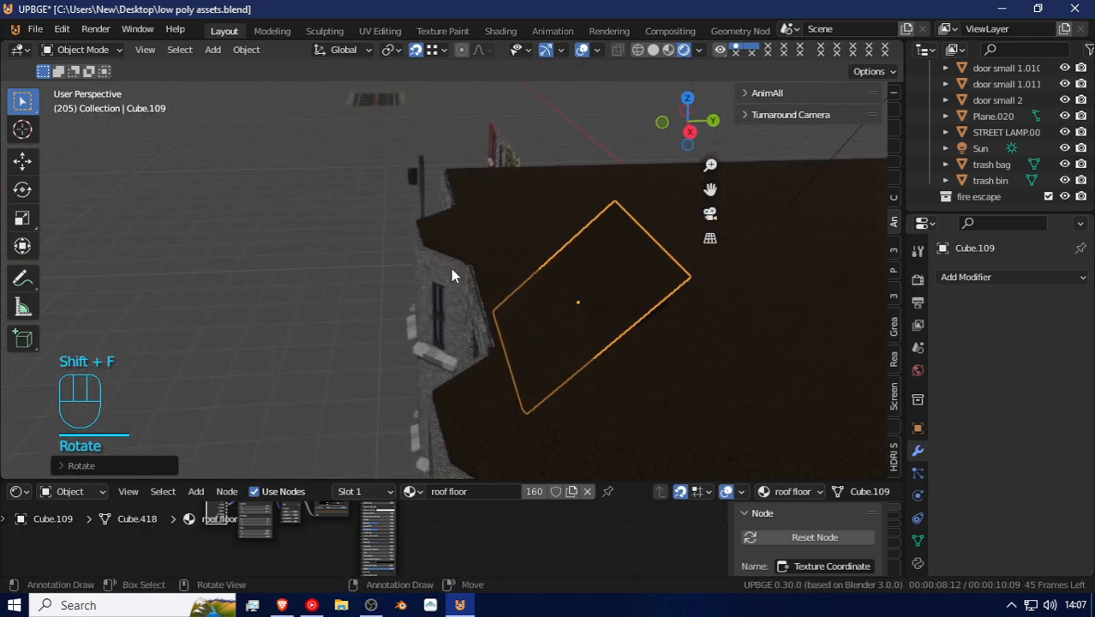
{"action": "key", "text": "g"}
{"action": "key", "text": "y"}
{"action": "key", "text": "g"}
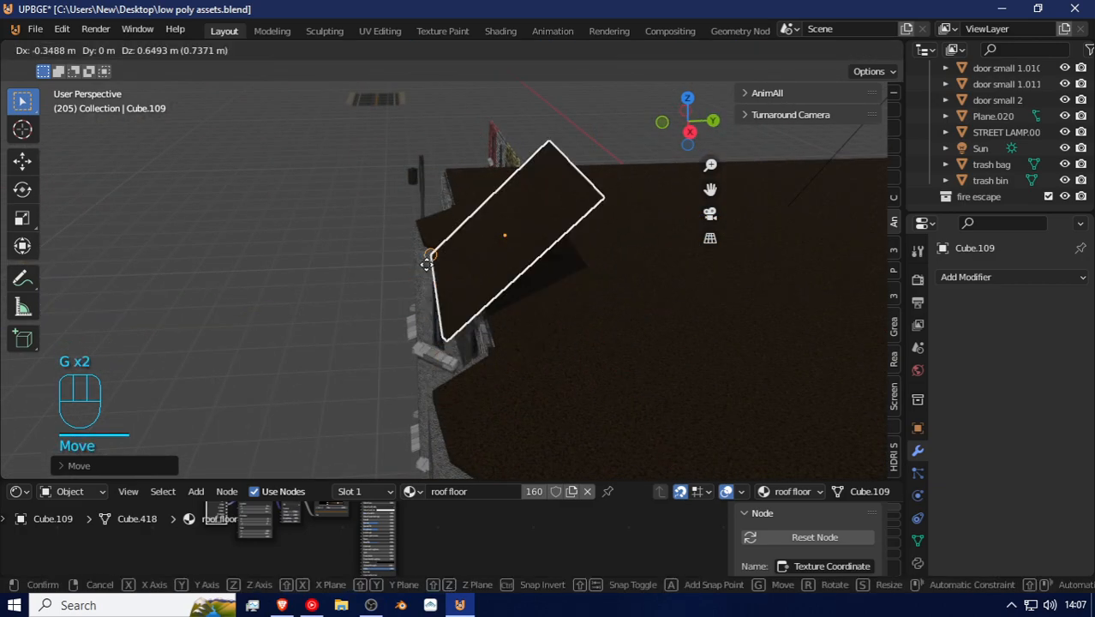
{"action": "key", "text": "z"}
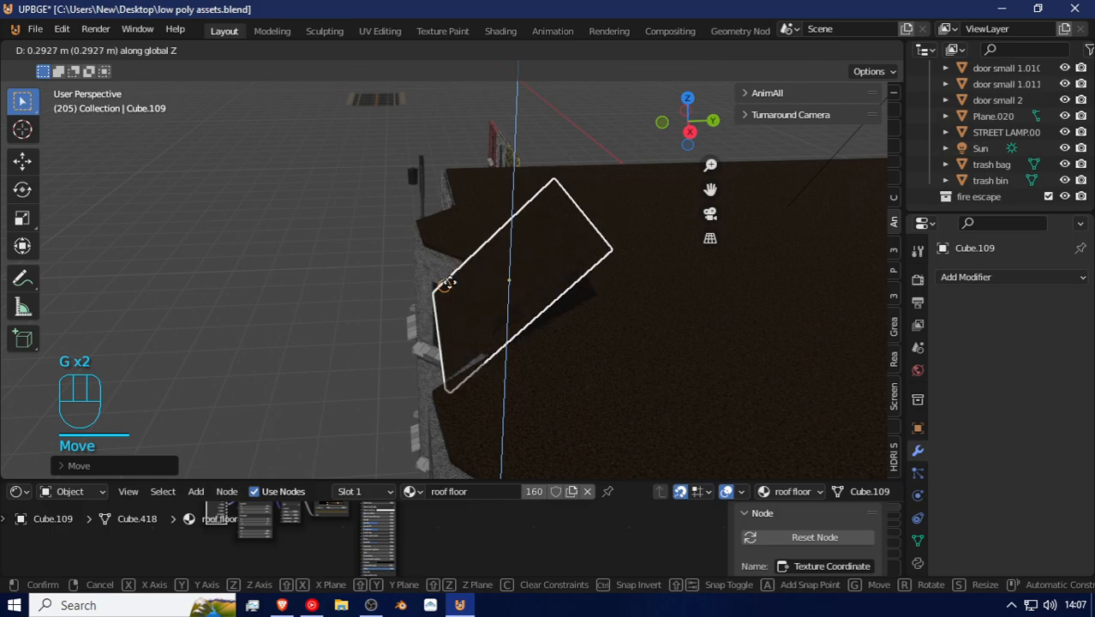
{"action": "left_click", "coordinate": [445, 284]}
{"action": "key", "text": "ctrl+z"}
{"action": "key", "text": "ctrl+z"}
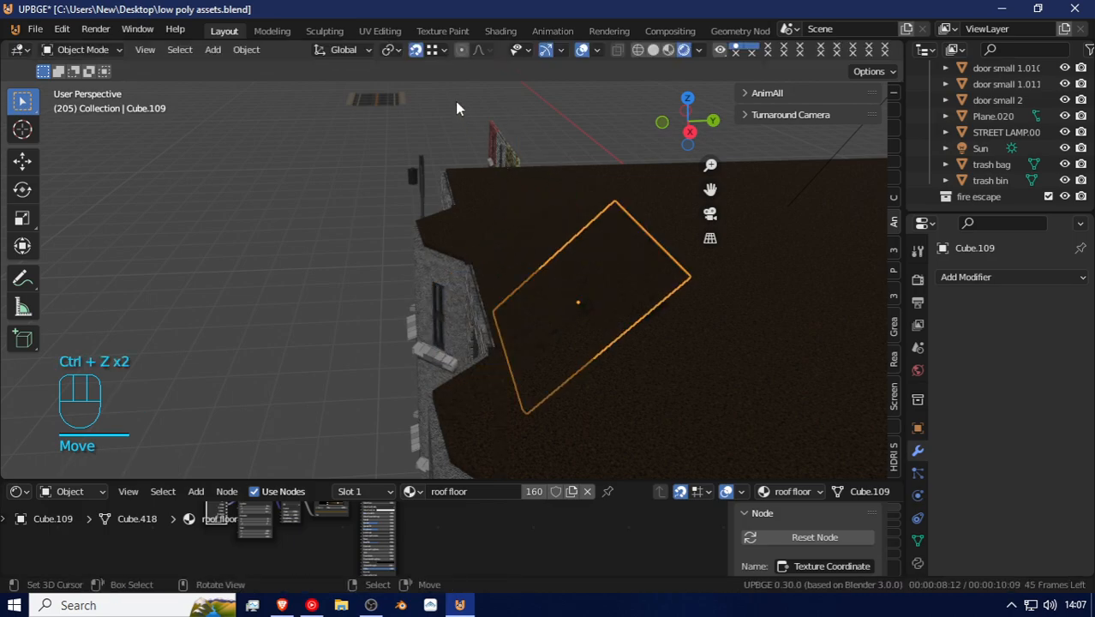
Step: Set snapping to Increment and move the tilted slab outward along global Y over the front wall
{"action": "left_click", "coordinate": [430, 51]}
{"action": "left_click", "coordinate": [411, 98]}
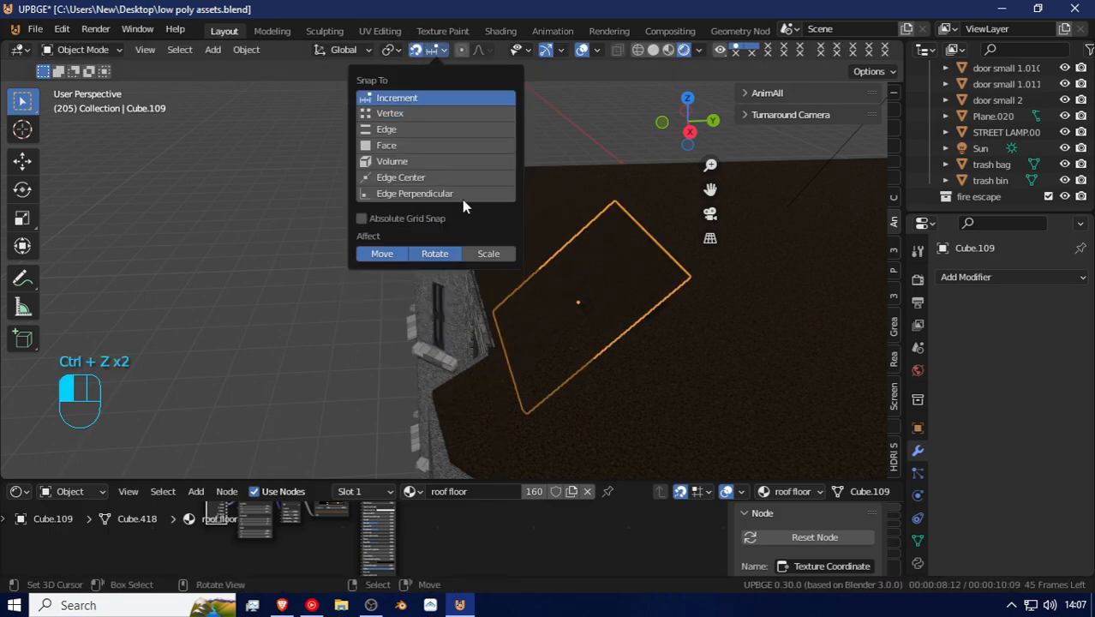
{"action": "key", "text": "g"}
{"action": "key", "text": "y"}
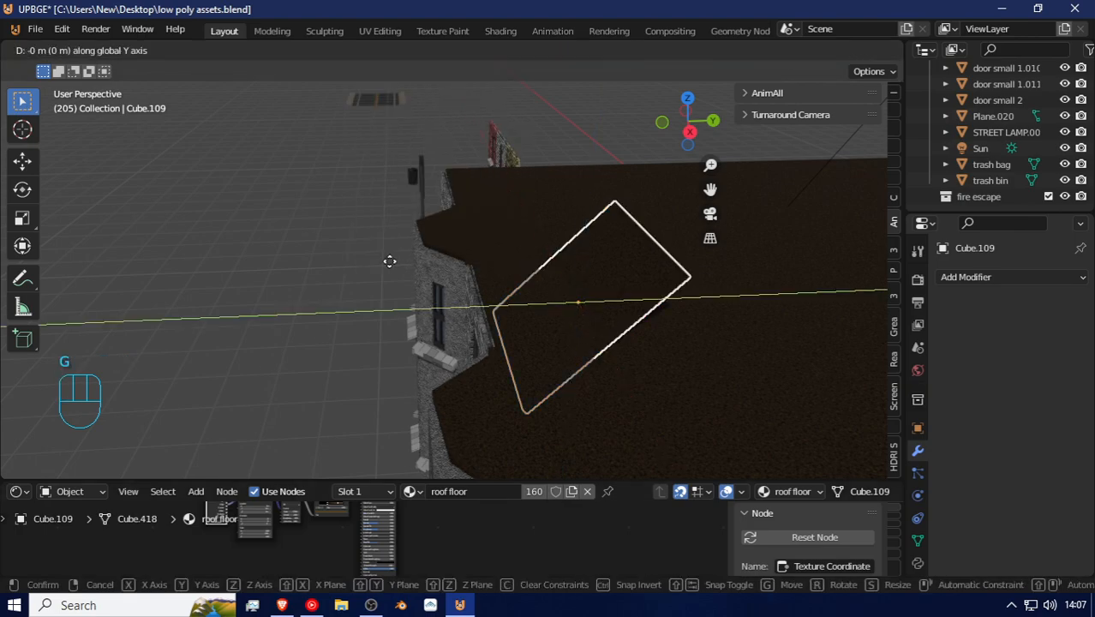
{"action": "left_click", "coordinate": [404, 316]}
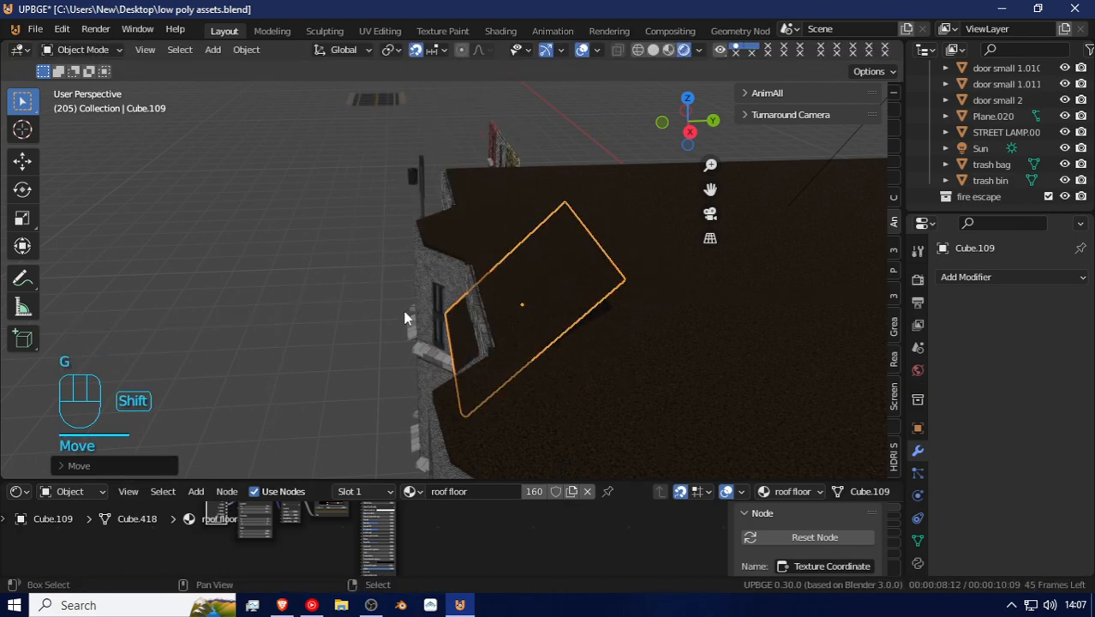
Step: Raise the tilted slab along global Z until its lower edge sits near the top of the front wall
{"action": "key", "text": "shift+f"}
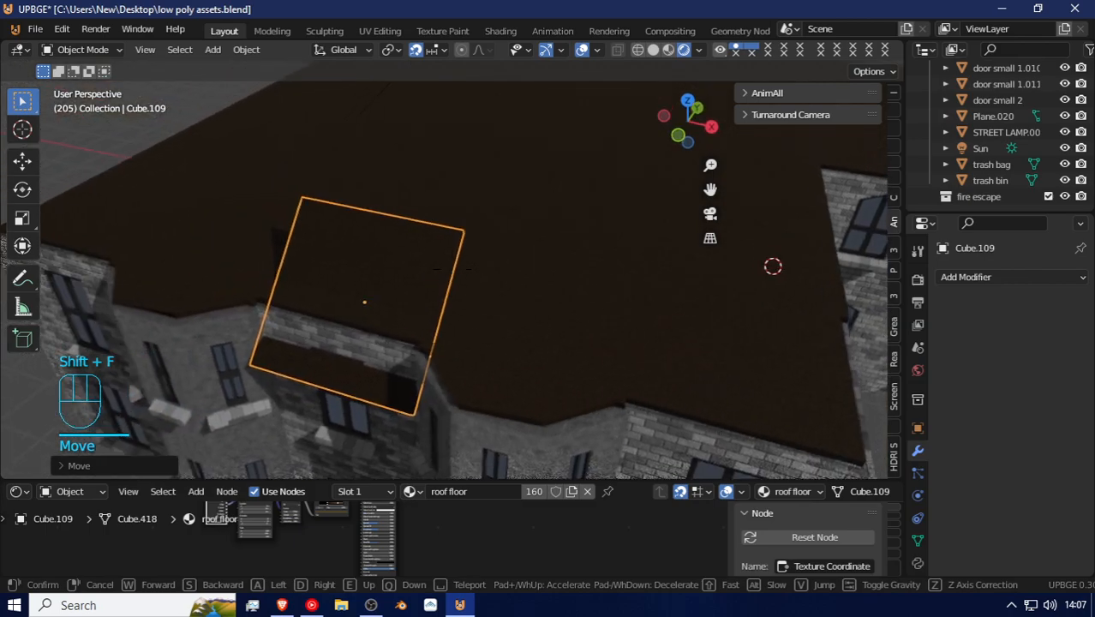
{"action": "key", "text": "s"}
{"action": "left_click", "coordinate": [453, 269]}
{"action": "key", "text": "g"}
{"action": "key", "text": "z"}
{"action": "left_click", "coordinate": [450, 261]}
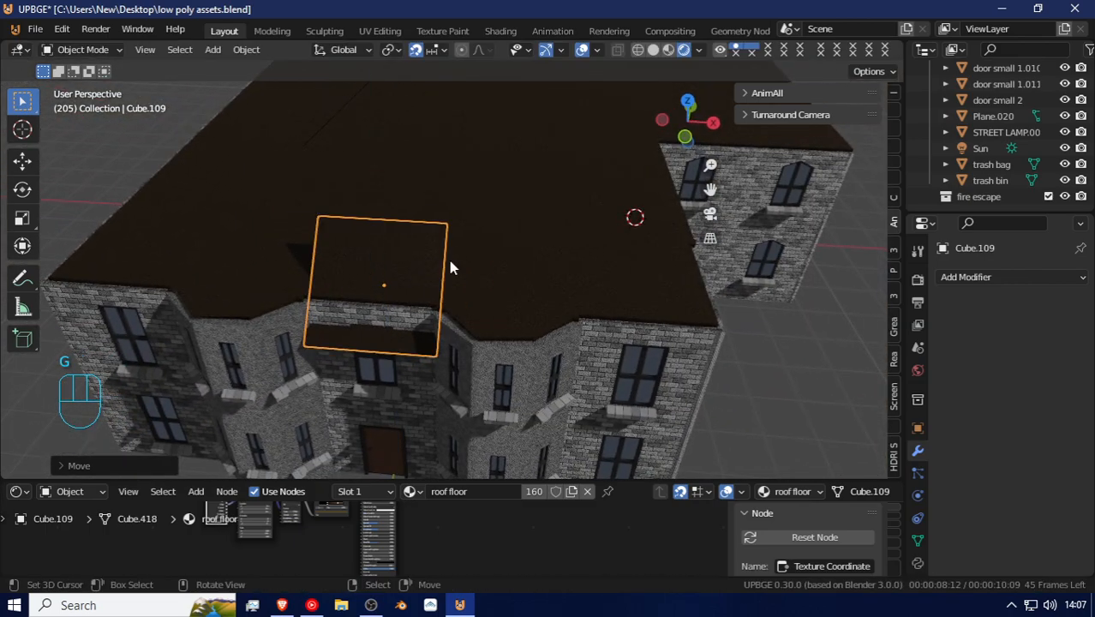
{"action": "key", "text": "shift+f"}
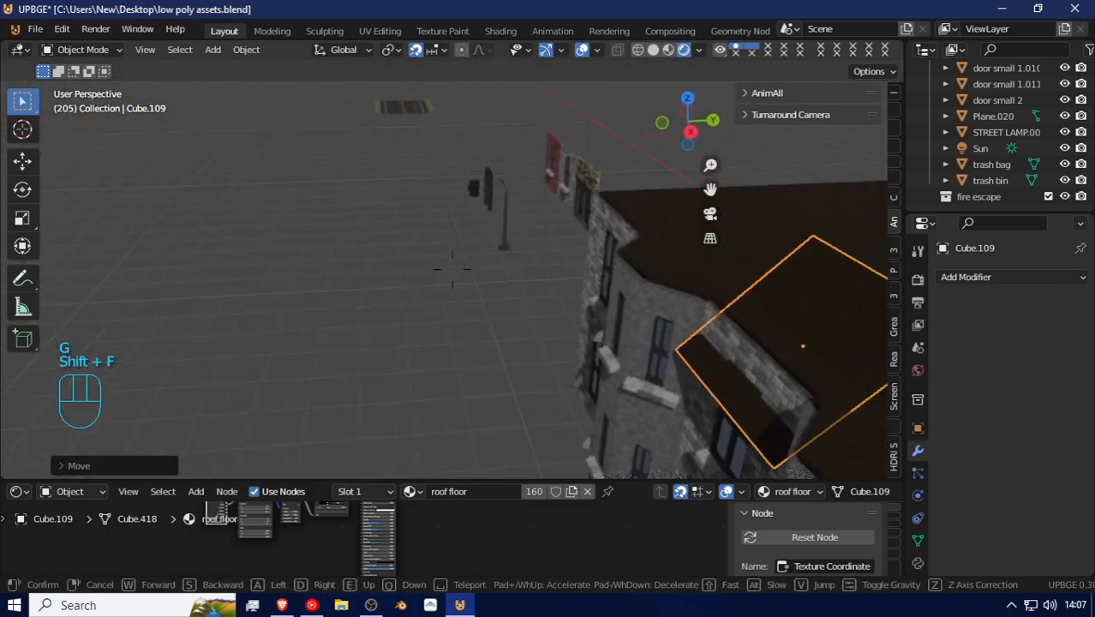
{"action": "scroll", "coordinate": [451, 268], "scroll_direction": "up", "scroll_amount": 2}
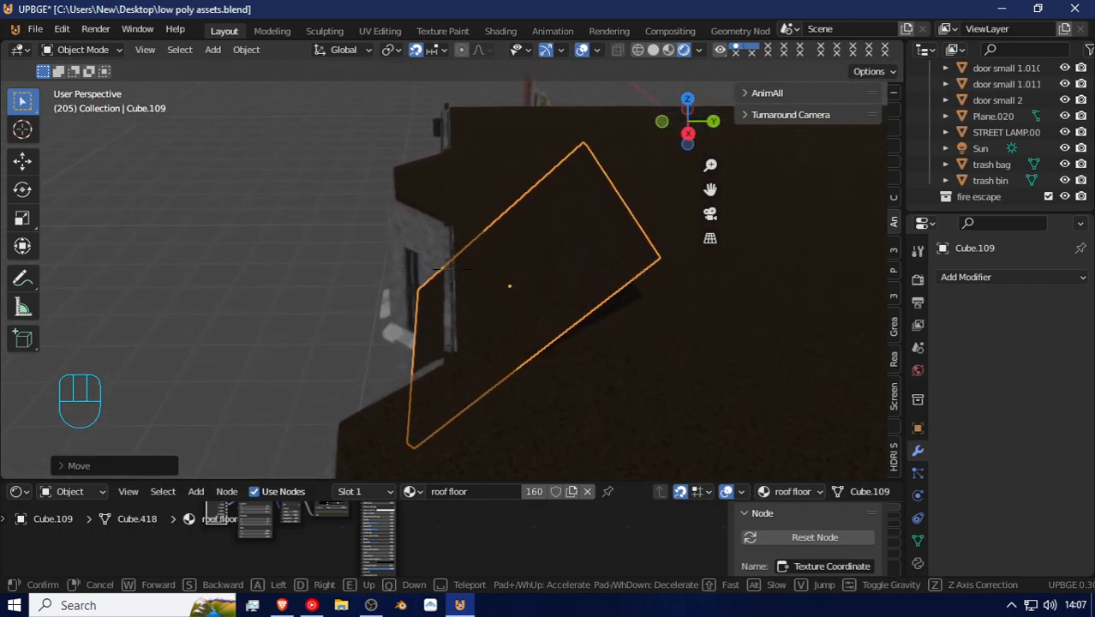
{"action": "key", "text": "g"}
{"action": "key", "text": "z"}
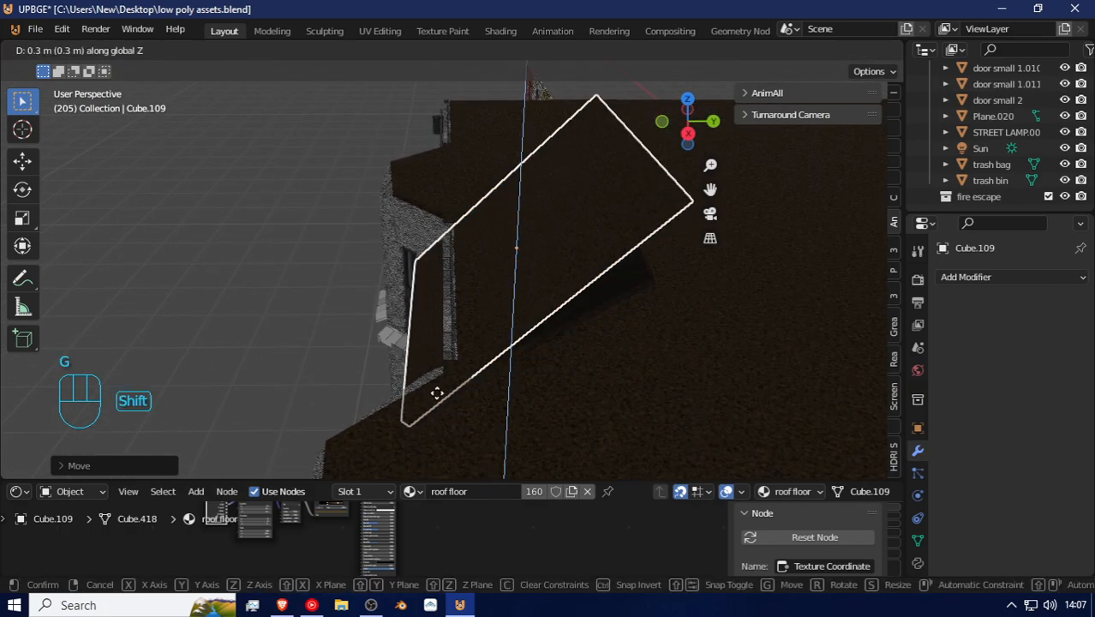
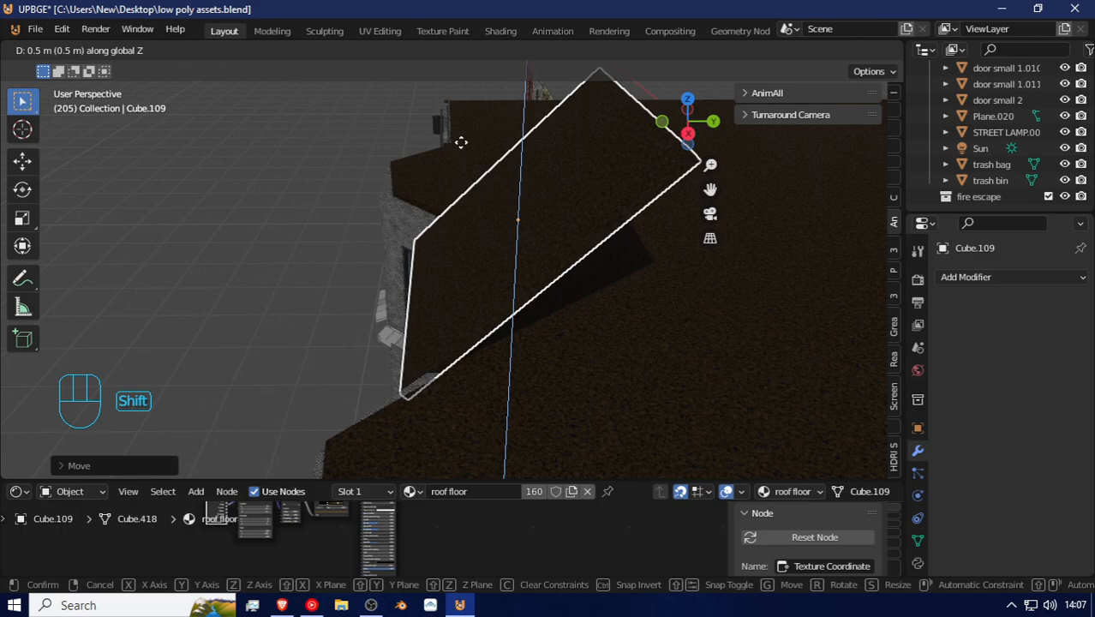
{"action": "left_click", "coordinate": [493, 331]}
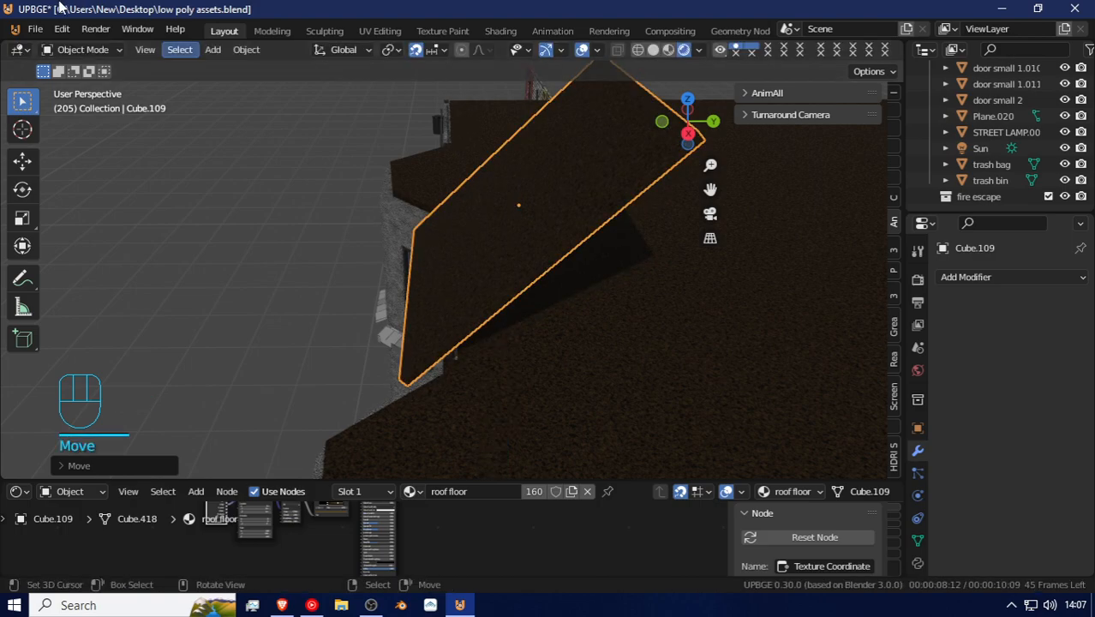
Step: Set the transform orientation to Local and slide the tilted slab down its own slope along local X
{"action": "left_click", "coordinate": [358, 53]}
{"action": "left_click", "coordinate": [300, 115]}
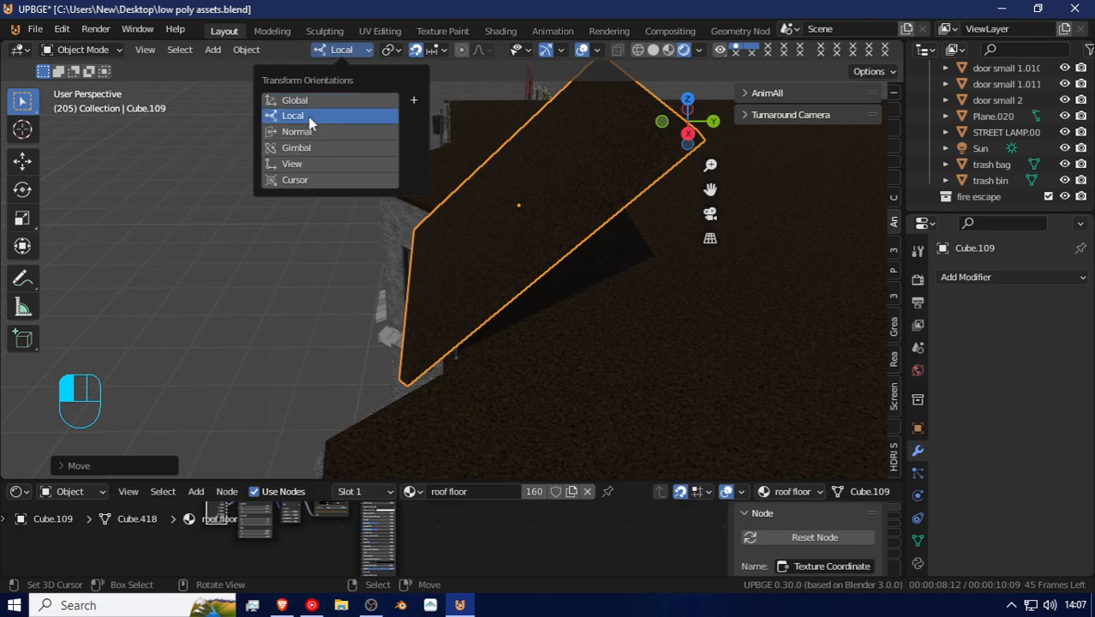
{"action": "left_click", "coordinate": [24, 160]}
{"action": "left_click_drag", "start_coordinate": [572, 168], "coordinate": [323, 399], "text": "shift"}
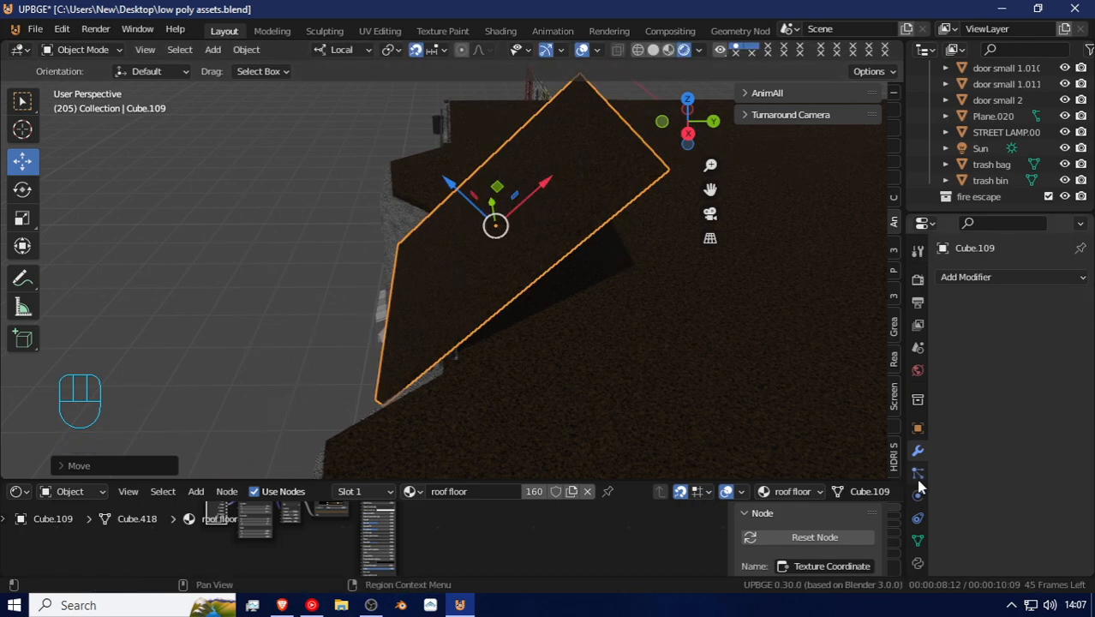
Step: Remove the roof floor material slot from the tilted slab
{"action": "scroll", "coordinate": [919, 510], "scroll_direction": "down", "scroll_amount": 2}
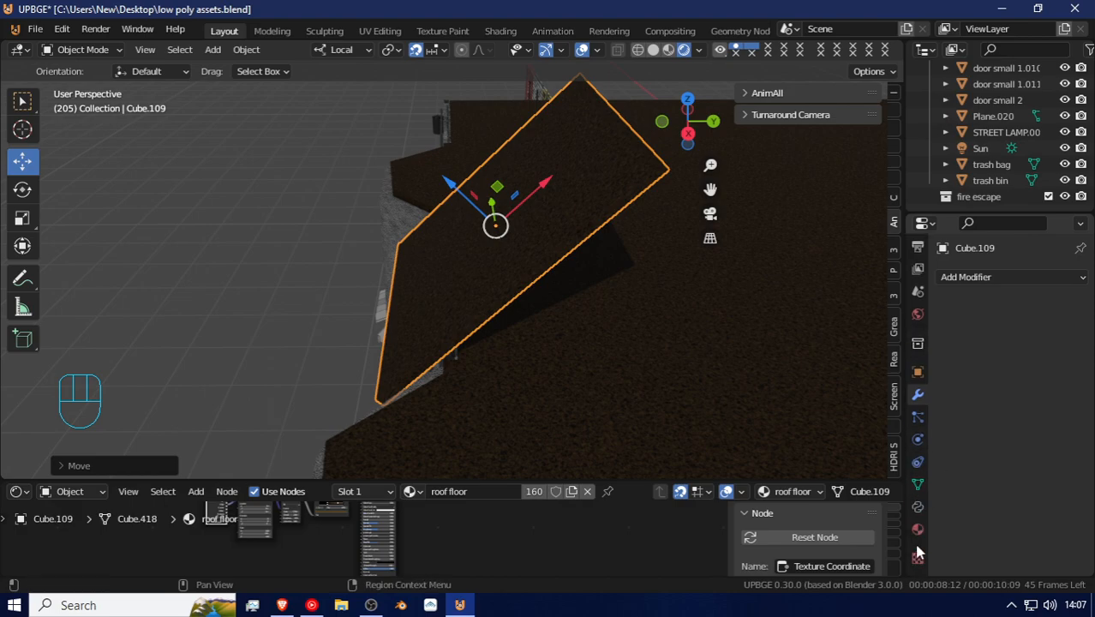
{"action": "left_click", "coordinate": [918, 530]}
{"action": "left_click", "coordinate": [1081, 293]}
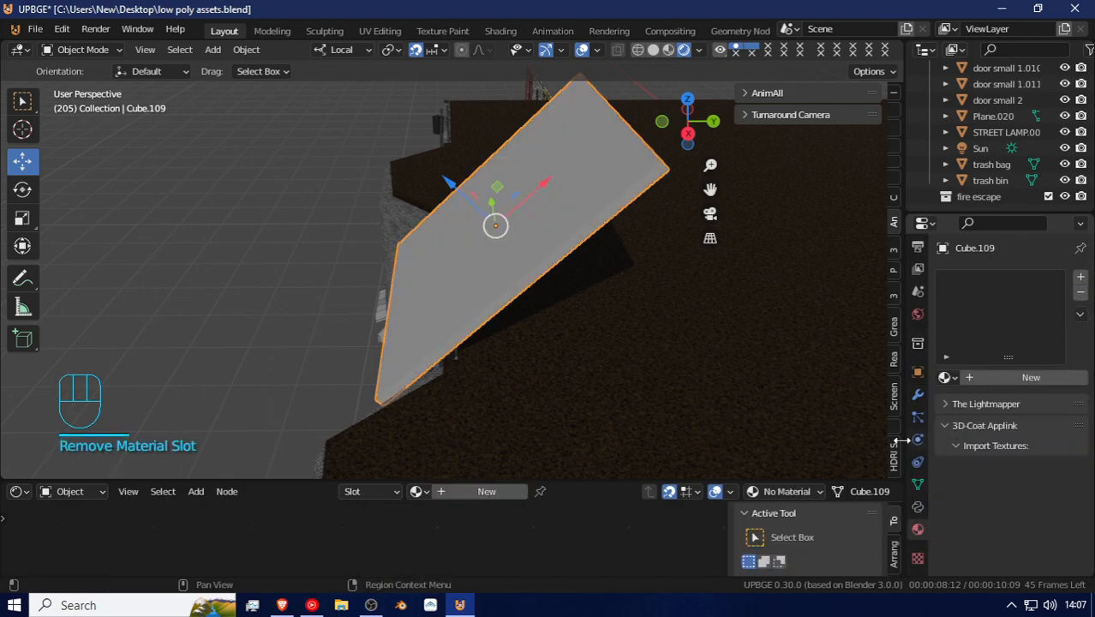
Step: Duplicate the tilted slab and move the copy 2 m along local Y over the neighbouring bay
{"action": "key", "text": "shift+f"}
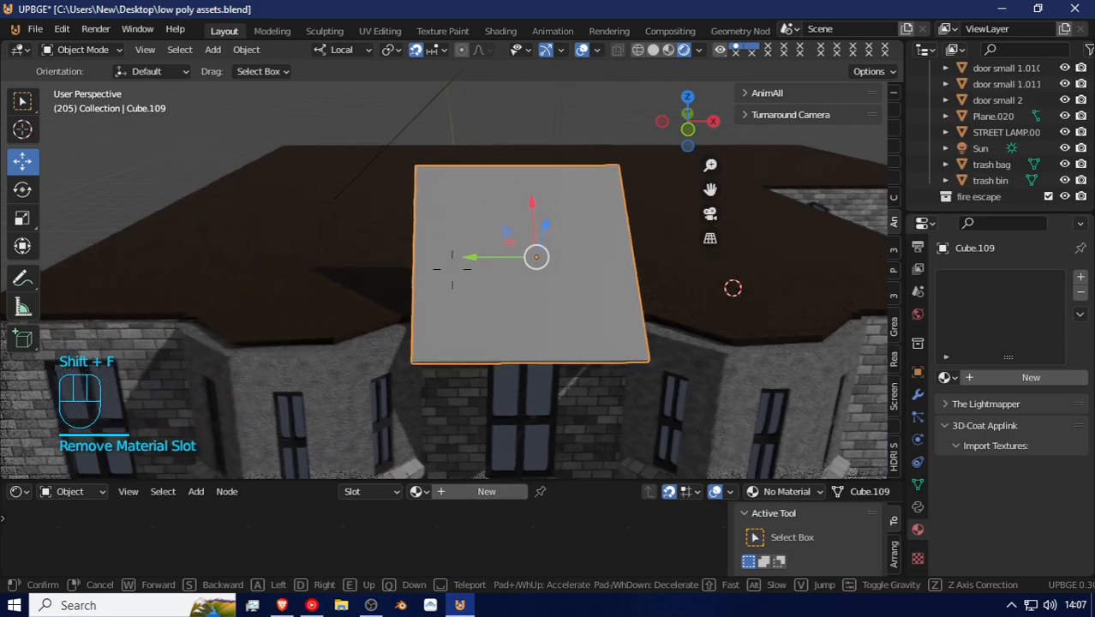
{"action": "left_click", "coordinate": [454, 275]}
{"action": "key", "text": "shift+d"}
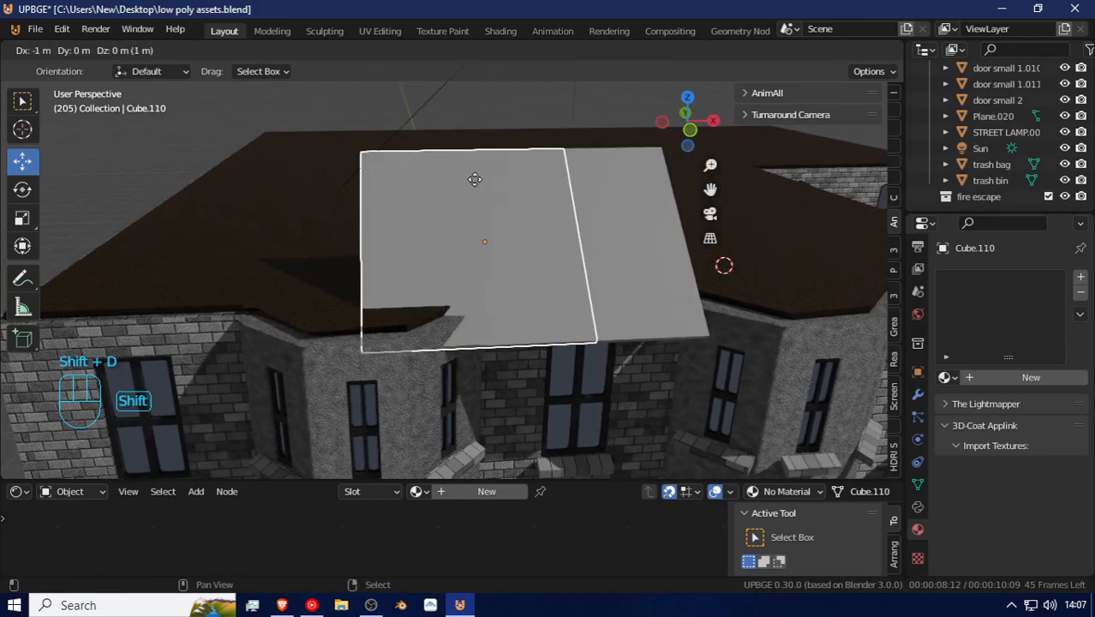
{"action": "right_click", "coordinate": [472, 245]}
{"action": "key", "text": "g"}
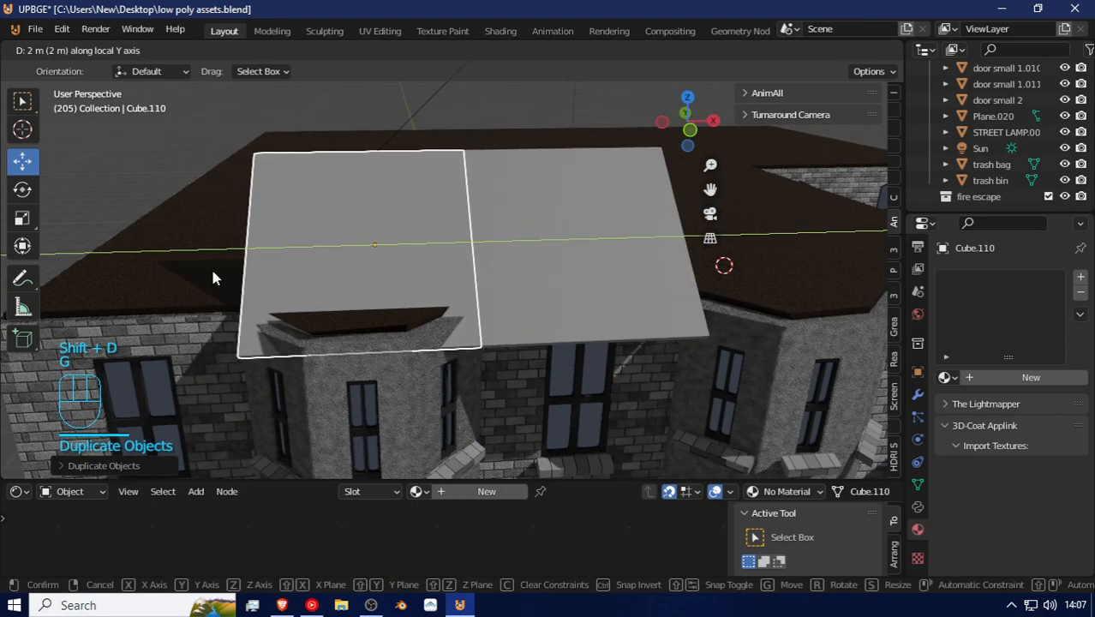
{"action": "left_click", "coordinate": [213, 276]}
Step: Move the copied slab 1 m outward along global Y so that it covers the protruding bay
{"action": "key", "text": "shift+f"}
{"action": "left_click", "coordinate": [454, 275]}
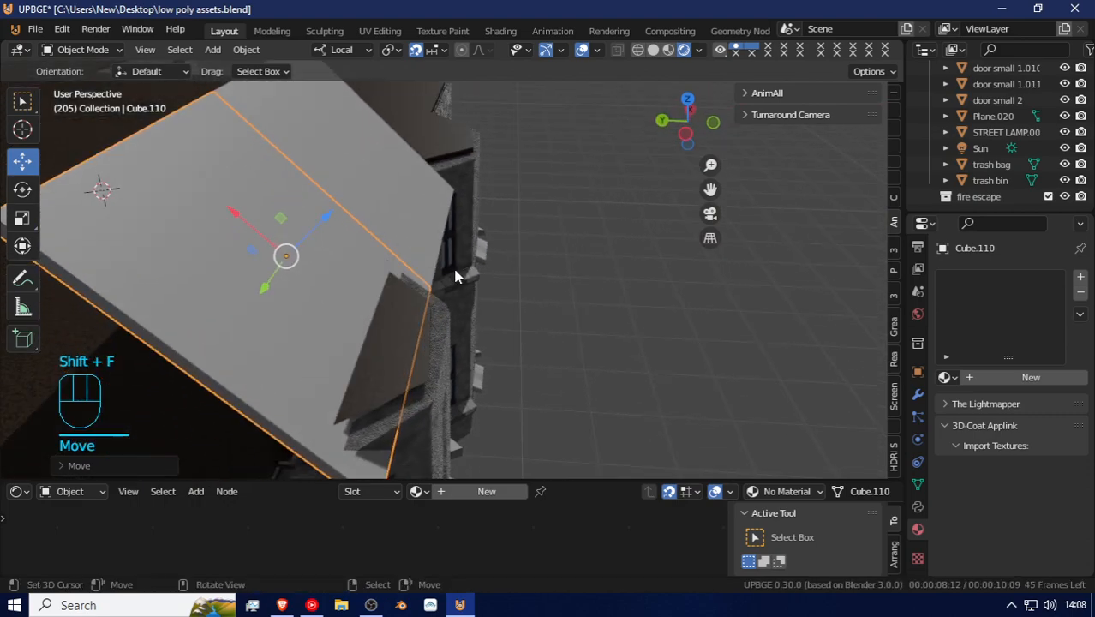
{"action": "key", "text": "g"}
{"action": "right_click", "coordinate": [526, 354]}
{"action": "key", "text": "g"}
{"action": "key", "text": "y"}
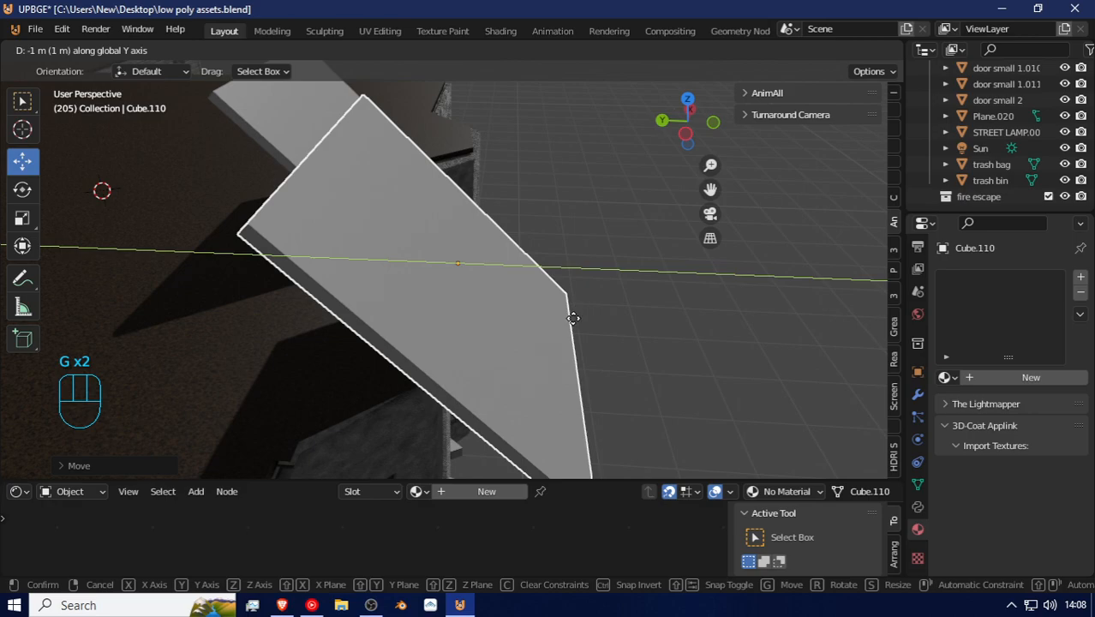
{"action": "left_click", "coordinate": [573, 318]}
Step: Duplicate the tilted bay slab and move the copy along local Y over the matching bay on the other side of the entrance
{"action": "key", "text": "shift+f"}
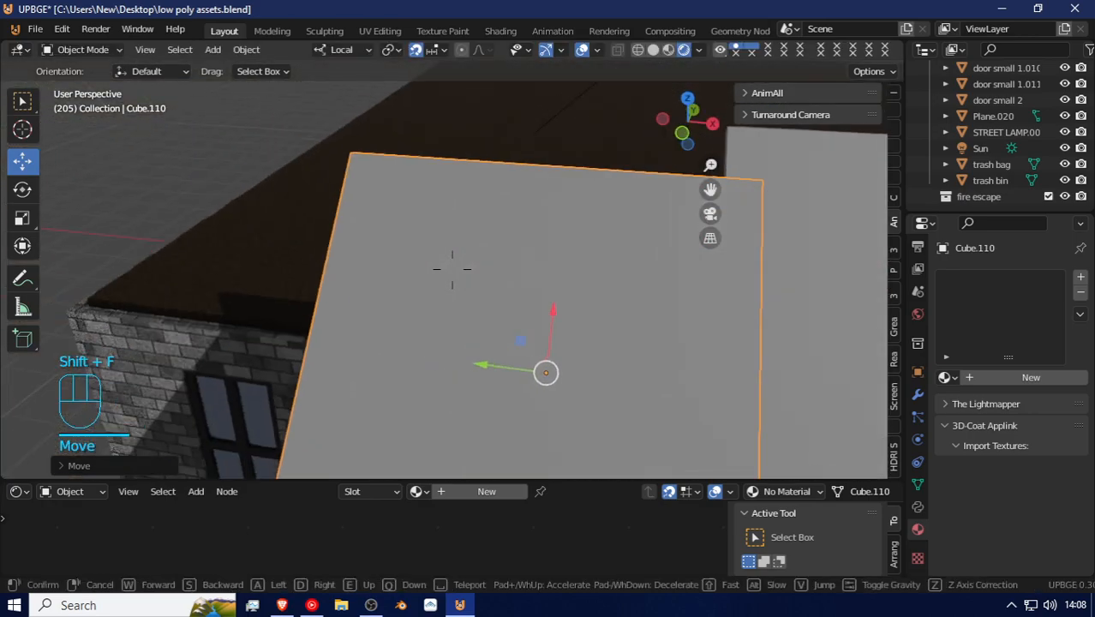
{"action": "key", "text": "d"}
{"action": "key", "text": "s"}
{"action": "left_click", "coordinate": [451, 269]}
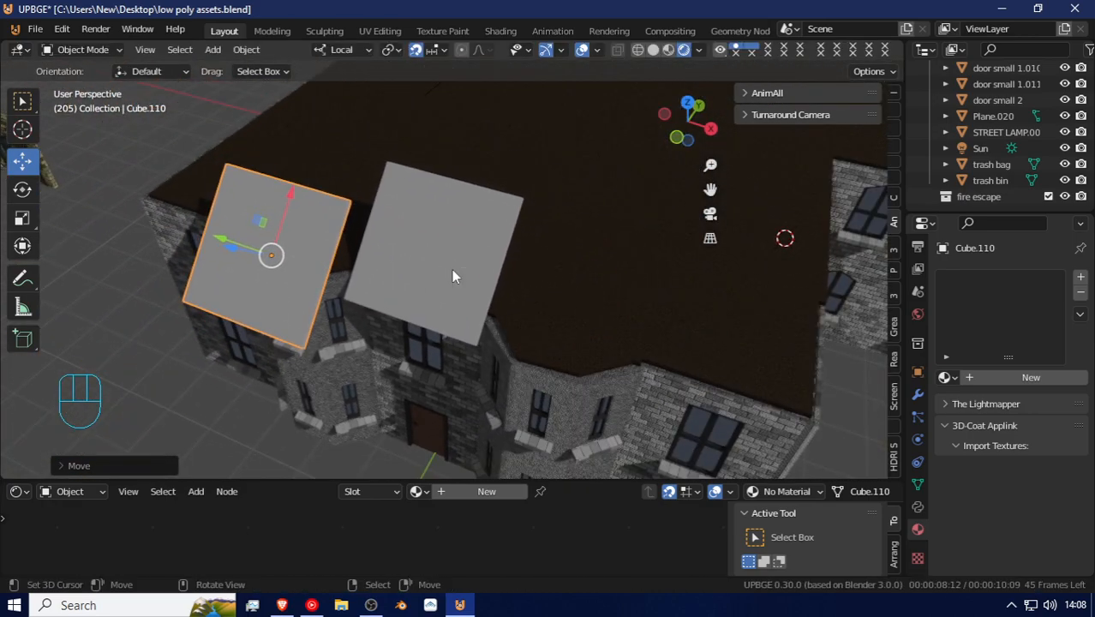
{"action": "key", "text": "shift+d"}
{"action": "key", "text": "g"}
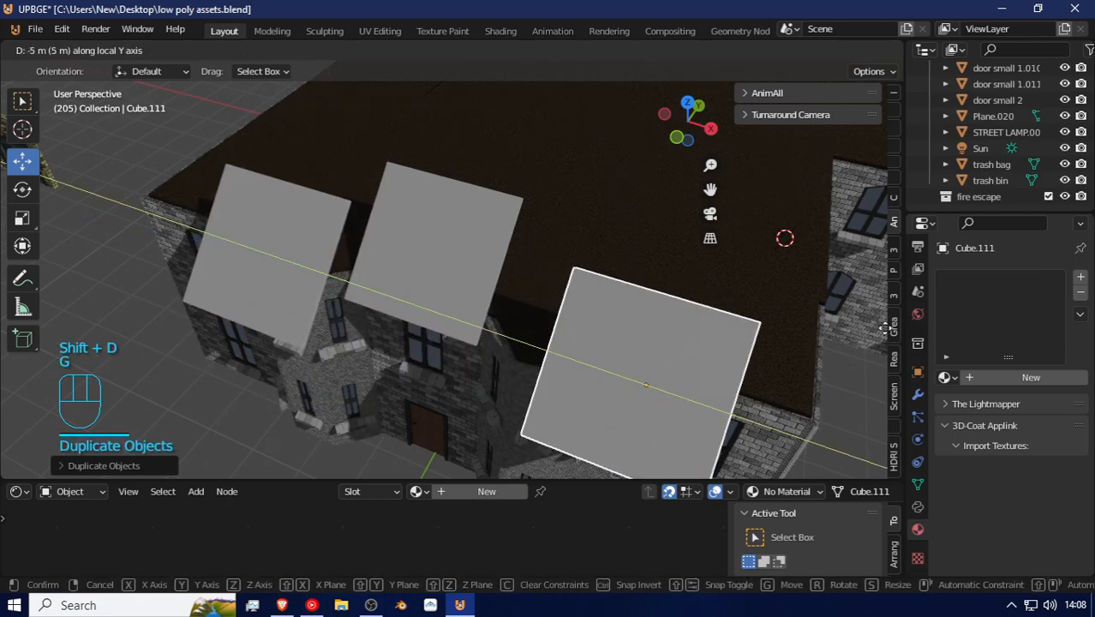
{"action": "left_click", "coordinate": [800, 323]}
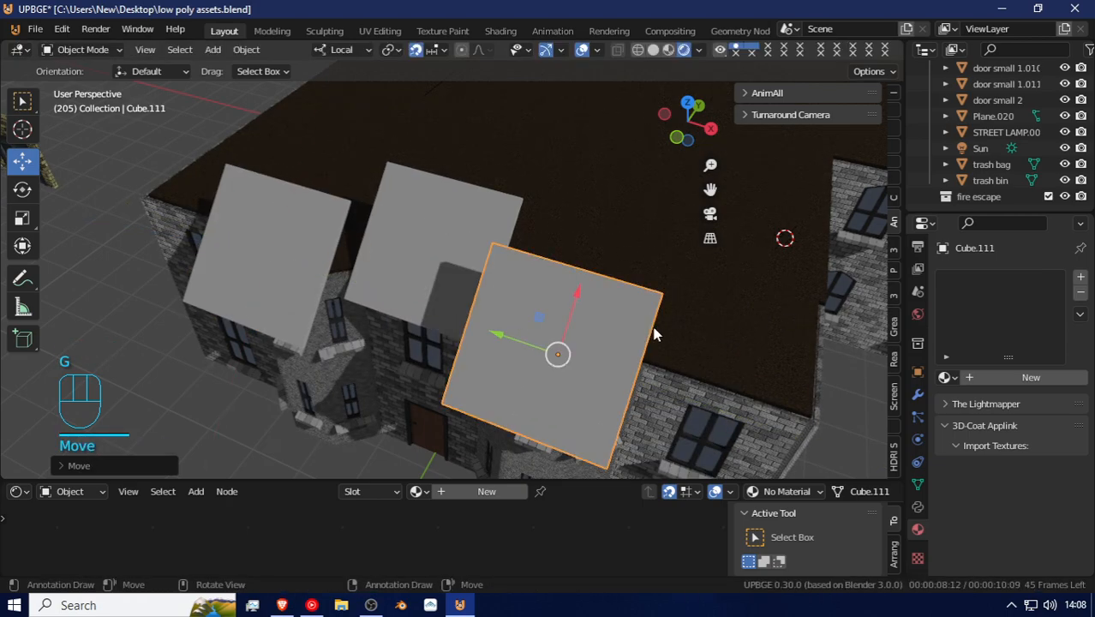
Step: Open the middle slab over the entrance in Edit Mode and select its narrow side face toward the newly copied slab
{"action": "key", "text": "shift+f"}
{"action": "key", "text": "d"}
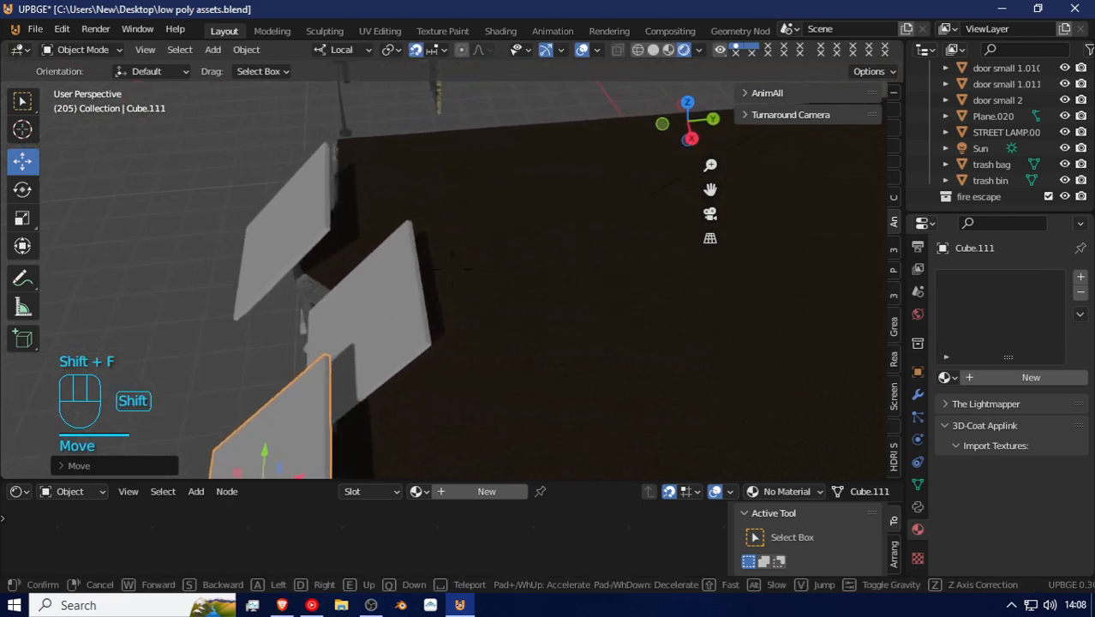
{"action": "key", "text": "d"}
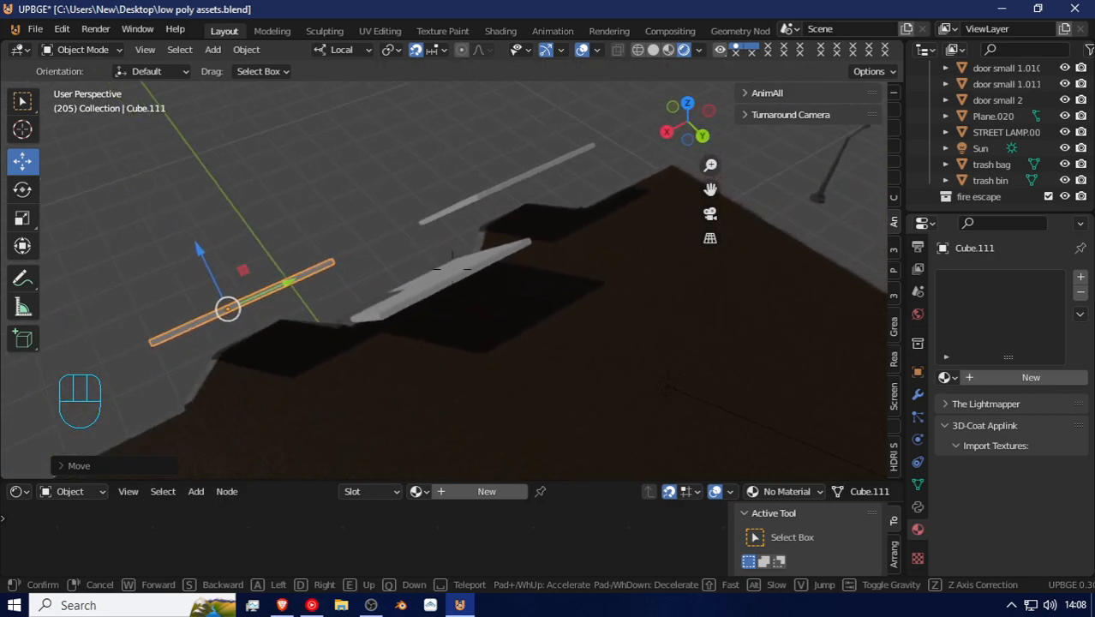
{"action": "key", "text": "w"}
{"action": "left_click", "coordinate": [452, 269]}
{"action": "key", "text": "Tab"}
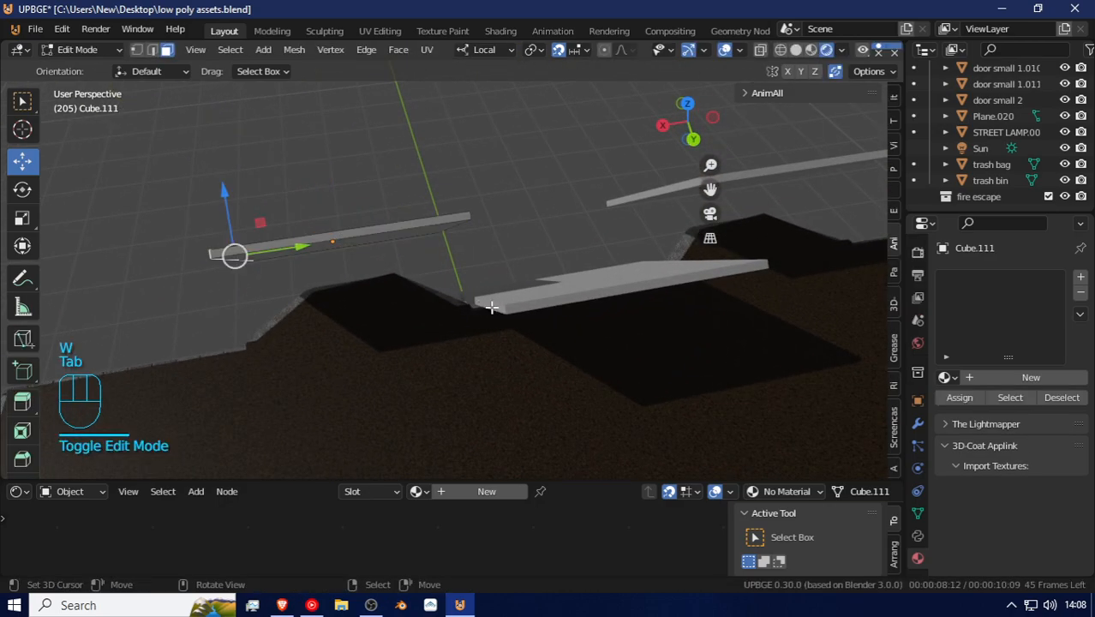
{"action": "key", "text": "Tab"}
{"action": "left_click", "coordinate": [492, 313]}
{"action": "left_click", "coordinate": [491, 304]}
{"action": "key", "text": "Tab"}
{"action": "left_click", "coordinate": [493, 303]}
Step: Try to widen the middle slab by moving its selected side face outward along local Y
{"action": "key", "text": "g"}
{"action": "key", "text": "y"}
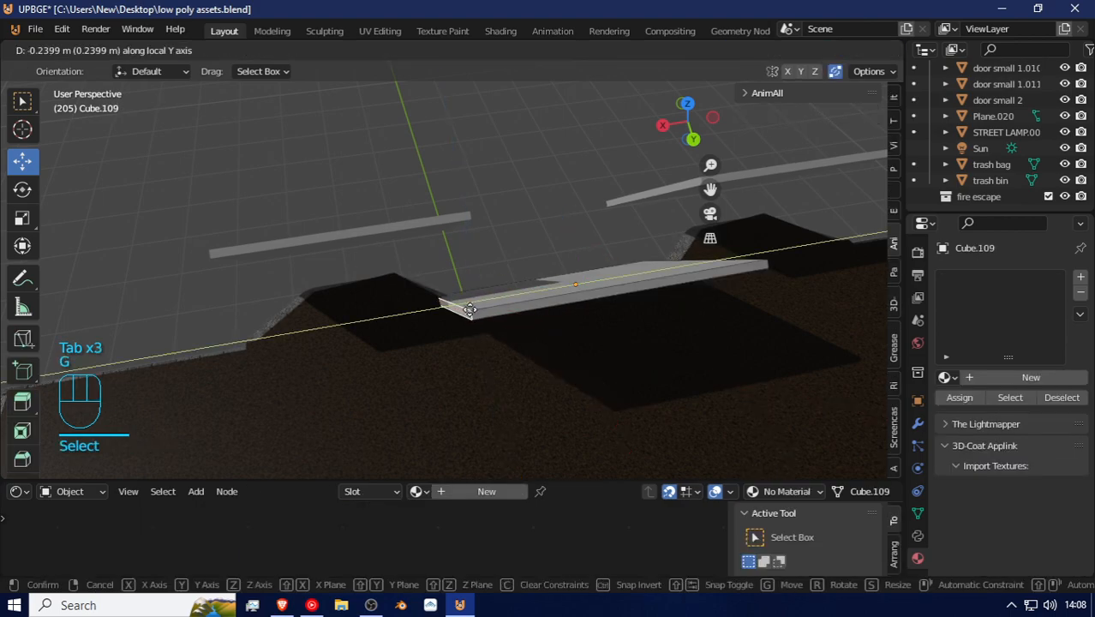
{"action": "left_click", "coordinate": [471, 310]}
{"action": "key", "text": "shift+f"}
{"action": "key", "text": "w"}
{"action": "key", "text": "w"}
{"action": "left_click", "coordinate": [452, 269]}
{"action": "key", "text": "ctrl+z"}
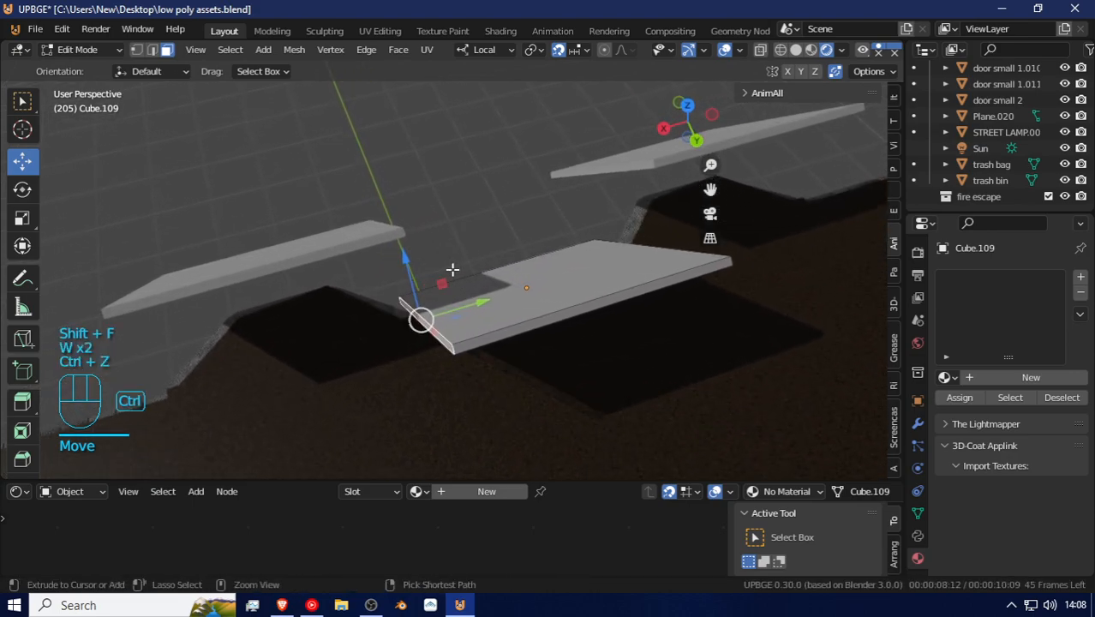
Step: Extrude the middle slab's side face slightly outward and extrude the new strip's top face about 0.7 m up to the neighbouring slab
{"action": "key", "text": "e"}
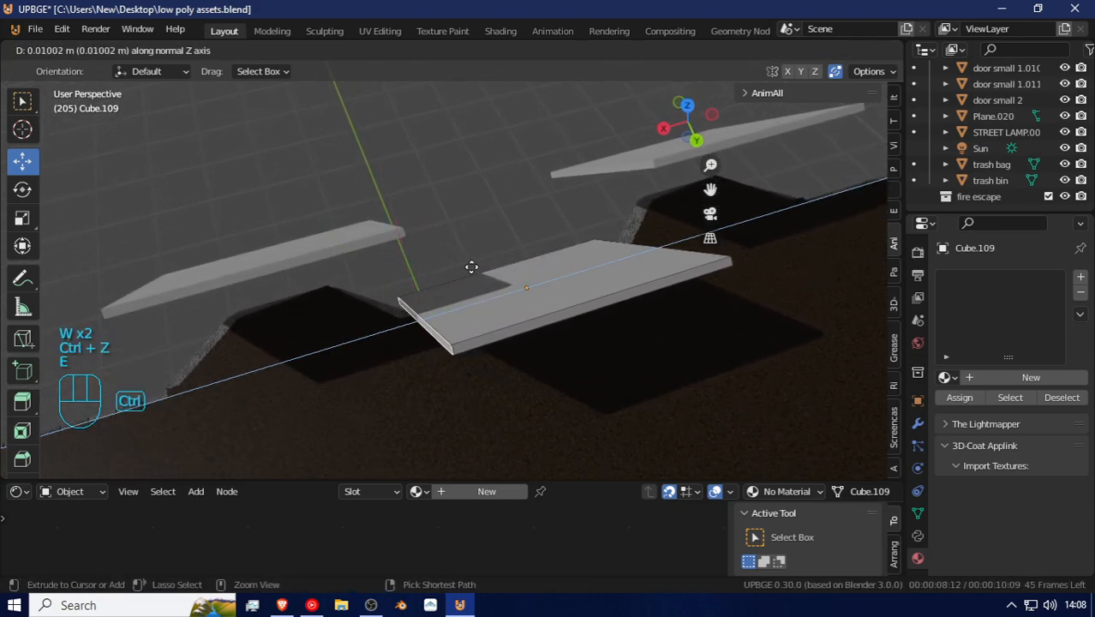
{"action": "left_click", "coordinate": [463, 269]}
{"action": "right_click", "coordinate": [416, 320]}
{"action": "key", "text": "e"}
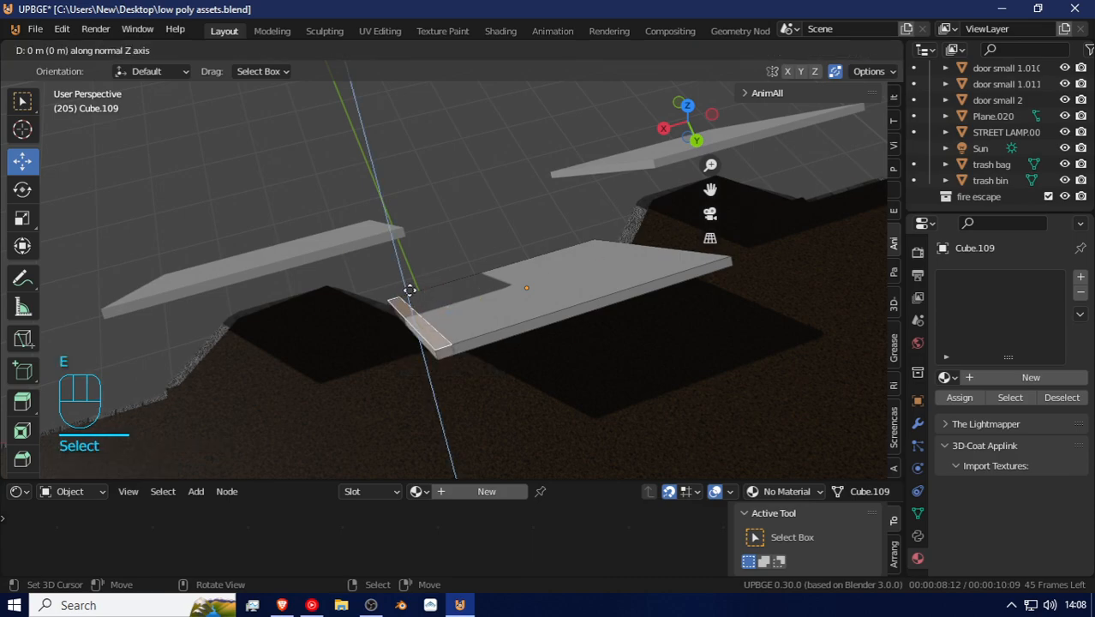
{"action": "left_click", "coordinate": [402, 232]}
{"action": "key", "text": "e"}
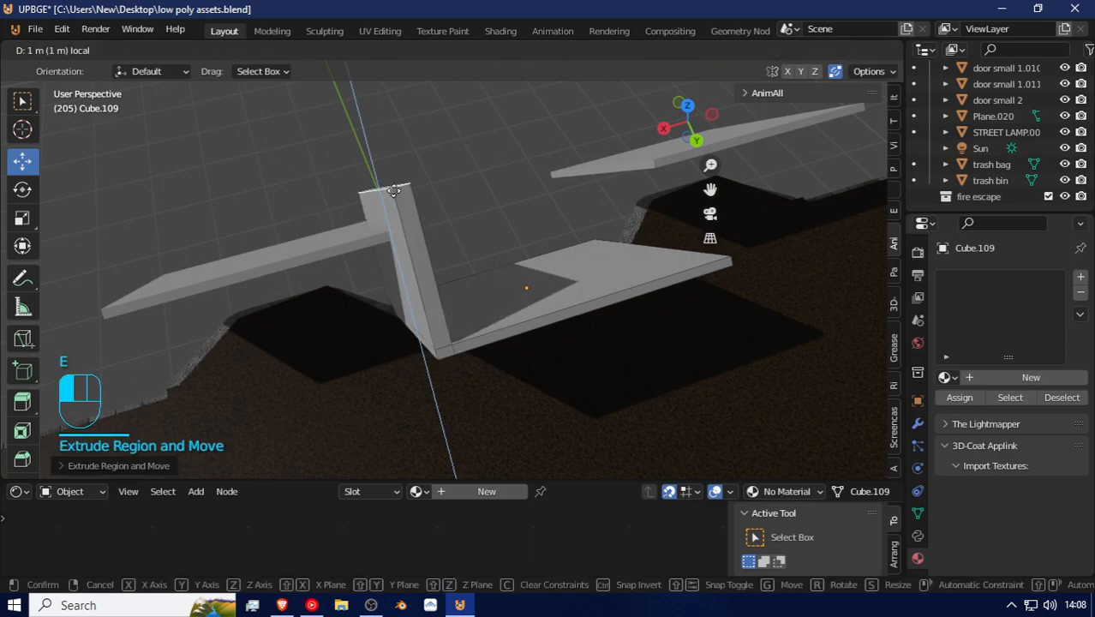
{"action": "key", "text": "ctrl"}
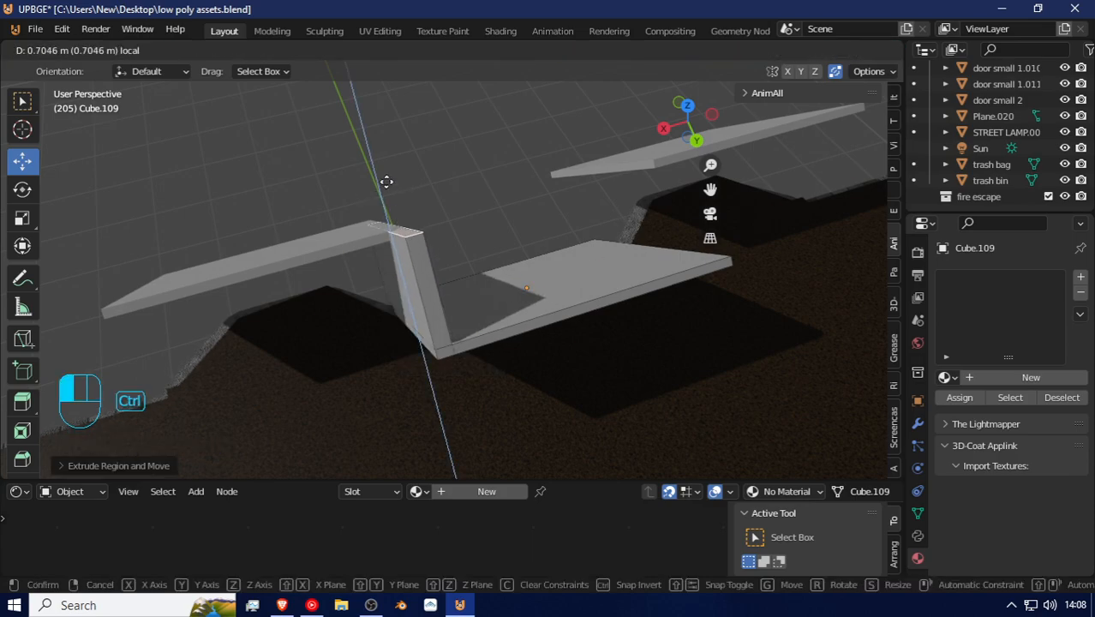
{"action": "left_click", "coordinate": [386, 181]}
Step: Return to Object Mode, select both outer bay slabs and slide them together up their slope along local X
{"action": "key", "text": "shift+f"}
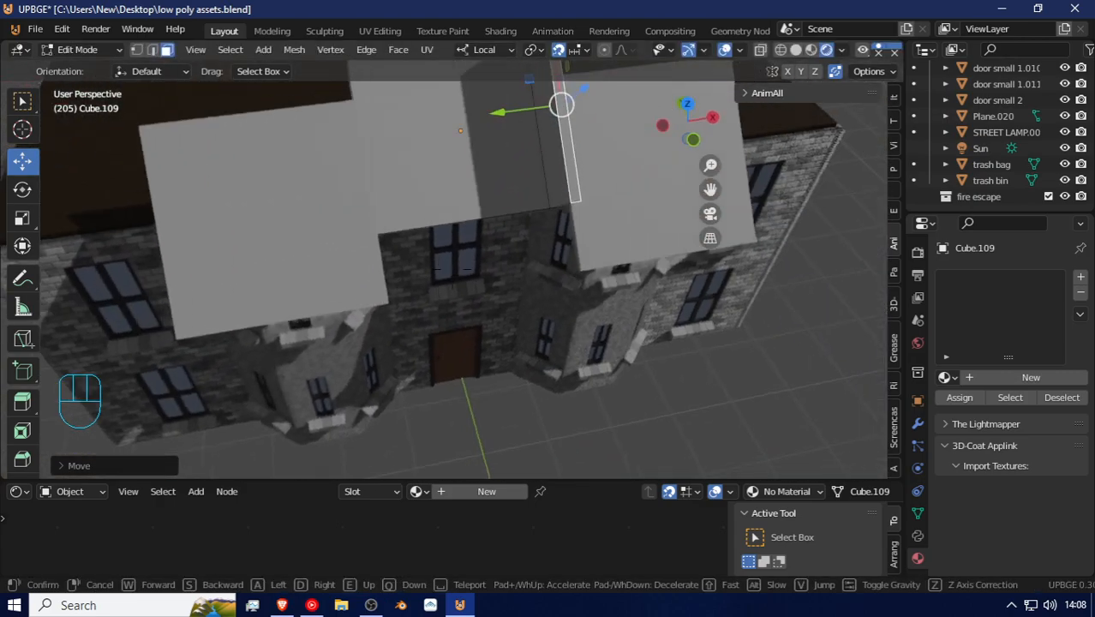
{"action": "left_click", "coordinate": [453, 269]}
{"action": "key", "text": "Tab"}
{"action": "left_click", "coordinate": [629, 240]}
{"action": "left_click", "coordinate": [283, 308], "text": "shift"}
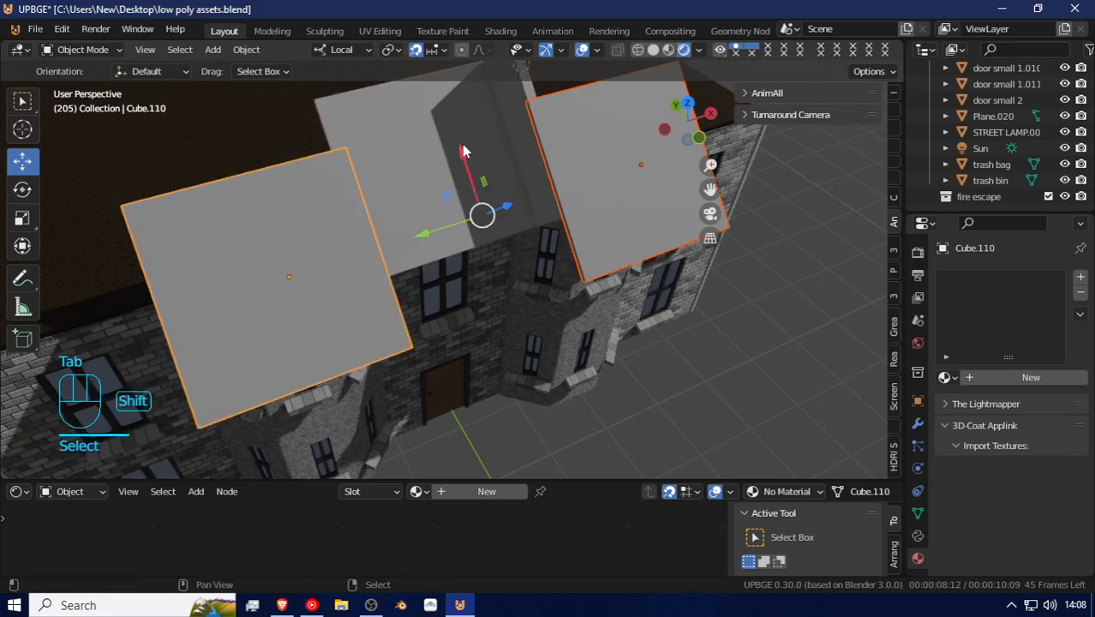
{"action": "left_click_drag", "start_coordinate": [452, 150], "coordinate": [412, 77]}
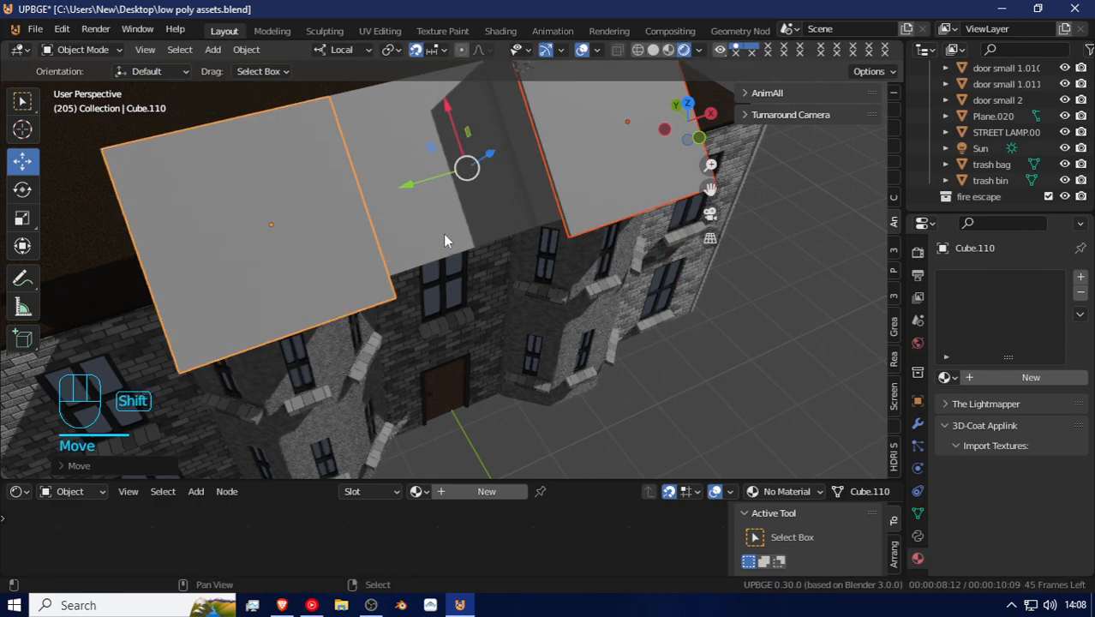
{"action": "key", "text": "shift+f"}
{"action": "key", "text": "d"}
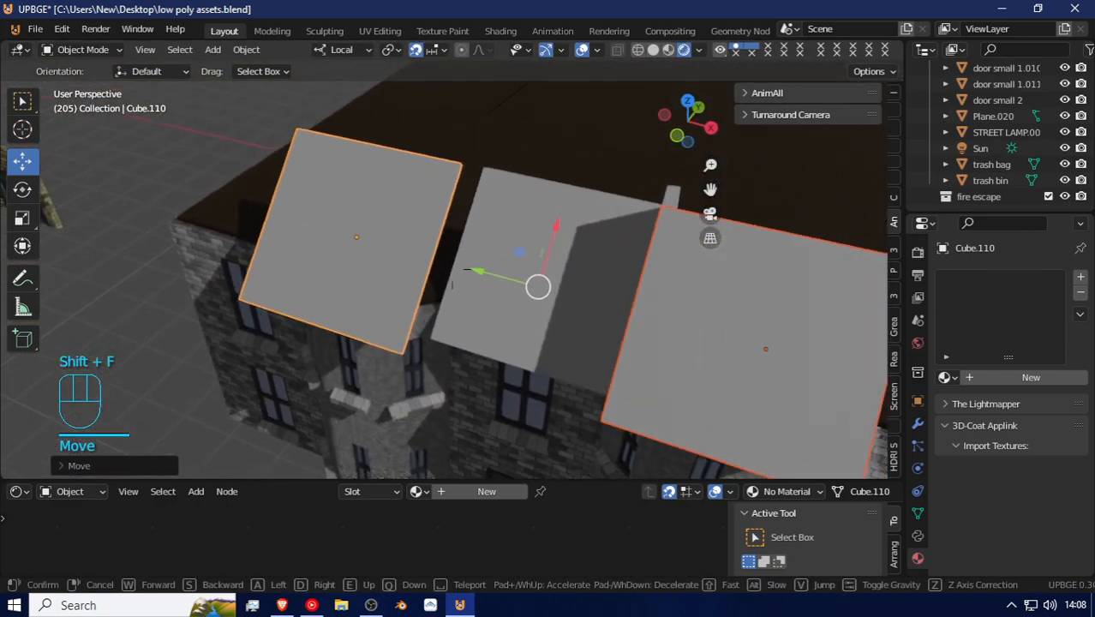
{"action": "left_click", "coordinate": [371, 286]}
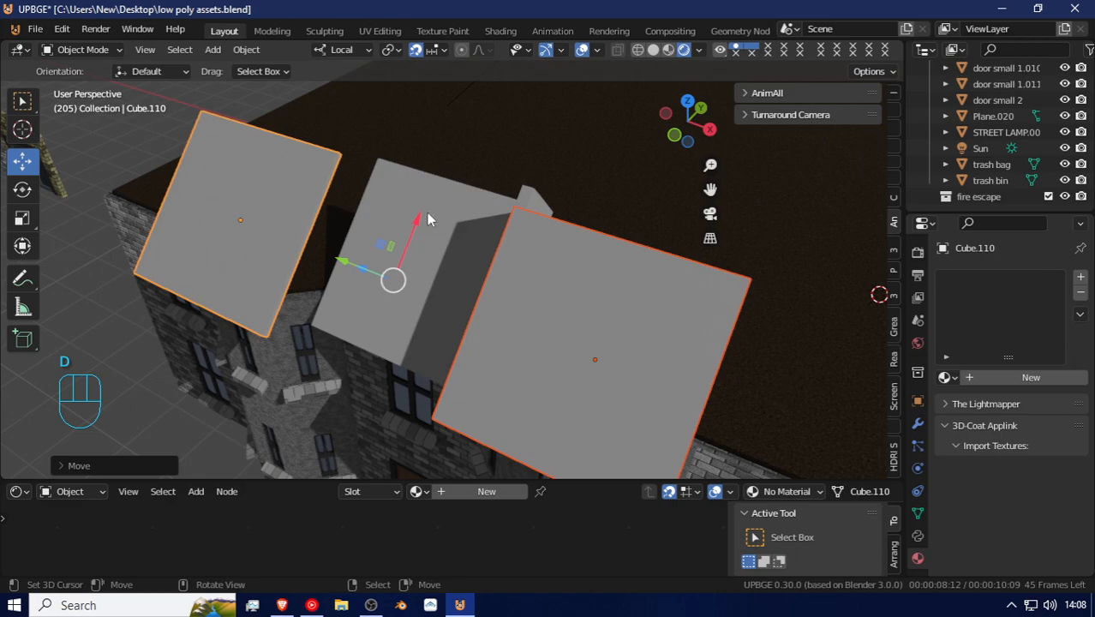
{"action": "left_click_drag", "start_coordinate": [427, 215], "coordinate": [450, 204], "text": "shift"}
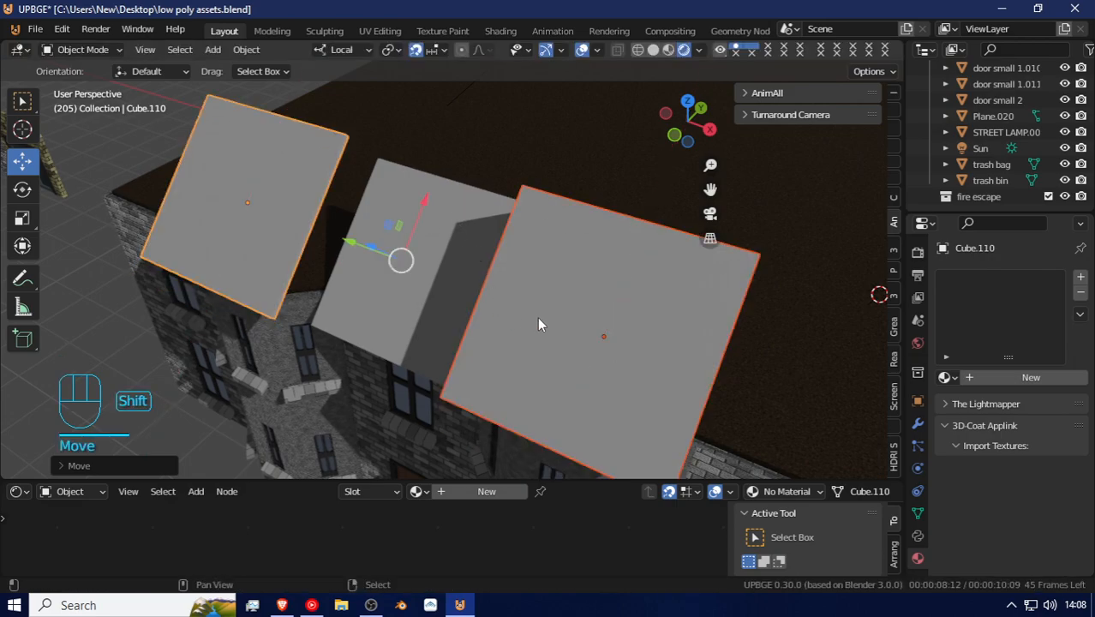
Step: Select the middle slab with its upright side wall and bring up the Auto Mirror settings
{"action": "key", "text": "shift+f"}
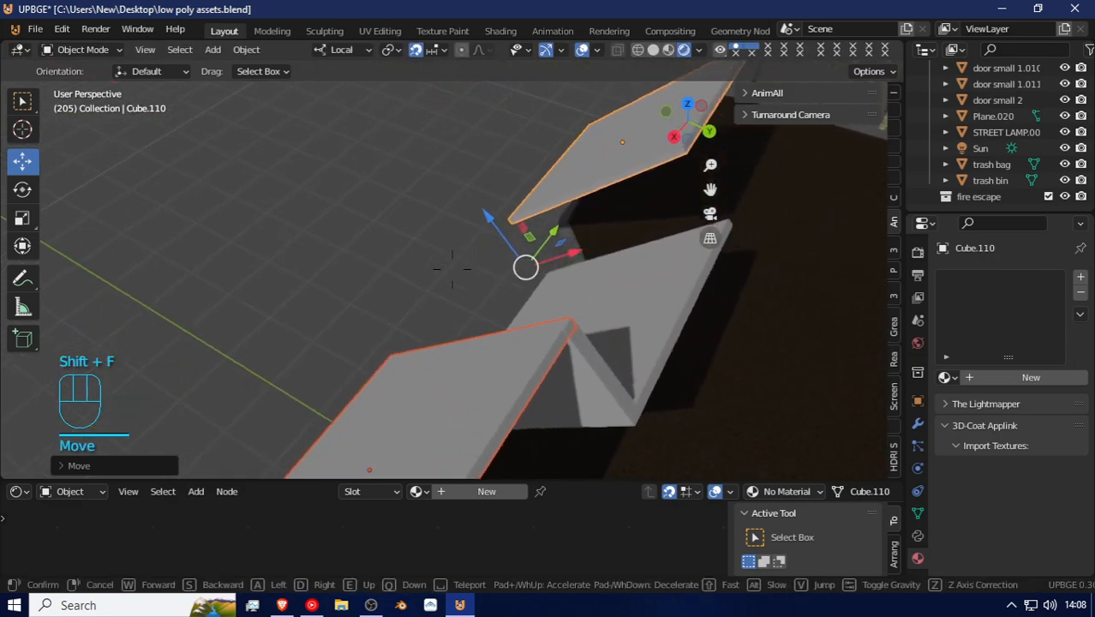
{"action": "key", "text": "d"}
{"action": "left_click", "coordinate": [330, 265]}
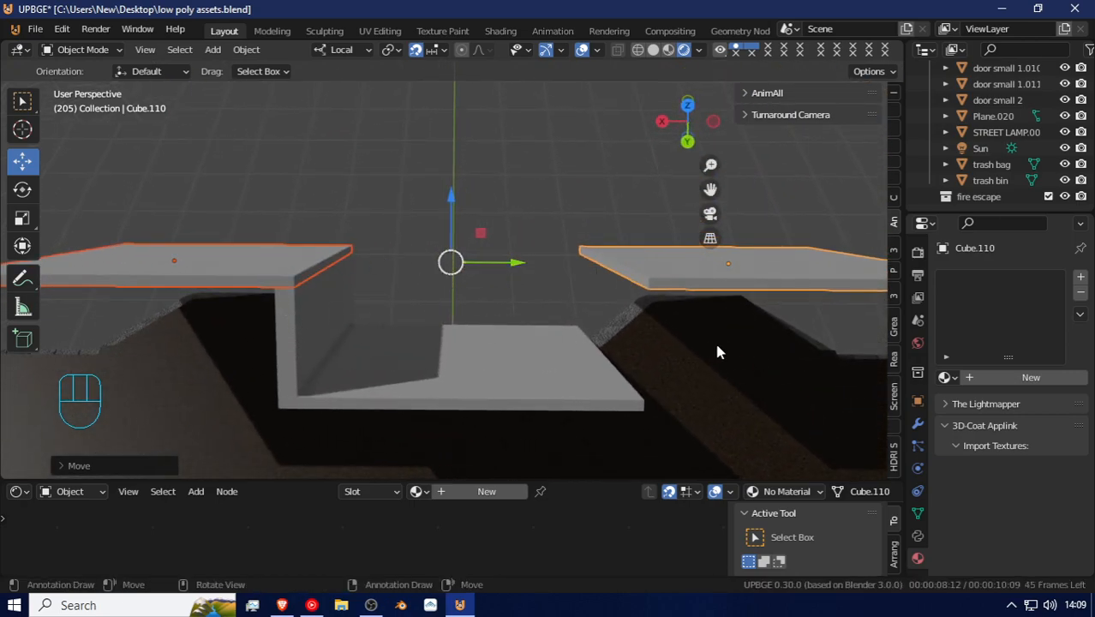
{"action": "left_click", "coordinate": [456, 395]}
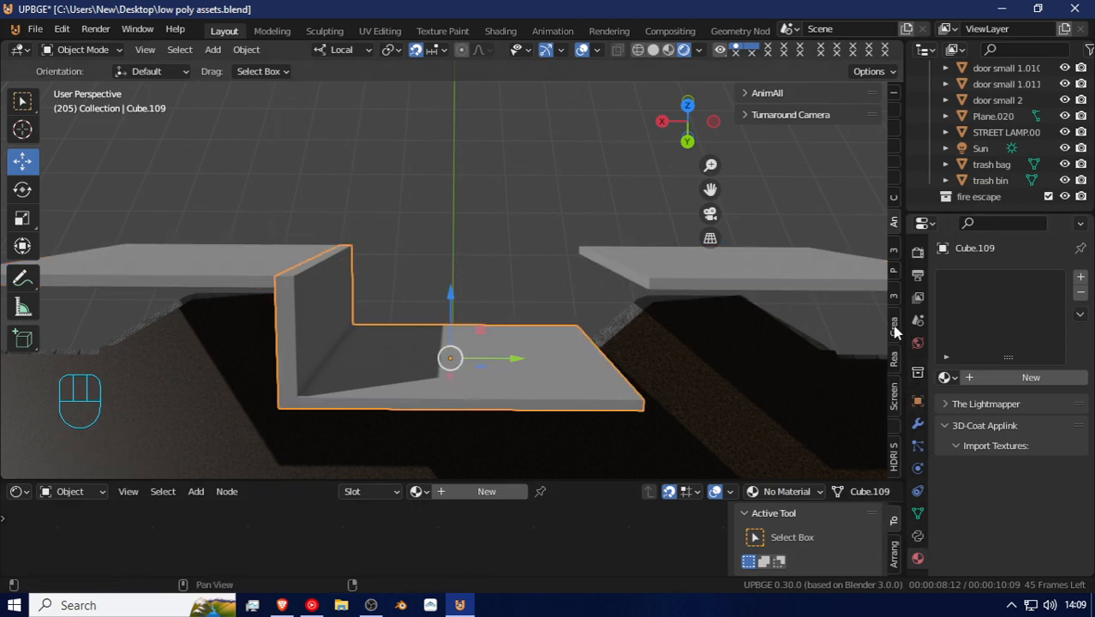
{"action": "left_click", "coordinate": [894, 255]}
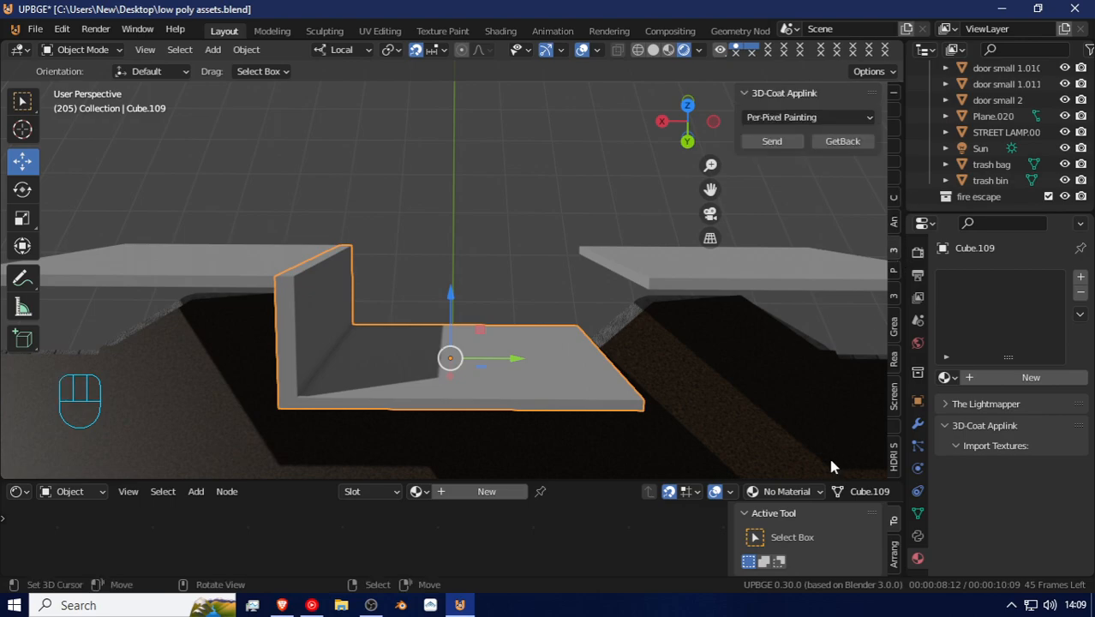
{"action": "left_click", "coordinate": [894, 332]}
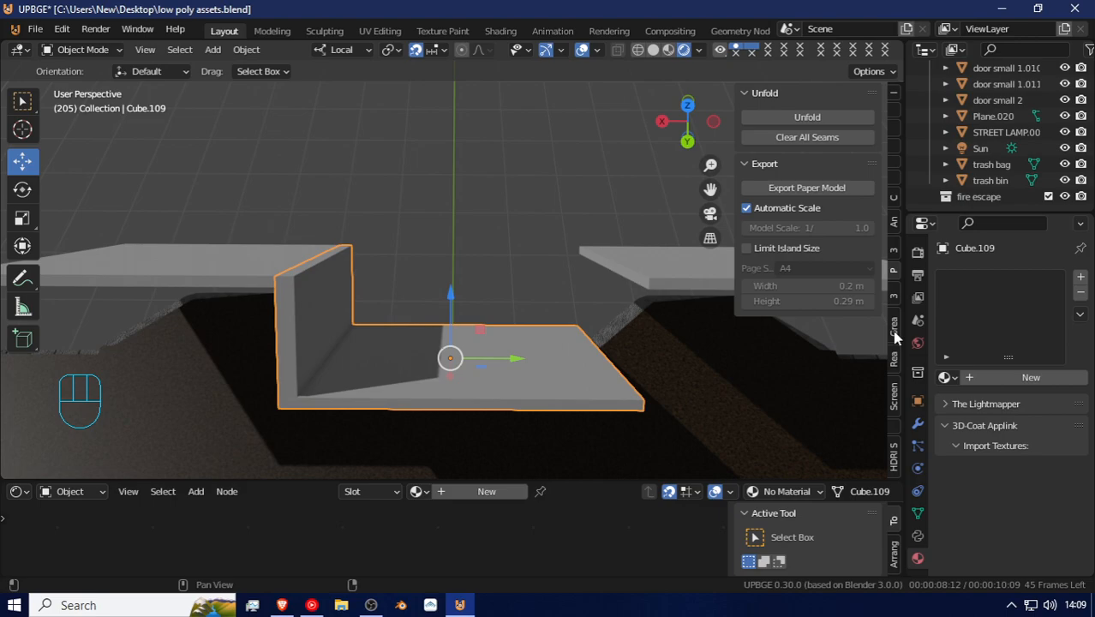
{"action": "scroll", "coordinate": [894, 336], "scroll_direction": "down", "scroll_amount": 1, "text": "ctrl"}
{"action": "scroll", "coordinate": [894, 336], "scroll_direction": "down", "scroll_amount": 3, "text": "ctrl"}
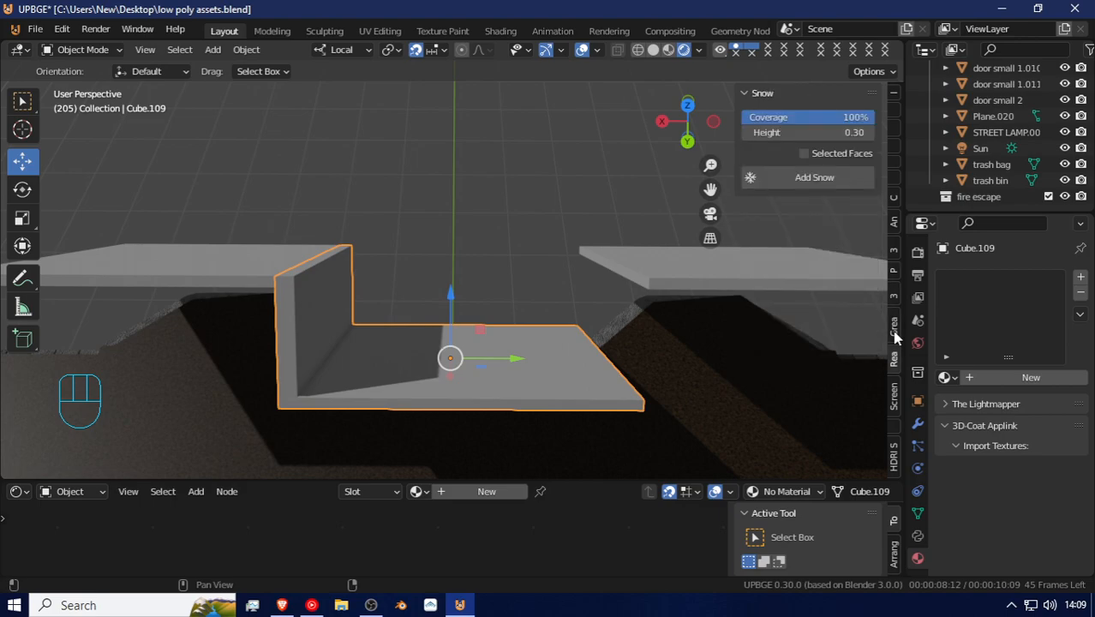
{"action": "scroll", "coordinate": [894, 336], "scroll_direction": "up", "scroll_amount": 4, "text": "ctrl"}
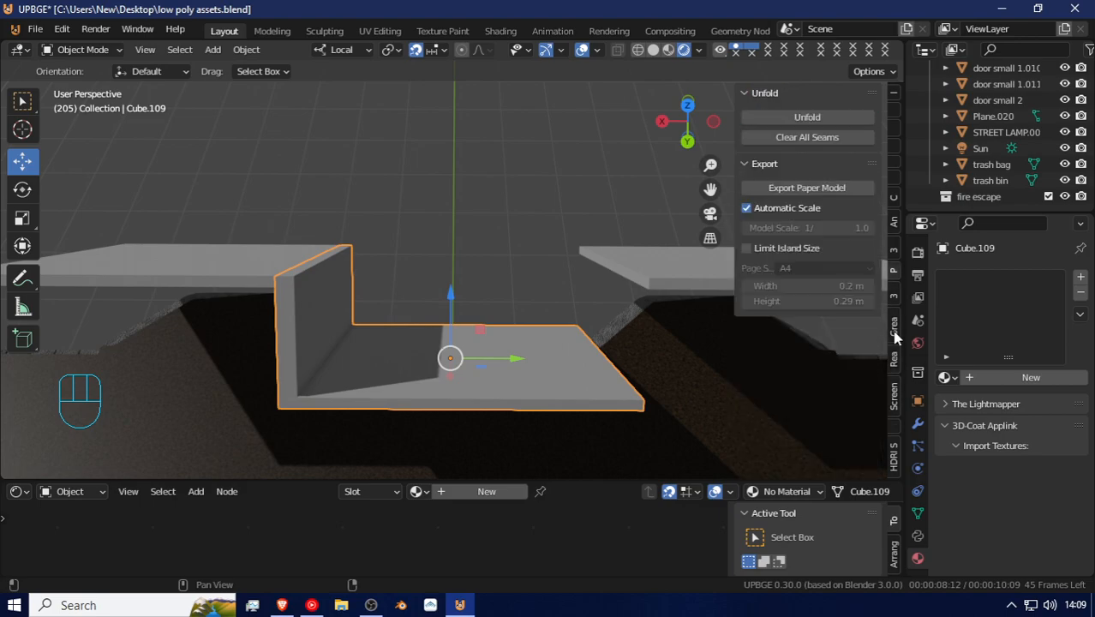
{"action": "scroll", "coordinate": [894, 336], "scroll_direction": "up", "scroll_amount": 4, "text": "ctrl"}
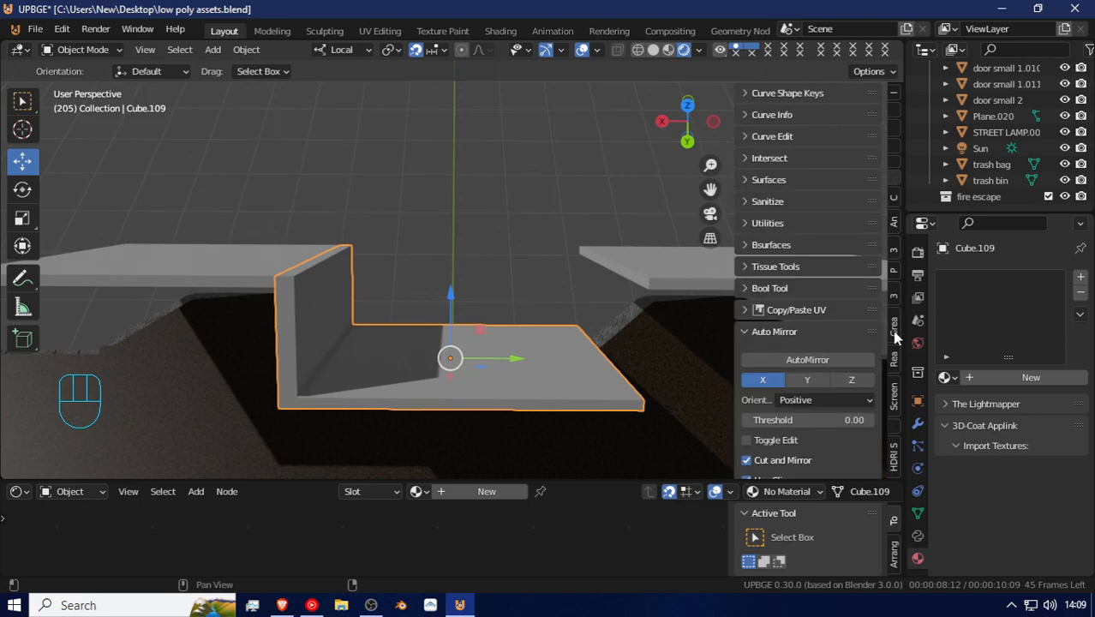
Step: Try AutoMirror with Positive orientation on the middle slab, across Y and across X, and undo the attempts
{"action": "left_click", "coordinate": [818, 381]}
{"action": "left_click", "coordinate": [808, 360]}
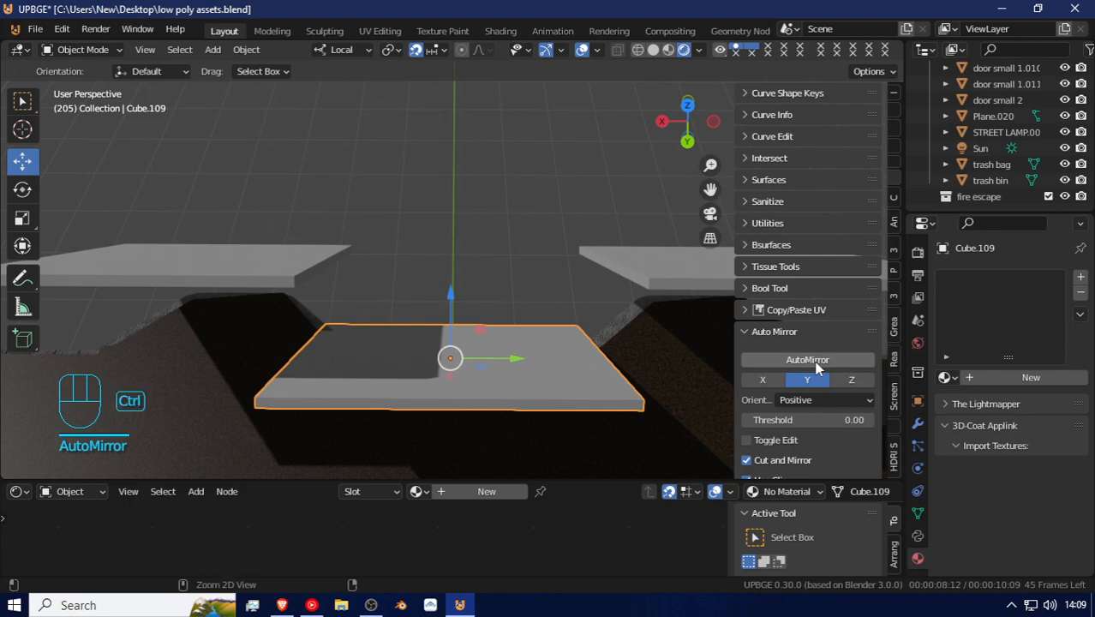
{"action": "key", "text": "ctrl+z"}
{"action": "left_click", "coordinate": [801, 361]}
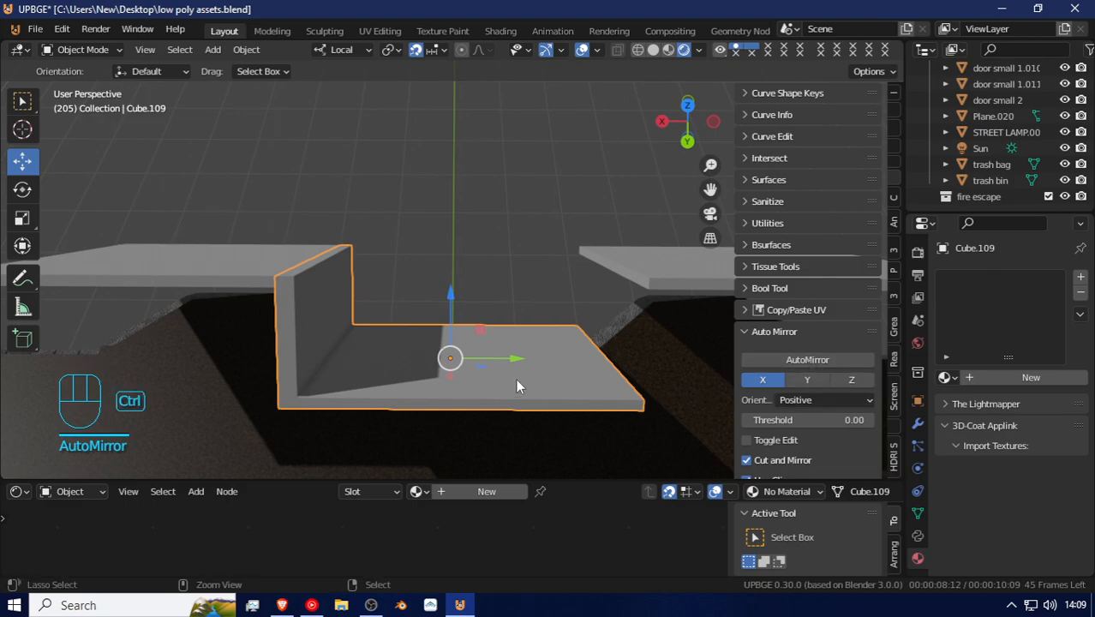
{"action": "key", "text": "ctrl+z"}
{"action": "left_click", "coordinate": [813, 361]}
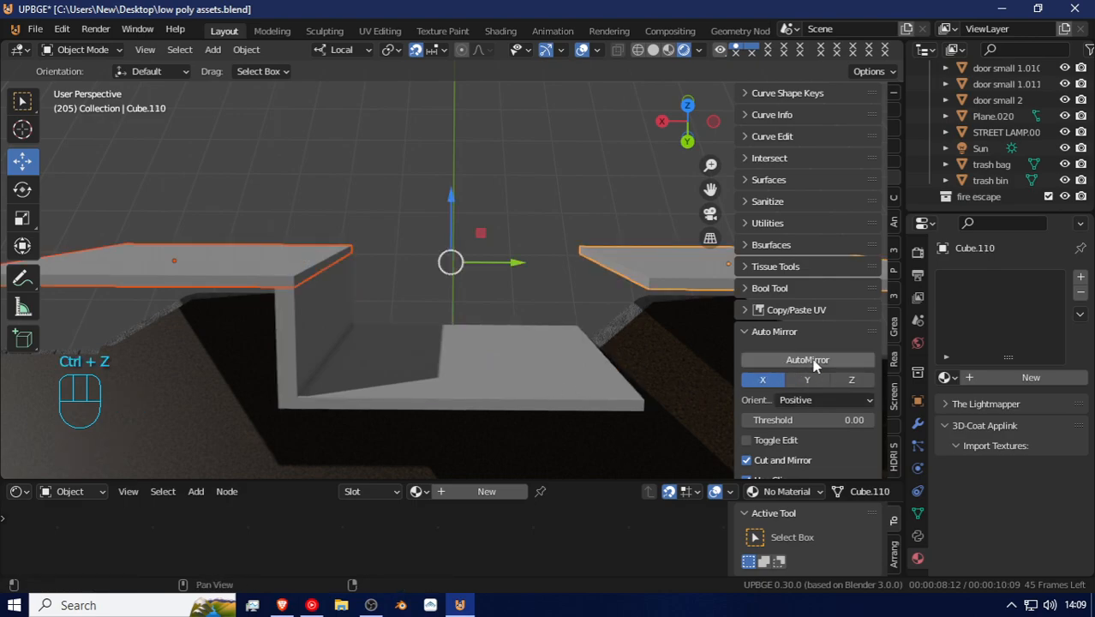
{"action": "key", "text": "ctrl+z"}
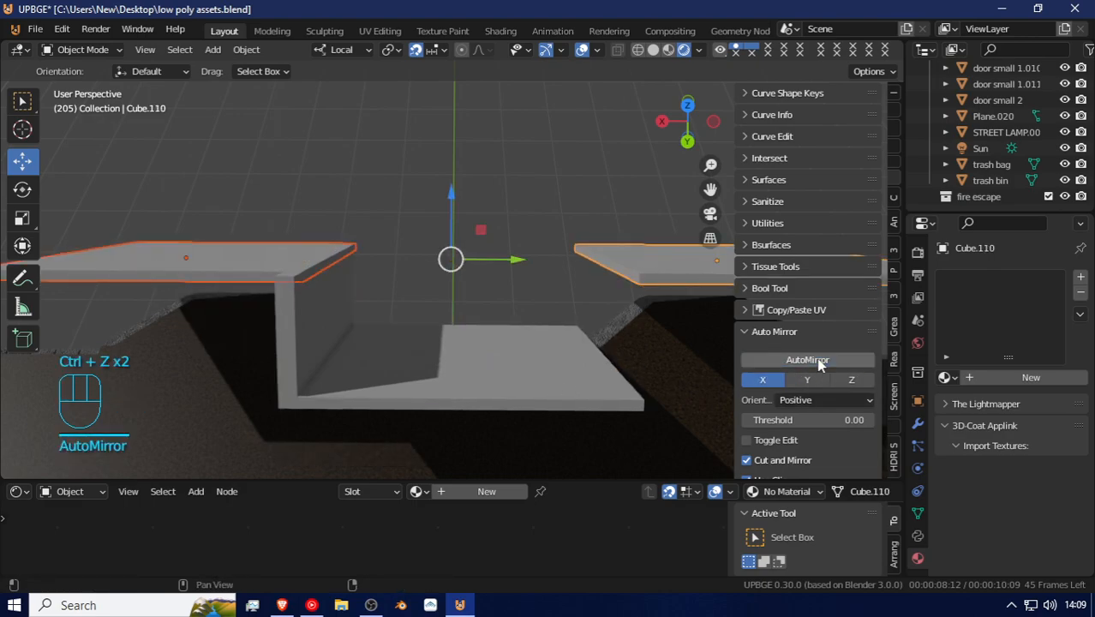
Step: Reselect the middle slab and apply AutoMirror across X with the orientation set to Negative
{"action": "left_click", "coordinate": [512, 394]}
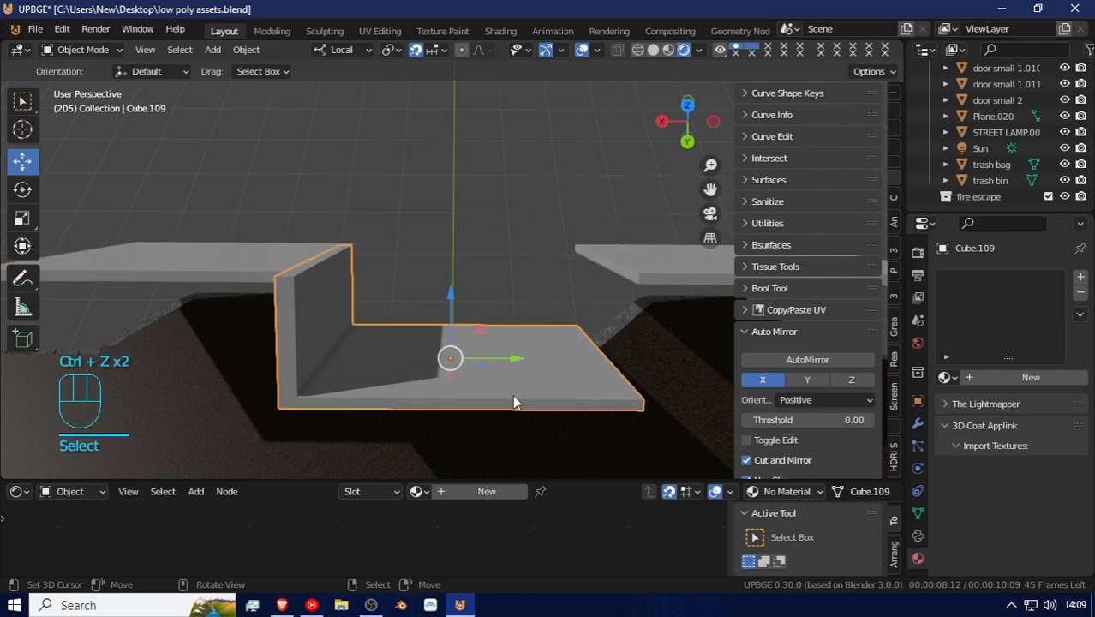
{"action": "left_click", "coordinate": [814, 402]}
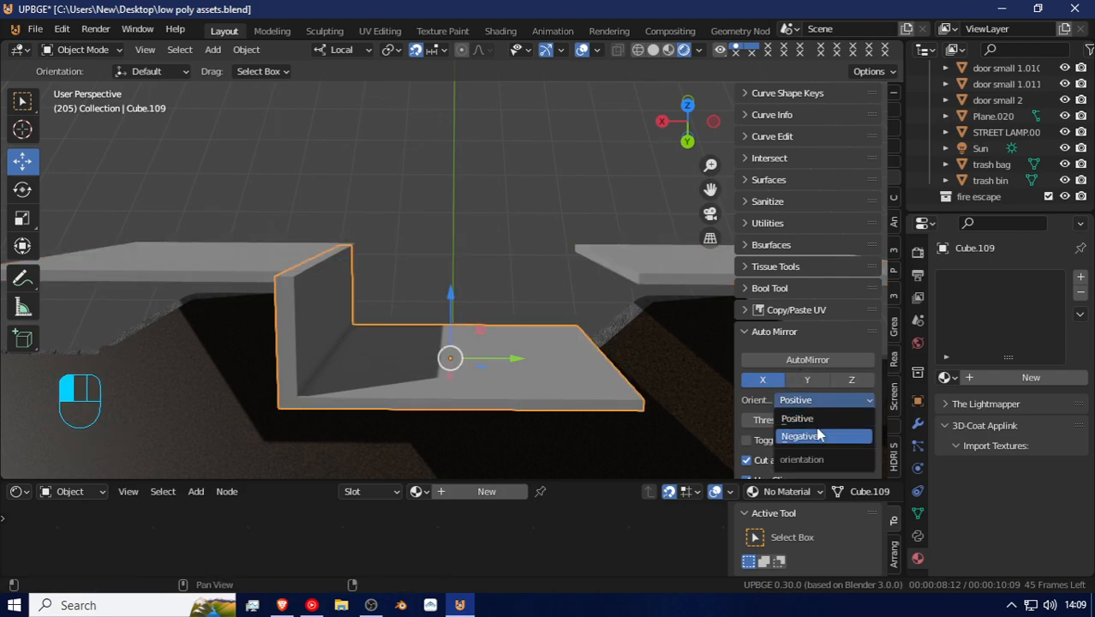
{"action": "left_click", "coordinate": [818, 435]}
{"action": "left_click", "coordinate": [824, 360]}
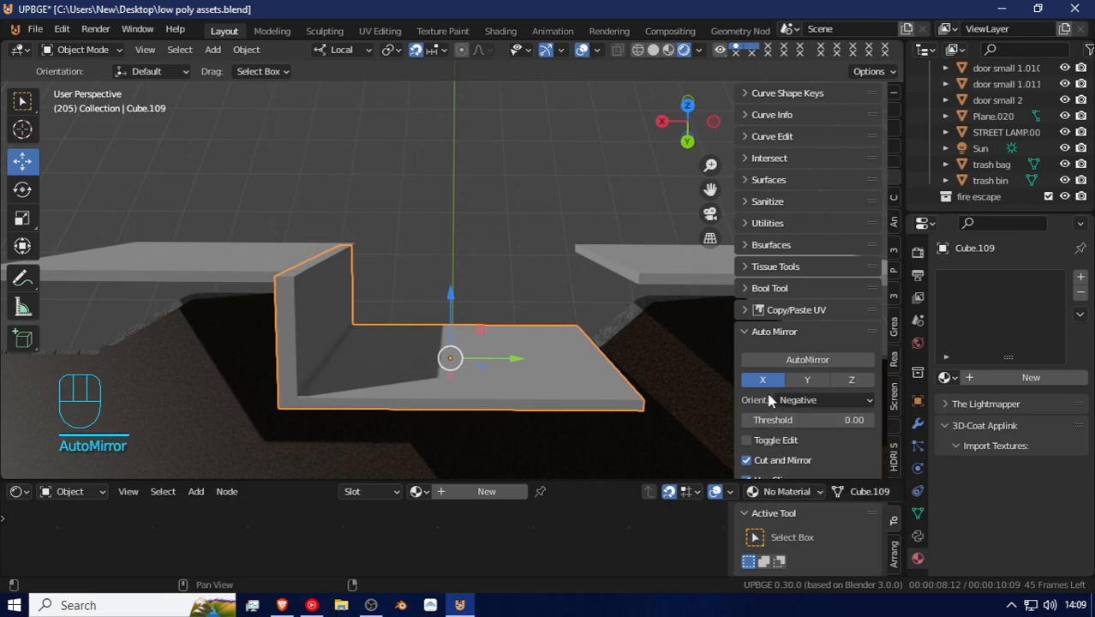
{"action": "left_click", "coordinate": [823, 361]}
{"action": "key", "text": "Tab"}
{"action": "key", "text": "Tab"}
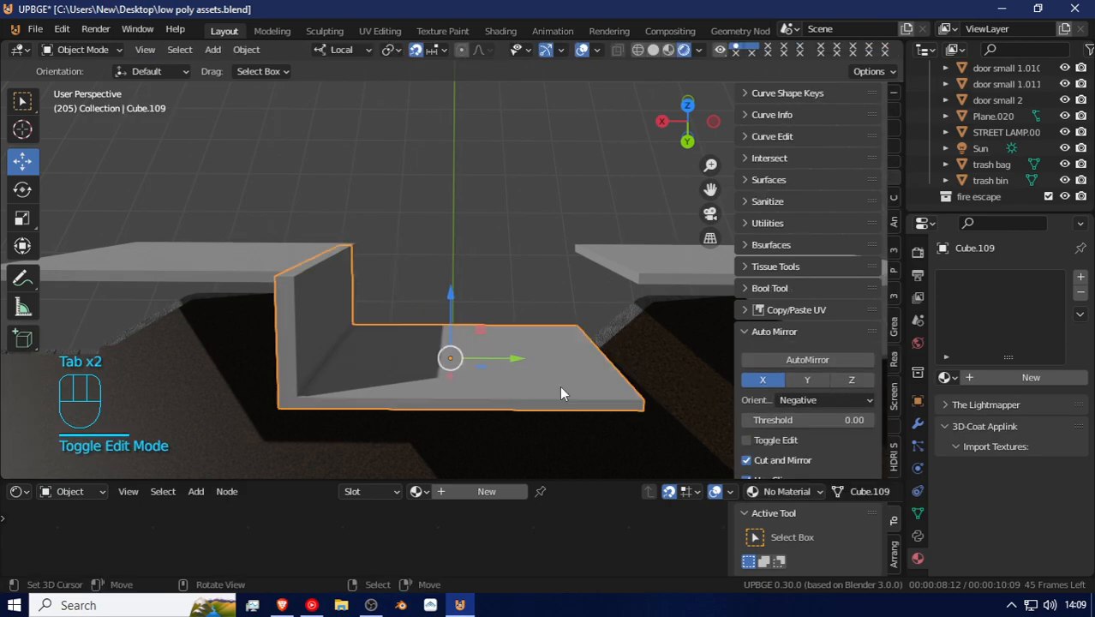
Step: Undo the last mirror, retry AutoMirror across X with Negative orientation, check the mesh in Edit Mode and undo it again
{"action": "key", "text": "ctrl+z"}
{"action": "key", "text": "ctrl+z"}
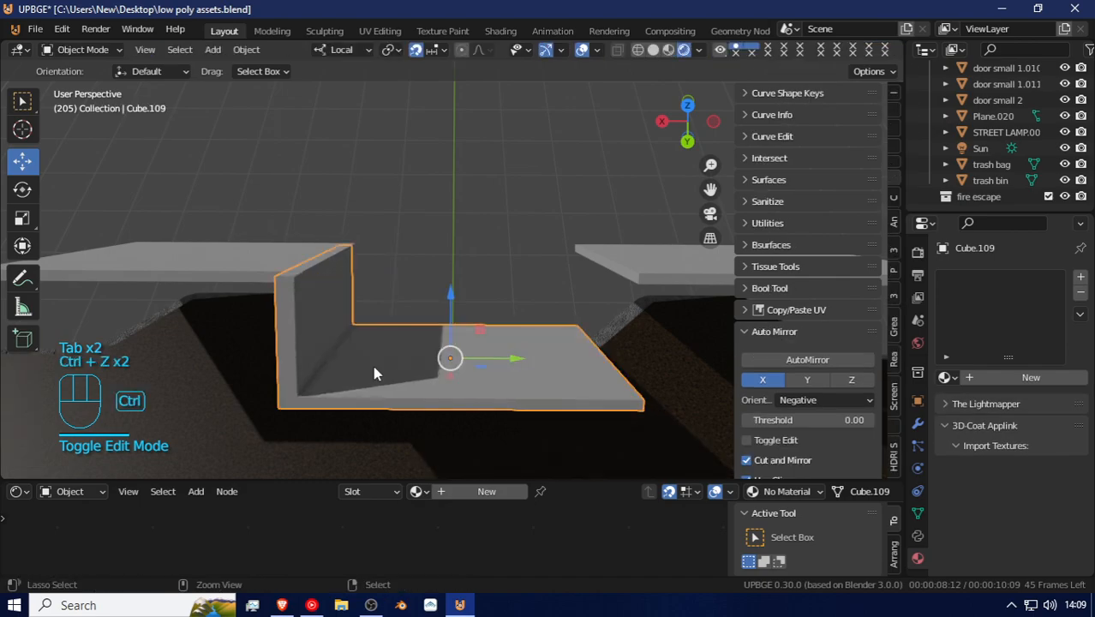
{"action": "left_click", "coordinate": [793, 361]}
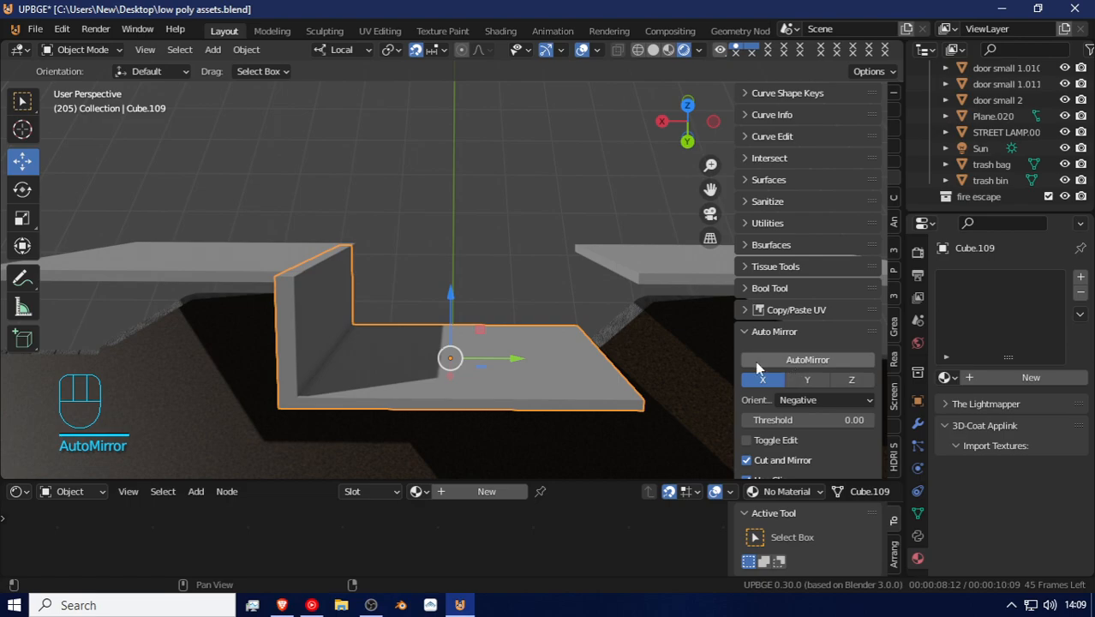
{"action": "key", "text": "Tab"}
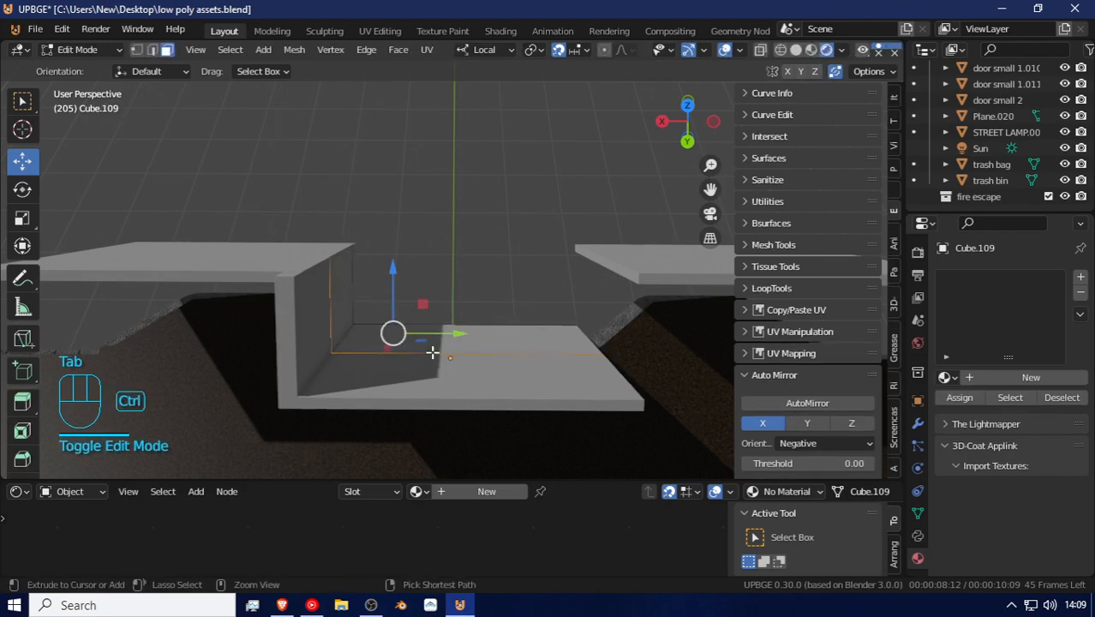
{"action": "key", "text": "ctrl+z"}
{"action": "key", "text": "ctrl+z"}
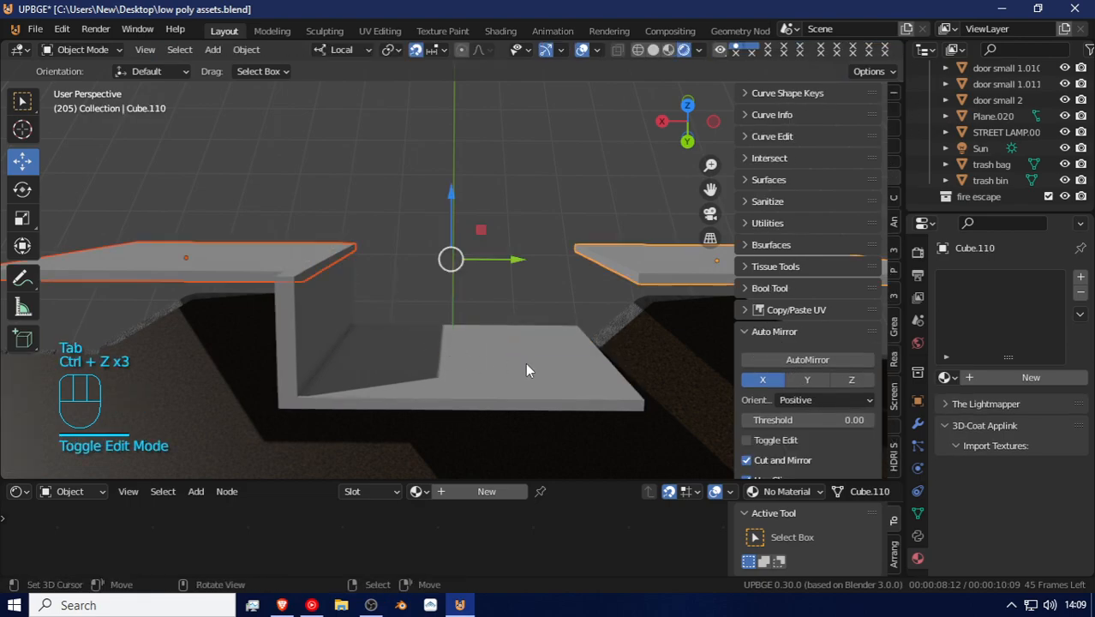
Step: Reselect the middle slab with its side wall, try AutoMirror across Y with Positive orientation, and undo it
{"action": "left_click", "coordinate": [500, 394]}
{"action": "left_click", "coordinate": [824, 378]}
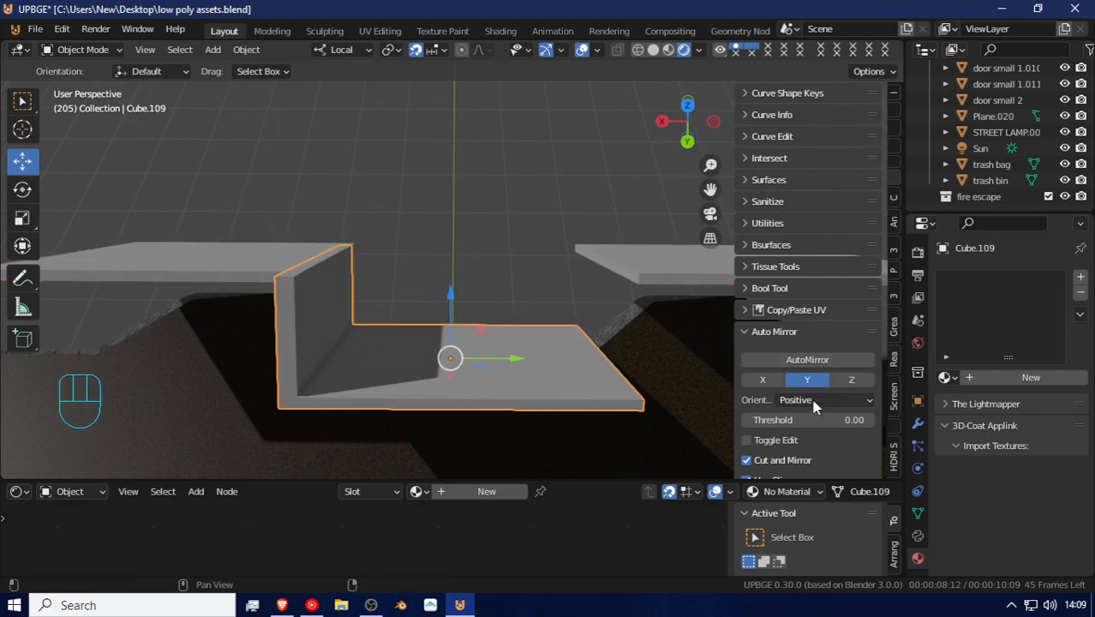
{"action": "left_click", "coordinate": [796, 359]}
{"action": "key", "text": "ctrl+z"}
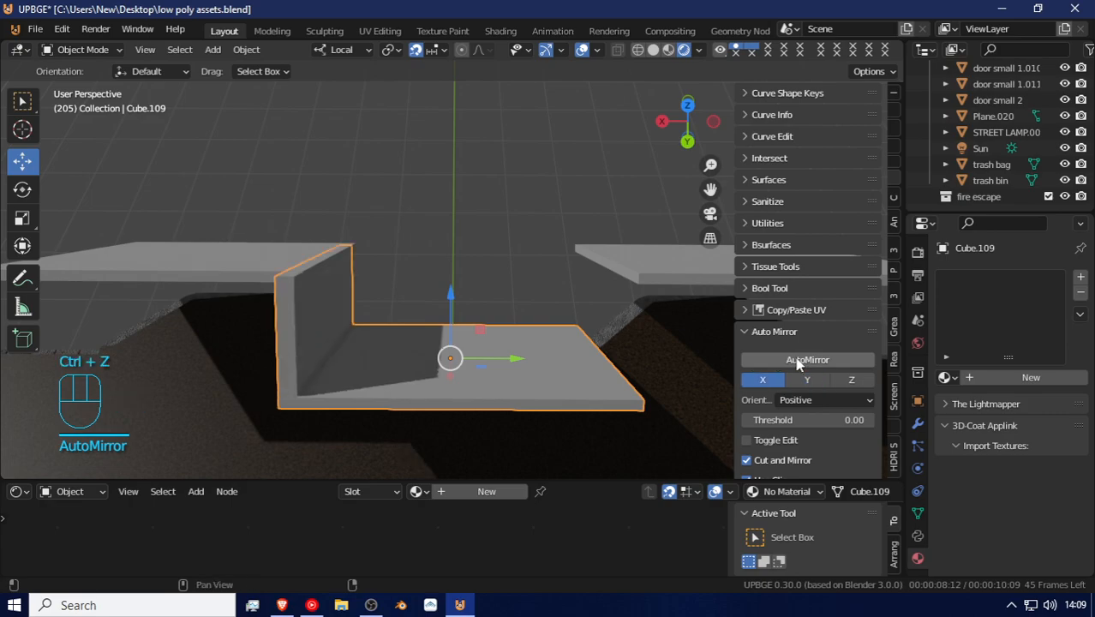
Step: Apply AutoMirror to the middle slab across Y with the orientation set to Negative
{"action": "left_click", "coordinate": [812, 400]}
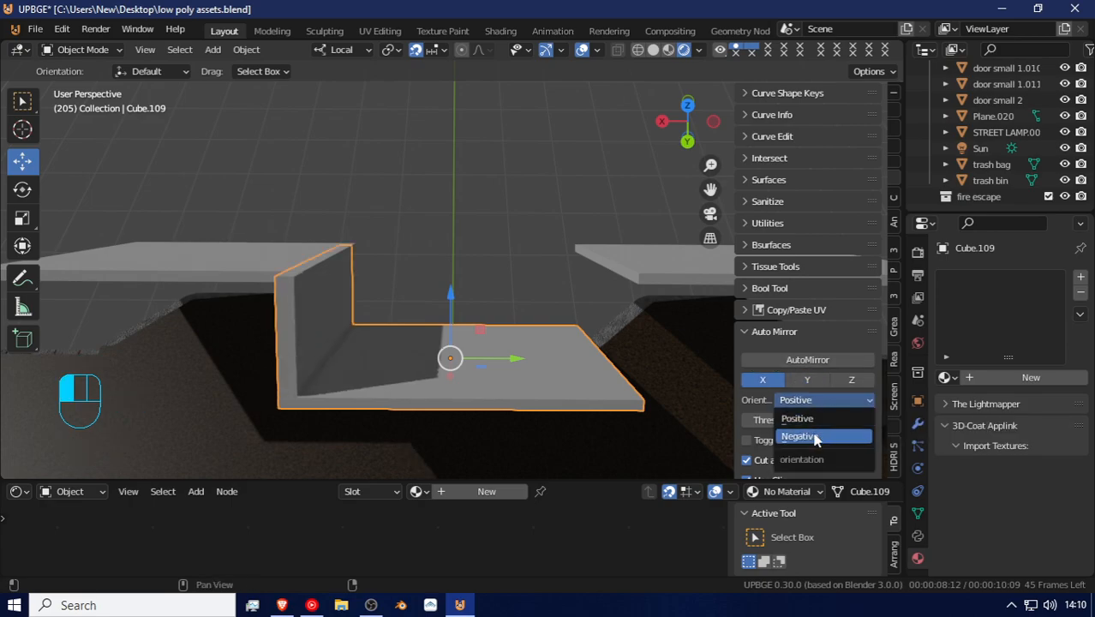
{"action": "left_click", "coordinate": [815, 437]}
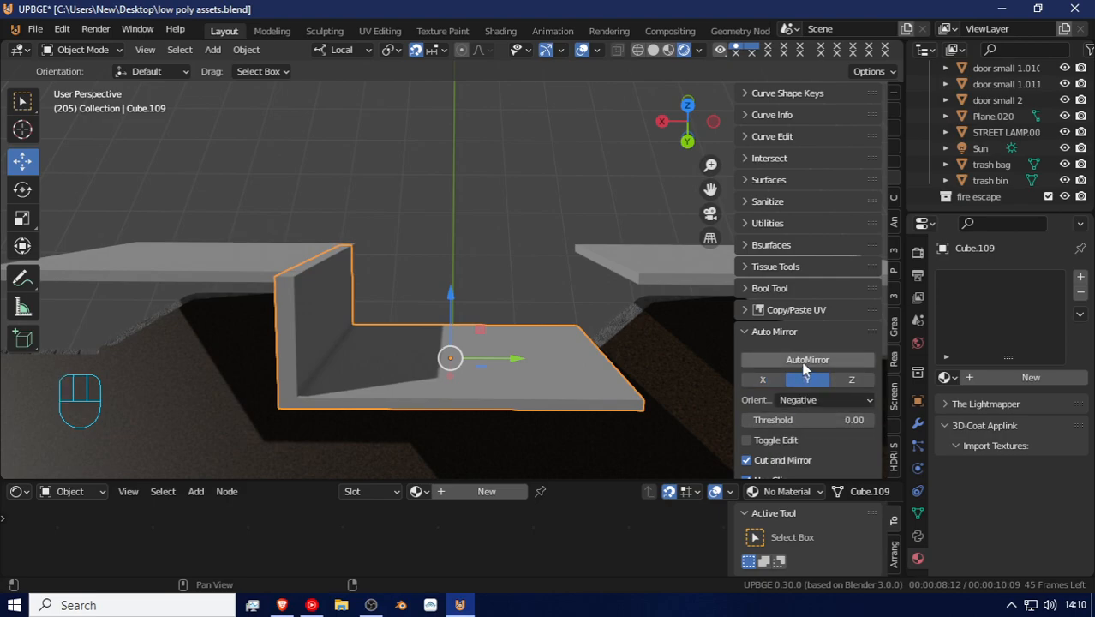
{"action": "left_click", "coordinate": [800, 360]}
Step: Delete the separate outer bay slab next to the newly mirrored side wall
{"action": "key", "text": "shift+f"}
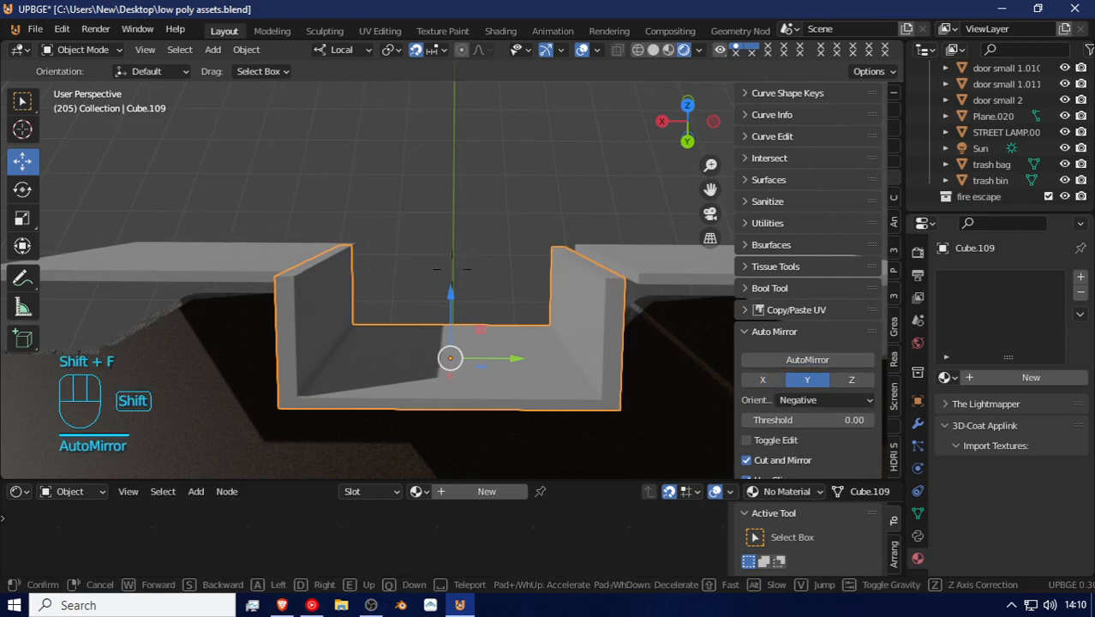
{"action": "left_click", "coordinate": [449, 265]}
{"action": "left_click", "coordinate": [443, 237]}
{"action": "key", "text": "x"}
{"action": "left_click", "coordinate": [443, 237]}
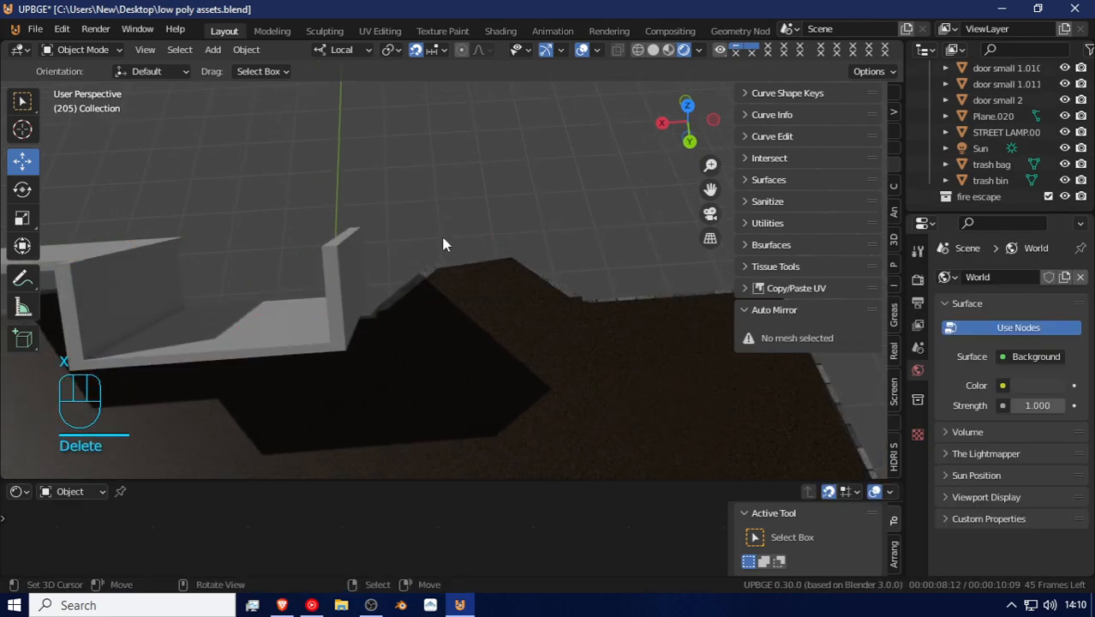
Step: Select the remaining outer bay slab and slide it along its local X axis toward the middle piece's side wall
{"action": "key", "text": "shift+f"}
{"action": "key", "text": "a"}
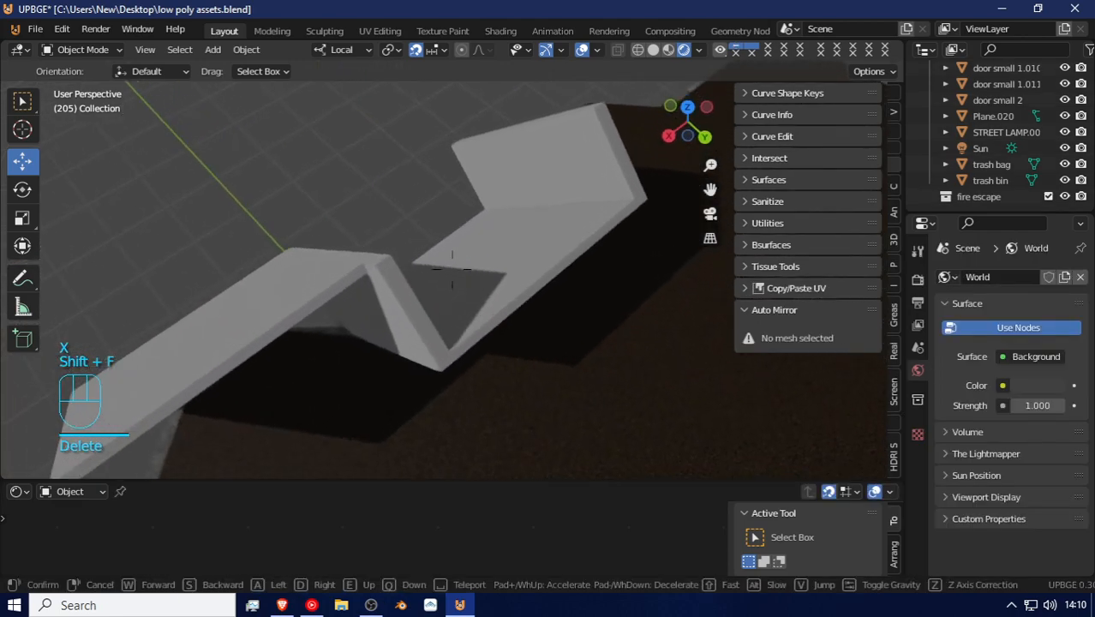
{"action": "left_click", "coordinate": [452, 268]}
{"action": "left_click", "coordinate": [493, 273]}
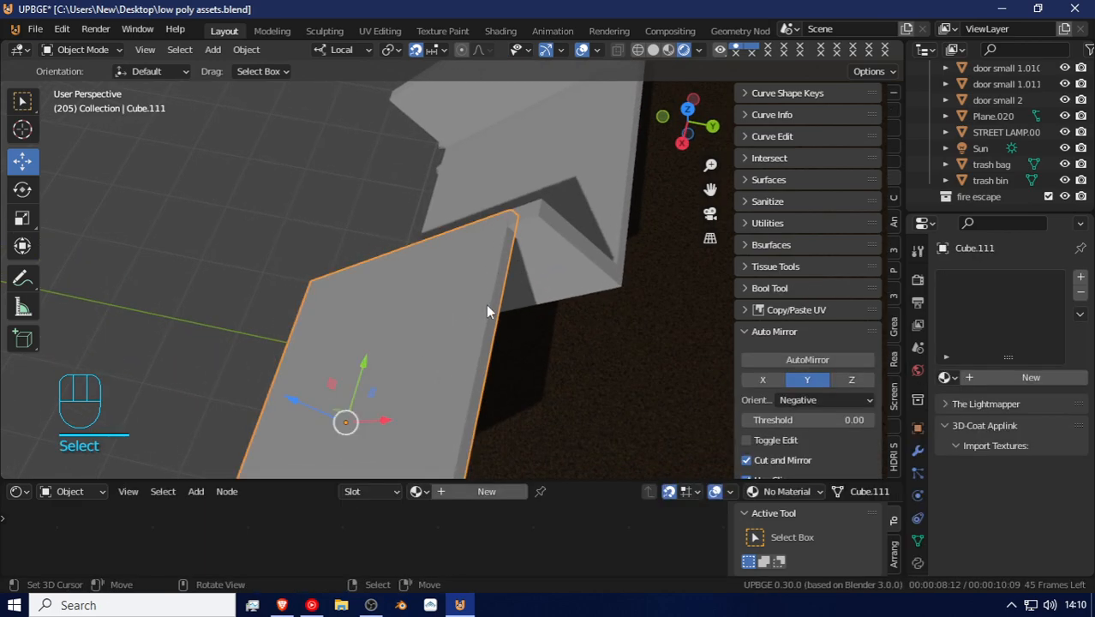
{"action": "key", "text": "g"}
{"action": "key", "text": "x"}
{"action": "key", "text": "x"}
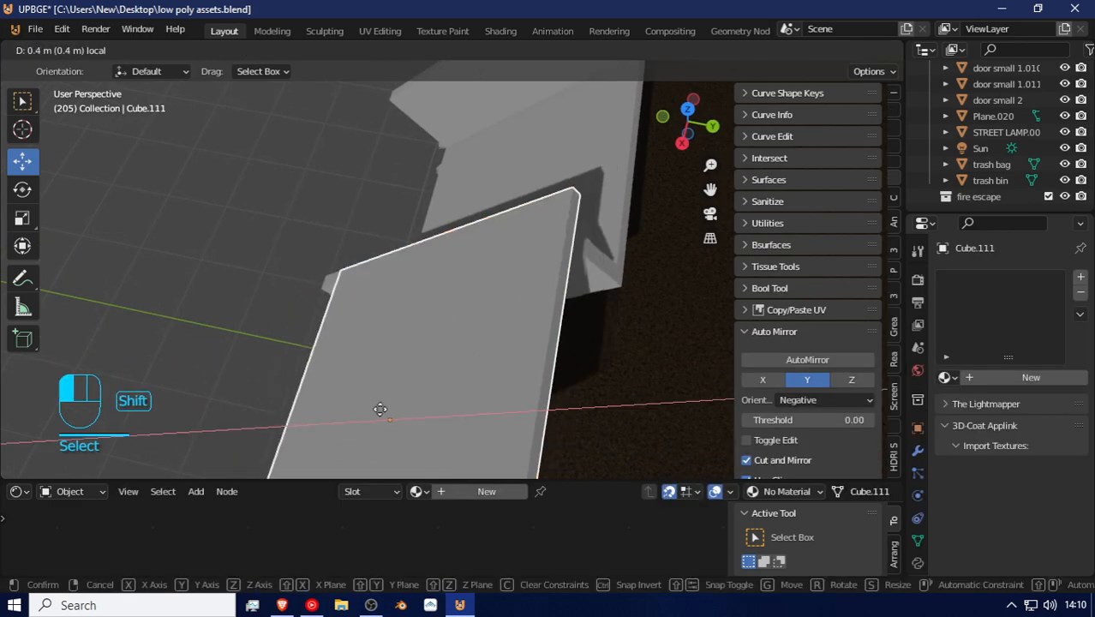
{"action": "left_click", "coordinate": [125, 157]}
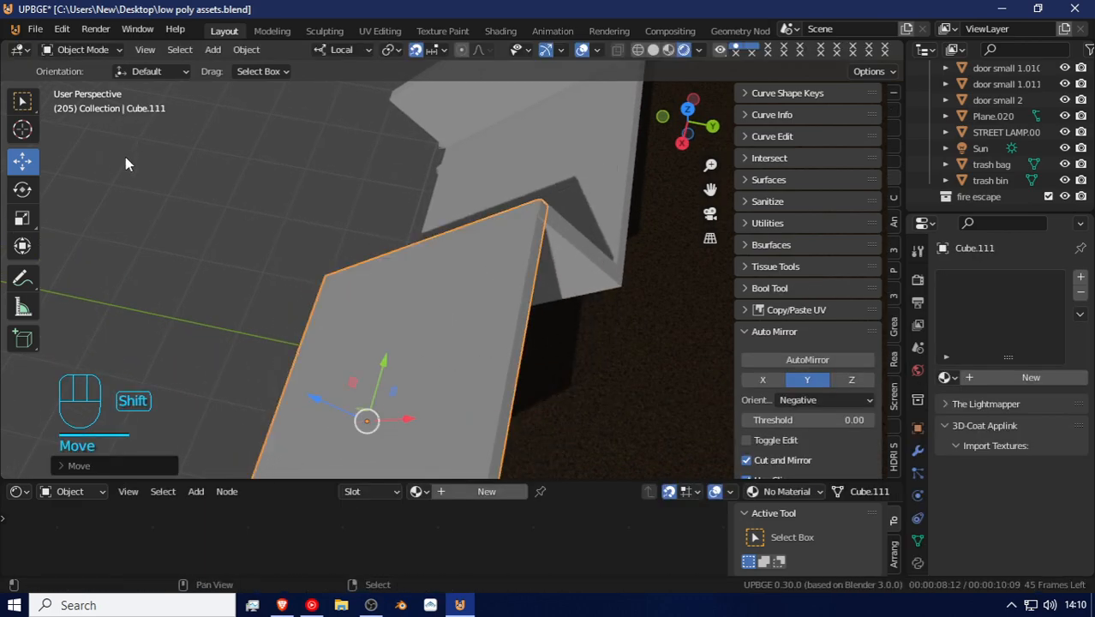
Step: Join the outer bay slab into the mirrored middle roof piece
{"action": "left_click", "coordinate": [567, 233], "text": "shift"}
{"action": "key", "text": "ctrl+j"}
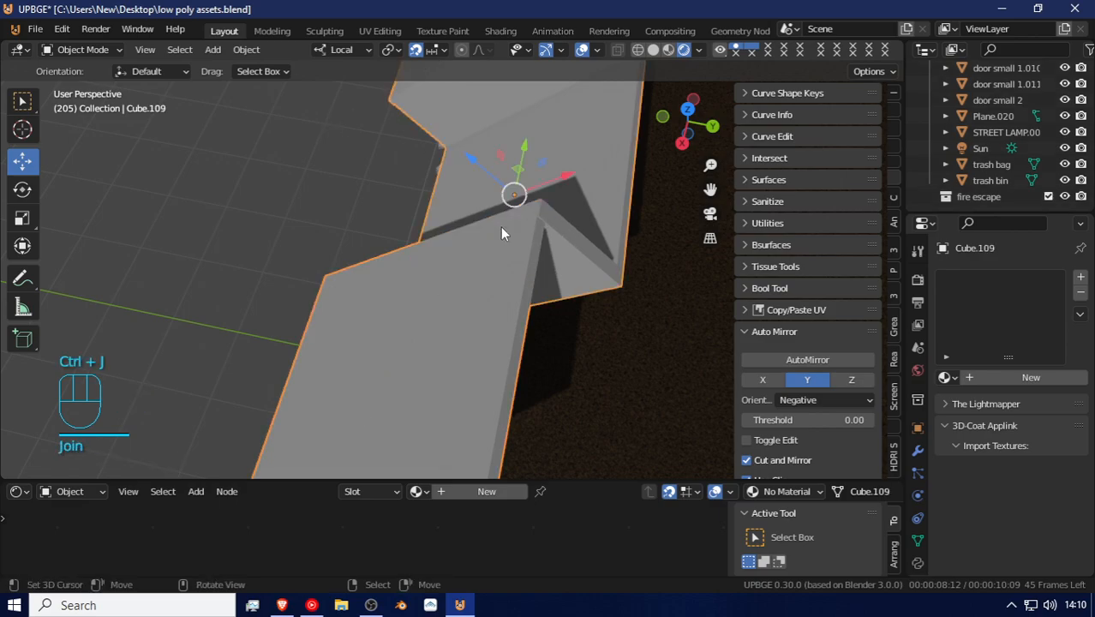
{"action": "key", "text": "shift+f"}
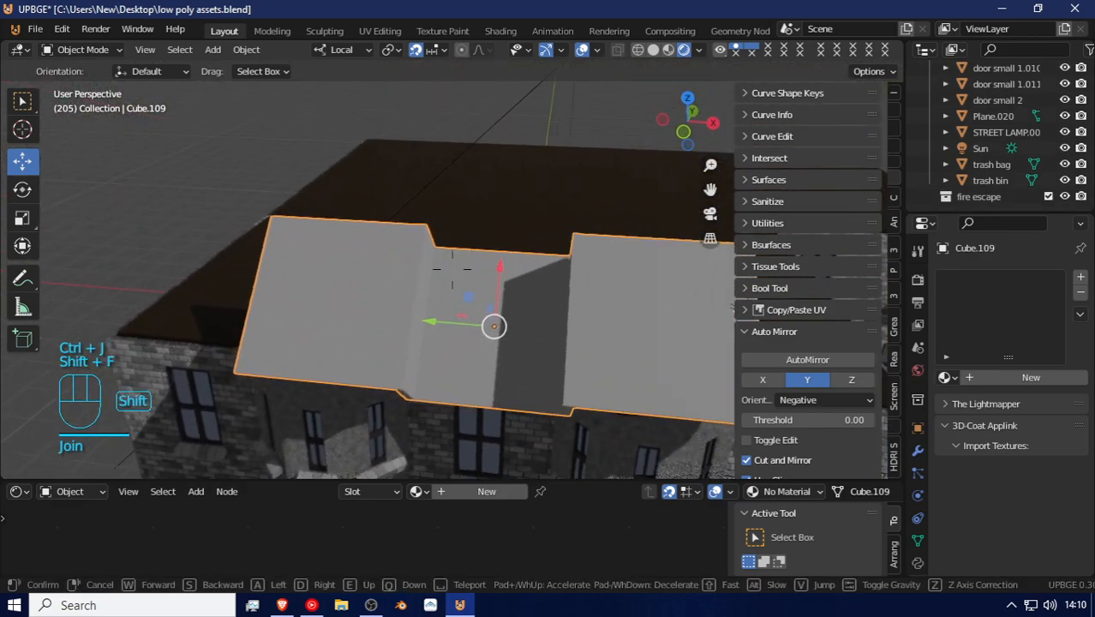
{"action": "left_click", "coordinate": [454, 274]}
Step: In Edit Mode, select all linked geometry of the outer bay slab
{"action": "key", "text": "Tab"}
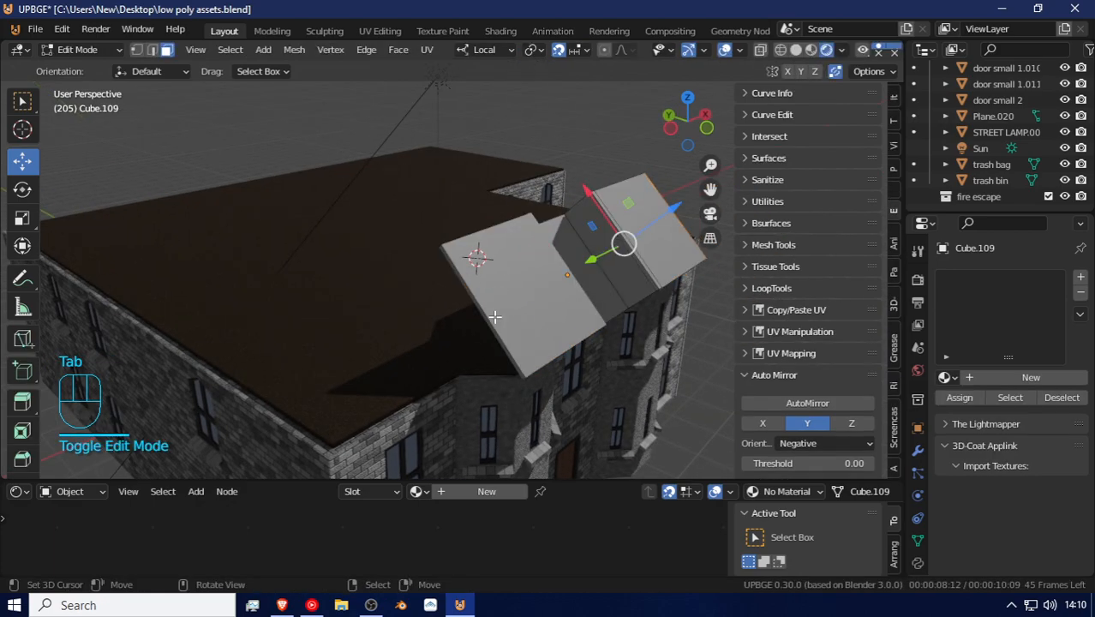
{"action": "key", "text": "Tab"}
{"action": "key", "text": "shift+f"}
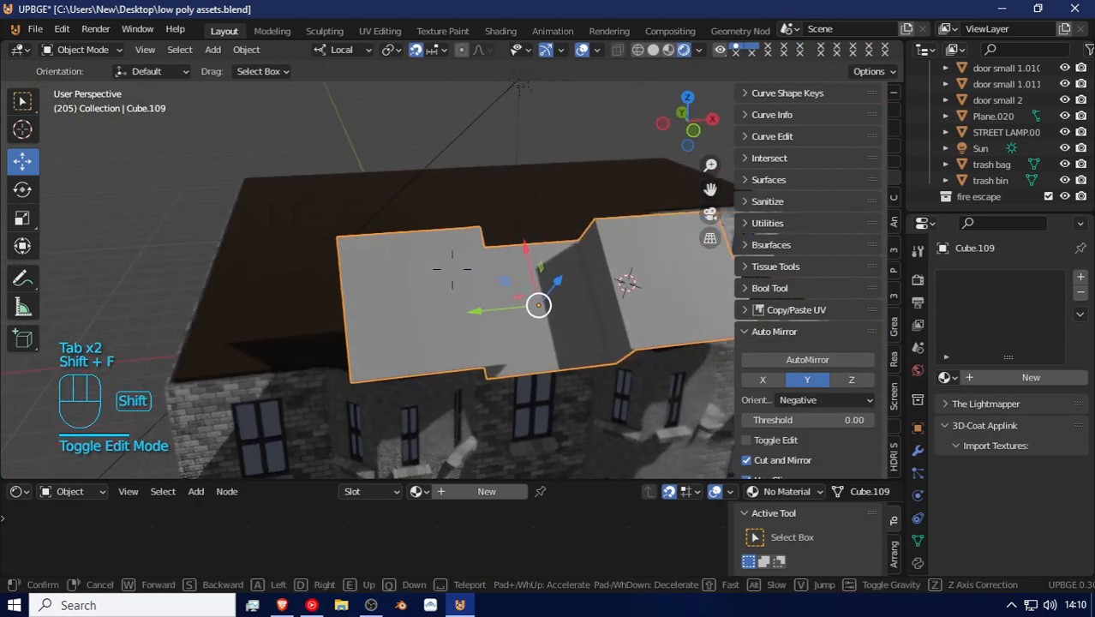
{"action": "left_click", "coordinate": [451, 268]}
{"action": "key", "text": "Tab"}
{"action": "left_click", "coordinate": [414, 240], "text": "ctrl"}
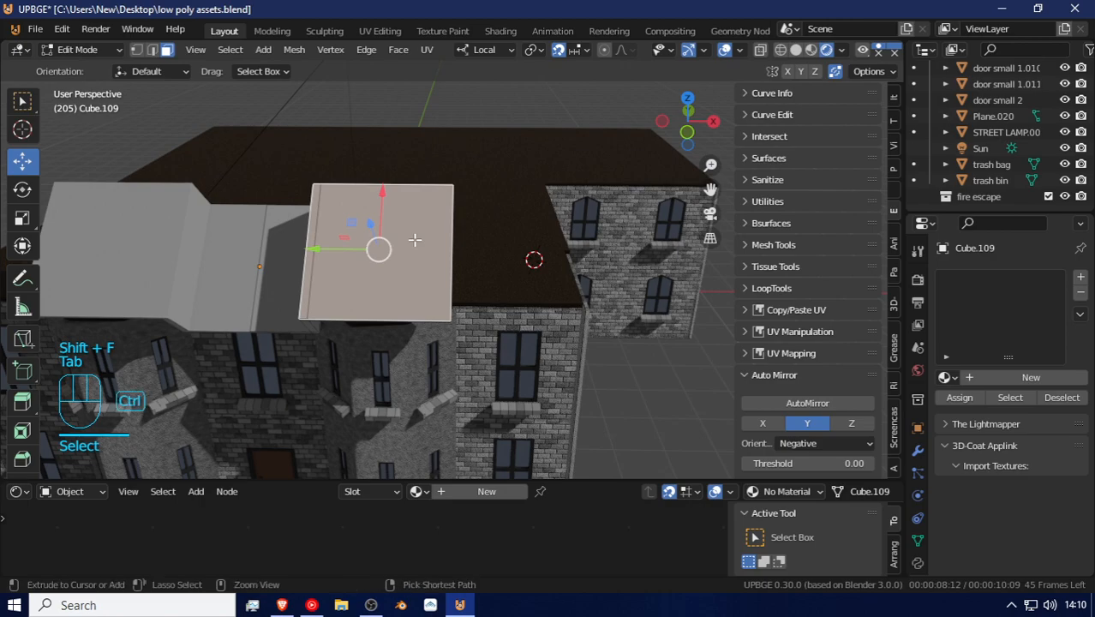
{"action": "key", "text": "ctrl+l"}
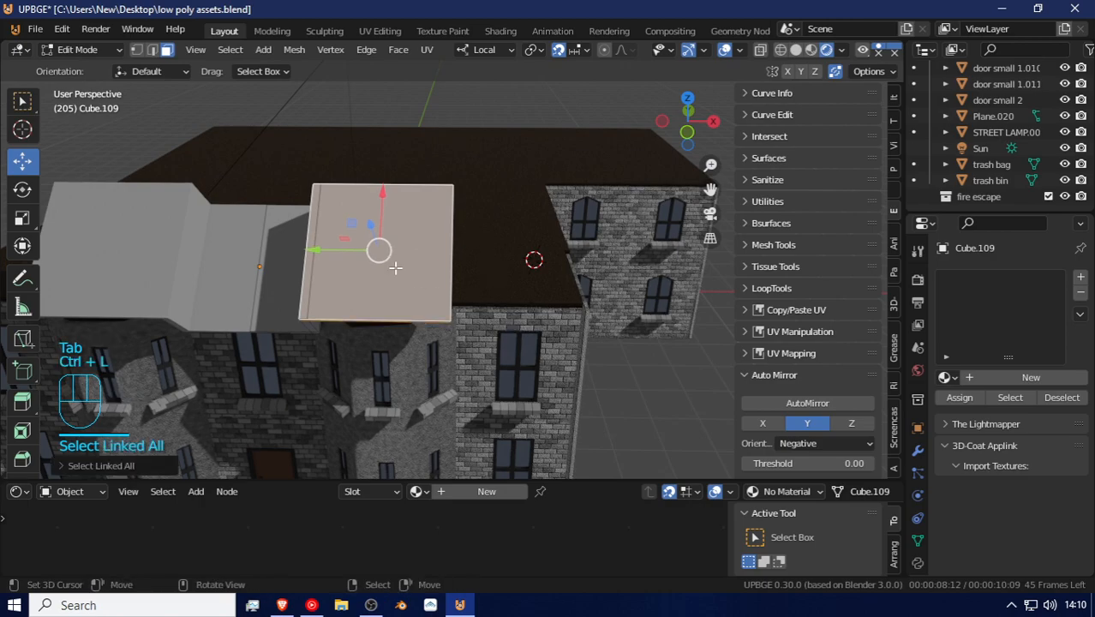
Step: Add a lengthwise loop cut to the upright side wall beside the outer bay slab
{"action": "key", "text": "shift+f"}
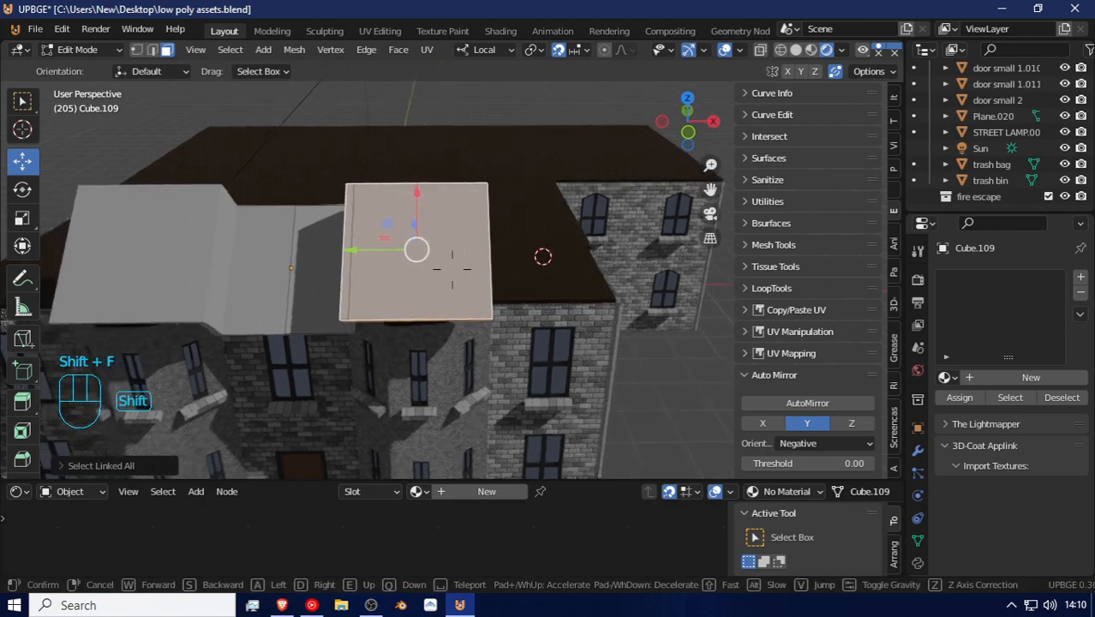
{"action": "left_click", "coordinate": [509, 187]}
{"action": "key", "text": "ctrl+r"}
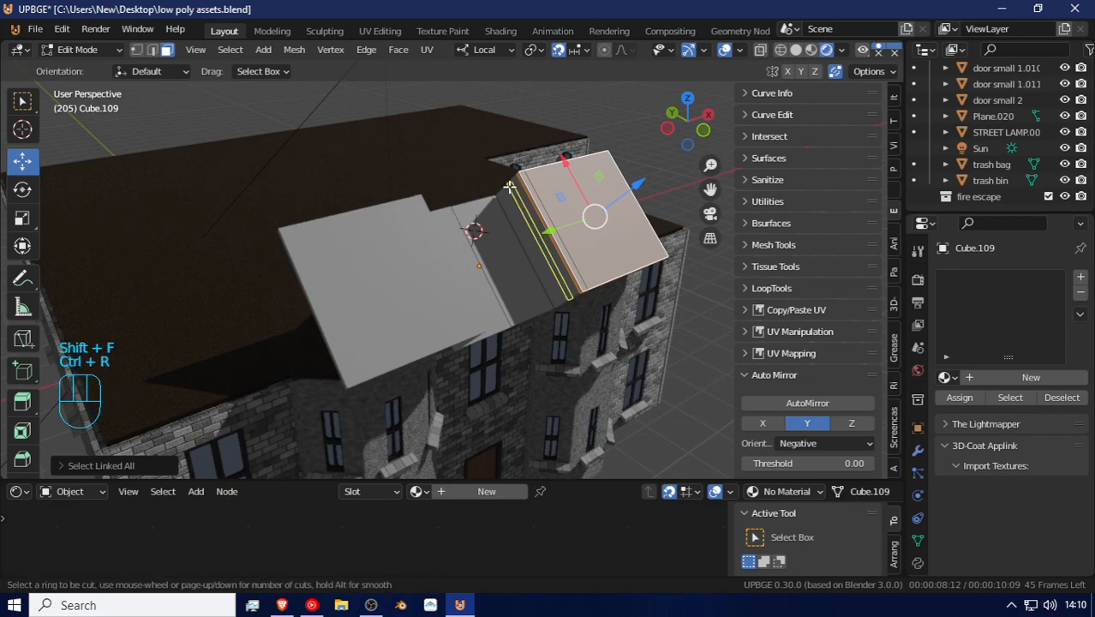
{"action": "left_click", "coordinate": [509, 187]}
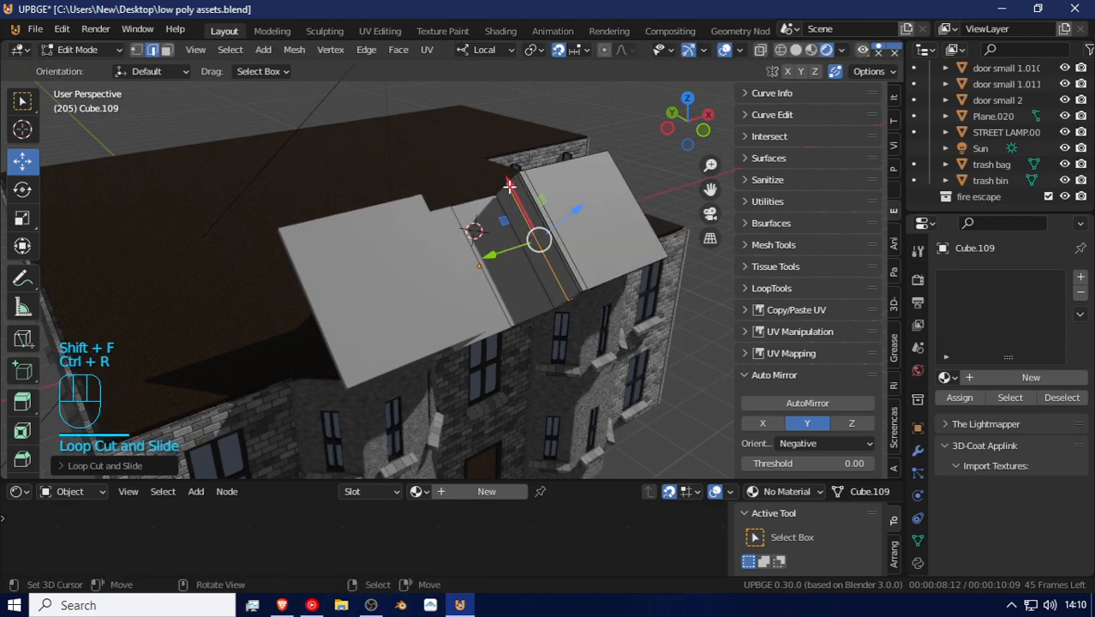
Step: Switch back to face selection, select the outer bay slab's face loop and enable proportional editing
{"action": "left_click", "coordinate": [167, 50]}
{"action": "left_click", "coordinate": [600, 219], "text": "alt"}
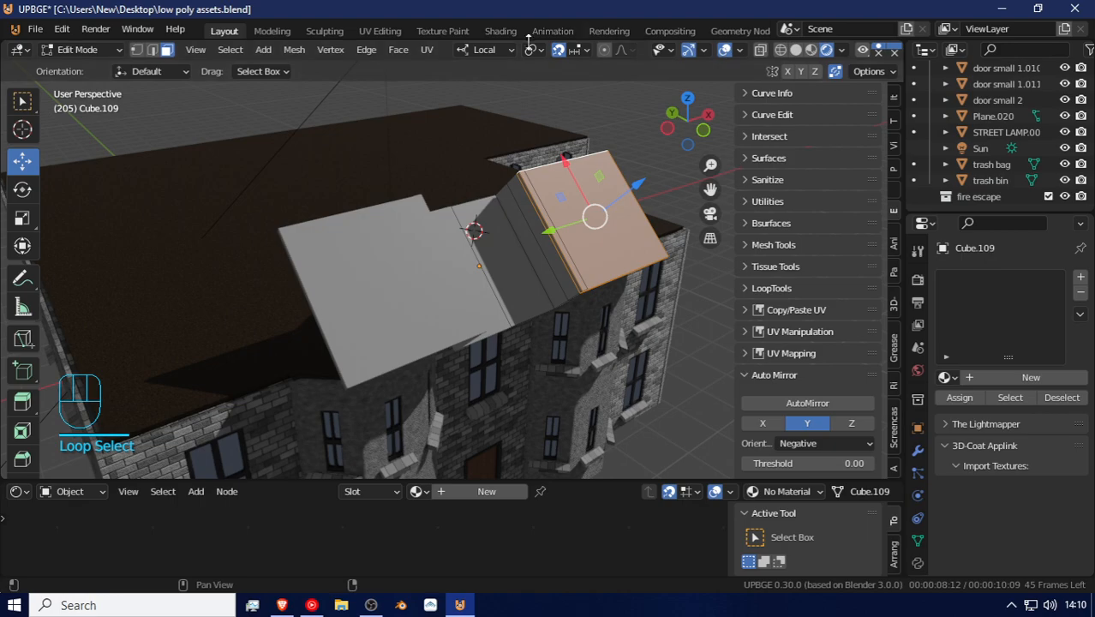
{"action": "left_click", "coordinate": [604, 49]}
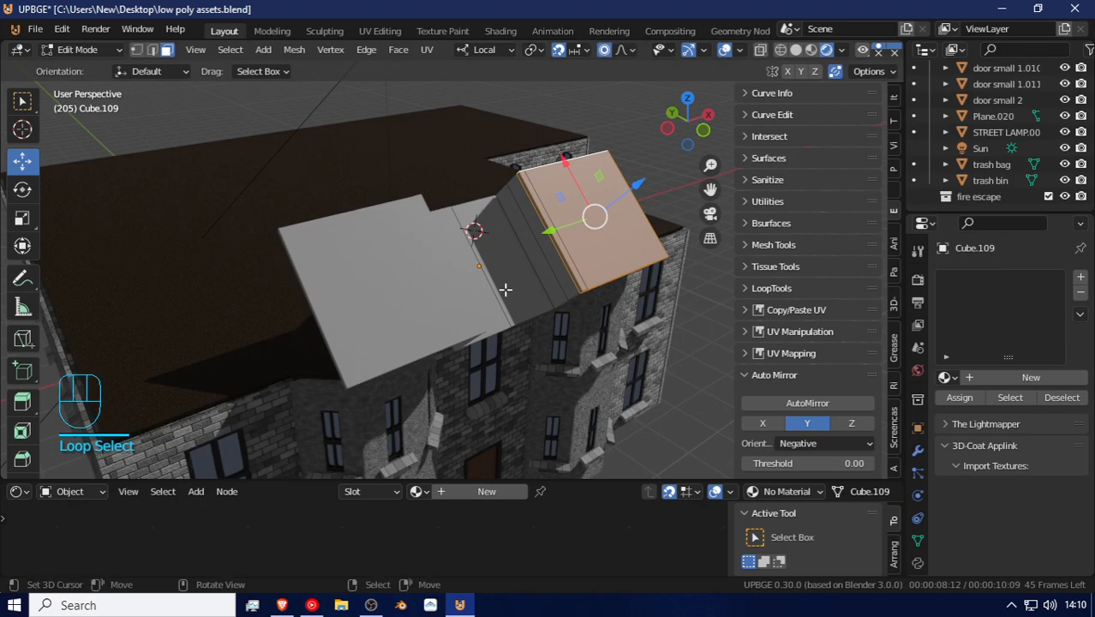
{"action": "key", "text": "g"}
{"action": "key", "text": "y"}
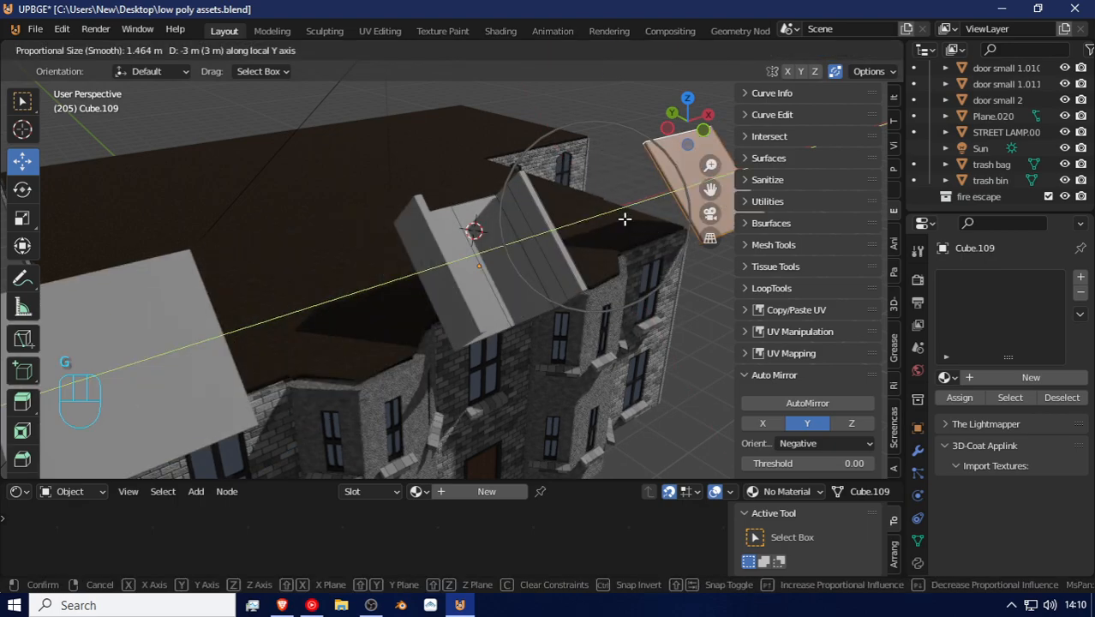
{"action": "right_click", "coordinate": [641, 184]}
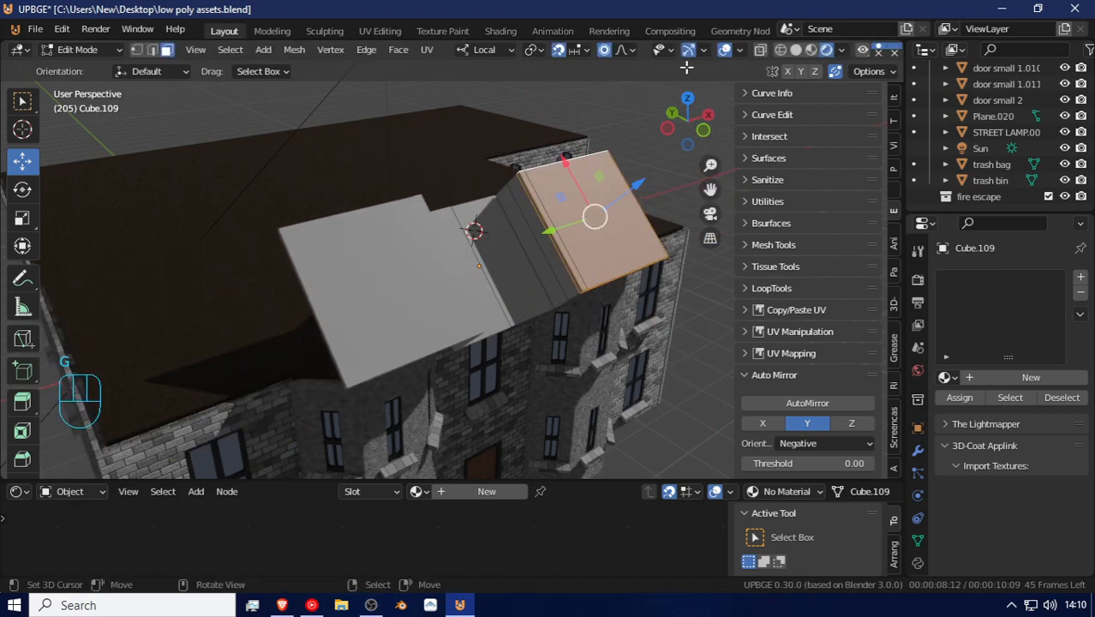
Step: Turn on Connected Only for proportional editing and move the outer slab about 1.1 m outward along local Y
{"action": "left_click", "coordinate": [623, 50]}
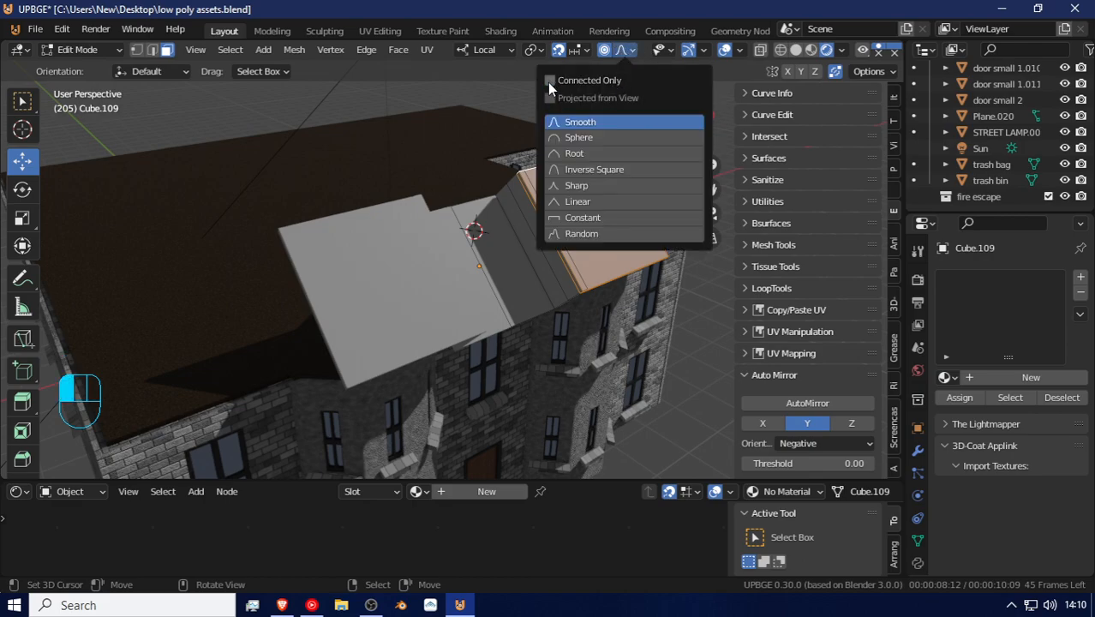
{"action": "key", "text": "g"}
{"action": "key", "text": "y"}
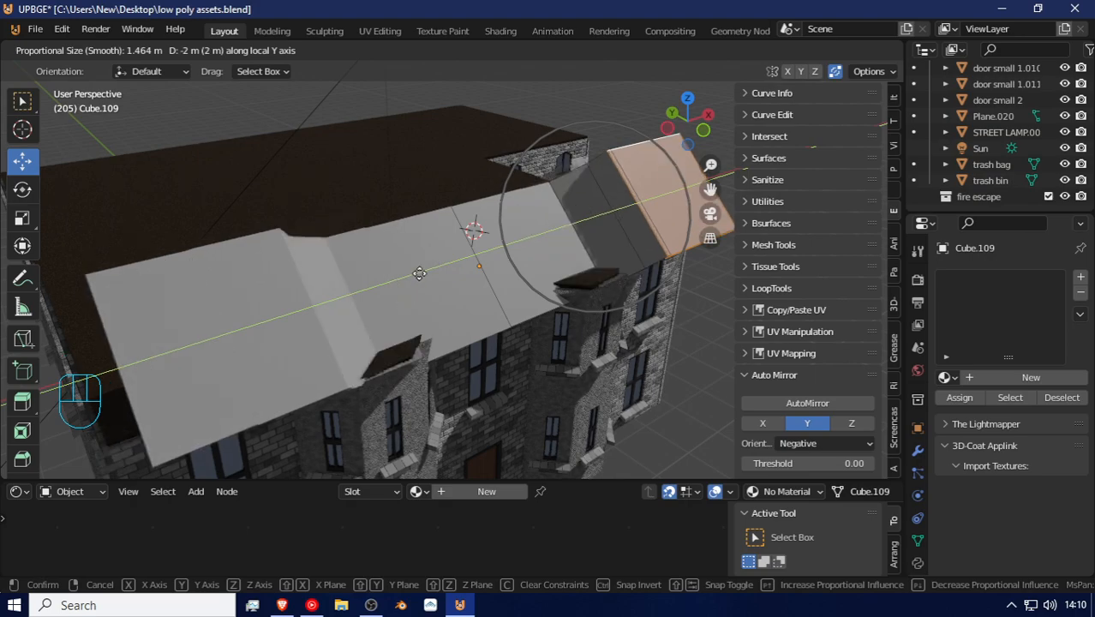
{"action": "key", "text": "shift"}
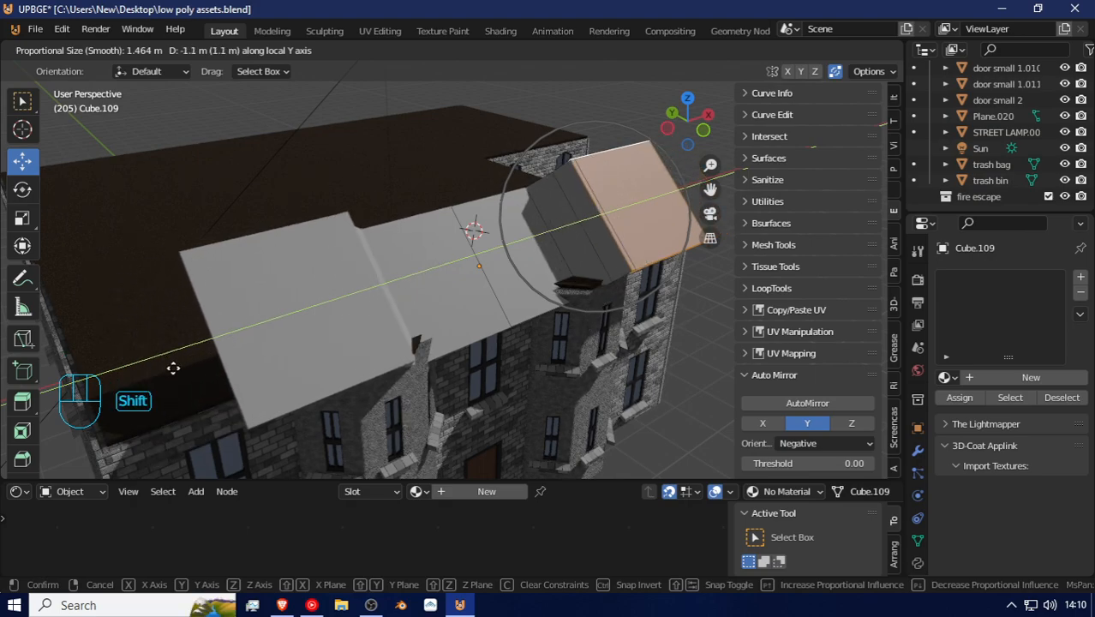
{"action": "left_click", "coordinate": [173, 367]}
Step: Reposition the selected outer slab with two further proportional moves, carrying it outward and up above the building's end
{"action": "left_click_drag", "start_coordinate": [700, 167], "coordinate": [656, 427]}
{"action": "key", "text": "shift+f"}
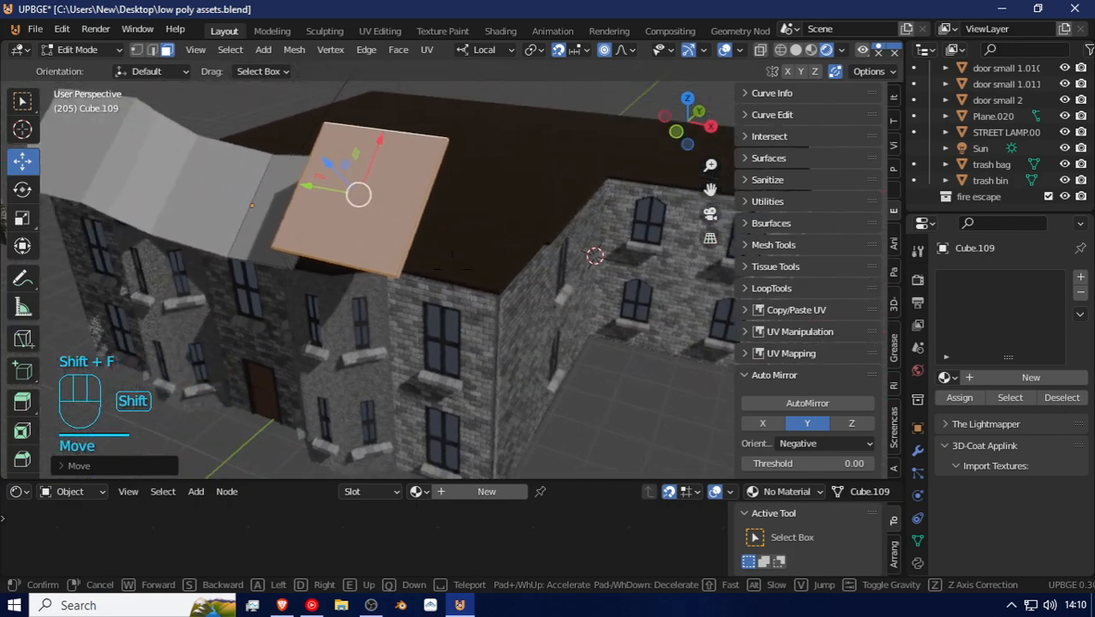
{"action": "left_click", "coordinate": [365, 216]}
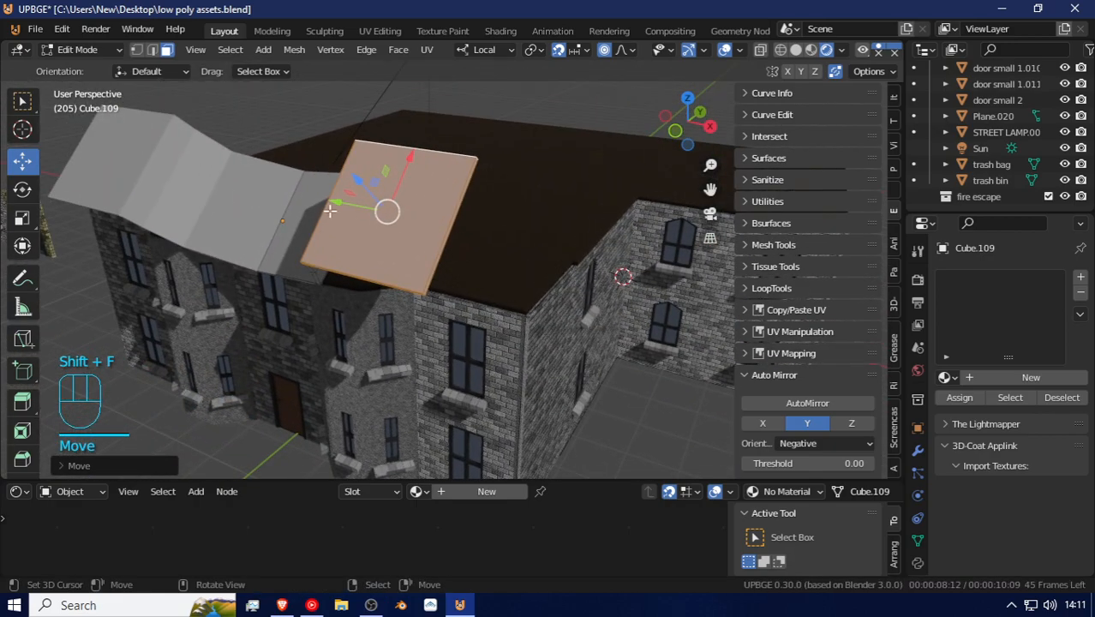
{"action": "left_click_drag", "start_coordinate": [374, 186], "coordinate": [504, 225]}
Step: Lower the selected outer slab about 1 m along local Z, back toward the top of the facade
{"action": "key", "text": "shift+f"}
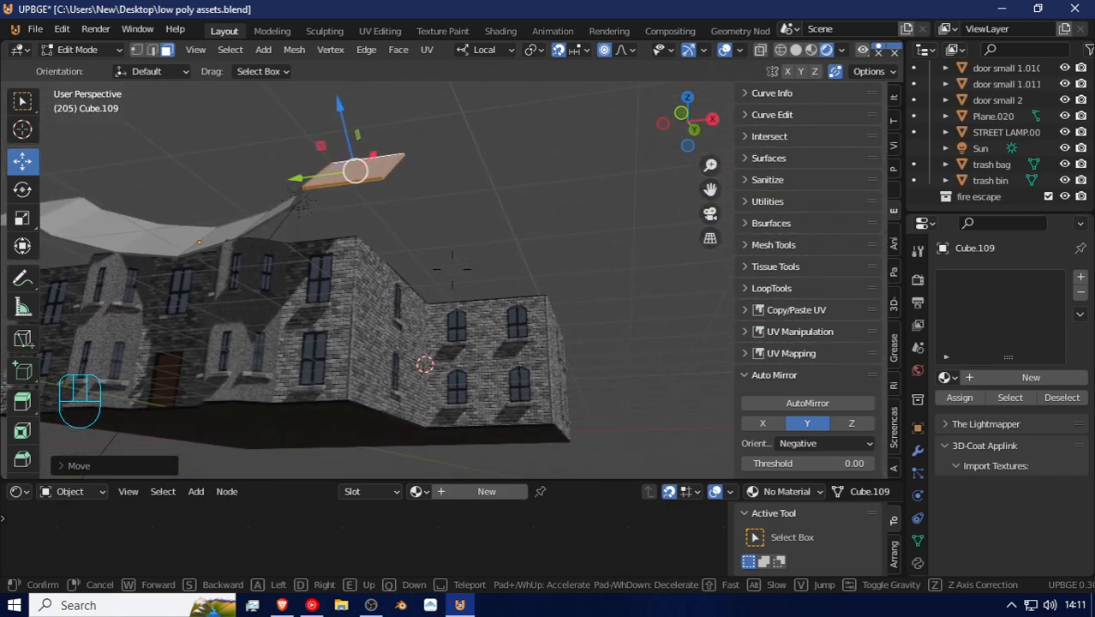
{"action": "left_click", "coordinate": [452, 269]}
{"action": "left_click_drag", "start_coordinate": [522, 190], "coordinate": [514, 235]}
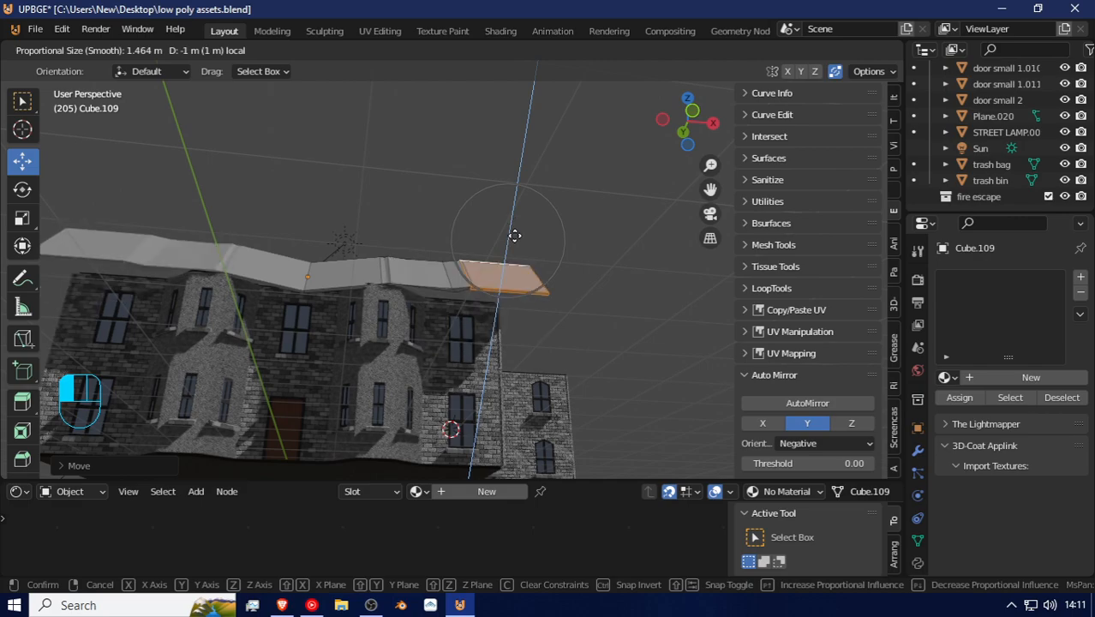
{"action": "left_click", "coordinate": [513, 241]}
{"action": "key", "text": "shift+f"}
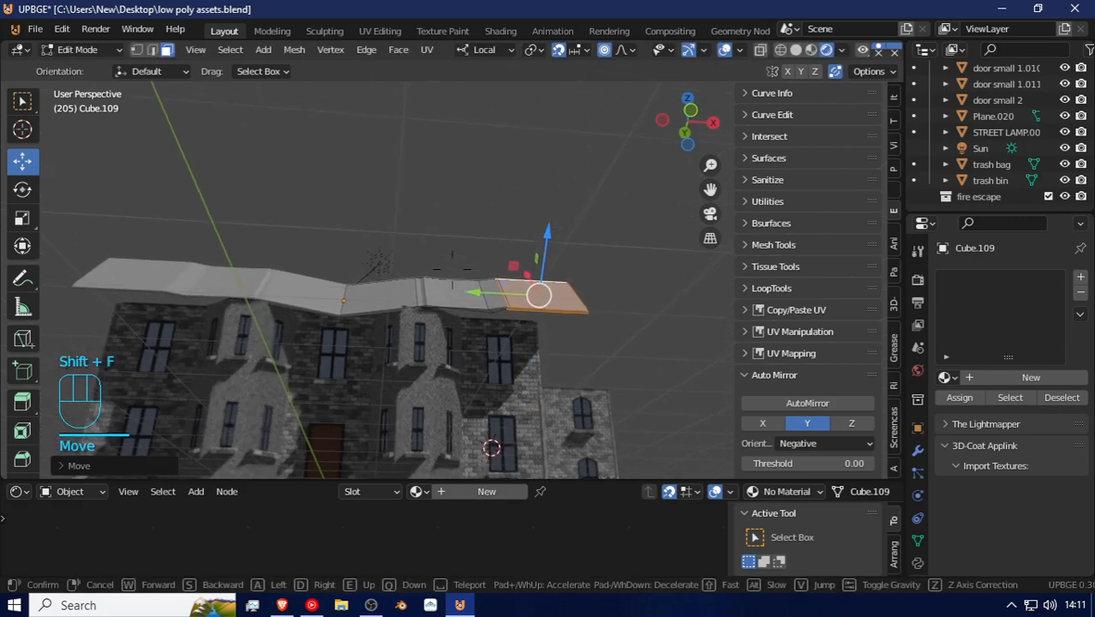
Step: Rotate the selected outer roof slab about its local Z axis with proportional editing, angling it around the building's end
{"action": "key", "text": "d"}
{"action": "key", "text": "shift+s"}
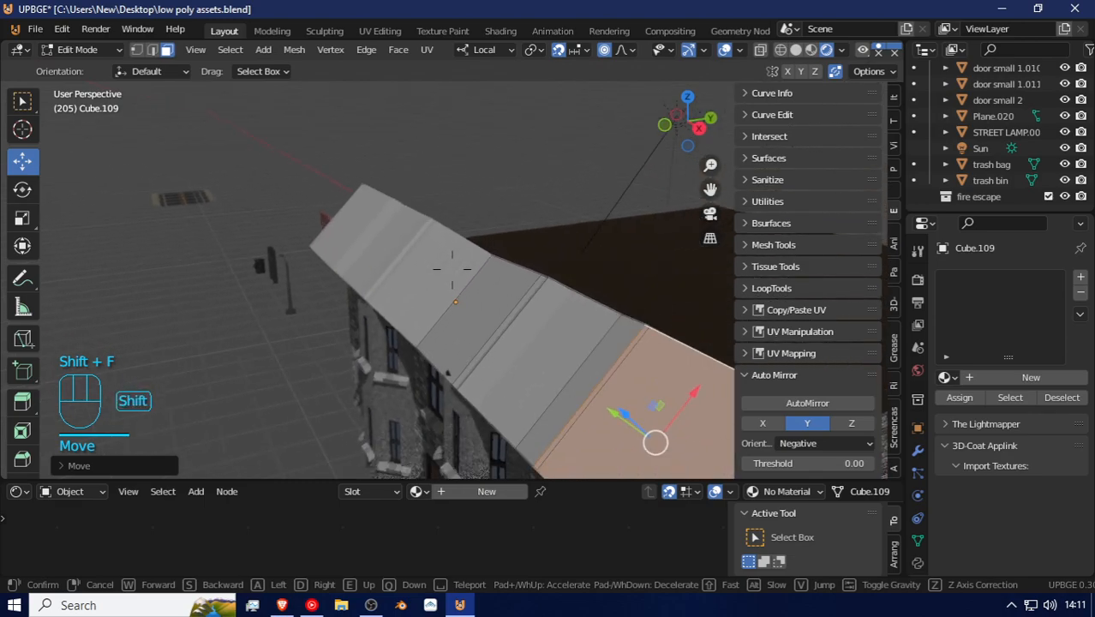
{"action": "left_click", "coordinate": [452, 268]}
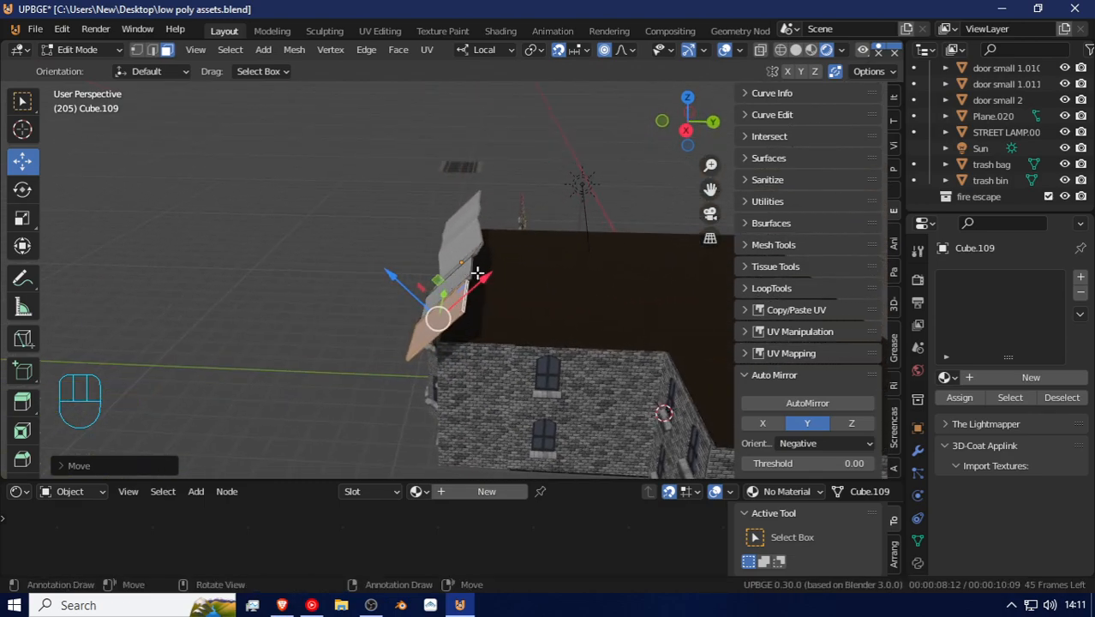
{"action": "key", "text": "r"}
{"action": "key", "text": "z"}
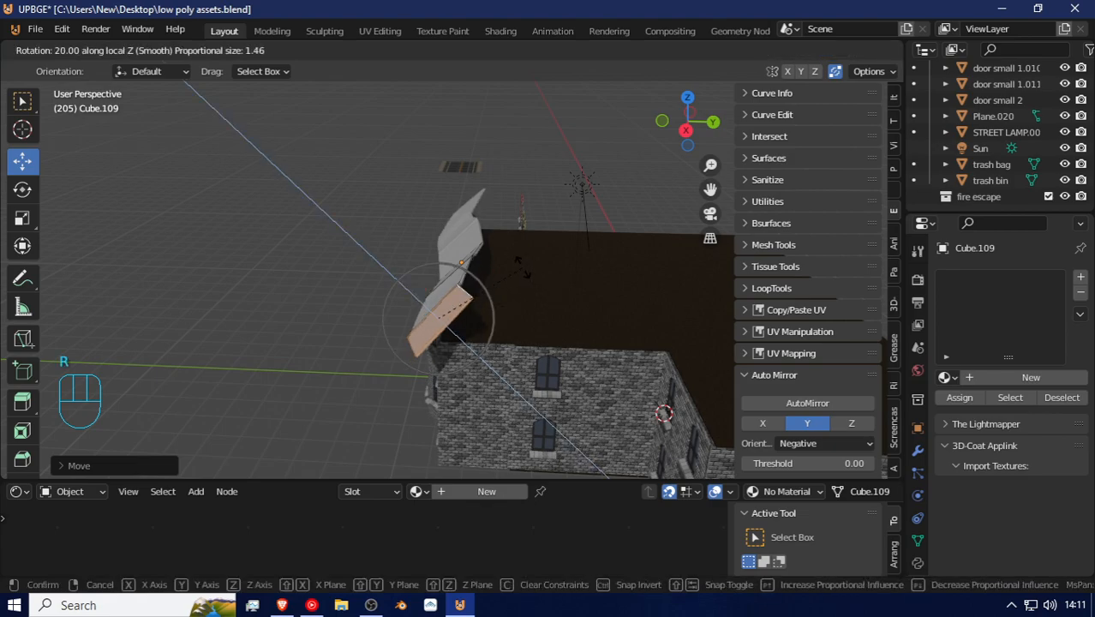
{"action": "left_click", "coordinate": [512, 245]}
Step: Move the rotated outer slab about 0.64 m along negative local Z, down toward the building's end wall
{"action": "key", "text": "g"}
{"action": "middle_click_drag", "start_coordinate": [513, 246], "coordinate": [524, 253]}
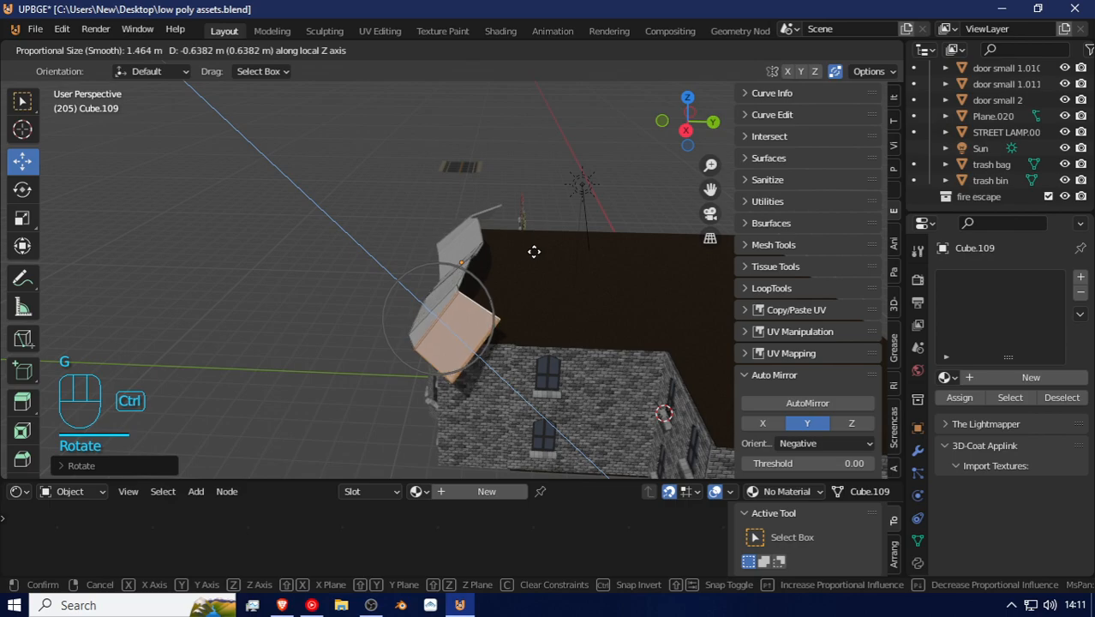
{"action": "left_click", "coordinate": [538, 254]}
Step: Inspect the reshaped roof along the facade and end wall, and check the building's interior behind the front door
{"action": "key", "text": "shift+f"}
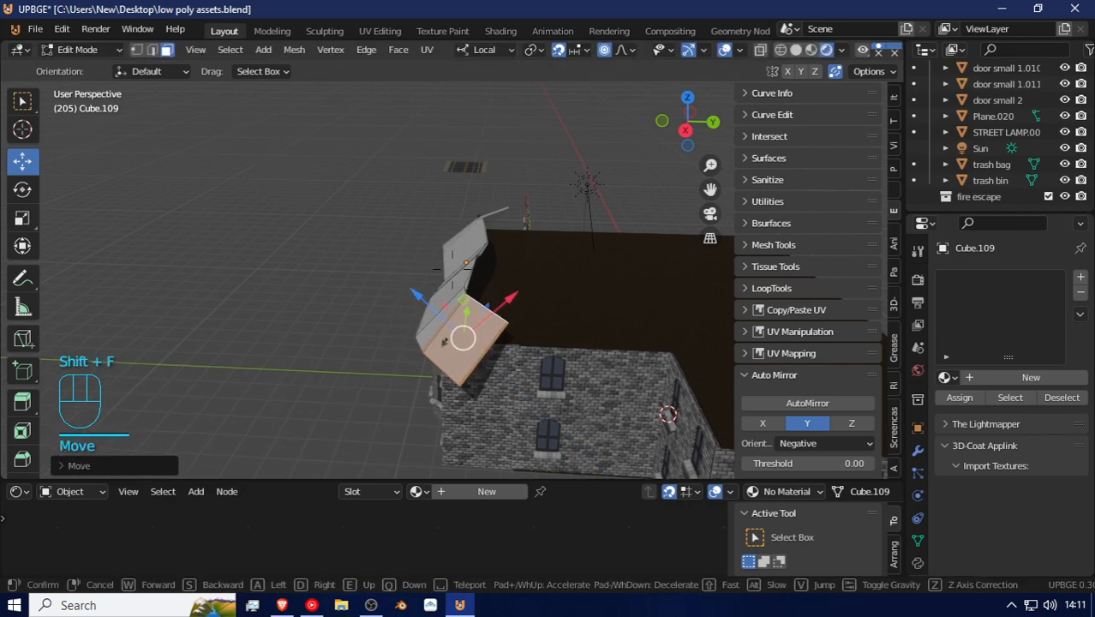
{"action": "key", "text": "w"}
{"action": "key", "text": "a"}
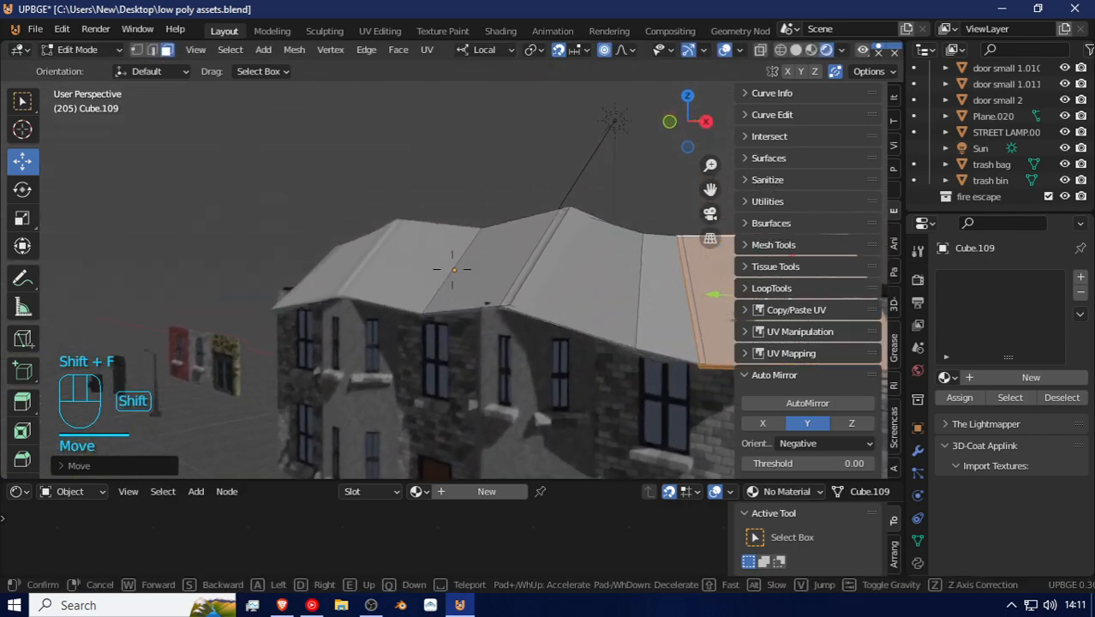
{"action": "key", "text": "s"}
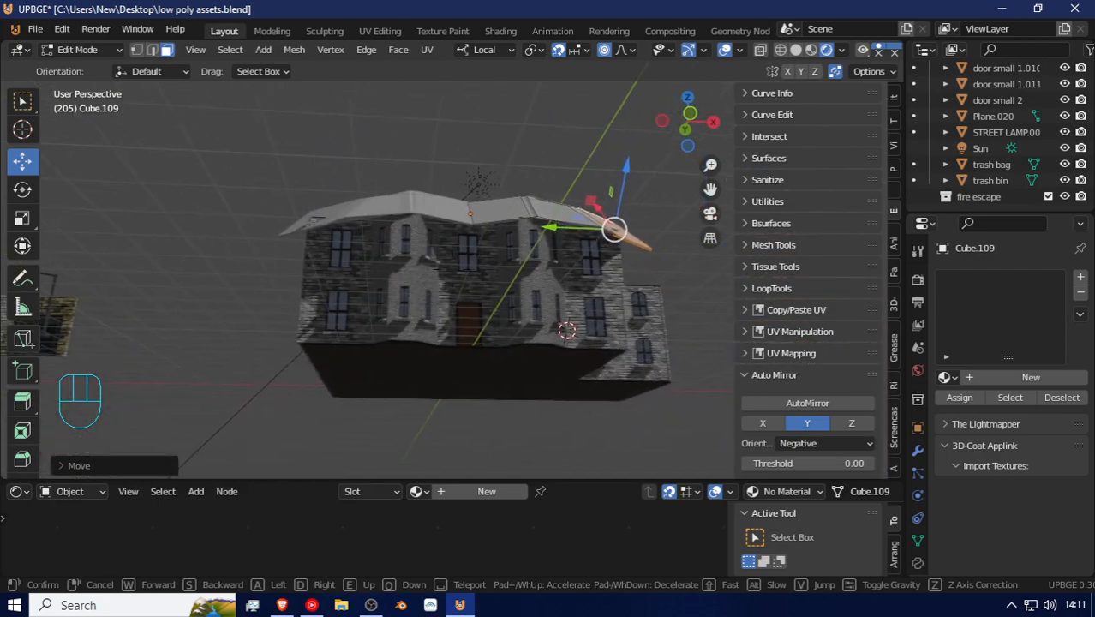
{"action": "key", "text": "w"}
{"action": "left_click", "coordinate": [450, 260]}
{"action": "left_click_drag", "start_coordinate": [448, 202], "coordinate": [455, 204], "text": "shift"}
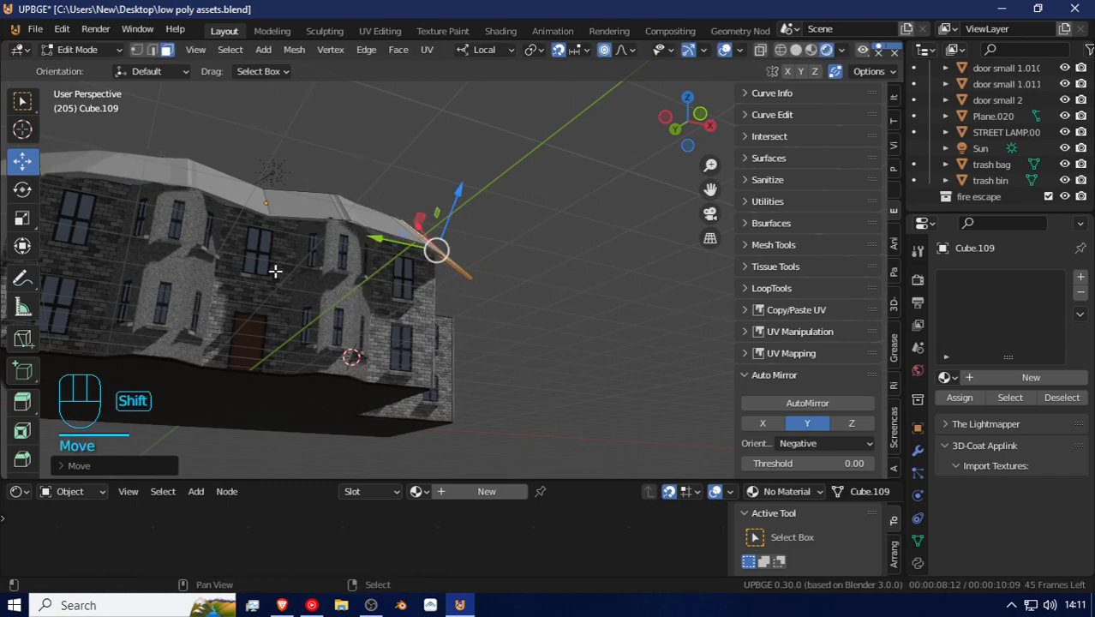
{"action": "key", "text": "shift+f"}
{"action": "left_click", "coordinate": [546, 223]}
{"action": "left_click_drag", "start_coordinate": [560, 211], "coordinate": [558, 199], "text": "shift"}
{"action": "key", "text": "shift+f"}
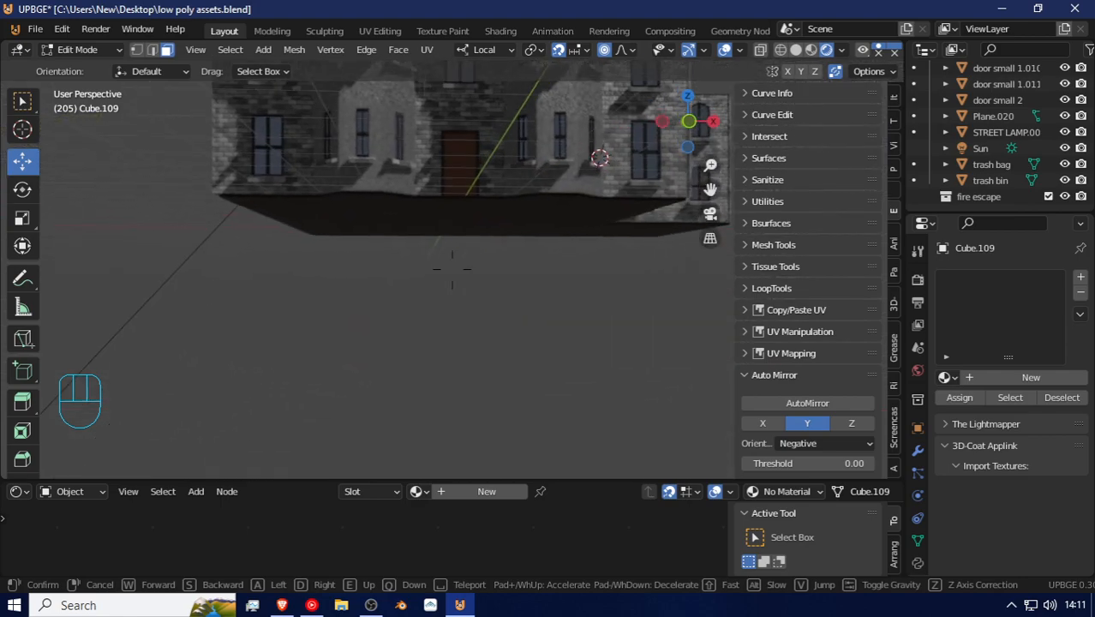
{"action": "key", "text": "d"}
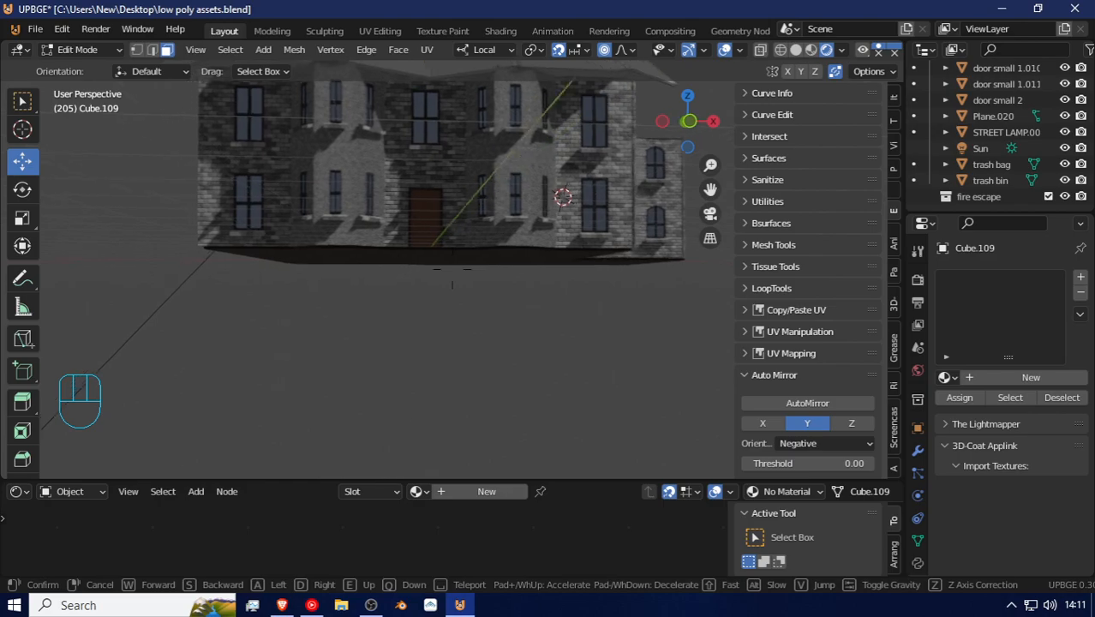
{"action": "key", "text": "e"}
{"action": "key", "text": "shift+w"}
{"action": "key", "text": "shift+w"}
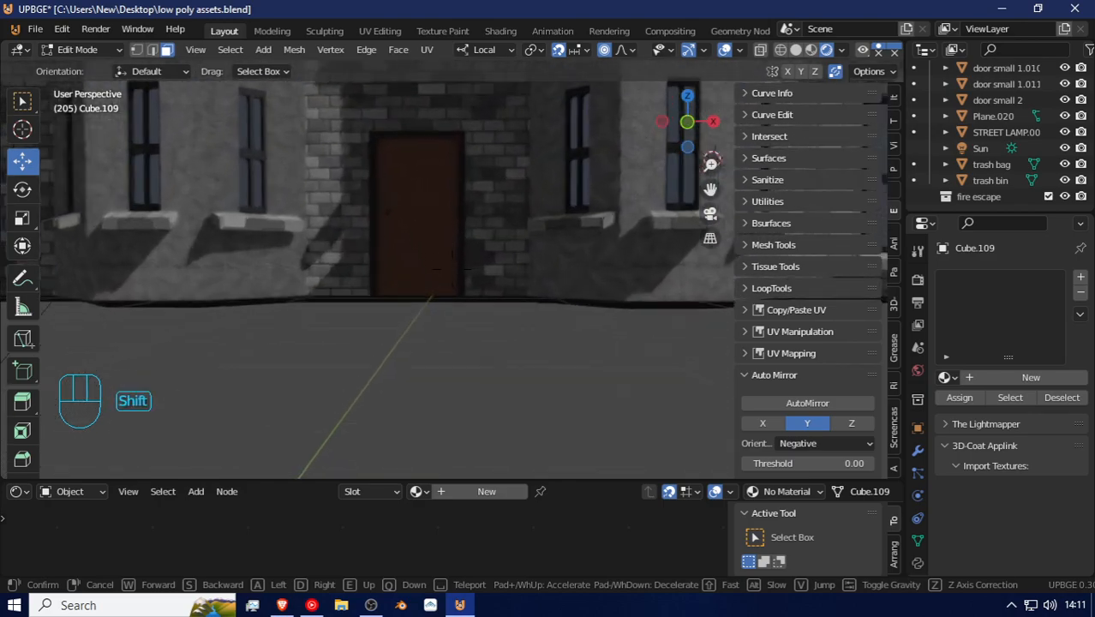
{"action": "key", "text": "shift+w"}
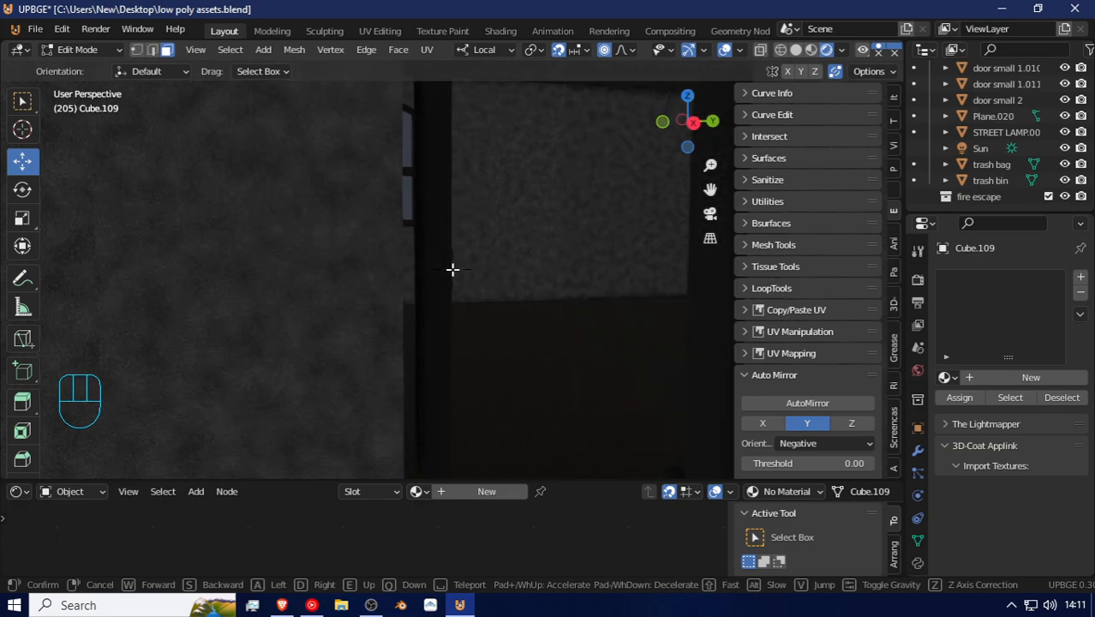
{"action": "left_click", "coordinate": [443, 274]}
Step: Return to object mode, select the interior door frame and set the snapping target to Vertex
{"action": "key", "text": "Tab"}
{"action": "left_click", "coordinate": [440, 276]}
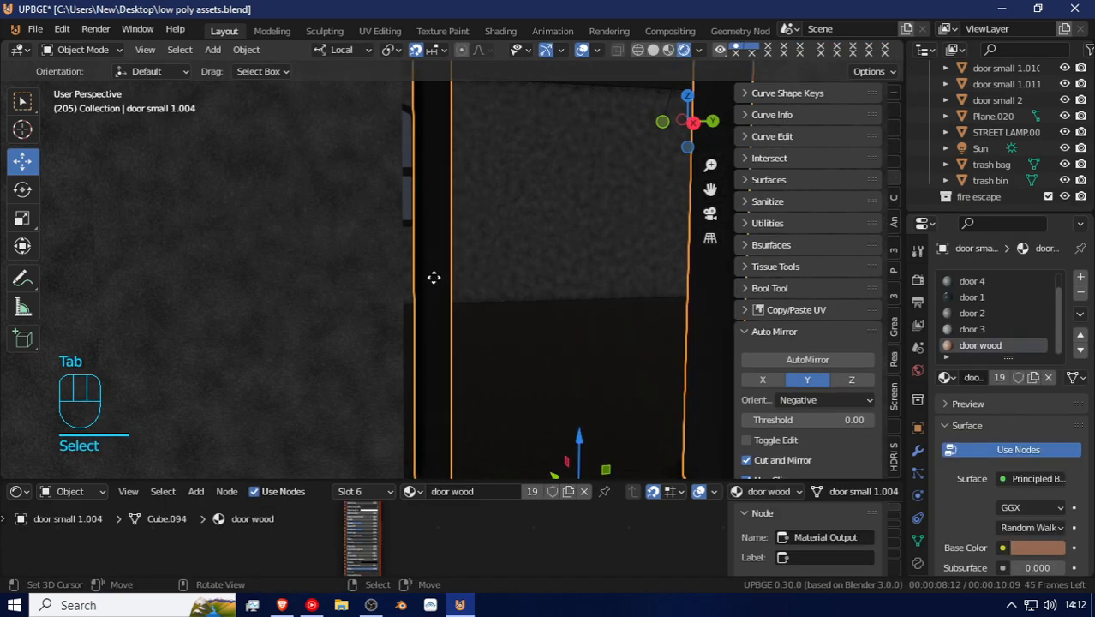
{"action": "key", "text": "g"}
{"action": "key", "text": "shift+f"}
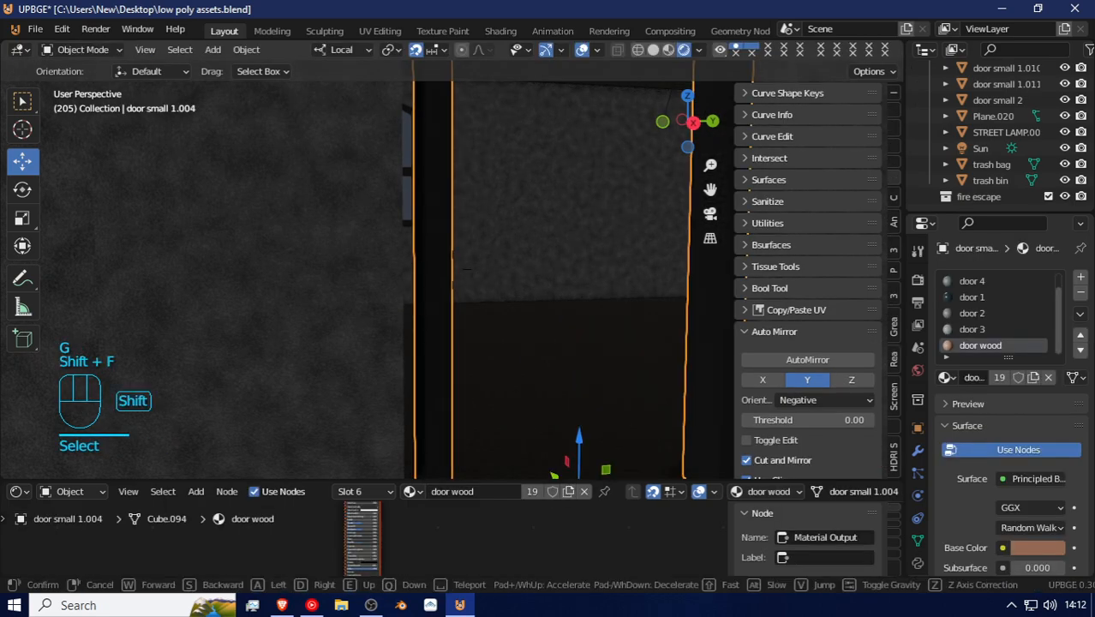
{"action": "left_click", "coordinate": [452, 269]}
{"action": "left_click", "coordinate": [434, 51]}
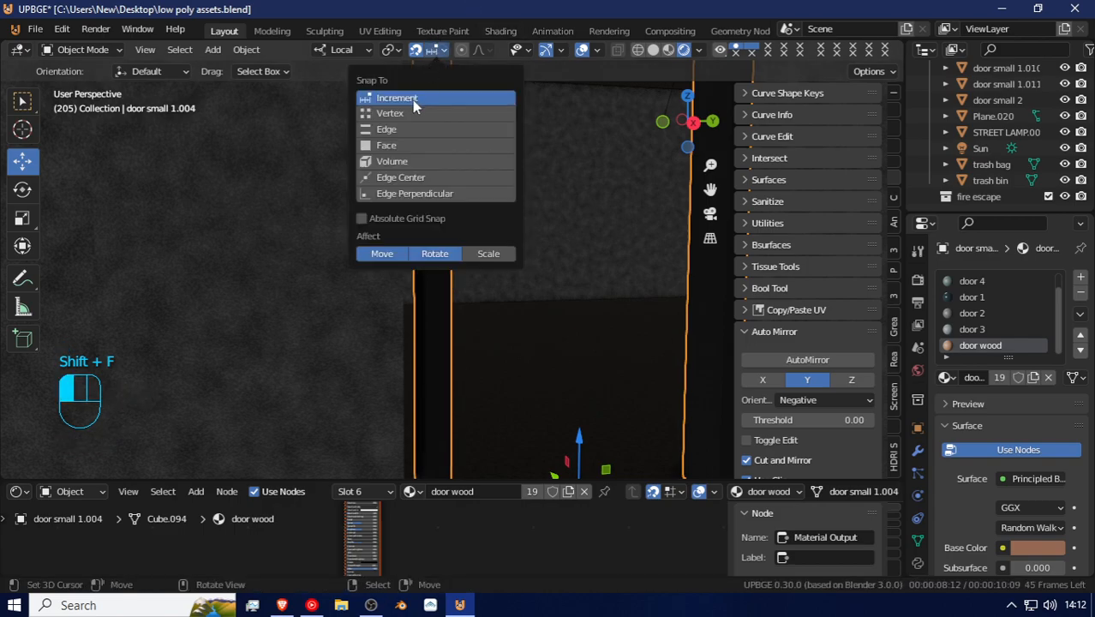
{"action": "left_click", "coordinate": [408, 120]}
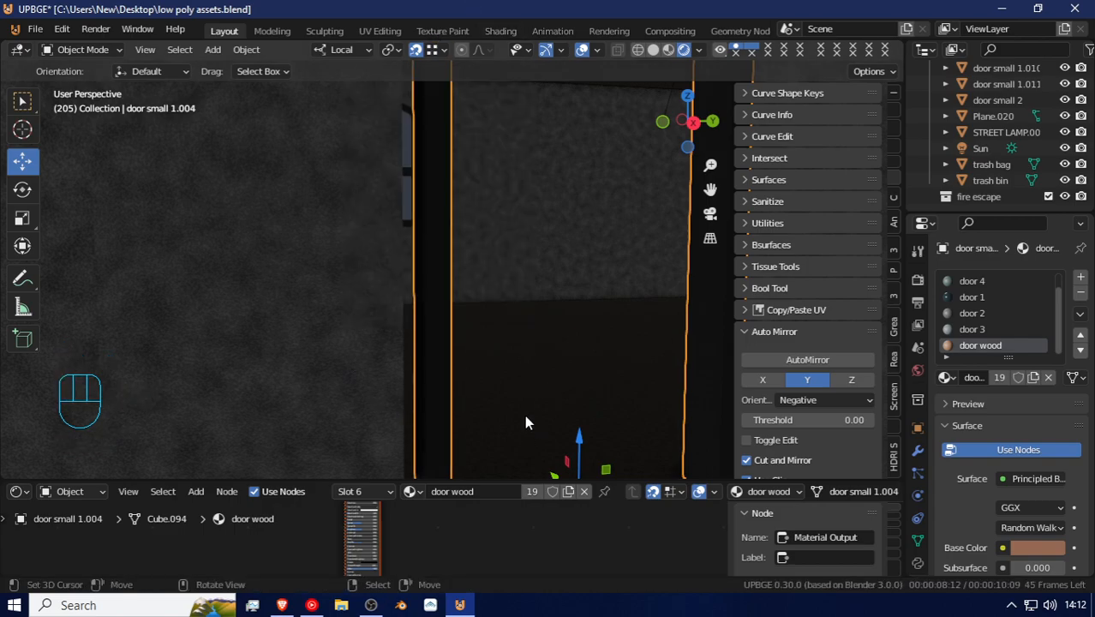
Step: Reposition the interior door frame in its wall opening with two vertex-snapped moves, the first along local X
{"action": "key", "text": "g"}
{"action": "key", "text": "x"}
{"action": "key", "text": "x"}
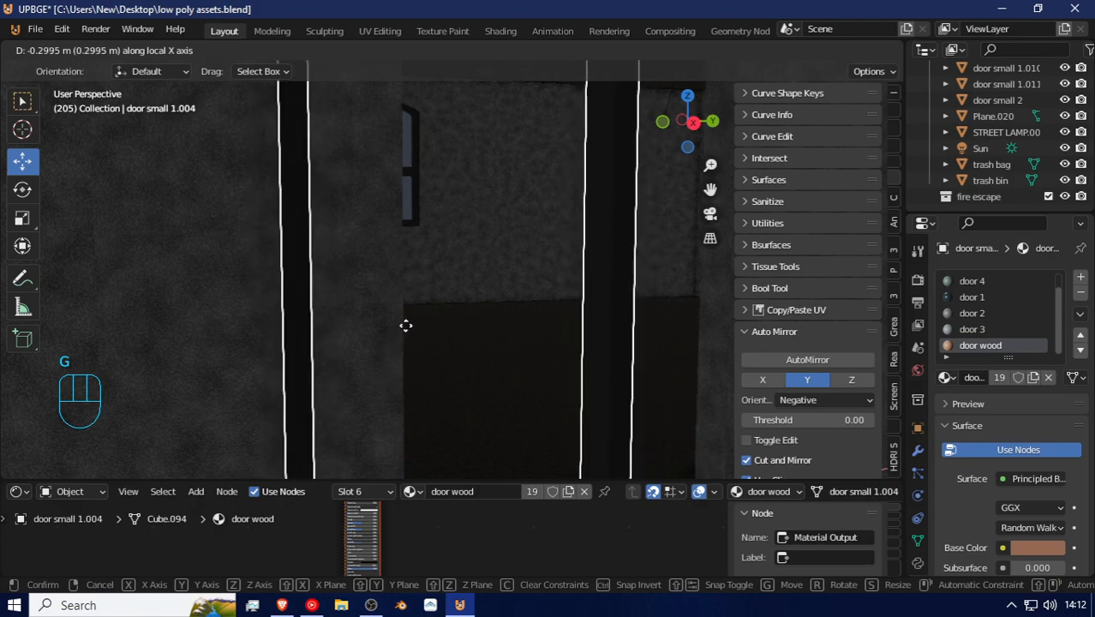
{"action": "left_click", "coordinate": [406, 362]}
{"action": "middle_click_drag", "start_coordinate": [406, 362], "coordinate": [514, 361], "text": "shift"}
{"action": "key", "text": "shift+f"}
{"action": "left_click", "coordinate": [444, 261]}
{"action": "key", "text": "g"}
{"action": "middle_click_drag", "start_coordinate": [398, 276], "coordinate": [312, 303]}
{"action": "left_click", "coordinate": [237, 326]}
{"action": "key", "text": "shift+f"}
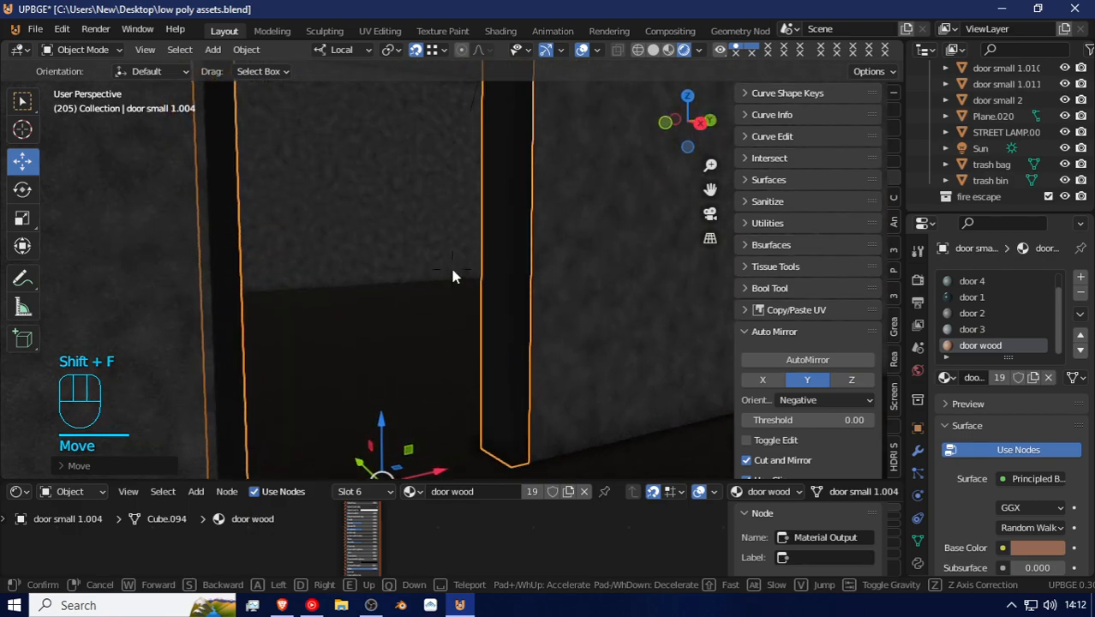
Step: Deselect the door frame and examine the ground-floor rooms, doorways and inner walls for misplaced pieces or textures
{"action": "key", "text": "a"}
{"action": "key", "text": "shift+f"}
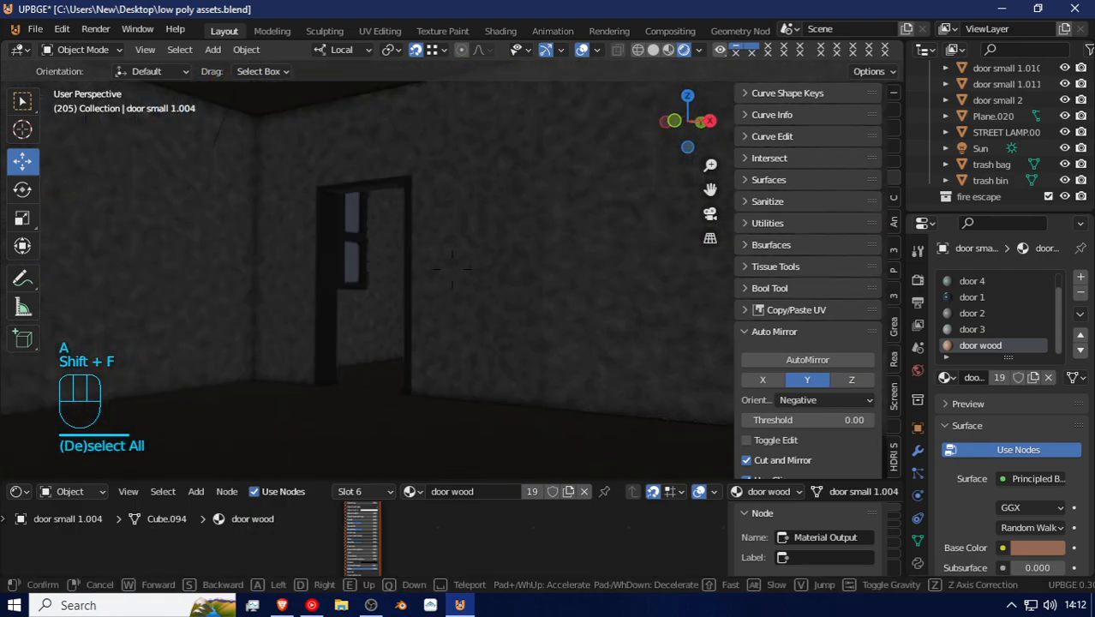
{"action": "key", "text": "w"}
{"action": "key", "text": "w"}
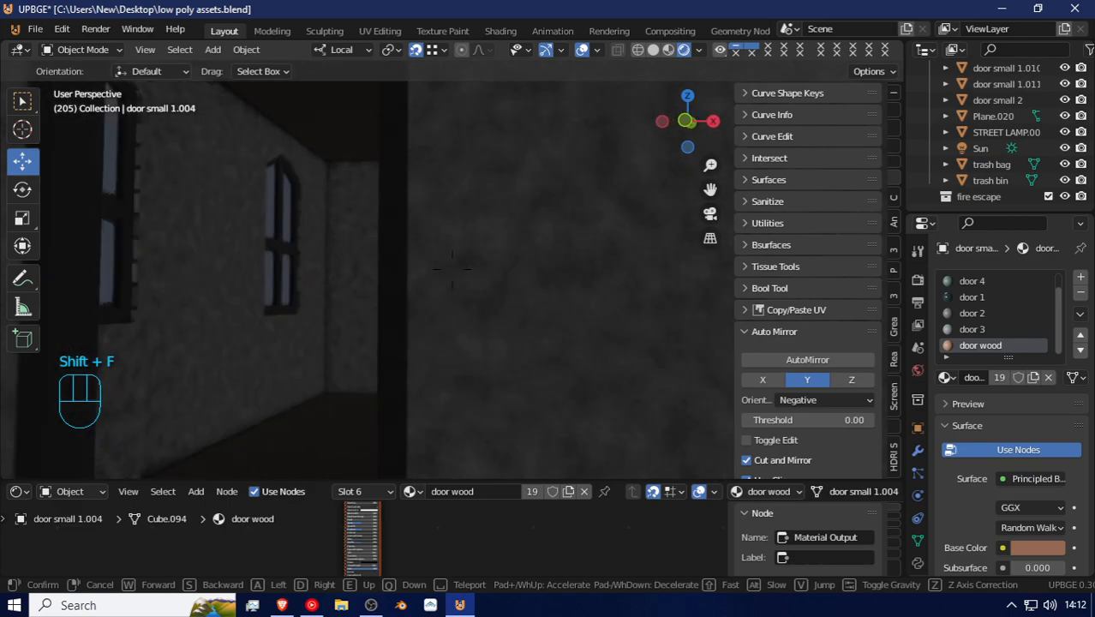
{"action": "key", "text": "w"}
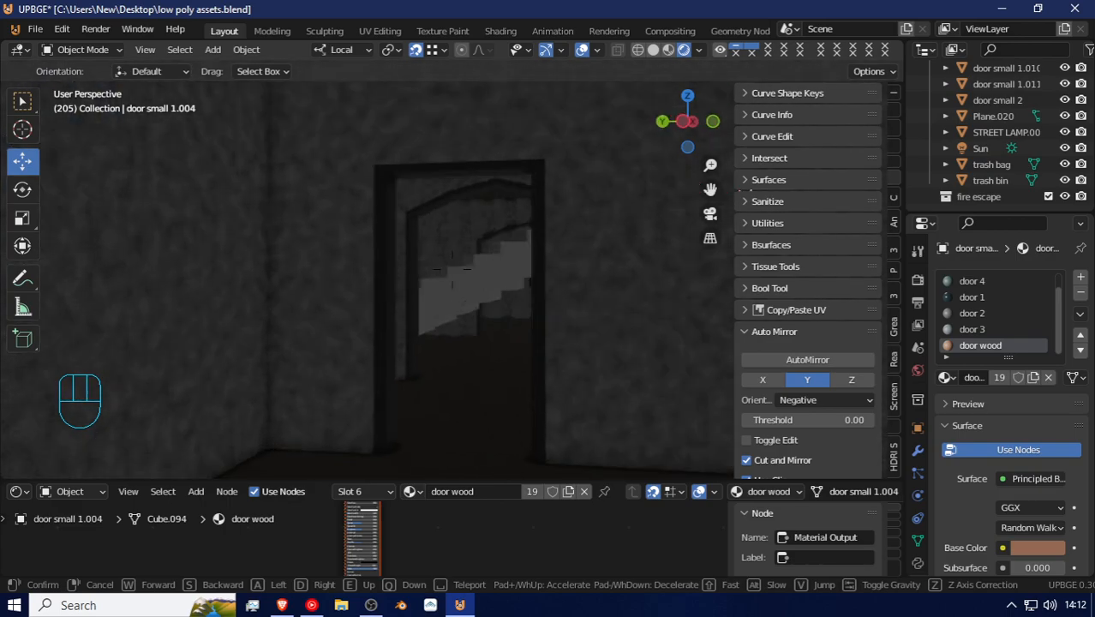
{"action": "key", "text": "w"}
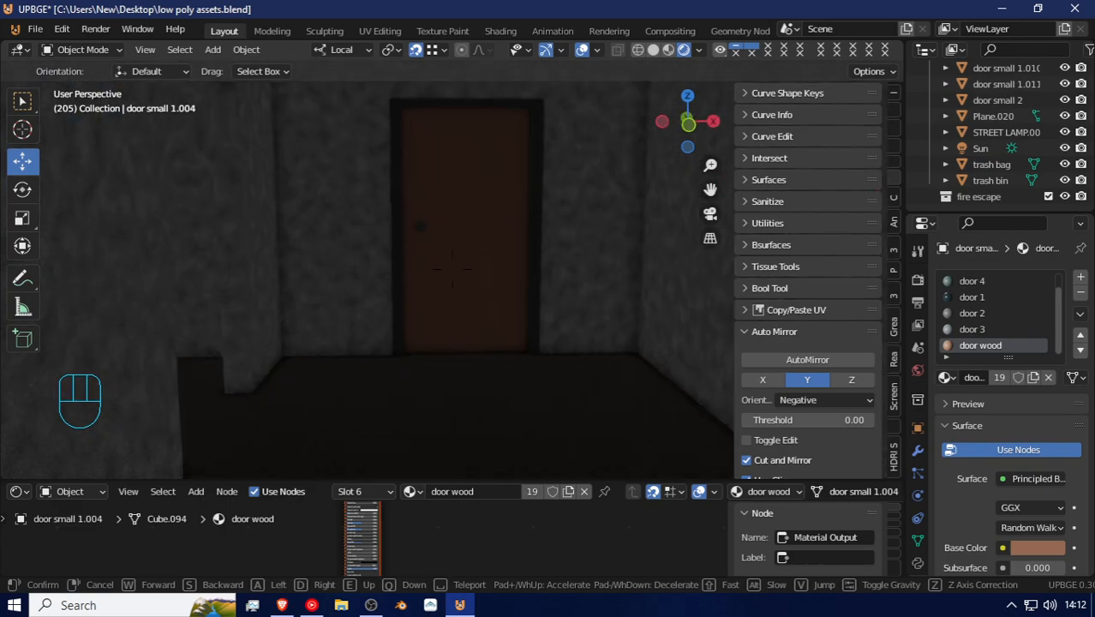
{"action": "key", "text": "d"}
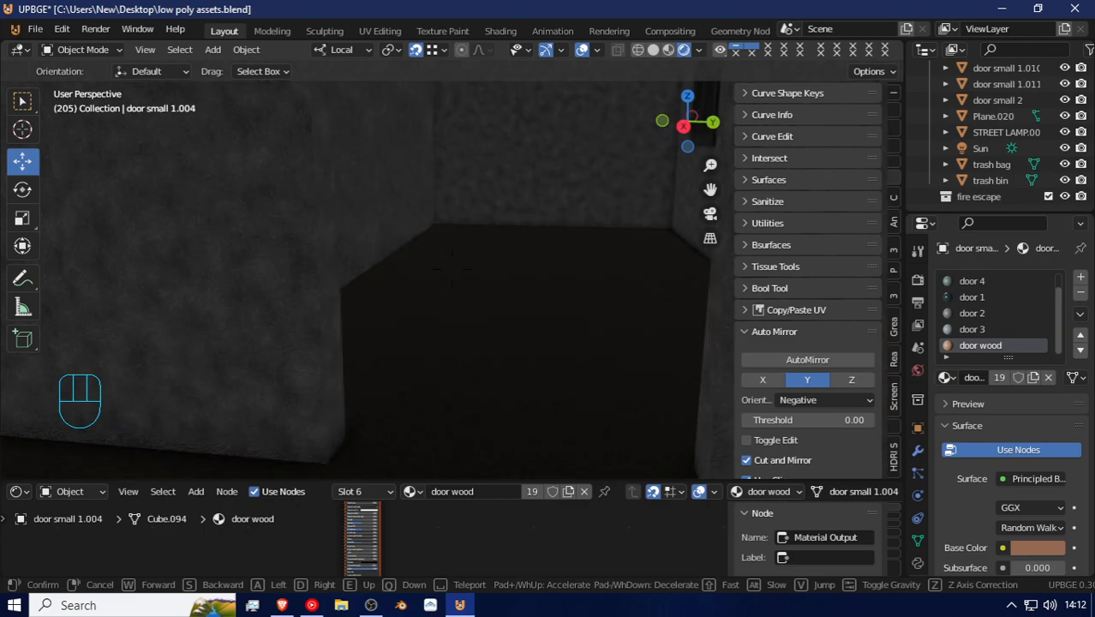
{"action": "key", "text": "w"}
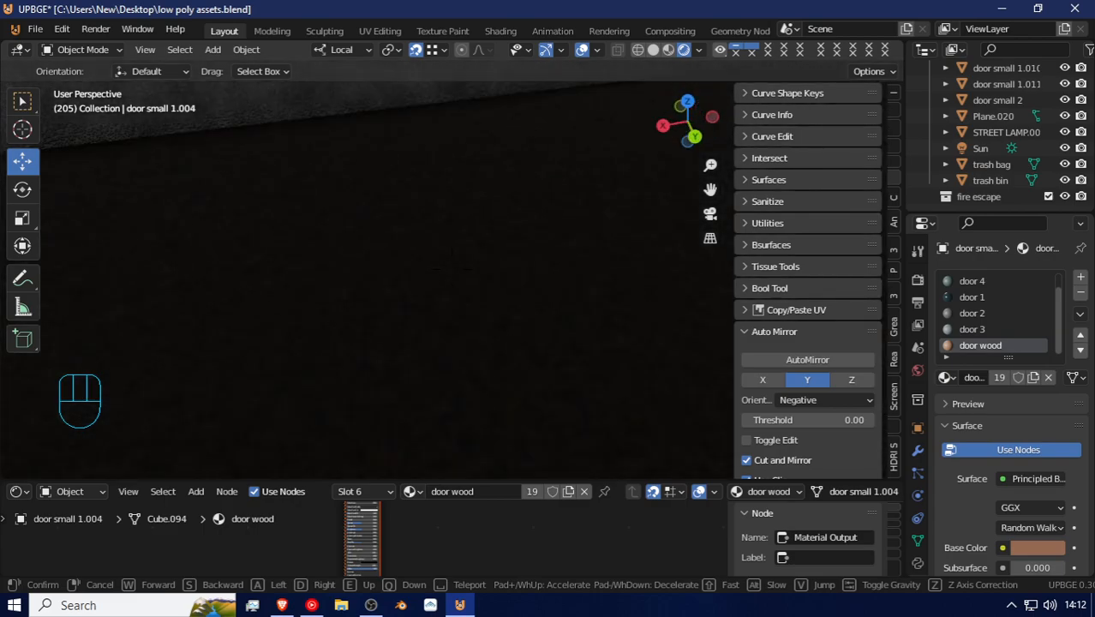
{"action": "key", "text": "d"}
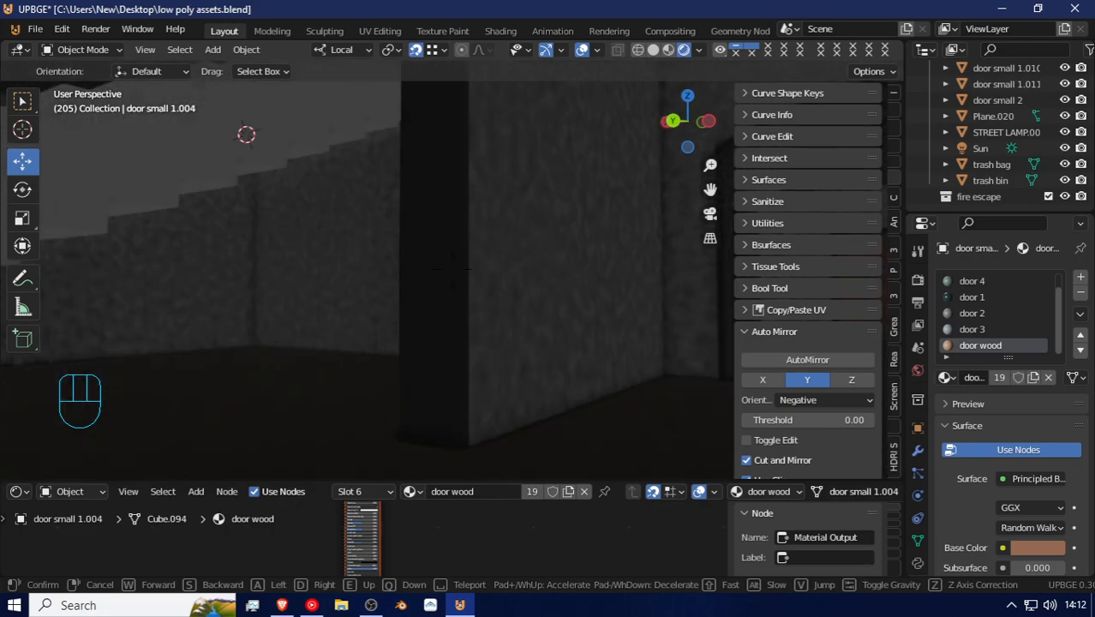
{"action": "key", "text": "w"}
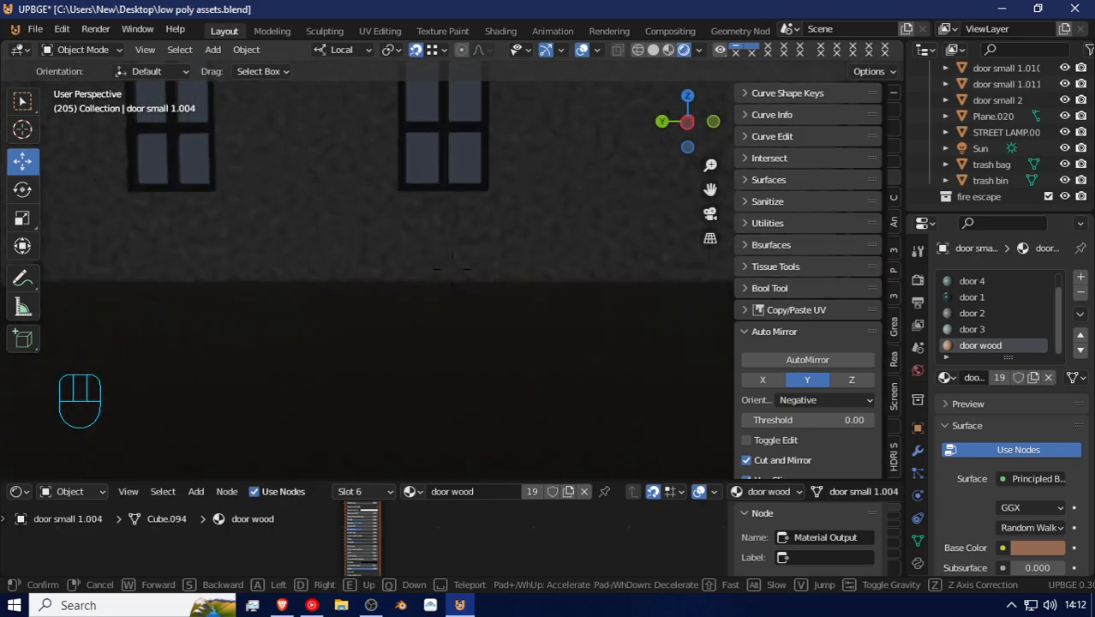
{"action": "key", "text": "w"}
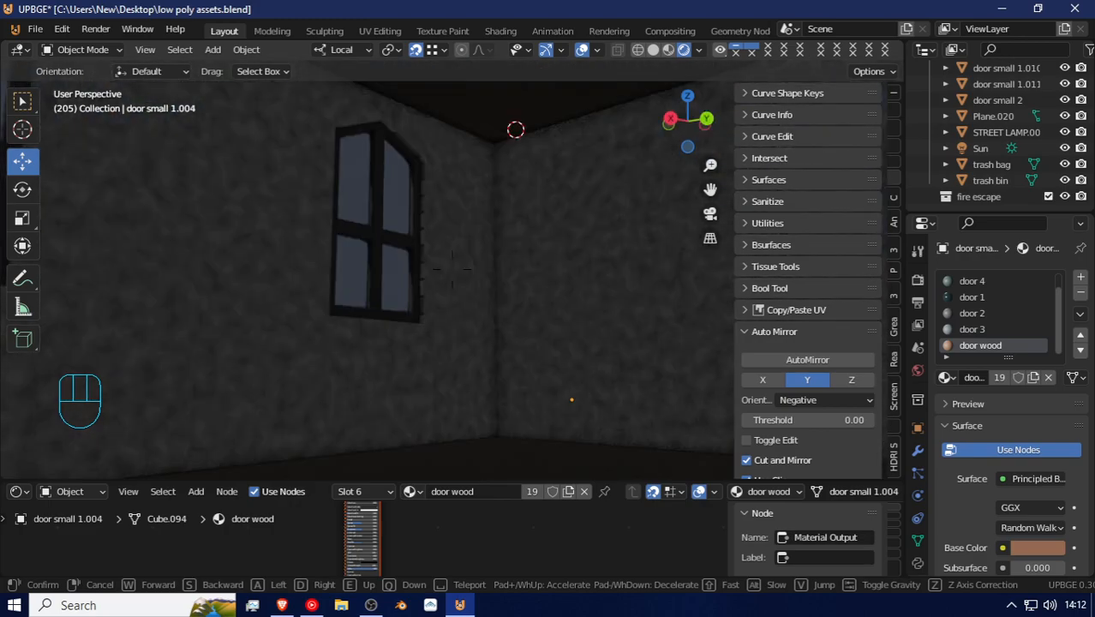
{"action": "left_click", "coordinate": [362, 294]}
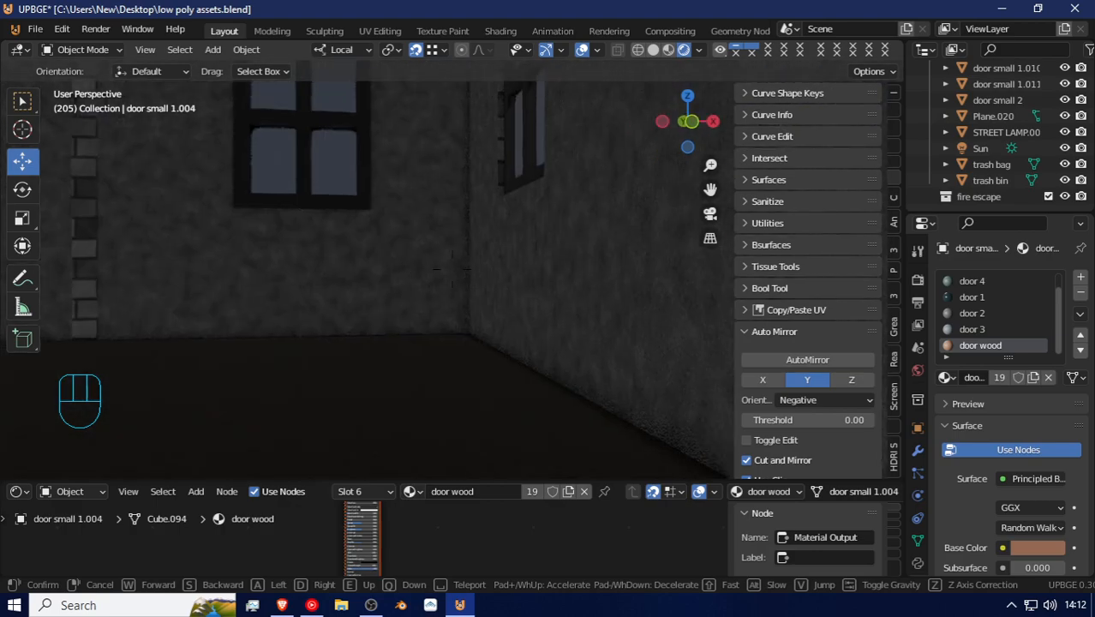
{"action": "key", "text": "shift+f"}
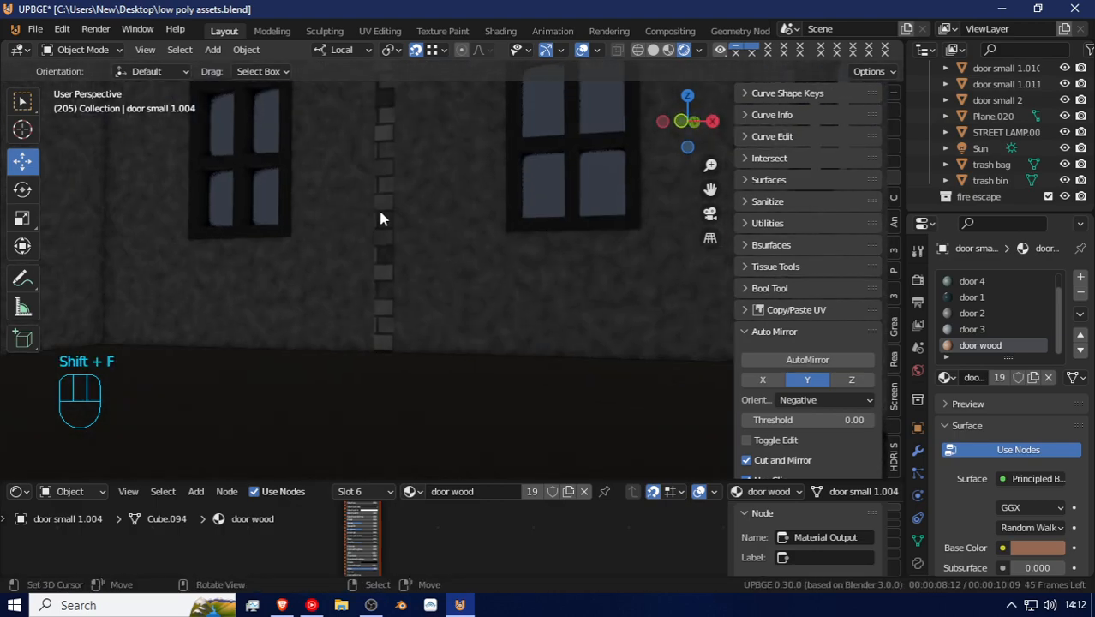
Step: Select the inner wall section that shows a brick strip along its edge and open its mesh for face editing
{"action": "left_click", "coordinate": [382, 219]}
{"action": "key", "text": "Tab"}
{"action": "key", "text": "Tab"}
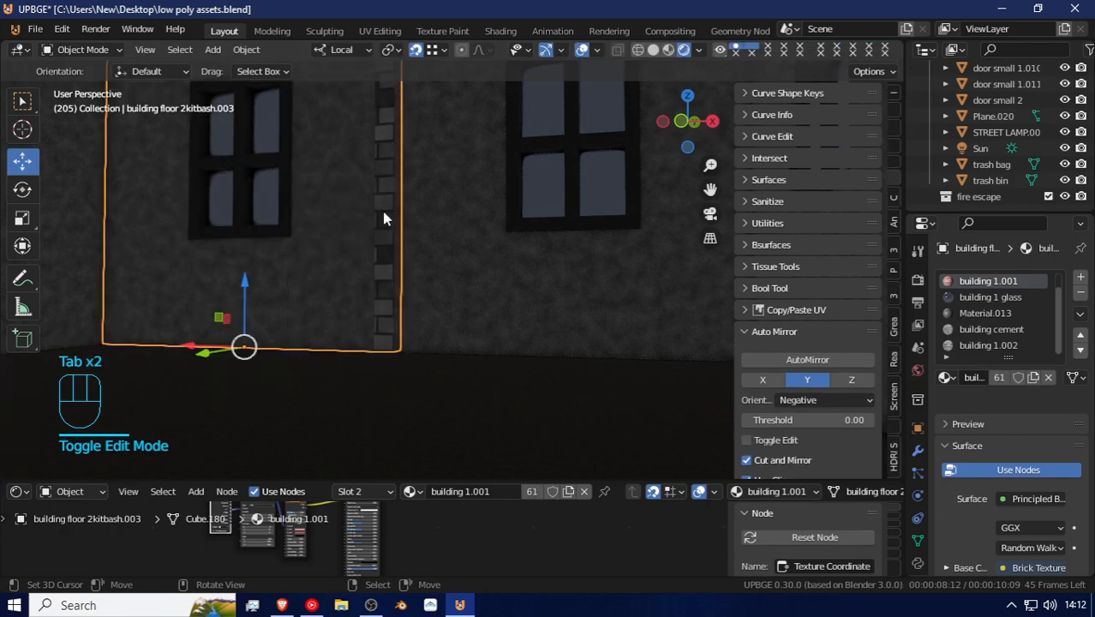
{"action": "left_click", "coordinate": [383, 216]}
{"action": "key", "text": "Tab"}
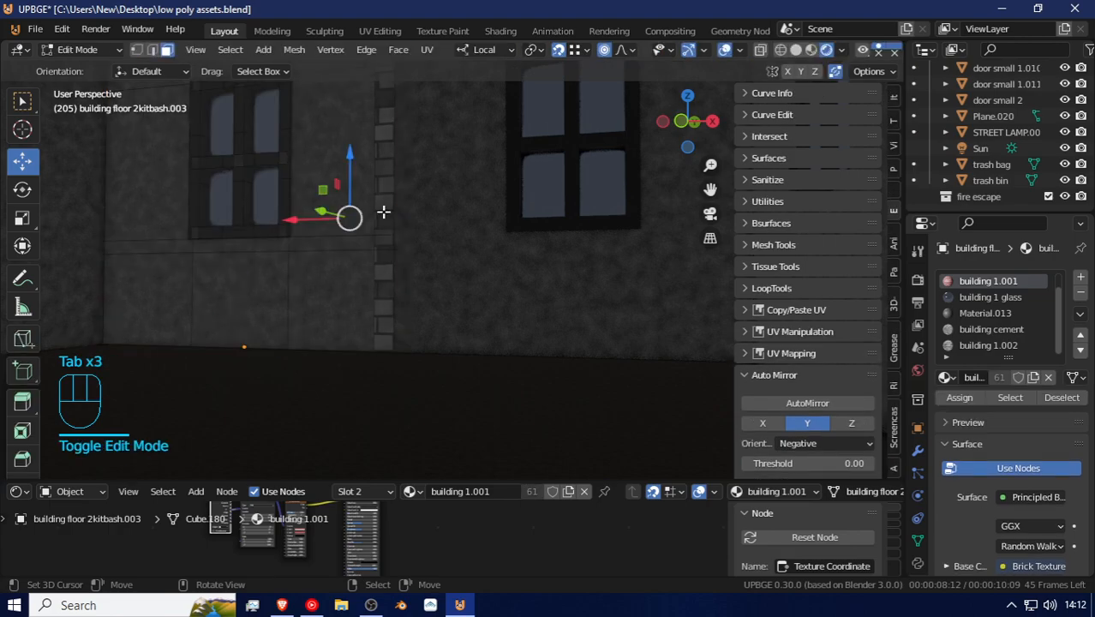
Step: Select the brick strip's faces up to the ceiling plus the adjoining upper wall face, and assign the building cement material
{"action": "key", "text": "shift+f"}
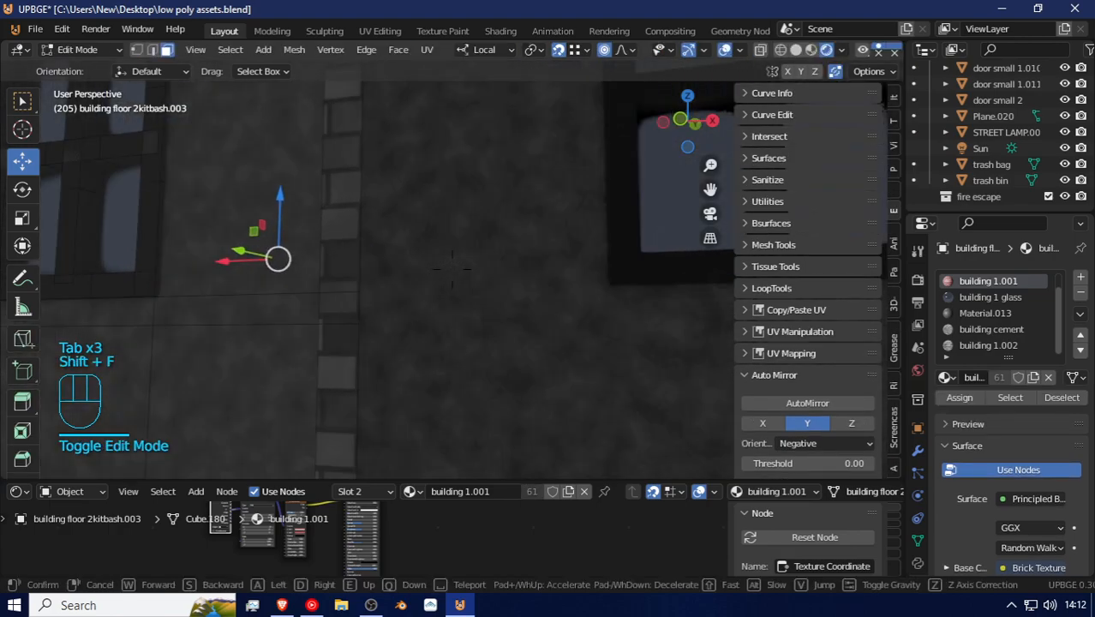
{"action": "left_click", "coordinate": [382, 269]}
{"action": "left_click", "coordinate": [379, 427], "text": "ctrl"}
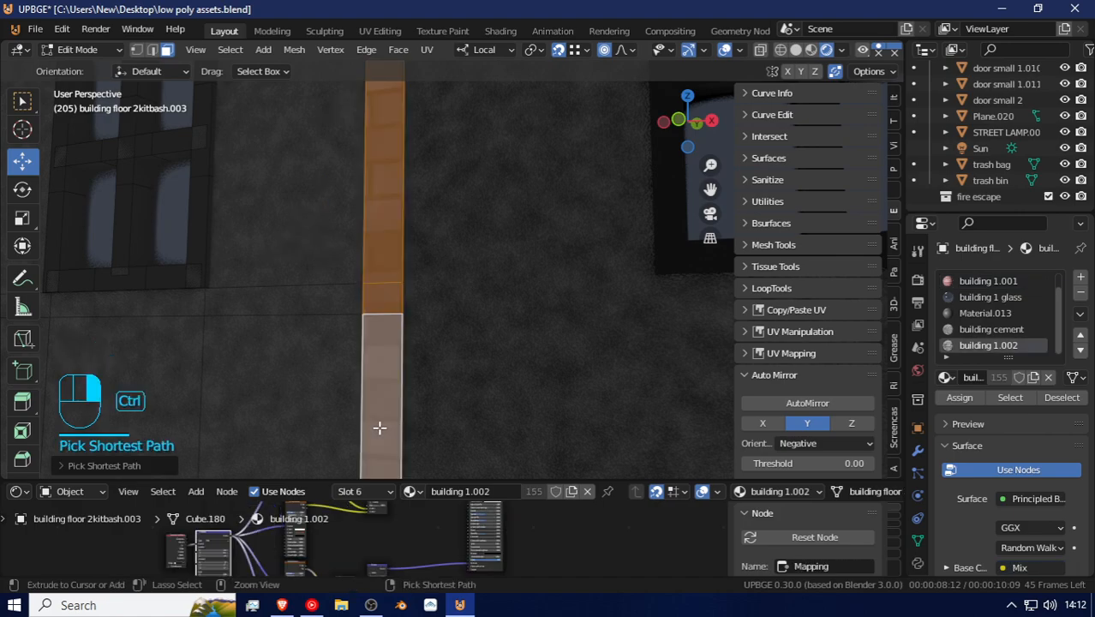
{"action": "key", "text": "shift+f"}
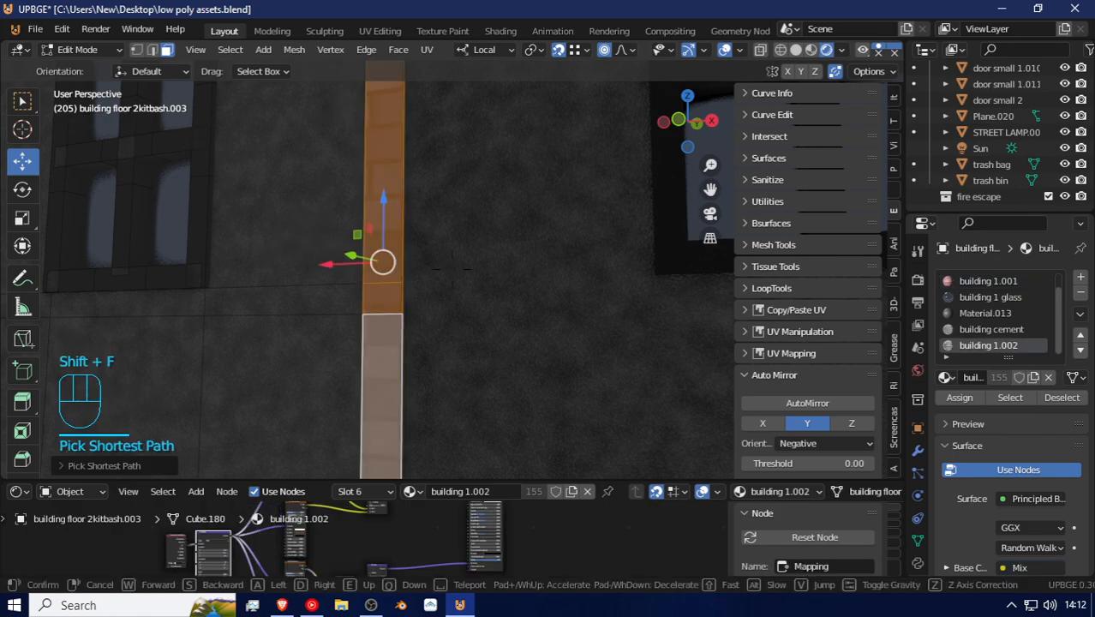
{"action": "left_click", "coordinate": [445, 269]}
{"action": "left_click", "coordinate": [433, 266], "text": "shift"}
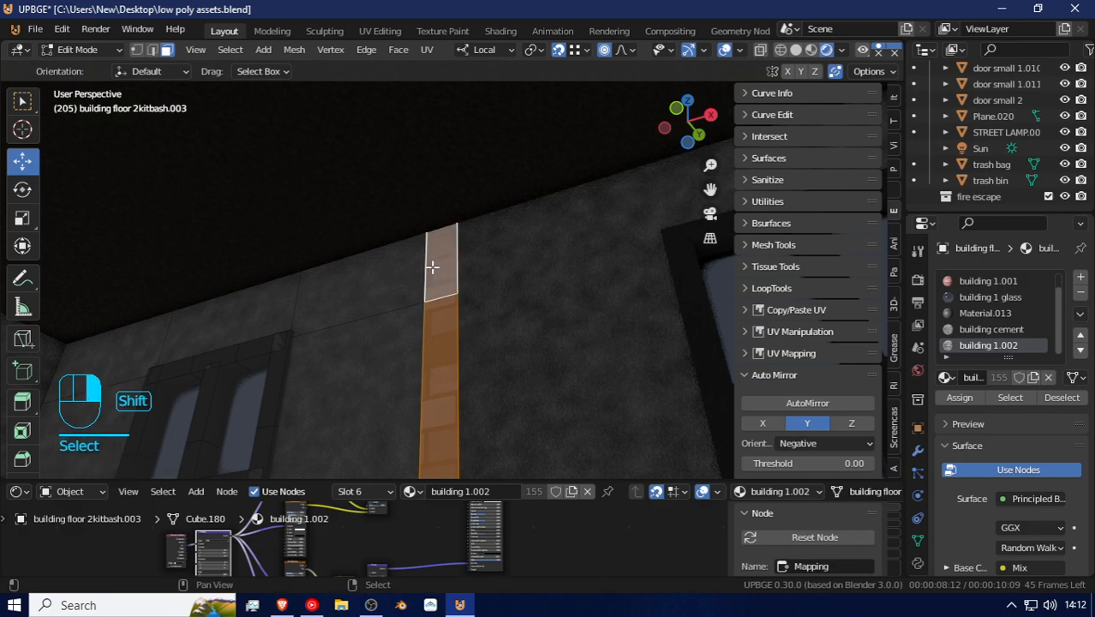
{"action": "left_click", "coordinate": [418, 278], "text": "shift"}
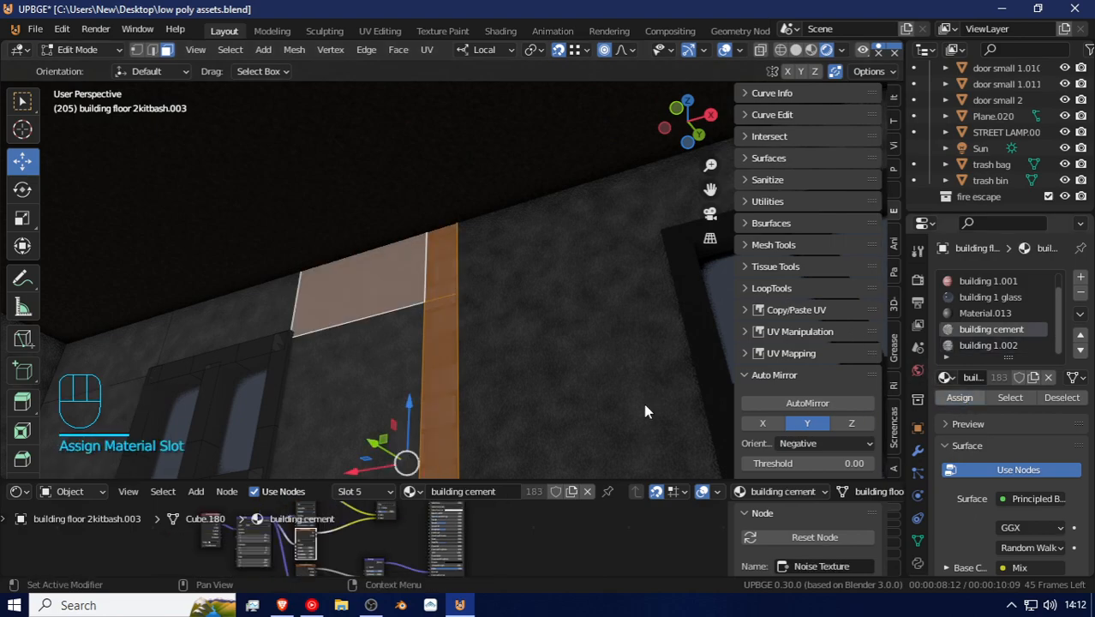
{"action": "key", "text": "Tab"}
Step: Walk through the stairwell and ground-floor rooms to examine the doorways, the freestanding door frame and the inner wall beside it
{"action": "key", "text": "shift+f"}
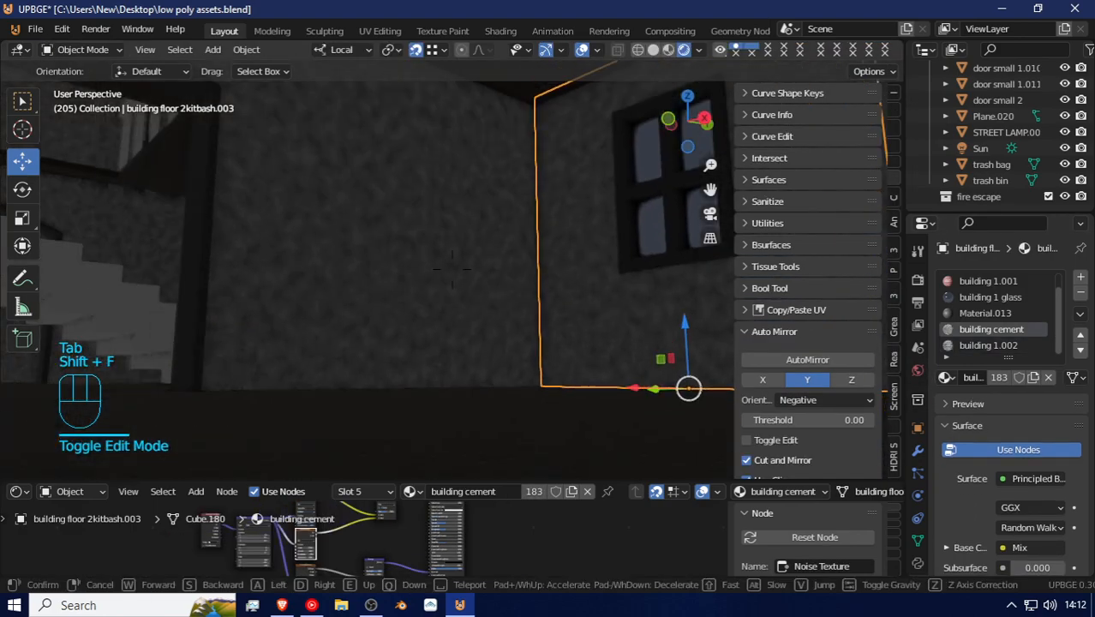
{"action": "key", "text": "w"}
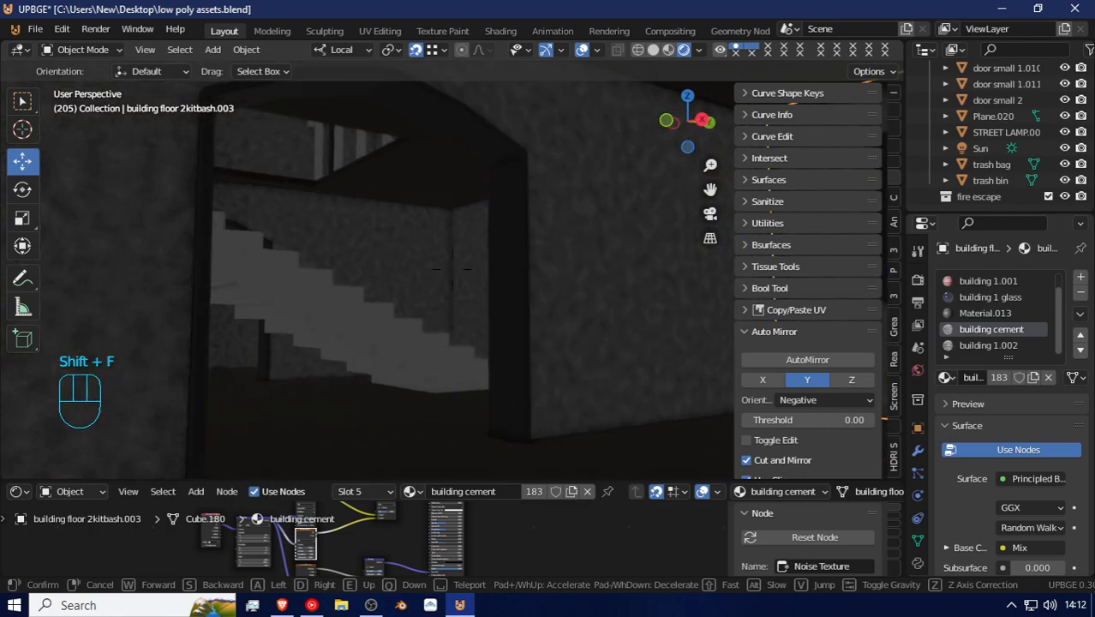
{"action": "key", "text": "w"}
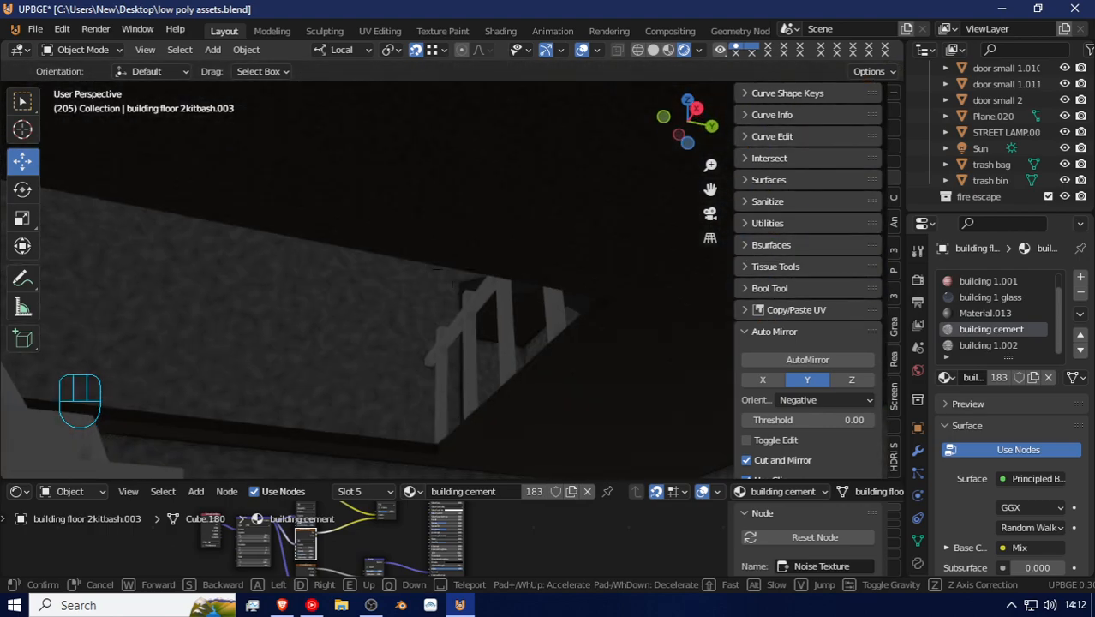
{"action": "key", "text": "w"}
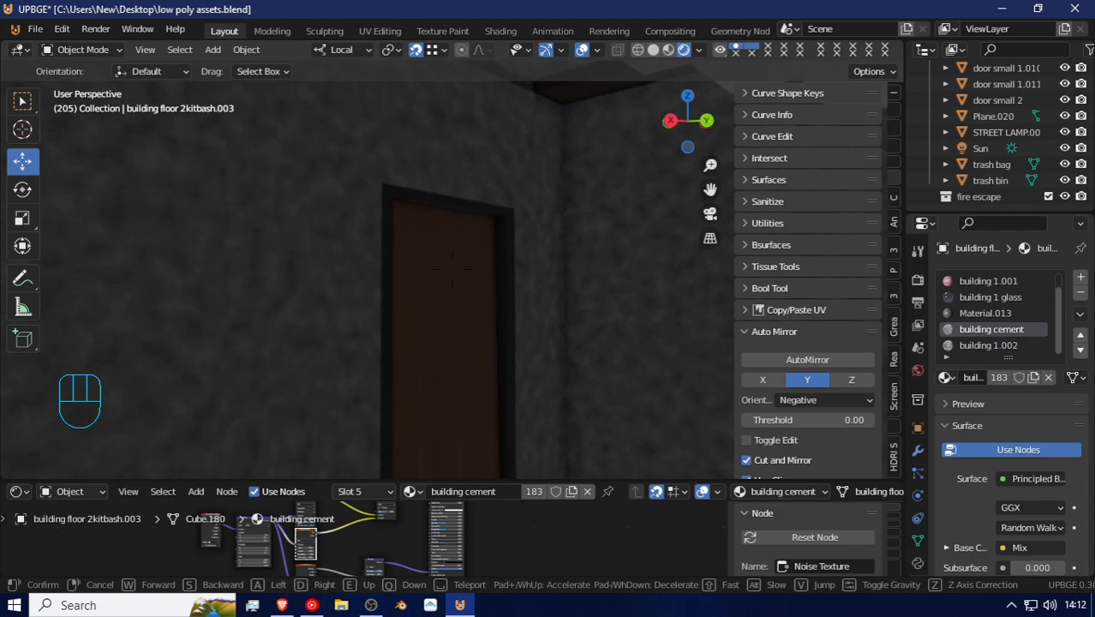
{"action": "key", "text": "w"}
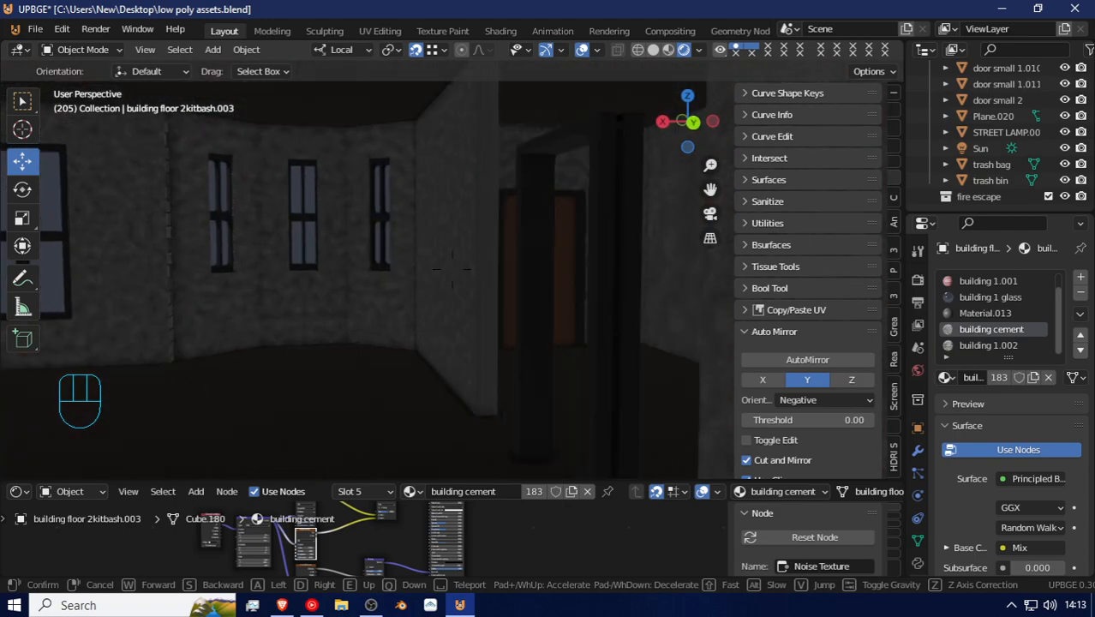
{"action": "key", "text": "w"}
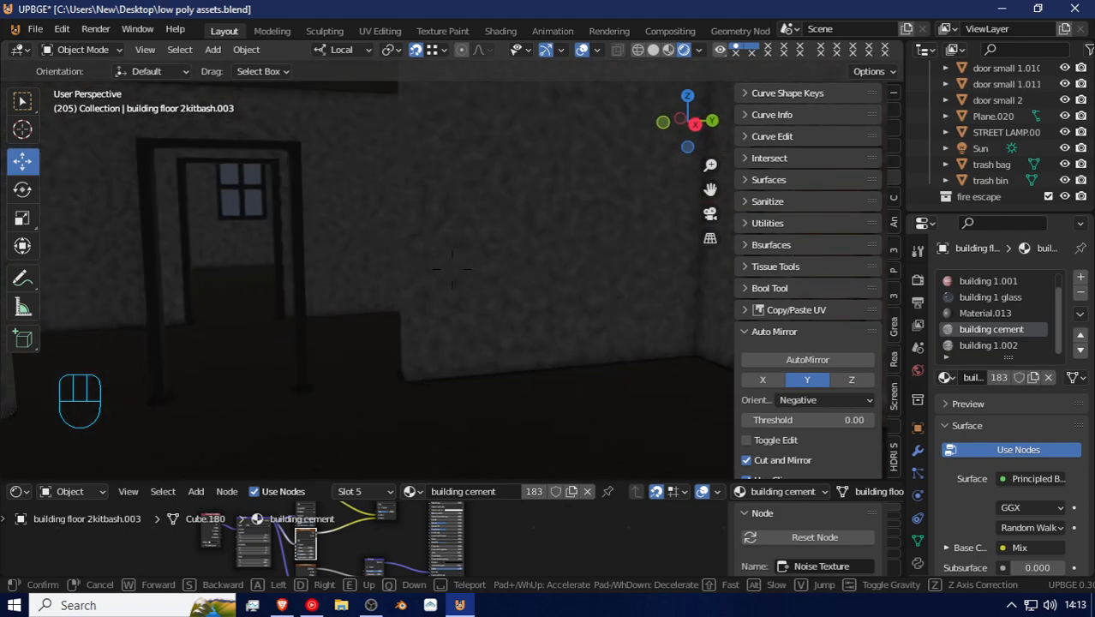
{"action": "key", "text": "w"}
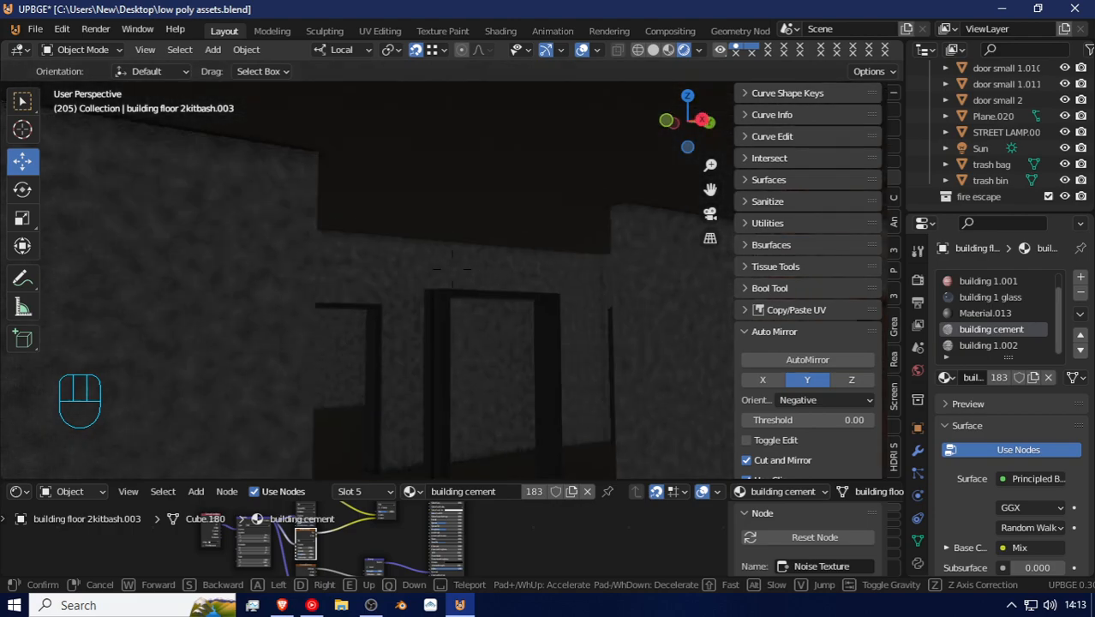
{"action": "key", "text": "w"}
{"action": "left_click", "coordinate": [492, 280]}
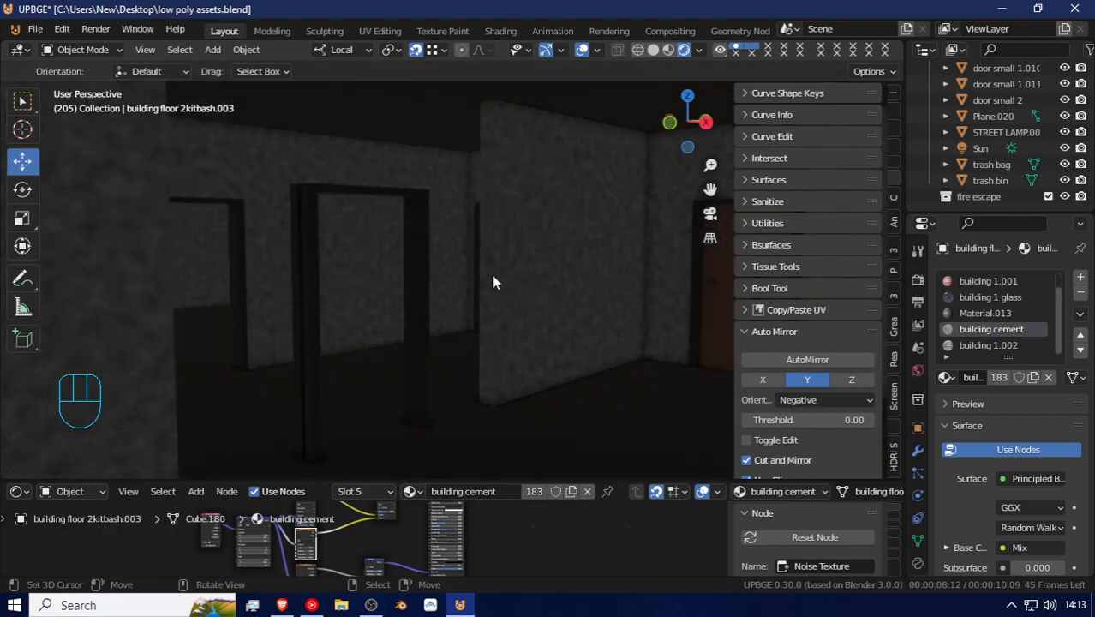
{"action": "key", "text": "Tab"}
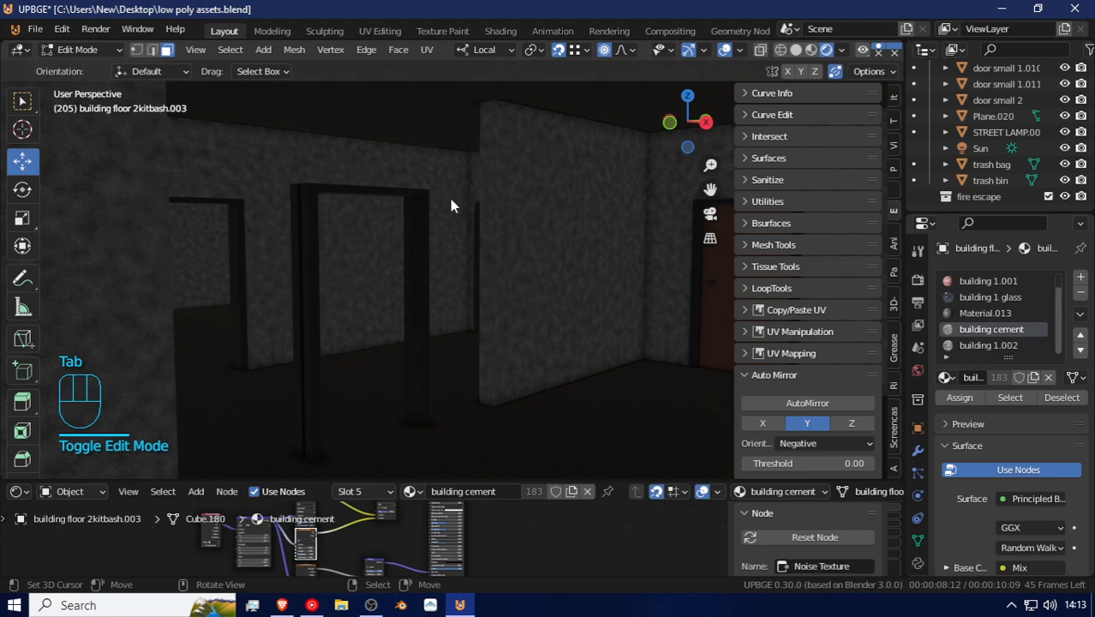
{"action": "key", "text": "Tab"}
{"action": "left_click", "coordinate": [483, 229]}
{"action": "key", "text": "shift+f"}
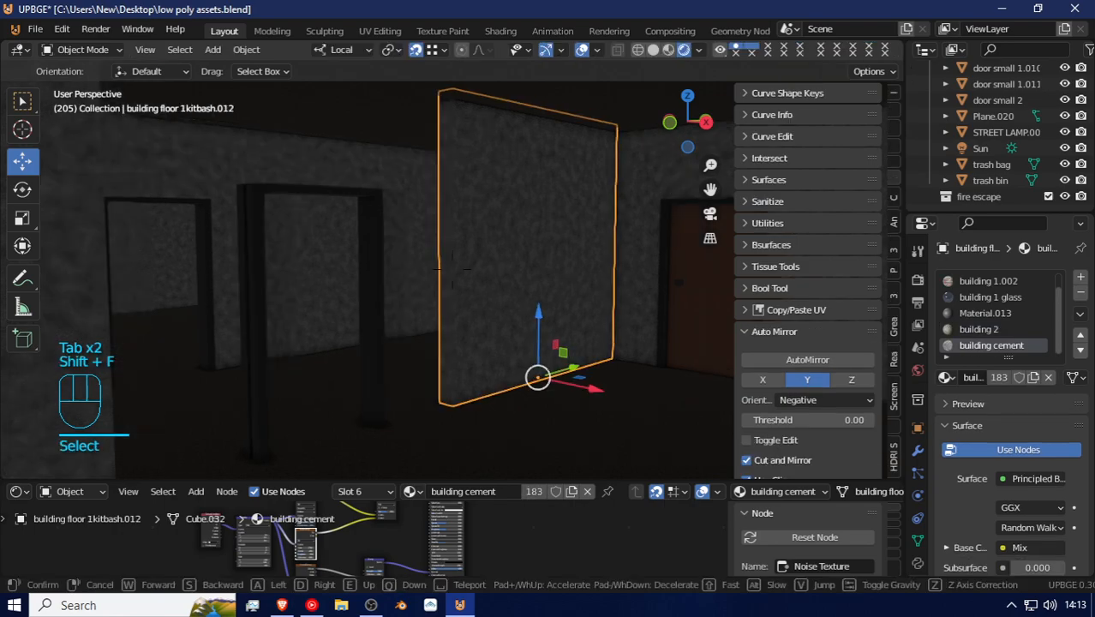
{"action": "key", "text": "d"}
{"action": "key", "text": "a"}
{"action": "left_click", "coordinate": [446, 269]}
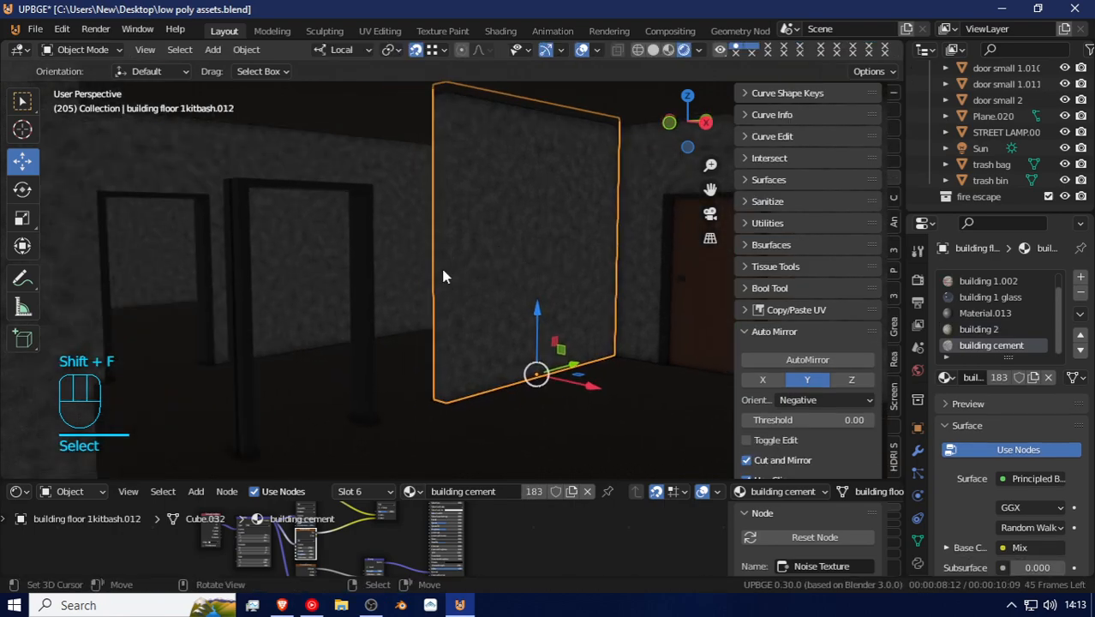
Step: Duplicate the wall section with the door opening and vertex-snap the copy about -1.944 m along local Y, around the freestanding door frame
{"action": "left_click", "coordinate": [233, 148]}
{"action": "key", "text": "shift+d"}
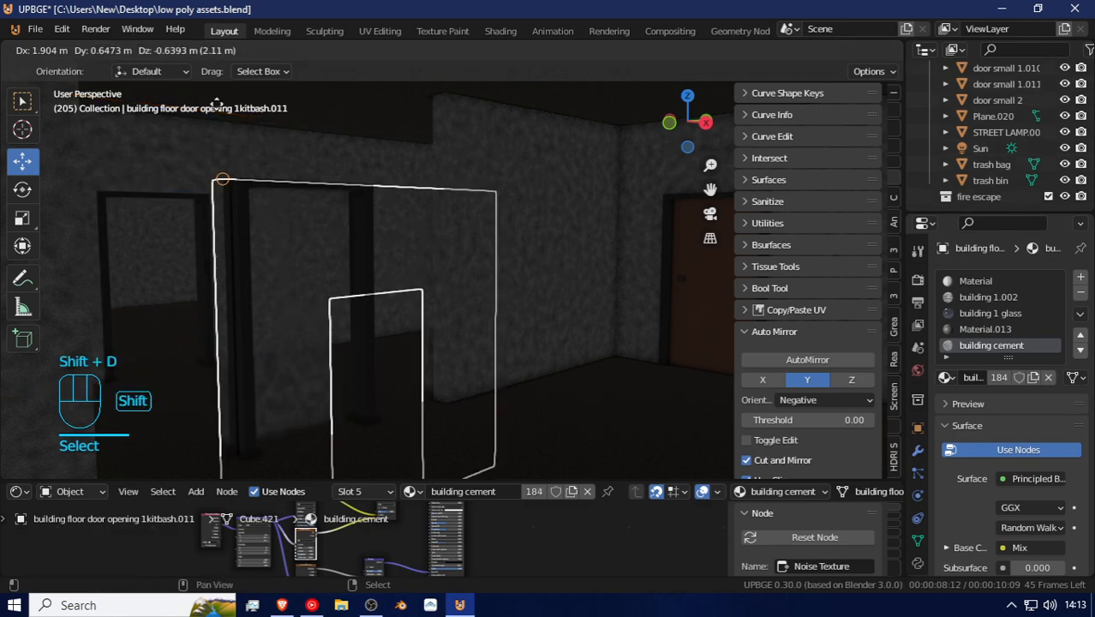
{"action": "right_click", "coordinate": [285, 171]}
{"action": "key", "text": "g"}
{"action": "key", "text": "y"}
{"action": "key", "text": "y"}
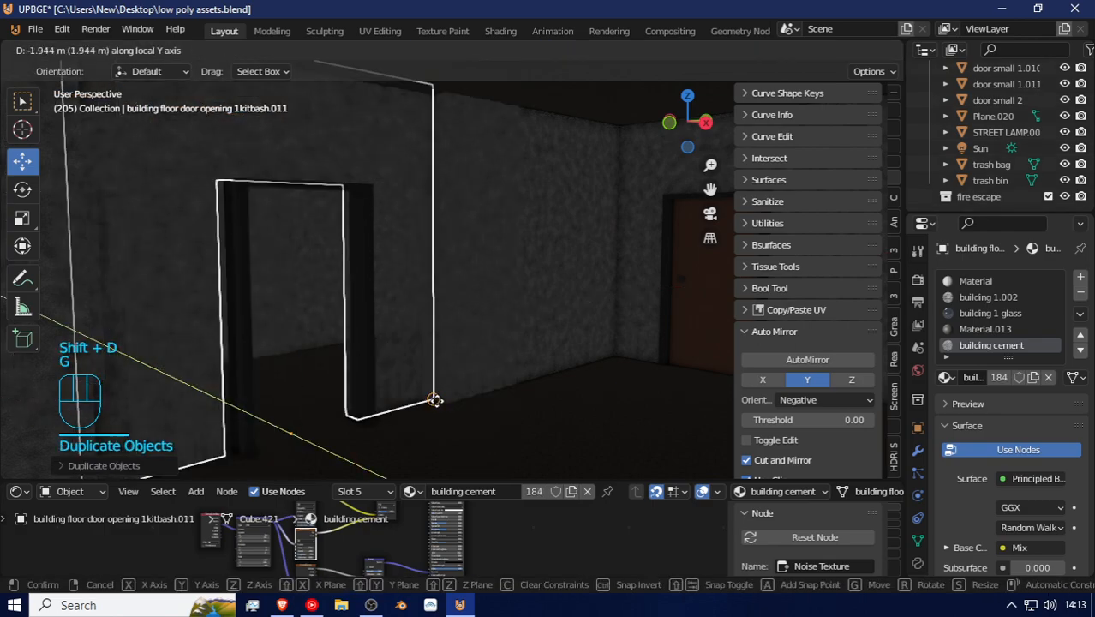
{"action": "left_click", "coordinate": [432, 399]}
Step: Inspect the copied door-opening wall from both sides, checking how it meets the door frame and adjoining inner wall
{"action": "key", "text": "Tab"}
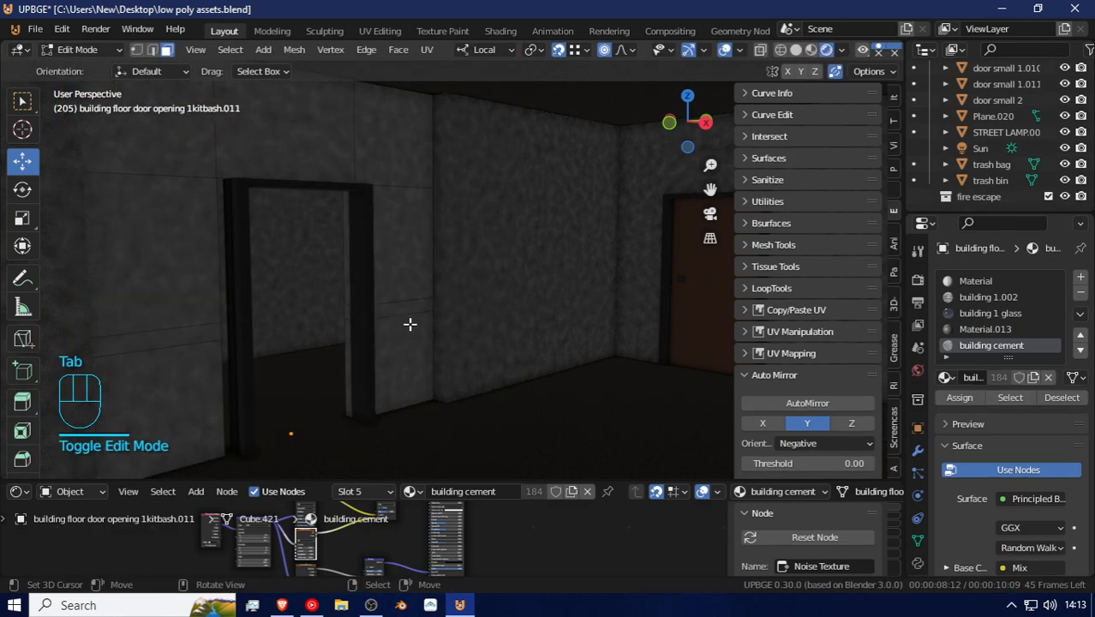
{"action": "key", "text": "shift+f"}
{"action": "left_click", "coordinate": [450, 264]}
{"action": "key", "text": "Tab"}
{"action": "key", "text": "shift+f"}
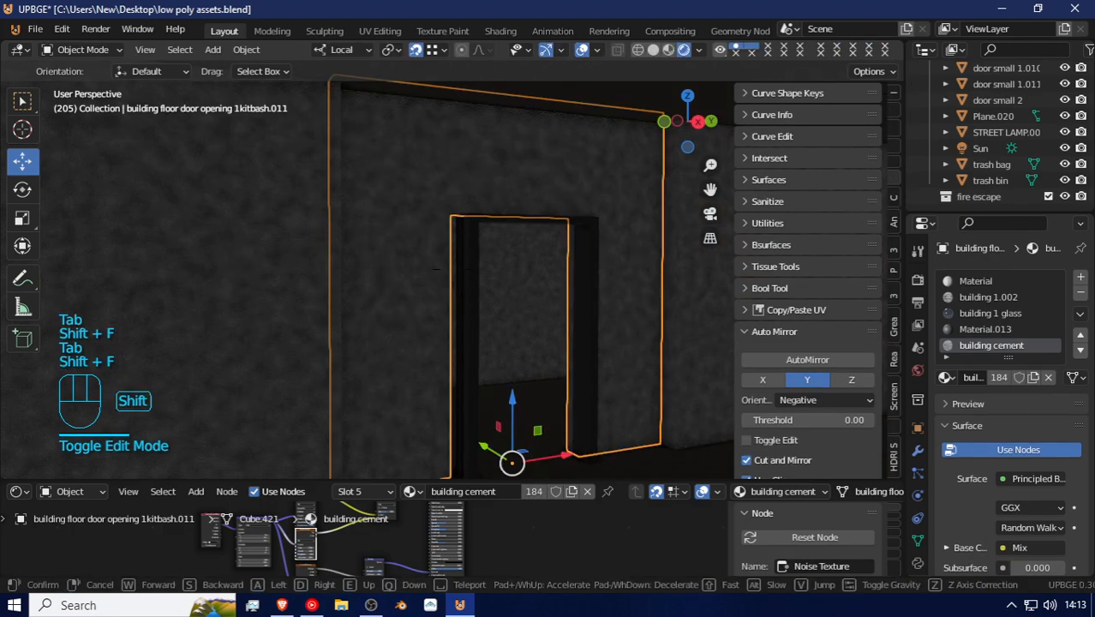
{"action": "key", "text": "w"}
{"action": "key", "text": "d"}
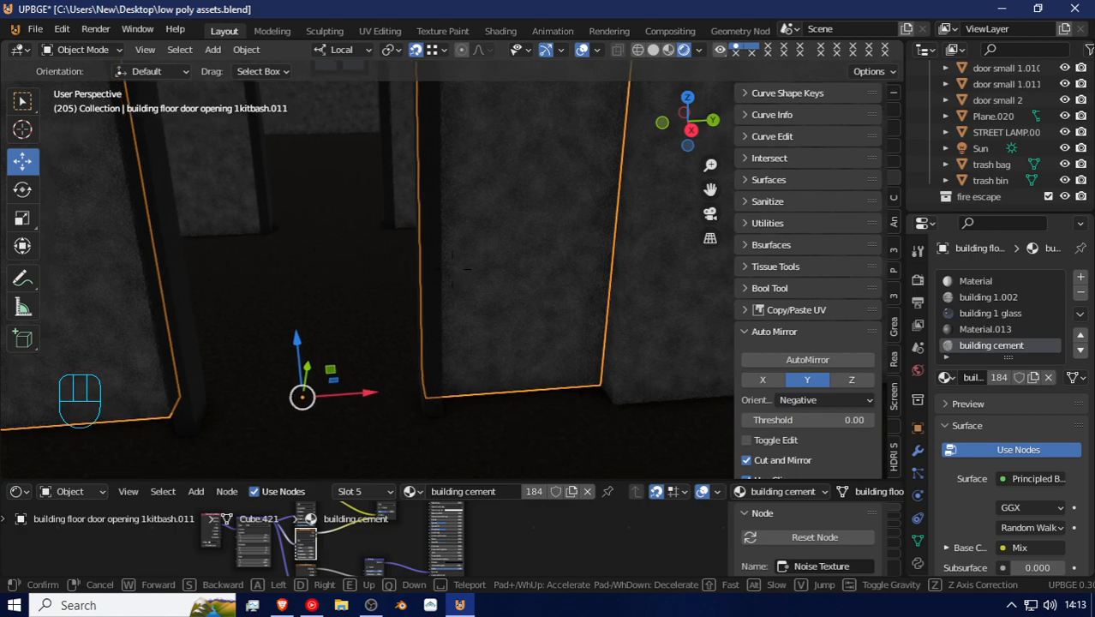
{"action": "left_click", "coordinate": [359, 318]}
Step: Align the copied door-opening wall with the adjoining wall's base corner, using snapped moves along local Z and then local Y
{"action": "key", "text": "g"}
{"action": "key", "text": "z"}
{"action": "key", "text": "g"}
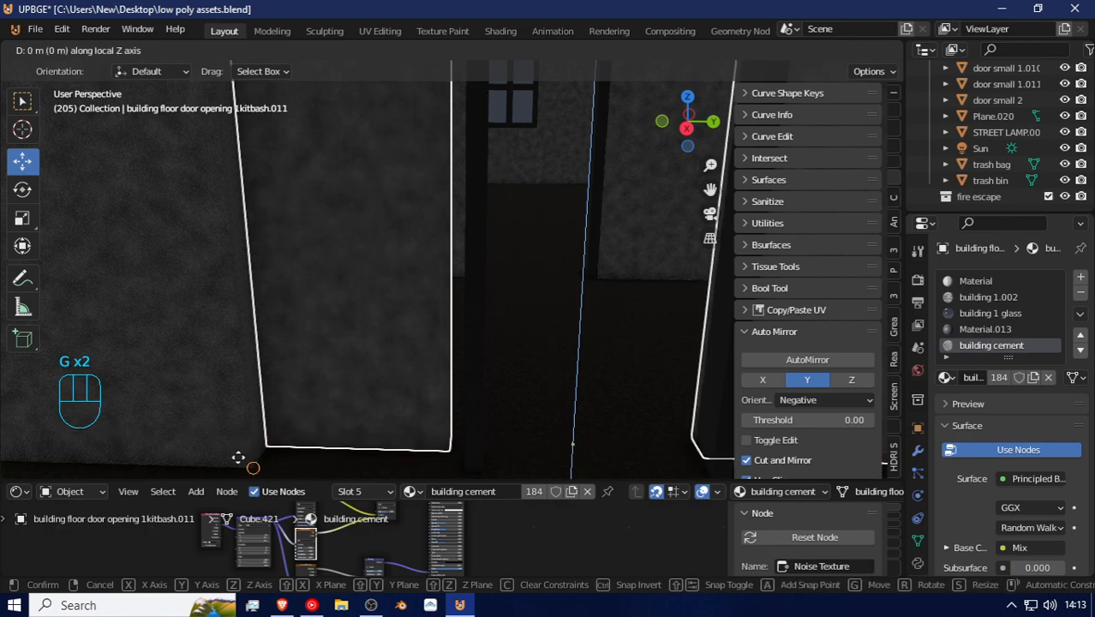
{"action": "left_click", "coordinate": [238, 456]}
{"action": "key", "text": "g"}
{"action": "key", "text": "z"}
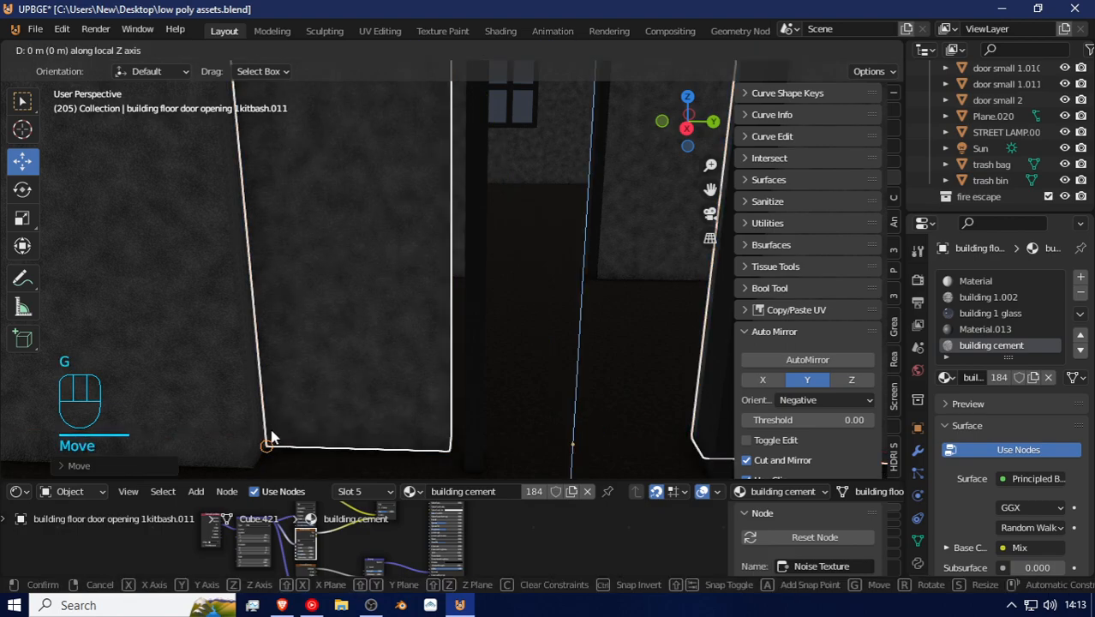
{"action": "left_click", "coordinate": [272, 436]}
{"action": "key", "text": "g"}
{"action": "key", "text": "z"}
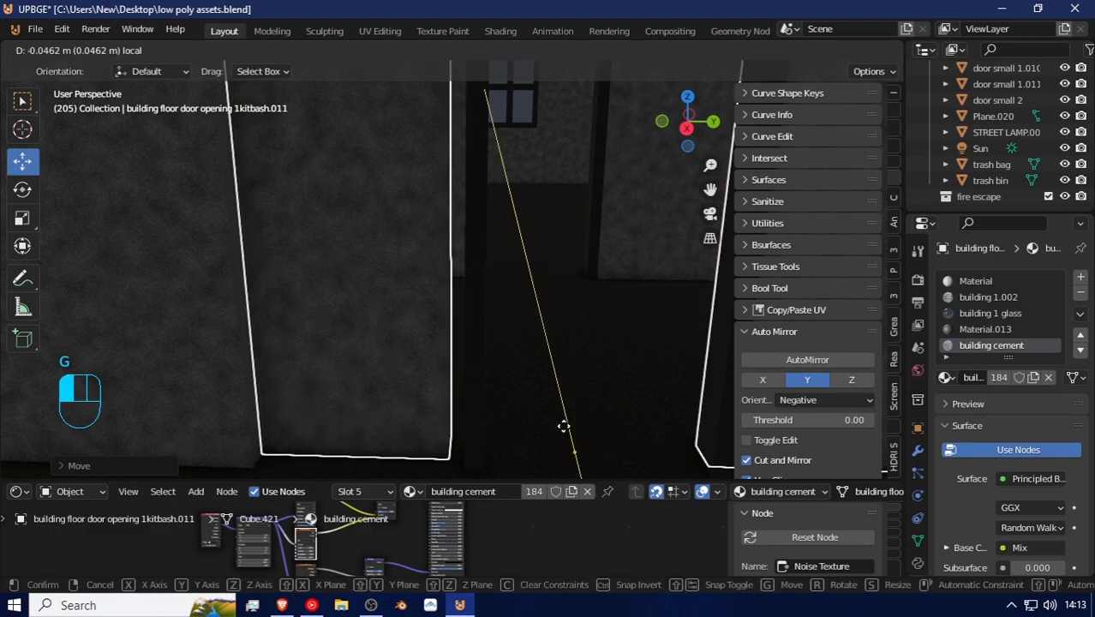
{"action": "left_click", "coordinate": [315, 438]}
Step: Move the copied door-opening wall about -0.152 m along local Z and 0.064 m along local Y to refine its fit
{"action": "key", "text": "g"}
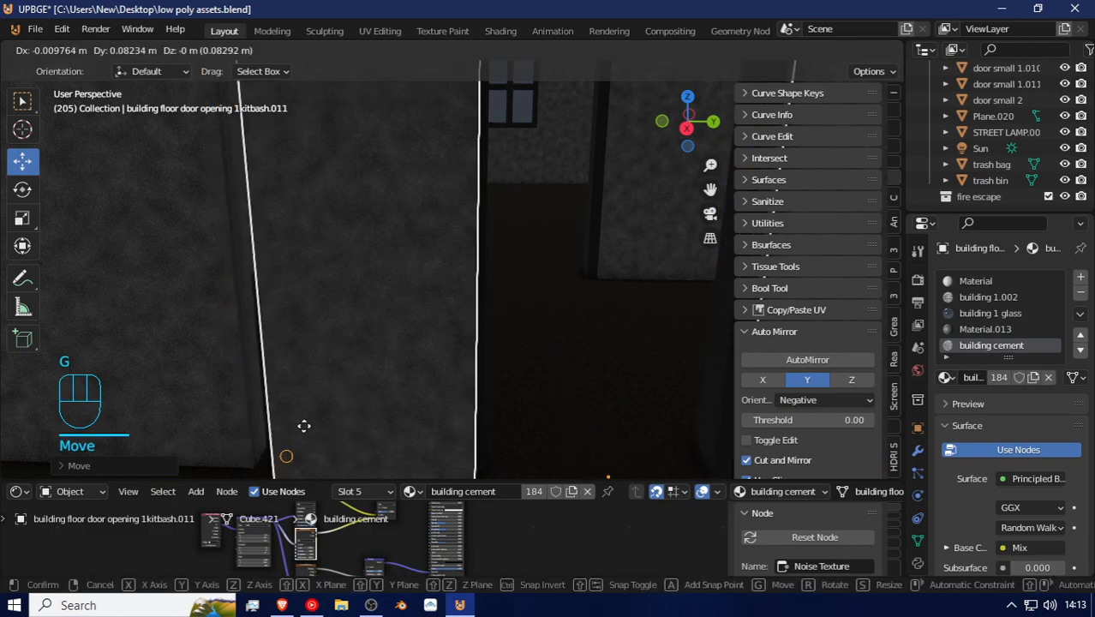
{"action": "key", "text": "z"}
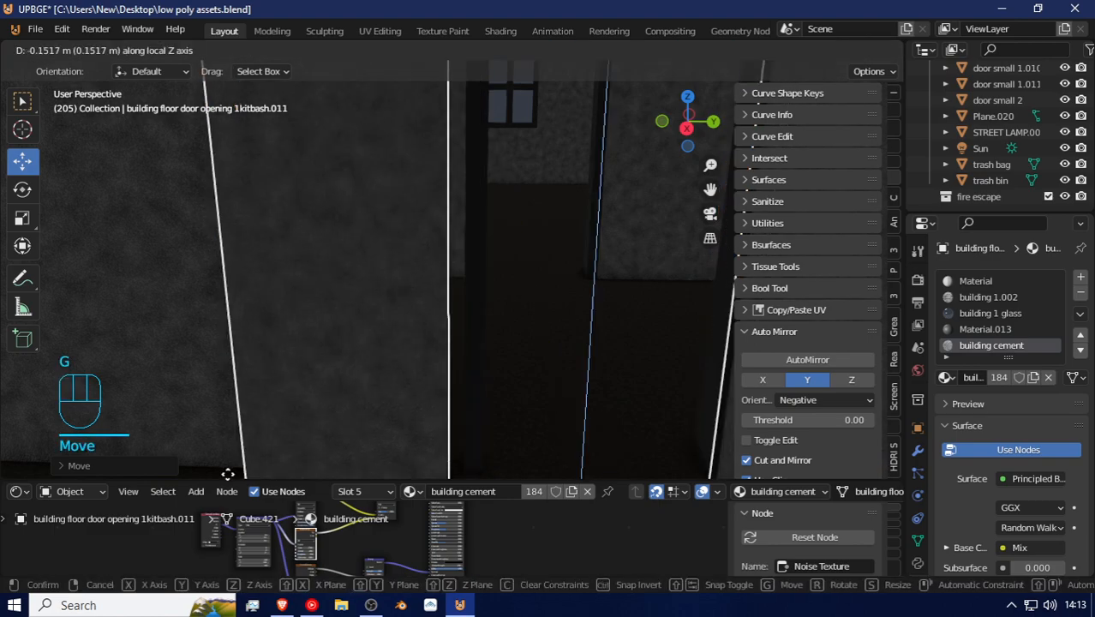
{"action": "left_click", "coordinate": [227, 474]}
{"action": "key", "text": "g"}
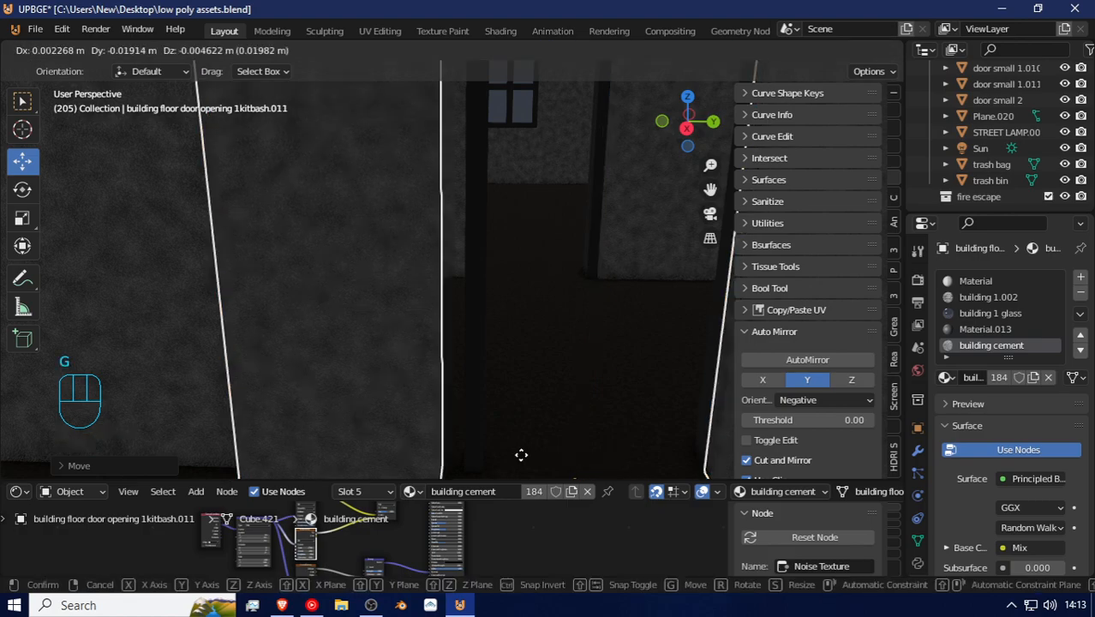
{"action": "key", "text": "y"}
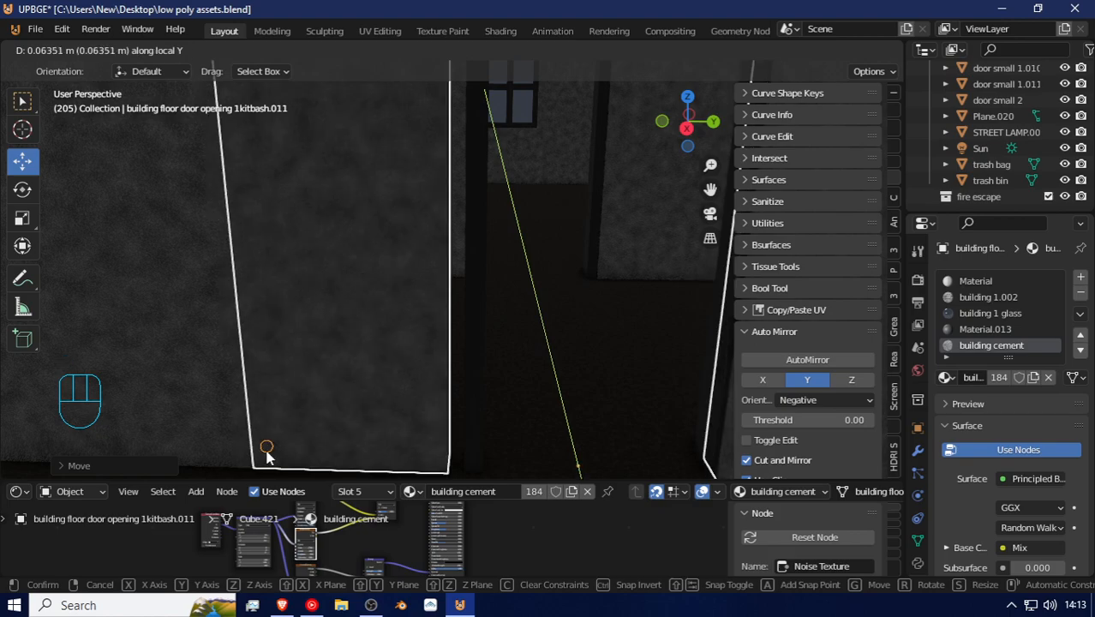
{"action": "left_click", "coordinate": [266, 457]}
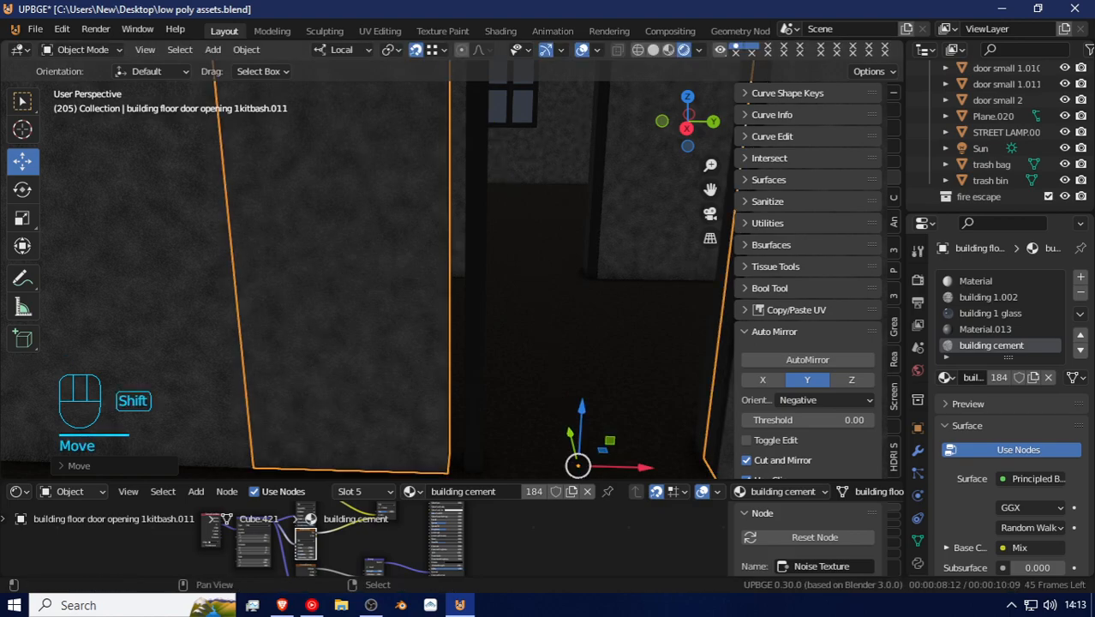
Step: Select the door frame inside the copied wall and snap it about -0.049 m along local X to the opening's edge
{"action": "key", "text": "shift+f"}
{"action": "key", "text": "Tab"}
{"action": "key", "text": "Tab"}
{"action": "left_click", "coordinate": [477, 257]}
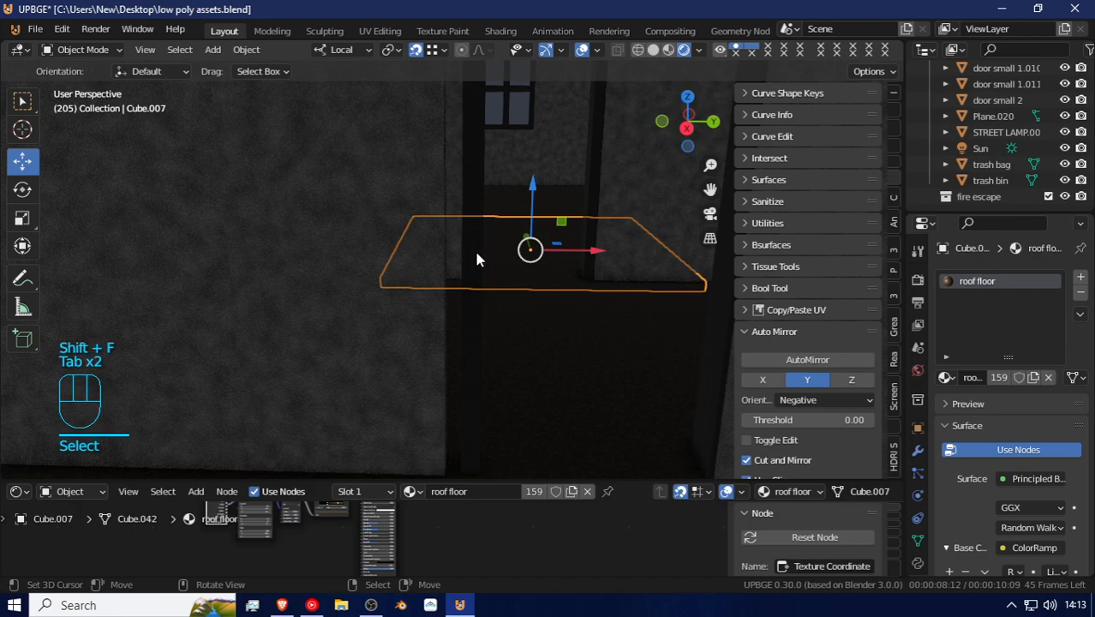
{"action": "left_click", "coordinate": [477, 257]}
{"action": "key", "text": "g"}
{"action": "key", "text": "g"}
{"action": "key", "text": "x"}
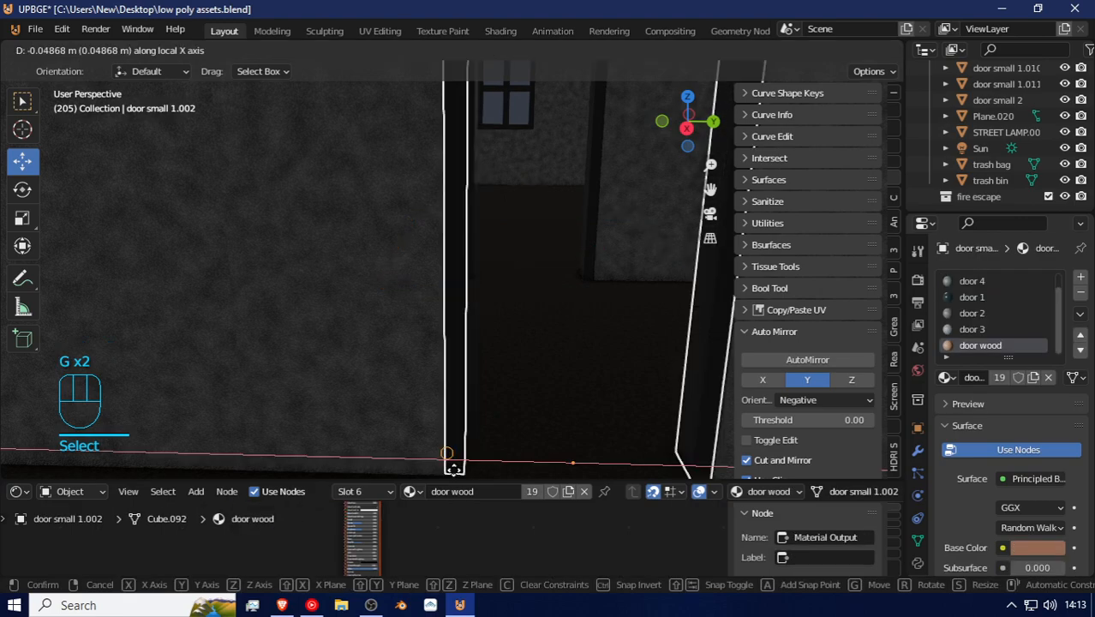
{"action": "left_click", "coordinate": [453, 466]}
Step: Select the door frame in the opening of the adjacent inner wall, duplicate it and move the copy away from the original
{"action": "key", "text": "shift+f"}
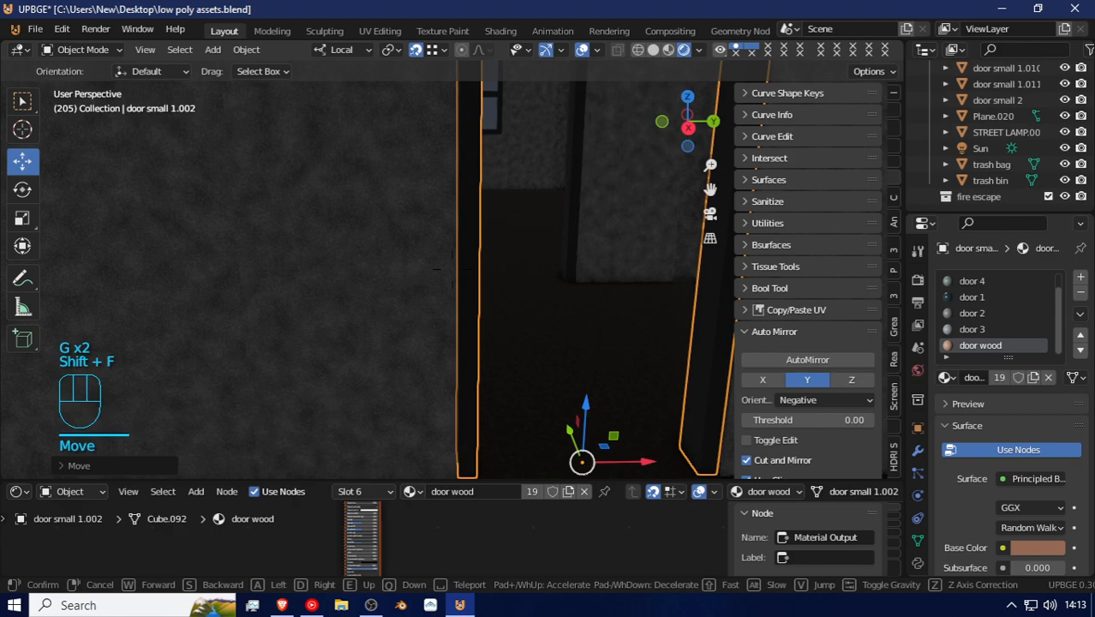
{"action": "key", "text": "w"}
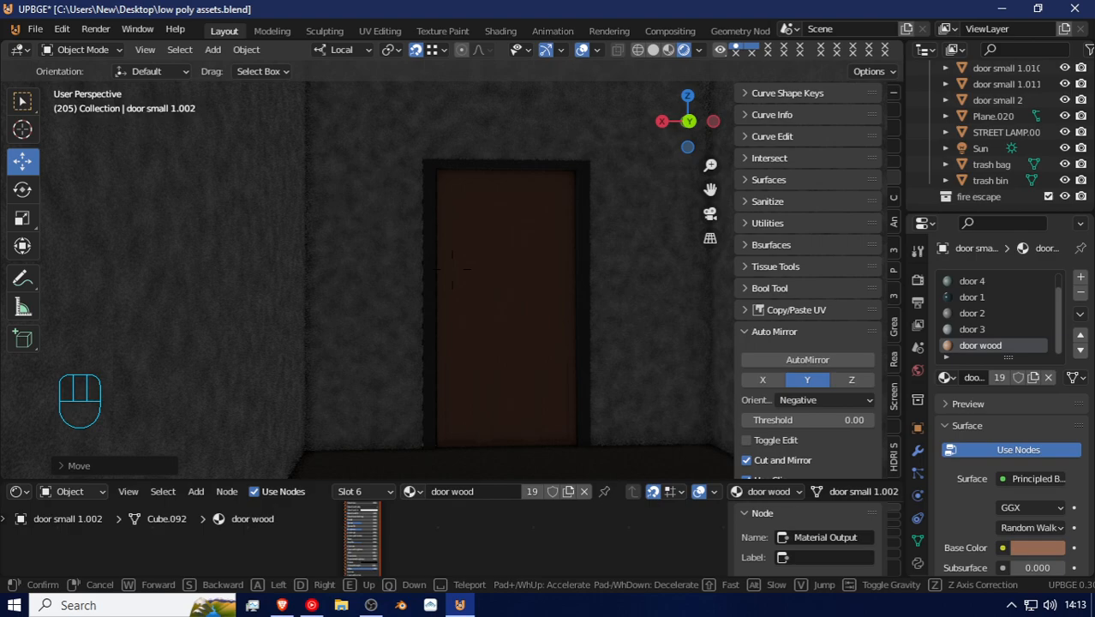
{"action": "left_click", "coordinate": [467, 304]}
{"action": "left_click", "coordinate": [466, 305]}
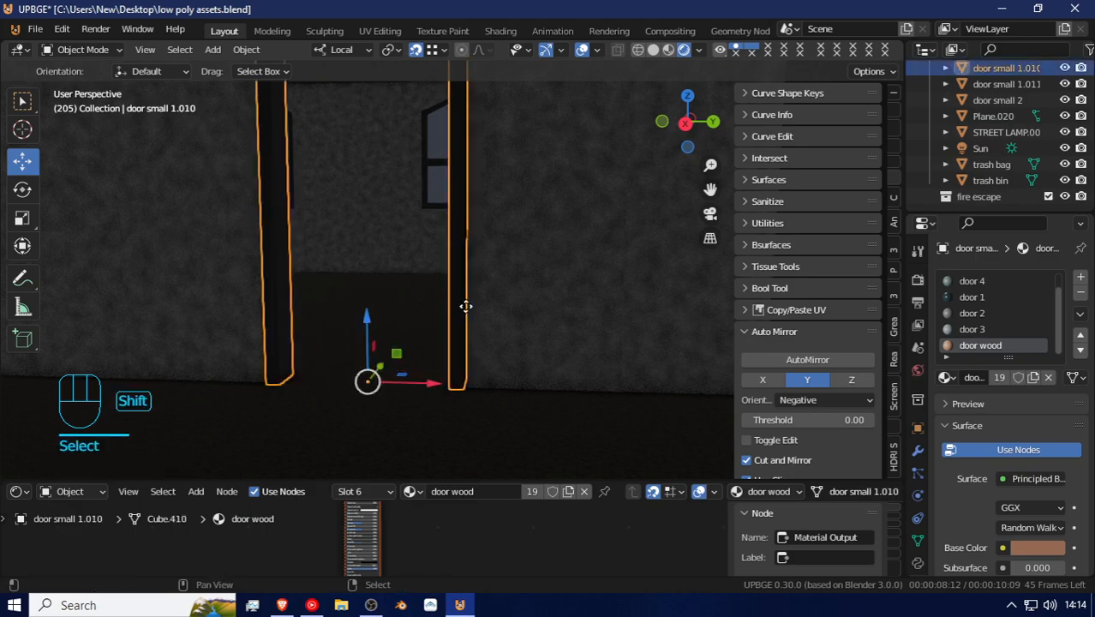
{"action": "key", "text": "shift+d"}
{"action": "key", "text": "shift+f"}
{"action": "key", "text": "w"}
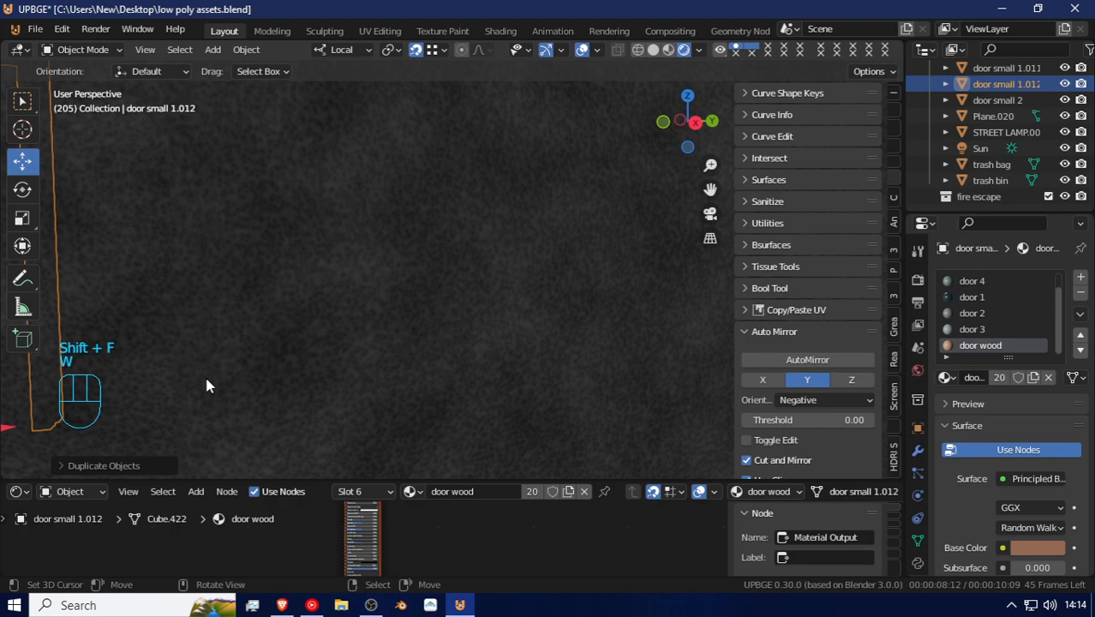
Step: Inspect the rooms, the outer brick walls and the duplicated door frame's position while walking through and around the building
{"action": "key", "text": "shift+f"}
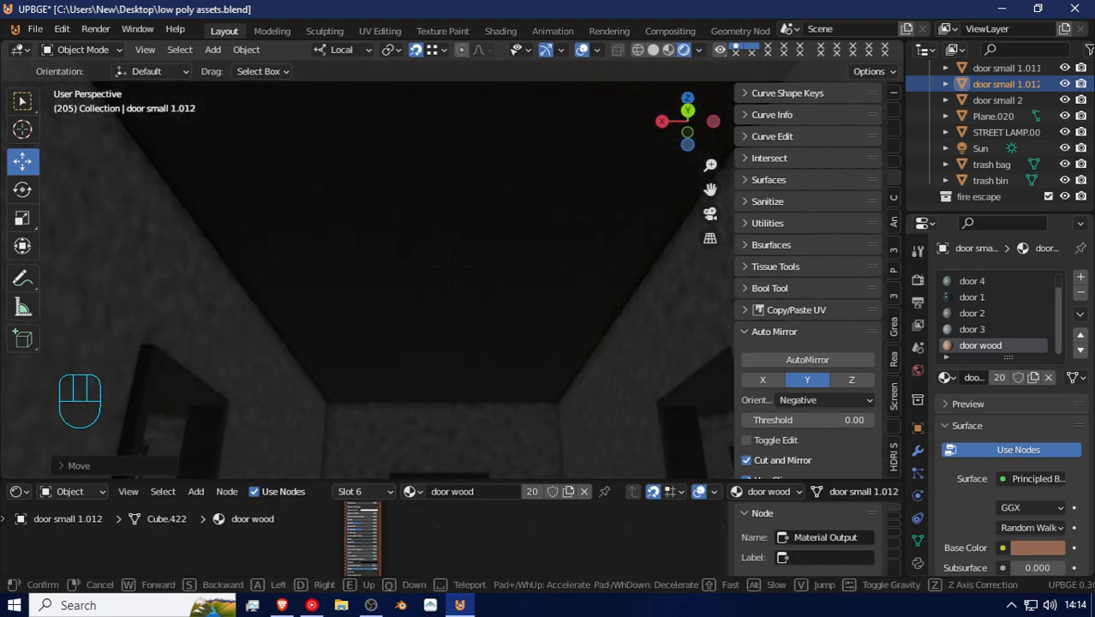
{"action": "mouse_move", "coordinate": [451, 271]}
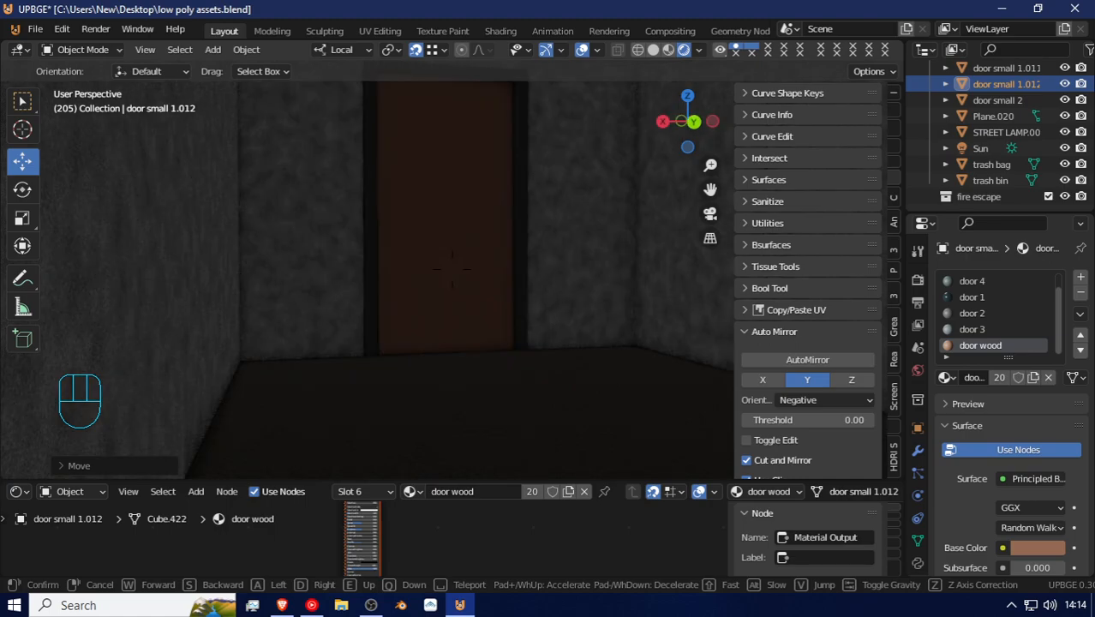
{"action": "key", "text": "s"}
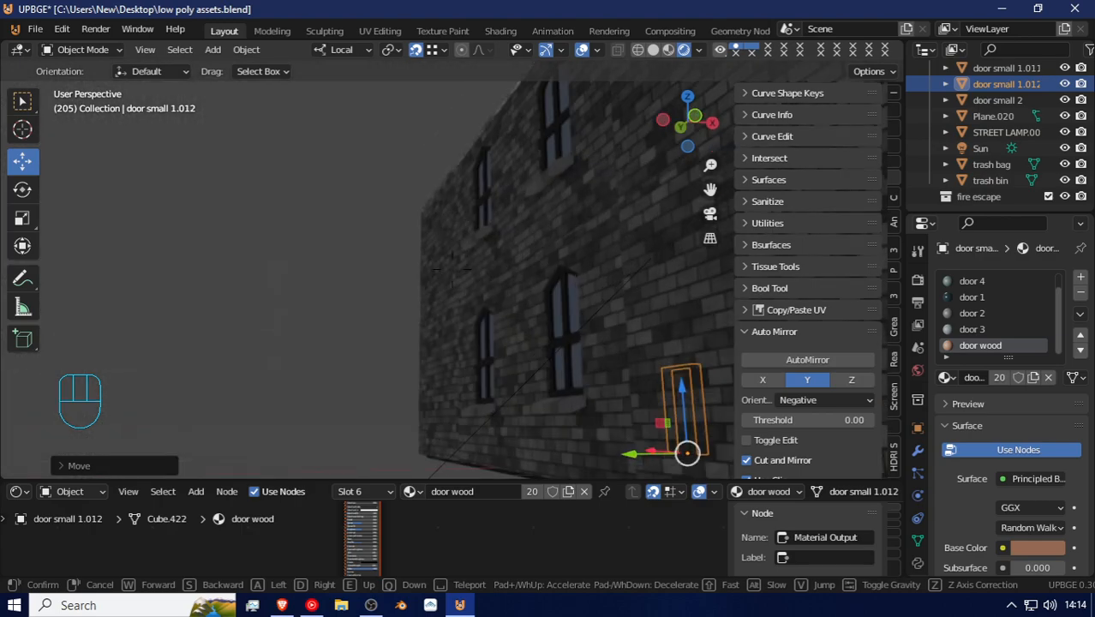
{"action": "key", "text": "w"}
{"action": "key", "text": "a"}
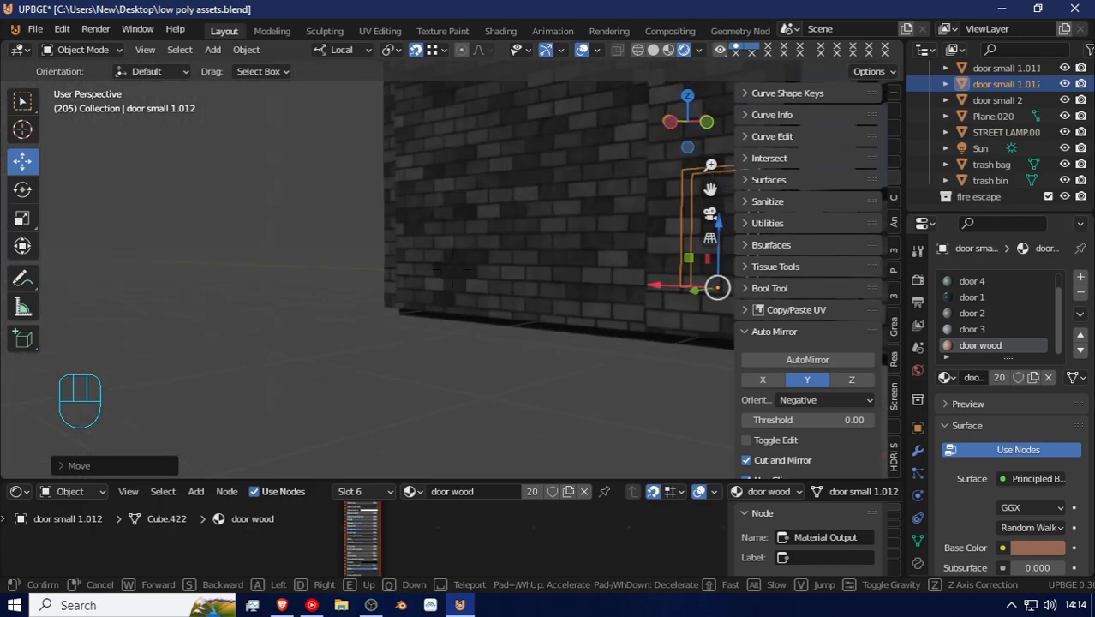
{"action": "key", "text": "s"}
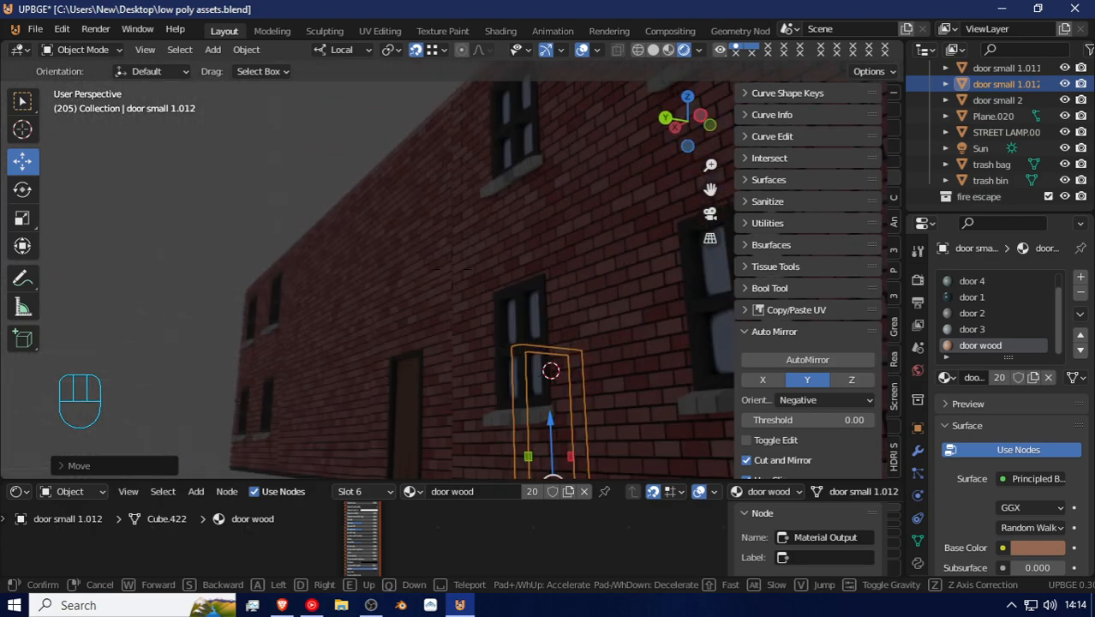
{"action": "key", "text": "w"}
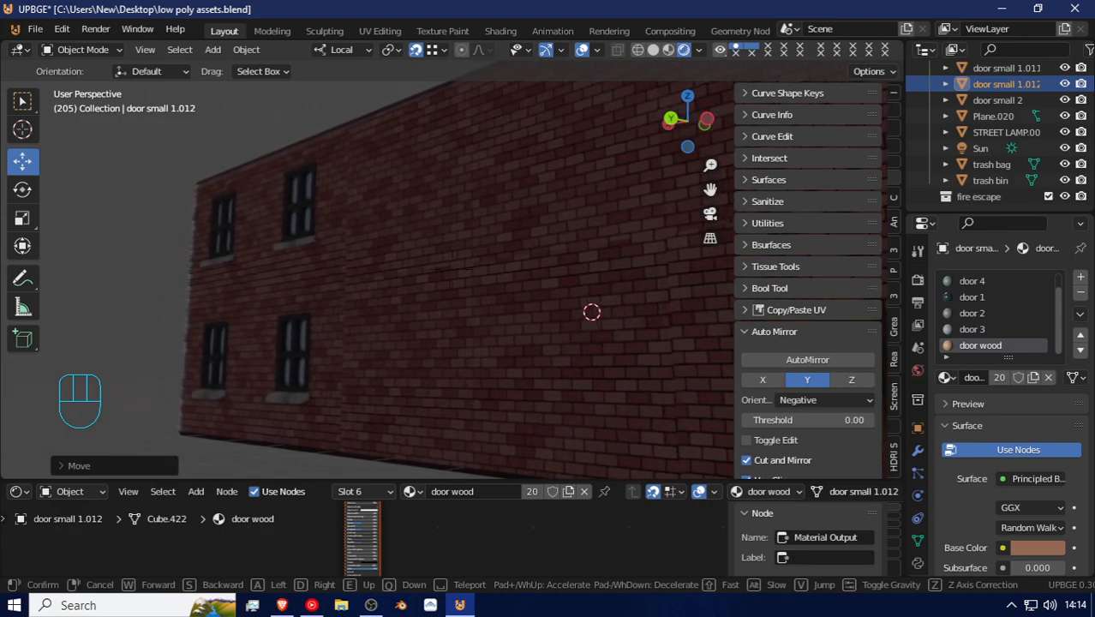
{"action": "key", "text": "a"}
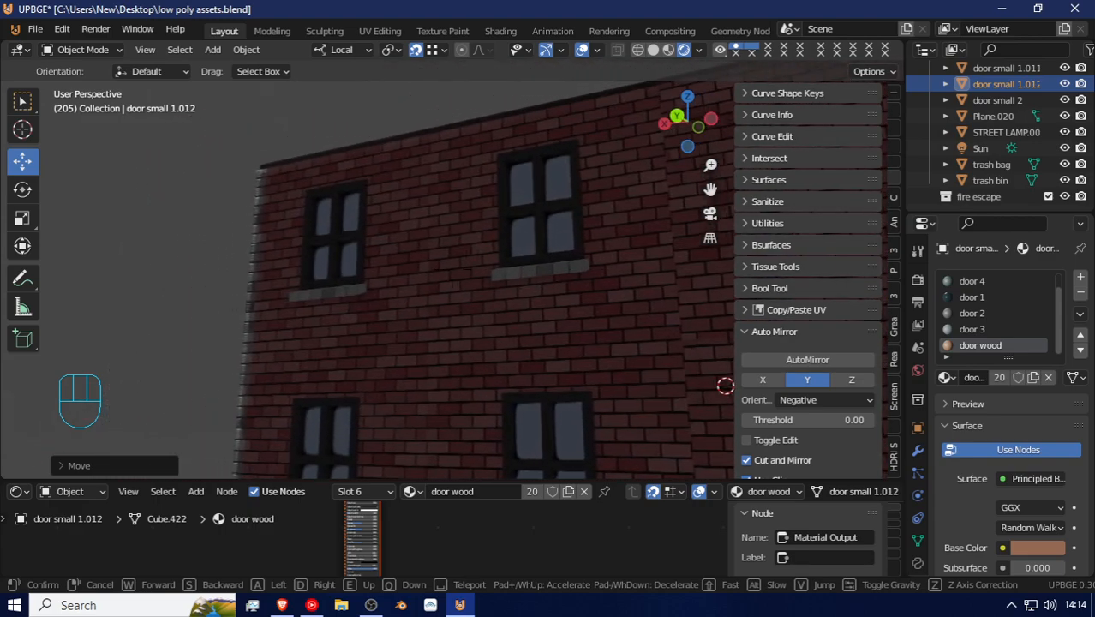
{"action": "key", "text": "w"}
{"action": "key", "text": "a"}
{"action": "key", "text": "w"}
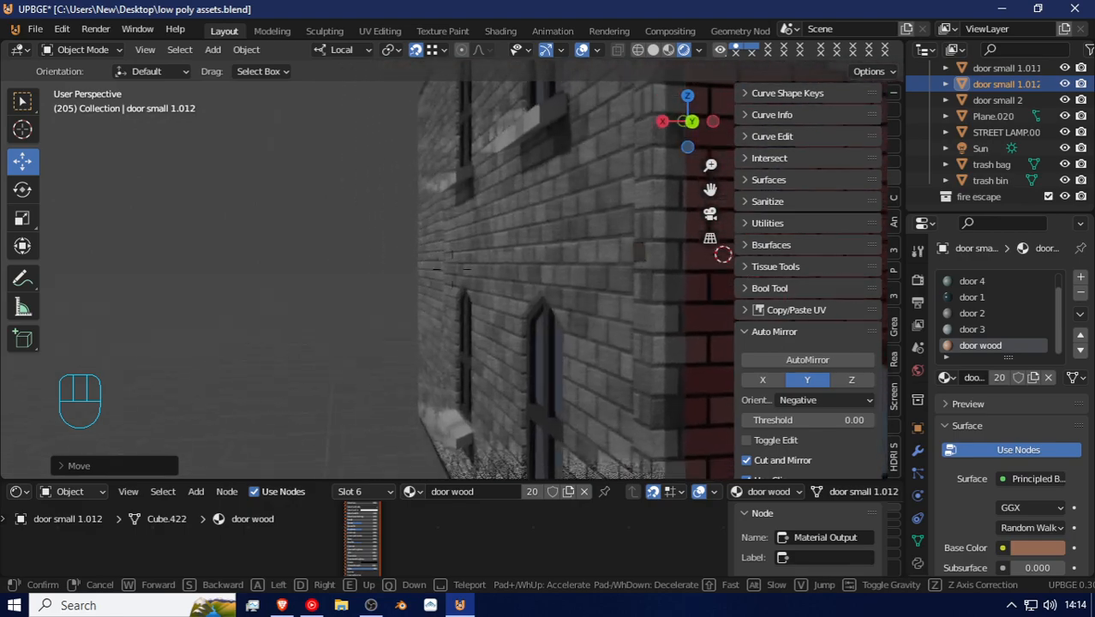
{"action": "key", "text": "a"}
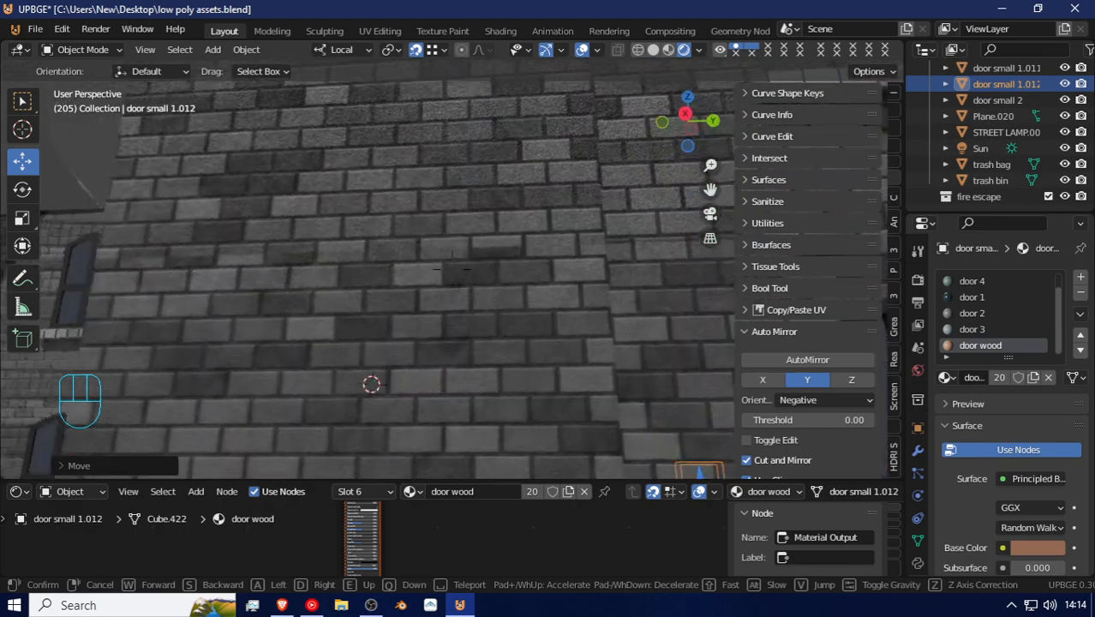
{"action": "key", "text": "s"}
{"action": "key", "text": "a"}
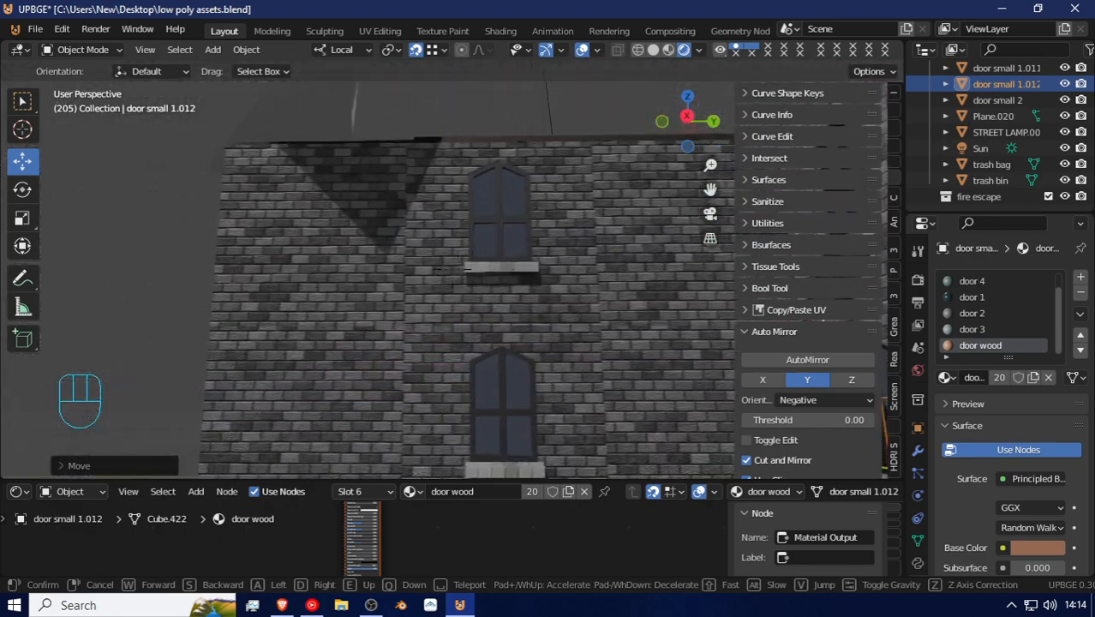
{"action": "key", "text": "s"}
{"action": "key", "text": "s"}
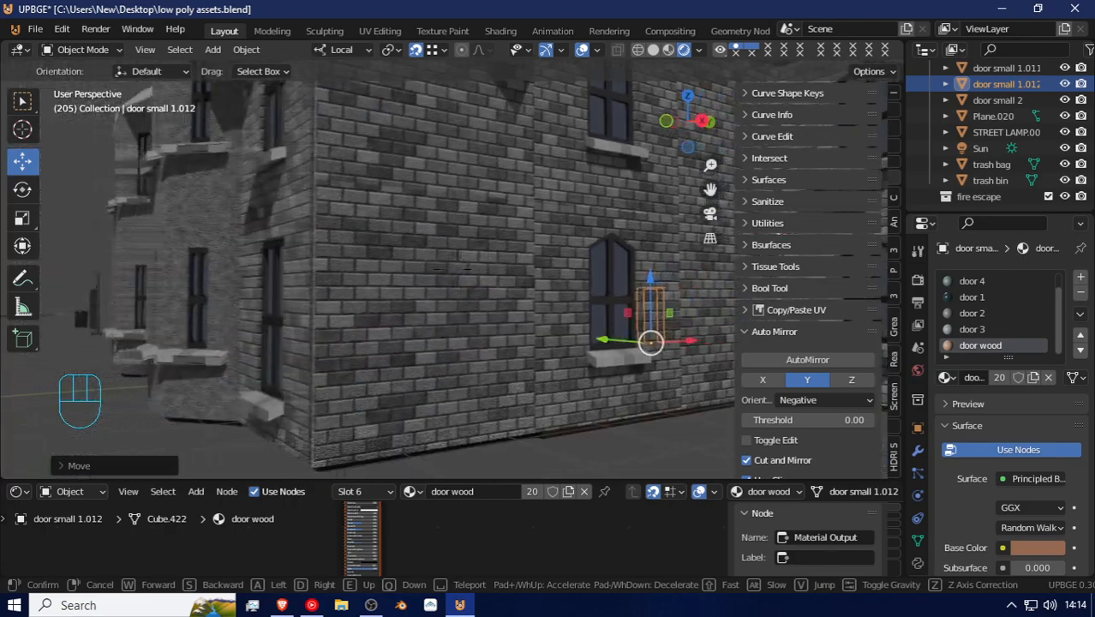
{"action": "left_click", "coordinate": [451, 270]}
Step: Clear the selection and select the upper and lower cement bay window modules on both sides of the front door
{"action": "key", "text": "a"}
{"action": "key", "text": "shift+f"}
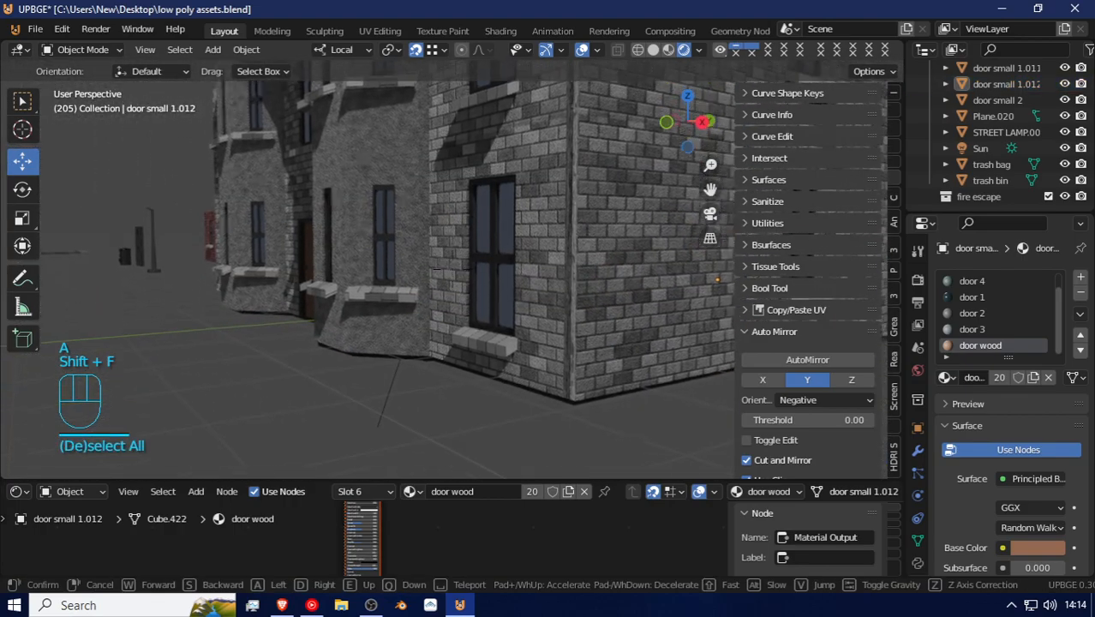
{"action": "key", "text": "s"}
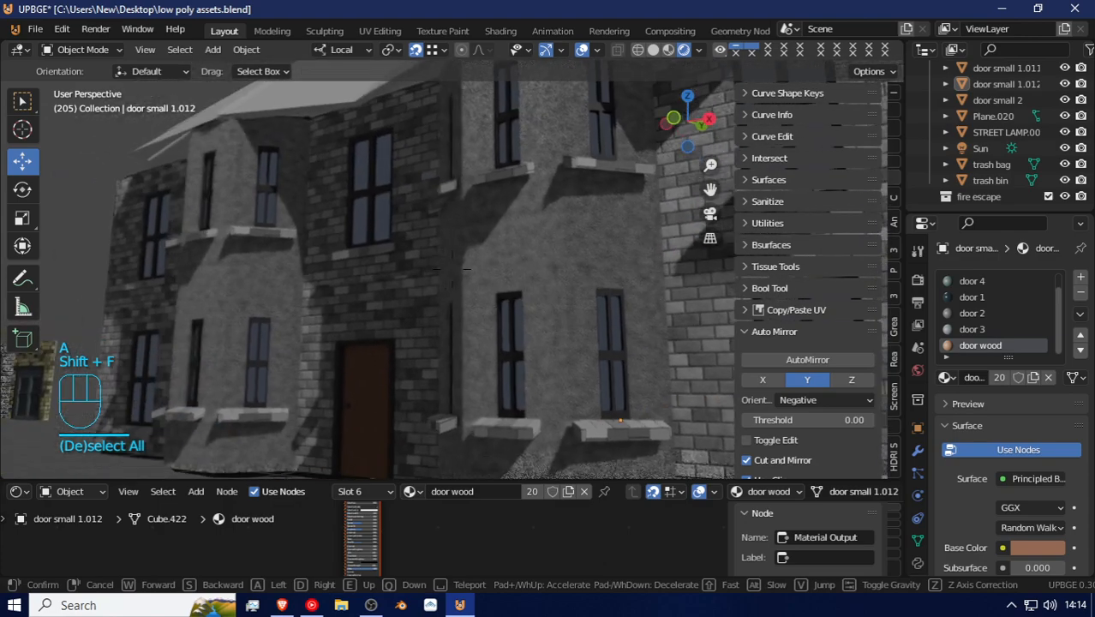
{"action": "left_click", "coordinate": [484, 270]}
{"action": "left_click", "coordinate": [551, 265]}
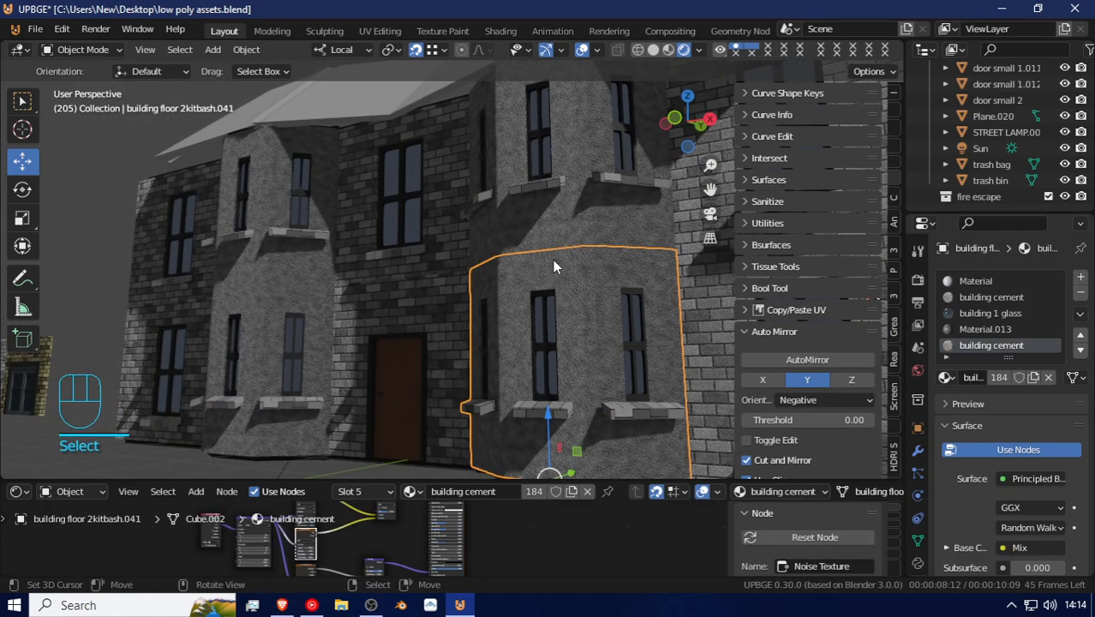
{"action": "key", "text": "shift+f"}
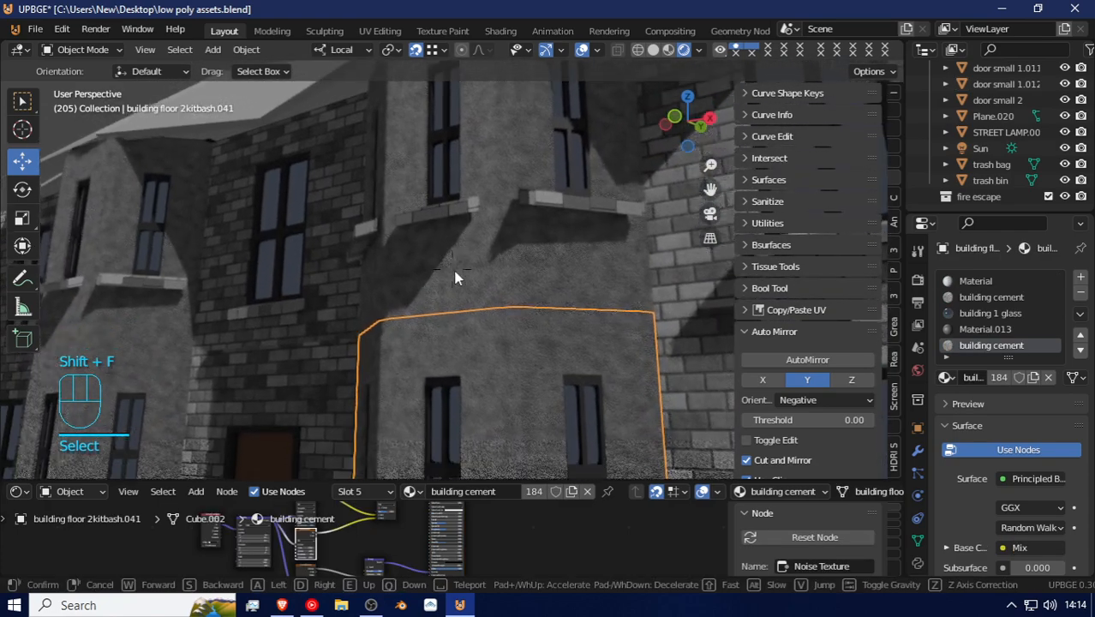
{"action": "left_click", "coordinate": [478, 288]}
{"action": "left_click", "coordinate": [484, 227], "text": "shift"}
{"action": "key", "text": "shift+f"}
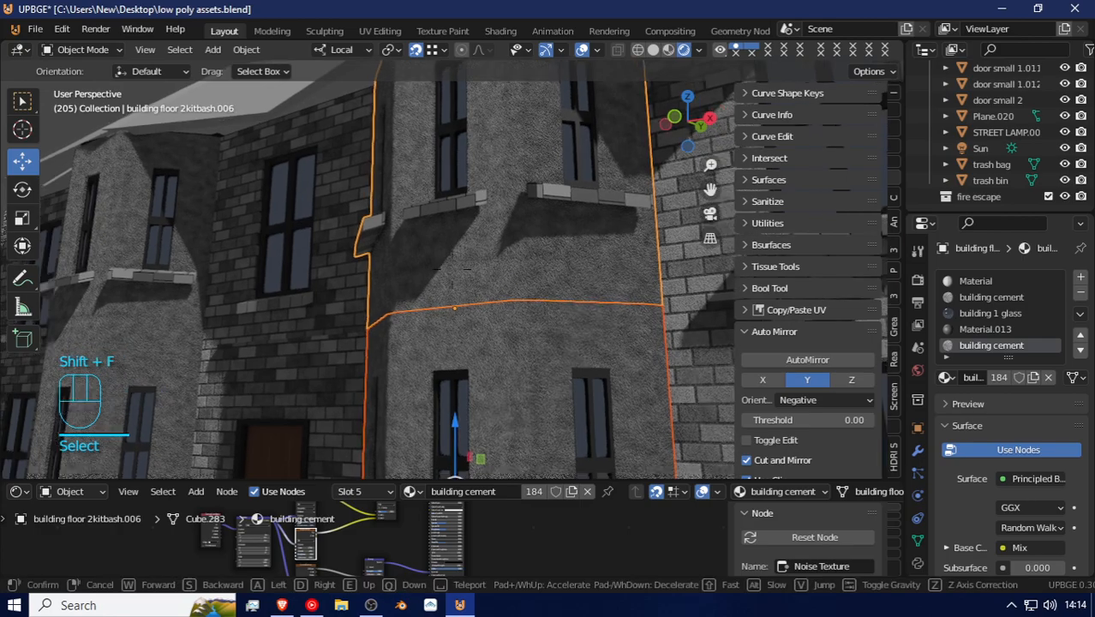
{"action": "left_click", "coordinate": [453, 276]}
{"action": "left_click", "coordinate": [358, 142], "text": "shift"}
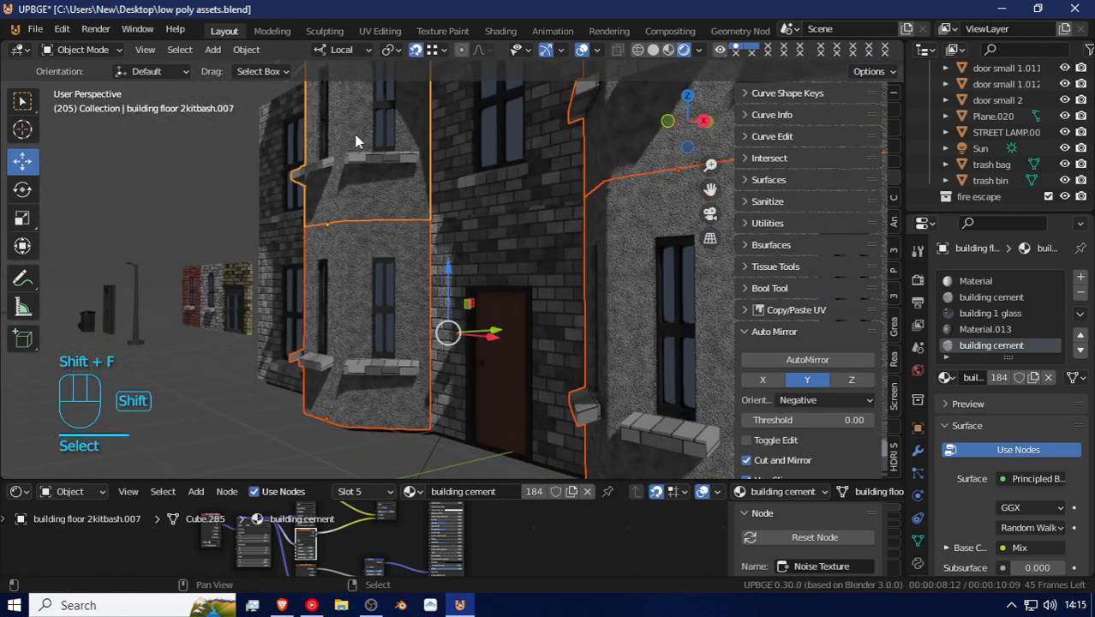
Step: Enter Edit Mode on the bay modules and select the strip of cement faces above the upper-floor windows of one bay
{"action": "key", "text": "Tab"}
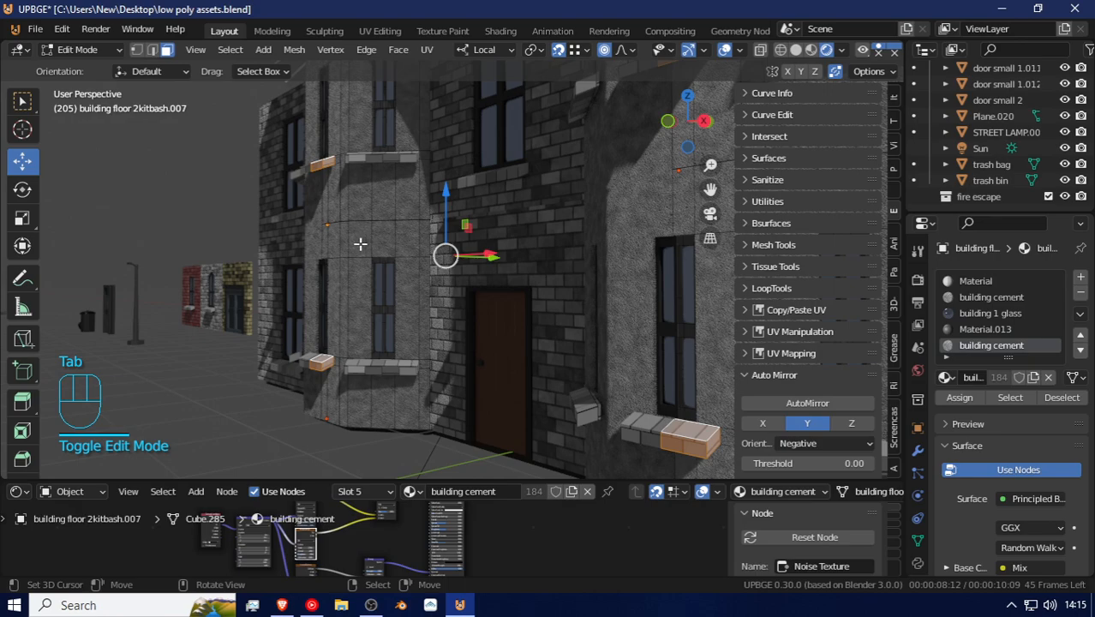
{"action": "left_click", "coordinate": [358, 243]}
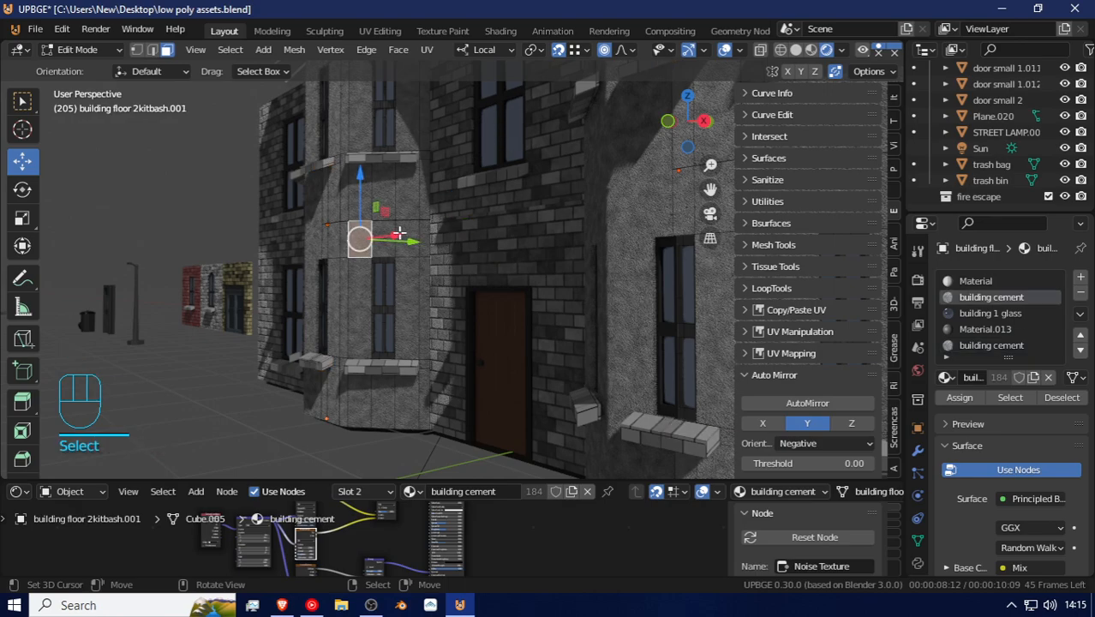
{"action": "key", "text": "shift+f"}
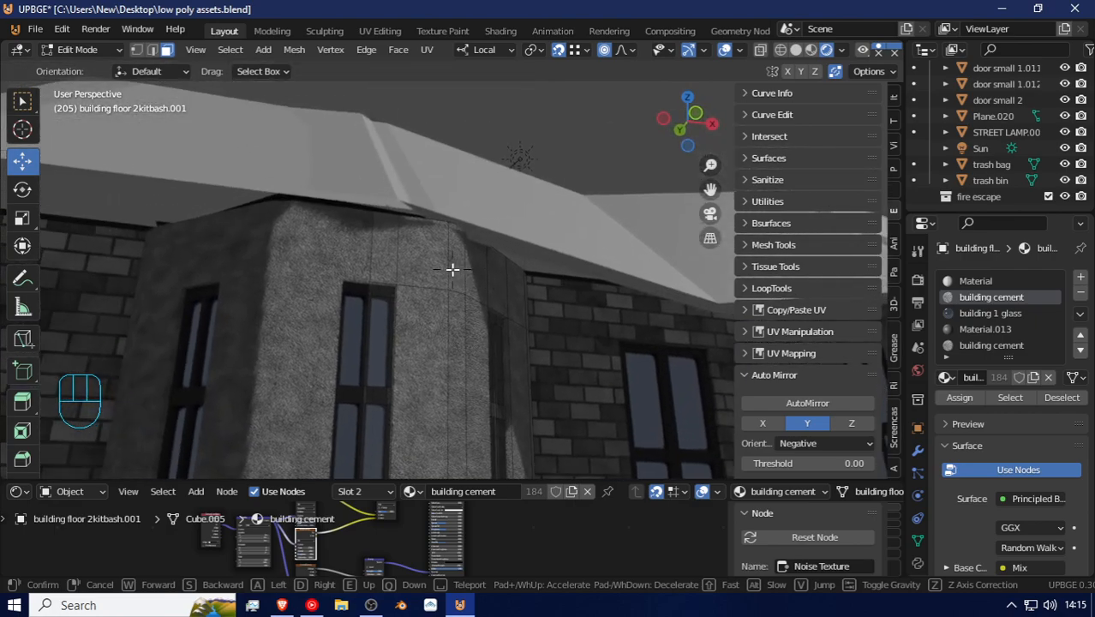
{"action": "left_click", "coordinate": [384, 251]}
{"action": "right_click", "coordinate": [379, 250]}
{"action": "key", "text": "shift+f"}
{"action": "key", "text": "d"}
{"action": "left_click", "coordinate": [452, 270]}
{"action": "left_click", "coordinate": [429, 274], "text": "ctrl"}
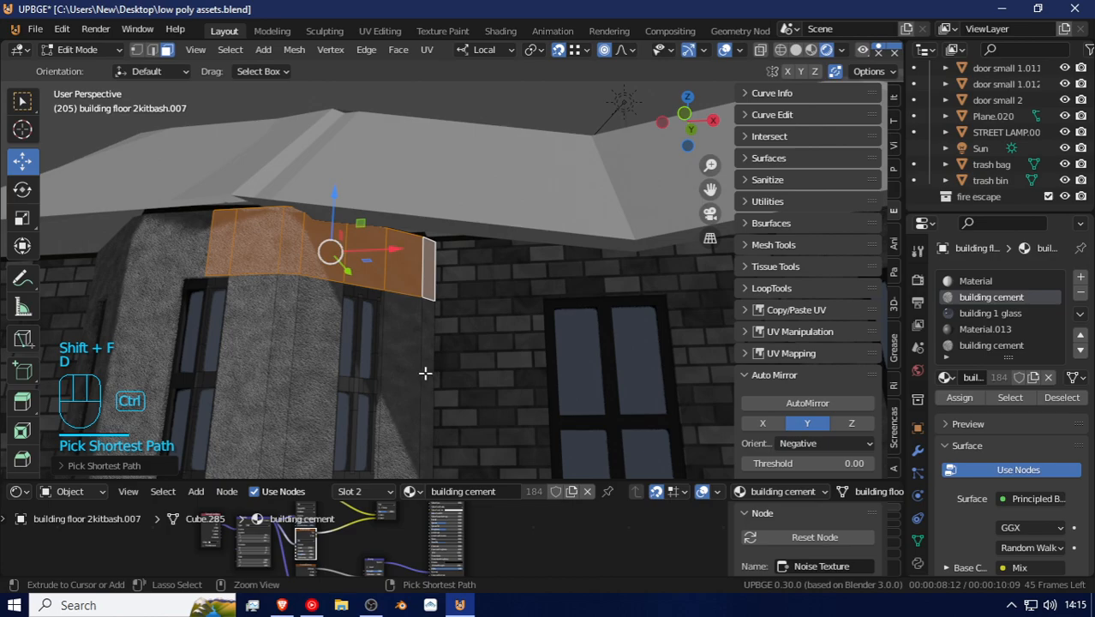
Step: Extend the face selection to the cement wall faces beside and between the upper-floor bay windows
{"action": "right_click", "coordinate": [383, 358], "text": "ctrl"}
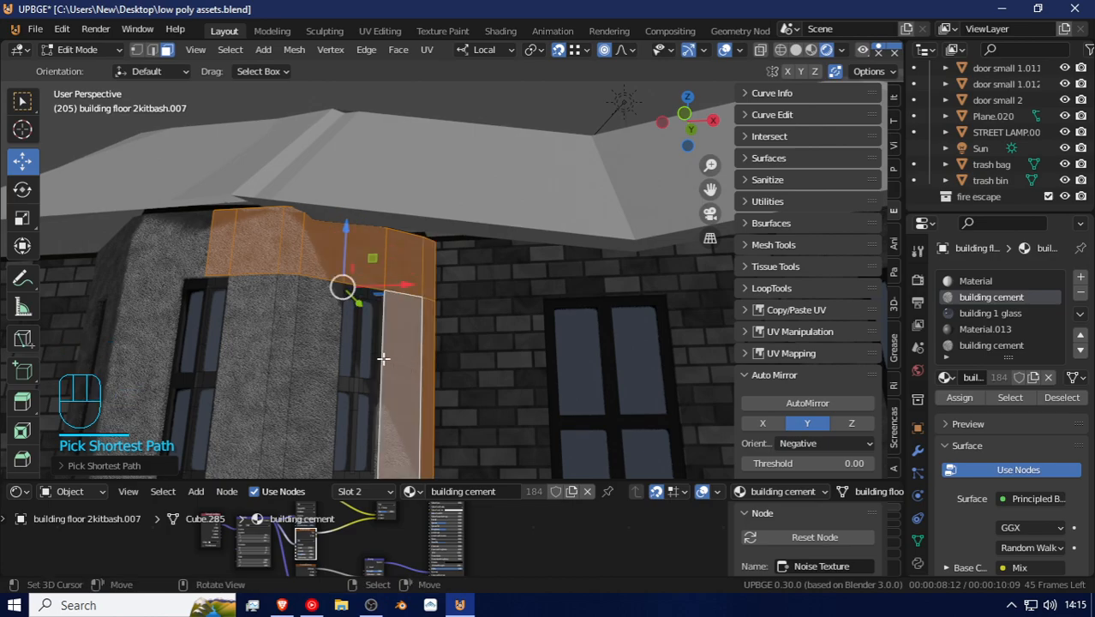
{"action": "left_click", "coordinate": [336, 344], "text": "shift"}
{"action": "left_click", "coordinate": [257, 337], "text": "ctrl+shift"}
{"action": "key", "text": "shift+f"}
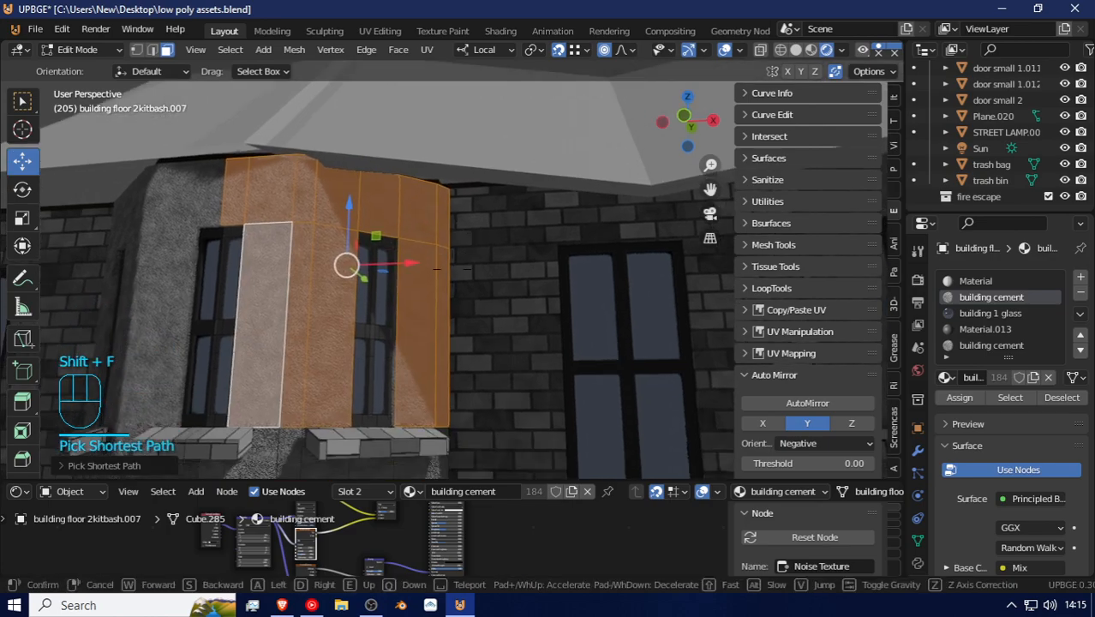
{"action": "left_click", "coordinate": [452, 270]}
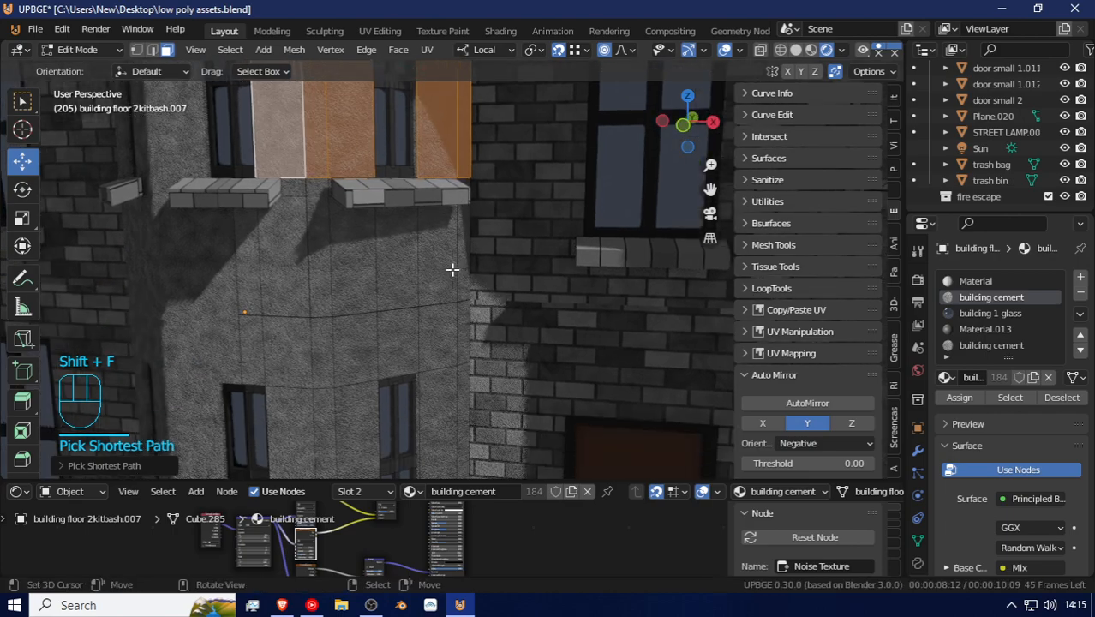
Step: Add the cement faces below the upper window sill and the band above the lower-floor windows to the selection
{"action": "left_click", "coordinate": [317, 184], "text": "shift"}
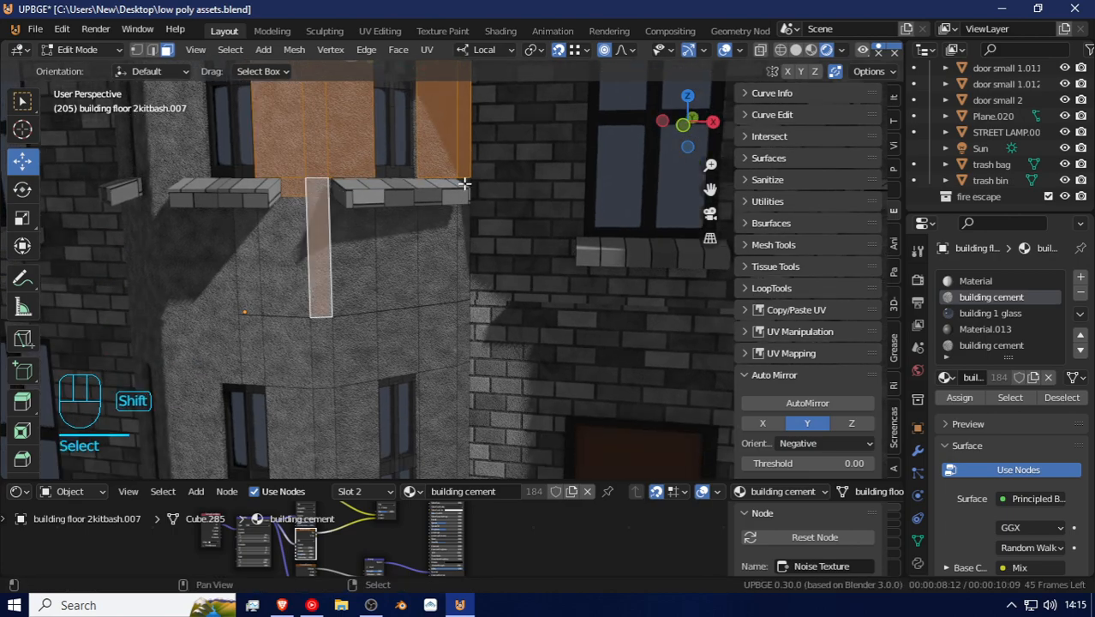
{"action": "key", "text": "shift+f"}
{"action": "left_click", "coordinate": [445, 269]}
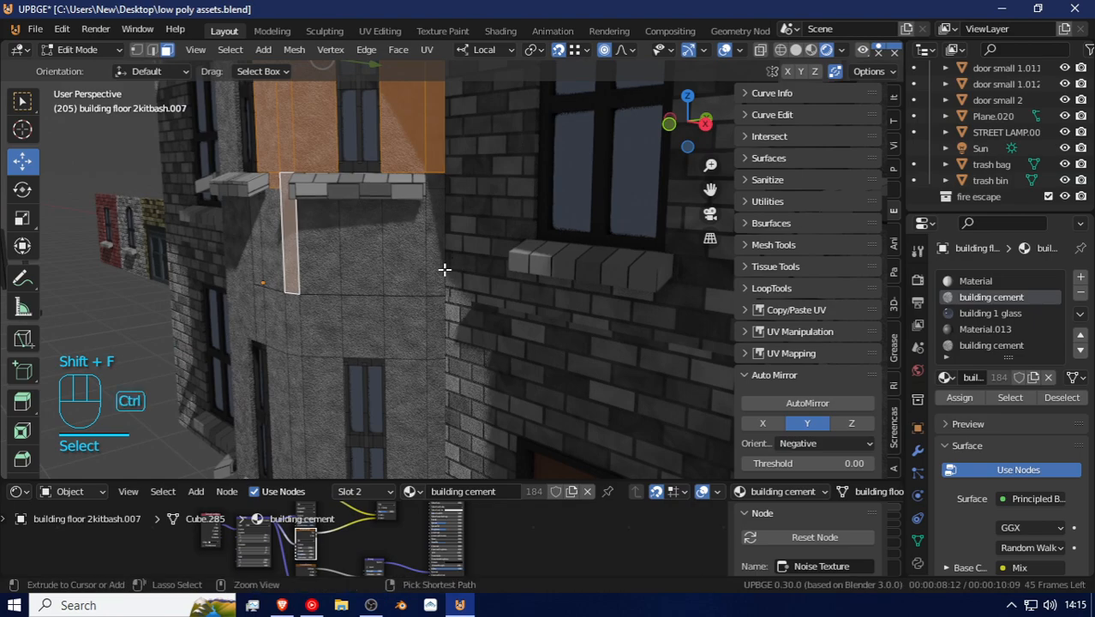
{"action": "left_click", "coordinate": [436, 269], "text": "ctrl"}
{"action": "left_click", "coordinate": [436, 333], "text": "ctrl"}
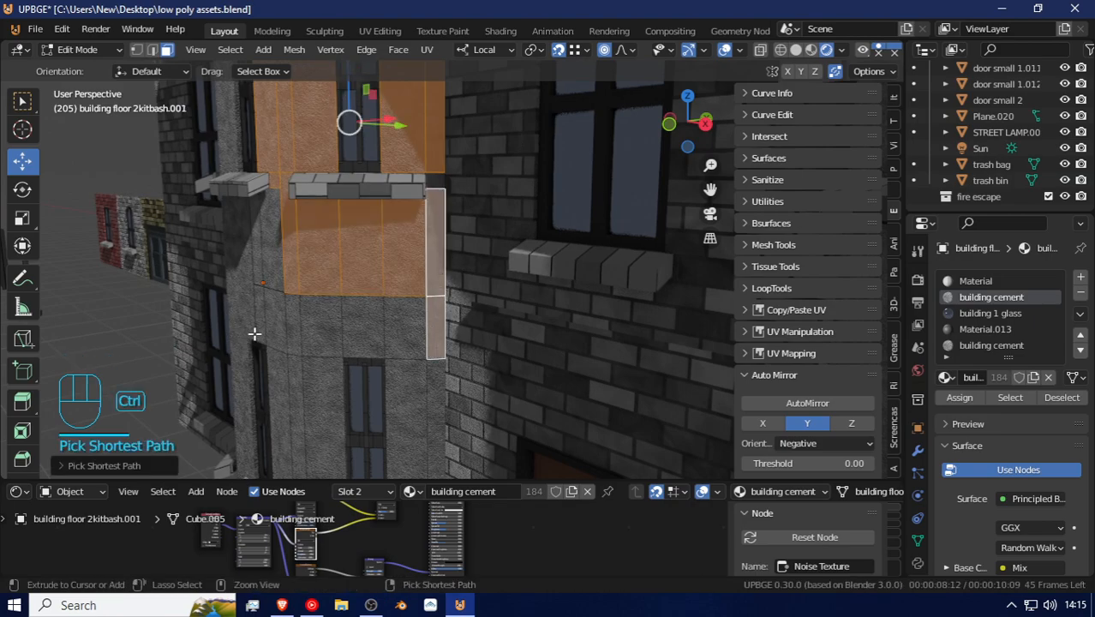
{"action": "left_click", "coordinate": [257, 320], "text": "ctrl"}
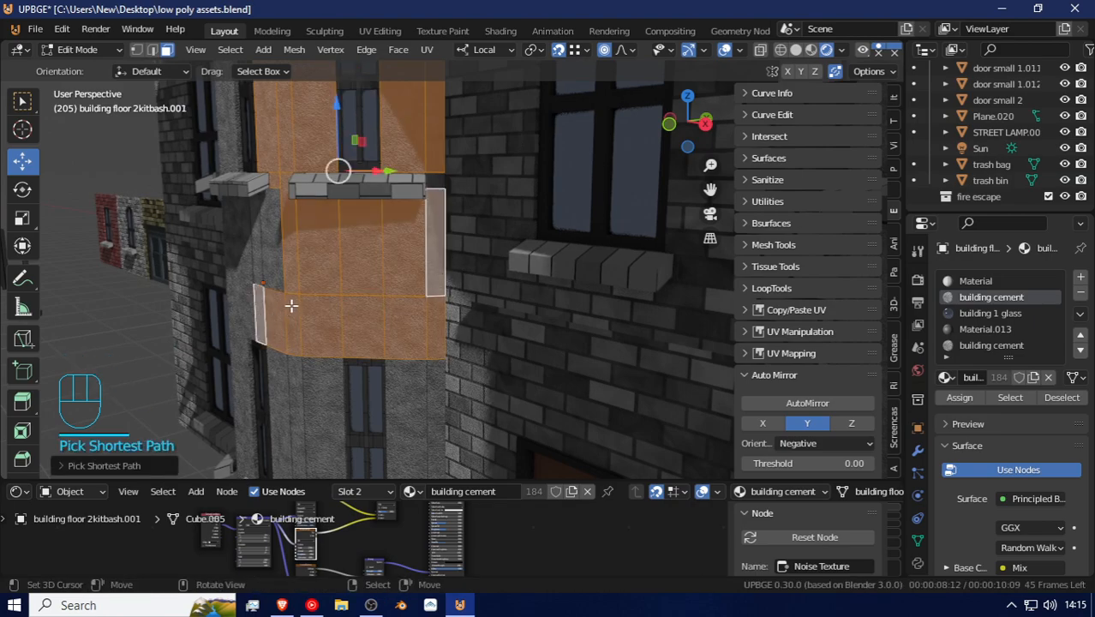
{"action": "scroll", "coordinate": [993, 338], "scroll_direction": "down", "scroll_amount": 1}
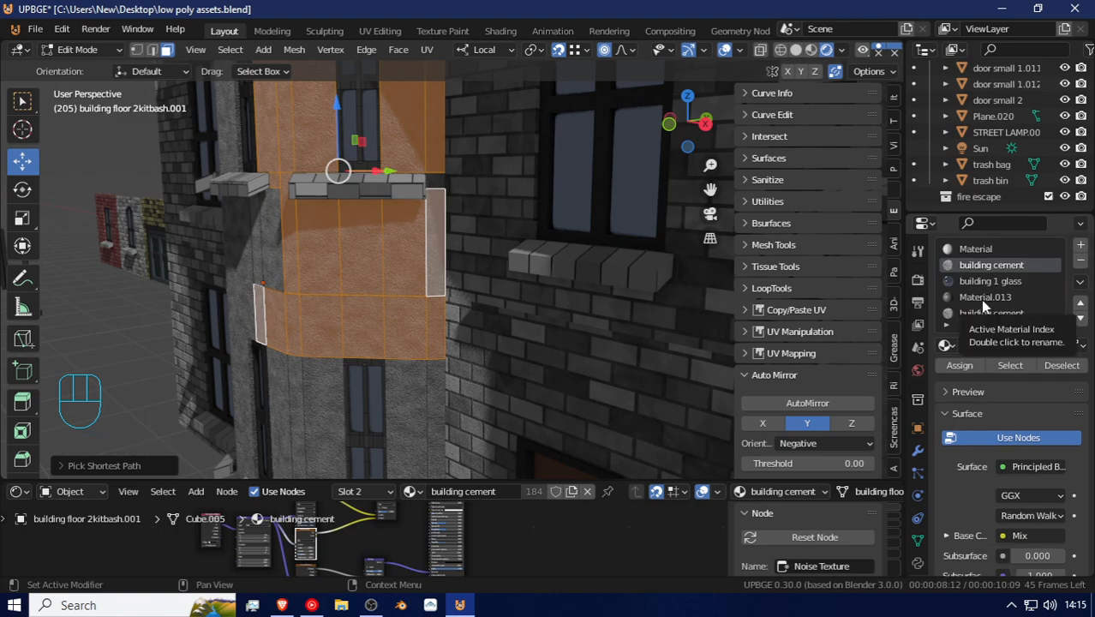
{"action": "scroll", "coordinate": [982, 302], "scroll_direction": "down", "scroll_amount": 1}
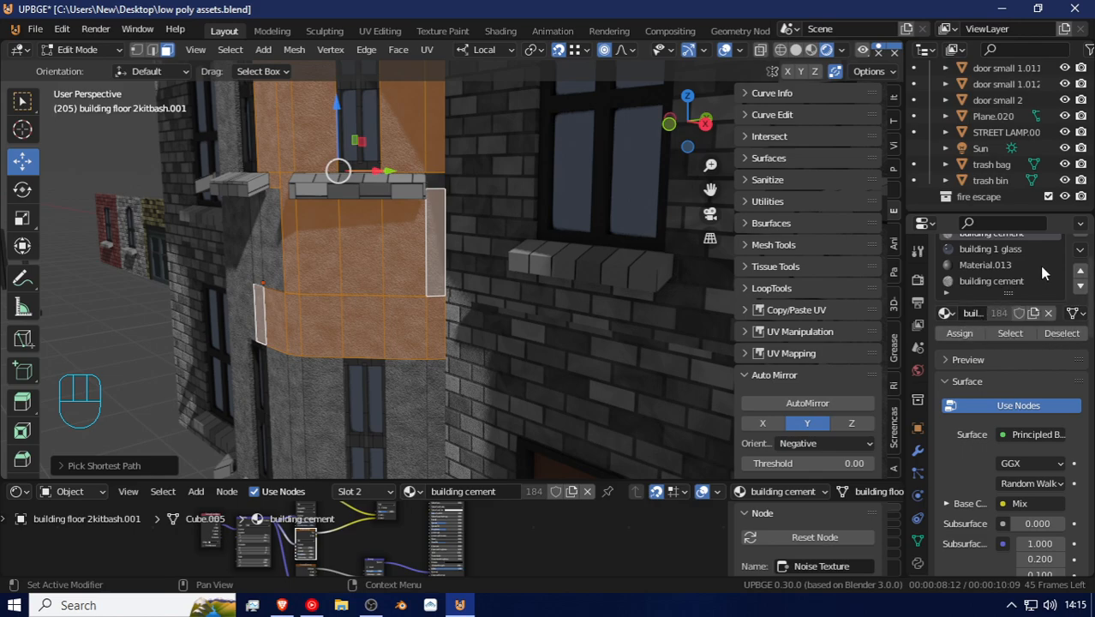
{"action": "scroll", "coordinate": [1039, 266], "scroll_direction": "up", "scroll_amount": 1}
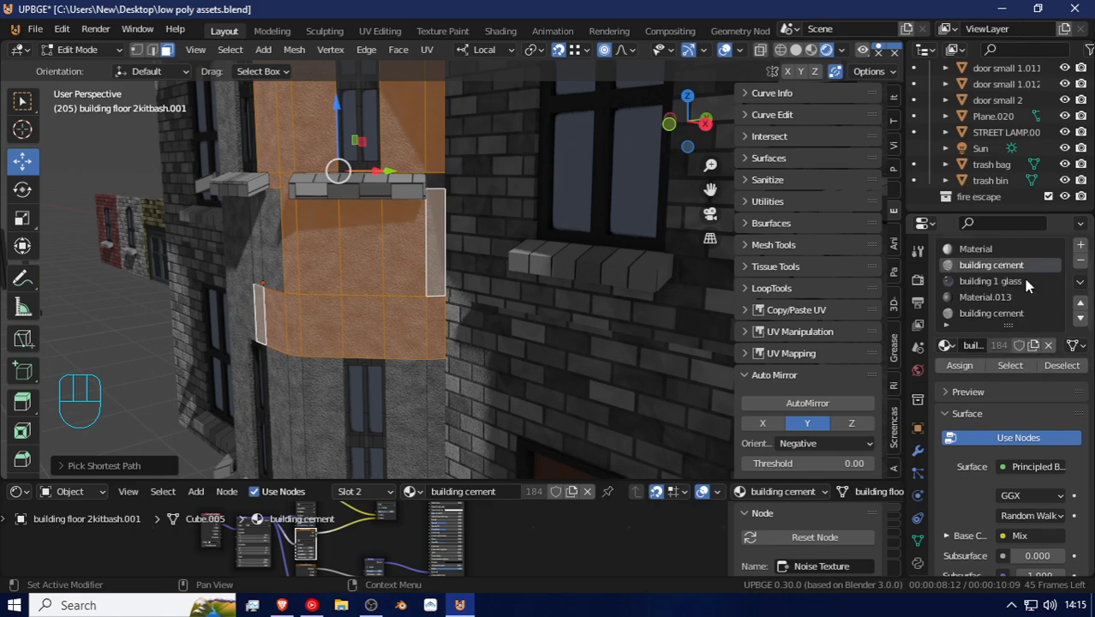
{"action": "scroll", "coordinate": [1032, 277], "scroll_direction": "down", "scroll_amount": 2}
{"action": "scroll", "coordinate": [1032, 277], "scroll_direction": "up", "scroll_amount": 2}
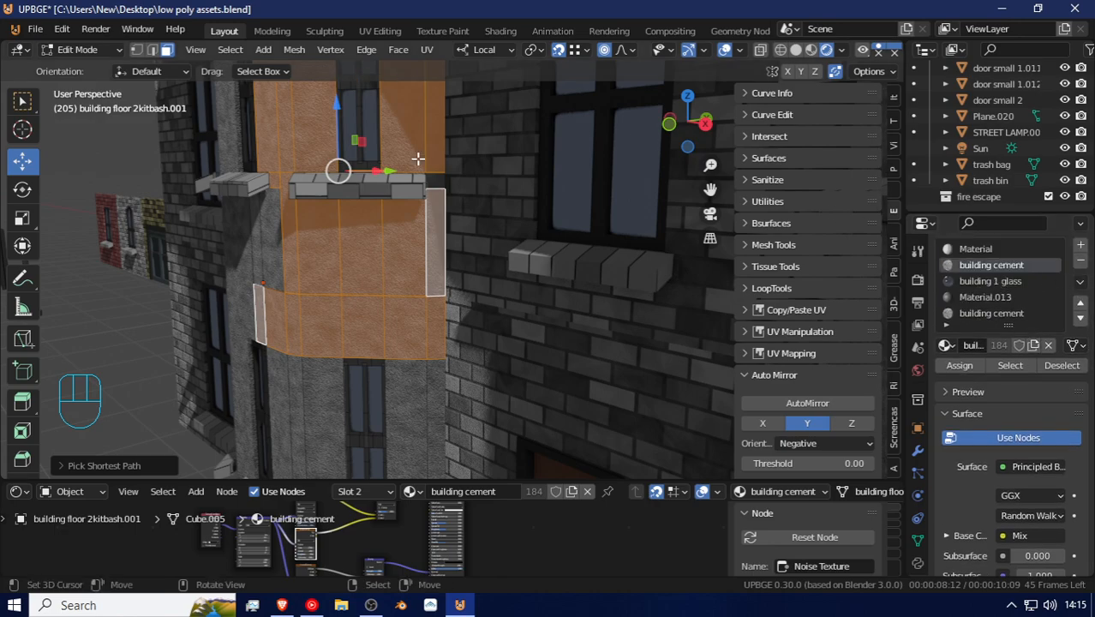
Step: Leave Edit Mode and delete the ground-floor cement bay module on the left side of the front door
{"action": "key", "text": "Tab"}
{"action": "left_click", "coordinate": [369, 311]}
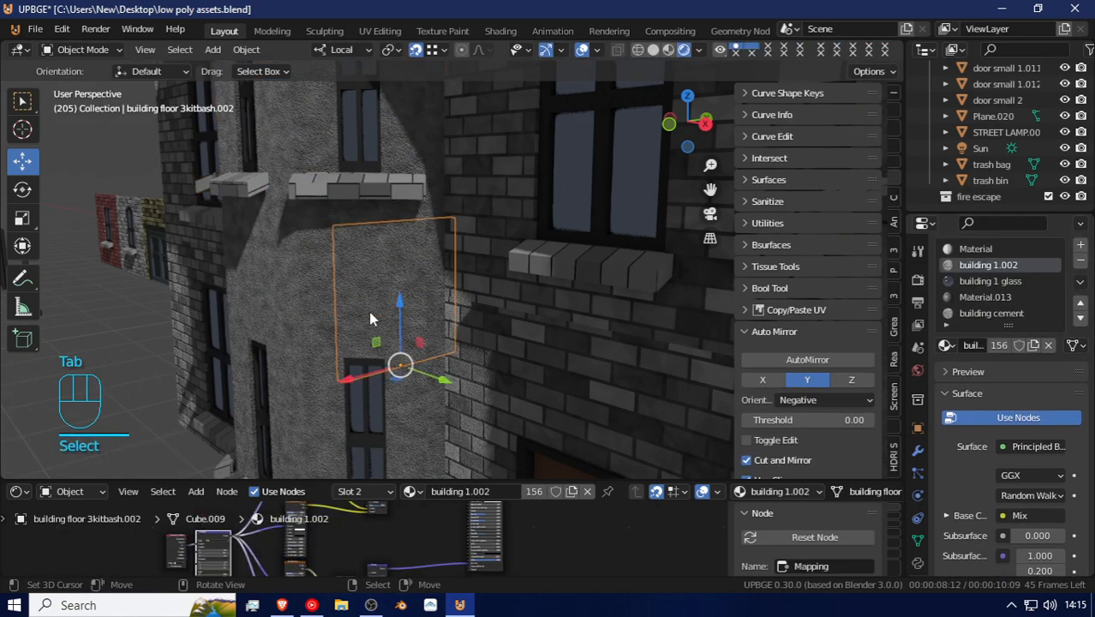
{"action": "left_click", "coordinate": [277, 334]}
{"action": "key", "text": "shift+f"}
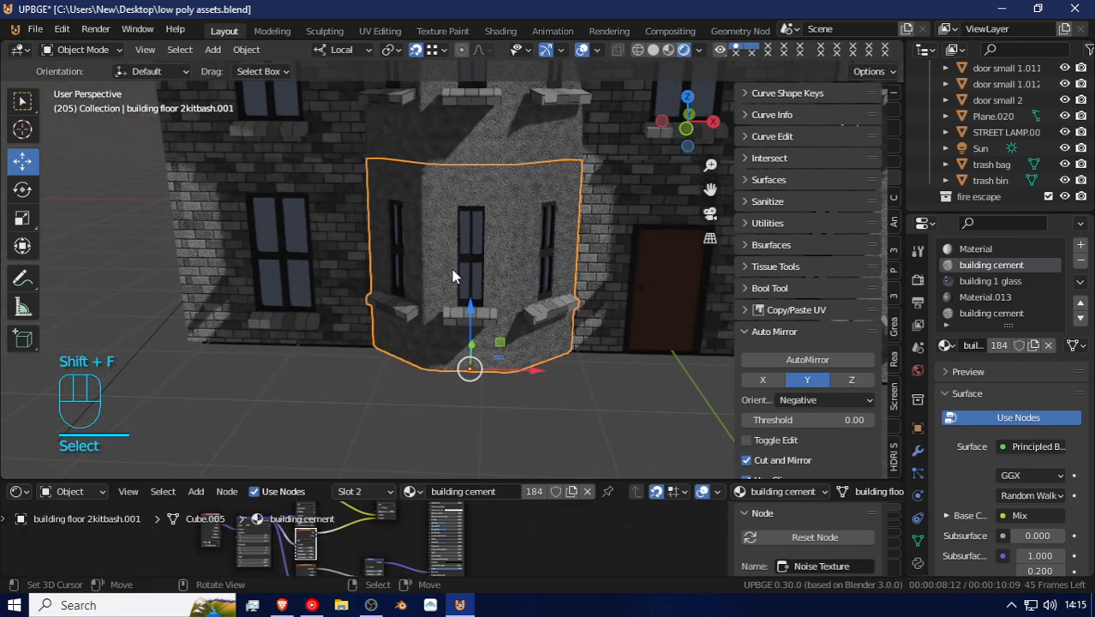
{"action": "key", "text": "x"}
{"action": "left_click", "coordinate": [452, 270]}
Step: Delete the upper and lower cement bay modules on the right side of the front door
{"action": "key", "text": "shift+f"}
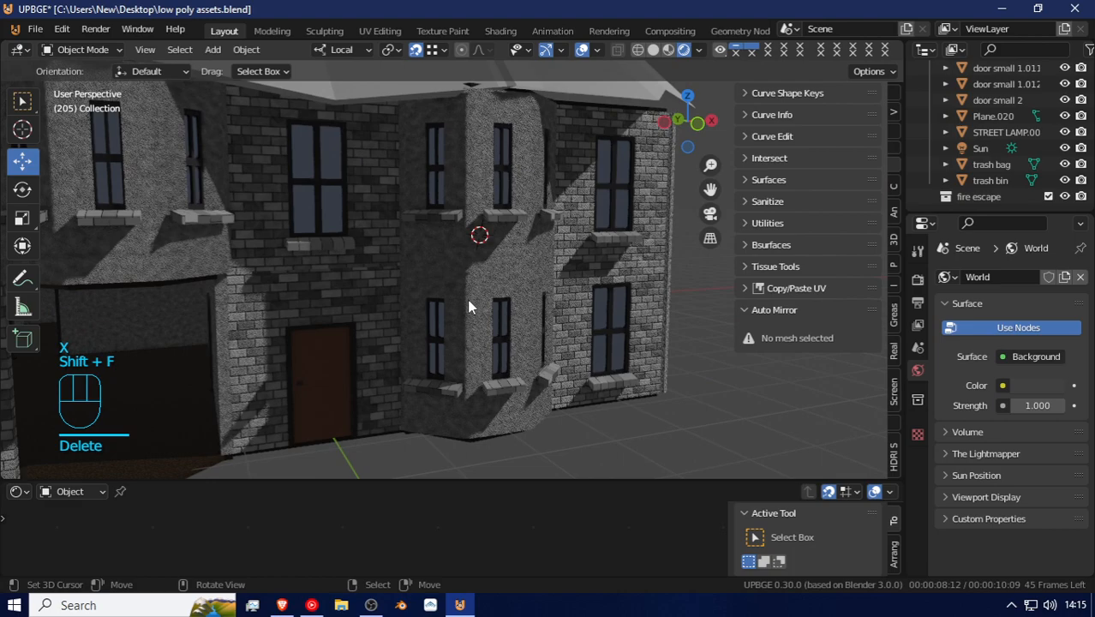
{"action": "left_click", "coordinate": [455, 262]}
{"action": "left_click", "coordinate": [455, 261]}
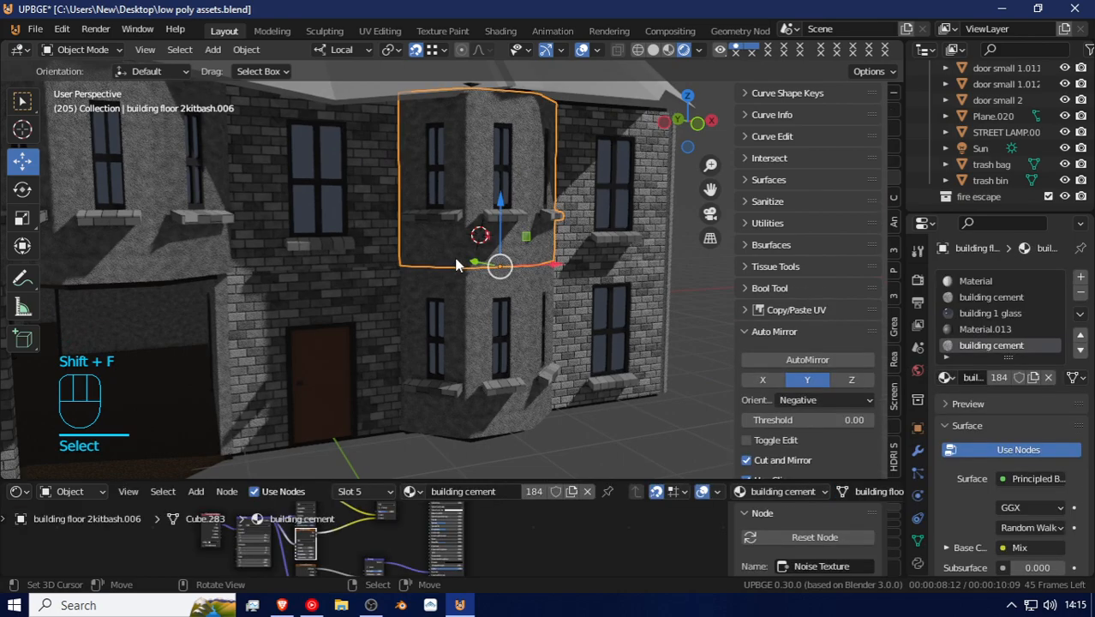
{"action": "key", "text": "x"}
{"action": "key", "text": "x"}
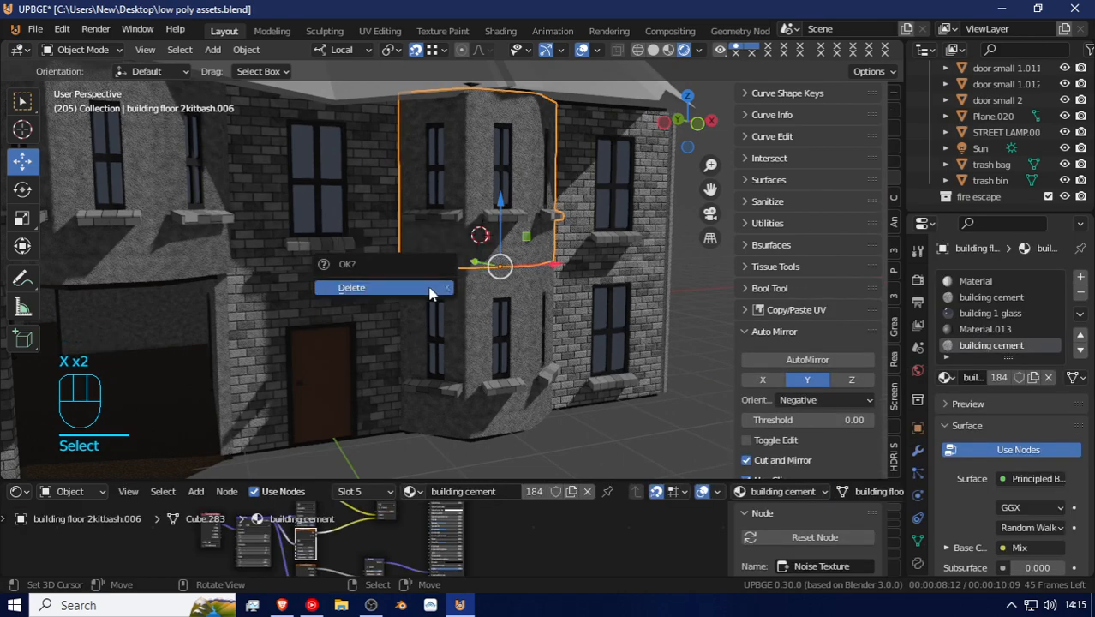
{"action": "left_click", "coordinate": [435, 291]}
{"action": "left_click", "coordinate": [465, 288]}
{"action": "key", "text": "x"}
{"action": "left_click", "coordinate": [440, 281]}
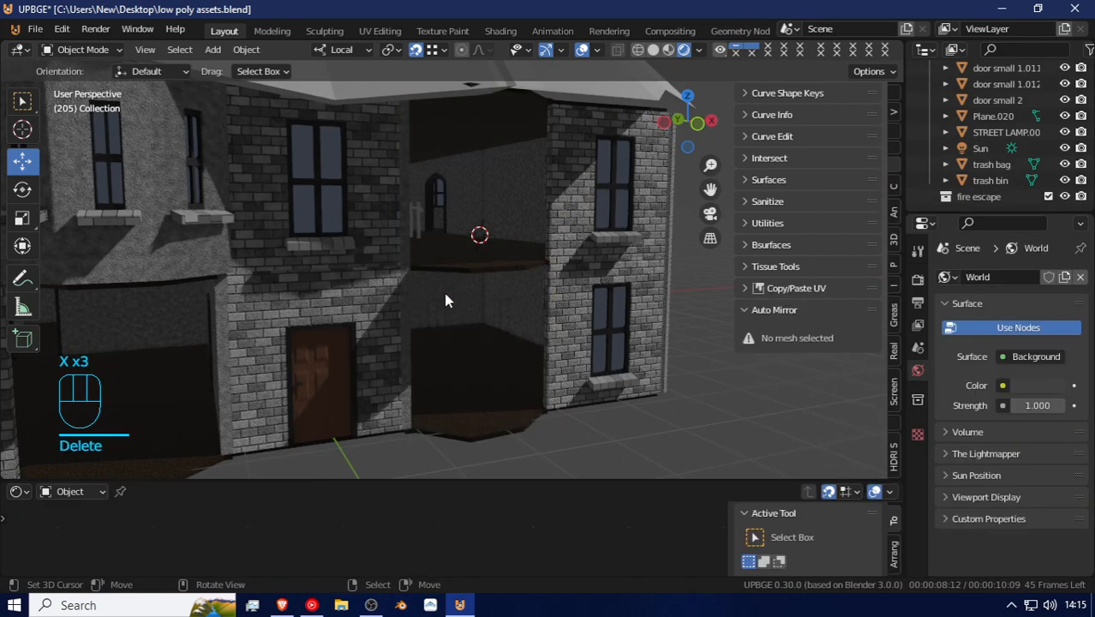
Step: Enter Edit Mode on the remaining upper bay module and add the cement faces below its middle window sill to the selection
{"action": "key", "text": "shift+f"}
{"action": "left_click", "coordinate": [452, 270]}
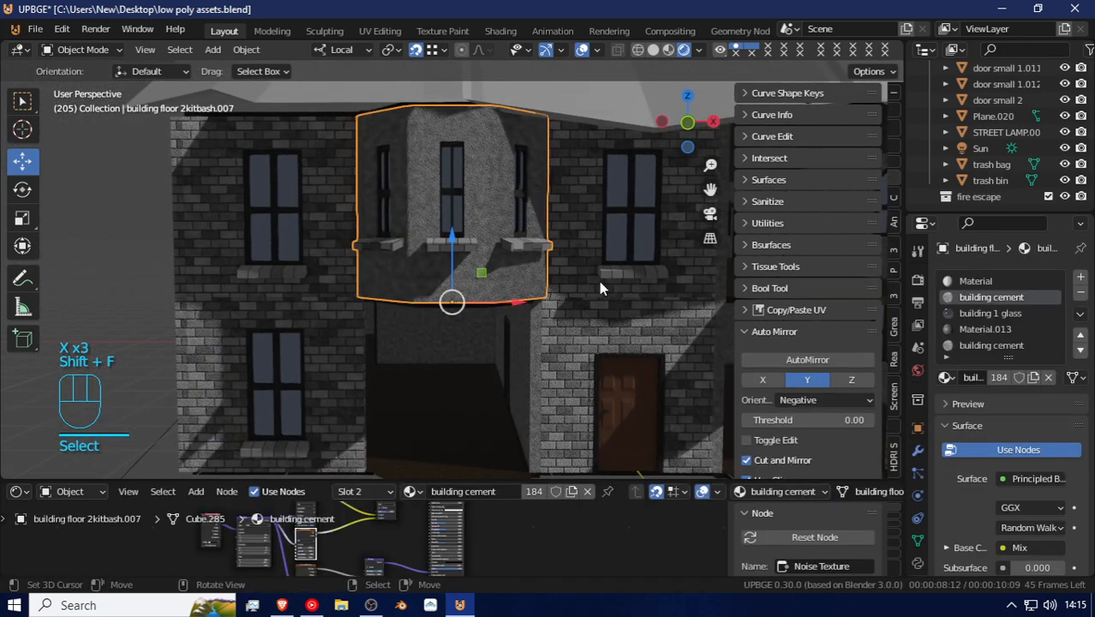
{"action": "key", "text": "Tab"}
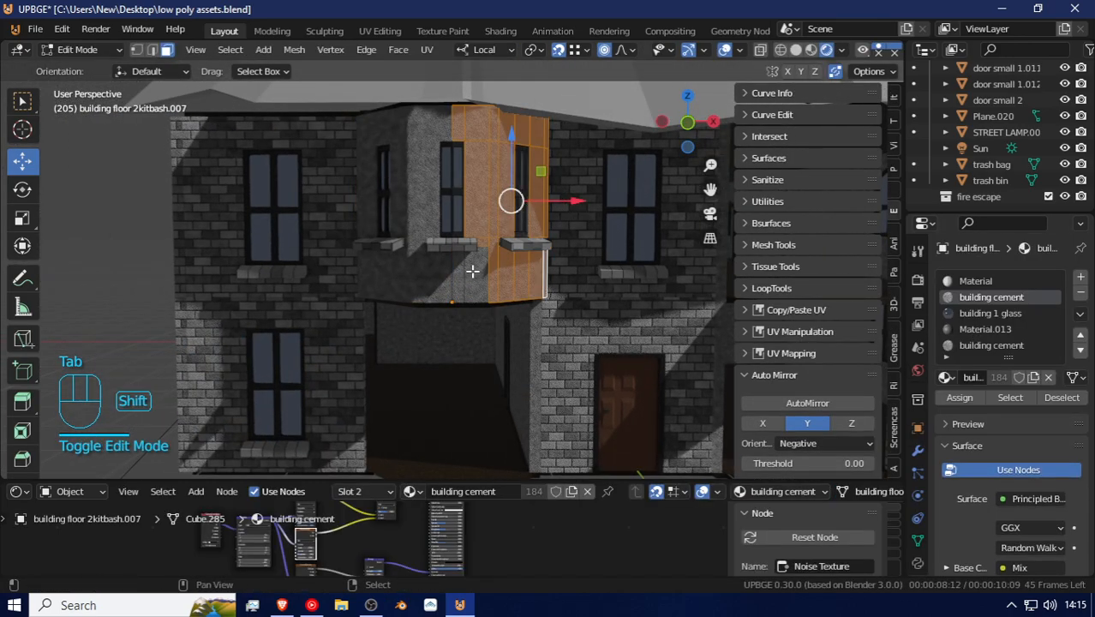
{"action": "left_click", "coordinate": [458, 275], "text": "ctrl"}
{"action": "left_click", "coordinate": [488, 273], "text": "shift"}
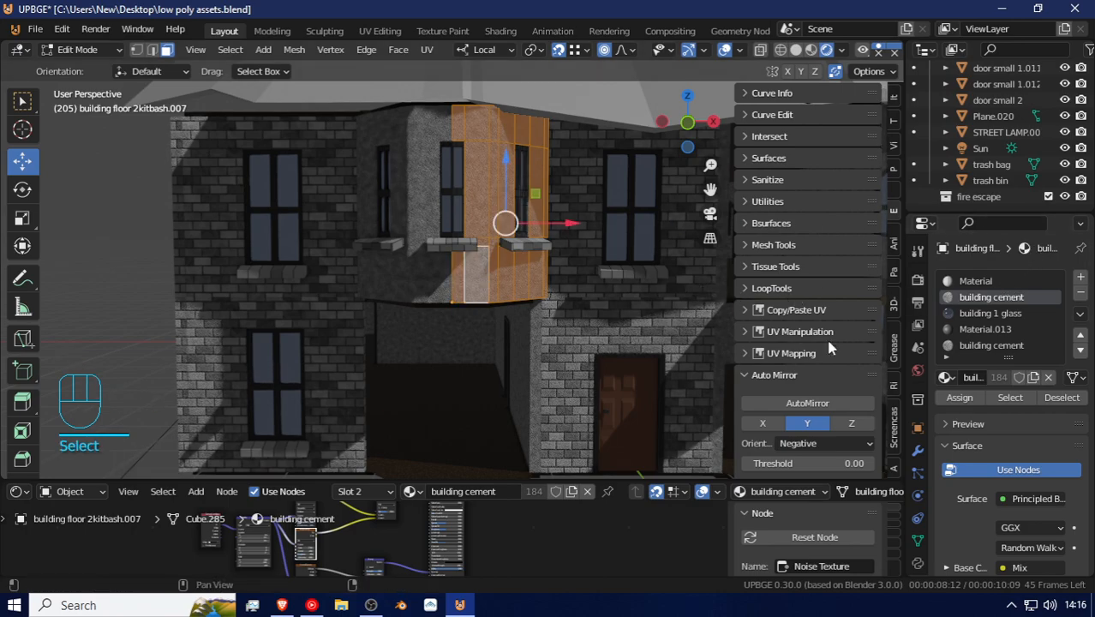
Step: Select the brick face above the front door in its door opening module and copy its material name, building 1.002
{"action": "key", "text": "Tab"}
{"action": "left_click", "coordinate": [615, 325]}
{"action": "key", "text": "Tab"}
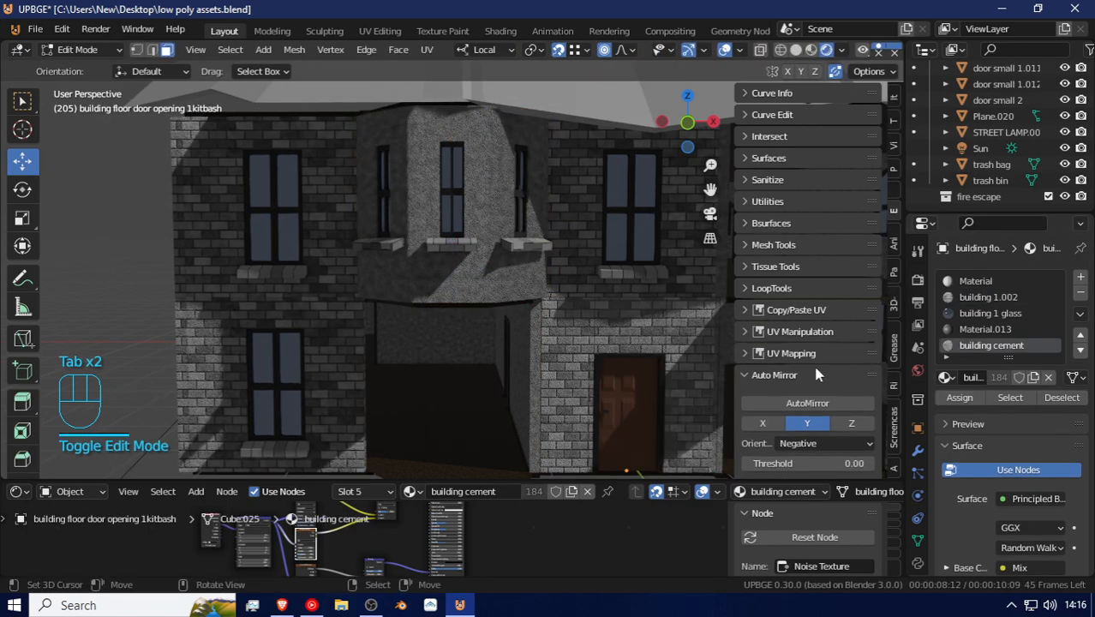
{"action": "left_click", "coordinate": [629, 328]}
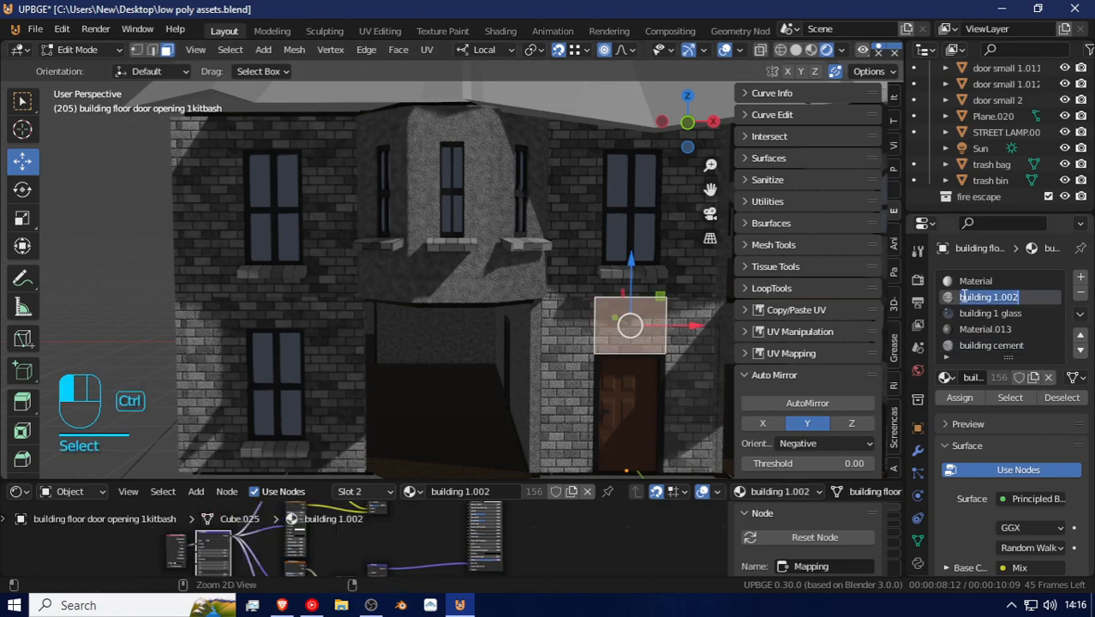
{"action": "key", "text": "Tab"}
Step: Add a material slot with building 1.002 to the remaining upper bay, assign it to the selected faces and leave Edit Mode
{"action": "left_click", "coordinate": [477, 177]}
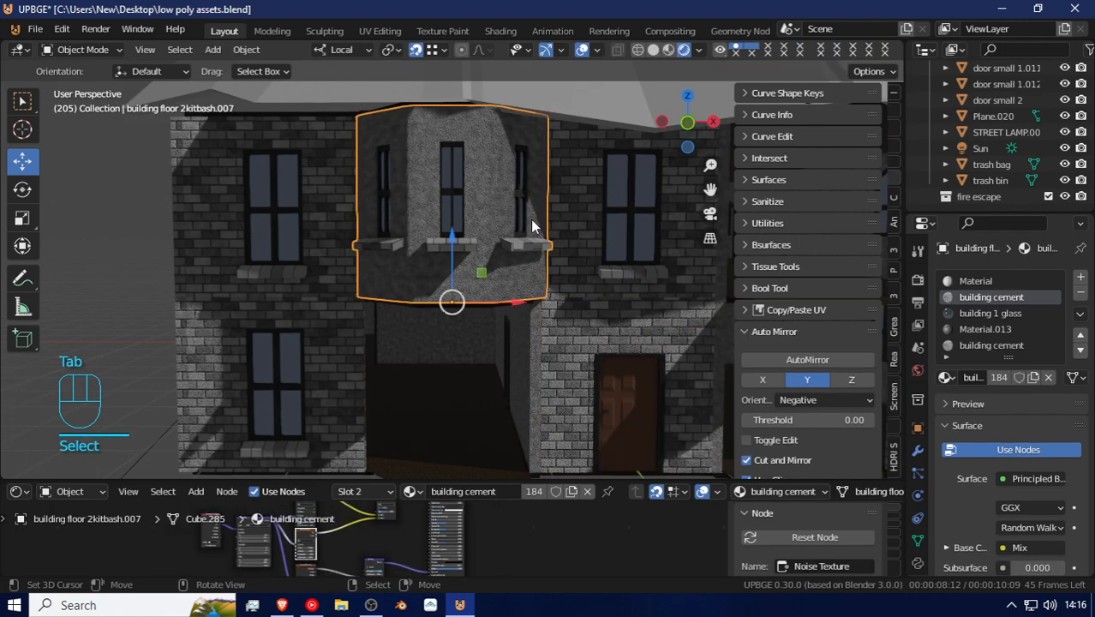
{"action": "key", "text": "Tab"}
{"action": "left_click", "coordinate": [1081, 279]}
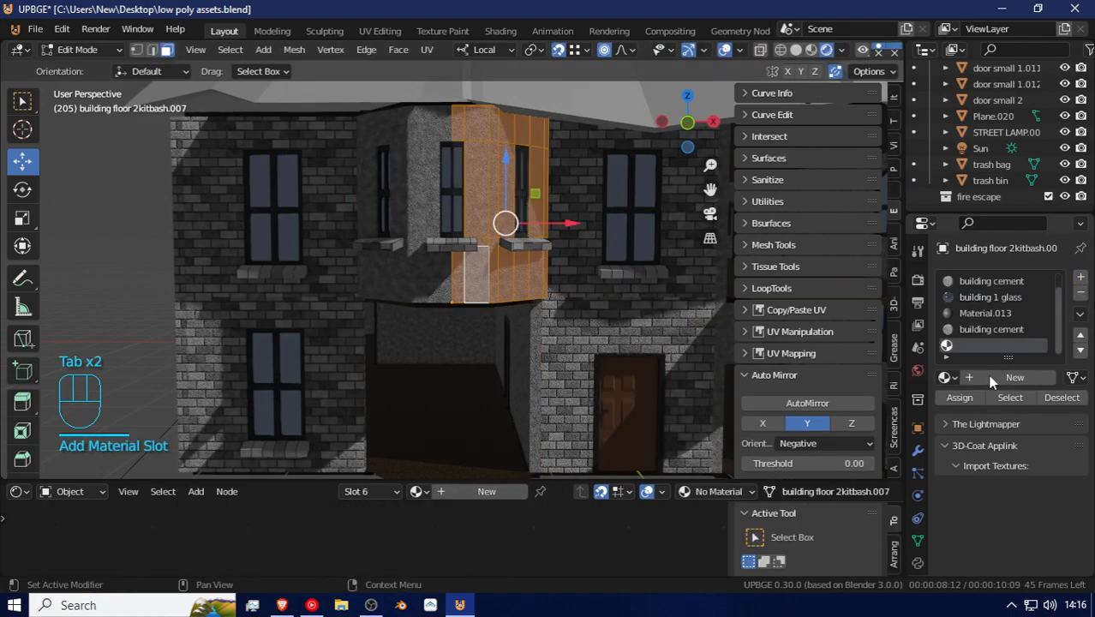
{"action": "left_click", "coordinate": [947, 377]}
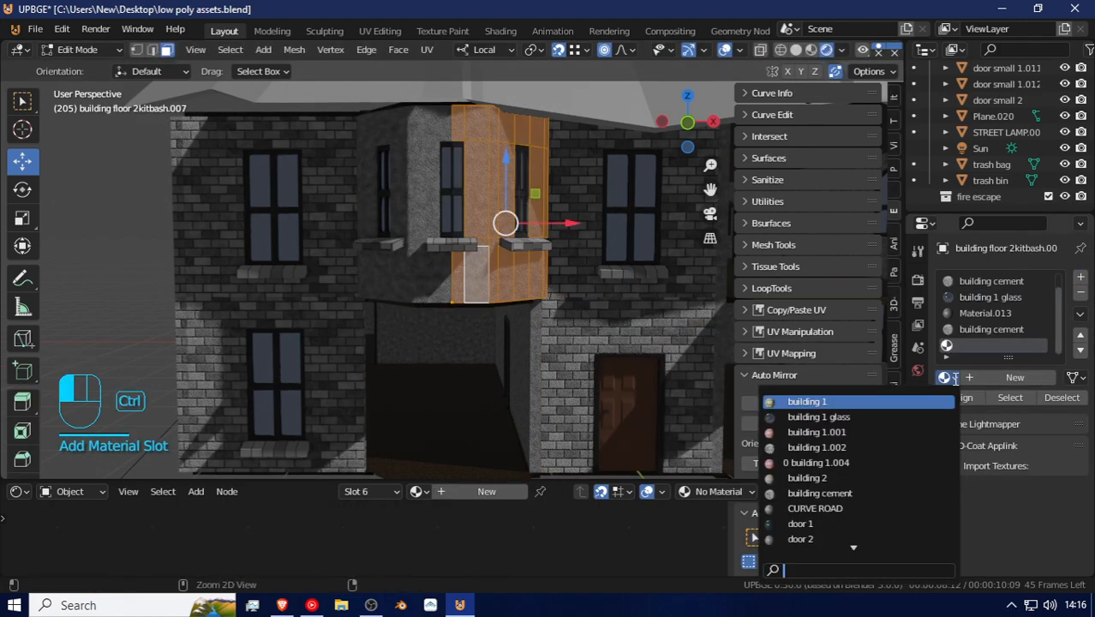
{"action": "type", "text": "building 1.002"}
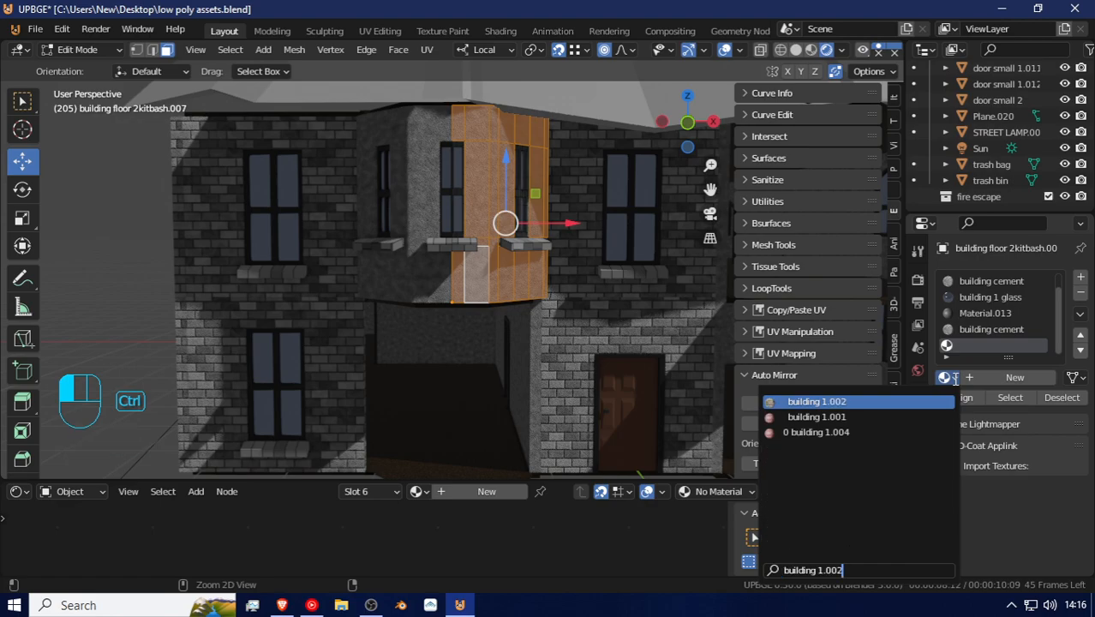
{"action": "left_click", "coordinate": [867, 401]}
{"action": "left_click", "coordinate": [959, 398]}
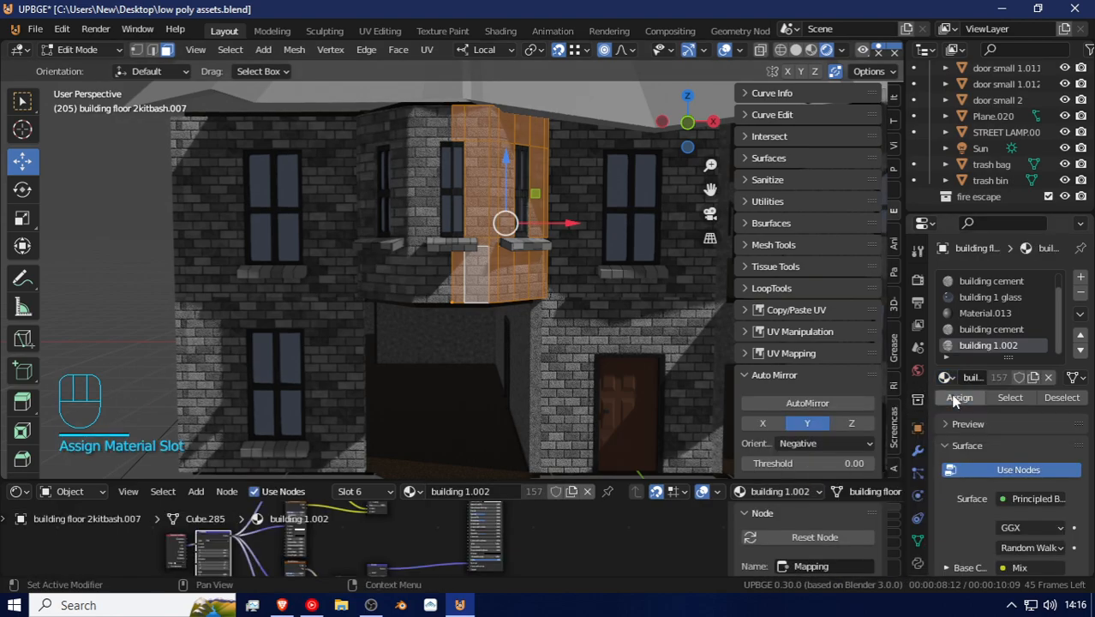
{"action": "key", "text": "shift+f"}
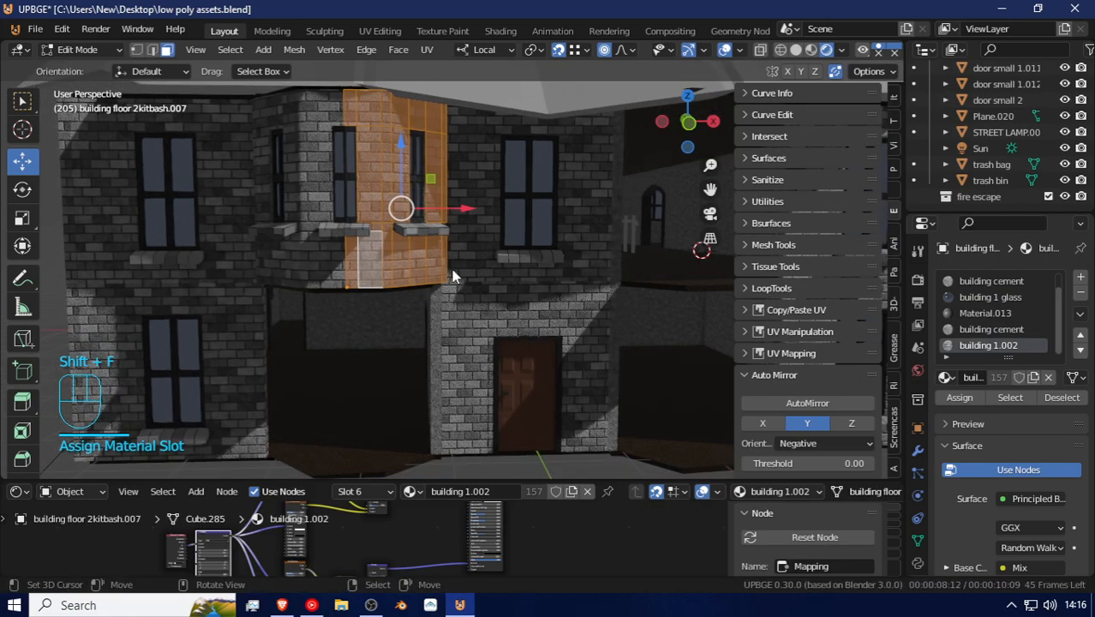
{"action": "key", "text": "Tab"}
Step: Set snapping to Increment and duplicate the brick upper bay straight down onto the ground floor below it
{"action": "key", "text": "shift+f"}
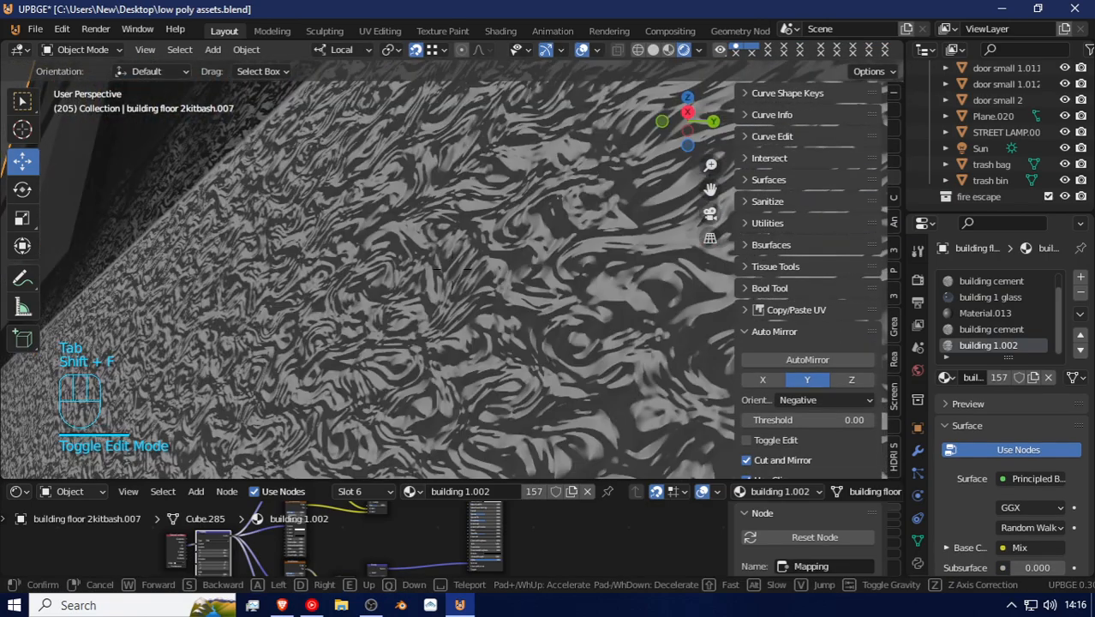
{"action": "key", "text": "w"}
{"action": "key", "text": "s"}
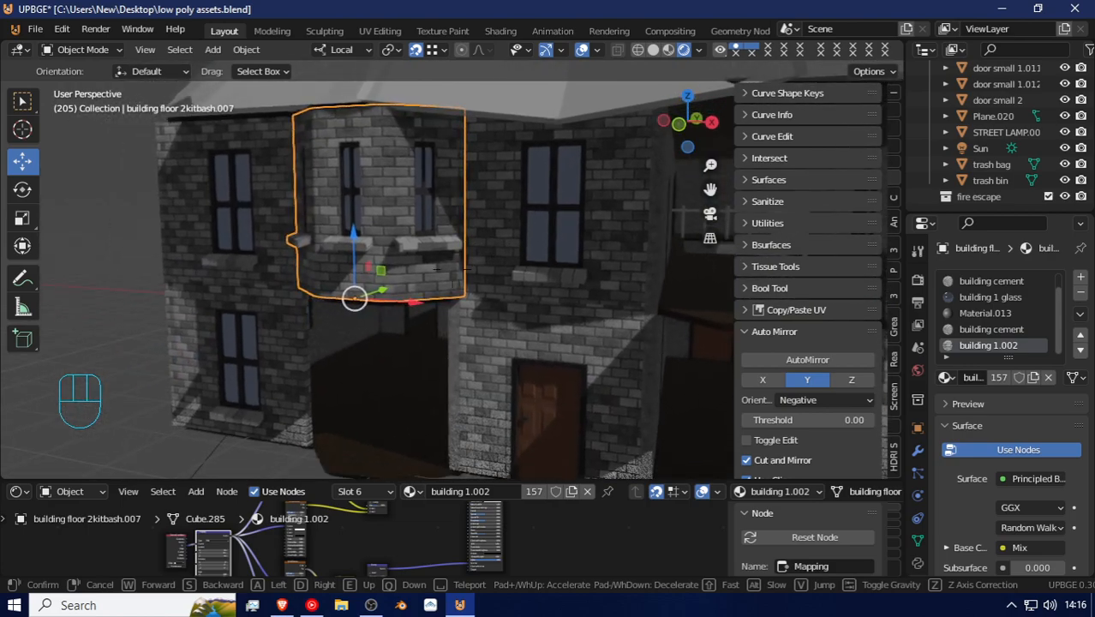
{"action": "left_click", "coordinate": [457, 279]}
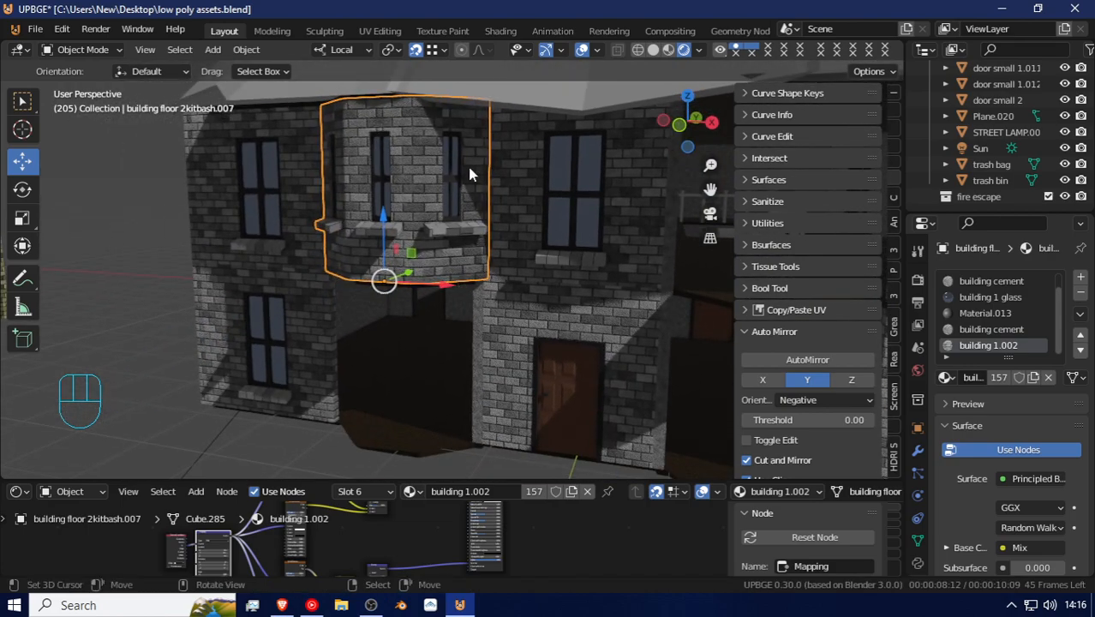
{"action": "left_click", "coordinate": [432, 50]}
{"action": "left_click", "coordinate": [431, 93]}
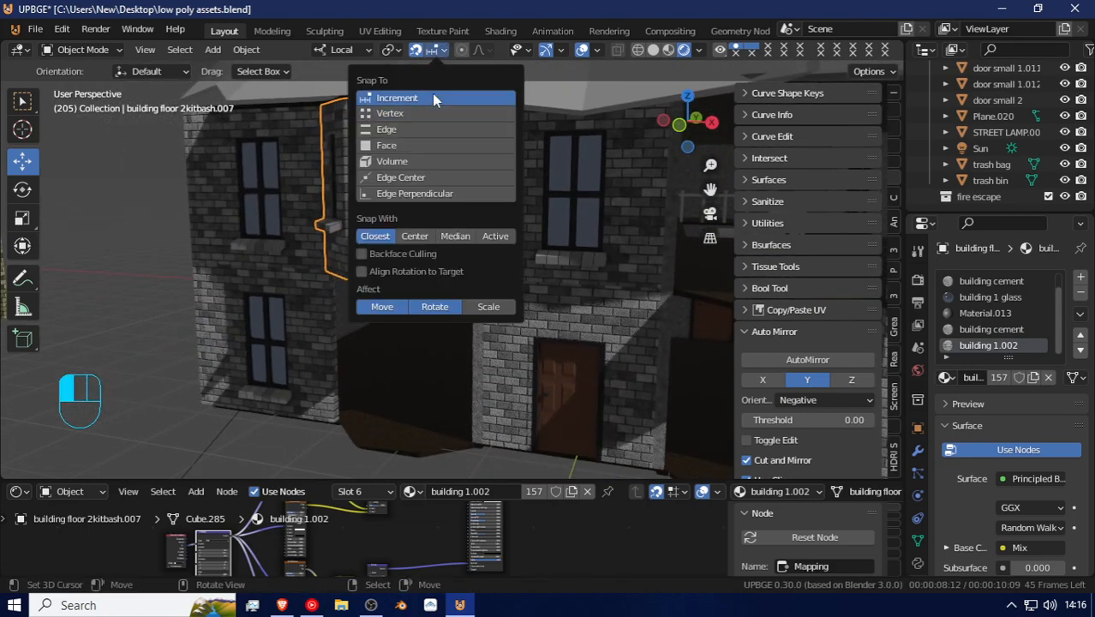
{"action": "key", "text": "shift+d"}
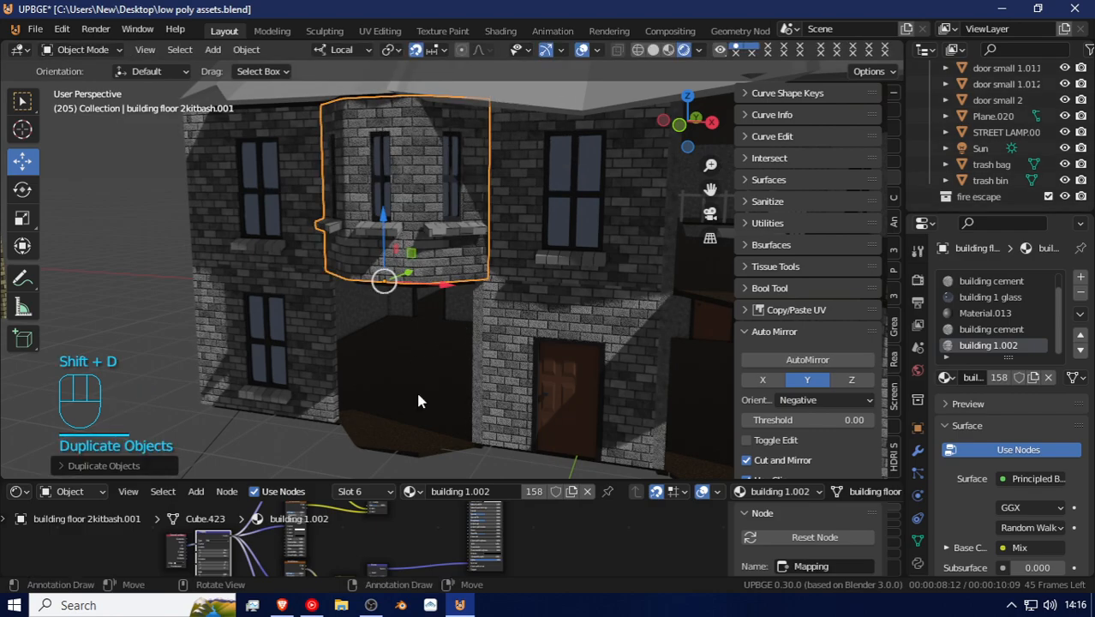
{"action": "key", "text": "g"}
{"action": "key", "text": "z"}
{"action": "left_click", "coordinate": [434, 170]}
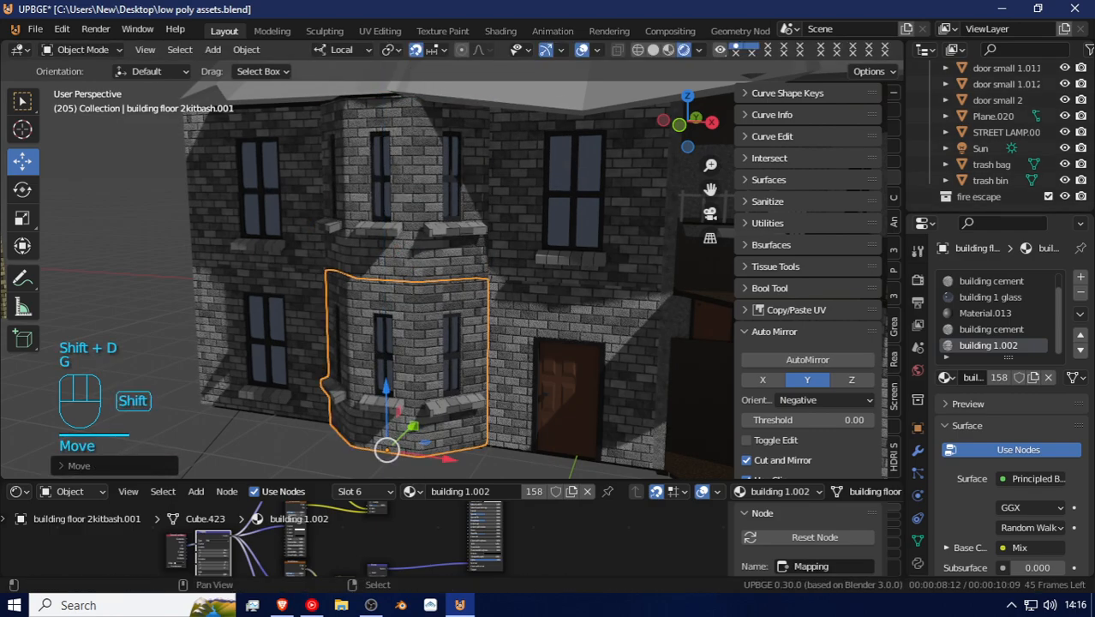
Step: Duplicate both stacked brick bay modules along the local X axis into the empty bay opening across the front door
{"action": "key", "text": "shift+f"}
{"action": "key", "text": "s"}
{"action": "left_click", "coordinate": [450, 264]}
{"action": "left_click", "coordinate": [361, 211], "text": "shift"}
{"action": "key", "text": "shift+d"}
{"action": "left_click", "coordinate": [397, 249]}
{"action": "key", "text": "g"}
{"action": "key", "text": "x"}
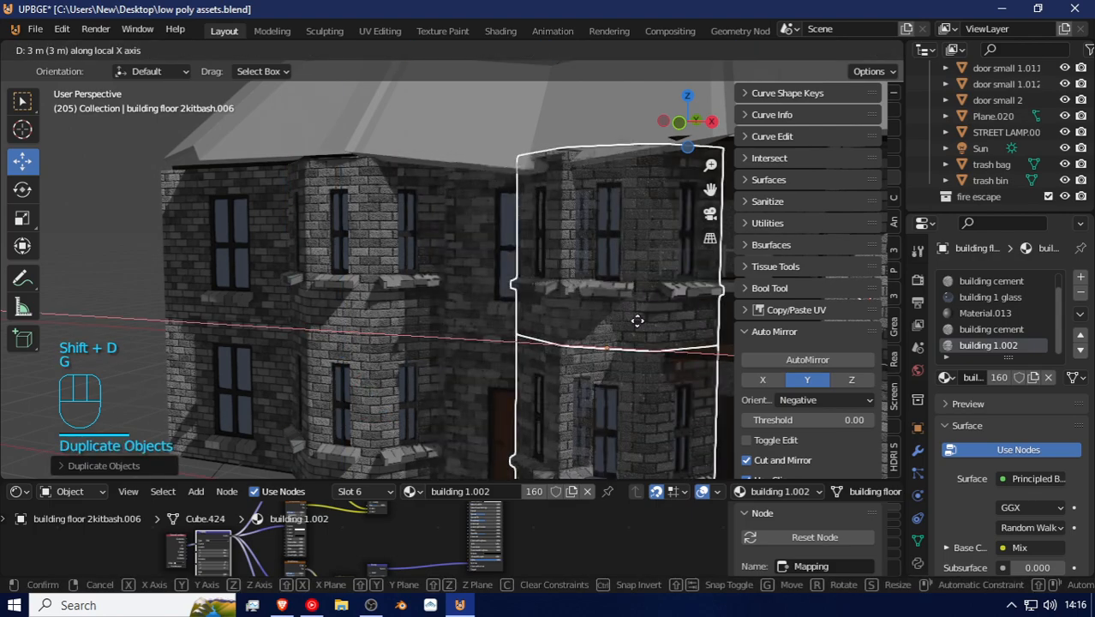
{"action": "left_click", "coordinate": [725, 348]}
Step: Clear the selection and examine the brick bays, the side wall and the front entrance from street level
{"action": "key", "text": "shift+f"}
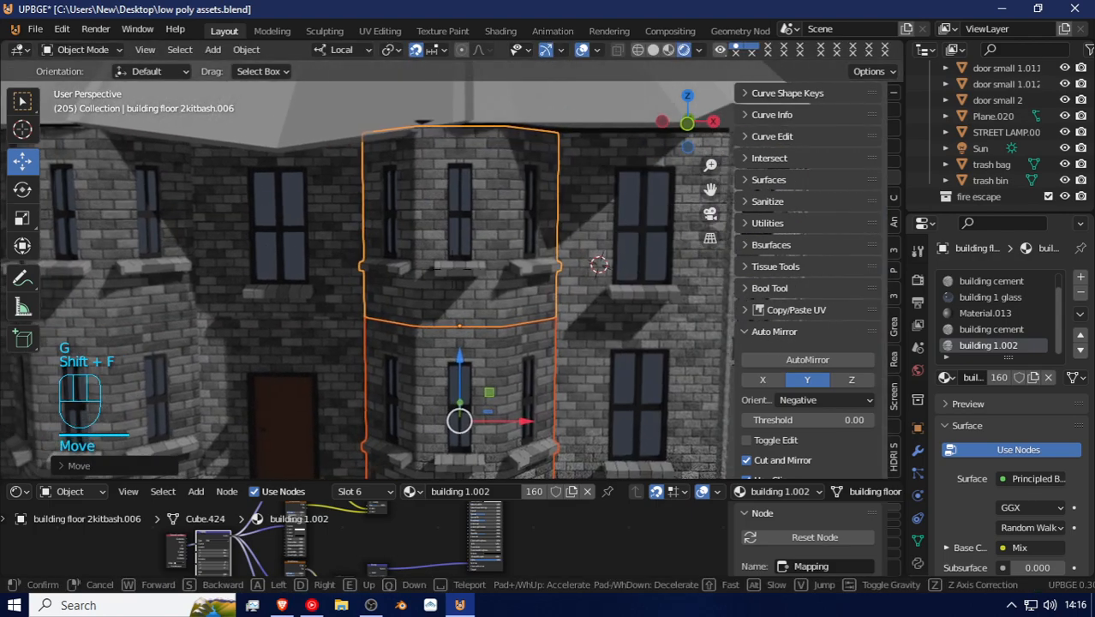
{"action": "key", "text": "d"}
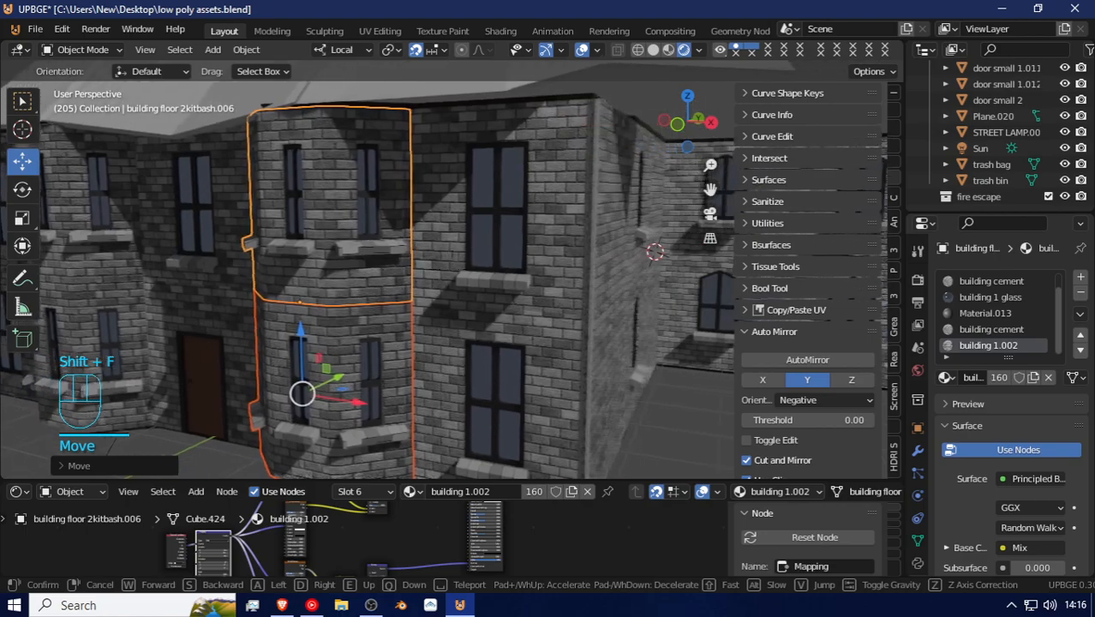
{"action": "key", "text": "w"}
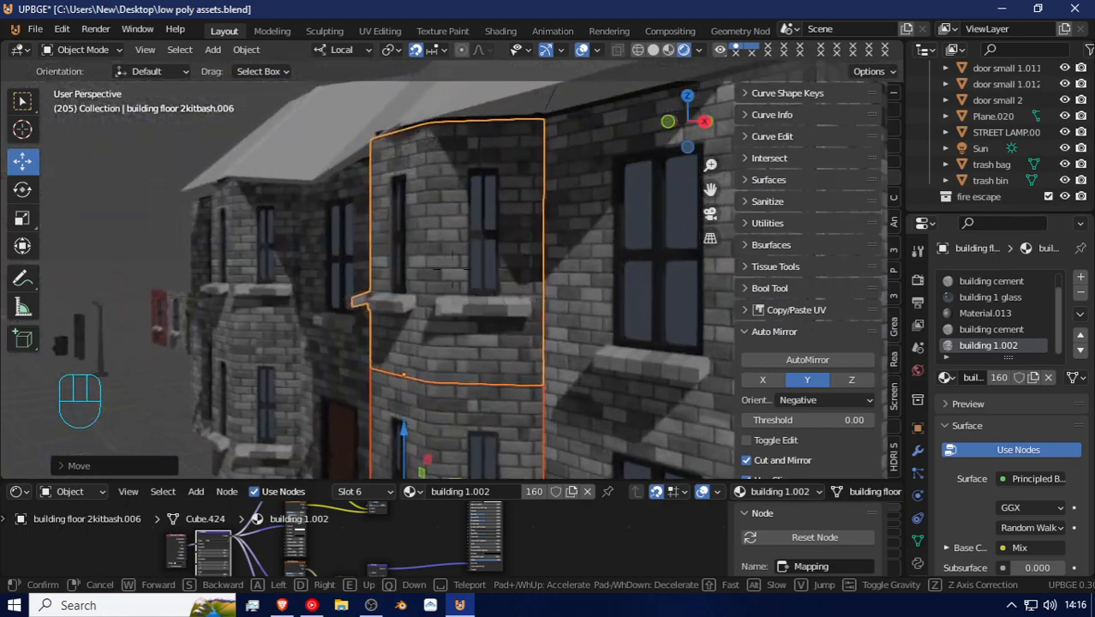
{"action": "left_click", "coordinate": [454, 275]}
{"action": "key", "text": "a"}
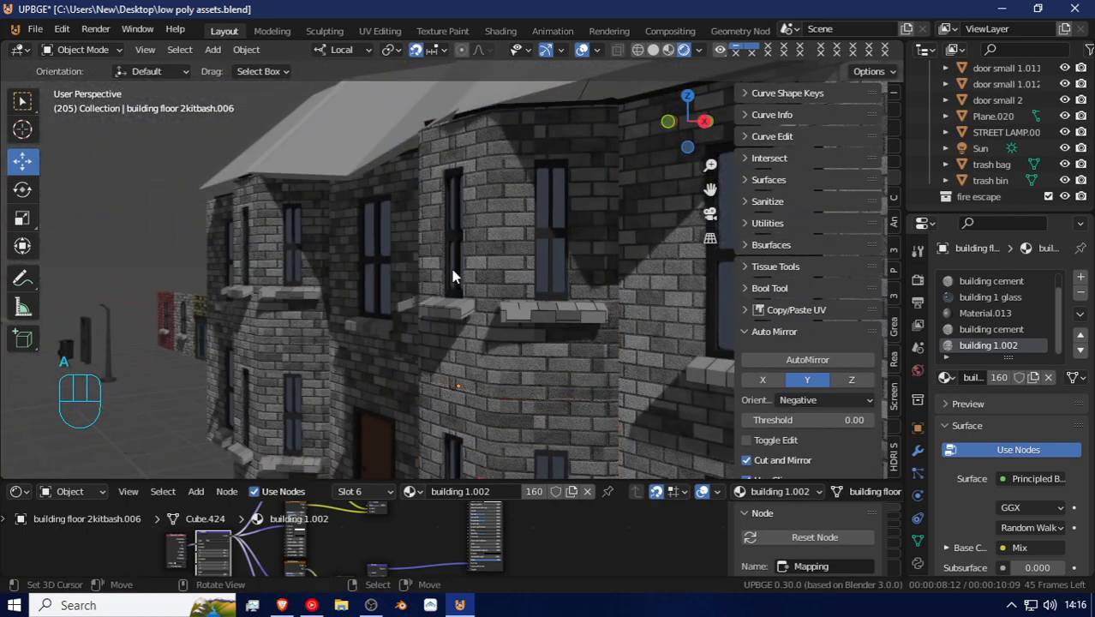
{"action": "key", "text": "shift+f"}
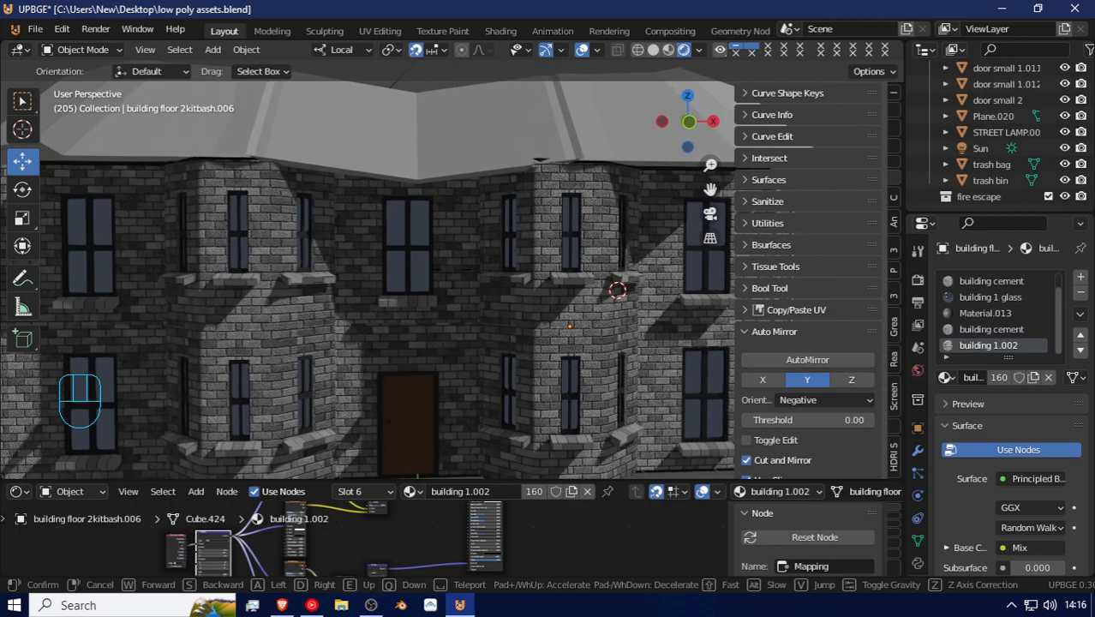
{"action": "key", "text": "w"}
{"action": "key", "text": "shift"}
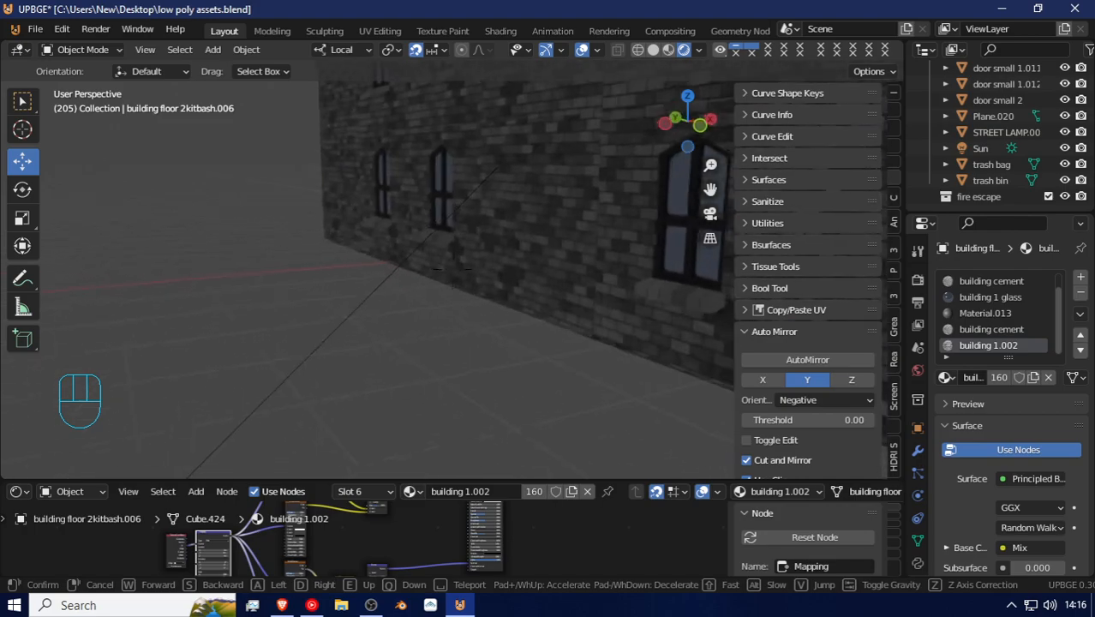
{"action": "key", "text": "d"}
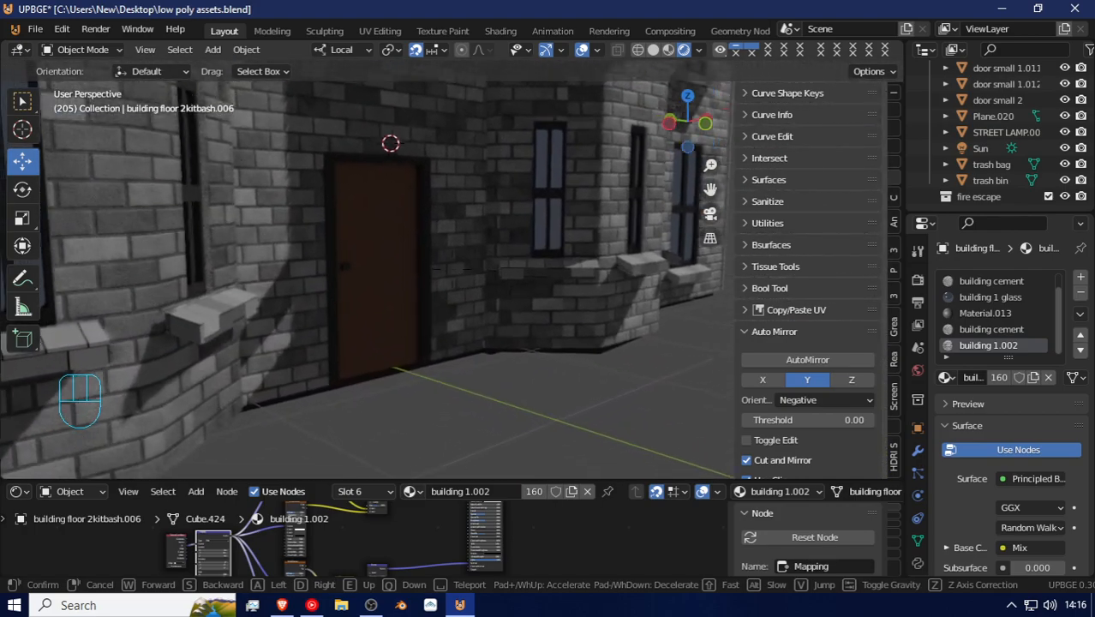
Step: Walk through the brick building's ground-floor interior and examine its hallway, rooms, doors, windows and staircase
{"action": "key", "text": "w"}
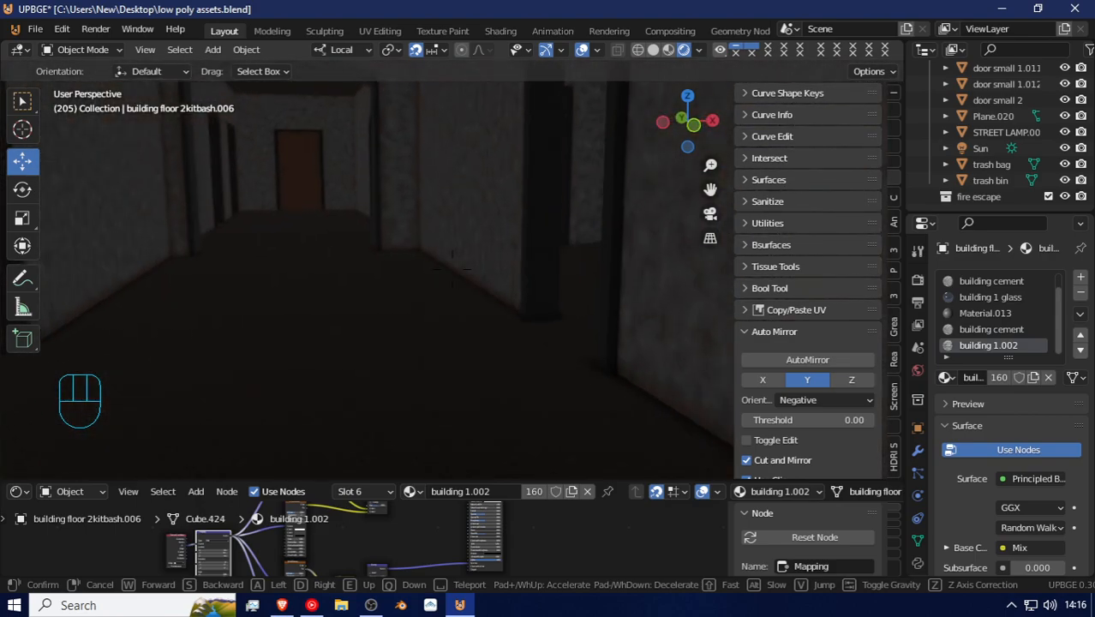
{"action": "key", "text": "w"}
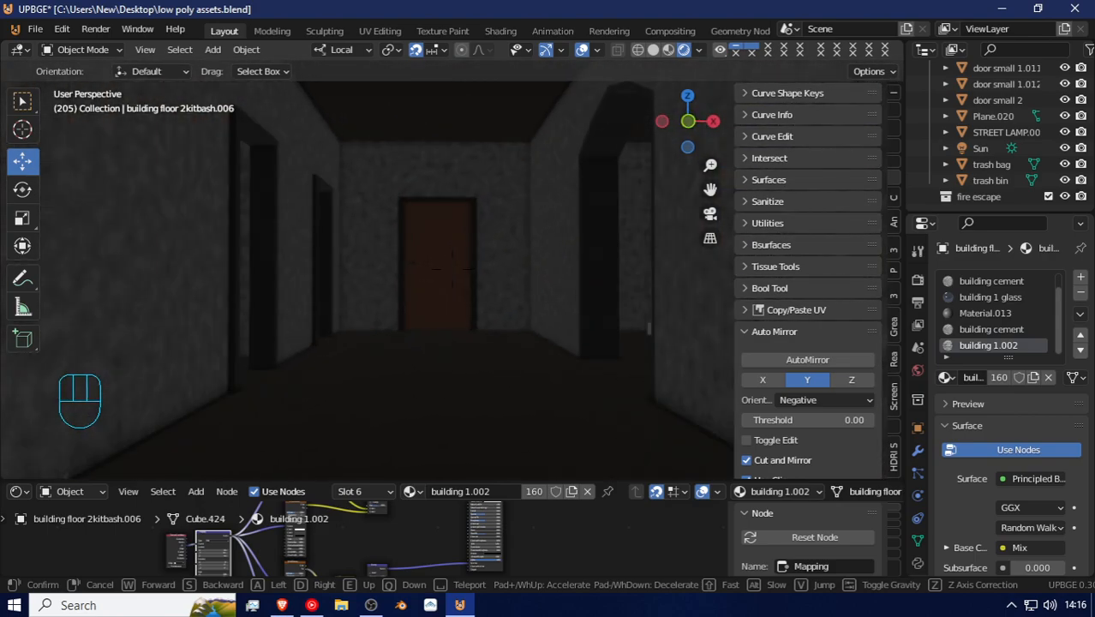
{"action": "key", "text": "w"}
{"action": "key", "text": "a"}
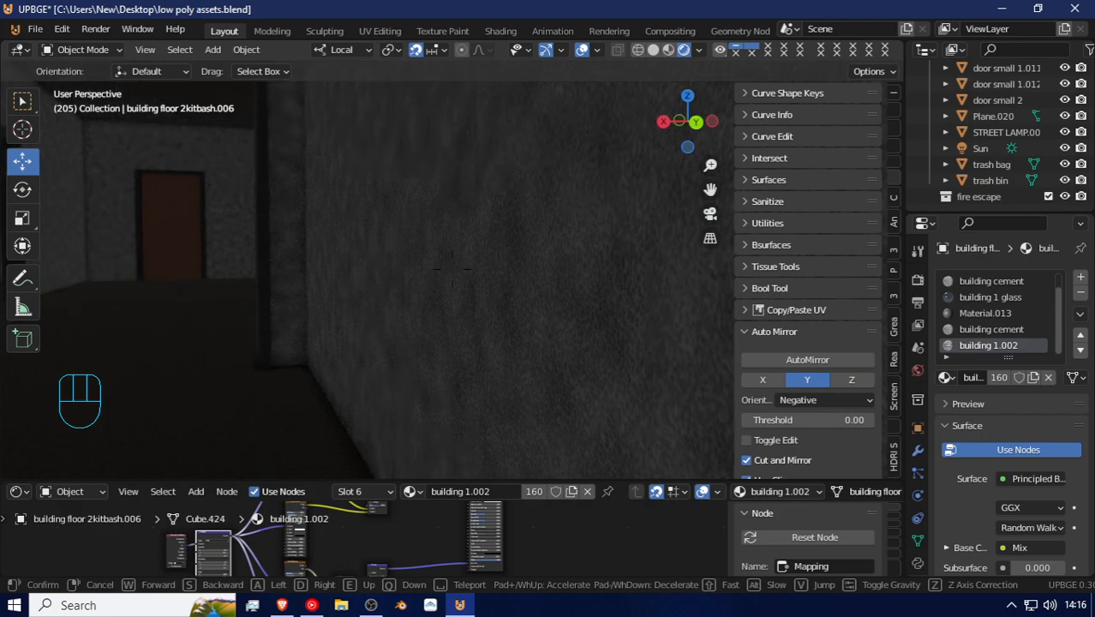
{"action": "key", "text": "s"}
{"action": "key", "text": "w"}
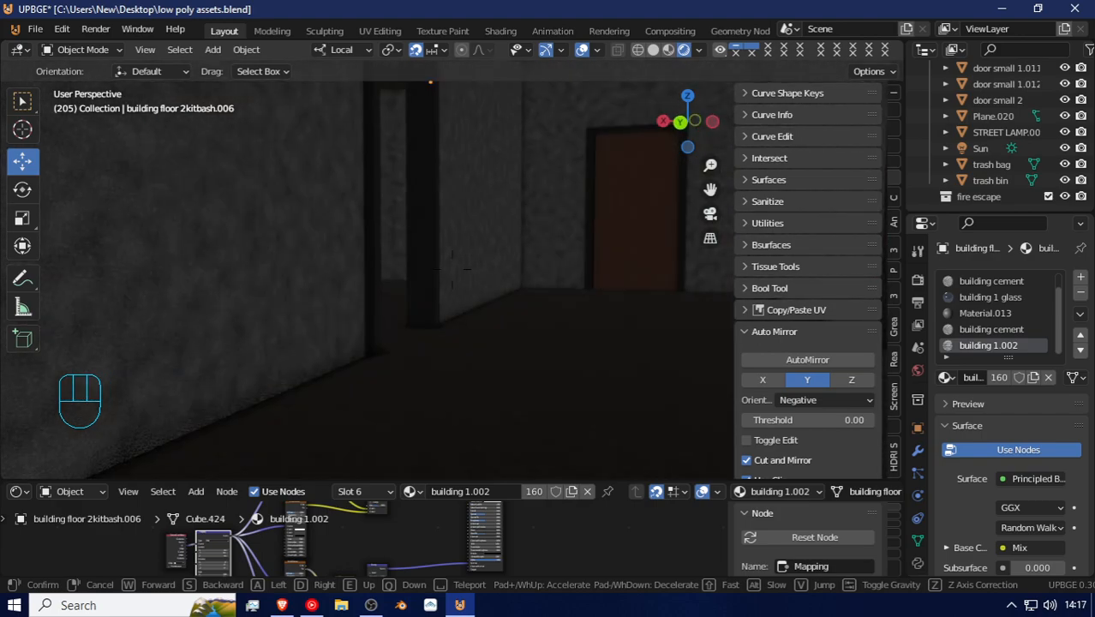
{"action": "key", "text": "s"}
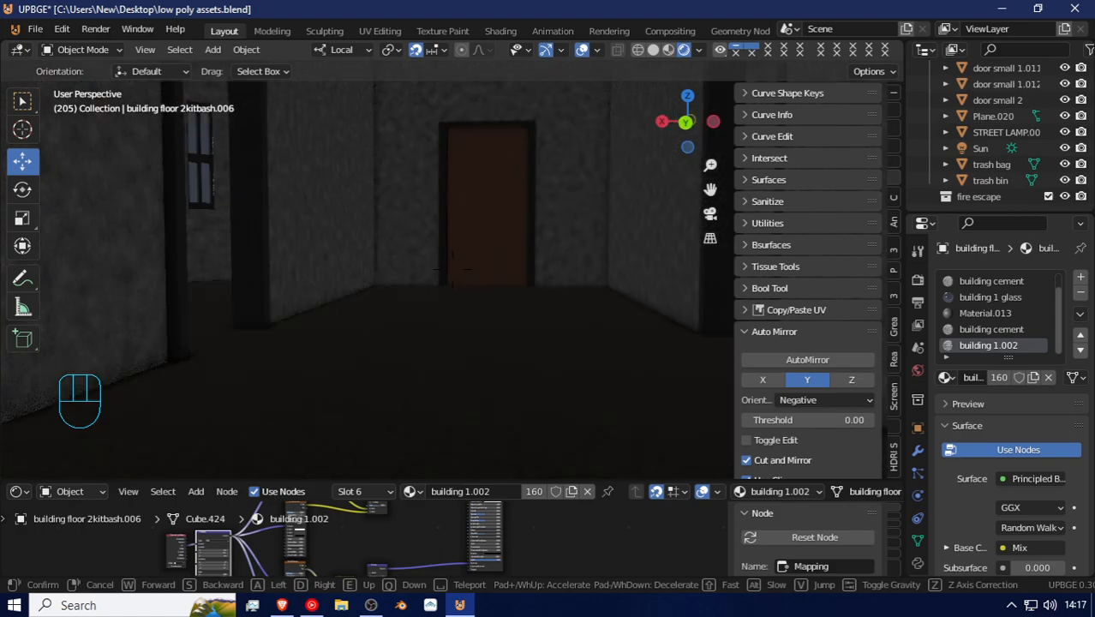
{"action": "key", "text": "shift+w"}
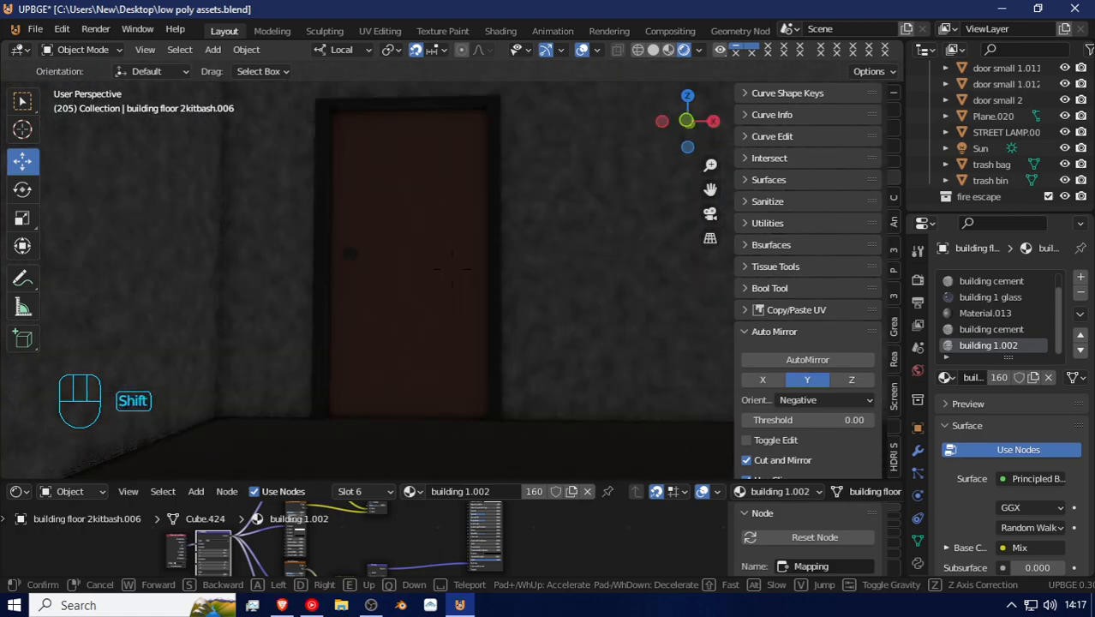
{"action": "key", "text": "shift+w"}
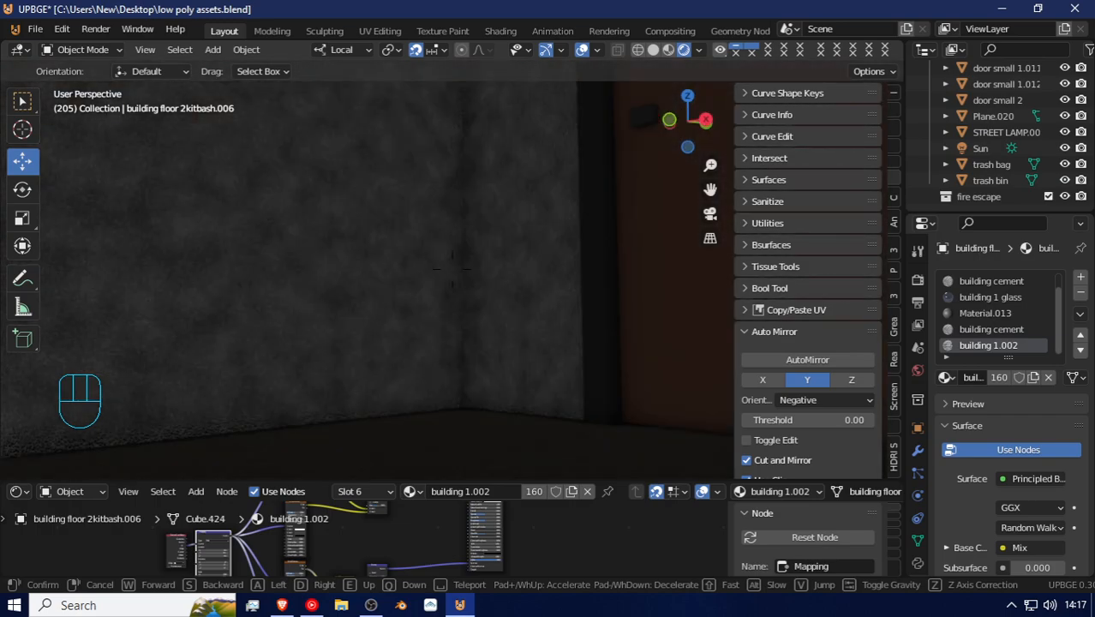
{"action": "key", "text": "shift+w"}
{"action": "key", "text": "shift+w"}
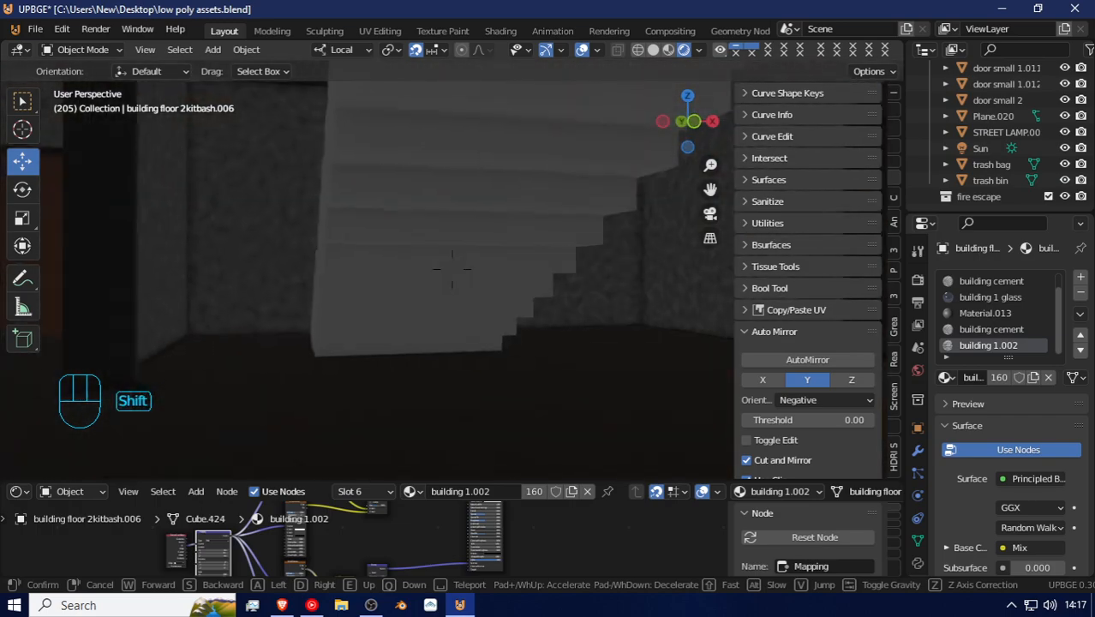
{"action": "key", "text": "shift+w"}
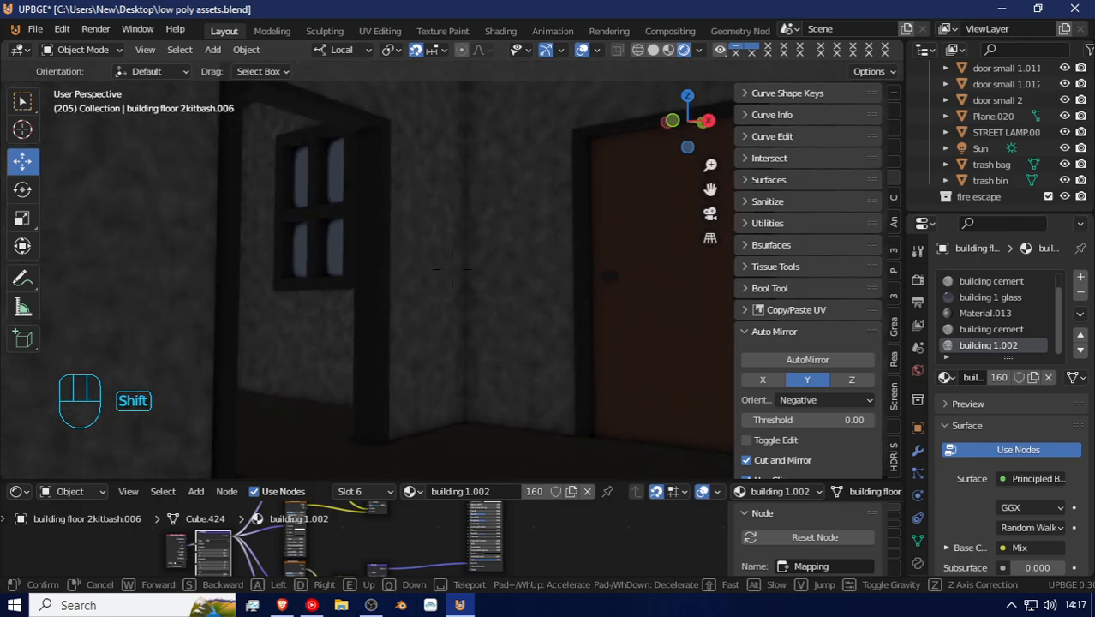
{"action": "key", "text": "shift+w"}
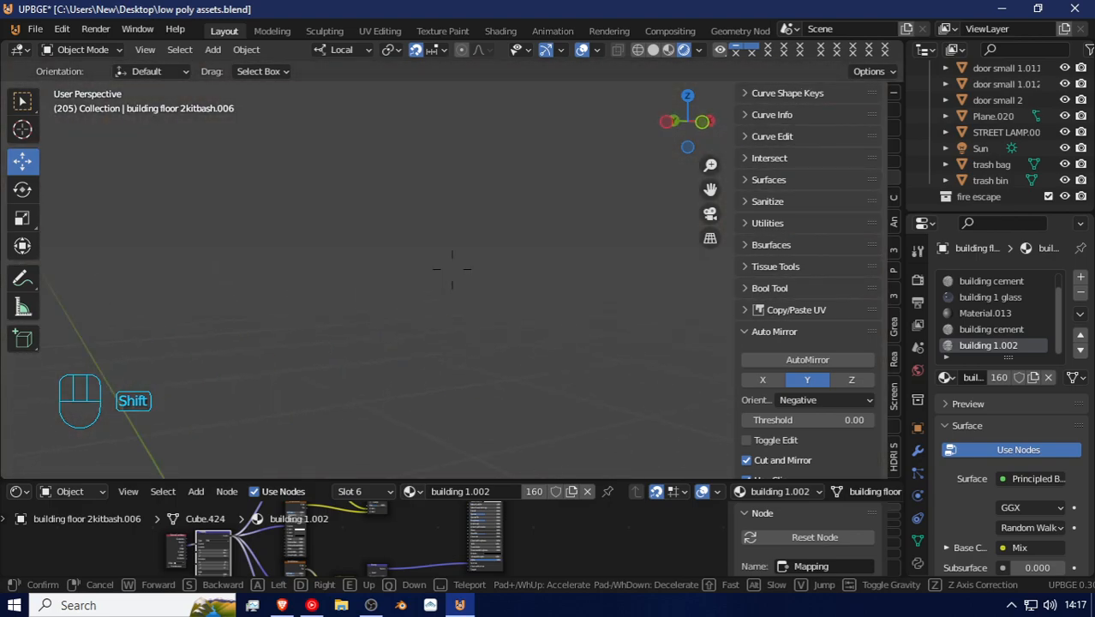
Step: Examine the red brick building's exterior, the three sample wall modules and the street props, returning to the grey brick building
{"action": "key", "text": "shift+w"}
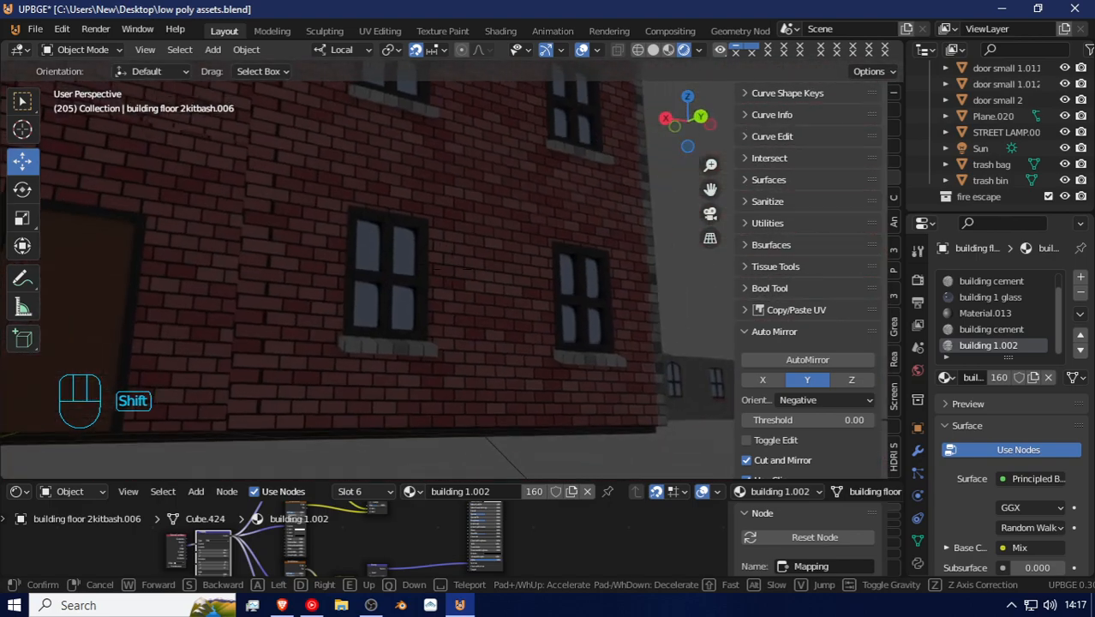
{"action": "key", "text": "shift+w"}
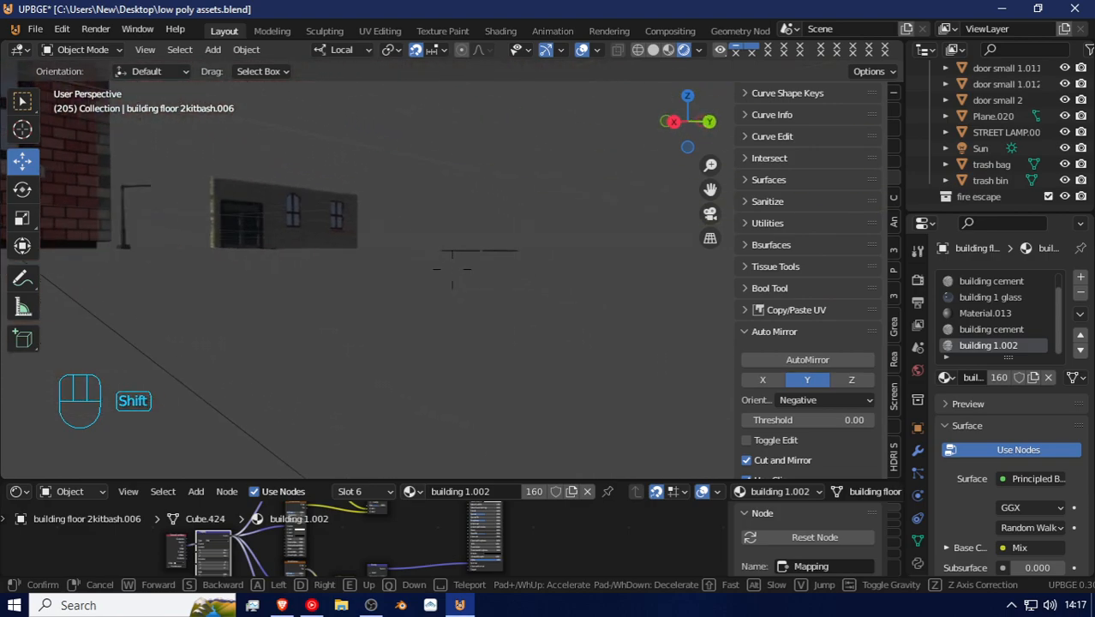
{"action": "key", "text": "shift+w"}
{"action": "key", "text": "shift+e"}
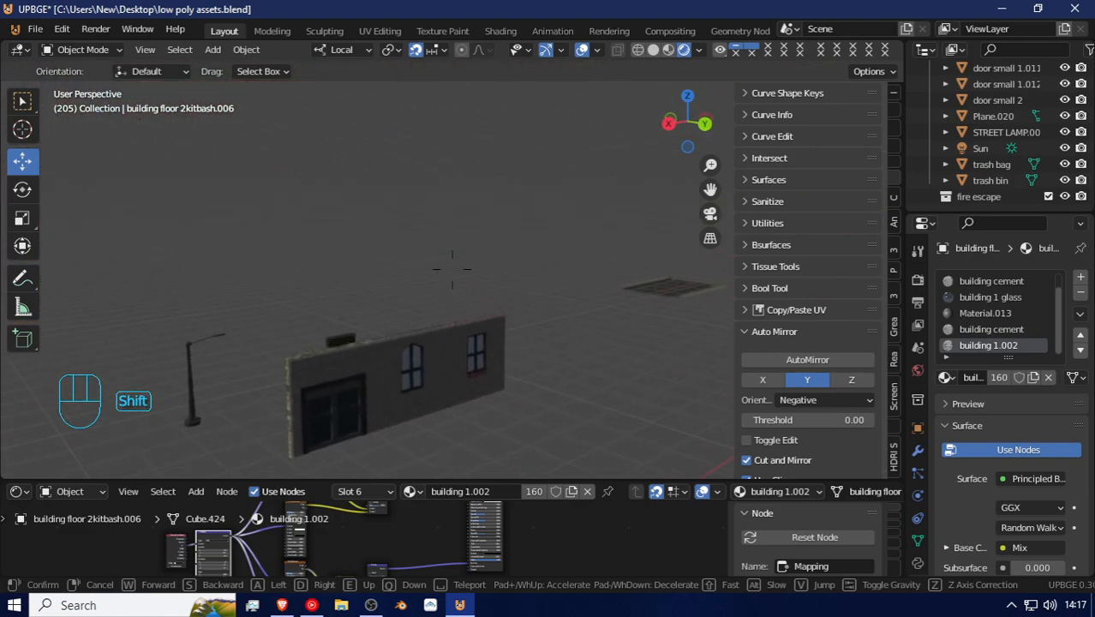
{"action": "left_click", "coordinate": [443, 243]}
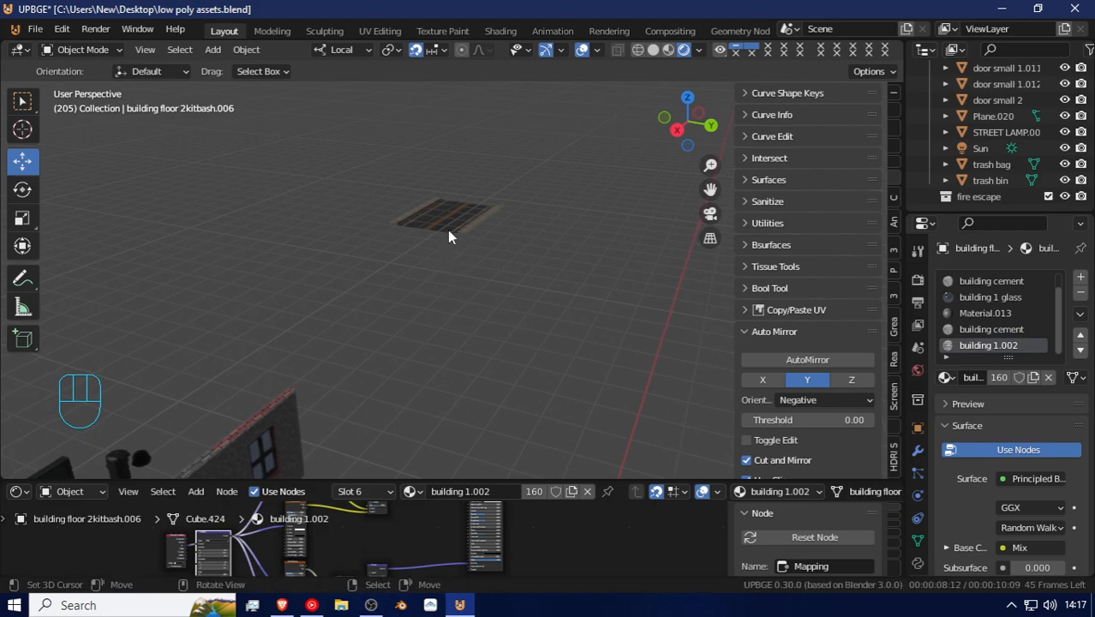
{"action": "key", "text": "shift+f"}
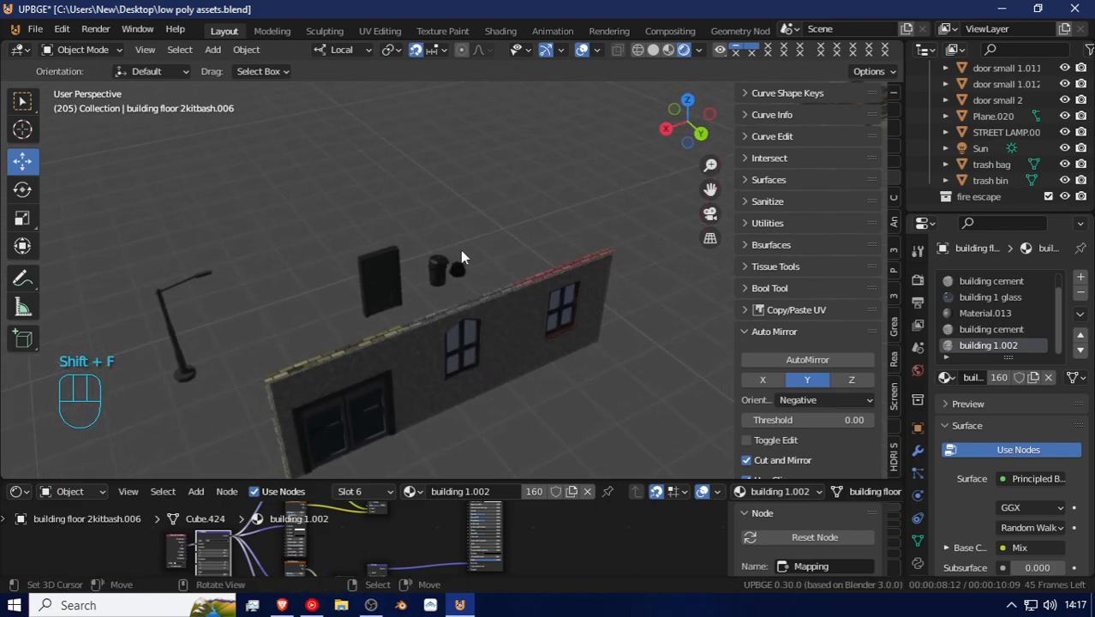
{"action": "key", "text": "shift+f"}
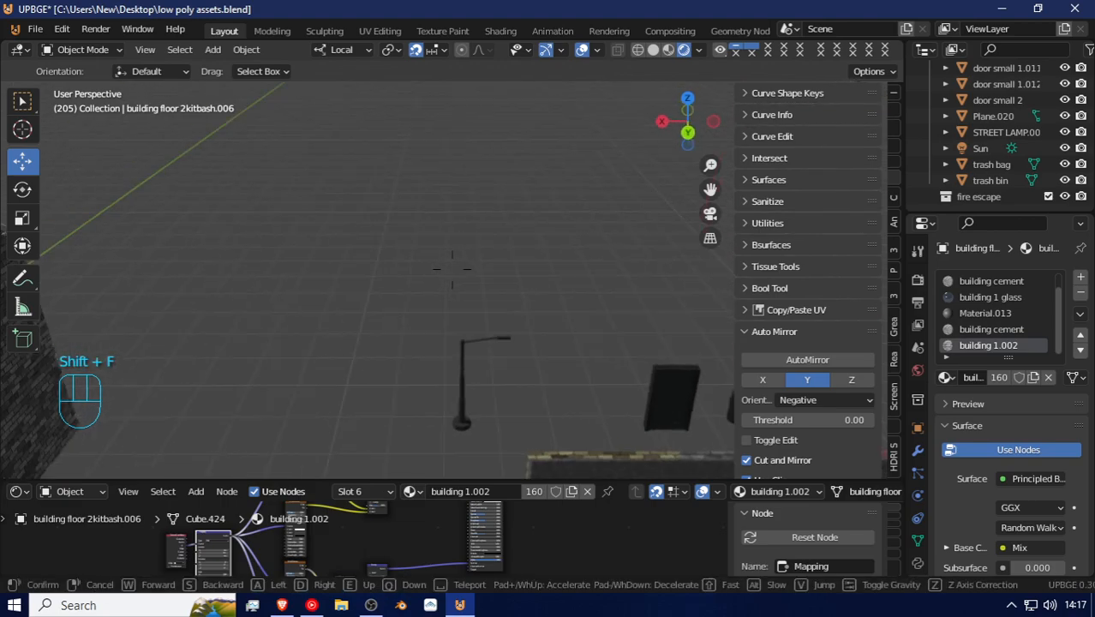
{"action": "key", "text": "shift"}
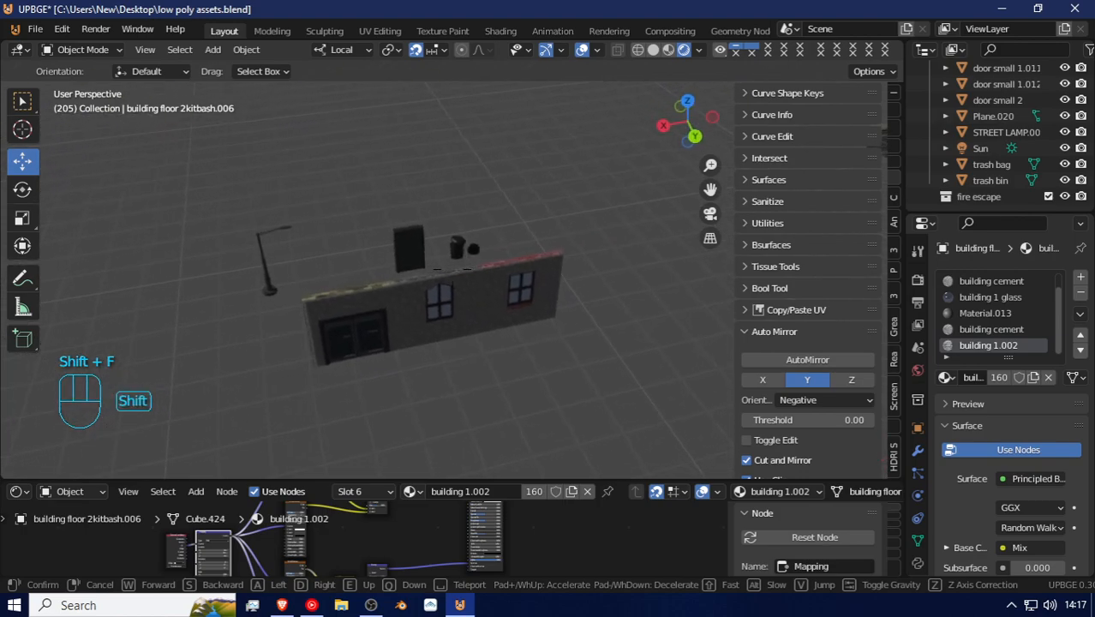
{"action": "key", "text": "a"}
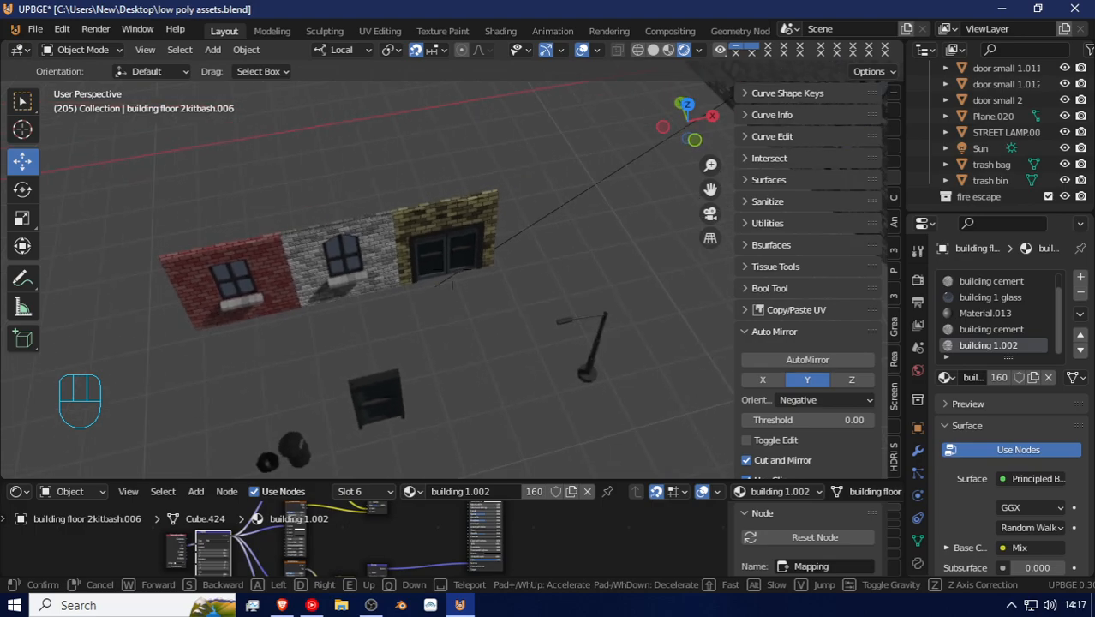
{"action": "key", "text": "shift+f"}
{"action": "key", "text": "d"}
{"action": "key", "text": "d"}
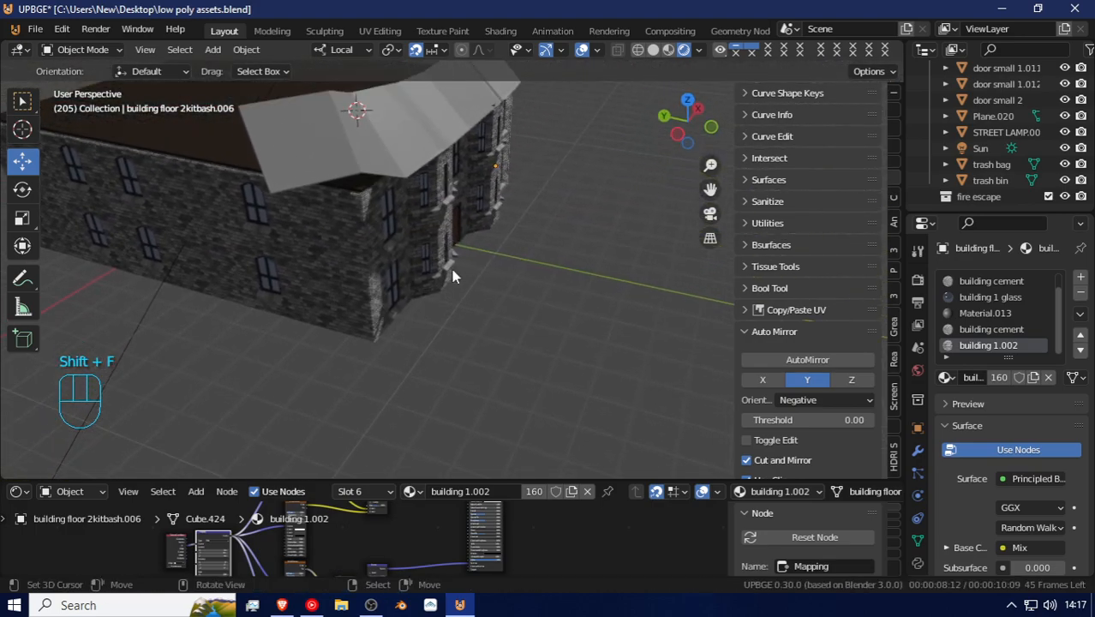
Step: Select the grey brick building's front door and review the whole building alongside the wall modules and street props
{"action": "left_click", "coordinate": [446, 254]}
{"action": "left_click", "coordinate": [463, 232]}
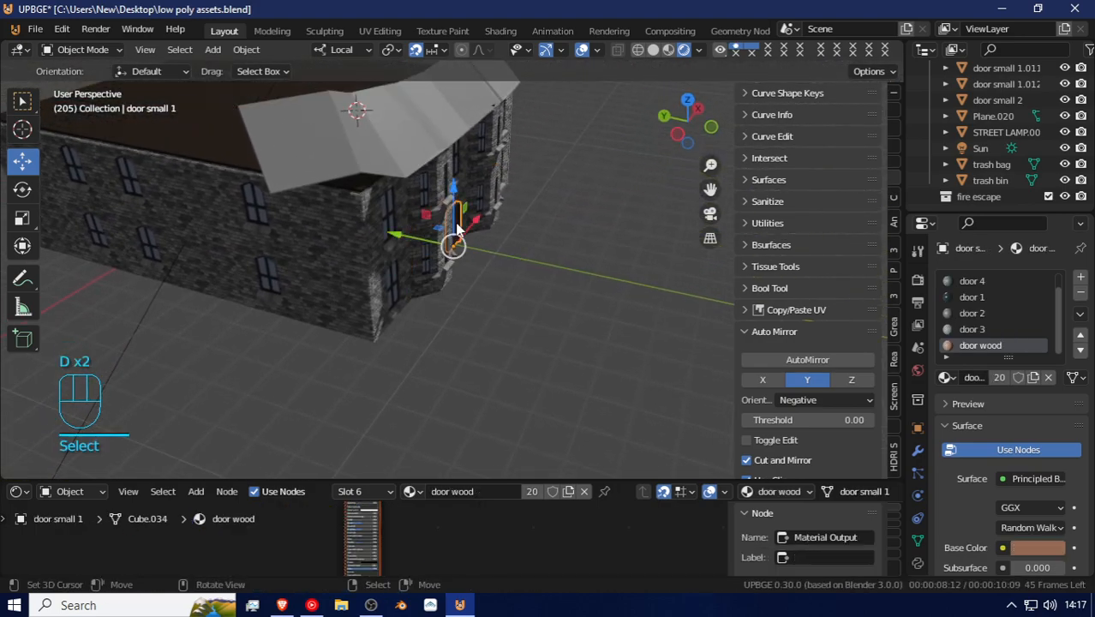
{"action": "key", "text": "shift+f"}
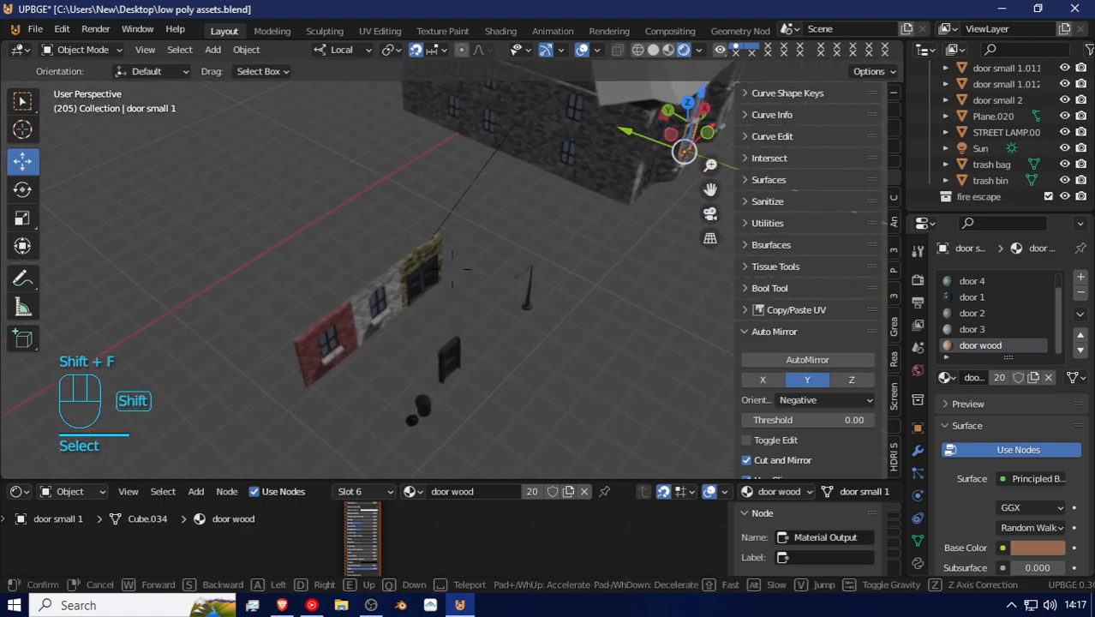
{"action": "left_click", "coordinate": [452, 269]}
{"action": "key", "text": "shift+f"}
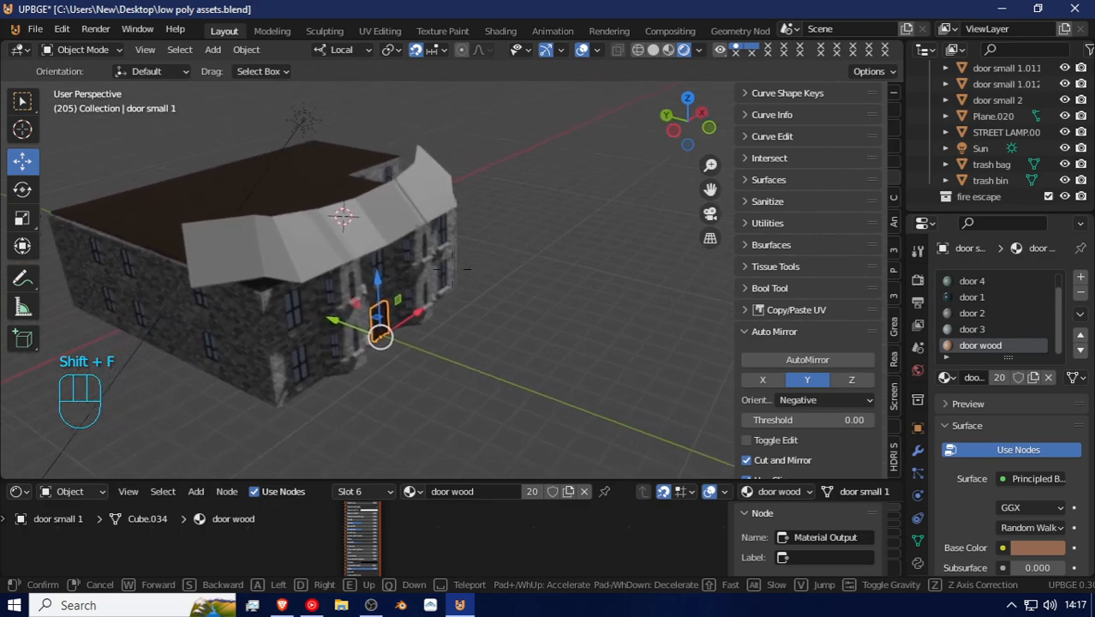
{"action": "left_click", "coordinate": [451, 269]}
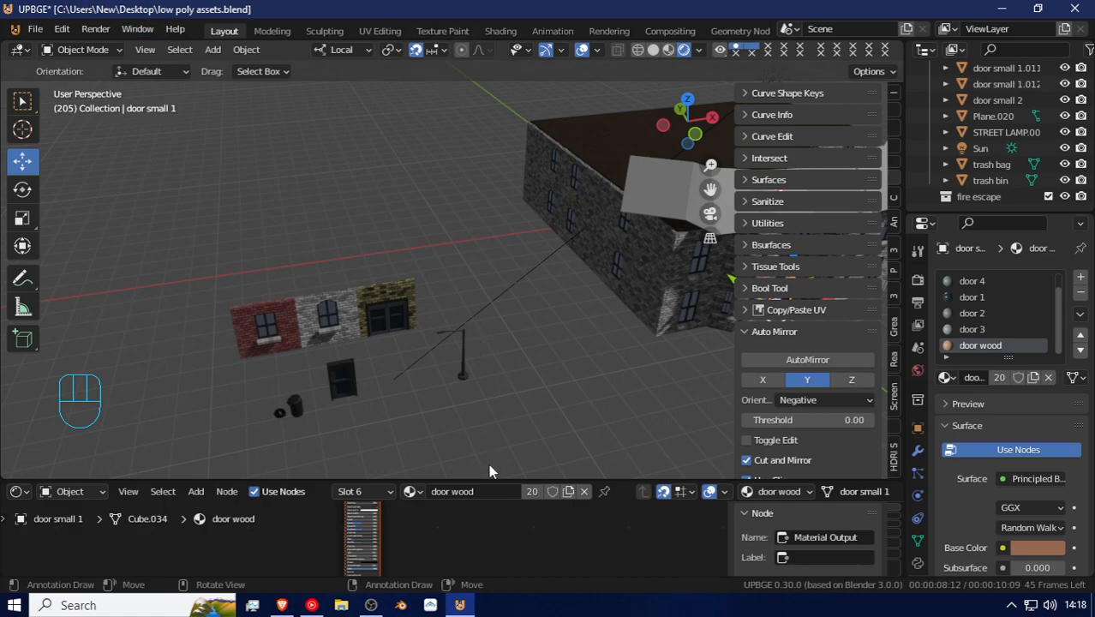
{"action": "left_click", "coordinate": [371, 605]}
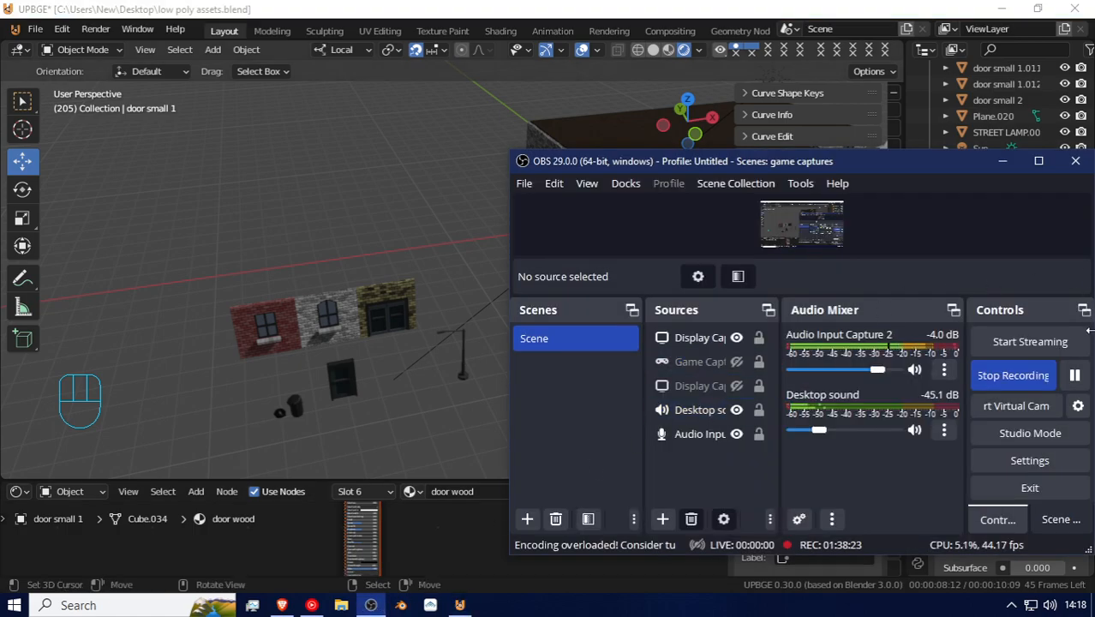